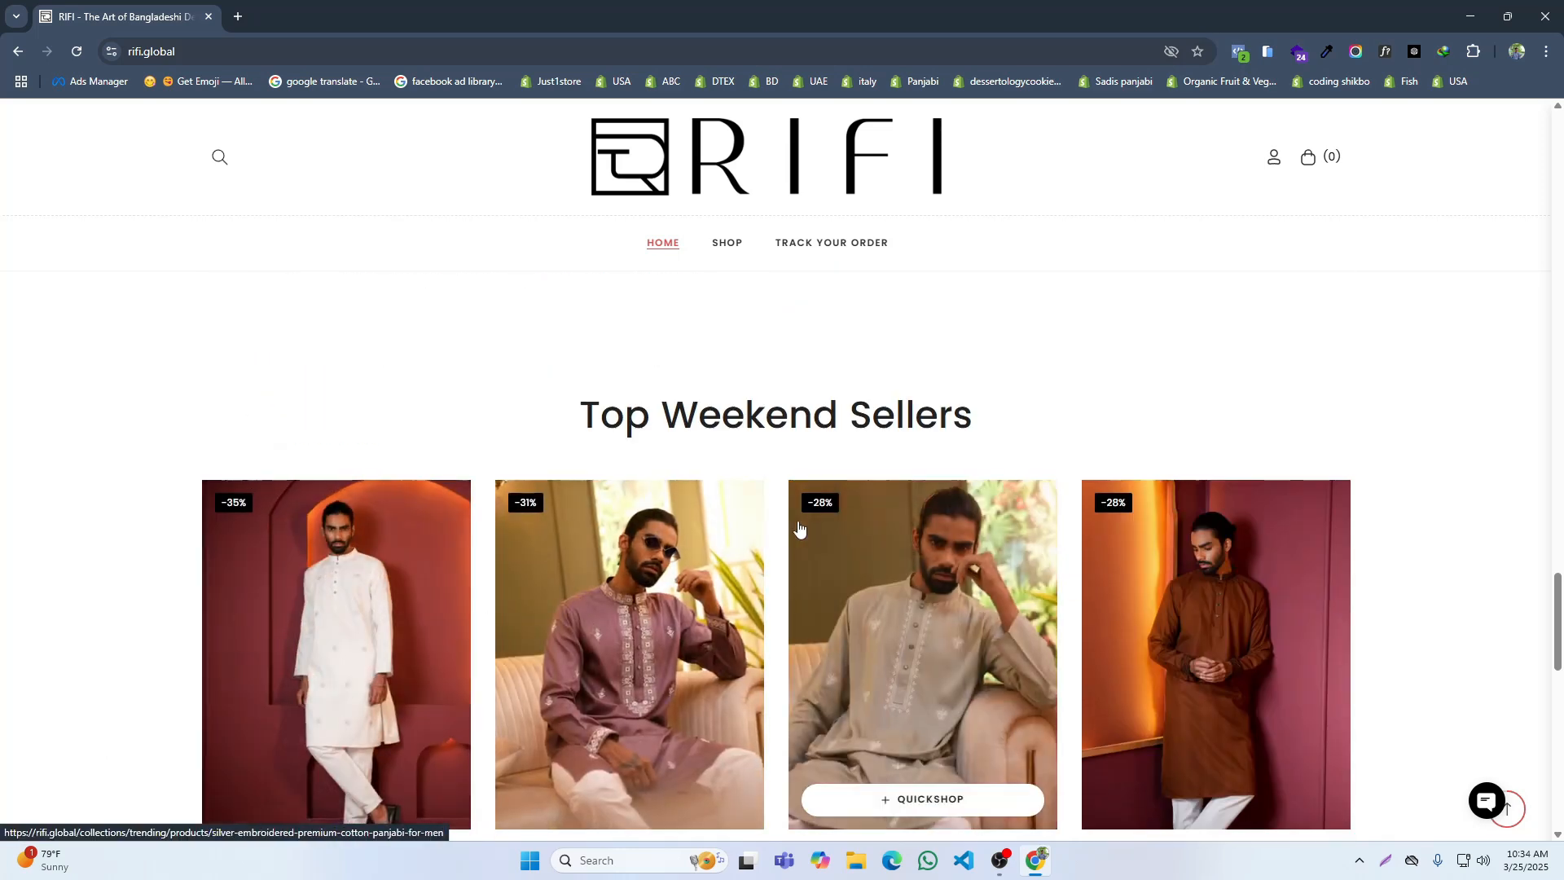
Step: Open the store's Facebook page from the footer's social links, look over its header and featured posts, and close it
{"action": "scroll", "coordinate": [1181, 627], "scroll_direction": "down", "scroll_amount": 5}
{"action": "scroll", "coordinate": [1137, 624], "scroll_direction": "down", "scroll_amount": 3}
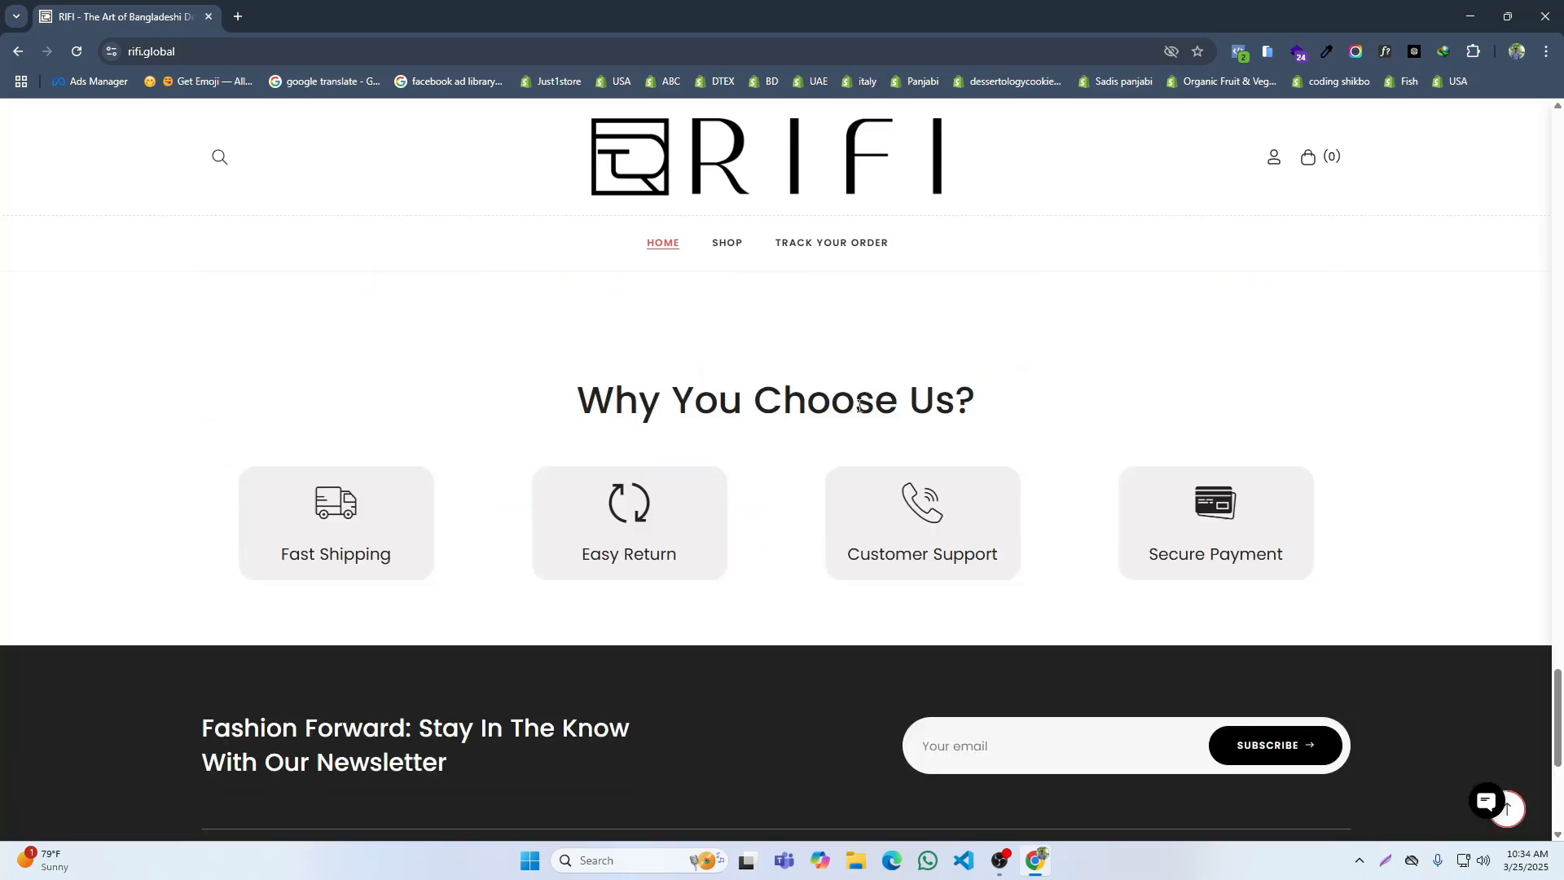
{"action": "scroll", "coordinate": [673, 732], "scroll_direction": "down", "scroll_amount": 5}
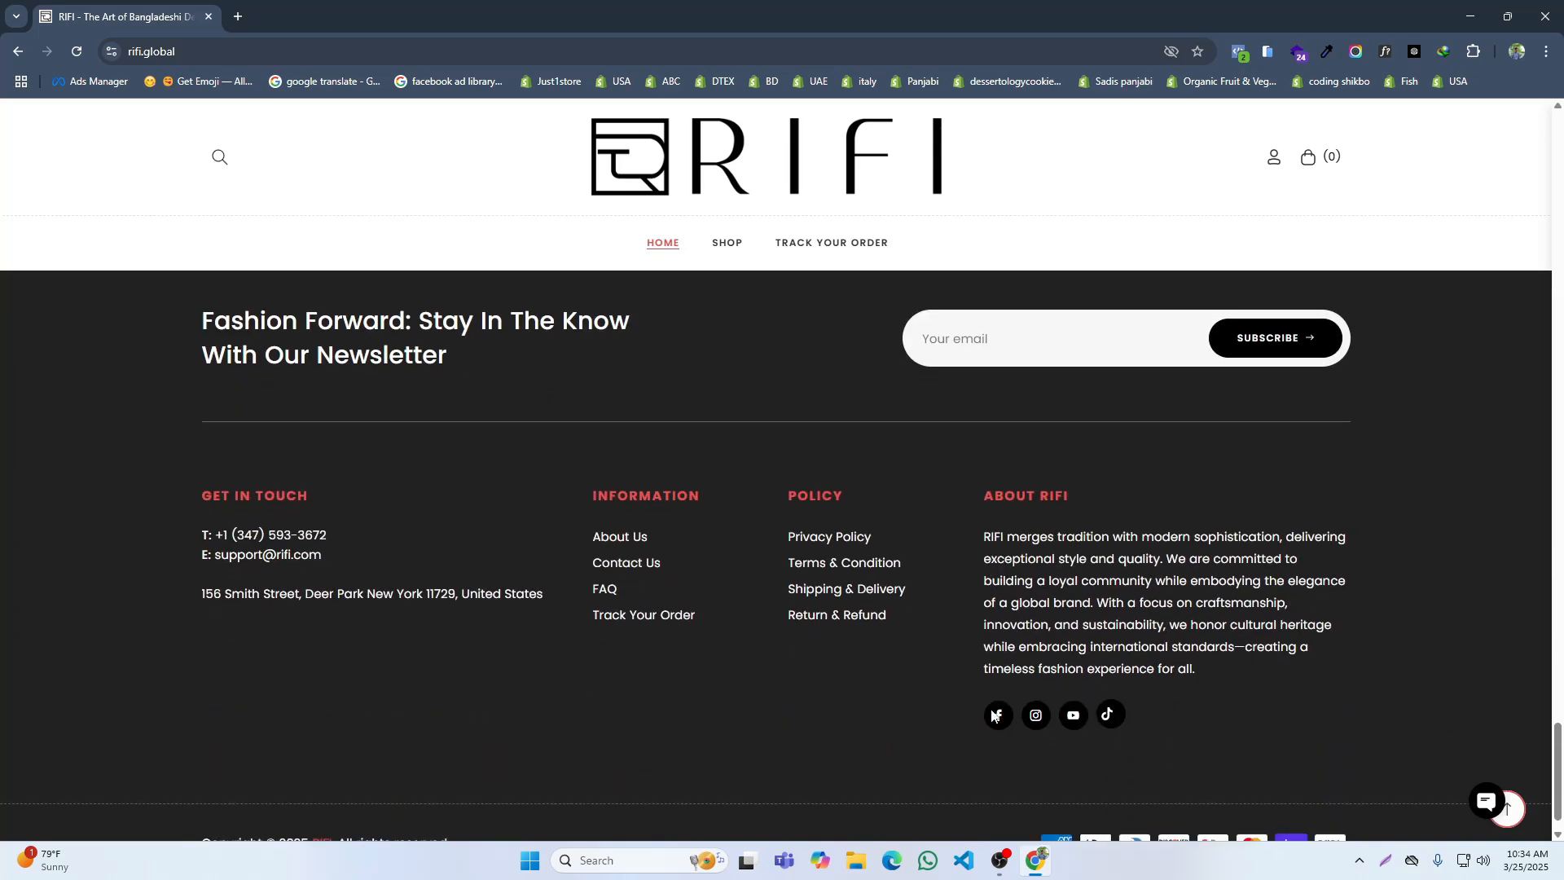
{"action": "left_click", "coordinate": [1001, 717]}
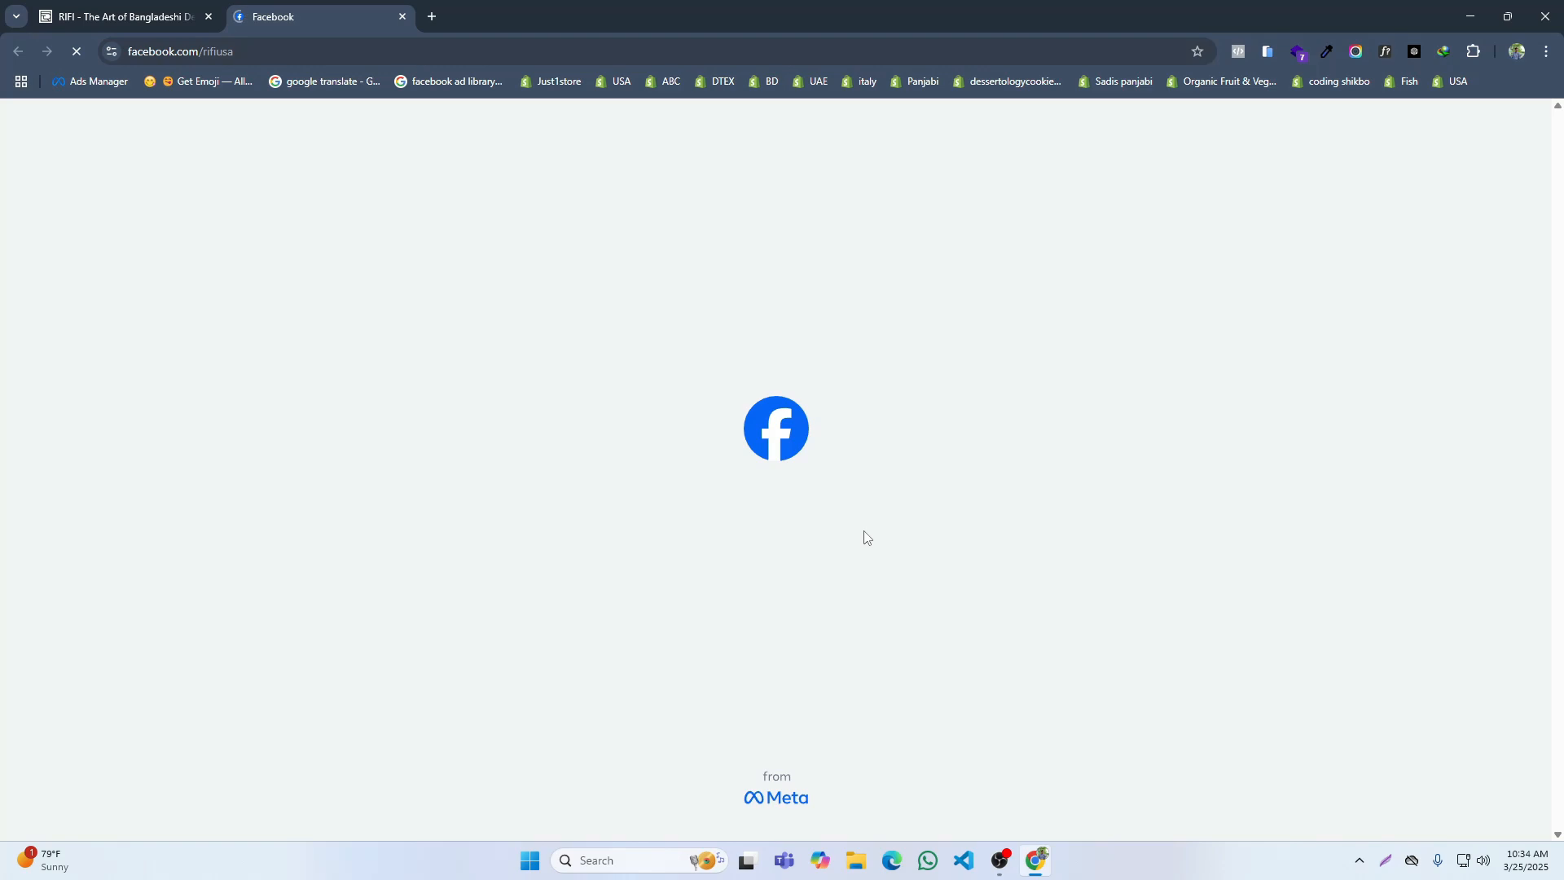
{"action": "scroll", "coordinate": [866, 535], "scroll_direction": "down", "scroll_amount": 4}
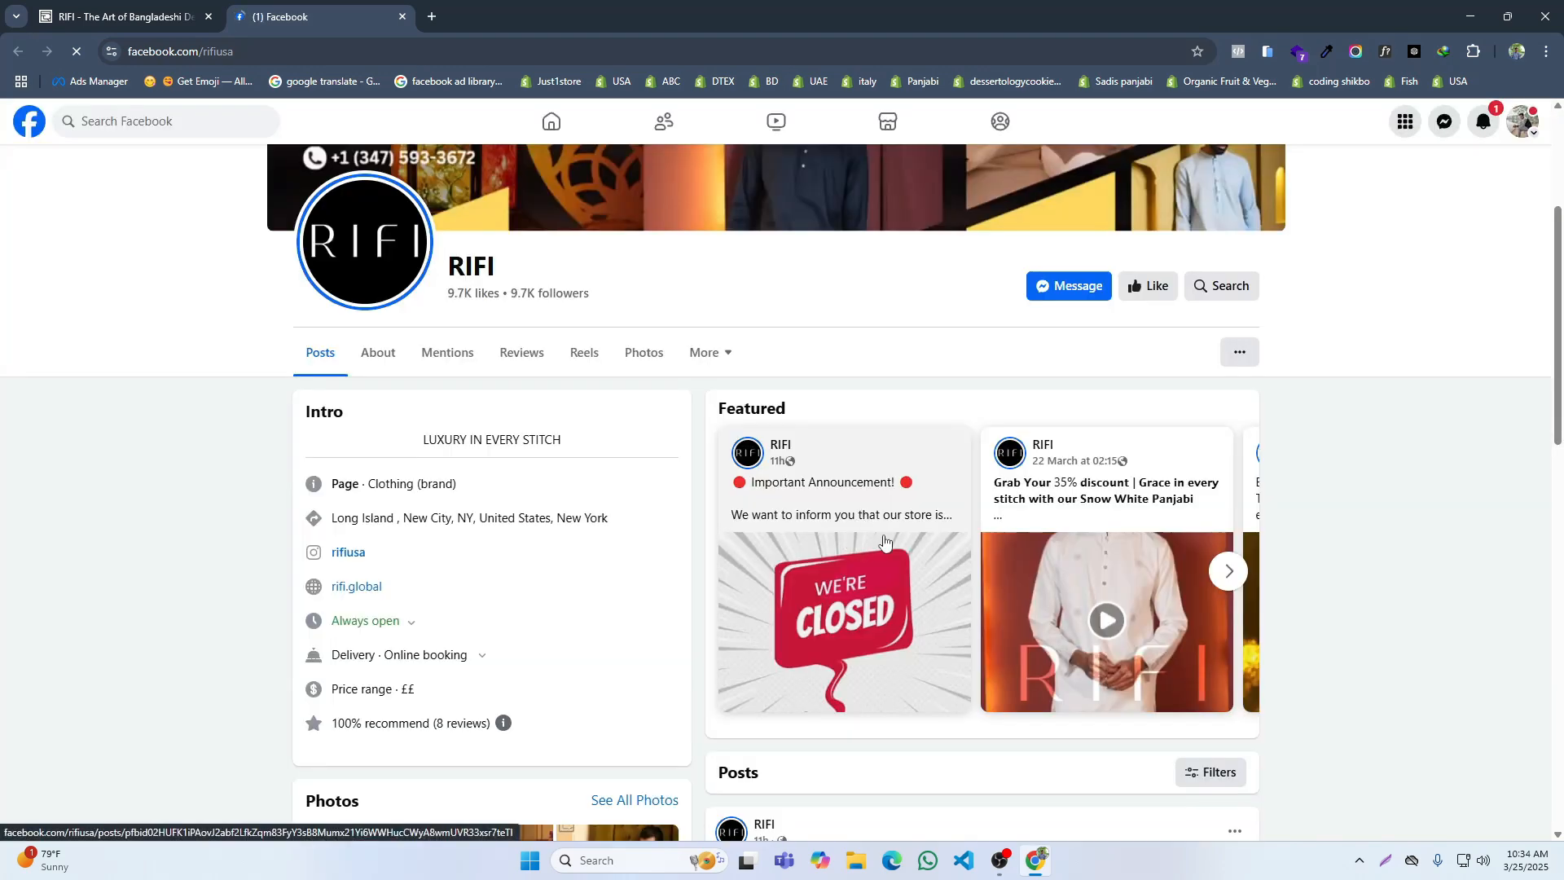
{"action": "scroll", "coordinate": [978, 557], "scroll_direction": "up", "scroll_amount": 2}
{"action": "scroll", "coordinate": [995, 561], "scroll_direction": "up", "scroll_amount": 1}
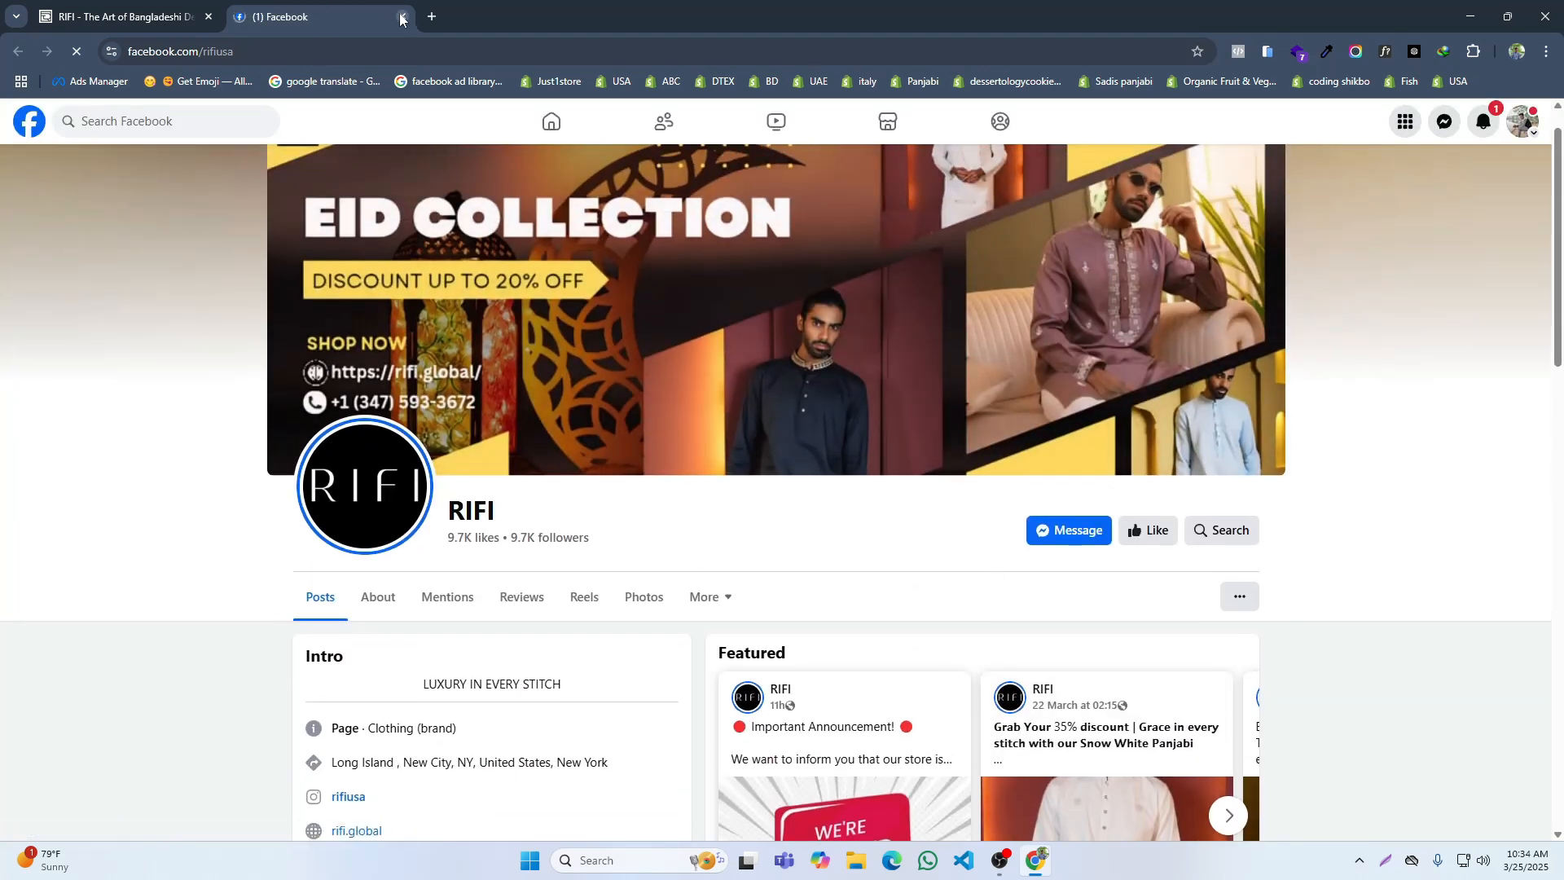
{"action": "left_click", "coordinate": [402, 16]}
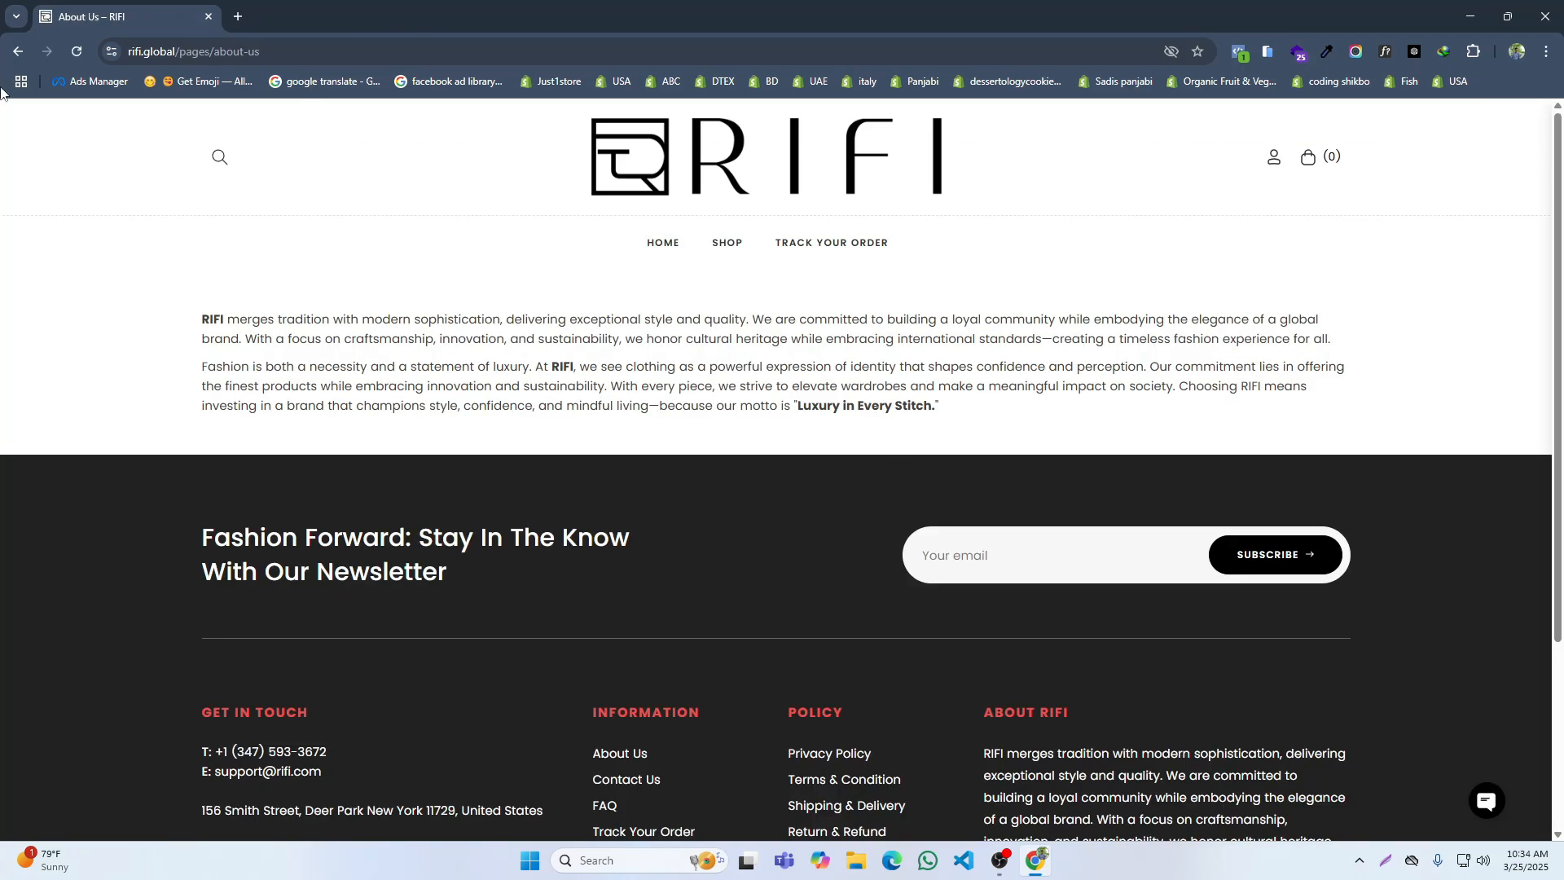
Step: Return from the About Us page to the home page, then open the support chat from the contact options and minimize it
{"action": "left_click", "coordinate": [17, 56]}
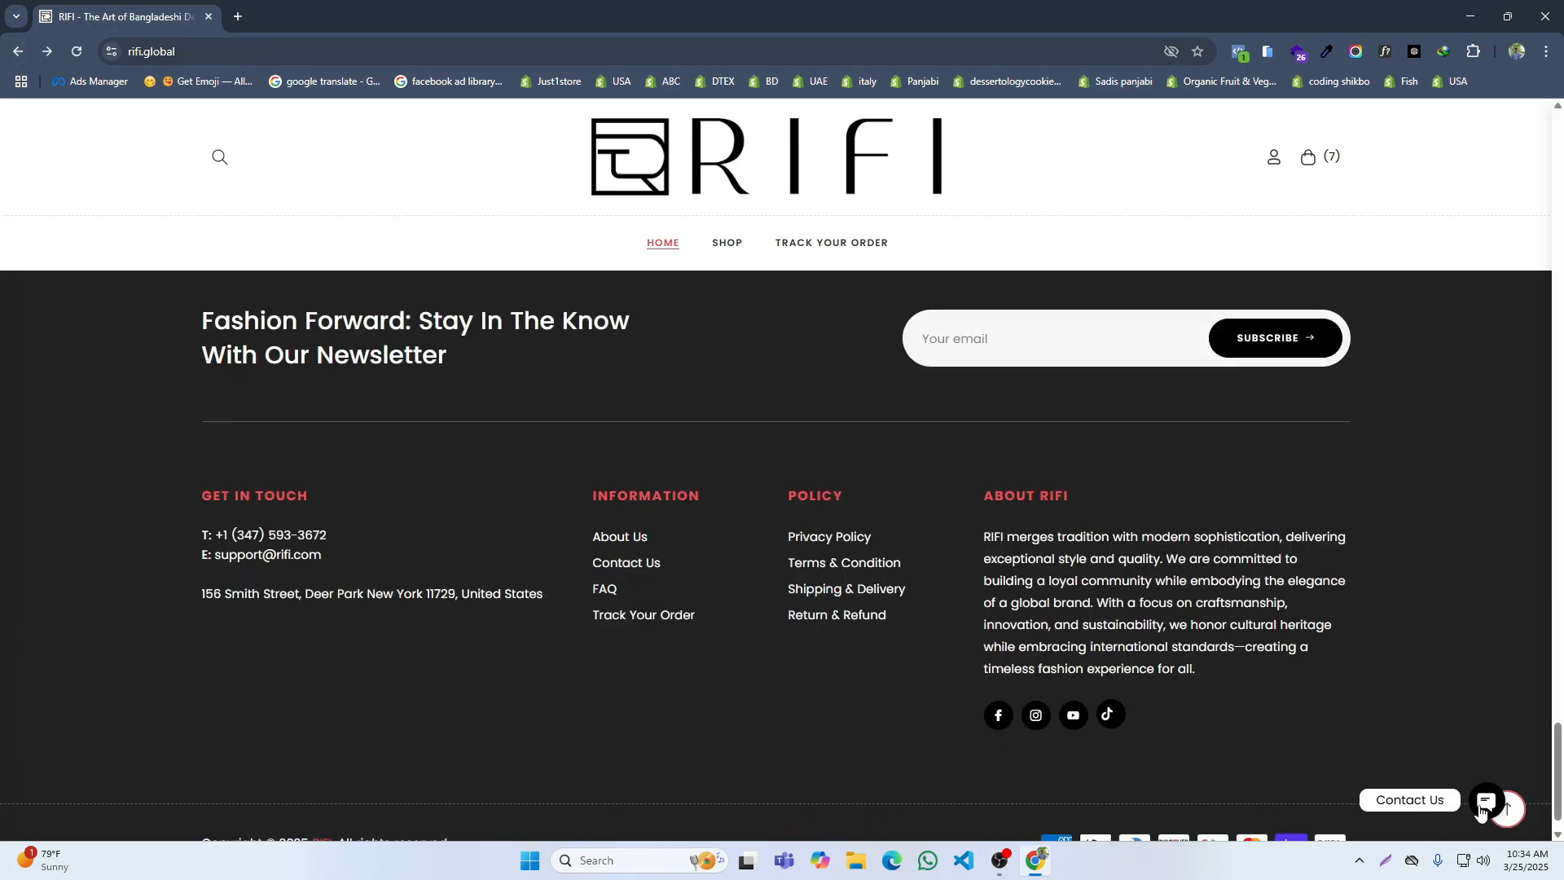
{"action": "left_click", "coordinate": [1487, 767]}
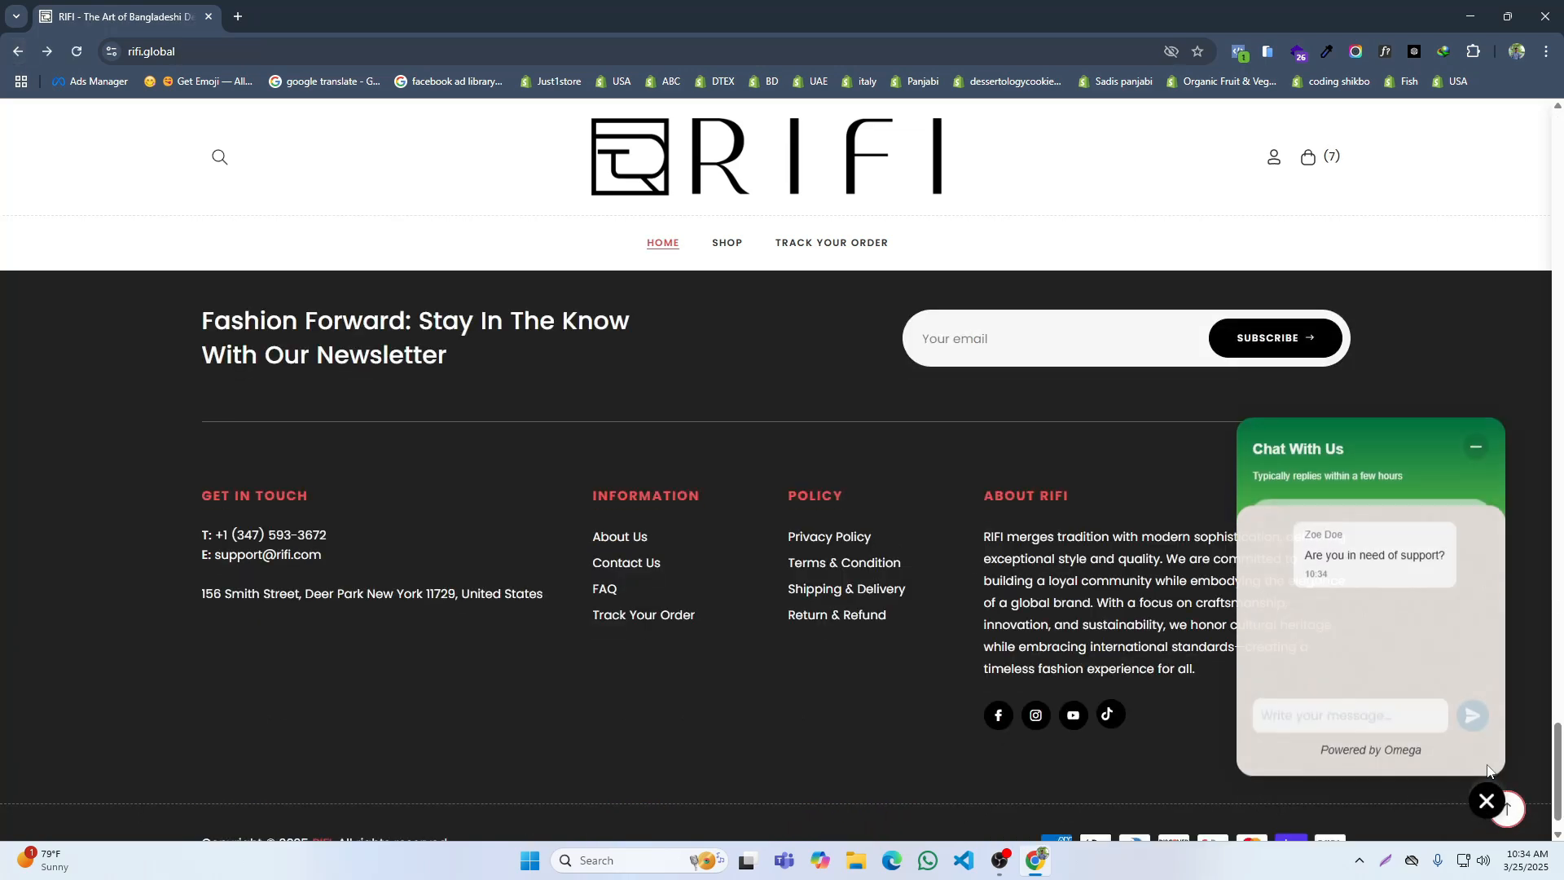
{"action": "left_click", "coordinate": [1476, 458]}
{"action": "left_click", "coordinate": [1484, 587]}
Step: Open the Evergreen Embroidered Panjabi from the recent-purchase notification and return to the home page
{"action": "scroll", "coordinate": [926, 623], "scroll_direction": "up", "scroll_amount": 10}
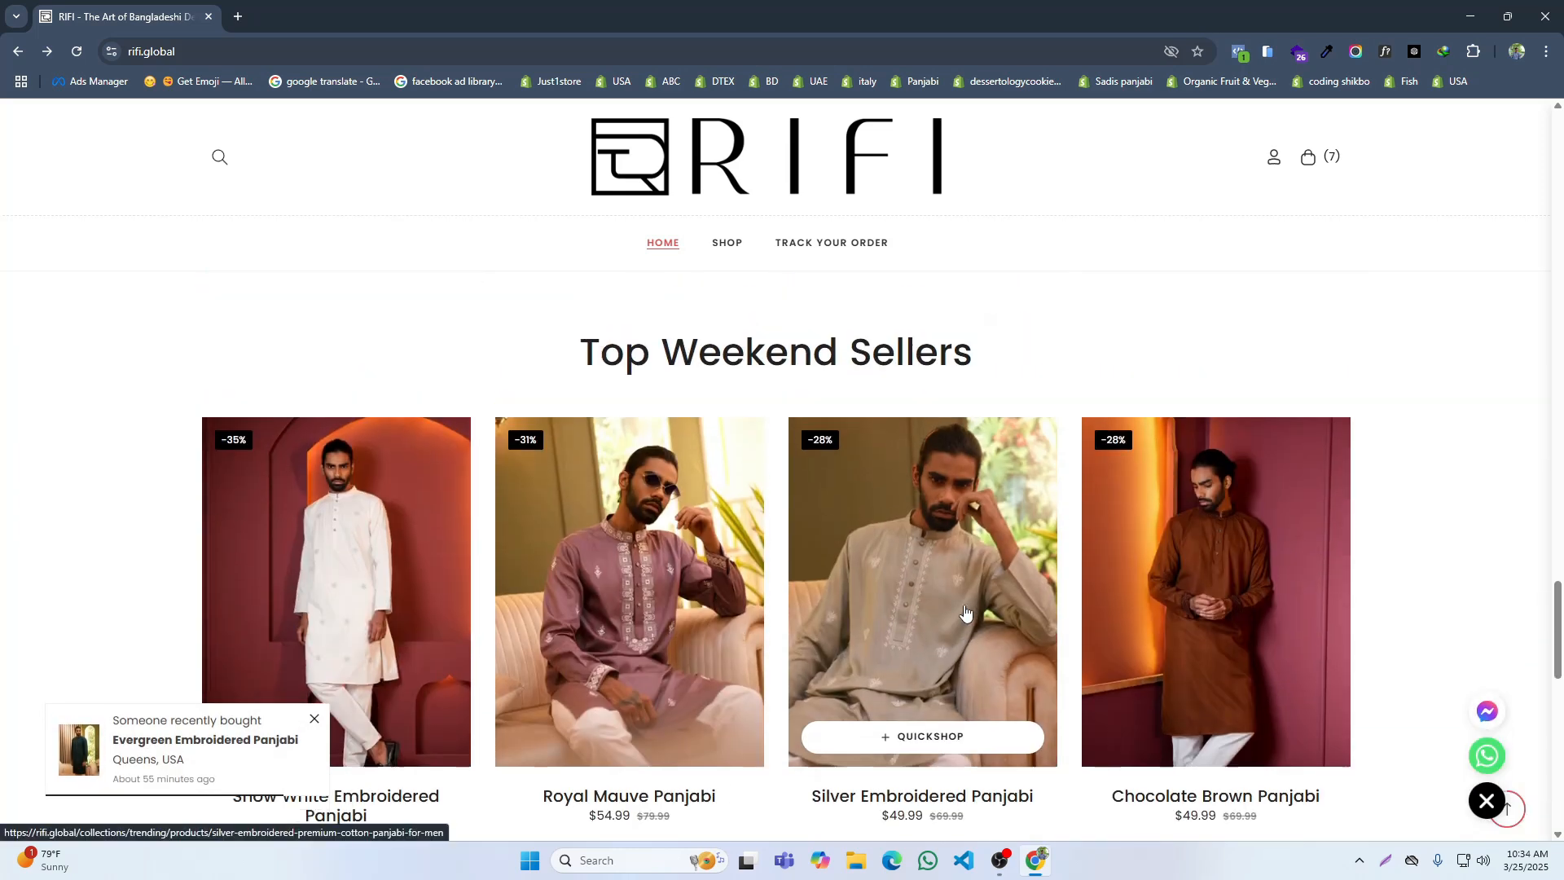
{"action": "scroll", "coordinate": [965, 611], "scroll_direction": "up", "scroll_amount": 10}
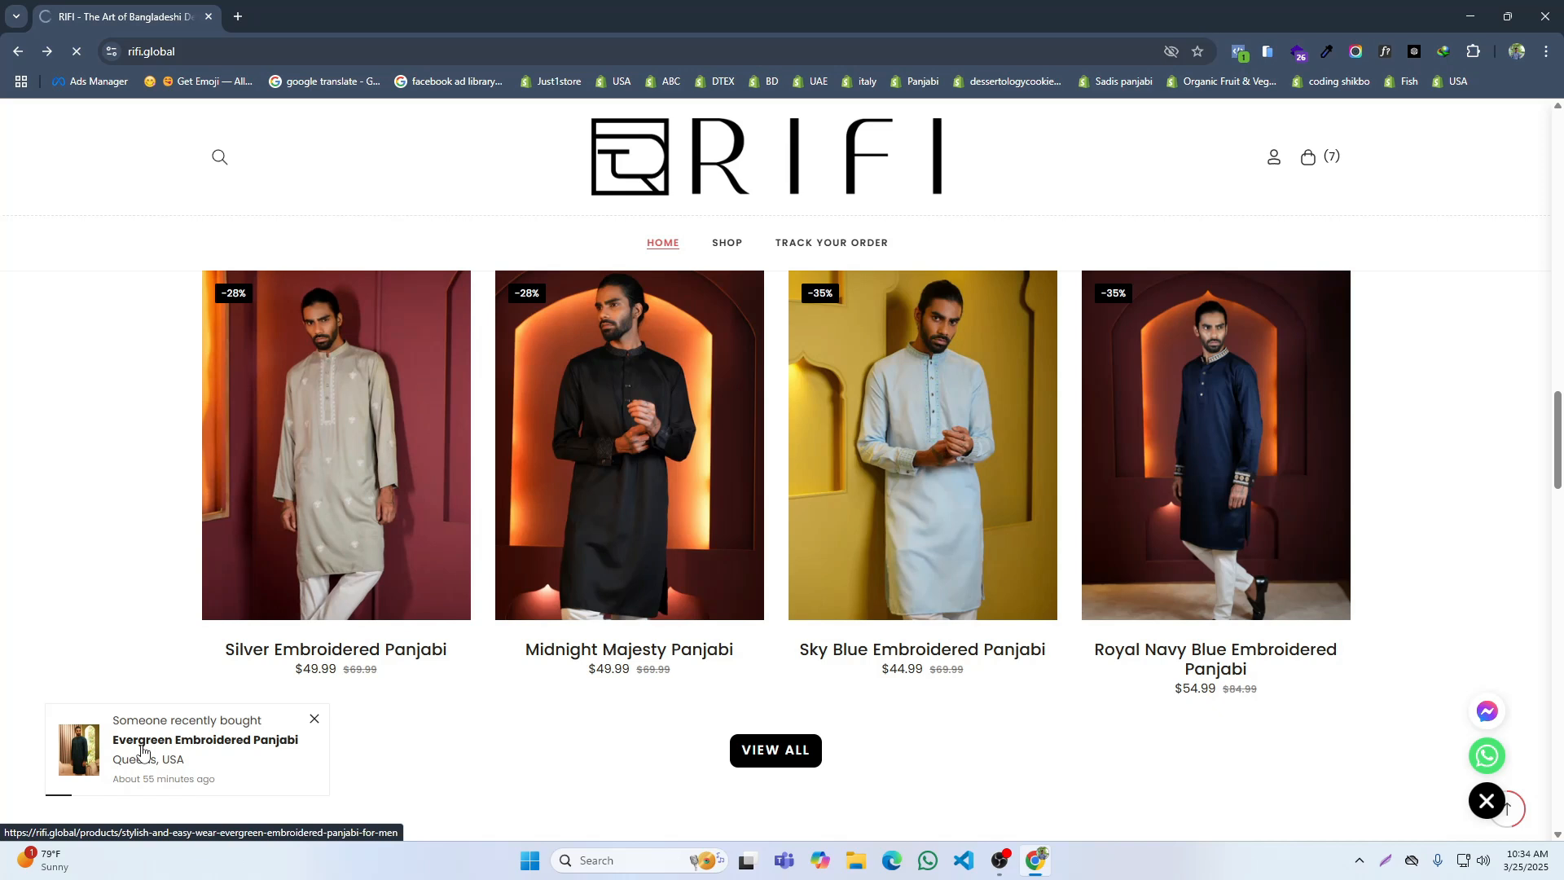
{"action": "left_click", "coordinate": [142, 751]}
{"action": "left_click", "coordinate": [19, 52]}
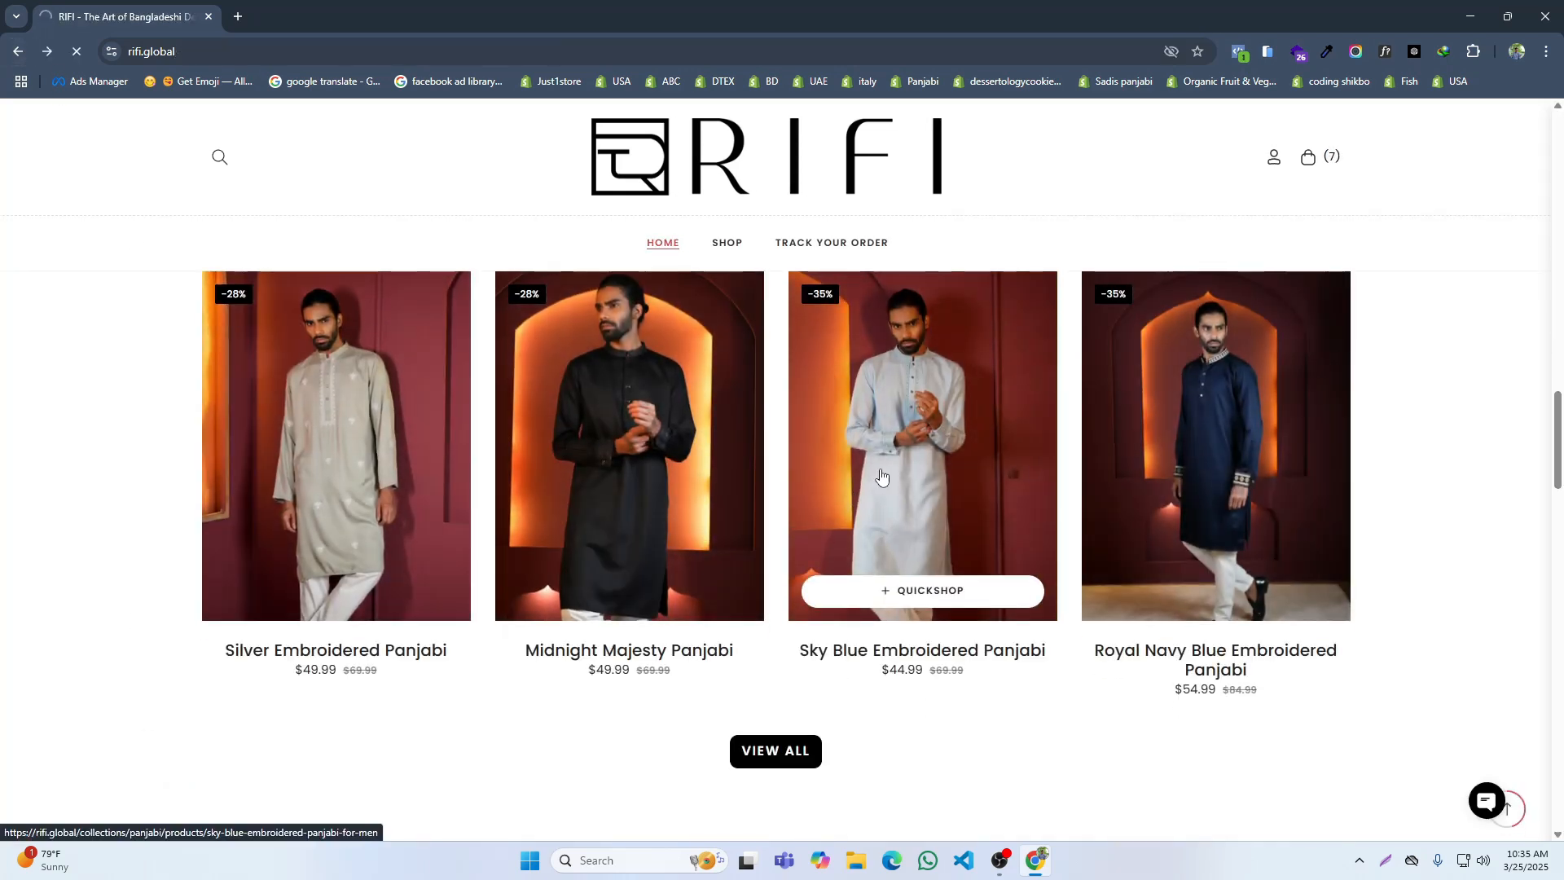
Step: Add one Sky Blue Embroidered Panjabi in size M to the cart and proceed to checkout to view its payment section
{"action": "left_click", "coordinate": [880, 474]}
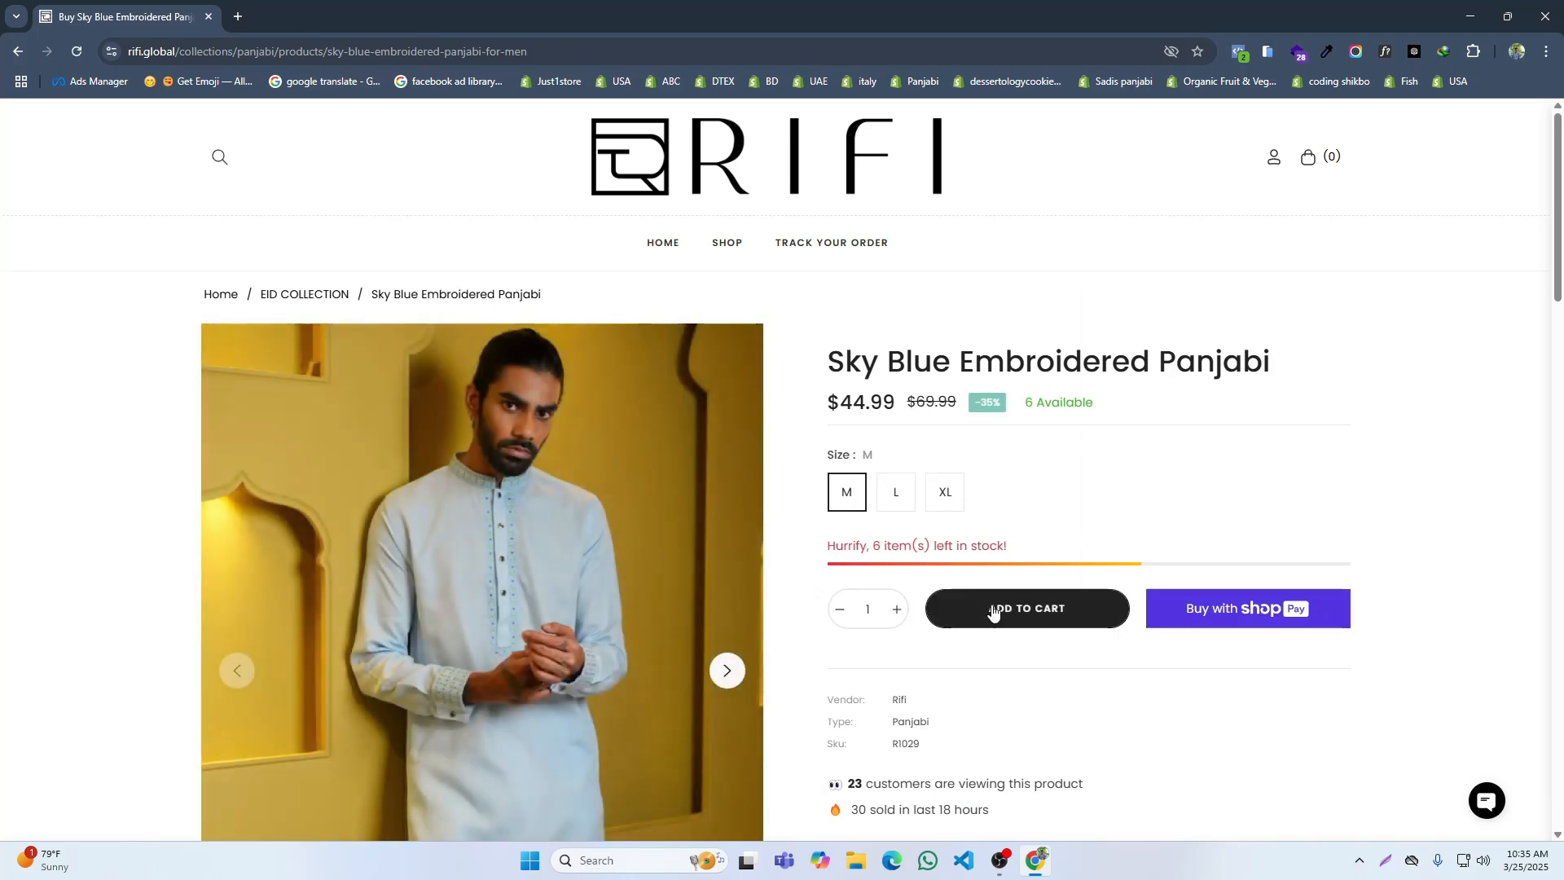
{"action": "left_click", "coordinate": [981, 617]}
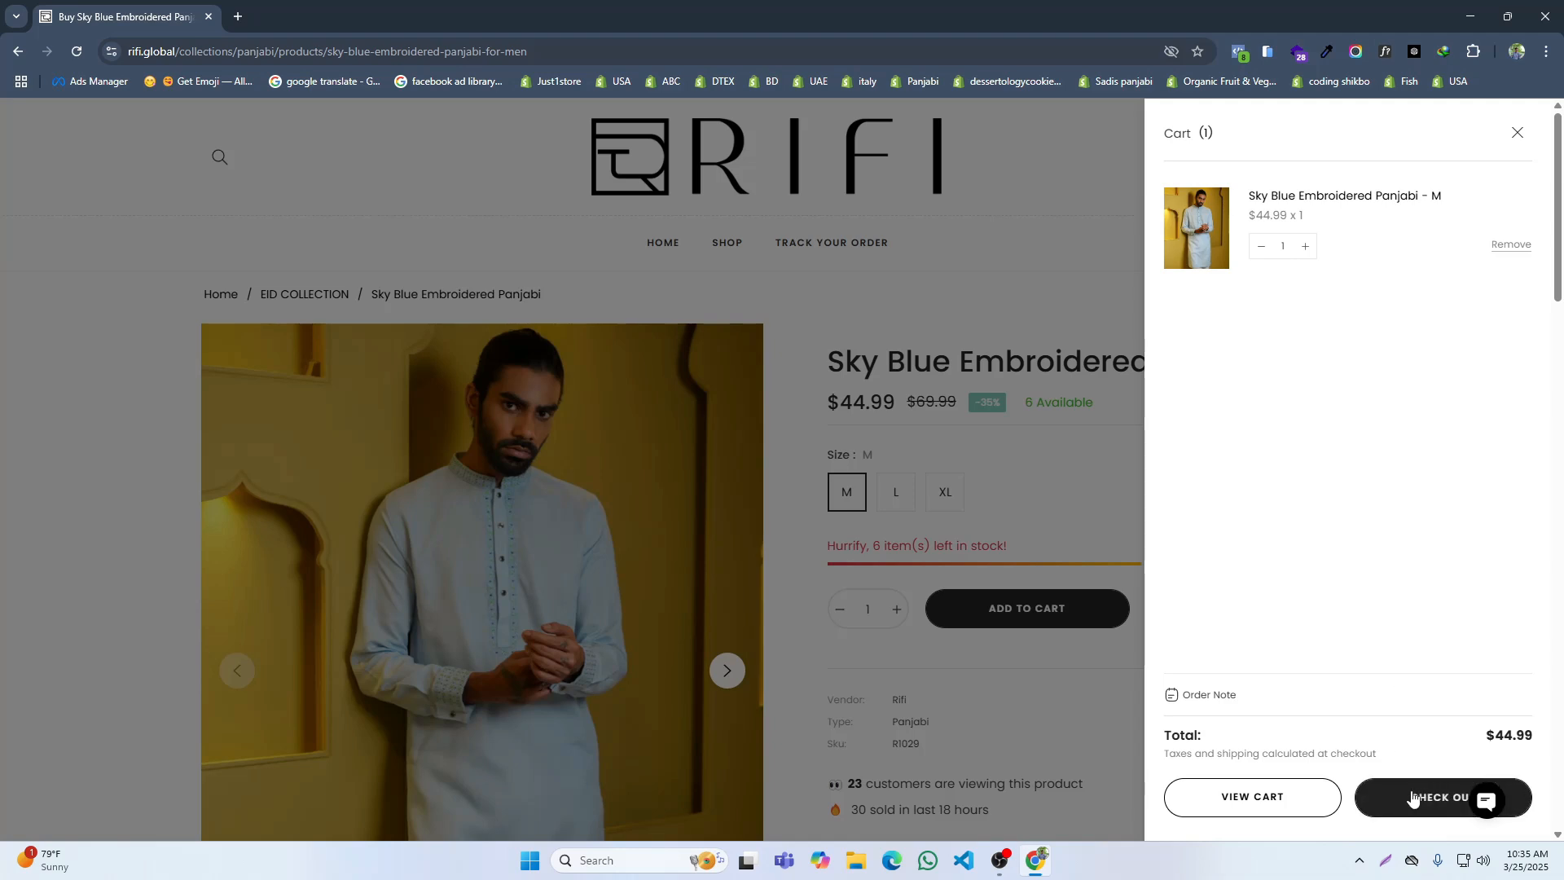
{"action": "left_click", "coordinate": [1412, 797]}
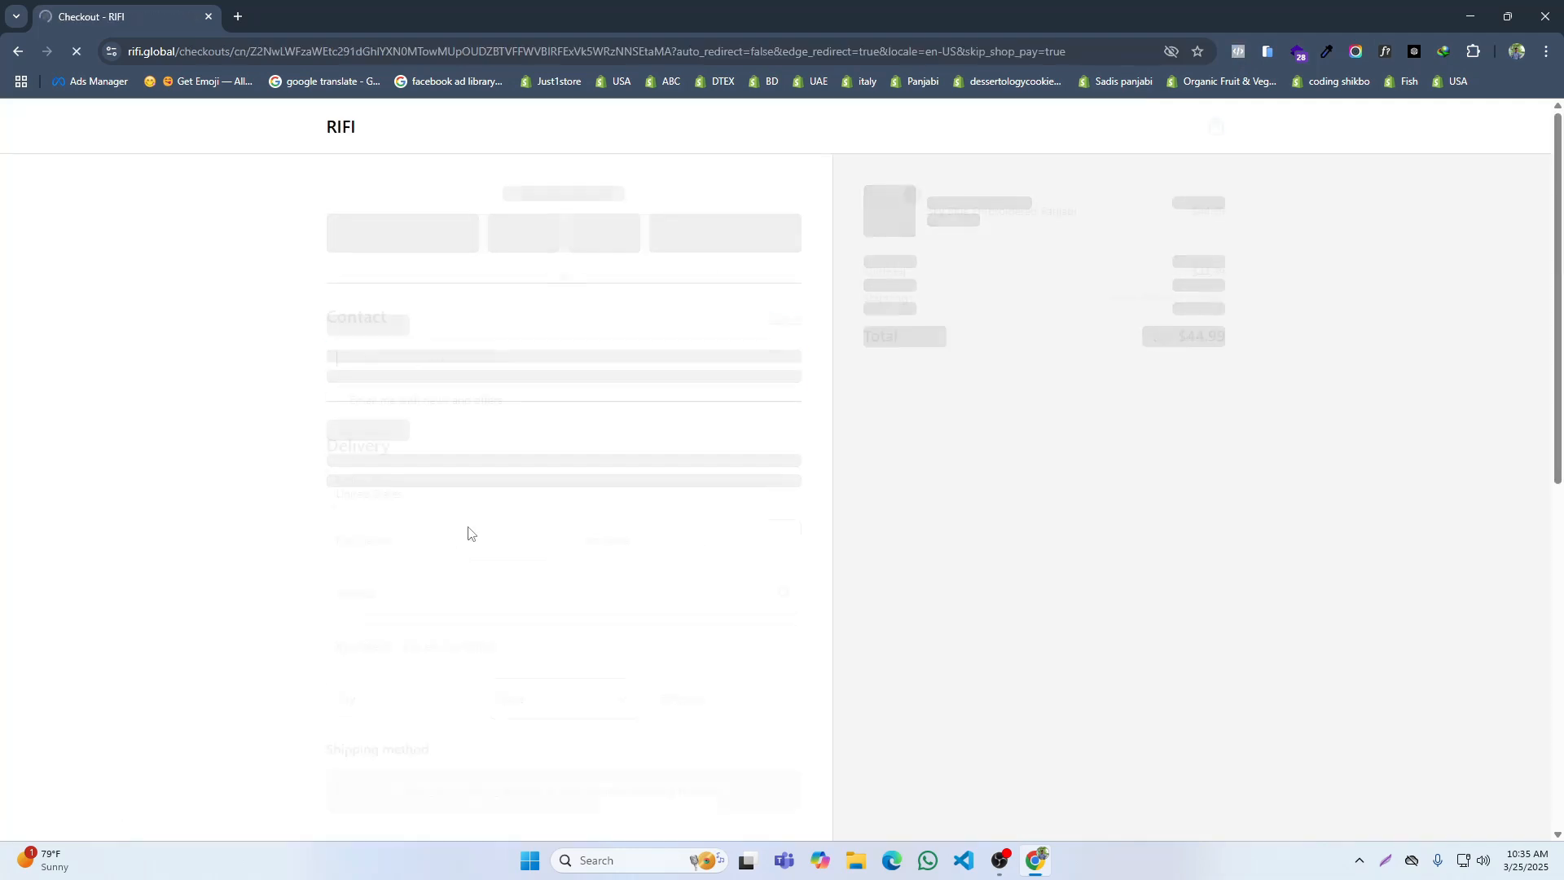
{"action": "scroll", "coordinate": [624, 488], "scroll_direction": "down", "scroll_amount": 2}
{"action": "scroll", "coordinate": [623, 488], "scroll_direction": "down", "scroll_amount": 8}
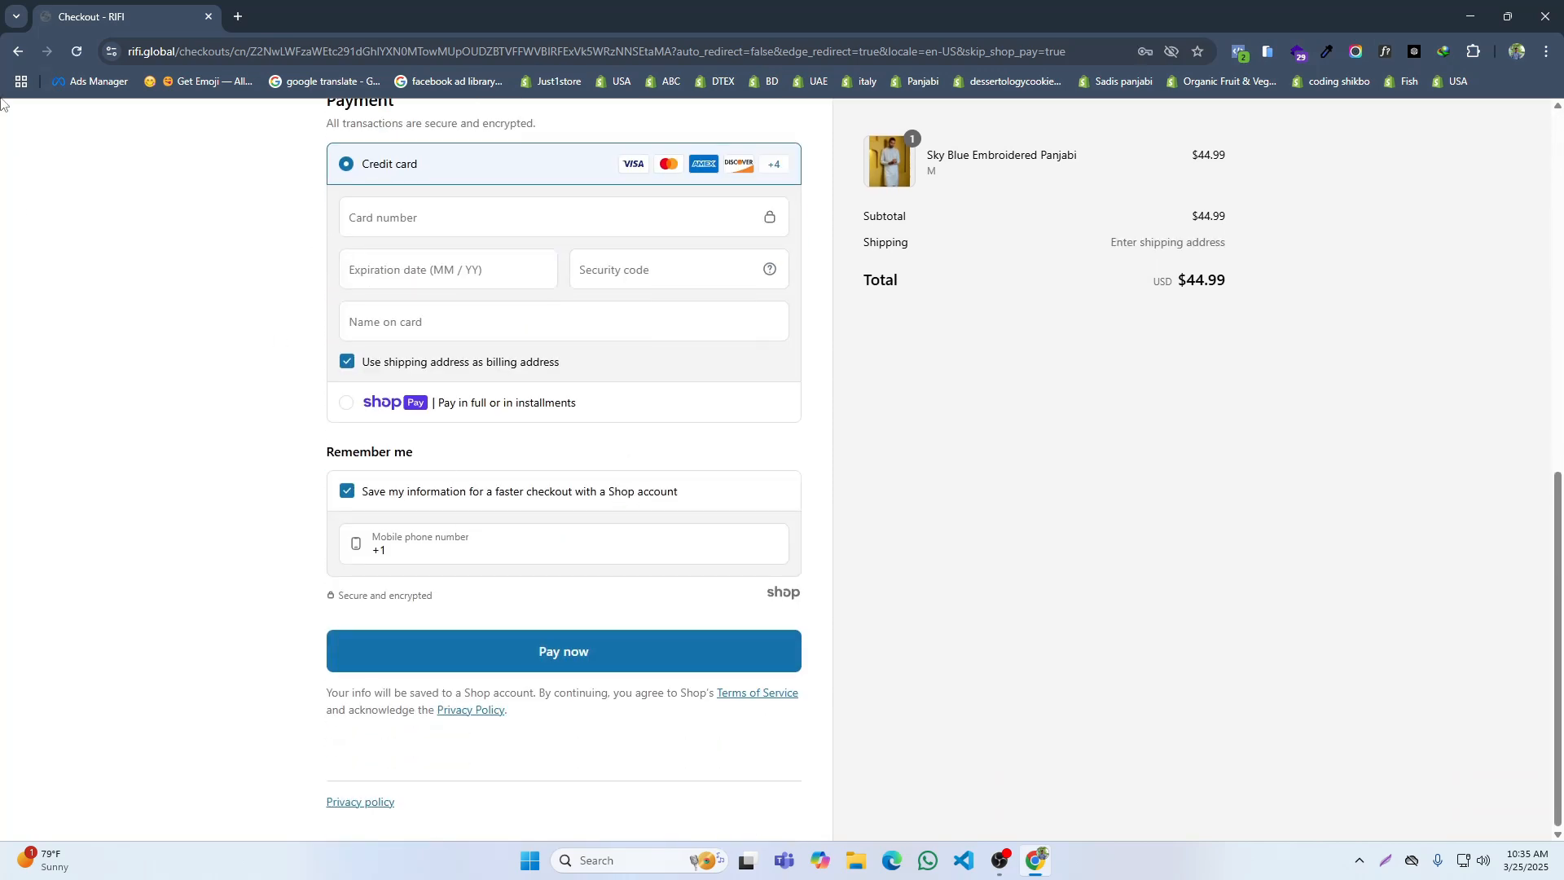
Step: Leave the checkout and reload the store's home page through the RIFI logo
{"action": "left_click", "coordinate": [17, 51]}
{"action": "left_click", "coordinate": [16, 51]}
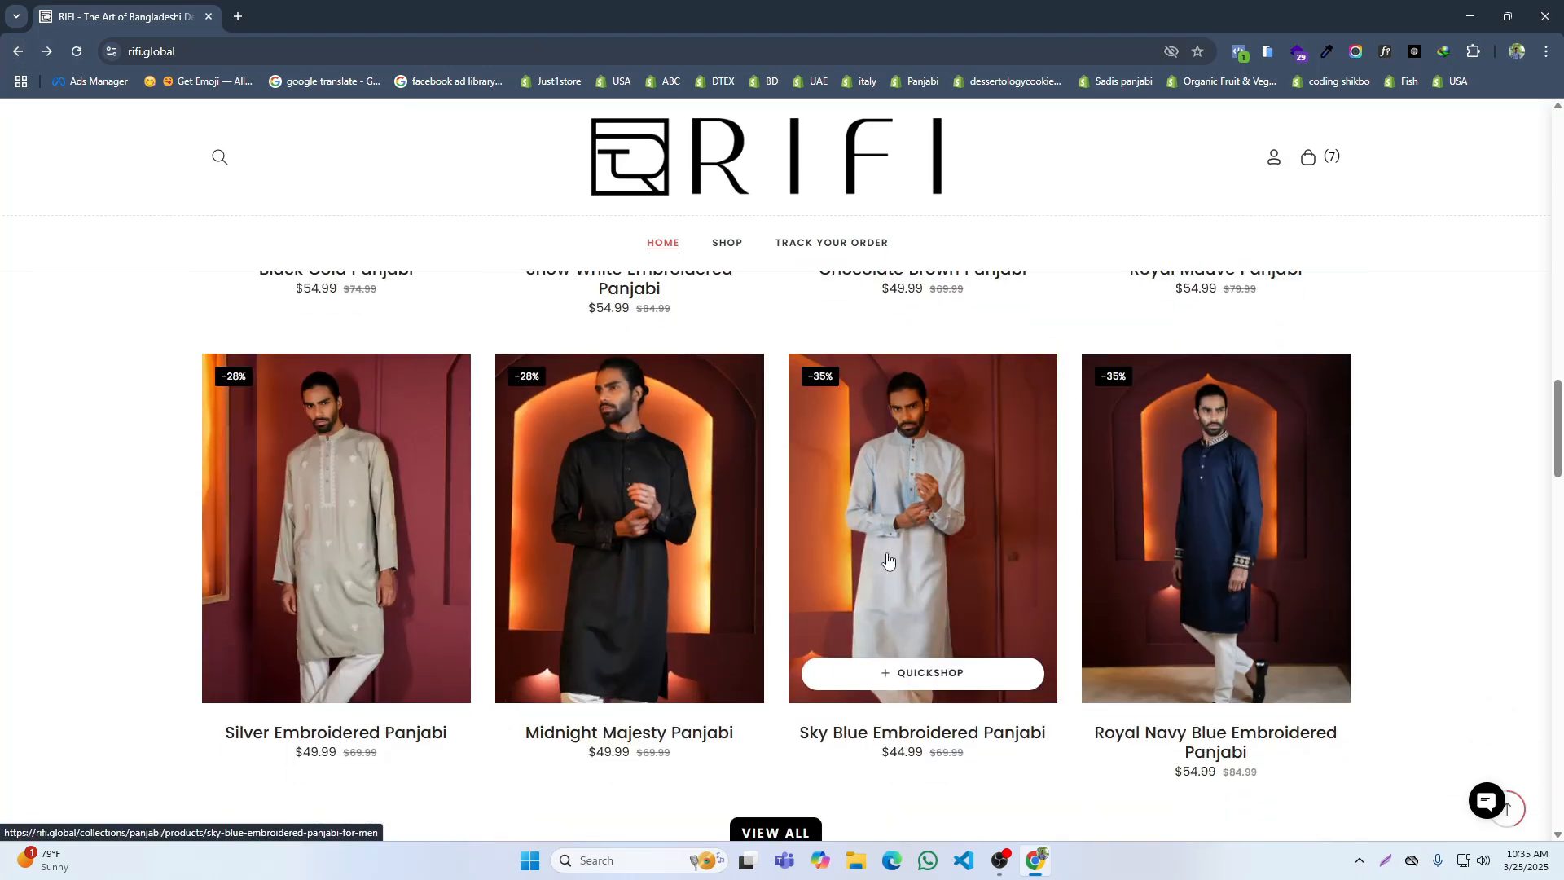
{"action": "scroll", "coordinate": [880, 489], "scroll_direction": "up", "scroll_amount": 4}
{"action": "left_click", "coordinate": [698, 138]}
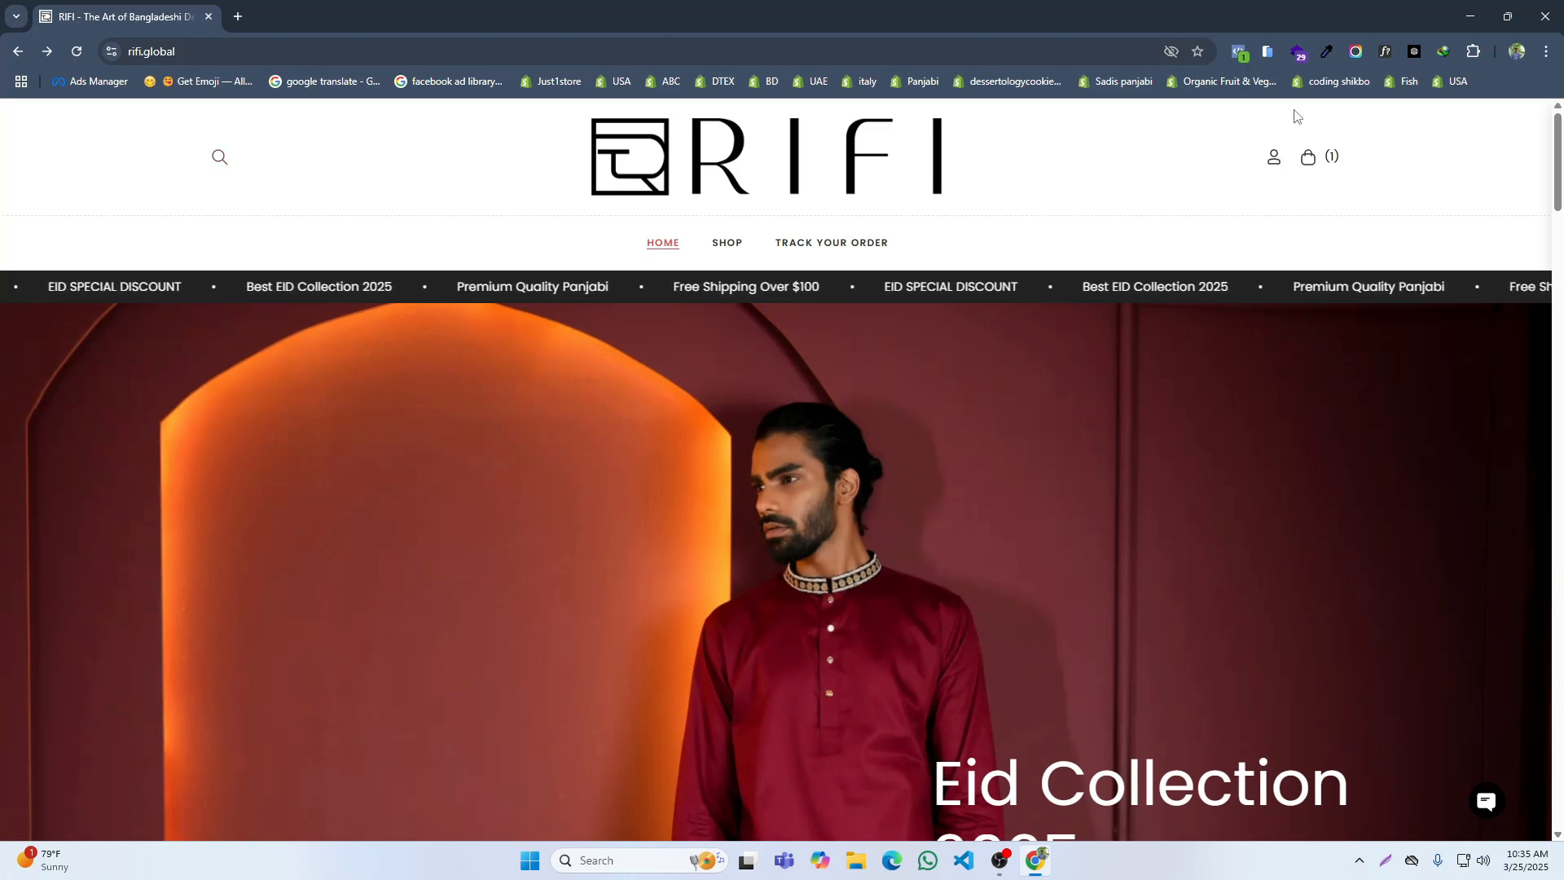
Step: Show the store in a simulated mobile phone view and examine the home page's Designer Panjabi section
{"action": "left_click", "coordinate": [1267, 53]}
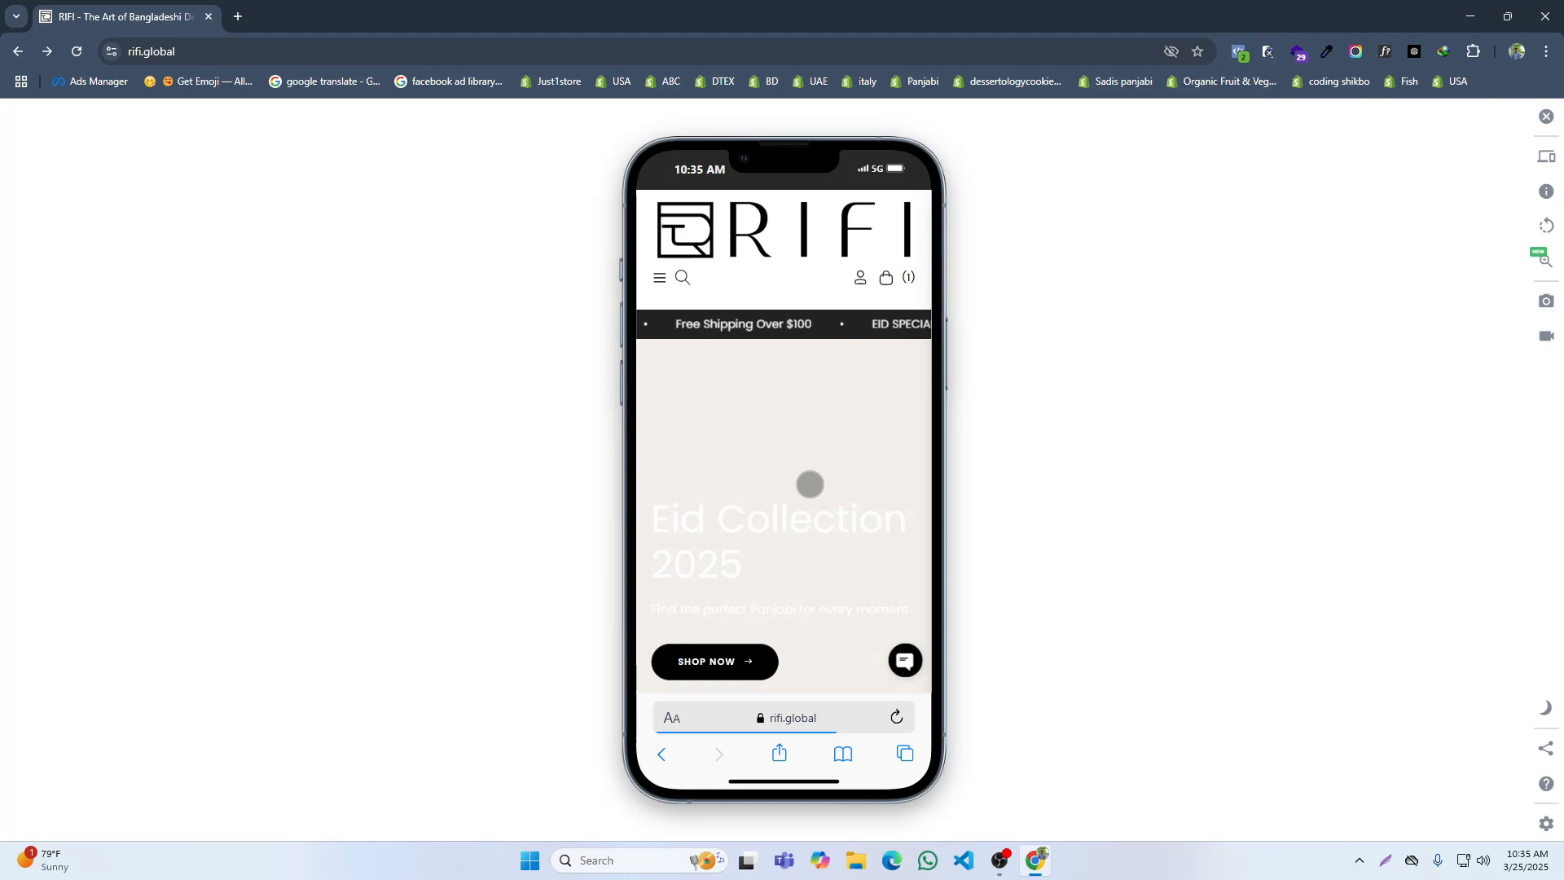
{"action": "scroll", "coordinate": [809, 483], "scroll_direction": "down", "scroll_amount": 10}
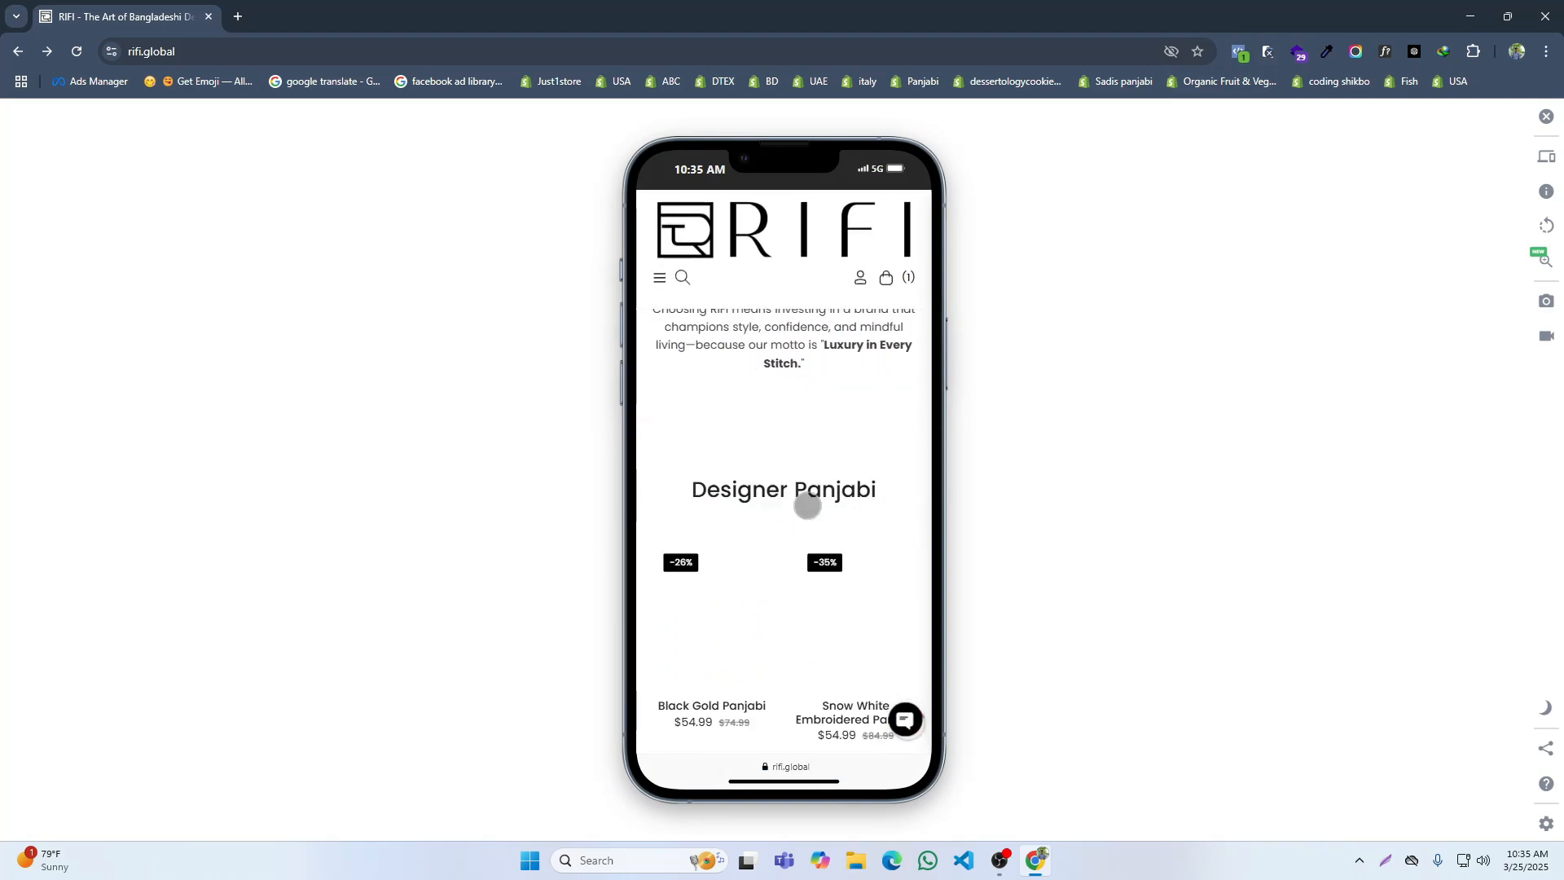
{"action": "scroll", "coordinate": [807, 506], "scroll_direction": "down", "scroll_amount": 8}
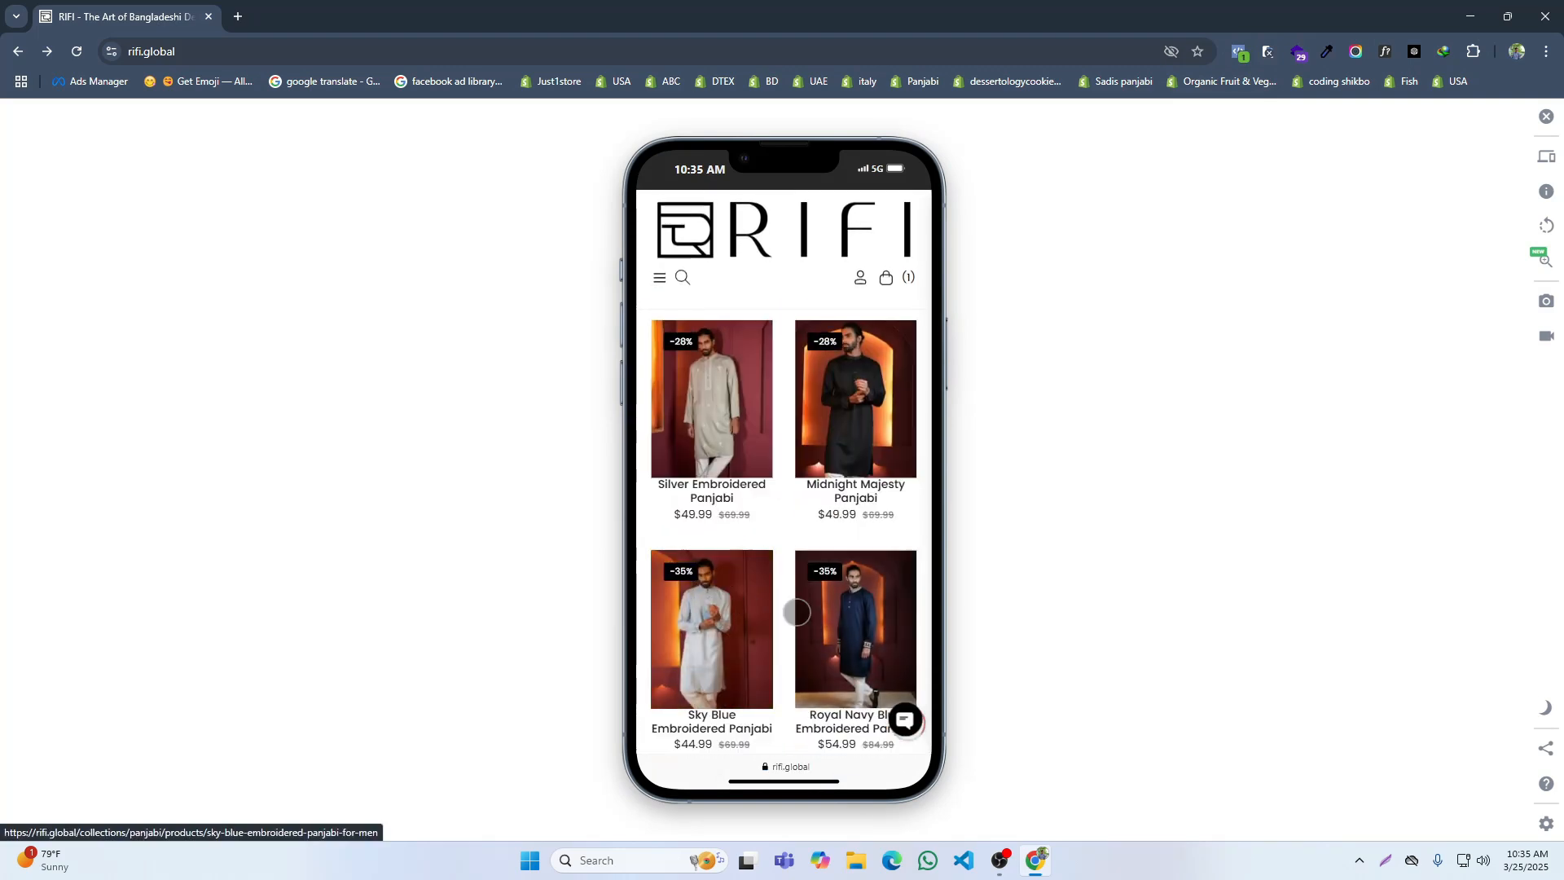
{"action": "scroll", "coordinate": [797, 612], "scroll_direction": "down", "scroll_amount": 3}
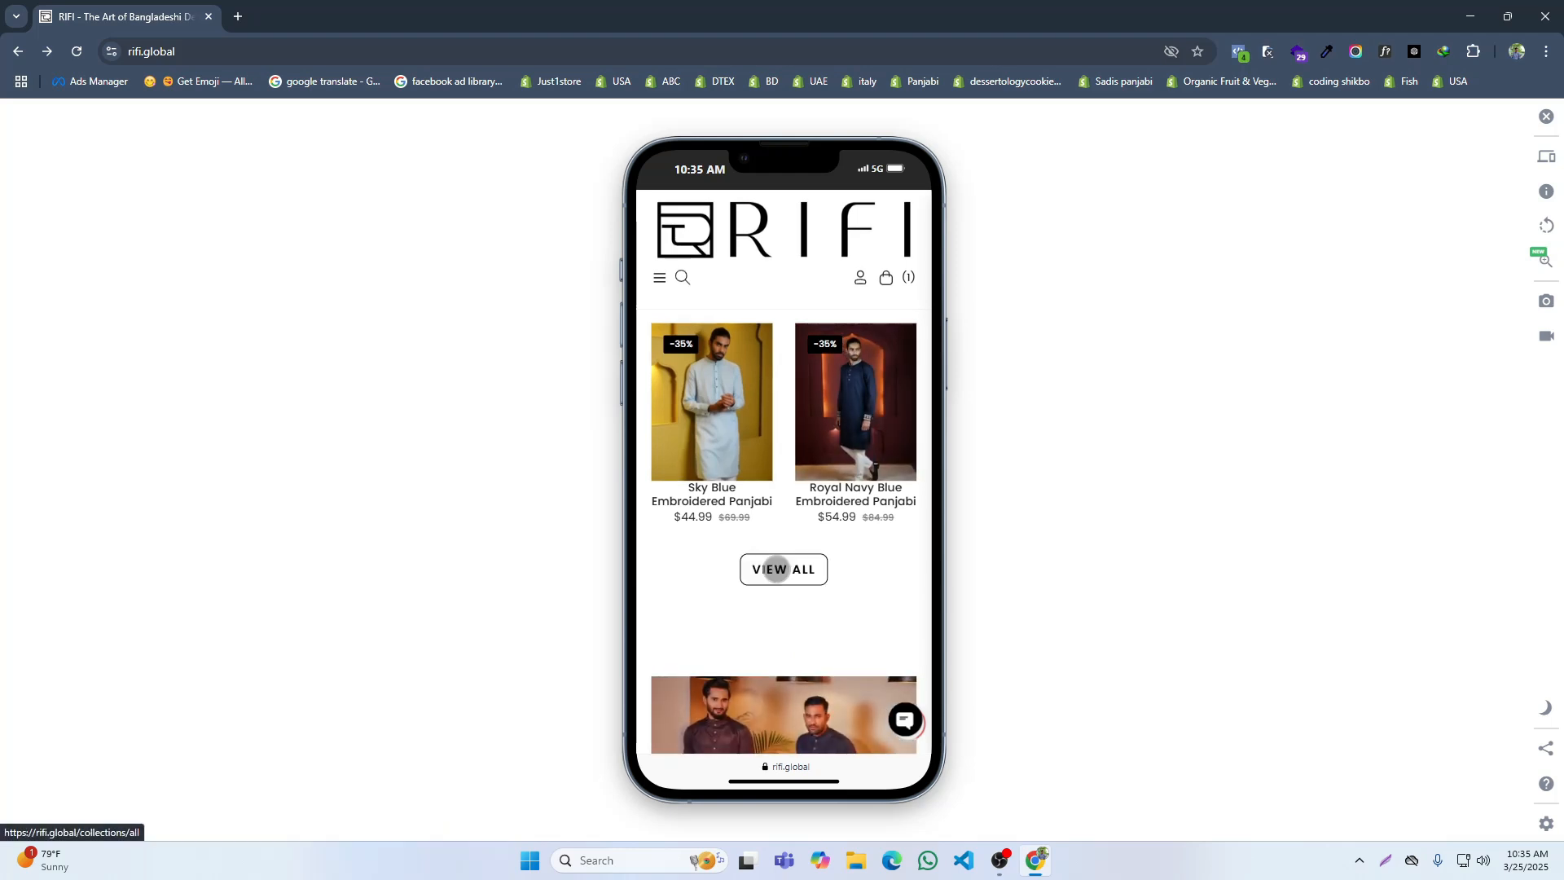
Step: View all products in the mobile layout, and open and close the Filter and sort options
{"action": "left_click", "coordinate": [776, 569]}
{"action": "scroll", "coordinate": [865, 489], "scroll_direction": "down", "scroll_amount": 5}
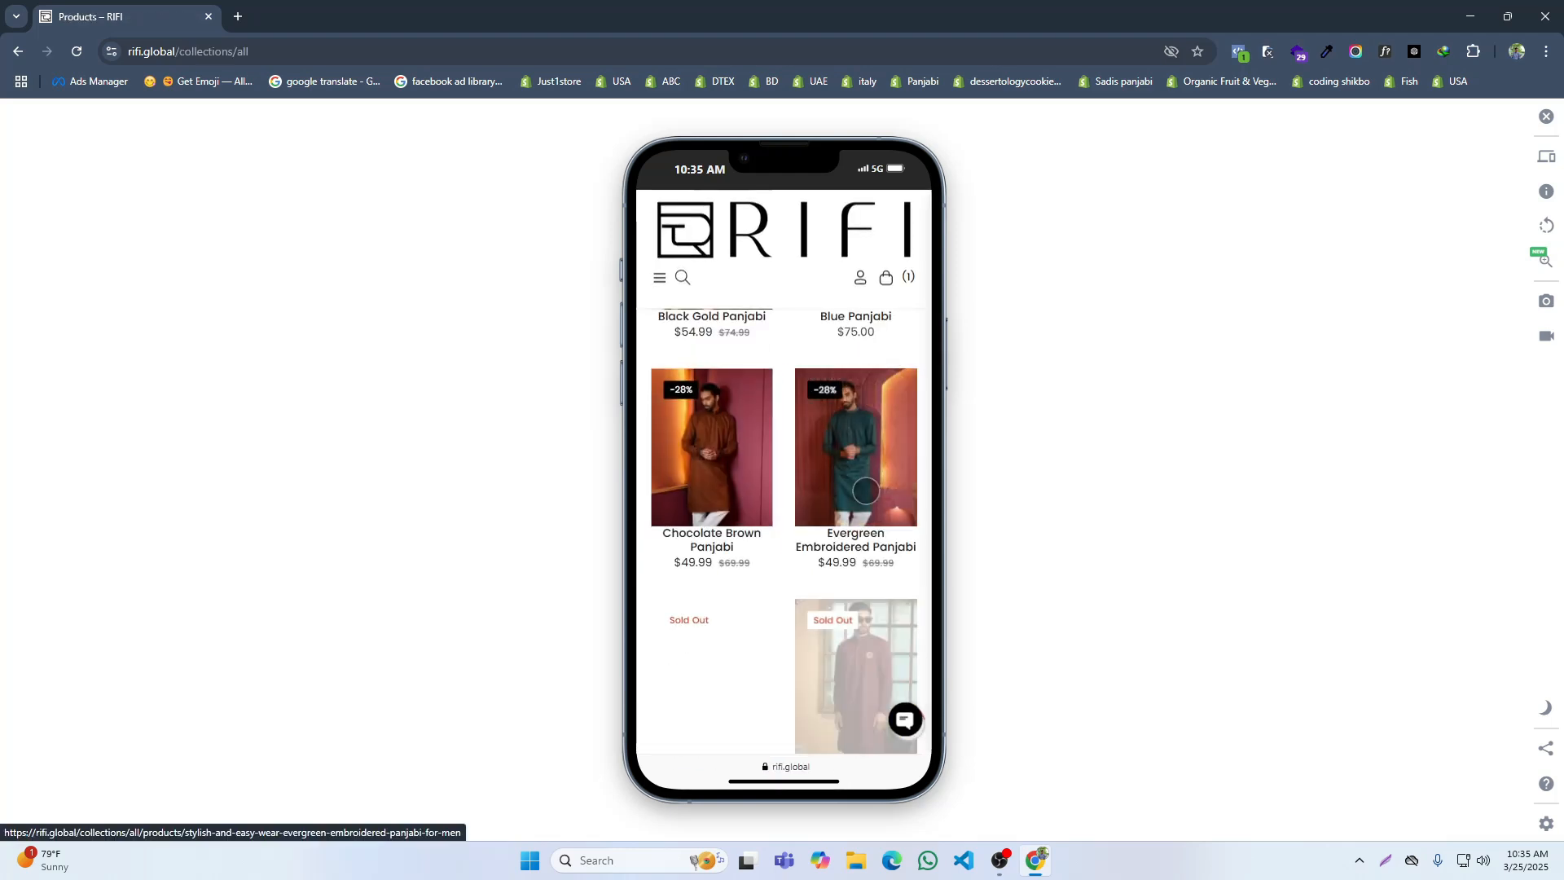
{"action": "scroll", "coordinate": [866, 490], "scroll_direction": "up", "scroll_amount": 5}
{"action": "left_click", "coordinate": [698, 322]}
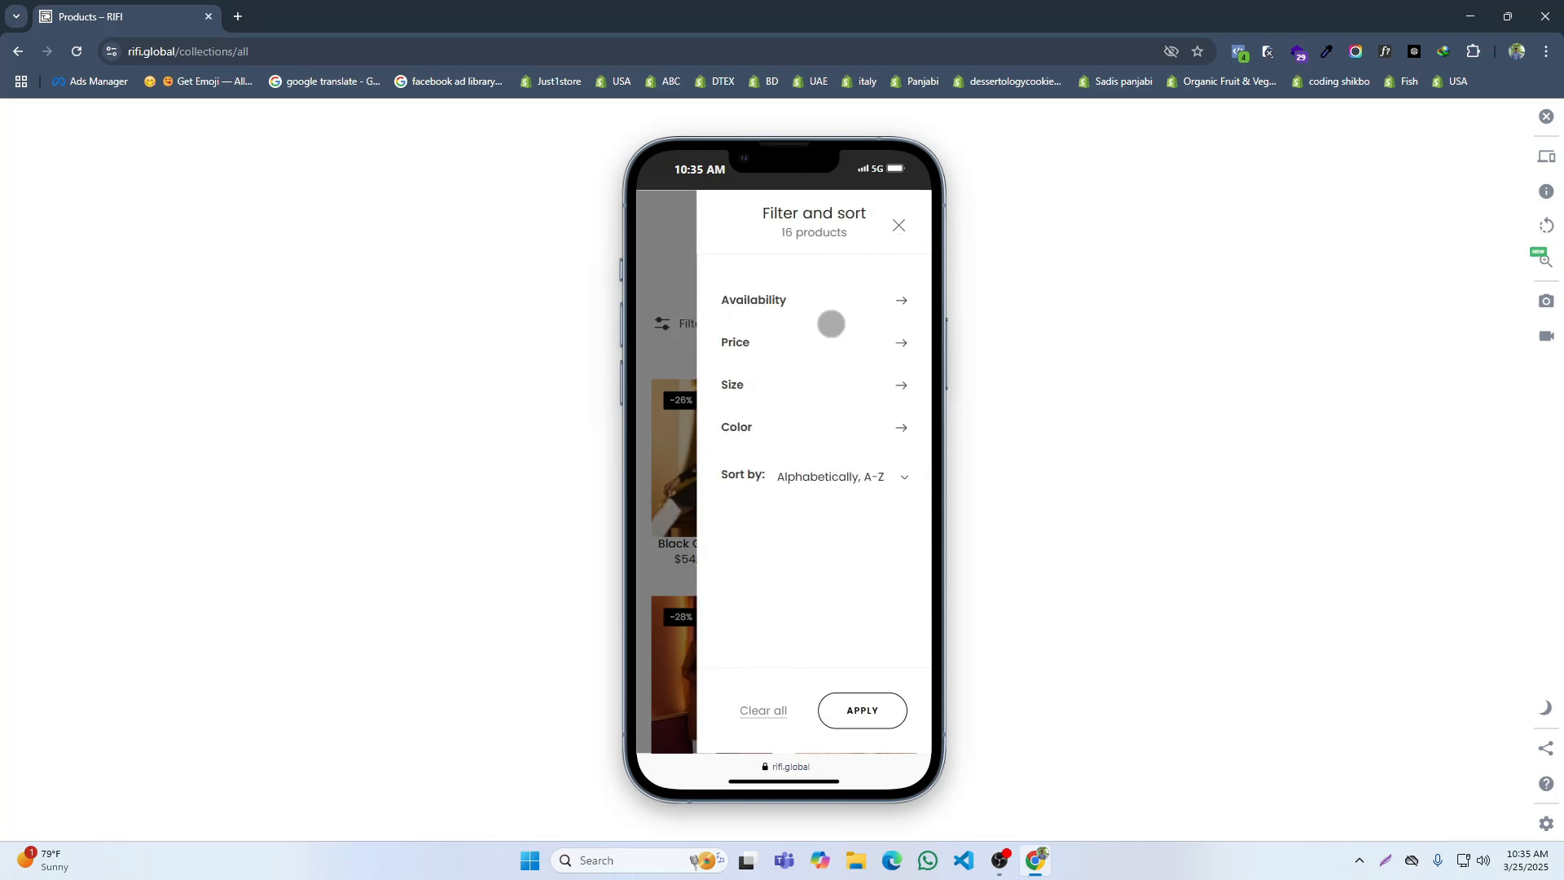
{"action": "left_click", "coordinate": [899, 226]}
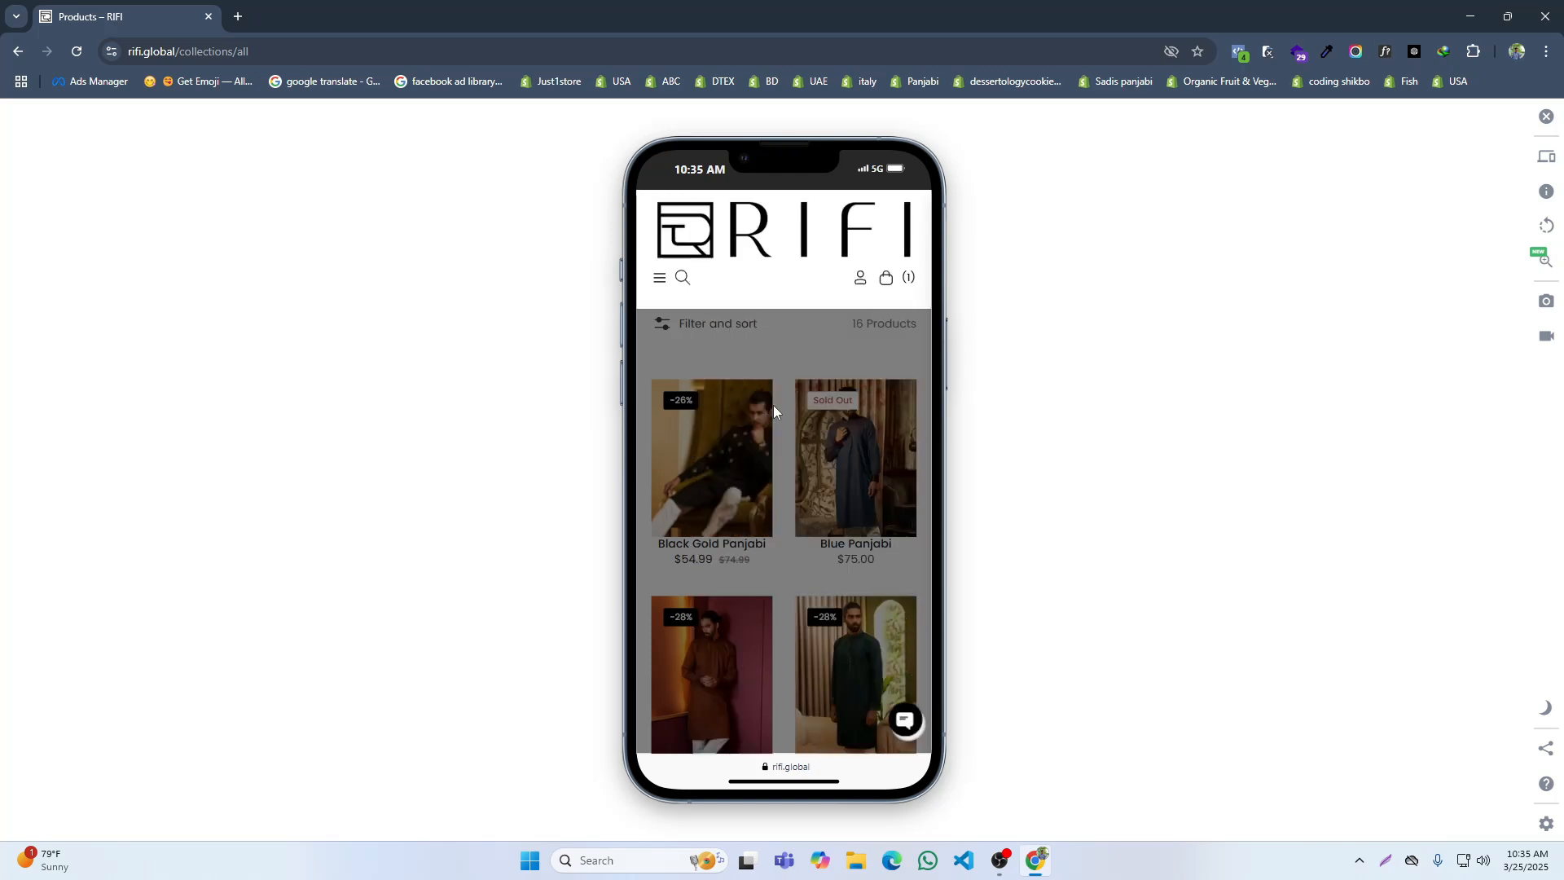
Step: Examine the mobile product page's footer and the mobile home page's lower sections, then exit the mobile view
{"action": "scroll", "coordinate": [835, 521], "scroll_direction": "down", "scroll_amount": 10}
{"action": "scroll", "coordinate": [835, 555], "scroll_direction": "down", "scroll_amount": 6}
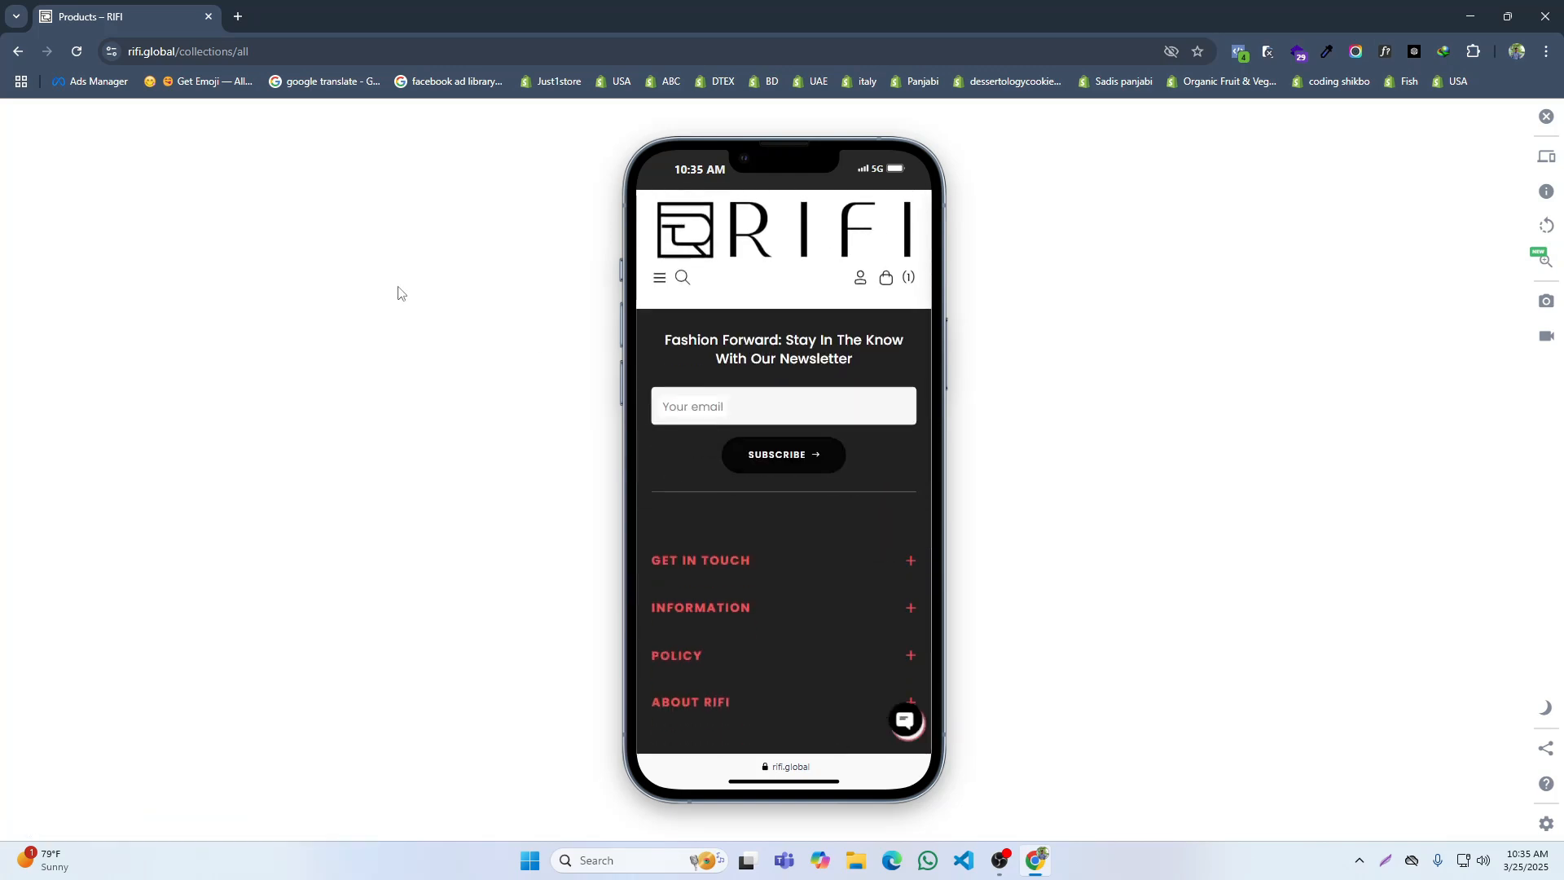
{"action": "scroll", "coordinate": [795, 506], "scroll_direction": "down", "scroll_amount": 8}
{"action": "scroll", "coordinate": [799, 513], "scroll_direction": "down", "scroll_amount": 15}
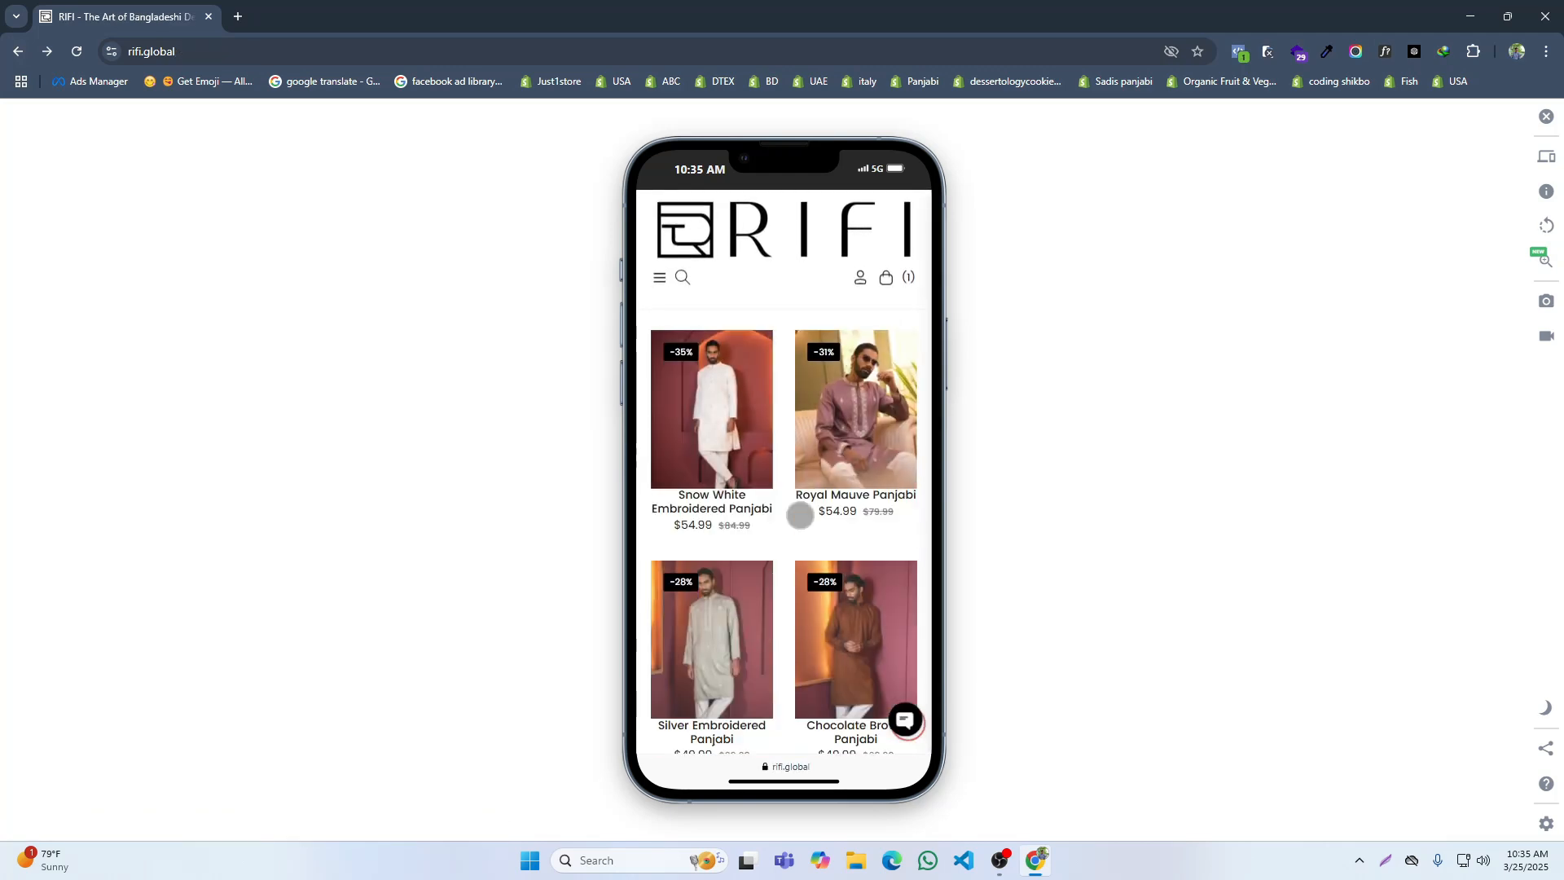
{"action": "scroll", "coordinate": [800, 516], "scroll_direction": "up", "scroll_amount": 3}
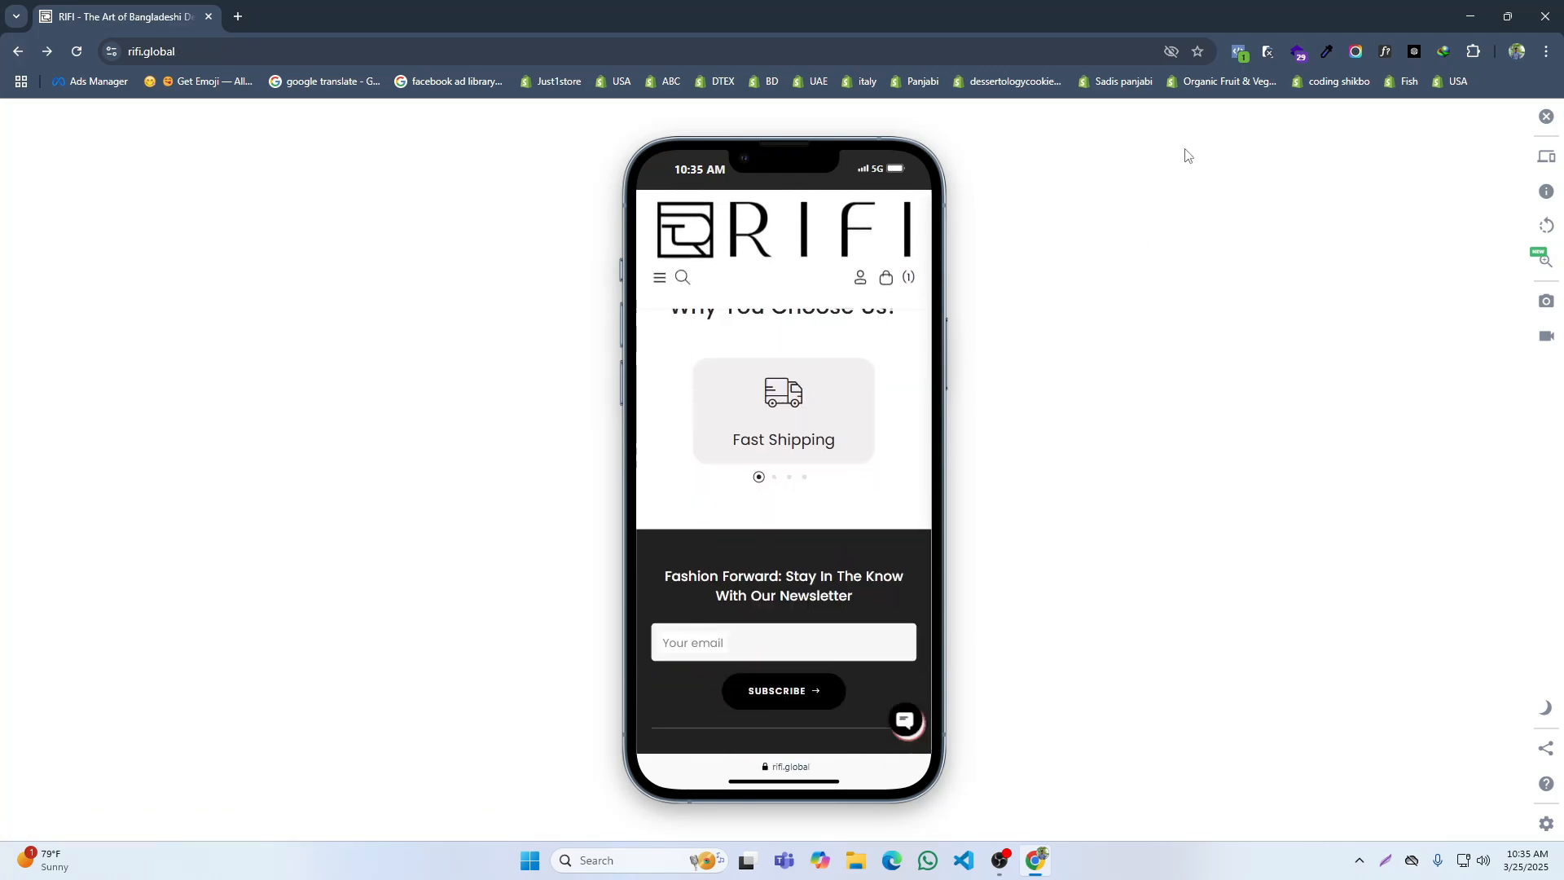
{"action": "left_click", "coordinate": [1267, 54]}
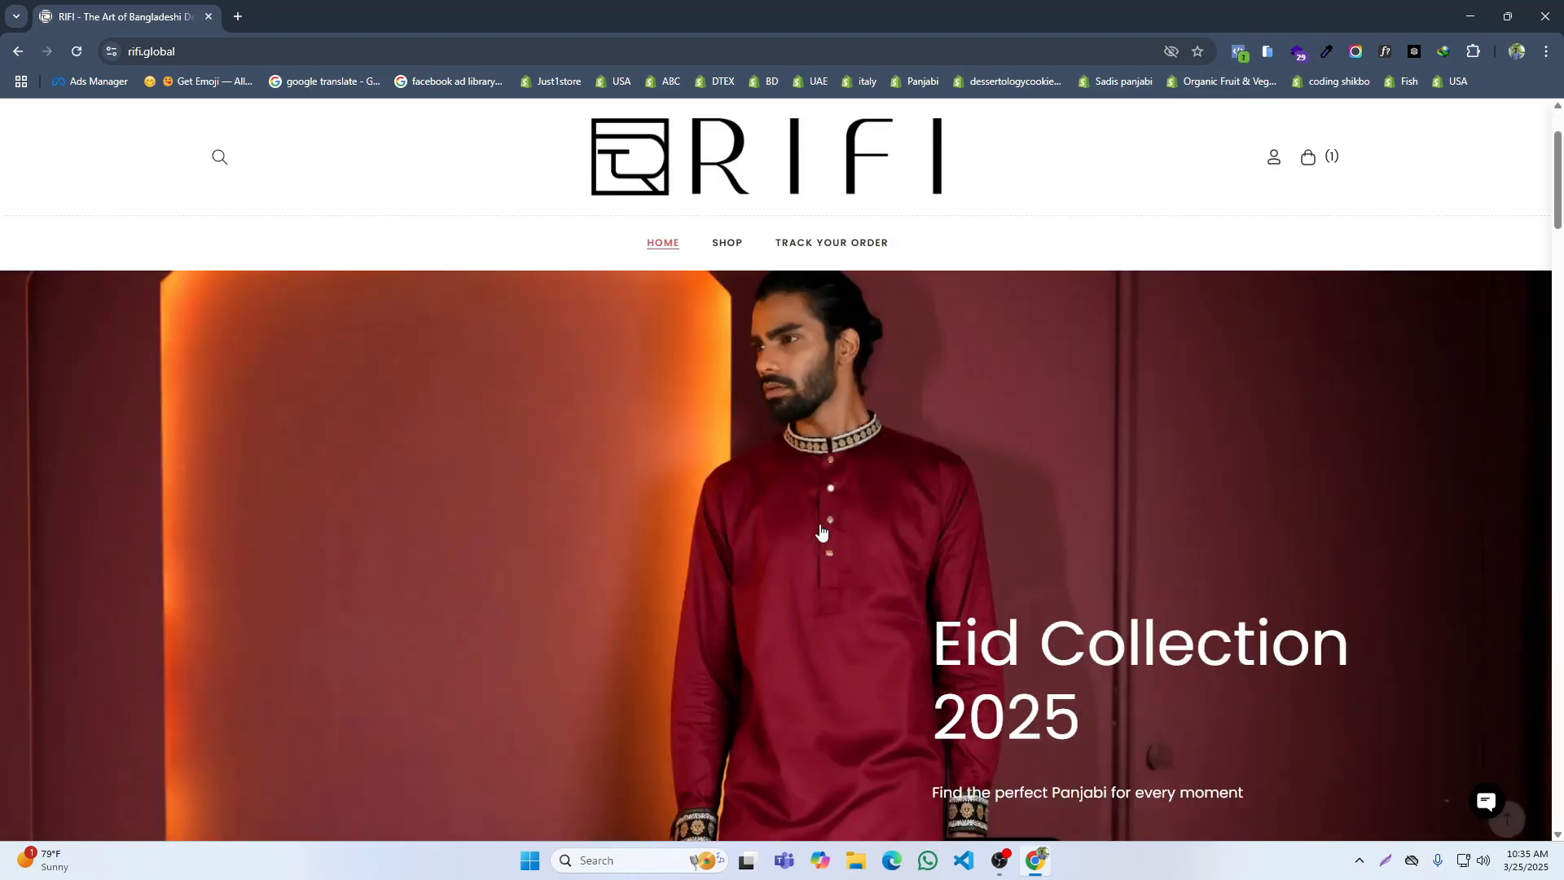
Step: Browse the desktop home page, open the Shop page and filter its products by the color Multicolor
{"action": "scroll", "coordinate": [823, 530], "scroll_direction": "down", "scroll_amount": 12}
{"action": "scroll", "coordinate": [823, 533], "scroll_direction": "down", "scroll_amount": 4}
{"action": "scroll", "coordinate": [673, 510], "scroll_direction": "up", "scroll_amount": 8}
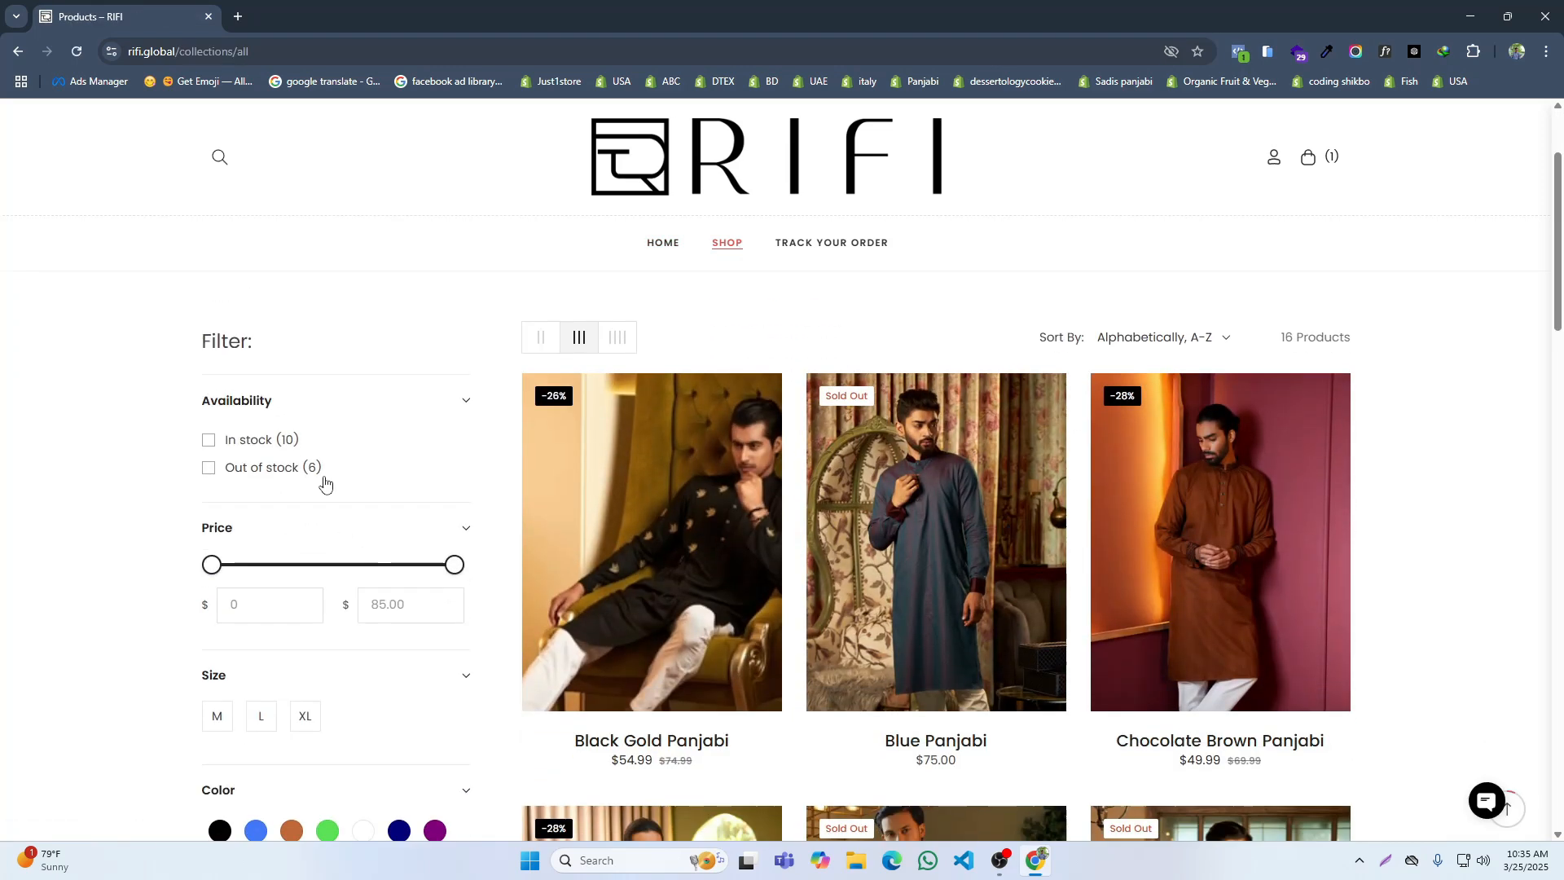
{"action": "scroll", "coordinate": [291, 623], "scroll_direction": "down", "scroll_amount": 3}
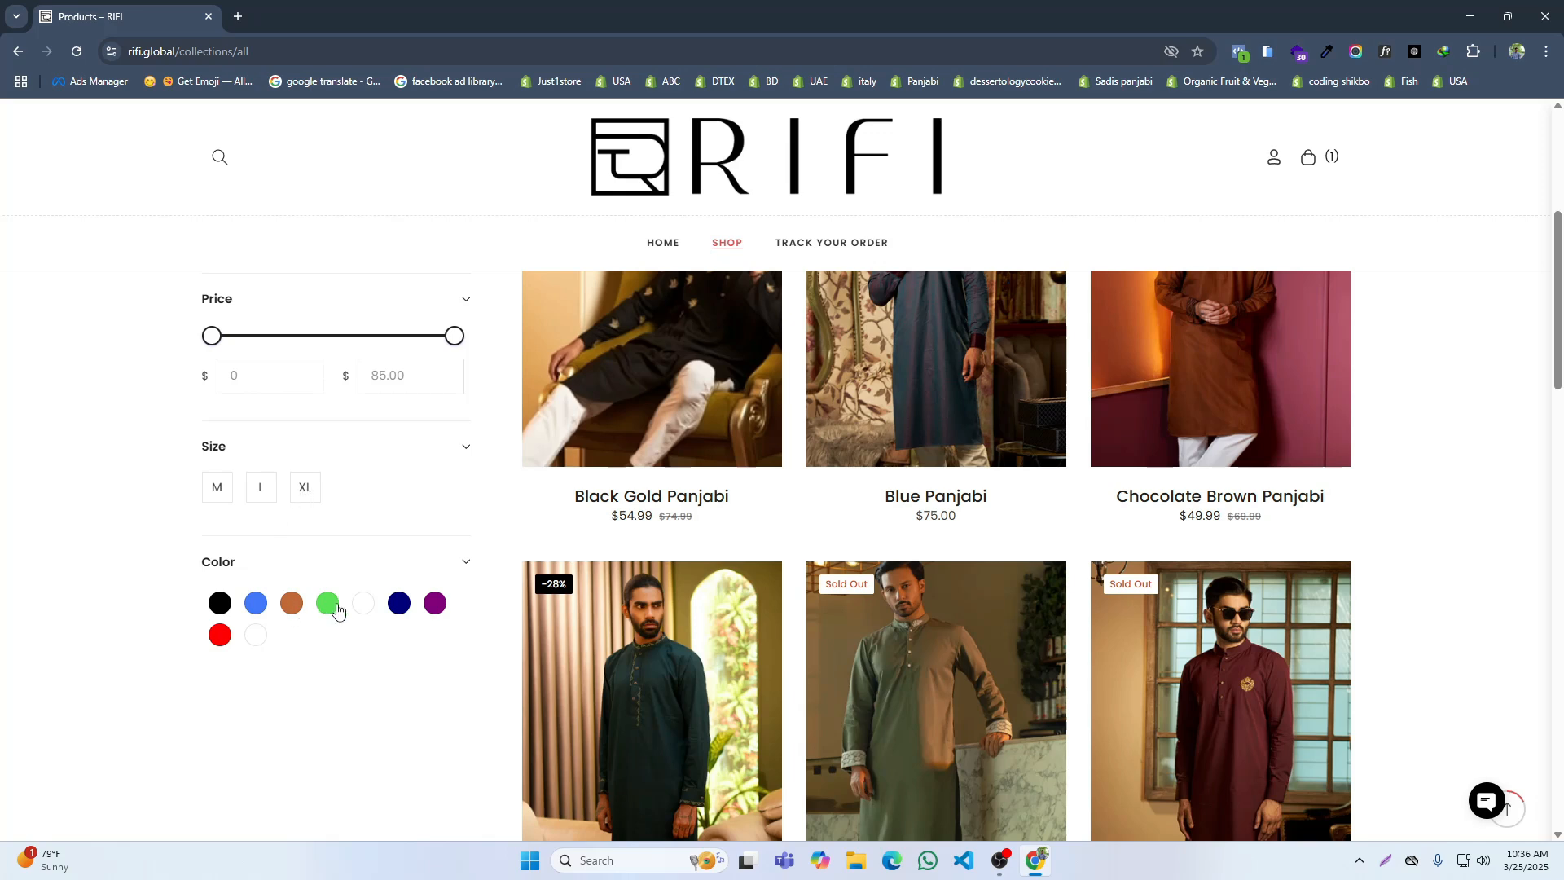
{"action": "left_click", "coordinate": [356, 647]}
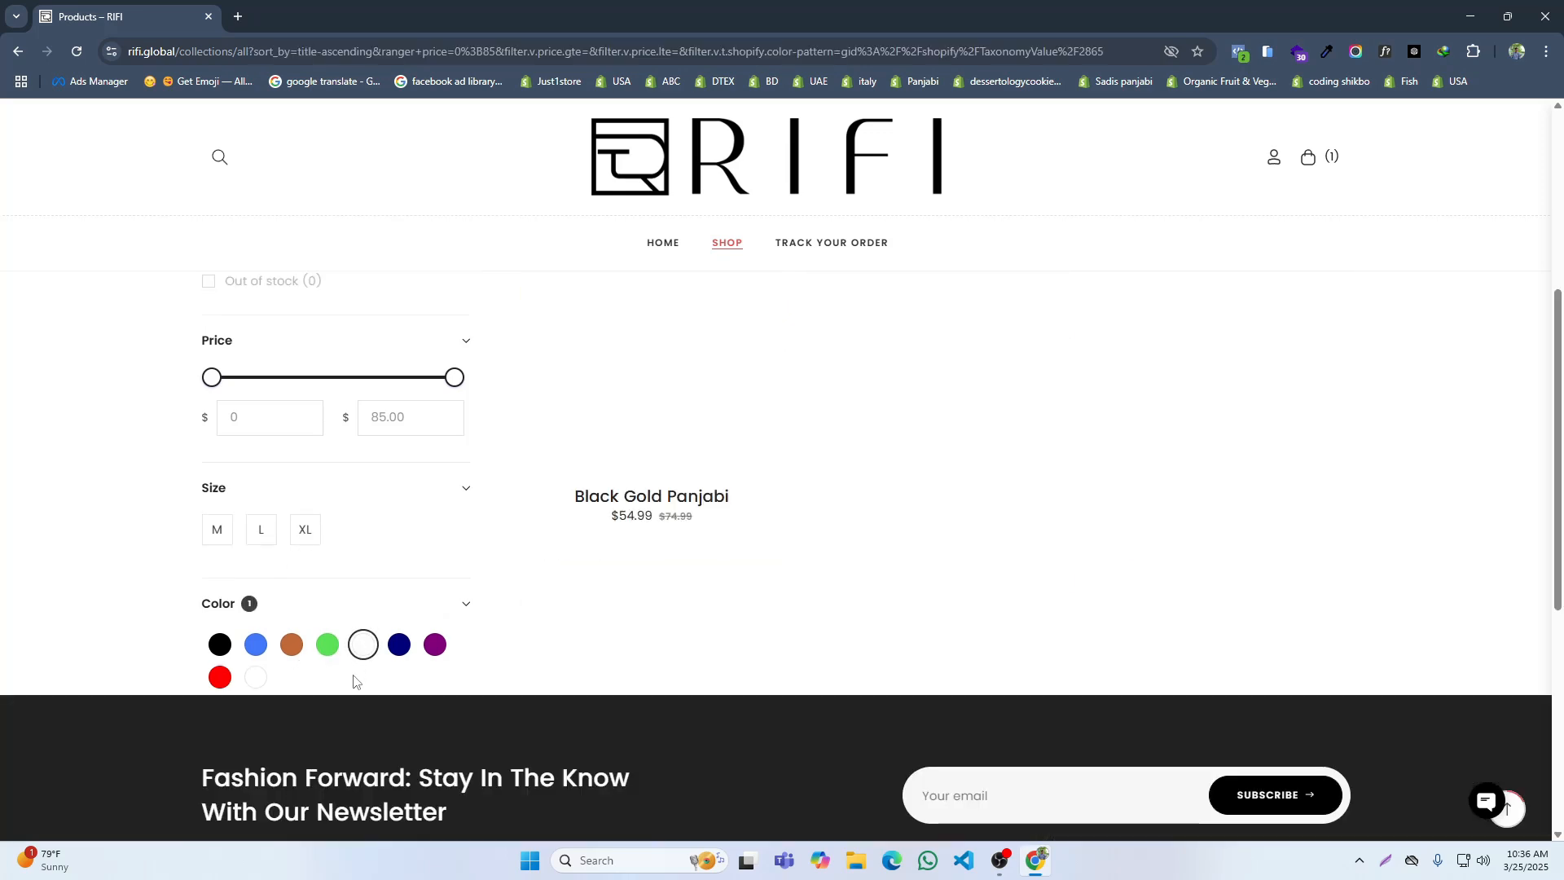
Step: Add Black and Red to the color filter on the Shop page
{"action": "scroll", "coordinate": [785, 540], "scroll_direction": "down", "scroll_amount": 2}
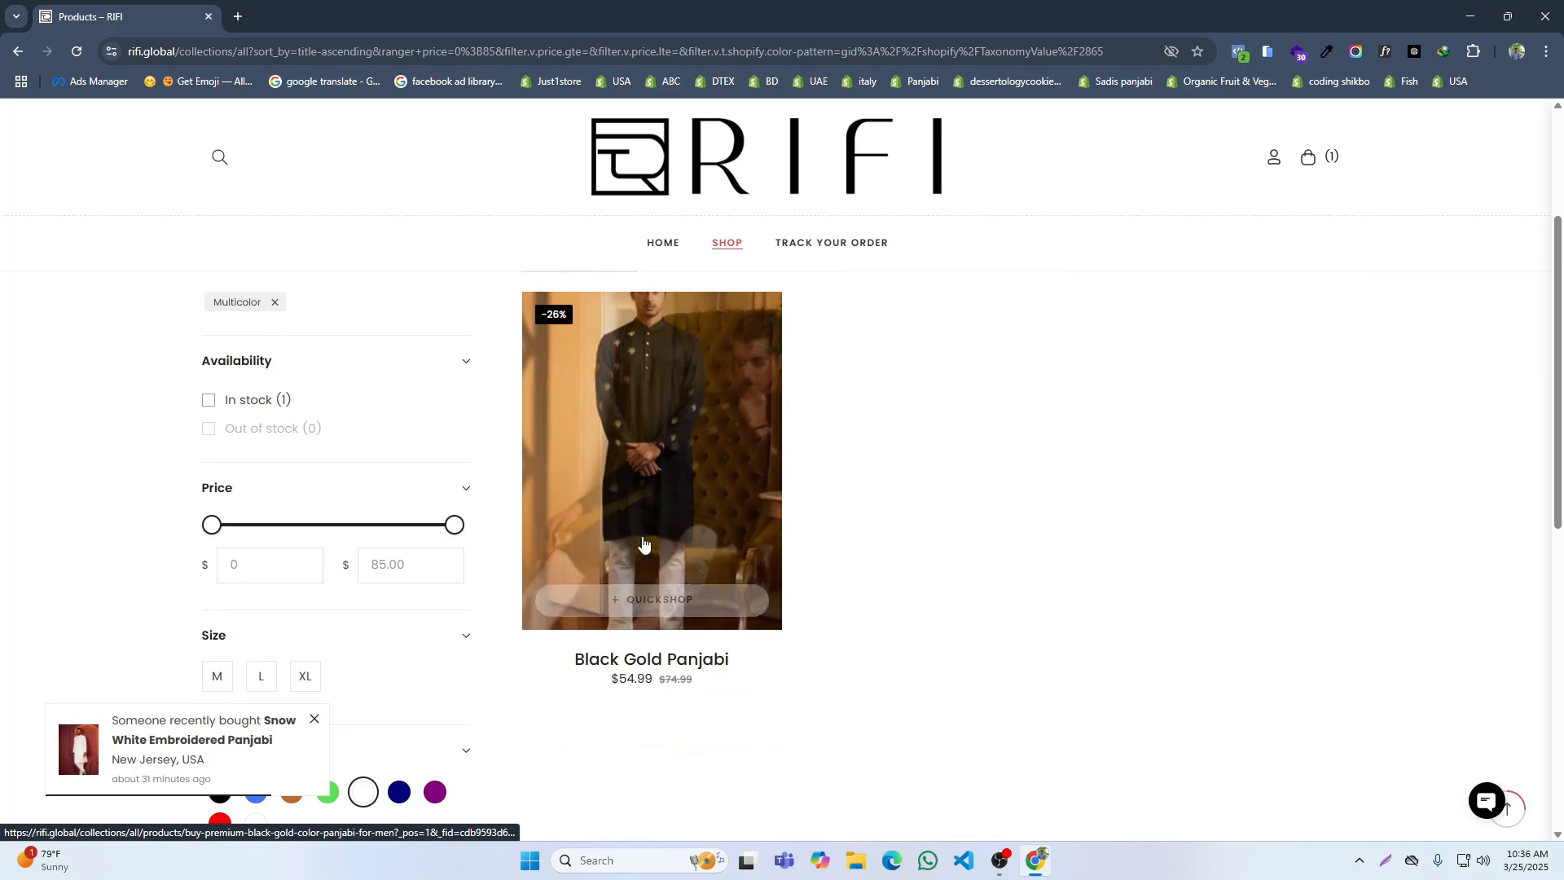
{"action": "scroll", "coordinate": [527, 547], "scroll_direction": "down", "scroll_amount": 2}
{"action": "scroll", "coordinate": [527, 547], "scroll_direction": "down", "scroll_amount": 2}
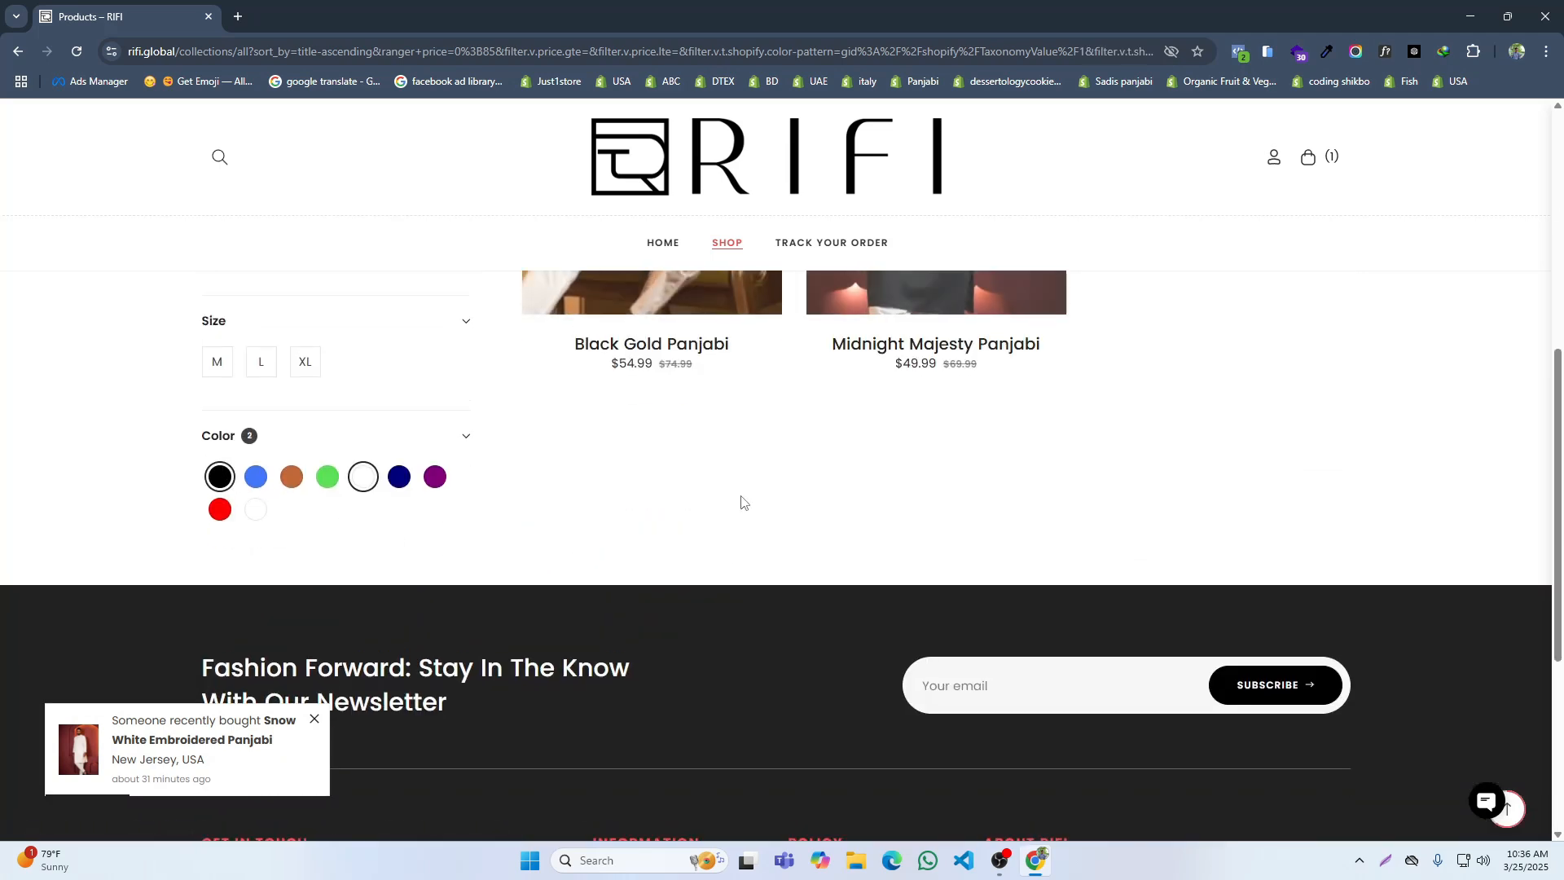
{"action": "scroll", "coordinate": [877, 493], "scroll_direction": "down", "scroll_amount": 3}
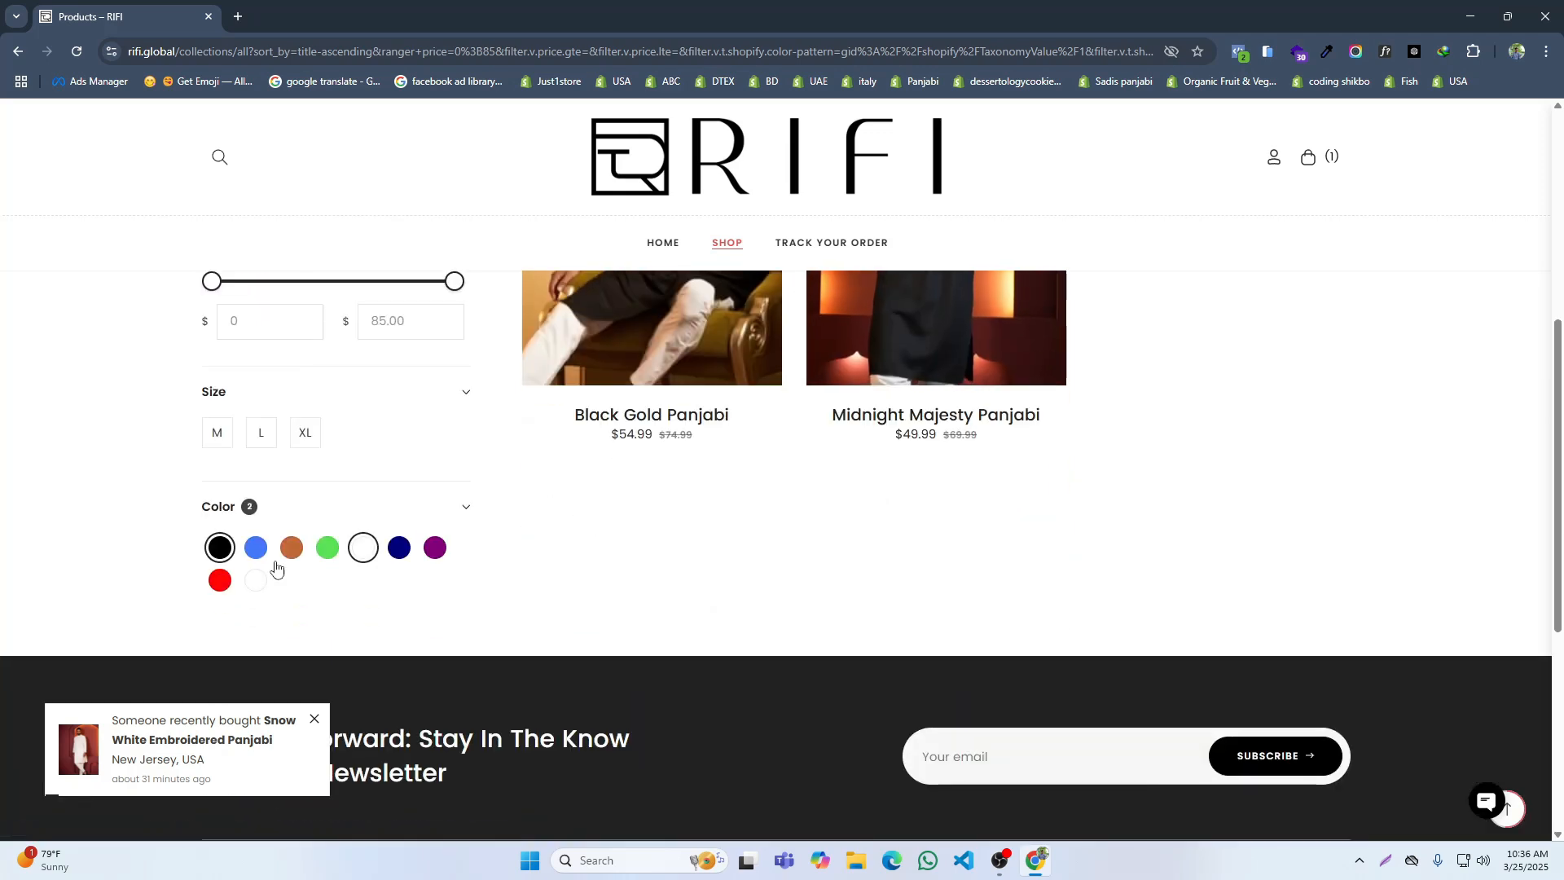
{"action": "left_click", "coordinate": [220, 580]}
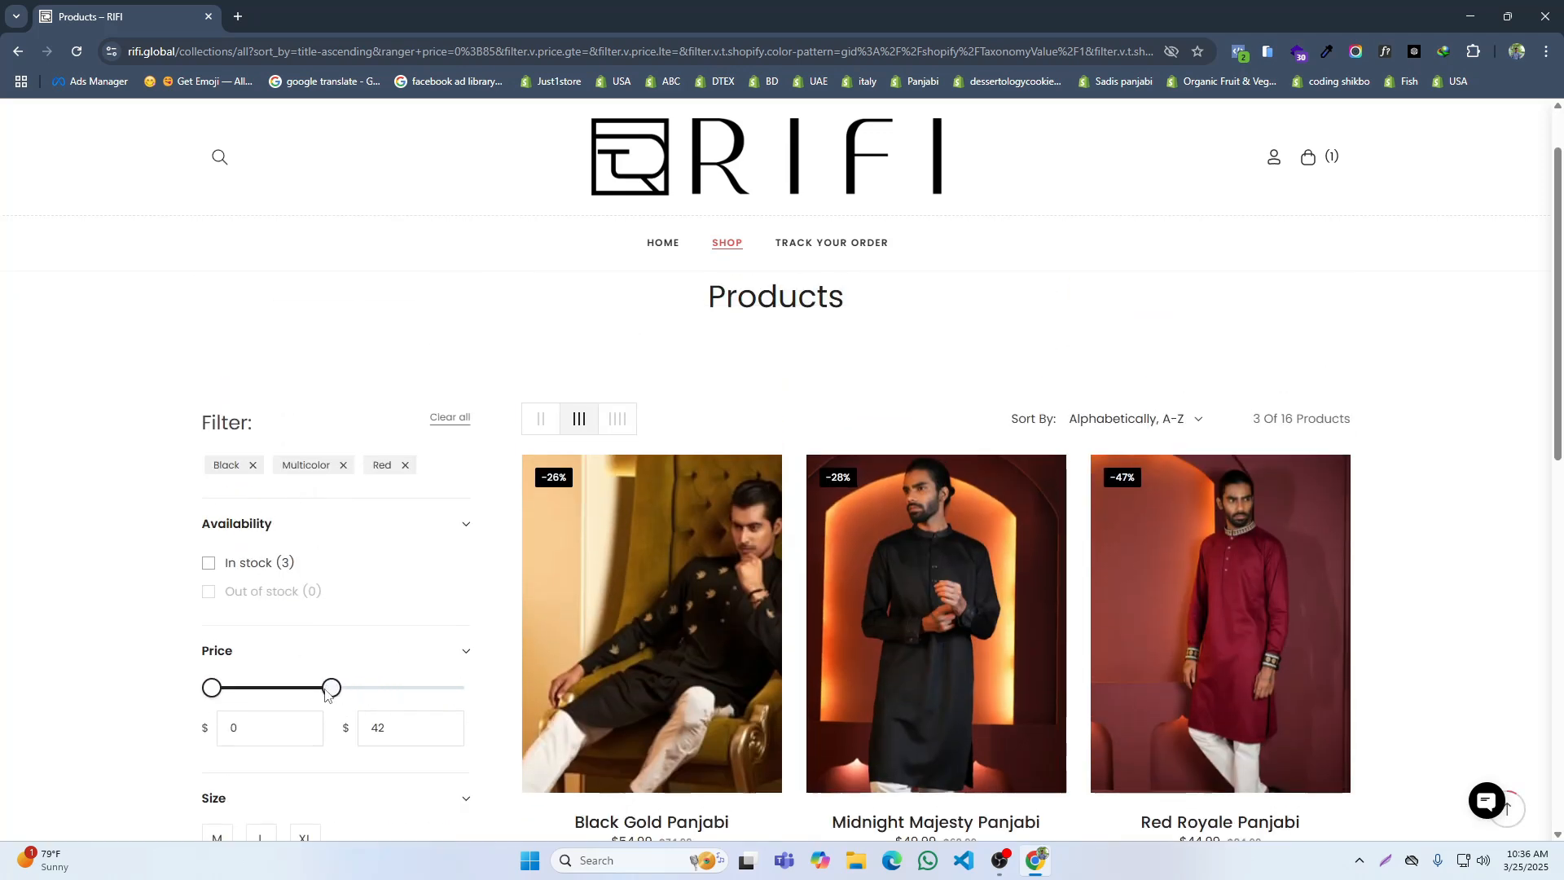
Step: Display the Shop page's products in a four-column grid and clear all active product filters
{"action": "left_click", "coordinate": [618, 500]}
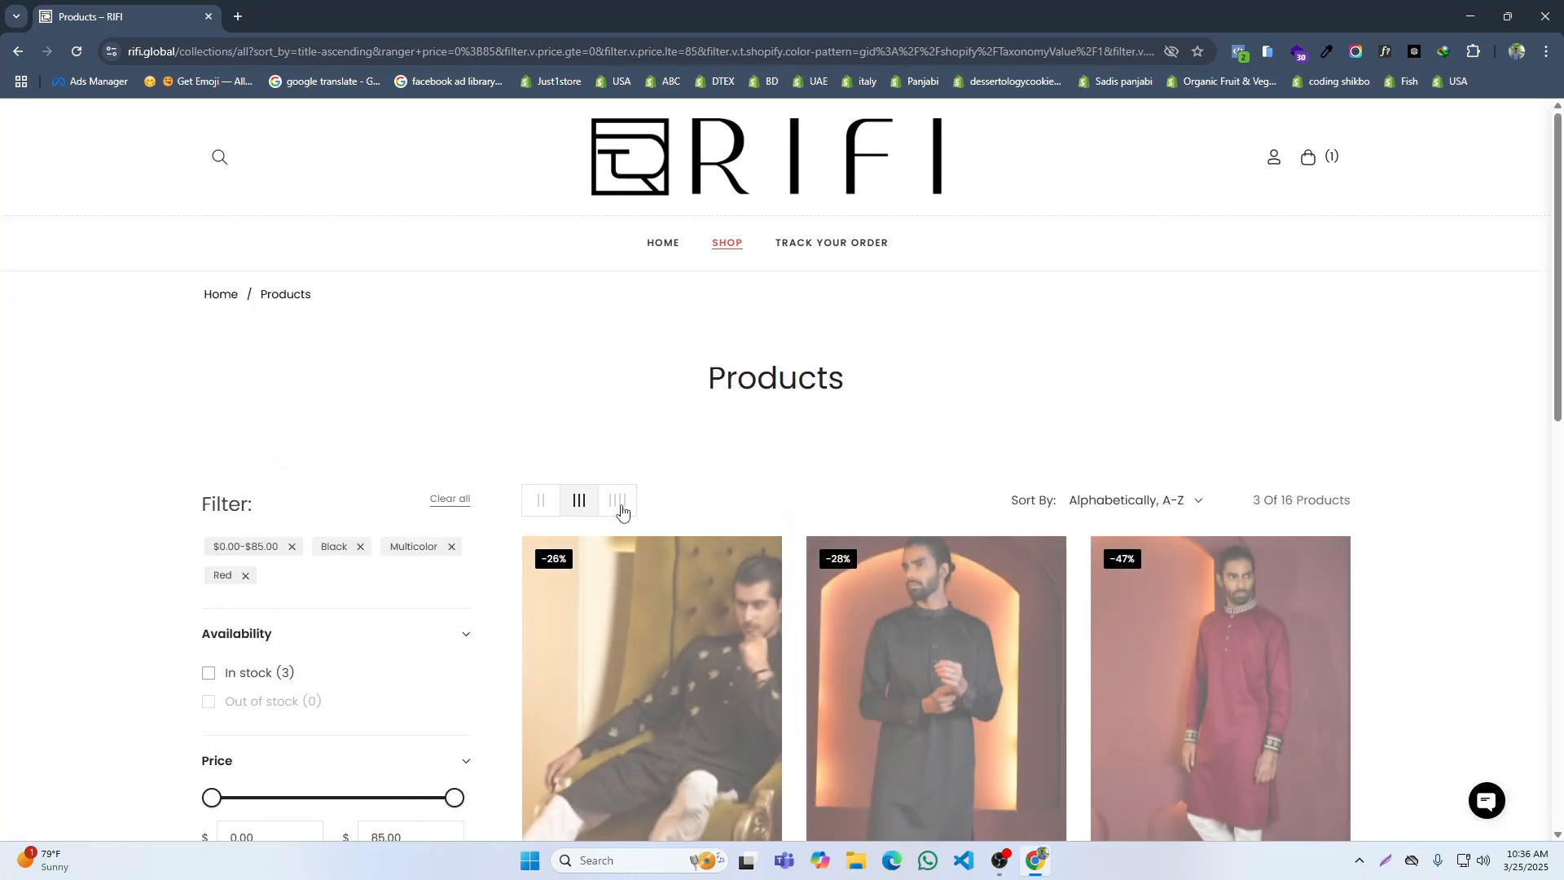
{"action": "scroll", "coordinate": [782, 492], "scroll_direction": "down", "scroll_amount": 2}
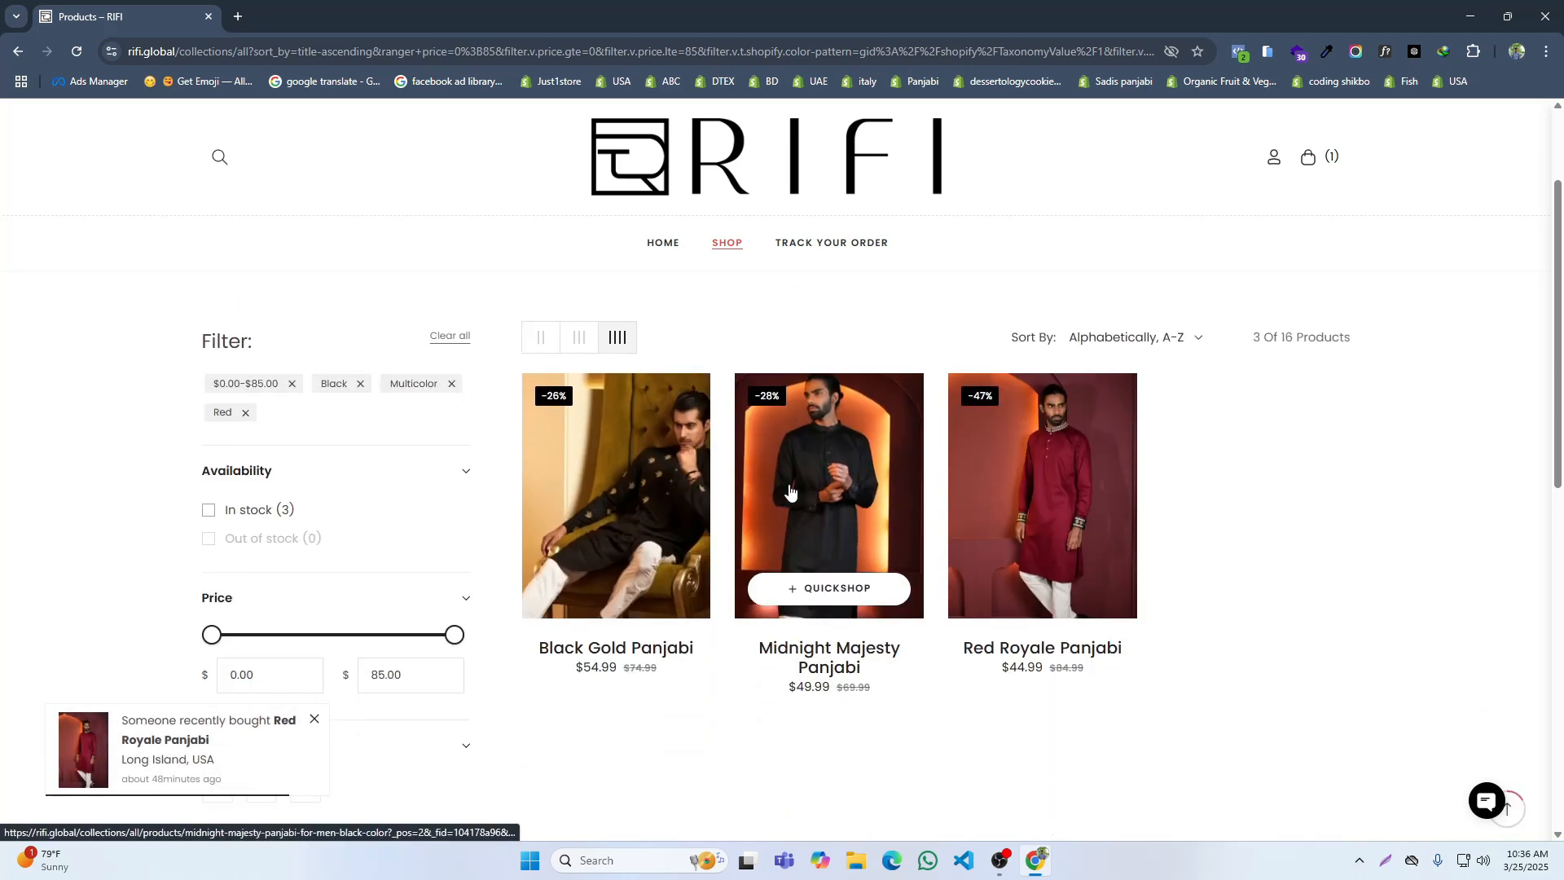
{"action": "left_click", "coordinate": [449, 336]}
{"action": "scroll", "coordinate": [847, 399], "scroll_direction": "down", "scroll_amount": 3}
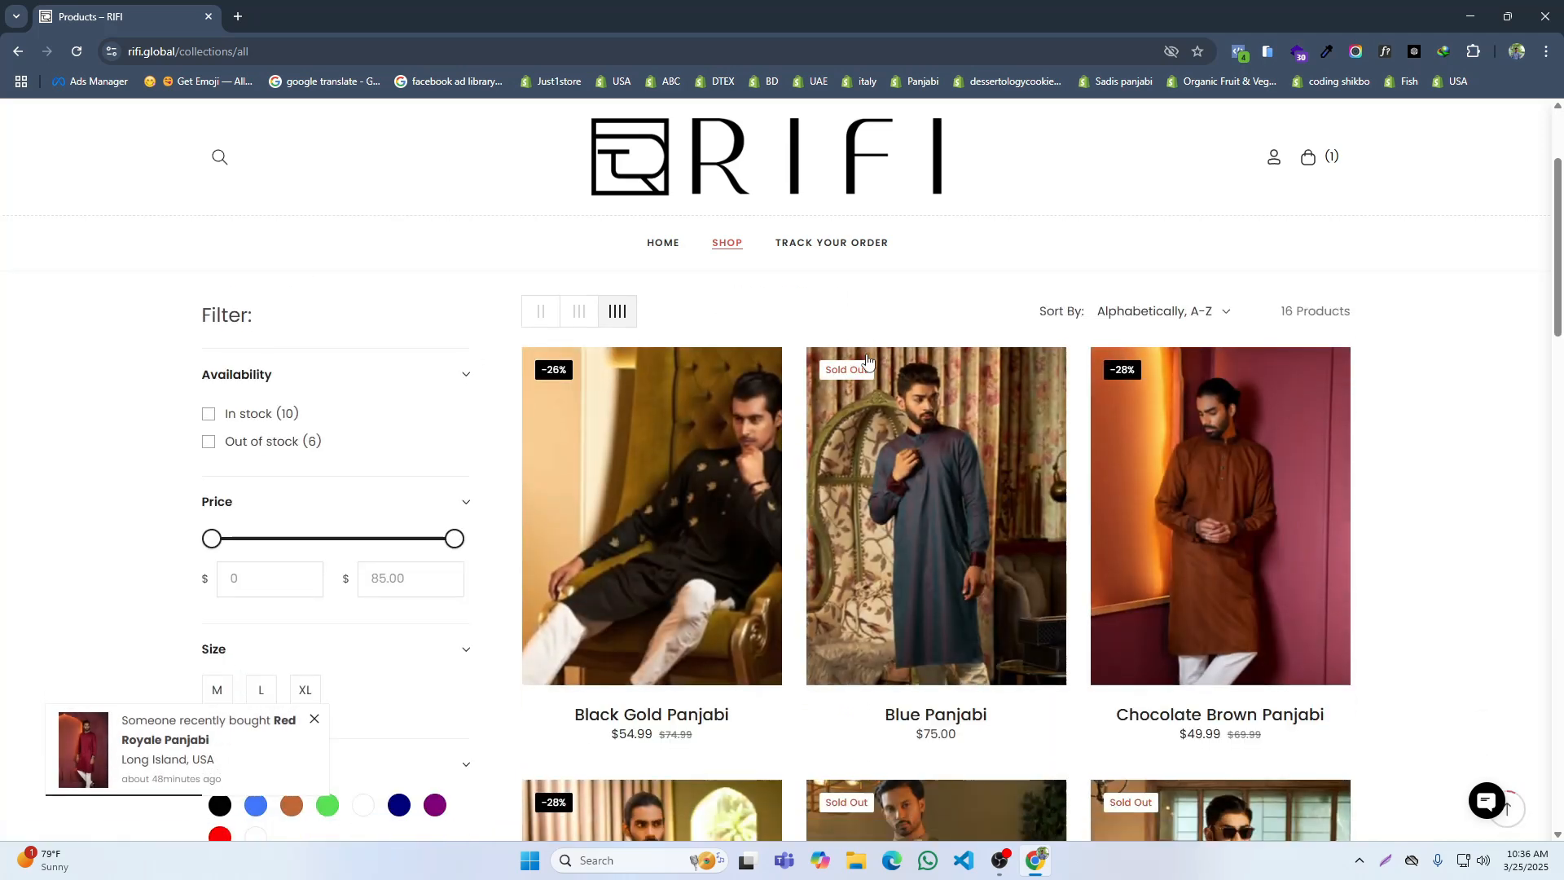
Step: View the Black Gold Panjabi product page, including its description and Customer Reviews section, and open the review form
{"action": "scroll", "coordinate": [831, 399], "scroll_direction": "up", "scroll_amount": 2}
{"action": "left_click", "coordinate": [686, 404]}
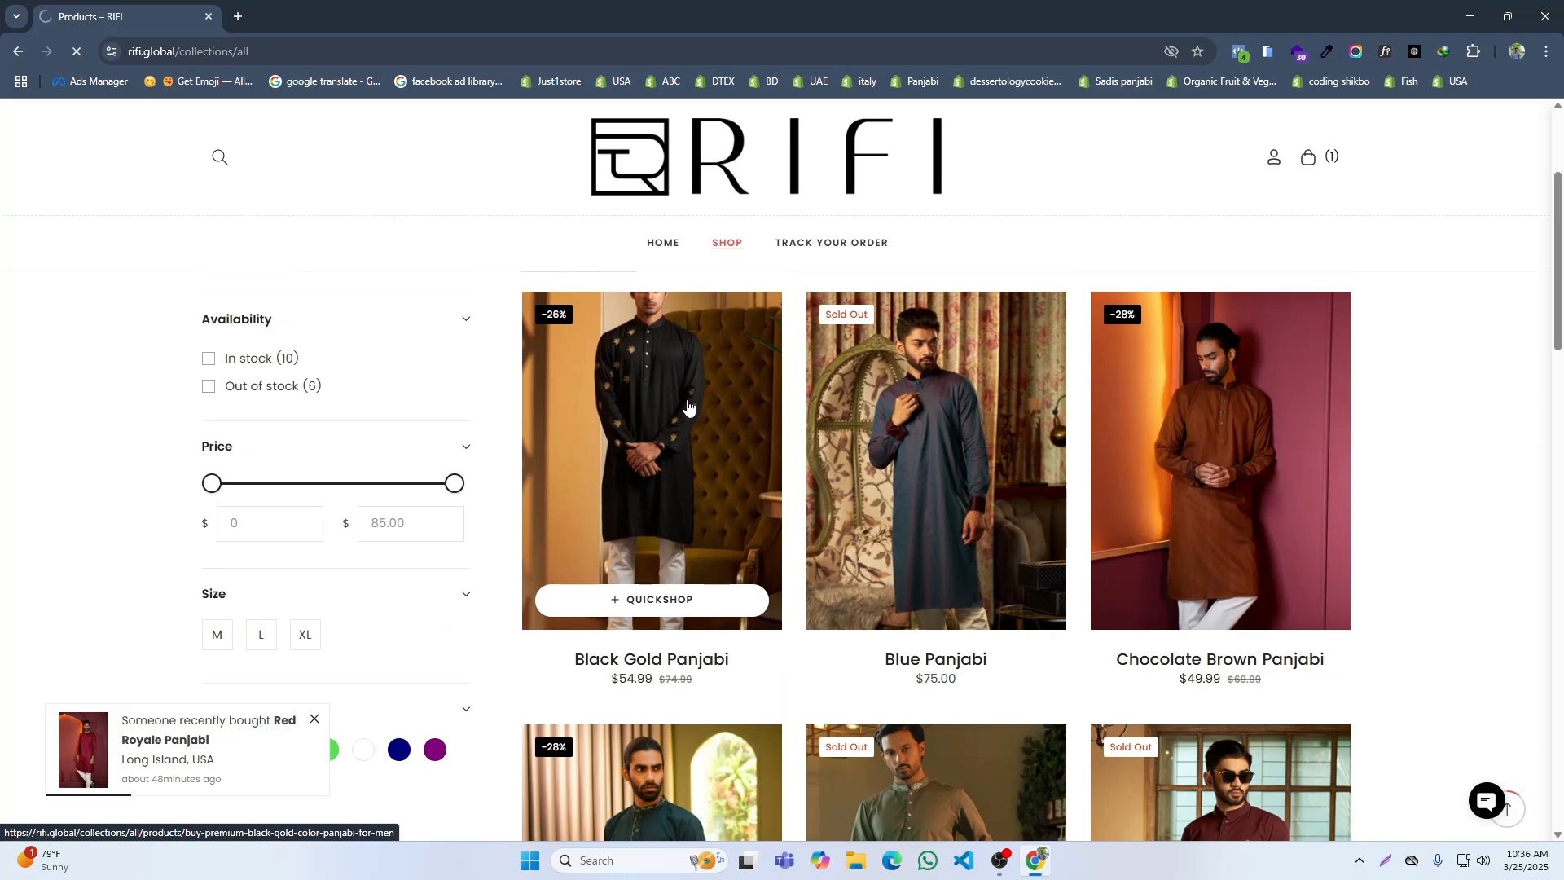
{"action": "scroll", "coordinate": [1004, 461], "scroll_direction": "down", "scroll_amount": 9}
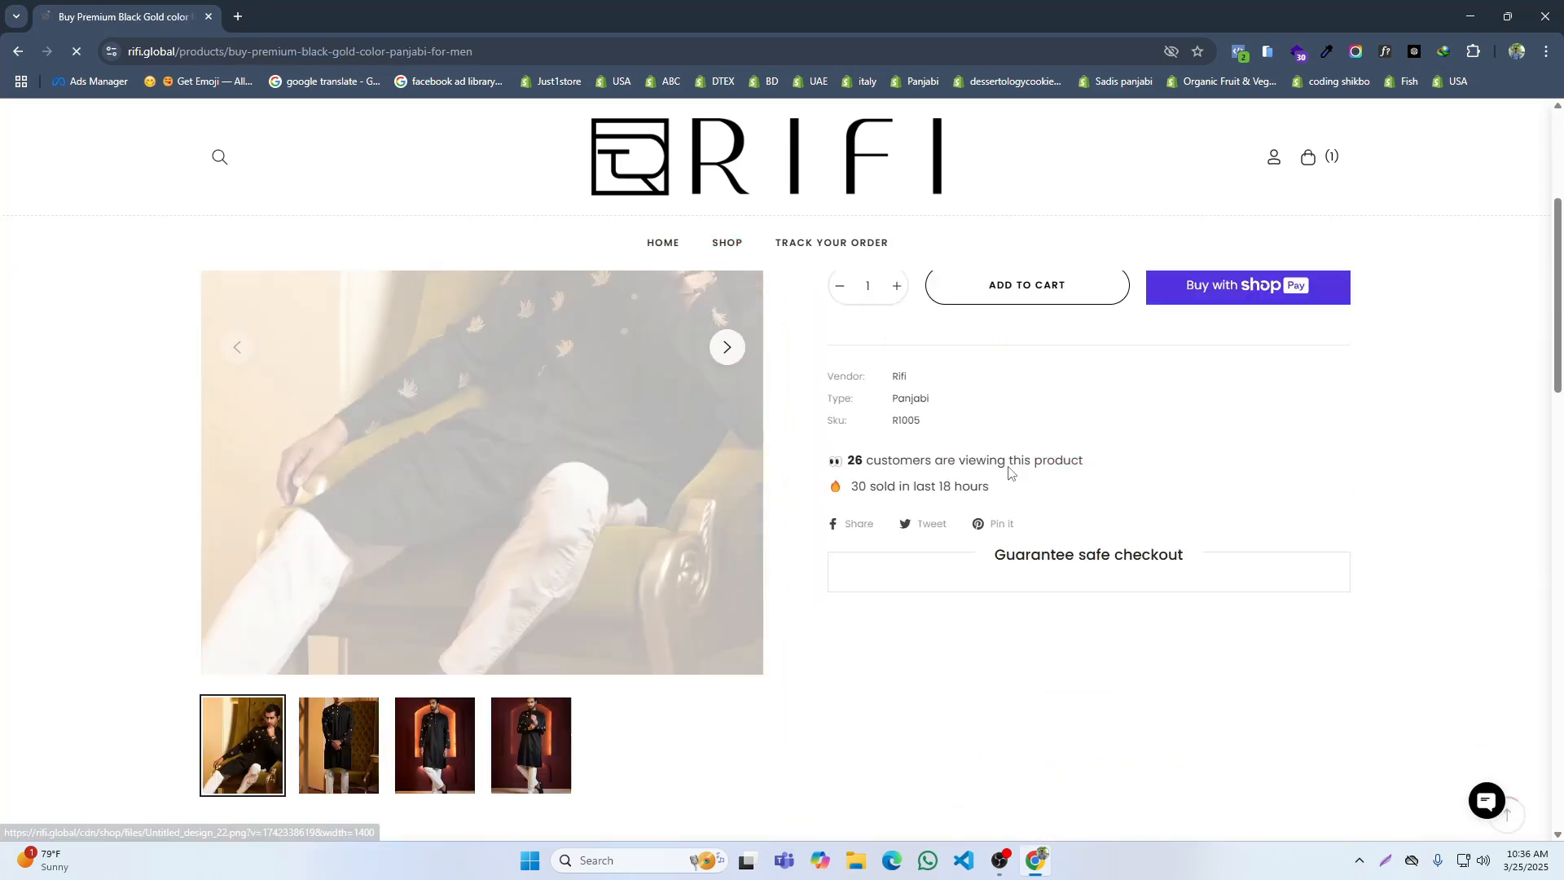
{"action": "scroll", "coordinate": [1002, 459], "scroll_direction": "down", "scroll_amount": 6}
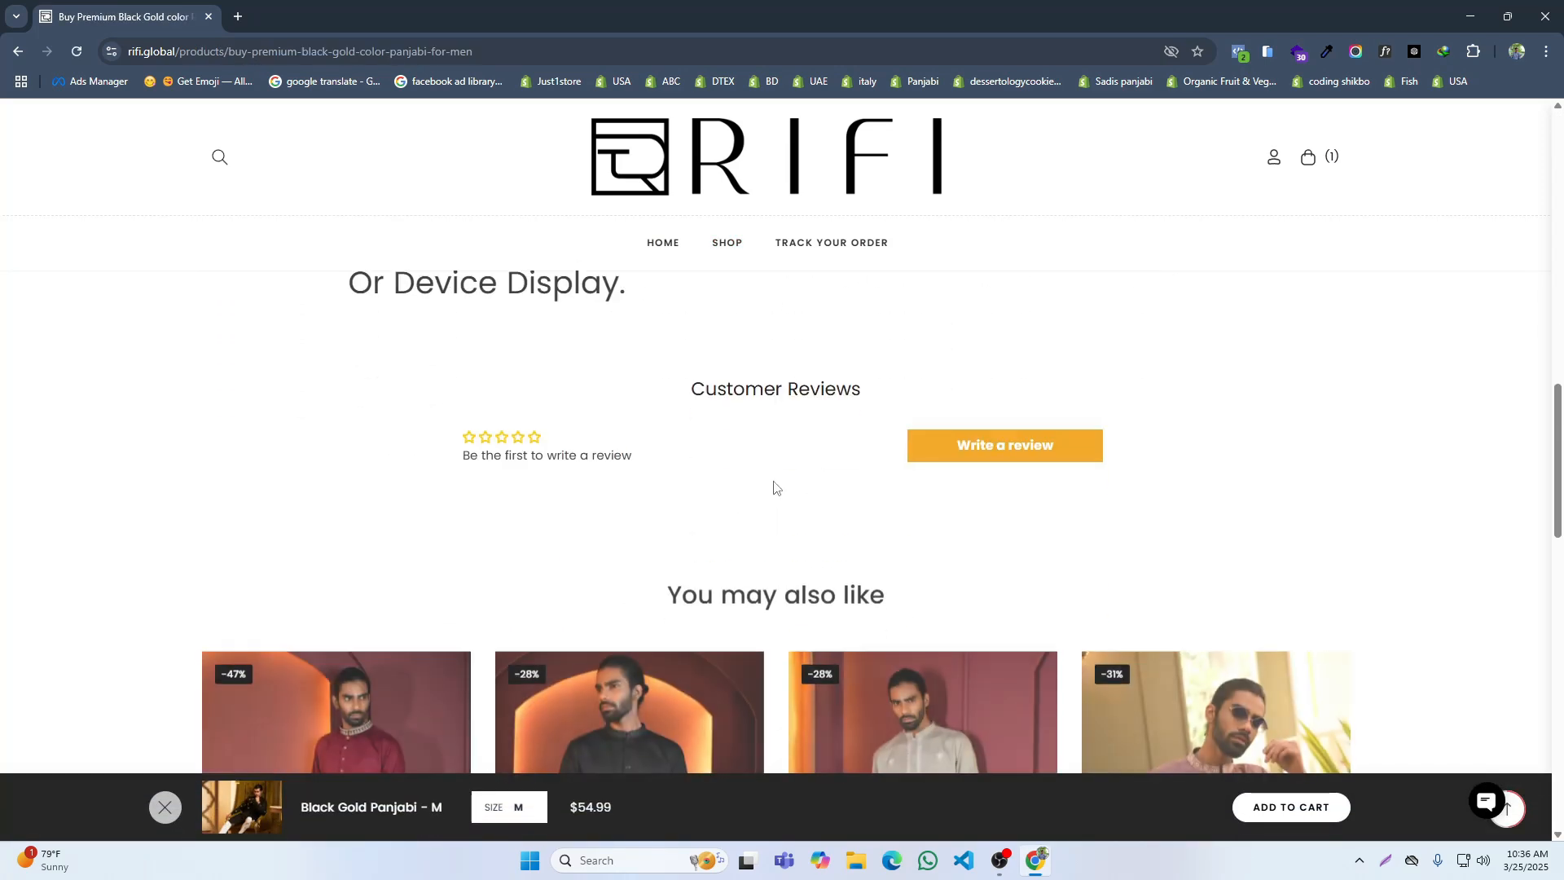
{"action": "left_click", "coordinate": [981, 448]}
{"action": "scroll", "coordinate": [744, 551], "scroll_direction": "down", "scroll_amount": 9}
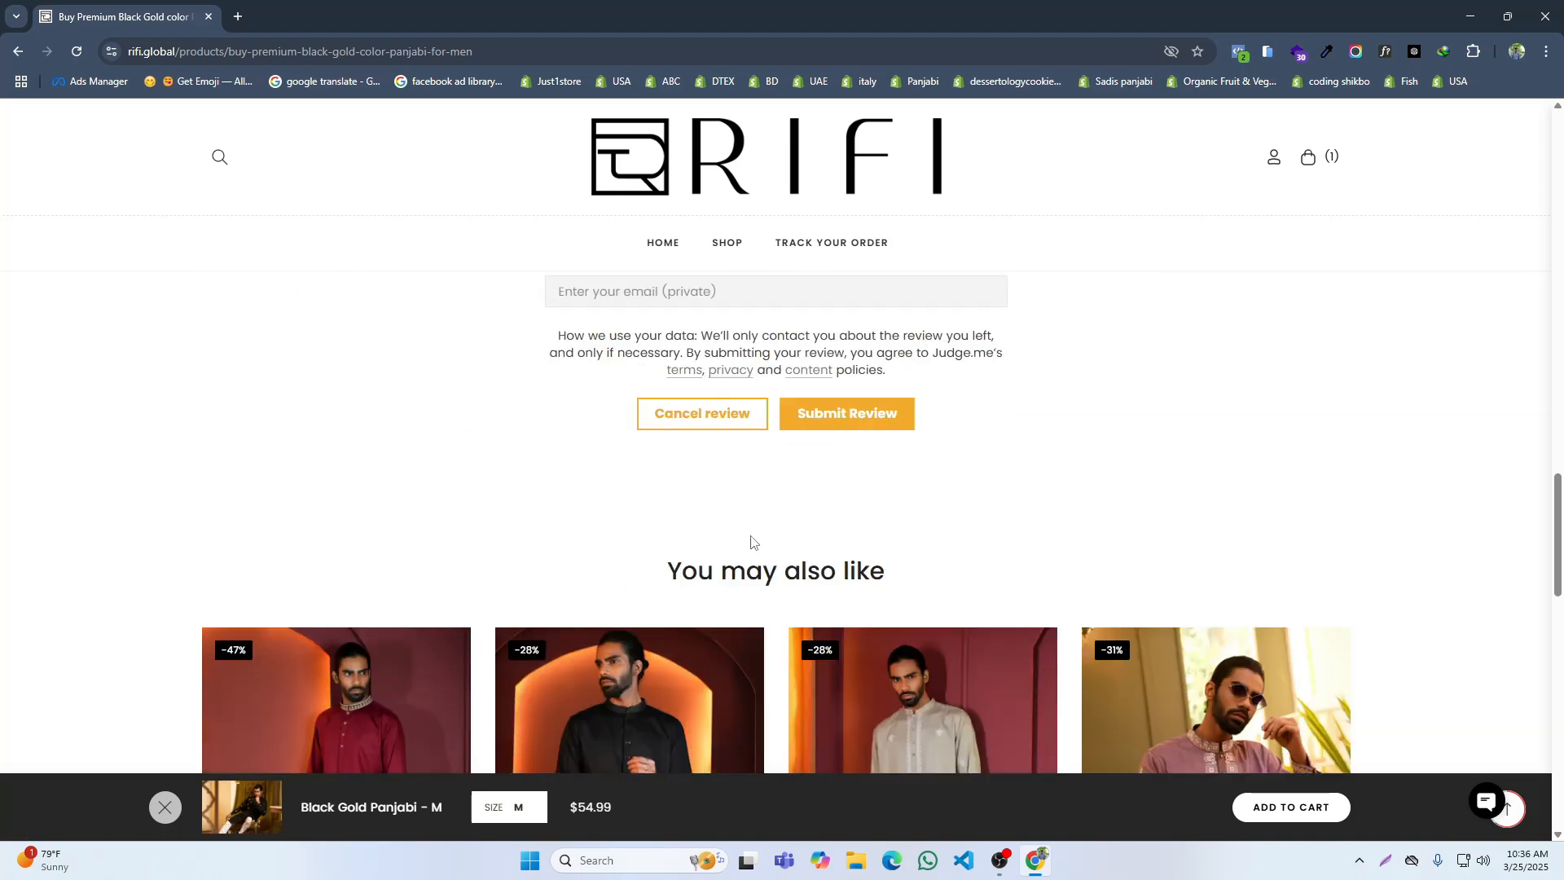
{"action": "scroll", "coordinate": [758, 534], "scroll_direction": "up", "scroll_amount": 10}
{"action": "scroll", "coordinate": [865, 530], "scroll_direction": "up", "scroll_amount": 15}
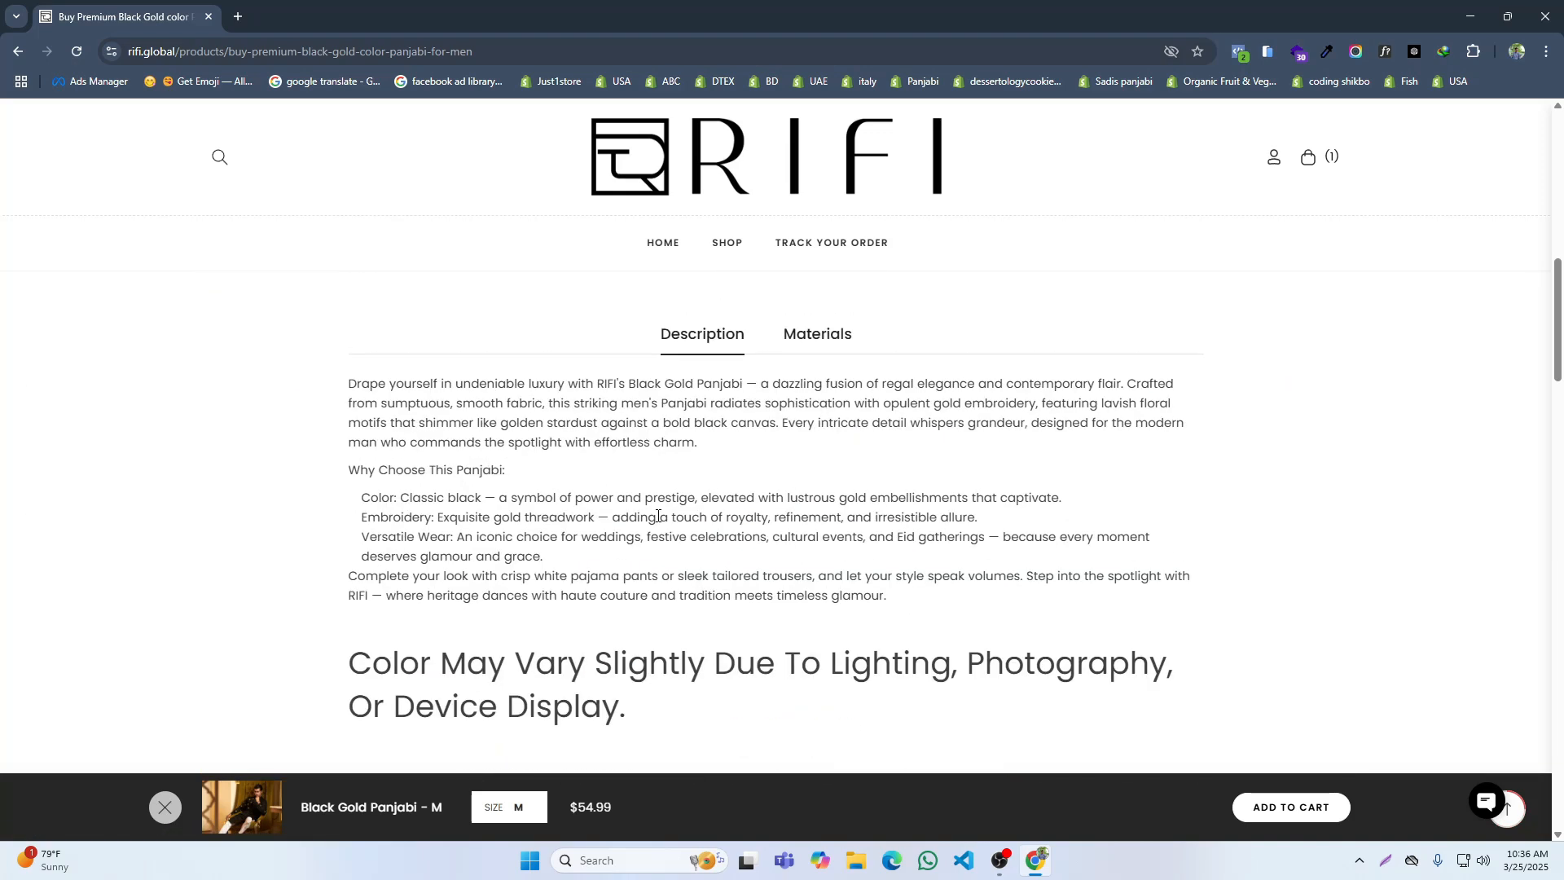
{"action": "scroll", "coordinate": [775, 554], "scroll_direction": "up", "scroll_amount": 3}
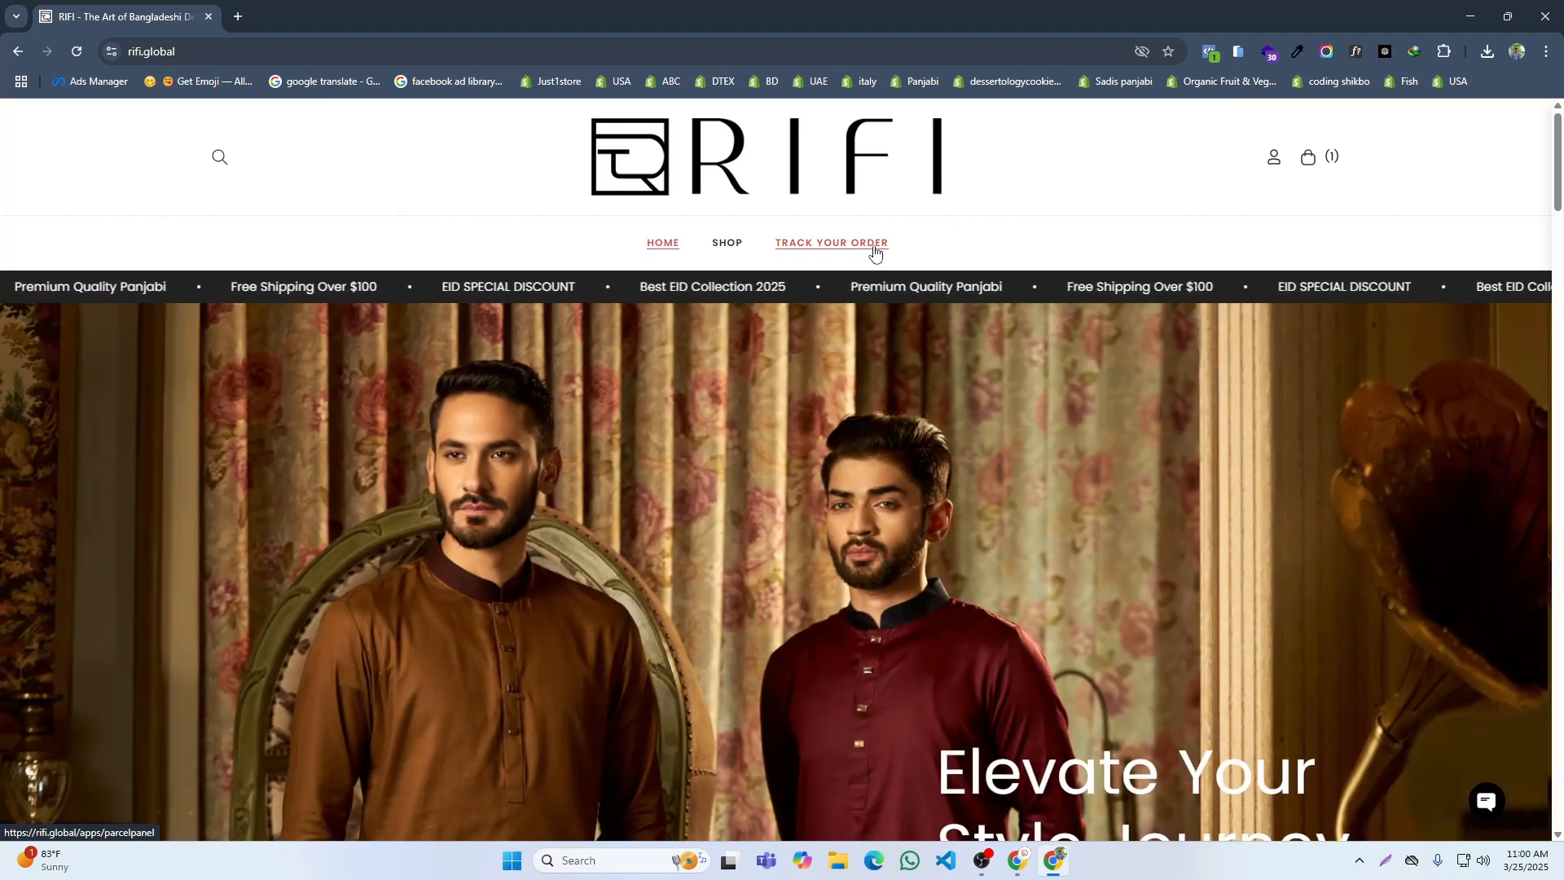
Step: Browse the RIFI home page from the hero banner through the product sections down to the footer
{"action": "scroll", "coordinate": [853, 440], "scroll_direction": "down", "scroll_amount": 10}
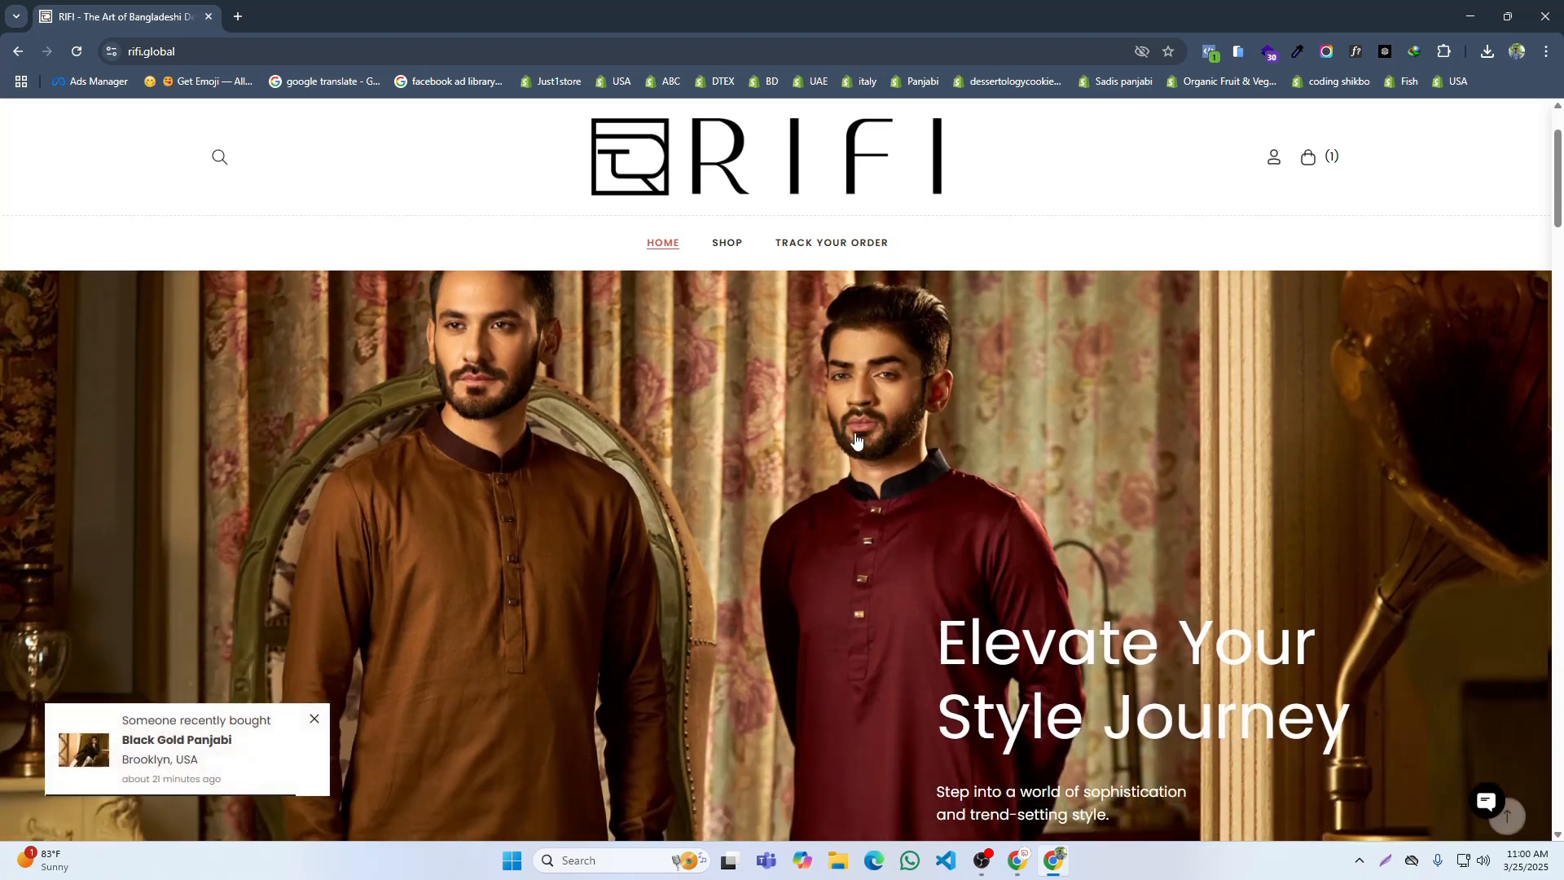
{"action": "scroll", "coordinate": [853, 439], "scroll_direction": "down", "scroll_amount": 20}
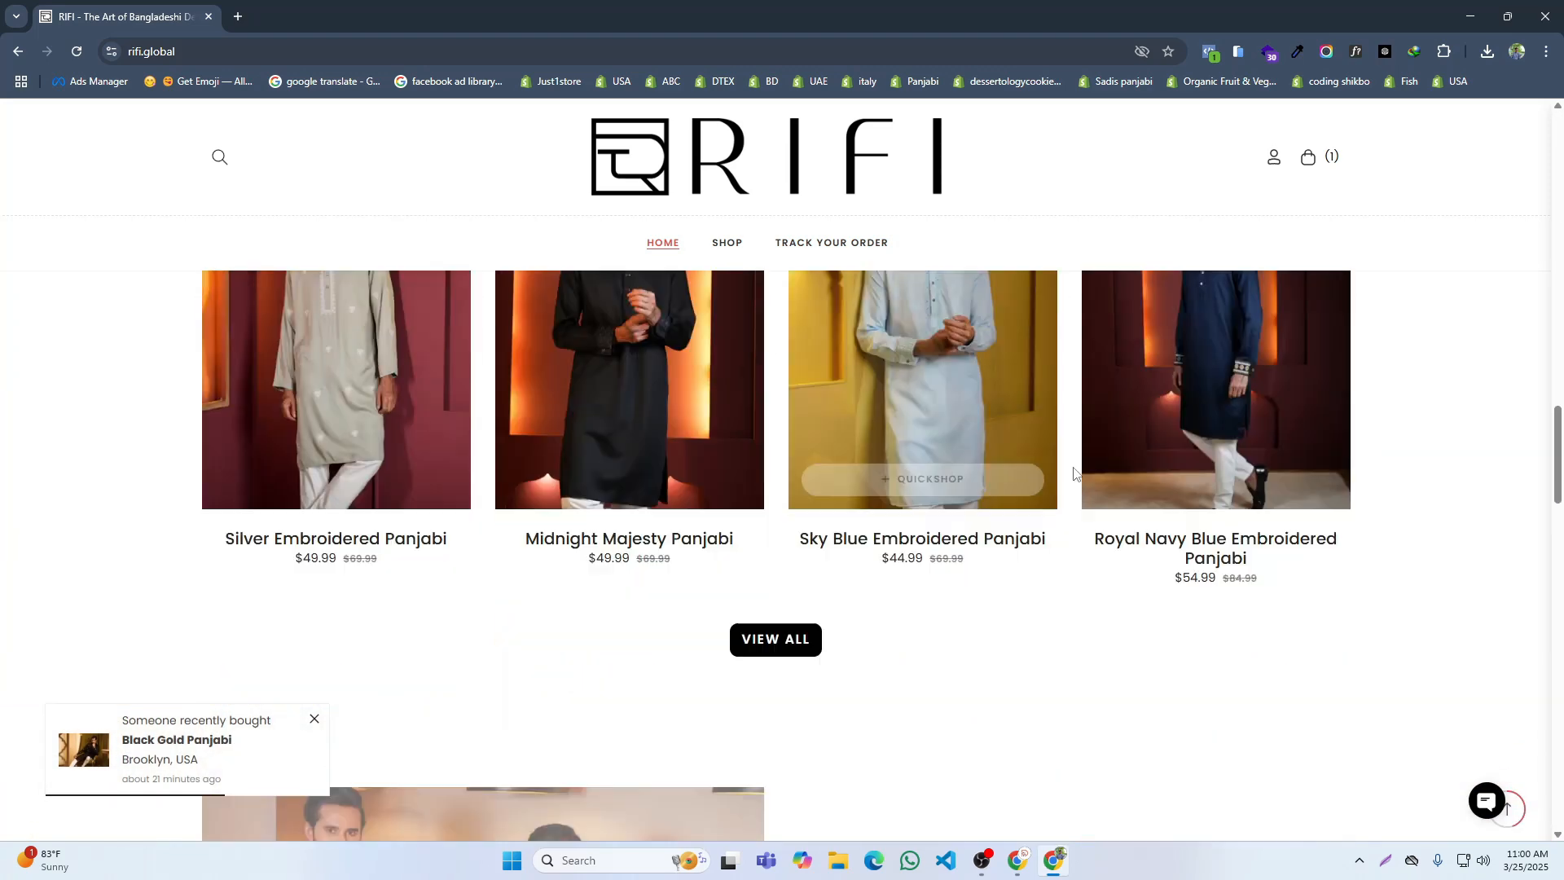
{"action": "scroll", "coordinate": [746, 451], "scroll_direction": "down", "scroll_amount": 15}
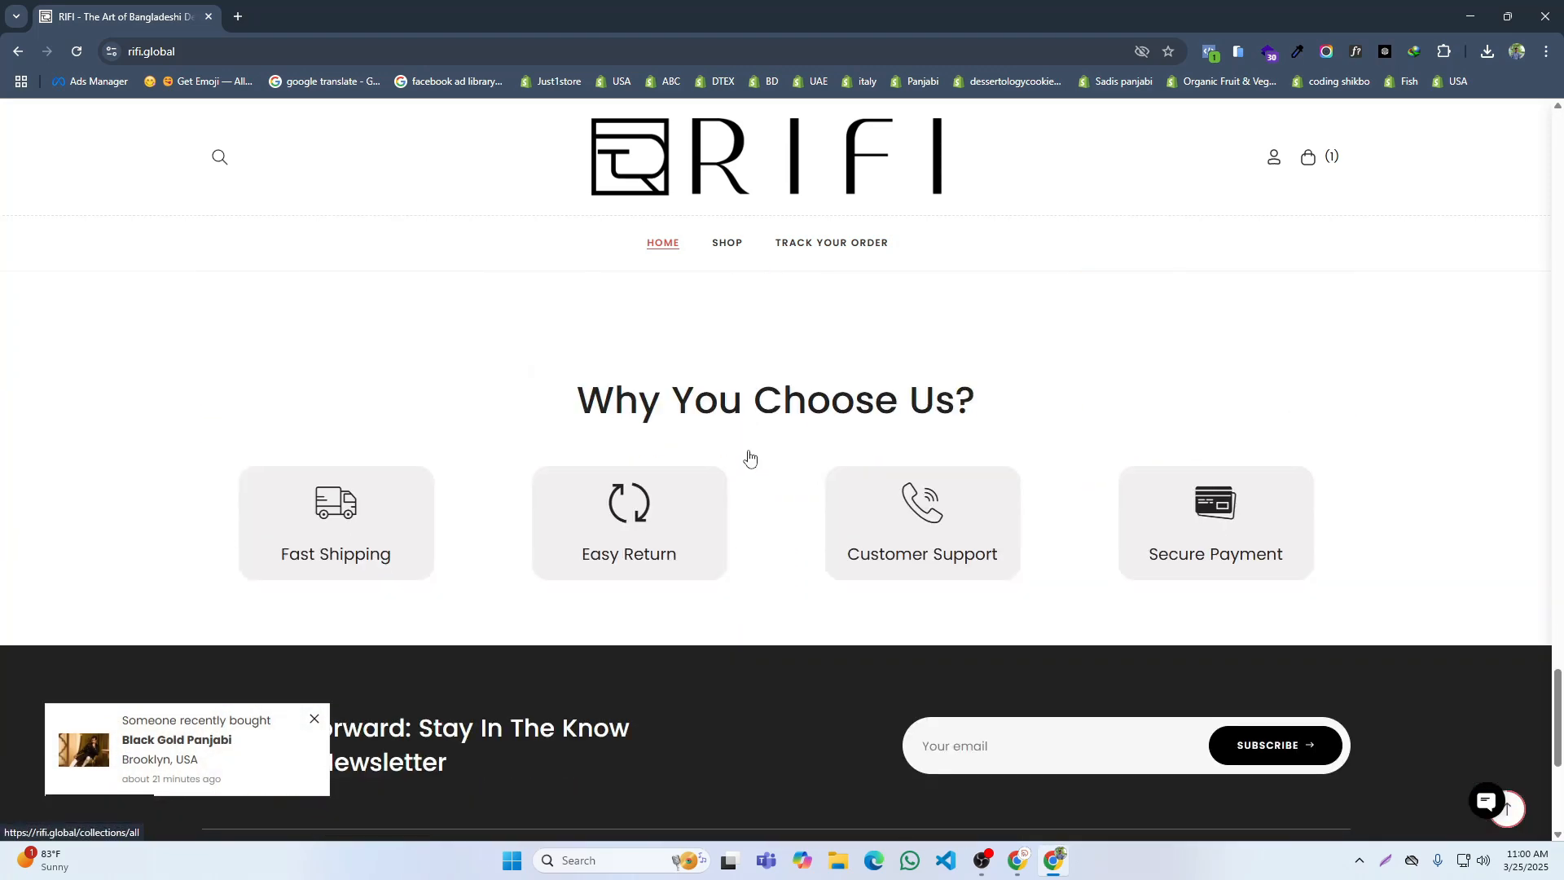
Step: Look at the Billo999 store's Shopify admin, and return to the RIFI footer to examine the page links under Information
{"action": "left_click", "coordinate": [1051, 870]}
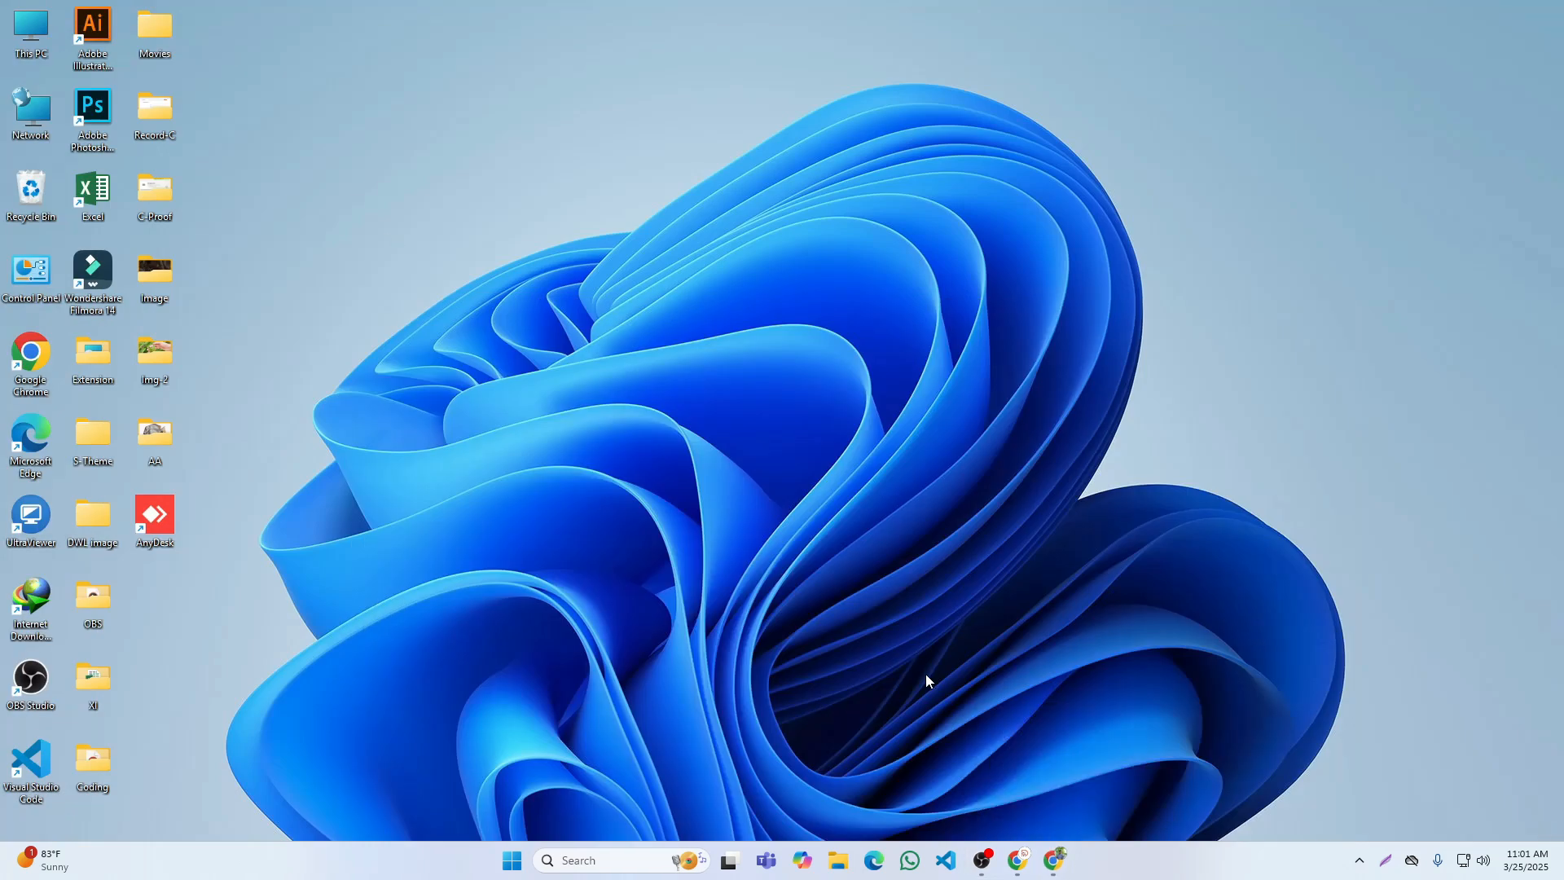
{"action": "left_click", "coordinate": [1017, 862]}
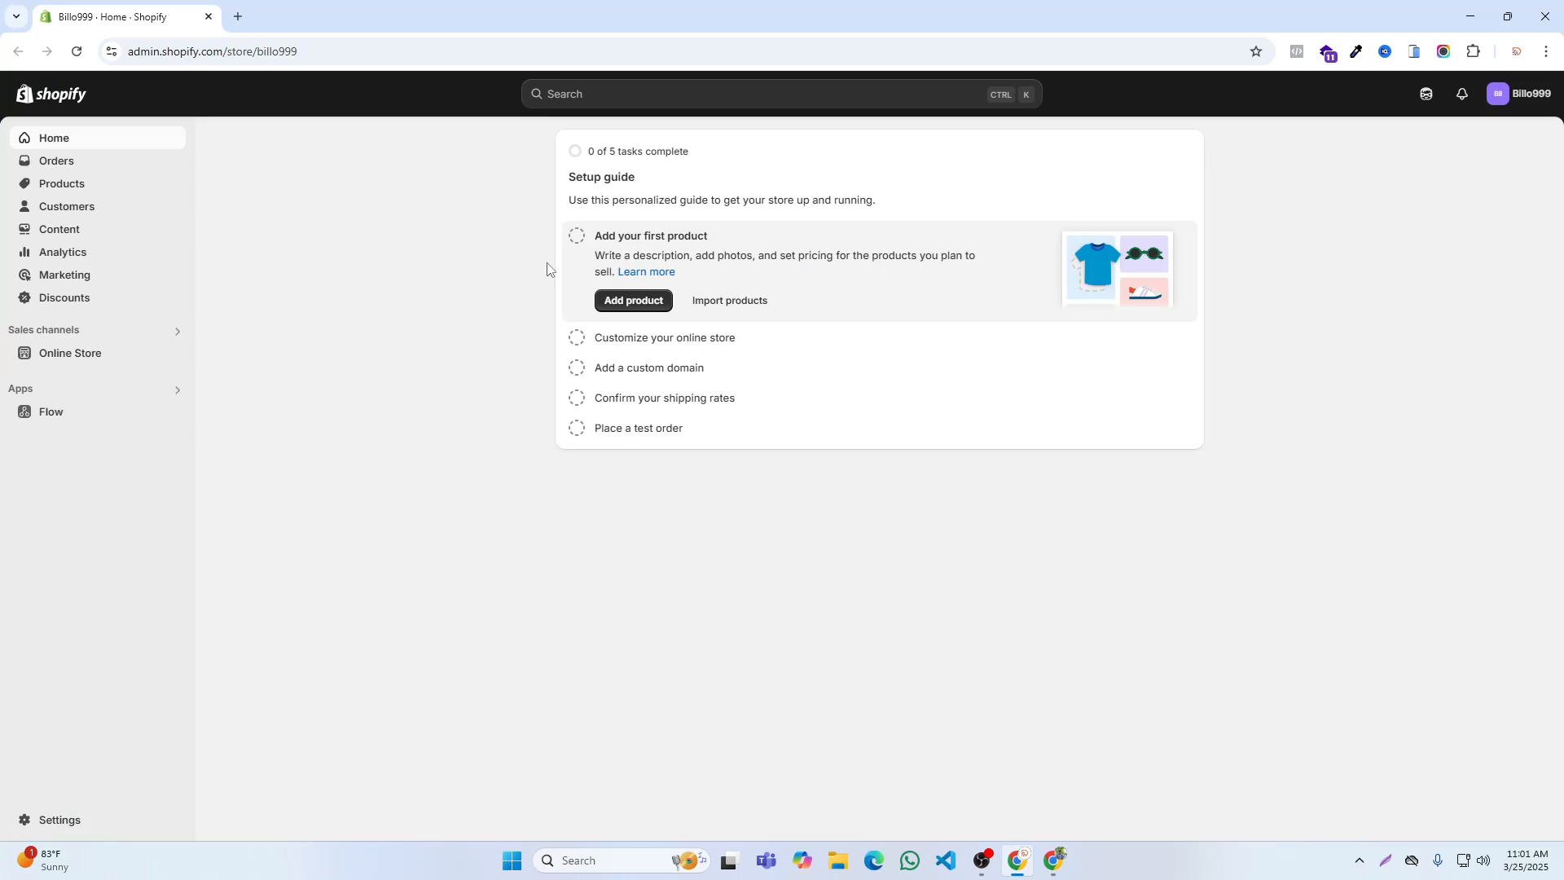
{"action": "left_click", "coordinate": [1045, 825]}
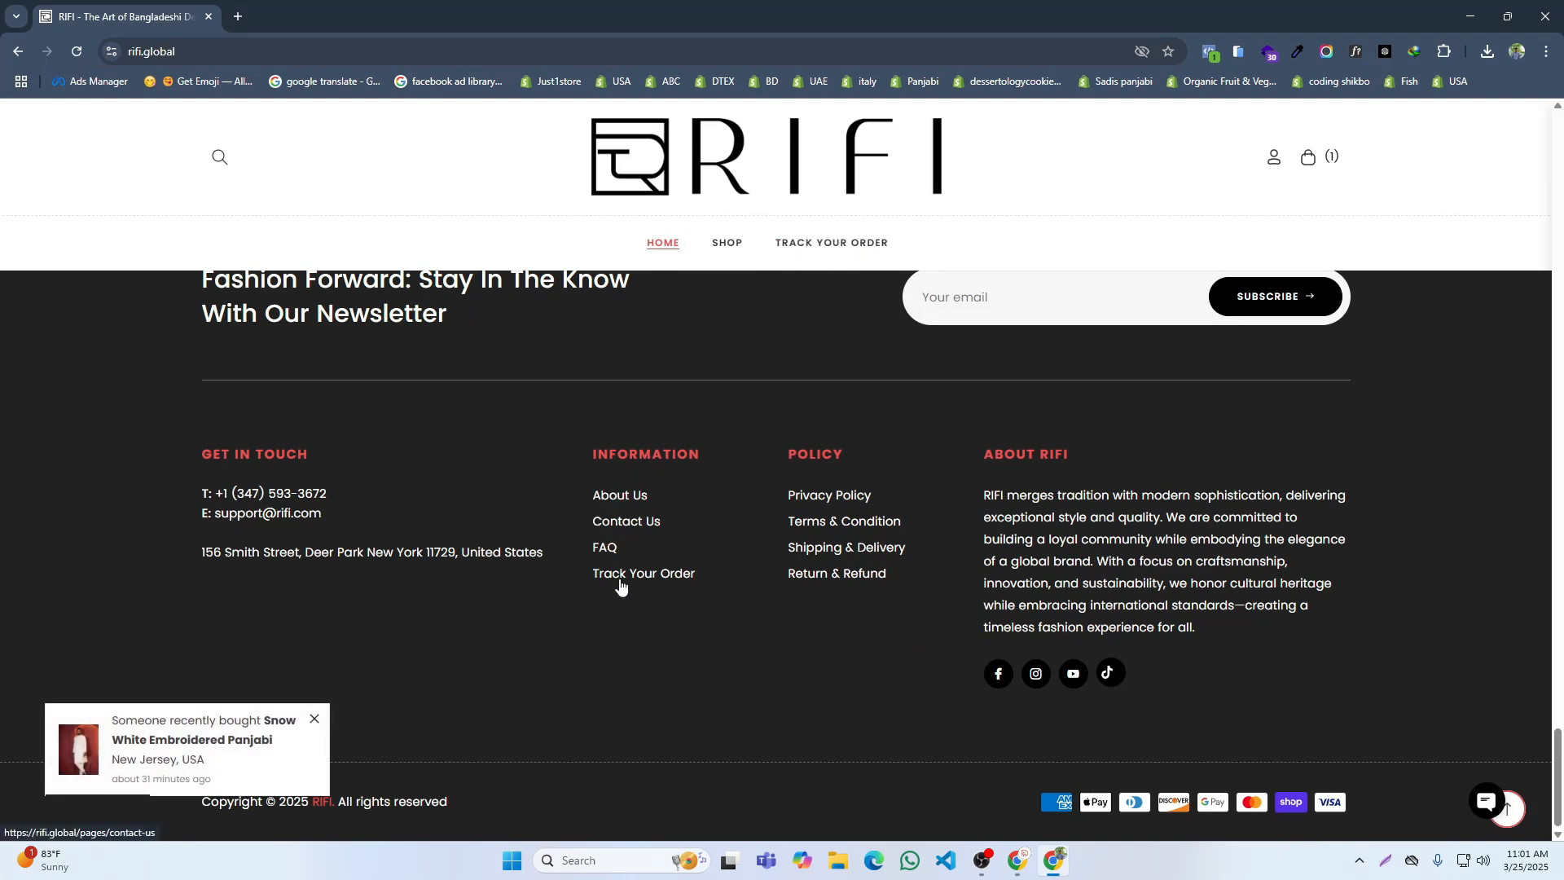
{"action": "left_click_drag", "start_coordinate": [578, 492], "coordinate": [666, 493]}
{"action": "left_click", "coordinate": [697, 492]}
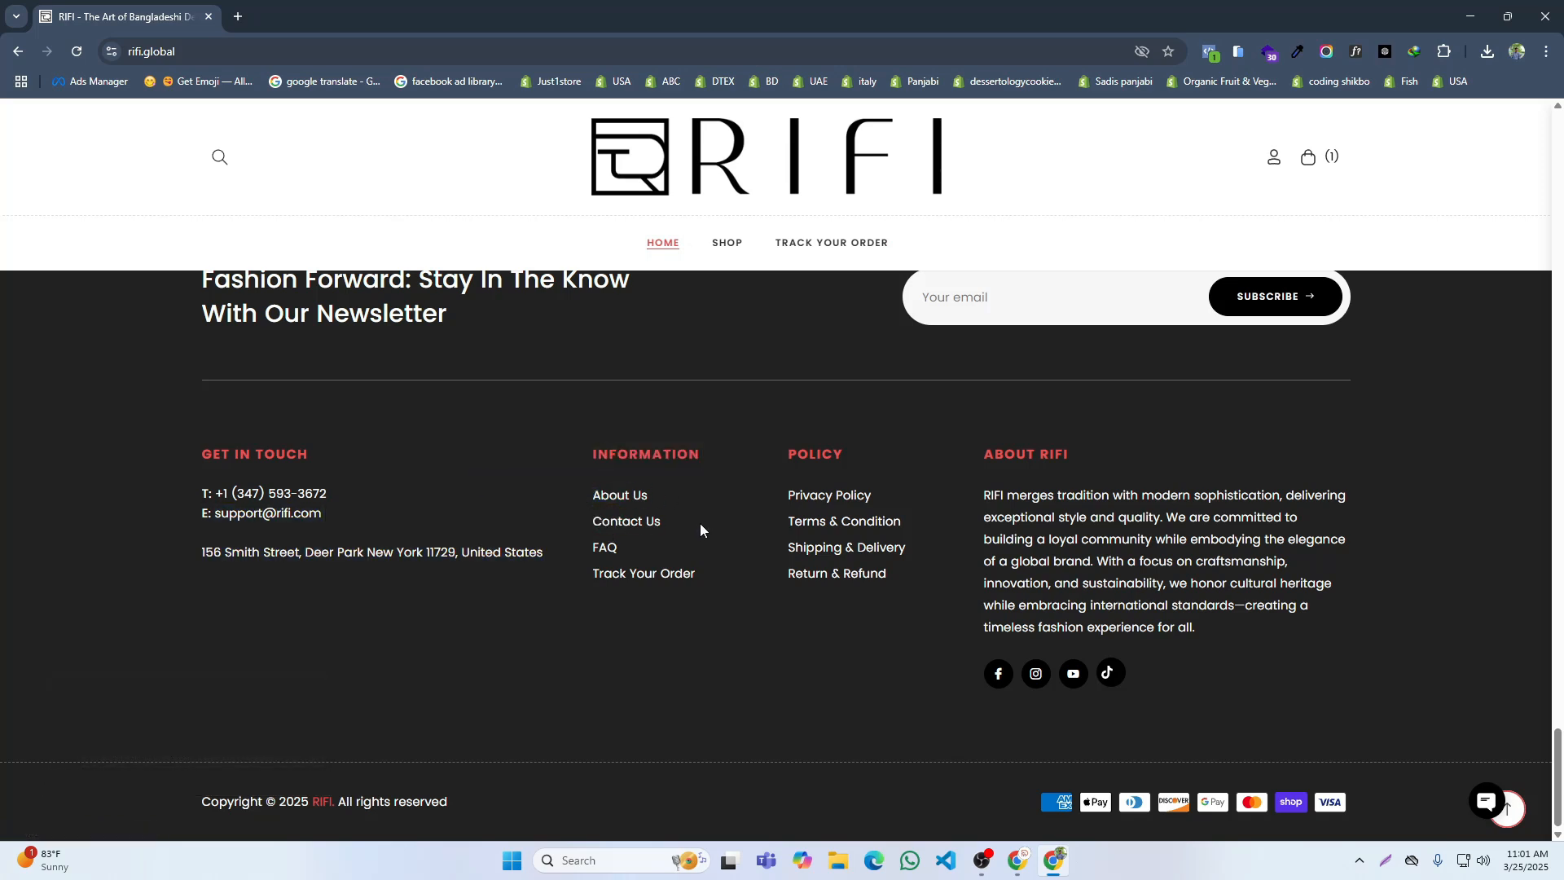
Step: Switch to the Billo999 Shopify admin and delete the existing Contact page from the online store's pages
{"action": "left_click", "coordinate": [1024, 866]}
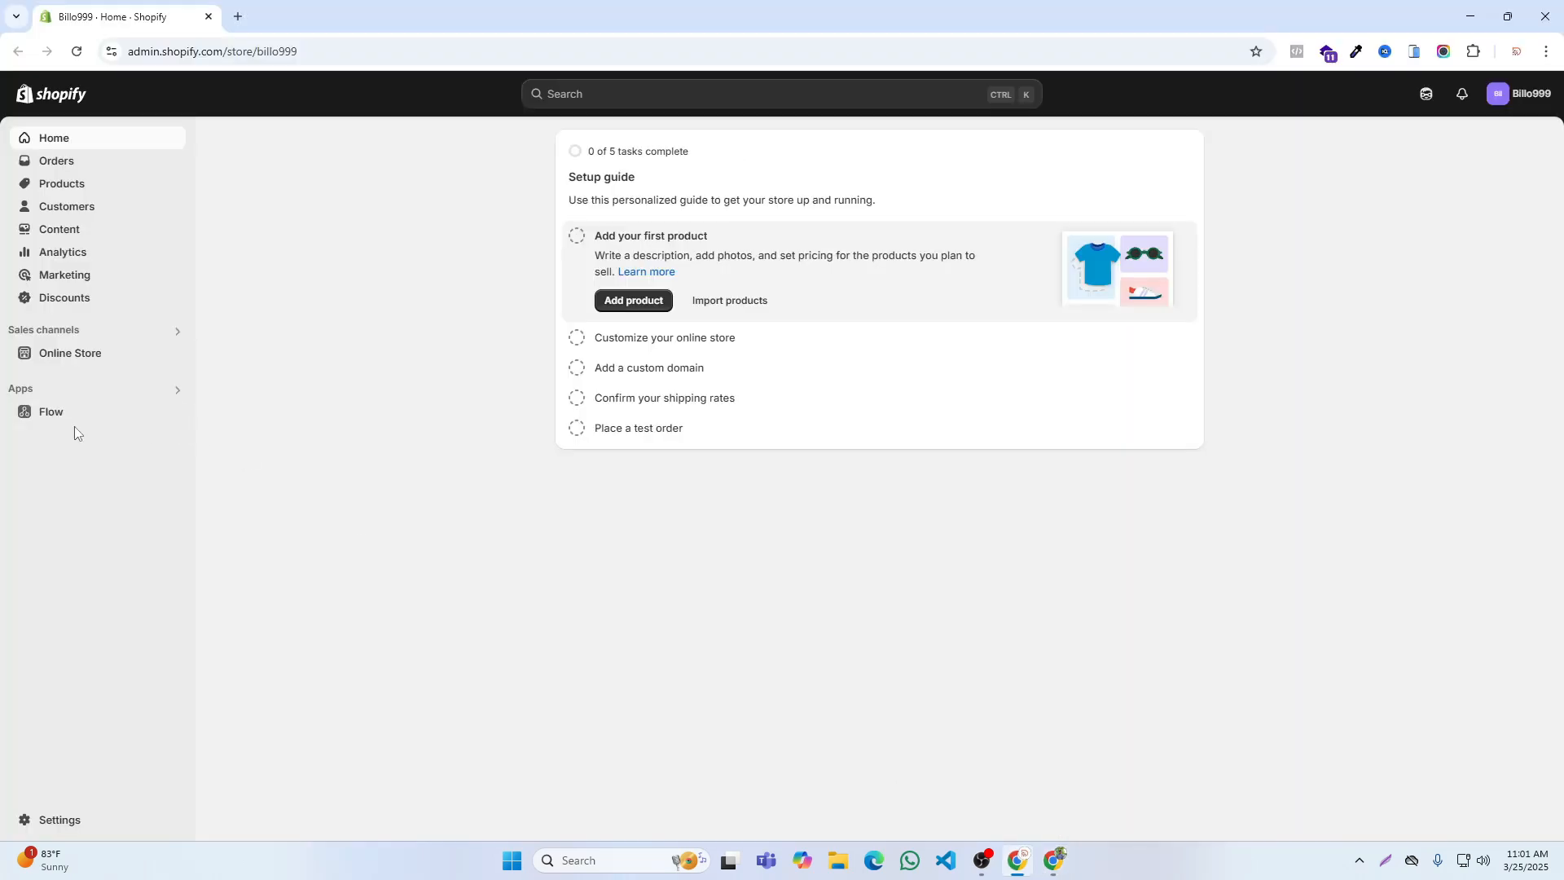
{"action": "left_click", "coordinate": [48, 363]}
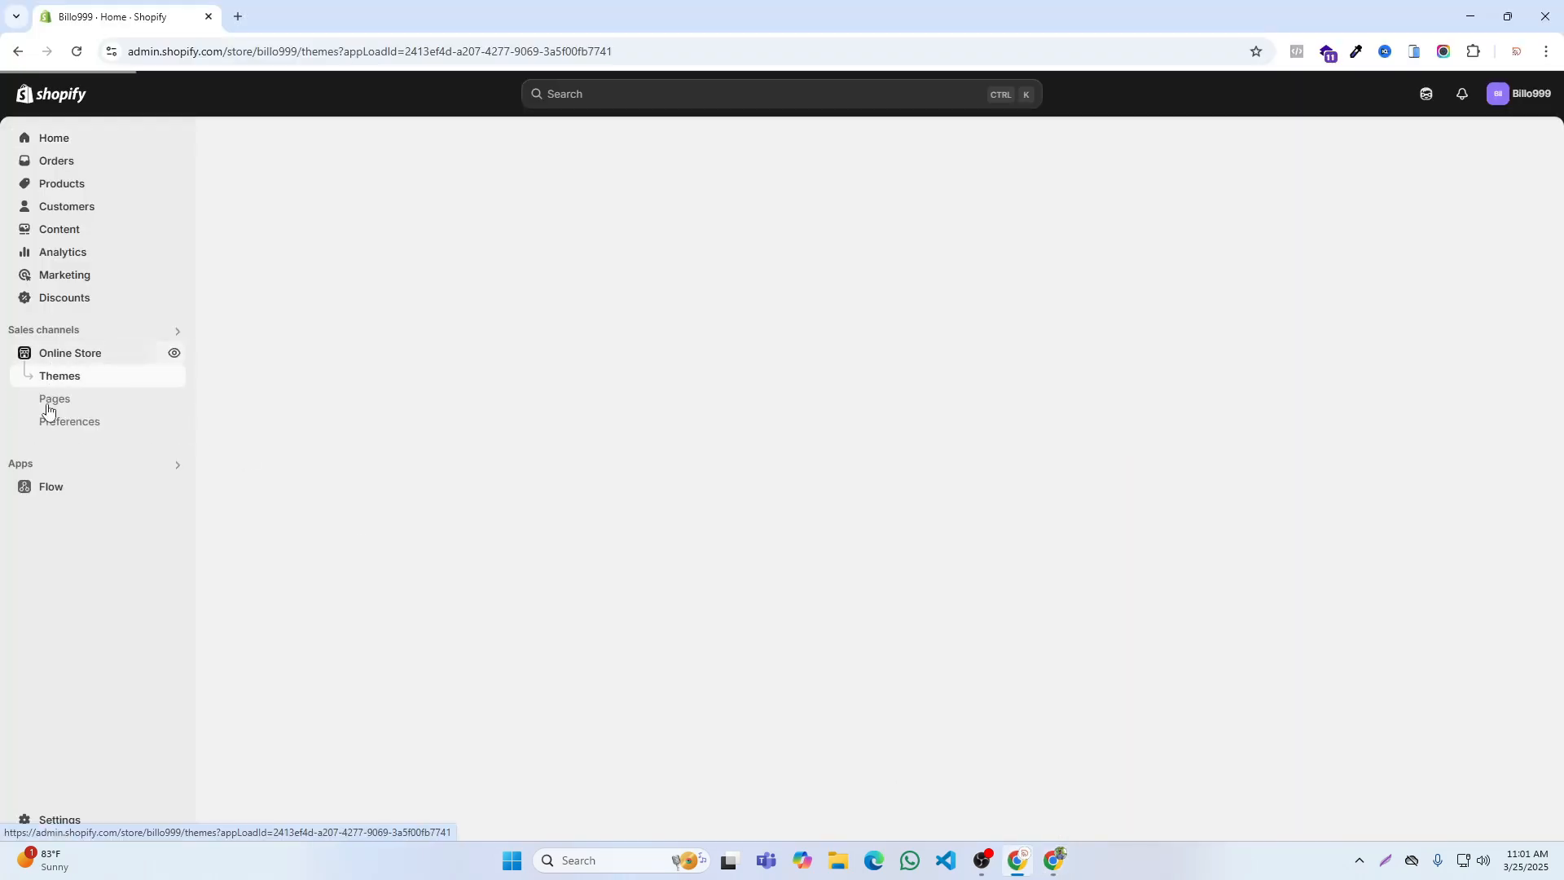
{"action": "left_click", "coordinate": [50, 404]}
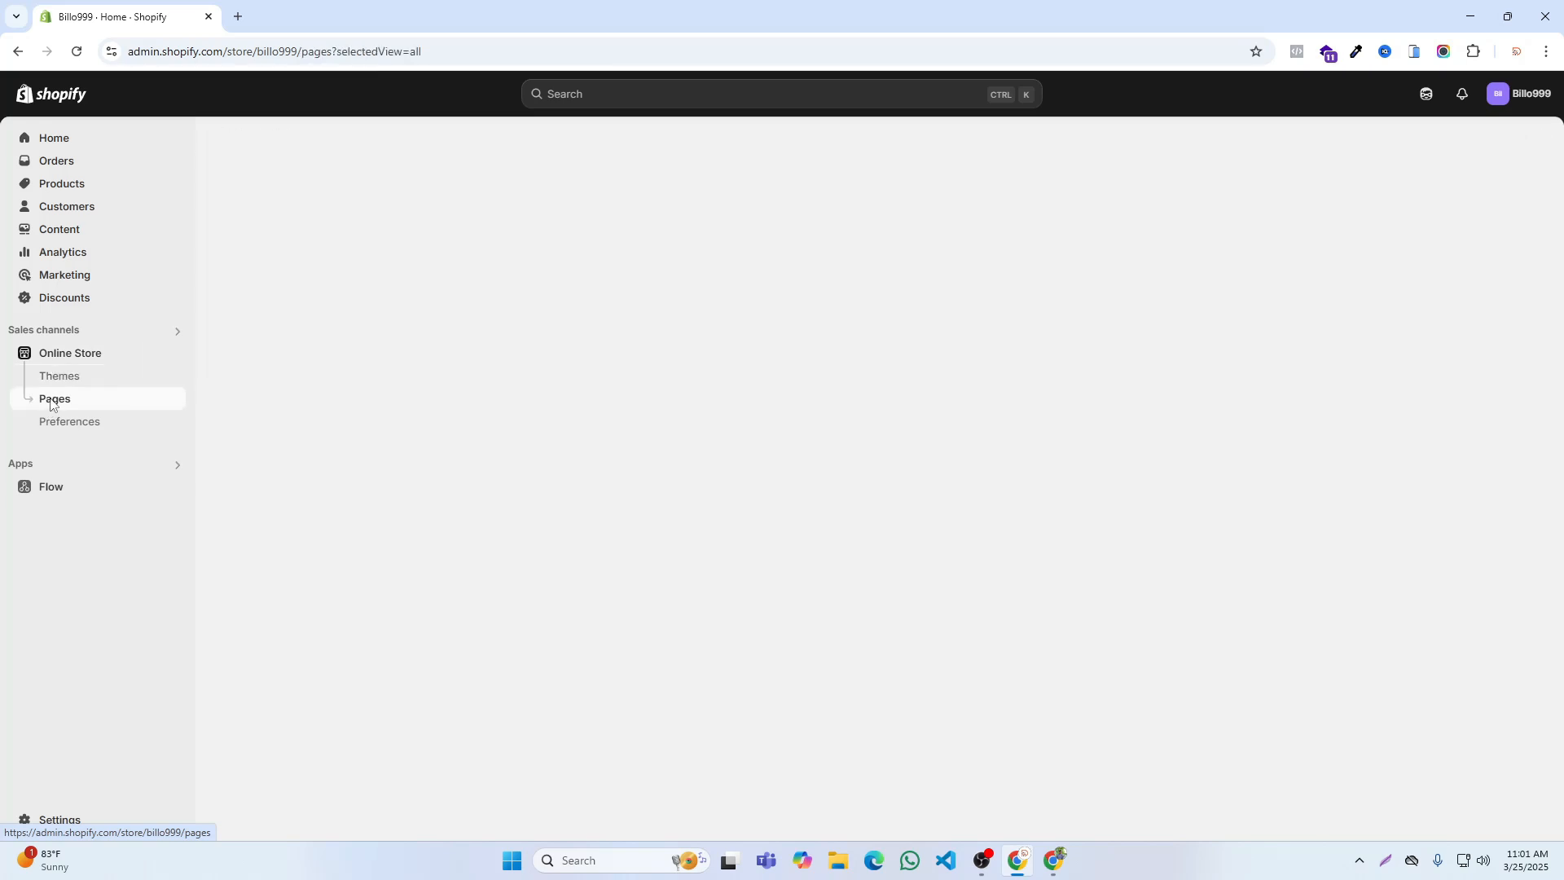
{"action": "left_click", "coordinate": [232, 377]}
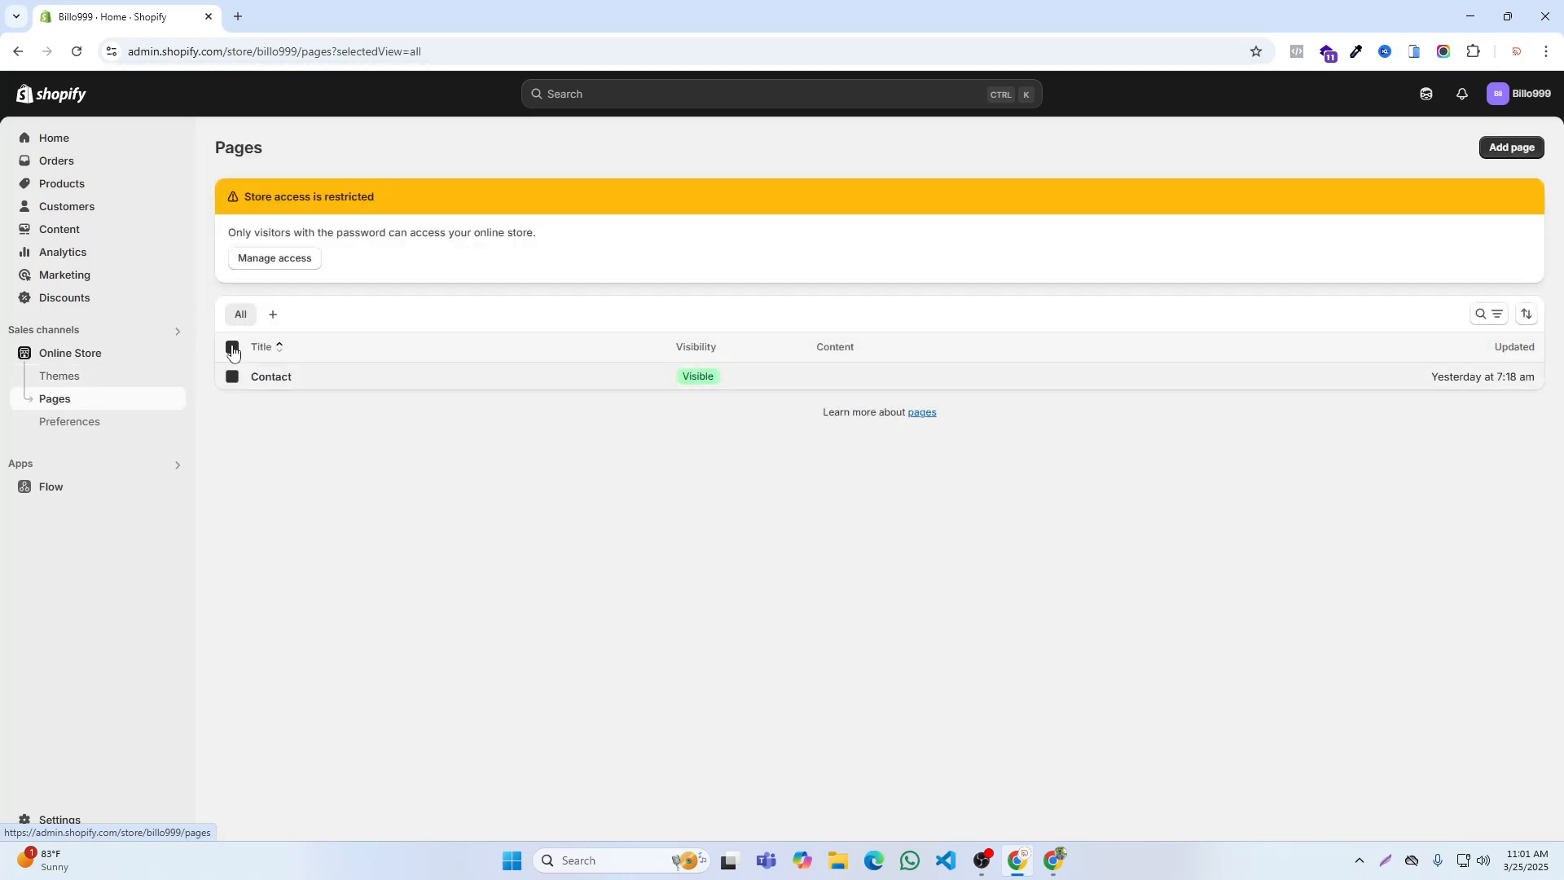
{"action": "left_click", "coordinate": [1498, 380]}
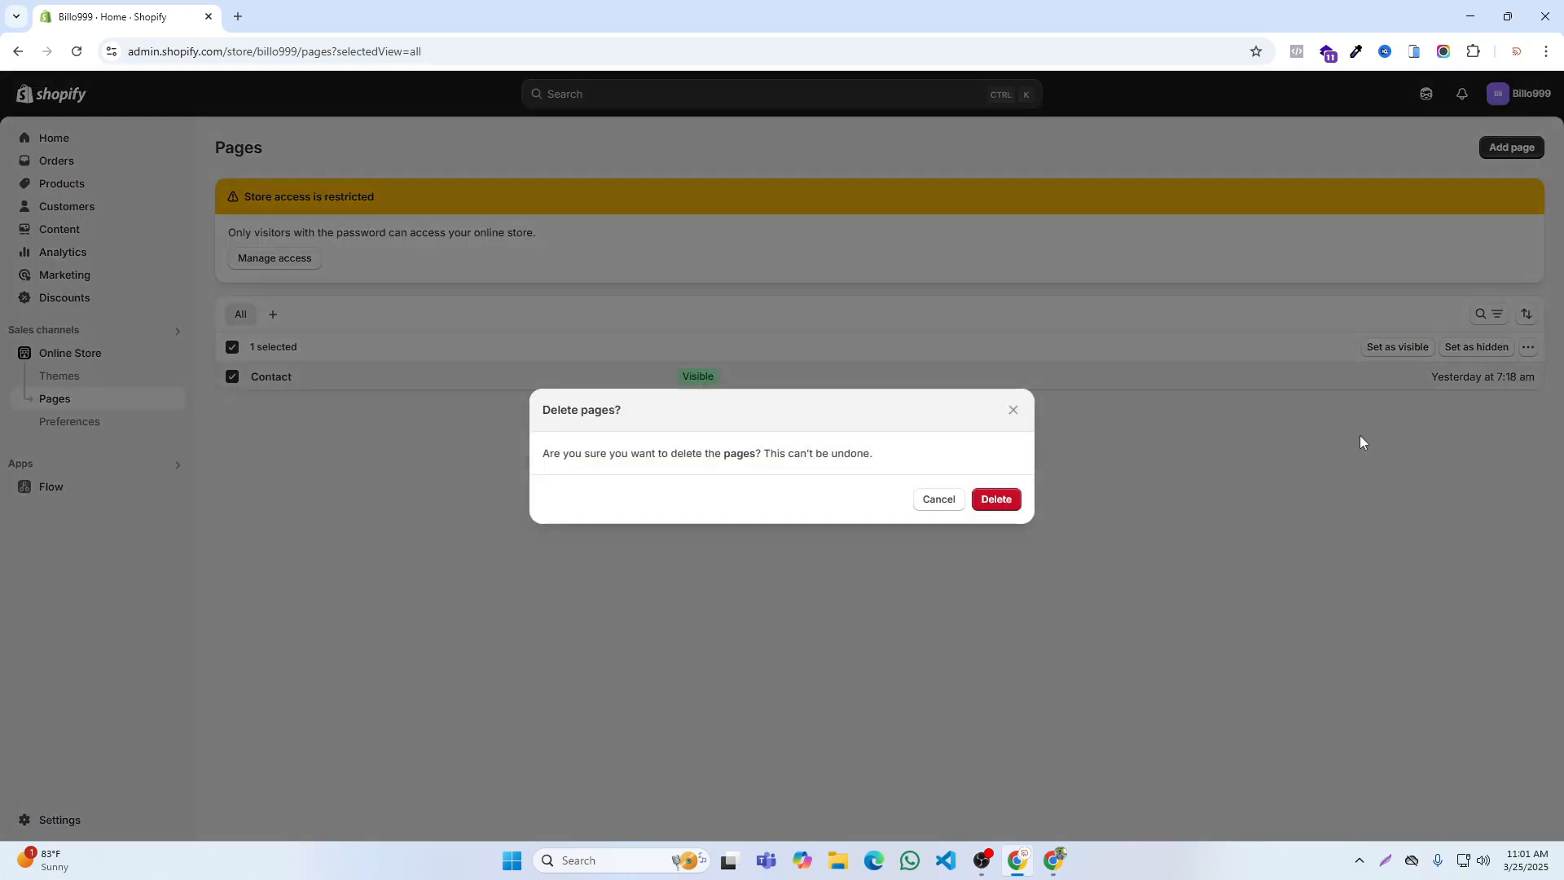
{"action": "left_click", "coordinate": [996, 500]}
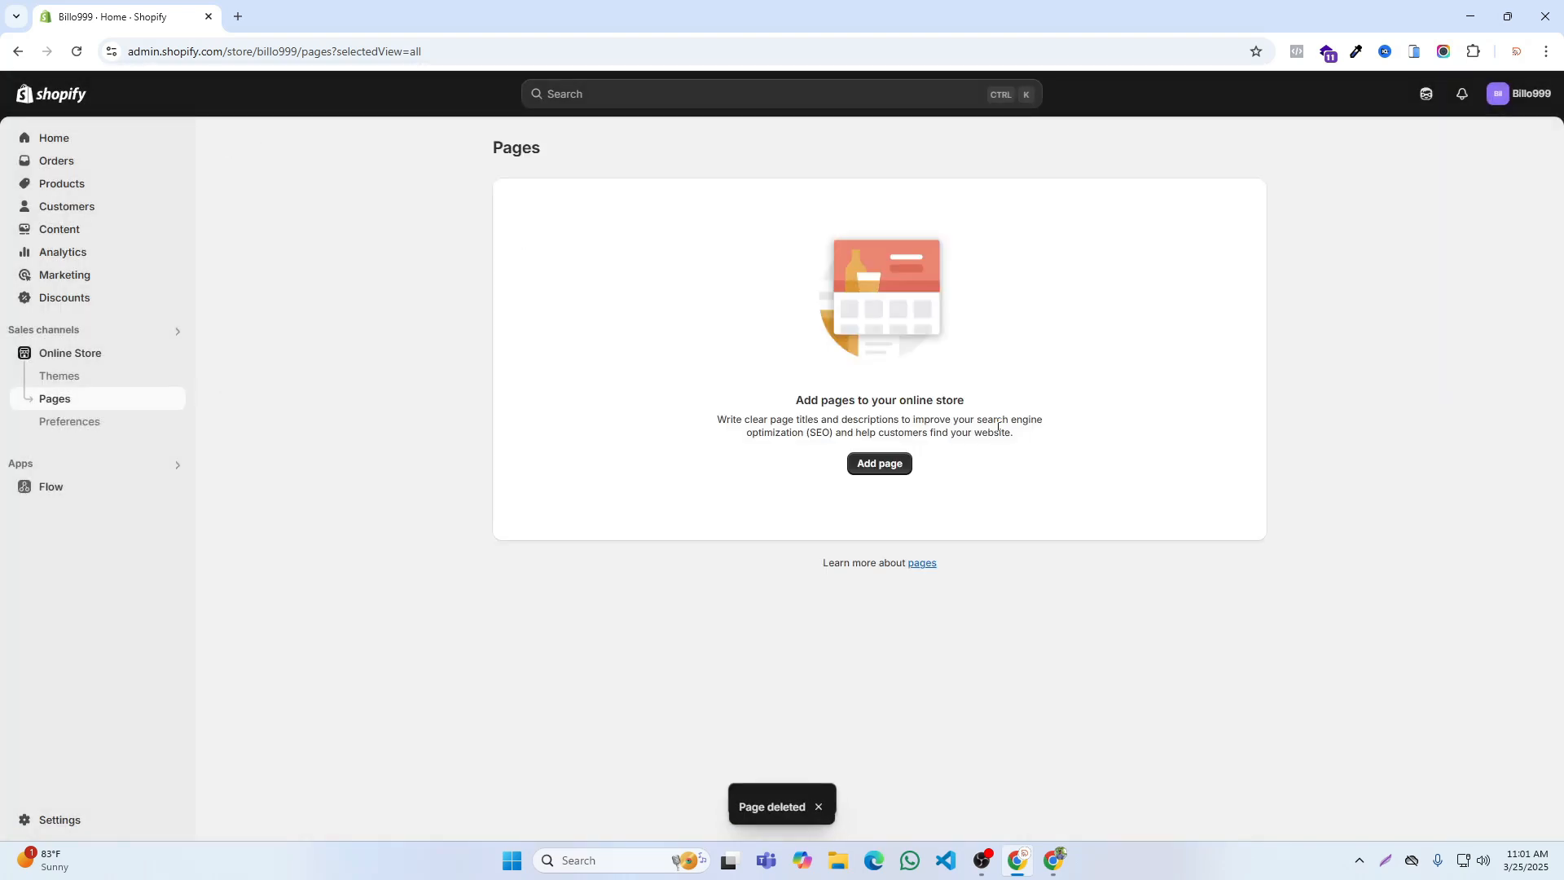
Step: Add a page titled About Us, set its visibility to Visible and save it
{"action": "left_click", "coordinate": [897, 461]}
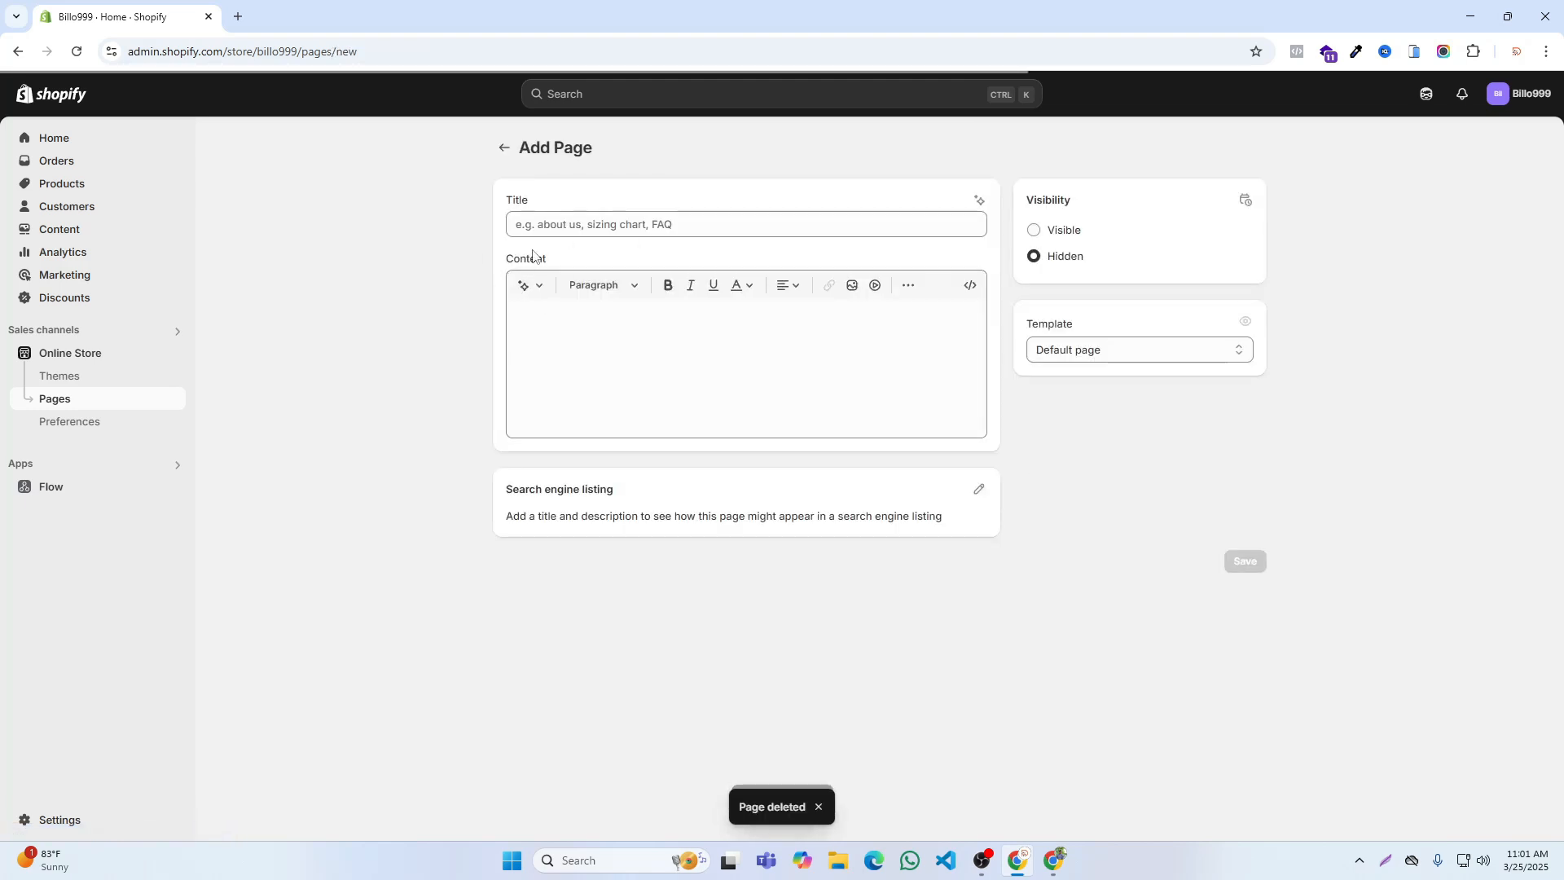
{"action": "type", "text": "About Us"}
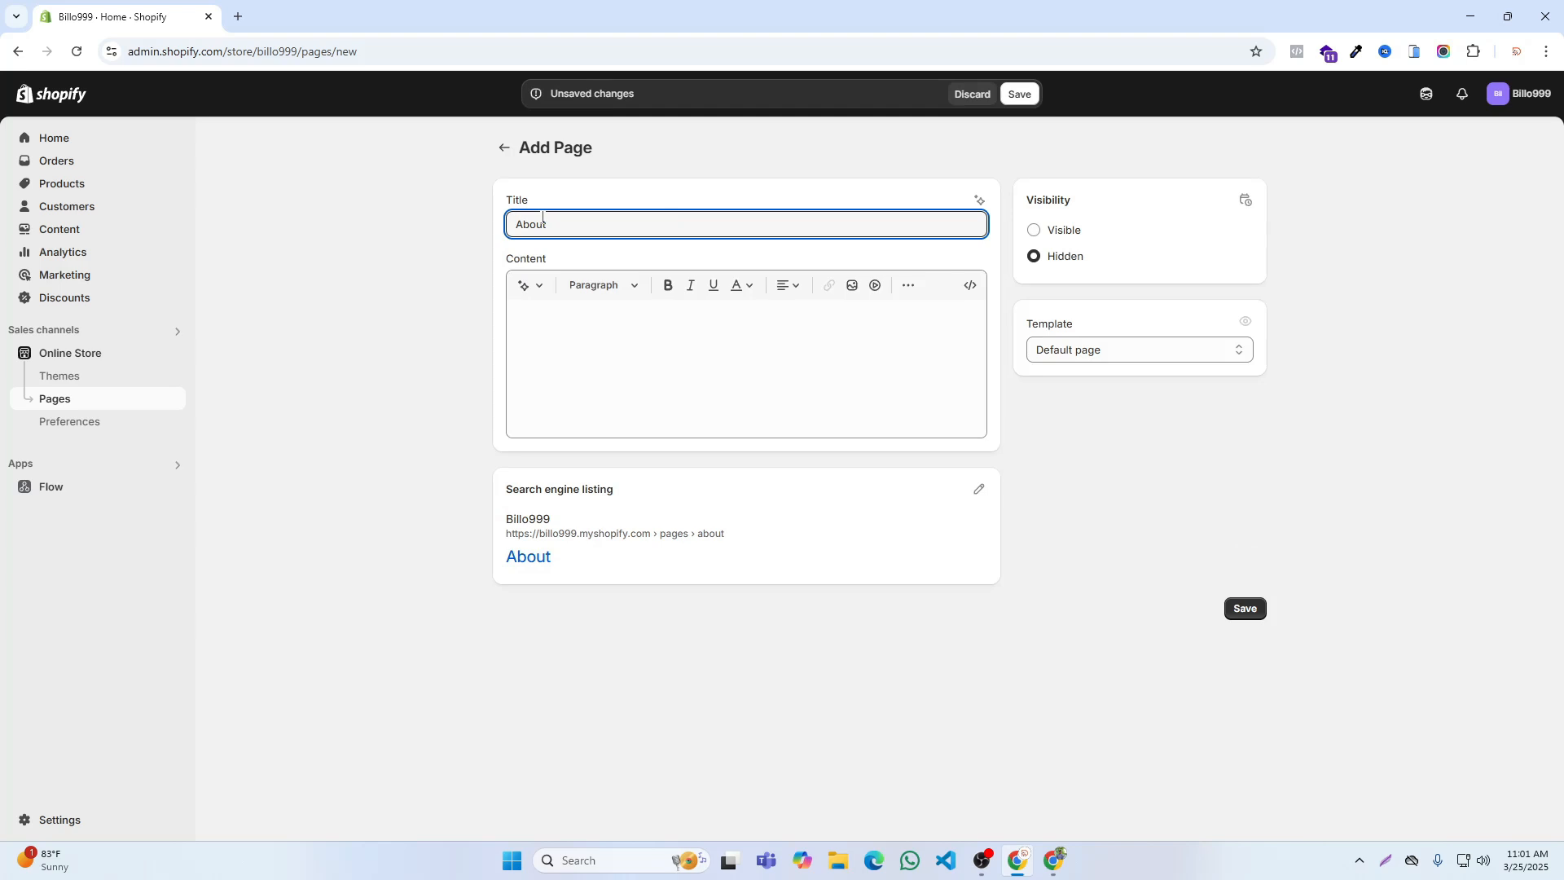
{"action": "left_click", "coordinate": [1043, 239]}
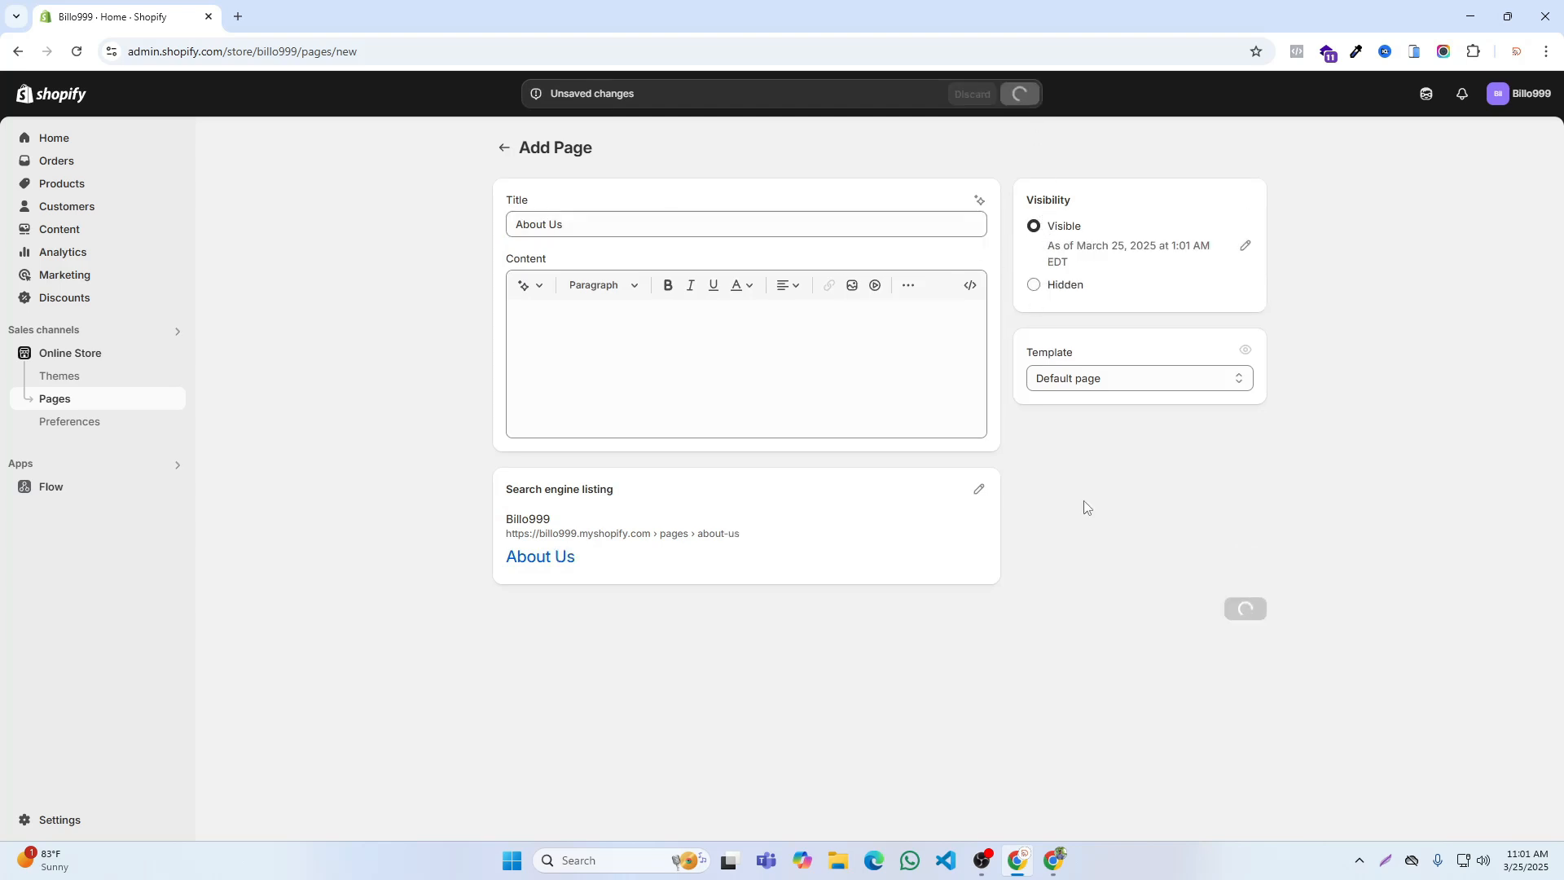
Step: Check the Information links in the RIFI footer, view the About Us page on the Billo999 online store, and close that view
{"action": "left_click", "coordinate": [1058, 854]}
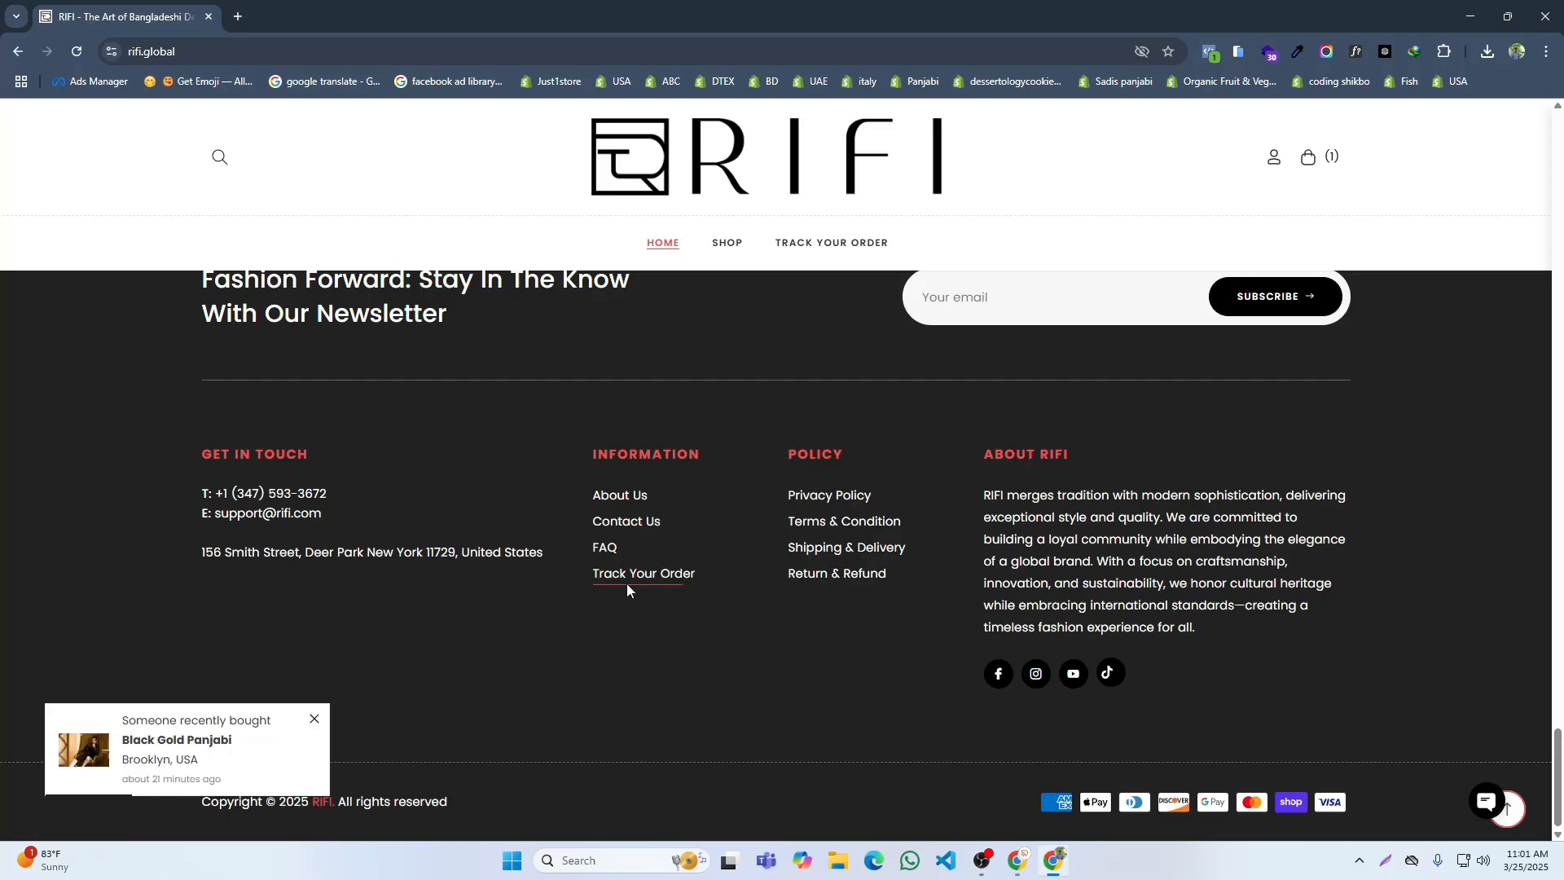
{"action": "left_click", "coordinate": [1017, 860]}
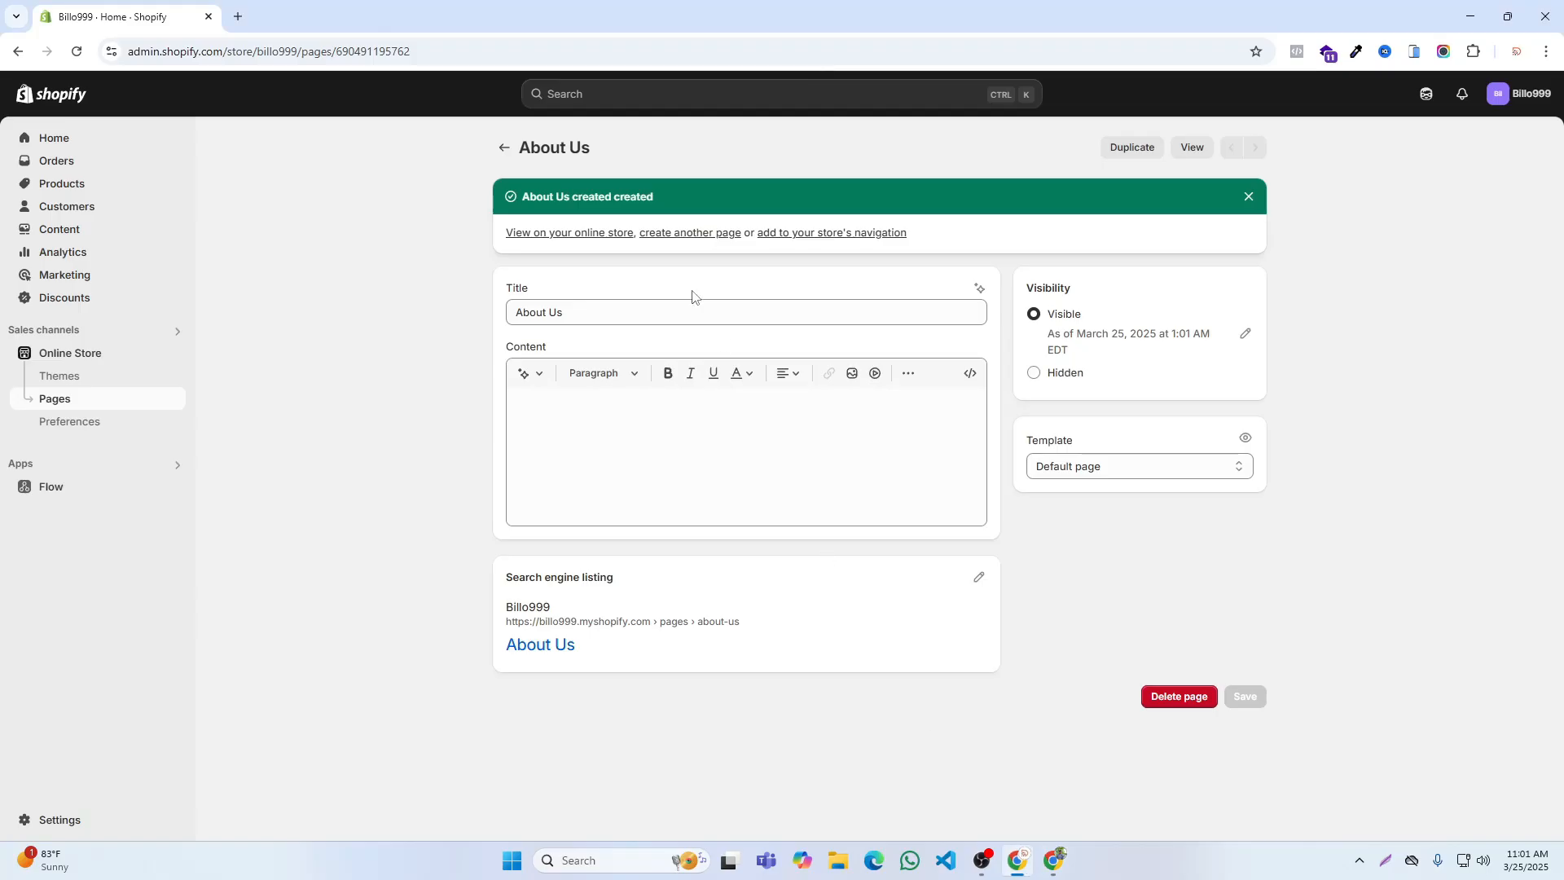
{"action": "left_click", "coordinate": [592, 233]}
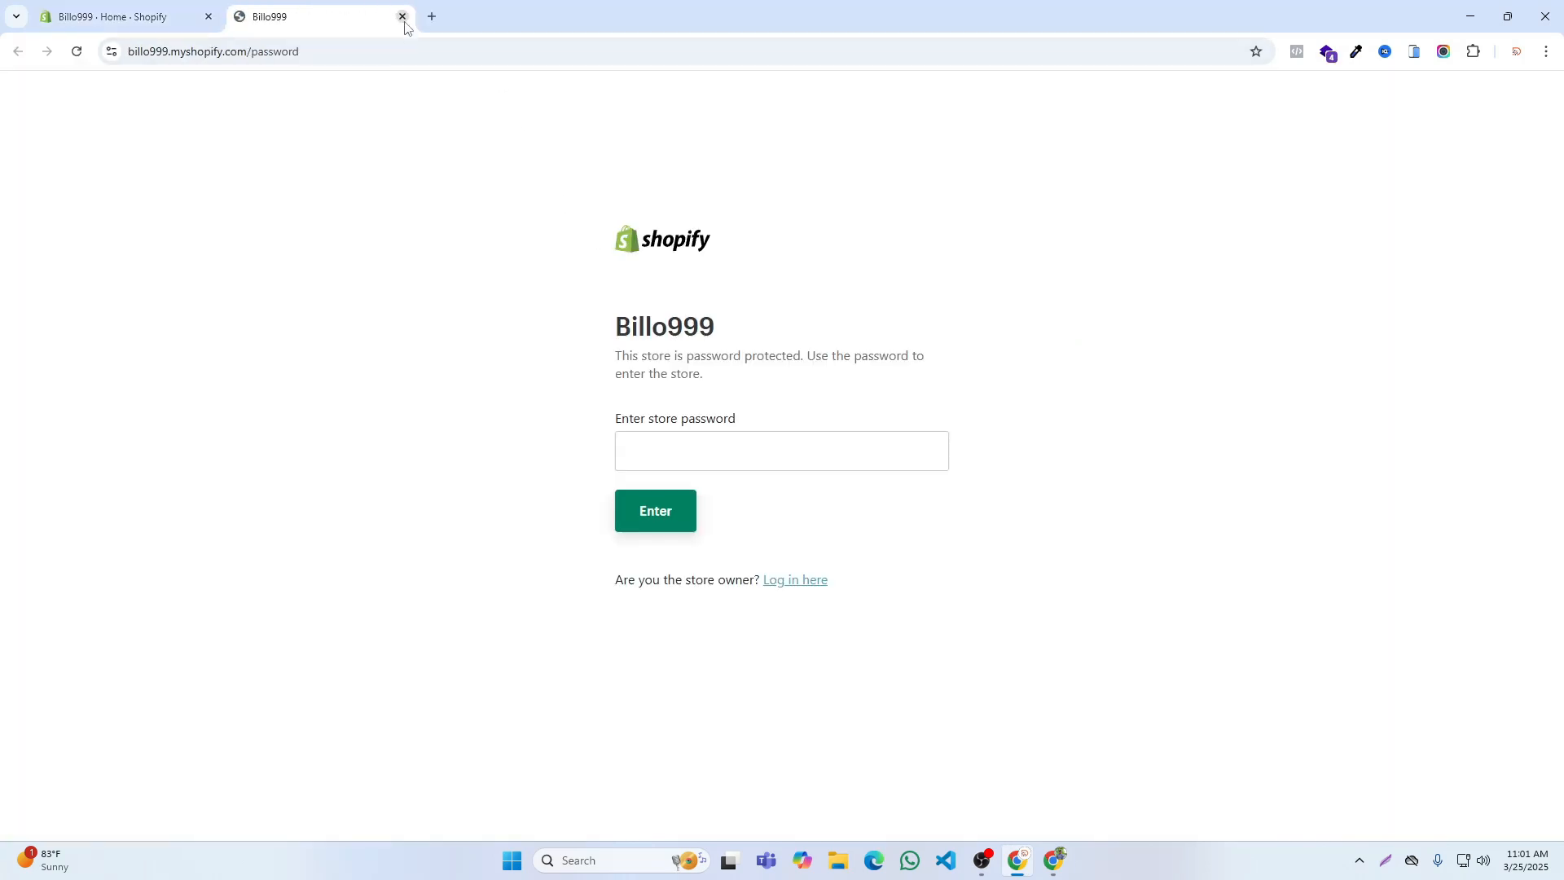
{"action": "left_click", "coordinate": [403, 17]}
Step: Create another page titled Contact Us, set its visibility to Visible and save it
{"action": "left_click", "coordinate": [677, 237]}
{"action": "left_click", "coordinate": [566, 222]}
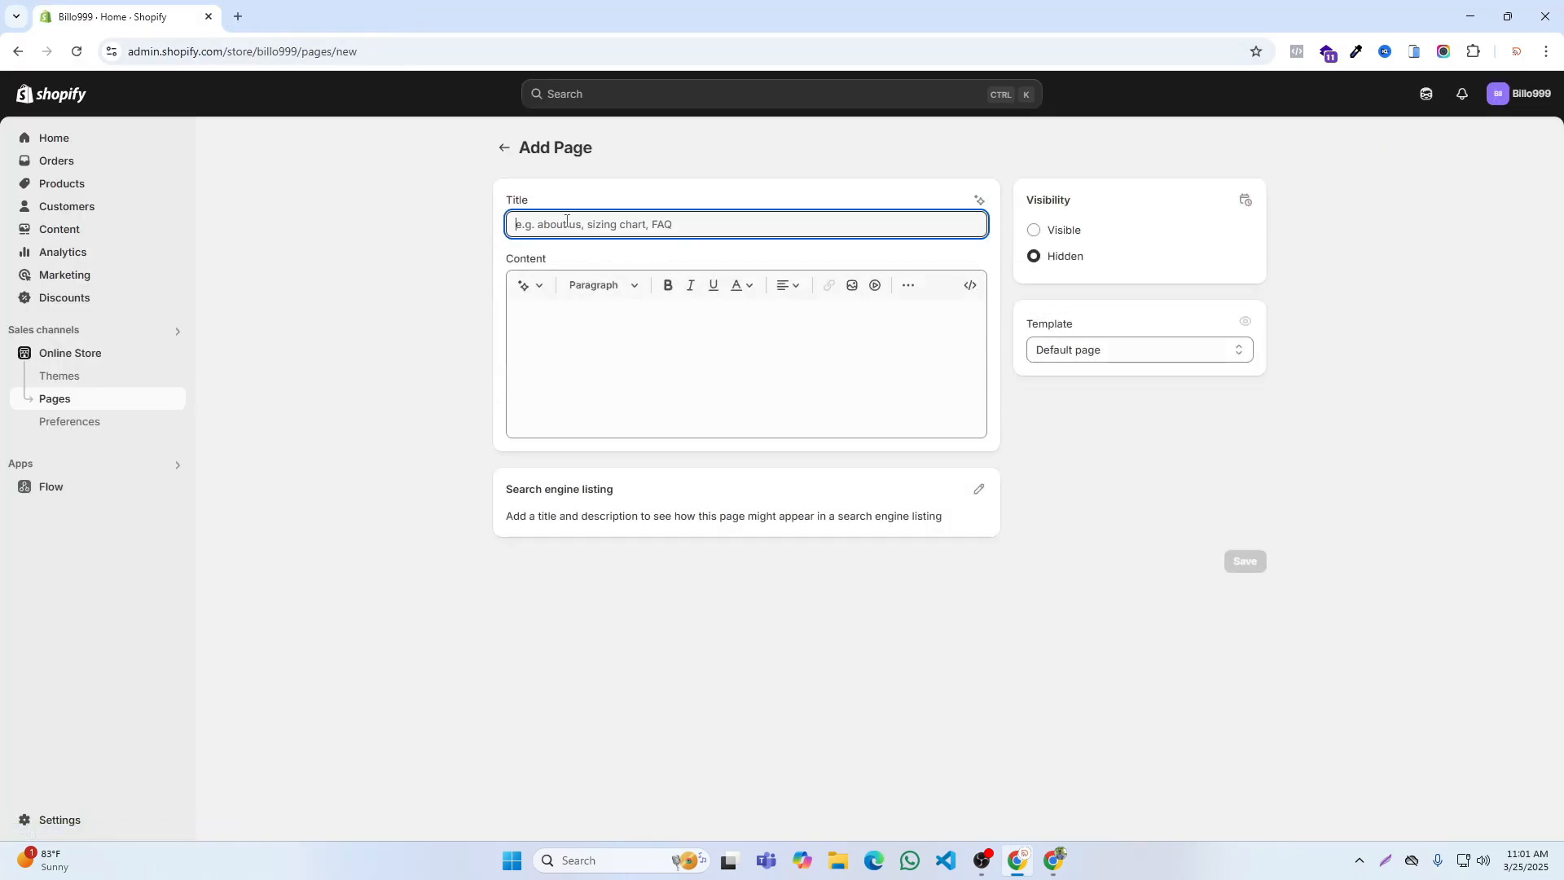
{"action": "type", "text": "Contact Us"}
{"action": "left_click", "coordinate": [1062, 231]}
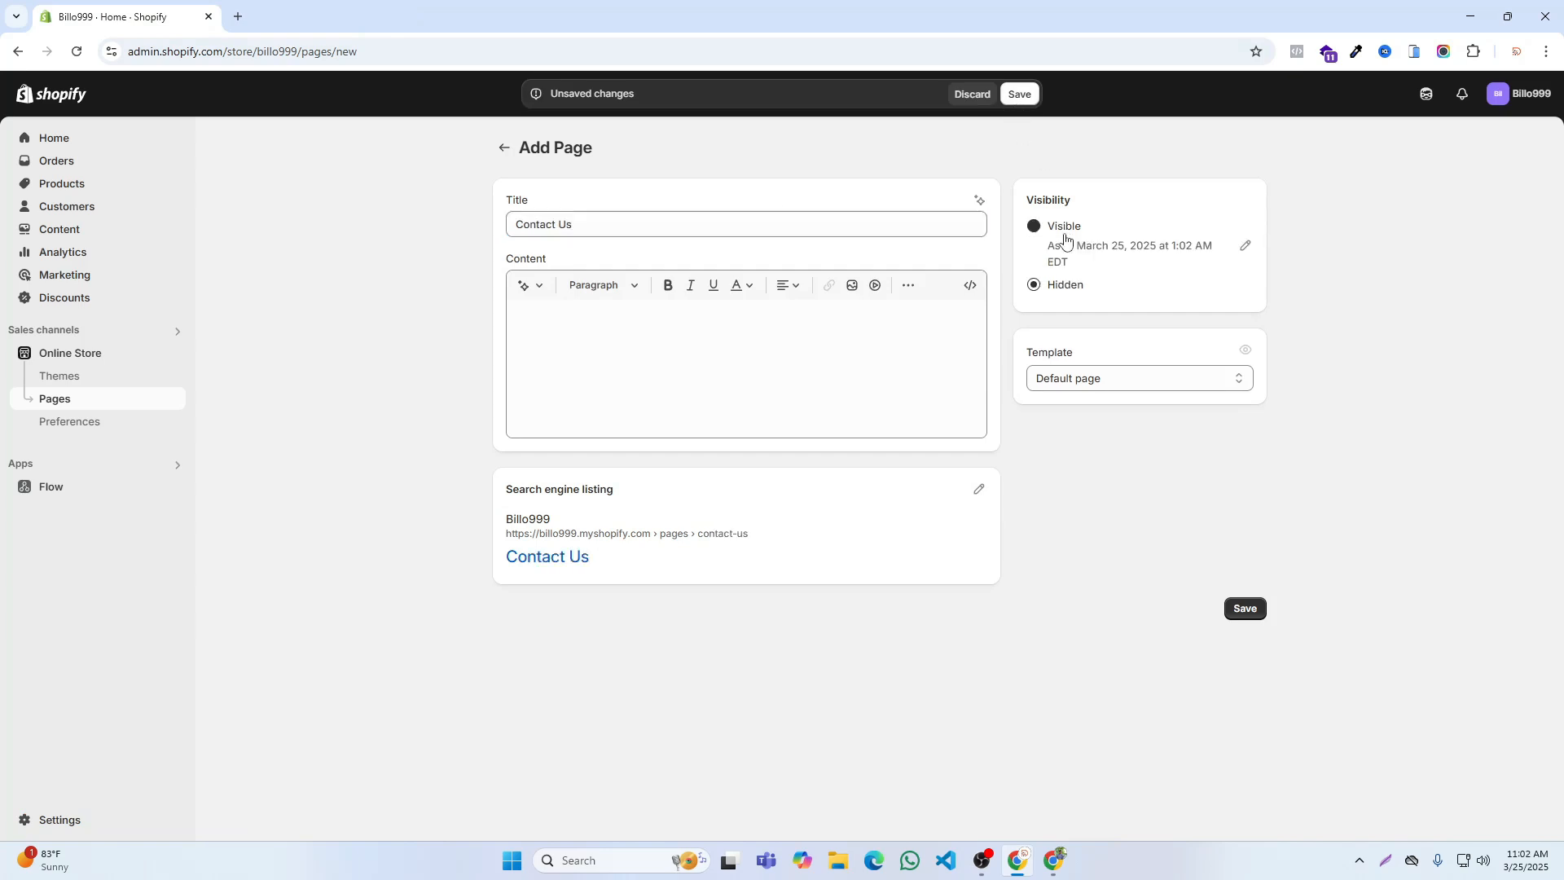
{"action": "left_click", "coordinate": [1014, 98]}
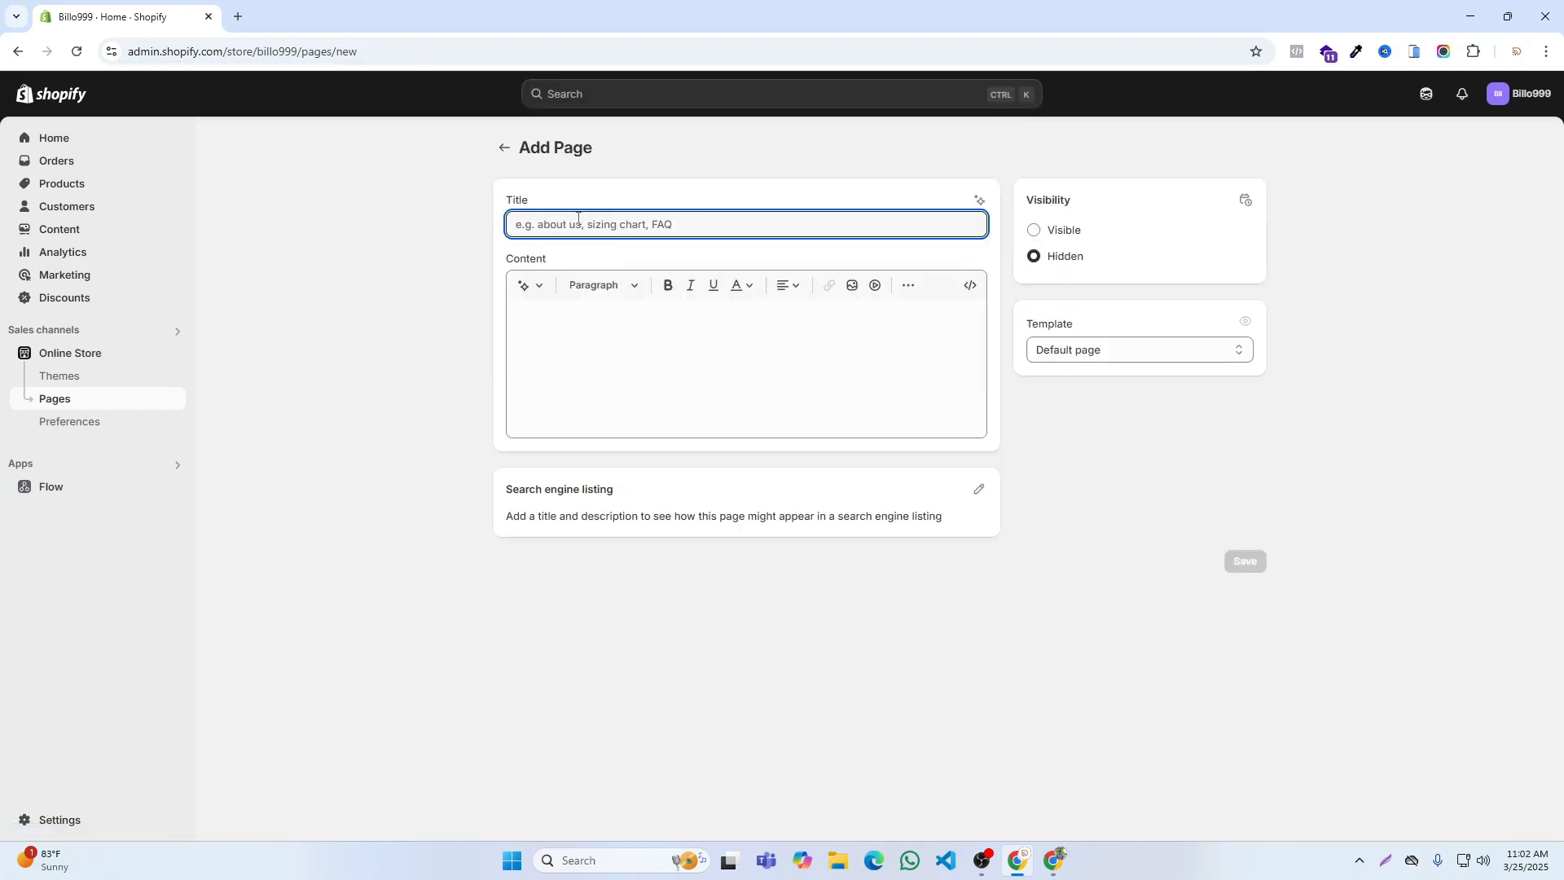
Step: Title the next new page FAQ, set its visibility to Visible and save it
{"action": "type", "text": "FAQ"}
{"action": "left_click", "coordinate": [1058, 231]}
{"action": "left_click", "coordinate": [1022, 94]}
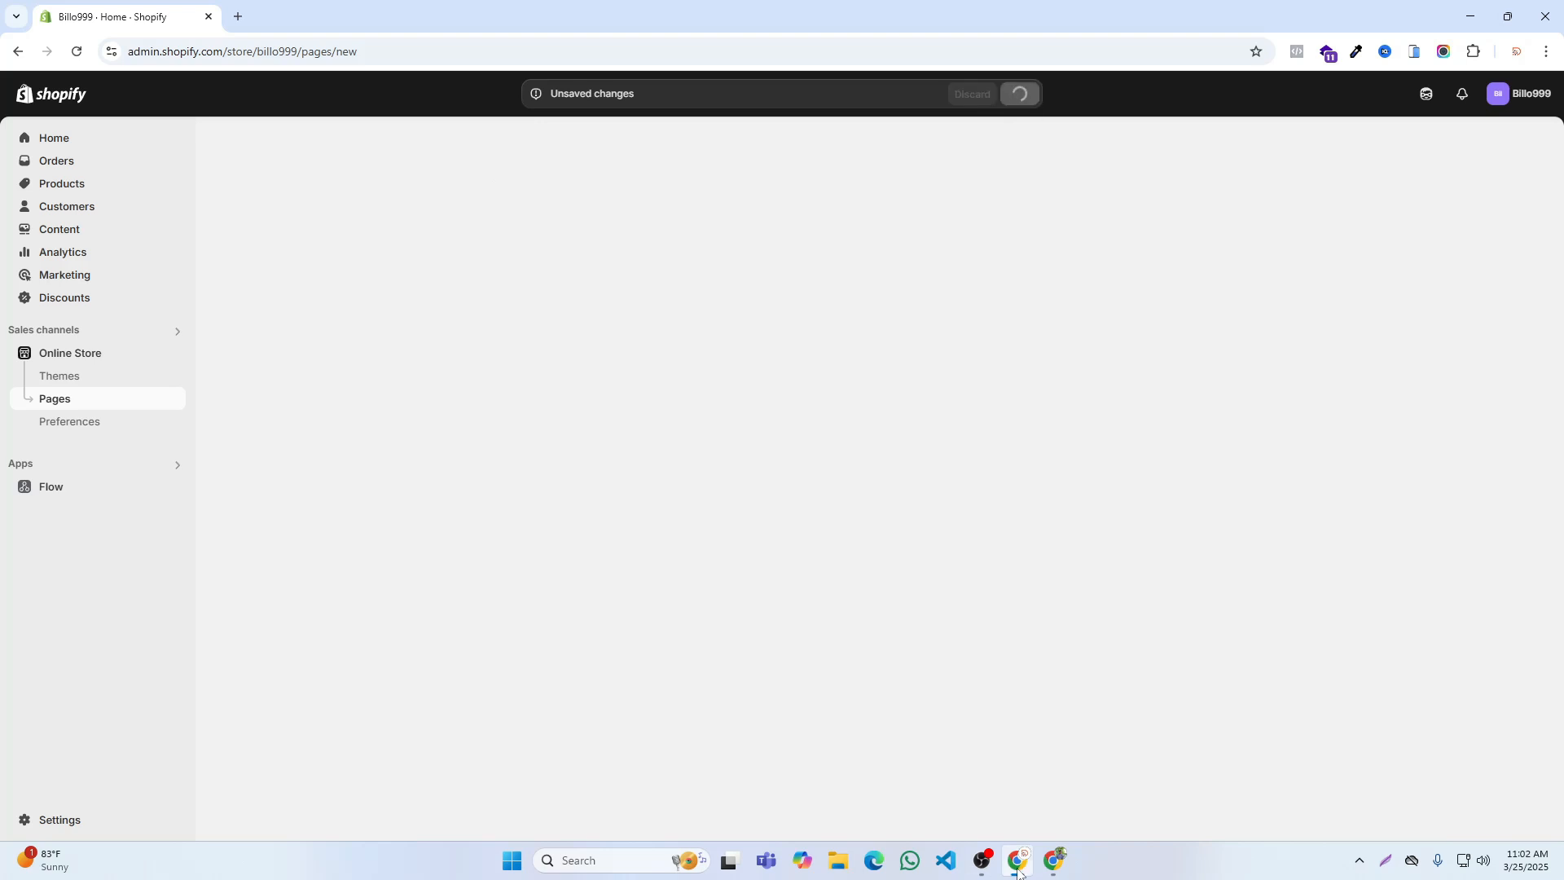
Step: Check the Policy links in the RIFI footer, and create a visible page titled Shipping & Delivery in the Billo999 admin and save it
{"action": "left_click", "coordinate": [1057, 861]}
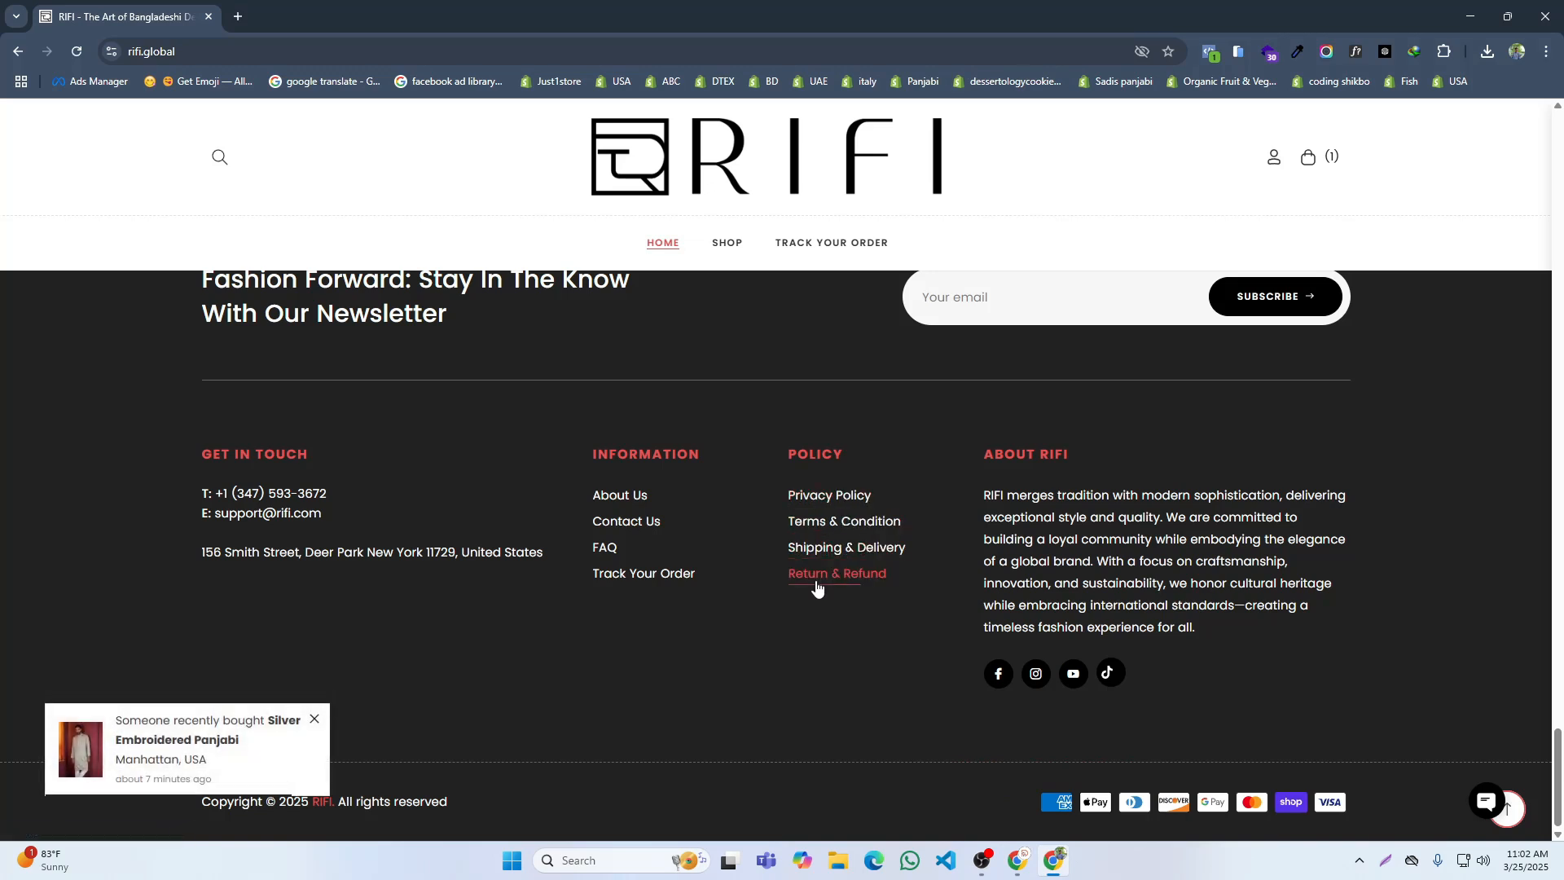
{"action": "left_click", "coordinate": [1019, 856]}
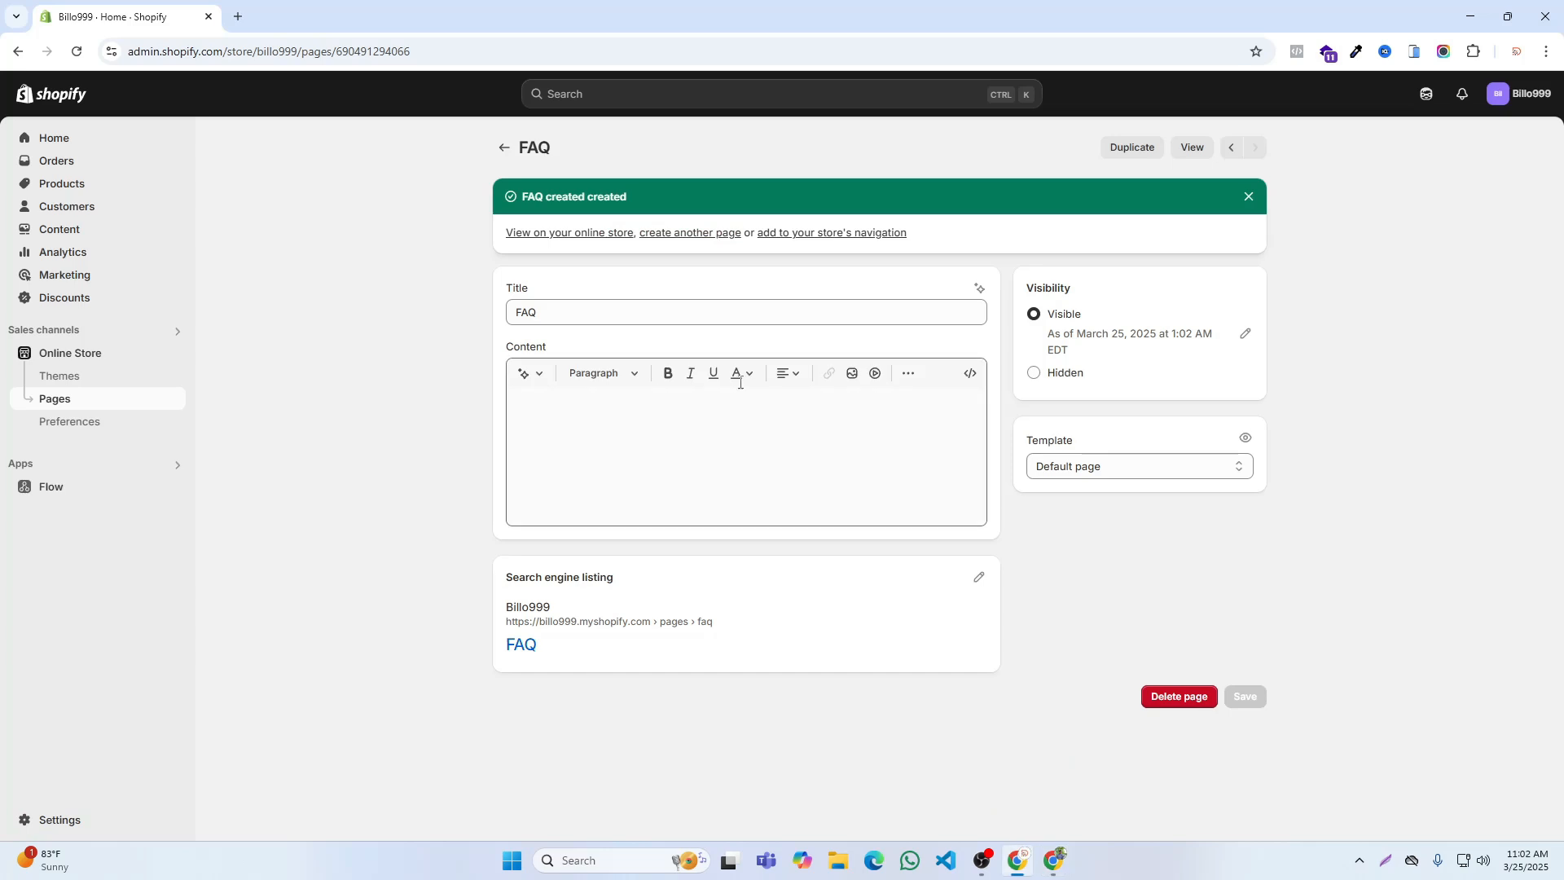
{"action": "left_click", "coordinate": [662, 234]}
{"action": "left_click", "coordinate": [590, 222]}
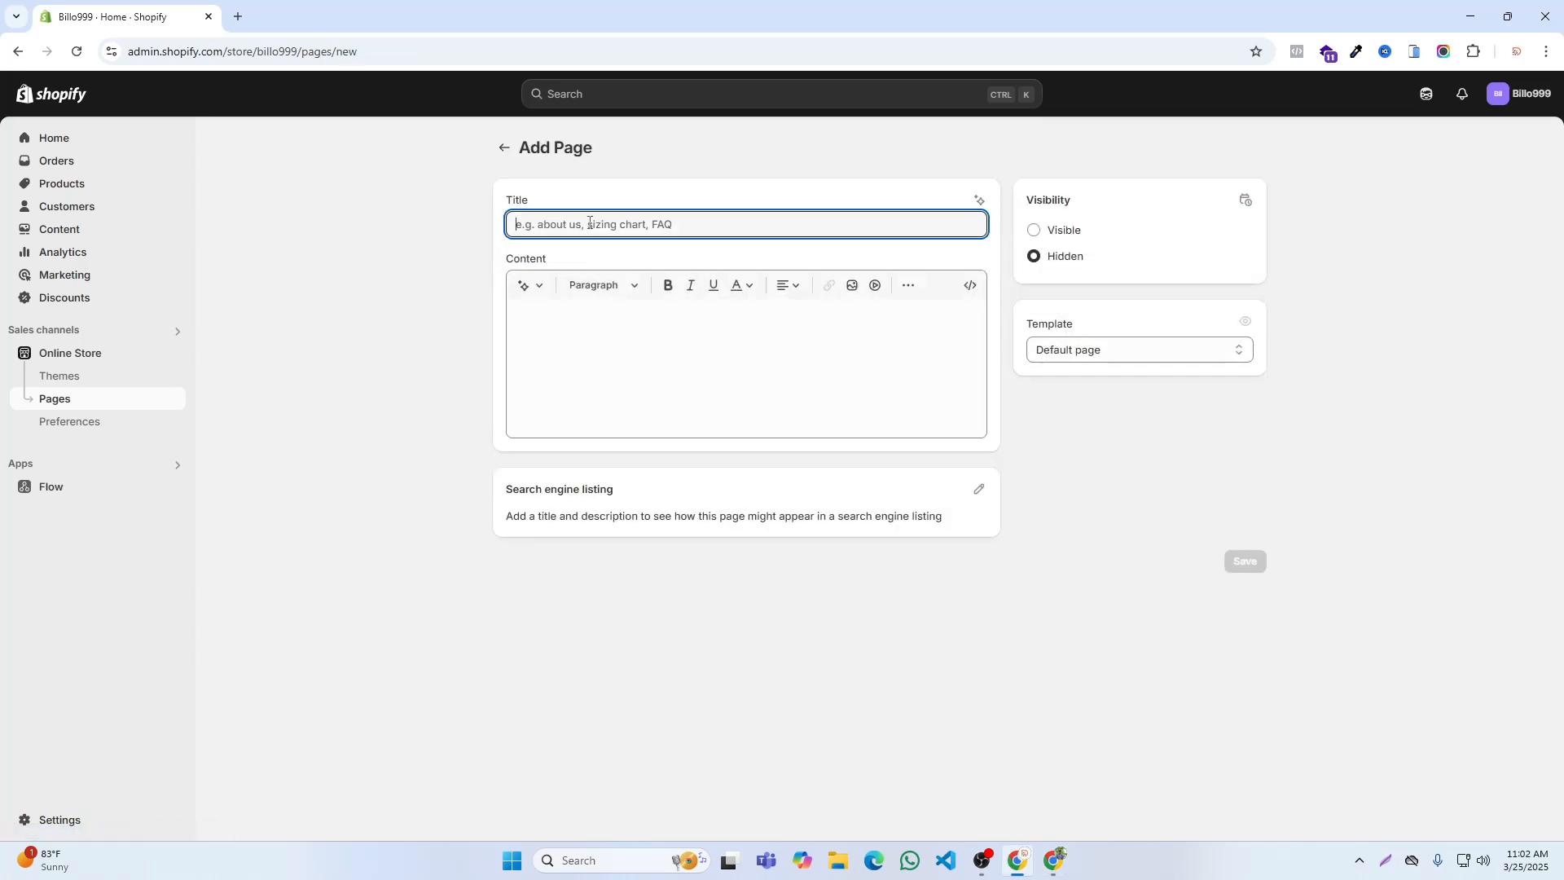
{"action": "type", "text": "Shipping"}
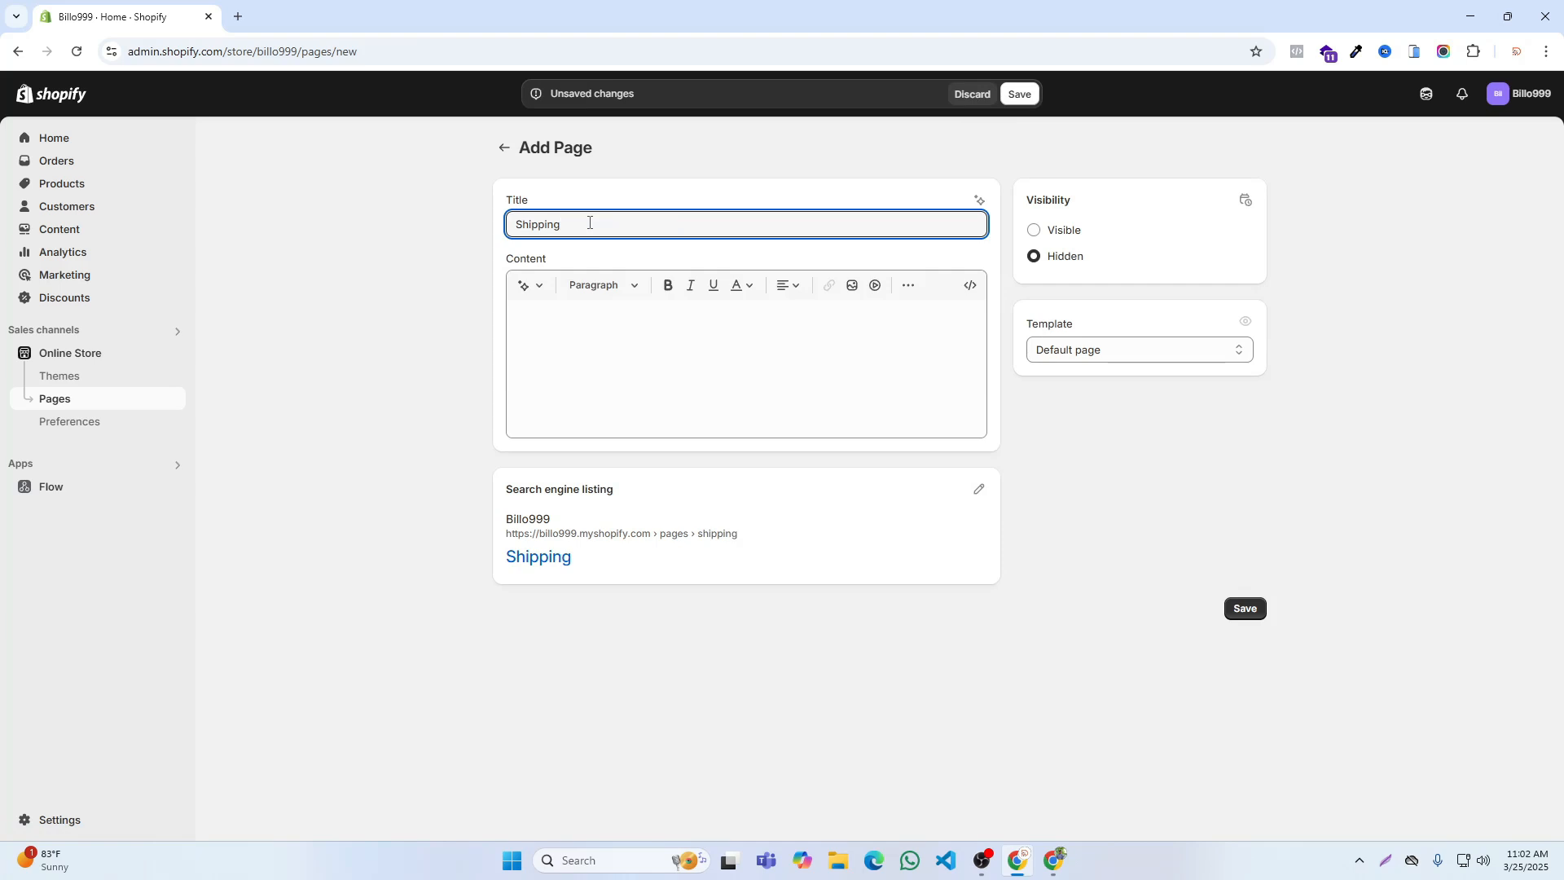
{"action": "type", "text": " & Delivery"}
{"action": "left_click", "coordinate": [1076, 229]}
{"action": "left_click", "coordinate": [1019, 93]}
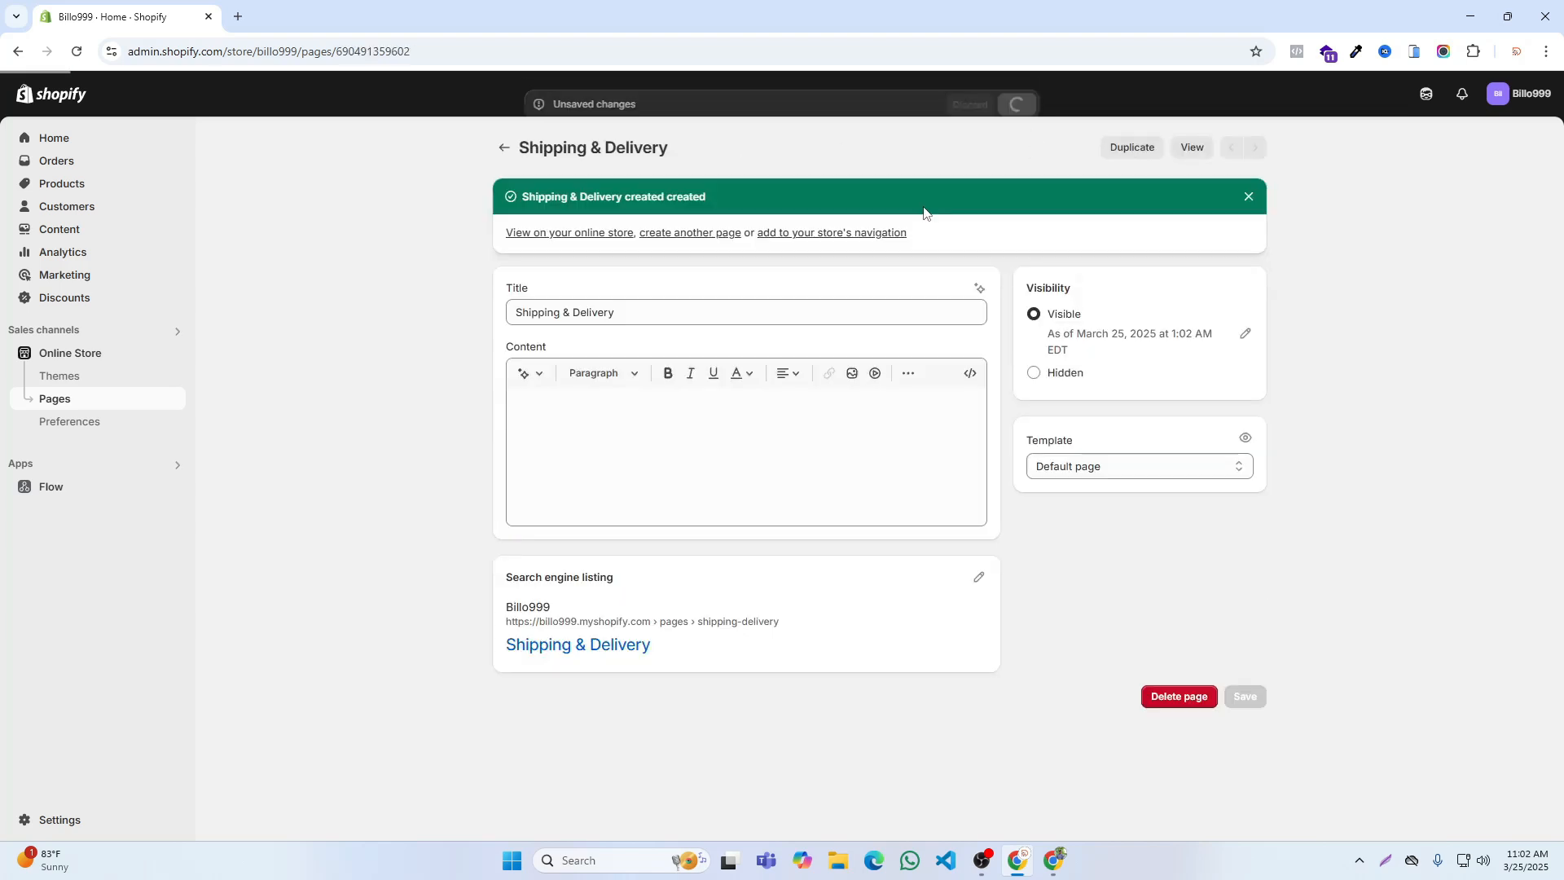
Step: Create another page titled Return & Refund, set its visibility to Visible and save it
{"action": "left_click", "coordinate": [690, 233]}
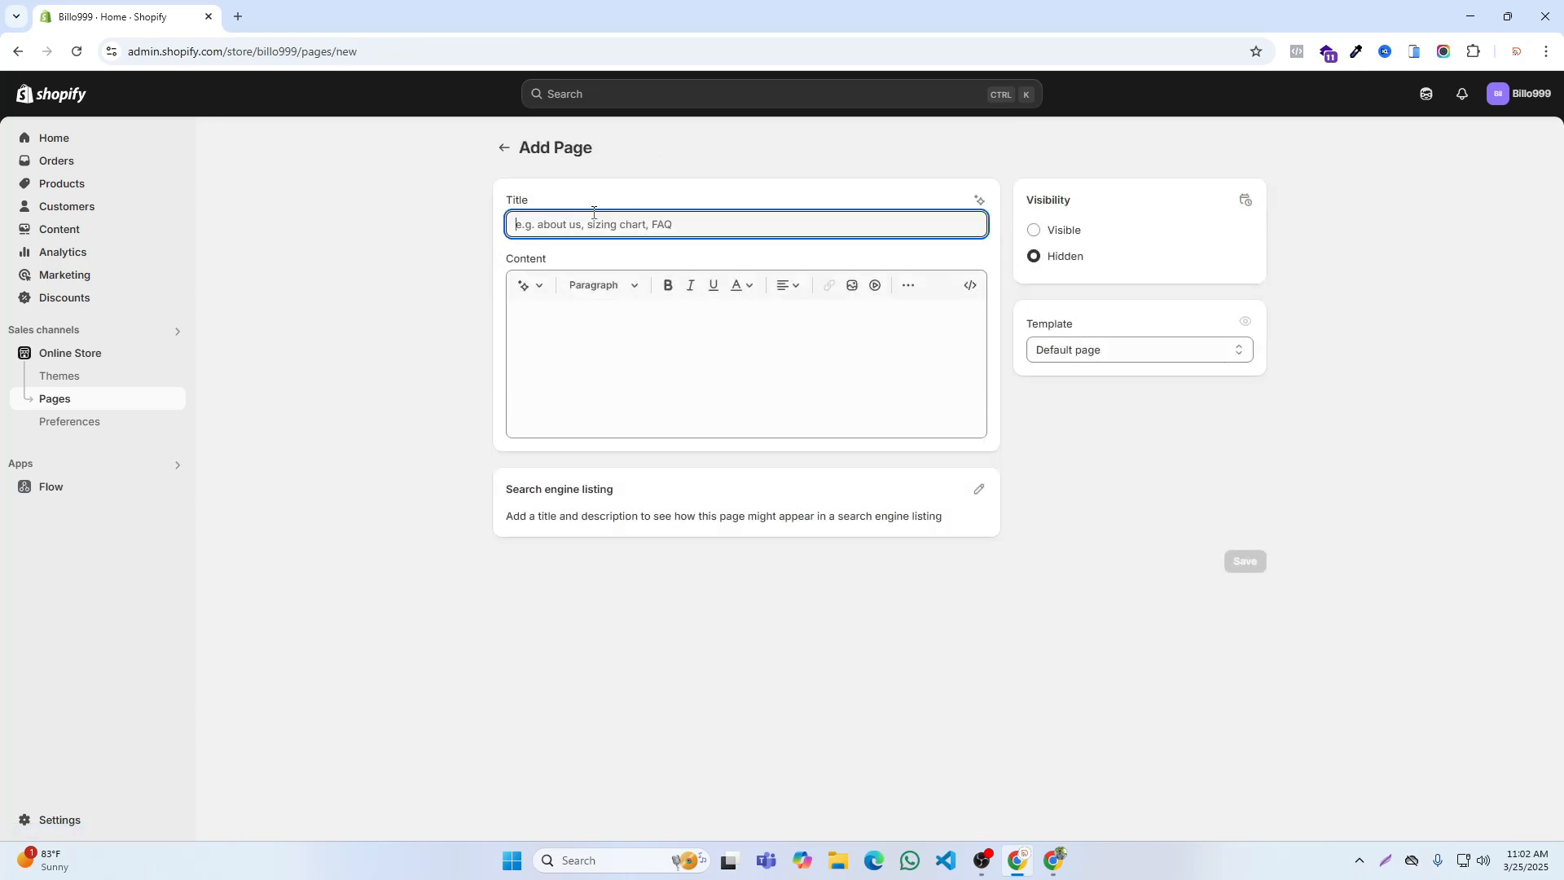
{"action": "type", "text": "Return & Refund"}
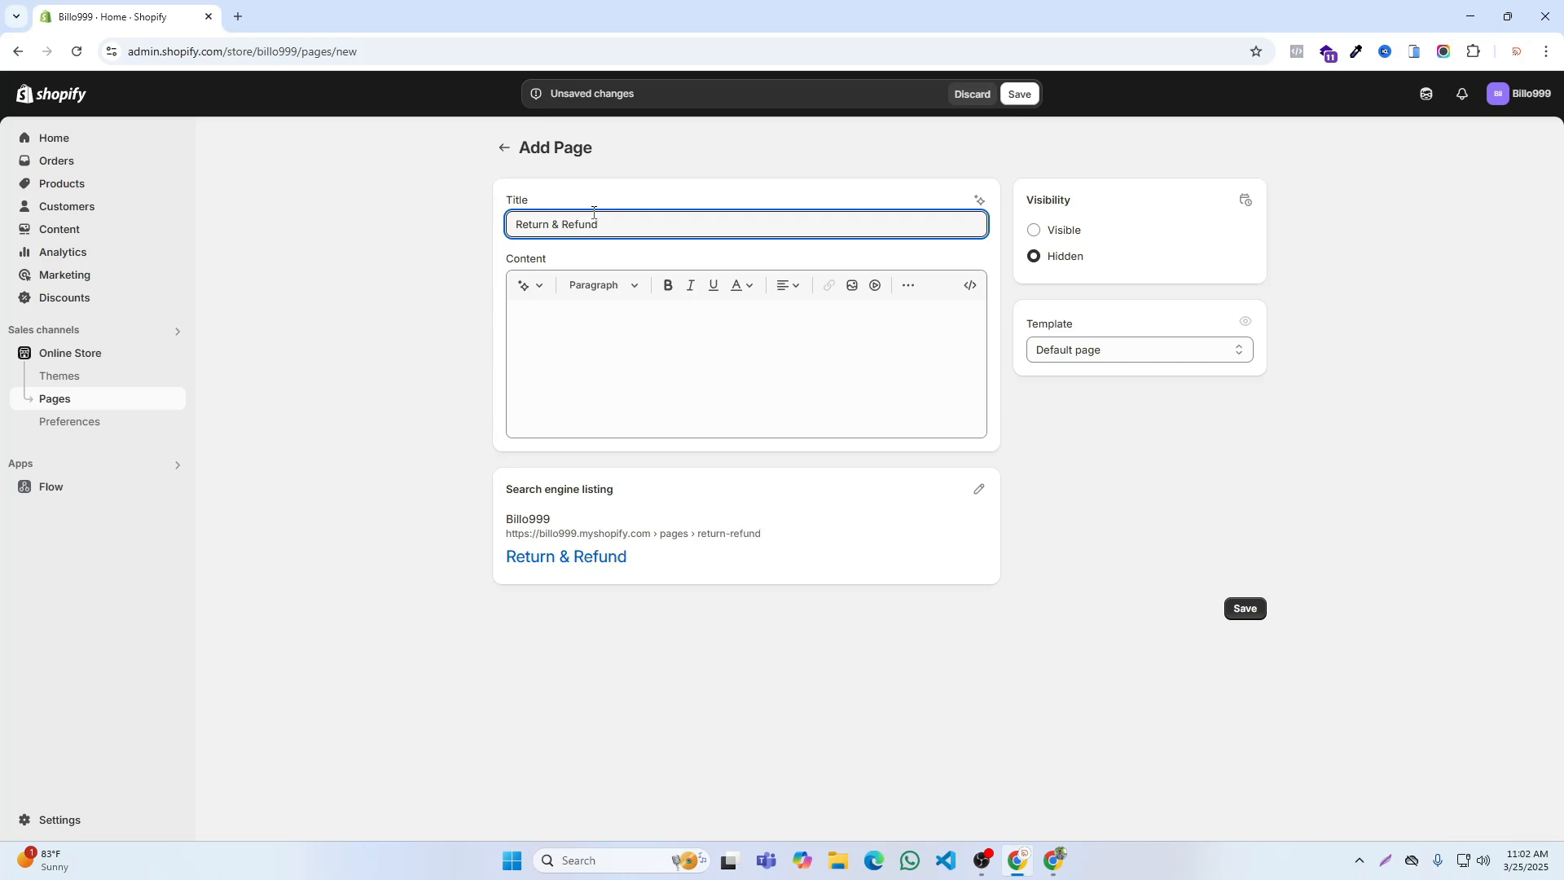
{"action": "left_click", "coordinate": [1068, 230]}
{"action": "left_click", "coordinate": [1019, 94]}
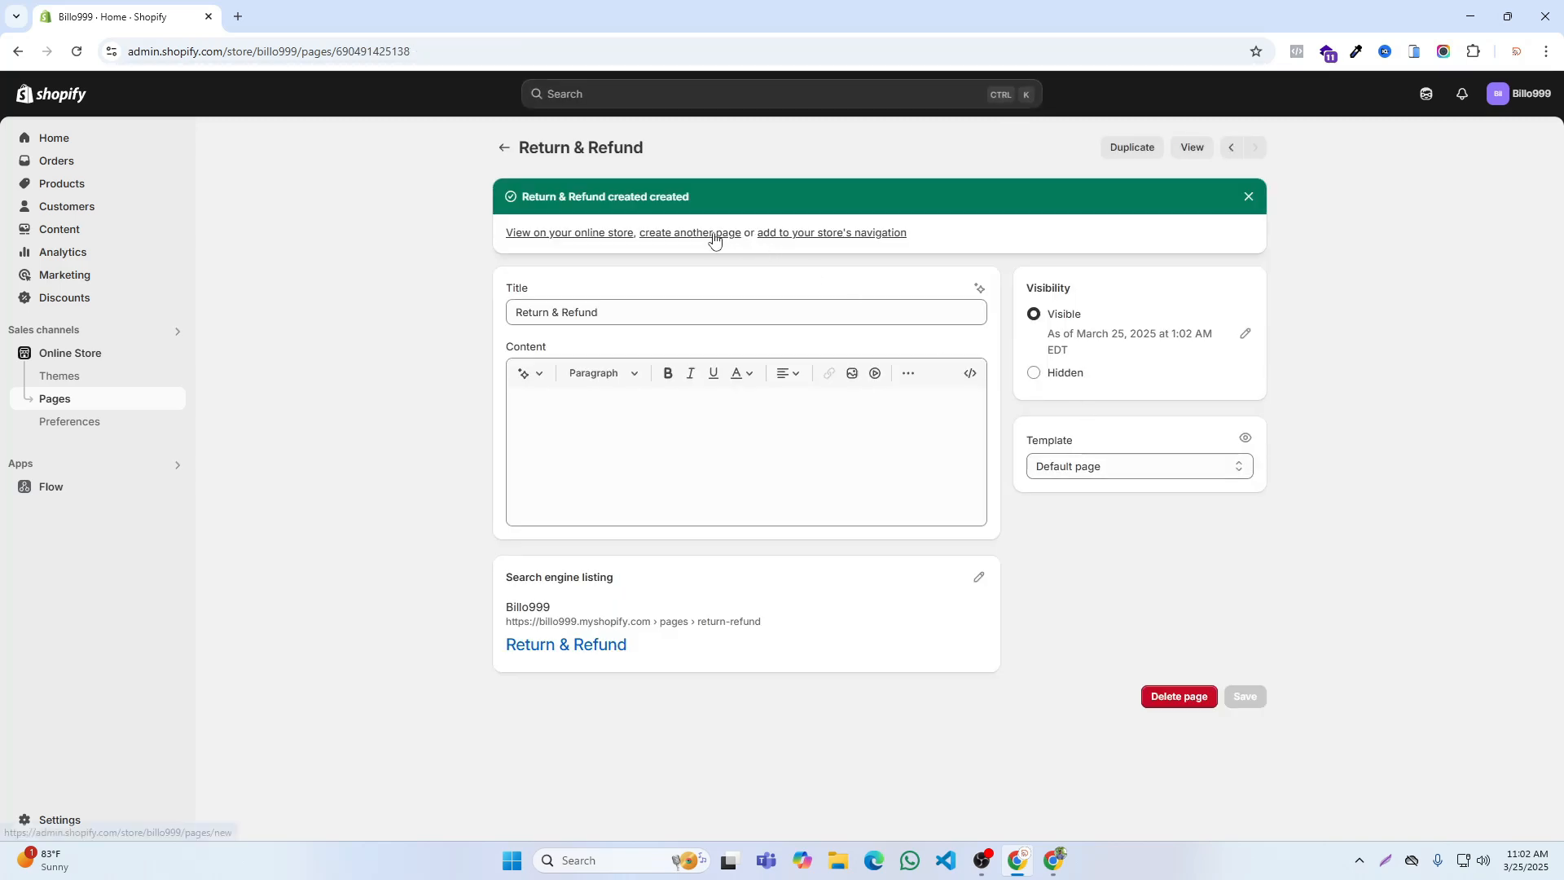
Step: Add a new page titled Terms & Condition, make it Visible and save it
{"action": "left_click", "coordinate": [715, 234]}
{"action": "left_click", "coordinate": [671, 224]}
{"action": "type", "text": "Terms"}
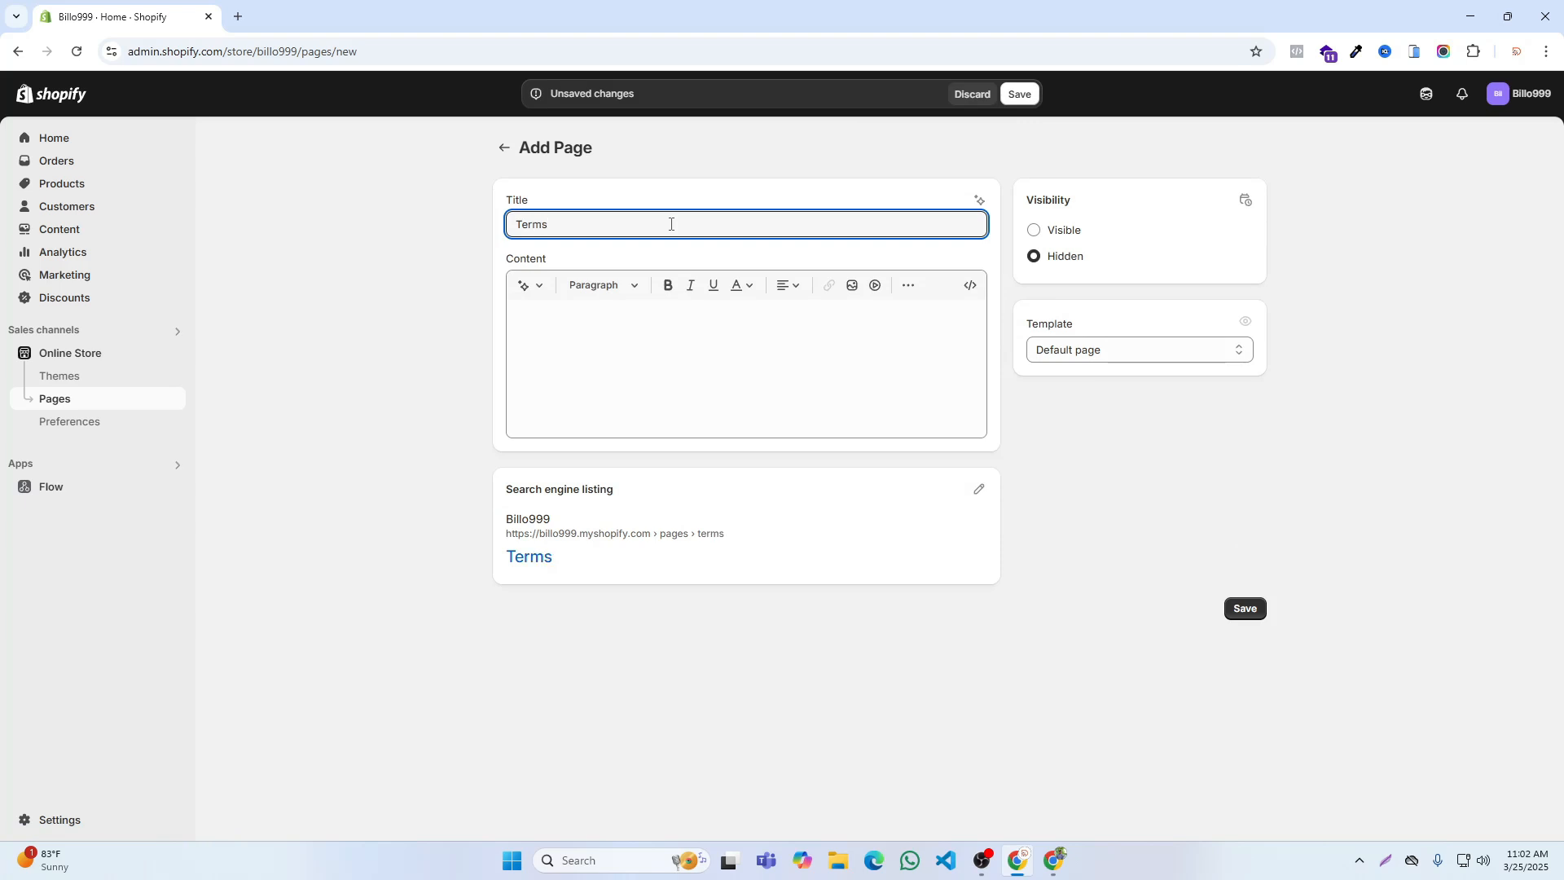
{"action": "type", "text": " & Condition"}
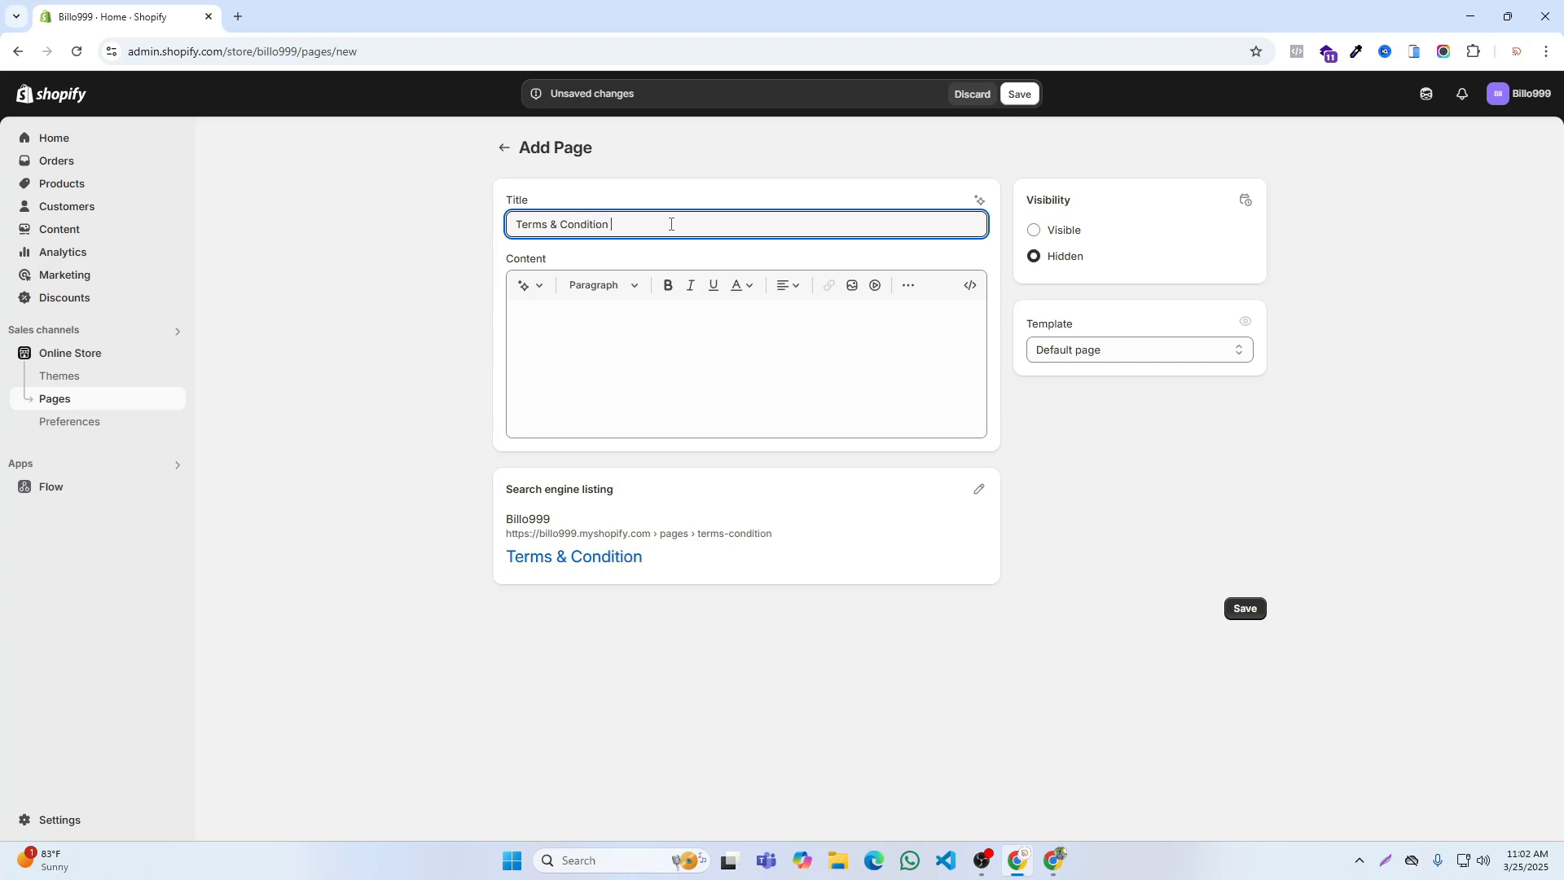
{"action": "left_click", "coordinate": [1059, 231]}
{"action": "left_click", "coordinate": [1018, 94]}
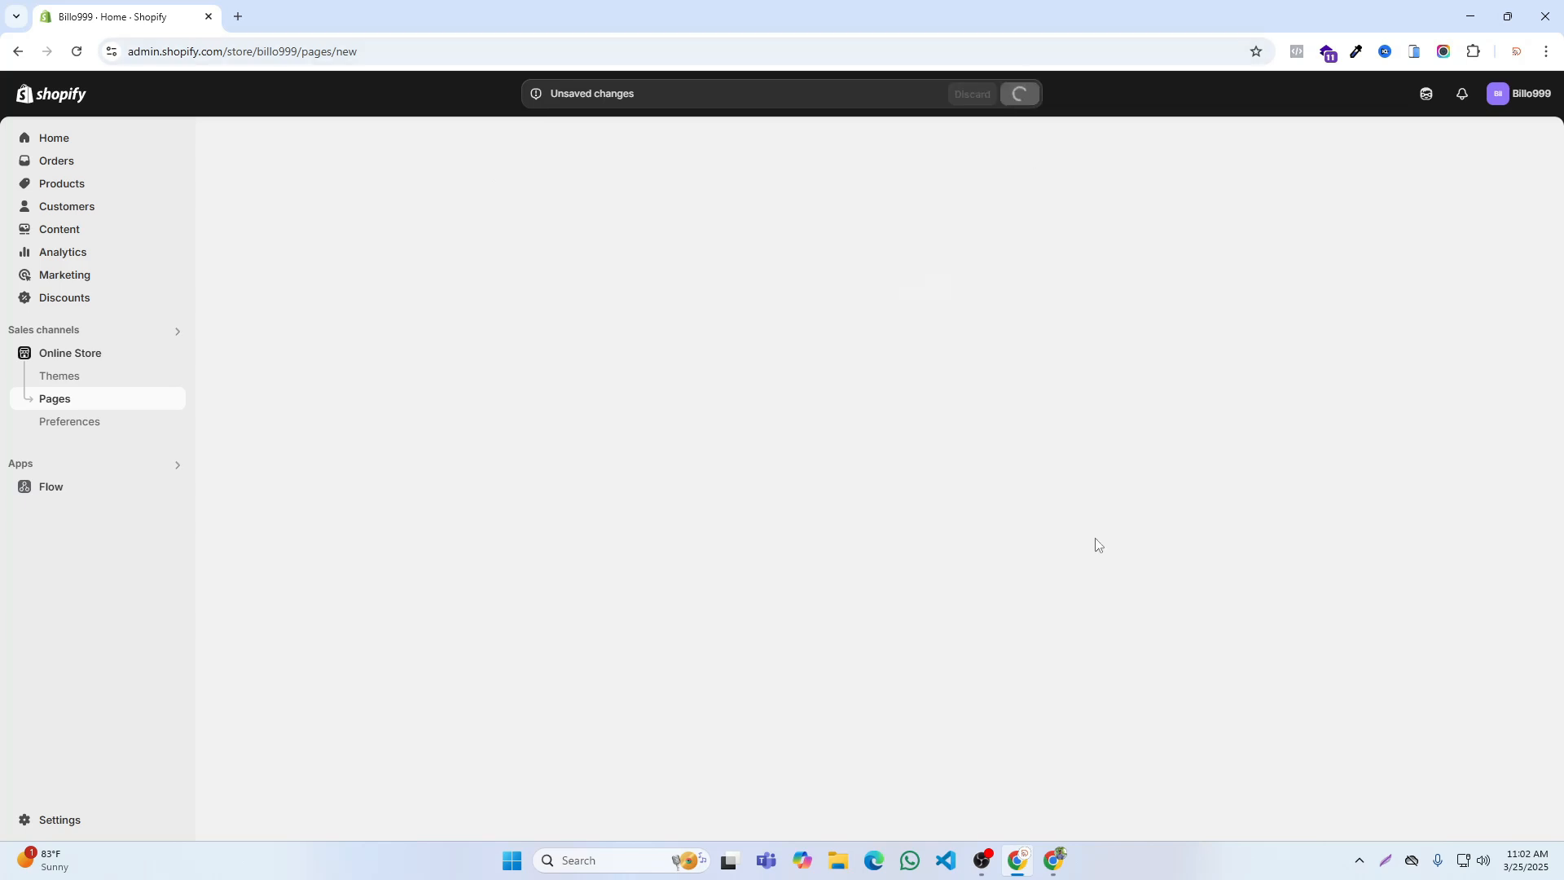
Step: Create one more page titled Privacy Policy, set its visibility to Visible and save it
{"action": "left_click", "coordinate": [666, 234]}
{"action": "left_click", "coordinate": [622, 226]}
{"action": "type", "text": "Privac"}
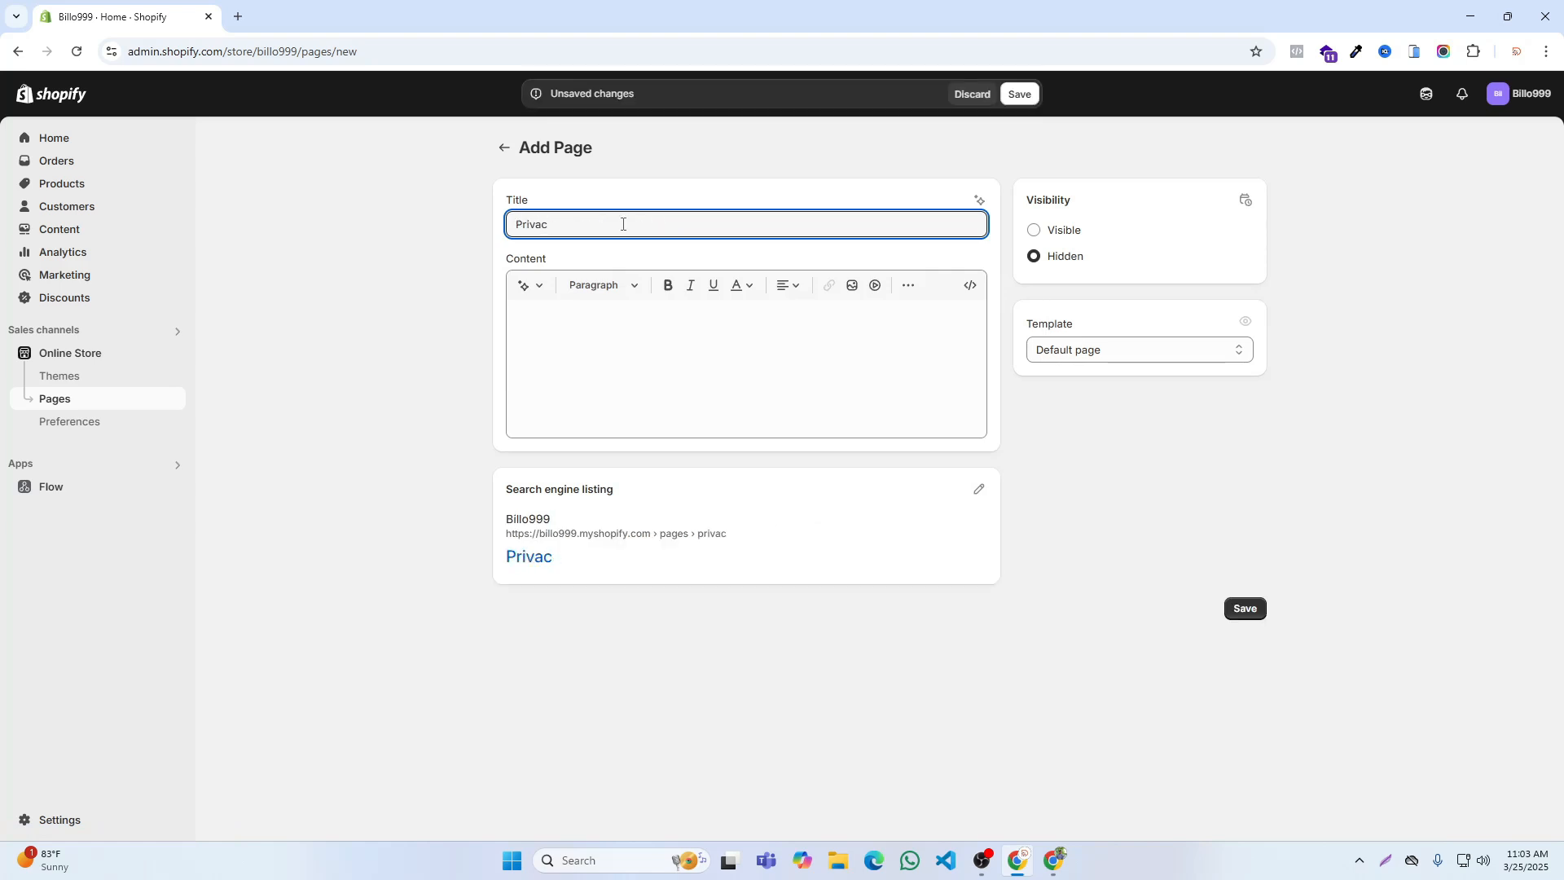
{"action": "type", "text": "x Pol"}
{"action": "left_click", "coordinate": [1080, 233]}
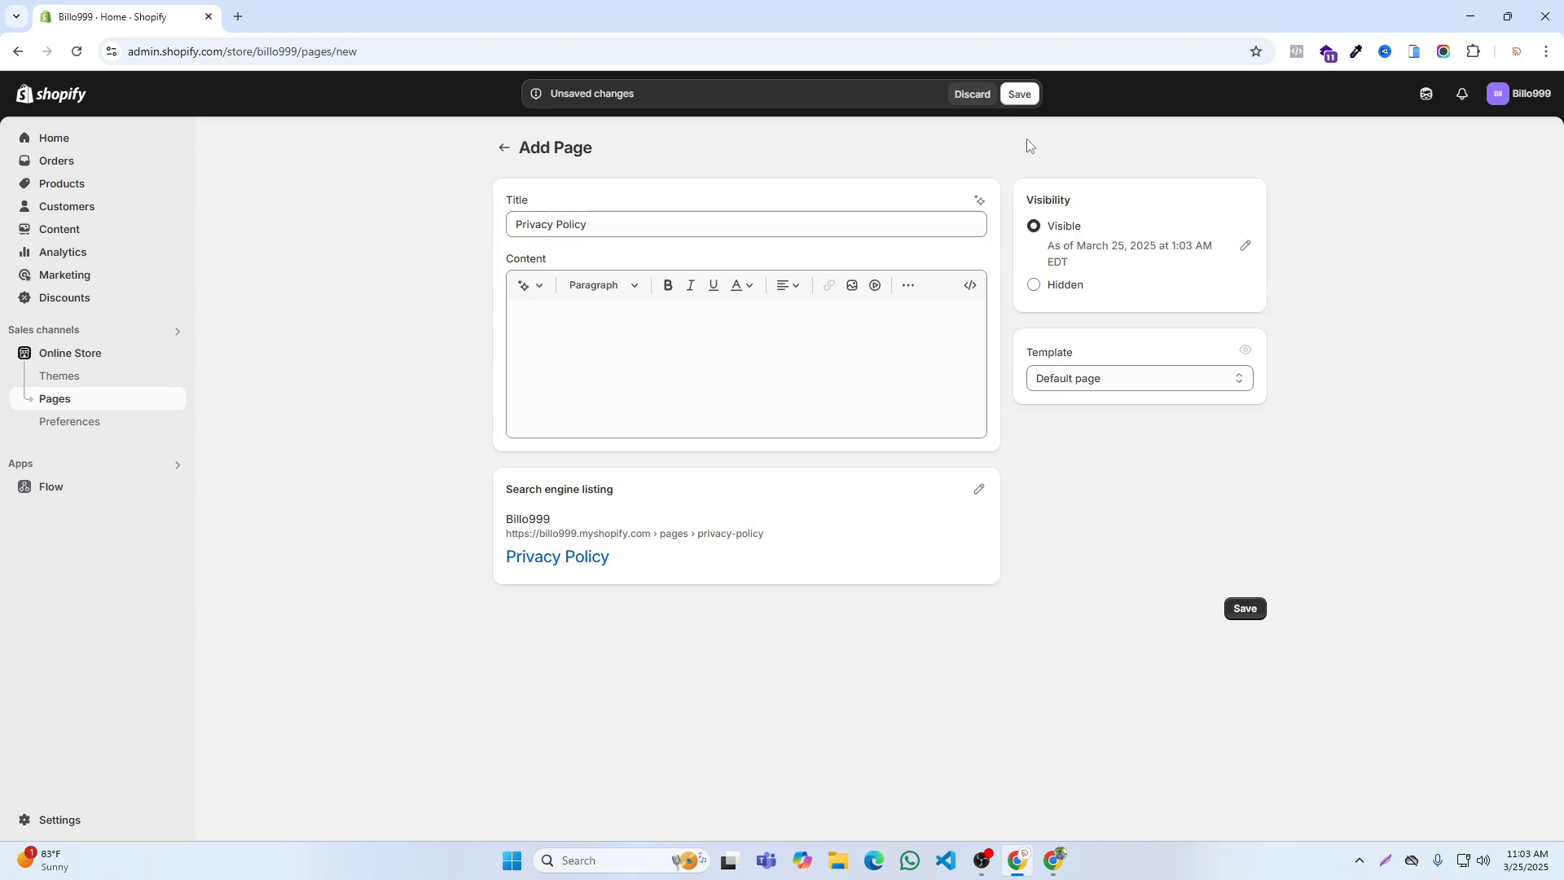
{"action": "left_click", "coordinate": [1019, 93]}
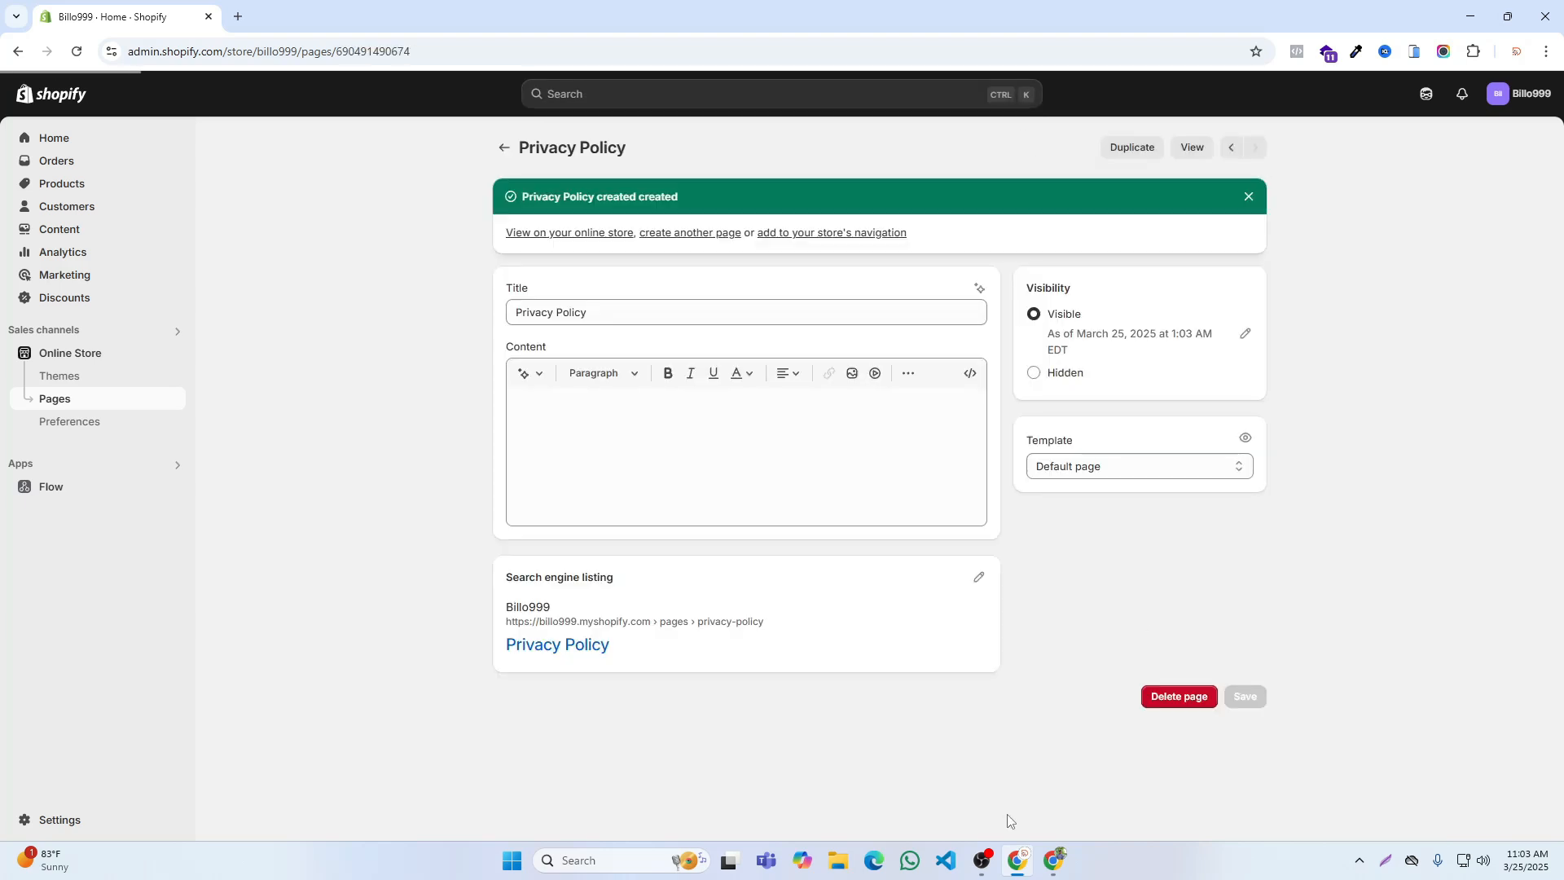
Step: View the Billo999 online store's home page down to its footer, dismiss the admin bar, and compare its design with the RIFI site
{"action": "left_click", "coordinate": [1053, 860]}
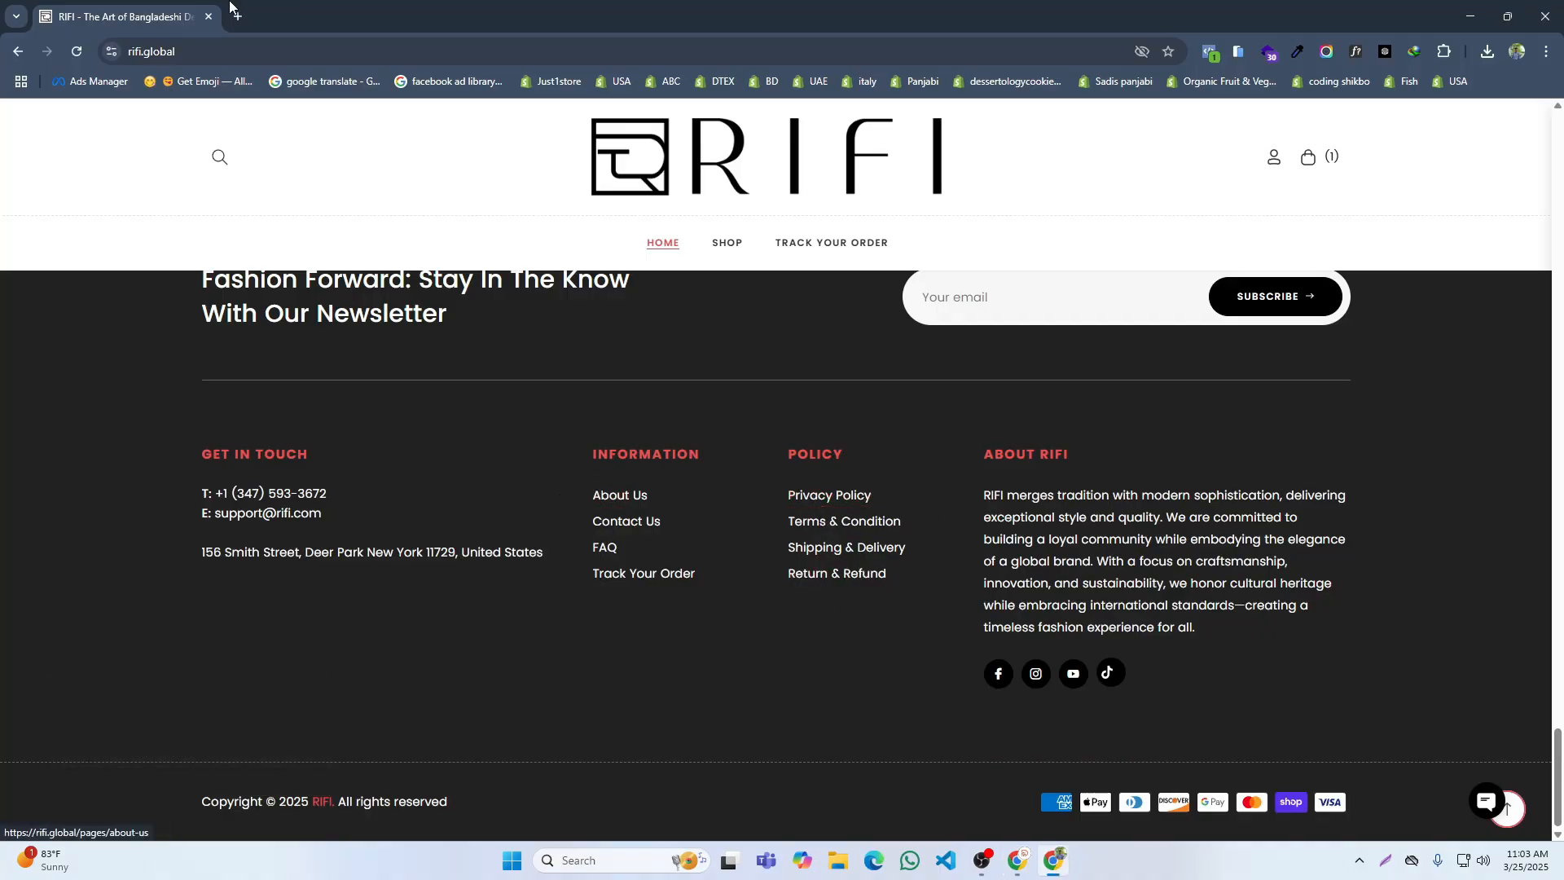
{"action": "left_click", "coordinate": [1018, 860]}
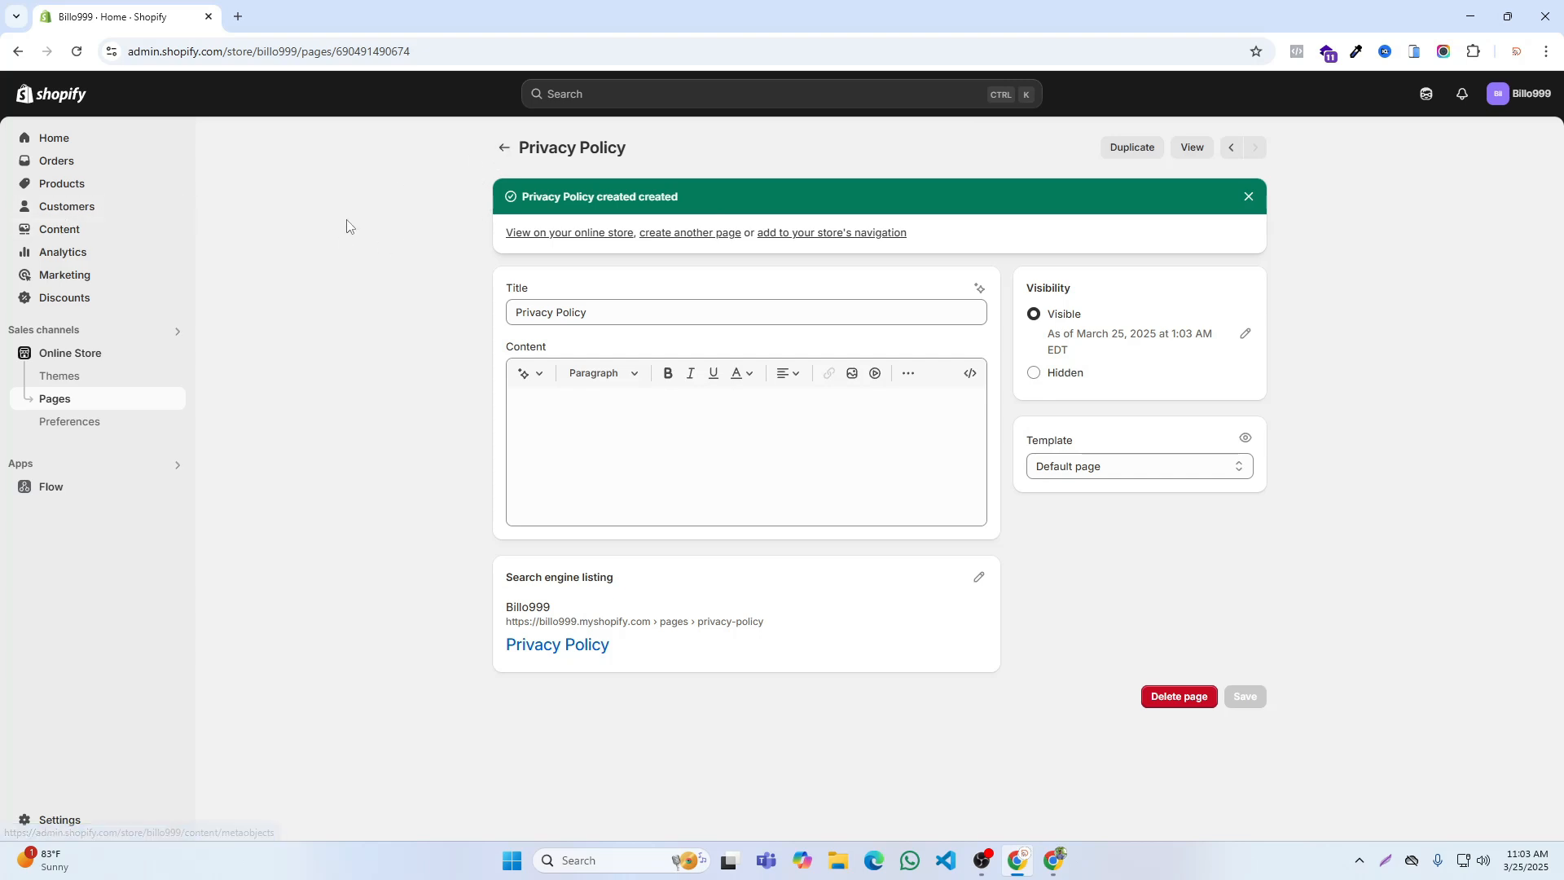
{"action": "left_click", "coordinate": [175, 353]}
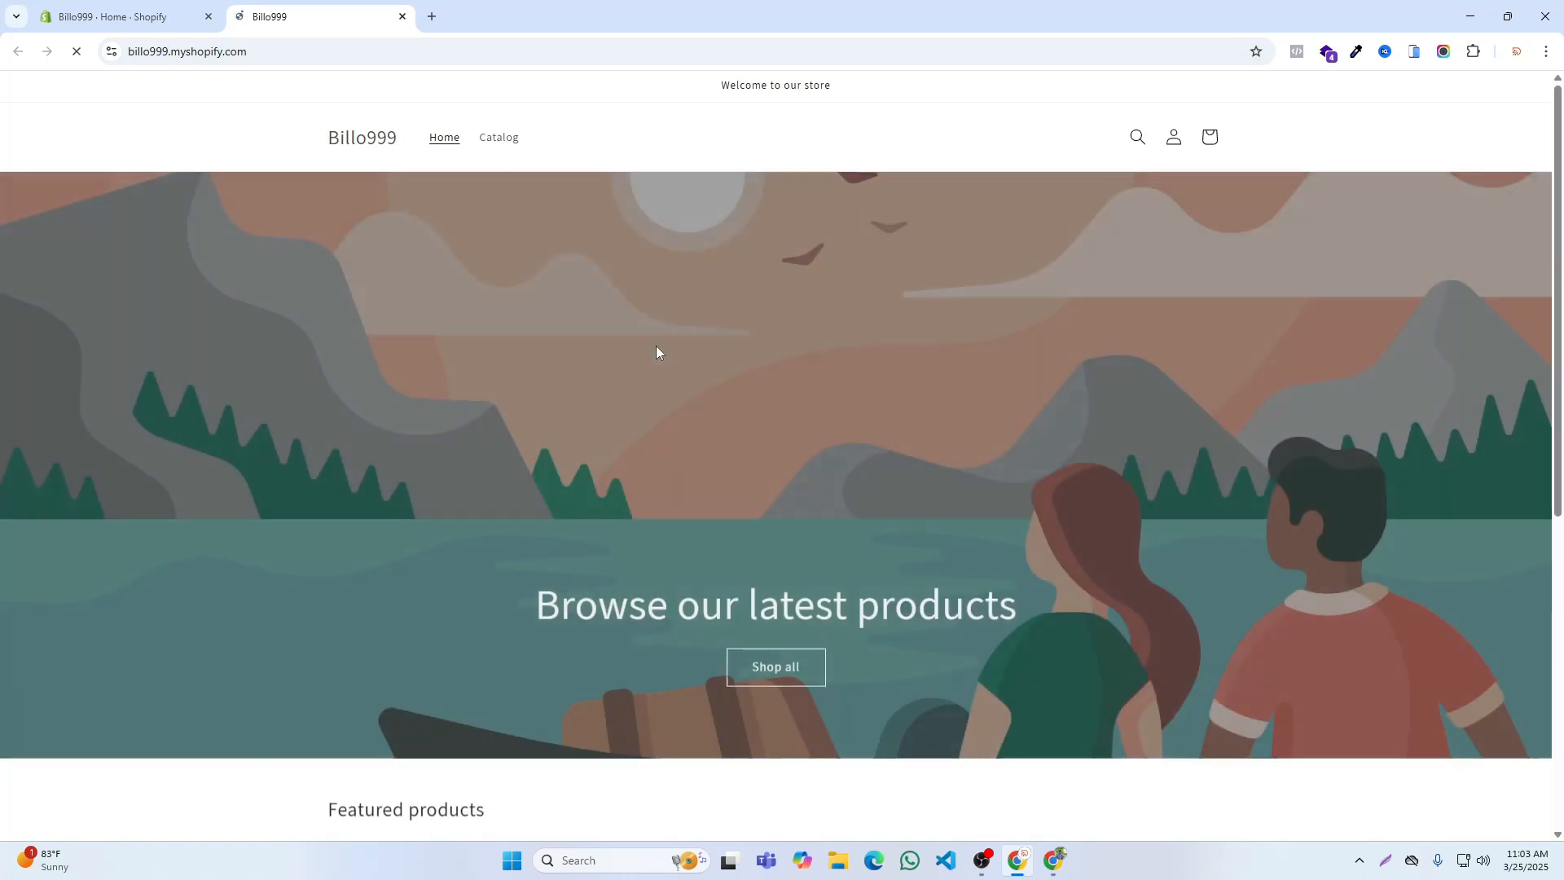
{"action": "scroll", "coordinate": [656, 350], "scroll_direction": "down", "scroll_amount": 6}
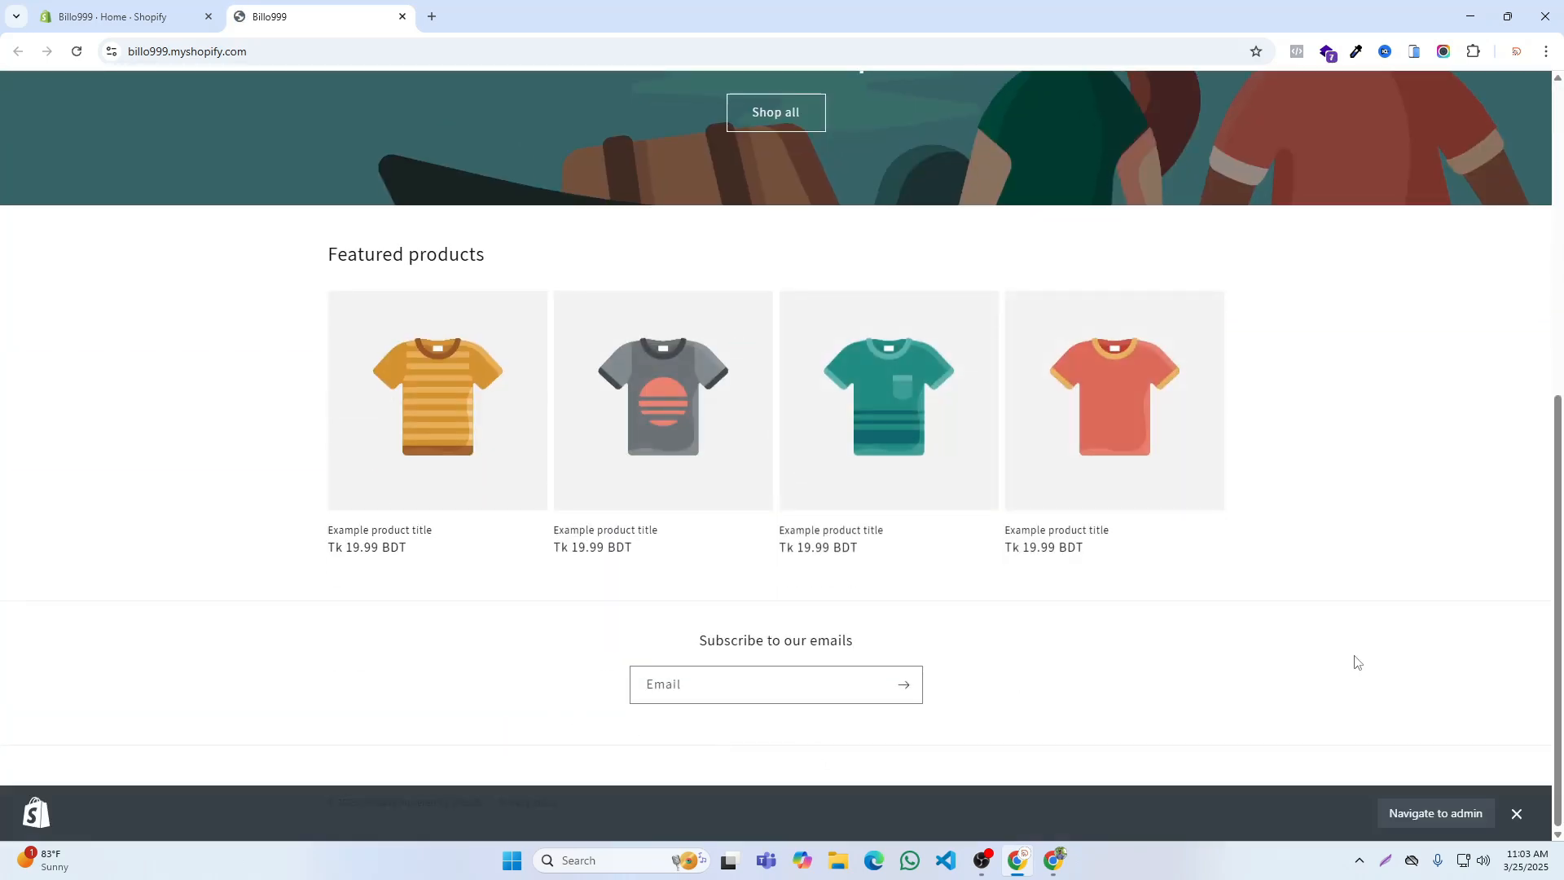
{"action": "scroll", "coordinate": [1001, 370], "scroll_direction": "up", "scroll_amount": 7}
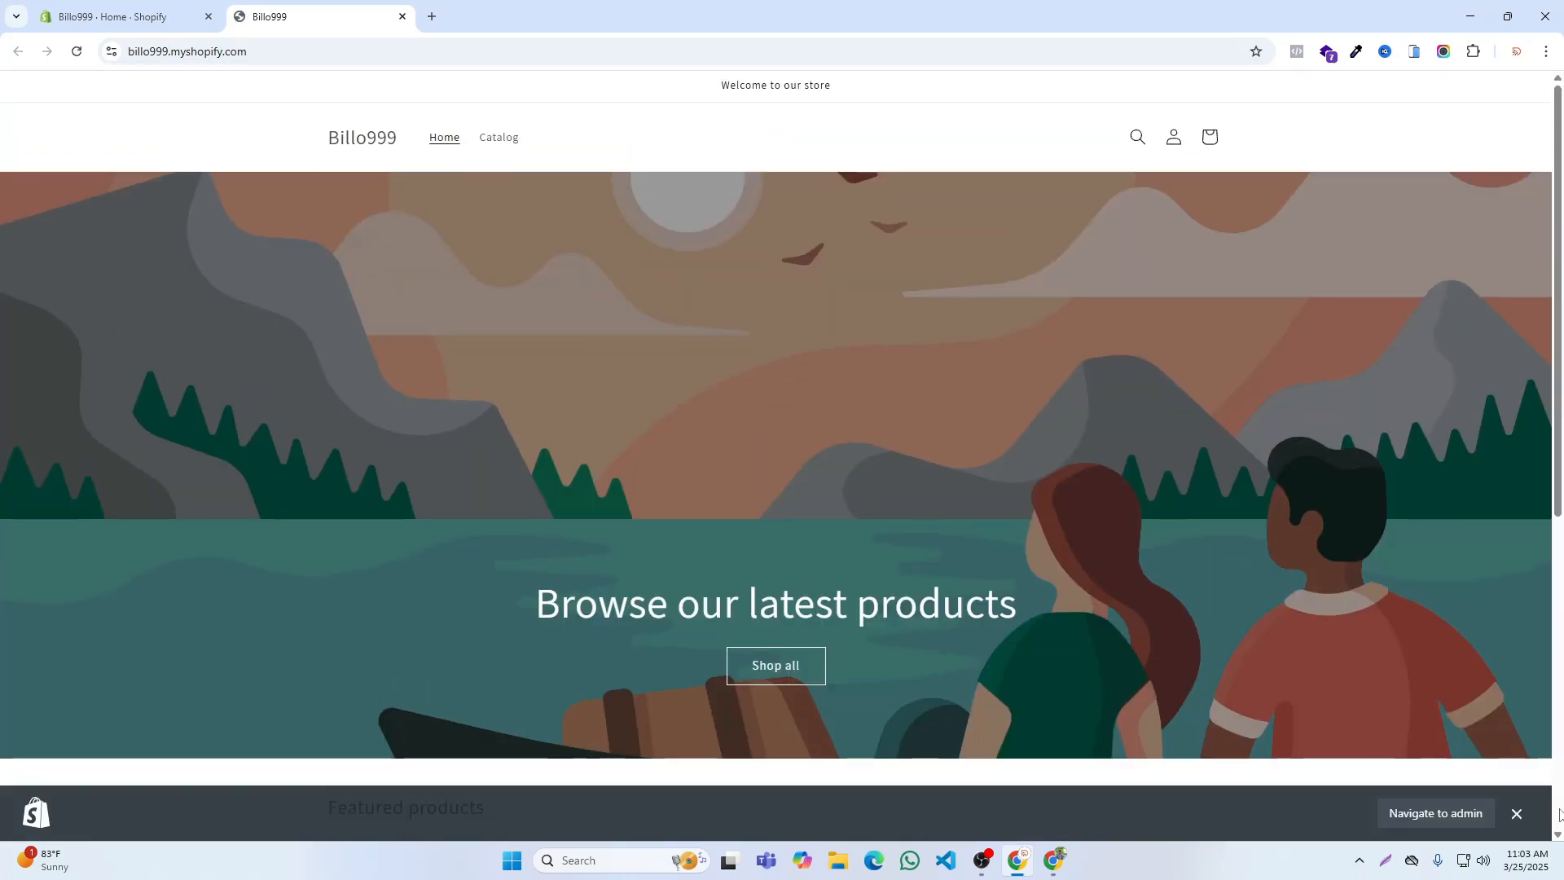
{"action": "left_click", "coordinate": [1517, 813]}
{"action": "scroll", "coordinate": [637, 413], "scroll_direction": "down", "scroll_amount": 6}
{"action": "scroll", "coordinate": [801, 397], "scroll_direction": "down", "scroll_amount": 1}
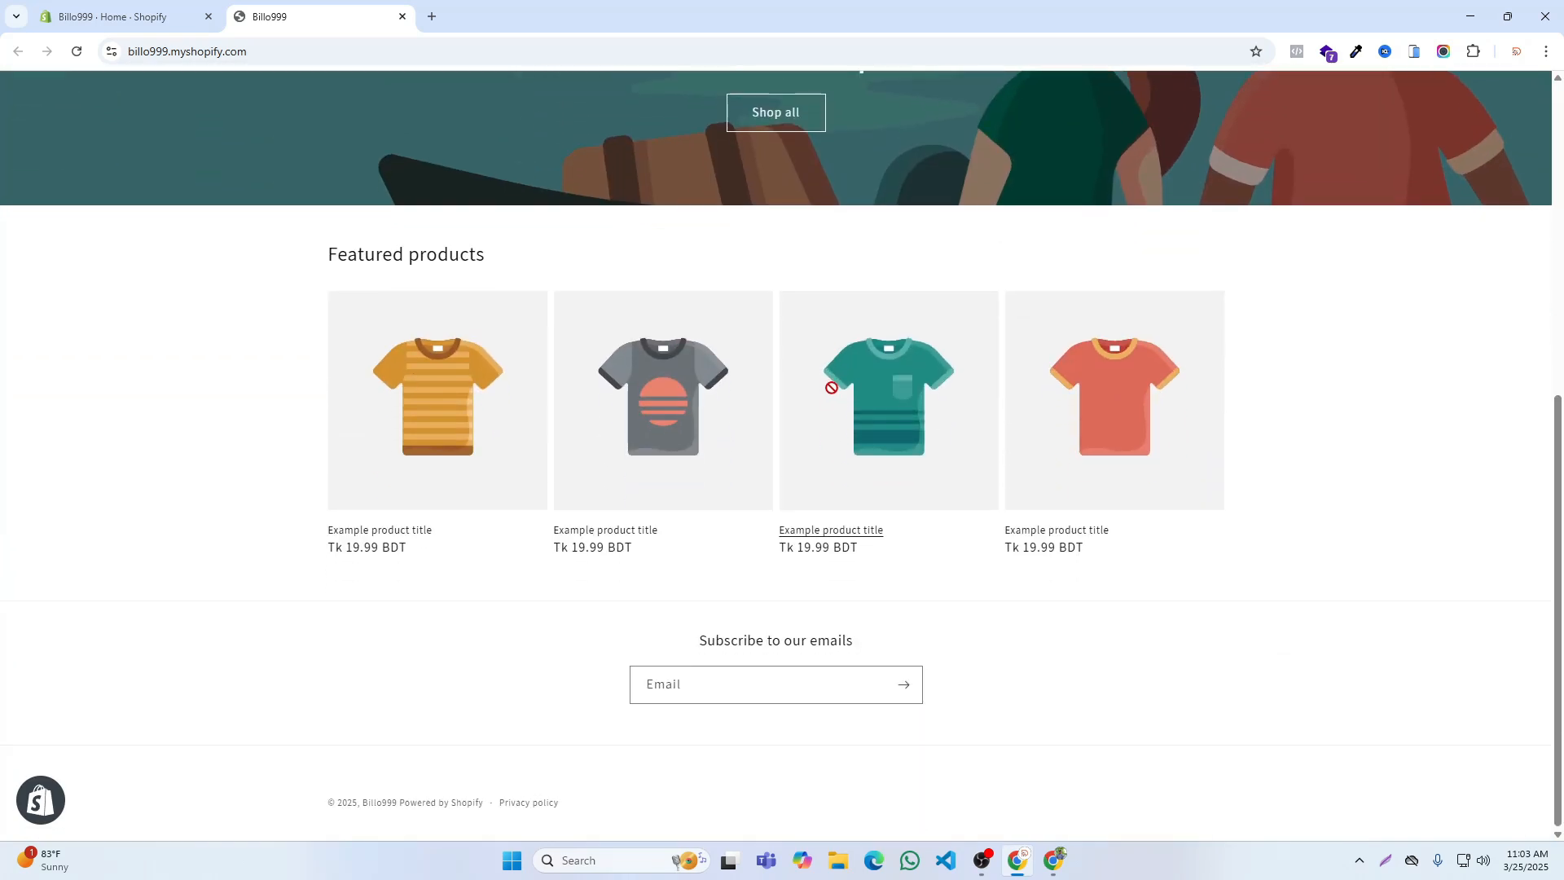
{"action": "left_click", "coordinate": [1057, 871]}
{"action": "scroll", "coordinate": [611, 331], "scroll_direction": "up", "scroll_amount": 4}
{"action": "scroll", "coordinate": [611, 332], "scroll_direction": "down", "scroll_amount": 4}
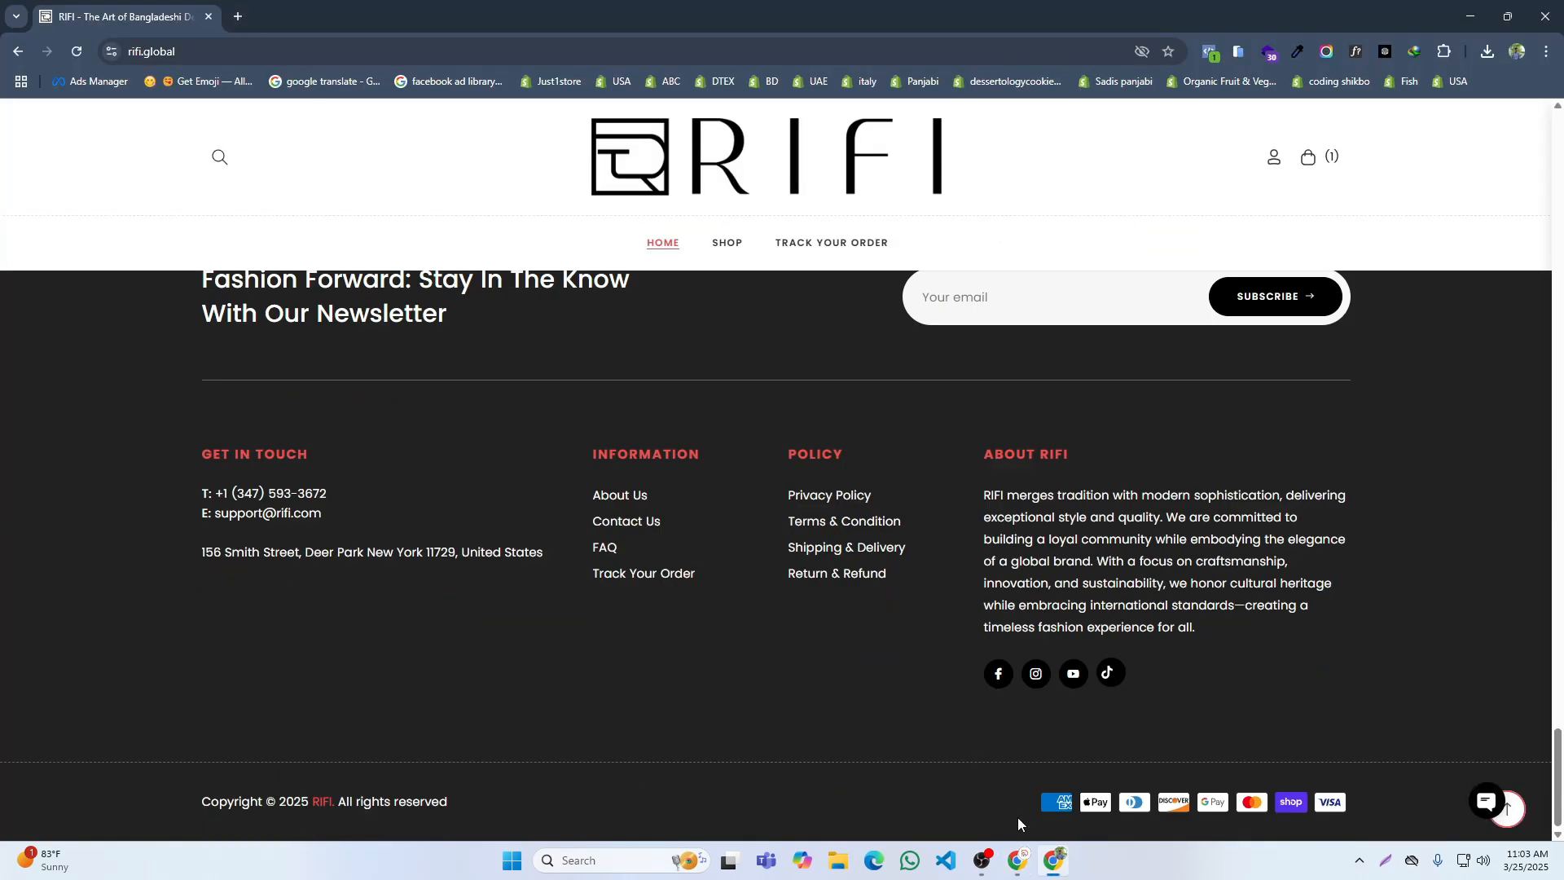
Step: Return to the Billo999 admin and open the Themes page at its theme library
{"action": "left_click", "coordinate": [1018, 860]}
{"action": "left_click", "coordinate": [145, 4]}
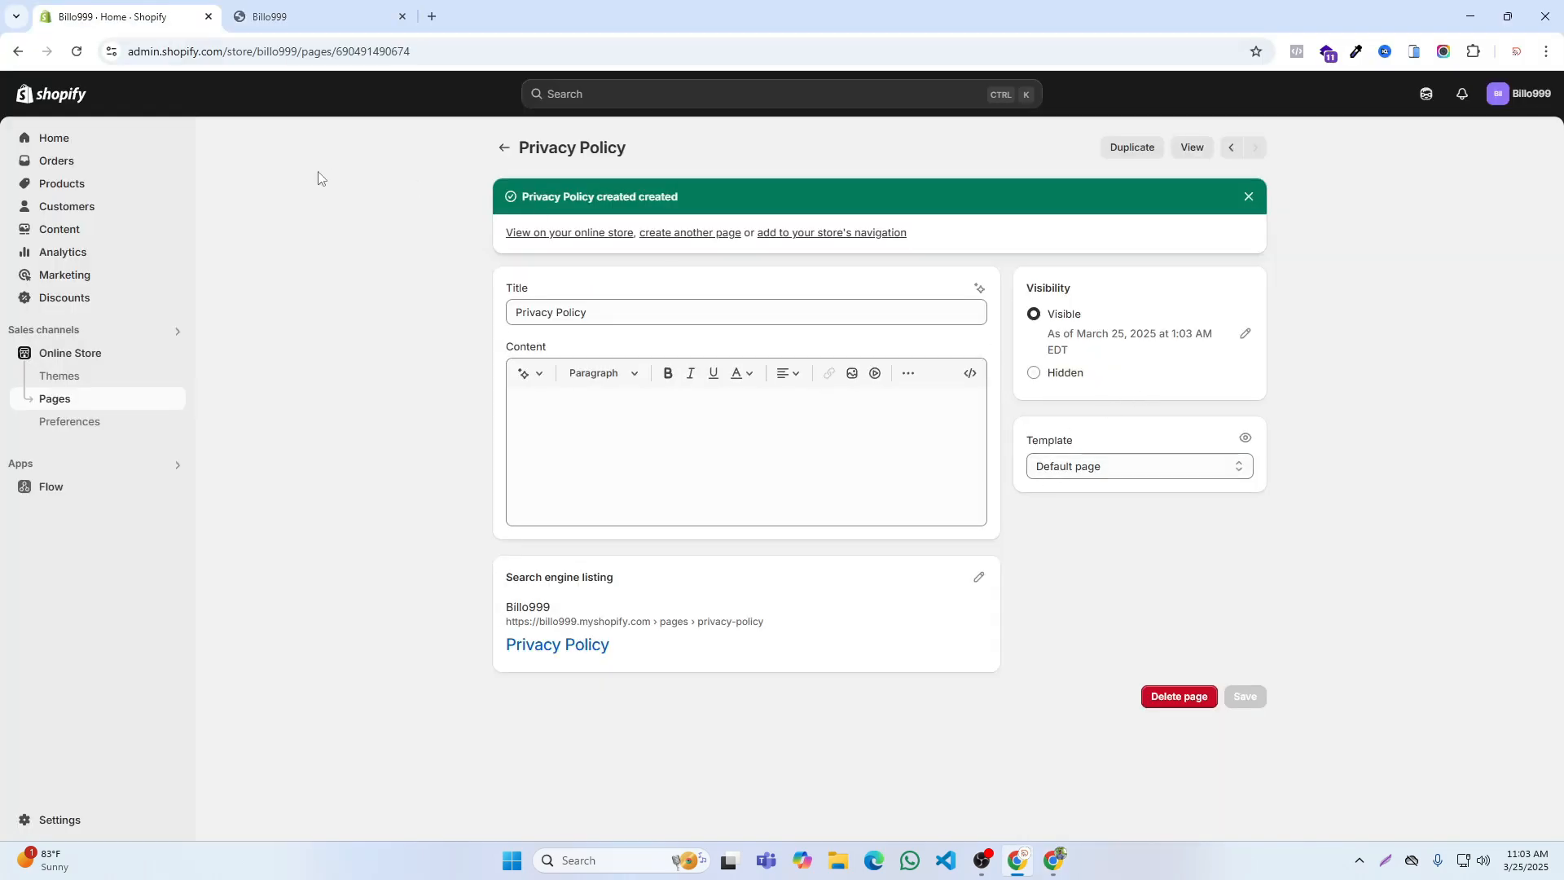
{"action": "left_click", "coordinate": [55, 381]}
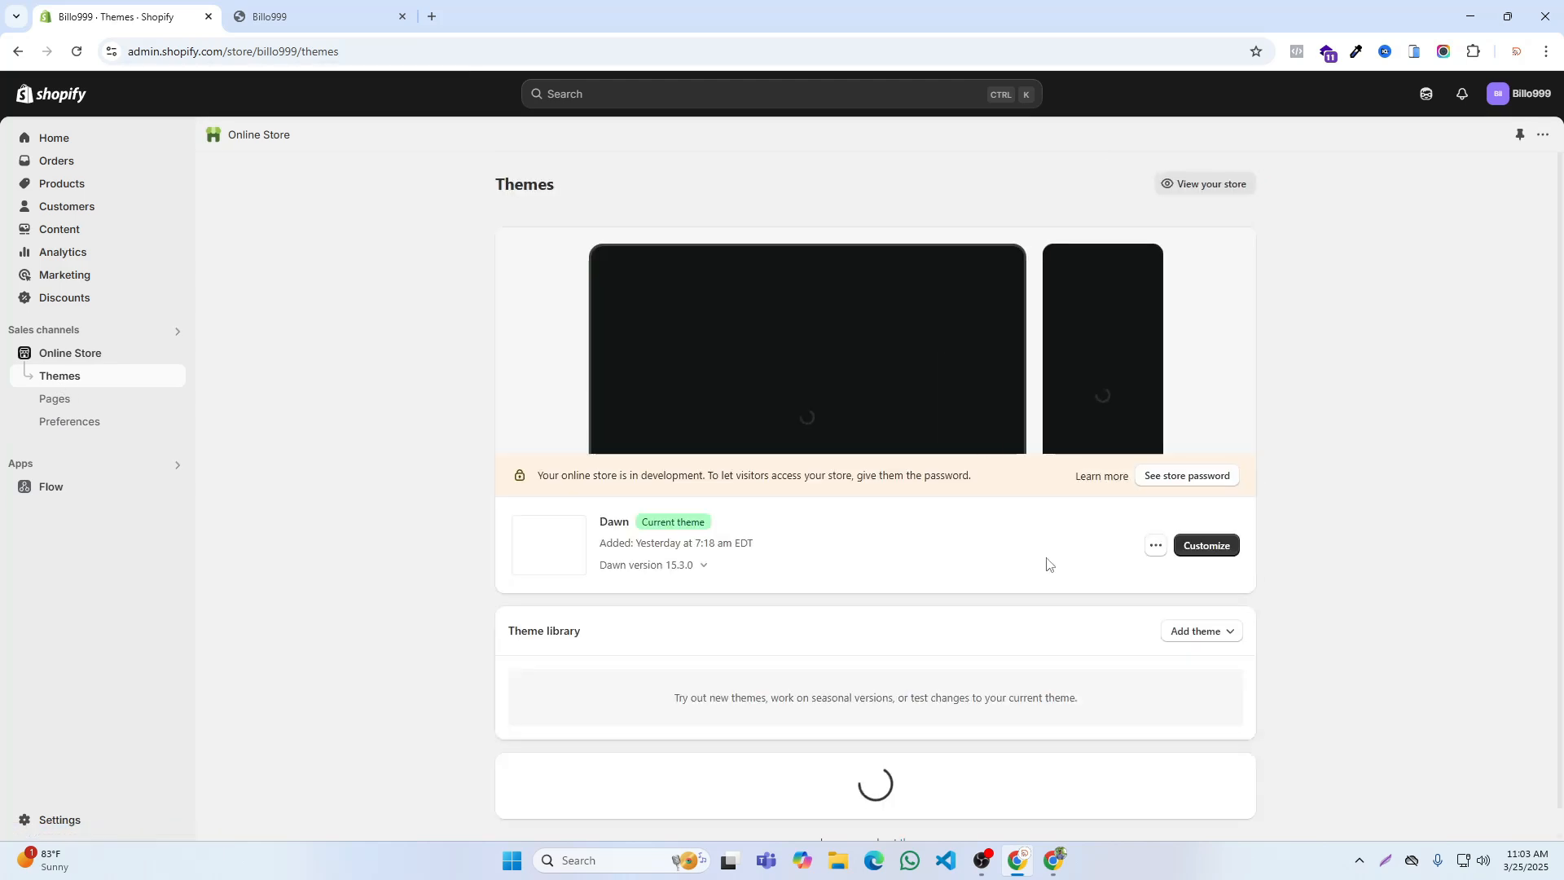
{"action": "scroll", "coordinate": [1044, 551], "scroll_direction": "down", "scroll_amount": 1}
{"action": "scroll", "coordinate": [1044, 551], "scroll_direction": "down", "scroll_amount": 2}
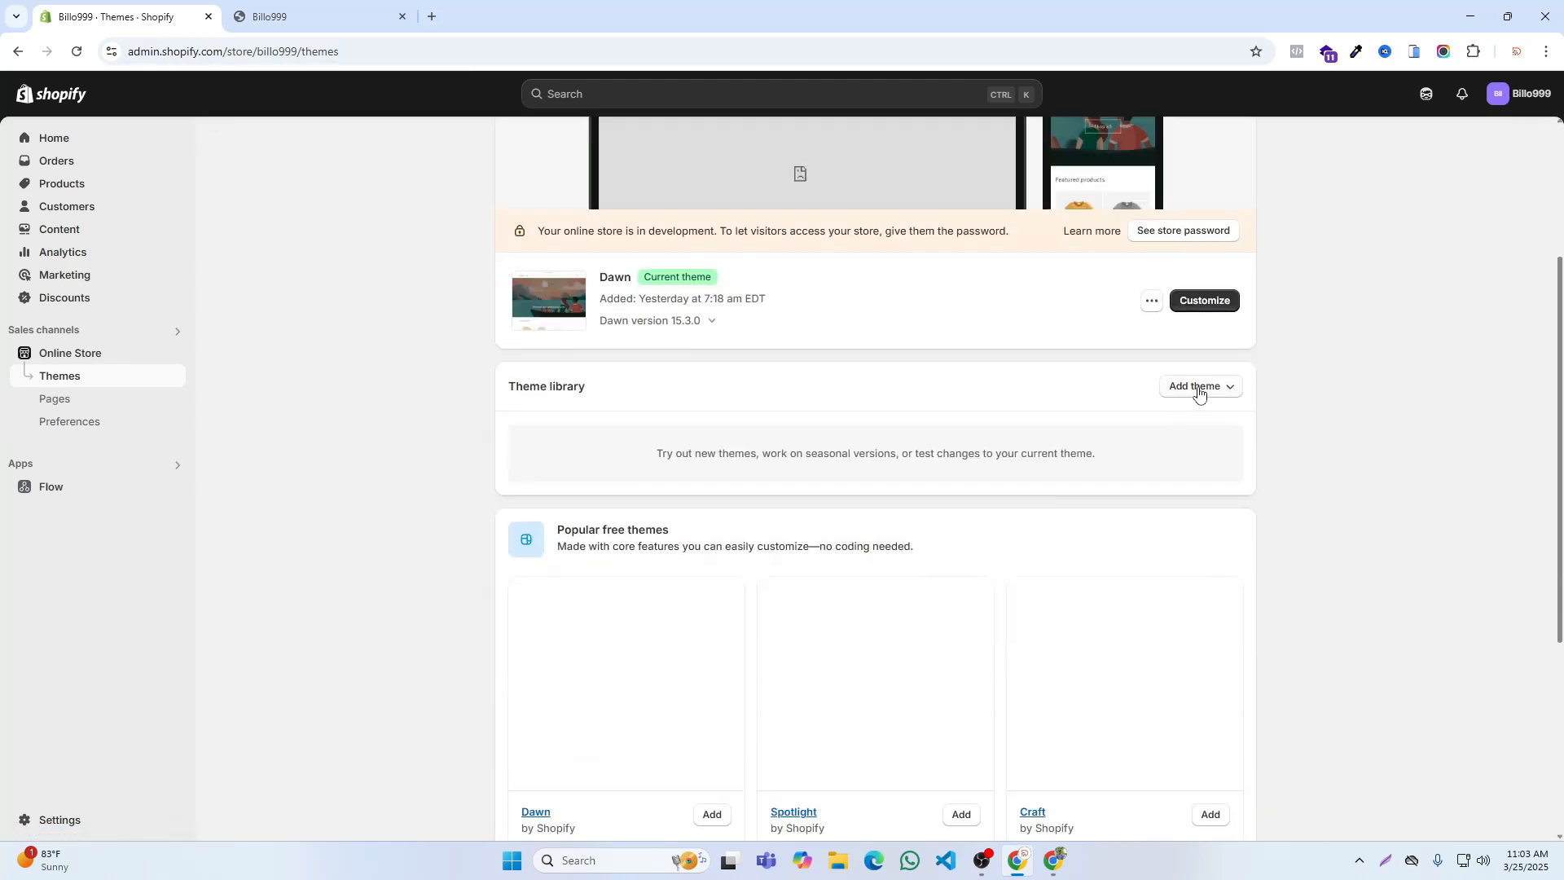
Step: Minimize the open browser windows to reach the desktop
{"action": "left_click", "coordinate": [1469, 15]}
{"action": "right_click", "coordinate": [1190, 127]}
{"action": "left_click", "coordinate": [1481, 13]}
{"action": "left_click", "coordinate": [1480, 13]}
{"action": "right_click", "coordinate": [1001, 136]}
{"action": "left_click", "coordinate": [1042, 208]}
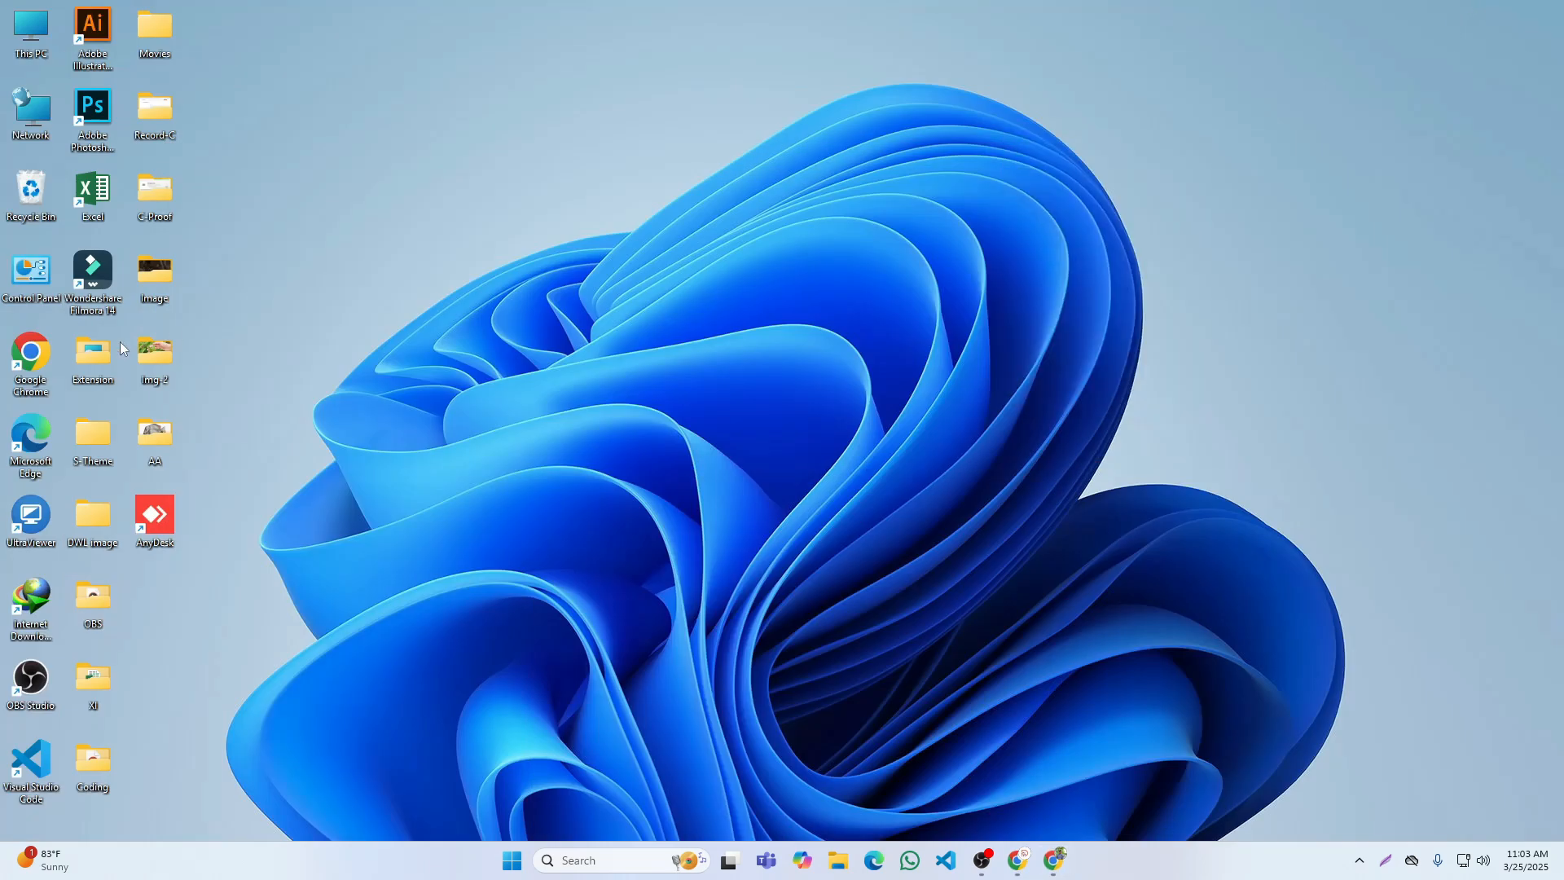
Step: Copy the rosyz-multipurpose-clothing-and-fashion-store zip file from the S-Theme folder's Envato subfolder into Downloads
{"action": "double_click", "coordinate": [99, 440]}
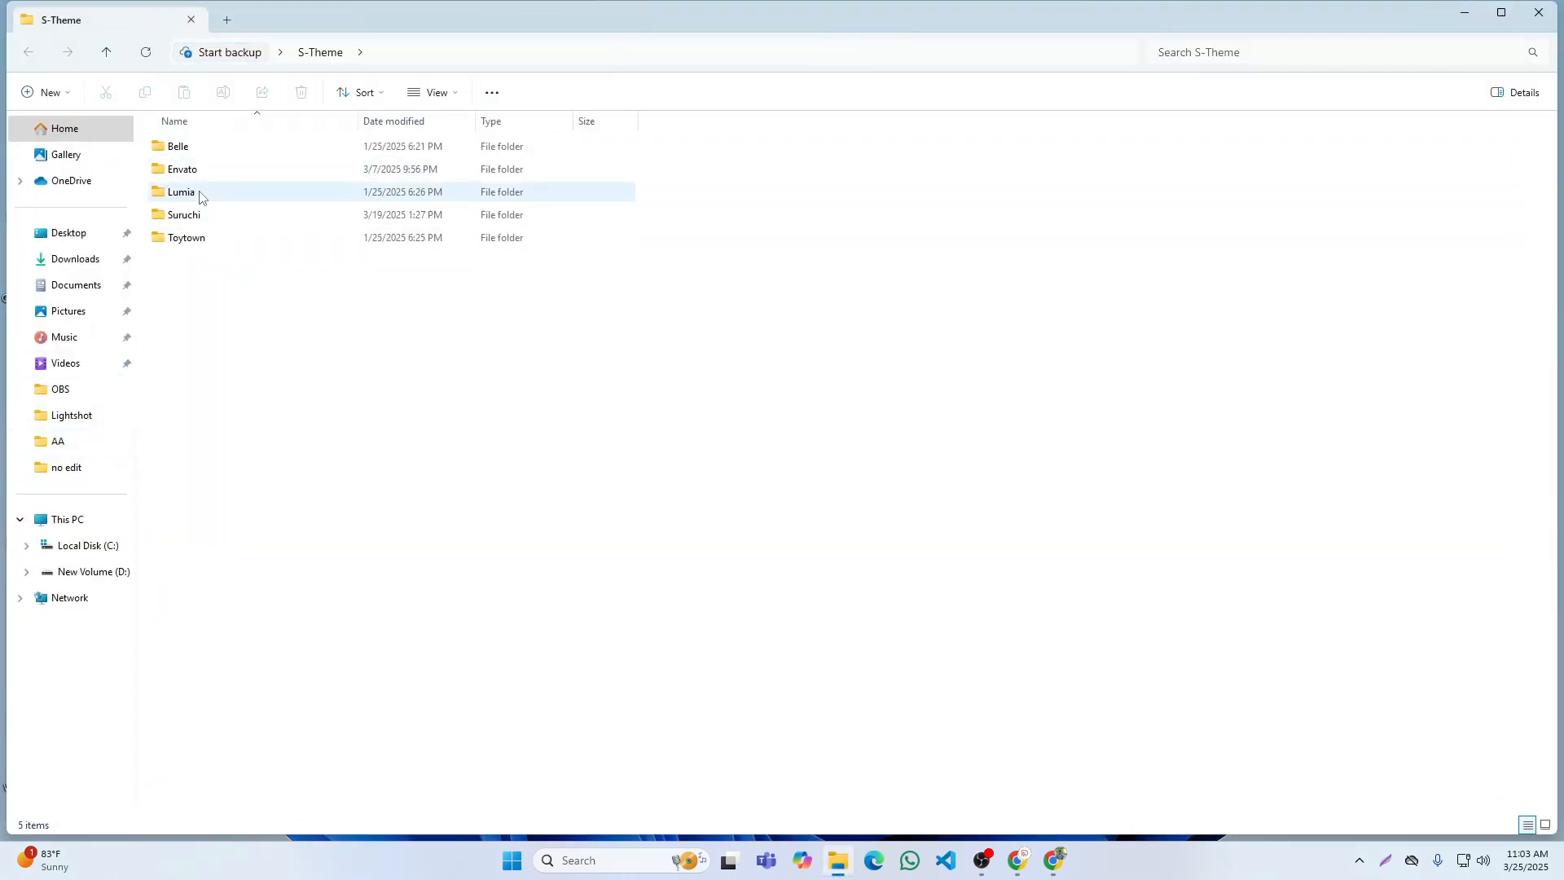
{"action": "double_click", "coordinate": [204, 169]}
{"action": "scroll", "coordinate": [253, 486], "scroll_direction": "down", "scroll_amount": 20}
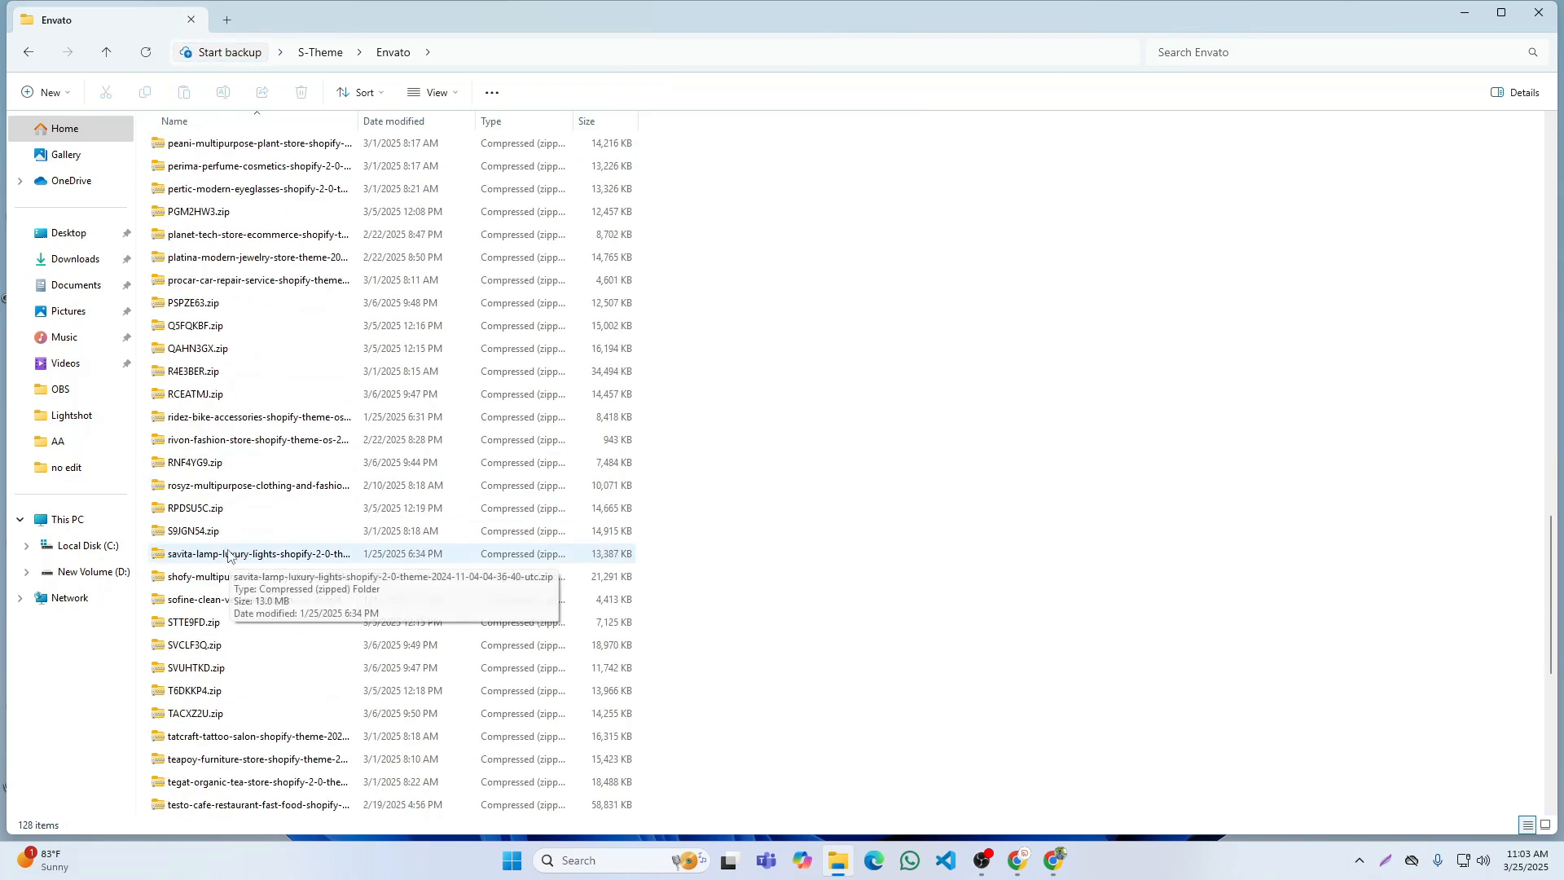
{"action": "left_click", "coordinate": [199, 485]}
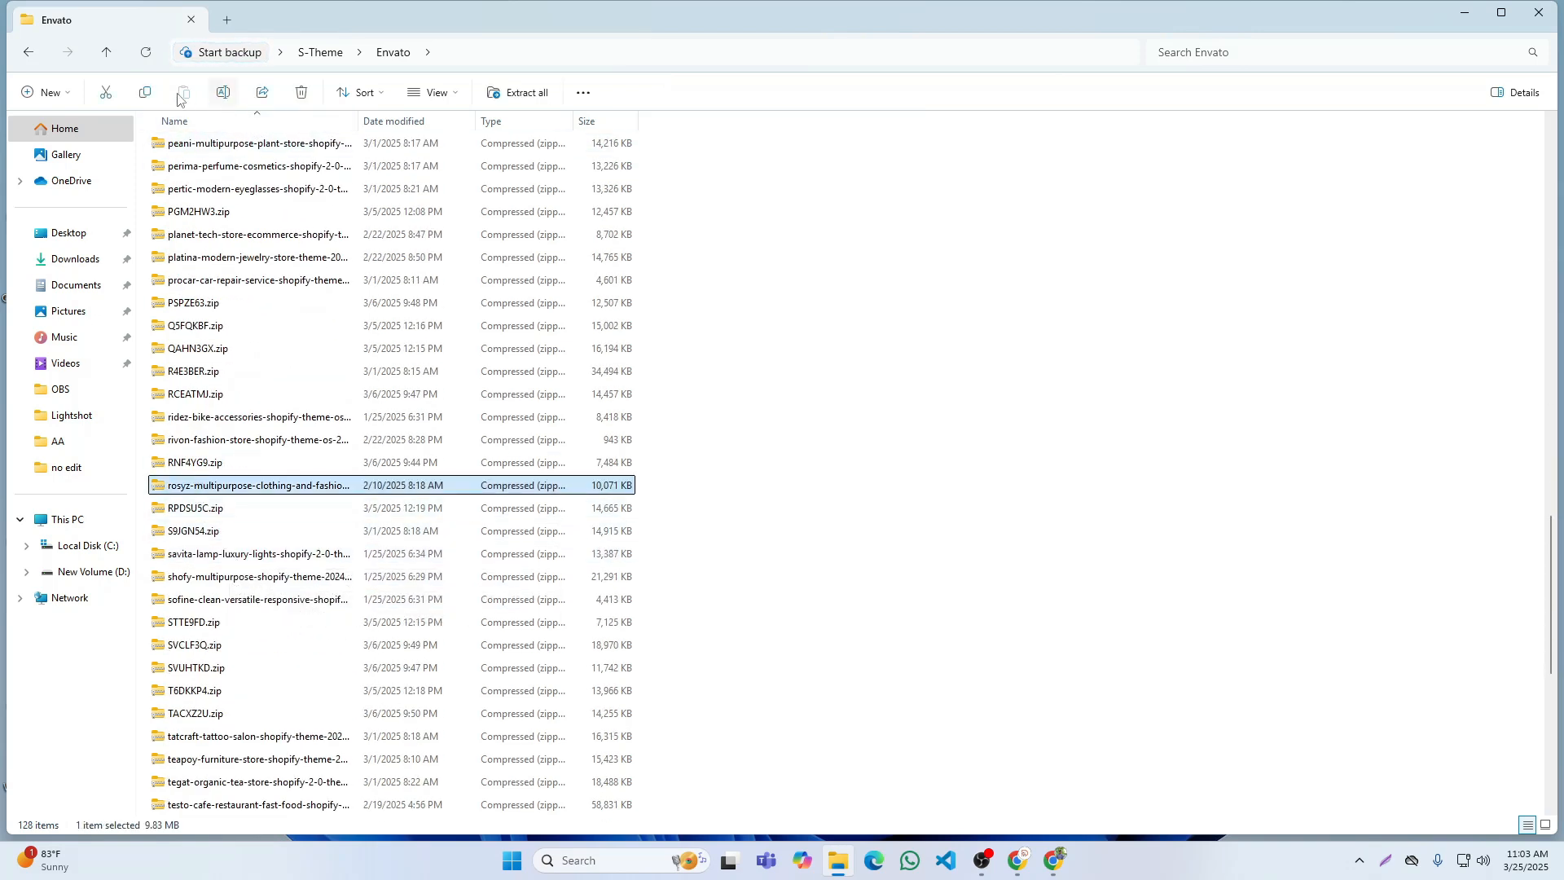
{"action": "left_click", "coordinate": [106, 52]}
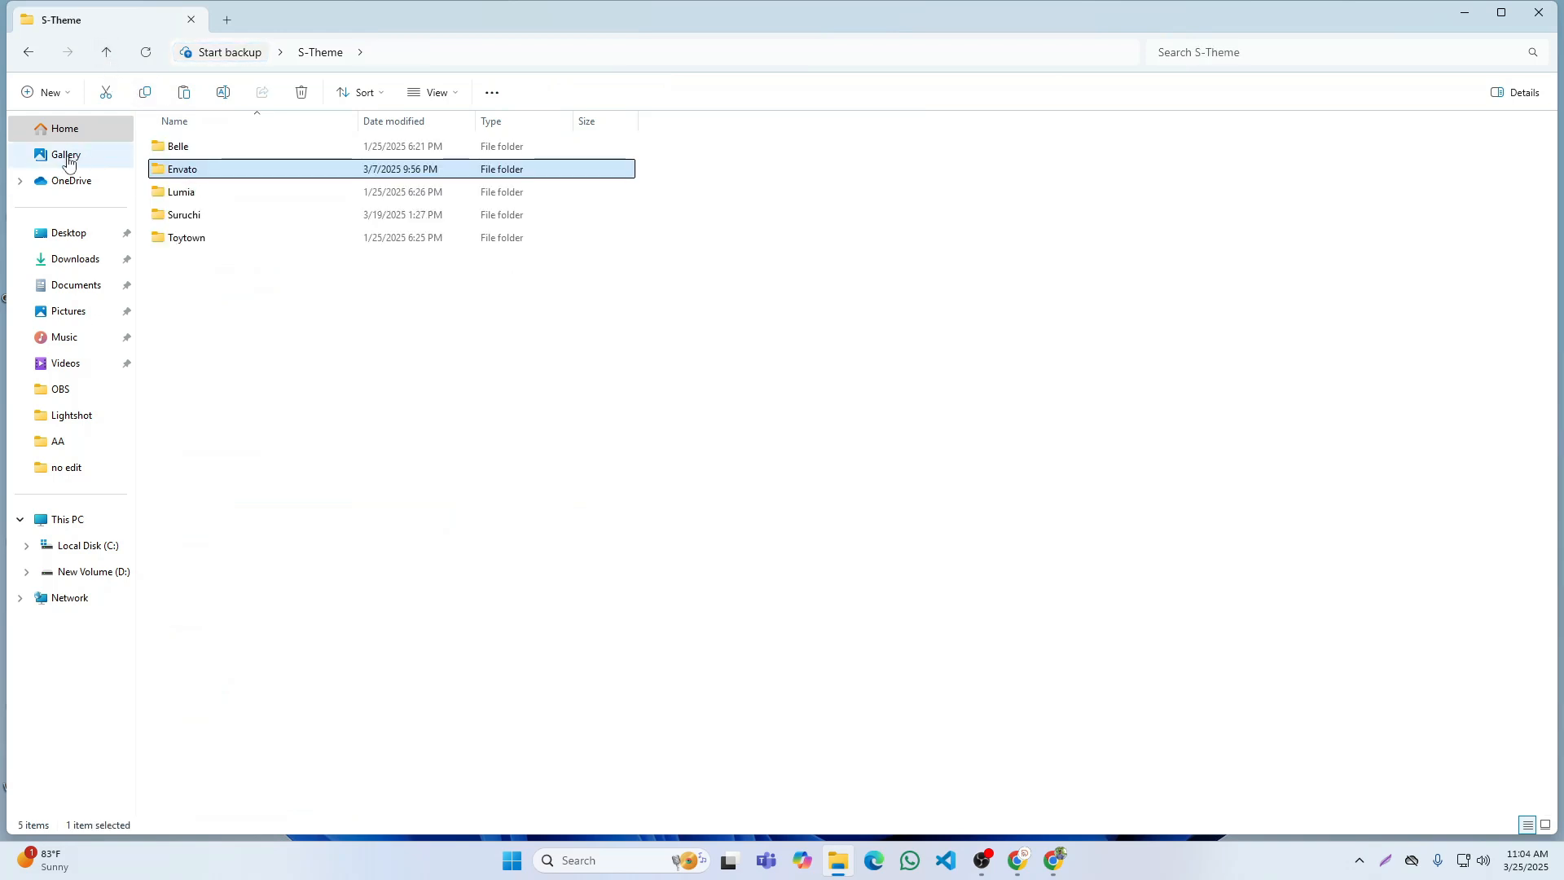
{"action": "left_click", "coordinate": [72, 259]}
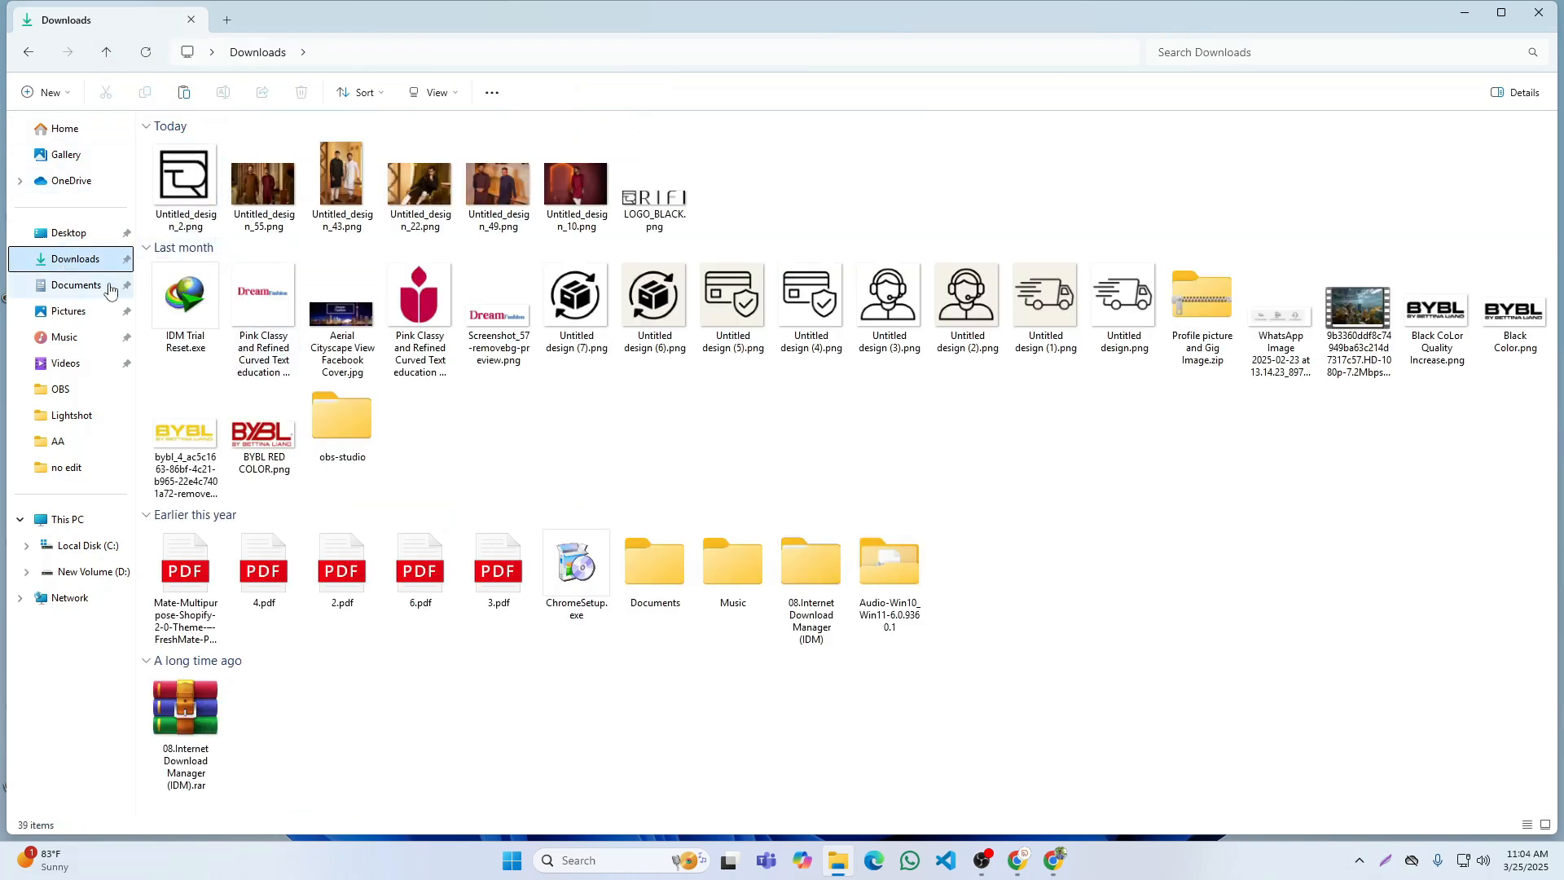
{"action": "left_click", "coordinate": [184, 92]}
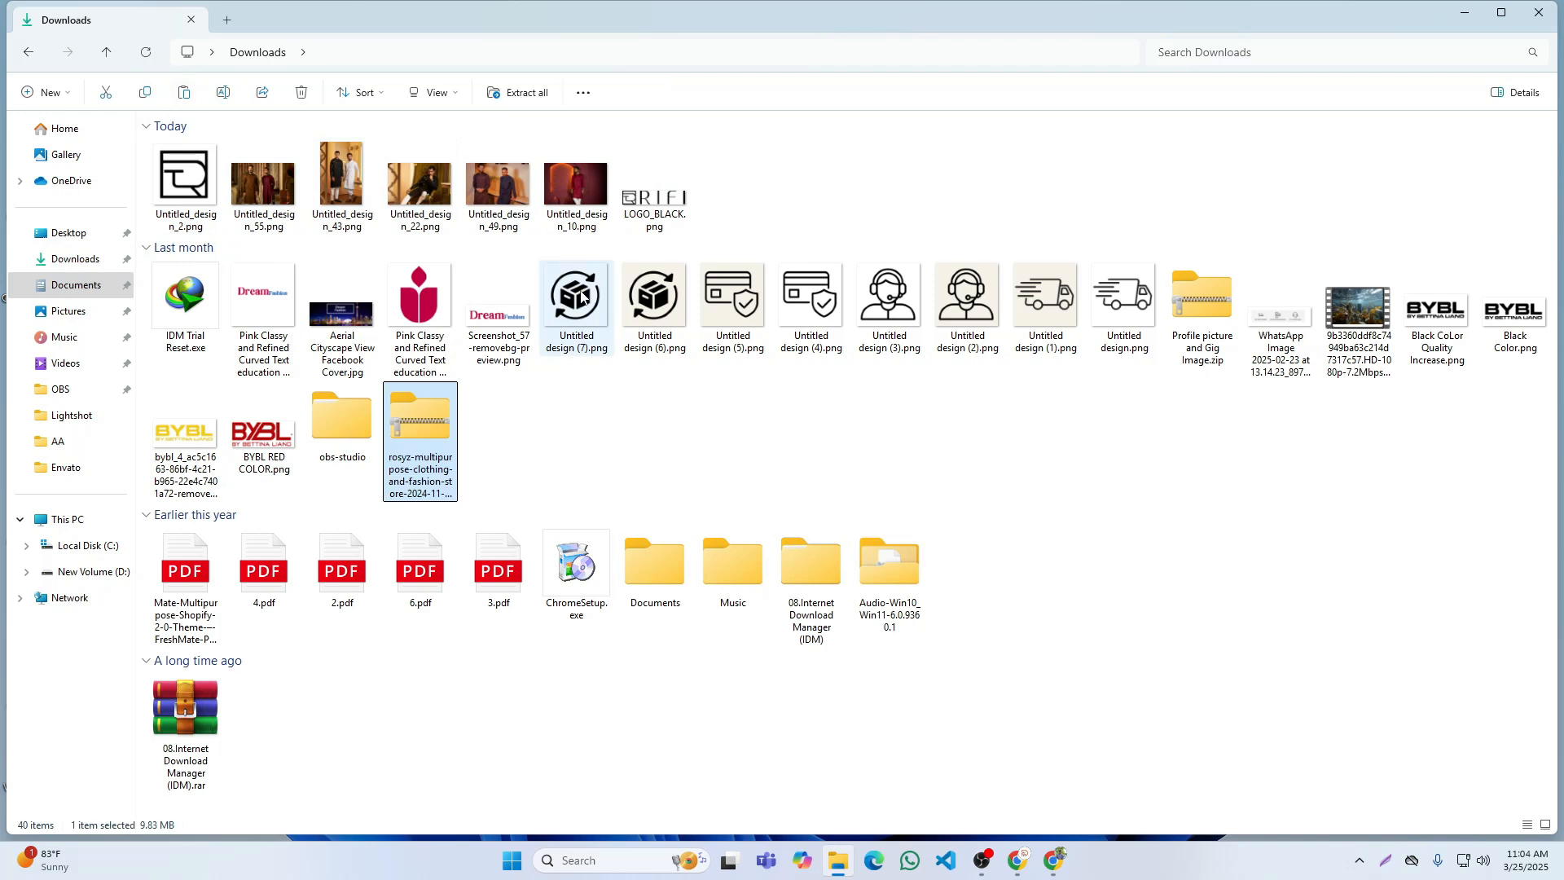
Step: Copy qx-rosyz-demo-2.zip from the theme folder of the rosyz archive in Downloads into the AA folder, and close the file window
{"action": "double_click", "coordinate": [408, 428]}
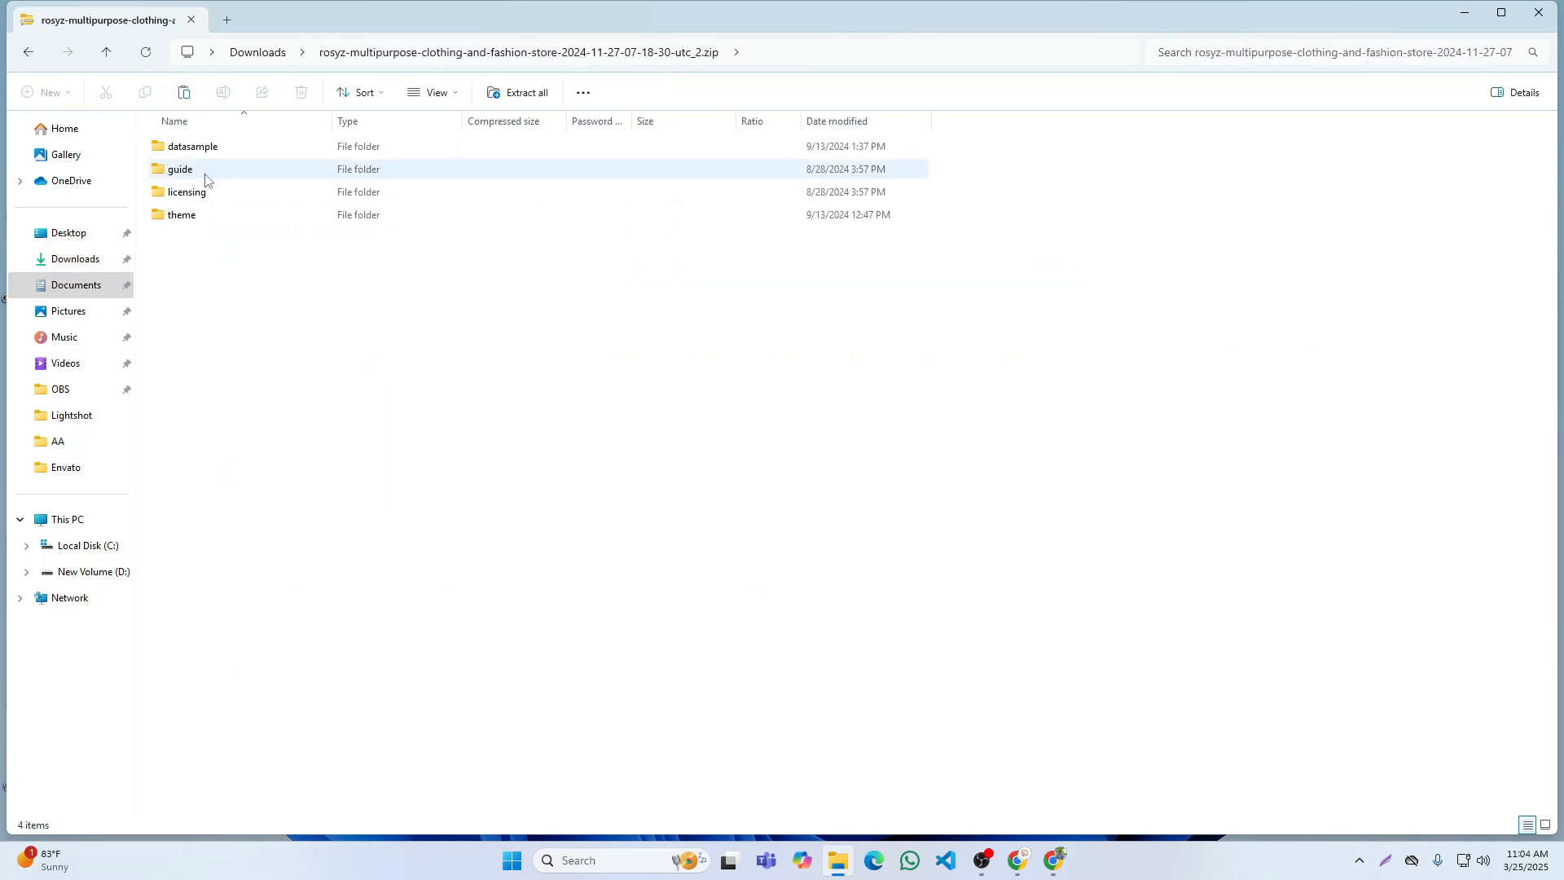
{"action": "double_click", "coordinate": [203, 213]}
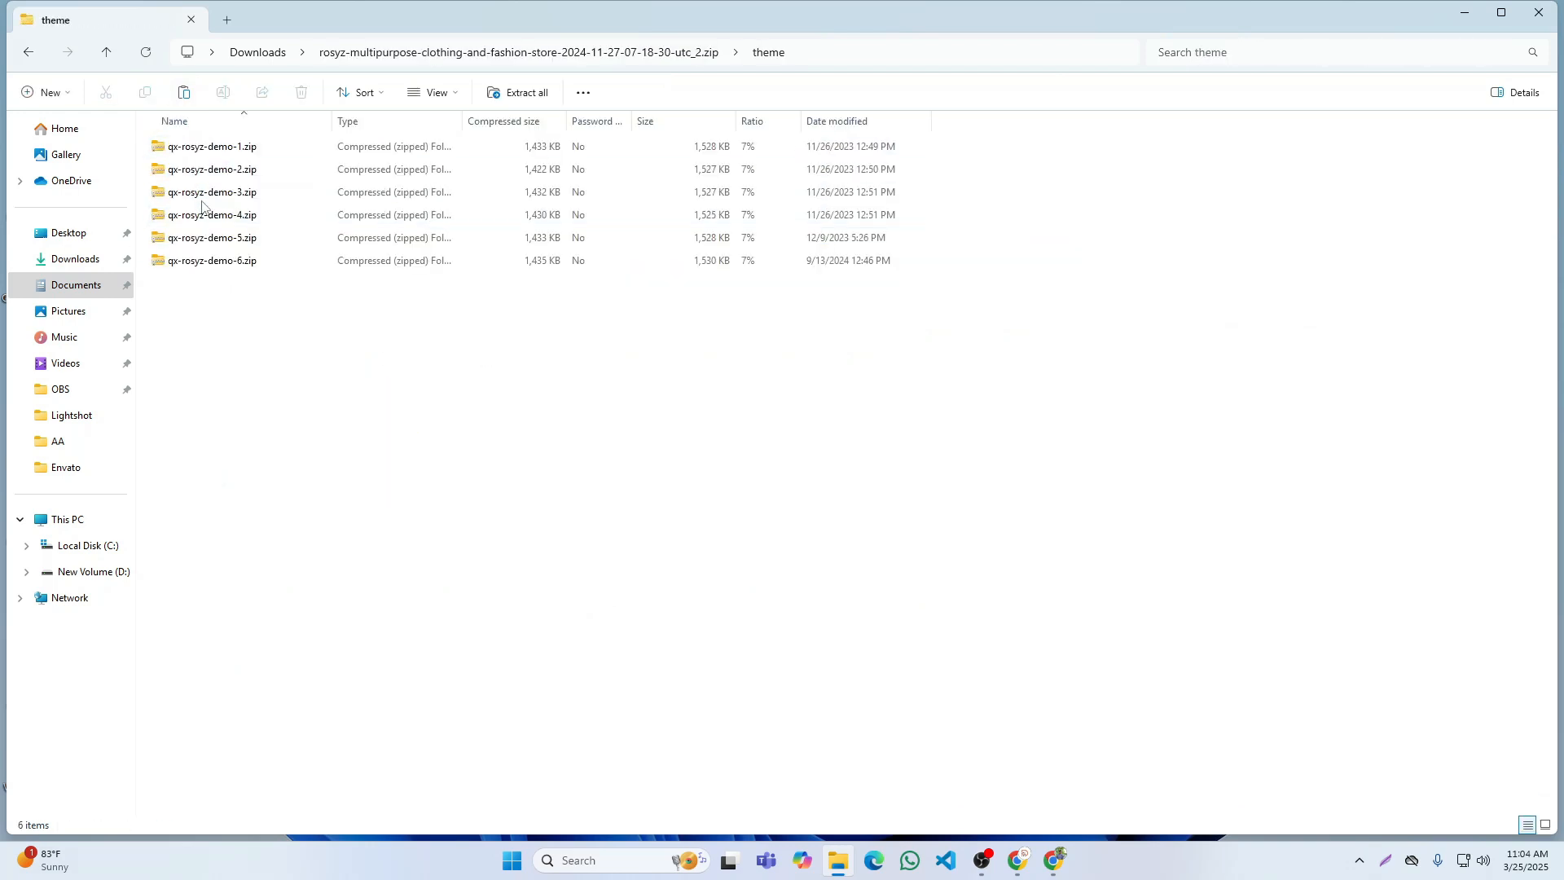
{"action": "left_click", "coordinate": [208, 170]}
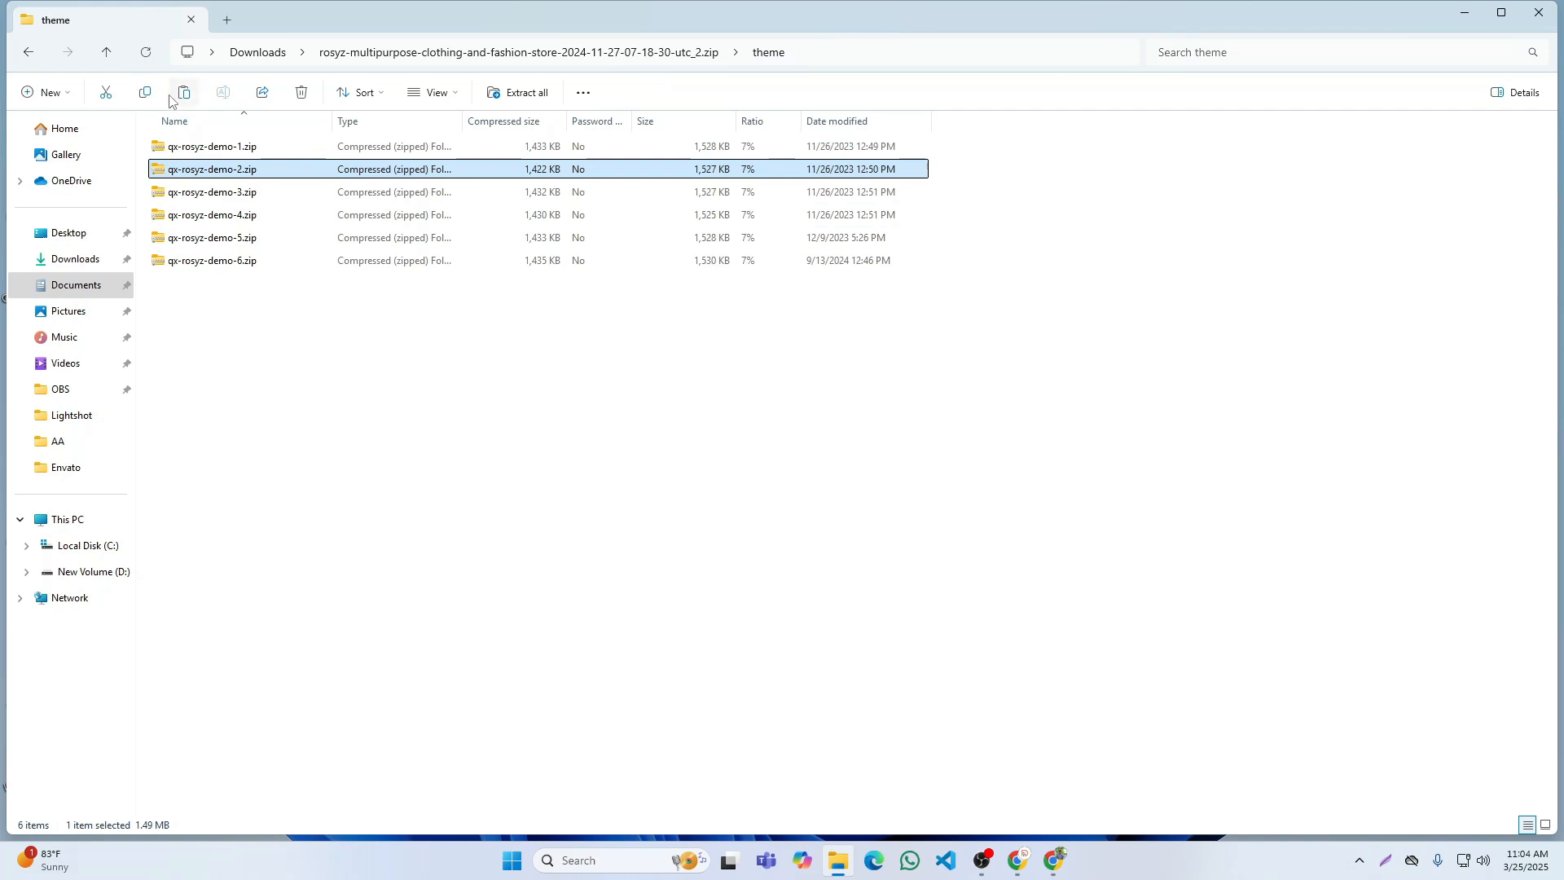
{"action": "left_click", "coordinate": [107, 54]}
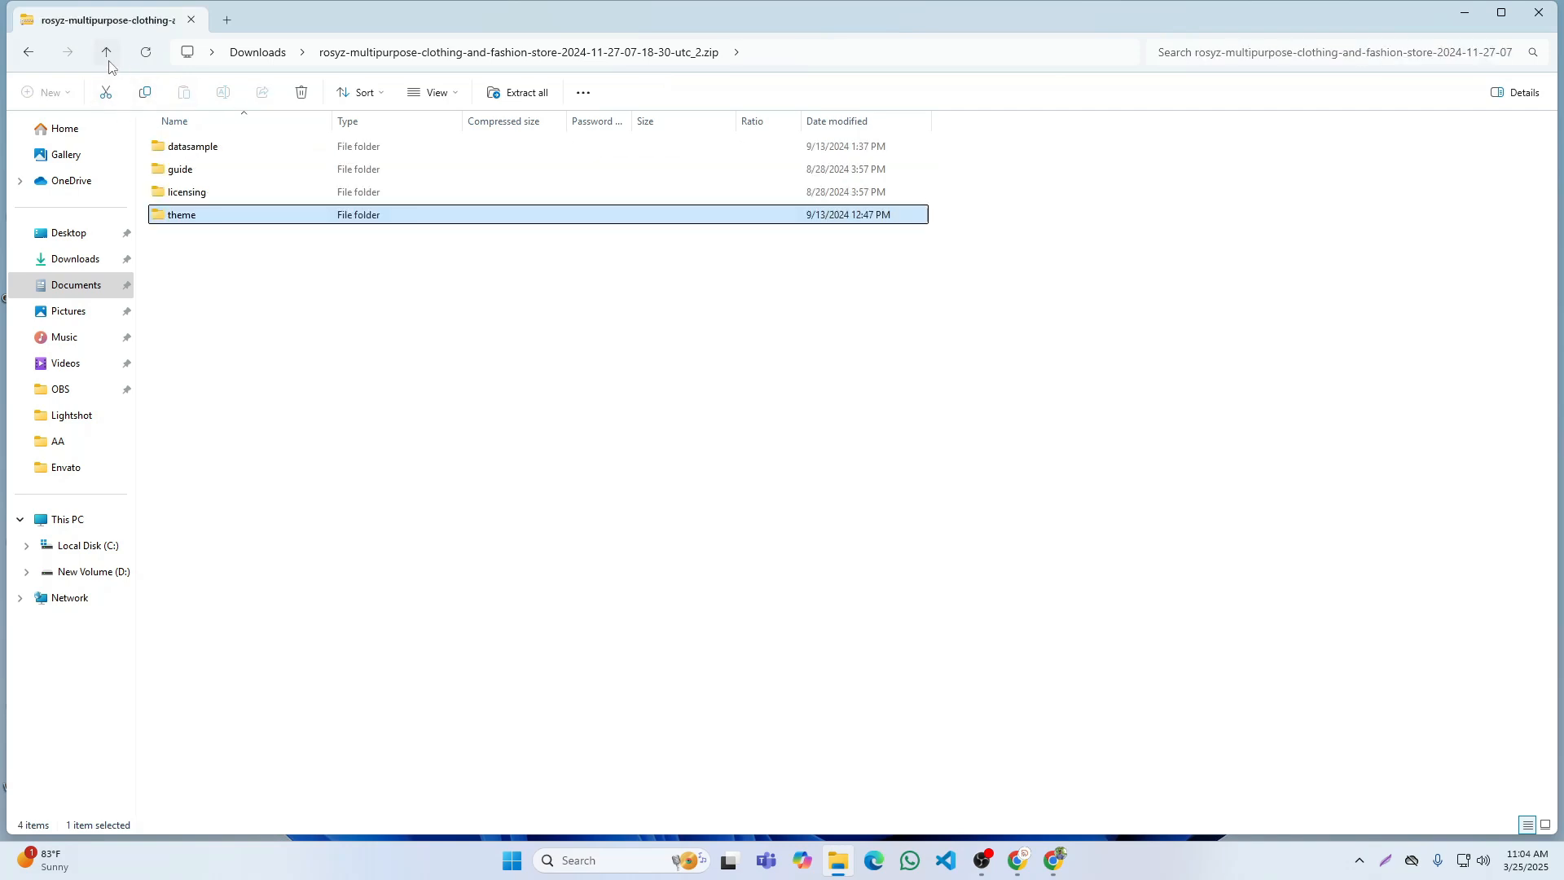
{"action": "left_click", "coordinate": [109, 57]}
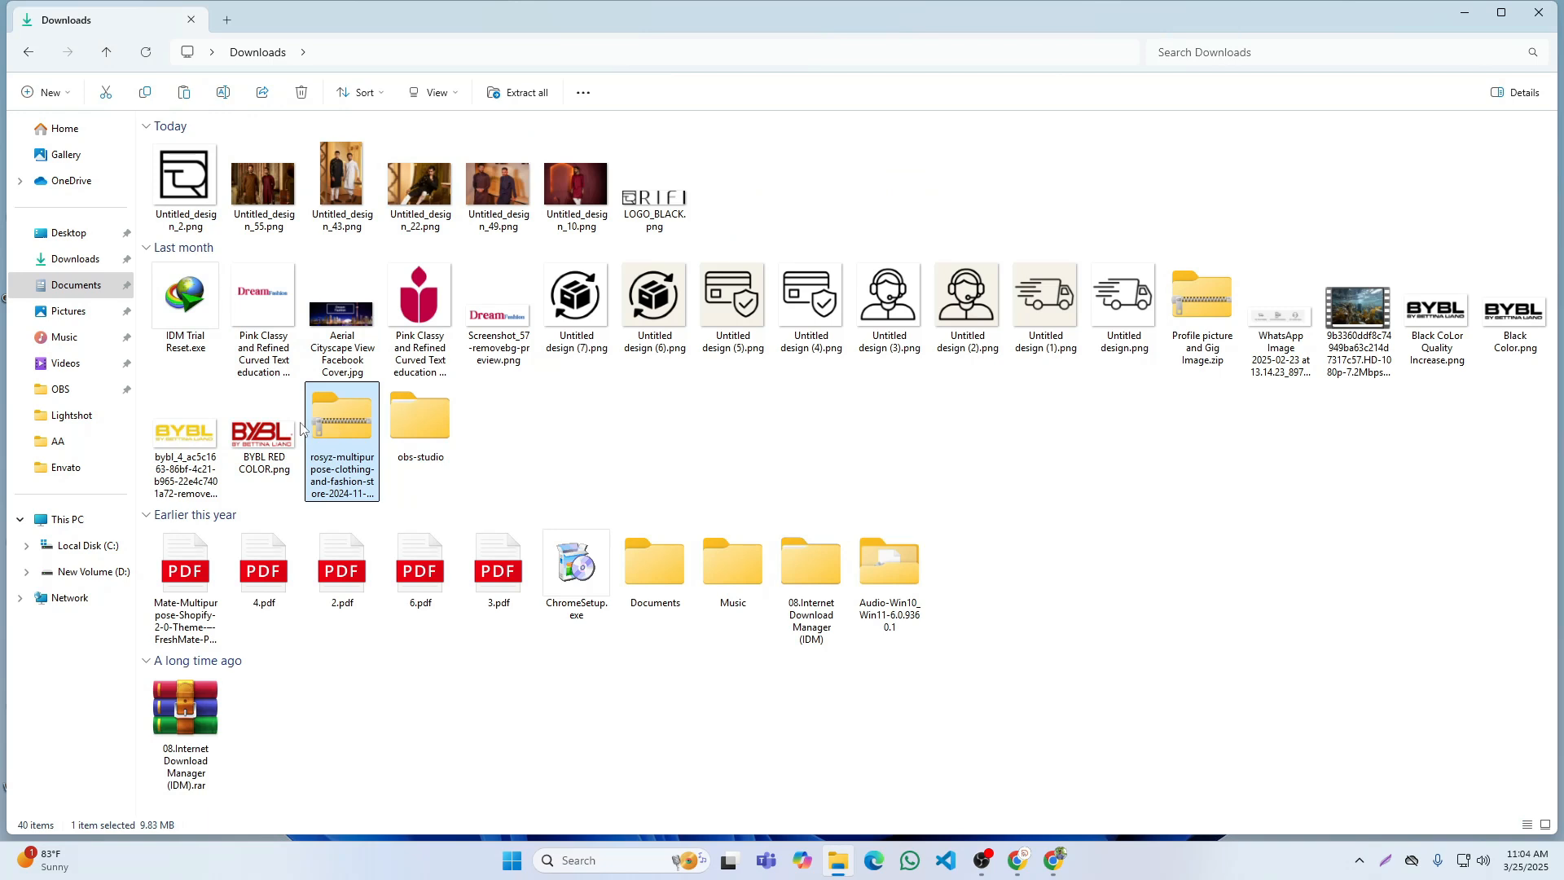
{"action": "left_click", "coordinate": [74, 444]}
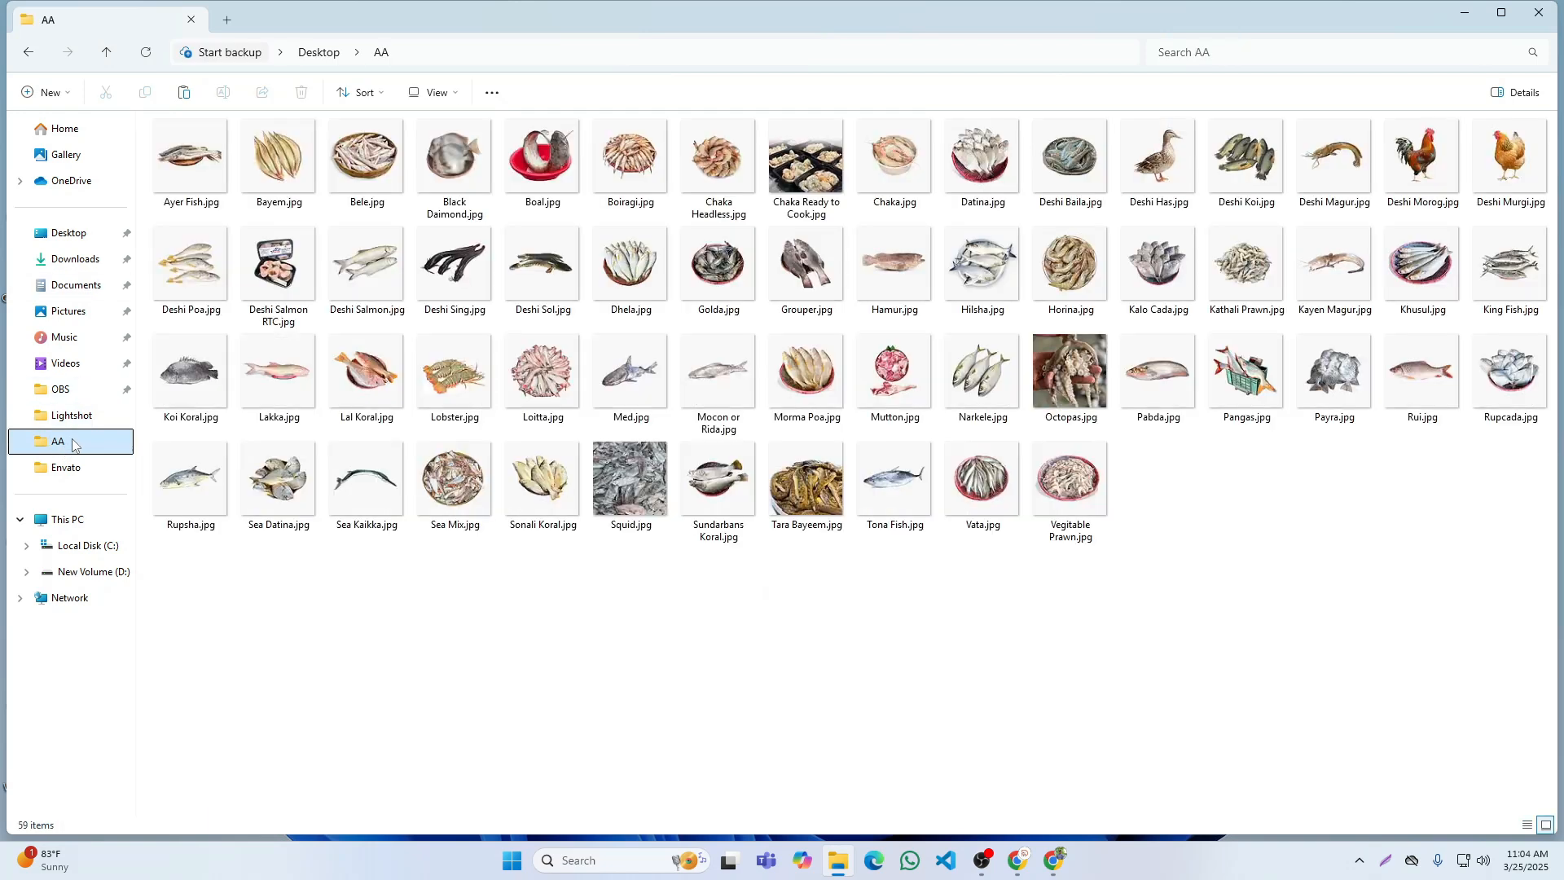
{"action": "left_click", "coordinate": [184, 93]}
{"action": "left_click", "coordinate": [1538, 13]}
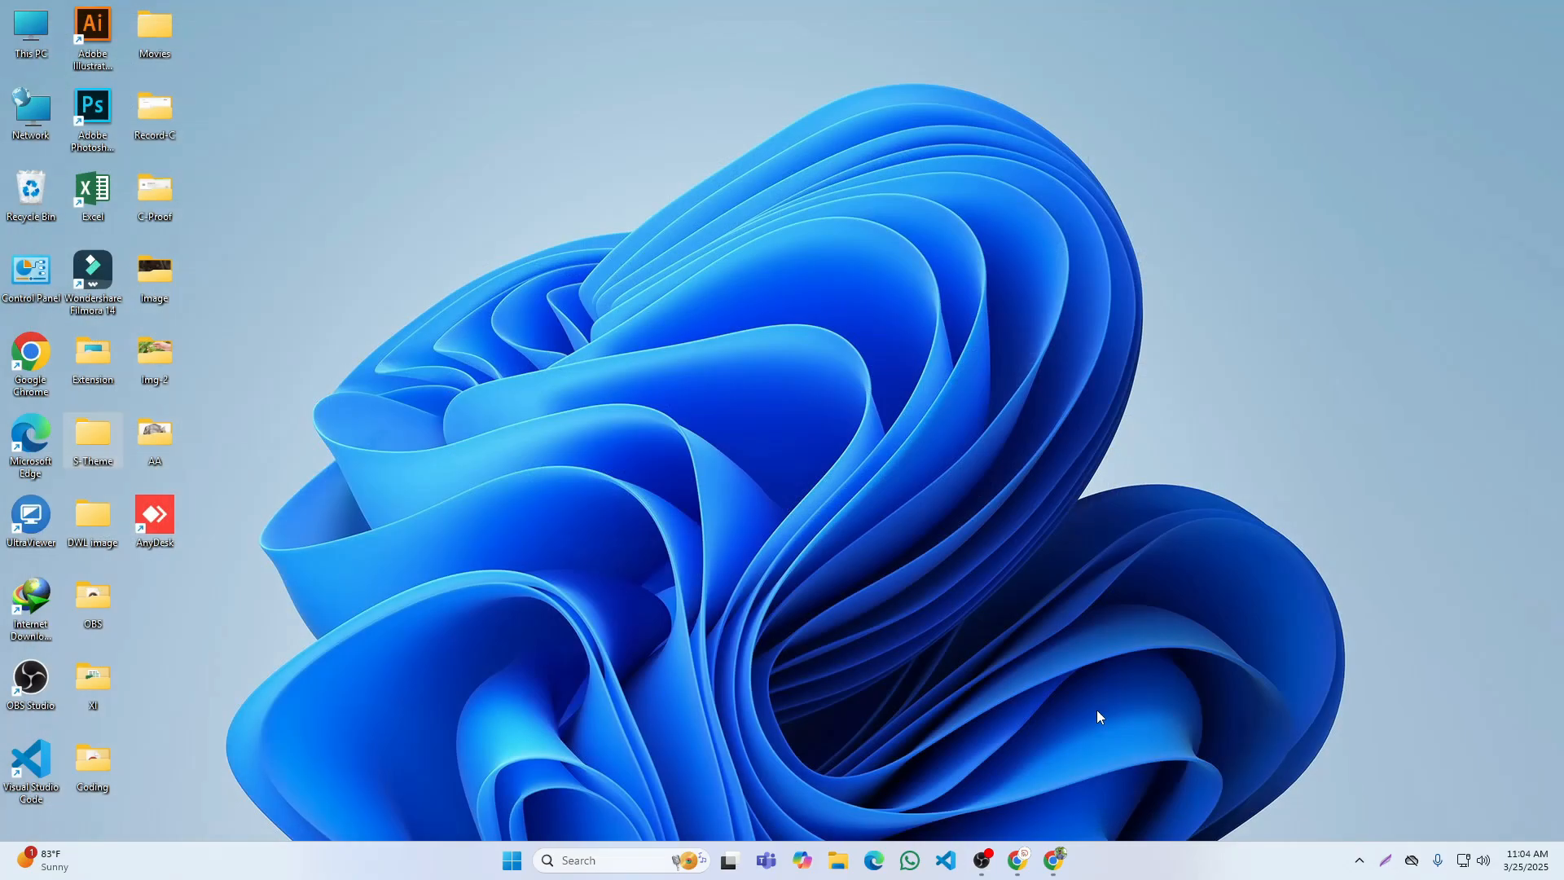
Step: Switch to the Billo999 Shopify admin in Chrome and upload qx-rosyz-demo-2.zip from the desktop's AA folder to the theme library
{"action": "left_click", "coordinate": [1055, 856]}
{"action": "left_click", "coordinate": [1017, 860]}
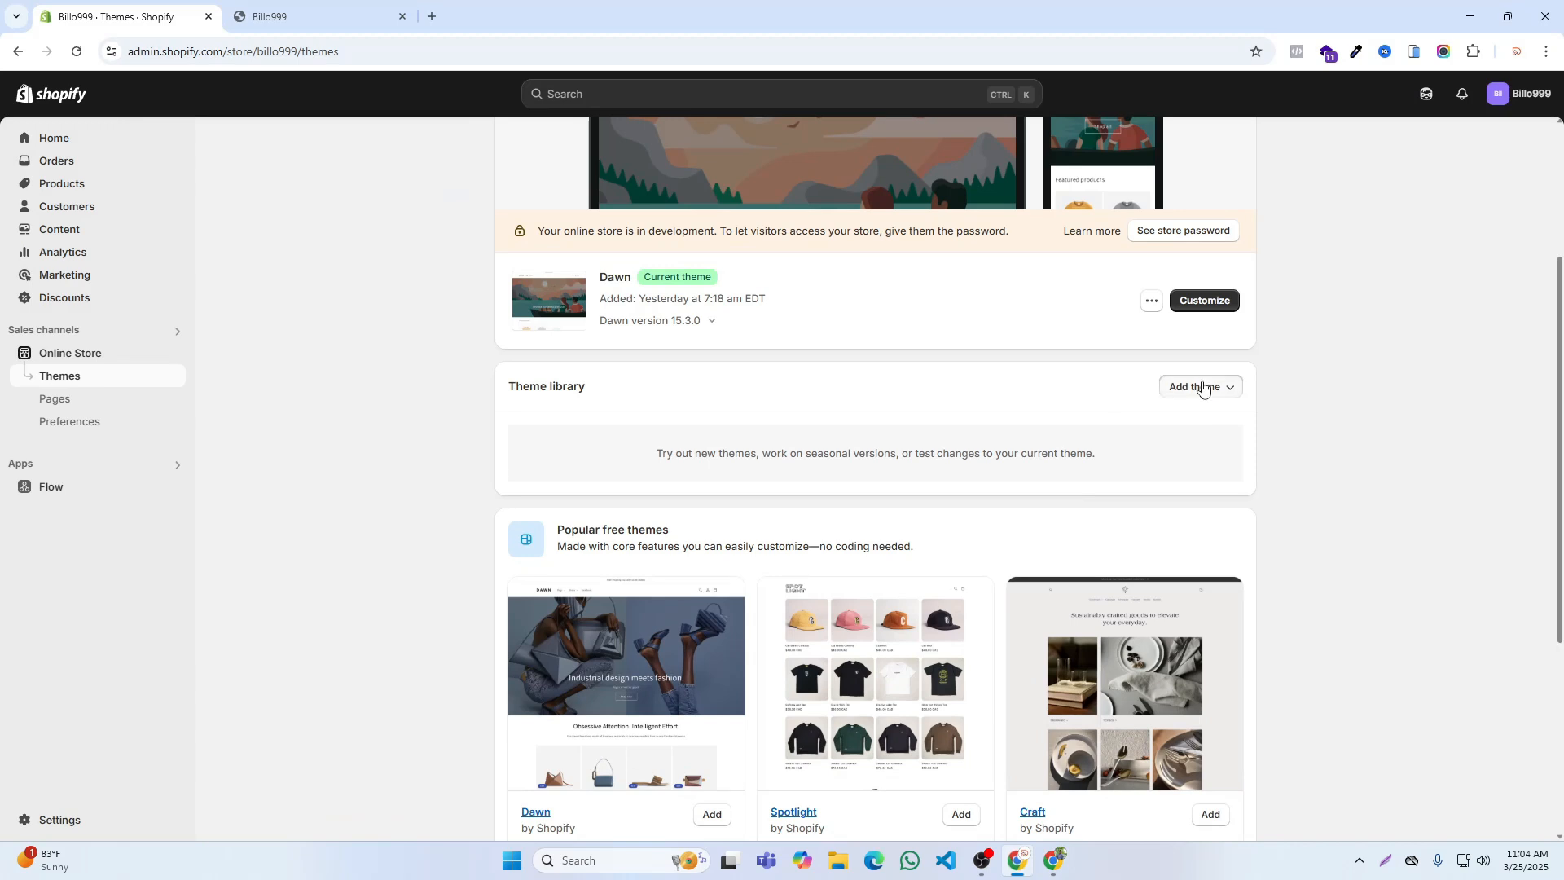
{"action": "left_click", "coordinate": [1203, 388]}
{"action": "left_click", "coordinate": [1184, 458]}
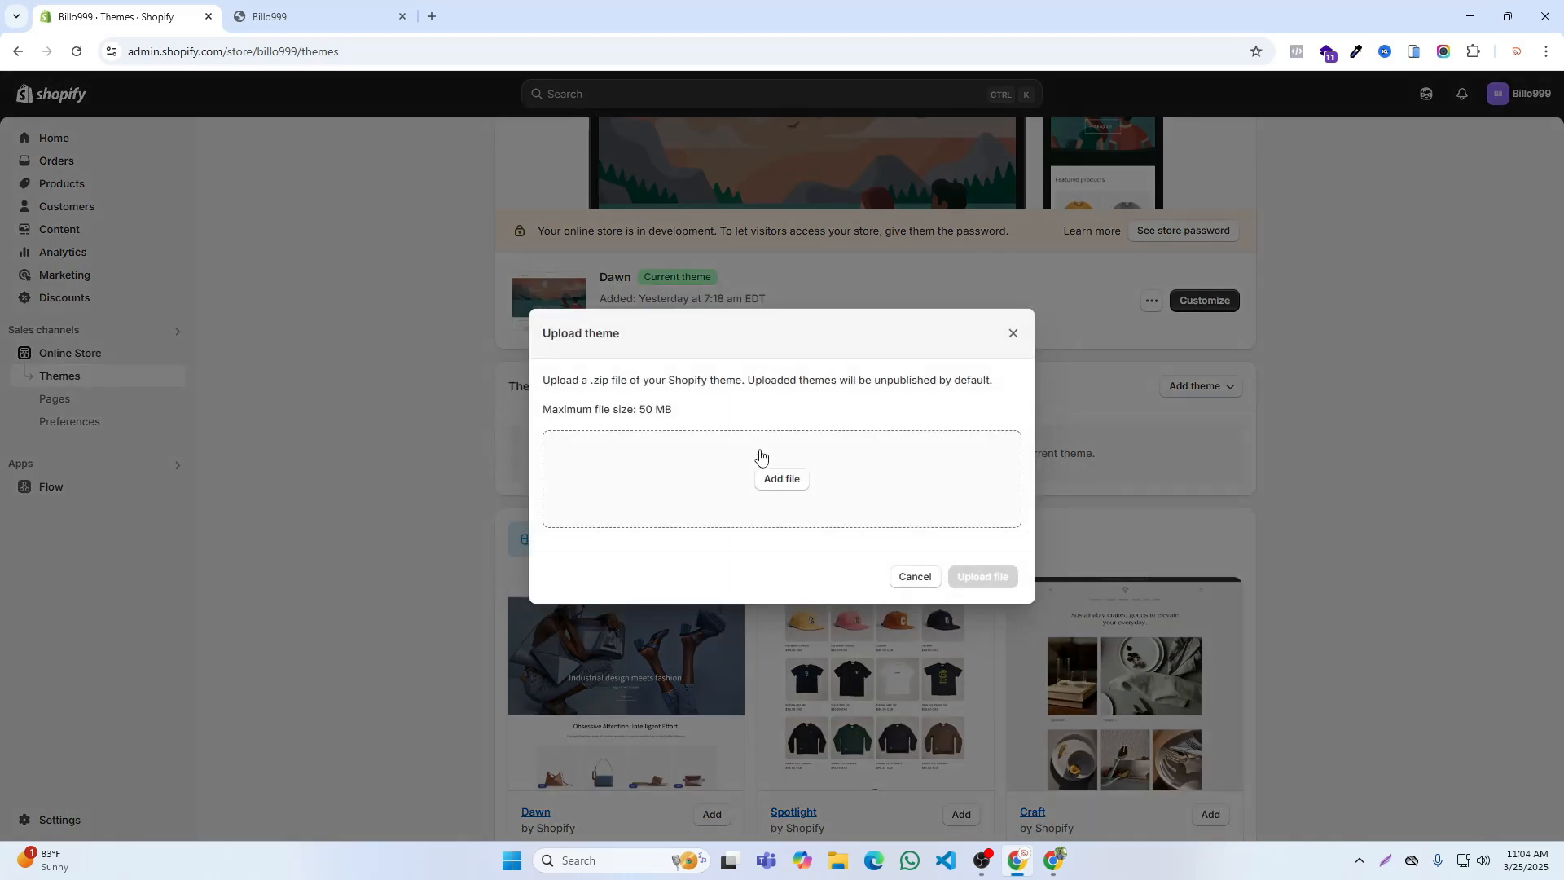
{"action": "left_click", "coordinate": [800, 478]}
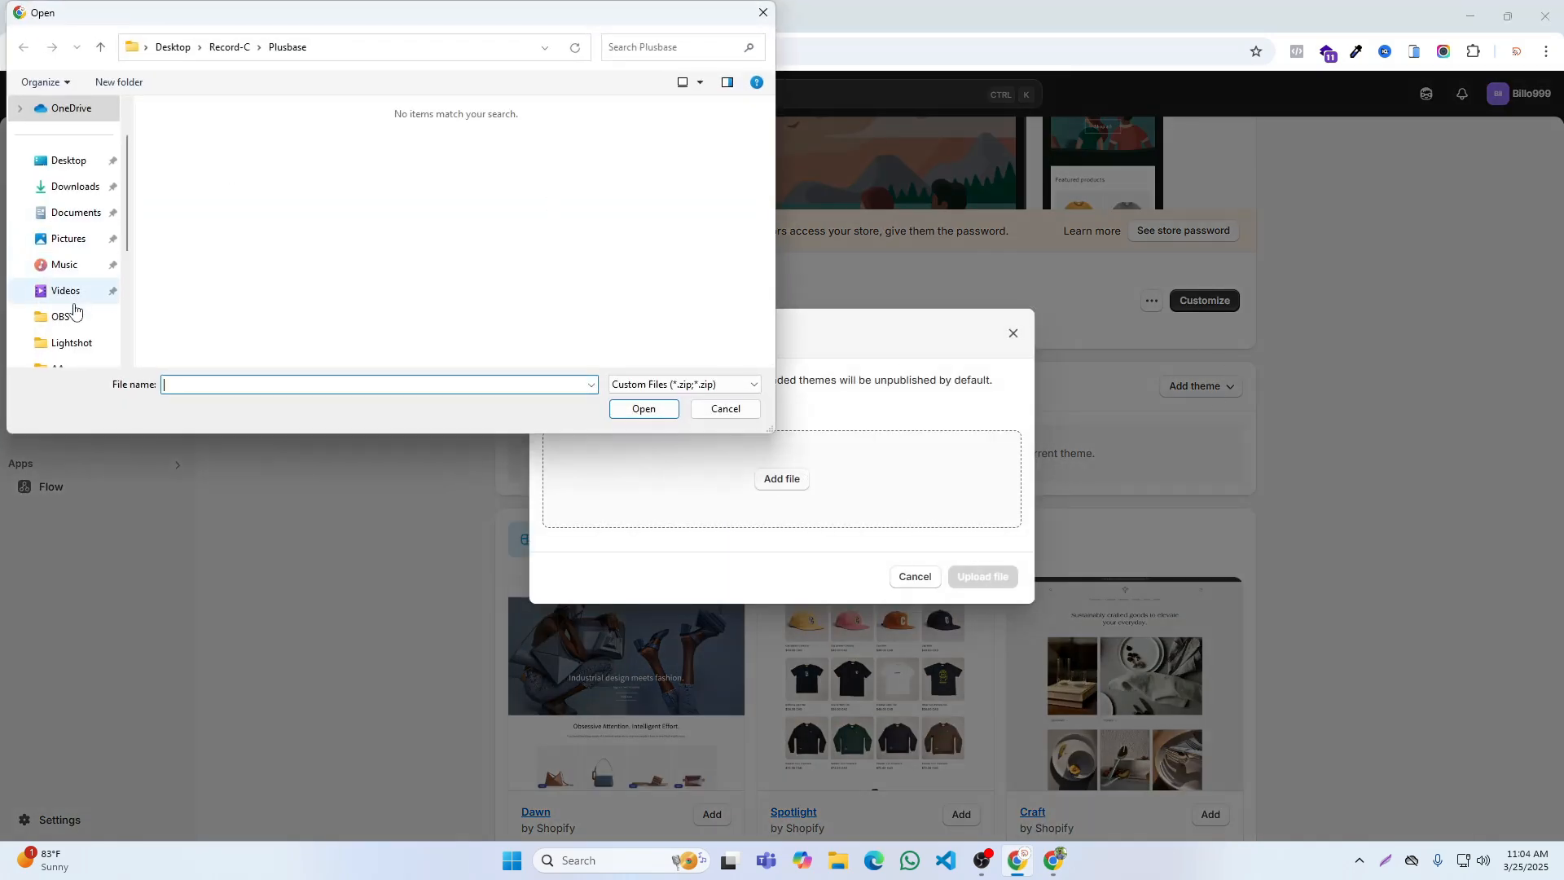
{"action": "left_click", "coordinate": [65, 162]}
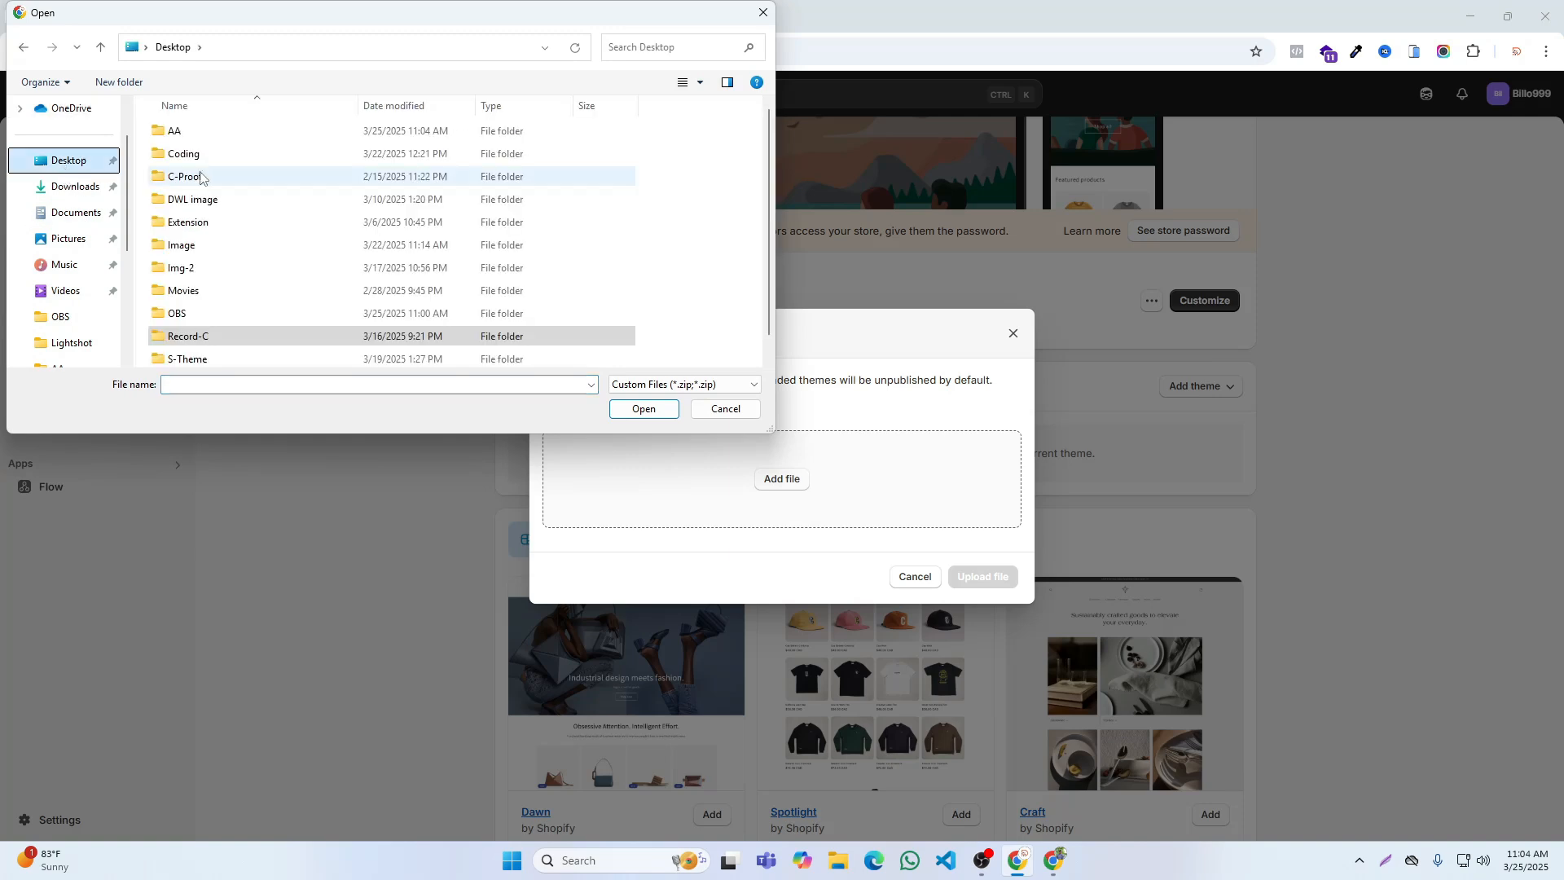
{"action": "double_click", "coordinate": [186, 135]}
{"action": "left_click", "coordinate": [198, 163]}
{"action": "left_click", "coordinate": [643, 410]}
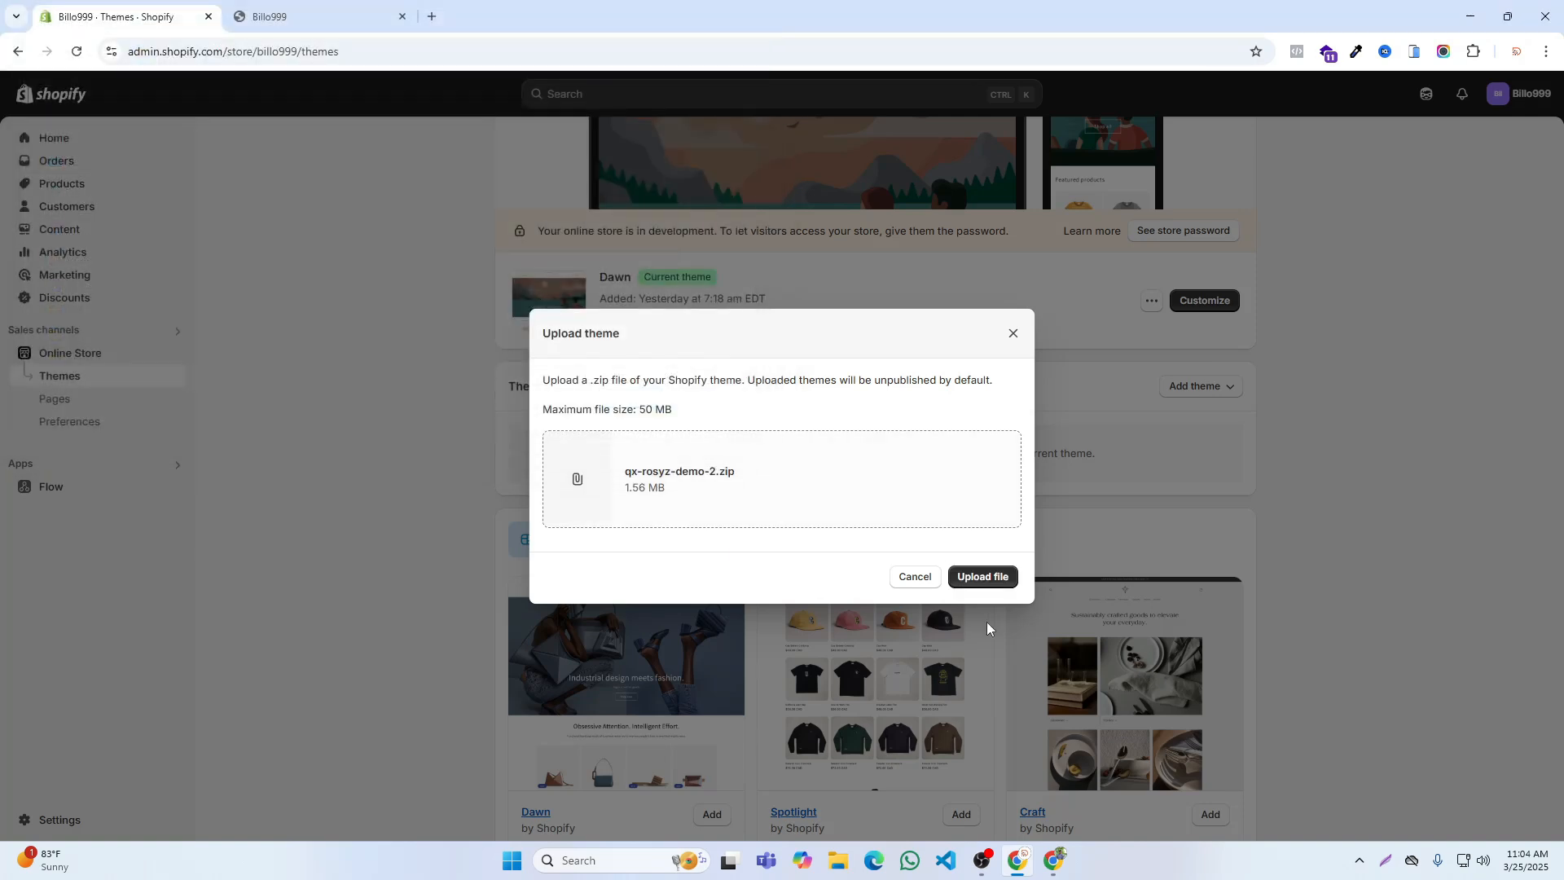
{"action": "left_click", "coordinate": [988, 580]}
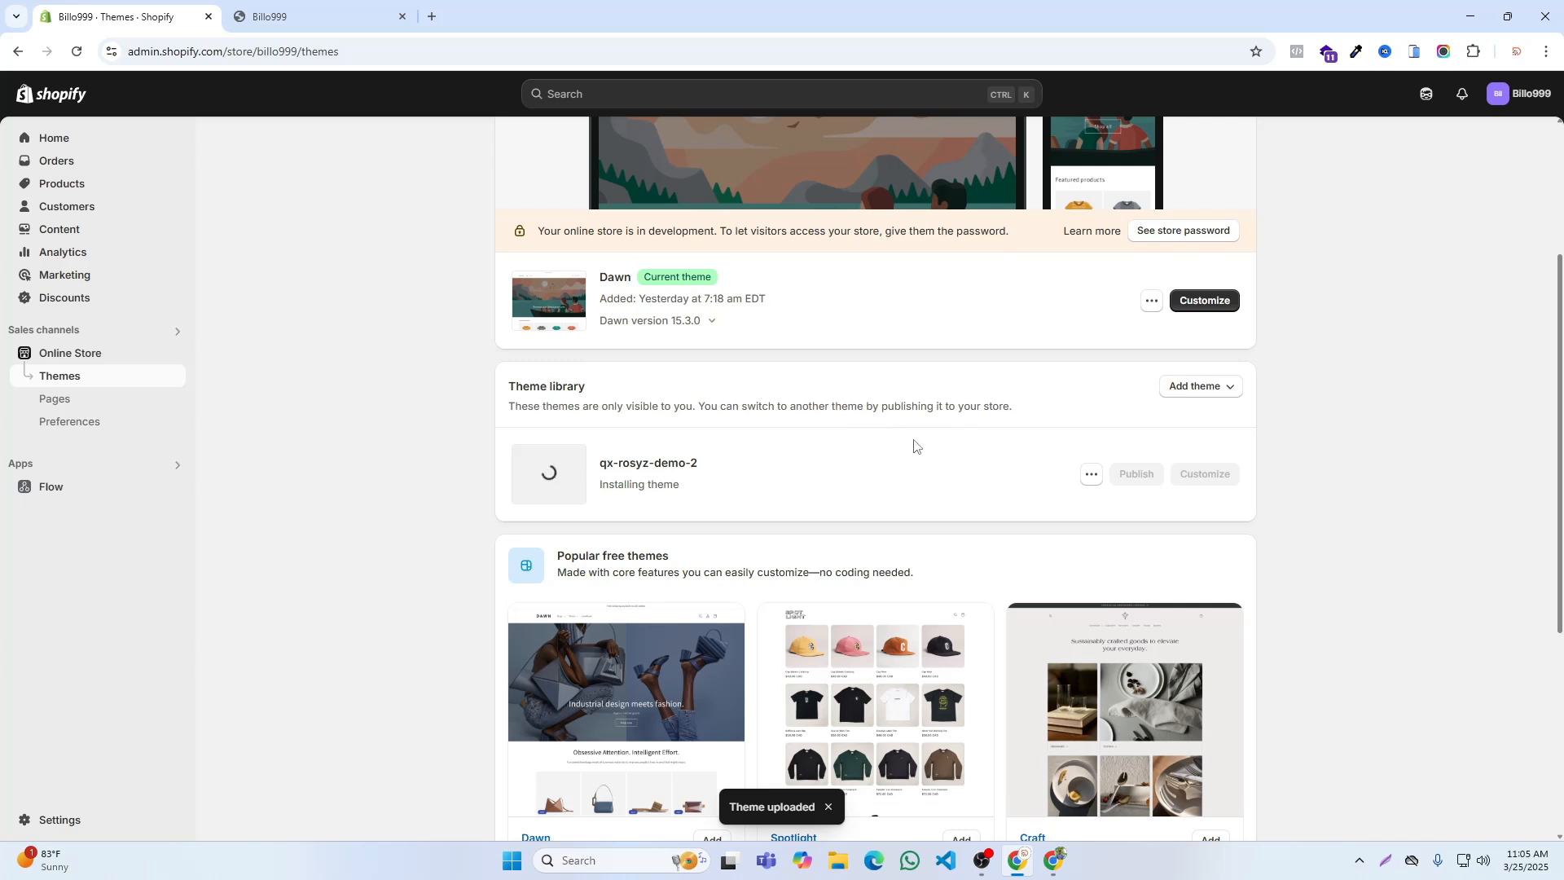
Step: Publish the qx-rosyz-demo-2 theme in place of the current theme once it is installed
{"action": "scroll", "coordinate": [913, 440], "scroll_direction": "down", "scroll_amount": 3}
{"action": "scroll", "coordinate": [914, 438], "scroll_direction": "up", "scroll_amount": 4}
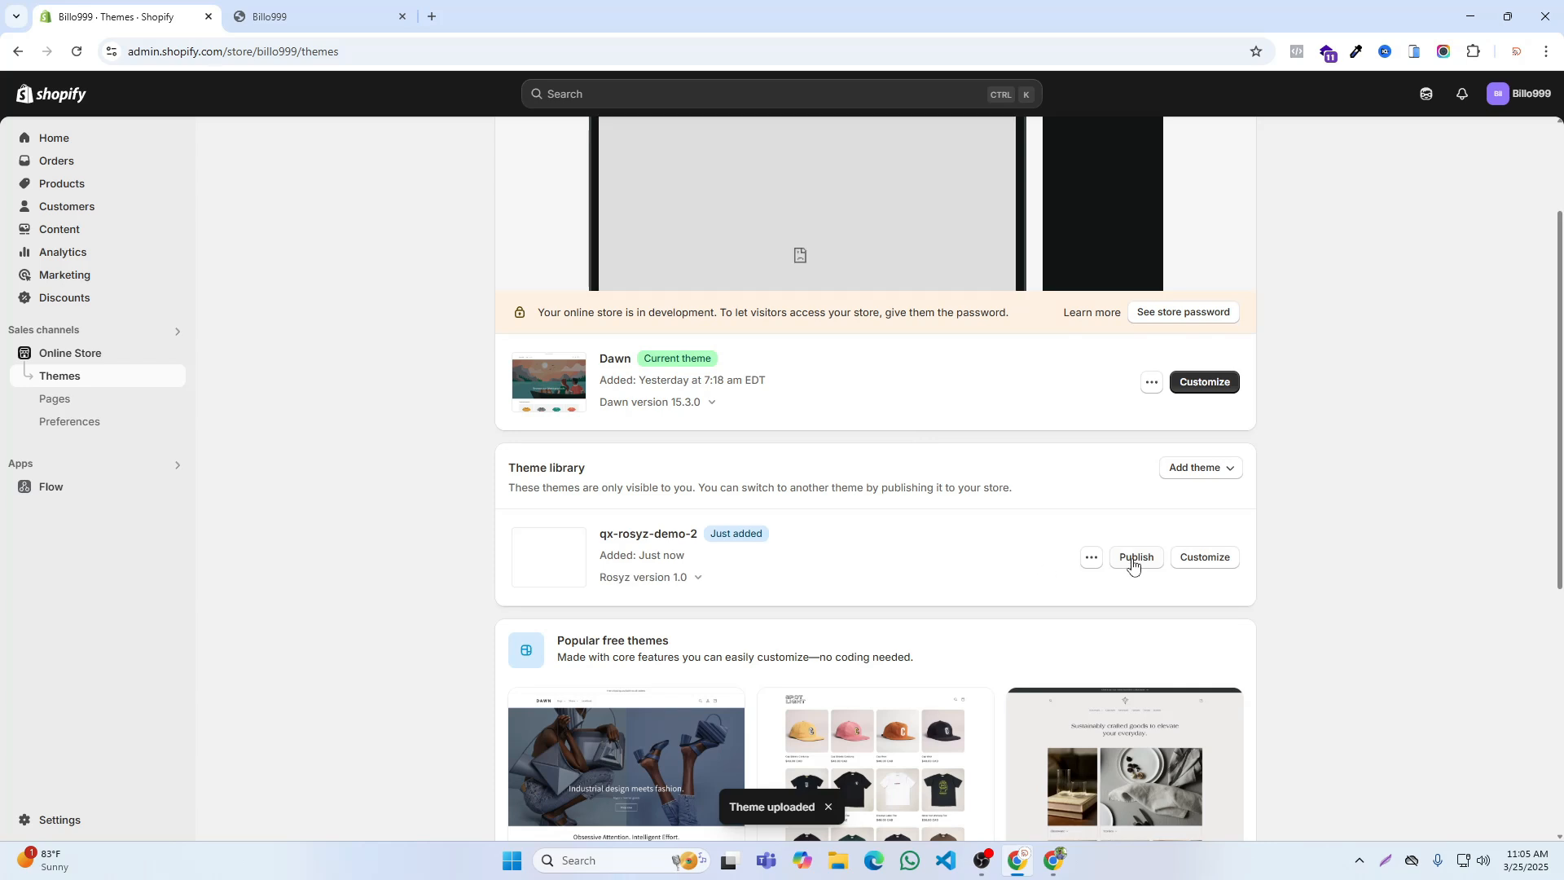
{"action": "left_click", "coordinate": [1135, 560]}
{"action": "left_click", "coordinate": [1001, 568]}
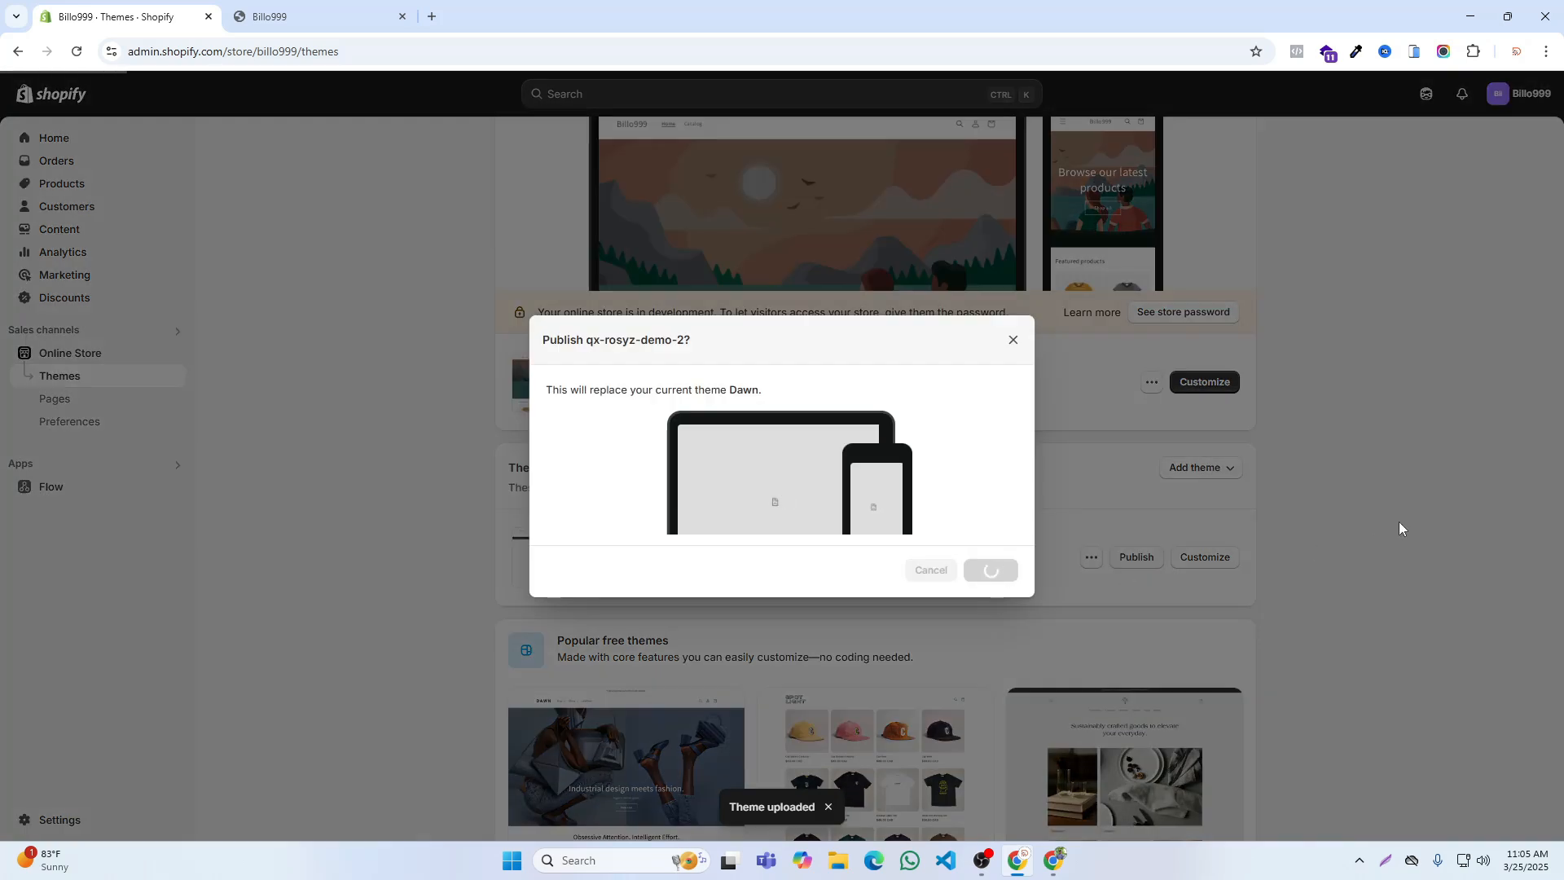
Step: Remove the Dawn theme from the theme library
{"action": "left_click", "coordinate": [1091, 557]}
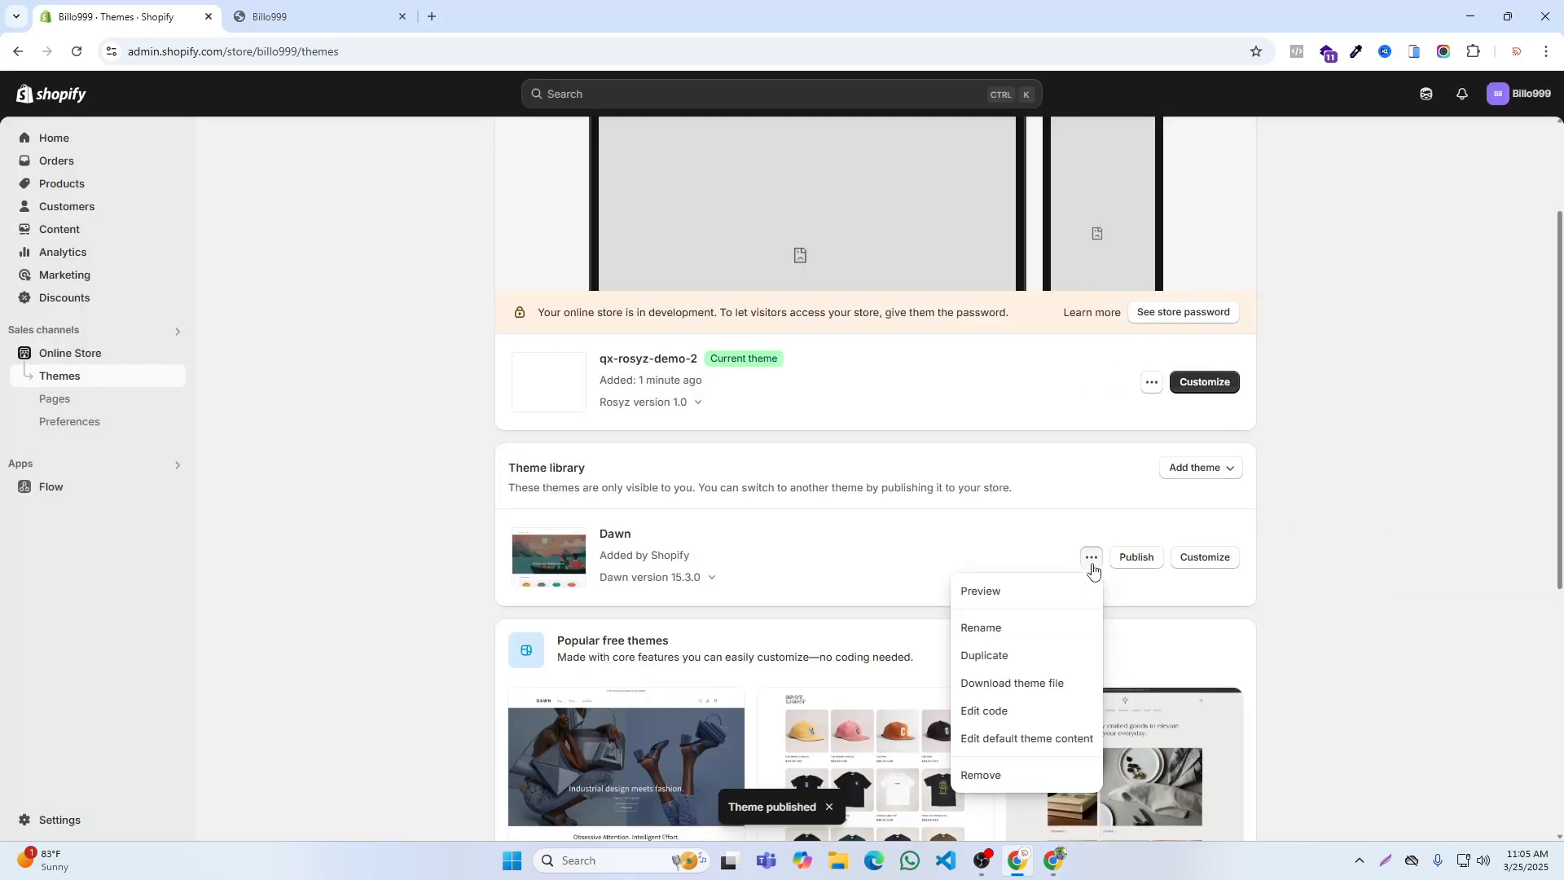
{"action": "left_click", "coordinate": [966, 774]}
{"action": "left_click", "coordinate": [989, 508]}
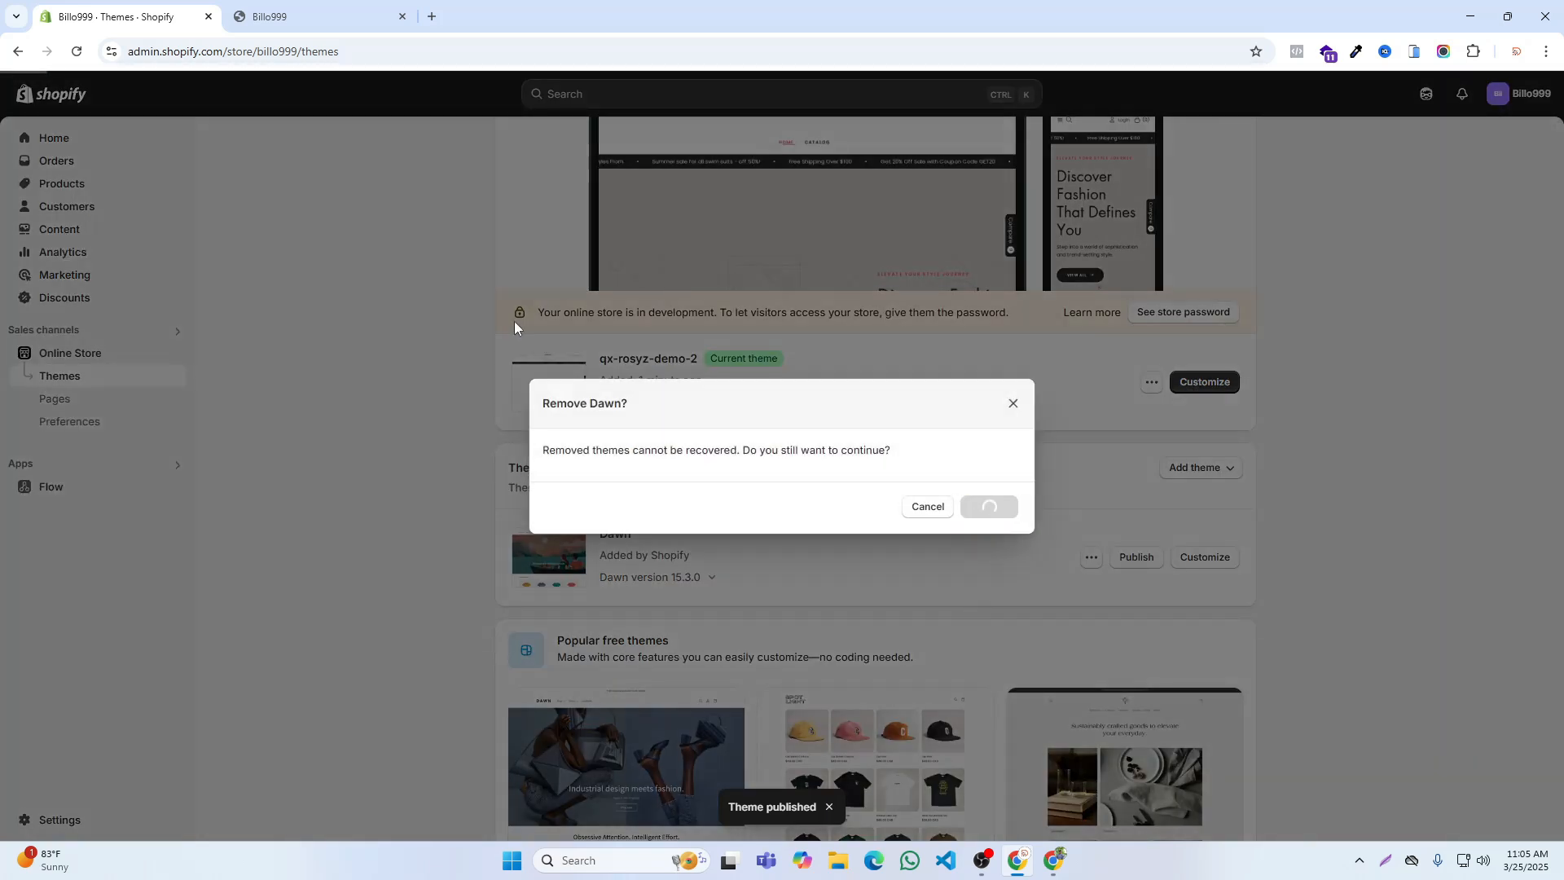
Step: Close the old storefront tab, reopen the Billo999 online store, and view its home page down to the footer, accepting the cookie notice
{"action": "left_click", "coordinate": [401, 17]}
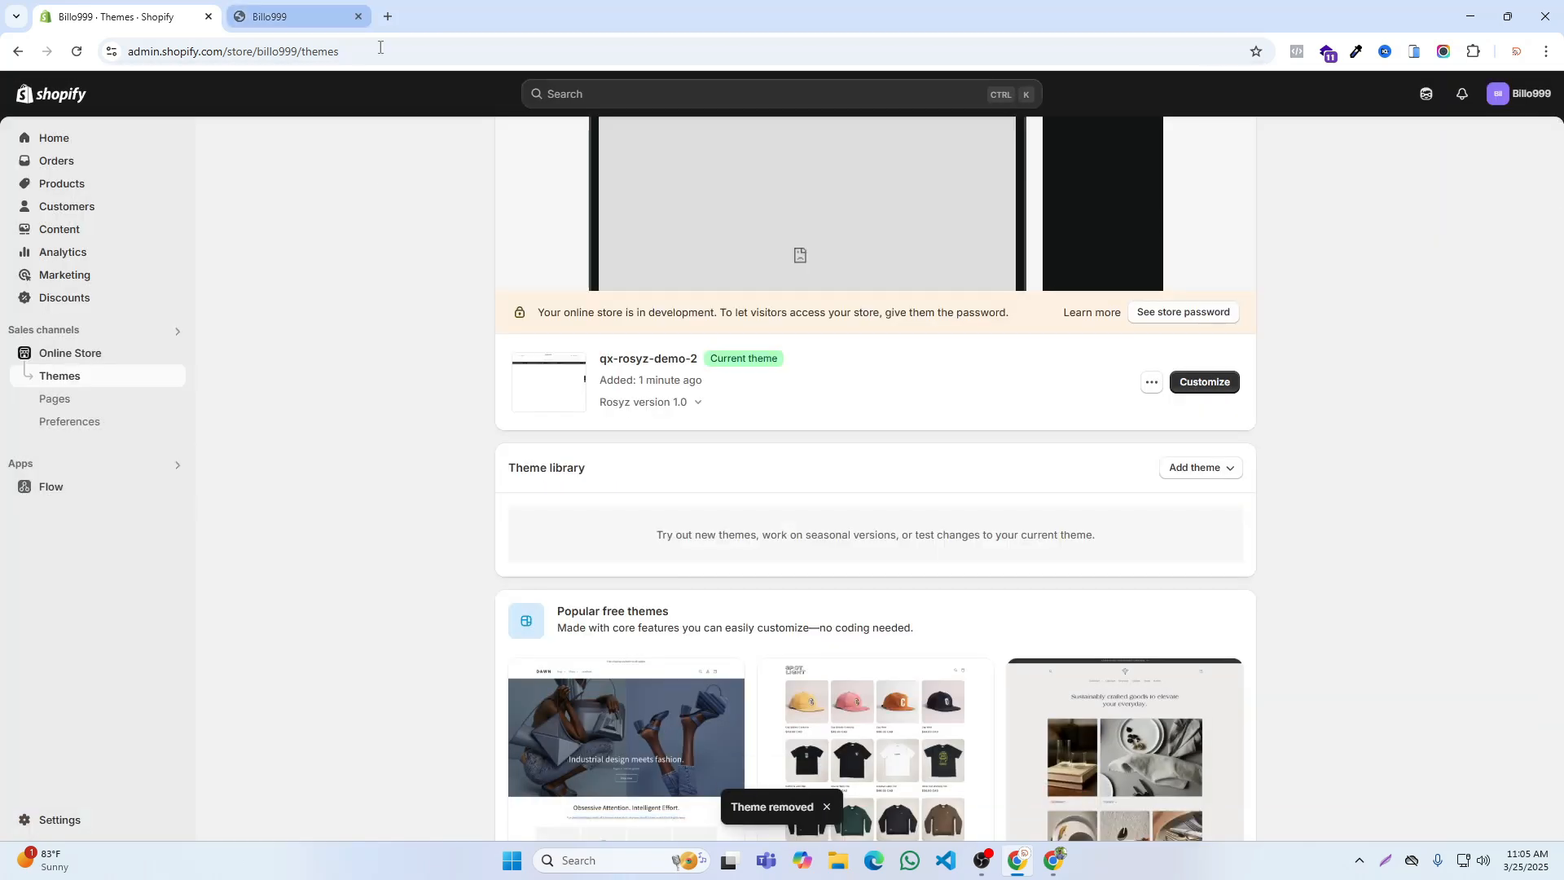
{"action": "left_click", "coordinate": [175, 352]}
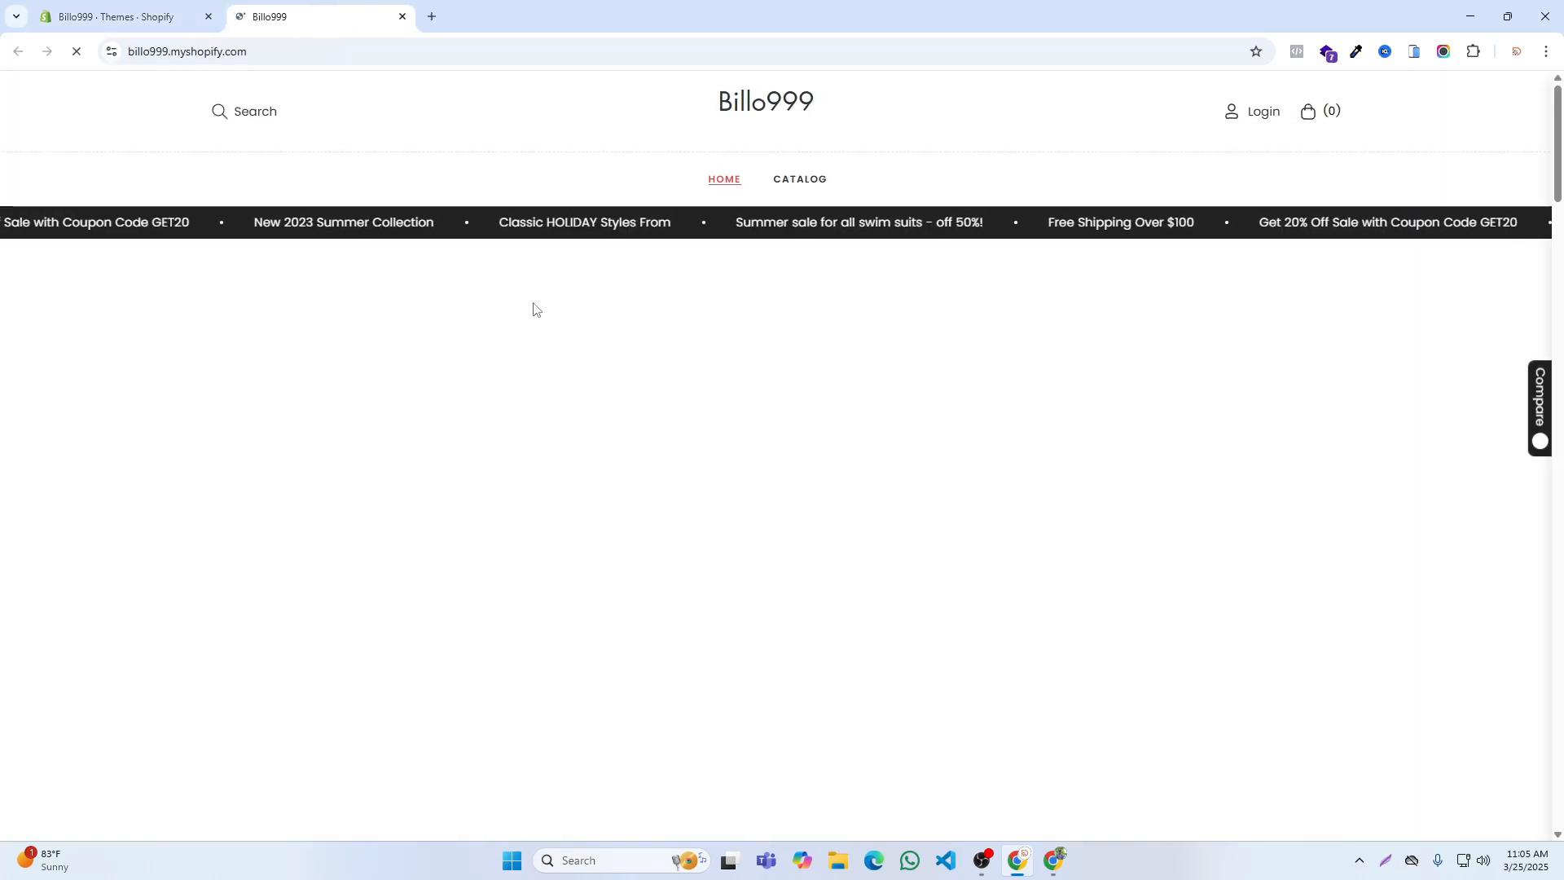
{"action": "scroll", "coordinate": [824, 338], "scroll_direction": "down", "scroll_amount": 20}
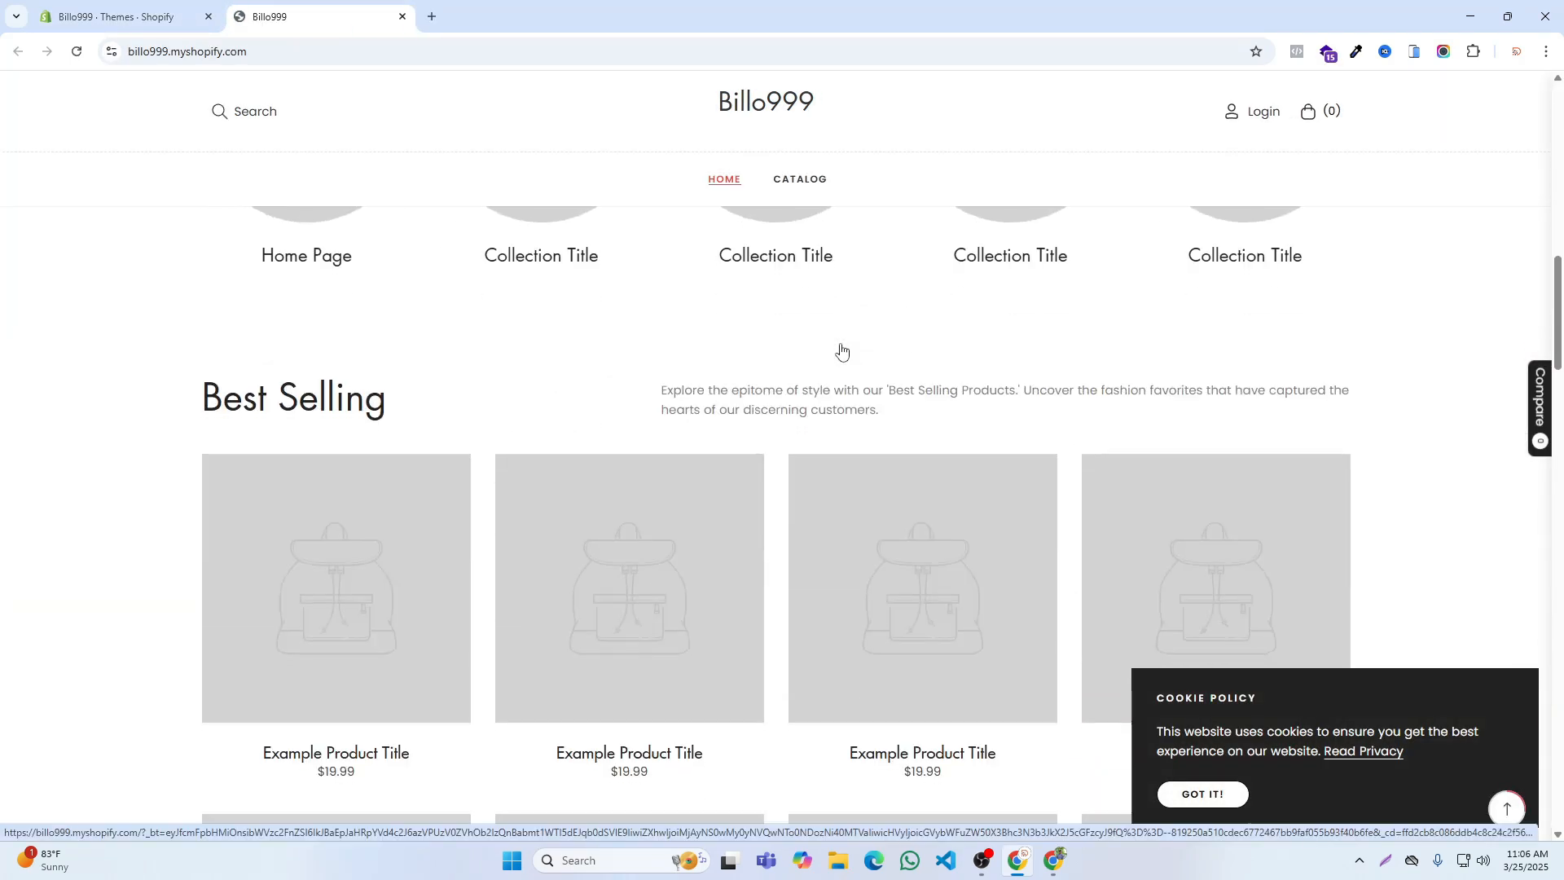
{"action": "scroll", "coordinate": [835, 332], "scroll_direction": "down", "scroll_amount": 12}
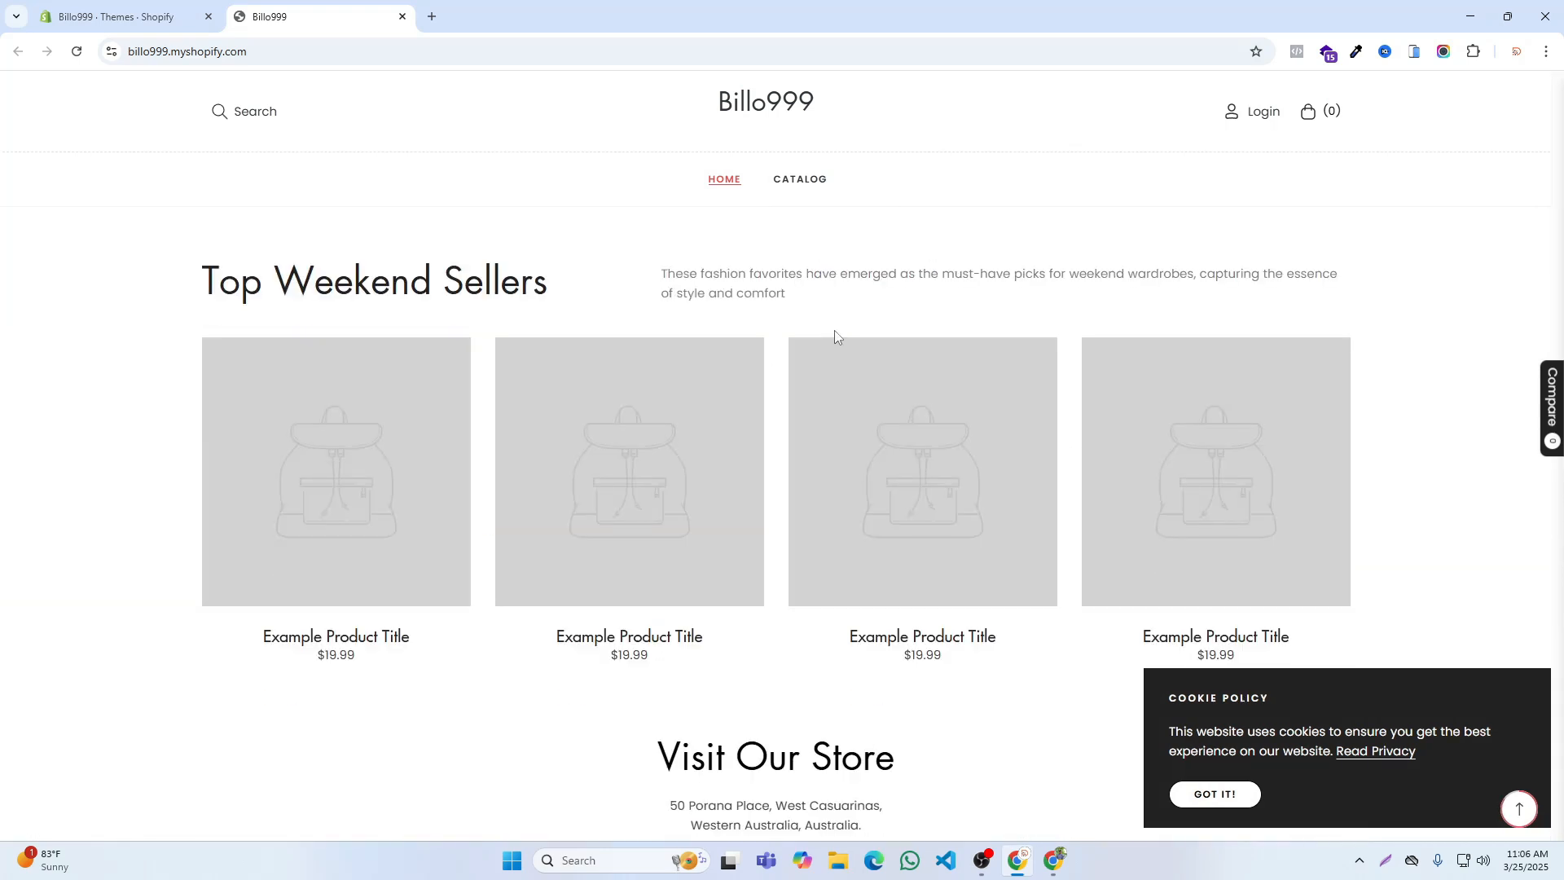
{"action": "left_click", "coordinate": [1095, 286]}
{"action": "scroll", "coordinate": [830, 424], "scroll_direction": "down", "scroll_amount": 10}
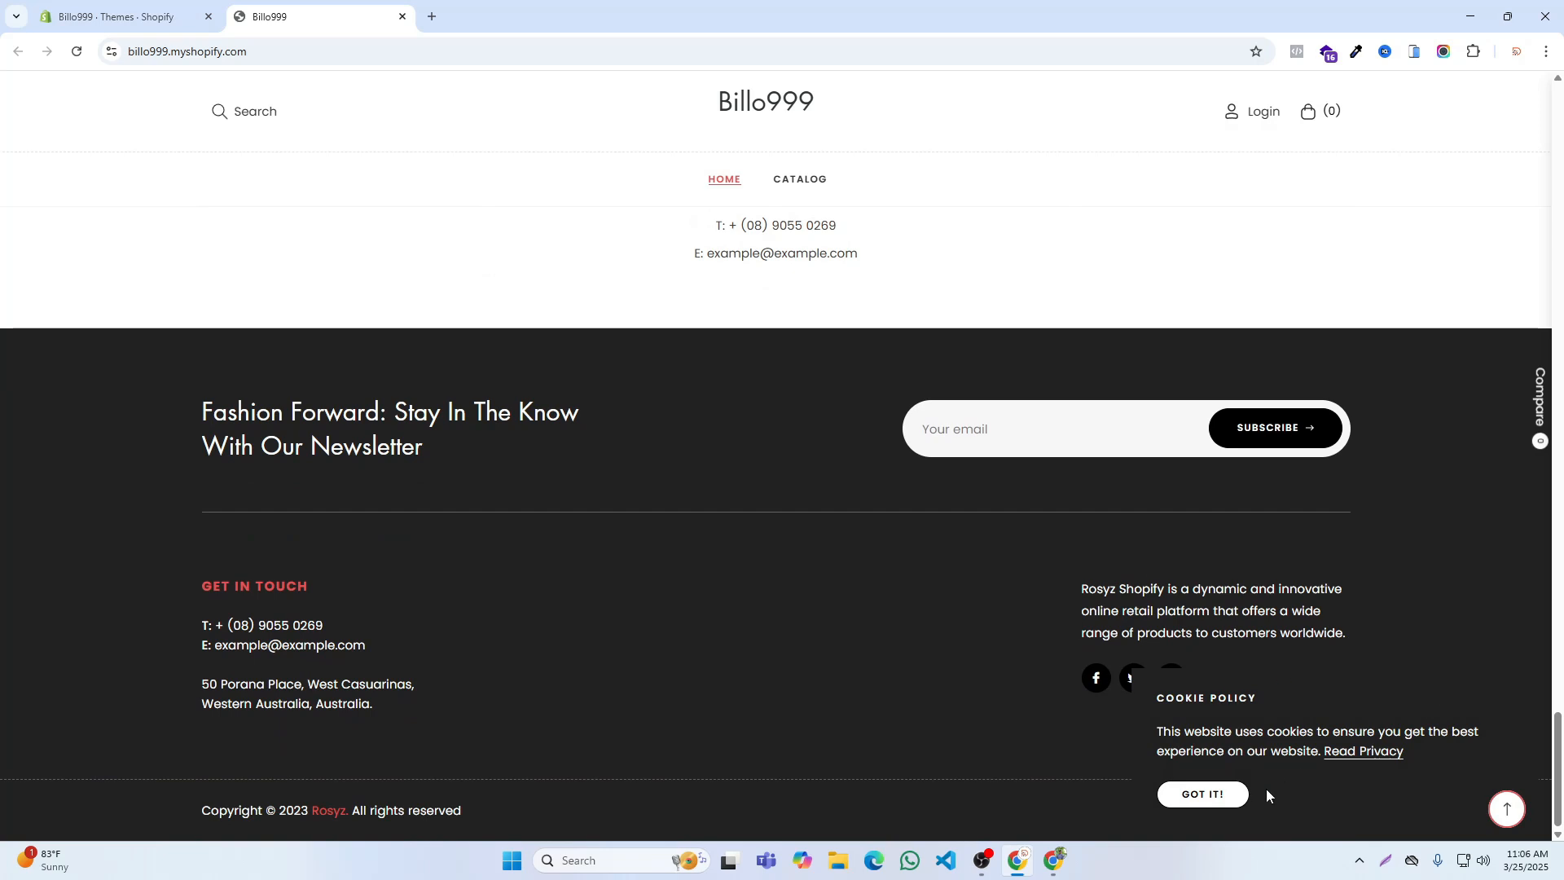
{"action": "left_click", "coordinate": [1204, 794]}
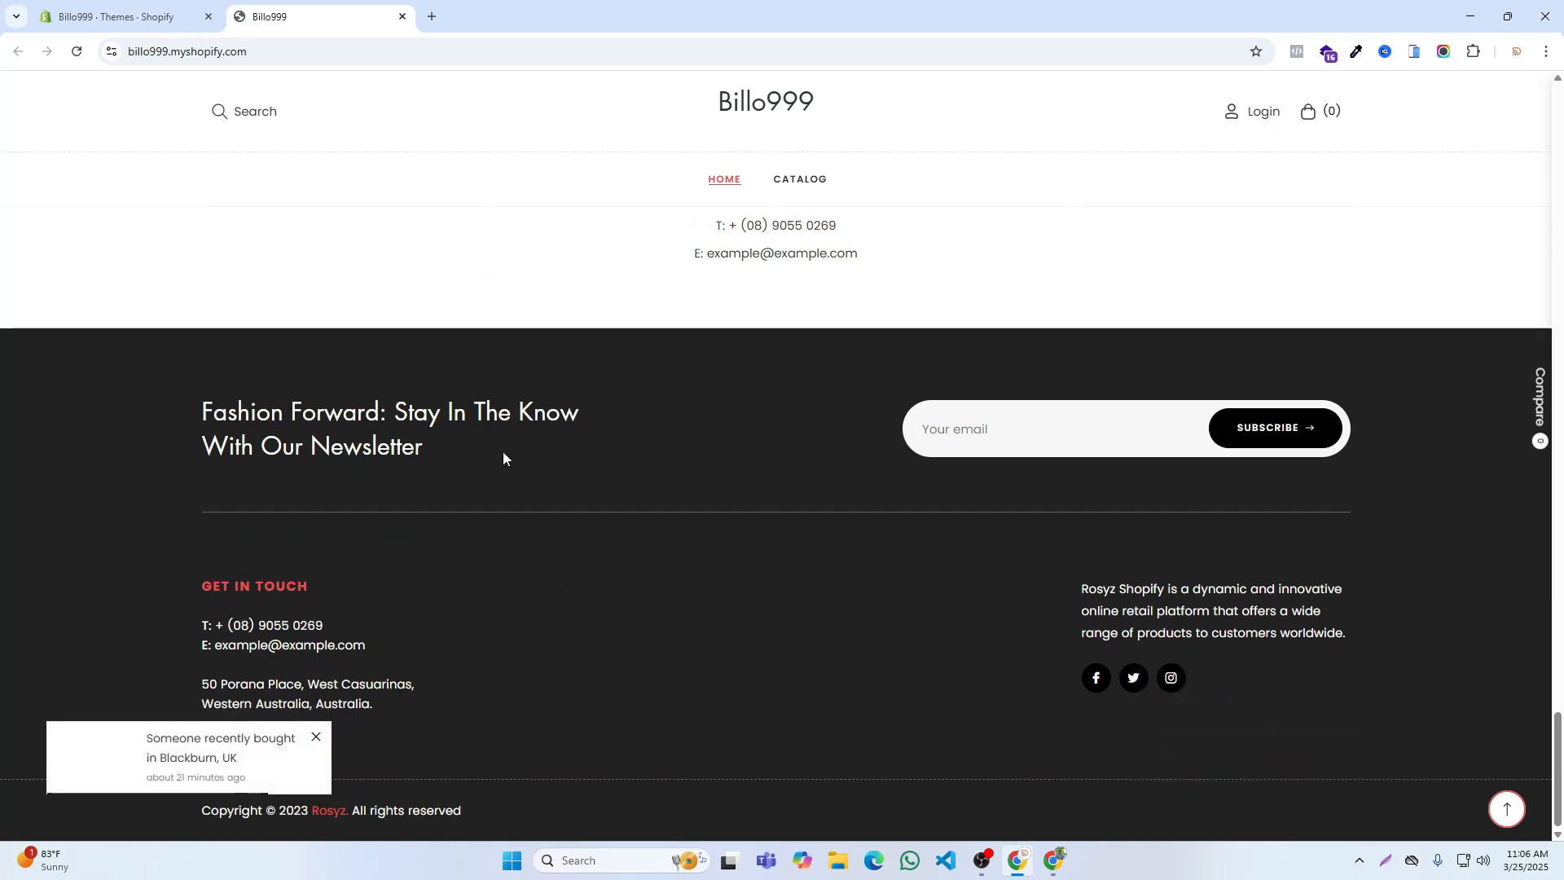
{"action": "scroll", "coordinate": [627, 314], "scroll_direction": "up", "scroll_amount": 5}
{"action": "scroll", "coordinate": [712, 307], "scroll_direction": "down", "scroll_amount": 5}
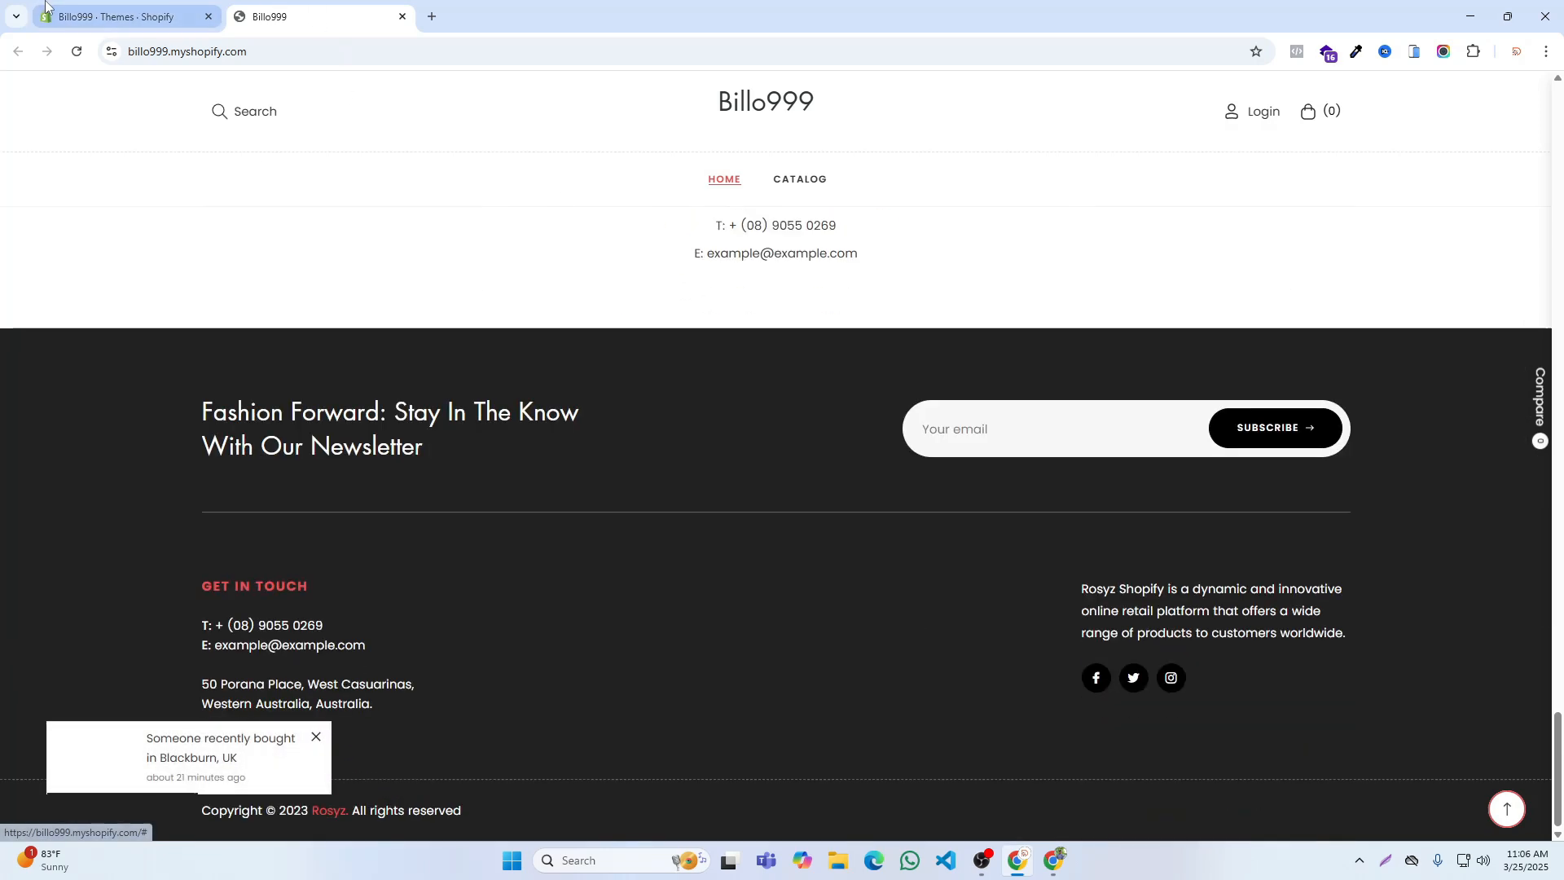
Step: Return to the Billo999 admin, open the Footer menu under the content menus, and remove its Search item
{"action": "key", "text": "ctrl+shift+Tab"}
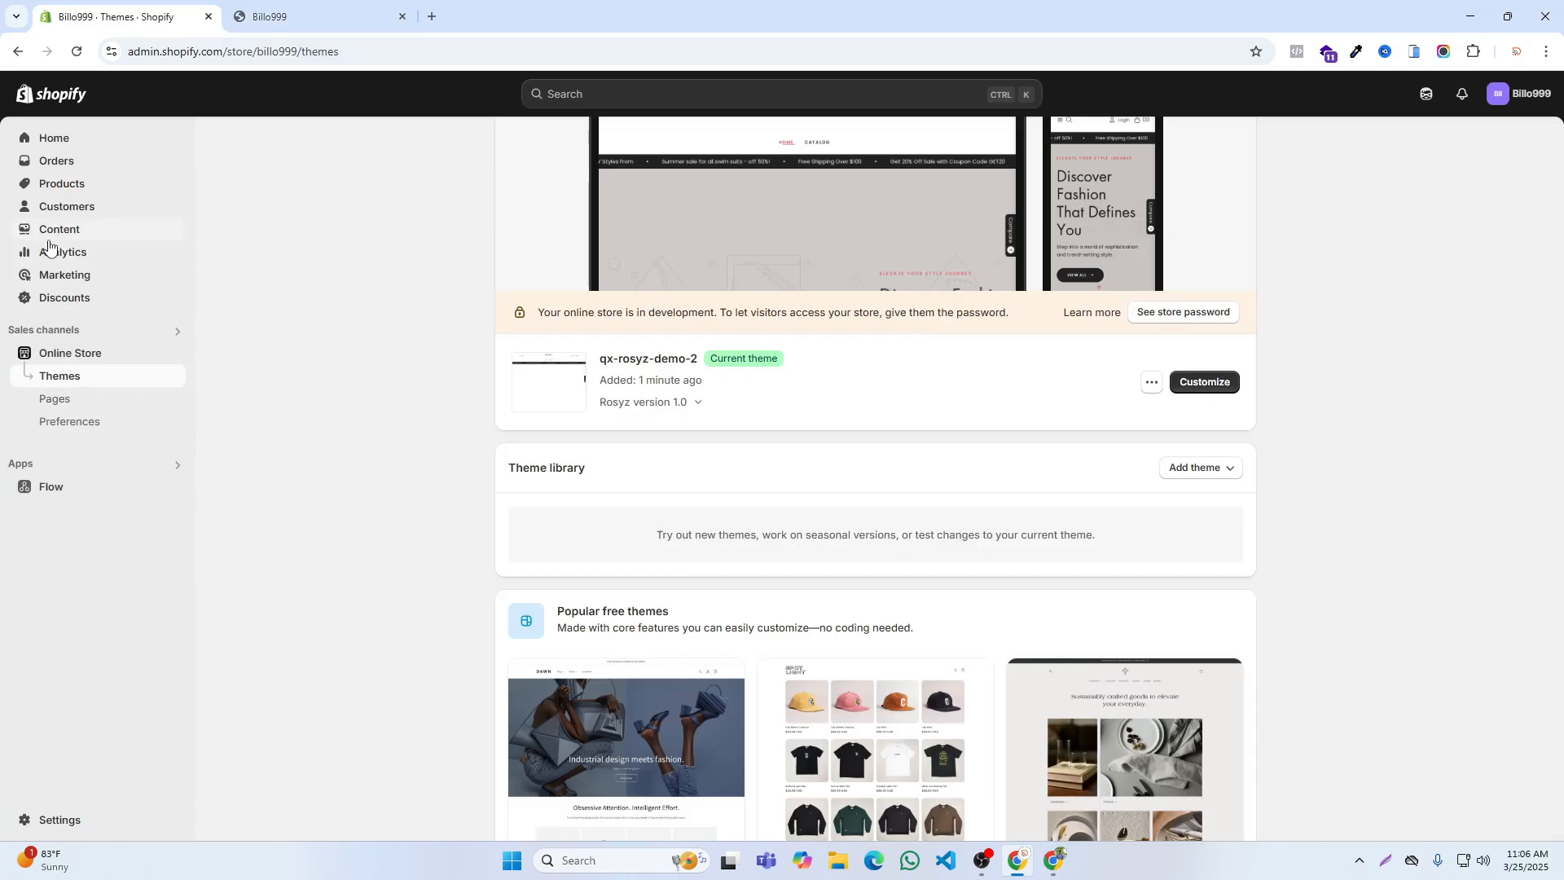
{"action": "left_click", "coordinate": [55, 230]}
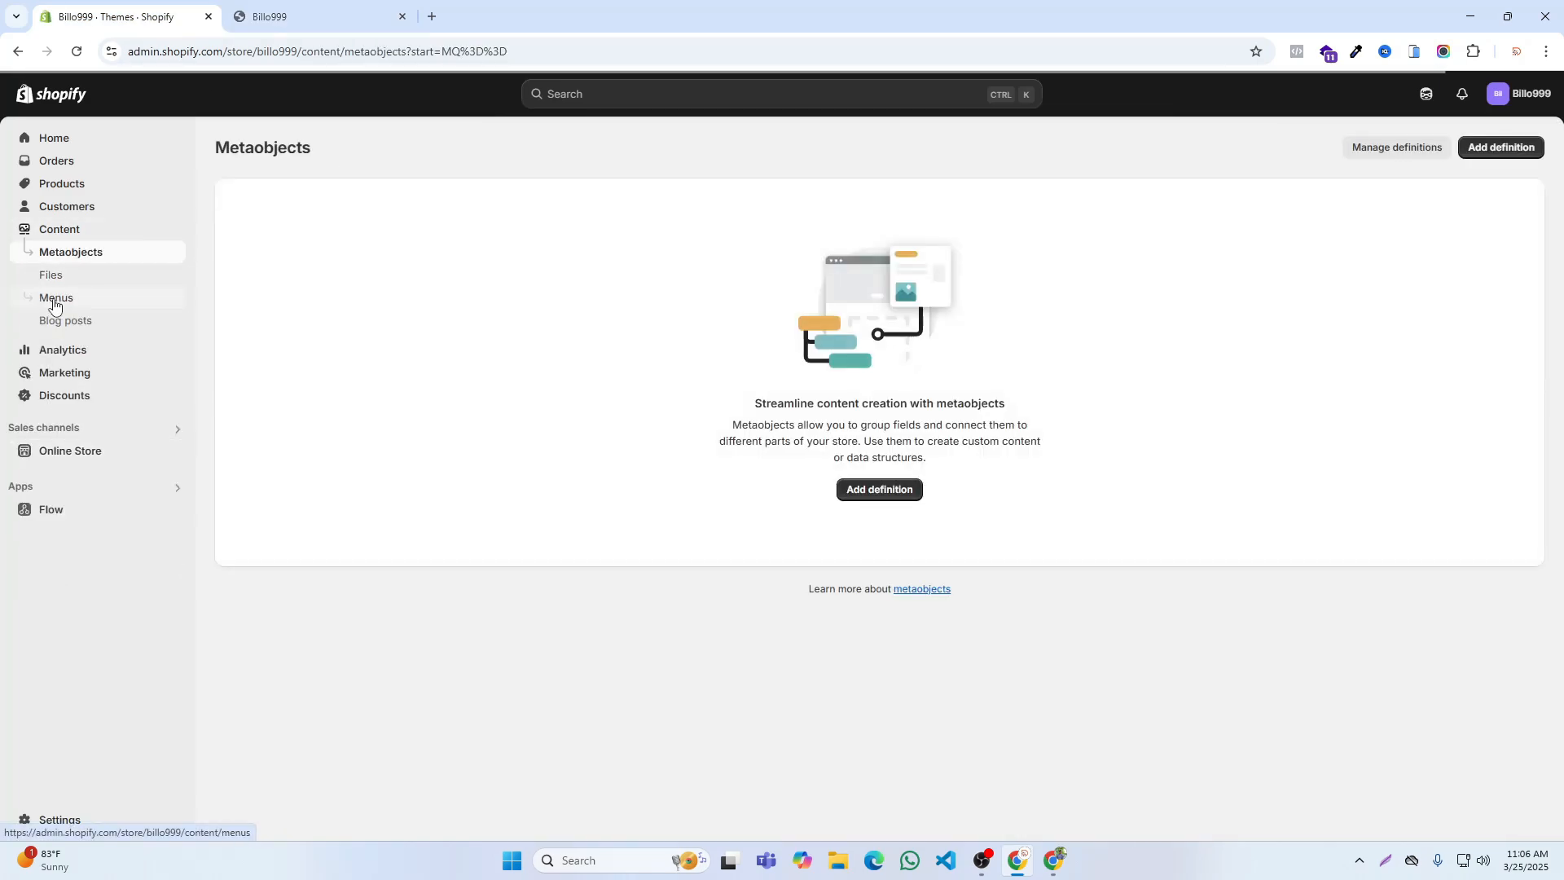
{"action": "left_click", "coordinate": [54, 303]}
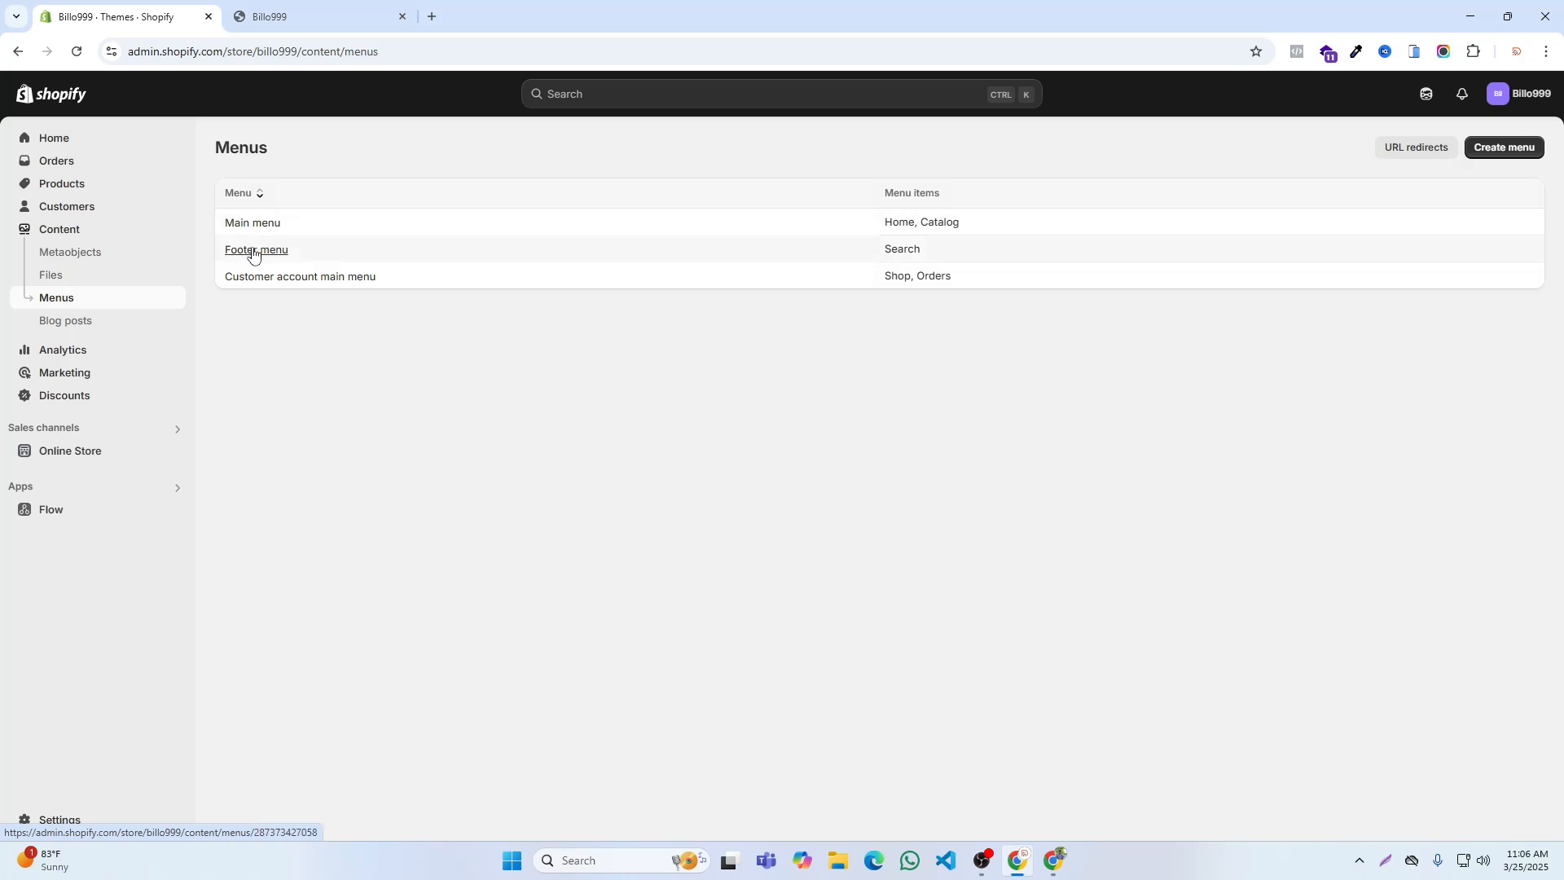
{"action": "left_click", "coordinate": [254, 256]}
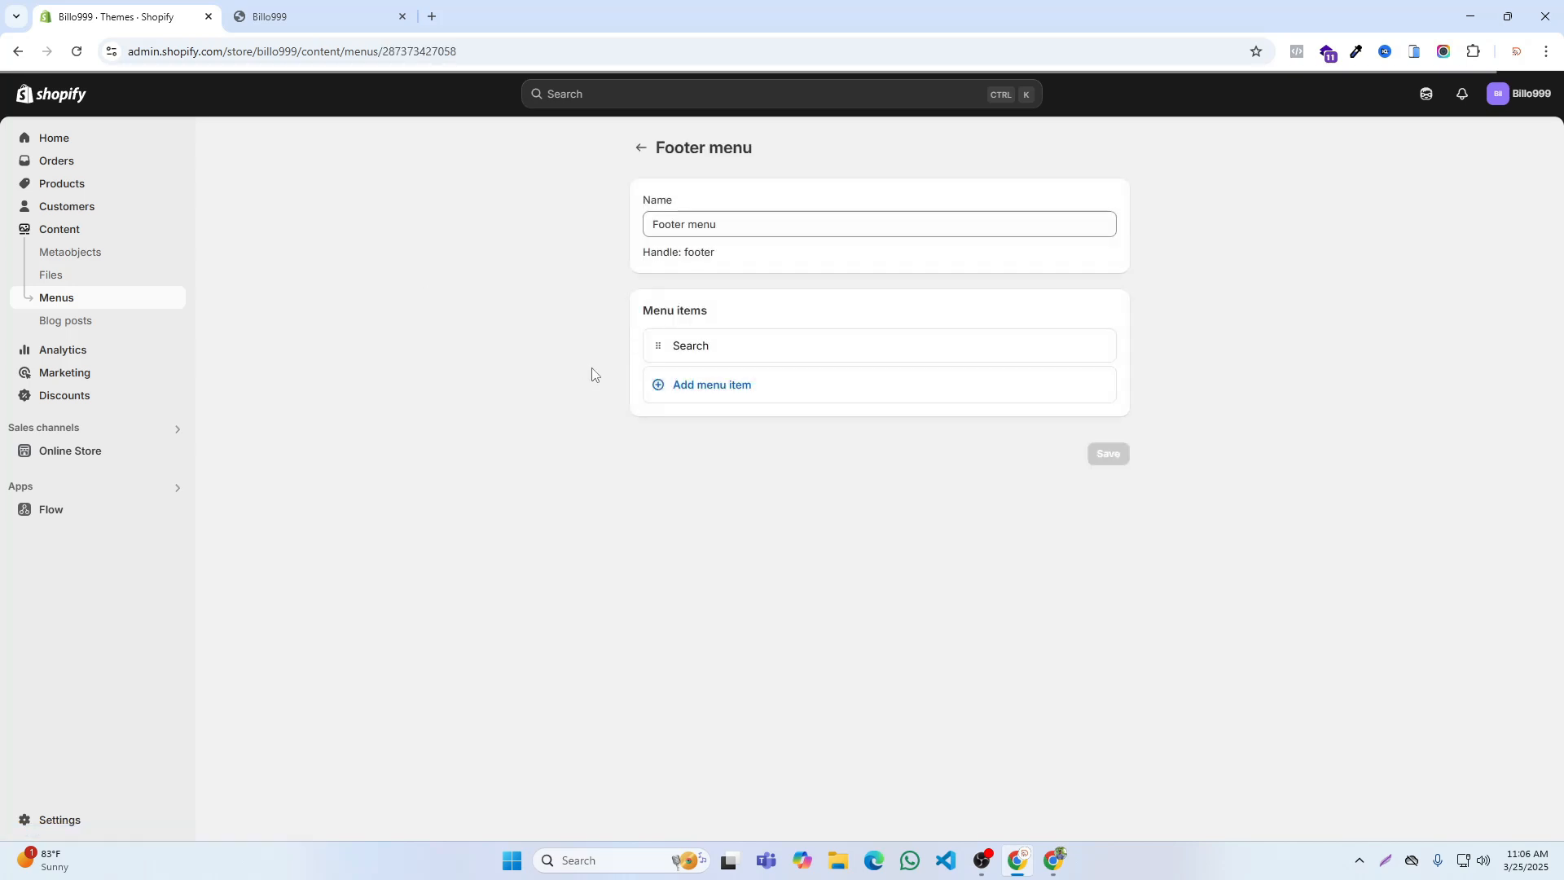
{"action": "left_click", "coordinate": [1103, 349]}
{"action": "left_click", "coordinate": [992, 498]}
Step: Add a footer menu item linked to the About Us page
{"action": "left_click", "coordinate": [714, 348]}
{"action": "left_click", "coordinate": [916, 370]}
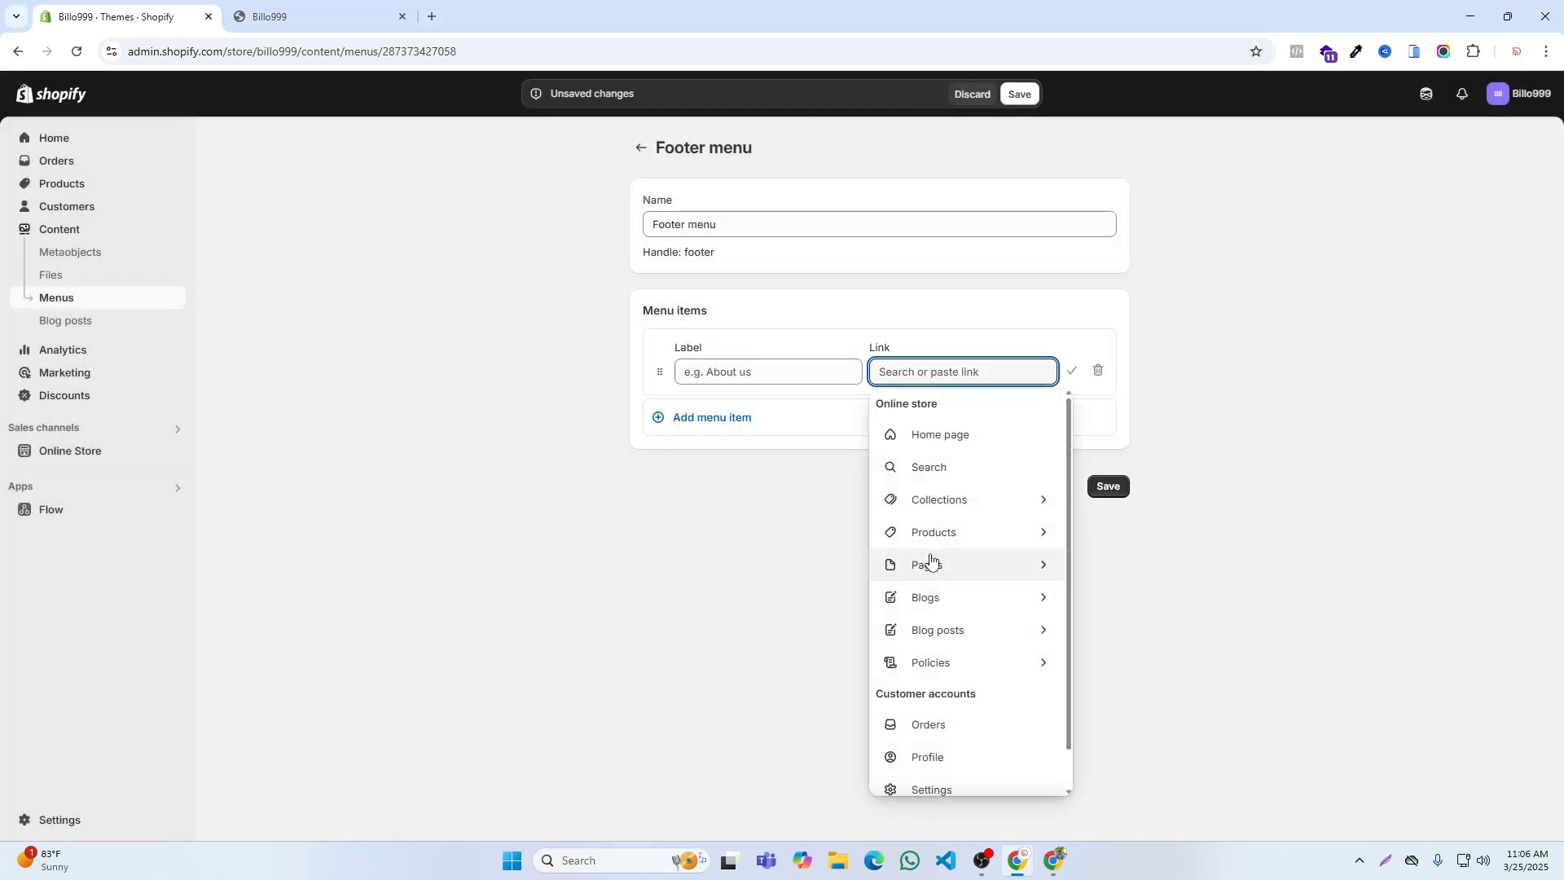
{"action": "left_click", "coordinate": [930, 562]}
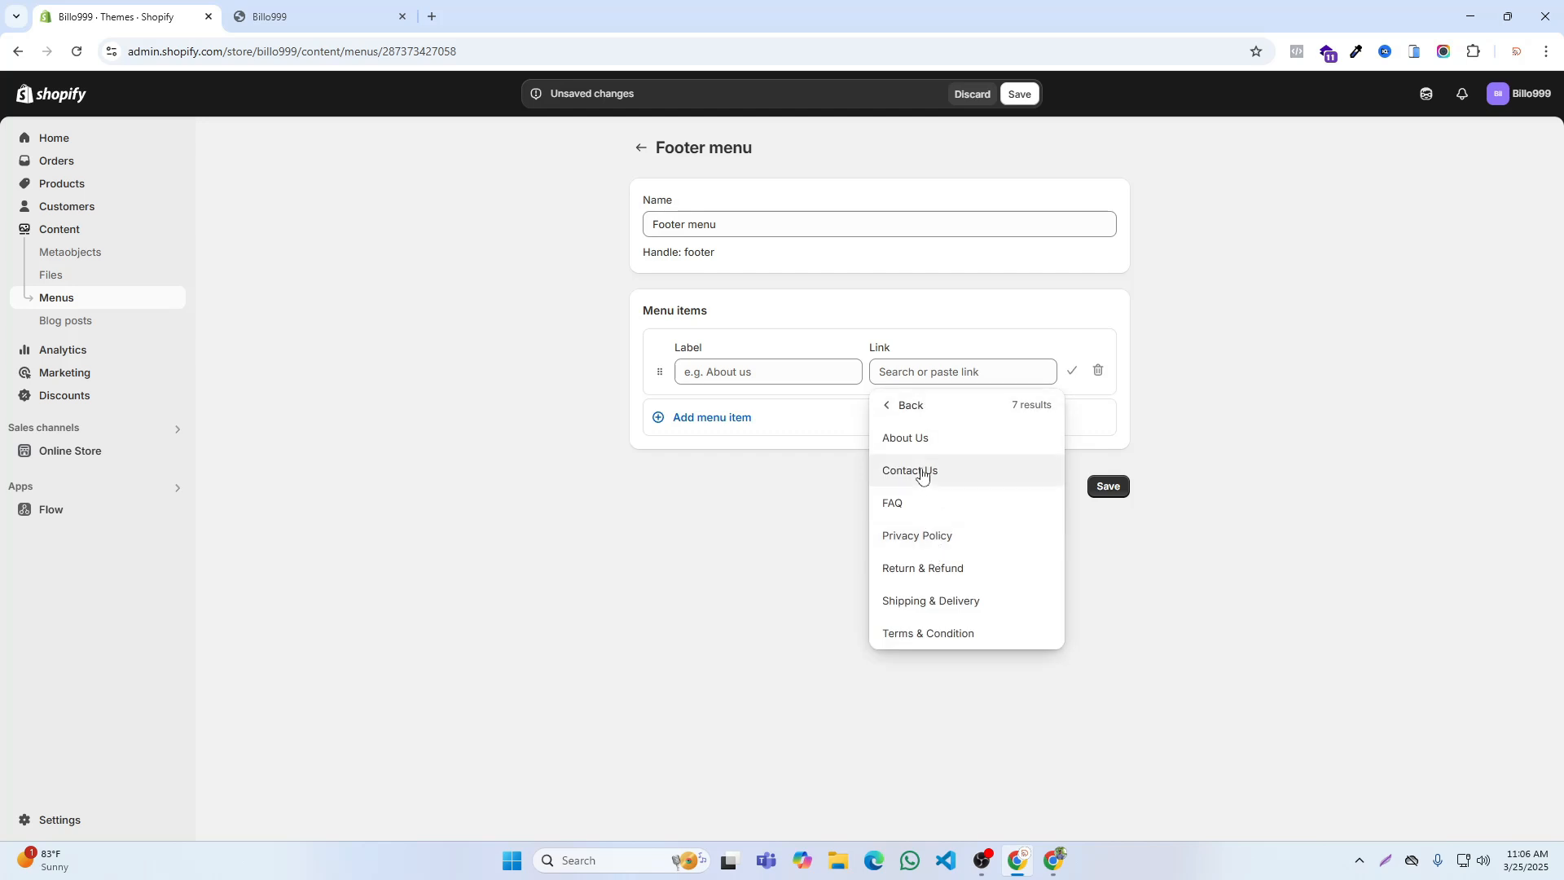
{"action": "left_click", "coordinate": [918, 446]}
{"action": "left_click", "coordinate": [1072, 371]}
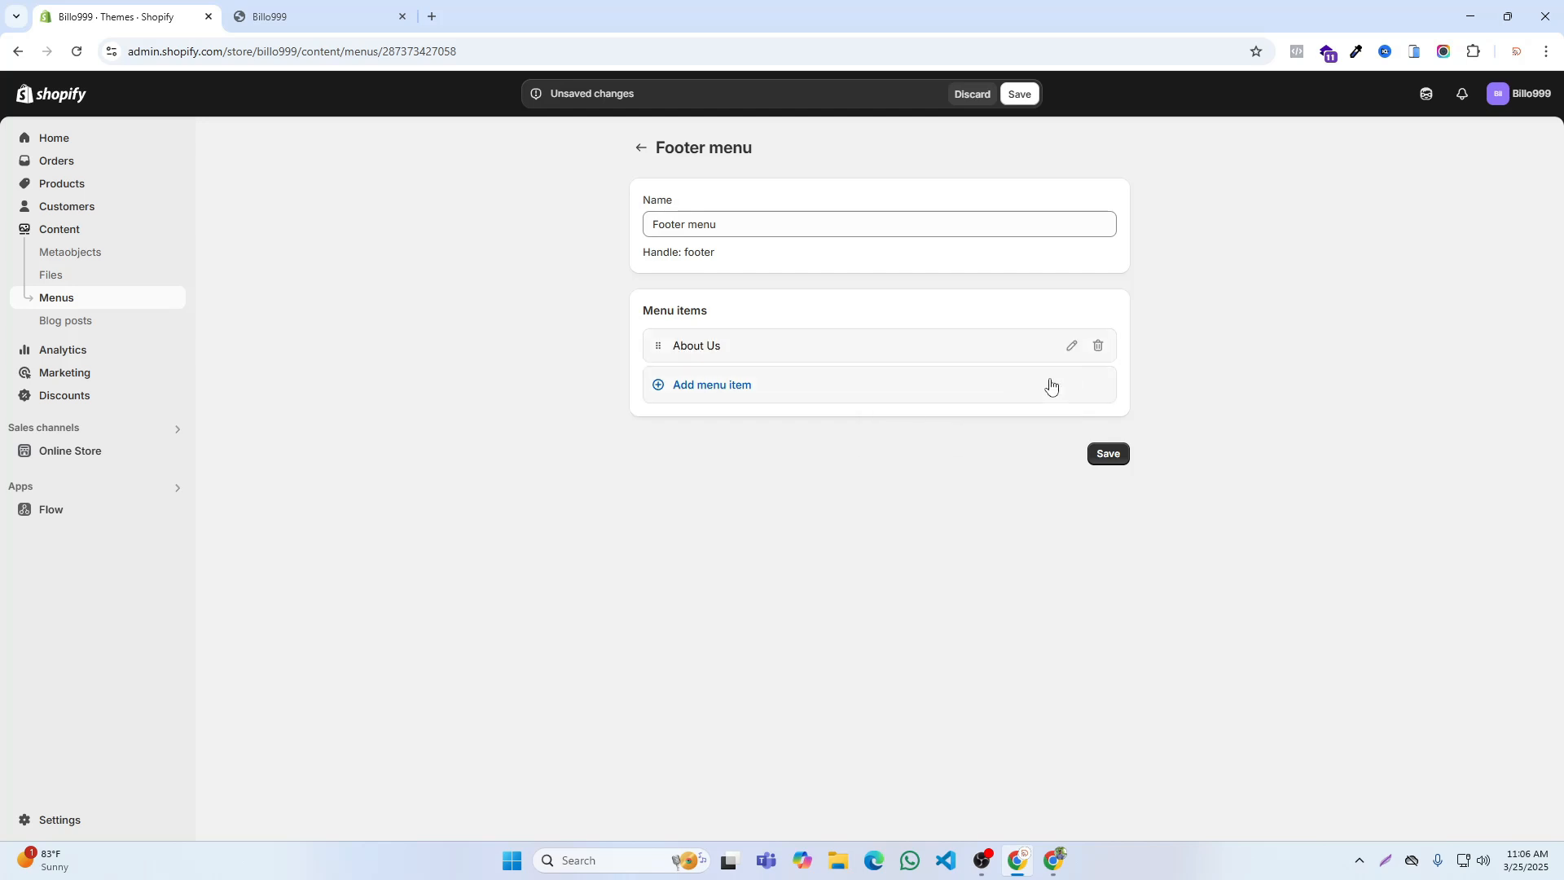
Step: Add a second footer menu item linked to the Contact Us page
{"action": "left_click", "coordinate": [710, 384]}
{"action": "left_click", "coordinate": [928, 410]}
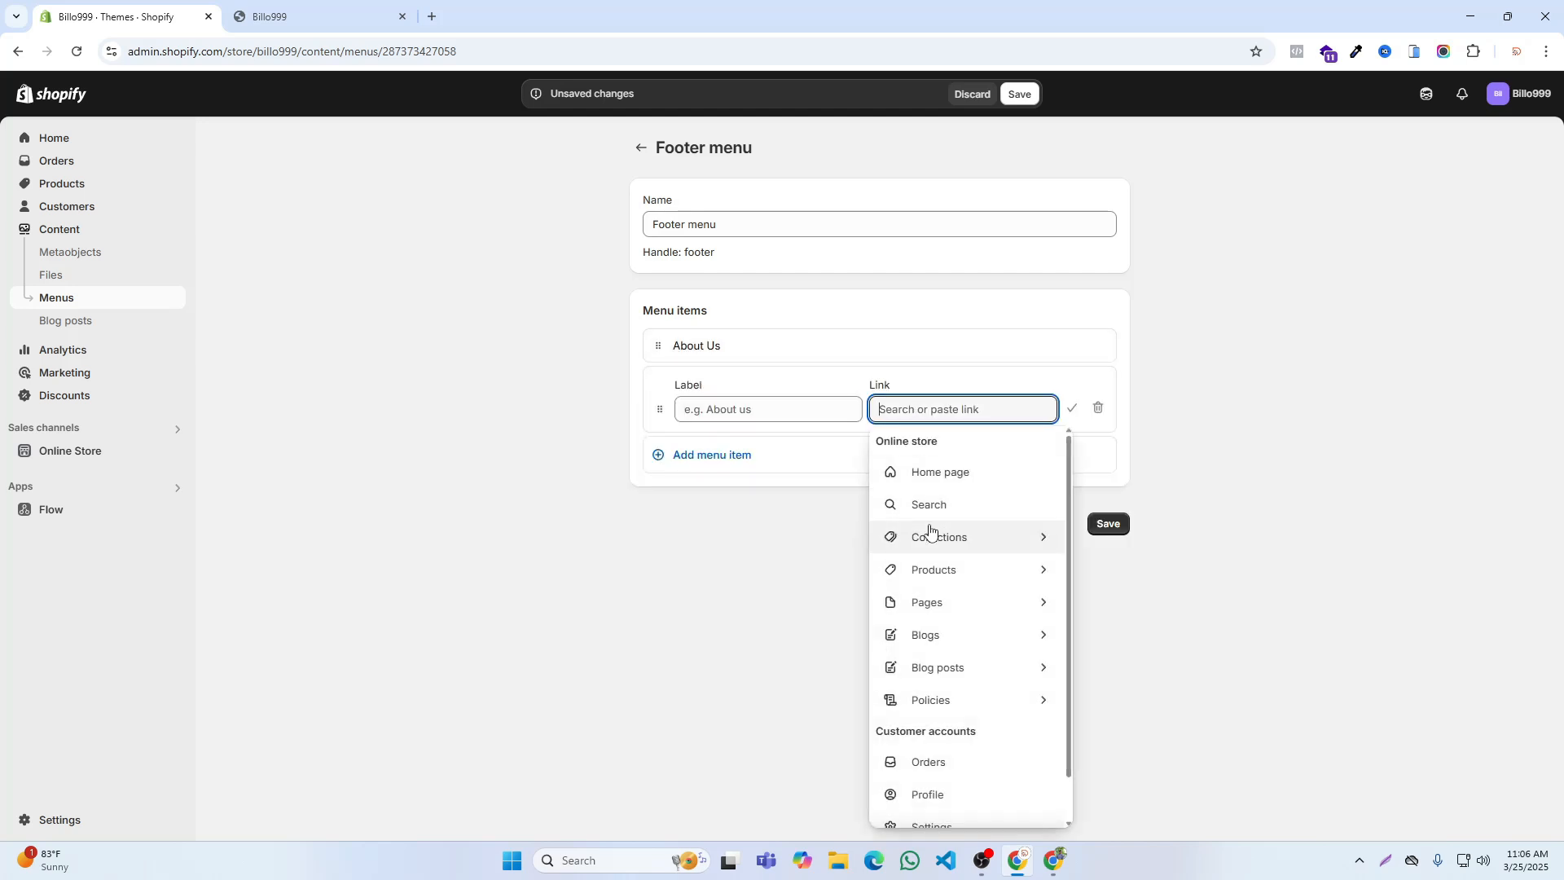
{"action": "left_click", "coordinate": [931, 600]}
{"action": "left_click", "coordinate": [915, 508]}
{"action": "left_click", "coordinate": [1071, 408]}
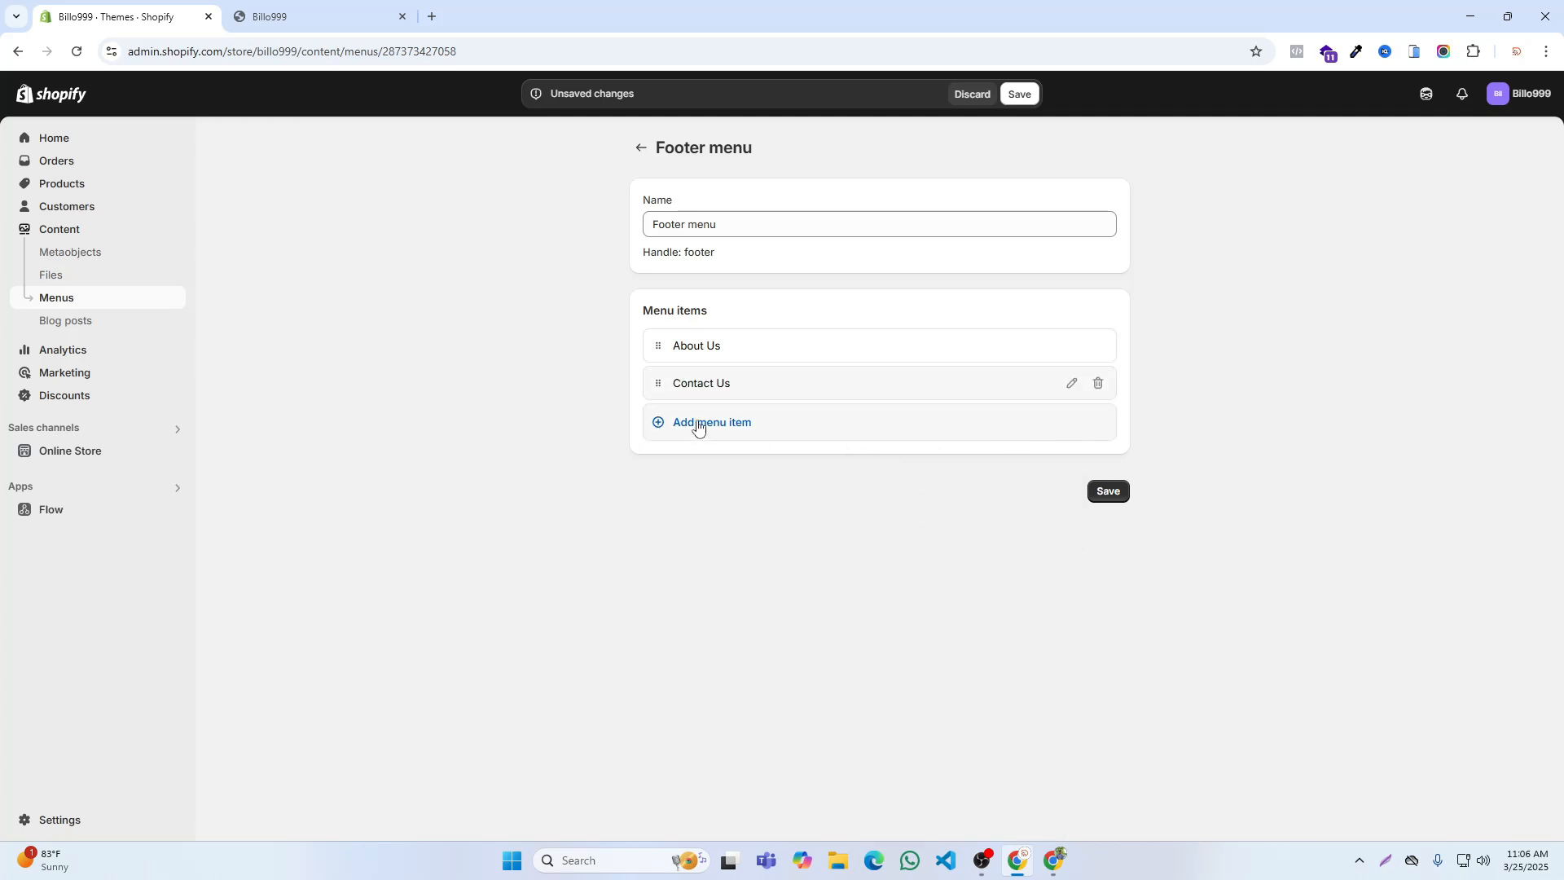
Step: Add a third footer menu item linked to the FAQ page
{"action": "left_click", "coordinate": [697, 422]}
{"action": "left_click", "coordinate": [928, 446]}
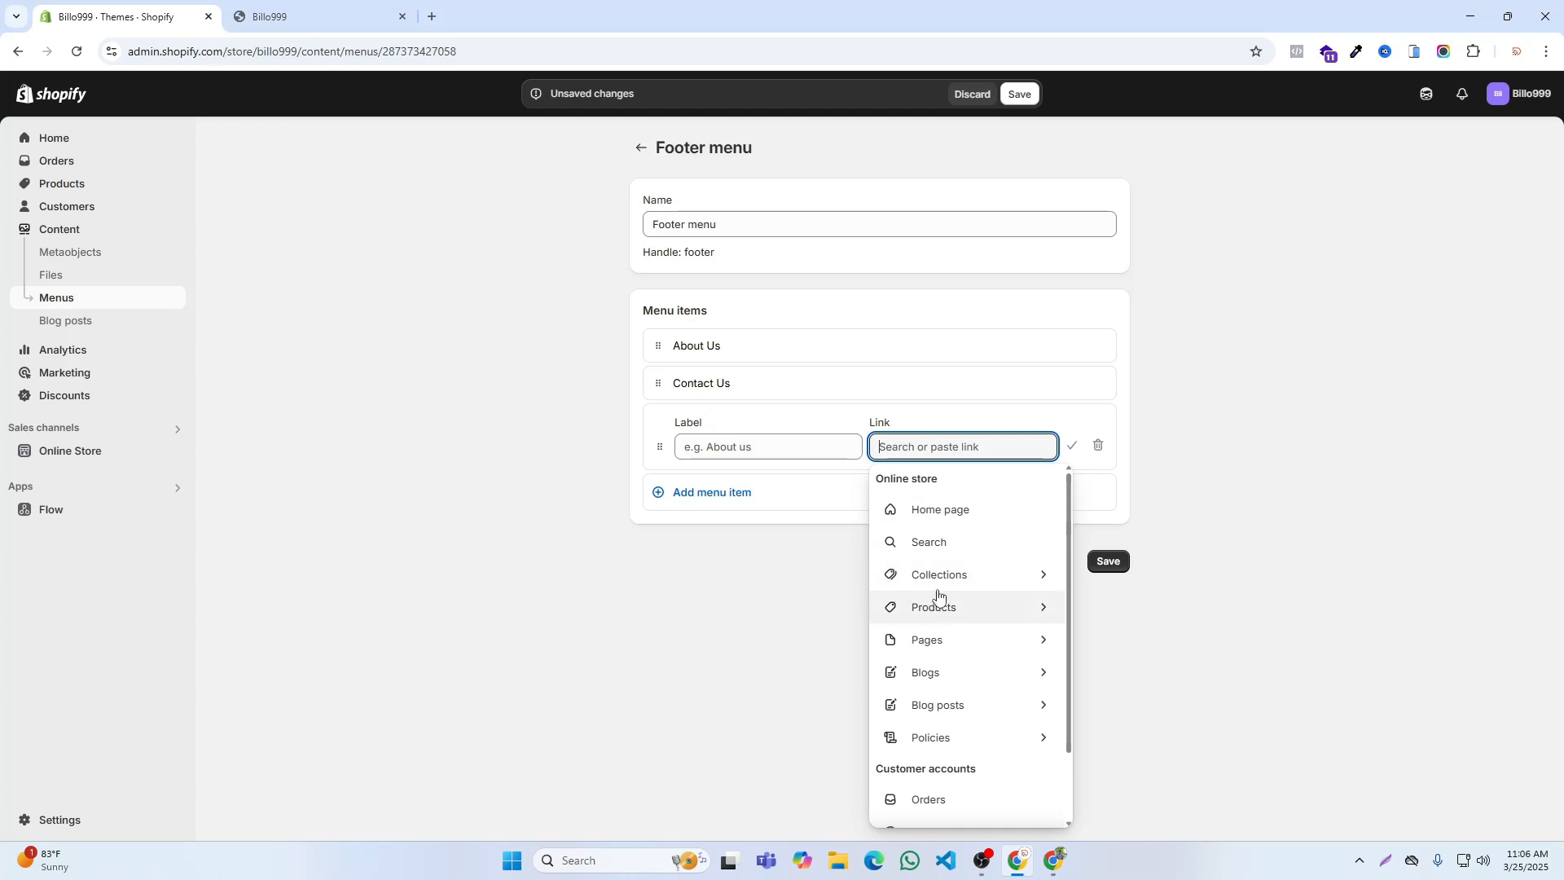
{"action": "left_click", "coordinate": [936, 636]}
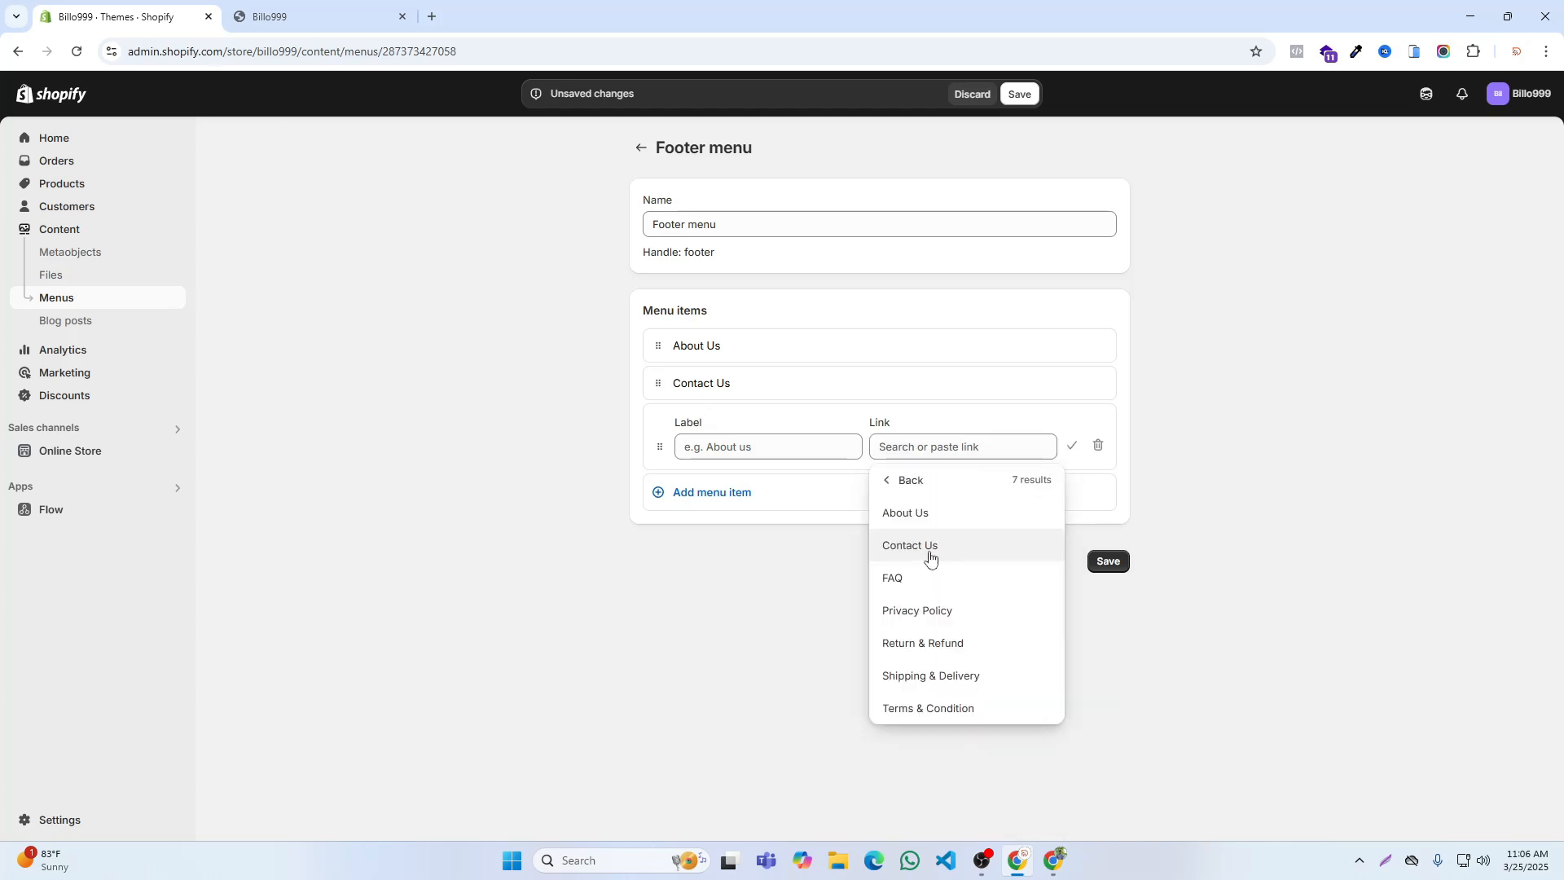
{"action": "left_click", "coordinate": [913, 580]}
{"action": "left_click", "coordinate": [1072, 446]}
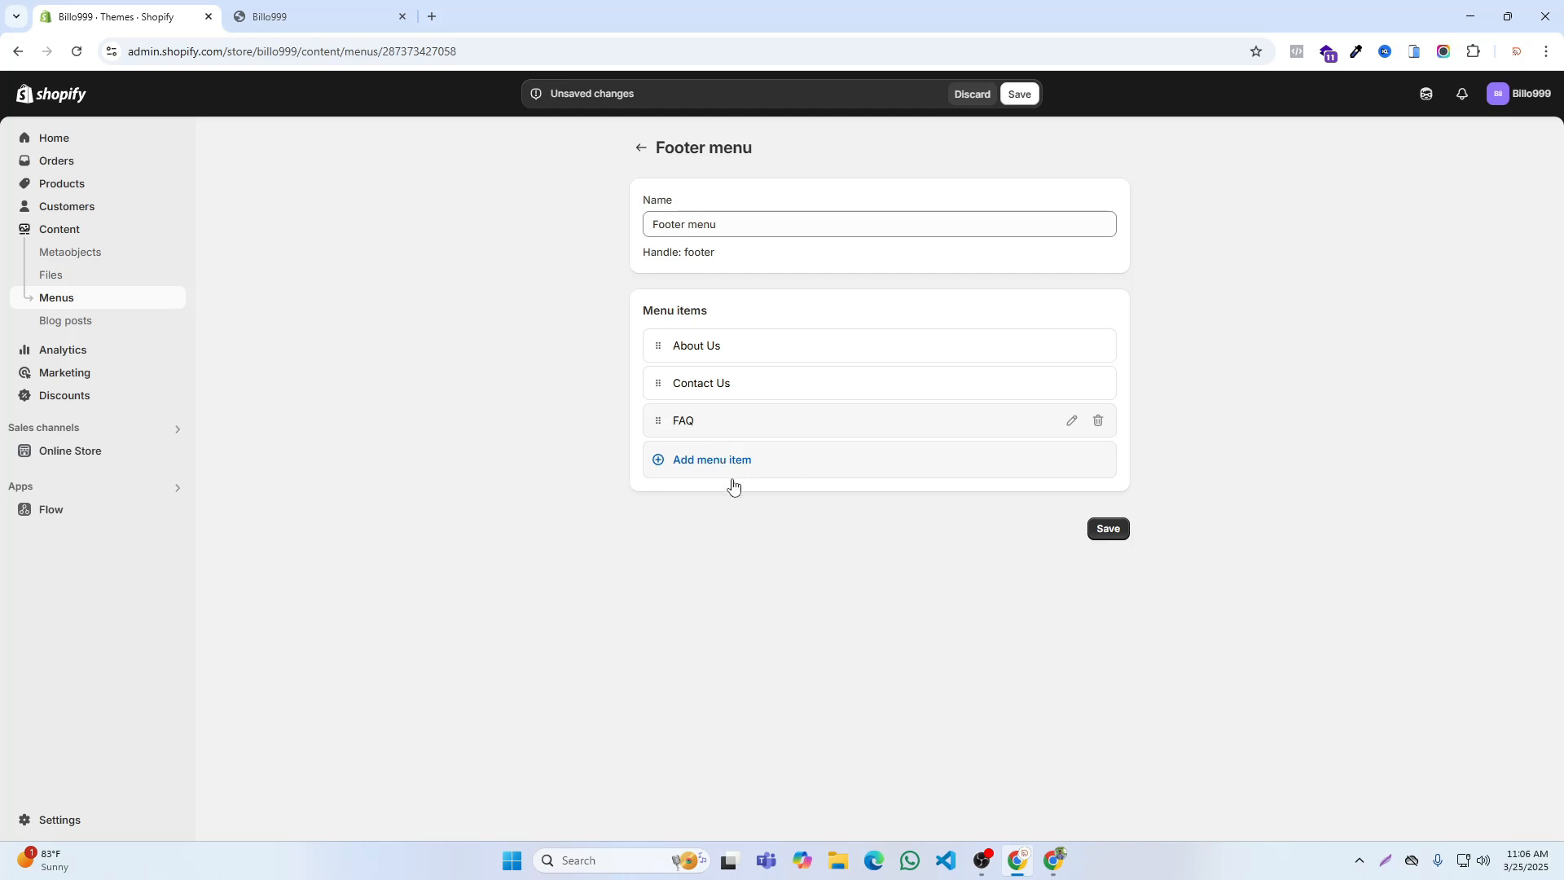
Step: Add a fourth footer menu item linked to the Privacy Policy page
{"action": "left_click", "coordinate": [712, 460]}
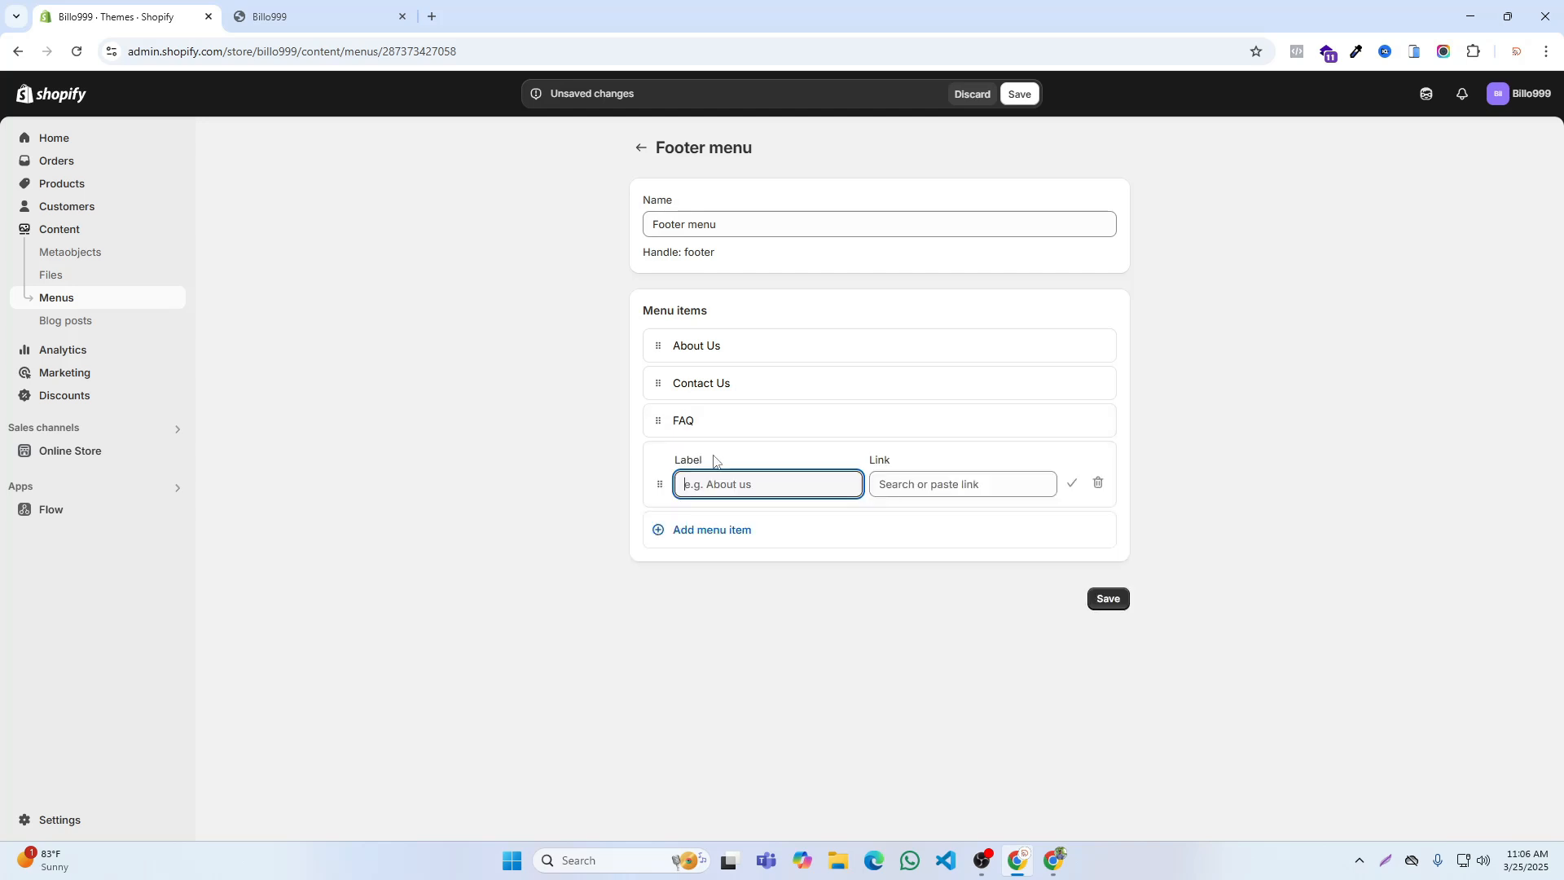
{"action": "left_click", "coordinate": [904, 480]}
{"action": "left_click", "coordinate": [926, 312]}
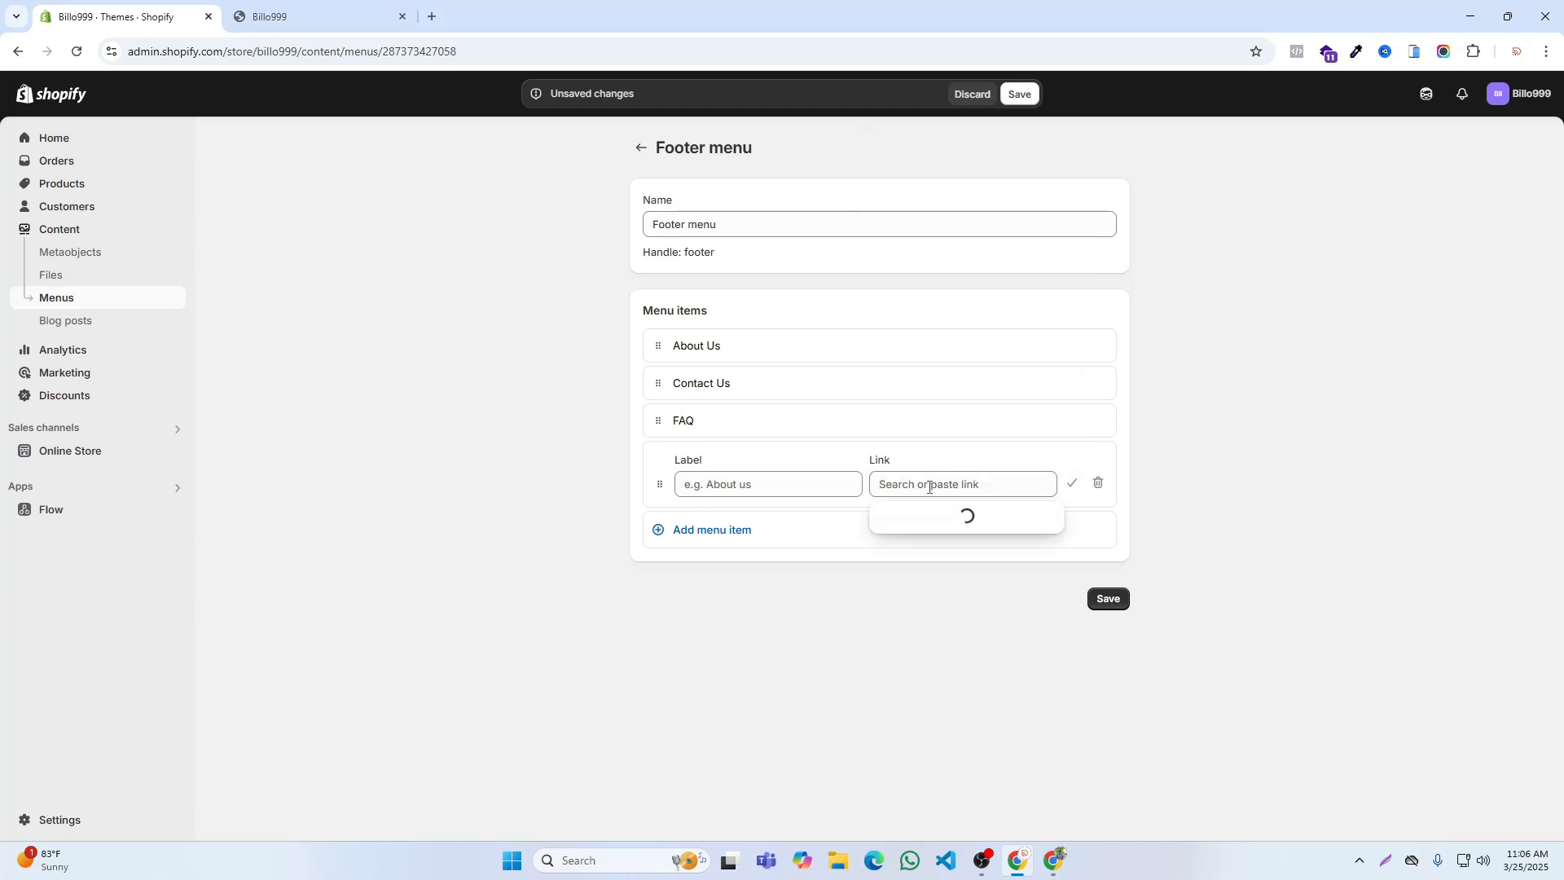
{"action": "left_click", "coordinate": [923, 650]}
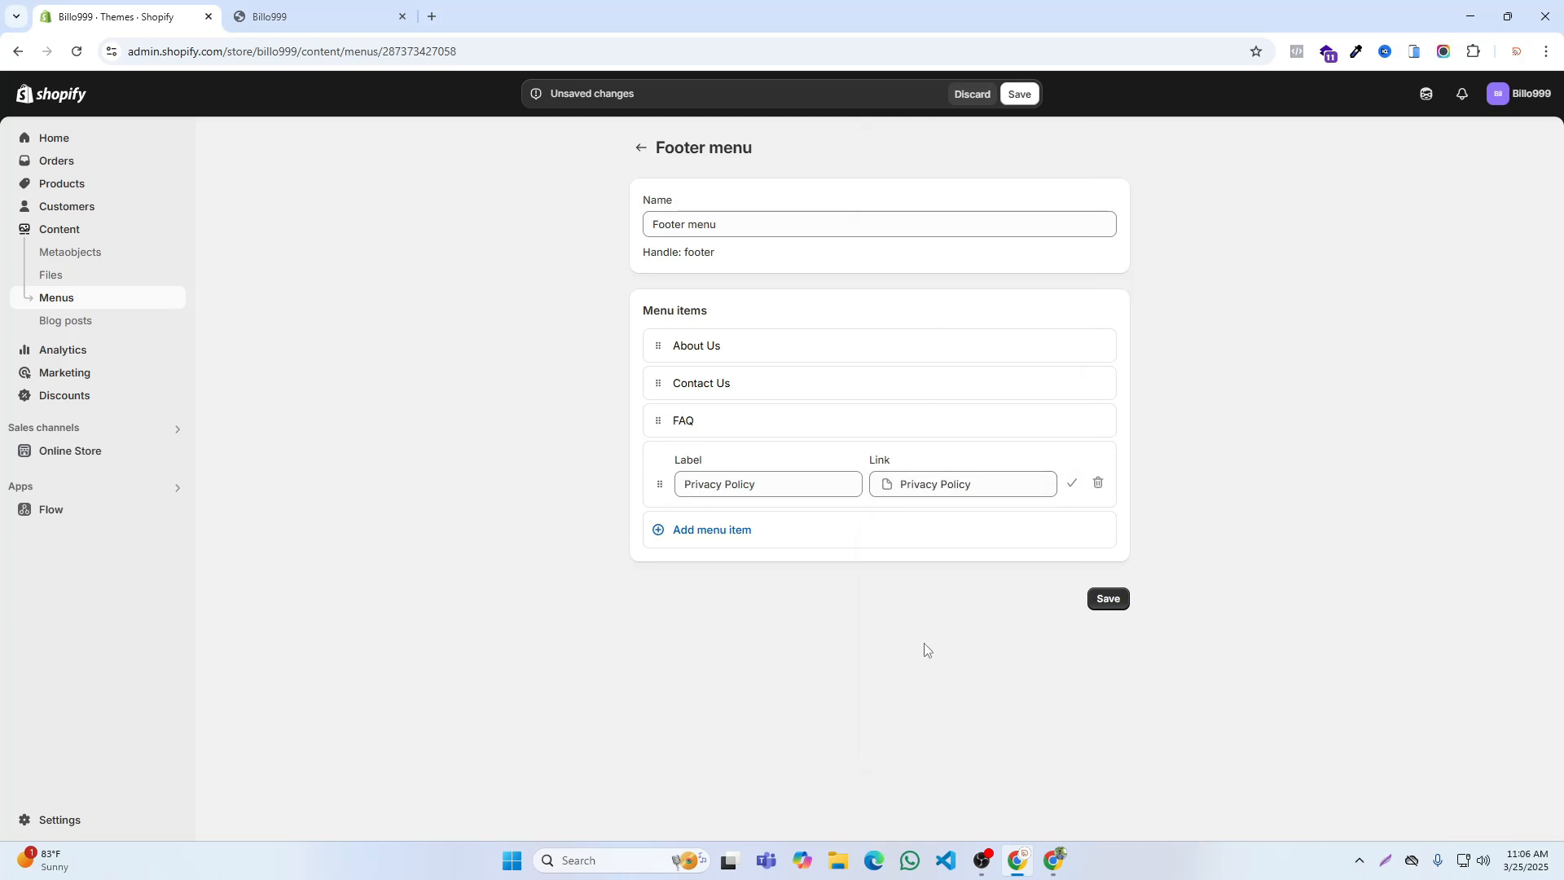
{"action": "left_click", "coordinate": [1072, 483]}
Step: Add a fifth footer menu item linked to the Terms & Condition page
{"action": "left_click", "coordinate": [729, 503]}
{"action": "left_click", "coordinate": [904, 521]}
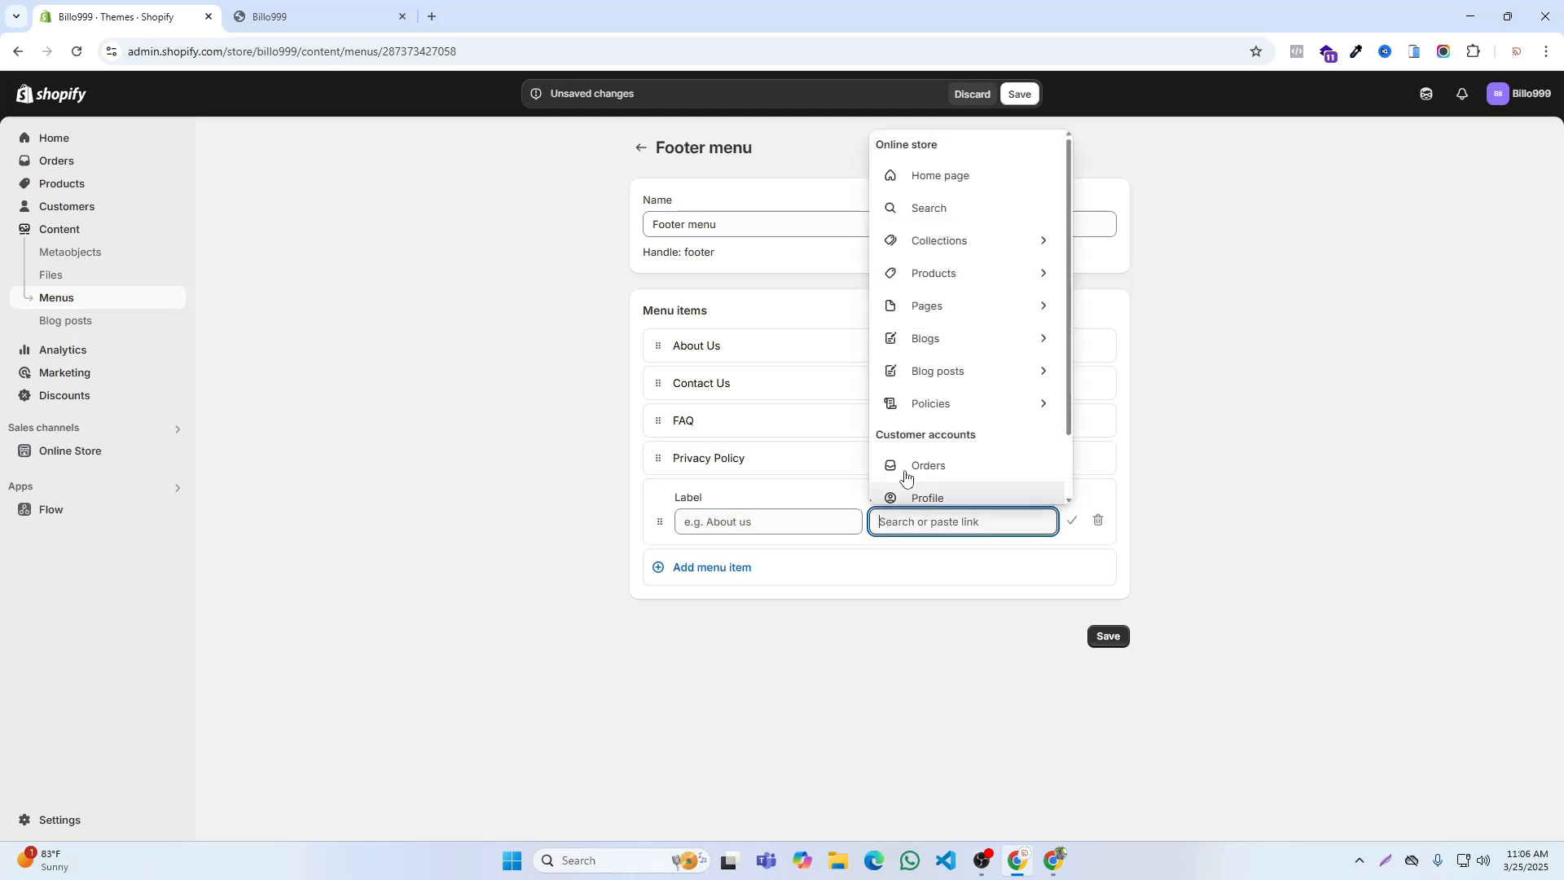
{"action": "left_click", "coordinate": [940, 315]}
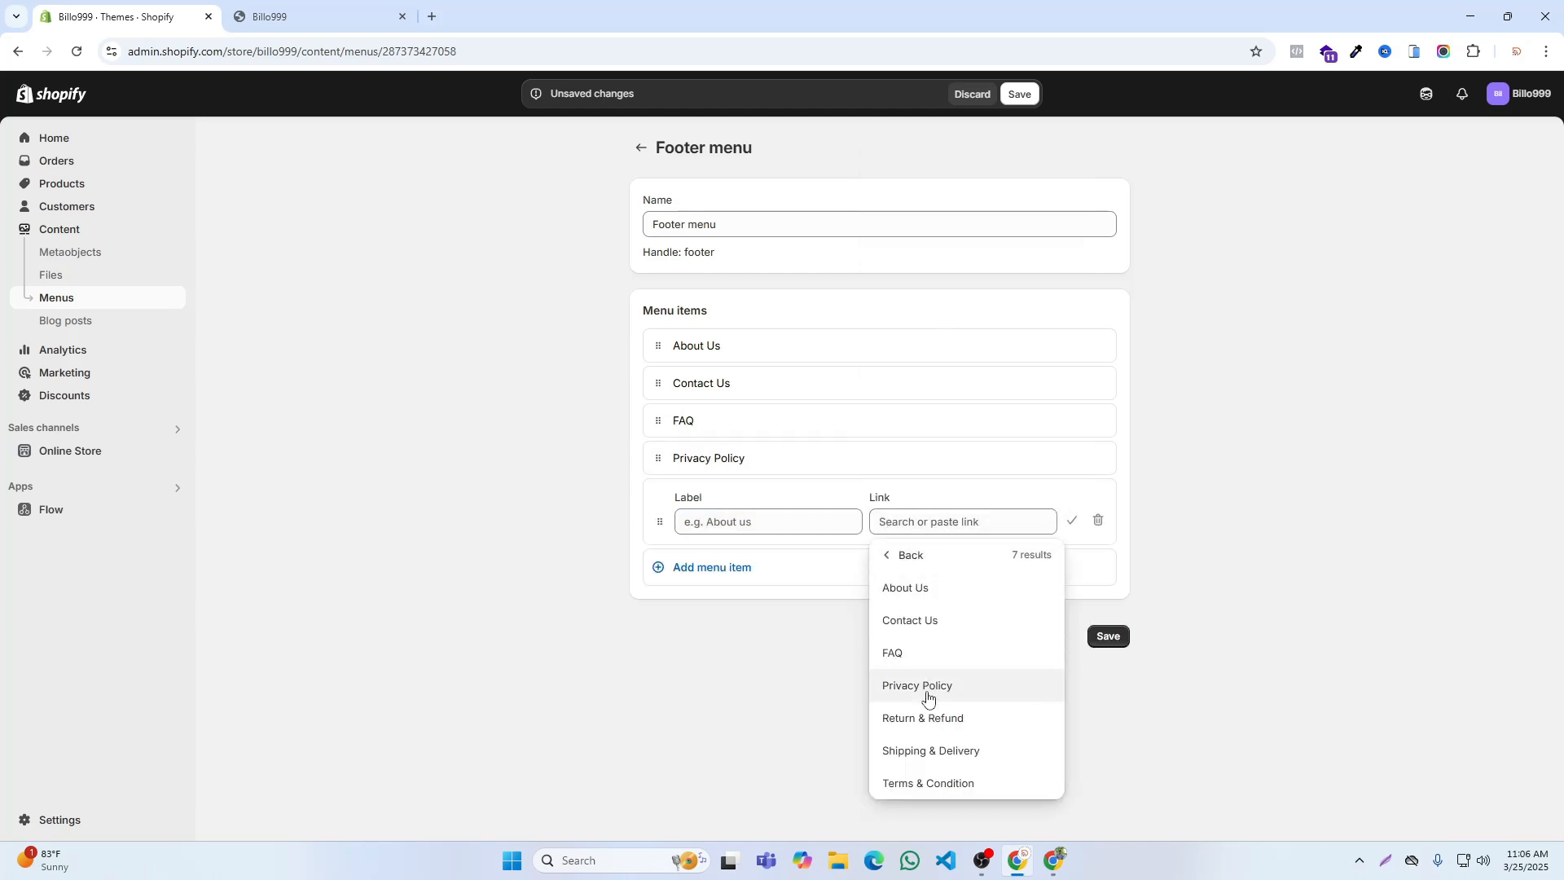
{"action": "left_click", "coordinate": [936, 784]}
{"action": "left_click", "coordinate": [1072, 521]}
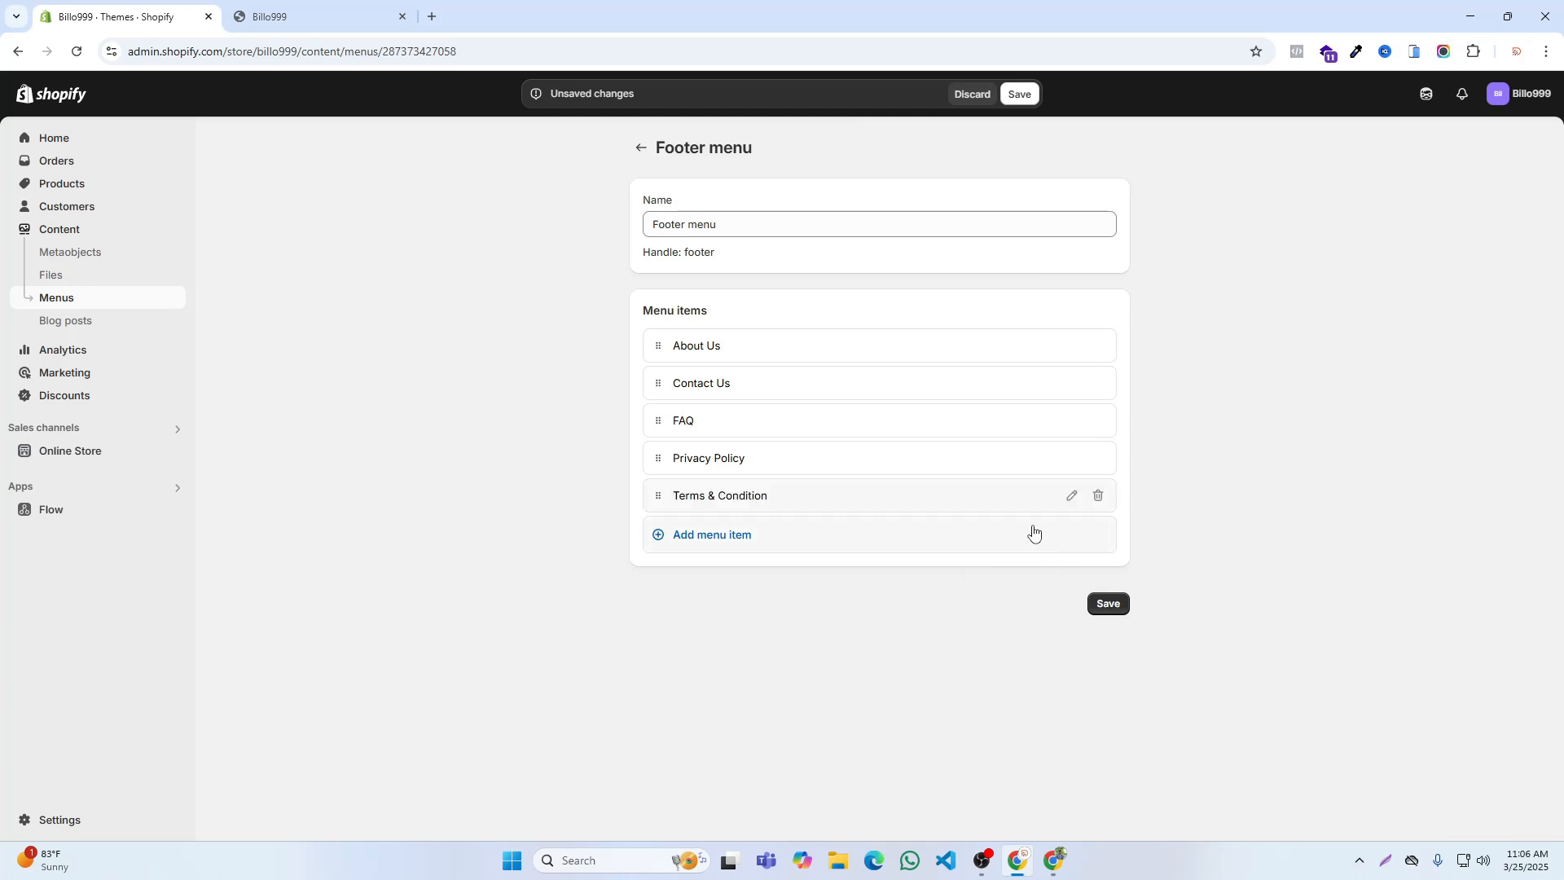
Step: Add a sixth footer menu item linked to the Shipping & Delivery page
{"action": "left_click", "coordinate": [696, 531]}
{"action": "left_click", "coordinate": [899, 562]}
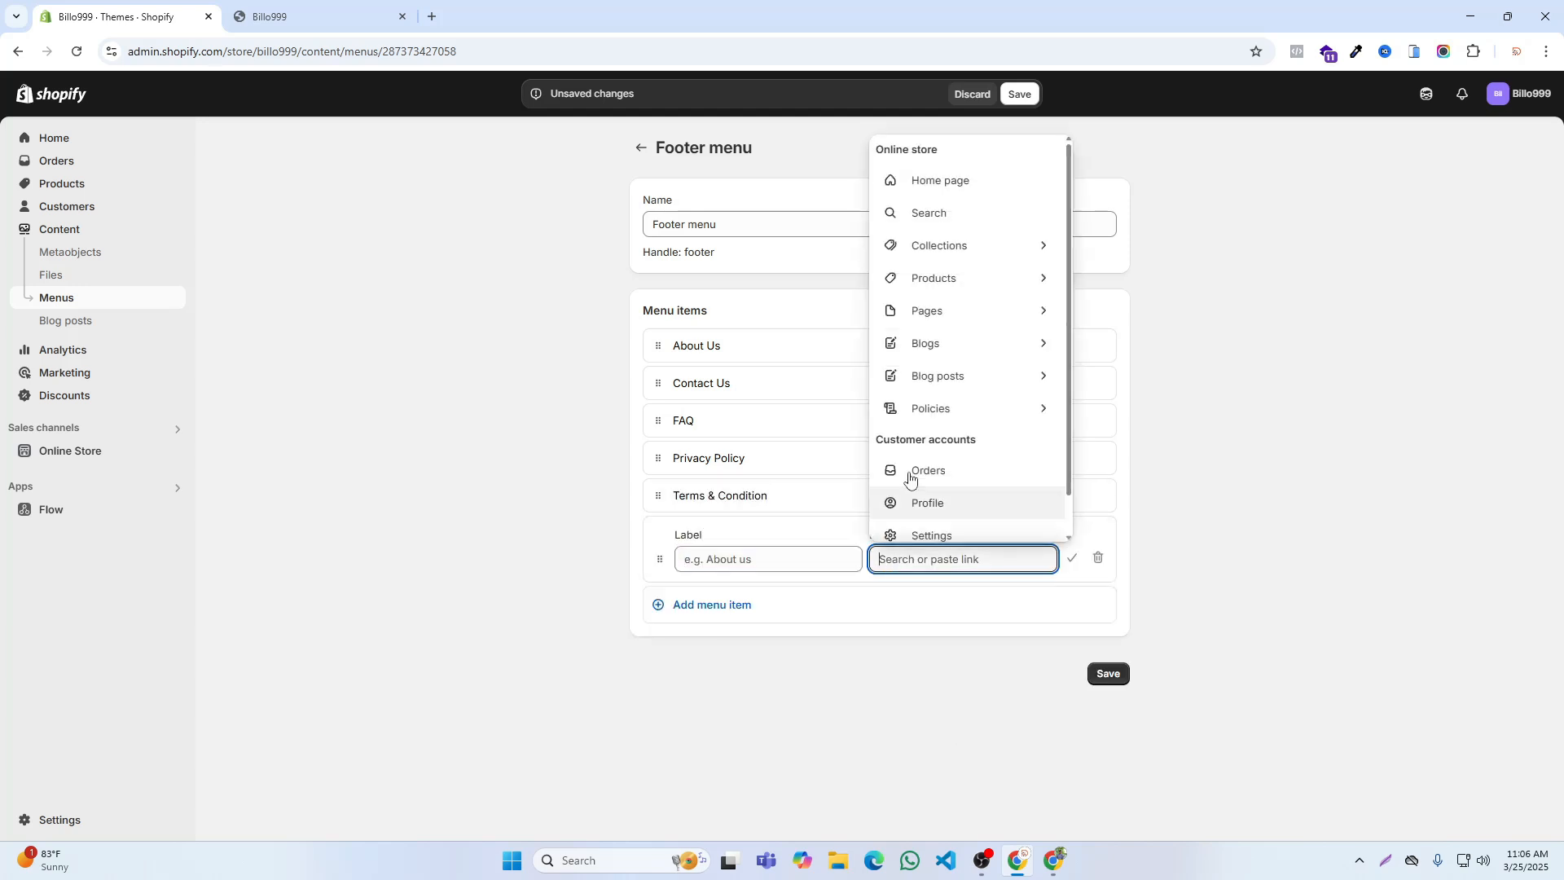
{"action": "left_click", "coordinate": [924, 311]}
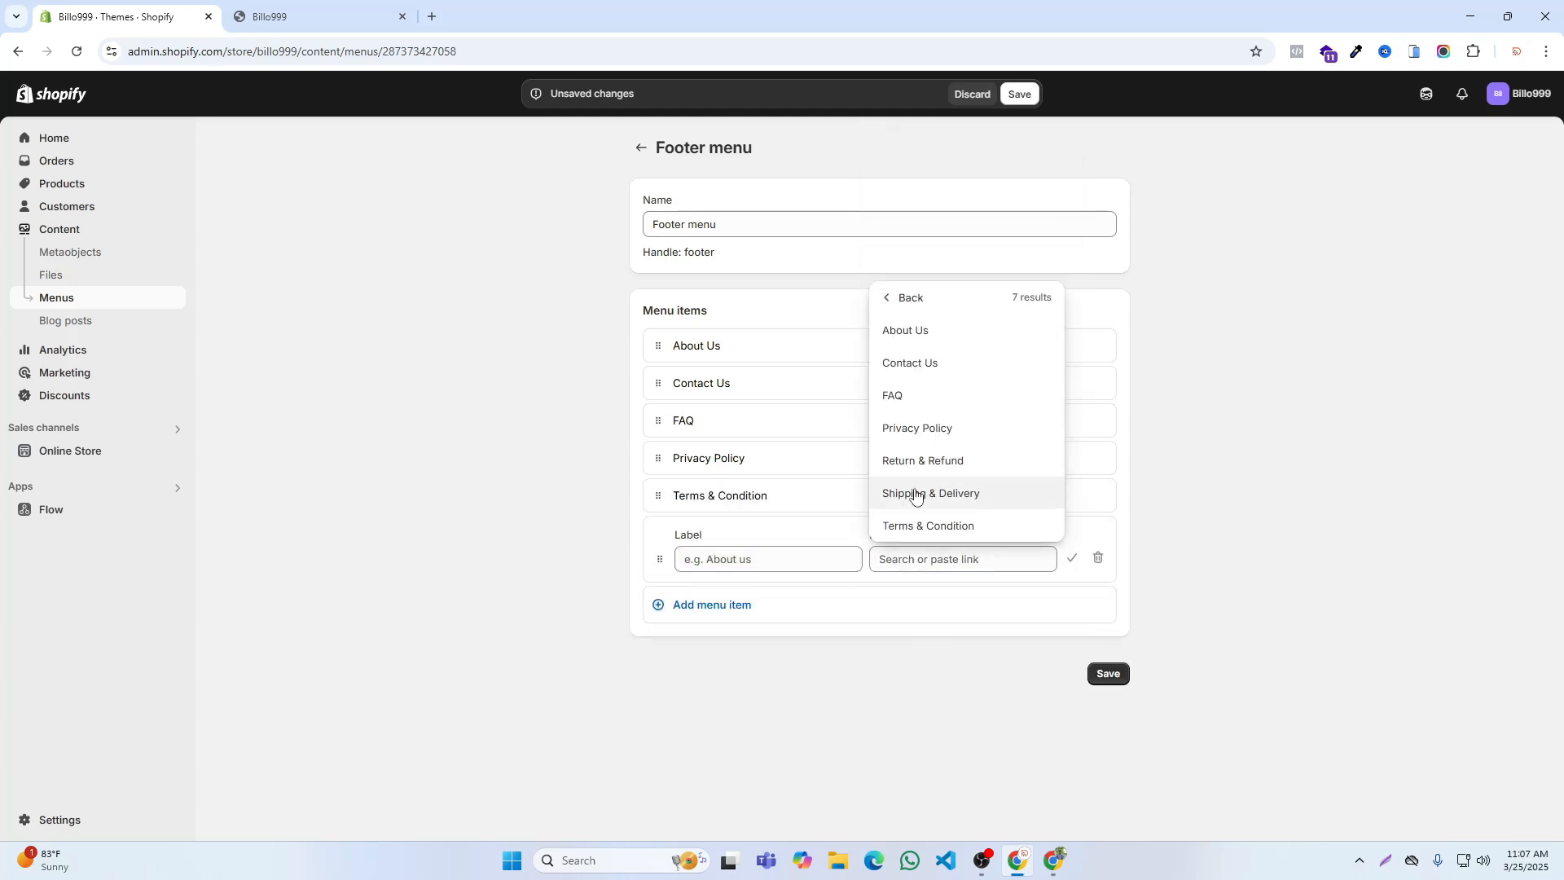
{"action": "left_click", "coordinate": [916, 492]}
{"action": "left_click", "coordinate": [1072, 559]}
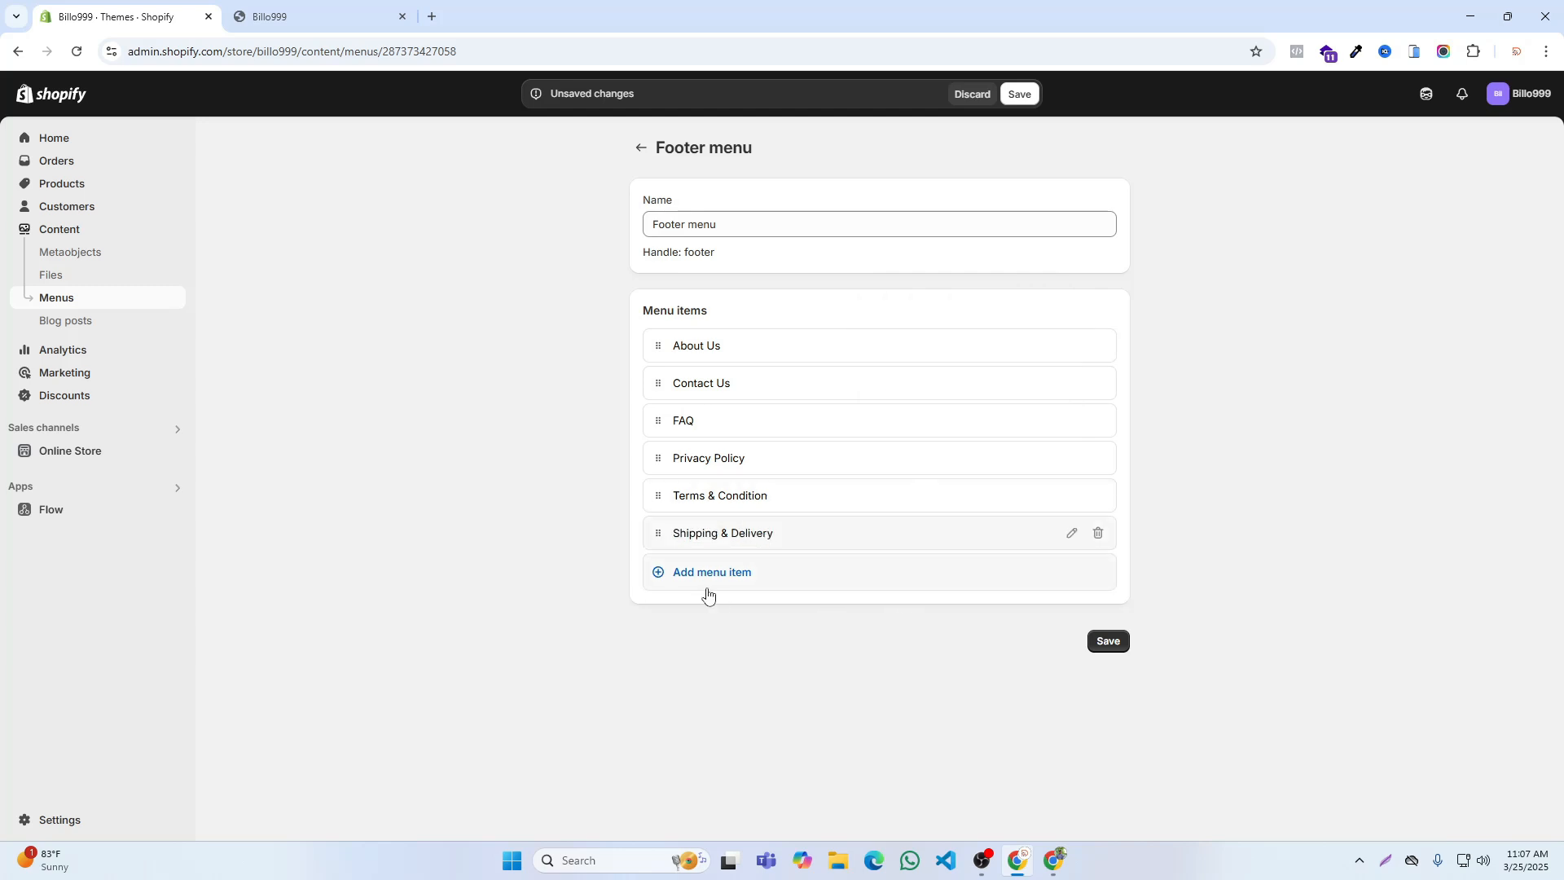
Step: Add a seventh footer menu item linked to the Return & Refund page and save the Footer menu
{"action": "left_click", "coordinate": [709, 594]}
{"action": "left_click", "coordinate": [911, 597]}
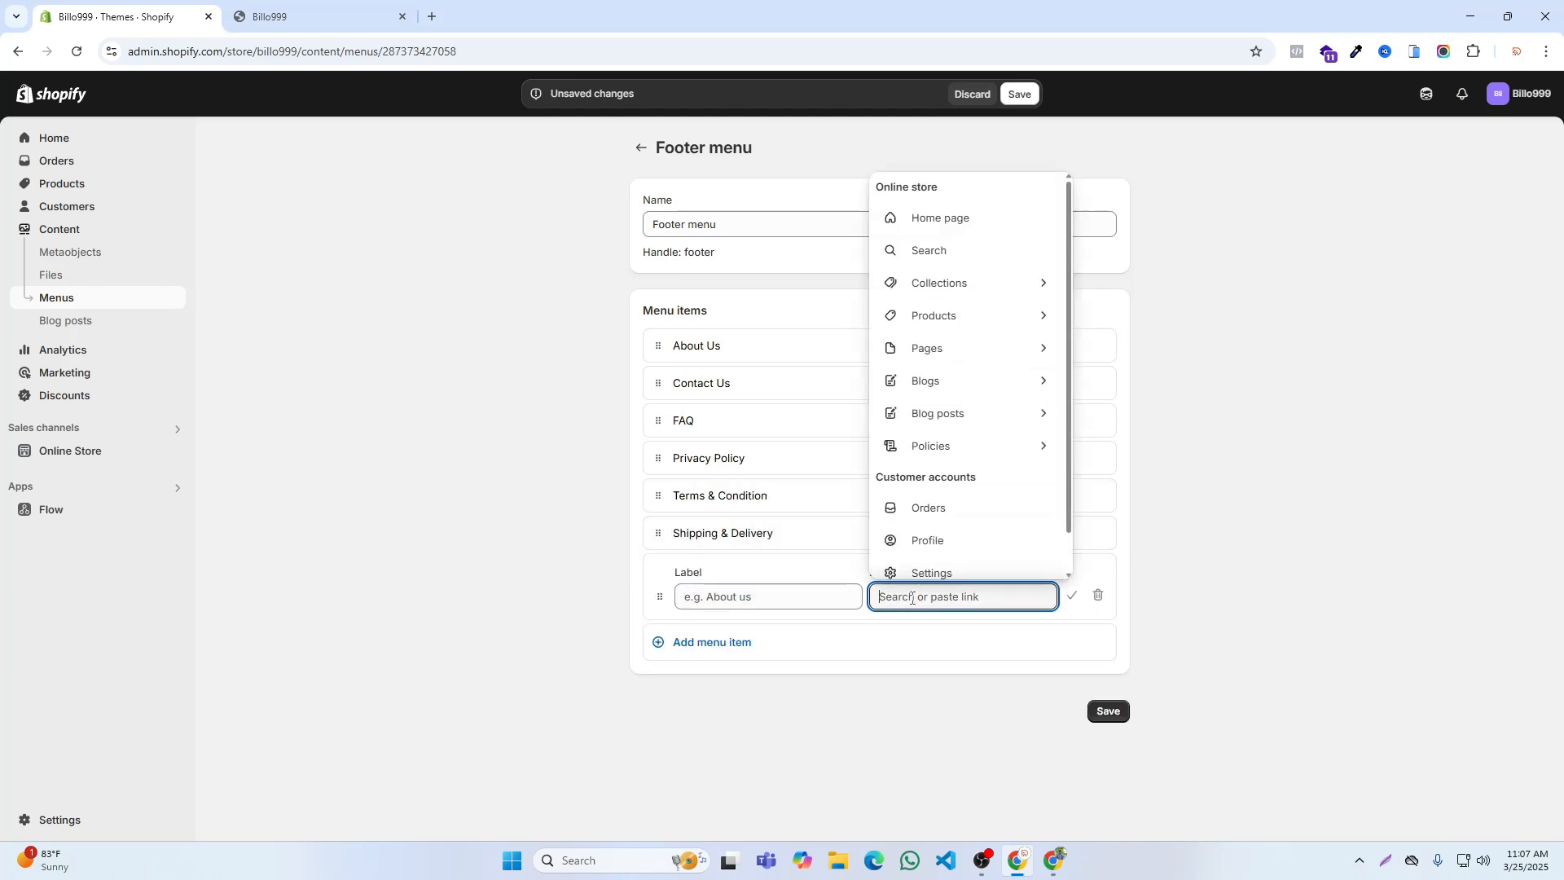
{"action": "left_click", "coordinate": [928, 352]}
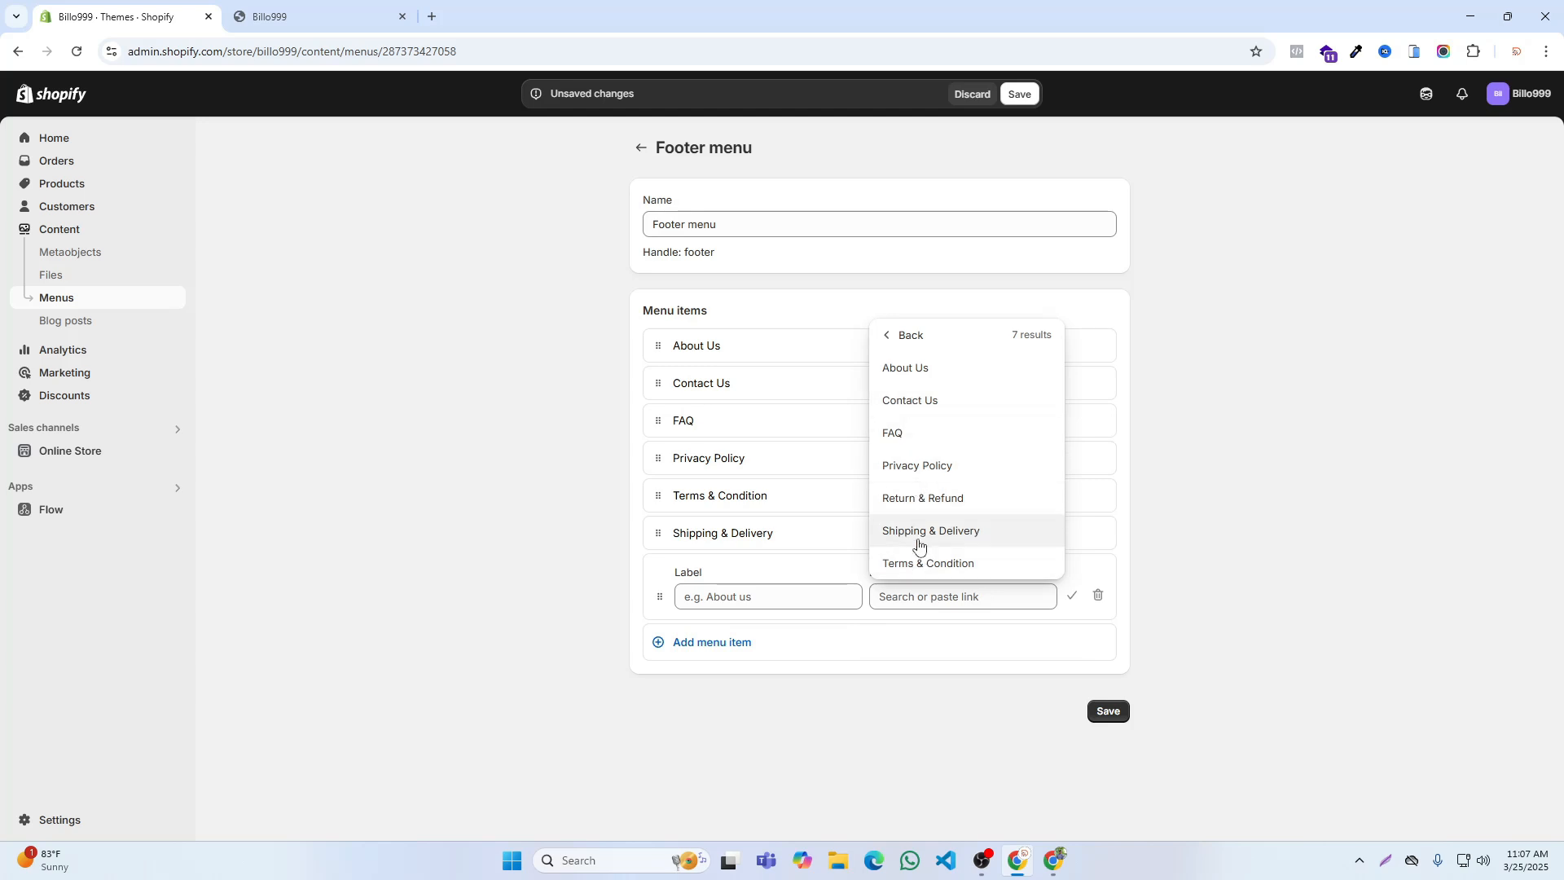
{"action": "left_click", "coordinate": [921, 498]}
{"action": "left_click", "coordinate": [1072, 597]}
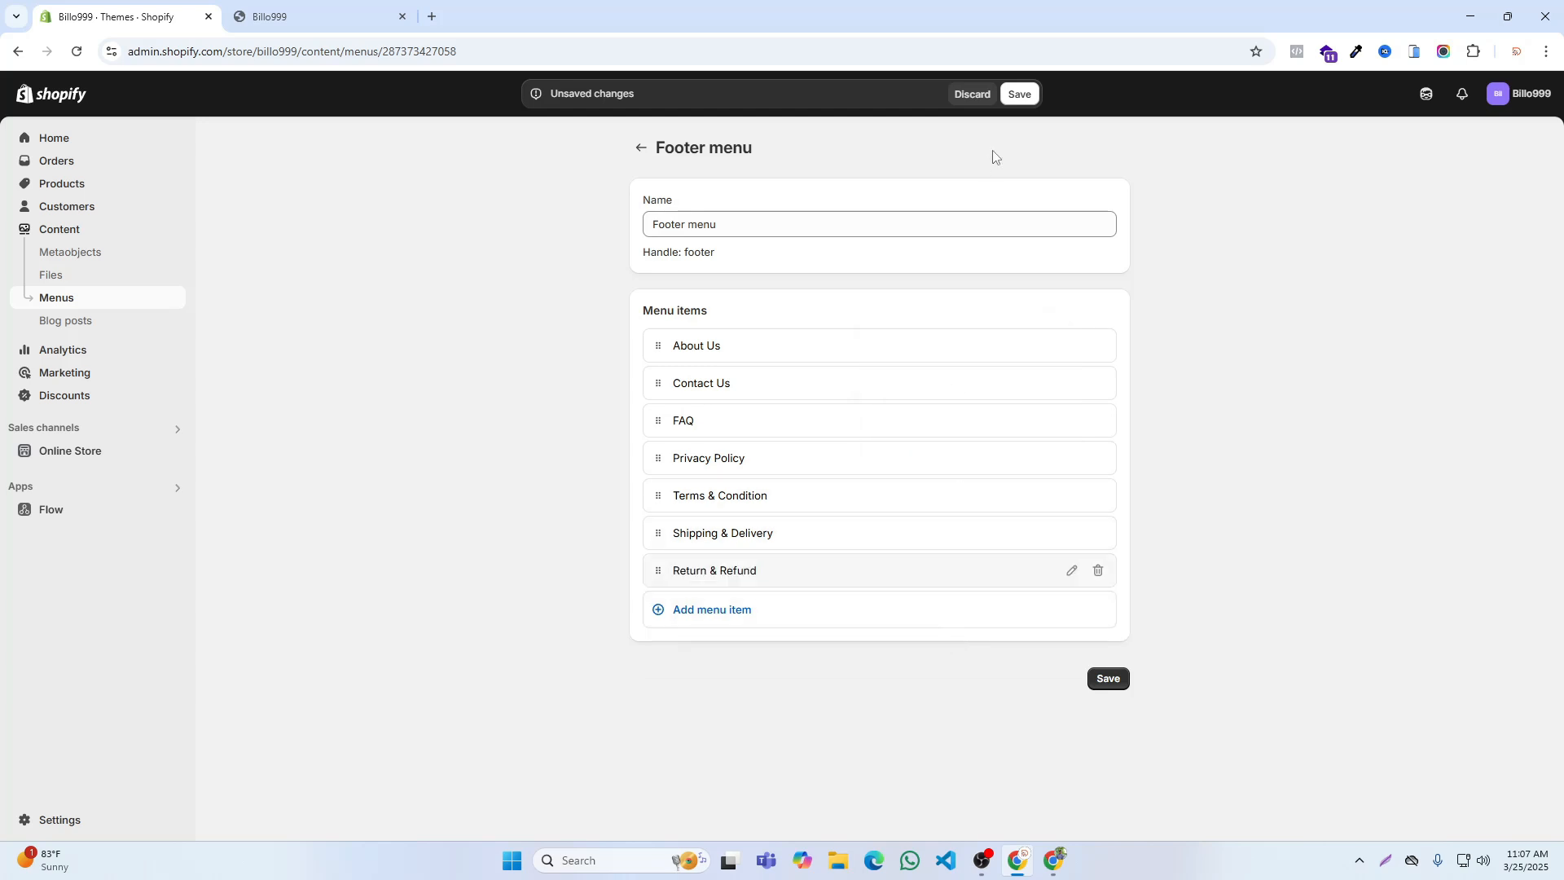
{"action": "left_click", "coordinate": [1020, 94]}
Step: Reload the Billo999 storefront and check its footer for the menu links
{"action": "left_click", "coordinate": [314, 16]}
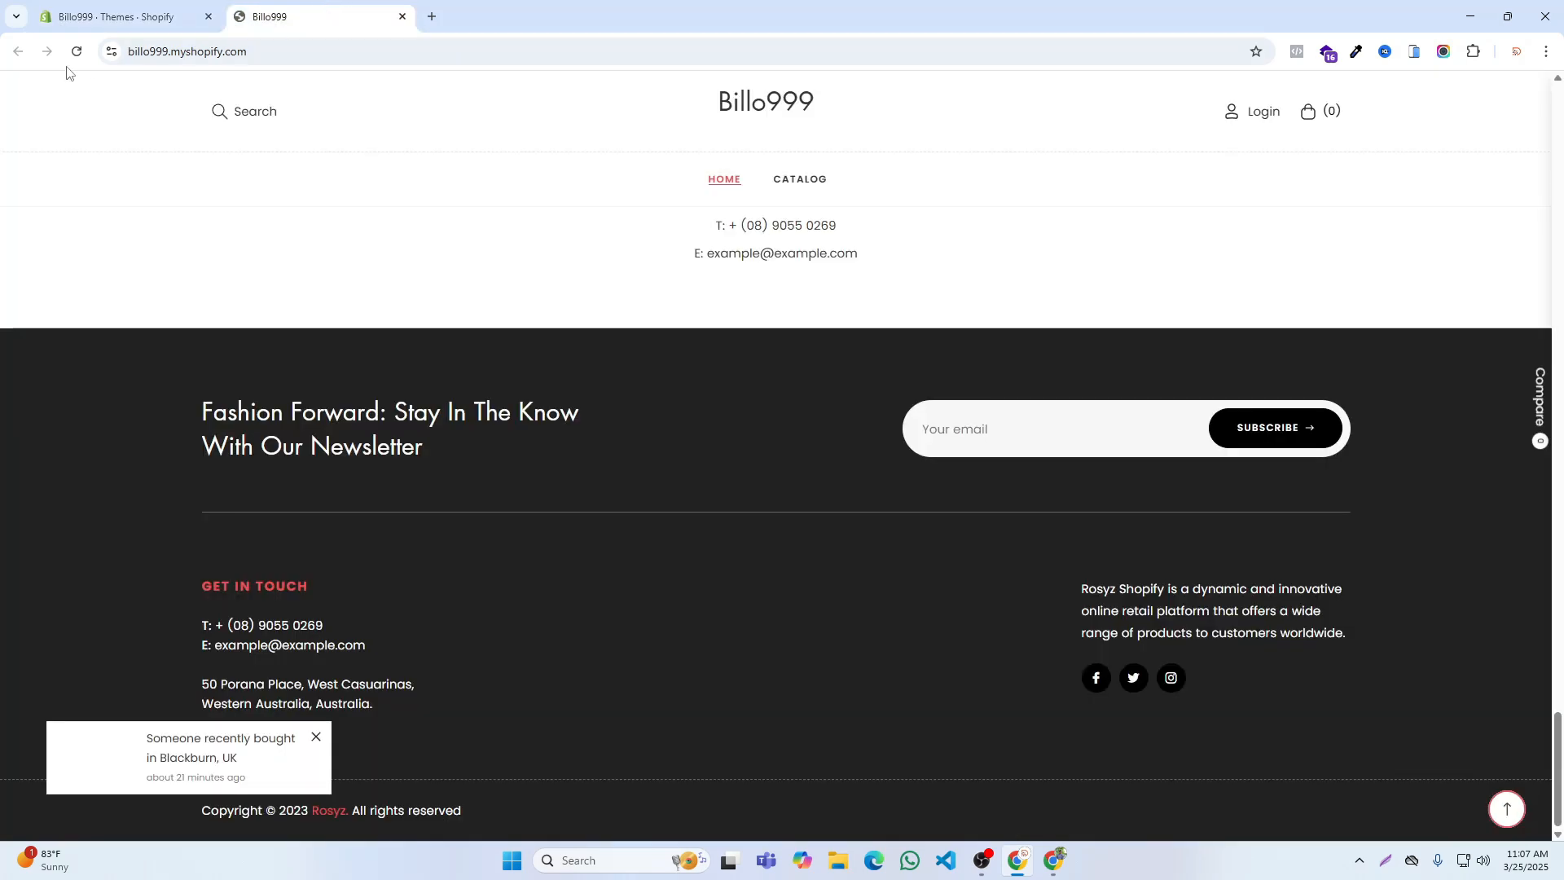
{"action": "left_click", "coordinate": [75, 52]}
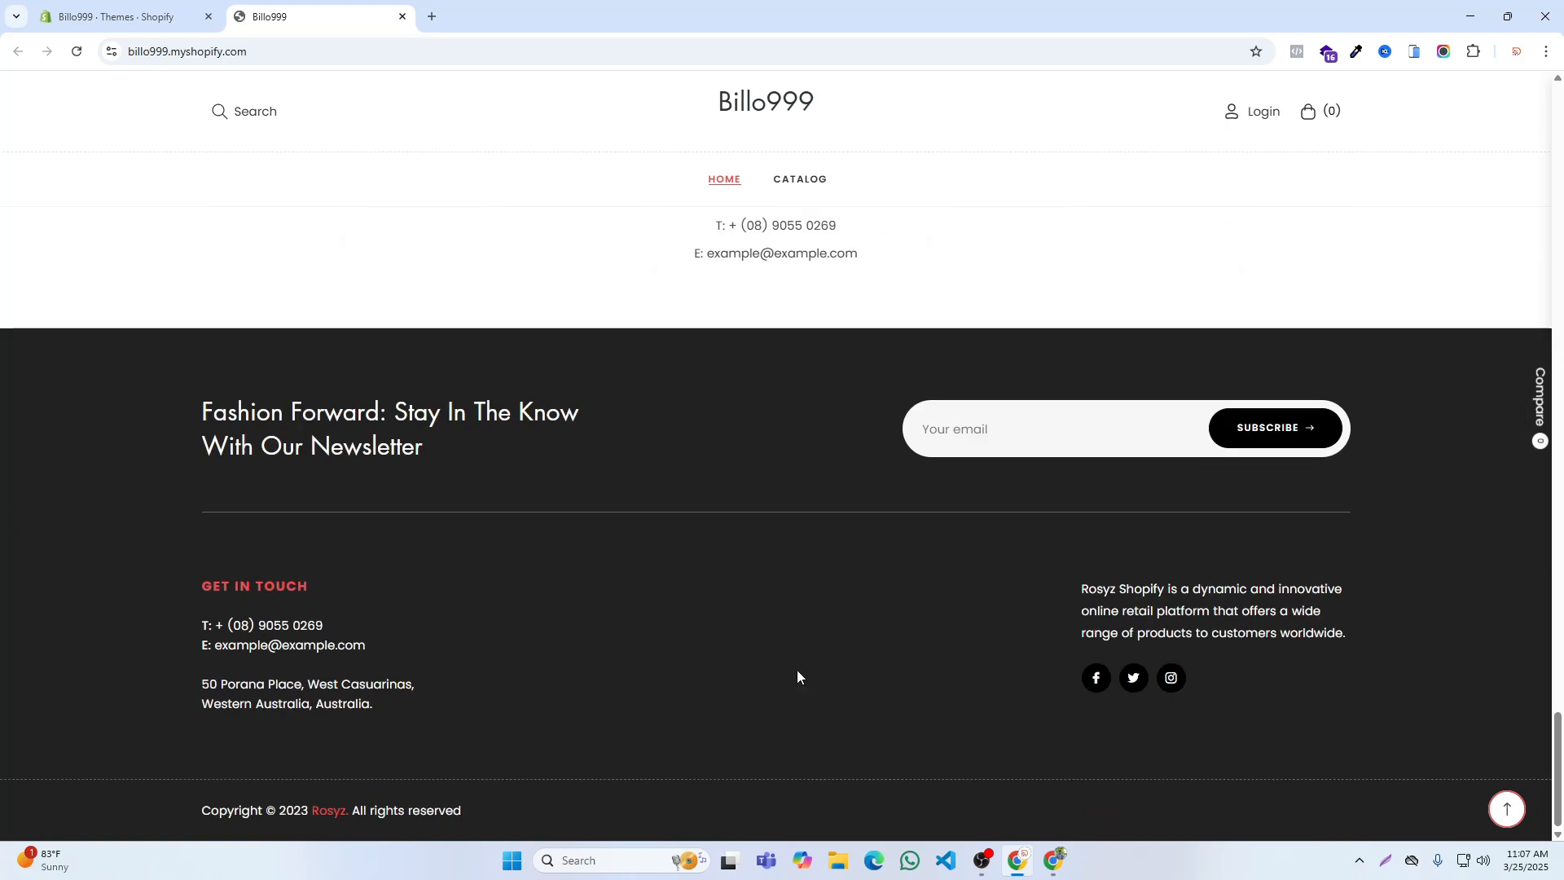
{"action": "left_click", "coordinate": [76, 51]}
Step: Return to the Billo999 admin, open the current theme for customizing, and expand its Footer section
{"action": "left_click", "coordinate": [123, 16]}
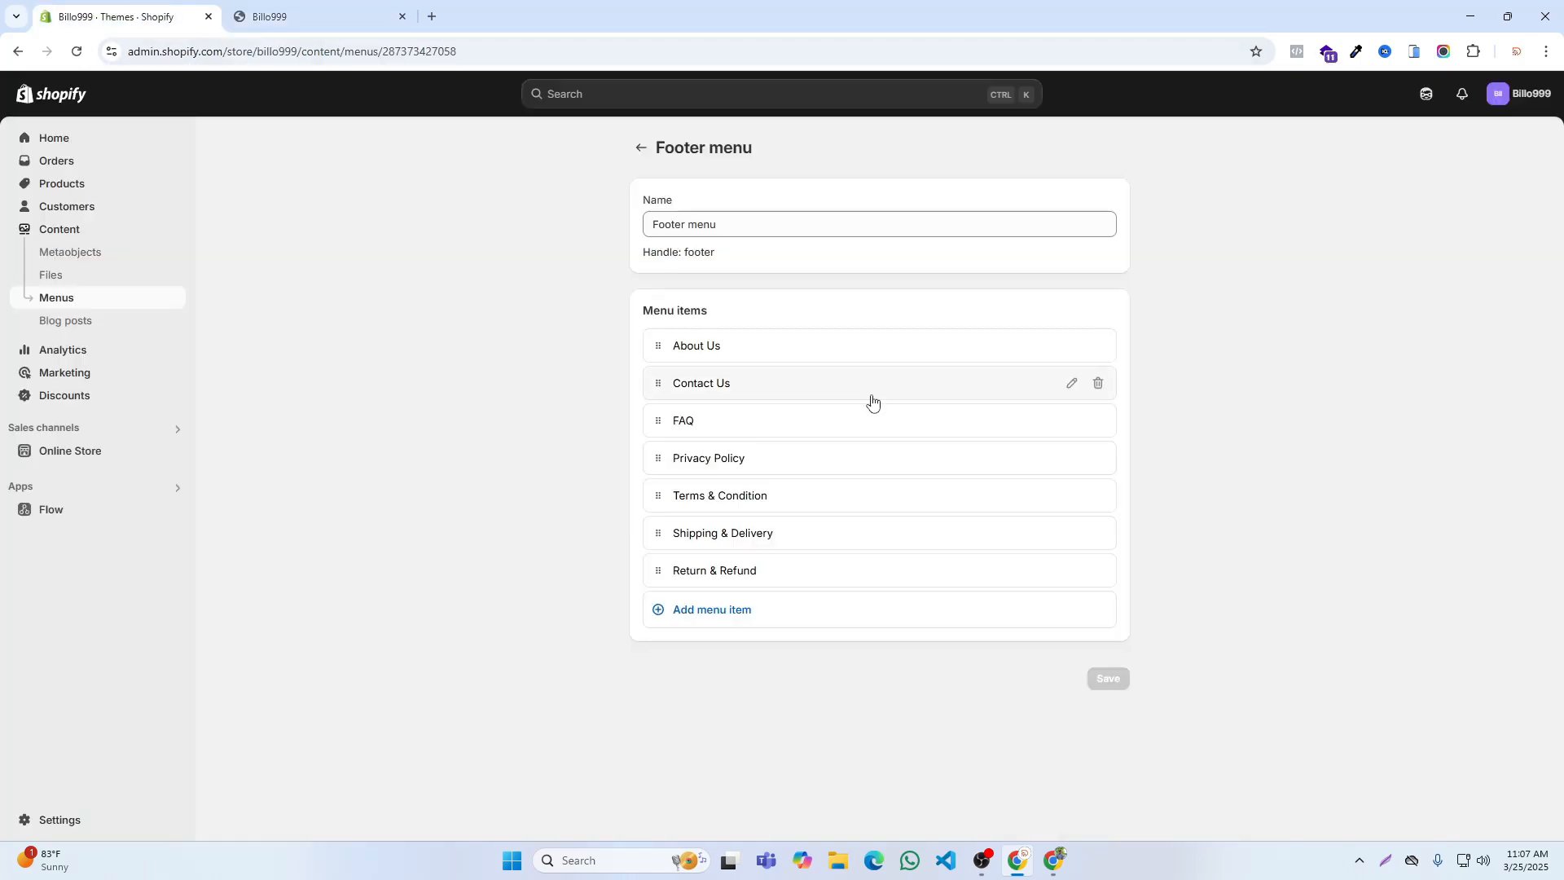
{"action": "left_click", "coordinate": [65, 450]}
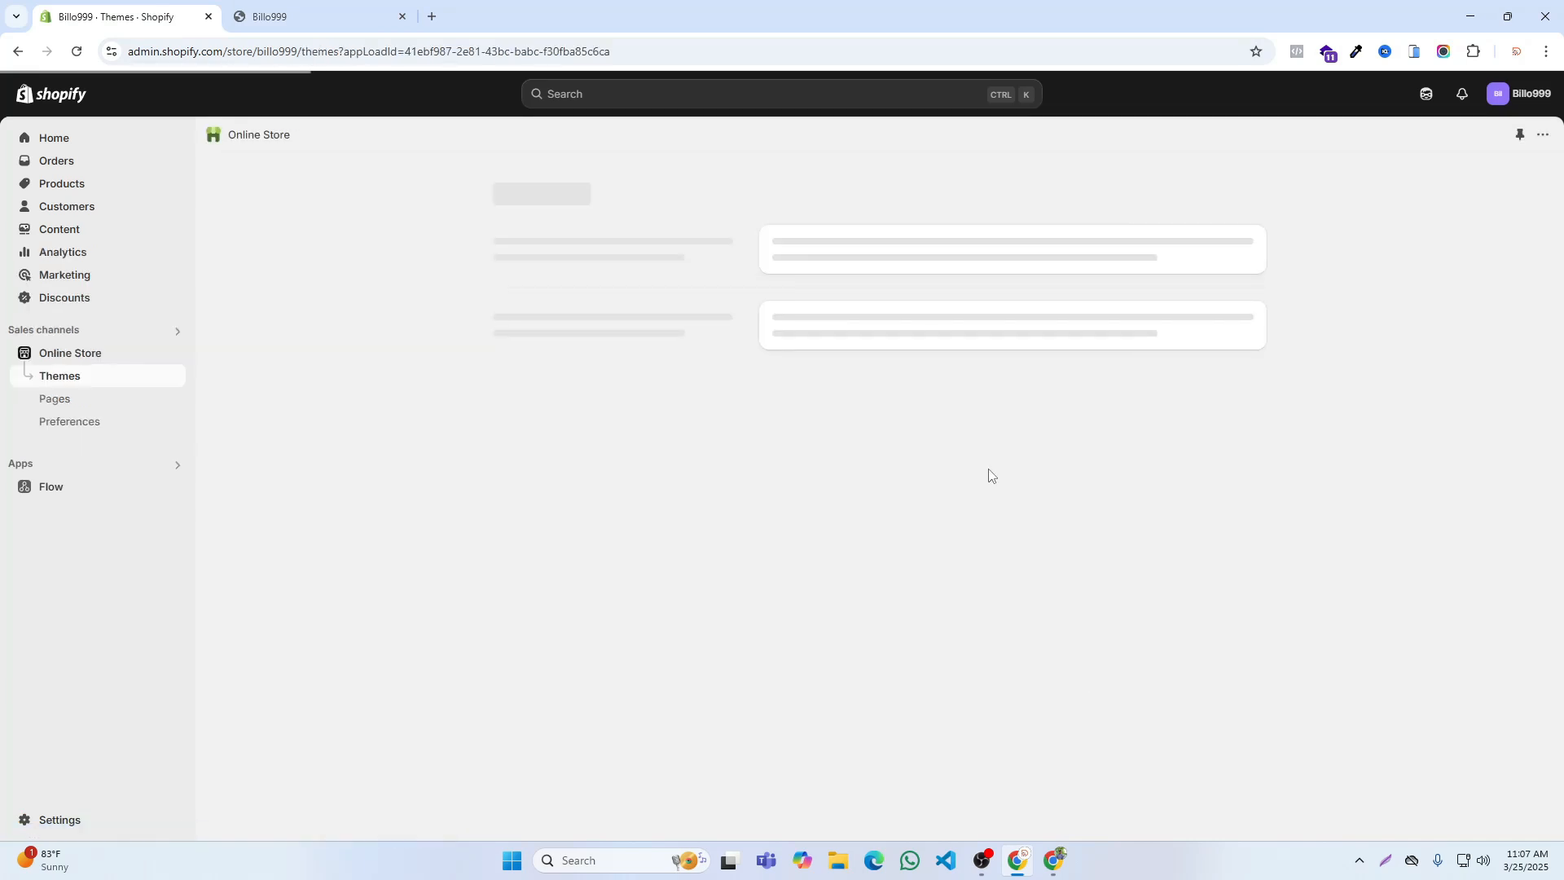
{"action": "left_click", "coordinate": [1206, 550]}
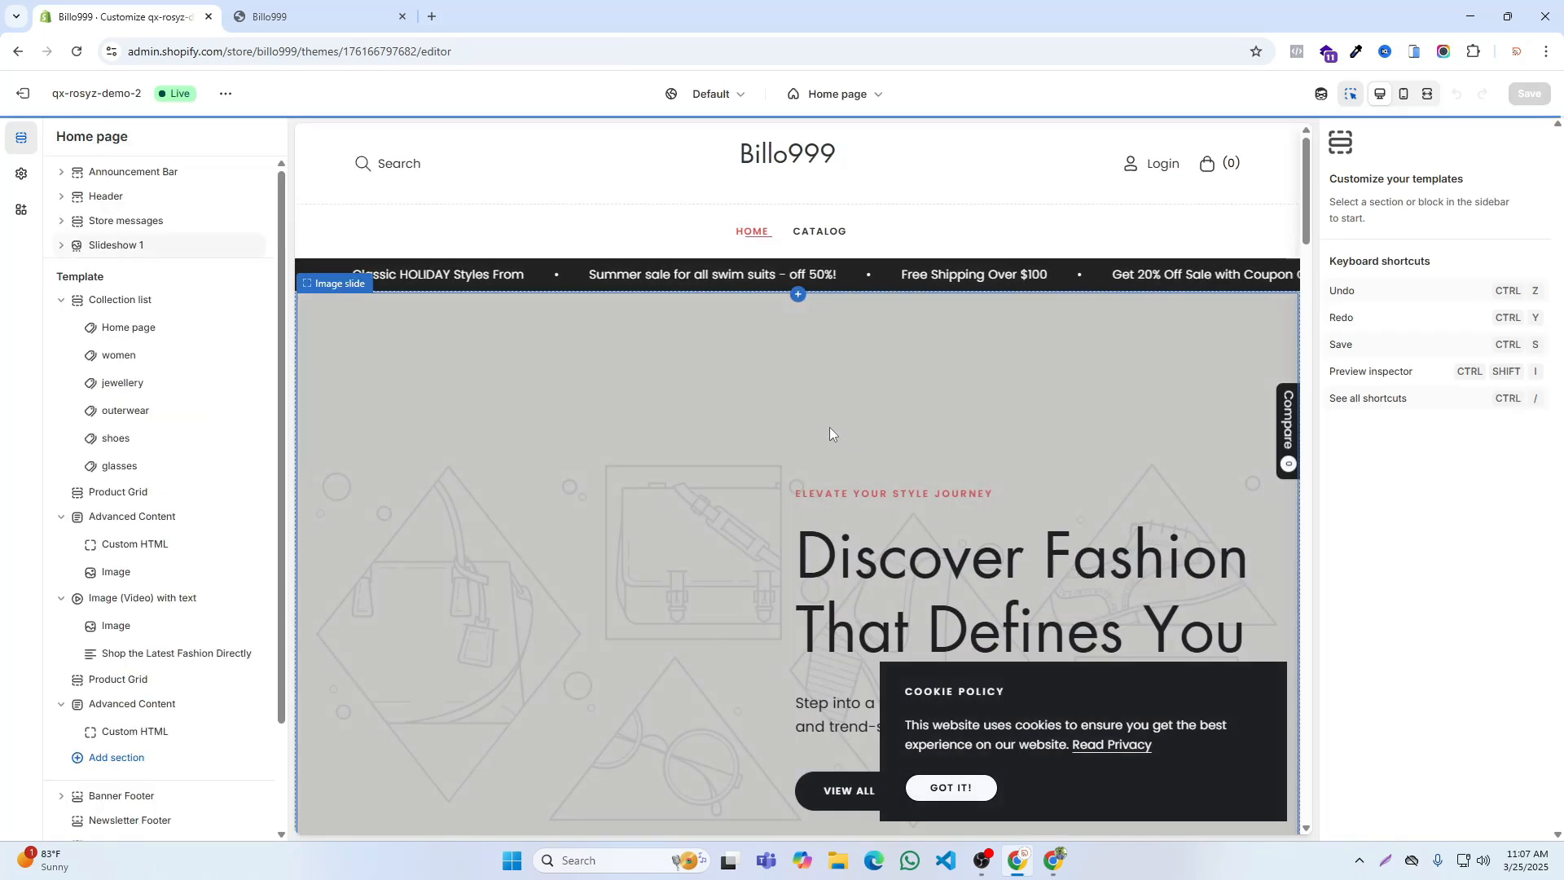
{"action": "scroll", "coordinate": [829, 431], "scroll_direction": "down", "scroll_amount": 4}
{"action": "scroll", "coordinate": [163, 586], "scroll_direction": "down", "scroll_amount": 2}
{"action": "left_click", "coordinate": [61, 723]}
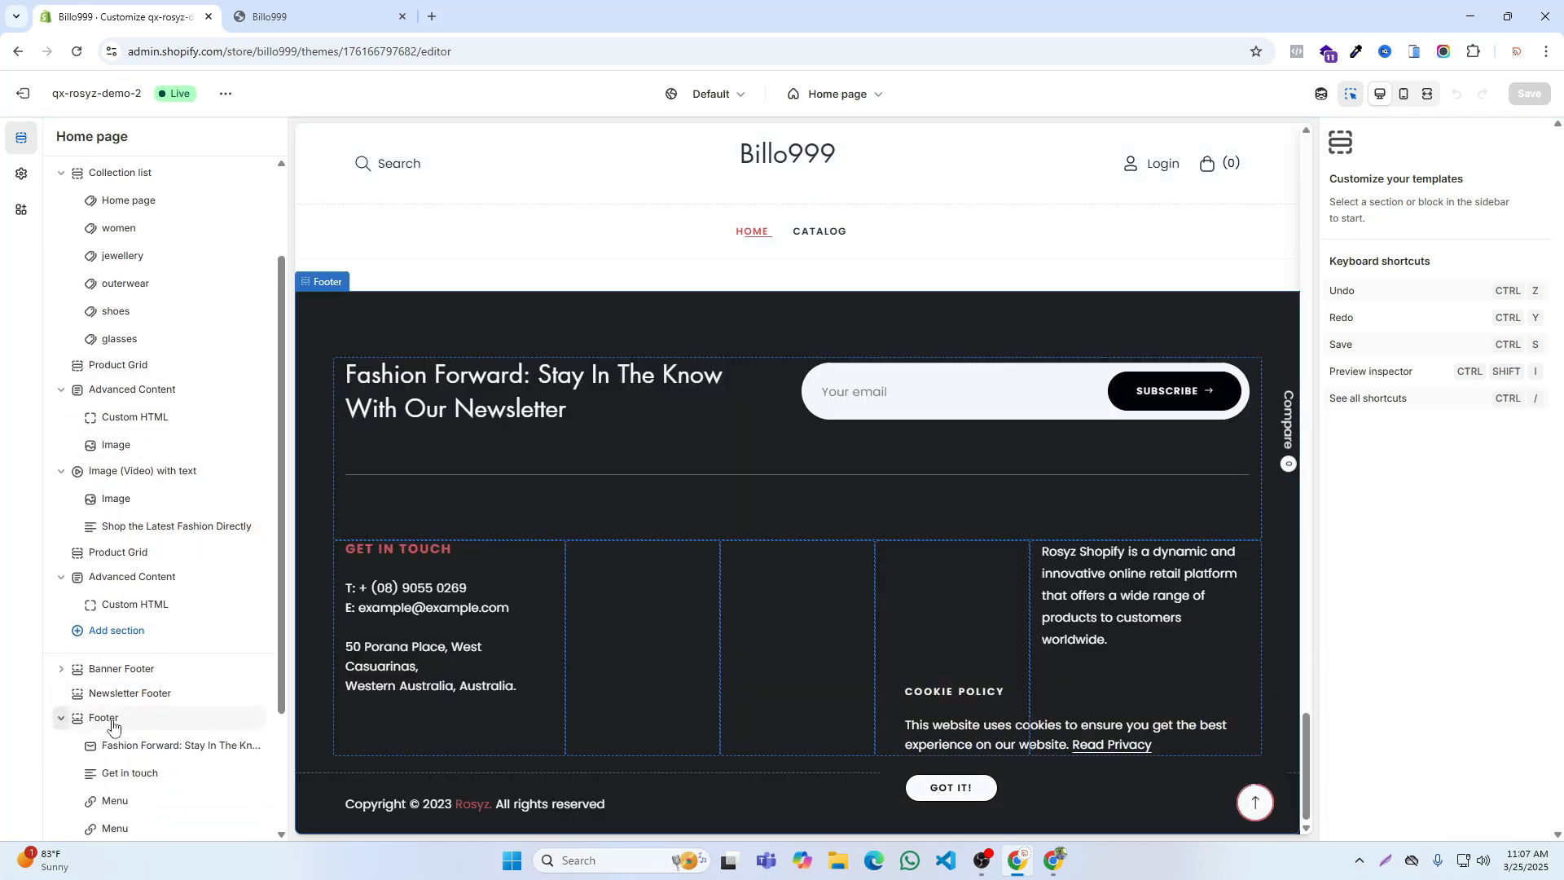
Step: Assign the Footer menu to the first Menu block in the footer and save the theme
{"action": "scroll", "coordinate": [163, 489], "scroll_direction": "down", "scroll_amount": 2}
{"action": "left_click", "coordinate": [115, 632]}
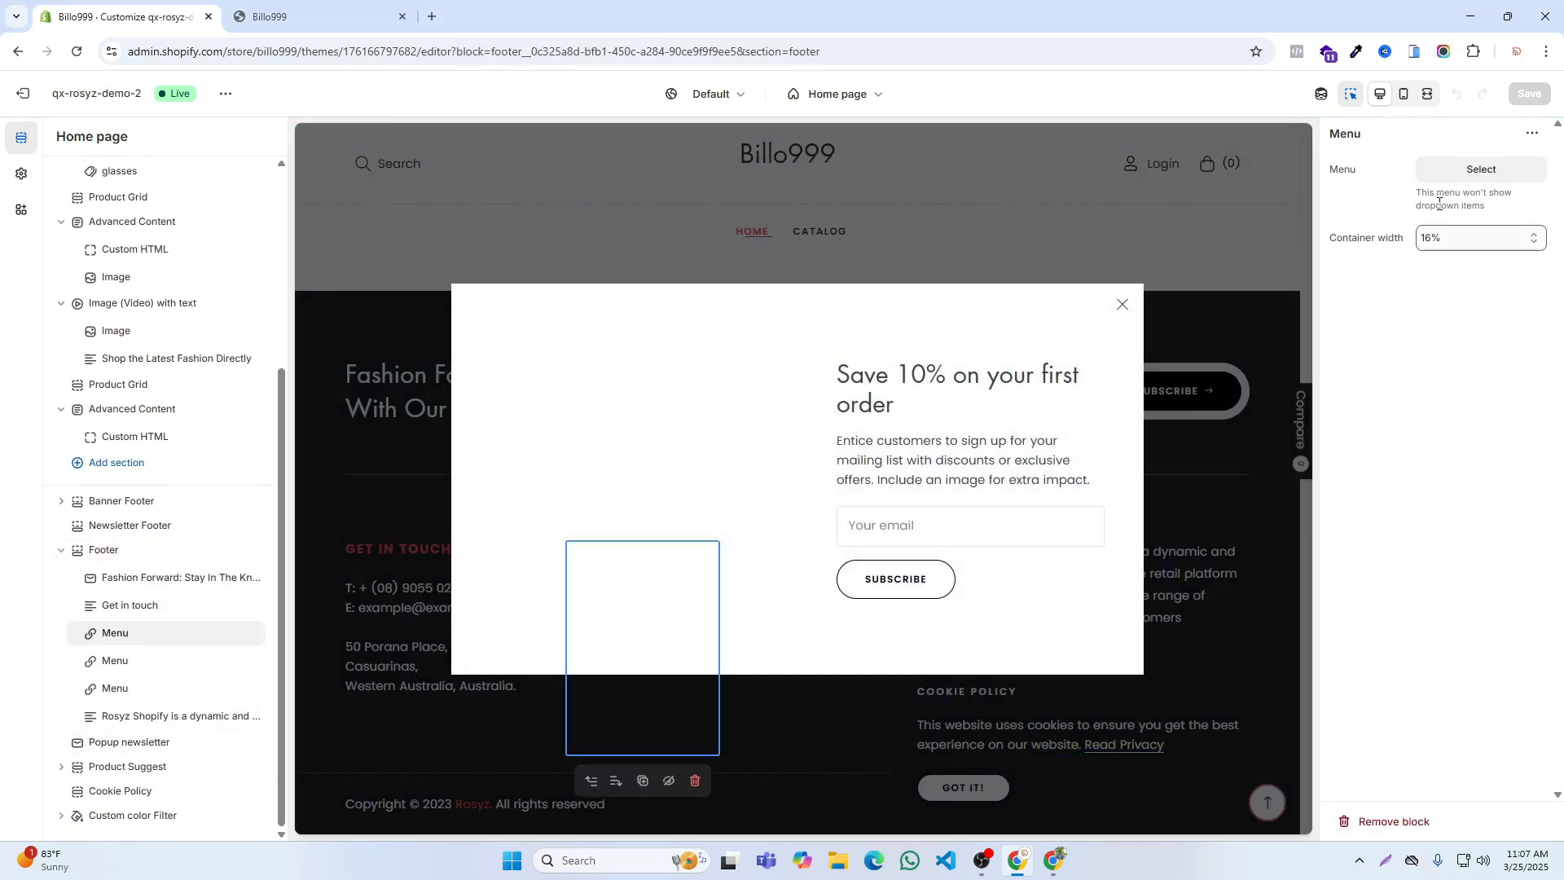
{"action": "left_click", "coordinate": [1480, 168]}
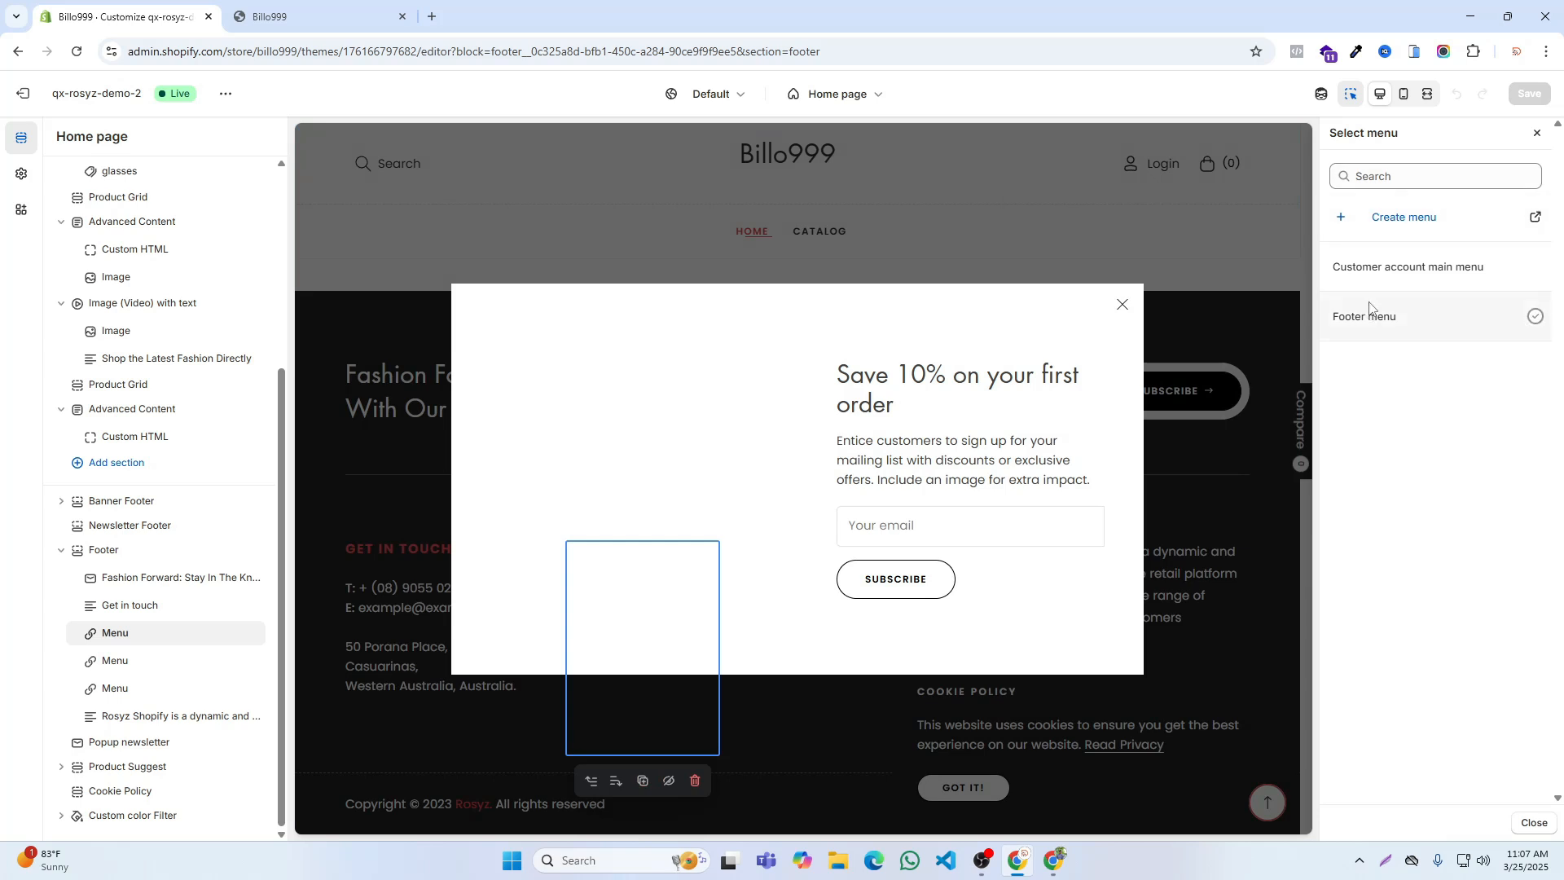
{"action": "left_click", "coordinate": [1377, 316]}
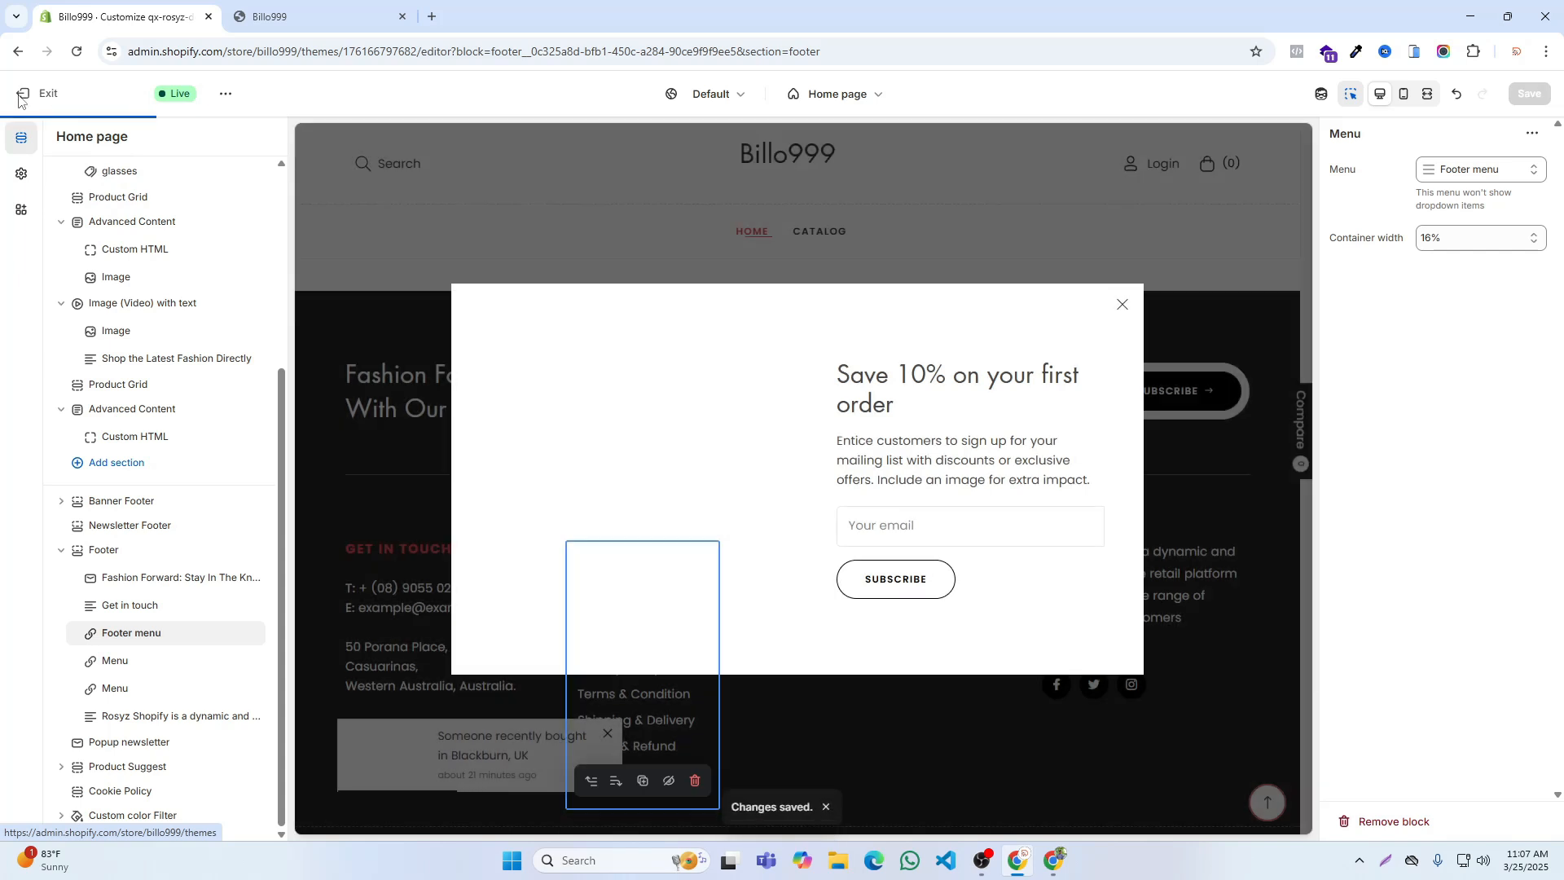
Step: Exit the theme editor and reload the Billo999 storefront to check the footer links
{"action": "left_click", "coordinate": [23, 96]}
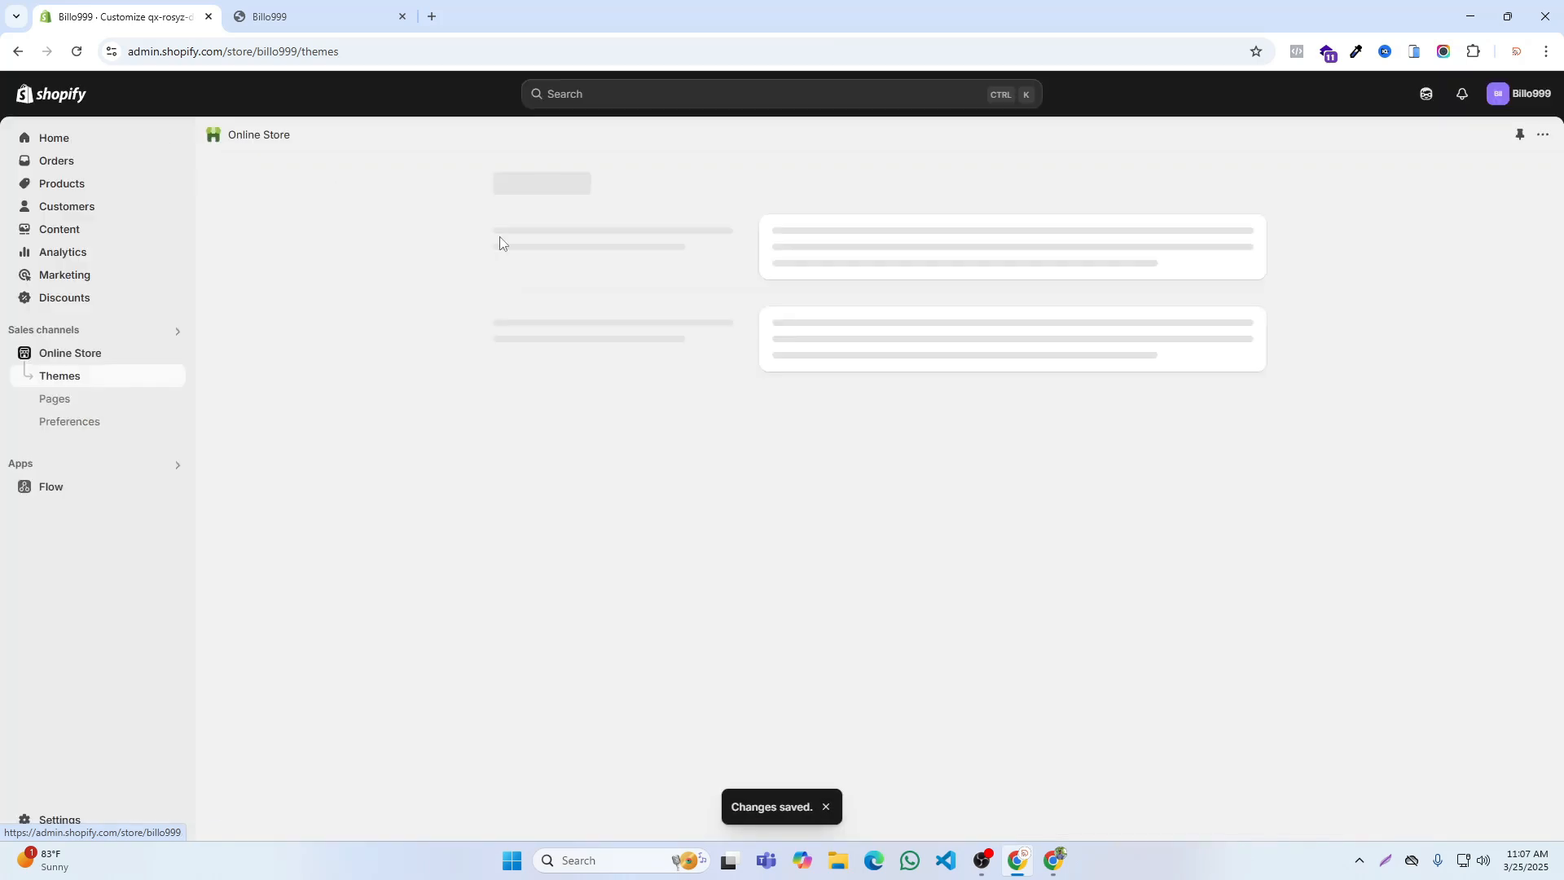
{"action": "left_click", "coordinate": [277, 17]}
{"action": "left_click", "coordinate": [77, 52]}
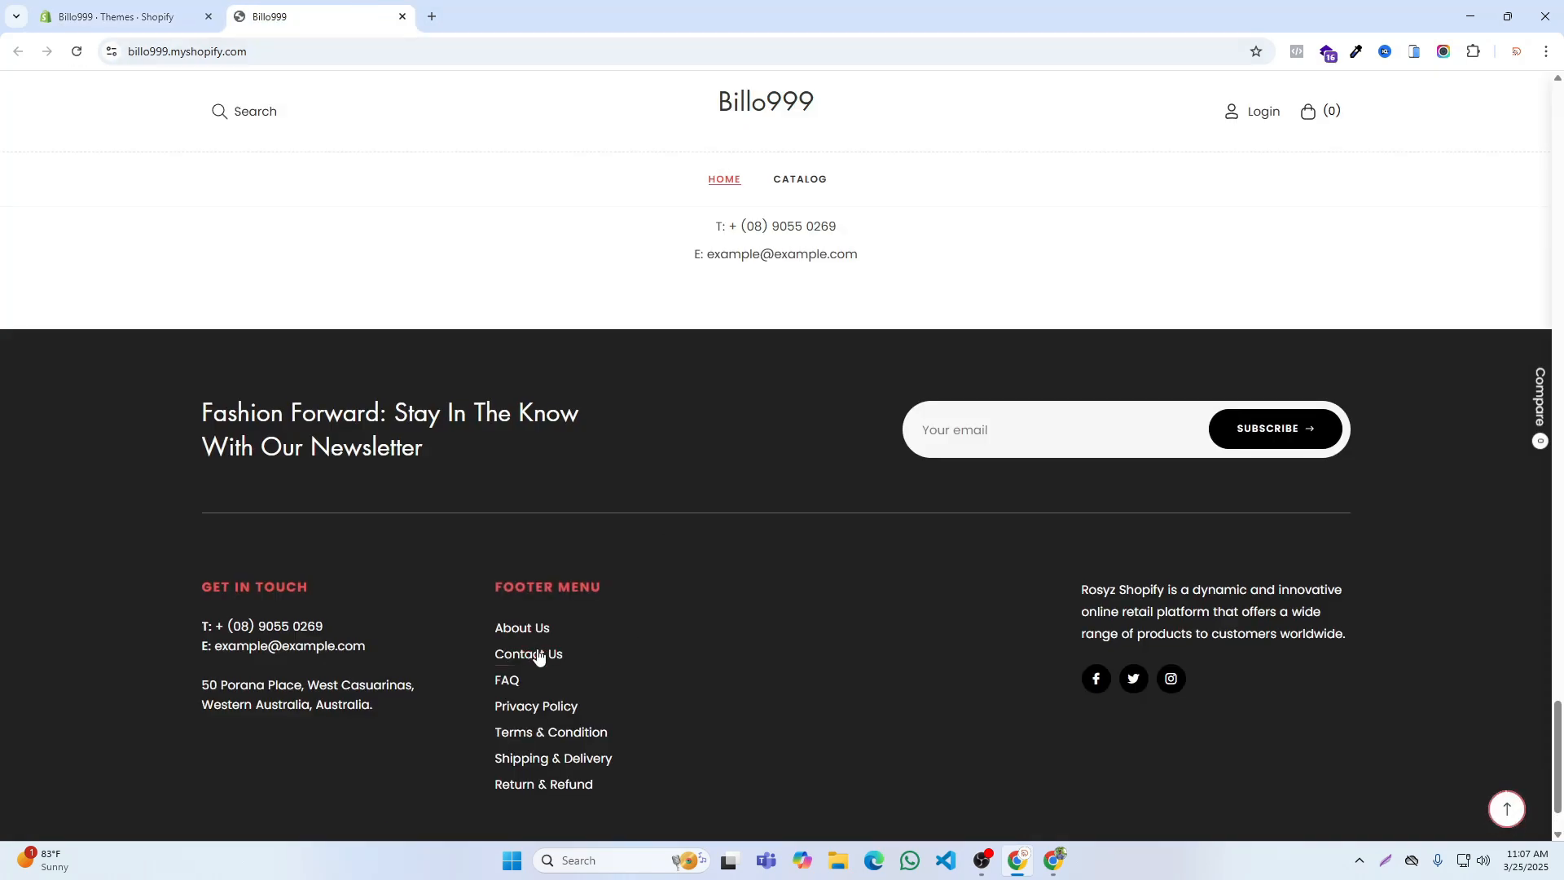
Step: Open rifi.global in a new browser tab and go to its About Us page from the footer
{"action": "left_click", "coordinate": [432, 16]}
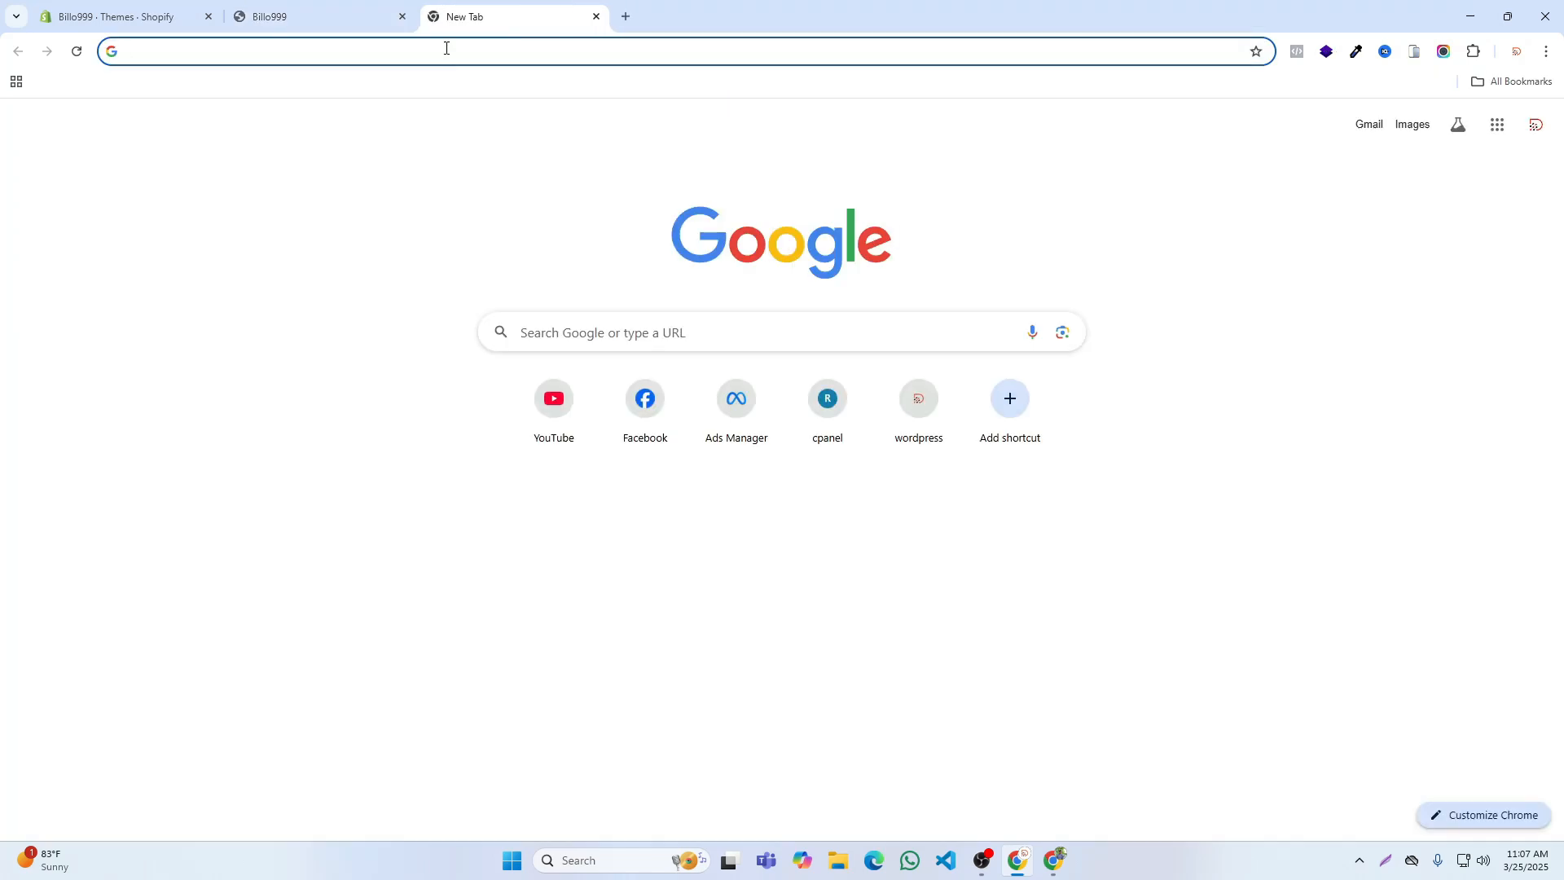
{"action": "type", "text": "r"}
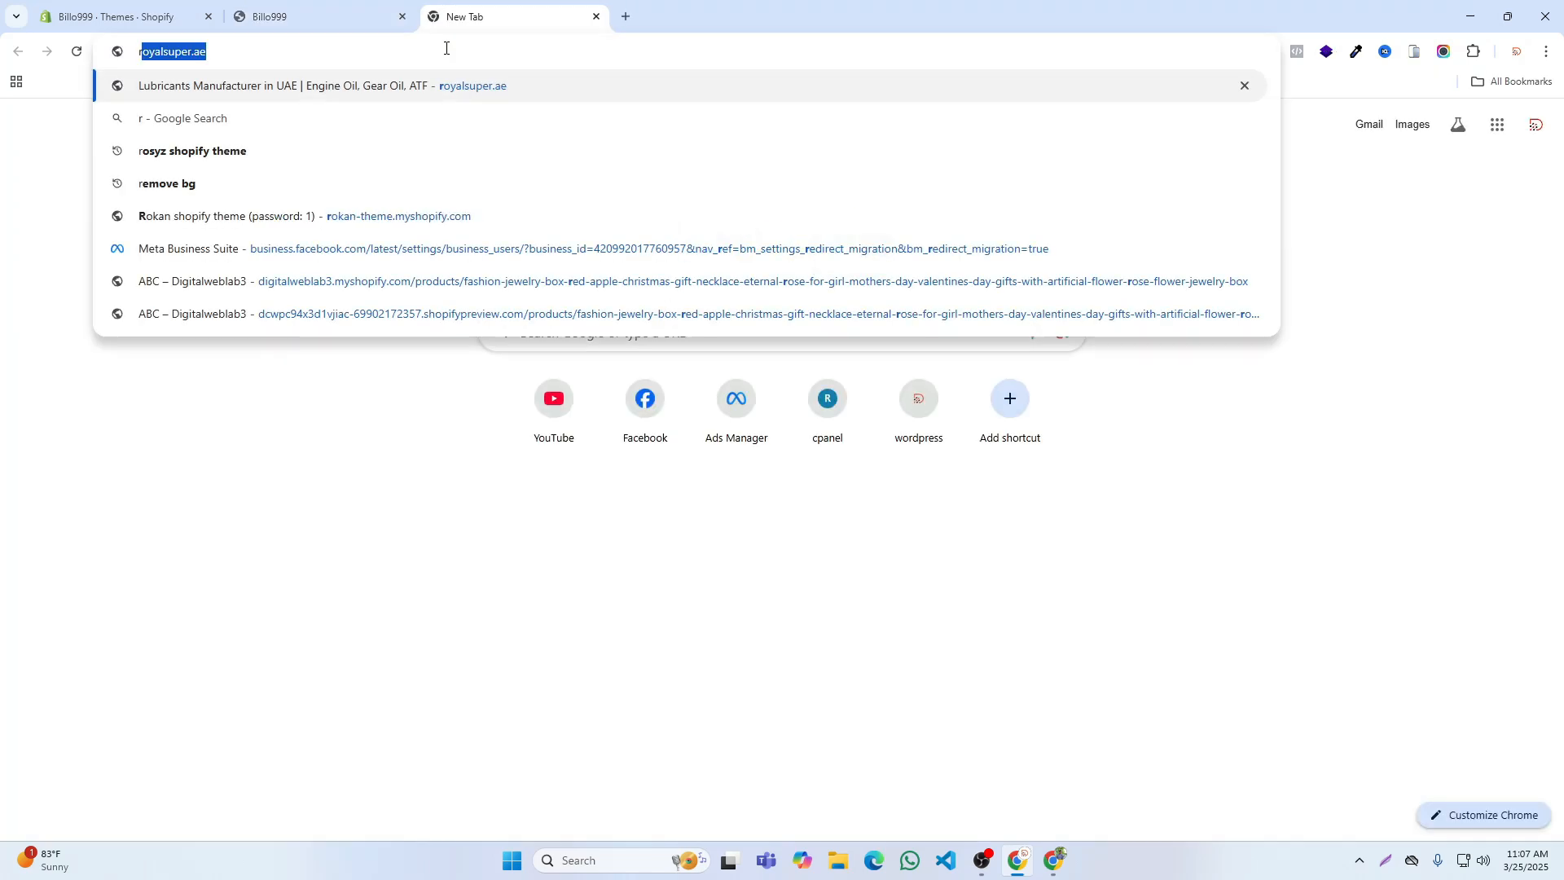
{"action": "type", "text": "ifi.global"}
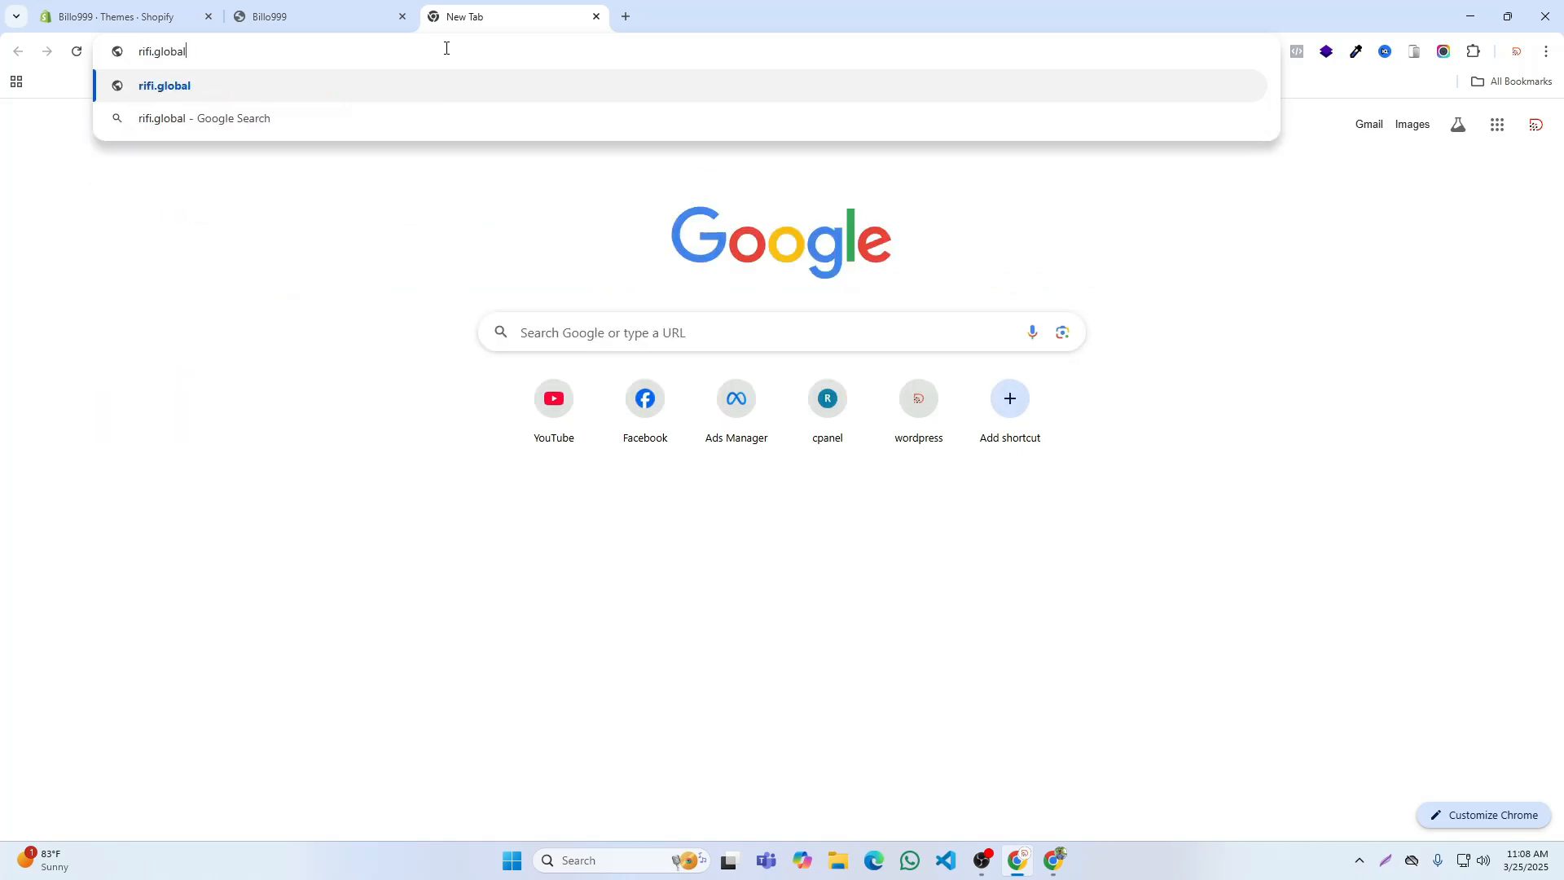
{"action": "key", "text": "Return"}
{"action": "scroll", "coordinate": [874, 428], "scroll_direction": "down", "scroll_amount": 20}
{"action": "scroll", "coordinate": [930, 467], "scroll_direction": "down", "scroll_amount": 15}
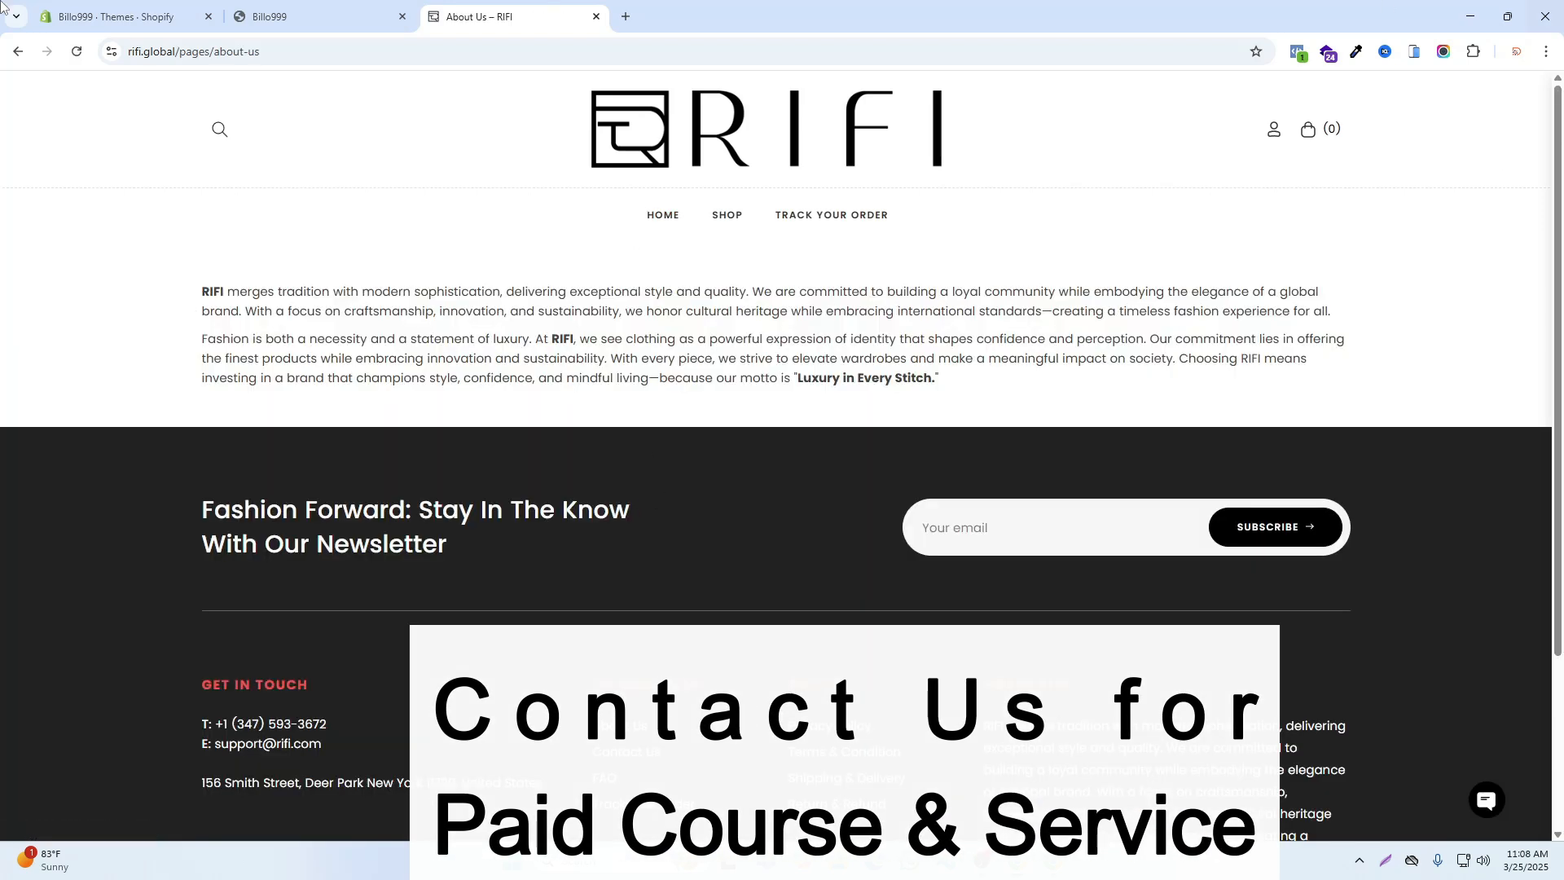
Step: Switch to the Billo999 storefront and open its About Us page from the footer menu
{"action": "left_click", "coordinate": [268, 16]}
{"action": "left_click", "coordinate": [512, 635]}
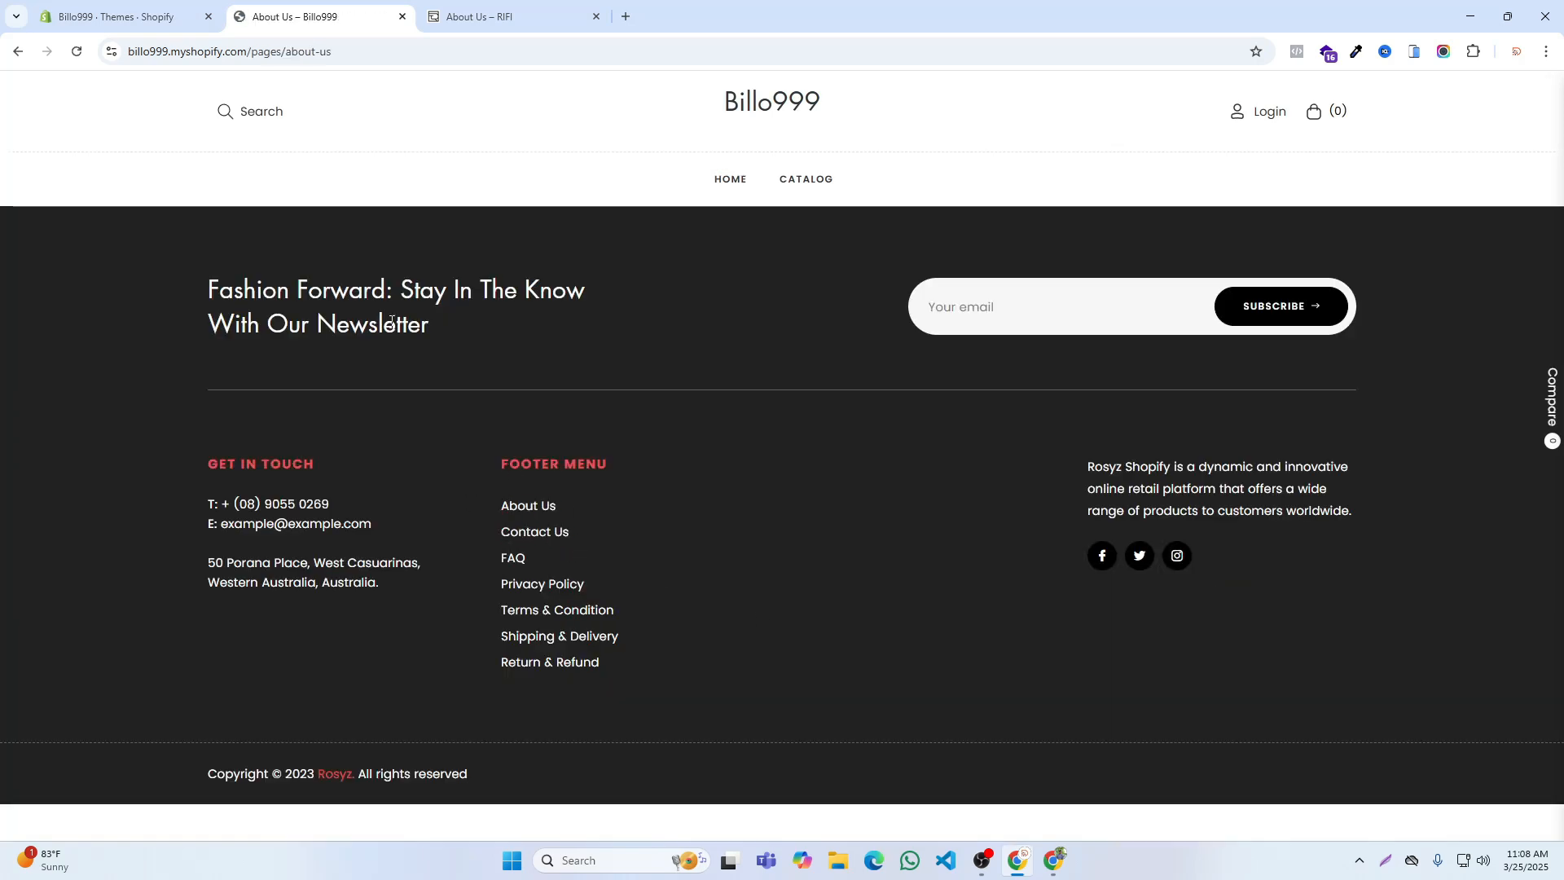
{"action": "left_click", "coordinate": [517, 513]}
Step: Copy both About Us paragraphs from the RIFI site and open the online store's Pages list in the Billo999 admin
{"action": "left_click", "coordinate": [481, 16]}
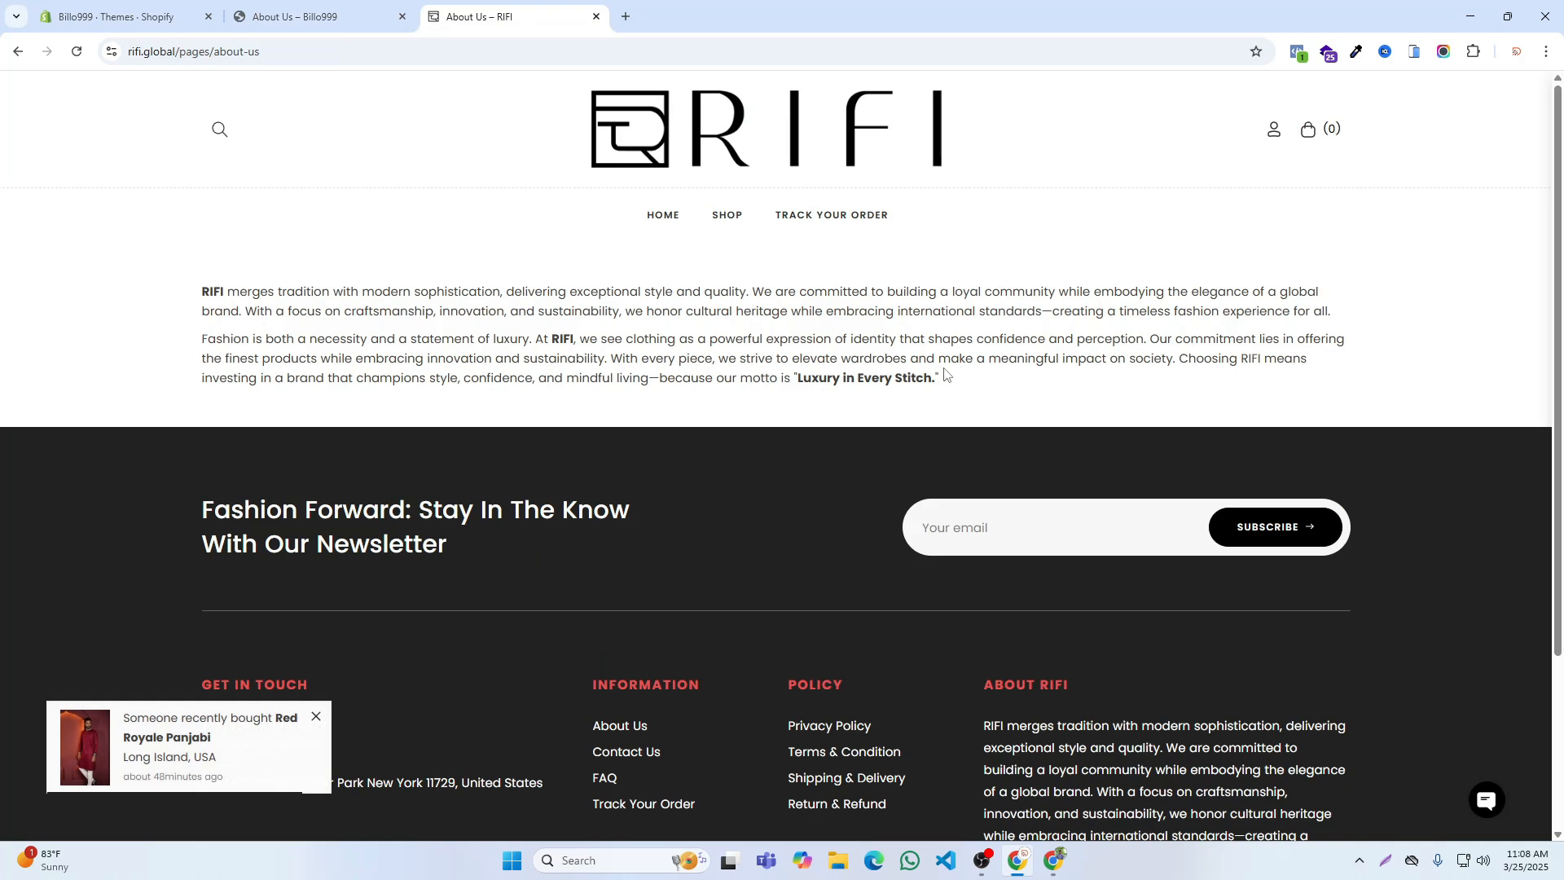
{"action": "left_click_drag", "start_coordinate": [944, 377], "coordinate": [196, 293]}
{"action": "key", "text": "ctrl+c"}
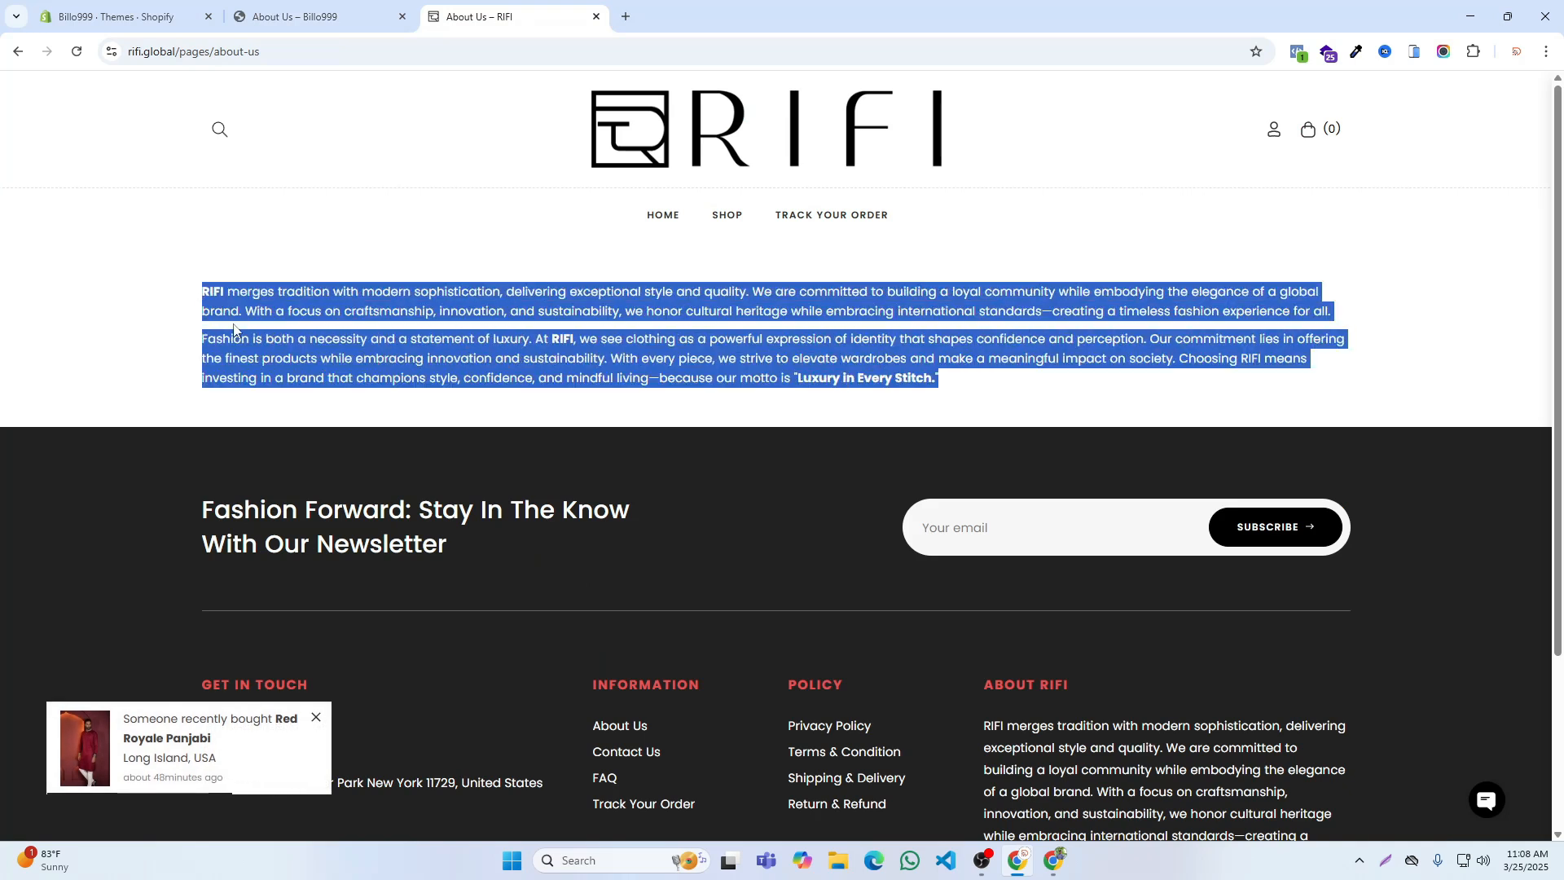
{"action": "left_click", "coordinate": [122, 17]}
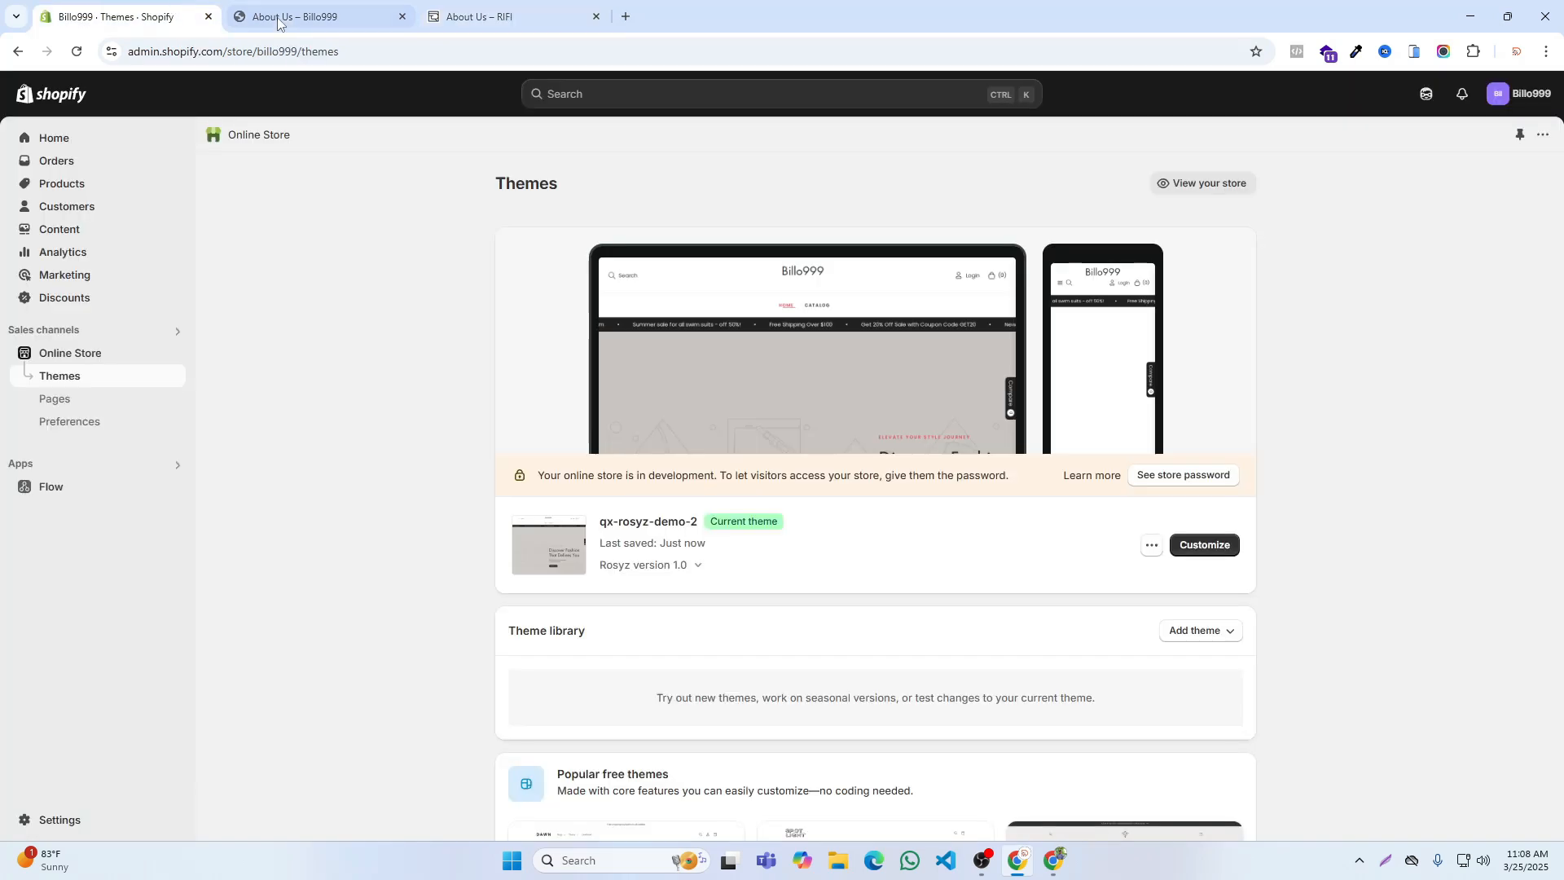
{"action": "left_click", "coordinate": [53, 399]}
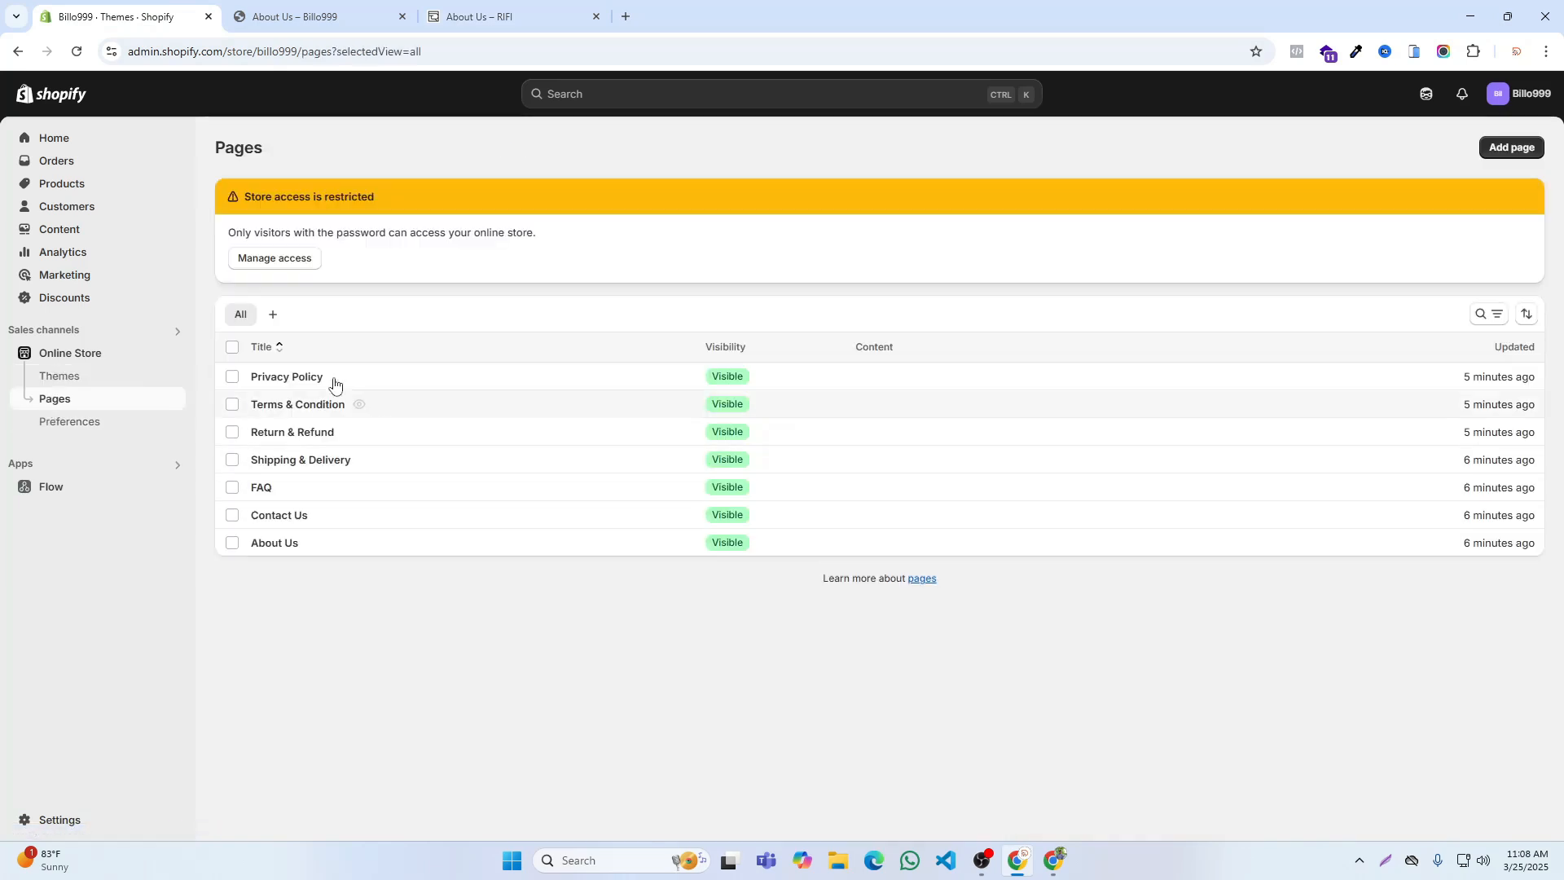
Step: Paste the copied RIFI paragraphs into the content of the About Us page and save the page
{"action": "left_click", "coordinate": [283, 546]}
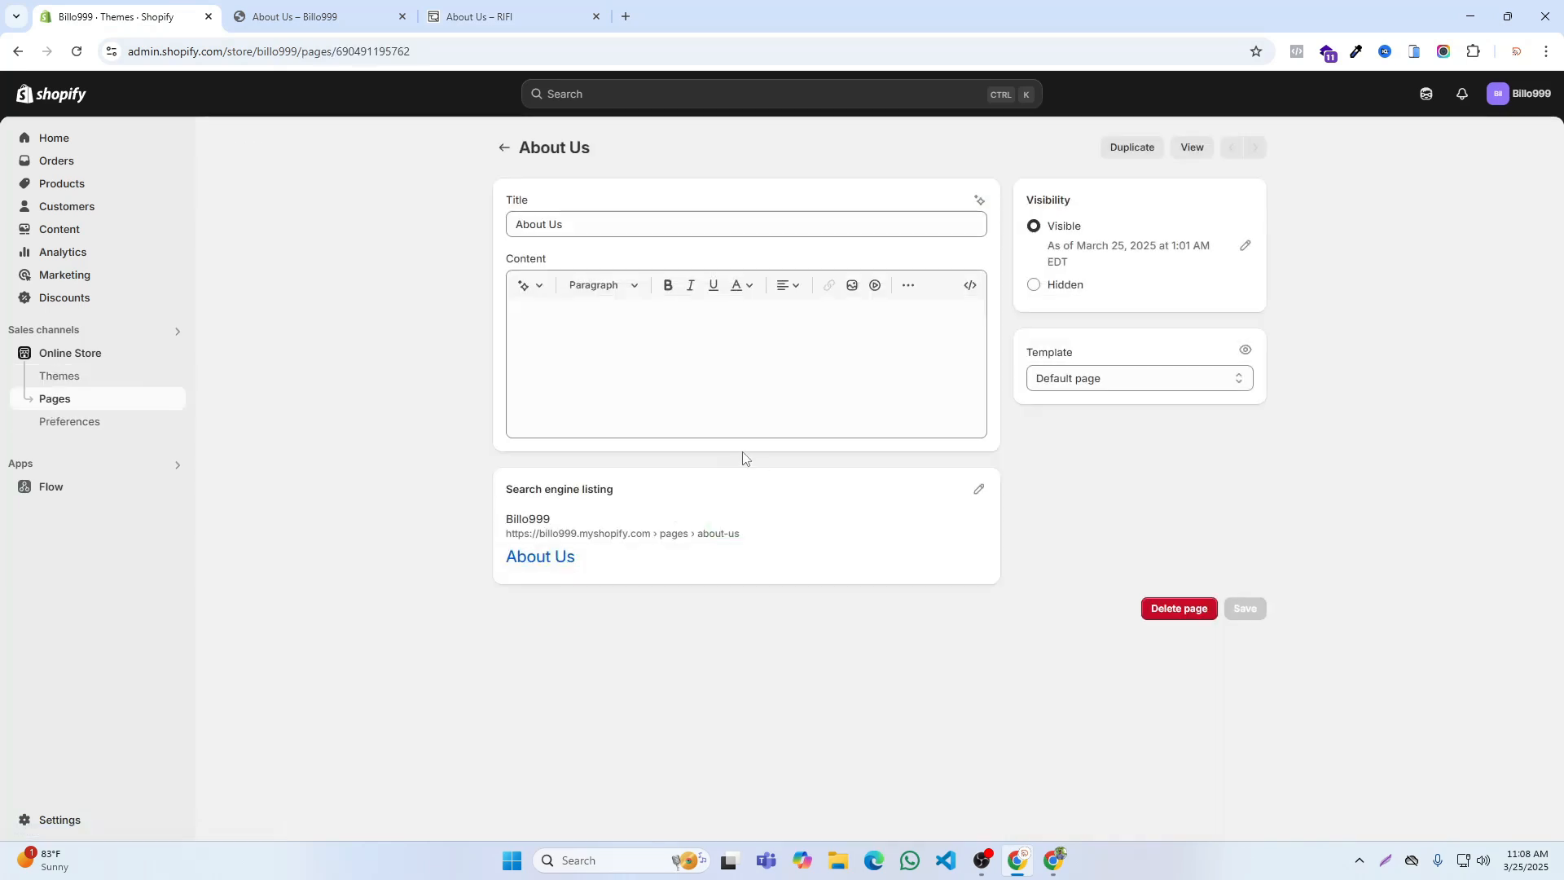
{"action": "left_click", "coordinate": [587, 353]}
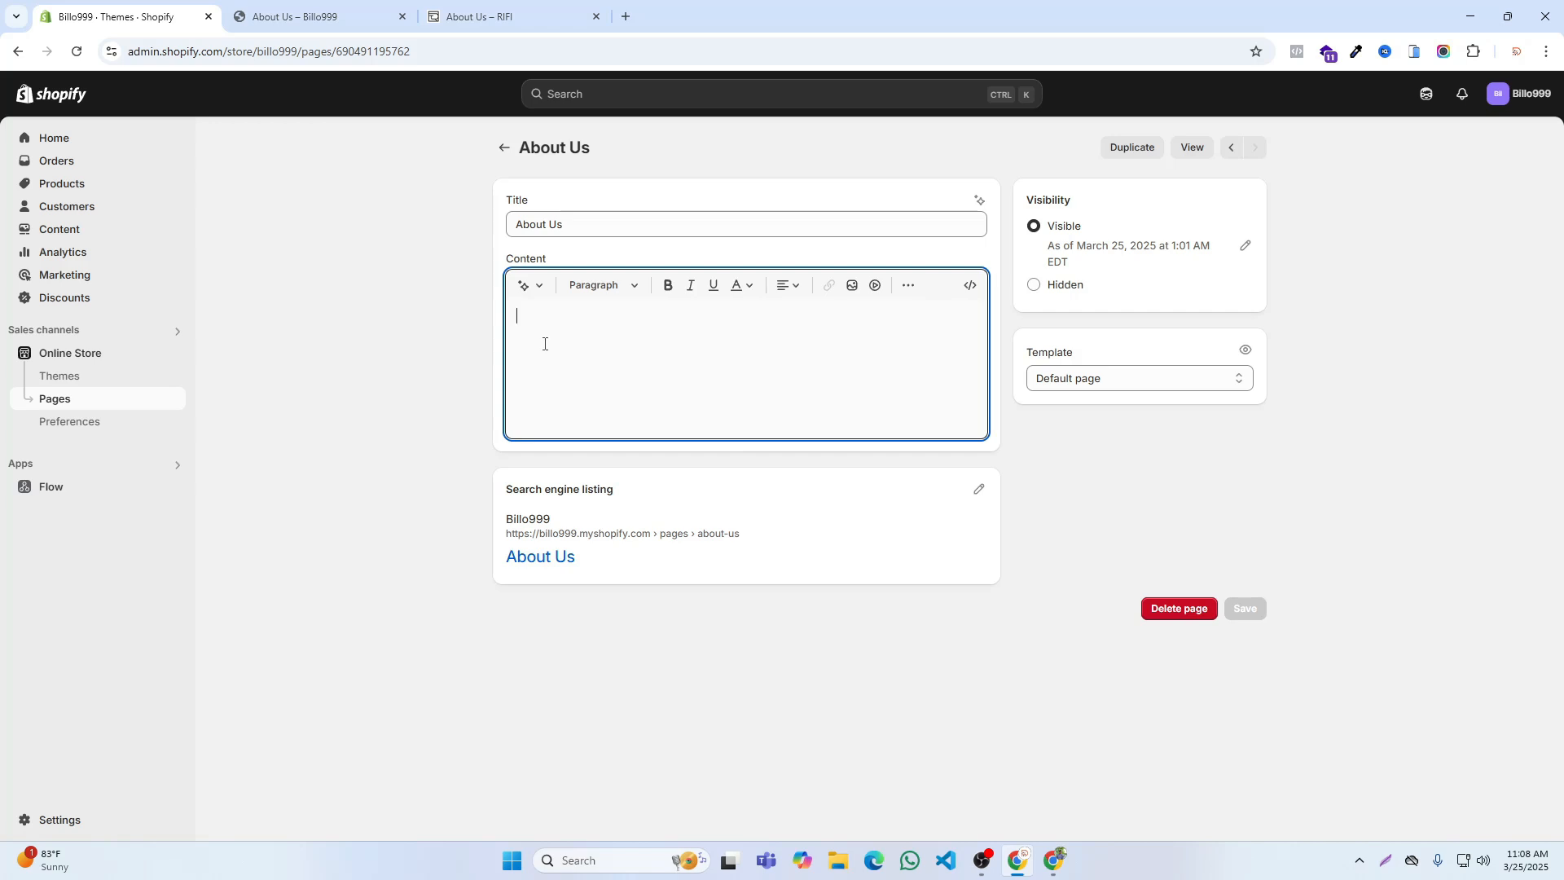
{"action": "key", "text": "ctrl+v"}
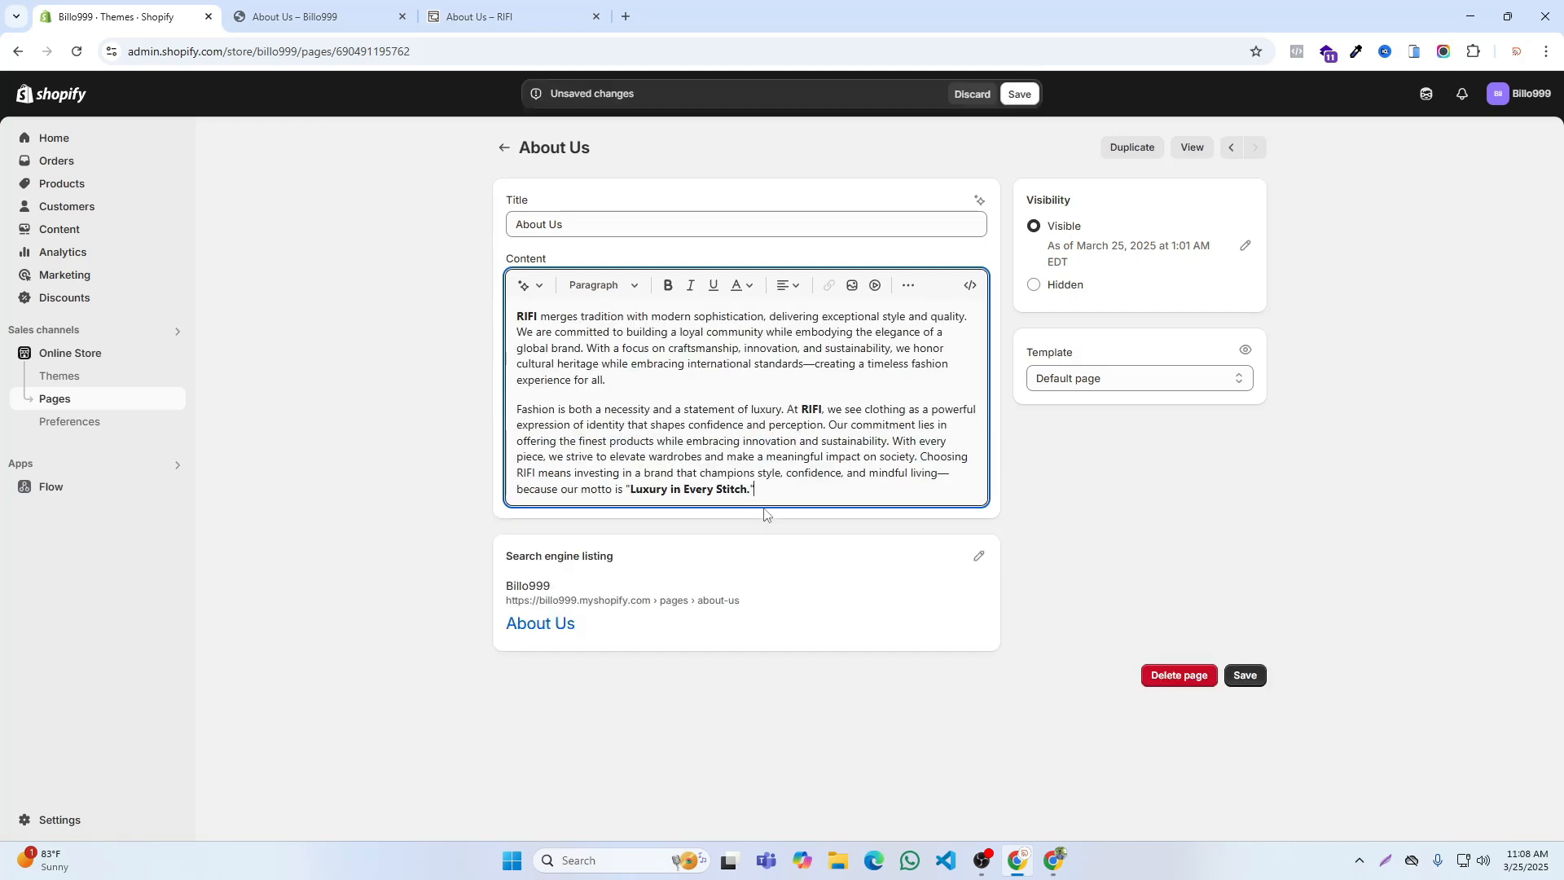
{"action": "left_click_drag", "start_coordinate": [766, 496], "coordinate": [517, 314]}
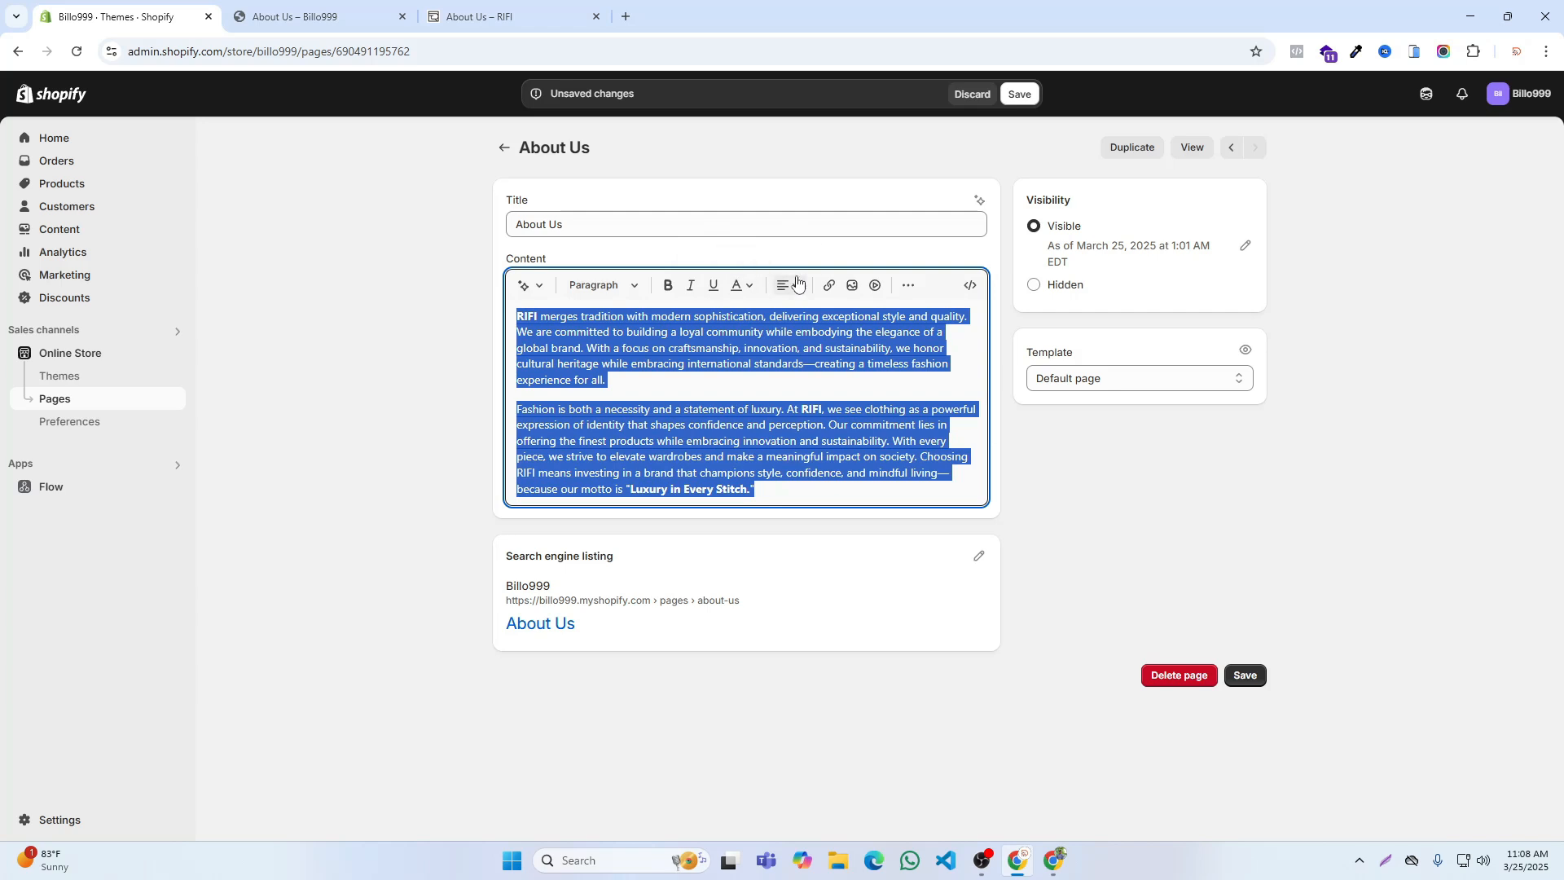
{"action": "left_click", "coordinate": [1022, 94]}
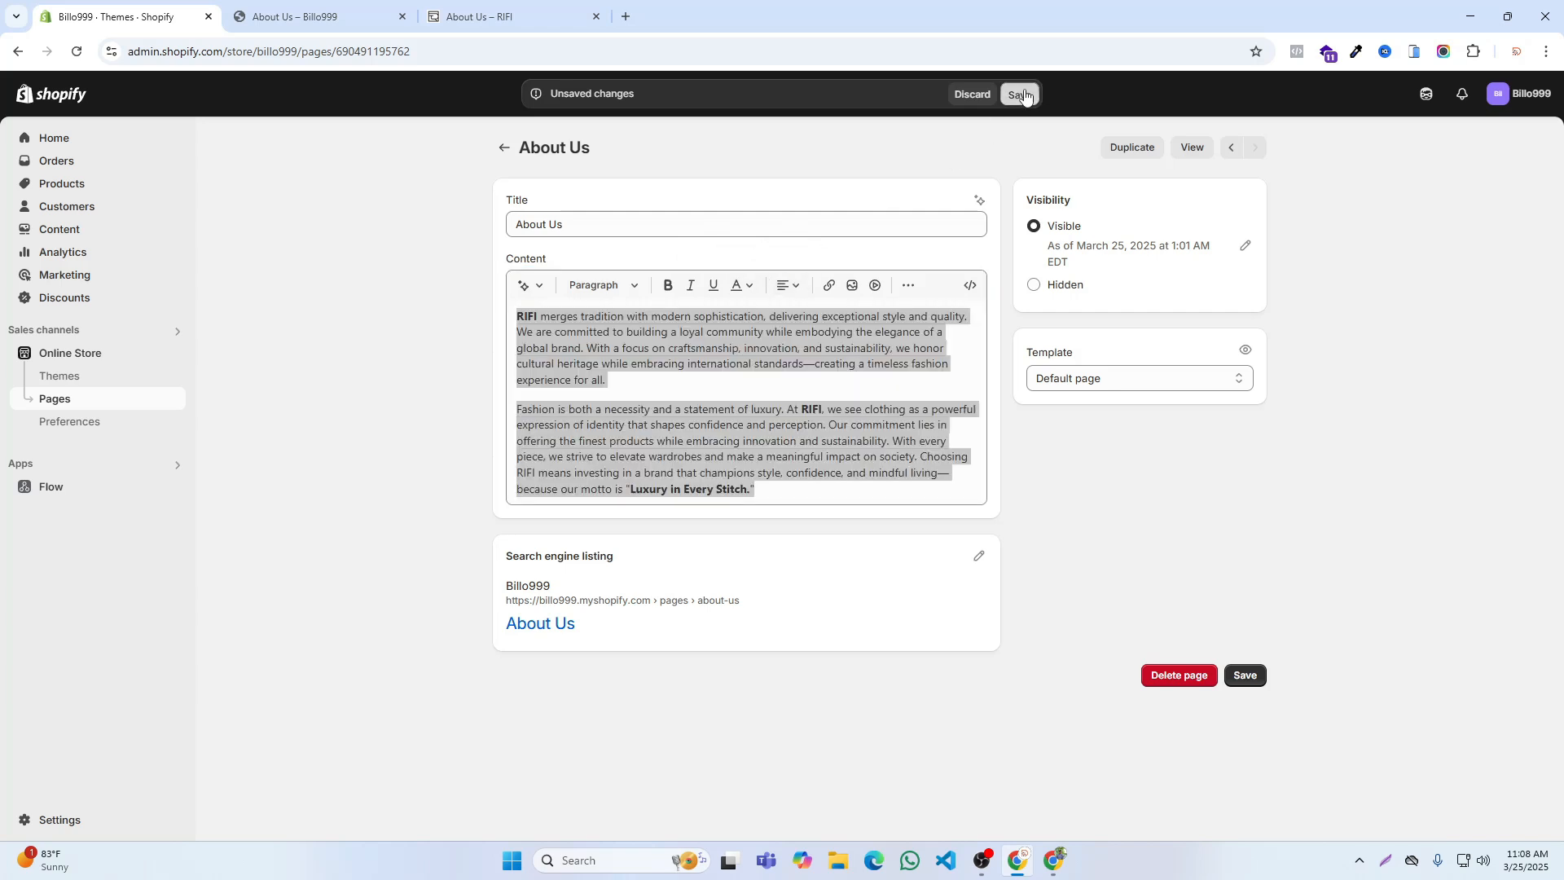
Step: Reload the storefront's About Us page, close it, reopen the online store from the admin and view About Us from its footer
{"action": "left_click", "coordinate": [309, 16]}
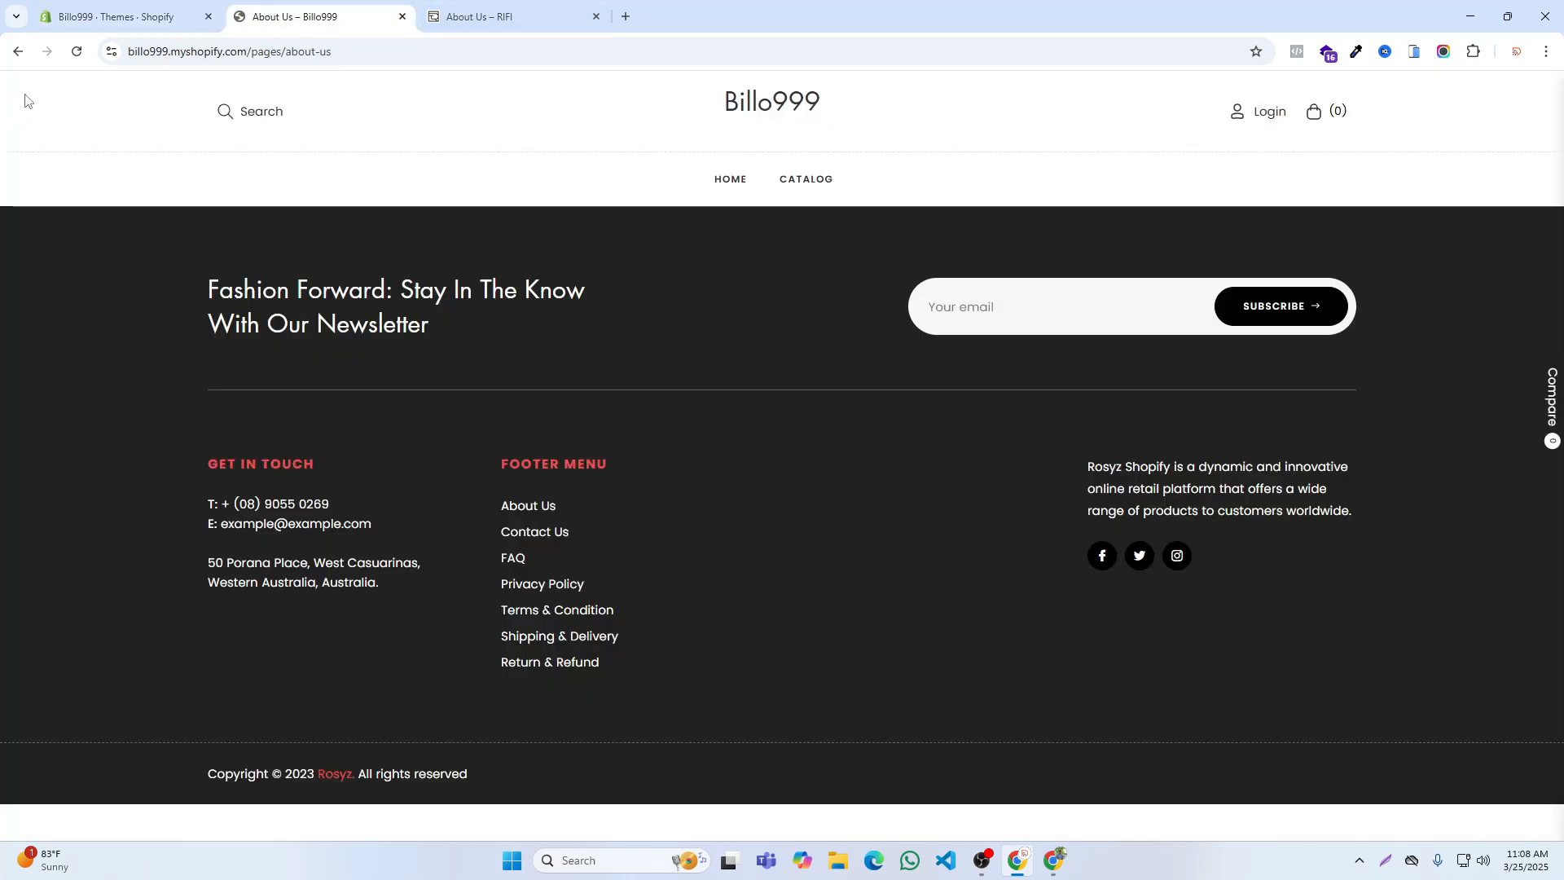
{"action": "left_click", "coordinate": [75, 52]}
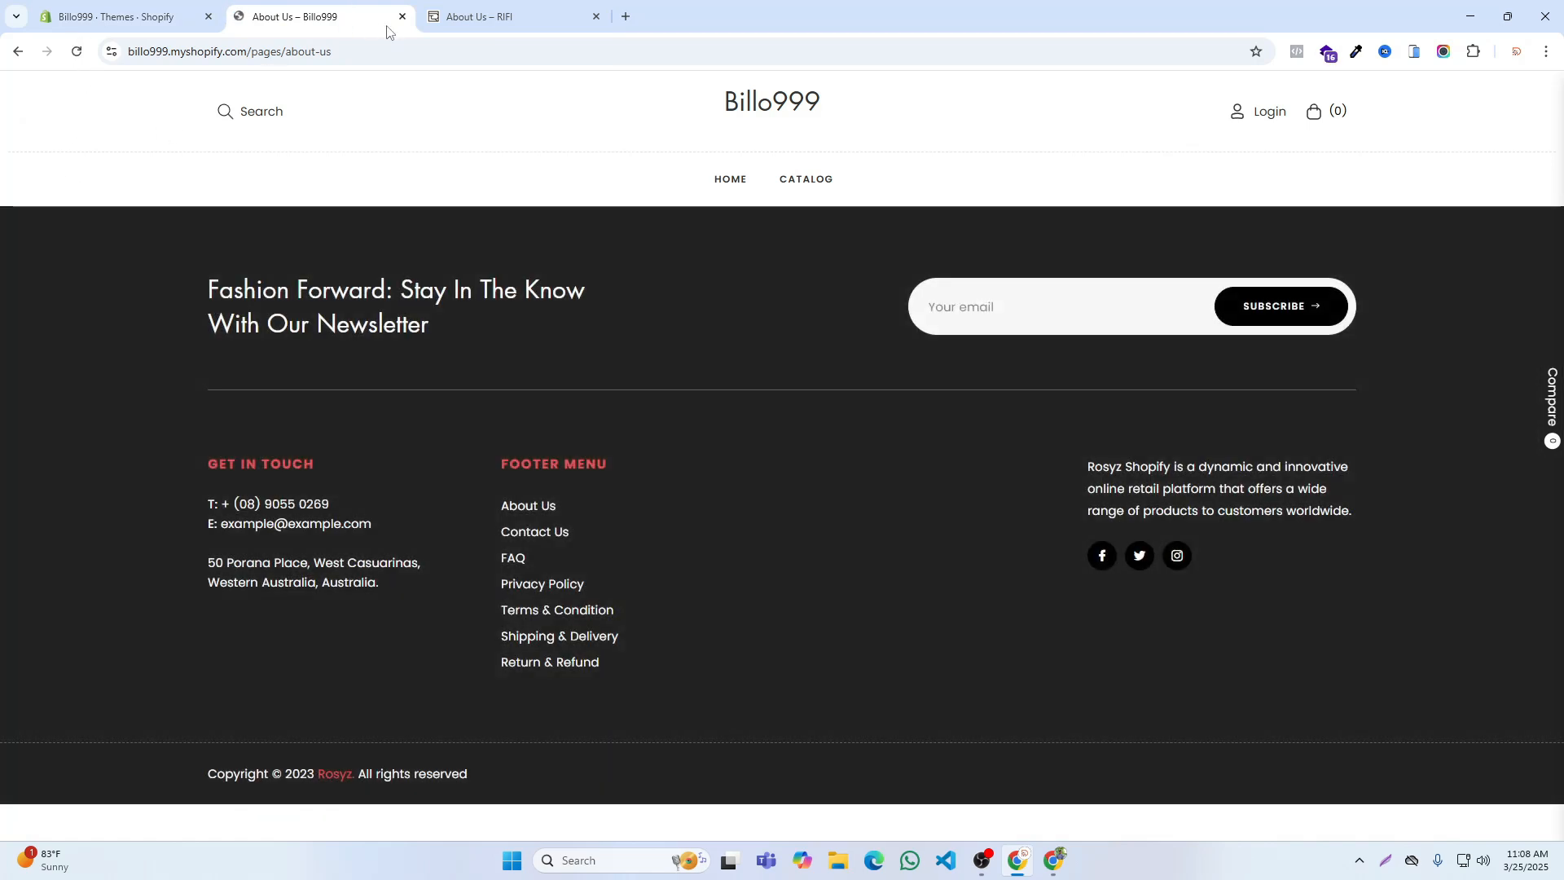
{"action": "left_click", "coordinate": [401, 16]}
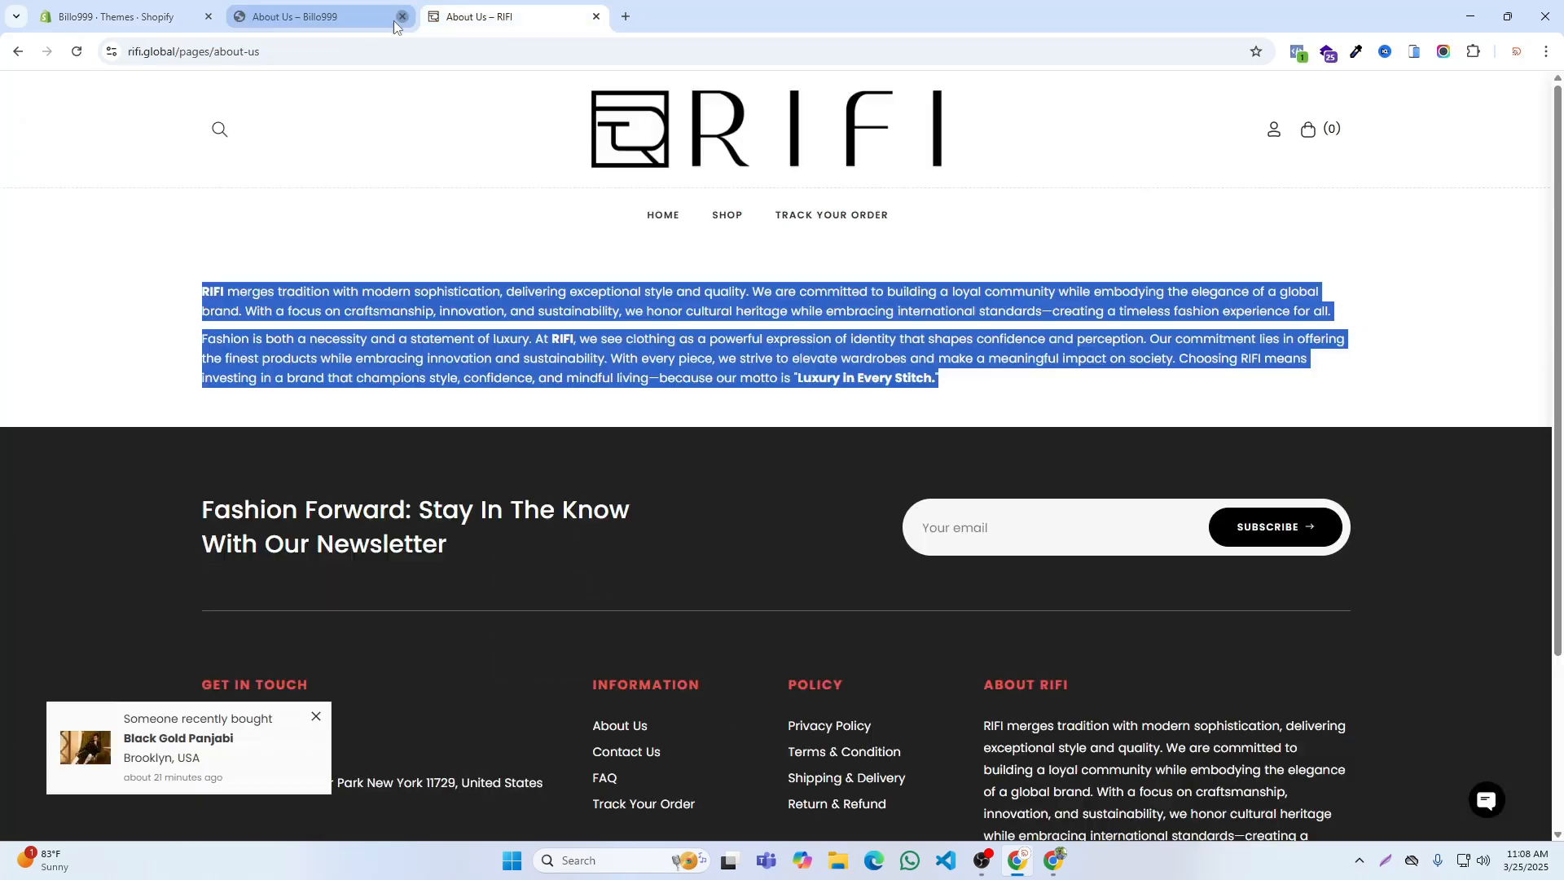
{"action": "left_click", "coordinate": [126, 14]}
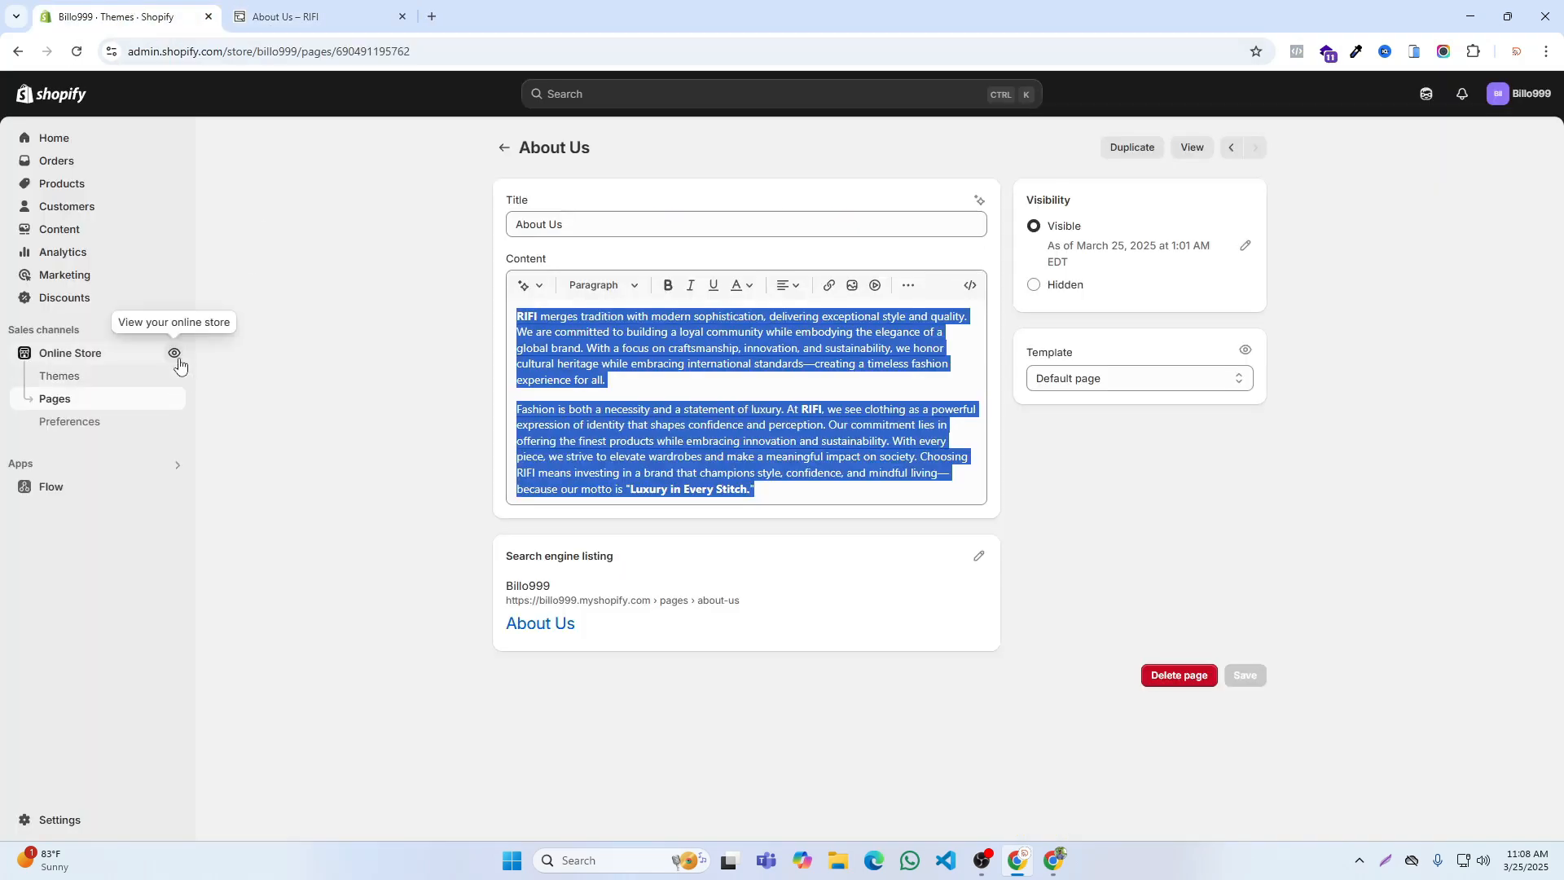
{"action": "left_click", "coordinate": [177, 355]}
{"action": "scroll", "coordinate": [570, 407], "scroll_direction": "down", "scroll_amount": 20}
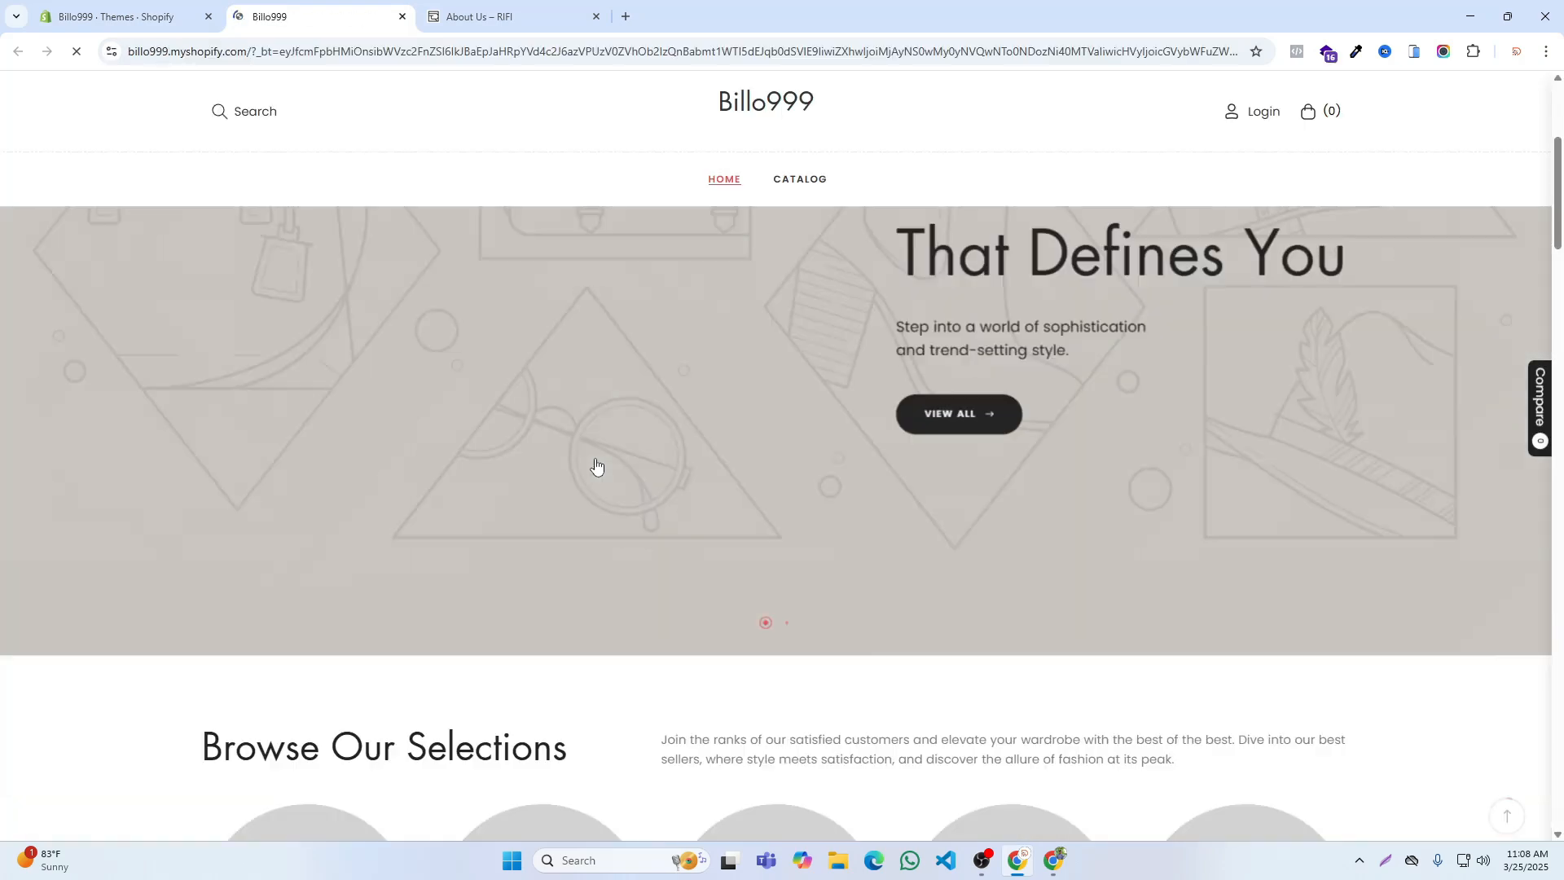
{"action": "scroll", "coordinate": [633, 436], "scroll_direction": "down", "scroll_amount": 15}
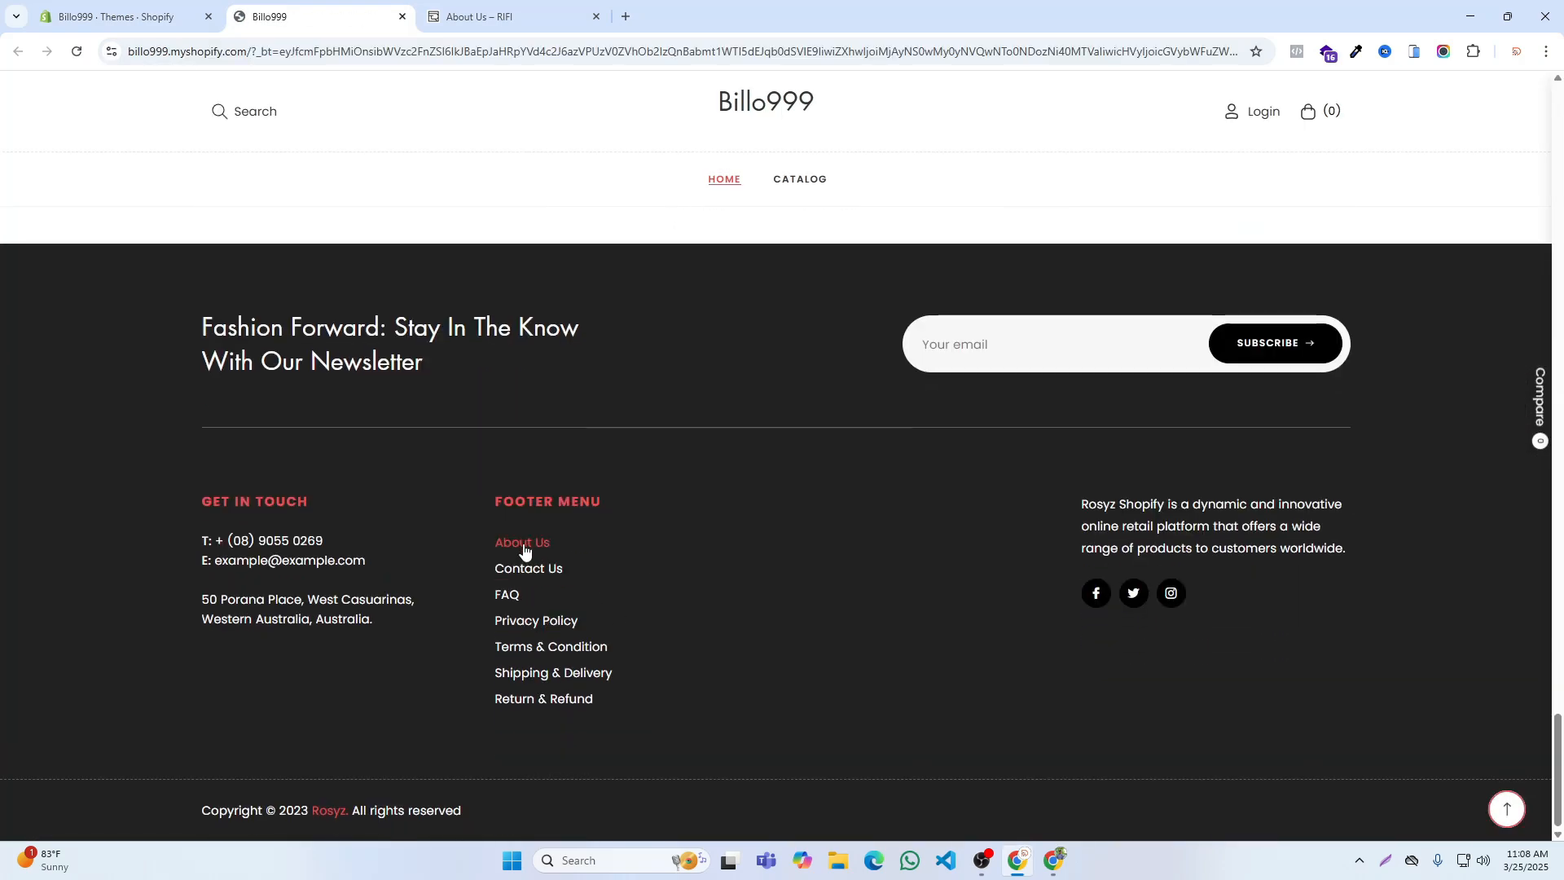
{"action": "left_click", "coordinate": [523, 544]}
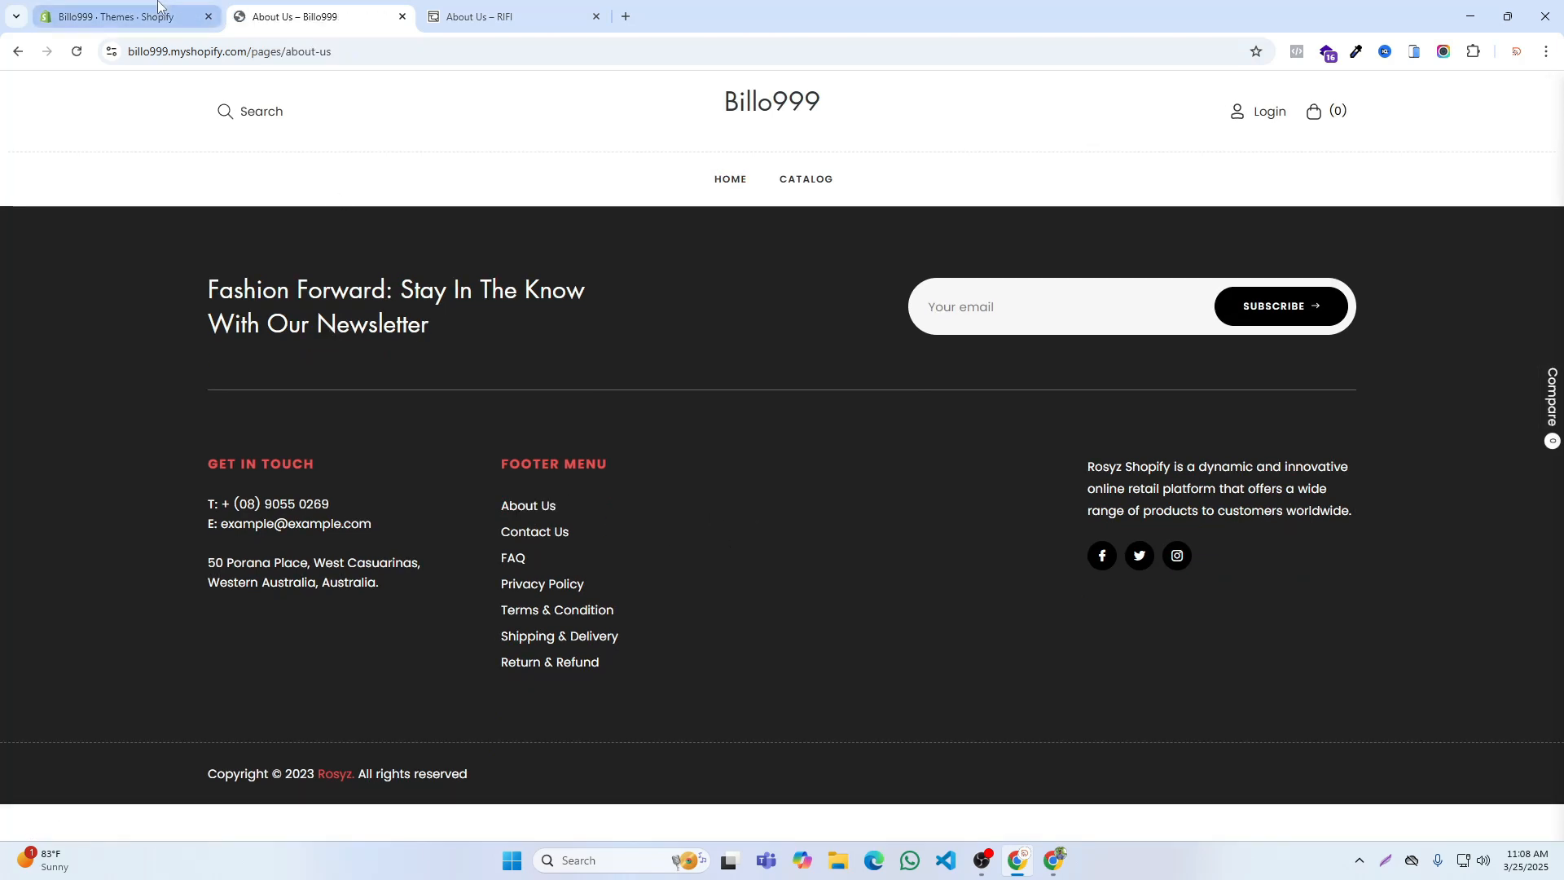
Step: Switch to the RIFI site and view its Contact Us page down to the contact form
{"action": "left_click", "coordinate": [122, 16]}
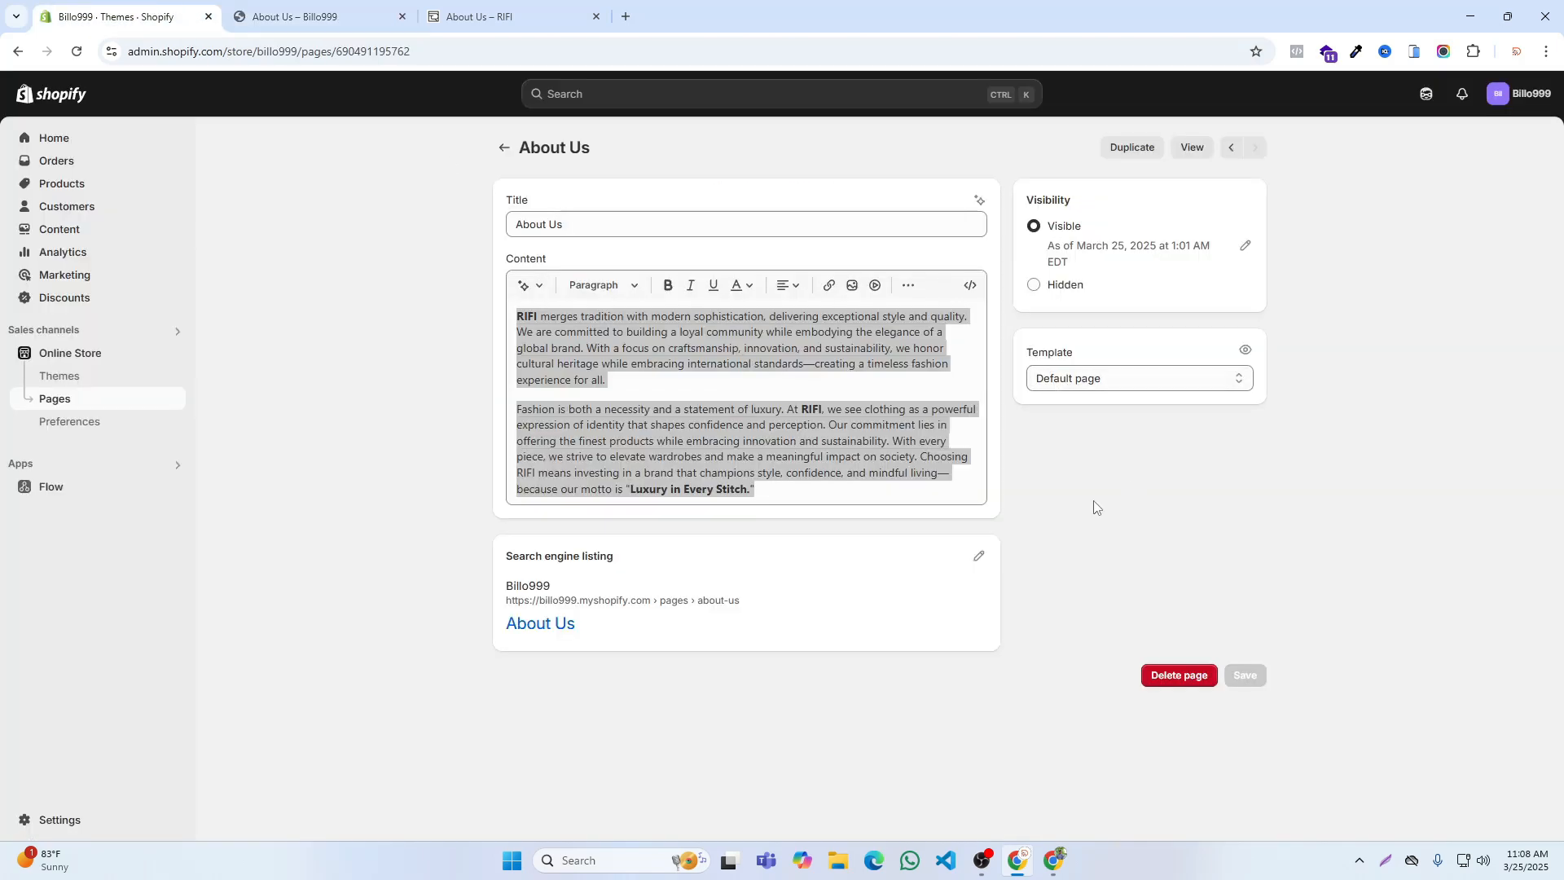
{"action": "left_click", "coordinate": [367, 10]}
{"action": "left_click", "coordinate": [494, 11]}
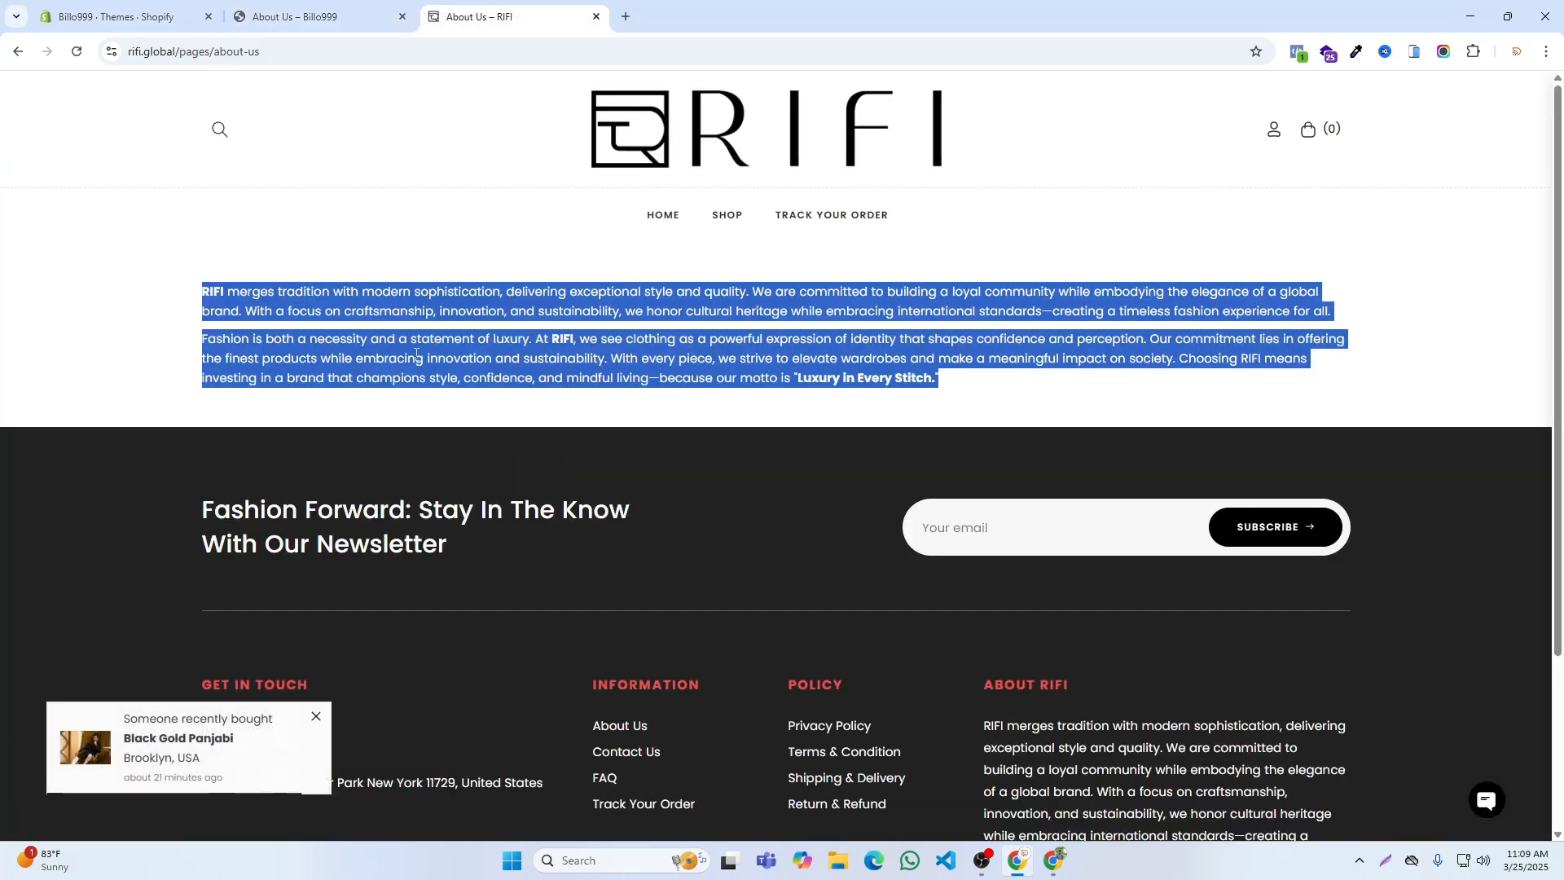
{"action": "left_click", "coordinate": [625, 750]}
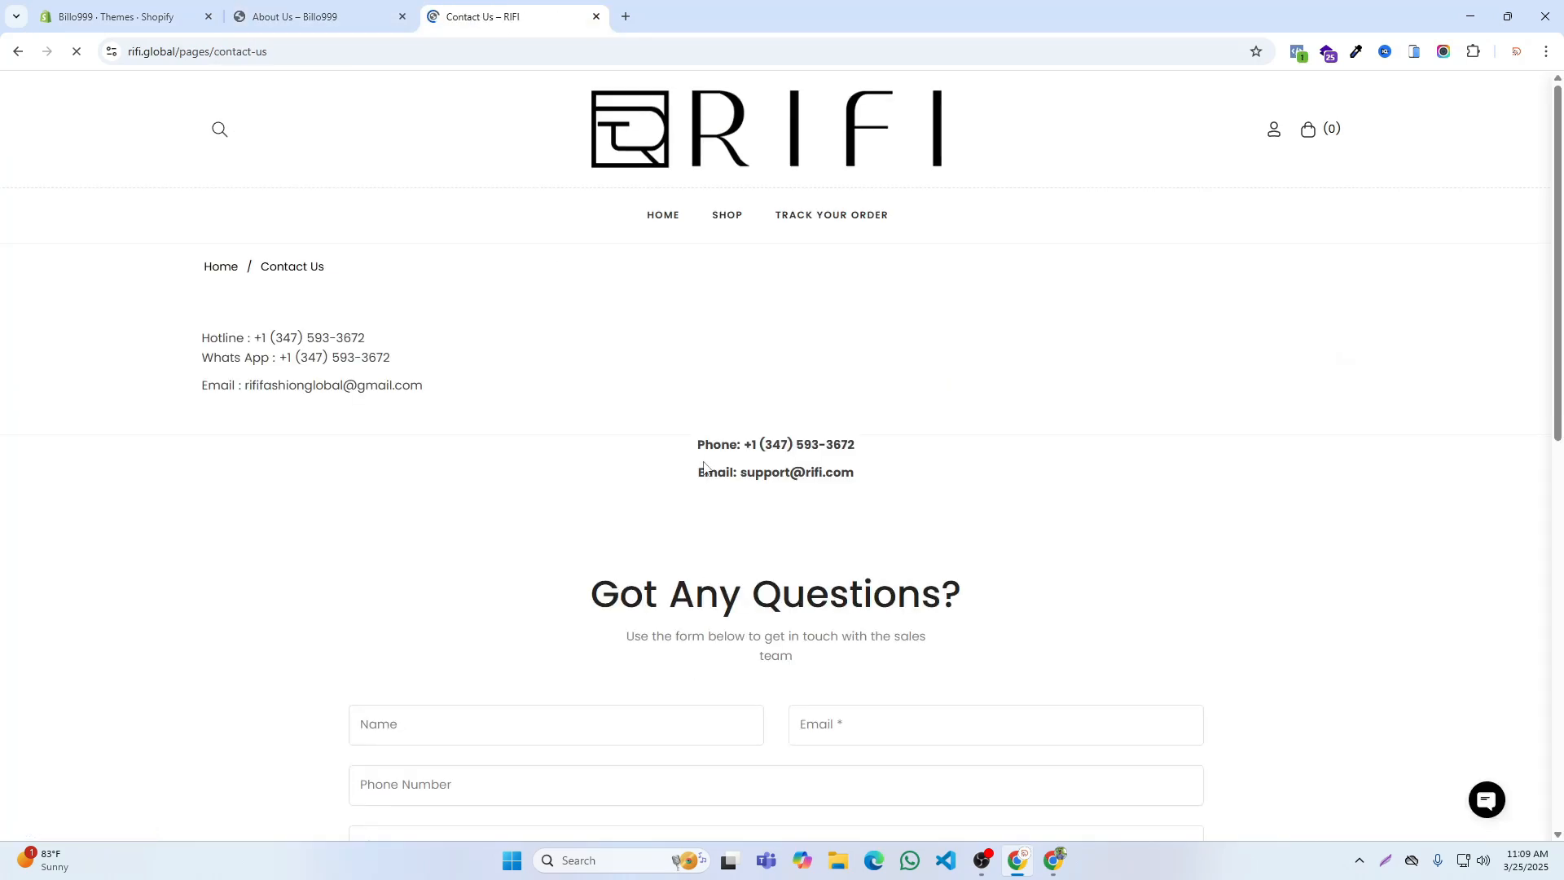
{"action": "scroll", "coordinate": [774, 588], "scroll_direction": "down", "scroll_amount": 5}
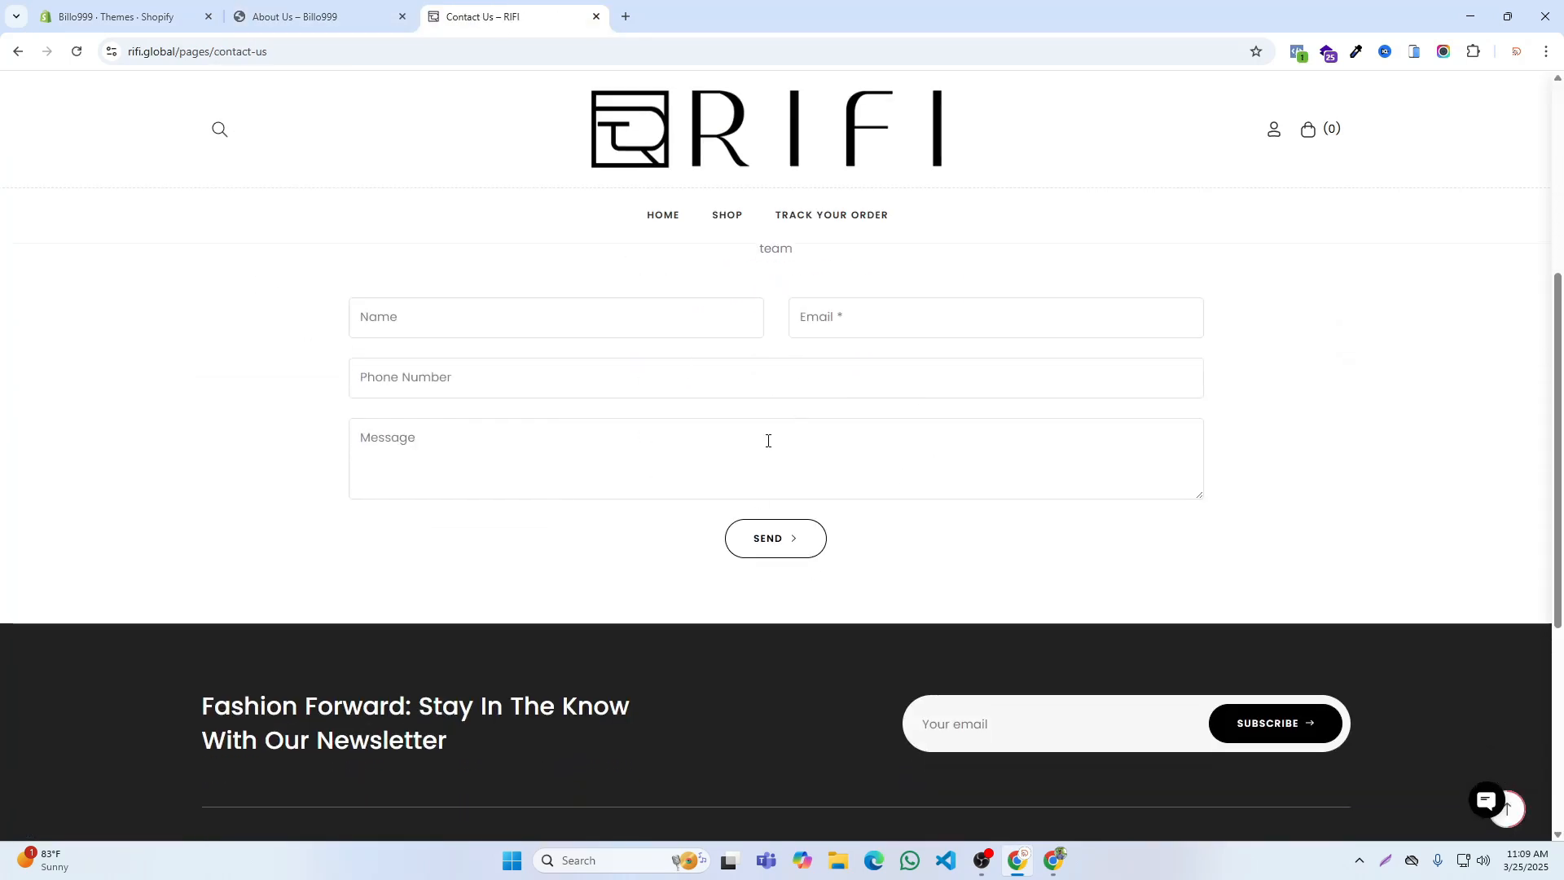
Step: Switch to the Billo999 storefront and open its Contact Us page from the footer menu
{"action": "left_click", "coordinate": [318, 14]}
{"action": "left_click", "coordinate": [154, 7]}
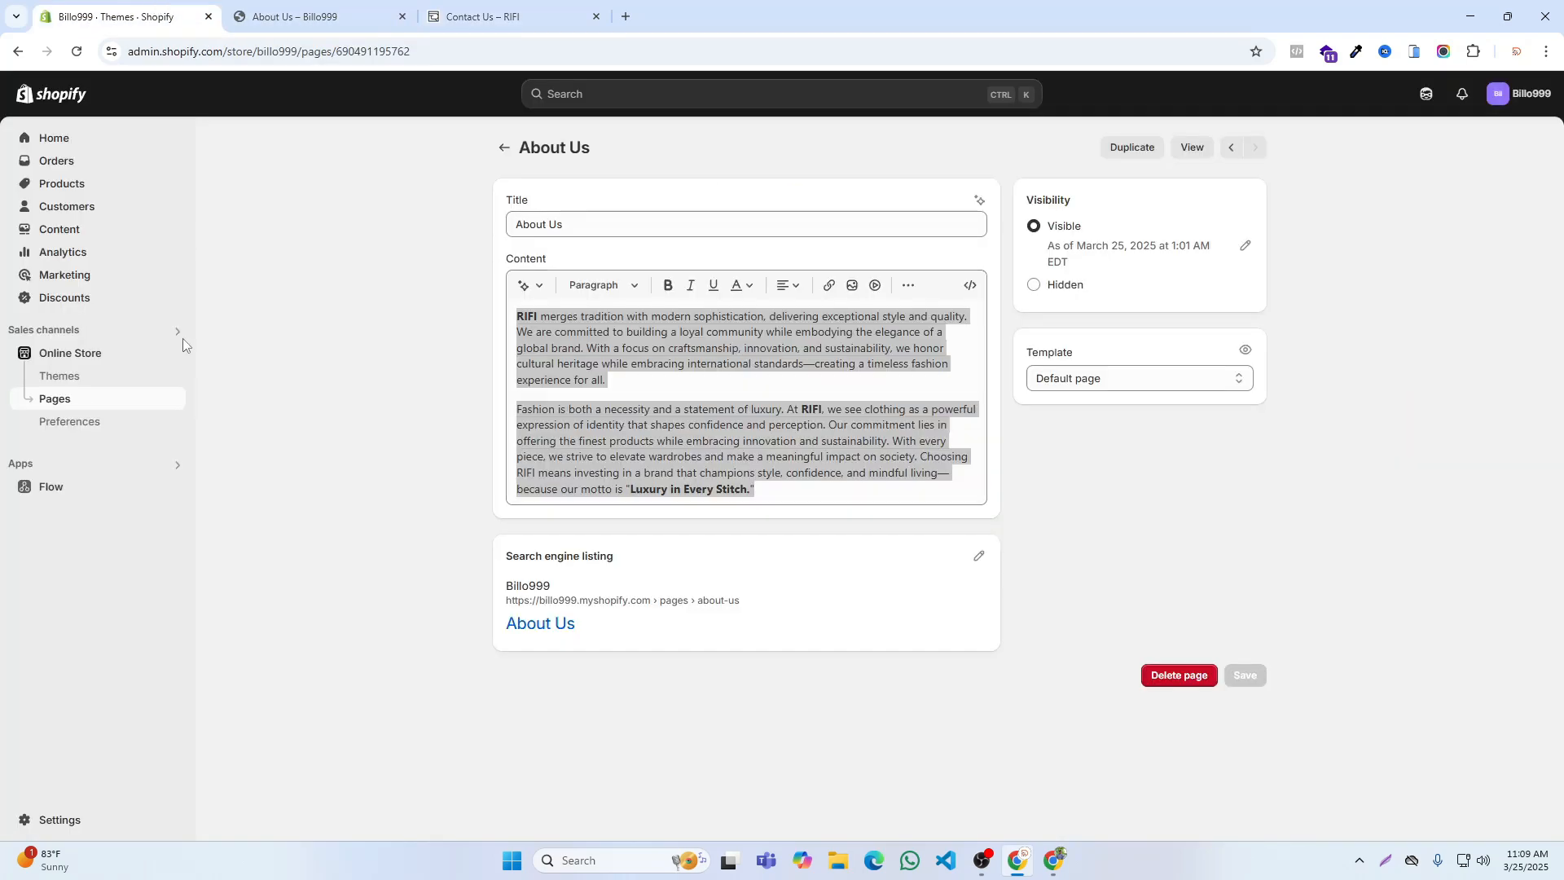
{"action": "left_click", "coordinate": [318, 14]}
{"action": "left_click", "coordinate": [533, 532]}
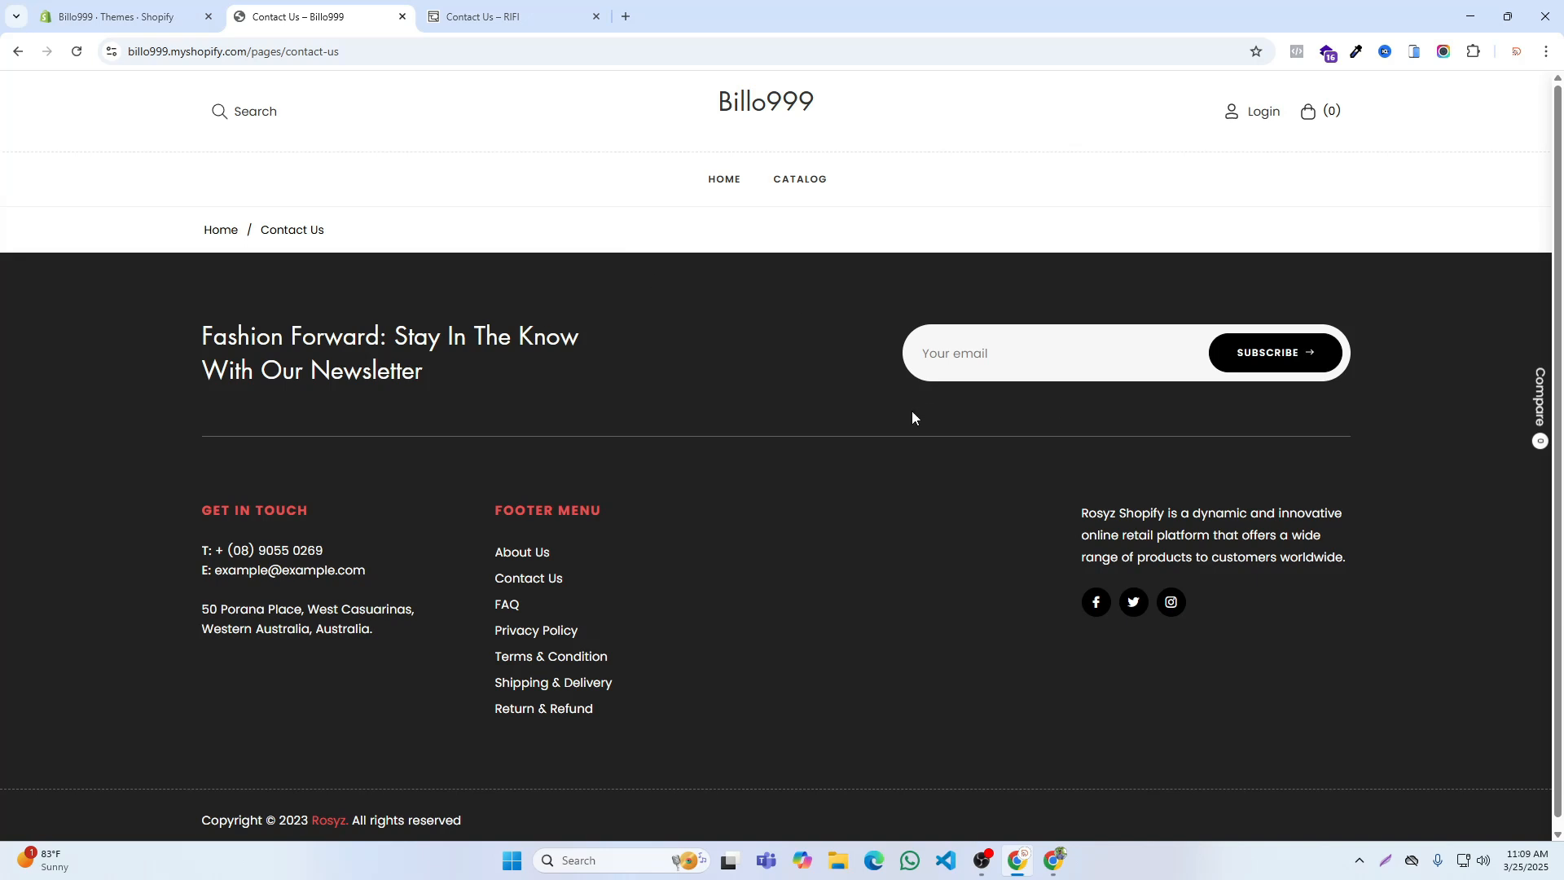
Step: Assign the contact template to the Contact Us page in the Billo999 admin and save it
{"action": "left_click", "coordinate": [109, 9]}
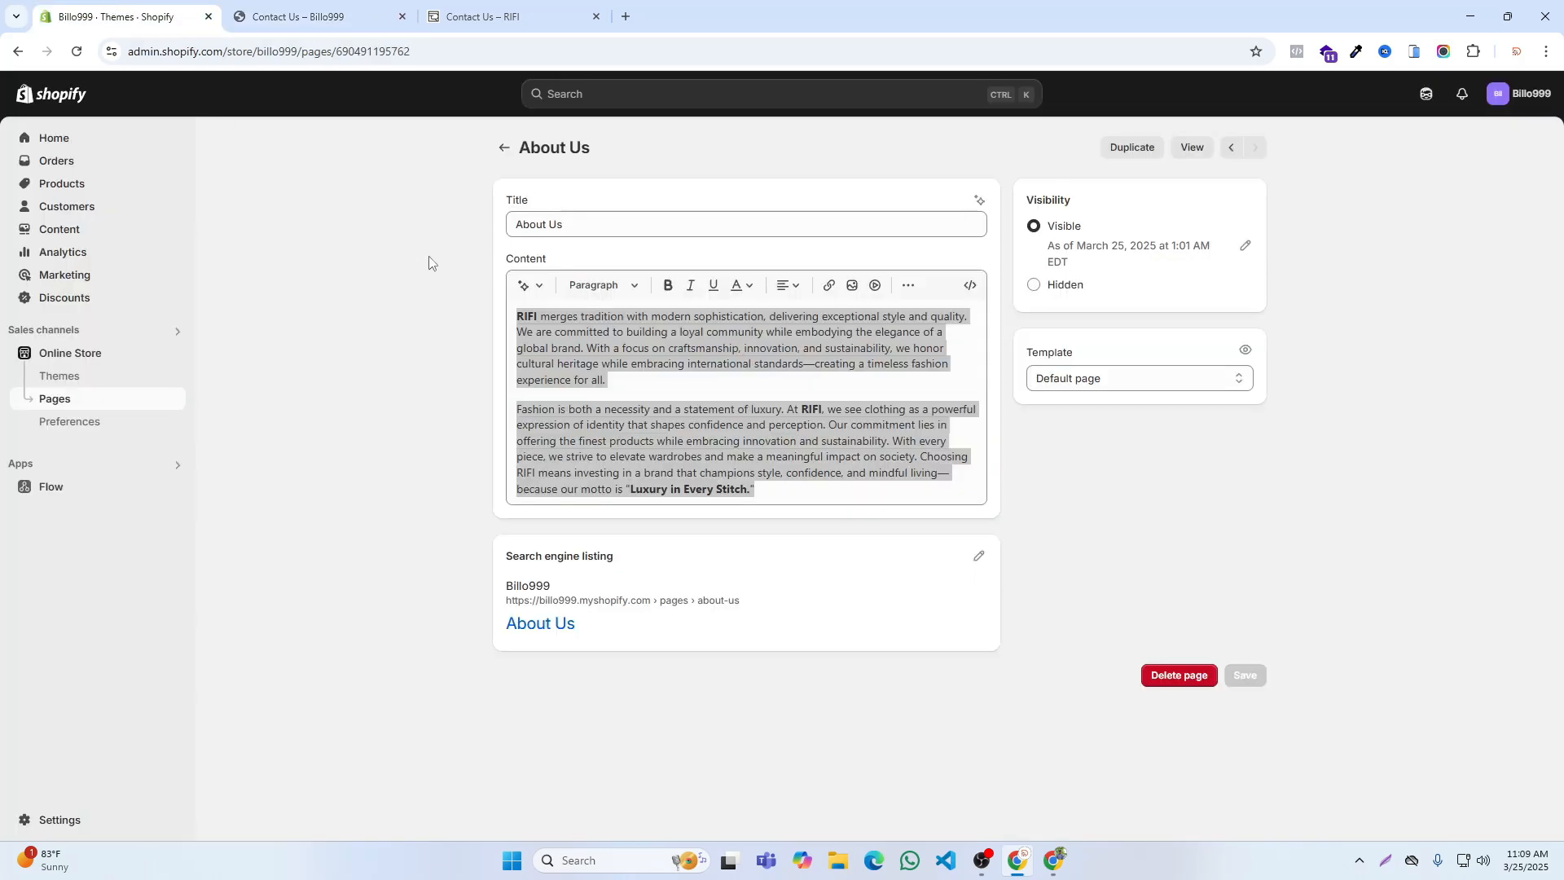
{"action": "left_click", "coordinate": [503, 148]}
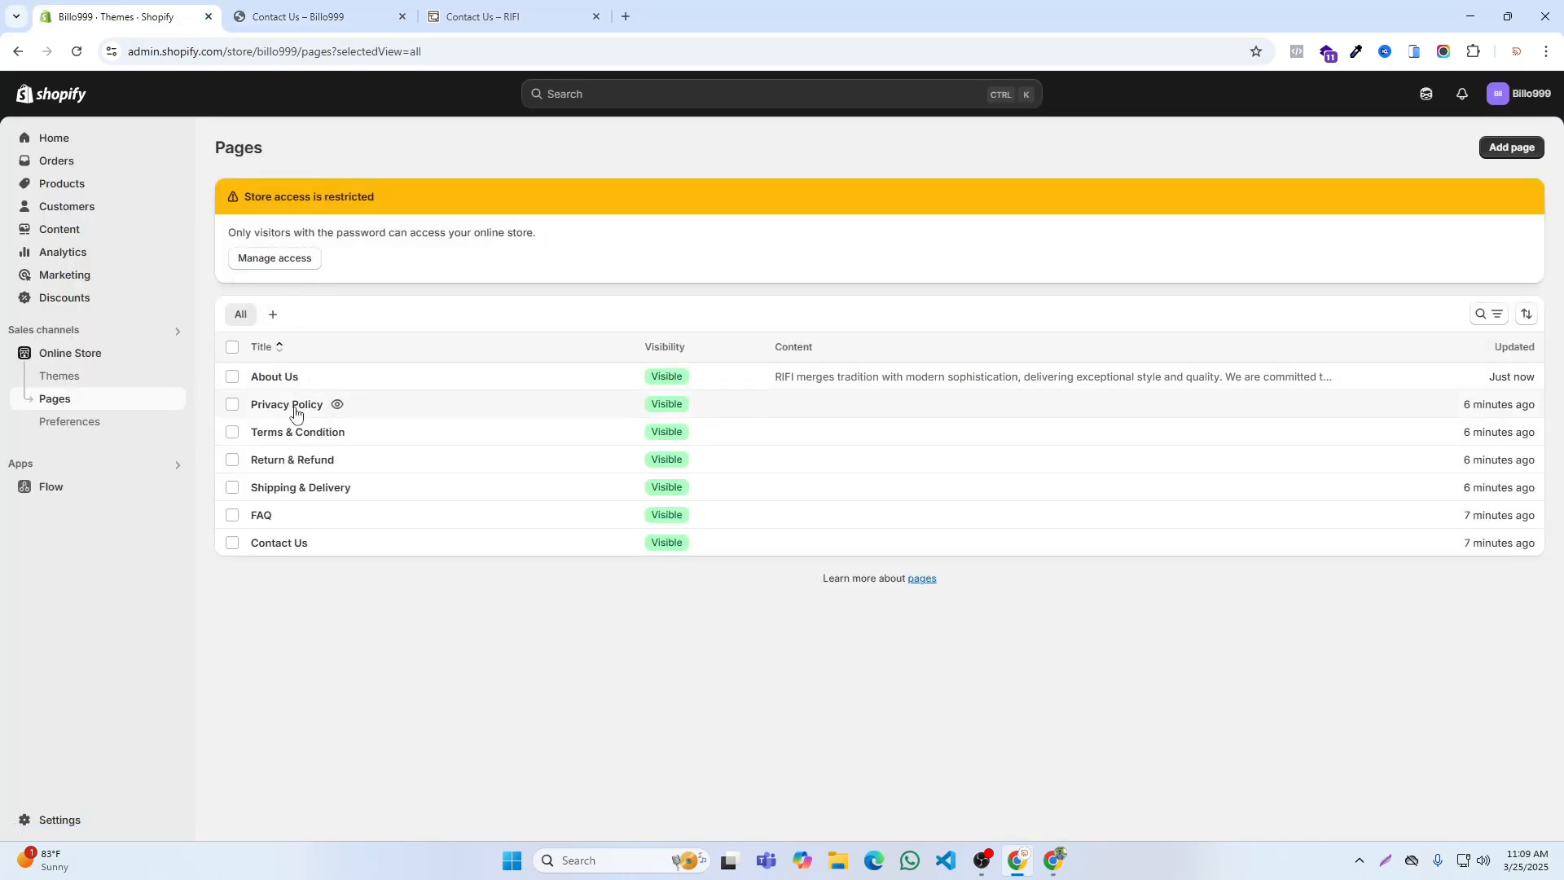
{"action": "left_click", "coordinate": [281, 544]}
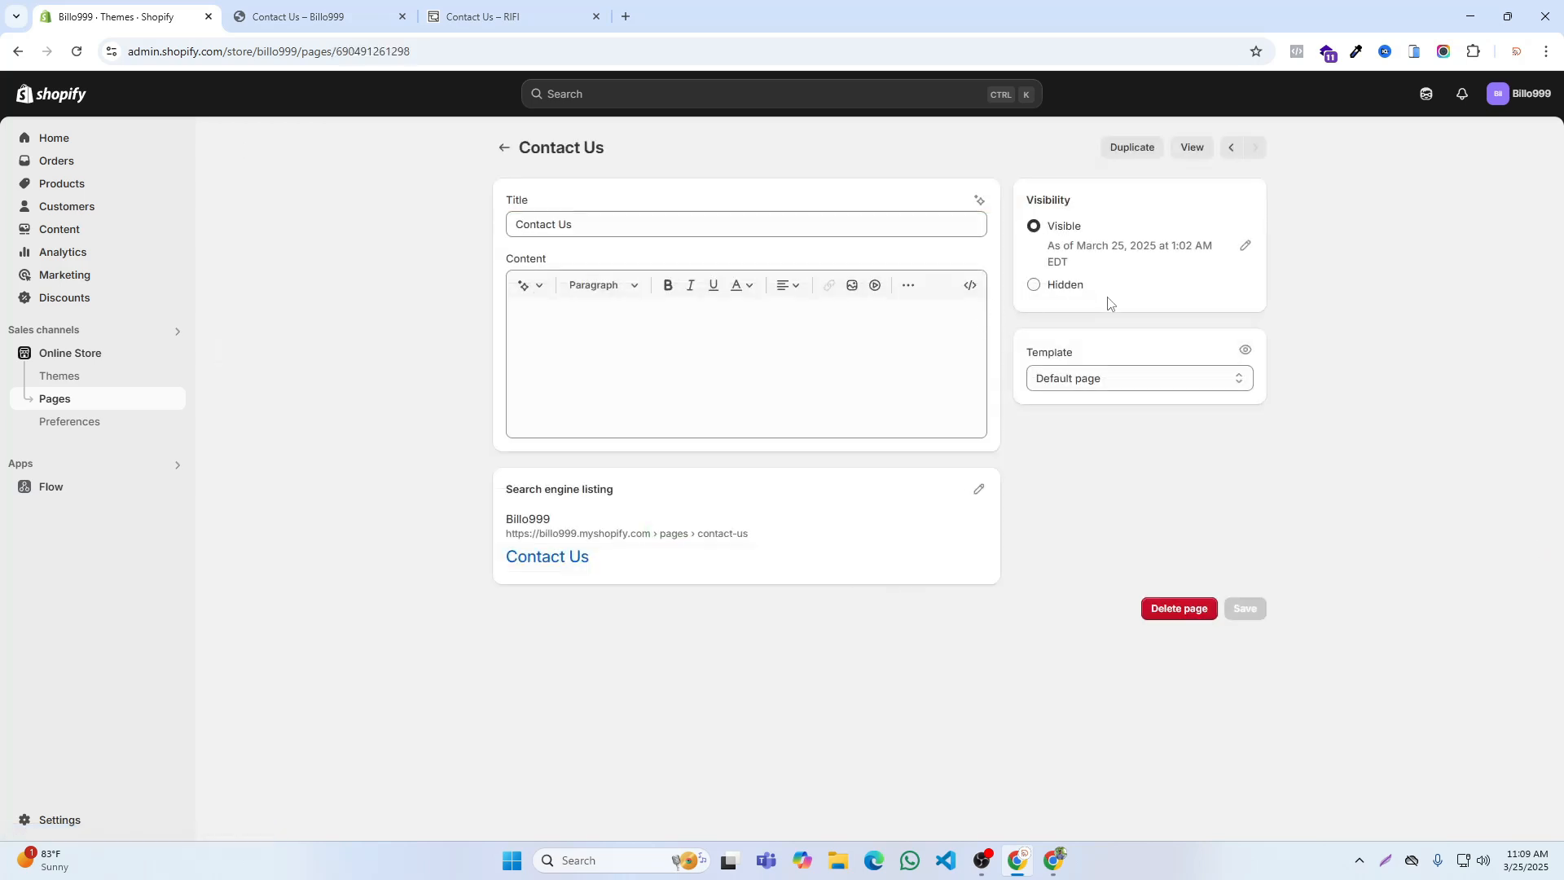
{"action": "left_click", "coordinate": [1125, 389]}
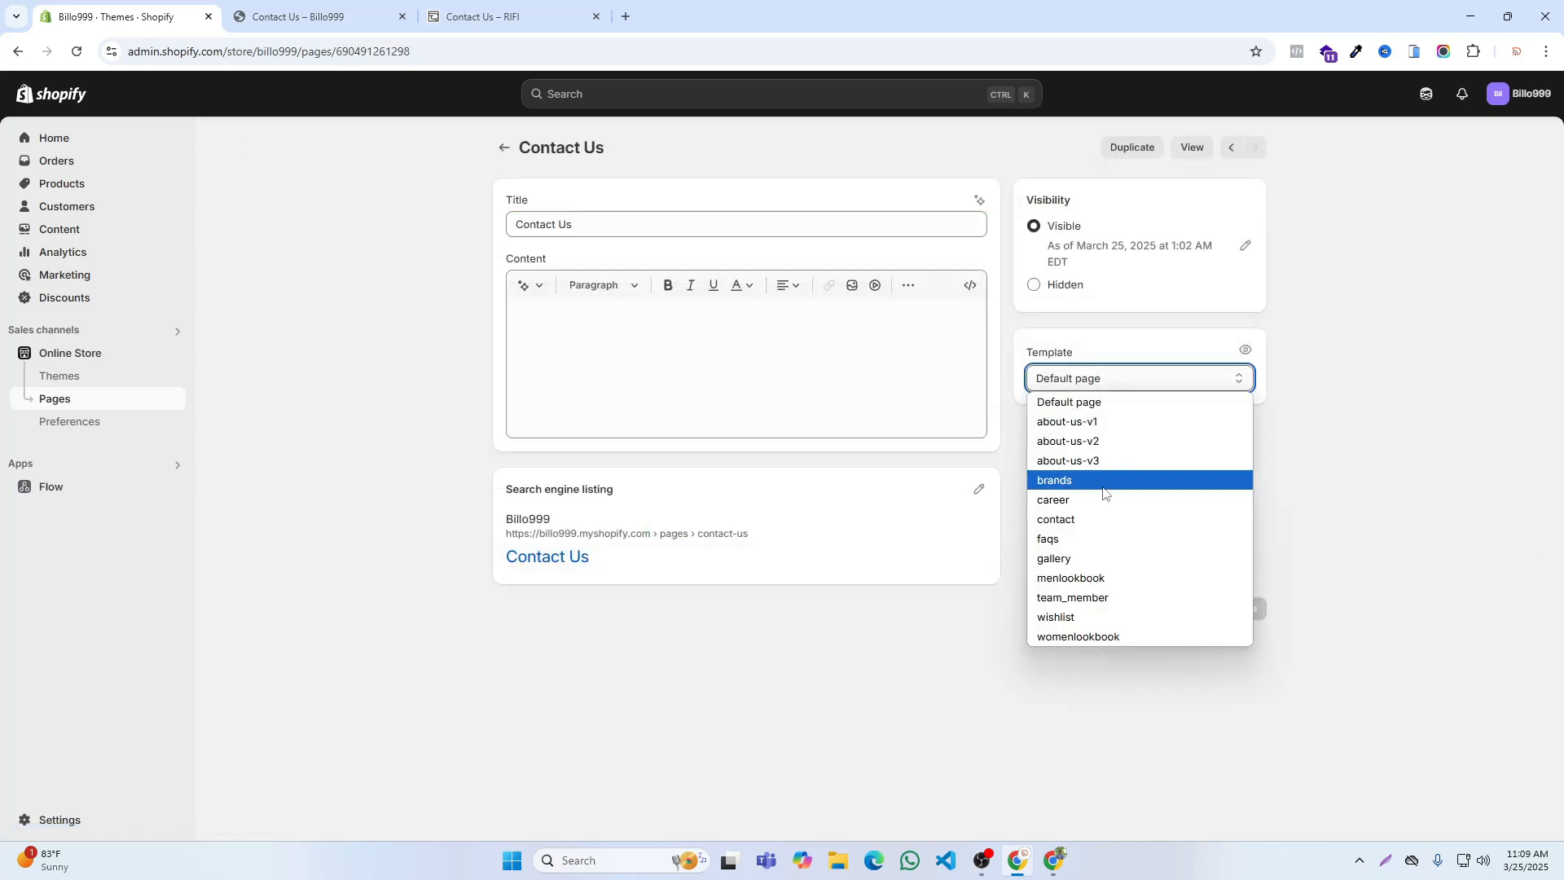
{"action": "left_click", "coordinate": [1059, 519]}
{"action": "left_click", "coordinate": [1029, 99]}
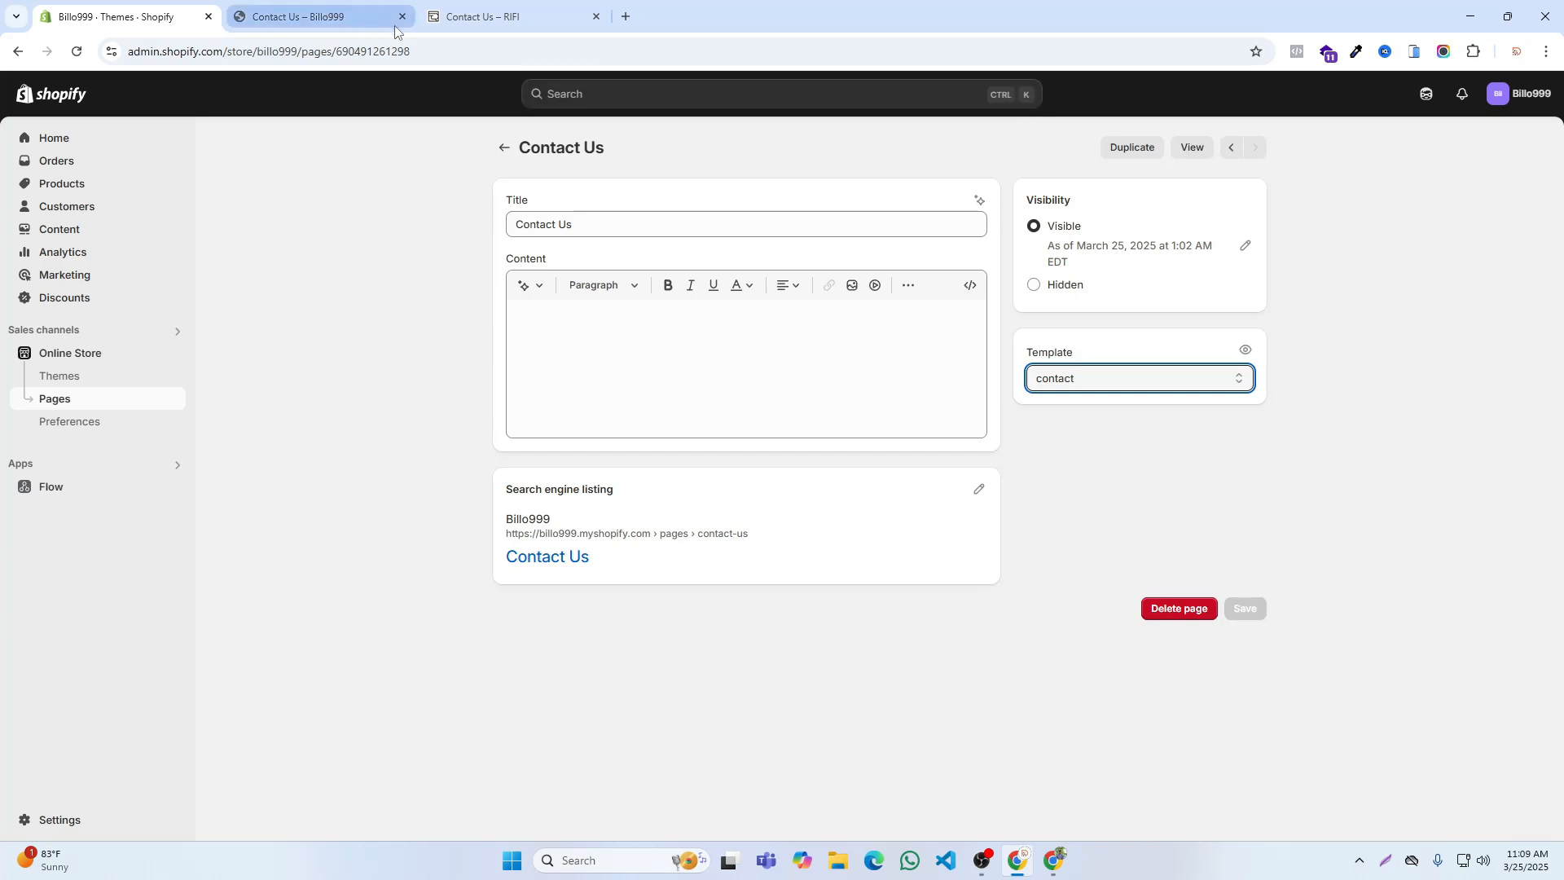
Step: View the online store from the admin and examine its Contact Us page, opened from the footer
{"action": "left_click", "coordinate": [174, 353]}
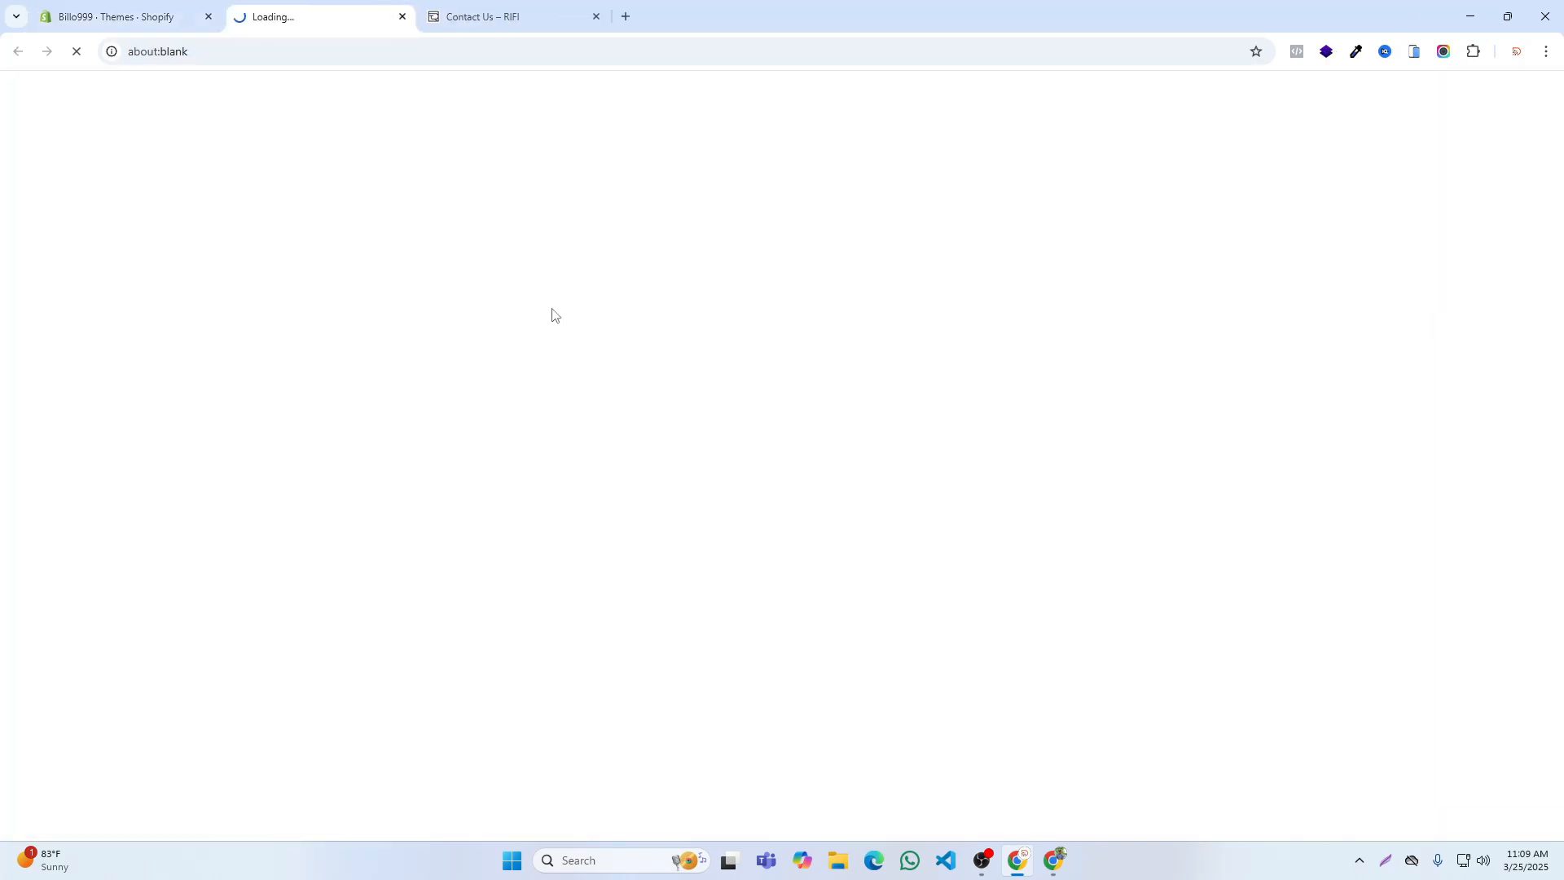
{"action": "scroll", "coordinate": [774, 499], "scroll_direction": "down", "scroll_amount": 10}
{"action": "scroll", "coordinate": [837, 533], "scroll_direction": "down", "scroll_amount": 20}
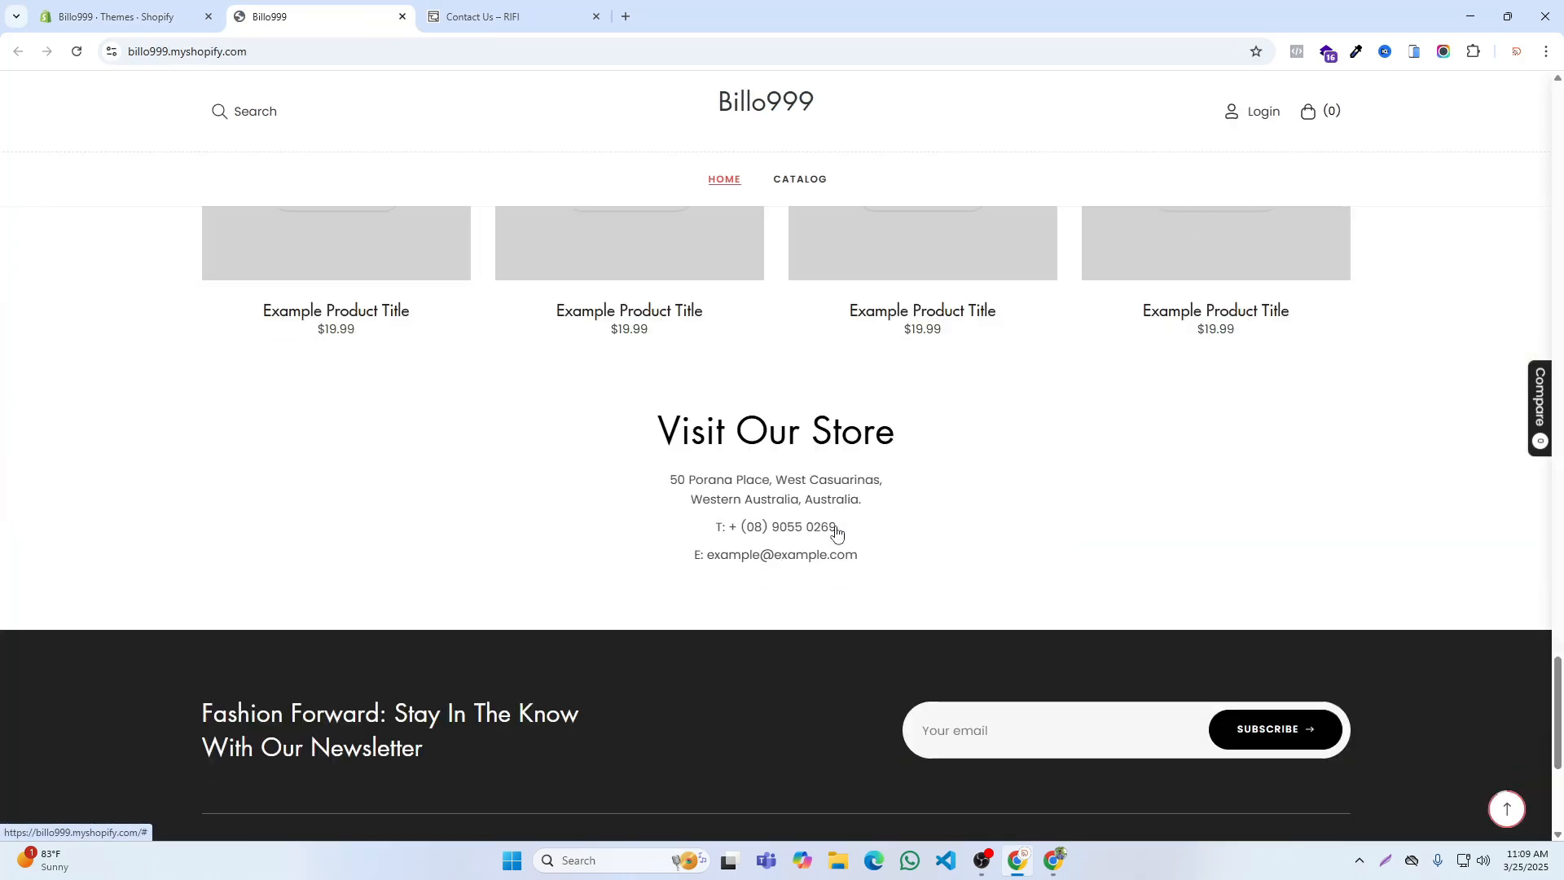
{"action": "scroll", "coordinate": [835, 531], "scroll_direction": "down", "scroll_amount": 3}
{"action": "left_click", "coordinate": [541, 715]}
{"action": "scroll", "coordinate": [836, 502], "scroll_direction": "down", "scroll_amount": 10}
{"action": "scroll", "coordinate": [509, 331], "scroll_direction": "up", "scroll_amount": 2}
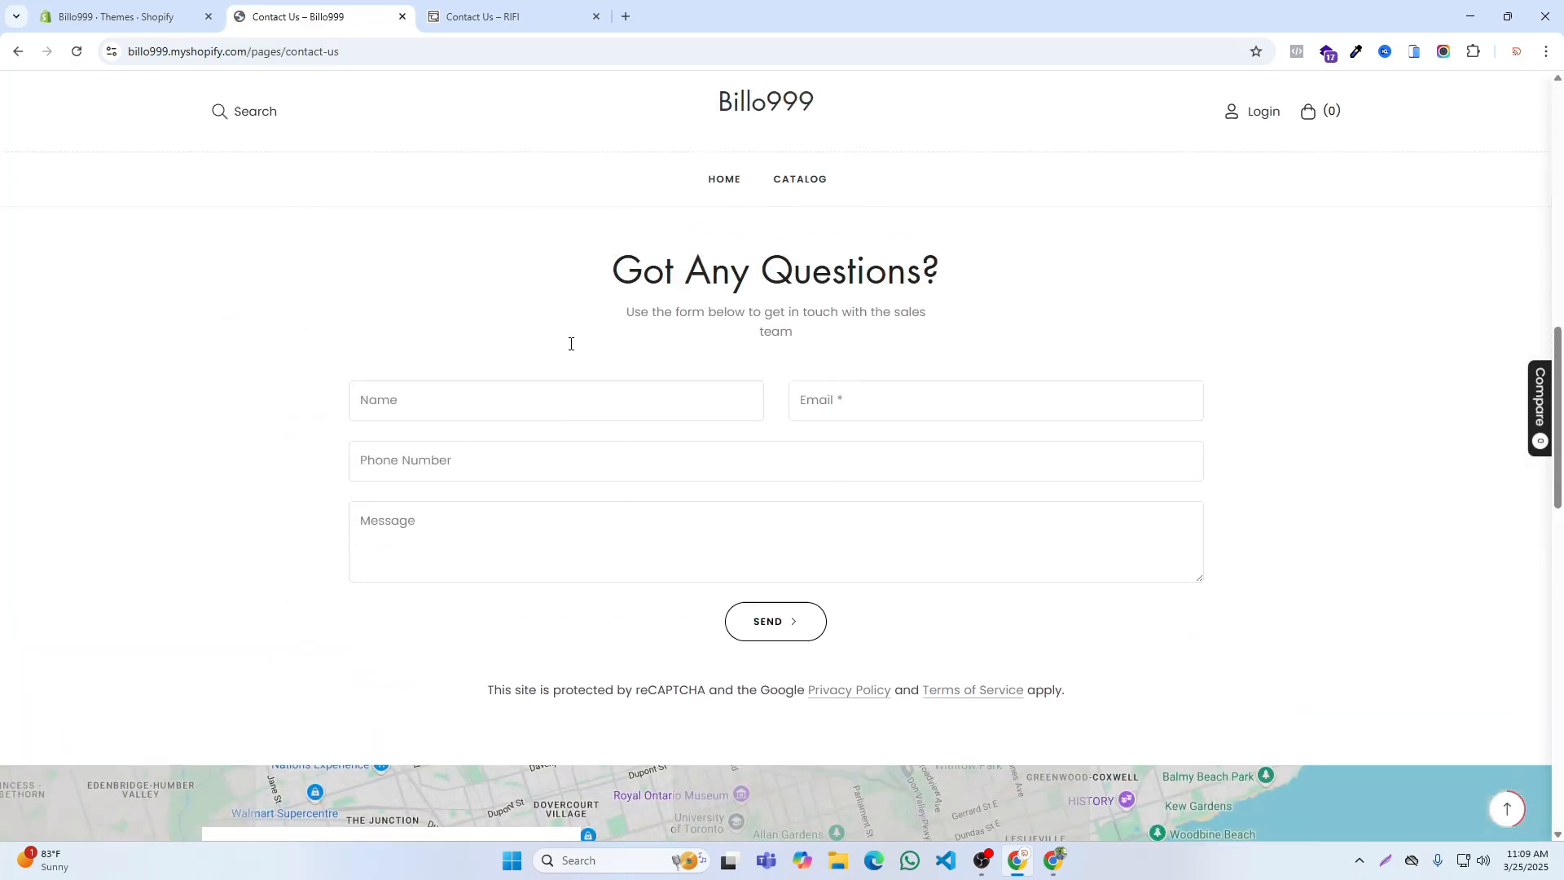
{"action": "scroll", "coordinate": [570, 344], "scroll_direction": "up", "scroll_amount": 1}
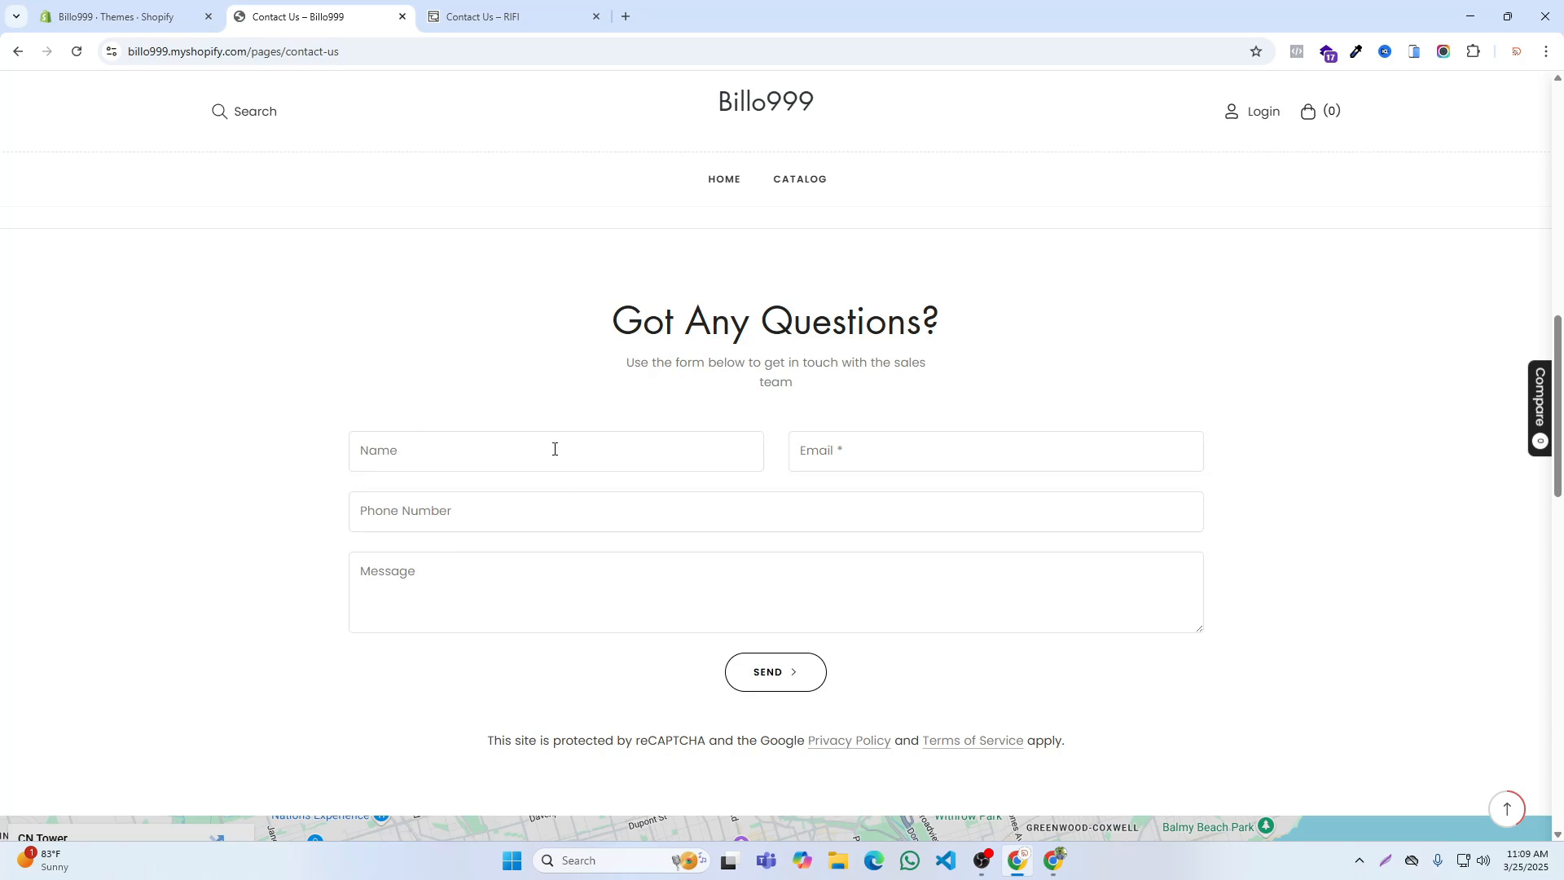
{"action": "scroll", "coordinate": [644, 467], "scroll_direction": "up", "scroll_amount": 4}
Step: Compare RIFI's Contact Us page with the Billo999 one, and open the Billo999 About Us page from the footer
{"action": "left_click", "coordinate": [441, 3]}
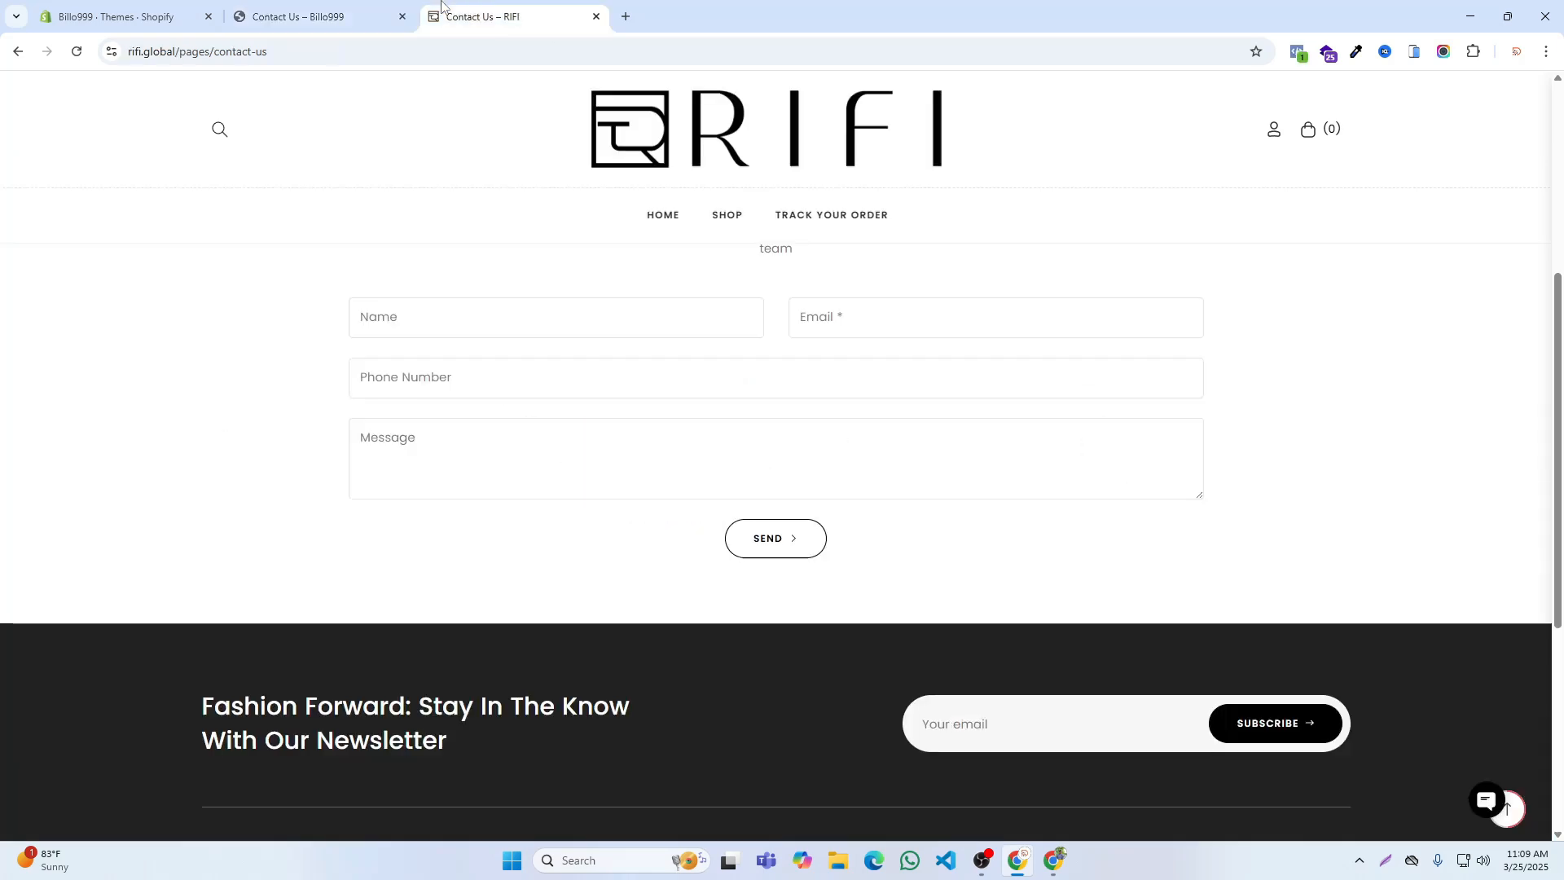
{"action": "scroll", "coordinate": [806, 350], "scroll_direction": "up", "scroll_amount": 5}
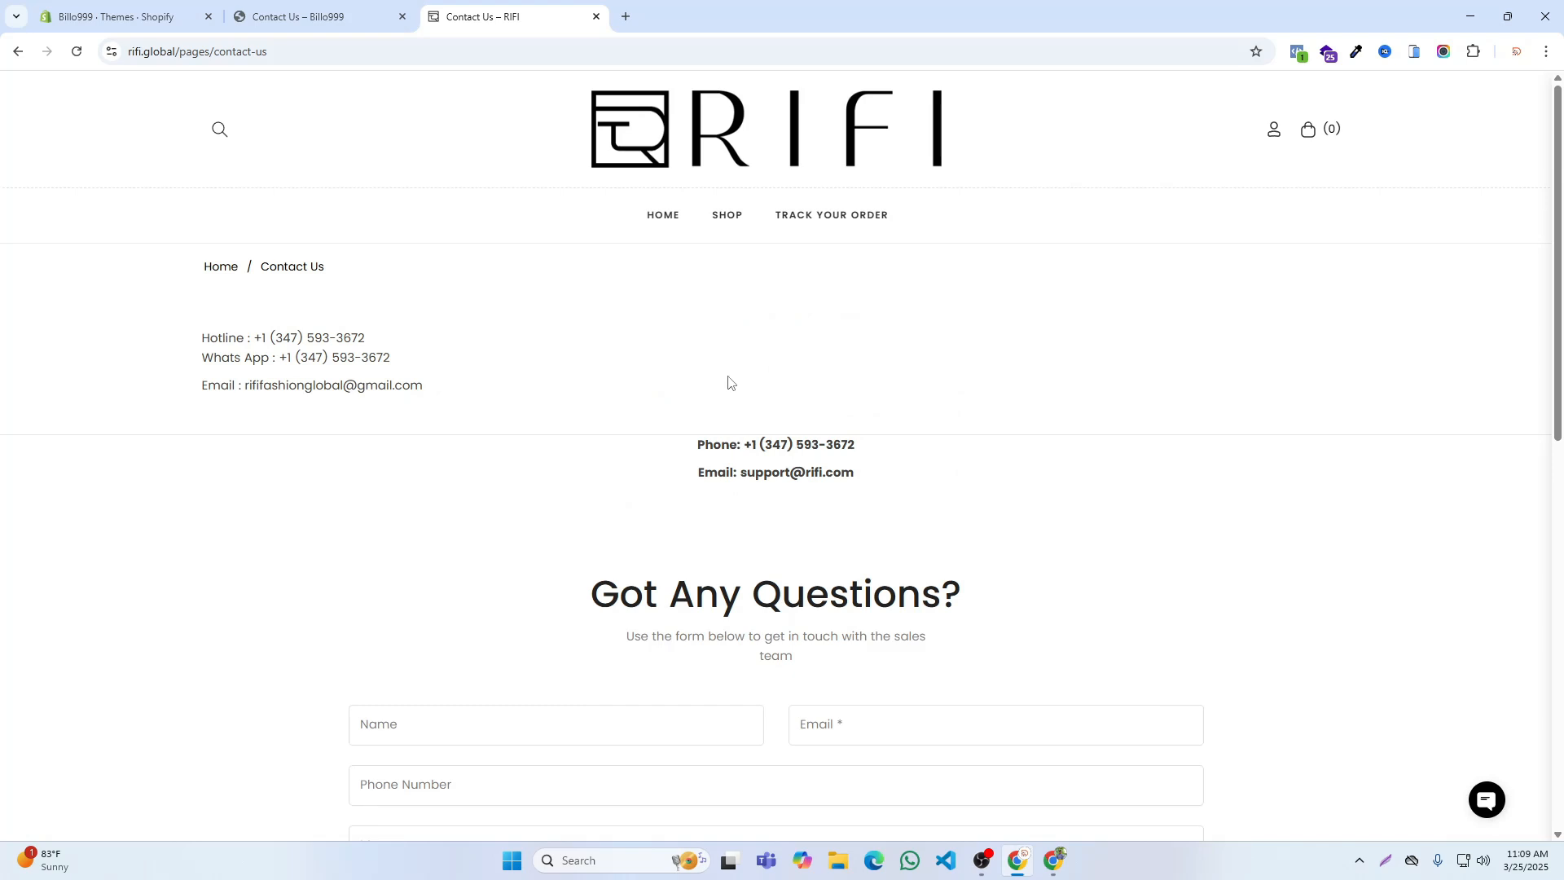
{"action": "scroll", "coordinate": [342, 391], "scroll_direction": "down", "scroll_amount": 8}
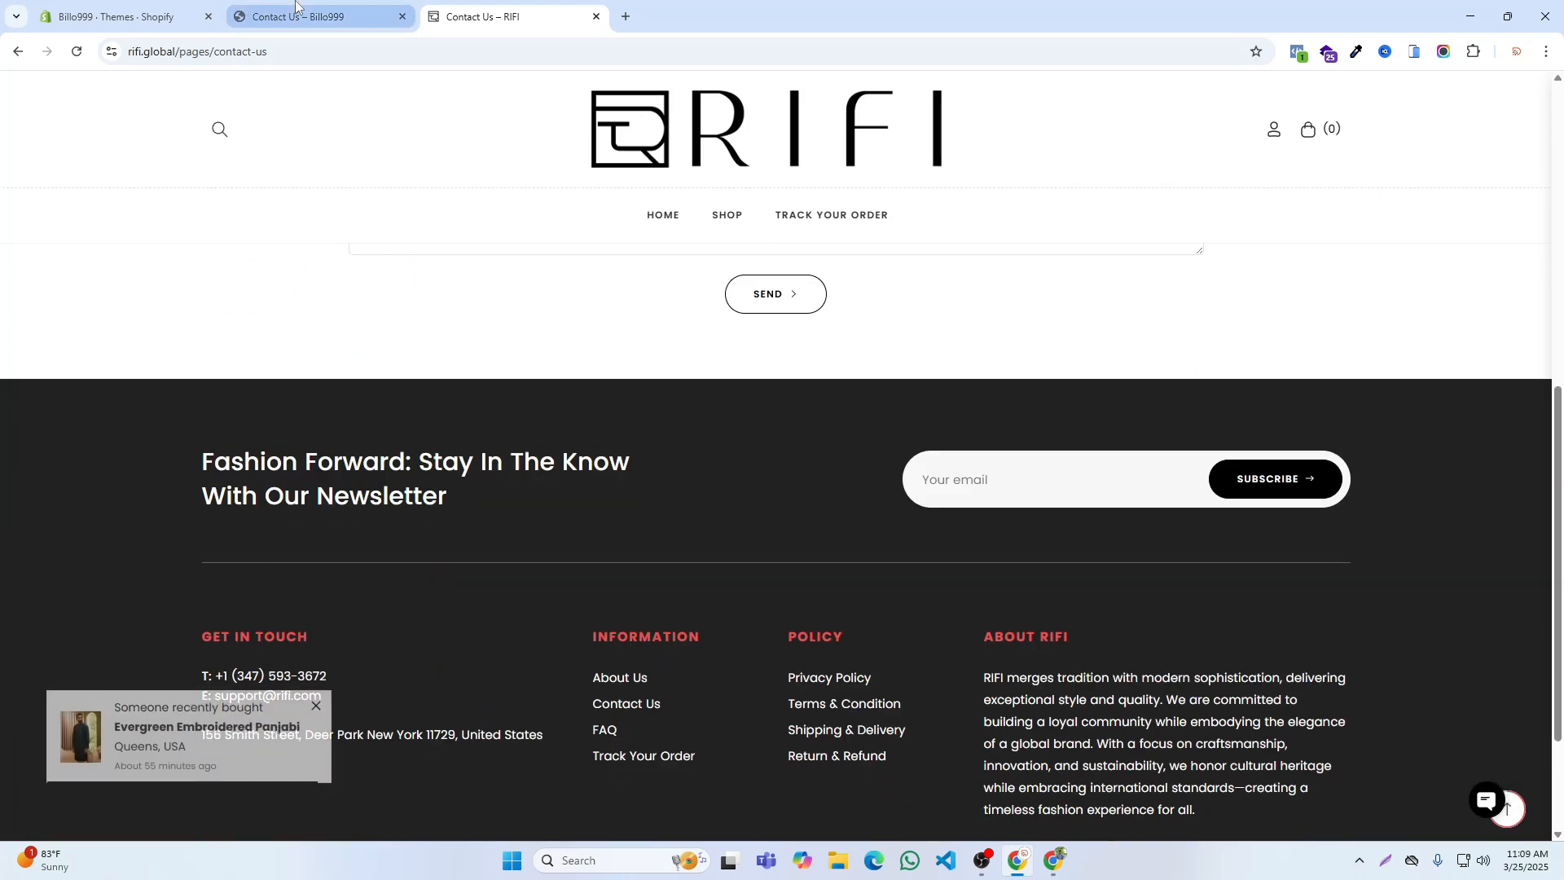
{"action": "key", "text": "ctrl+shift+Tab"}
{"action": "scroll", "coordinate": [621, 607], "scroll_direction": "down", "scroll_amount": 18}
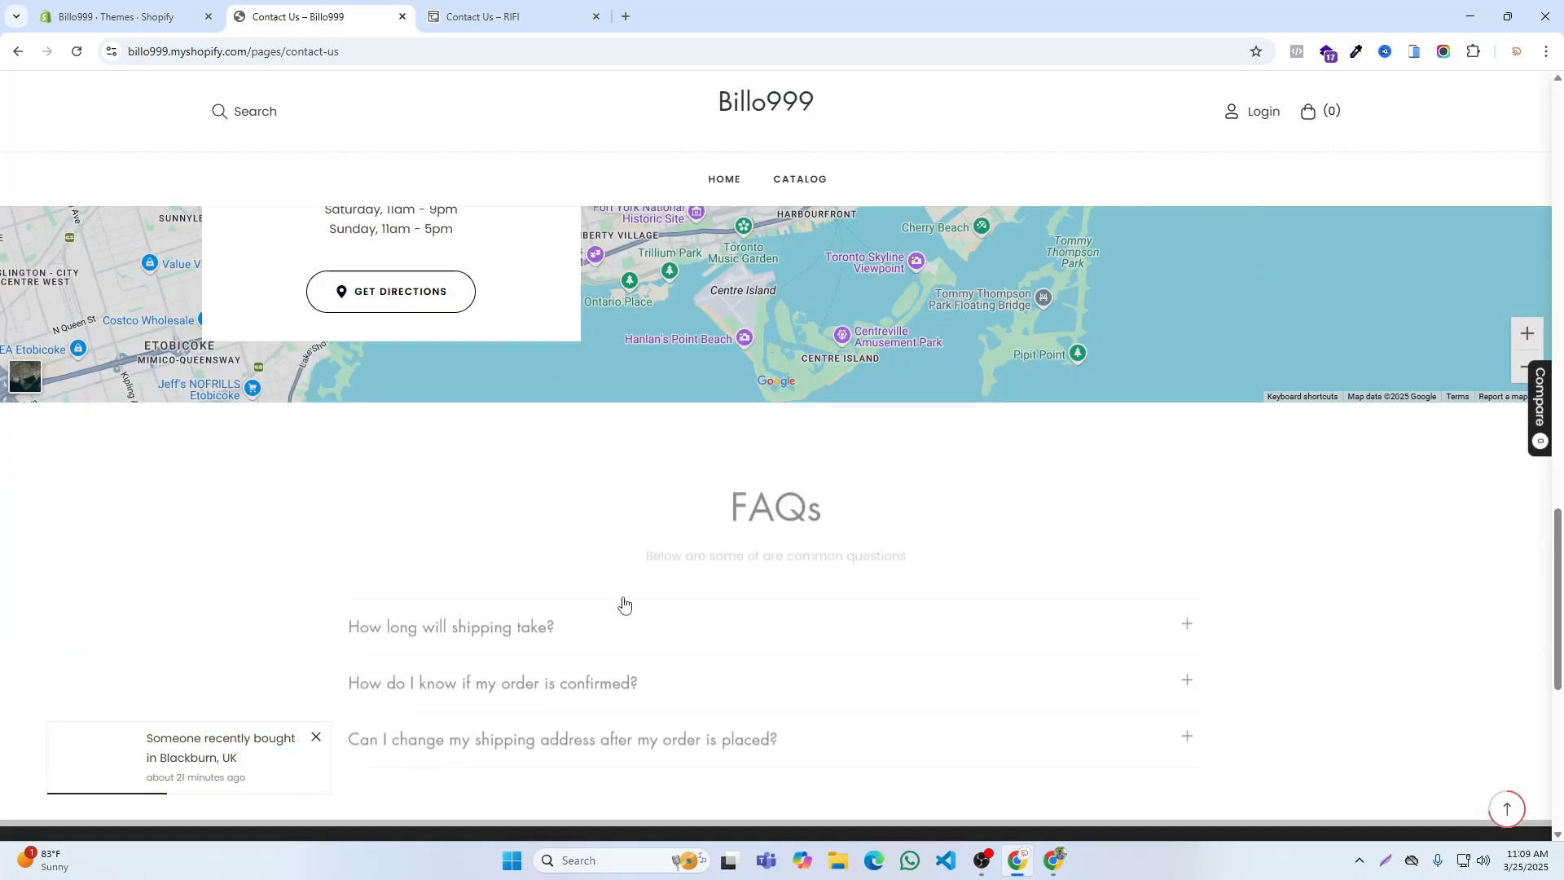
{"action": "left_click", "coordinate": [516, 720]}
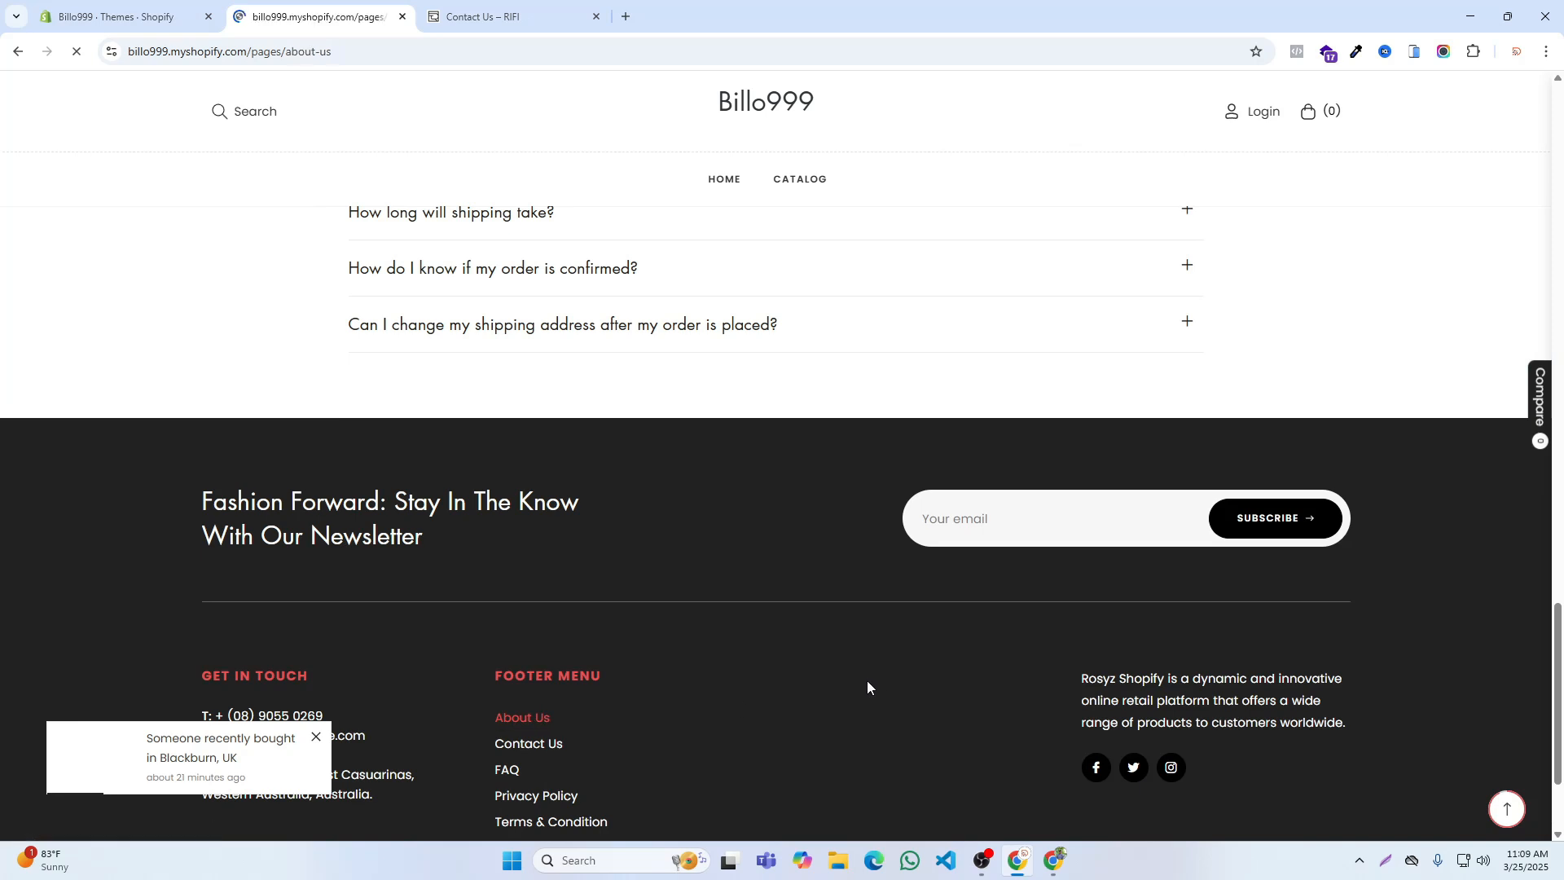
Step: Open RIFI's FAQ page from its footer and try expanding the question about checking the order status
{"action": "left_click", "coordinate": [537, 4]}
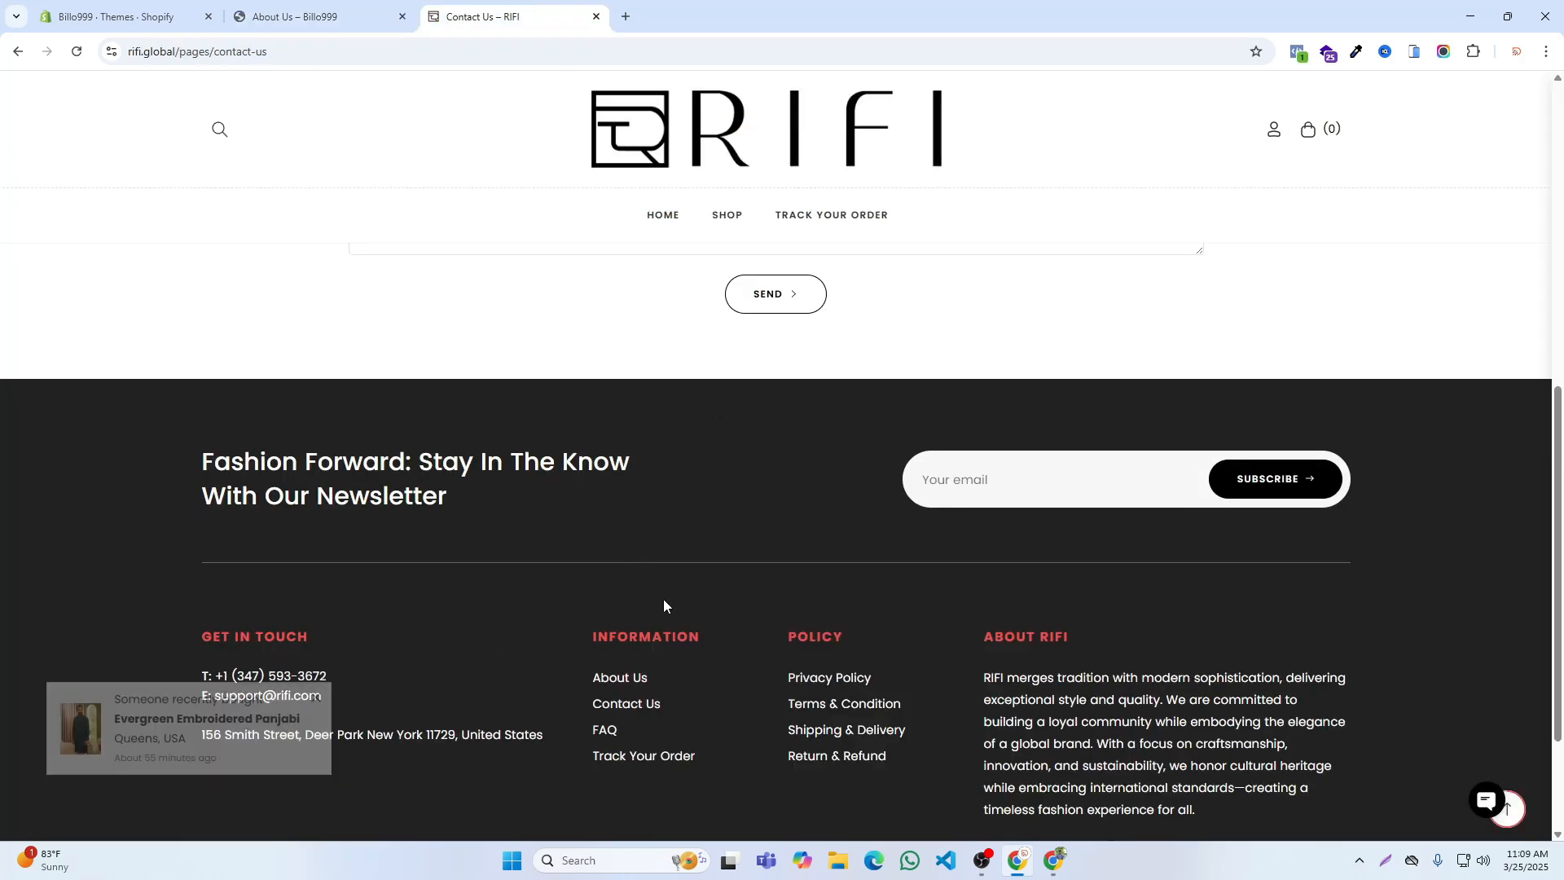
{"action": "left_click", "coordinate": [605, 731]}
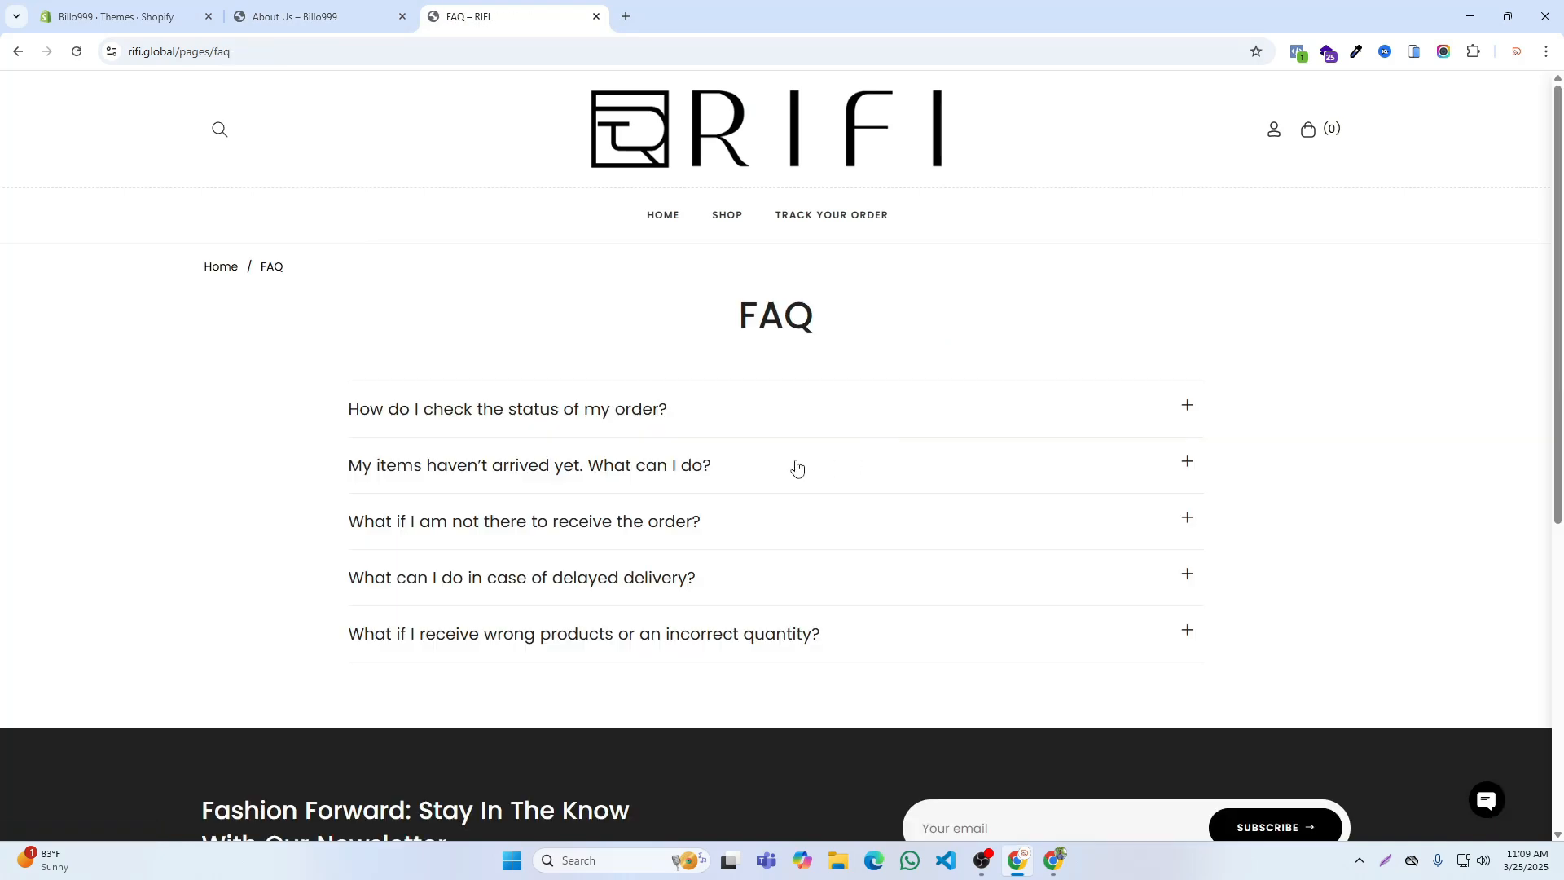
{"action": "scroll", "coordinate": [985, 443], "scroll_direction": "down", "scroll_amount": 4}
{"action": "scroll", "coordinate": [944, 444], "scroll_direction": "up", "scroll_amount": 3}
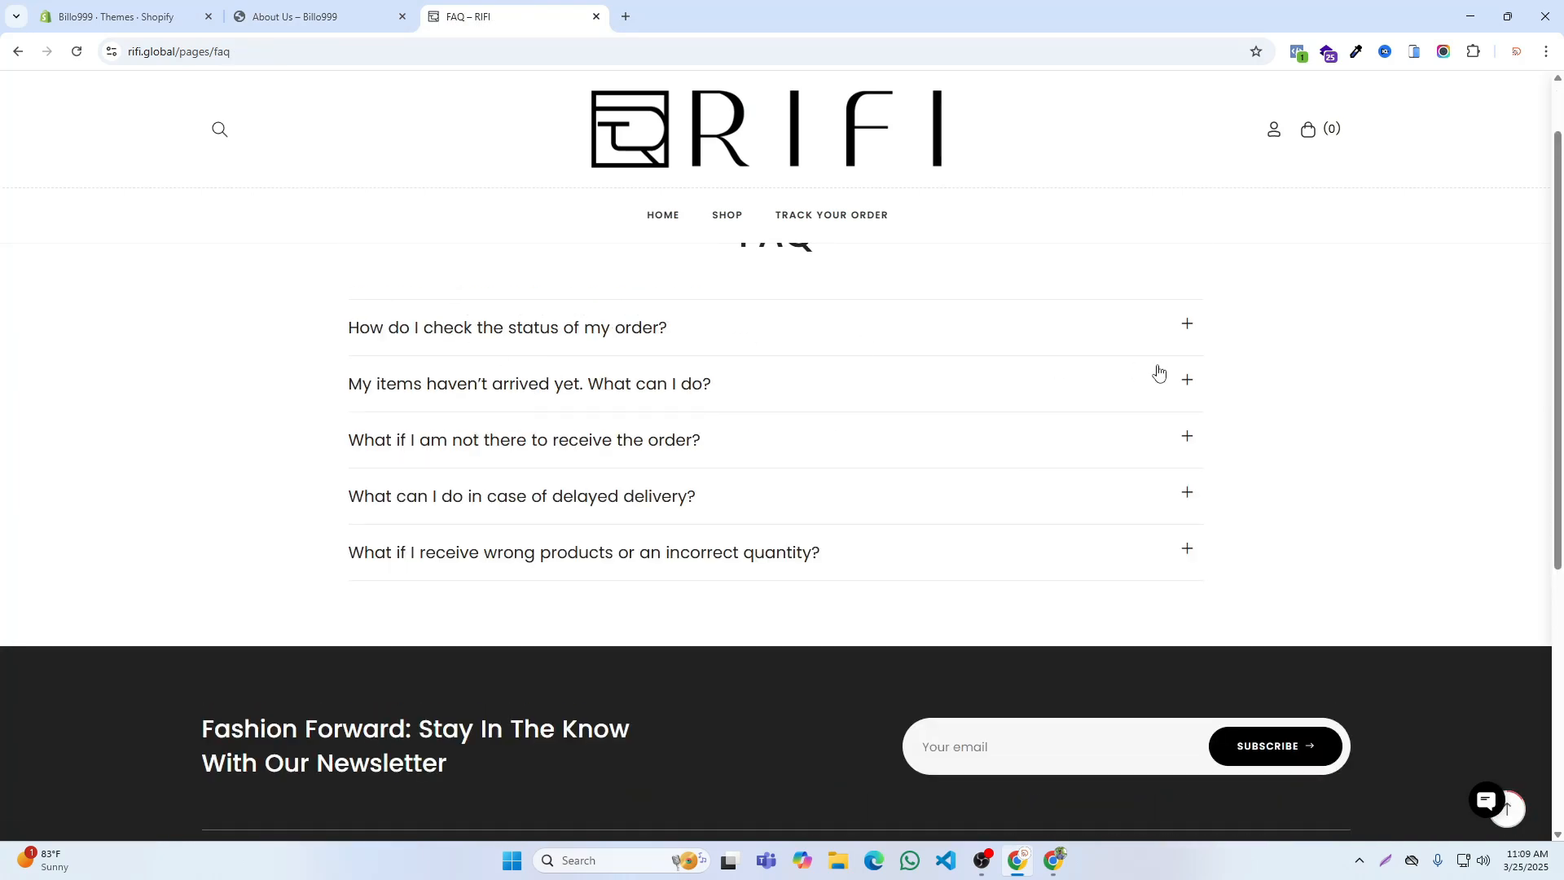
{"action": "left_click", "coordinate": [1185, 337]}
{"action": "left_click", "coordinate": [1185, 325]}
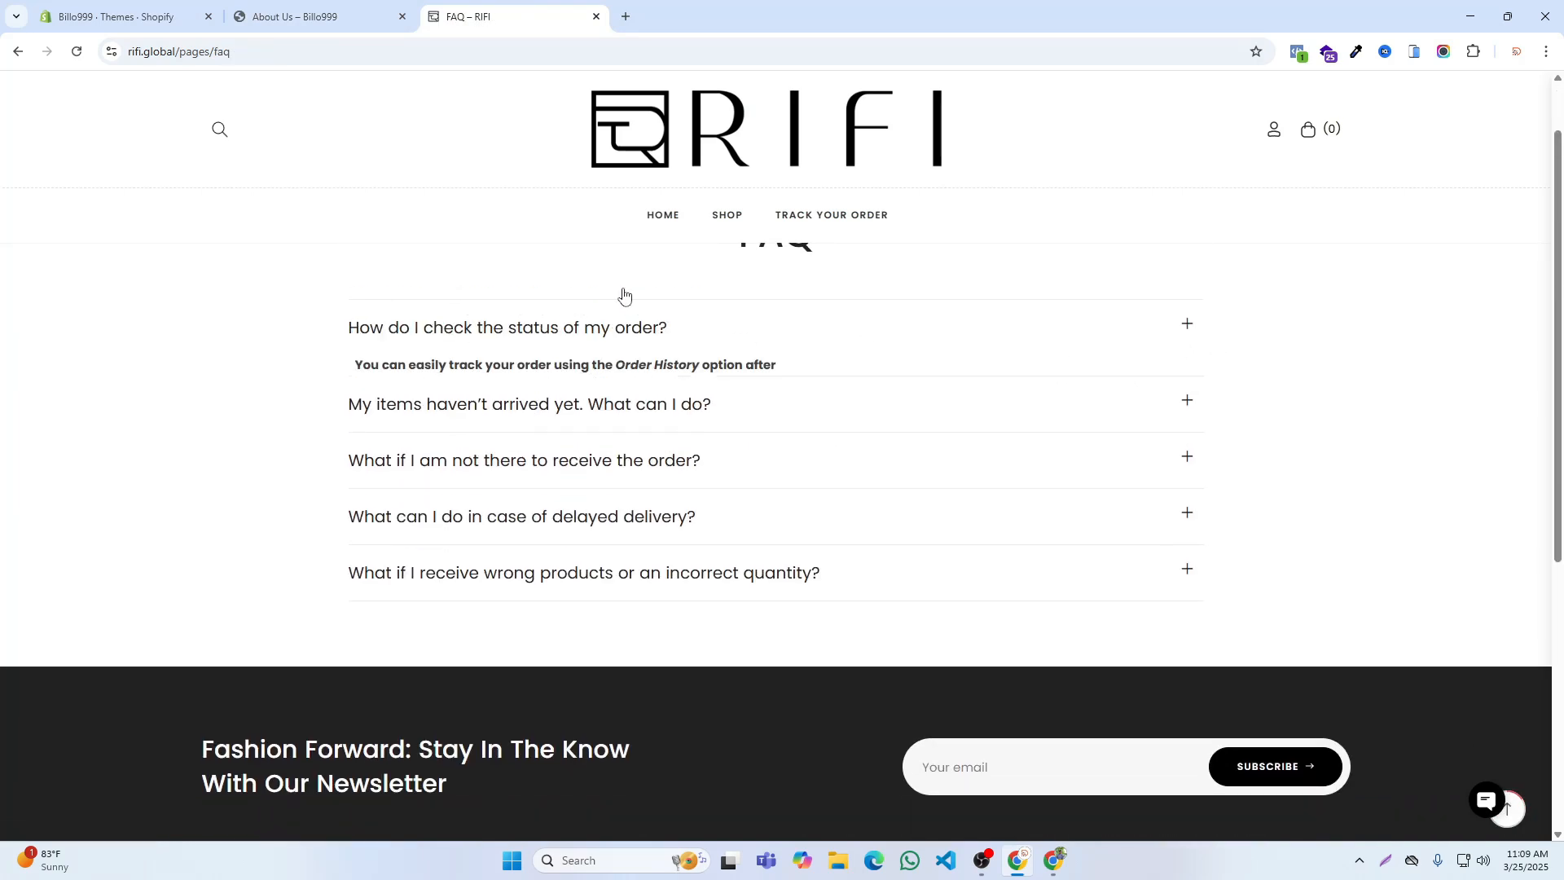
Step: Open the Billo999 FAQ page from the storefront footer, and assign the faqs template to the FAQ page in the admin and save it
{"action": "left_click", "coordinate": [309, 16]}
{"action": "left_click", "coordinate": [512, 742]}
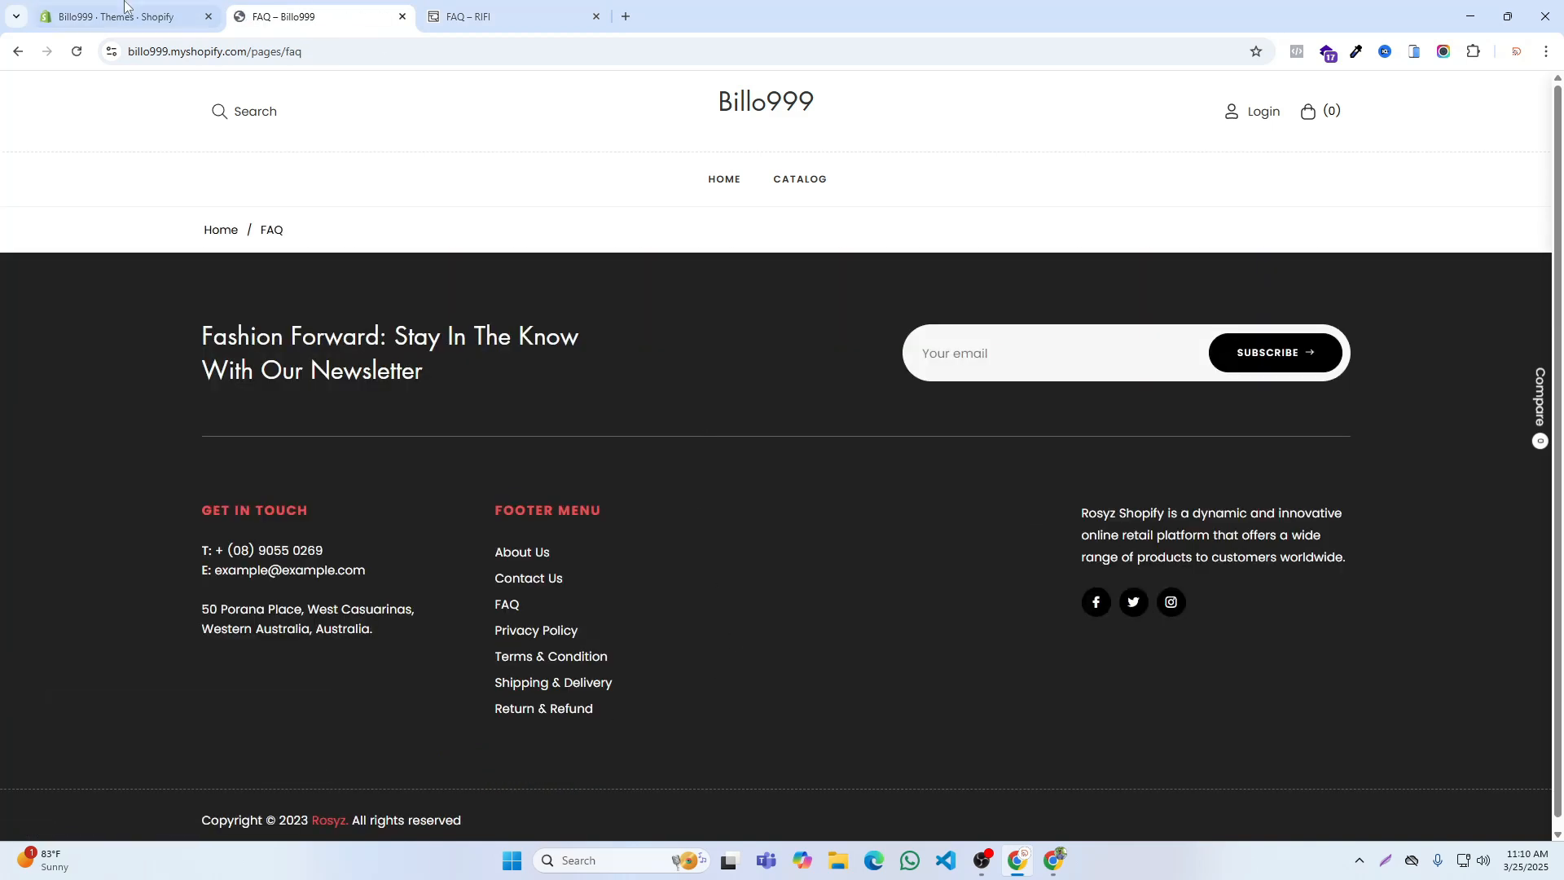
{"action": "key", "text": "ctrl+shift+Tab"}
{"action": "left_click", "coordinate": [507, 151]}
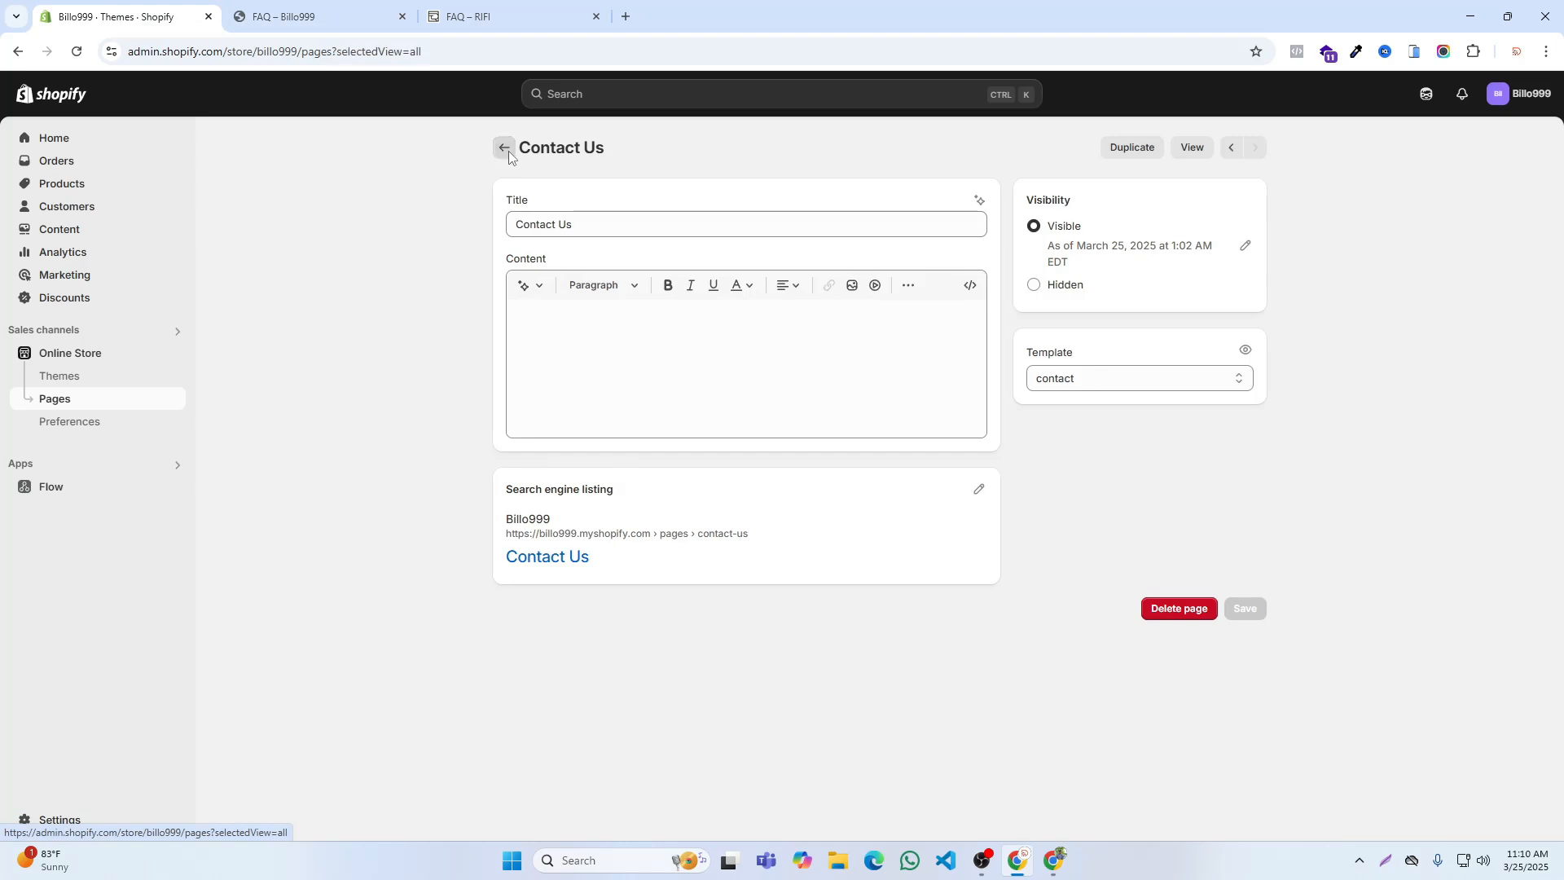
{"action": "left_click", "coordinate": [261, 543]}
{"action": "left_click", "coordinate": [1110, 379]}
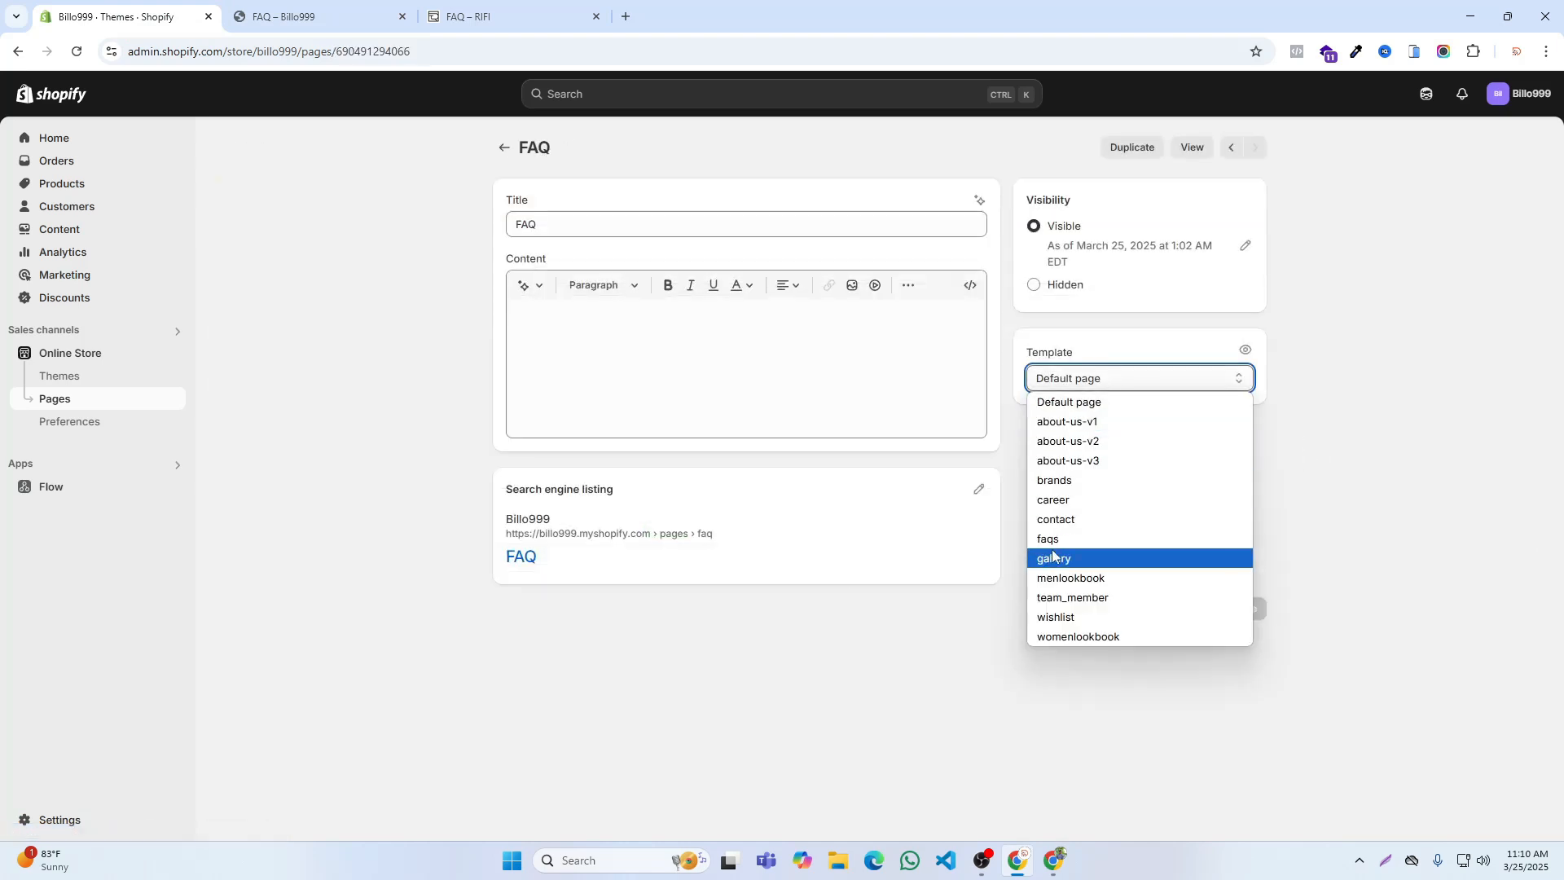
{"action": "left_click", "coordinate": [1053, 539]}
{"action": "left_click", "coordinate": [1241, 610]}
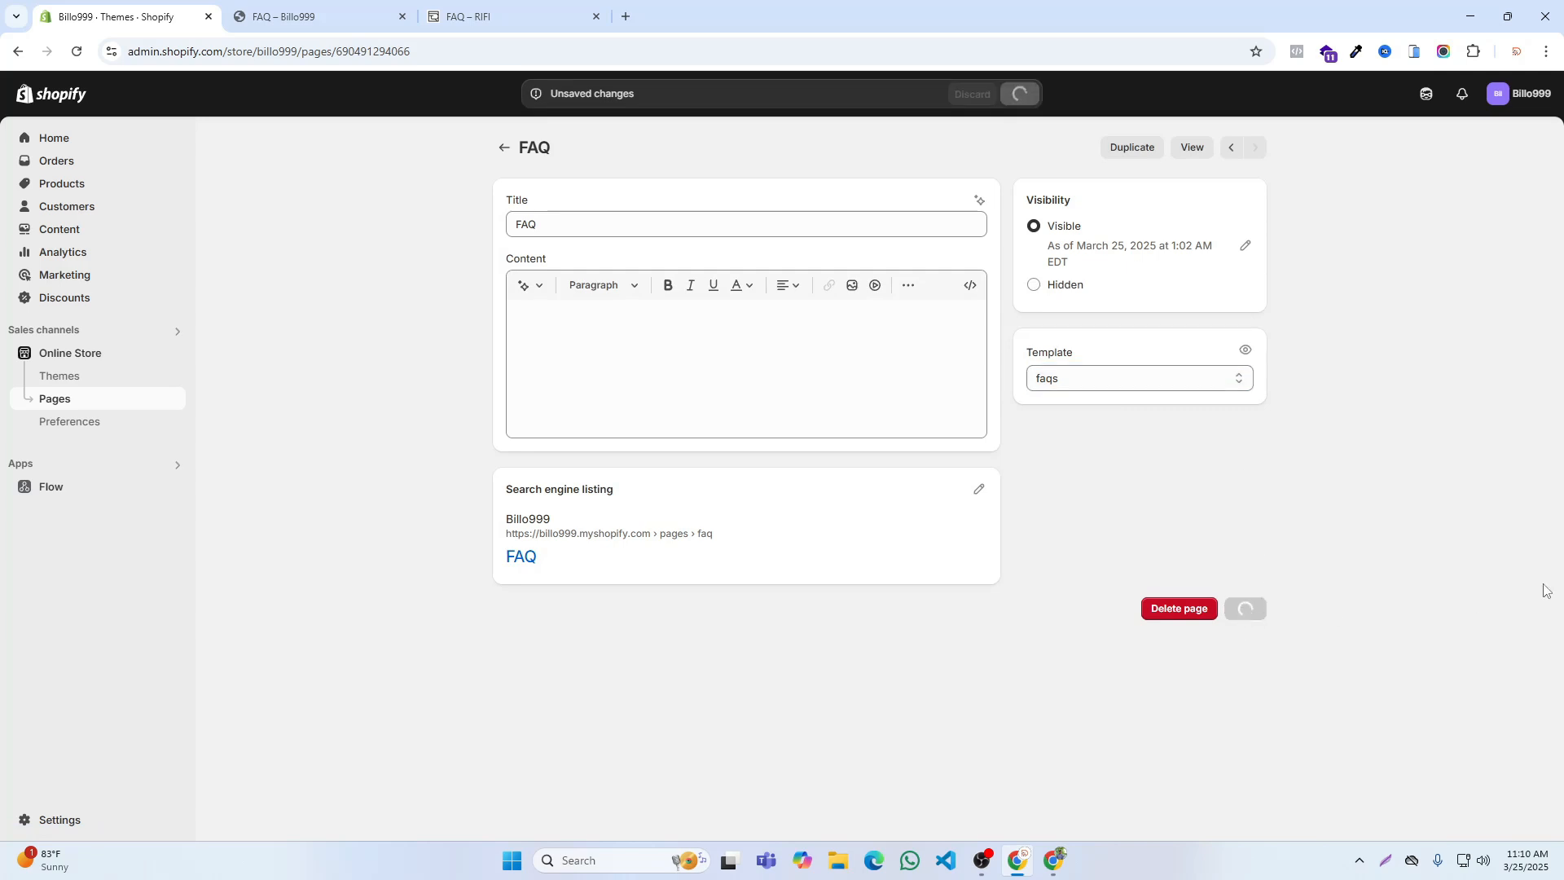
Step: Open RIFI's Return & Refund page from its footer and copy the text from the opening paragraph through the support contact lines
{"action": "left_click", "coordinate": [492, 8]}
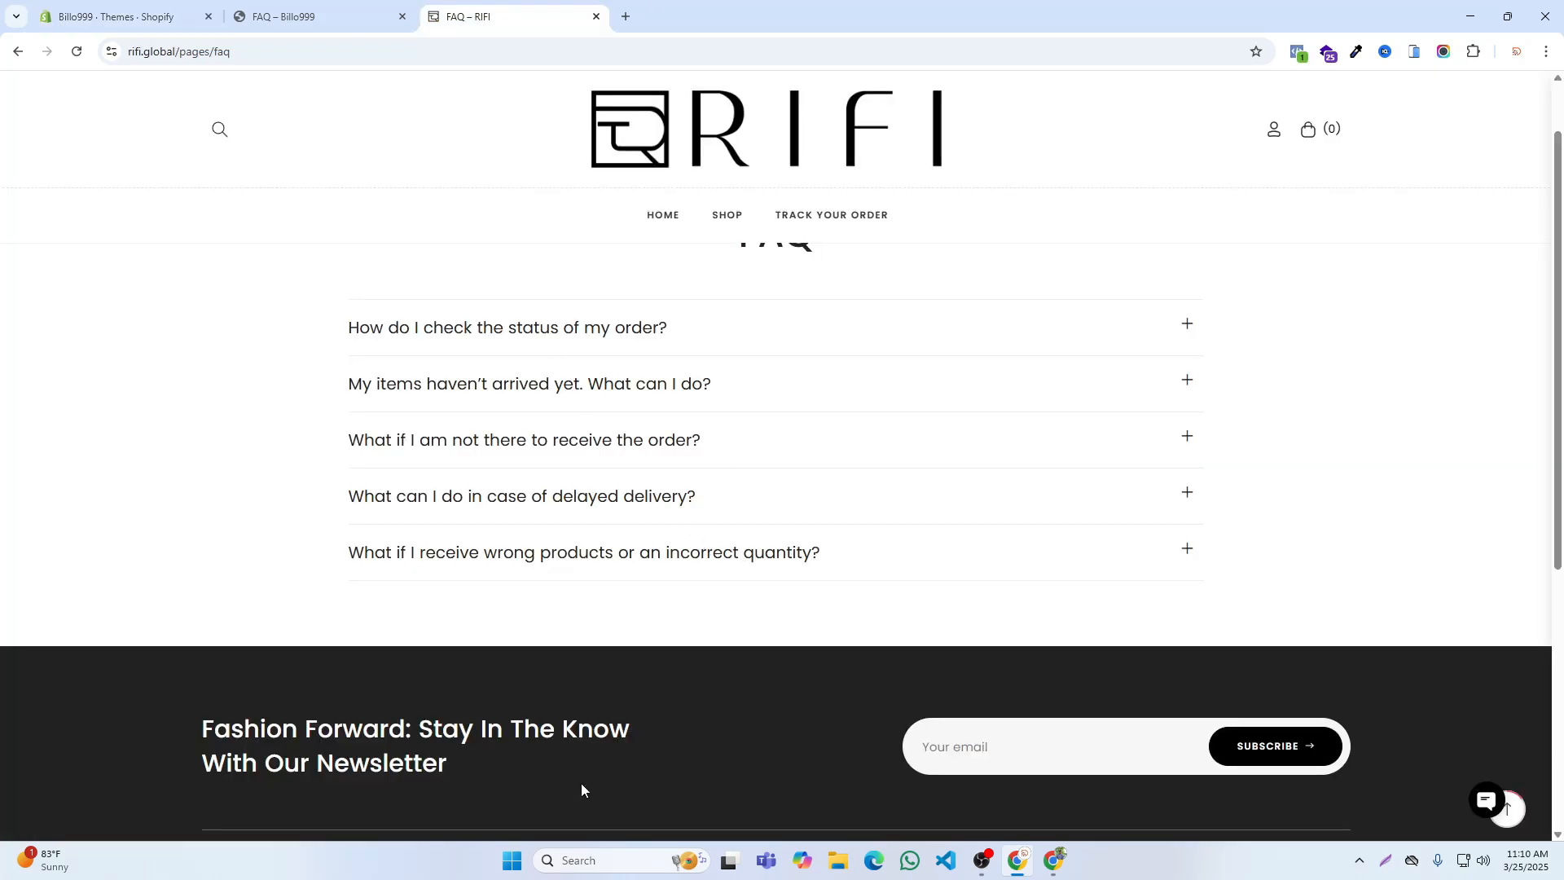
{"action": "scroll", "coordinate": [580, 783], "scroll_direction": "down", "scroll_amount": 5}
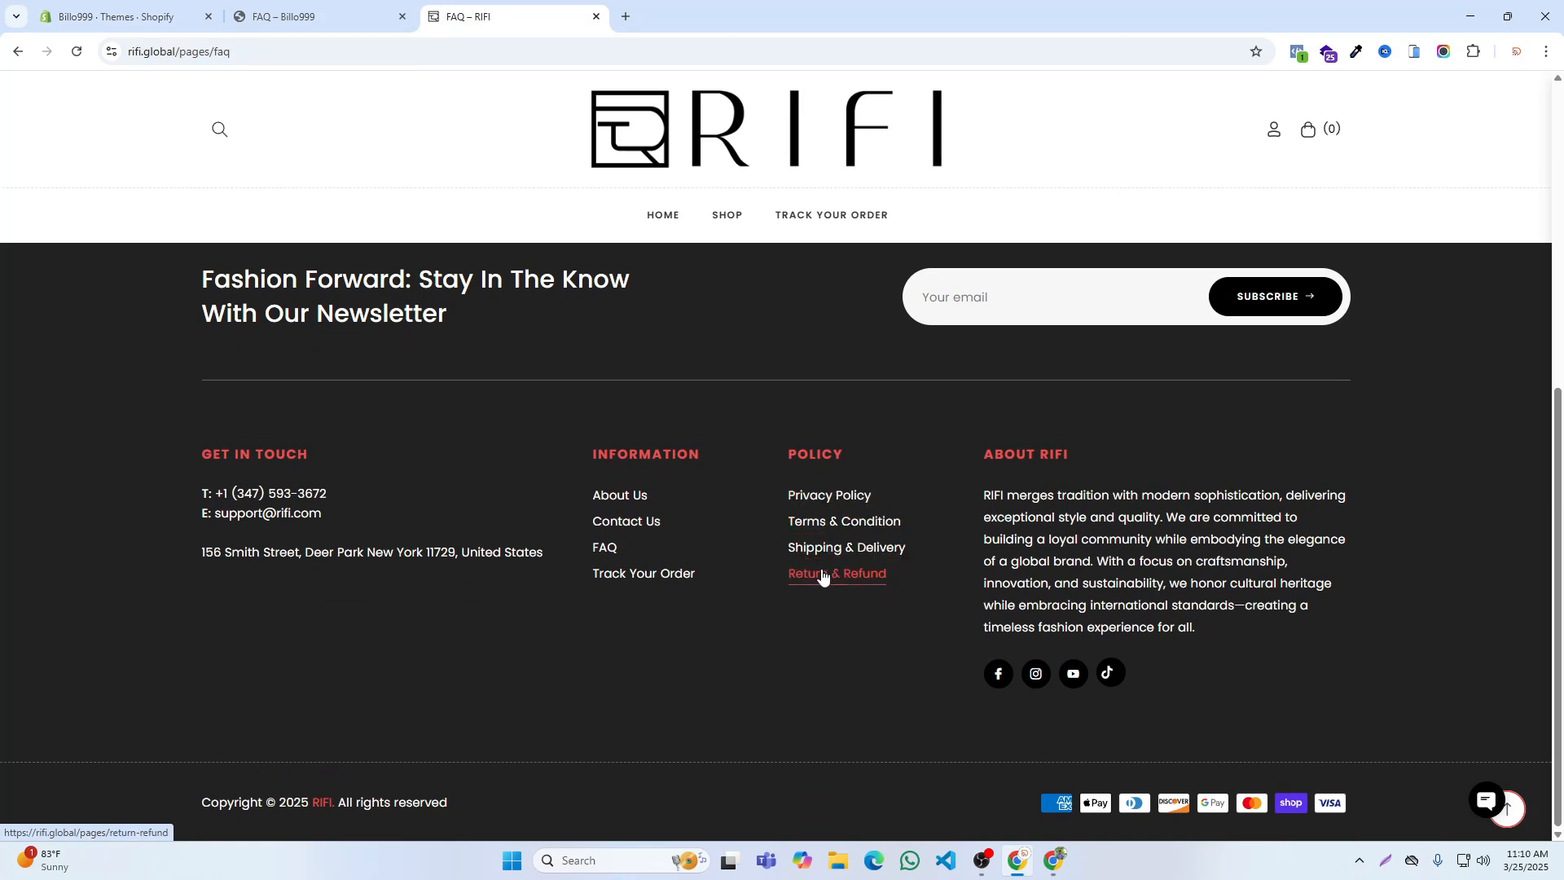
{"action": "scroll", "coordinate": [789, 554], "scroll_direction": "down", "scroll_amount": 5}
{"action": "scroll", "coordinate": [663, 457], "scroll_direction": "up", "scroll_amount": 3}
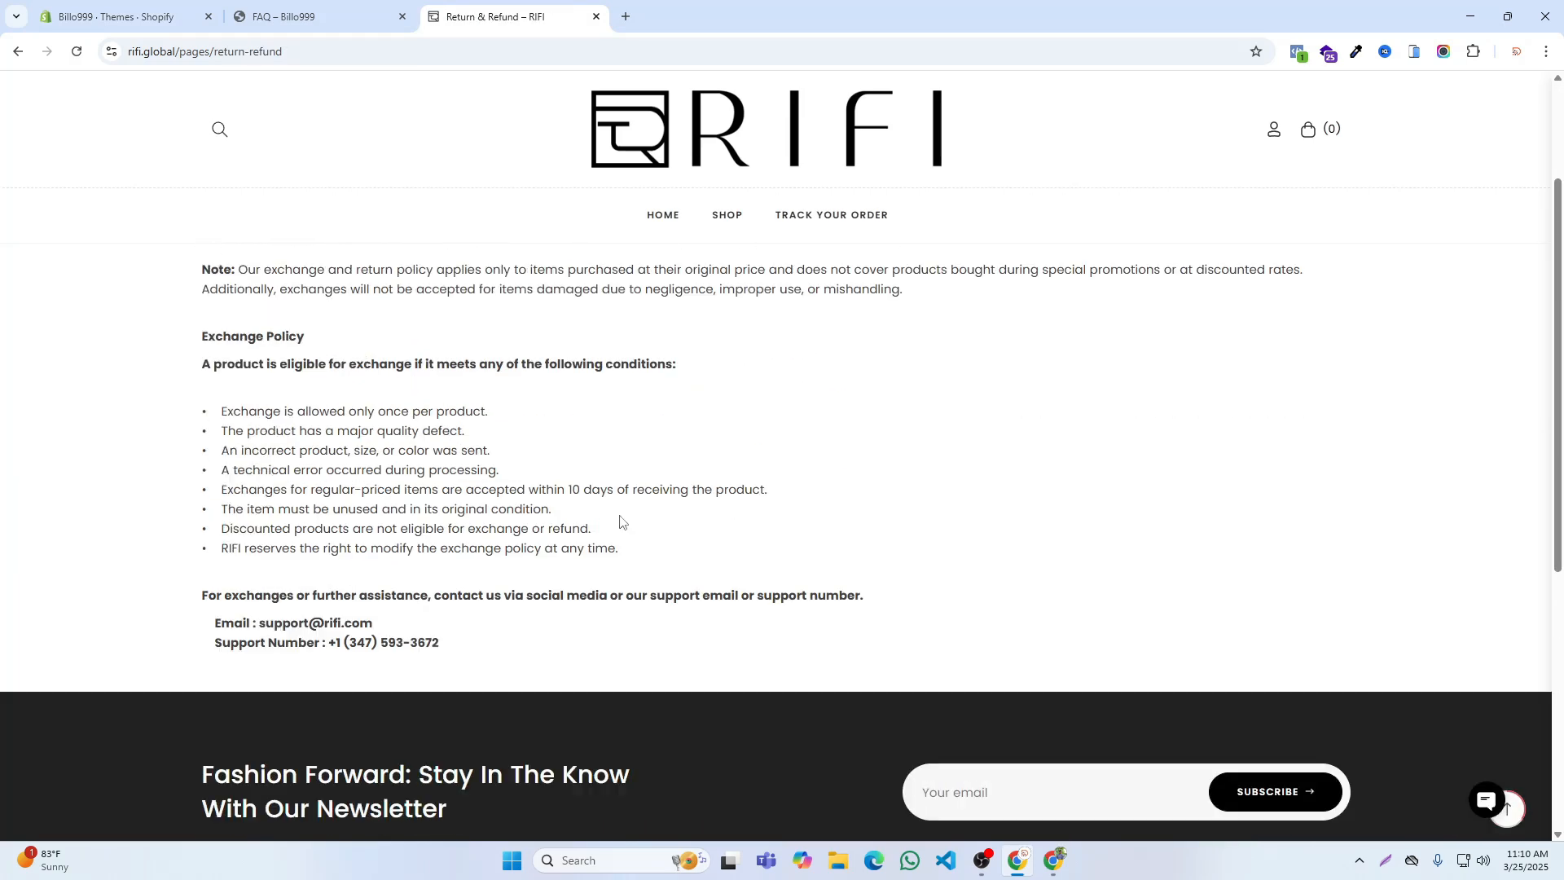
{"action": "scroll", "coordinate": [313, 356], "scroll_direction": "up", "scroll_amount": 2}
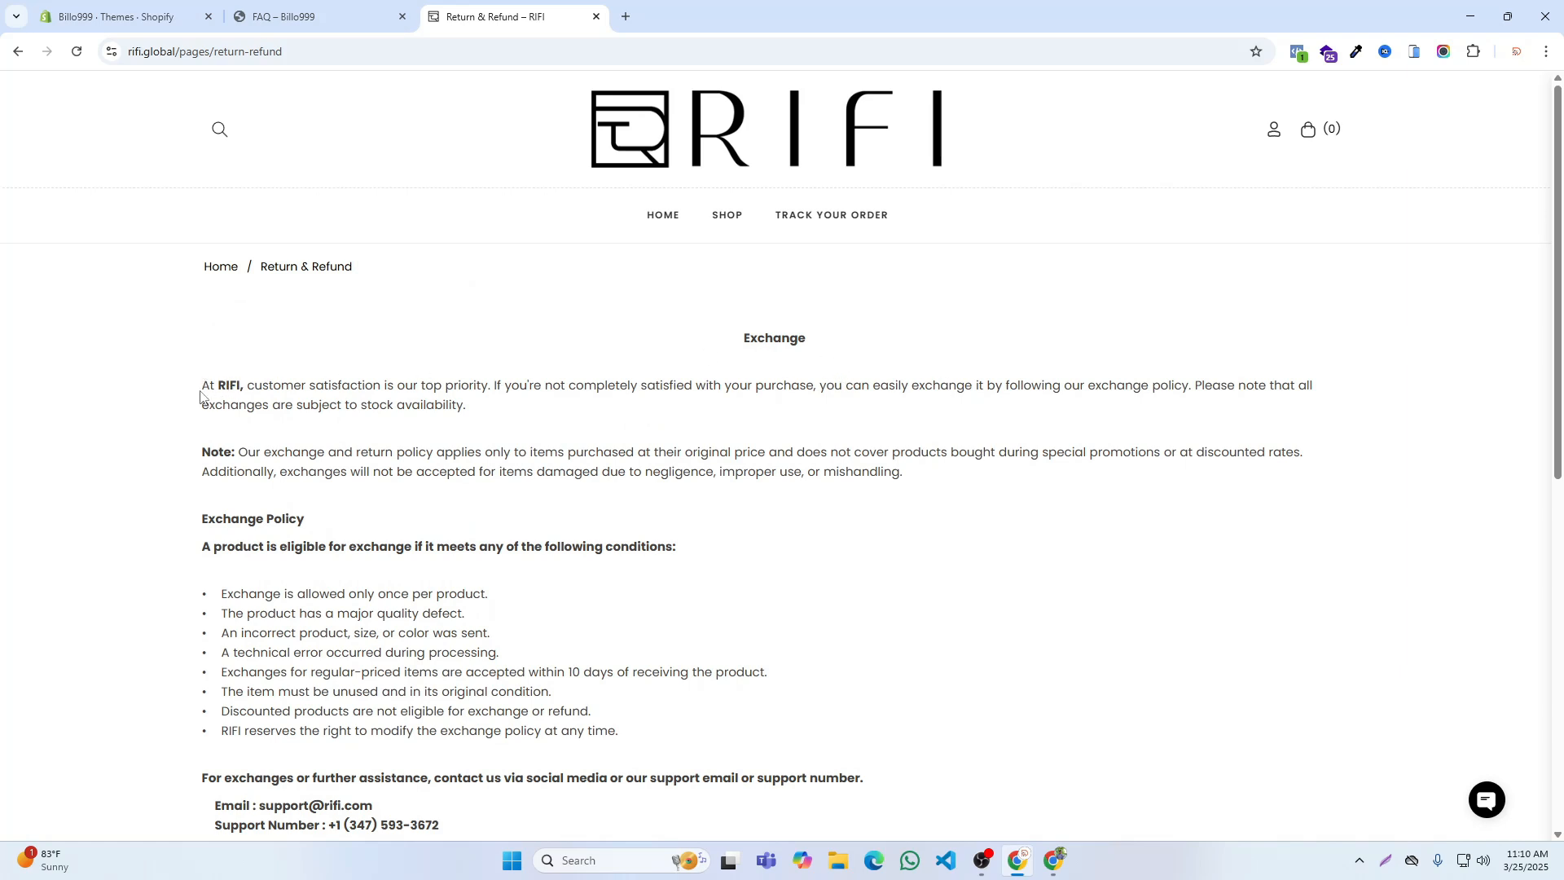
{"action": "left_click_drag", "start_coordinate": [204, 388], "coordinate": [442, 513]}
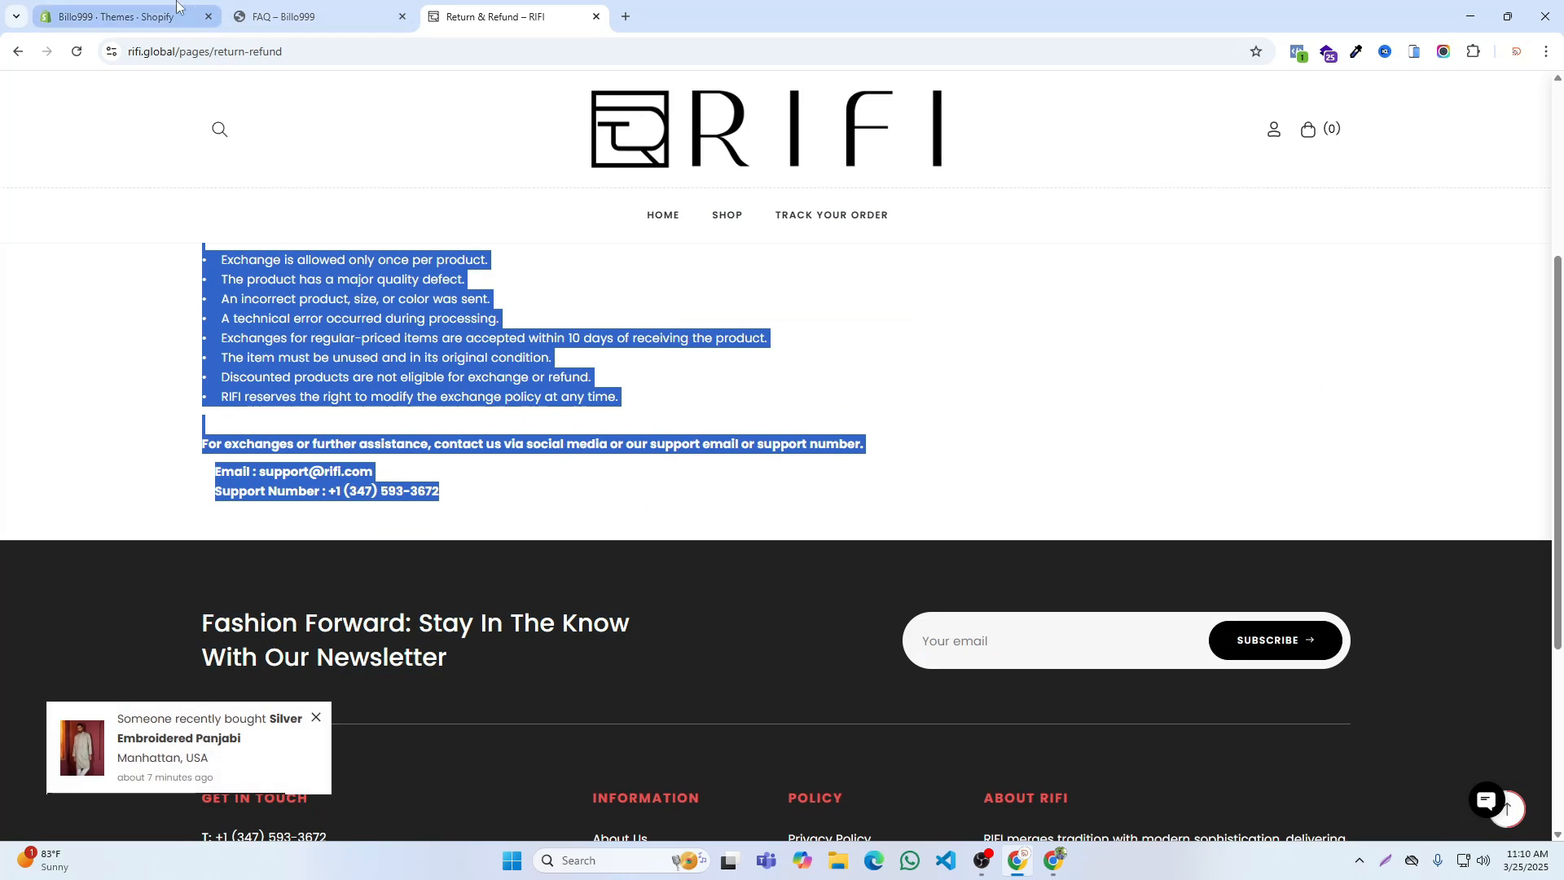
Step: Paste the copied exchange policy into the content of the Return & Refund page in the Billo999 admin and save it
{"action": "left_click", "coordinate": [122, 16]}
{"action": "left_click", "coordinate": [502, 150]}
{"action": "left_click", "coordinate": [279, 523]}
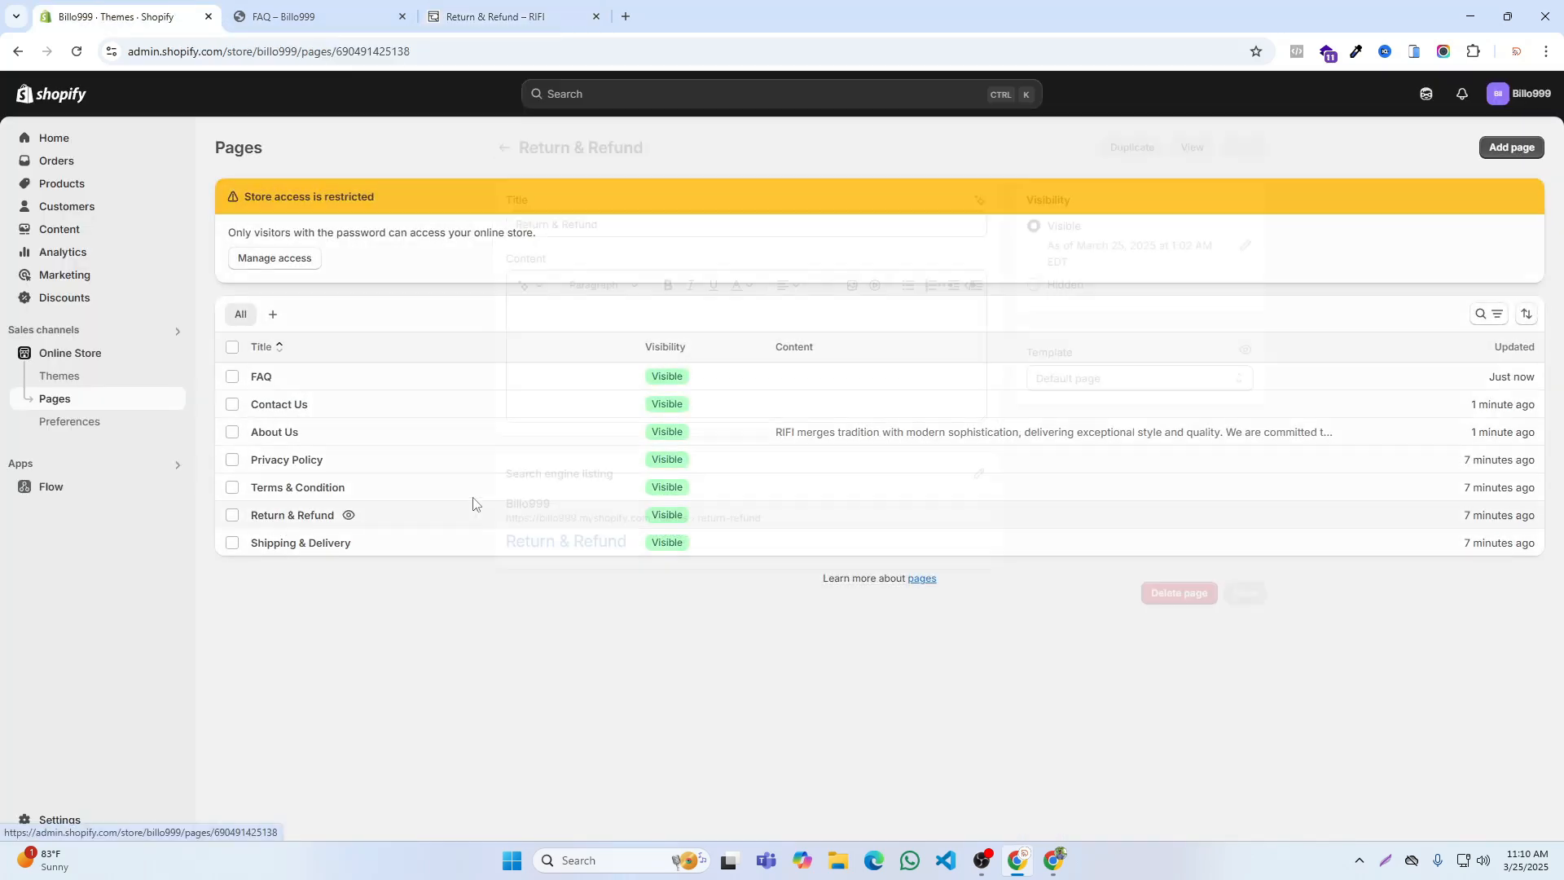
{"action": "left_click", "coordinate": [613, 334]}
{"action": "key", "text": "ctrl+v"}
{"action": "left_click", "coordinate": [1018, 113]}
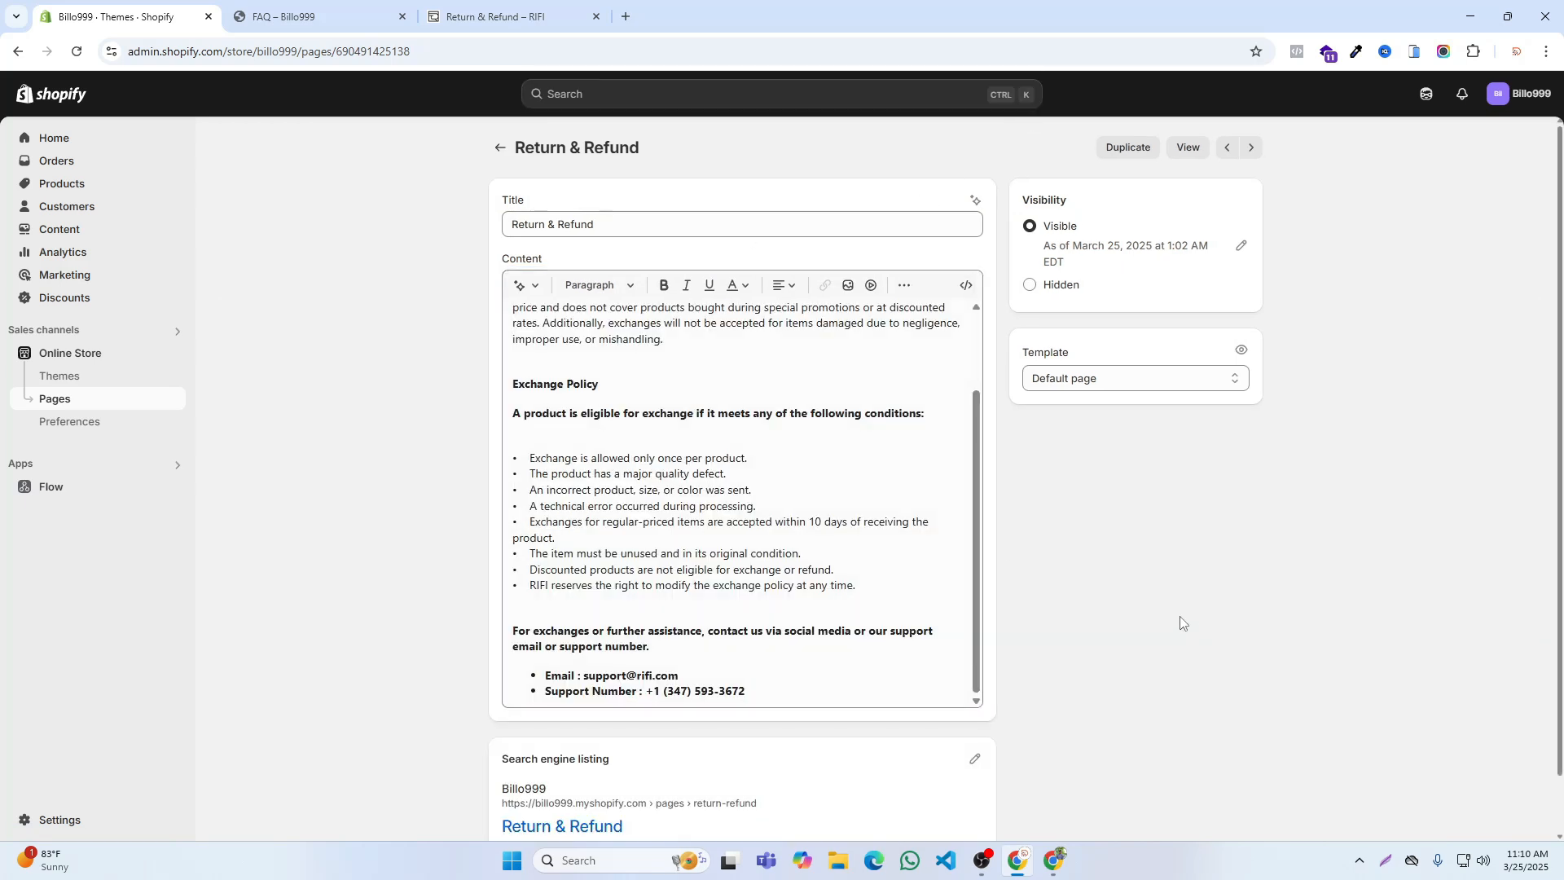
Step: Open RIFI's Shipping & Delivery page and copy its text from the heading down to the line introducing the delivery schedule, without the table
{"action": "left_click", "coordinate": [477, 24]}
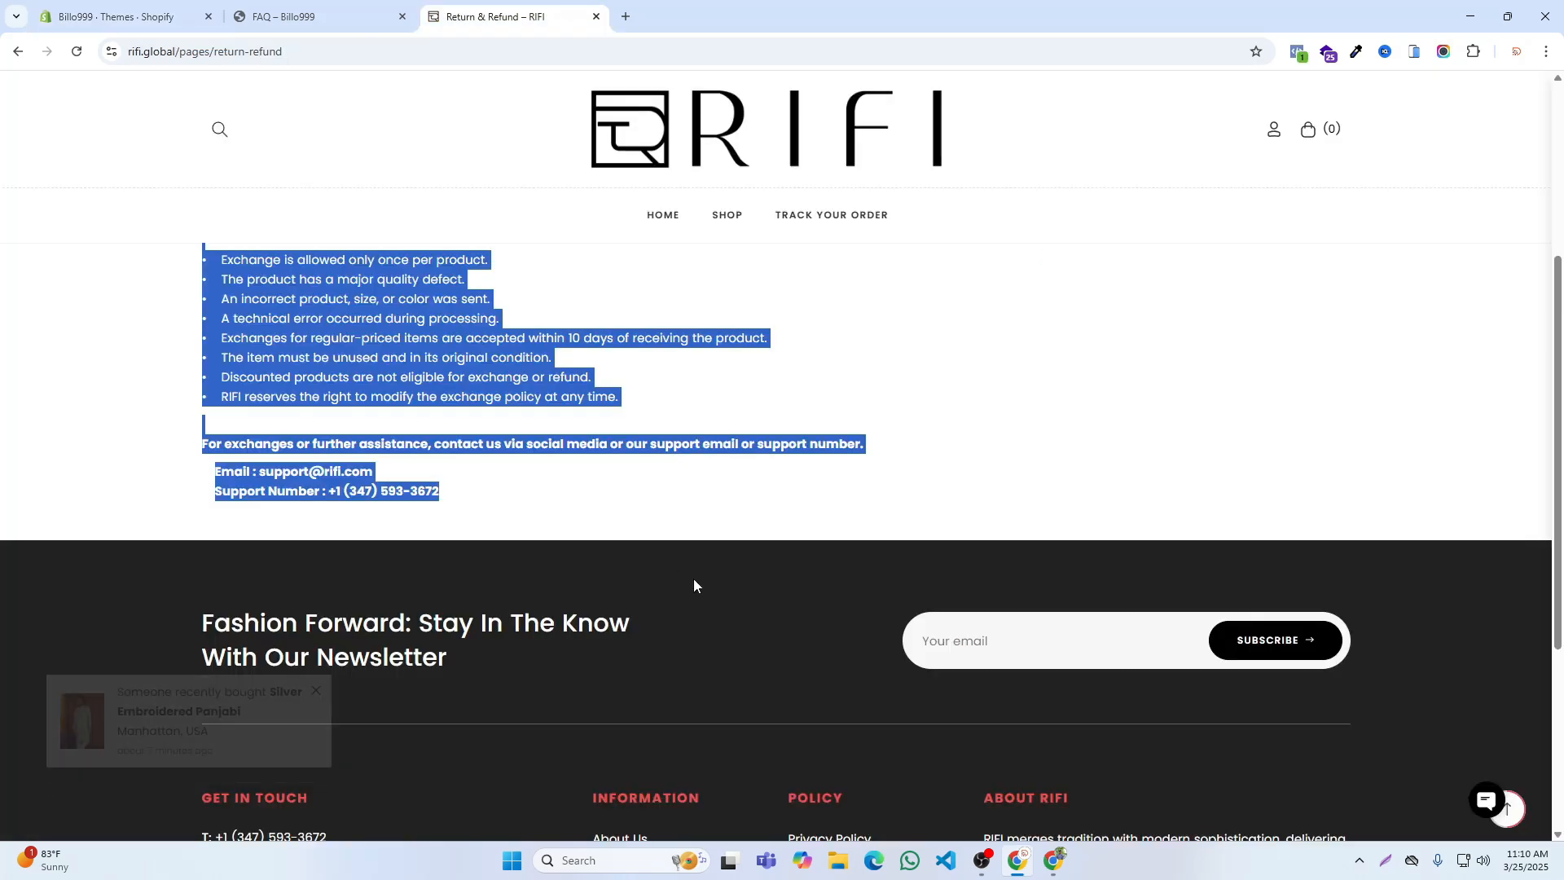
{"action": "scroll", "coordinate": [693, 578], "scroll_direction": "down", "scroll_amount": 5}
{"action": "left_click", "coordinate": [811, 556]}
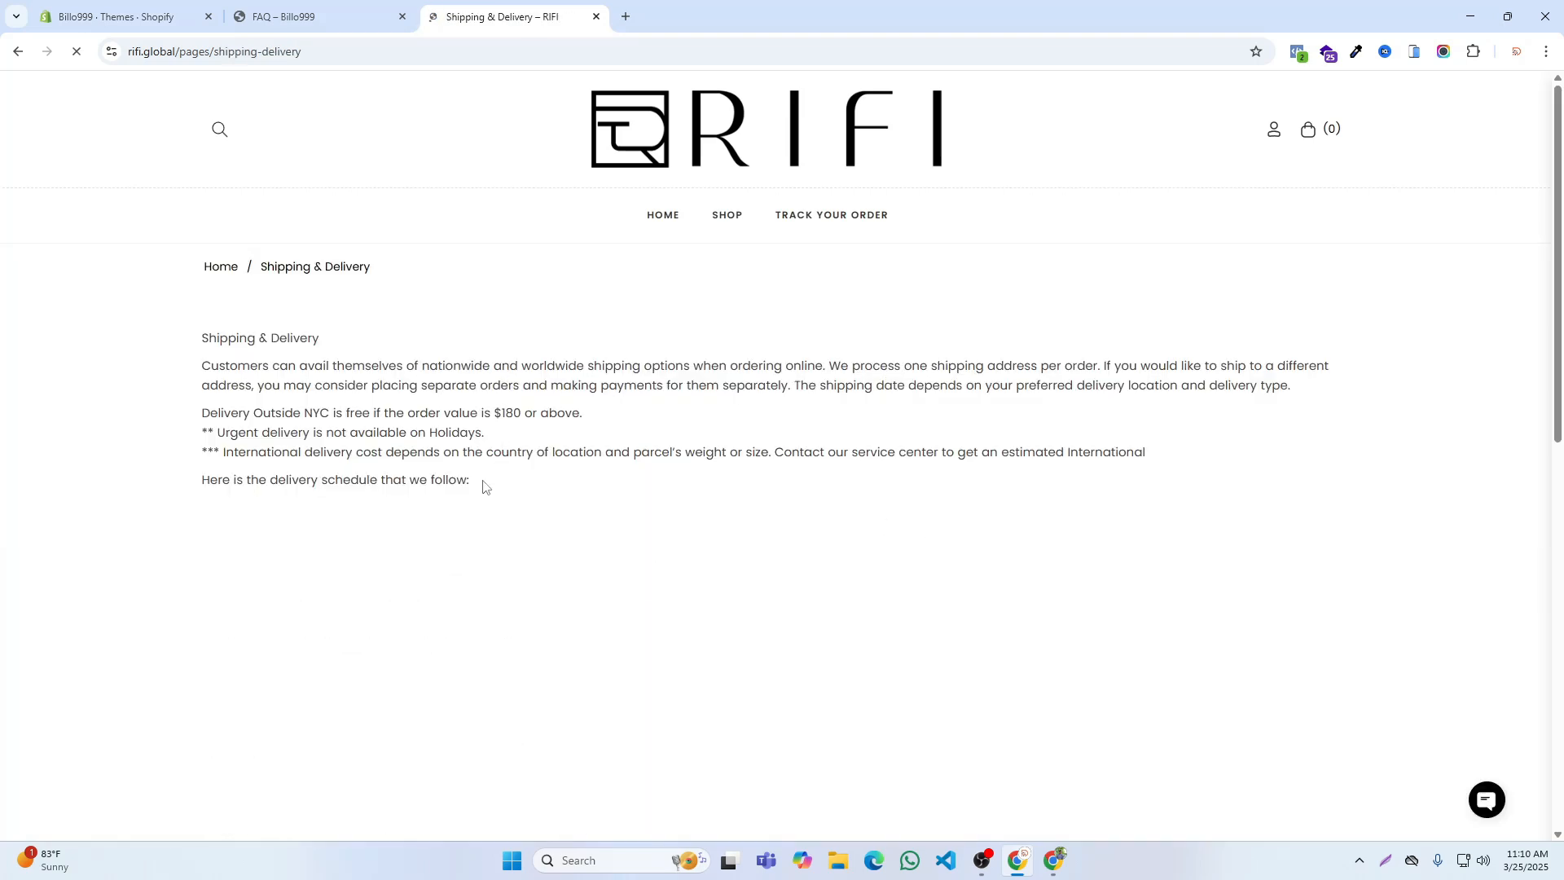
{"action": "left_click_drag", "start_coordinate": [479, 482], "coordinate": [186, 351]}
{"action": "key", "text": "ctrl+c"}
{"action": "left_click", "coordinate": [207, 303]}
{"action": "left_click", "coordinate": [487, 487]}
{"action": "scroll", "coordinate": [569, 468], "scroll_direction": "down", "scroll_amount": 6}
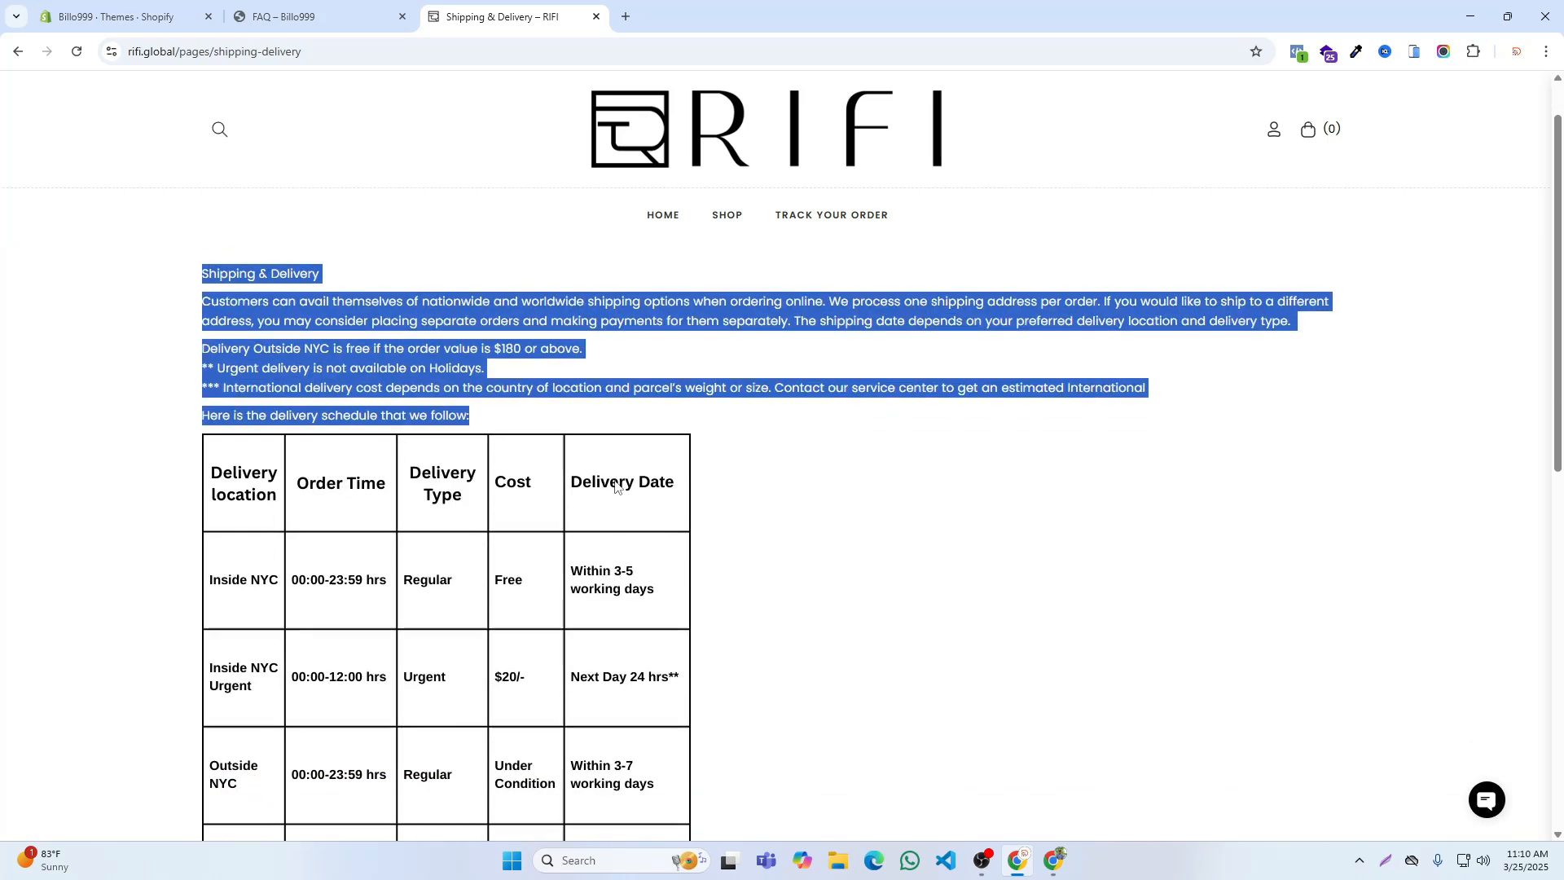
{"action": "scroll", "coordinate": [538, 503], "scroll_direction": "up", "scroll_amount": 5}
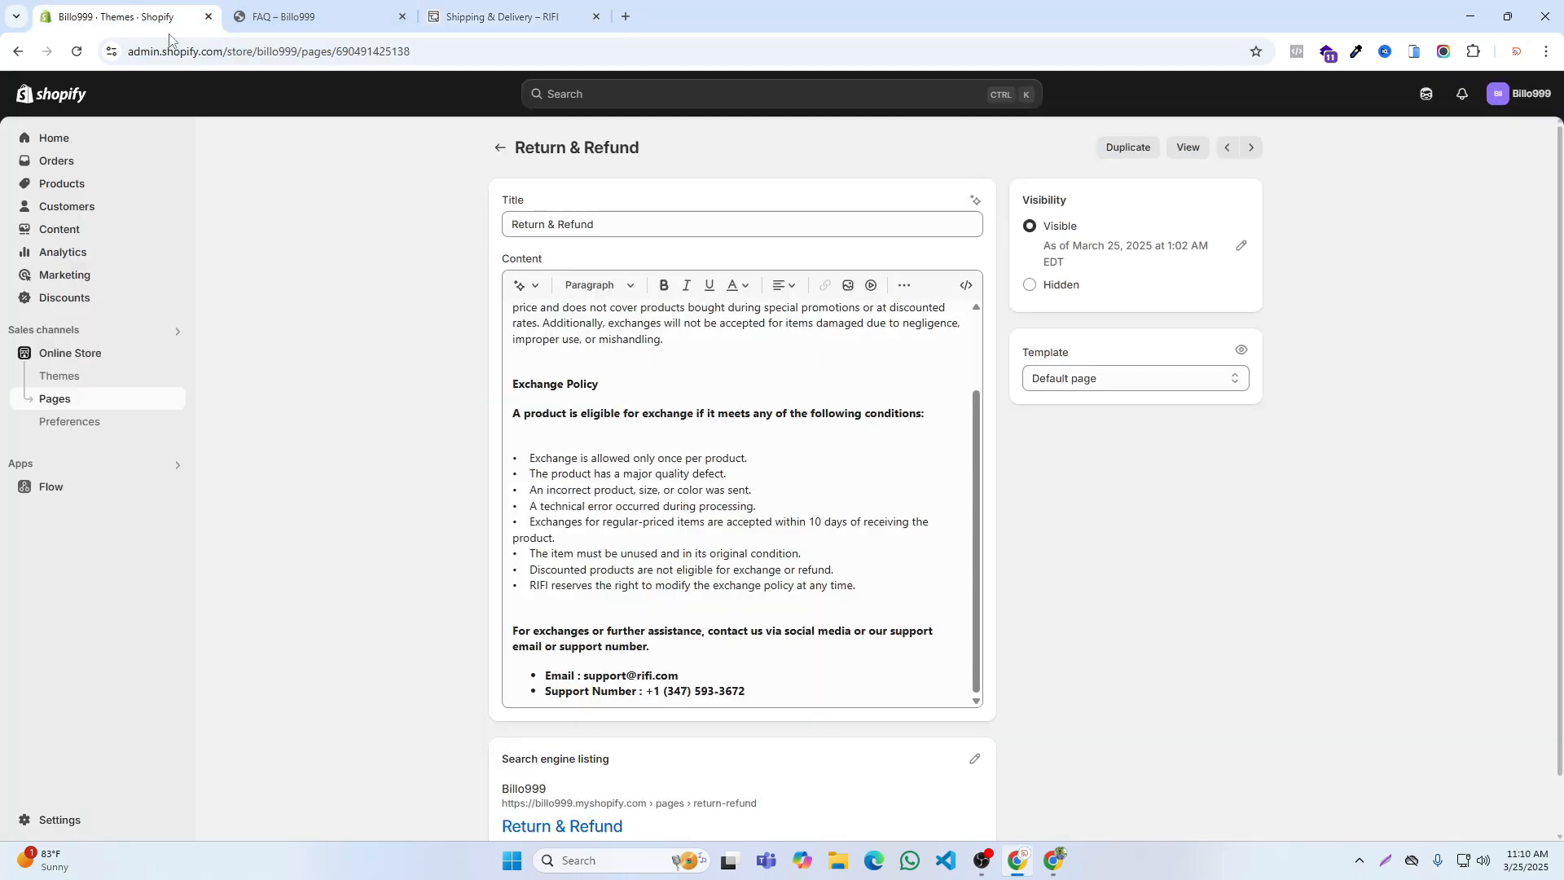
Step: Paste the copied shipping text into the content of the Shipping & Delivery page in the Billo999 admin, save it and return to the pages list
{"action": "left_click", "coordinate": [126, 15]}
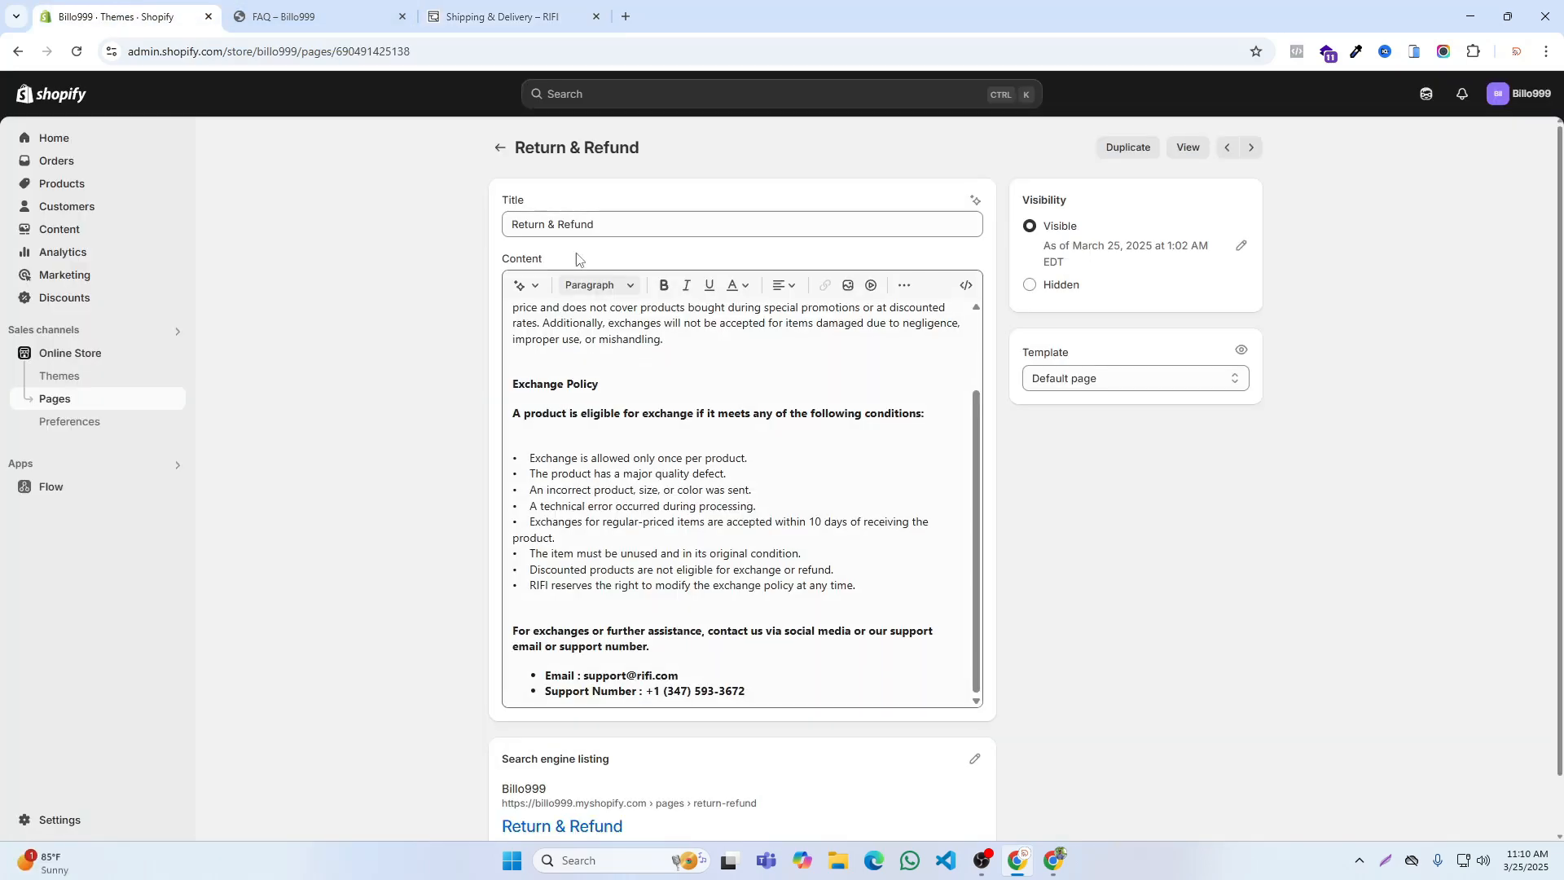
{"action": "left_click", "coordinate": [499, 148]}
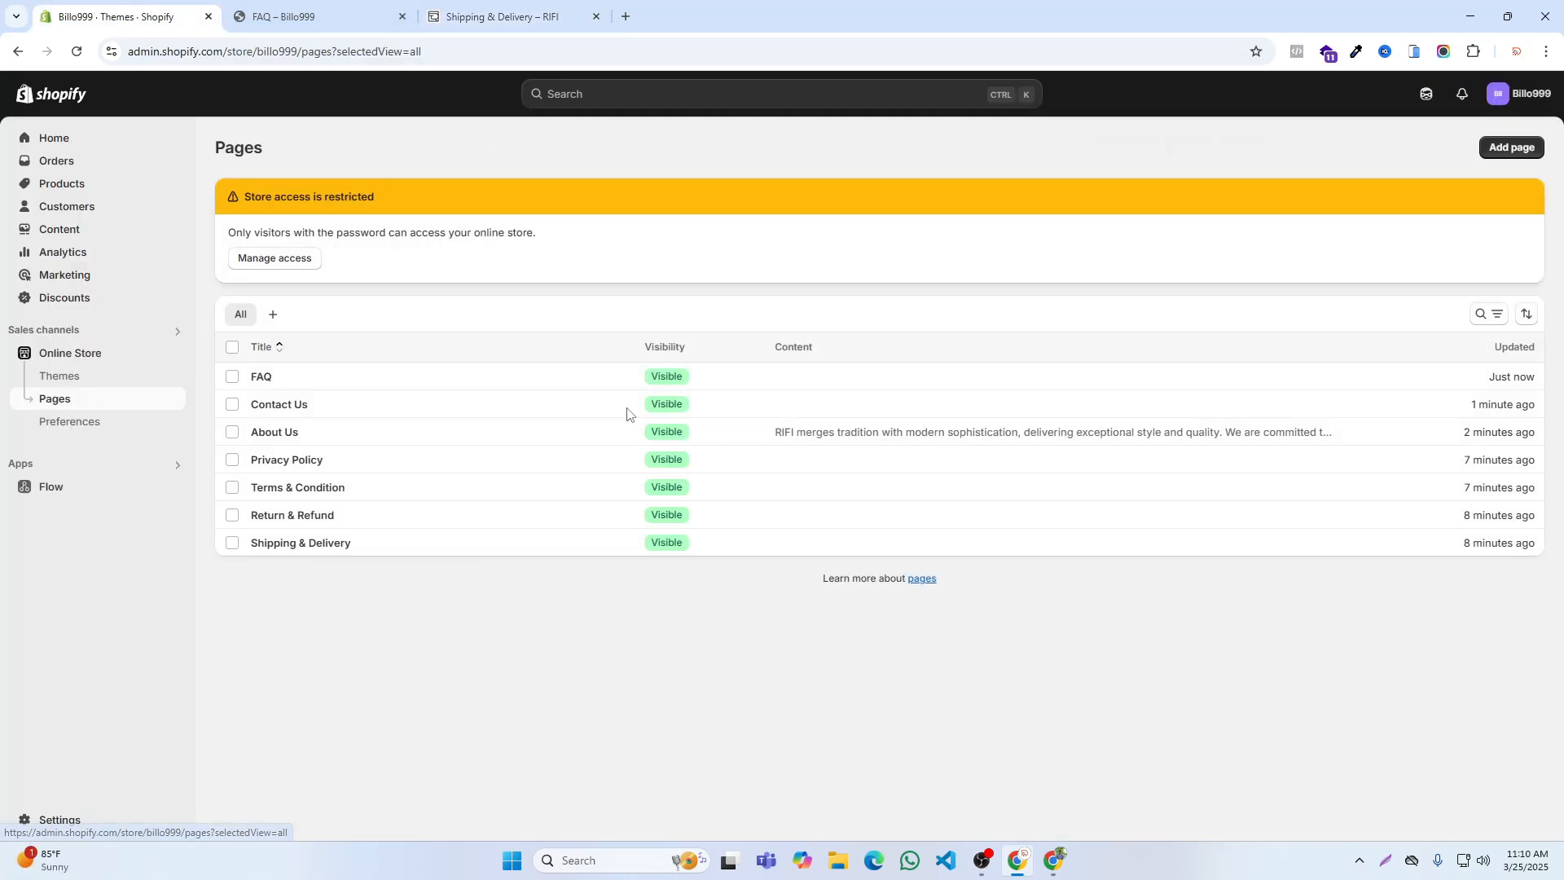
{"action": "left_click", "coordinate": [289, 544]}
{"action": "left_click", "coordinate": [596, 358]}
{"action": "key", "text": "ctrl+v"}
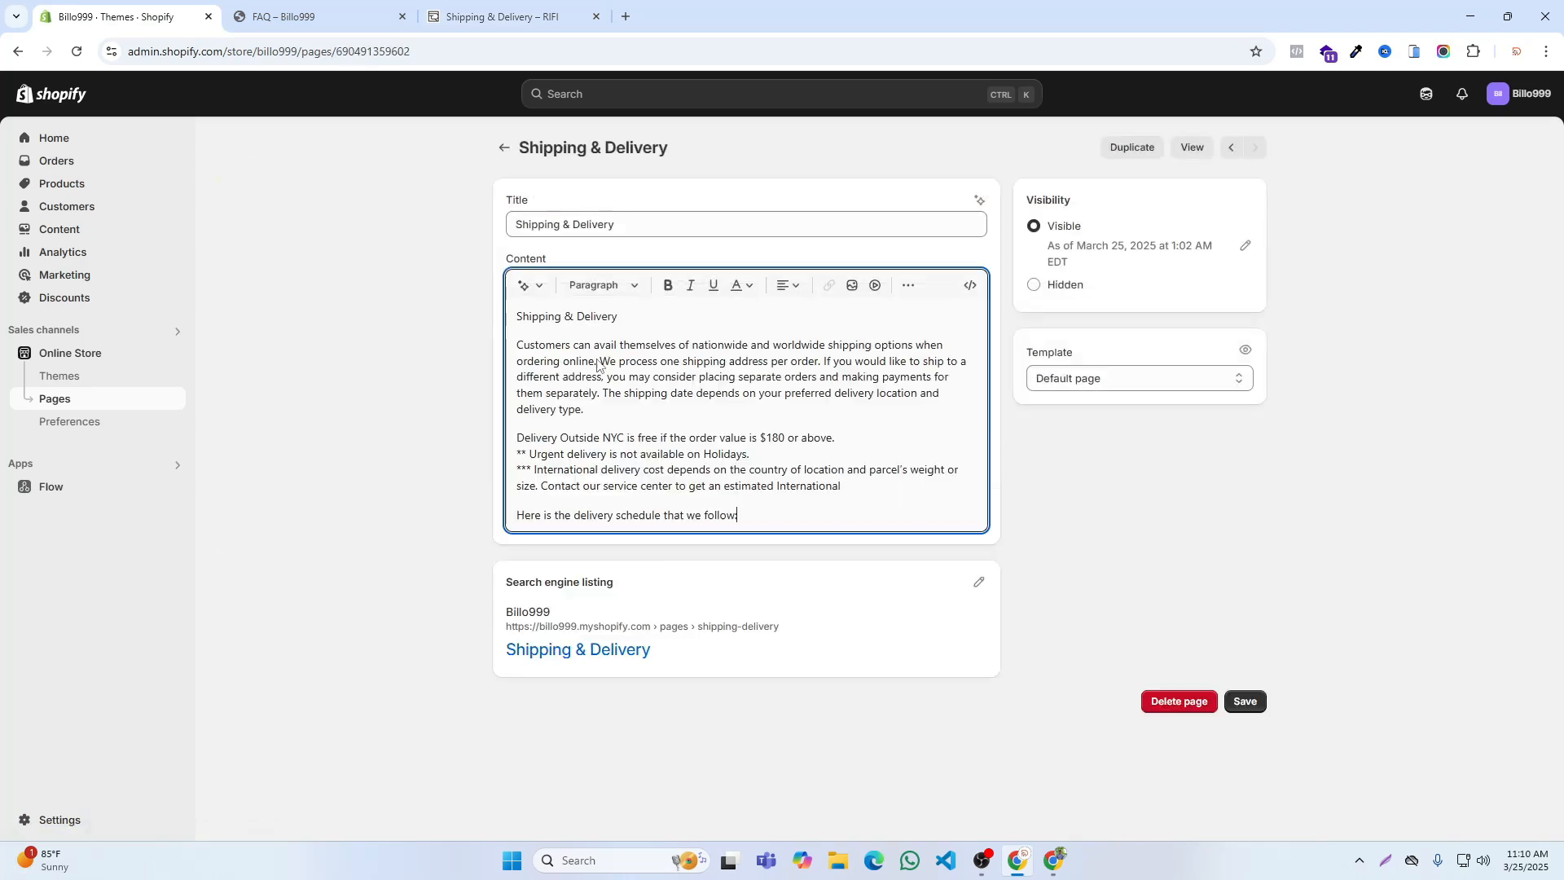
{"action": "left_click", "coordinate": [1019, 93]}
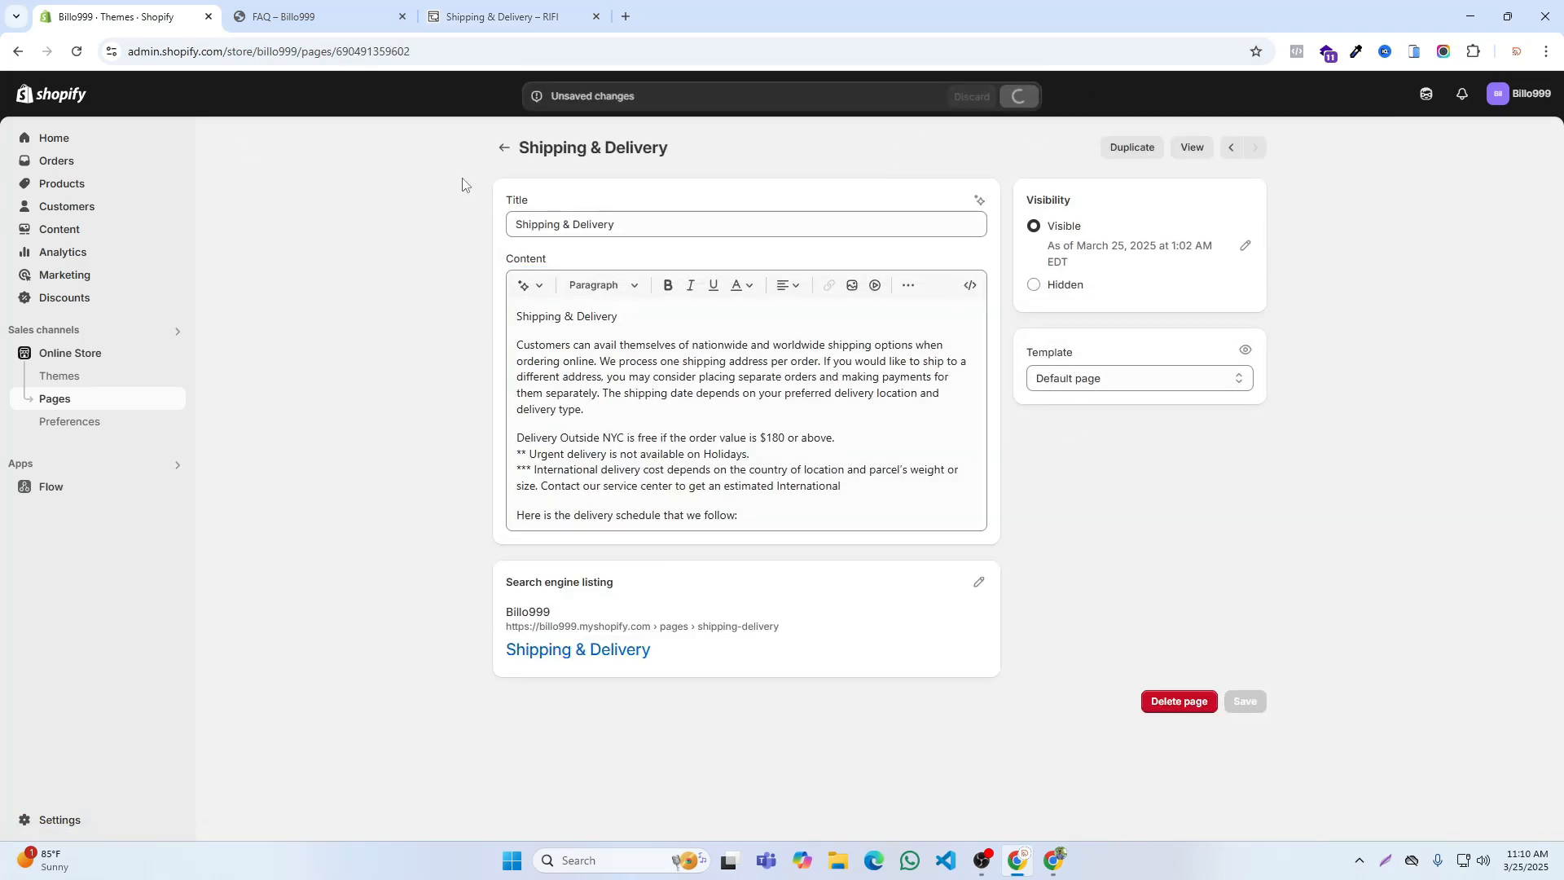
{"action": "left_click", "coordinate": [502, 147]}
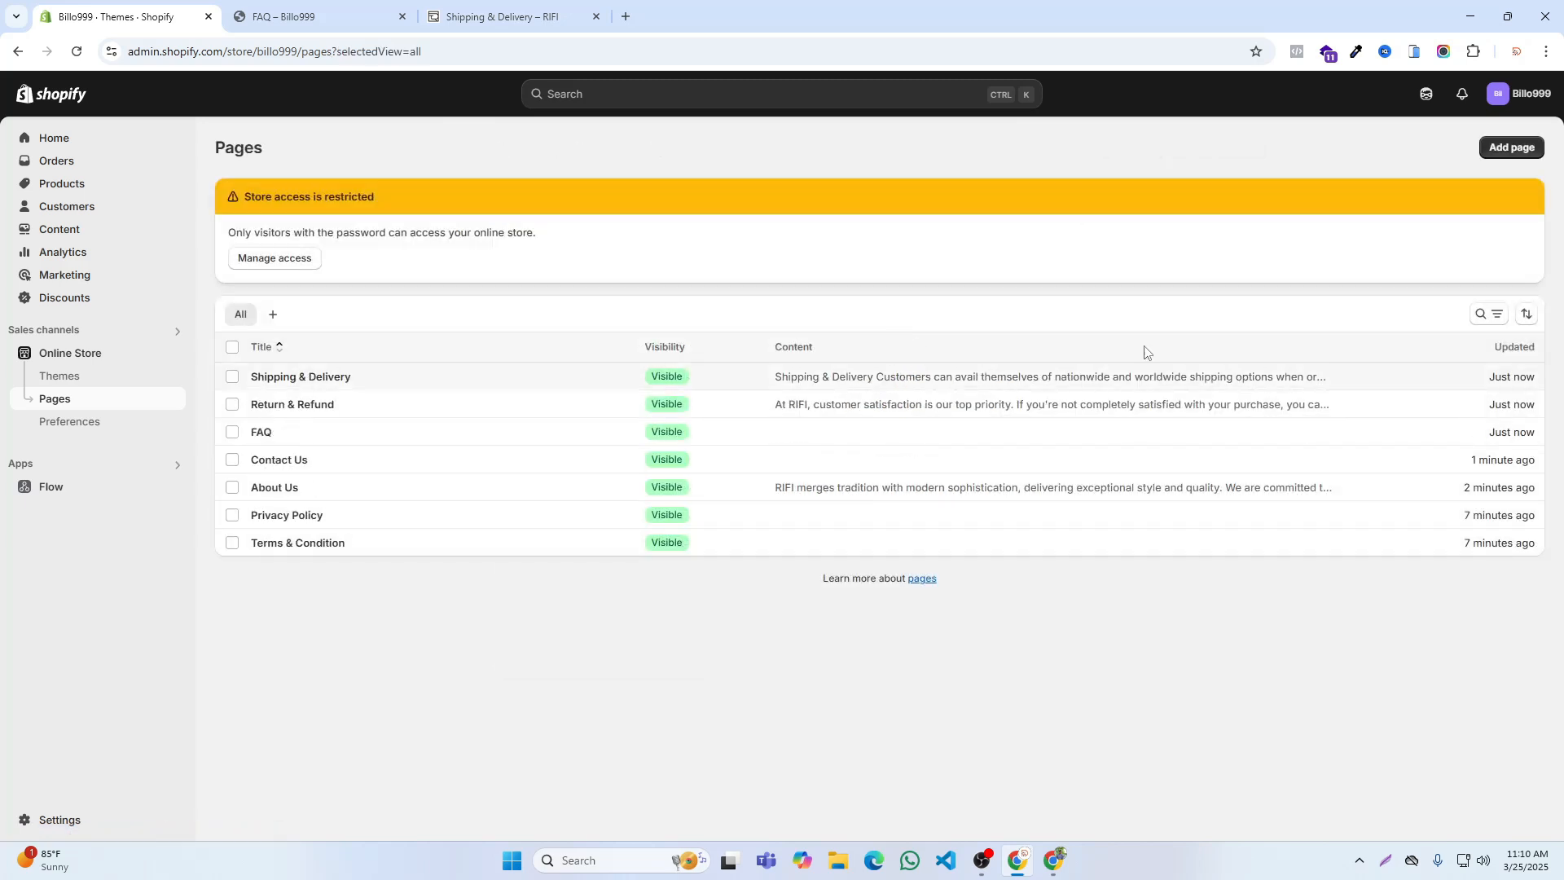
Step: Examine RIFI's Track Your Order page, opened from its footer, and compare it with the Billo999 storefront
{"action": "left_click", "coordinate": [501, 16]}
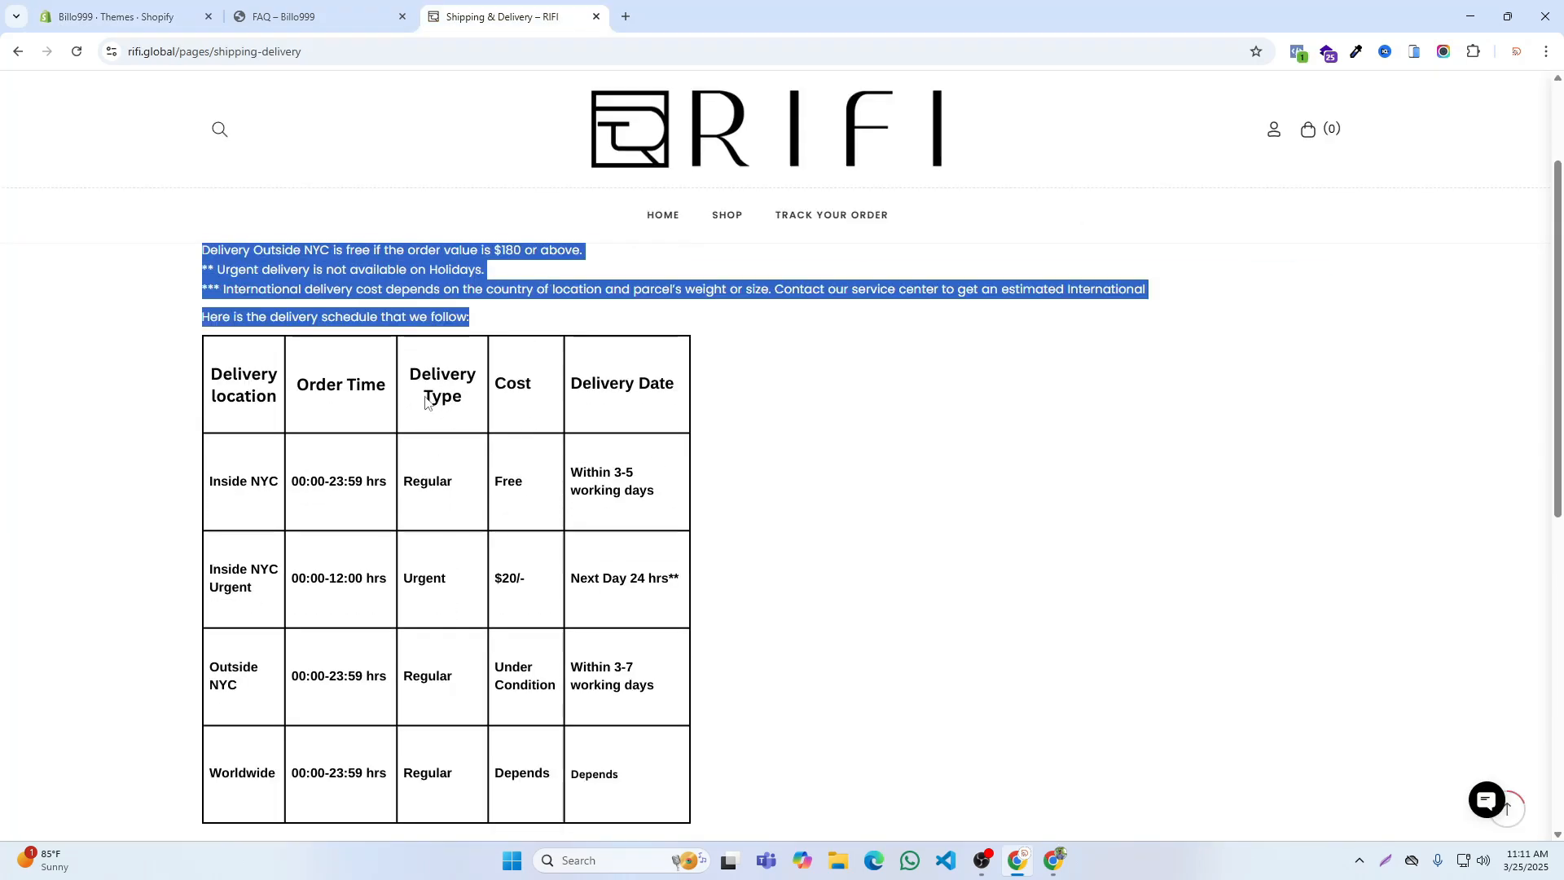
{"action": "scroll", "coordinate": [1232, 559], "scroll_direction": "down", "scroll_amount": 10}
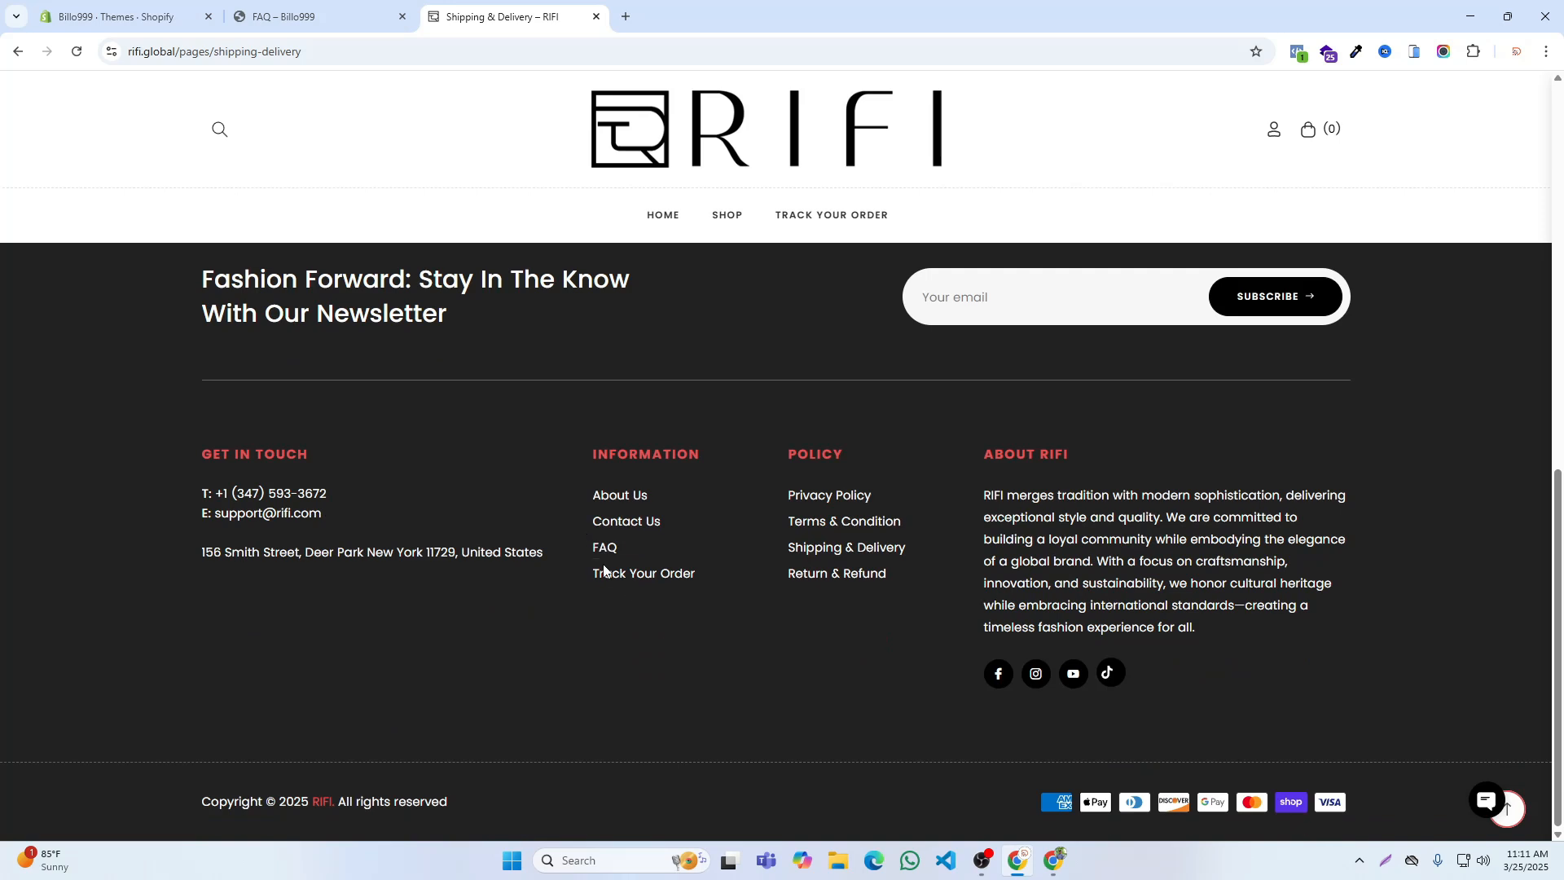
{"action": "left_click", "coordinate": [613, 574]}
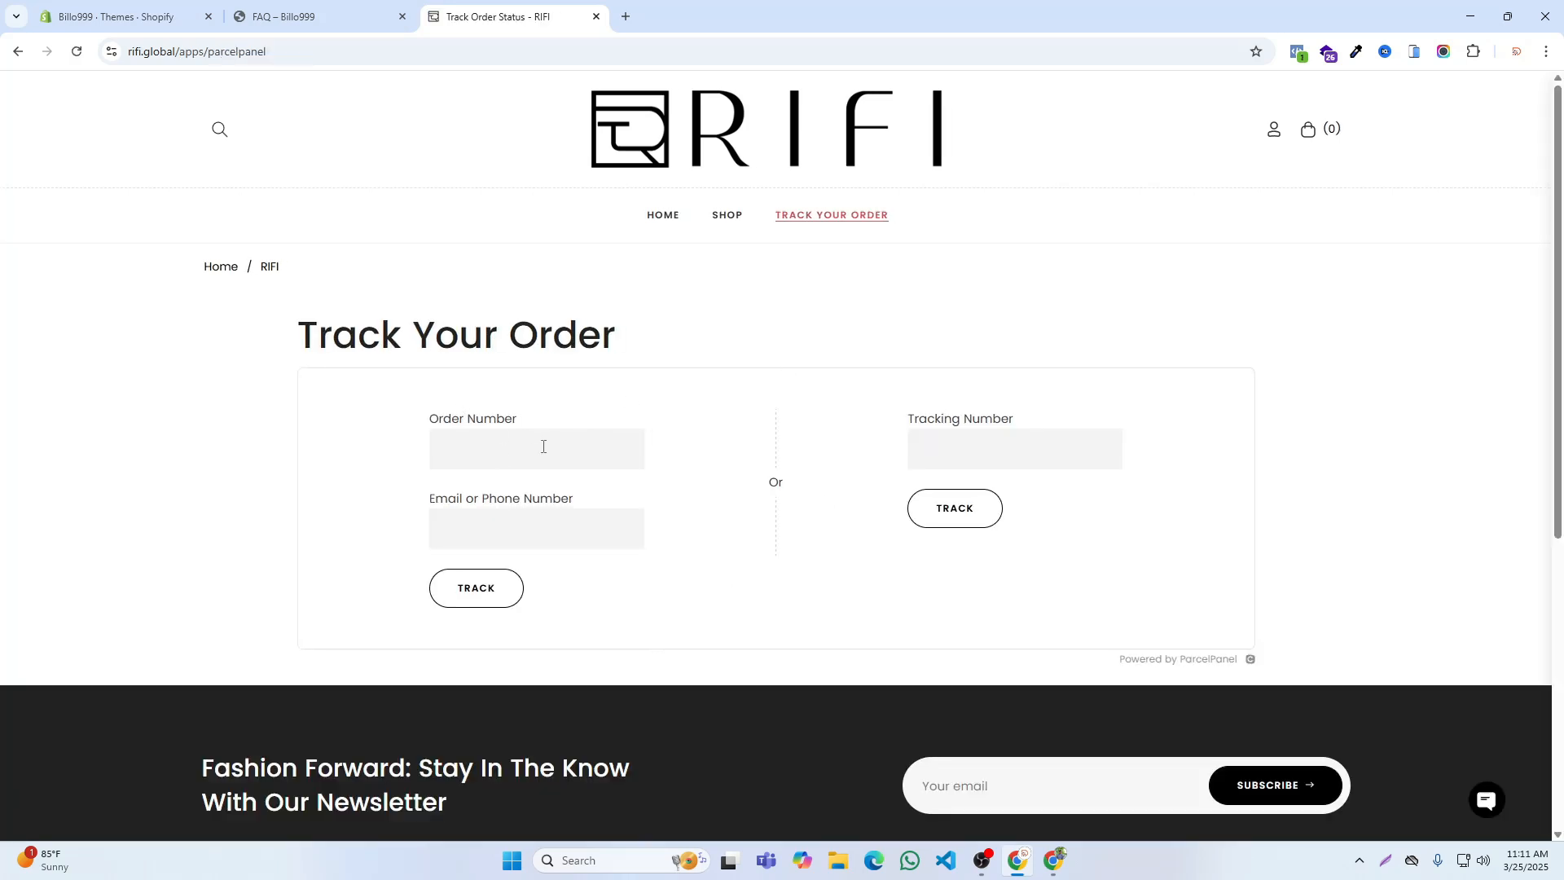
{"action": "left_click", "coordinate": [348, 6]}
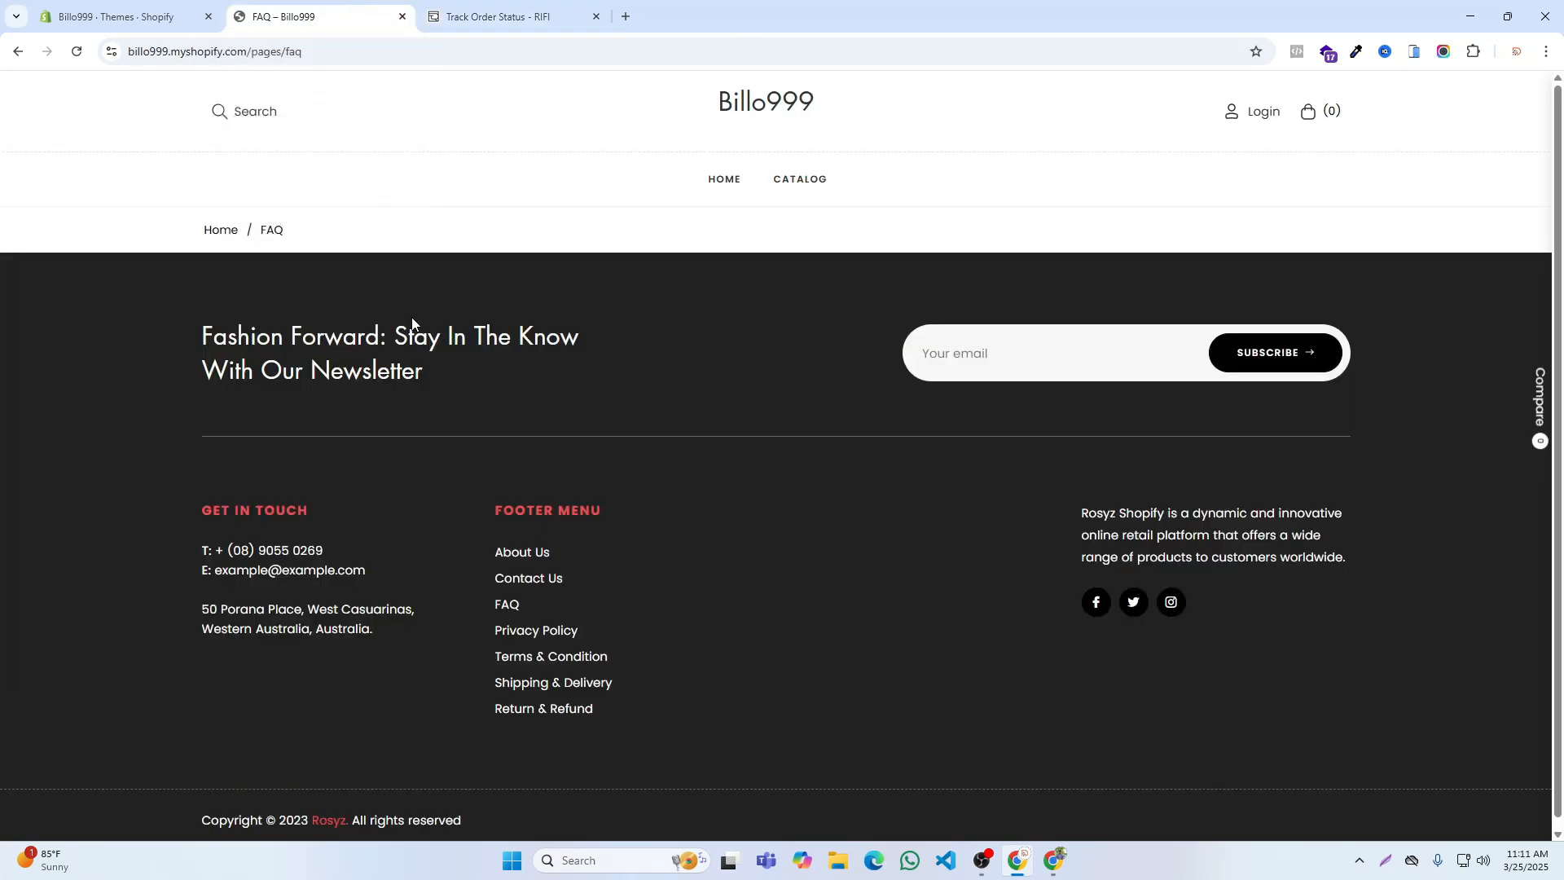
Step: Search the Shopify apps for "parcel panel", open Parcel Panel Order Tracking in the app store and start installing it
{"action": "left_click", "coordinate": [148, 8]}
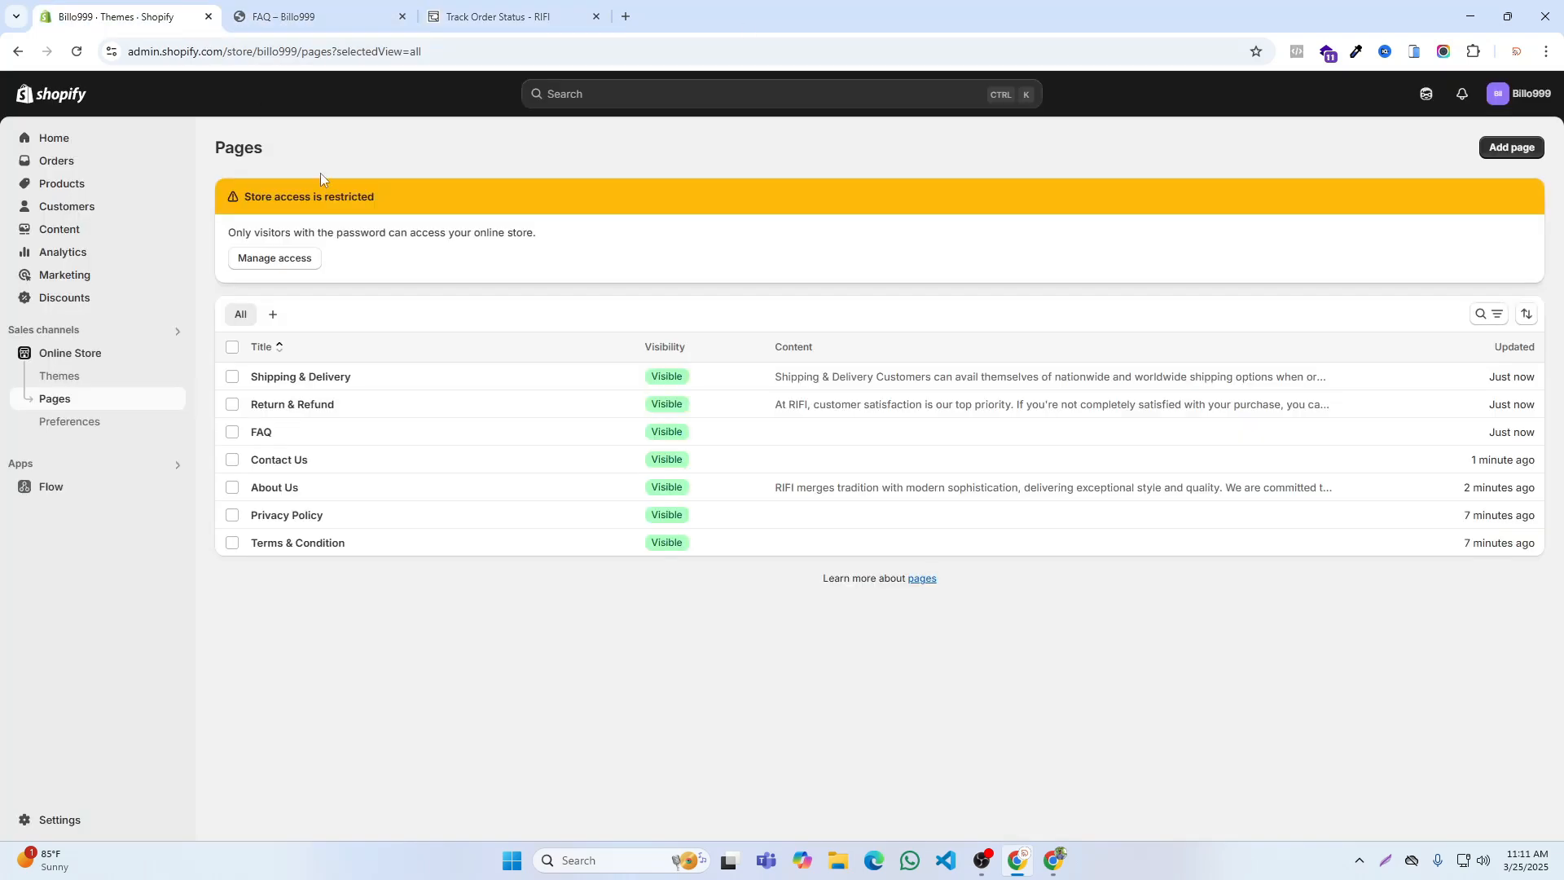
{"action": "left_click", "coordinate": [32, 464]}
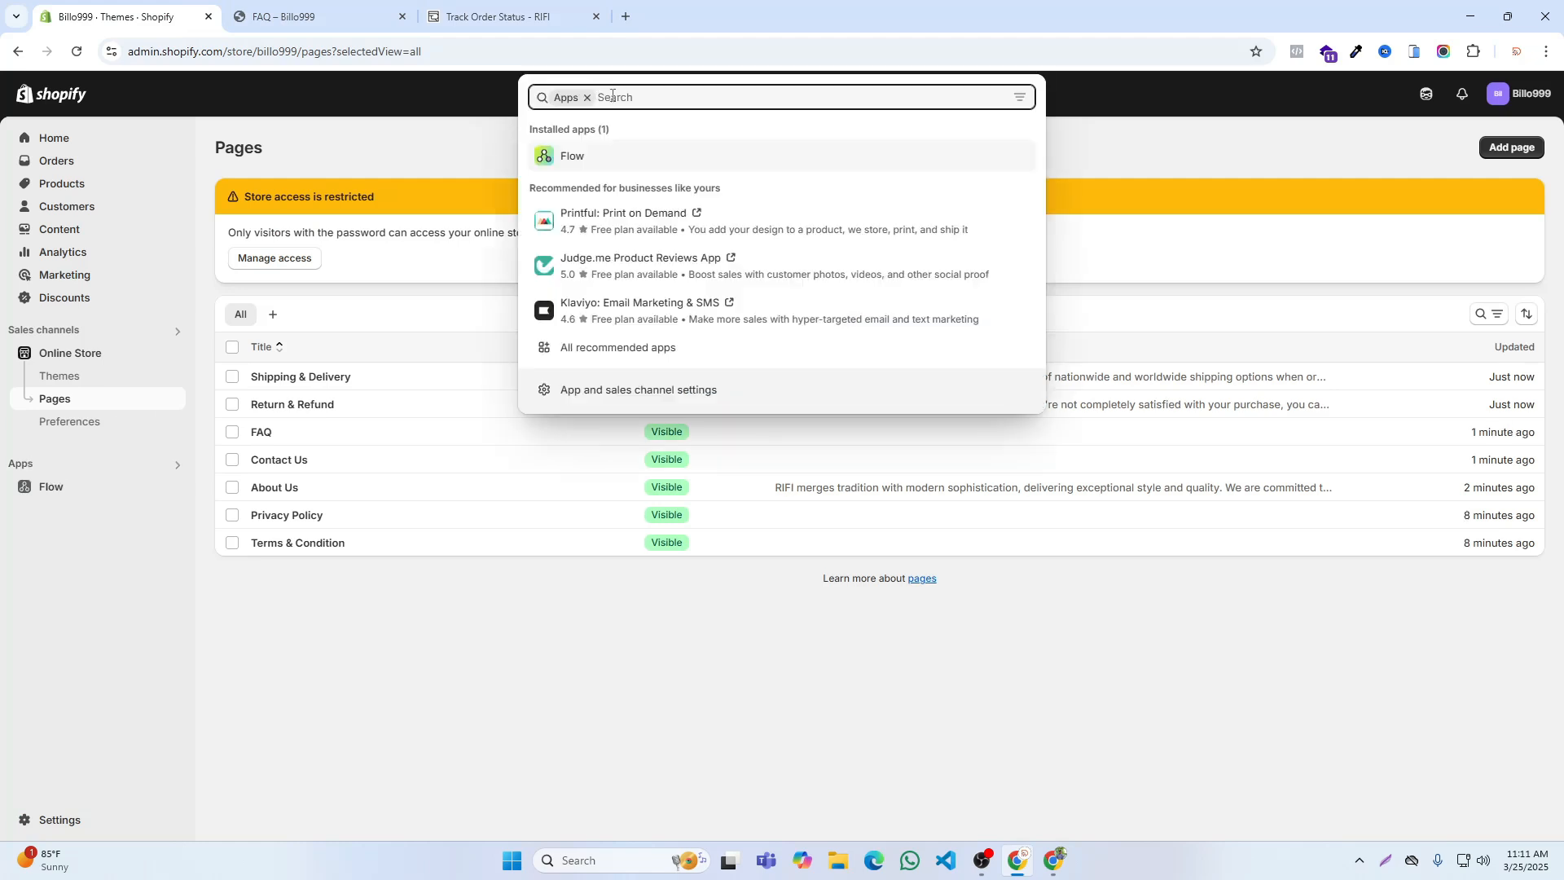
{"action": "type", "text": "parcel pa"}
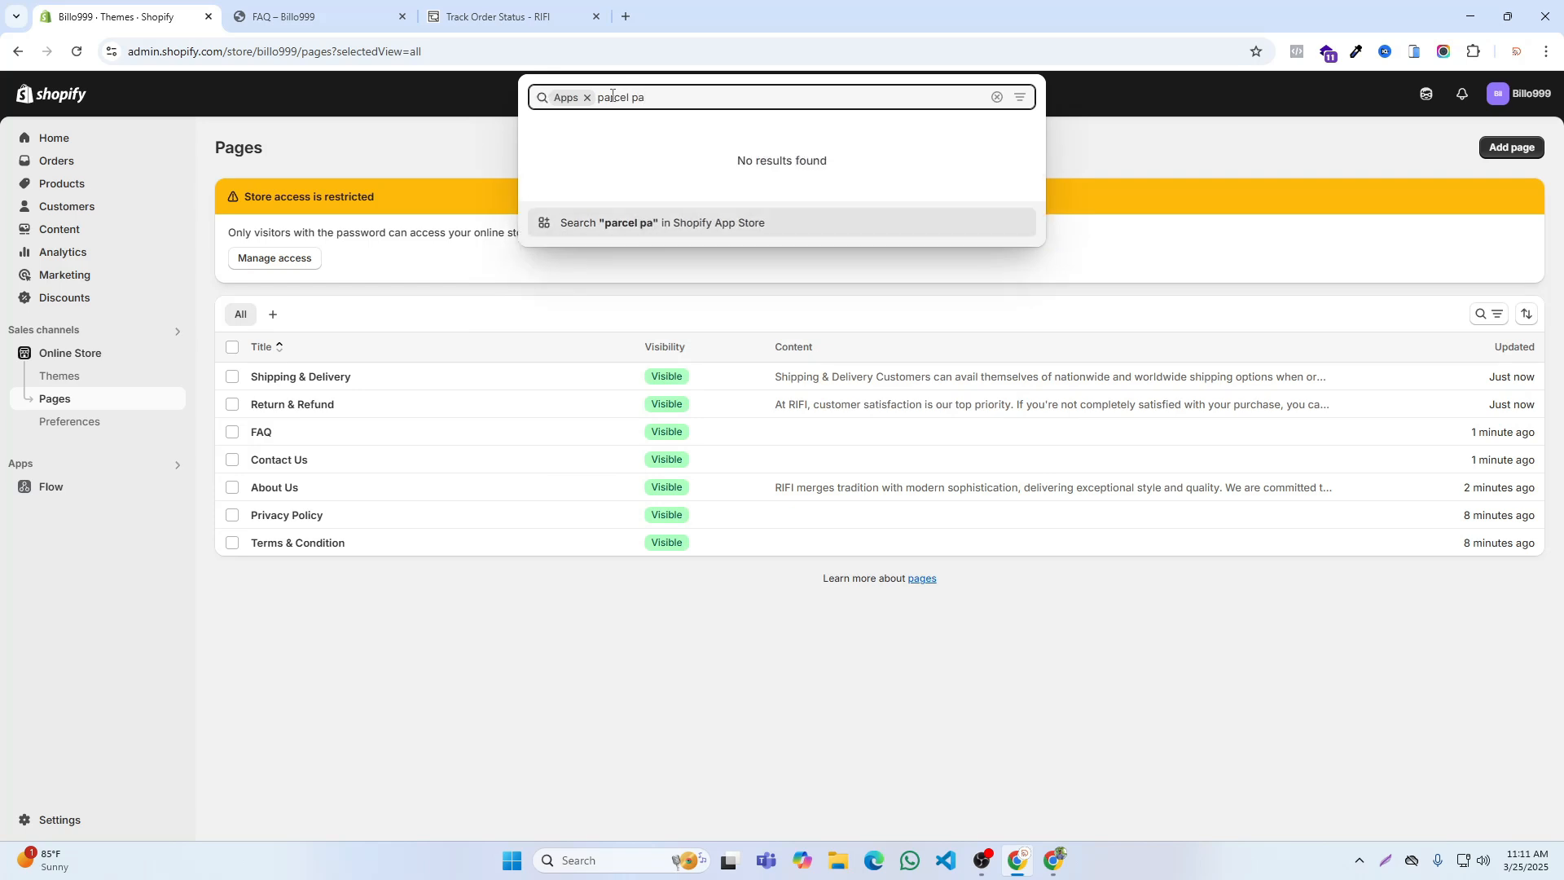
{"action": "type", "text": "nel"}
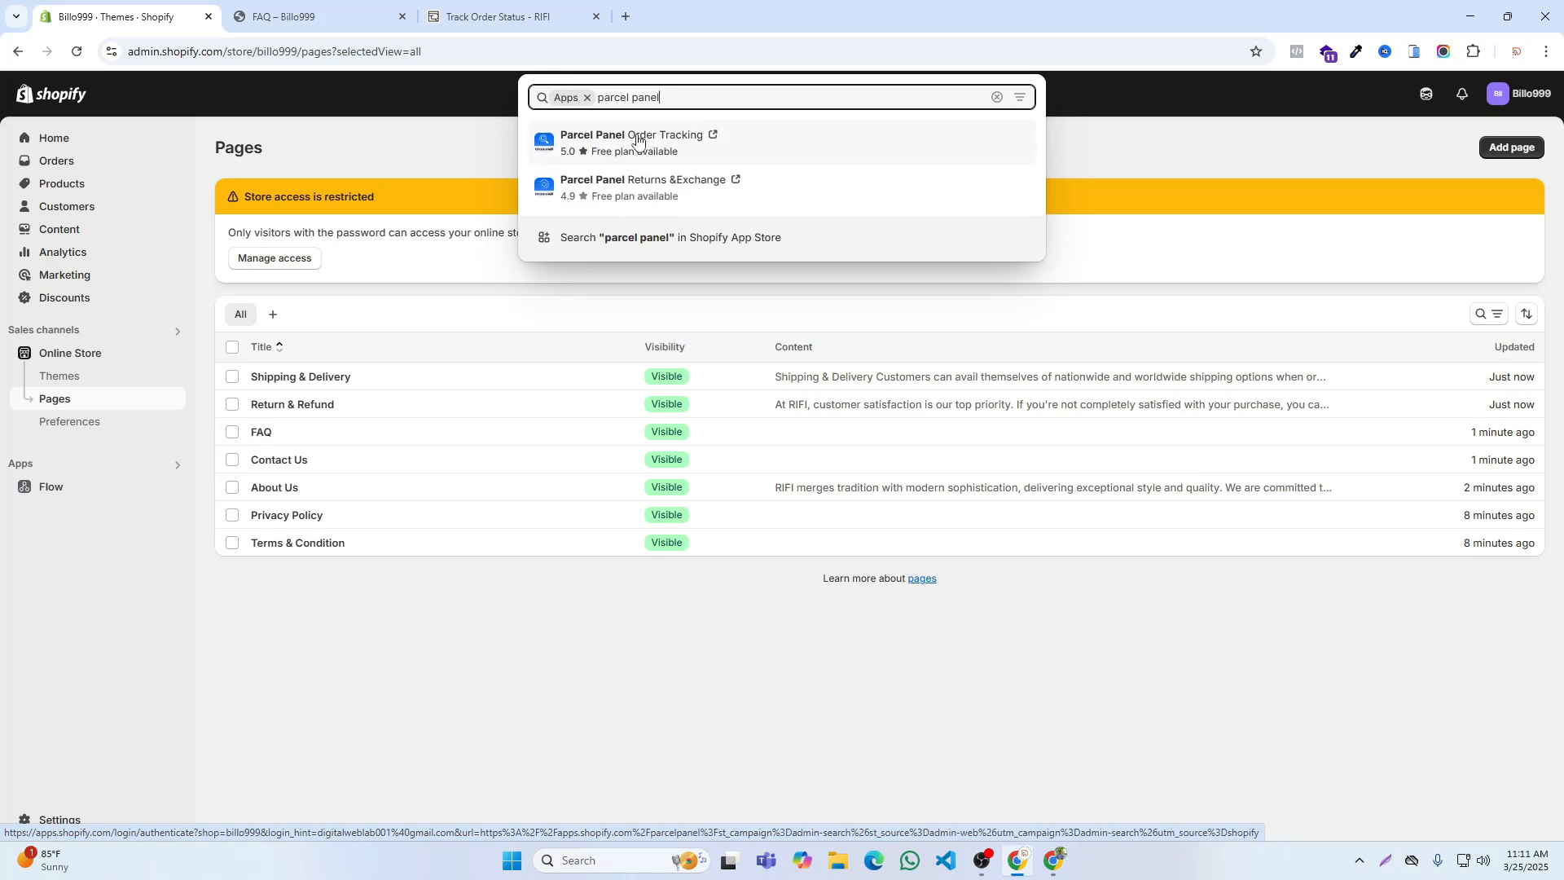
{"action": "left_click", "coordinate": [636, 139]}
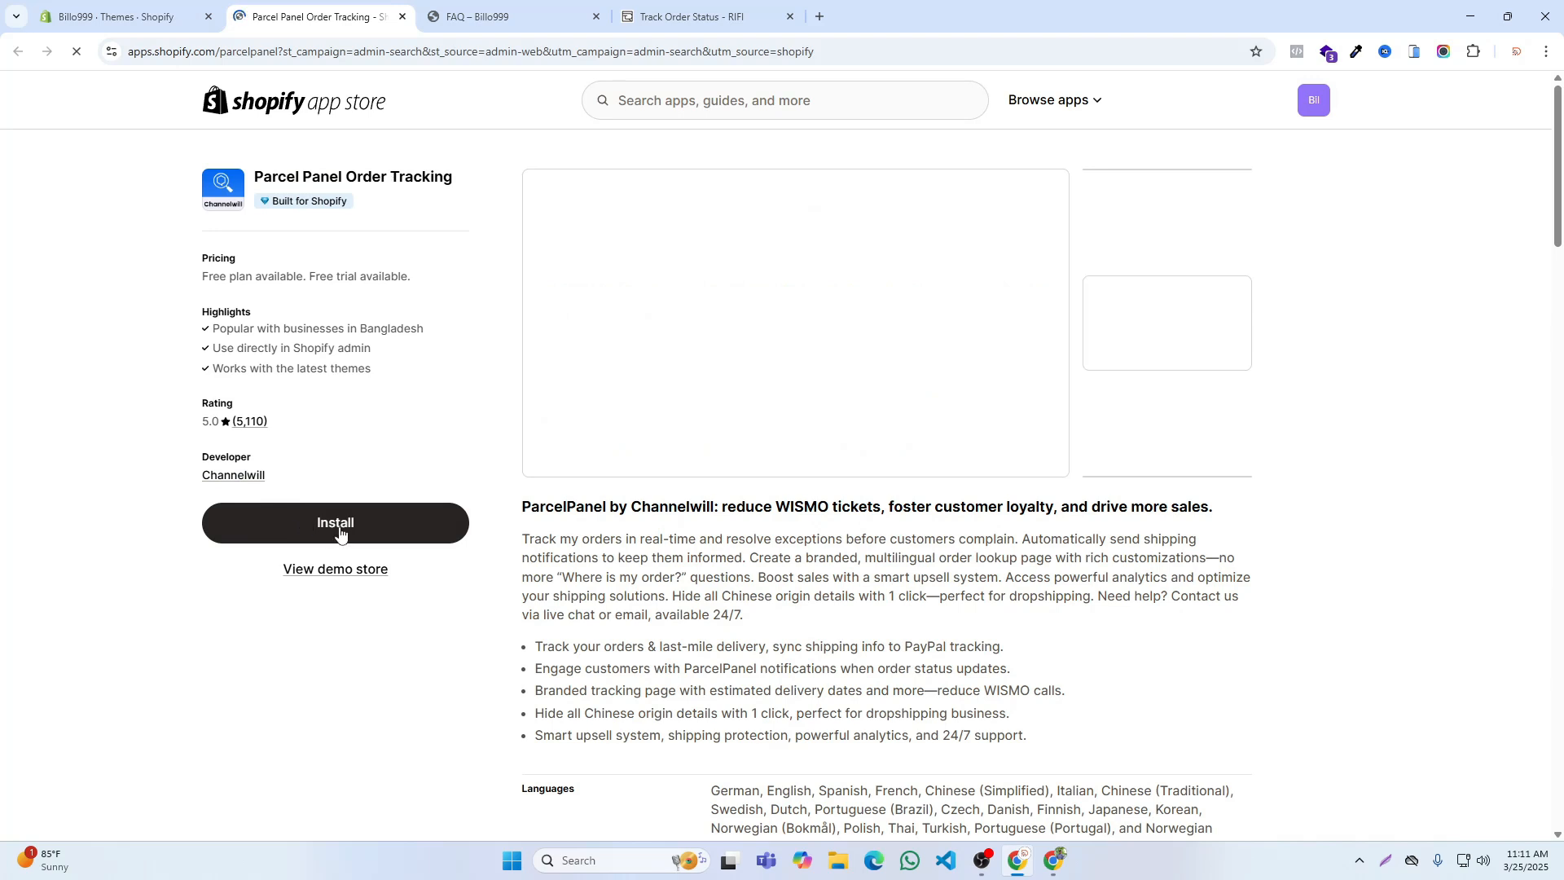
{"action": "left_click", "coordinate": [340, 534]}
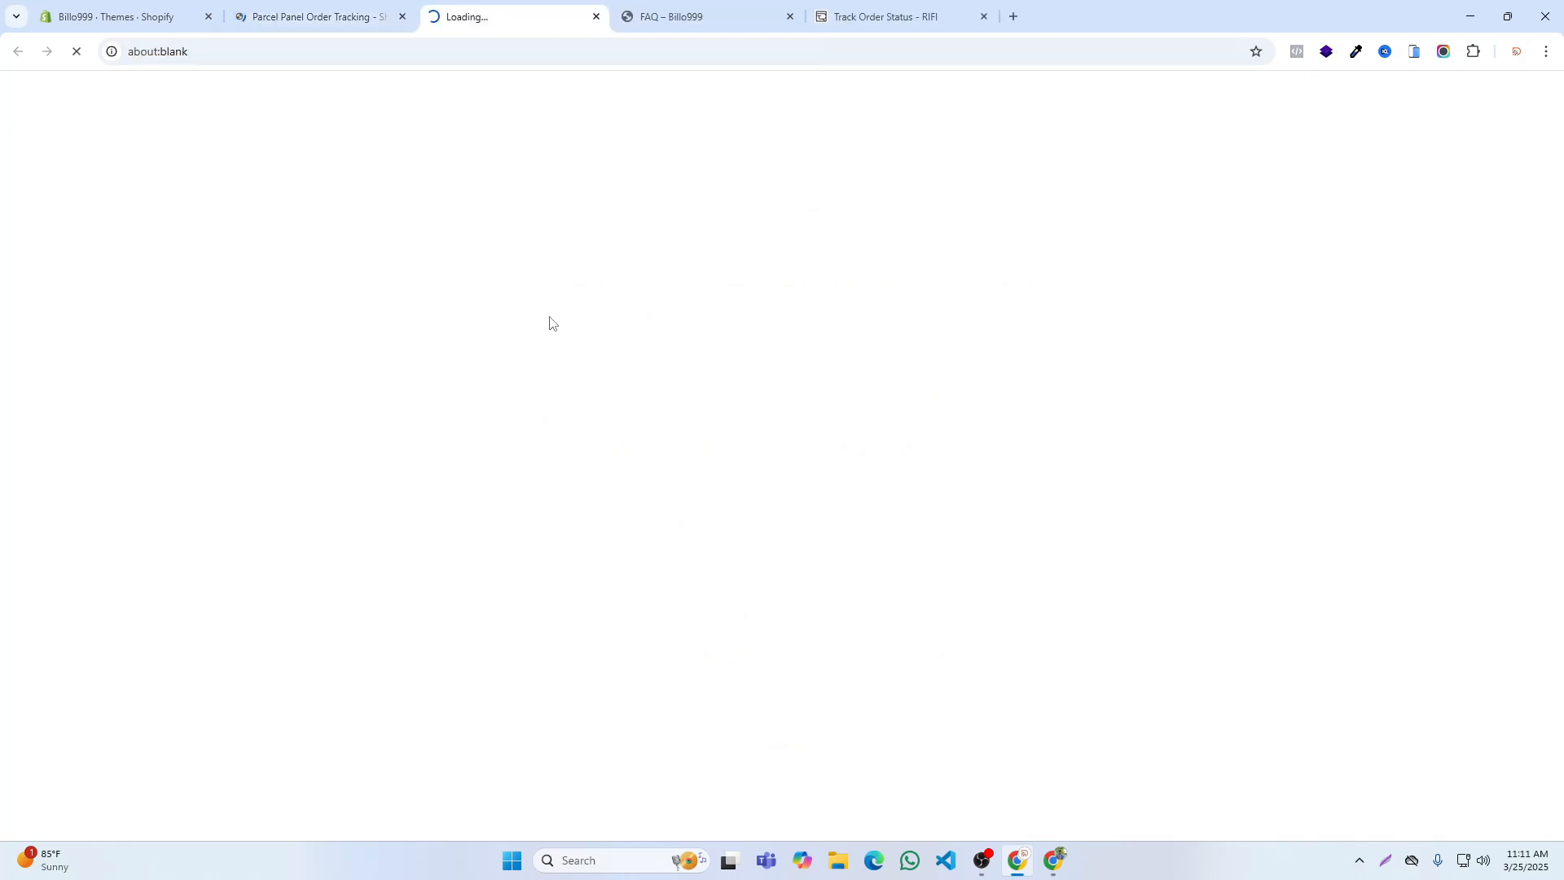
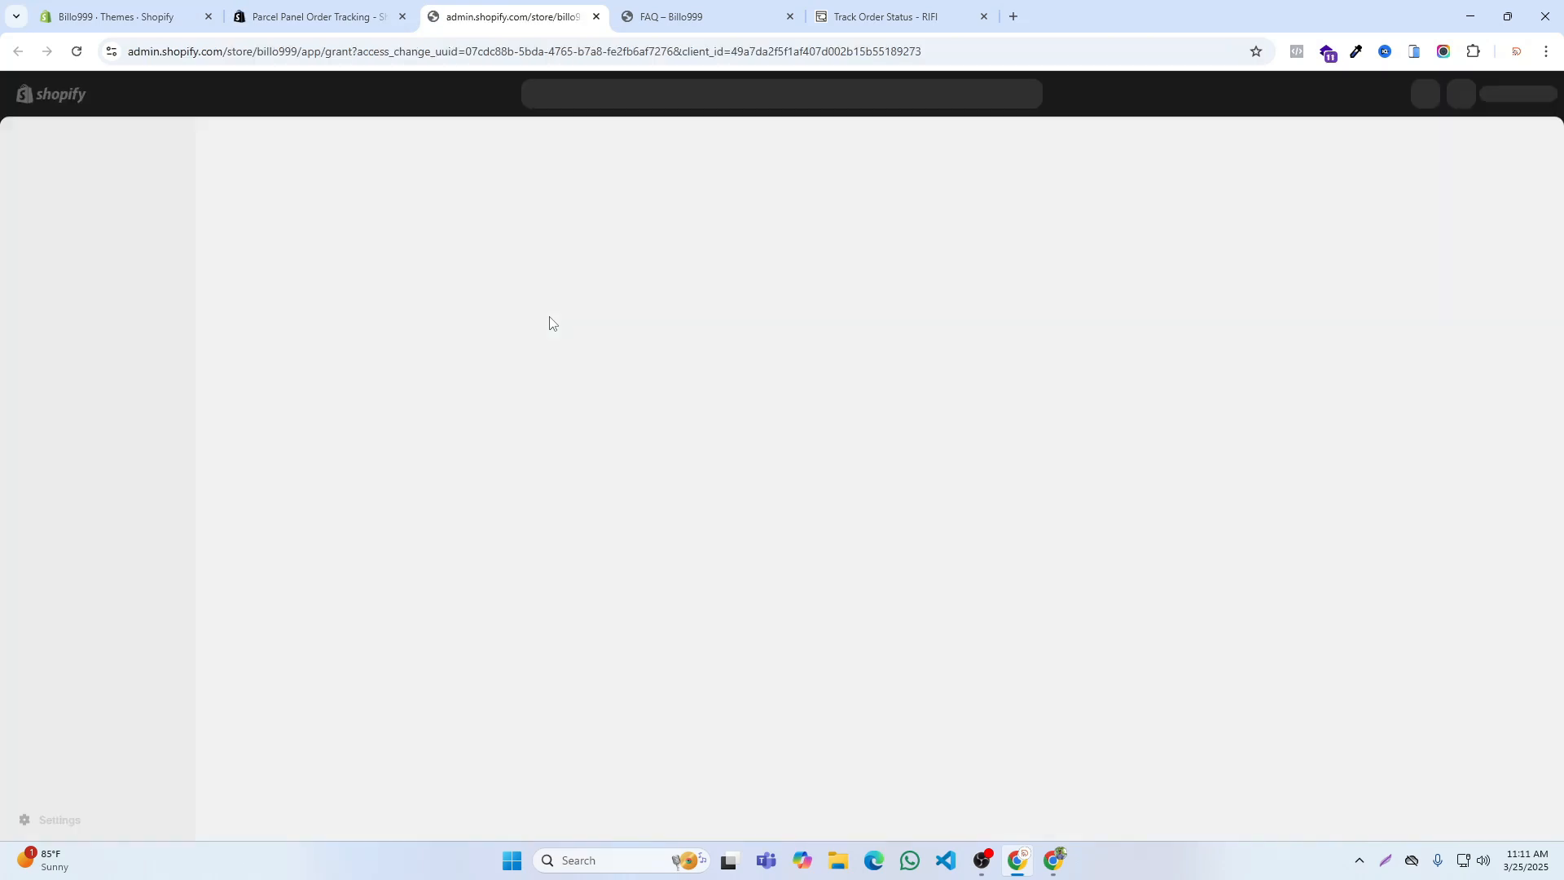
Step: Finish installing Parcel Panel, copy the store's tracking page link from its setup guide, and close the app and app store pages
{"action": "left_click", "coordinate": [1095, 453]}
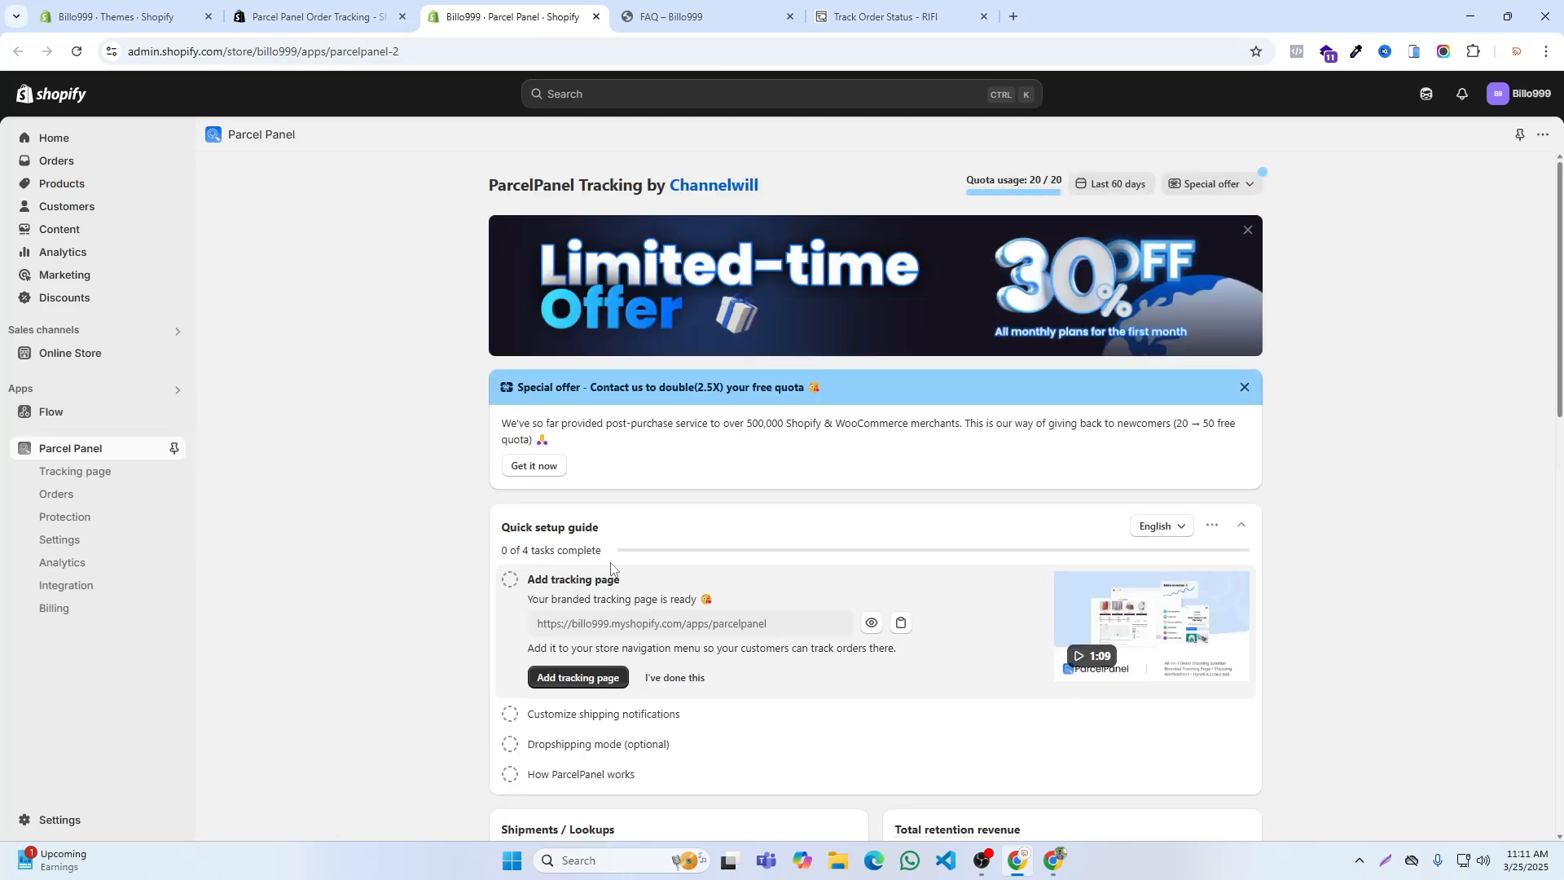
{"action": "scroll", "coordinate": [915, 574], "scroll_direction": "down", "scroll_amount": 1}
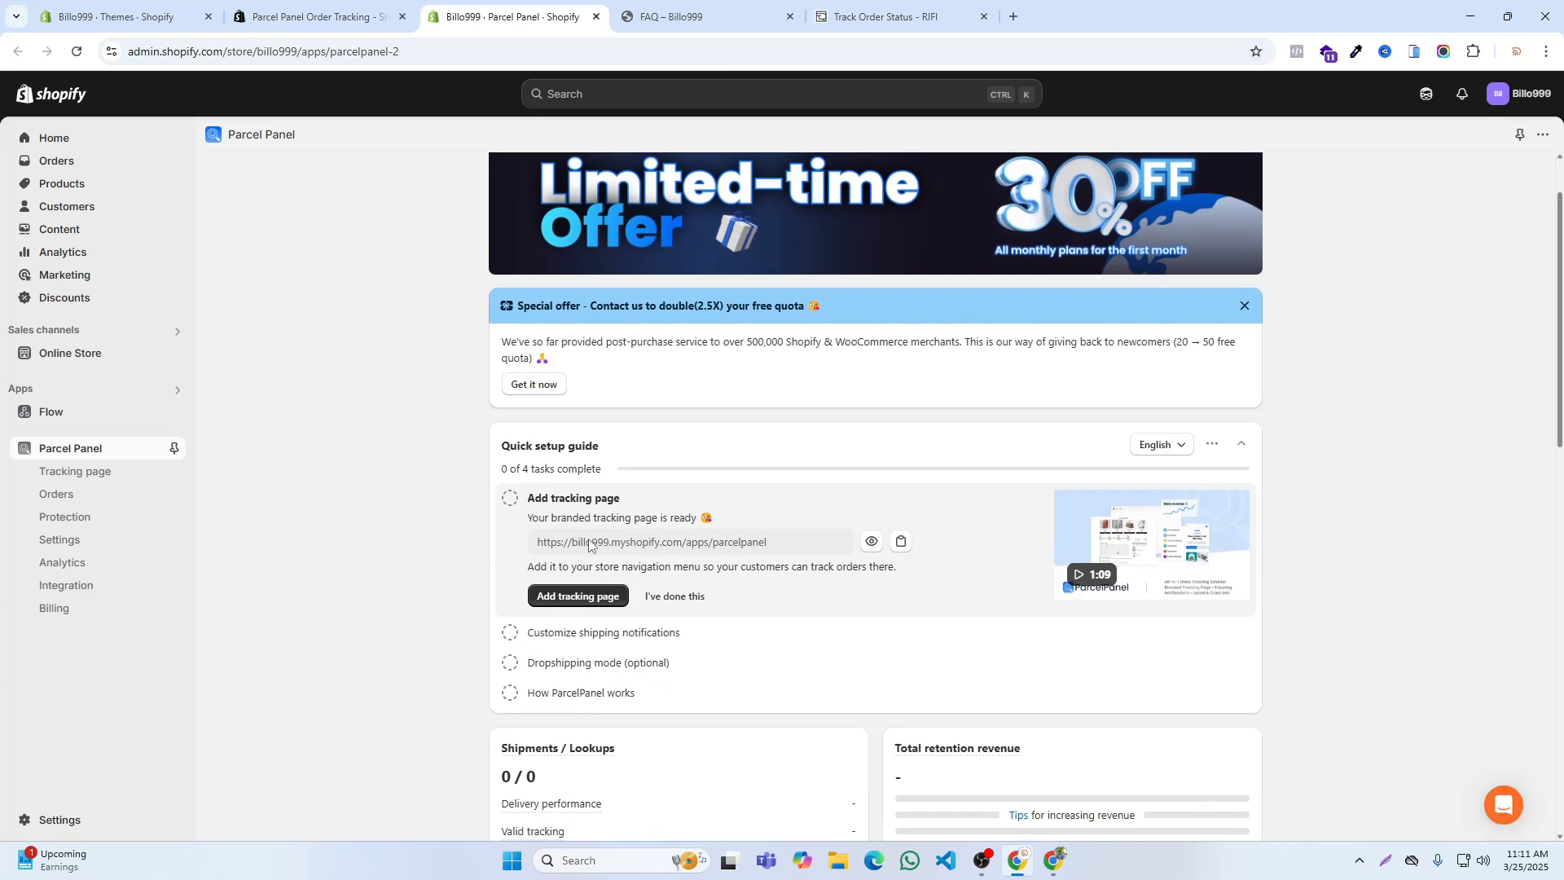
{"action": "left_click", "coordinate": [899, 546]}
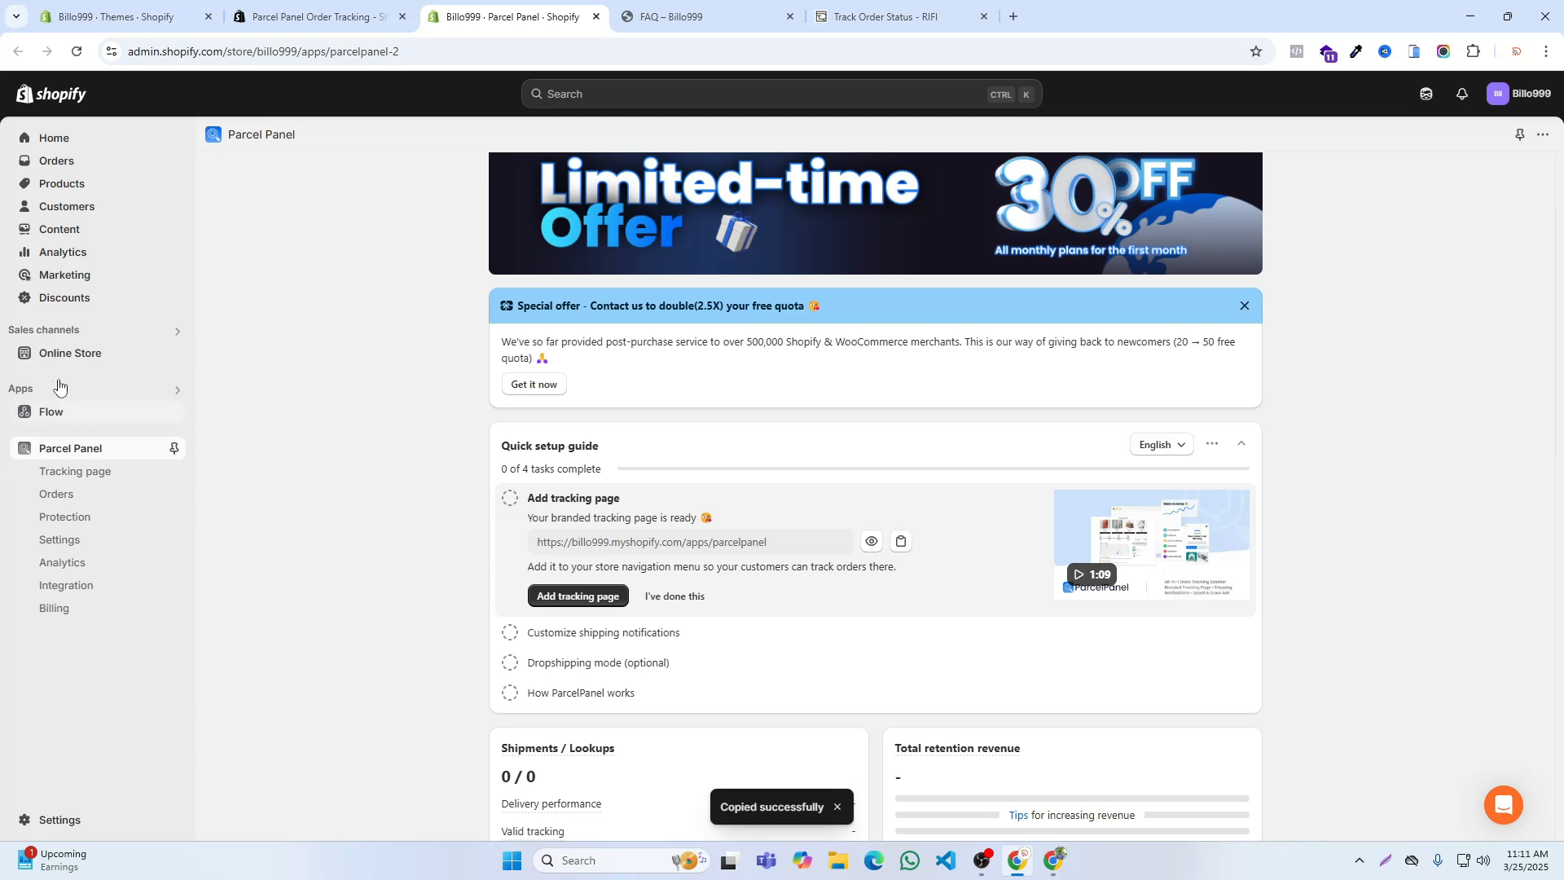
{"action": "left_click", "coordinate": [596, 16]}
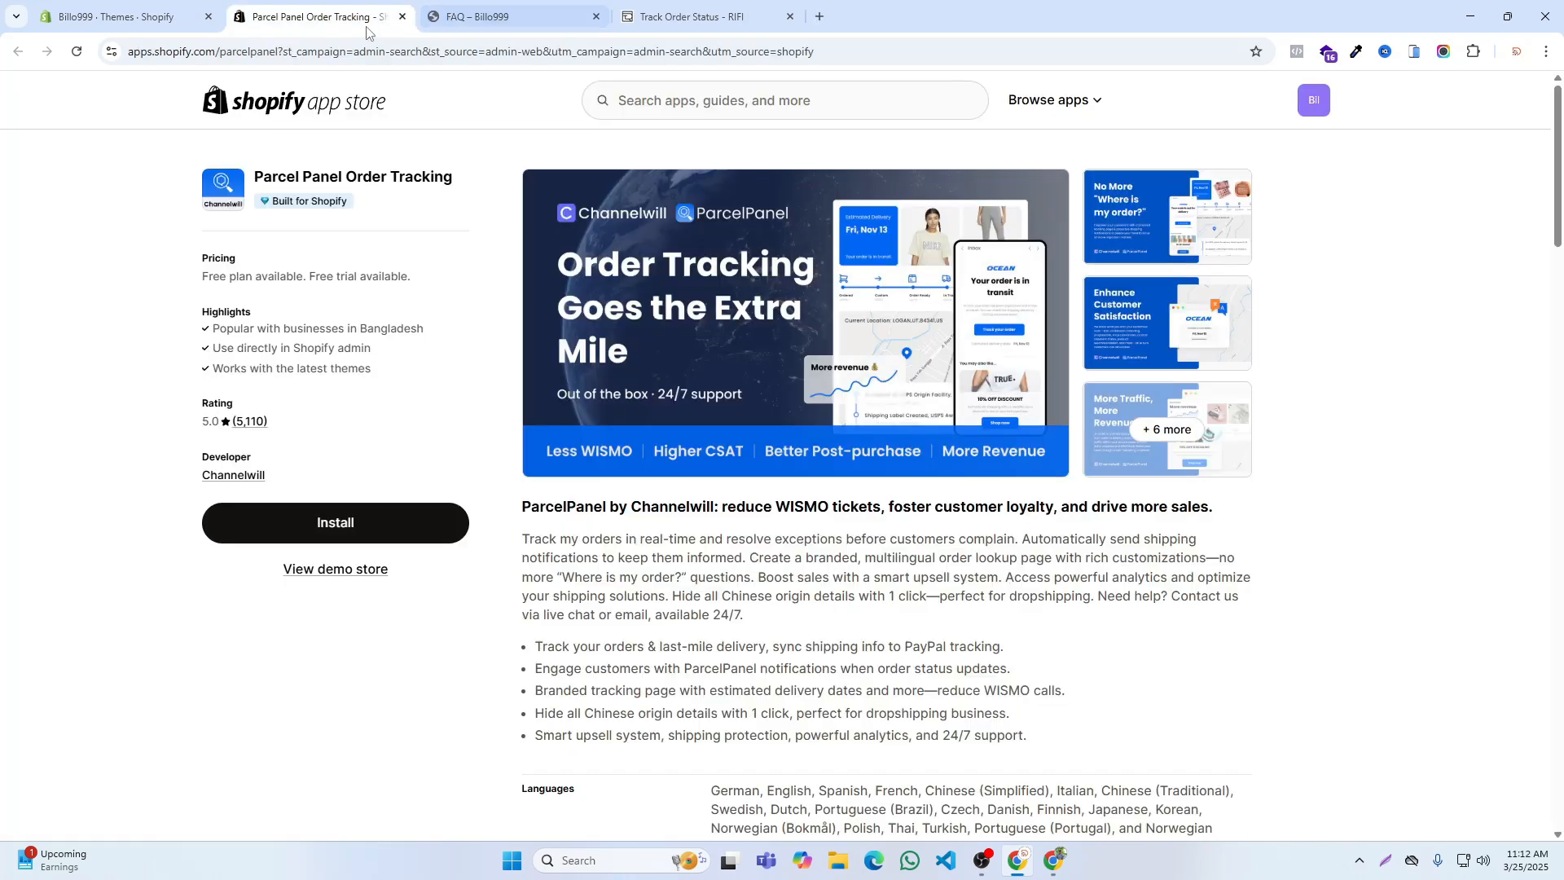
{"action": "left_click", "coordinate": [403, 16]}
Step: Add an item linking to the copied /apps/parcelpanel address to the Footer menu, save it and return to the menus list
{"action": "left_click", "coordinate": [122, 16]}
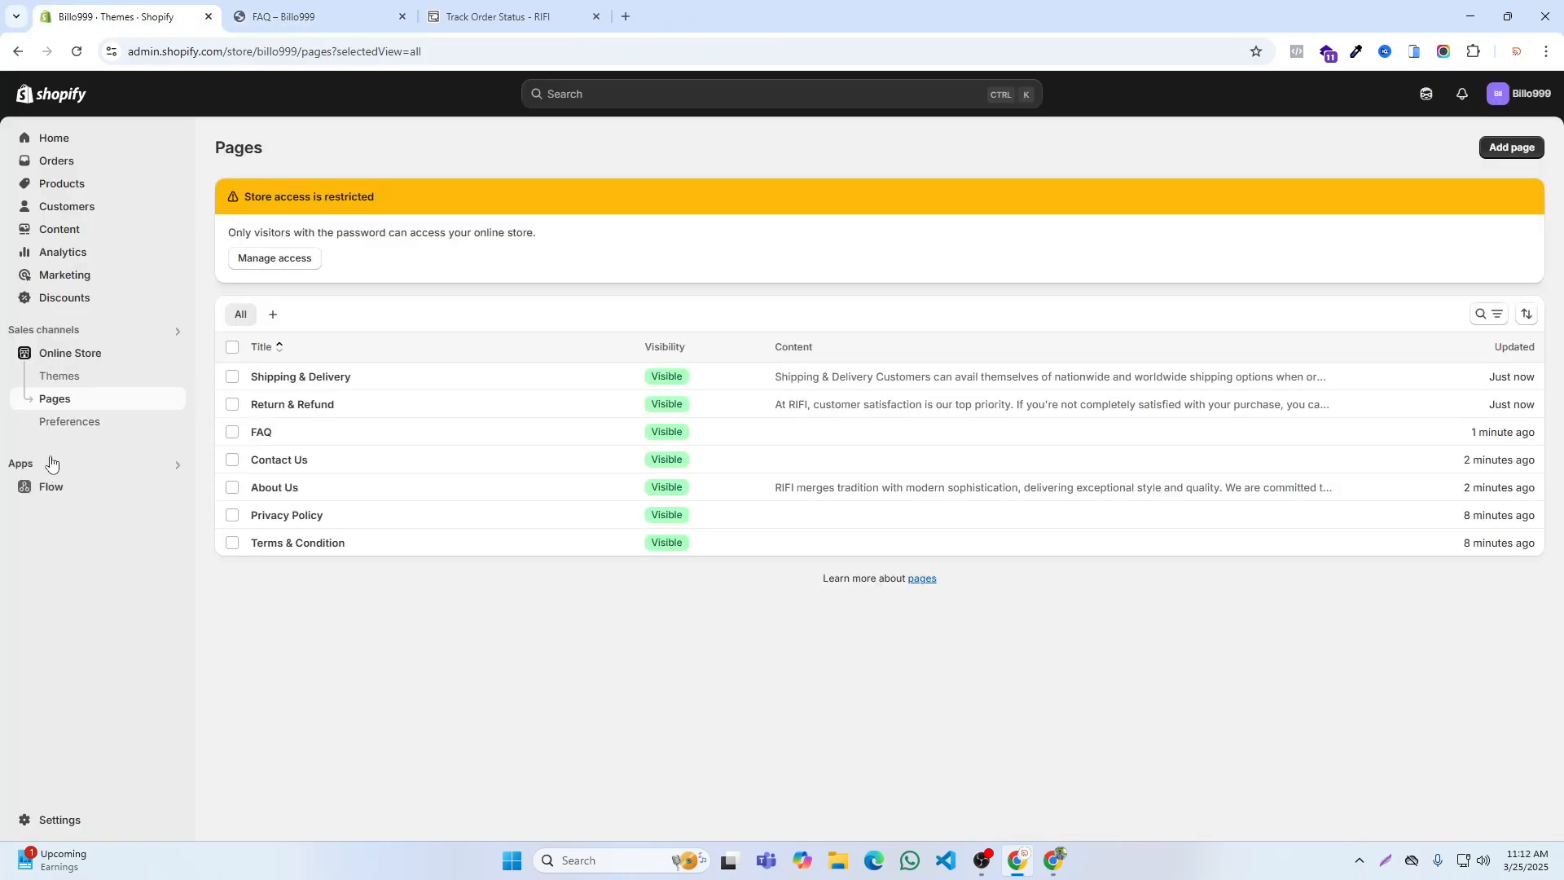
{"action": "left_click", "coordinate": [50, 230]}
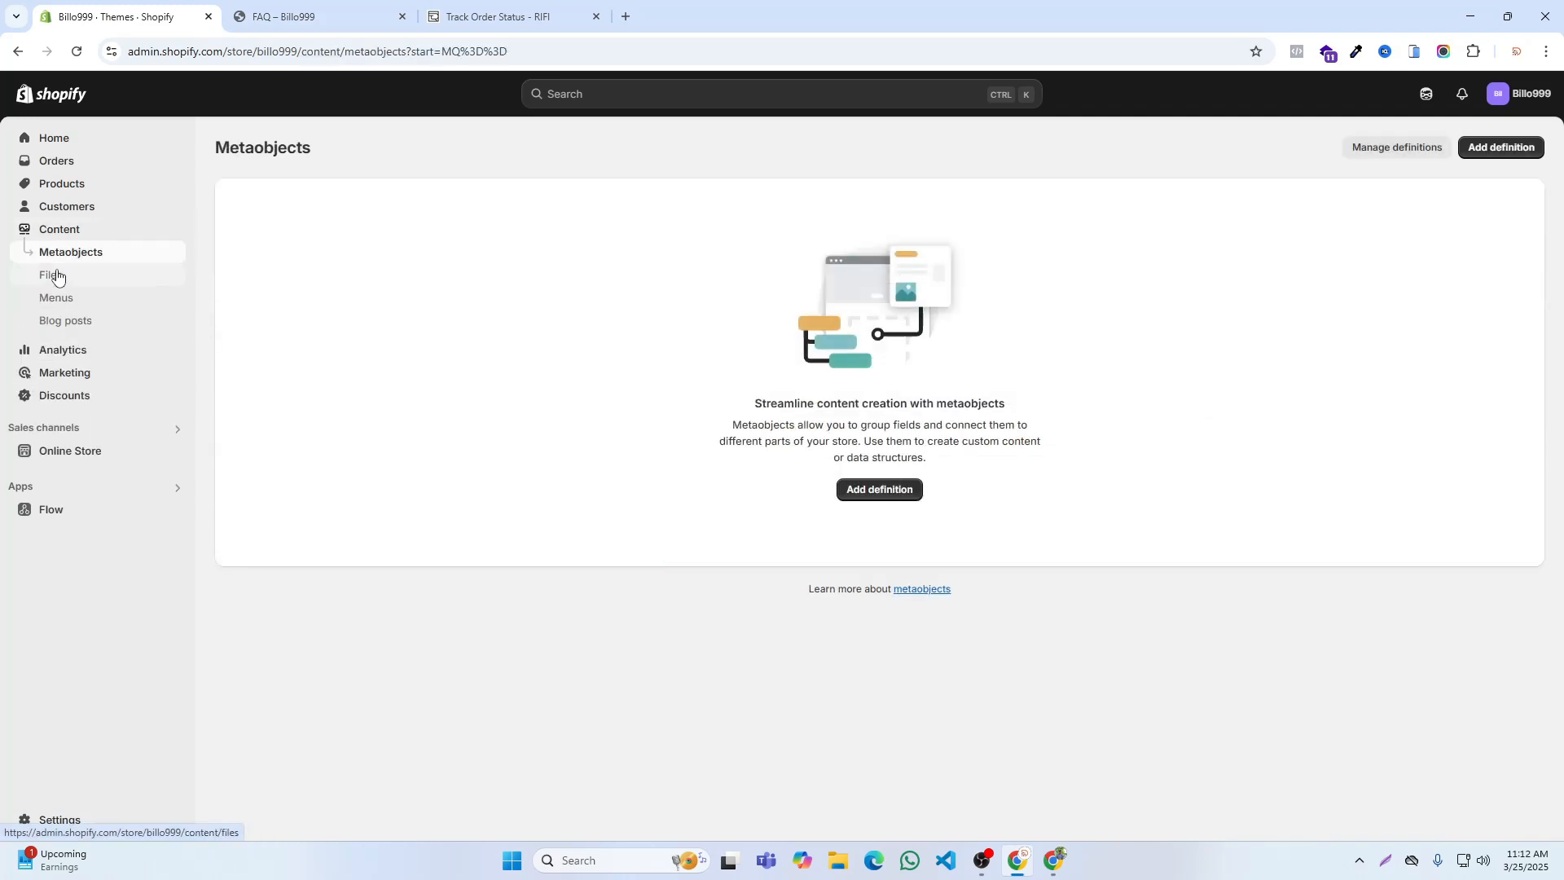
{"action": "left_click", "coordinate": [57, 300]}
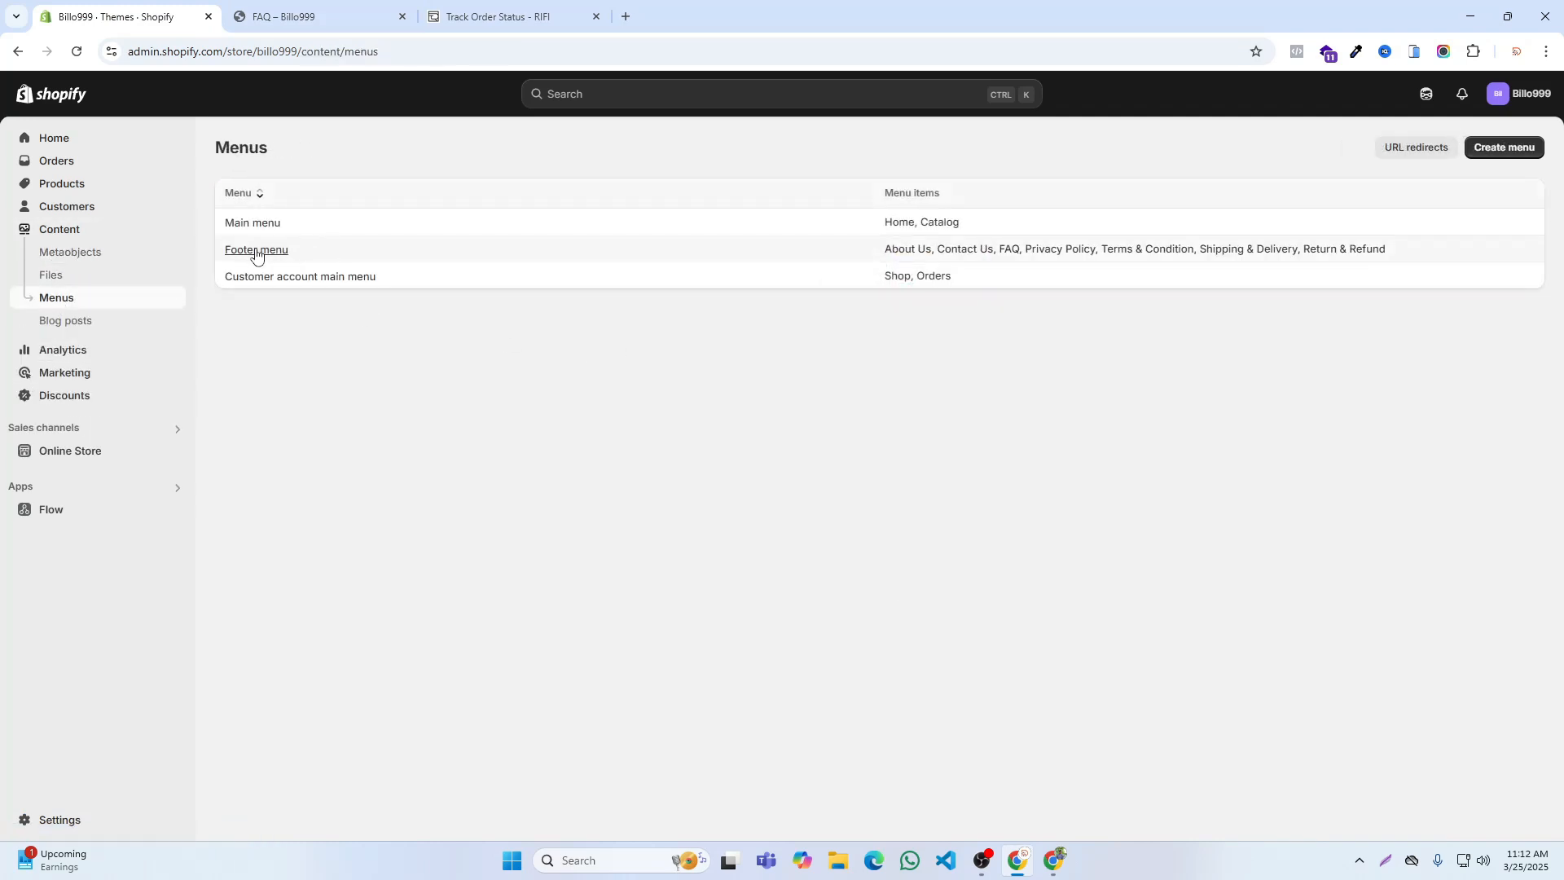
{"action": "left_click", "coordinate": [254, 249]}
{"action": "left_click", "coordinate": [697, 617]}
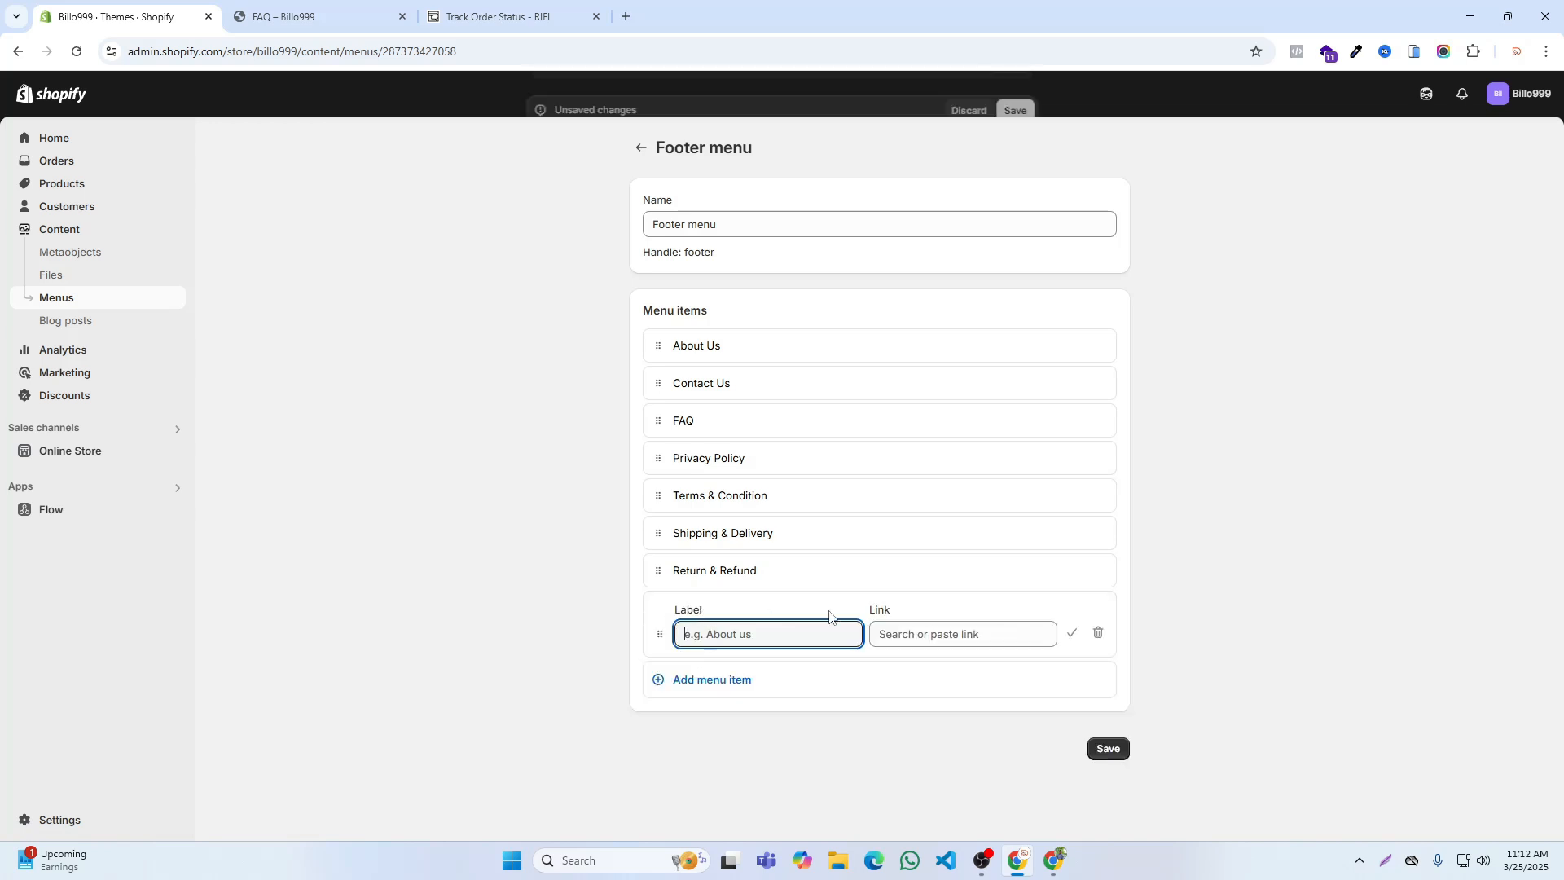
{"action": "left_click", "coordinate": [892, 632]}
{"action": "key", "text": "ctrl+v"}
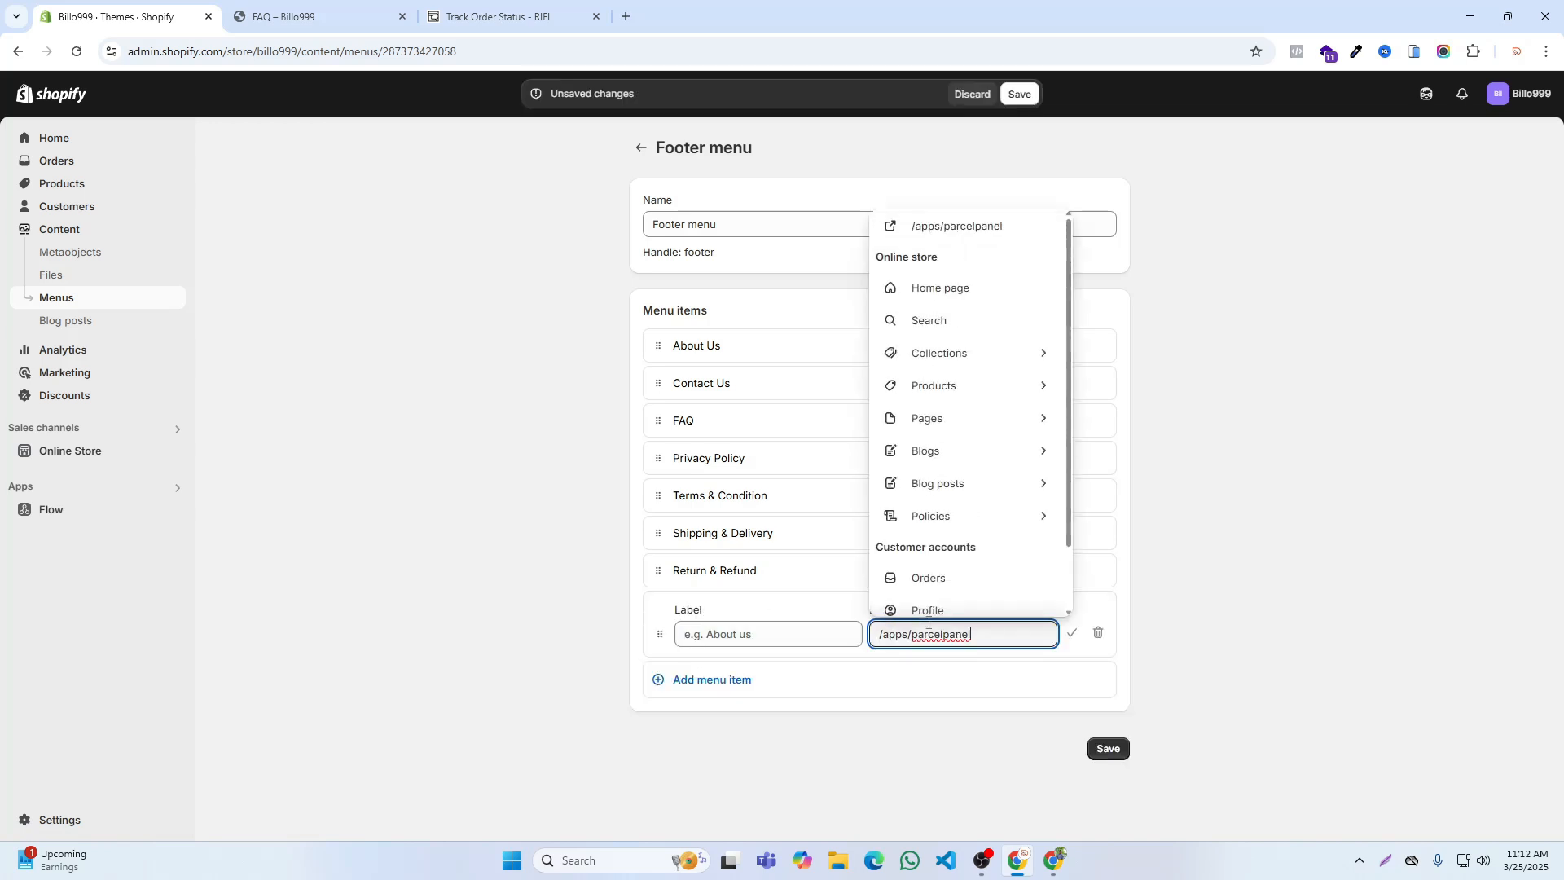
{"action": "left_click", "coordinate": [1023, 660]}
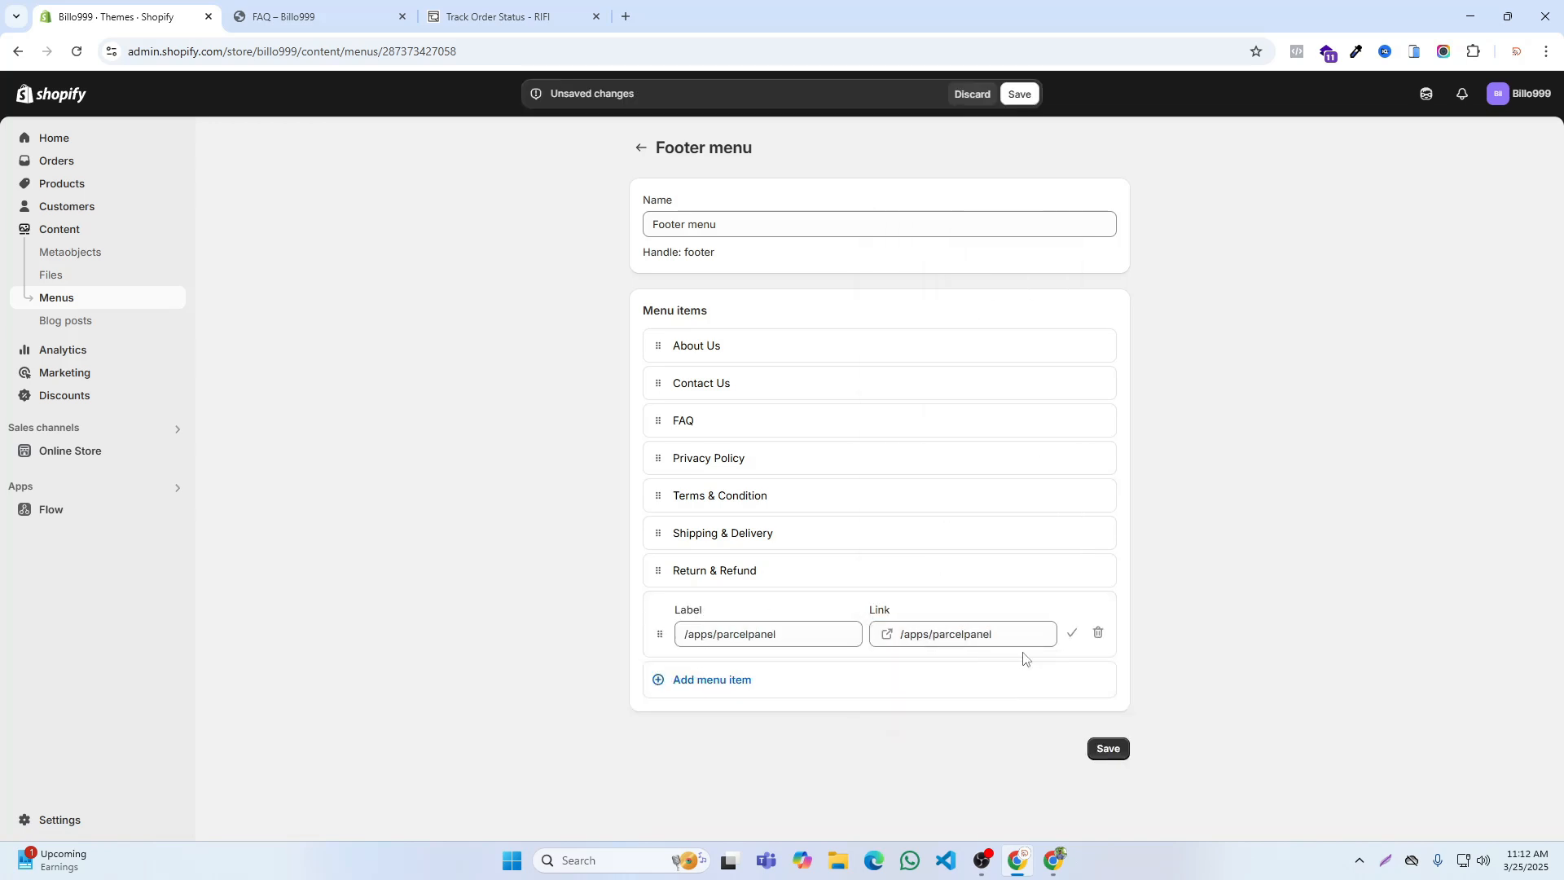
{"action": "left_click", "coordinate": [1071, 634]}
{"action": "left_click", "coordinate": [1107, 716]}
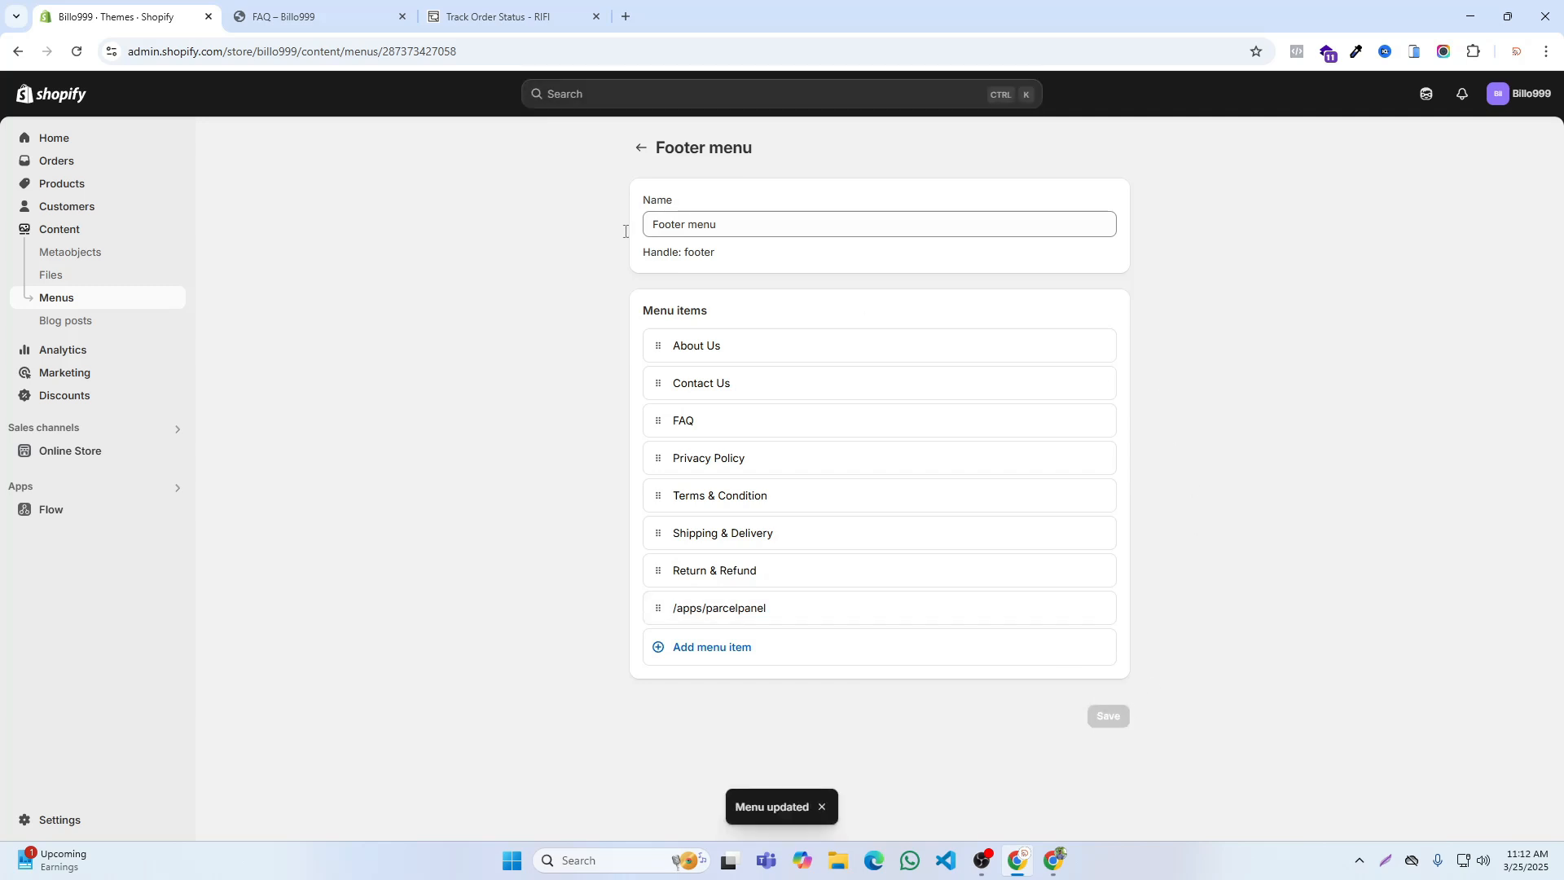
{"action": "left_click", "coordinate": [640, 149]}
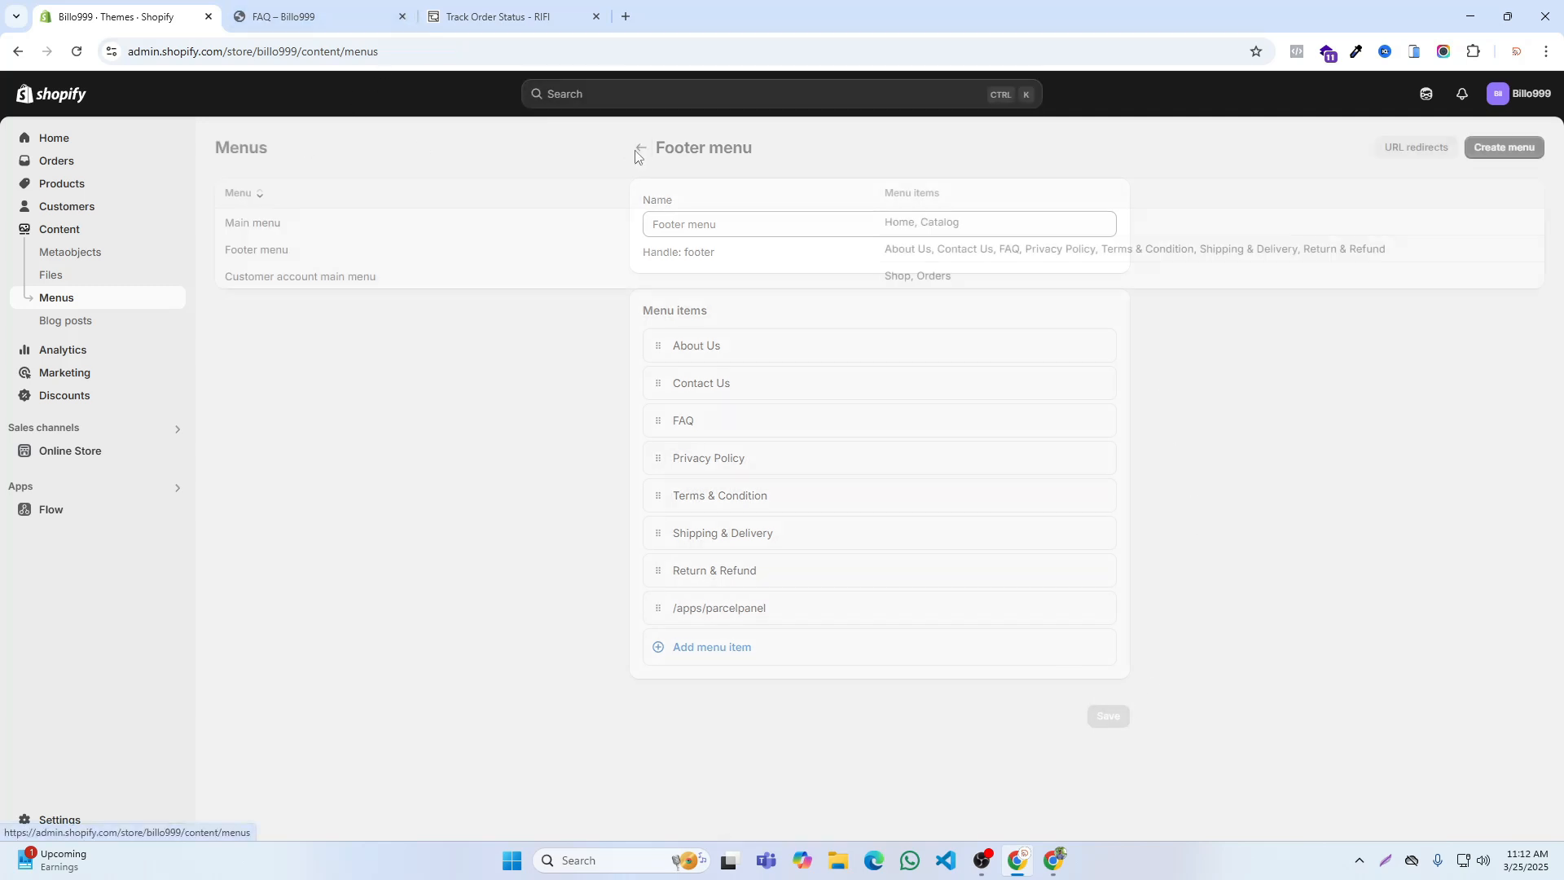
Step: Check RIFI's header navigation, add an item linking to /apps/parcelpanel to the Billo999 Main menu and save it
{"action": "key", "text": "ctrl+3"}
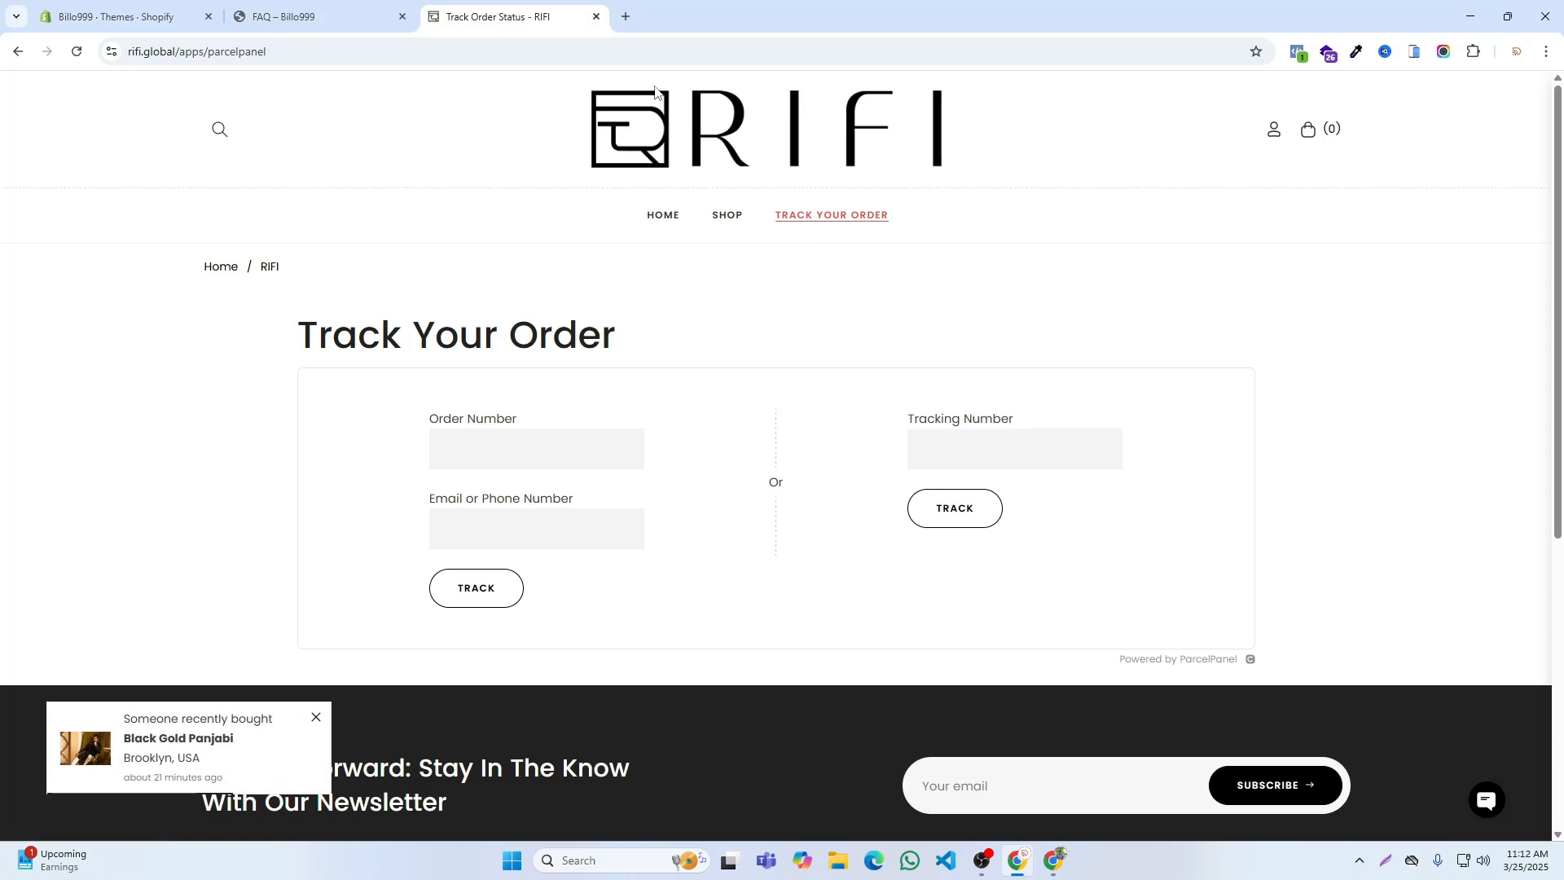
{"action": "left_click", "coordinate": [131, 16]}
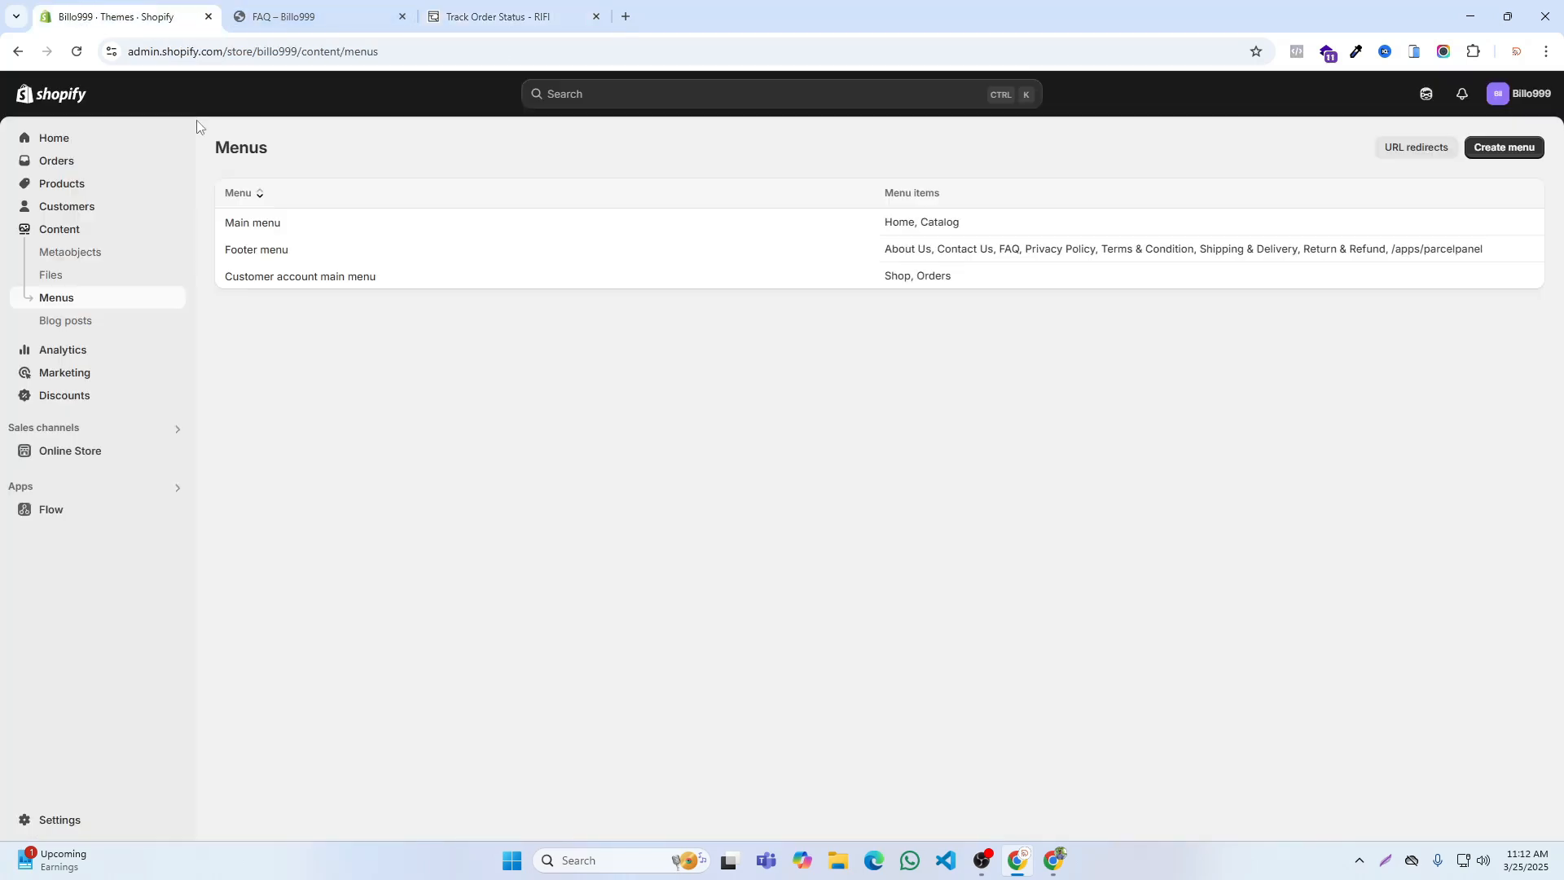
{"action": "left_click", "coordinate": [256, 216]}
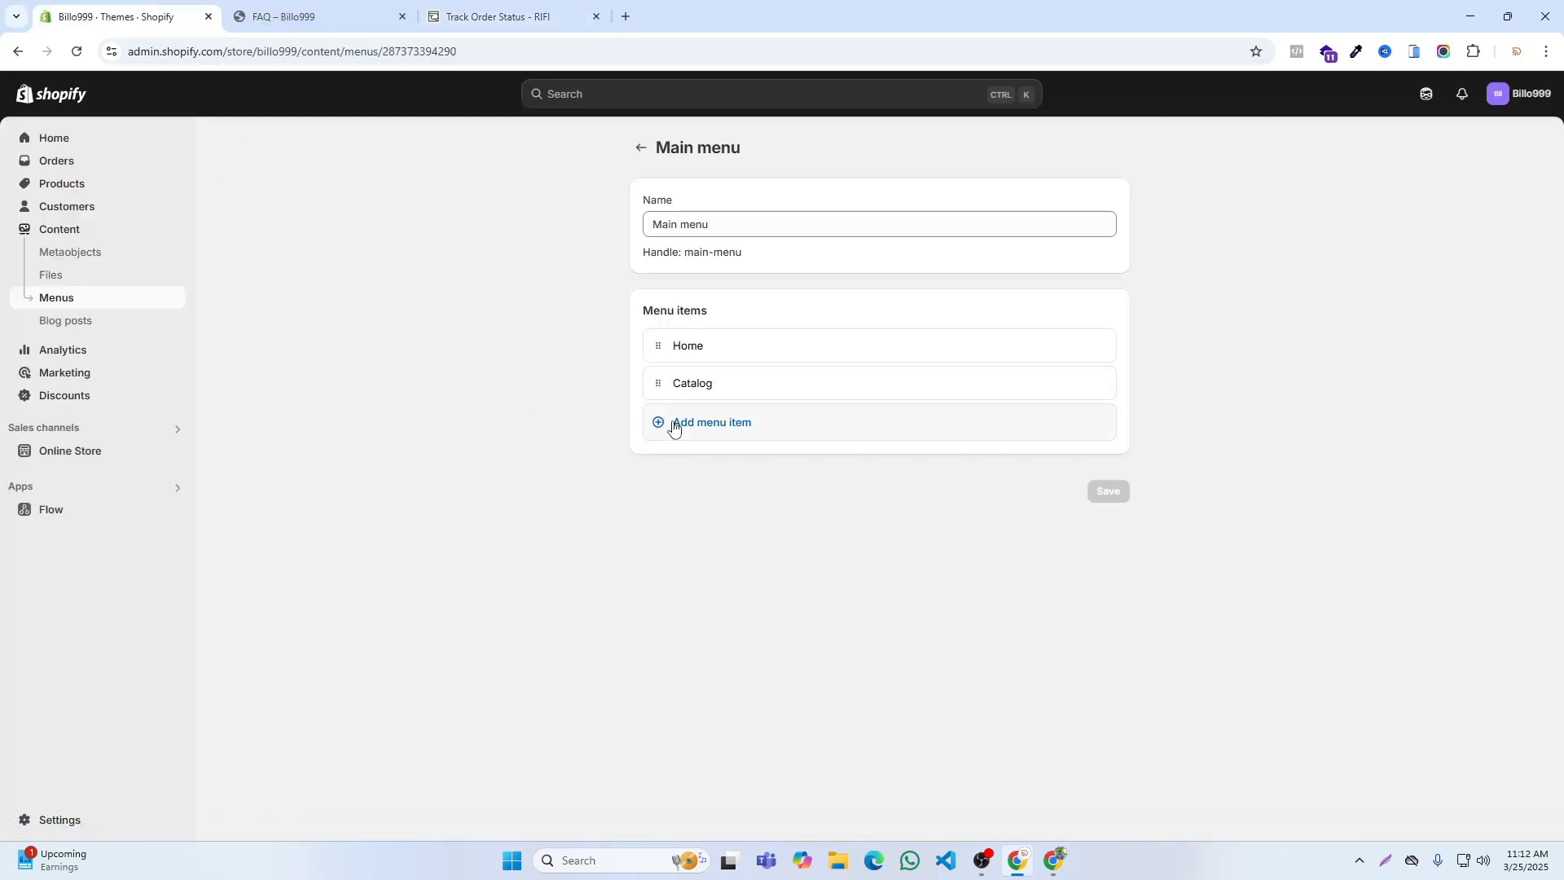
{"action": "left_click", "coordinate": [672, 424]}
{"action": "left_click", "coordinate": [941, 448]}
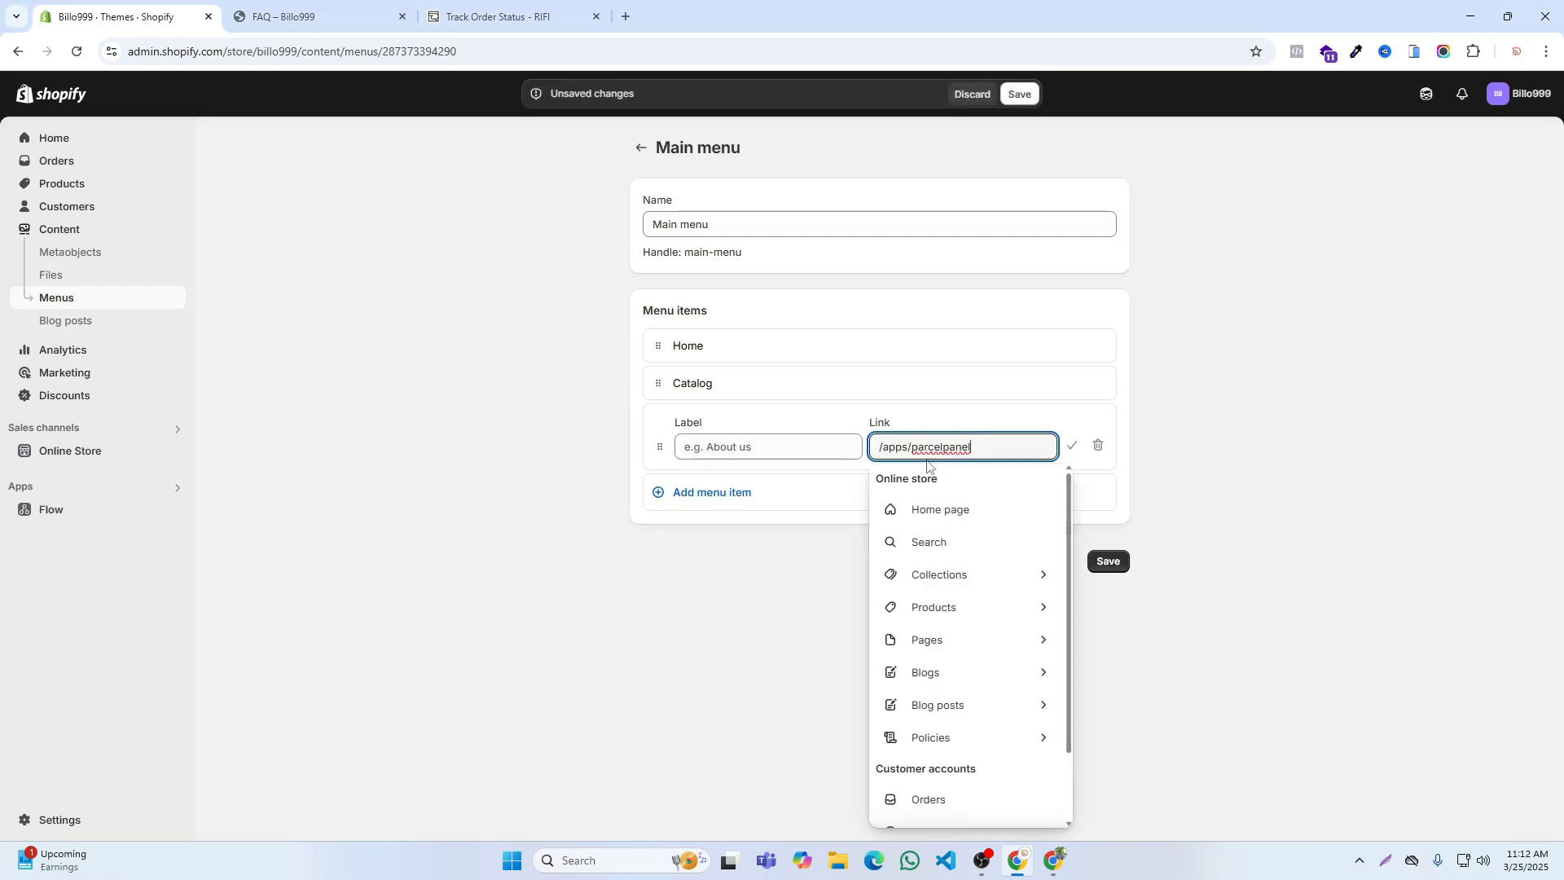
{"action": "left_click", "coordinate": [924, 481]}
{"action": "left_click", "coordinate": [788, 448]}
{"action": "left_click", "coordinate": [1108, 561]}
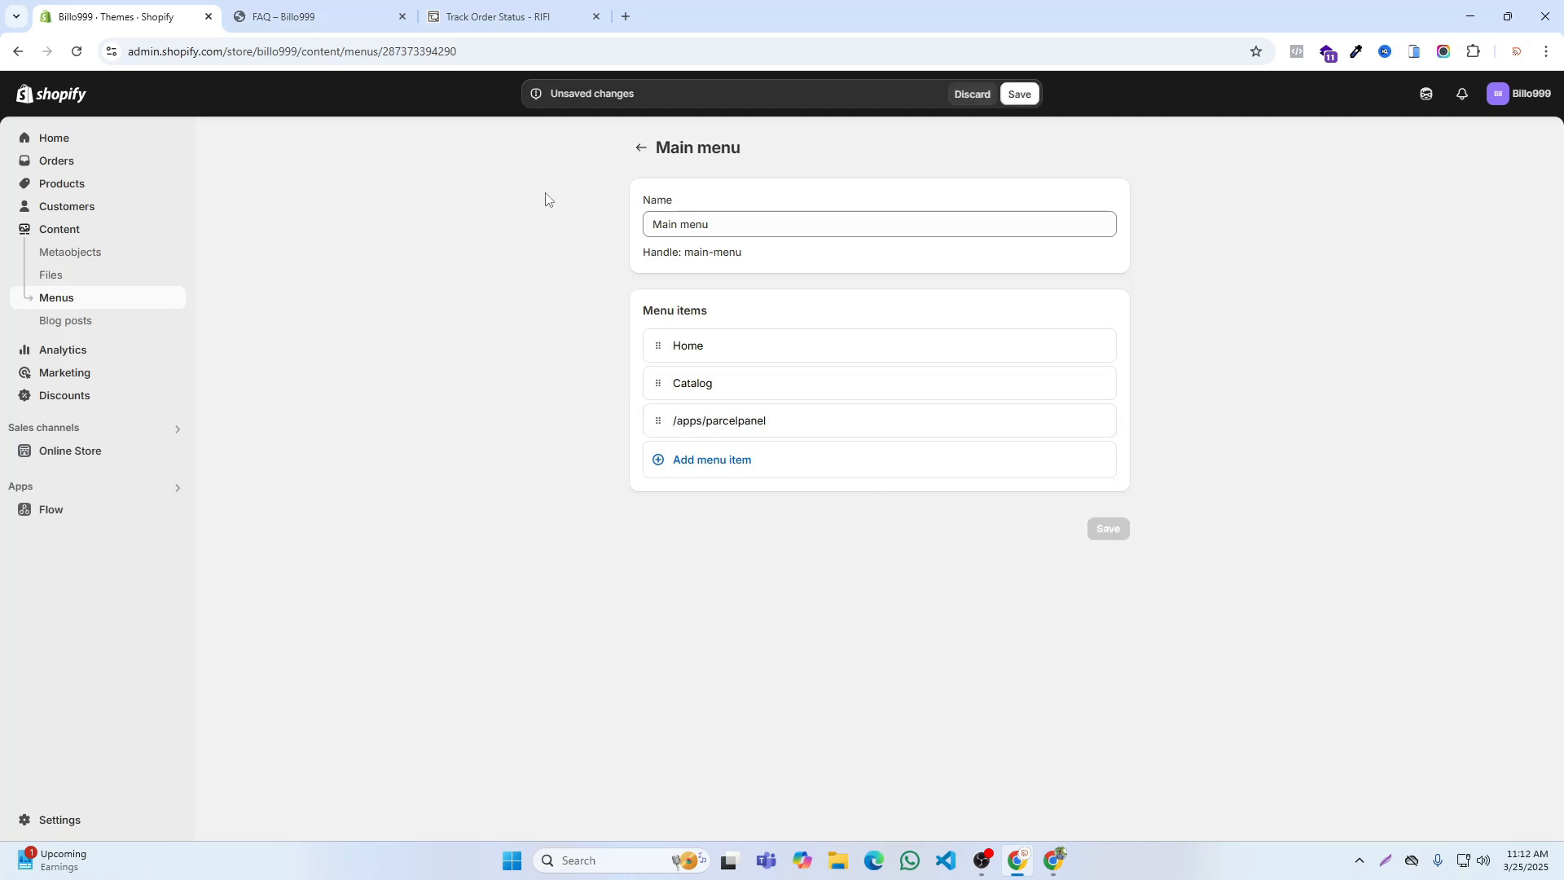
Step: Compare the Billo999 and RIFI header menus, rename the Main menu's /apps/parcelpanel item "Track Your Order" and save the menu
{"action": "left_click", "coordinate": [342, 16]}
{"action": "left_click", "coordinate": [769, 120]}
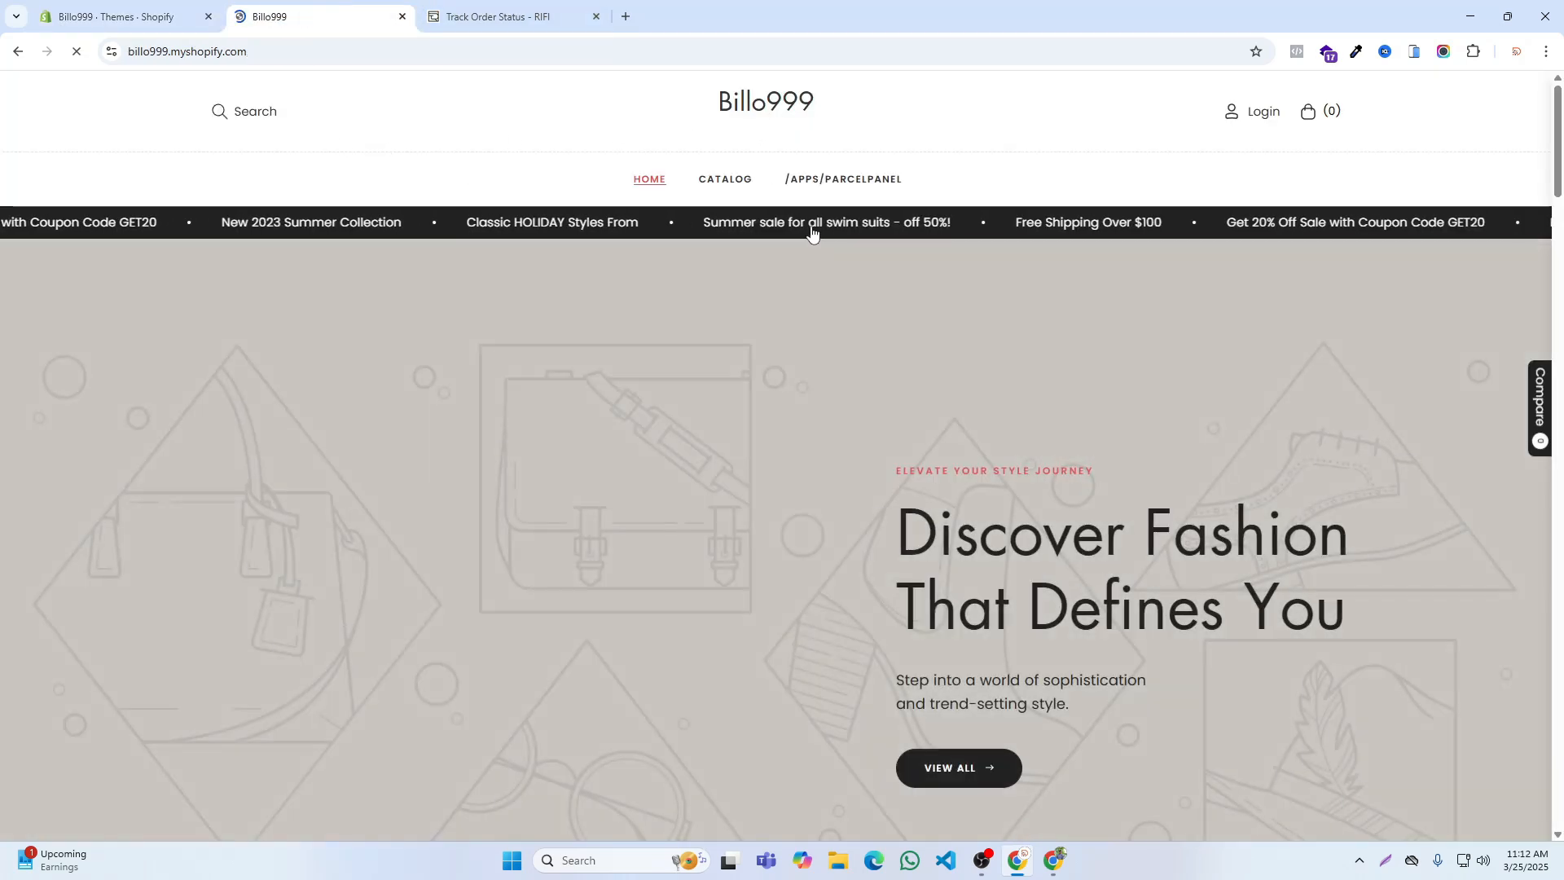
{"action": "left_click", "coordinate": [562, 17]}
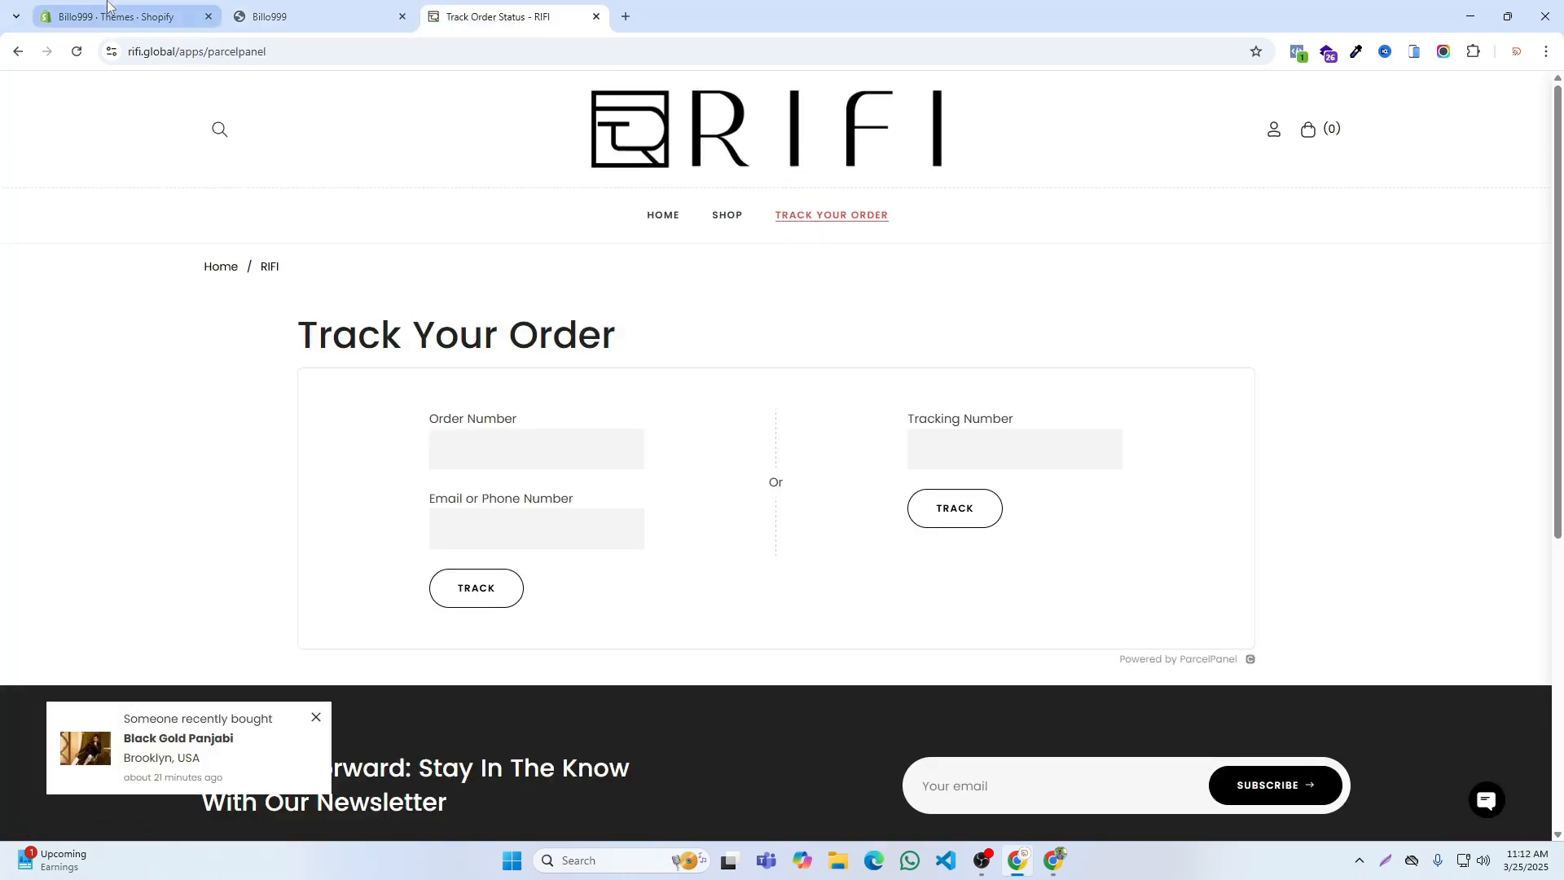
{"action": "left_click", "coordinate": [45, 6]}
{"action": "left_click", "coordinate": [1066, 424]}
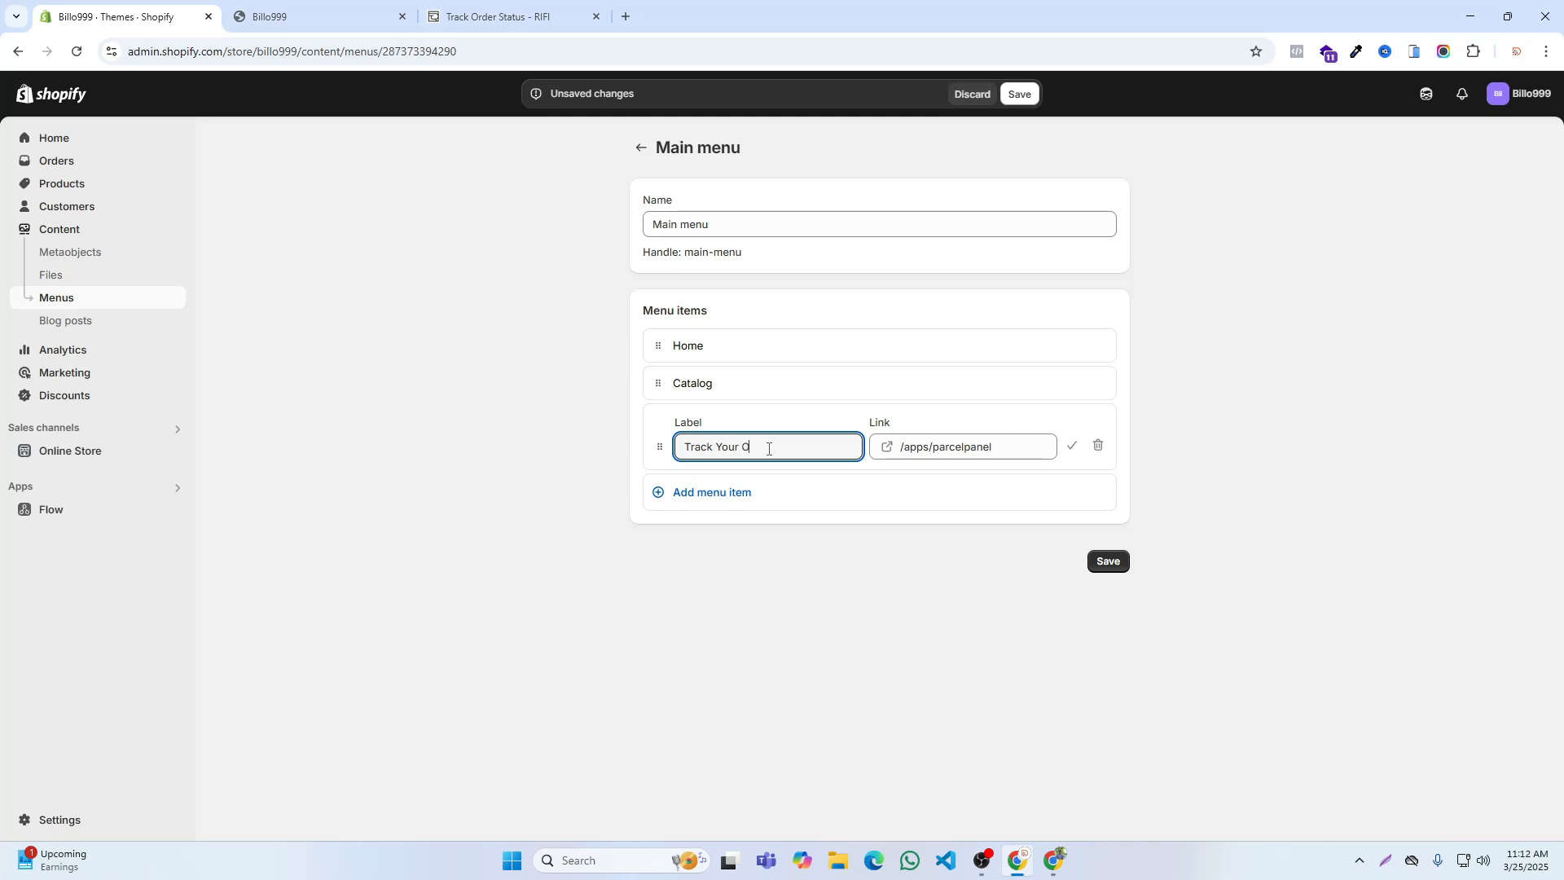
{"action": "left_click", "coordinate": [1108, 560]}
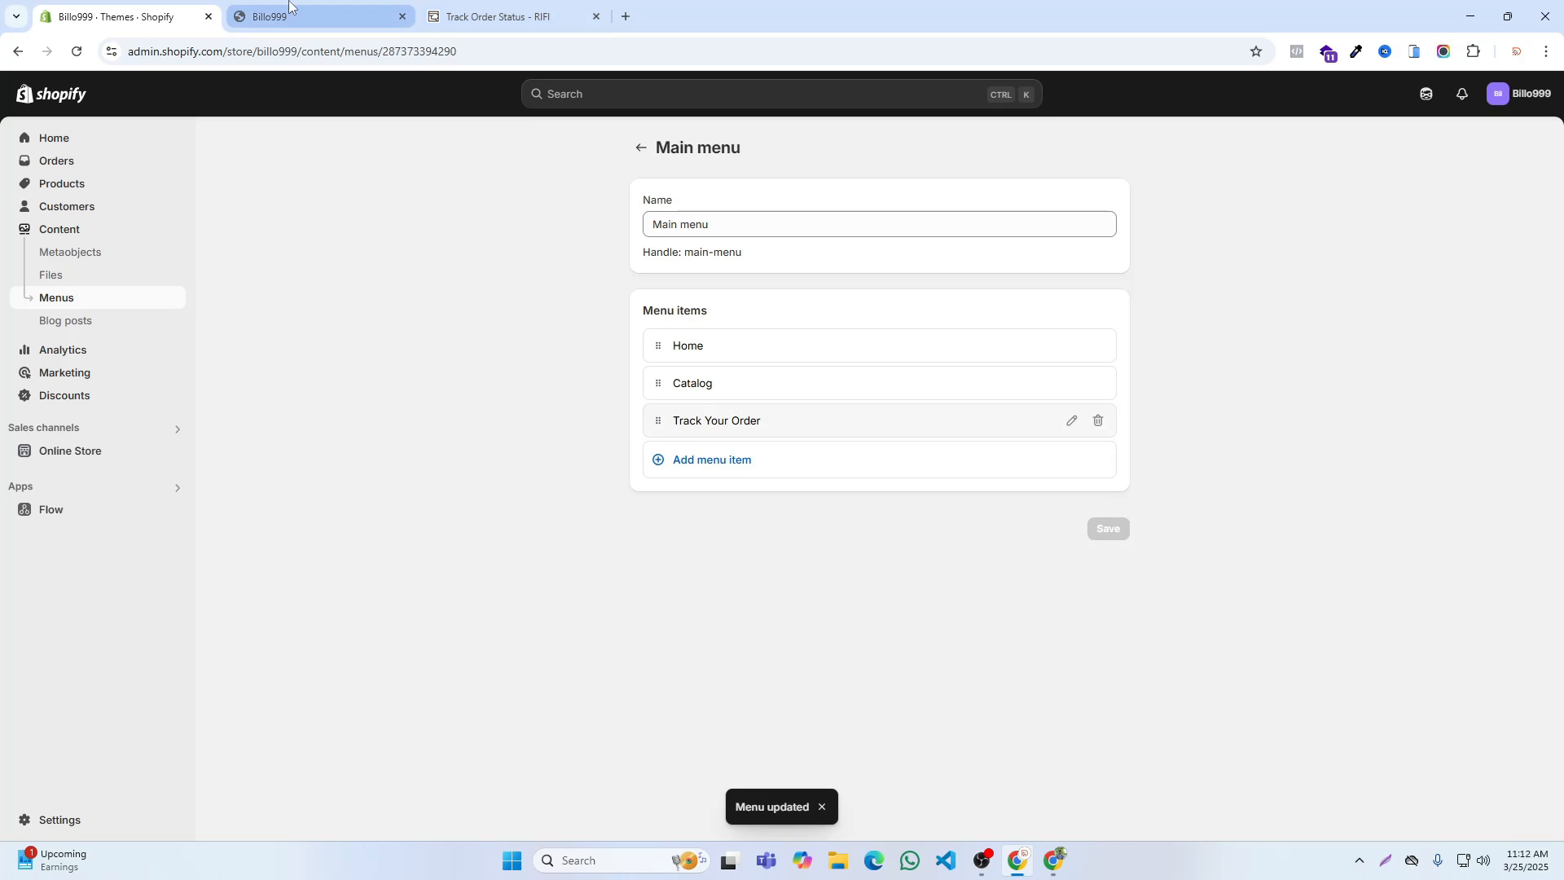
Step: Reopen the Billo999 storefront from the admin and check the header navigation and the footer menu links
{"action": "left_click", "coordinate": [289, 10]}
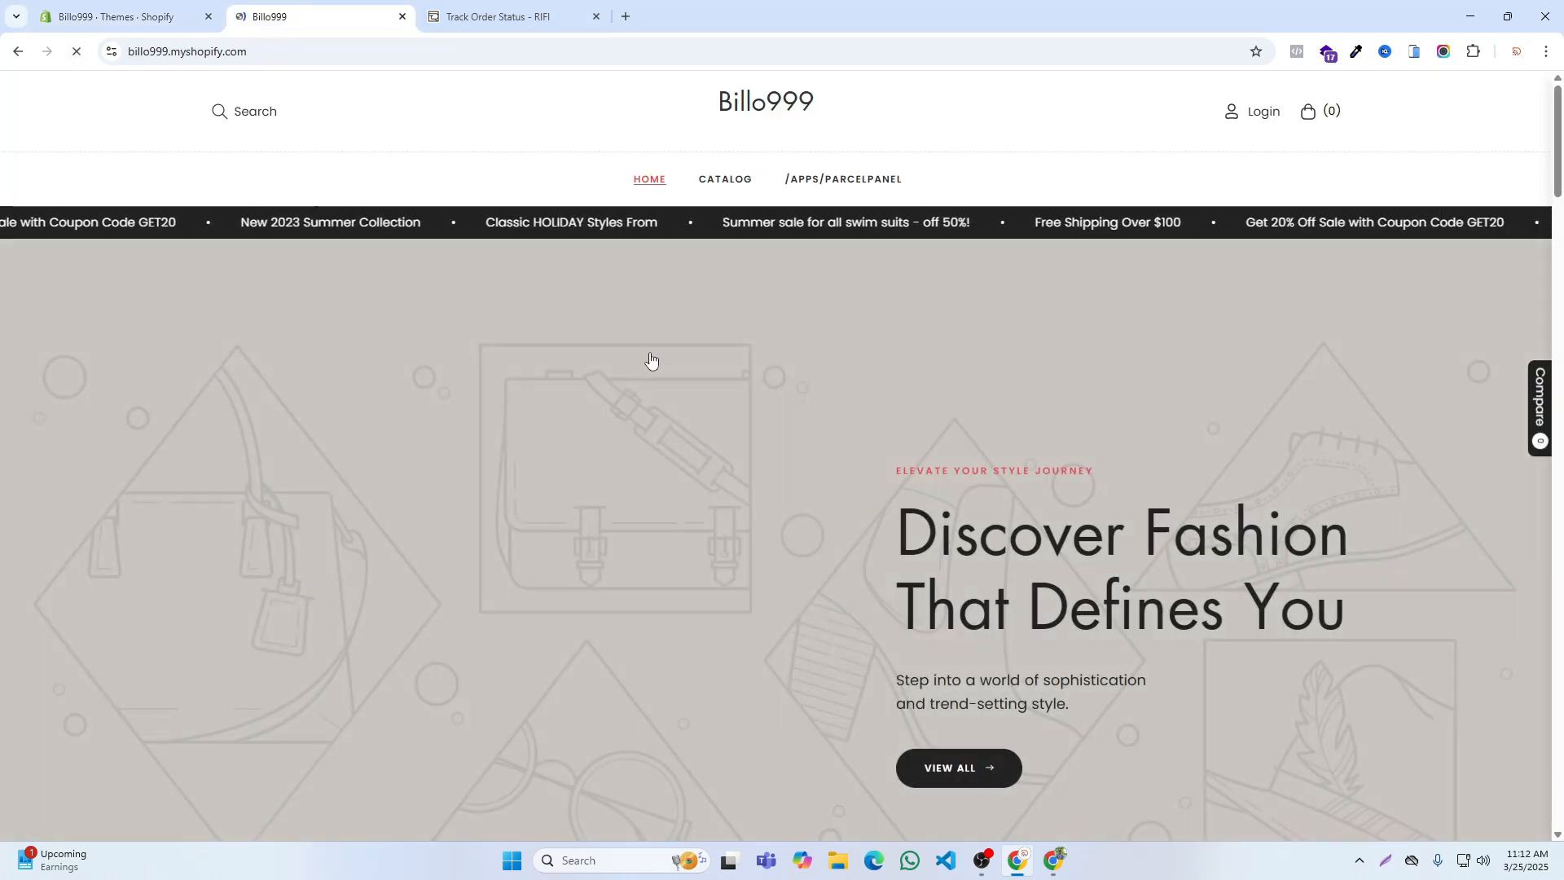
{"action": "key", "text": "ctrl+w"}
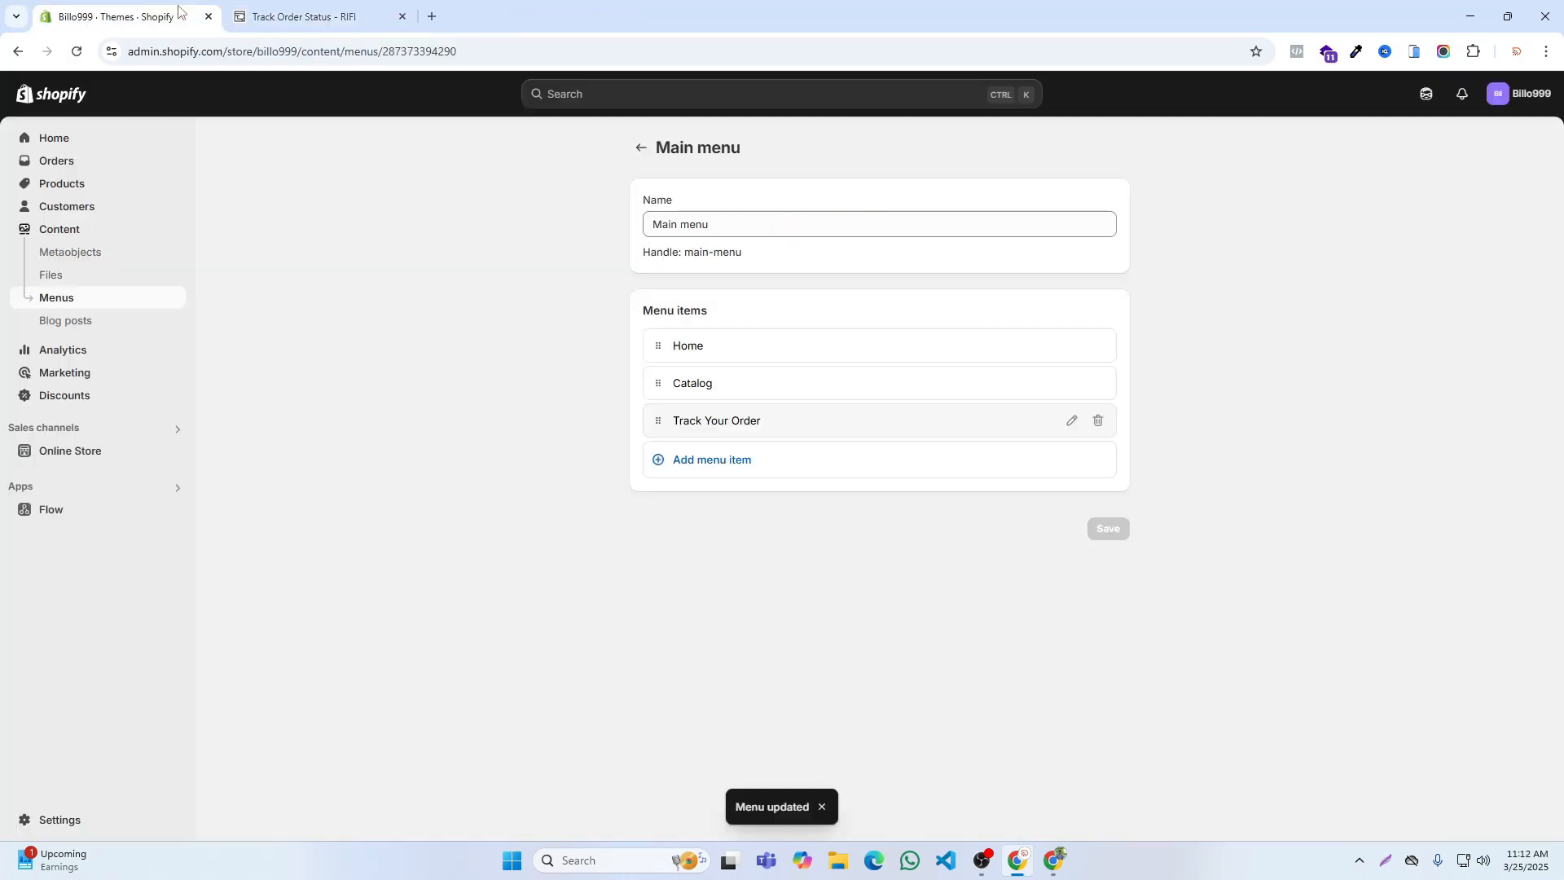
{"action": "left_click", "coordinate": [175, 450]}
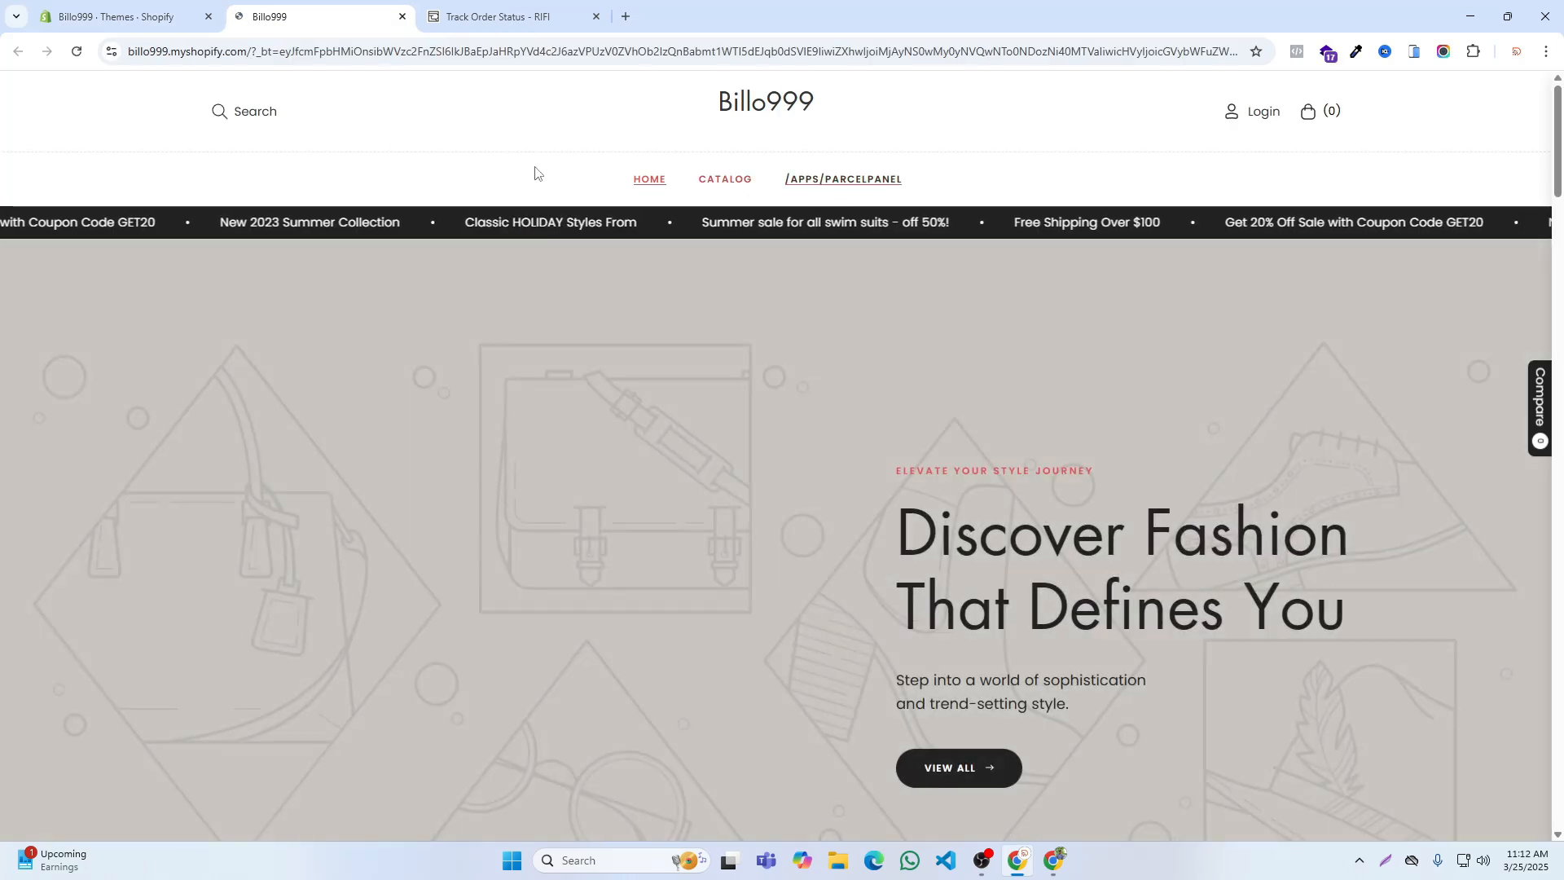
{"action": "left_click", "coordinate": [145, 6]}
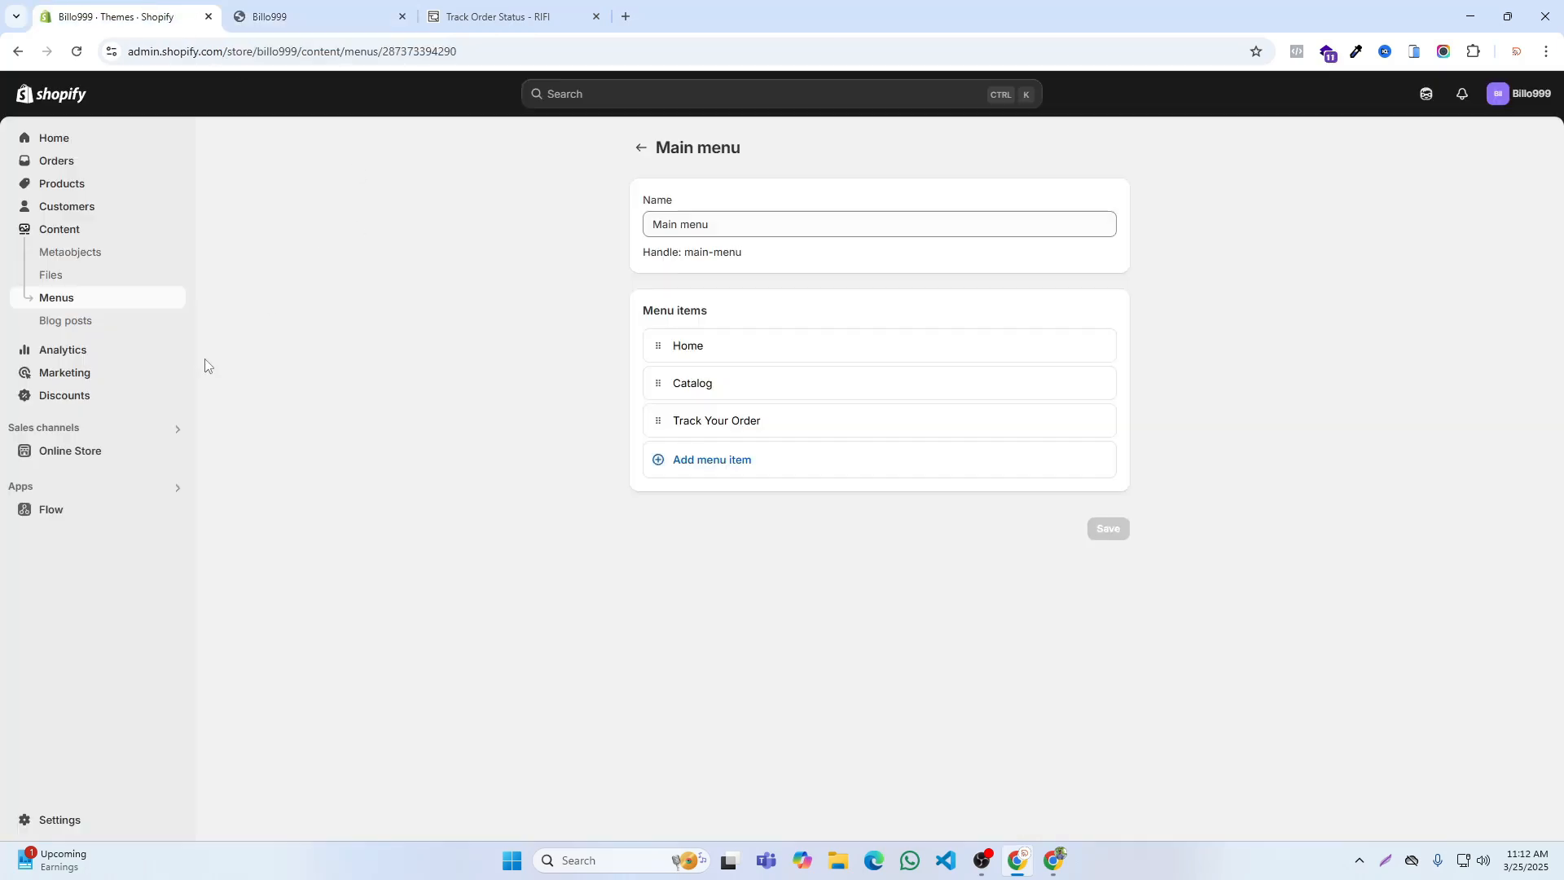
{"action": "left_click", "coordinate": [174, 448]}
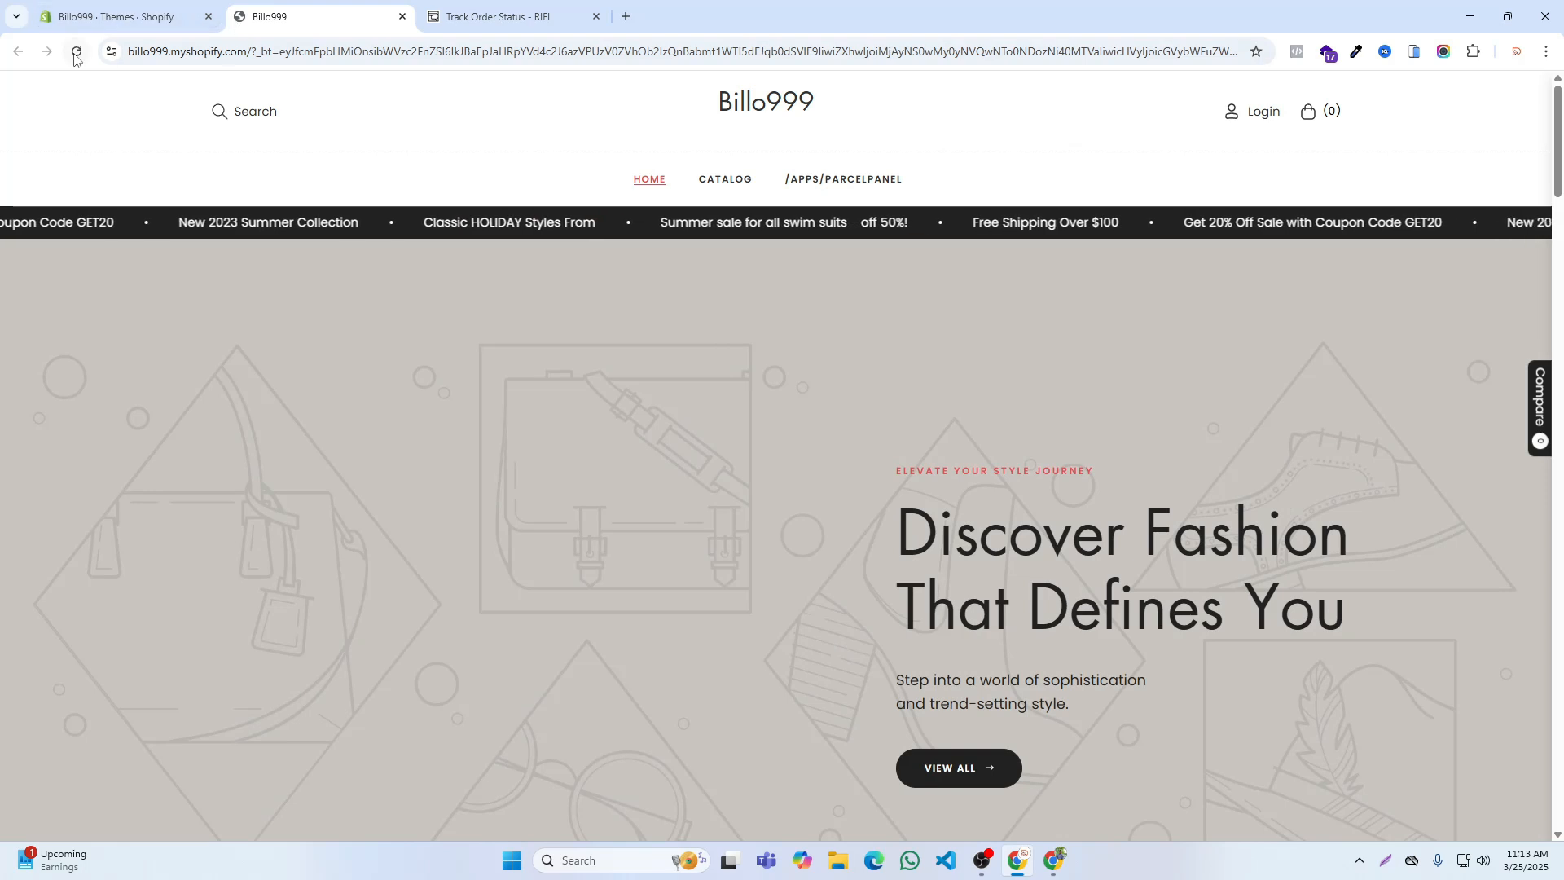
{"action": "left_click", "coordinate": [76, 55]}
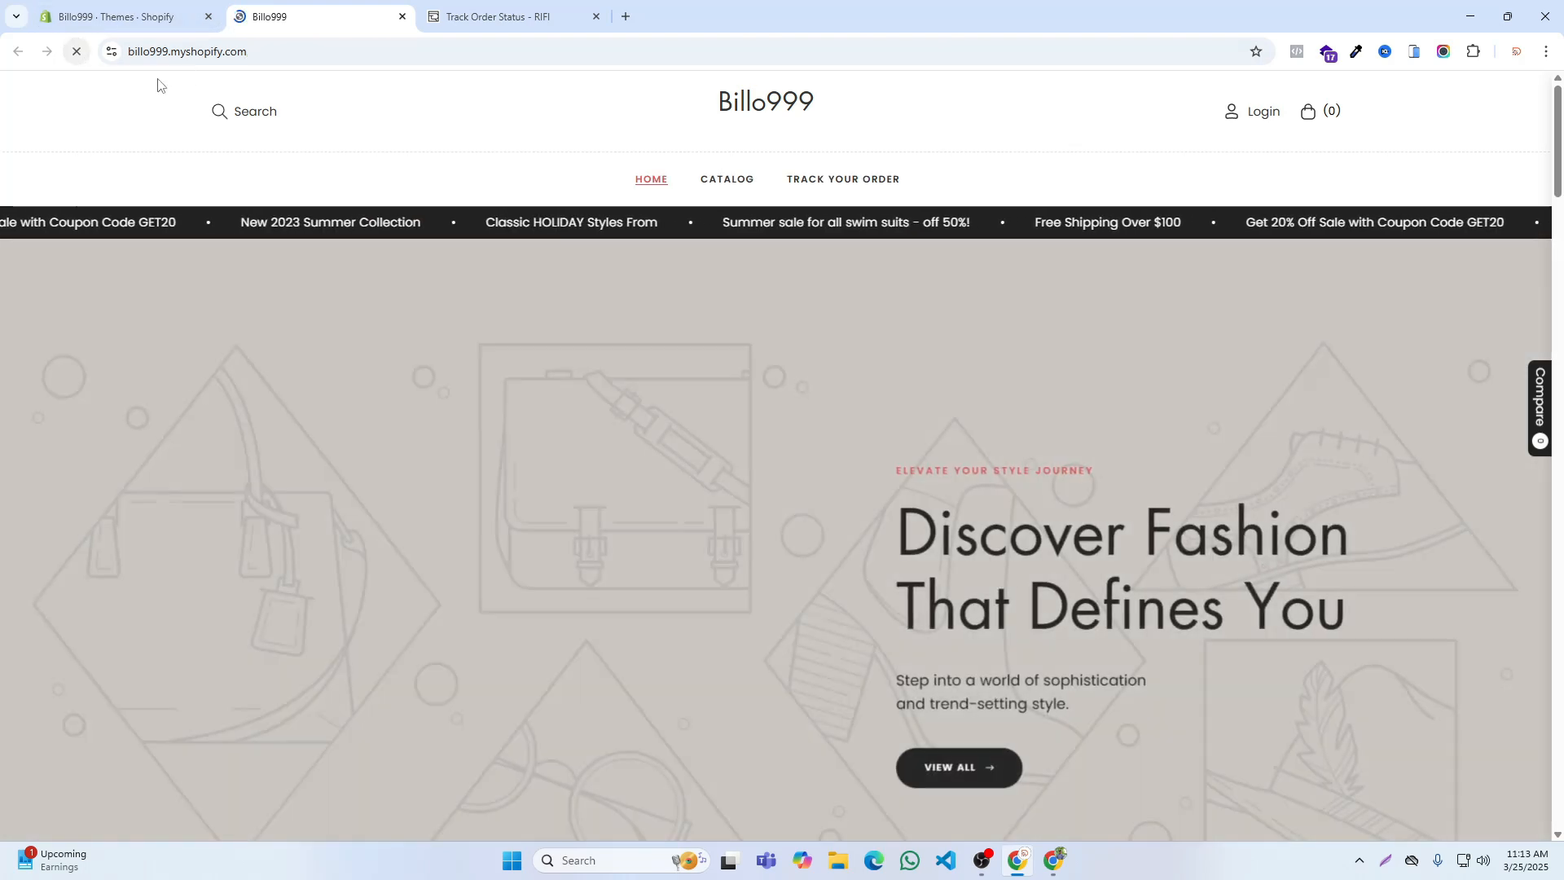
{"action": "scroll", "coordinate": [796, 349], "scroll_direction": "down", "scroll_amount": 15}
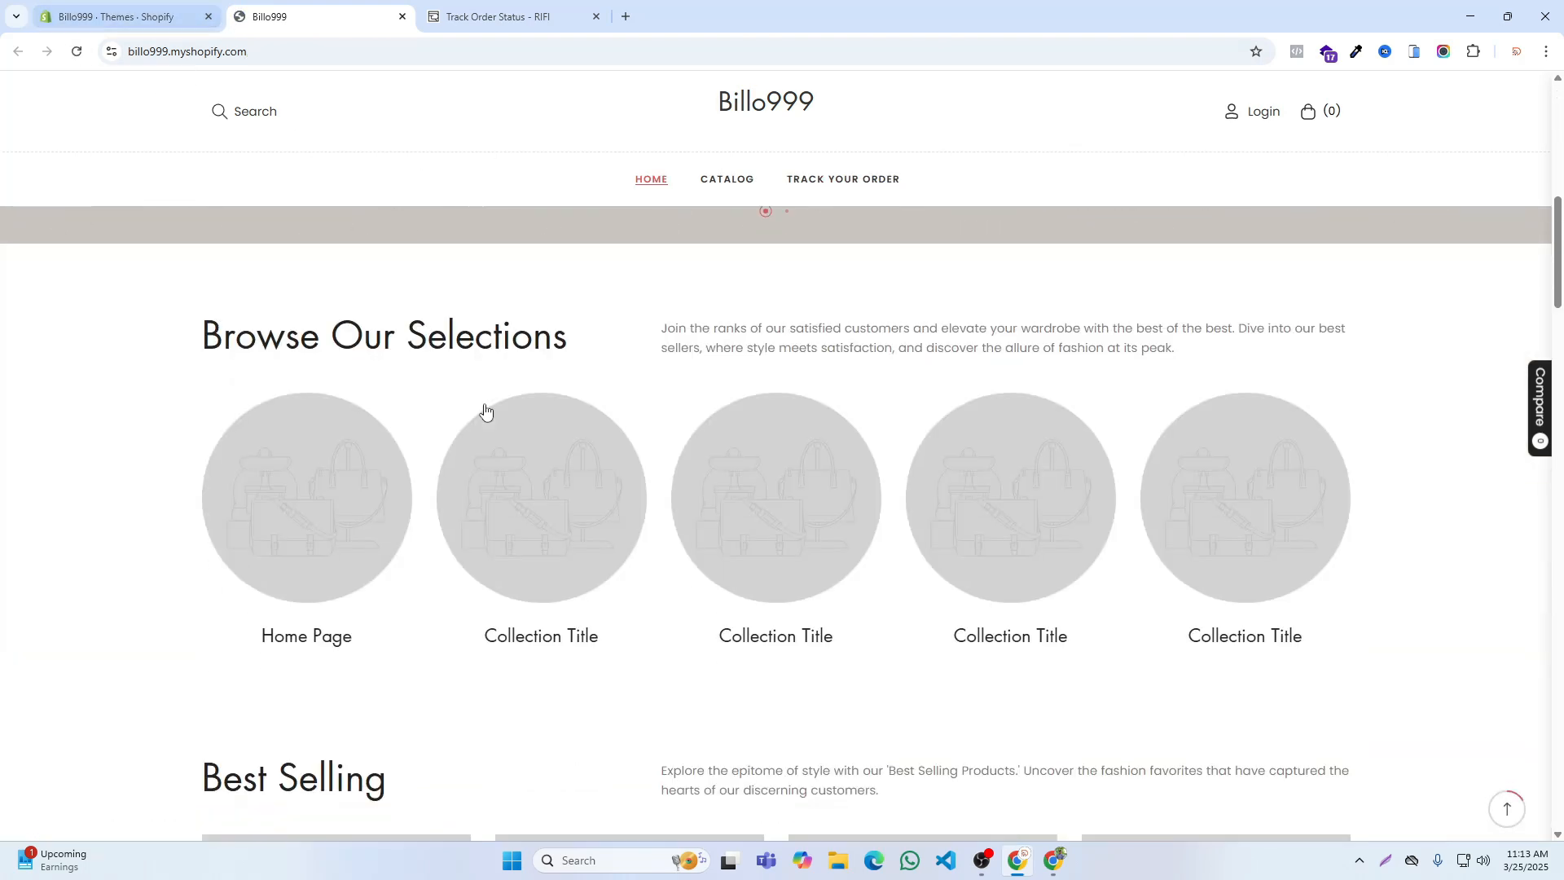
{"action": "scroll", "coordinate": [529, 450], "scroll_direction": "down", "scroll_amount": 20}
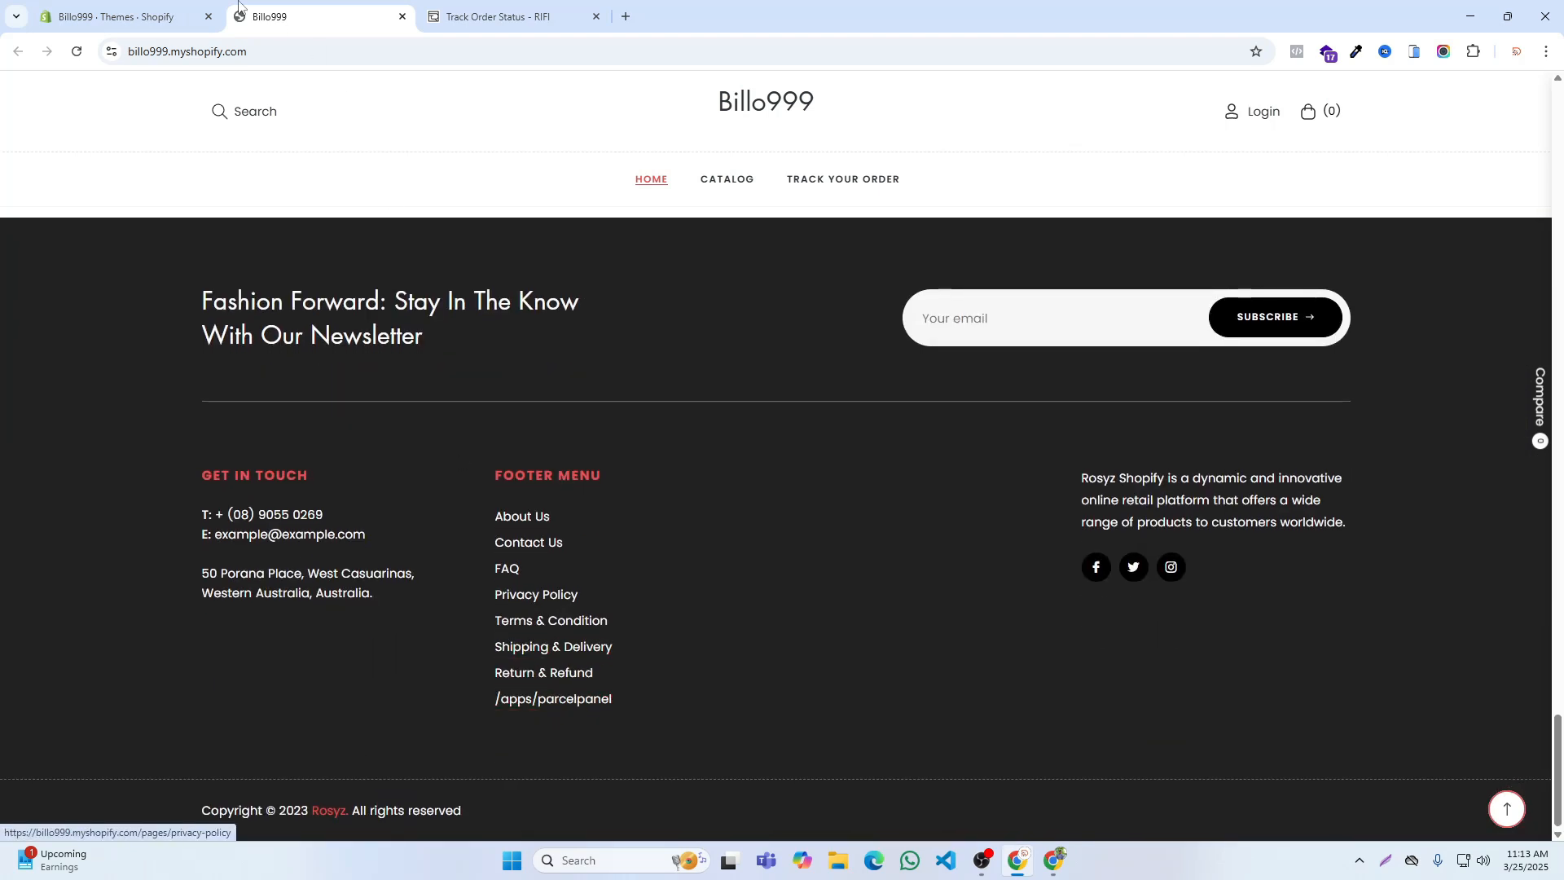
Step: Rename the /apps/parcelpanel item in the Billo999 Footer menu "Track Your Order" and save the menu
{"action": "key", "text": "ctrl+shift+Tab"}
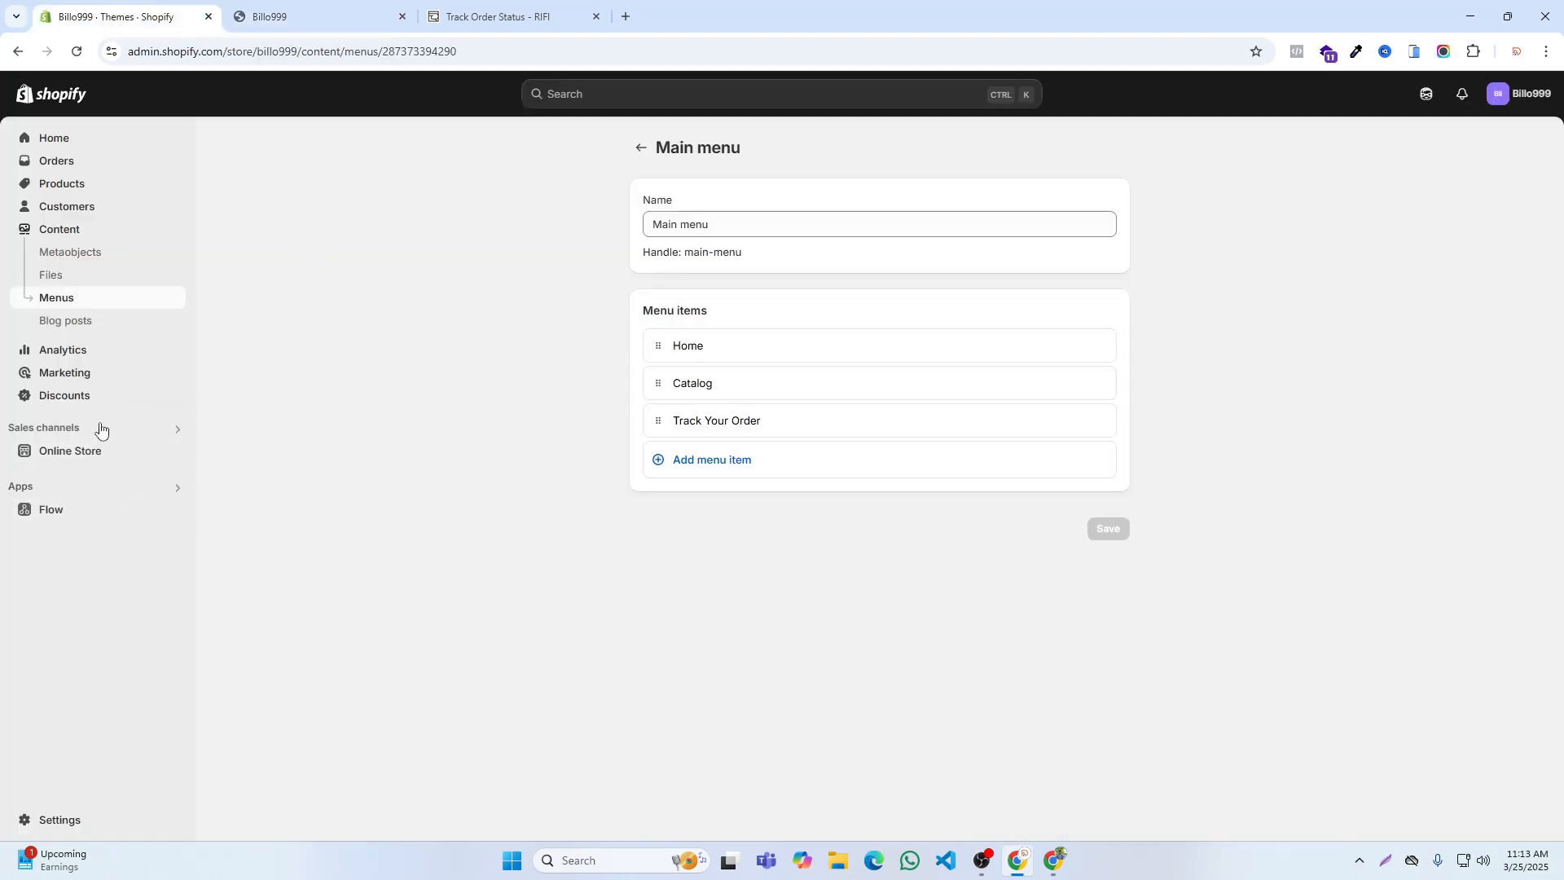
{"action": "left_click", "coordinate": [640, 148]}
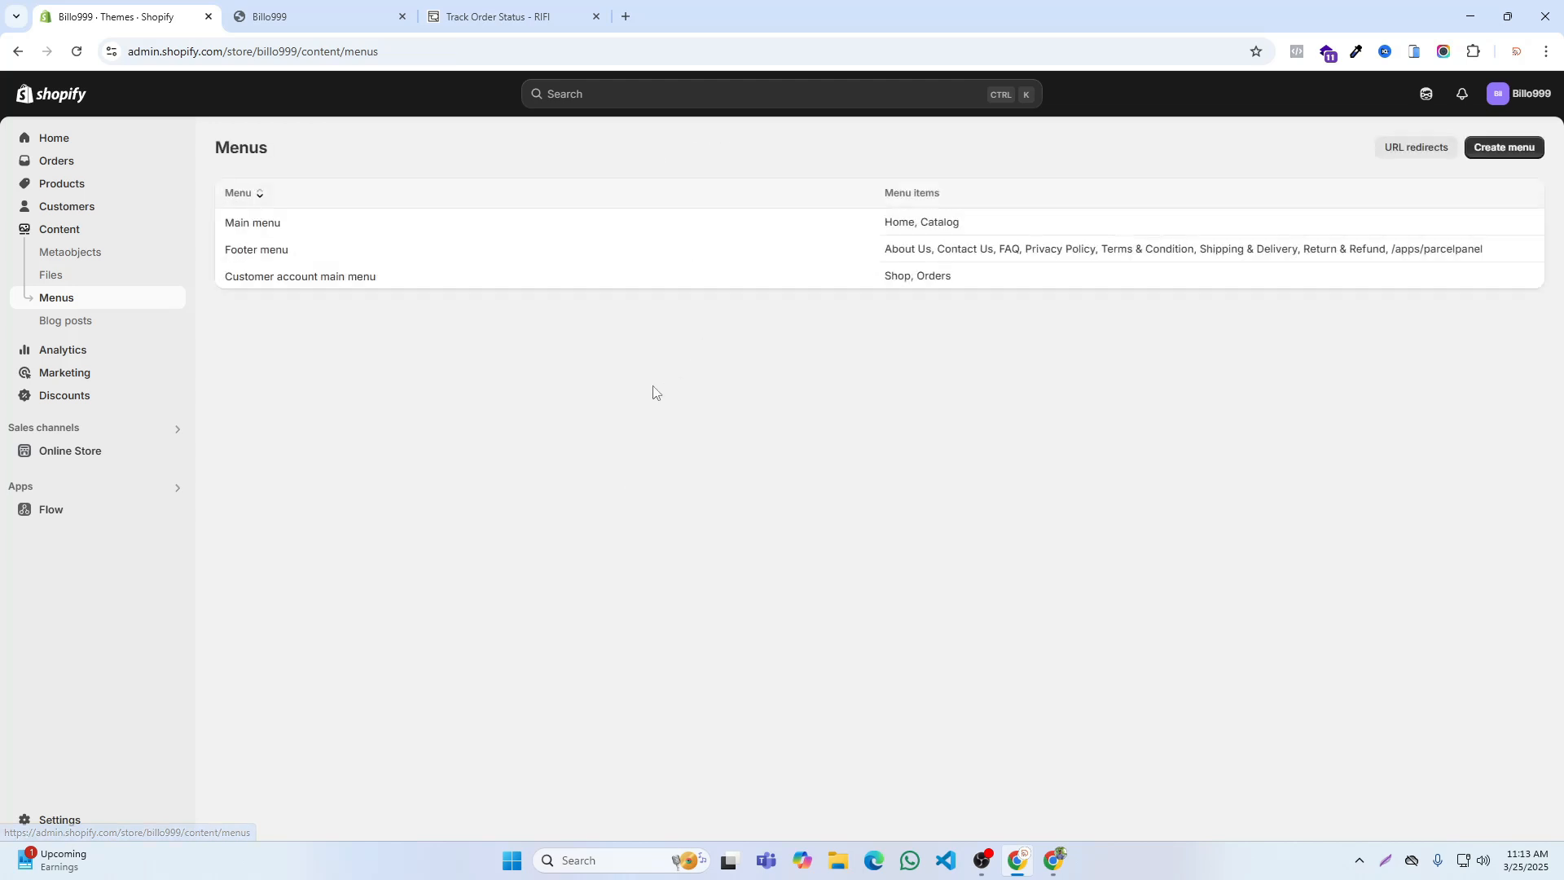
{"action": "left_click", "coordinate": [272, 251]}
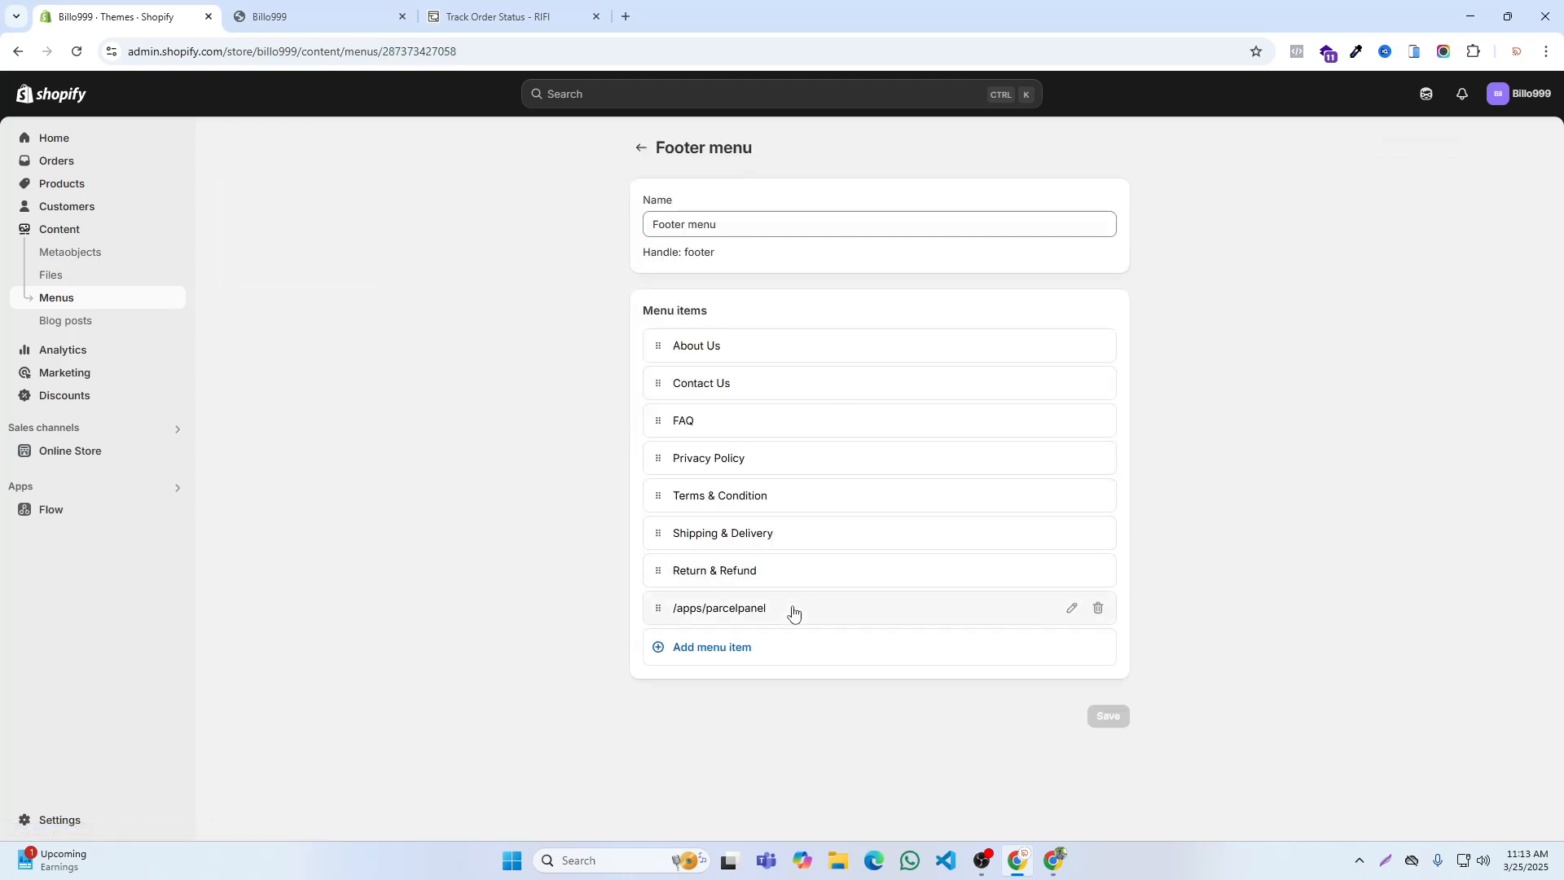
{"action": "left_click", "coordinate": [1067, 609]}
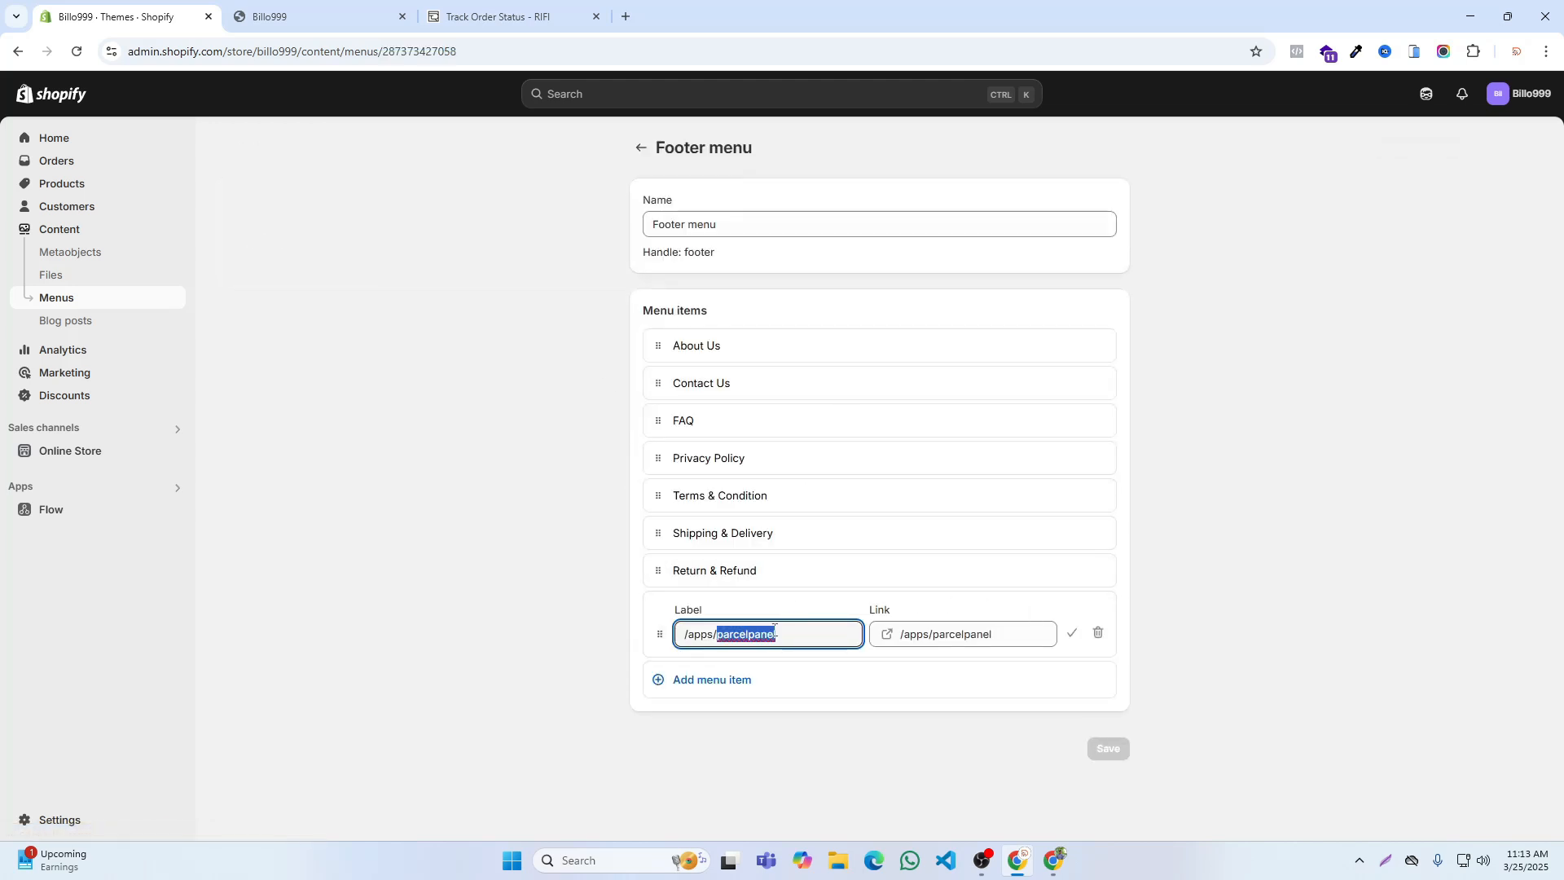
{"action": "type", "text": "Track Your Order"}
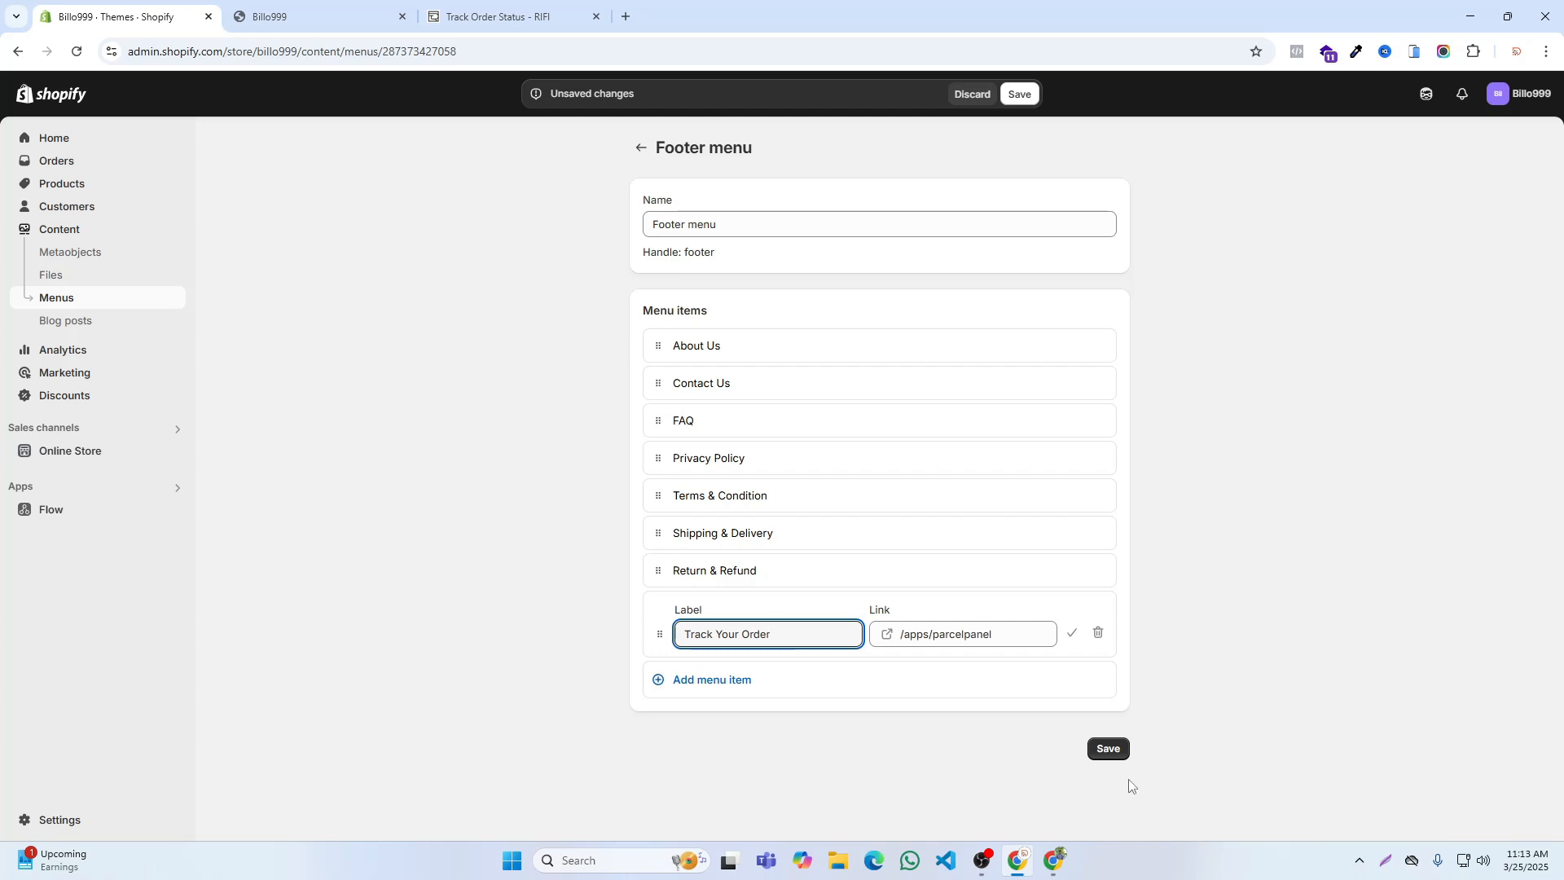
{"action": "left_click", "coordinate": [1117, 753]}
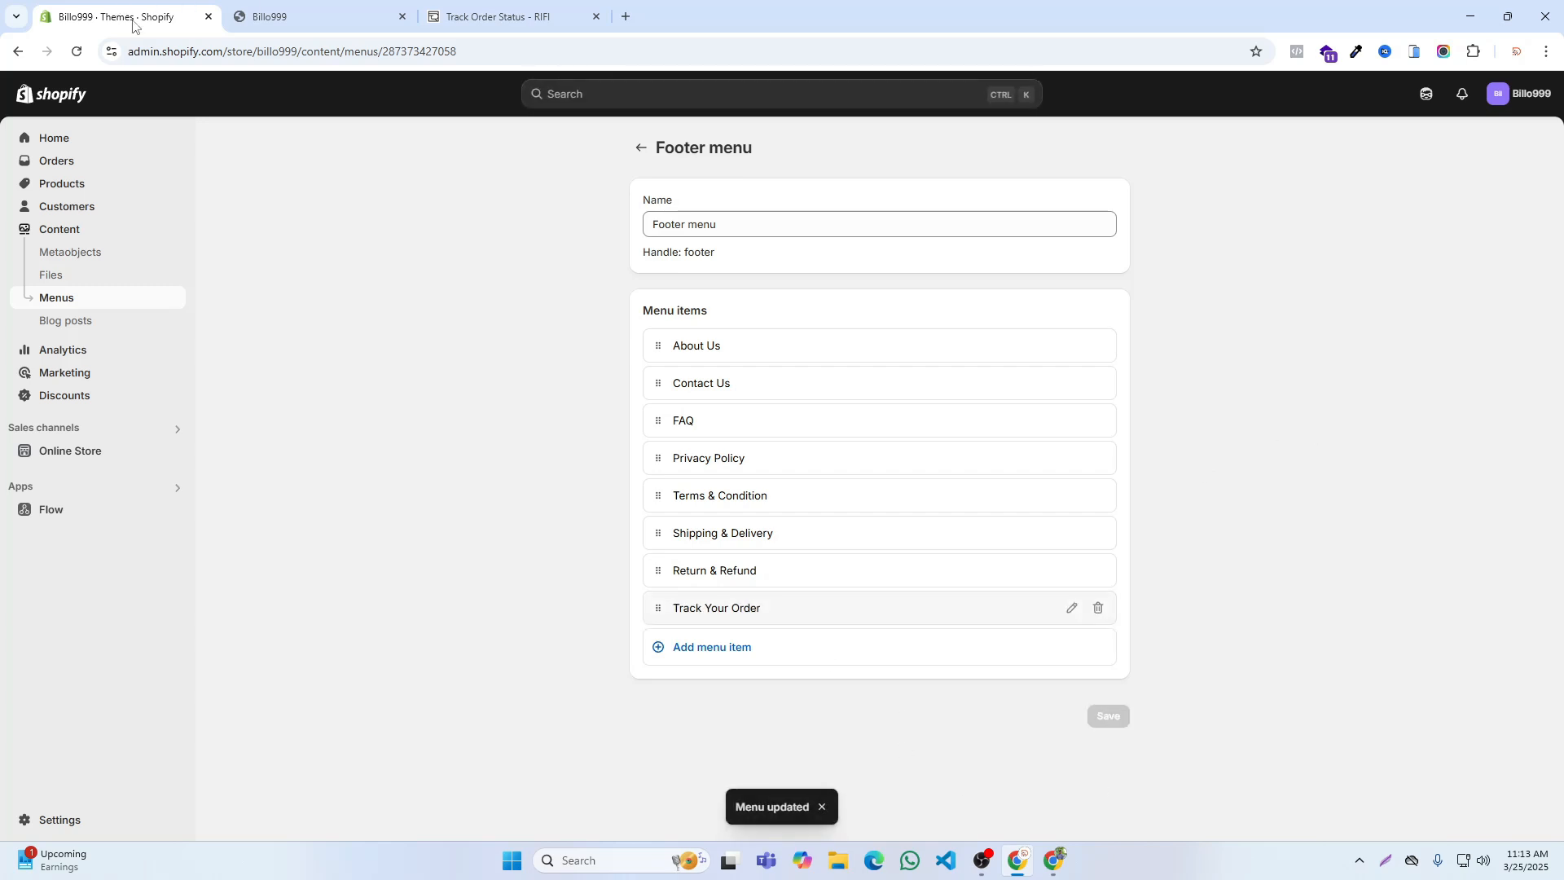
Step: Return to the admin home, then refresh the Billo999 storefront and check its header and footer menus
{"action": "left_click", "coordinate": [39, 145]}
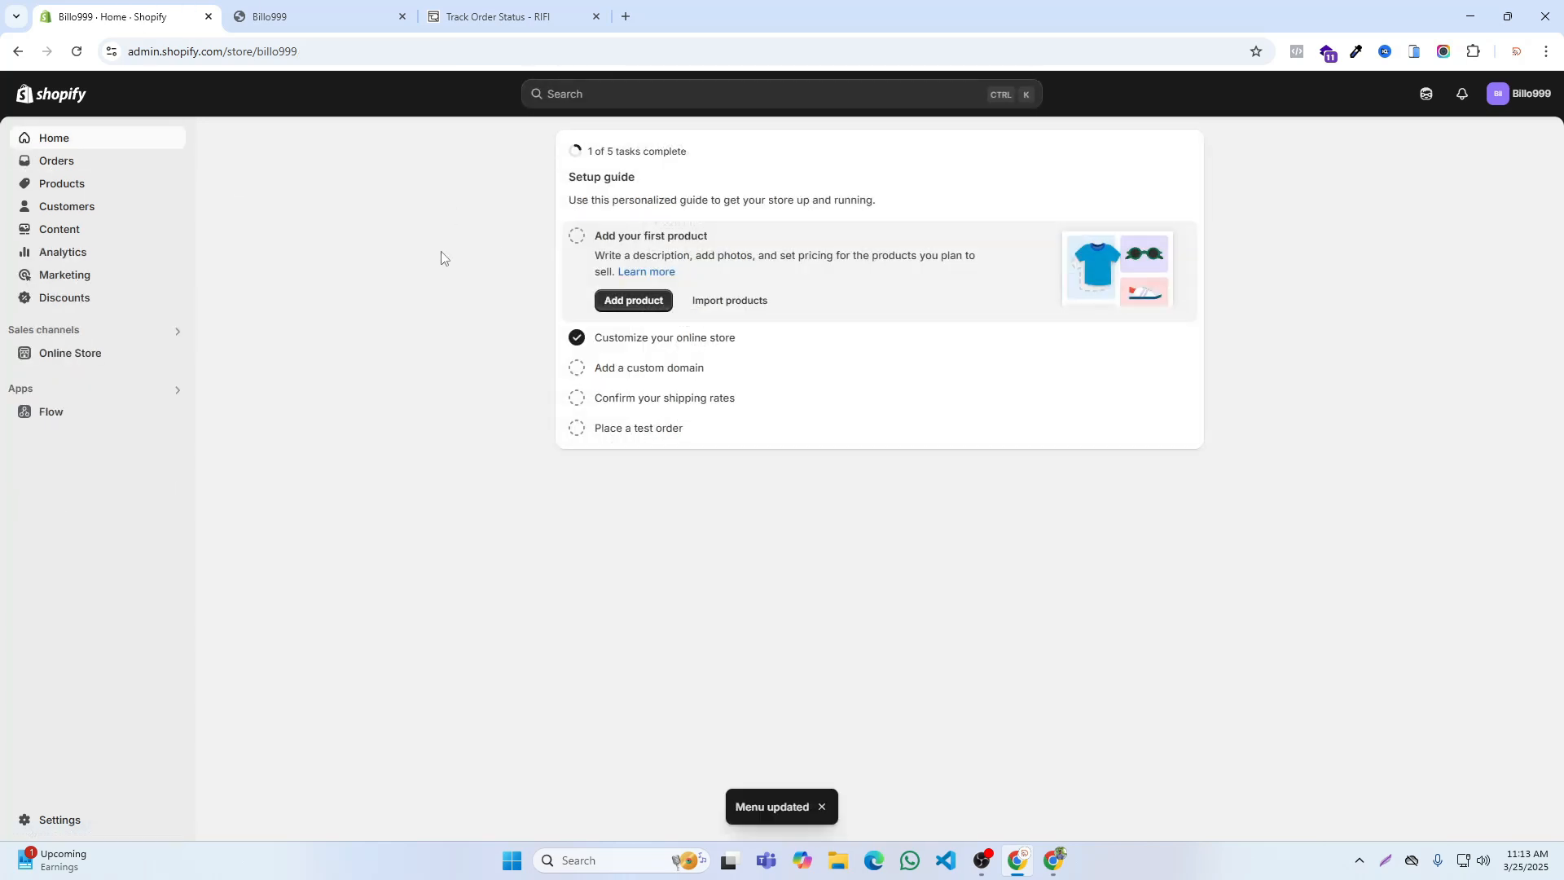
{"action": "left_click", "coordinate": [326, 16]}
{"action": "left_click", "coordinate": [422, 20]}
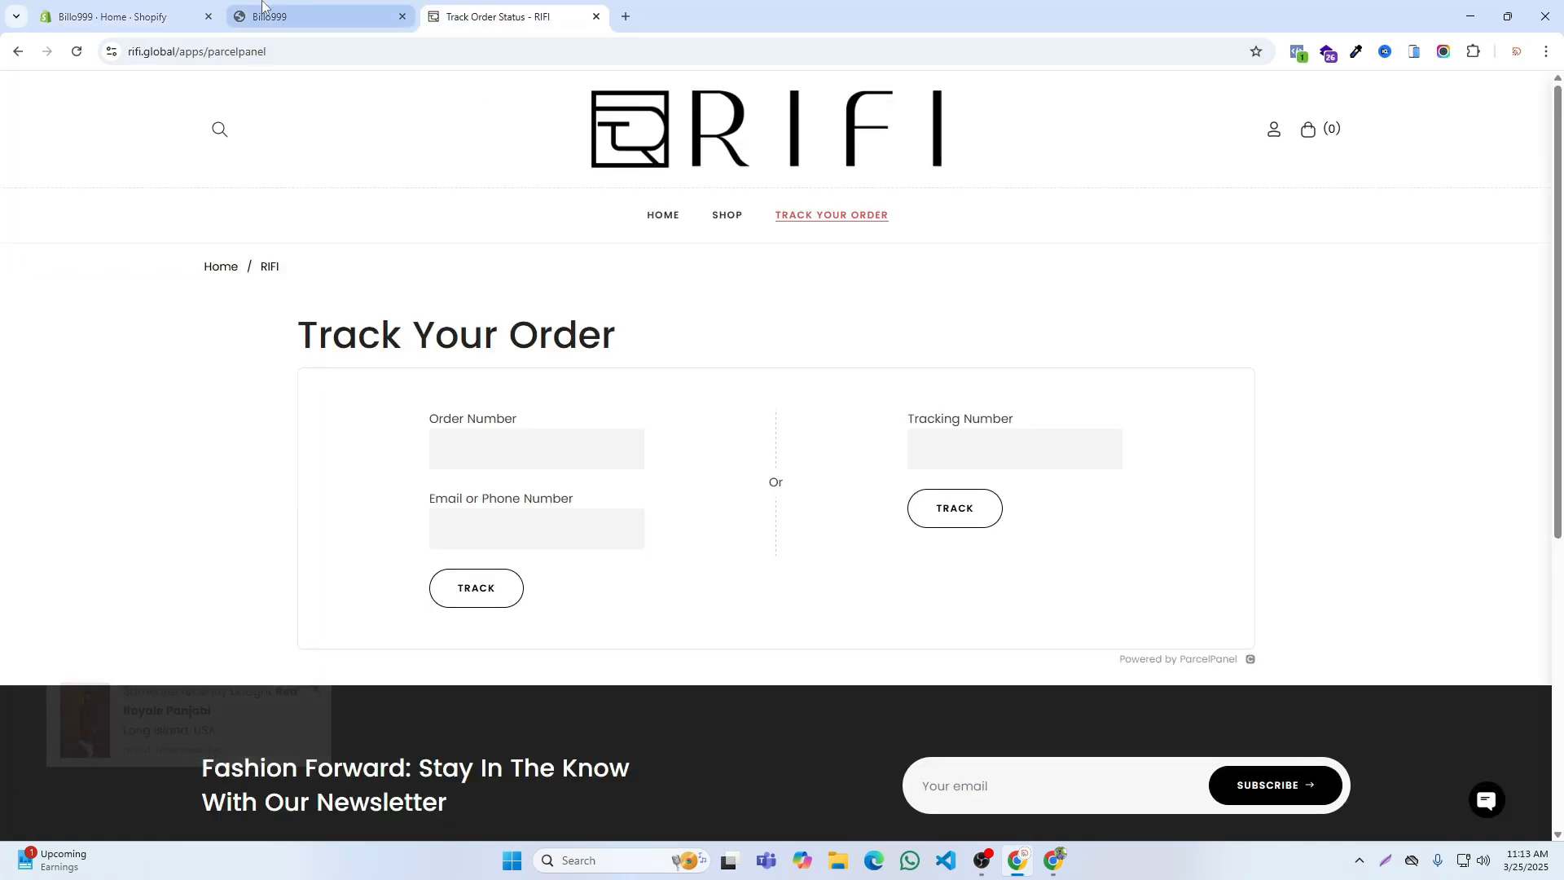
{"action": "left_click", "coordinate": [284, 8]}
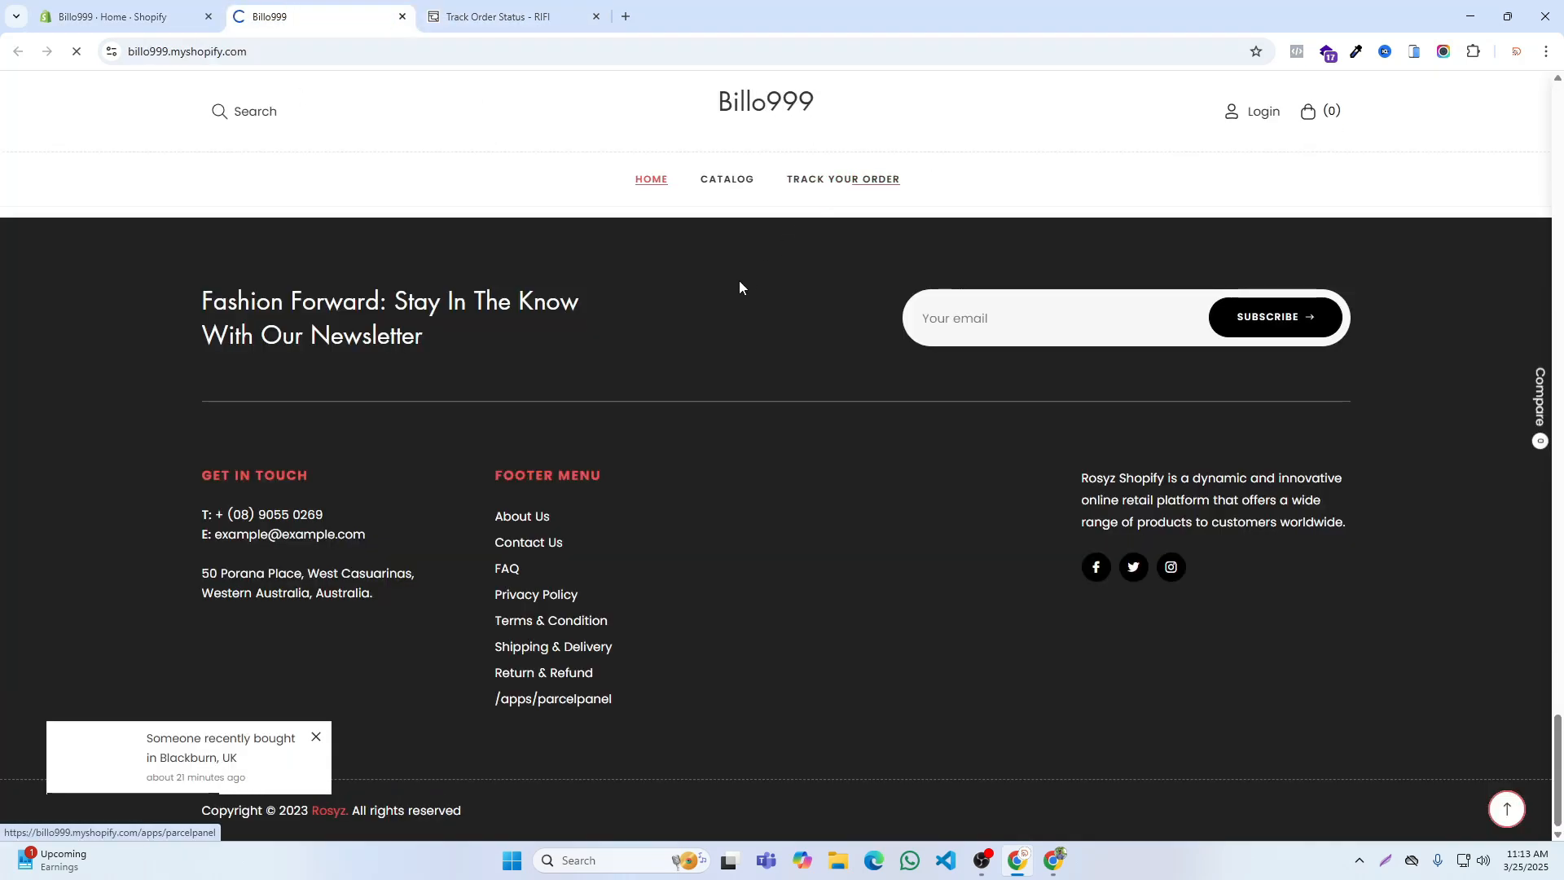
{"action": "key", "text": "F5"}
{"action": "scroll", "coordinate": [703, 304], "scroll_direction": "down", "scroll_amount": 15}
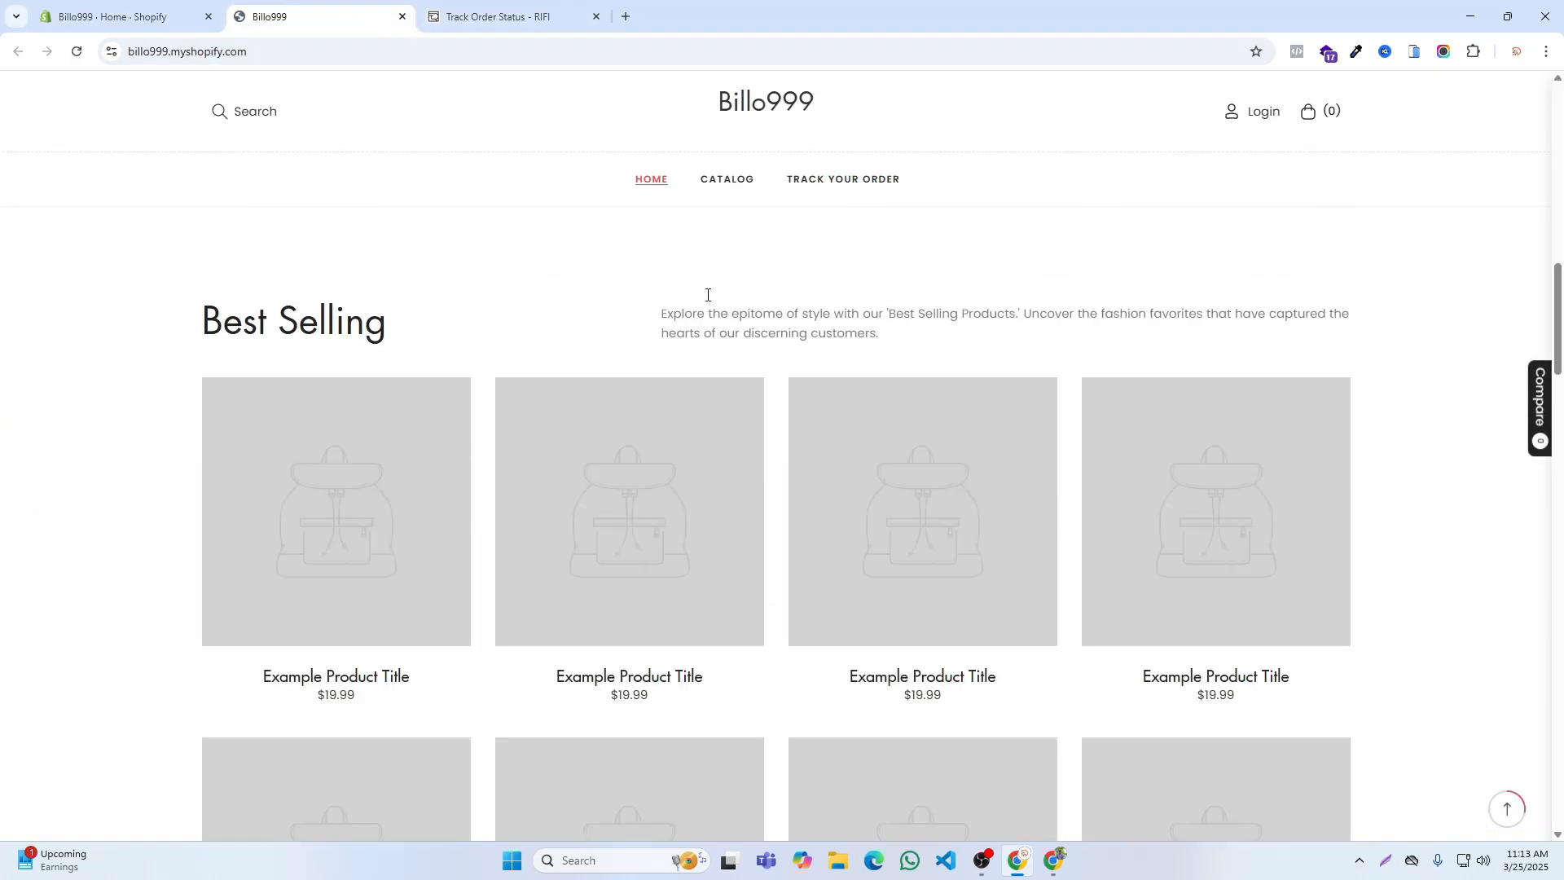
Step: Browse RIFI's home page products and examine the Black Gold Panjabi product page as the reference for a new listing
{"action": "left_click", "coordinate": [560, 10]}
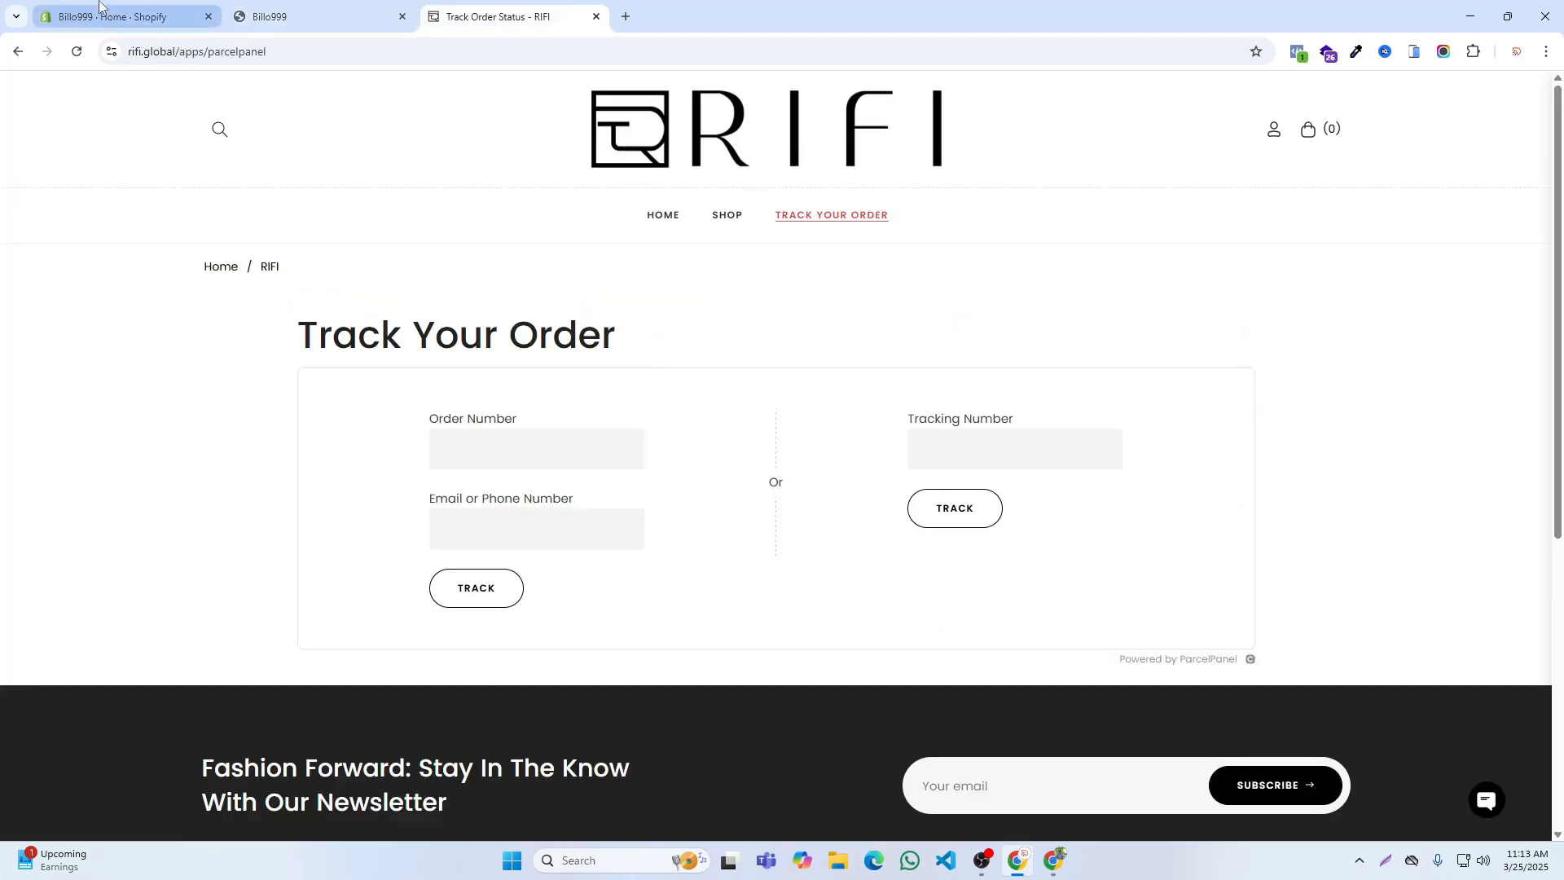
{"action": "left_click", "coordinate": [796, 147]}
{"action": "scroll", "coordinate": [1107, 268], "scroll_direction": "down", "scroll_amount": 8}
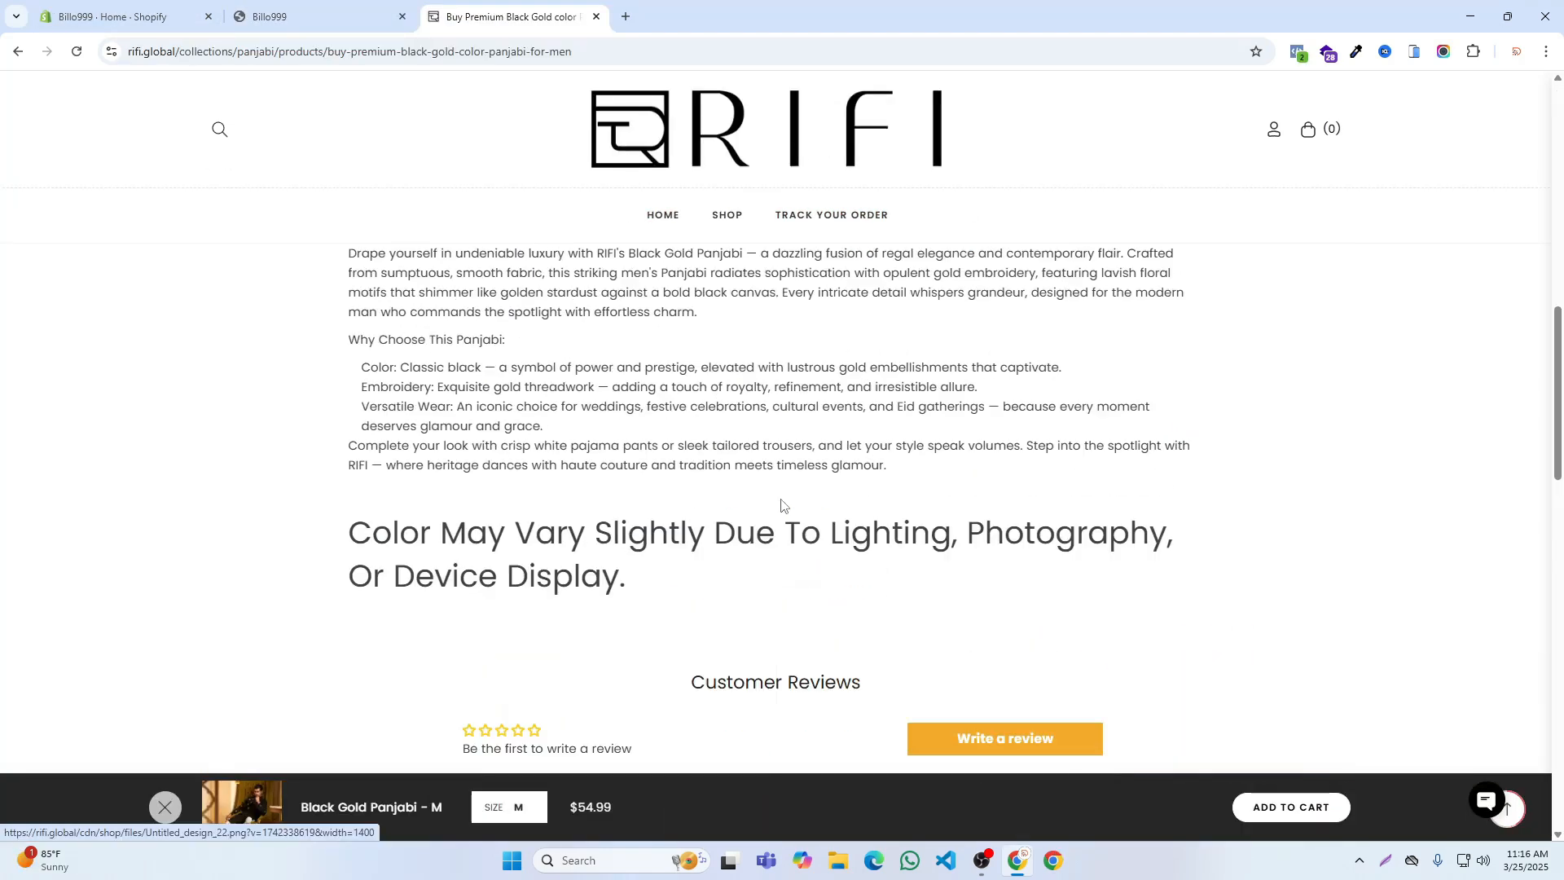
{"action": "scroll", "coordinate": [761, 454], "scroll_direction": "up", "scroll_amount": 5}
{"action": "scroll", "coordinate": [760, 454], "scroll_direction": "up", "scroll_amount": 5}
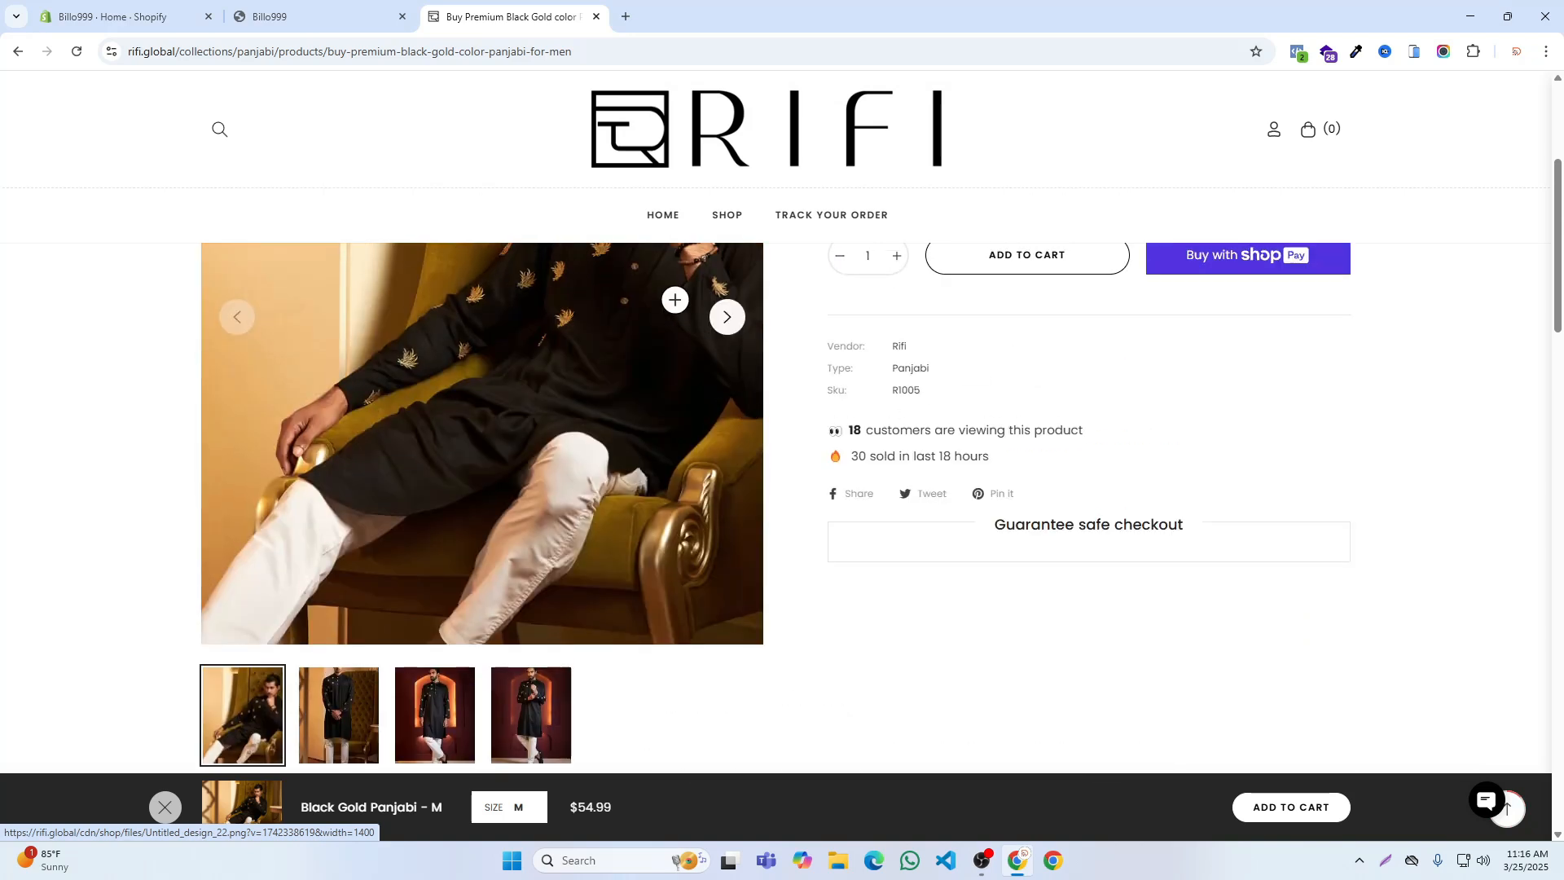
{"action": "key", "text": "alt+Left"}
{"action": "scroll", "coordinate": [766, 440], "scroll_direction": "down", "scroll_amount": 1}
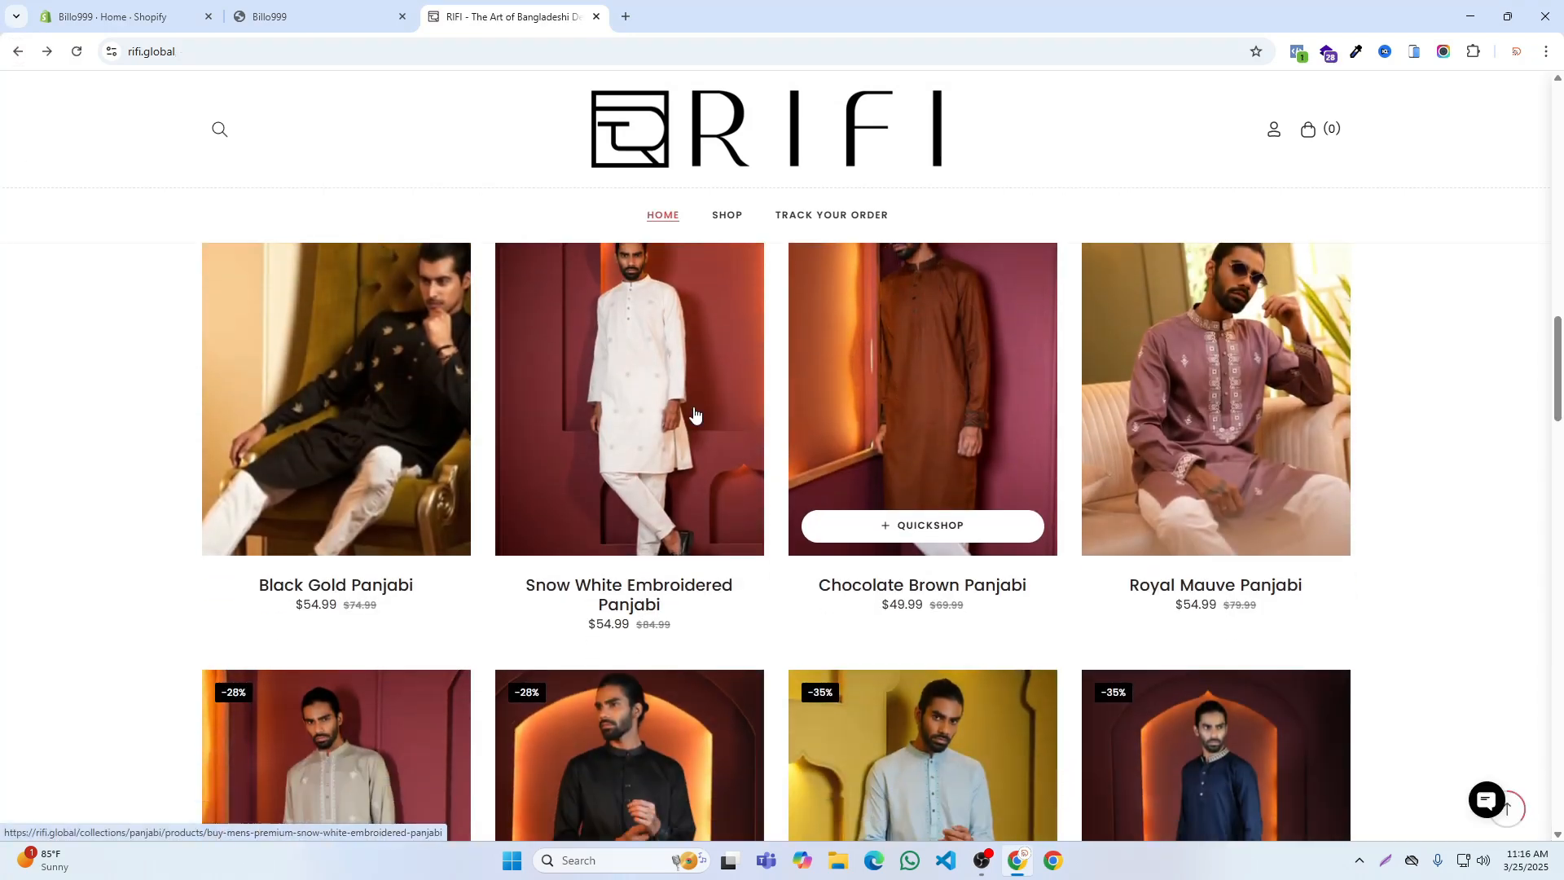
{"action": "left_click", "coordinate": [360, 386]}
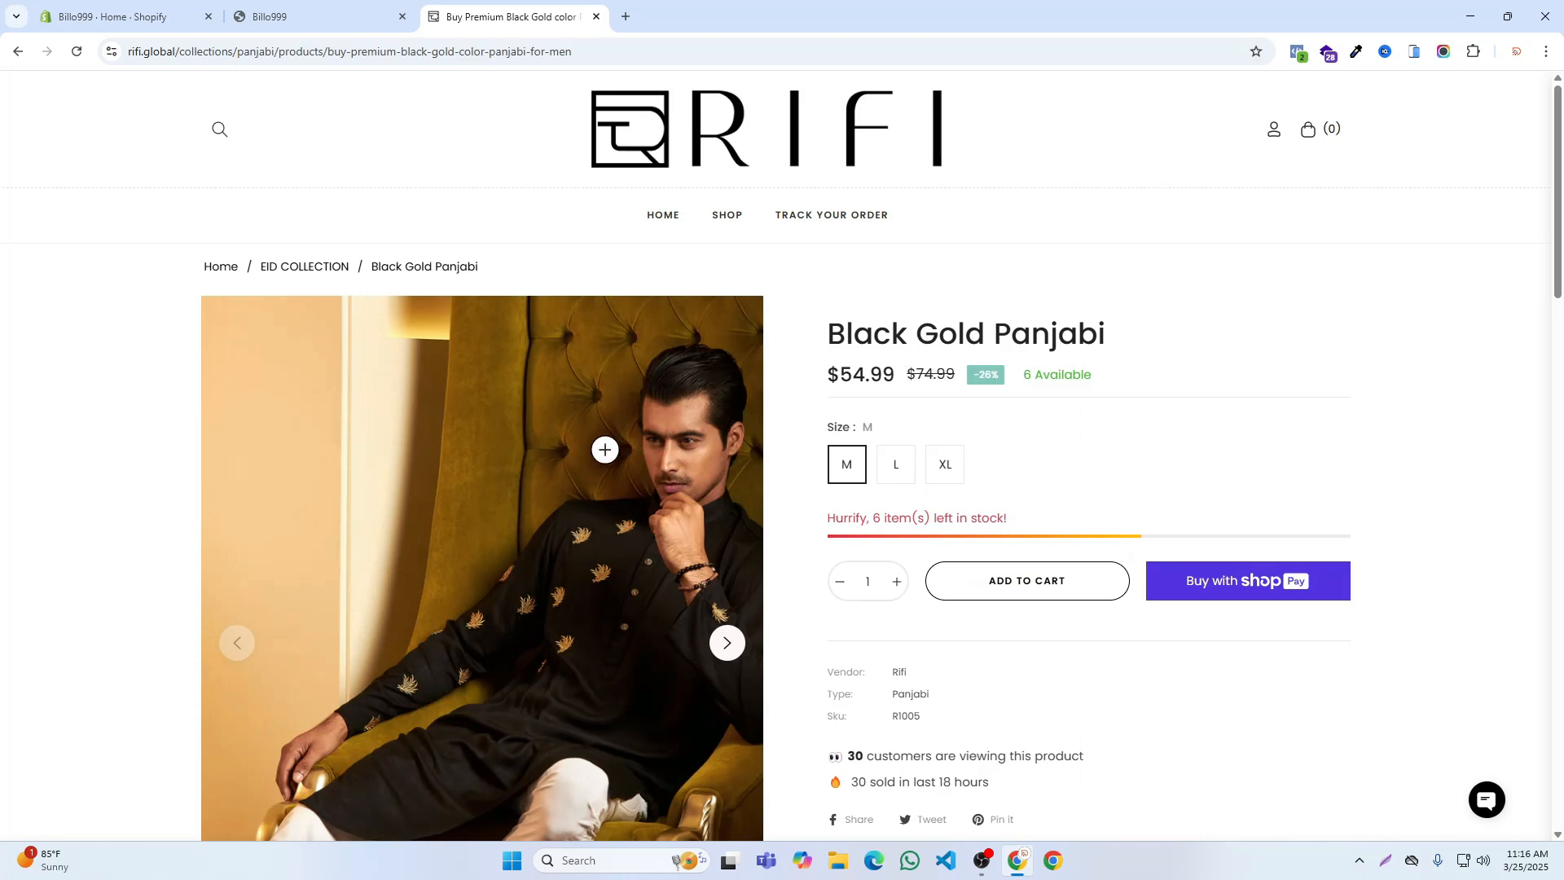
{"action": "scroll", "coordinate": [604, 449], "scroll_direction": "down", "scroll_amount": 3}
{"action": "scroll", "coordinate": [768, 437], "scroll_direction": "up", "scroll_amount": 3}
{"action": "scroll", "coordinate": [944, 410], "scroll_direction": "down", "scroll_amount": 3}
{"action": "scroll", "coordinate": [945, 412], "scroll_direction": "up", "scroll_amount": 3}
Step: Start a new product in the Billo999 admin with the title "Black Gold Panjabi" copied from RIFI's product page
{"action": "triple_click", "coordinate": [909, 330]}
{"action": "key", "text": "ctrl+c"}
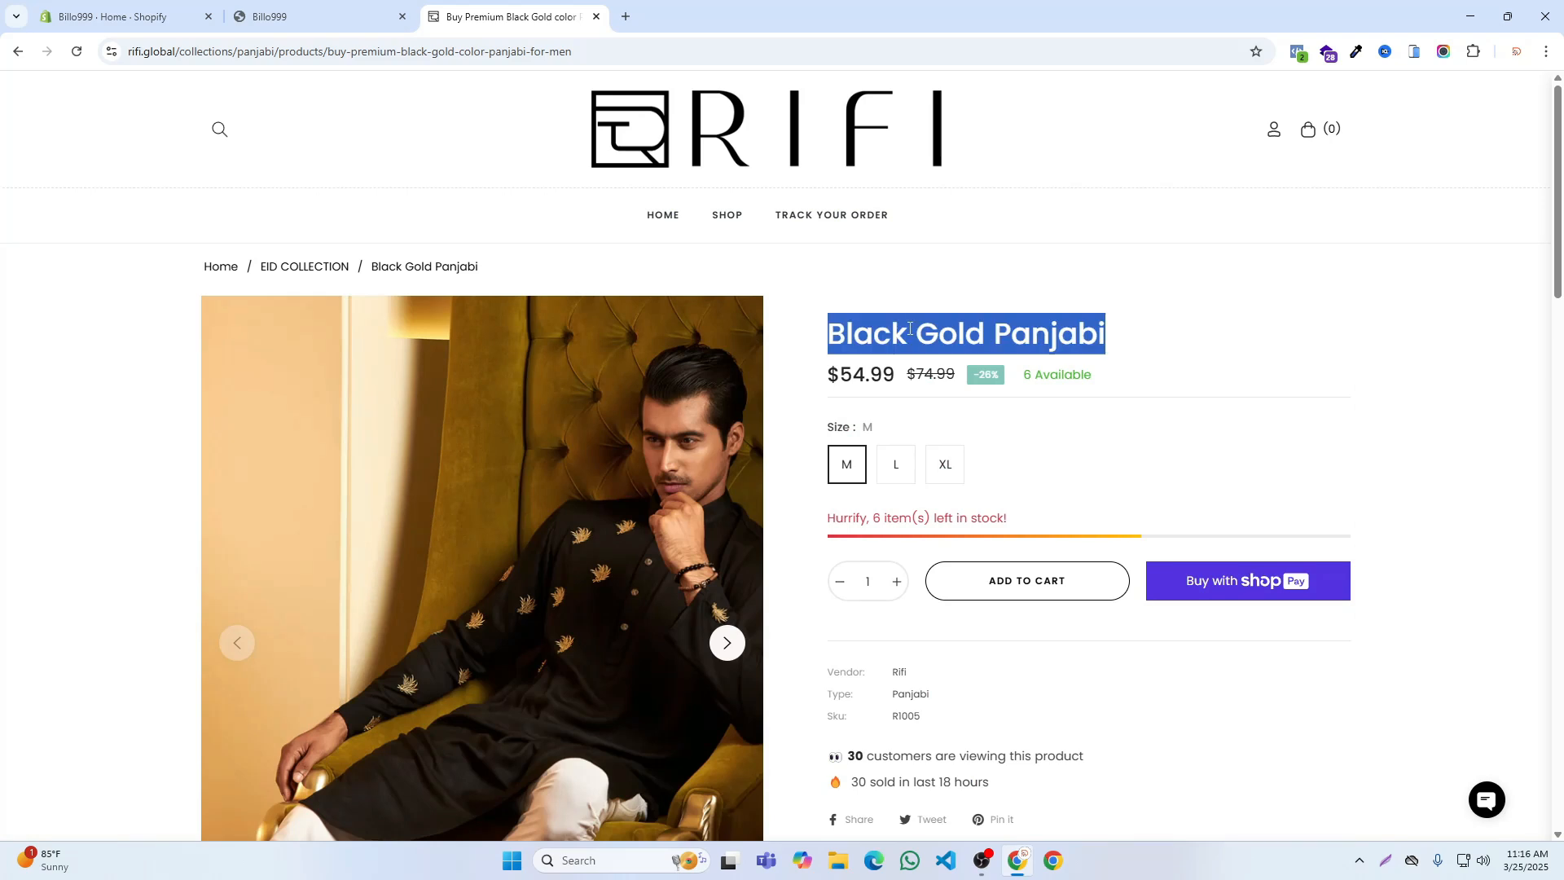
{"action": "left_click", "coordinate": [114, 16]}
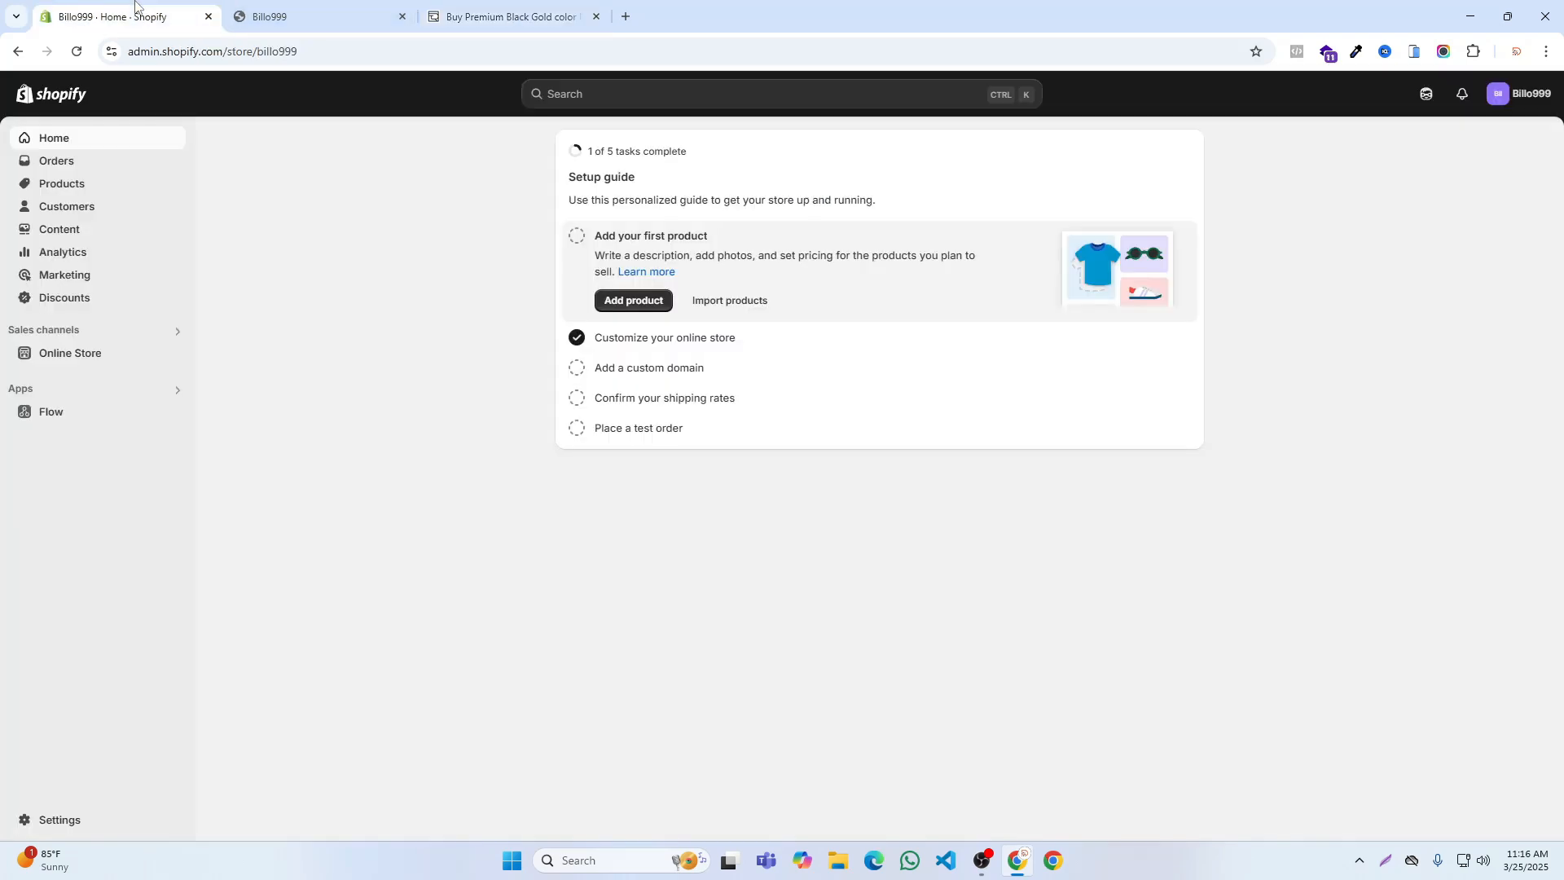
{"action": "left_click", "coordinate": [59, 187]}
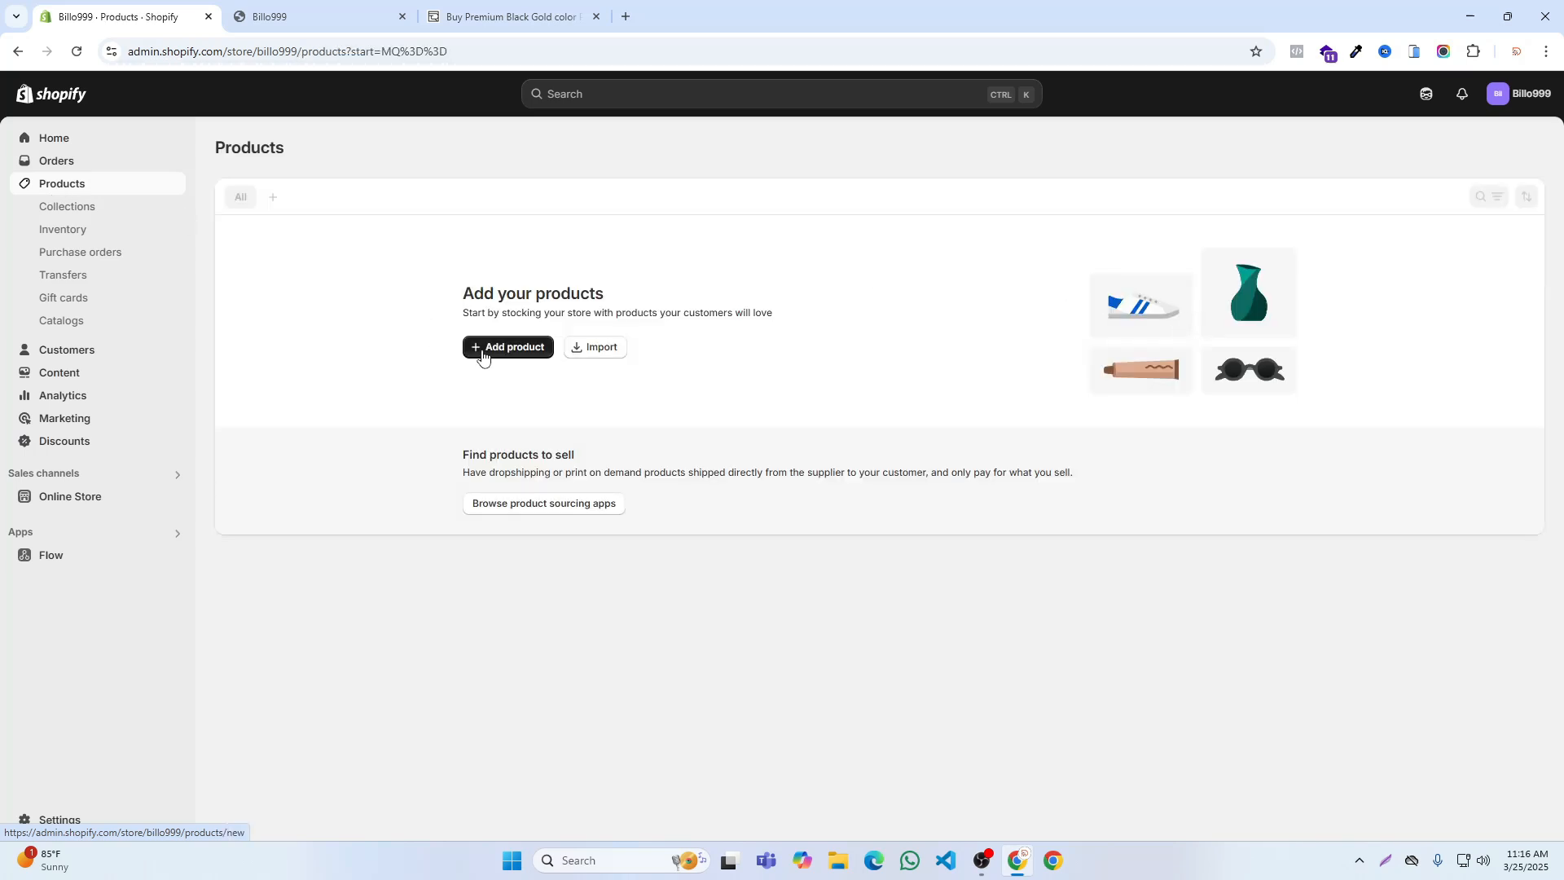
{"action": "left_click", "coordinate": [499, 351]}
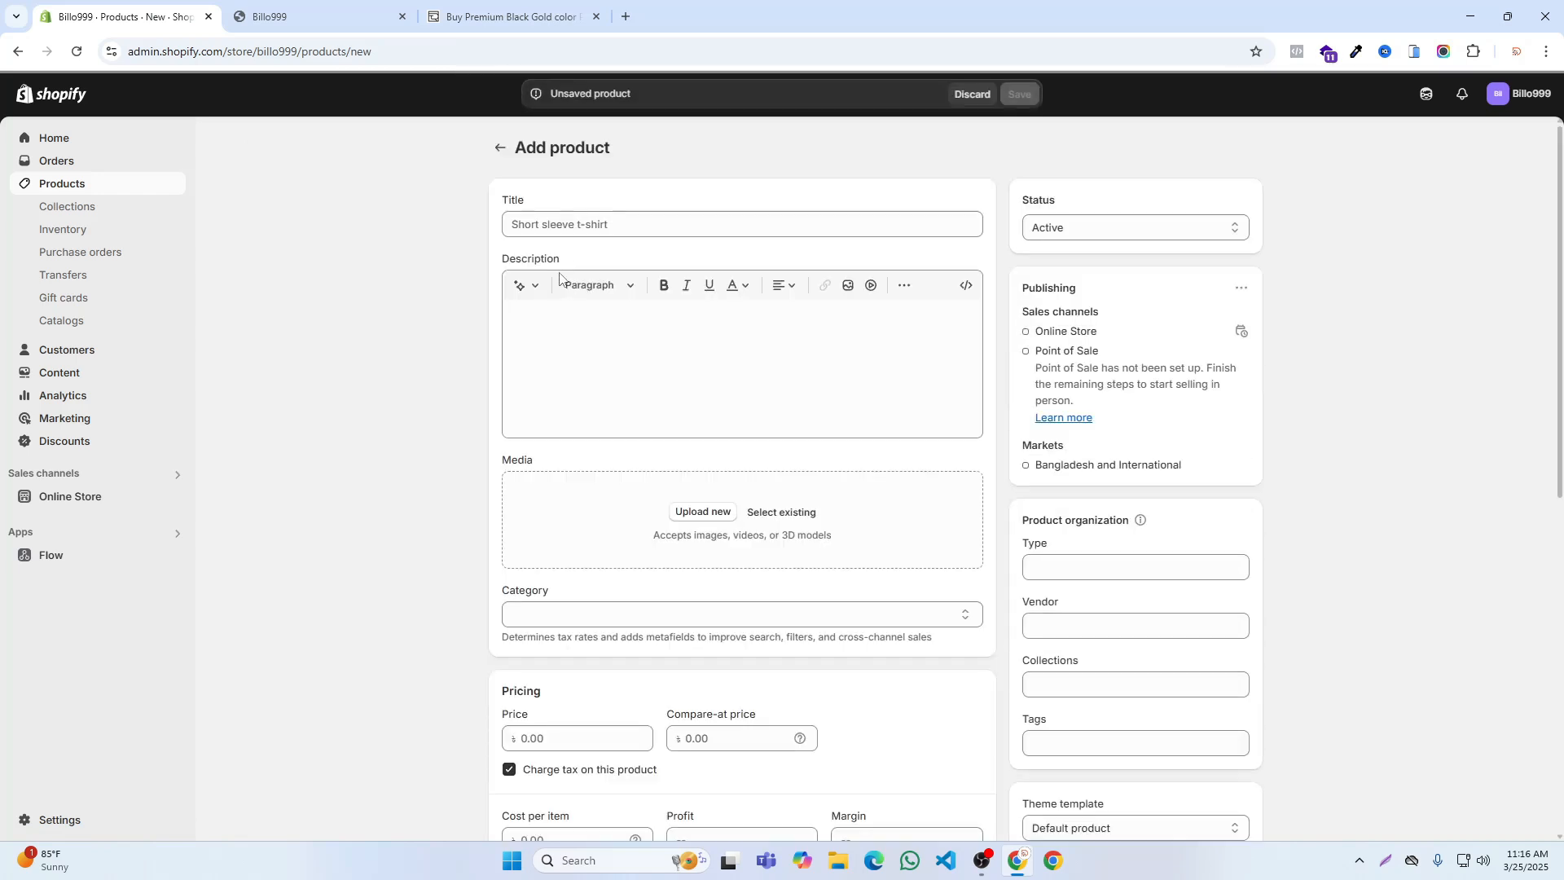
{"action": "key", "text": "ctrl+v"}
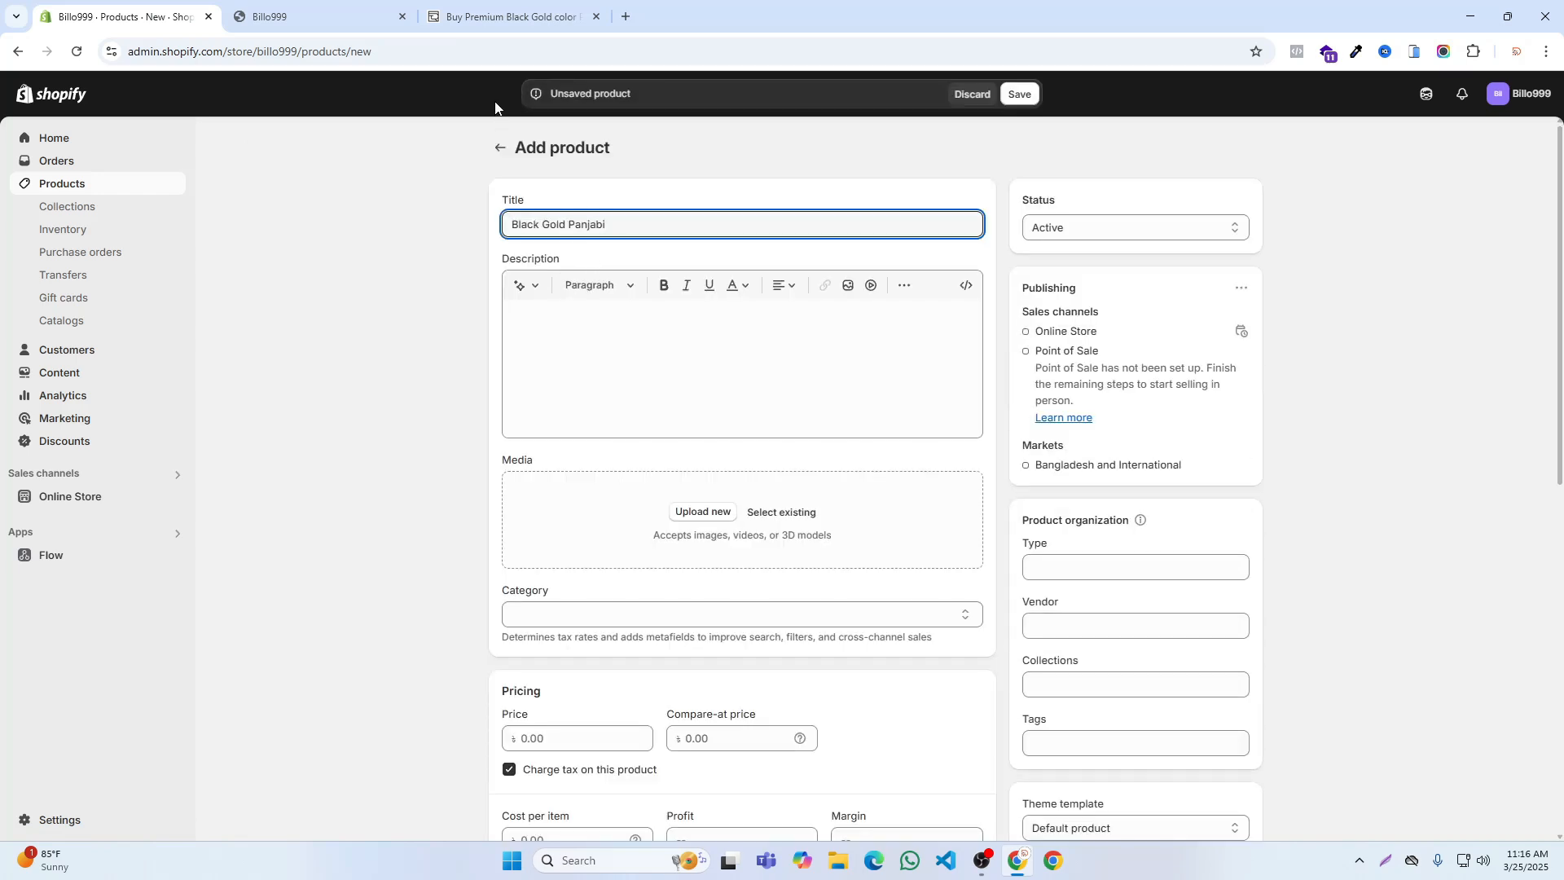
Step: Copy RIFI's Black Gold Panjabi description, from "Drape yourself" to "timeless glamour", into the new product's description
{"action": "left_click", "coordinate": [511, 18]}
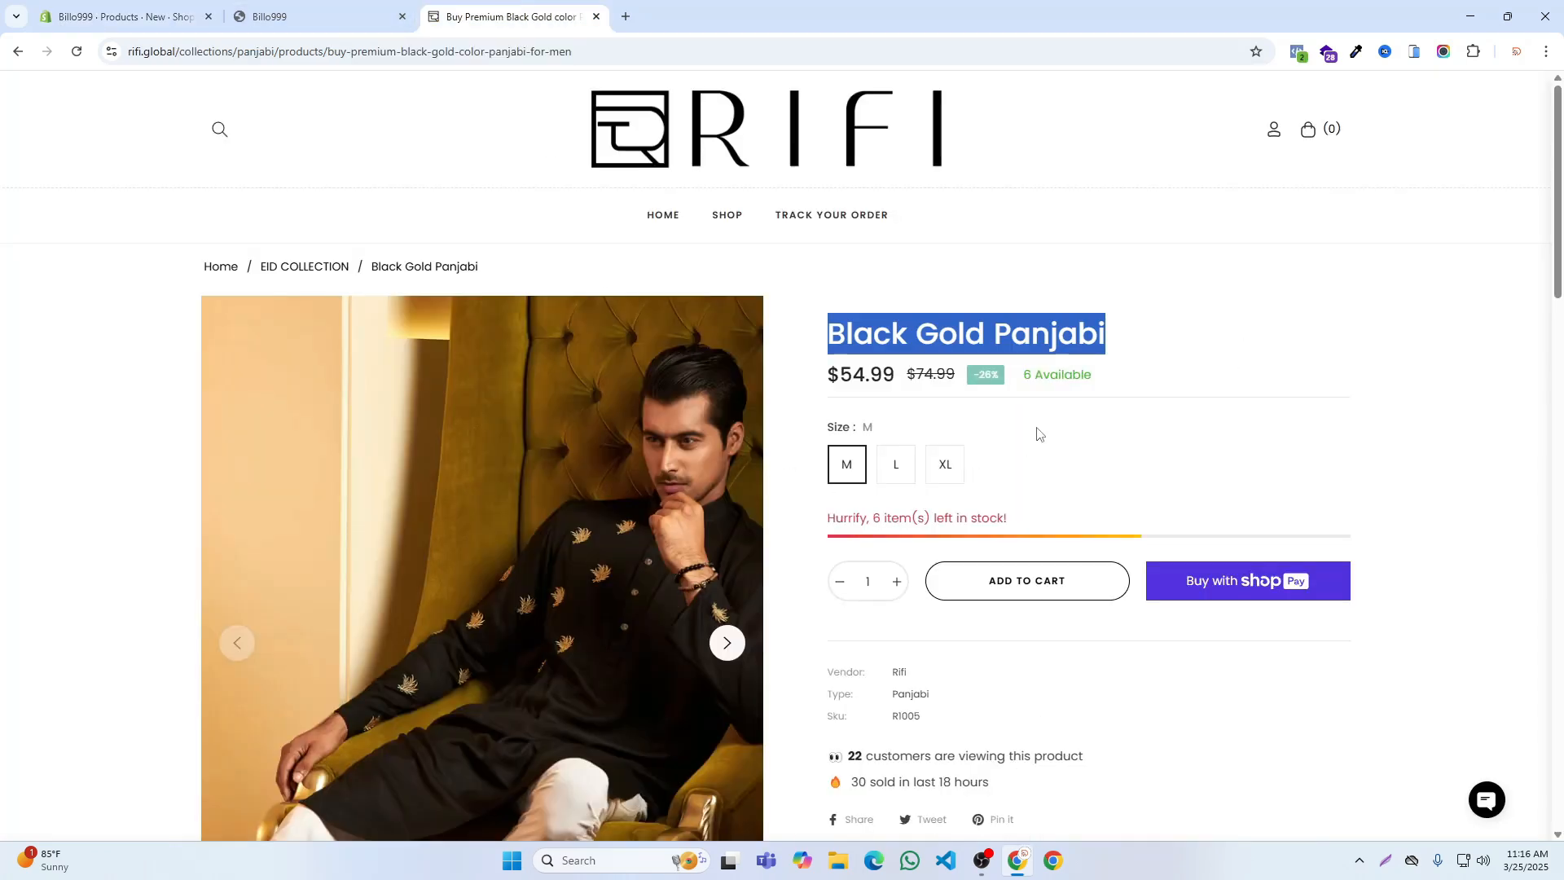
{"action": "scroll", "coordinate": [1036, 432], "scroll_direction": "down", "scroll_amount": 10}
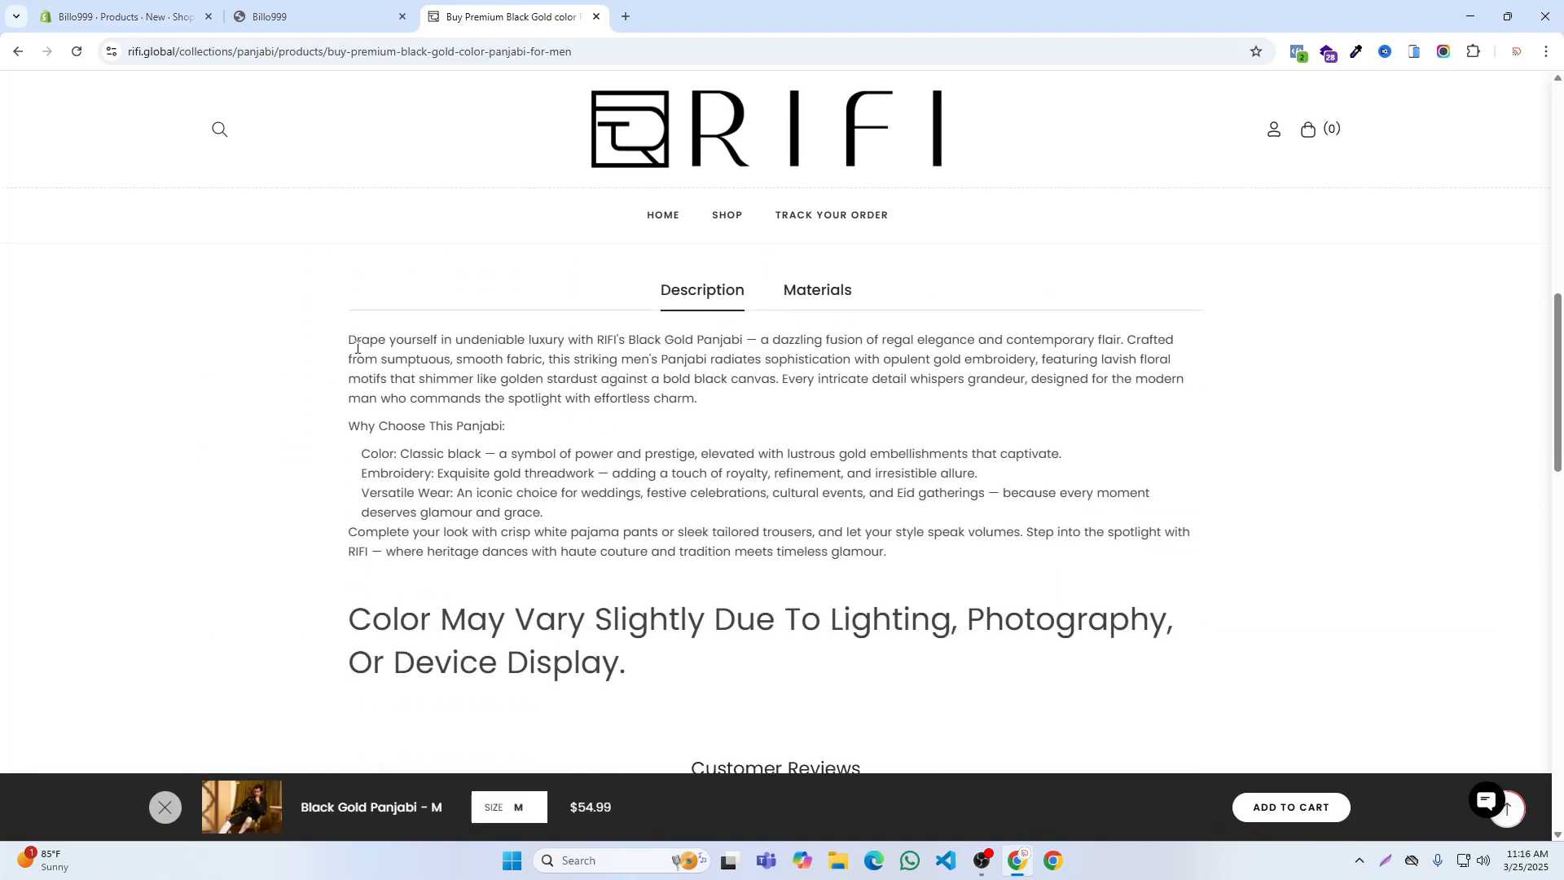
{"action": "left_click_drag", "start_coordinate": [343, 343], "coordinate": [905, 570]}
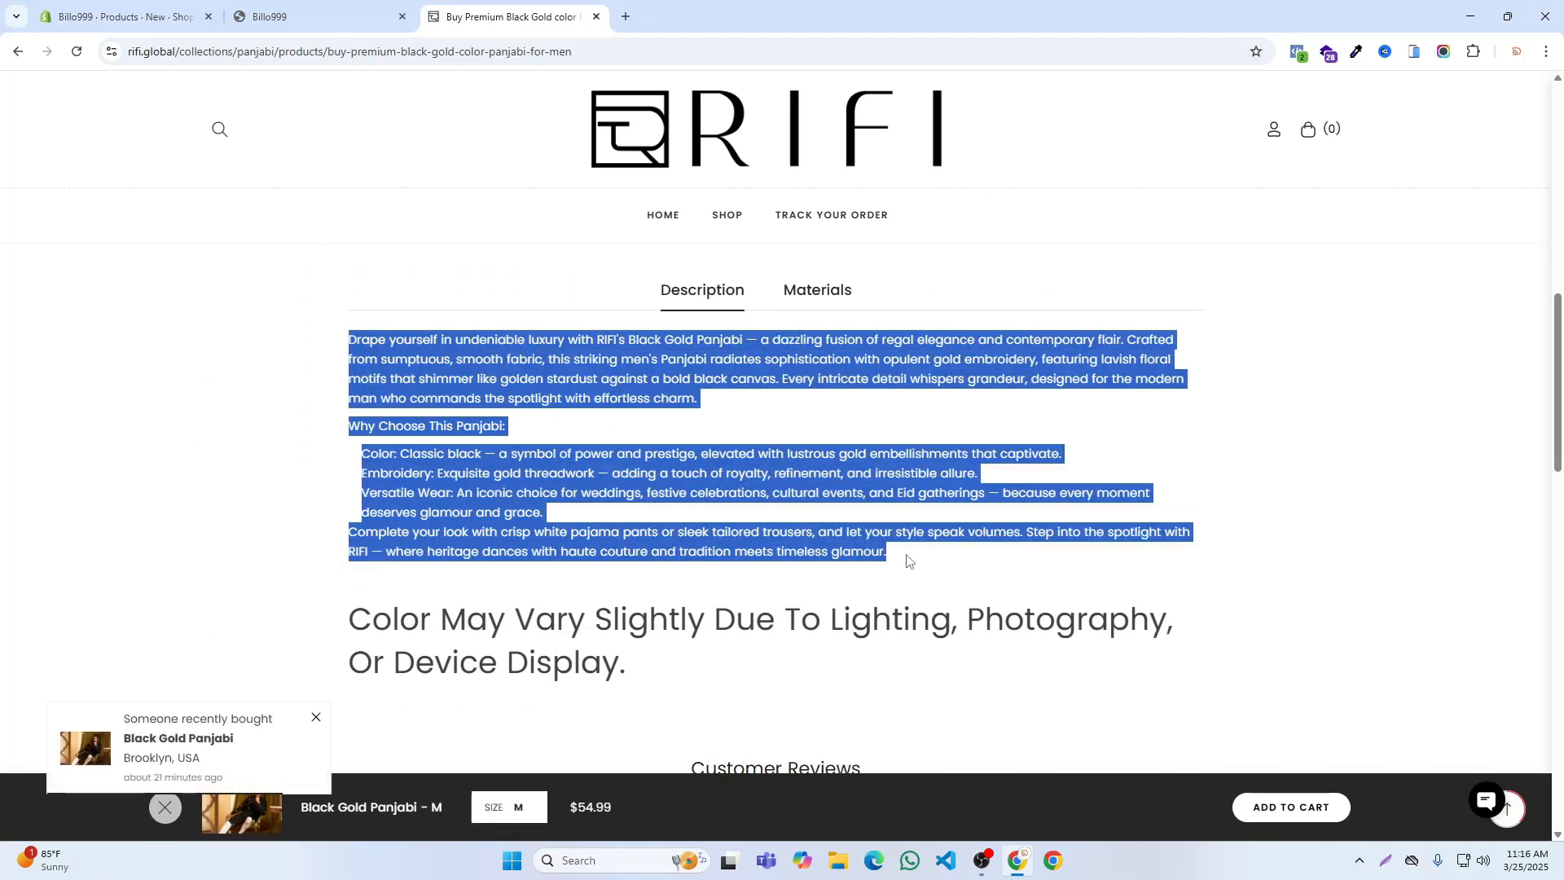
{"action": "left_click", "coordinate": [130, 11]}
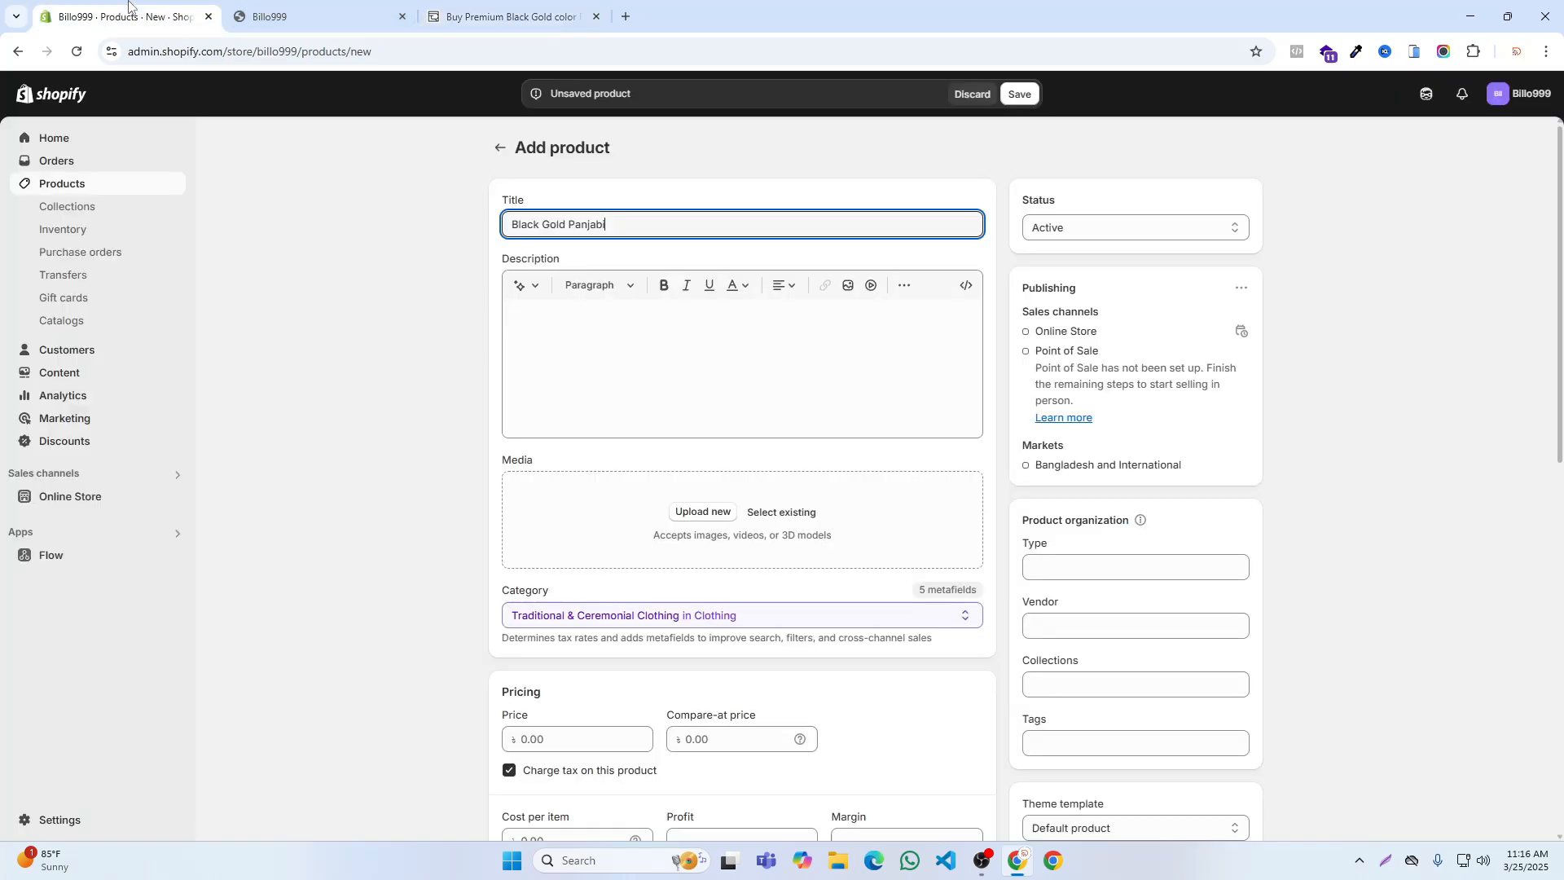
{"action": "left_click", "coordinate": [625, 358]}
{"action": "key", "text": "ctrl+v"}
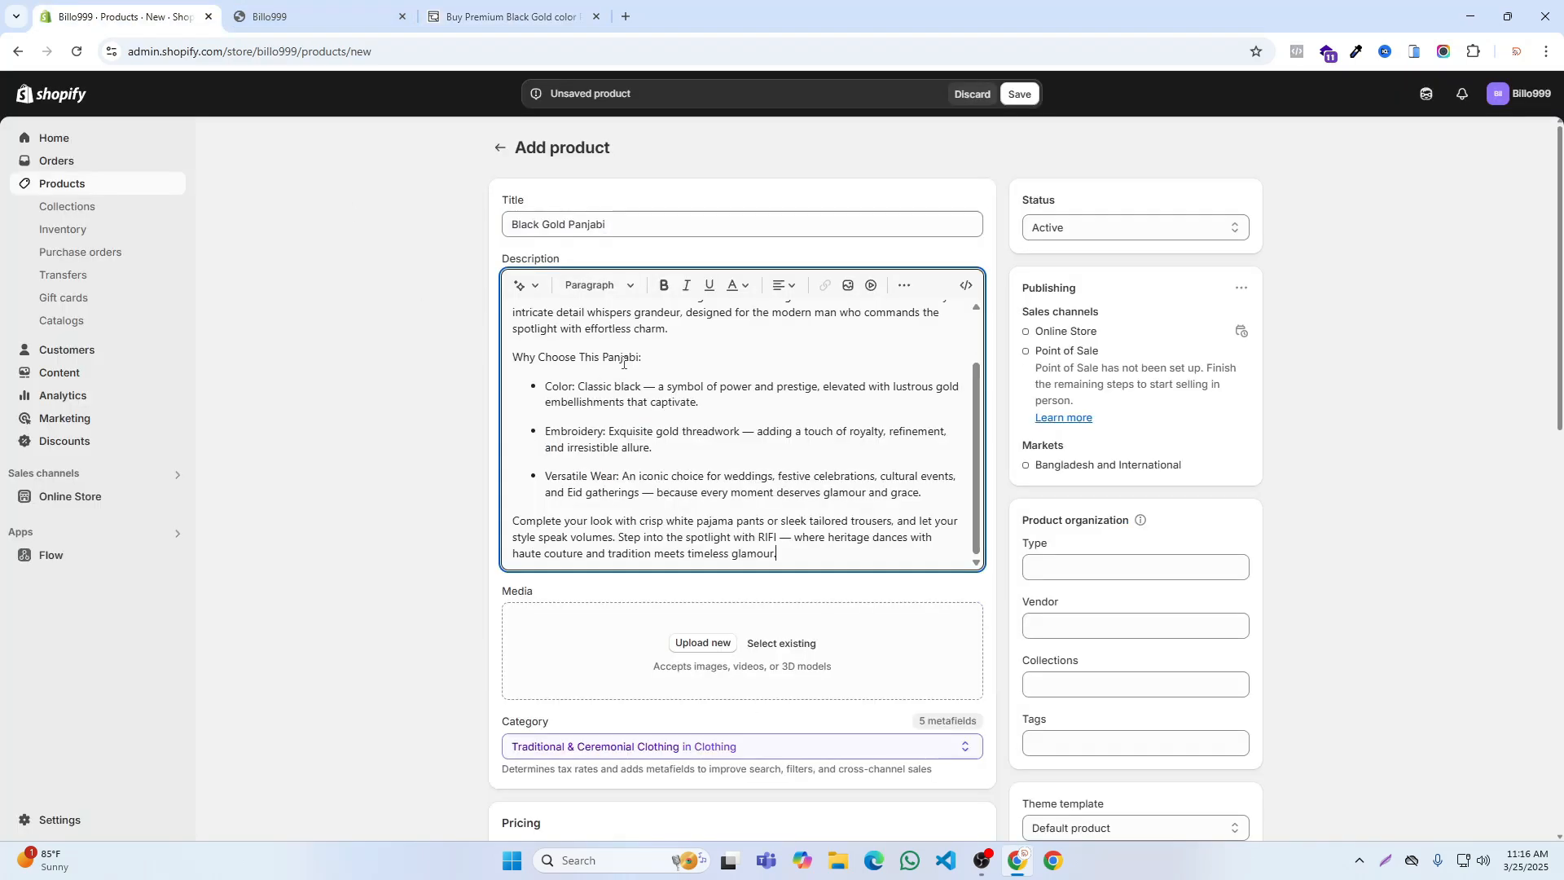
Step: Upload the four panjabi images from Downloads, Untitleddesign_32.png through Untitled_design_22 (1).png, to the product's media
{"action": "scroll", "coordinate": [697, 420], "scroll_direction": "down", "scroll_amount": 2}
{"action": "left_click", "coordinate": [690, 481]}
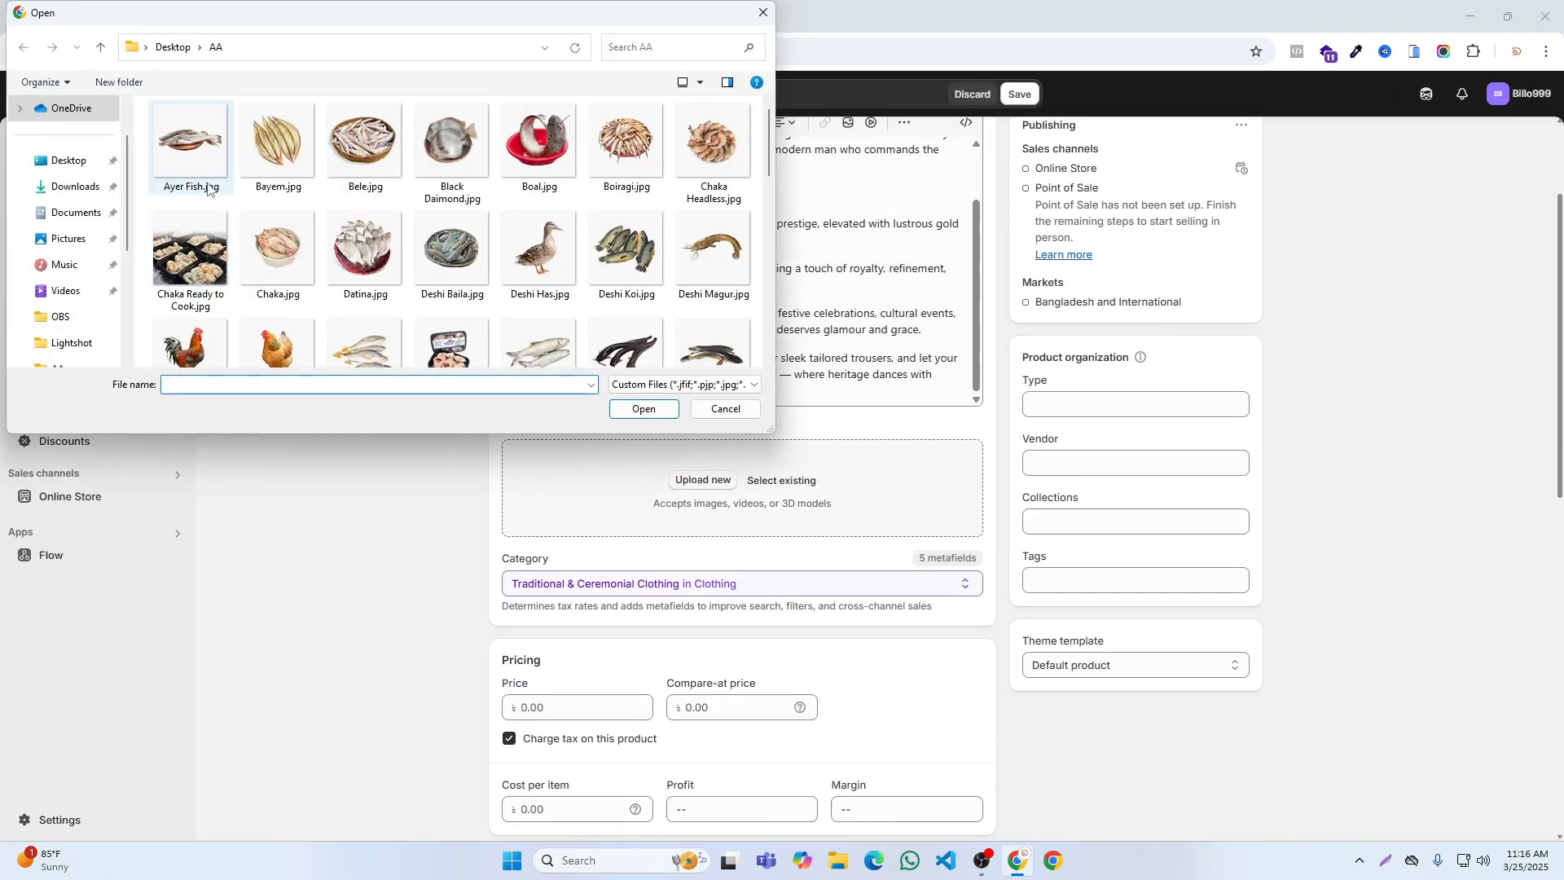
{"action": "scroll", "coordinate": [204, 196], "scroll_direction": "down", "scroll_amount": 2}
{"action": "left_click", "coordinate": [60, 188]}
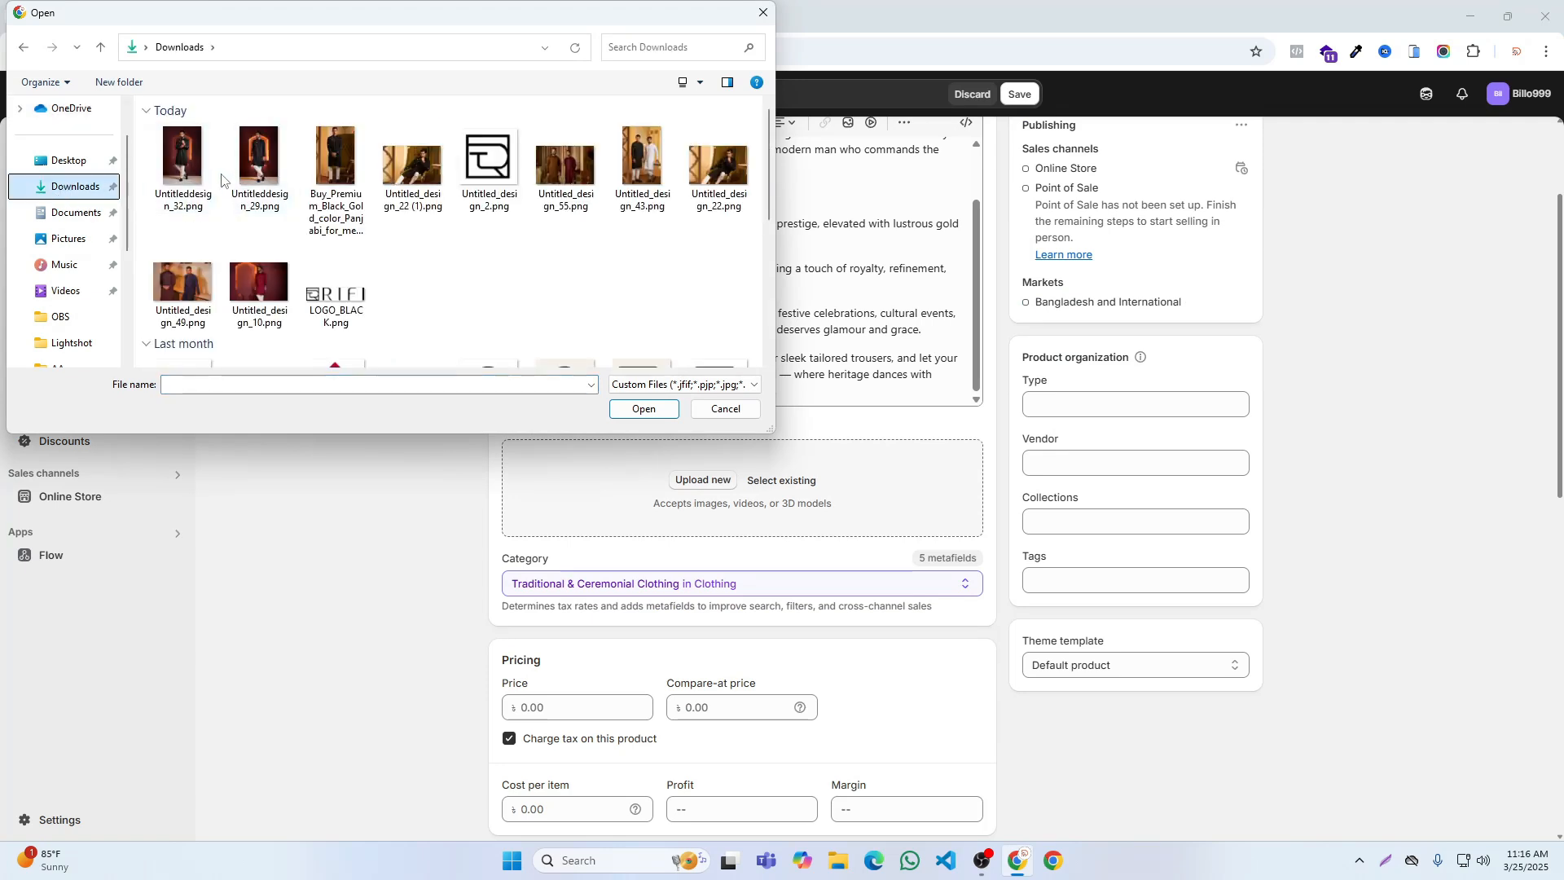
{"action": "left_click", "coordinate": [399, 180]}
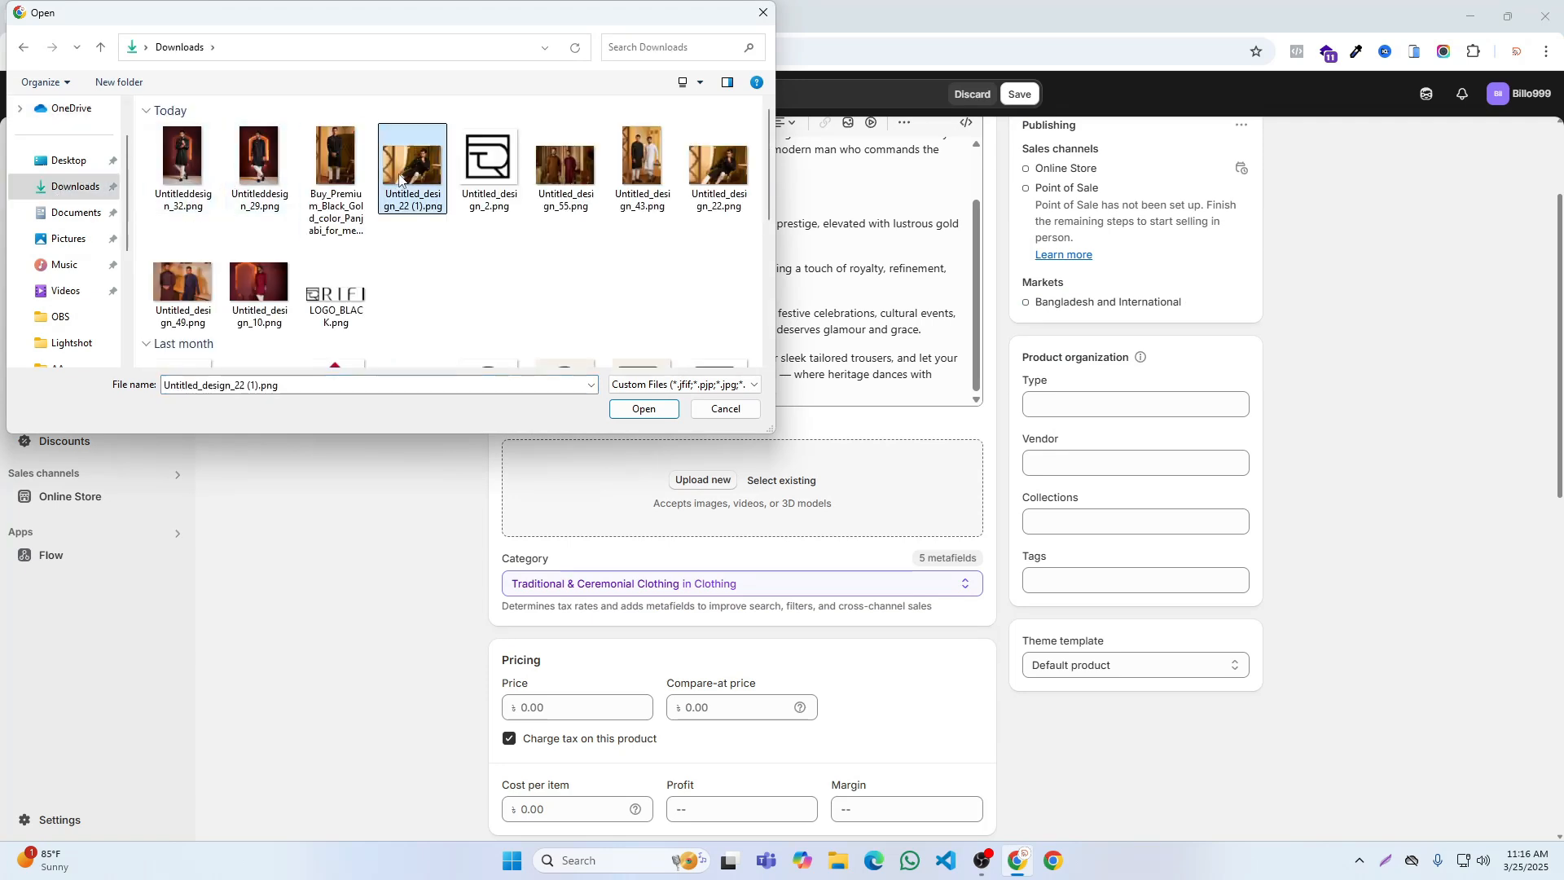
{"action": "left_click", "coordinate": [175, 155], "text": "shift"}
{"action": "left_click", "coordinate": [657, 412]}
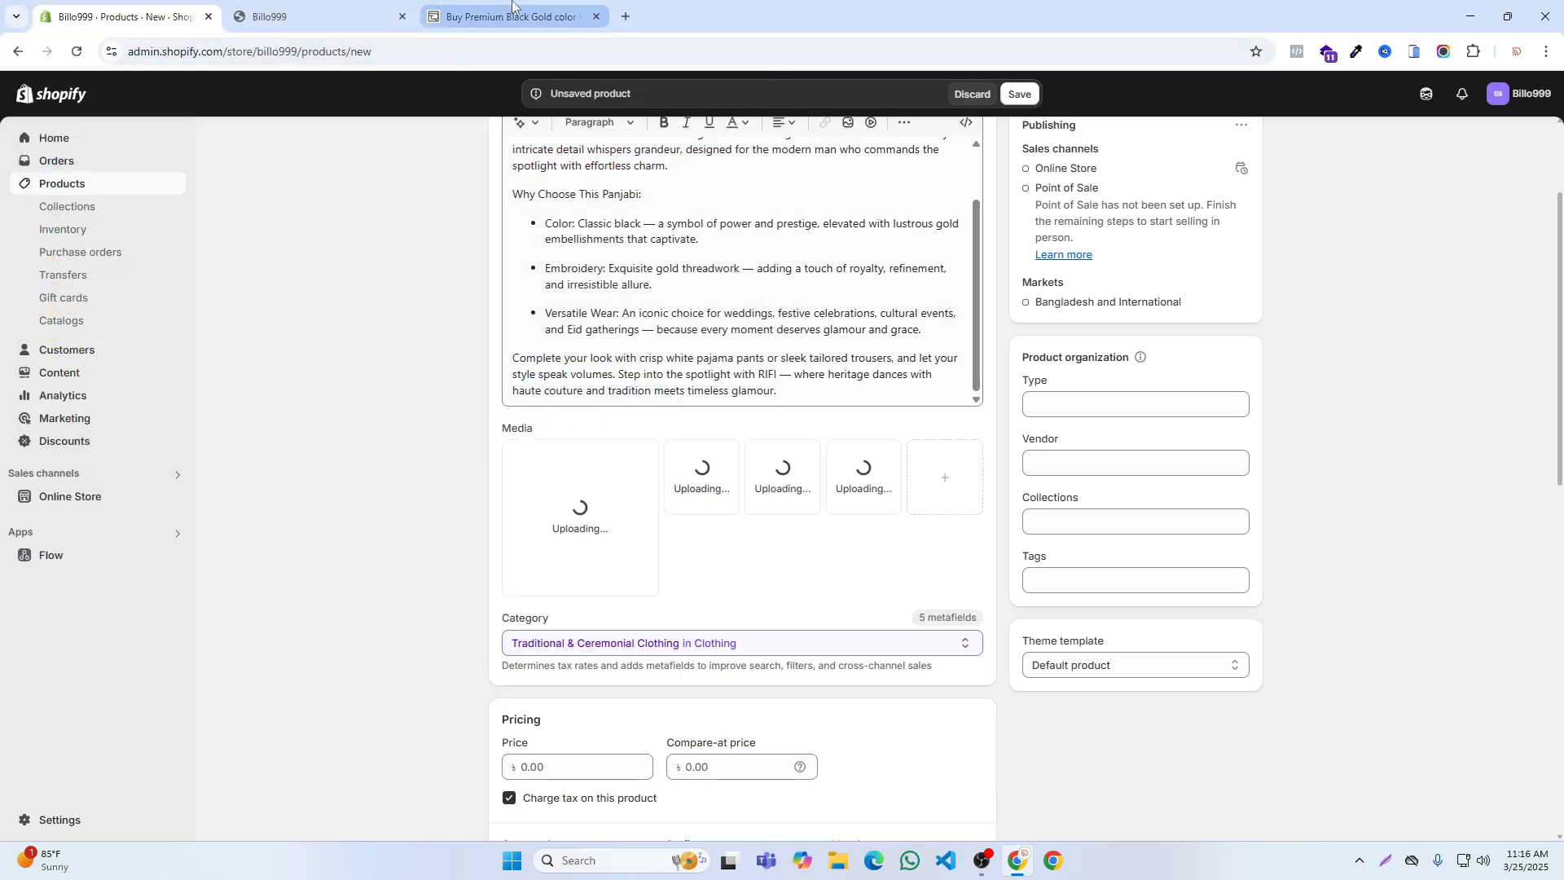
Step: Check the photo order on RIFI's product page and make the seated photo the first image in the new product's media
{"action": "left_click", "coordinate": [509, 17]}
{"action": "scroll", "coordinate": [646, 344], "scroll_direction": "up", "scroll_amount": 2}
{"action": "scroll", "coordinate": [645, 344], "scroll_direction": "up", "scroll_amount": 5}
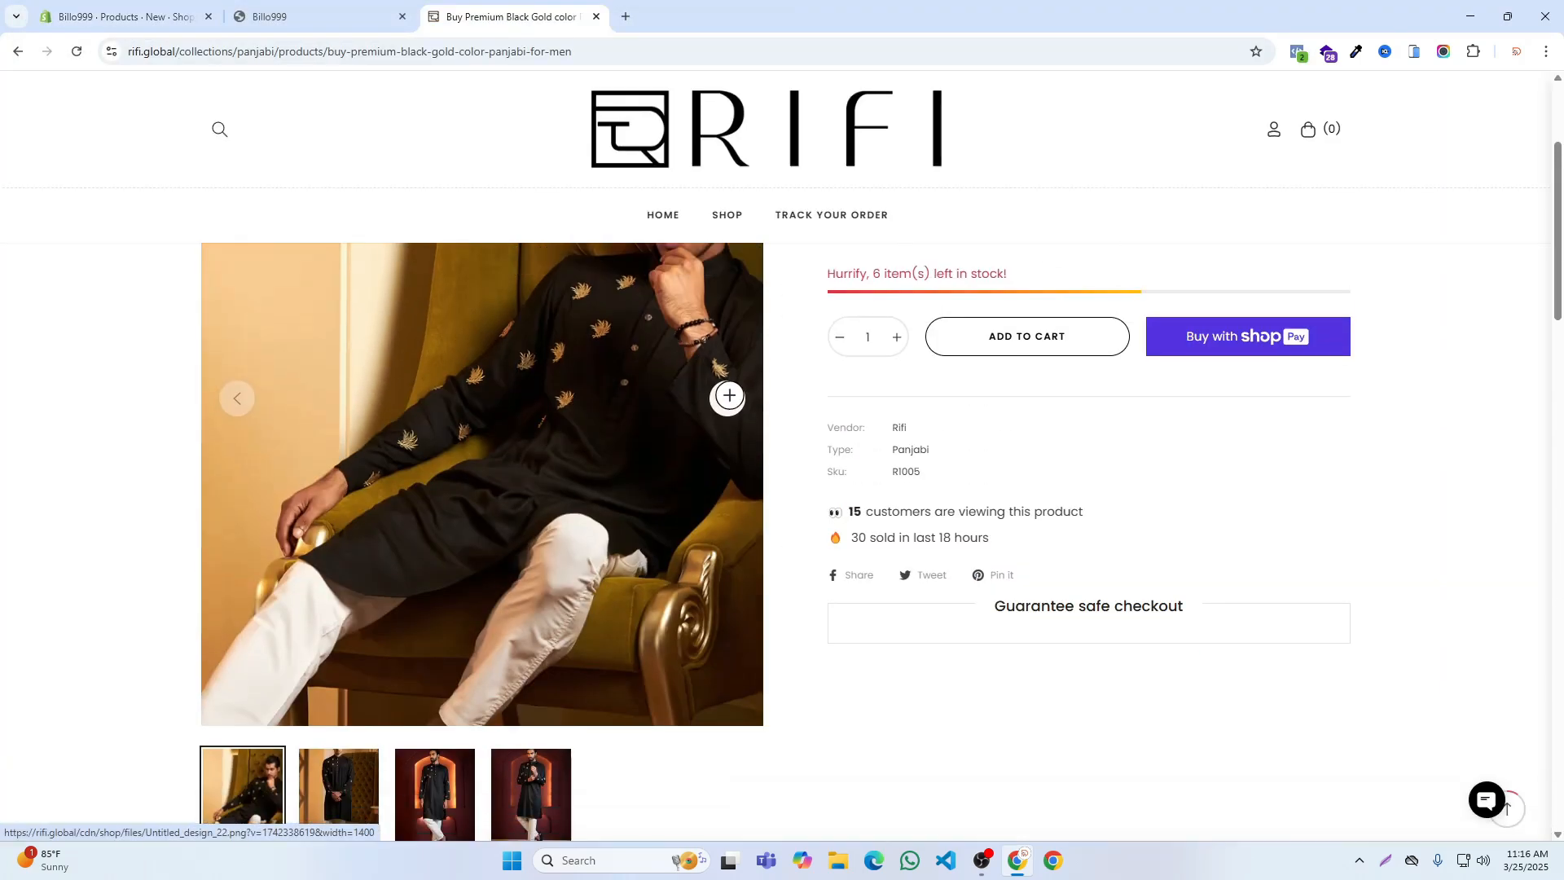
{"action": "left_click", "coordinate": [716, 397]}
{"action": "left_click", "coordinate": [717, 397]}
{"action": "scroll", "coordinate": [720, 403], "scroll_direction": "up", "scroll_amount": 2}
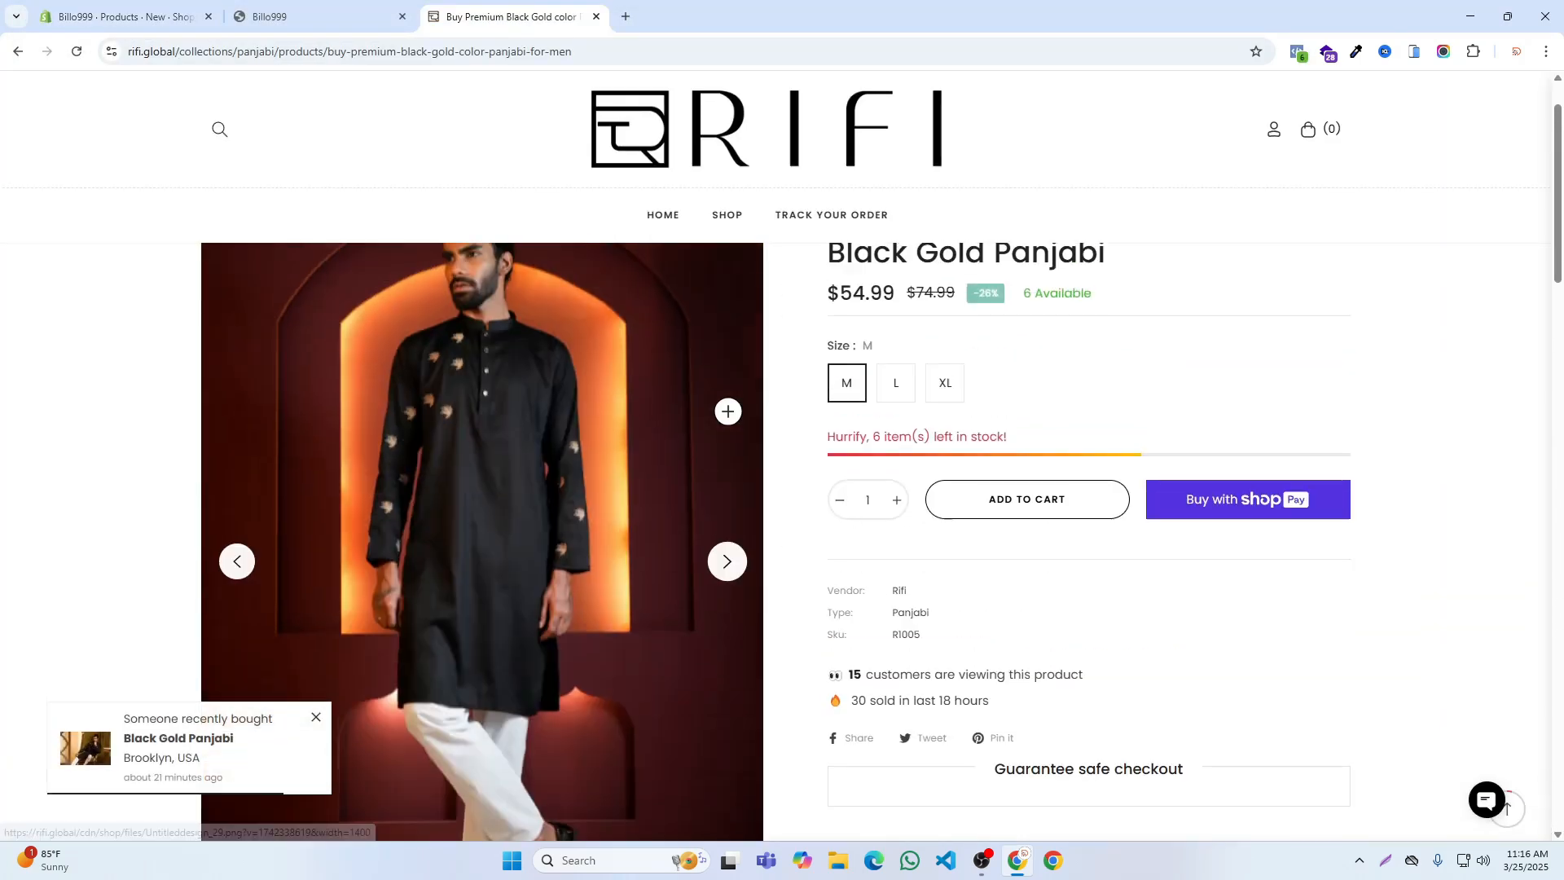
{"action": "left_click", "coordinate": [720, 555]}
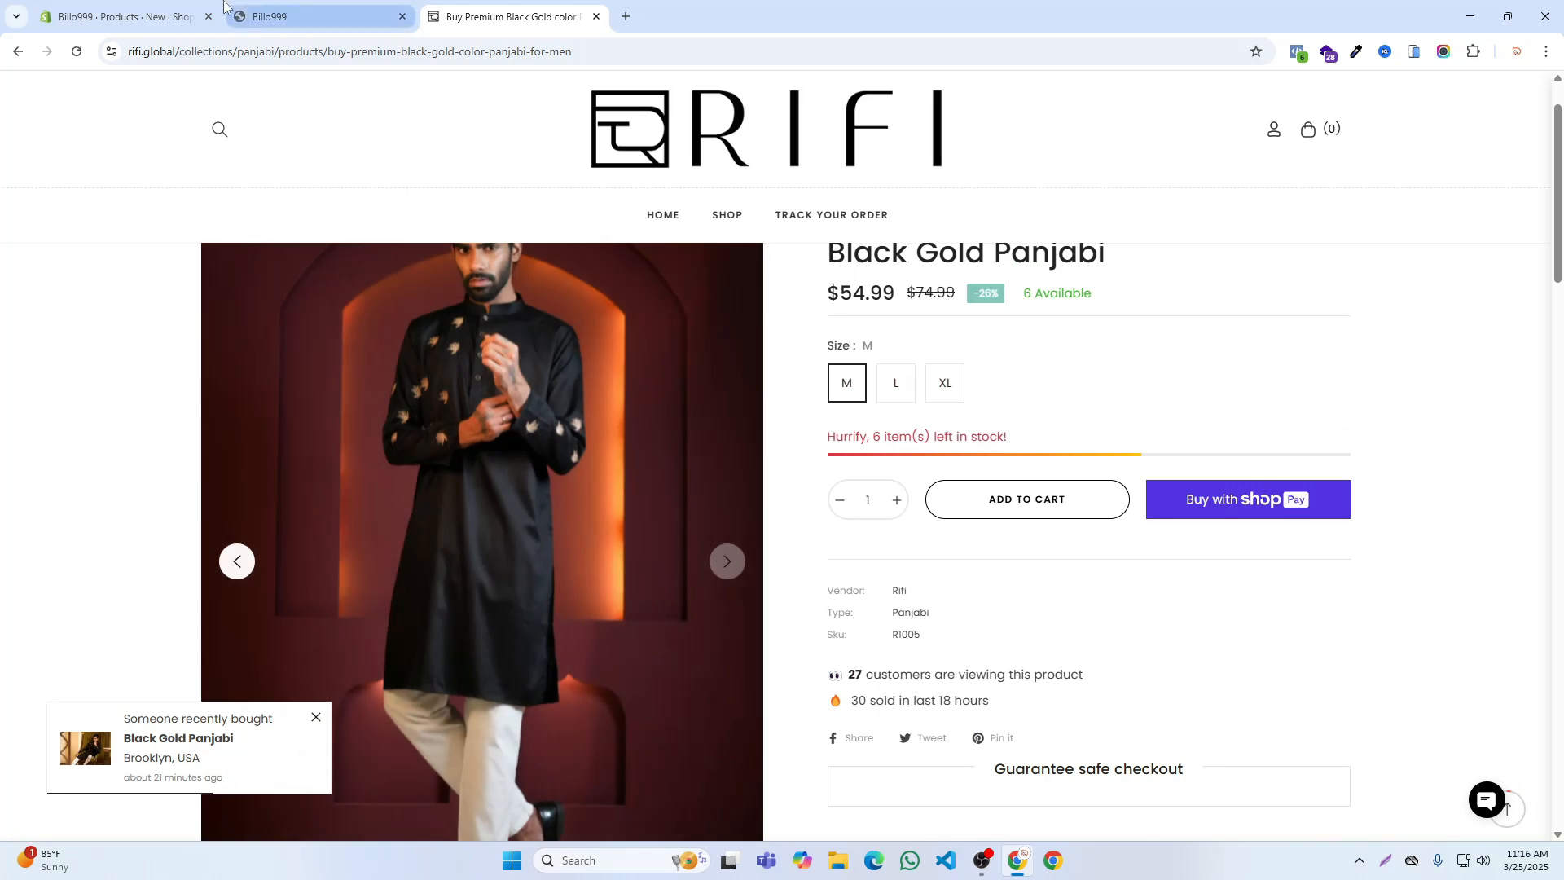
{"action": "key", "text": "ctrl+1"}
{"action": "scroll", "coordinate": [864, 416], "scroll_direction": "down", "scroll_amount": 3}
{"action": "scroll", "coordinate": [864, 412], "scroll_direction": "up", "scroll_amount": 1}
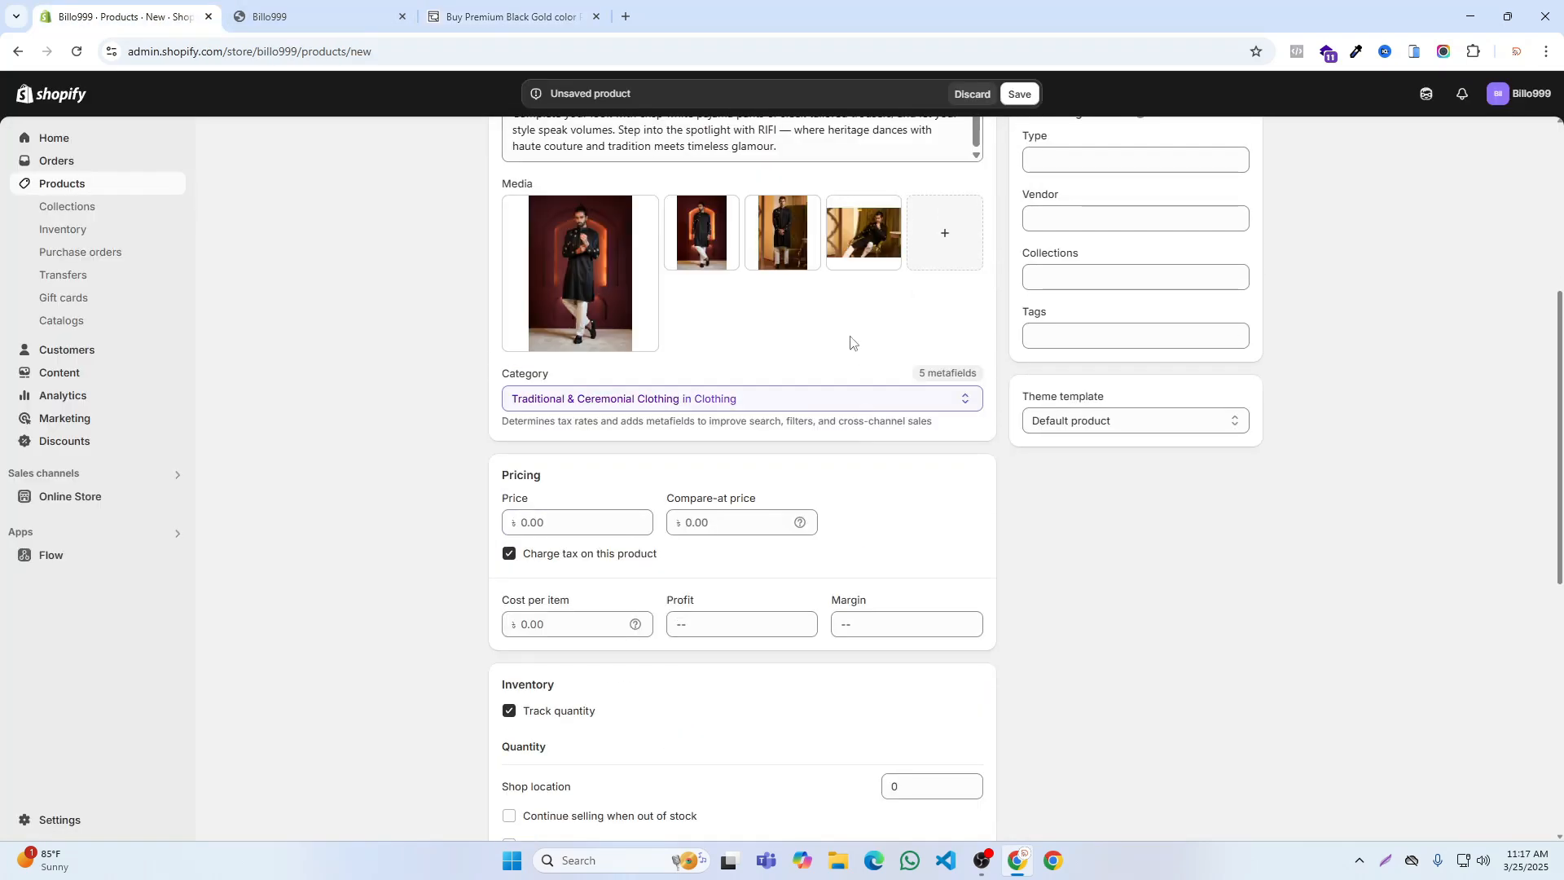
{"action": "left_click_drag", "start_coordinate": [866, 245], "coordinate": [583, 261]}
Step: Using RIFI's prices, set the product's price to 54.99 and compare-at price to 74.99, and turn off charging tax
{"action": "scroll", "coordinate": [544, 369], "scroll_direction": "down", "scroll_amount": 2}
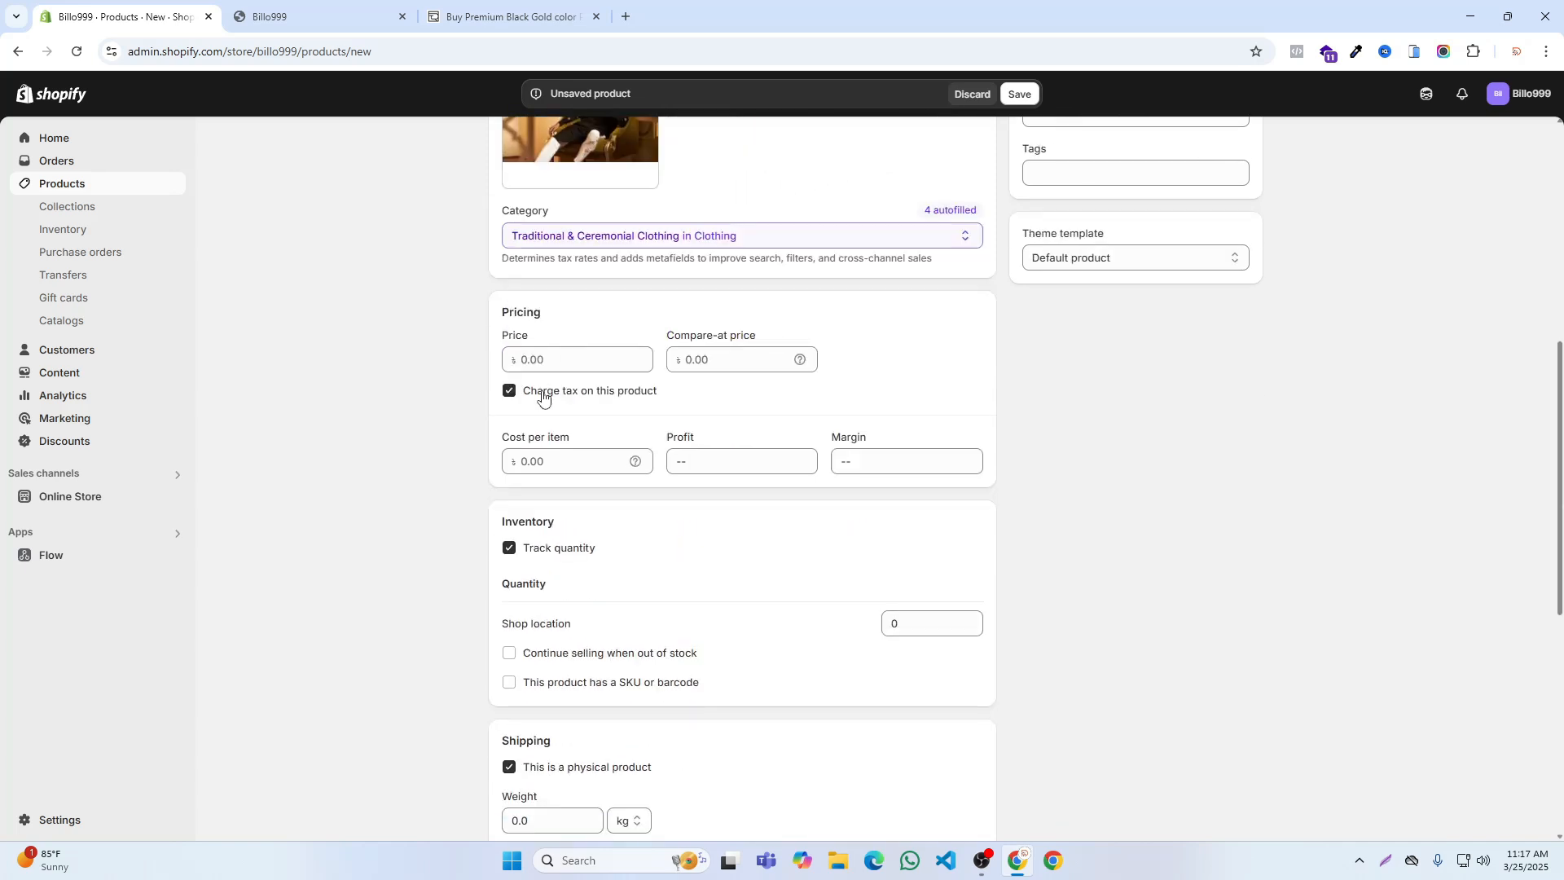
{"action": "left_click", "coordinate": [547, 356]}
{"action": "left_click", "coordinate": [509, 16]}
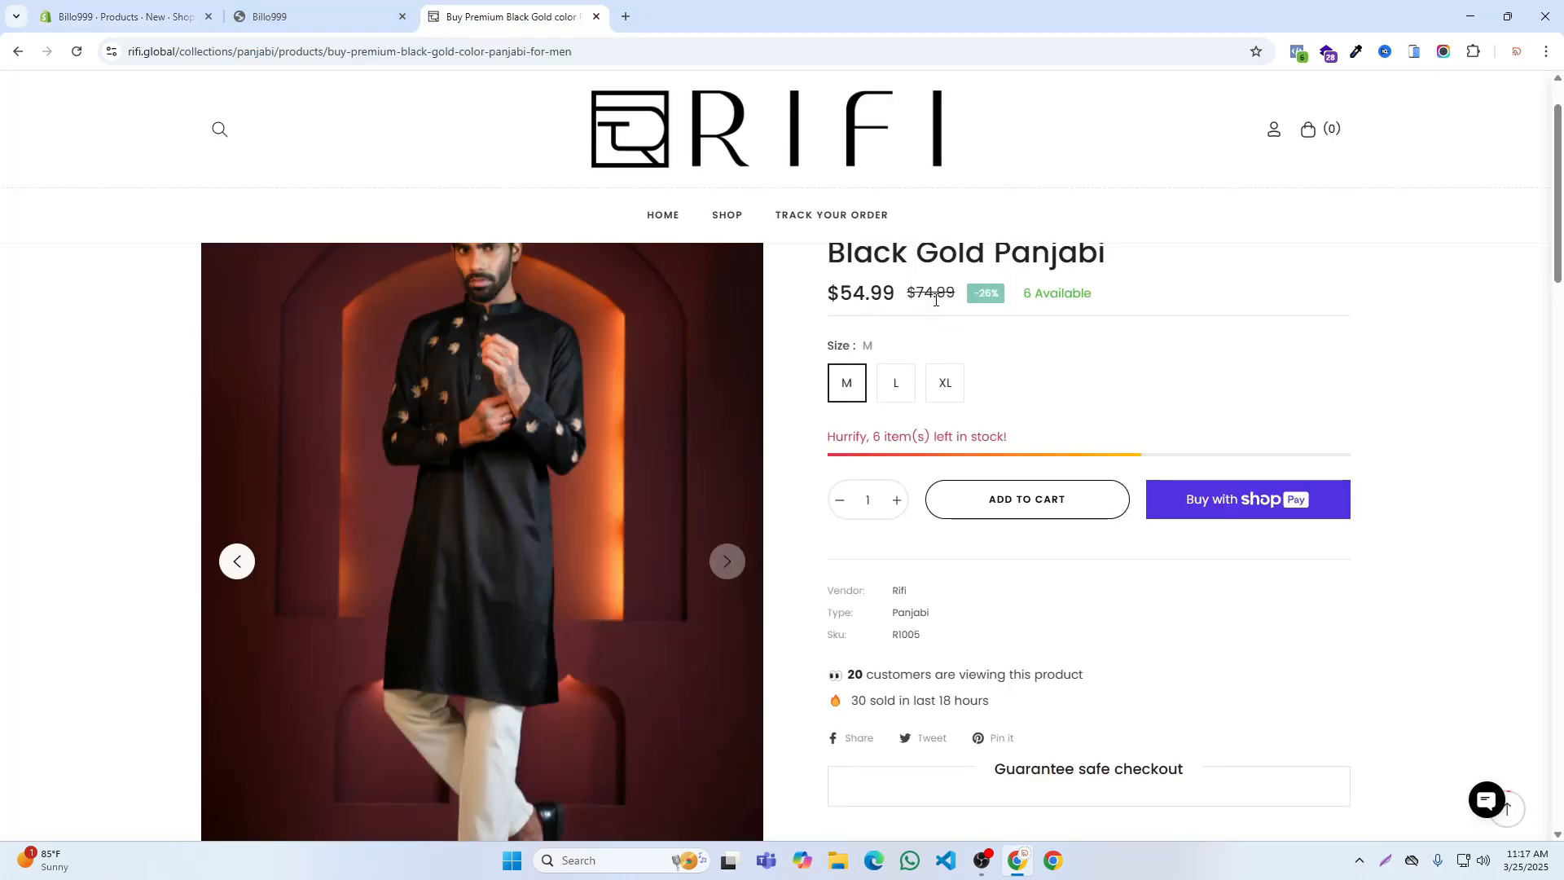
{"action": "left_click", "coordinate": [303, 16]}
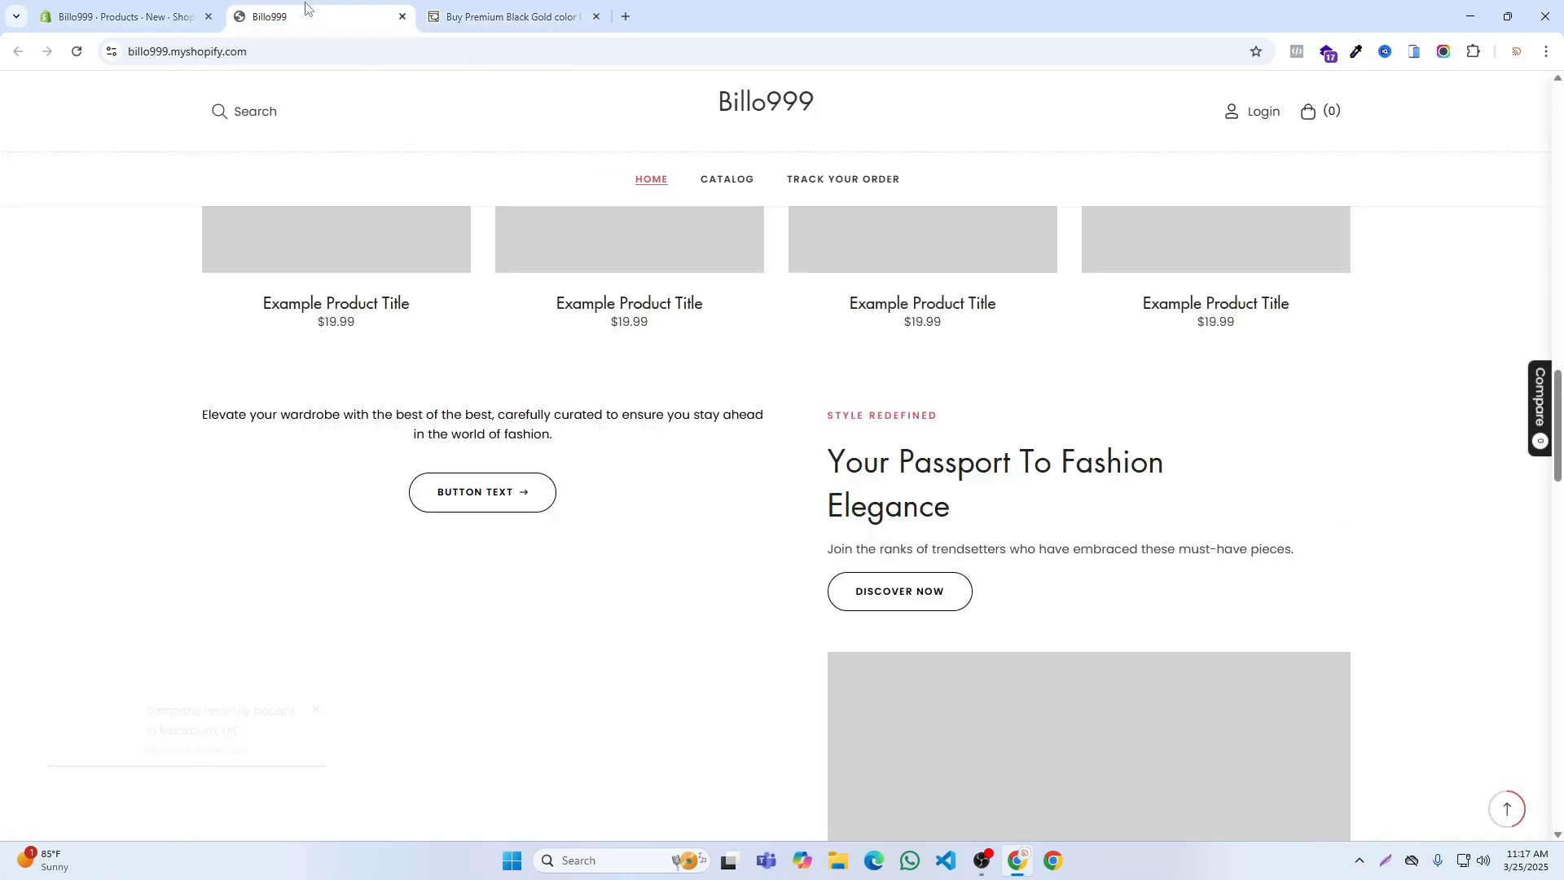
{"action": "left_click", "coordinate": [169, 12]}
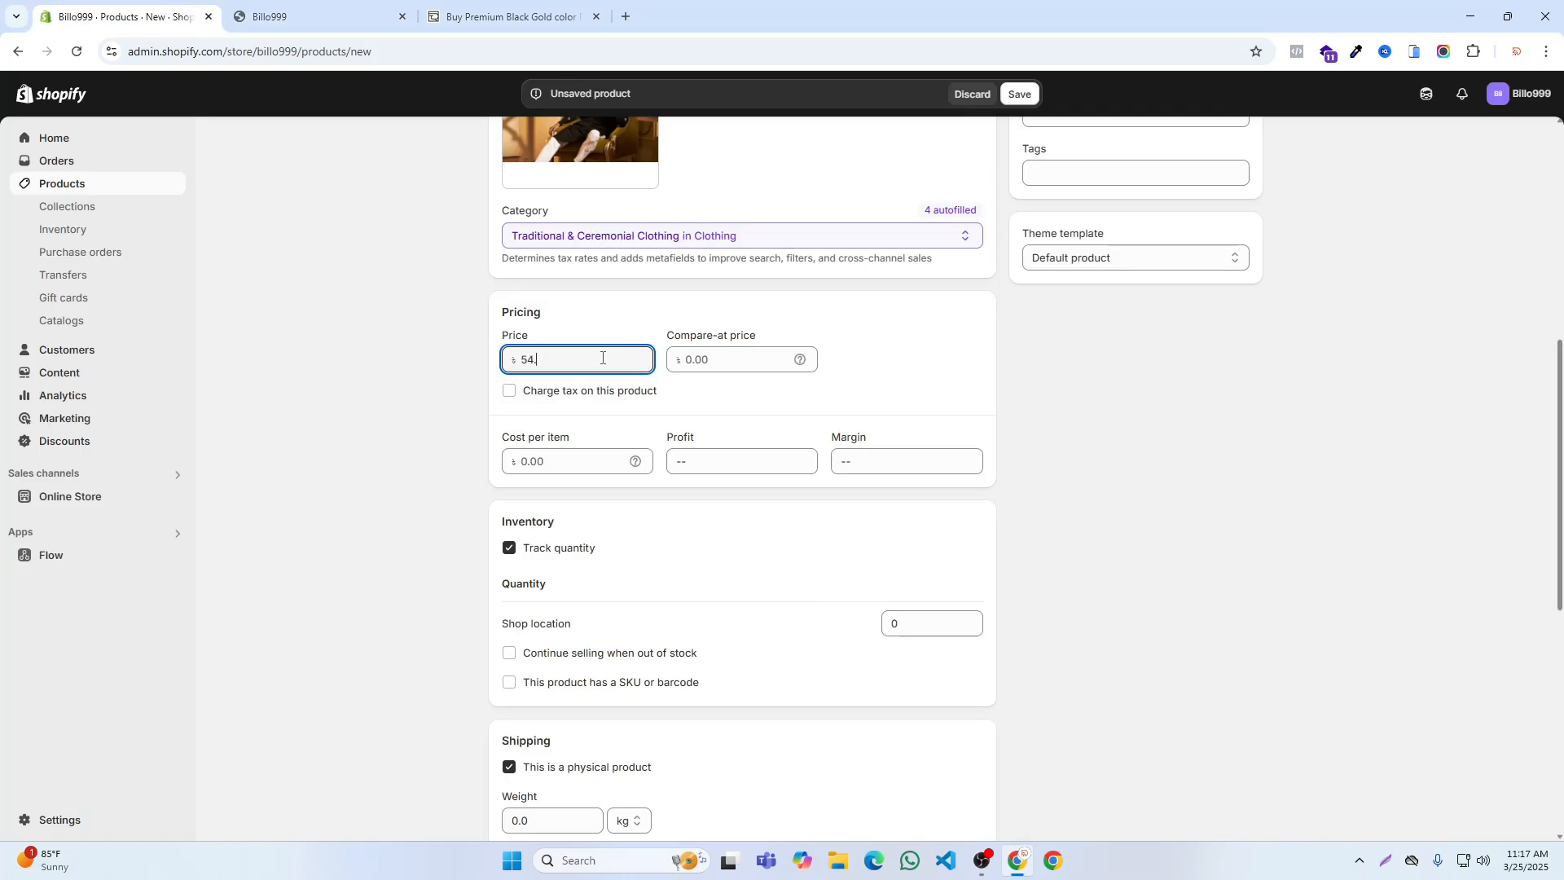
{"action": "left_click", "coordinate": [721, 361]}
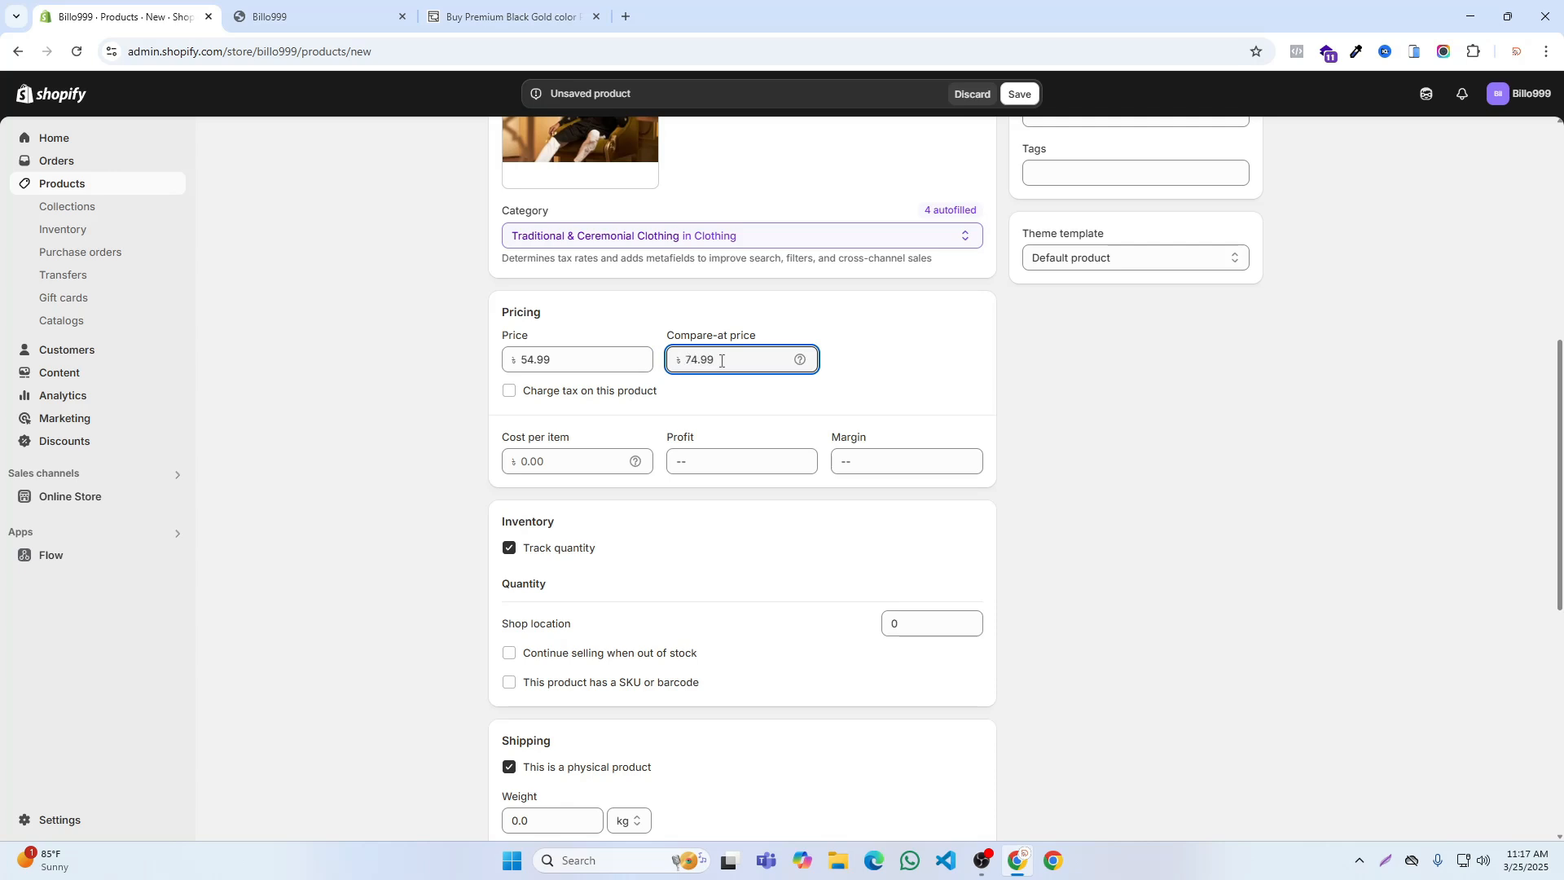
Step: Set the product's stock quantity at the shop location to 100 and its shipping weight to 250 g
{"action": "scroll", "coordinate": [574, 615], "scroll_direction": "down", "scroll_amount": 1}
{"action": "left_click", "coordinate": [898, 546]}
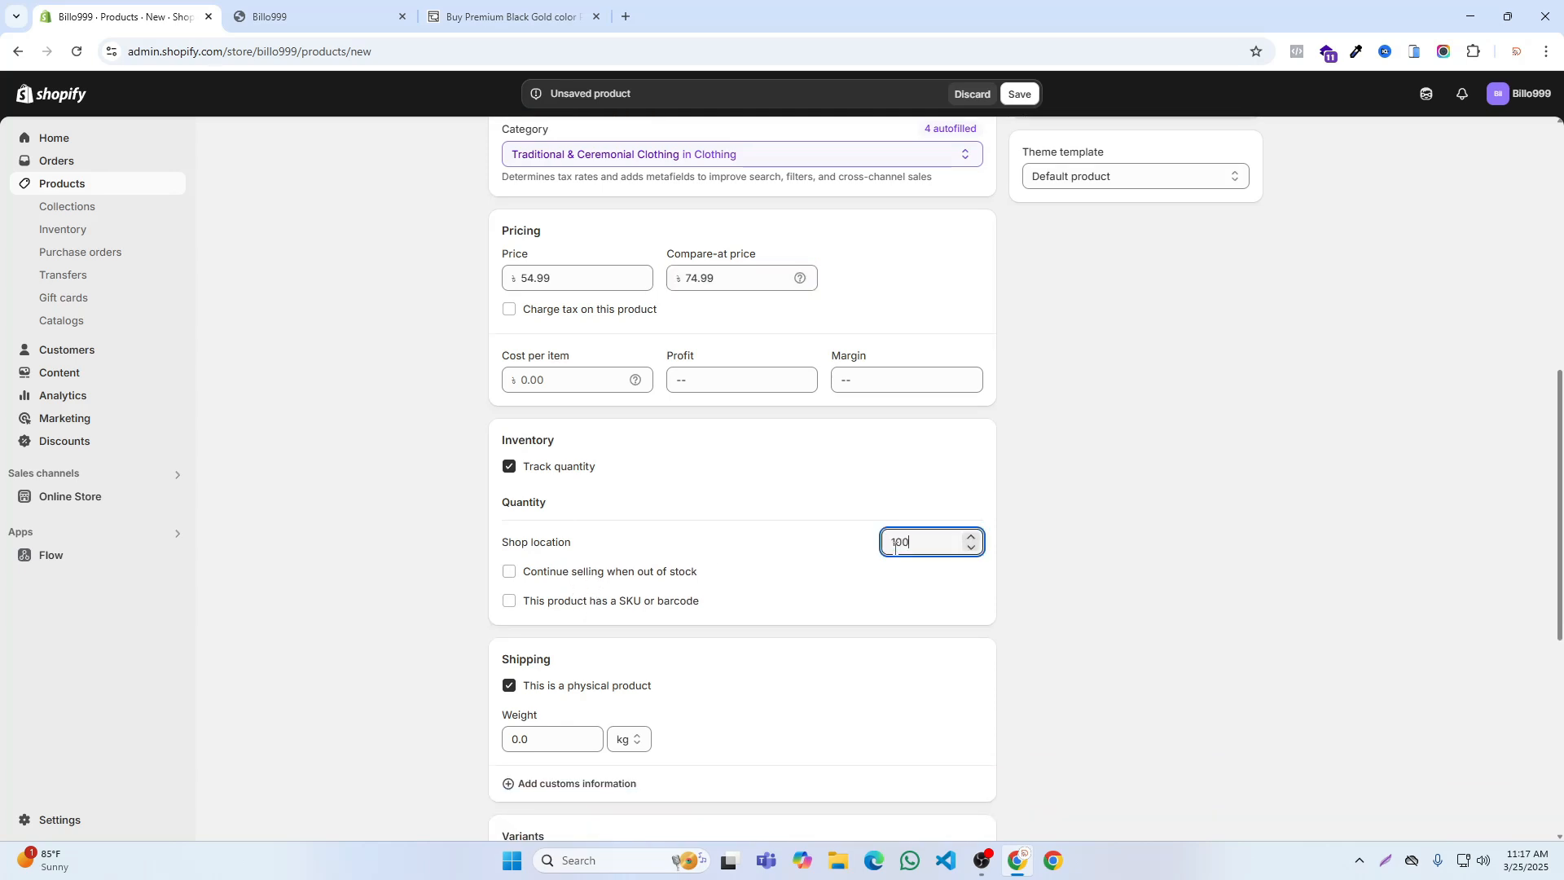
{"action": "type", "text": "100"}
{"action": "scroll", "coordinate": [772, 545], "scroll_direction": "down", "scroll_amount": 2}
{"action": "left_click", "coordinate": [530, 570]}
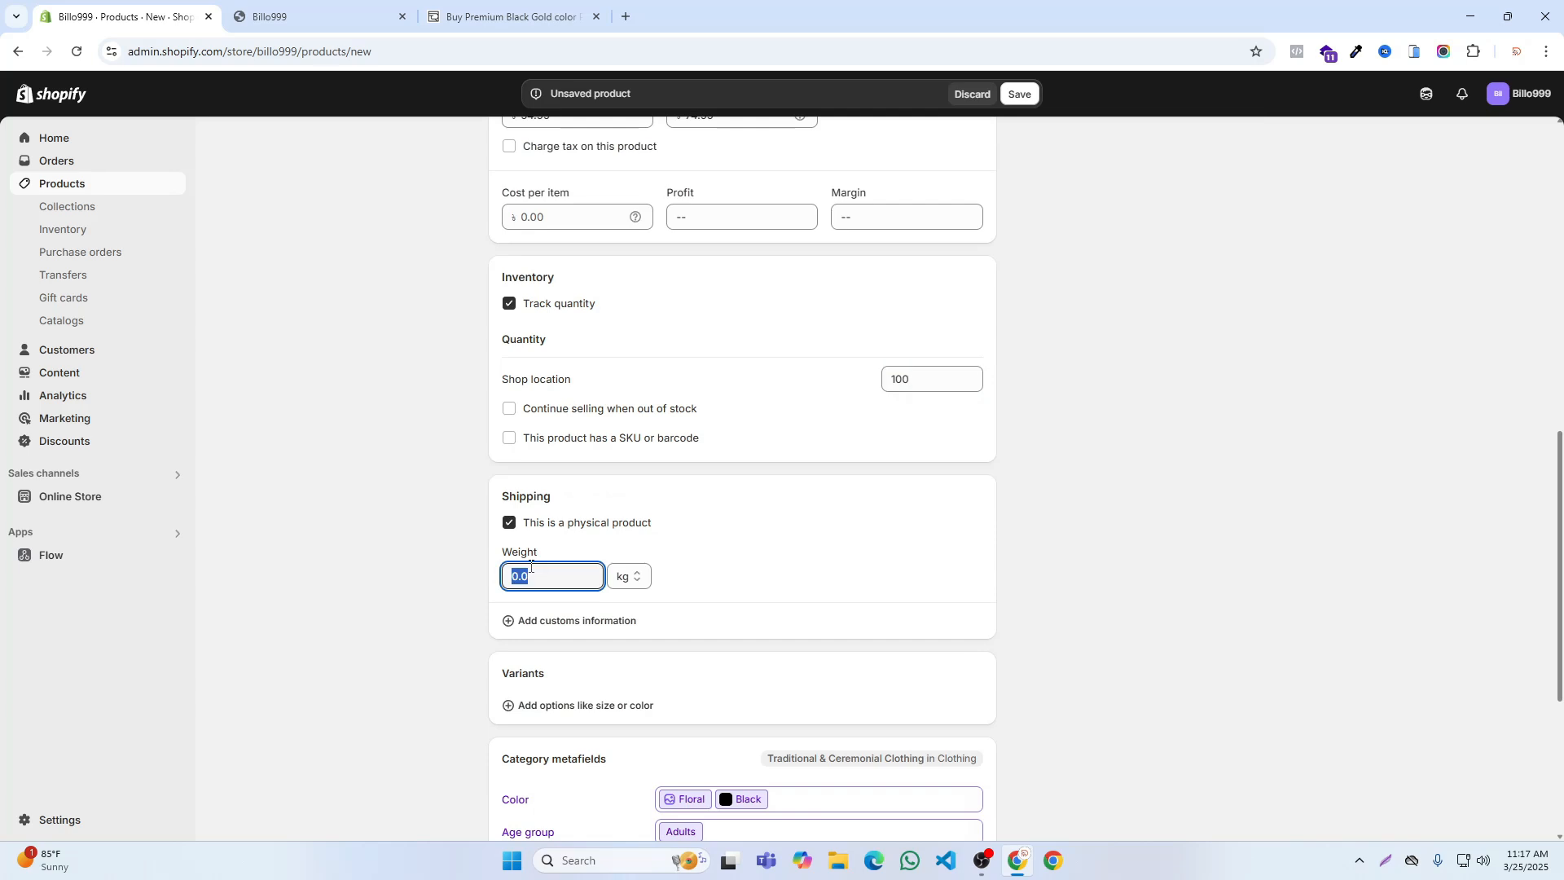
{"action": "left_click", "coordinate": [622, 579]}
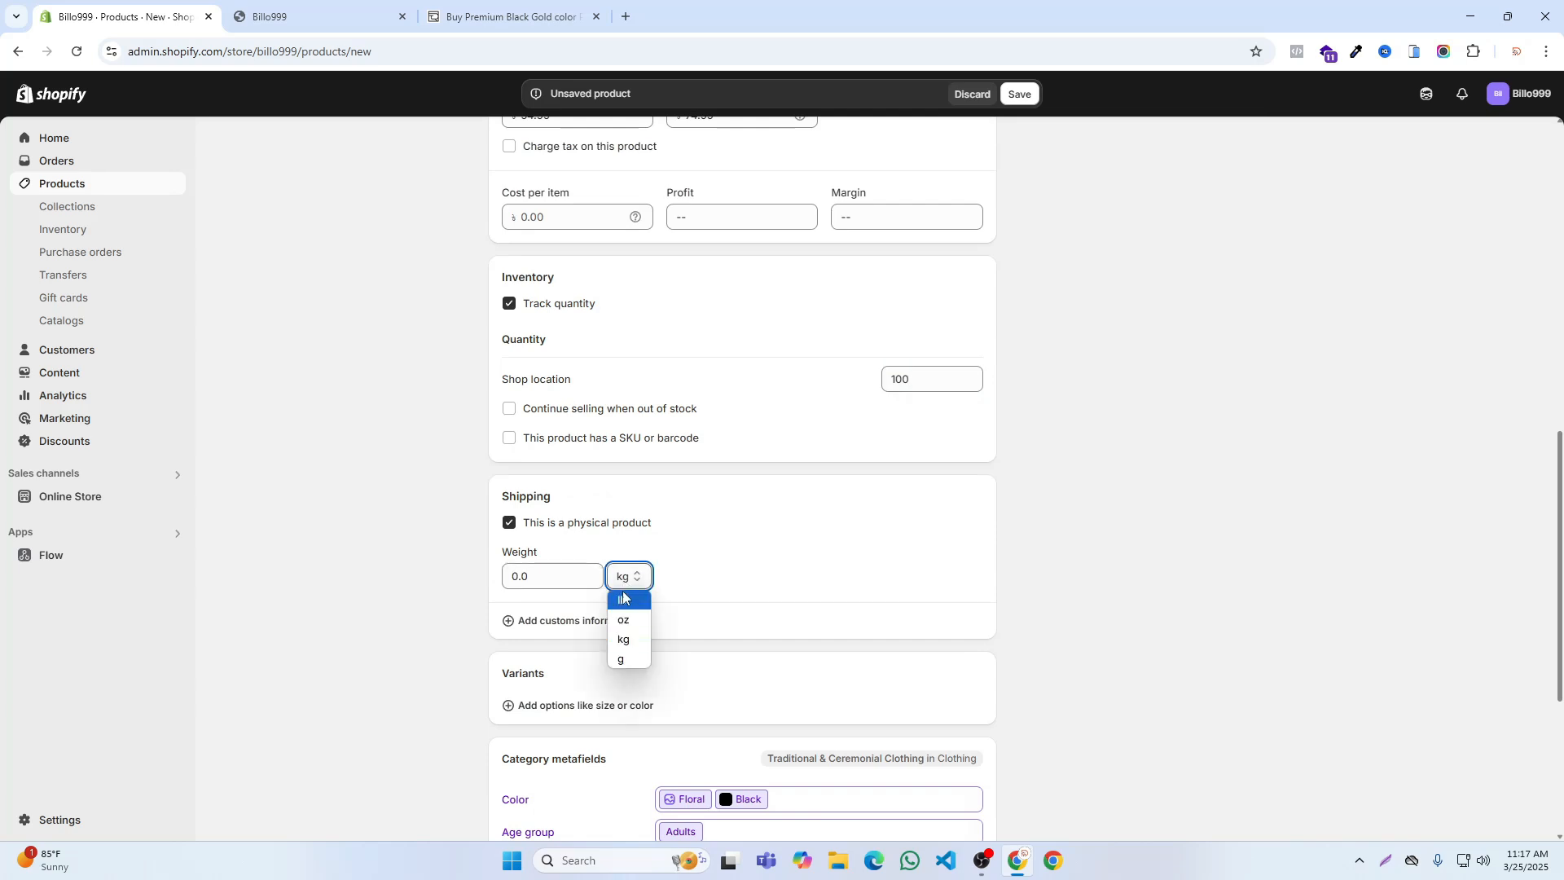
{"action": "left_click", "coordinate": [627, 660]}
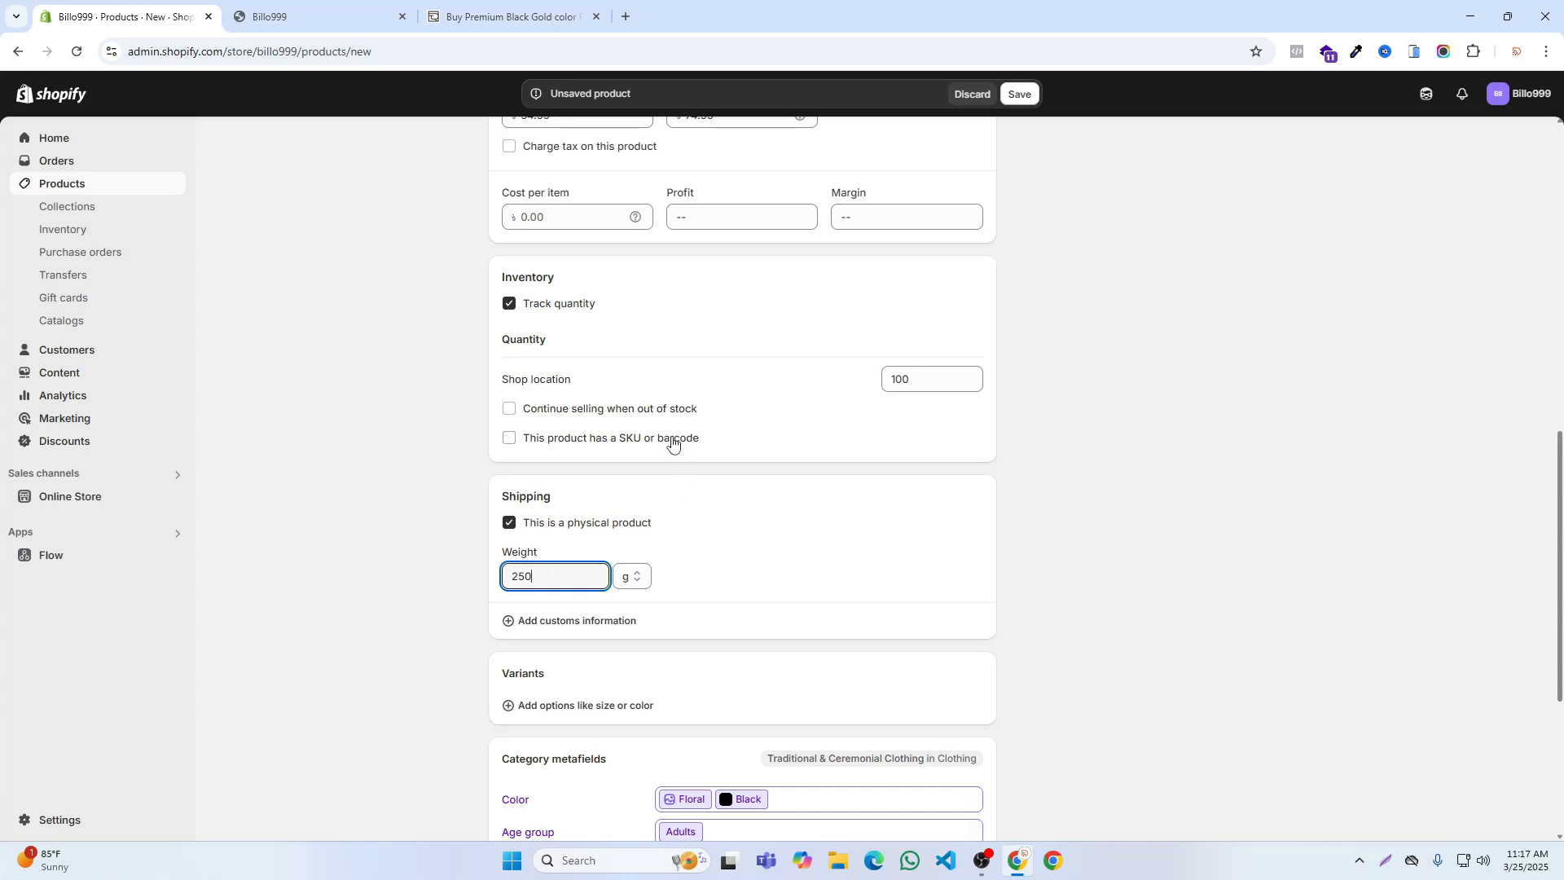
Step: Enable a SKU for the product and set it to 1001, then add a Size option with the values M, L and XL
{"action": "left_click", "coordinate": [650, 440]}
{"action": "left_click", "coordinate": [588, 498]}
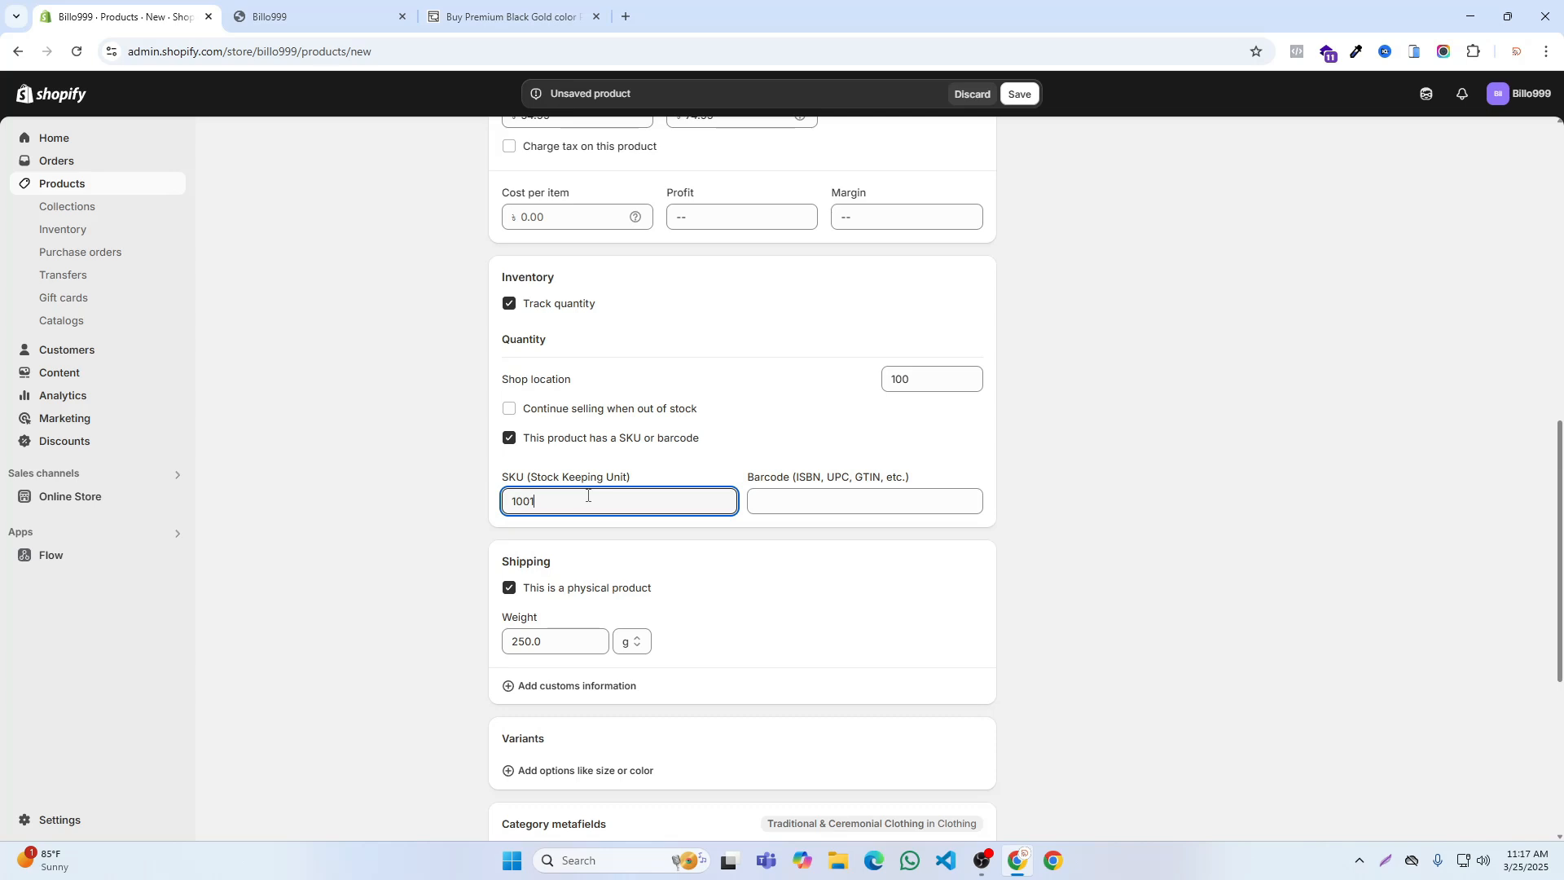
{"action": "scroll", "coordinate": [765, 393], "scroll_direction": "down", "scroll_amount": 5}
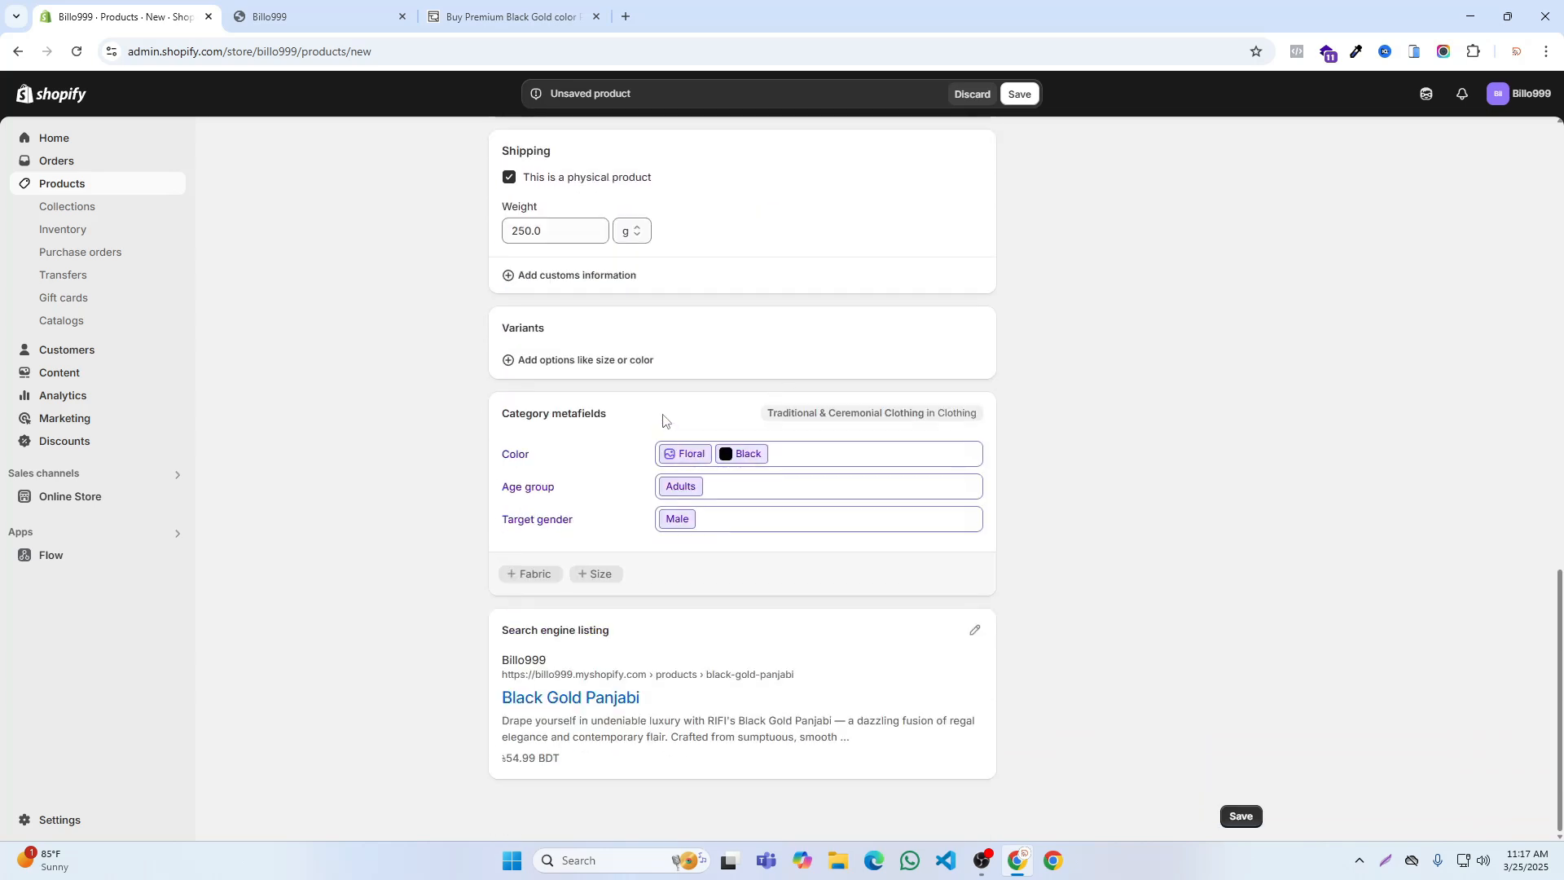
{"action": "left_click", "coordinate": [559, 360]}
{"action": "left_click", "coordinate": [528, 482]}
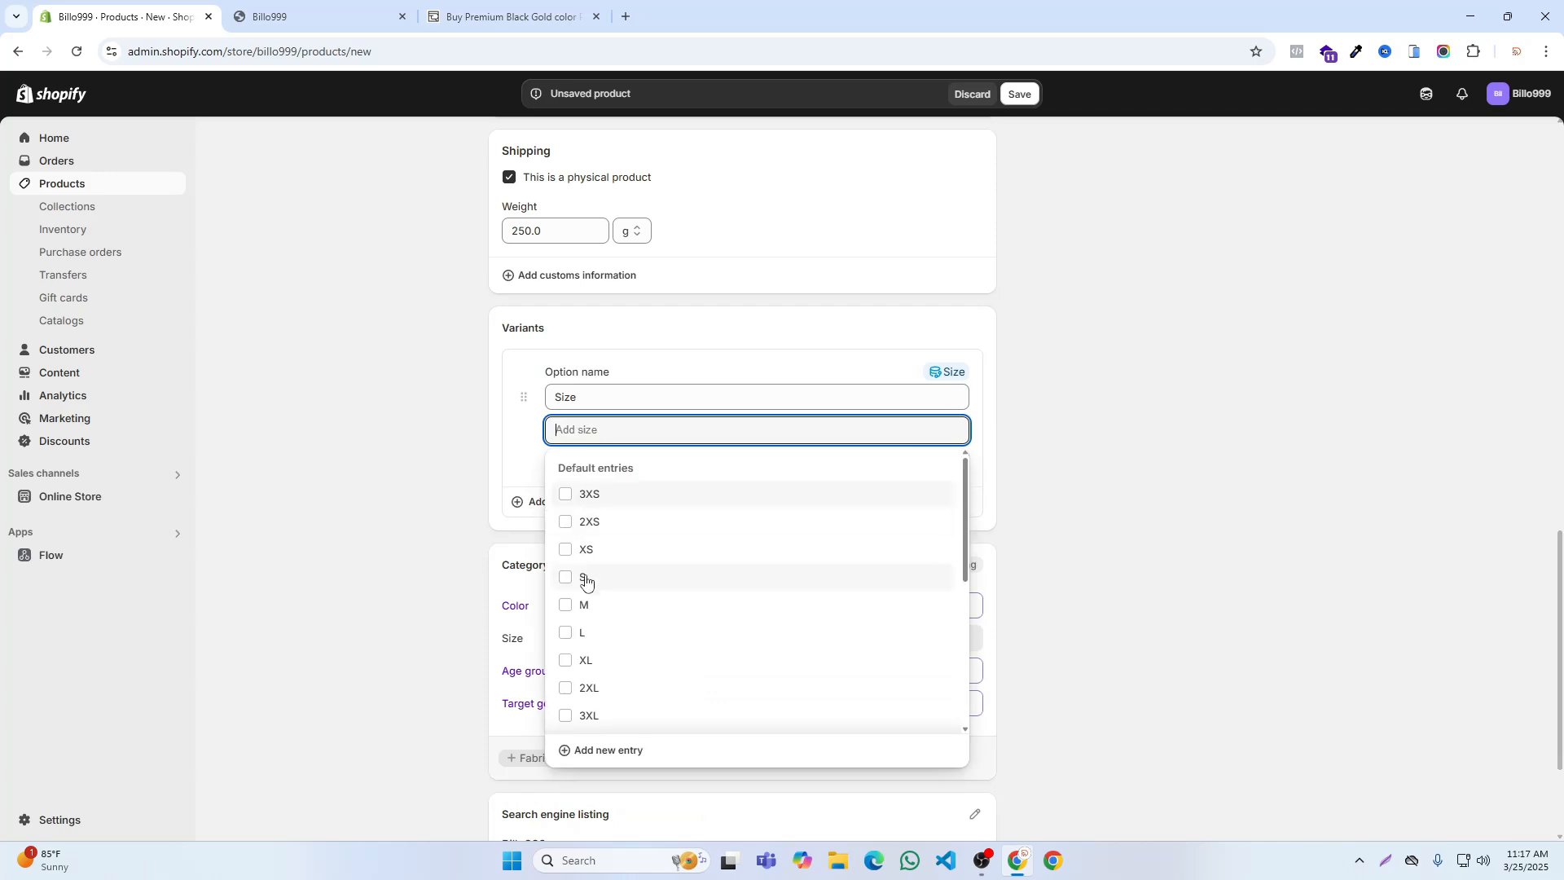
{"action": "left_click", "coordinate": [580, 606]}
{"action": "left_click", "coordinate": [571, 656]}
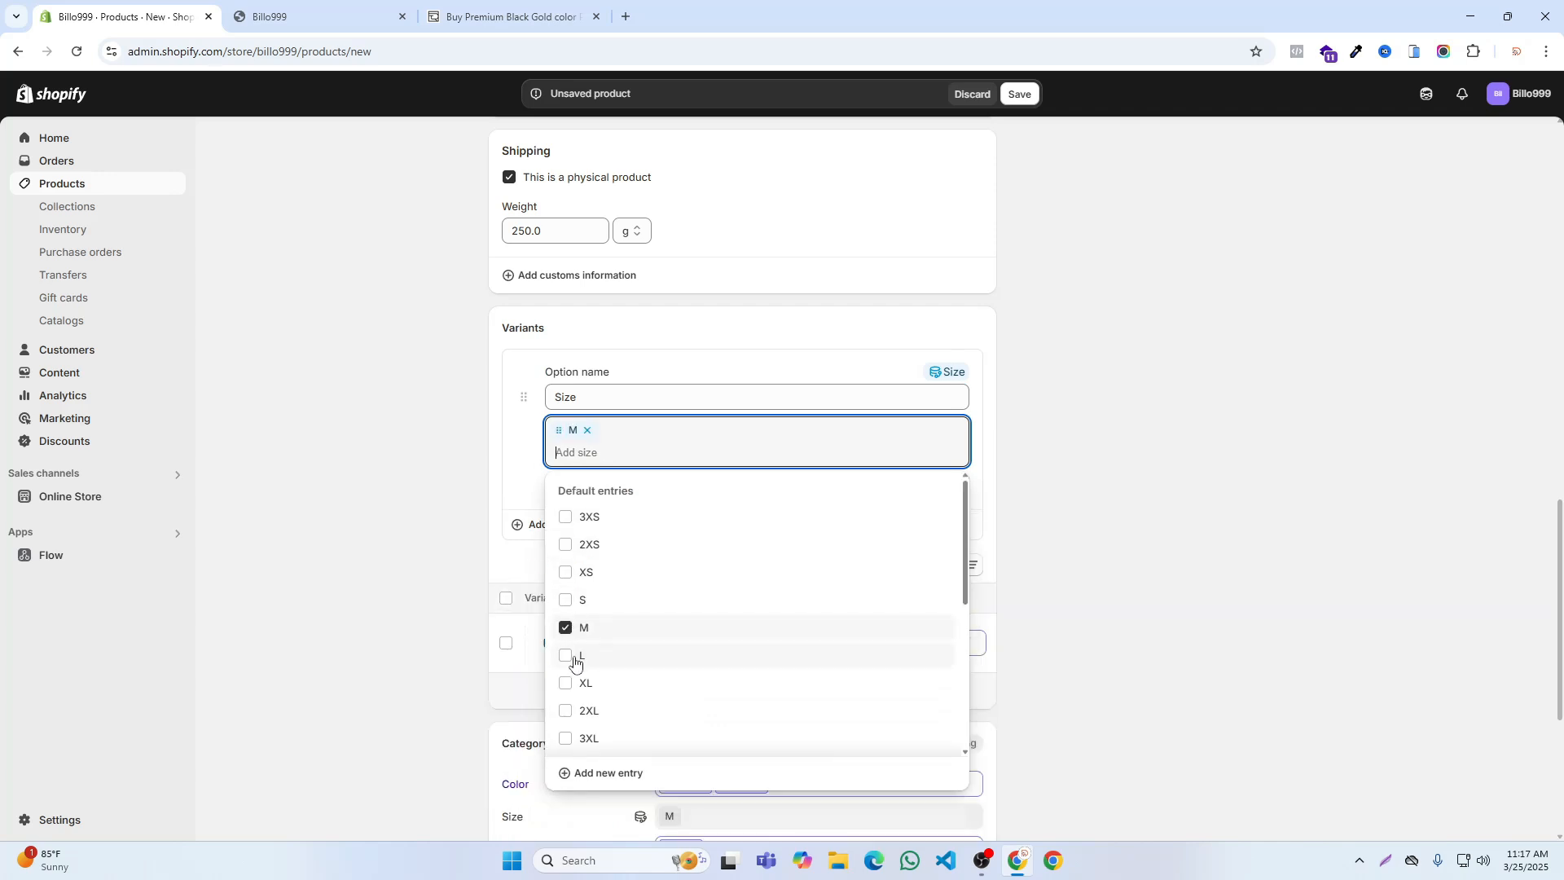
{"action": "left_click", "coordinate": [585, 684]}
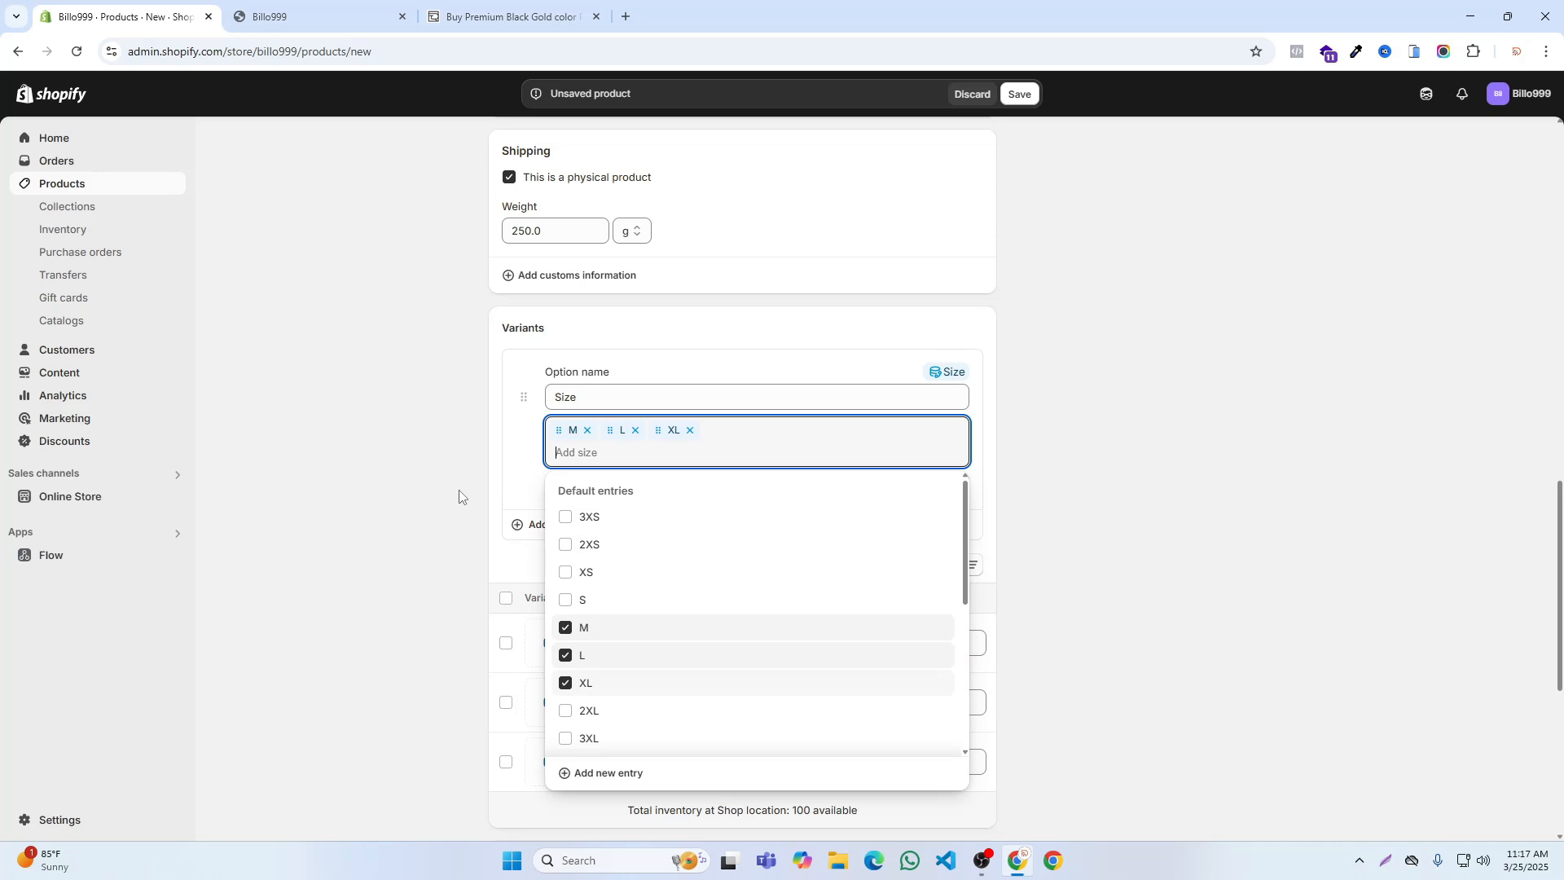
{"action": "left_click", "coordinate": [451, 447]}
Step: Set the available stock of the L and XL variants to 100 each
{"action": "scroll", "coordinate": [750, 489], "scroll_direction": "down", "scroll_amount": 5}
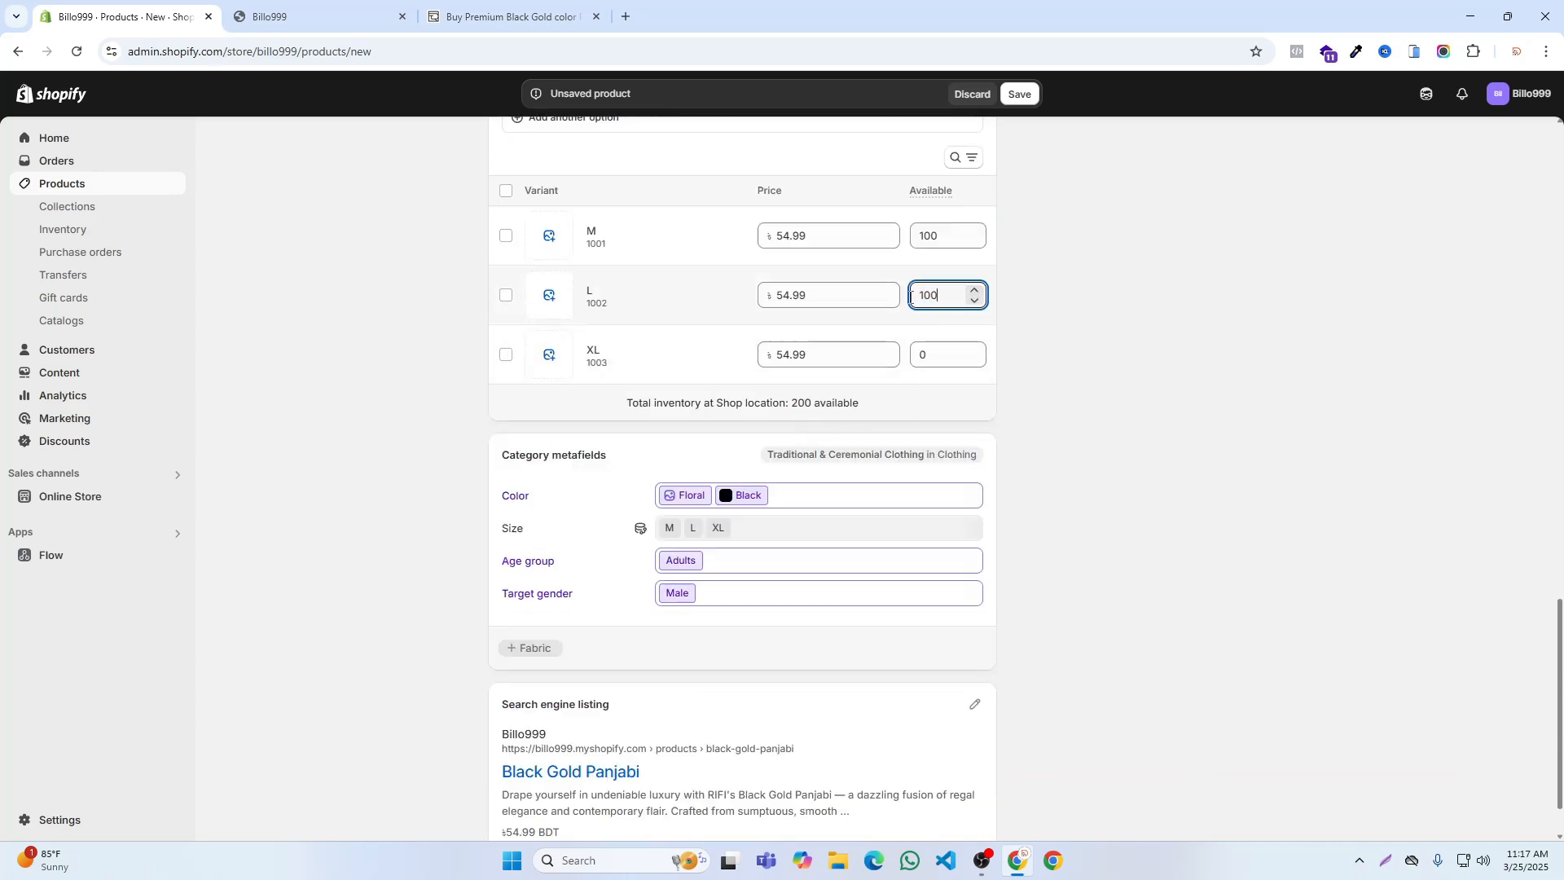
{"action": "left_click", "coordinate": [931, 361]}
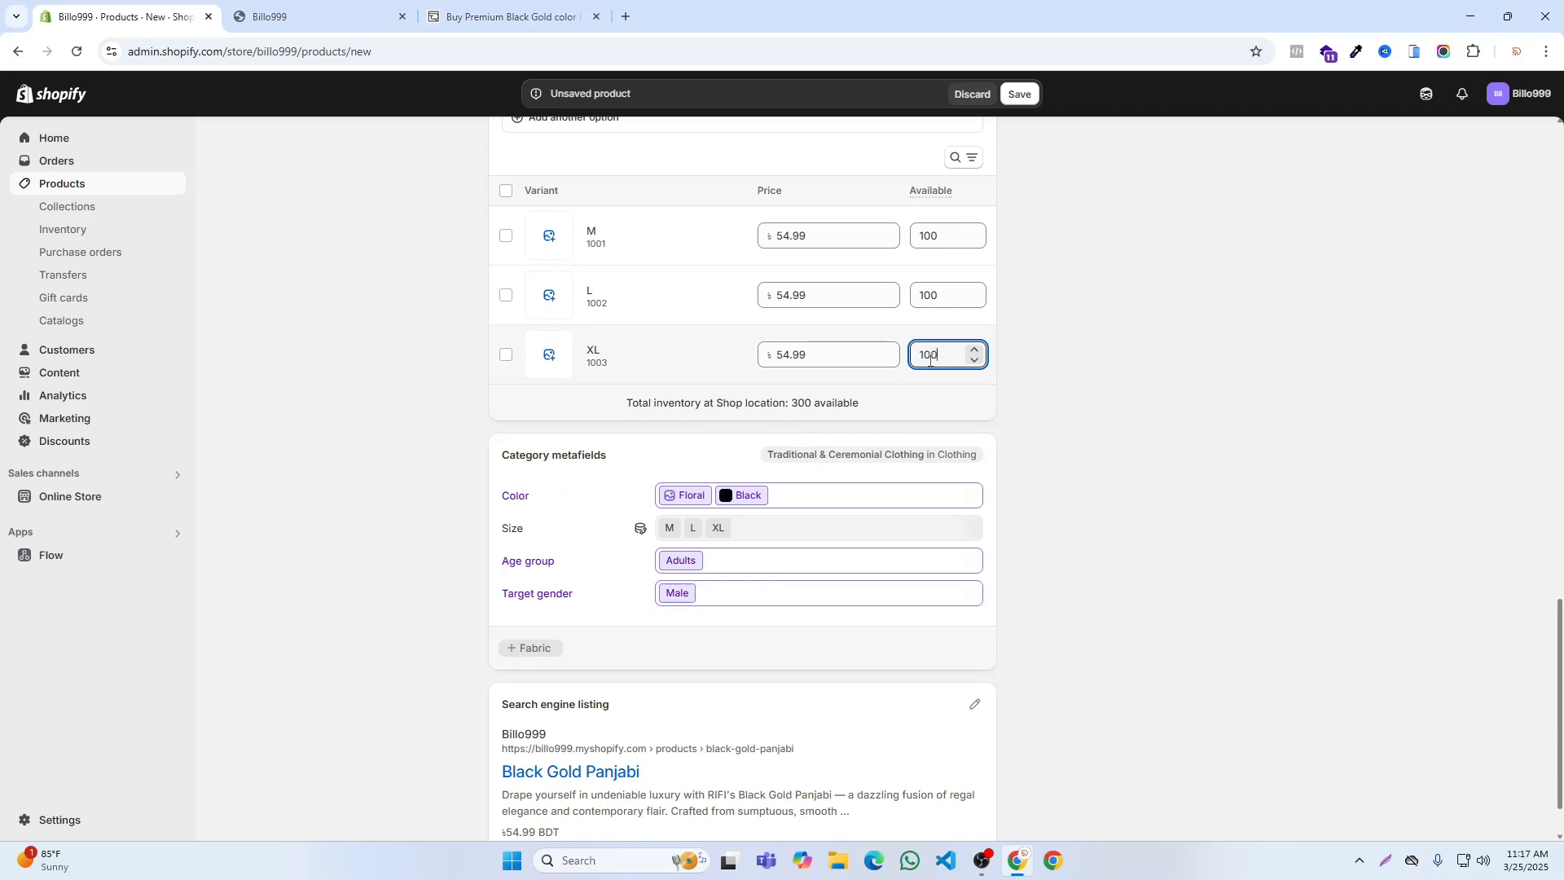
{"action": "scroll", "coordinate": [719, 603], "scroll_direction": "down", "scroll_amount": 1}
Step: Set the product type to Panjabi, fill in the vendor name, and save the product
{"action": "scroll", "coordinate": [719, 603], "scroll_direction": "up", "scroll_amount": 9}
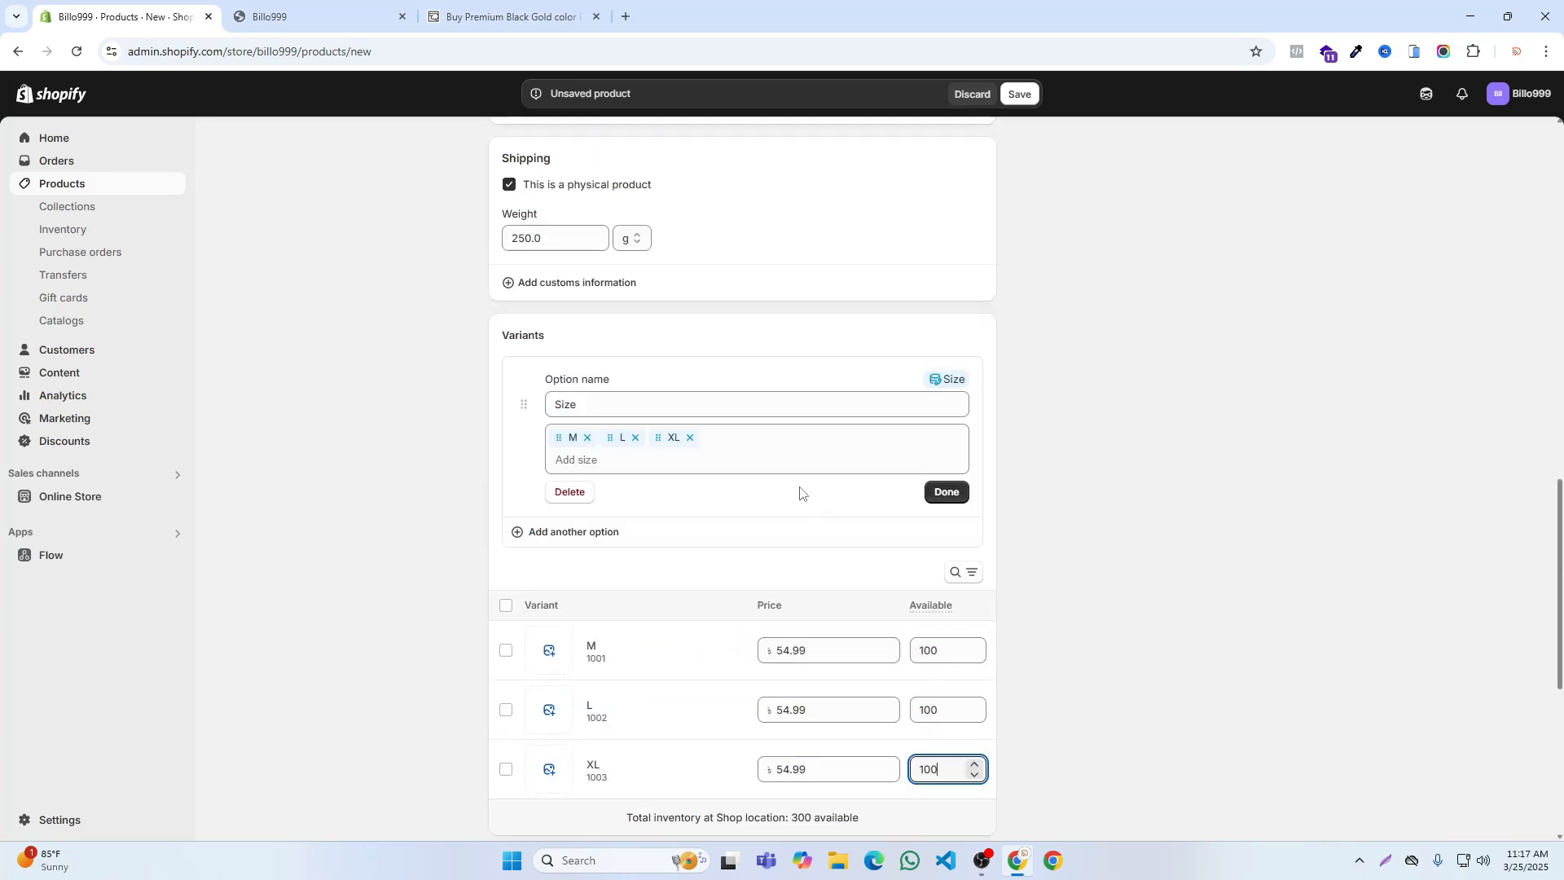
{"action": "scroll", "coordinate": [833, 331], "scroll_direction": "up", "scroll_amount": 4}
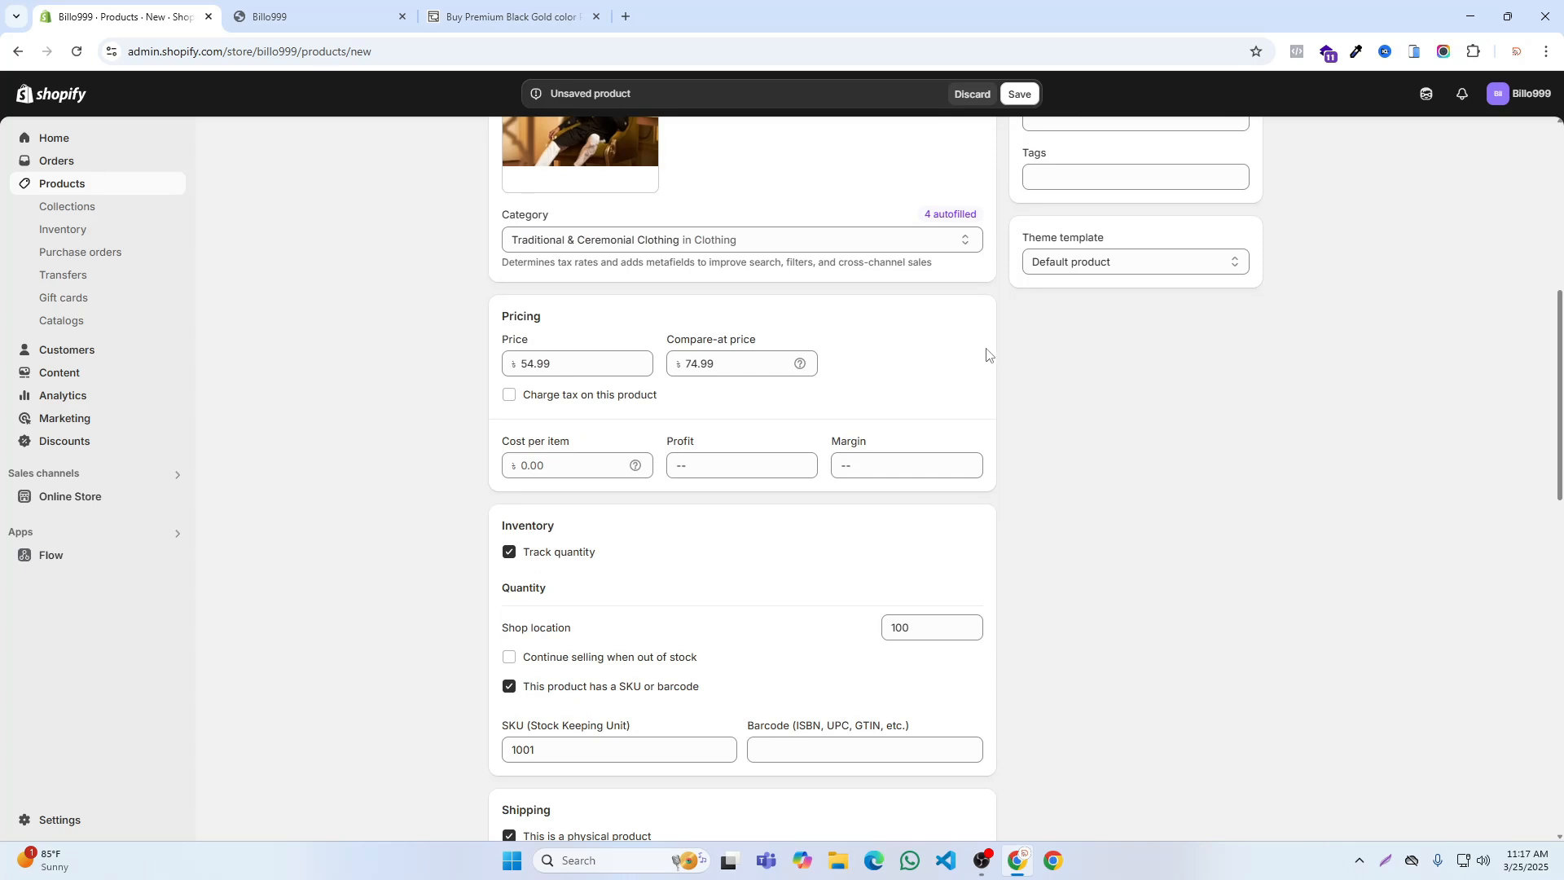
{"action": "scroll", "coordinate": [1066, 288], "scroll_direction": "up", "scroll_amount": 3}
{"action": "left_click", "coordinate": [1055, 246]}
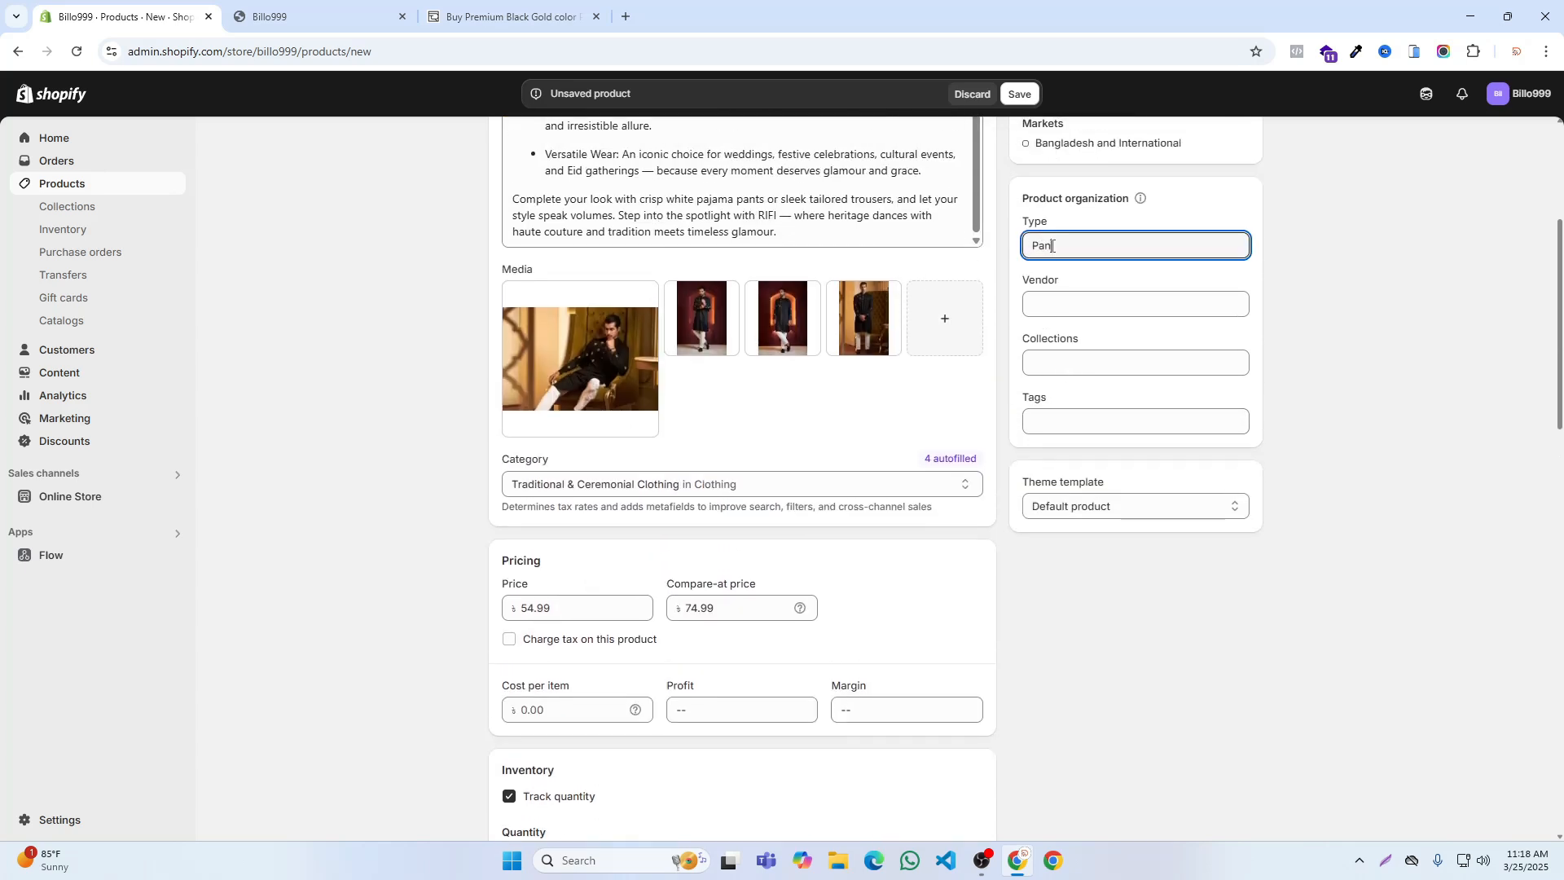
{"action": "left_click", "coordinate": [1045, 308]}
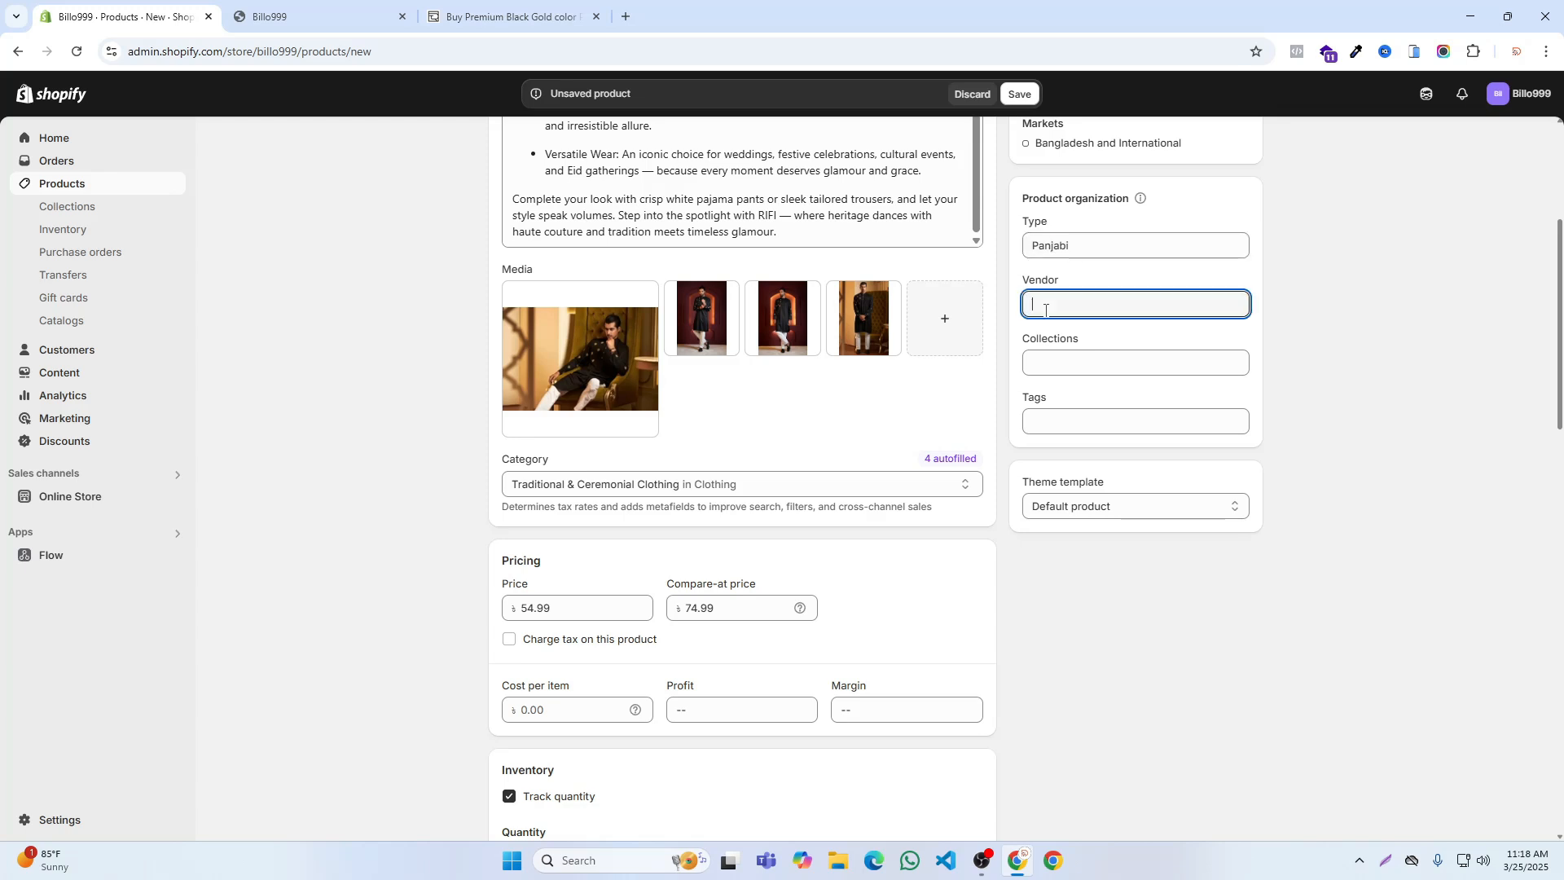
{"action": "type", "text": "Sadi"}
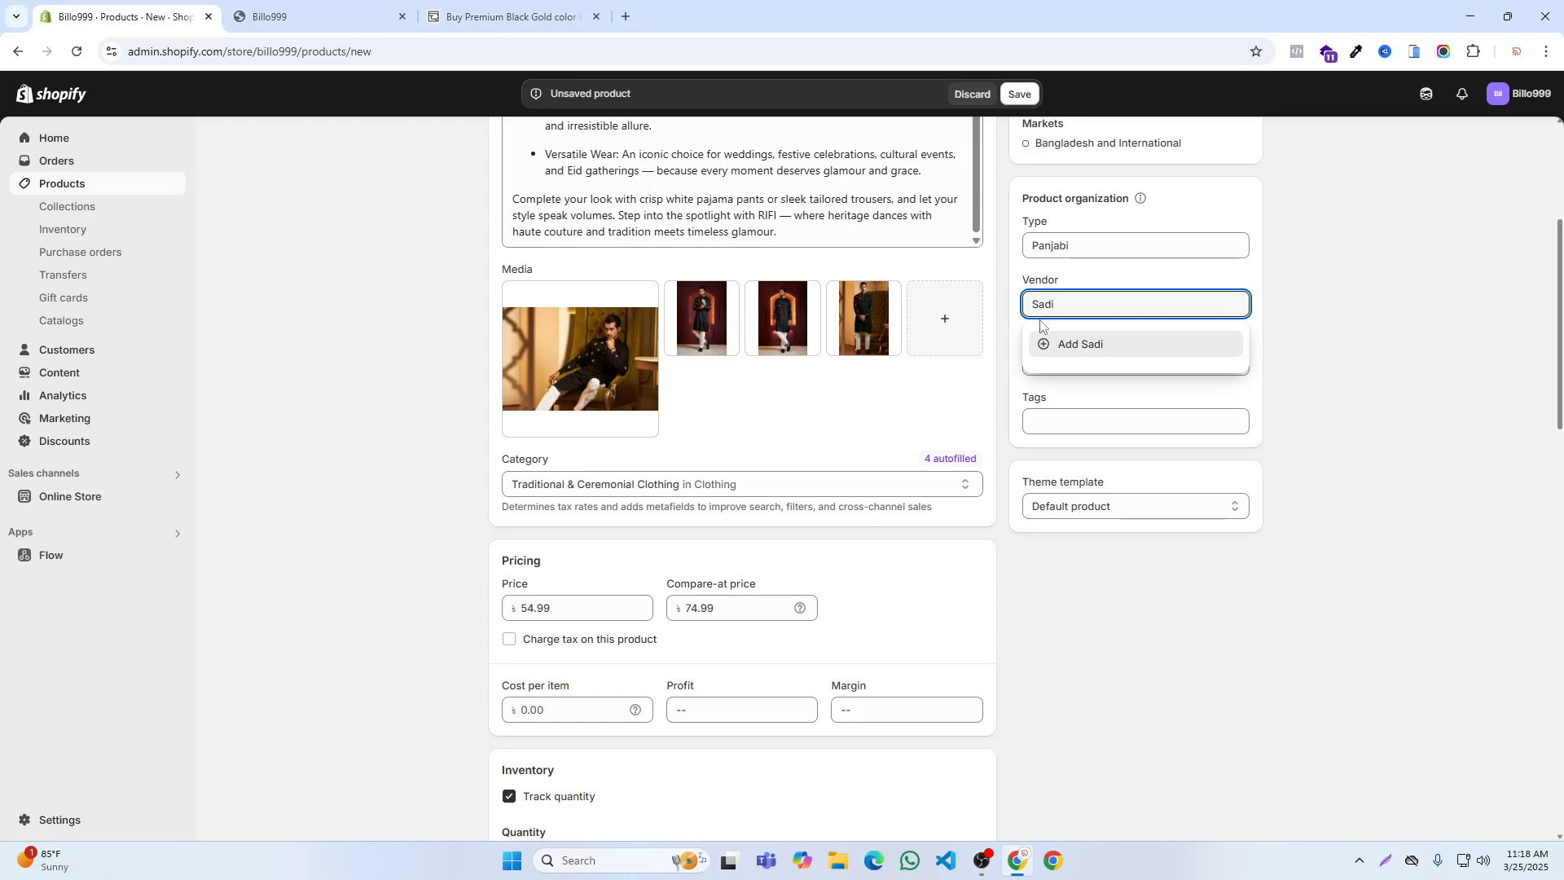
{"action": "left_click", "coordinate": [1058, 344]}
{"action": "left_click", "coordinate": [1048, 369]}
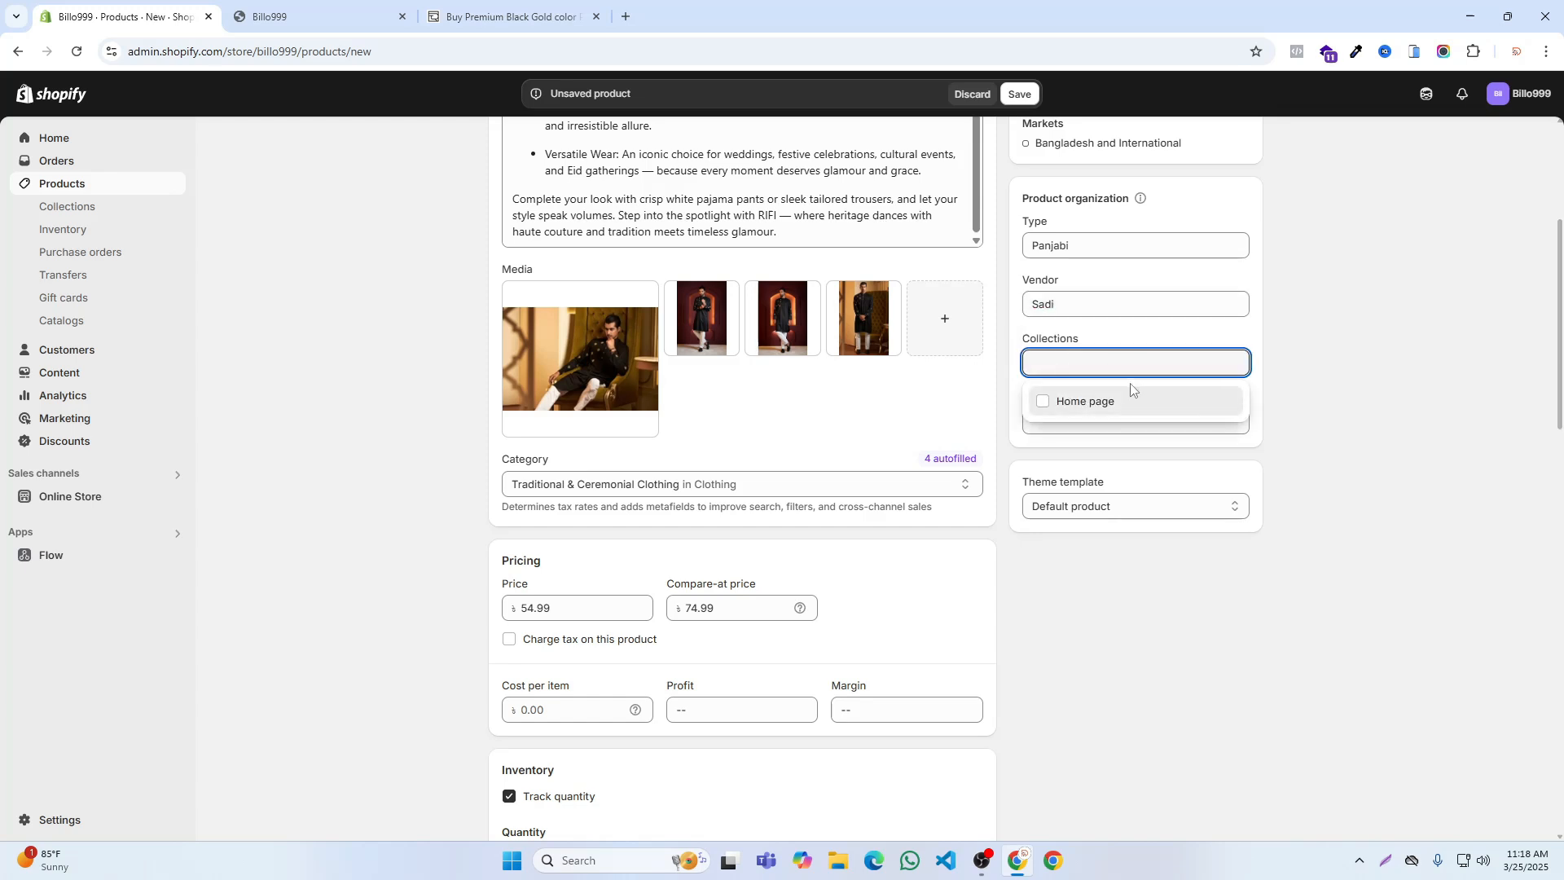
{"action": "left_click", "coordinate": [1359, 343]}
{"action": "left_click", "coordinate": [1078, 423]}
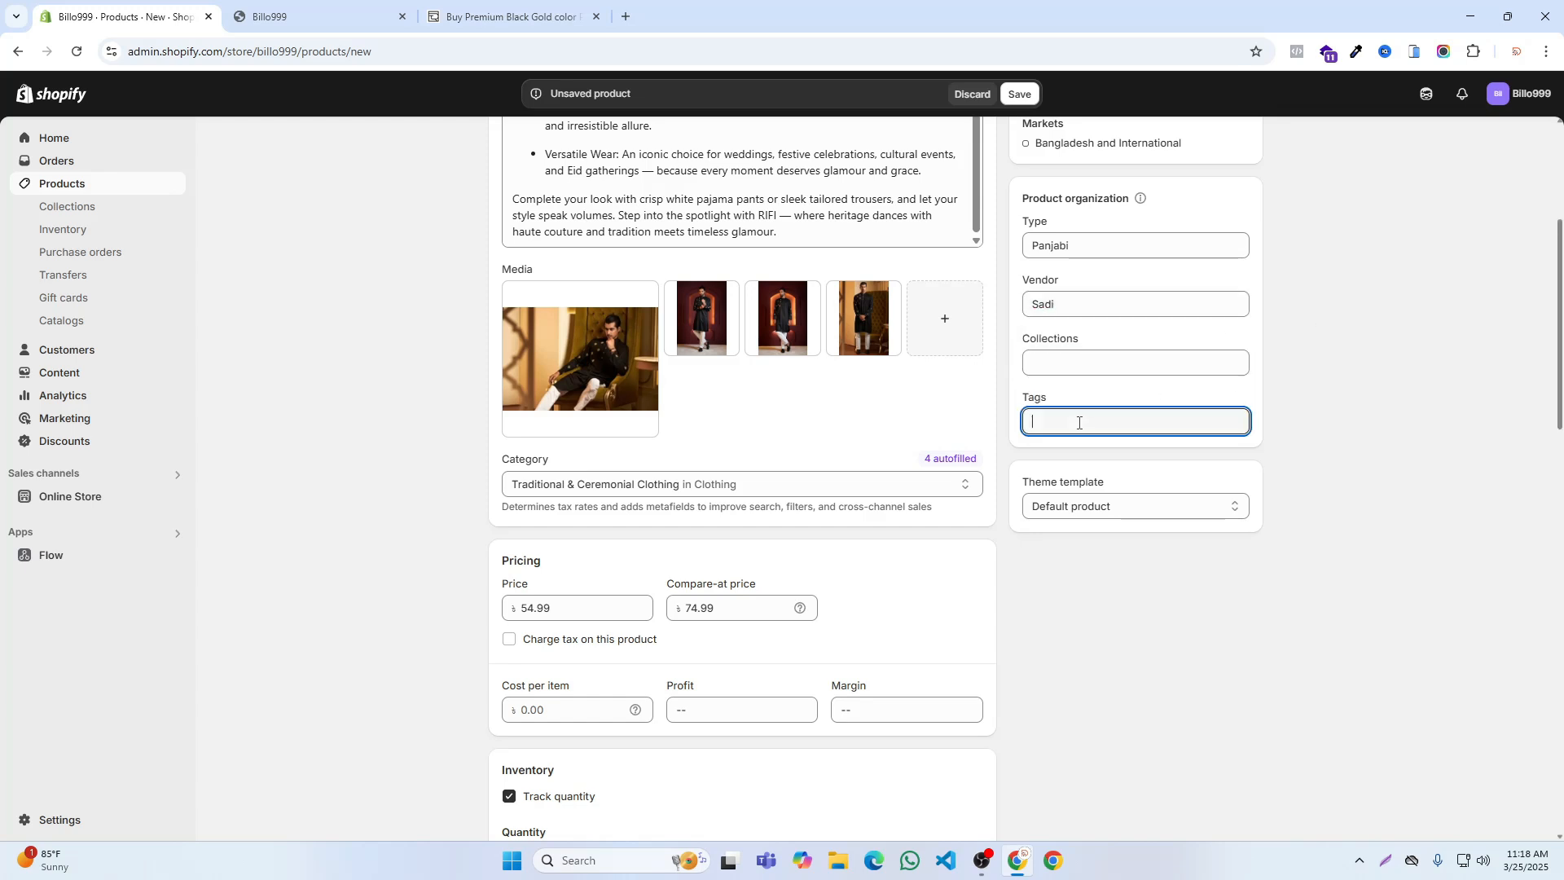
{"action": "left_click", "coordinate": [1021, 95]}
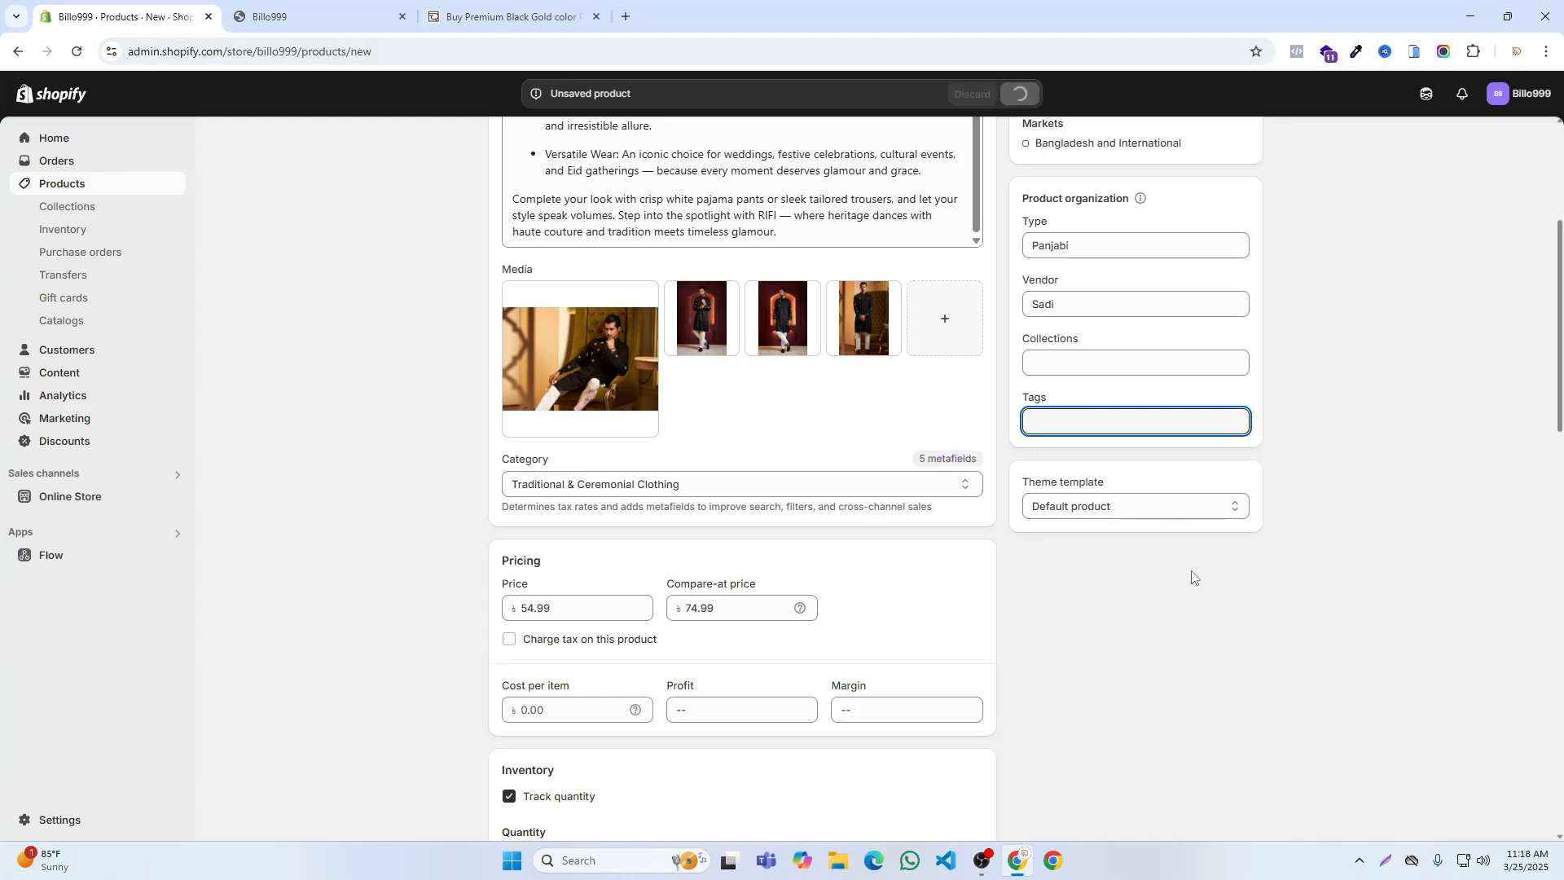
Step: Preview the saved product in the storefront and examine its photos, price, sizes, and the Description, Material and Reviews sections
{"action": "scroll", "coordinate": [1192, 577], "scroll_direction": "up", "scroll_amount": 4}
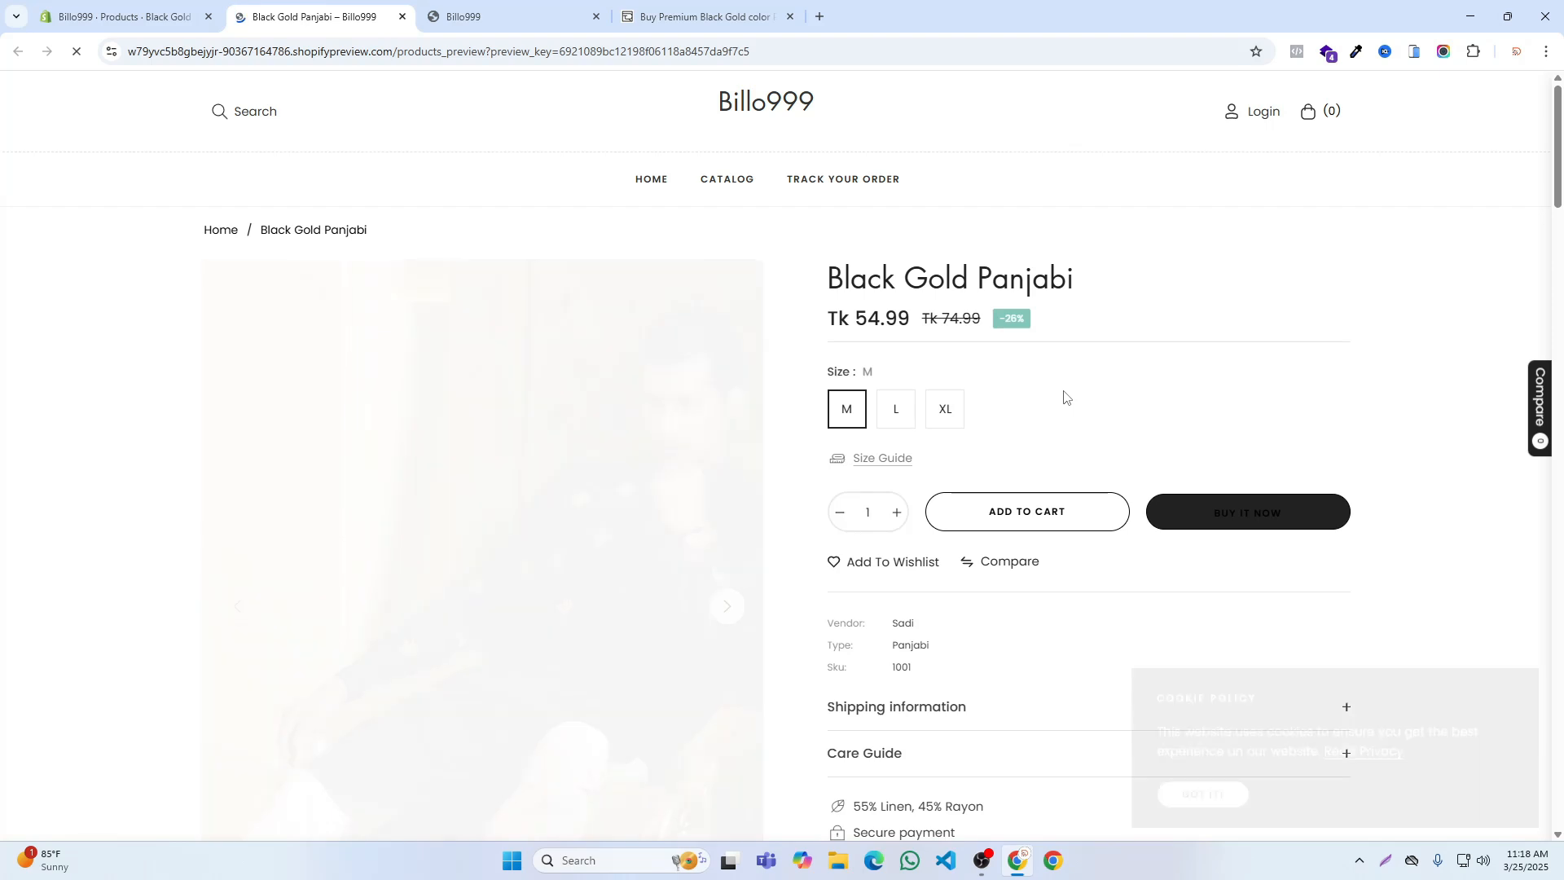
{"action": "scroll", "coordinate": [839, 461], "scroll_direction": "down", "scroll_amount": 1}
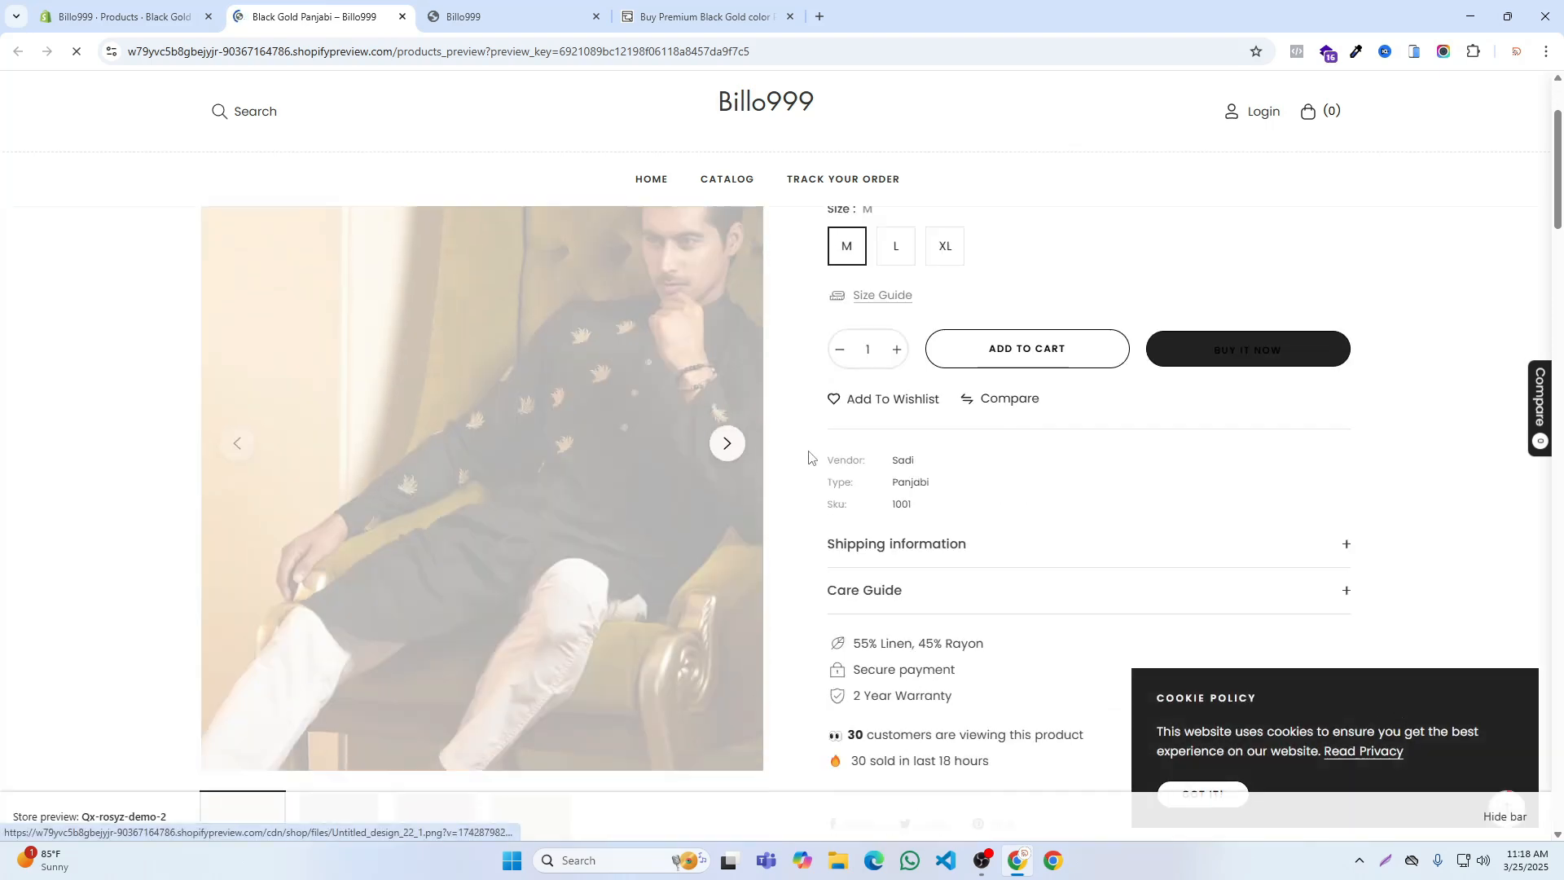
{"action": "left_click", "coordinate": [727, 526]}
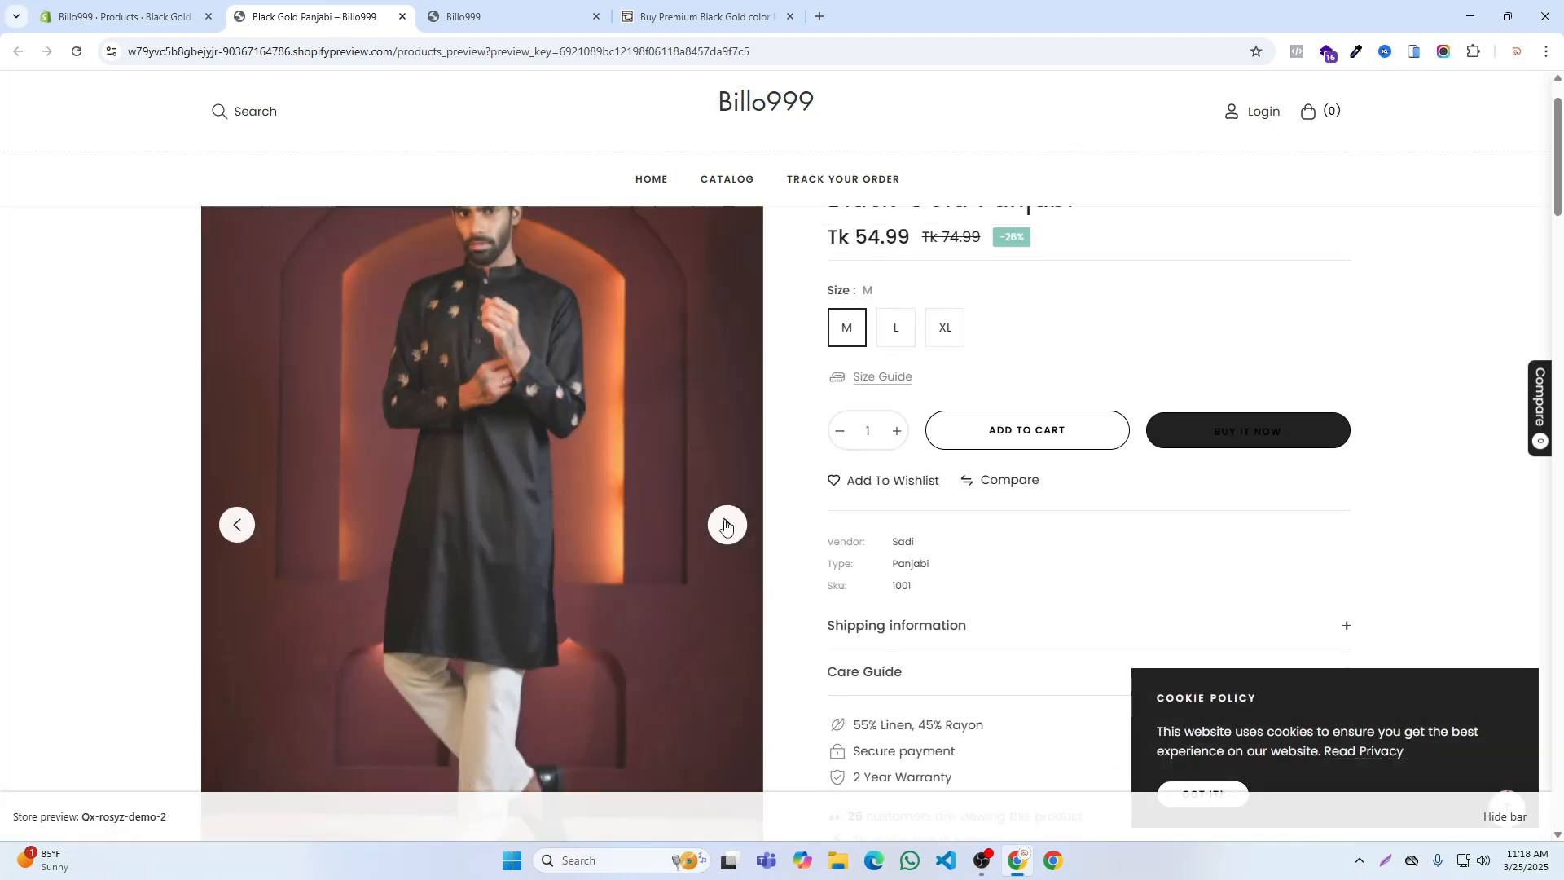
{"action": "left_click", "coordinate": [726, 526]}
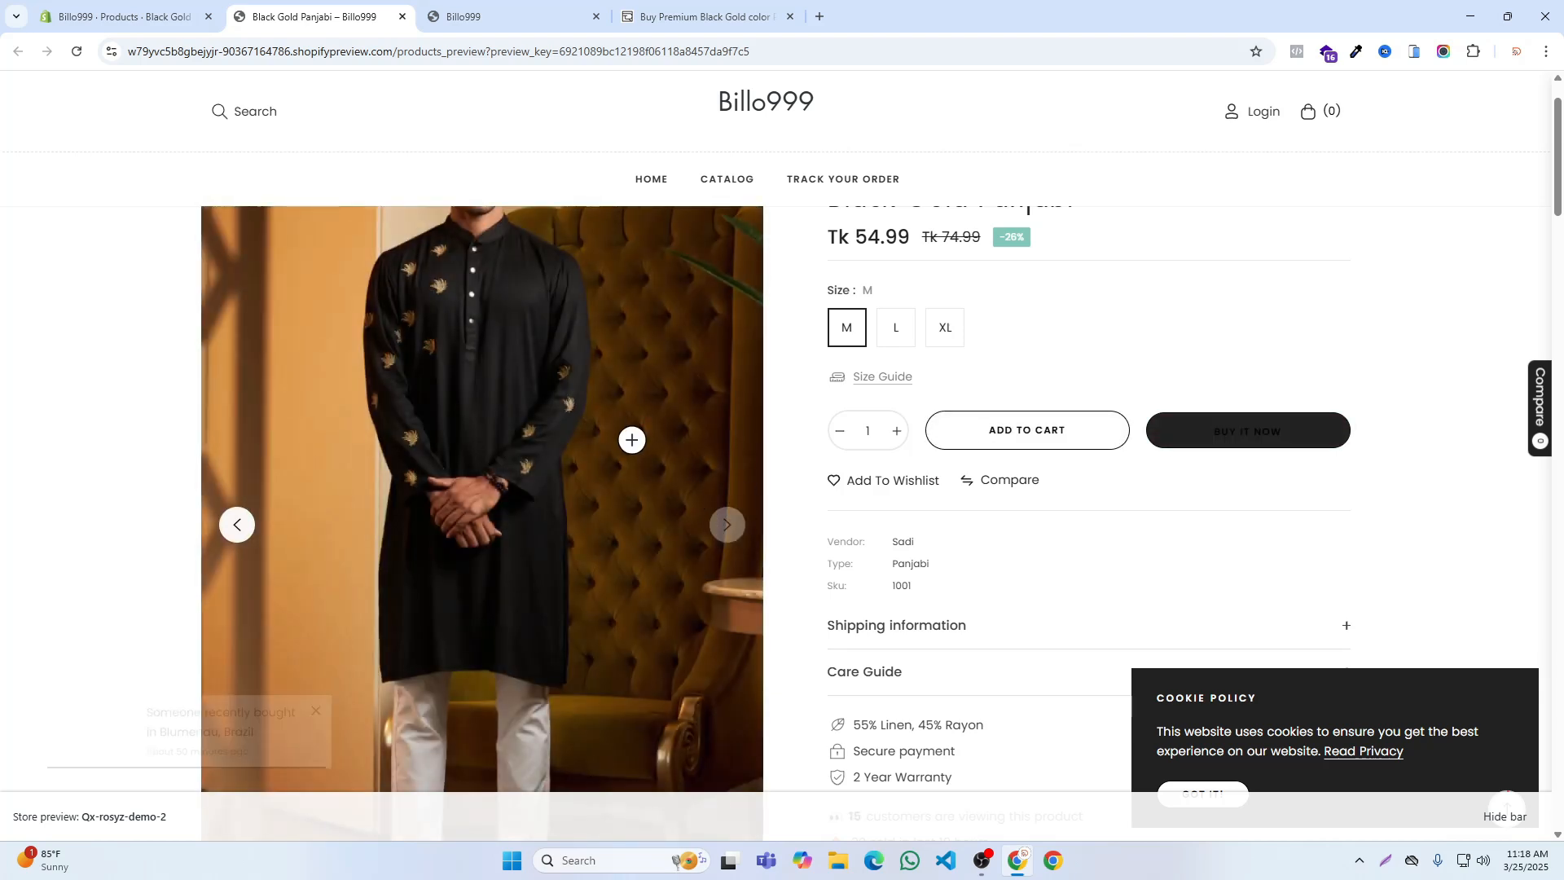
{"action": "scroll", "coordinate": [644, 436], "scroll_direction": "down", "scroll_amount": 5}
{"action": "scroll", "coordinate": [796, 401], "scroll_direction": "up", "scroll_amount": 2}
{"action": "scroll", "coordinate": [797, 401], "scroll_direction": "up", "scroll_amount": 4}
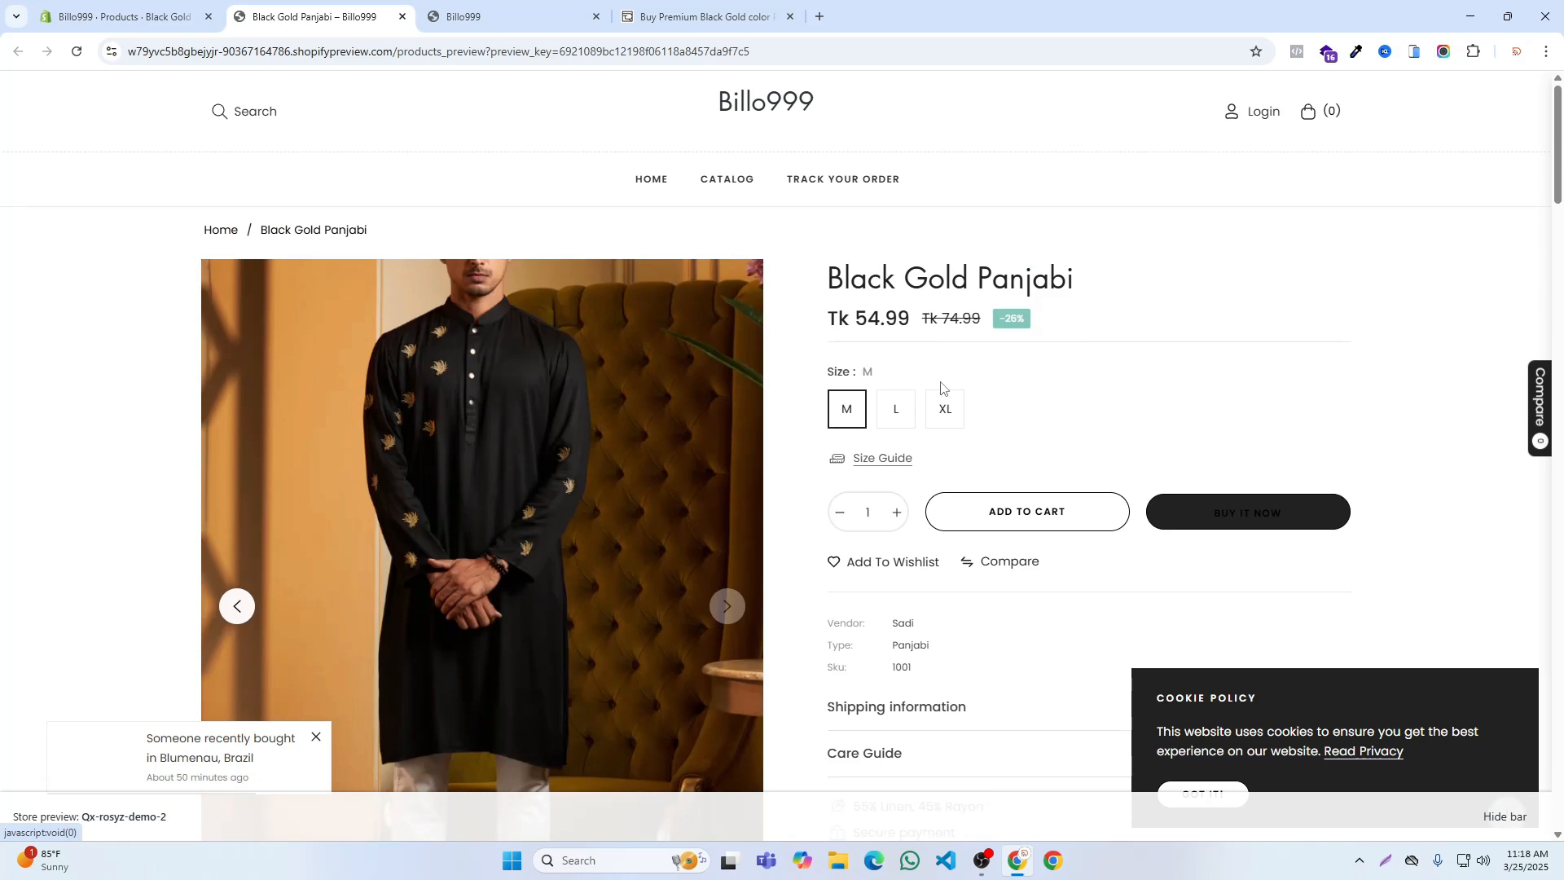
{"action": "scroll", "coordinate": [1018, 424], "scroll_direction": "down", "scroll_amount": 13}
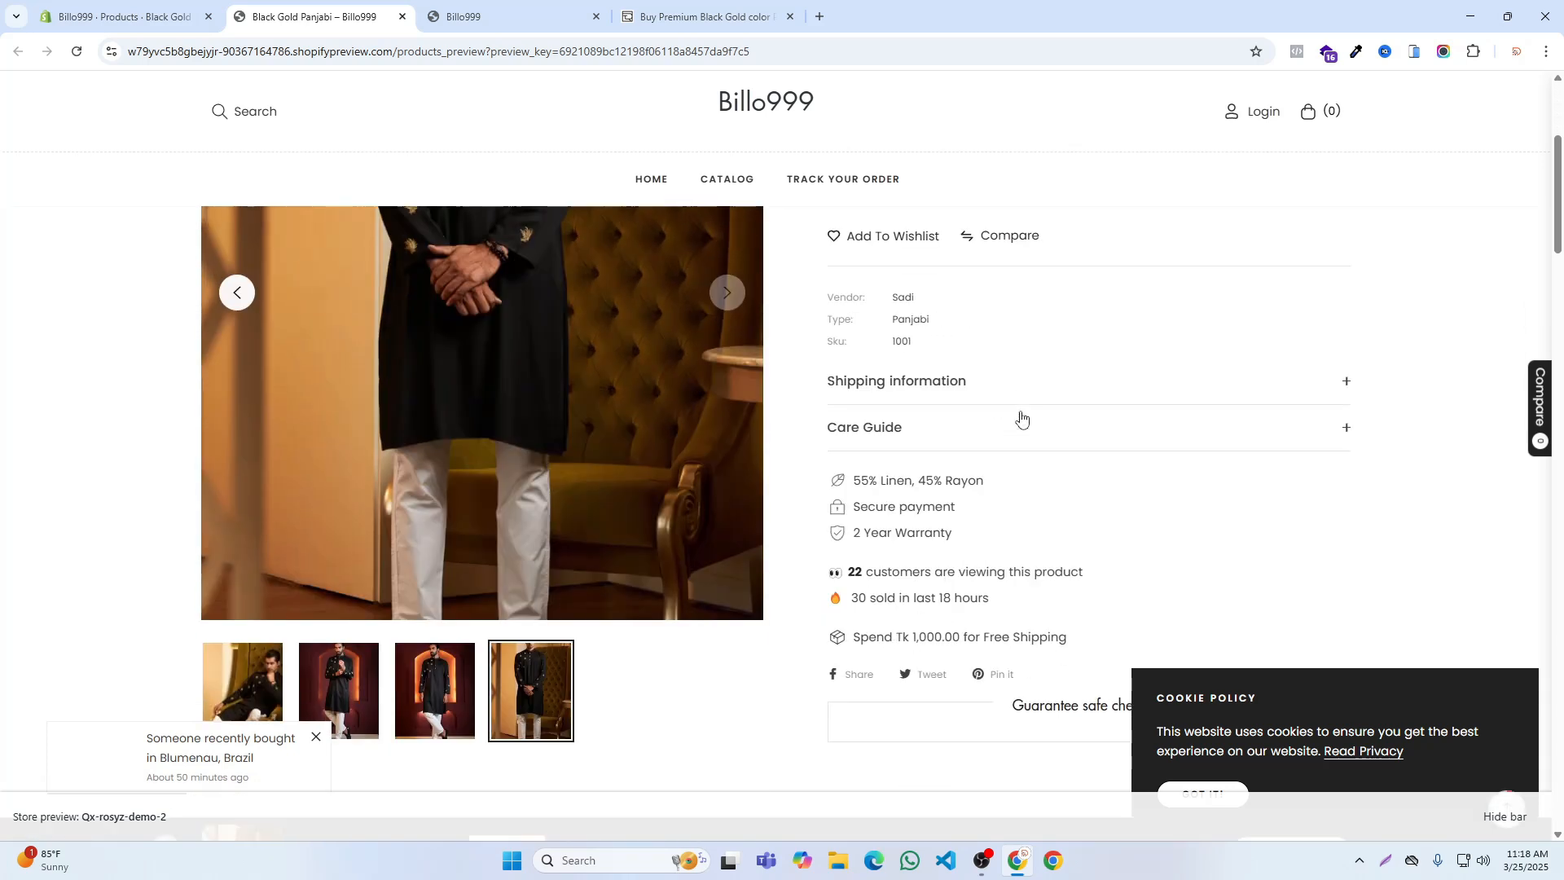
{"action": "scroll", "coordinate": [464, 387], "scroll_direction": "up", "scroll_amount": 4}
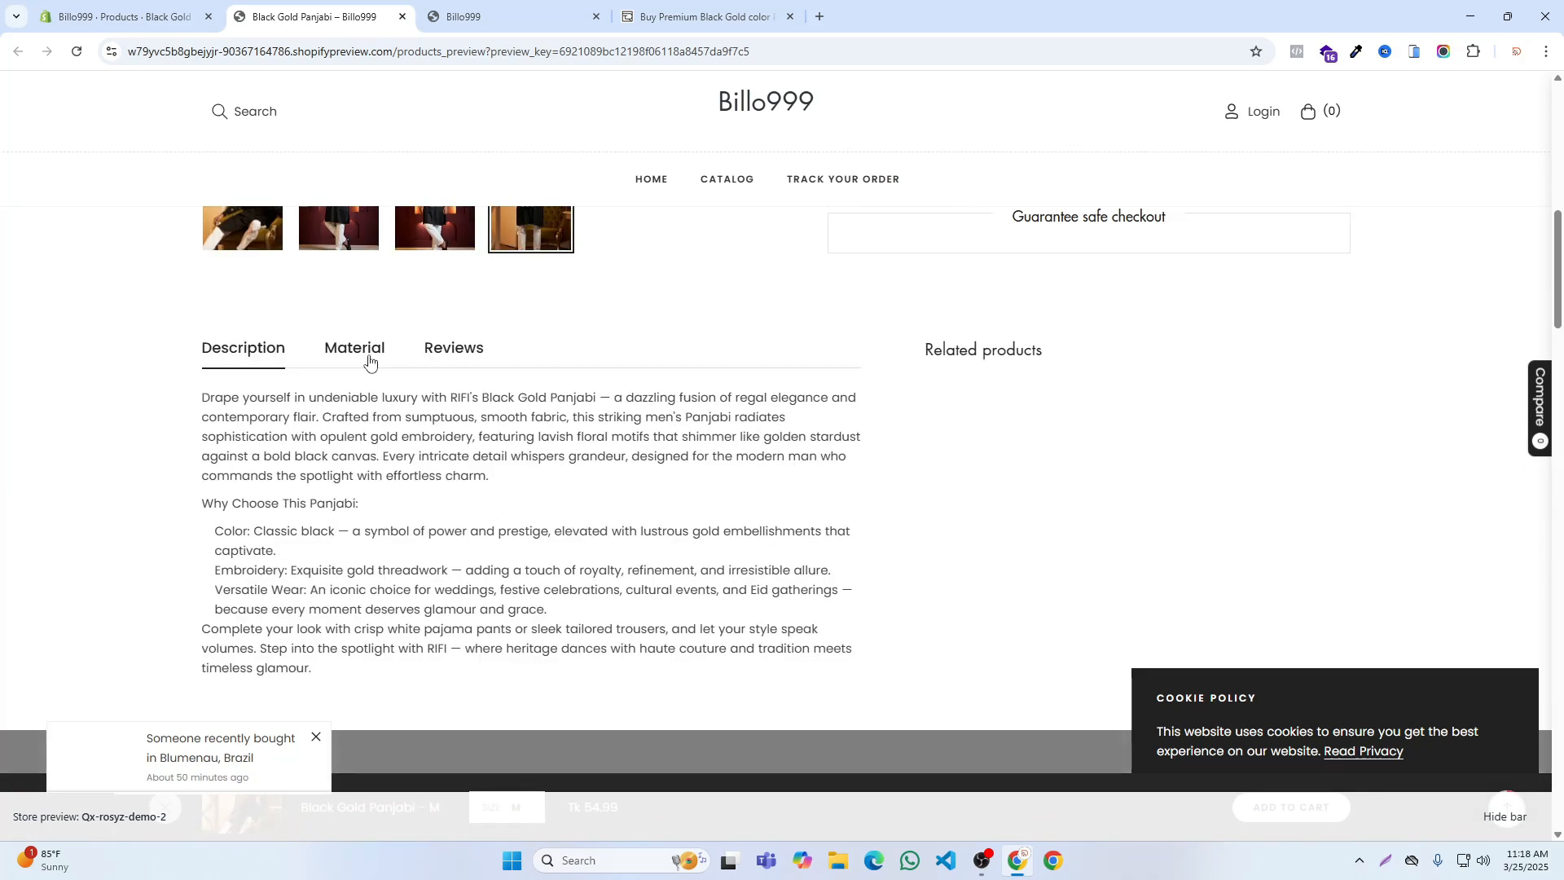
{"action": "left_click", "coordinate": [369, 359]}
{"action": "left_click", "coordinate": [453, 350]}
Step: Examine RIFI's Black Gold Panjabi page for comparison, including its Materials details, stock notice and customer reviews section
{"action": "left_click", "coordinate": [700, 16]}
{"action": "scroll", "coordinate": [928, 531], "scroll_direction": "down", "scroll_amount": 5}
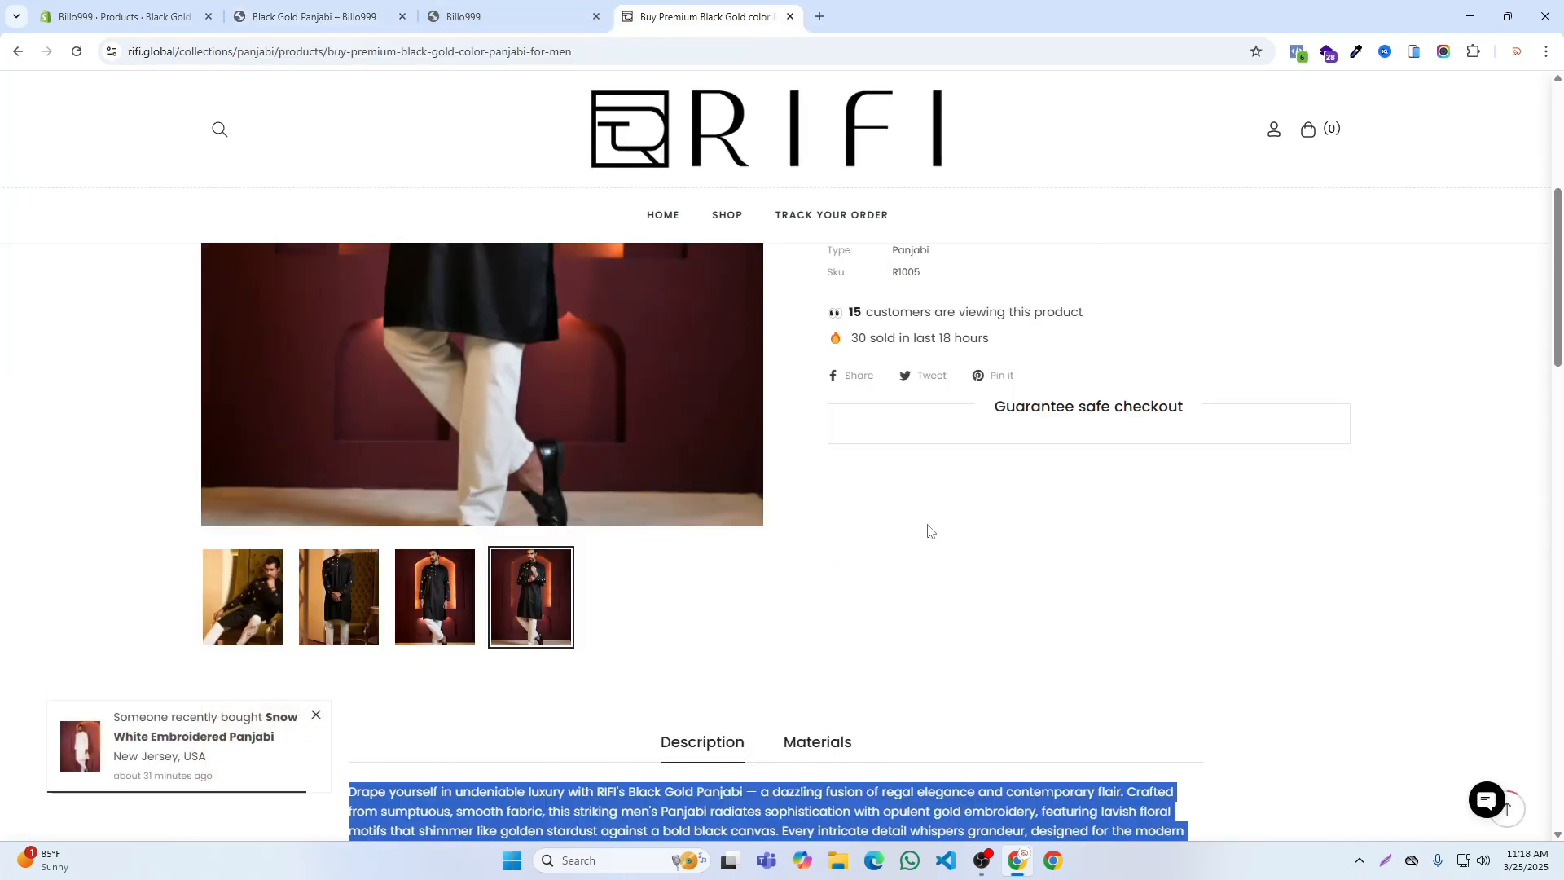
{"action": "scroll", "coordinate": [927, 530], "scroll_direction": "down", "scroll_amount": 3}
{"action": "left_click", "coordinate": [815, 454]}
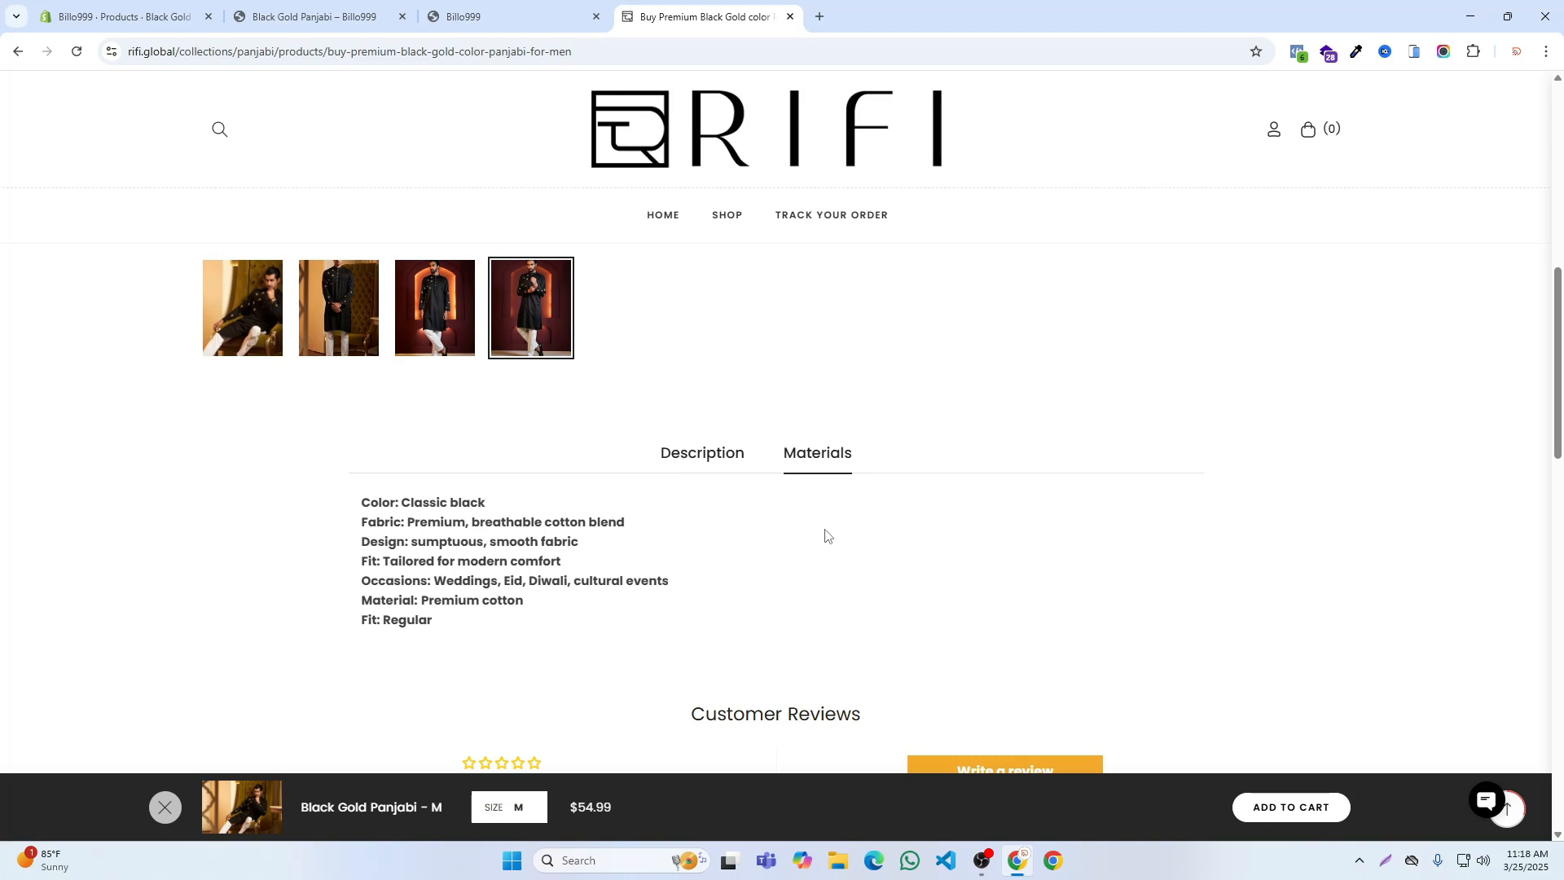
{"action": "scroll", "coordinate": [825, 535], "scroll_direction": "up", "scroll_amount": 8}
{"action": "scroll", "coordinate": [829, 346], "scroll_direction": "down", "scroll_amount": 2}
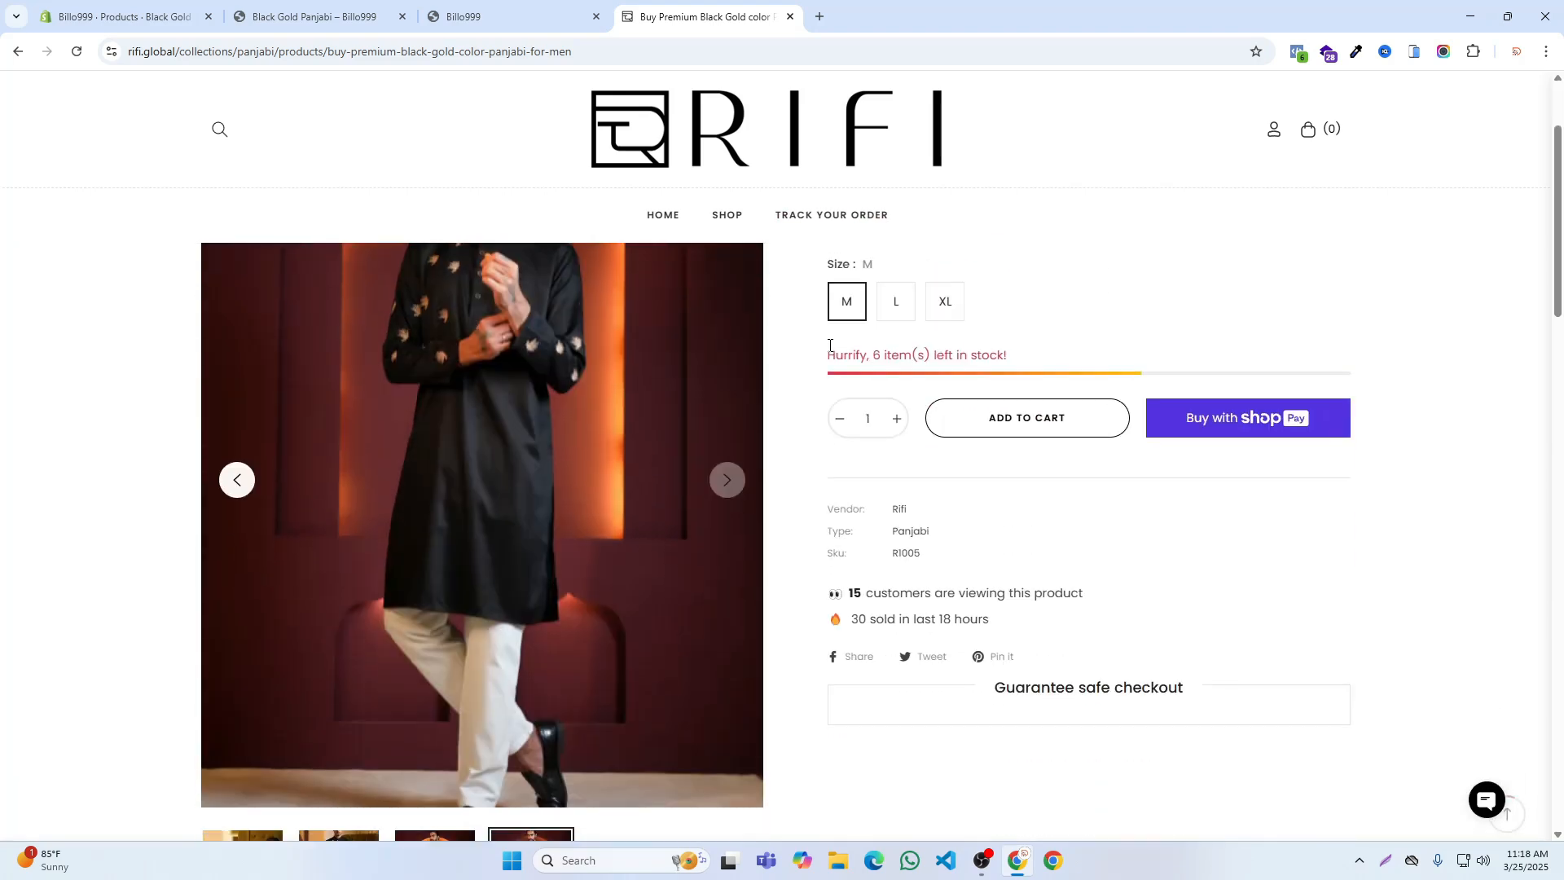
{"action": "scroll", "coordinate": [829, 345], "scroll_direction": "down", "scroll_amount": 15}
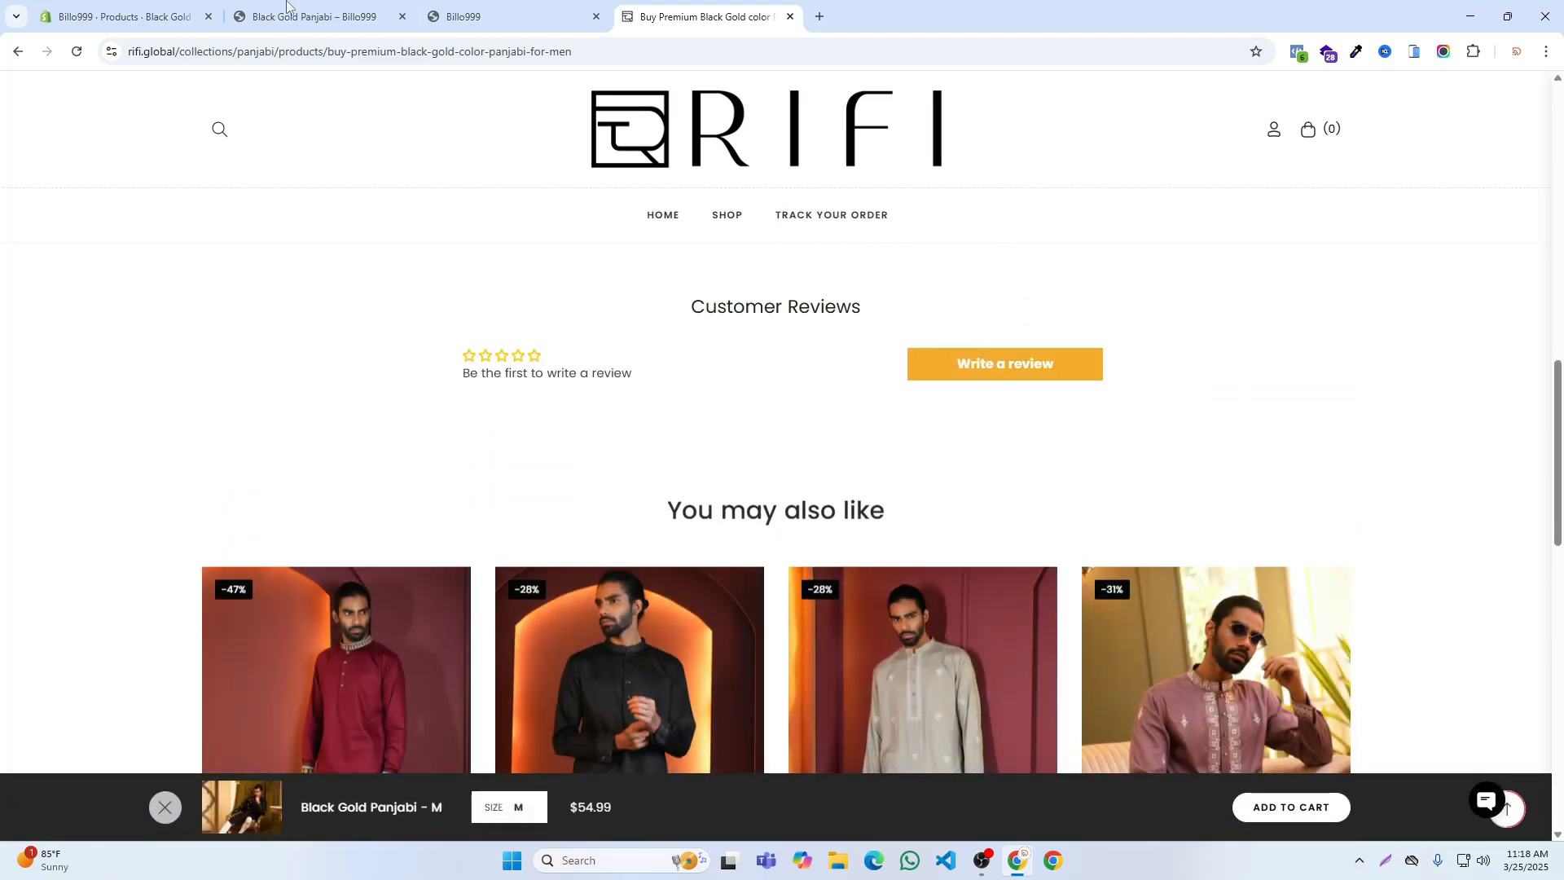
Step: Go to the custom data settings in the Shopify admin and start a new product metafield definition
{"action": "left_click", "coordinate": [132, 8]}
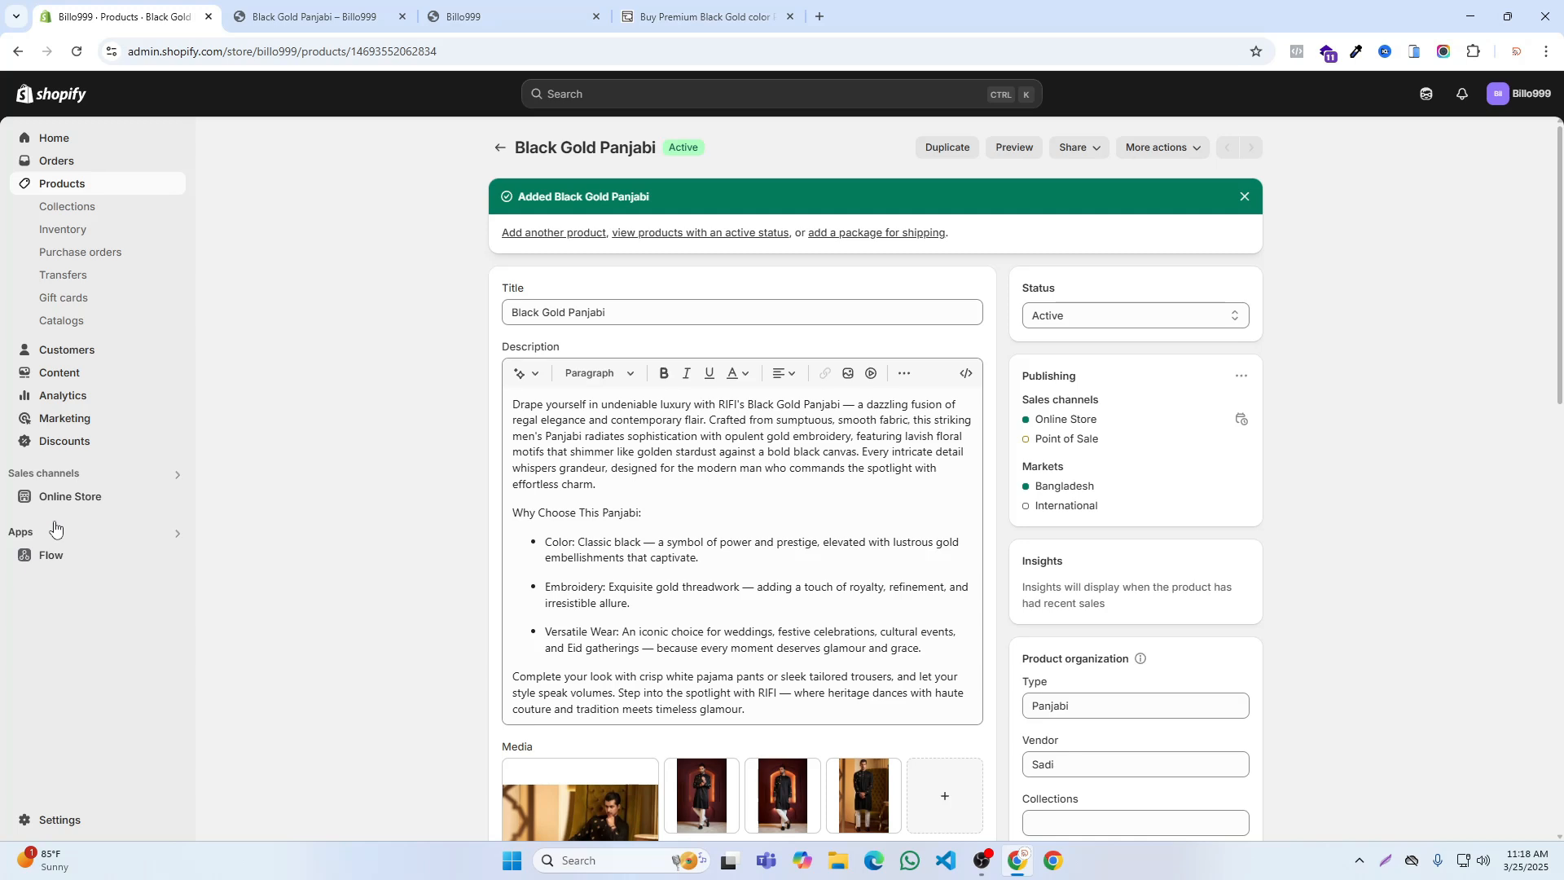
{"action": "left_click", "coordinate": [52, 823]}
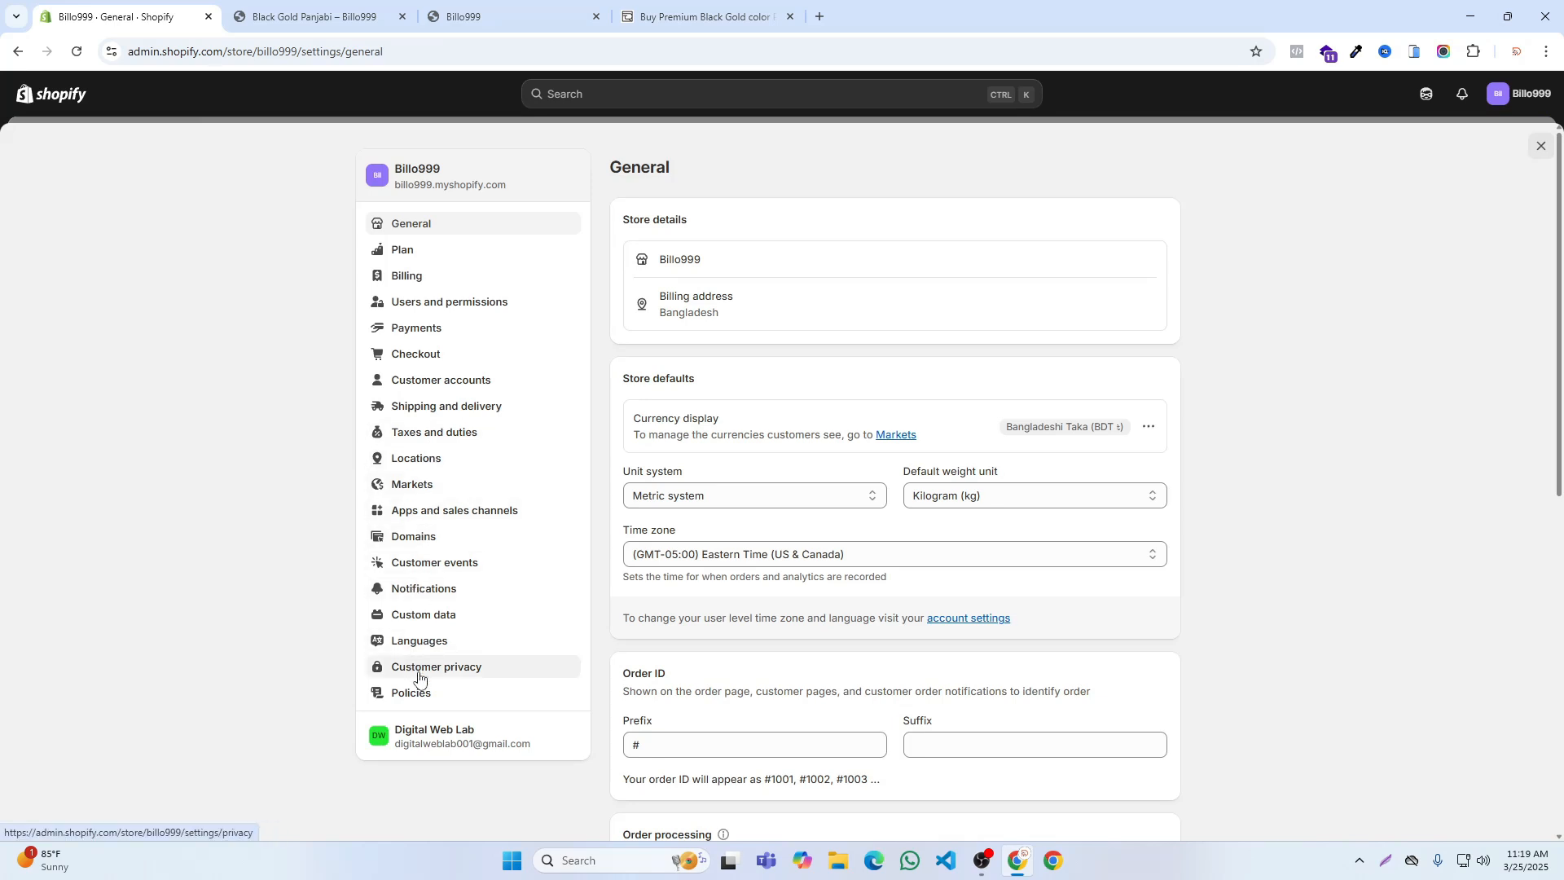
{"action": "left_click", "coordinate": [424, 615]}
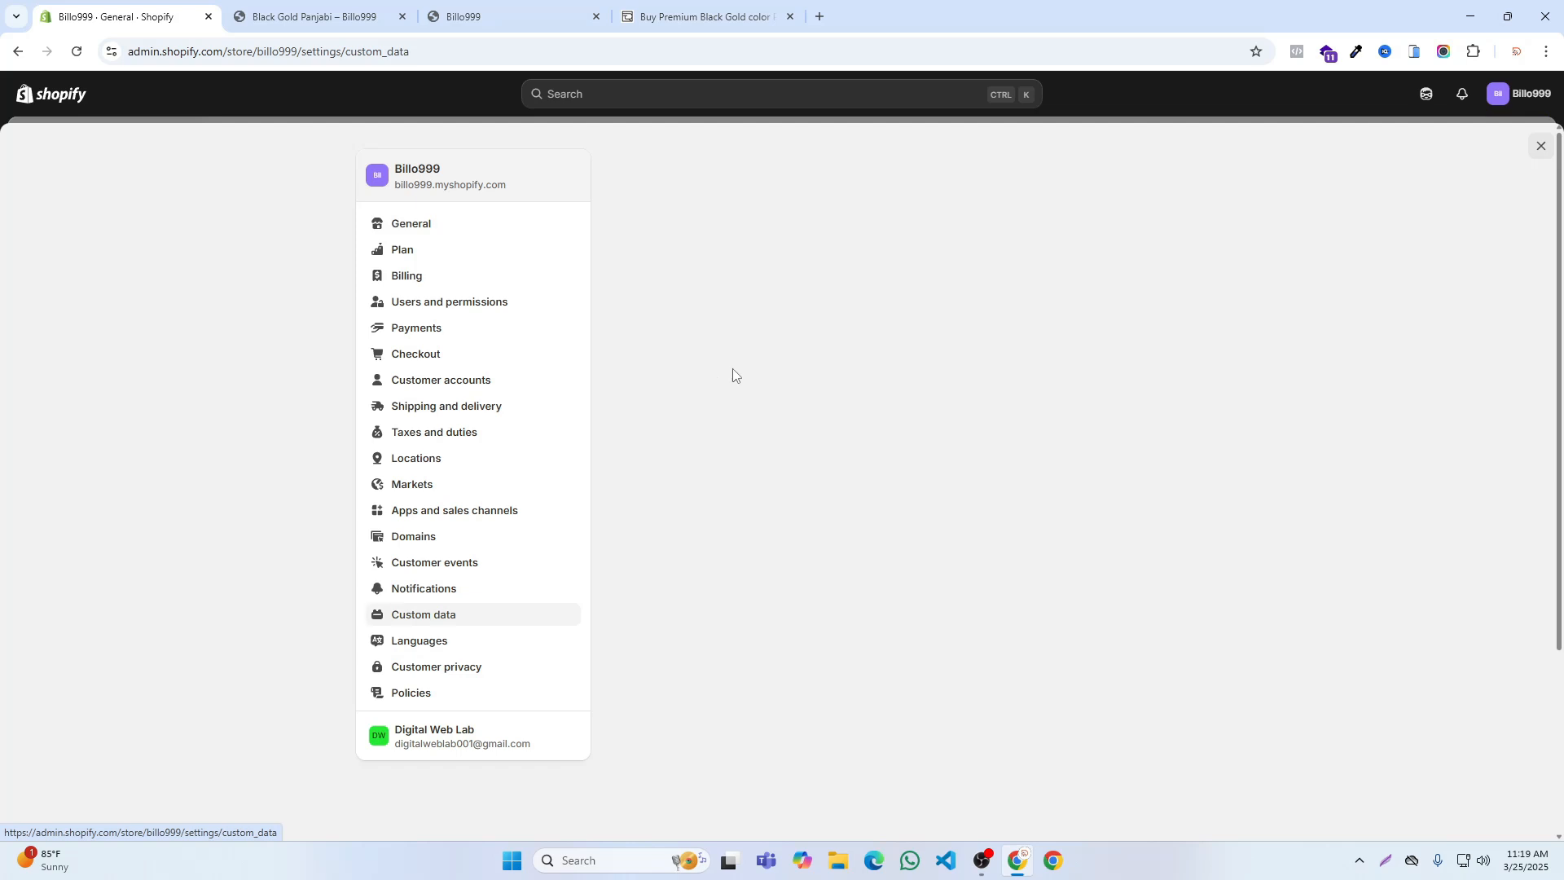
{"action": "scroll", "coordinate": [862, 307], "scroll_direction": "down", "scroll_amount": 3}
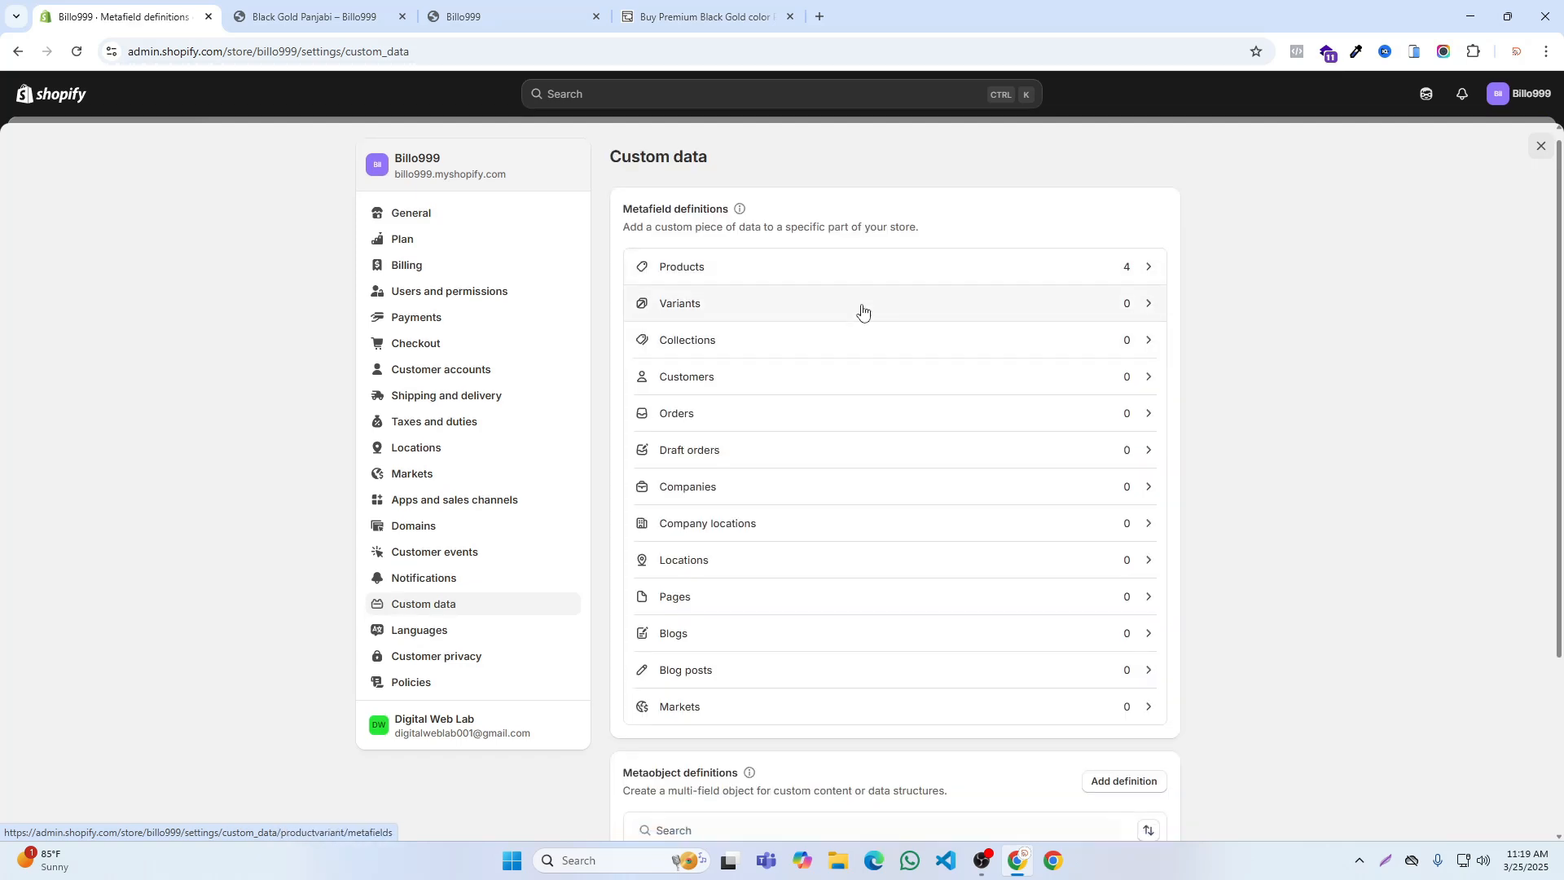
{"action": "scroll", "coordinate": [781, 557], "scroll_direction": "up", "scroll_amount": 3}
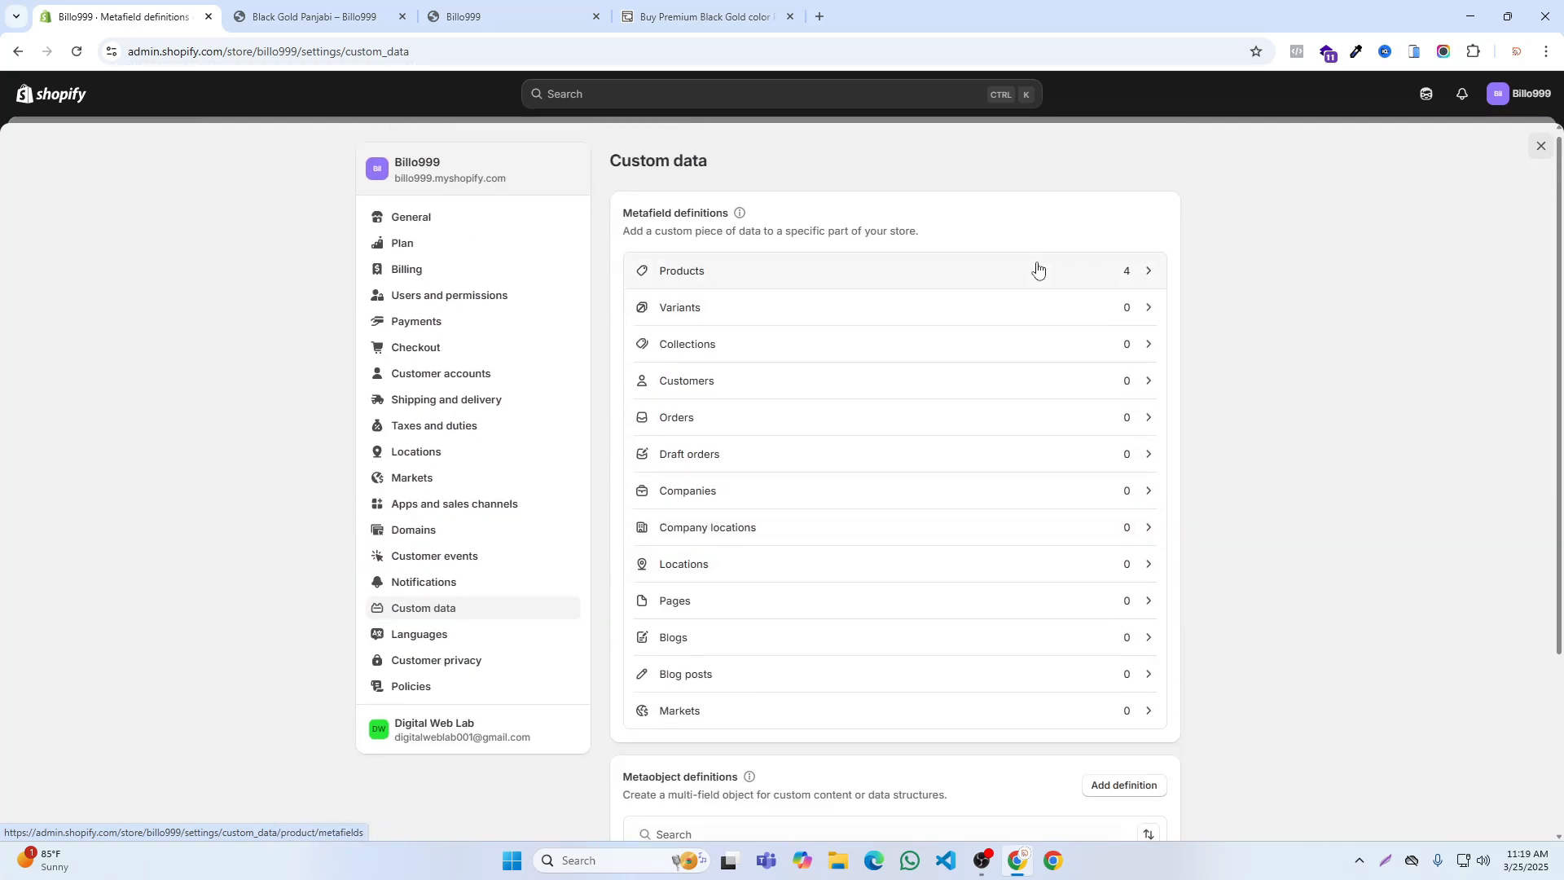
{"action": "left_click", "coordinate": [960, 281]}
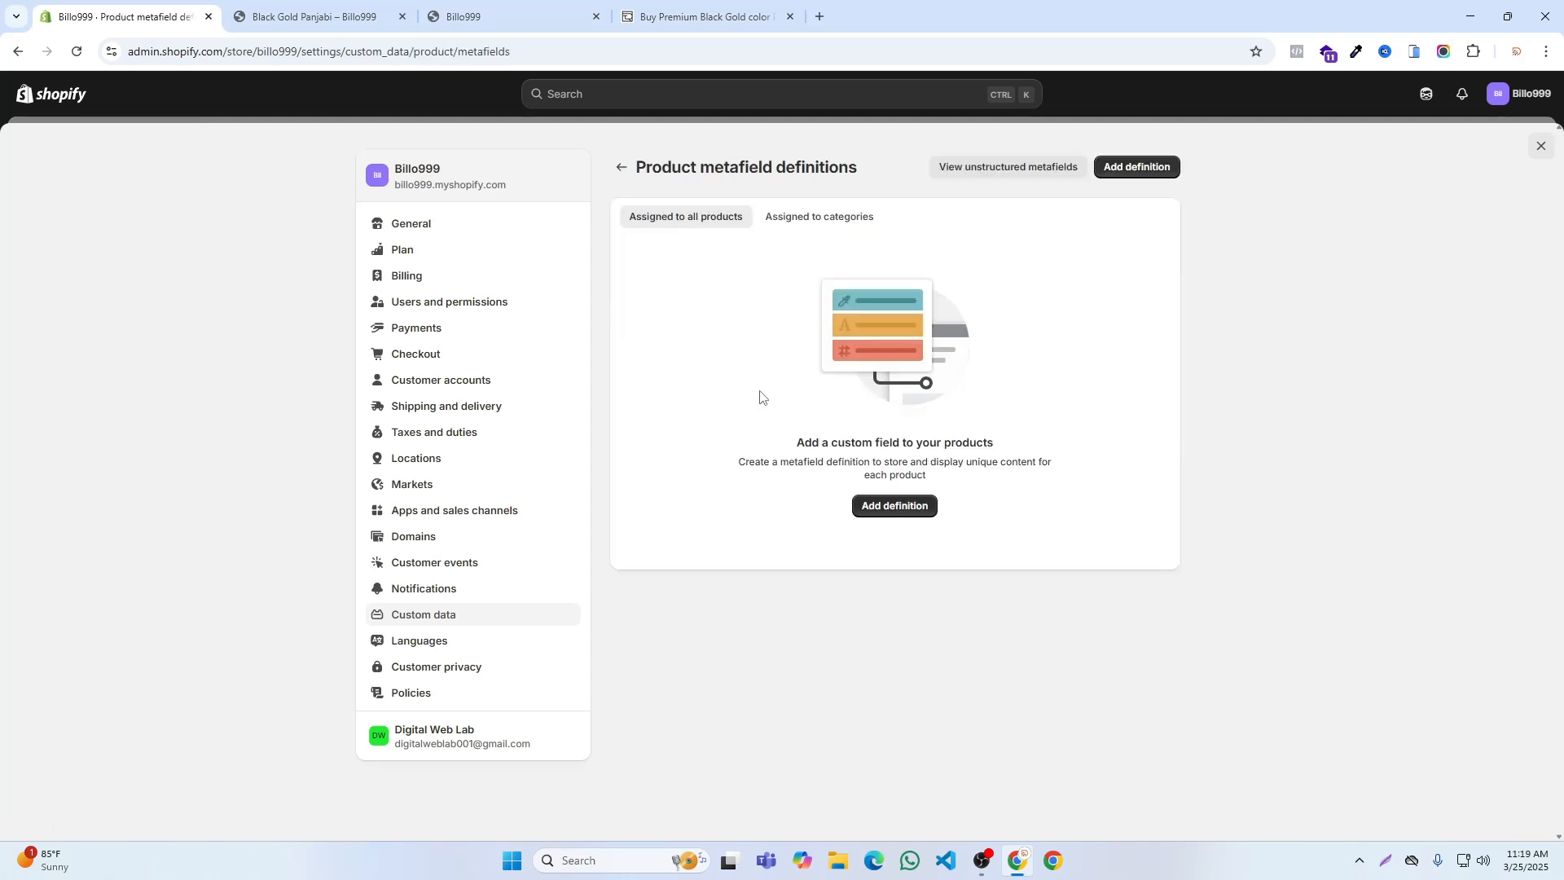
{"action": "left_click", "coordinate": [1112, 171]}
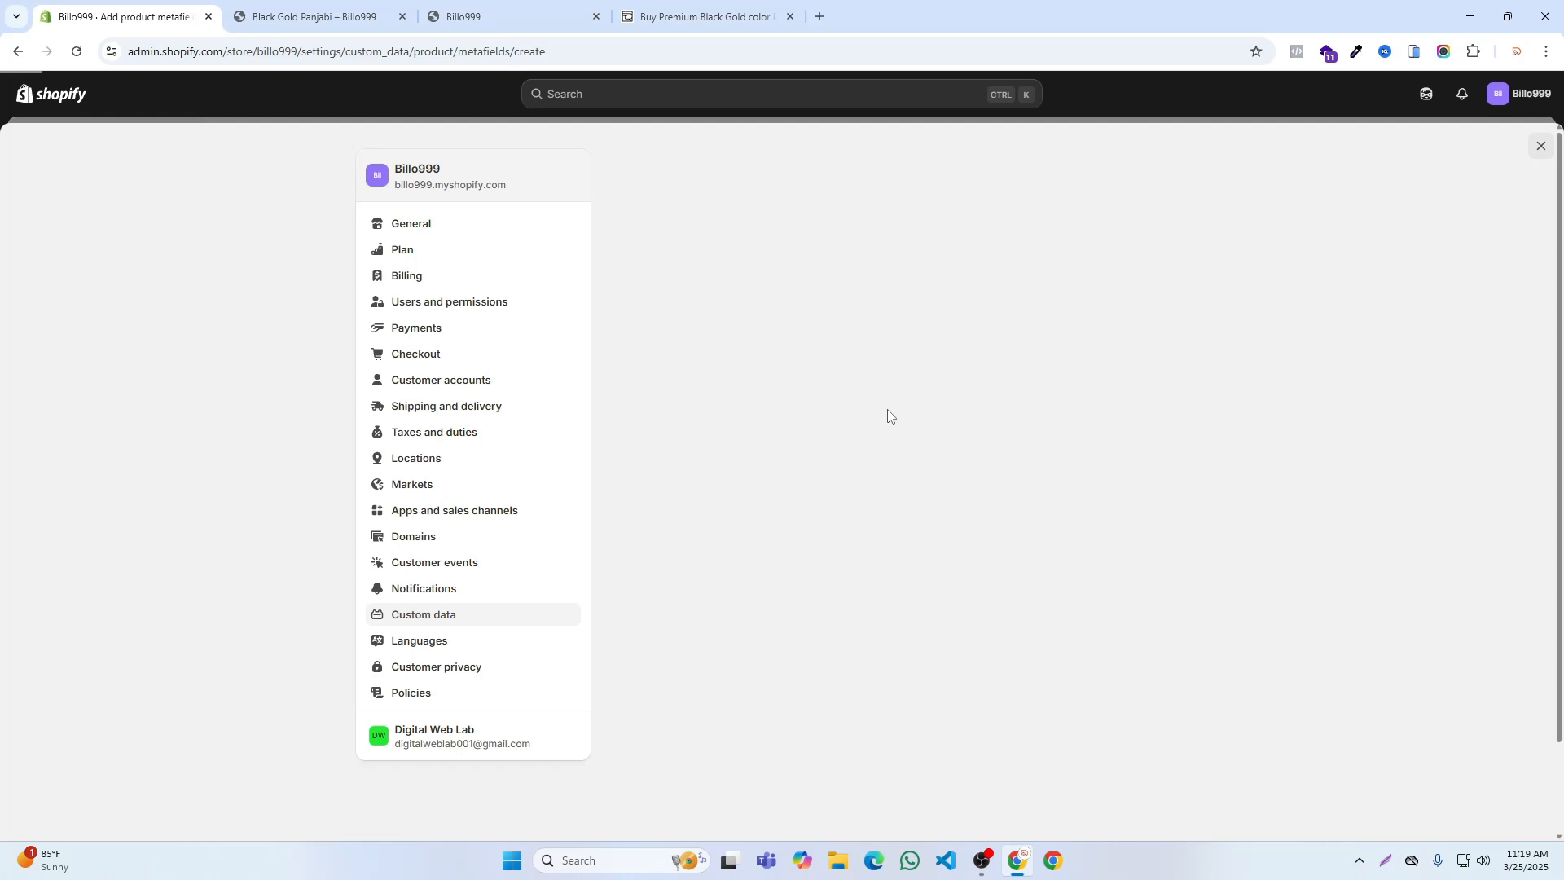
Step: Name the metafield definition Materials, after the matching section on RIFI's product page
{"action": "left_click", "coordinate": [664, 248]}
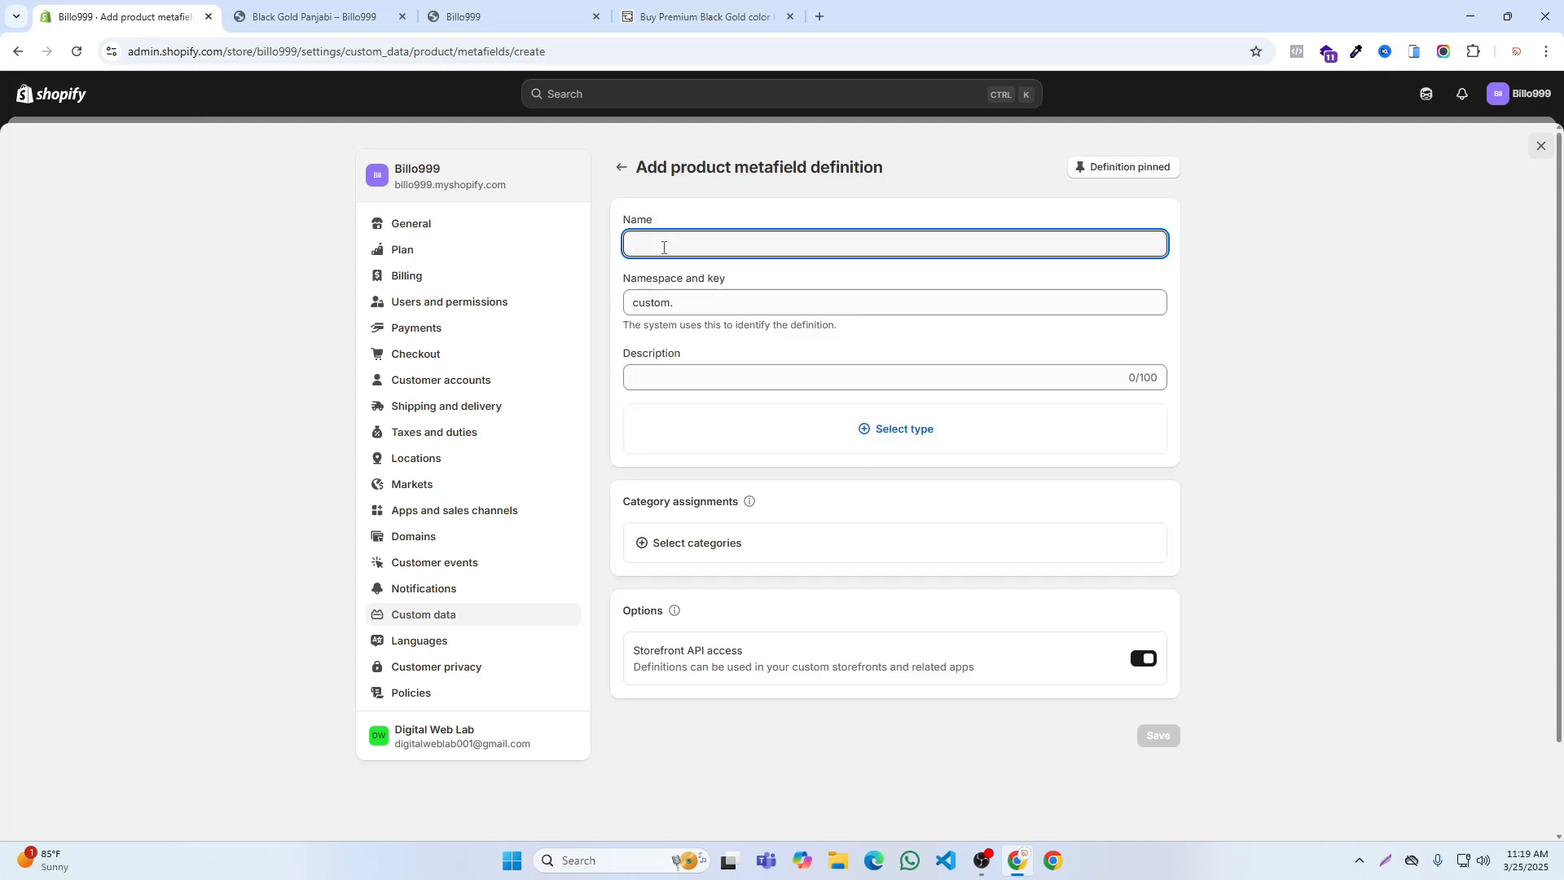
{"action": "type", "text": "Meta"}
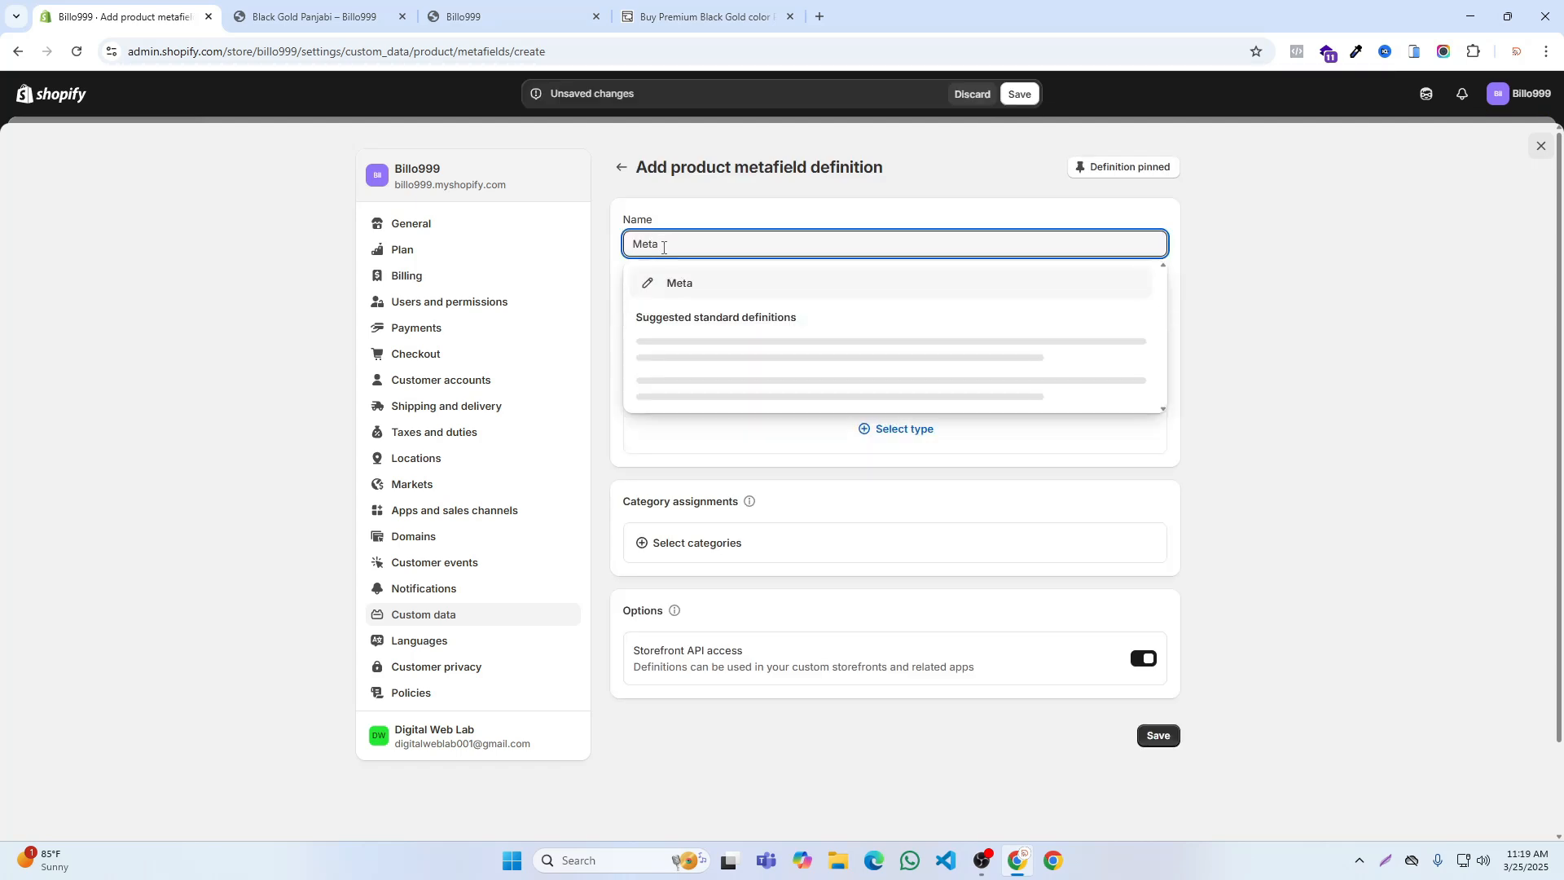
{"action": "left_click", "coordinate": [646, 6]}
{"action": "scroll", "coordinate": [723, 401], "scroll_direction": "up", "scroll_amount": 5}
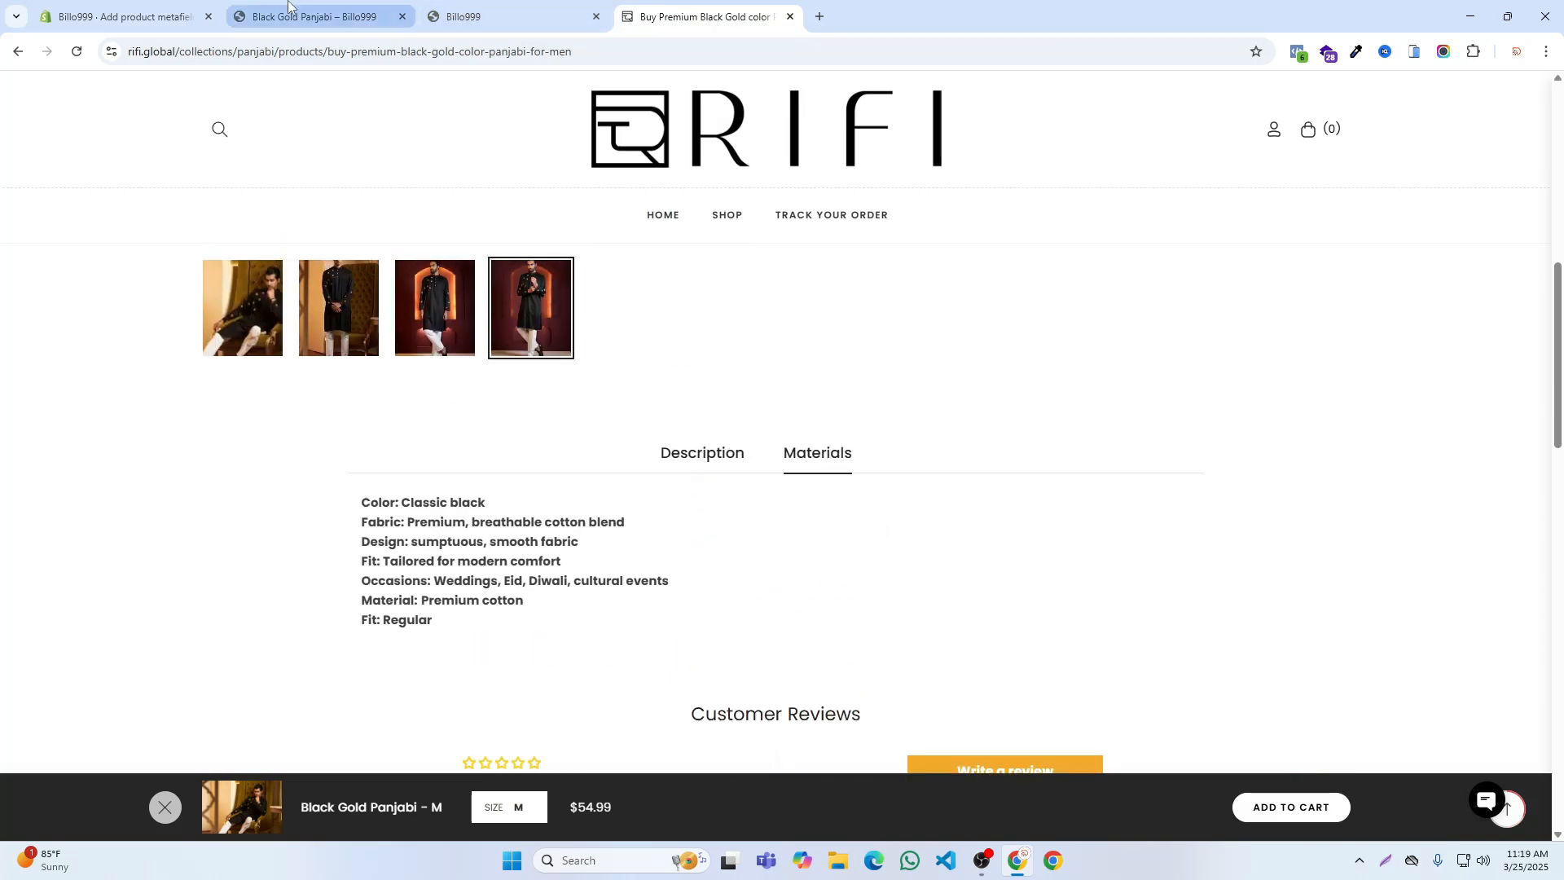
{"action": "left_click", "coordinate": [122, 16]}
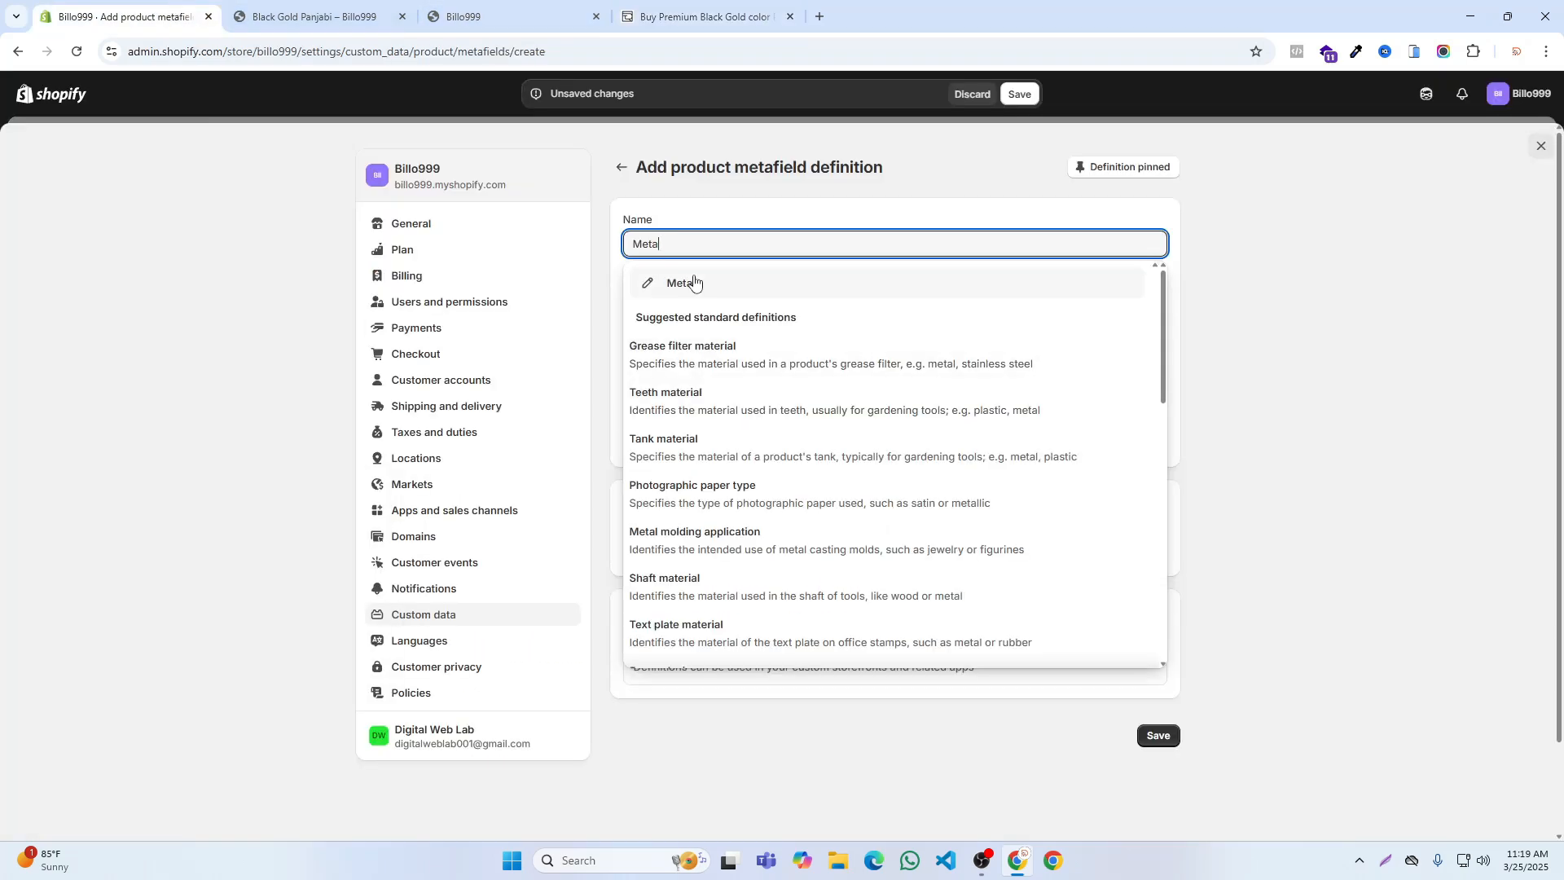
{"action": "key", "text": "BackSpace"}
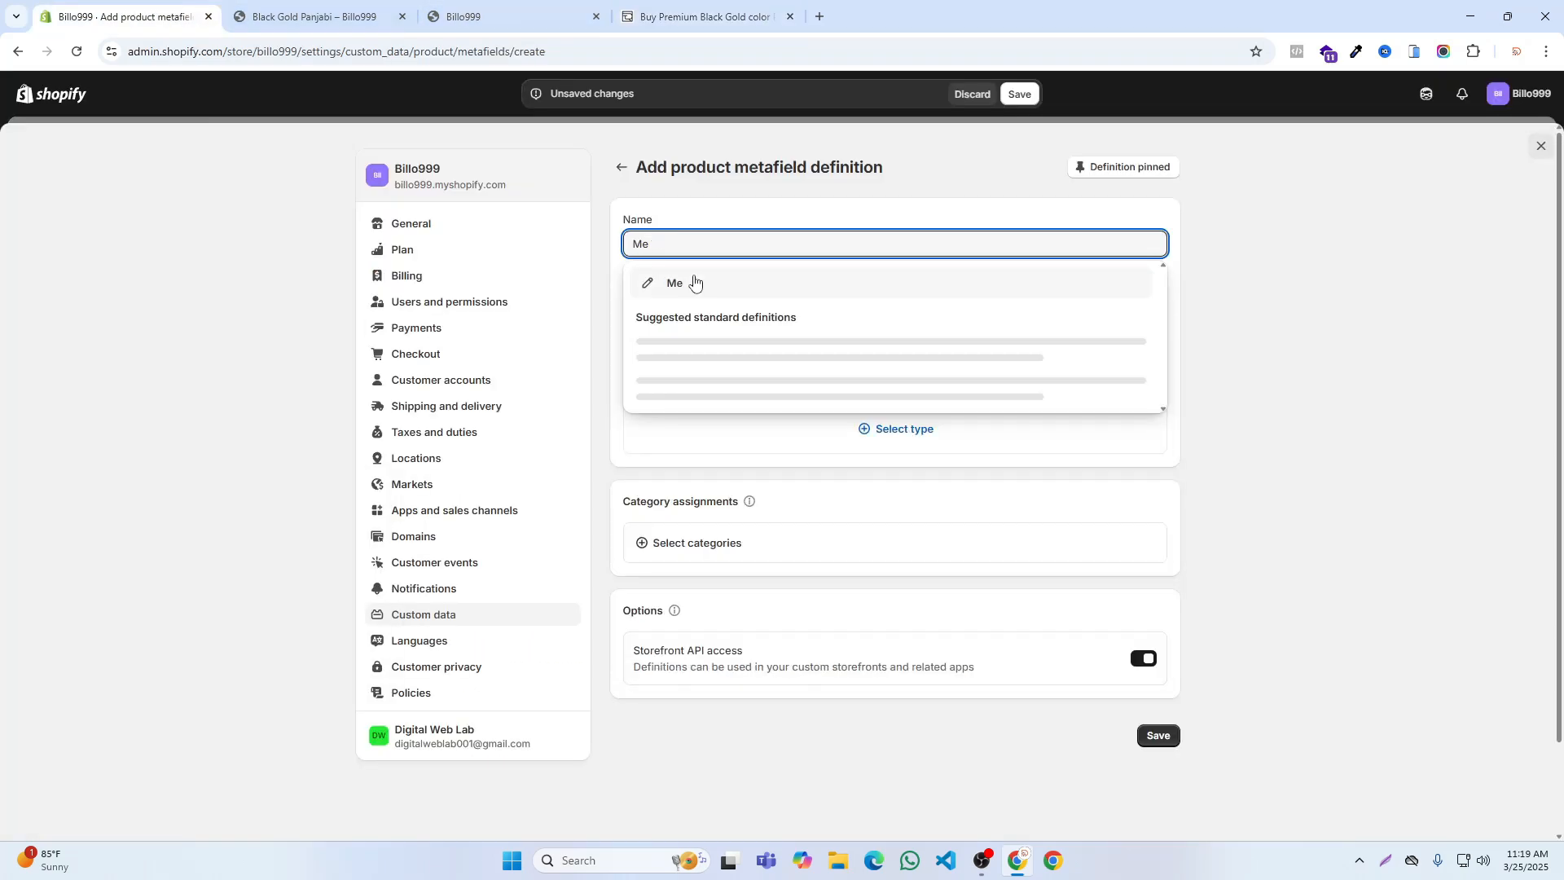
{"action": "left_click", "coordinate": [738, 10]}
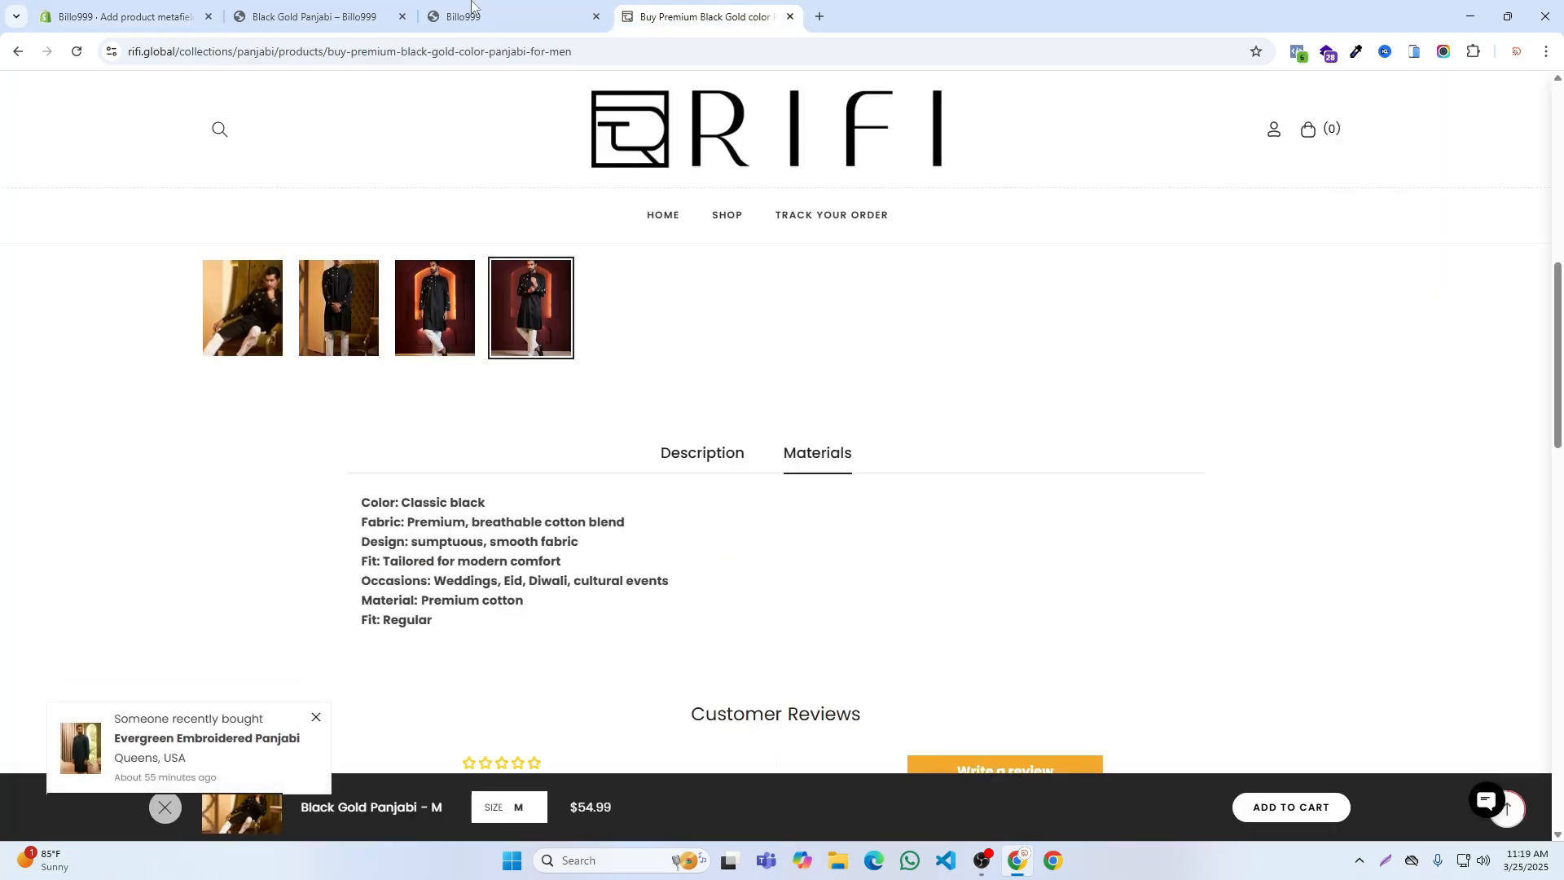
{"action": "left_click", "coordinate": [122, 15]}
{"action": "key", "text": "BackSpace"}
{"action": "type", "text": "aterials"}
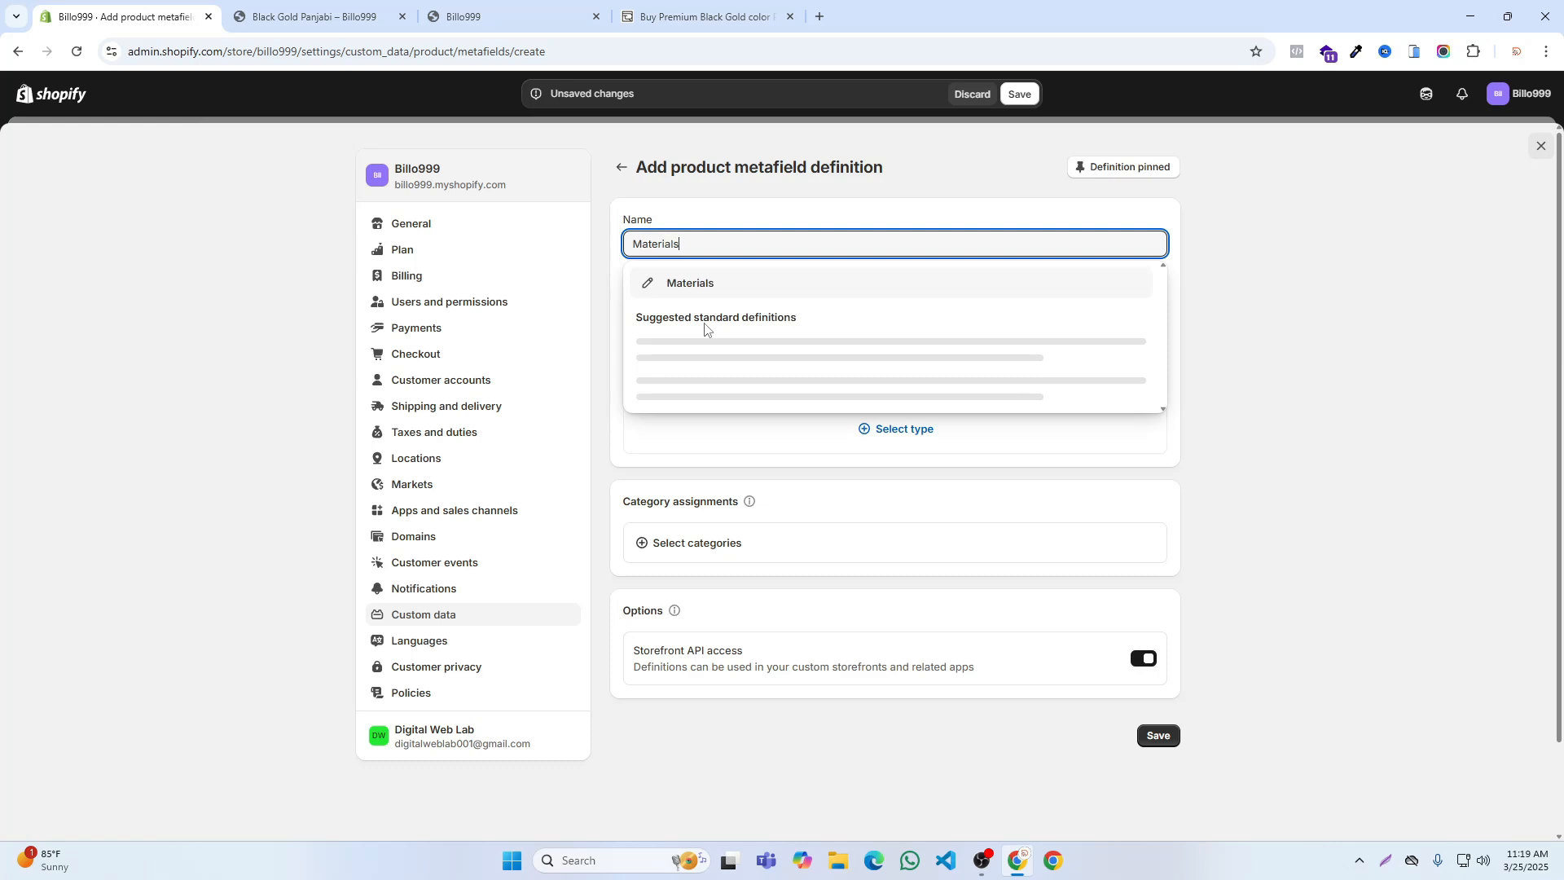
{"action": "key", "text": "Tab"}
Step: Set the Materials metafield's content type to Rich text, leaving its description empty
{"action": "left_click", "coordinate": [681, 379]}
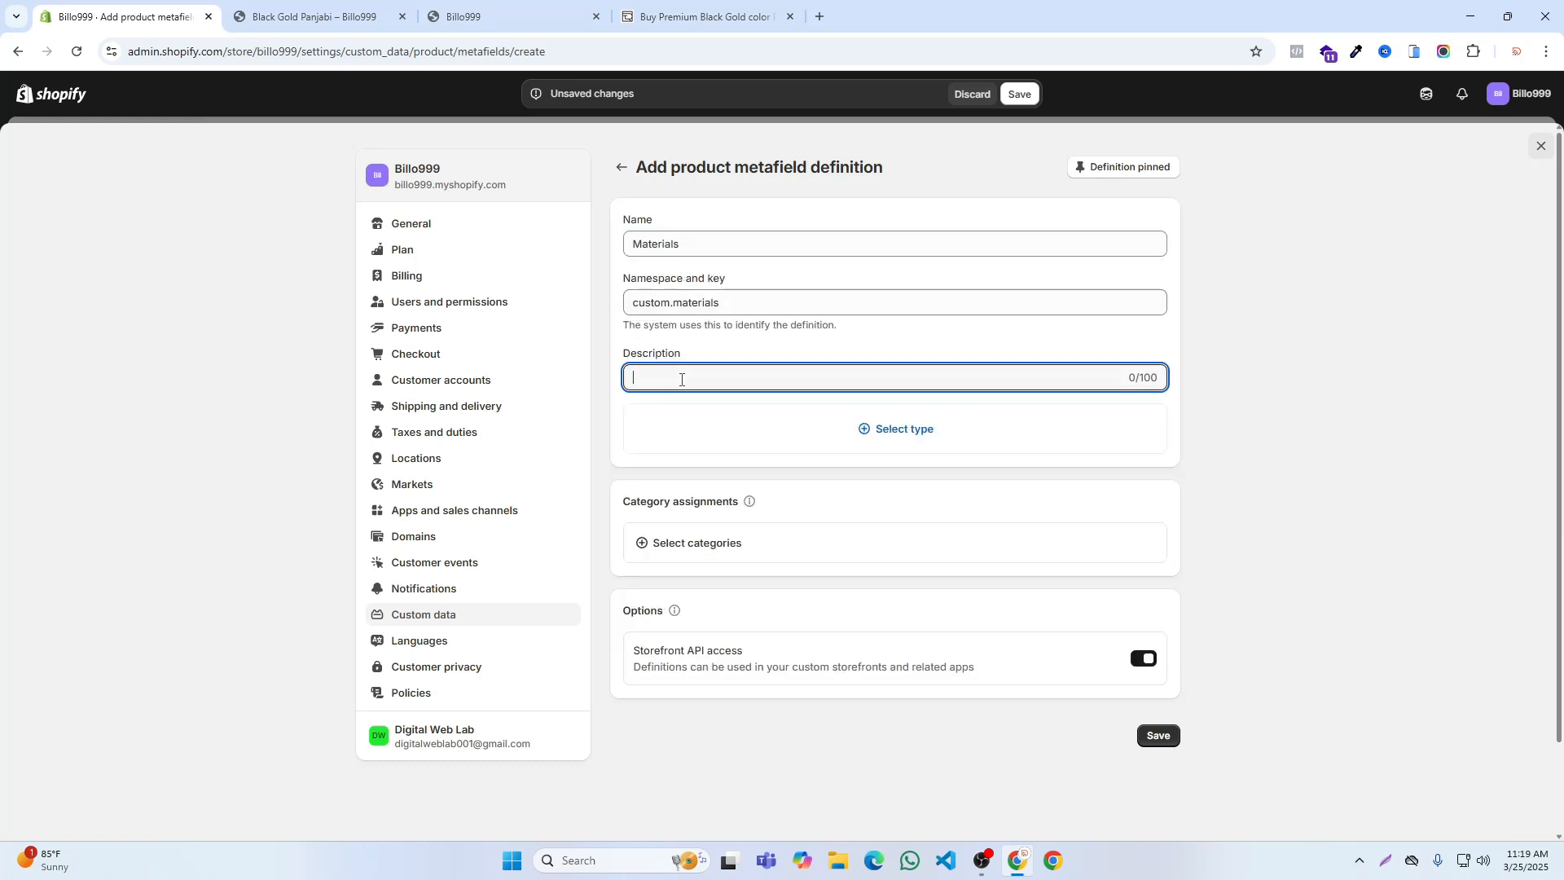
{"action": "left_click", "coordinate": [876, 429]}
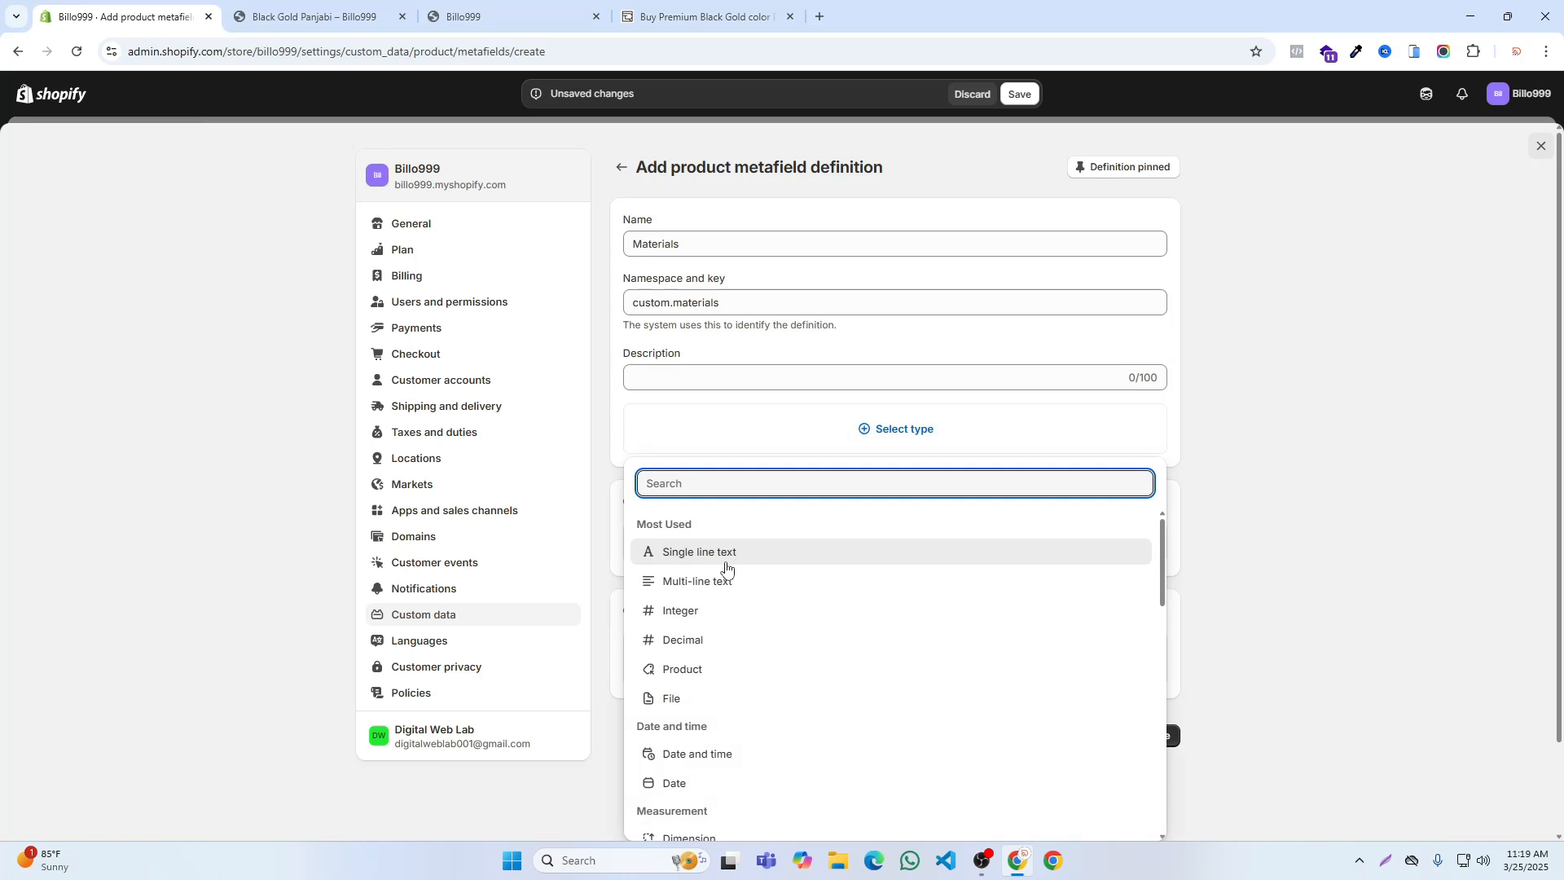
{"action": "scroll", "coordinate": [674, 757], "scroll_direction": "down", "scroll_amount": 4}
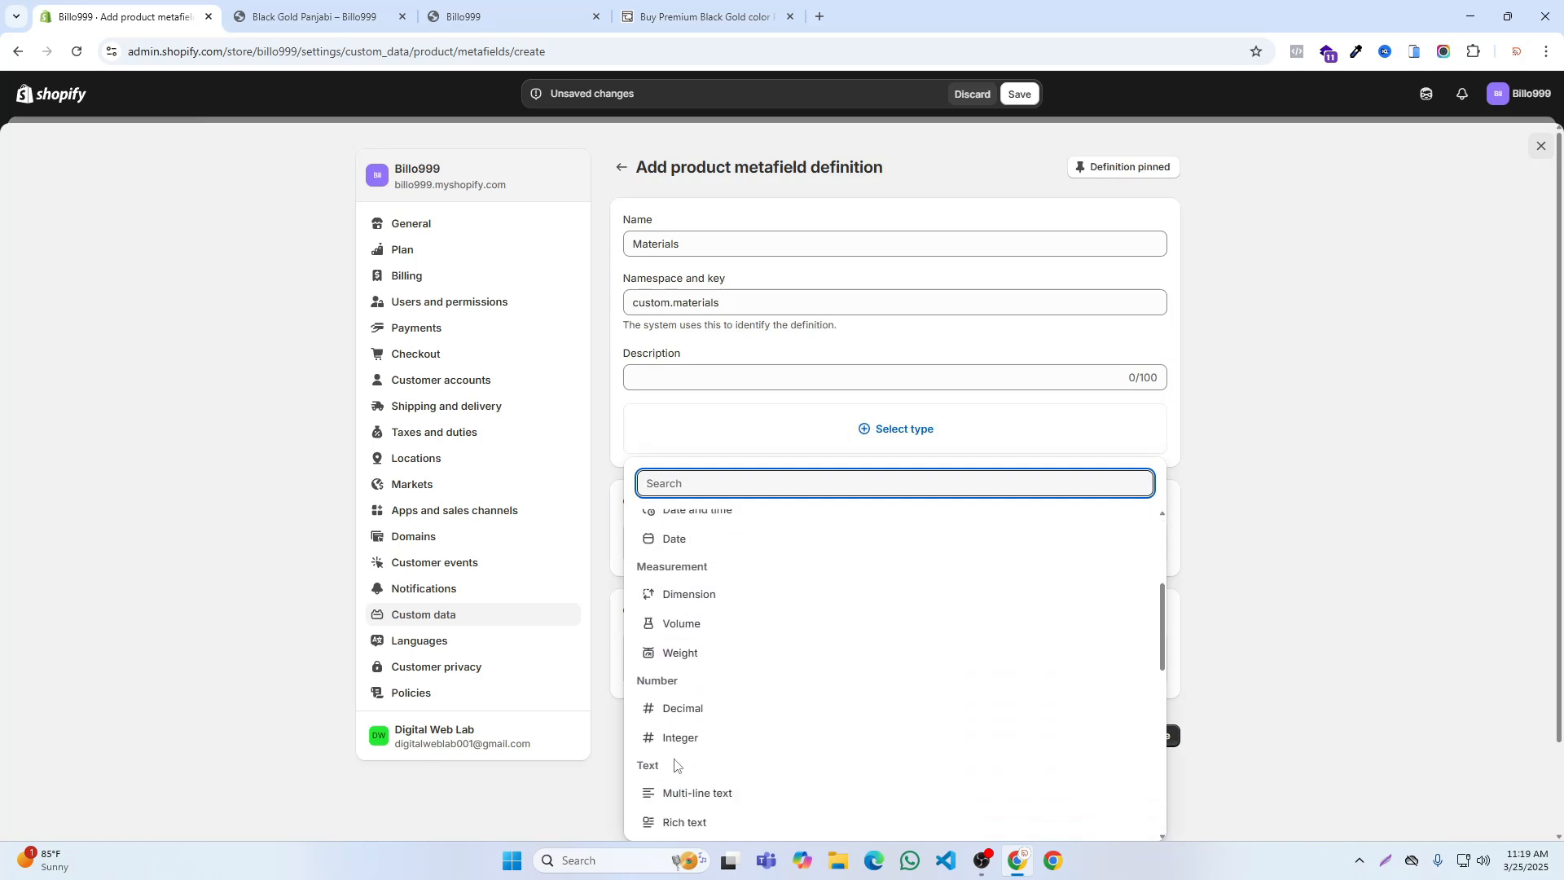
{"action": "left_click", "coordinate": [677, 746]}
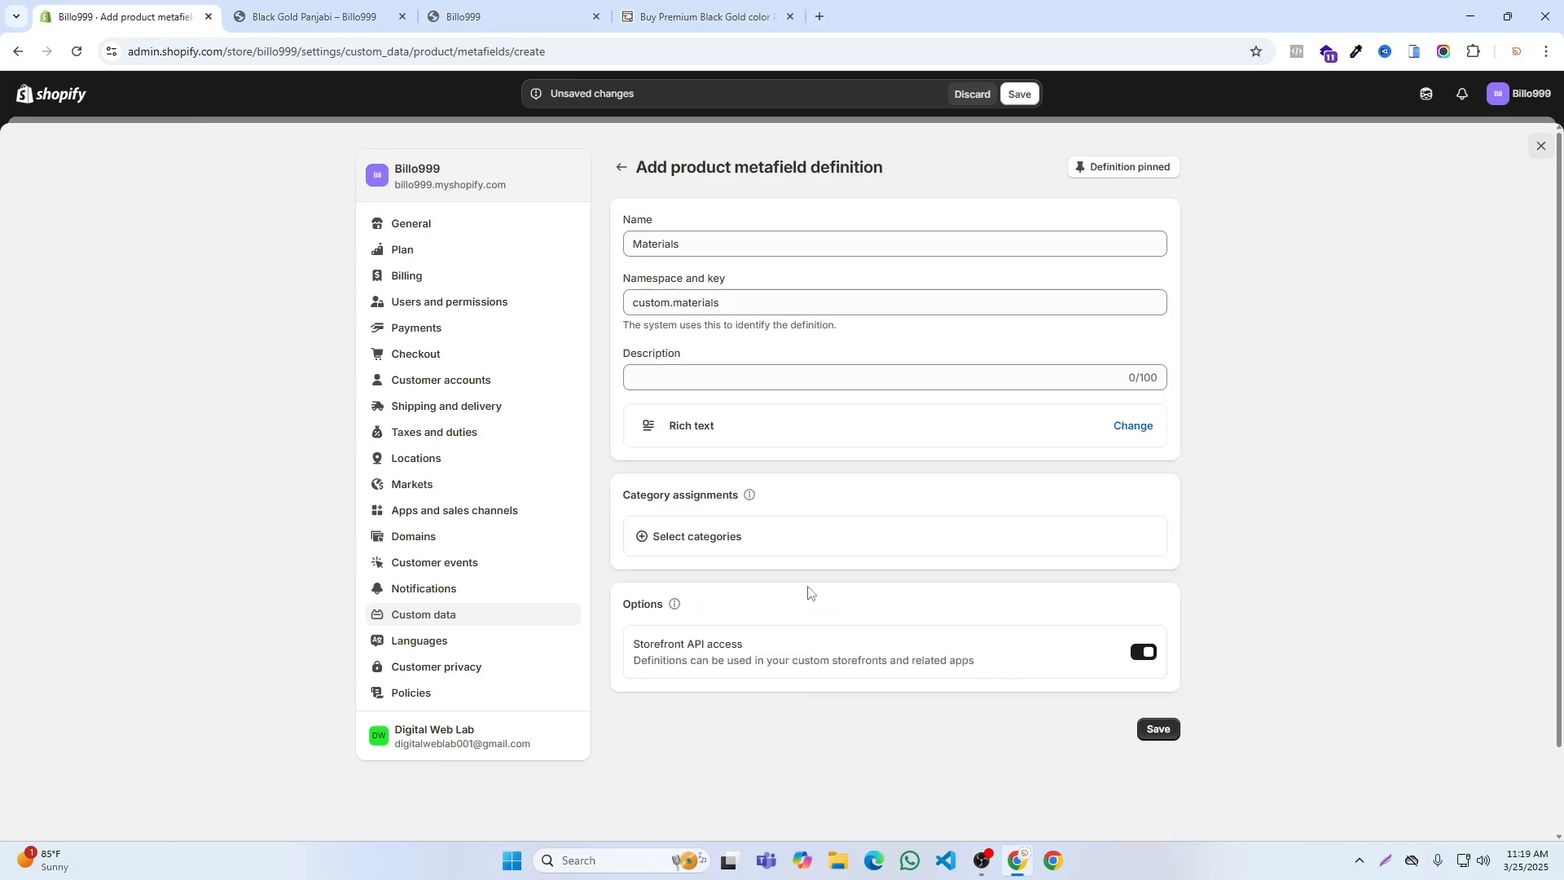
{"action": "left_click", "coordinate": [732, 539]}
{"action": "scroll", "coordinate": [733, 513], "scroll_direction": "down", "scroll_amount": 3}
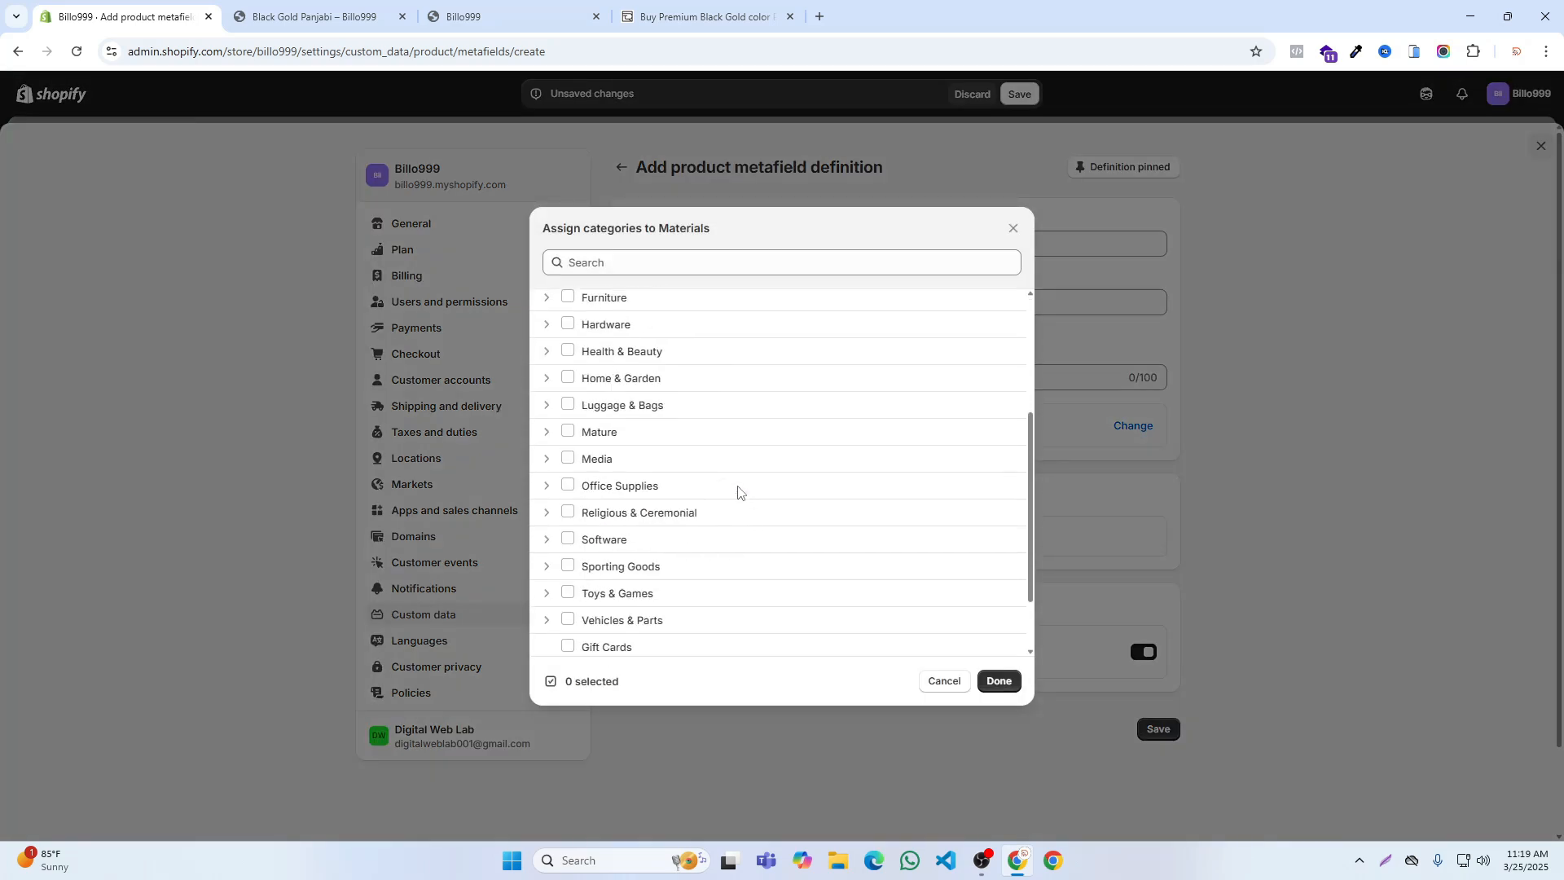
{"action": "left_click", "coordinate": [943, 681]}
Step: Save the Materials metafield definition and leave the store settings
{"action": "scroll", "coordinate": [1059, 619], "scroll_direction": "down", "scroll_amount": 1}
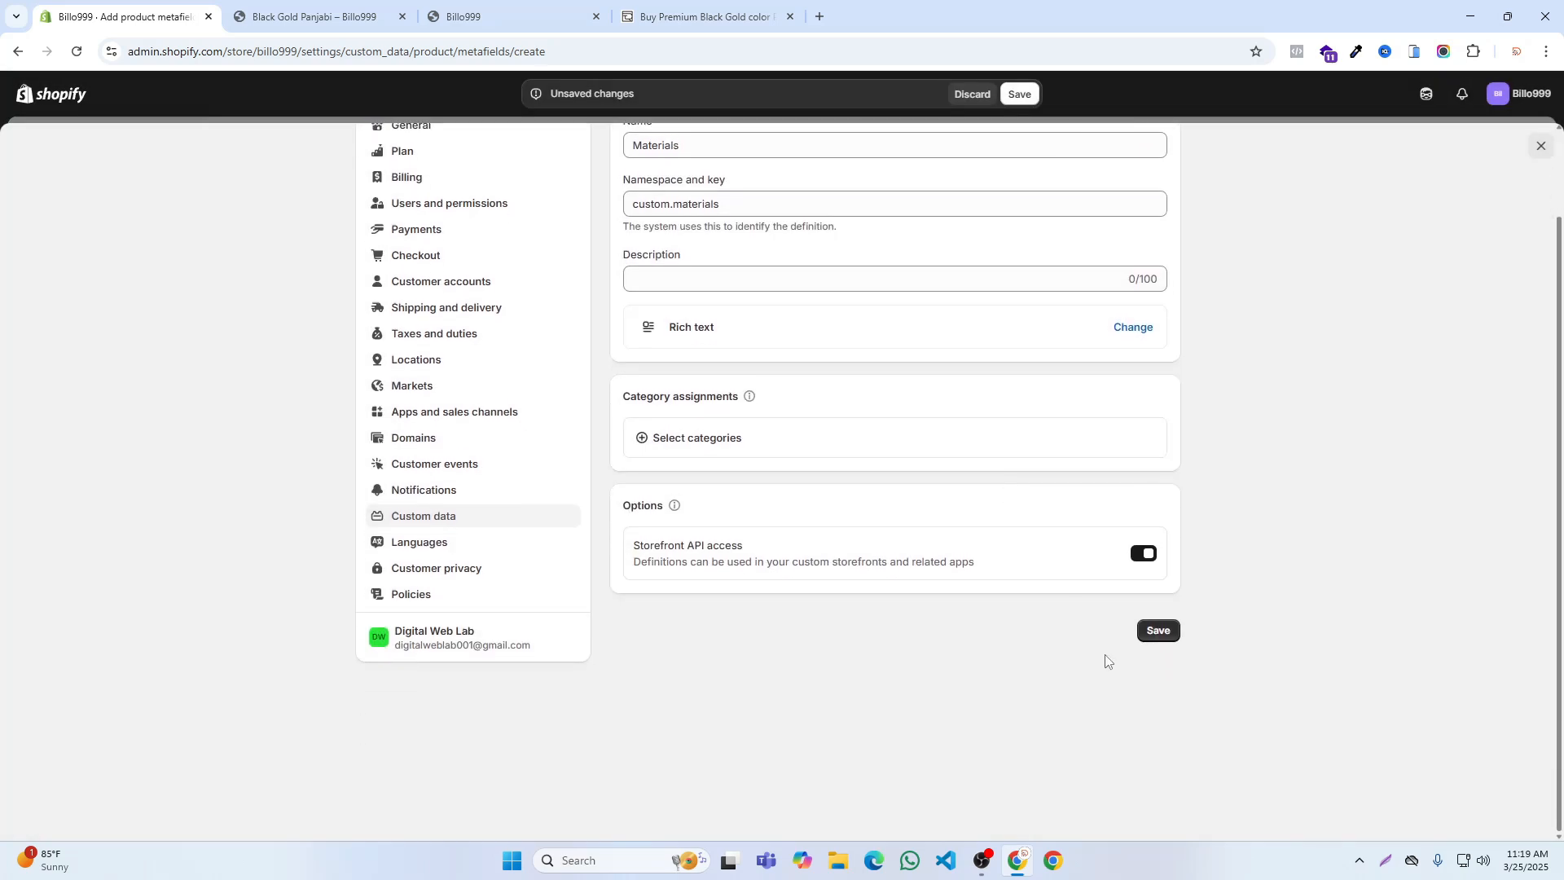
{"action": "left_click", "coordinate": [1156, 632]}
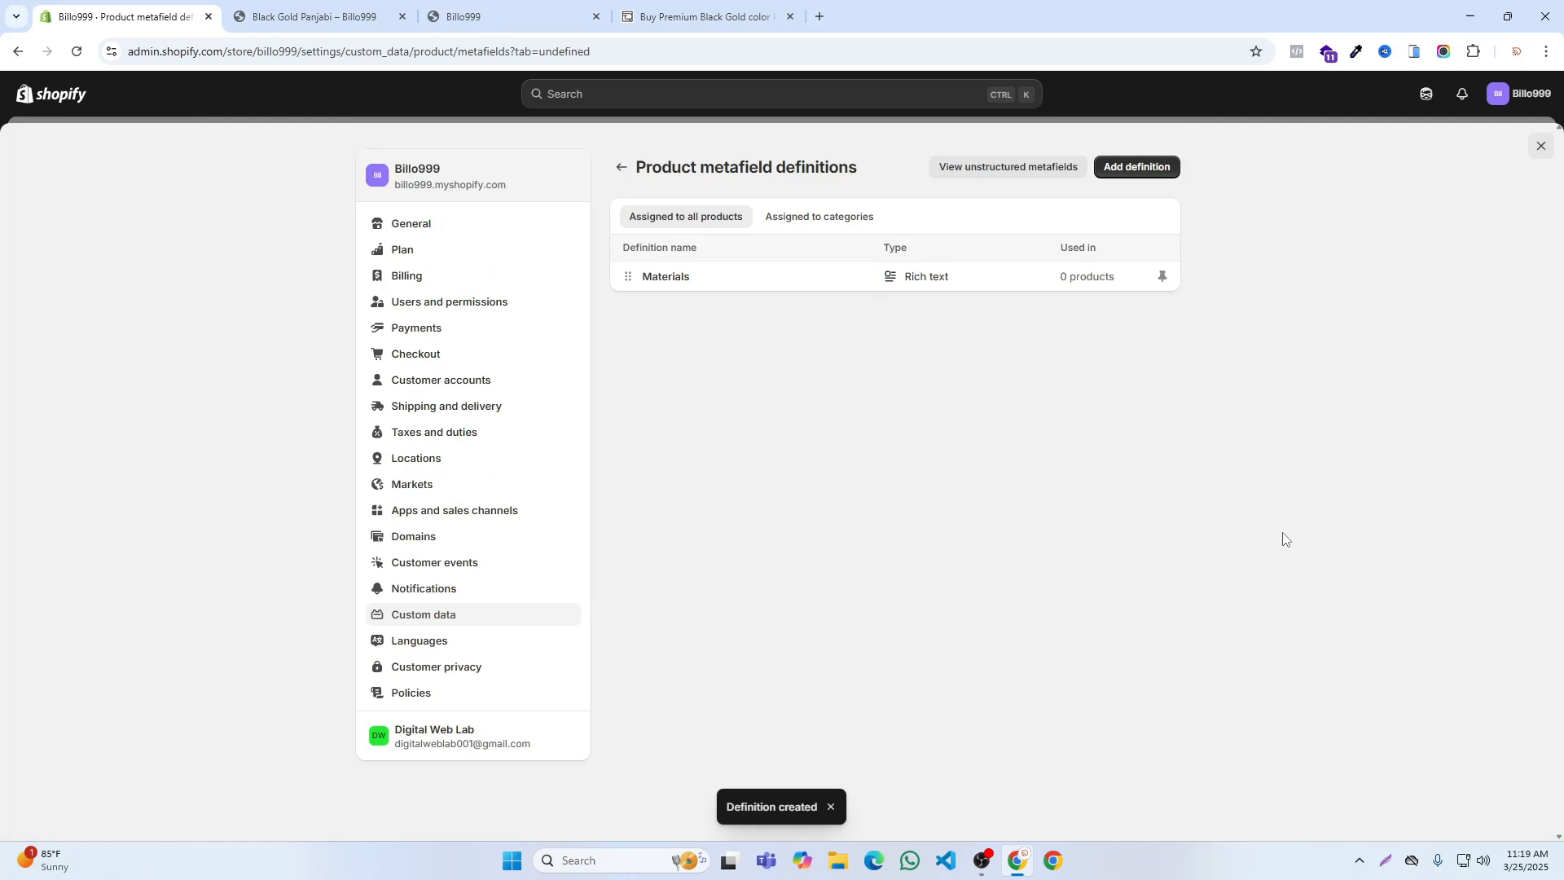
{"action": "left_click", "coordinate": [1541, 149]}
Step: Copy the full Materials list, from Color to Fit: Regular, on RIFI's Black Gold Panjabi page and return to the Shopify admin
{"action": "left_click", "coordinate": [711, 13]}
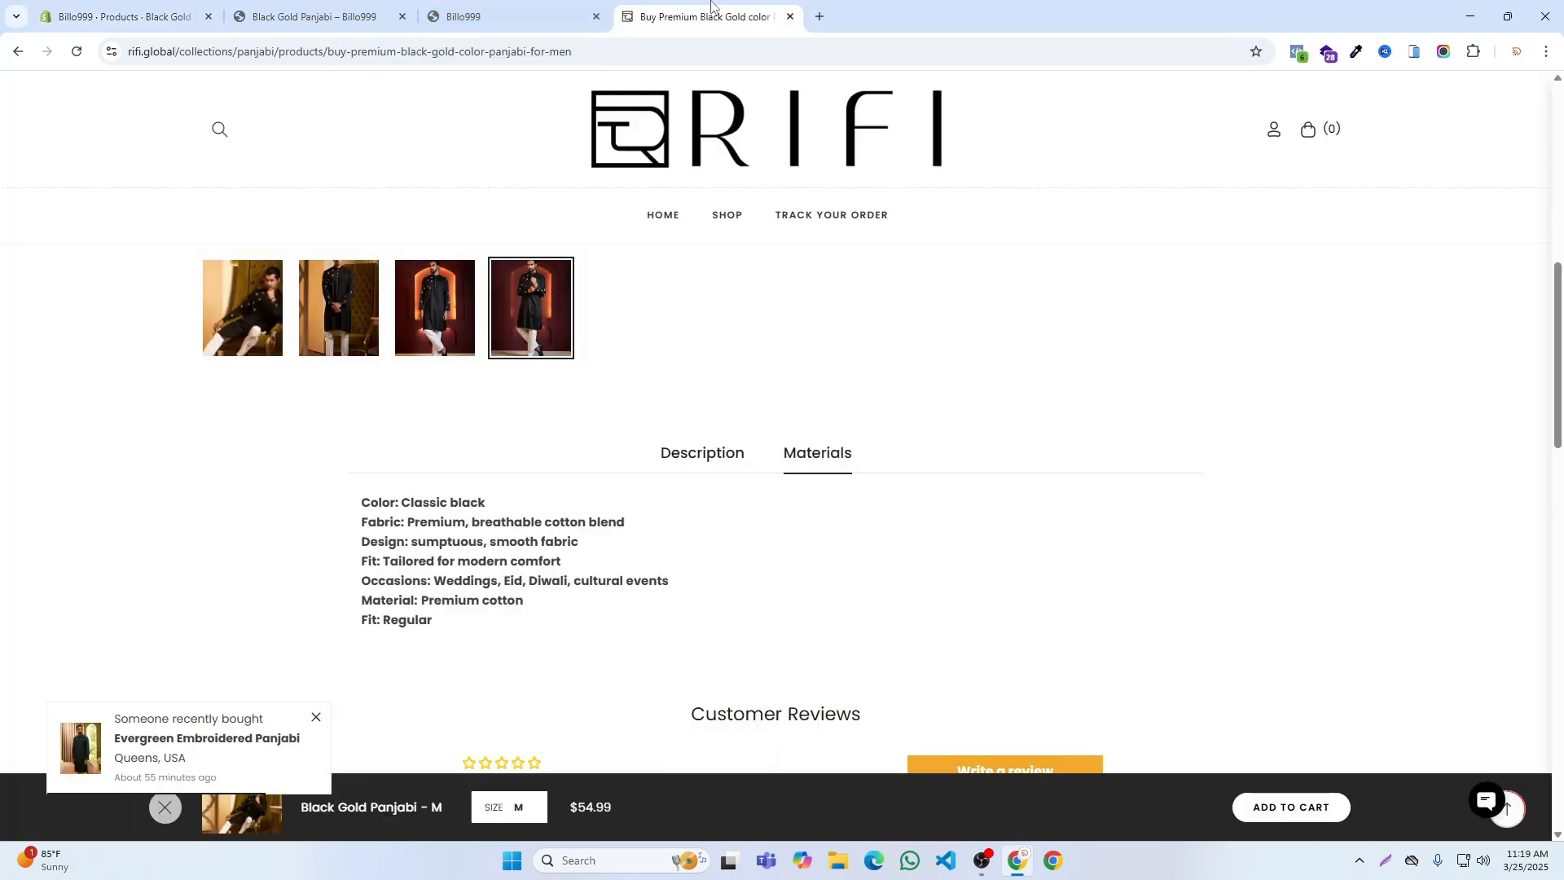
{"action": "left_click_drag", "start_coordinate": [432, 620], "coordinate": [340, 510]}
{"action": "key", "text": "ctrl+c"}
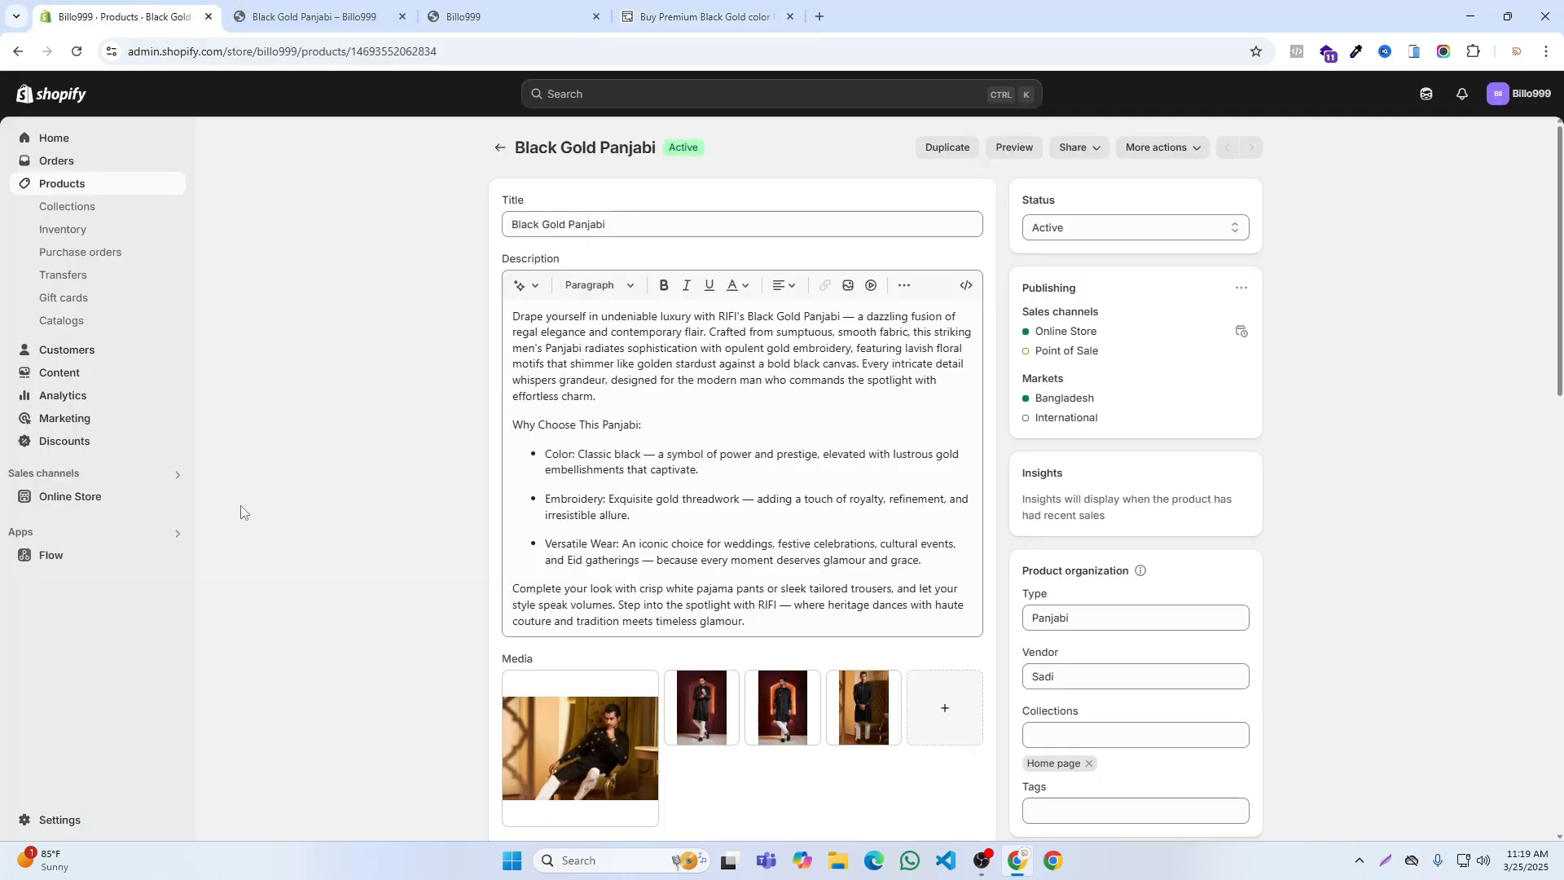
{"action": "left_click", "coordinate": [122, 16]}
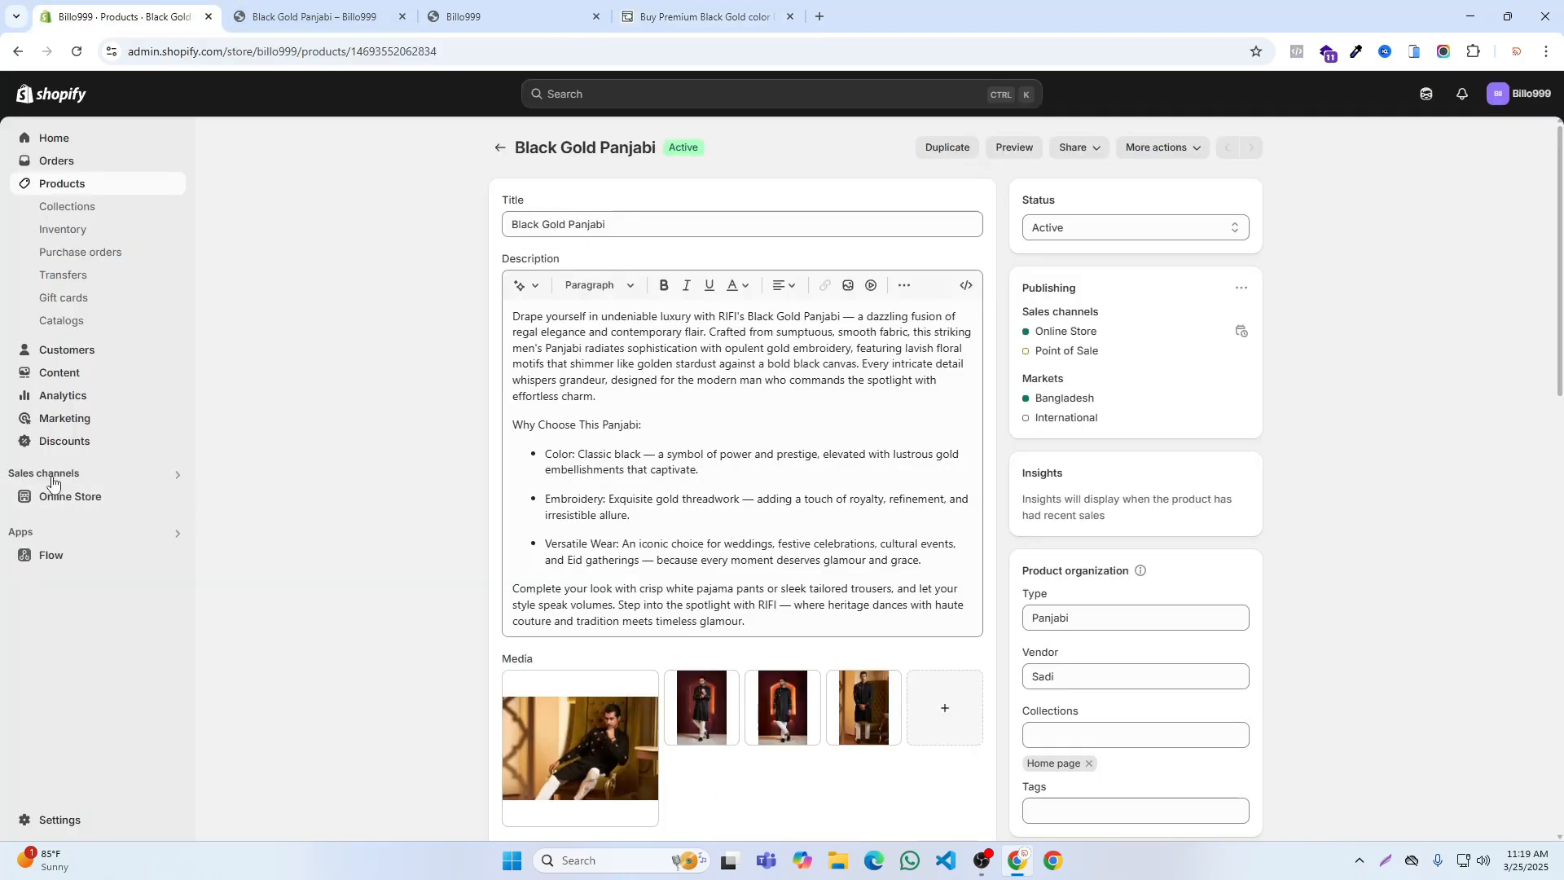
Step: Leave the Black Gold Panjabi product and reopen it from the product list to load the new metafield
{"action": "scroll", "coordinate": [349, 251], "scroll_direction": "down", "scroll_amount": 4}
{"action": "scroll", "coordinate": [443, 191], "scroll_direction": "up", "scroll_amount": 4}
{"action": "left_click", "coordinate": [499, 148]}
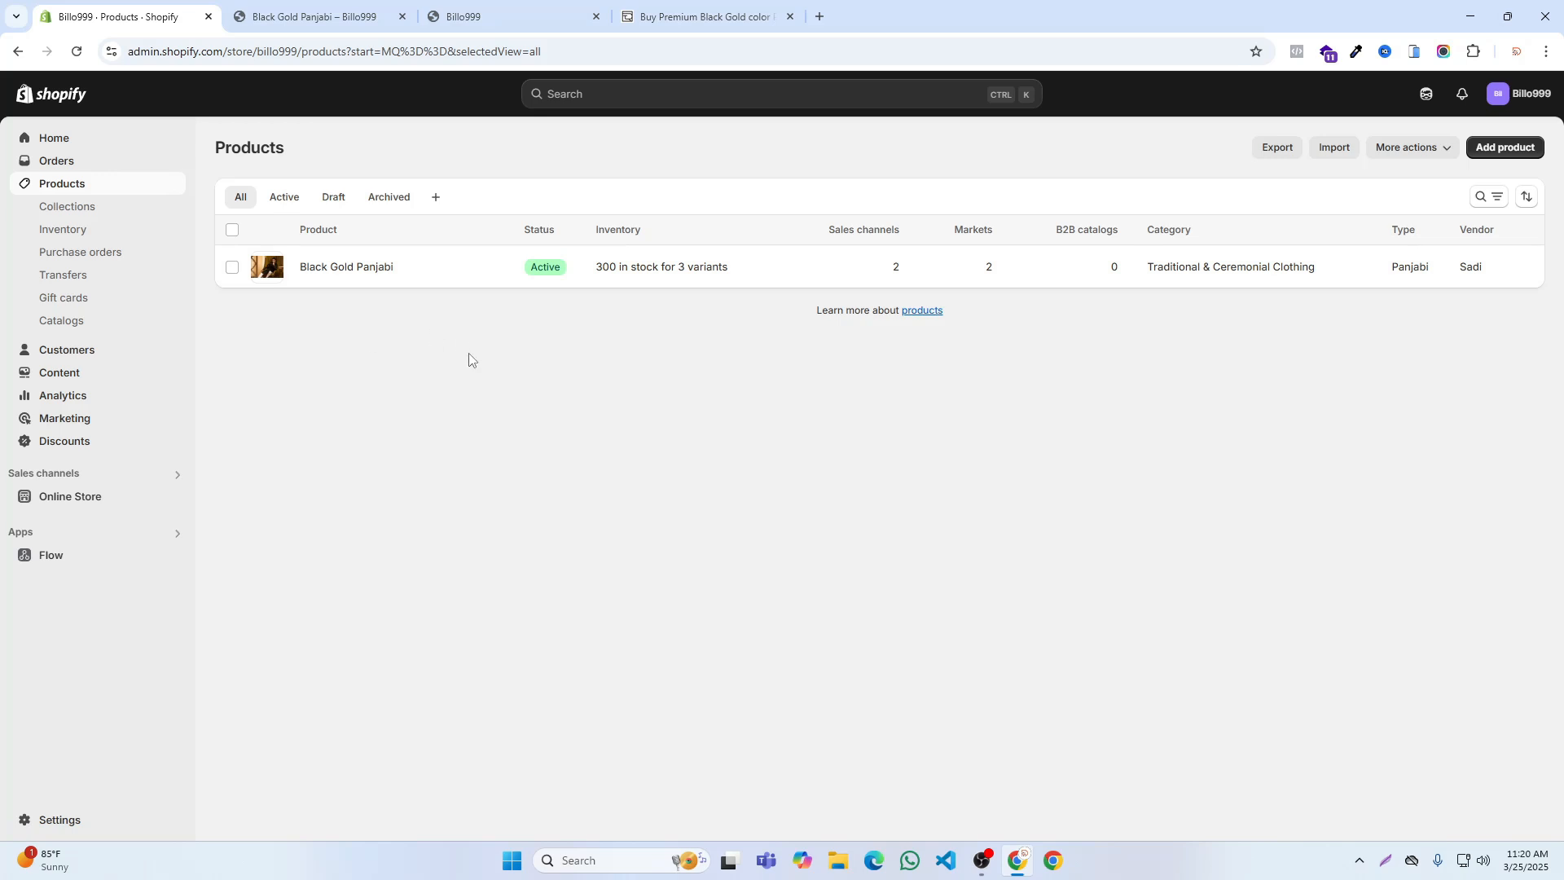
{"action": "left_click", "coordinate": [339, 270]}
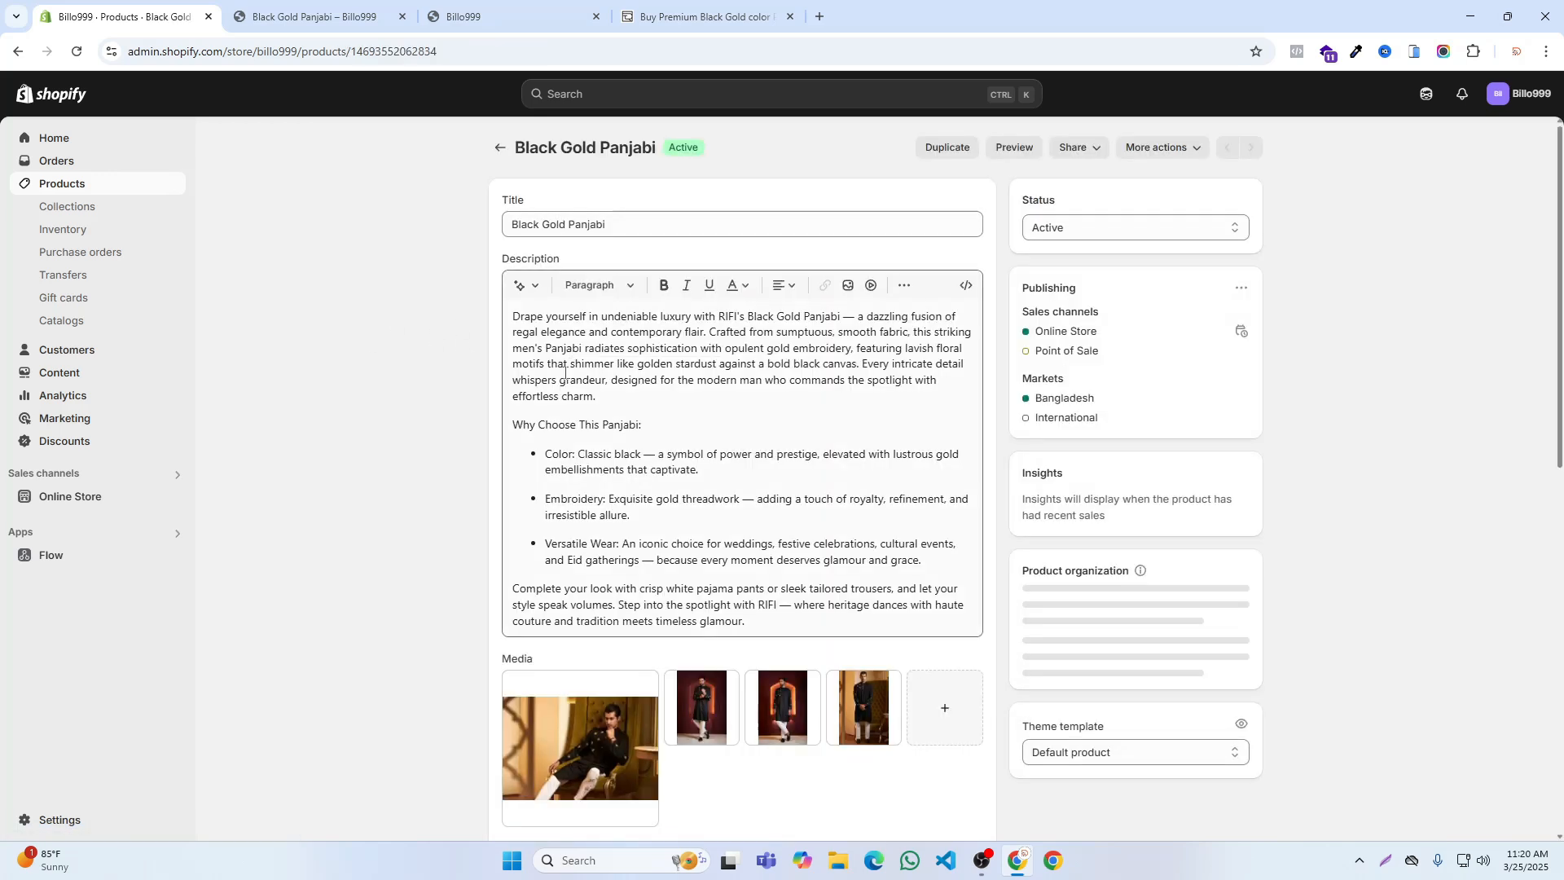
Step: Paste the copied details into the product's Materials metafield and save the product
{"action": "scroll", "coordinate": [441, 411], "scroll_direction": "down", "scroll_amount": 10}
{"action": "scroll", "coordinate": [441, 412], "scroll_direction": "down", "scroll_amount": 3}
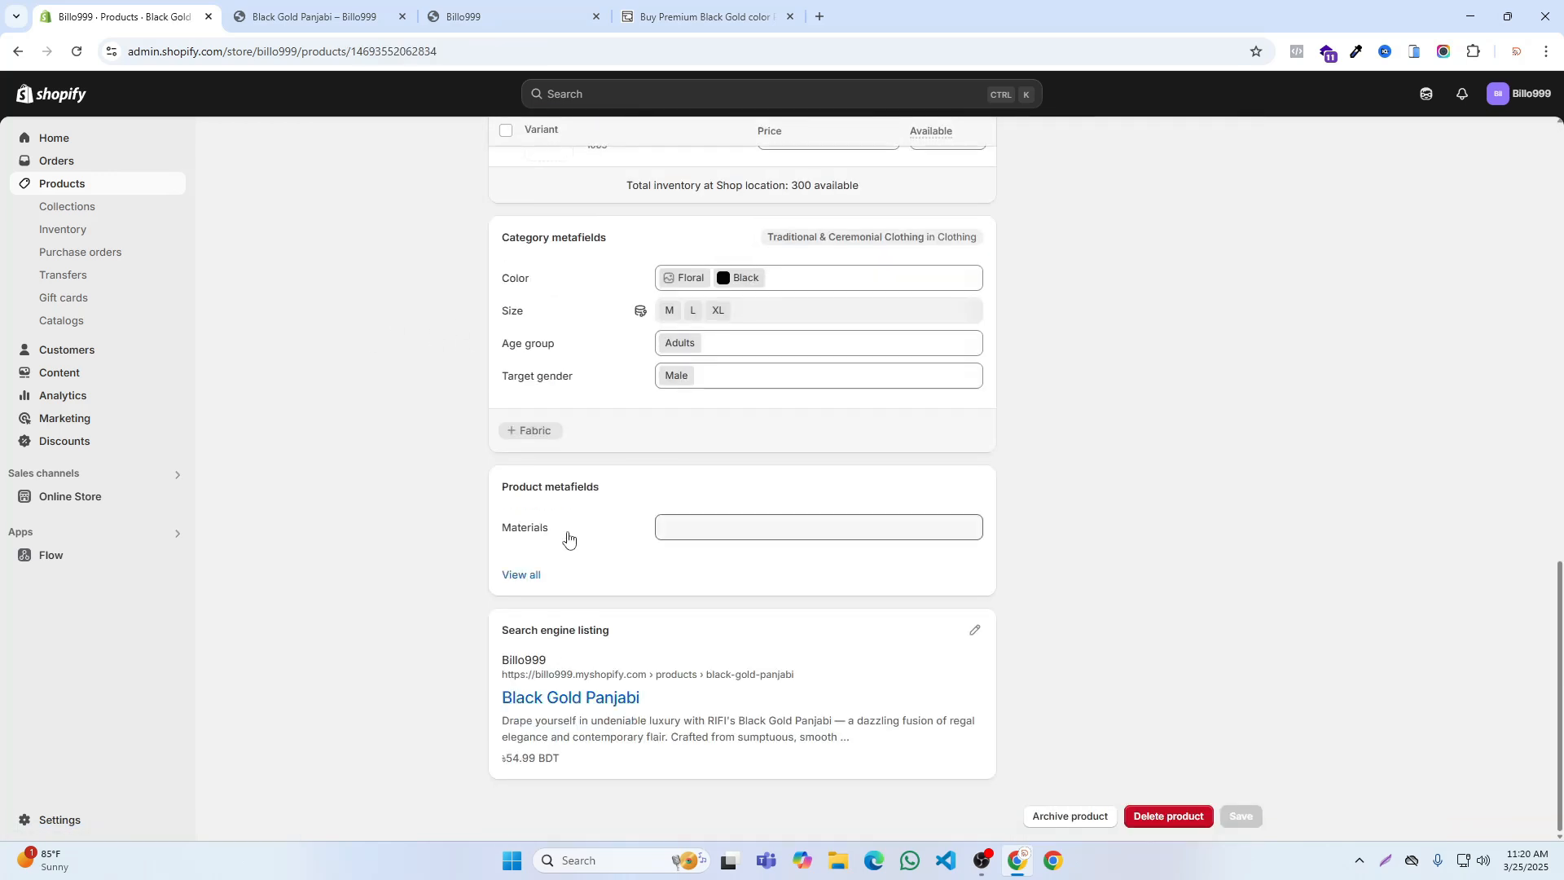
{"action": "left_click", "coordinate": [674, 538]}
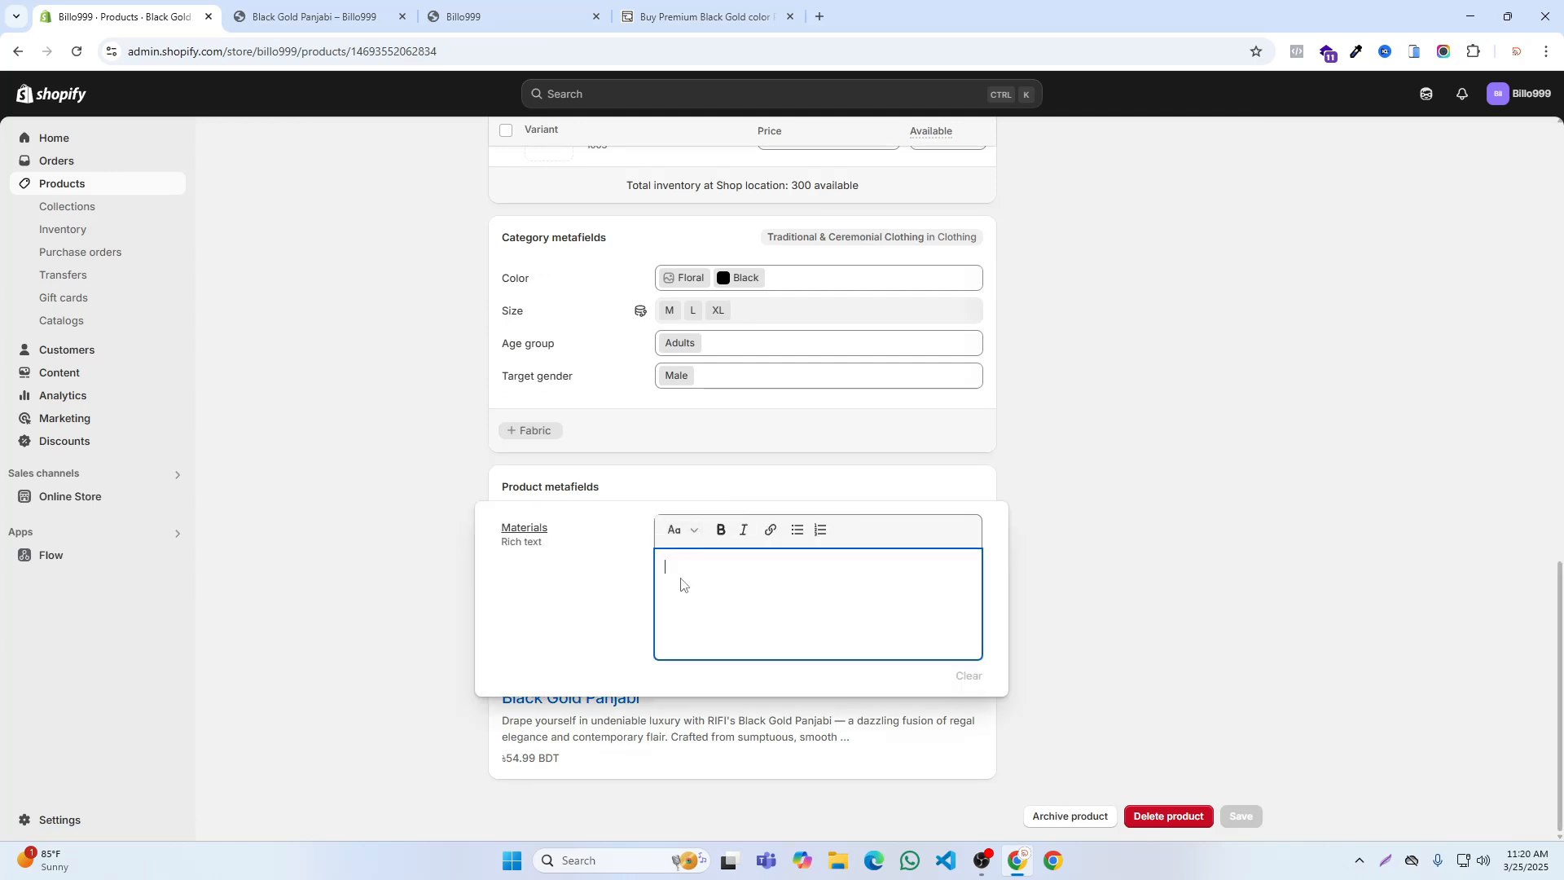
{"action": "key", "text": "ctrl+v"}
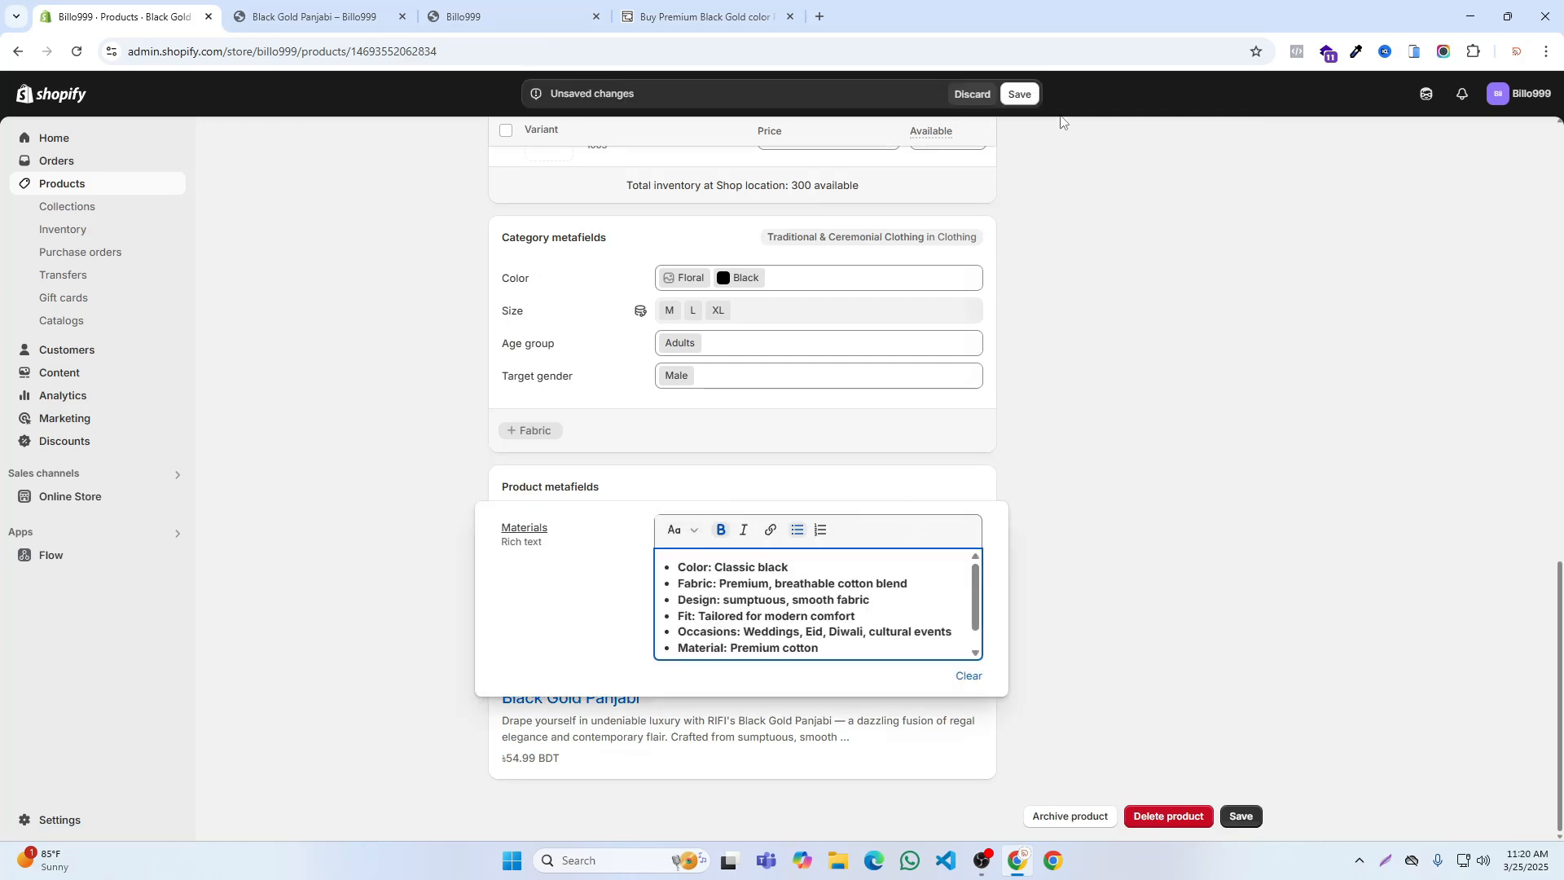
{"action": "left_click", "coordinate": [1023, 96]}
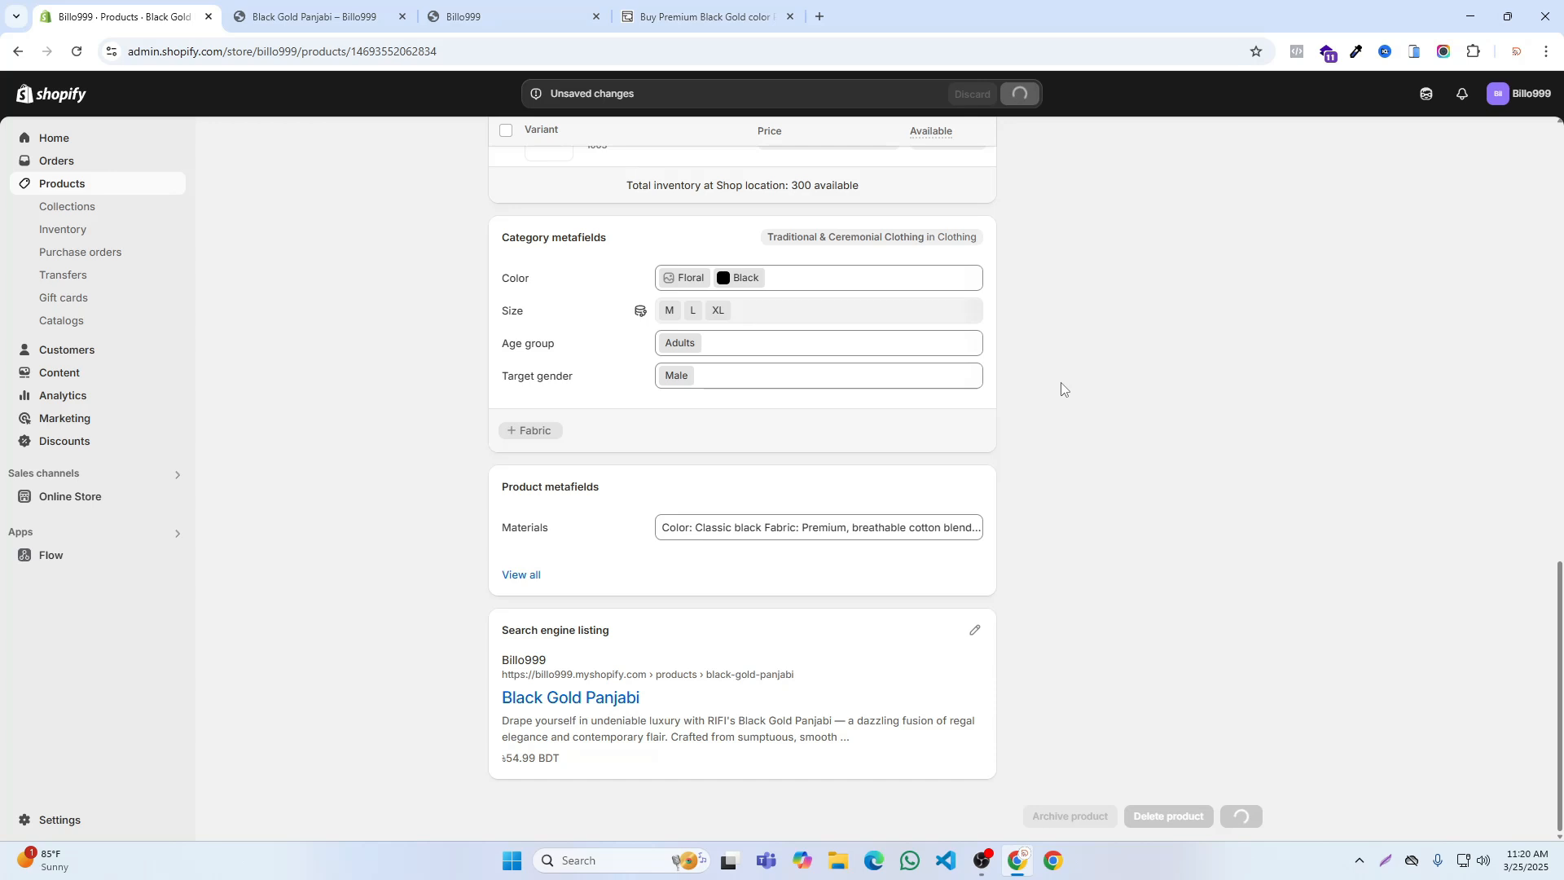
Step: Reload RIFI's Black Gold Panjabi page and the store's own product preview to compare their description and materials sections
{"action": "scroll", "coordinate": [741, 456], "scroll_direction": "up", "scroll_amount": 6}
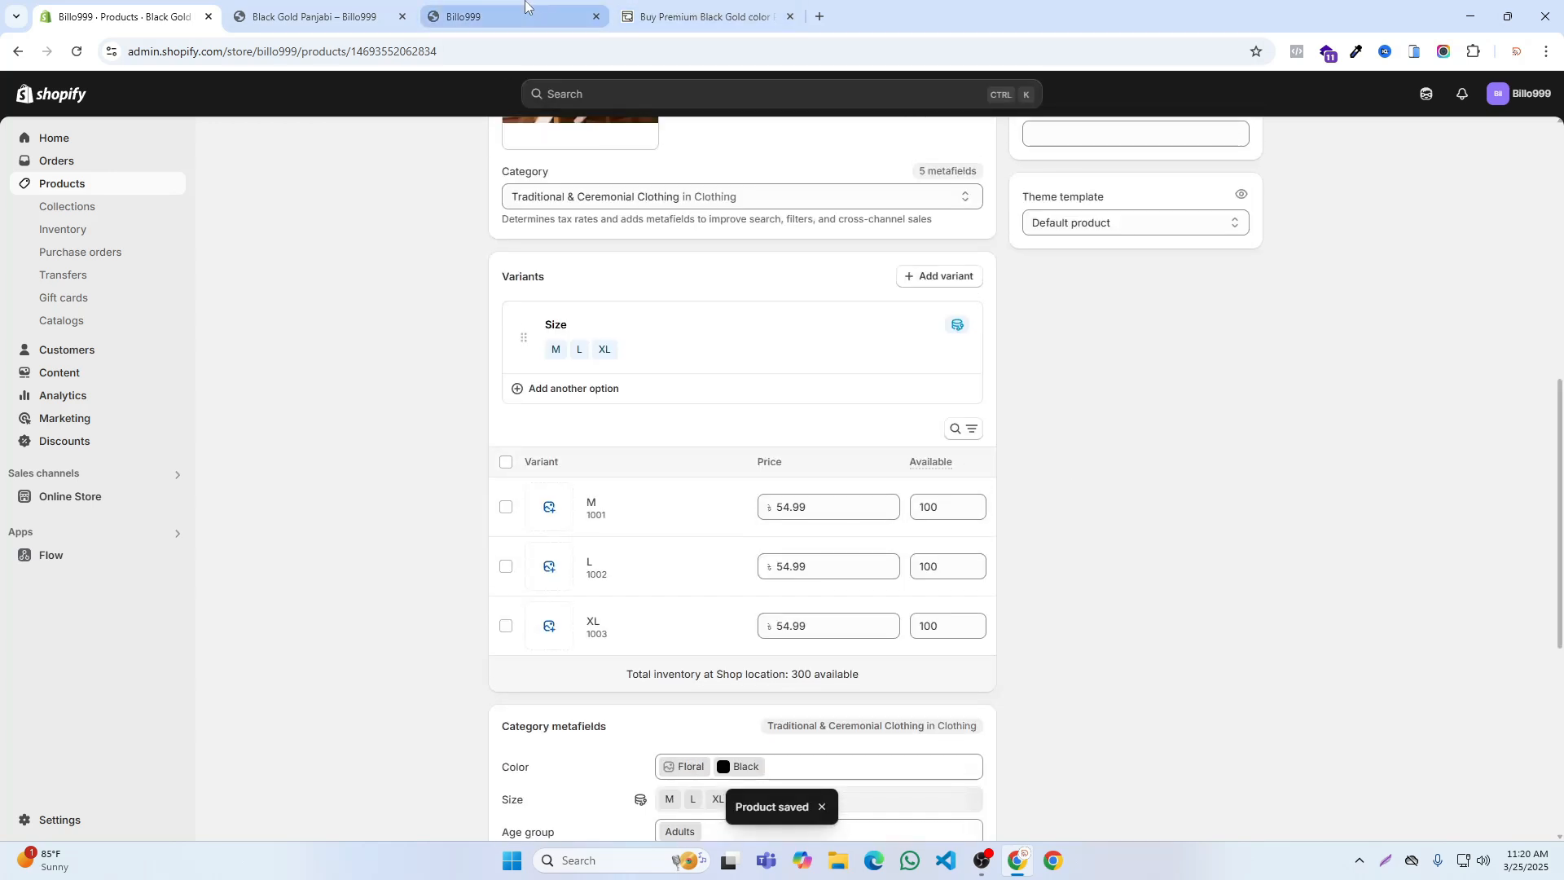
{"action": "left_click", "coordinate": [700, 14]}
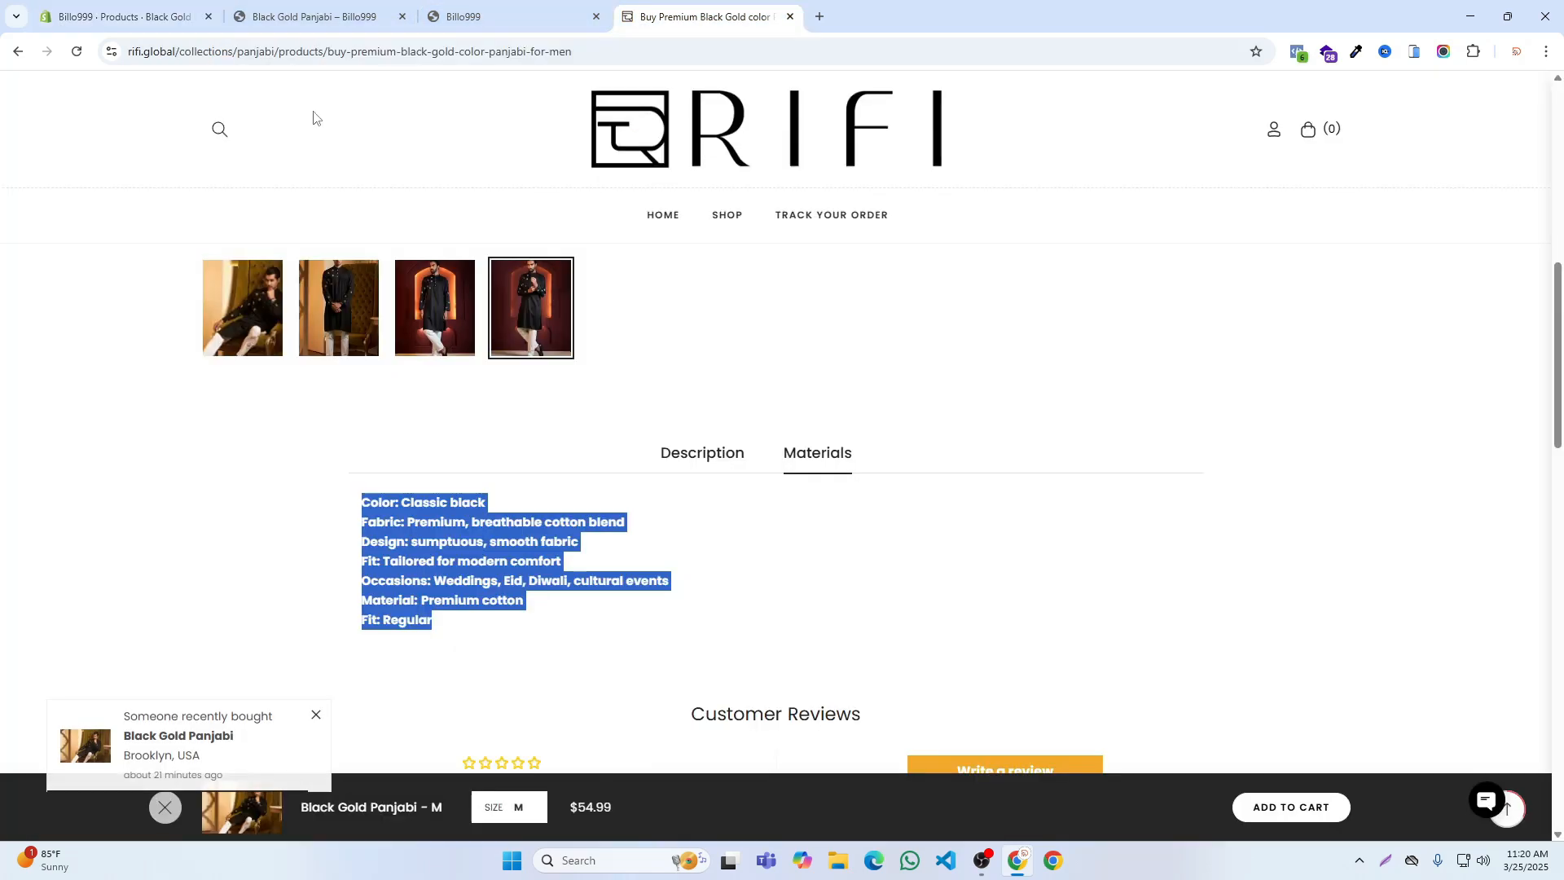
{"action": "left_click", "coordinate": [77, 52]}
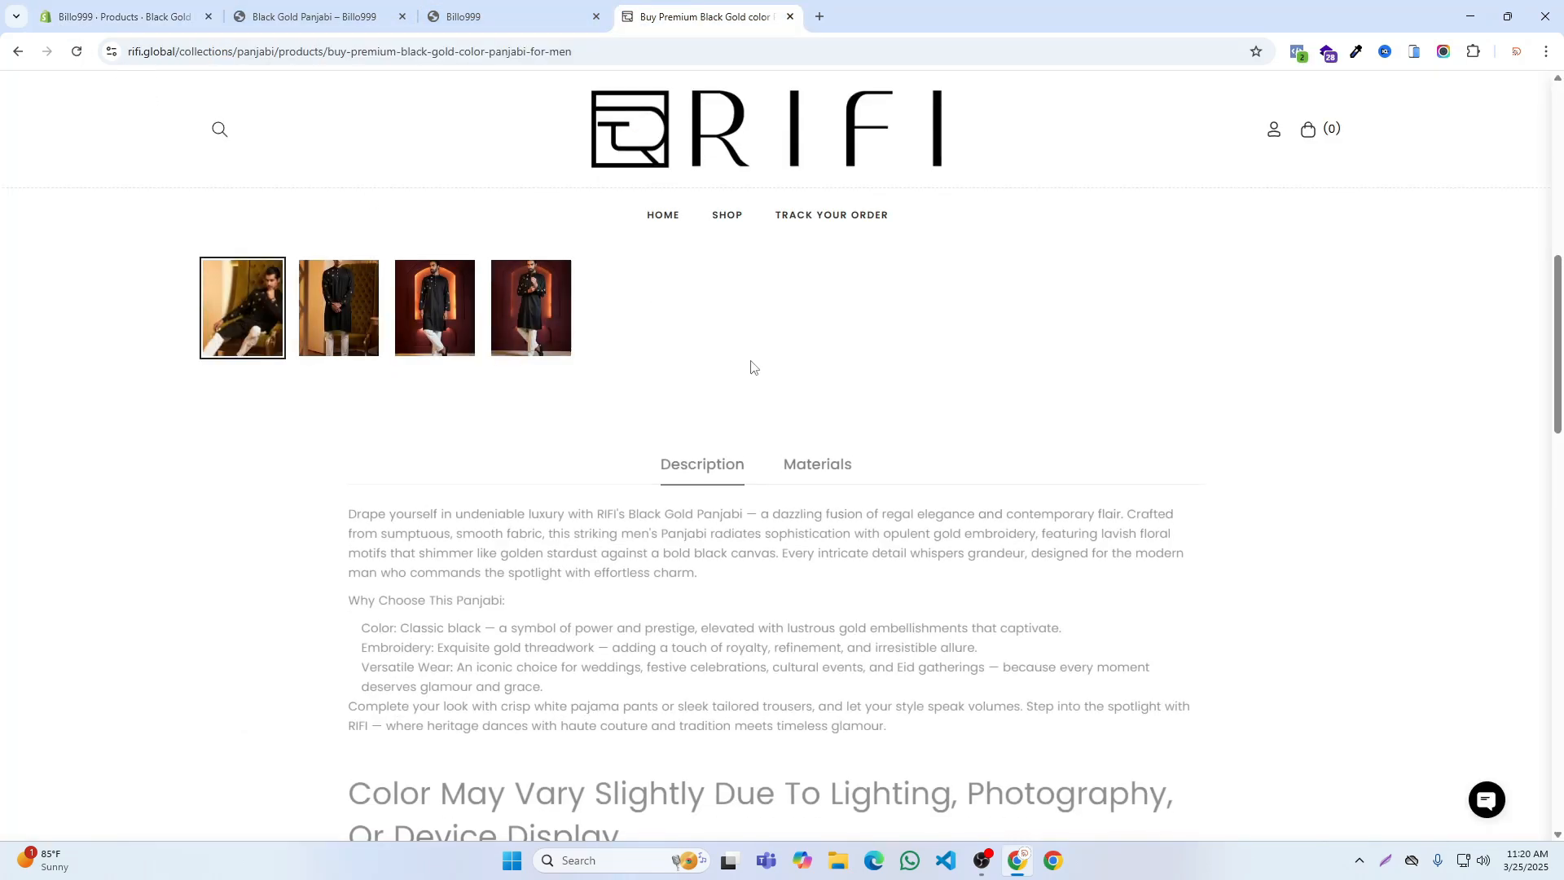
{"action": "left_click", "coordinate": [464, 17]}
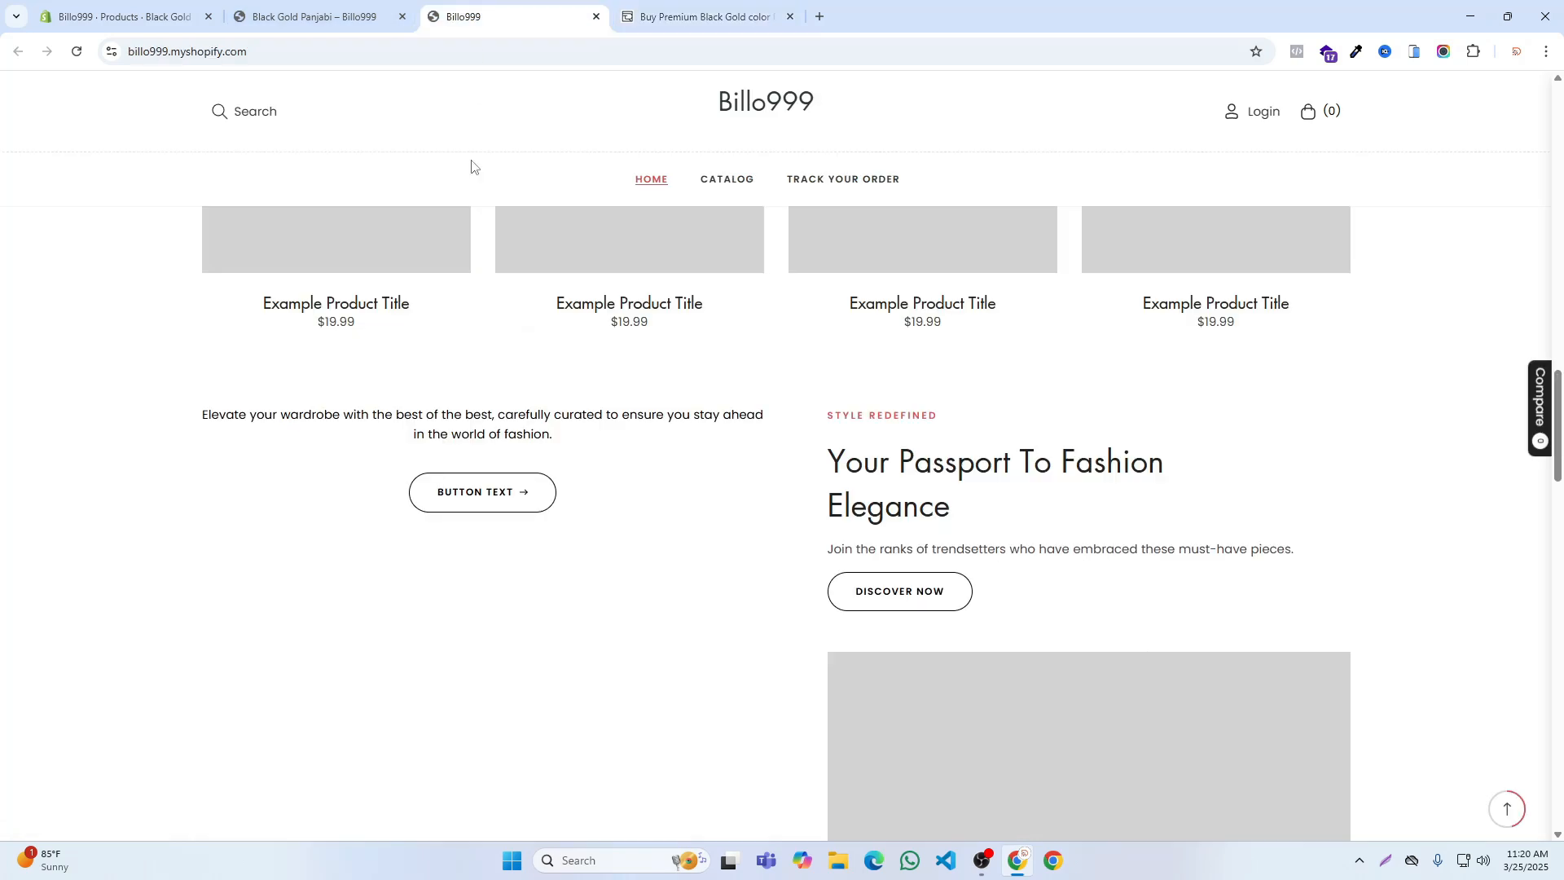
{"action": "left_click", "coordinate": [274, 15]}
{"action": "left_click", "coordinate": [79, 52]}
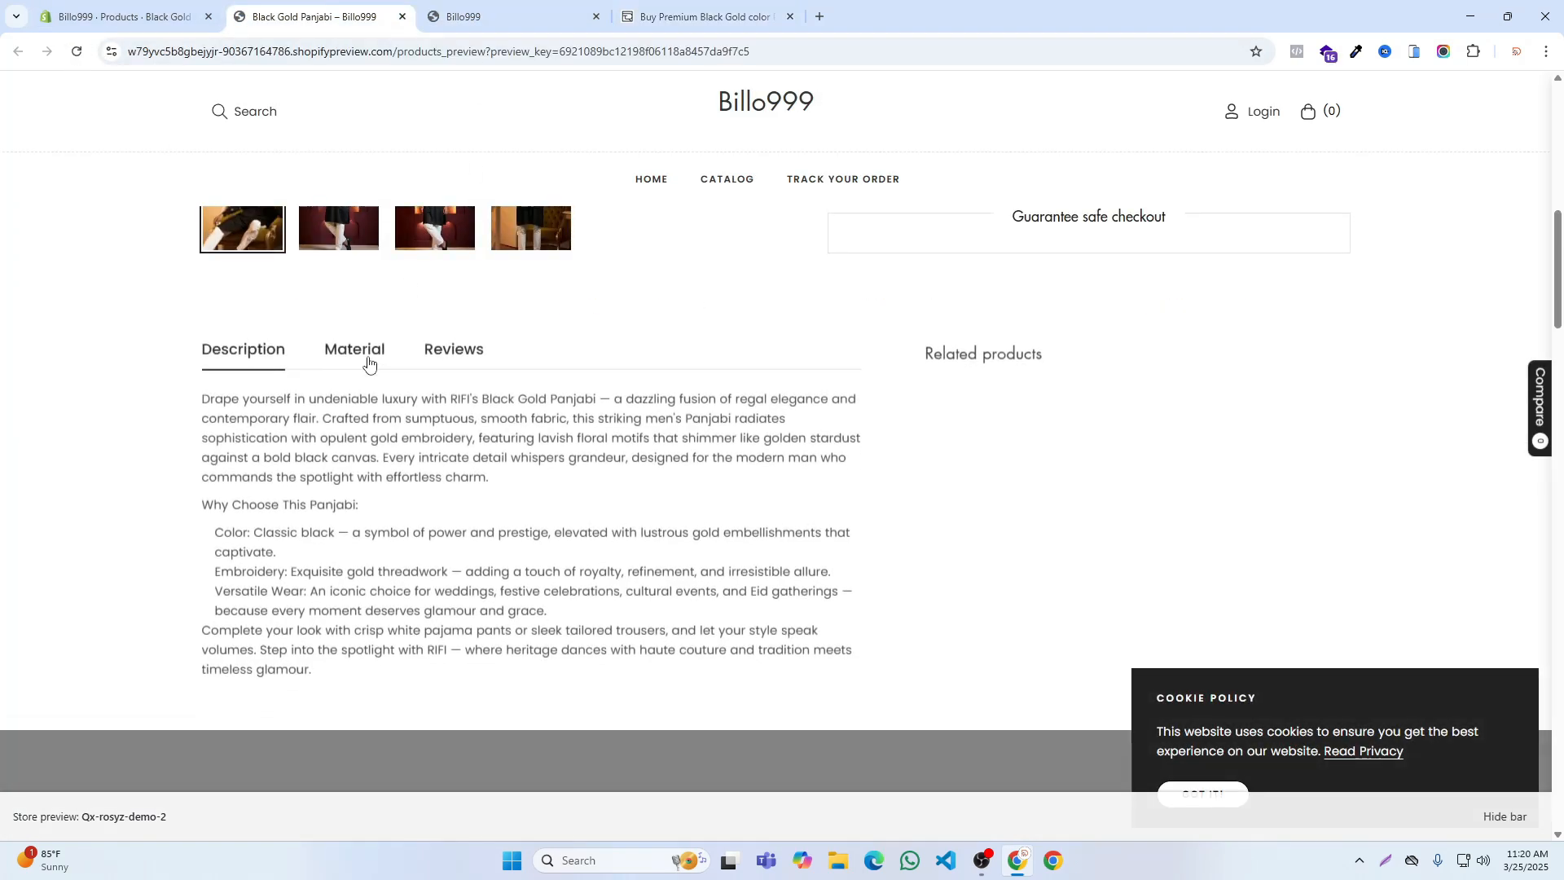
Step: Review the Material tab and the remaining sections of the Black Gold Panjabi preview, then return to the Shopify admin
{"action": "left_click", "coordinate": [357, 351]}
{"action": "scroll", "coordinate": [932, 489], "scroll_direction": "down", "scroll_amount": 10}
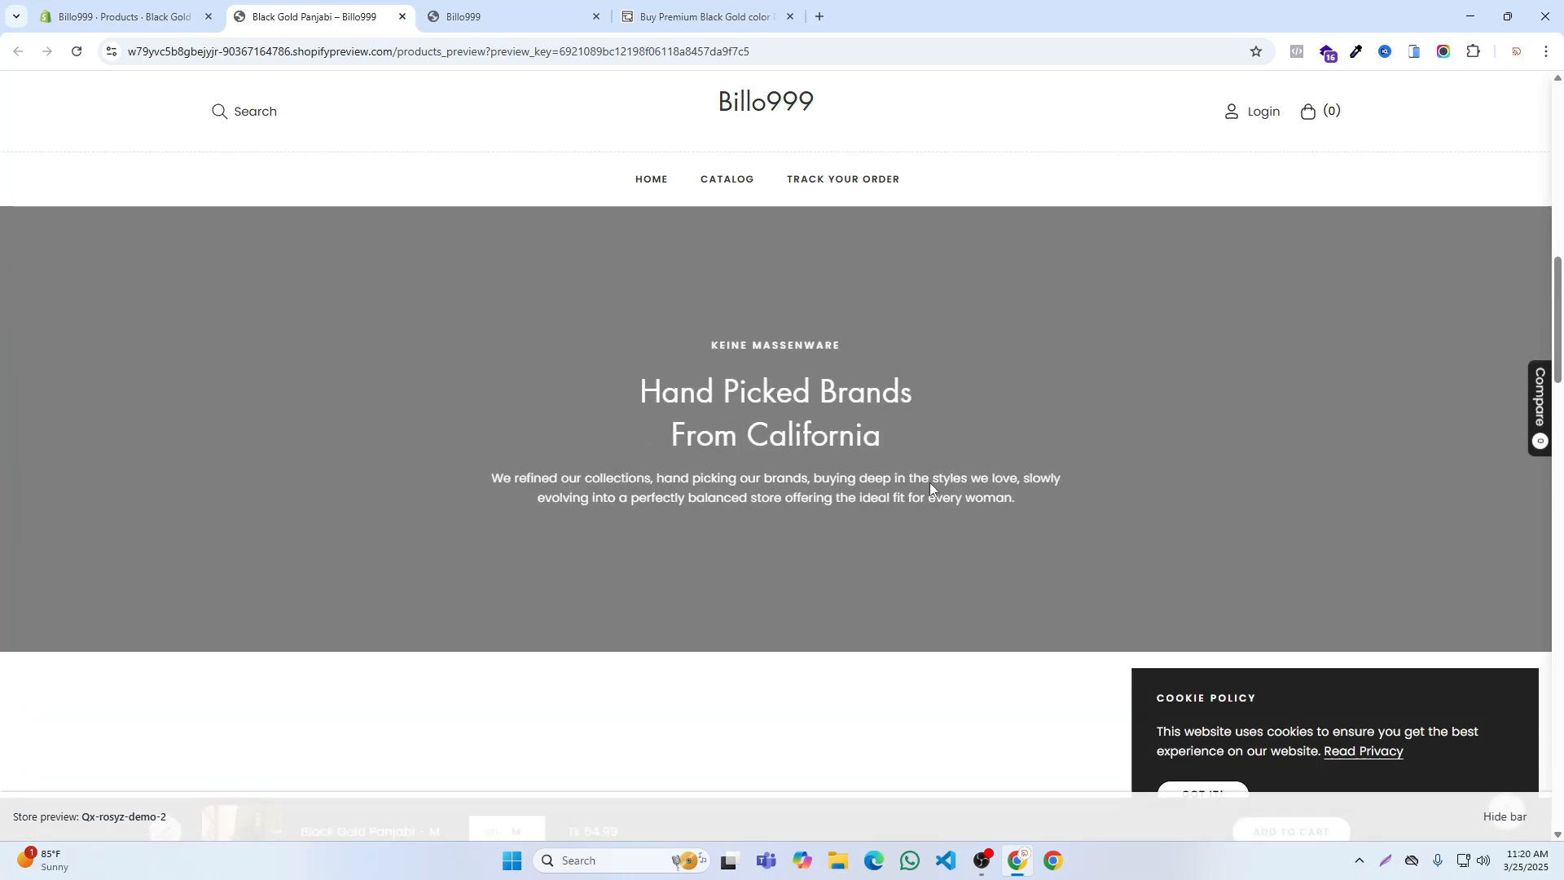
{"action": "scroll", "coordinate": [933, 484], "scroll_direction": "down", "scroll_amount": 15}
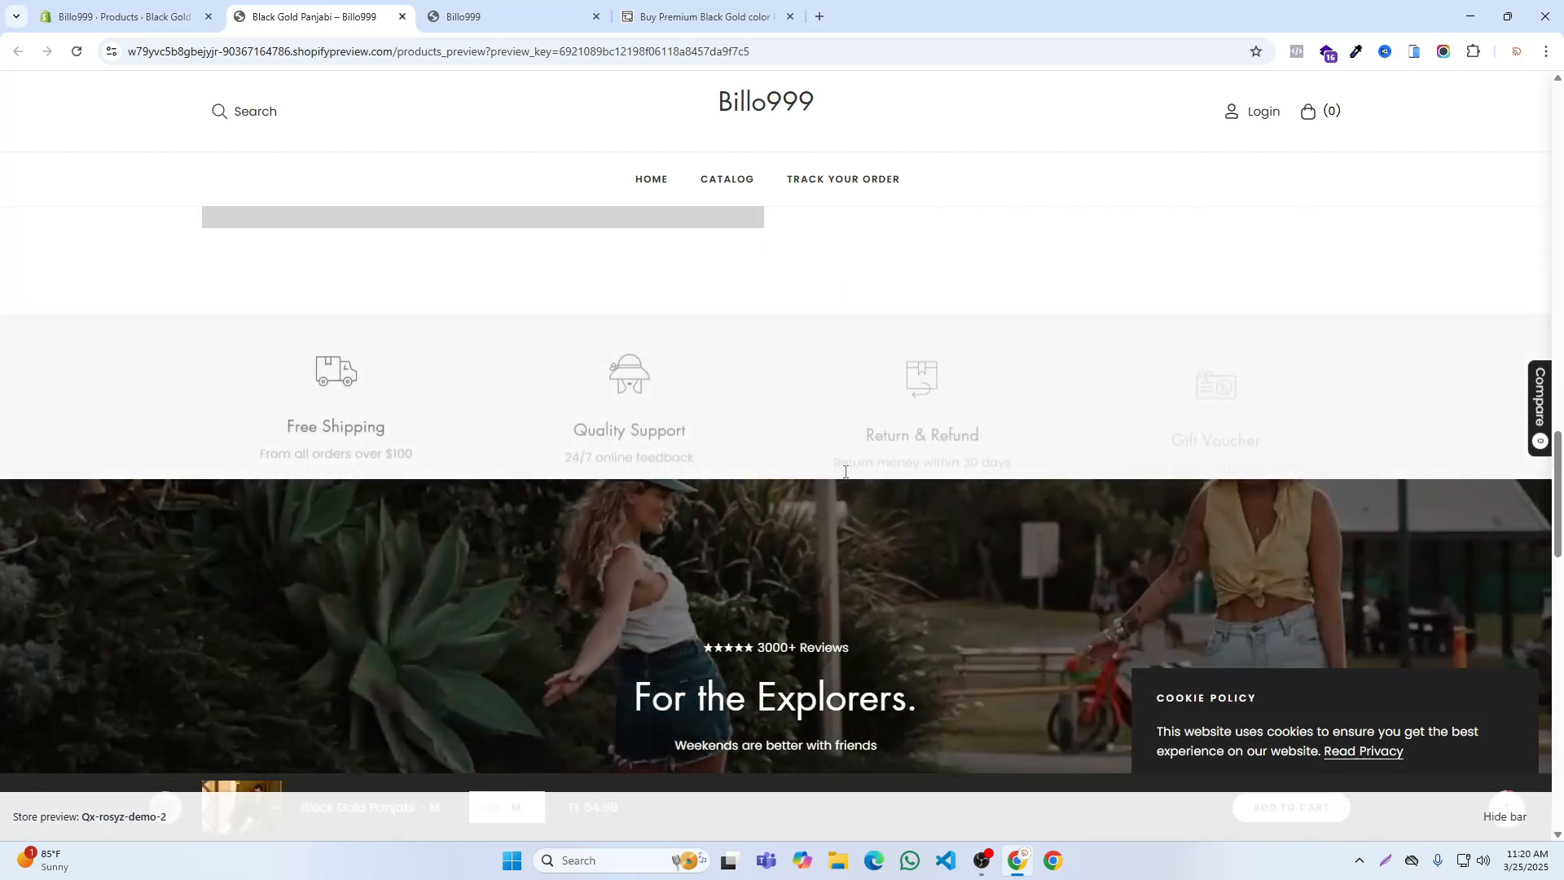
{"action": "left_click", "coordinate": [122, 16]}
{"action": "scroll", "coordinate": [716, 456], "scroll_direction": "up", "scroll_amount": 5}
{"action": "scroll", "coordinate": [715, 439], "scroll_direction": "up", "scroll_amount": 4}
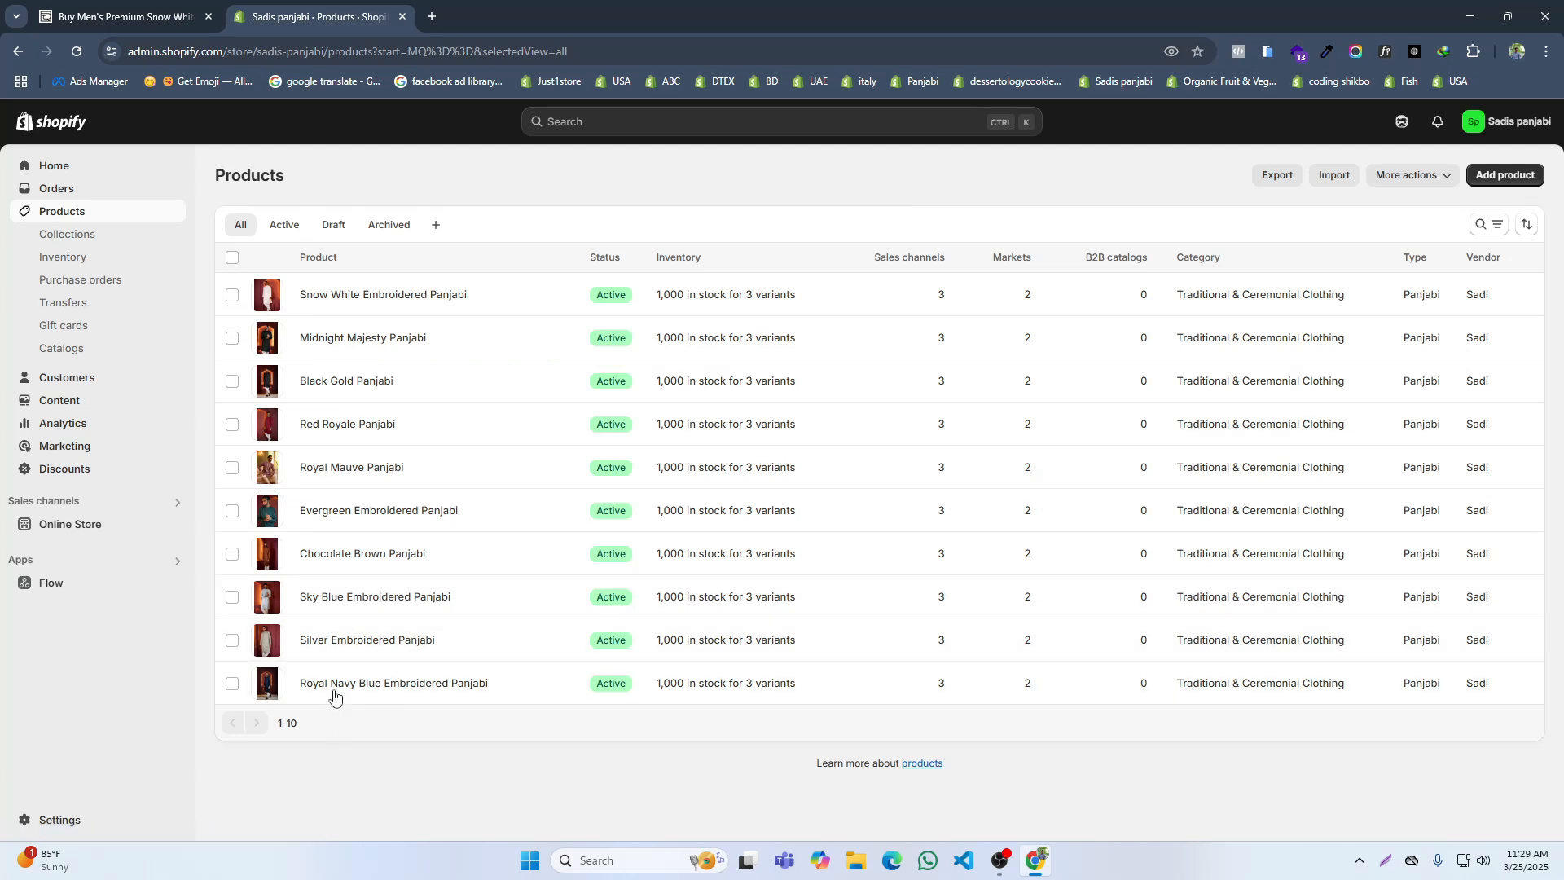
Step: Return to RIFI's home page and examine its product grid and header navigation
{"action": "key", "text": "ctrl+shift+Tab"}
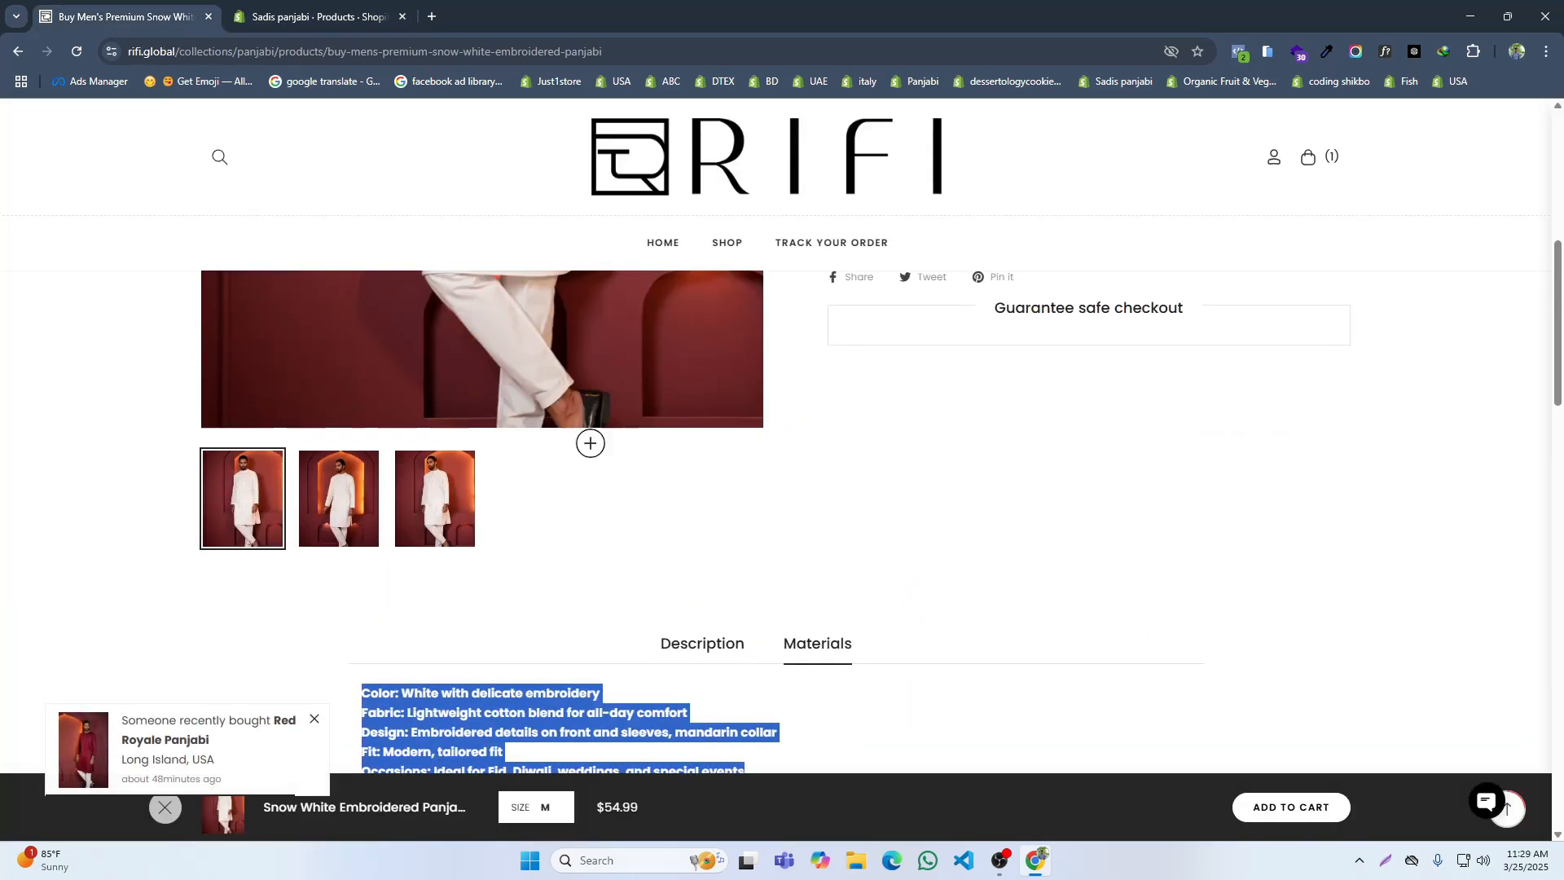
{"action": "scroll", "coordinate": [591, 443], "scroll_direction": "up", "scroll_amount": 7}
{"action": "left_click", "coordinate": [16, 53]}
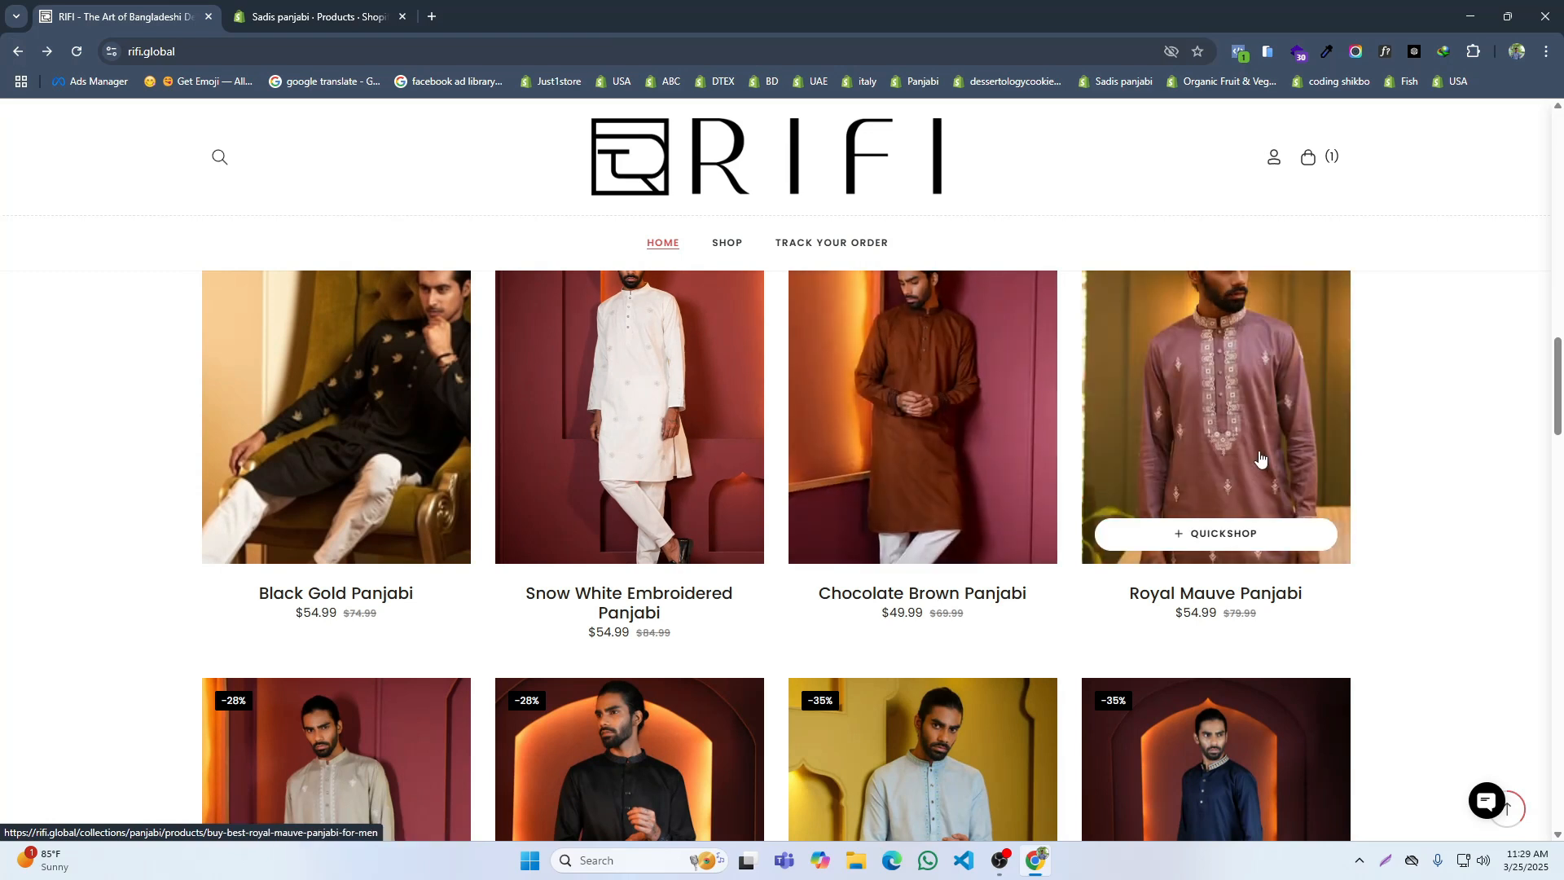
{"action": "scroll", "coordinate": [1015, 460], "scroll_direction": "up", "scroll_amount": 3}
{"action": "scroll", "coordinate": [820, 417], "scroll_direction": "down", "scroll_amount": 3}
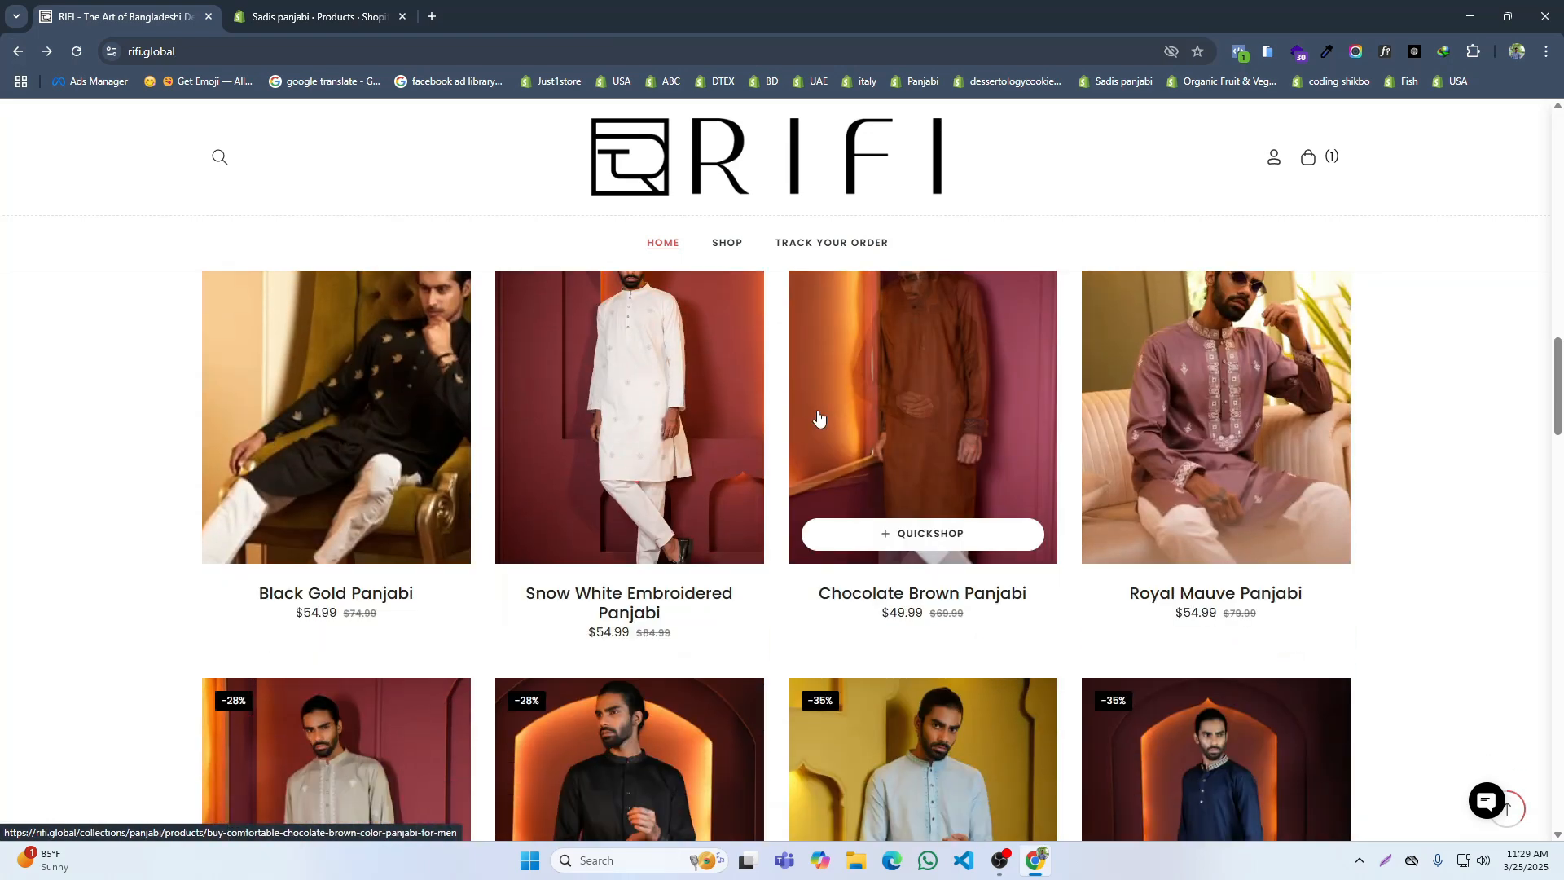
{"action": "scroll", "coordinate": [823, 407], "scroll_direction": "up", "scroll_amount": 10}
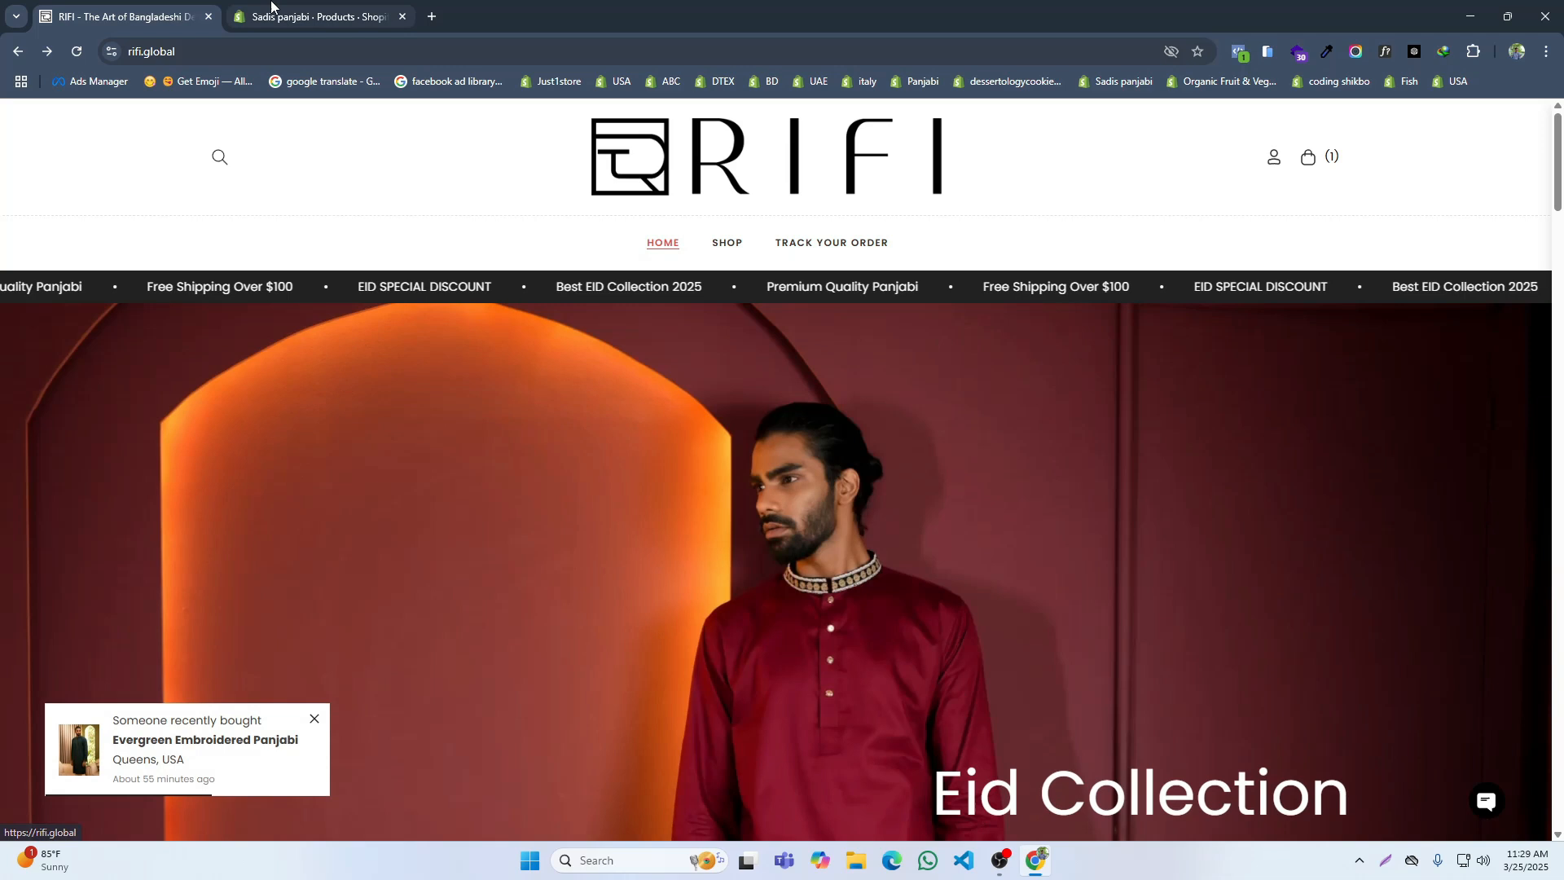
Step: Open the Sadis panjabi store's Main menu in the Shopify admin, consulting RIFI's Shop page for reference
{"action": "left_click", "coordinate": [318, 17]}
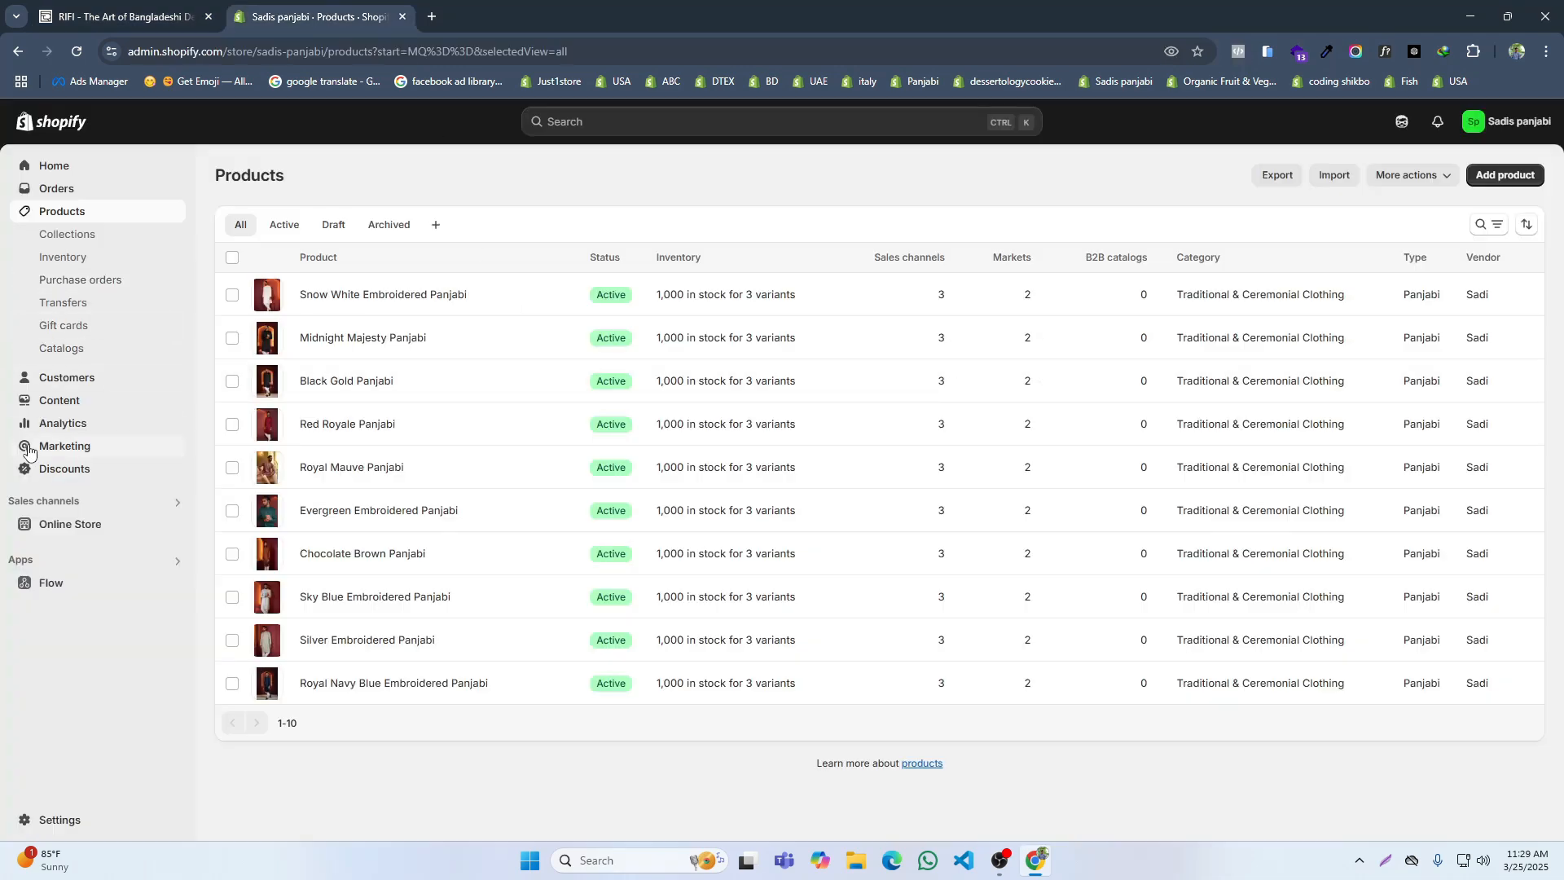
{"action": "left_click", "coordinate": [52, 402]}
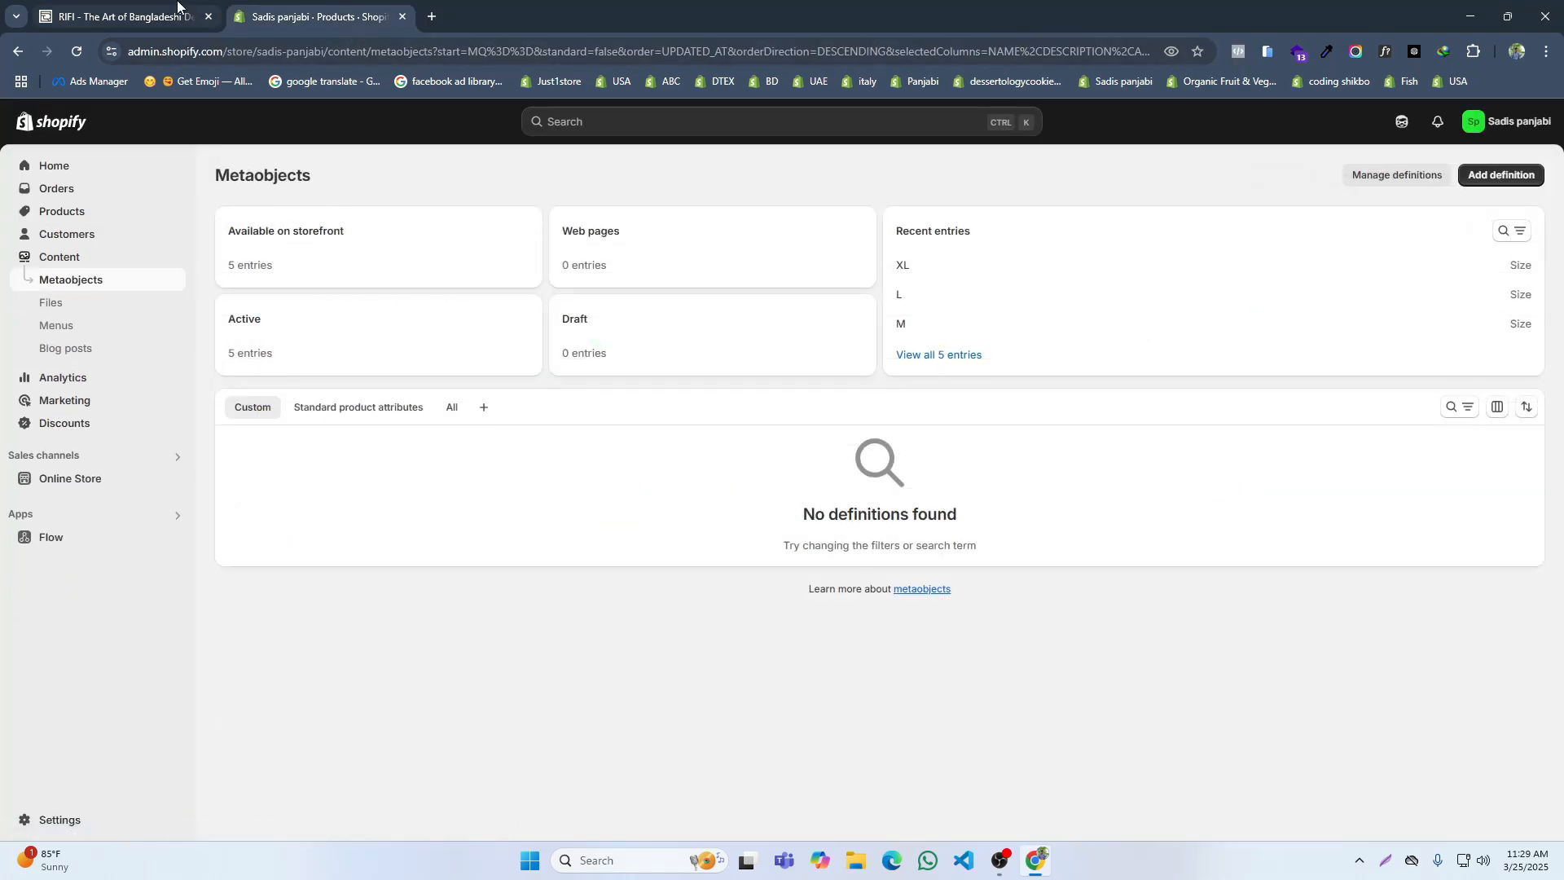
{"action": "left_click", "coordinate": [178, 1]}
{"action": "left_click", "coordinate": [725, 242]}
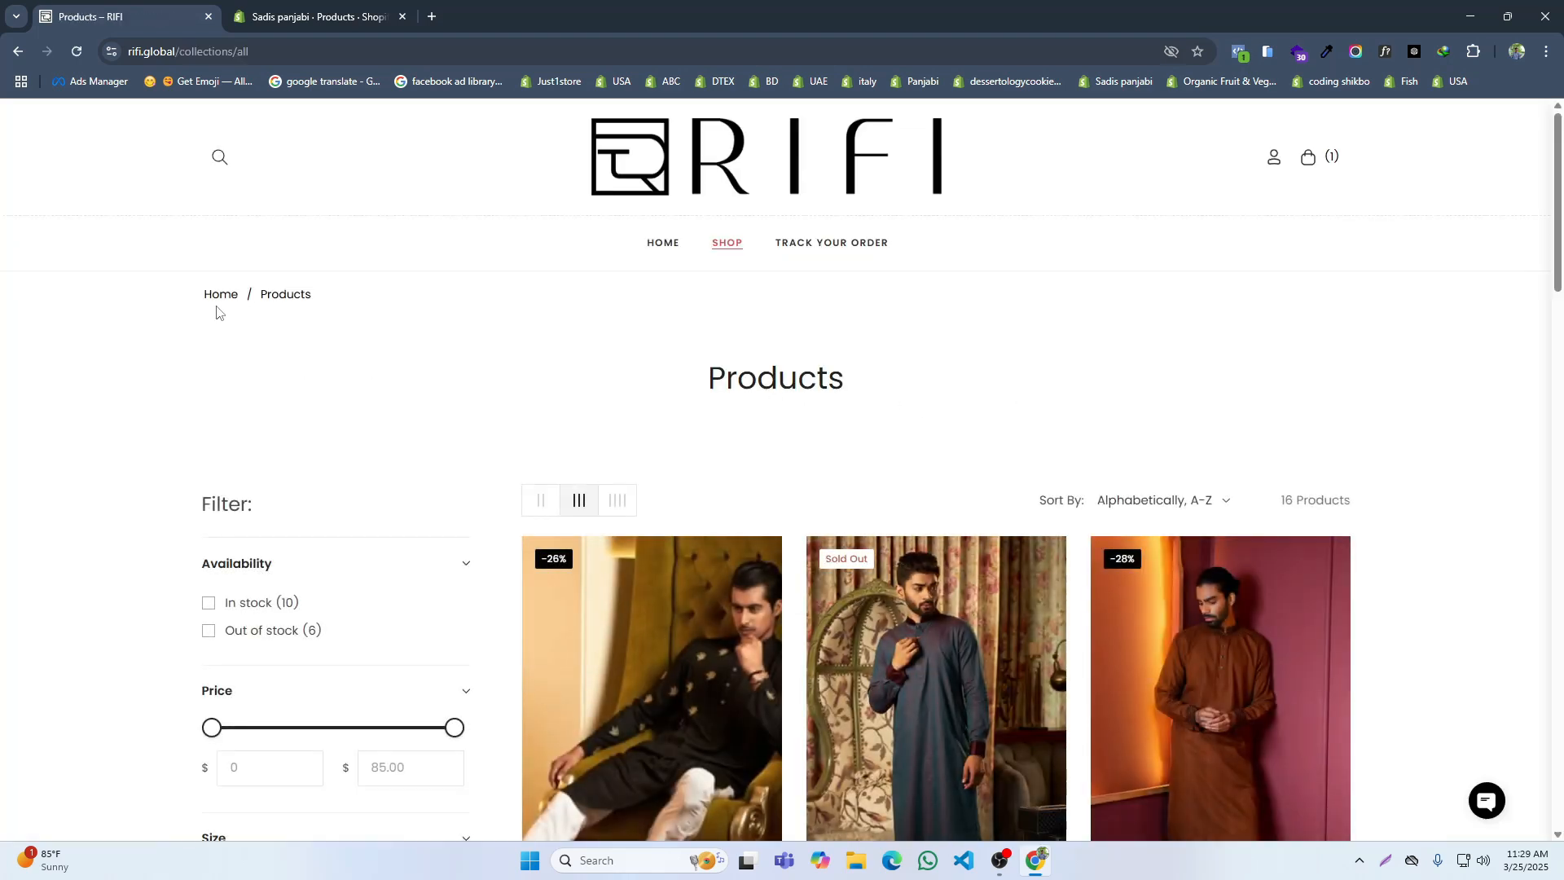
{"action": "left_click", "coordinate": [261, 16]}
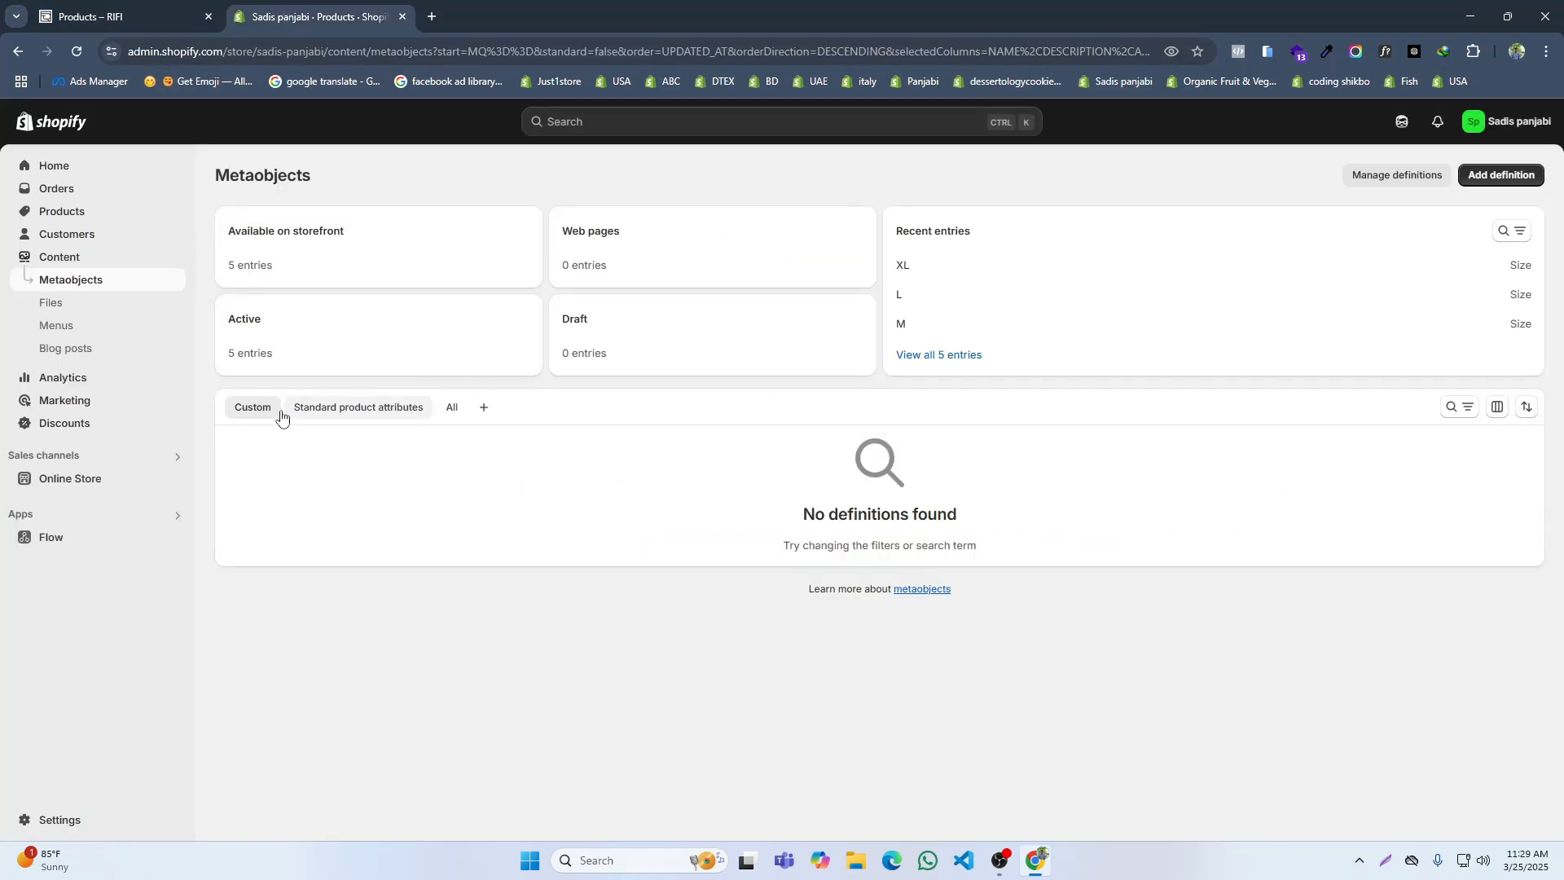
{"action": "left_click", "coordinate": [56, 327]}
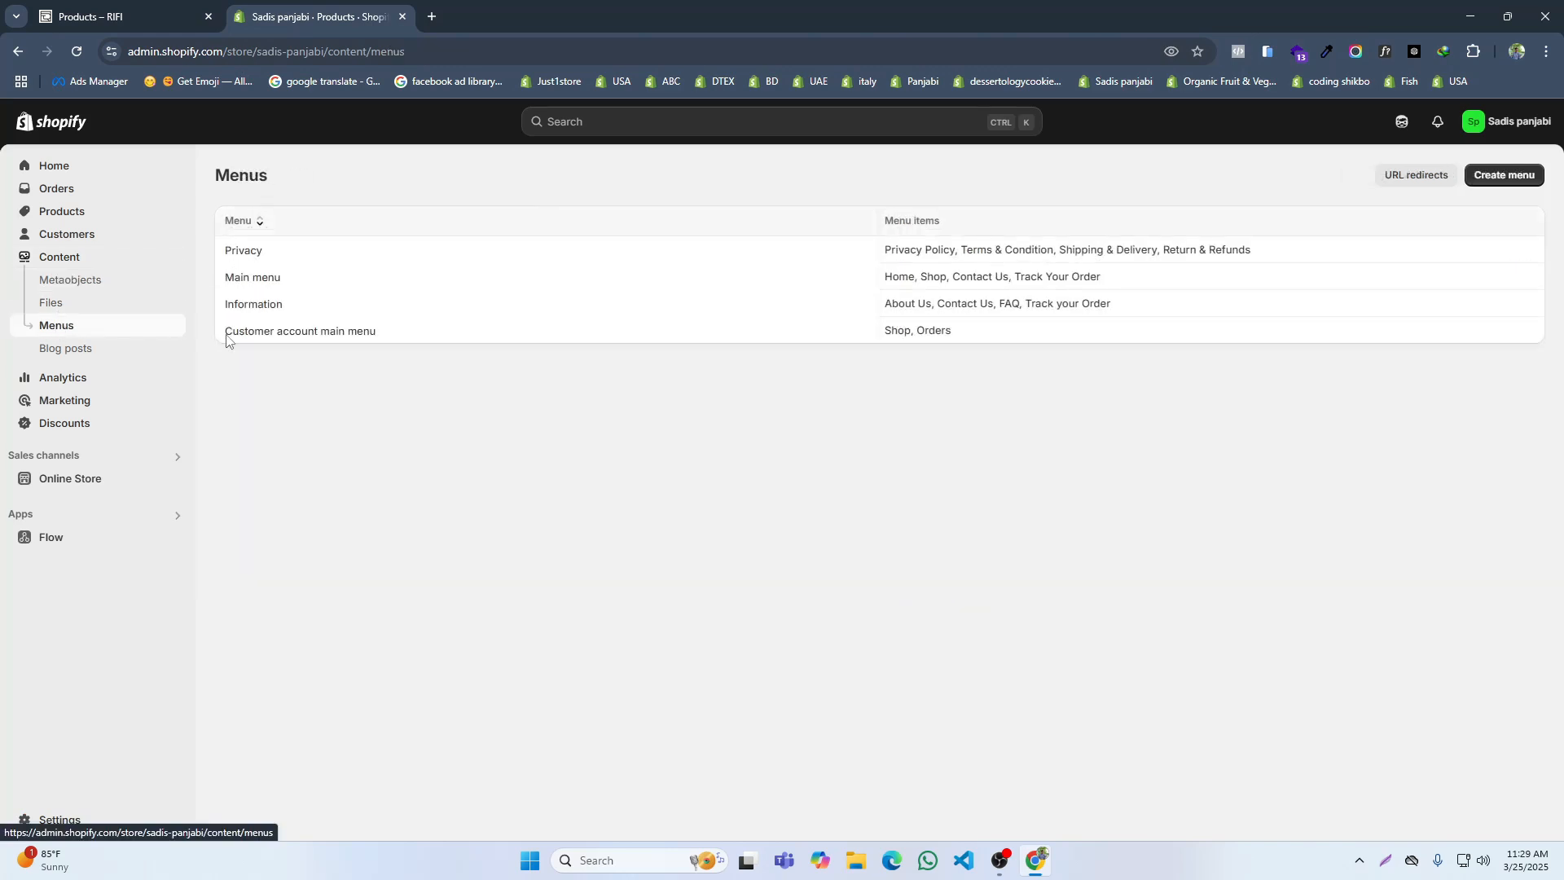
{"action": "left_click", "coordinate": [246, 281]}
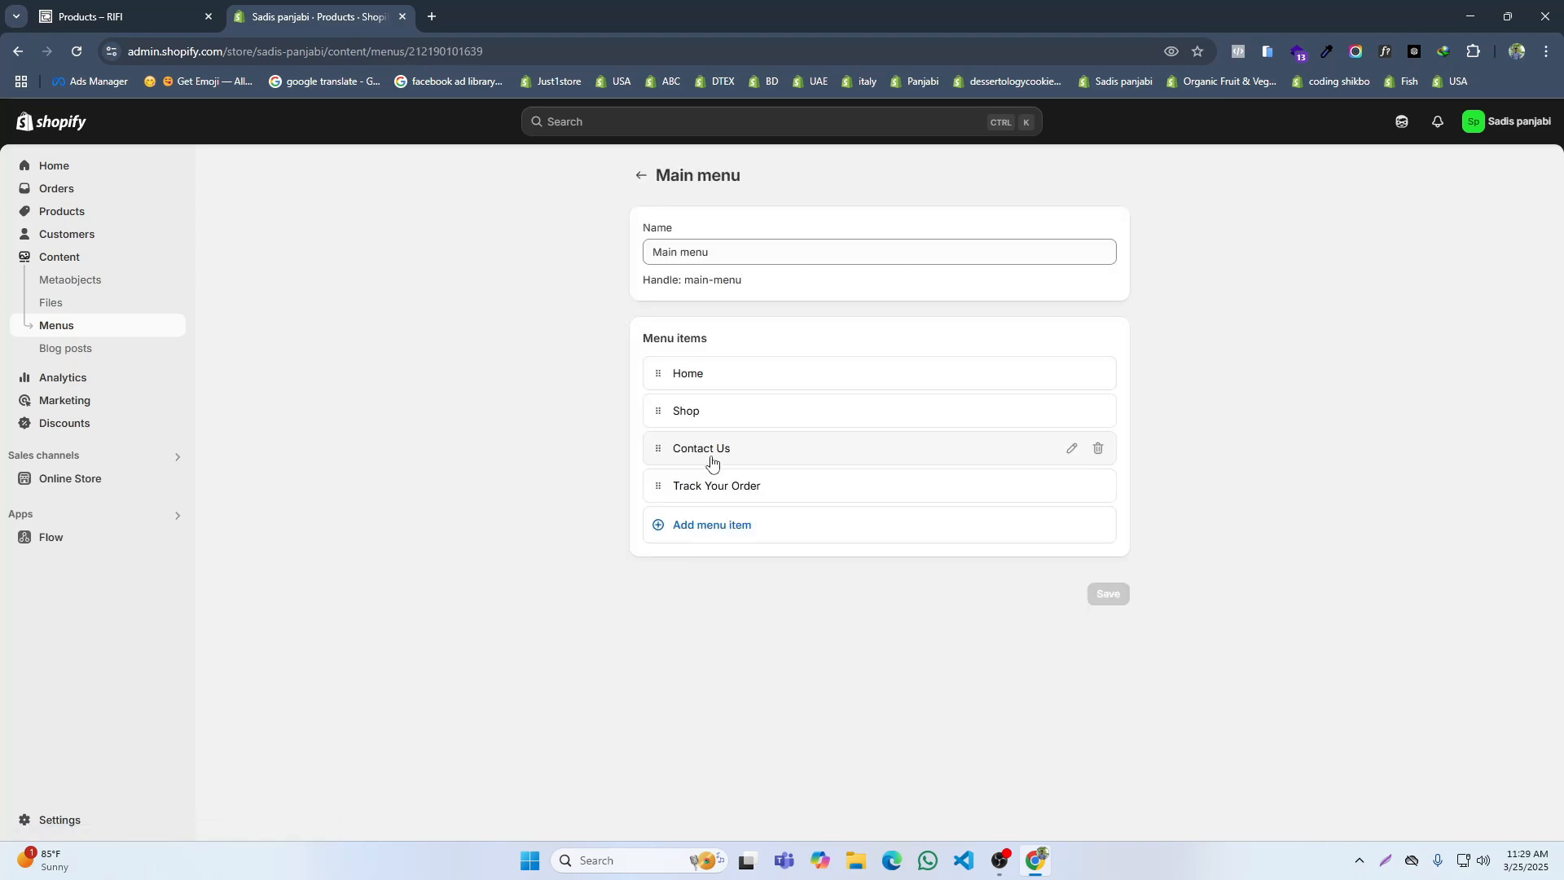
Step: Check the Shop menu item's label and link, and compare the menu items with RIFI's header navigation
{"action": "left_click", "coordinate": [1051, 417]}
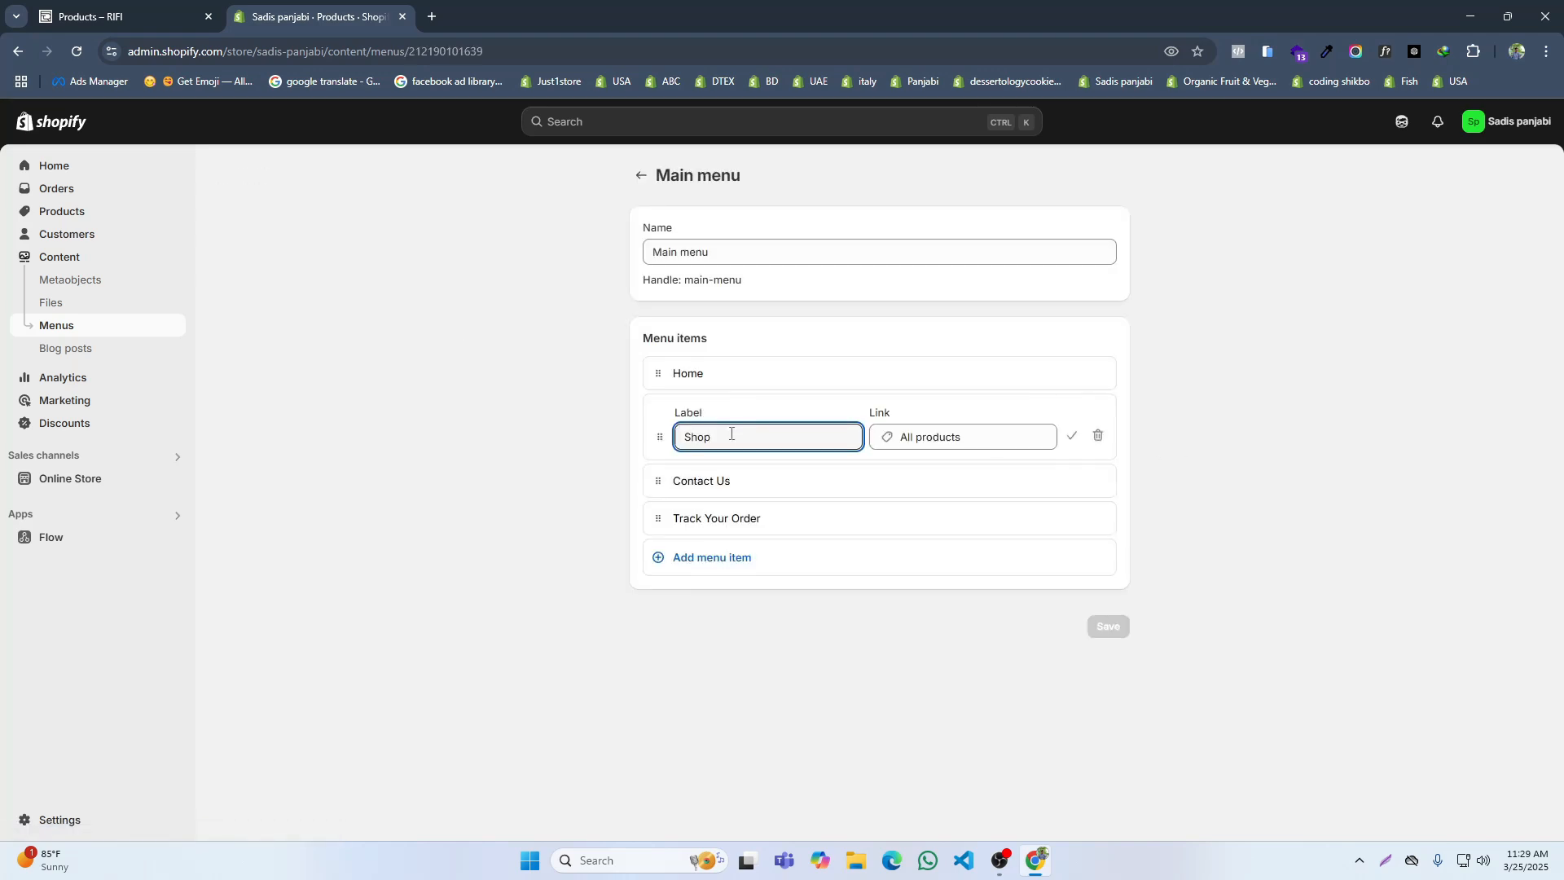
{"action": "left_click", "coordinate": [1070, 440]}
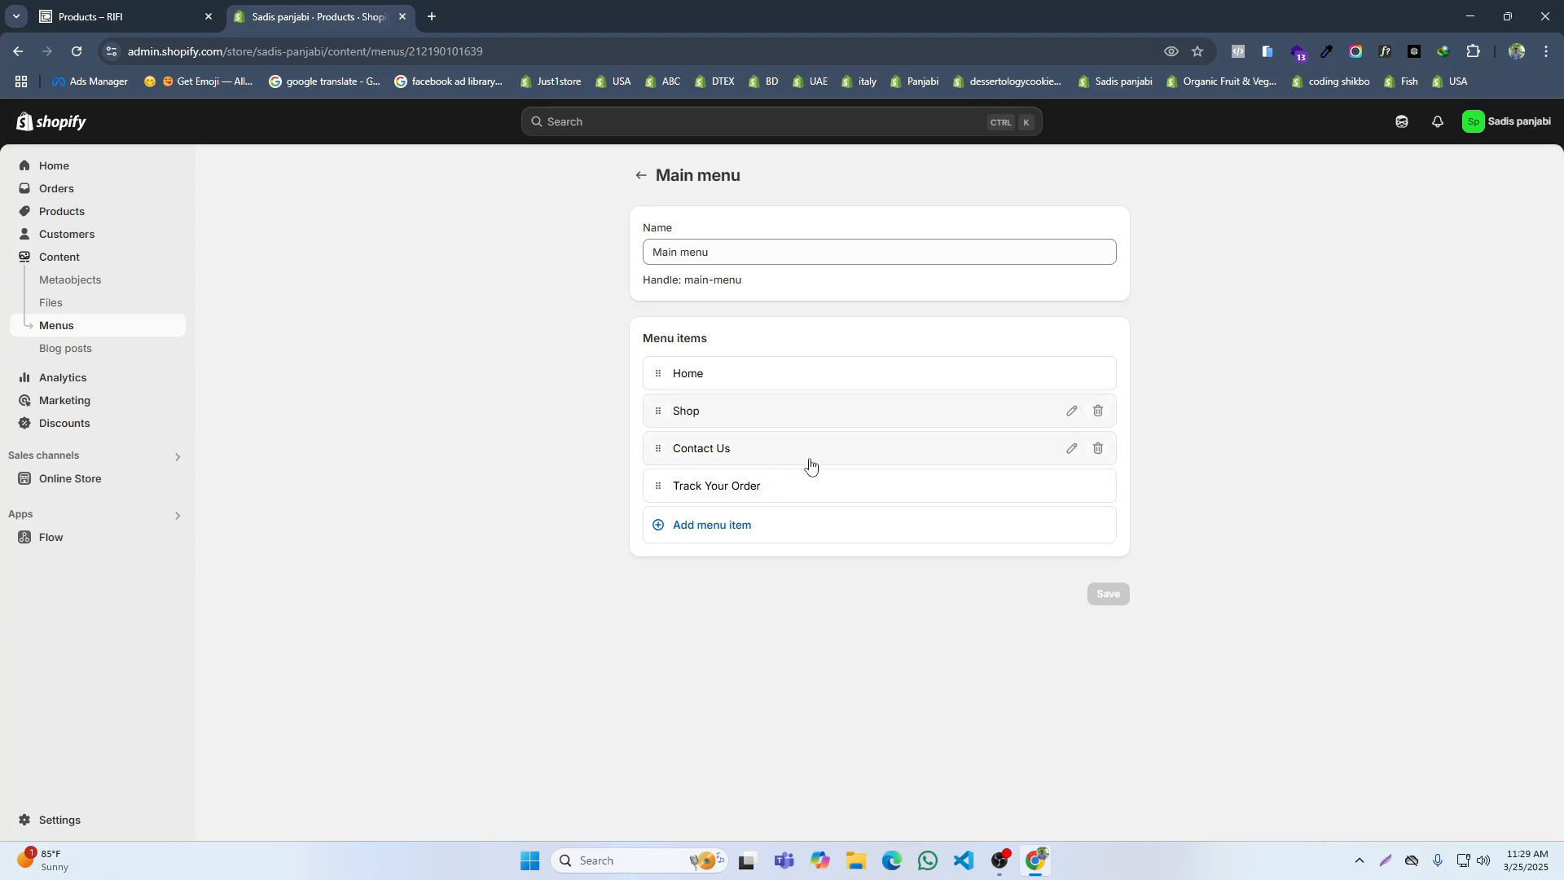
{"action": "left_click", "coordinate": [89, 16]}
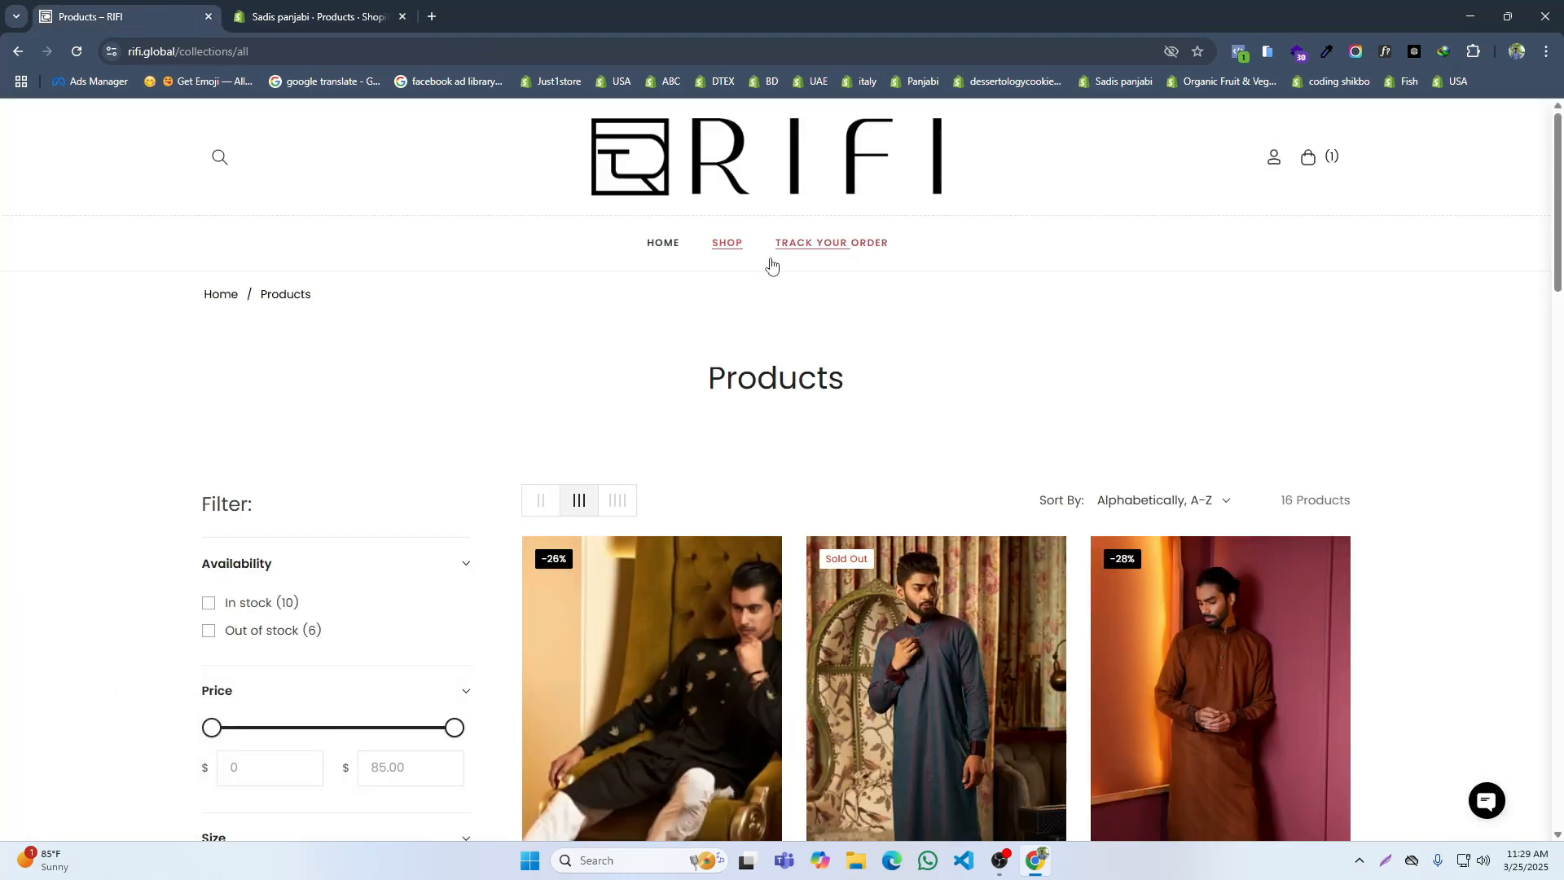
{"action": "left_click", "coordinate": [305, 11]}
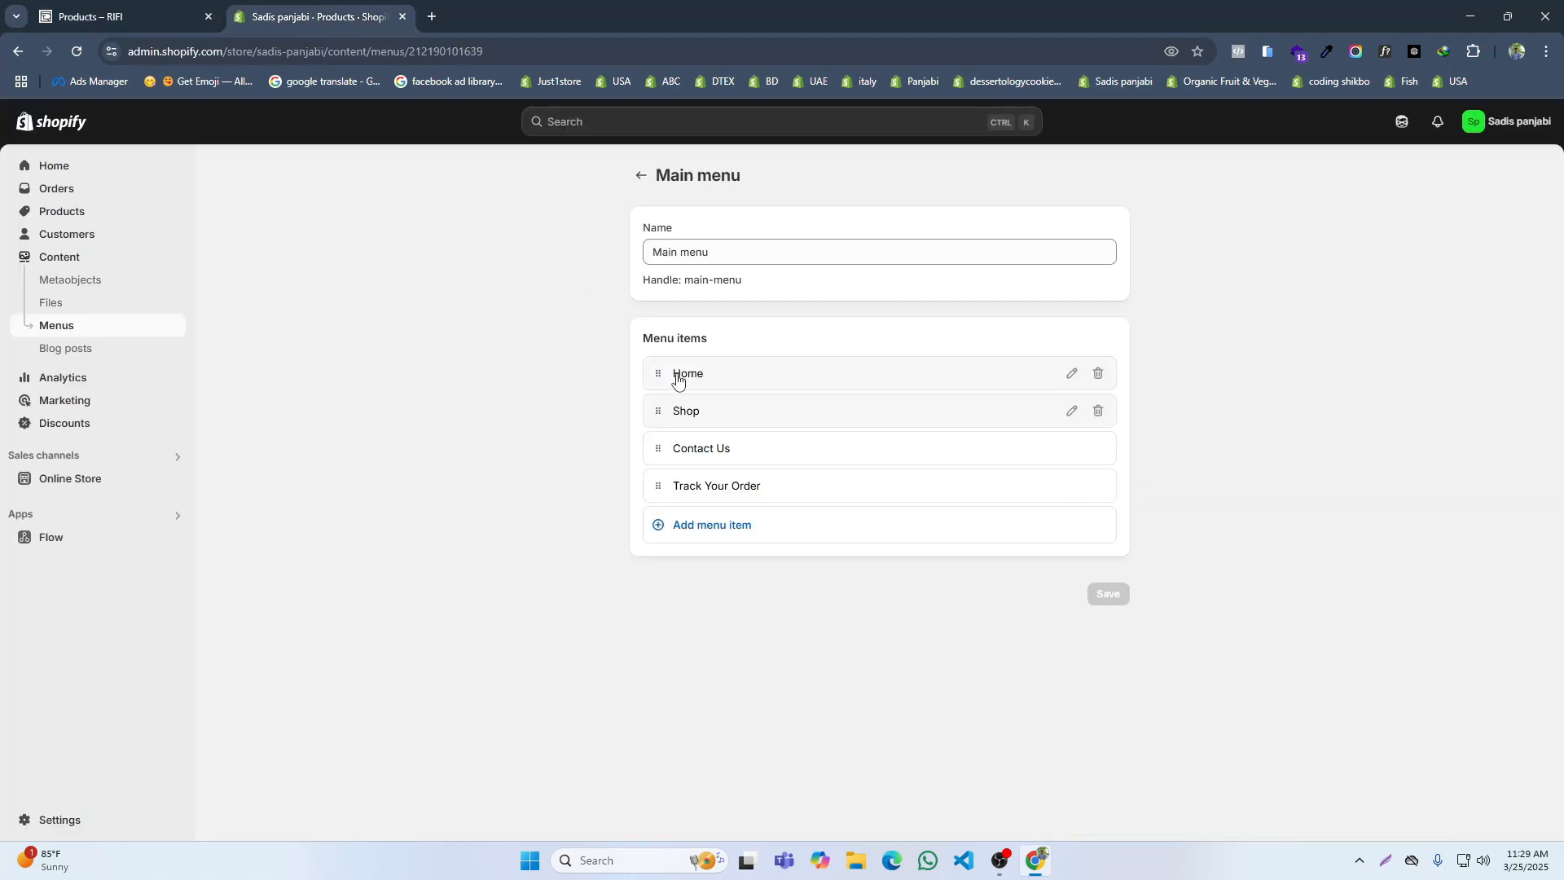
Step: Remove the Contact Us item from the Main menu, save the menu and return to the menu list
{"action": "left_click", "coordinate": [1096, 451]}
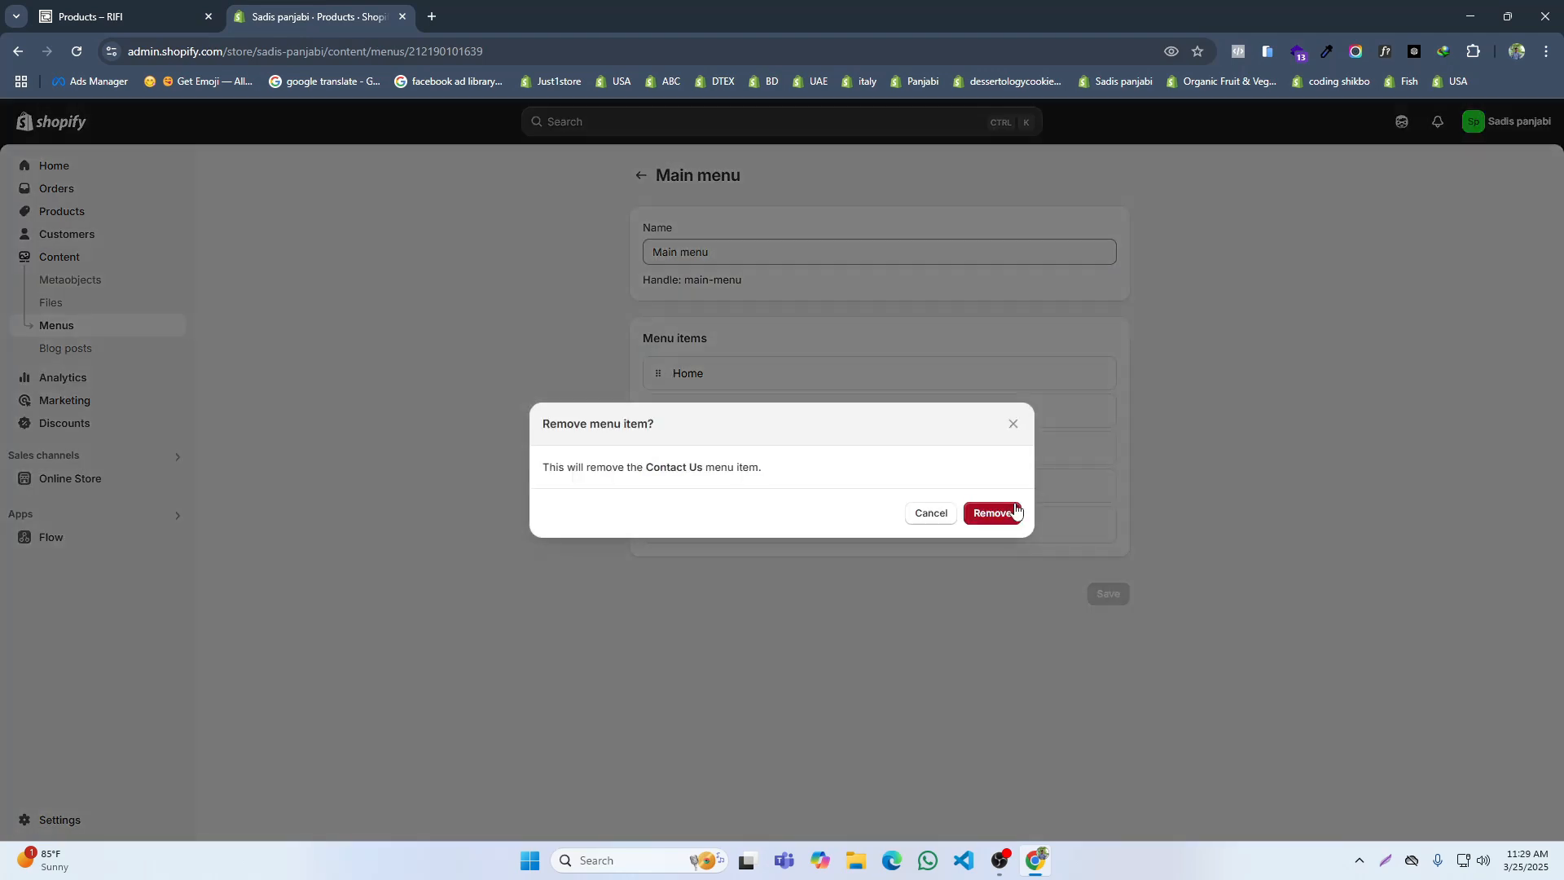
{"action": "left_click", "coordinate": [1010, 512]}
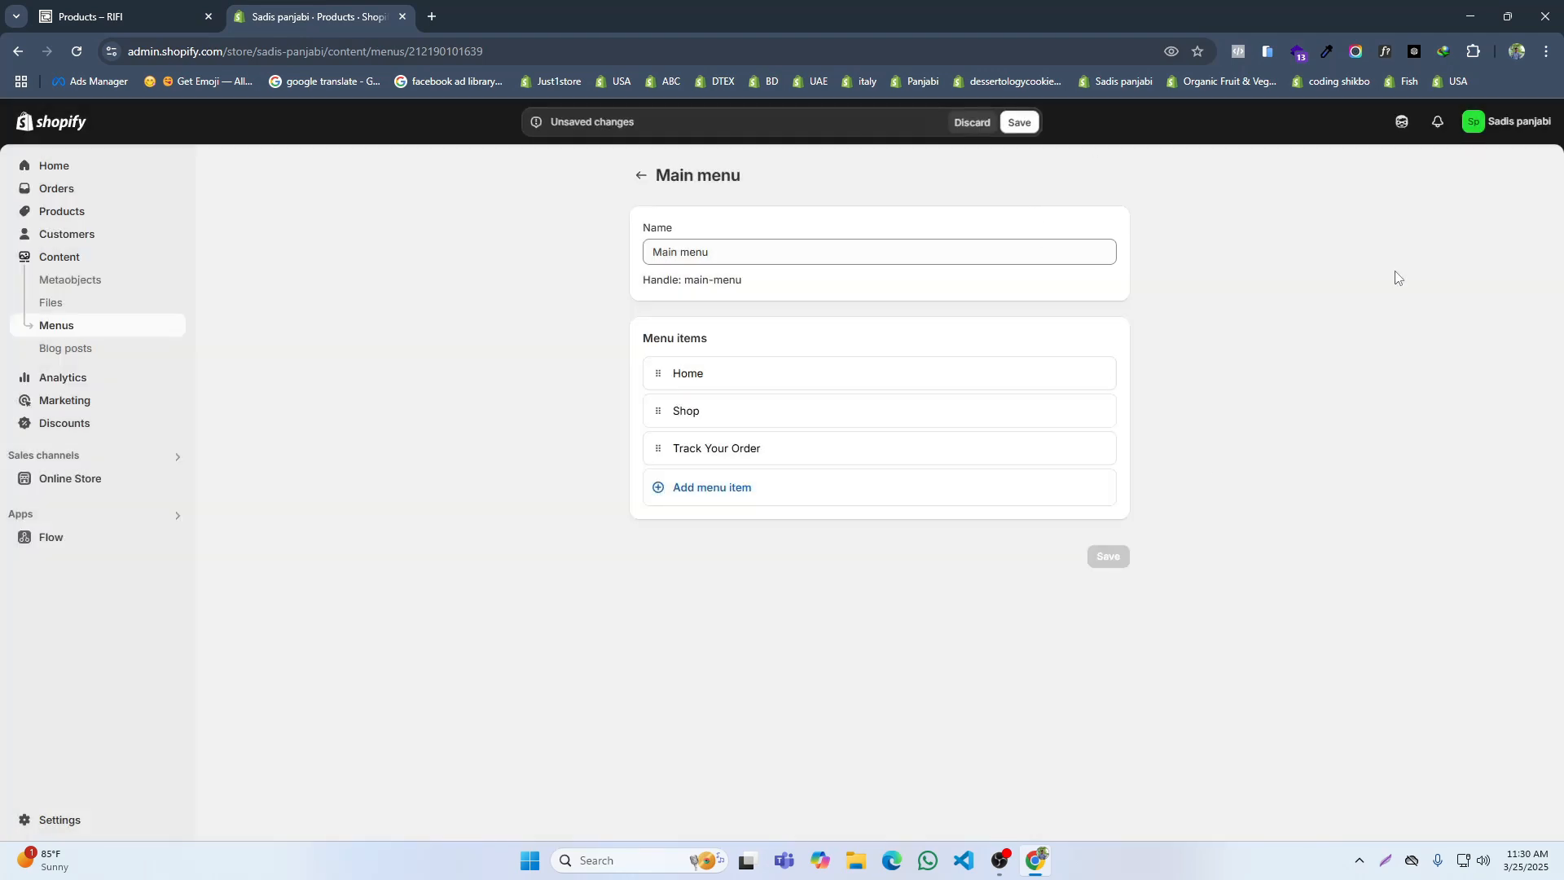
{"action": "key", "text": "ctrl+s"}
{"action": "left_click", "coordinate": [640, 176]}
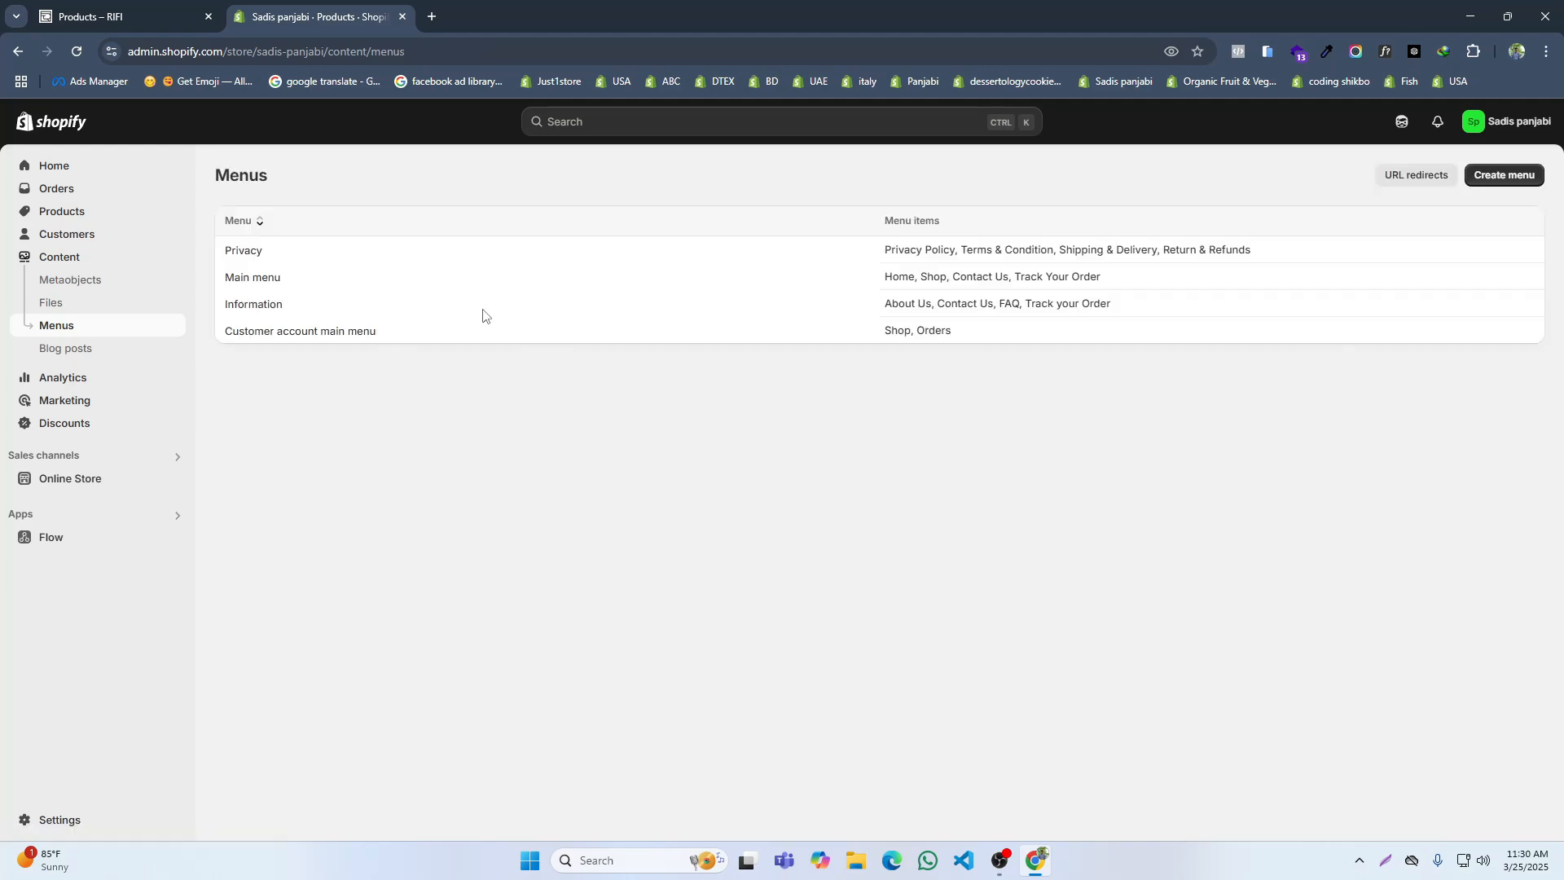
Step: Open the current qx-rosyz-demo-2 theme for customization, looking at RIFI's home page for reference
{"action": "left_click", "coordinate": [94, 10]}
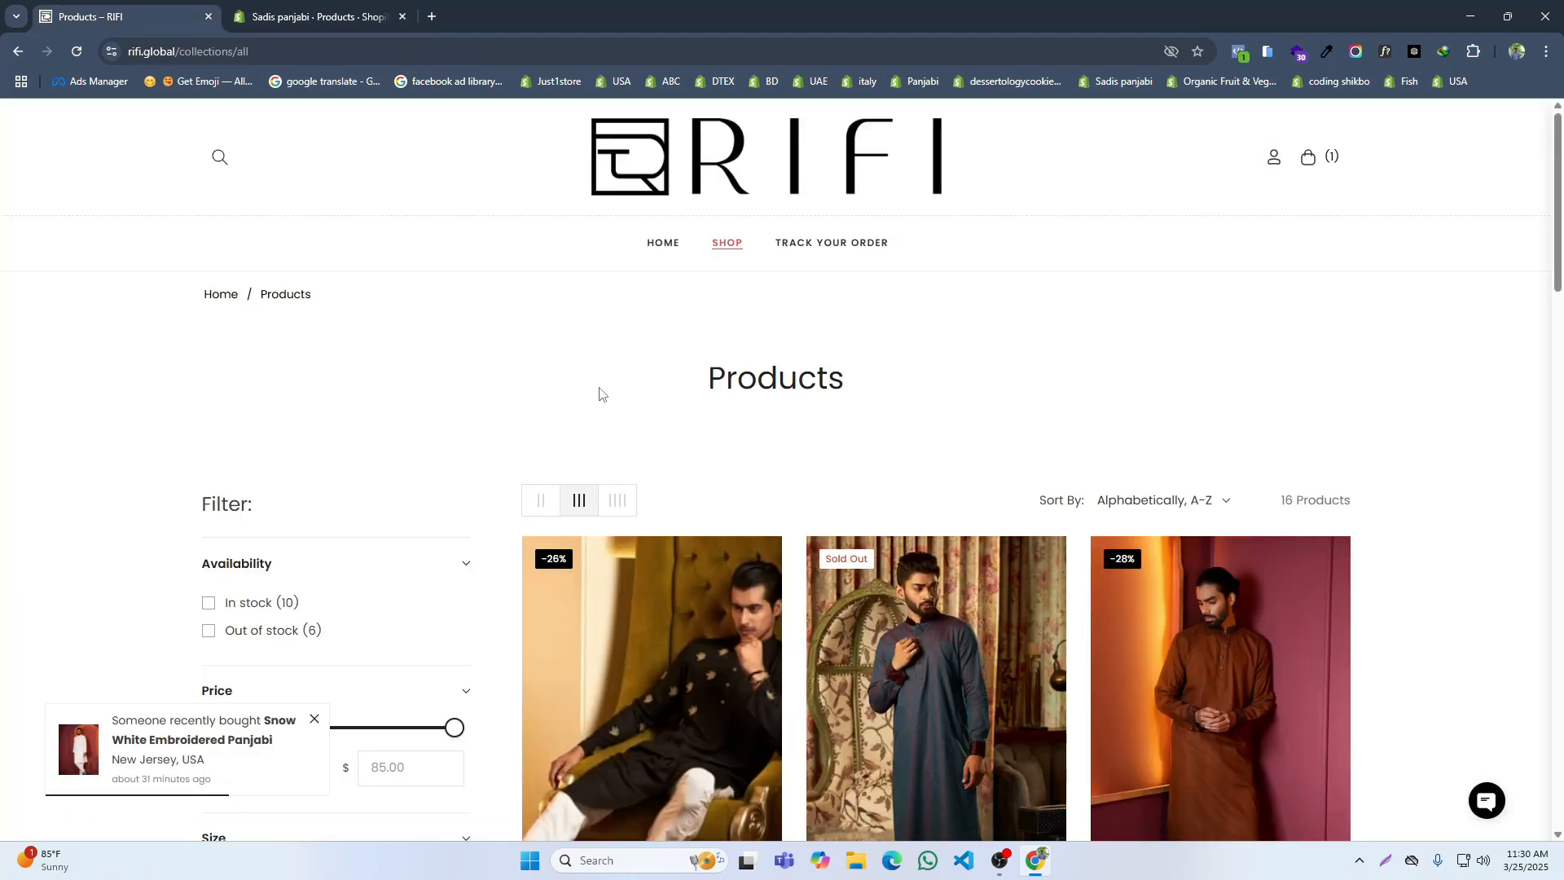
{"action": "left_click", "coordinate": [289, 10]}
{"action": "left_click", "coordinate": [75, 482]}
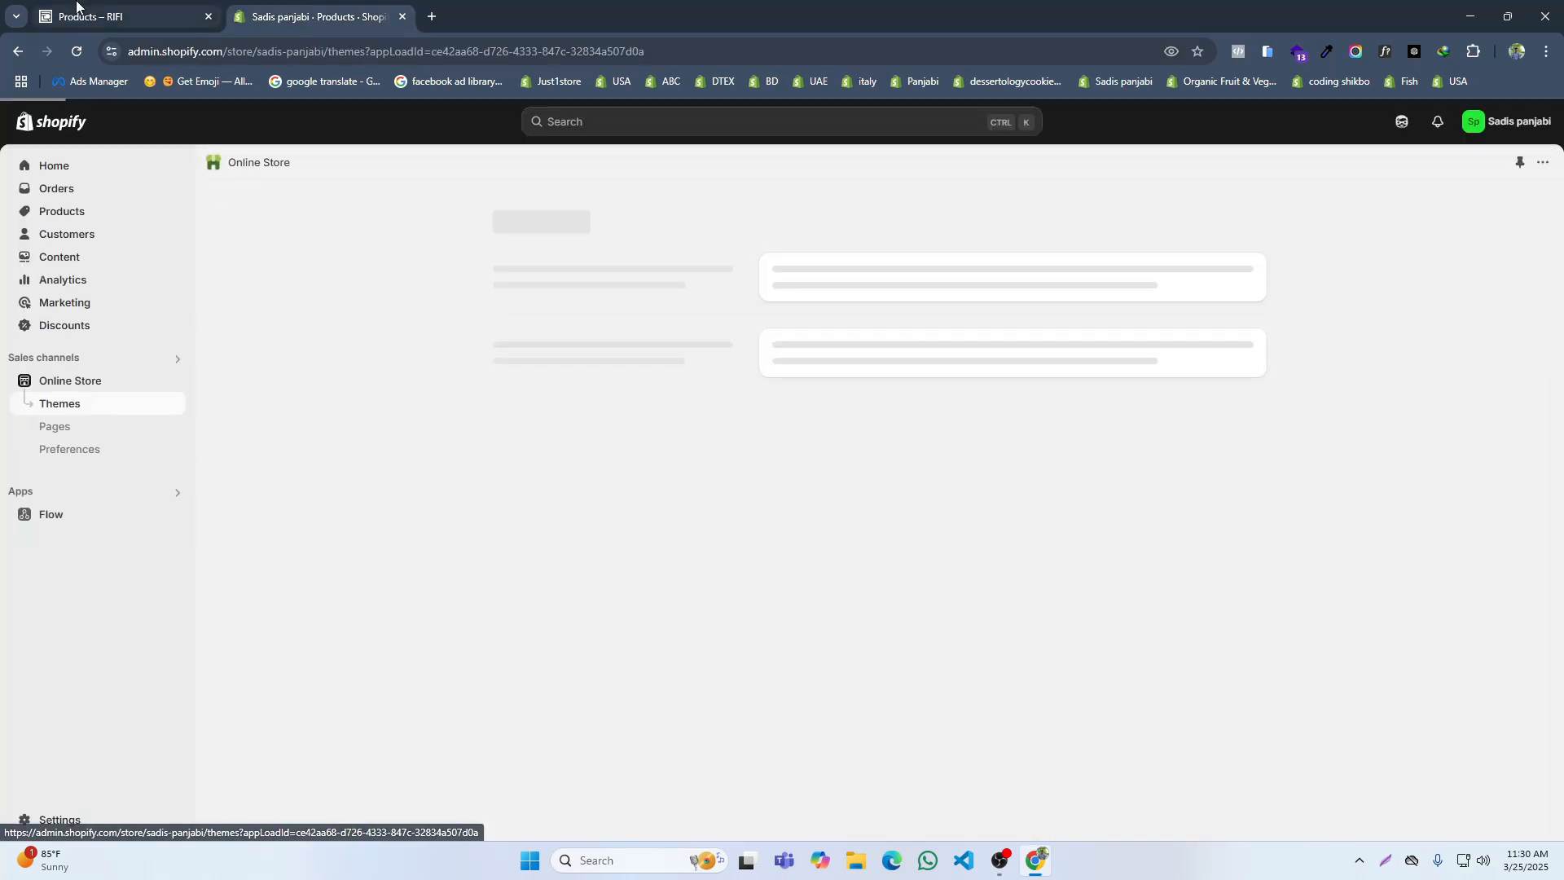
{"action": "left_click", "coordinate": [79, 10]}
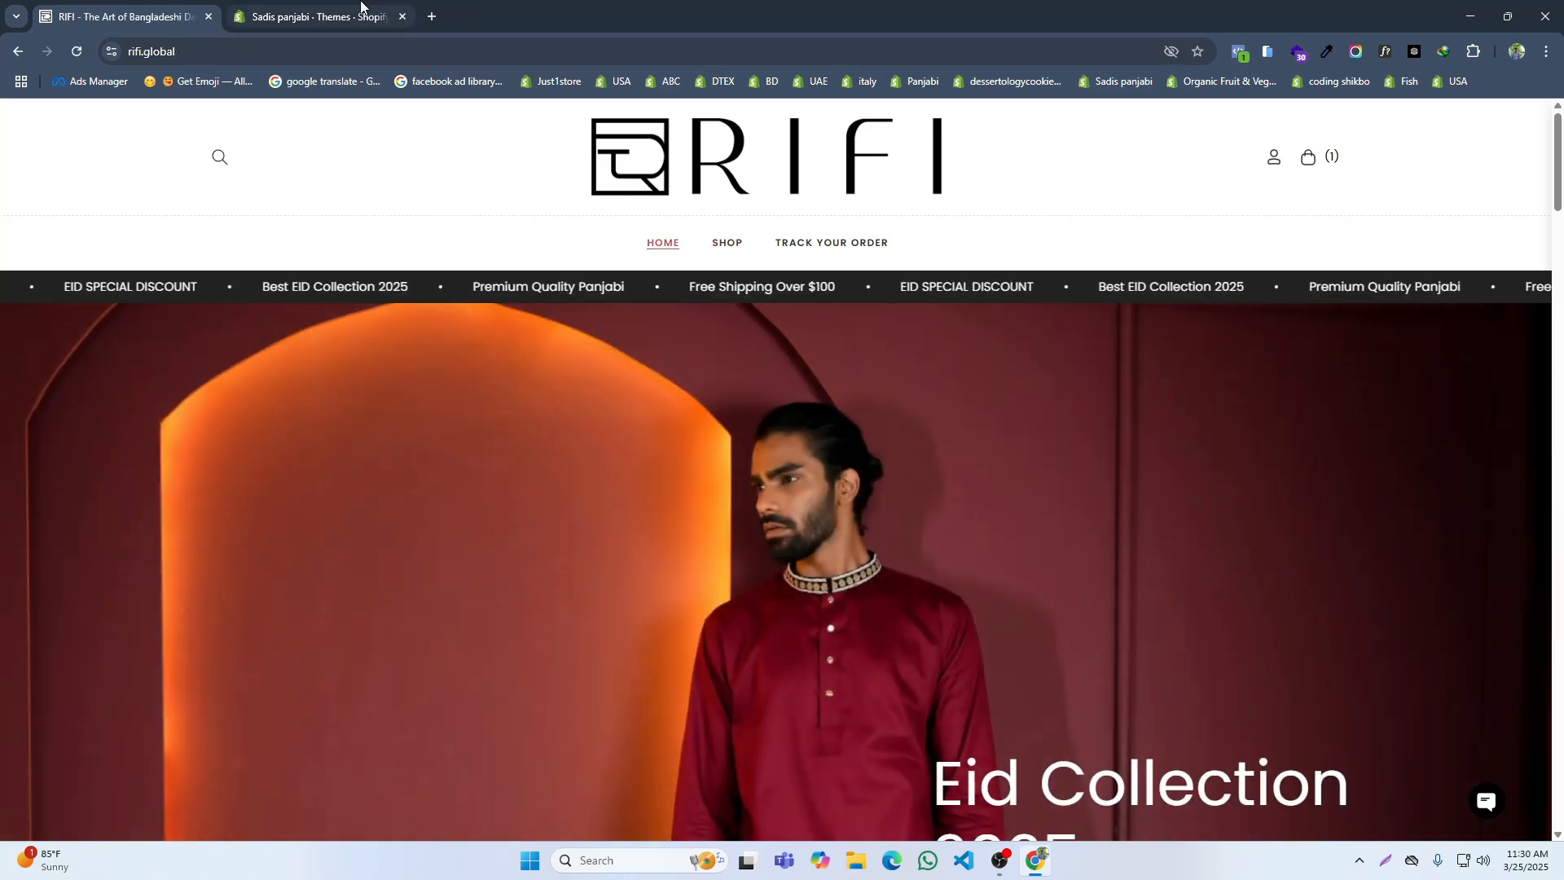
{"action": "left_click", "coordinate": [360, 8]}
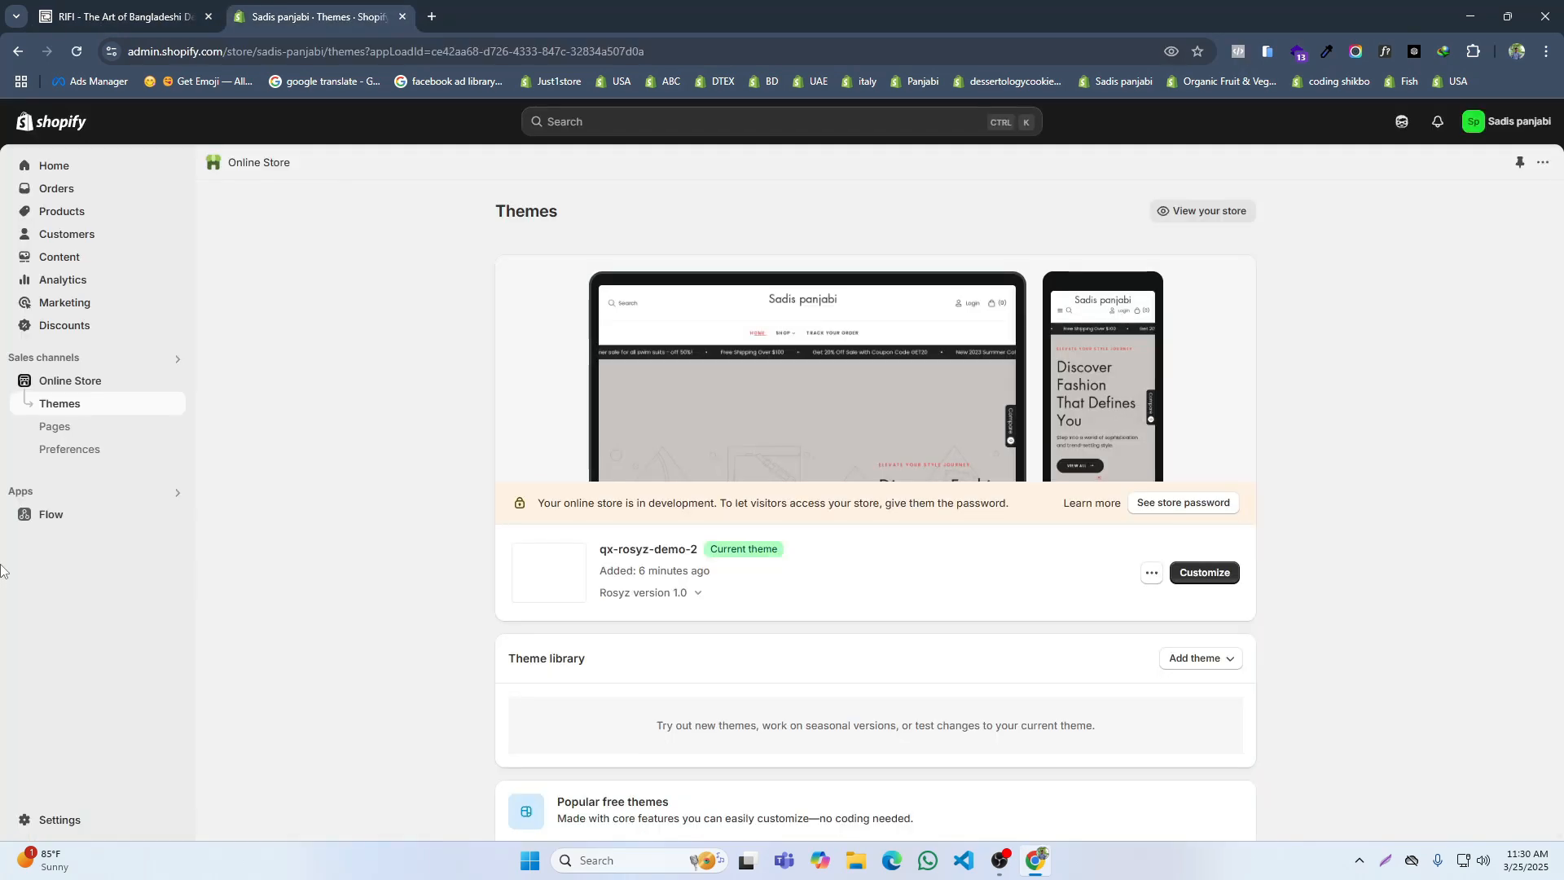
{"action": "left_click", "coordinate": [1204, 572]}
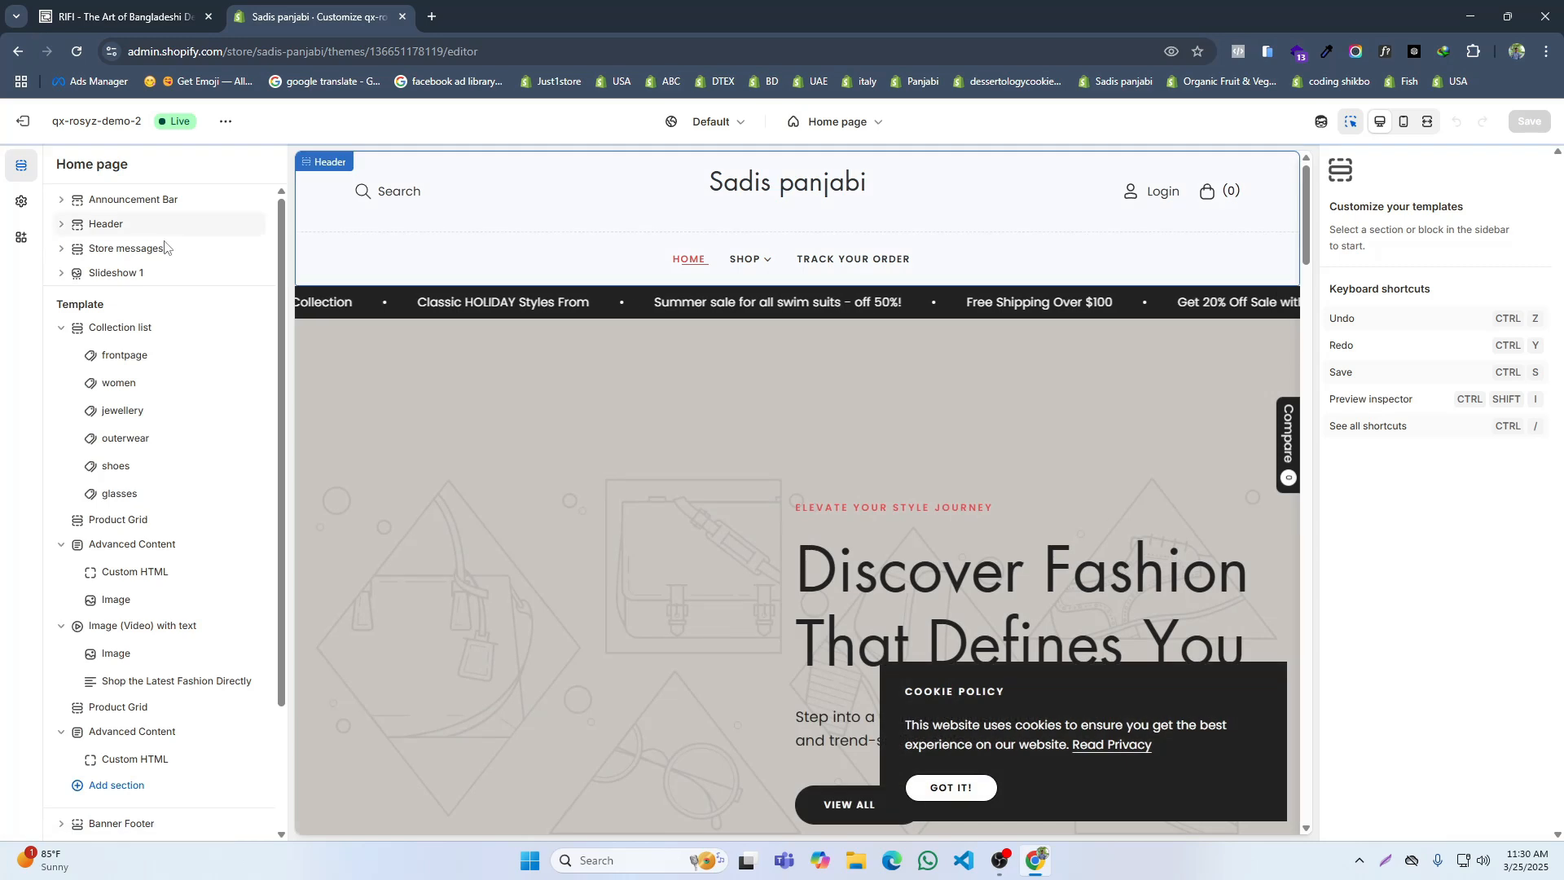
Step: Upload LOGO_BLACK.png from the Downloads folder and set it as the header's dark logo image
{"action": "left_click", "coordinate": [61, 224]}
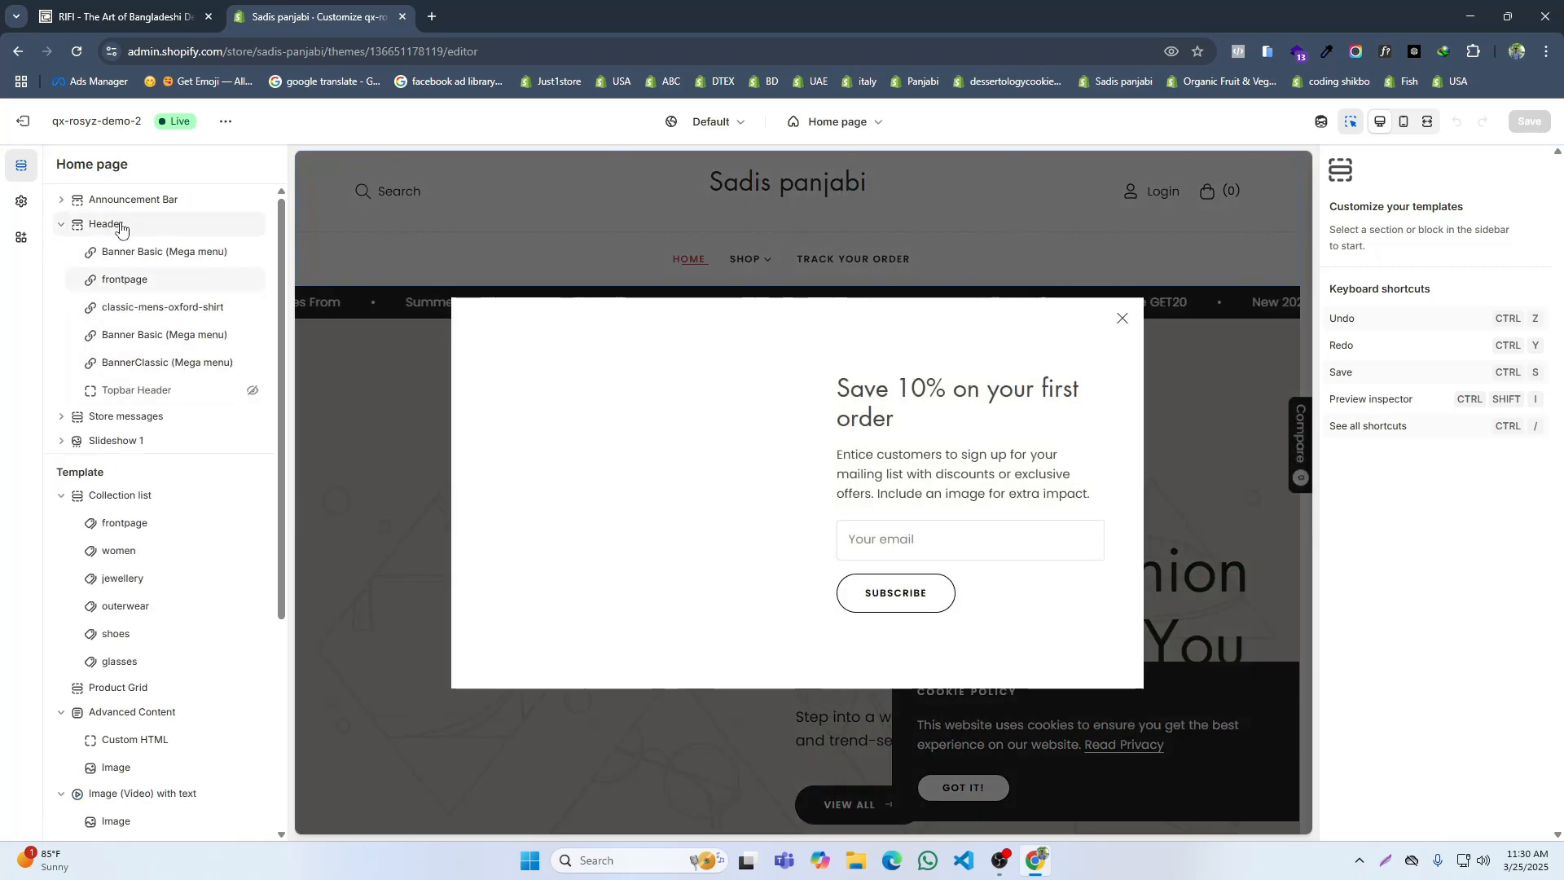
{"action": "left_click", "coordinate": [106, 222]}
{"action": "left_click", "coordinate": [1470, 238]}
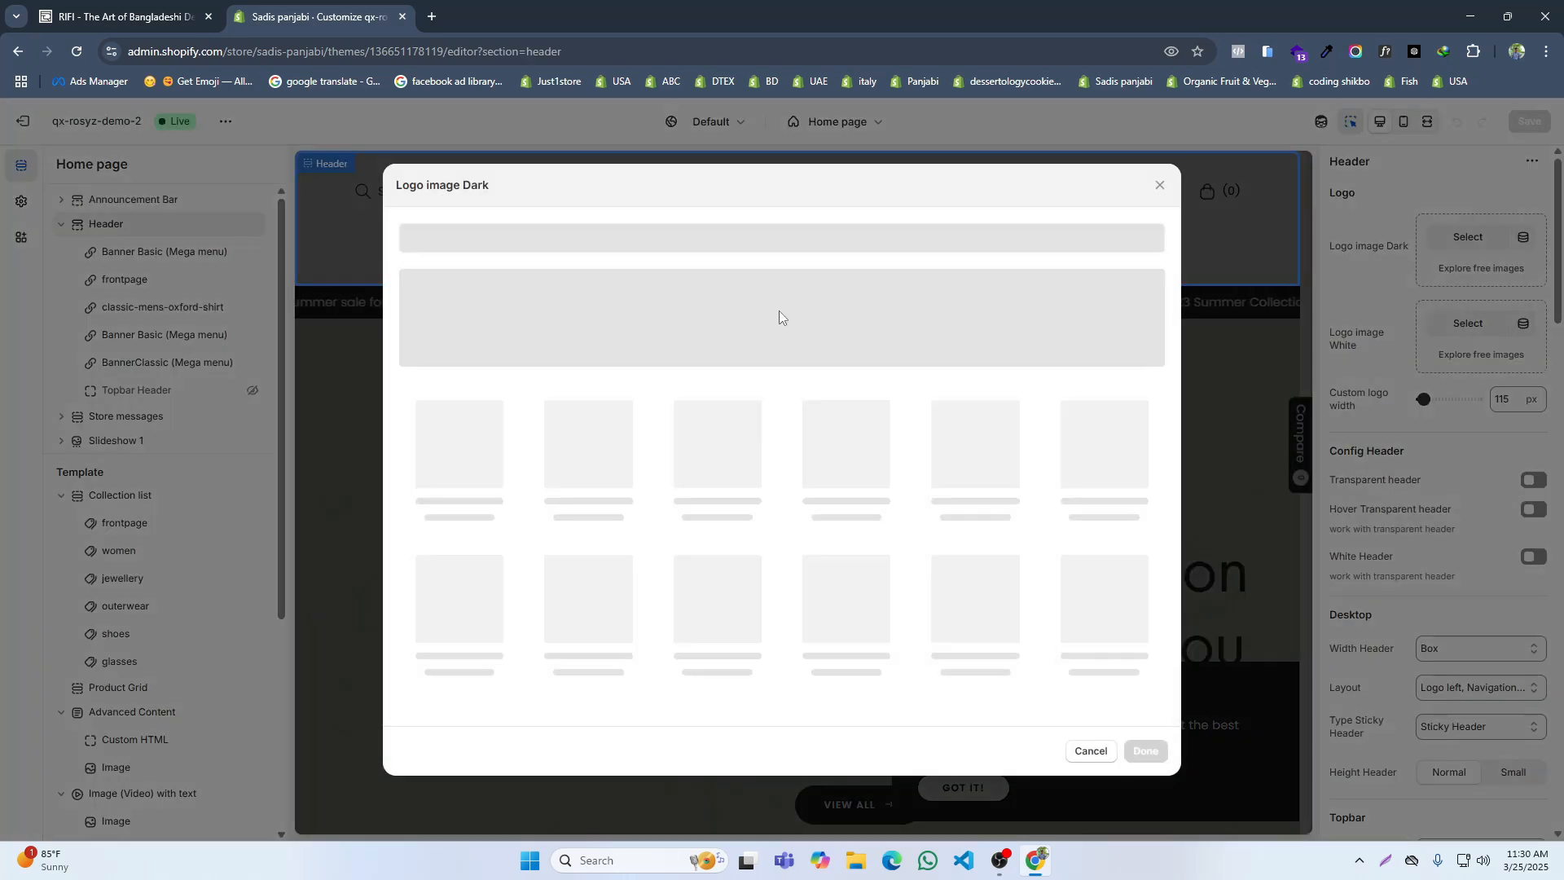
{"action": "left_click", "coordinate": [774, 336]}
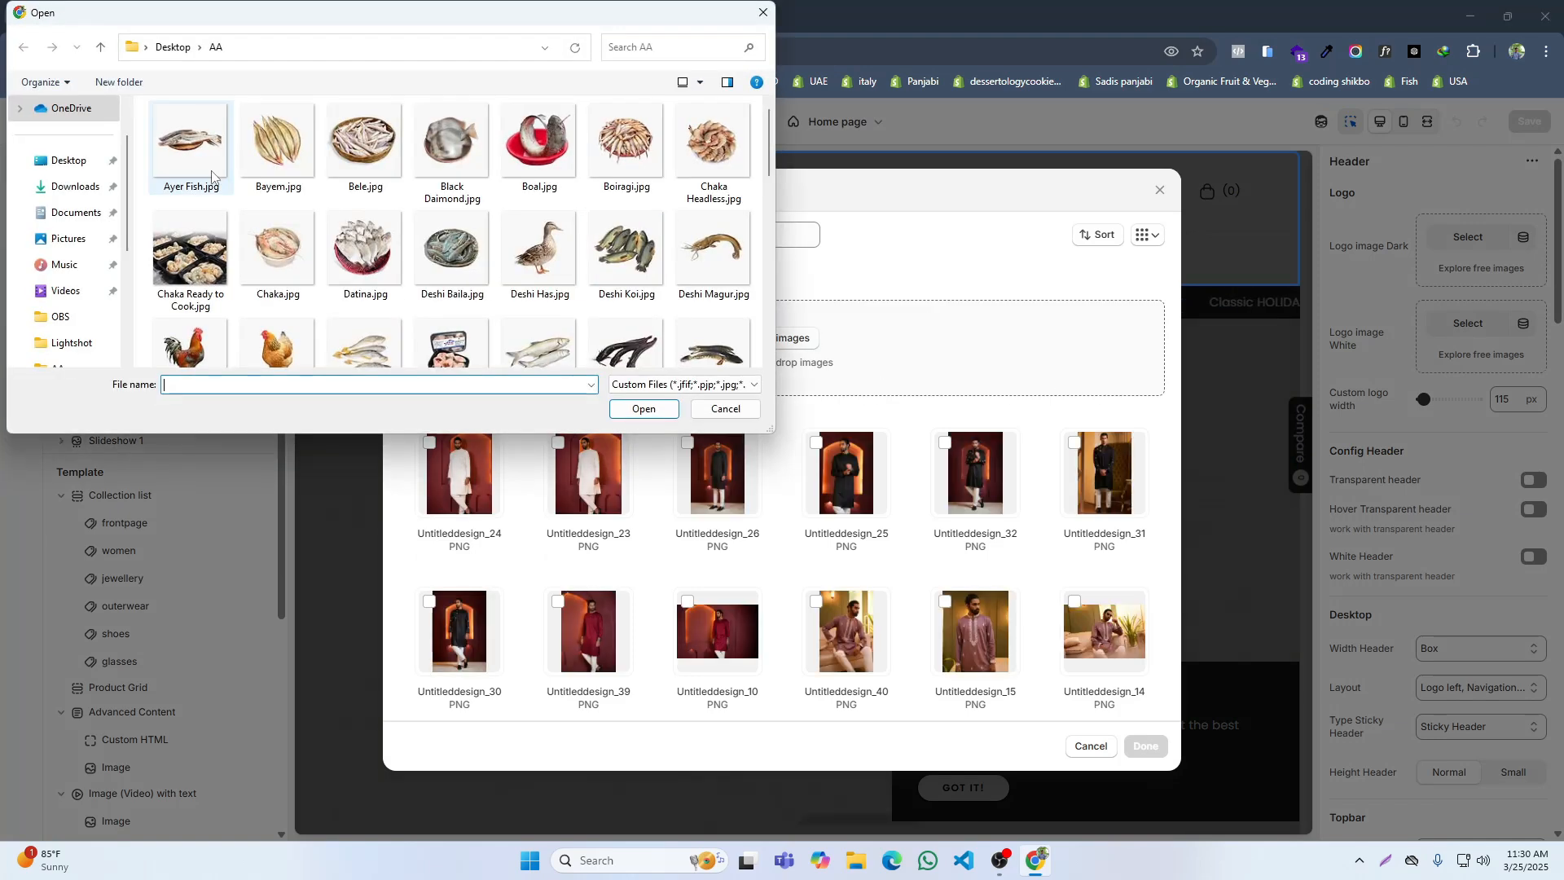
{"action": "left_click", "coordinate": [75, 187]}
{"action": "left_click", "coordinate": [335, 295]}
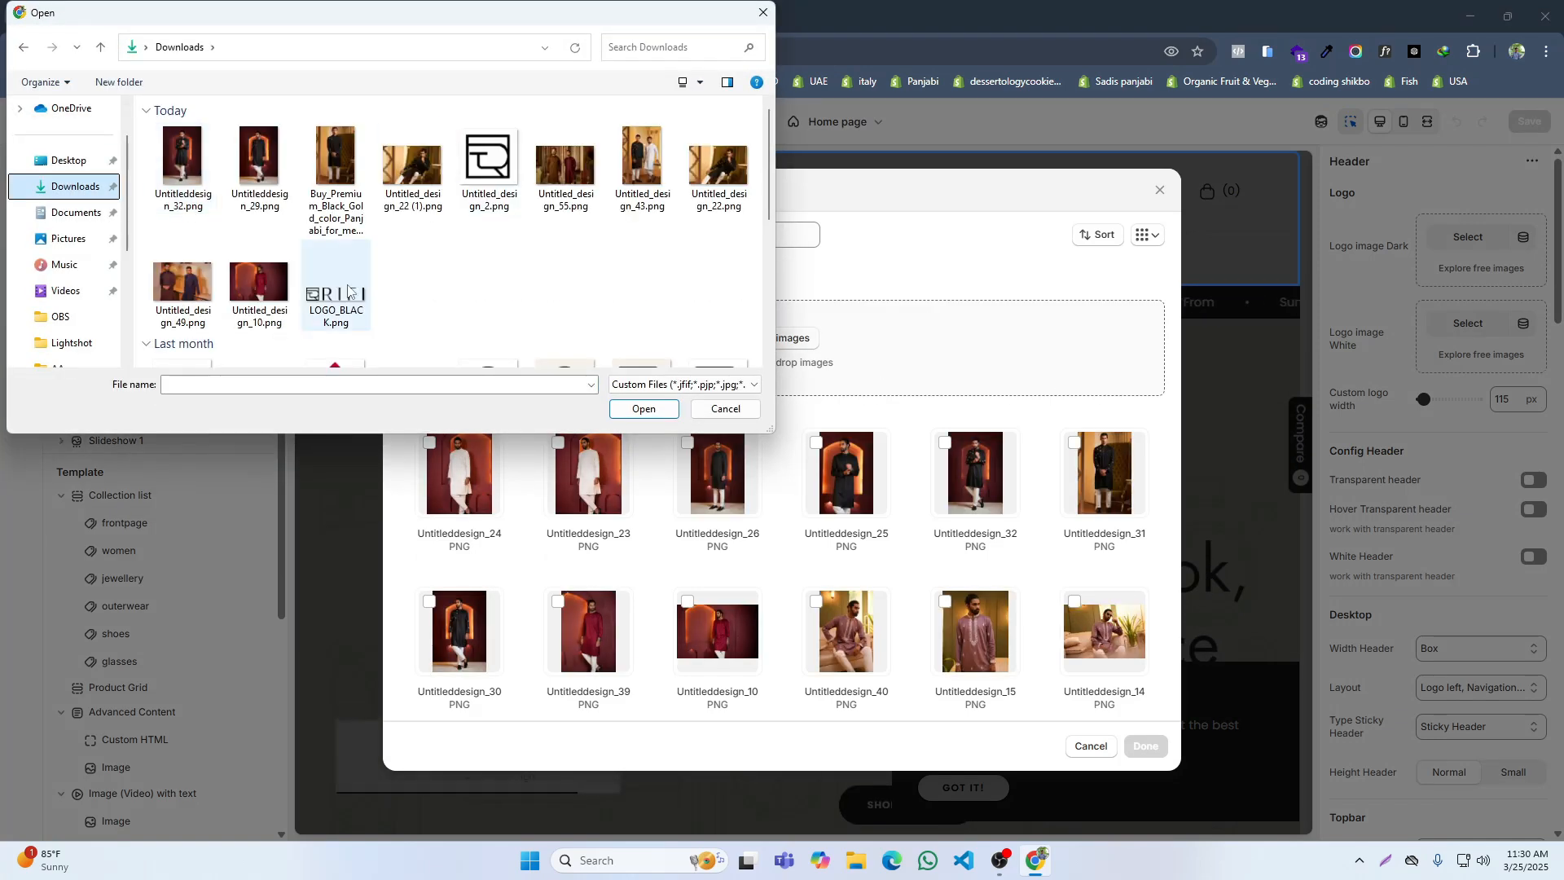
{"action": "left_click", "coordinate": [643, 410]}
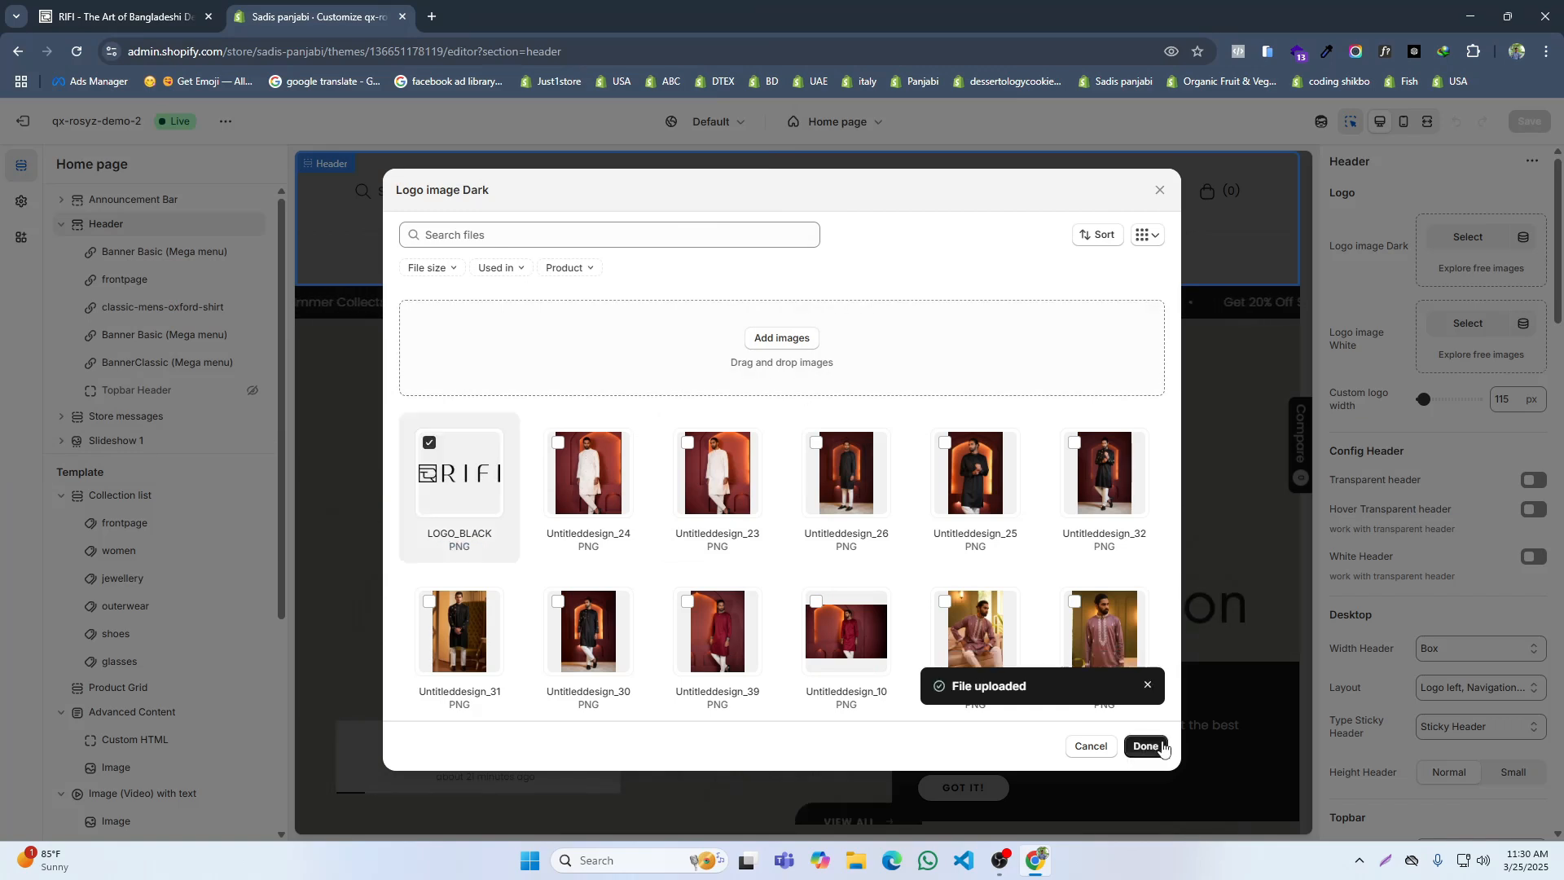
{"action": "left_click", "coordinate": [1145, 746]}
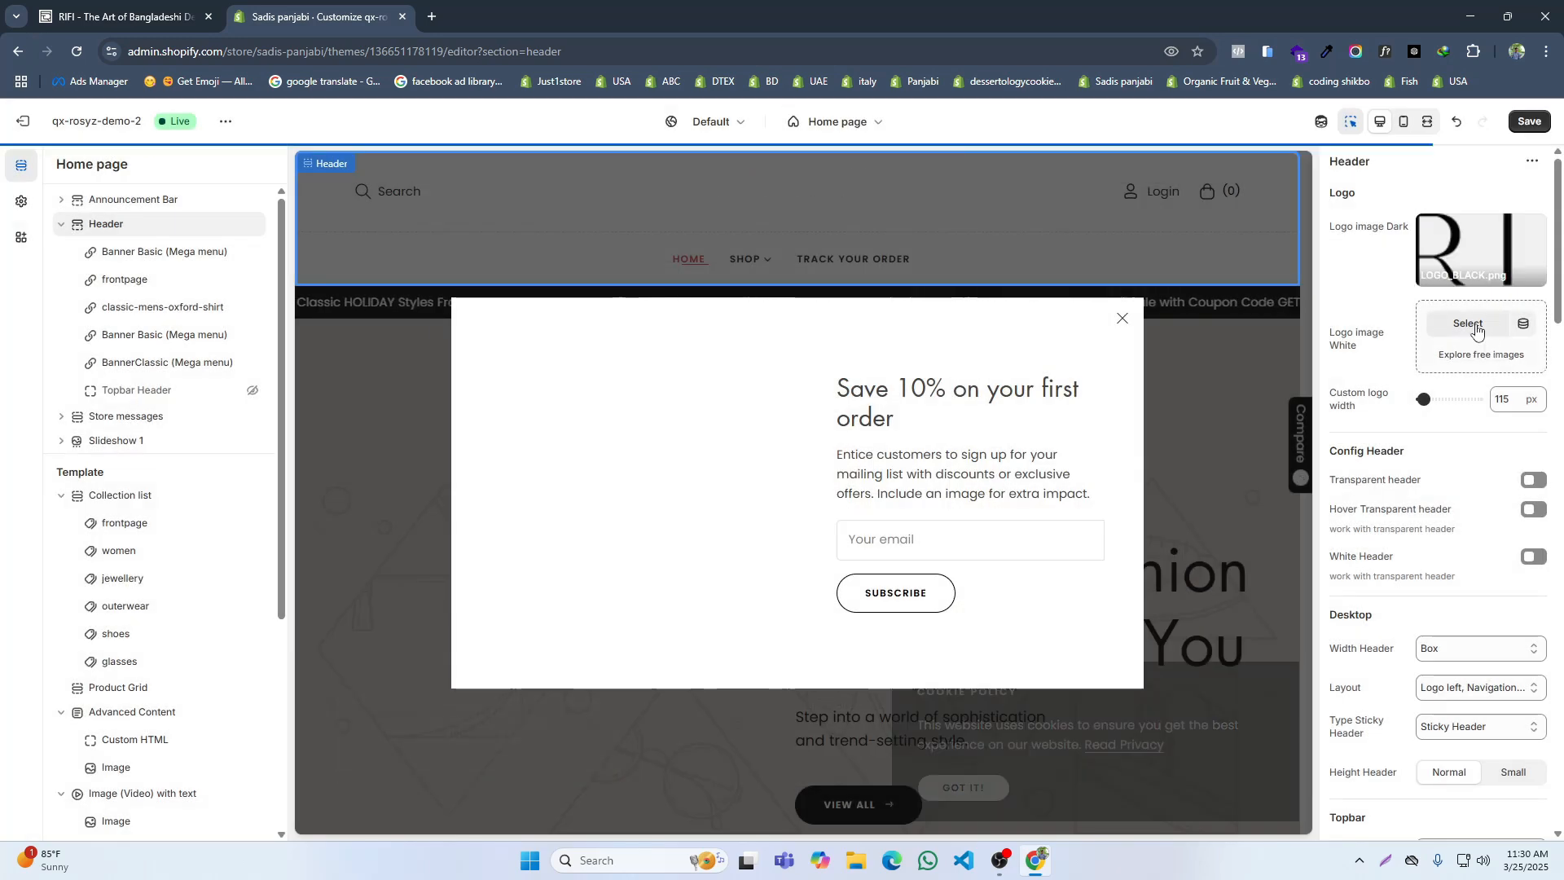
Step: Set the uploaded LOGO_BLACK image as the header's white logo image
{"action": "left_click", "coordinate": [1490, 324]}
{"action": "left_click", "coordinate": [429, 443]}
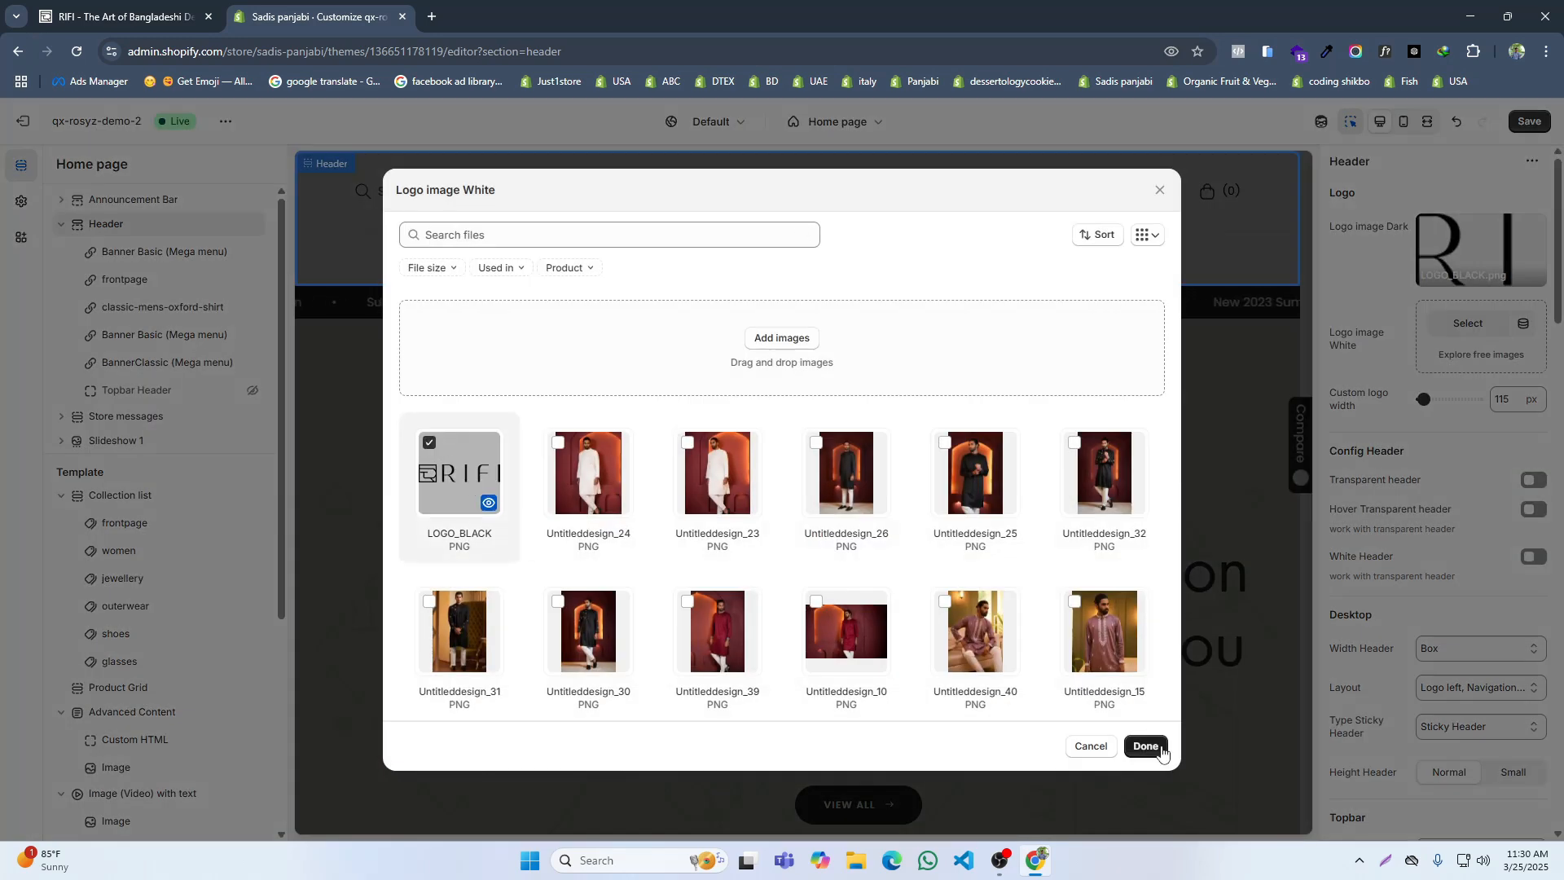
{"action": "left_click", "coordinate": [1145, 746]}
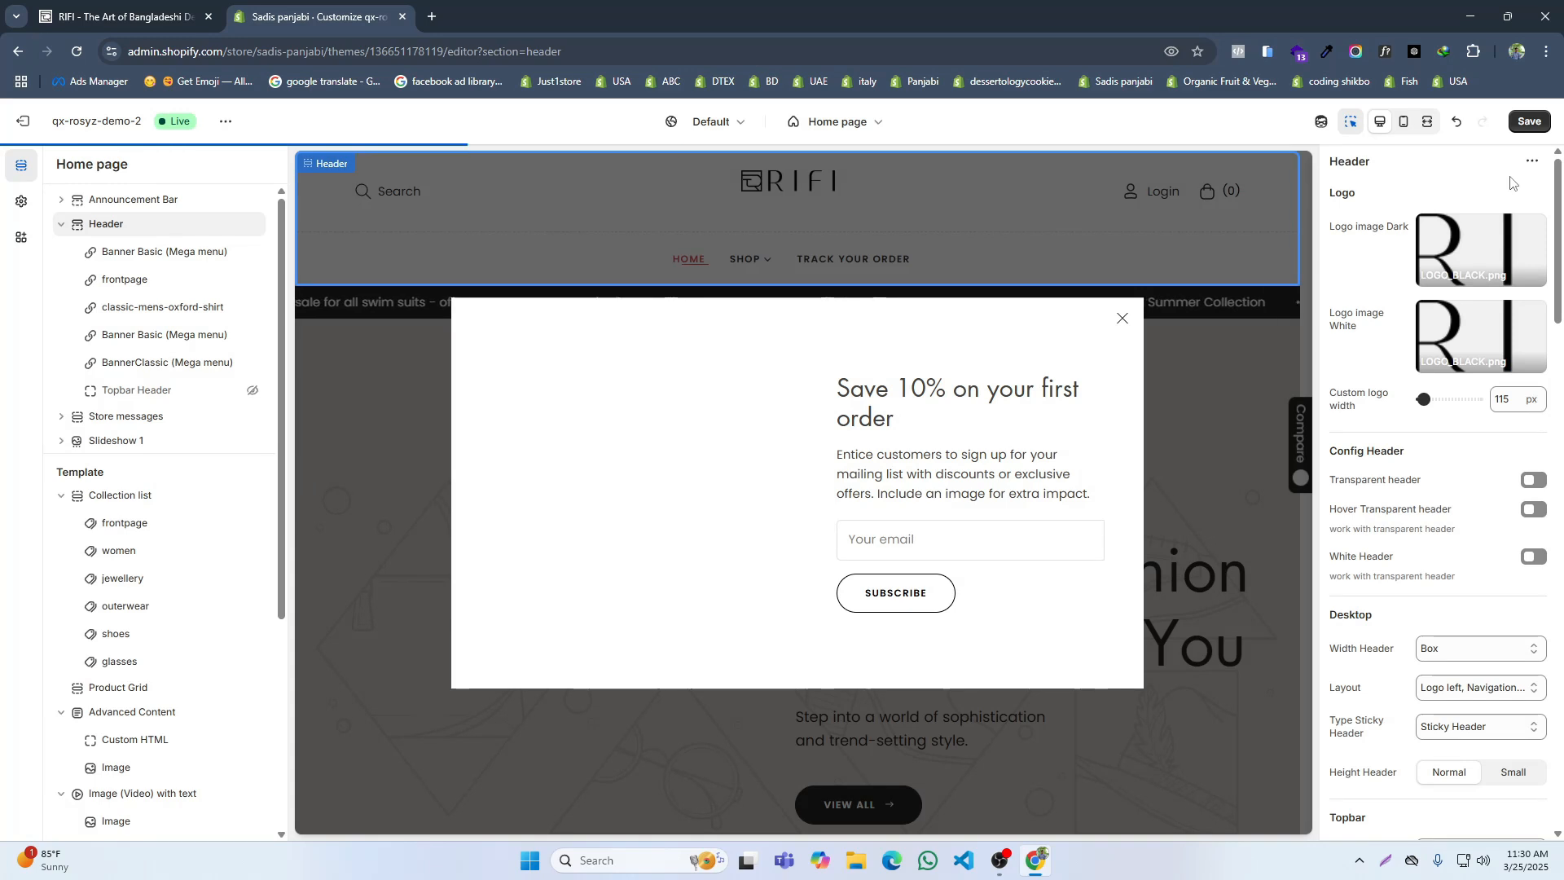
Step: Save the header changes and open the live store in a new tab
{"action": "left_click", "coordinate": [1528, 123]}
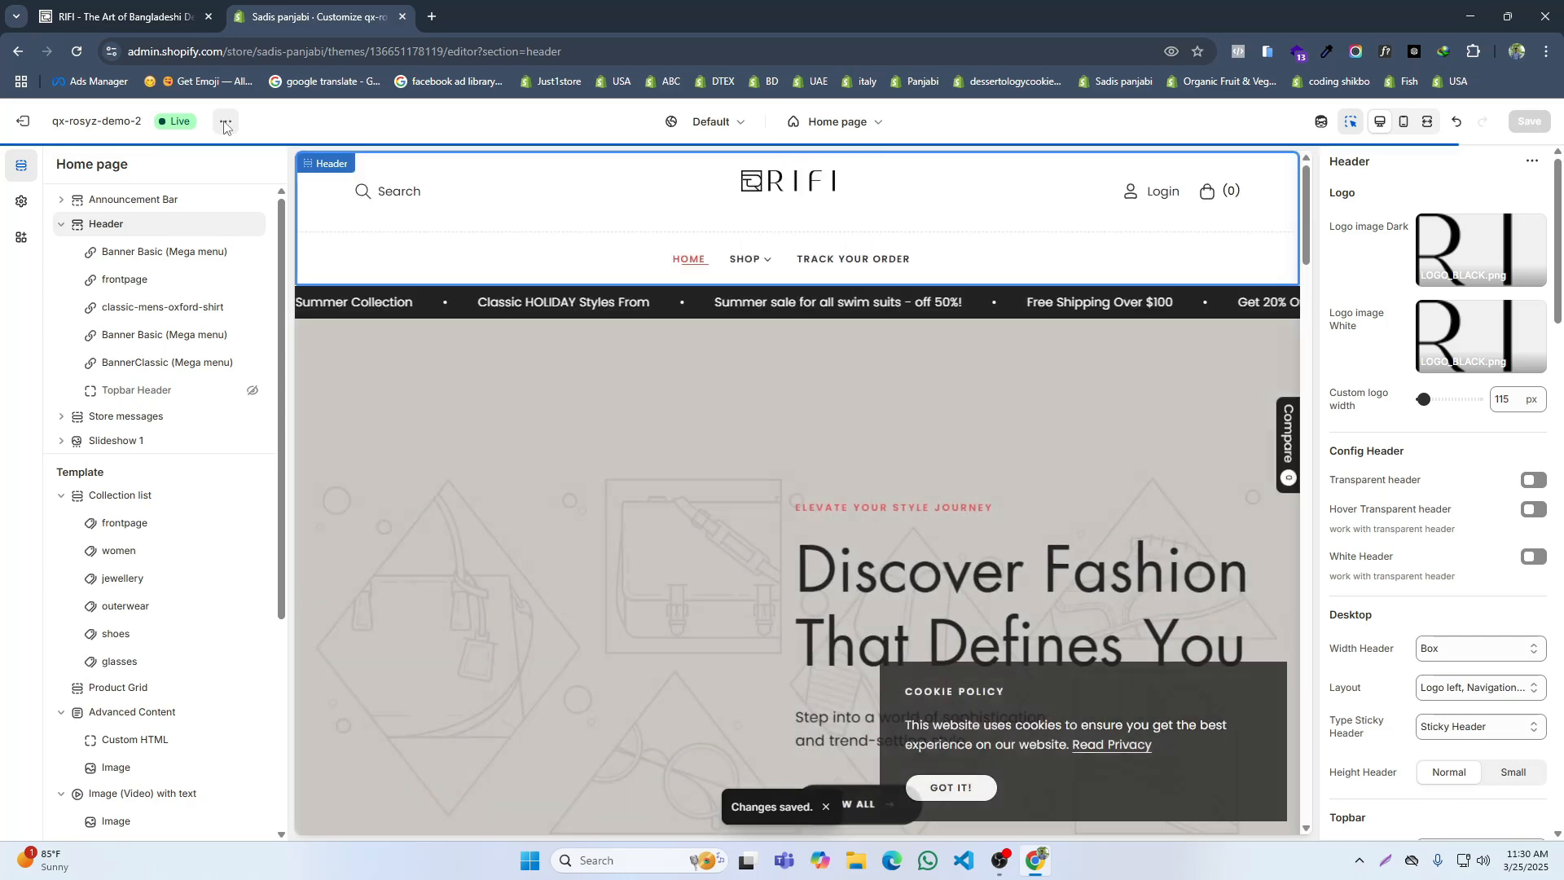
{"action": "left_click", "coordinate": [225, 127]}
{"action": "left_click", "coordinate": [179, 272]}
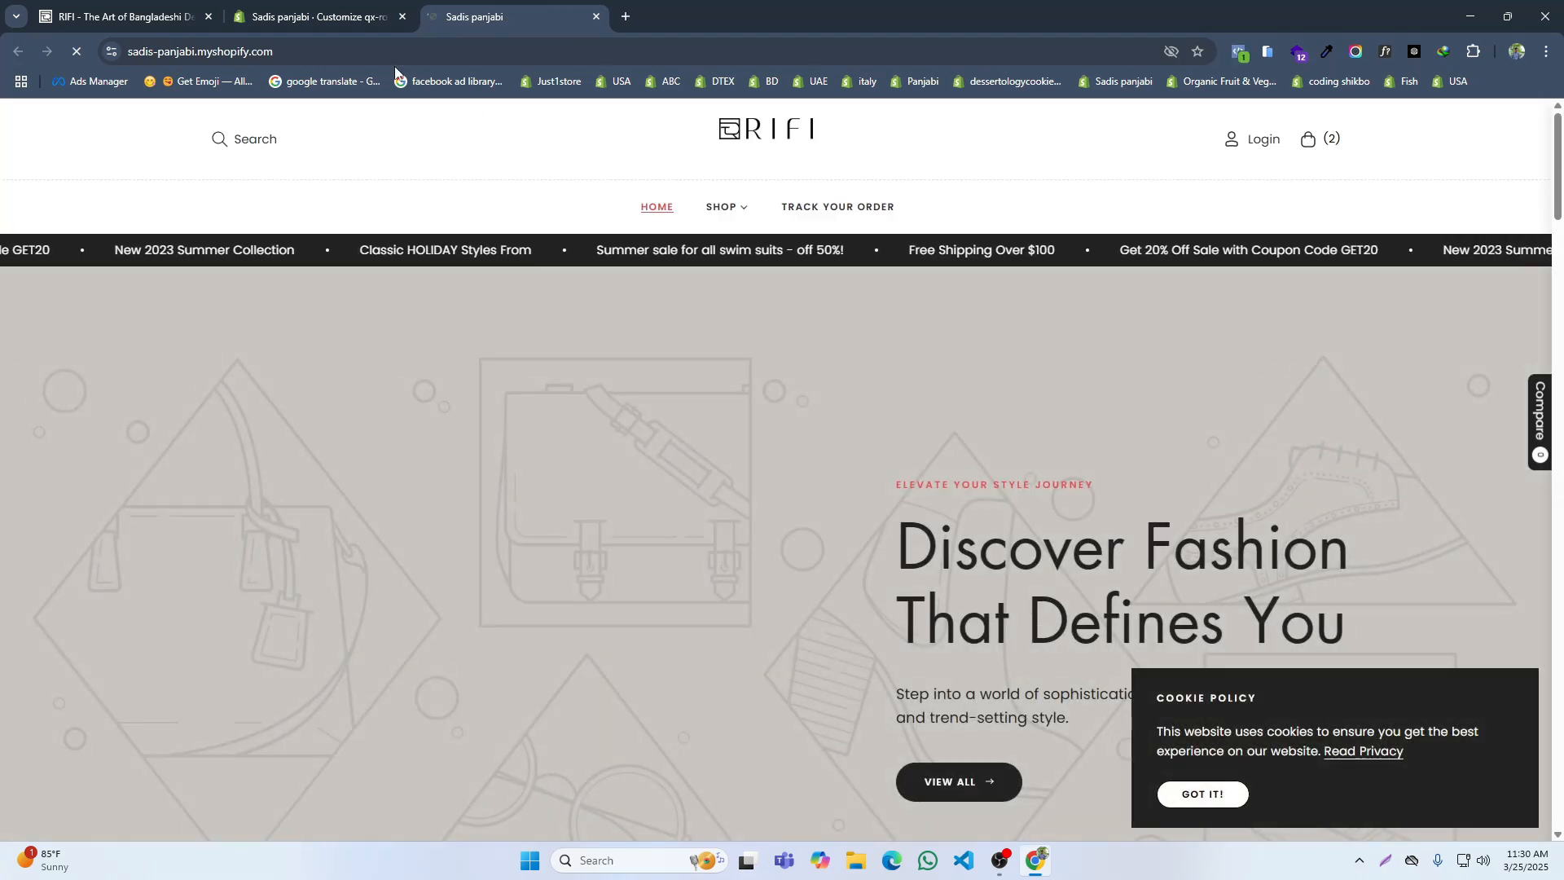
Step: Compare the live store's header logo size with RIFI's home page, keeping both pages next to each other
{"action": "left_click", "coordinate": [163, 5]}
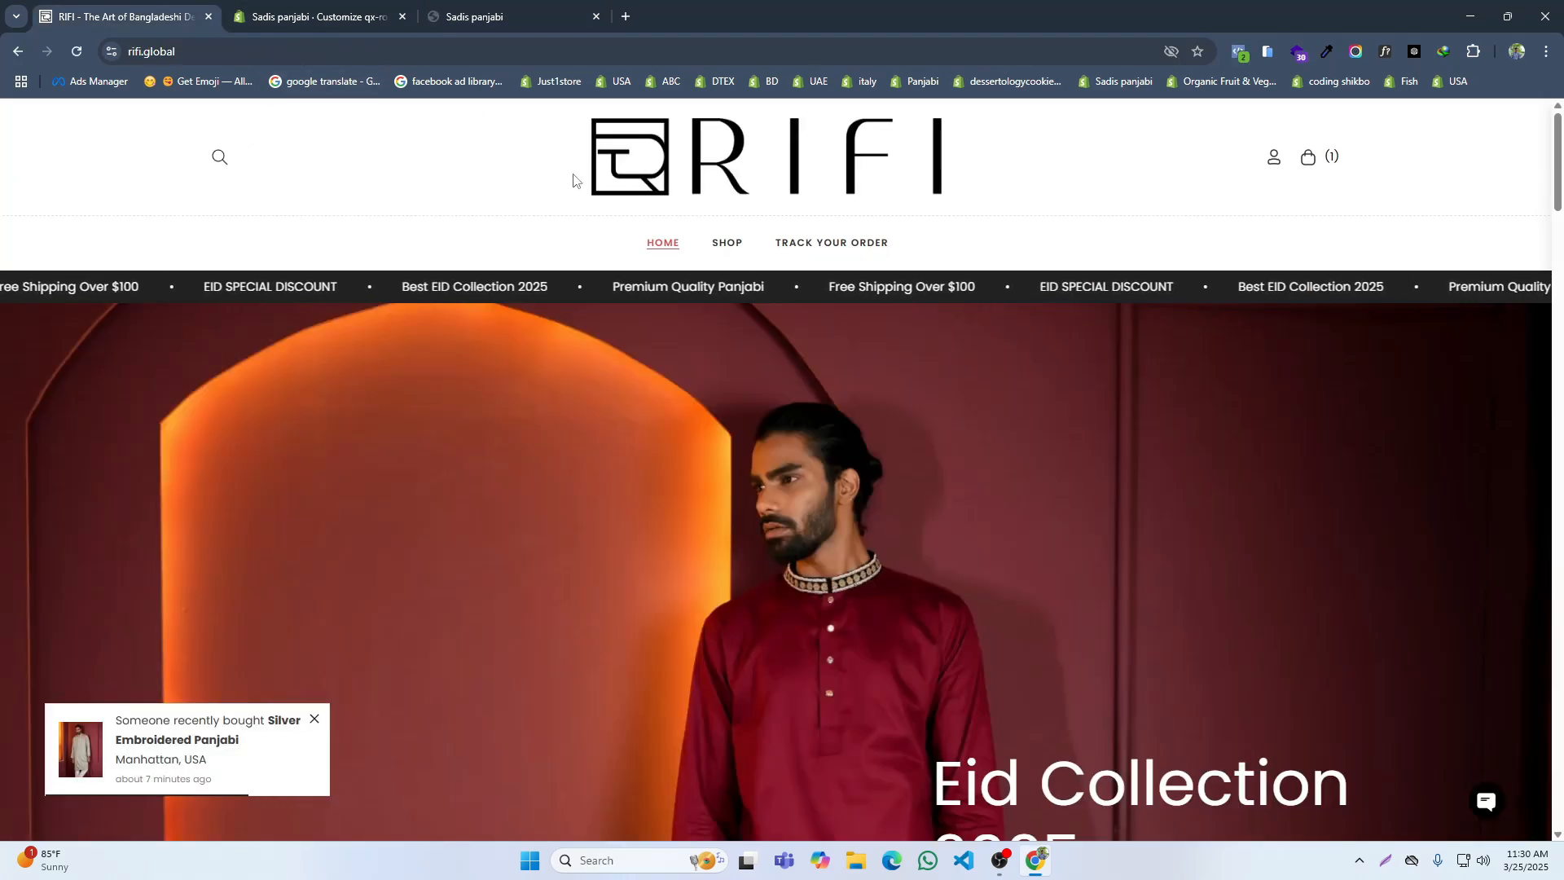
{"action": "left_click_drag", "start_coordinate": [481, 6], "coordinate": [293, 8]}
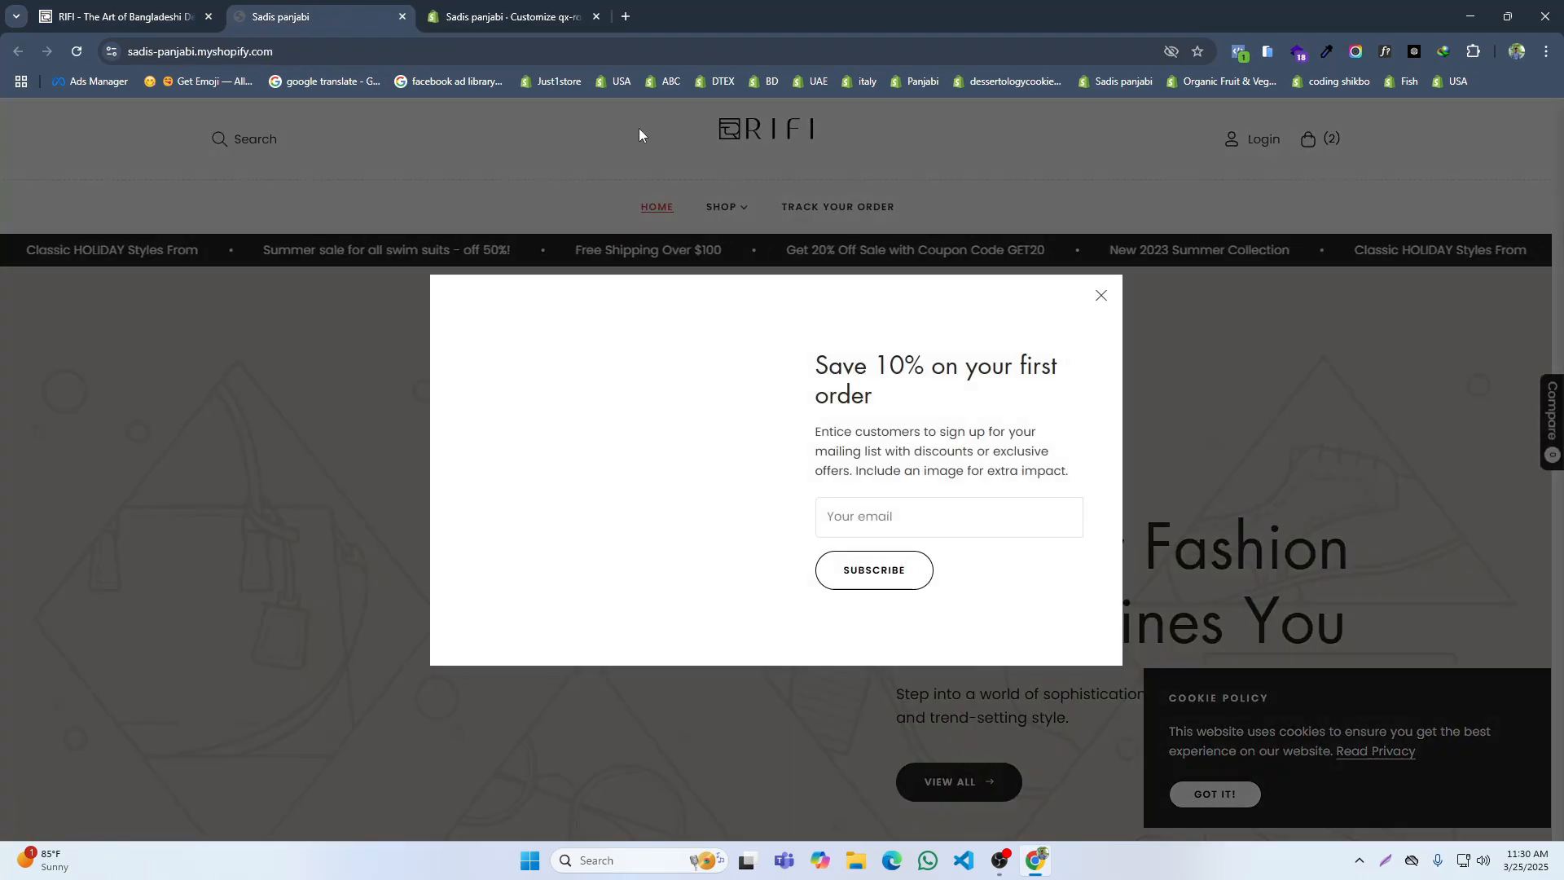
{"action": "left_click", "coordinate": [159, 4]}
{"action": "left_click", "coordinate": [505, 16]}
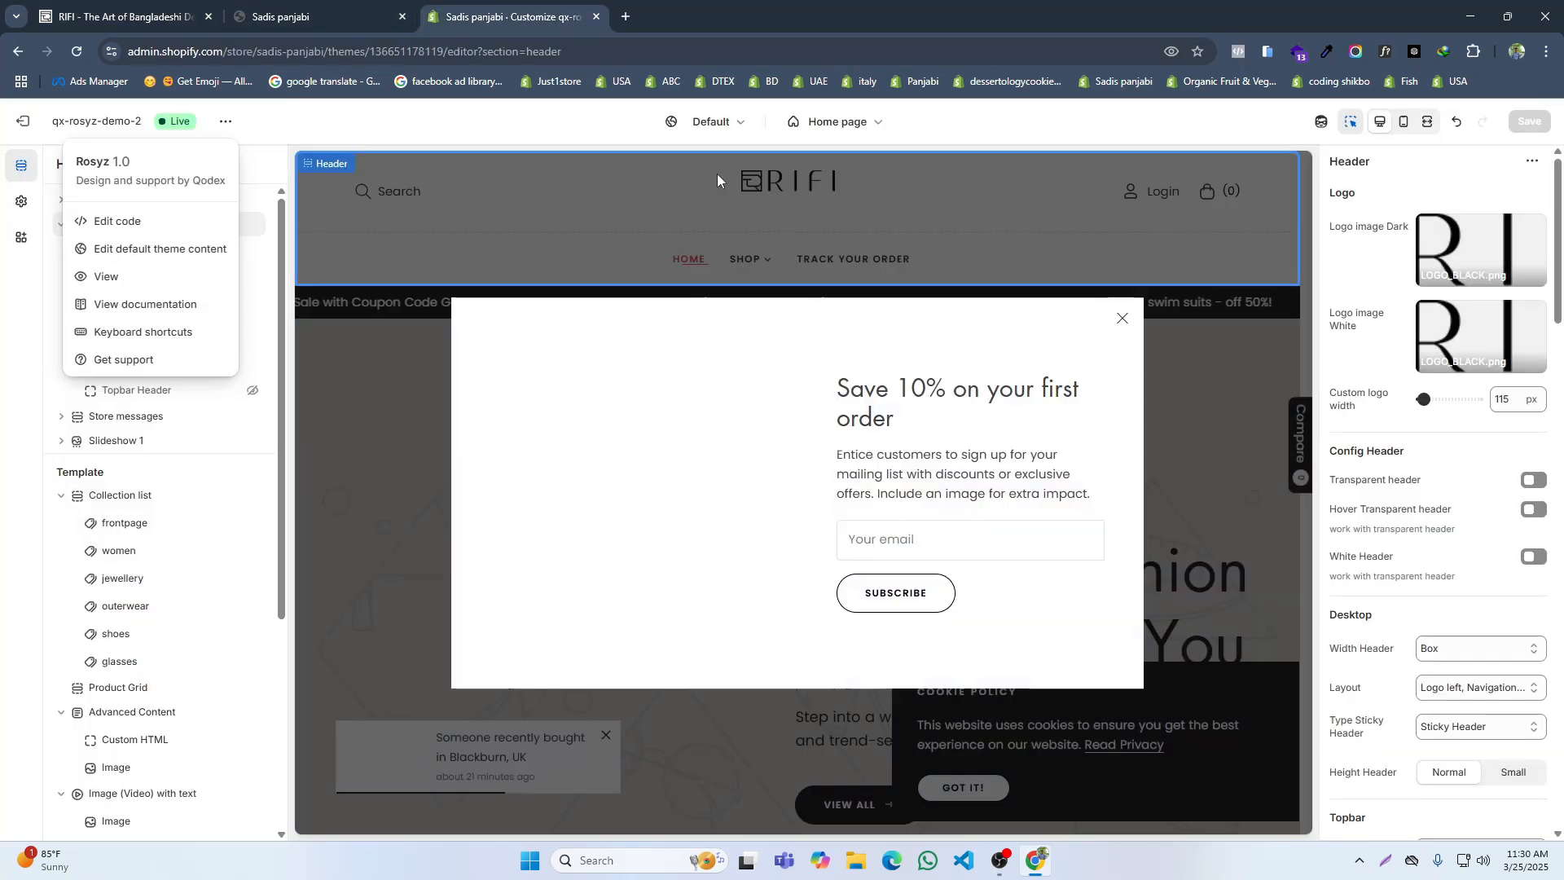
Step: Set the header's custom logo width to 195 px, save, and reload the live store to check the logo
{"action": "double_click", "coordinate": [1504, 404]}
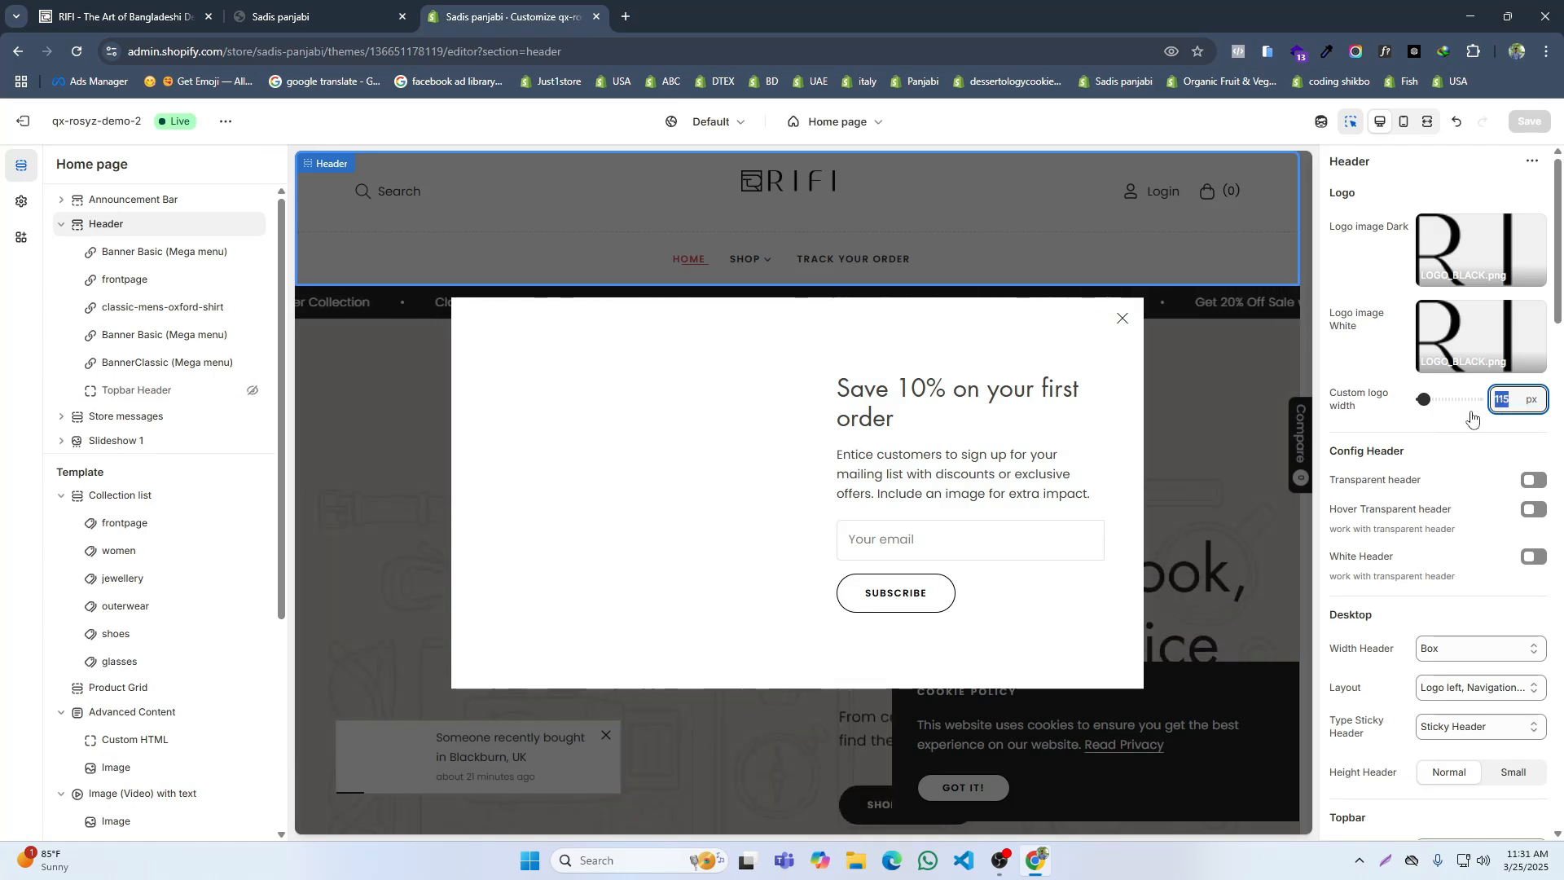
{"action": "left_click", "coordinate": [1471, 417]}
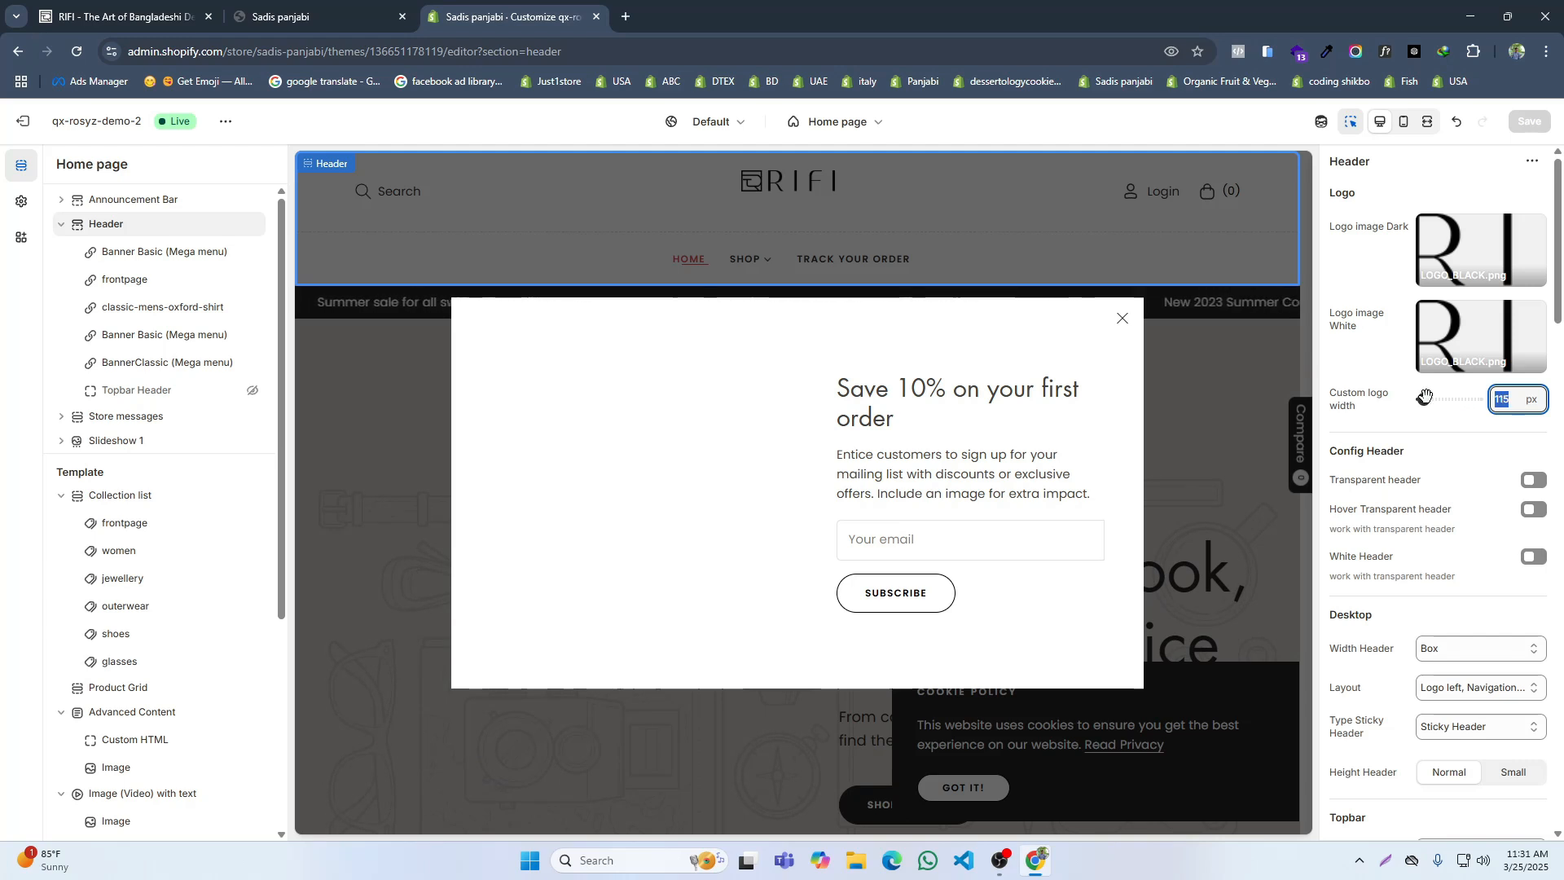
{"action": "left_click_drag", "start_coordinate": [1433, 399], "coordinate": [1432, 399]}
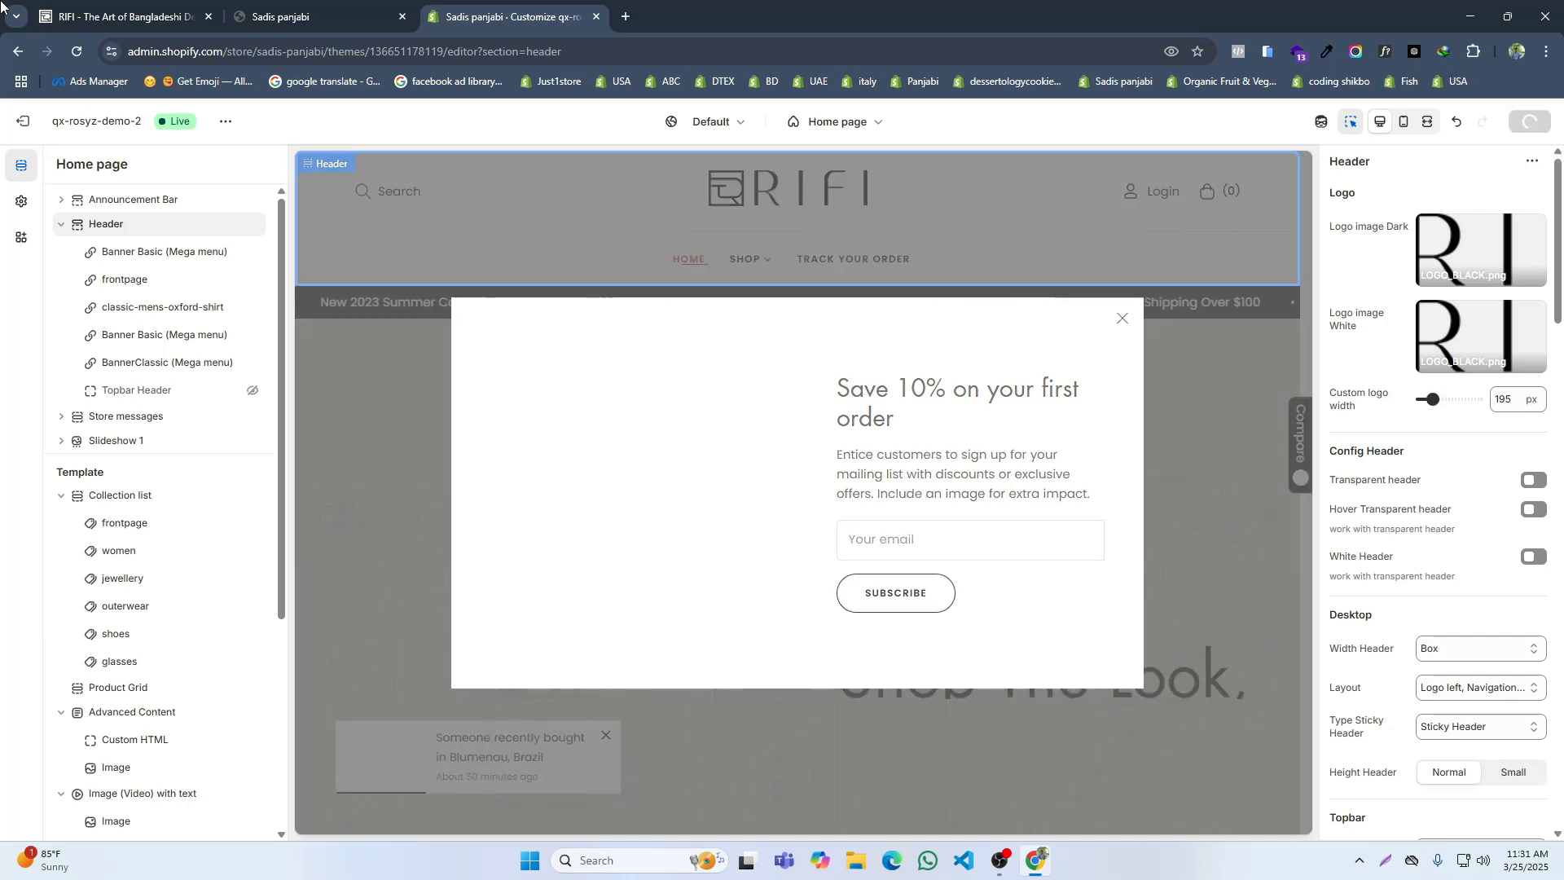
{"action": "left_click", "coordinate": [1529, 120]}
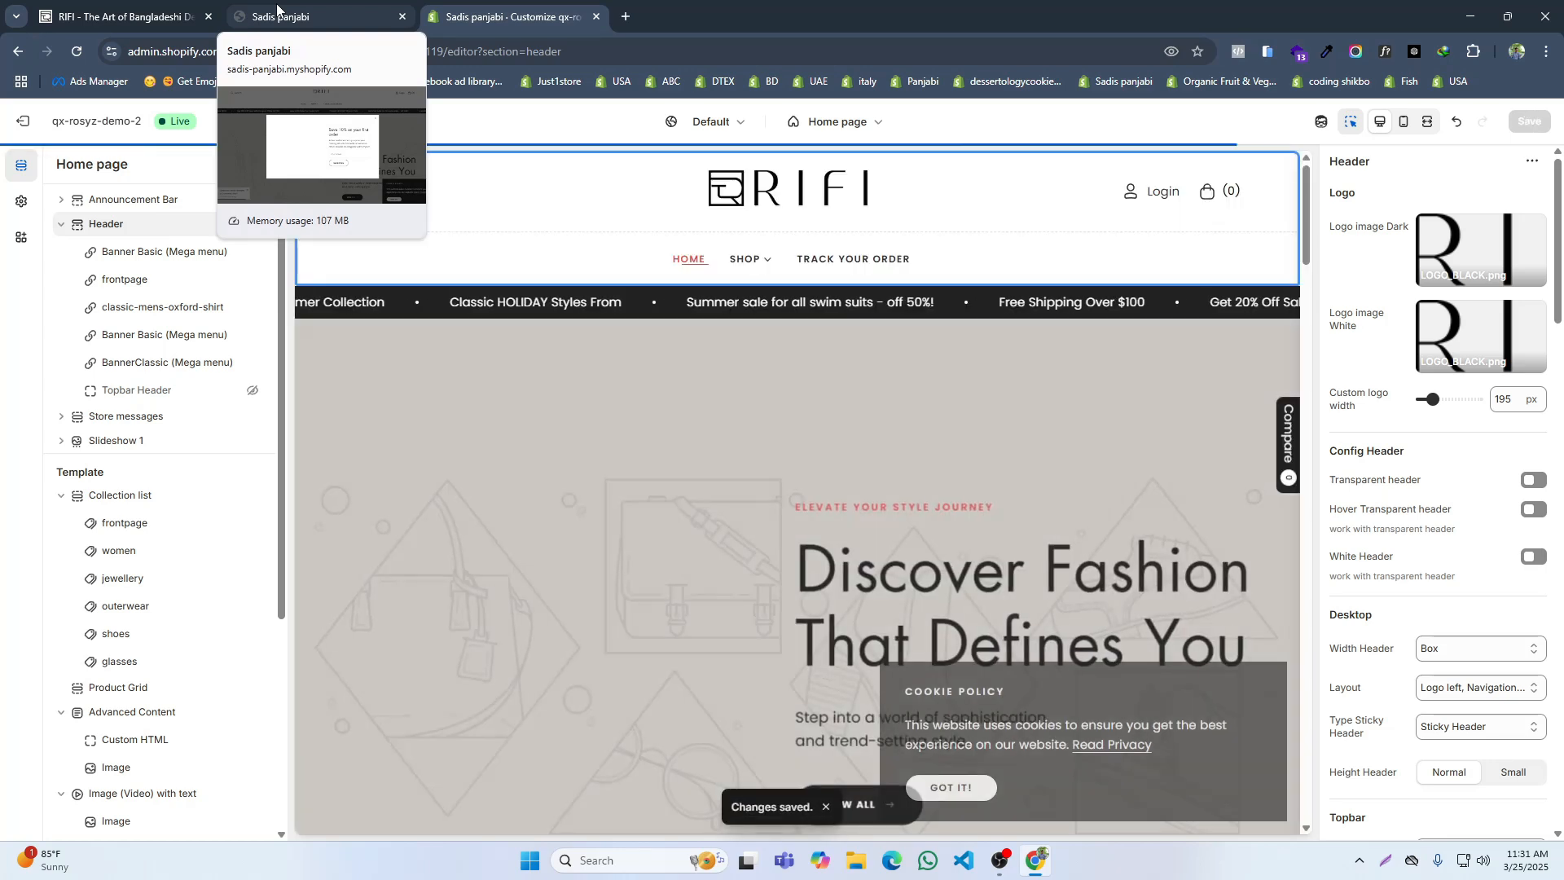
{"action": "left_click", "coordinate": [277, 10]}
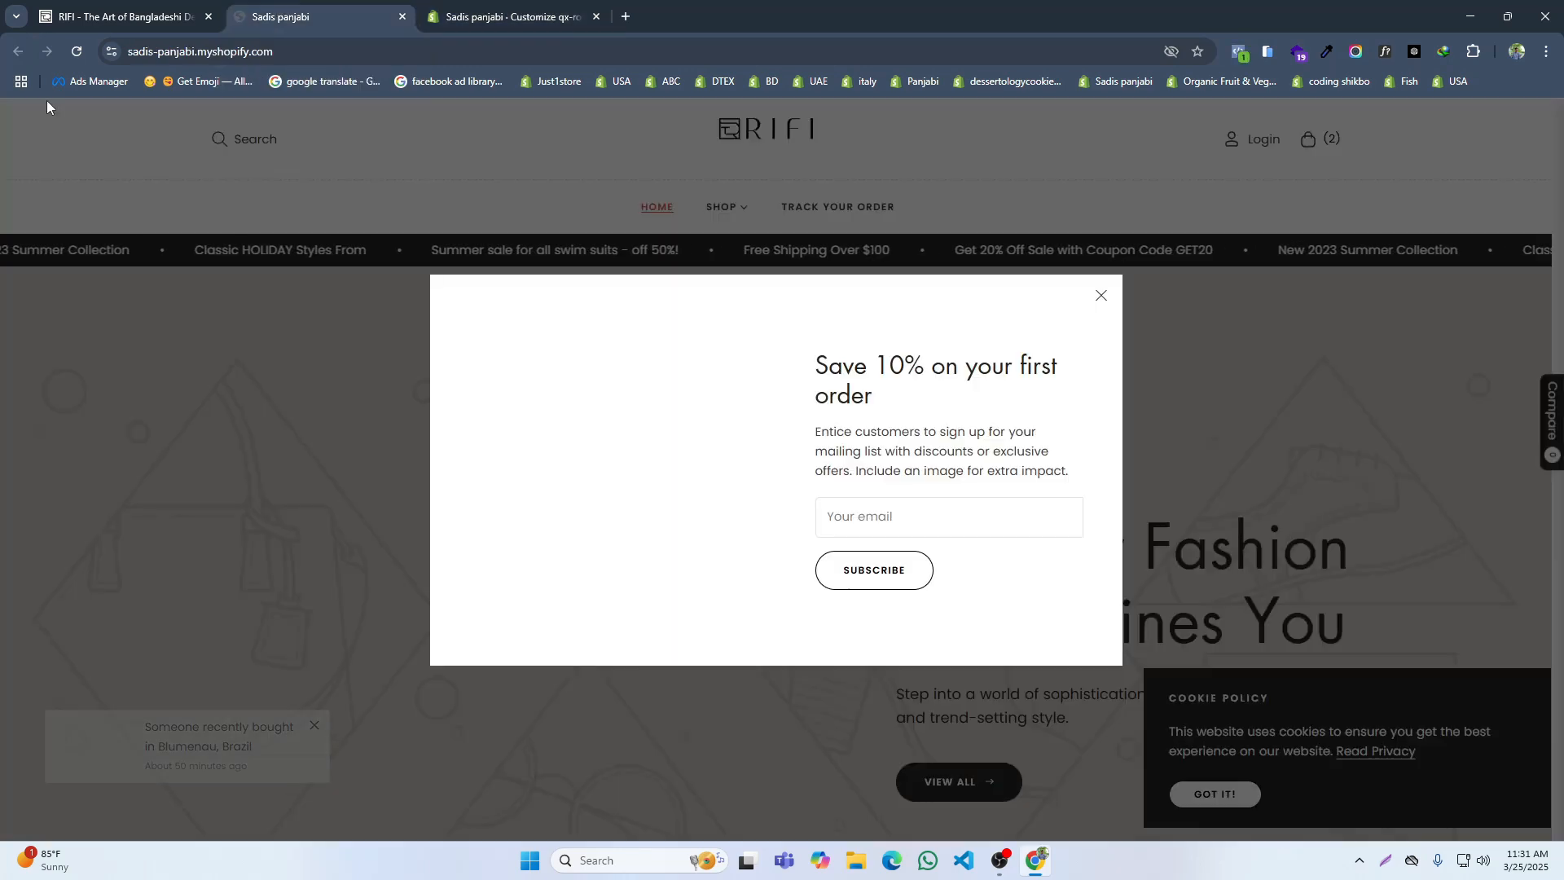
{"action": "left_click", "coordinate": [77, 51]}
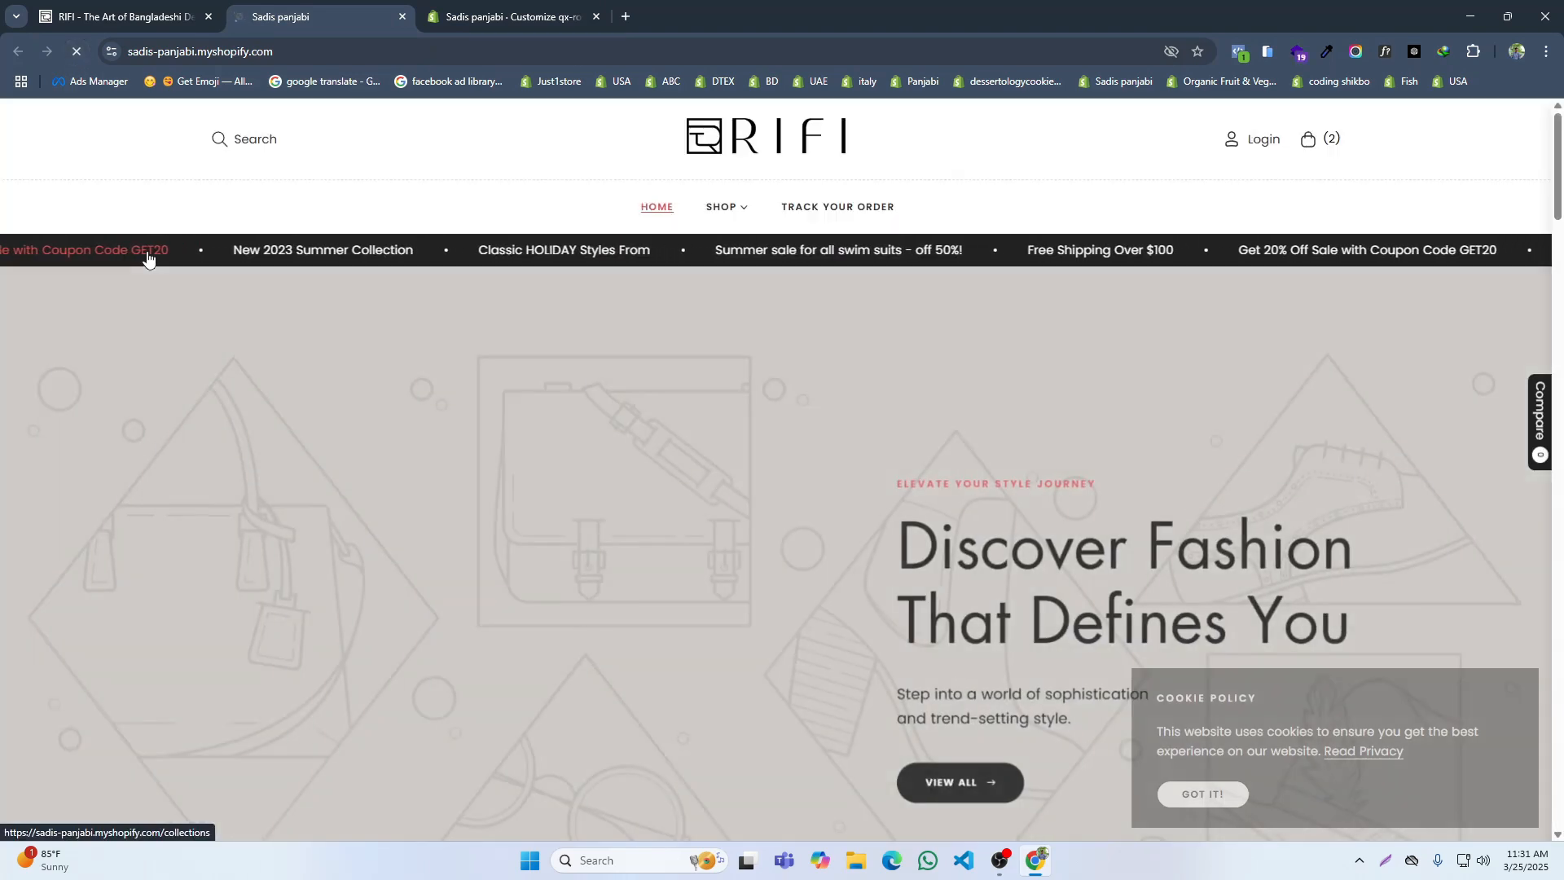
Step: Set the header's custom logo width to 280 px, save, and reload the live store to check the logo
{"action": "left_click", "coordinate": [452, 15]}
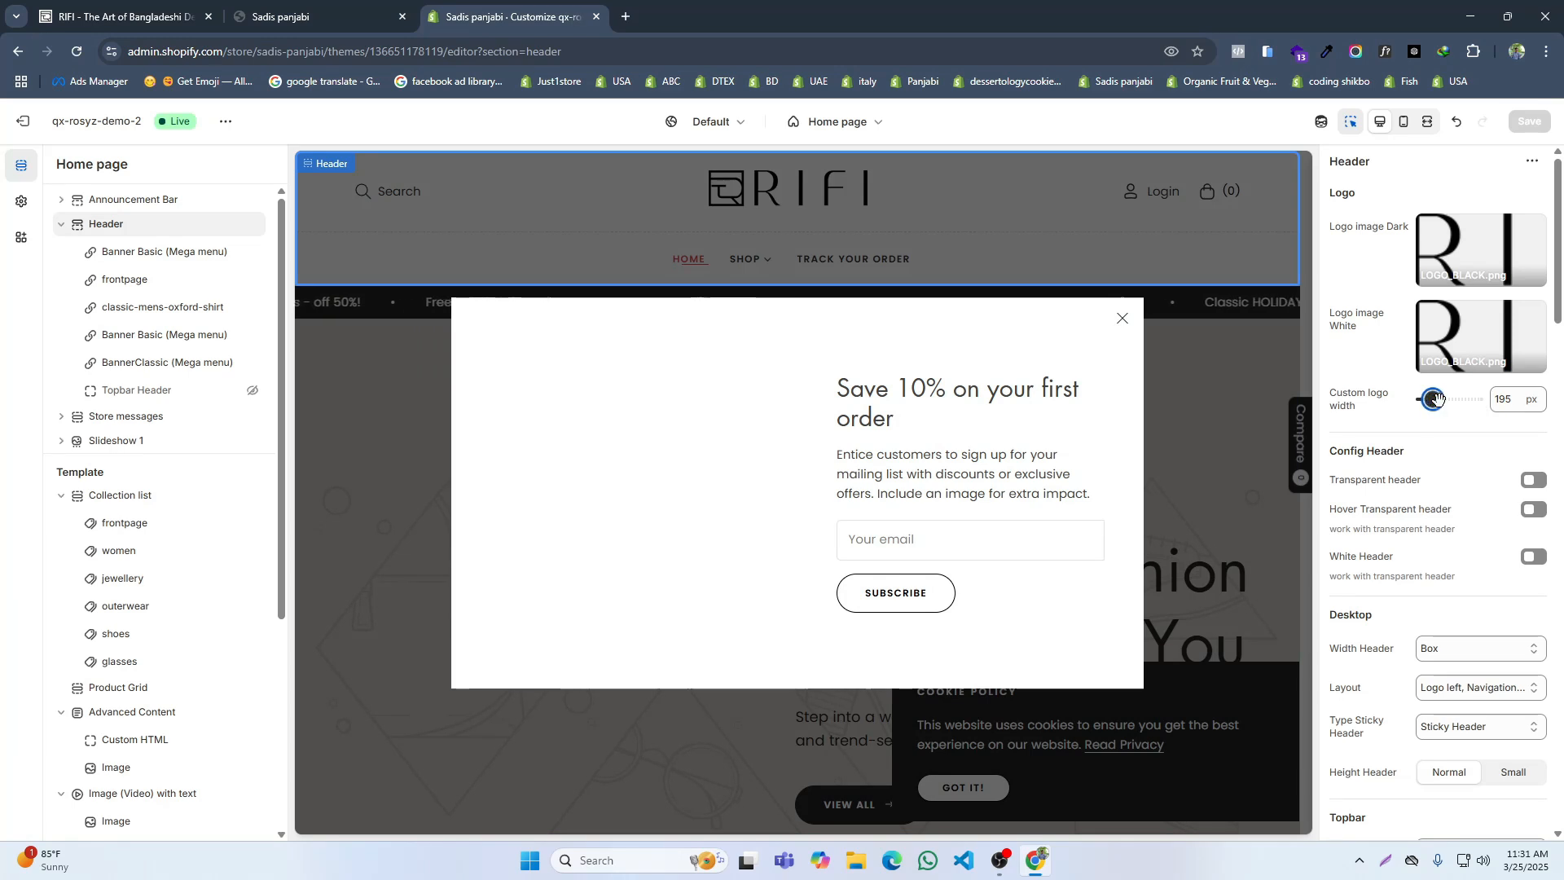
{"action": "left_click_drag", "start_coordinate": [1437, 398], "coordinate": [1443, 398]}
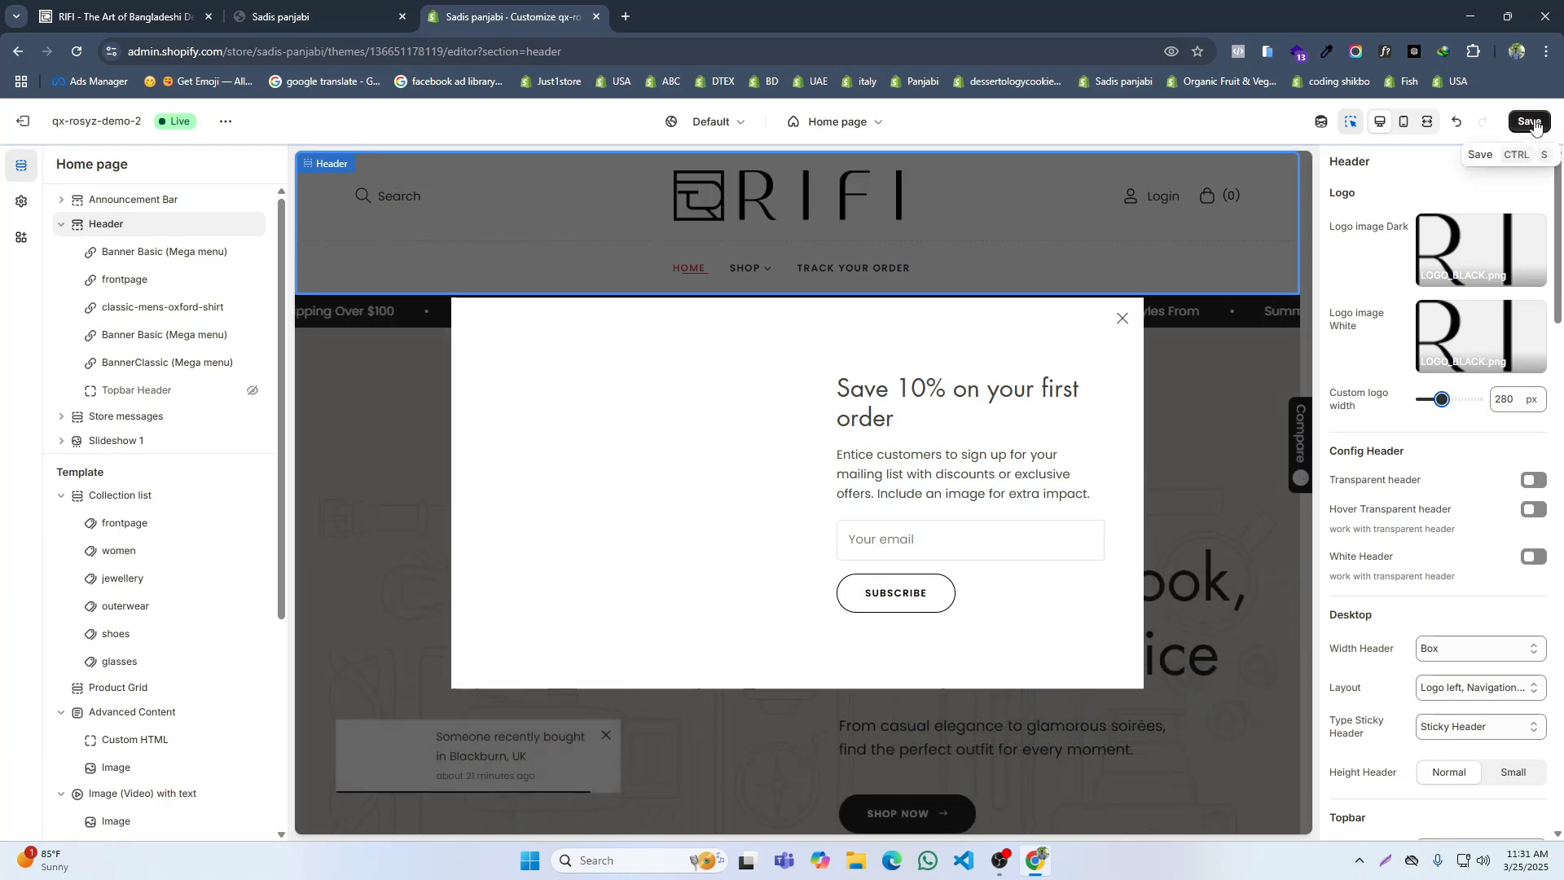
{"action": "left_click", "coordinate": [1531, 122]}
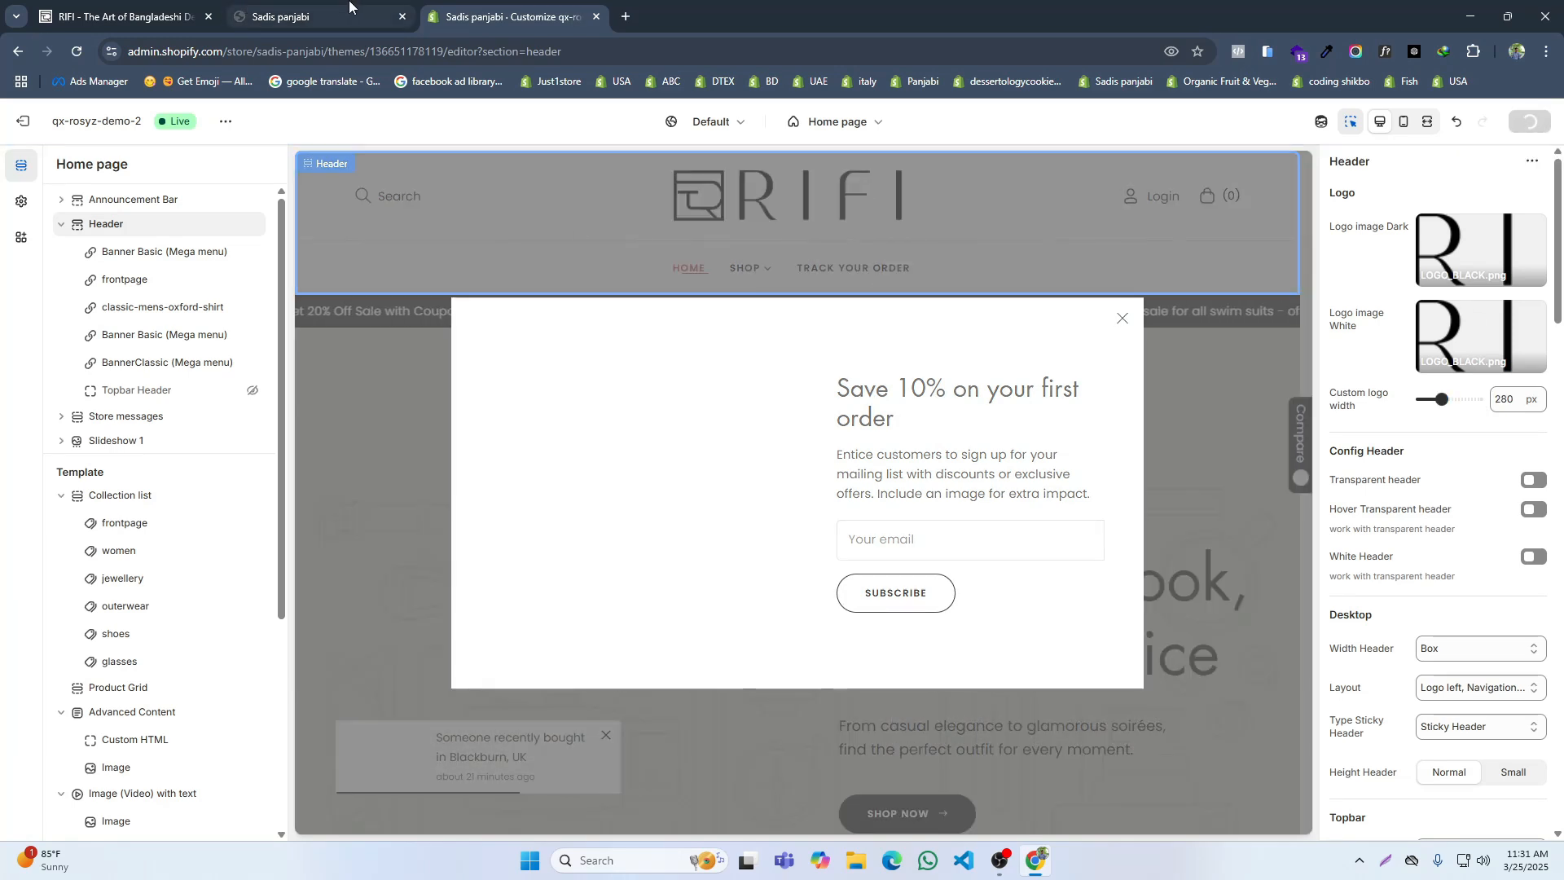
{"action": "mouse_move", "coordinate": [349, 7]}
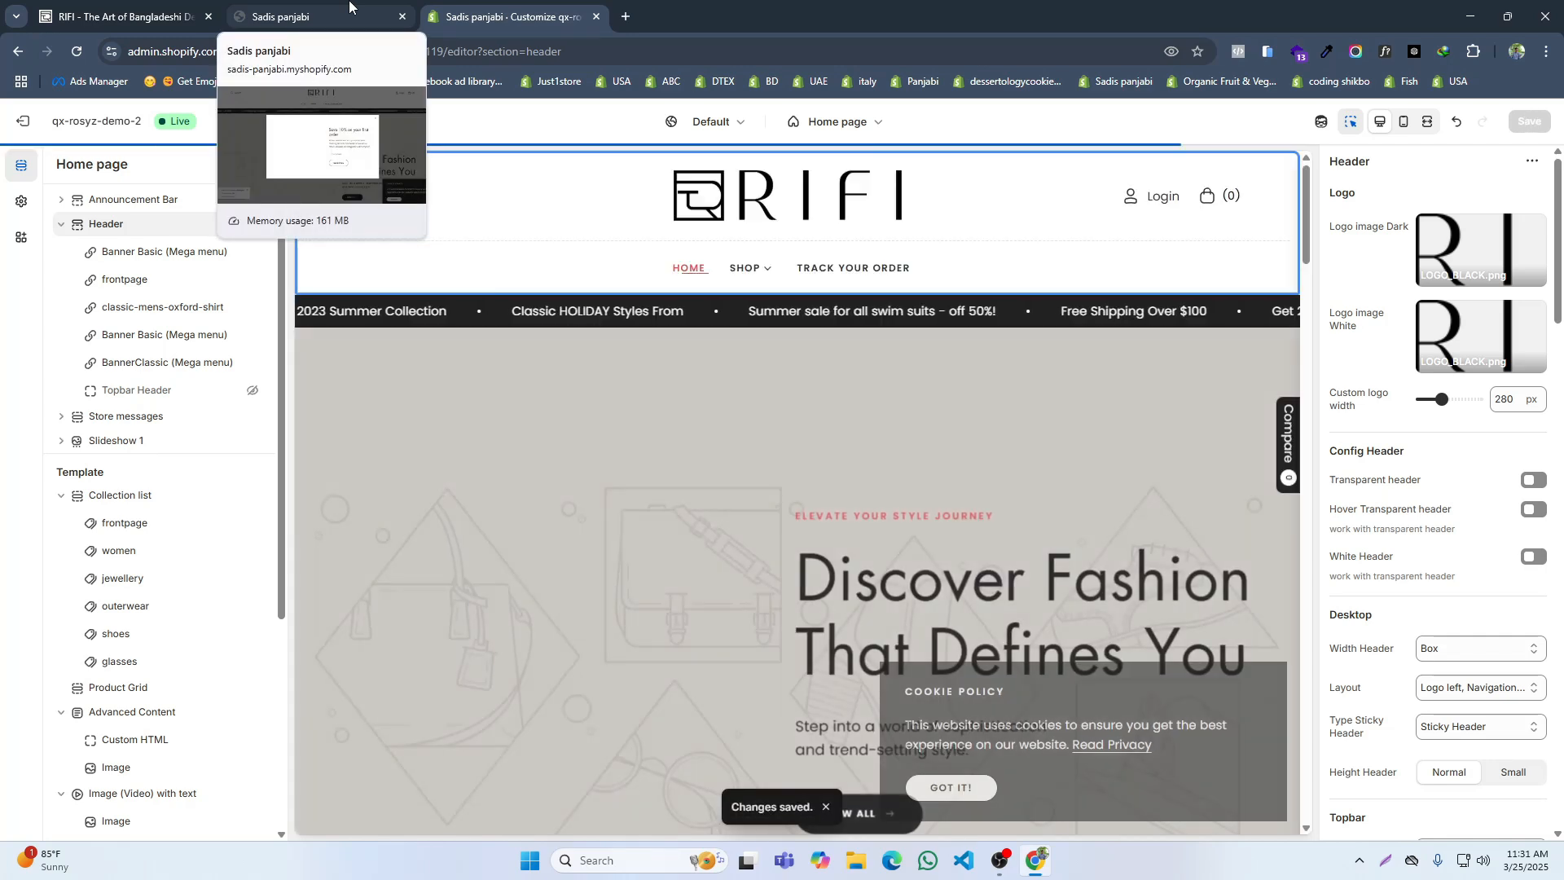
{"action": "left_click", "coordinate": [350, 6]}
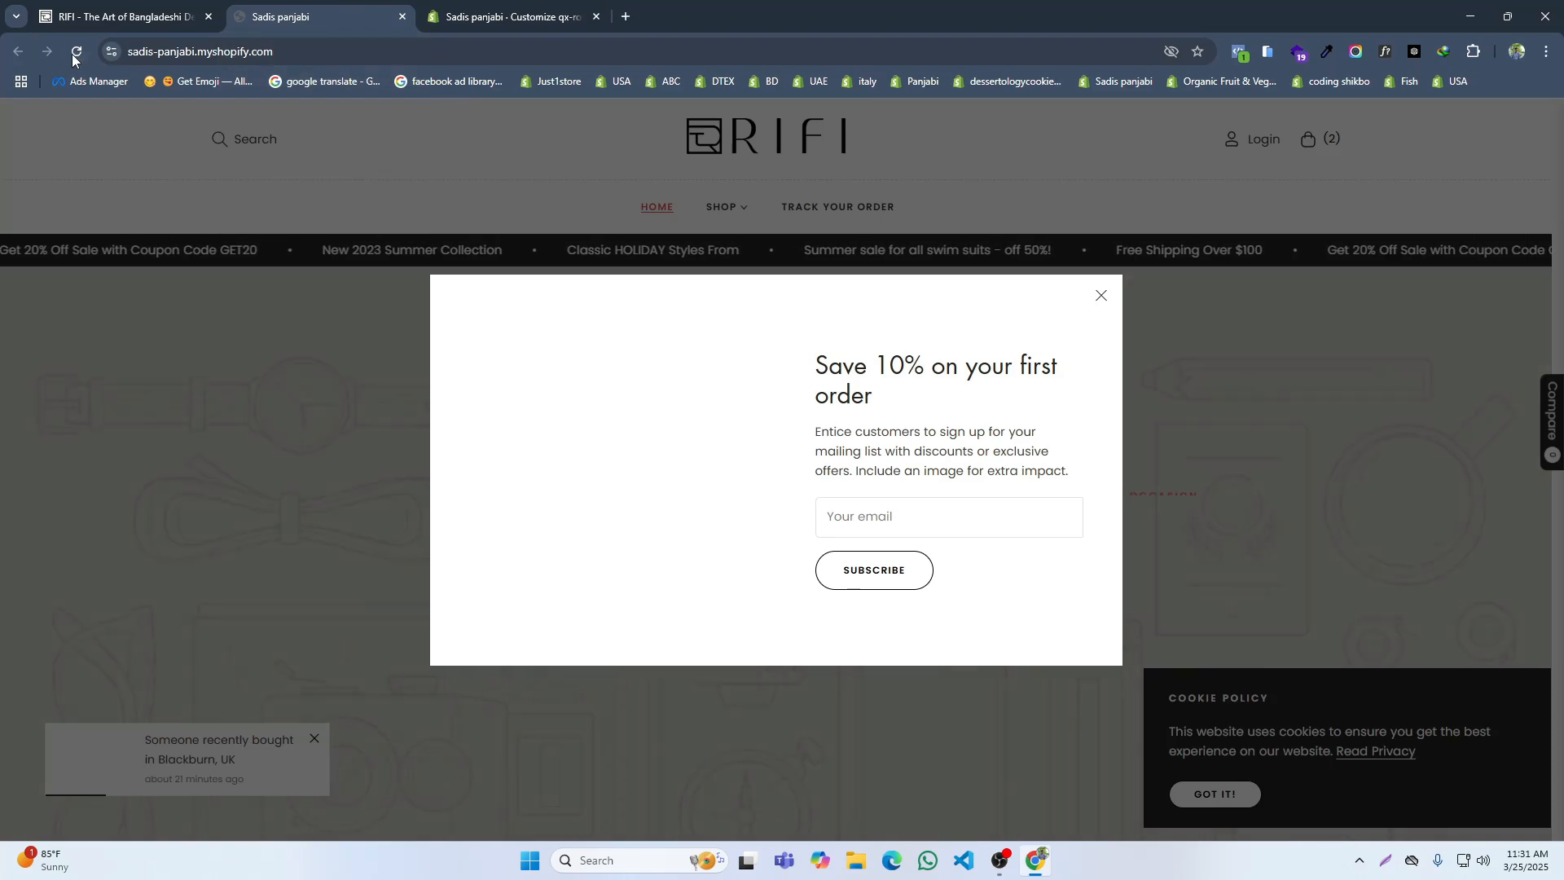
{"action": "key", "text": "F5"}
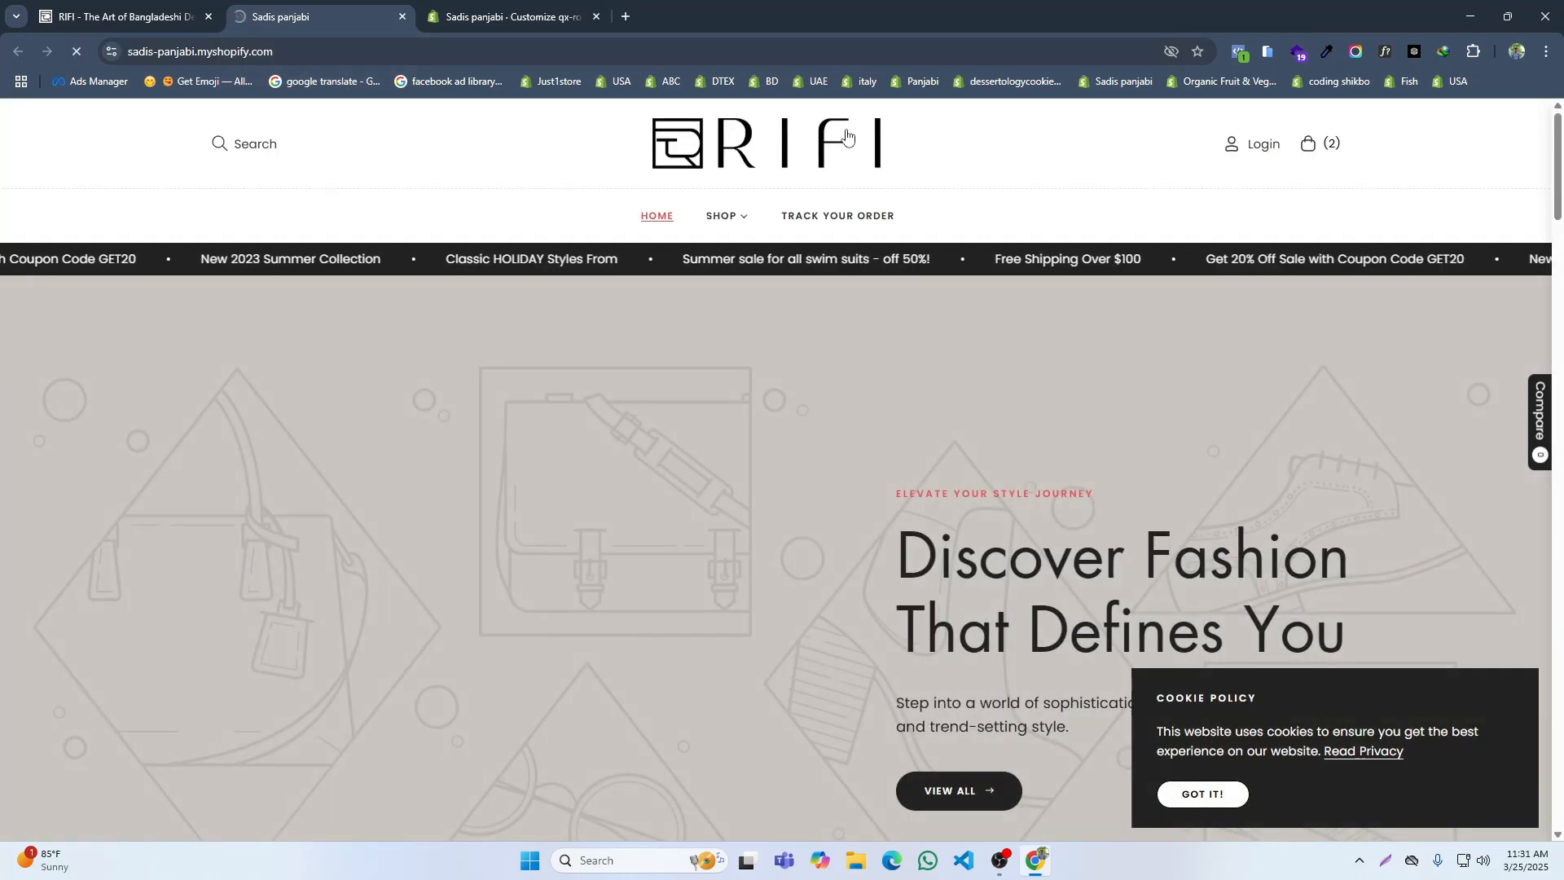
Step: Compare the desktop header logo on the live store with the one on RIFI's home page
{"action": "left_click", "coordinate": [530, 7]}
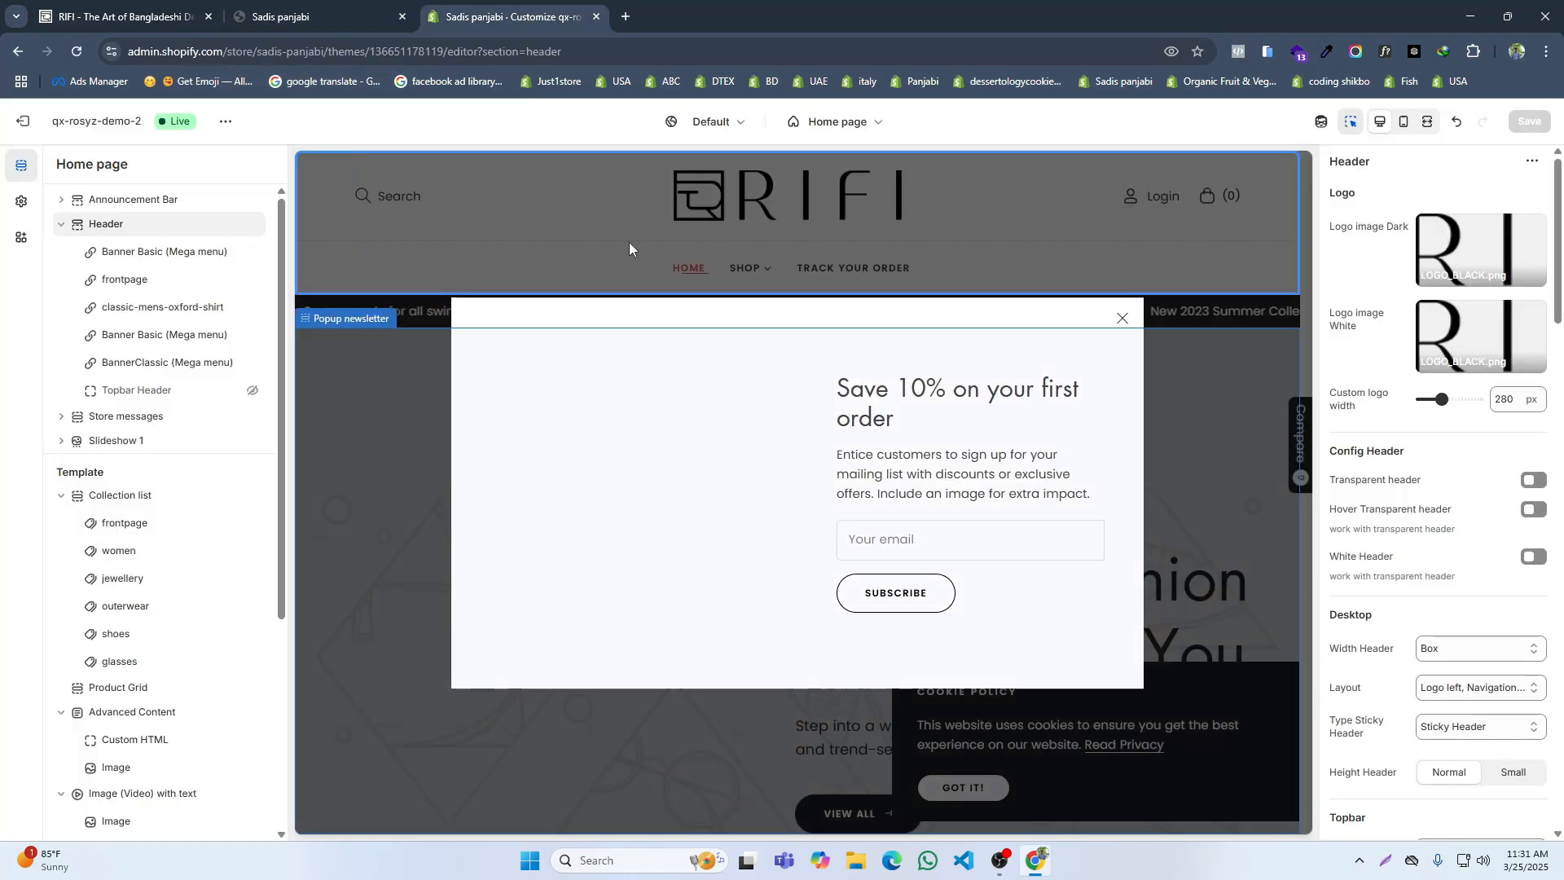
{"action": "left_click", "coordinate": [85, 7]}
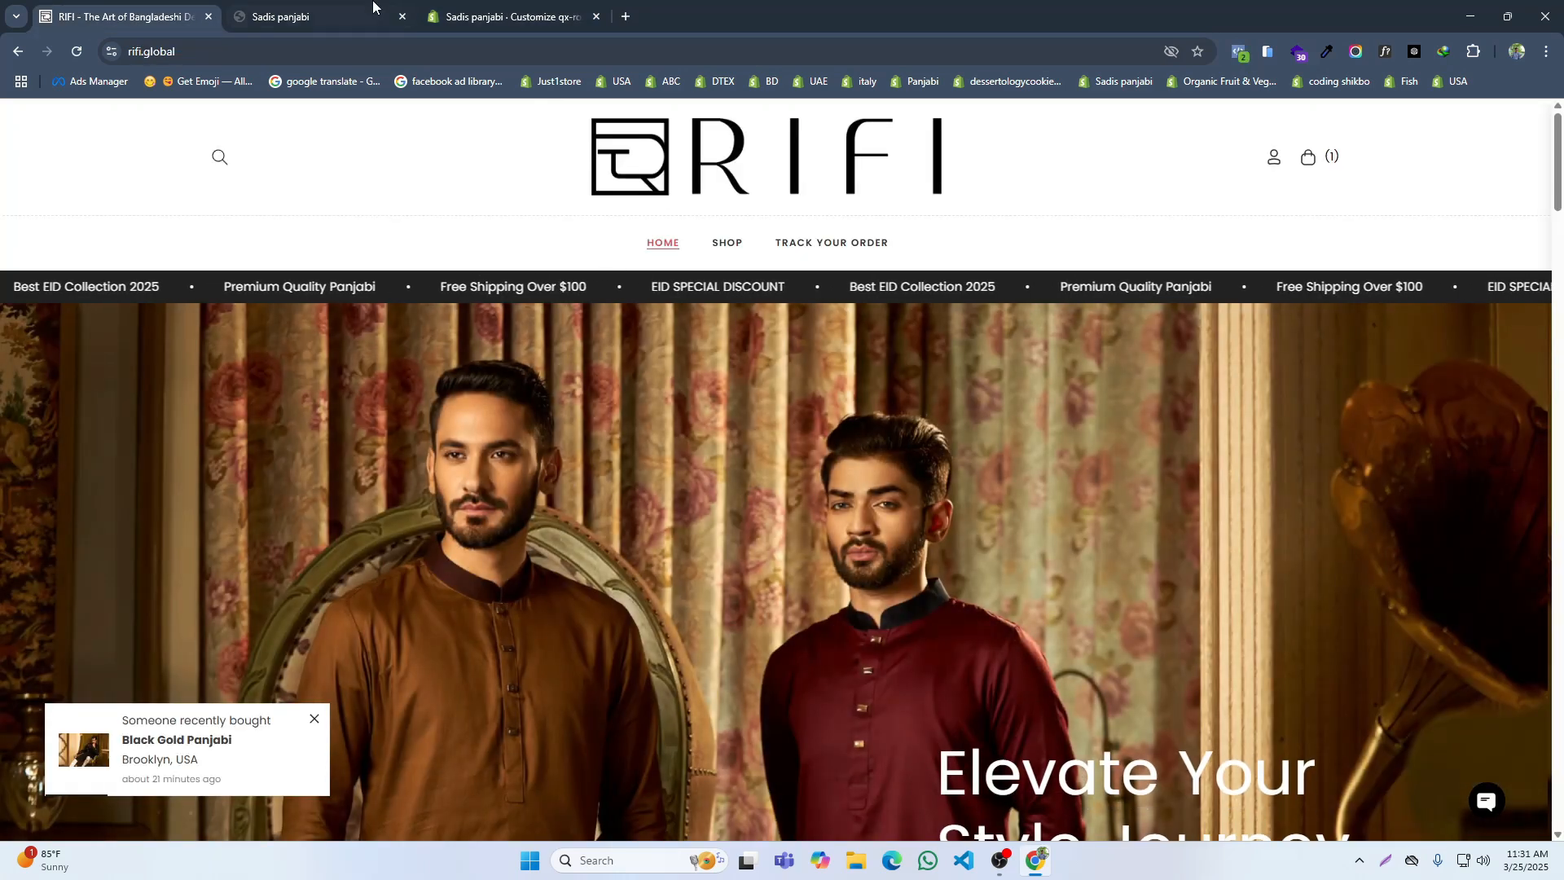
{"action": "left_click", "coordinate": [373, 7]}
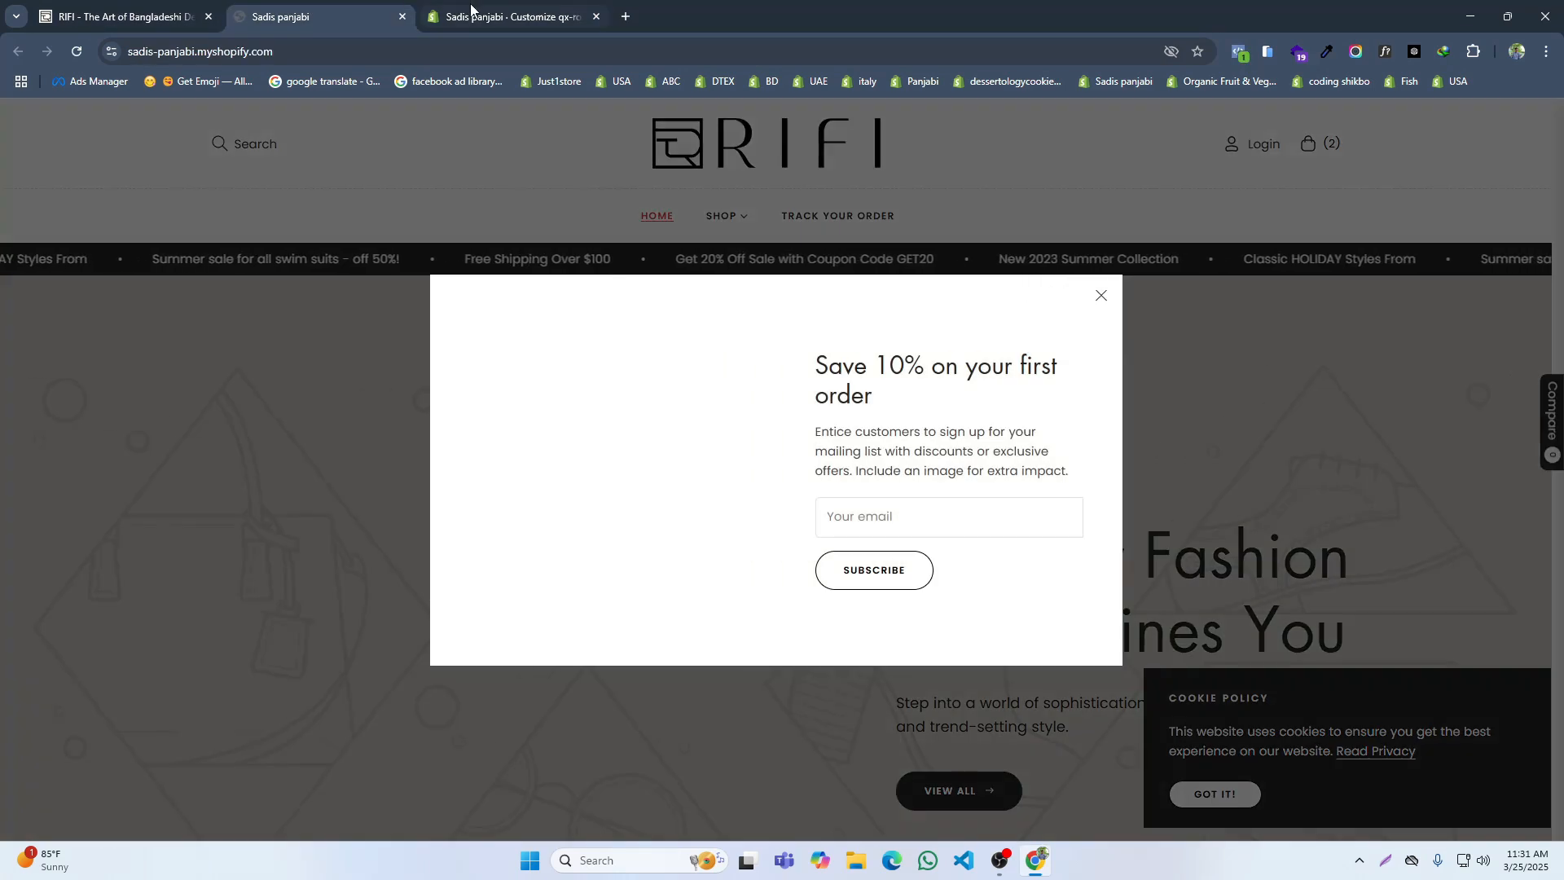
{"action": "left_click", "coordinate": [118, 14]}
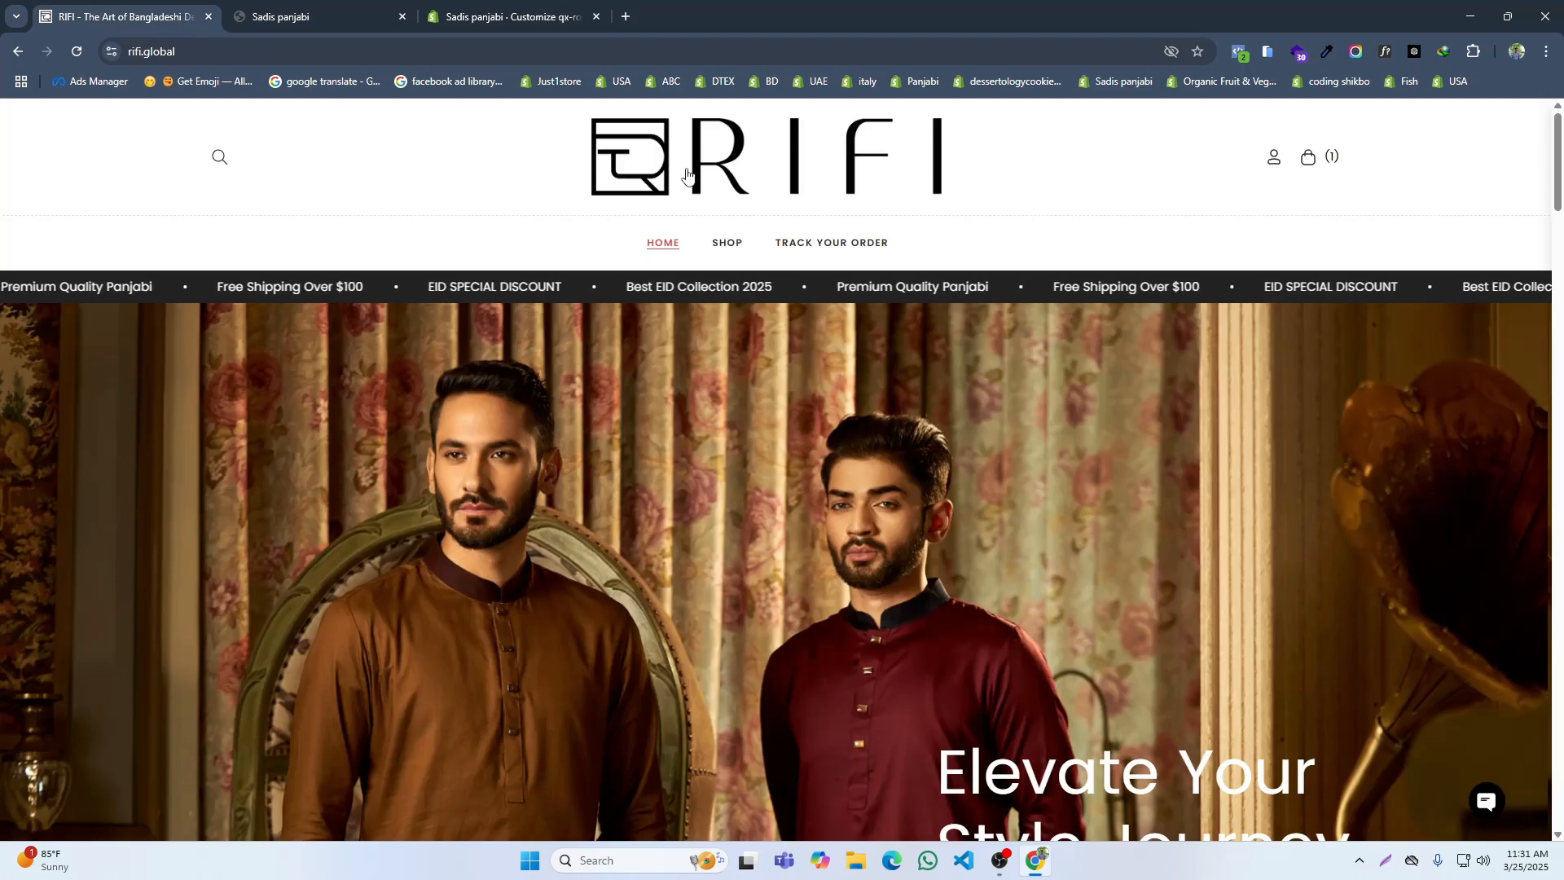
{"action": "left_click", "coordinate": [294, 15]}
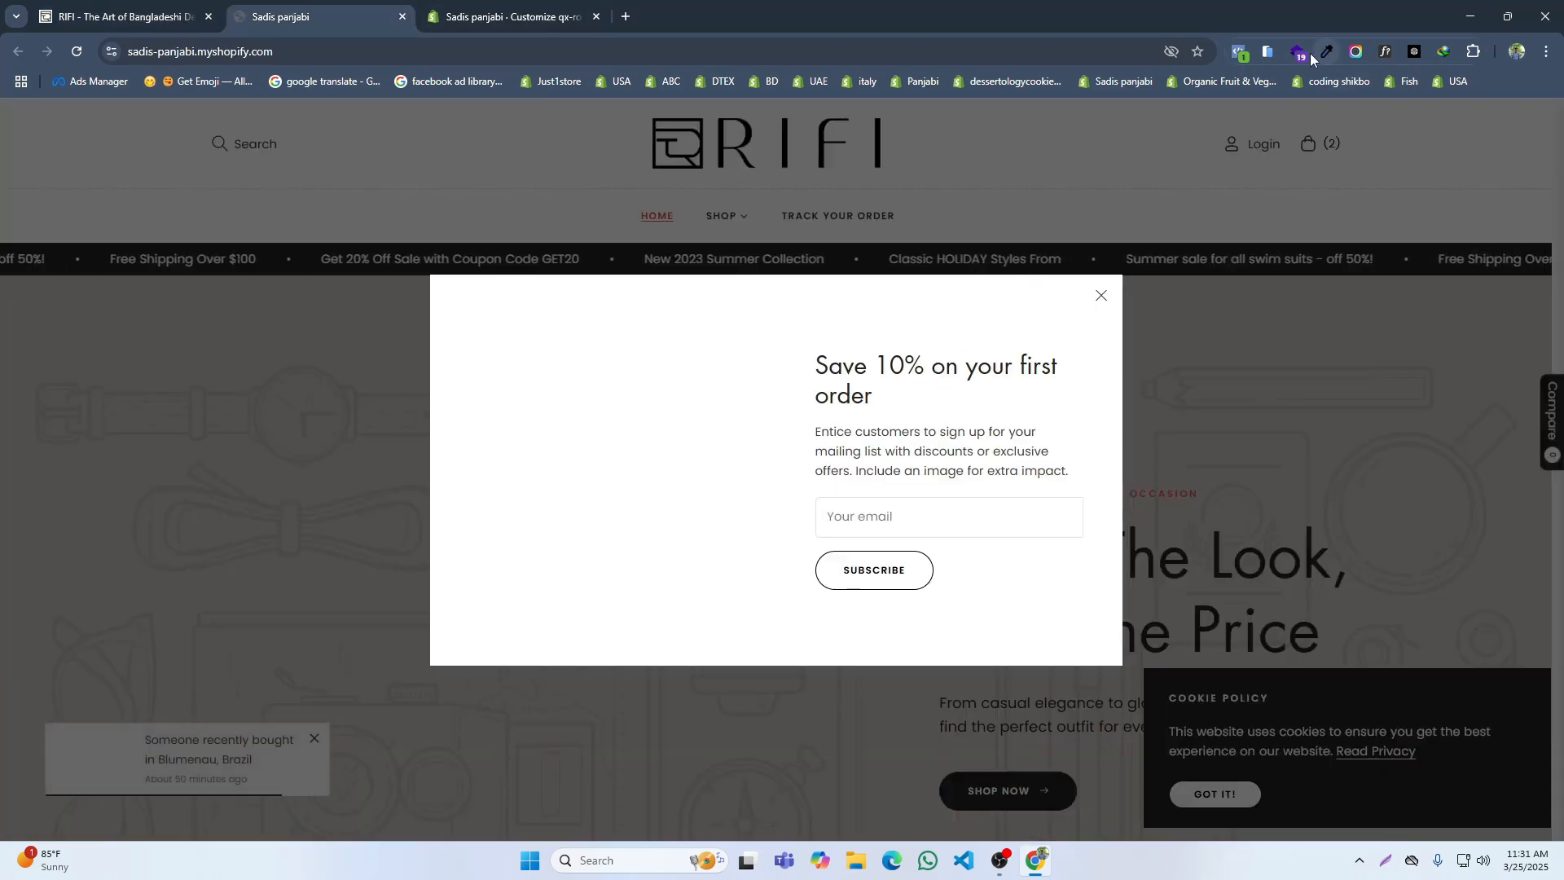
Step: Compare the header logo in the mobile phone preview of the live store and of the RIFI site
{"action": "left_click", "coordinate": [1268, 53]}
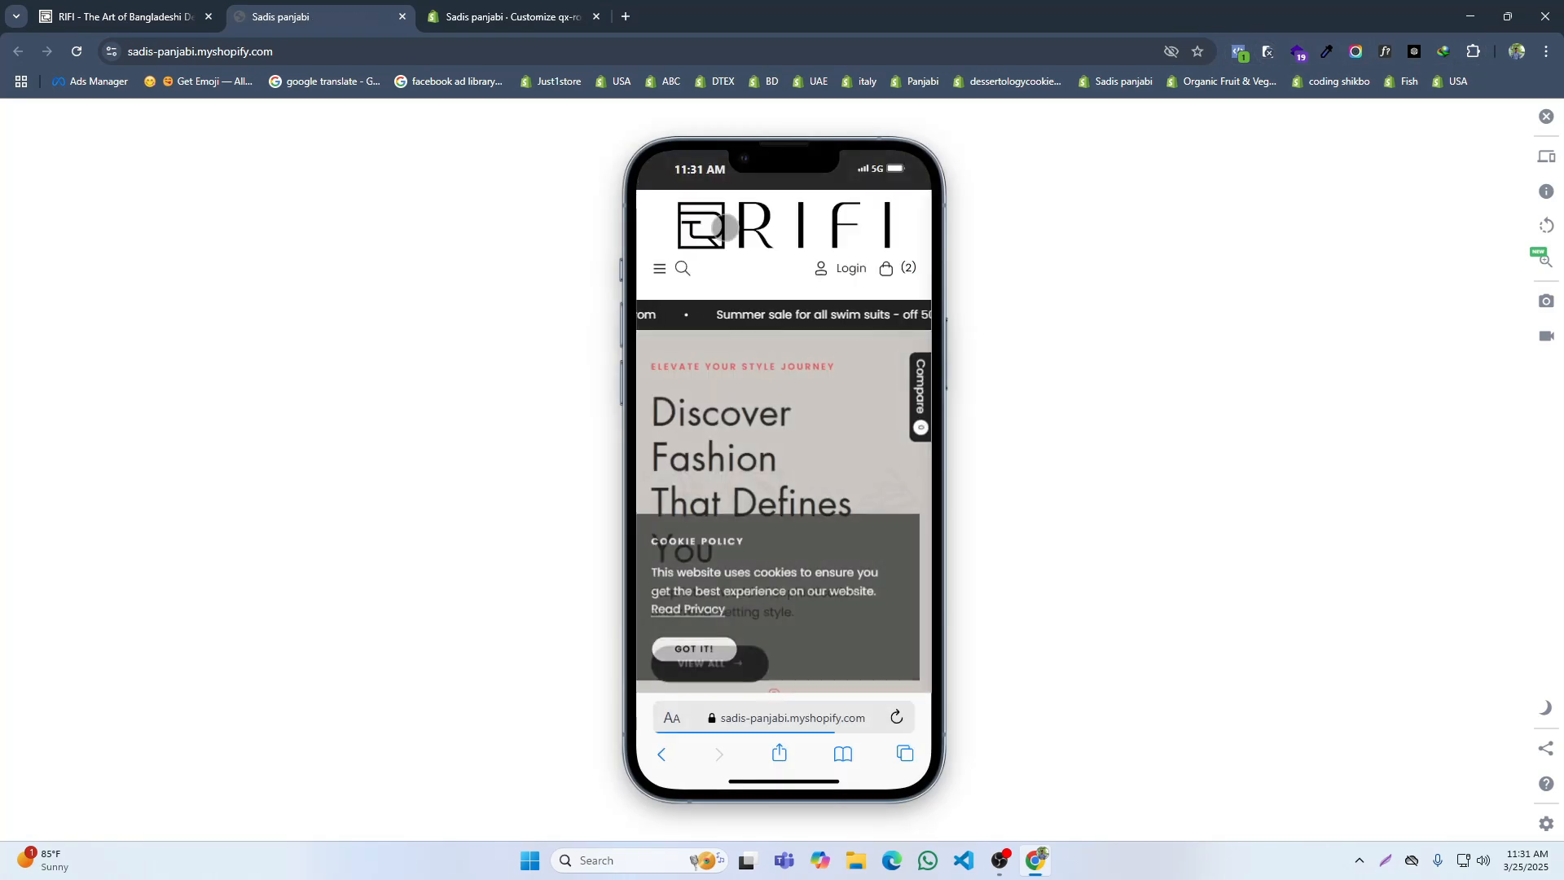
{"action": "left_click", "coordinate": [187, 16]}
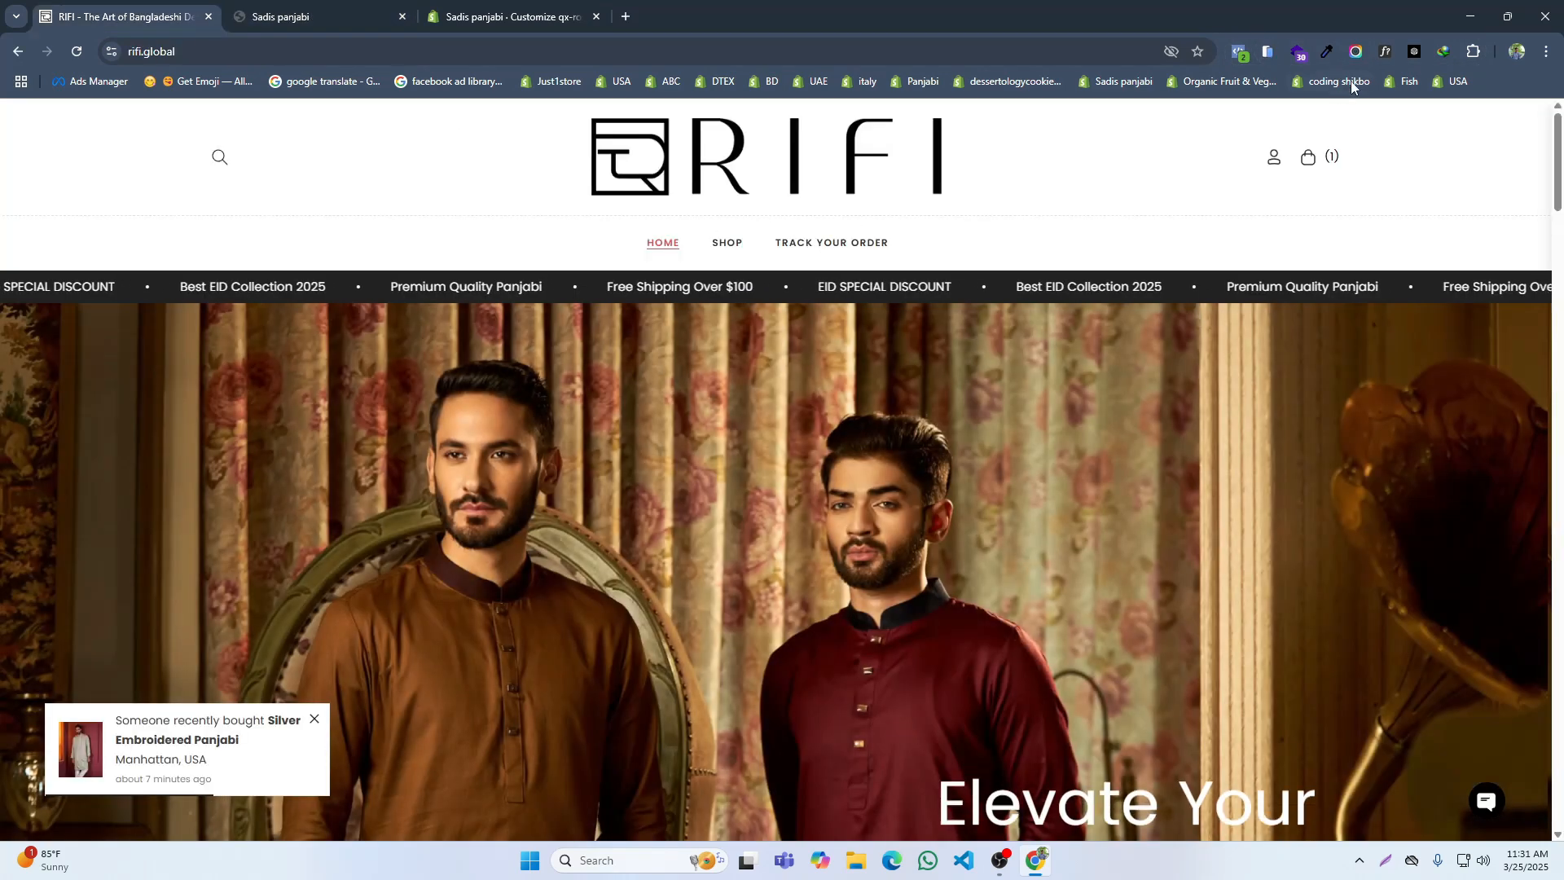
{"action": "left_click", "coordinate": [1267, 53]}
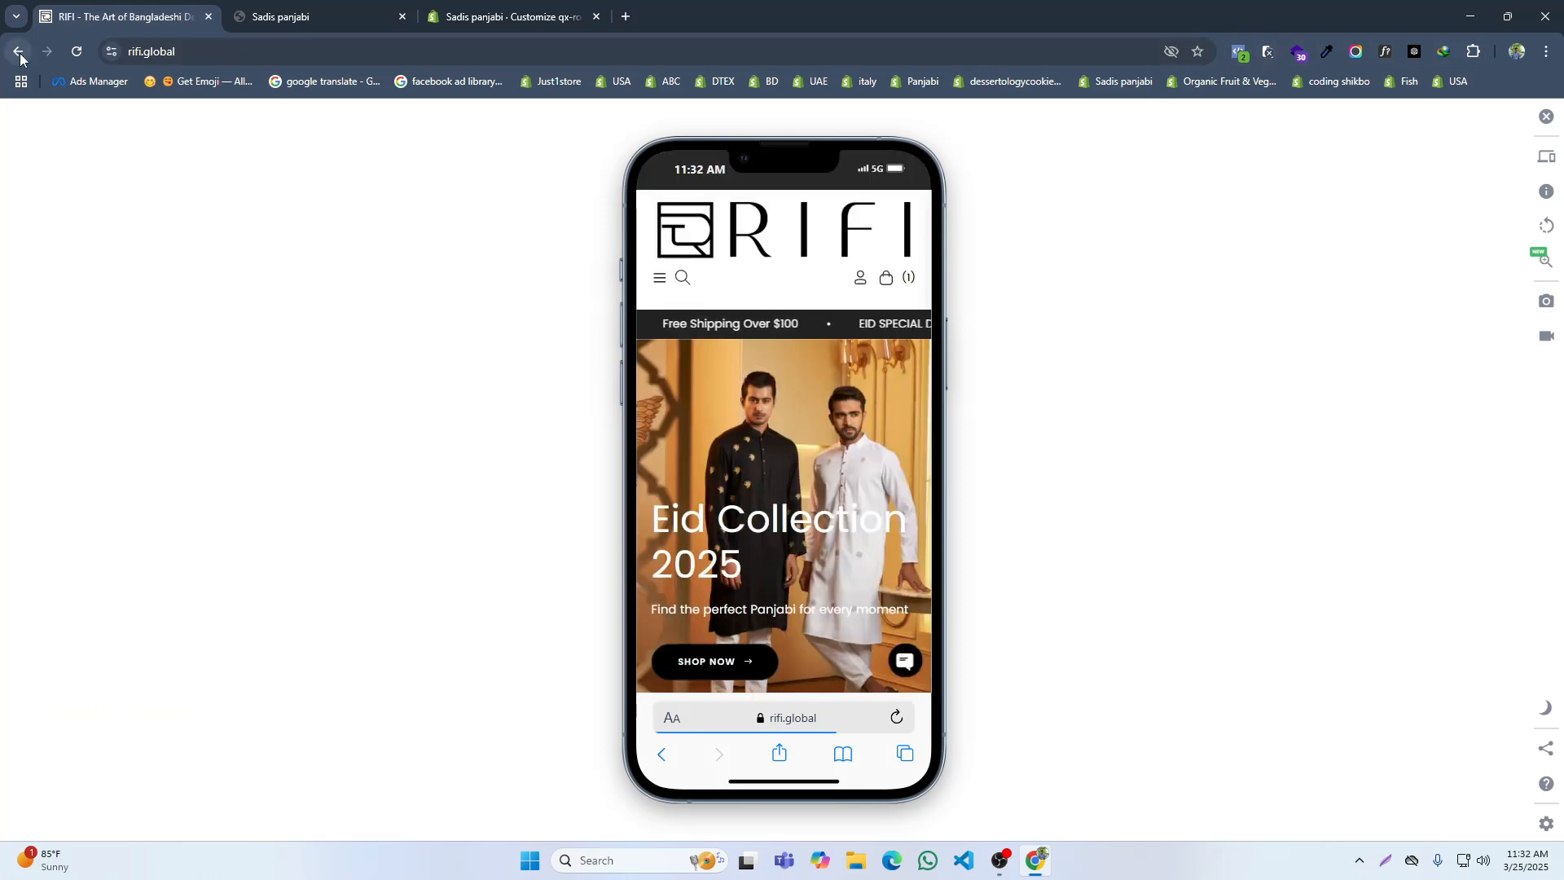
{"action": "left_click", "coordinate": [355, 8]}
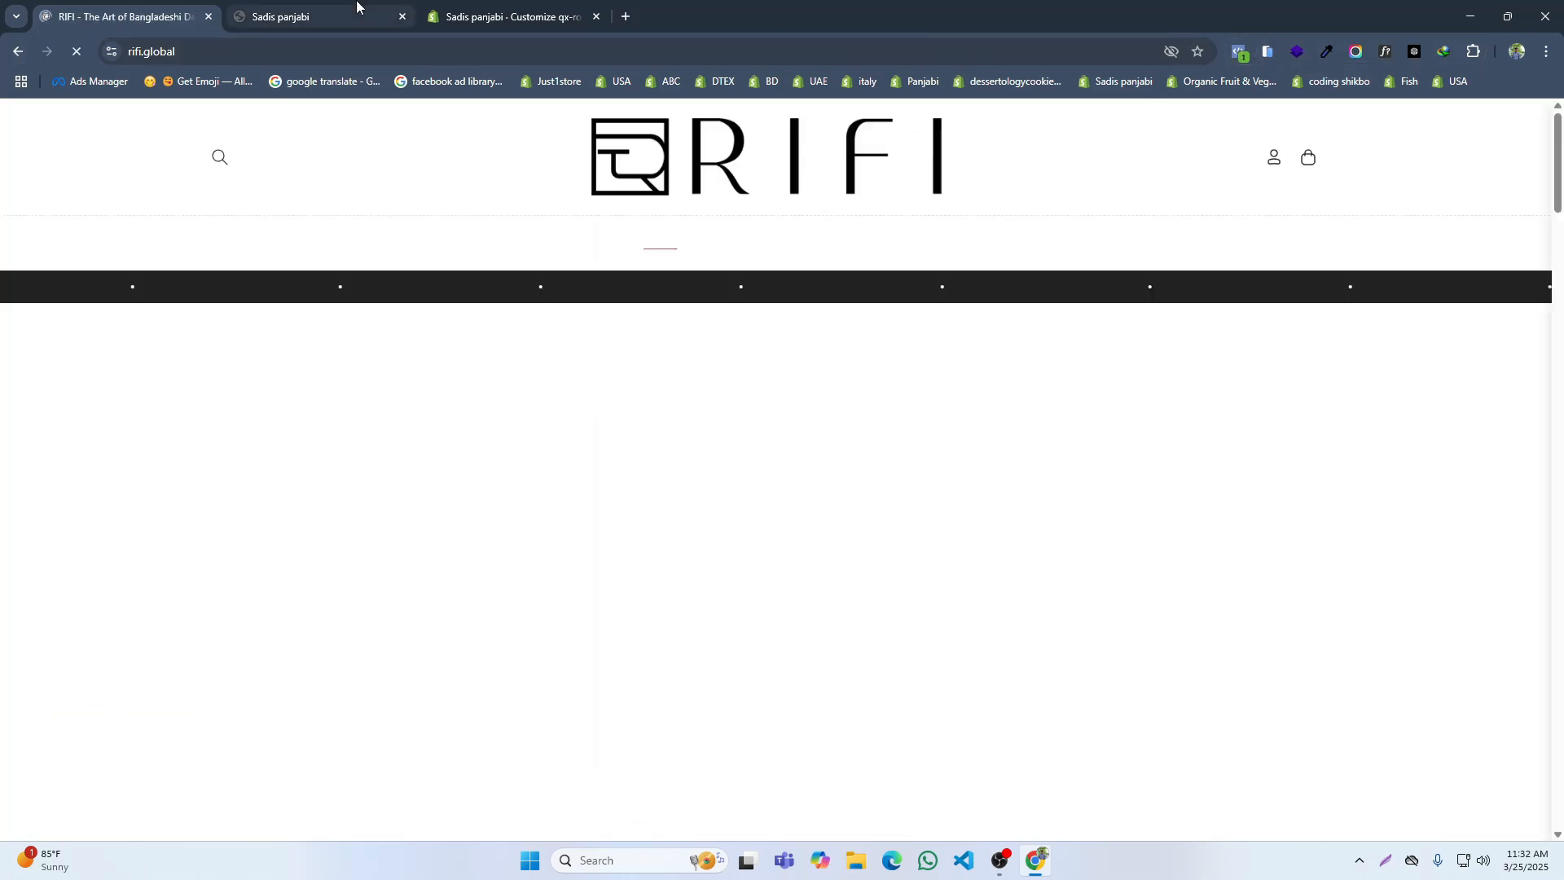
{"action": "left_click", "coordinate": [1268, 52]}
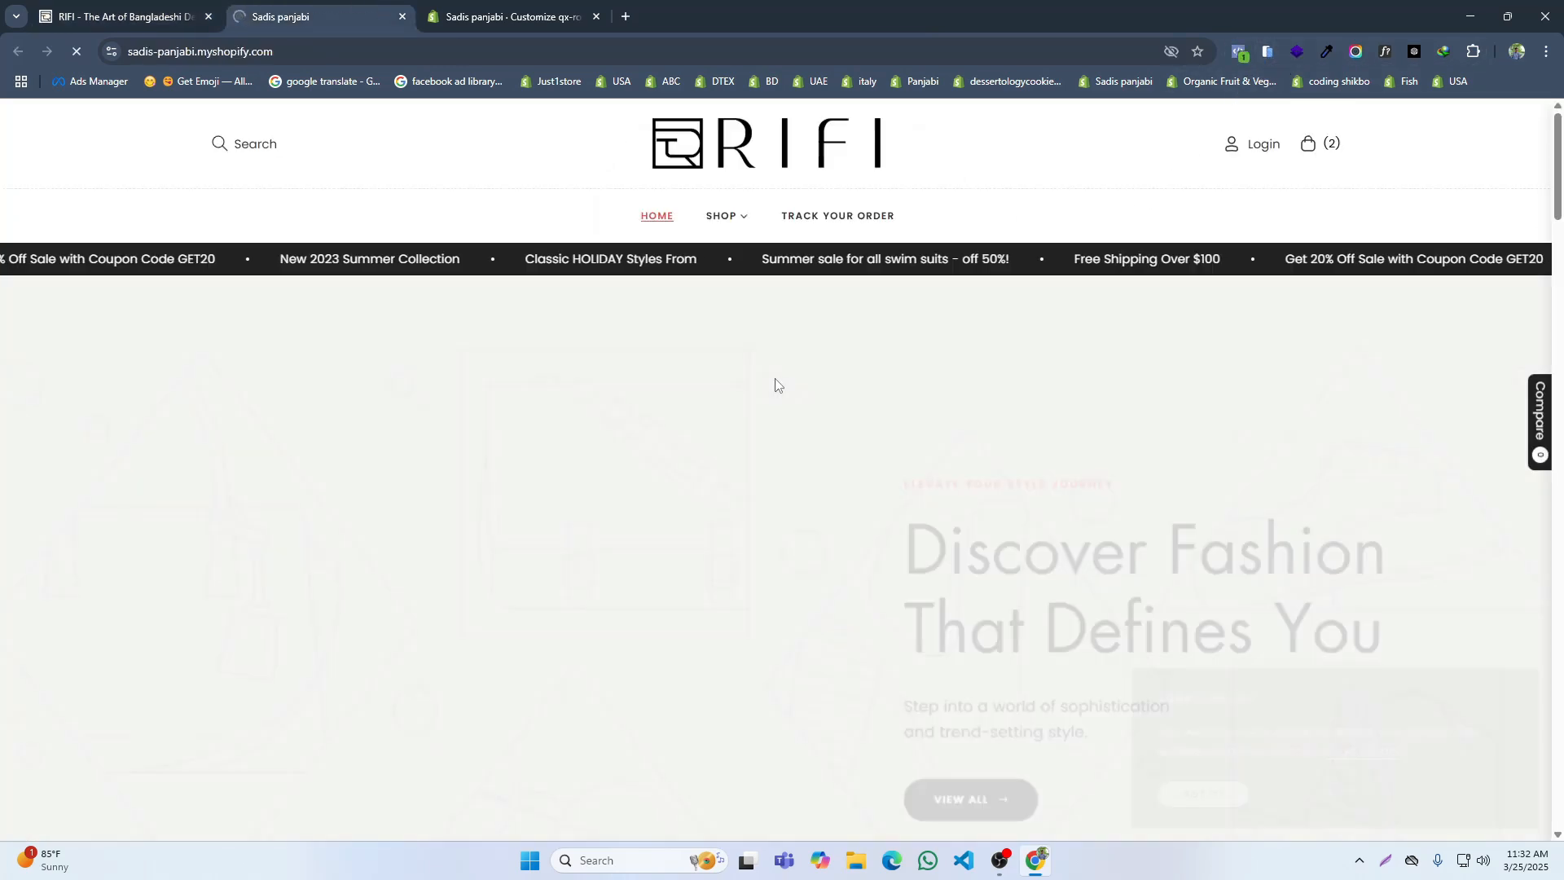
Step: Dismiss the store's newsletter popup and compare the SHOP item in its header menu with RIFI's
{"action": "mouse_move", "coordinate": [735, 219]}
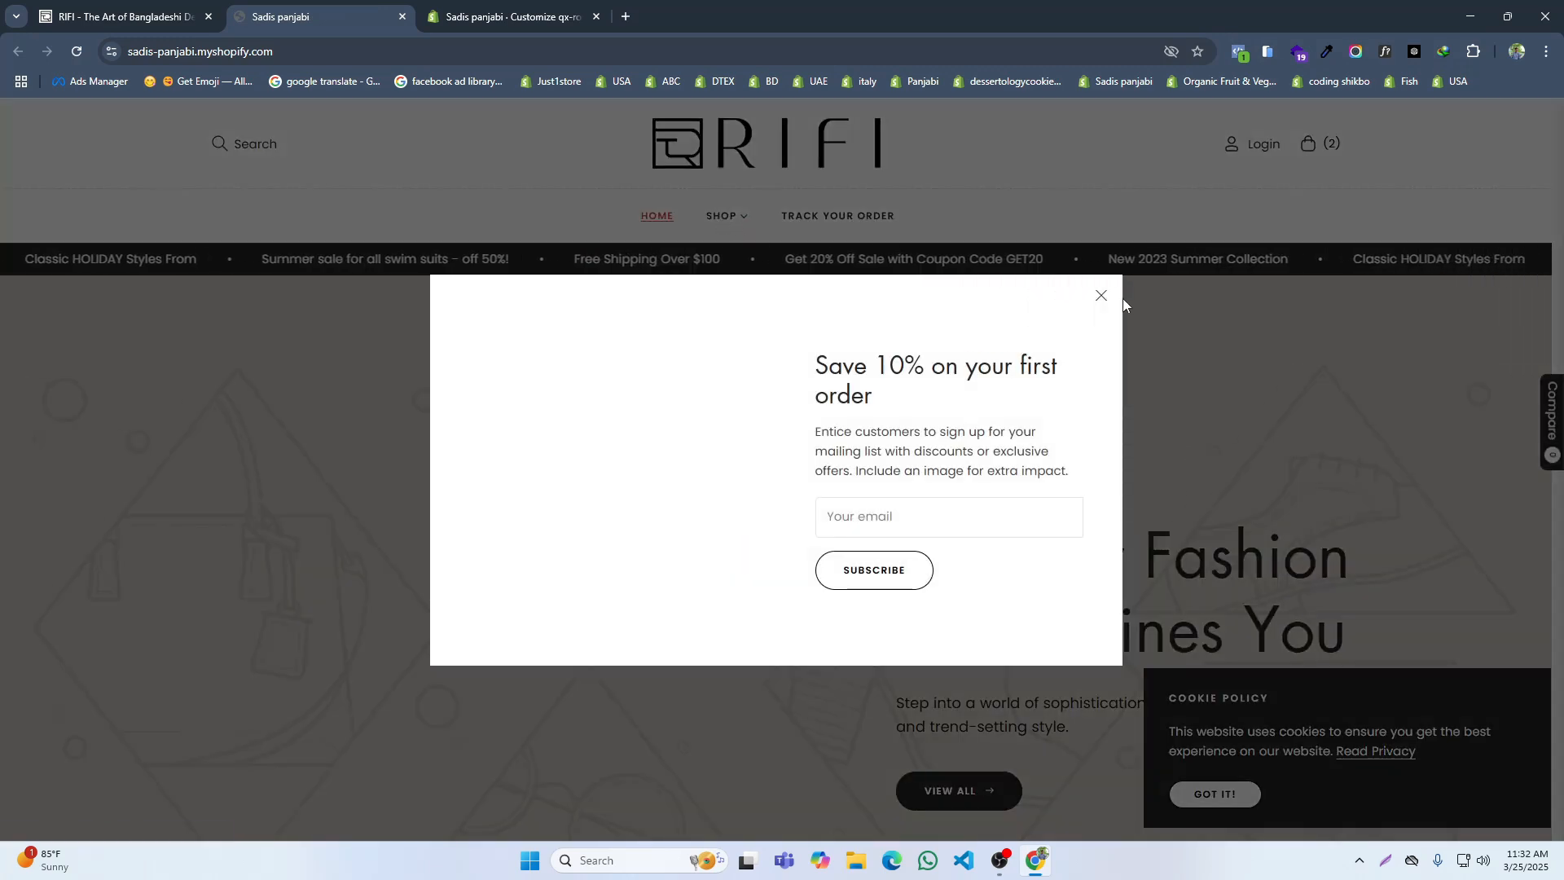
{"action": "left_click", "coordinate": [1100, 296]}
{"action": "mouse_move", "coordinate": [735, 225]}
{"action": "left_click", "coordinate": [163, 16]}
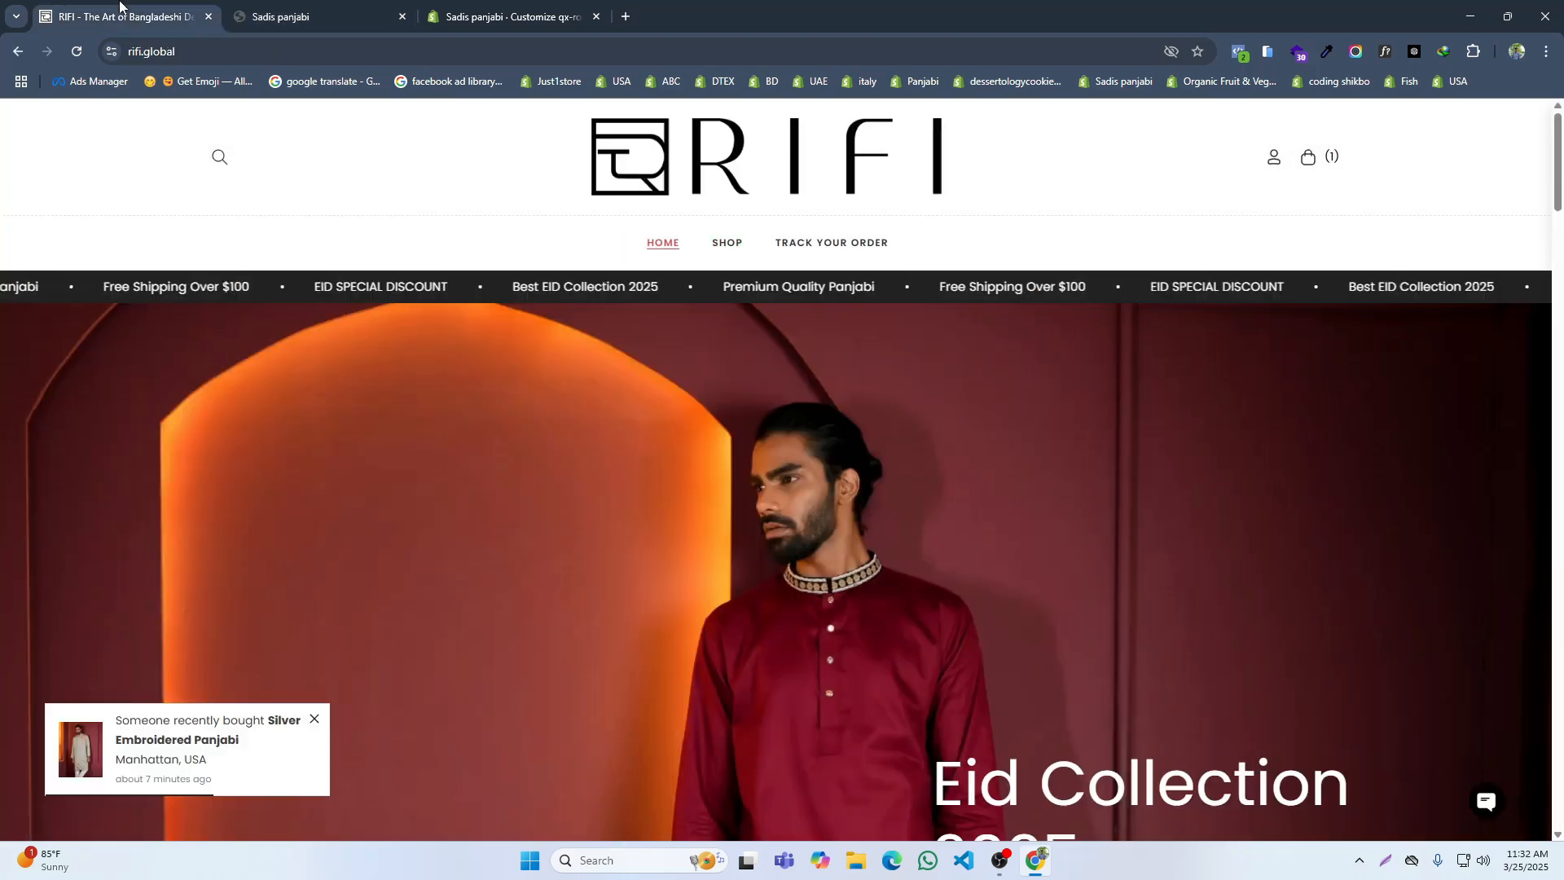
{"action": "left_click", "coordinate": [237, 9]}
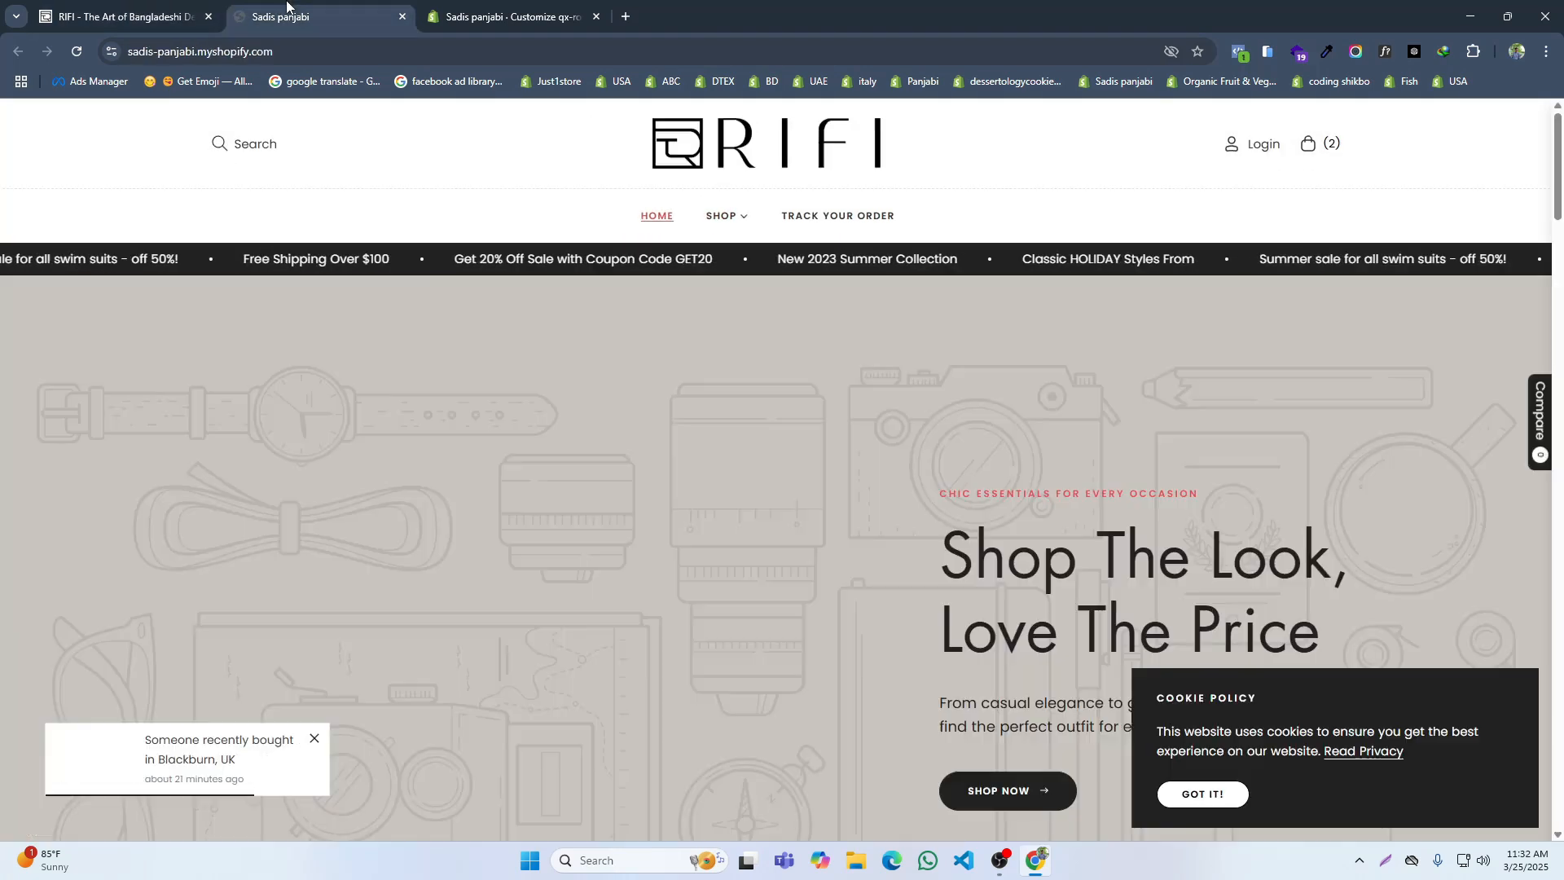
Step: Remove all mega menu, frontpage, classic-mens-oxford-shirt and Topbar Header blocks from the theme's Header section and save
{"action": "left_click", "coordinate": [505, 16]}
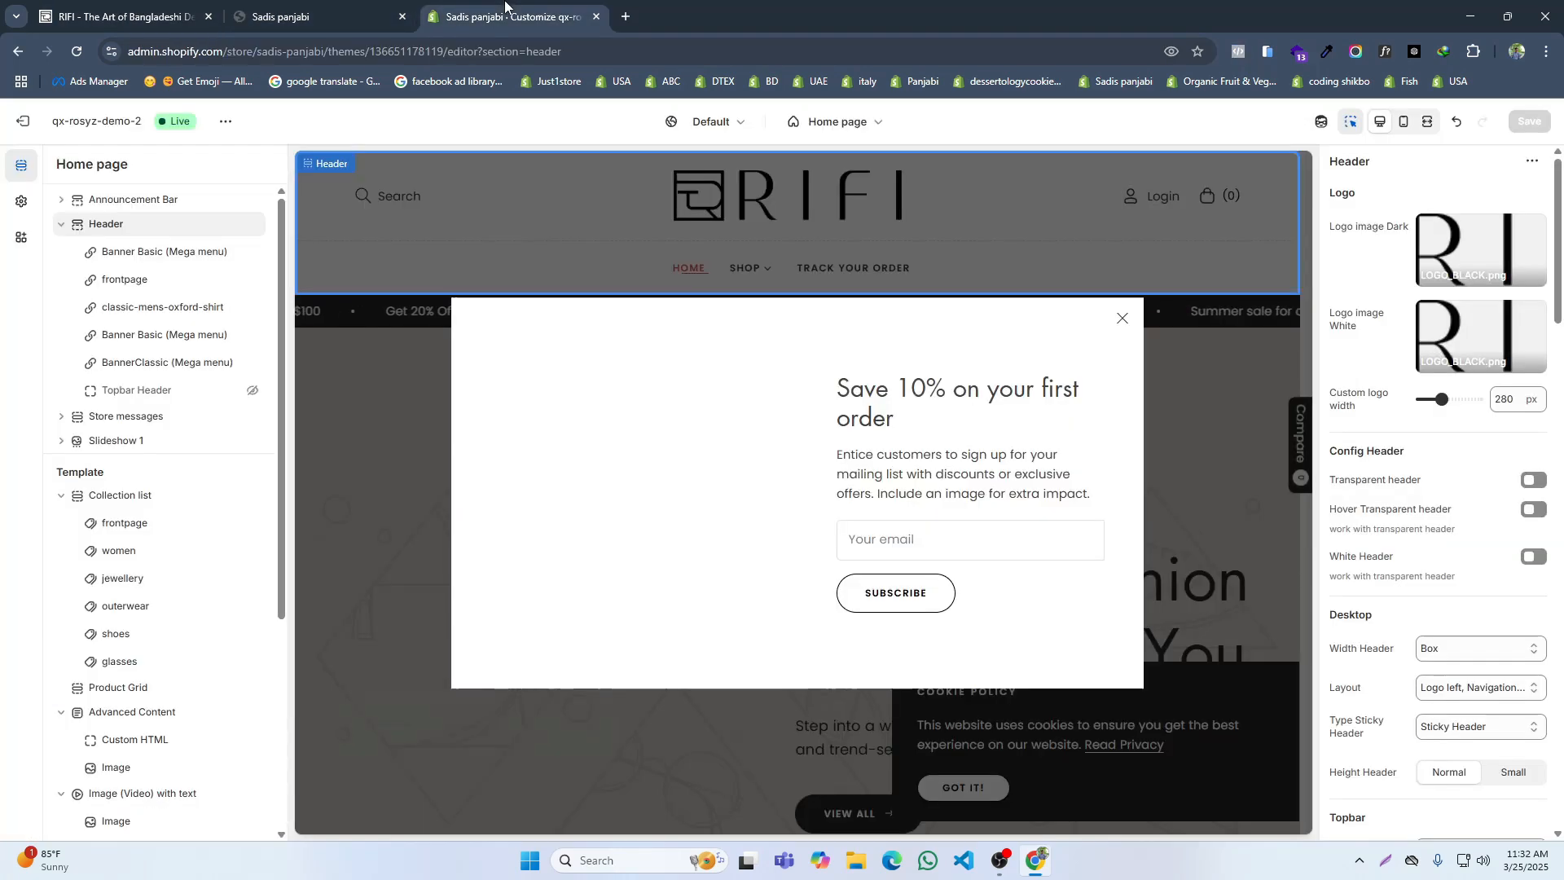
{"action": "left_click", "coordinate": [232, 253]}
{"action": "left_click", "coordinate": [232, 253]}
{"action": "left_click", "coordinate": [233, 254]}
{"action": "left_click", "coordinate": [232, 253]}
{"action": "left_click", "coordinate": [232, 254]}
{"action": "left_click", "coordinate": [232, 254]}
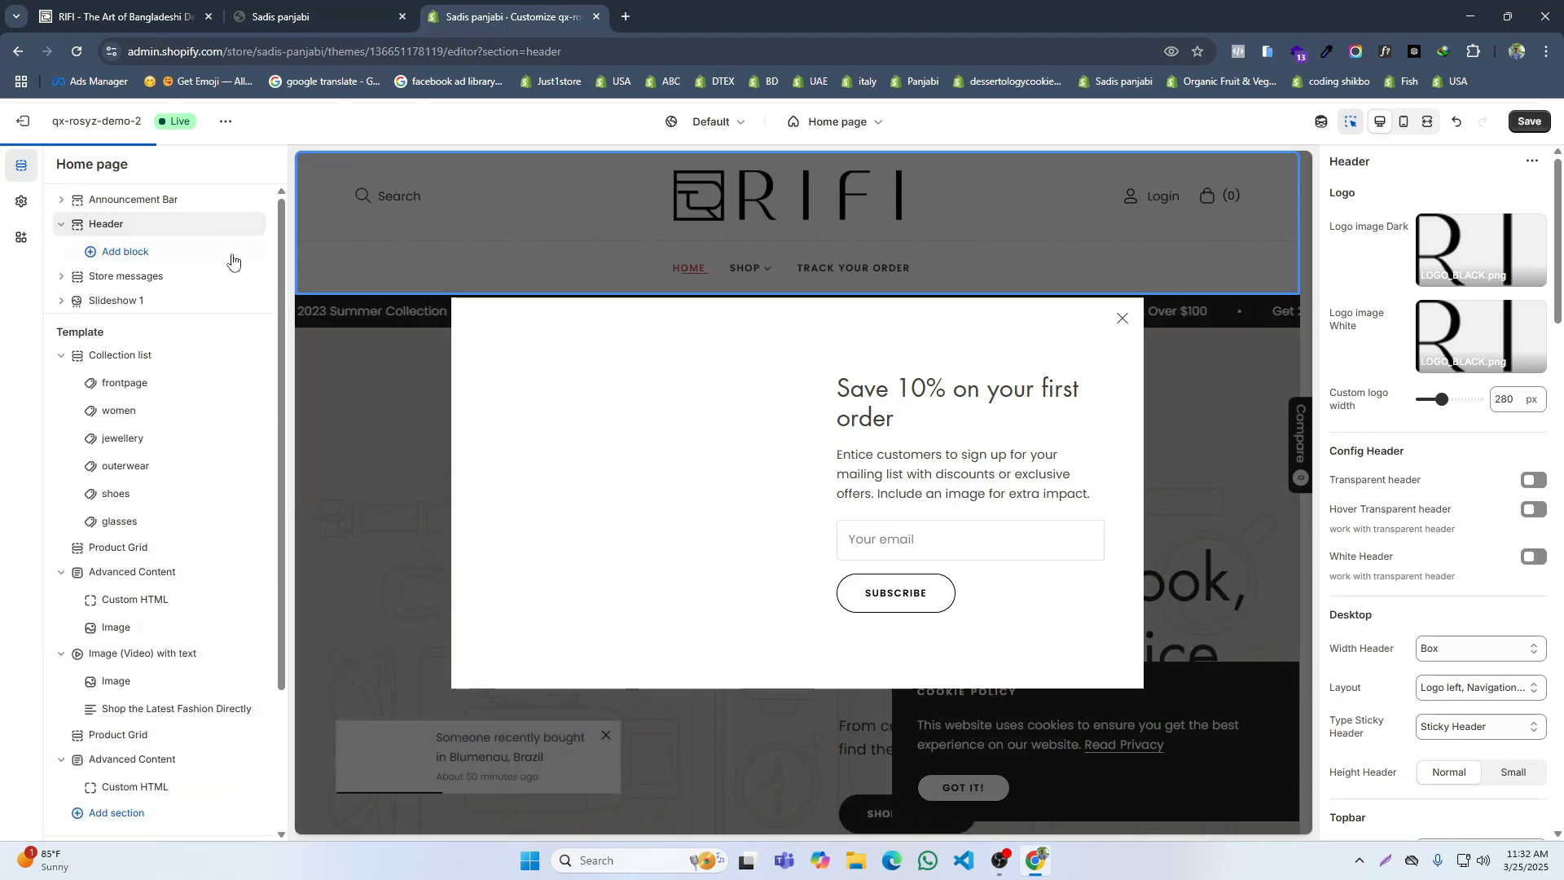
{"action": "key", "text": "ctrl+s"}
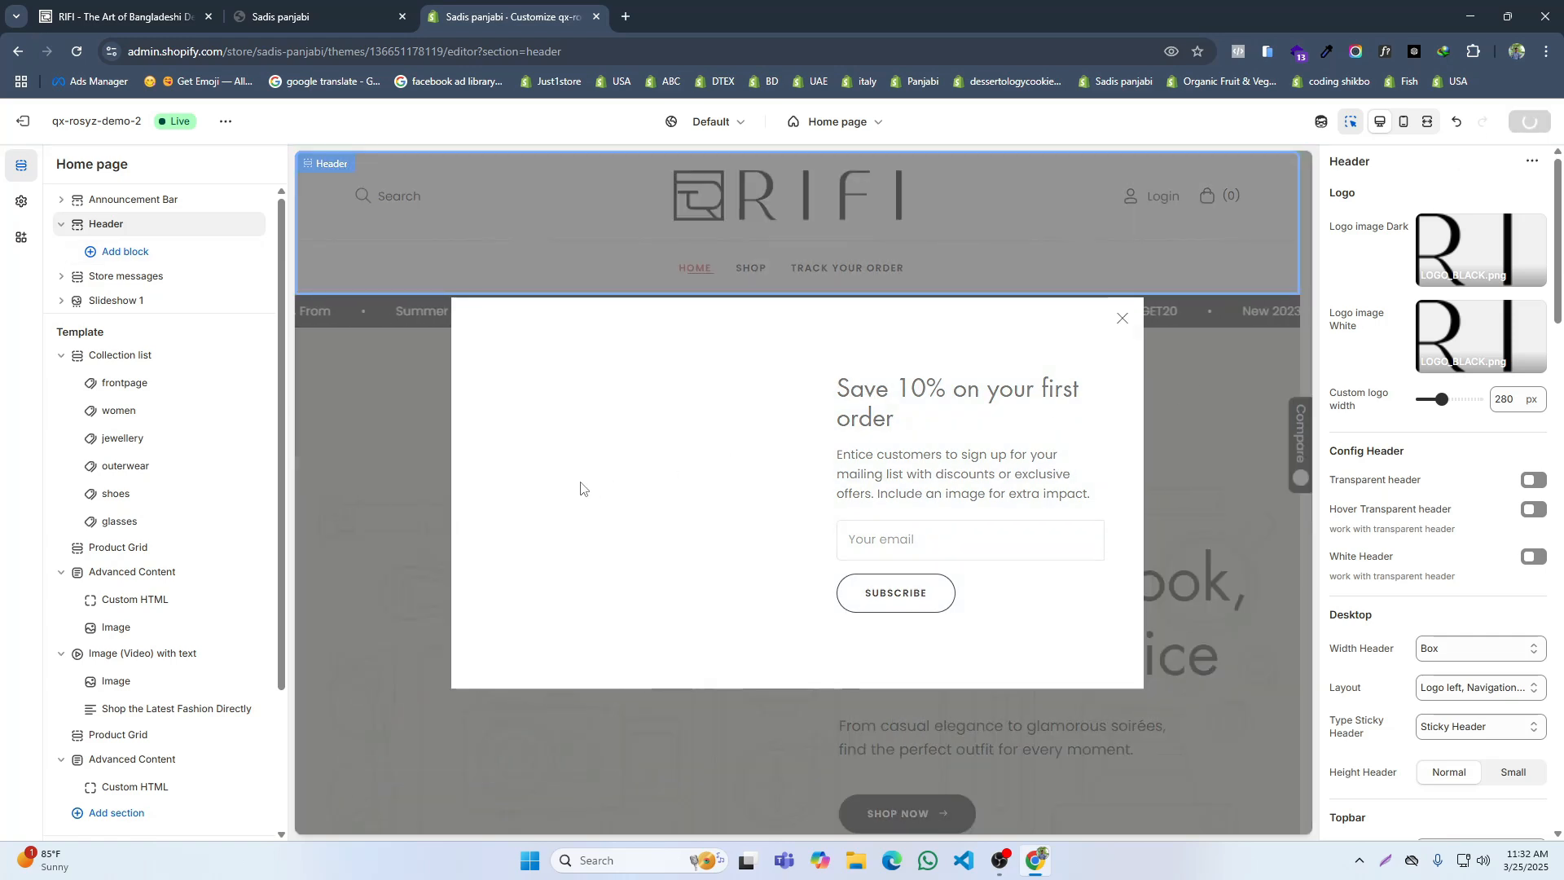
Step: Disable the Popup newsletter and Cookie Policy sections on the home page and save the changes
{"action": "scroll", "coordinate": [168, 562], "scroll_direction": "down", "scroll_amount": 2}
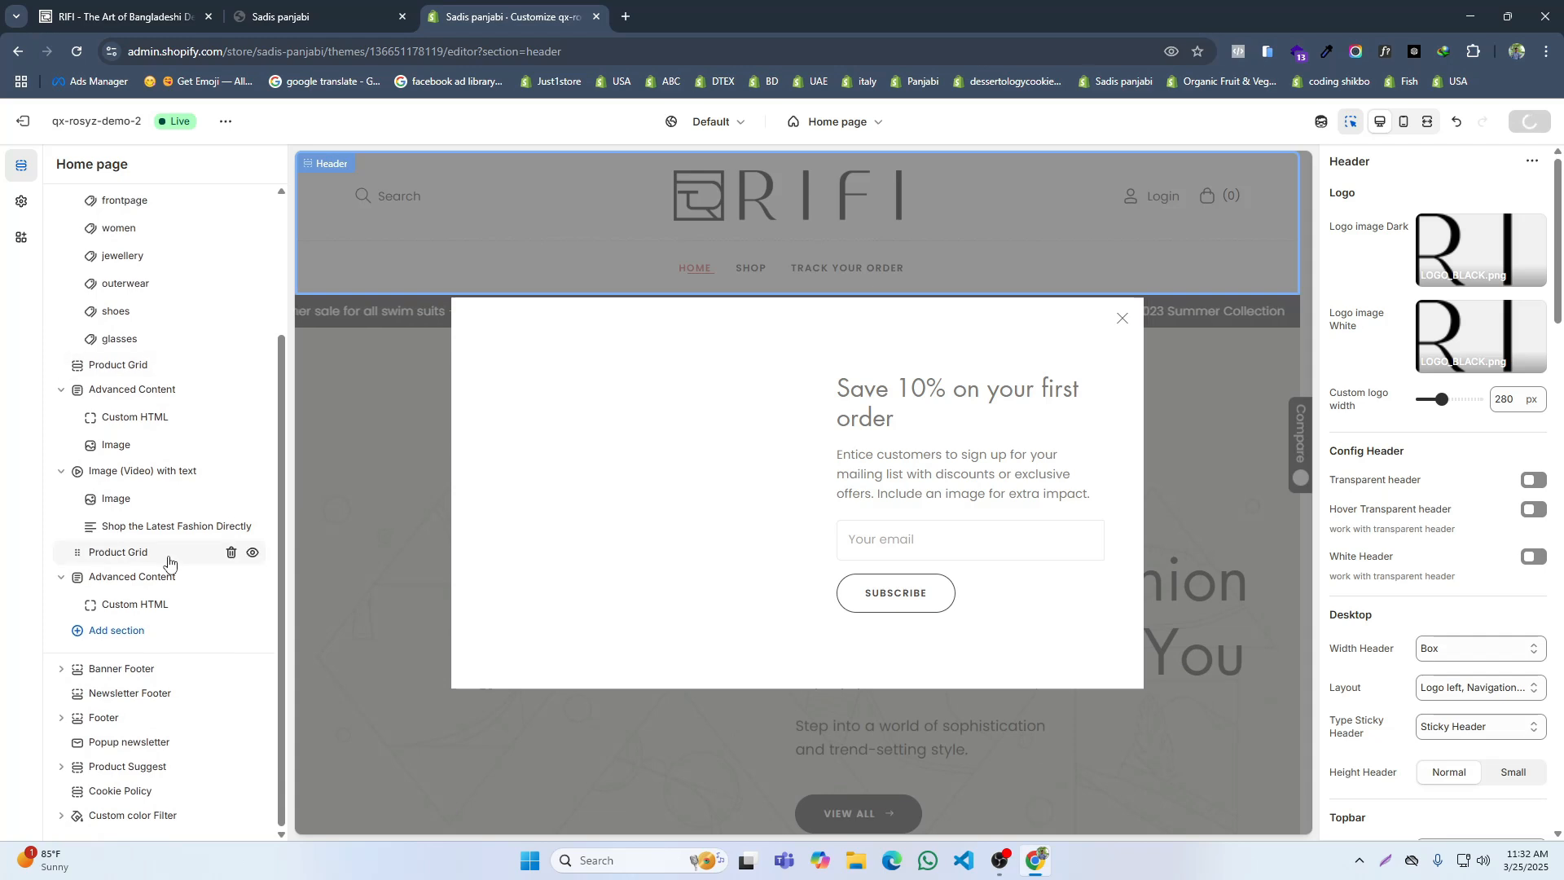
{"action": "left_click", "coordinate": [106, 743]}
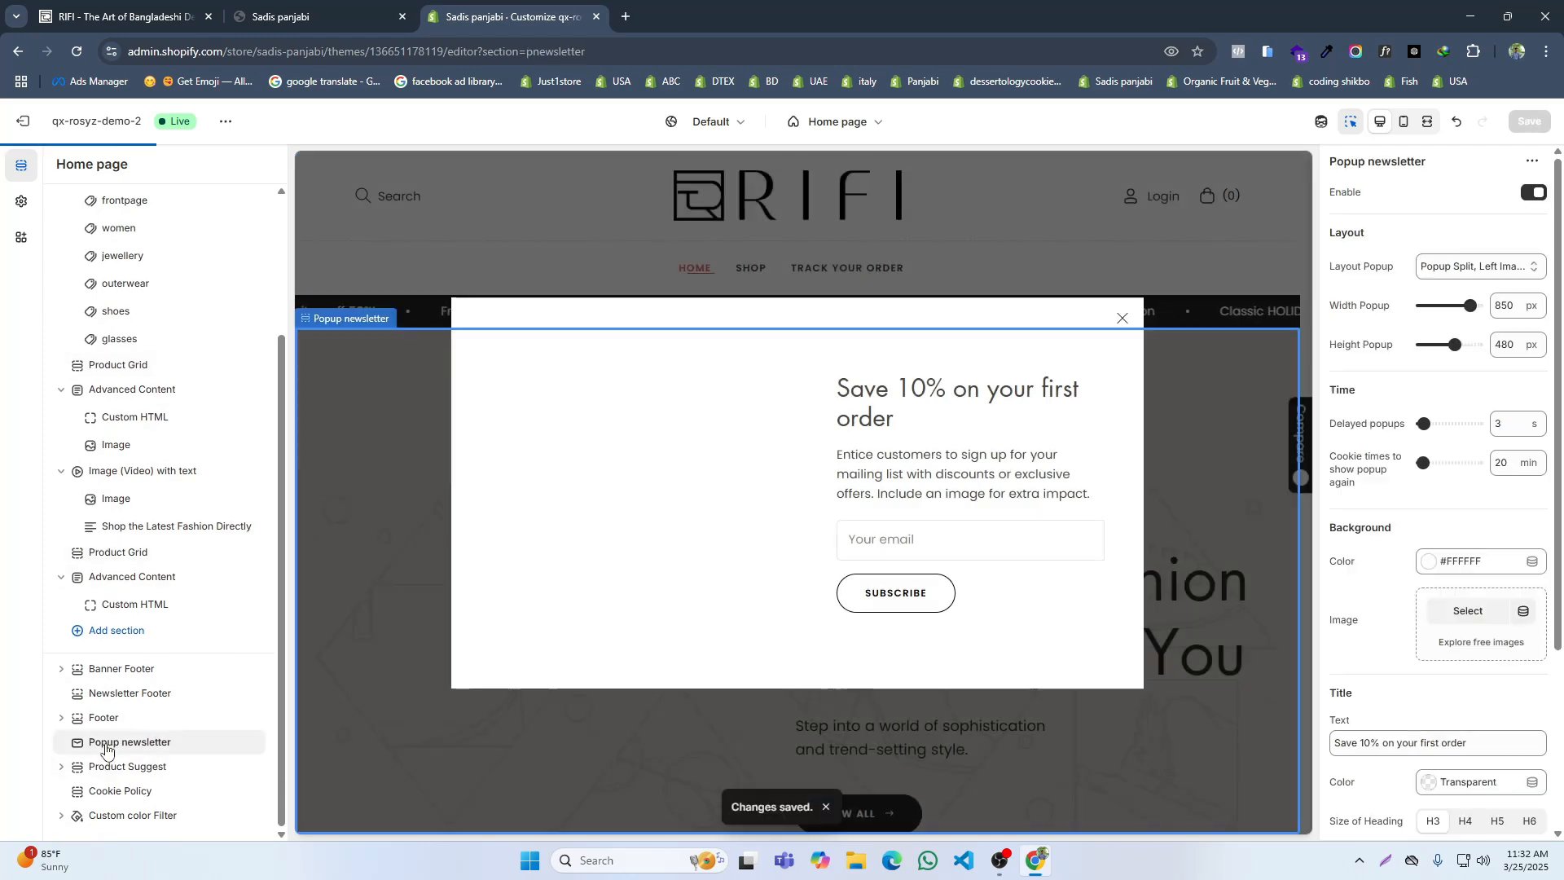
{"action": "left_click", "coordinate": [1525, 199]}
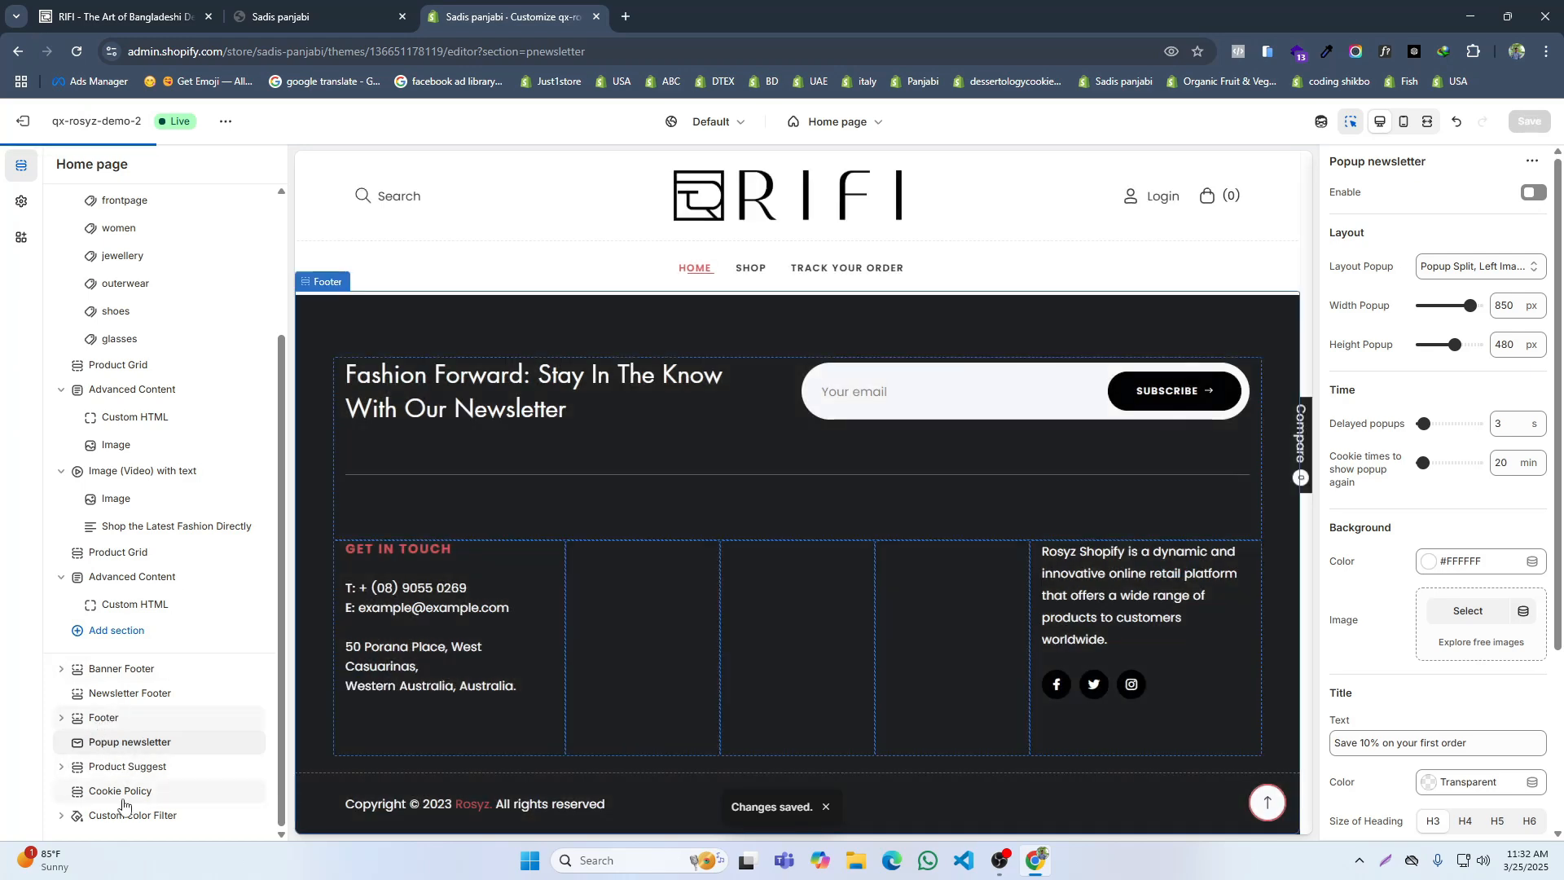
{"action": "left_click", "coordinate": [122, 794]}
{"action": "left_click", "coordinate": [1526, 198]}
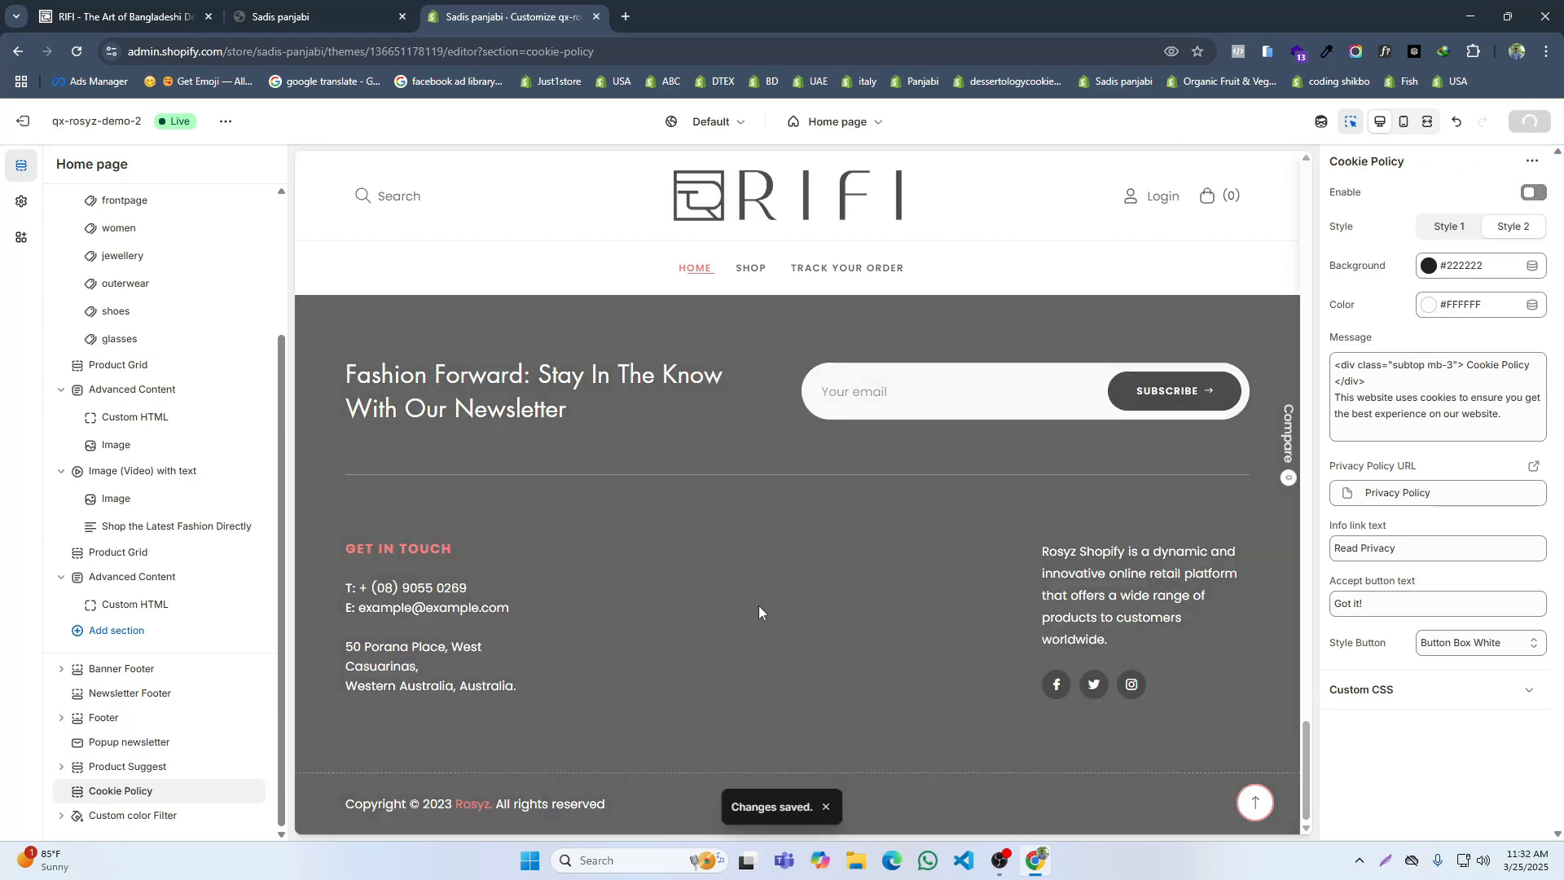
Step: Compare the search, login and cart icons in the header of the live store with those on the RIFI site
{"action": "scroll", "coordinate": [774, 603], "scroll_direction": "up", "scroll_amount": 15}
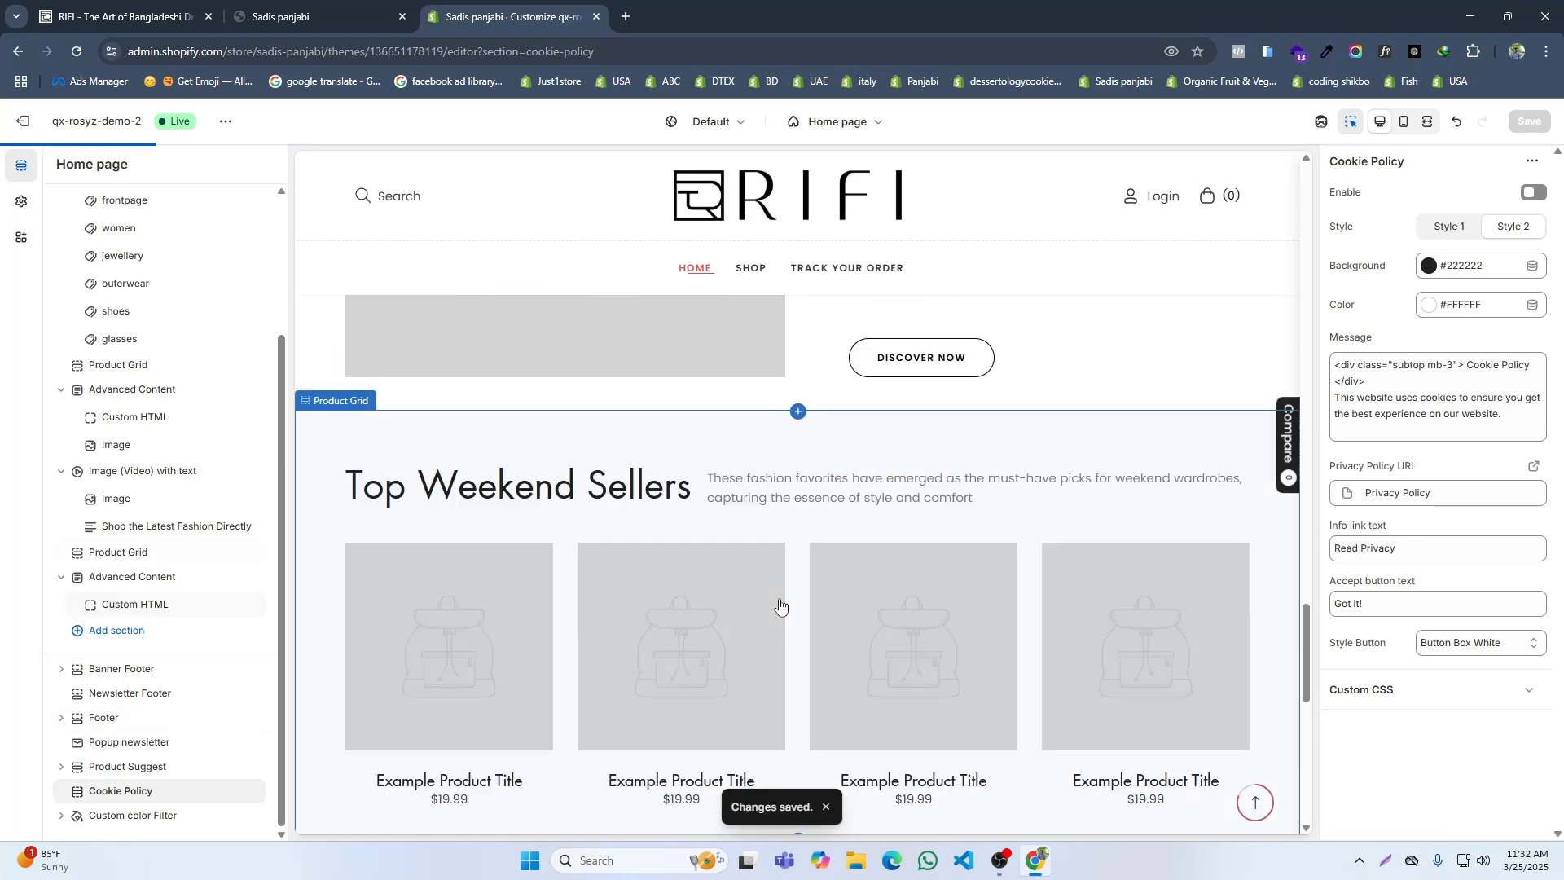
{"action": "scroll", "coordinate": [802, 591], "scroll_direction": "up", "scroll_amount": 15}
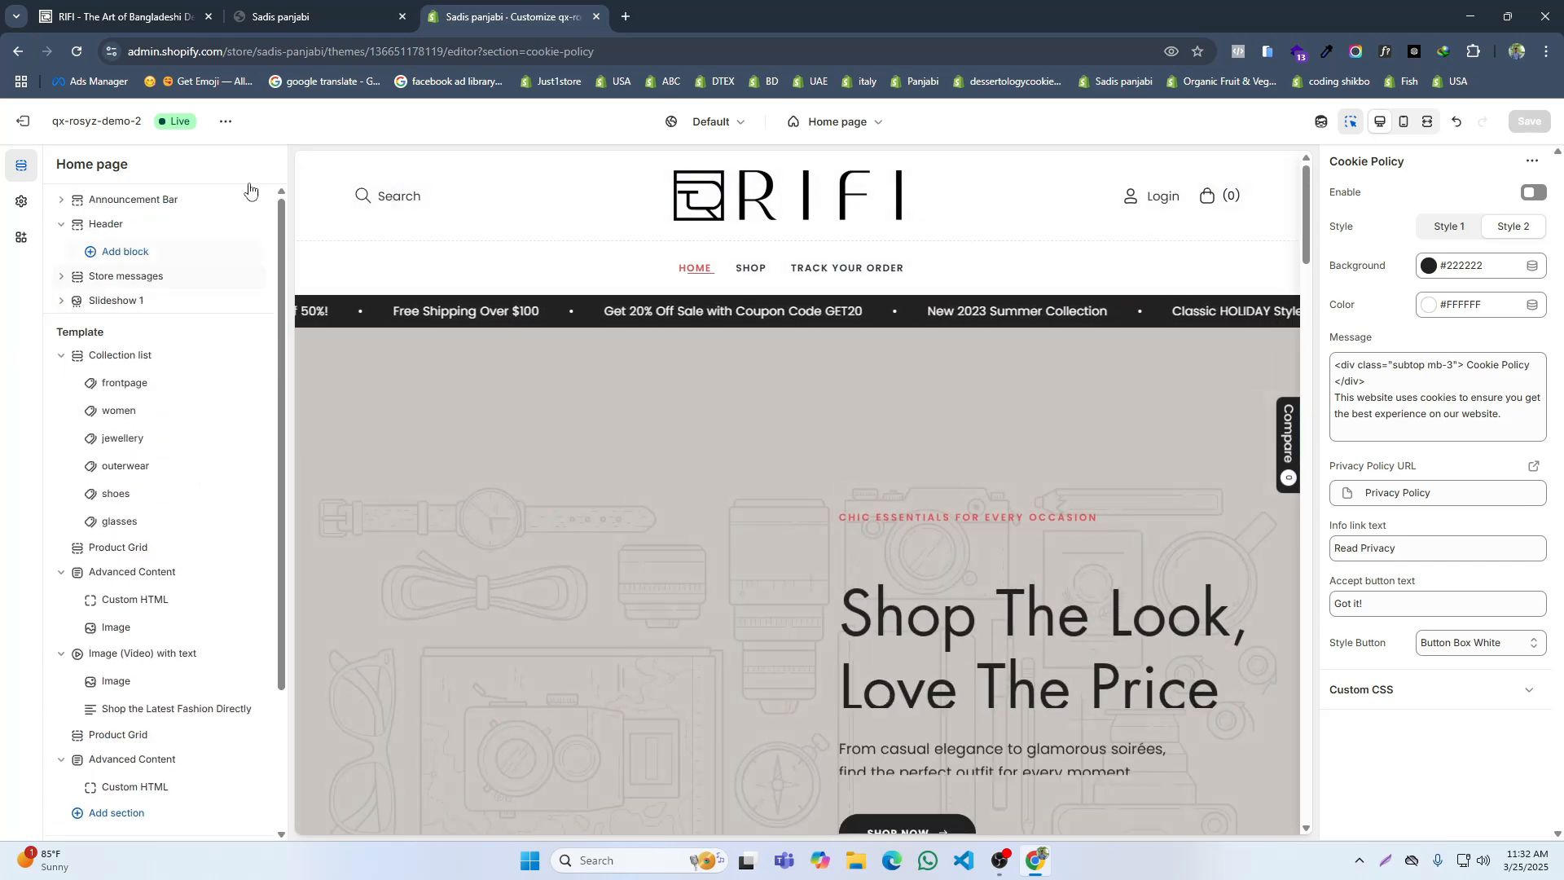
{"action": "left_click", "coordinate": [312, 9]}
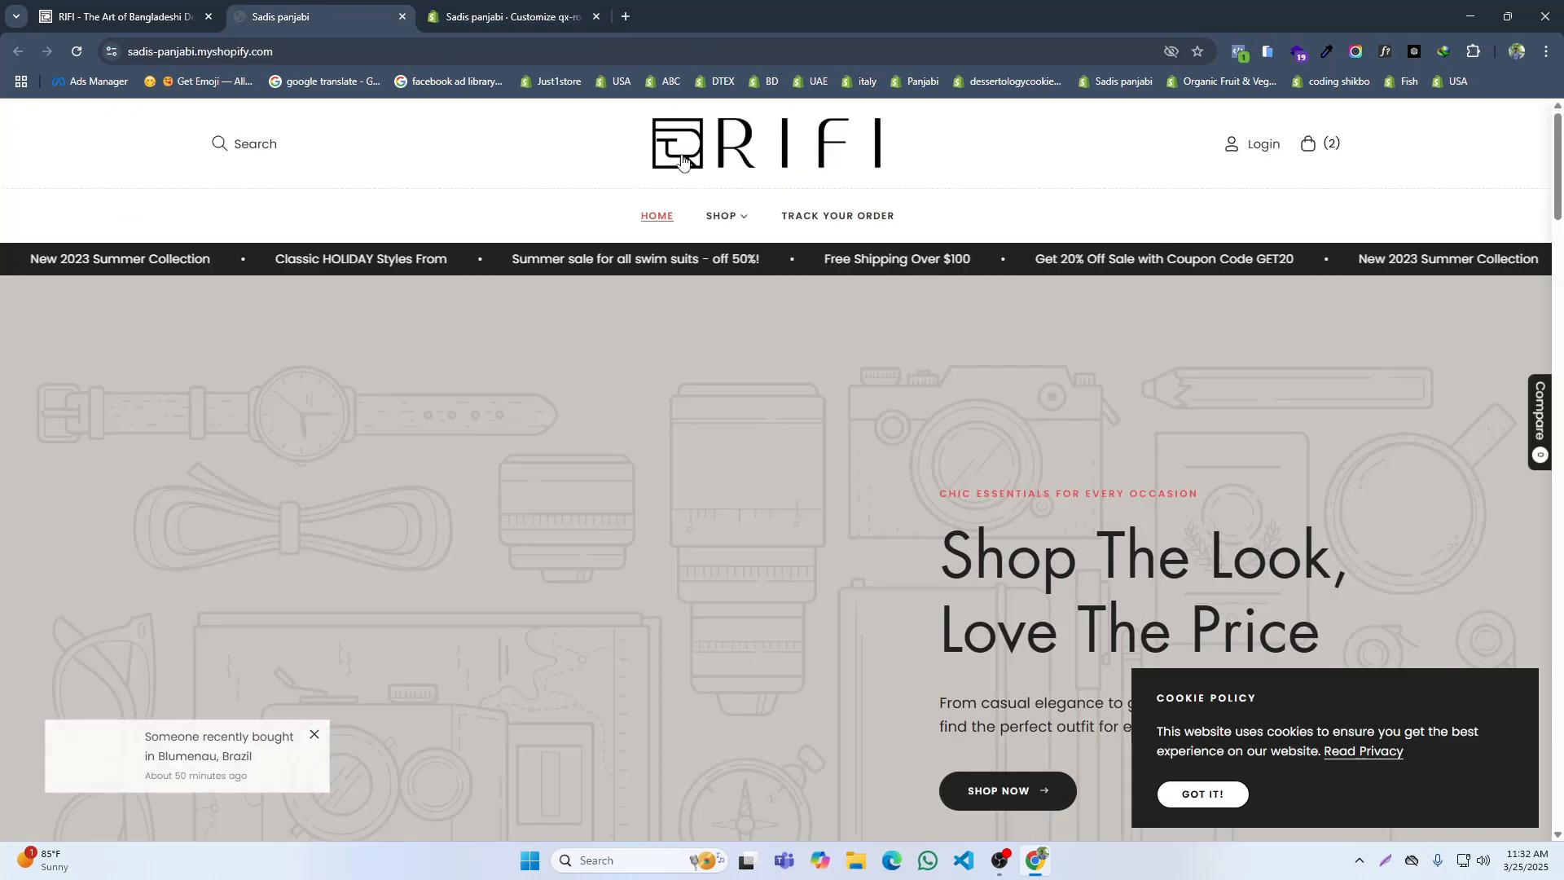
{"action": "left_click", "coordinate": [130, 16]}
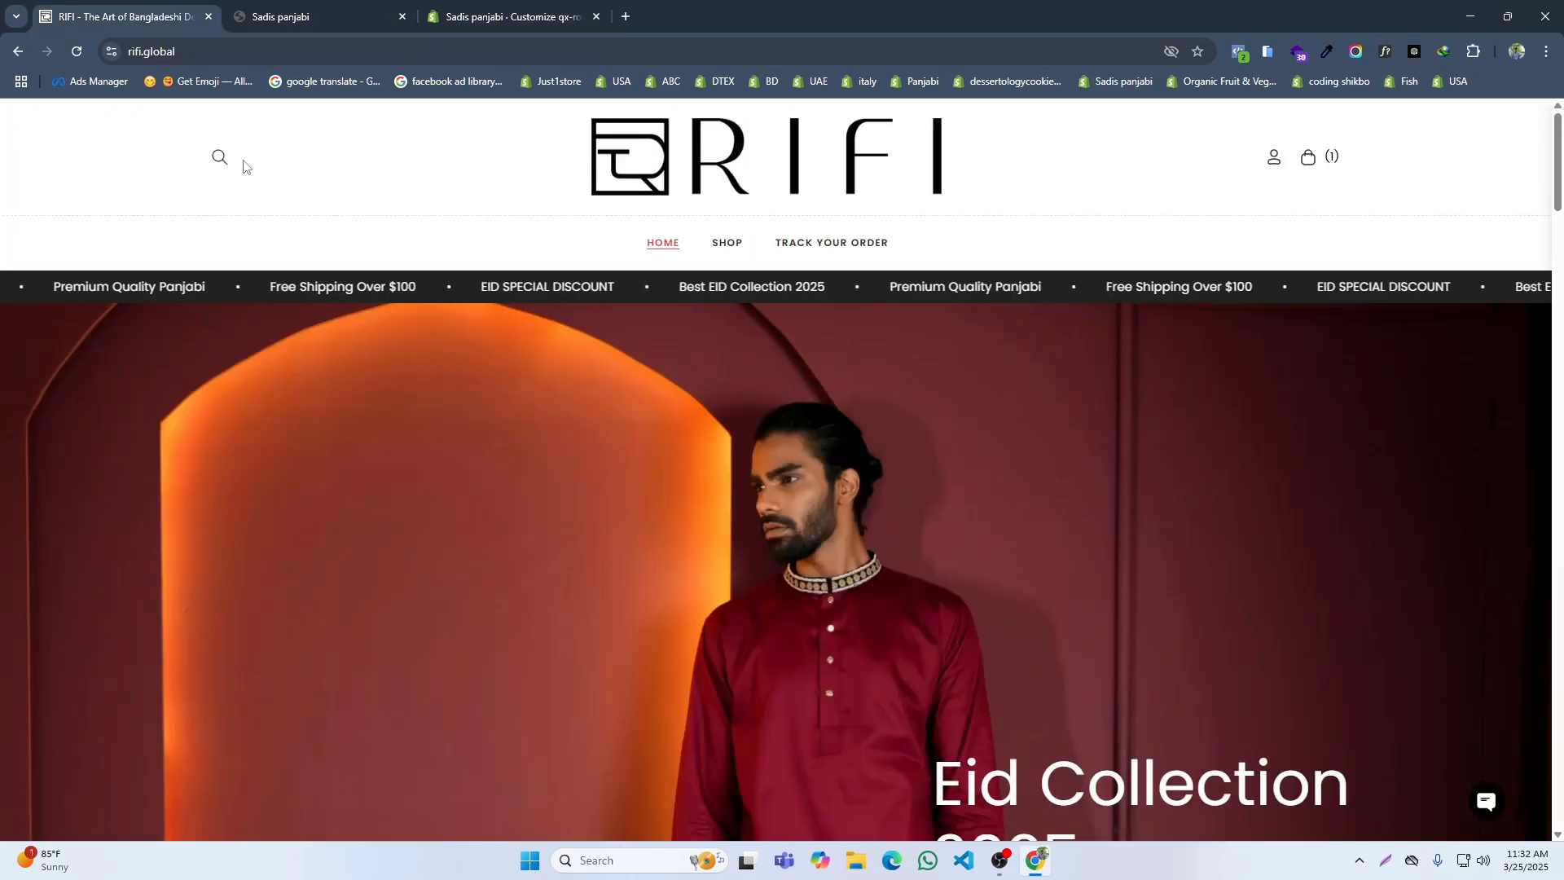
Step: Disable Enable Currency Header and Enable Image Currency in the theme's Header section
{"action": "left_click", "coordinate": [497, 17]}
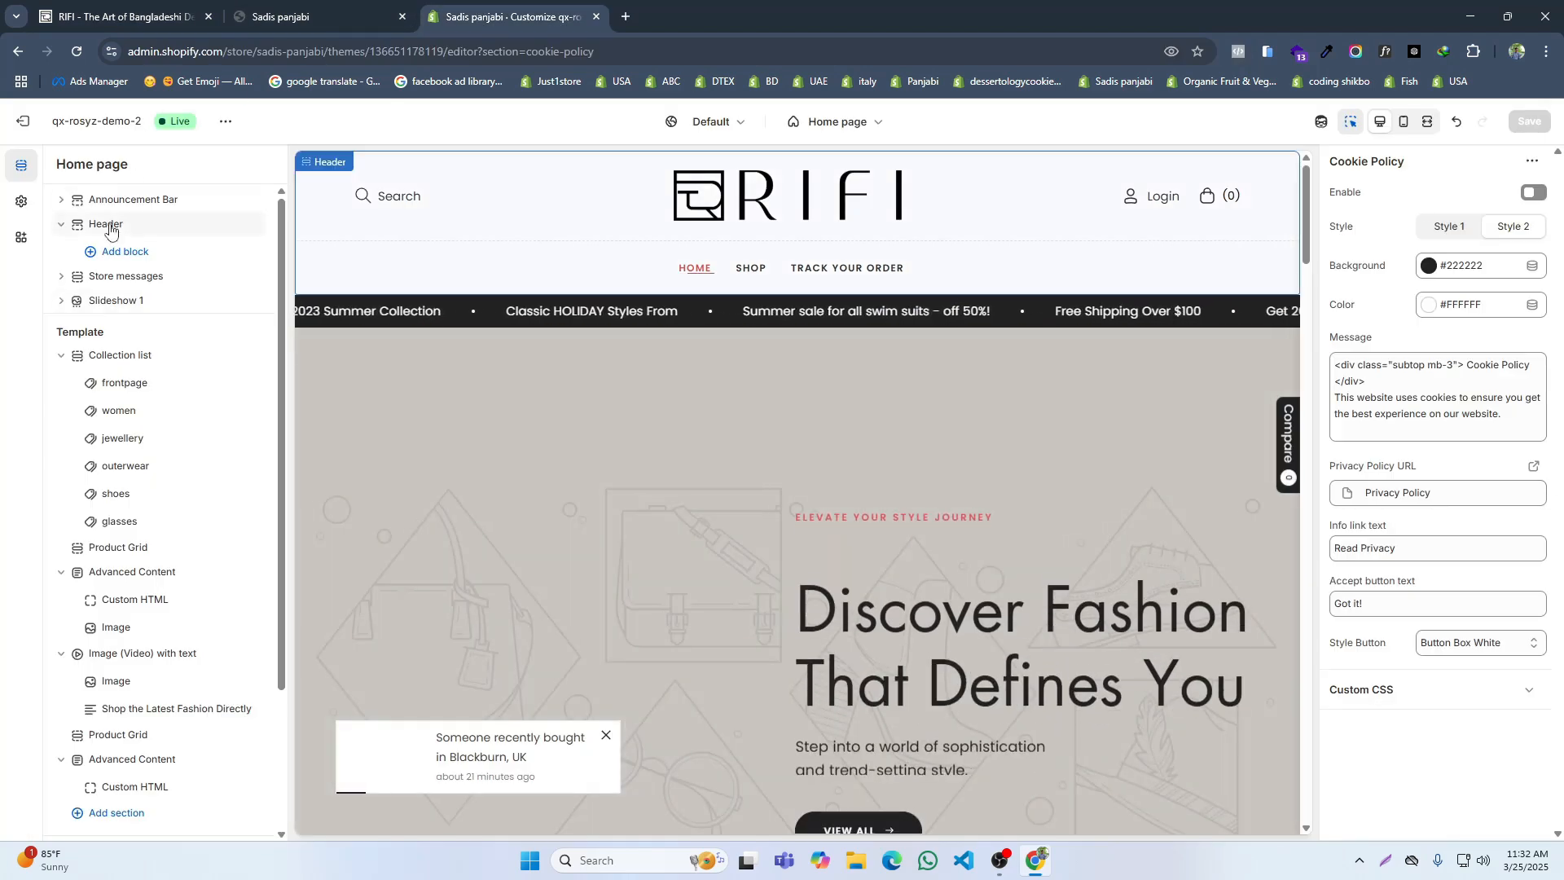
{"action": "left_click", "coordinate": [104, 223]}
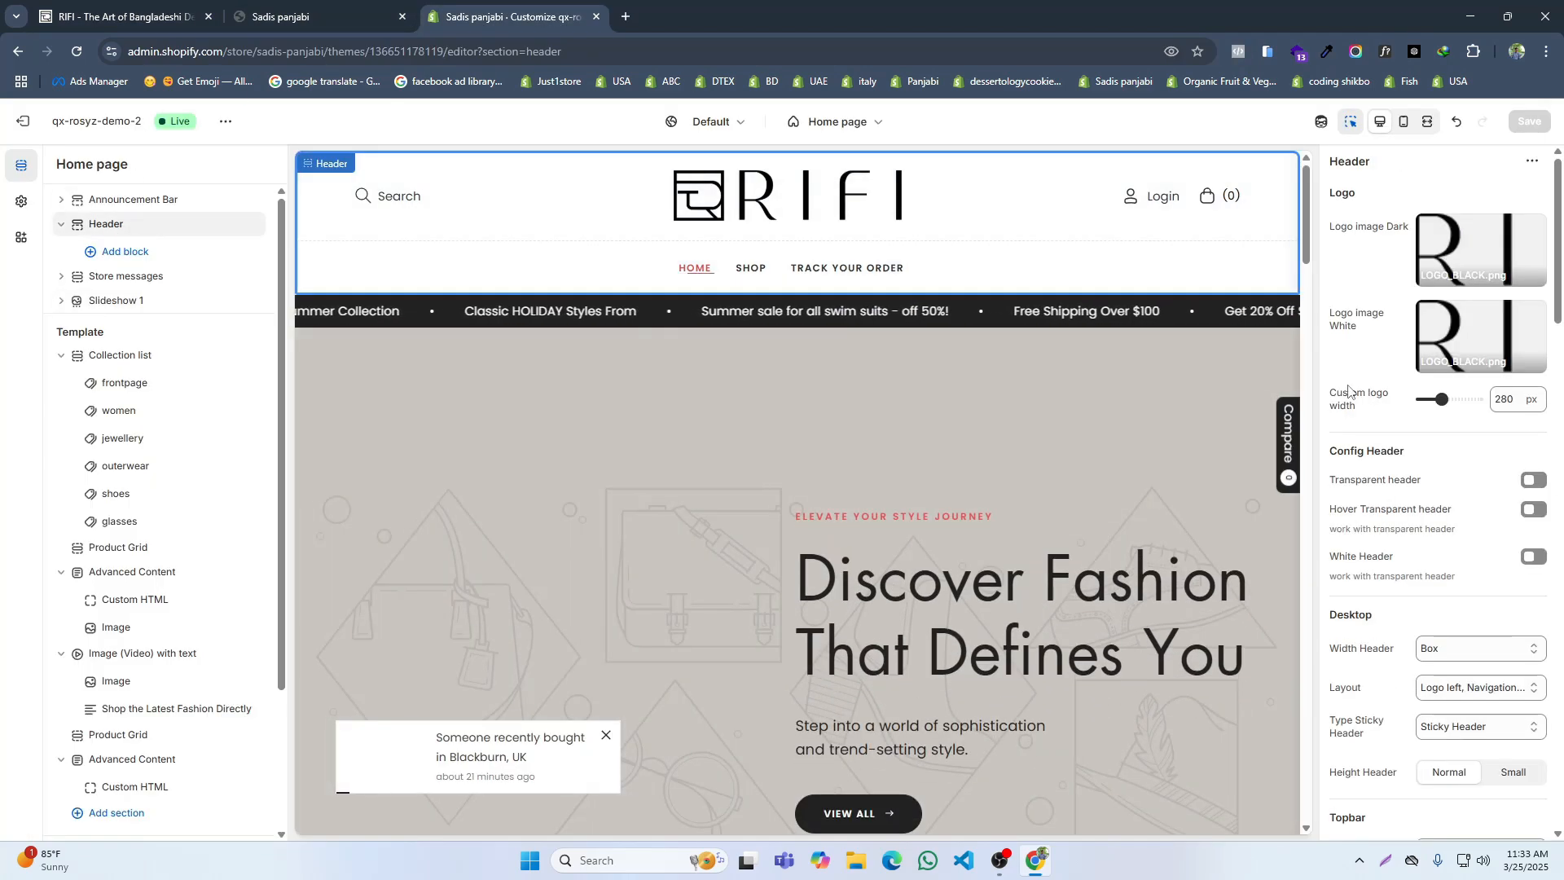
{"action": "scroll", "coordinate": [1383, 500], "scroll_direction": "down", "scroll_amount": 2}
{"action": "scroll", "coordinate": [1470, 281], "scroll_direction": "down", "scroll_amount": 12}
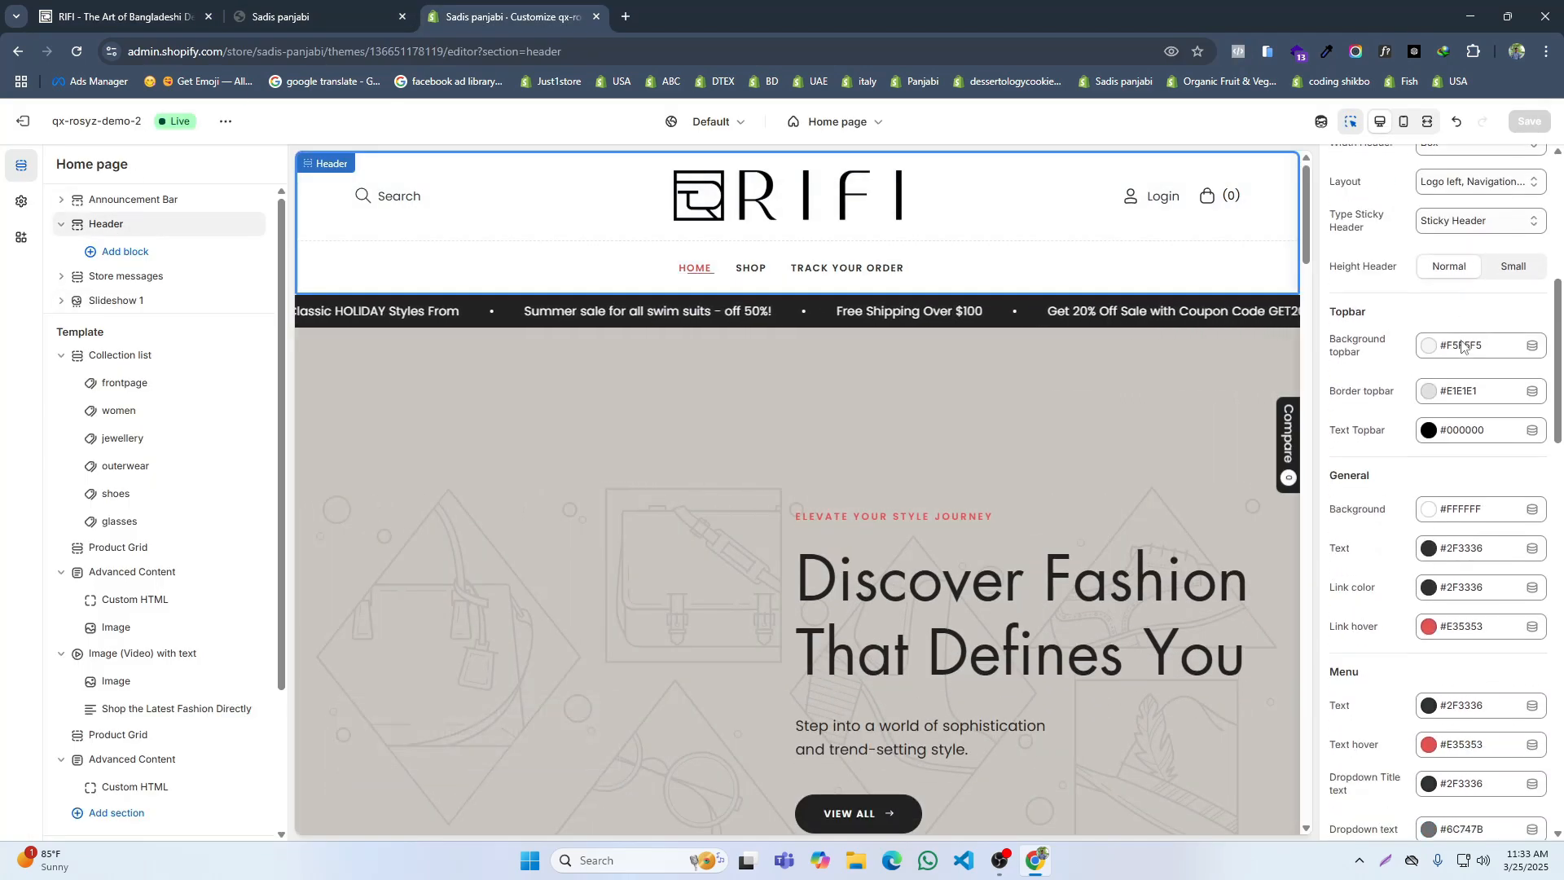
{"action": "scroll", "coordinate": [1456, 407], "scroll_direction": "down", "scroll_amount": 7}
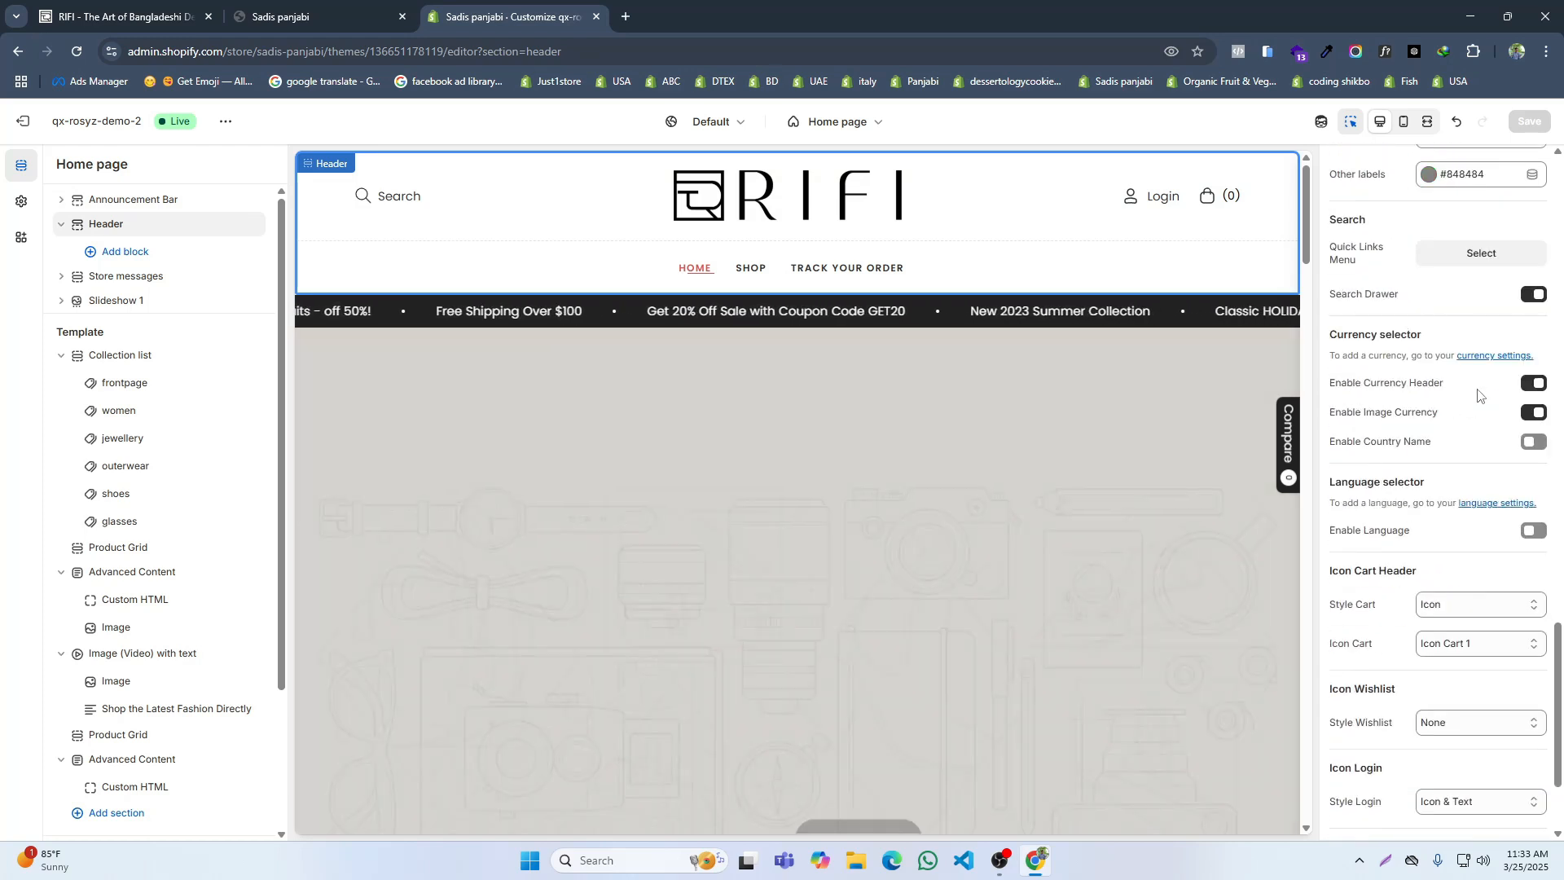
{"action": "left_click", "coordinate": [1533, 383]}
{"action": "left_click", "coordinate": [1534, 413]}
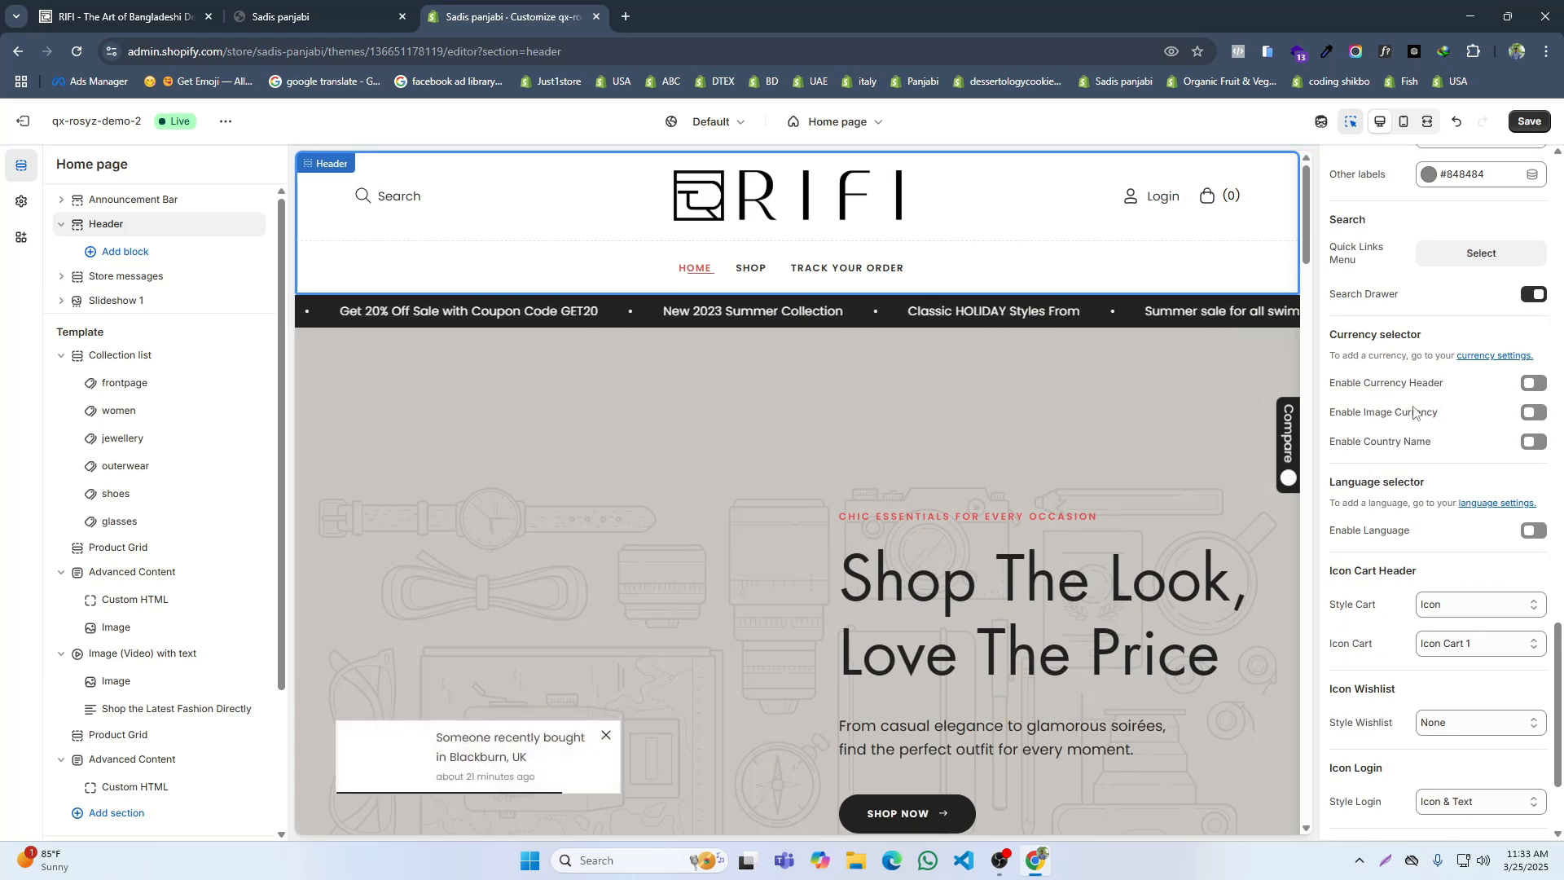
Step: Set the header's Style Login and Style Search to Icon and save the changes
{"action": "scroll", "coordinate": [1460, 489], "scroll_direction": "down", "scroll_amount": 2}
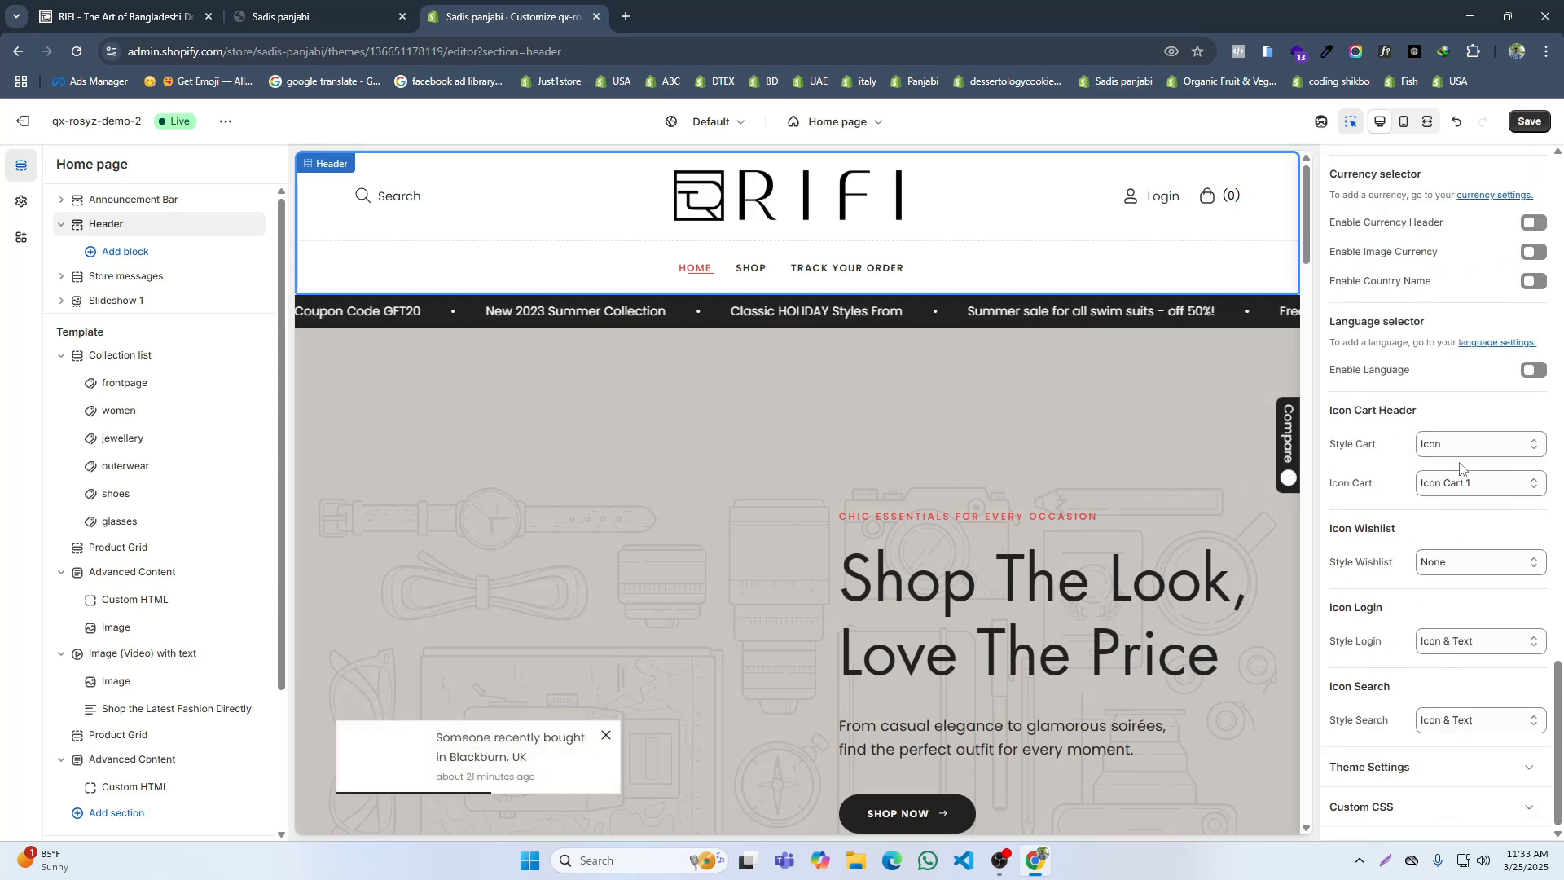
{"action": "left_click", "coordinate": [1463, 486]}
{"action": "left_click", "coordinate": [1463, 487]}
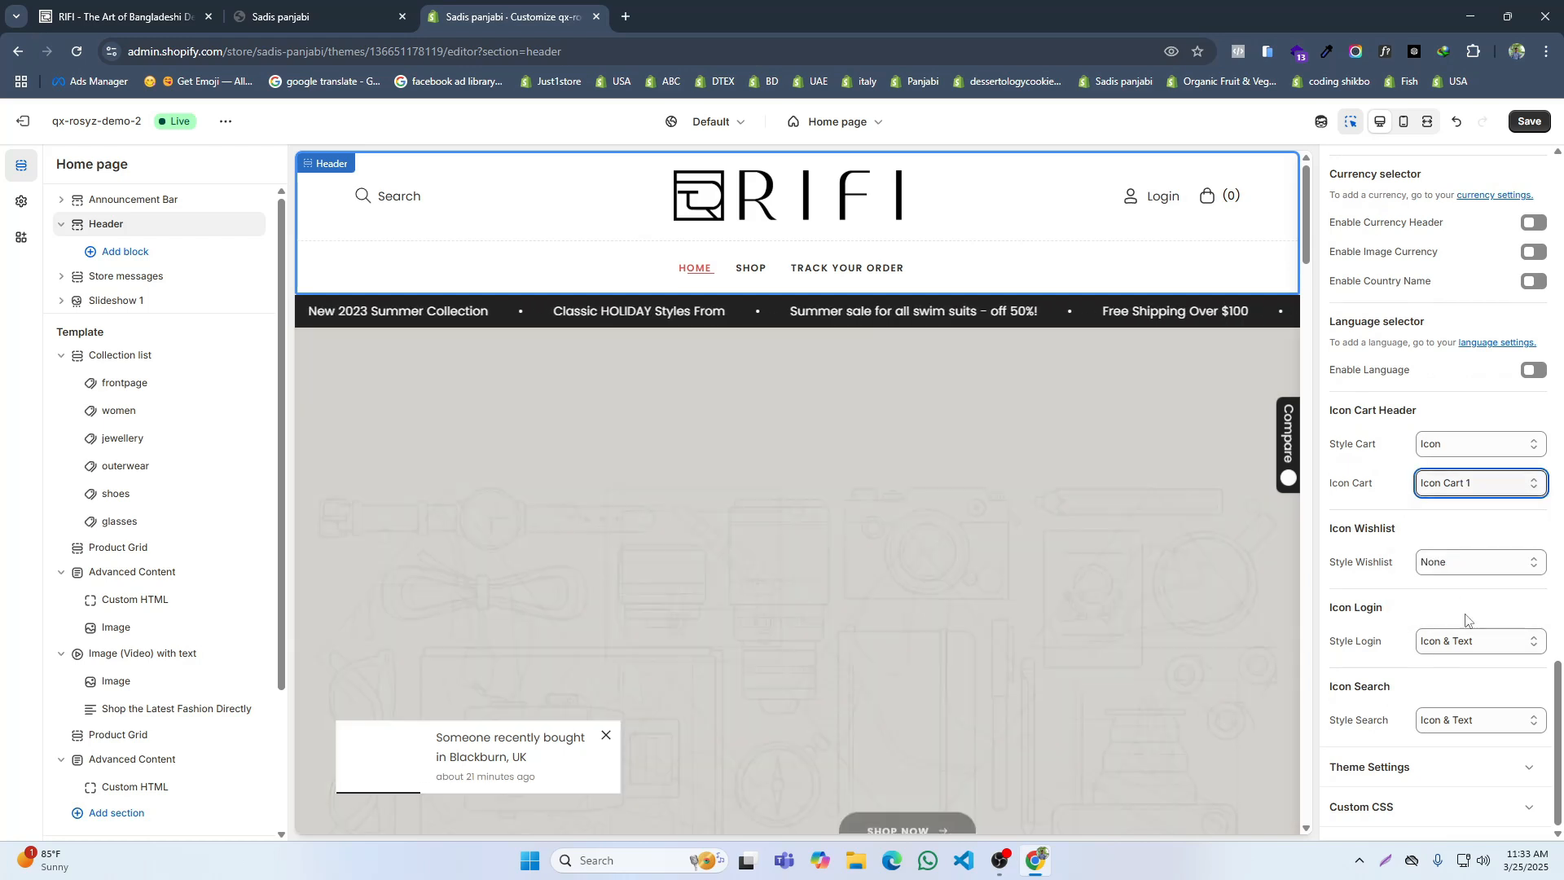
{"action": "left_click", "coordinate": [1463, 642]}
{"action": "left_click", "coordinate": [1457, 666]}
{"action": "left_click", "coordinate": [1464, 720]}
{"action": "left_click", "coordinate": [1458, 743]}
{"action": "left_click", "coordinate": [1529, 121]}
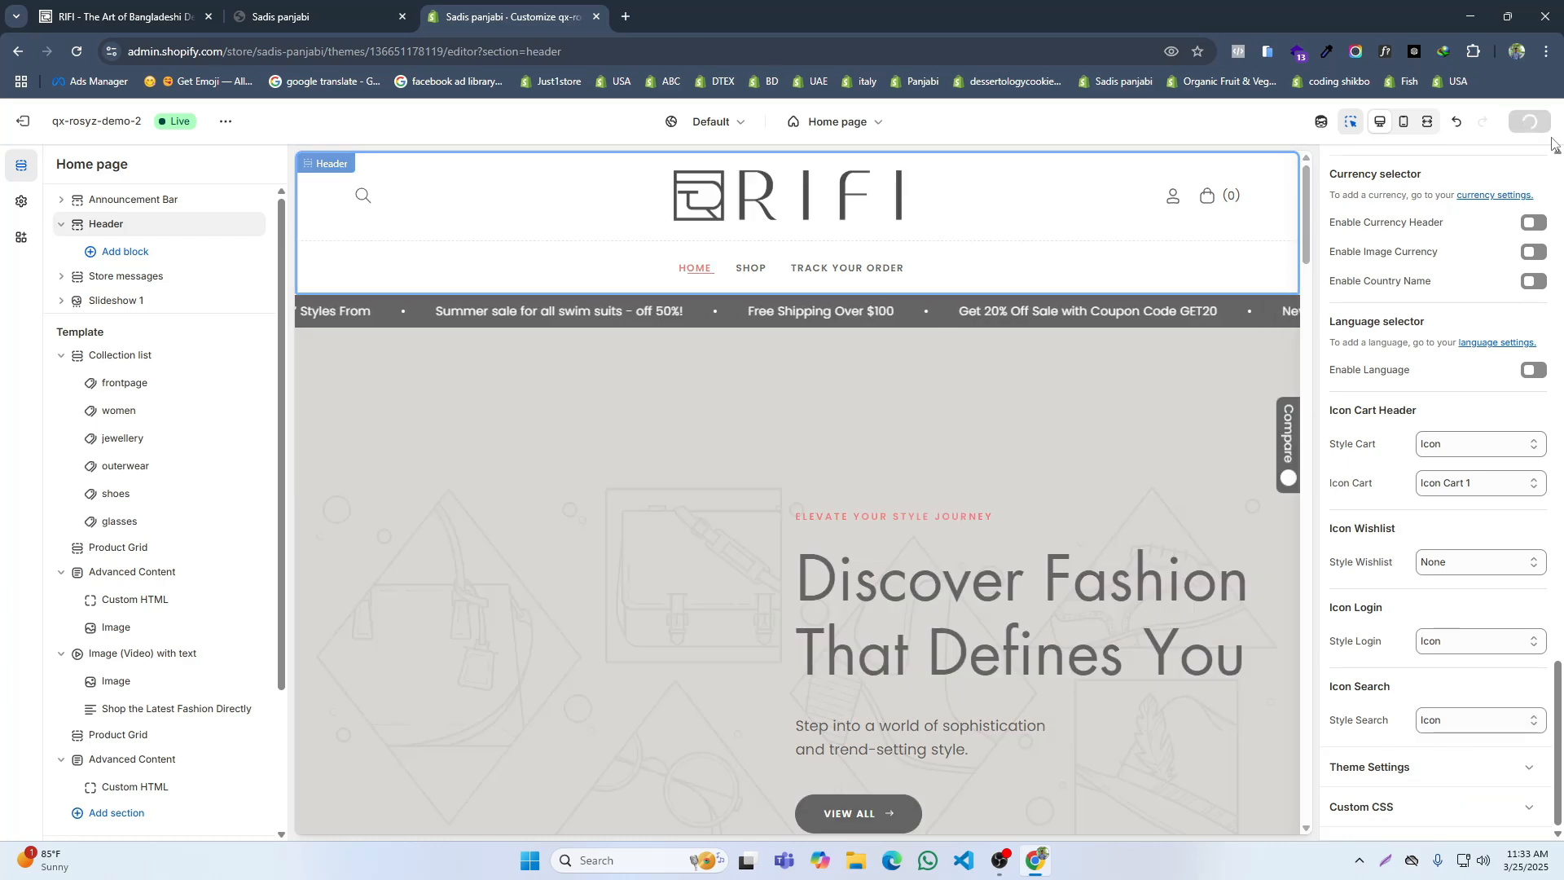
Step: Reorder the browser tabs with the theme editor first and RIFI last, and examine RIFI's scrolling message bar
{"action": "left_click_drag", "start_coordinate": [195, 11], "coordinate": [985, 11]}
{"action": "left_click_drag", "start_coordinate": [85, 17], "coordinate": [244, 19]}
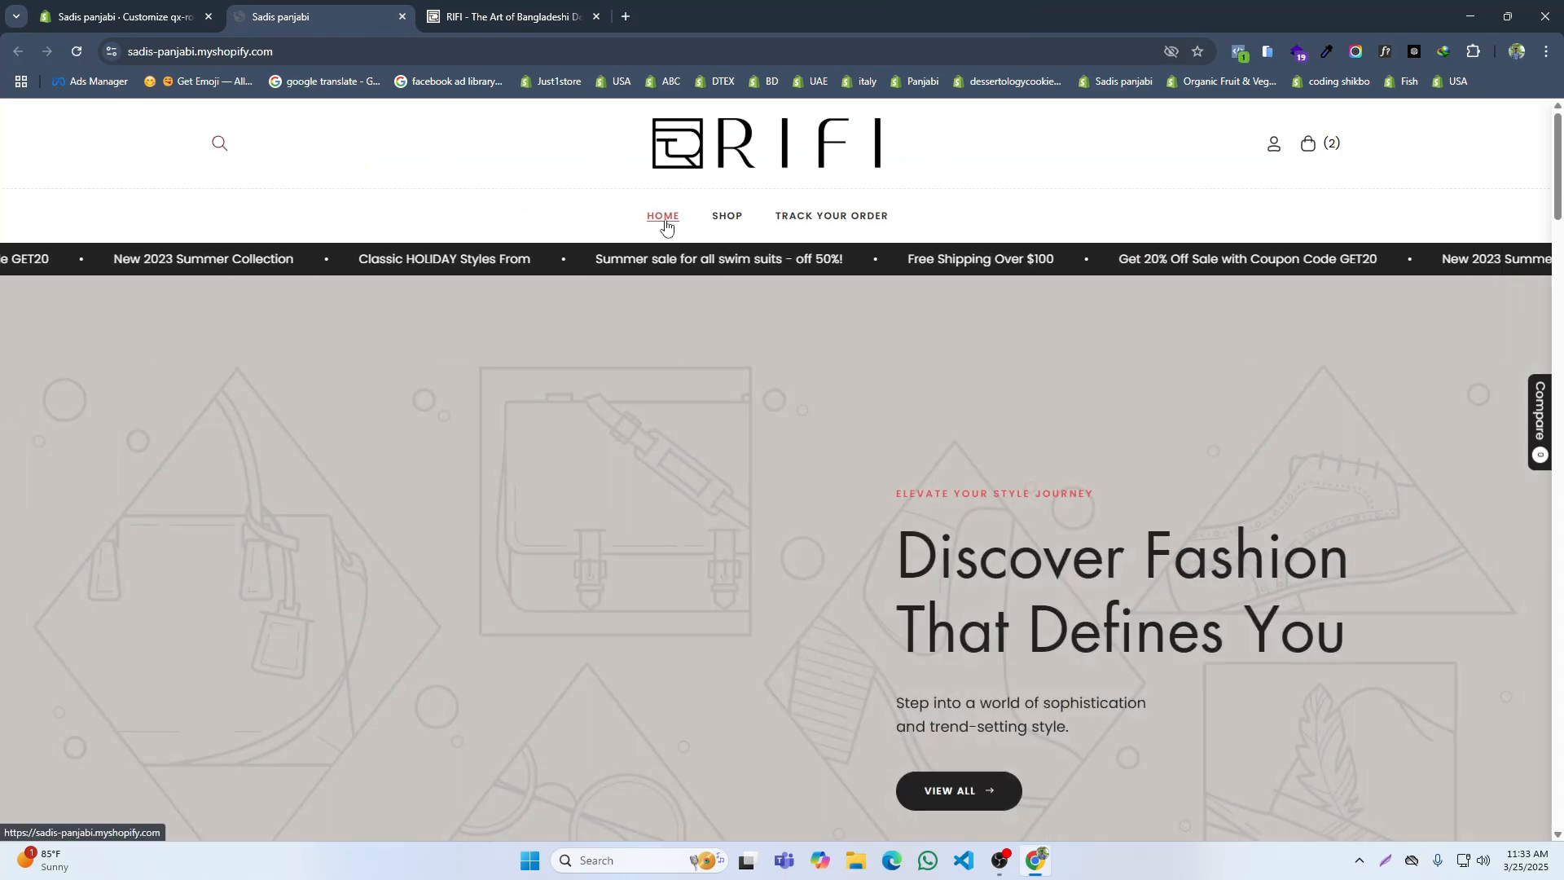
{"action": "left_click", "coordinate": [505, 17]}
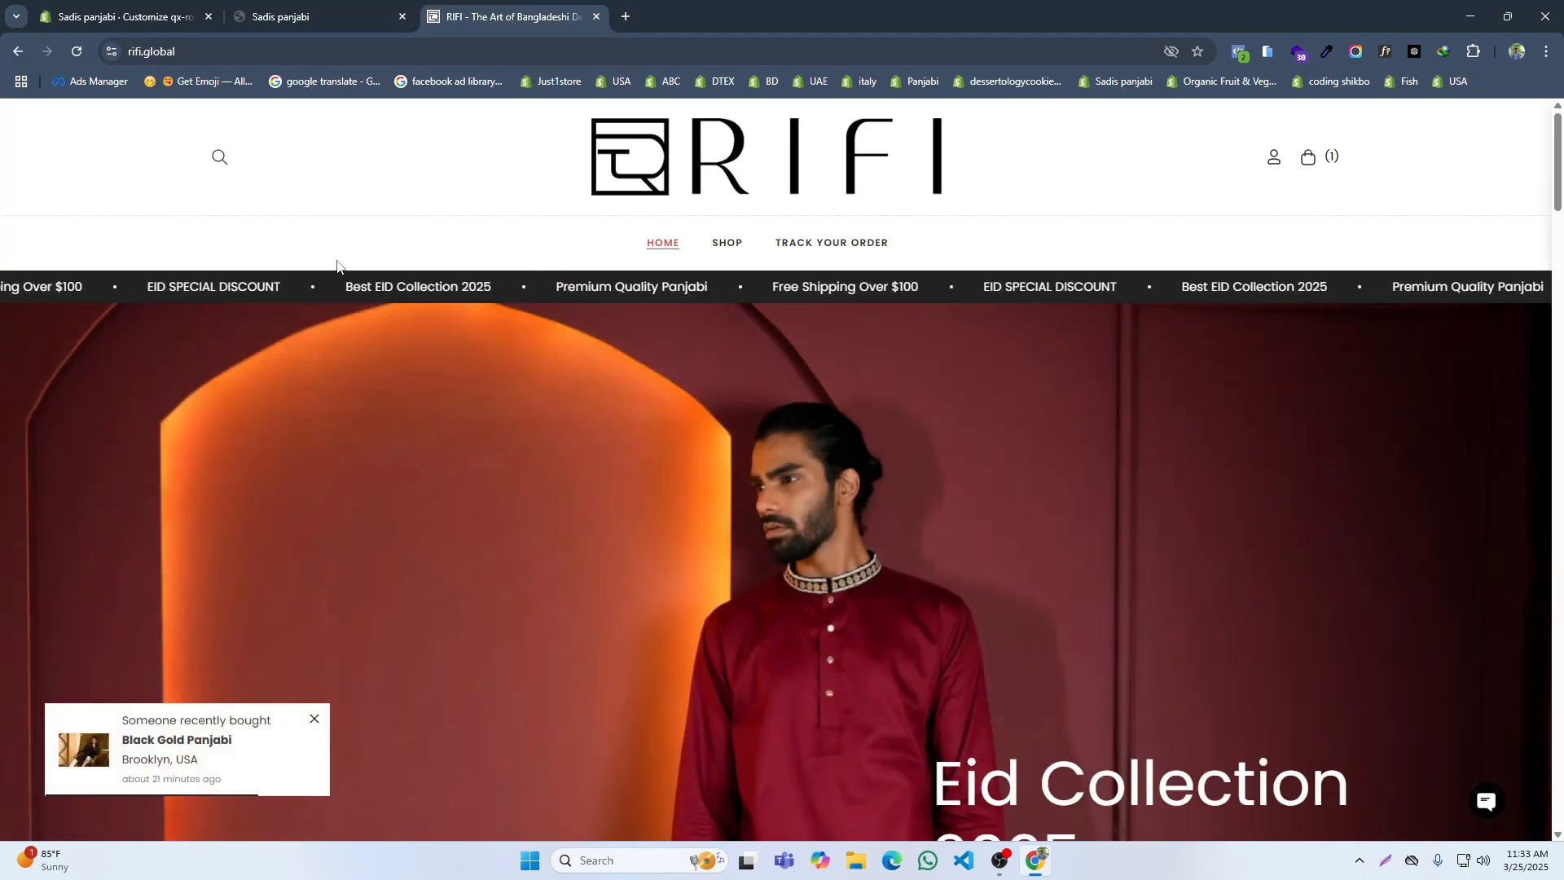
{"action": "left_click_drag", "start_coordinate": [336, 263], "coordinate": [313, 275]}
{"action": "left_click", "coordinate": [426, 237]}
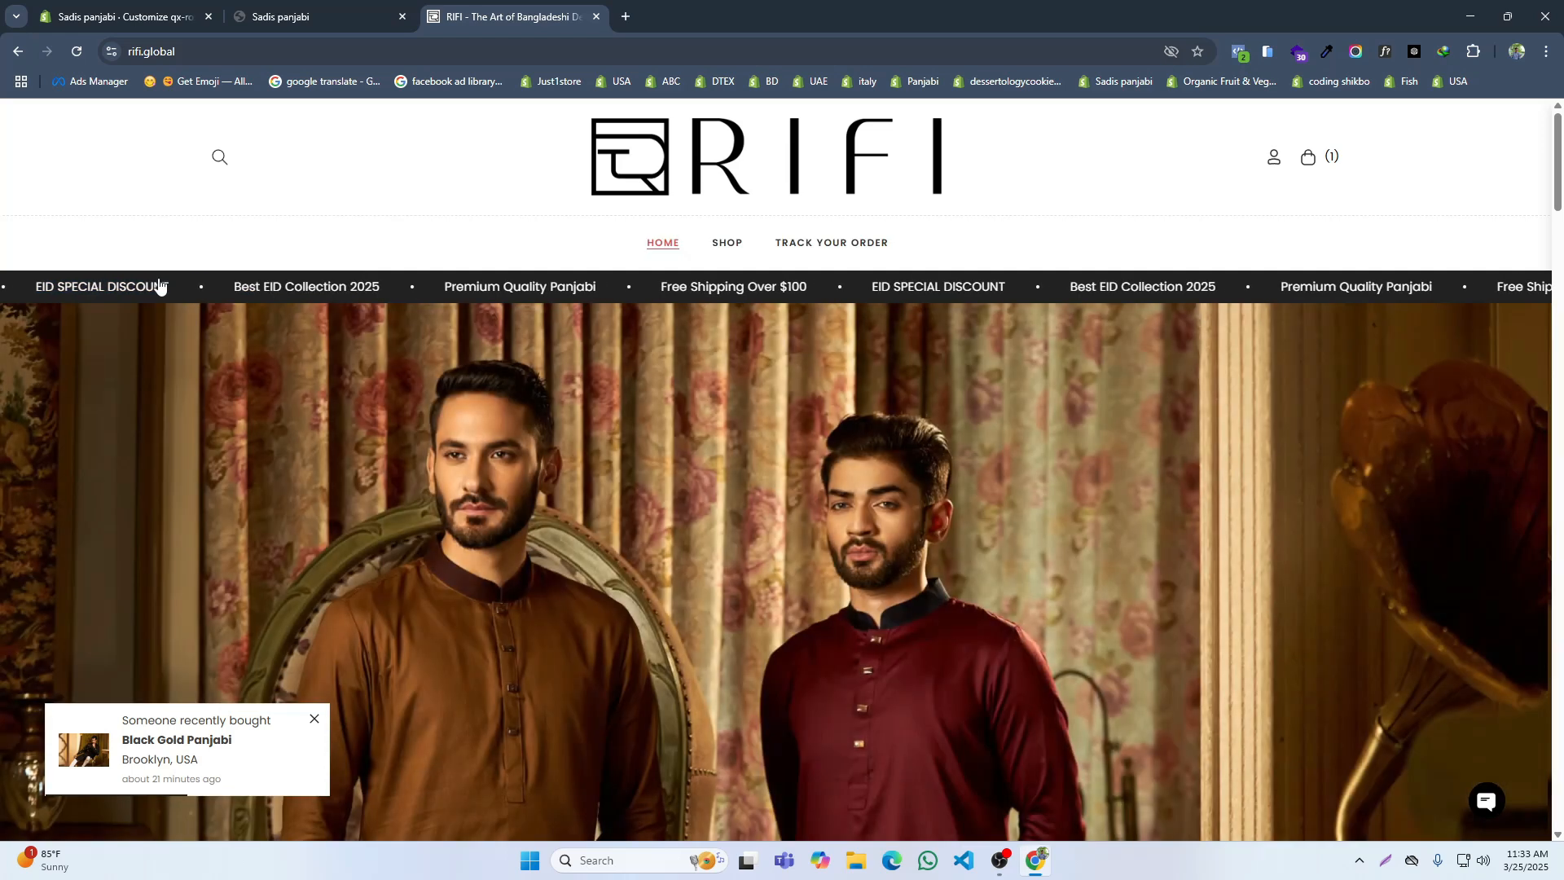
{"action": "left_click_drag", "start_coordinate": [179, 278], "coordinate": [292, 283]}
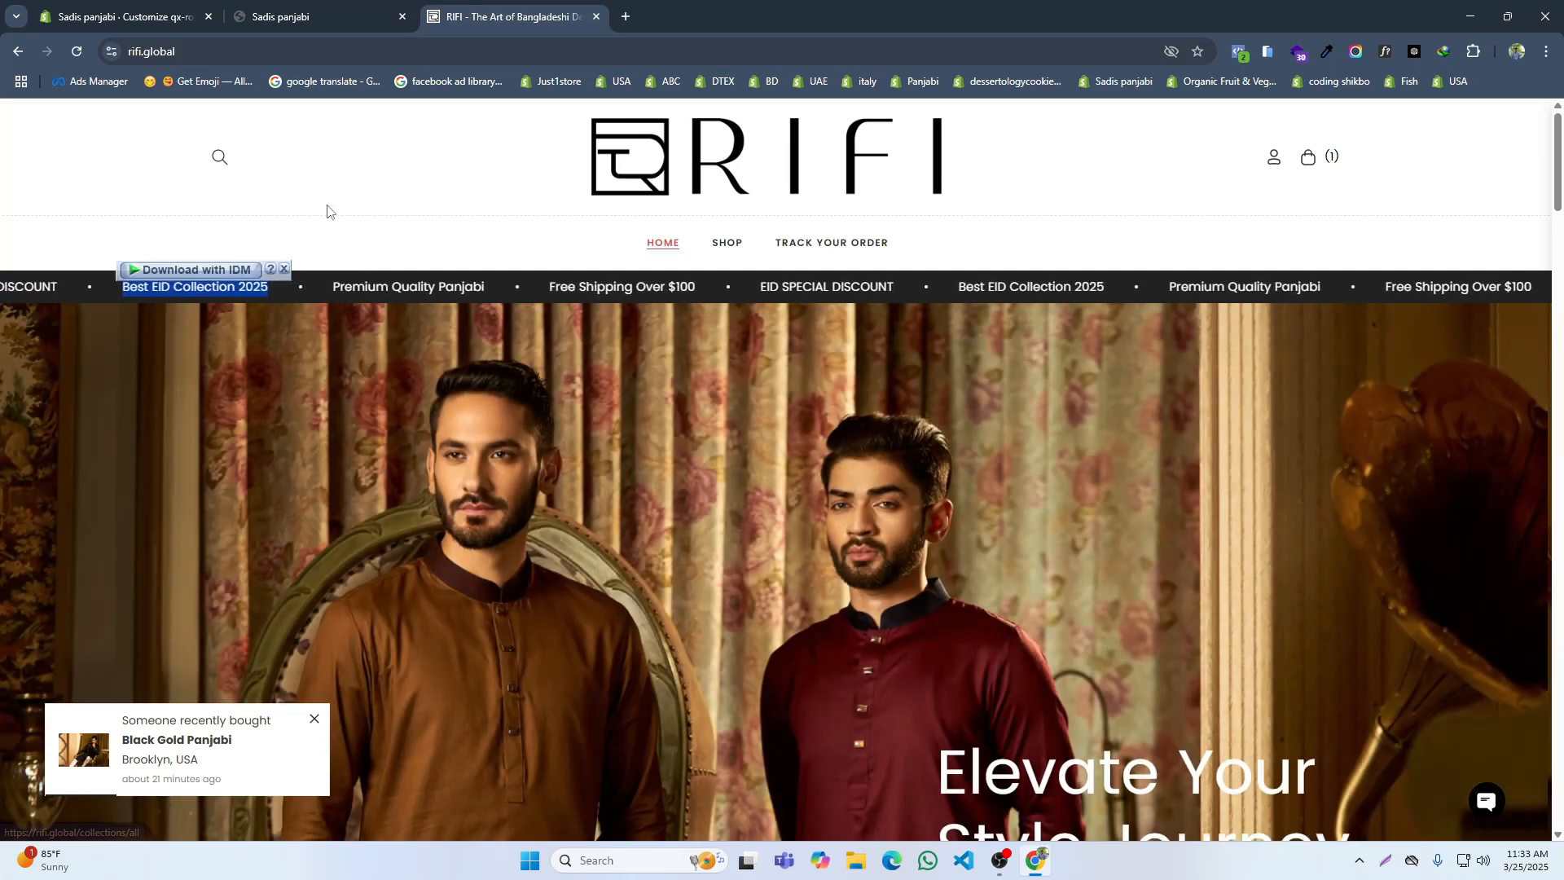
Step: Link the first item of the Store messages section, the summer swim suit sale text, to All products
{"action": "left_click", "coordinate": [157, 7]}
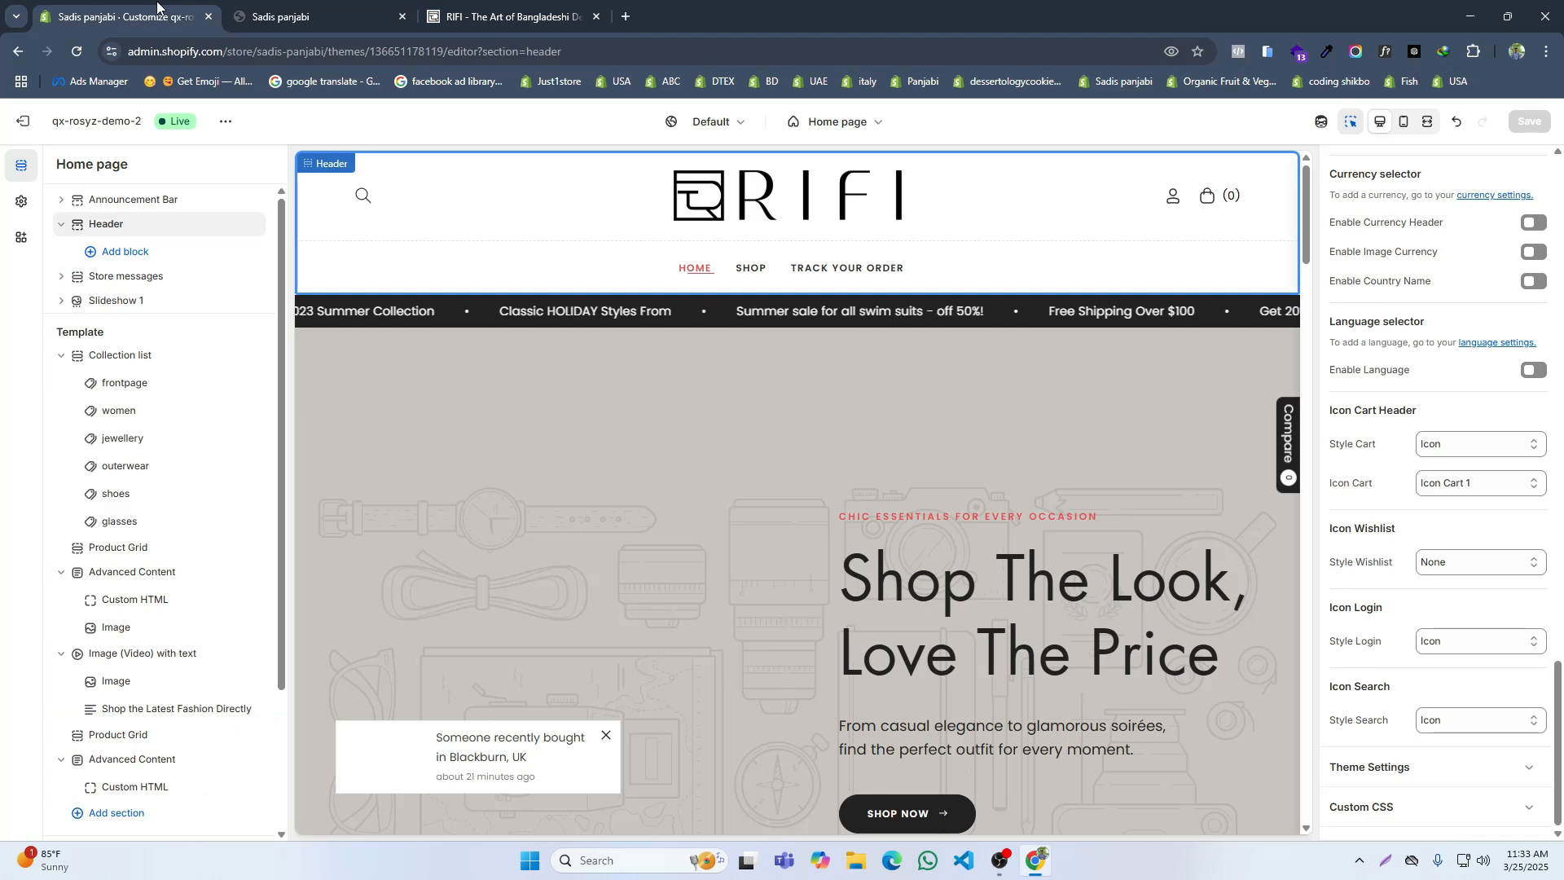
{"action": "left_click", "coordinate": [114, 277]}
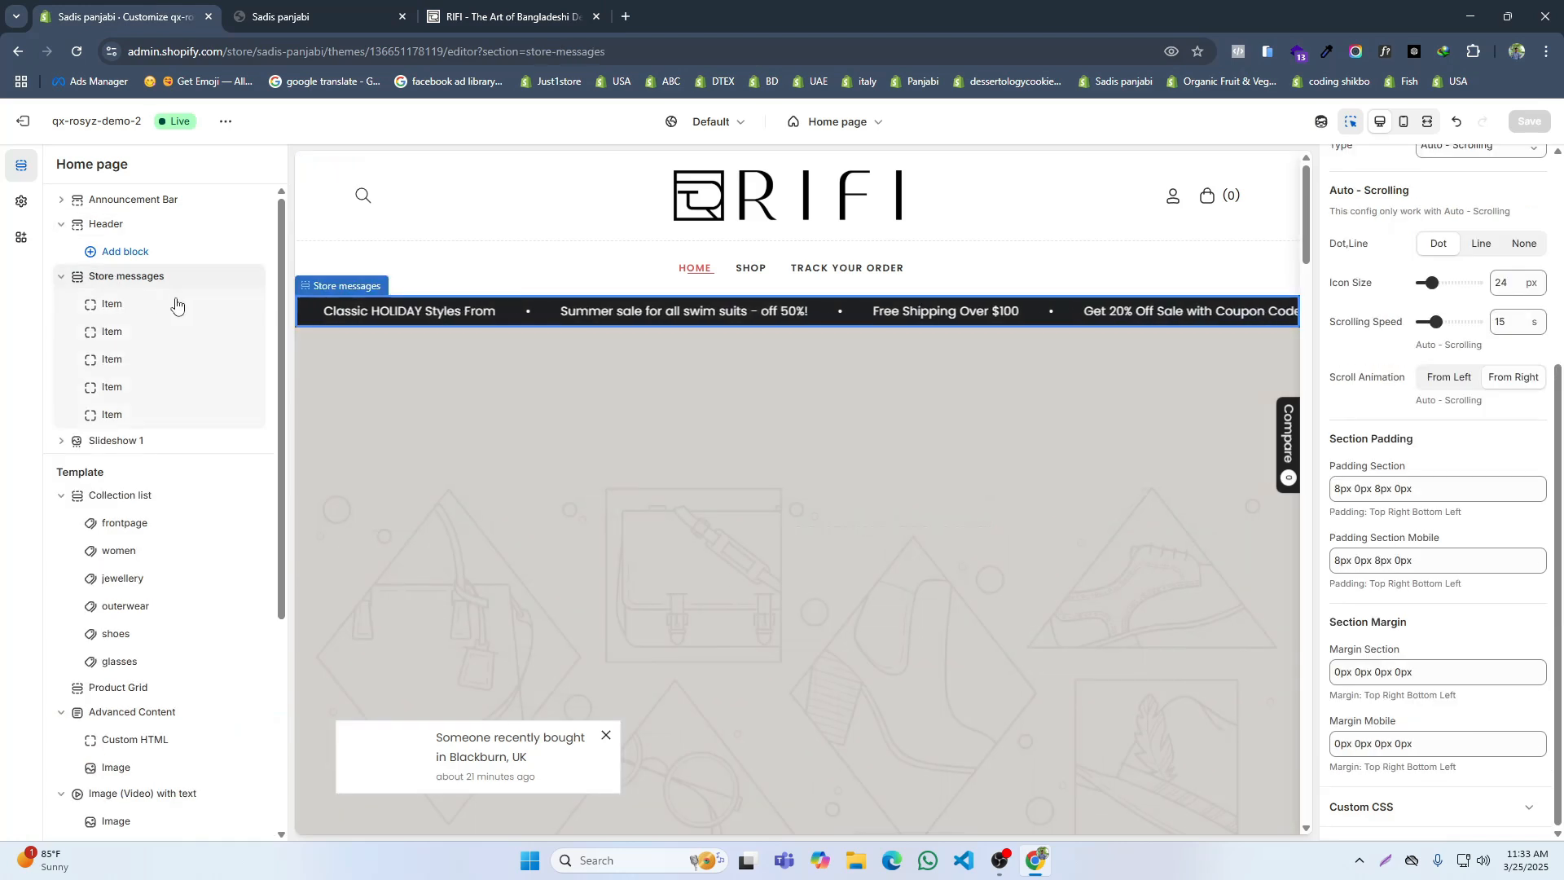
{"action": "left_click", "coordinate": [219, 303]}
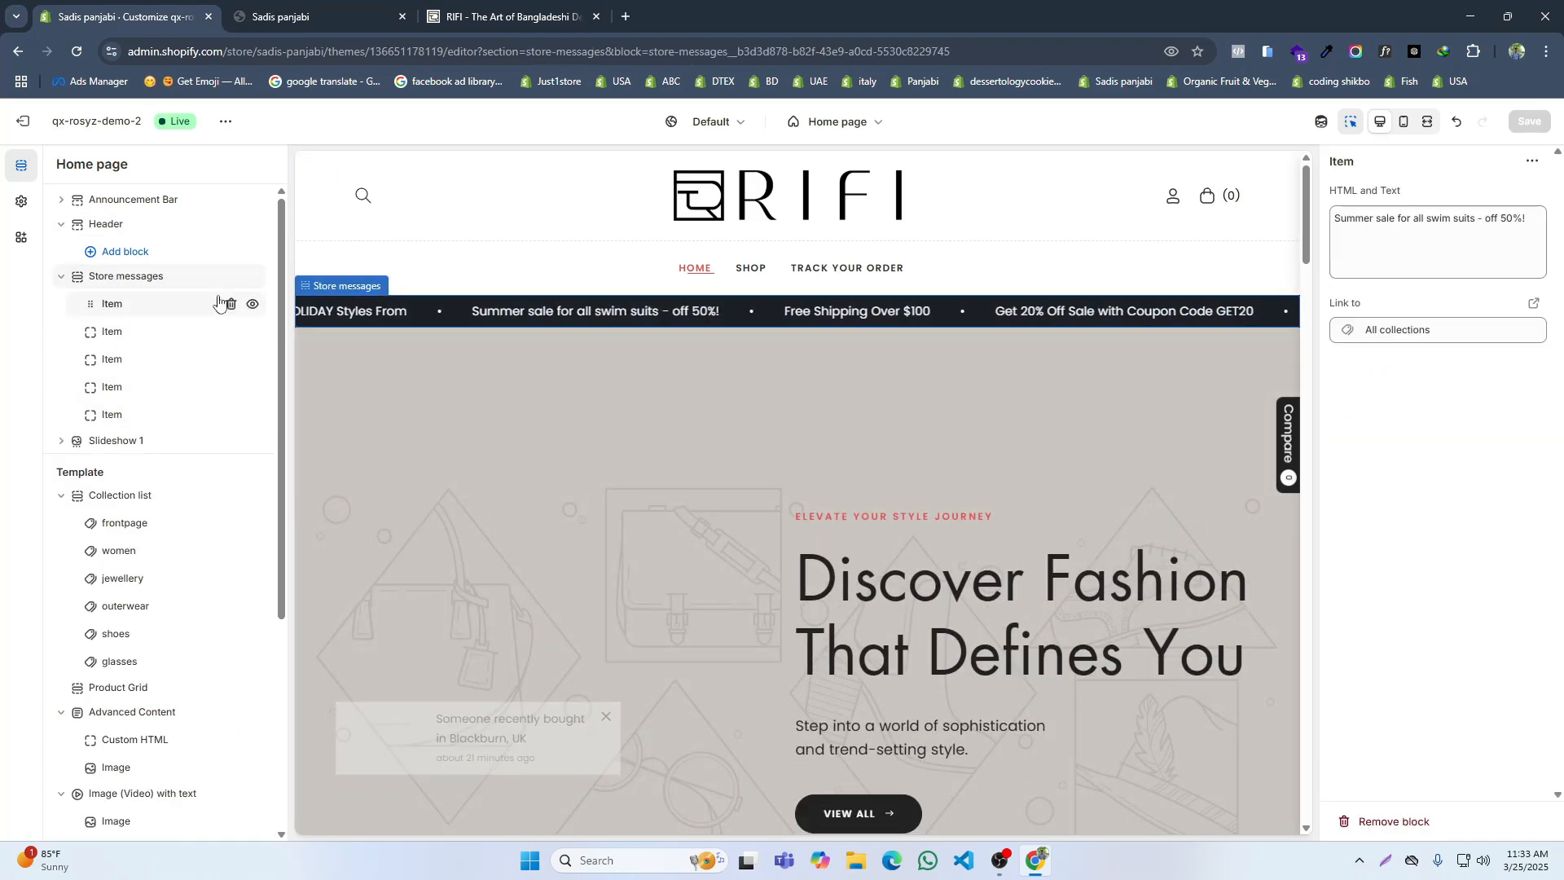
{"action": "triple_click", "coordinate": [1386, 220]}
{"action": "left_click", "coordinate": [1413, 330]}
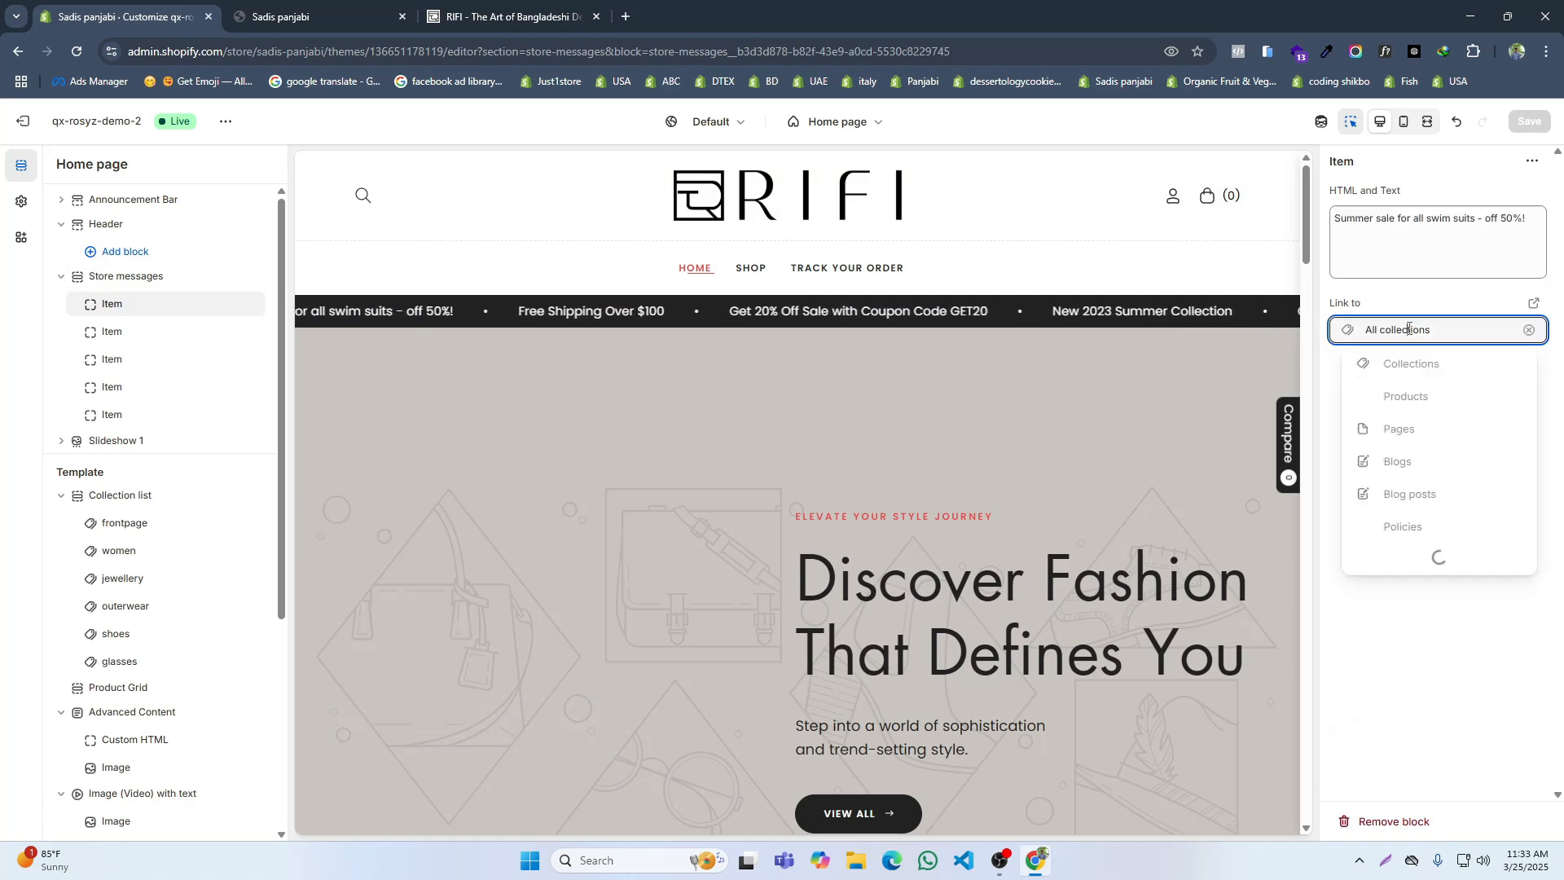
{"action": "left_click", "coordinate": [1391, 167]}
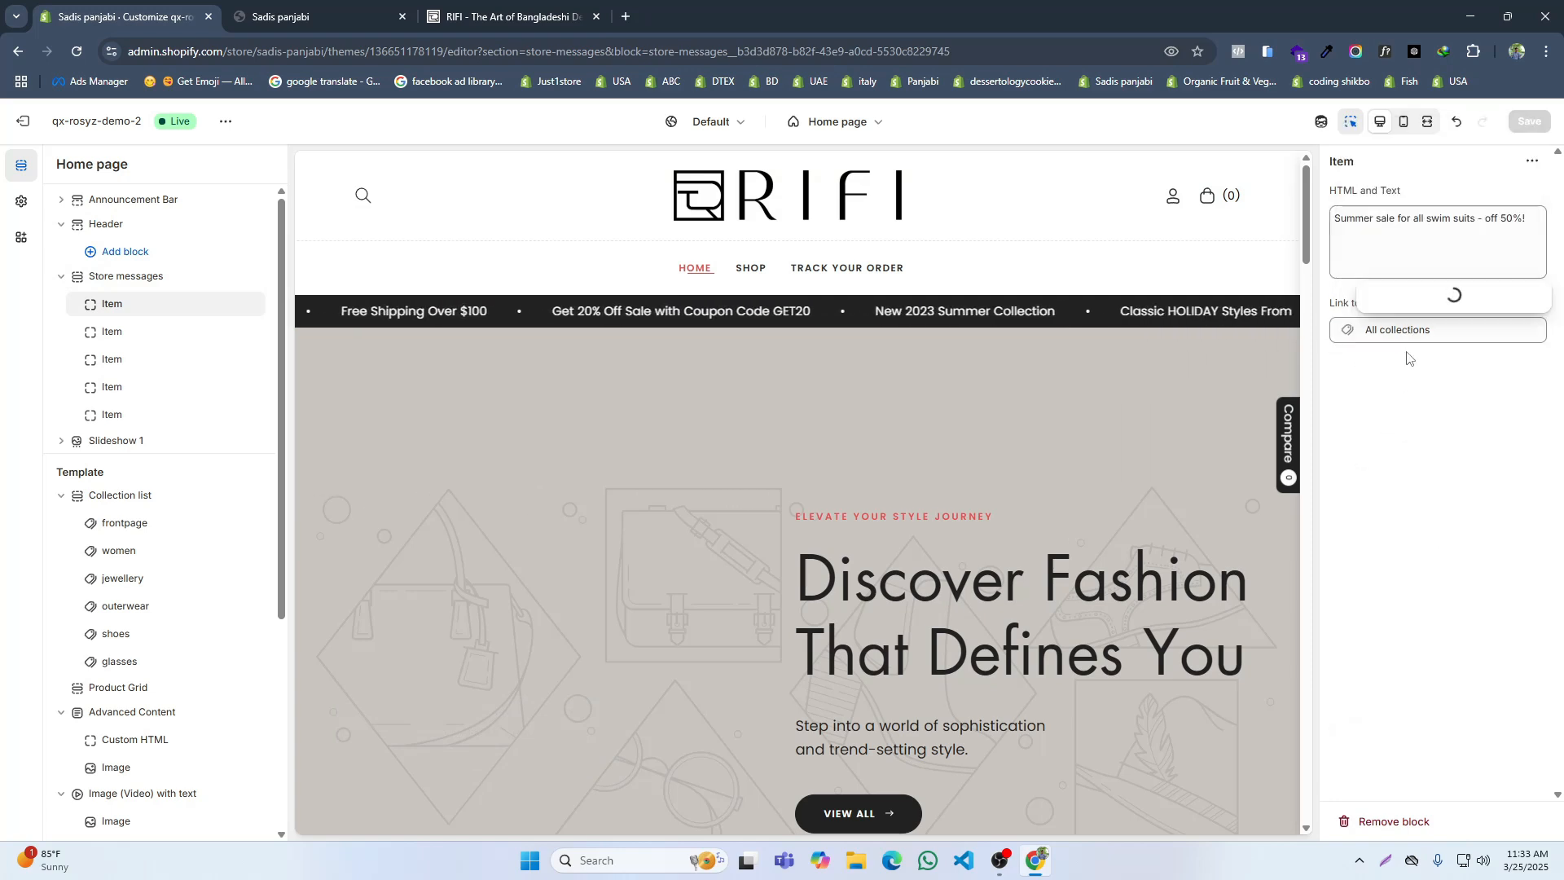
{"action": "left_click", "coordinate": [1407, 394]}
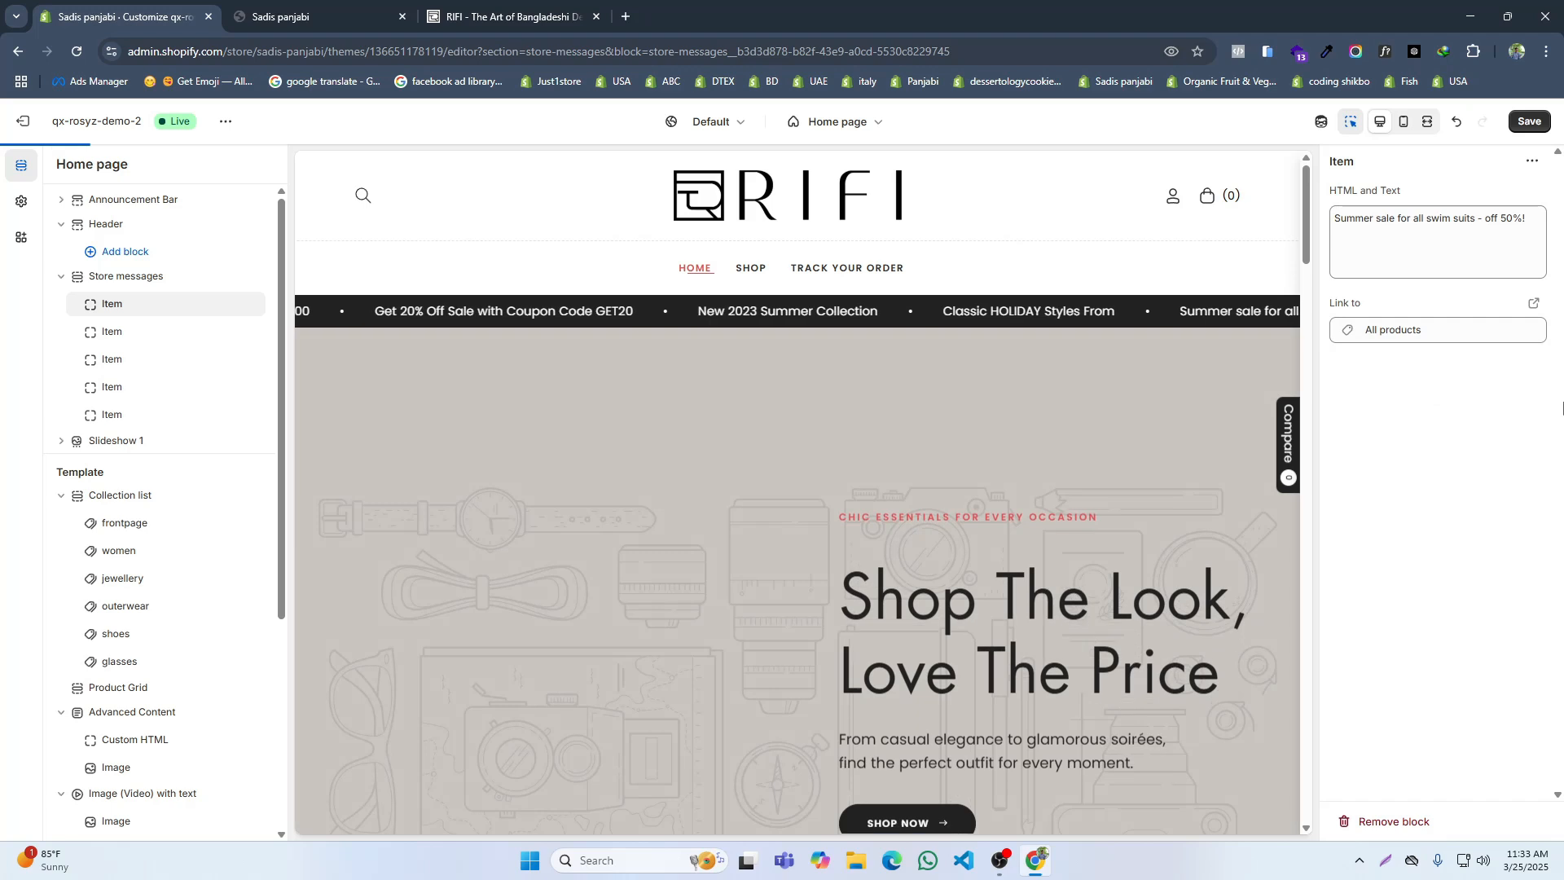
Step: Examine the message texts and their link target in the RIFI site's scrolling bar against the first store message item
{"action": "triple_click", "coordinate": [1378, 218]}
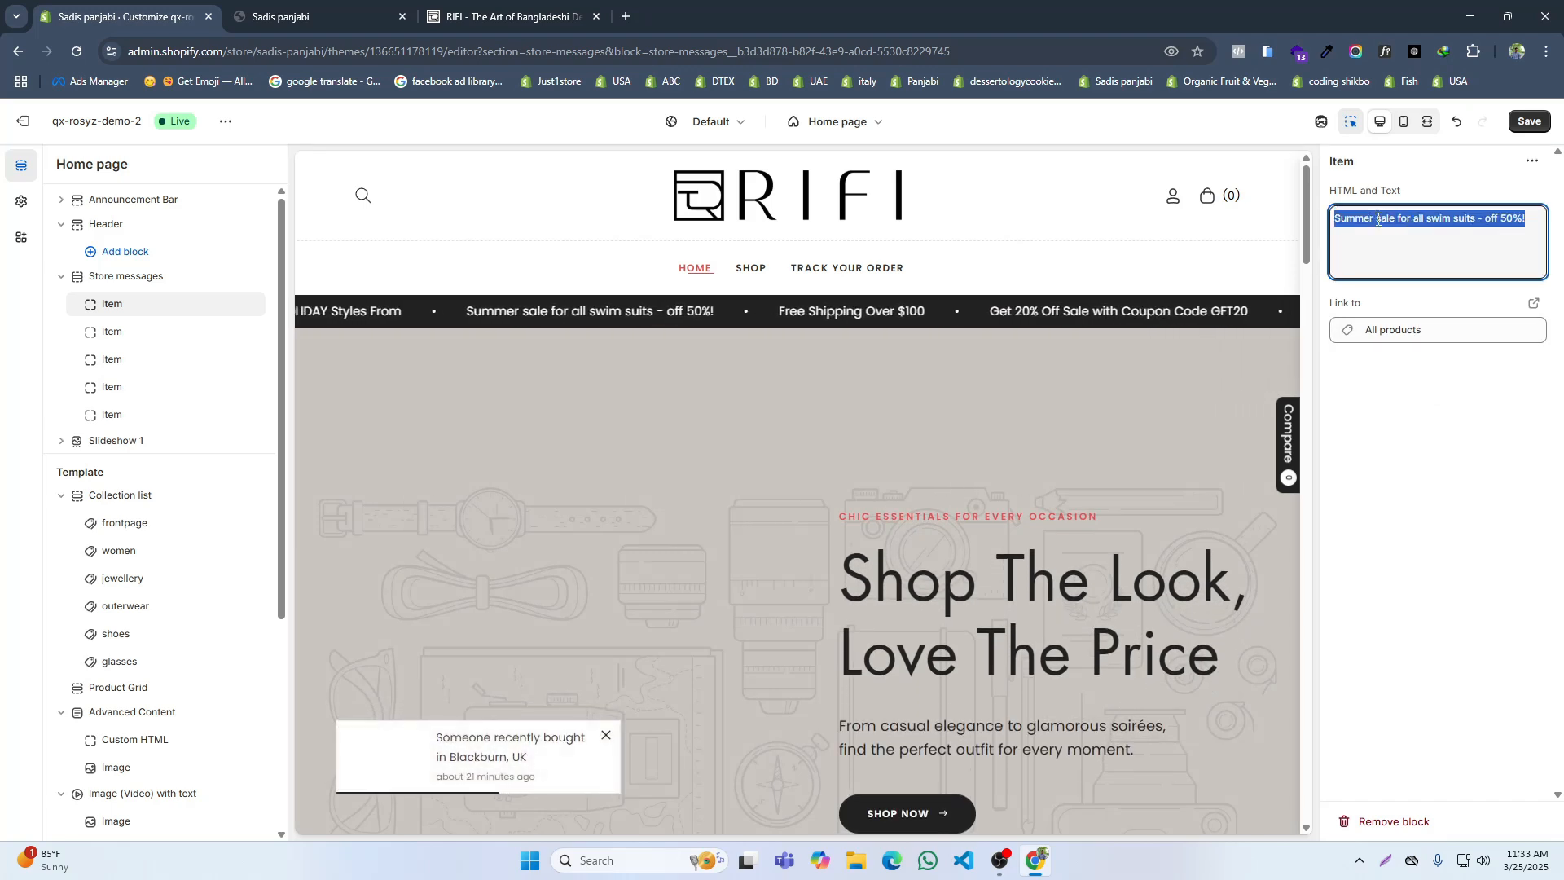
{"action": "left_click", "coordinate": [505, 16]}
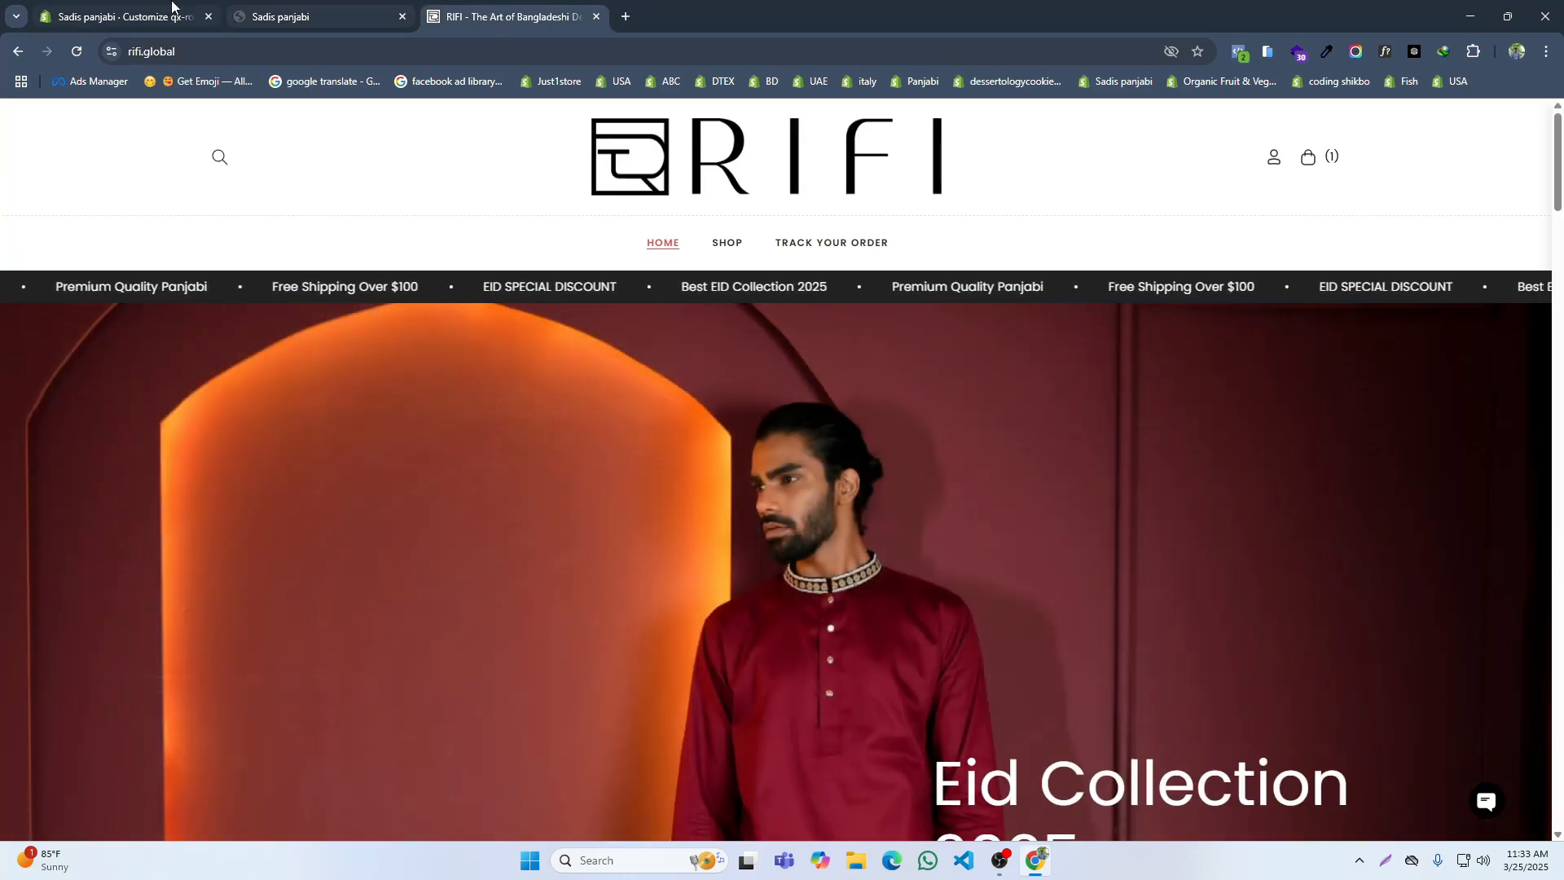
{"action": "left_click", "coordinate": [122, 16]}
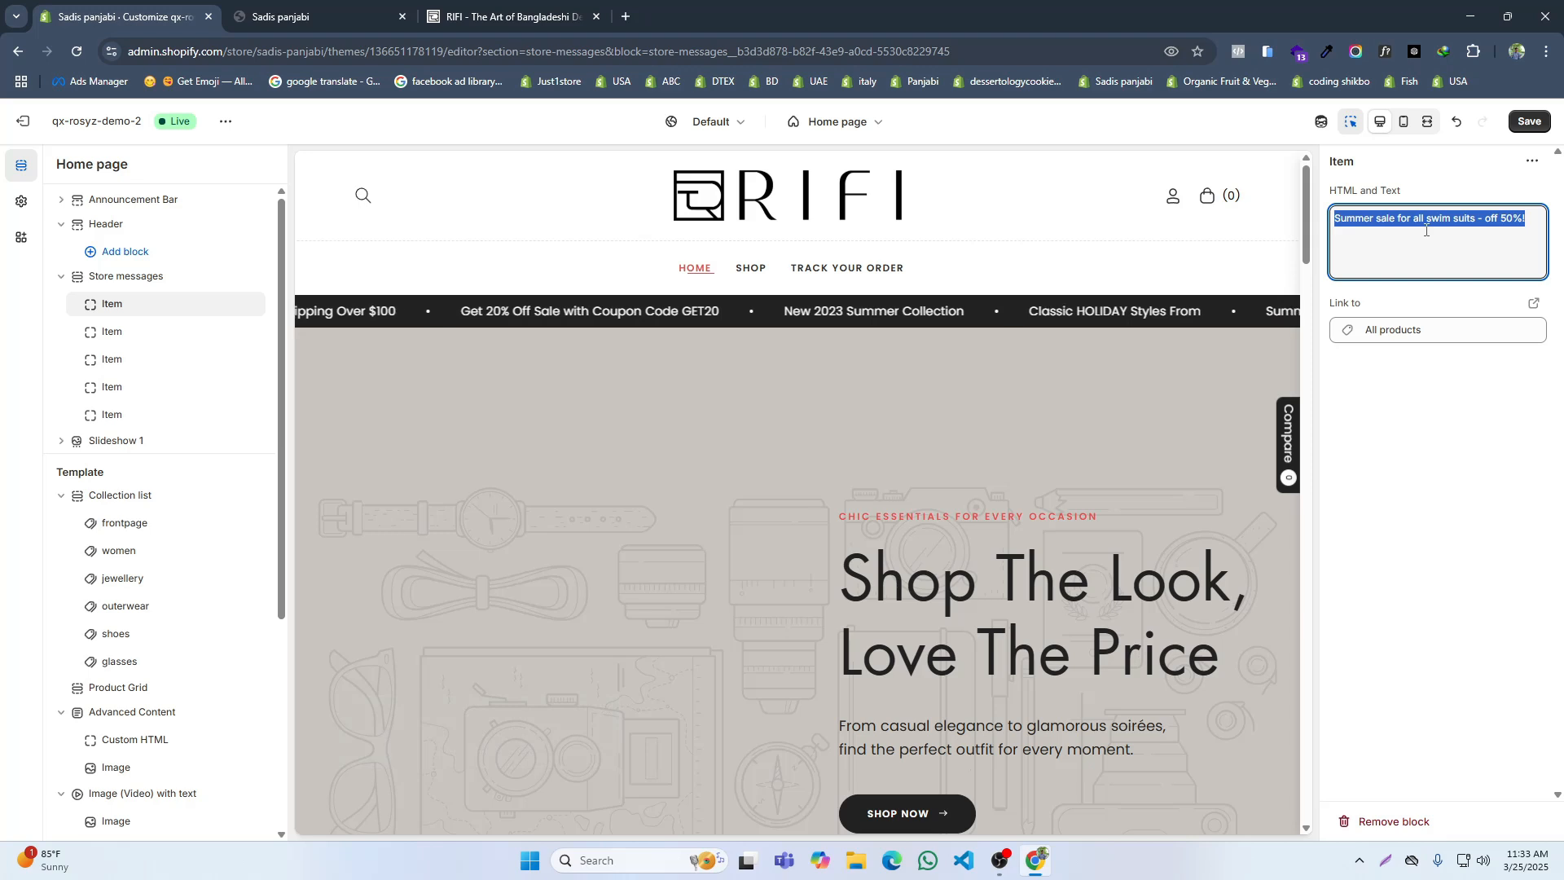
{"action": "left_click", "coordinate": [572, 10]}
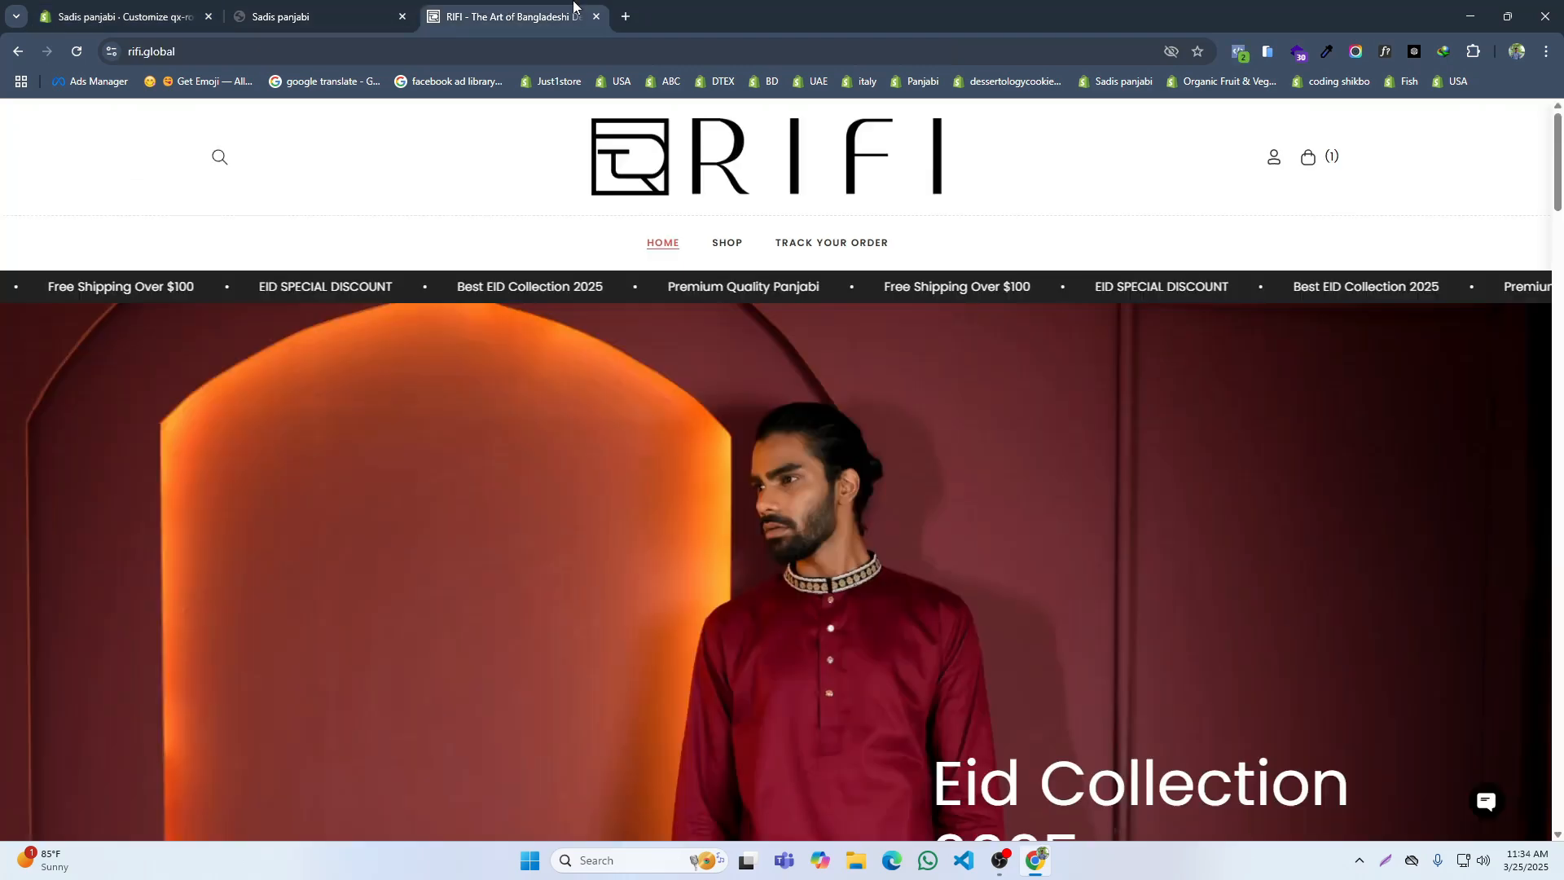
{"action": "left_click_drag", "start_coordinate": [639, 285], "coordinate": [710, 285]}
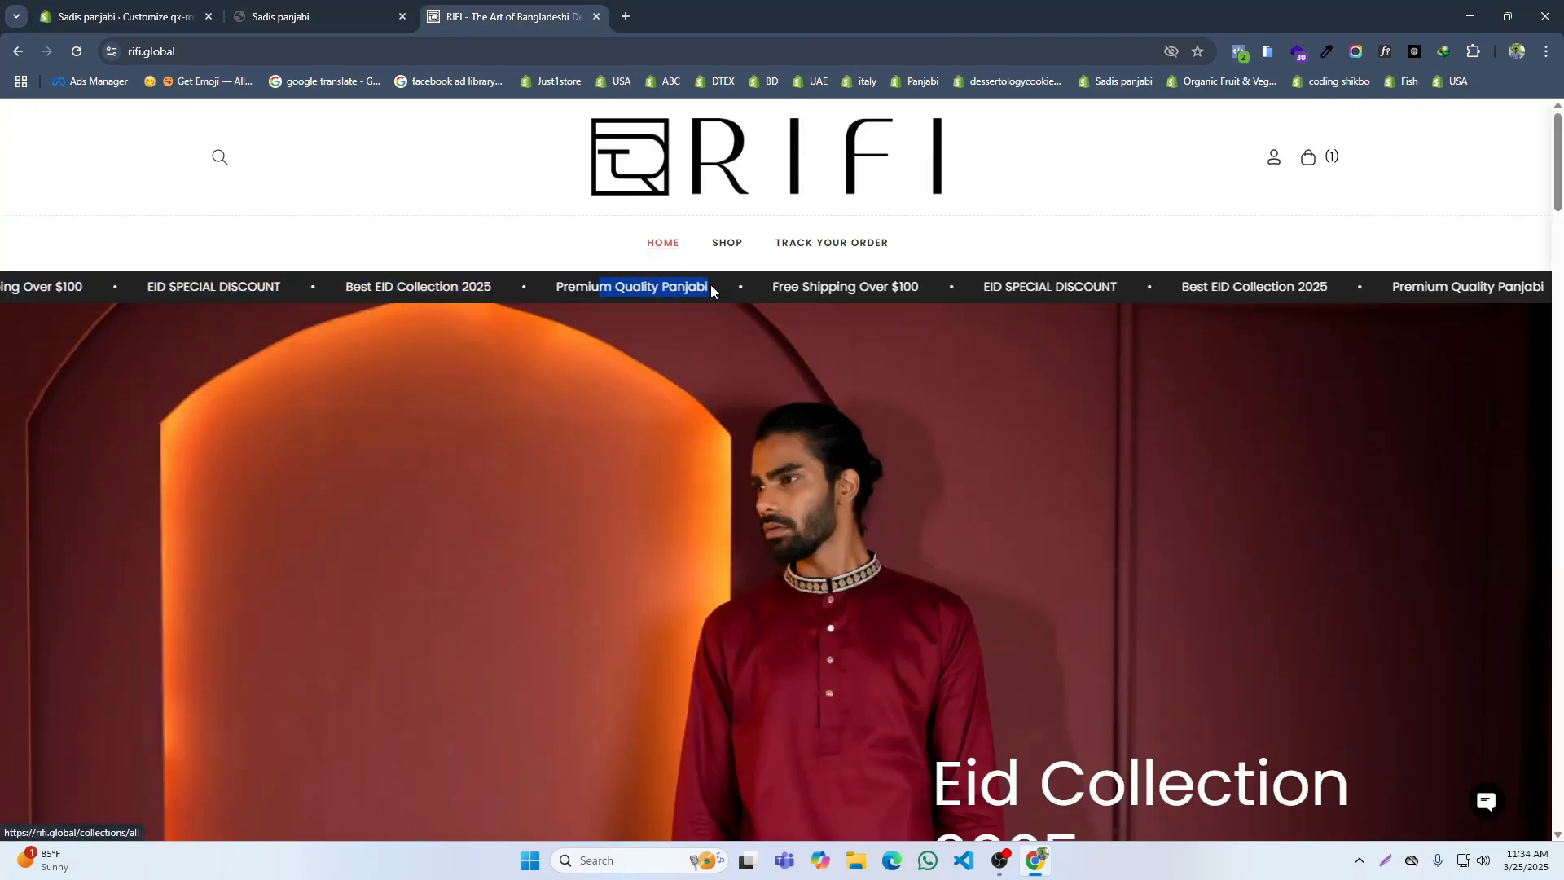
{"action": "left_click", "coordinate": [732, 249]}
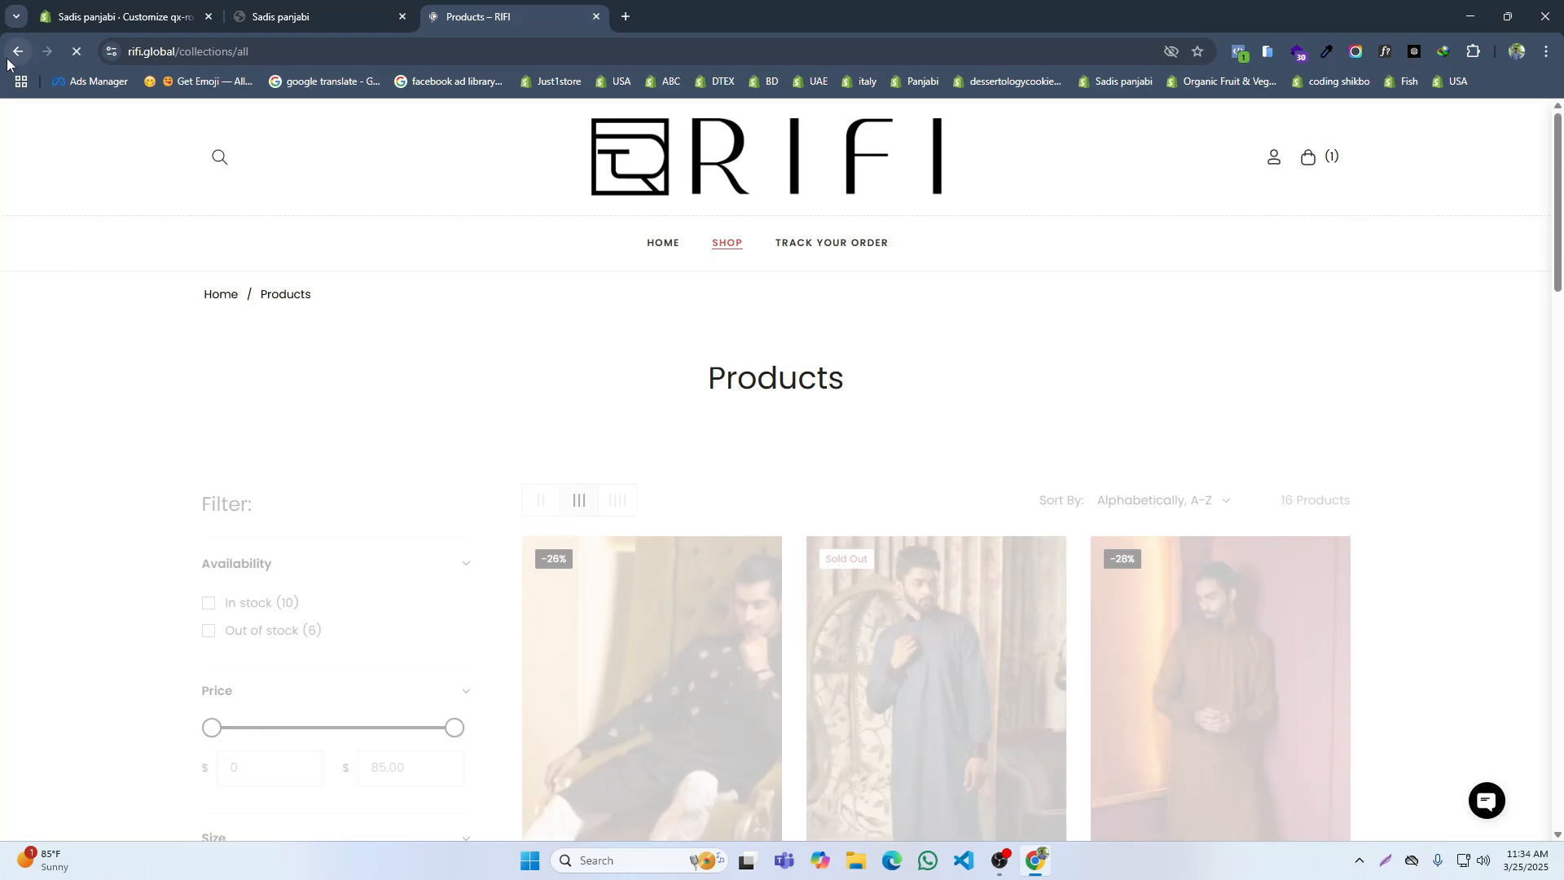
{"action": "key", "text": "alt+Left"}
{"action": "left_click_drag", "start_coordinate": [491, 265], "coordinate": [500, 288]}
{"action": "left_click", "coordinate": [474, 203]}
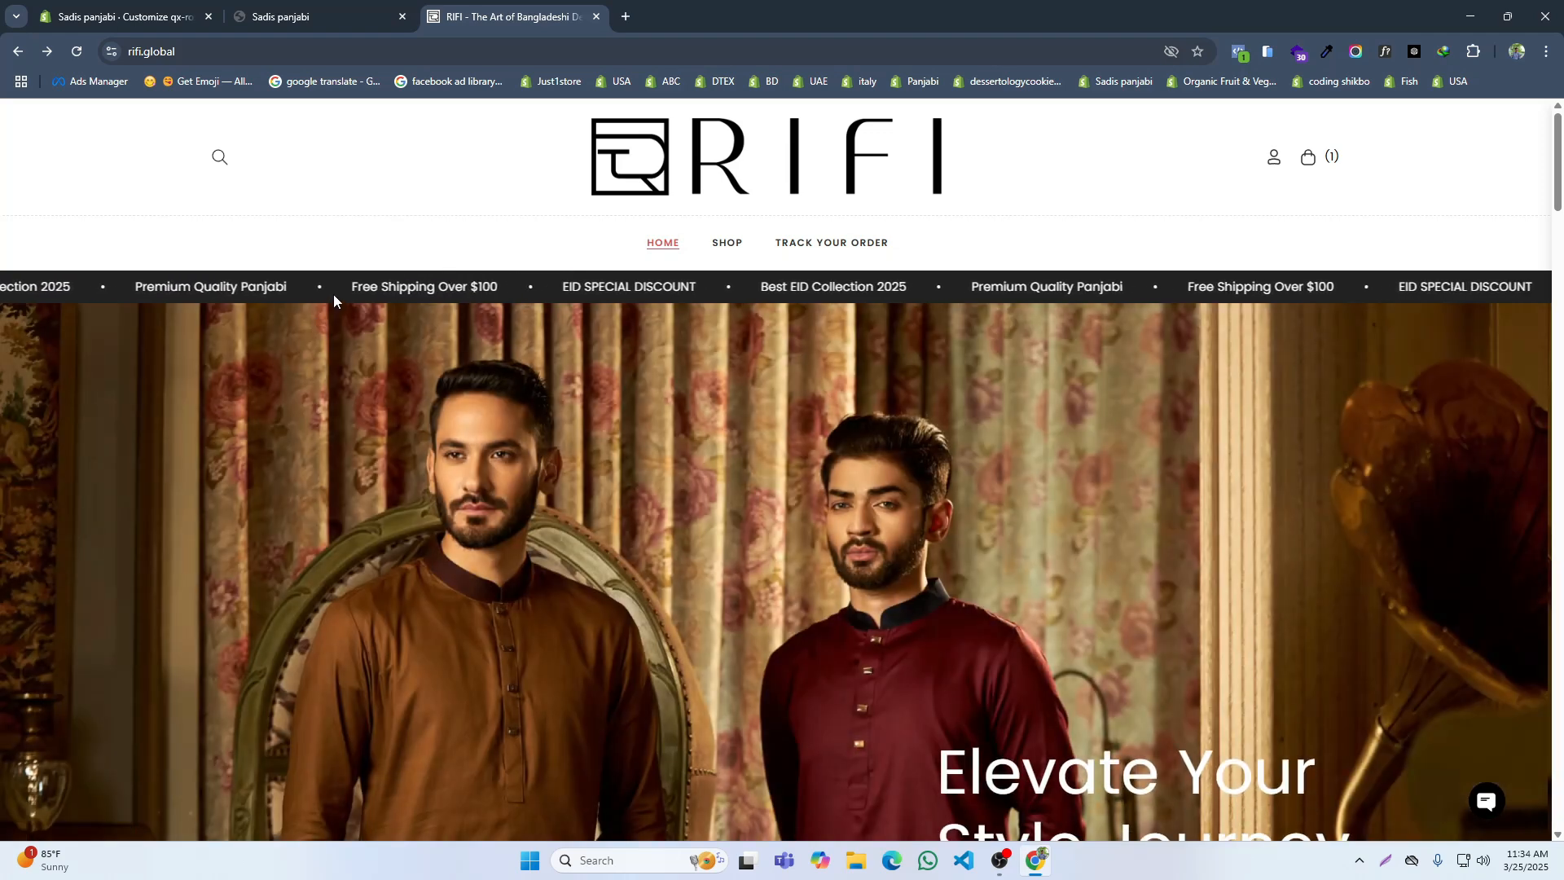
{"action": "left_click_drag", "start_coordinate": [445, 255], "coordinate": [485, 288]}
{"action": "left_click", "coordinate": [465, 235]}
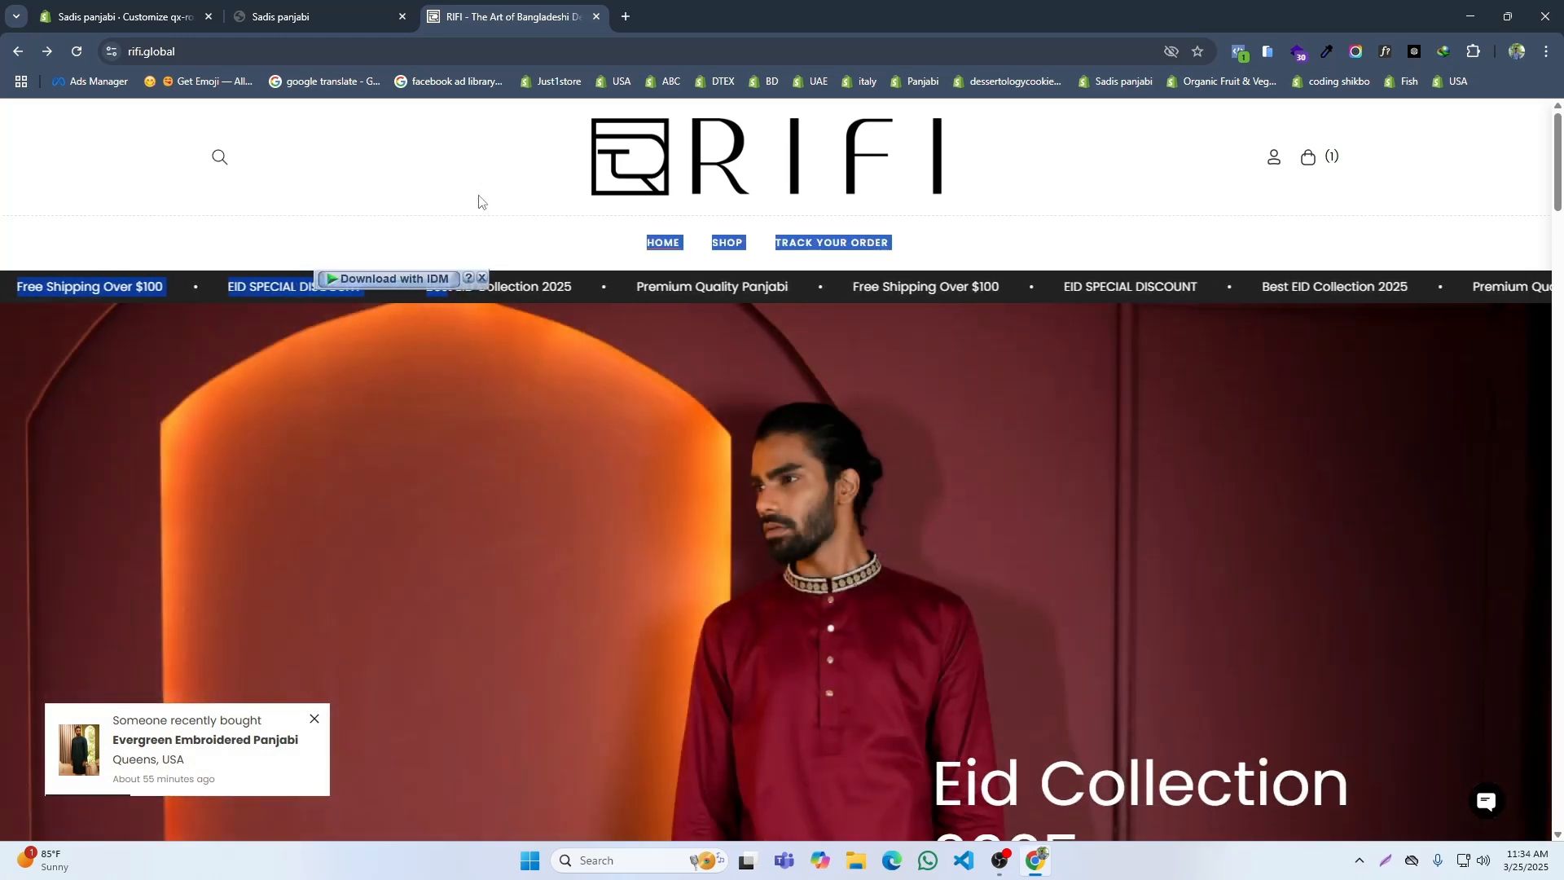
{"action": "left_click", "coordinate": [480, 199]}
Step: Return to the theme editor and save the first store message item with its message text unchanged
{"action": "left_click", "coordinate": [194, 4]}
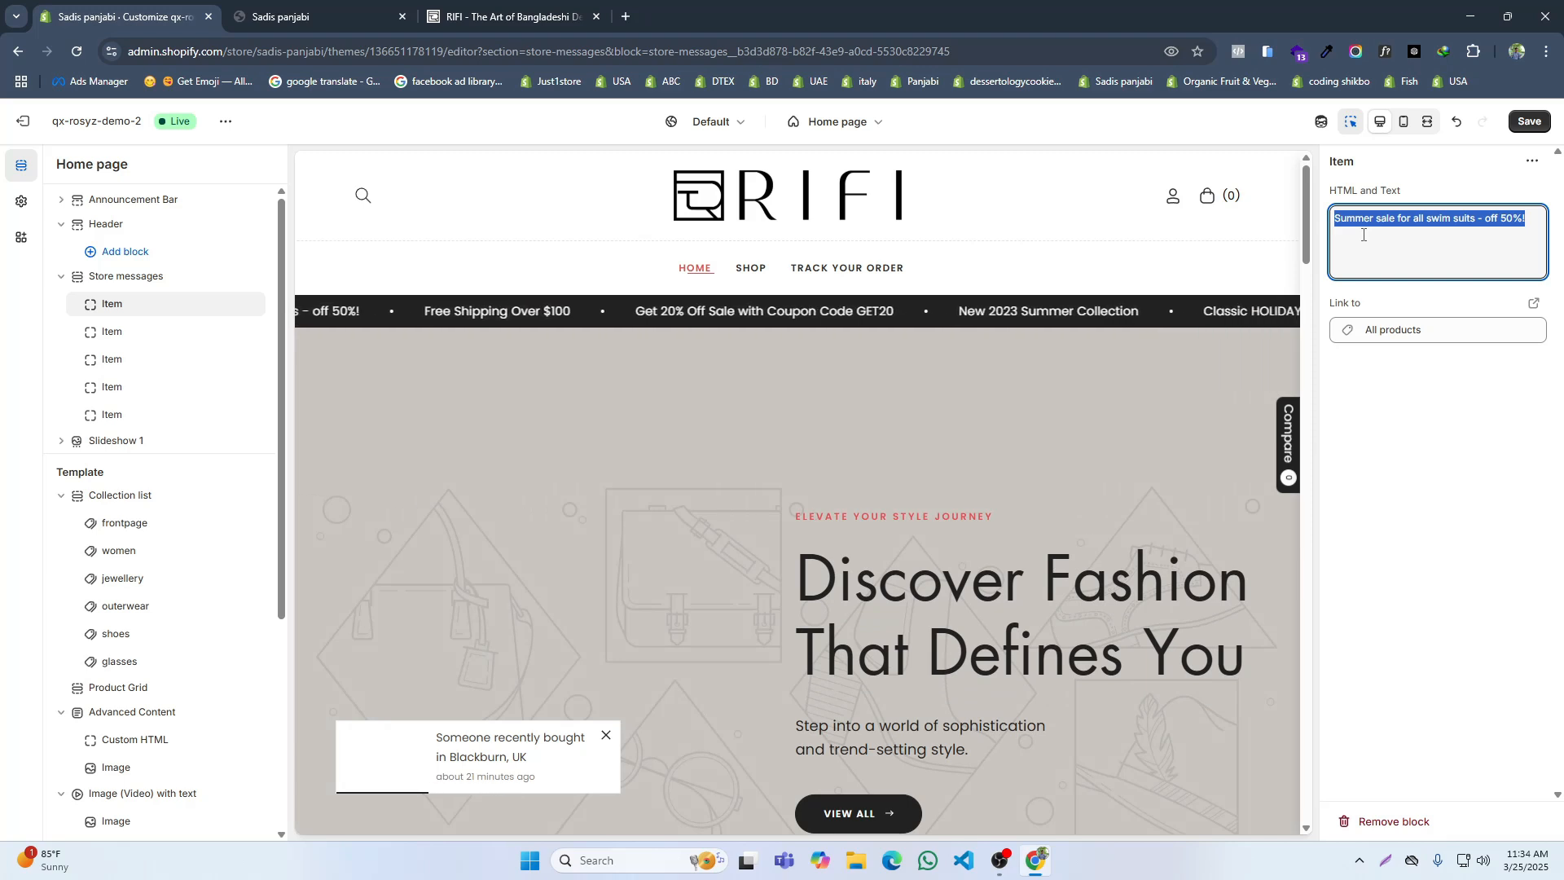
{"action": "left_click", "coordinate": [1351, 500]}
{"action": "triple_click", "coordinate": [1407, 215]}
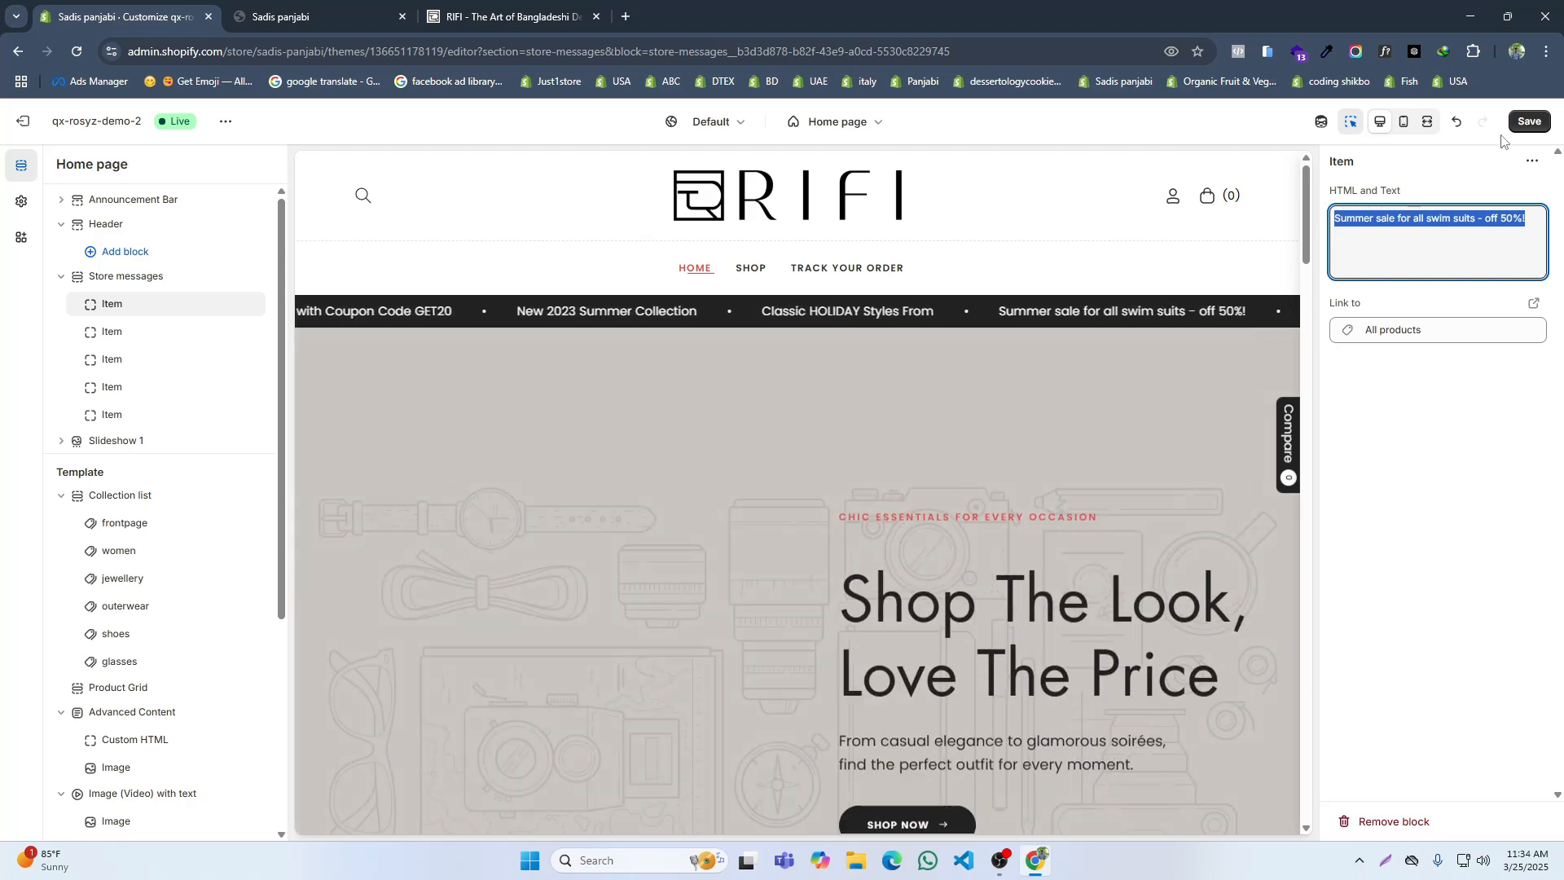
{"action": "left_click", "coordinate": [1484, 364]}
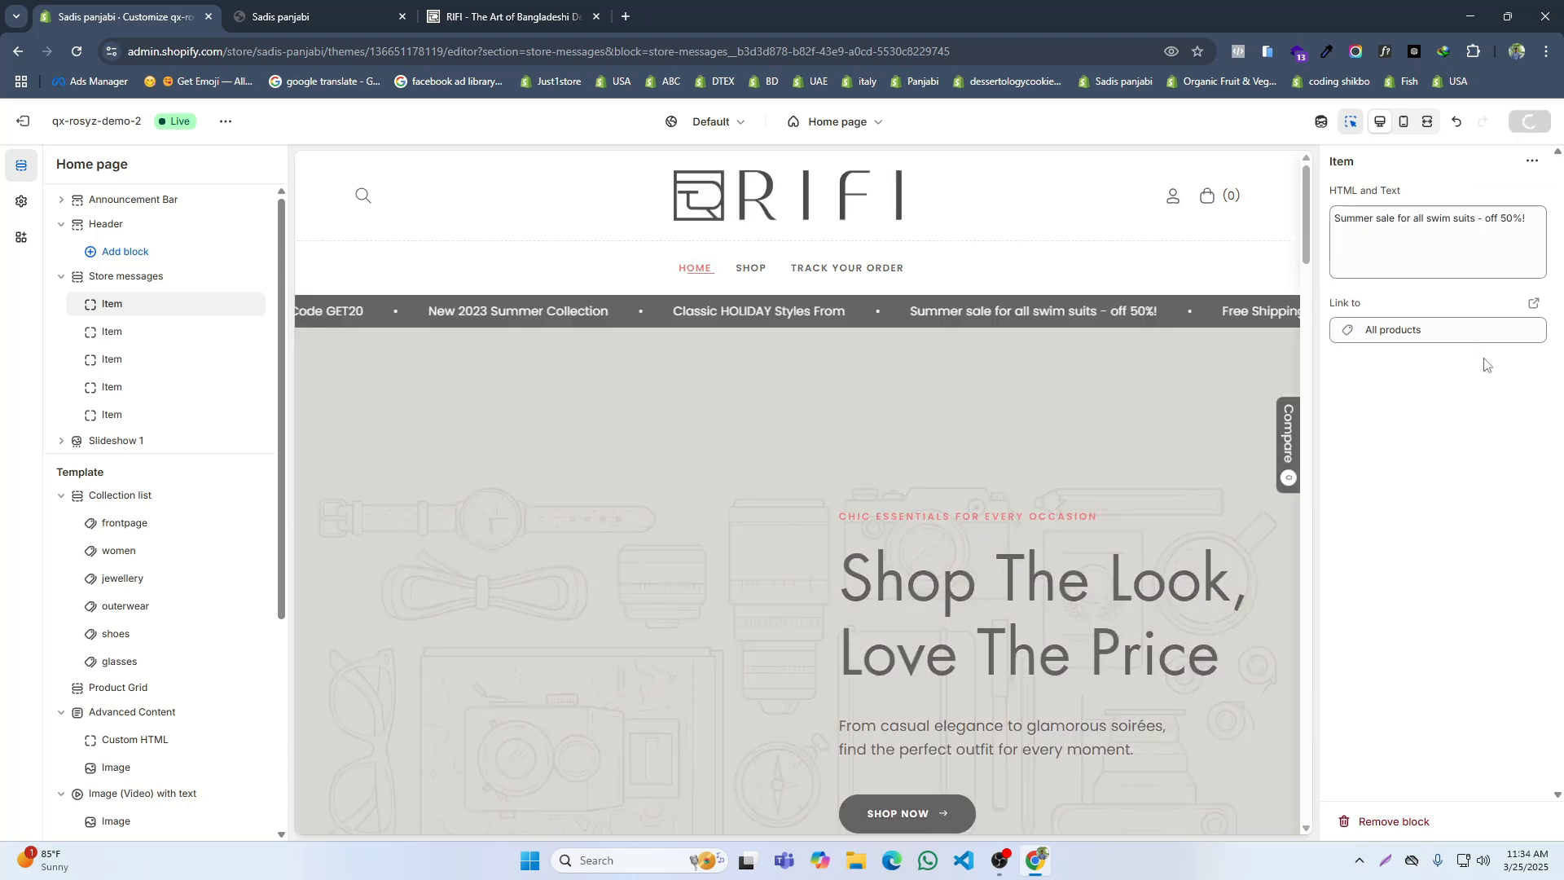
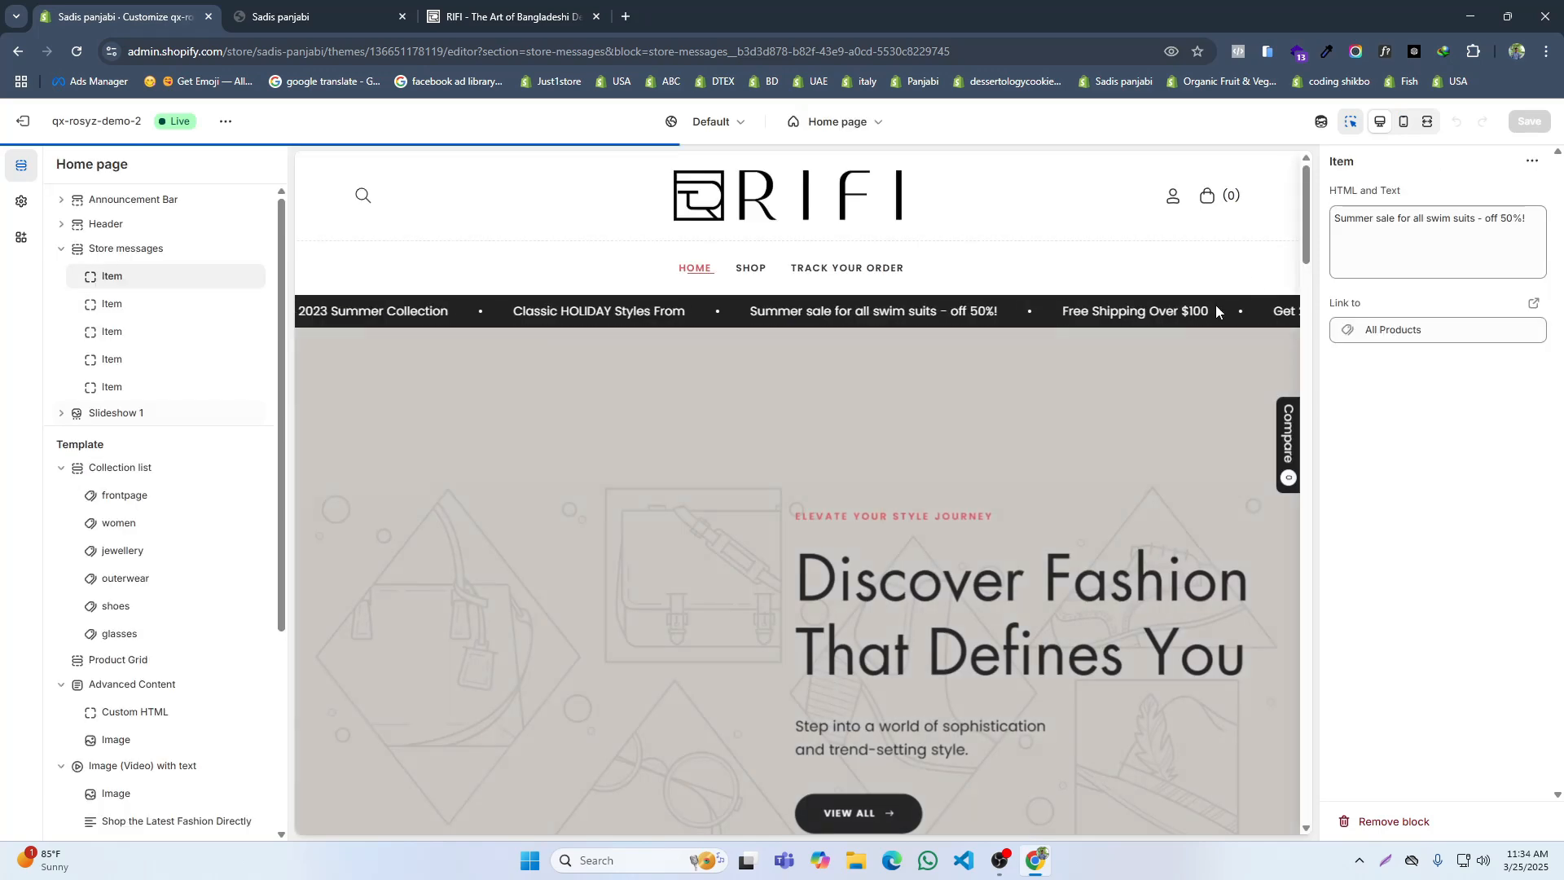
Step: Replace the first store message item's text with "Best EID Collection 2025" and save the theme
{"action": "double_click", "coordinate": [1353, 219]}
{"action": "key", "text": "ctrl+a"}
{"action": "key", "text": "BackSpace"}
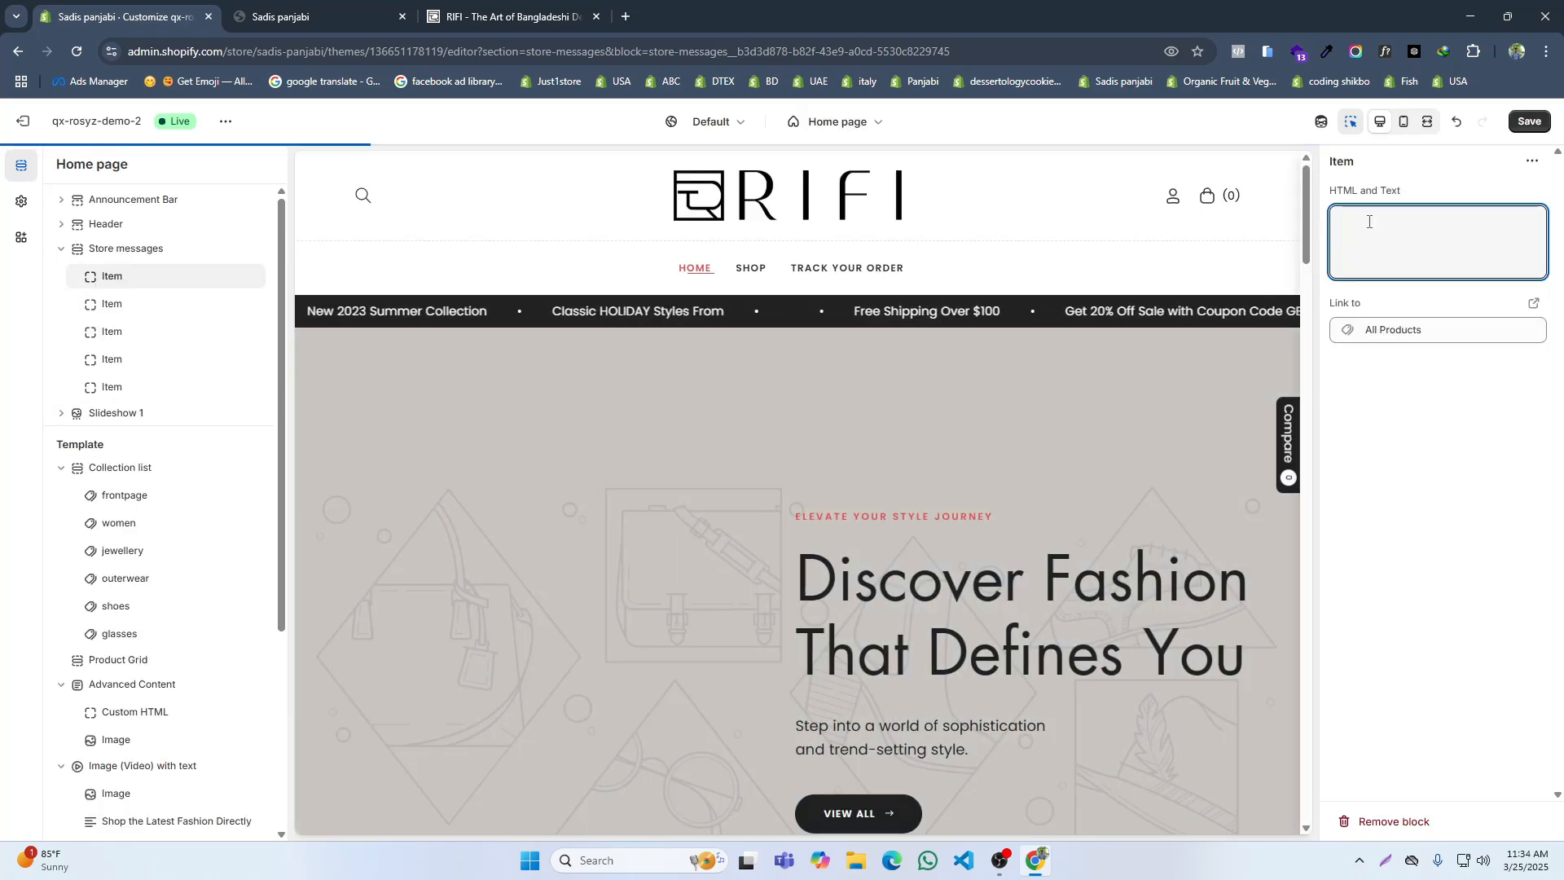
{"action": "left_click", "coordinate": [1521, 123]}
Step: Copy message text from RIFI's scrolling bar and set the second store message item's text to "Premium Quality Panjabi"
{"action": "left_click", "coordinate": [461, 27]}
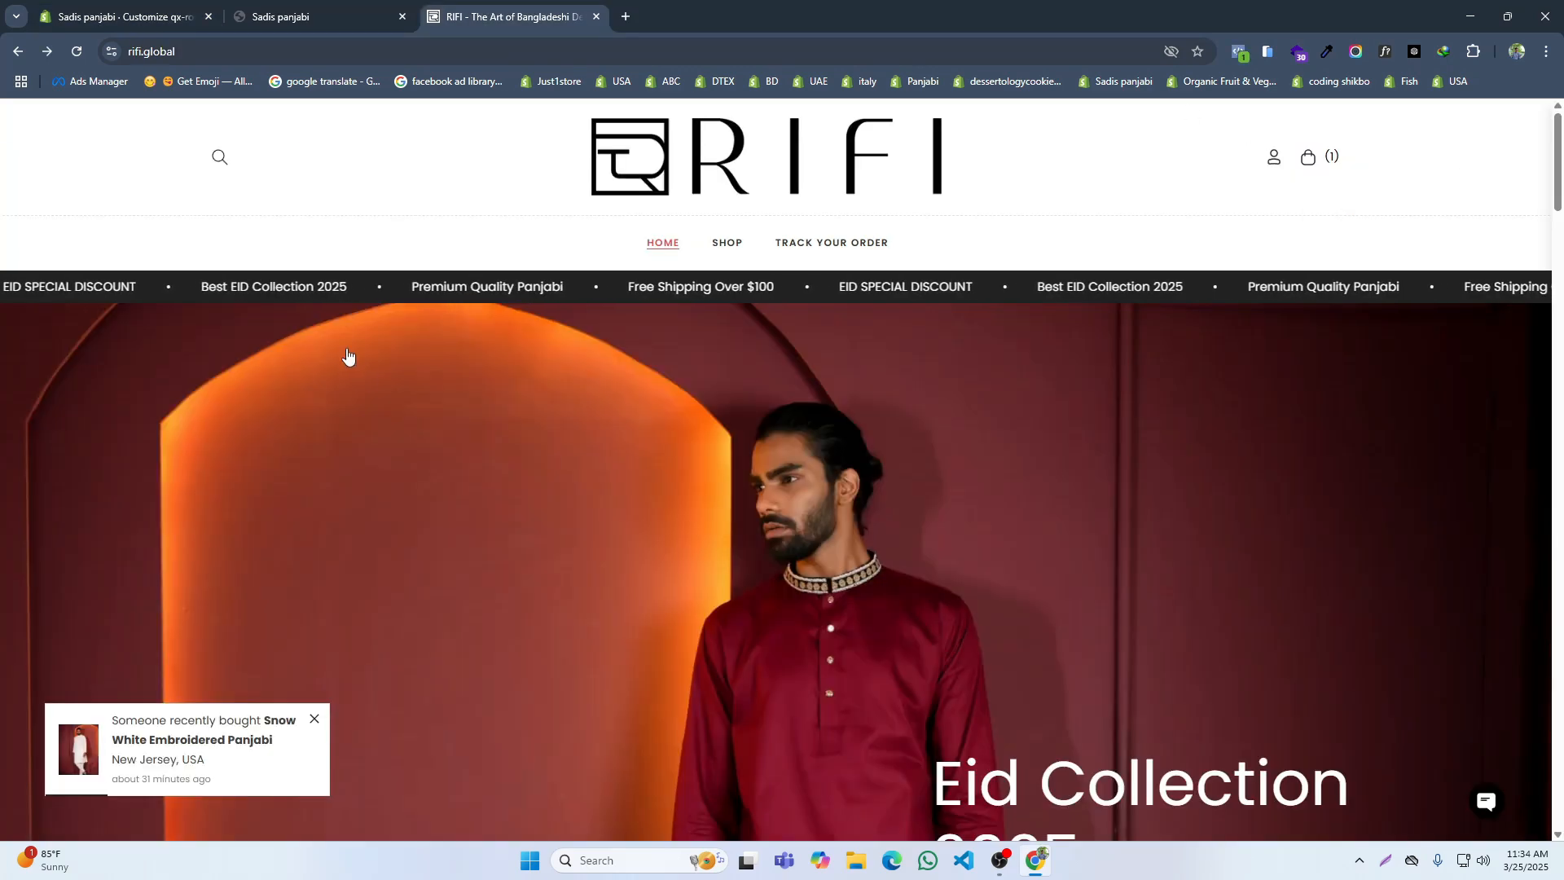
{"action": "left_click_drag", "start_coordinate": [347, 238], "coordinate": [366, 286]}
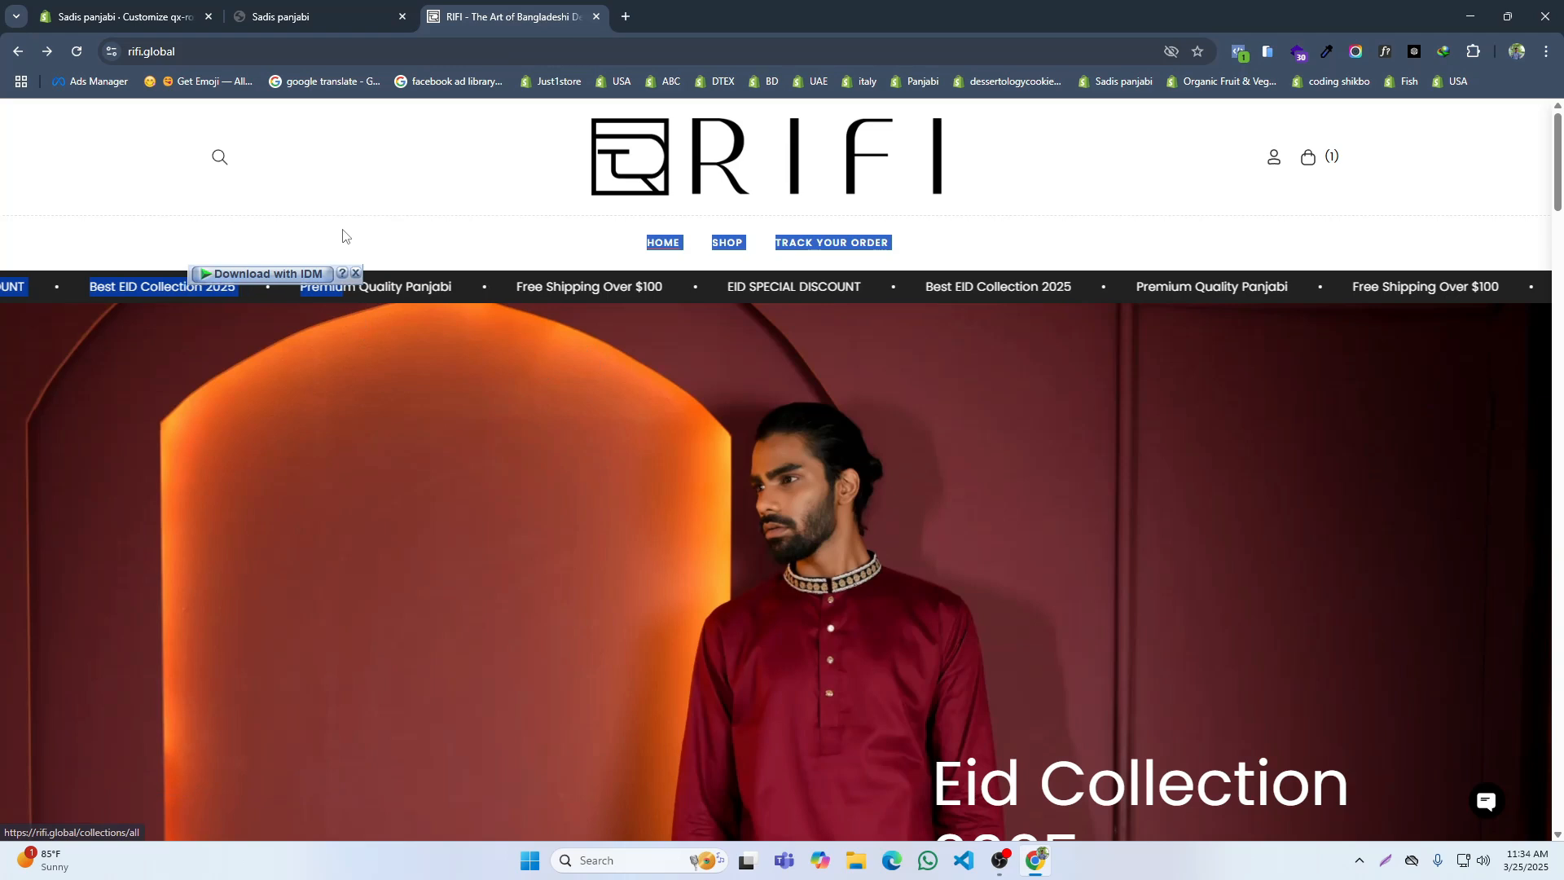
{"action": "left_click", "coordinate": [342, 236]}
{"action": "left_click_drag", "start_coordinate": [218, 298], "coordinate": [333, 283]}
{"action": "left_click", "coordinate": [171, 17]}
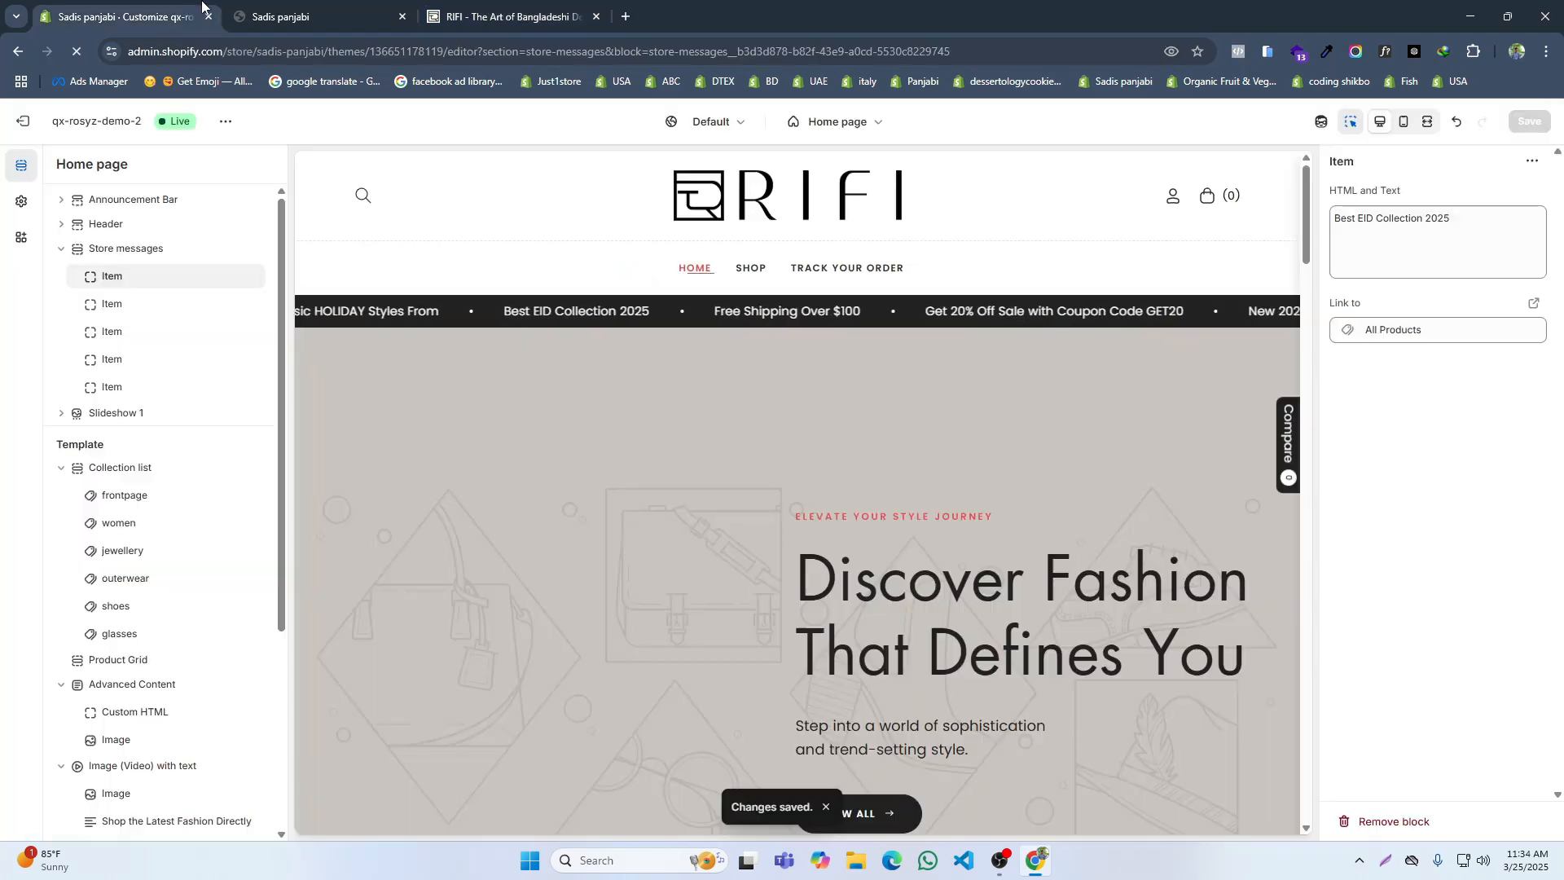
{"action": "left_click", "coordinate": [180, 307]}
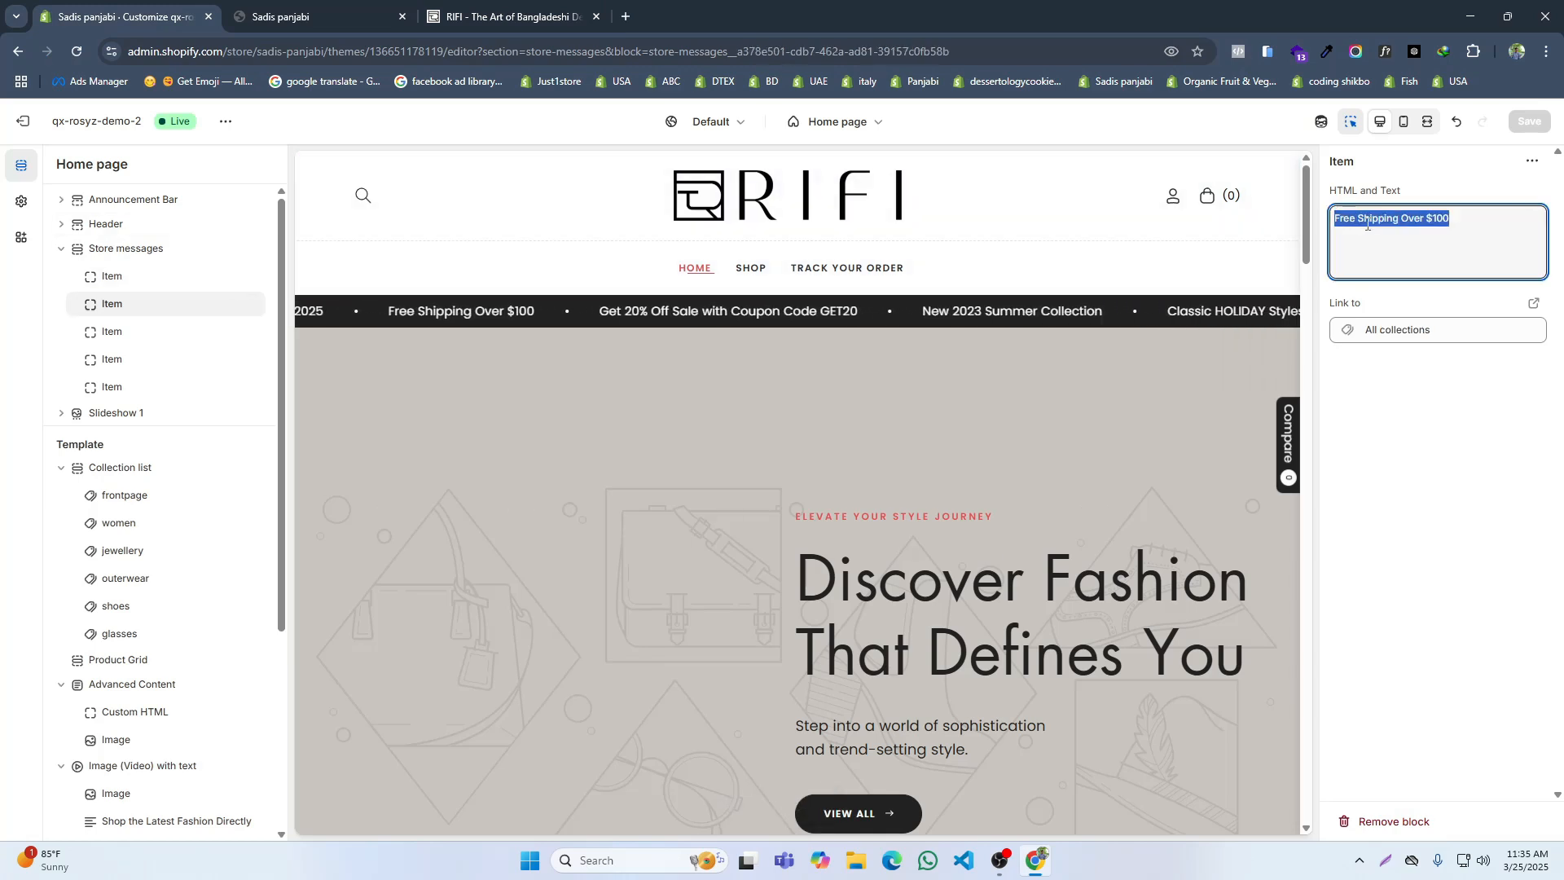
{"action": "type", "text": "DISCOUNT Best EID Collection 2025 Premium Quality Panjabi"}
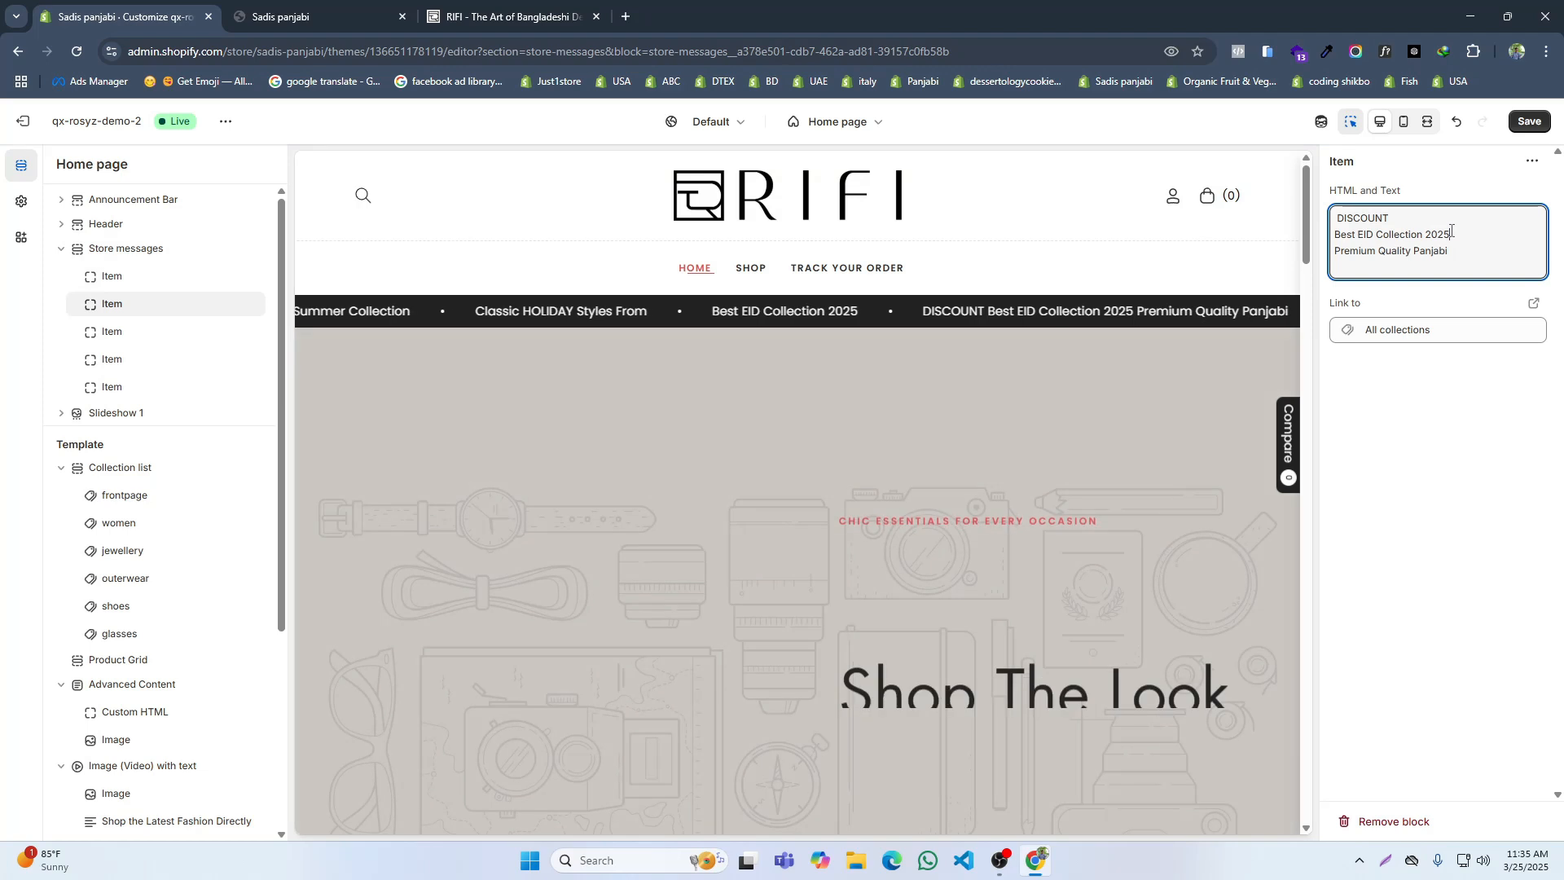
{"action": "left_click_drag", "start_coordinate": [1462, 235], "coordinate": [1347, 223]}
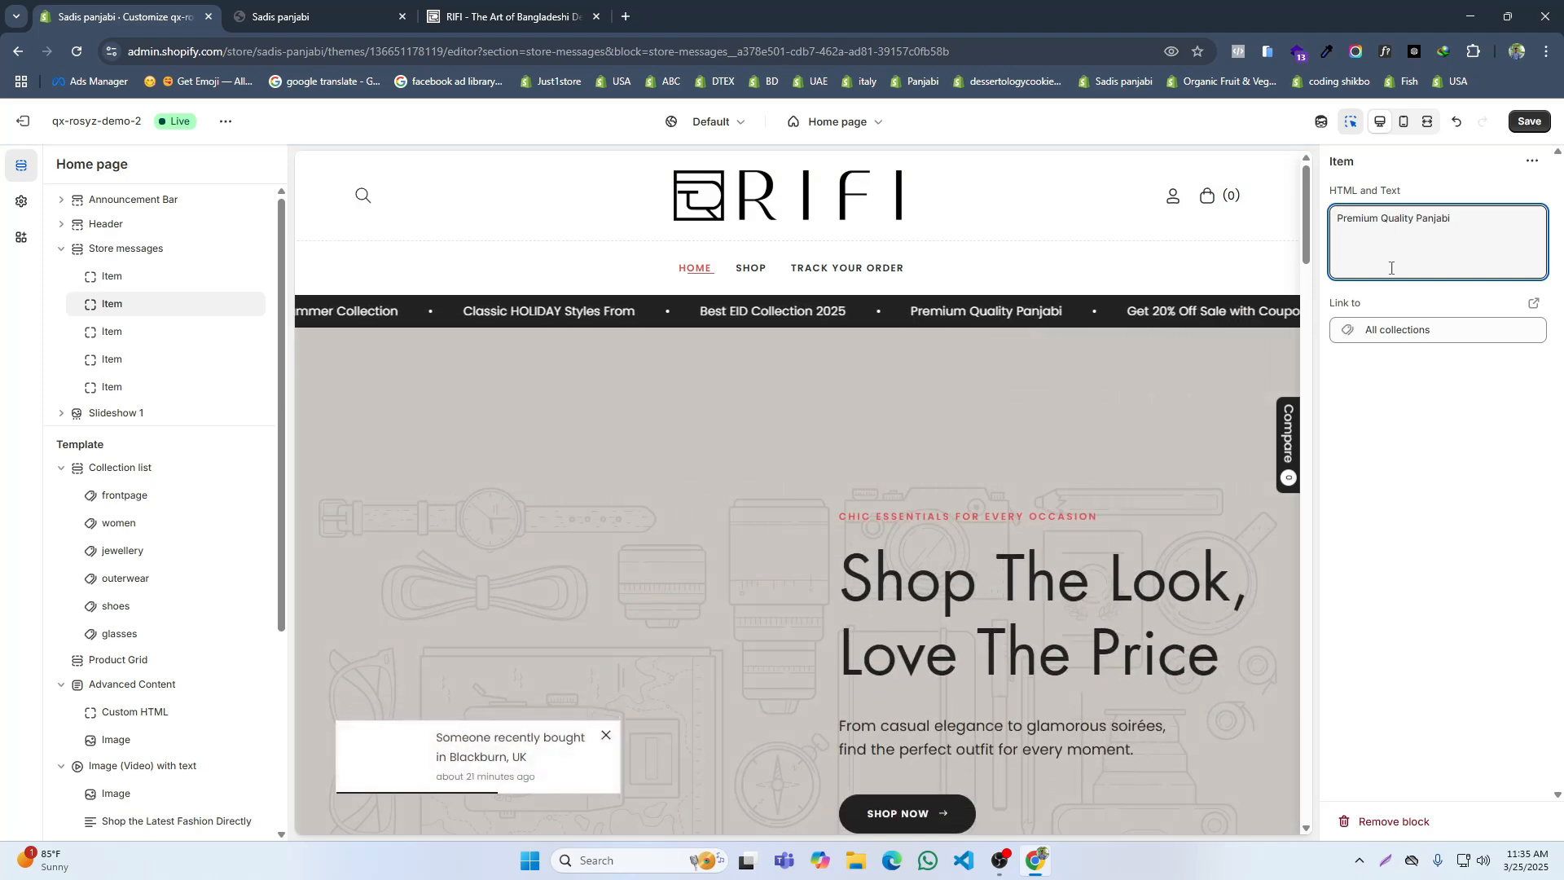
Step: Link the second store message item, "Premium Quality Panjabi", to All products and save it
{"action": "left_click", "coordinate": [1426, 327]}
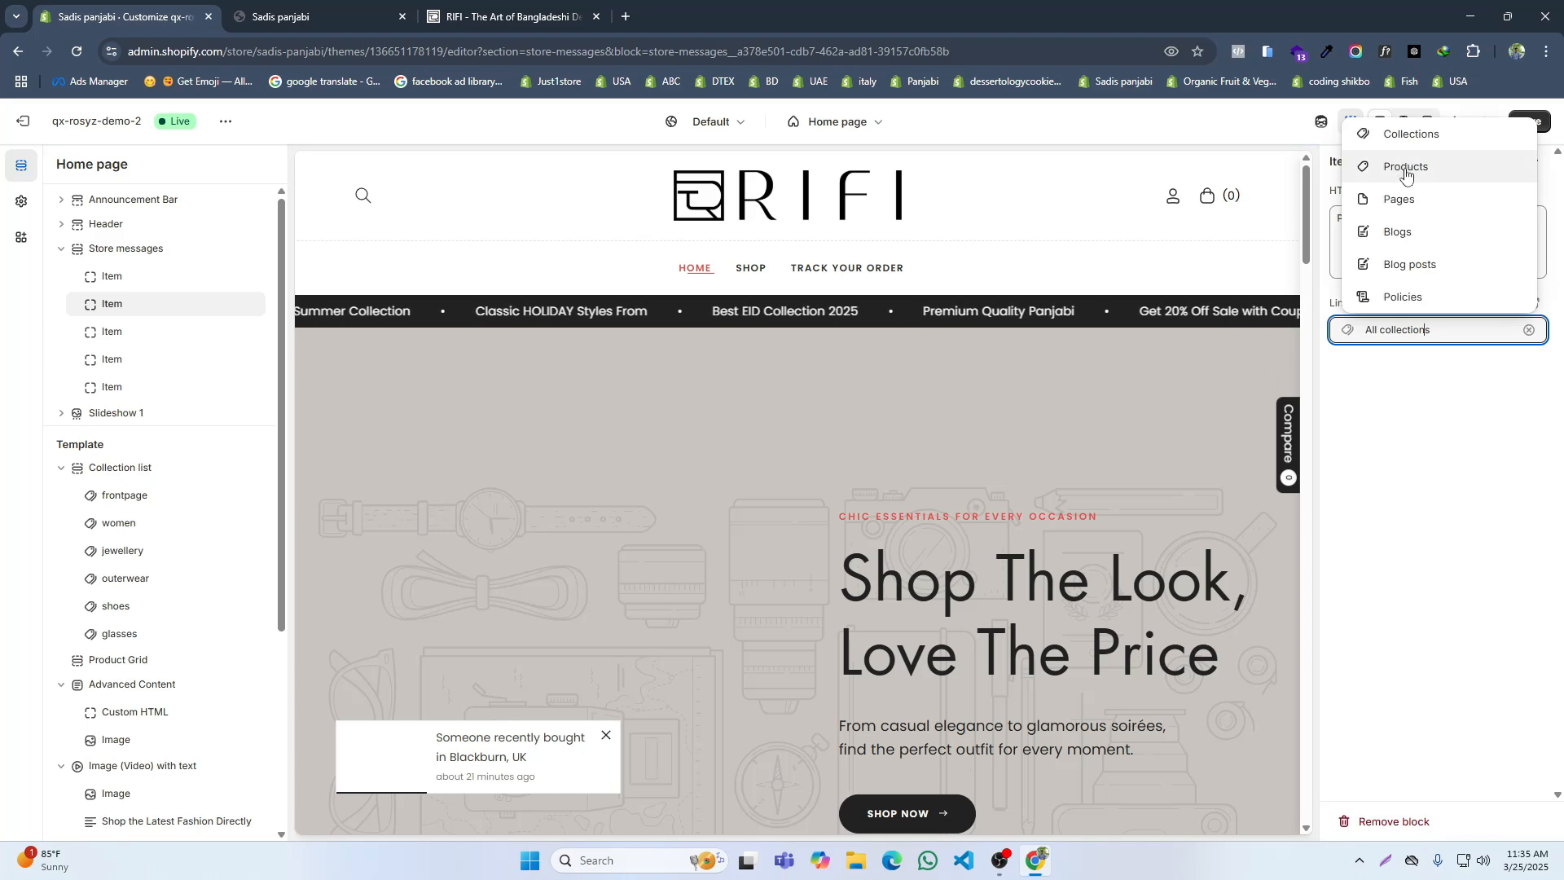
{"action": "left_click", "coordinate": [1406, 164]}
{"action": "left_click", "coordinate": [1402, 394]}
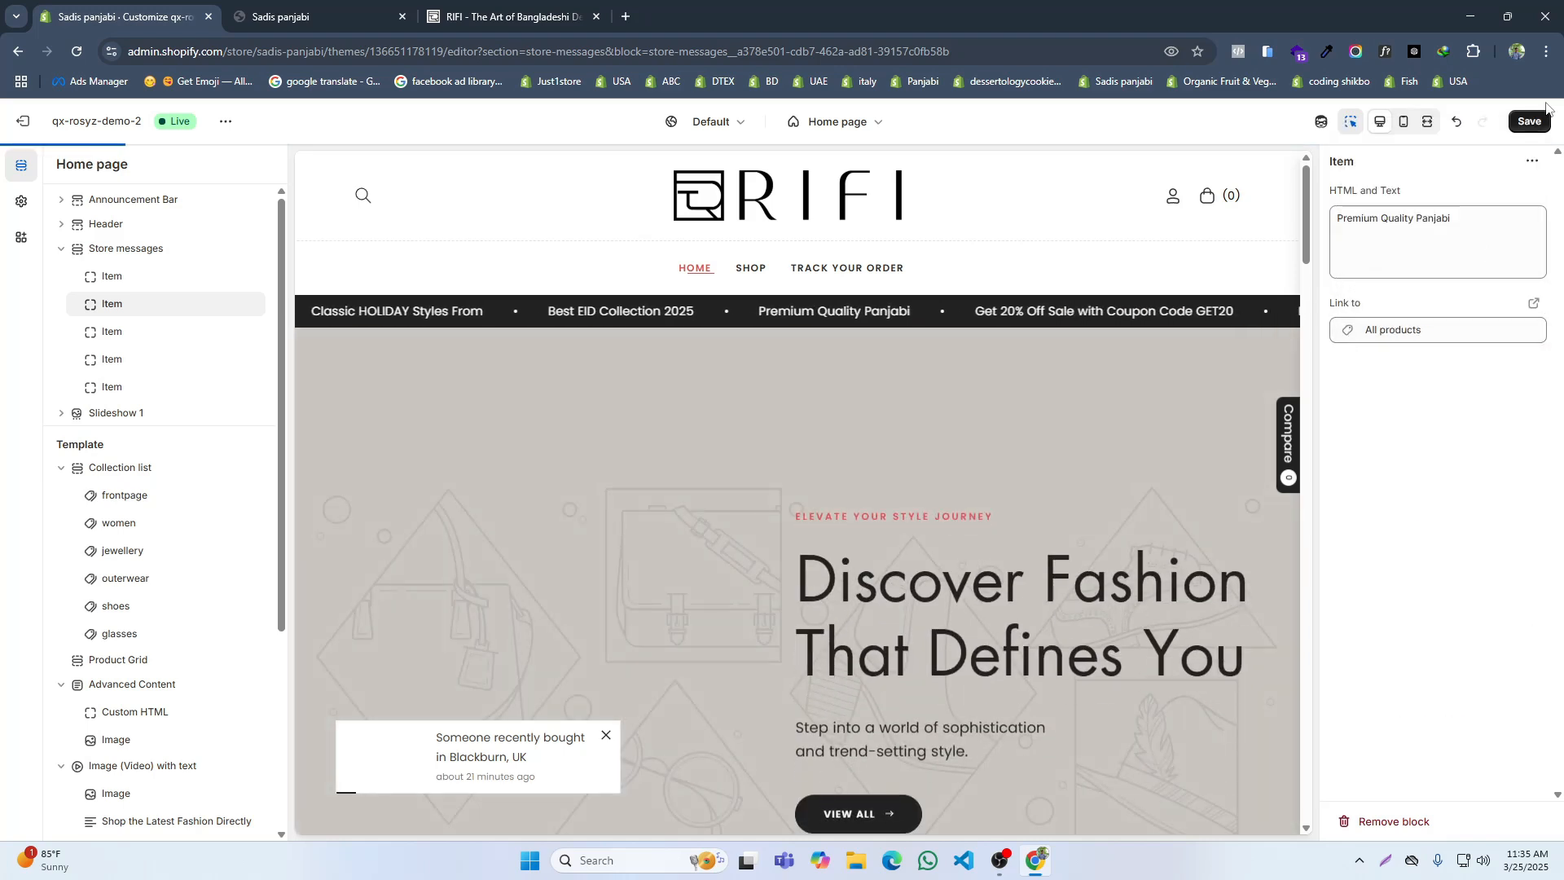
Step: Check the next message in RIFI's scrolling bar and replace the third store message item's text with "Eid Special"
{"action": "left_click", "coordinate": [505, 17]}
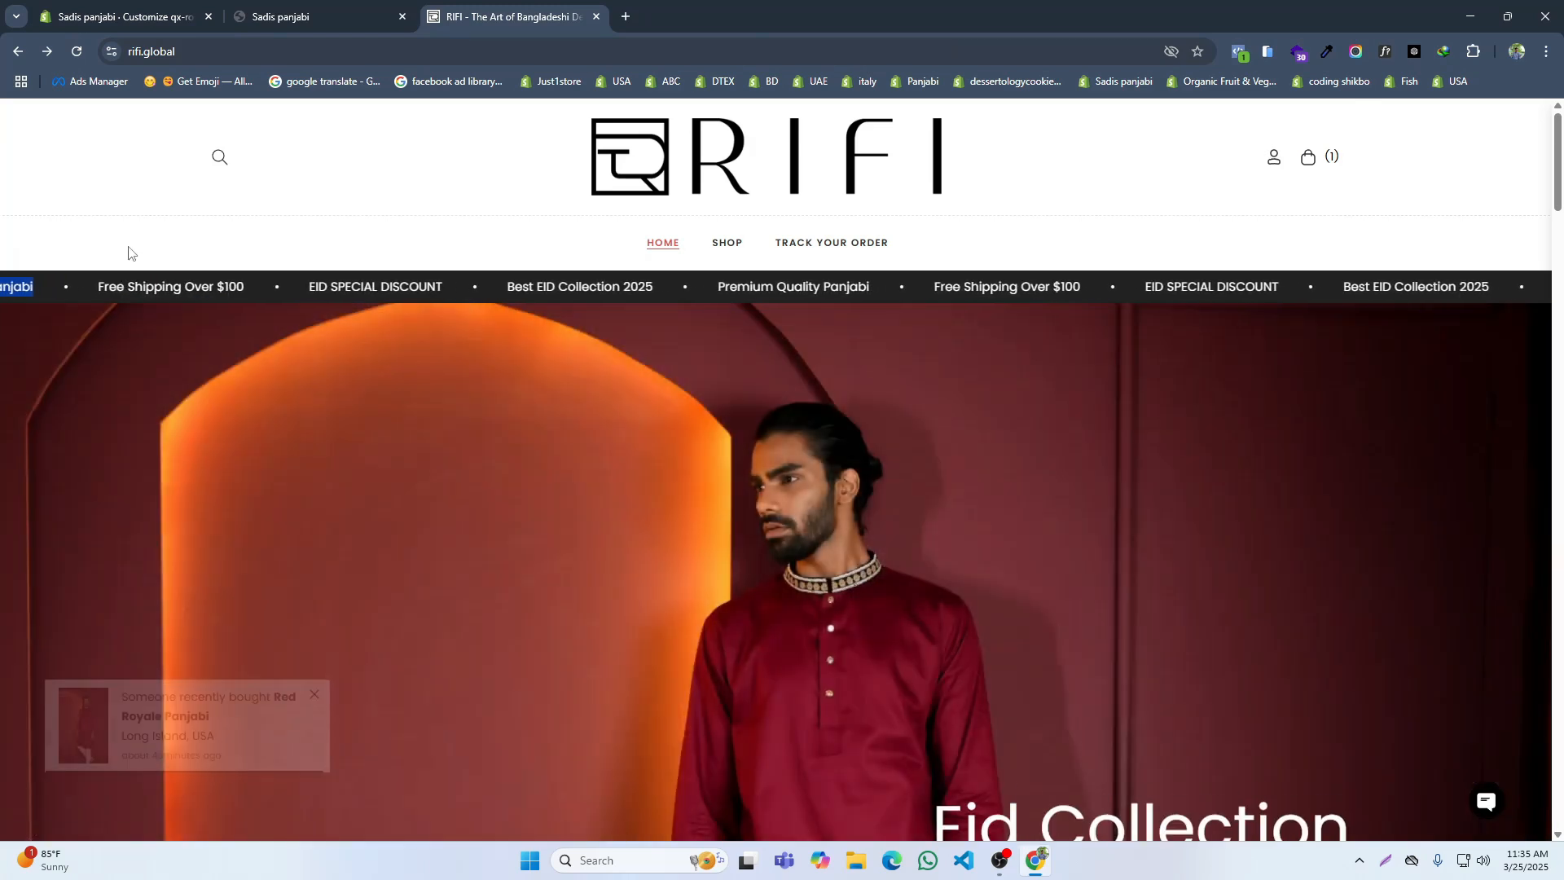
{"action": "left_click_drag", "start_coordinate": [128, 253], "coordinate": [339, 252]}
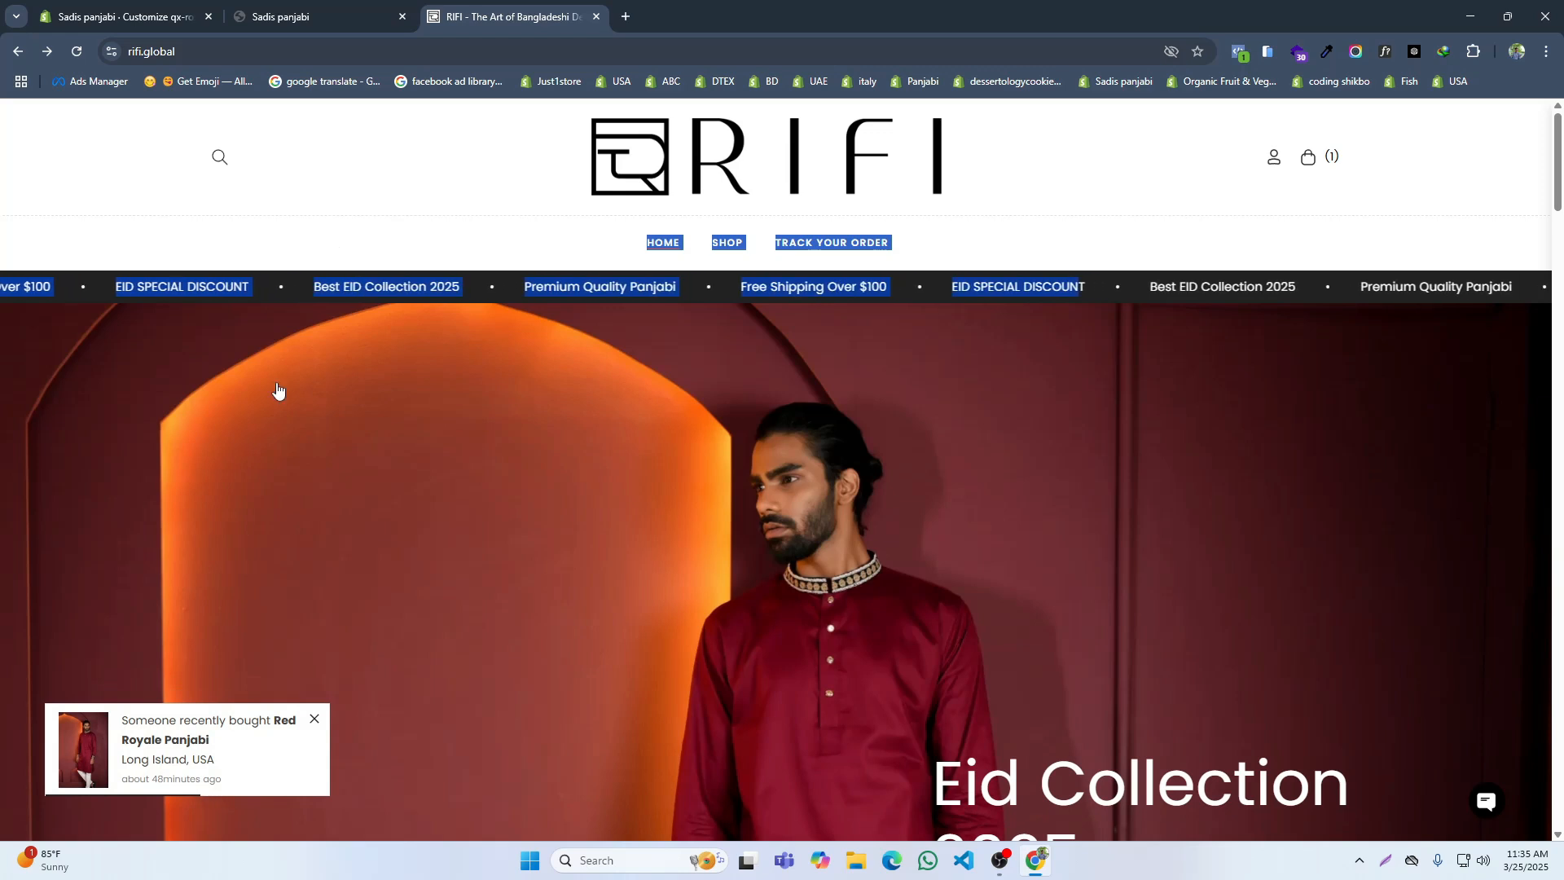
{"action": "left_click", "coordinate": [285, 16]}
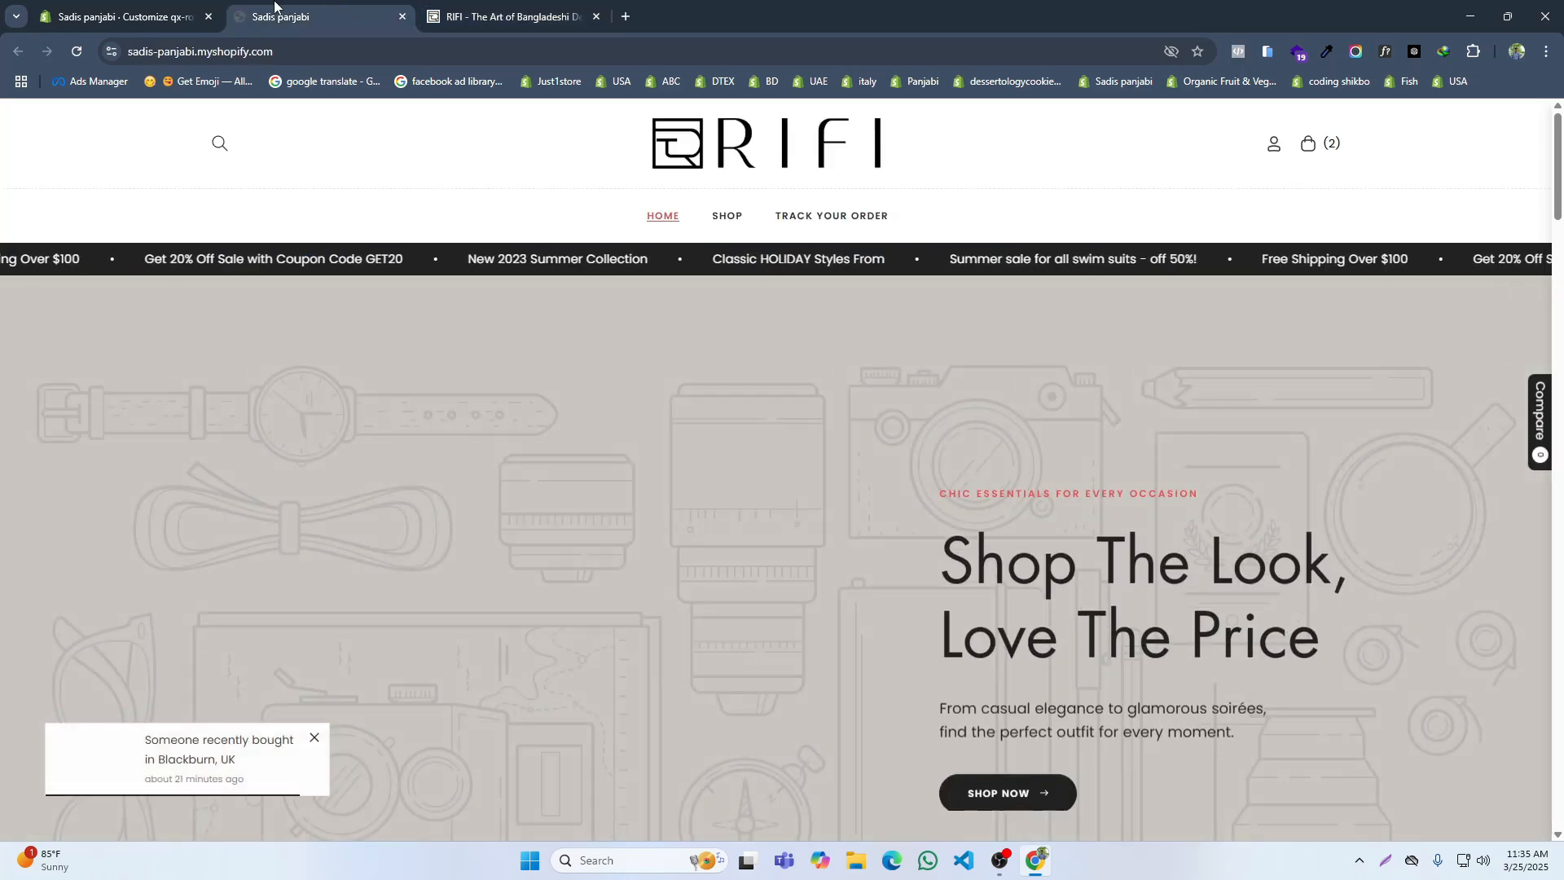
{"action": "left_click", "coordinate": [123, 16]}
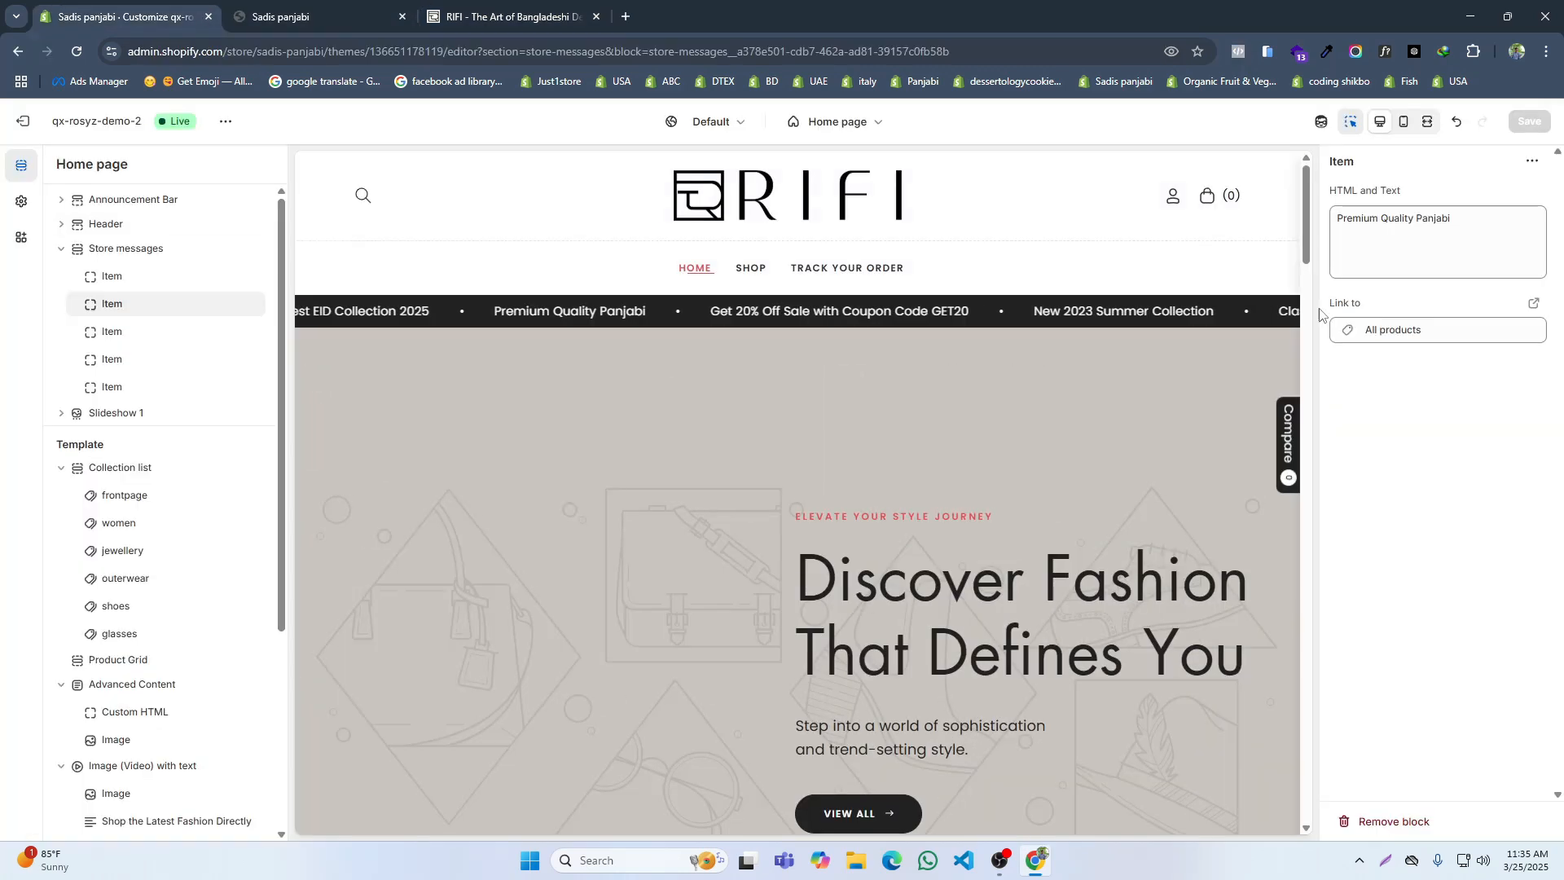
{"action": "left_click", "coordinate": [116, 334]}
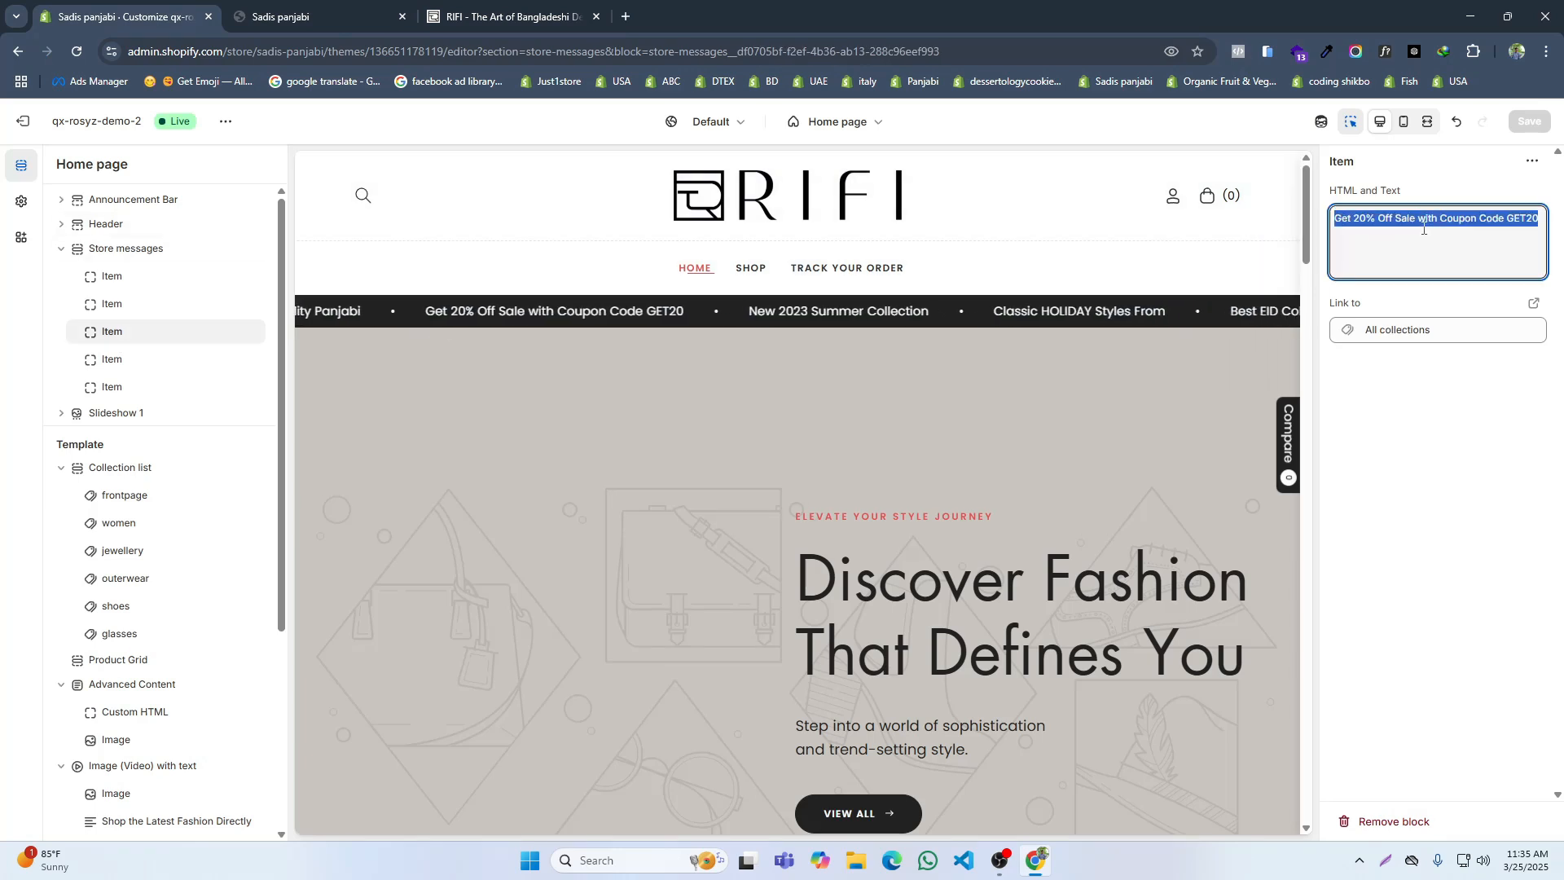
{"action": "type", "text": "Eid s"}
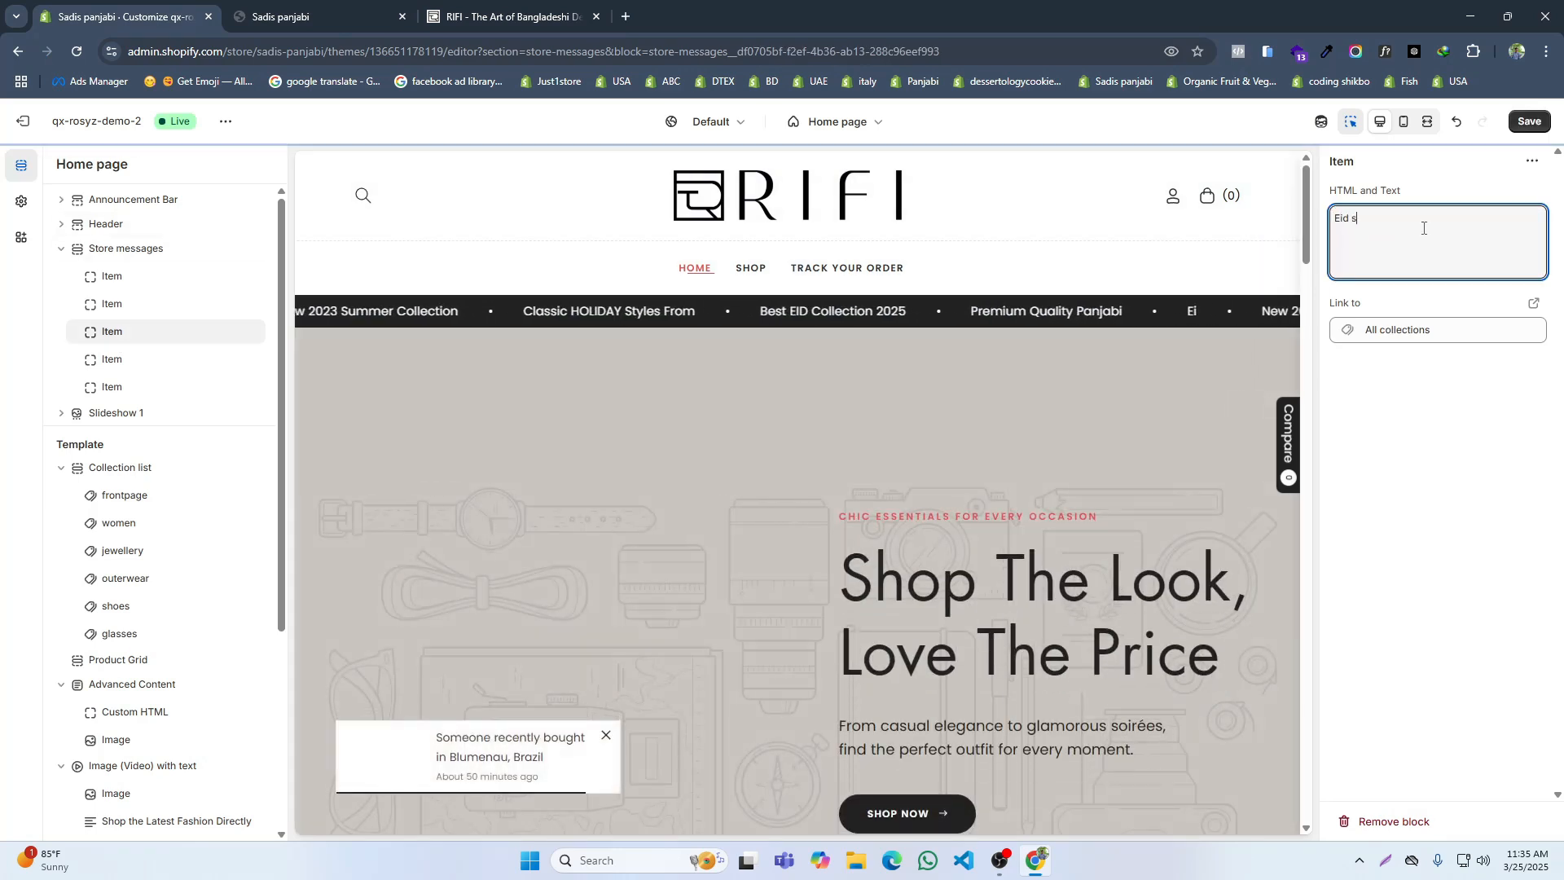
{"action": "key", "text": "BackSpace"}
{"action": "type", "text": "SAP"}
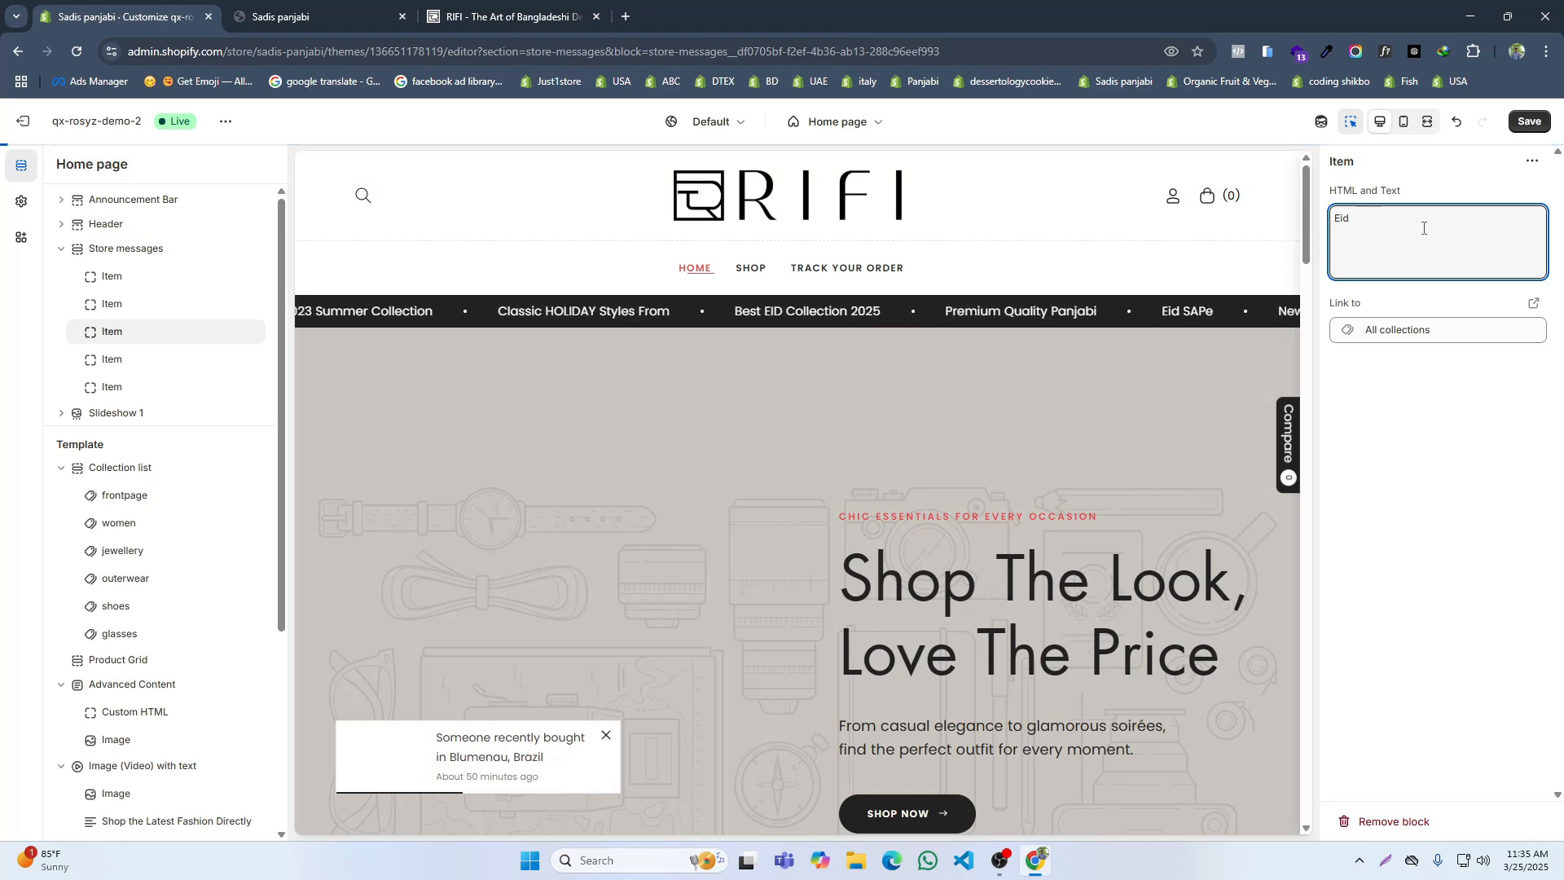
{"action": "type", "text": "sPEC"}
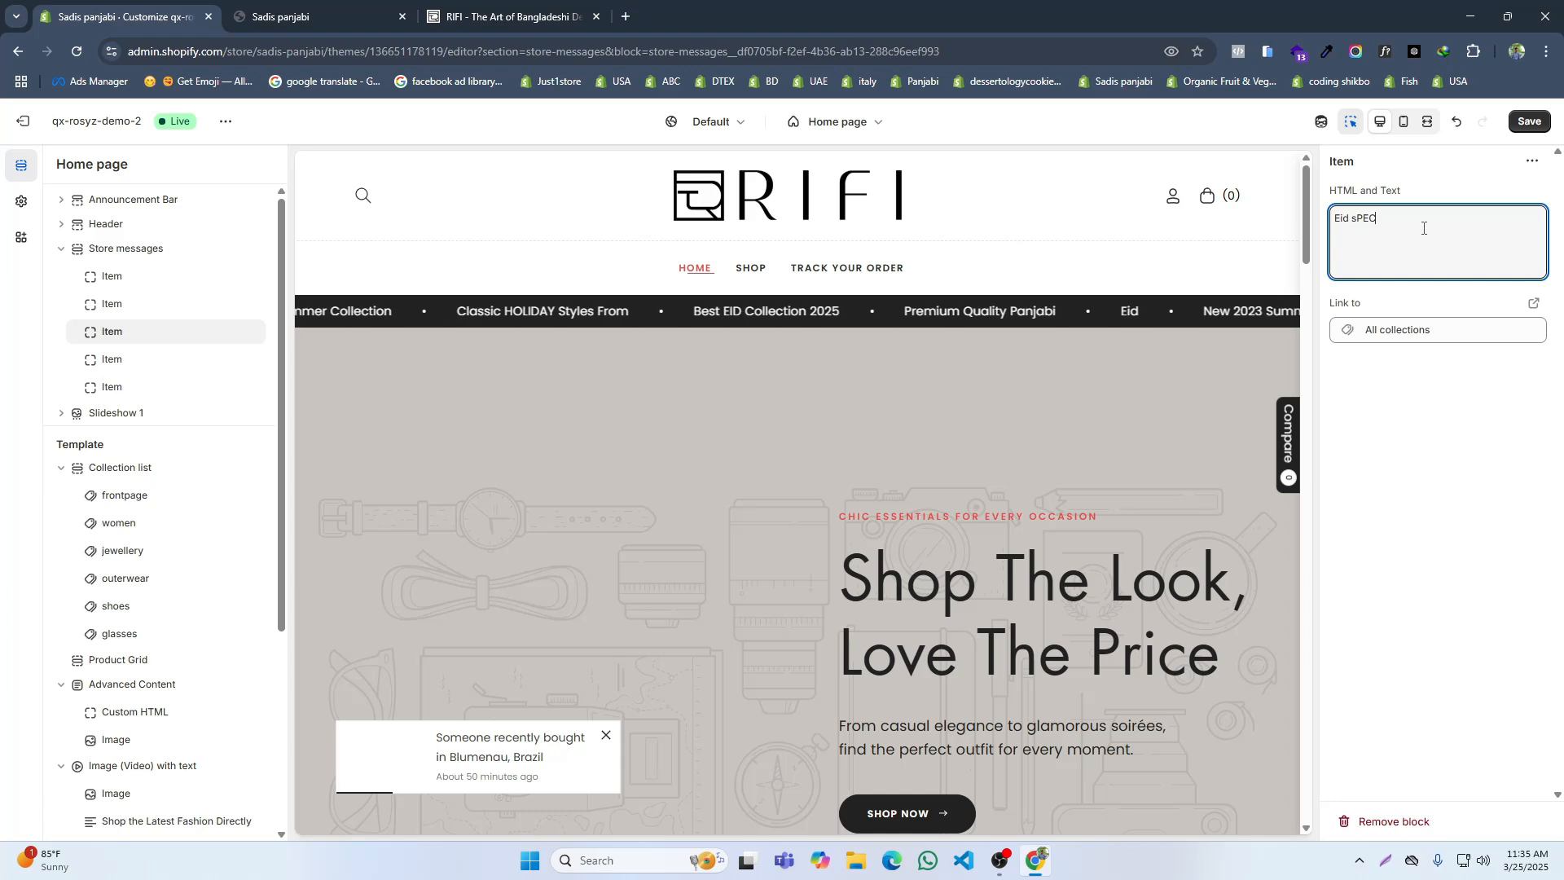
{"action": "type", "text": "IAL"}
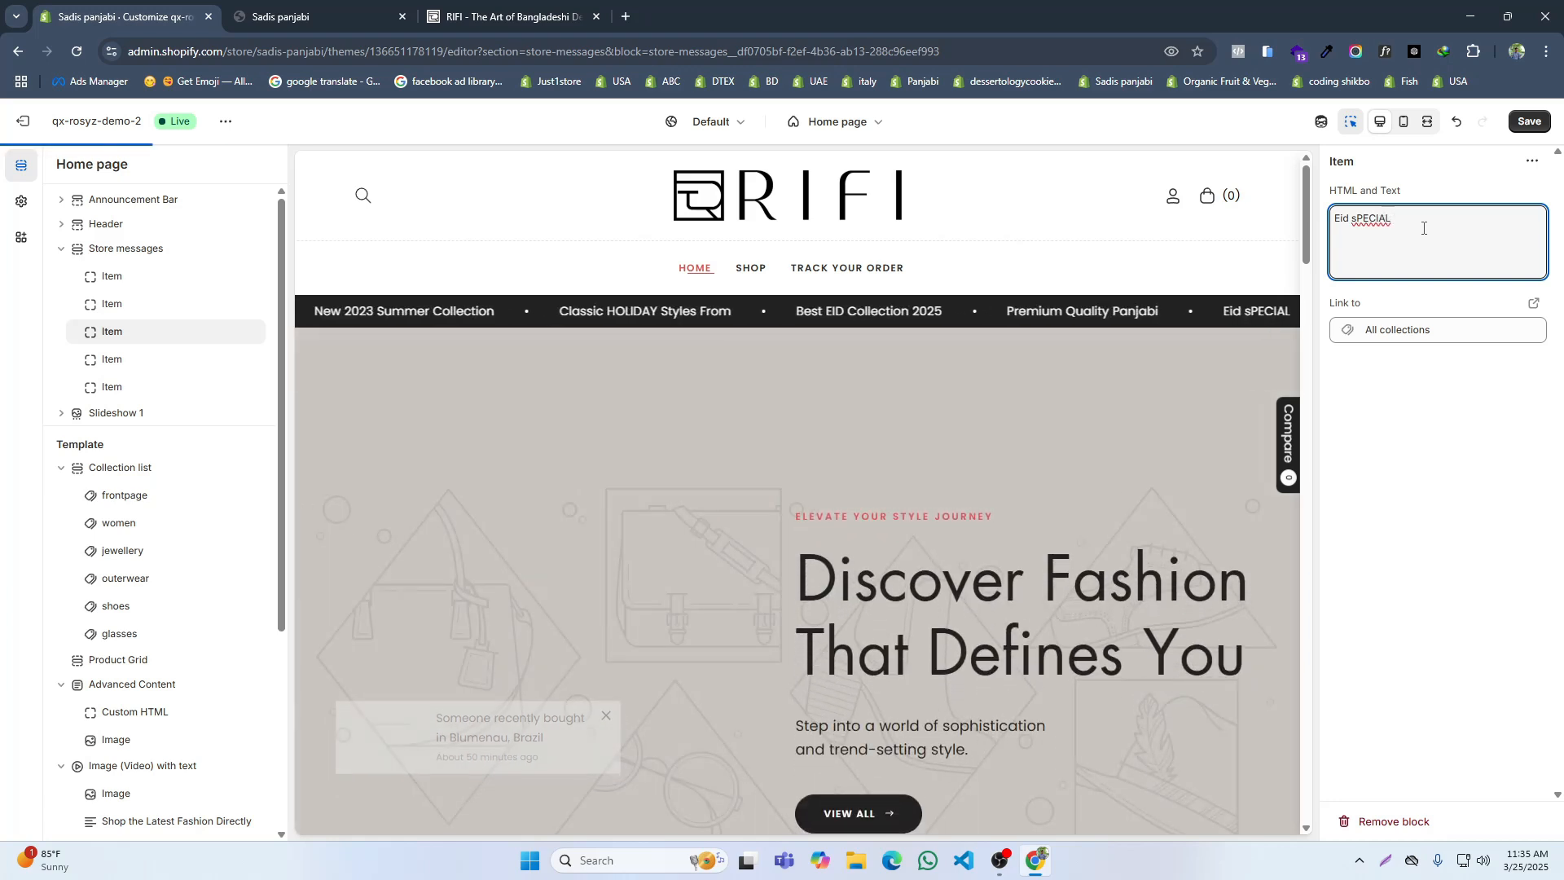
{"action": "key", "text": "BackSpace"}
{"action": "key", "text": "BackSpace"}
{"action": "key", "text": "BackSpace"}
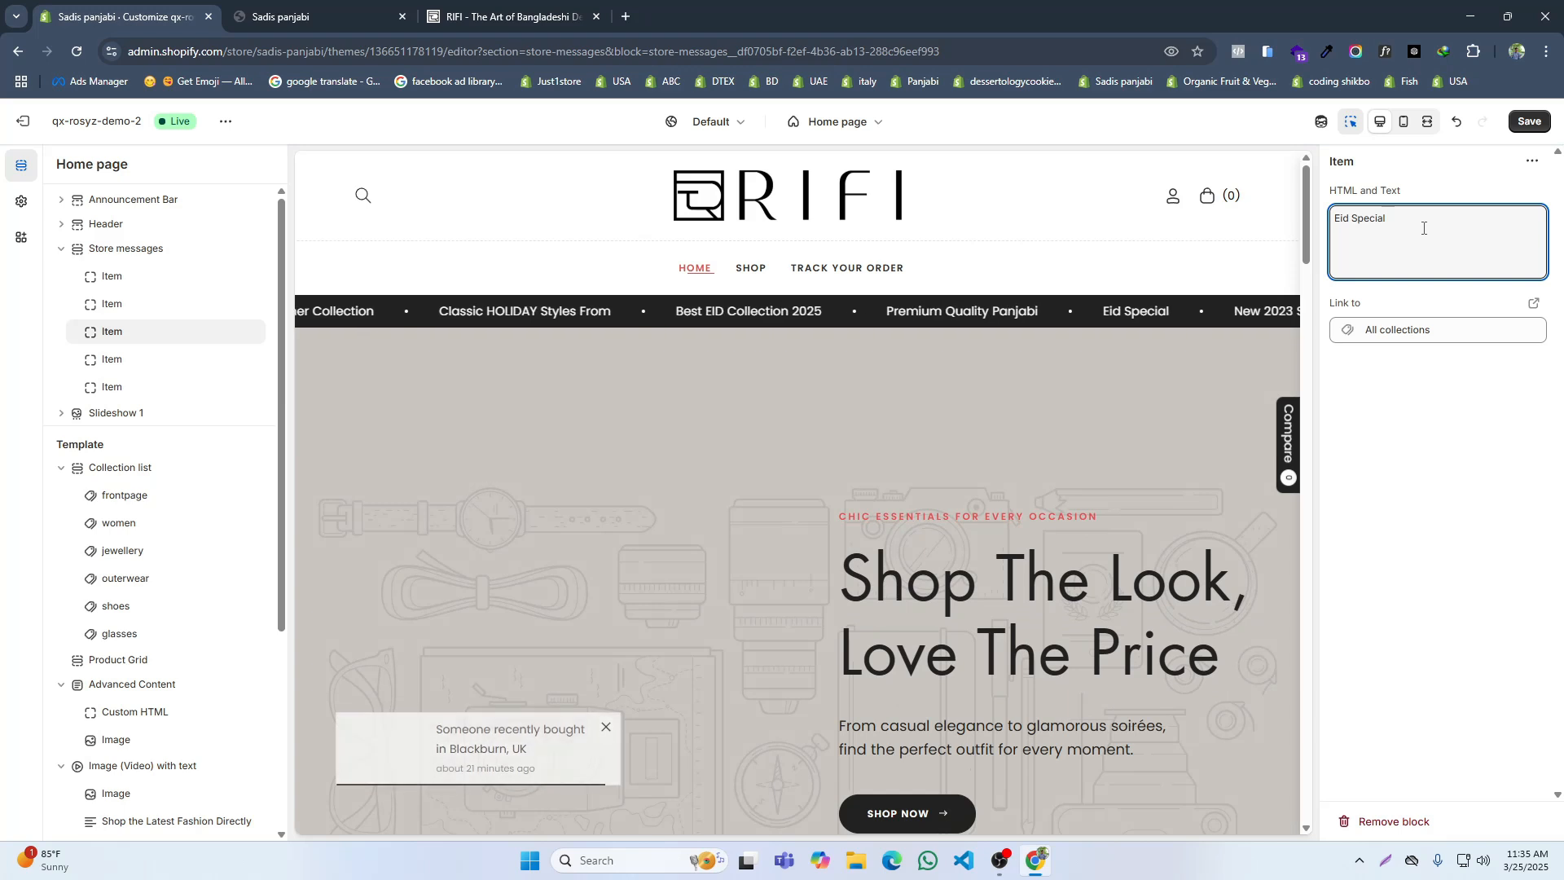
Step: Check the message wording on the RIFI site and complete the third item's text as "Eid Special Discount"
{"action": "left_click", "coordinate": [413, 6]}
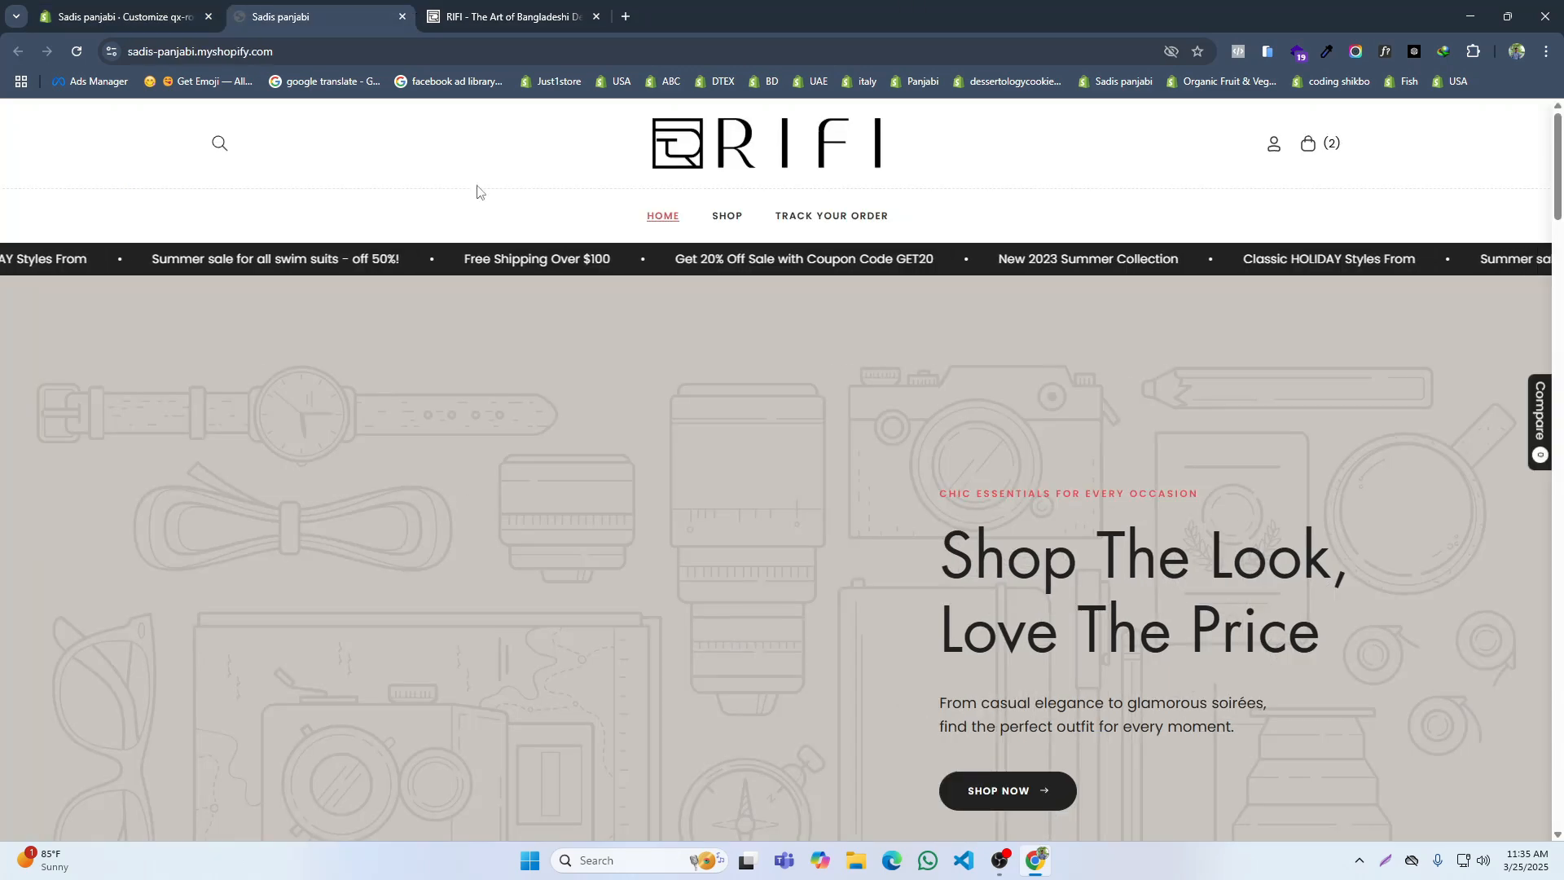
{"action": "left_click", "coordinate": [453, 6]}
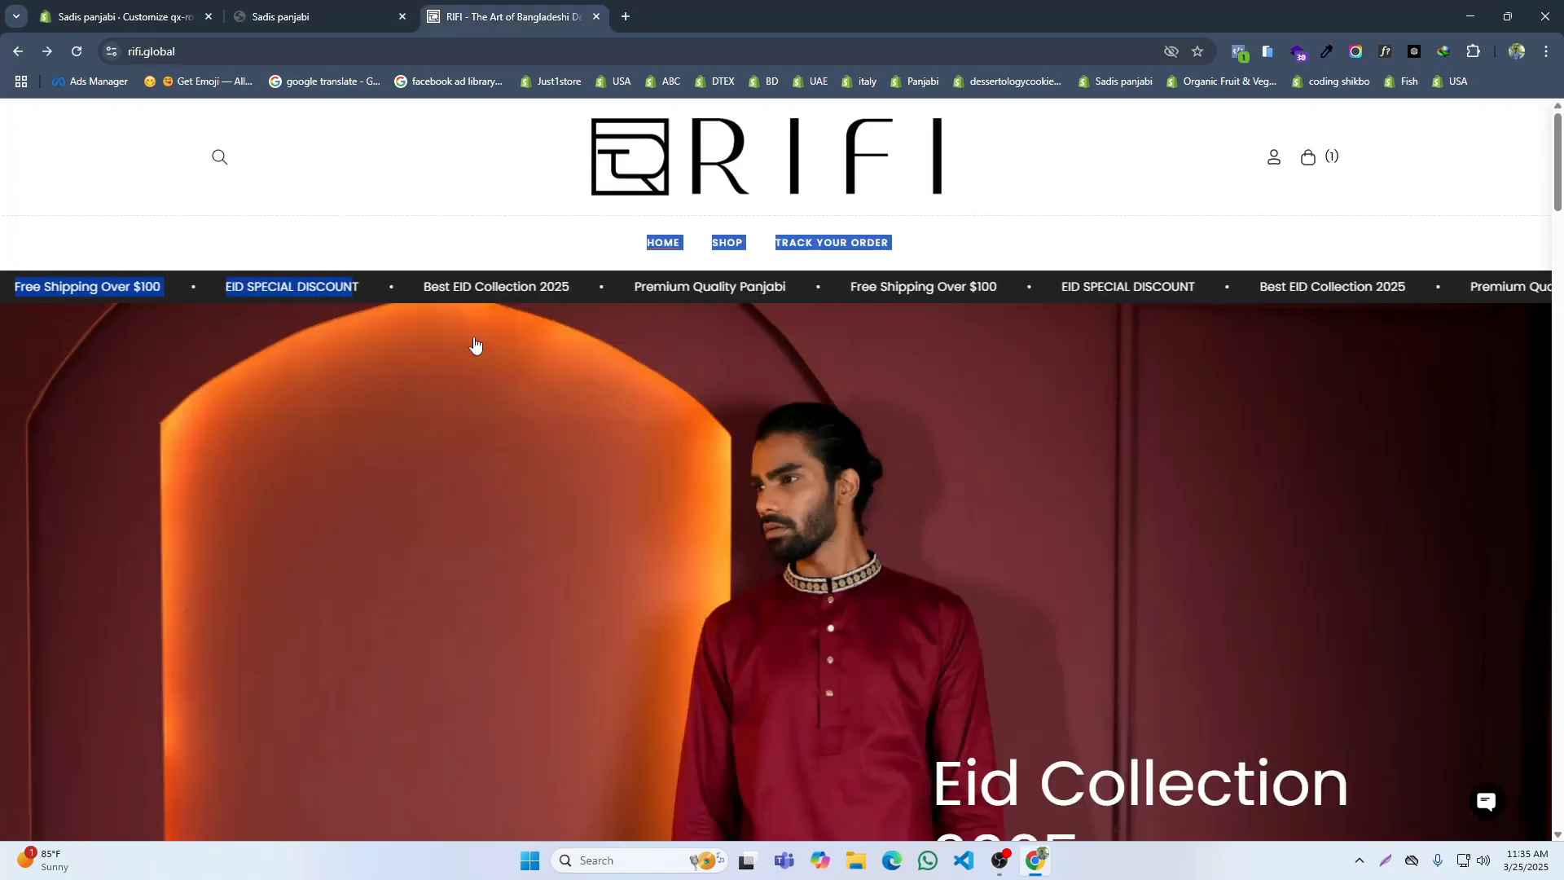
{"action": "left_click", "coordinate": [130, 14]}
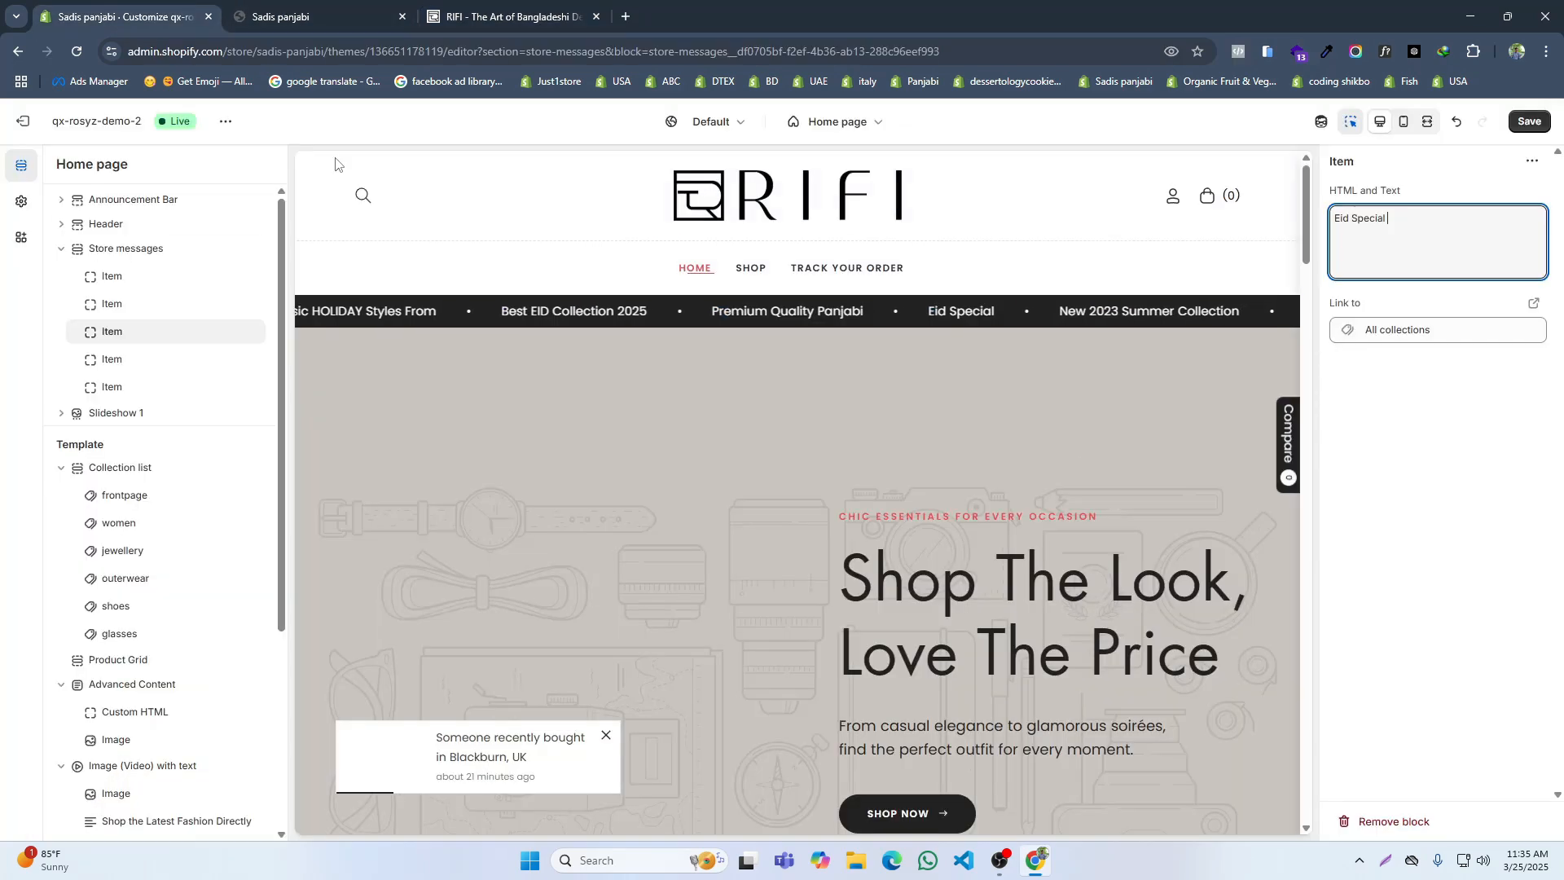
{"action": "type", "text": "Discount"}
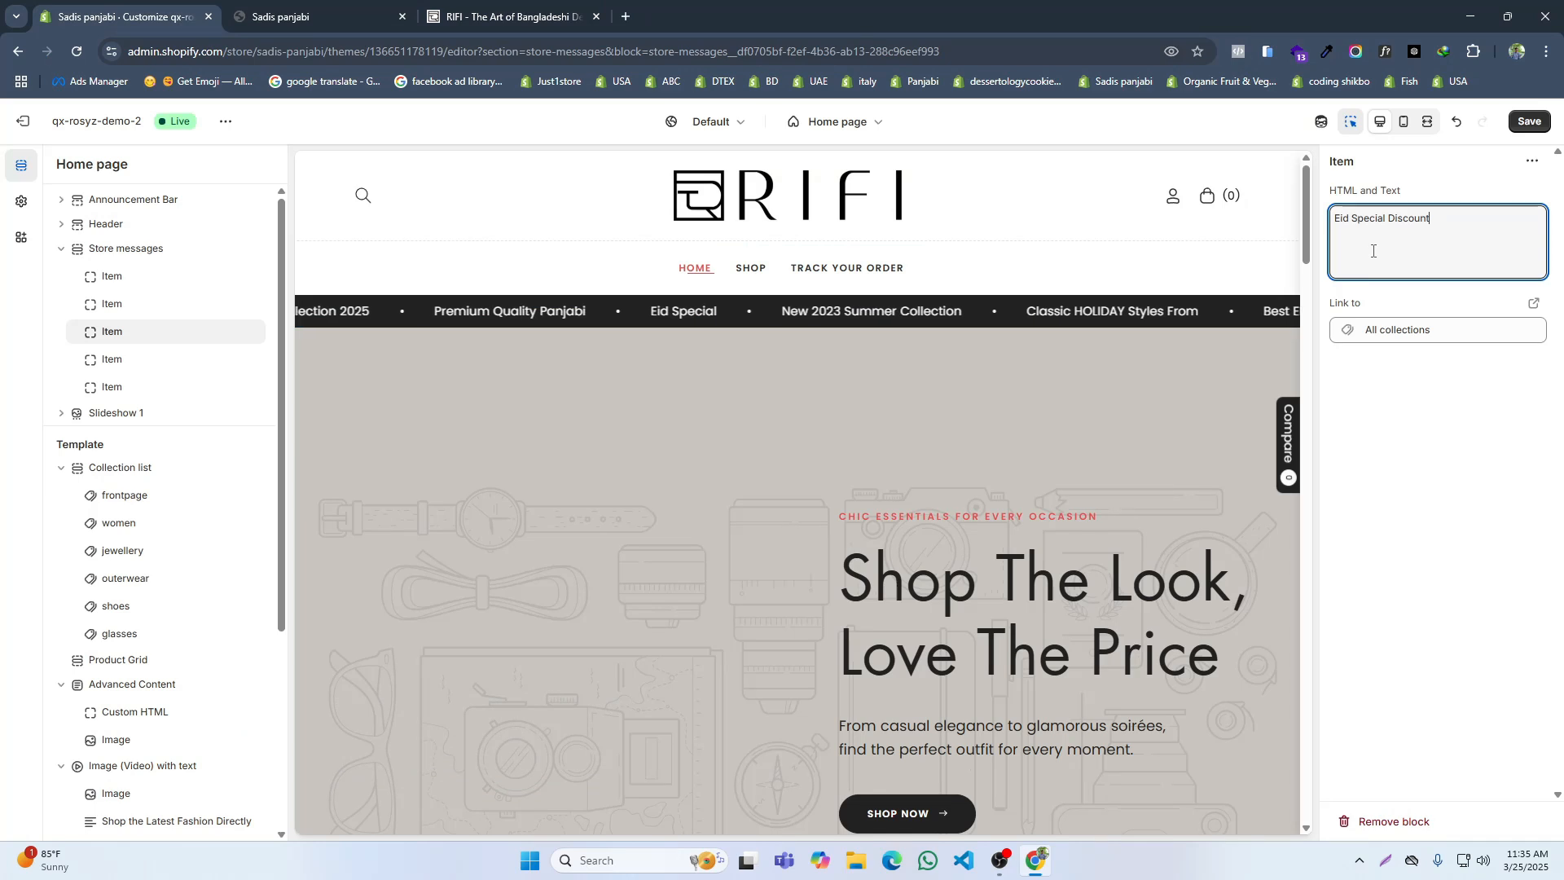
Step: Link the "Eid Special Discount" message item to All products and save the theme
{"action": "left_click", "coordinate": [1466, 330]}
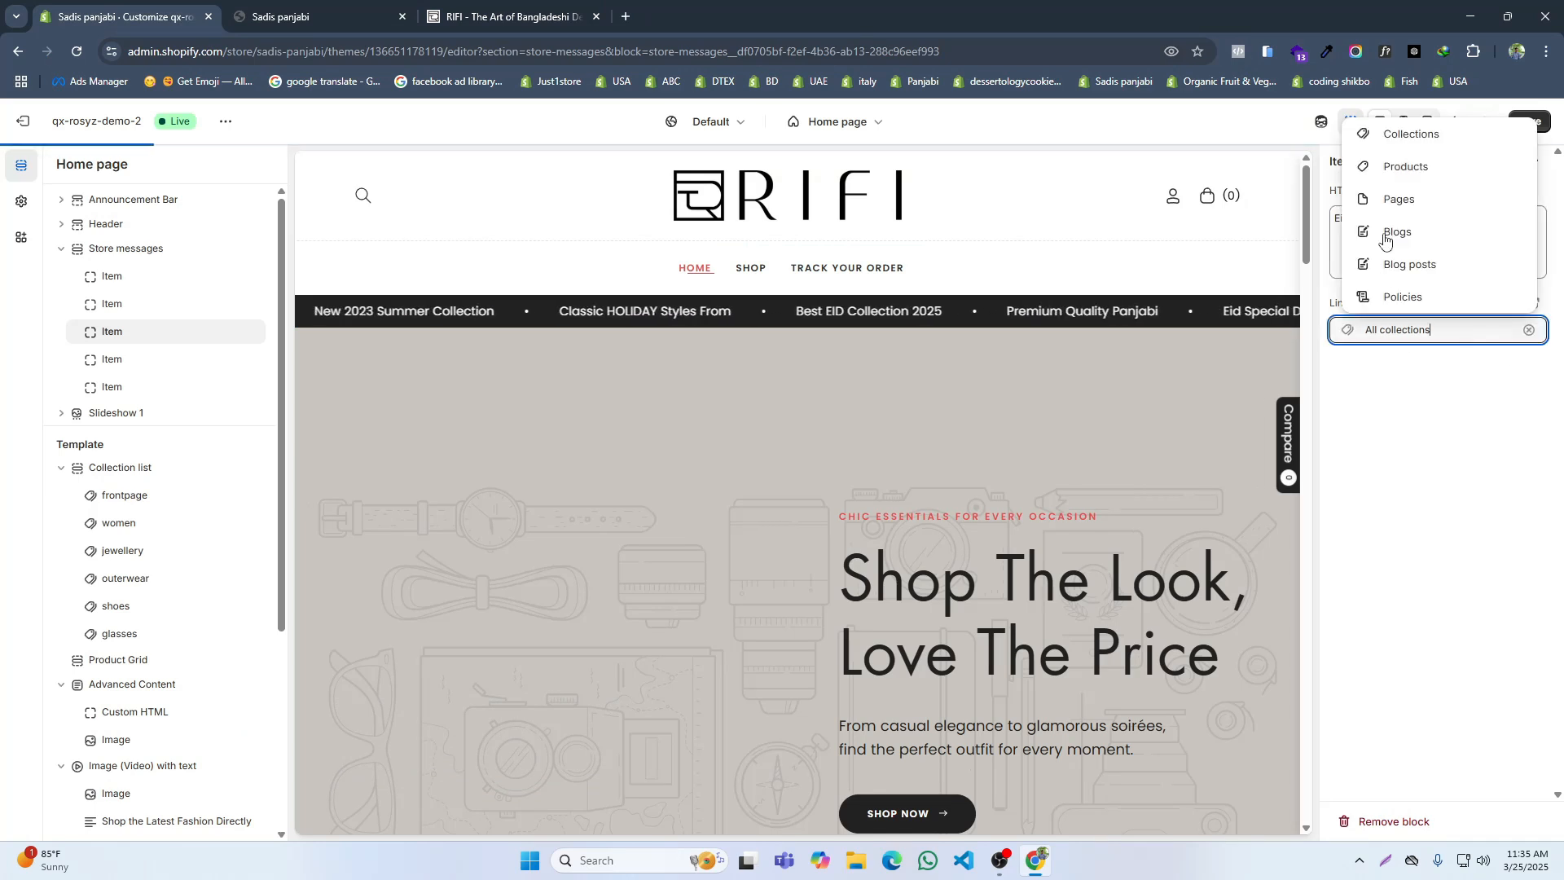
{"action": "left_click", "coordinate": [1391, 168]}
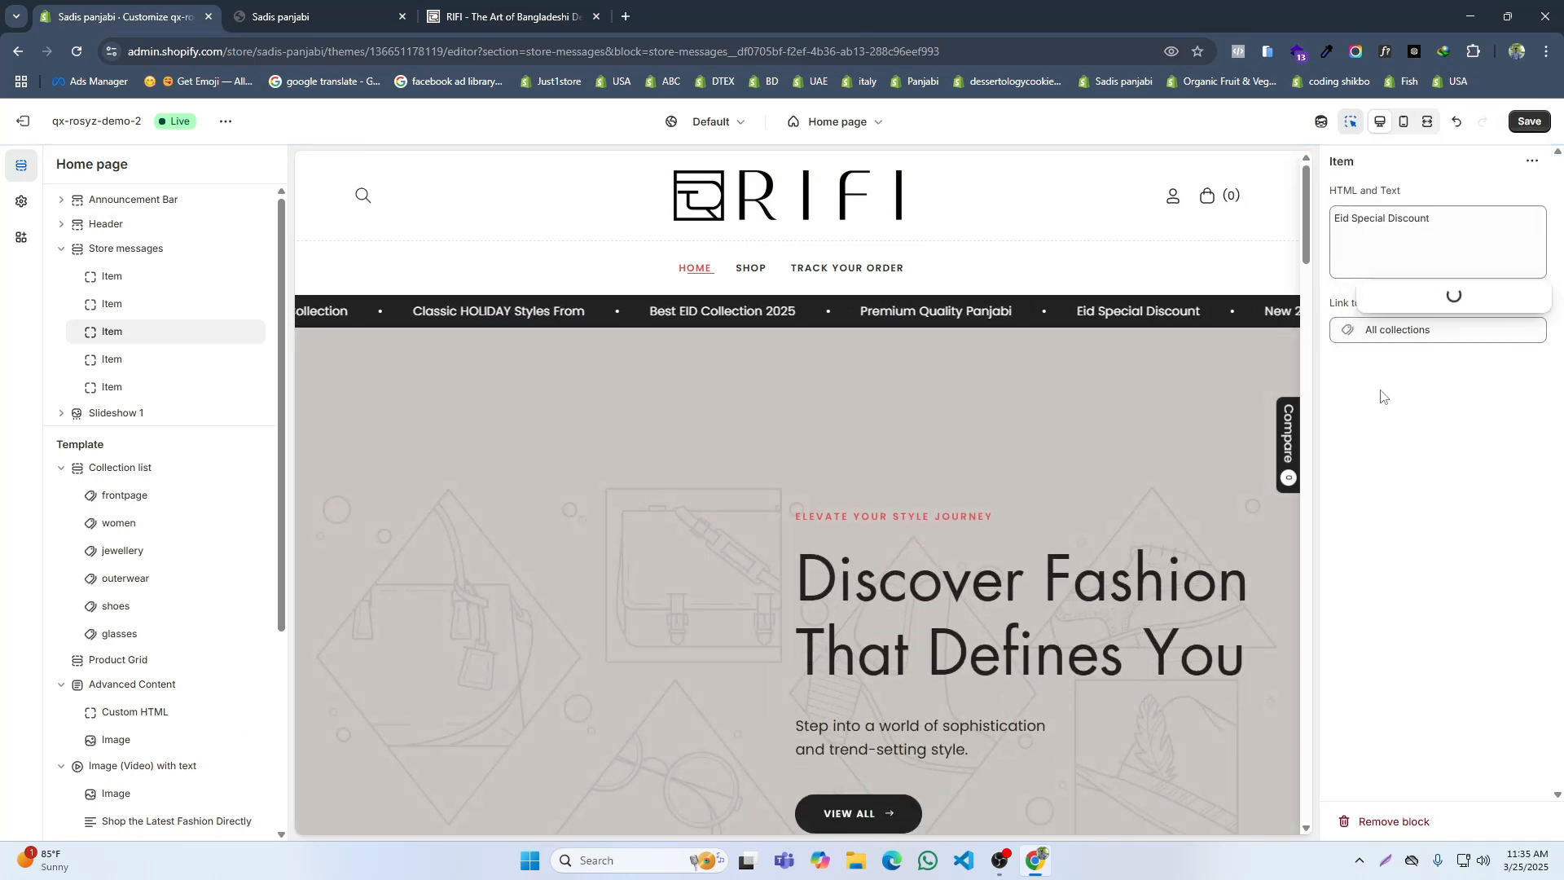
{"action": "left_click", "coordinate": [1390, 394]}
{"action": "left_click", "coordinate": [1528, 122]}
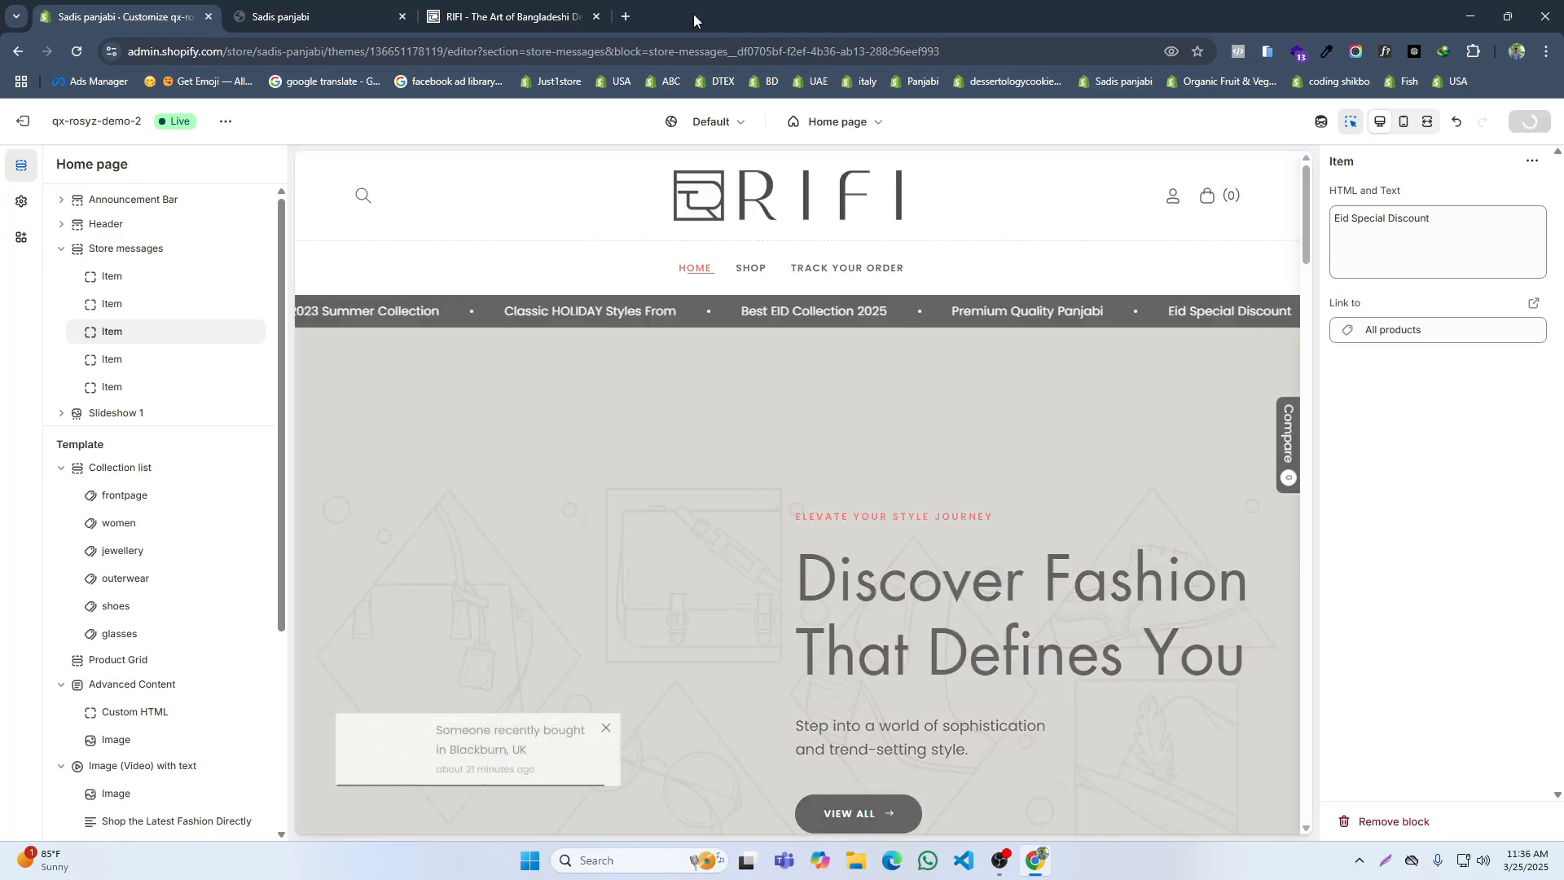
Step: Check RIFI's remaining message and set the fourth store message item's text to "Free Shipping Over 100$"
{"action": "left_click", "coordinate": [515, 13]}
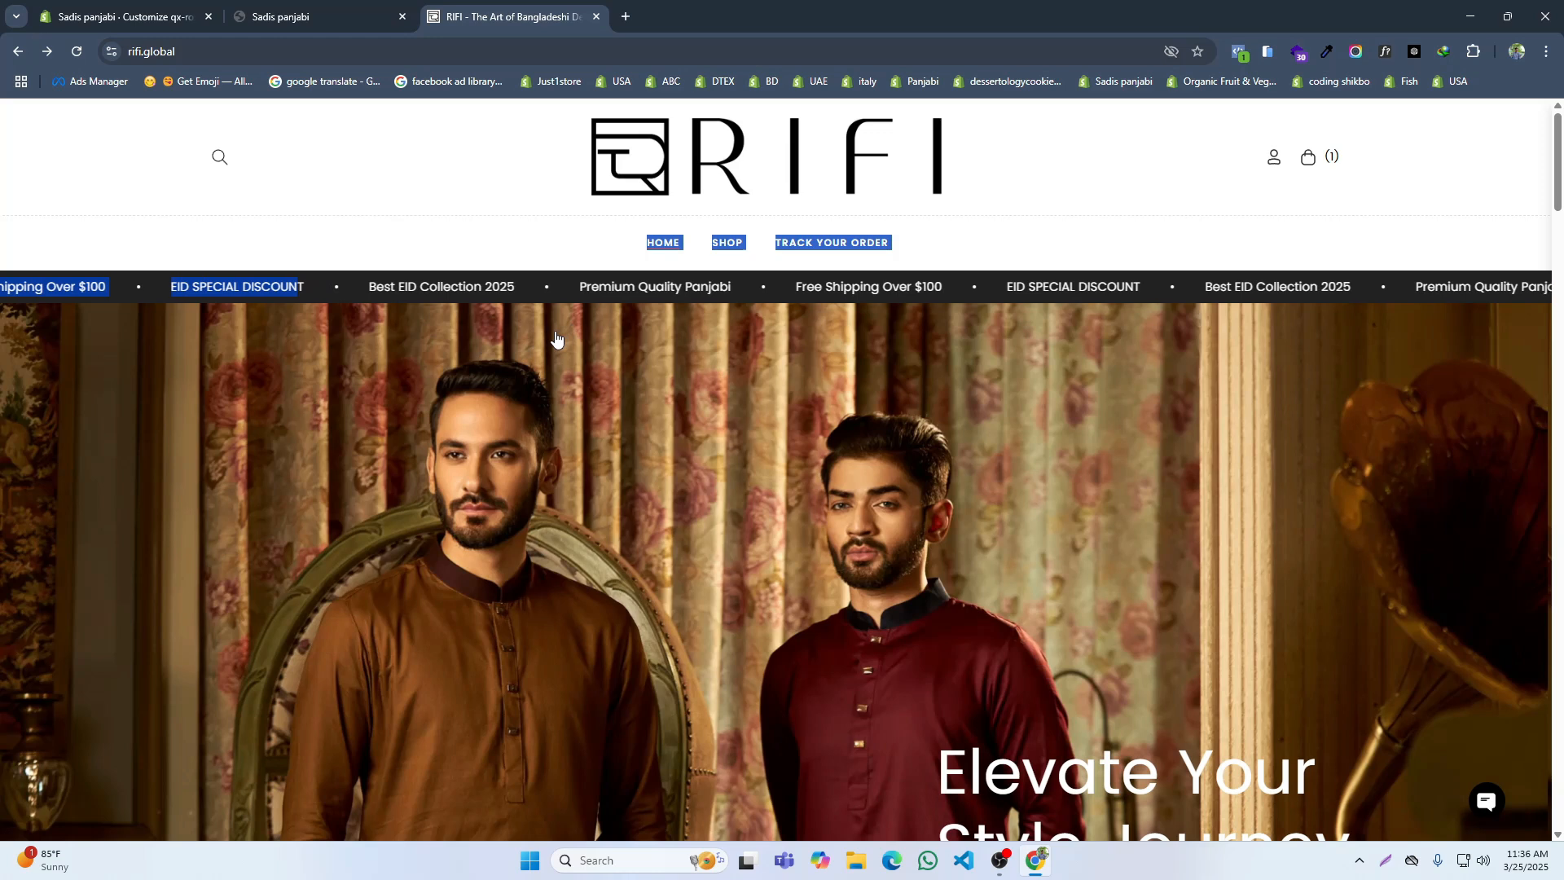
{"action": "left_click", "coordinate": [195, 8]}
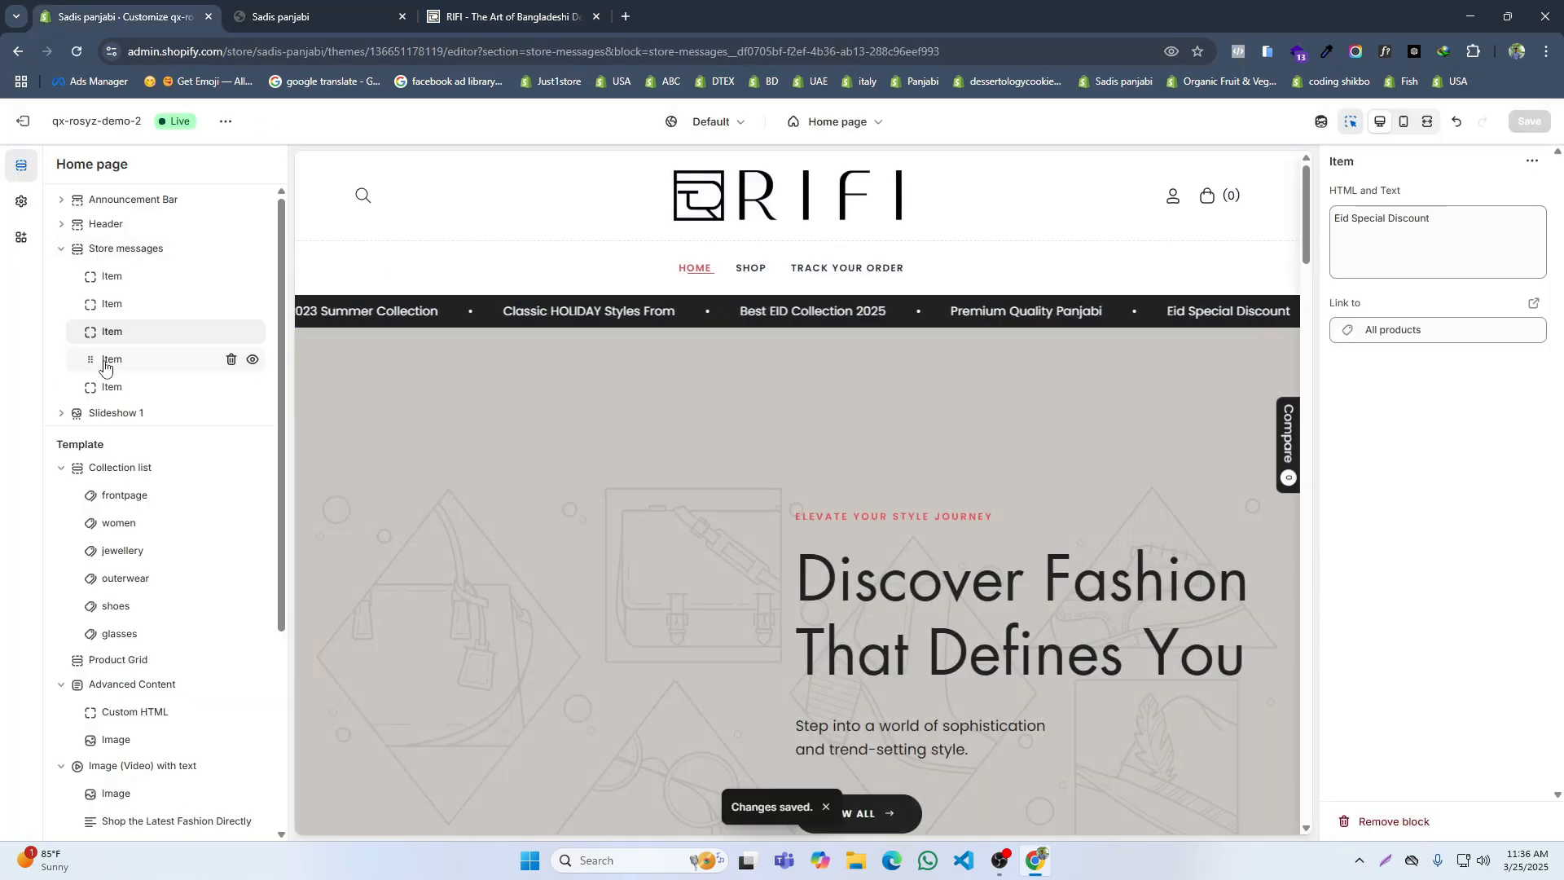
{"action": "left_click", "coordinate": [104, 359]}
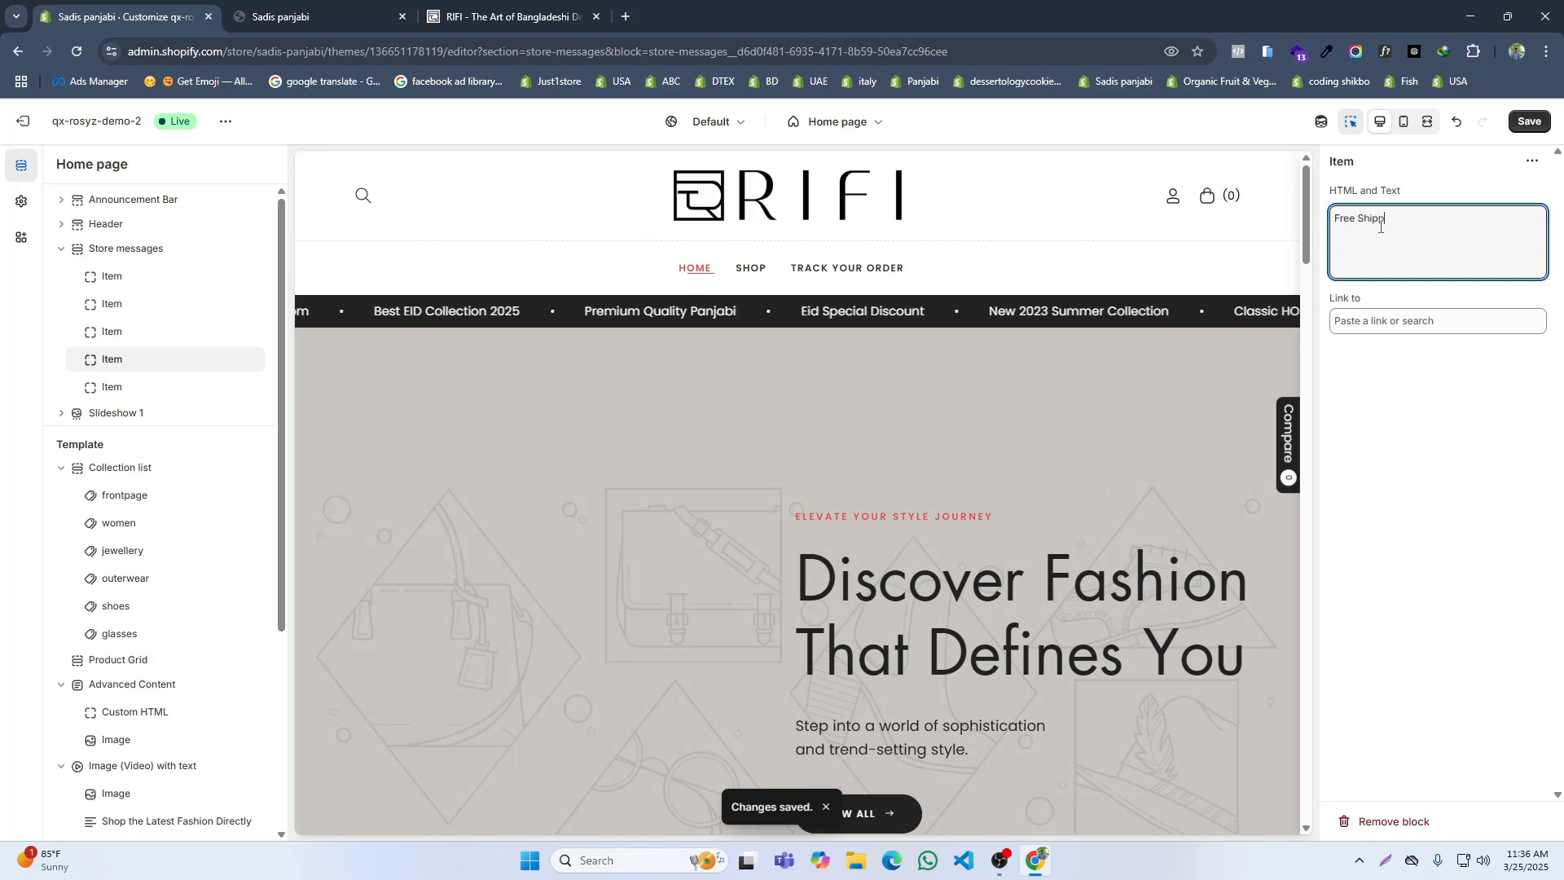
{"action": "type", "text": "Ove"}
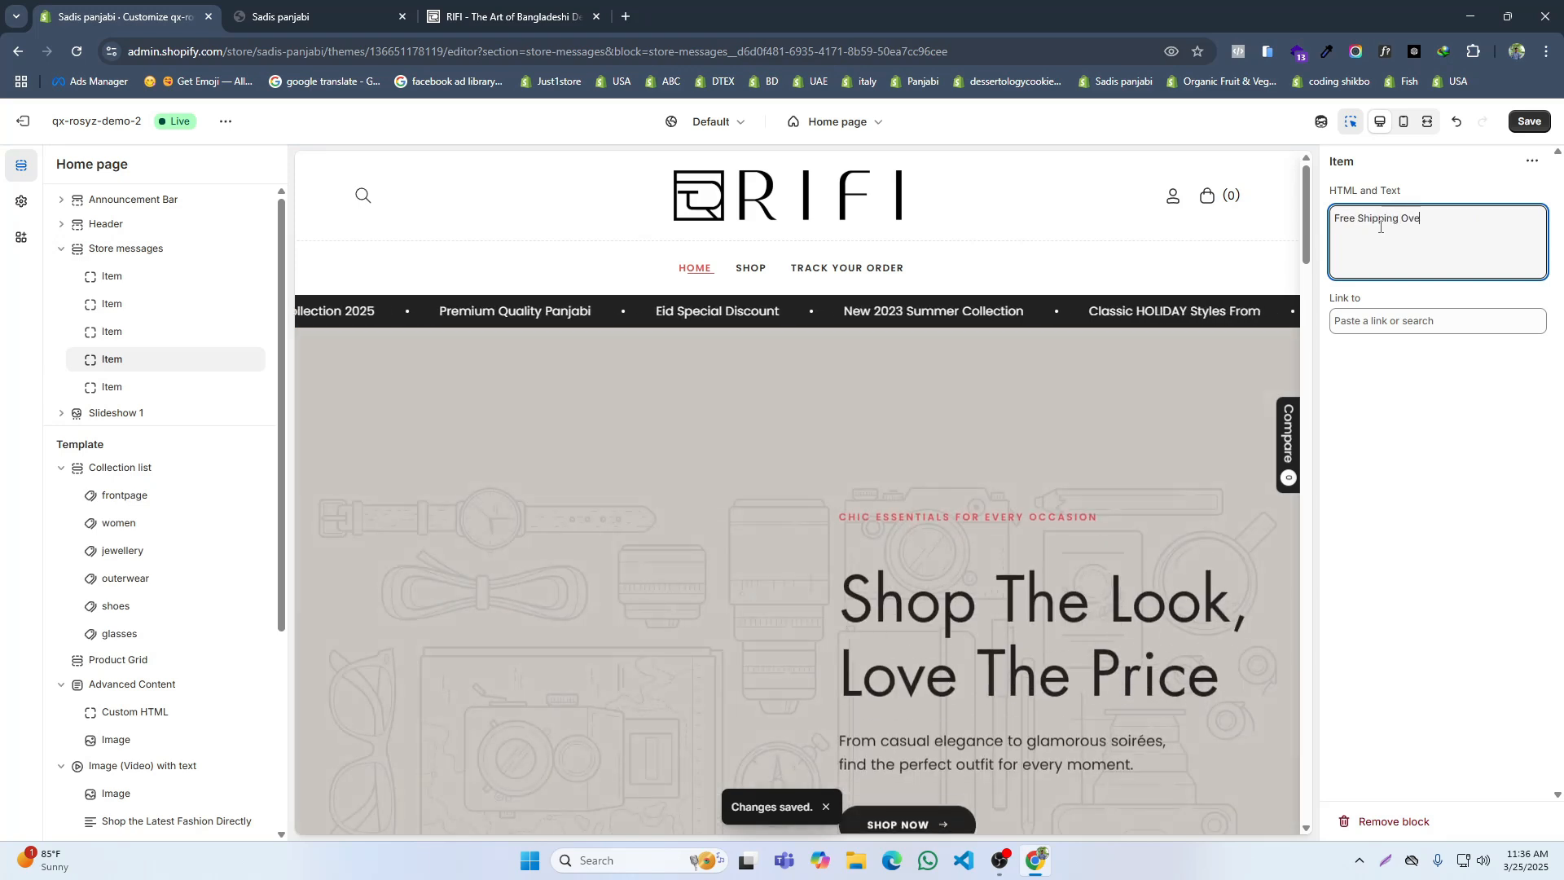
{"action": "type", "text": "r 100"}
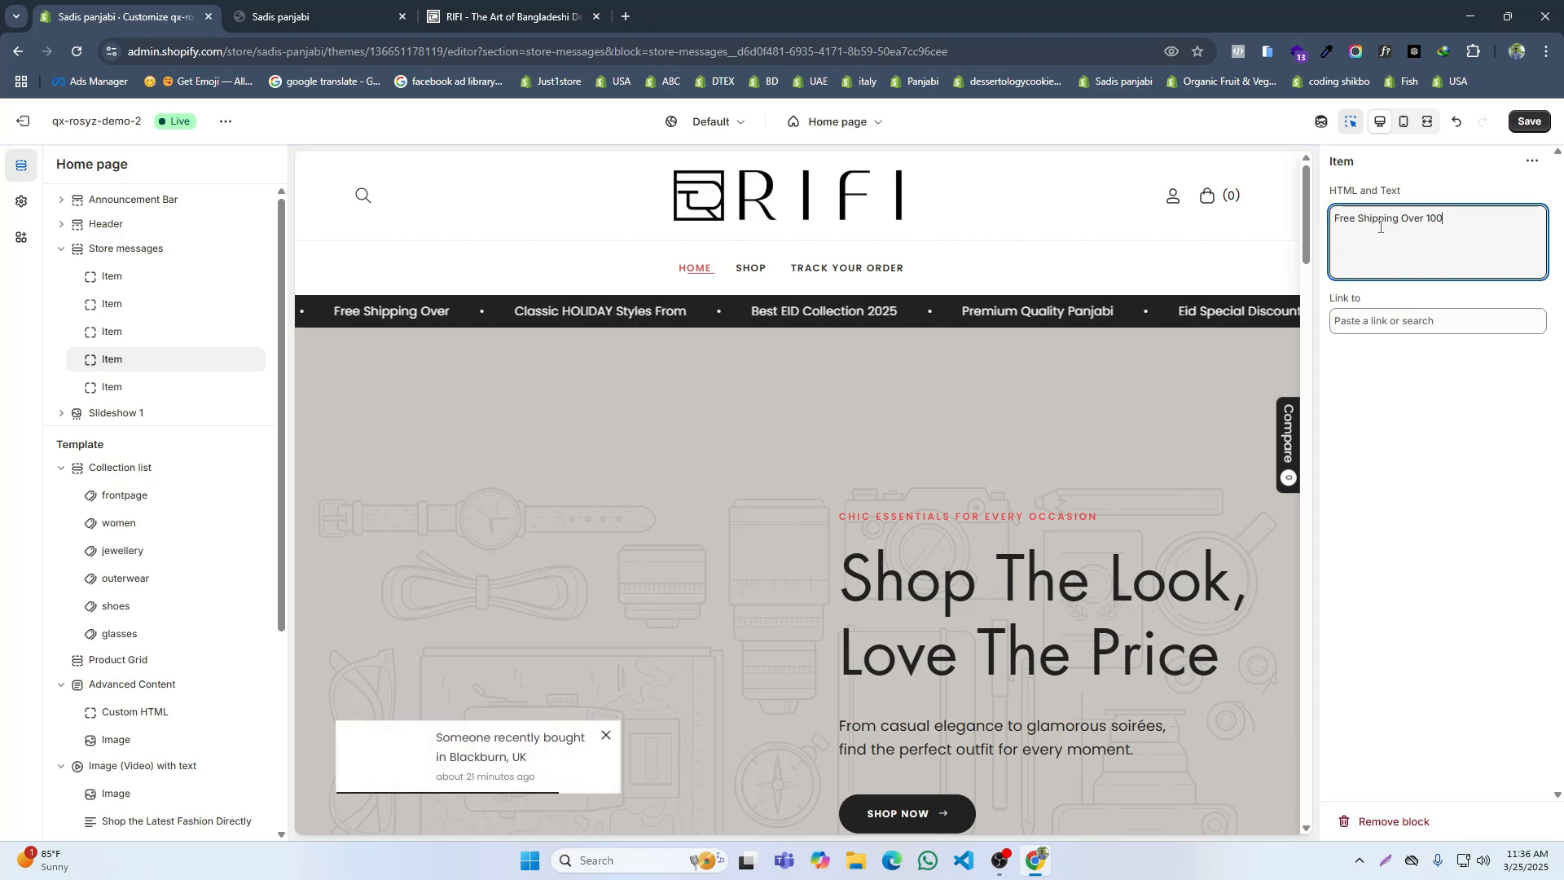
{"action": "type", "text": "$"}
Step: Link the "Free Shipping Over 100$" item to All products, save it, and delete the fifth store message item
{"action": "left_click", "coordinate": [1385, 323]}
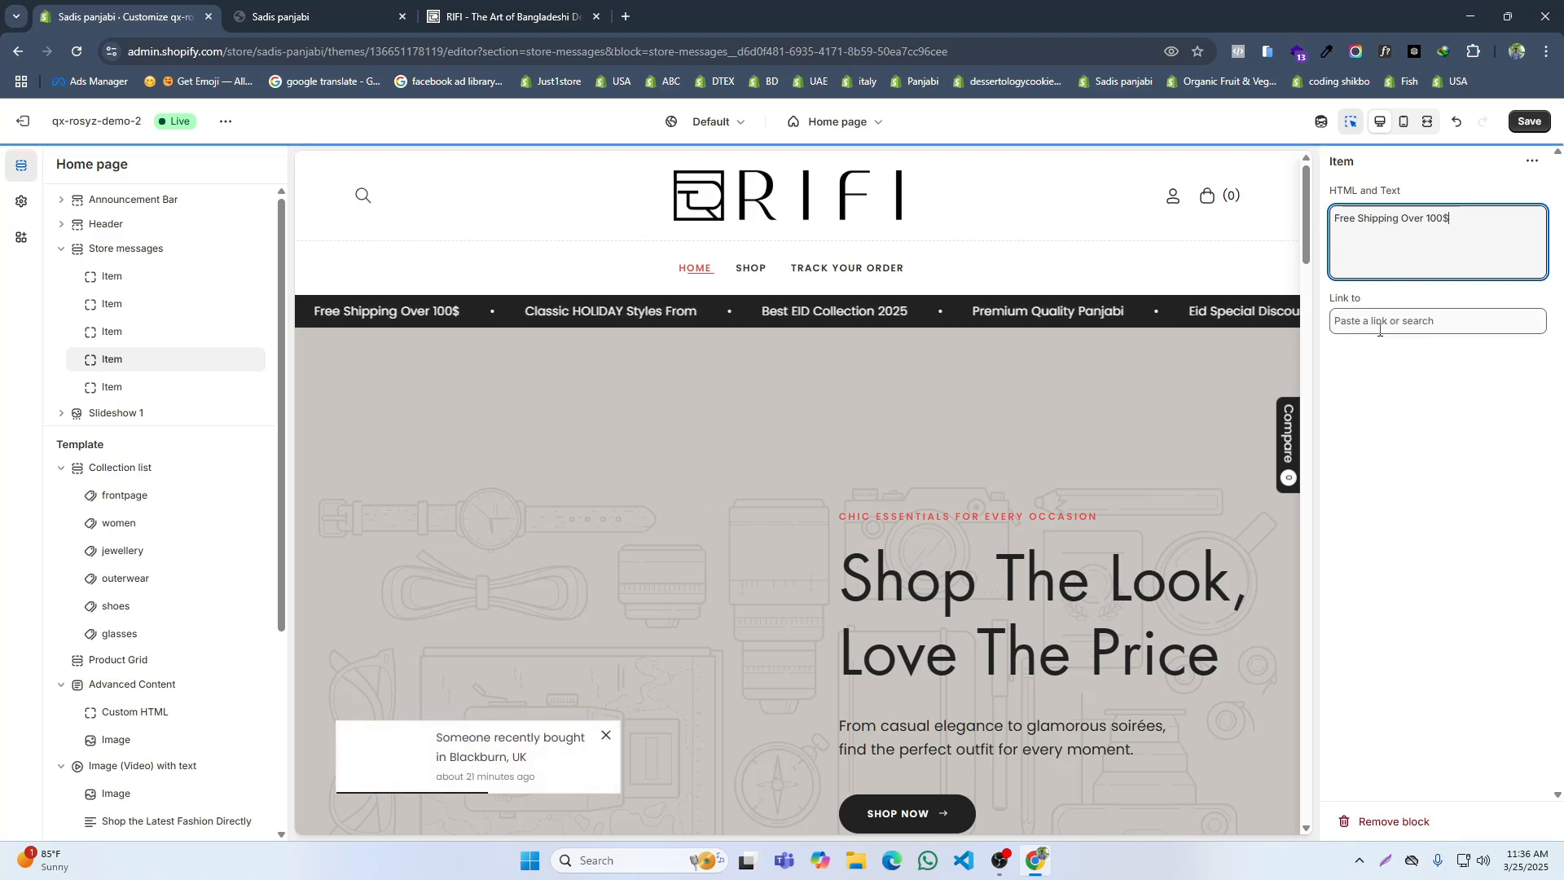
{"action": "left_click", "coordinate": [1392, 385]}
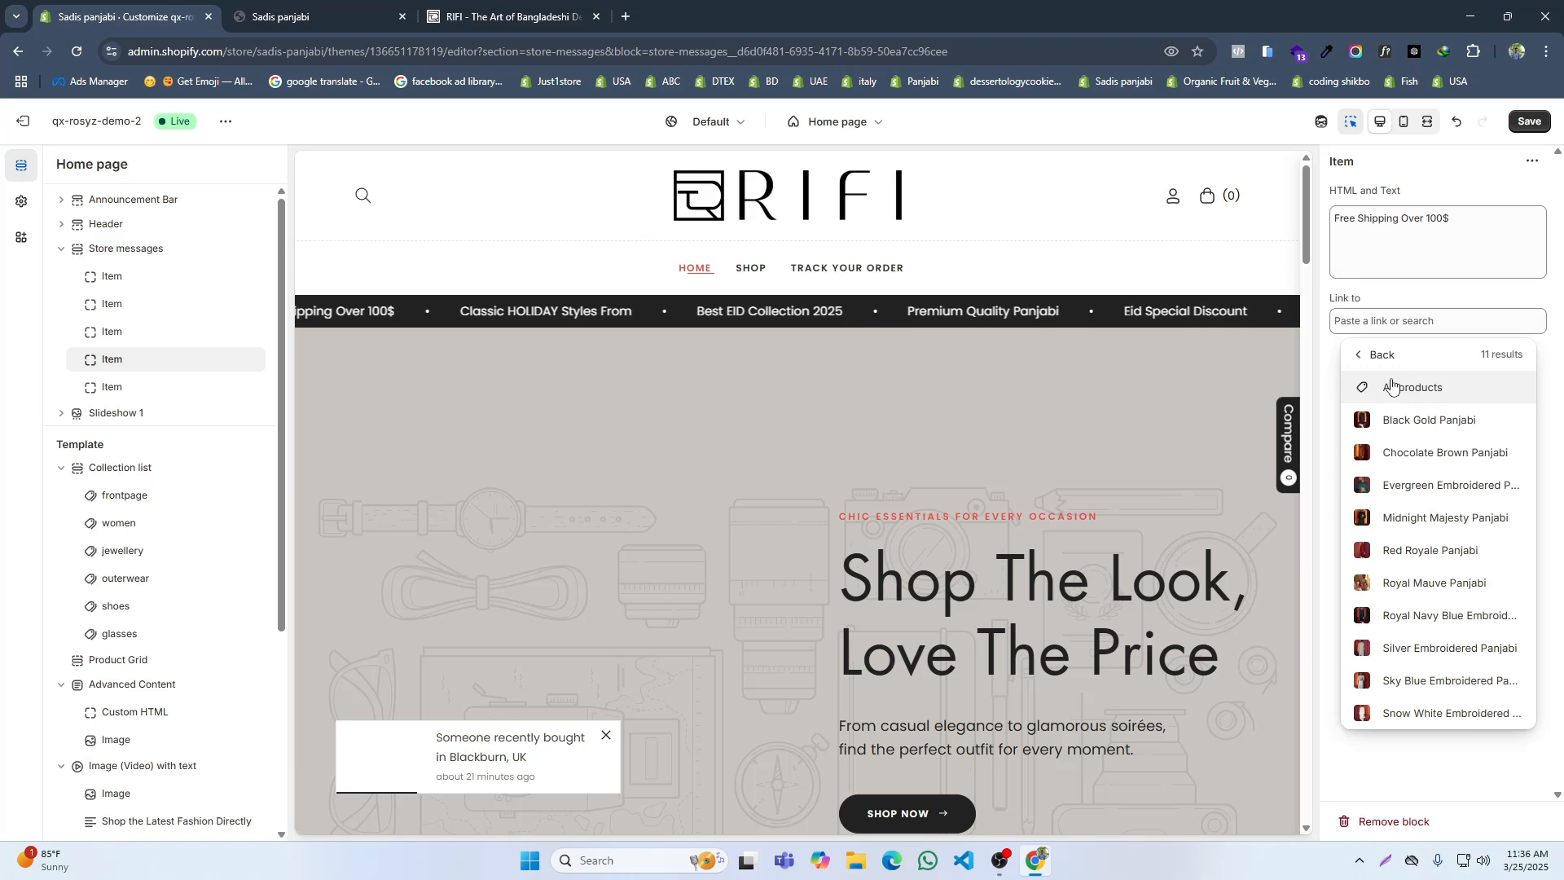
{"action": "left_click", "coordinate": [1389, 389]}
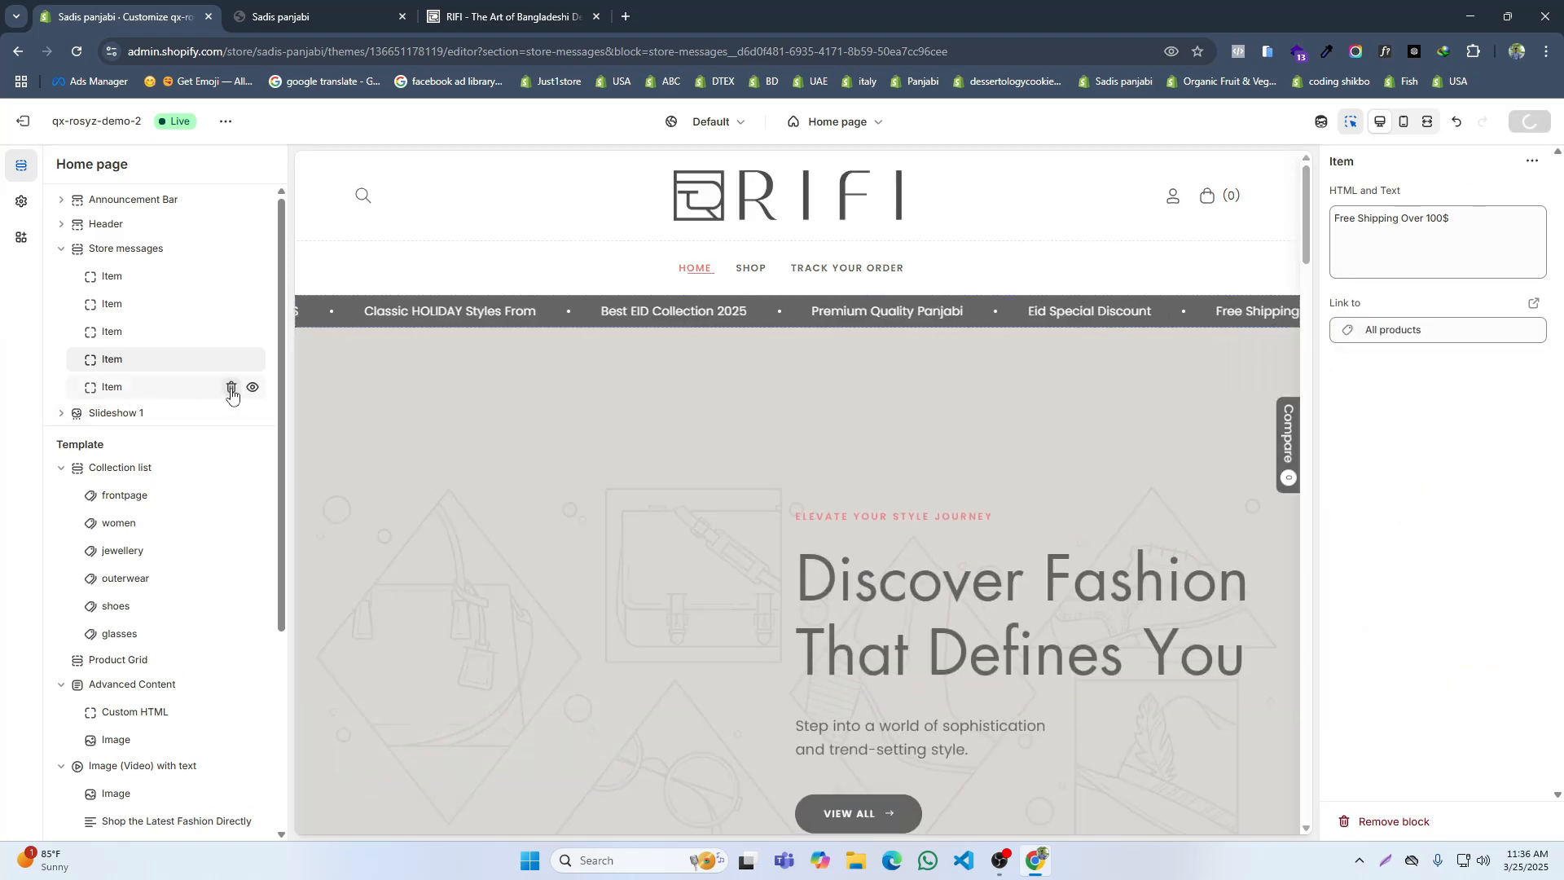
{"action": "left_click", "coordinate": [230, 389]}
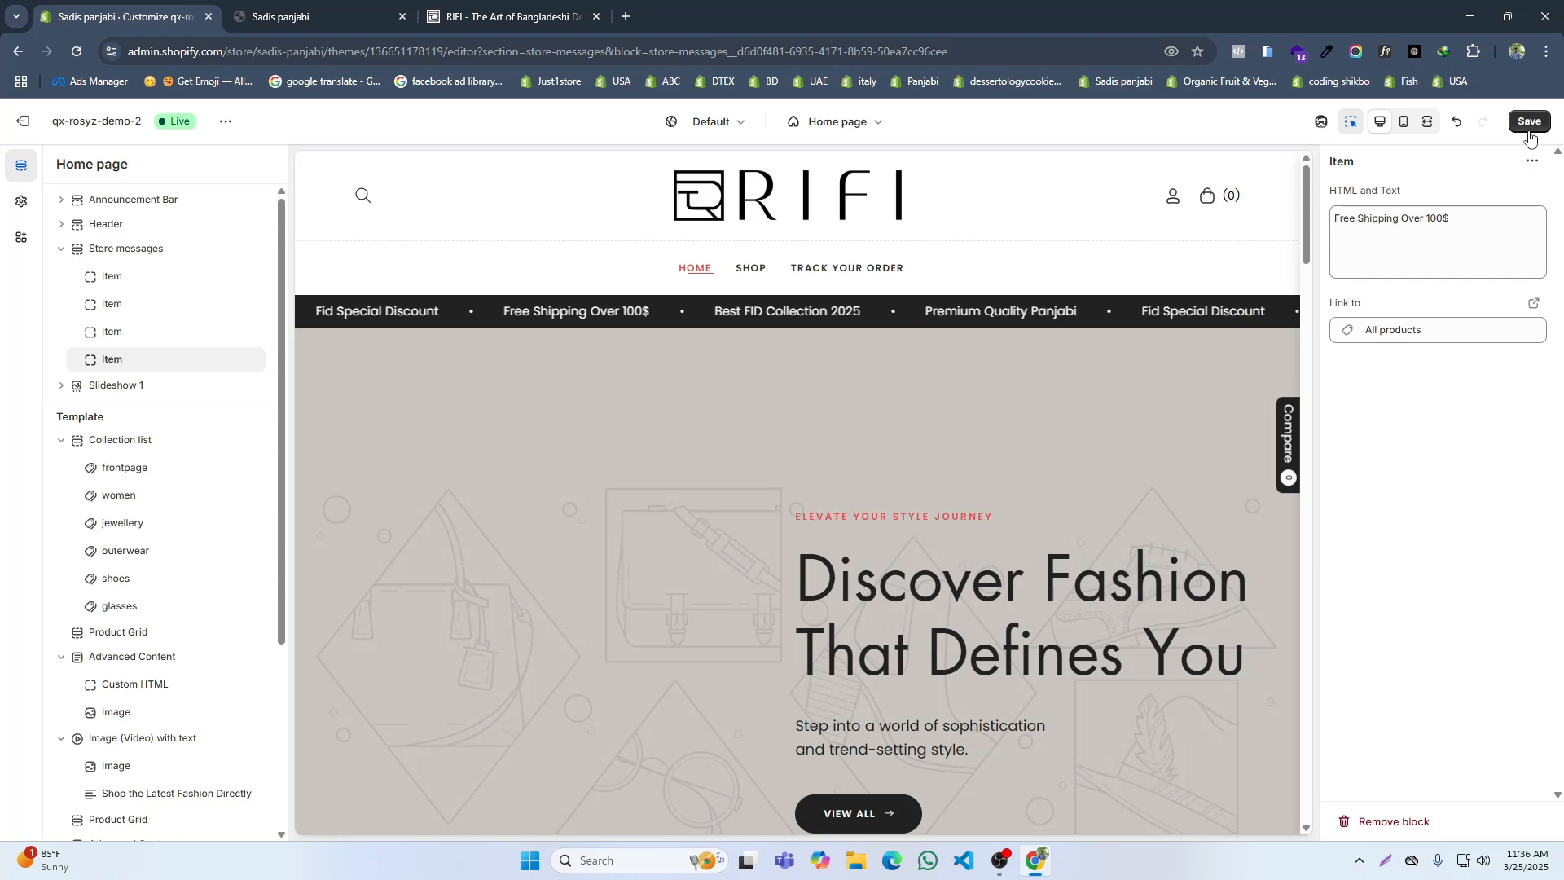
Step: Save the store message changes, open the Sadis panjabi storefront and remove the products from its cart
{"action": "left_click", "coordinate": [1528, 123]}
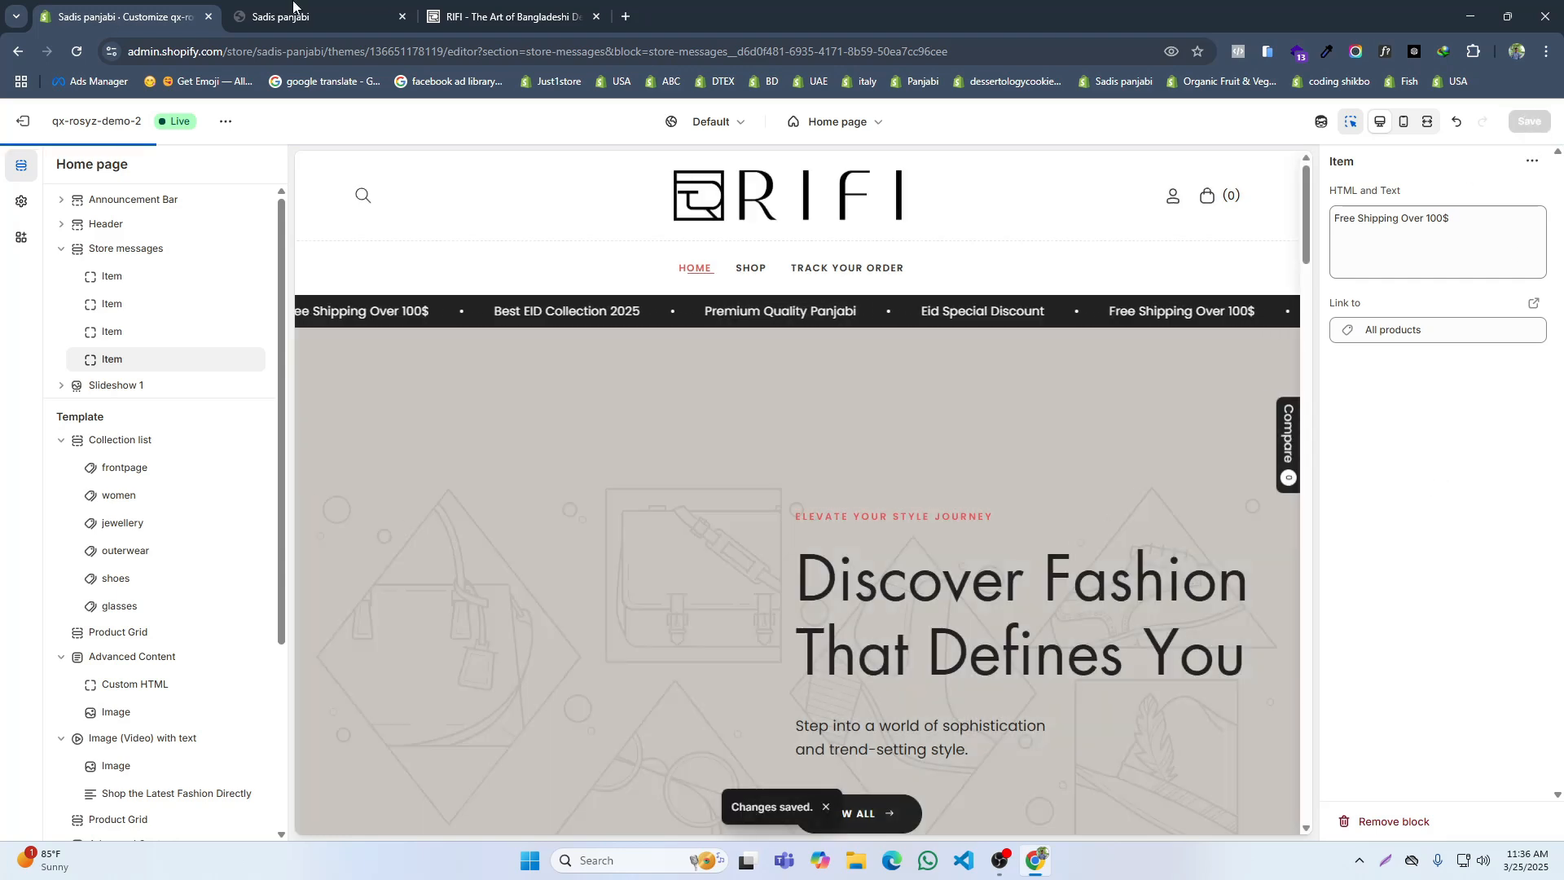
{"action": "left_click", "coordinate": [321, 3]}
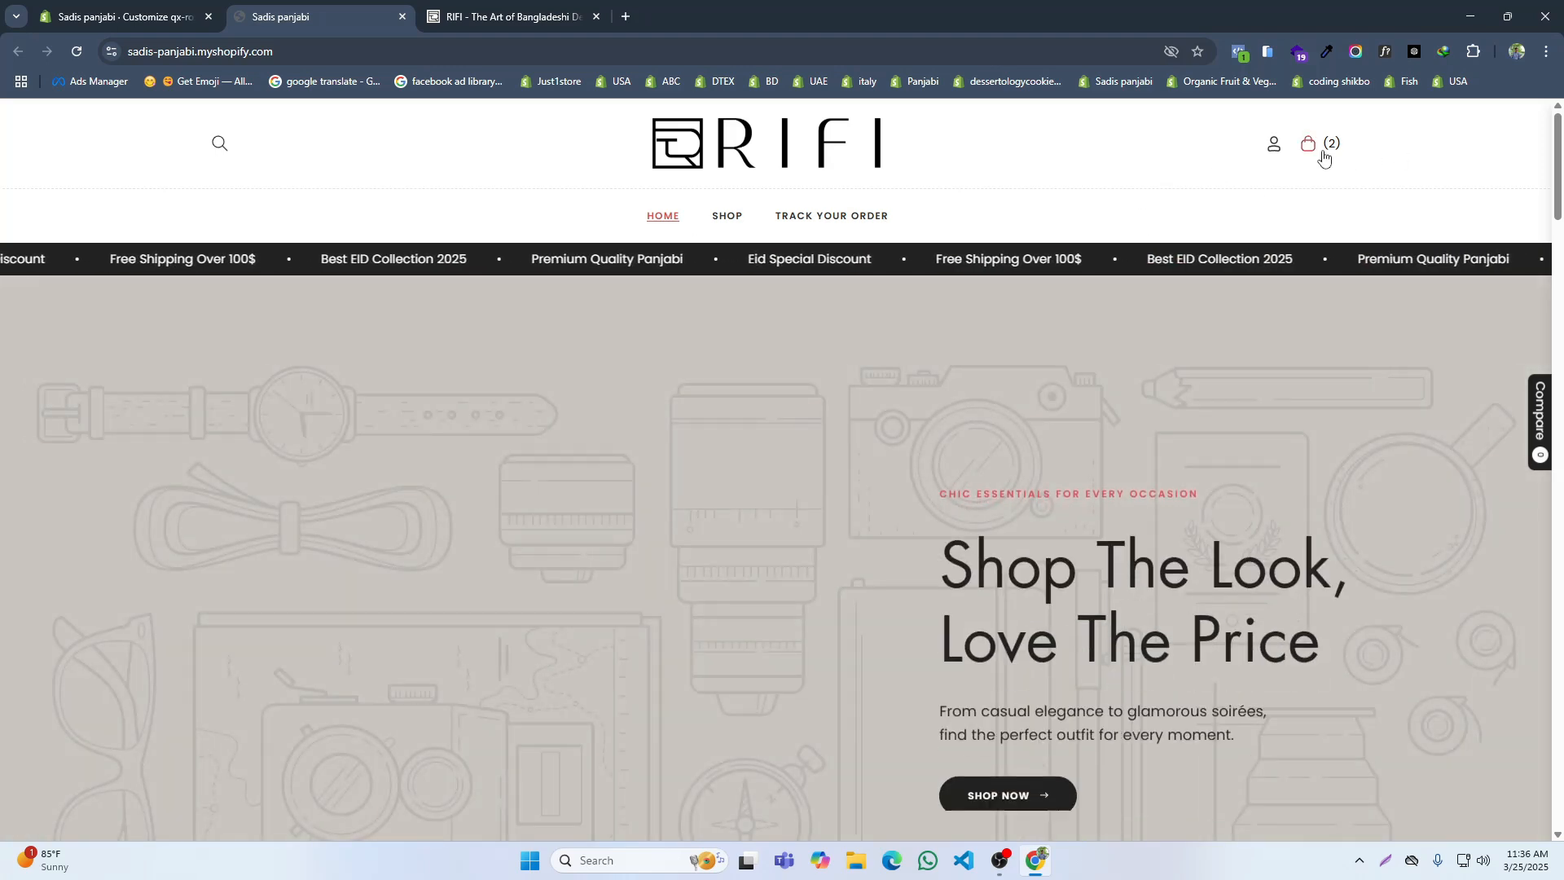
{"action": "left_click", "coordinate": [1308, 144]}
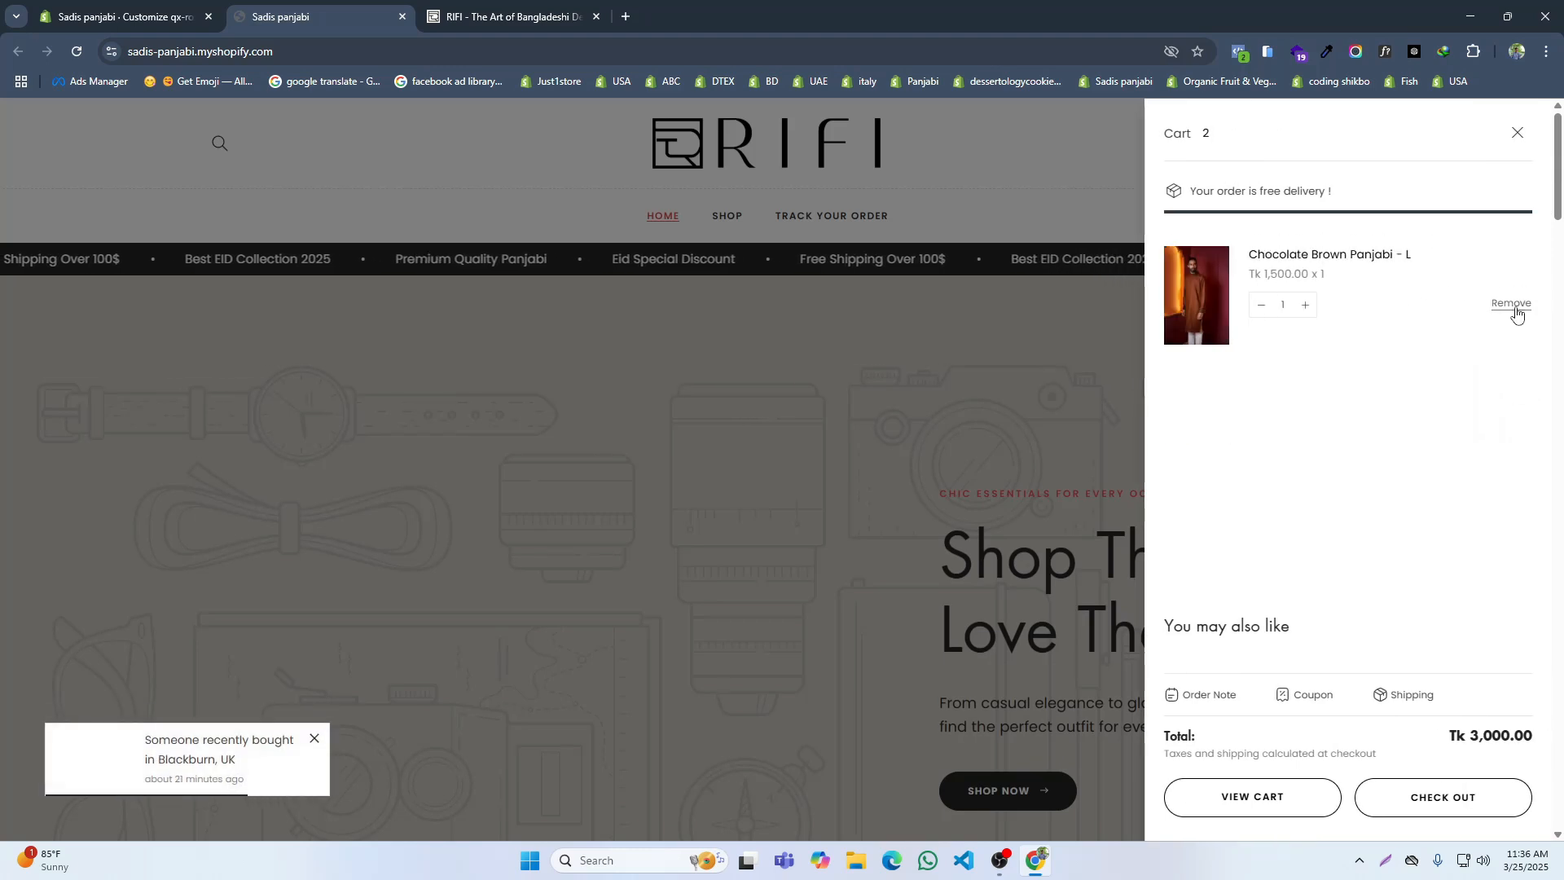
{"action": "left_click", "coordinate": [1518, 135]}
Step: Compare the slideshow banner on the Sadis panjabi storefront with the slides on the RIFI site
{"action": "scroll", "coordinate": [391, 352], "scroll_direction": "down", "scroll_amount": 3}
{"action": "scroll", "coordinate": [392, 349], "scroll_direction": "up", "scroll_amount": 3}
{"action": "scroll", "coordinate": [597, 388], "scroll_direction": "down", "scroll_amount": 3}
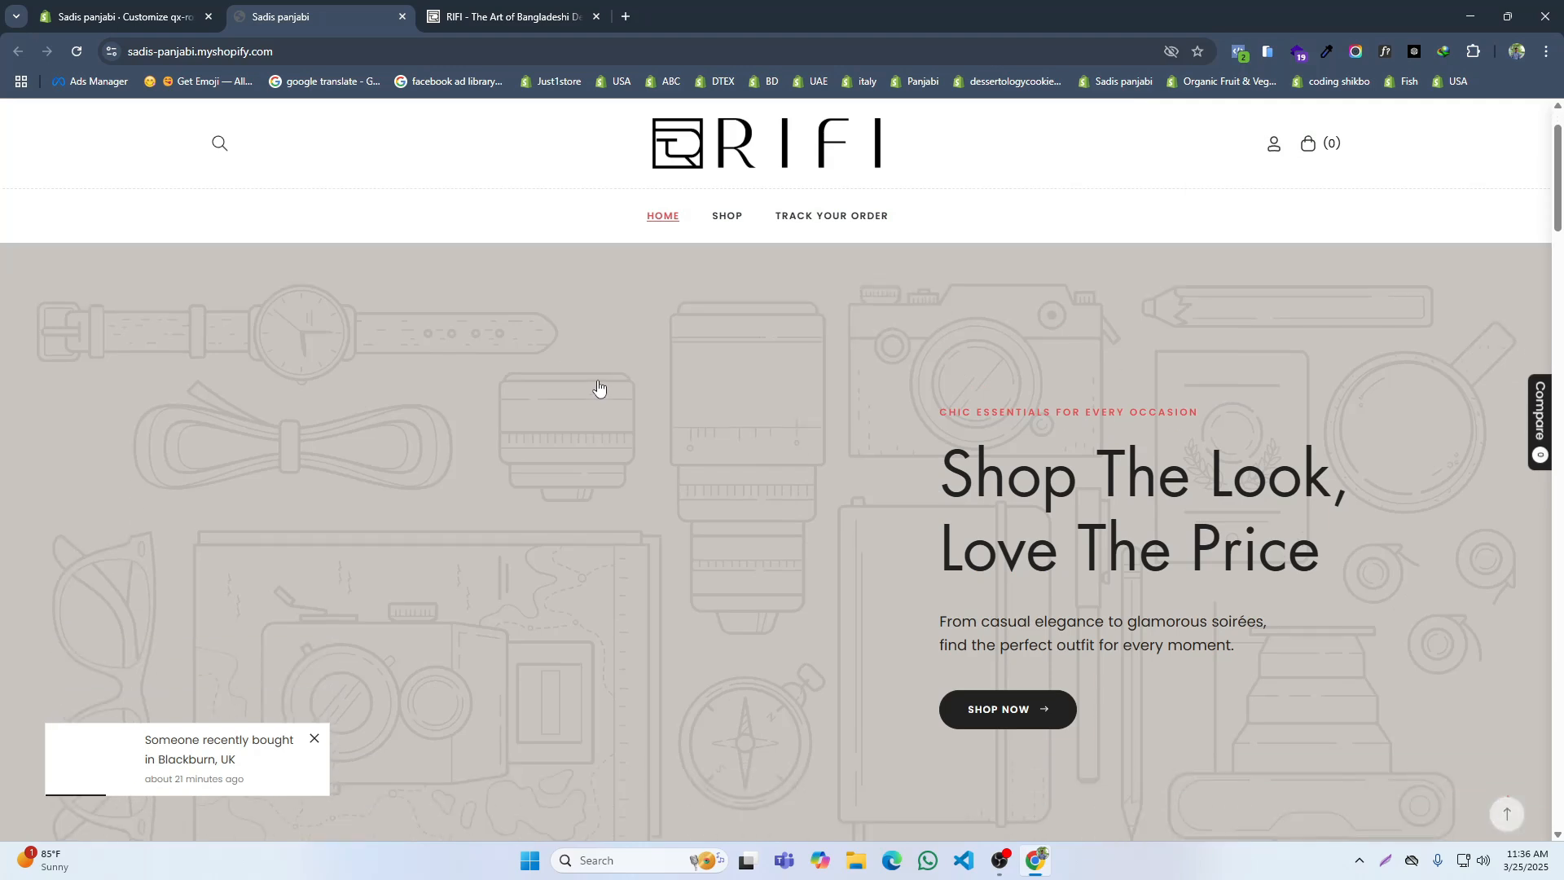
{"action": "scroll", "coordinate": [598, 387], "scroll_direction": "up", "scroll_amount": 3}
{"action": "left_click", "coordinate": [505, 17]}
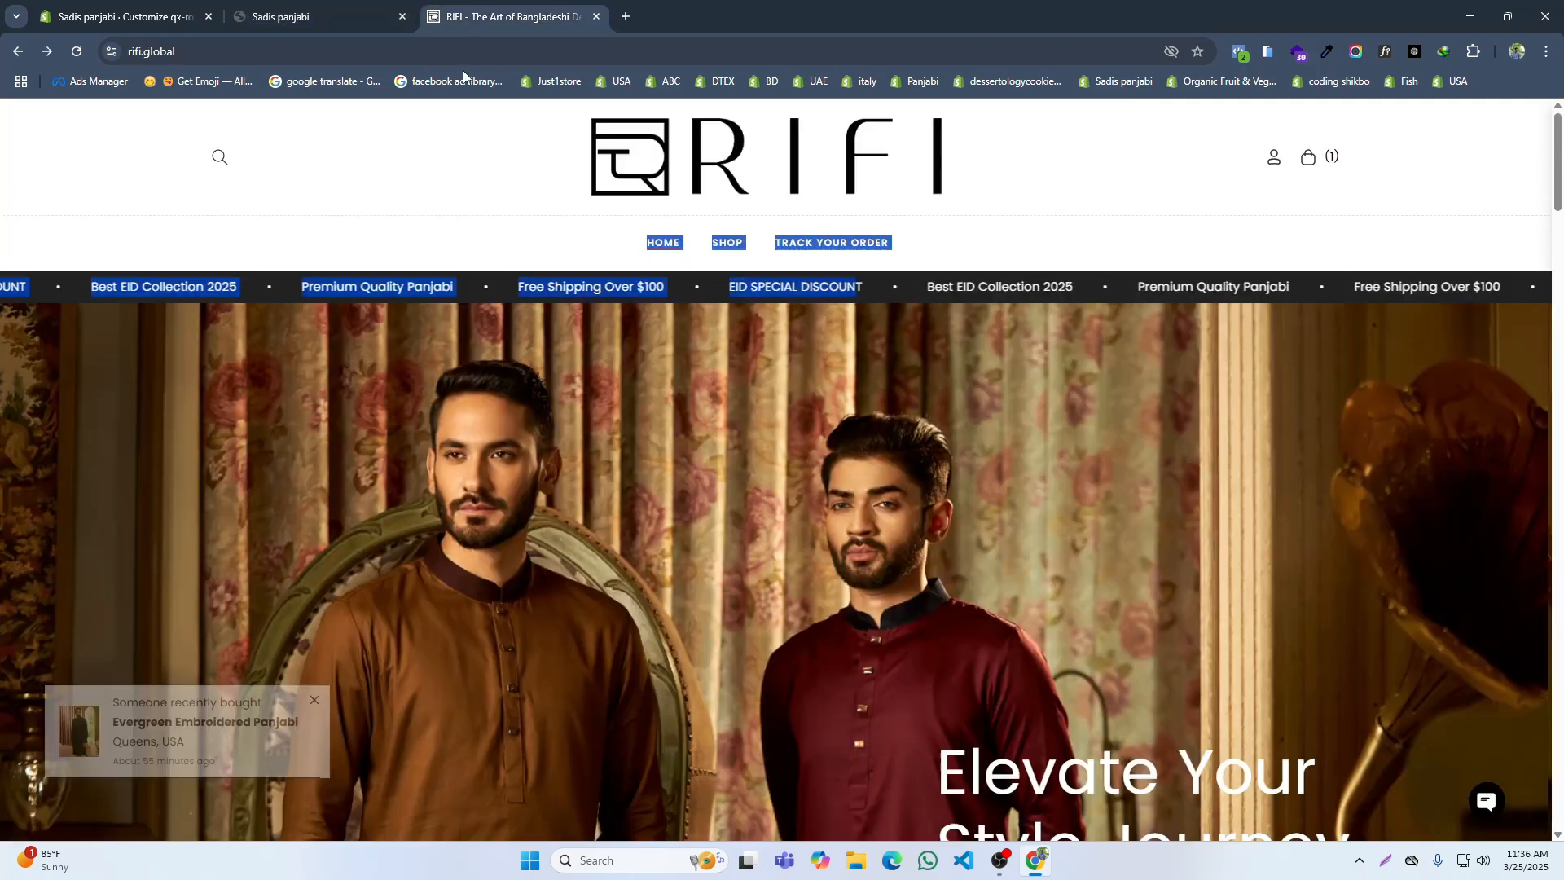
{"action": "left_click", "coordinate": [453, 161]}
{"action": "scroll", "coordinate": [628, 611], "scroll_direction": "down", "scroll_amount": 5}
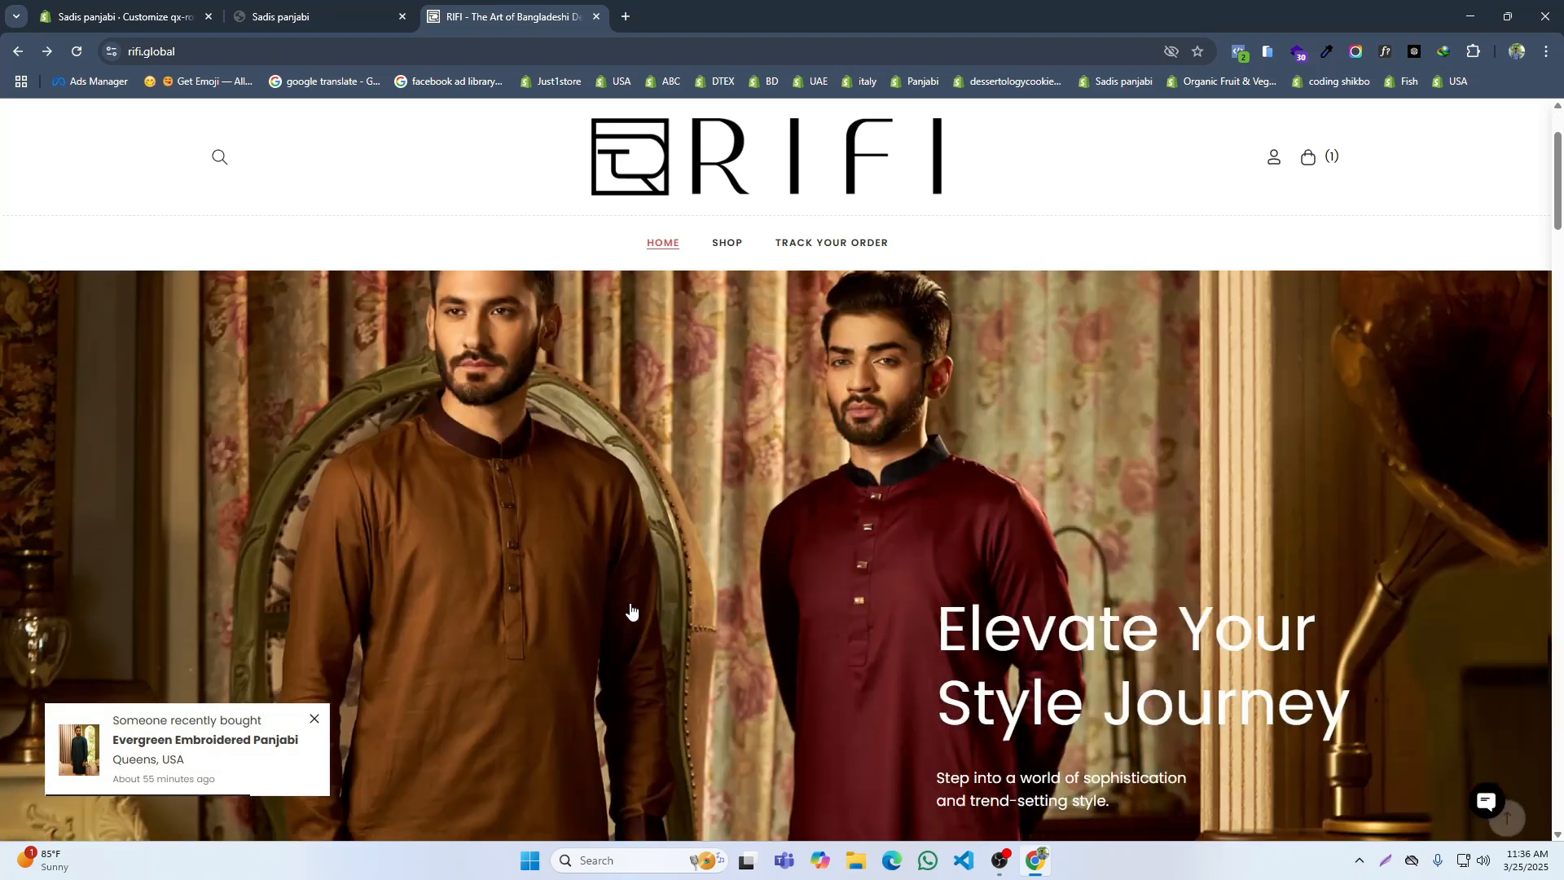
{"action": "scroll", "coordinate": [758, 639], "scroll_direction": "down", "scroll_amount": 3}
{"action": "scroll", "coordinate": [950, 621], "scroll_direction": "up", "scroll_amount": 4}
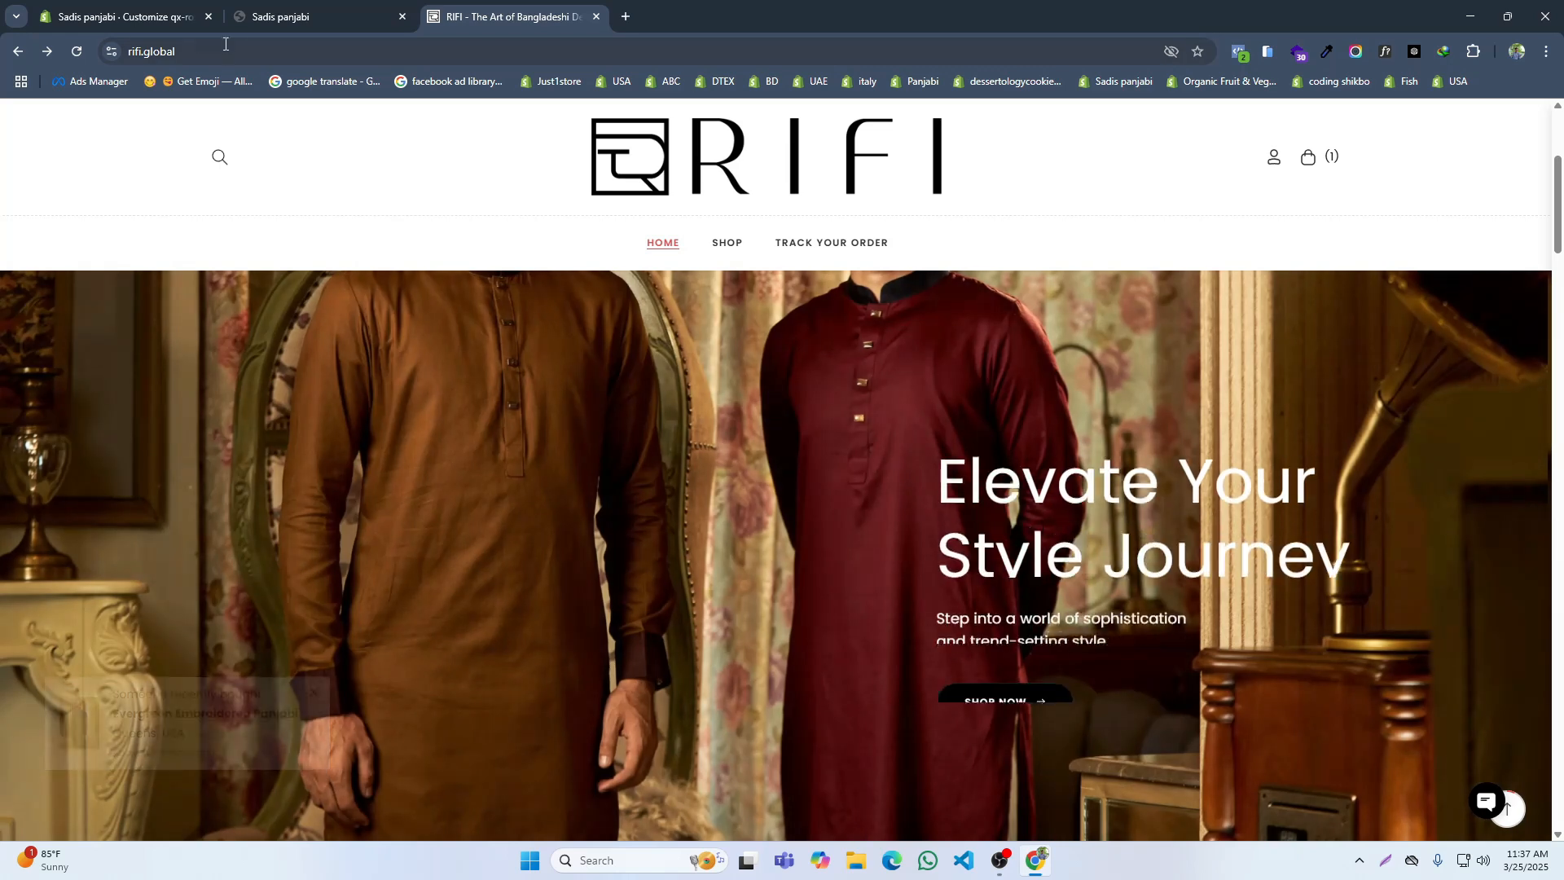
Step: Upload Untitled_design_10.png from Downloads as the desktop image of Slideshow 1's first image slide
{"action": "left_click", "coordinate": [101, 16]}
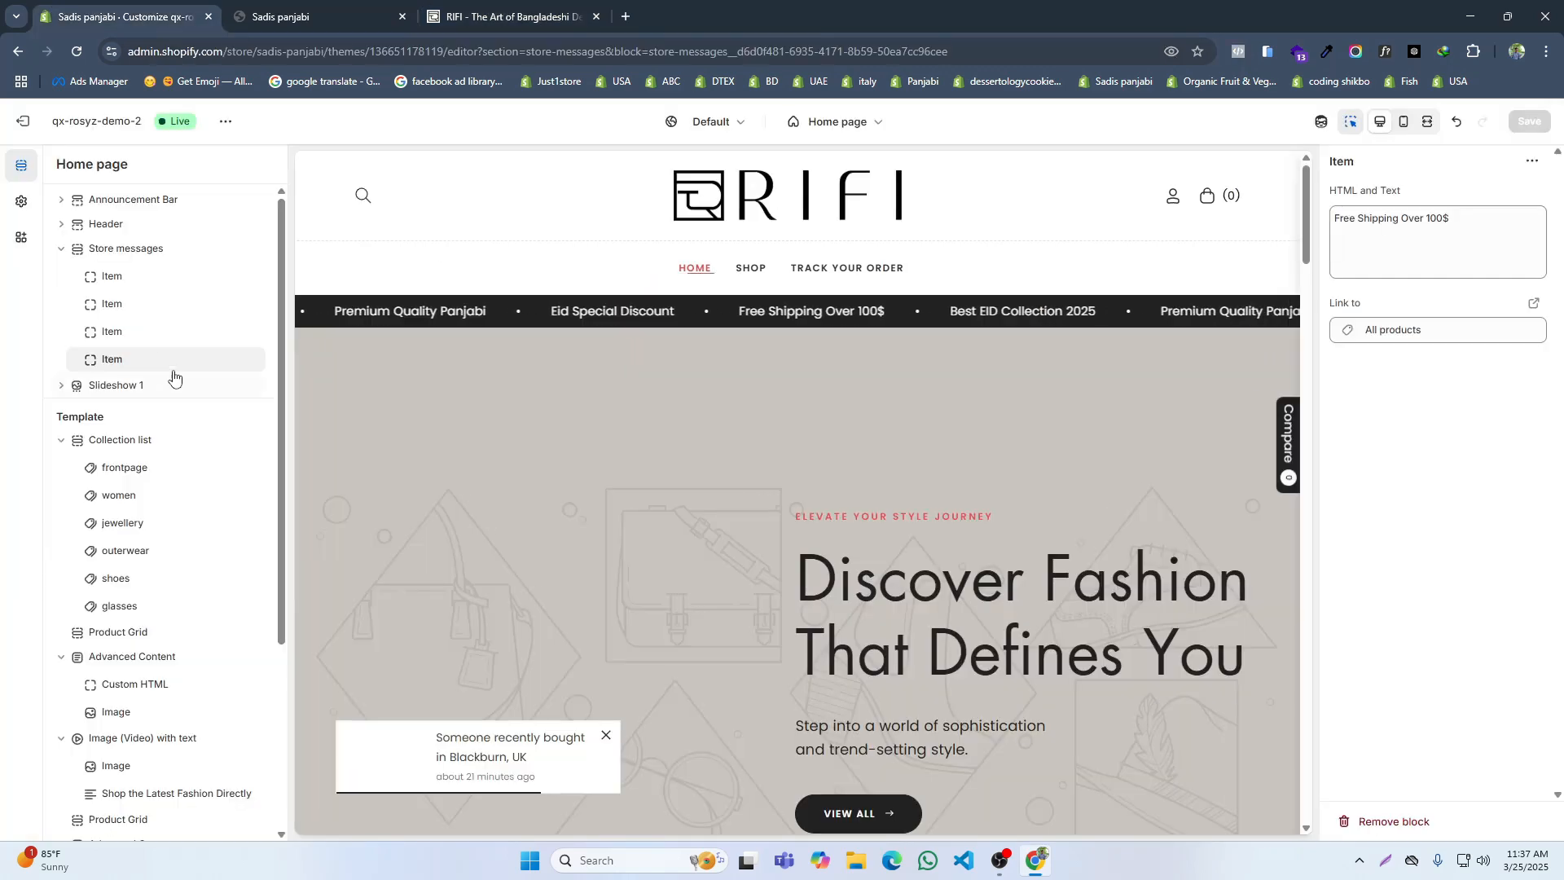
{"action": "left_click", "coordinate": [62, 385]}
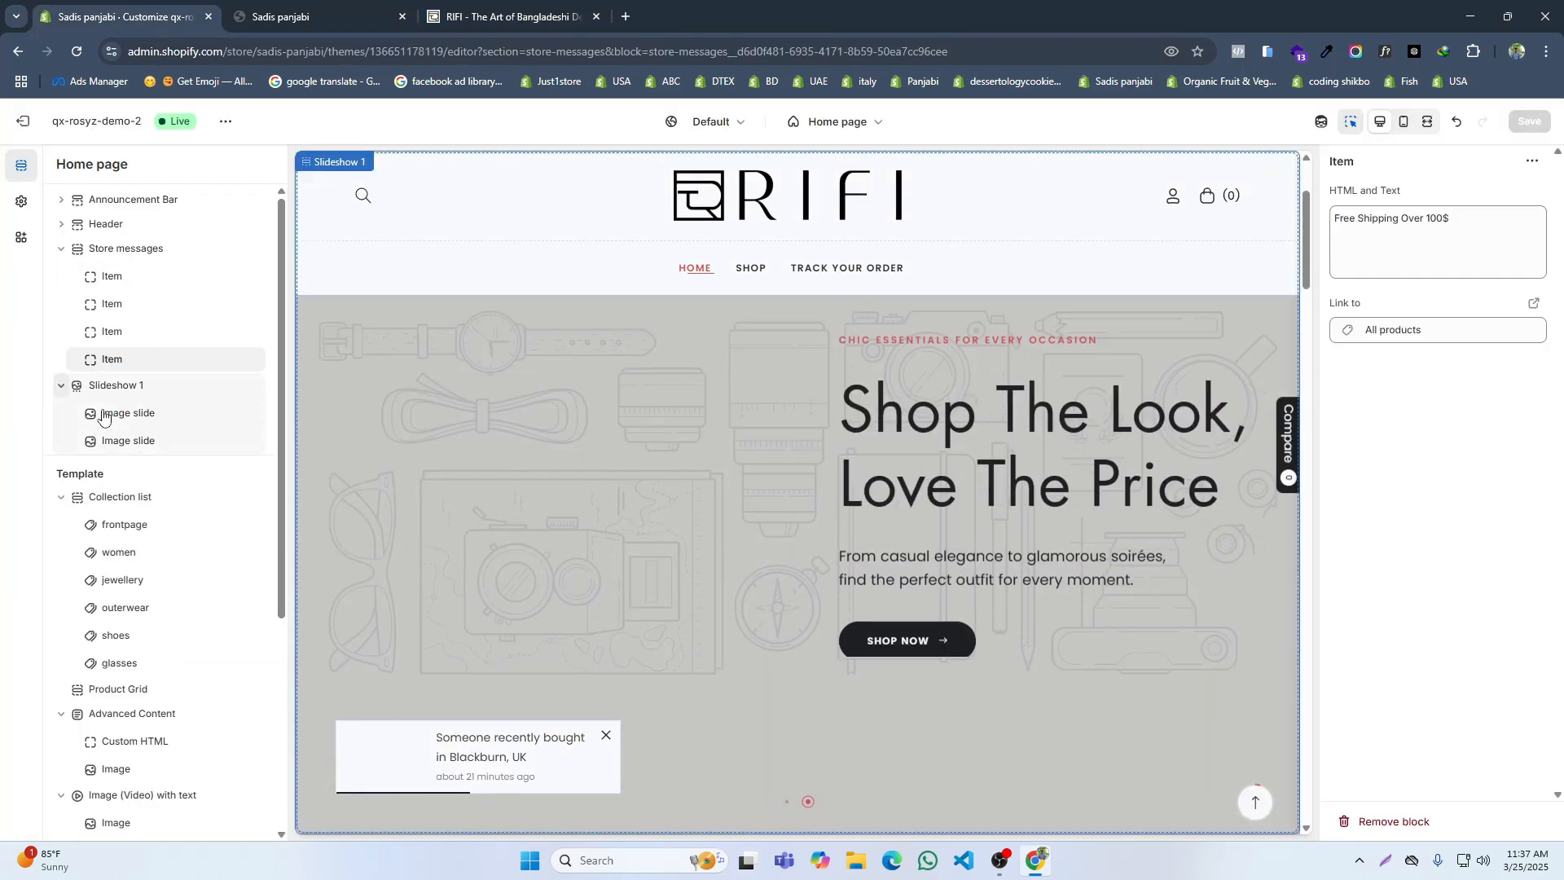
{"action": "left_click", "coordinate": [102, 413]}
{"action": "left_click", "coordinate": [1469, 210]}
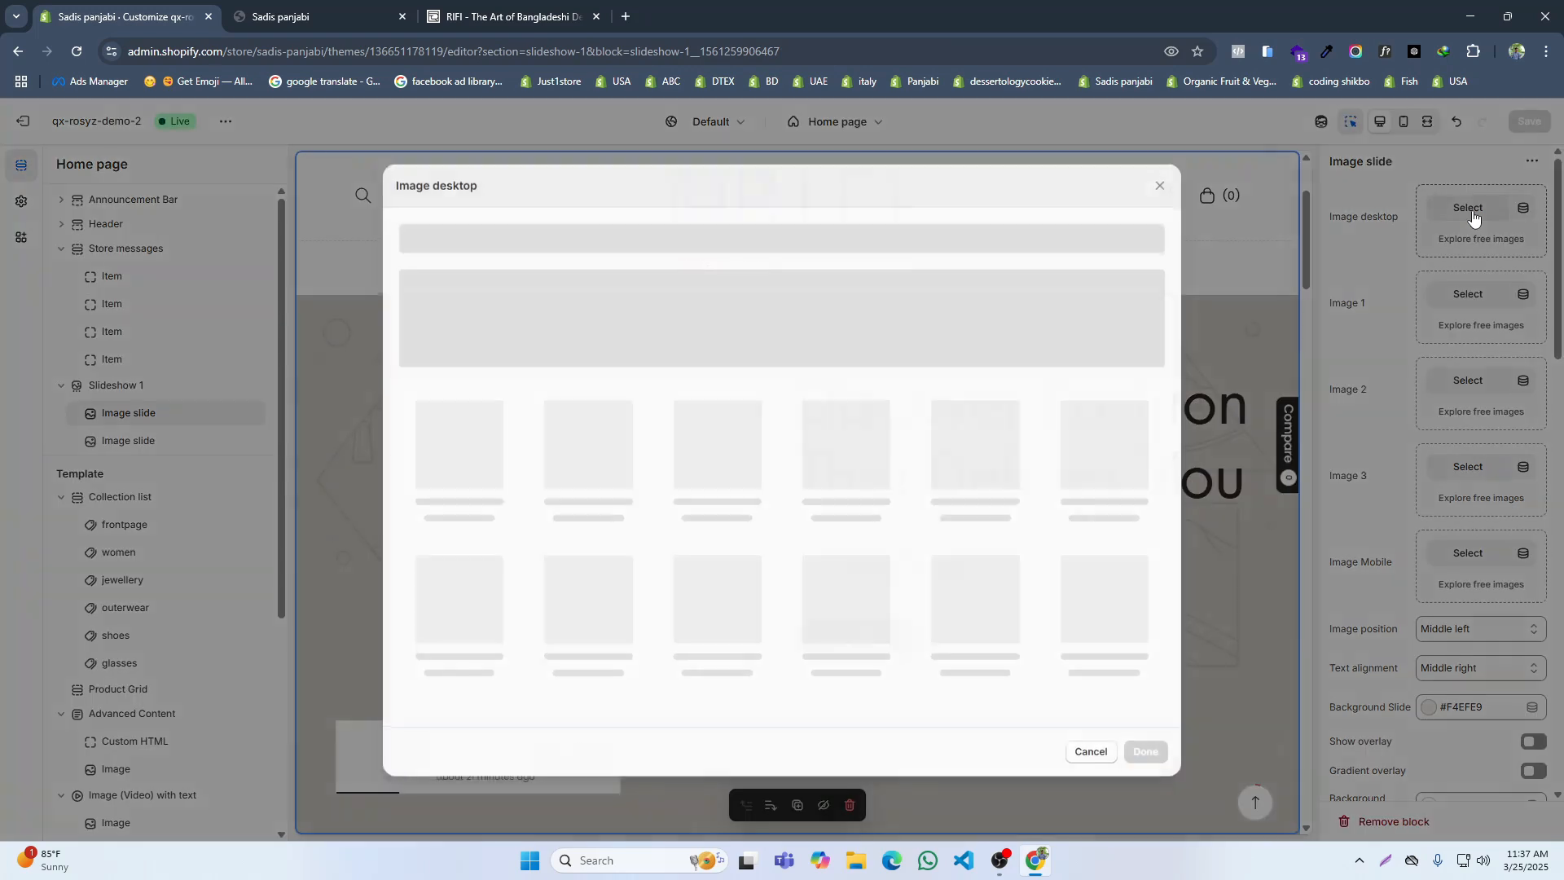
{"action": "left_click", "coordinate": [780, 339]}
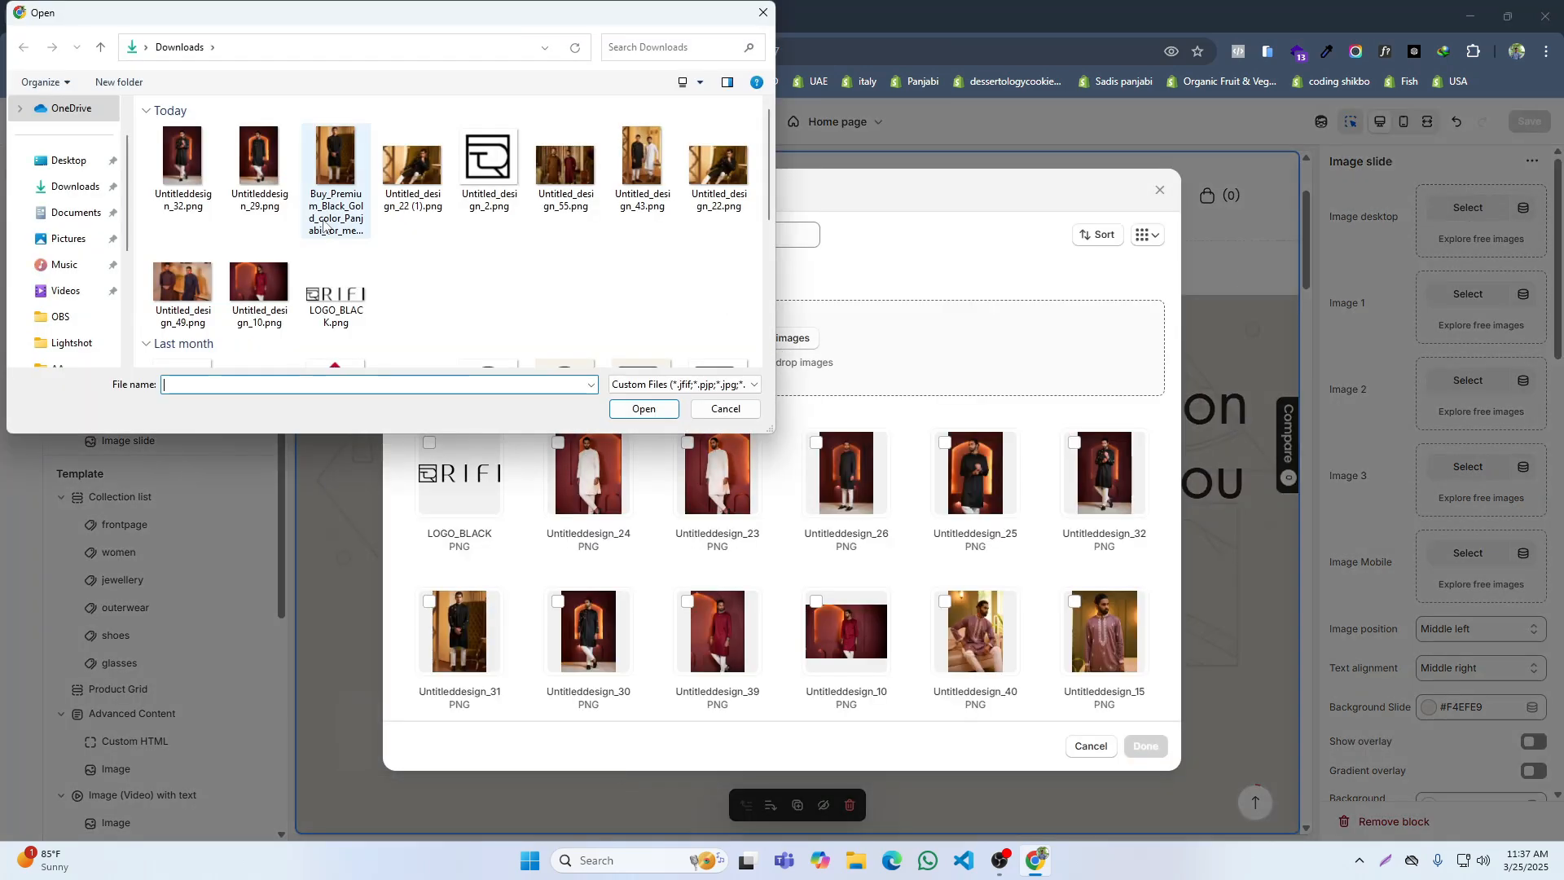
{"action": "left_click", "coordinate": [259, 285]}
{"action": "left_click", "coordinate": [643, 409]}
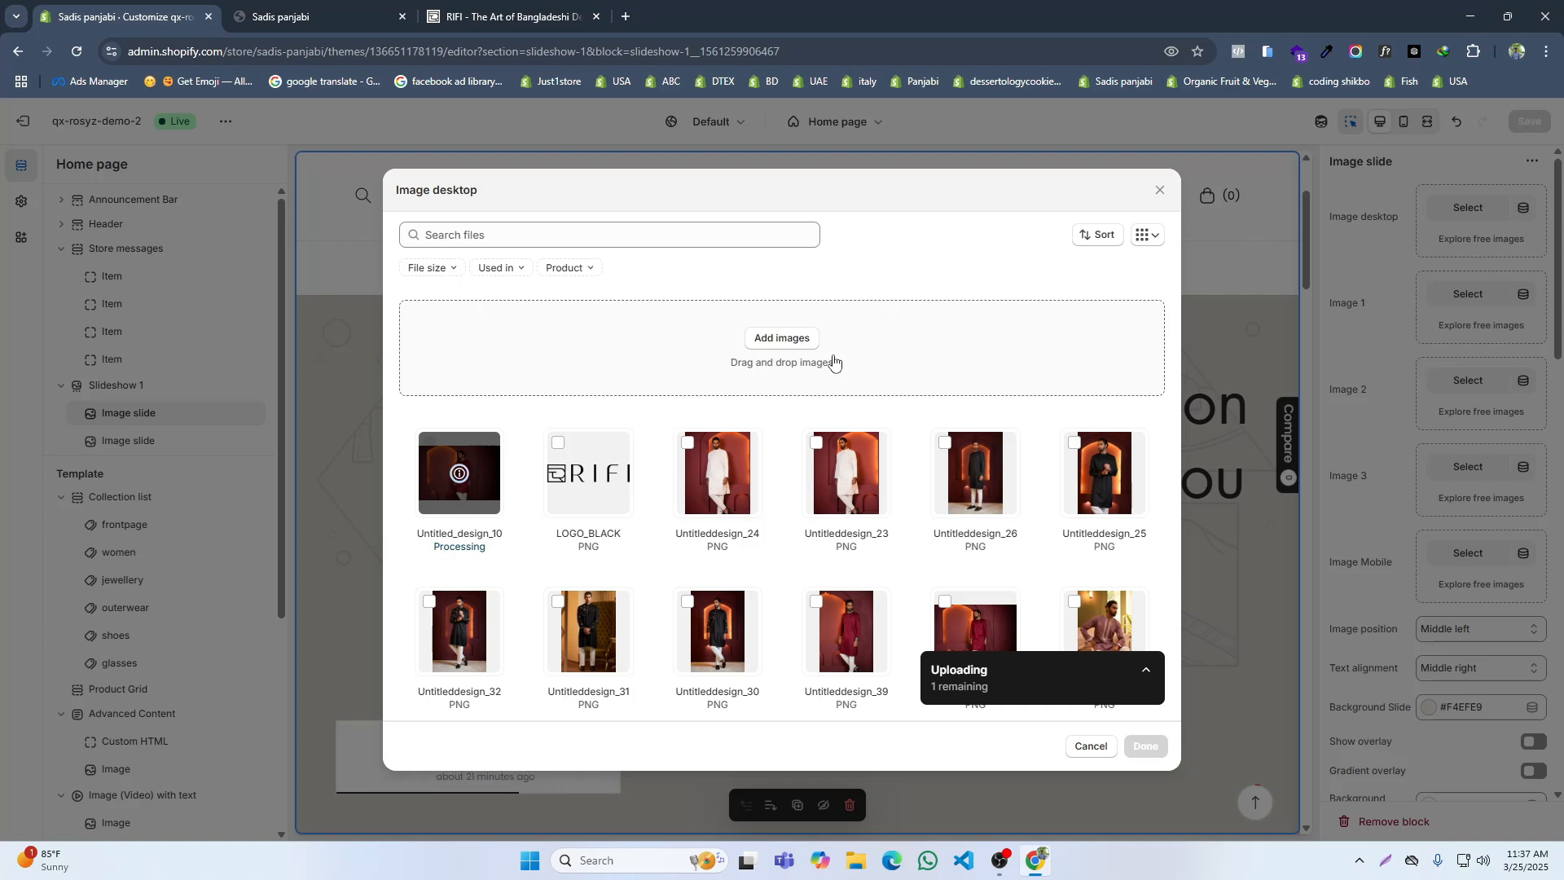
{"action": "left_click", "coordinate": [1144, 745]}
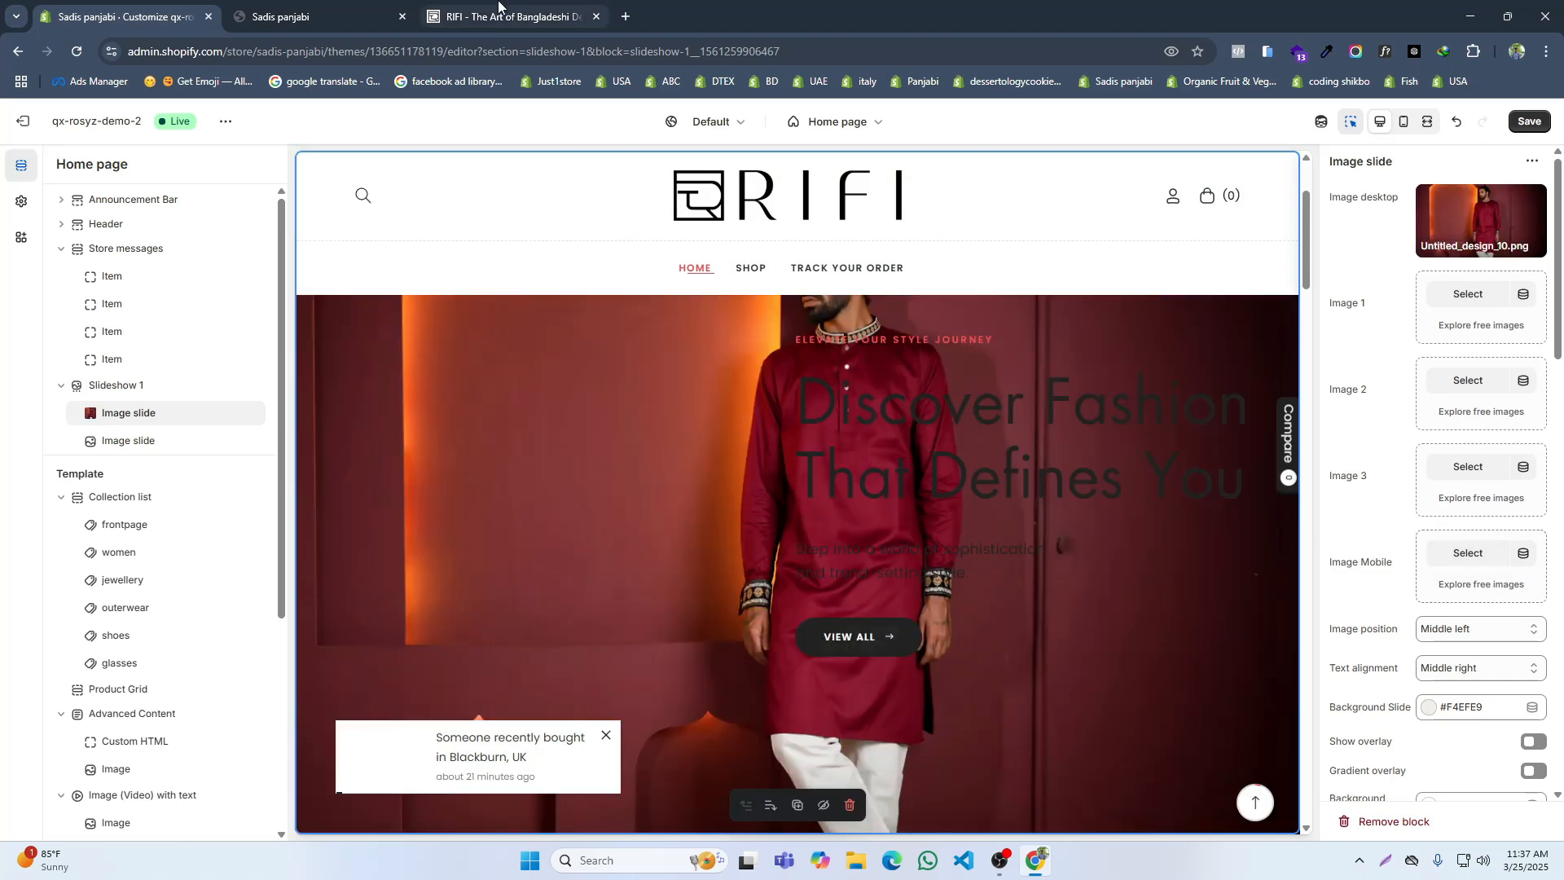
Step: Check RIFI's slideshow in a mobile preview and upload Untitled_design_43.png as the first slide's mobile image
{"action": "left_click", "coordinate": [498, 10]}
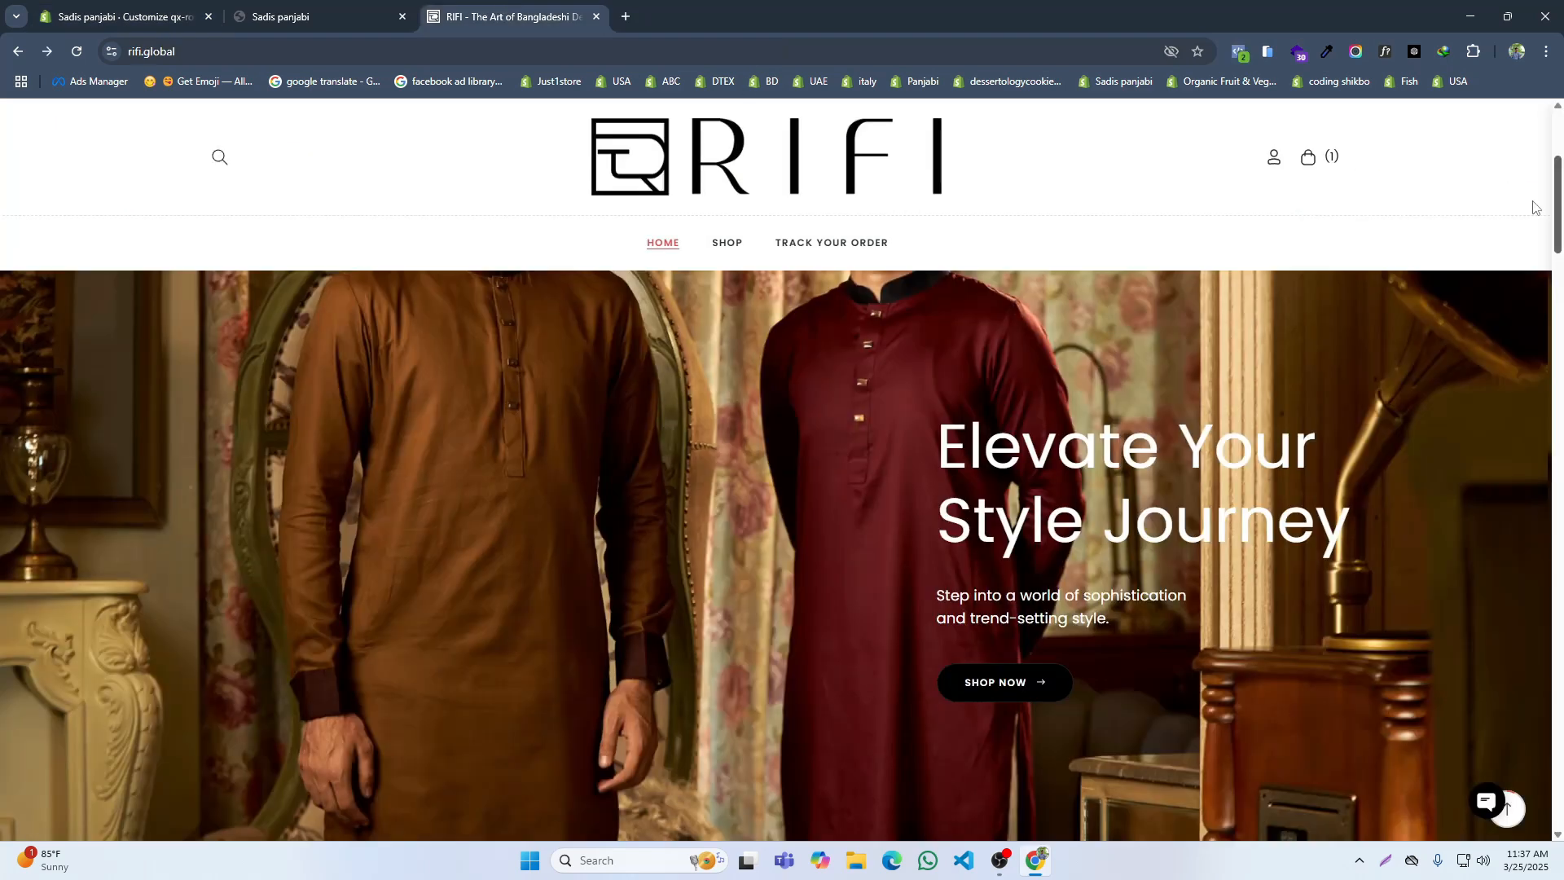
{"action": "left_click", "coordinate": [1378, 52]}
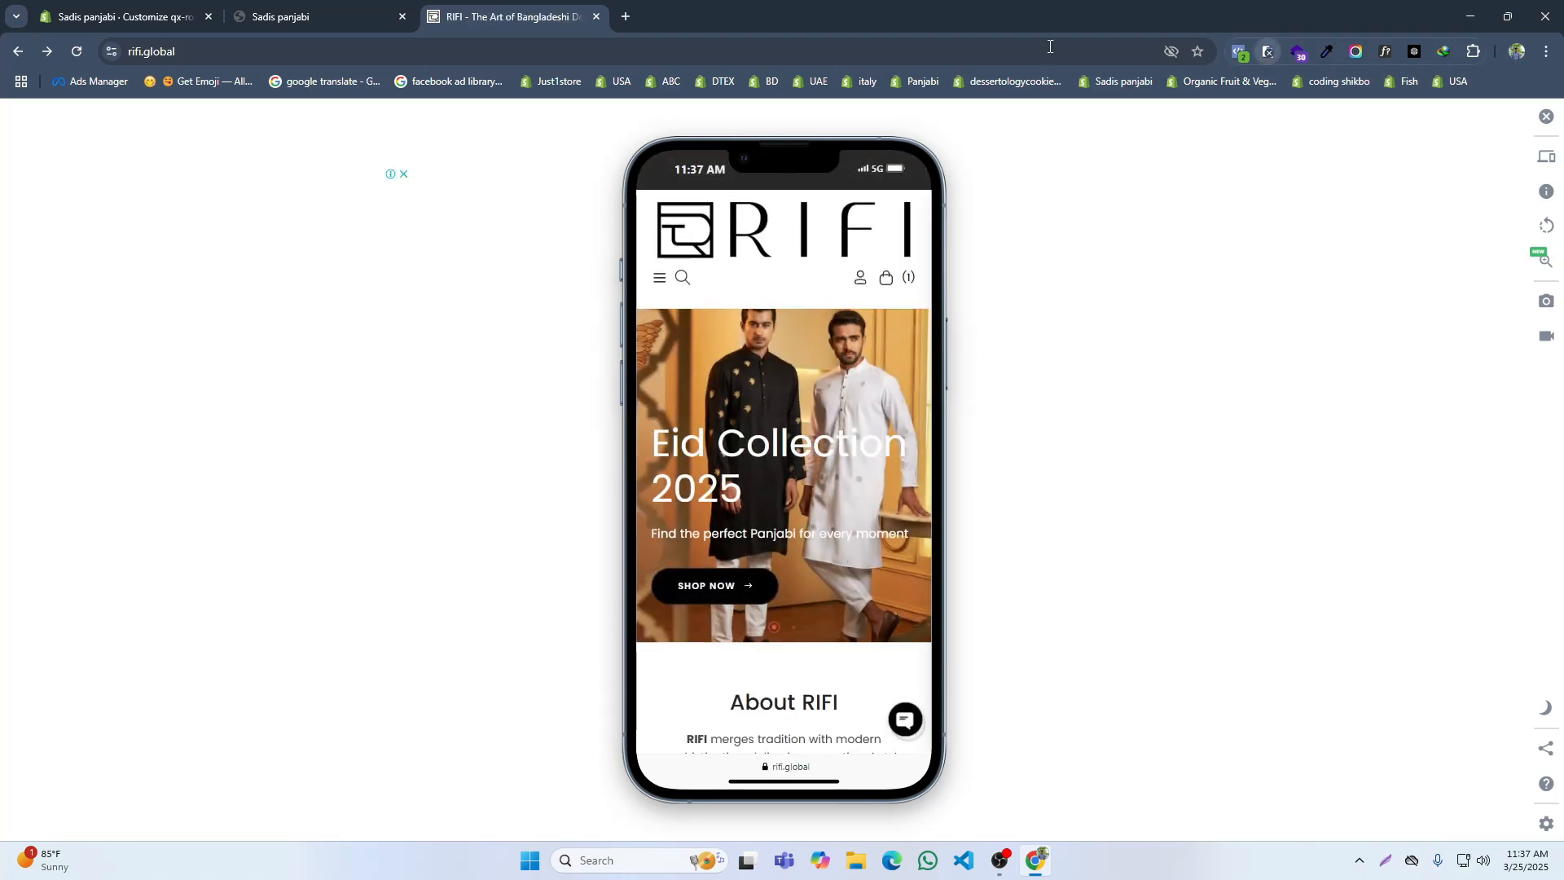
{"action": "left_click", "coordinate": [188, 8]}
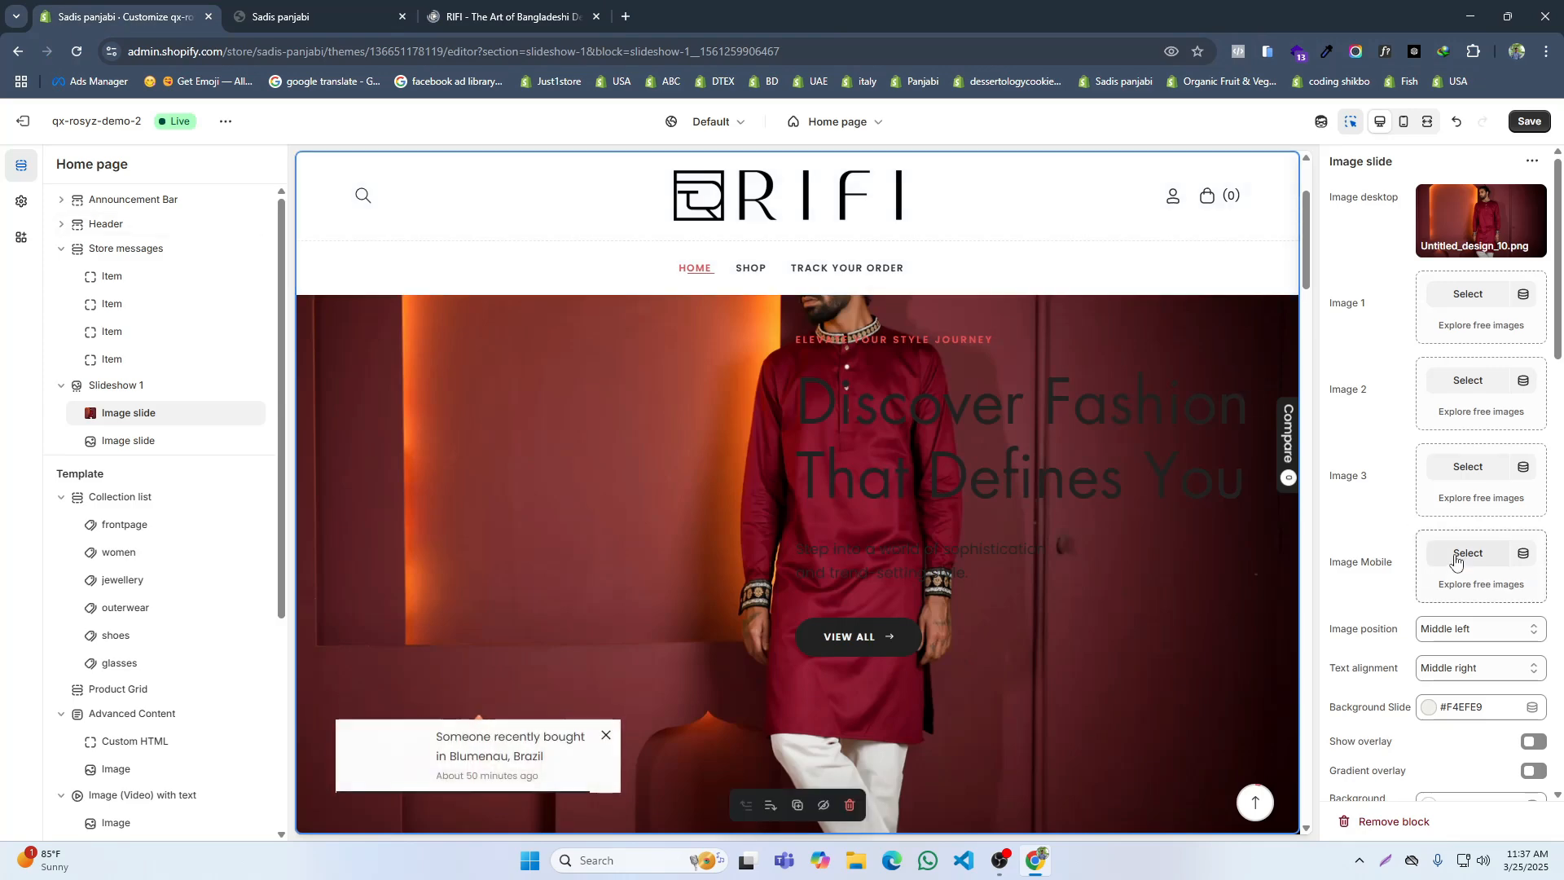
{"action": "left_click", "coordinate": [1455, 555]}
{"action": "left_click", "coordinate": [774, 349]}
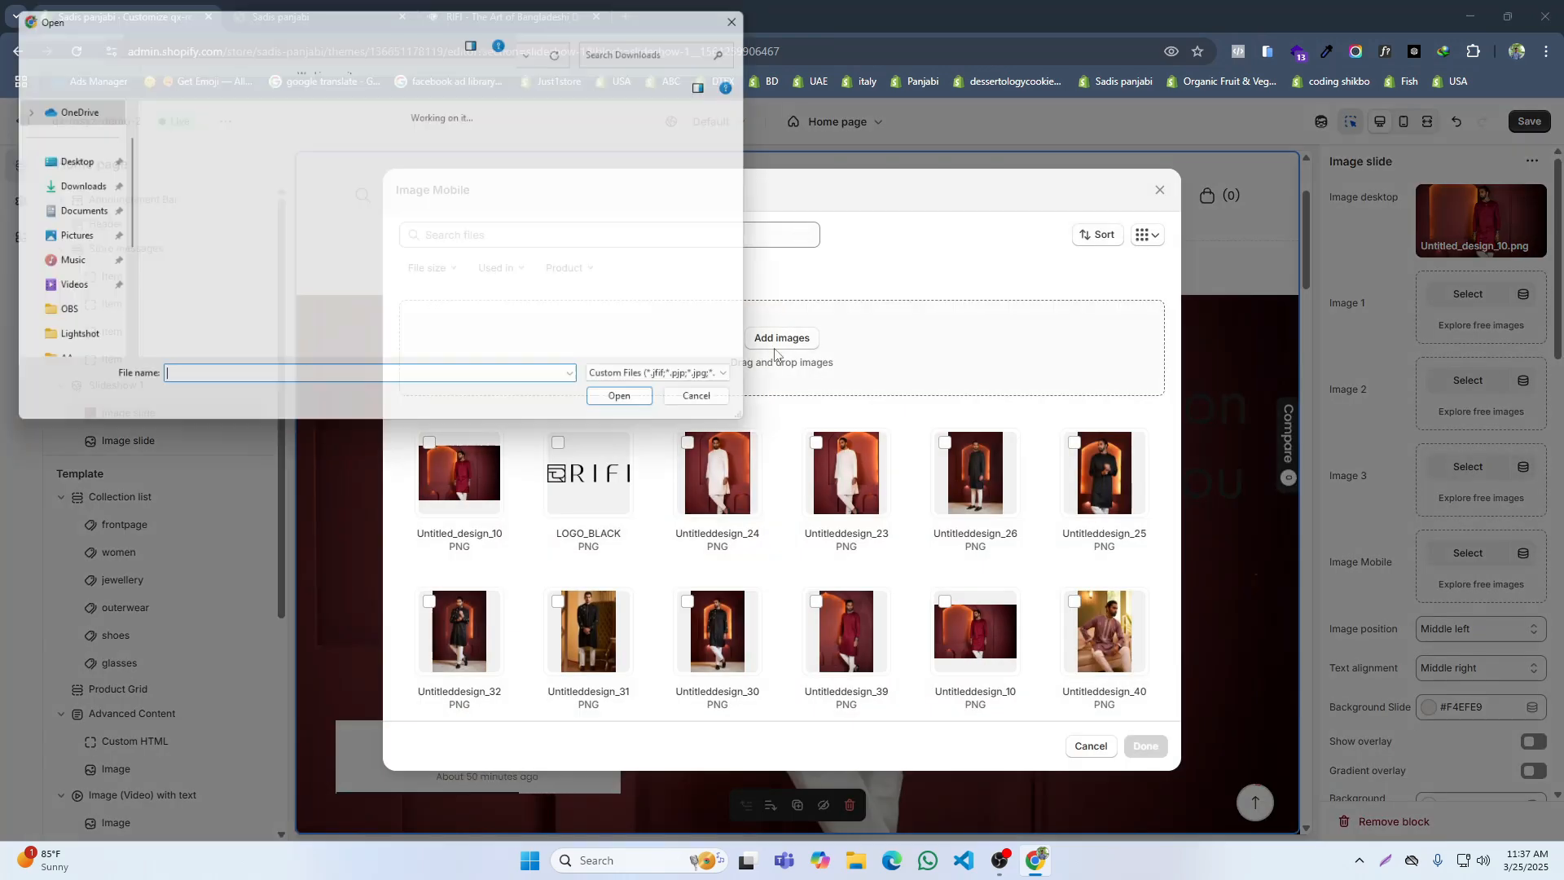
{"action": "left_click", "coordinate": [349, 178]}
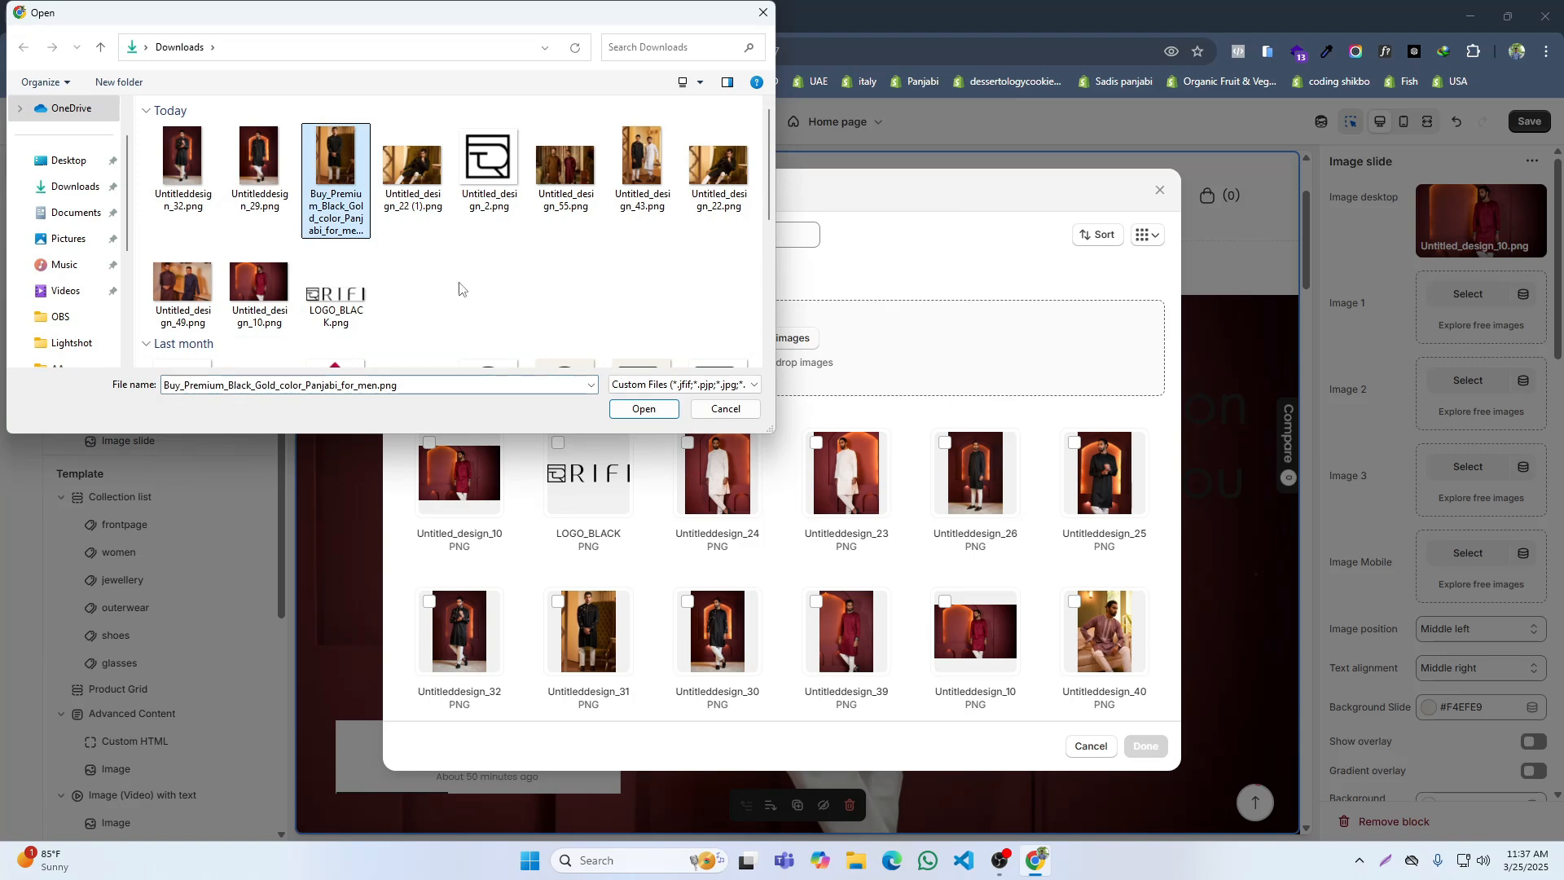
{"action": "left_click", "coordinate": [649, 179]}
{"action": "left_click", "coordinate": [642, 410]}
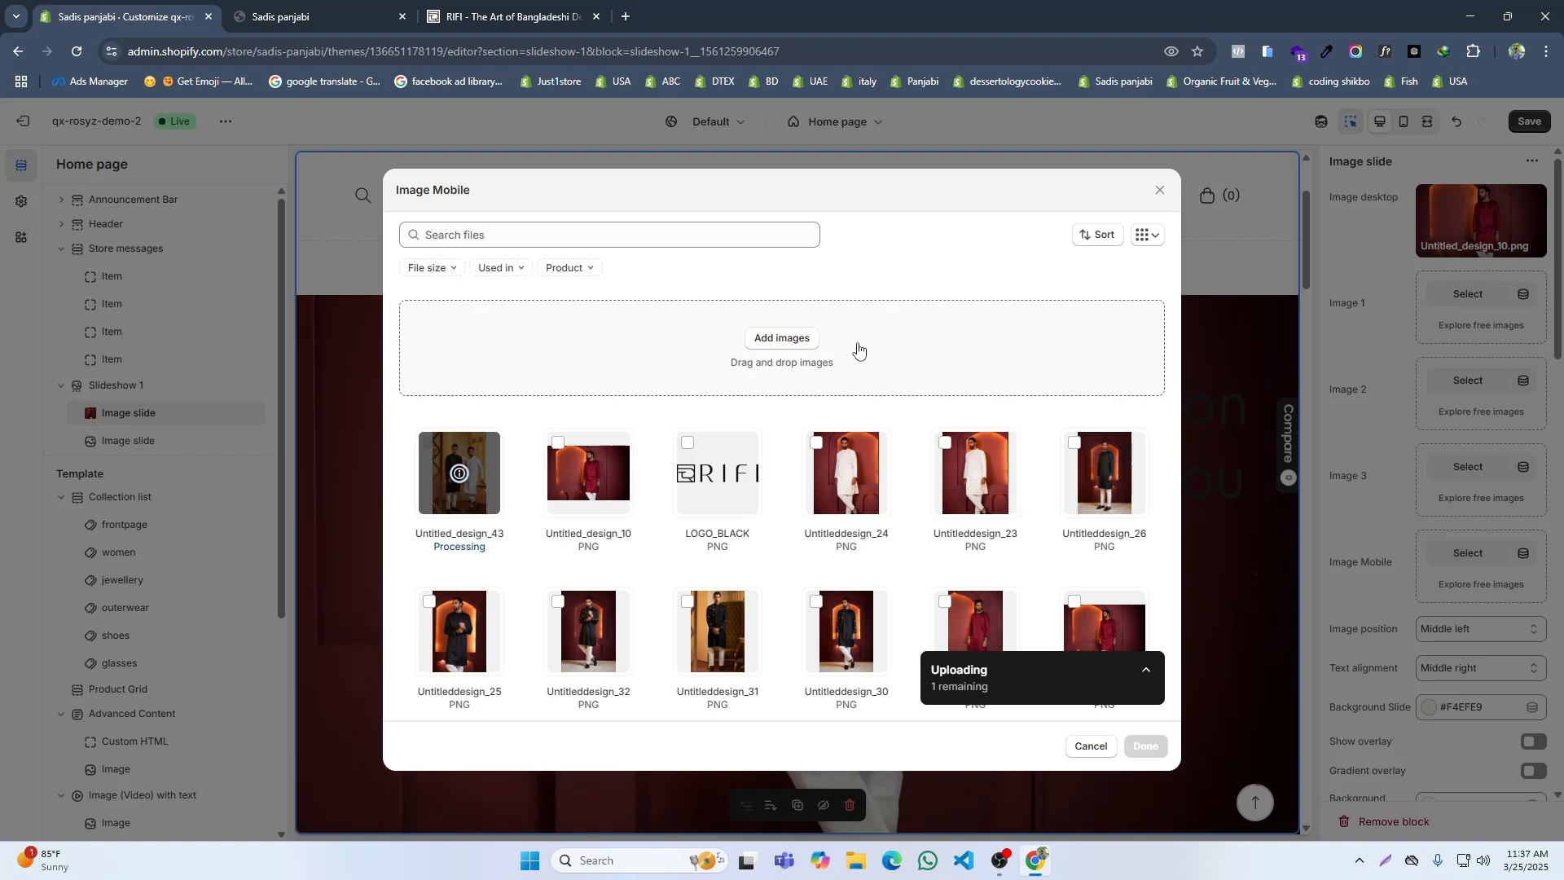
{"action": "left_click", "coordinate": [1145, 746]}
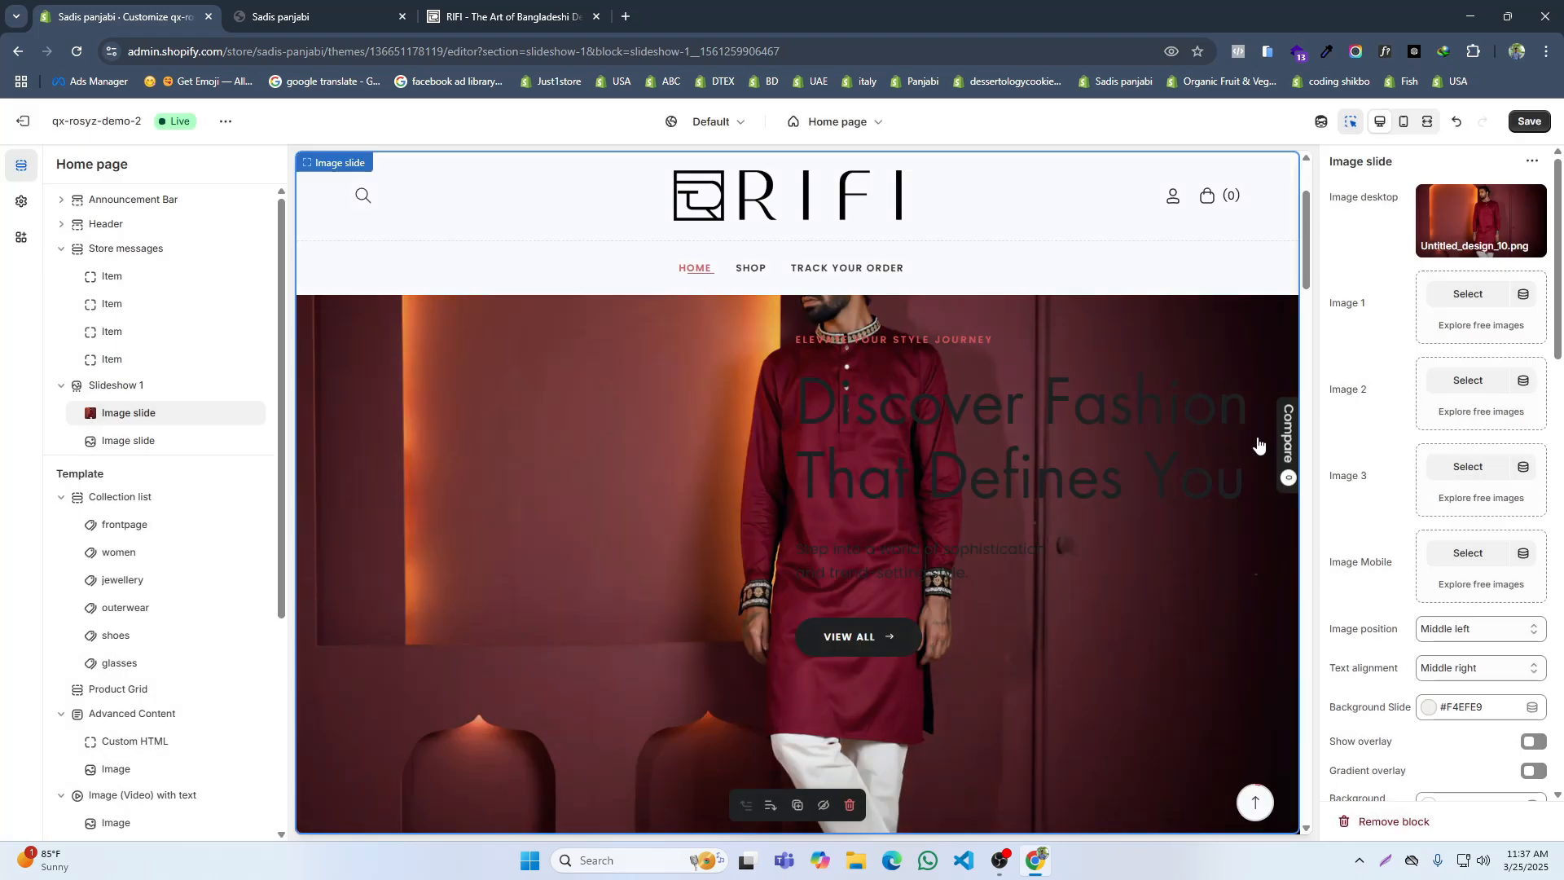
Step: Check the text layout of RIFI's slides and clear the first image slide's top title
{"action": "scroll", "coordinate": [1104, 489], "scroll_direction": "down", "scroll_amount": 2}
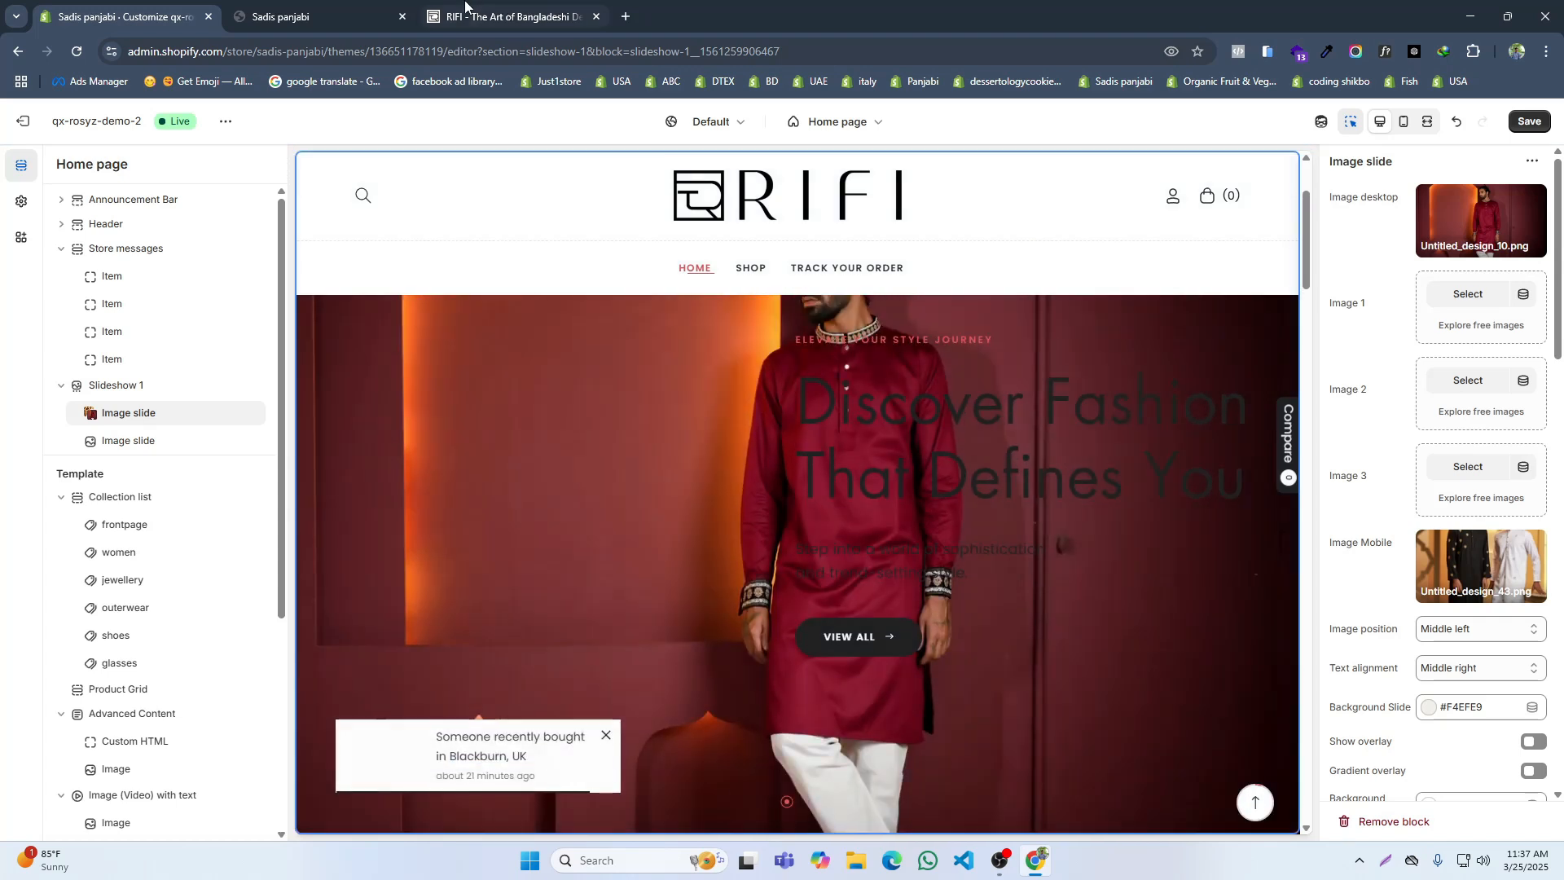
{"action": "key", "text": "ctrl+3"}
{"action": "scroll", "coordinate": [904, 473], "scroll_direction": "down", "scroll_amount": 3}
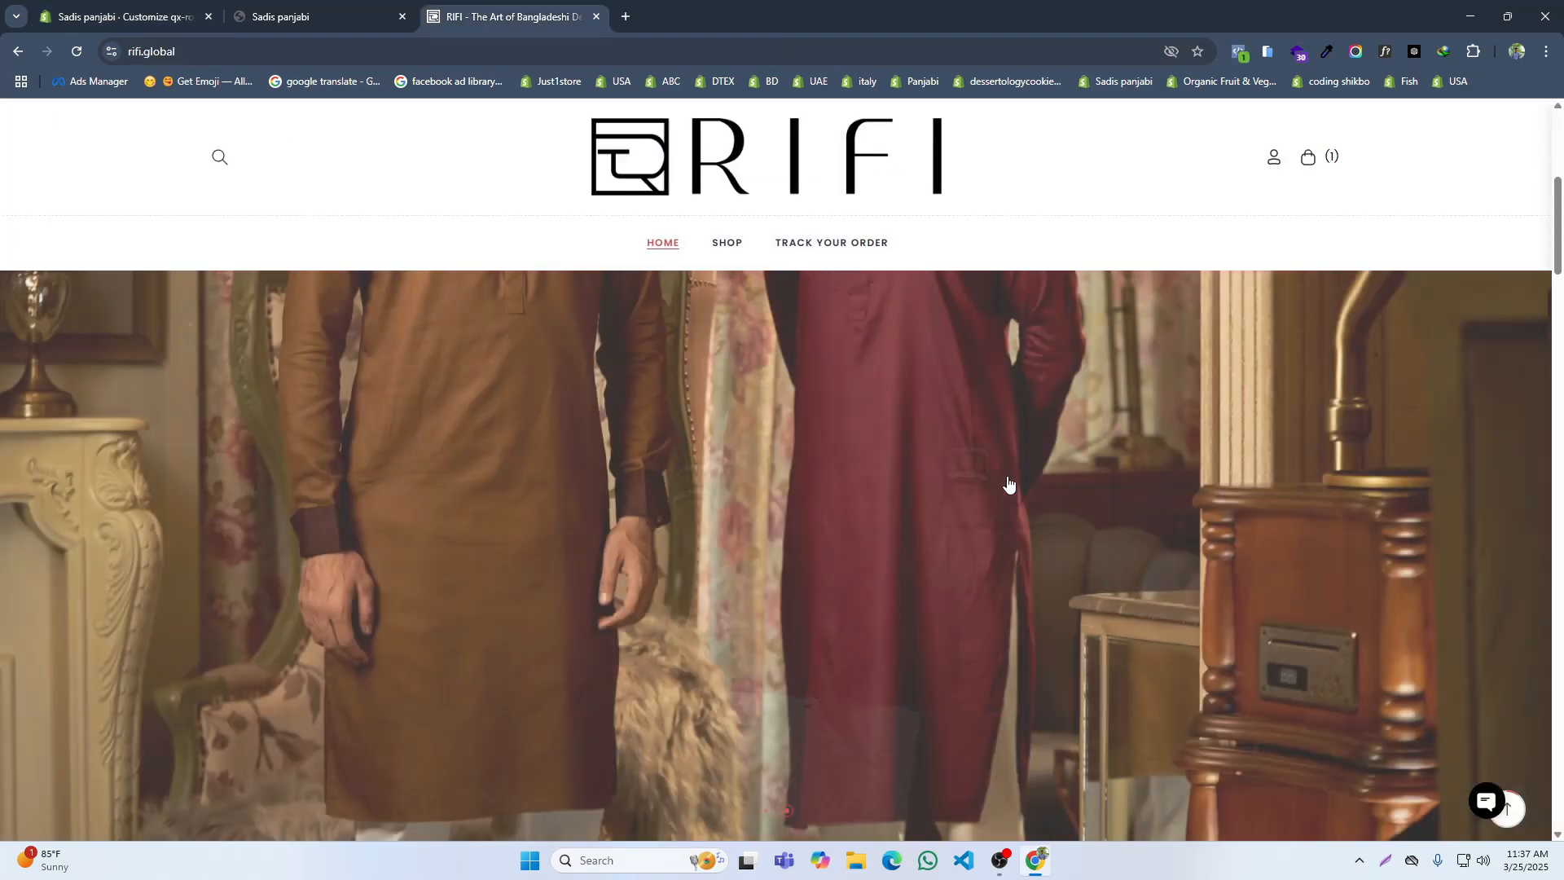
{"action": "left_click", "coordinate": [42, 7]}
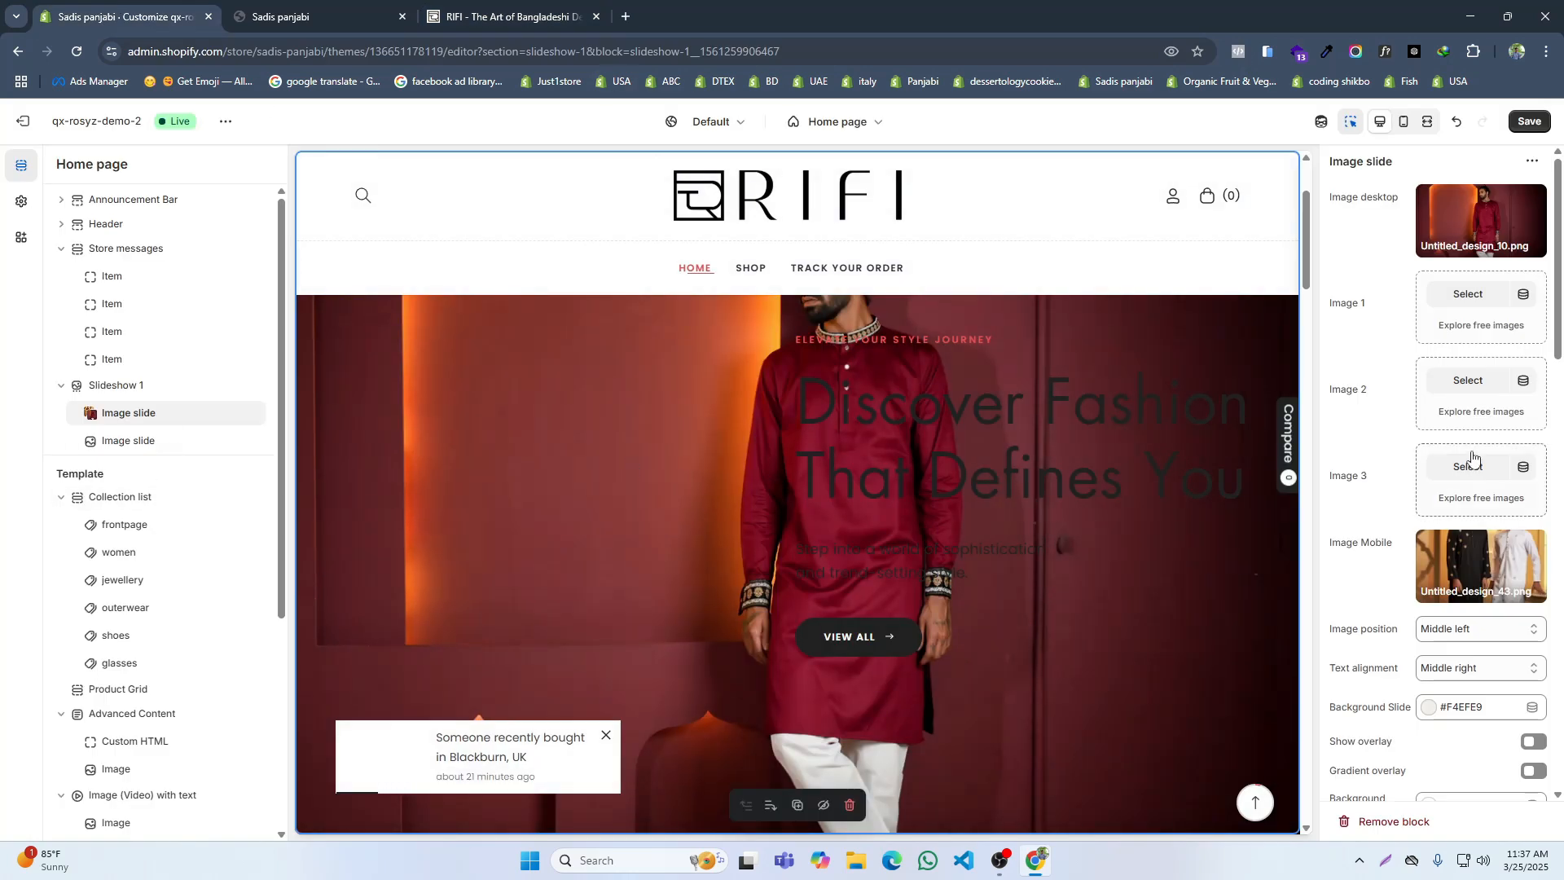
{"action": "scroll", "coordinate": [1466, 454], "scroll_direction": "down", "scroll_amount": 9}
{"action": "left_click", "coordinate": [1366, 259]}
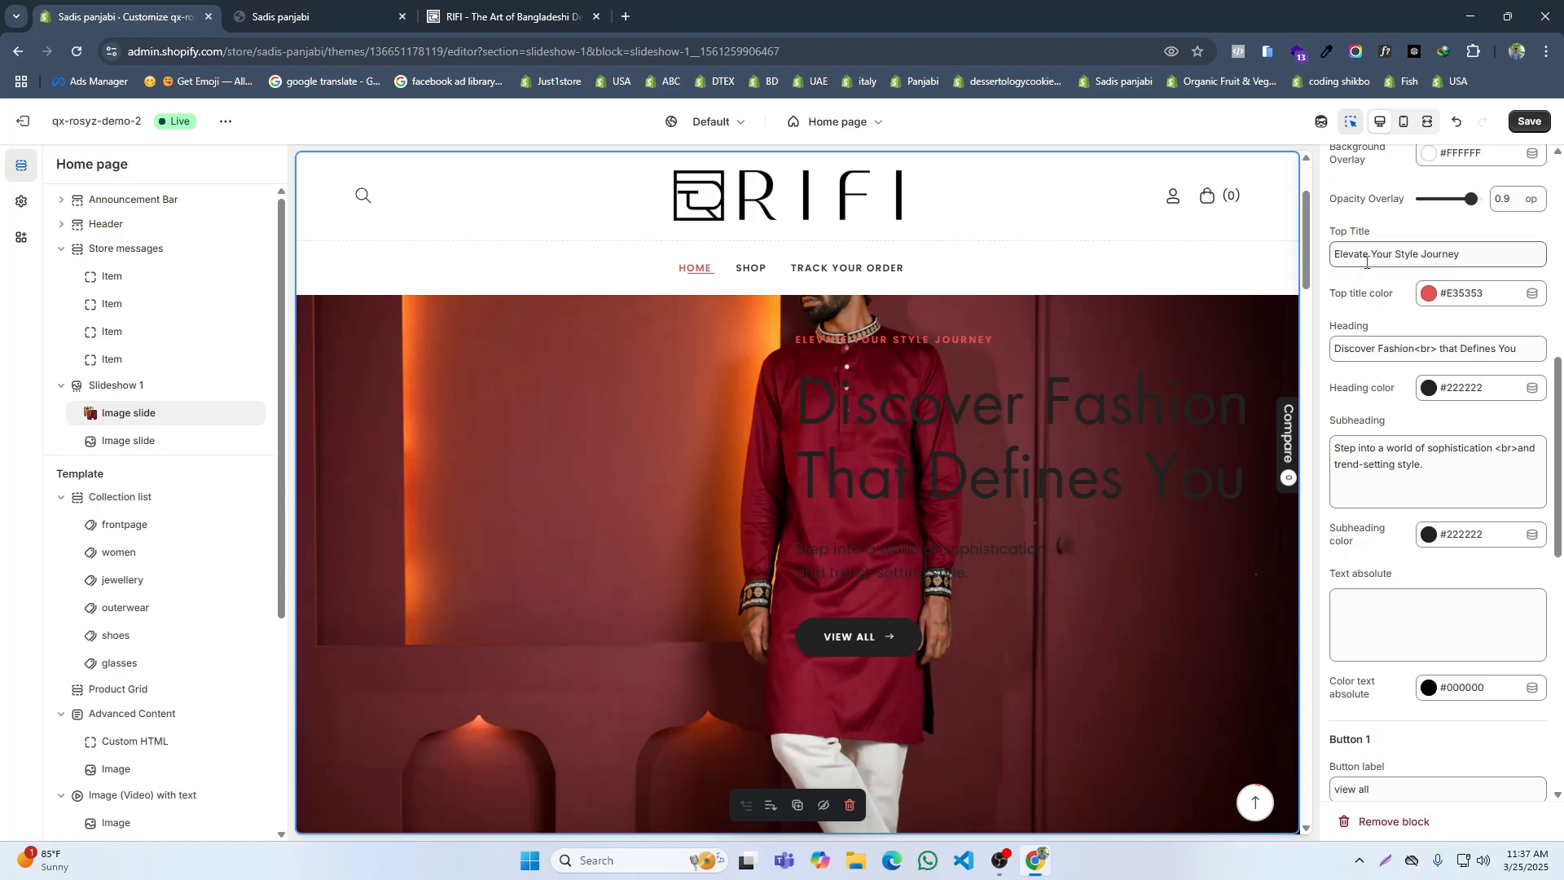
{"action": "key", "text": "ctrl+a"}
{"action": "key", "text": "BackSpace"}
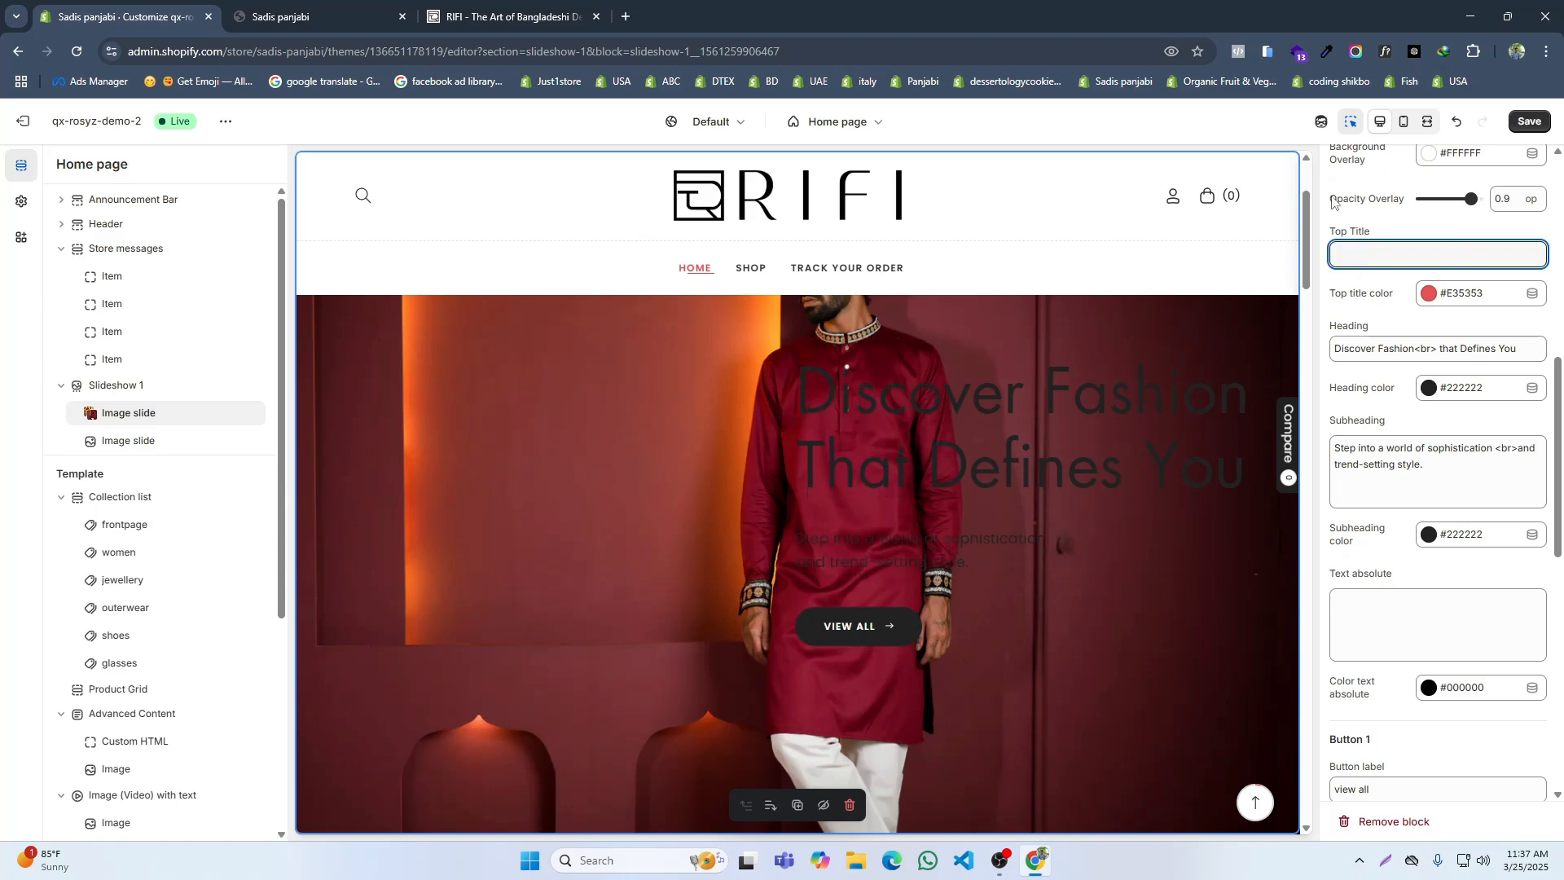
Step: Set the first image slide's heading to "Eid Collection 2025"
{"action": "left_click", "coordinate": [1379, 356]}
{"action": "key", "text": "ctrl+a"}
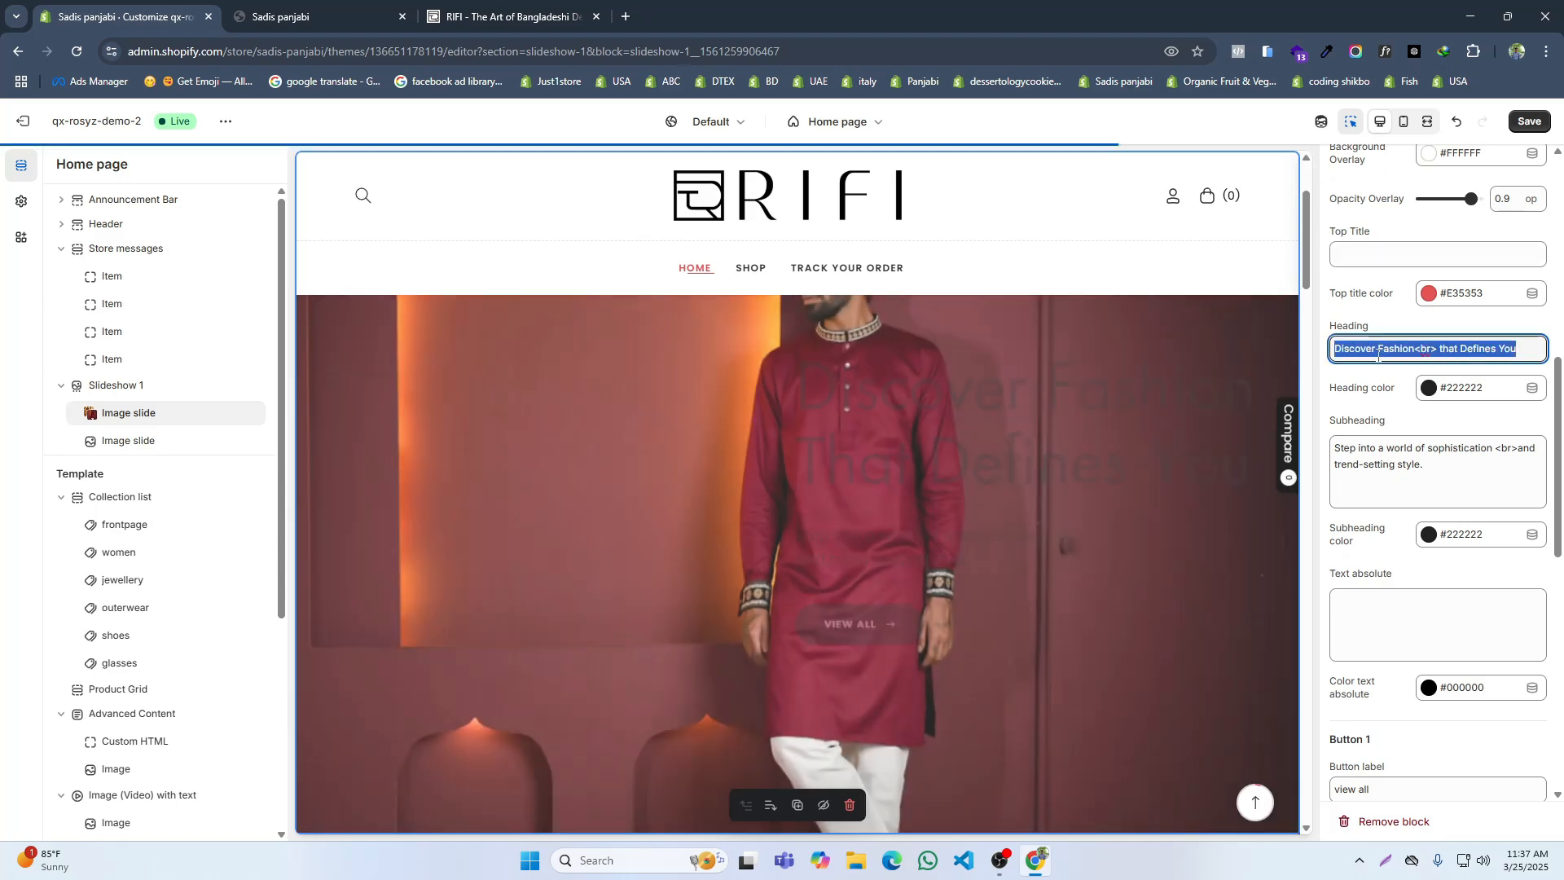
{"action": "type", "text": "Eid"}
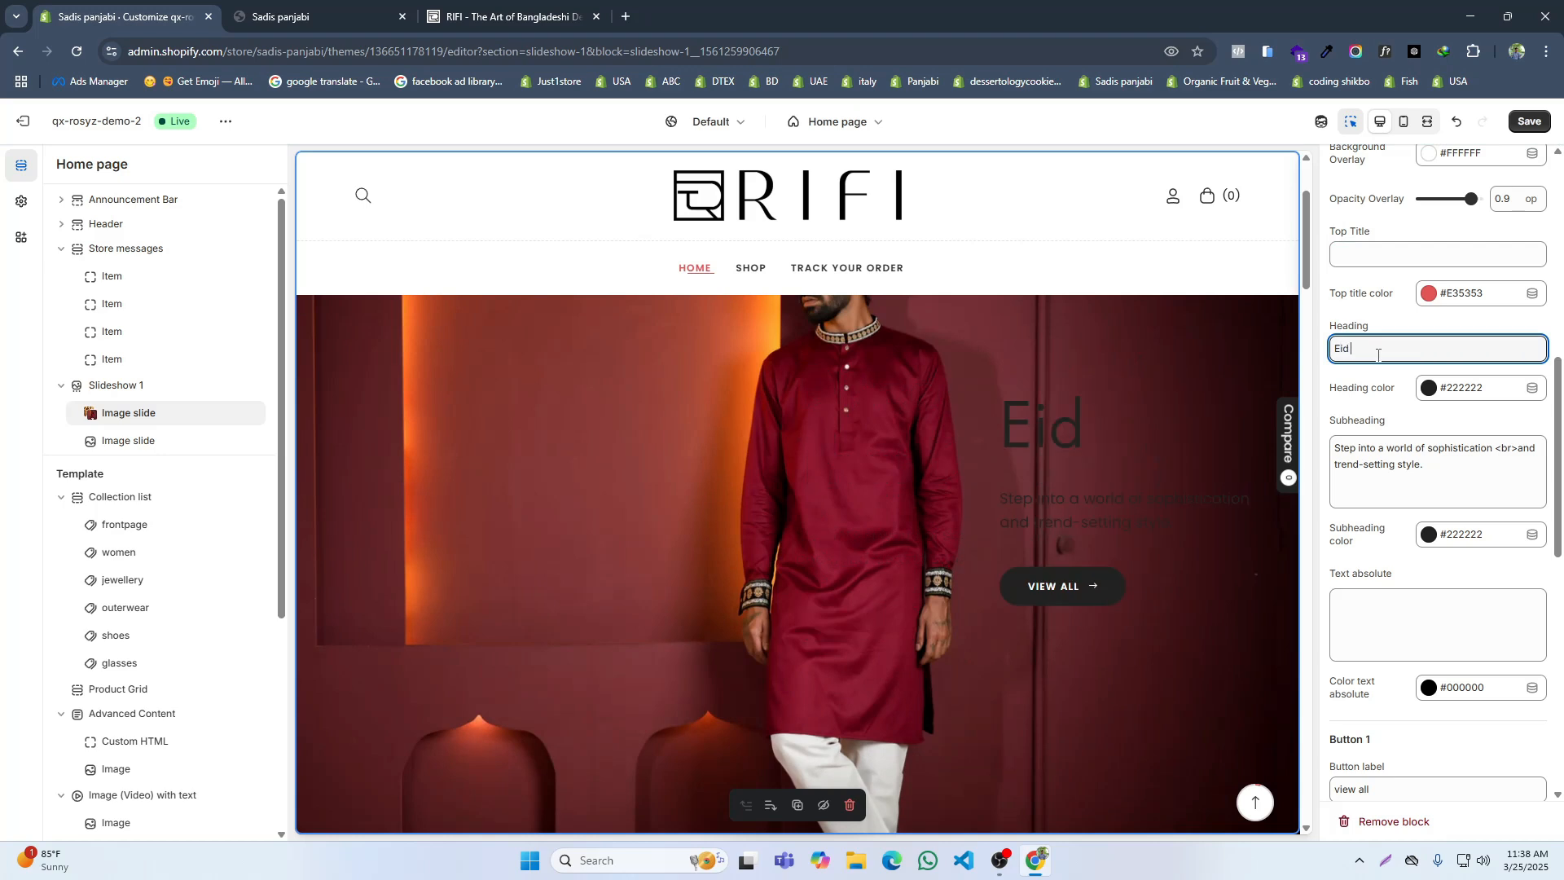
{"action": "type", "text": " Co"}
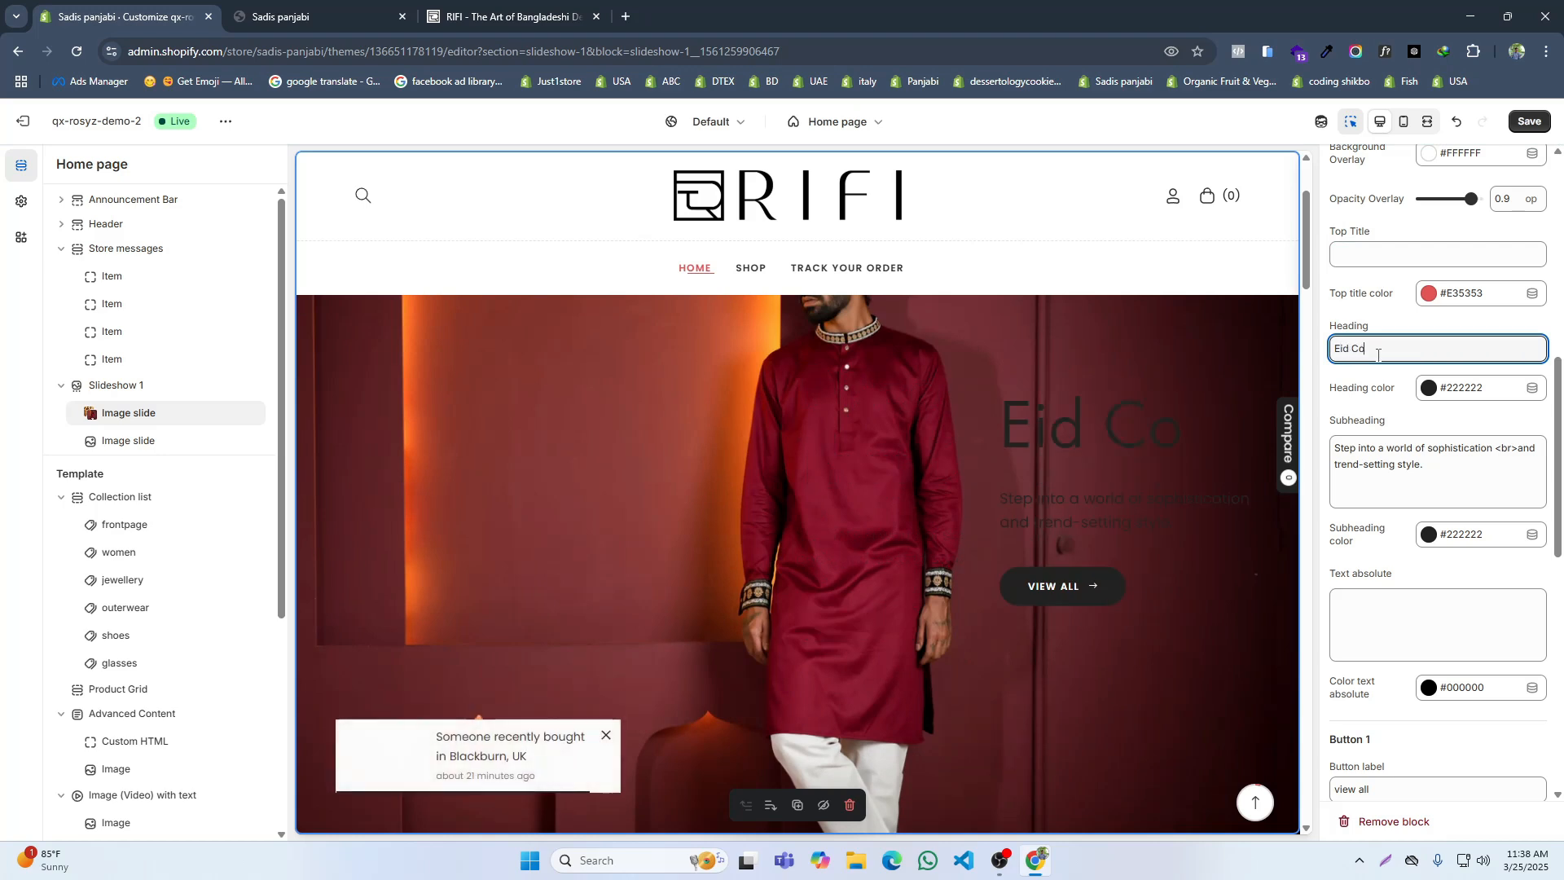
{"action": "type", "text": "llection "}
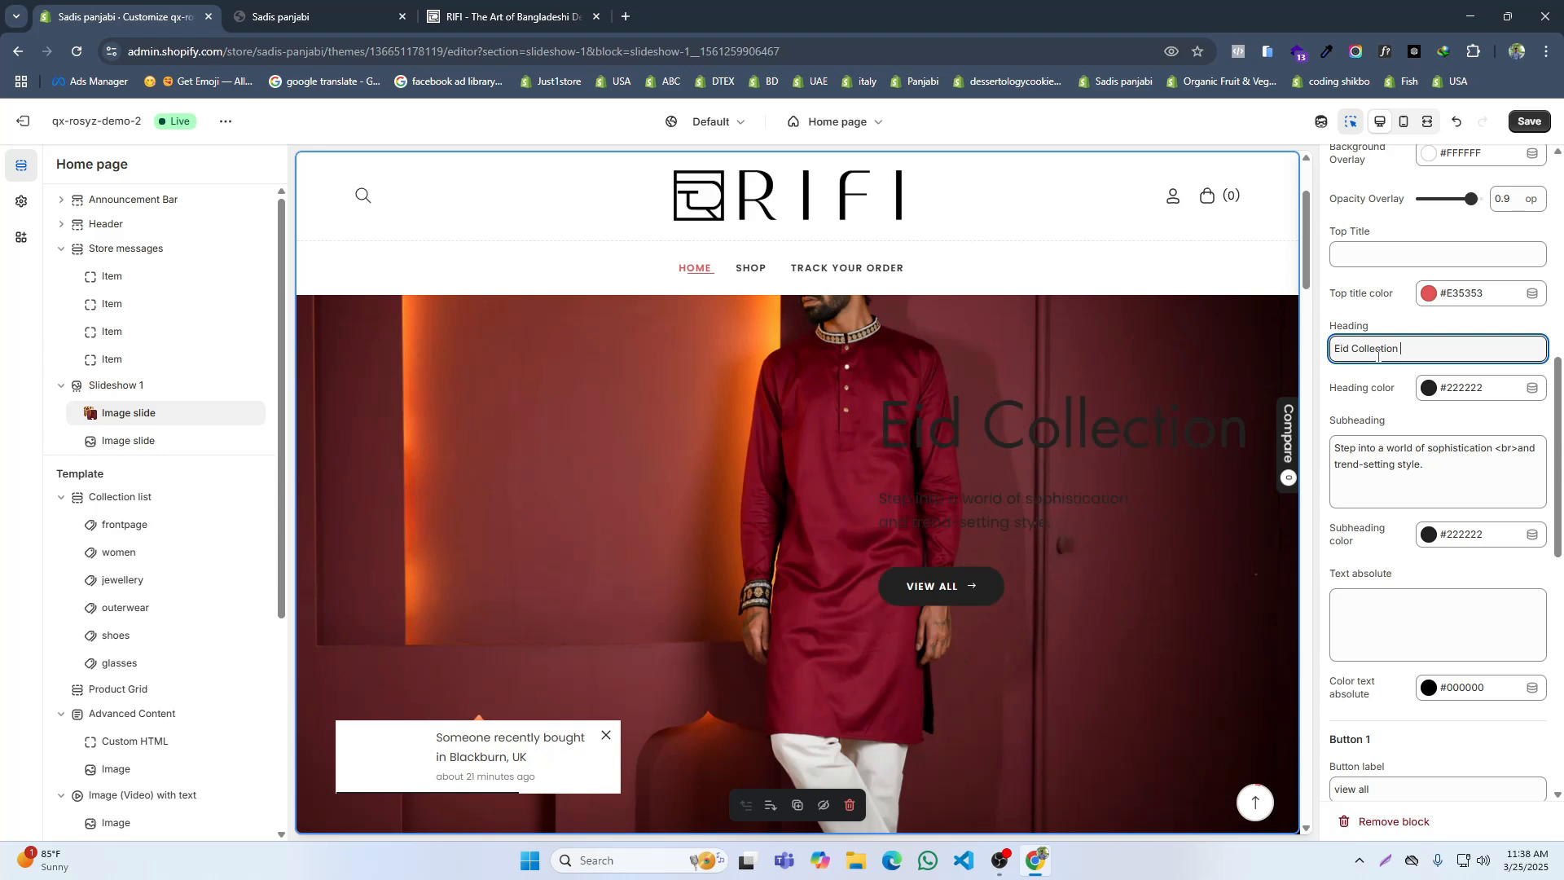
{"action": "type", "text": "2025"}
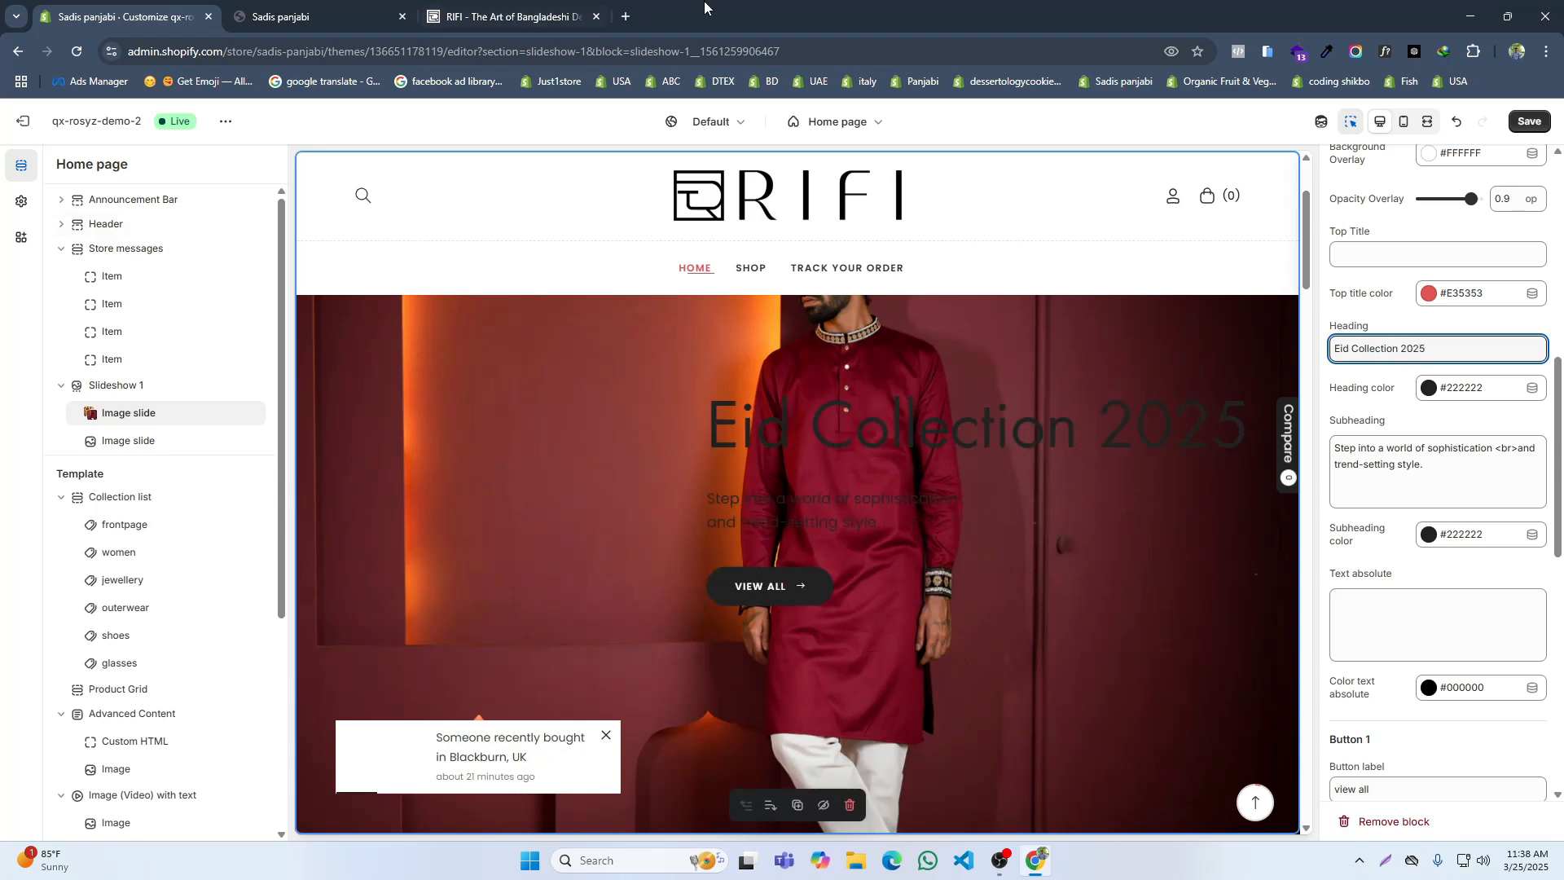
Step: Set the first image slide's subheading to "Find The Perfect Panjabi for Every Moment", following RIFI's slide, and save
{"action": "left_click", "coordinate": [567, 12]}
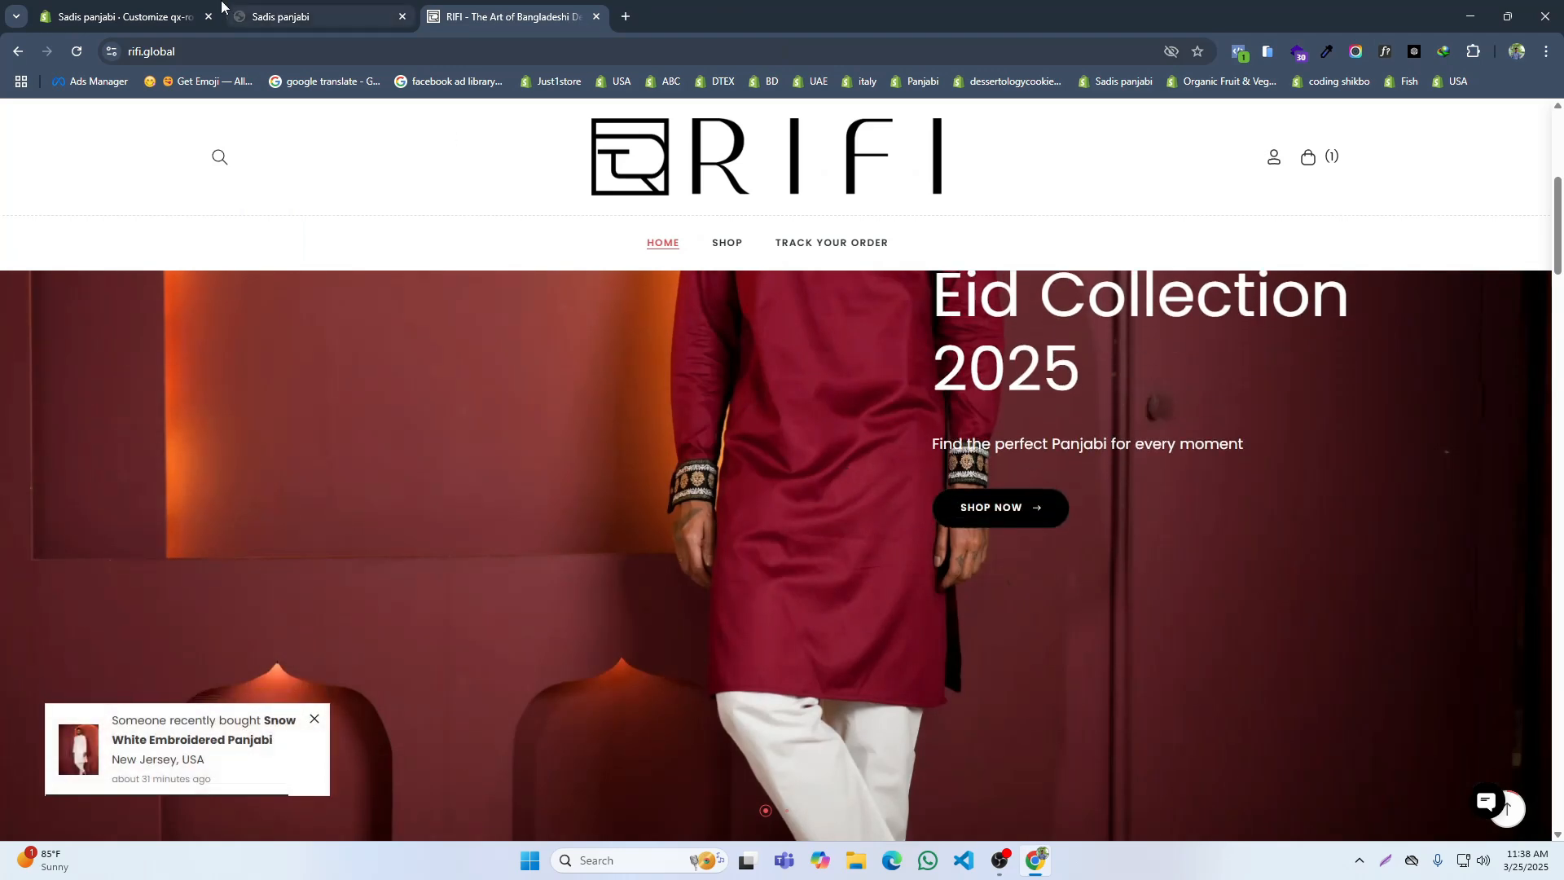
{"action": "left_click", "coordinate": [178, 10]}
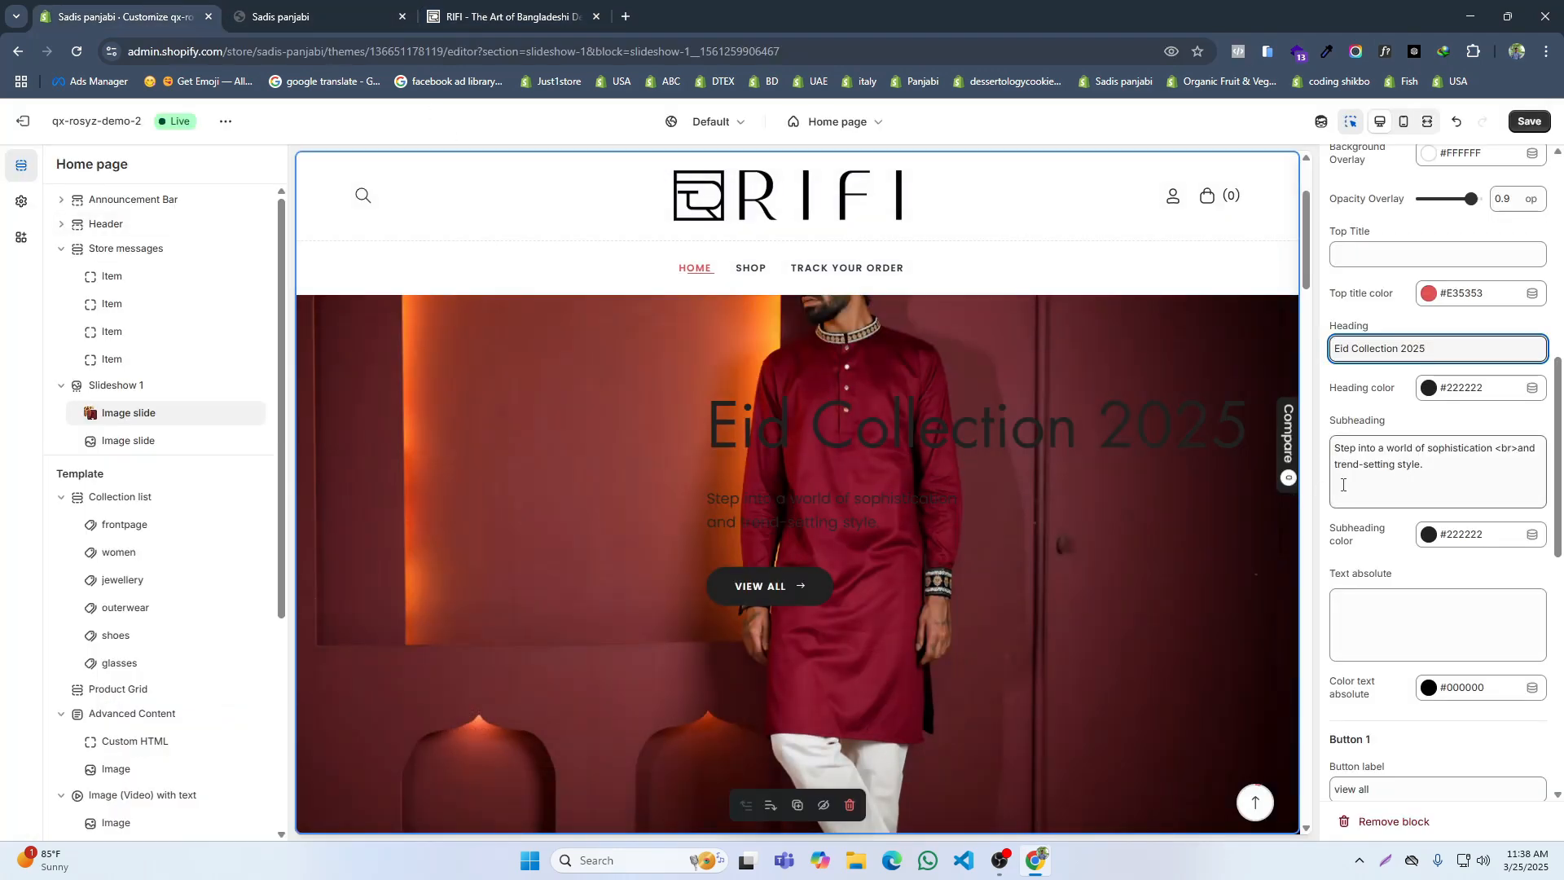
{"action": "left_click", "coordinate": [456, 15]}
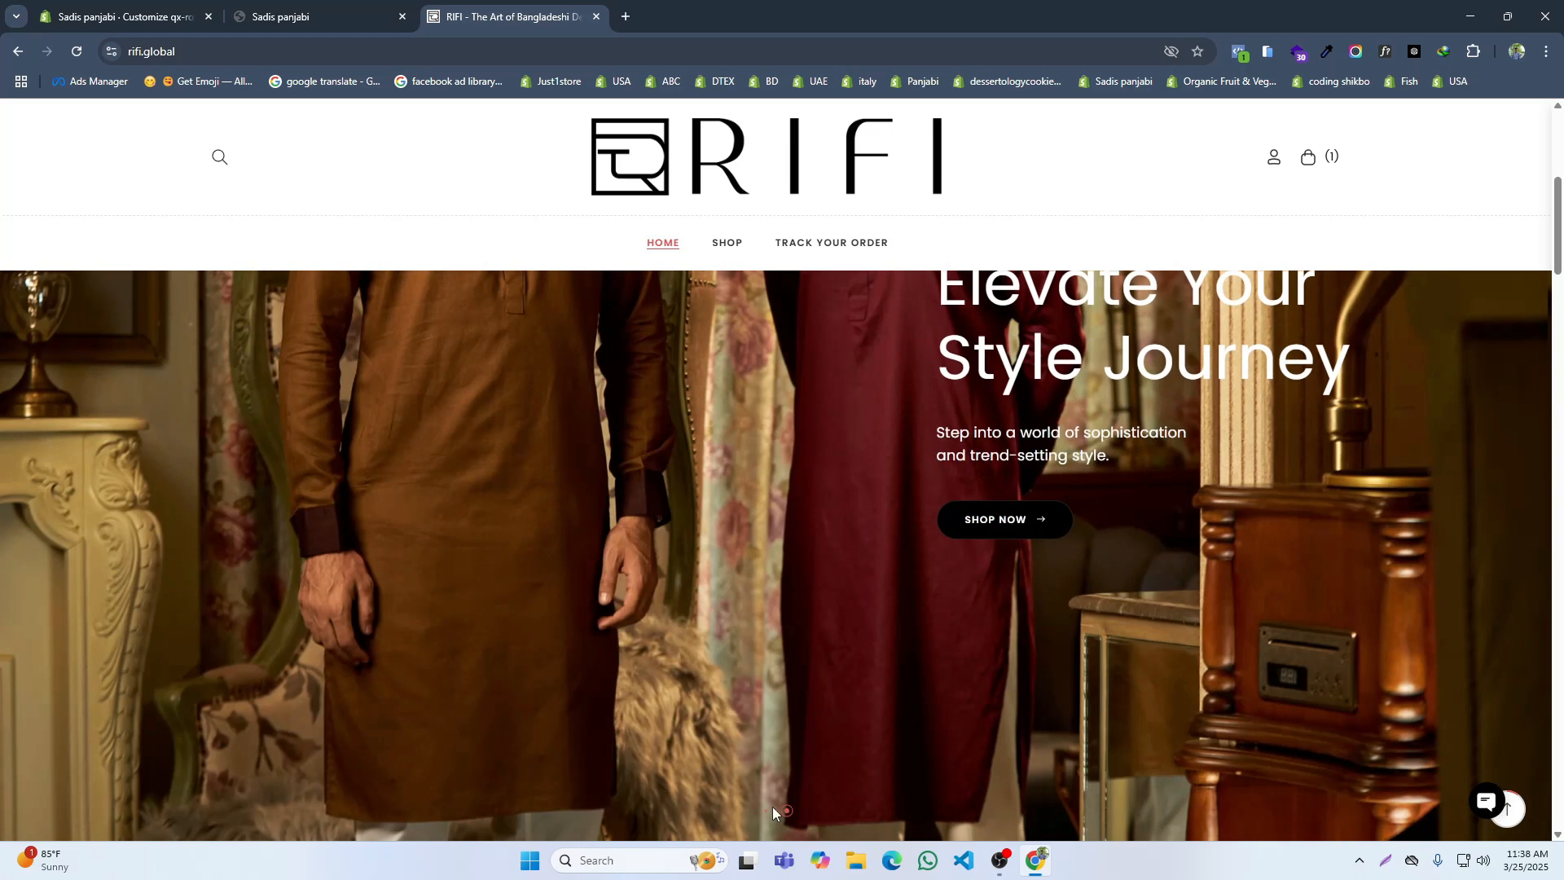
{"action": "left_click", "coordinate": [765, 810]}
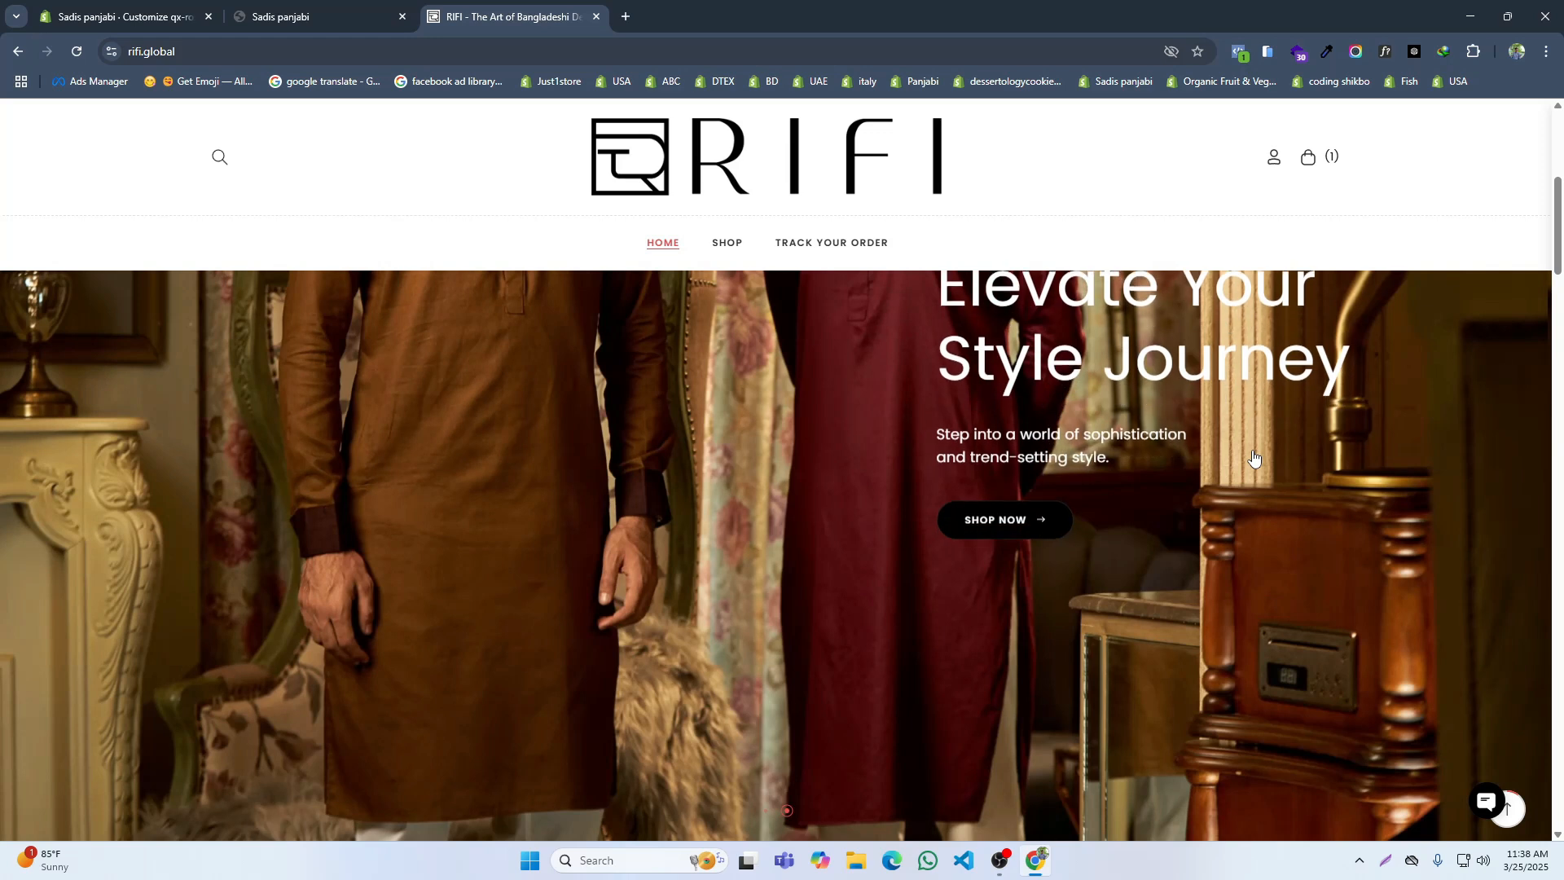
{"action": "left_click", "coordinate": [765, 810]}
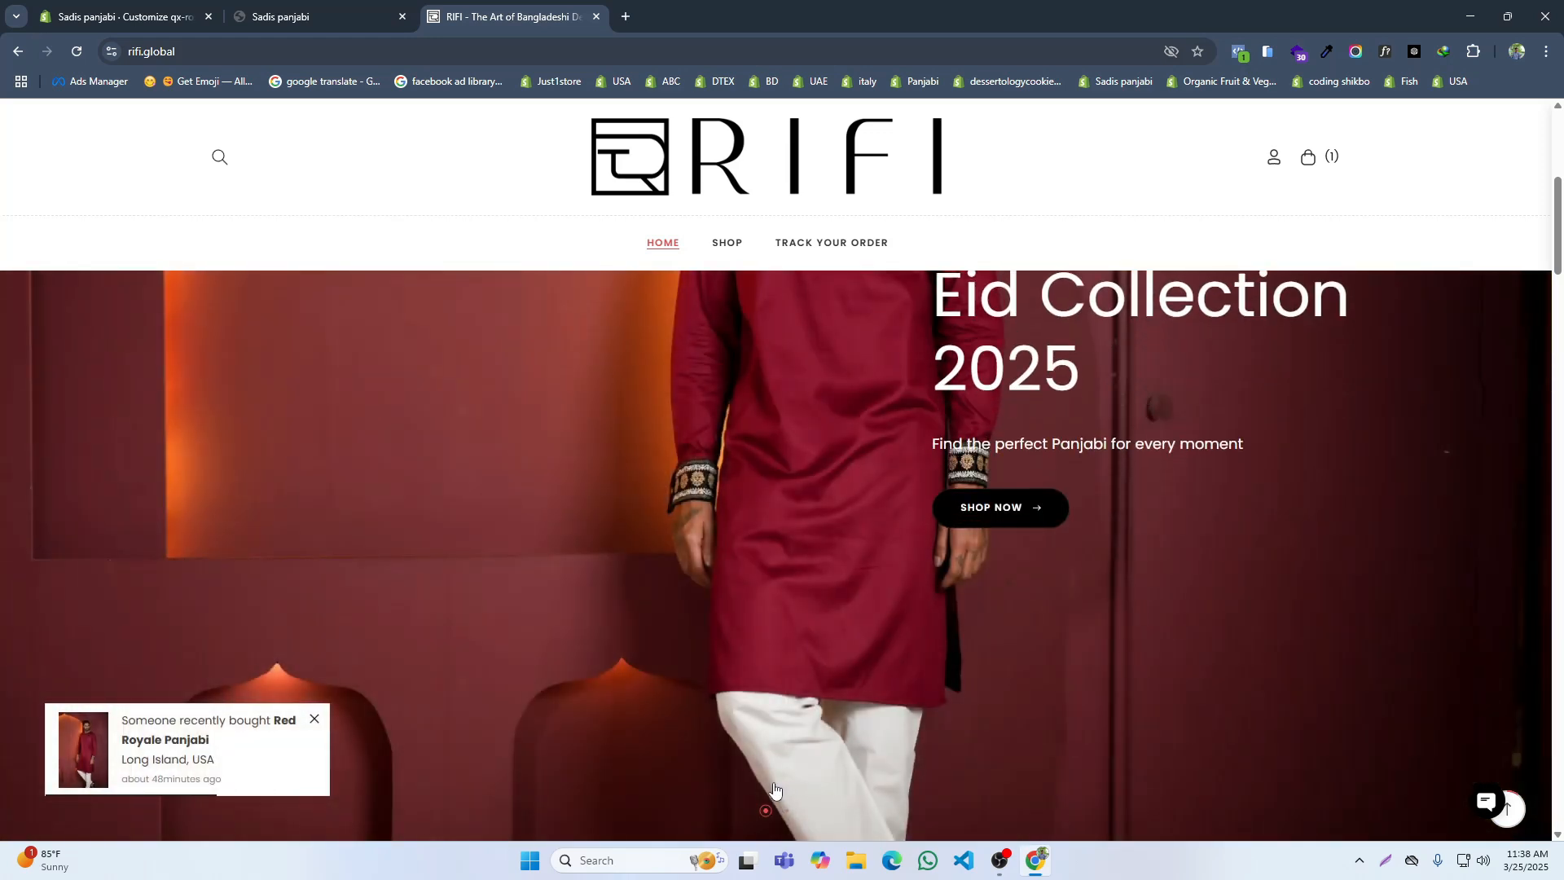
{"action": "left_click", "coordinate": [175, 14]}
{"action": "left_click", "coordinate": [1362, 472]}
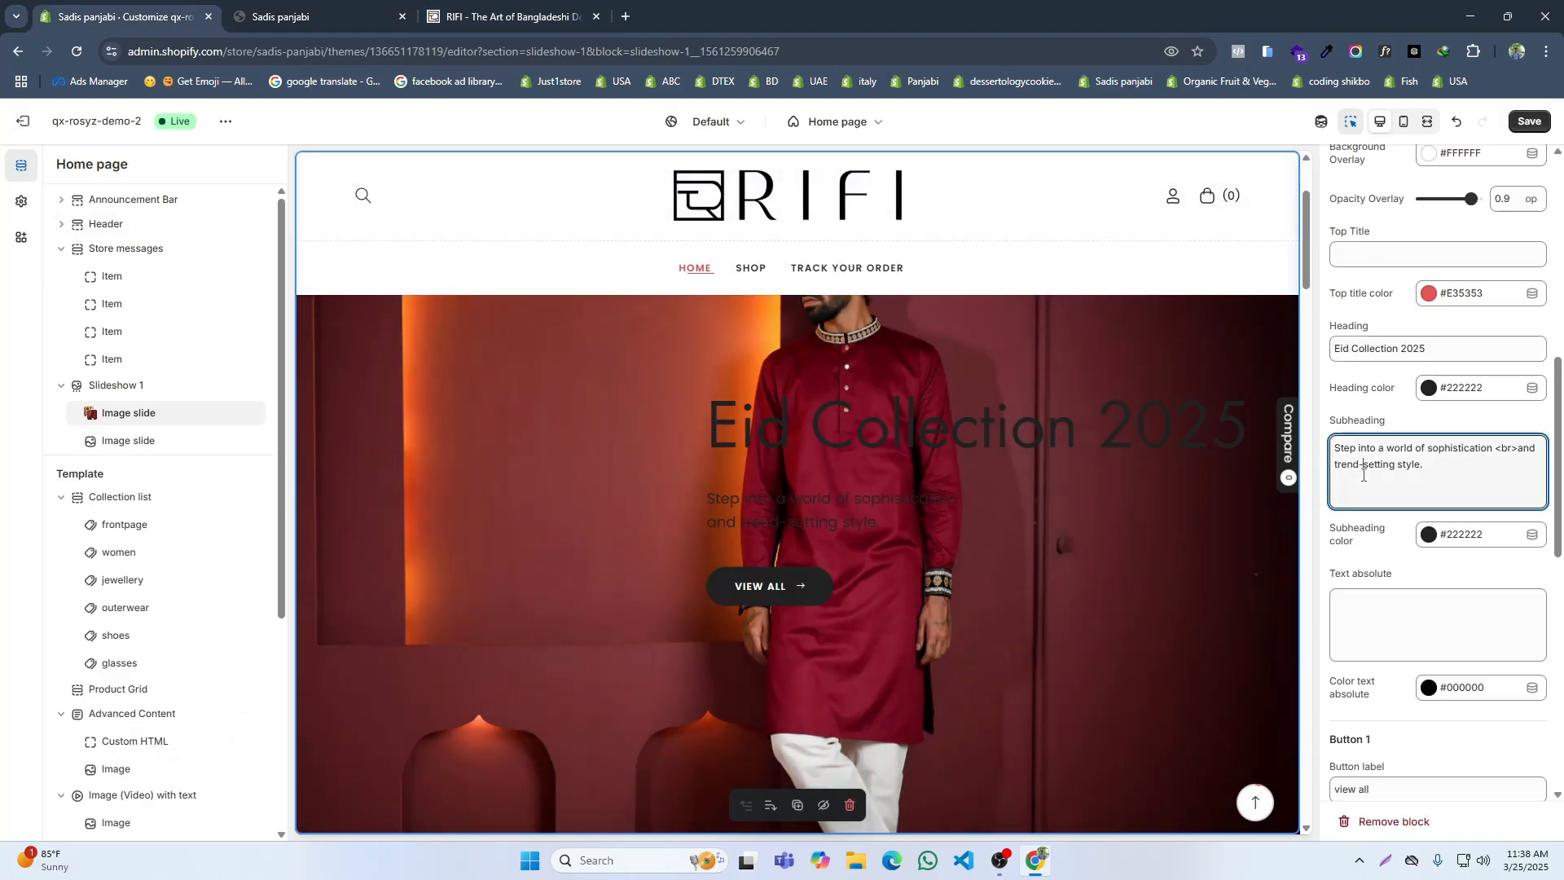
{"action": "triple_click", "coordinate": [1363, 474]}
{"action": "type", "text": "Fin"}
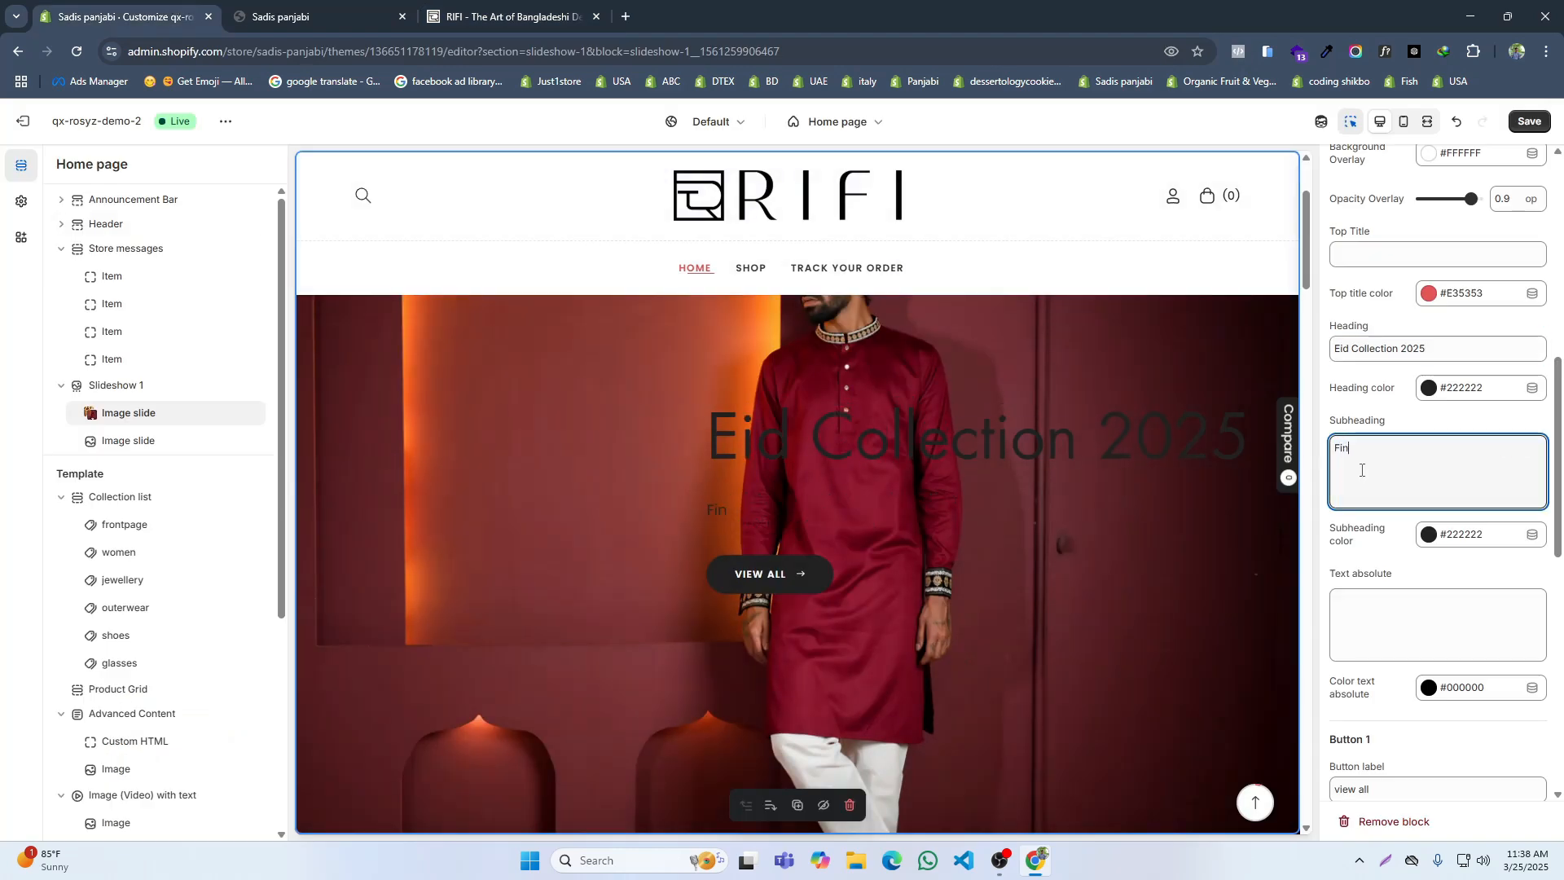
{"action": "type", "text": "d The Perfect Panjabi"}
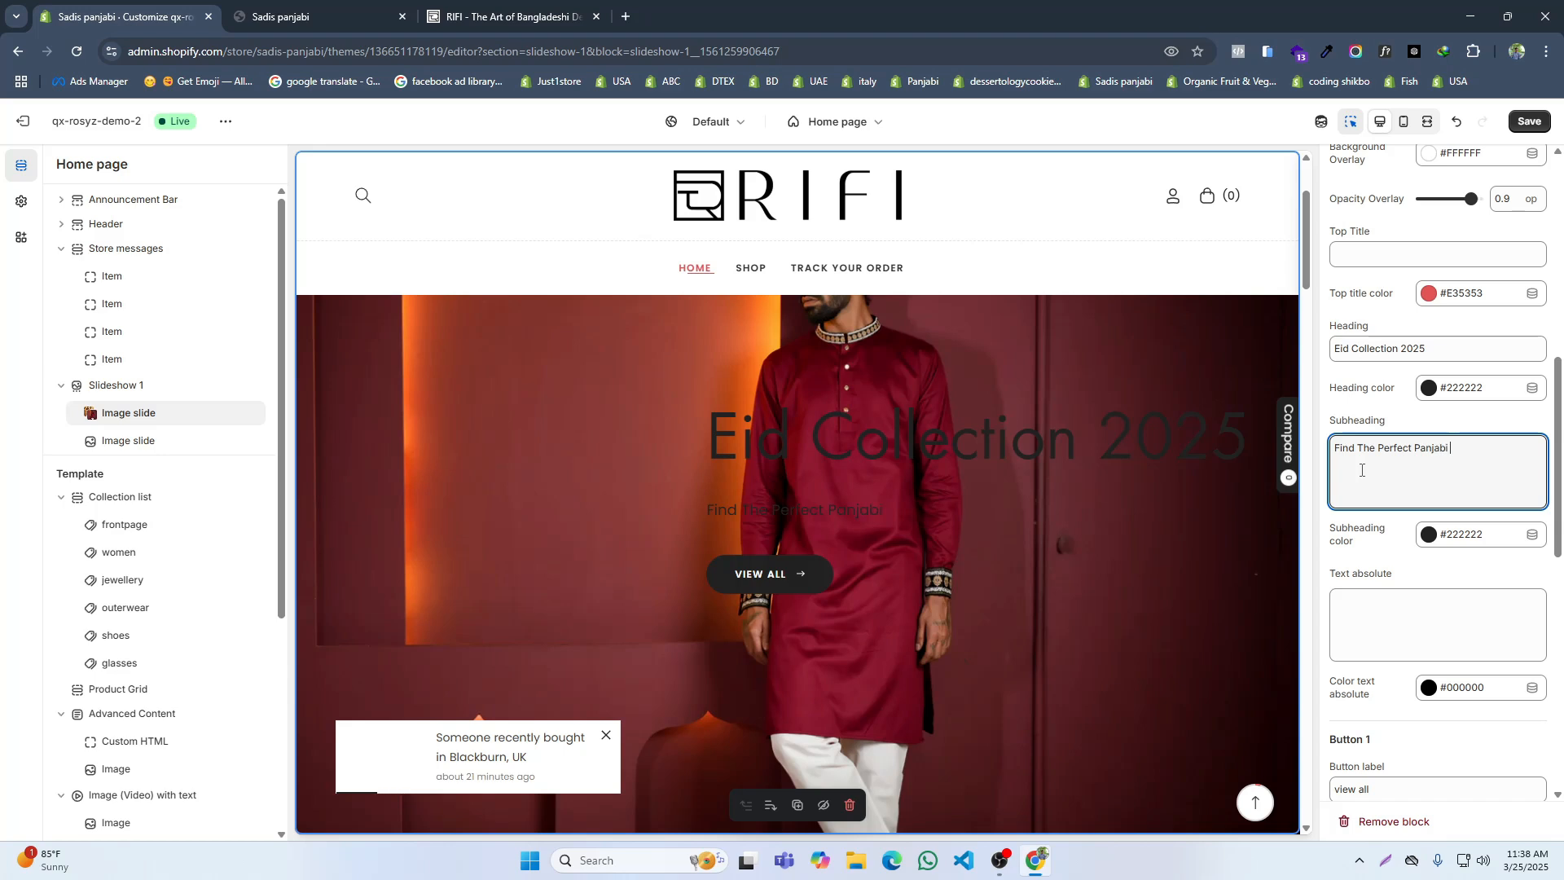
{"action": "left_click", "coordinate": [452, 15]}
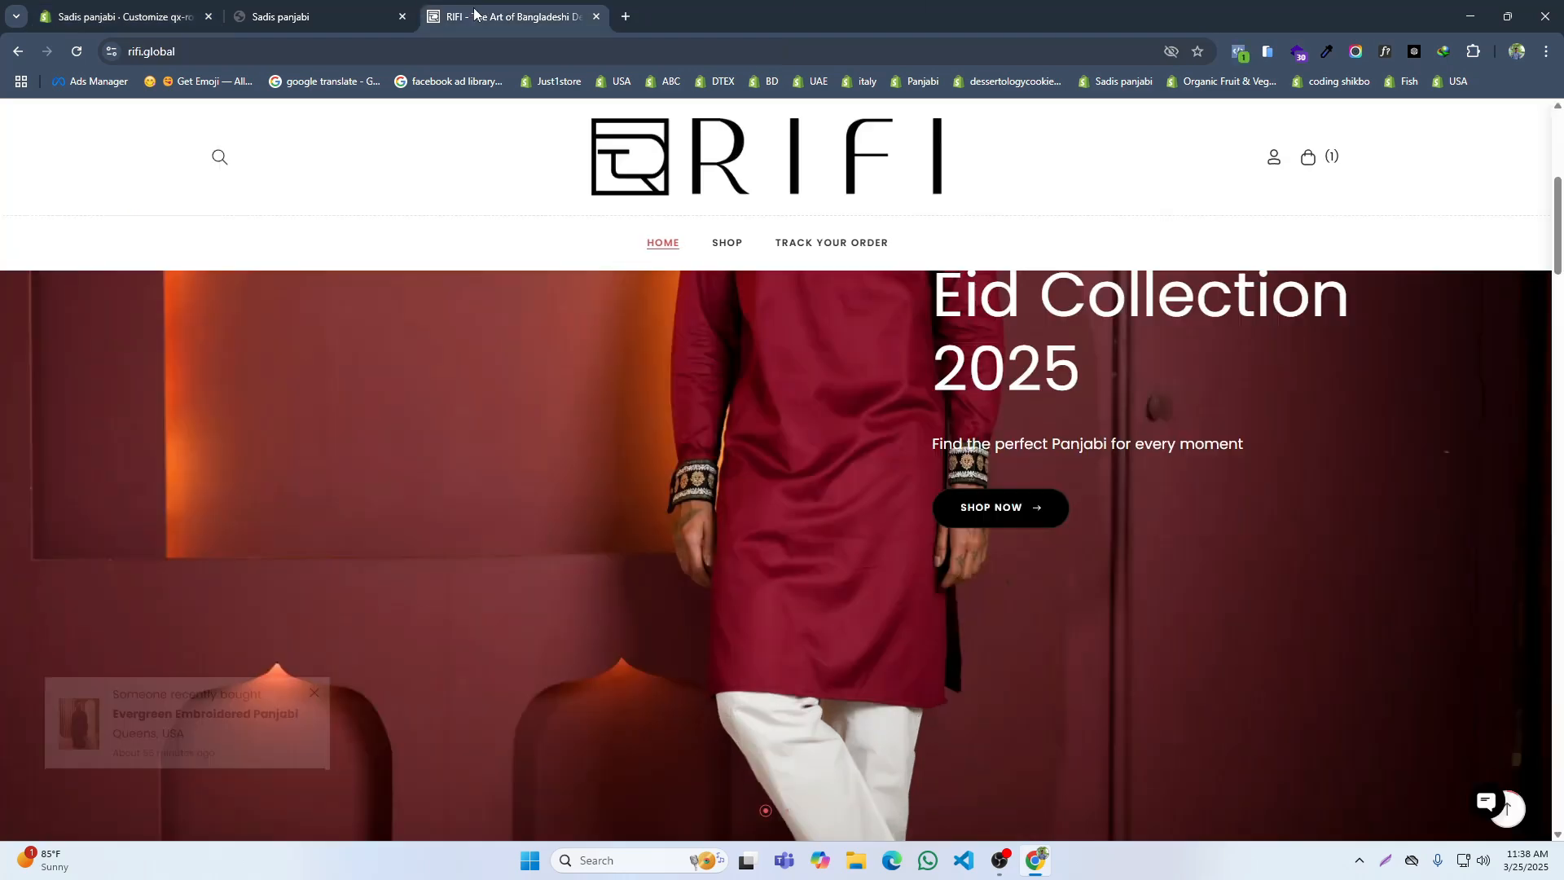
{"action": "left_click", "coordinate": [165, 18]}
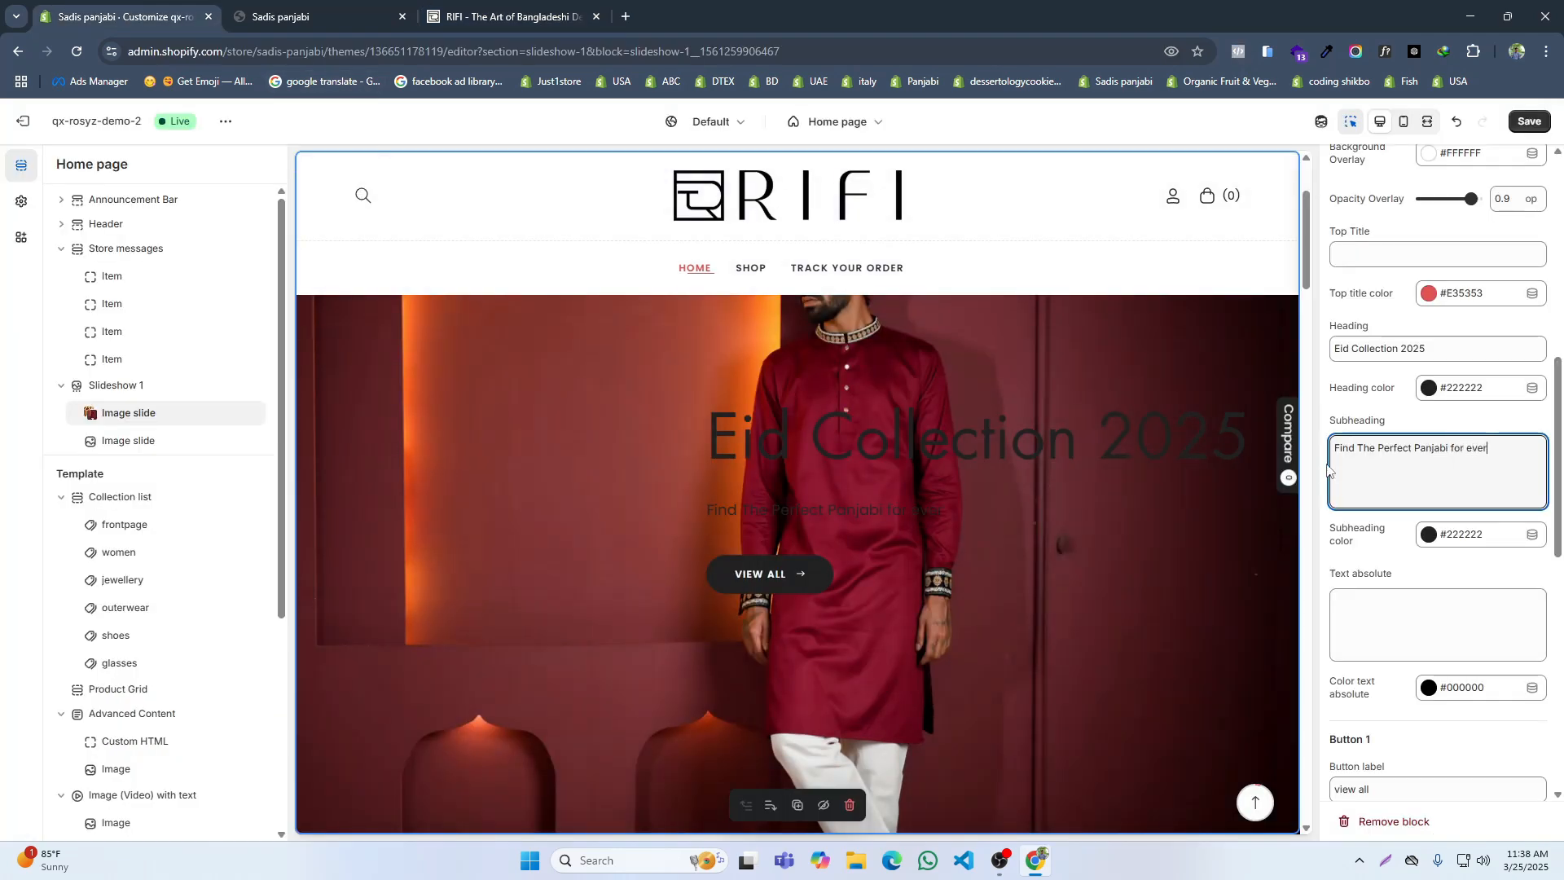
{"action": "type", "text": "Mom"}
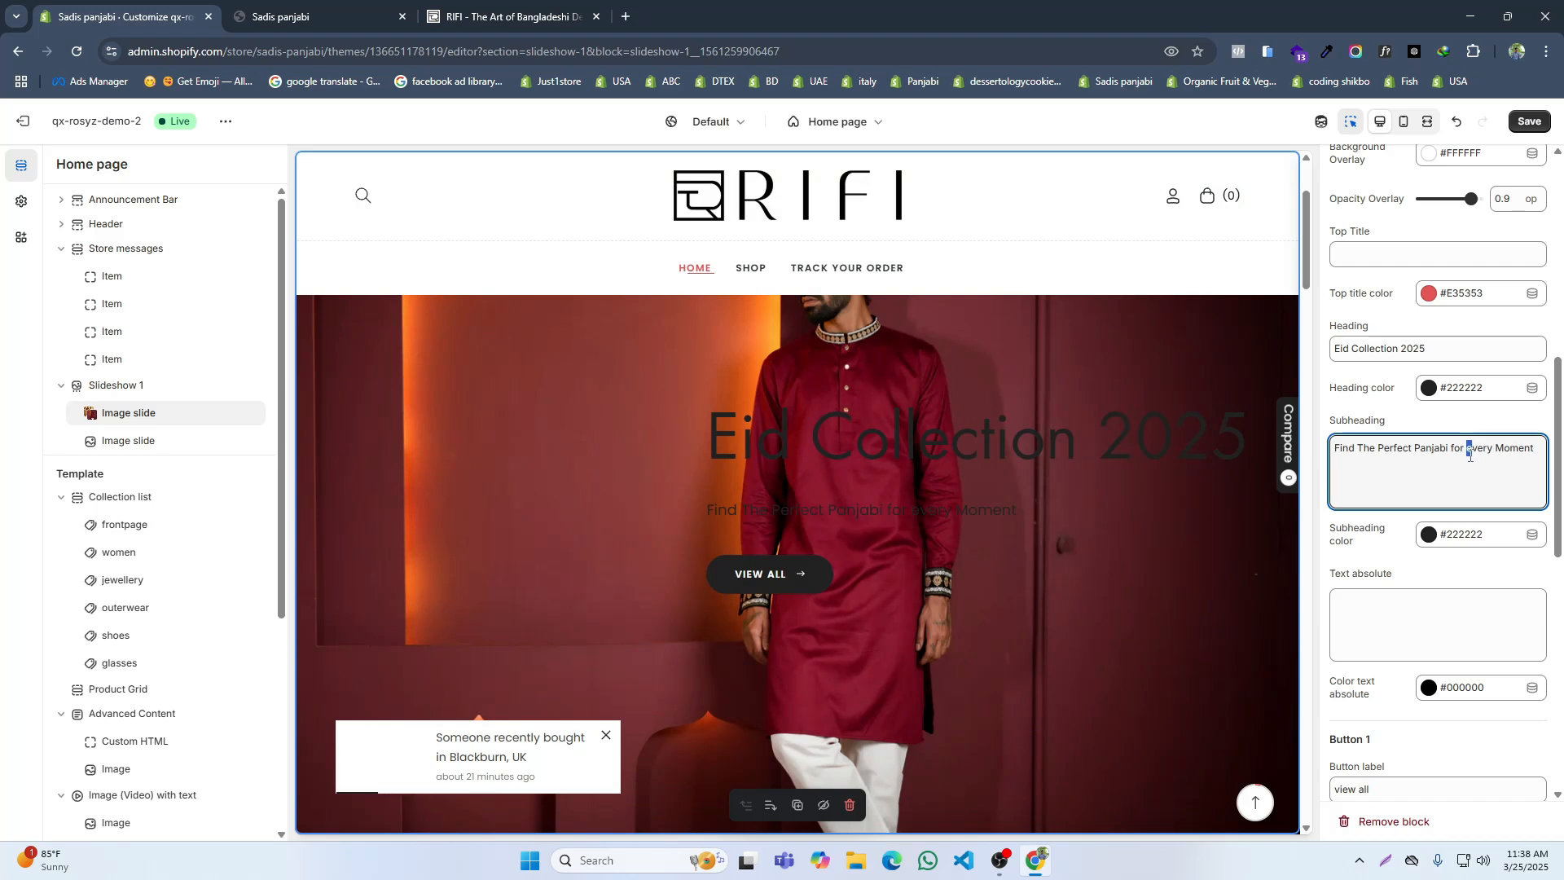
{"action": "left_click", "coordinate": [1528, 123]}
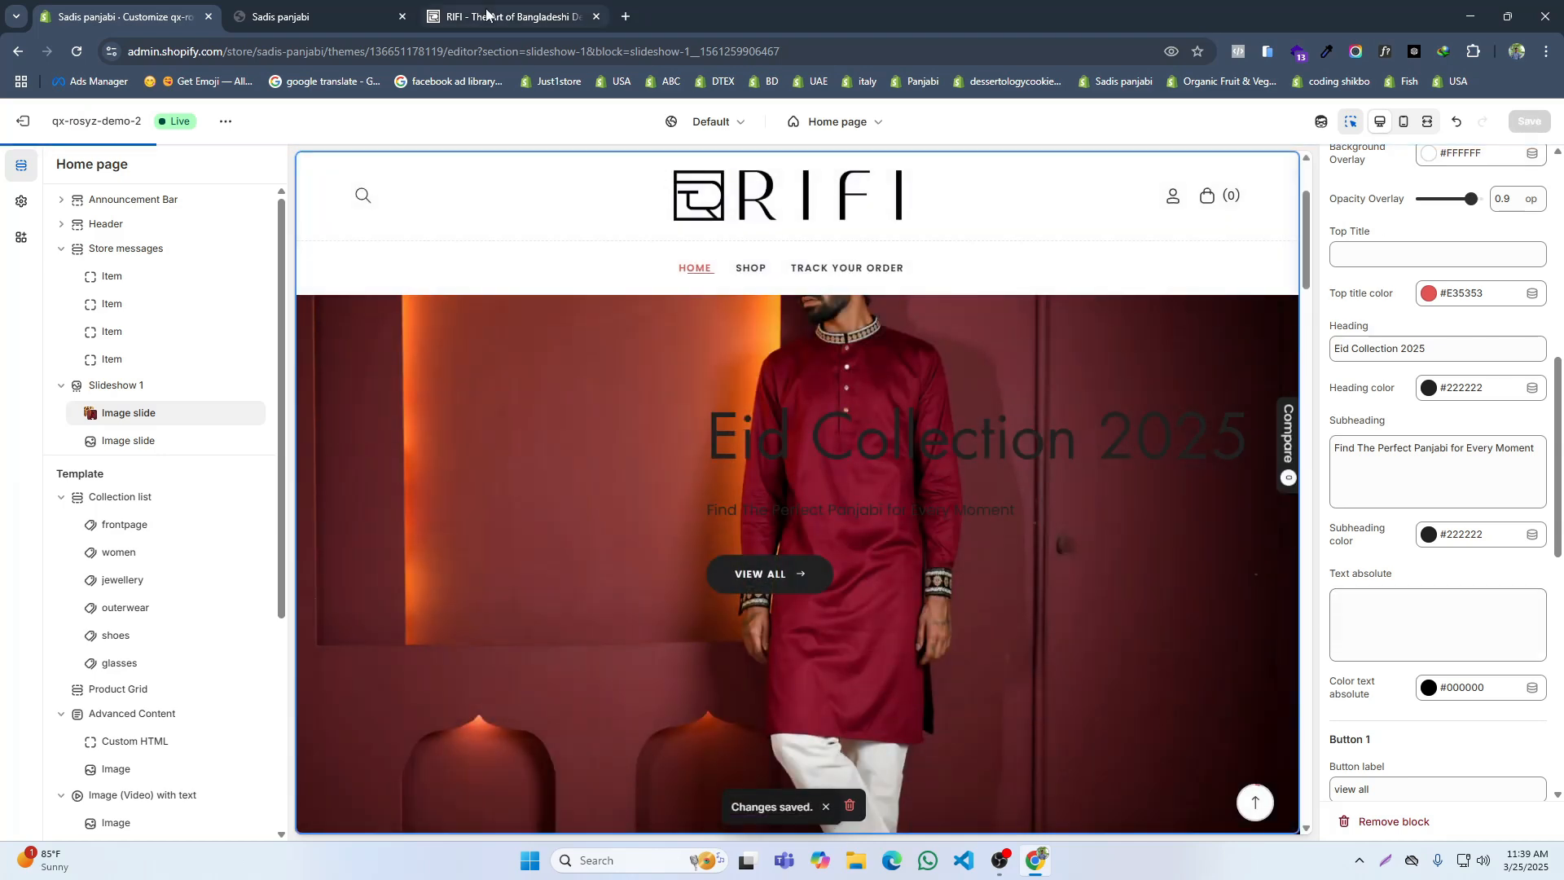
Step: Label the first slide's Button 1 "Shop Now" as on RIFI, link it to All products, and save
{"action": "left_click", "coordinate": [505, 16]}
{"action": "left_click", "coordinate": [183, 7]}
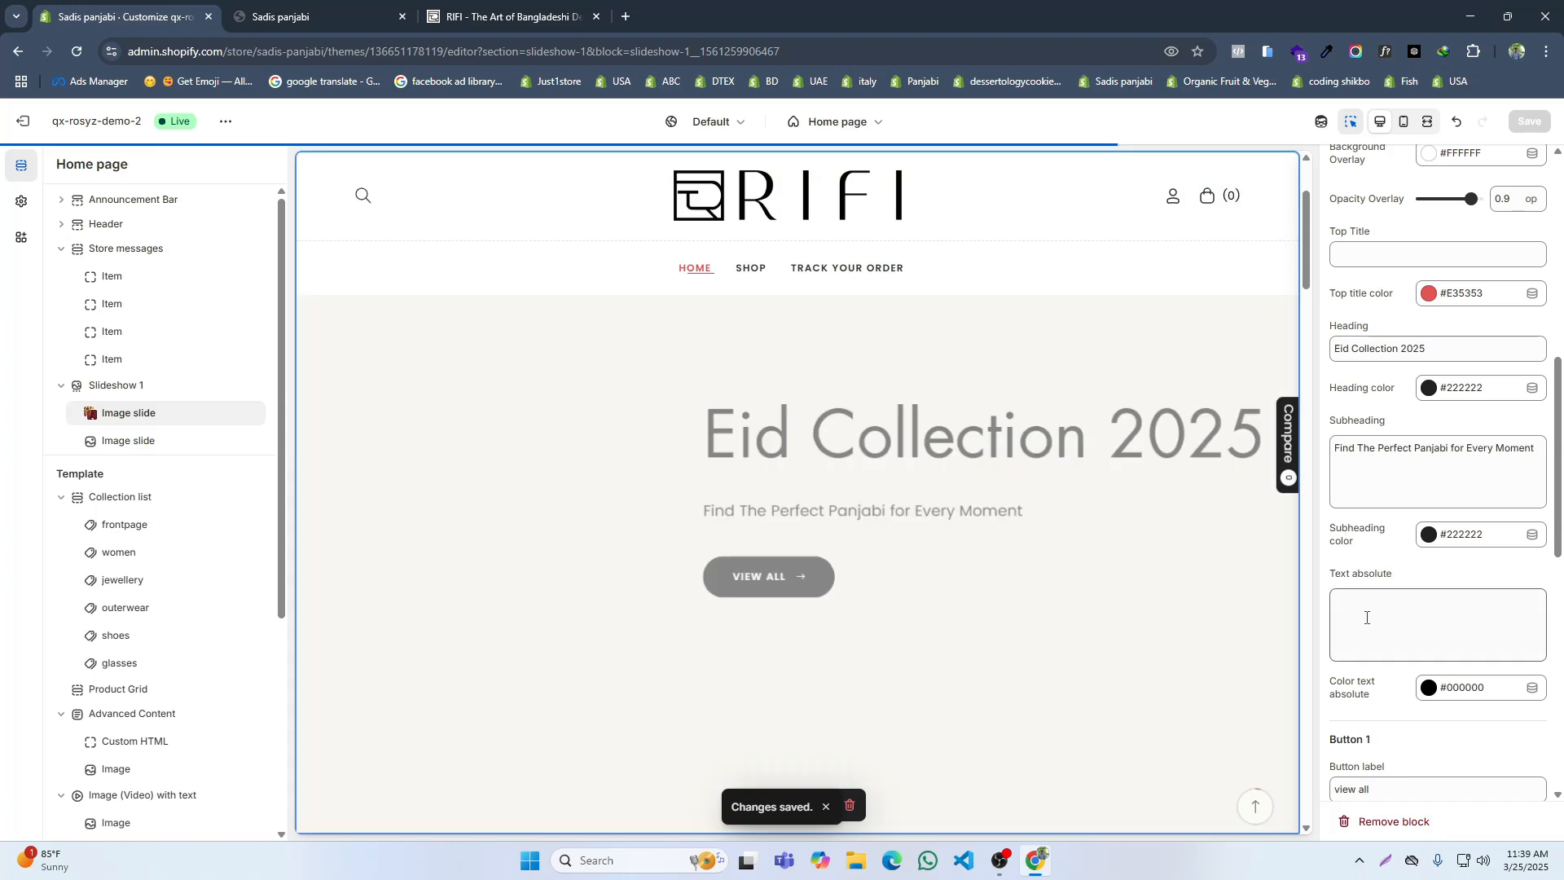
{"action": "scroll", "coordinate": [1373, 454], "scroll_direction": "down", "scroll_amount": 5}
{"action": "triple_click", "coordinate": [1372, 456]}
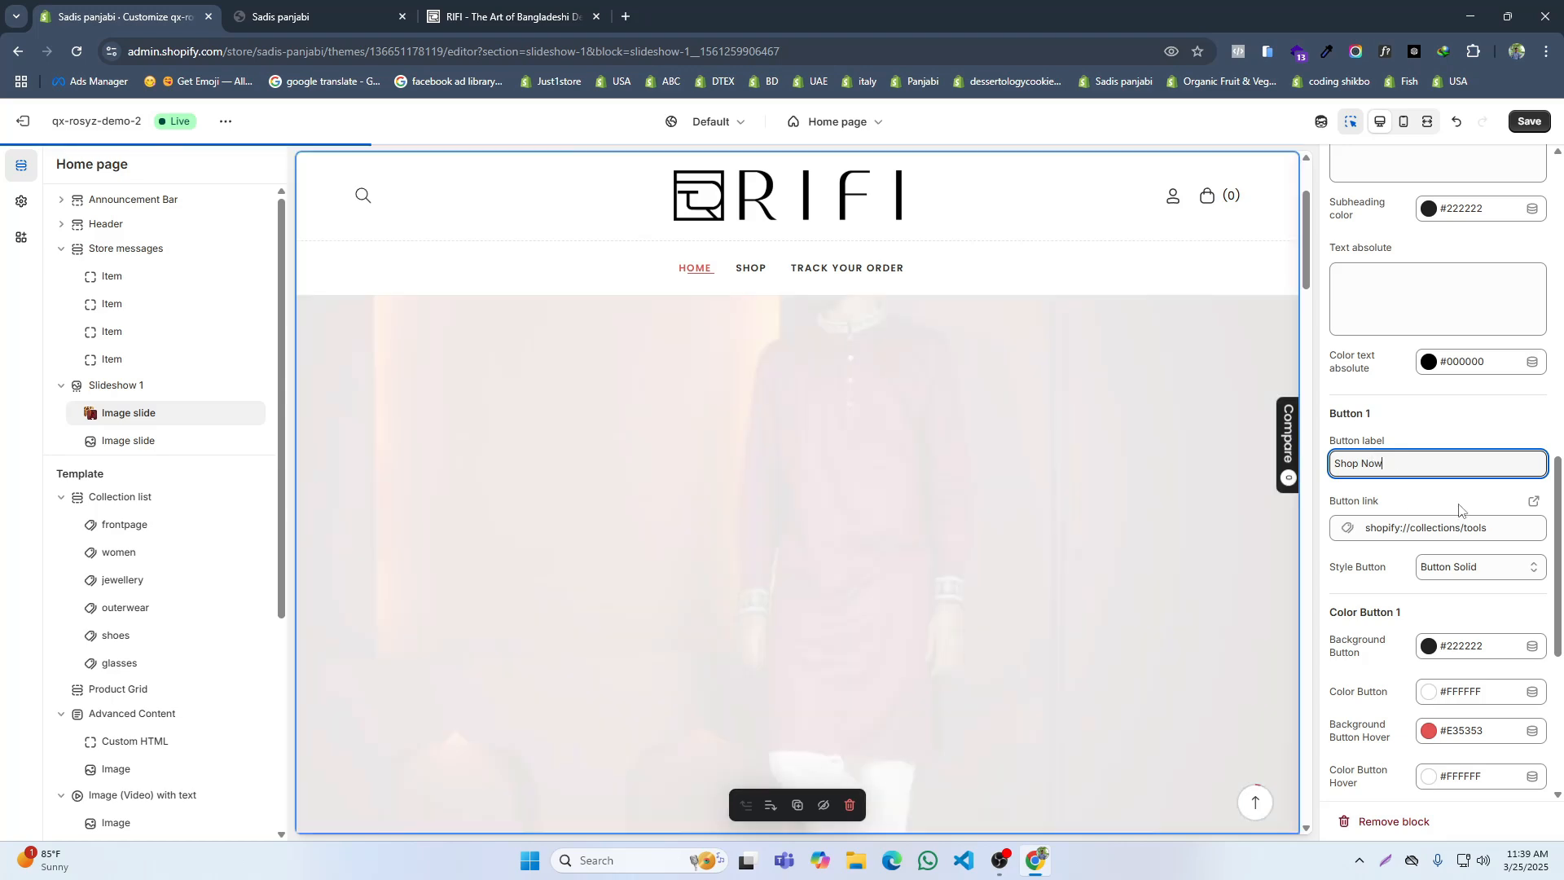
{"action": "left_click", "coordinate": [1460, 528]}
{"action": "left_click", "coordinate": [1400, 366]}
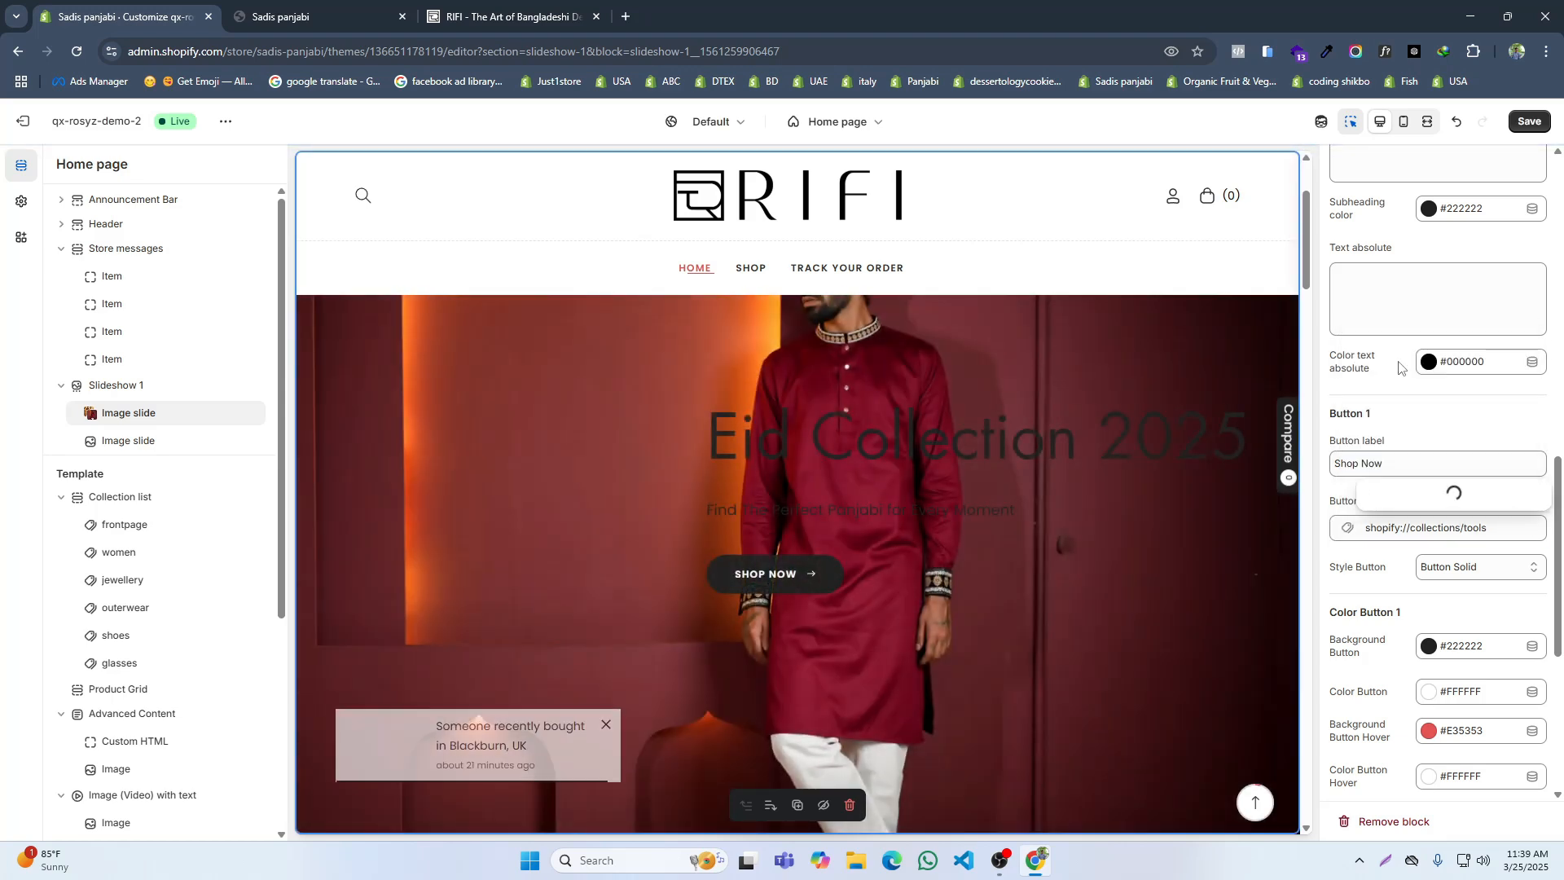
{"action": "left_click", "coordinate": [1398, 165]}
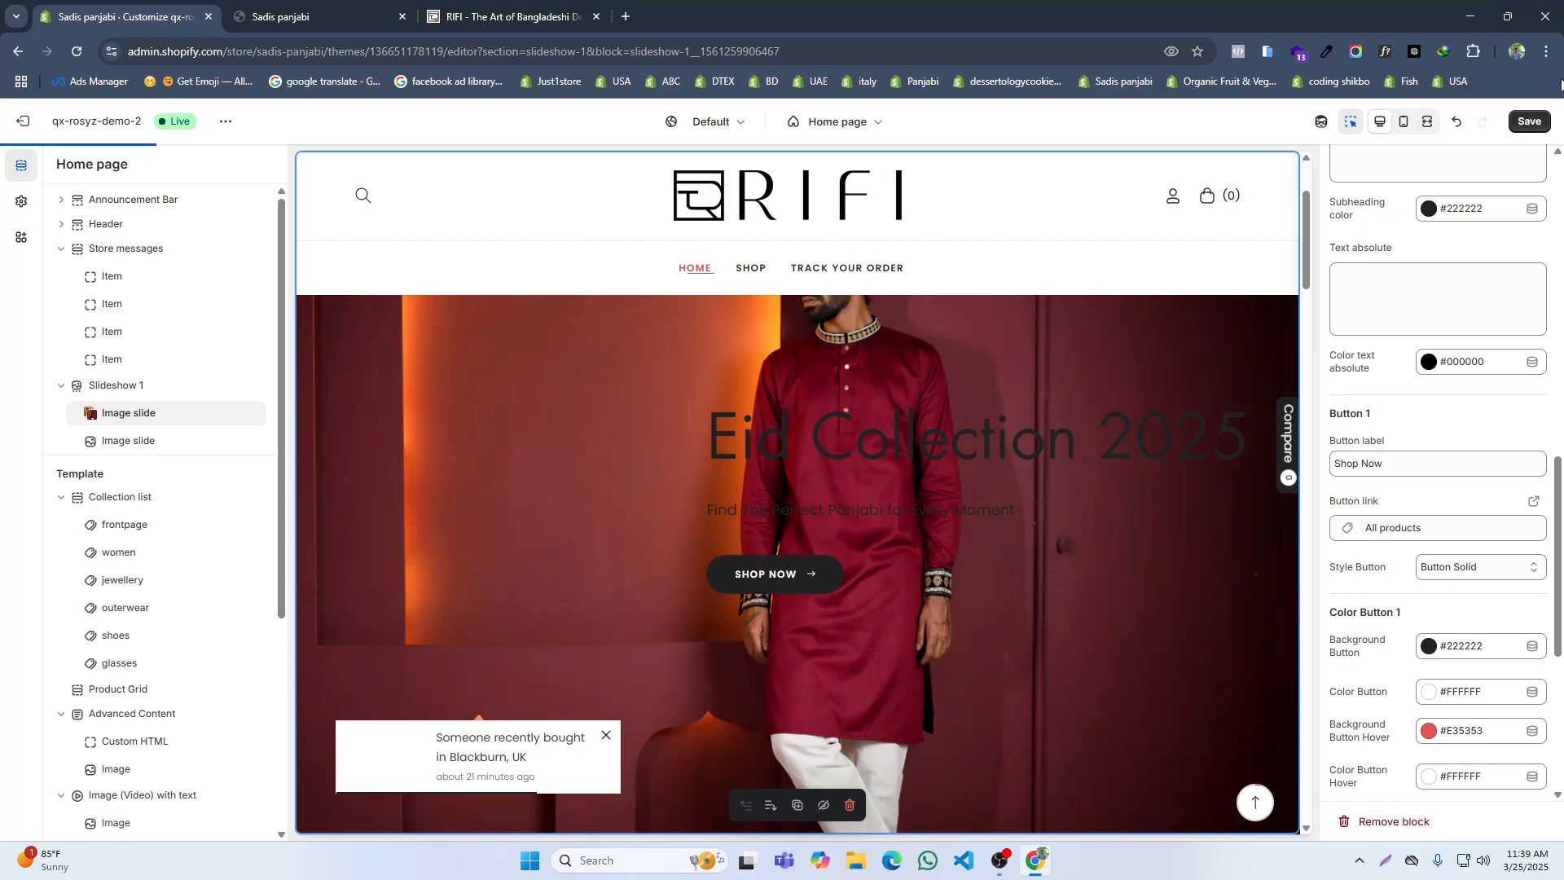
{"action": "left_click", "coordinate": [1527, 119]}
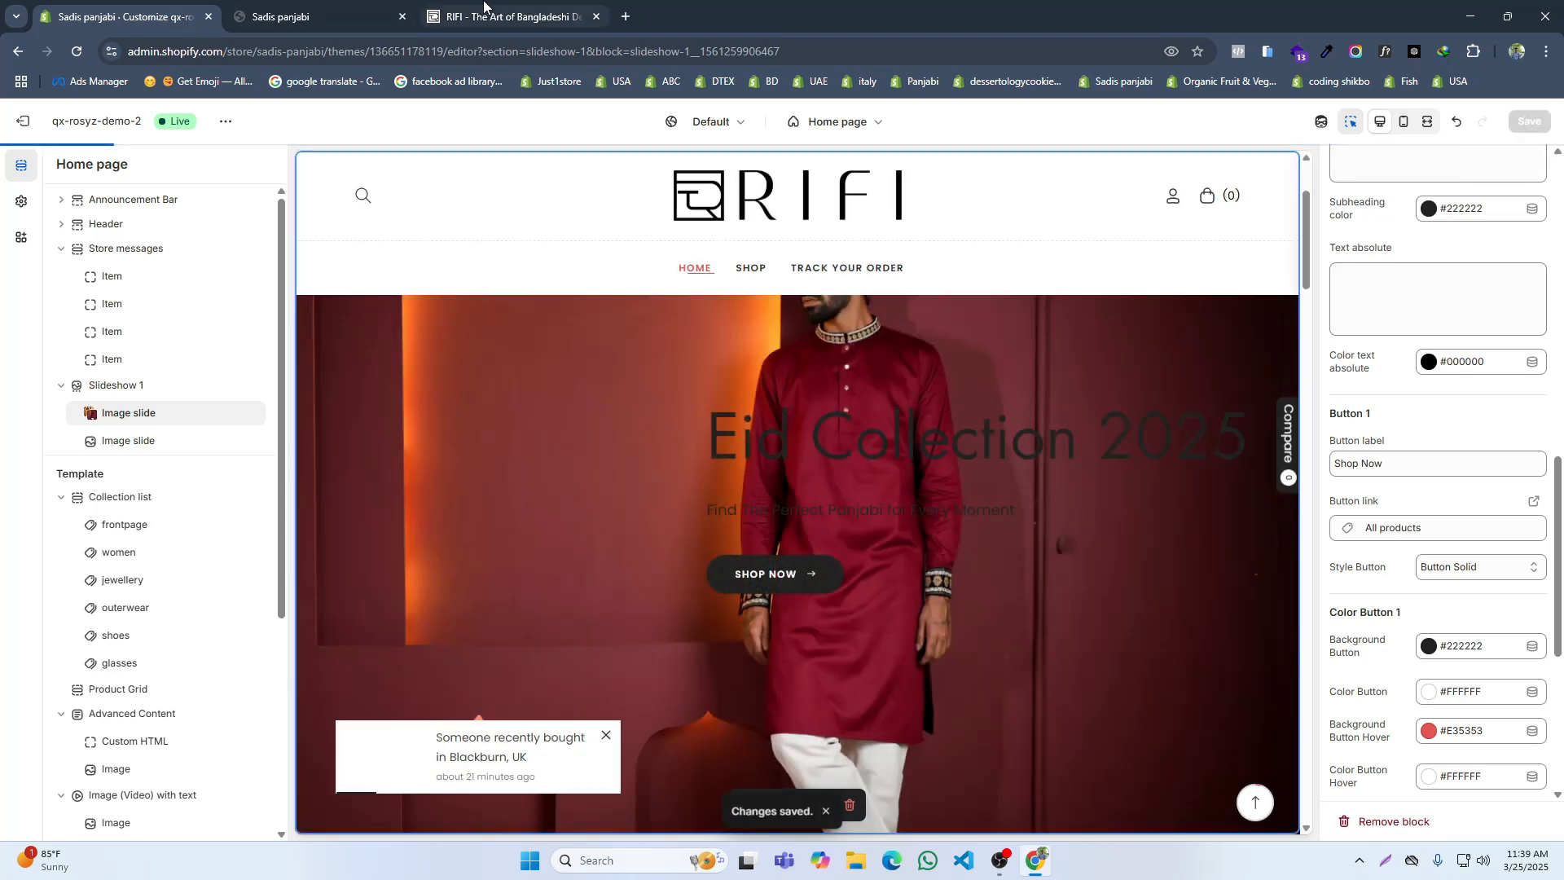
Step: Reload the live Sadis panjabi store and check how the first slide's text and button look over the image
{"action": "left_click", "coordinate": [471, 14]}
{"action": "left_click", "coordinate": [273, 17]}
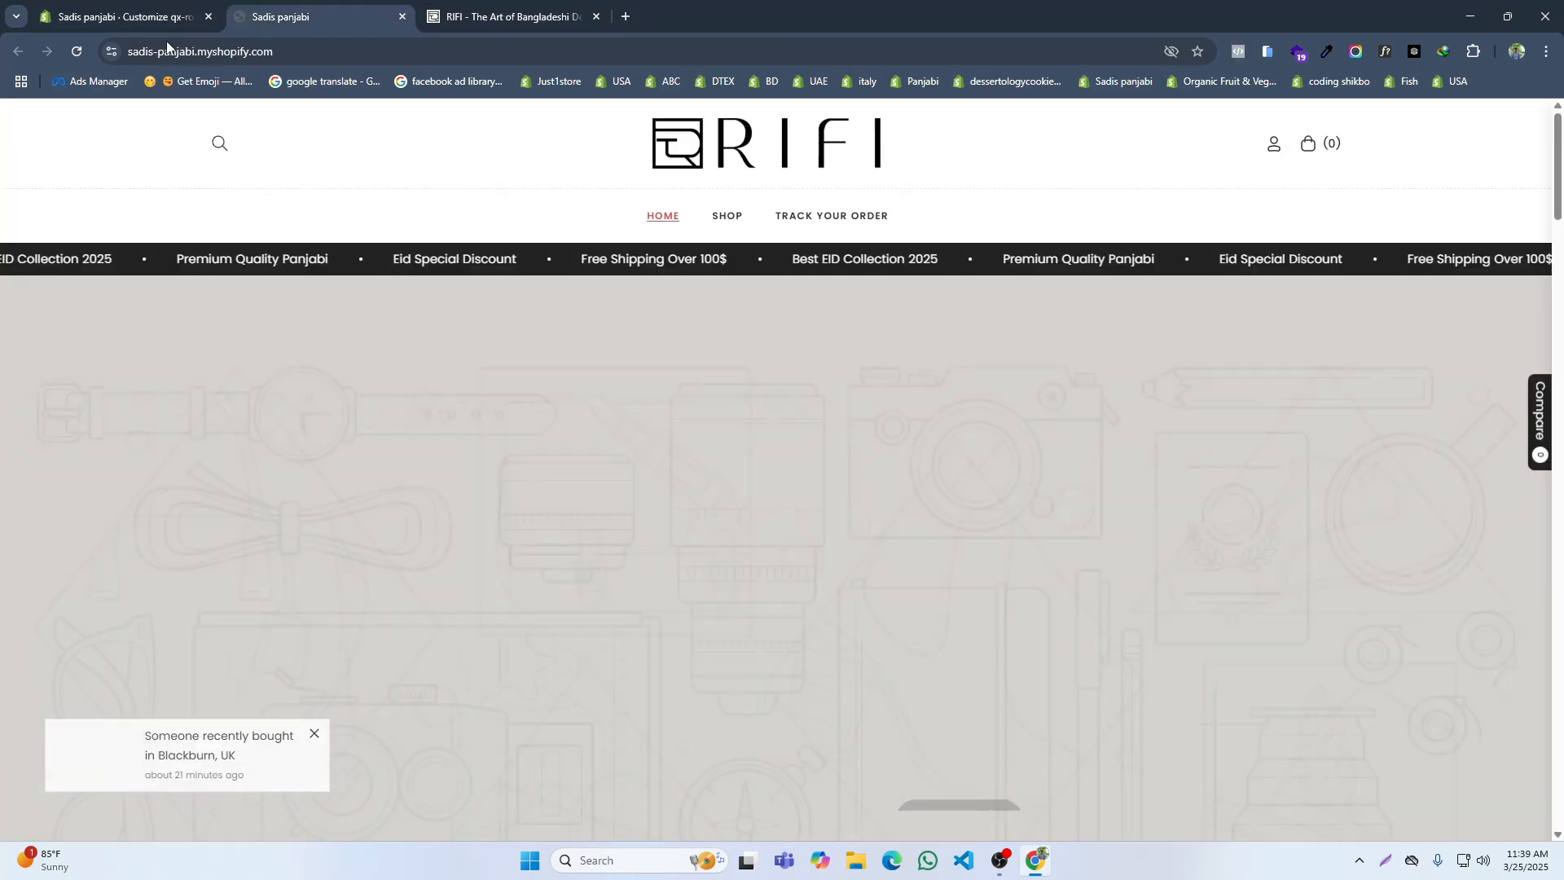
{"action": "left_click", "coordinate": [77, 52]}
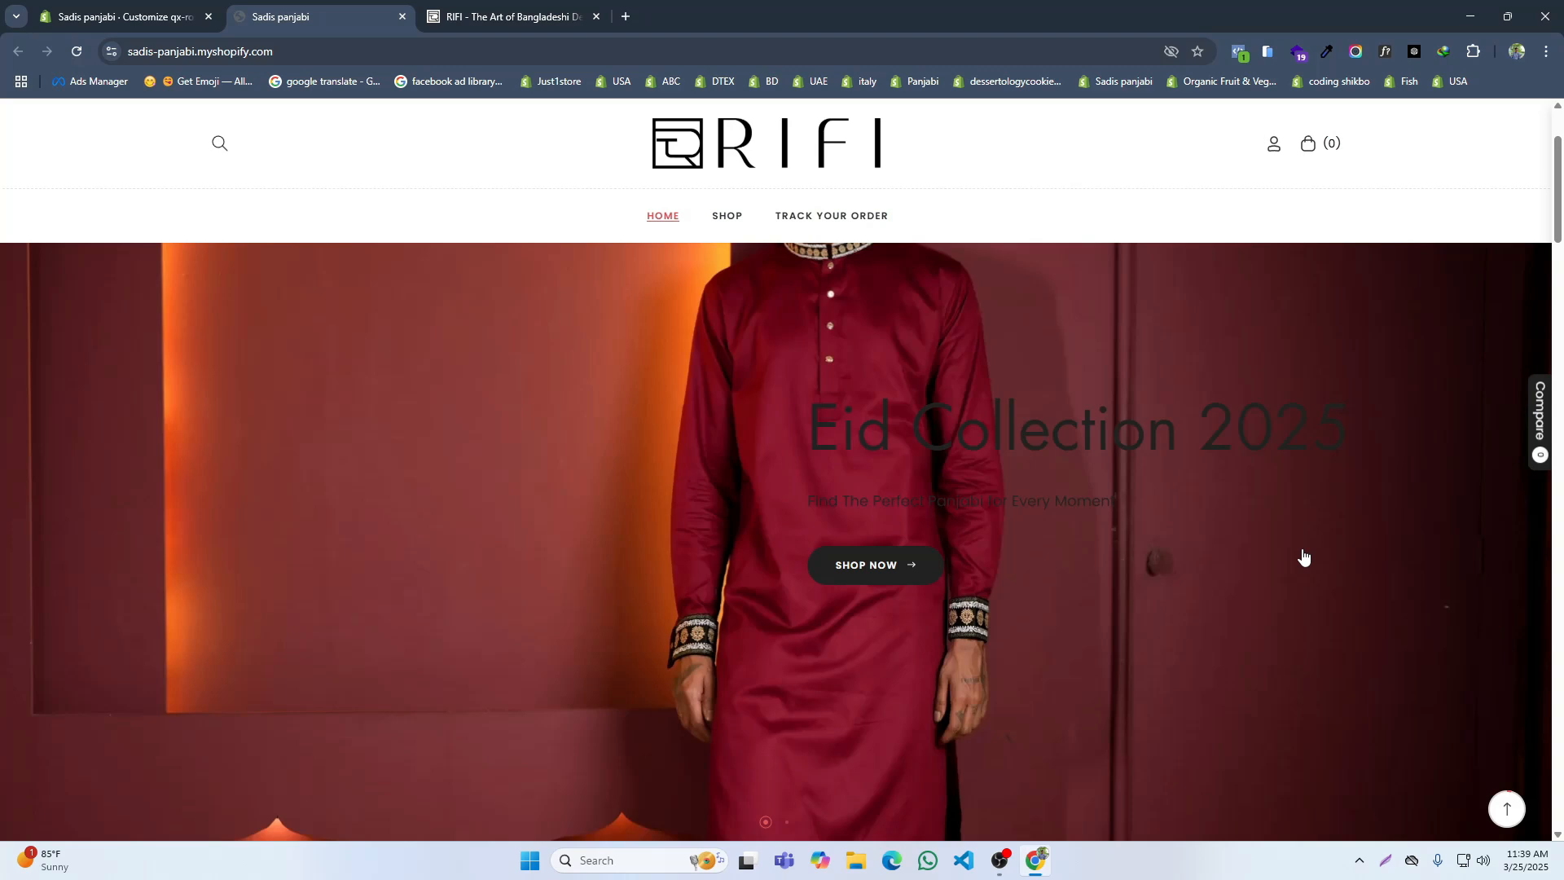
{"action": "scroll", "coordinate": [1300, 570], "scroll_direction": "up", "scroll_amount": 2}
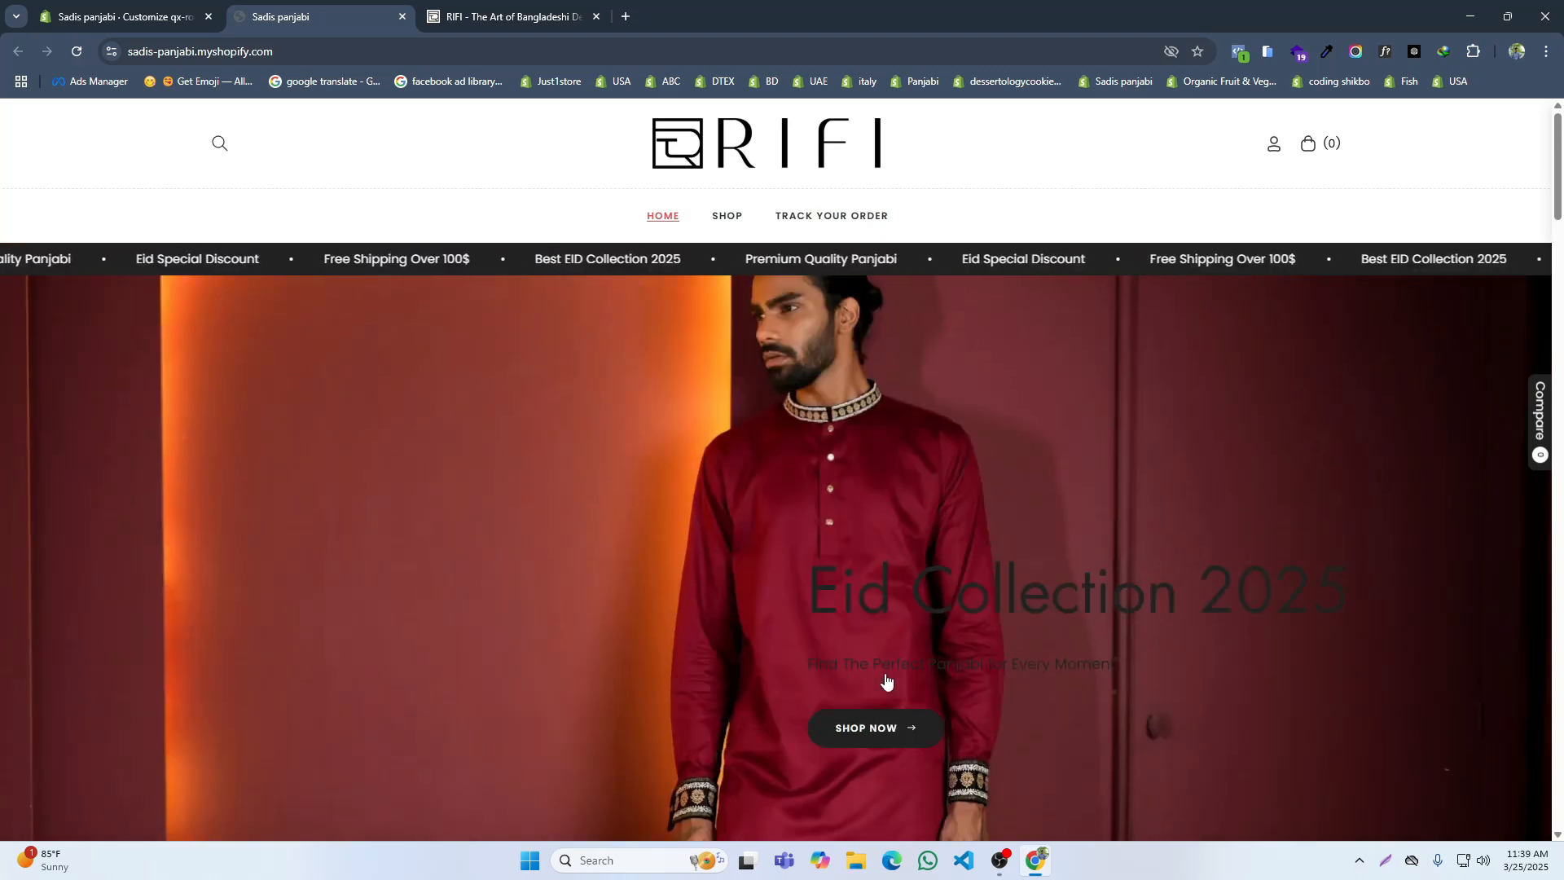
{"action": "scroll", "coordinate": [896, 676], "scroll_direction": "down", "scroll_amount": 3}
Step: Set the first image slide's heading color and subheading color to white, #FFFFFF
{"action": "left_click", "coordinate": [163, 12]}
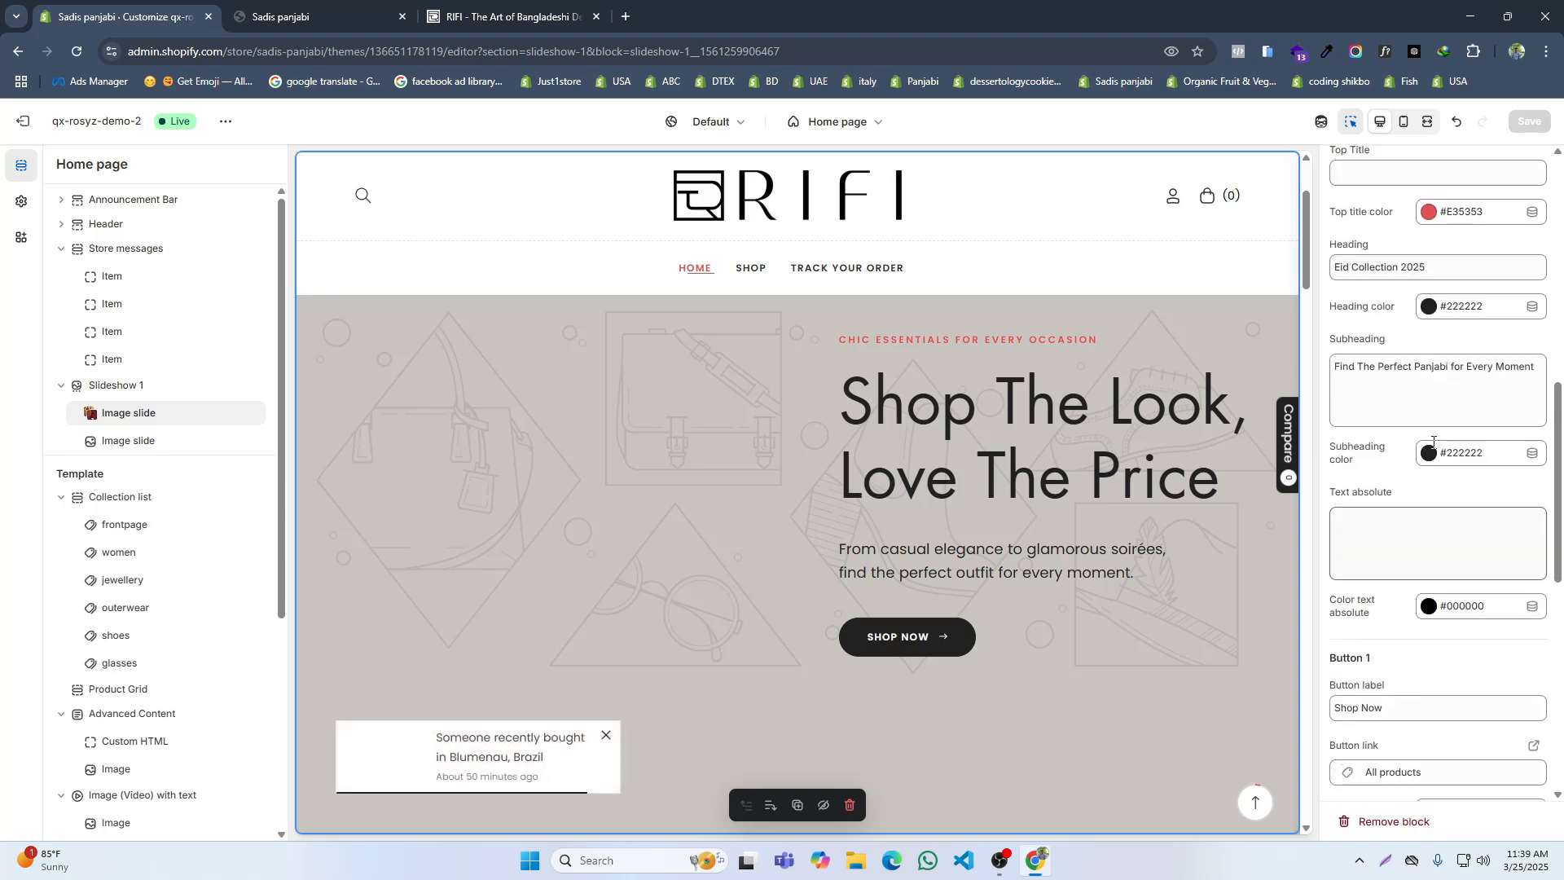
{"action": "left_click", "coordinate": [1428, 306]}
{"action": "left_click", "coordinate": [1458, 542]}
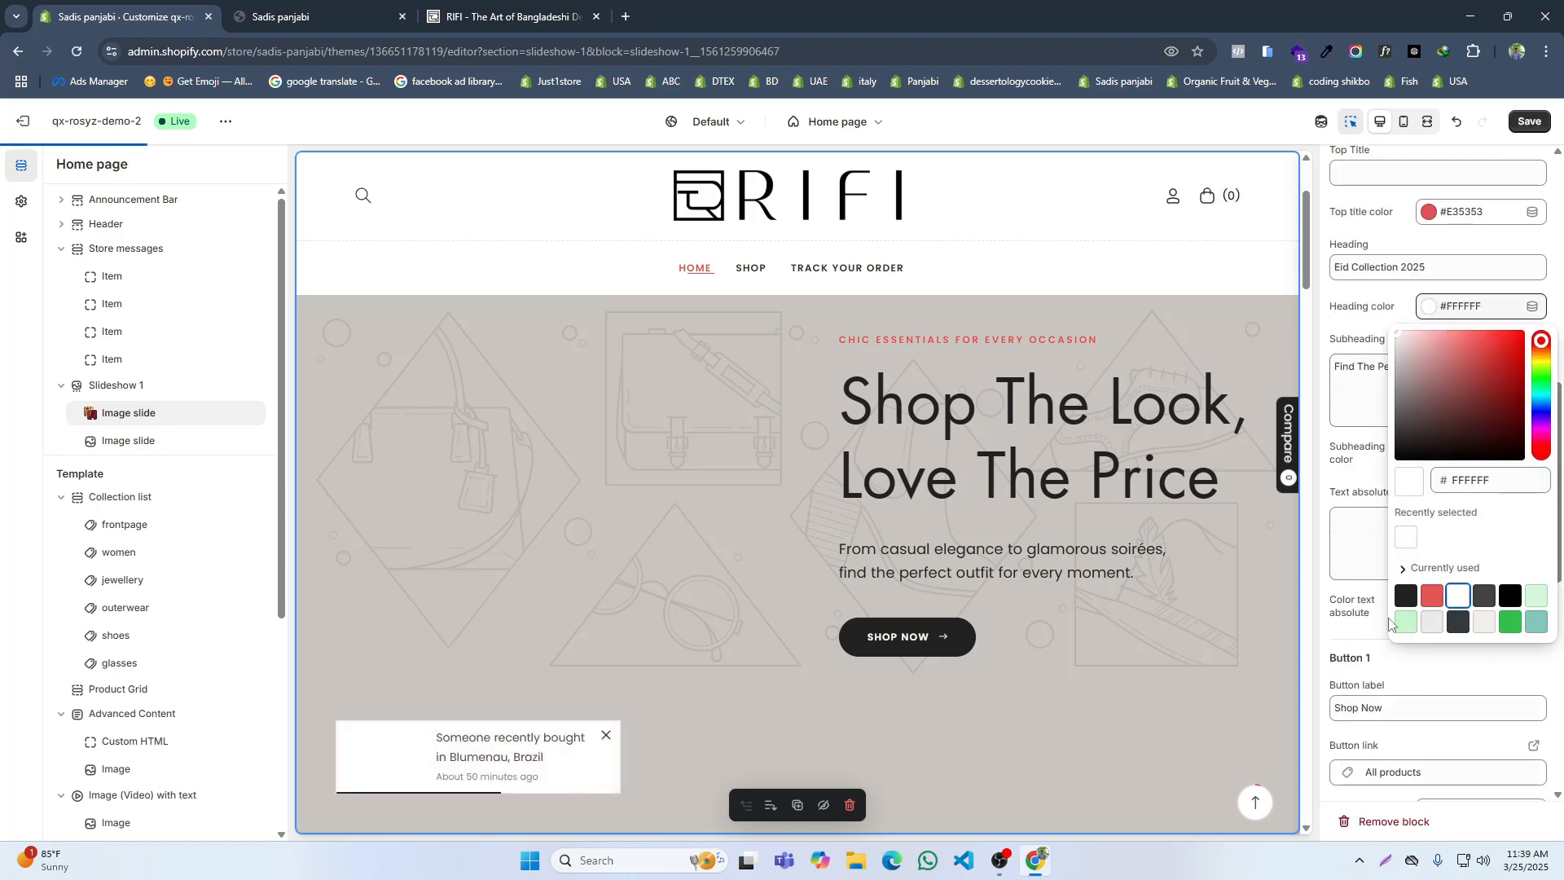
{"action": "left_click", "coordinate": [1427, 603]}
{"action": "left_click", "coordinate": [1382, 625]}
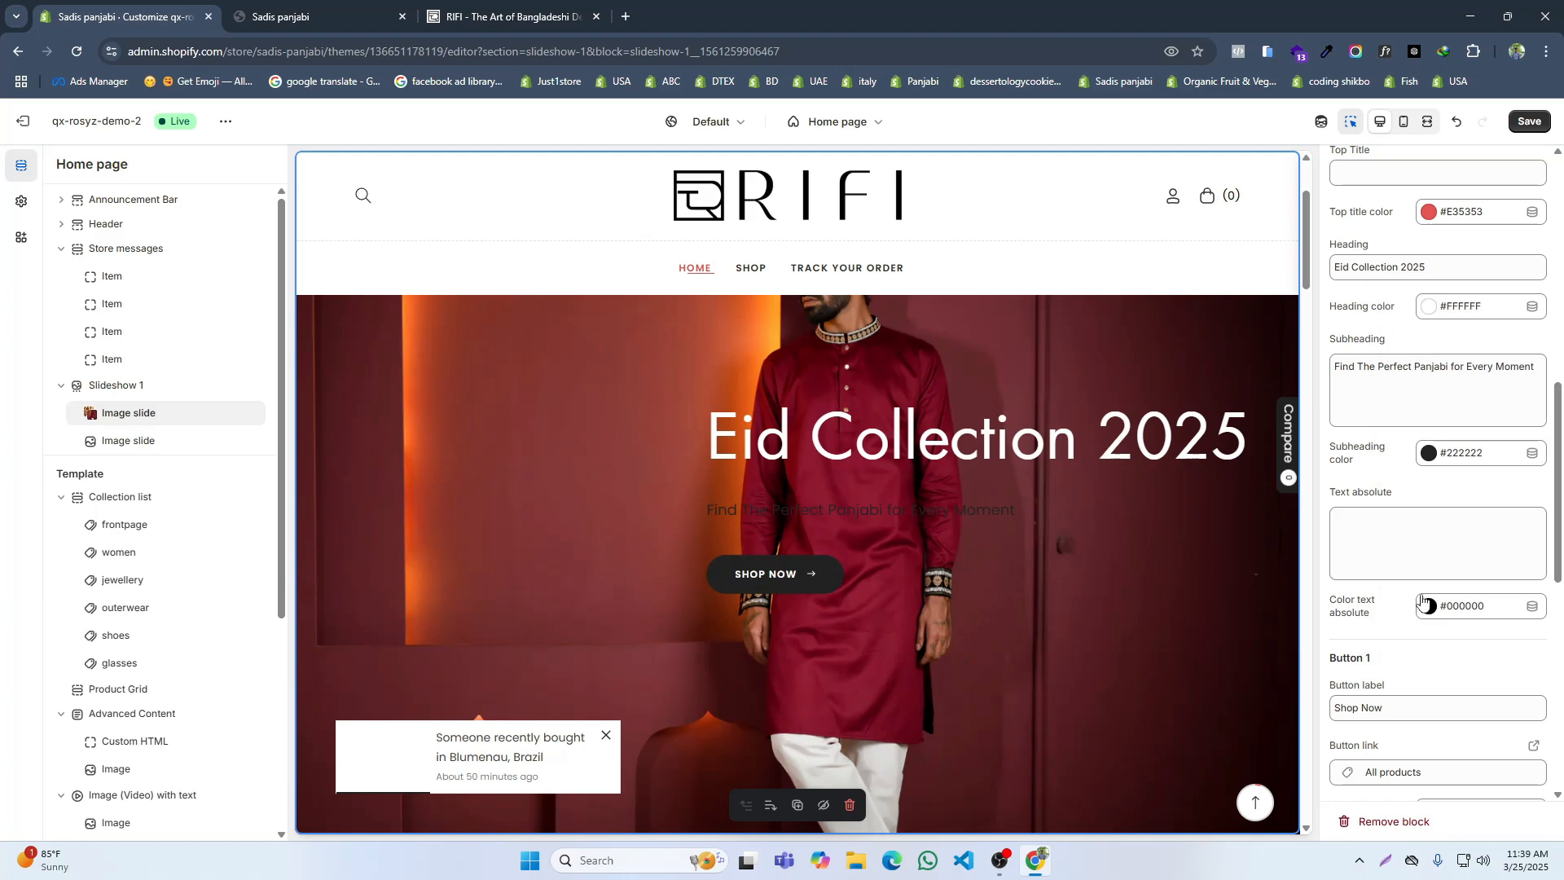
{"action": "left_click", "coordinate": [1430, 461]}
{"action": "left_click", "coordinate": [1405, 392]}
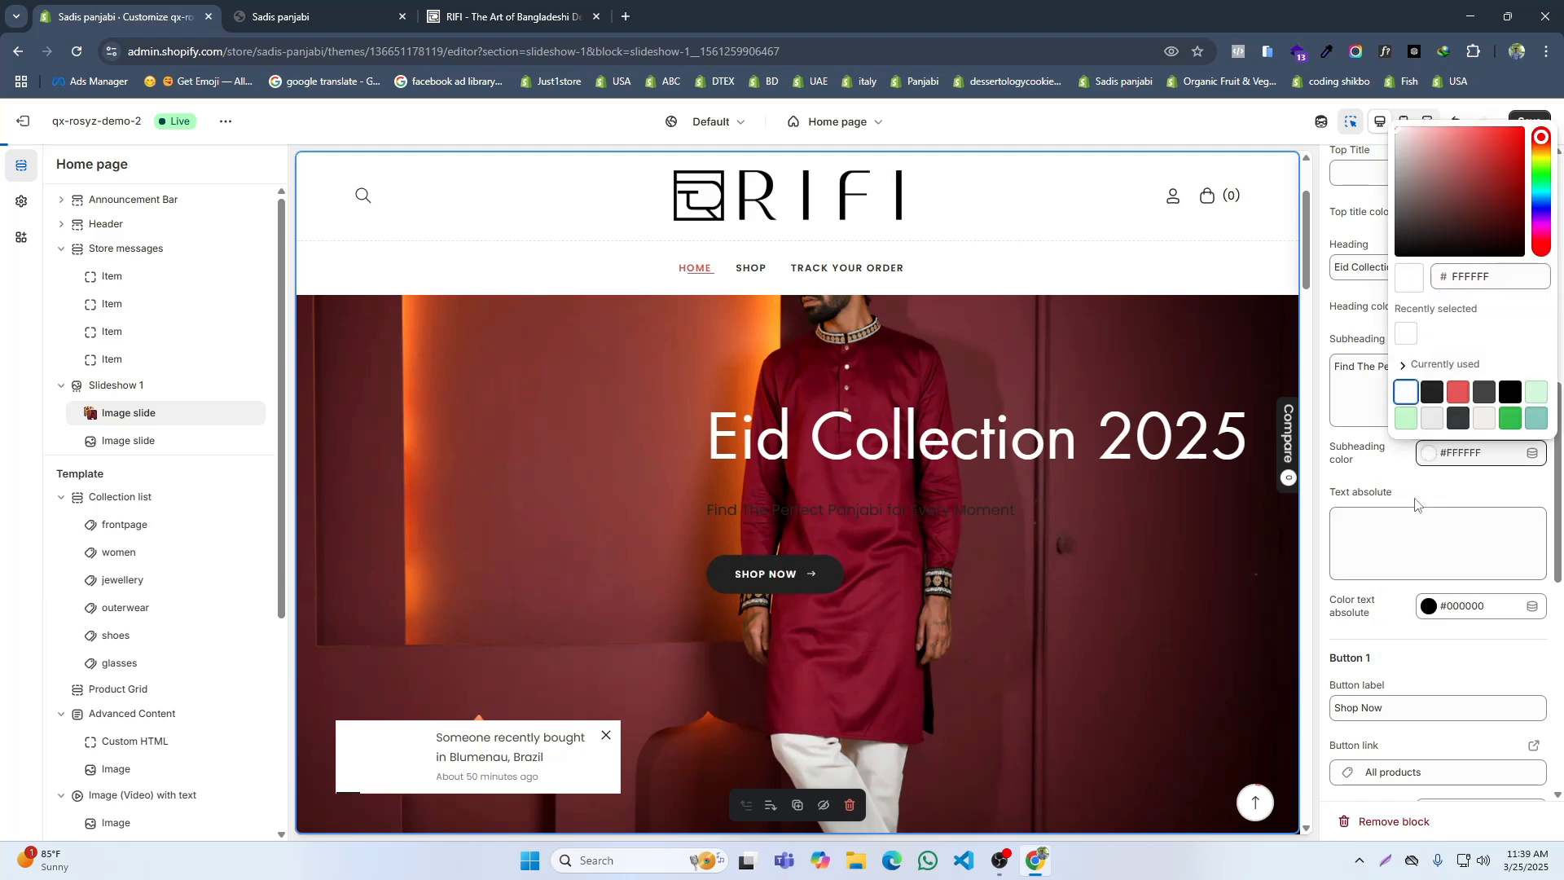
{"action": "left_click", "coordinate": [1396, 632]}
Step: Try the Bottom left image position for the first image slide
{"action": "scroll", "coordinate": [1396, 632], "scroll_direction": "down", "scroll_amount": 1}
{"action": "scroll", "coordinate": [1408, 606], "scroll_direction": "down", "scroll_amount": 4}
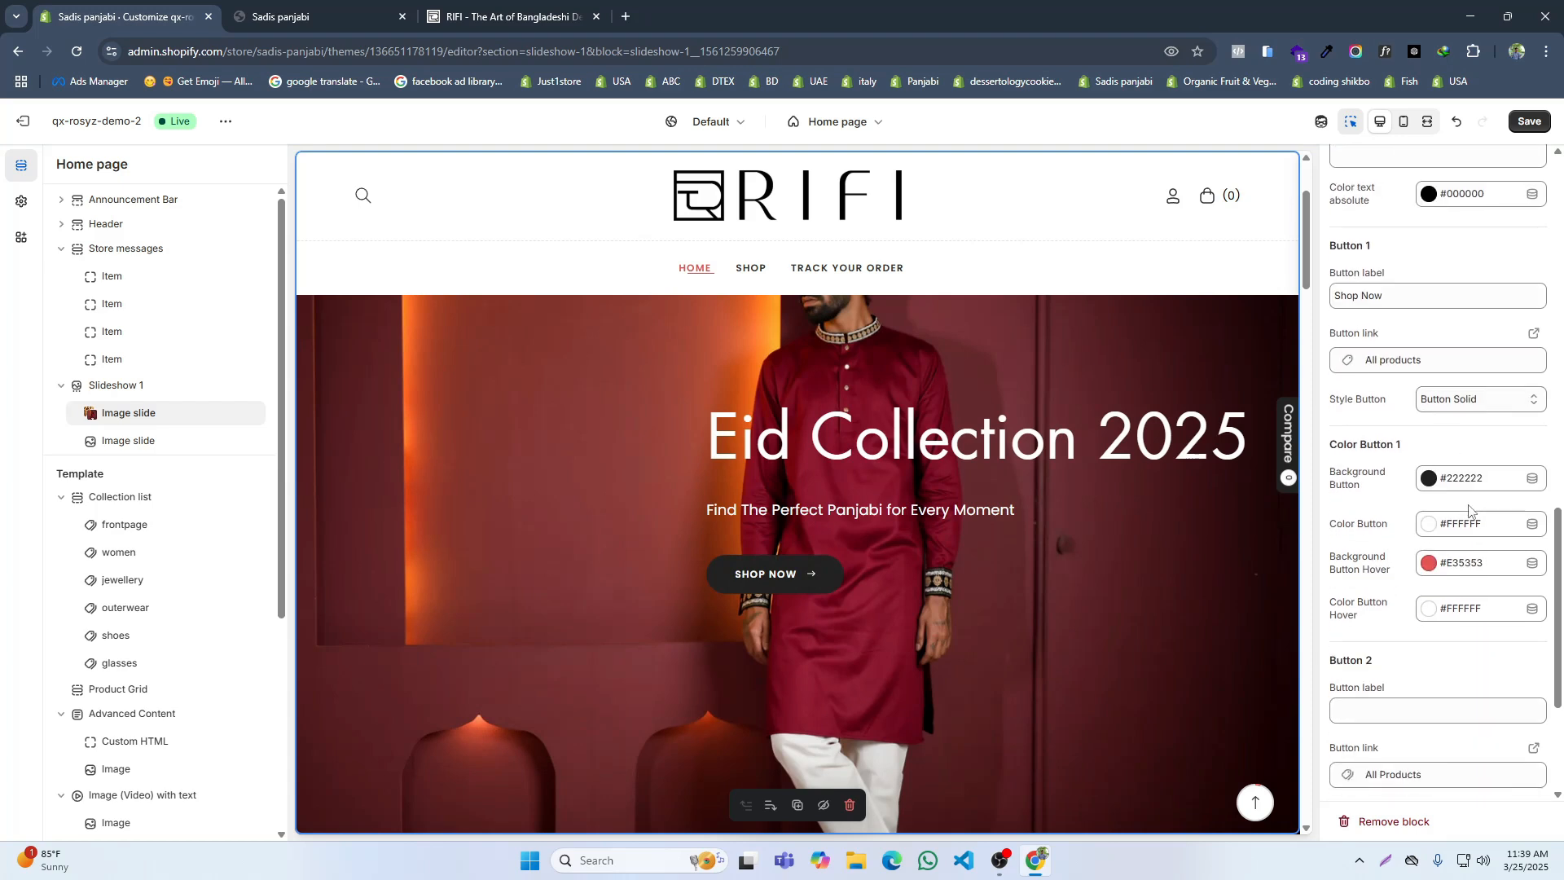
{"action": "scroll", "coordinate": [1459, 513], "scroll_direction": "down", "scroll_amount": 3}
{"action": "scroll", "coordinate": [1454, 518], "scroll_direction": "up", "scroll_amount": 10}
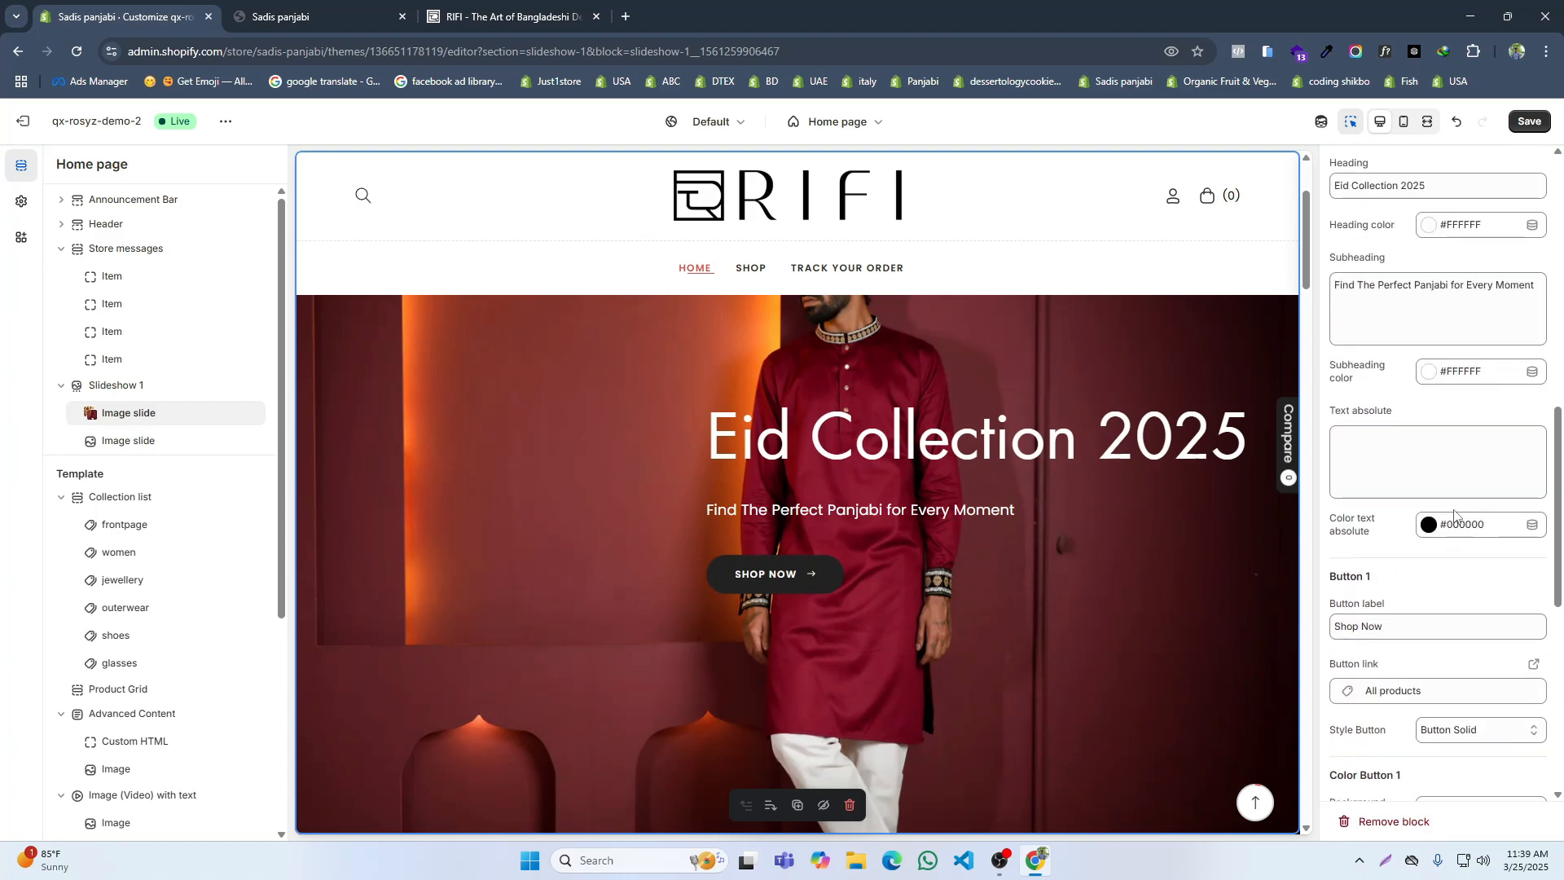
{"action": "scroll", "coordinate": [1457, 472], "scroll_direction": "up", "scroll_amount": 3}
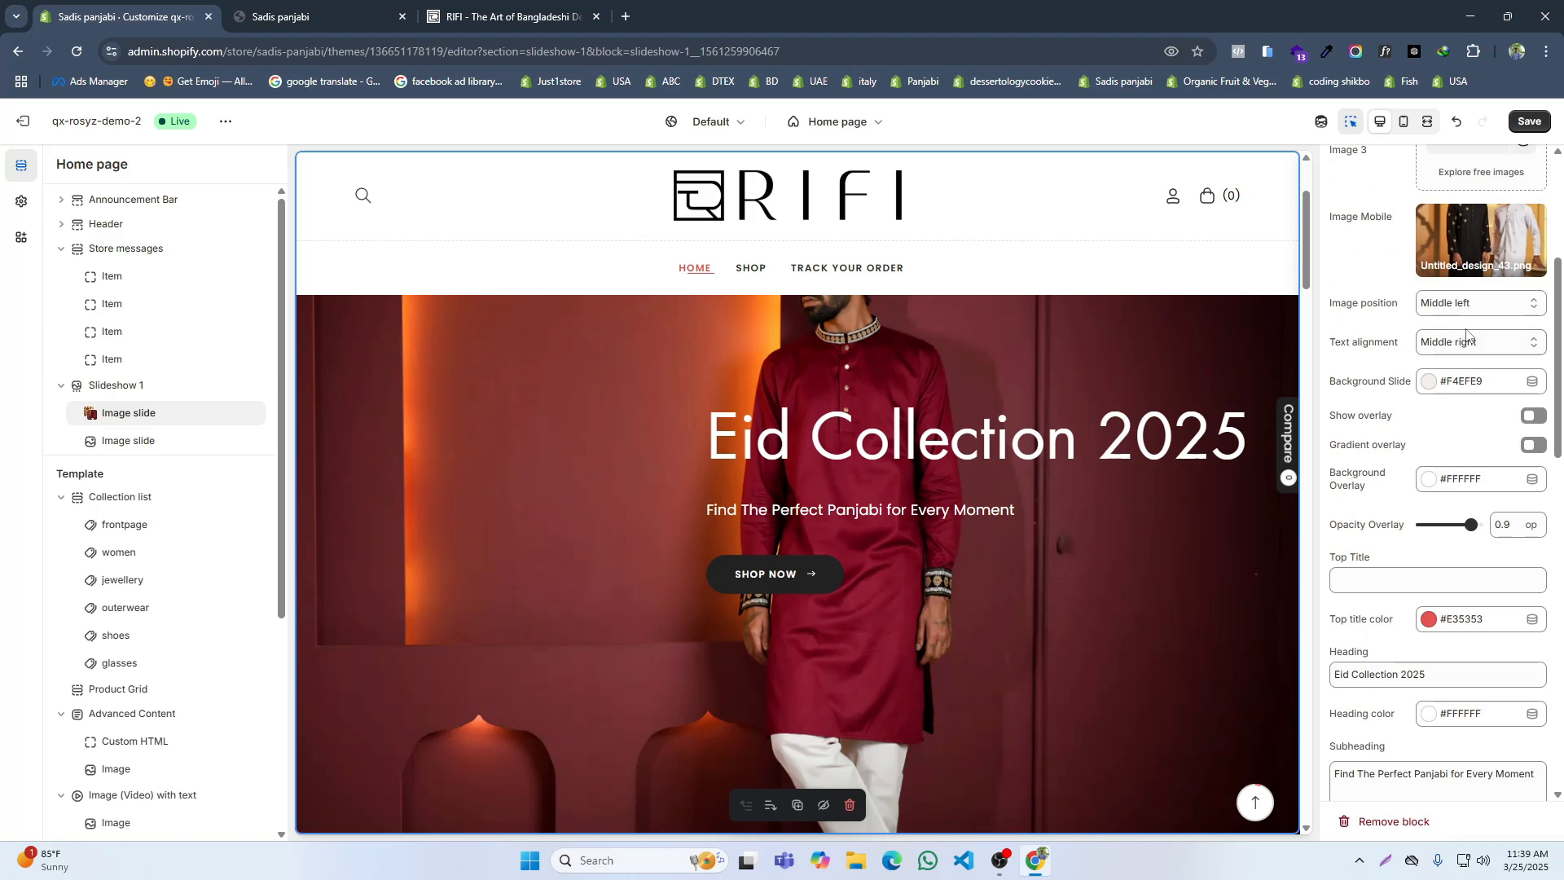
{"action": "left_click", "coordinate": [1464, 307]}
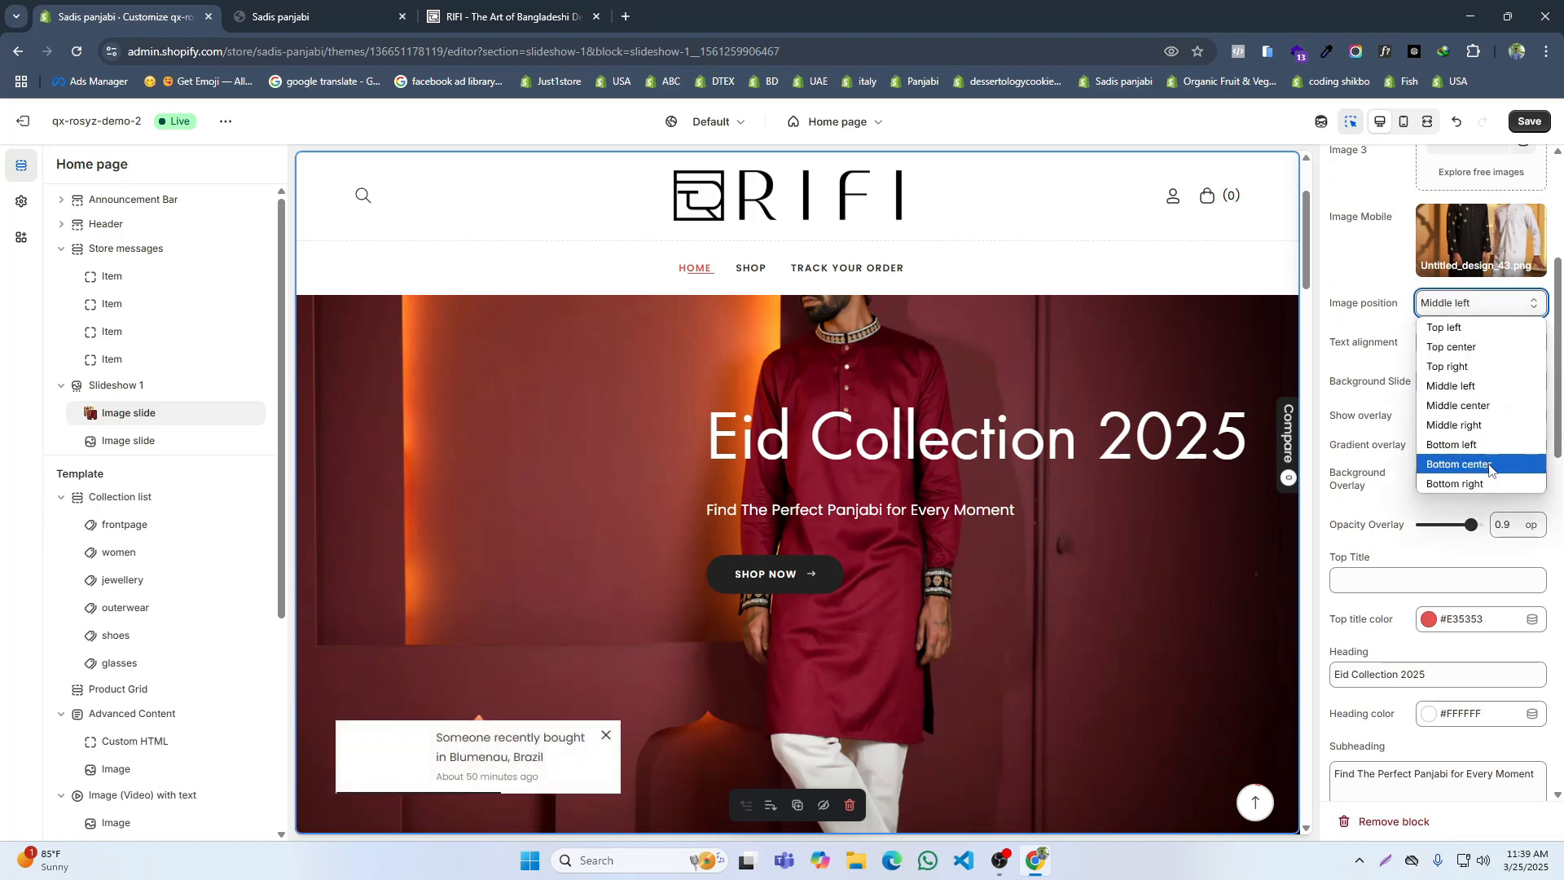
{"action": "left_click", "coordinate": [1466, 445]}
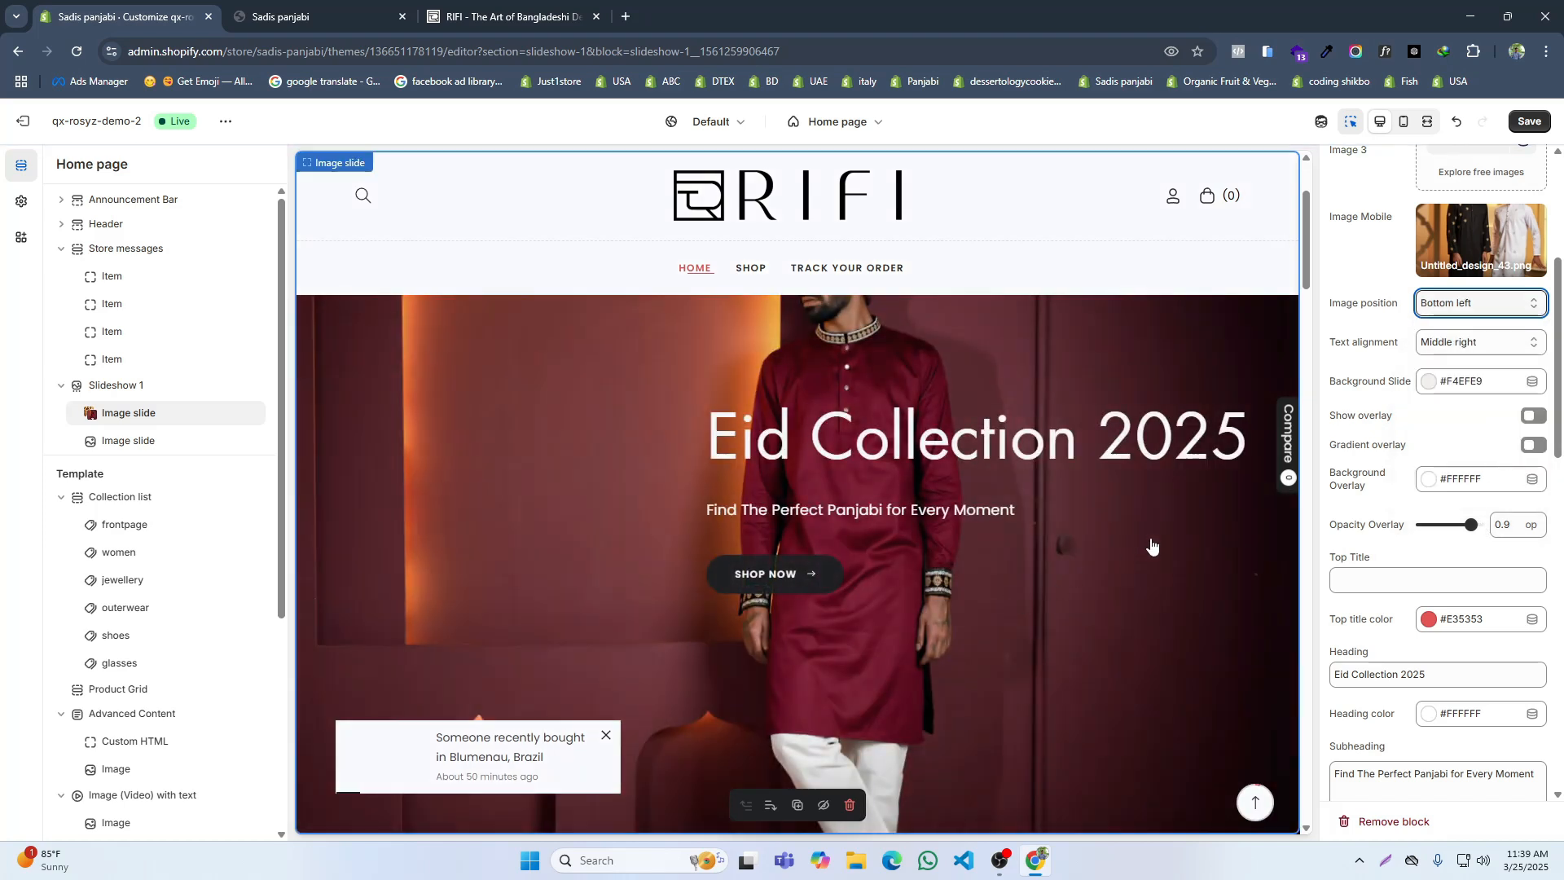
{"action": "left_click", "coordinate": [1455, 343]}
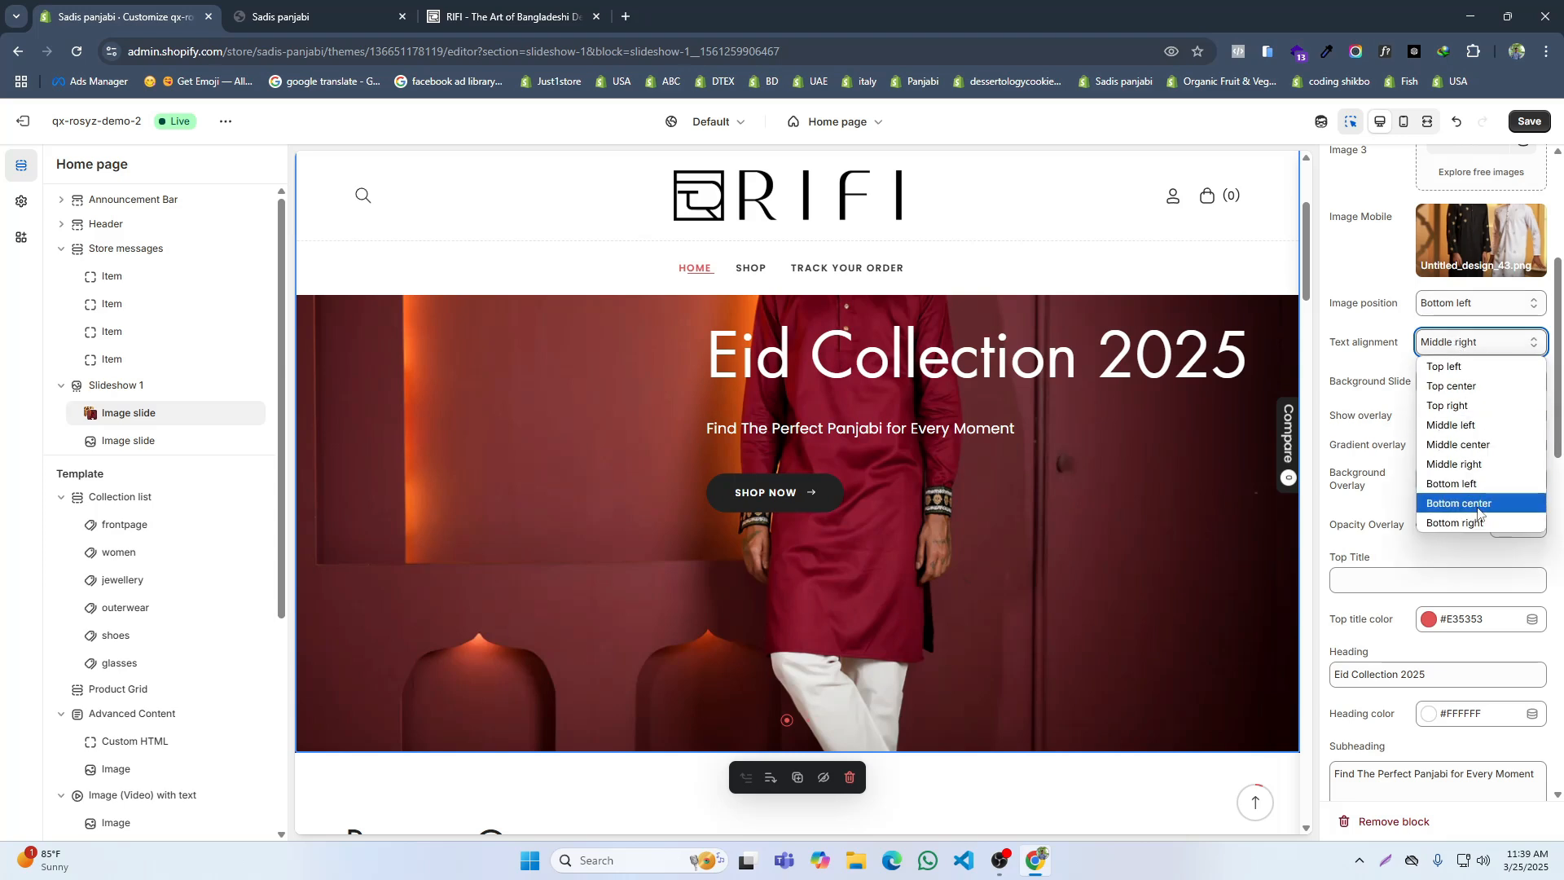
Step: Set the first slide's image position to Middle center and its text alignment to Bottom right, and save
{"action": "left_click", "coordinate": [1476, 303]}
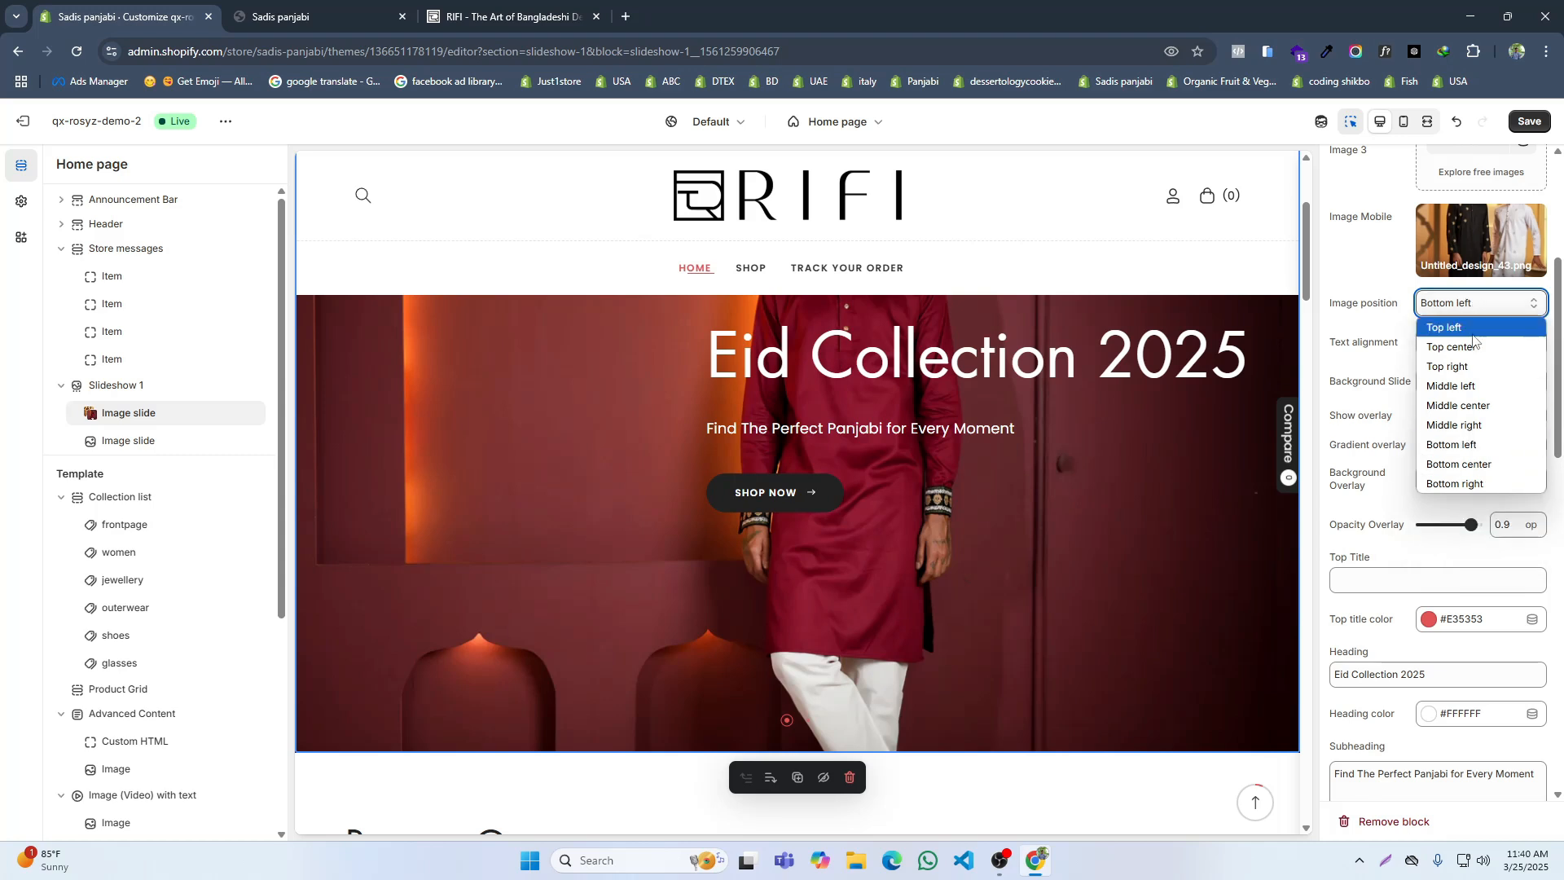
{"action": "left_click", "coordinate": [1470, 411]}
{"action": "left_click", "coordinate": [1476, 342]}
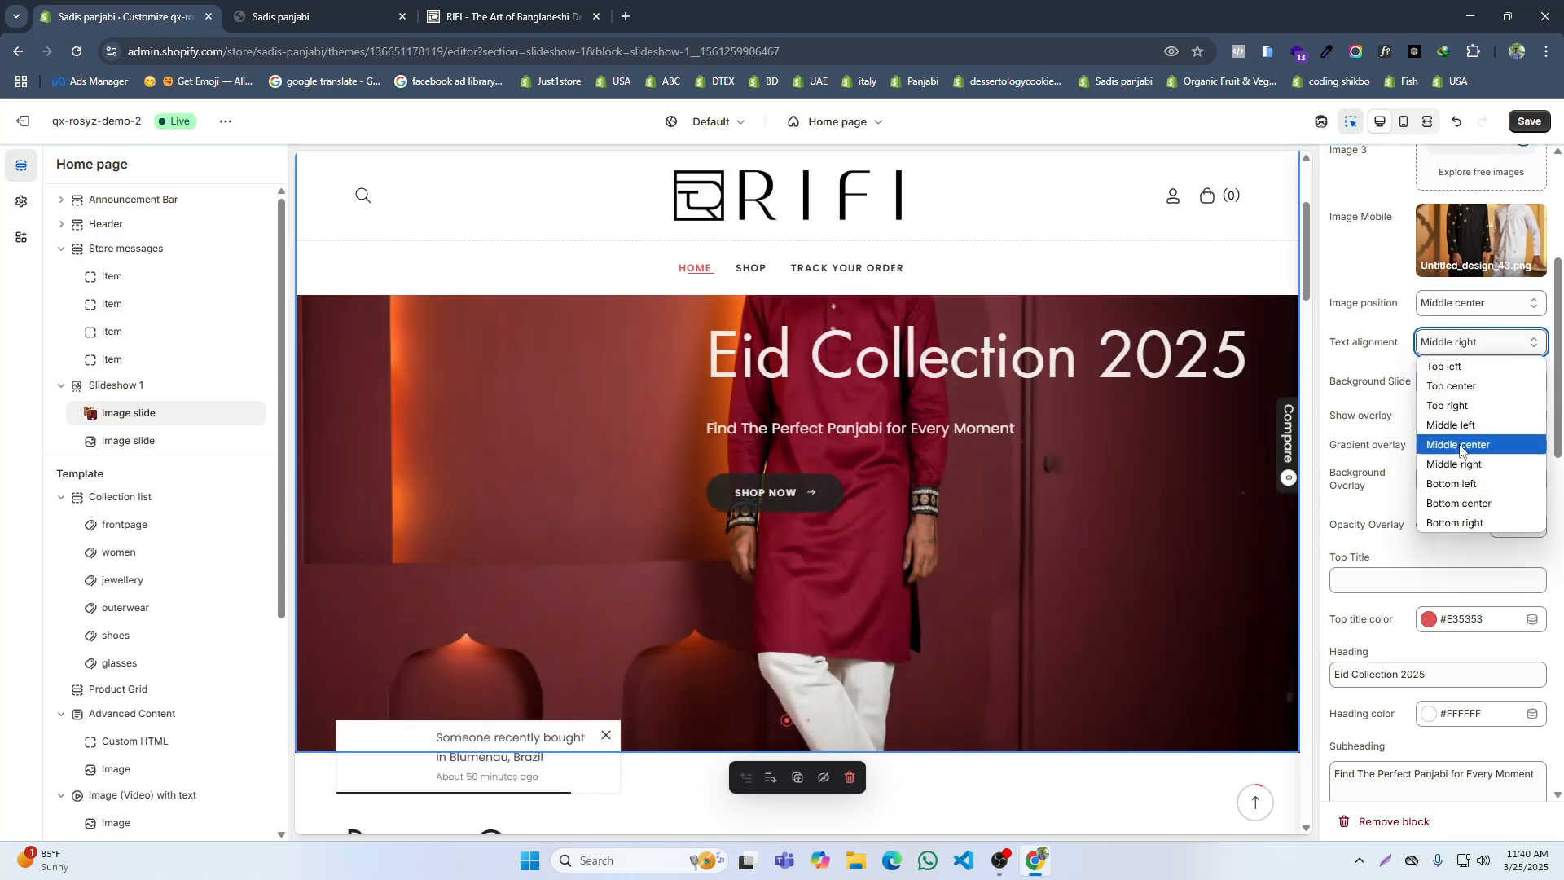
{"action": "left_click", "coordinate": [1466, 523]}
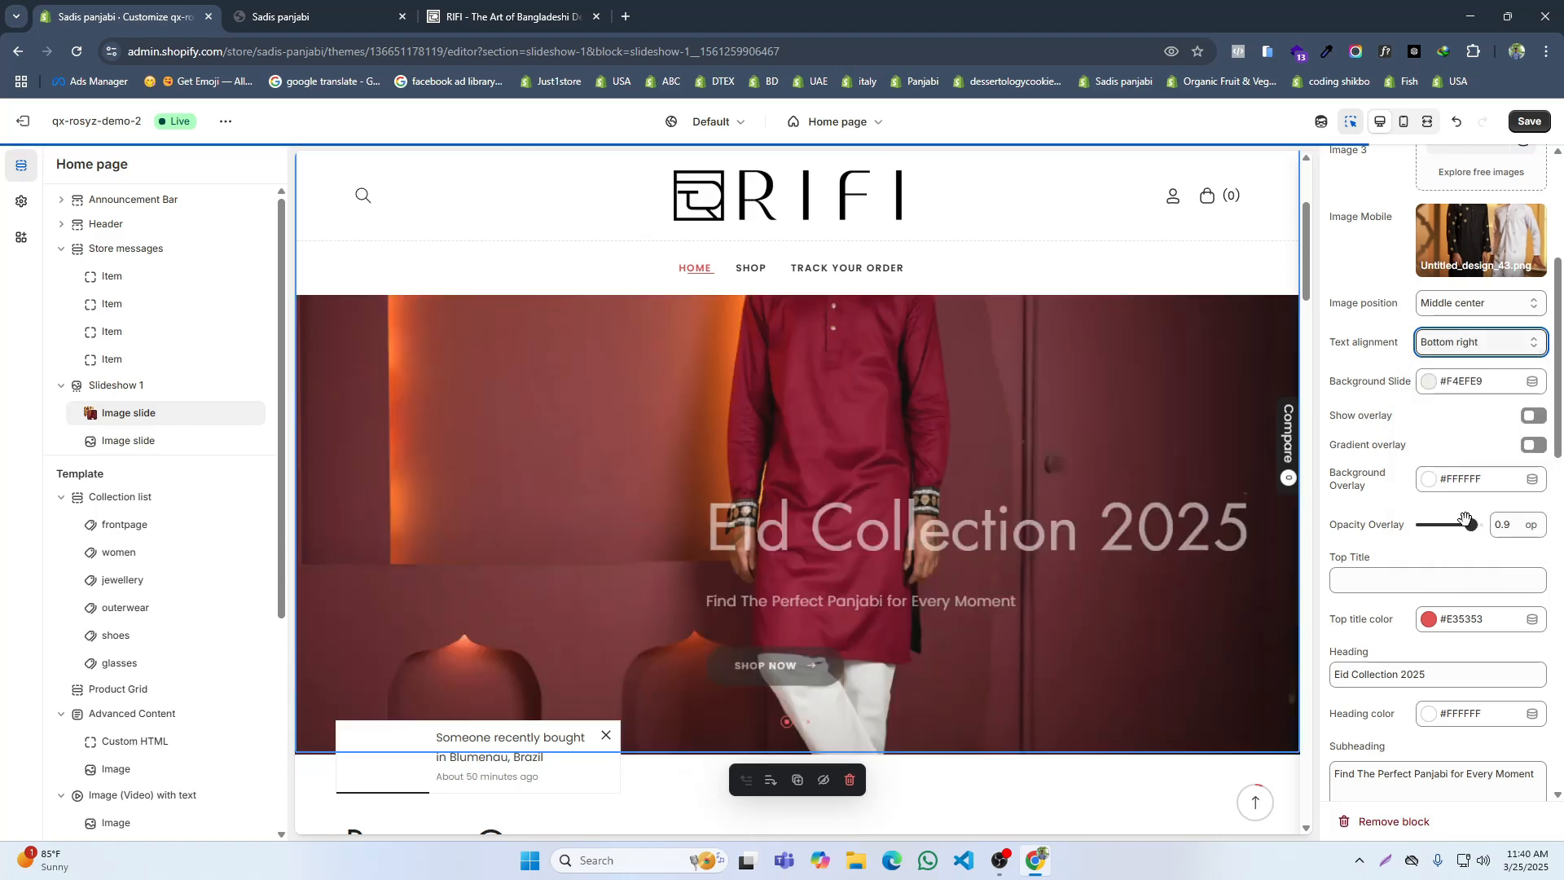
{"action": "left_click", "coordinate": [1529, 123]}
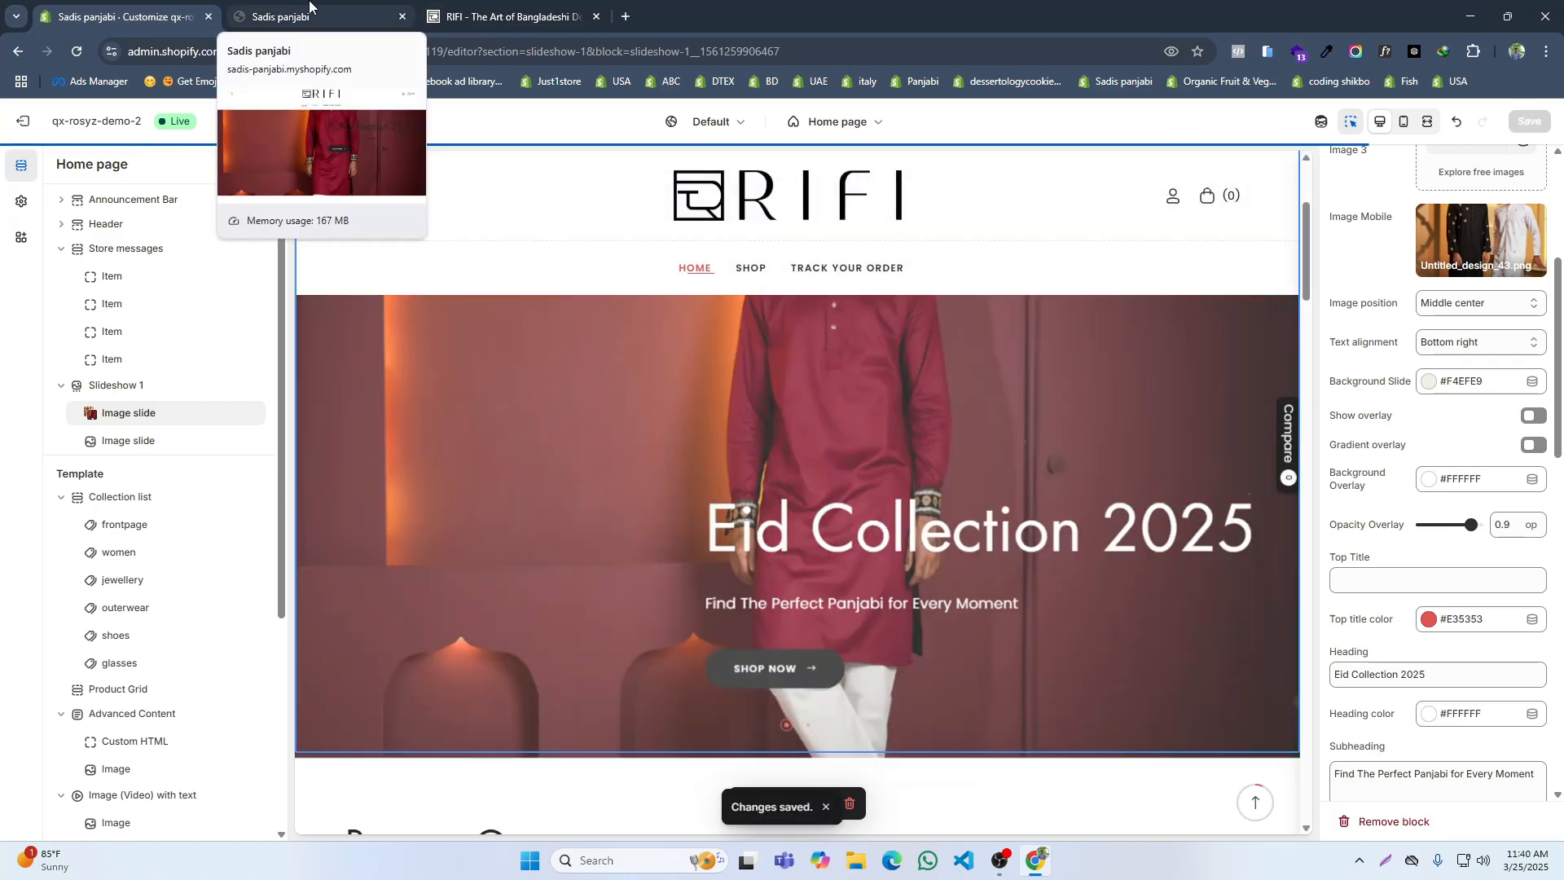
Step: Reload the live store and compare its first slide's text placement with RIFI's home page slideshow
{"action": "left_click", "coordinate": [309, 10]}
{"action": "left_click", "coordinate": [75, 52]}
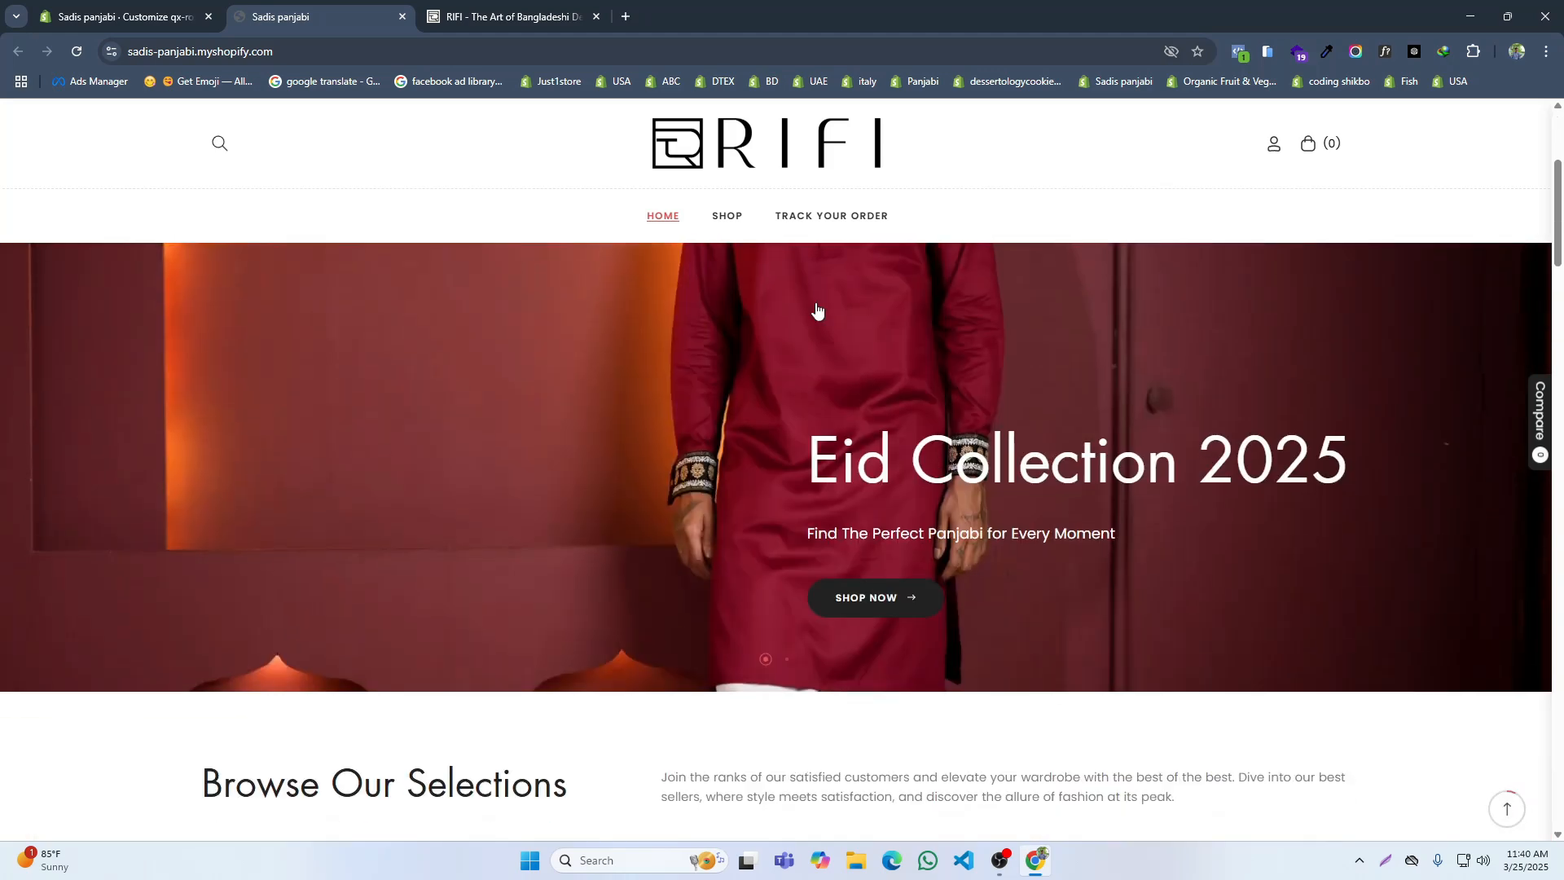
{"action": "left_click", "coordinate": [529, 18]}
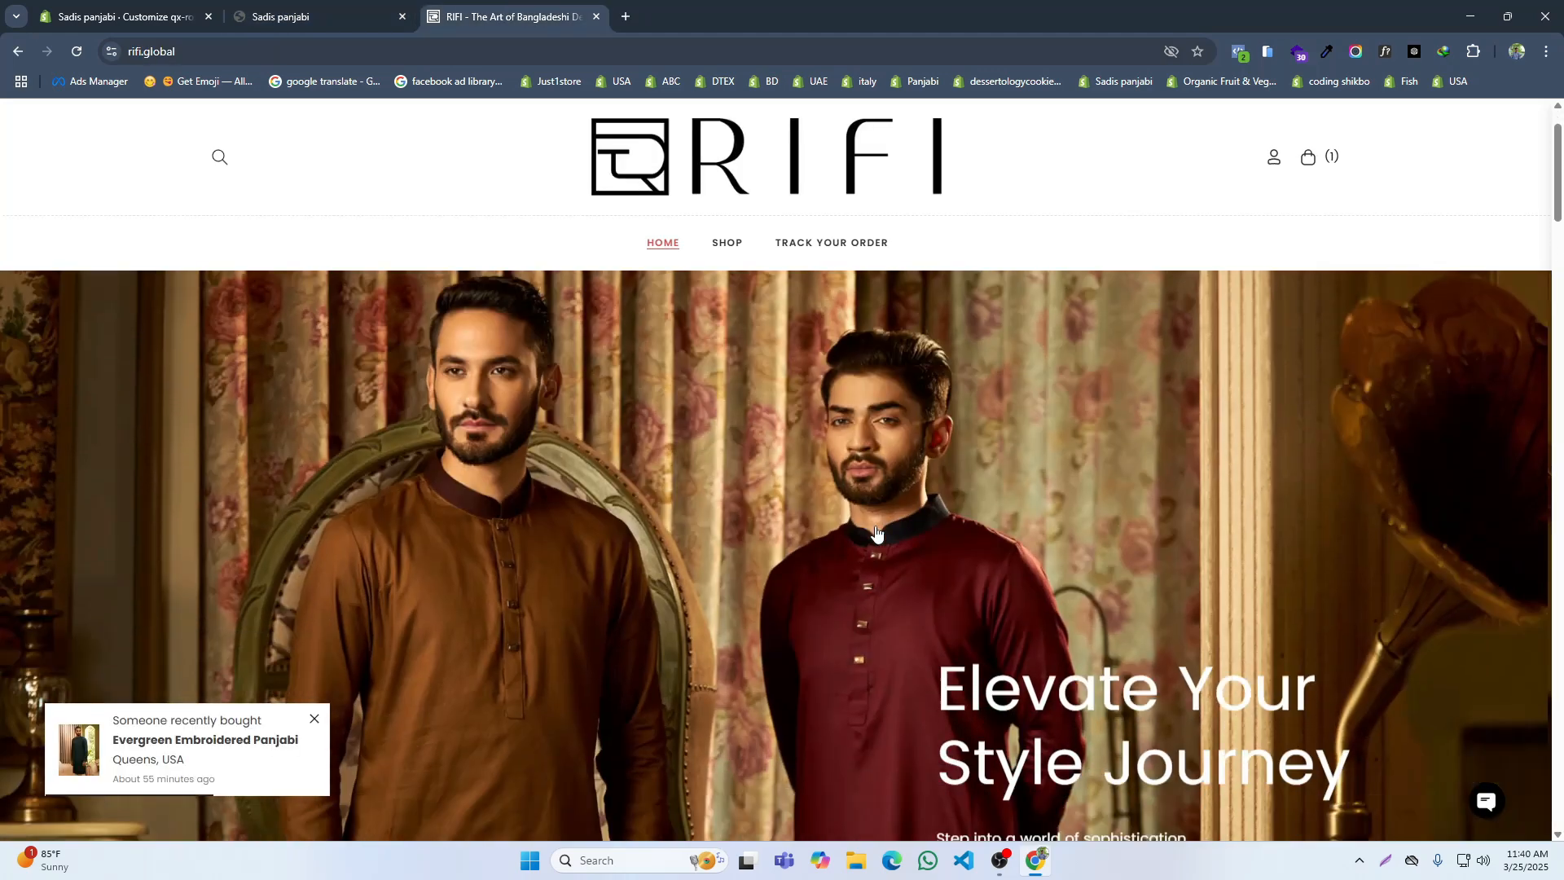
Step: Upload Untitled_design_55.png from the Downloads folder for the desktop image of the second image slide in Slideshow 1
{"action": "scroll", "coordinate": [876, 531], "scroll_direction": "down", "scroll_amount": 5}
{"action": "left_click", "coordinate": [122, 16]}
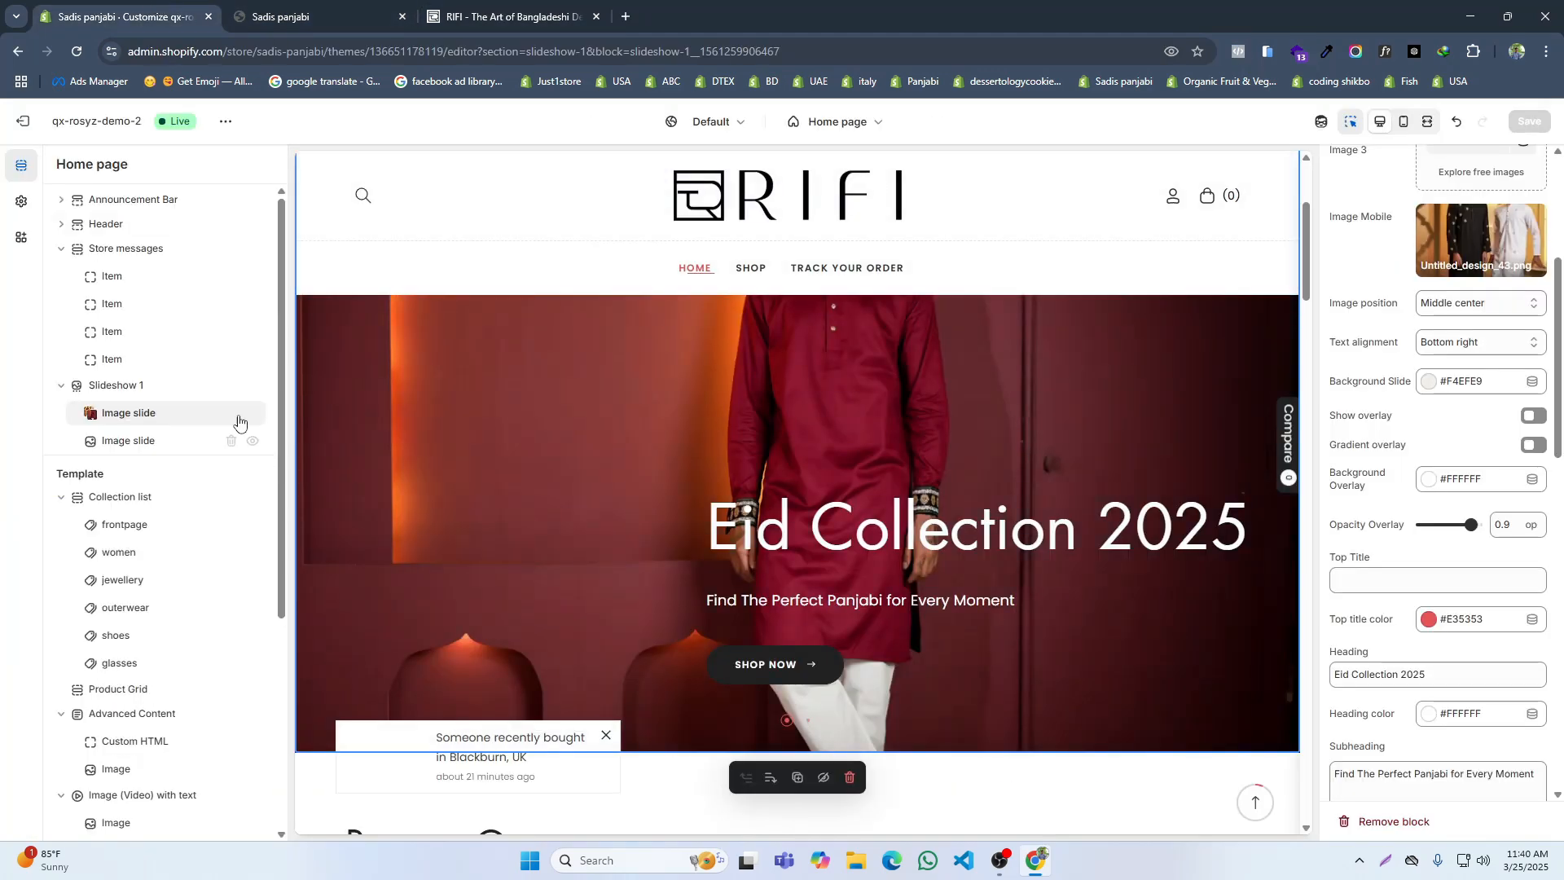
{"action": "left_click", "coordinate": [126, 440]}
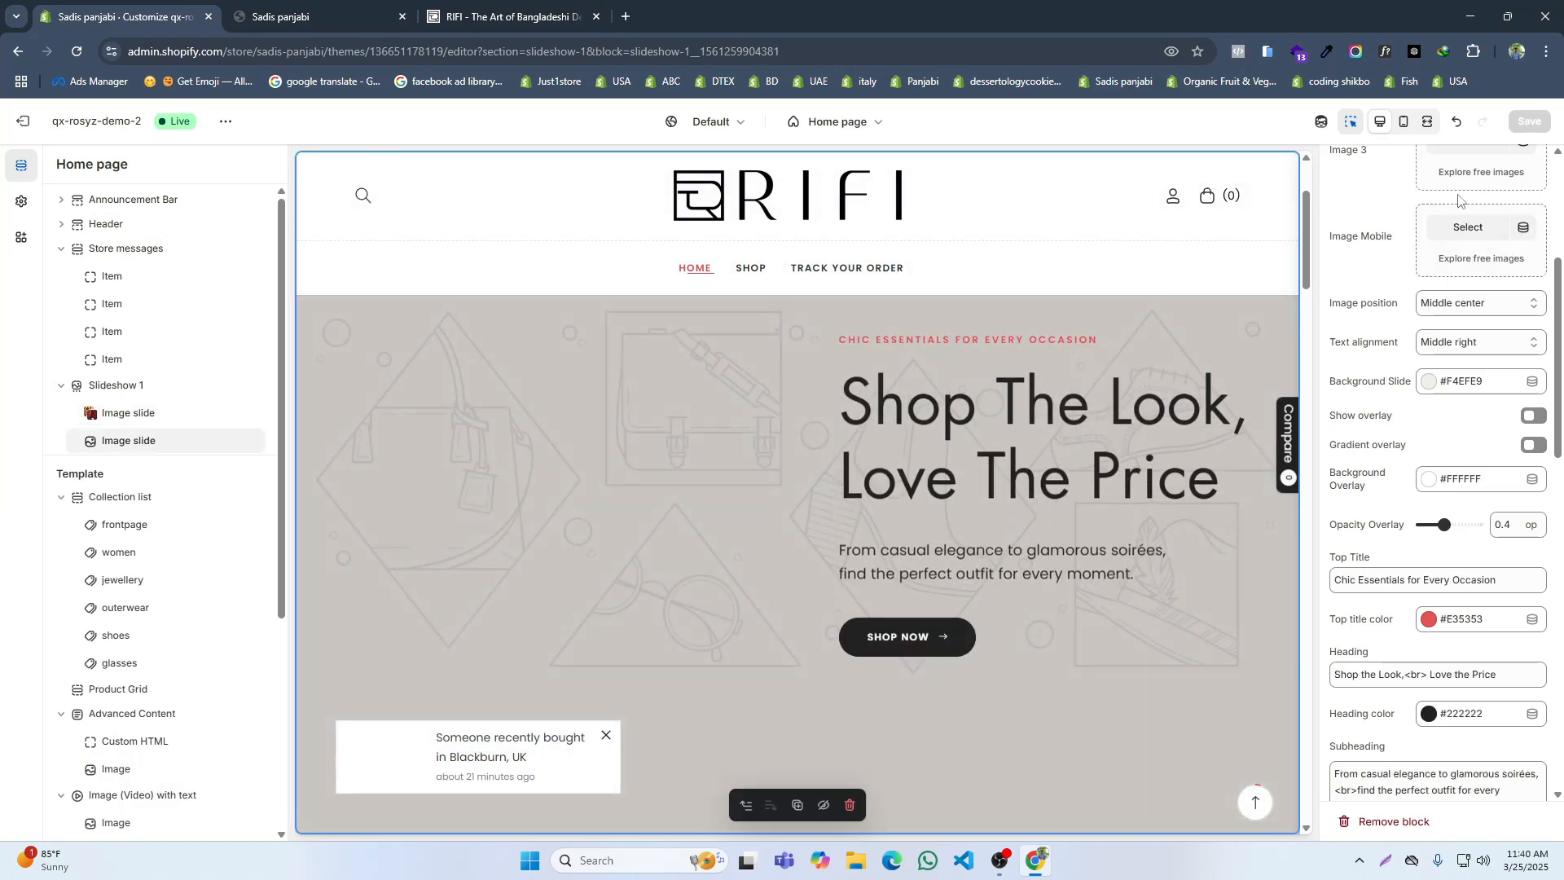
{"action": "scroll", "coordinate": [1458, 200], "scroll_direction": "up", "scroll_amount": 4}
{"action": "left_click", "coordinate": [1467, 207]}
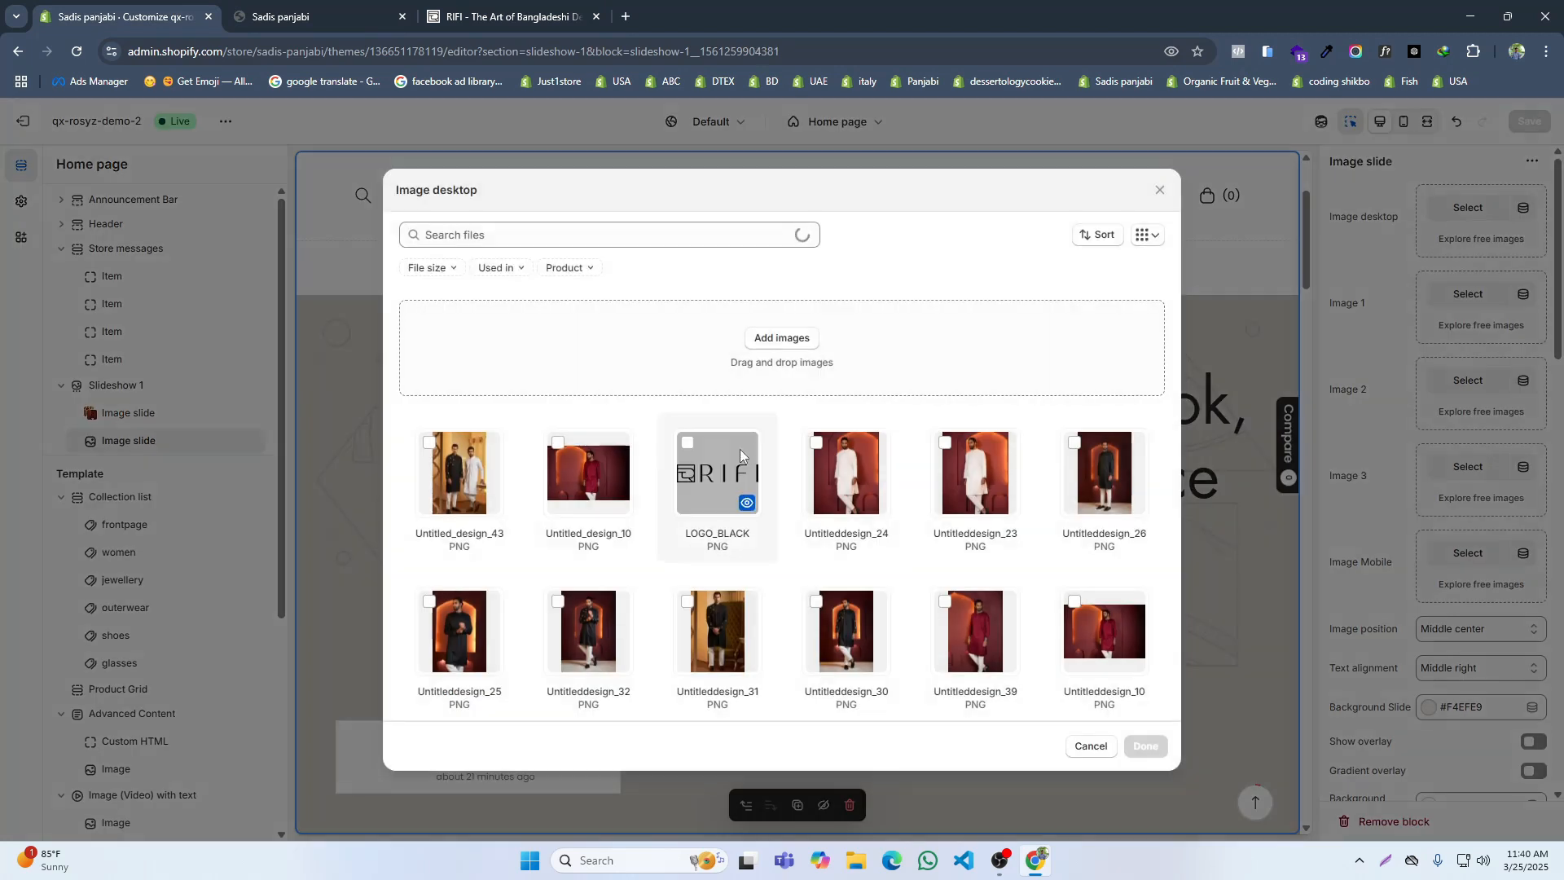
{"action": "left_click", "coordinate": [781, 338]}
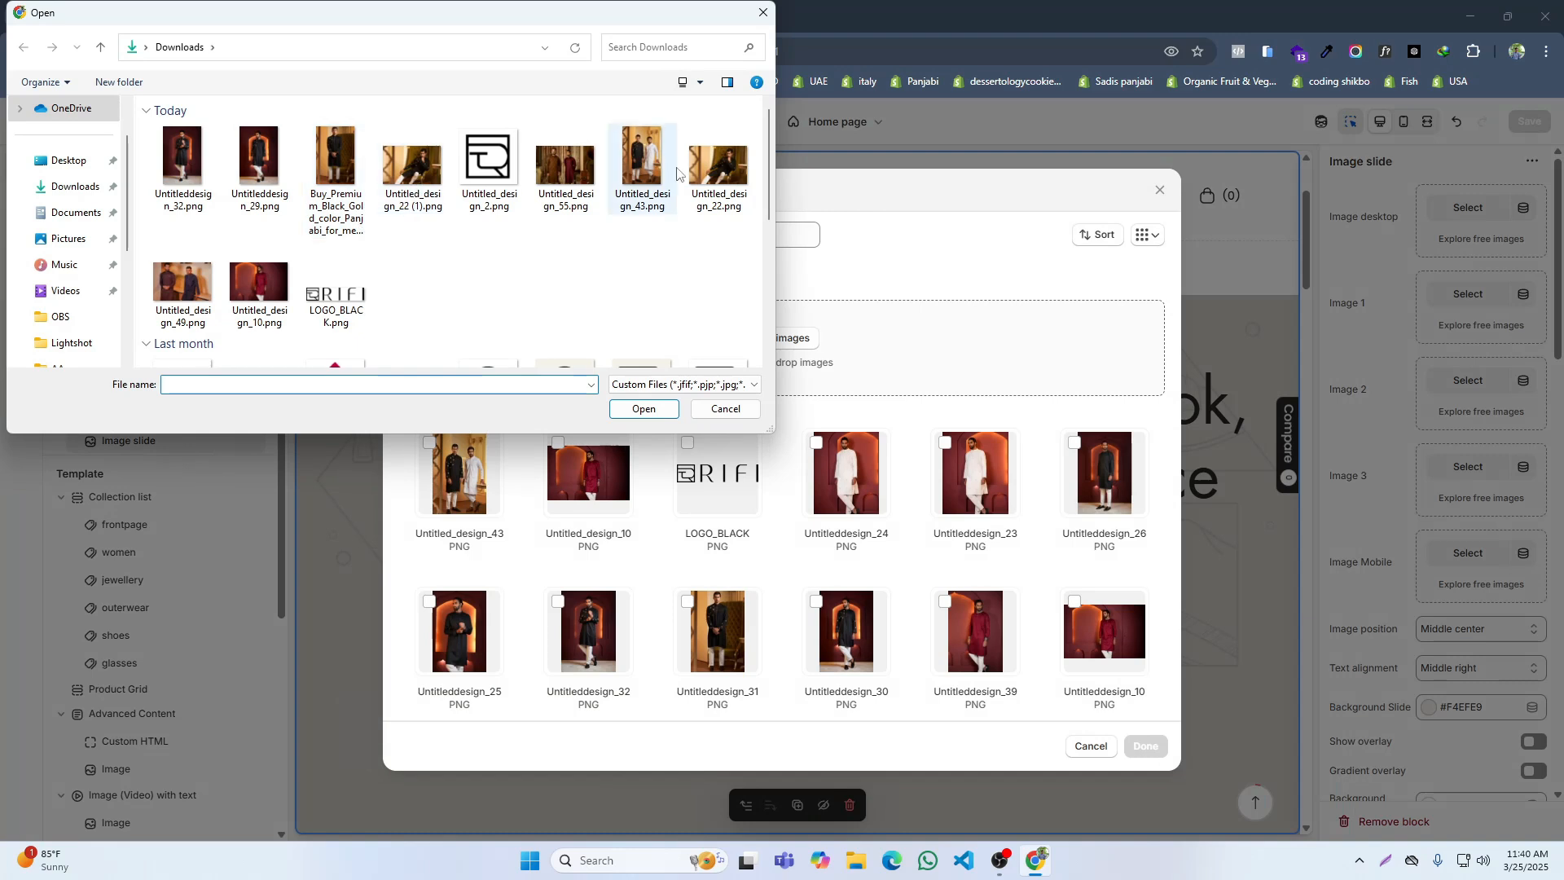
{"action": "left_click", "coordinate": [192, 298]}
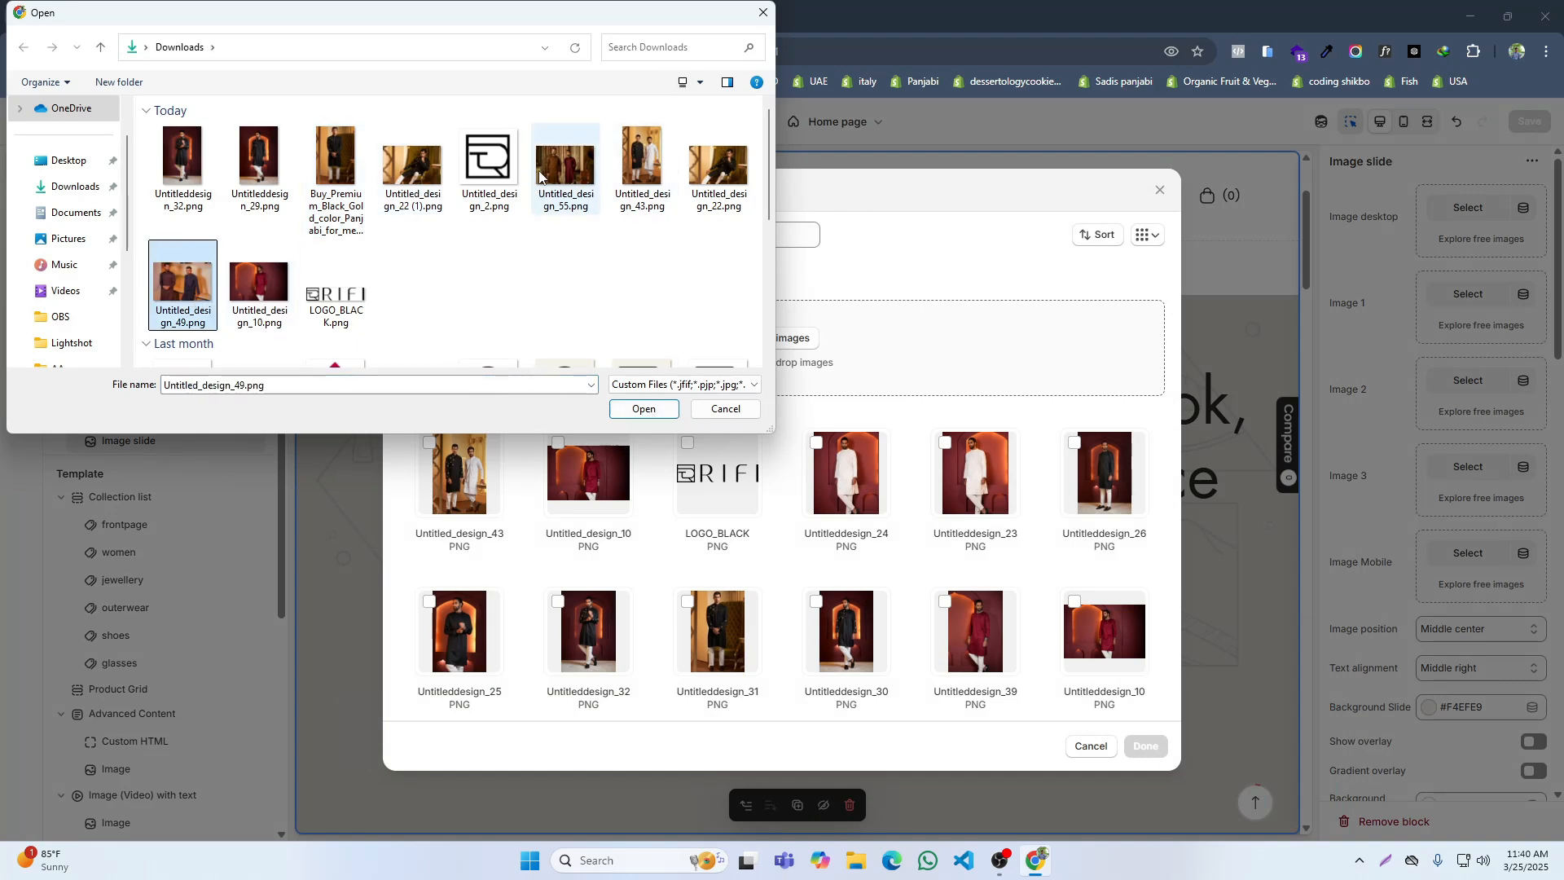
{"action": "left_click", "coordinate": [565, 169]}
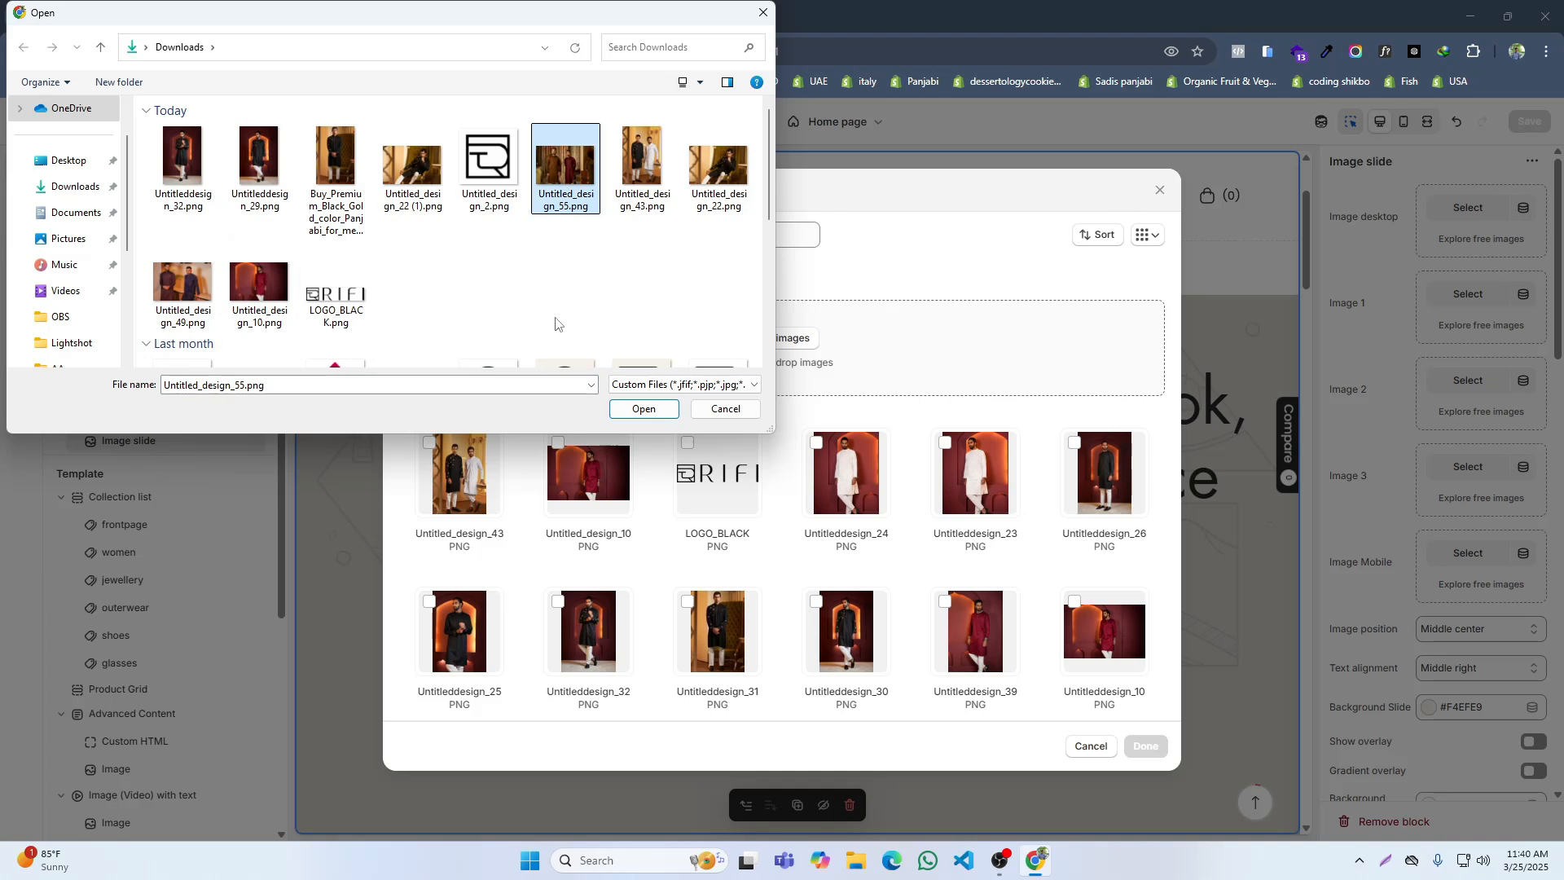
{"action": "left_click", "coordinate": [644, 409]}
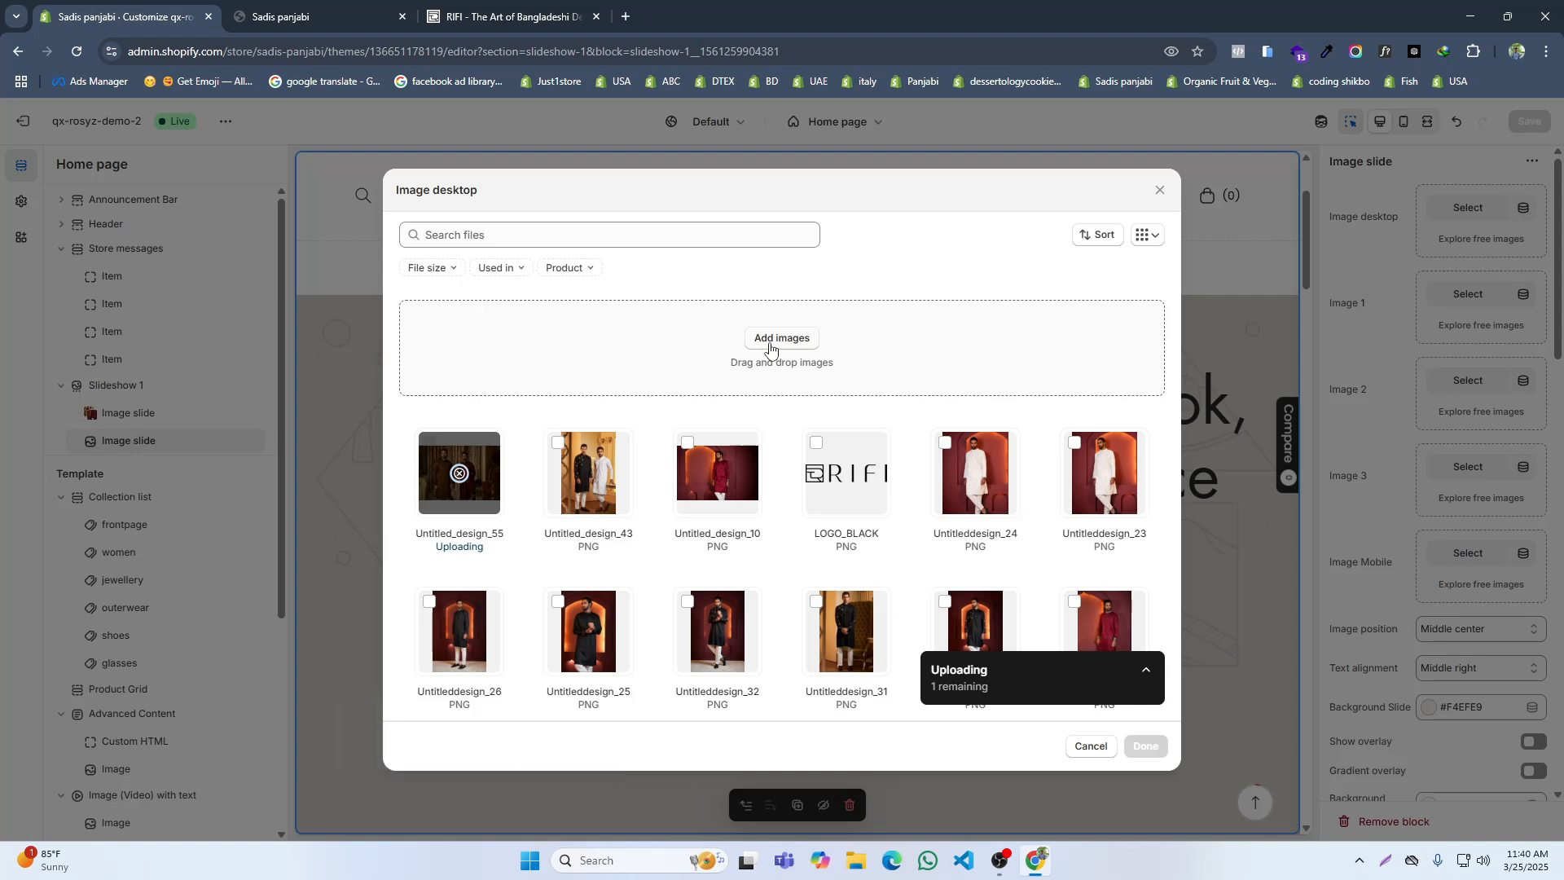
Step: Check the picture against RIFI's slideshow and apply Untitled_design_55.png as the second slide's desktop and mobile image
{"action": "left_click", "coordinate": [501, 16]}
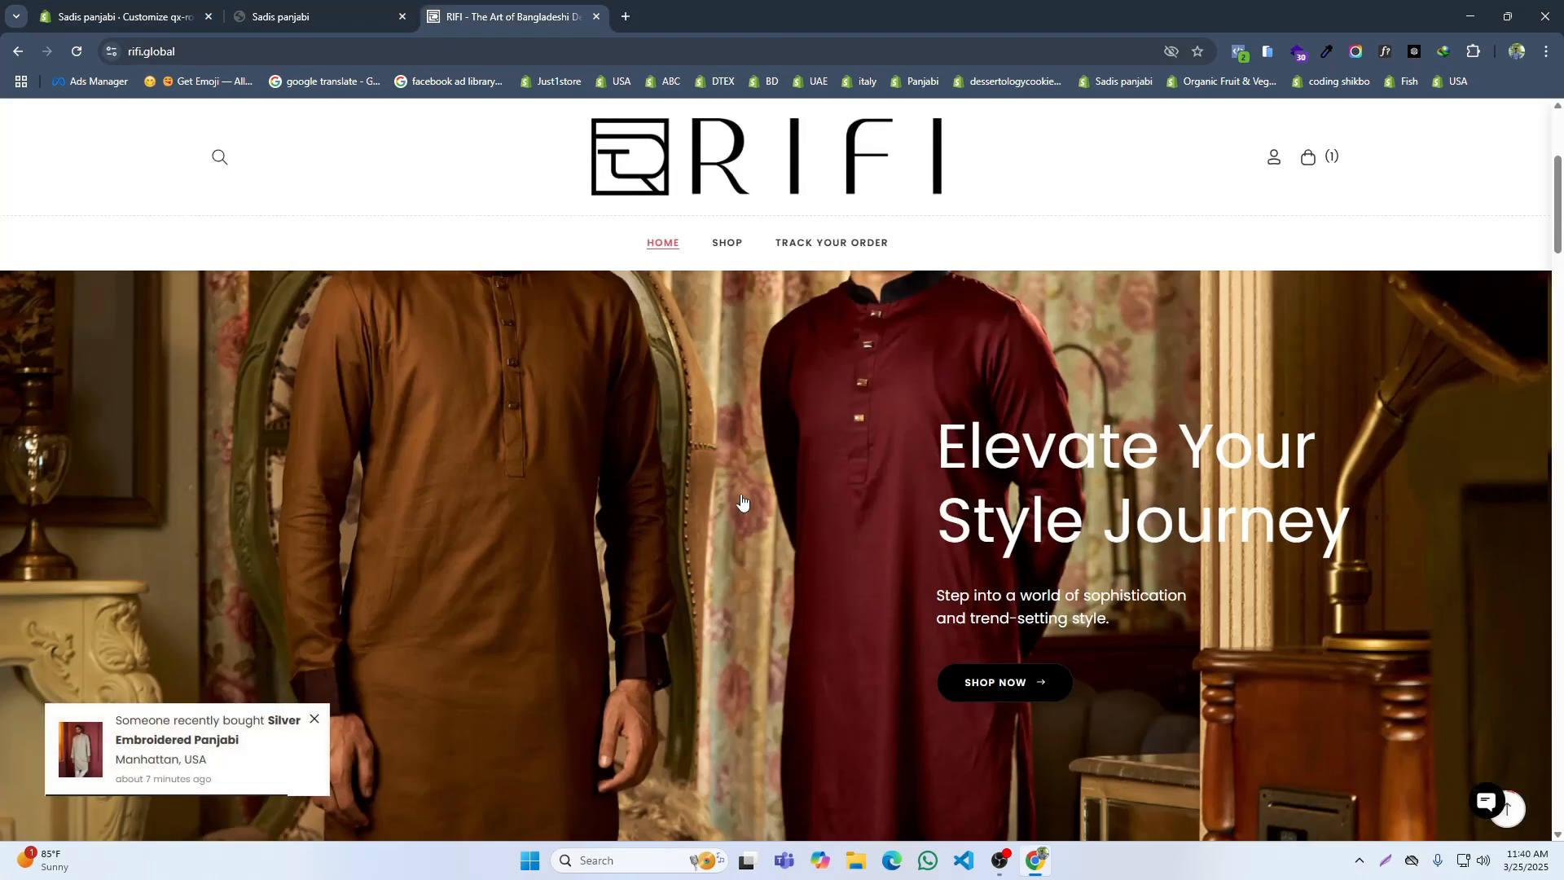
{"action": "scroll", "coordinate": [740, 501], "scroll_direction": "down", "scroll_amount": 1}
{"action": "left_click", "coordinate": [122, 17]}
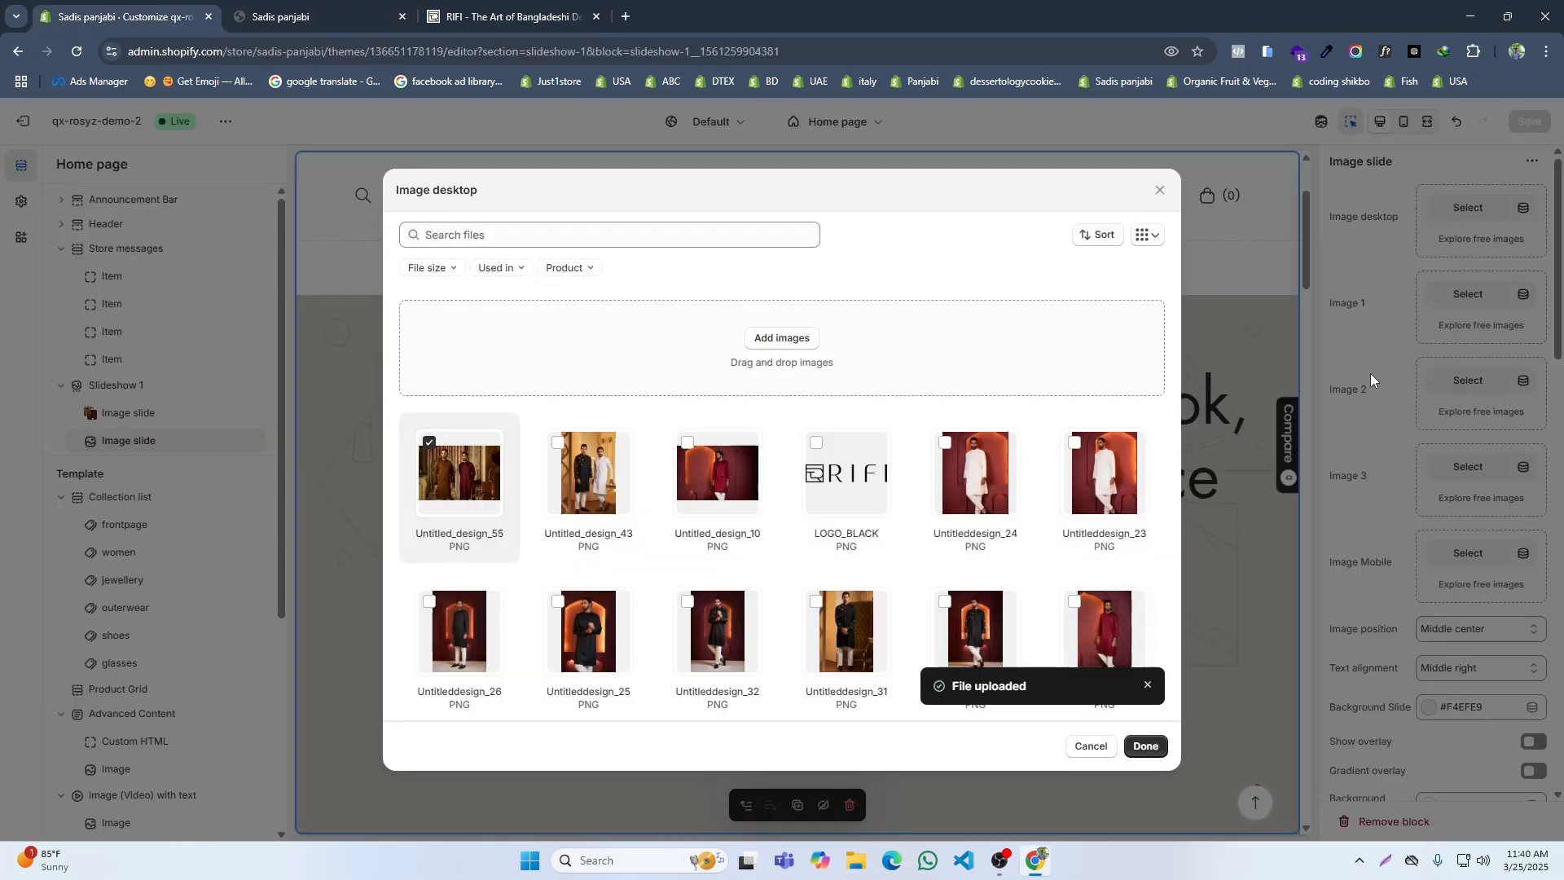
{"action": "left_click", "coordinate": [1144, 746]}
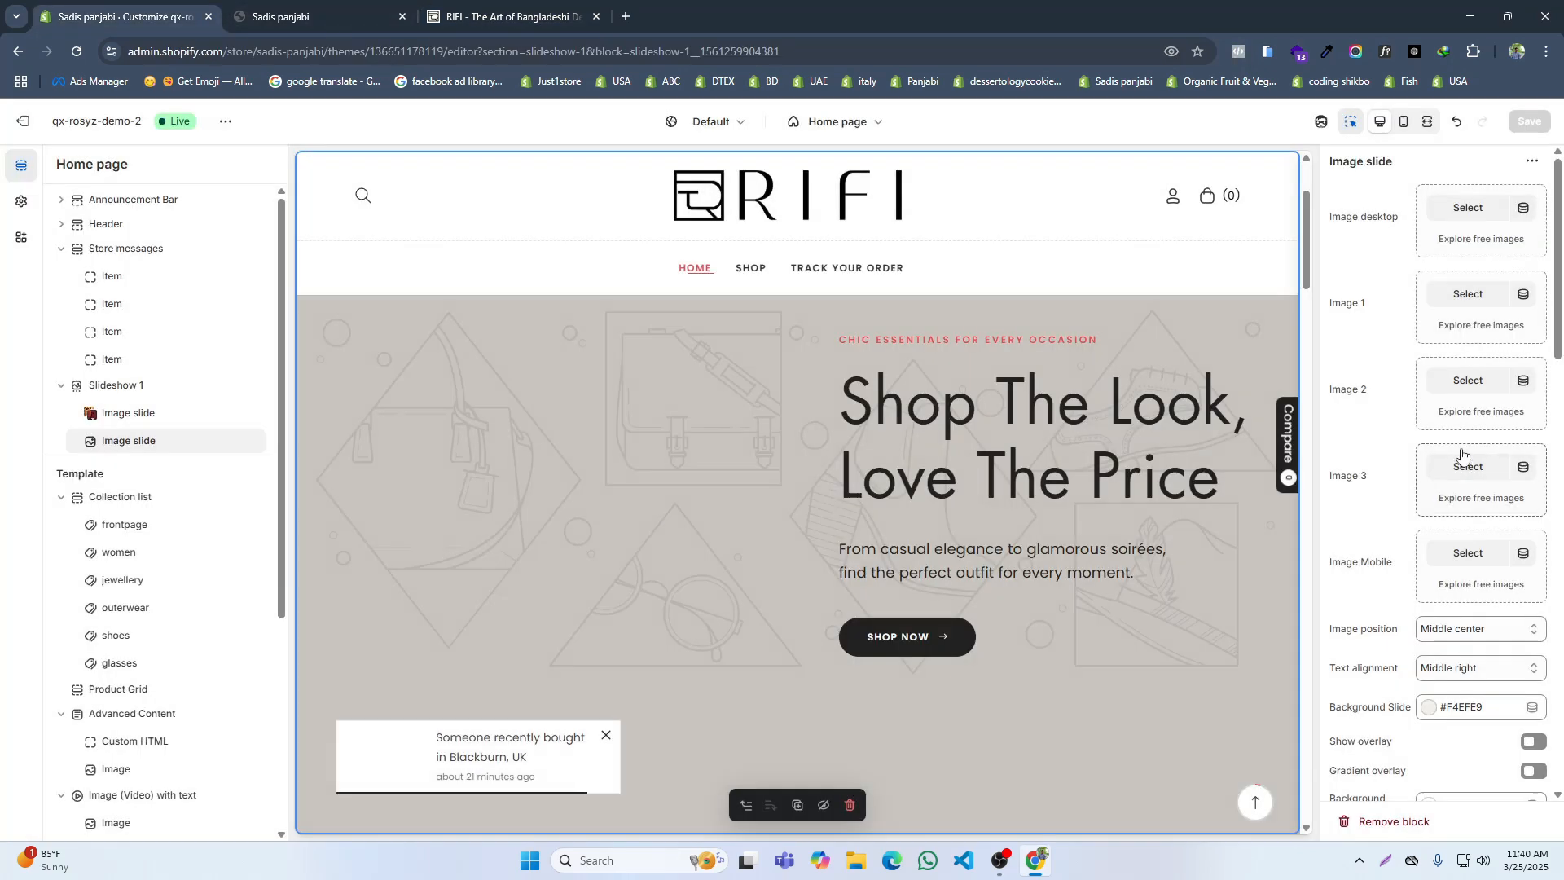
{"action": "left_click", "coordinate": [1467, 553]}
{"action": "left_click", "coordinate": [472, 476]}
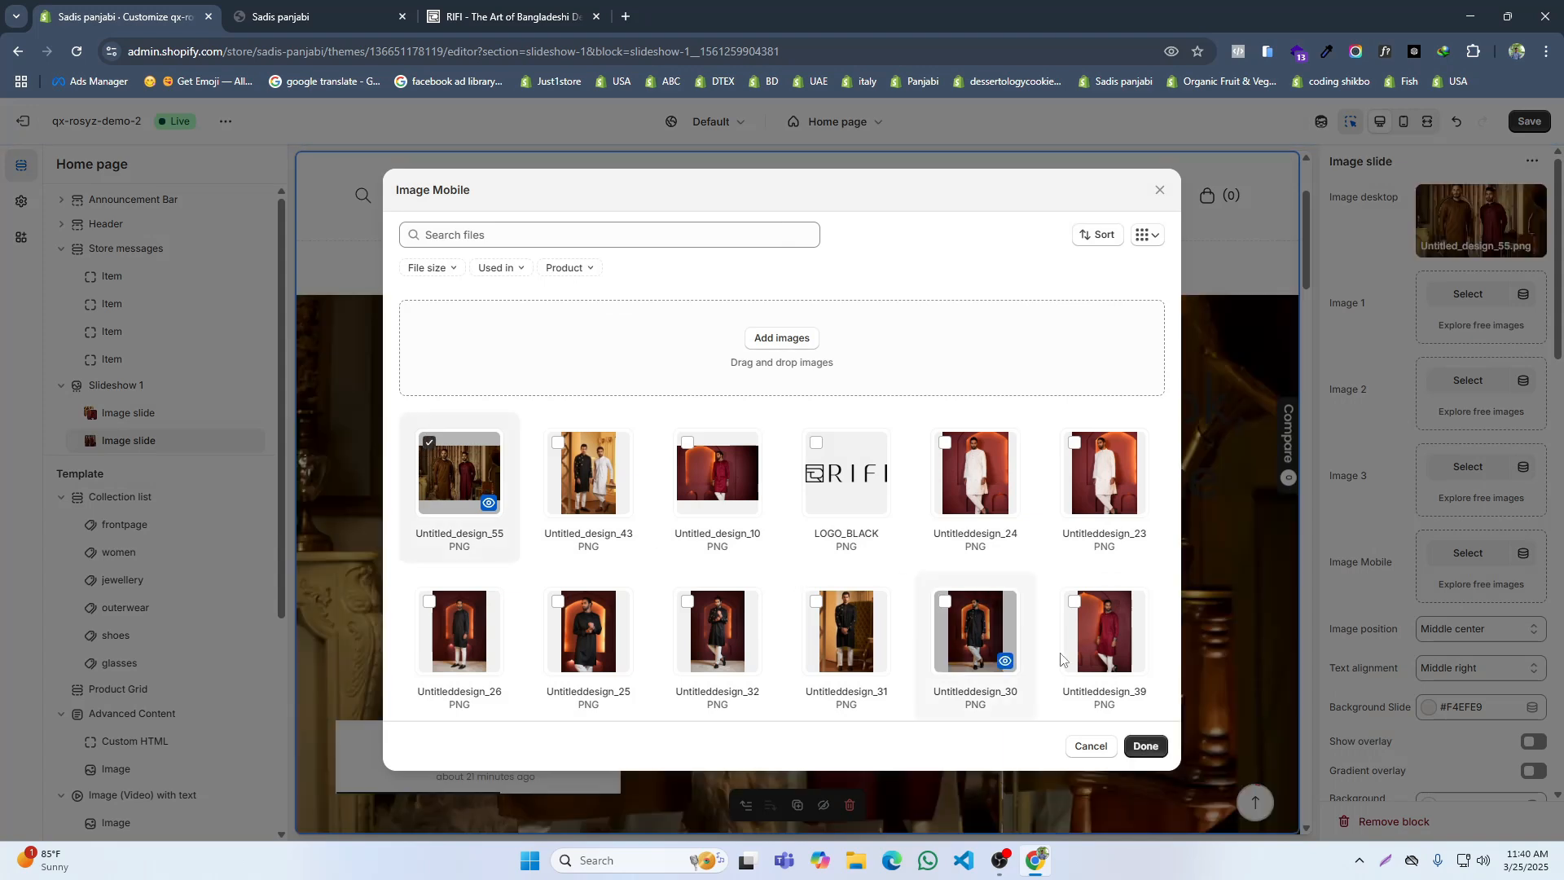
{"action": "left_click", "coordinate": [1144, 746]}
Step: Keep the second image slide's text alignment at Middle right and clear its top title
{"action": "scroll", "coordinate": [1494, 464], "scroll_direction": "down", "scroll_amount": 4}
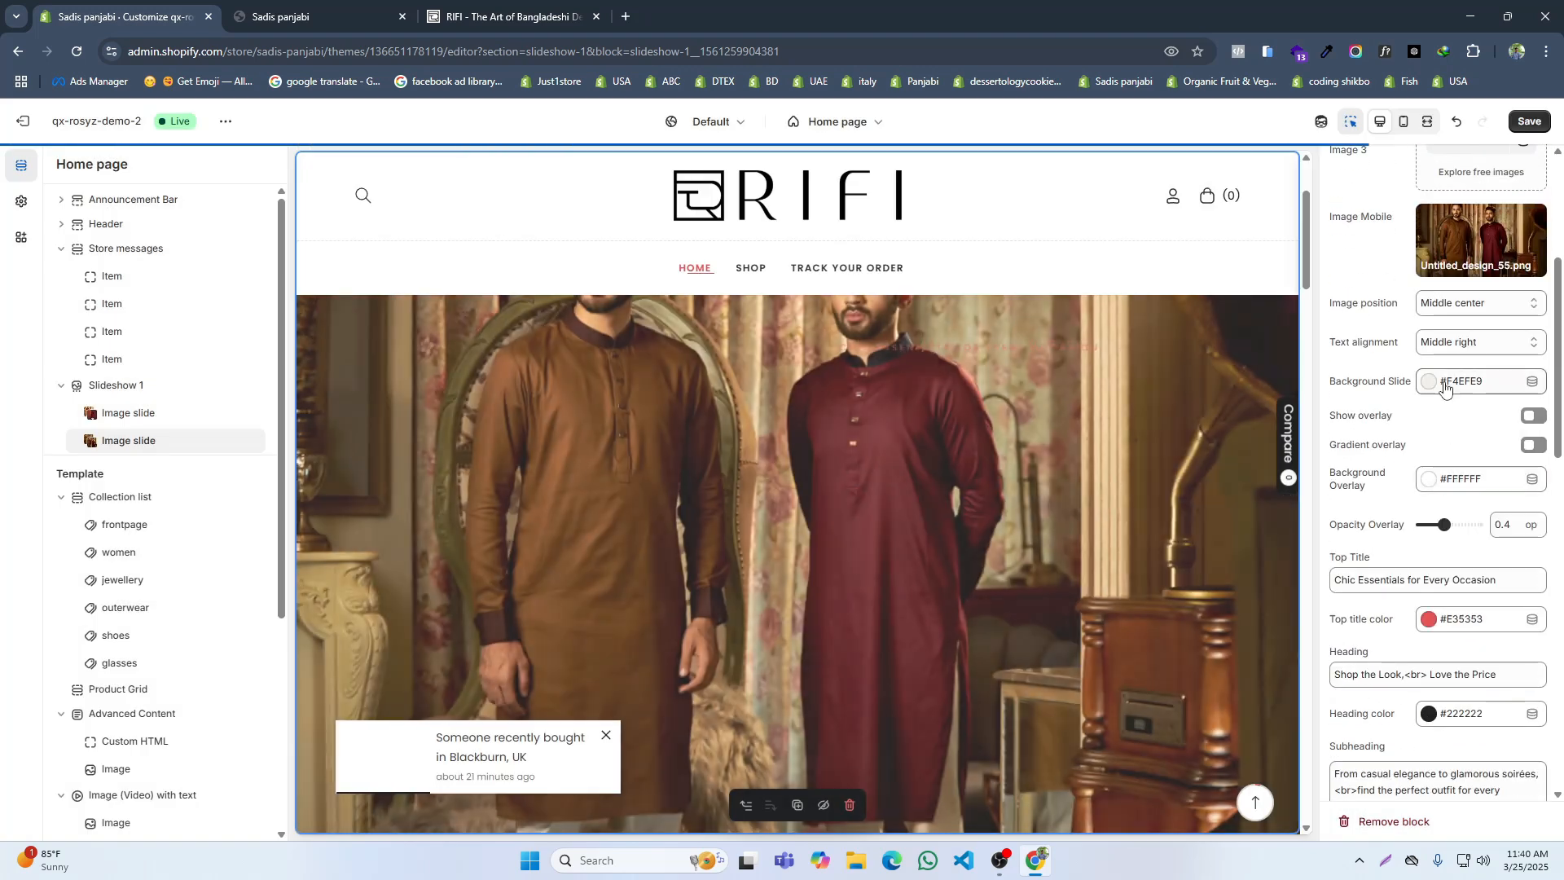
{"action": "left_click", "coordinate": [1474, 343]}
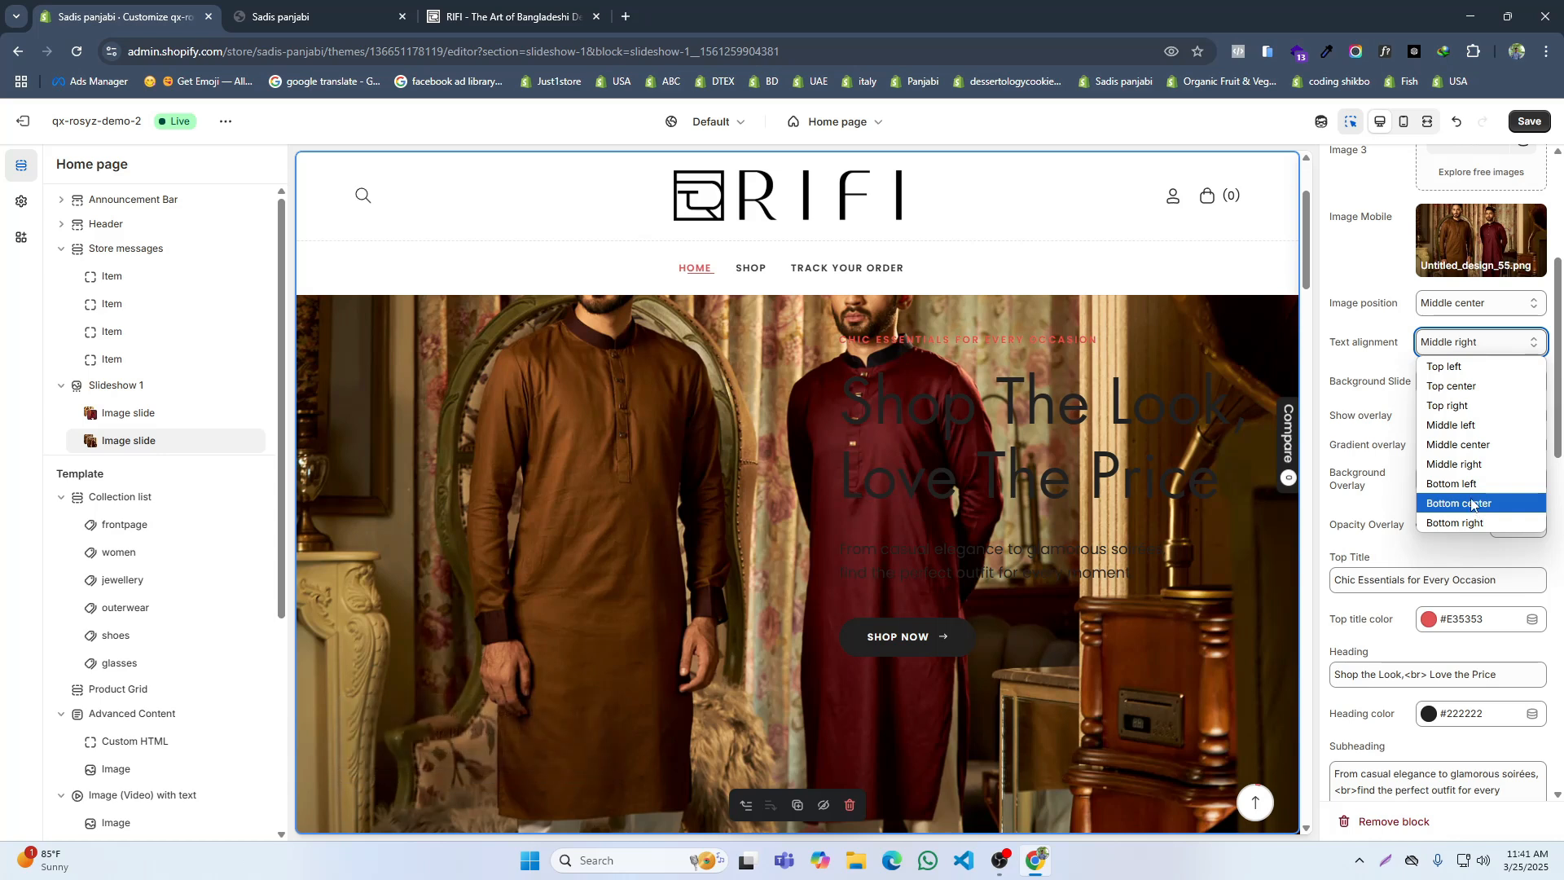
{"action": "left_click", "coordinate": [1469, 466]}
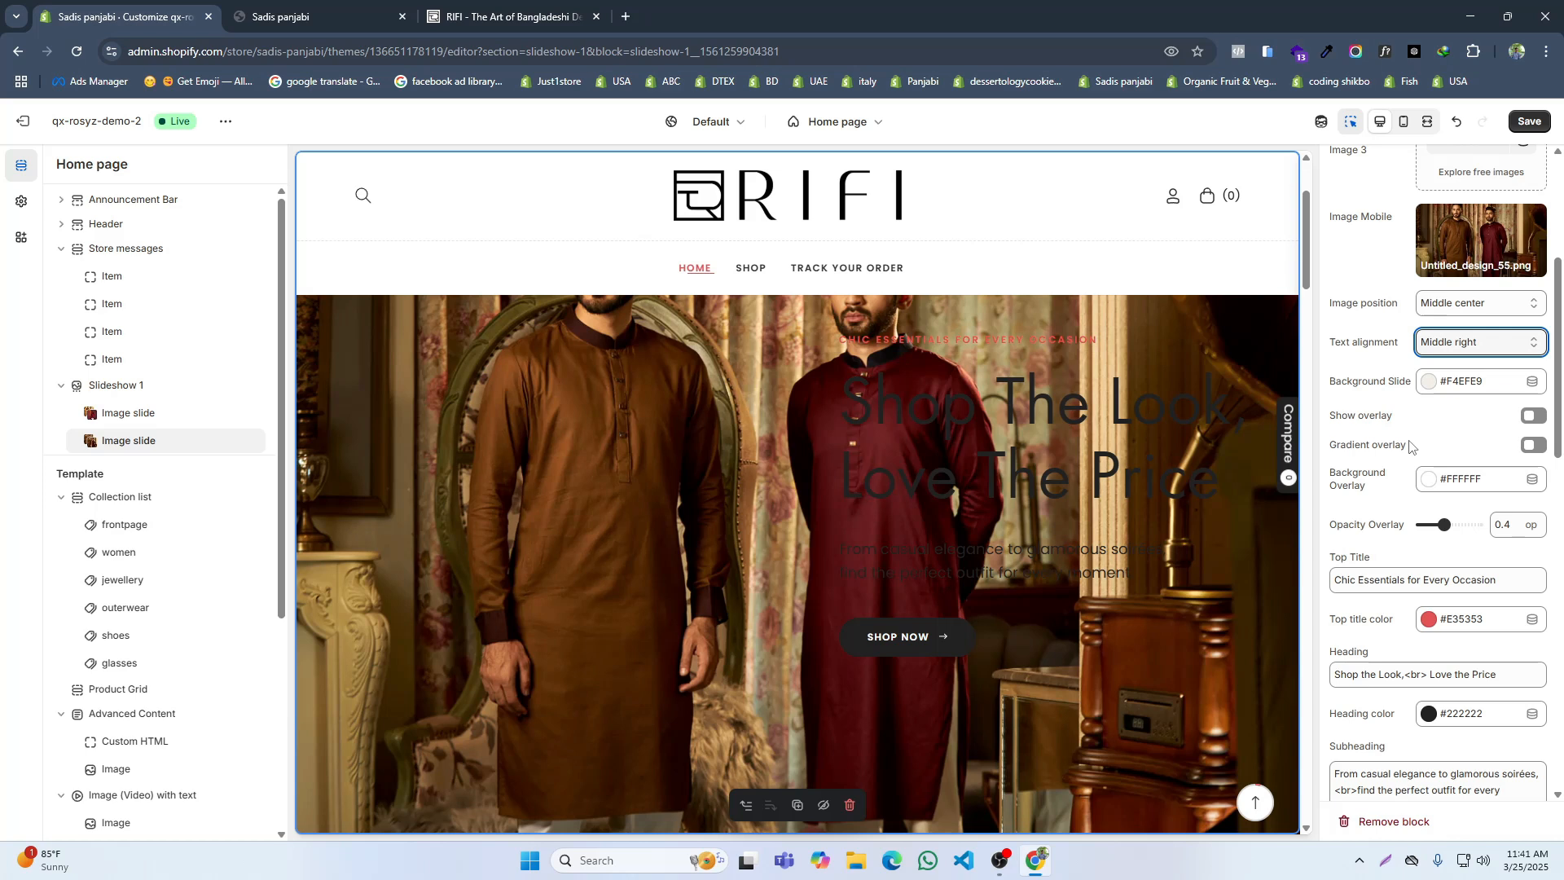
{"action": "scroll", "coordinate": [1409, 450], "scroll_direction": "down", "scroll_amount": 2}
{"action": "triple_click", "coordinate": [1387, 420]}
{"action": "key", "text": "BackSpace"}
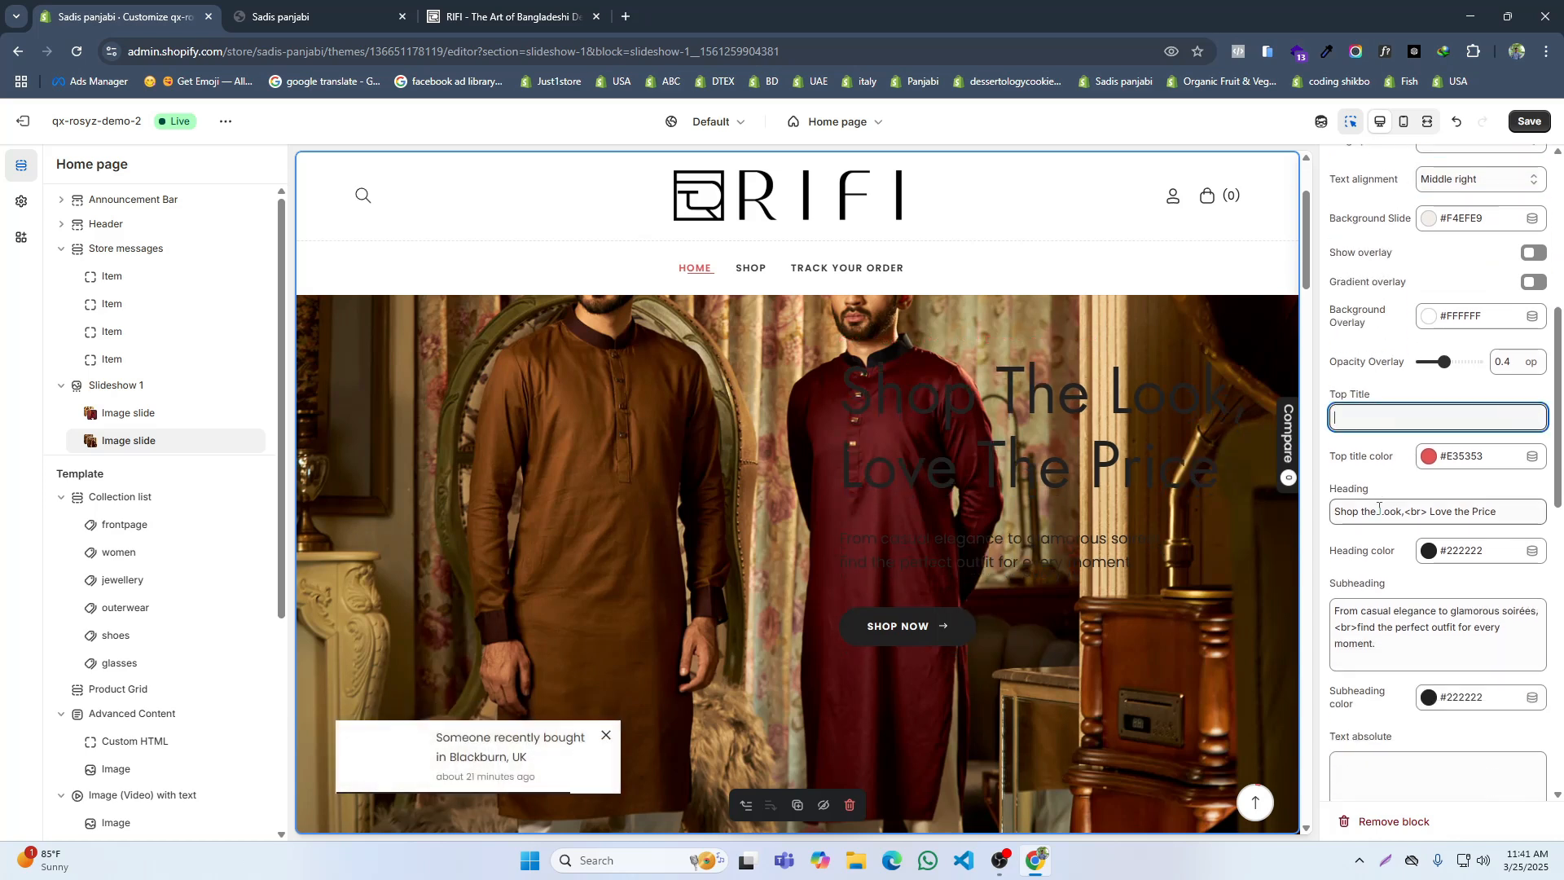
Step: Look up the second slide's heading on the RIFI site and set the second image slide's heading to "Elevate Your Style Journey"
{"action": "left_click", "coordinate": [480, 14]}
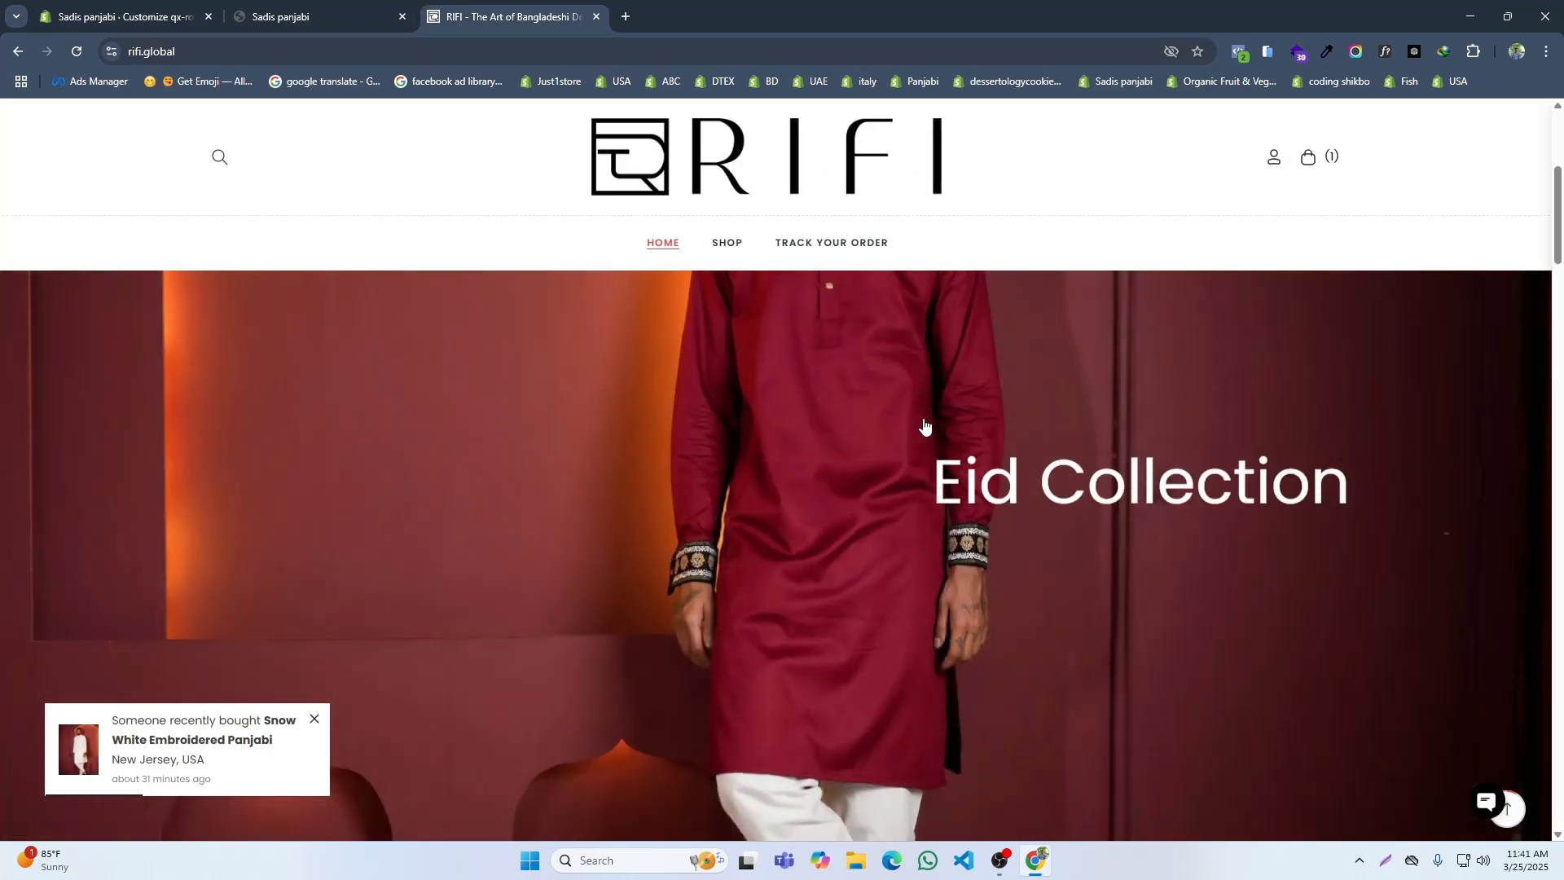
{"action": "scroll", "coordinate": [798, 741], "scroll_direction": "down", "scroll_amount": 3}
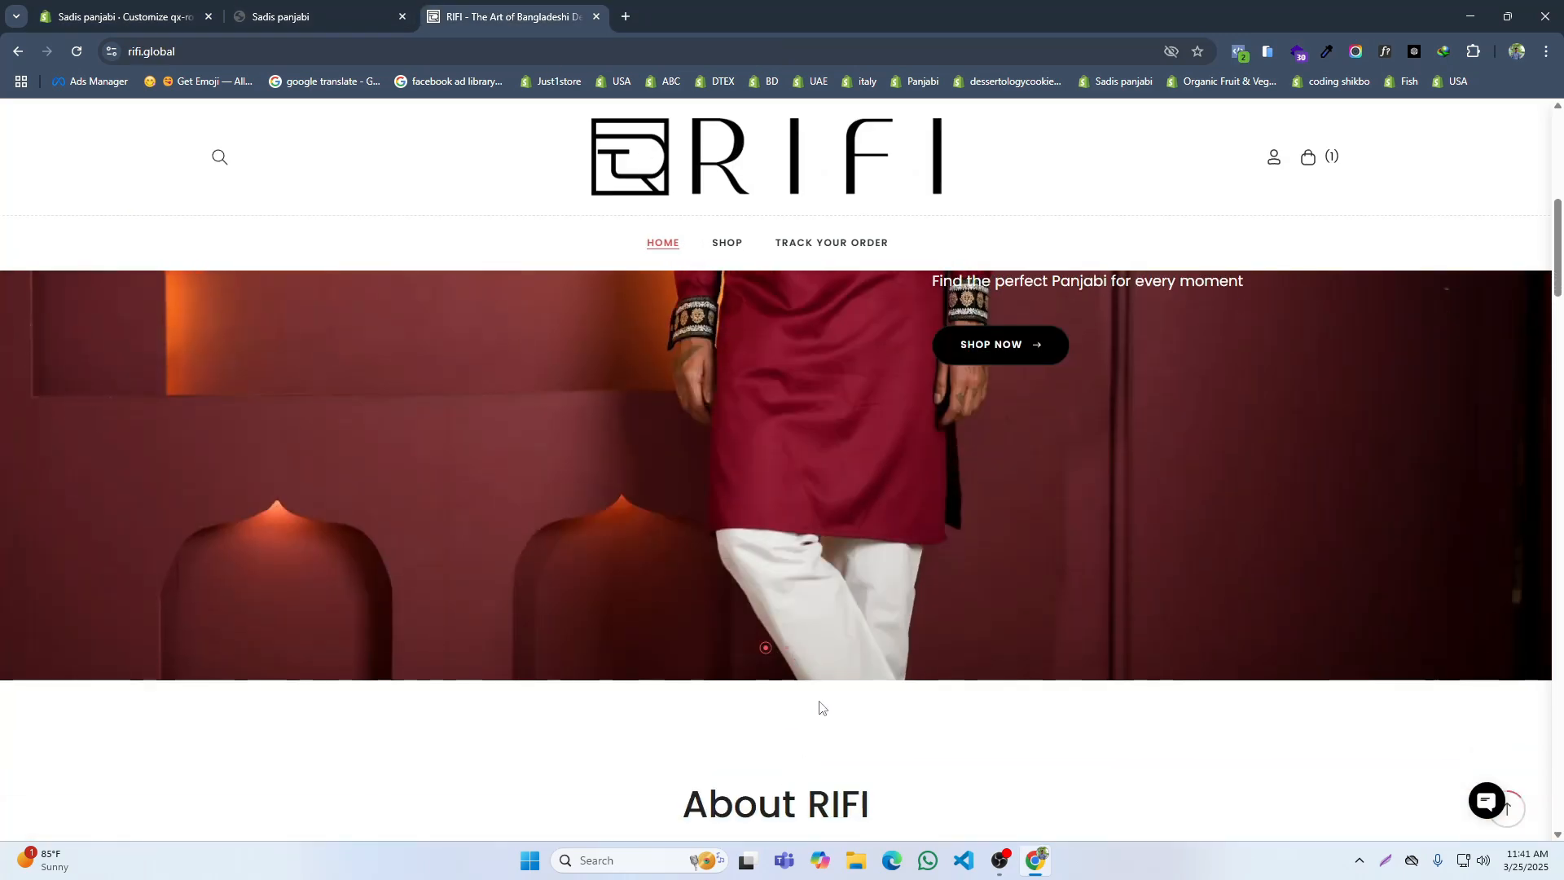
{"action": "left_click", "coordinate": [786, 649]}
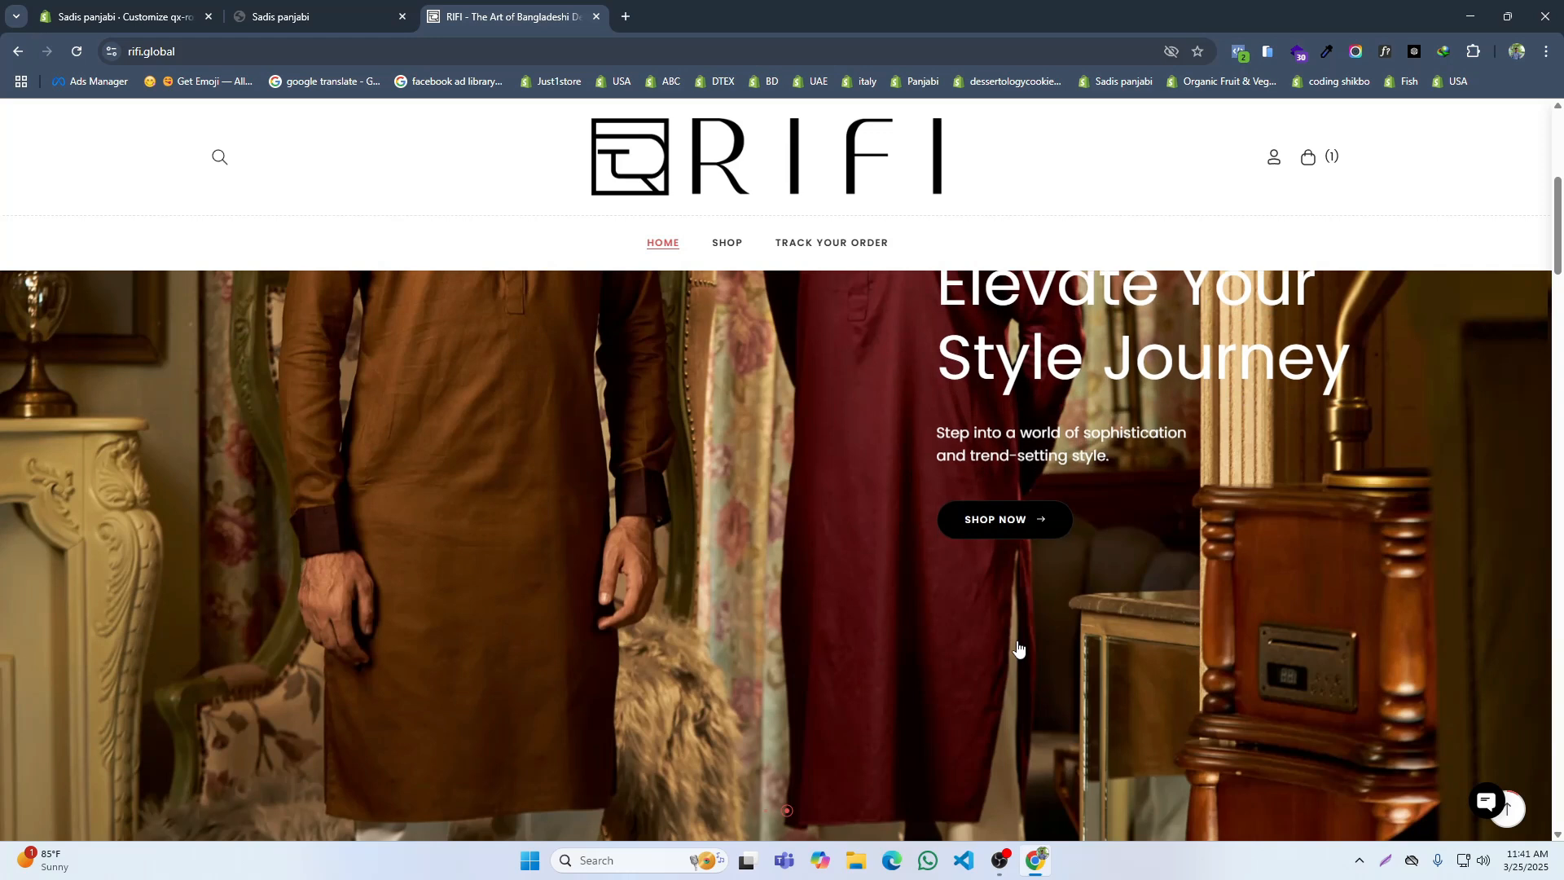
{"action": "left_click", "coordinate": [123, 17]}
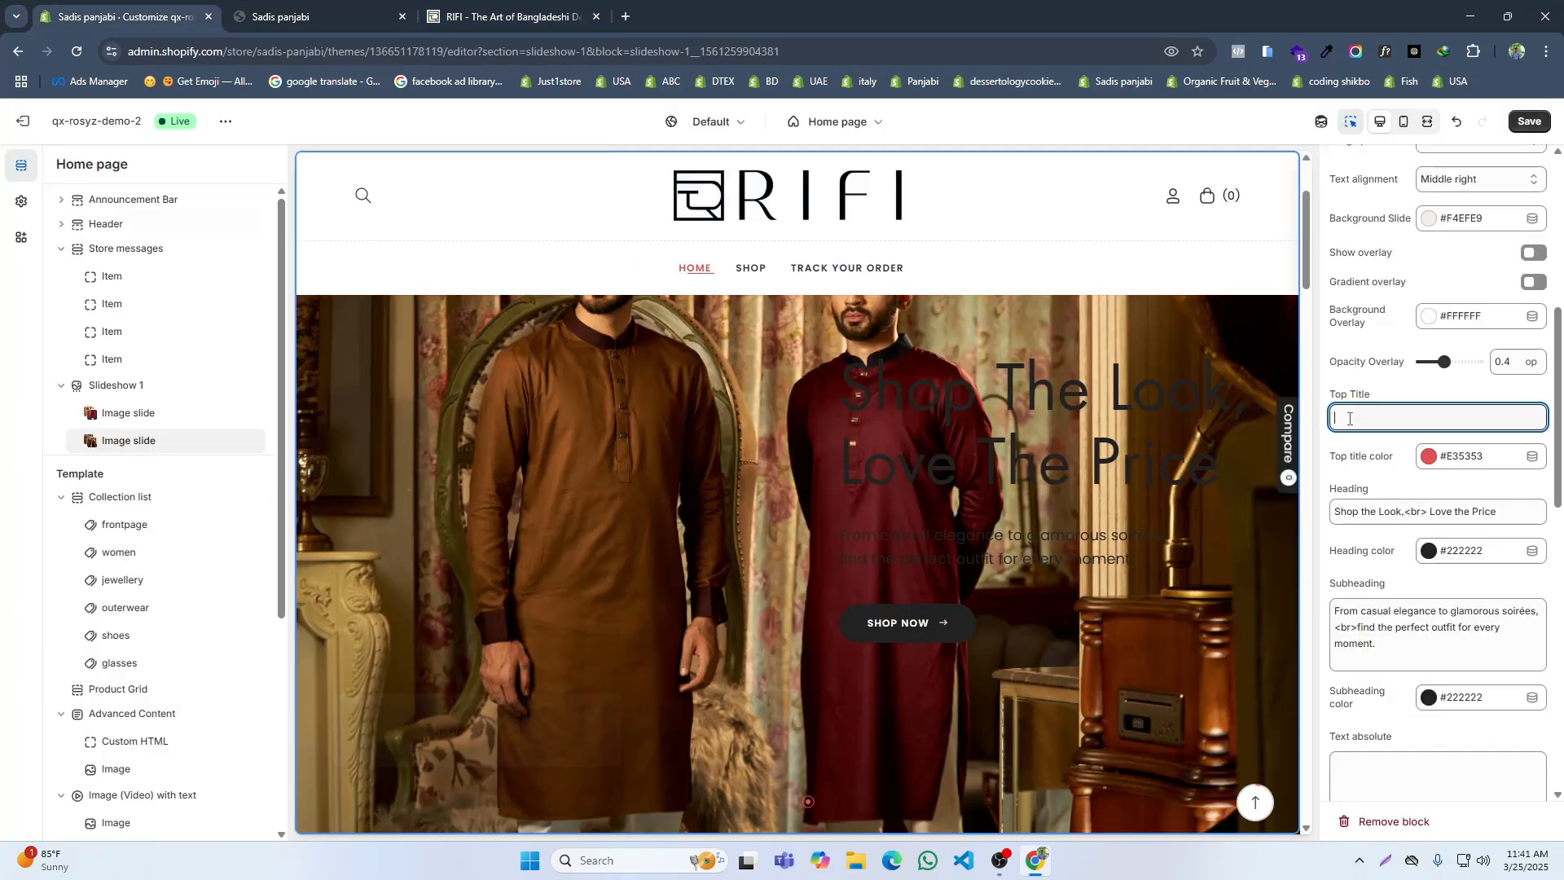
{"action": "triple_click", "coordinate": [1381, 519]}
{"action": "left_click", "coordinate": [548, 13]}
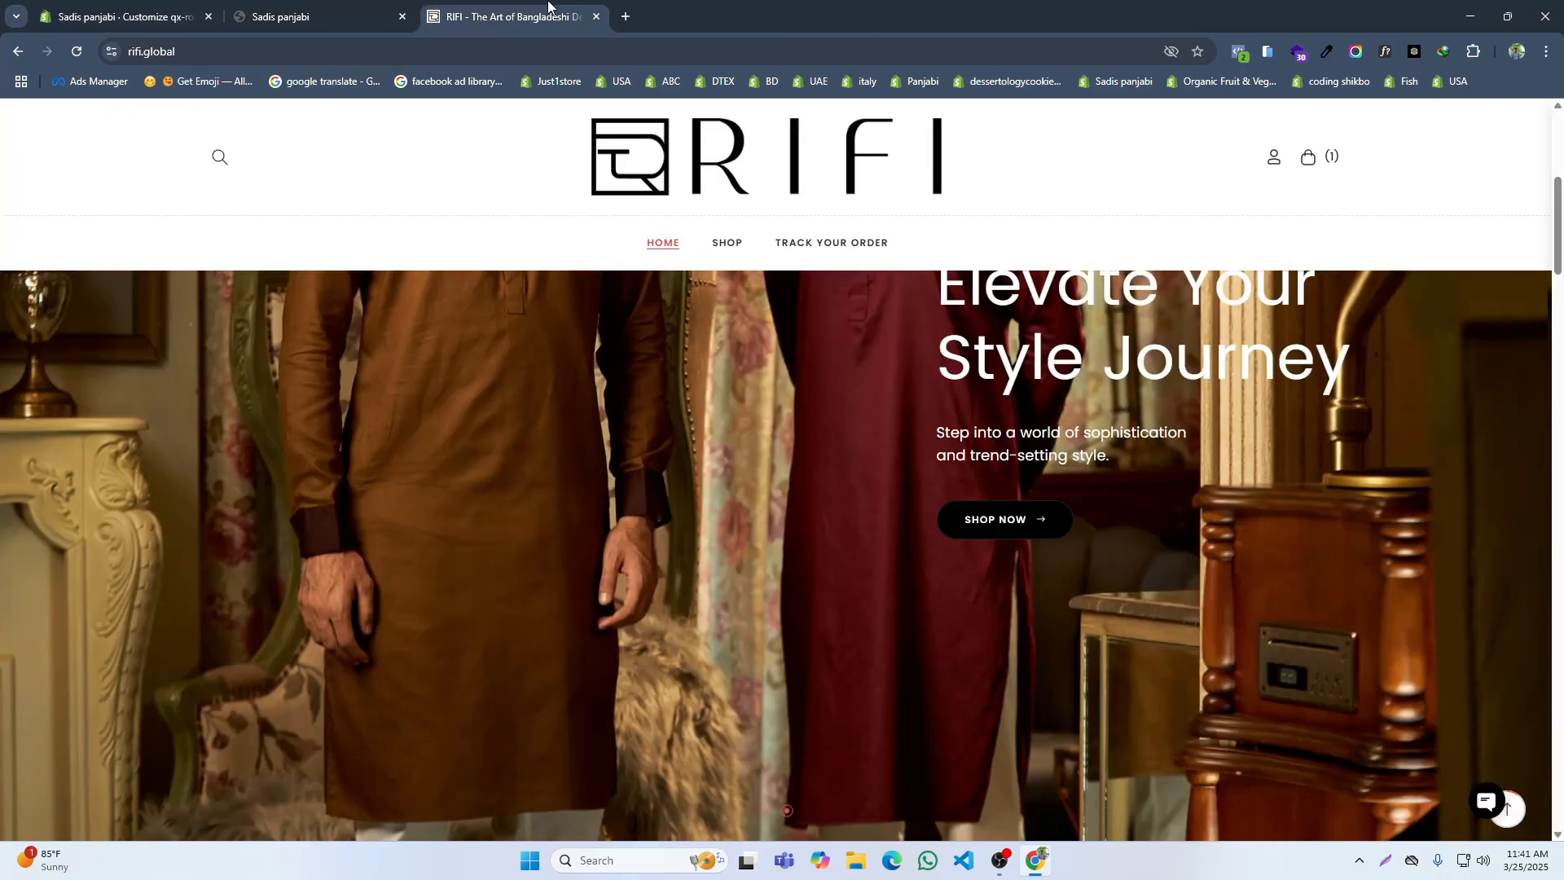
{"action": "scroll", "coordinate": [798, 731], "scroll_direction": "down", "scroll_amount": 2}
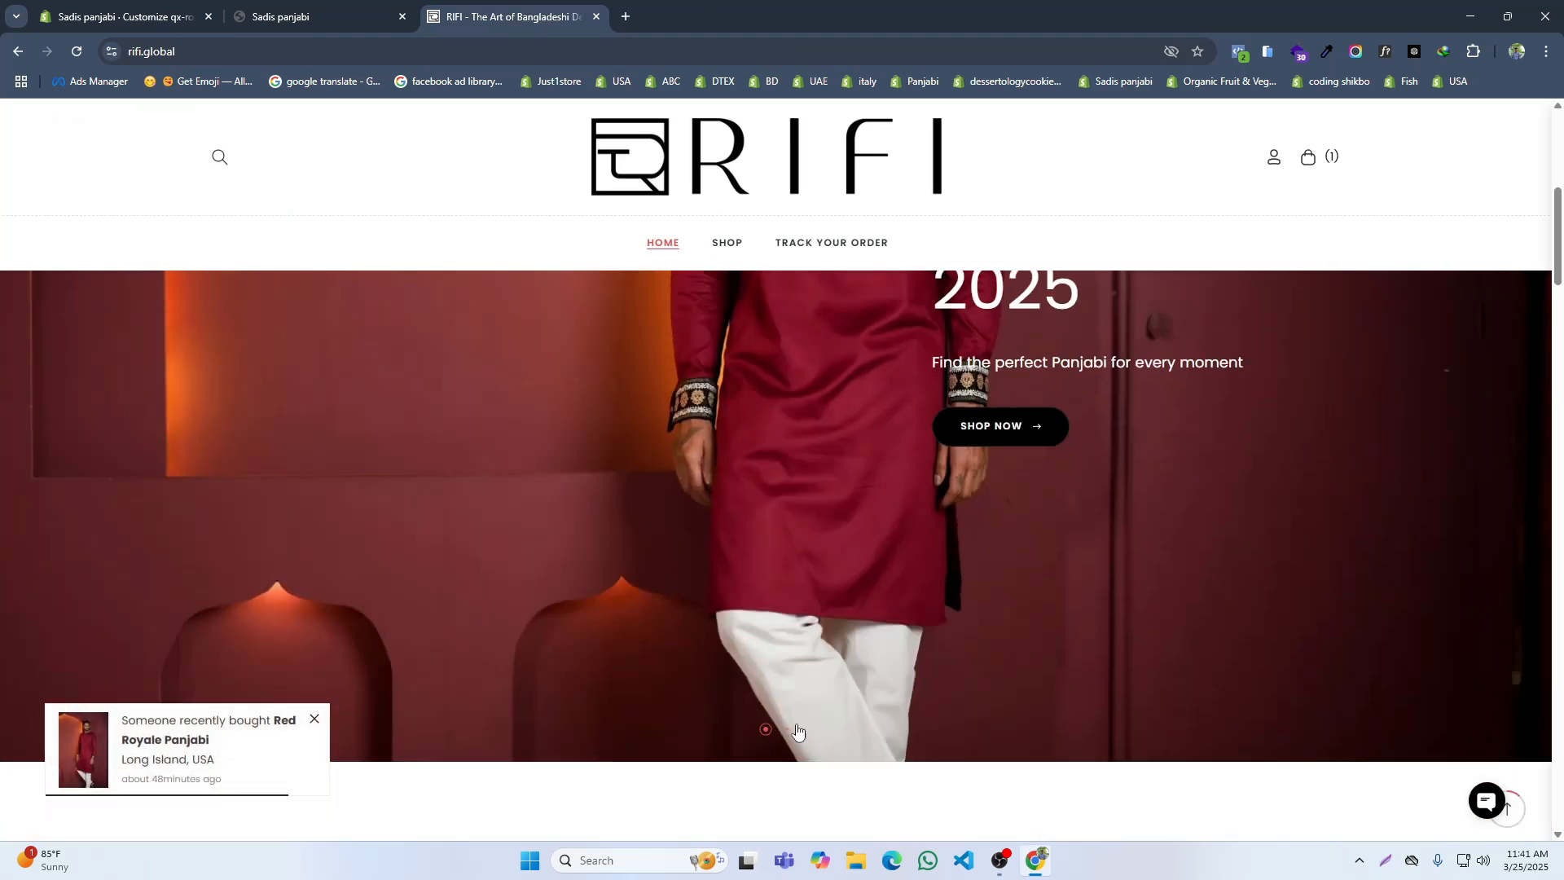
{"action": "left_click", "coordinate": [788, 729]}
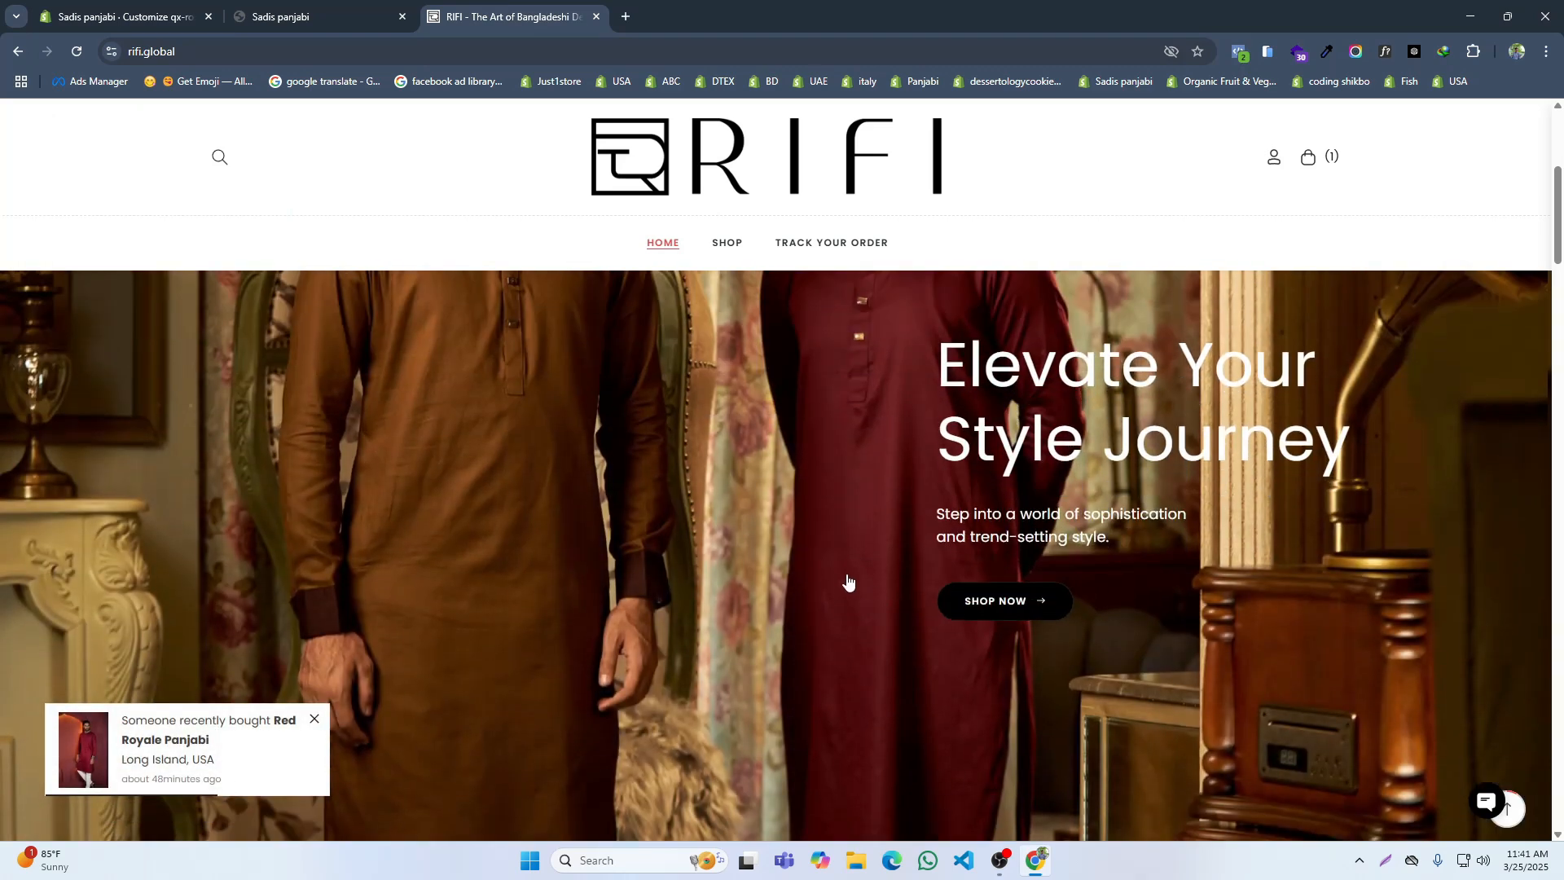
{"action": "left_click", "coordinate": [163, 15]}
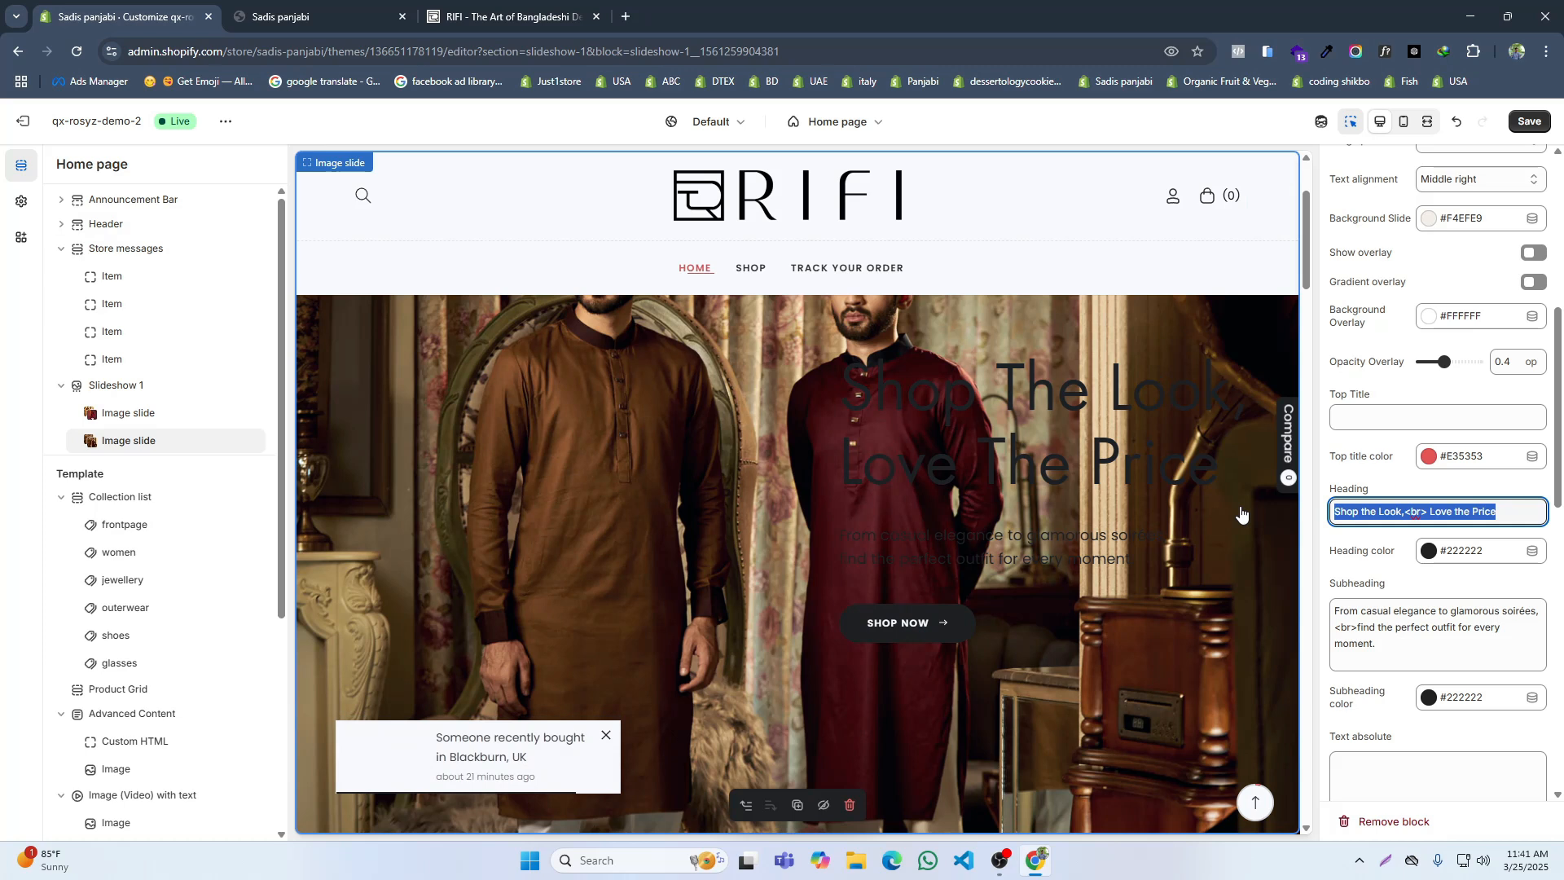
{"action": "type", "text": "Elevate Your Style"}
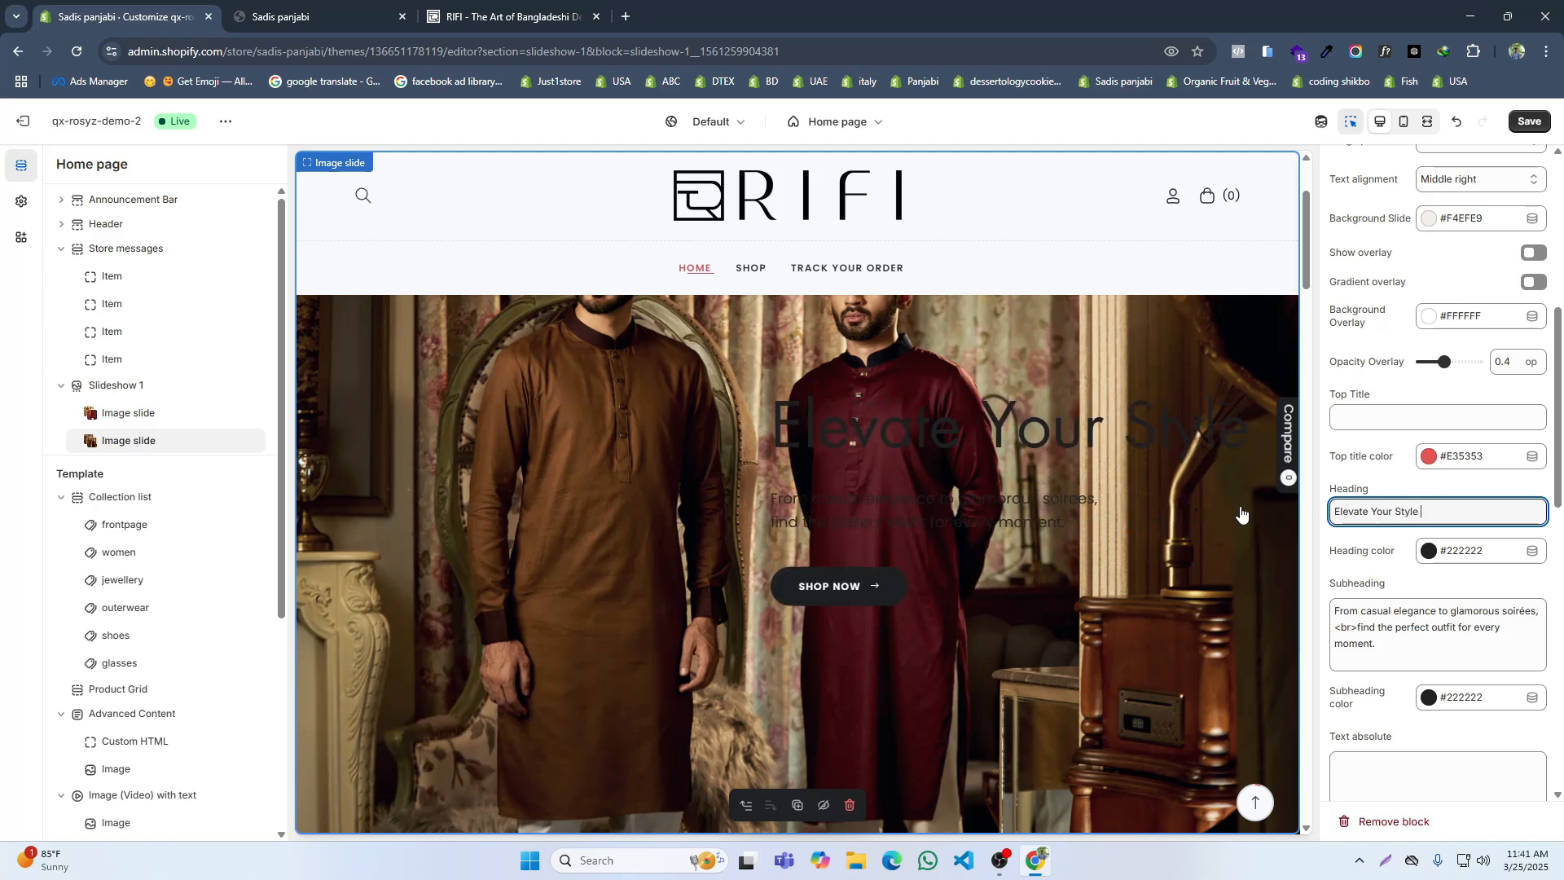
{"action": "type", "text": " Journey"}
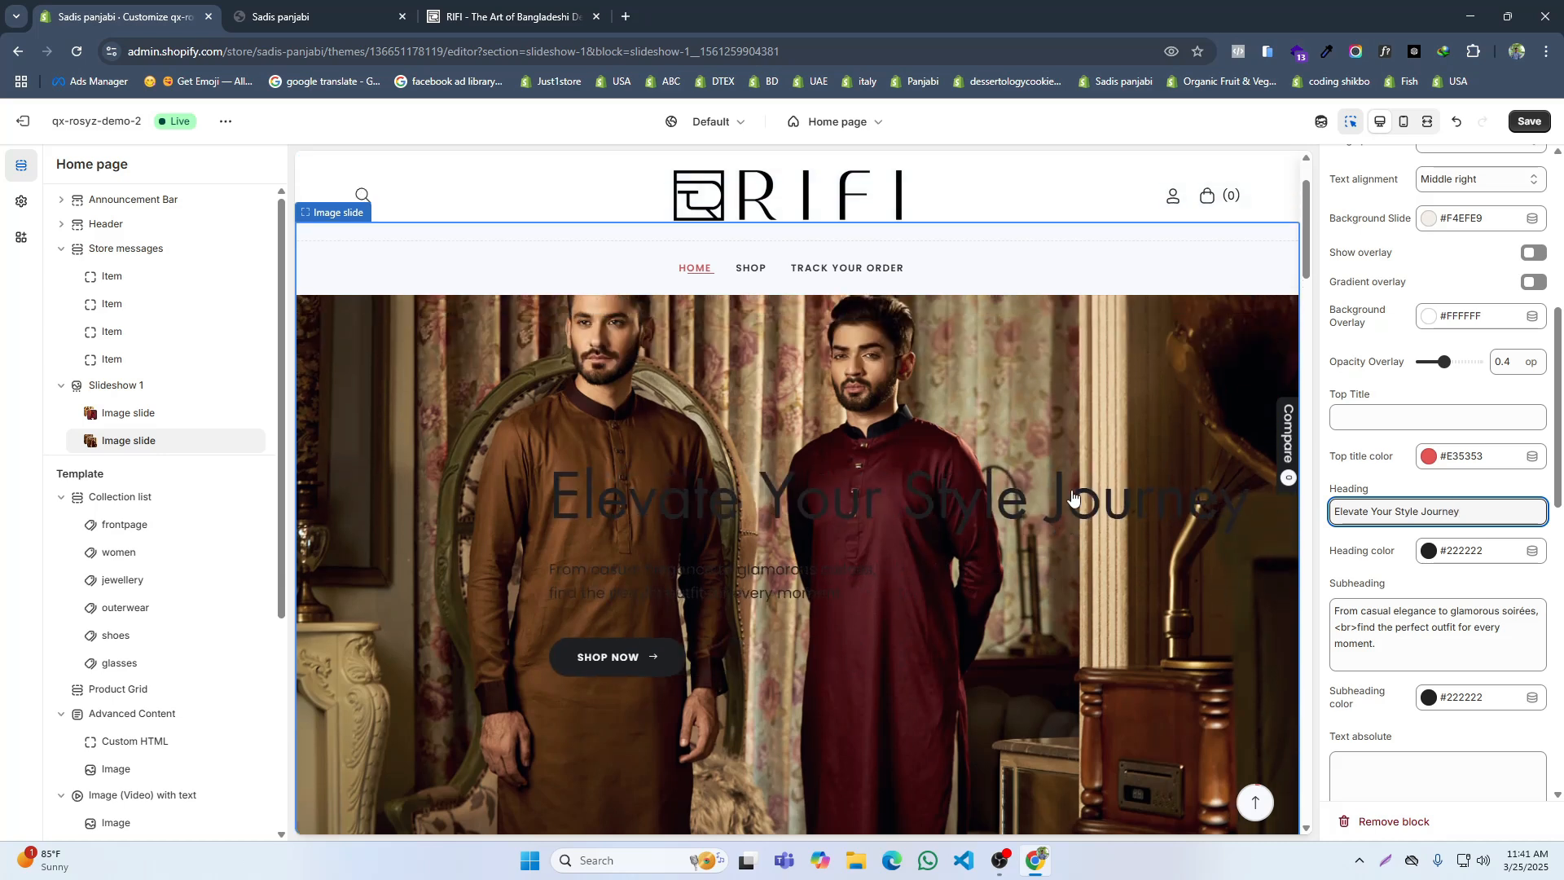
Step: Compare with RIFI's slide, split the second slide's heading as "Elevate Your<br>Style Journey", and save
{"action": "left_click", "coordinate": [474, 4]}
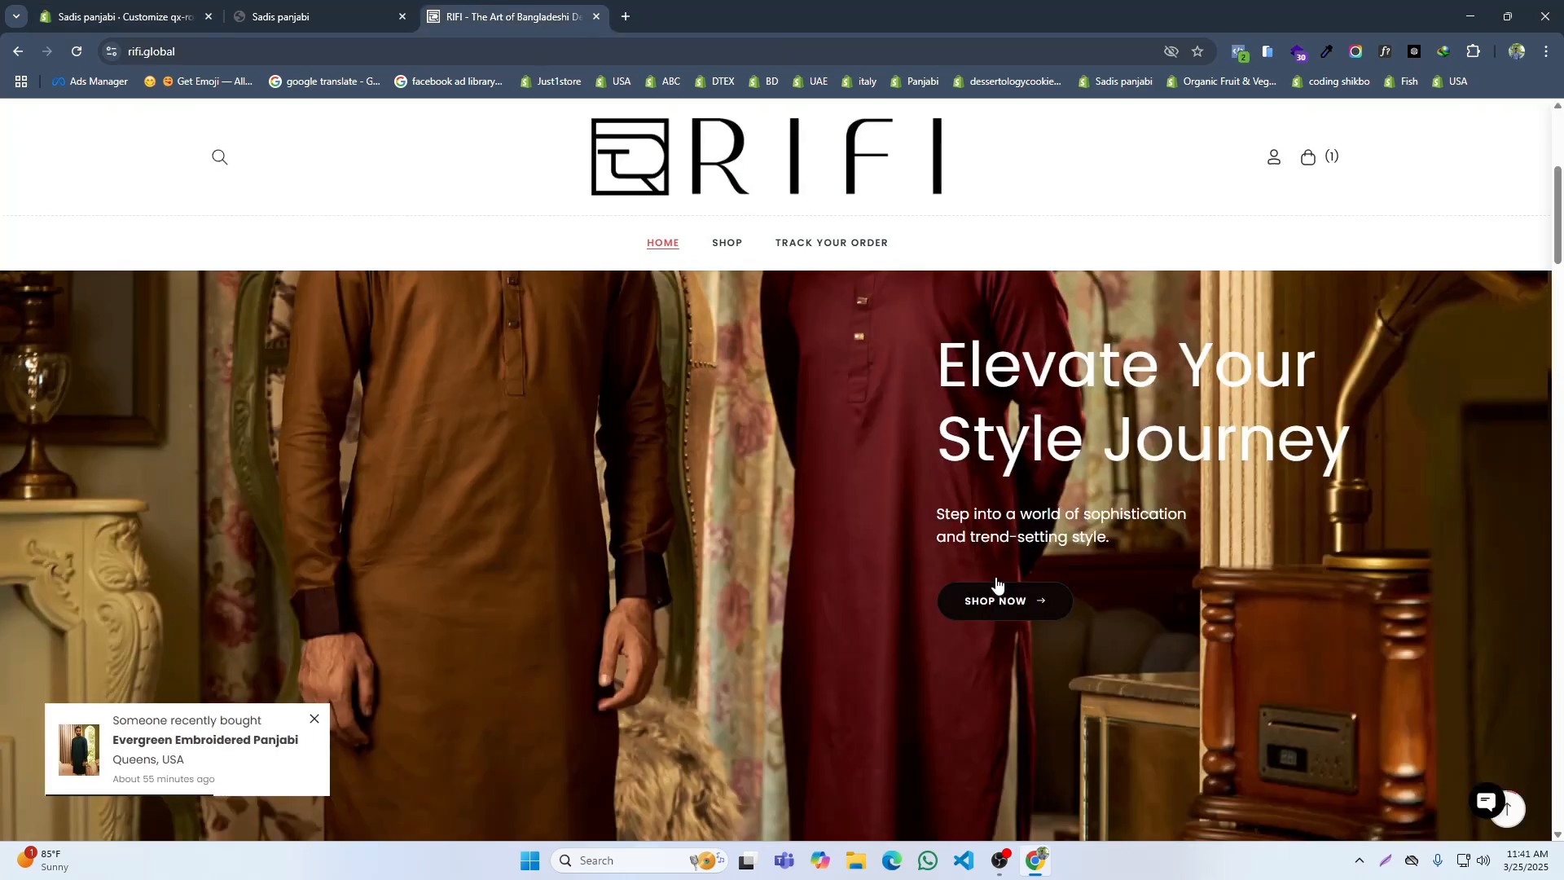
{"action": "left_click", "coordinate": [156, 10]}
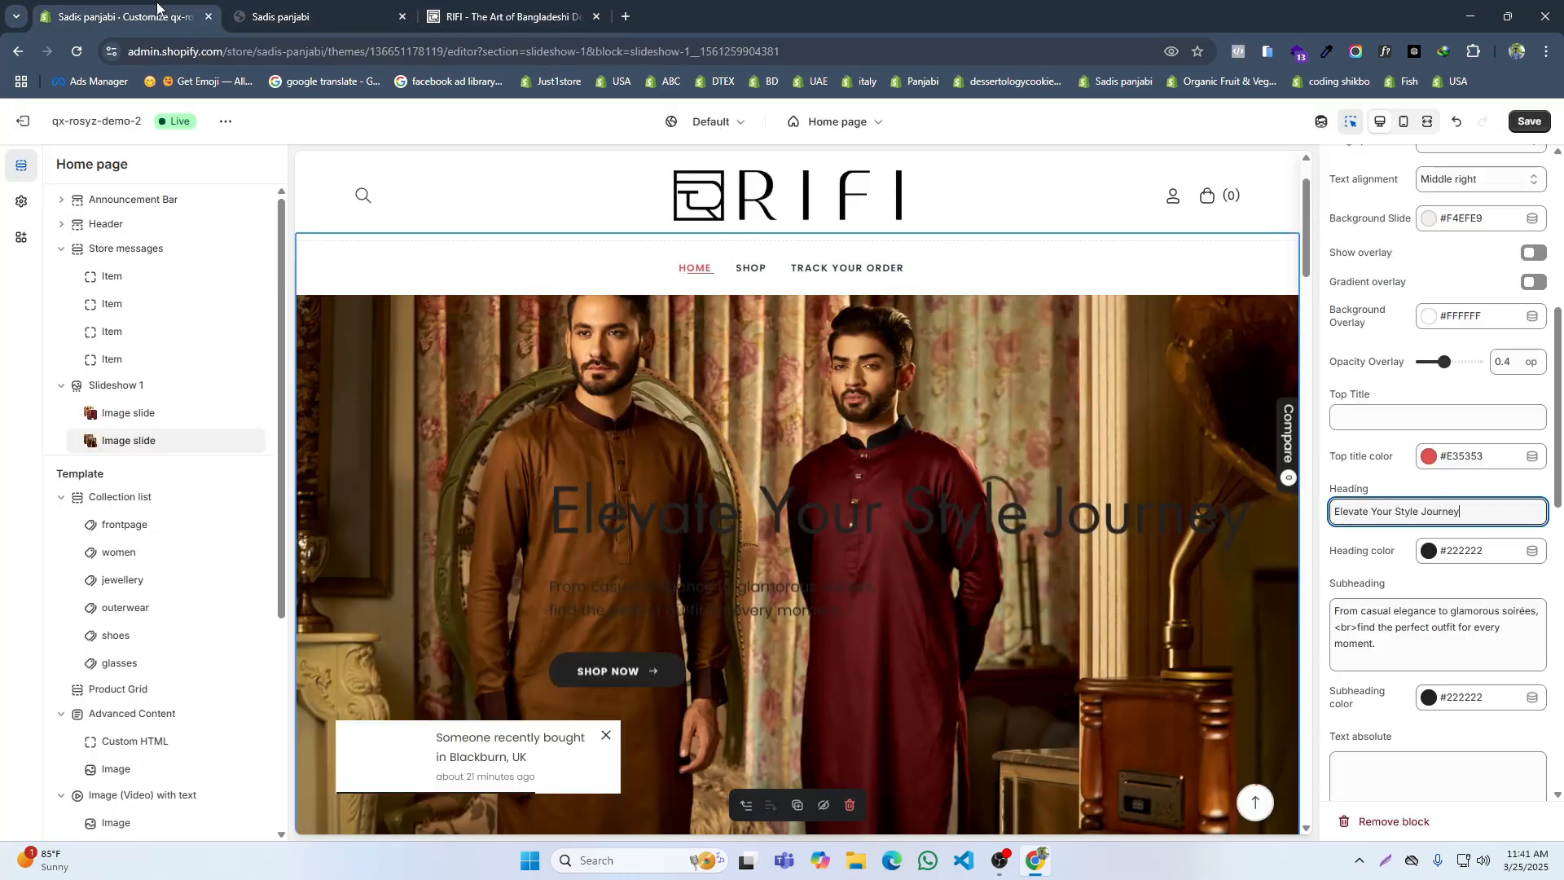
{"action": "left_click", "coordinate": [1395, 511]}
{"action": "key", "text": "BackSpace"}
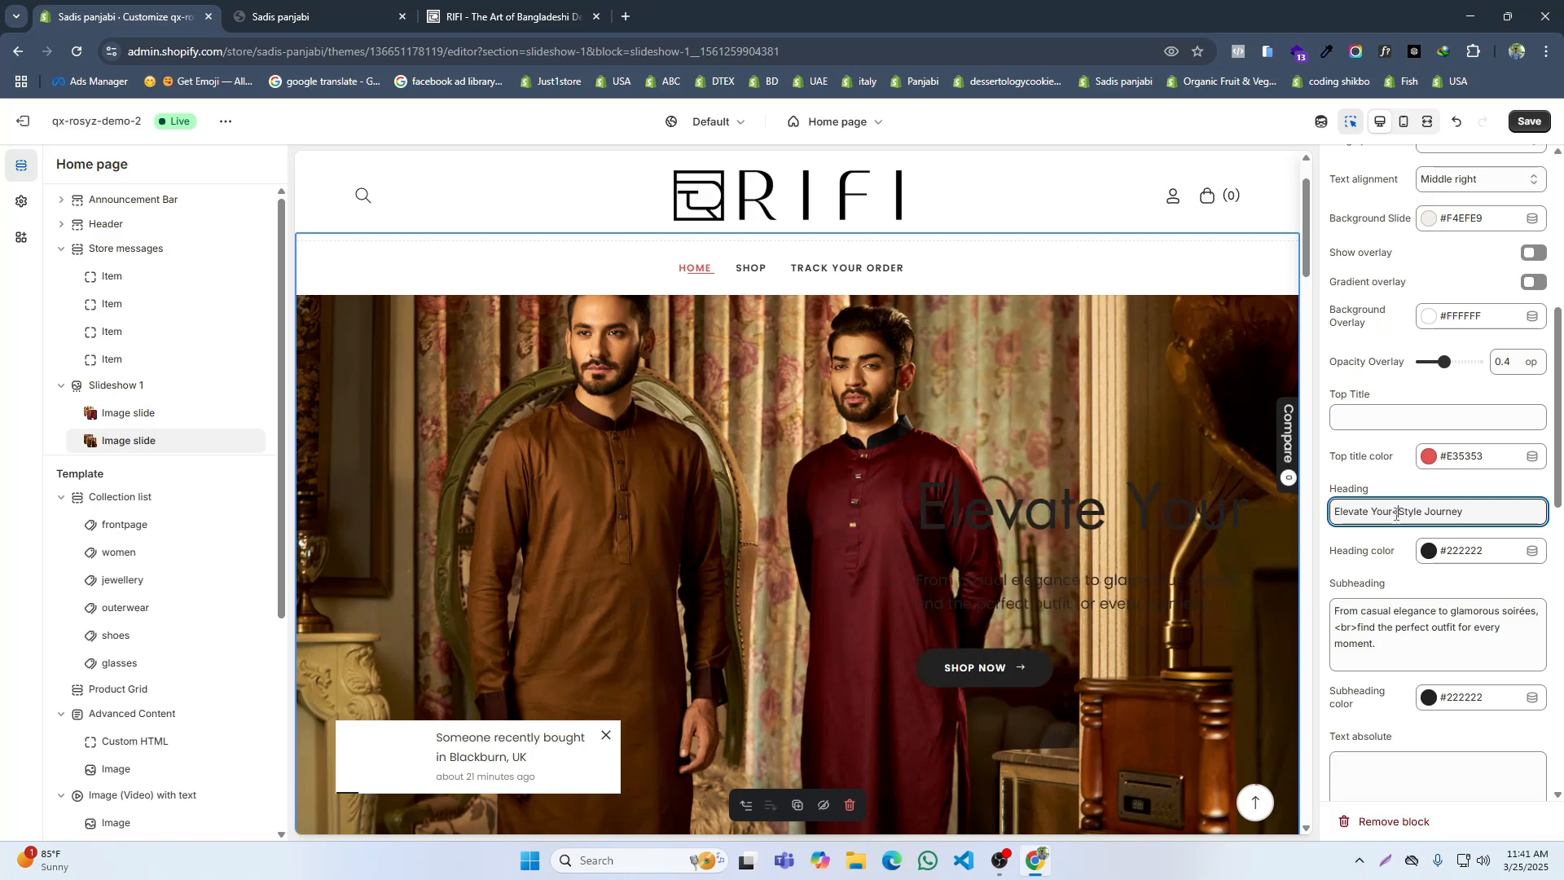
{"action": "type", "text": "<br>"}
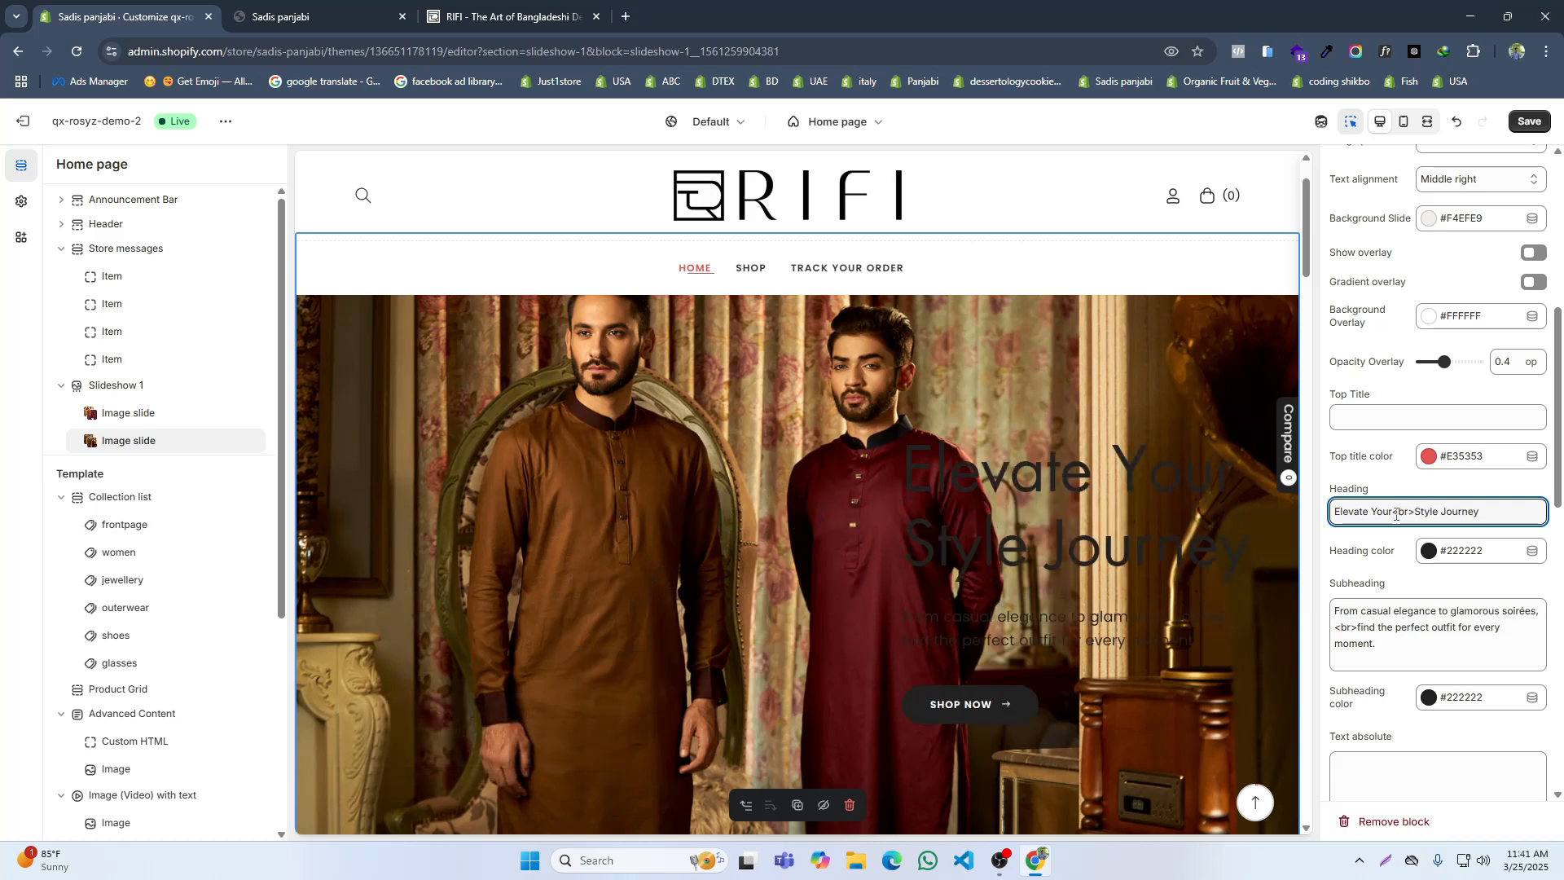
{"action": "left_click", "coordinate": [1528, 122]}
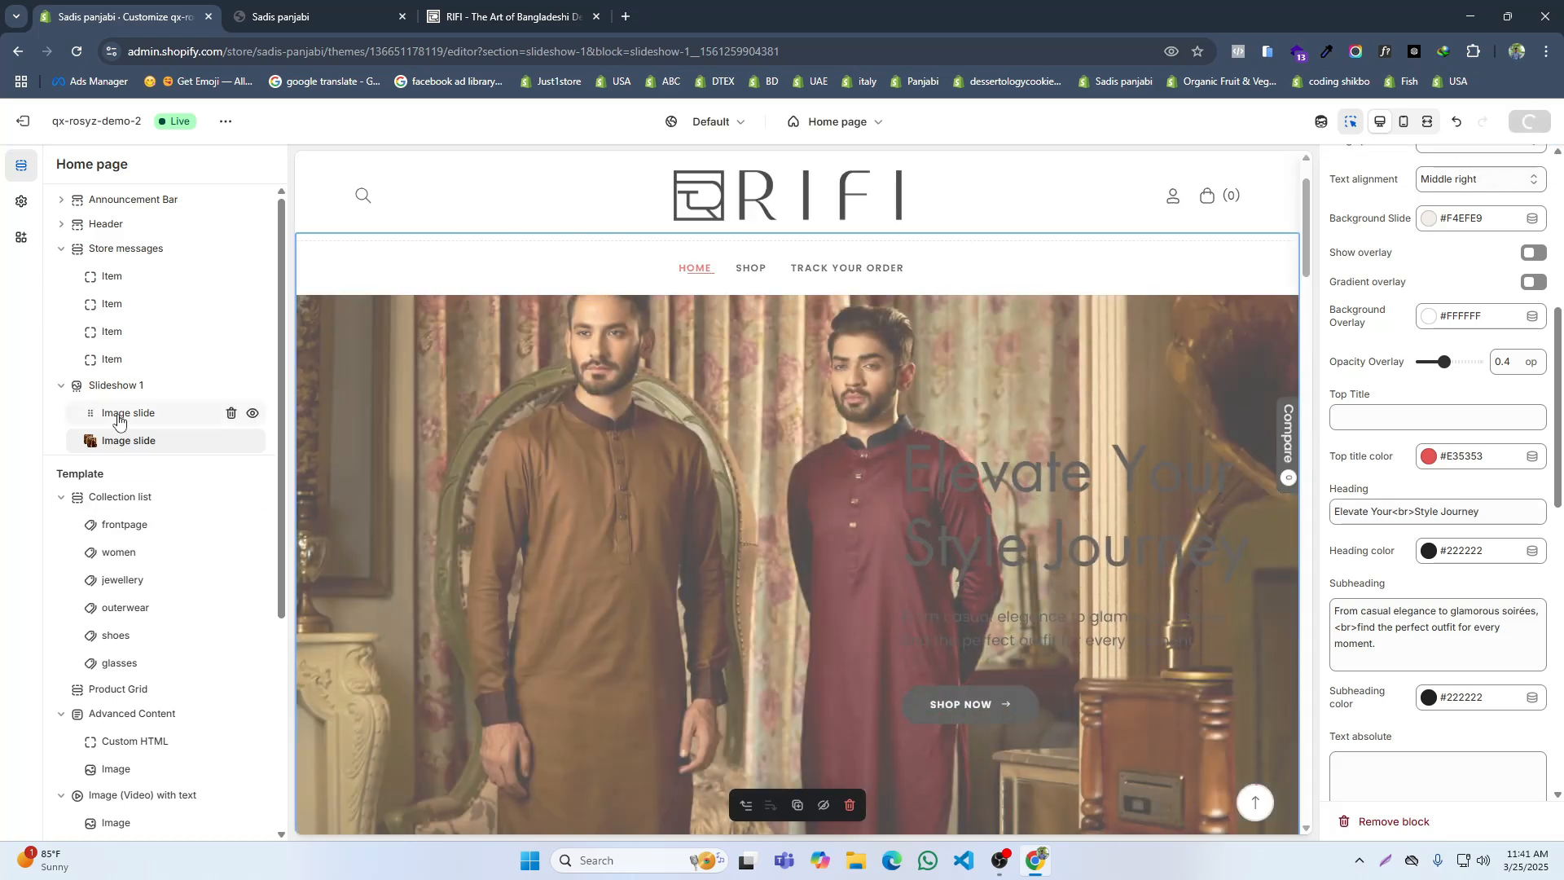
Step: Split the first image slide's heading over two lines as "Eid Collection<br>2025"
{"action": "left_click", "coordinate": [118, 419]}
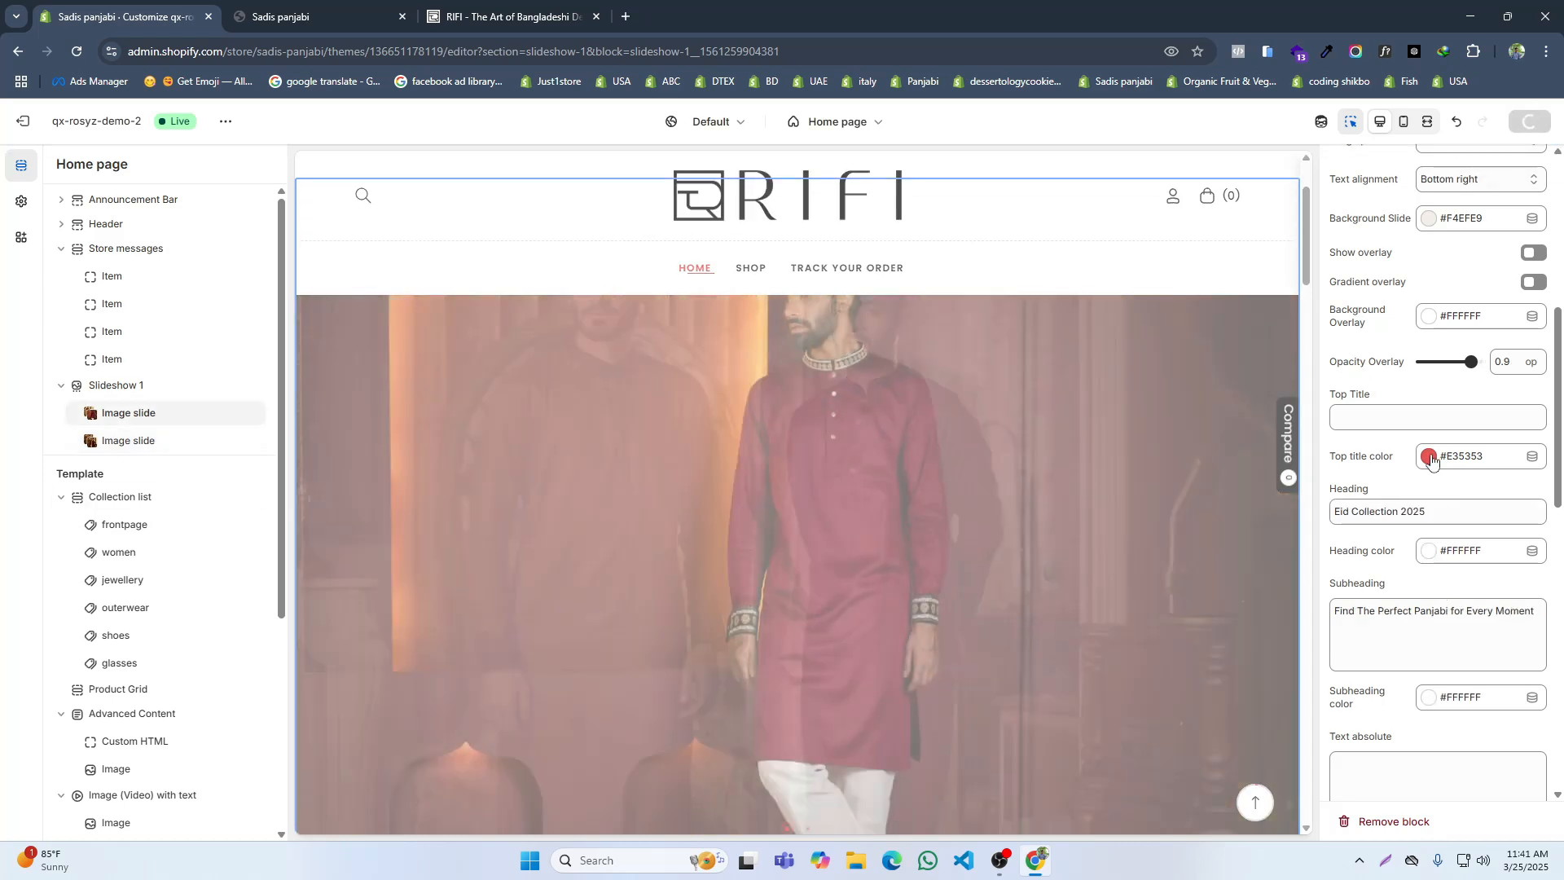
{"action": "left_click", "coordinate": [1401, 512]}
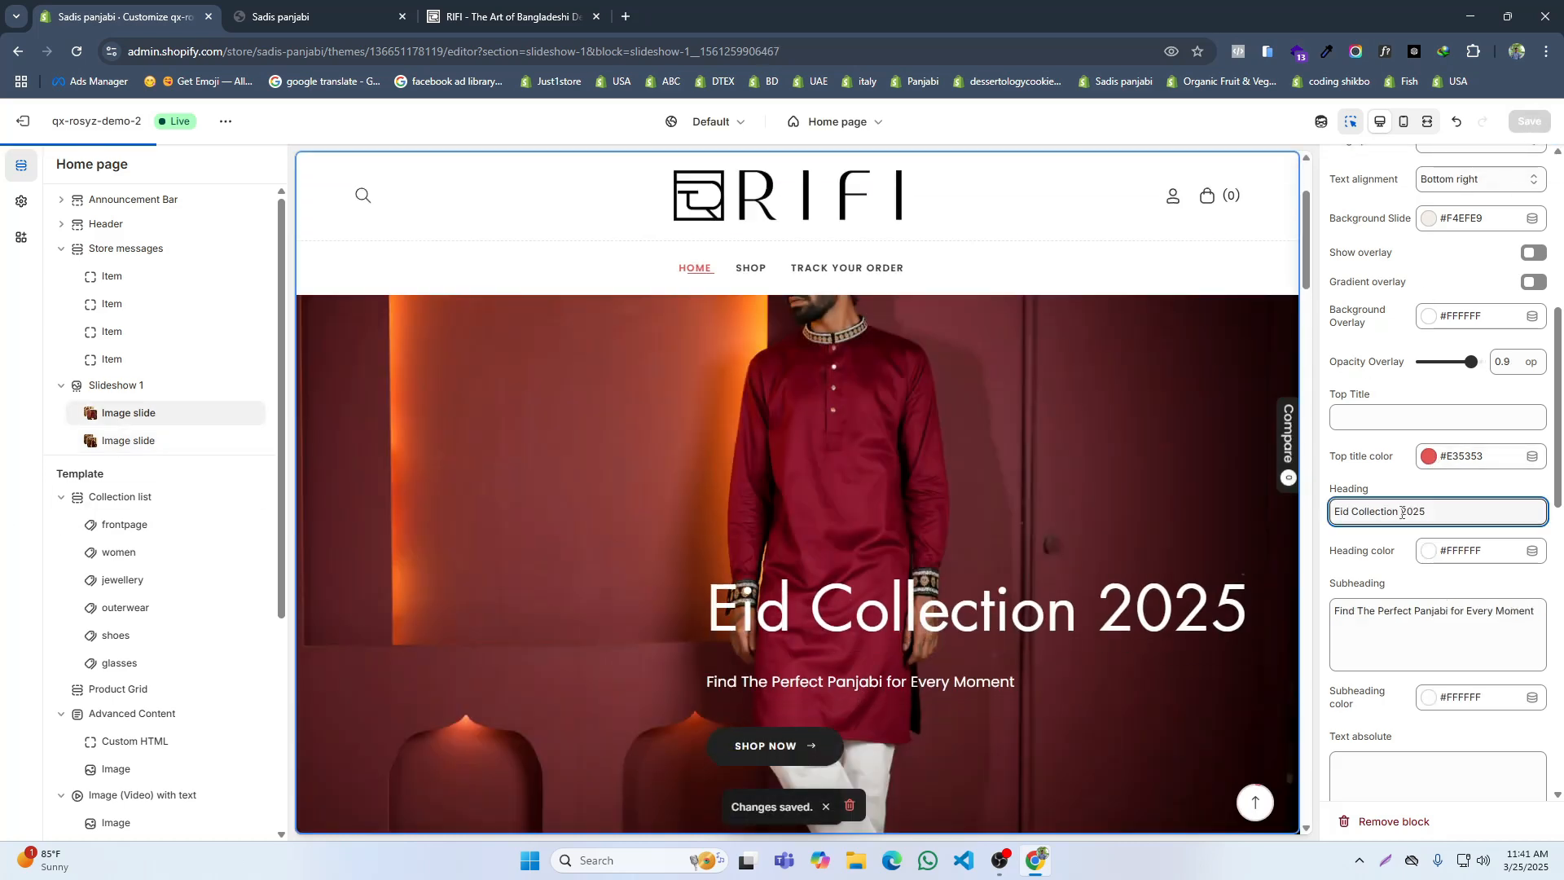
{"action": "key", "text": "BackSpace"}
{"action": "type", "text": "<"}
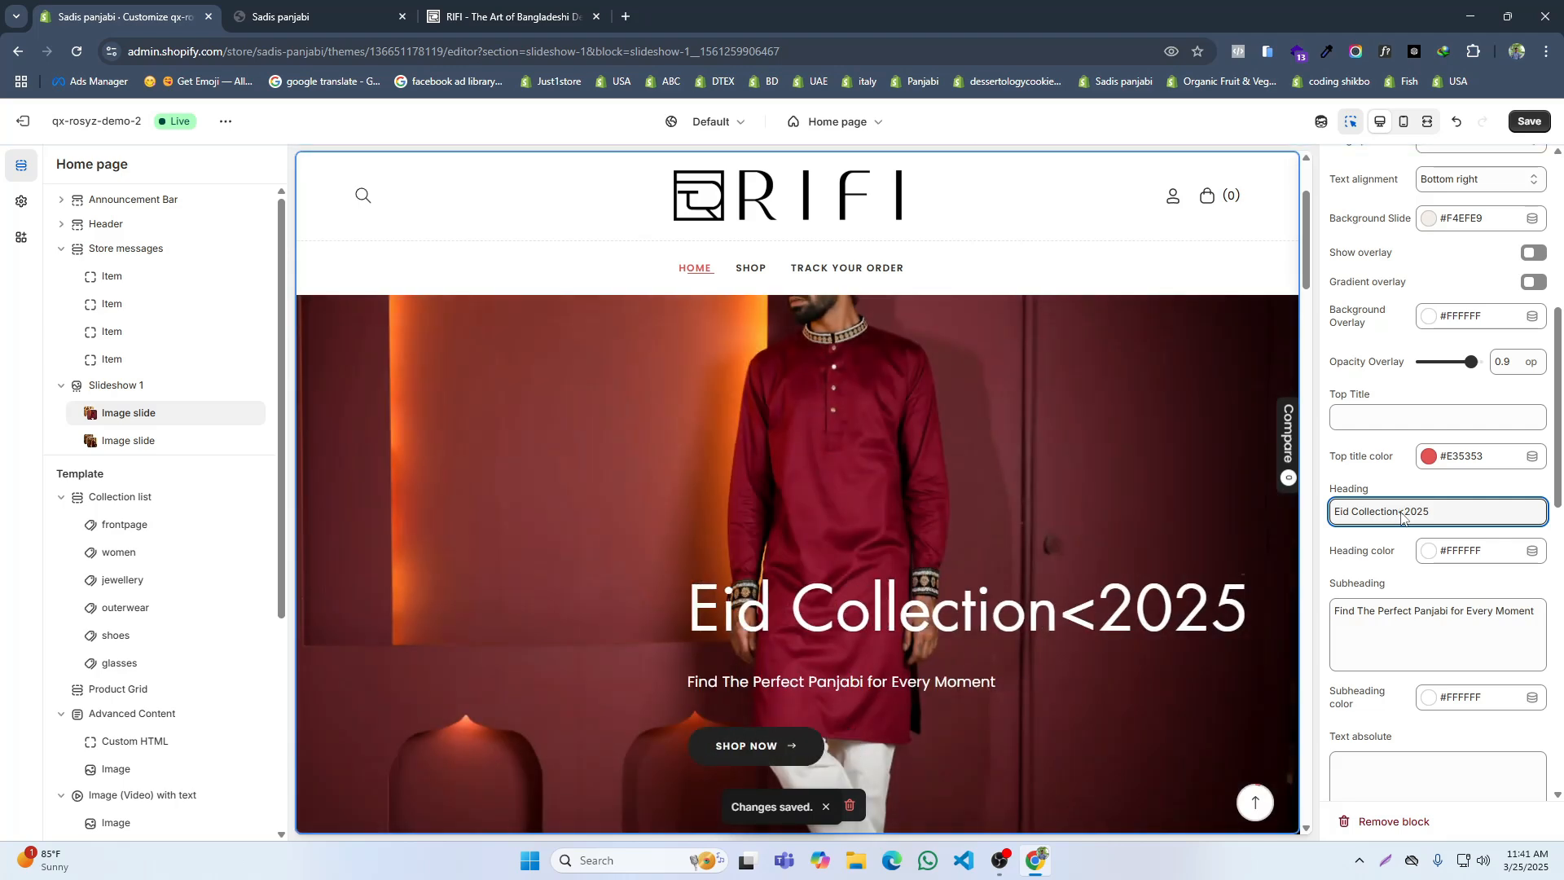
{"action": "type", "text": "br>"}
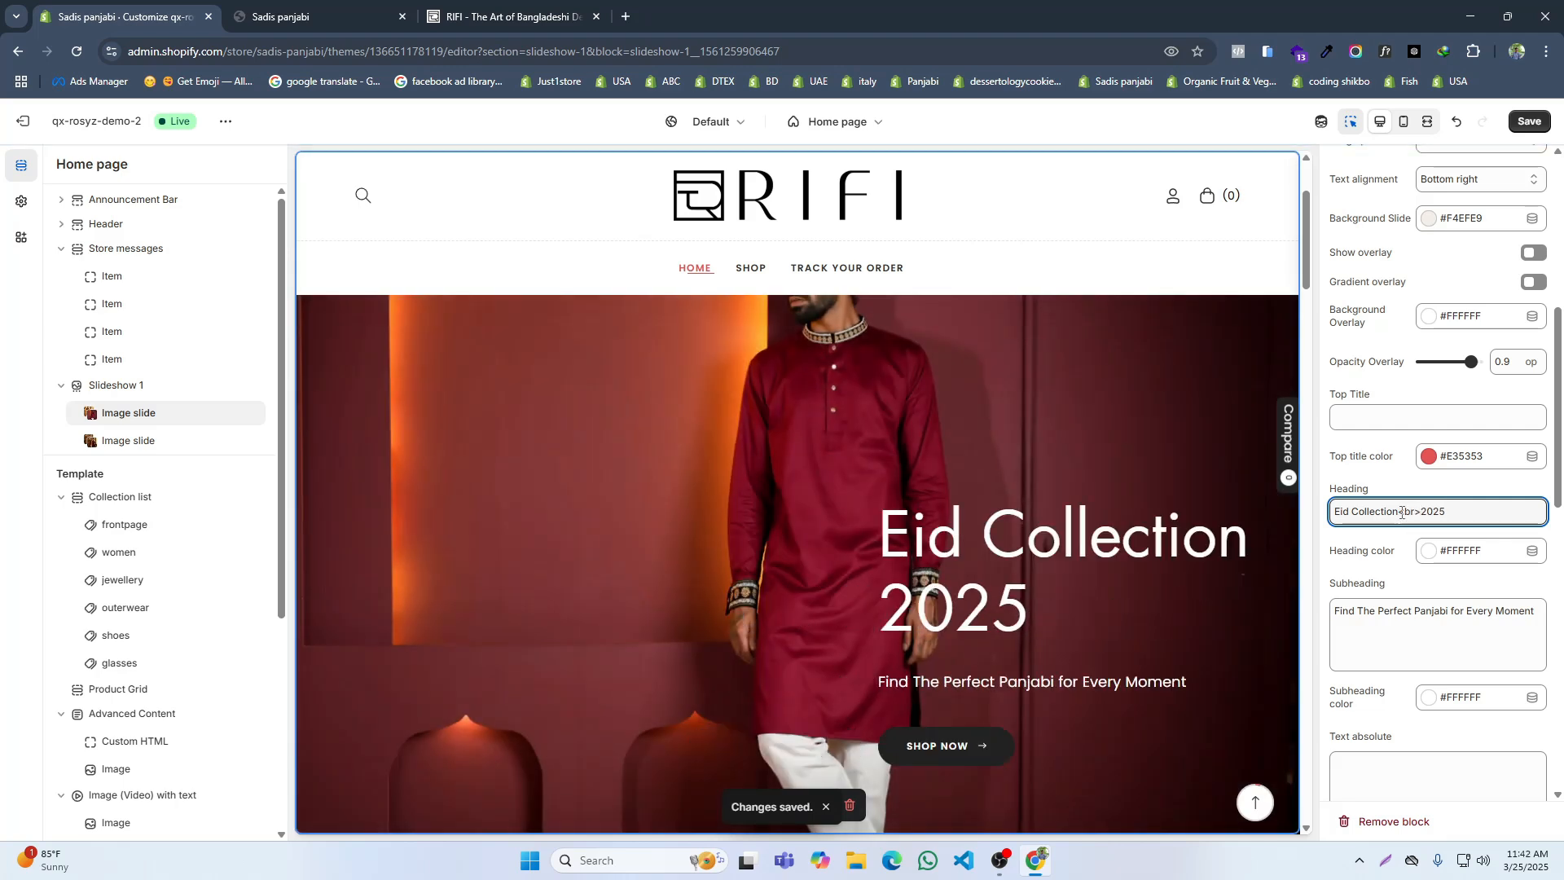
Step: Set both the heading color and the subheading color of the second image slide to white (#FFFFFF)
{"action": "left_click", "coordinate": [115, 440]}
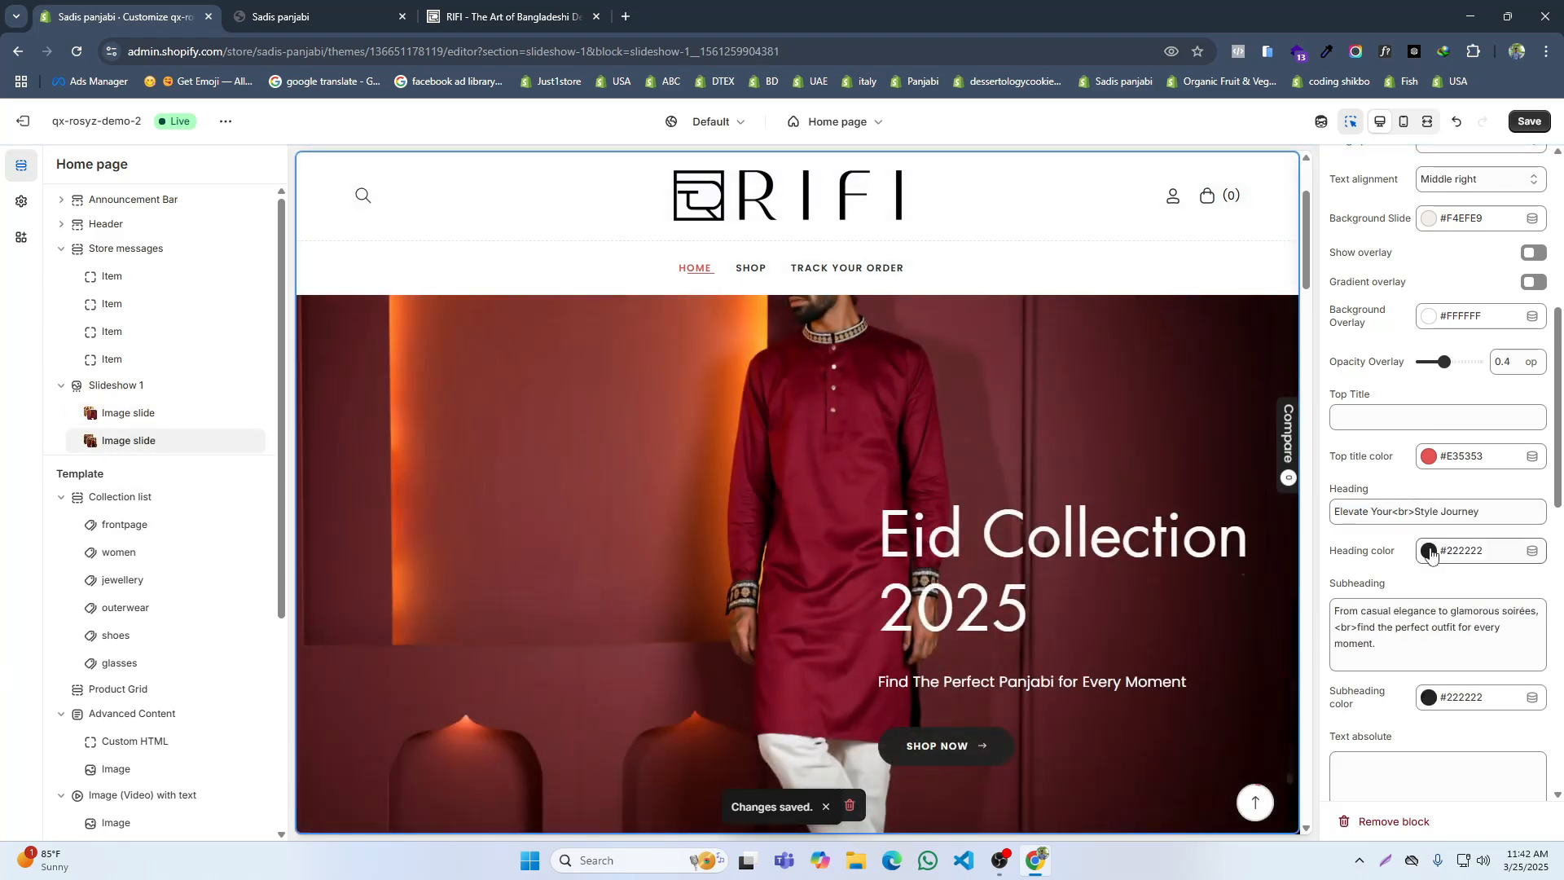
{"action": "left_click", "coordinate": [1429, 550]}
{"action": "left_click", "coordinate": [1406, 490]}
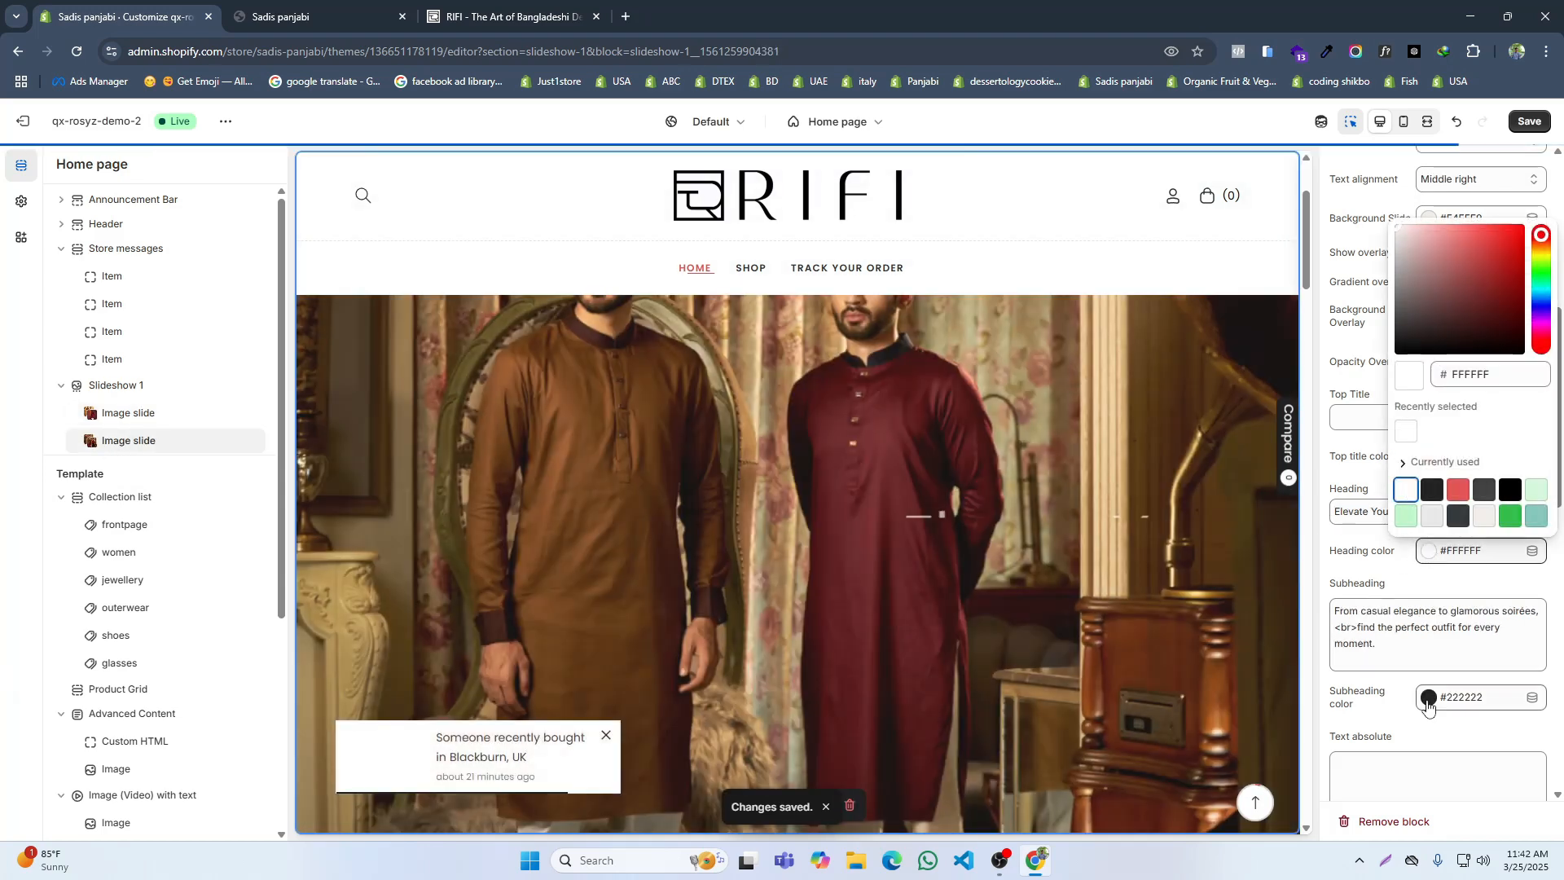
{"action": "left_click", "coordinate": [1427, 696]}
{"action": "left_click", "coordinate": [1406, 636]}
Step: Look up the second slide's subheading on the RIFI site and replace the second image slide's subheading with "Step into"
{"action": "left_click", "coordinate": [589, 7]}
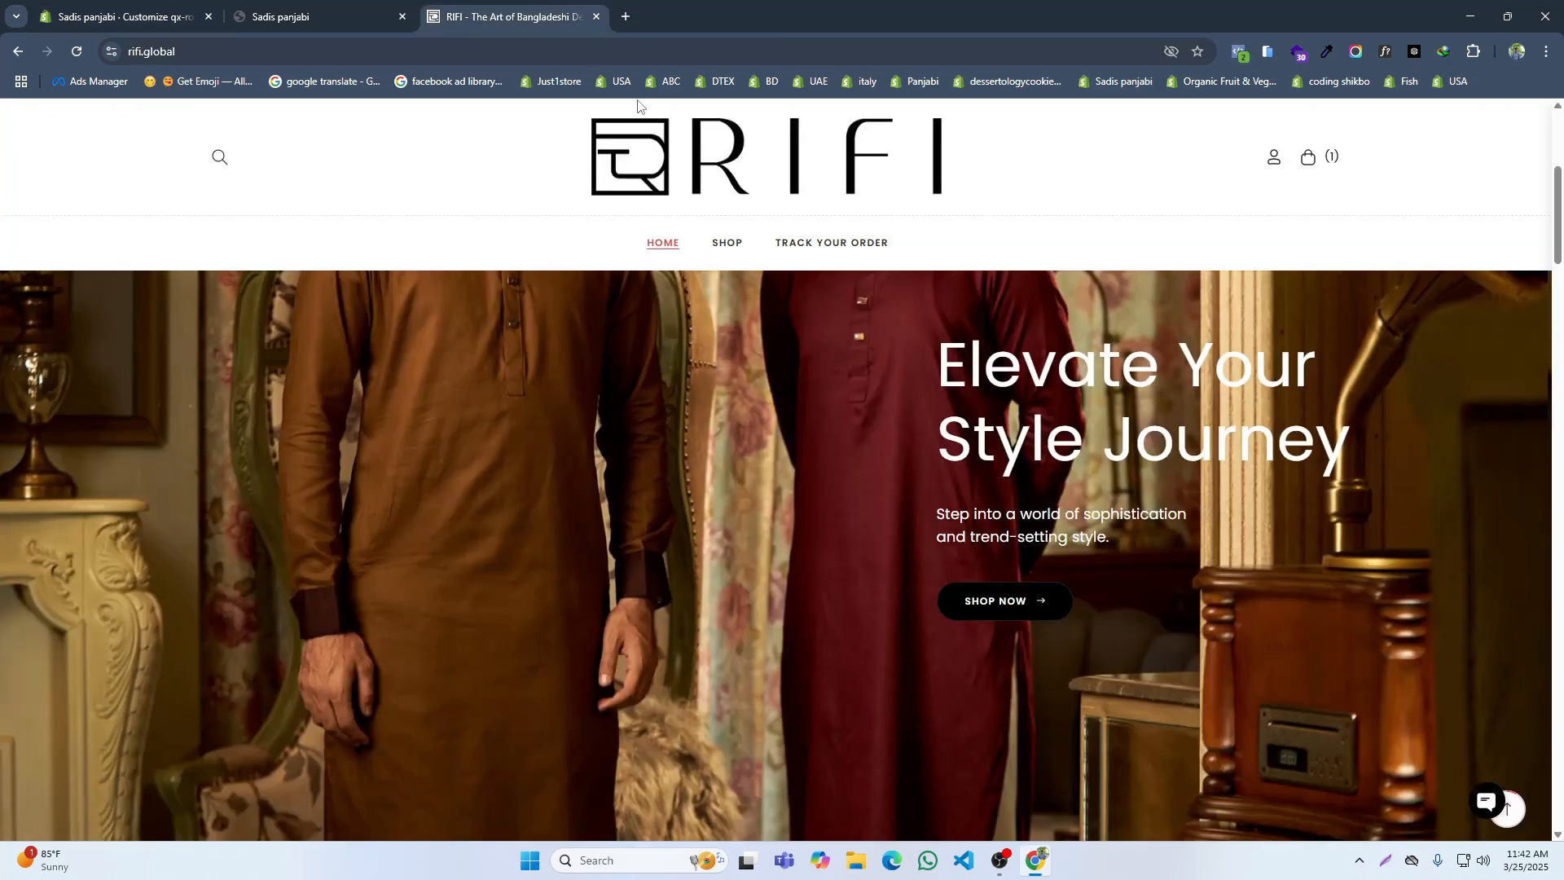
{"action": "scroll", "coordinate": [806, 700], "scroll_direction": "down", "scroll_amount": 1}
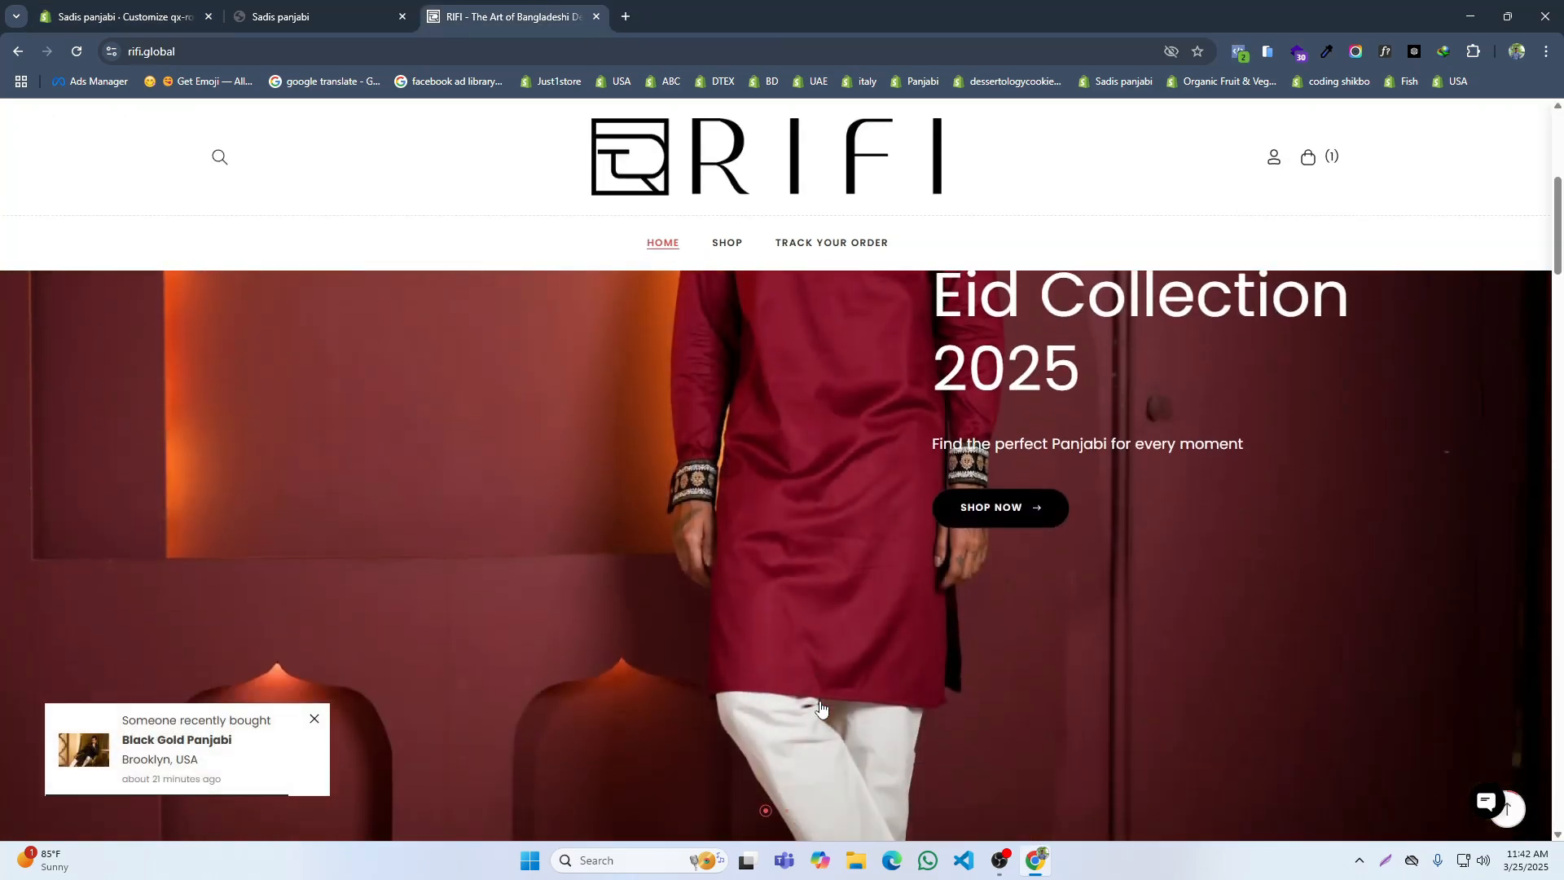
{"action": "left_click", "coordinate": [786, 812]}
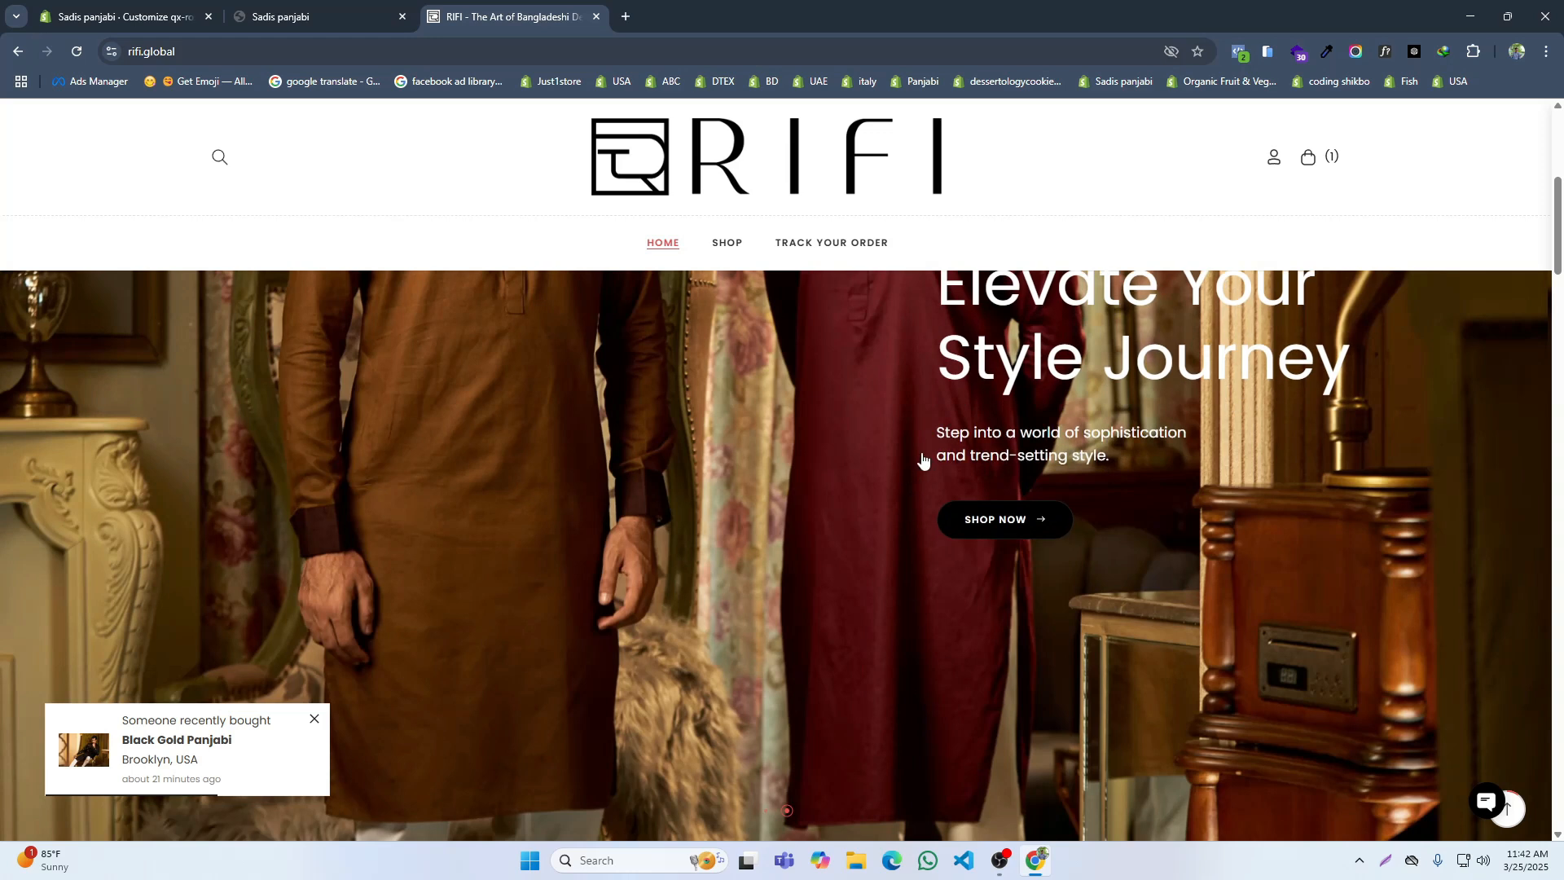
{"action": "left_click", "coordinate": [154, 8]}
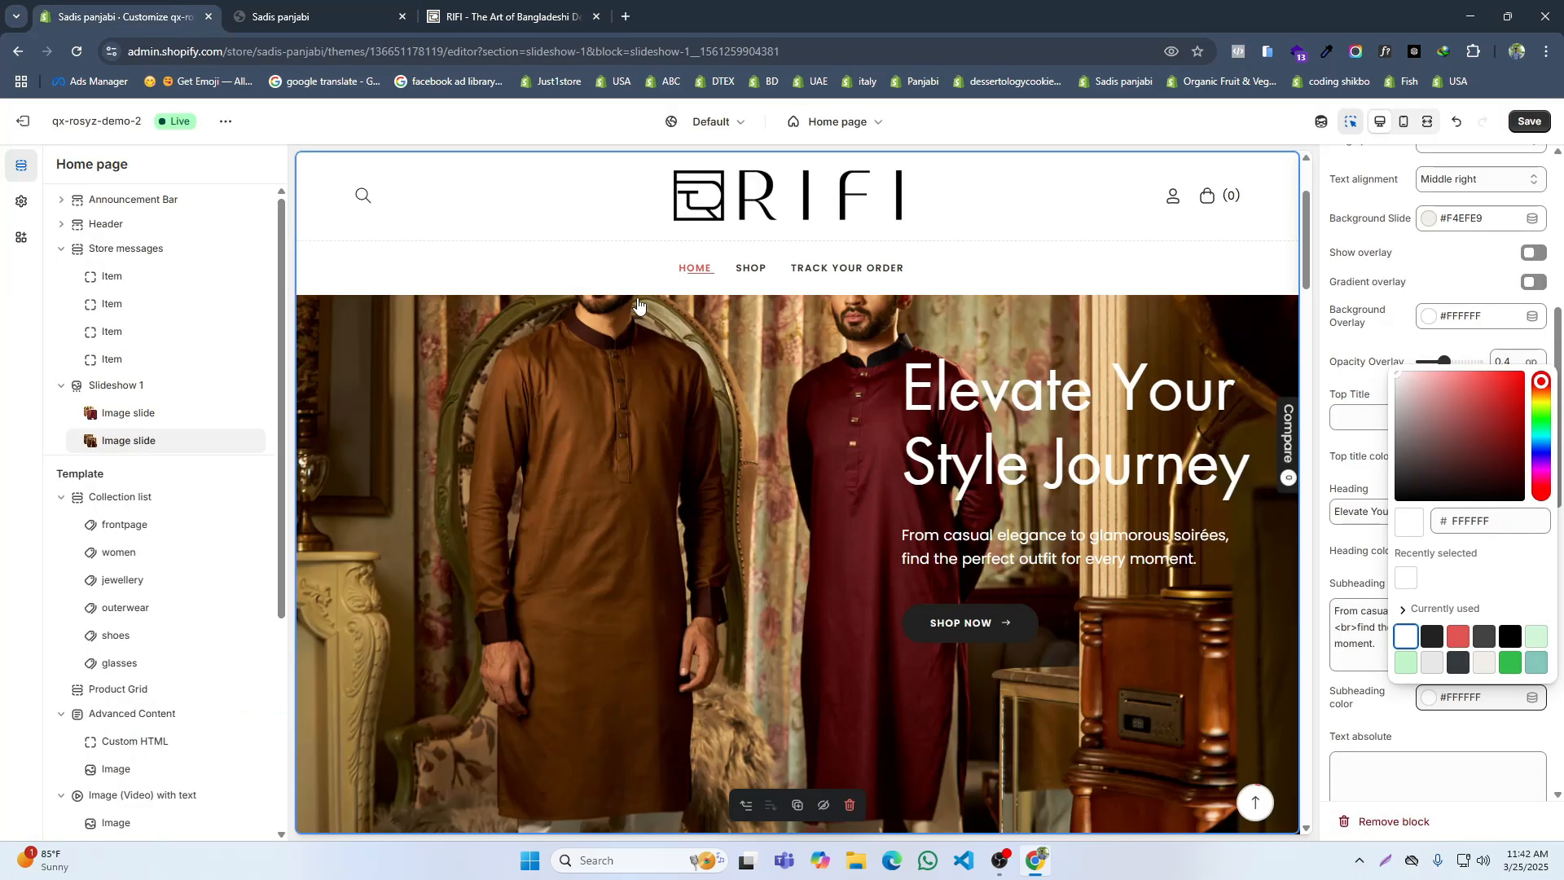
{"action": "left_click", "coordinate": [1358, 678]}
{"action": "left_click_drag", "start_coordinate": [1358, 678], "coordinate": [1324, 611]}
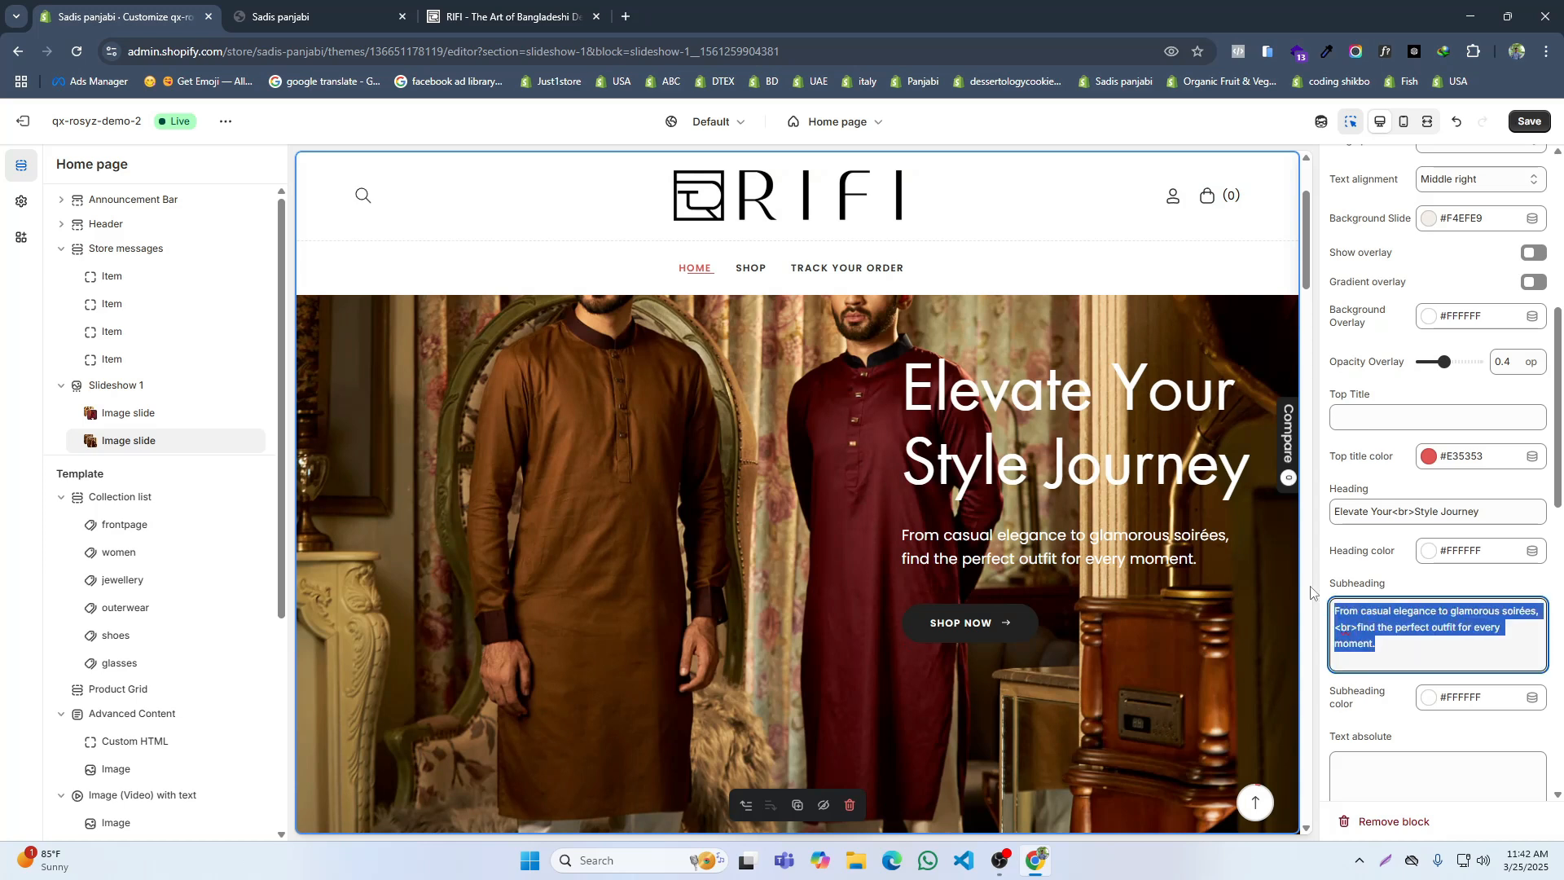
{"action": "key", "text": "BackSpace"}
{"action": "left_click", "coordinate": [539, 10]}
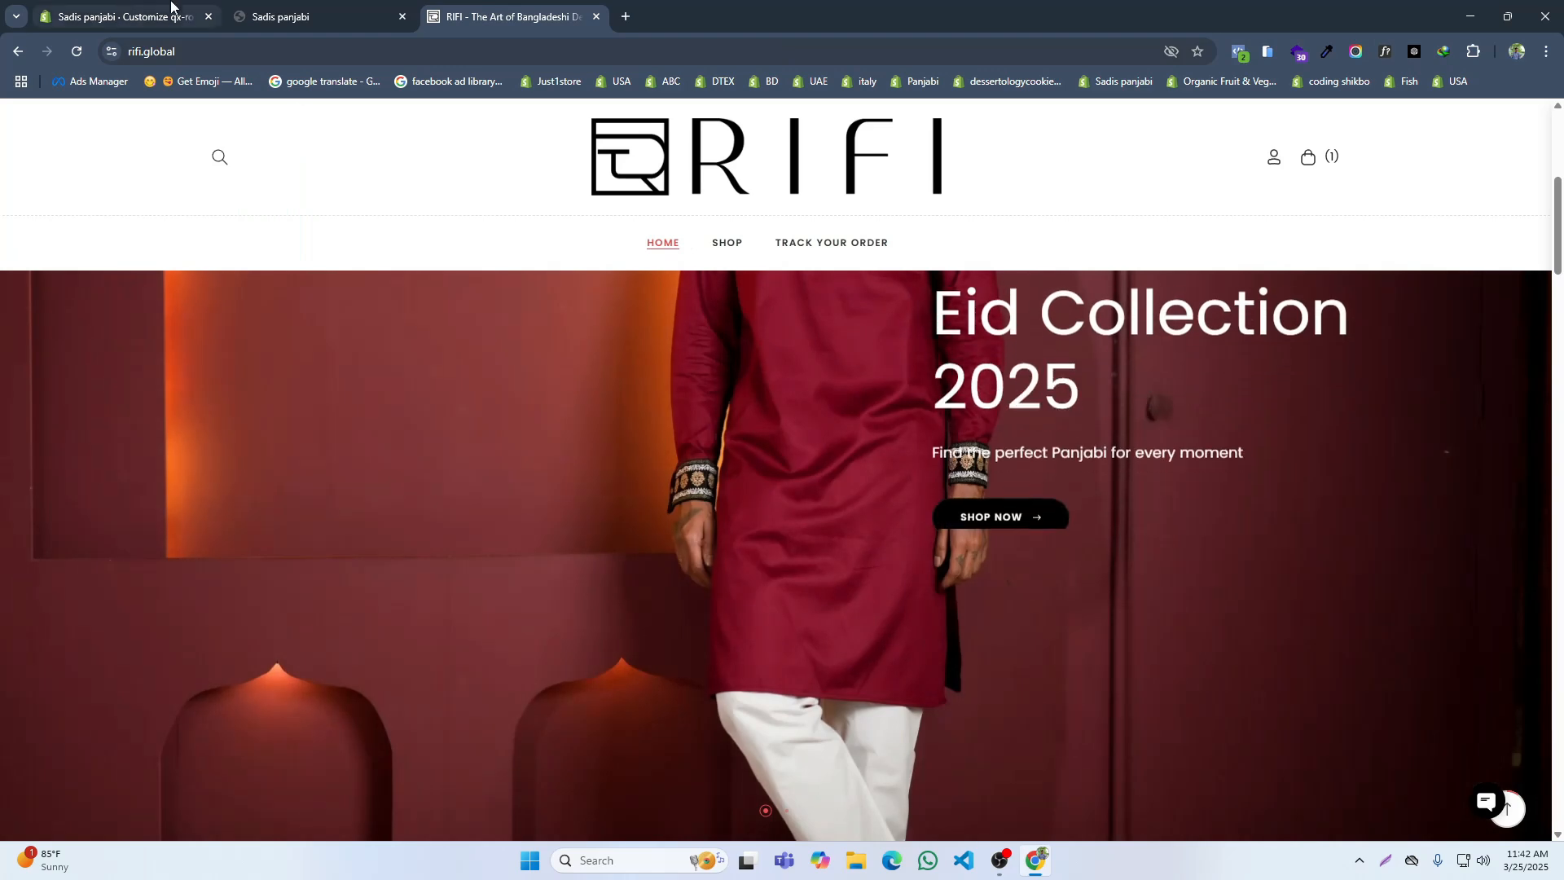
{"action": "left_click", "coordinate": [174, 11]}
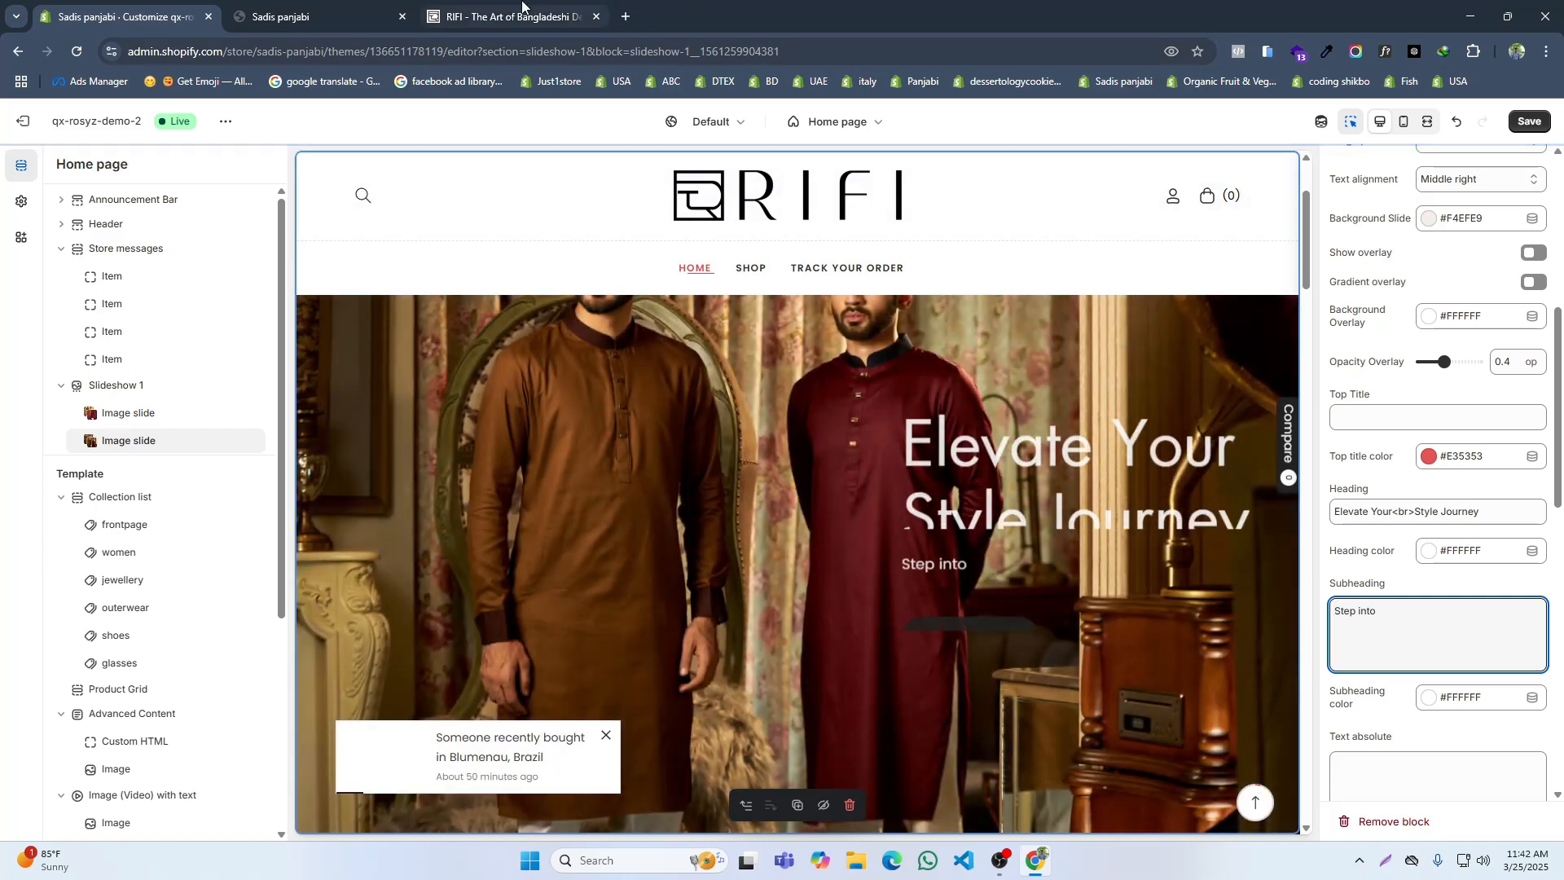
Step: Check RIFI's wording and extend the second slide's subheading to "Step into a world of shopistication<br>"
{"action": "left_click", "coordinate": [526, 11]}
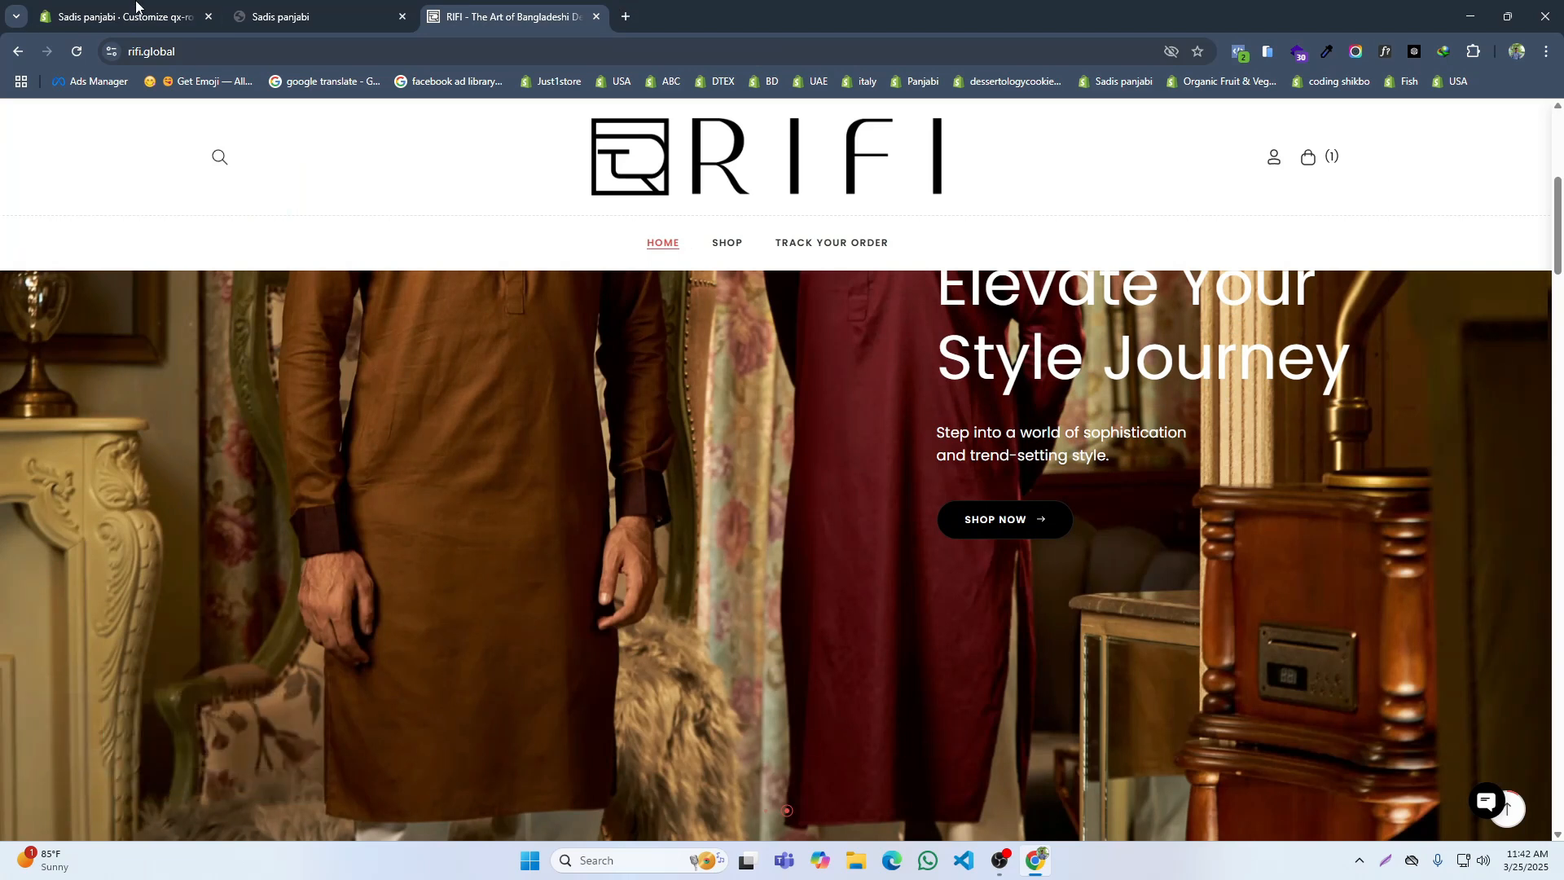
{"action": "left_click", "coordinate": [110, 4]}
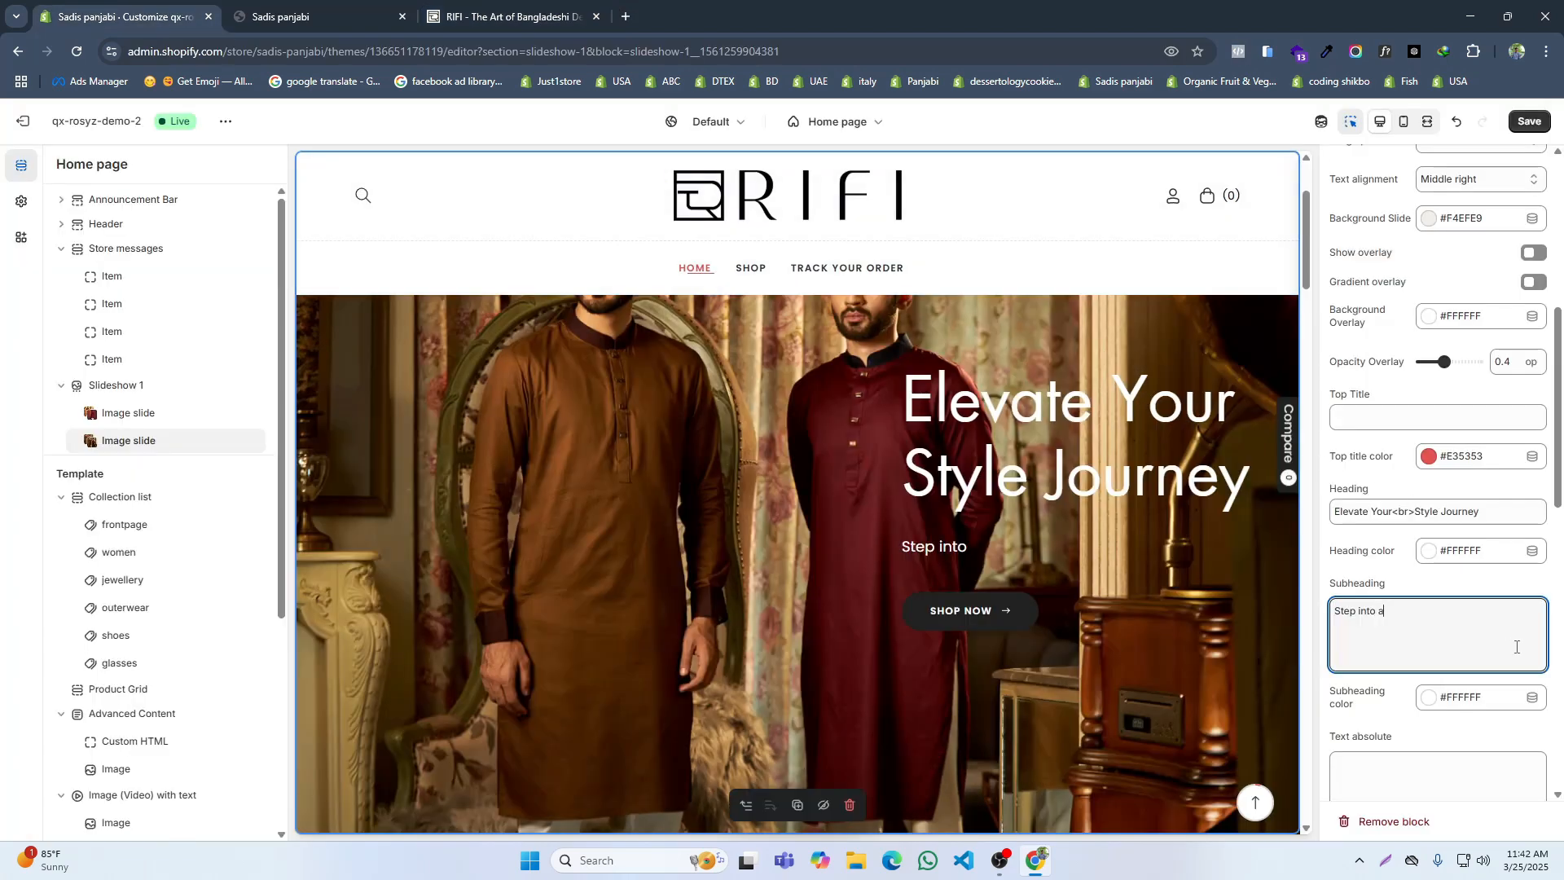
{"action": "type", "text": "world of"}
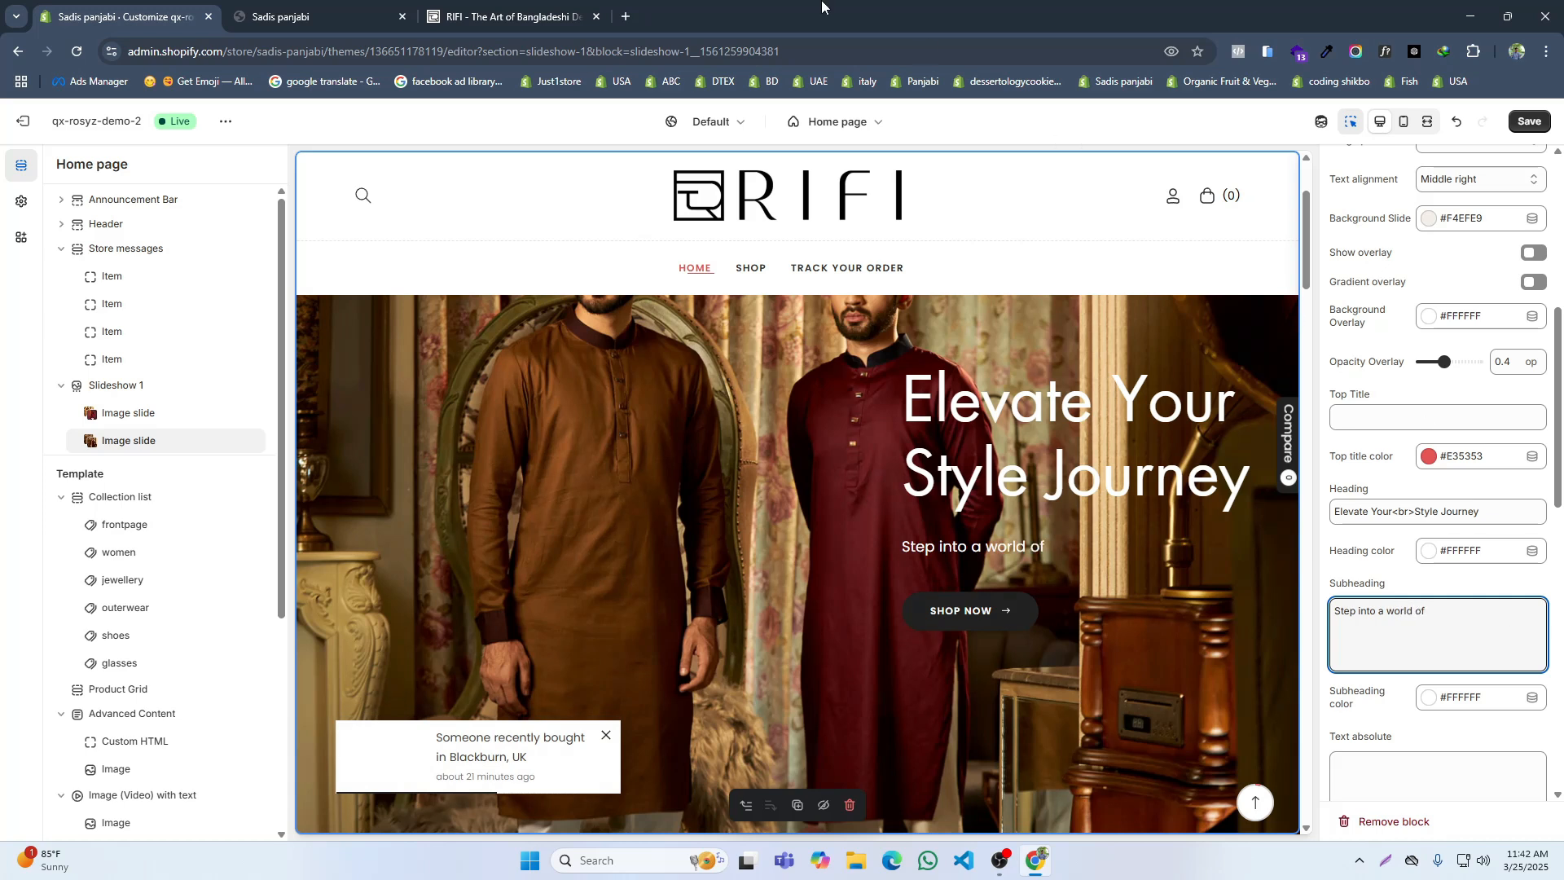
{"action": "left_click", "coordinate": [588, 6]}
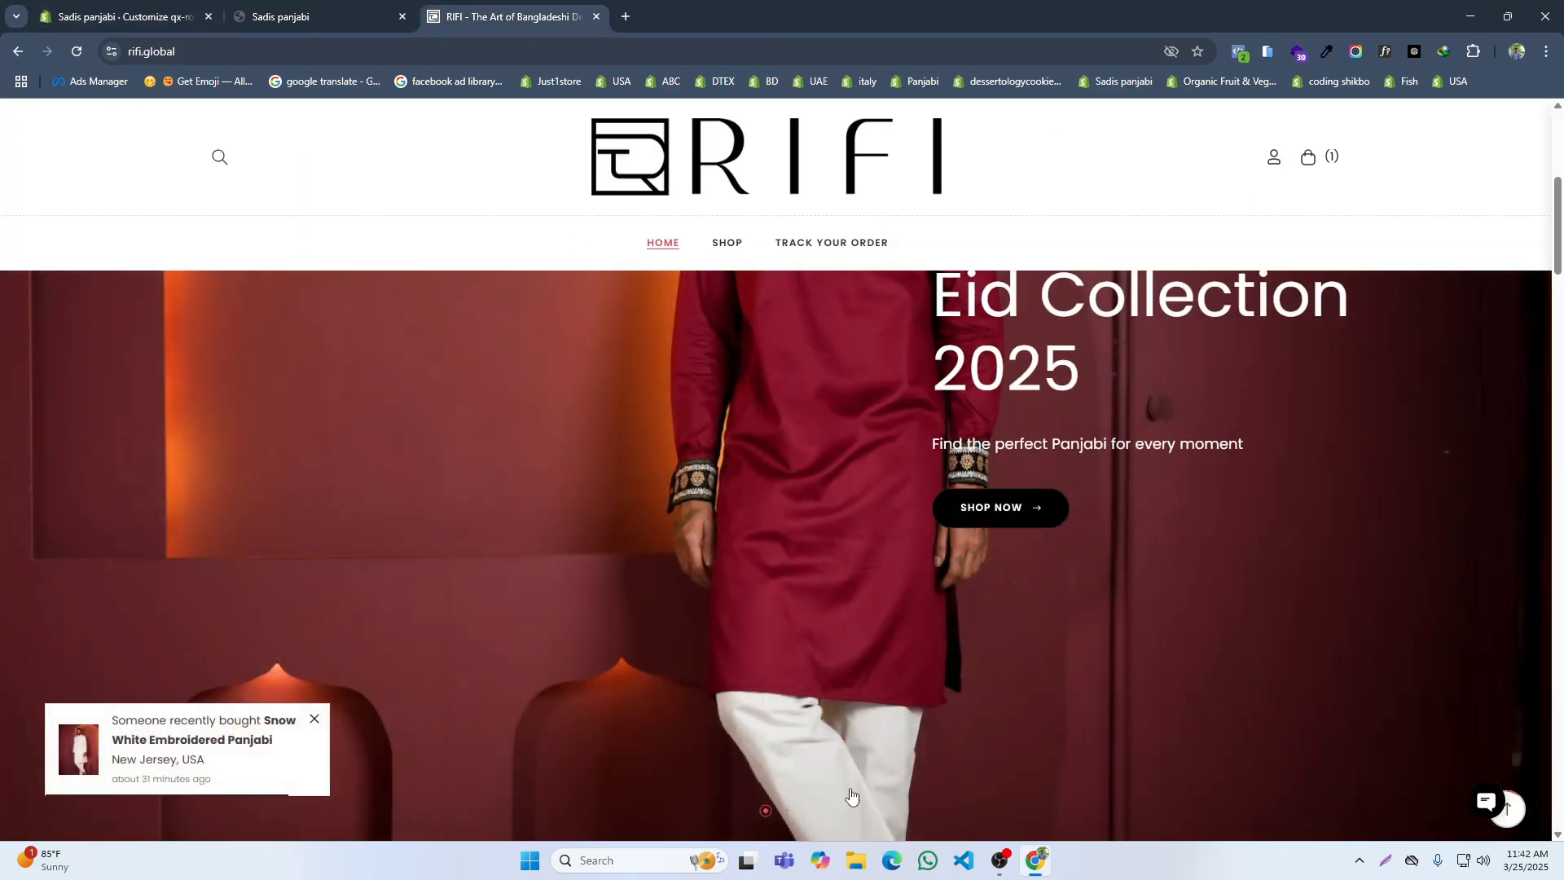
{"action": "left_click", "coordinate": [786, 811]}
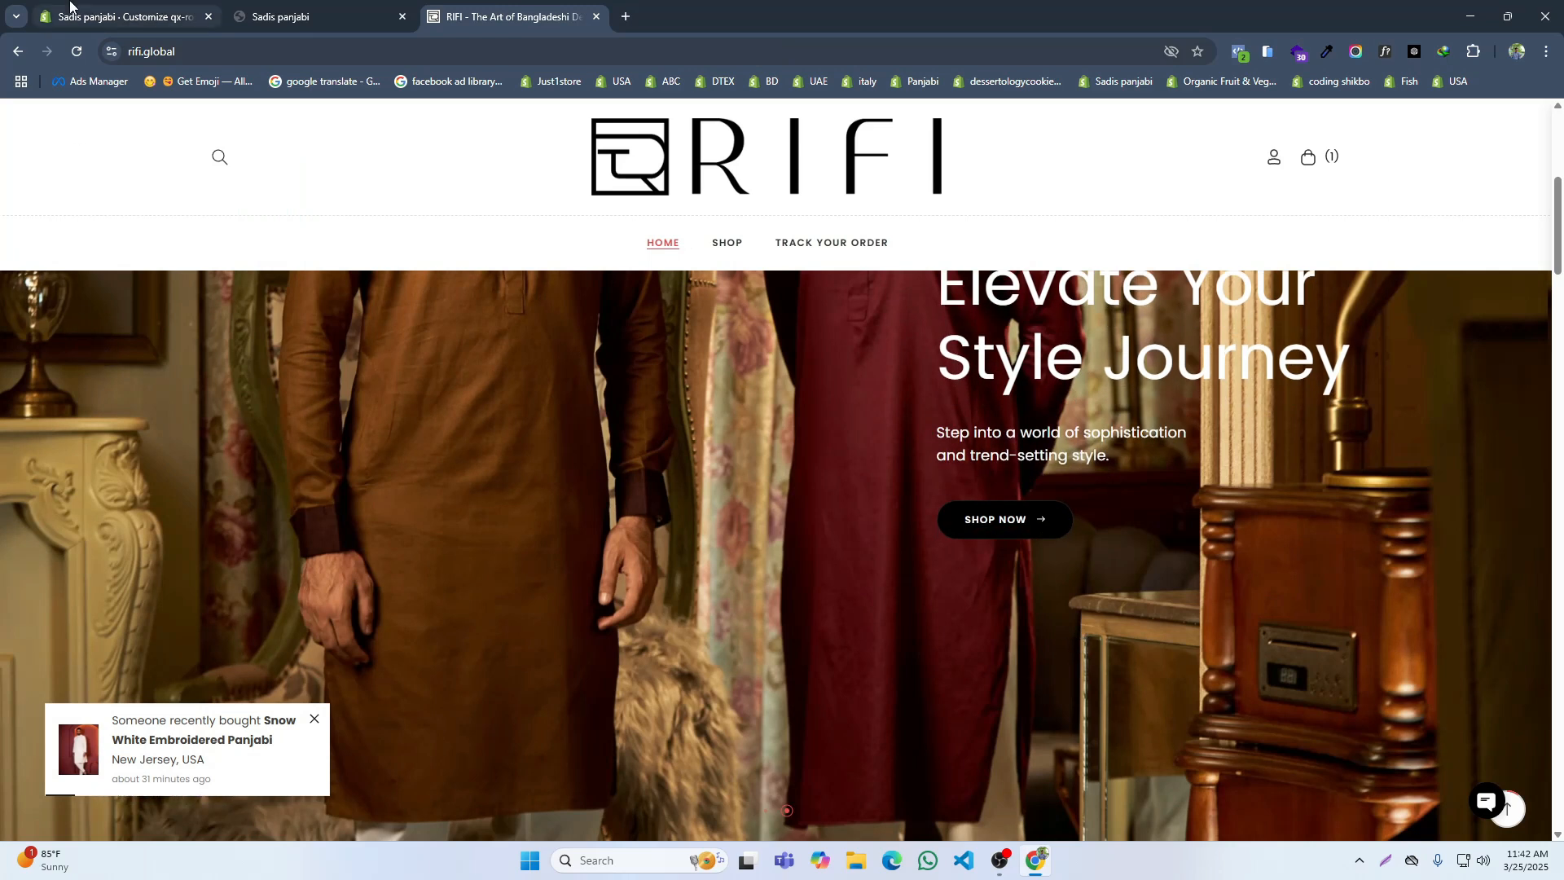
{"action": "left_click", "coordinate": [123, 16]}
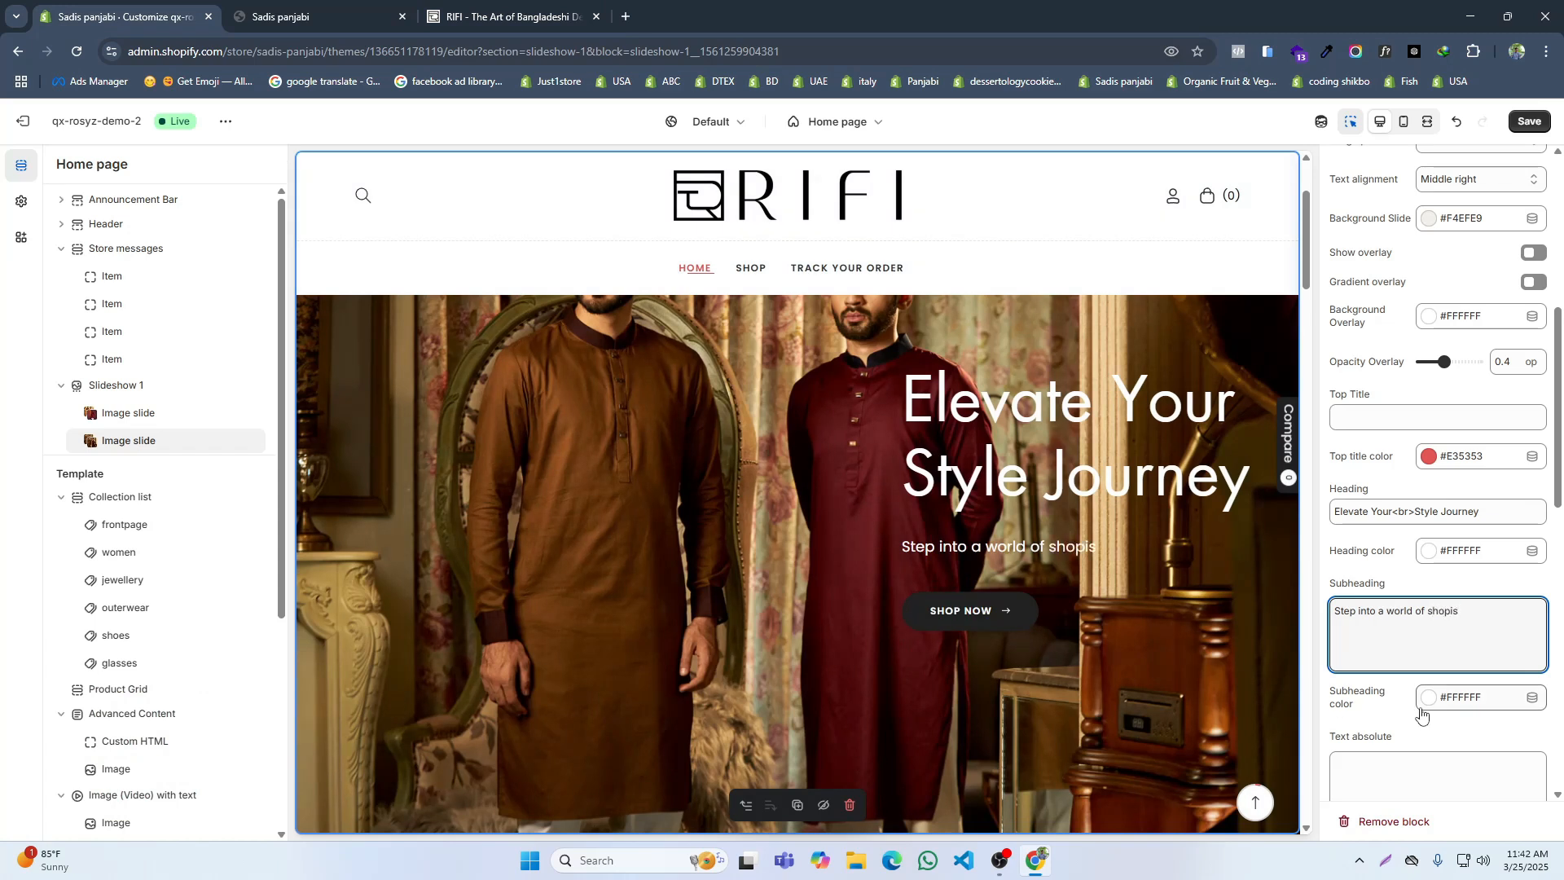
{"action": "left_click", "coordinate": [513, 16]}
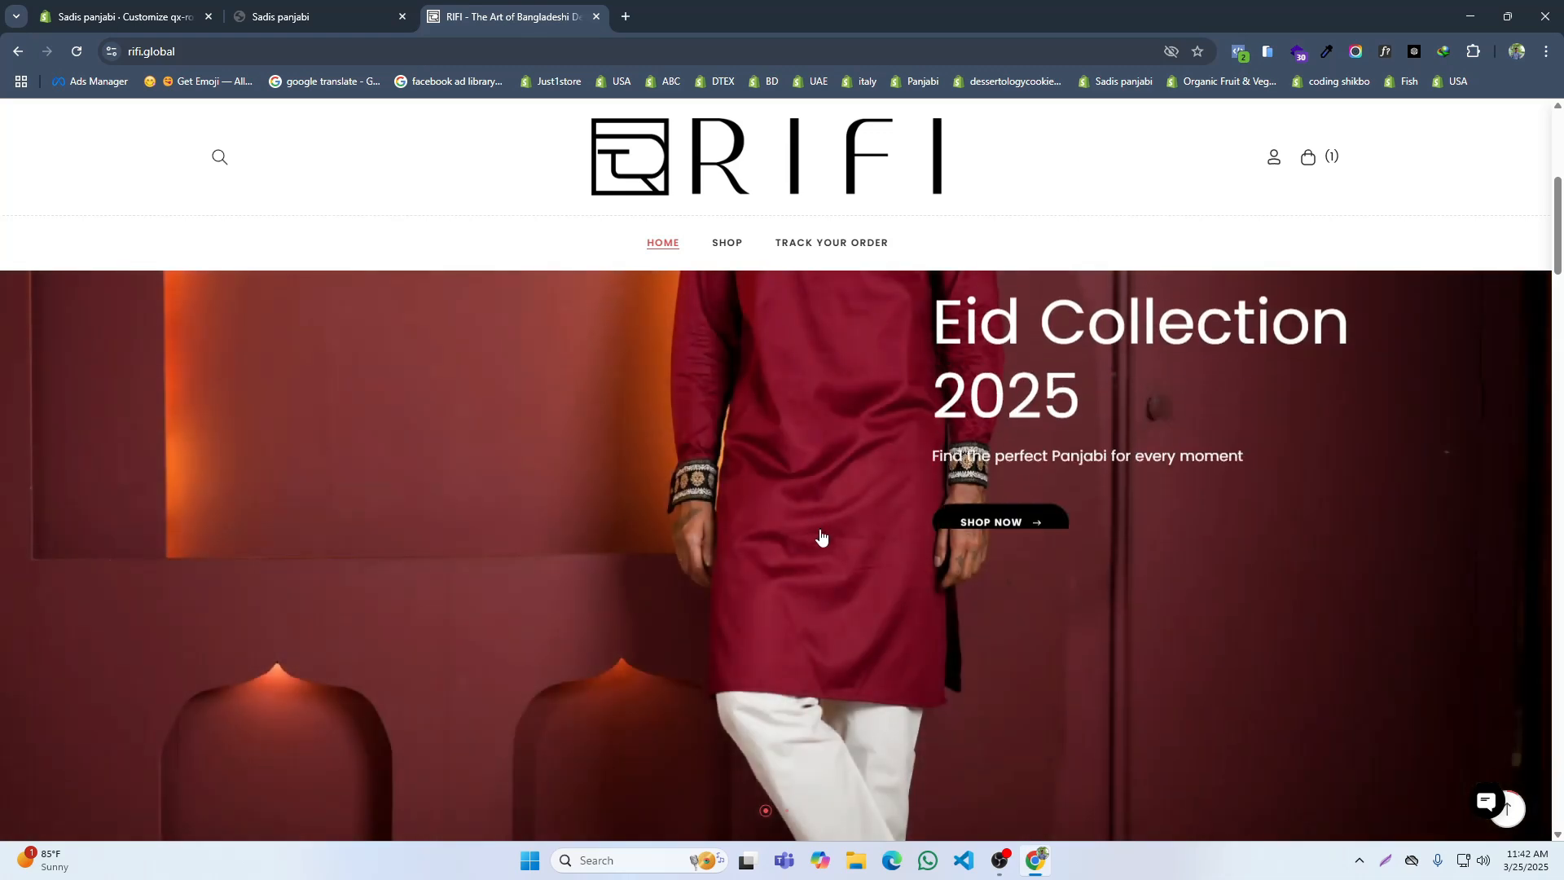
{"action": "left_click", "coordinate": [785, 815]}
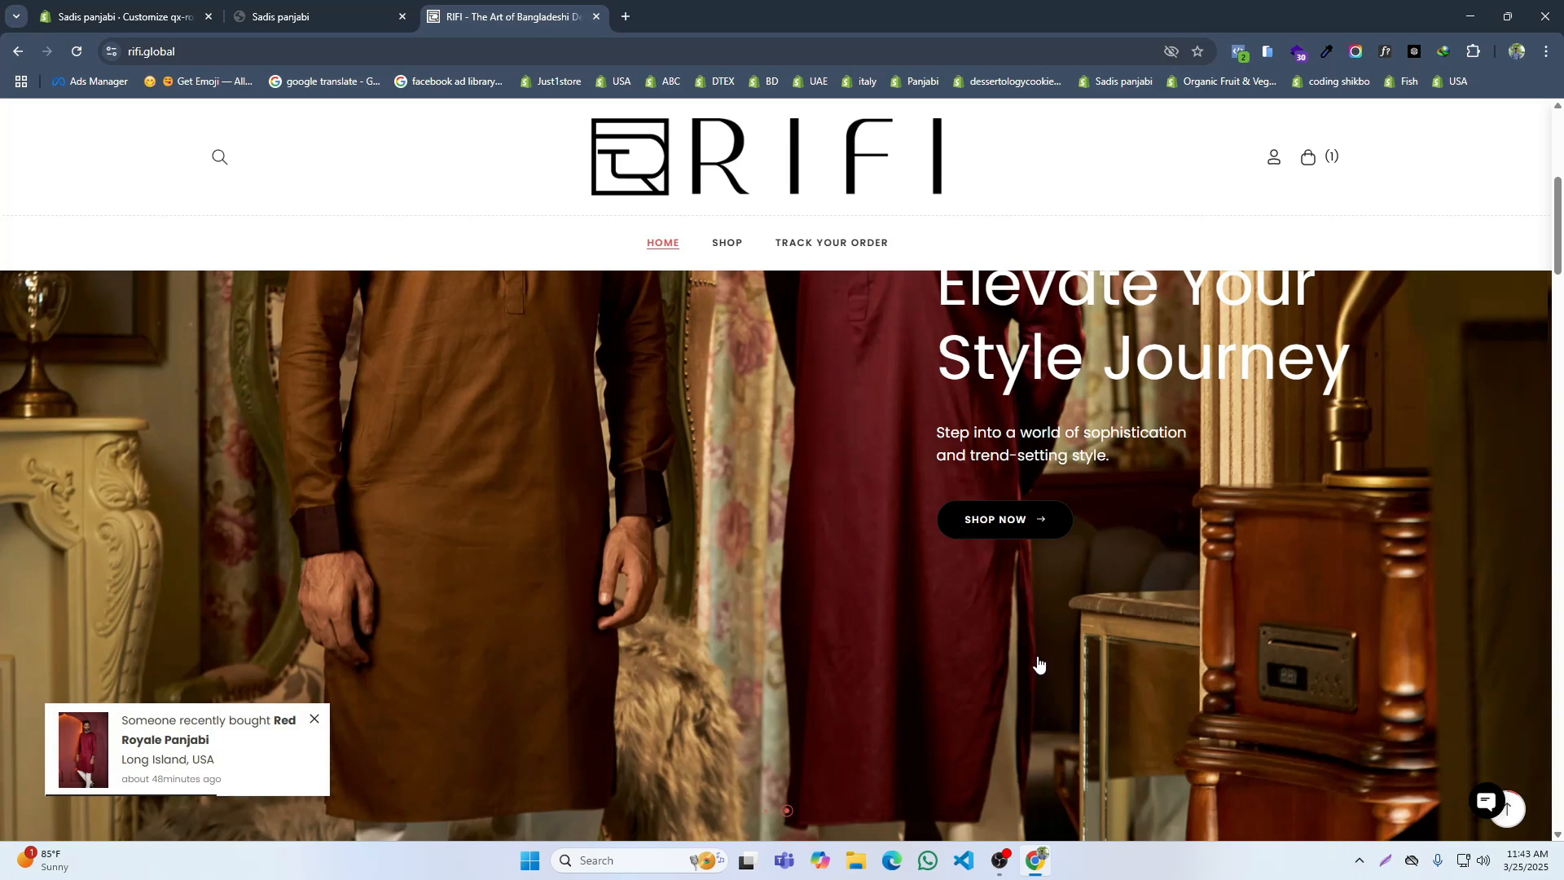
{"action": "key", "text": "ctrl+1"}
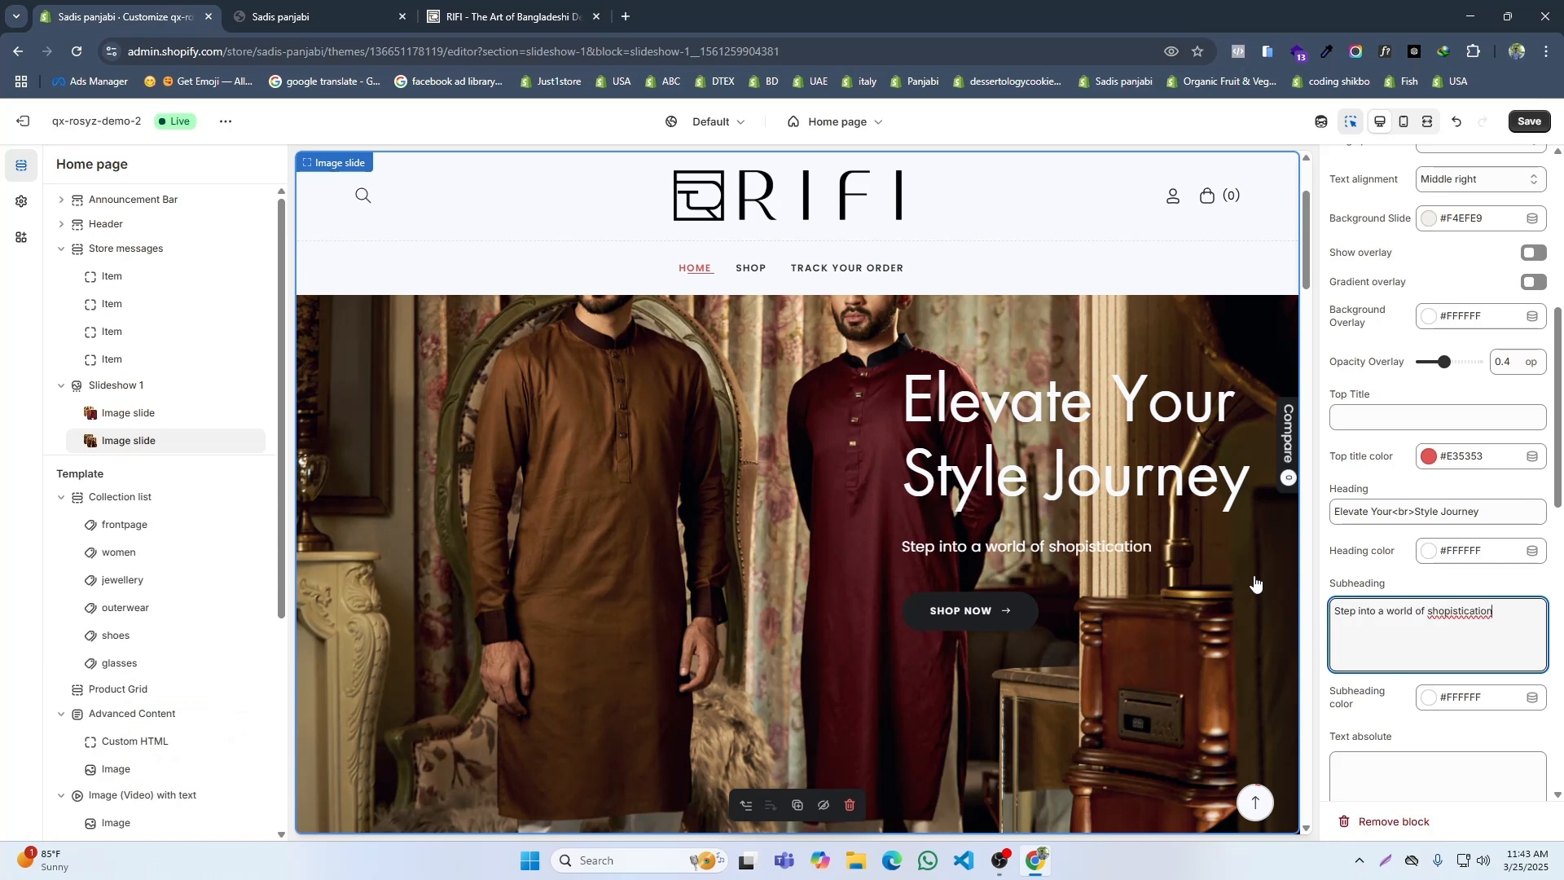
{"action": "type", "text": "r>"}
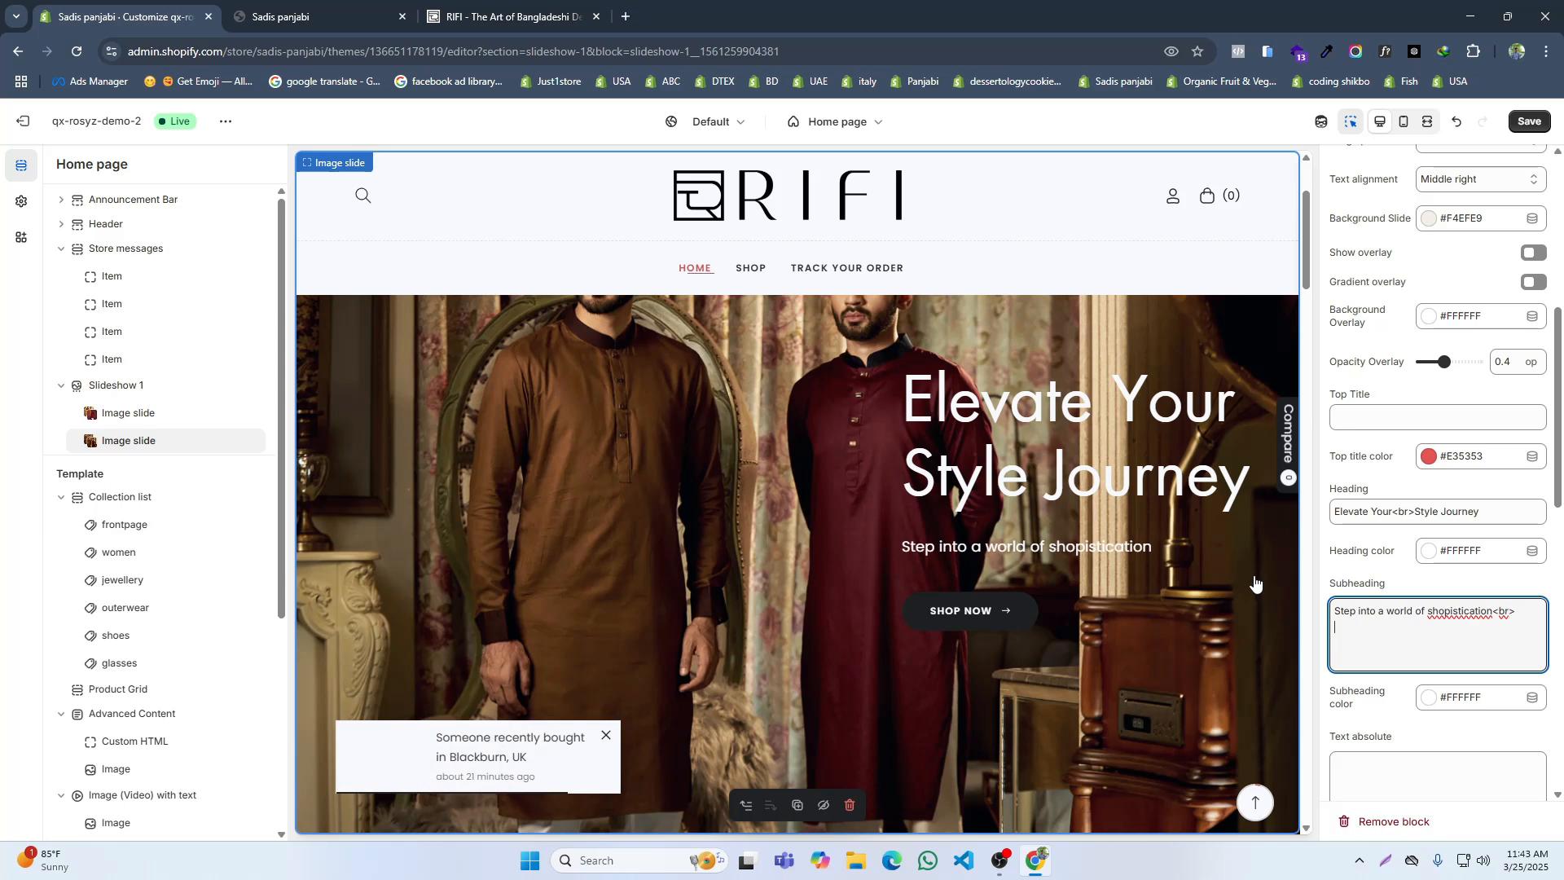
Step: Check RIFI's second slide again and add the subheading's second line "and trends-setting style"
{"action": "key", "text": "ctrl+Tab"}
{"action": "key", "text": "ctrl+Tab"}
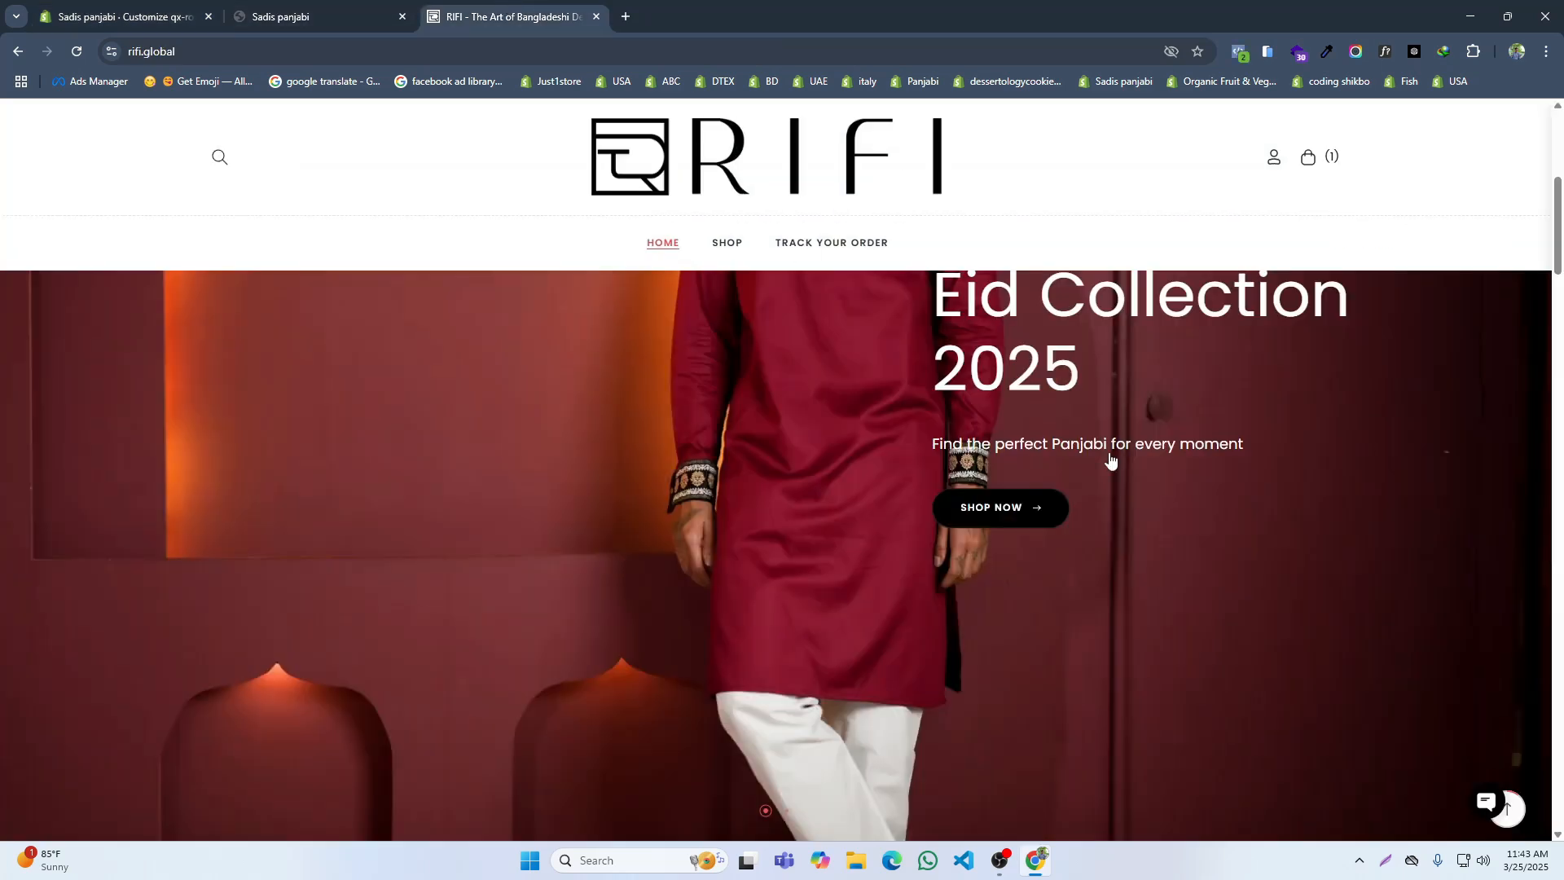
{"action": "left_click", "coordinate": [788, 811]}
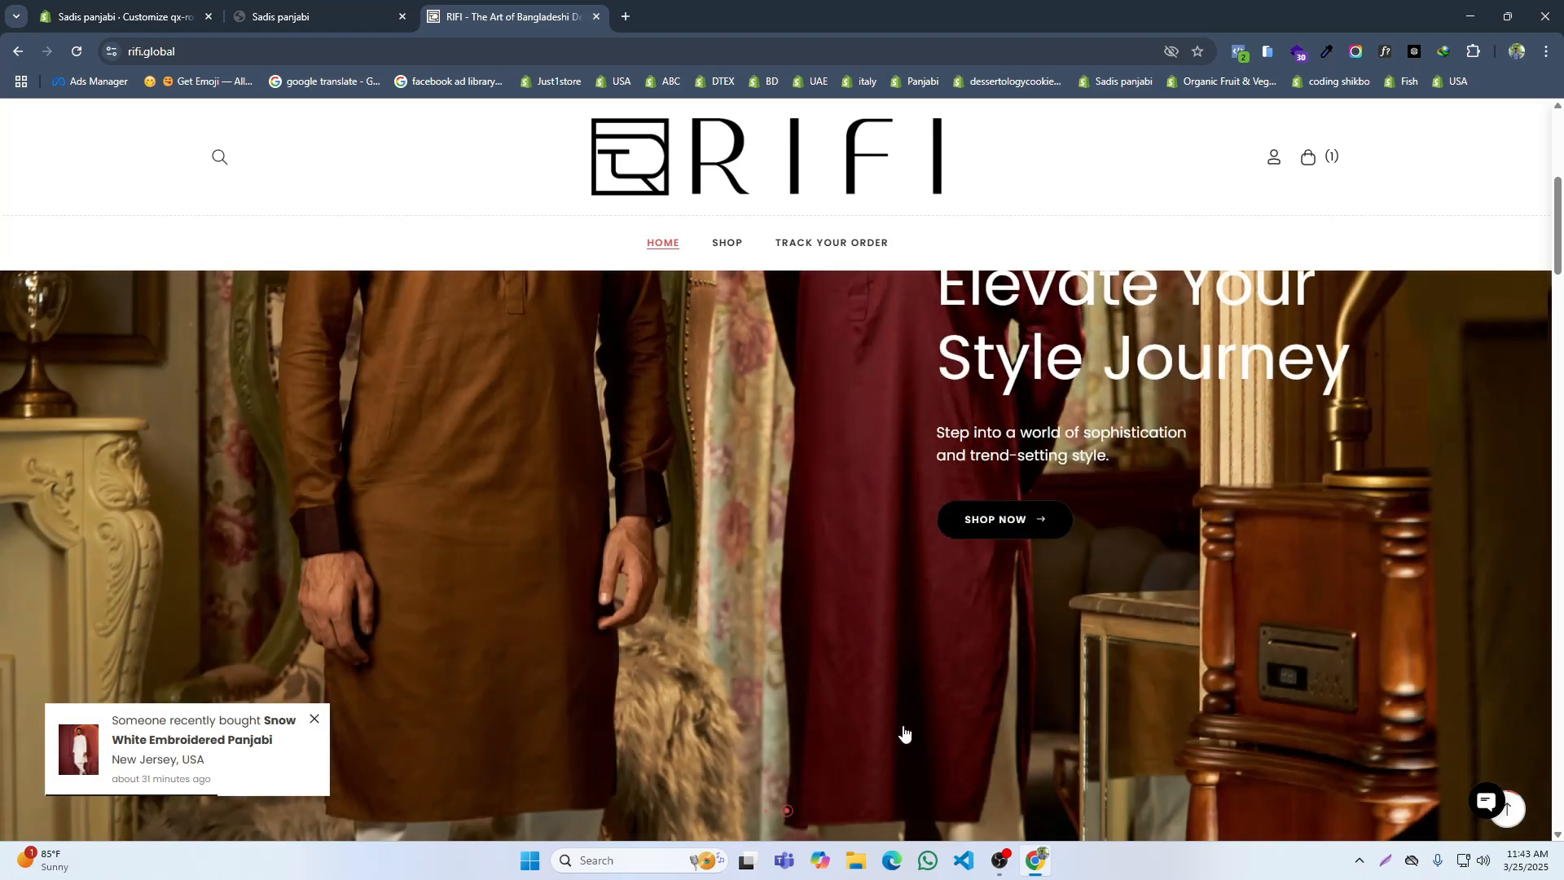
{"action": "left_click", "coordinate": [181, 4]}
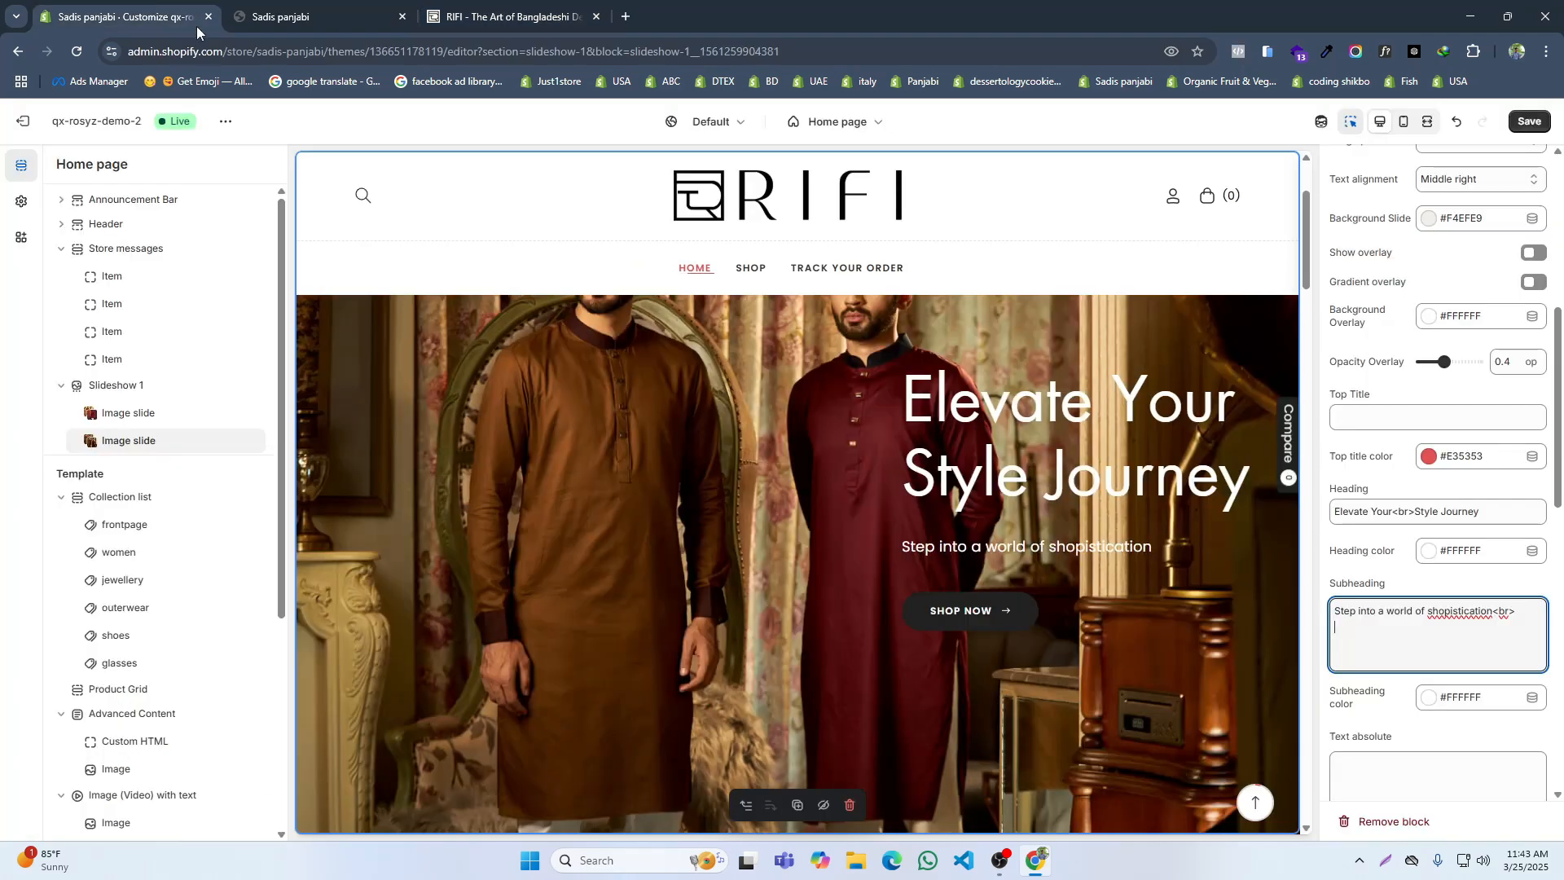
{"action": "type", "text": "and trends-"}
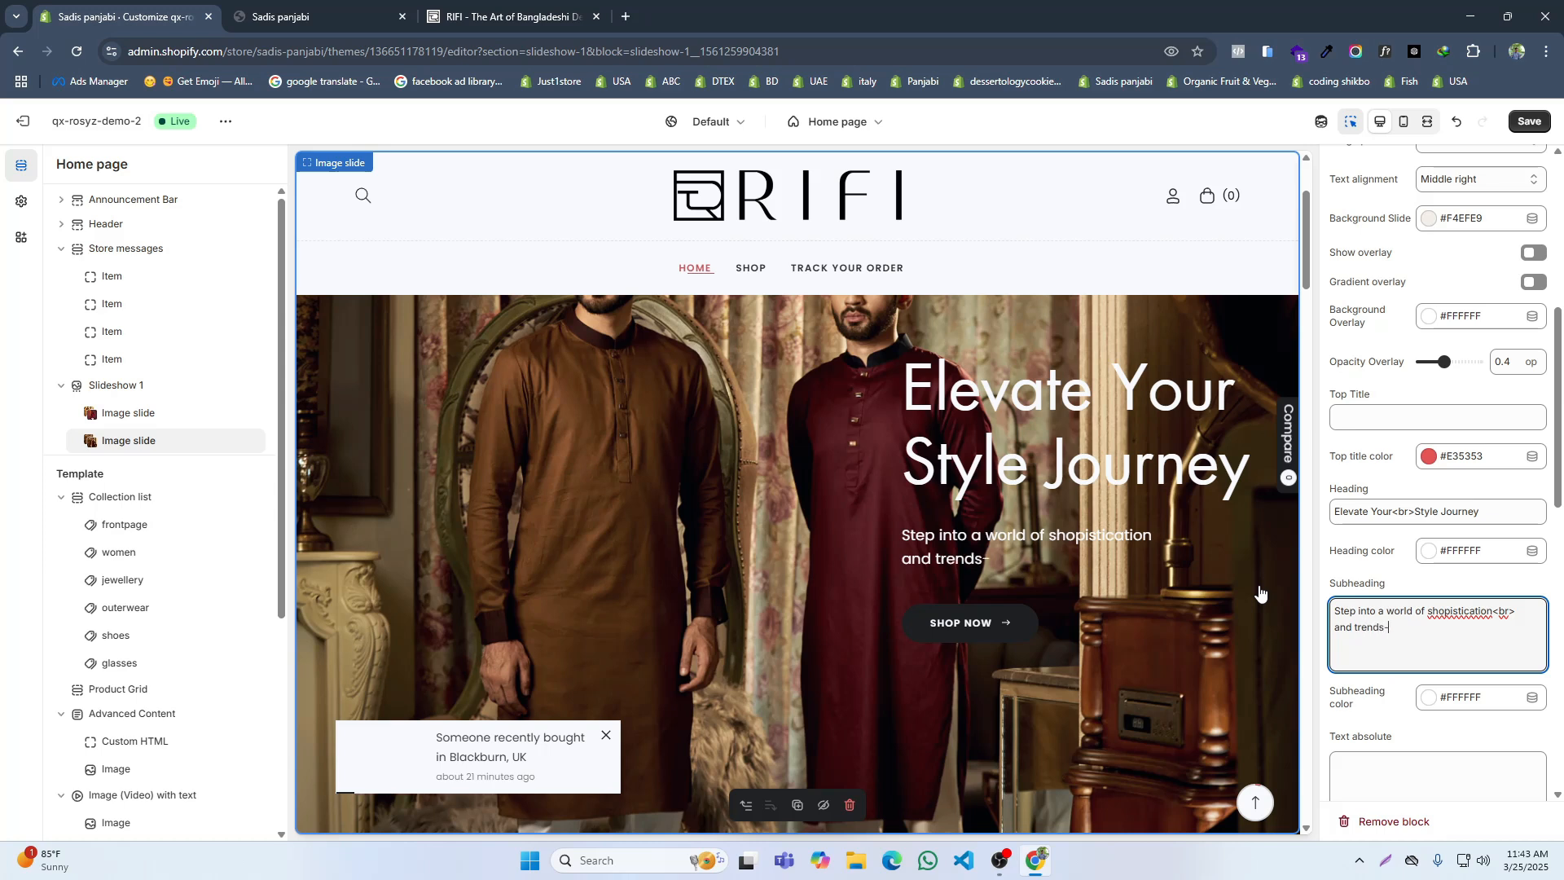
{"action": "type", "text": "S"}
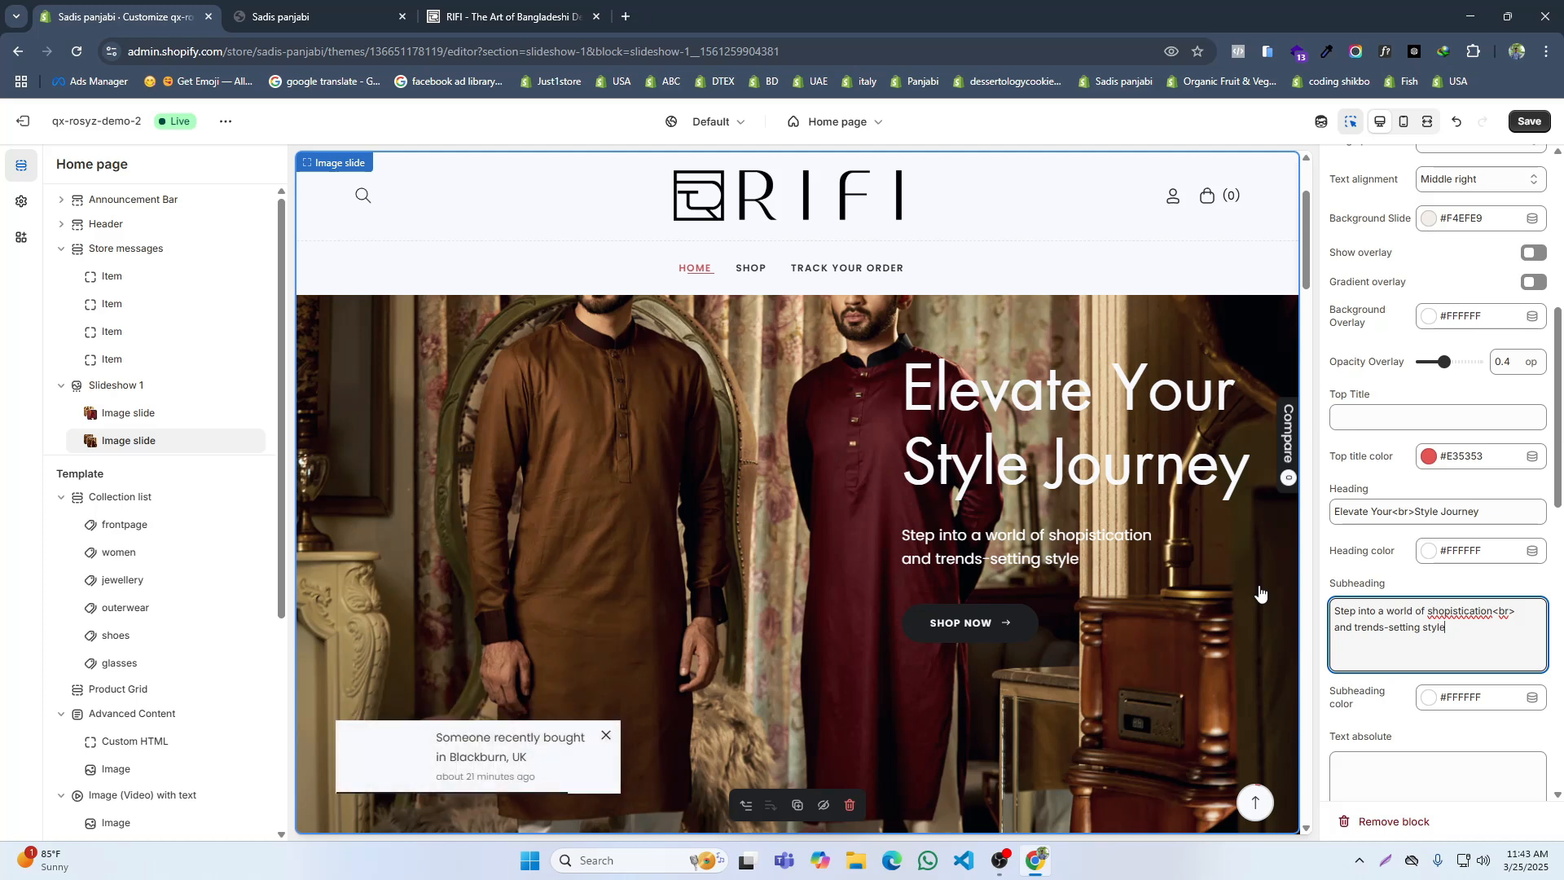
Step: Compare the subheading with RIFI's slide and correct the misspelled word to "sophistication"
{"action": "left_click", "coordinate": [481, 17]}
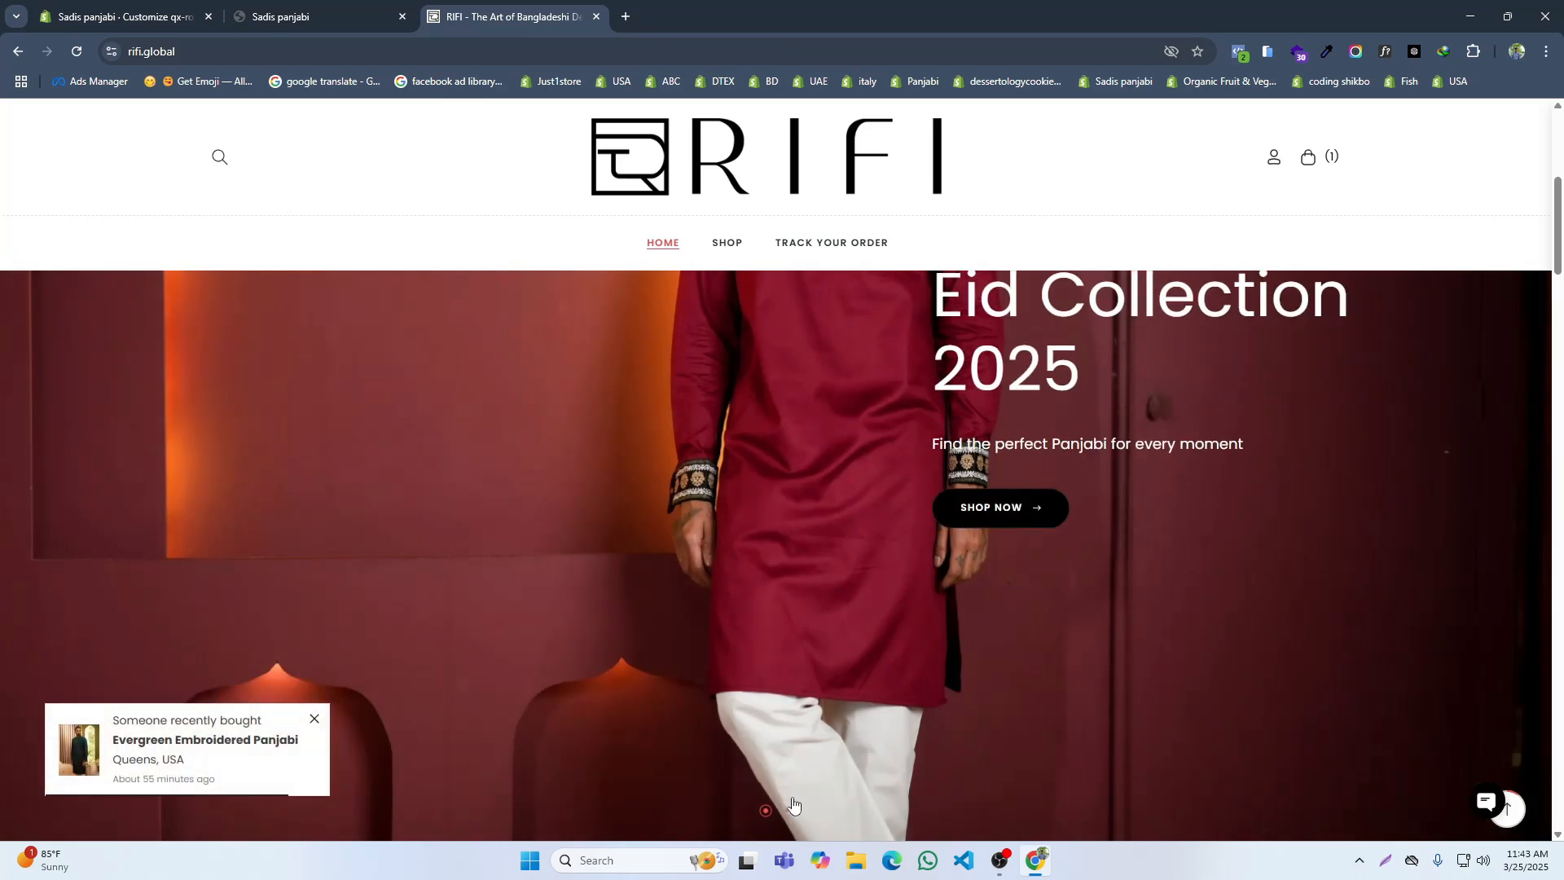
{"action": "left_click", "coordinate": [788, 808]}
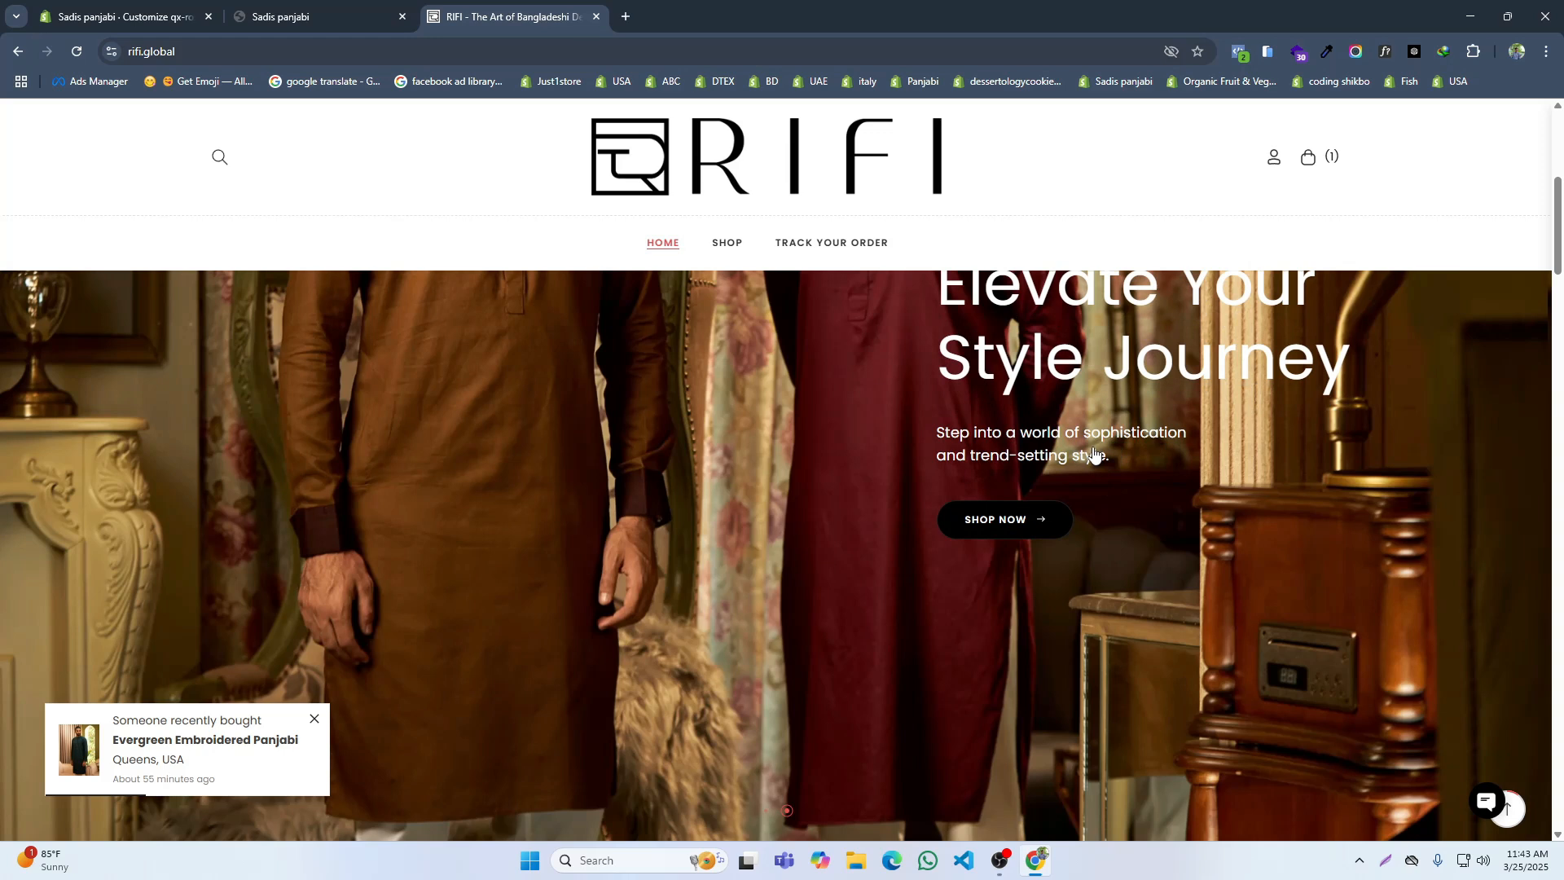
{"action": "left_click", "coordinate": [131, 12]}
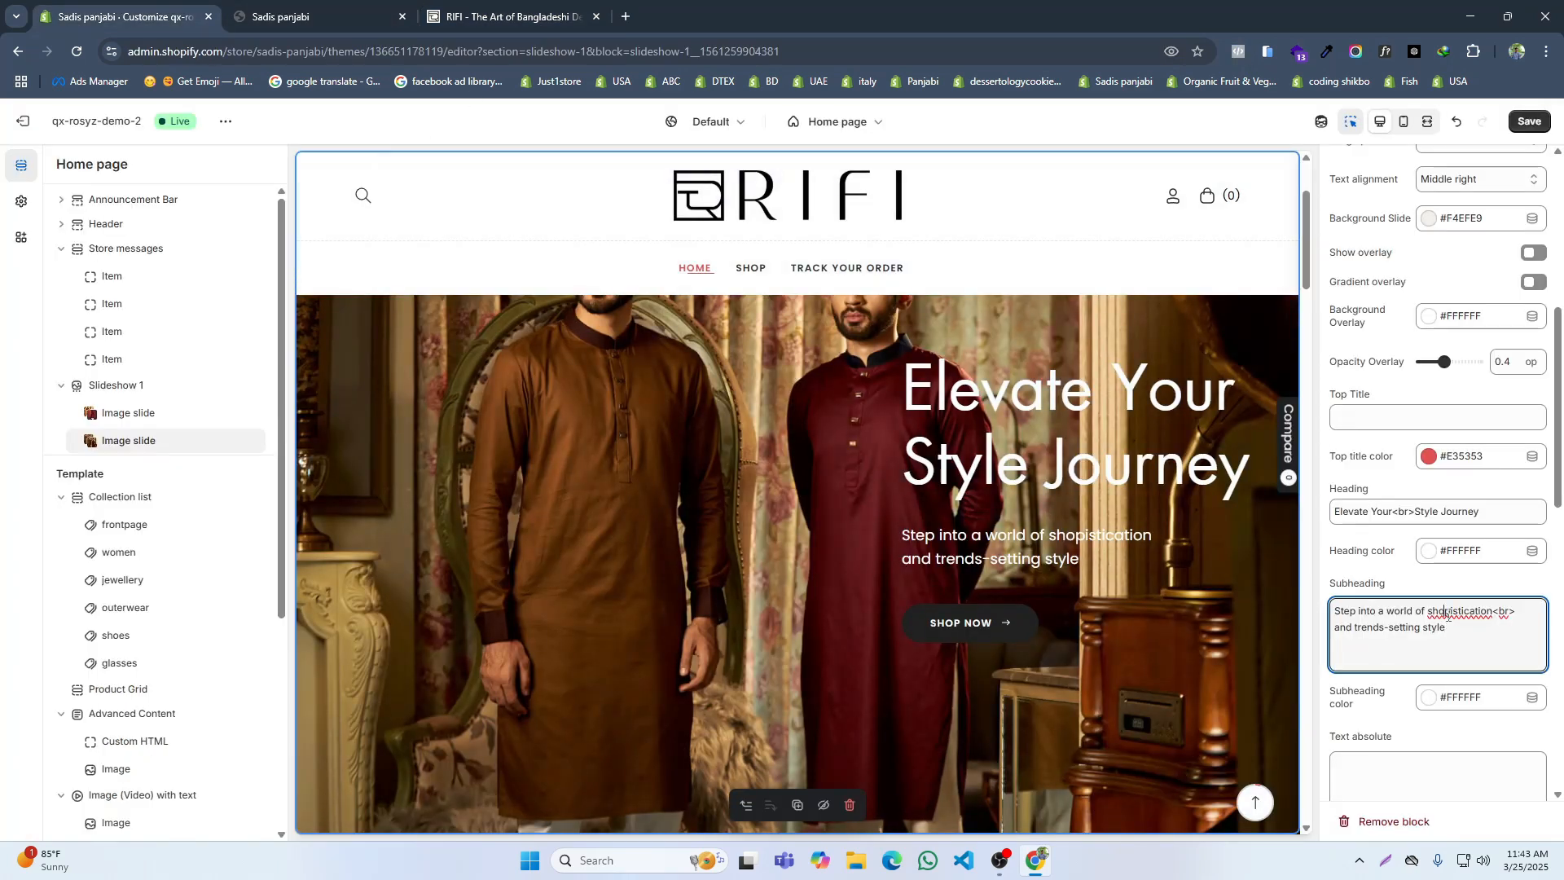
{"action": "type", "text": "oph"}
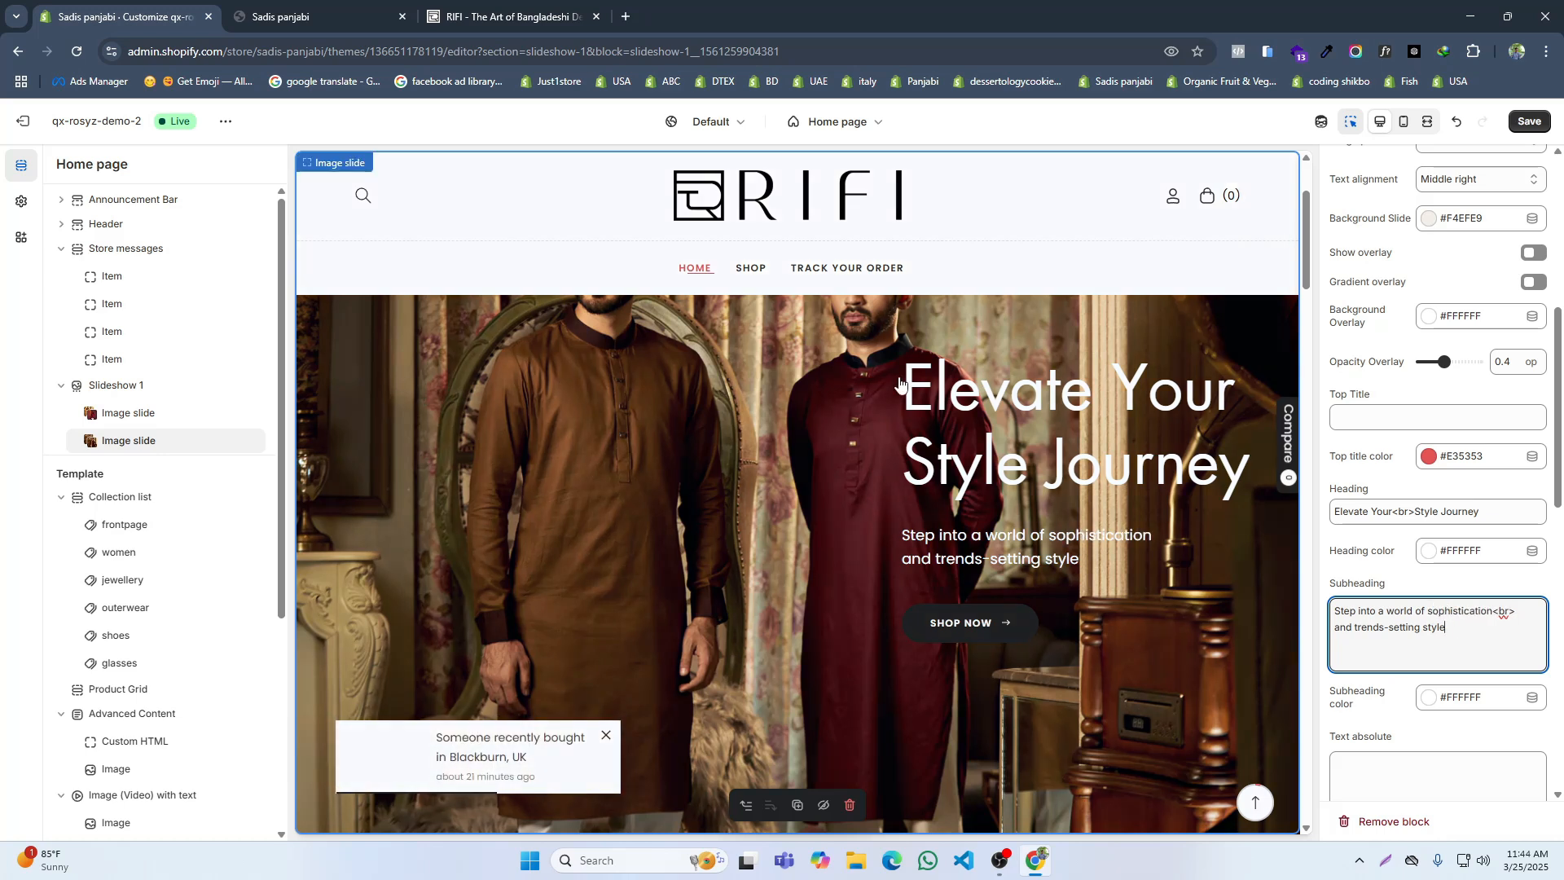
Step: Set the Button 1 background color of the second image slide to black (#000000)
{"action": "scroll", "coordinate": [1385, 571], "scroll_direction": "down", "scroll_amount": 6}
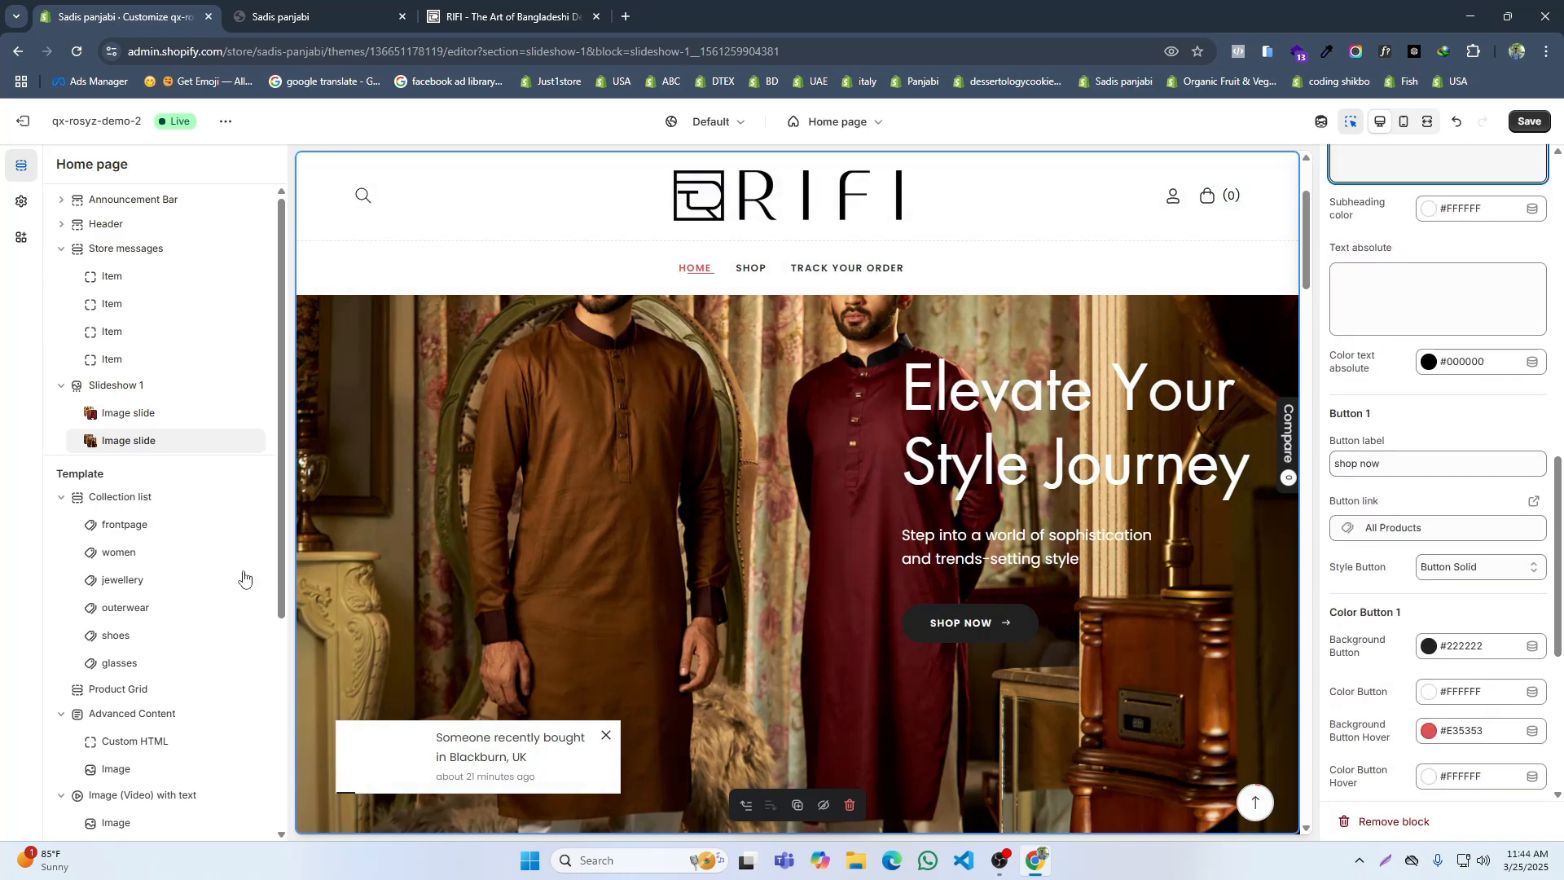
{"action": "left_click", "coordinate": [1429, 644]}
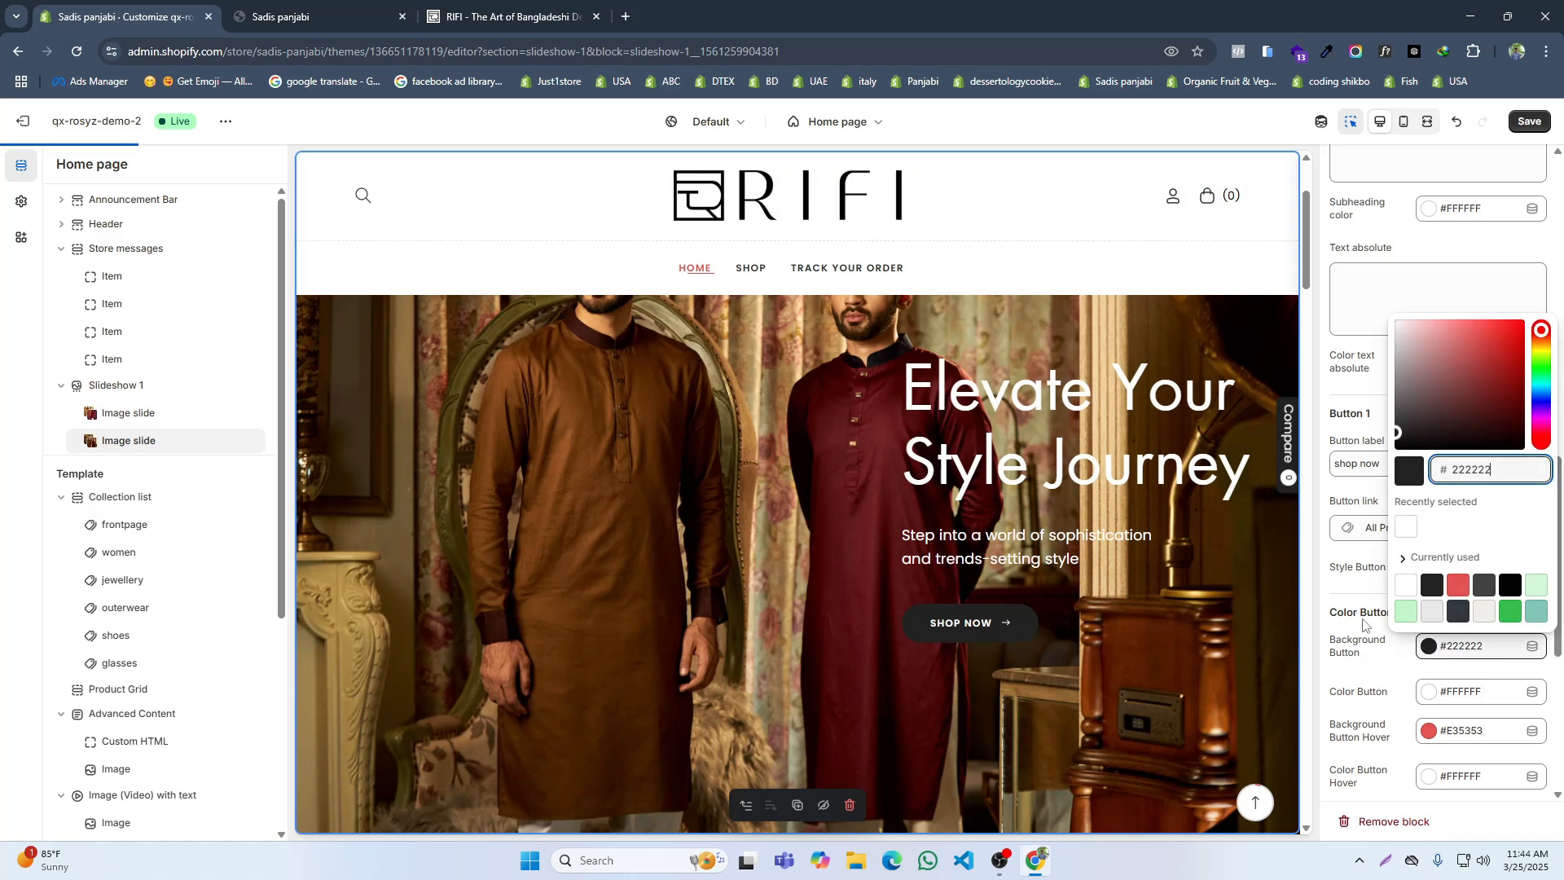
{"action": "left_click_drag", "start_coordinate": [1420, 437], "coordinate": [1395, 449]}
{"action": "left_click", "coordinate": [701, 585]}
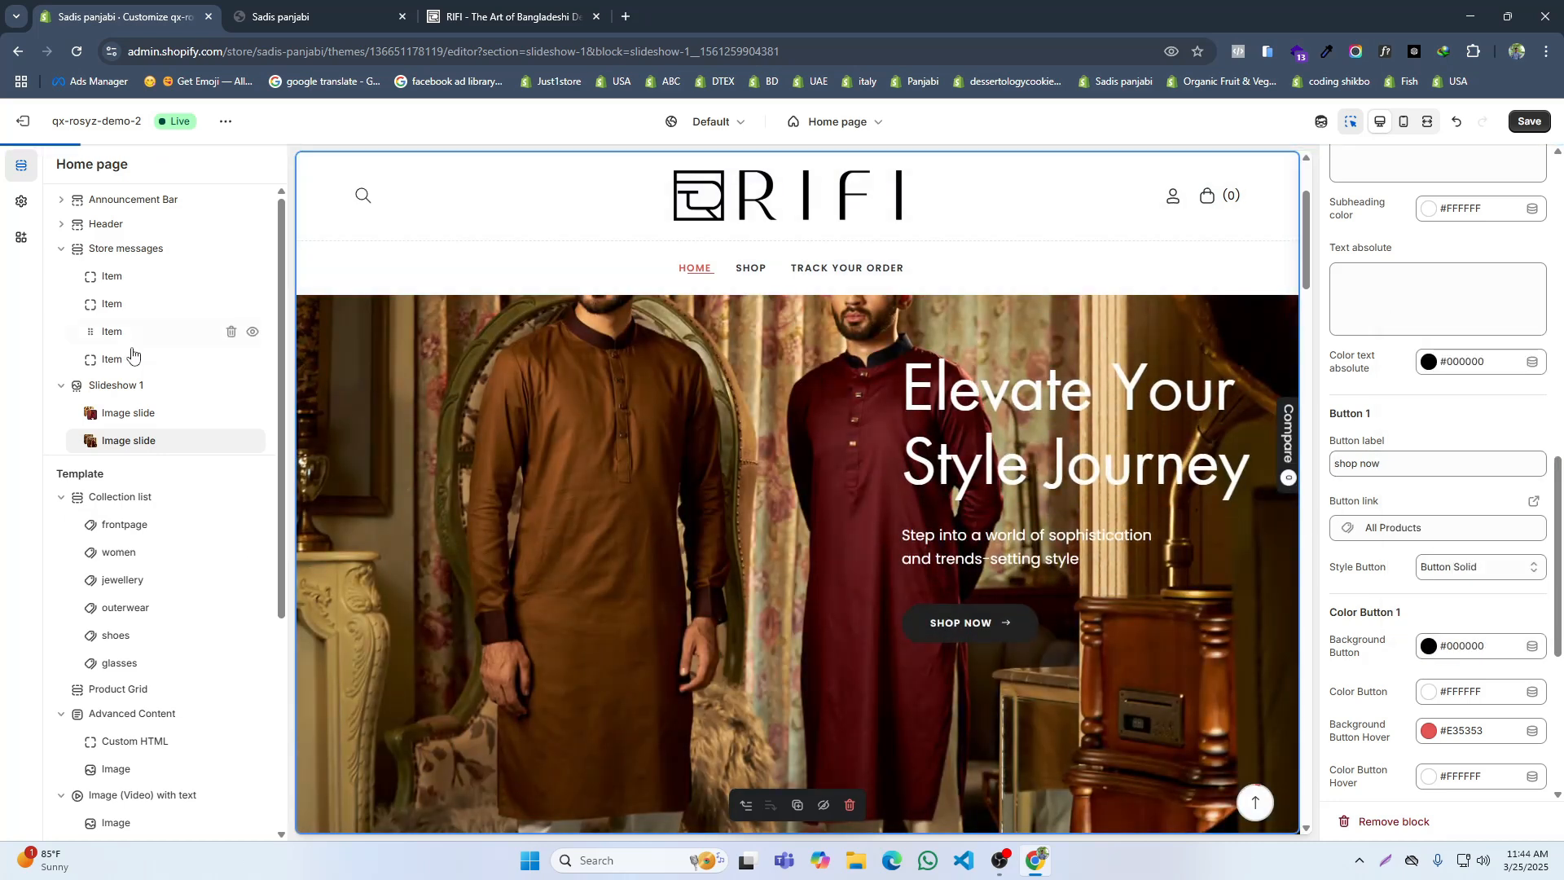
Step: Set the Button 1 background color of the first image slide to black (#000000)
{"action": "left_click", "coordinate": [120, 414]}
{"action": "scroll", "coordinate": [1429, 562], "scroll_direction": "down", "scroll_amount": 5}
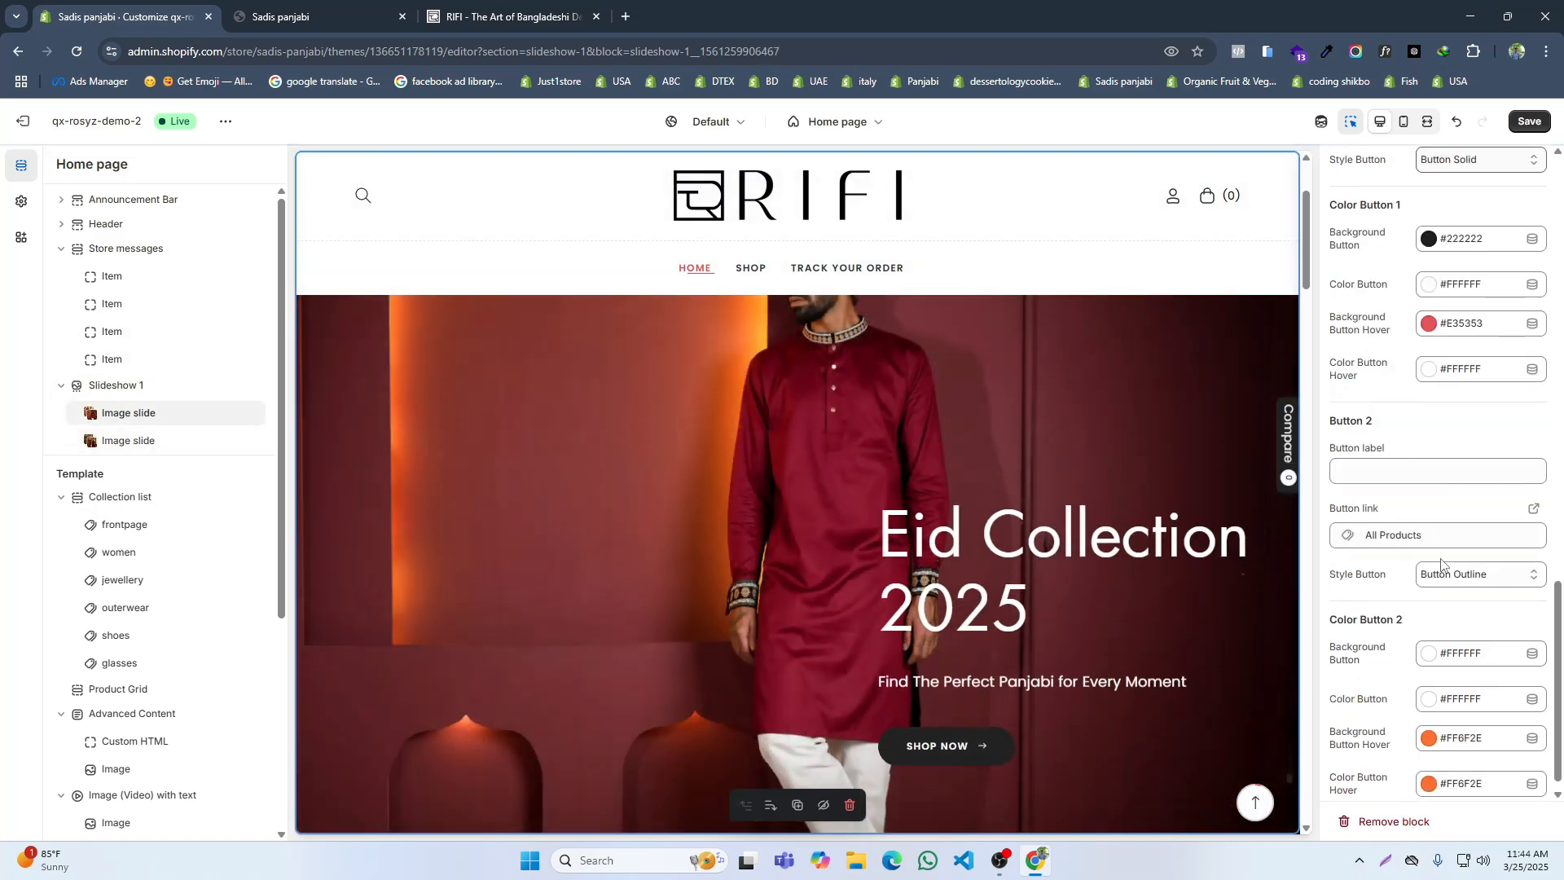
{"action": "scroll", "coordinate": [1423, 362], "scroll_direction": "up", "scroll_amount": 2}
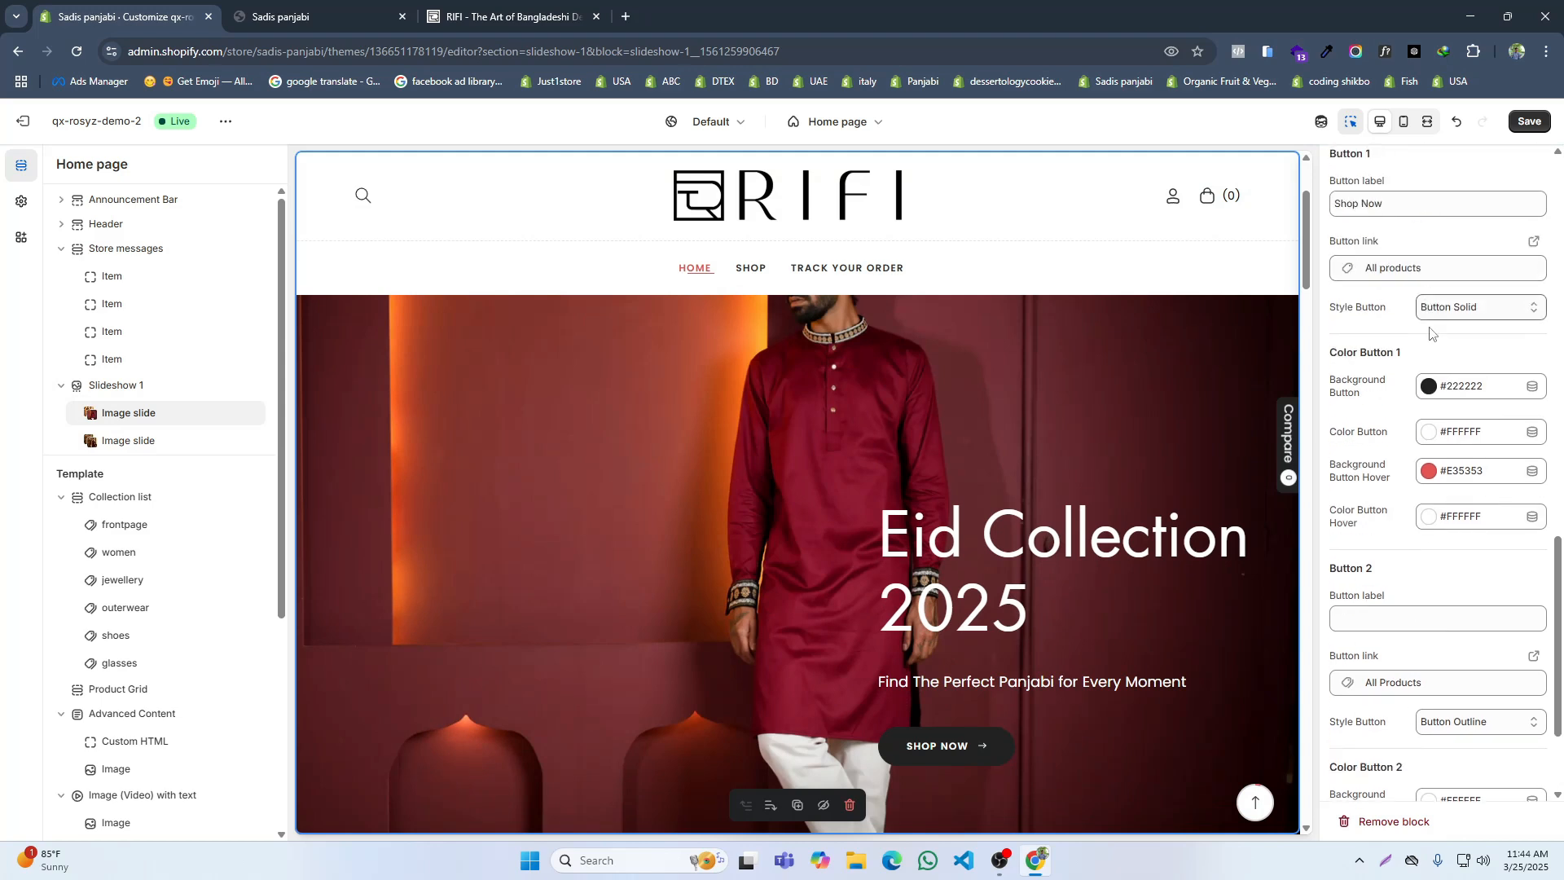
{"action": "left_click", "coordinate": [1428, 388]}
{"action": "left_click_drag", "start_coordinate": [1397, 529], "coordinate": [1390, 544]}
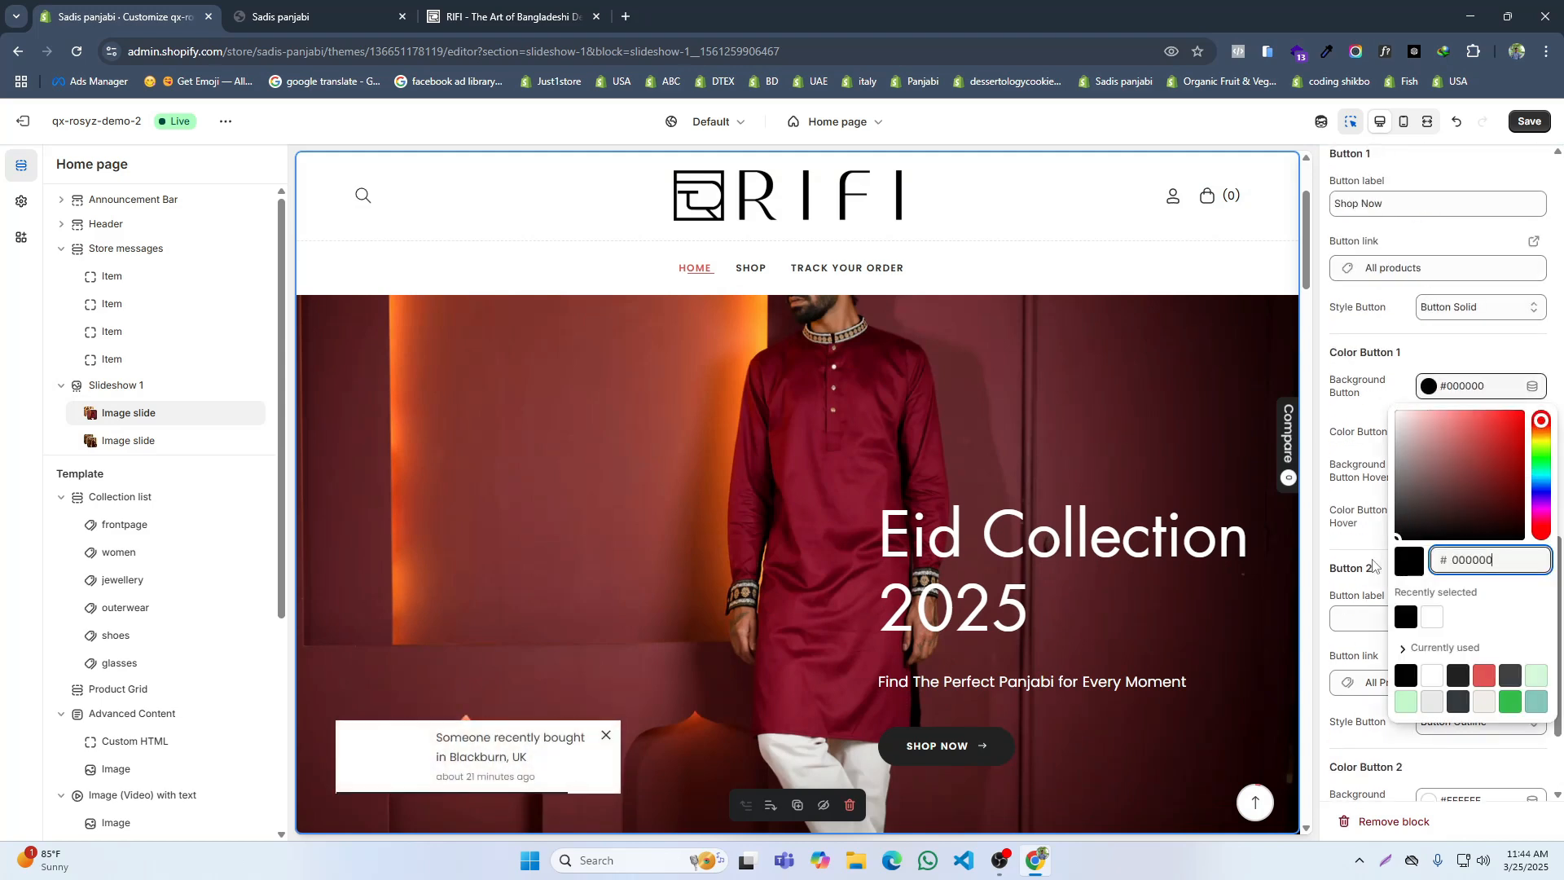
{"action": "left_click", "coordinate": [1365, 540]}
Step: Set the Button 1 hover background to red (#FC3131) on both image slides, save, and check the reloaded storefront
{"action": "left_click", "coordinate": [1431, 473]}
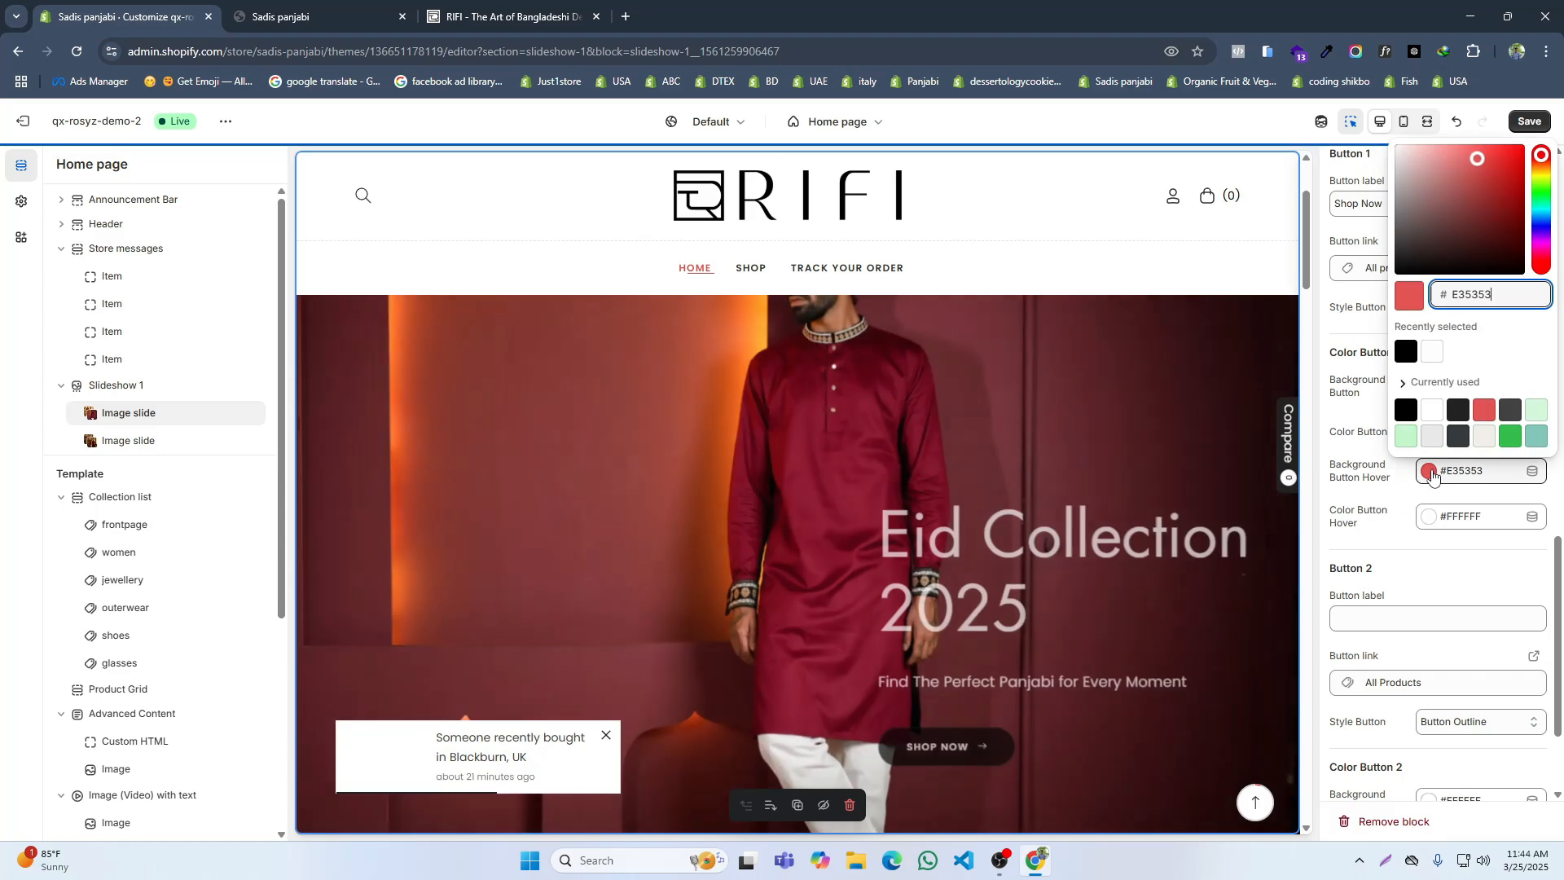
{"action": "left_click", "coordinate": [1500, 147]}
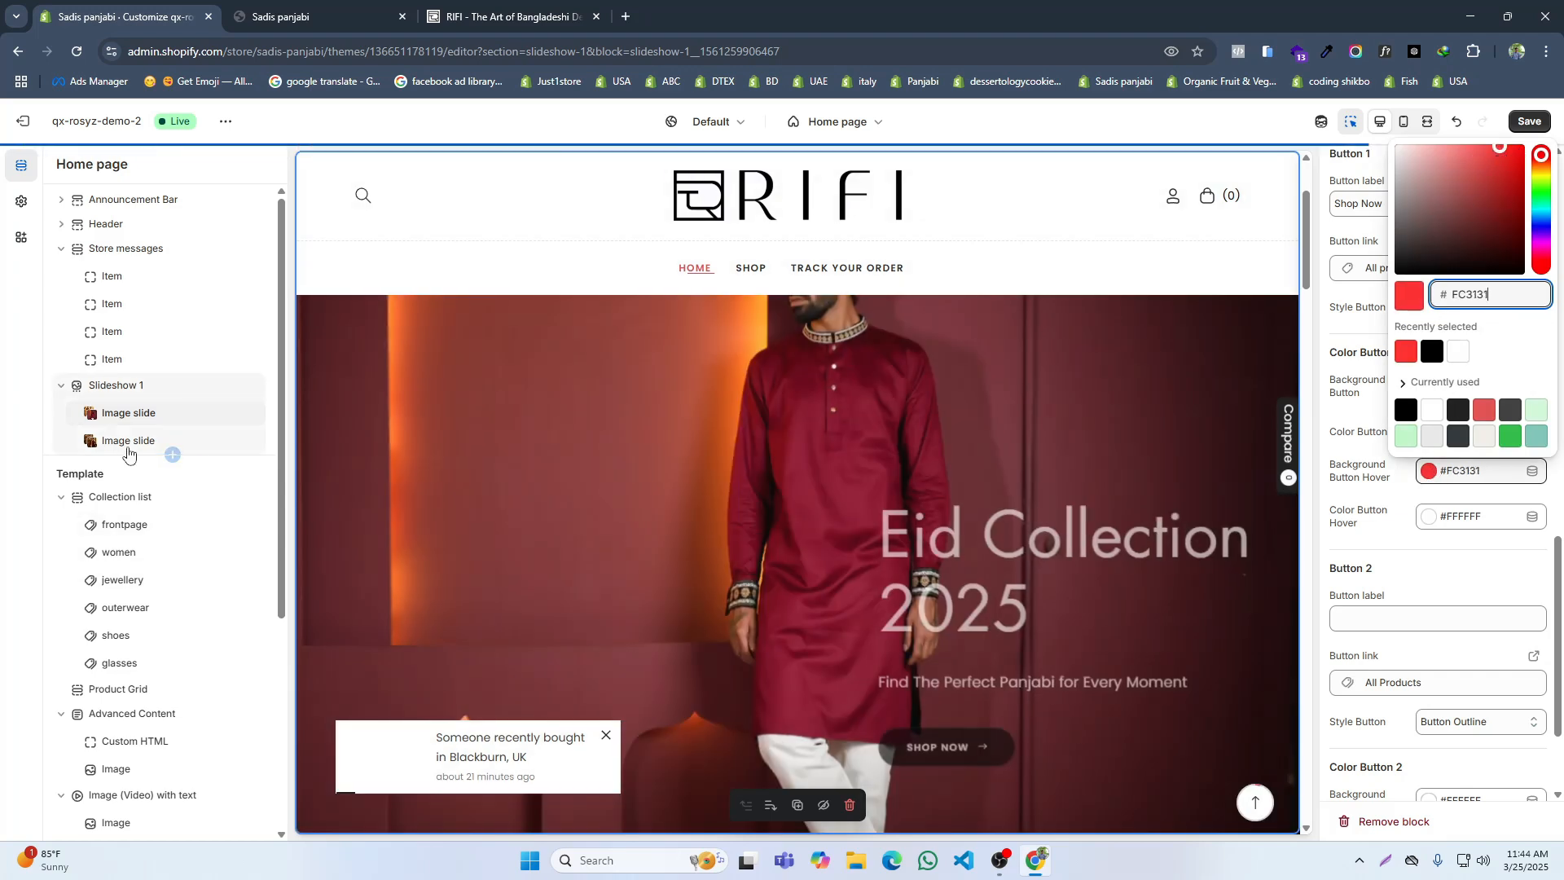
{"action": "left_click", "coordinate": [129, 440]}
{"action": "left_click", "coordinate": [1440, 474]}
{"action": "left_click", "coordinate": [1407, 351]}
{"action": "left_click", "coordinate": [1521, 126]}
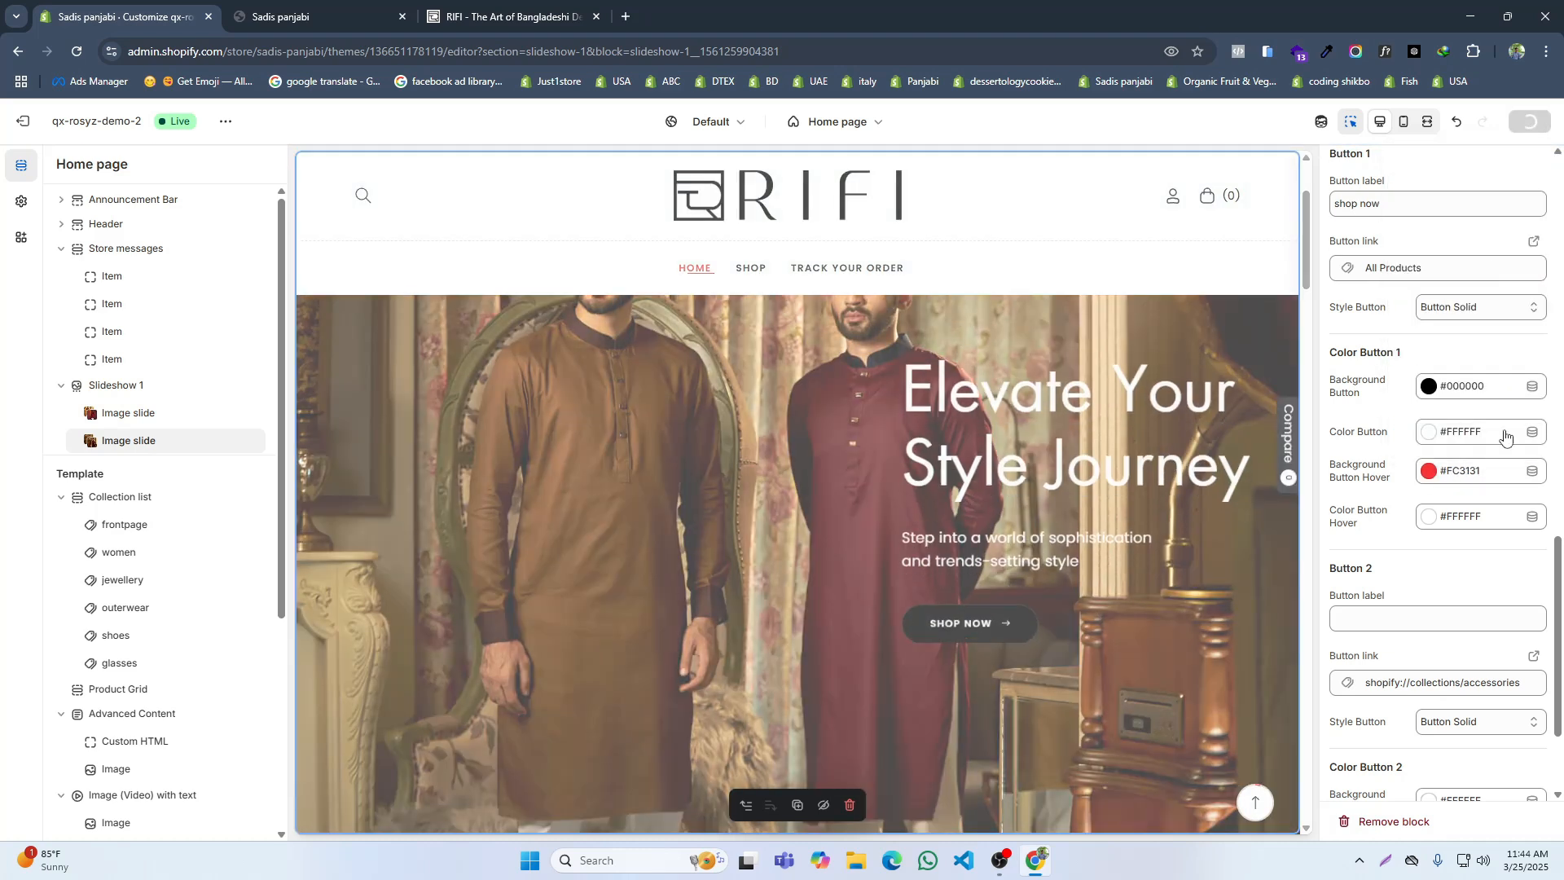
{"action": "left_click", "coordinate": [310, 16]}
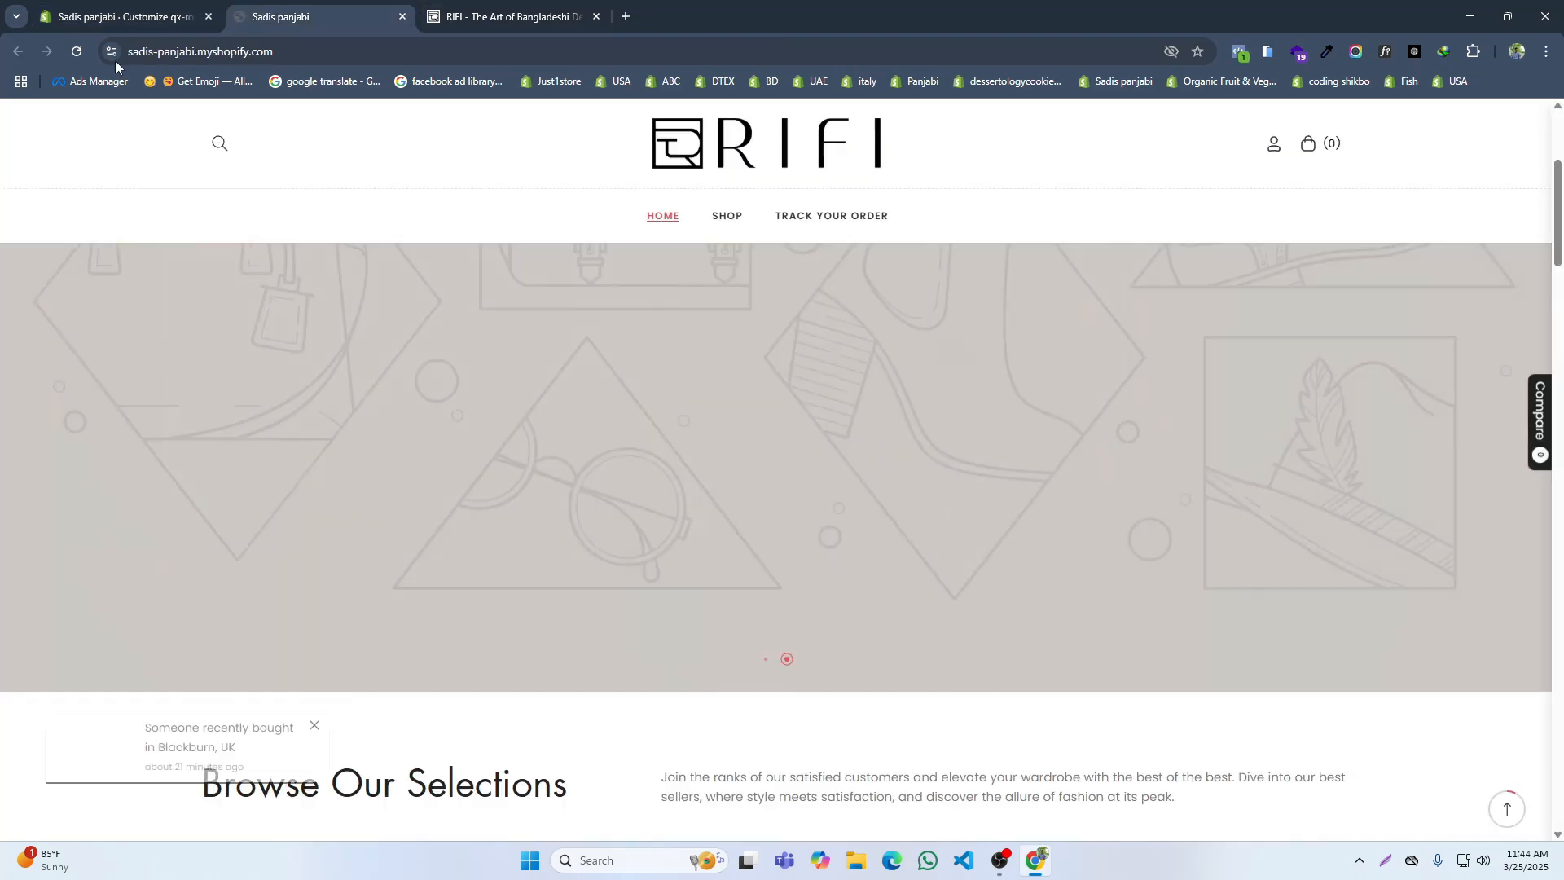
{"action": "left_click", "coordinate": [77, 51]}
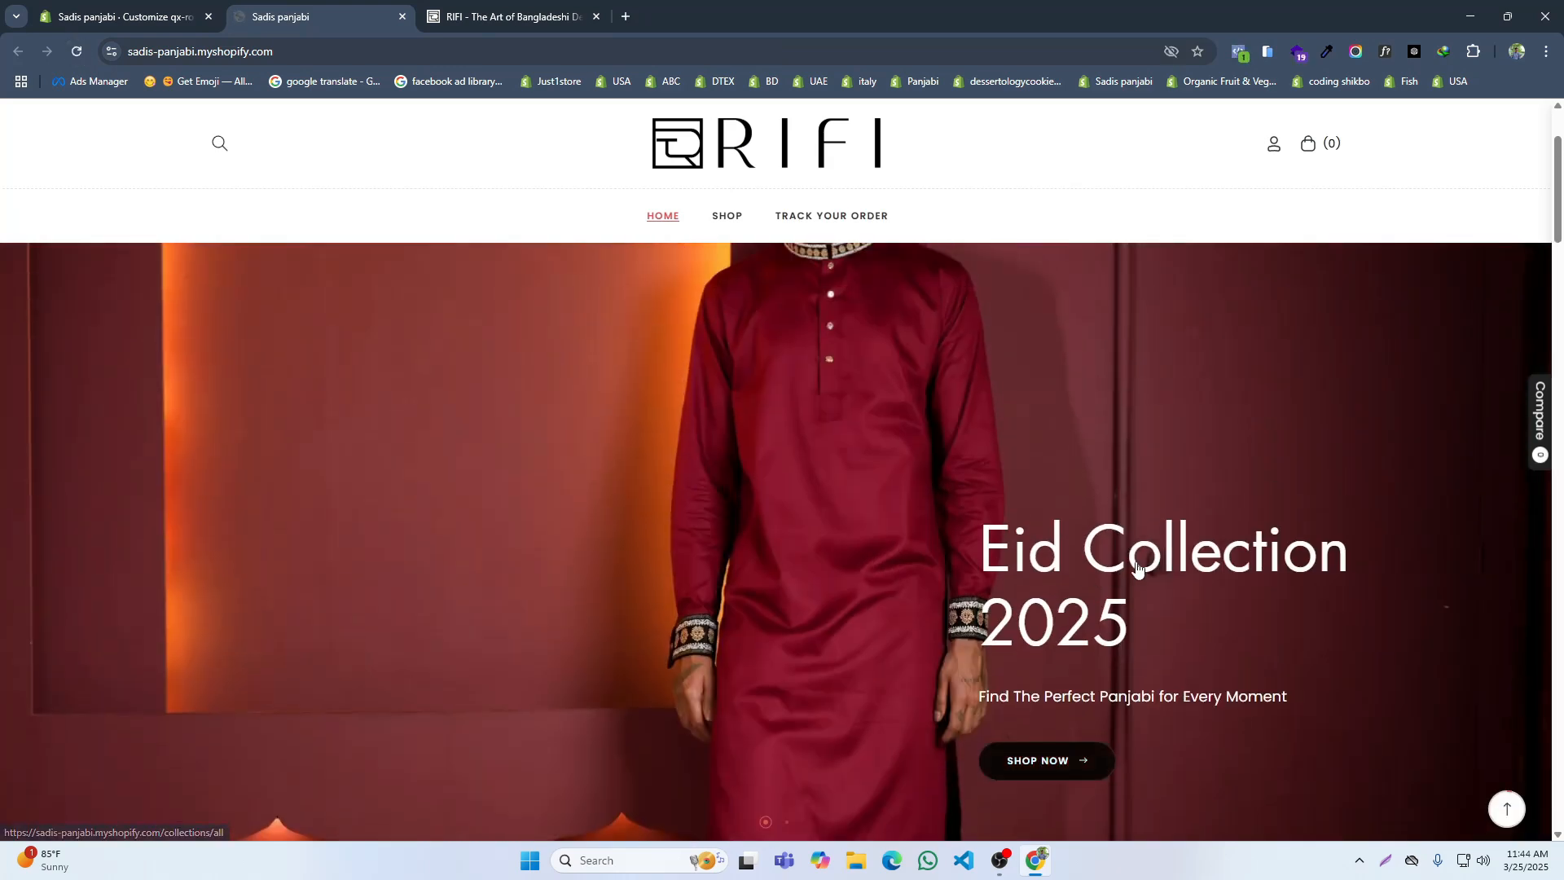
{"action": "scroll", "coordinate": [1150, 572], "scroll_direction": "up", "scroll_amount": 2}
{"action": "scroll", "coordinate": [1059, 554], "scroll_direction": "down", "scroll_amount": 4}
Step: Set the first image slide's text alignment to Middle right and save the change
{"action": "left_click", "coordinate": [113, 8]}
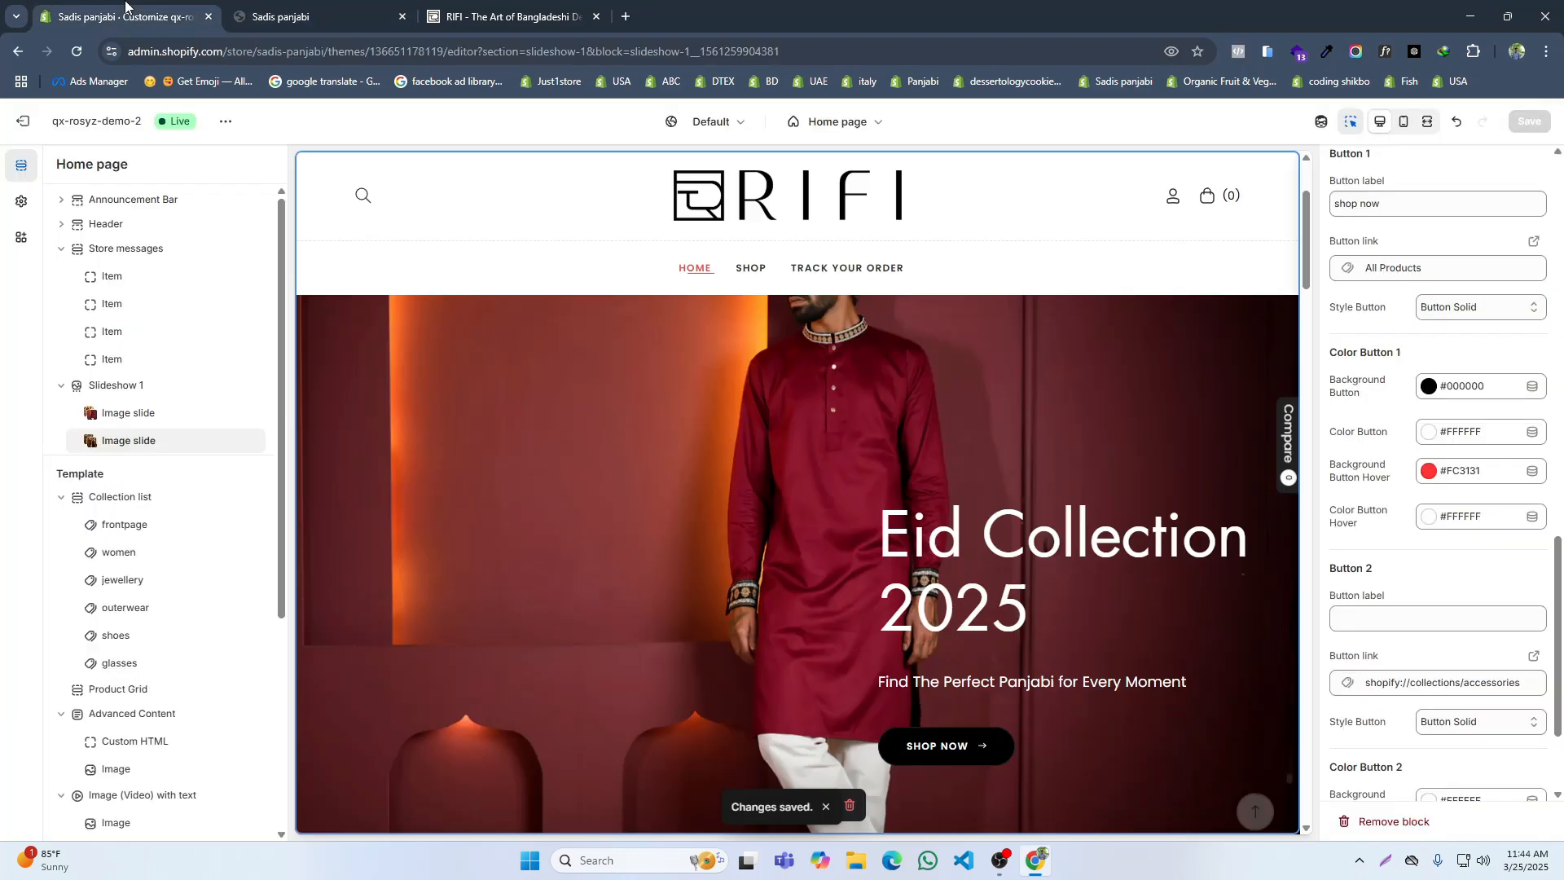
{"action": "scroll", "coordinate": [1398, 480], "scroll_direction": "up", "scroll_amount": 2}
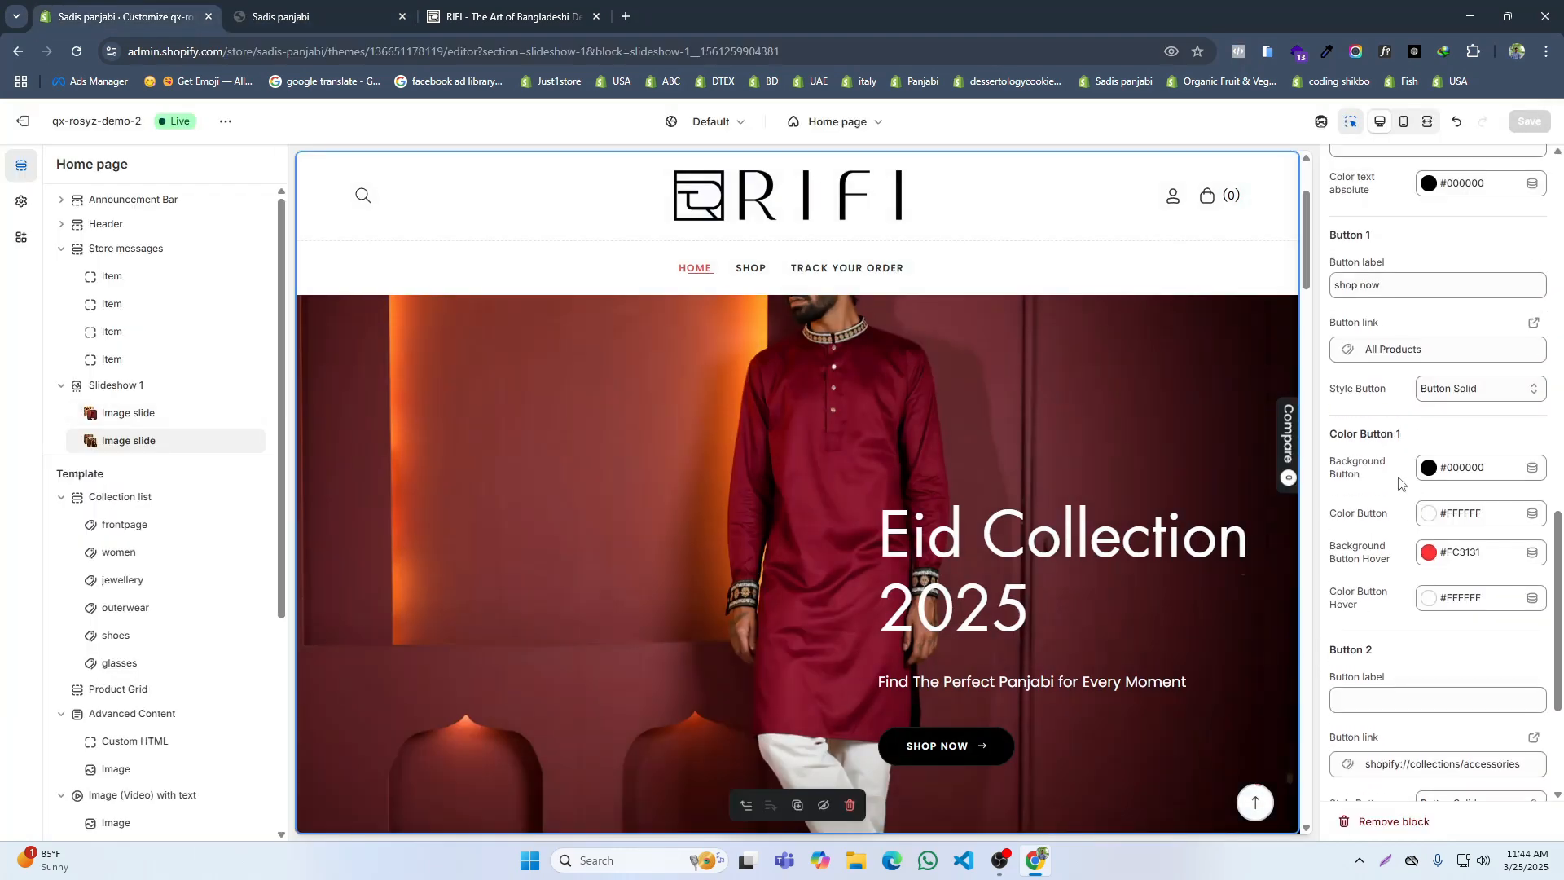
{"action": "left_click", "coordinate": [134, 415]}
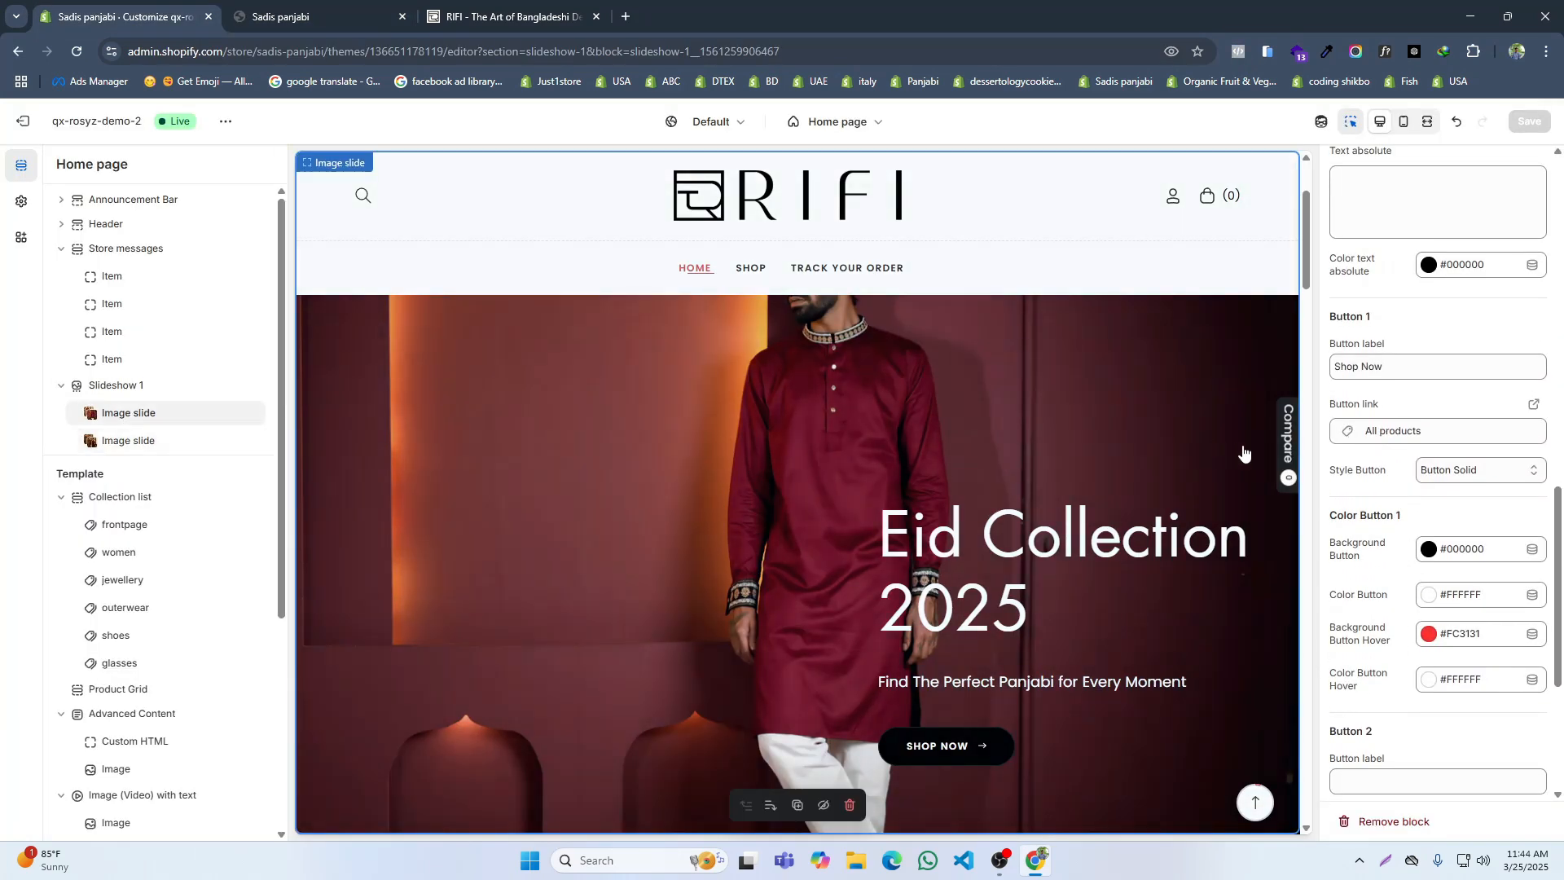
{"action": "scroll", "coordinate": [1426, 411], "scroll_direction": "up", "scroll_amount": 4}
{"action": "scroll", "coordinate": [1431, 392], "scroll_direction": "up", "scroll_amount": 4}
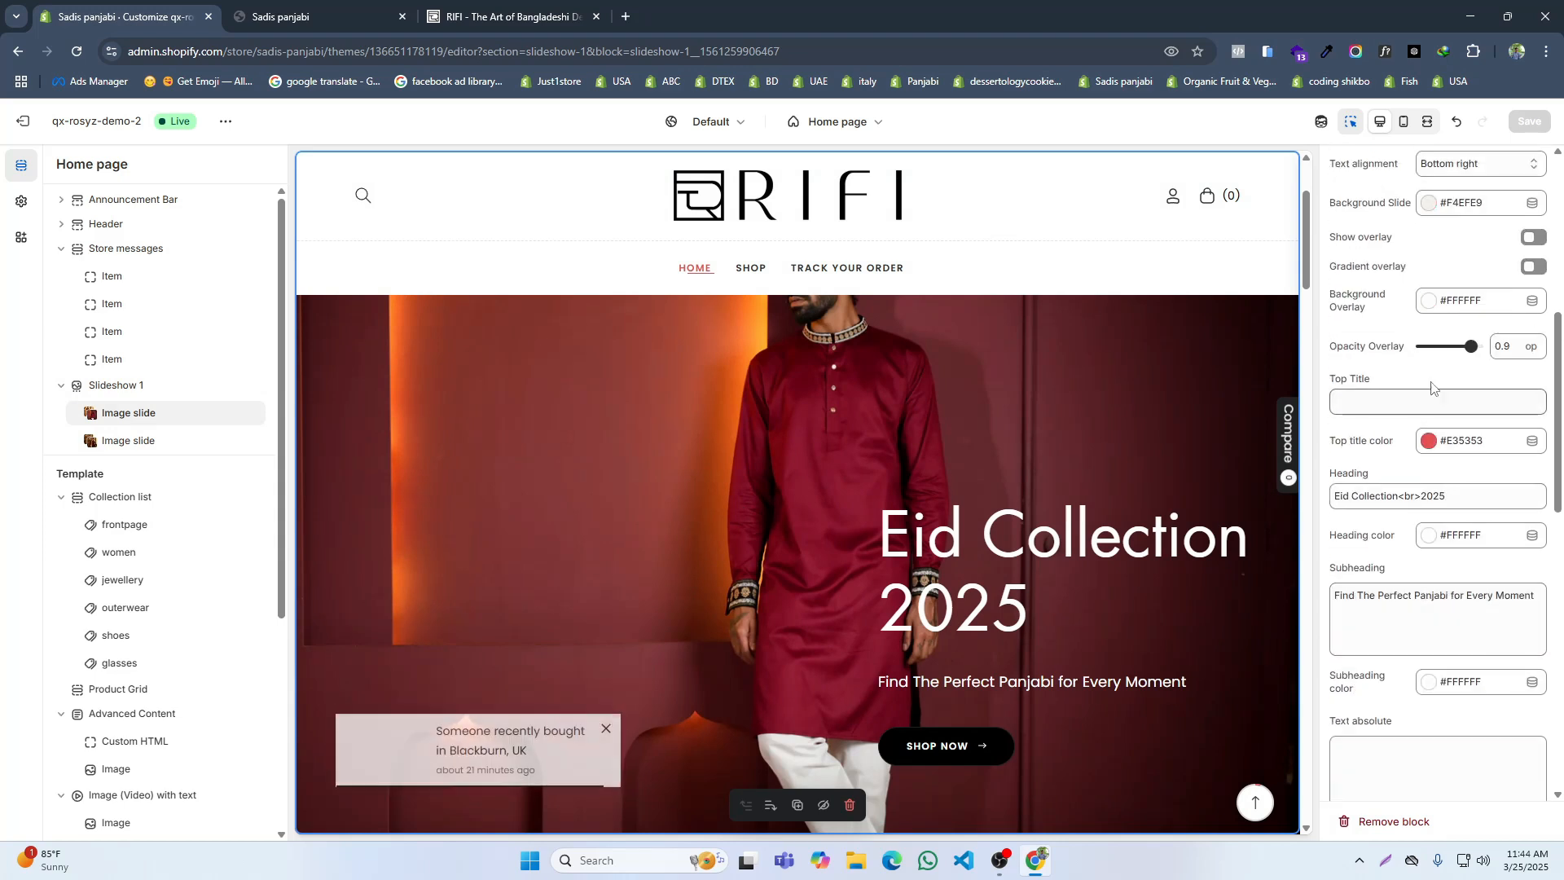
{"action": "left_click", "coordinate": [1458, 256]}
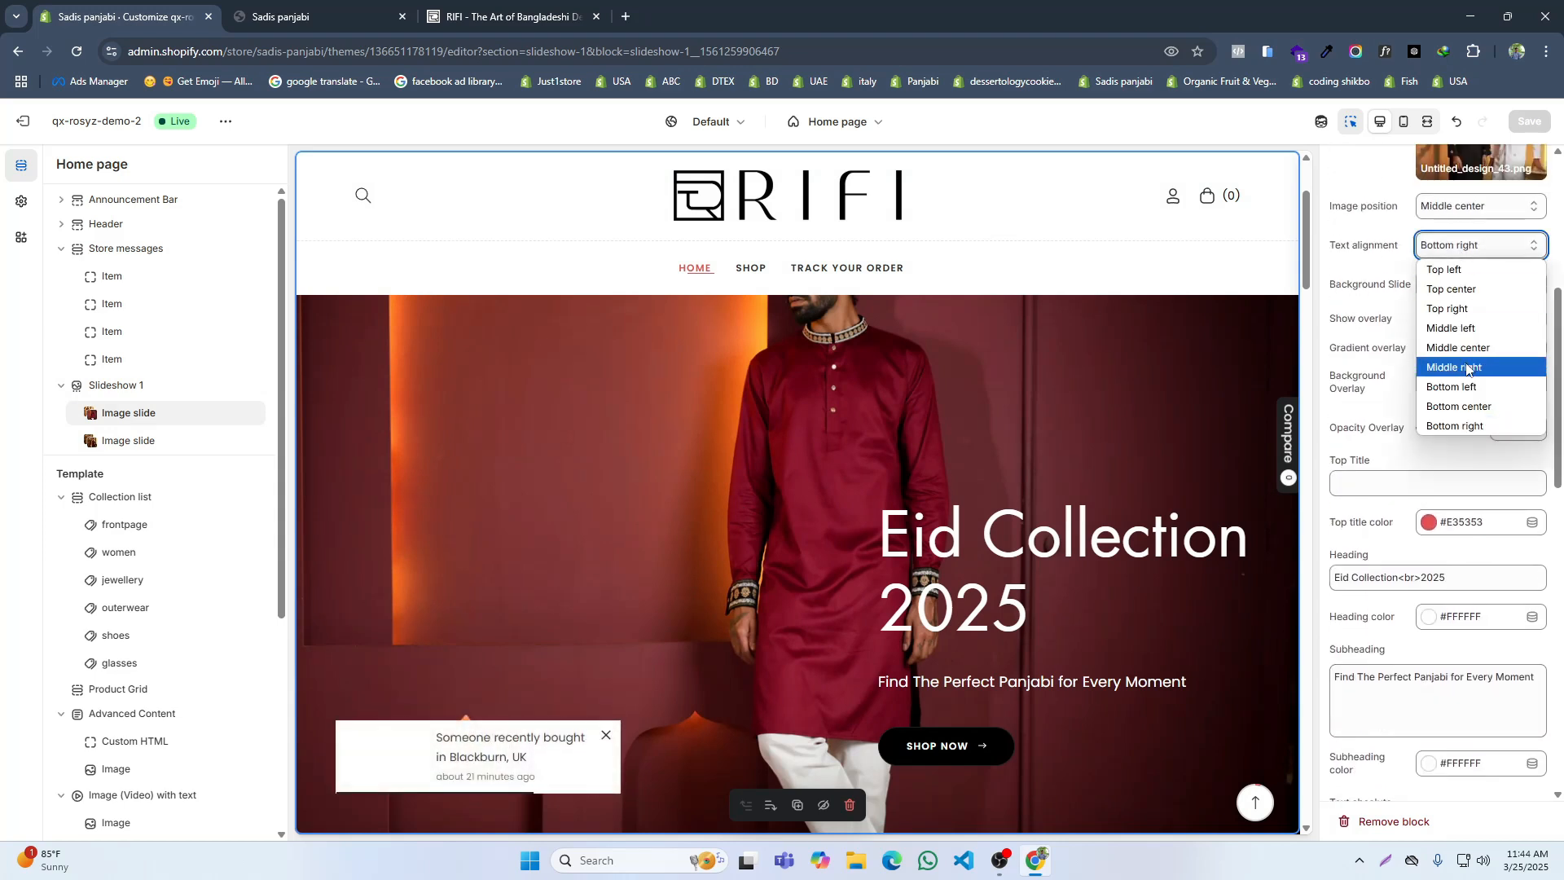
{"action": "left_click", "coordinate": [1470, 366]}
{"action": "left_click", "coordinate": [1529, 121]}
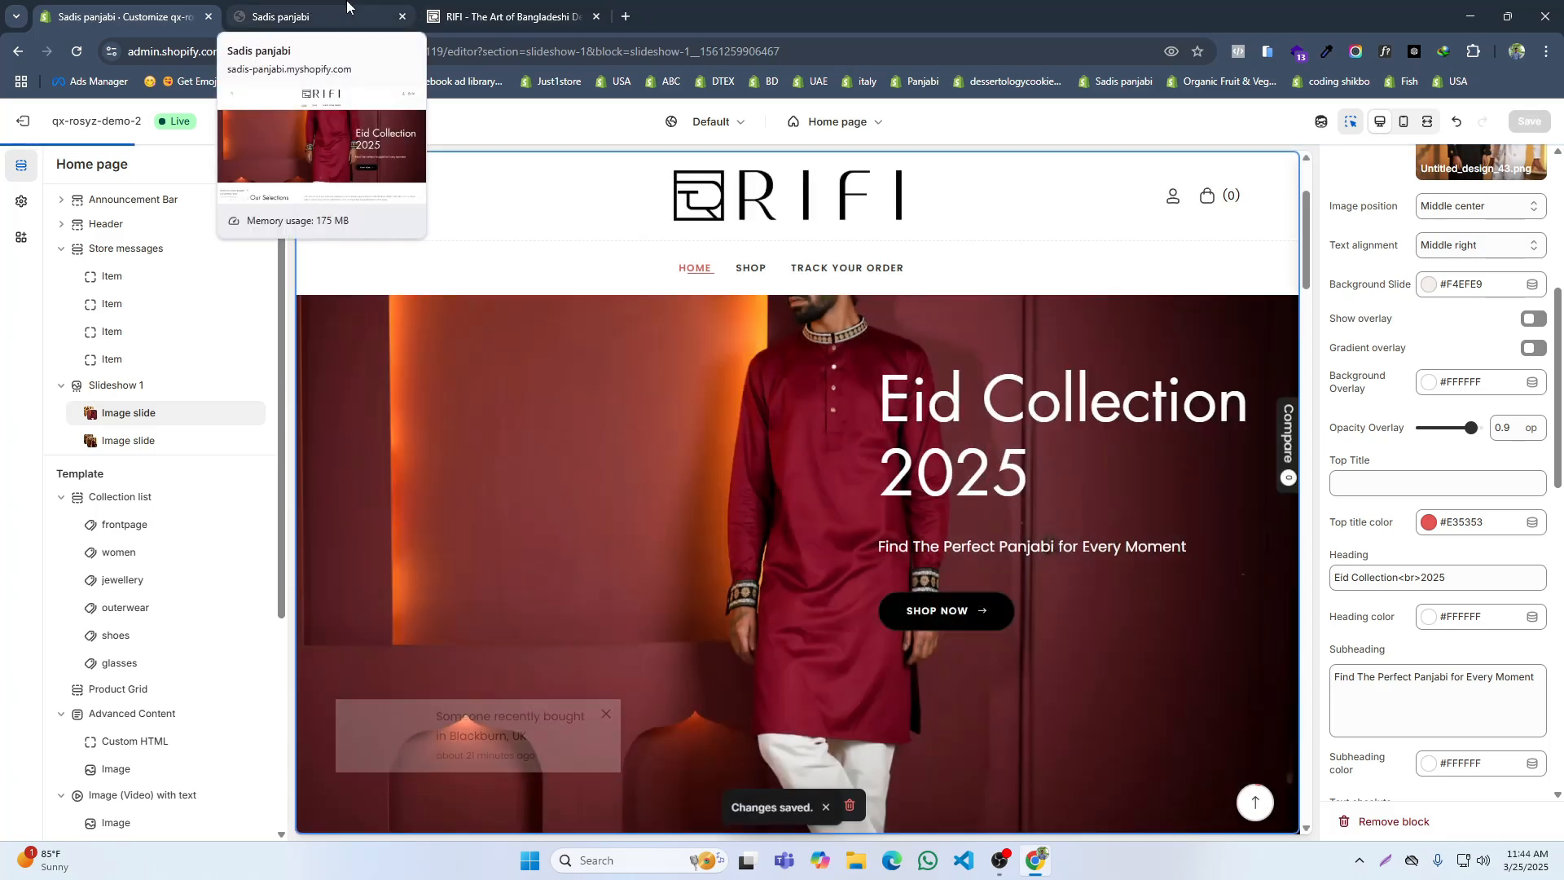
Step: Compare the first slide's text position and slideshow height on the storefront with RIFI's home page
{"action": "left_click", "coordinate": [347, 7]}
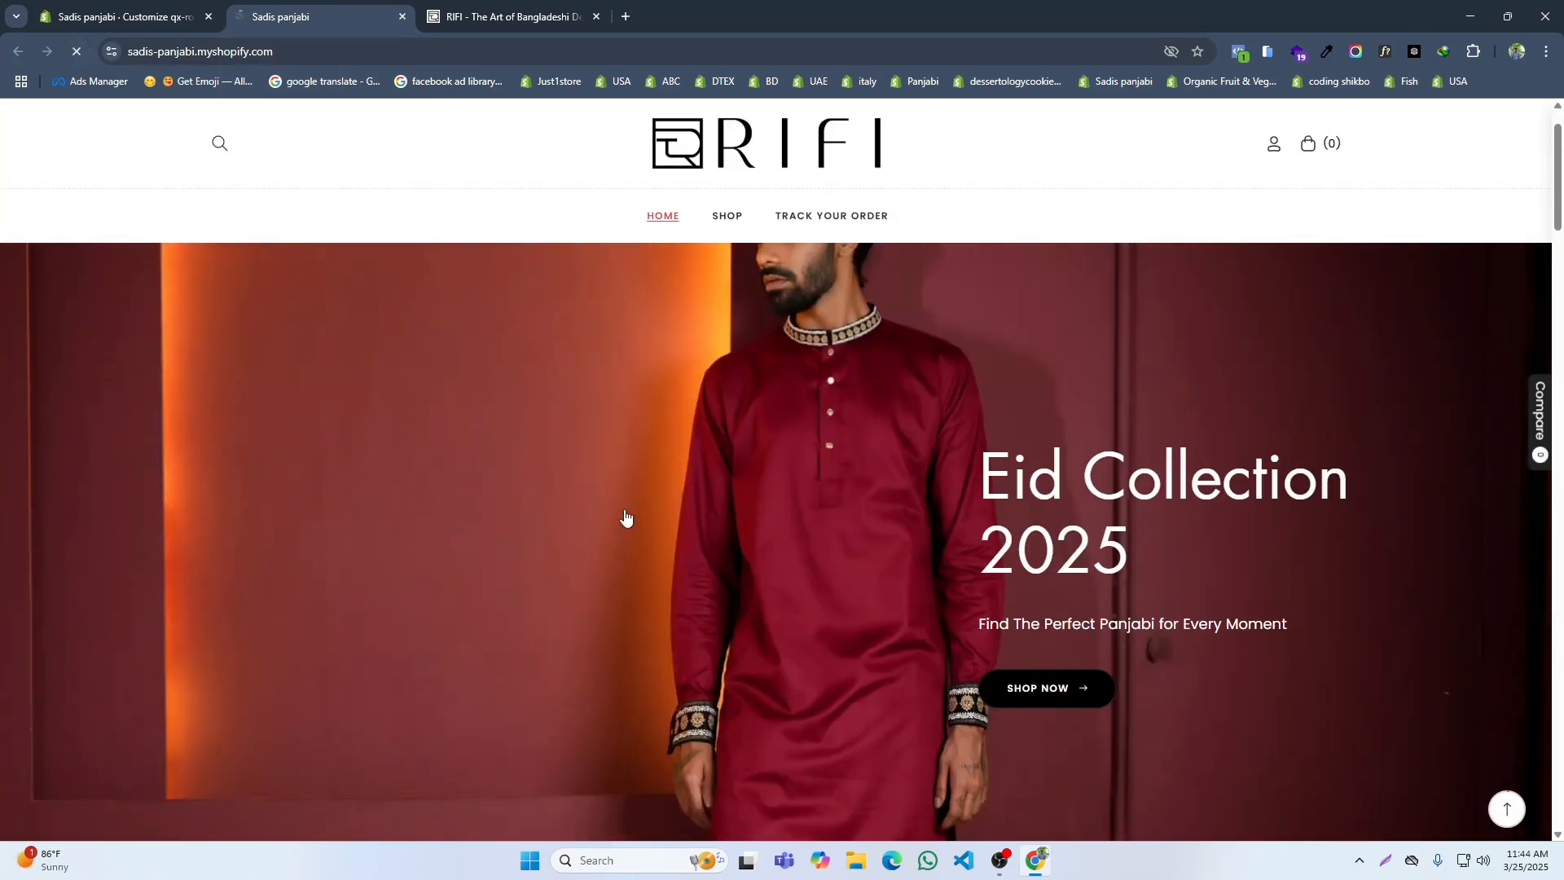
{"action": "scroll", "coordinate": [729, 463], "scroll_direction": "down", "scroll_amount": 3}
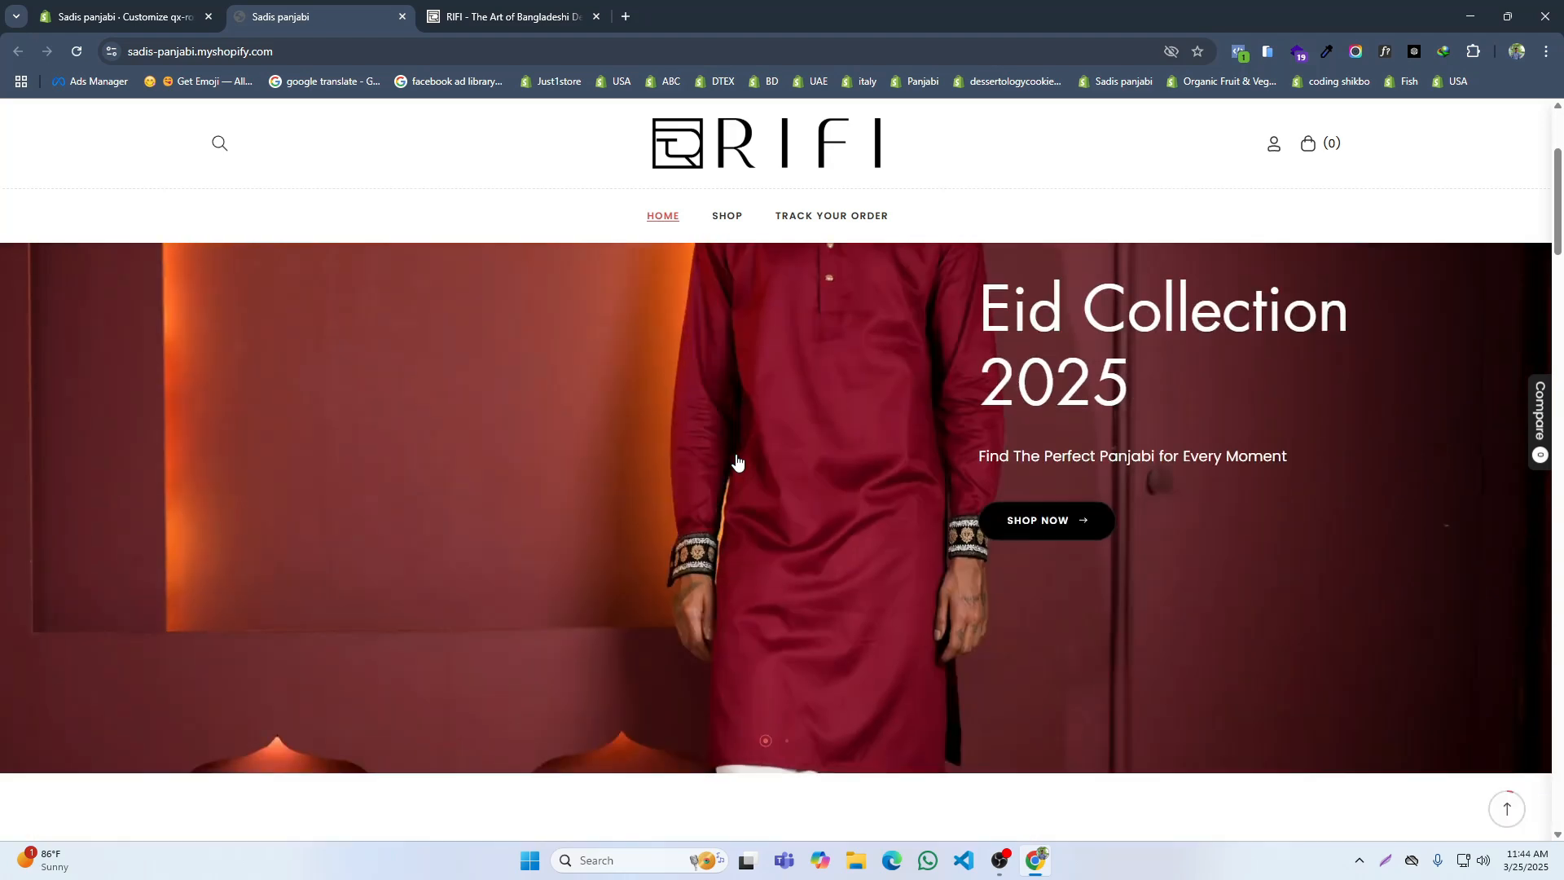
{"action": "scroll", "coordinate": [745, 464], "scroll_direction": "up", "scroll_amount": 3}
{"action": "left_click", "coordinate": [514, 16]}
{"action": "scroll", "coordinate": [887, 436], "scroll_direction": "up", "scroll_amount": 6}
{"action": "scroll", "coordinate": [888, 436], "scroll_direction": "down", "scroll_amount": 6}
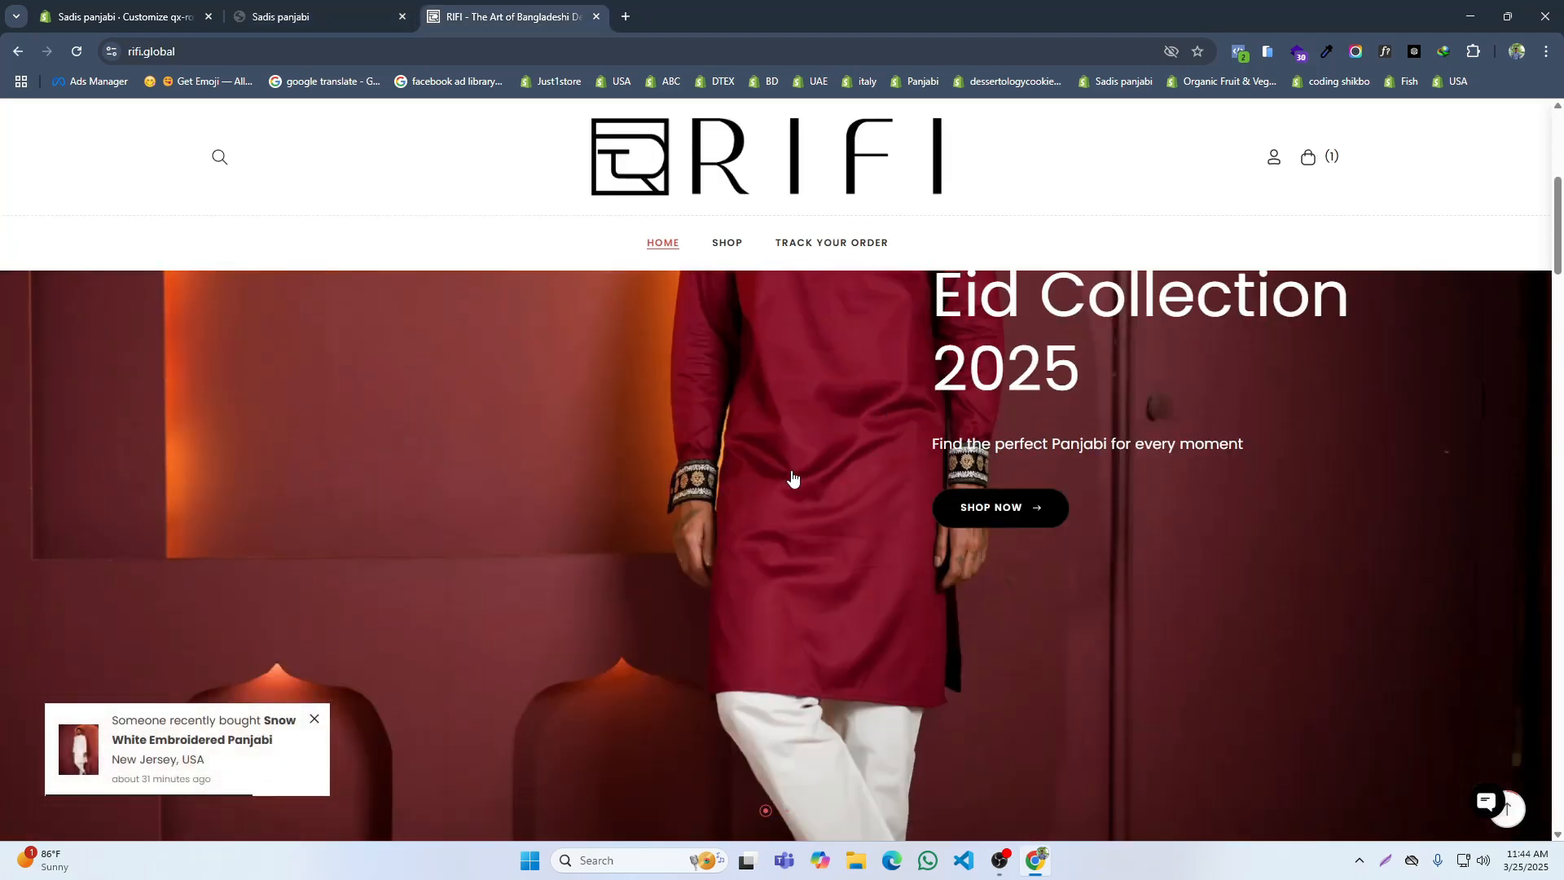
{"action": "scroll", "coordinate": [793, 478], "scroll_direction": "down", "scroll_amount": 5}
{"action": "scroll", "coordinate": [793, 478], "scroll_direction": "up", "scroll_amount": 5}
Step: Try Full Screen and 600px as Slideshow 1's desktop height, return it to Adapt to first image, and save
{"action": "left_click", "coordinate": [86, 16]}
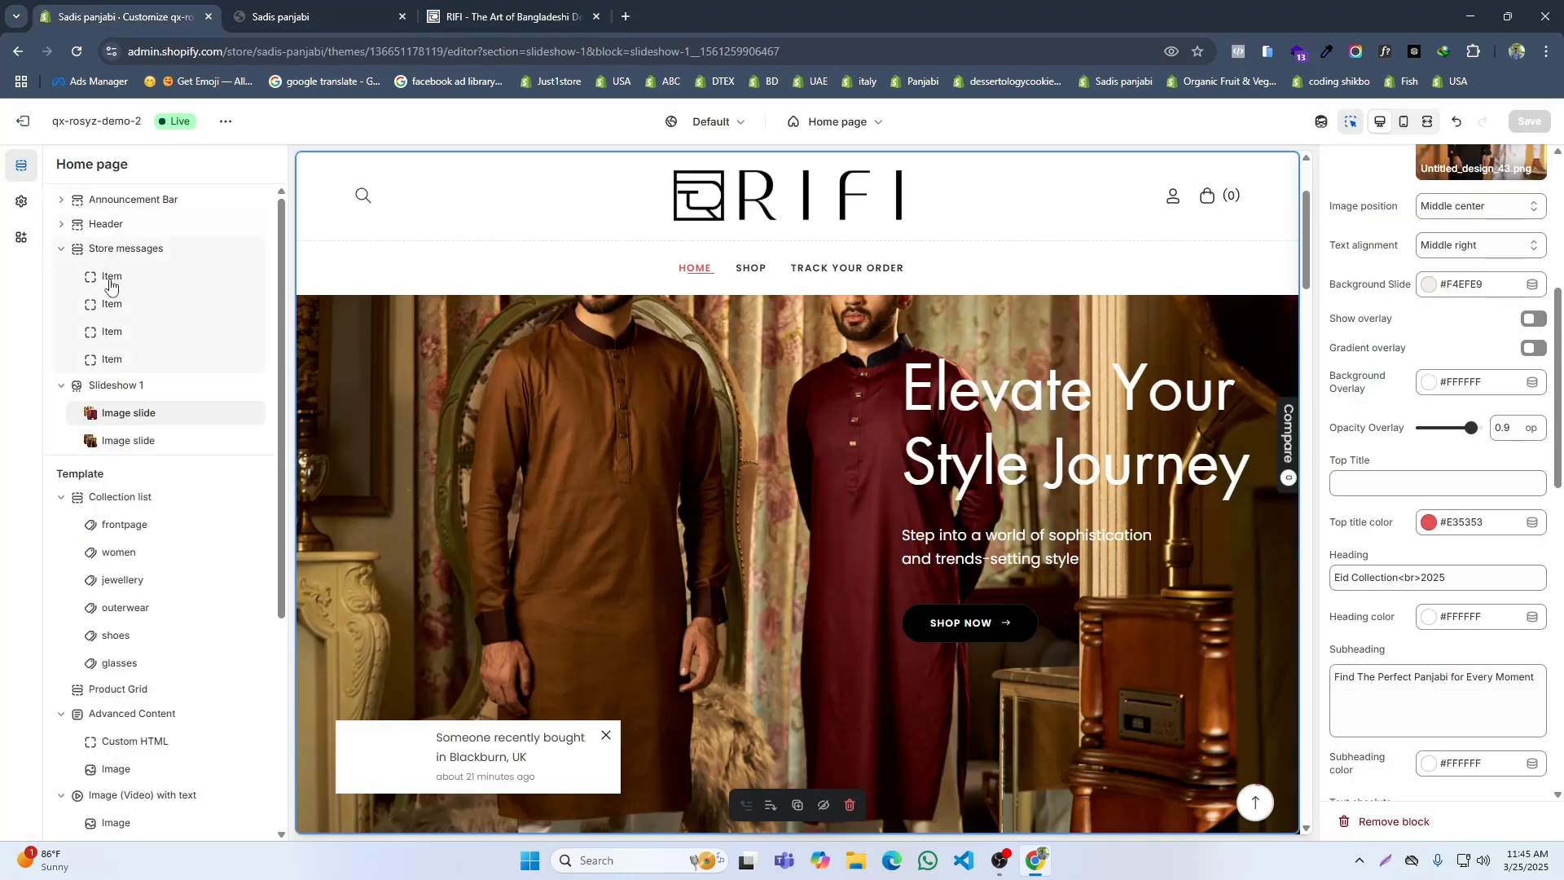
{"action": "left_click", "coordinate": [117, 385]}
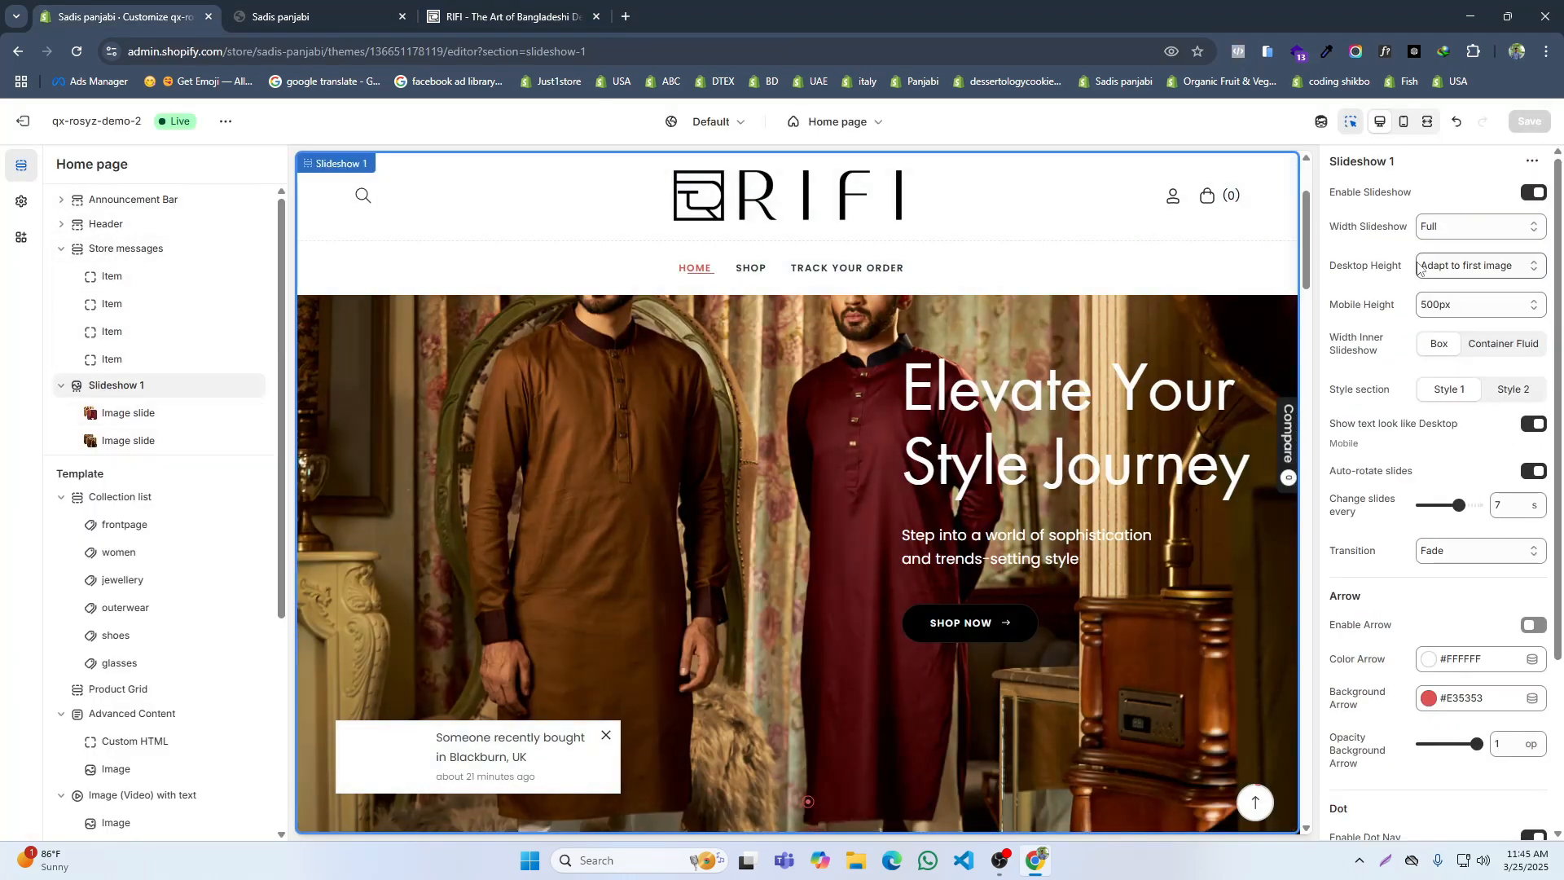
{"action": "left_click", "coordinate": [1463, 270]}
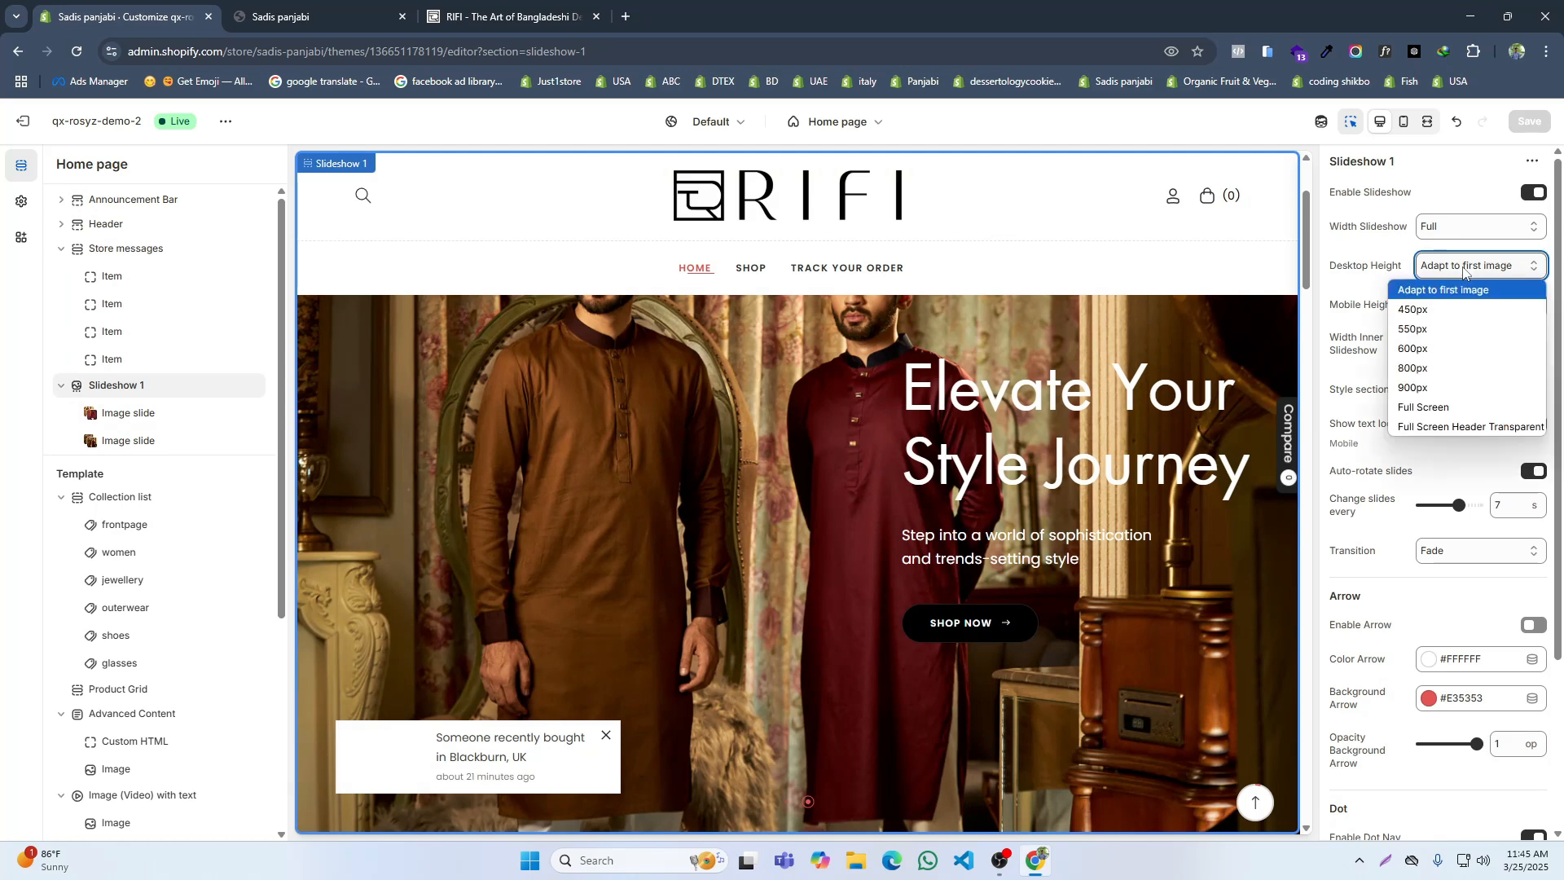
{"action": "left_click", "coordinate": [1455, 407]}
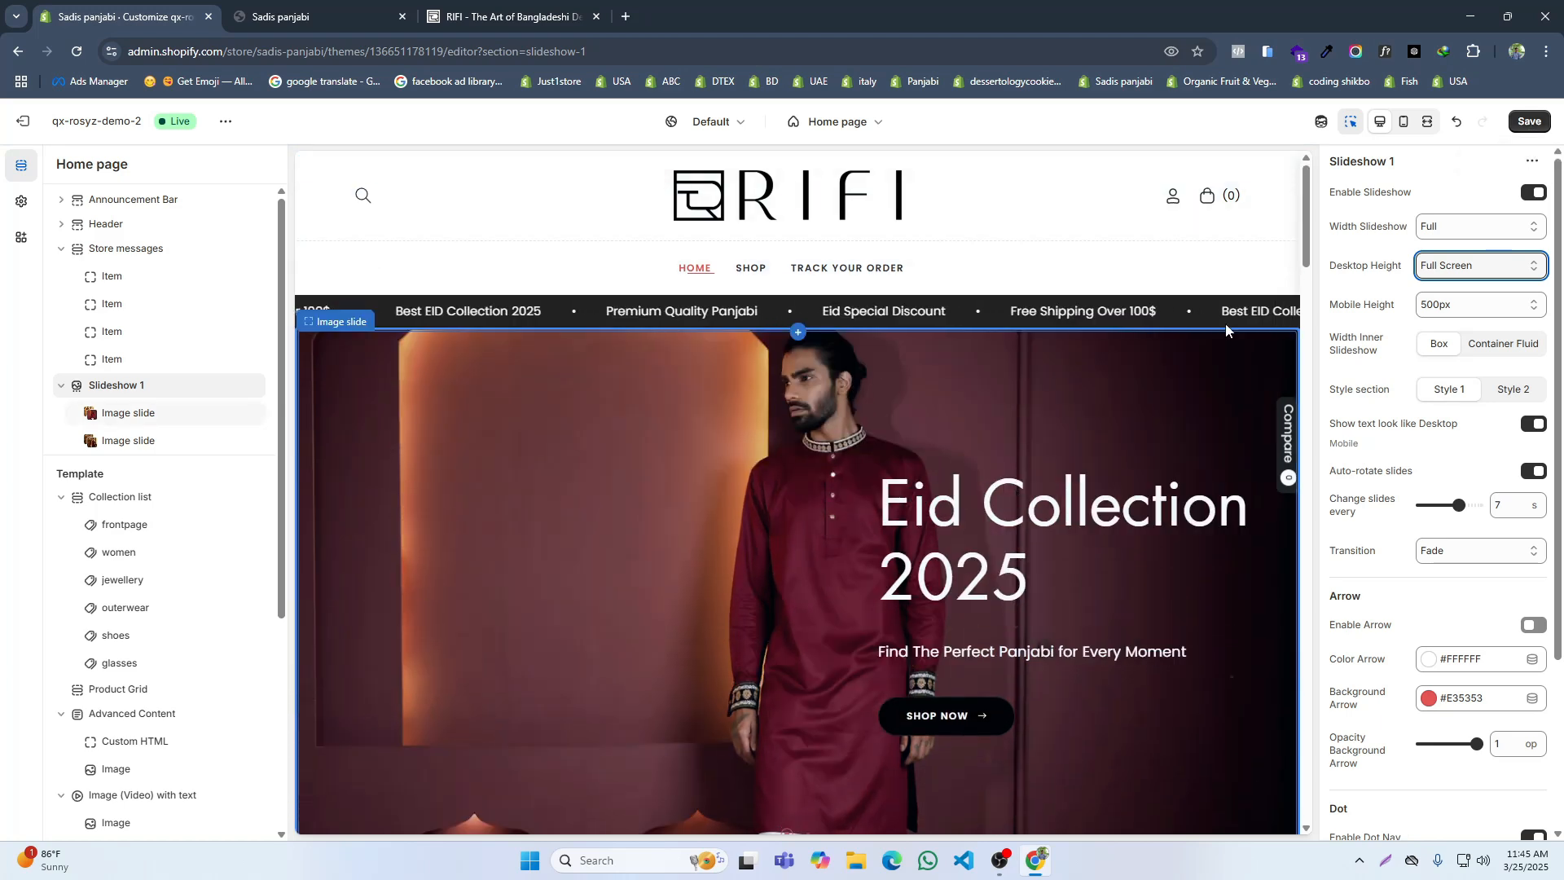
{"action": "left_click", "coordinate": [1470, 267]}
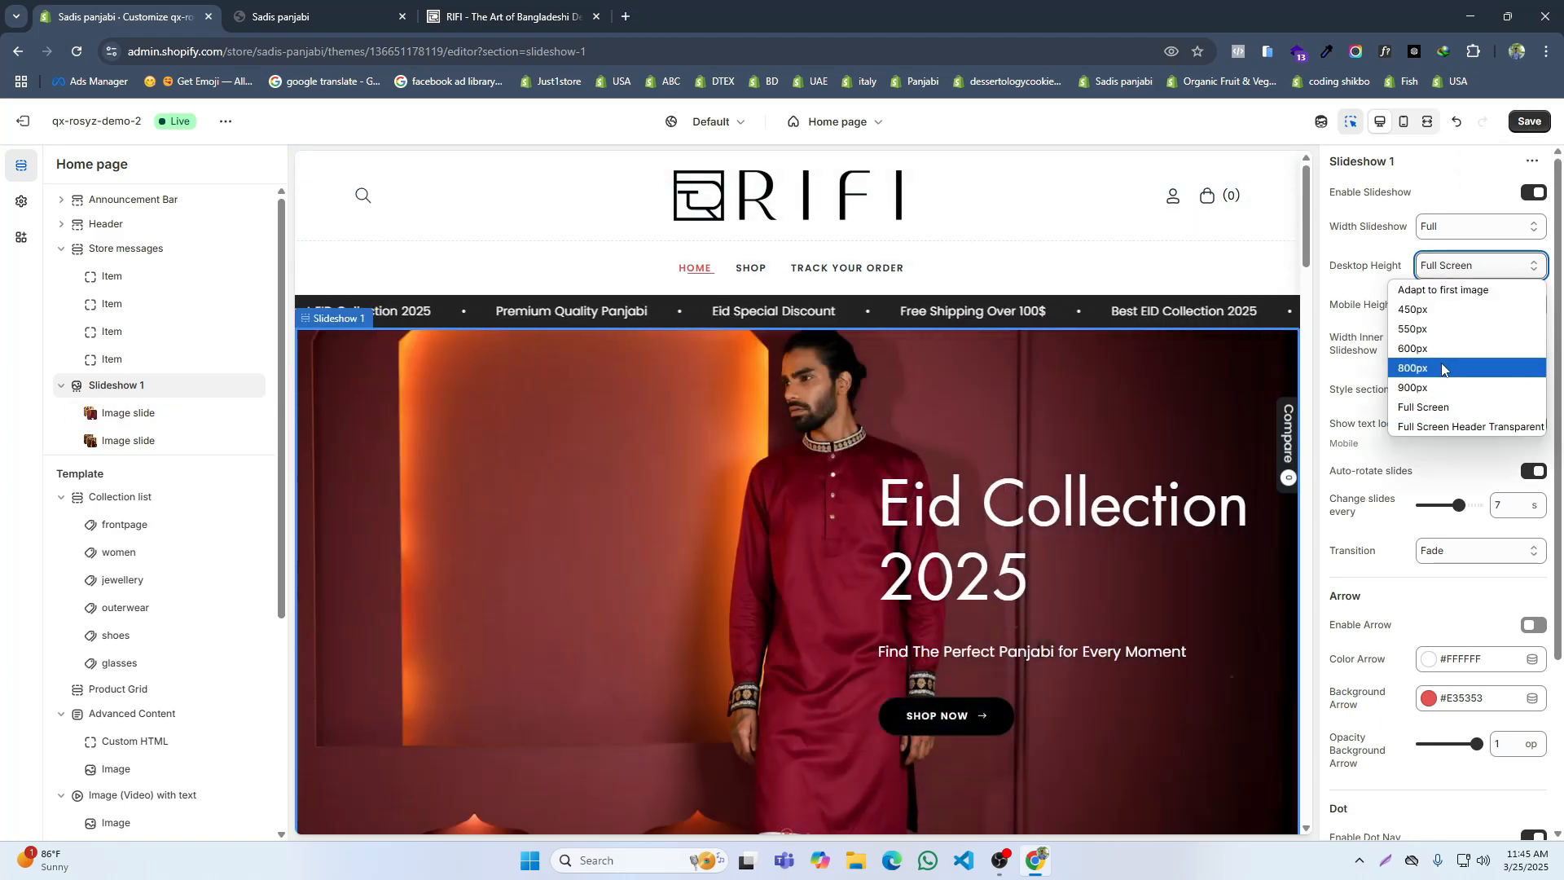
{"action": "left_click", "coordinate": [1422, 349]}
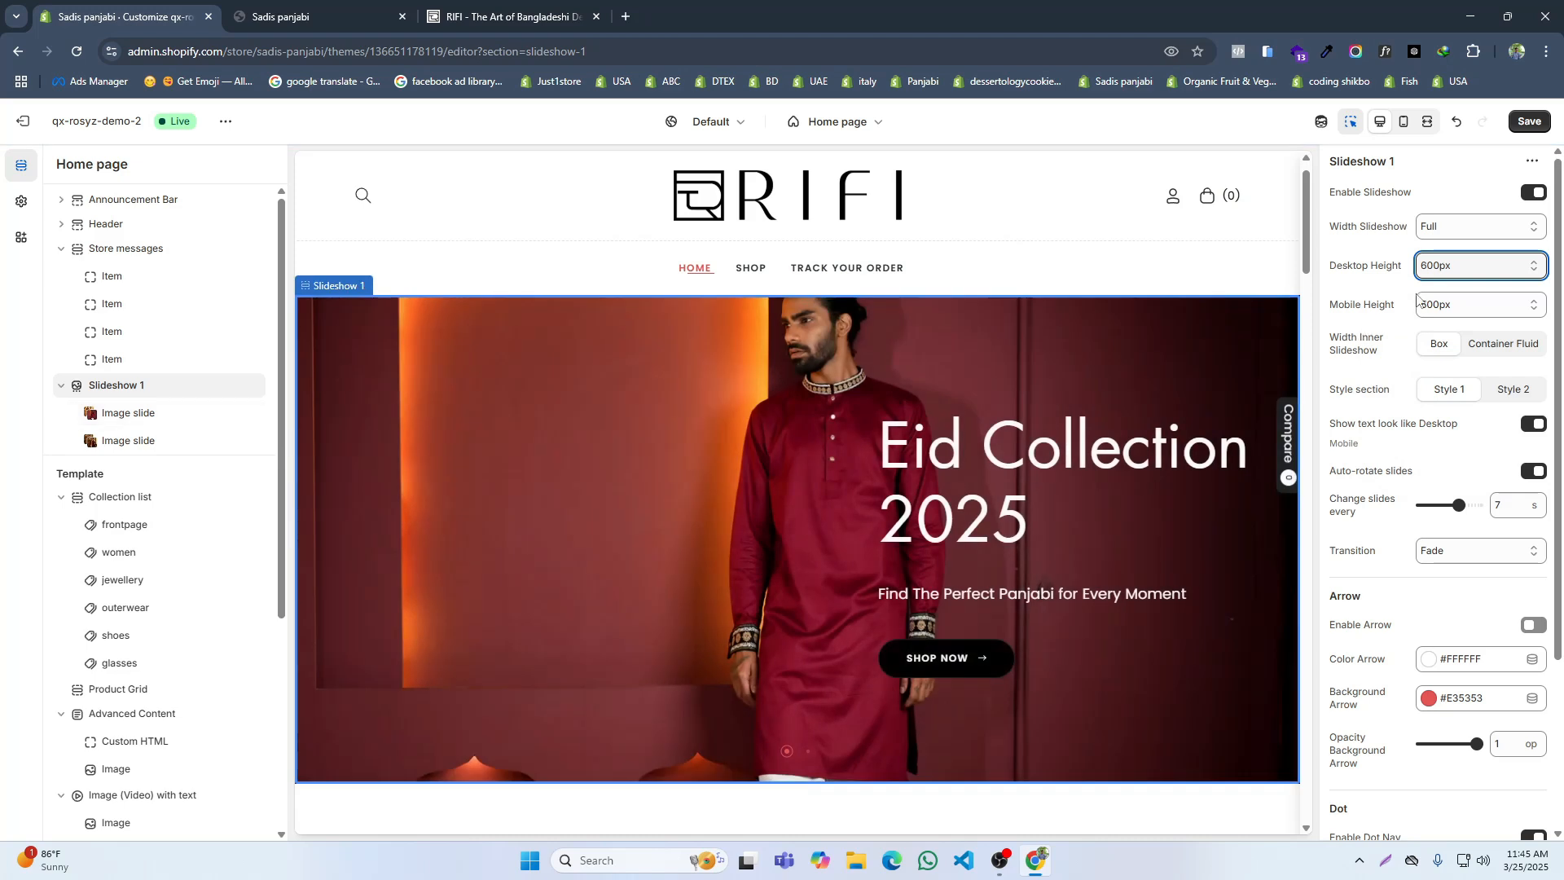
{"action": "left_click", "coordinate": [1458, 267]}
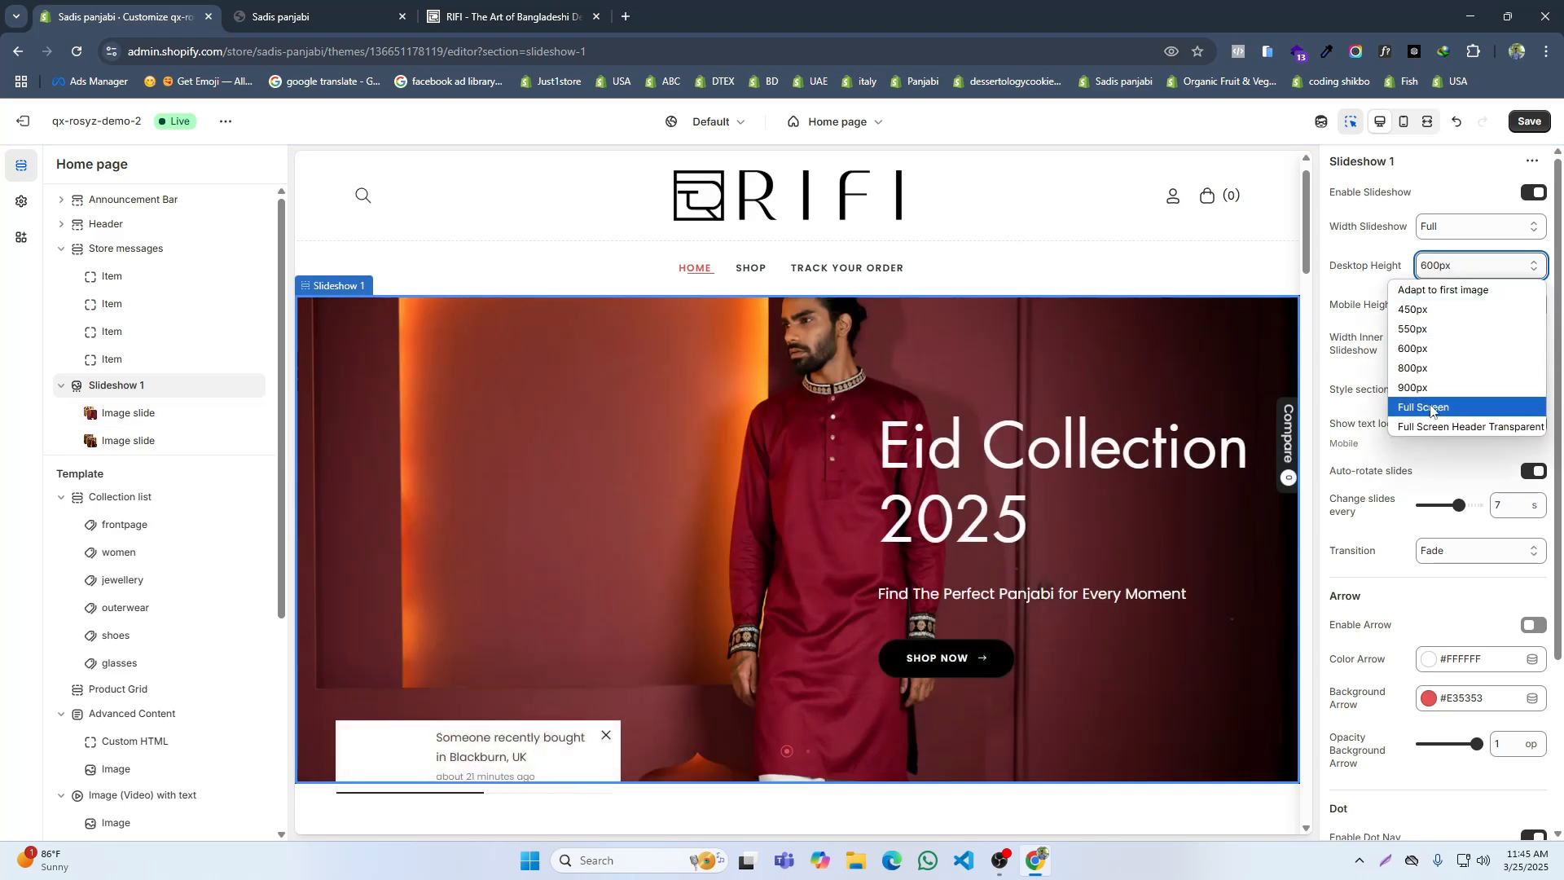
{"action": "left_click", "coordinate": [1440, 289]}
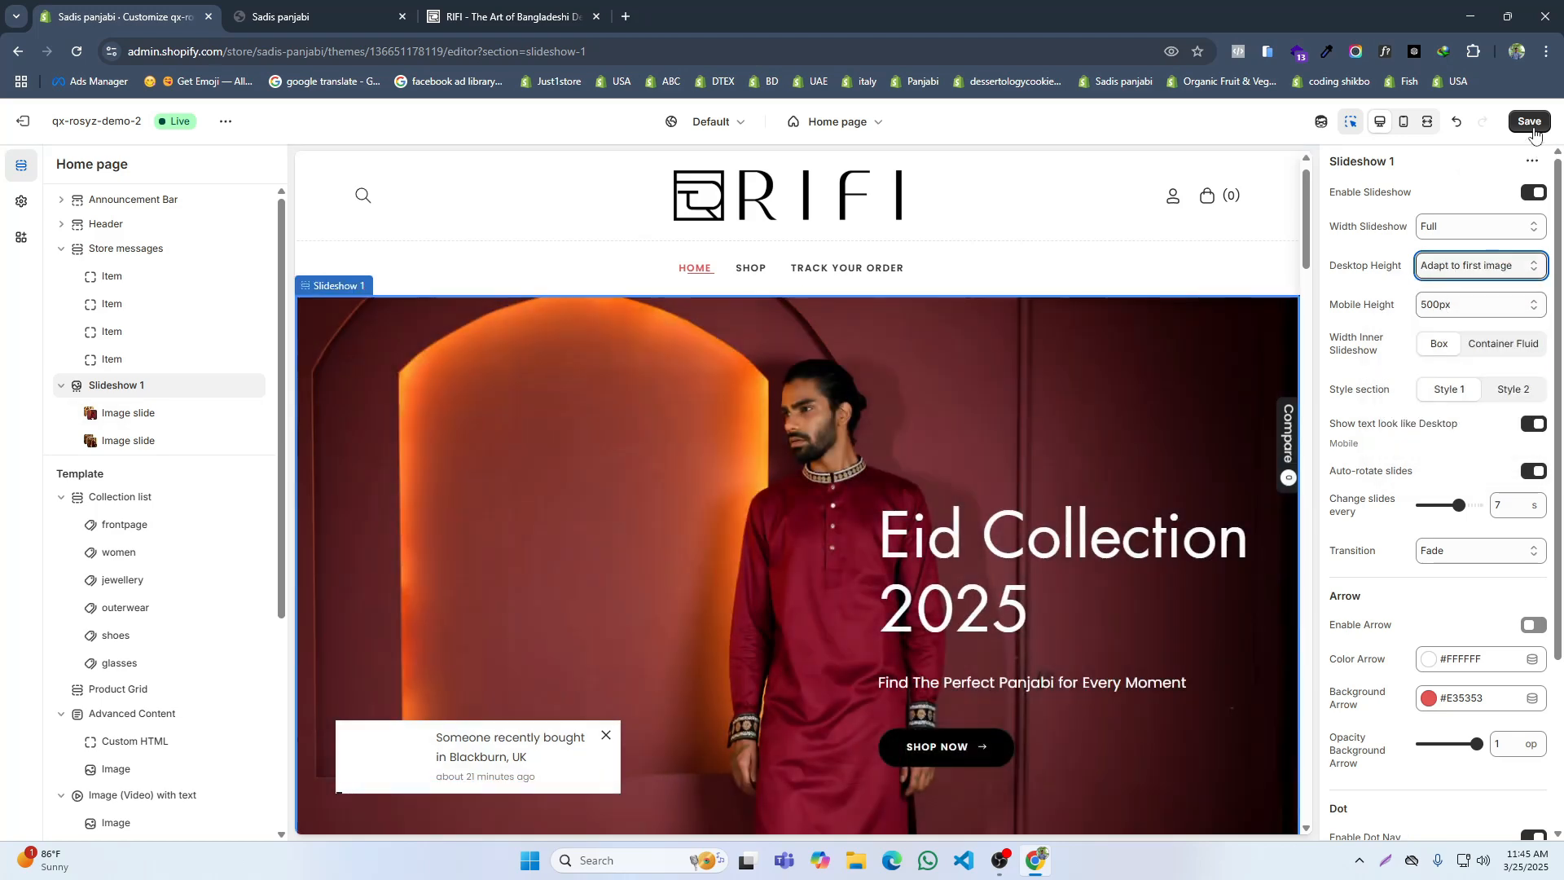
{"action": "key", "text": "ctrl+s"}
Step: Check the full slideshow on the storefront against the one on RIFI's home page
{"action": "left_click", "coordinate": [277, 16]}
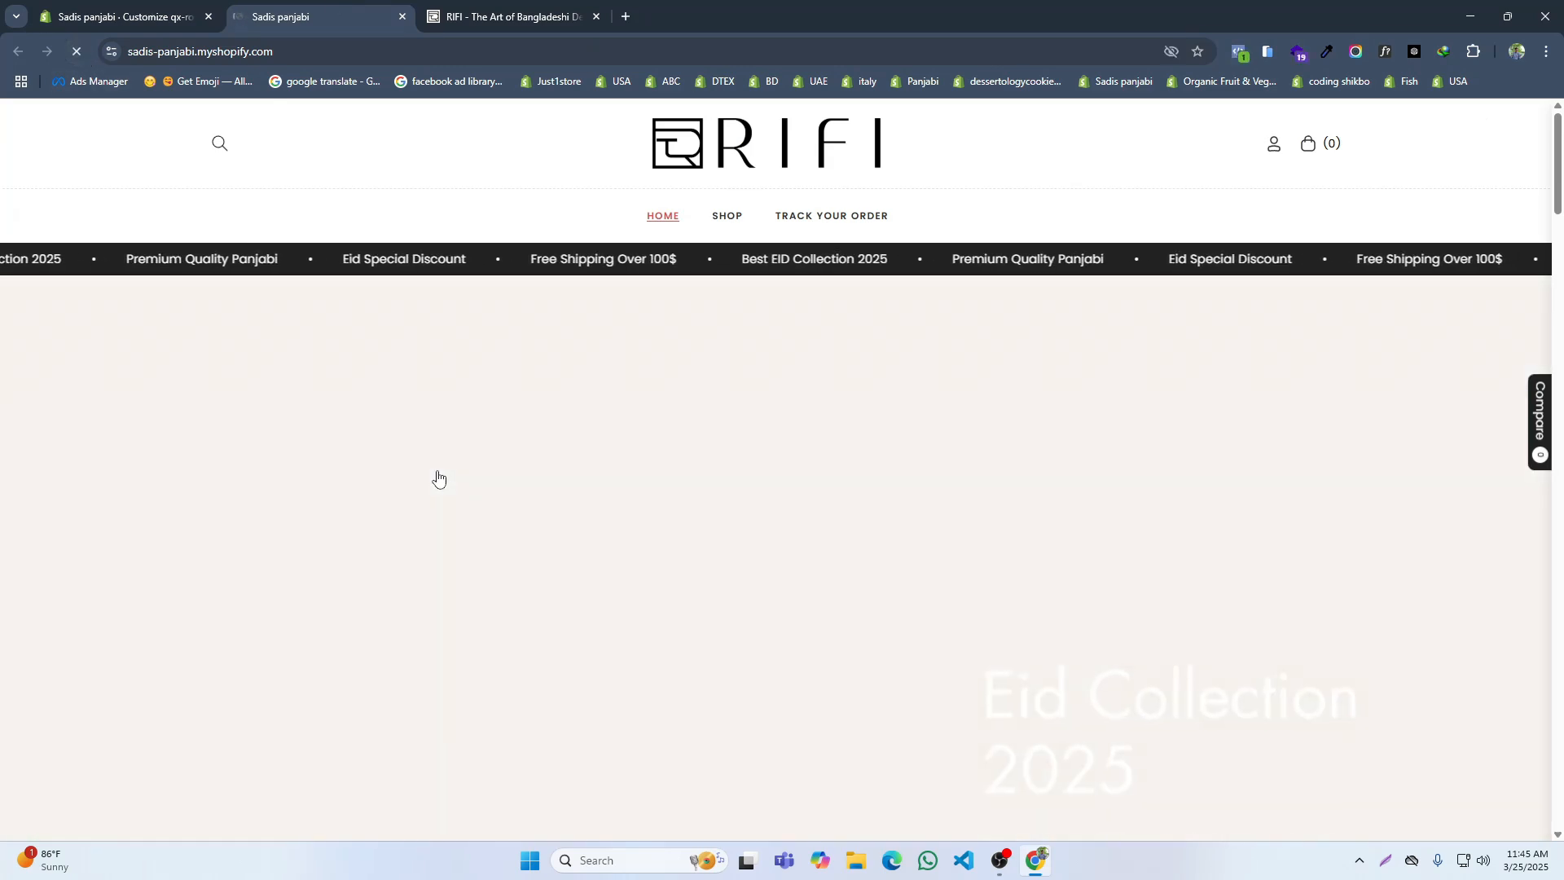
{"action": "scroll", "coordinate": [868, 554], "scroll_direction": "down", "scroll_amount": 3}
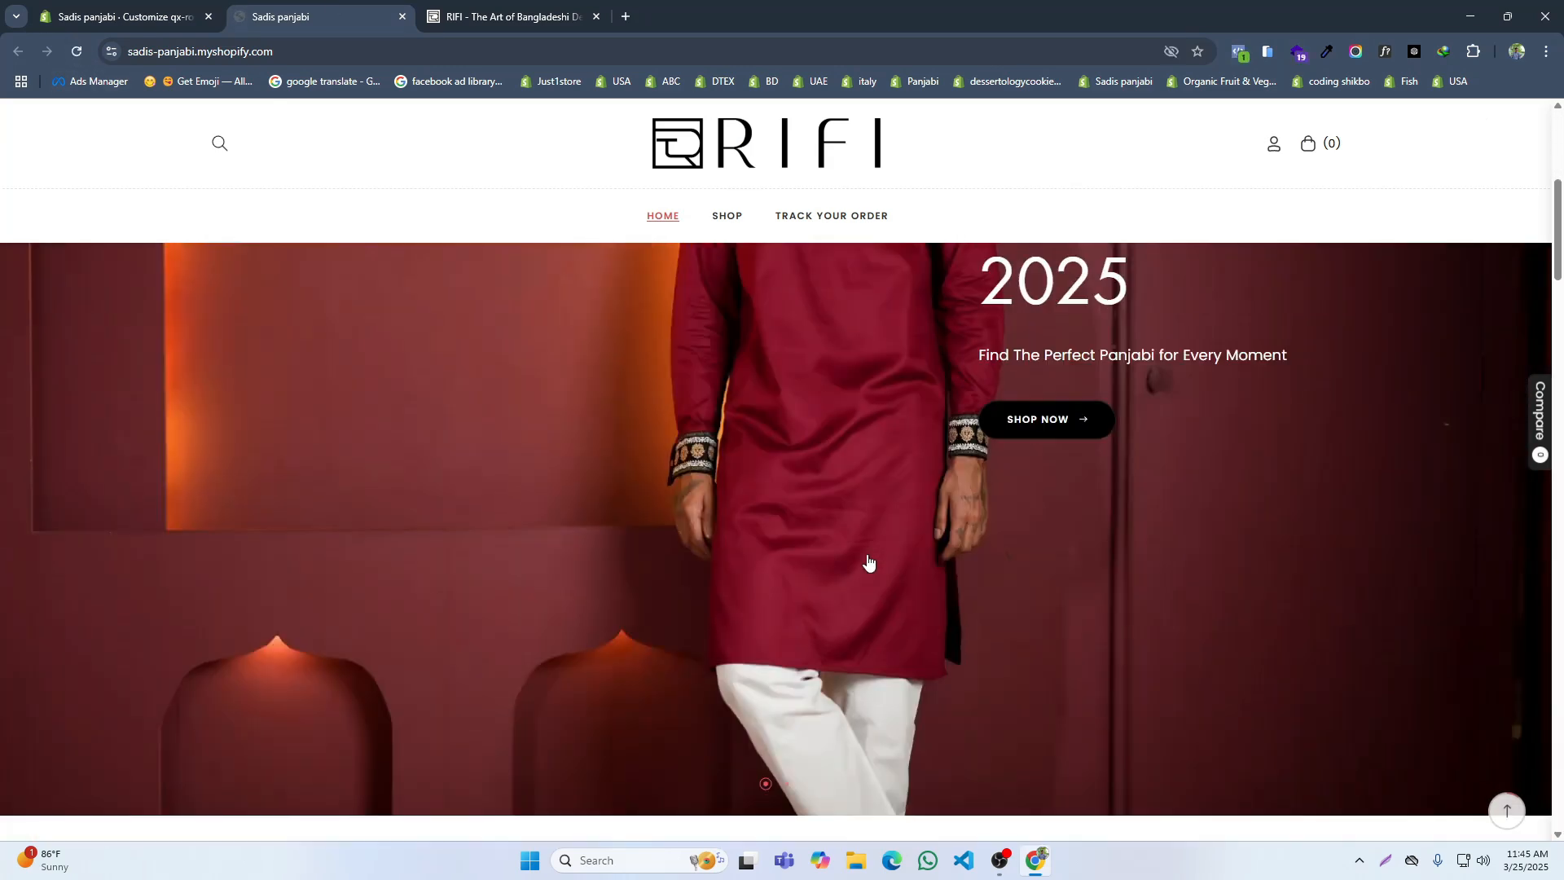
{"action": "scroll", "coordinate": [867, 553], "scroll_direction": "up", "scroll_amount": 3}
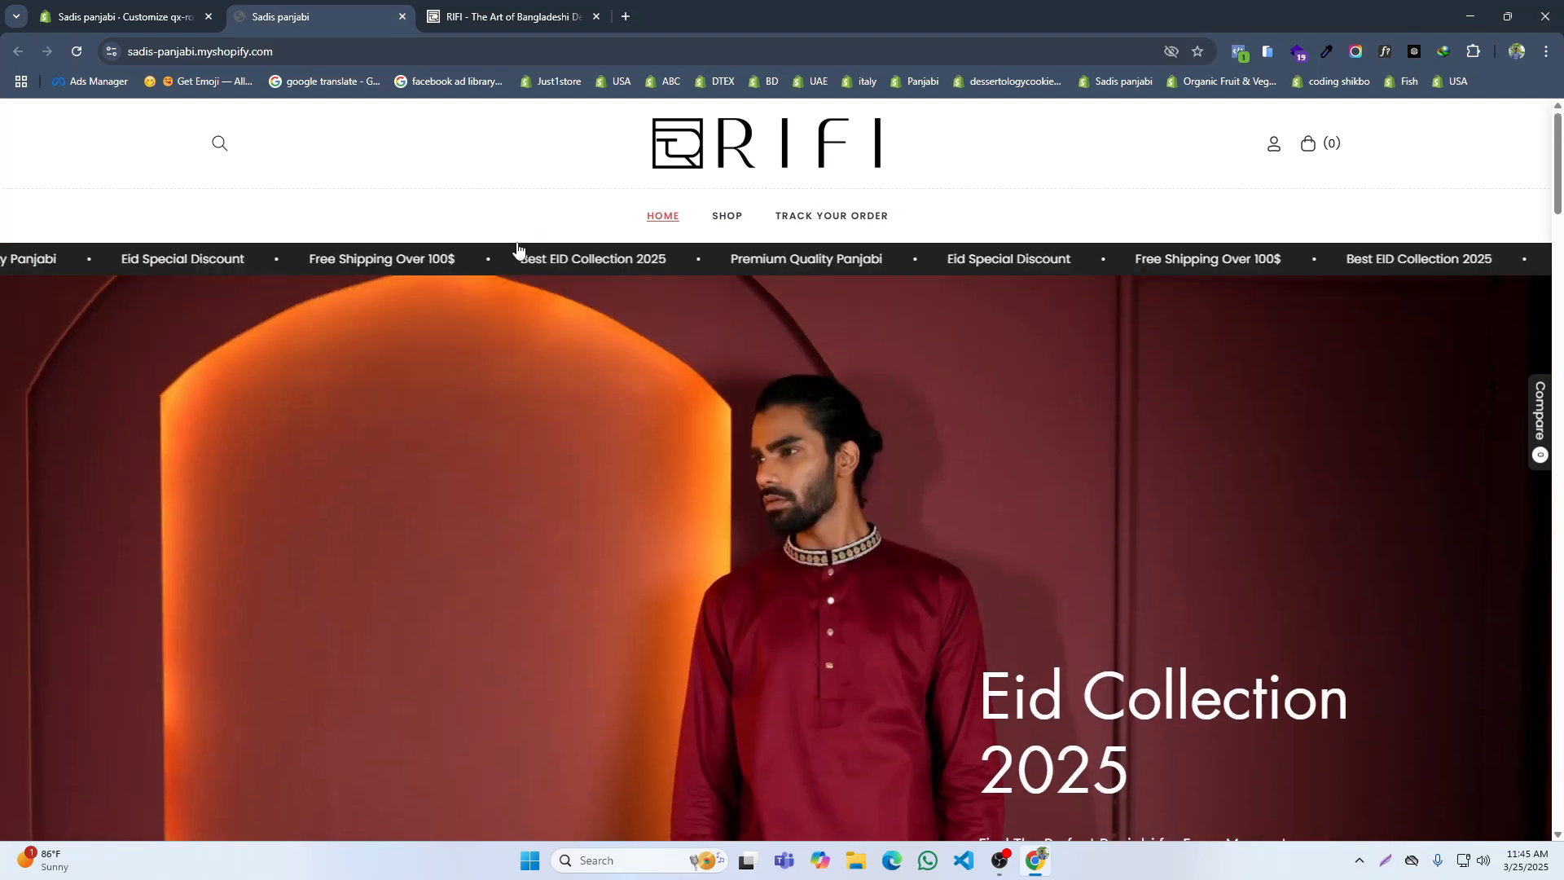
{"action": "scroll", "coordinate": [935, 447], "scroll_direction": "down", "scroll_amount": 10}
{"action": "scroll", "coordinate": [701, 374], "scroll_direction": "up", "scroll_amount": 10}
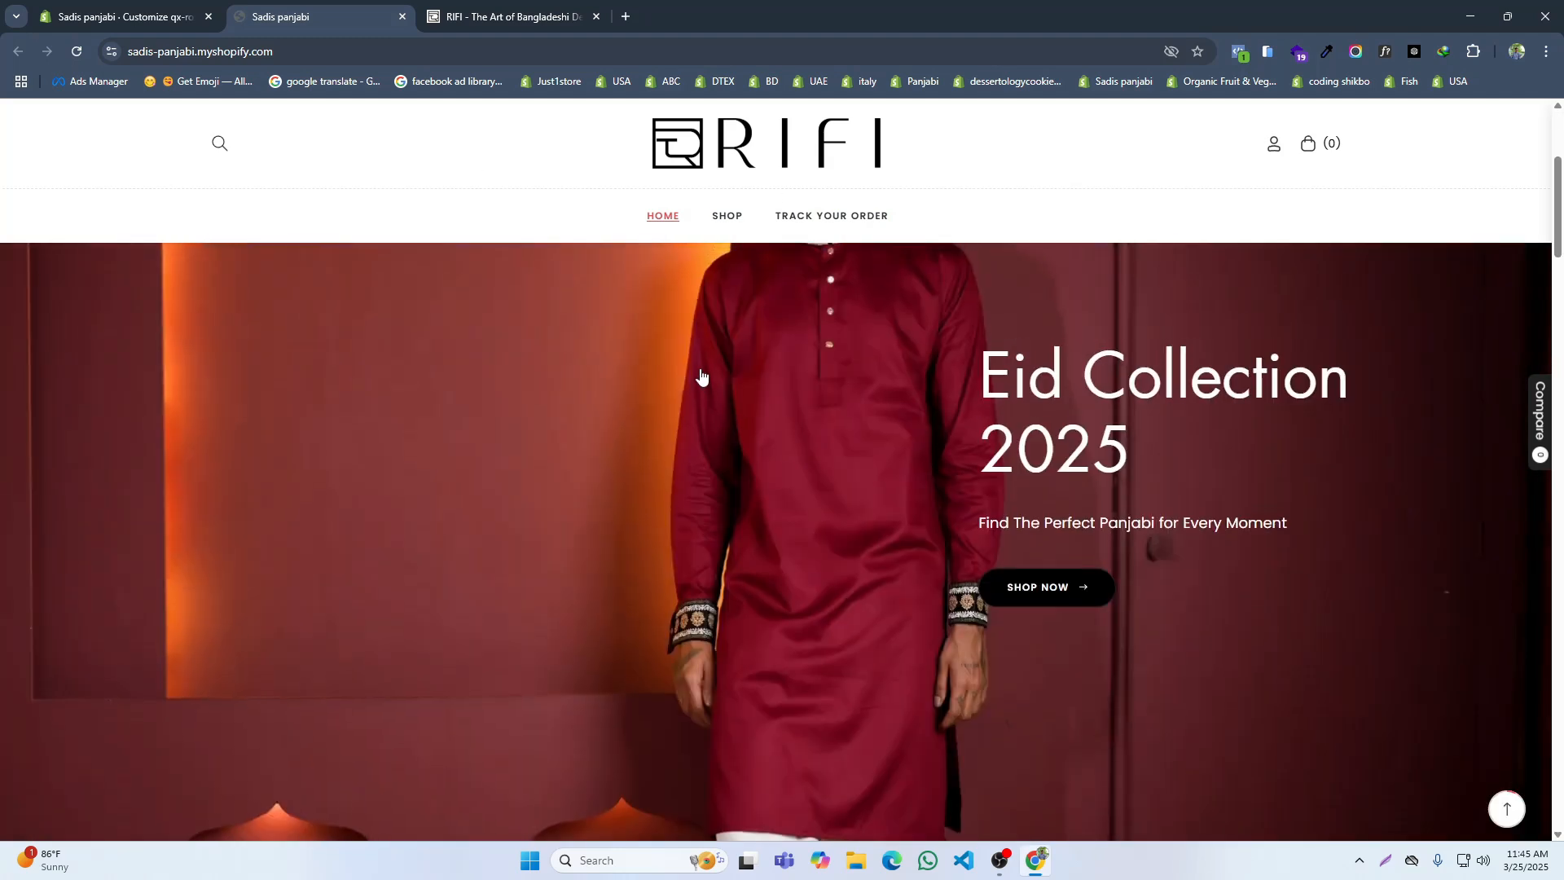
{"action": "left_click", "coordinate": [567, 10]}
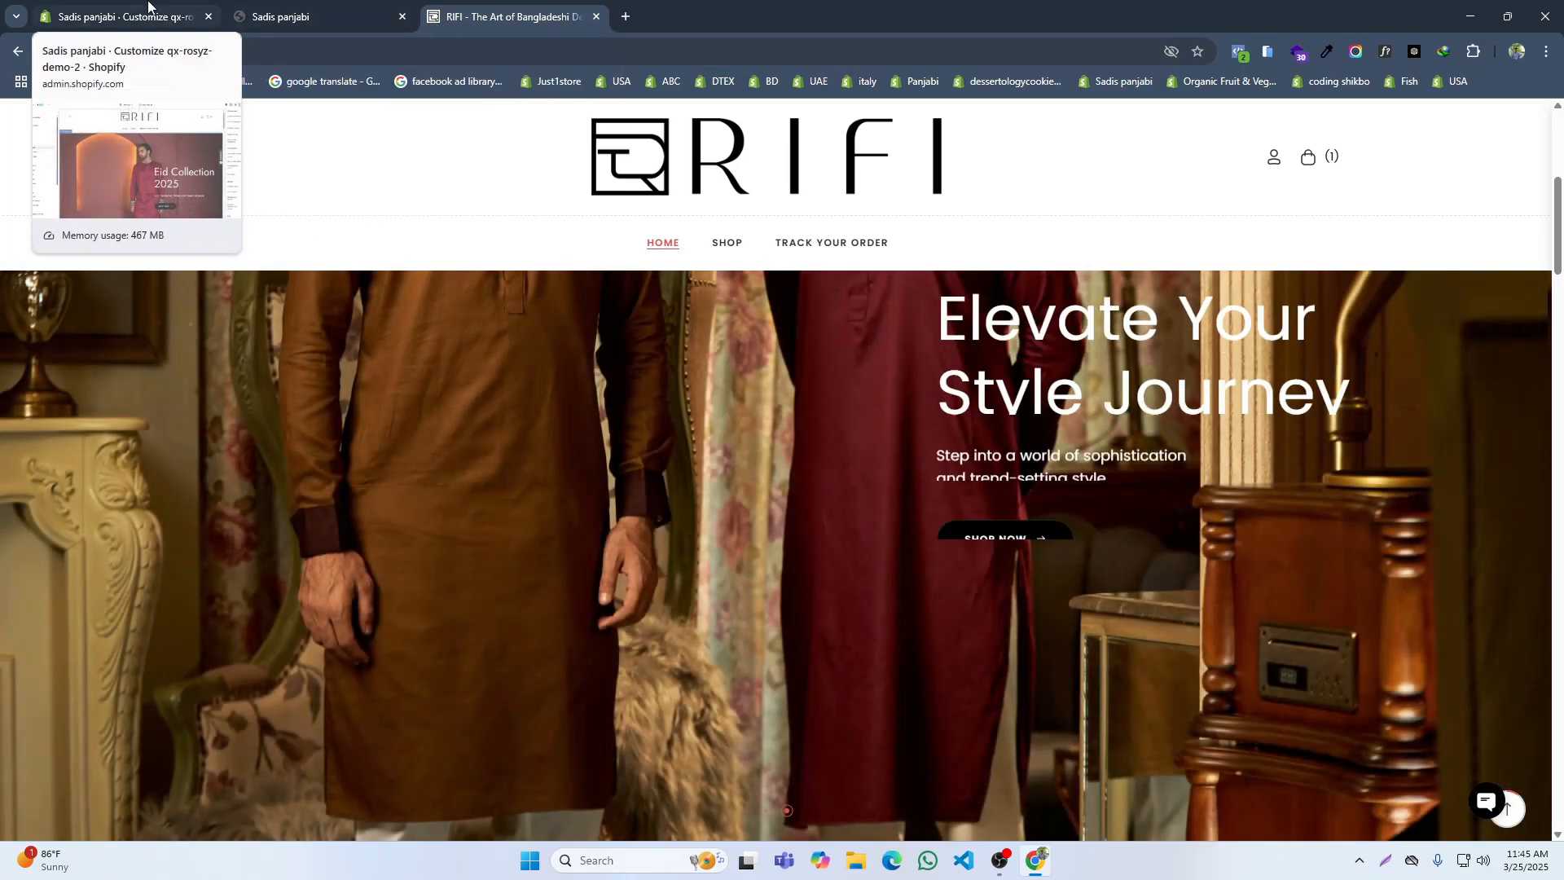
Step: Upload Untitled_design_2.png as the store's favicon in the general theme settings and save
{"action": "left_click", "coordinate": [122, 16]}
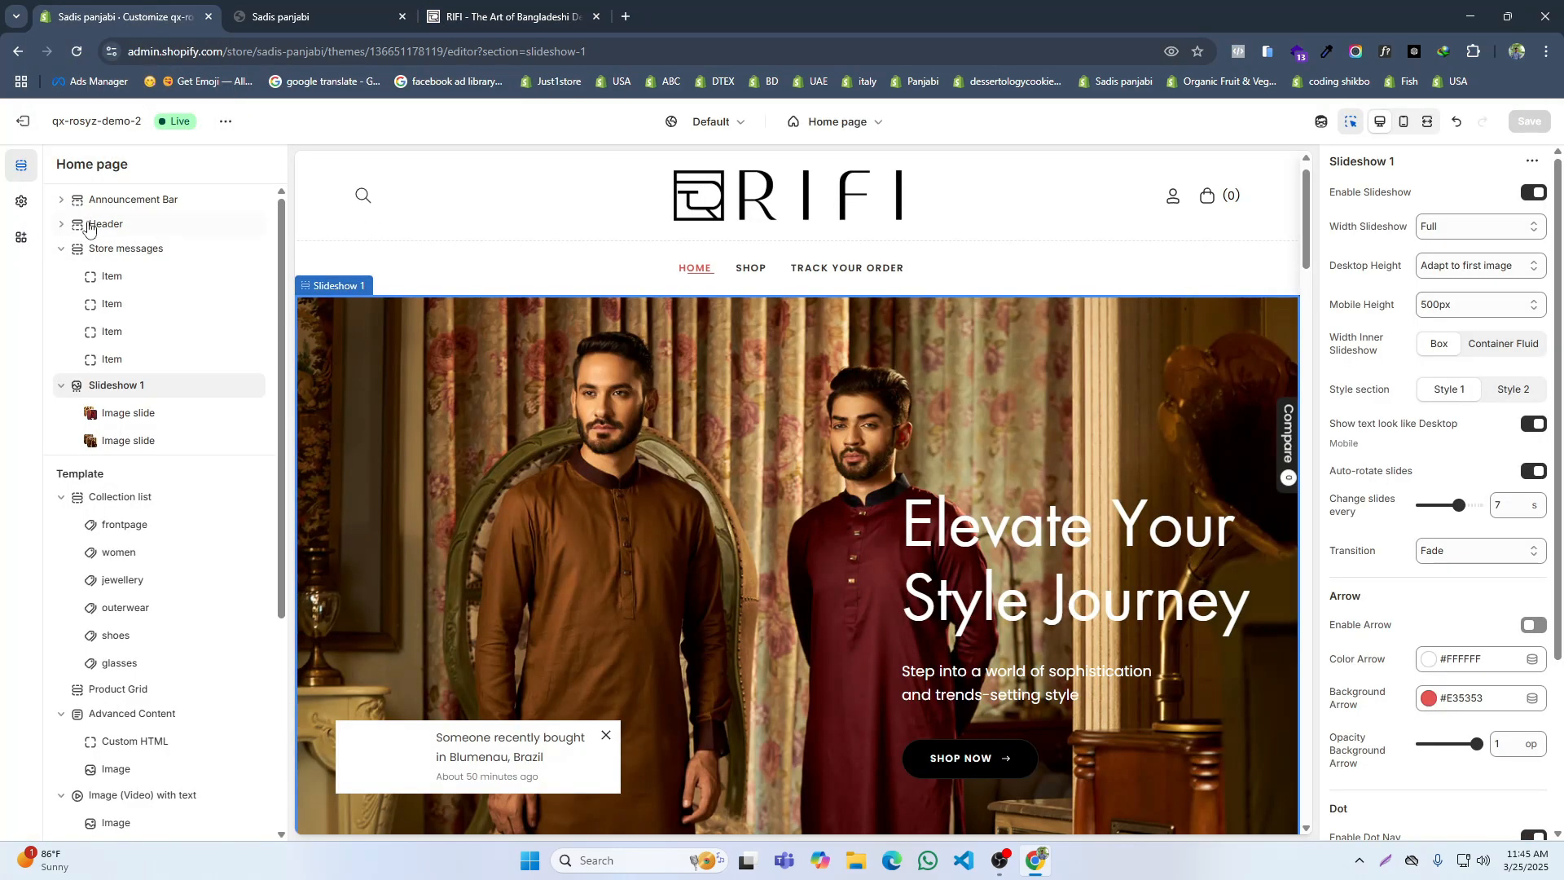
{"action": "left_click", "coordinate": [20, 204]}
{"action": "left_click", "coordinate": [112, 210]}
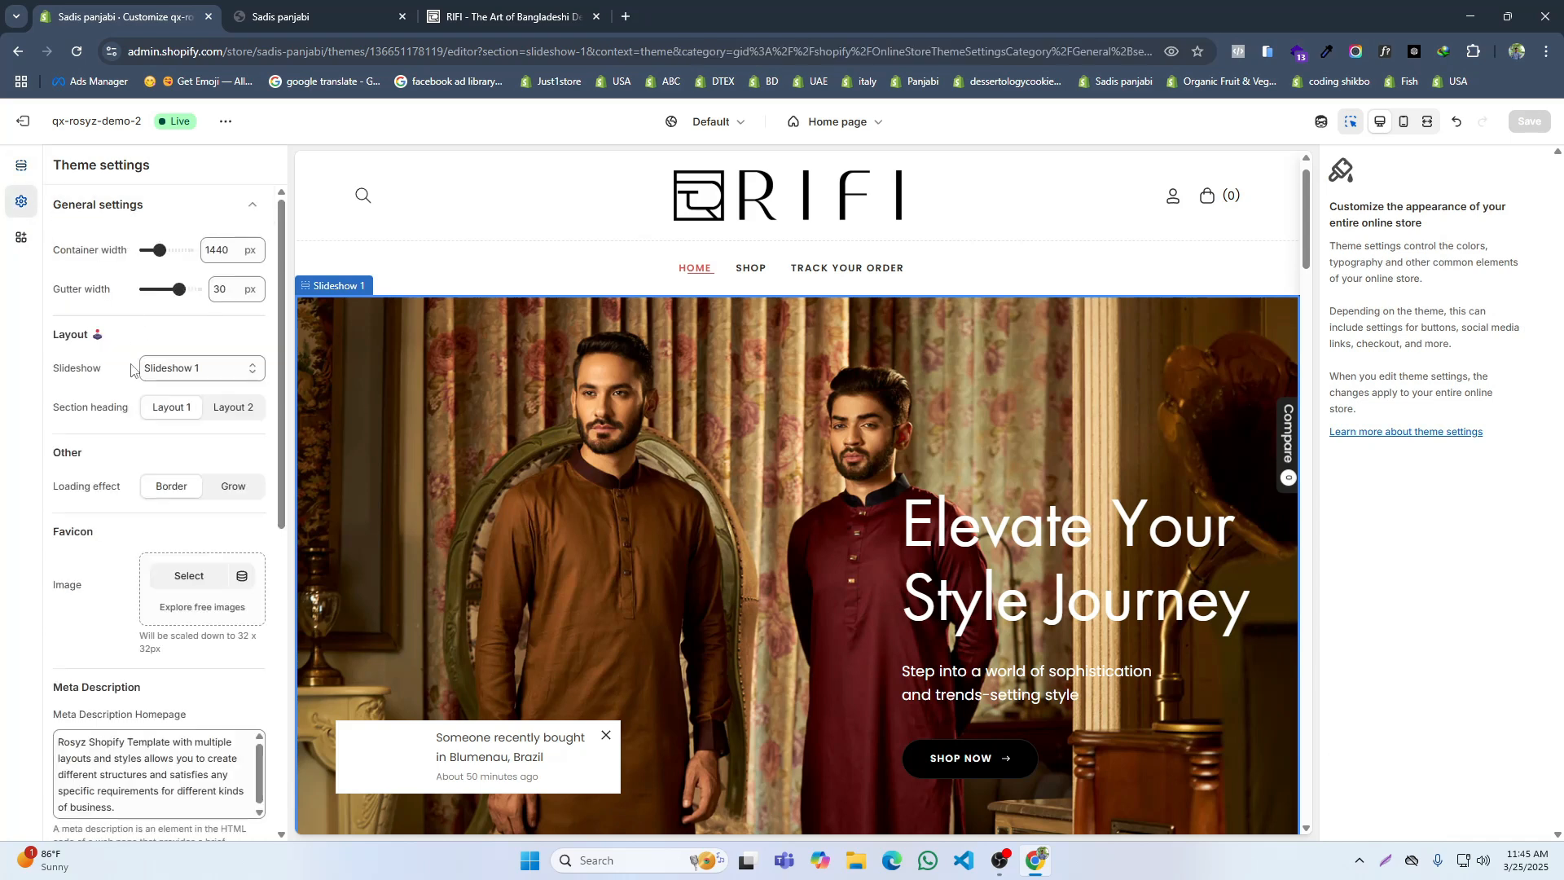
{"action": "left_click", "coordinate": [189, 577]}
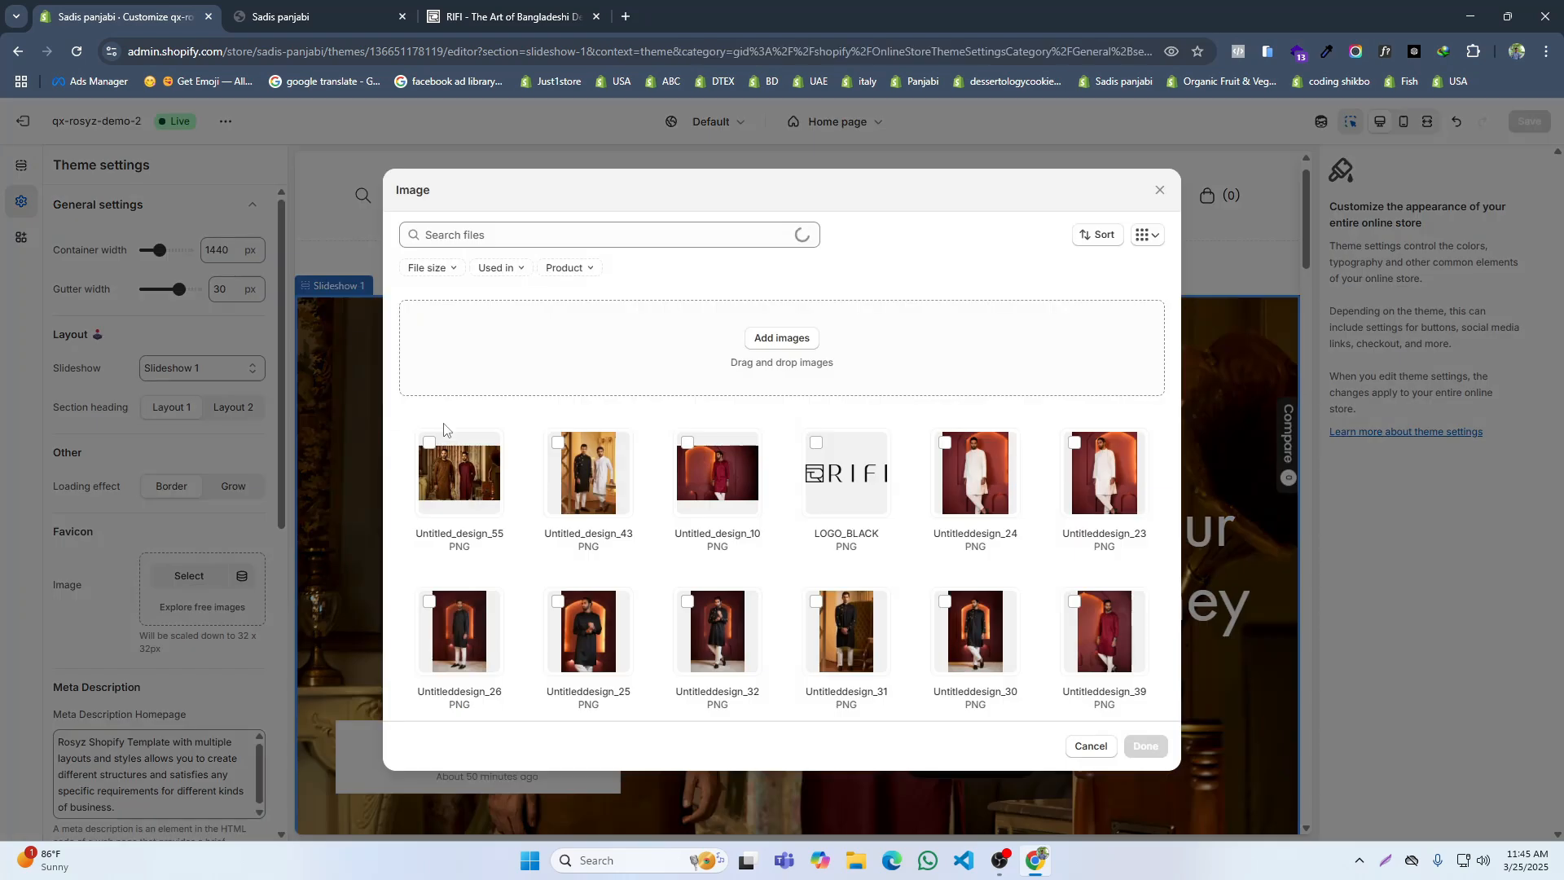
{"action": "left_click", "coordinate": [772, 340]}
{"action": "left_click", "coordinate": [491, 175]}
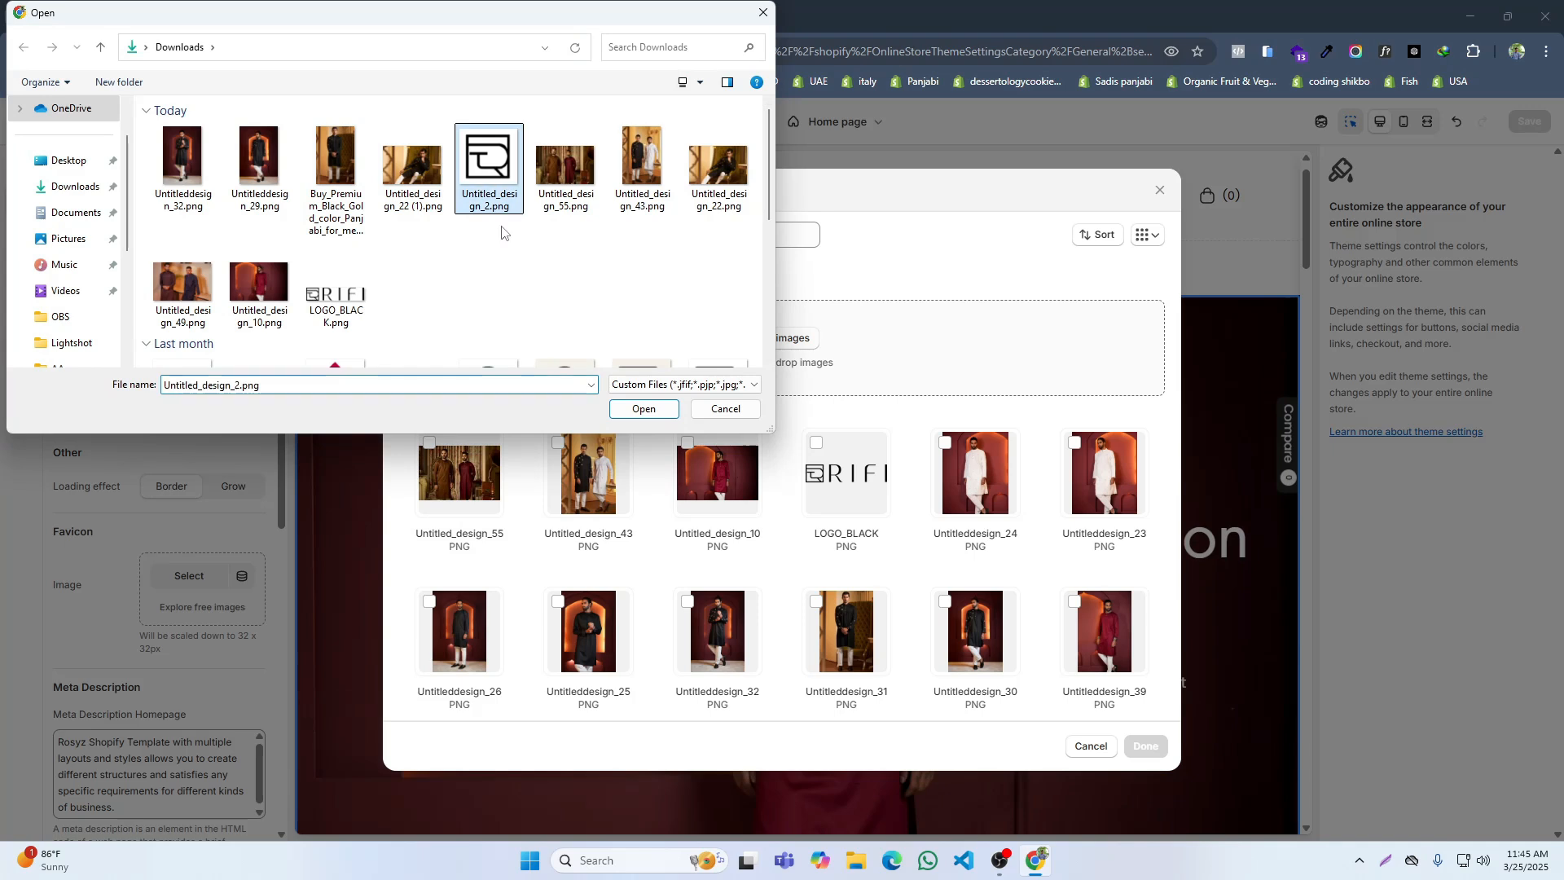
{"action": "left_click", "coordinate": [640, 413]}
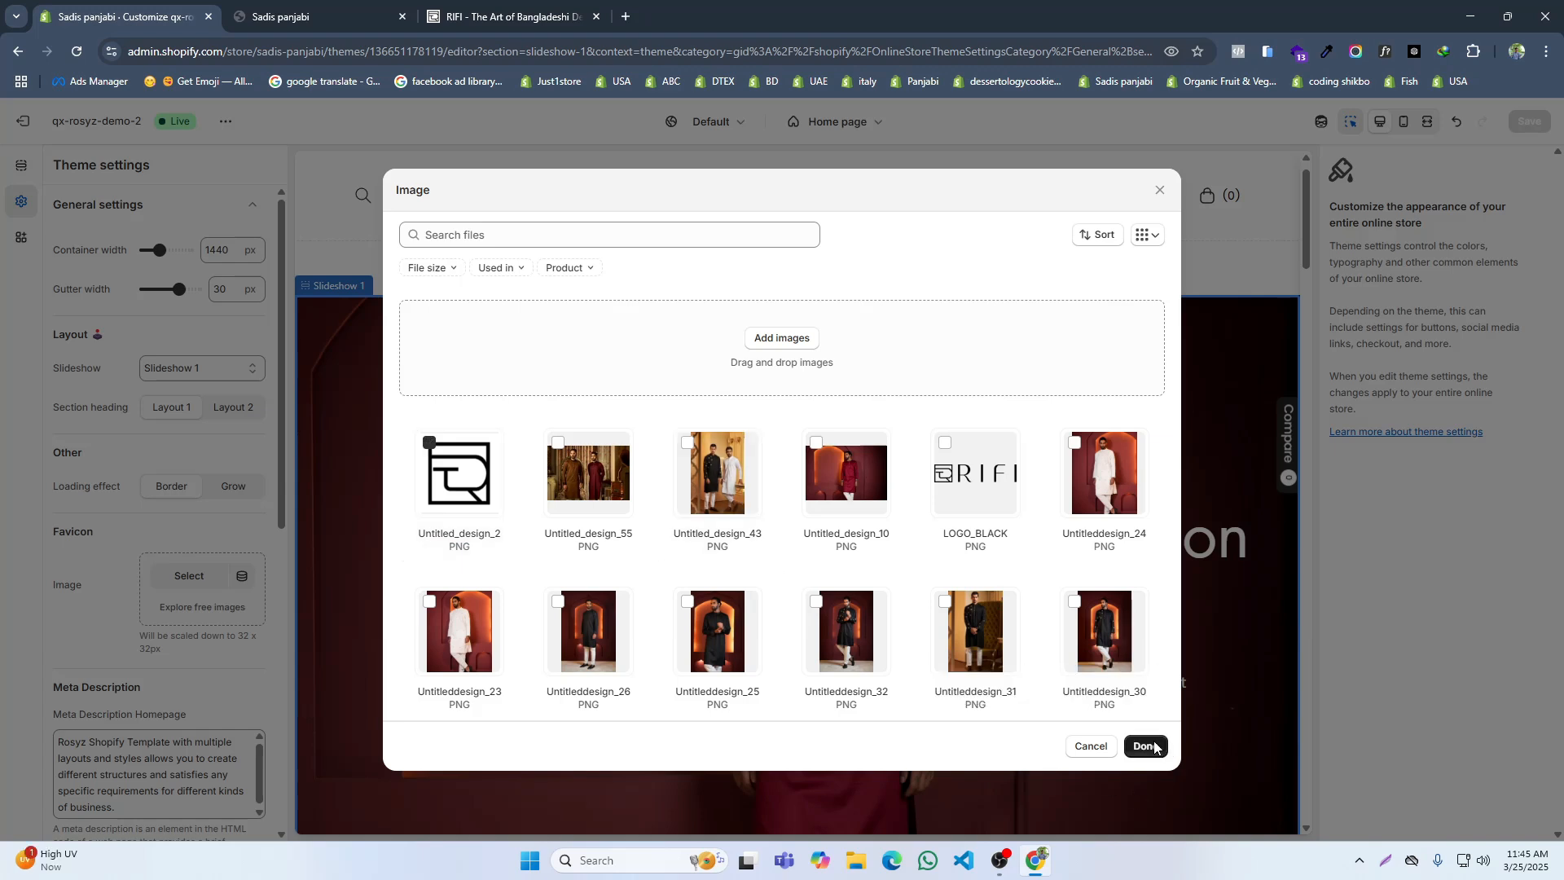
{"action": "left_click", "coordinate": [1145, 746]}
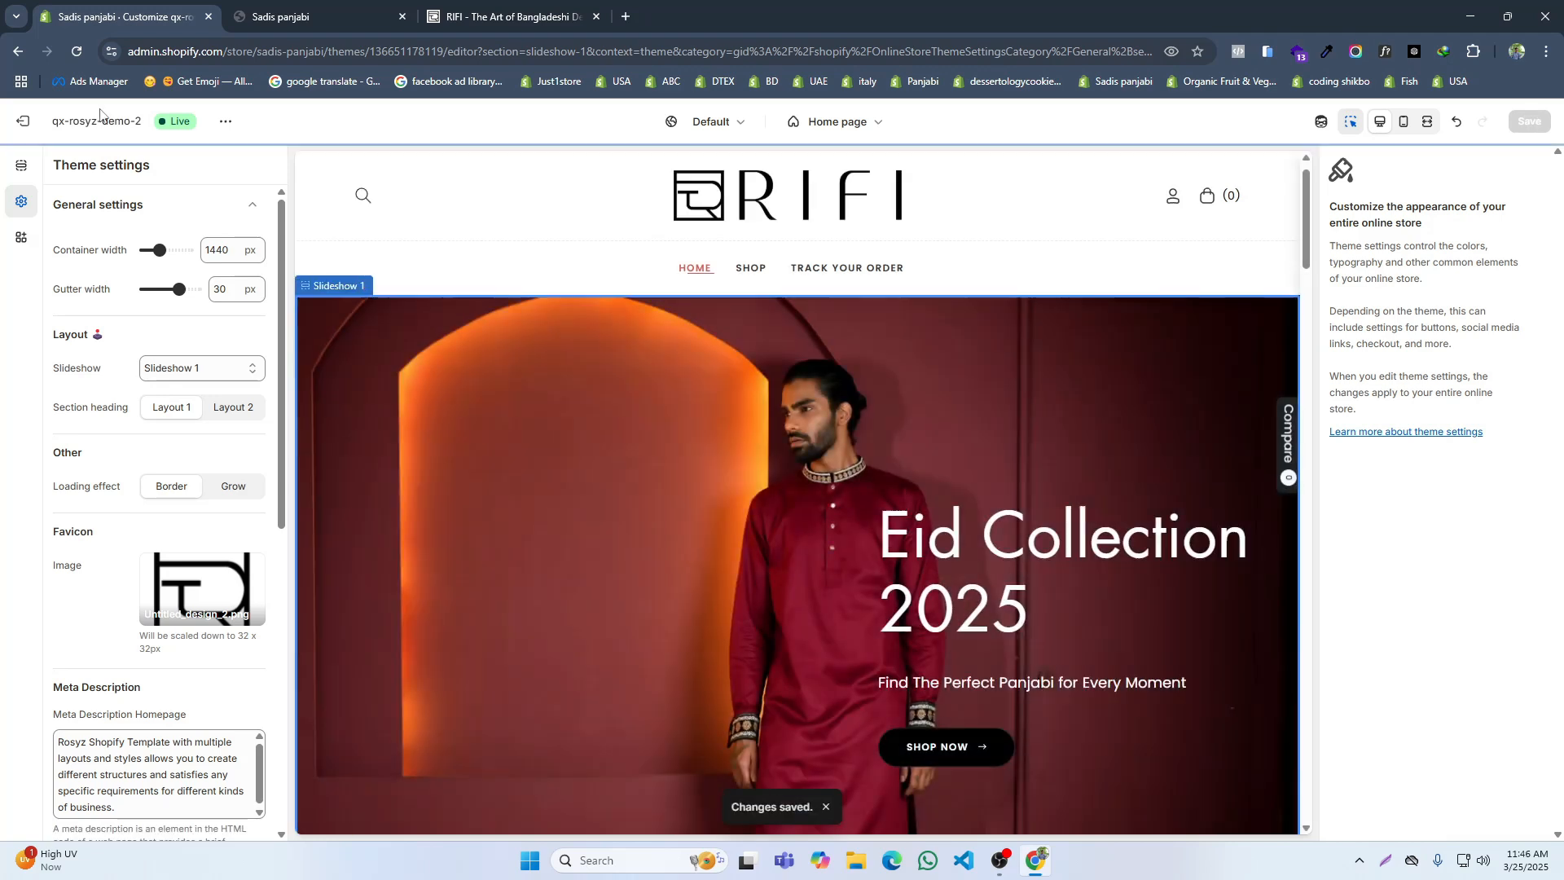
Step: Reload the storefront to check its favicon and review the collection and best-selling sections below the slideshow
{"action": "left_click", "coordinate": [248, 16]}
{"action": "left_click", "coordinate": [77, 51]}
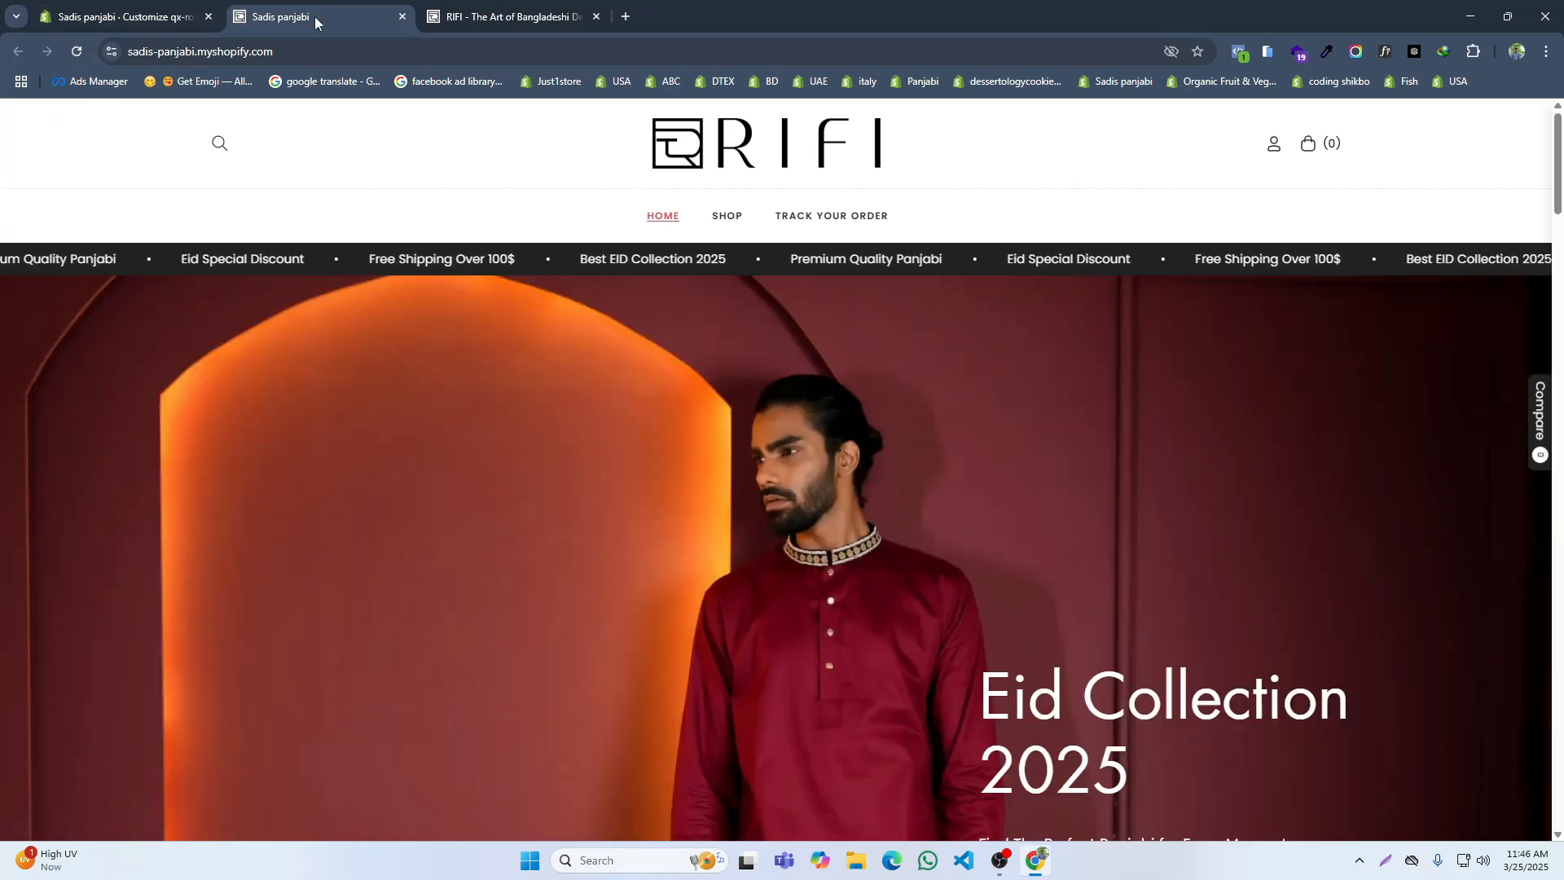
{"action": "mouse_move", "coordinate": [475, 29]}
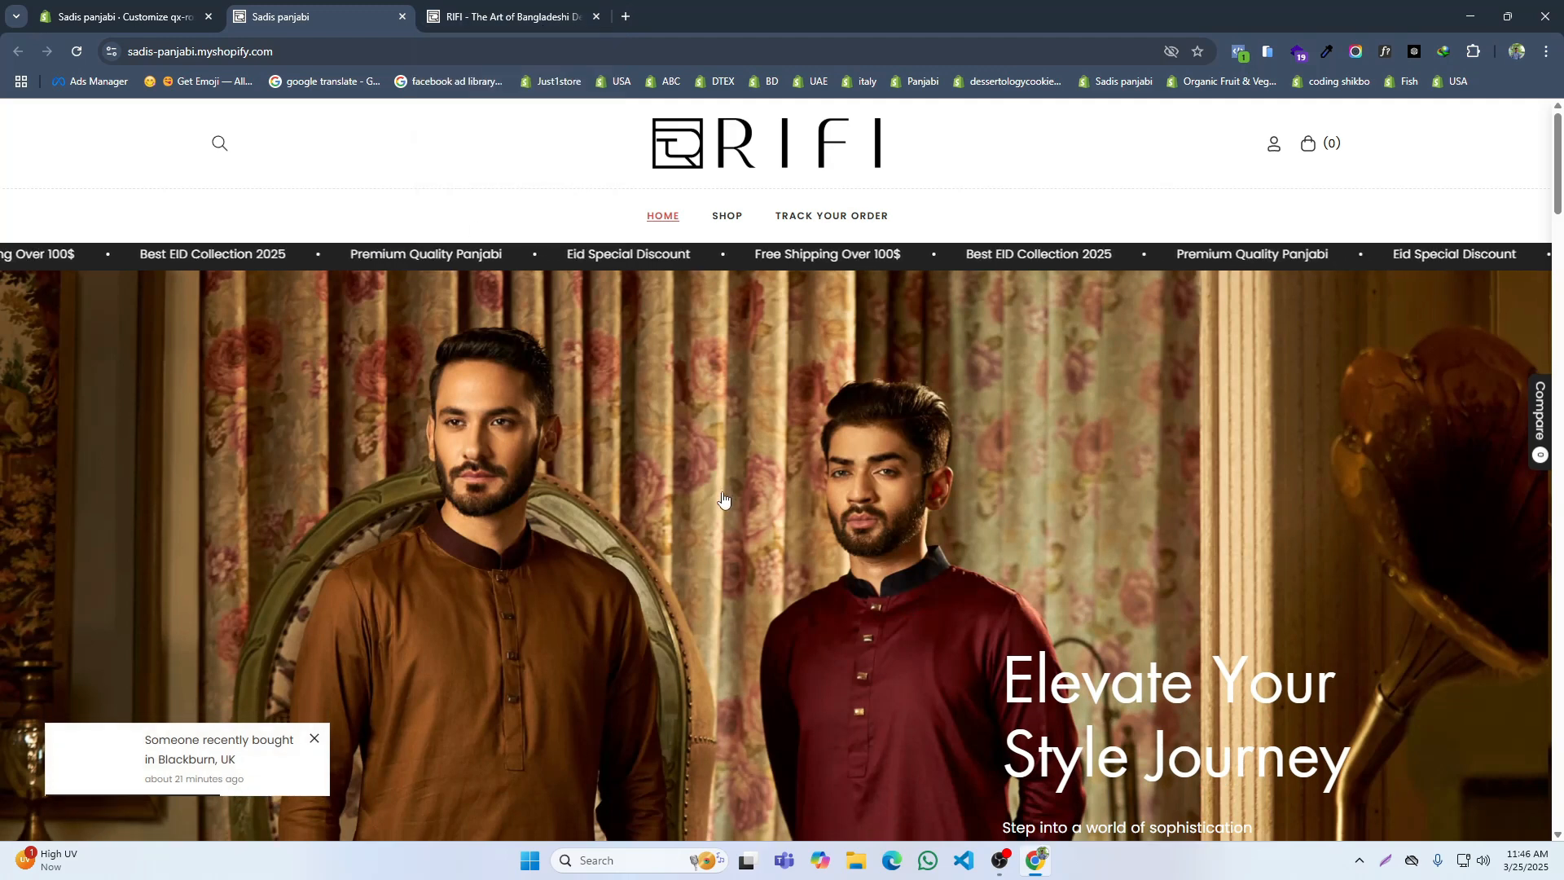
{"action": "scroll", "coordinate": [721, 498], "scroll_direction": "down", "scroll_amount": 10}
{"action": "scroll", "coordinate": [649, 485], "scroll_direction": "down", "scroll_amount": 3}
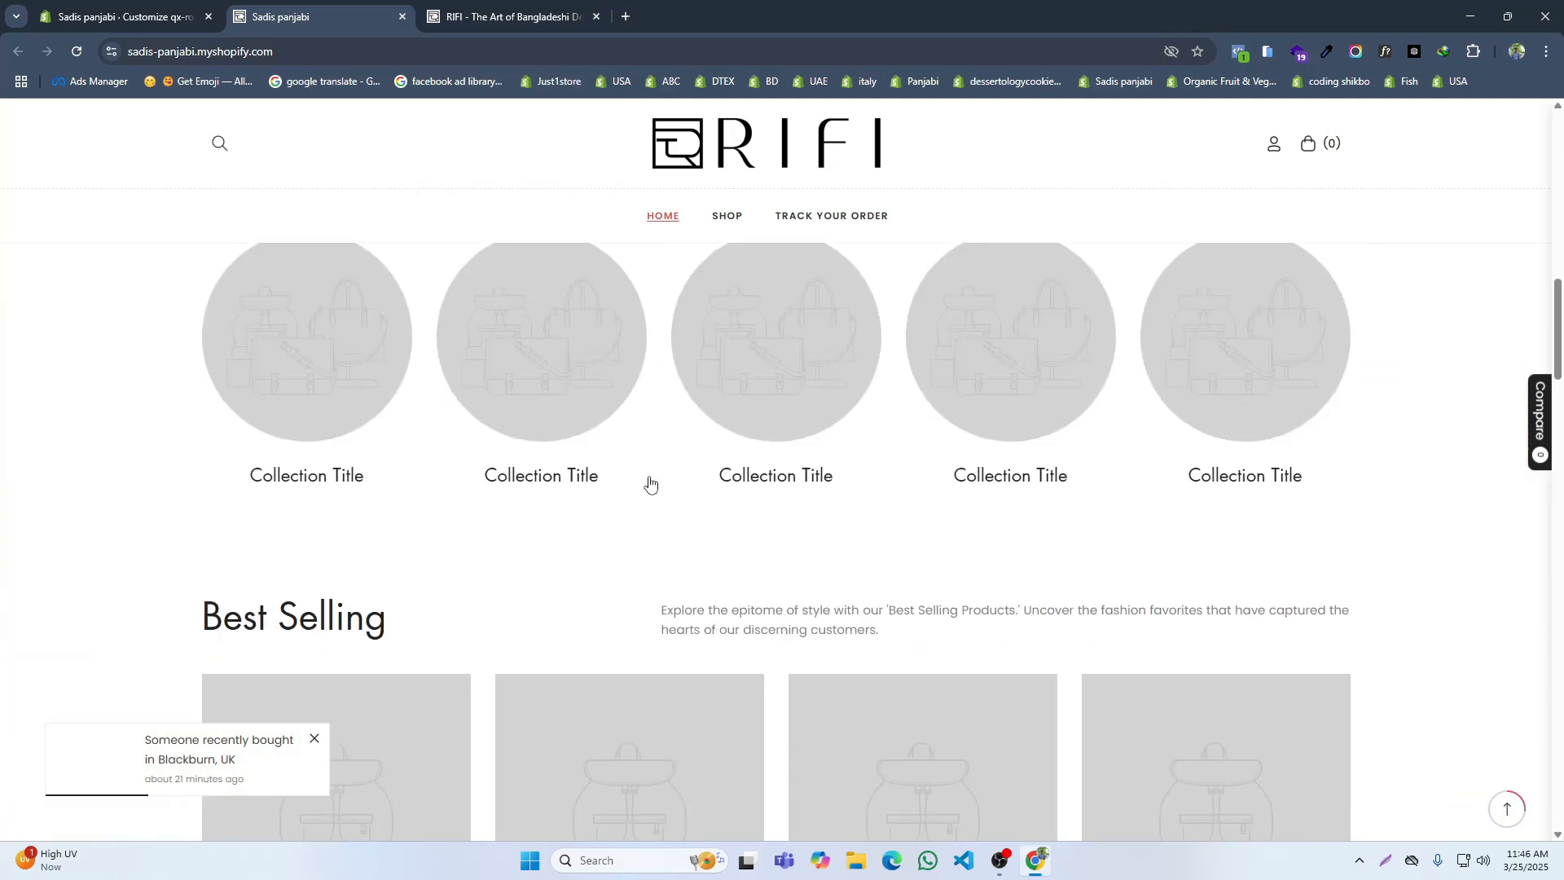
Step: Compare the sections below the slideshow on the storefront with the About RIFI section on RIFI's home page
{"action": "scroll", "coordinate": [652, 473], "scroll_direction": "up", "scroll_amount": 1}
{"action": "left_click", "coordinate": [460, 17]}
{"action": "scroll", "coordinate": [617, 489], "scroll_direction": "down", "scroll_amount": 6}
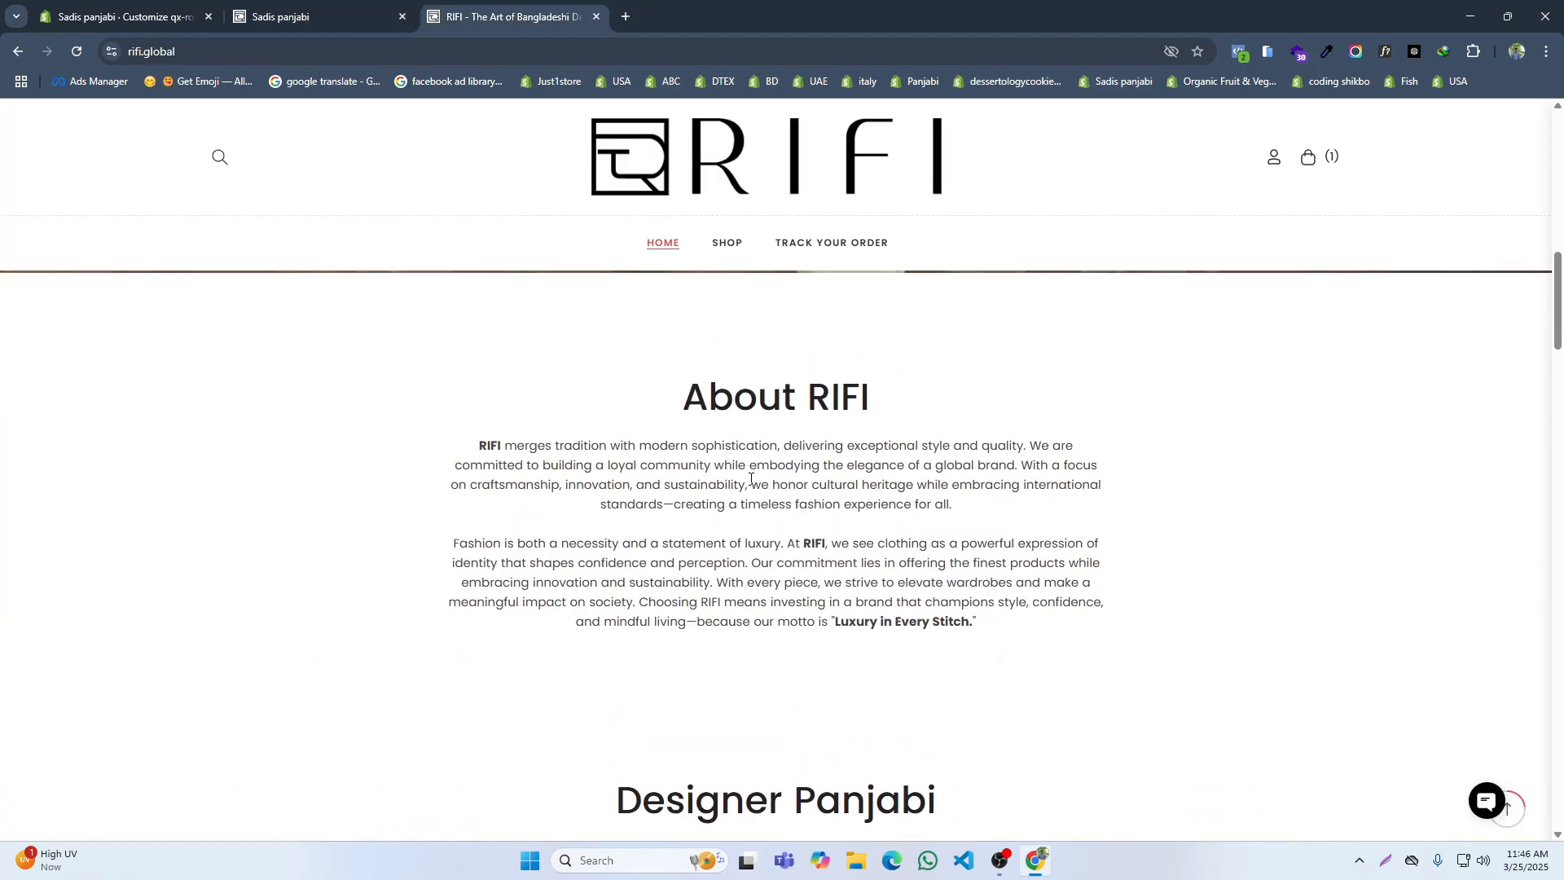
{"action": "scroll", "coordinate": [462, 262], "scroll_direction": "up", "scroll_amount": 3}
{"action": "scroll", "coordinate": [481, 285], "scroll_direction": "up", "scroll_amount": 2}
{"action": "scroll", "coordinate": [499, 303], "scroll_direction": "down", "scroll_amount": 3}
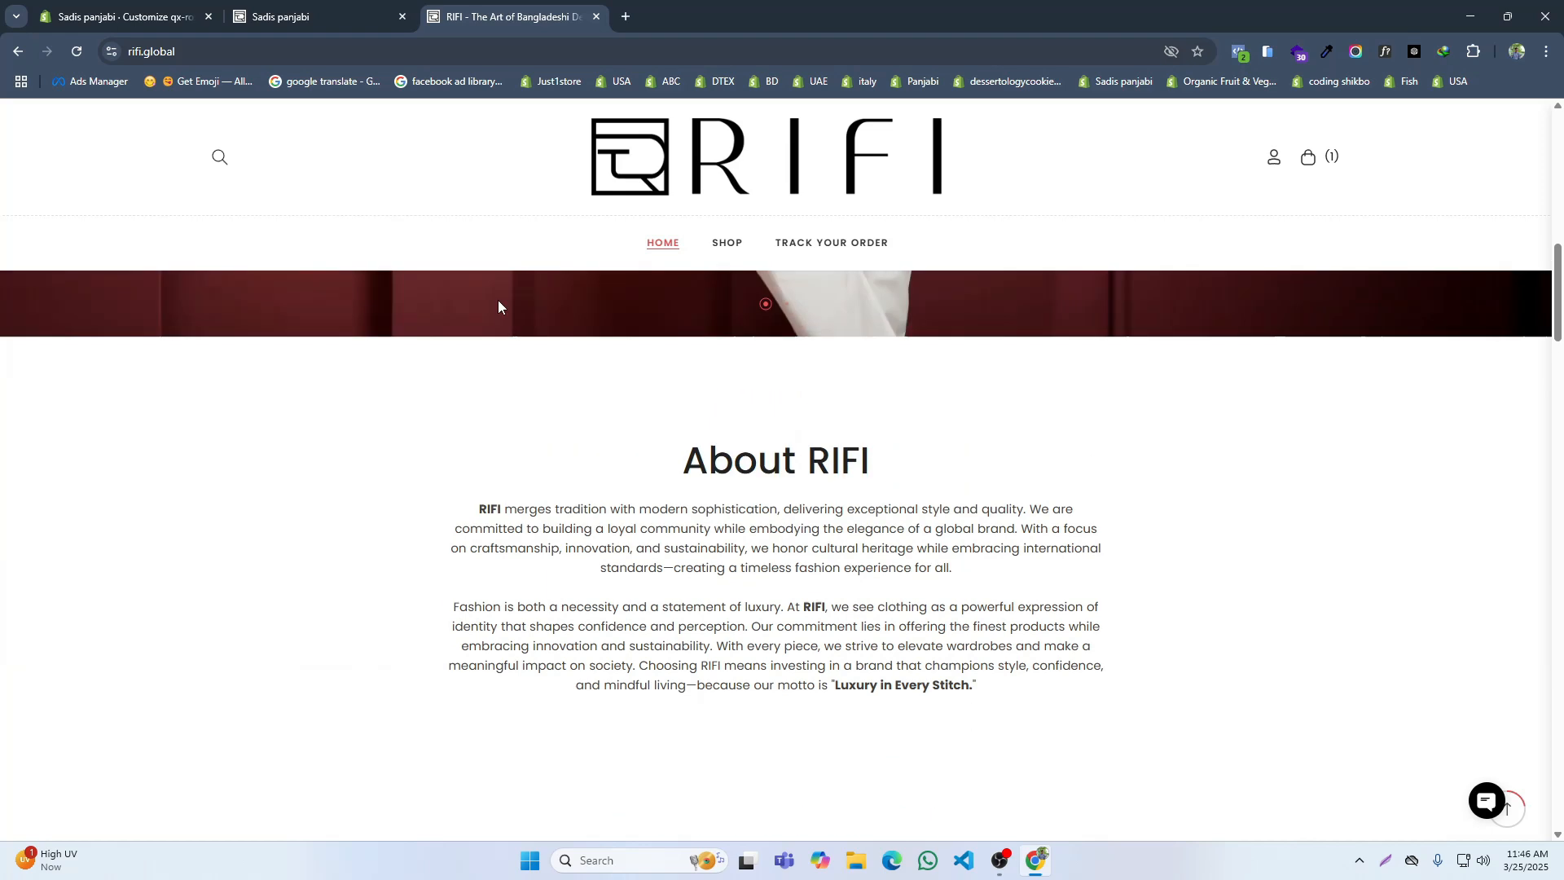
{"action": "scroll", "coordinate": [500, 244], "scroll_direction": "up", "scroll_amount": 1}
{"action": "left_click", "coordinate": [336, 14]}
{"action": "scroll", "coordinate": [606, 525], "scroll_direction": "up", "scroll_amount": 5}
{"action": "scroll", "coordinate": [606, 524], "scroll_direction": "down", "scroll_amount": 4}
{"action": "scroll", "coordinate": [604, 535], "scroll_direction": "up", "scroll_amount": 3}
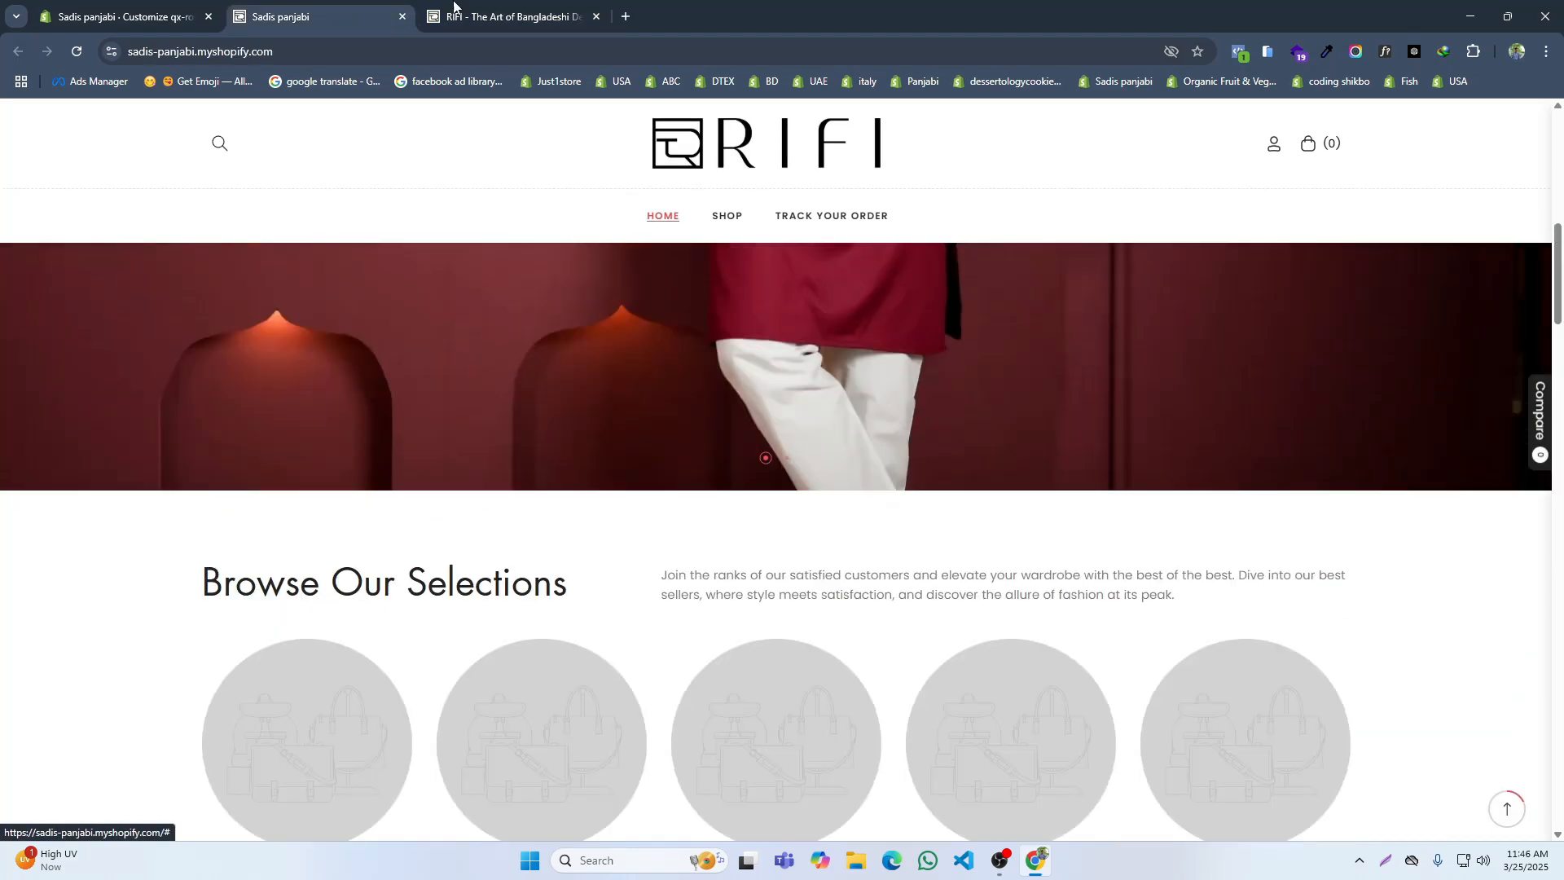
{"action": "left_click", "coordinate": [504, 16]}
Step: Delete the home page's existing template sections, from Collection list through Advanced Content, and add a Rich text section instead
{"action": "left_click", "coordinate": [92, 7]}
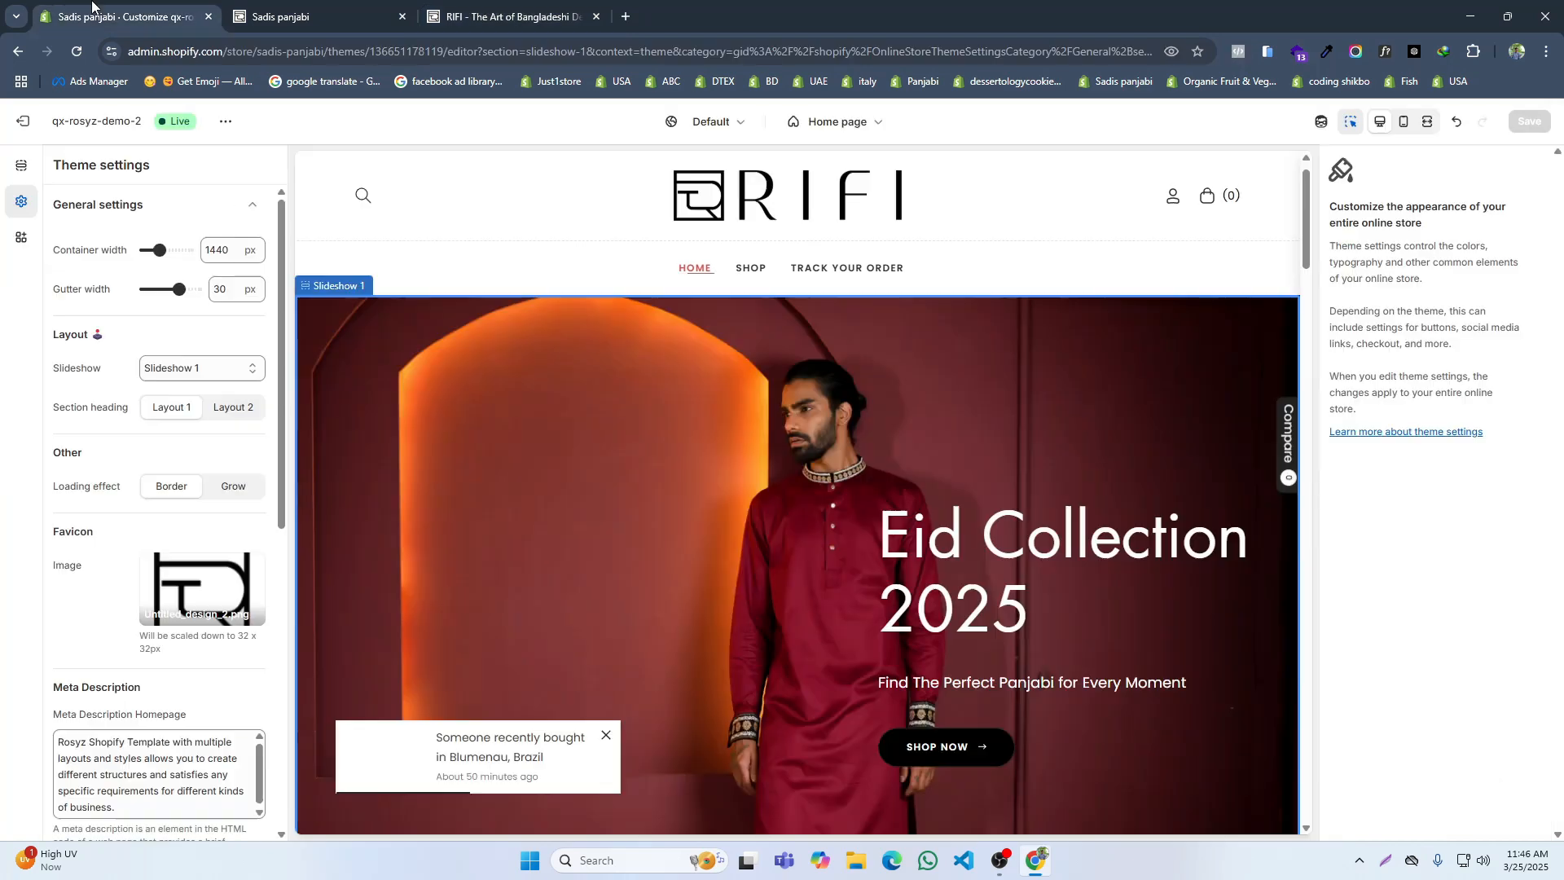
{"action": "left_click", "coordinate": [22, 165]}
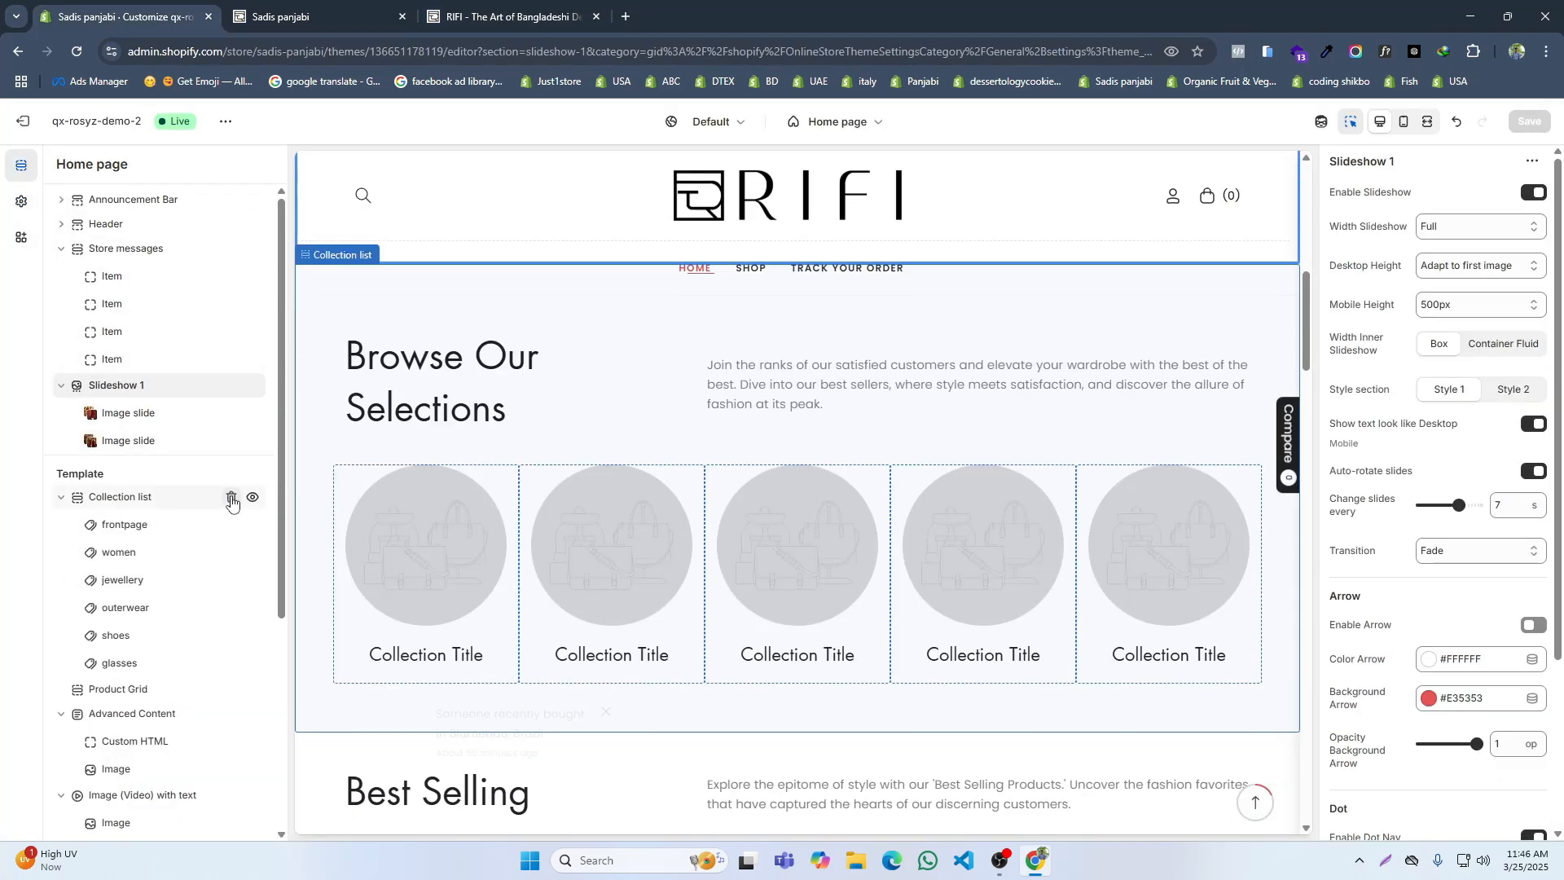
{"action": "left_click", "coordinate": [232, 498]}
{"action": "left_click", "coordinate": [232, 499]}
{"action": "left_click", "coordinate": [232, 498]}
{"action": "left_click", "coordinate": [232, 500]}
{"action": "left_click", "coordinate": [232, 500]}
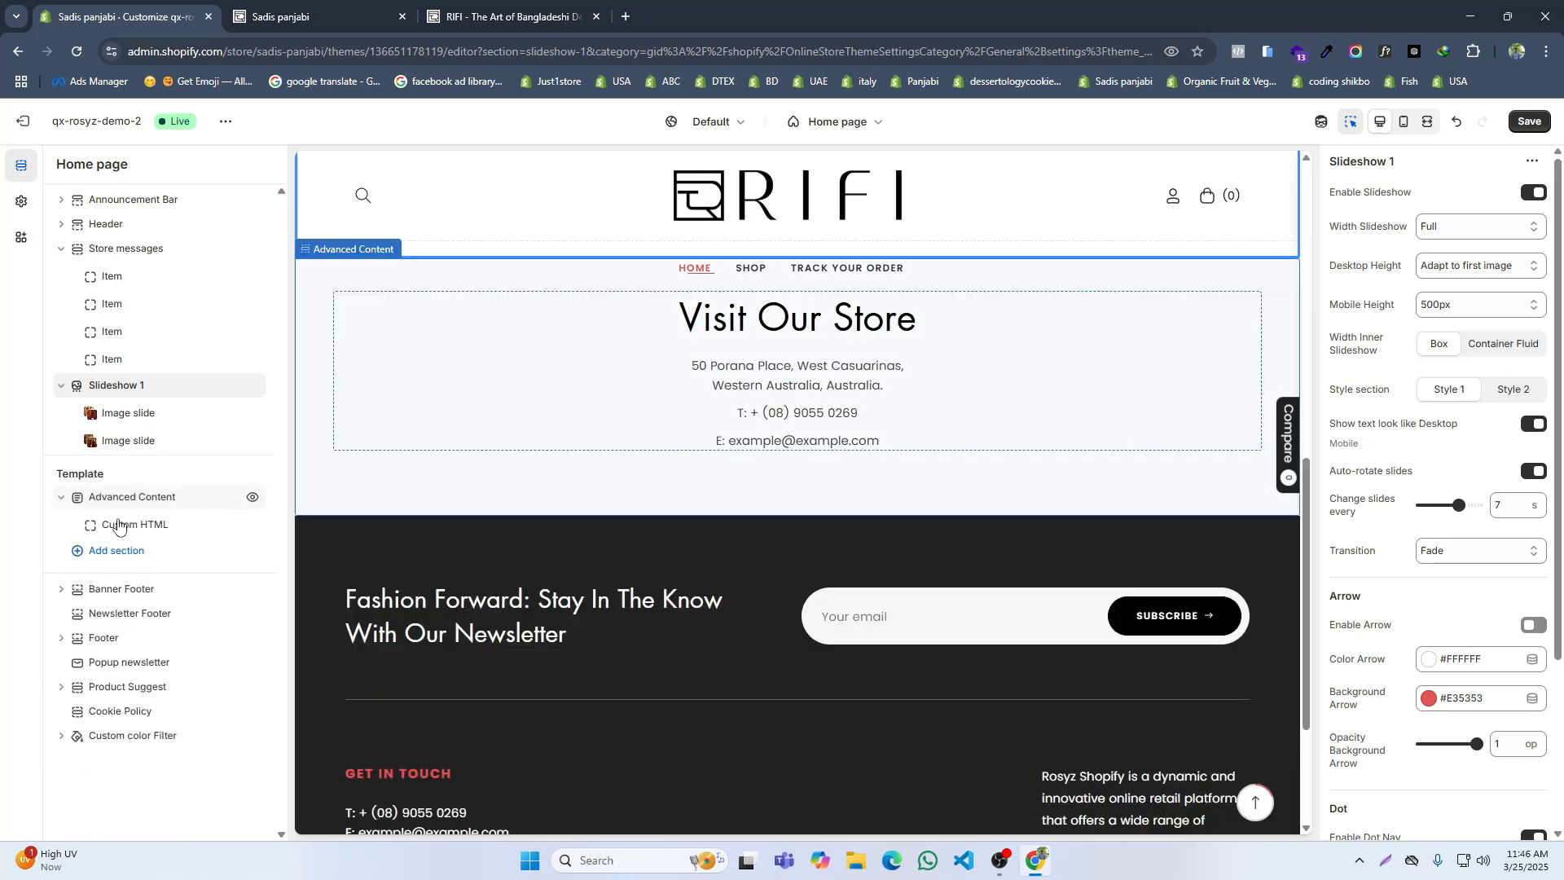
{"action": "left_click", "coordinate": [117, 550]}
{"action": "left_click", "coordinate": [330, 466]}
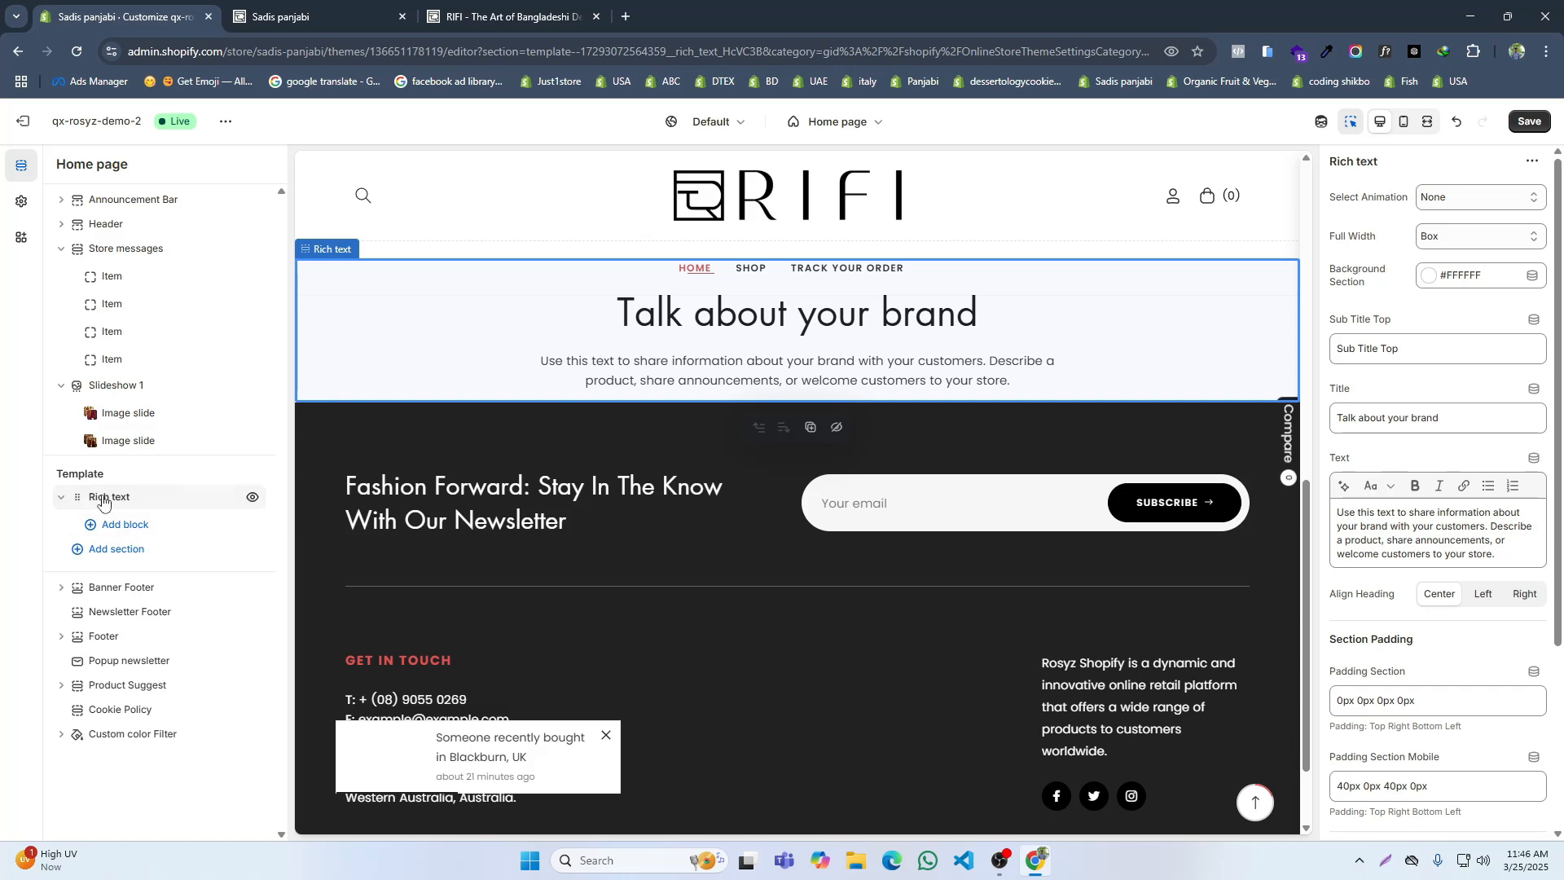
Step: Clear the Rich text section's top subtitle and set its title to "About RIFI", as on RIFI's home page
{"action": "left_click", "coordinate": [509, 16]}
{"action": "left_click_drag", "start_coordinate": [891, 319], "coordinate": [730, 324]}
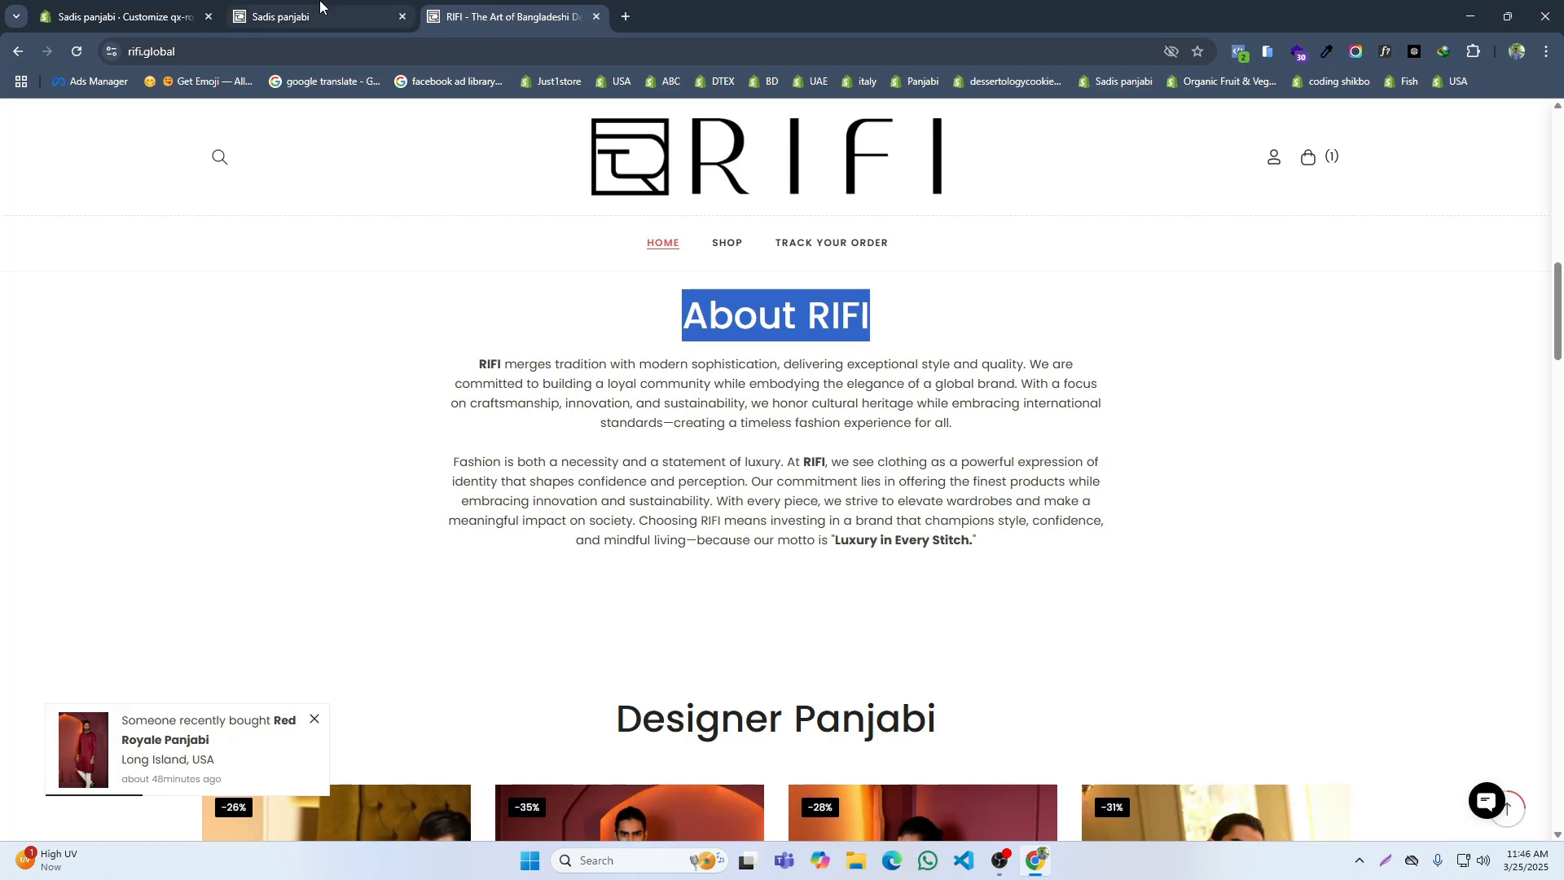
{"action": "left_click", "coordinate": [130, 17]}
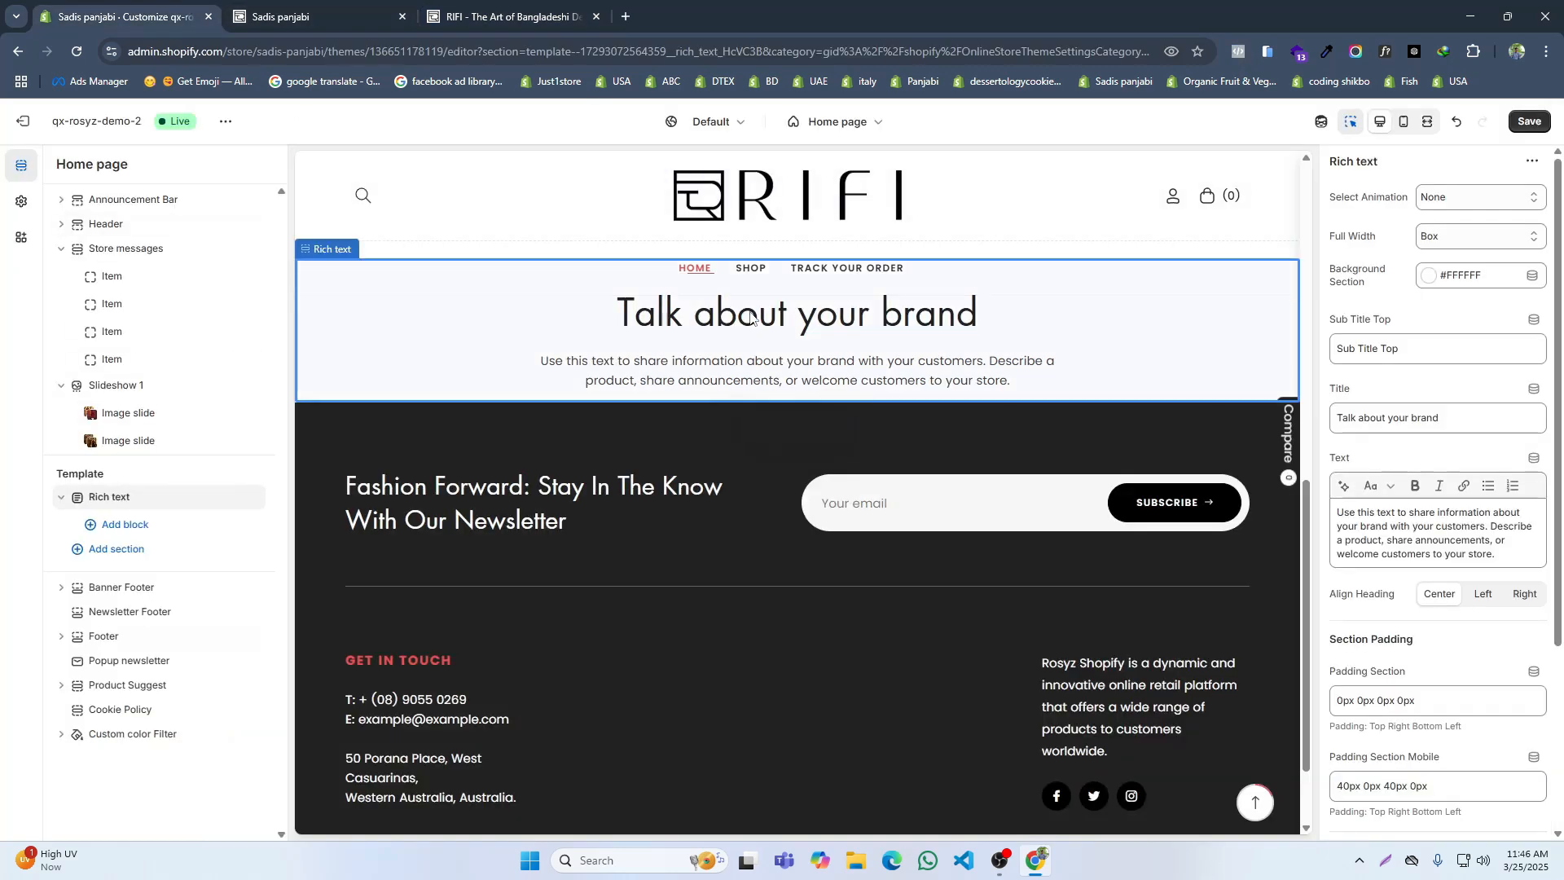
{"action": "triple_click", "coordinate": [1375, 352]}
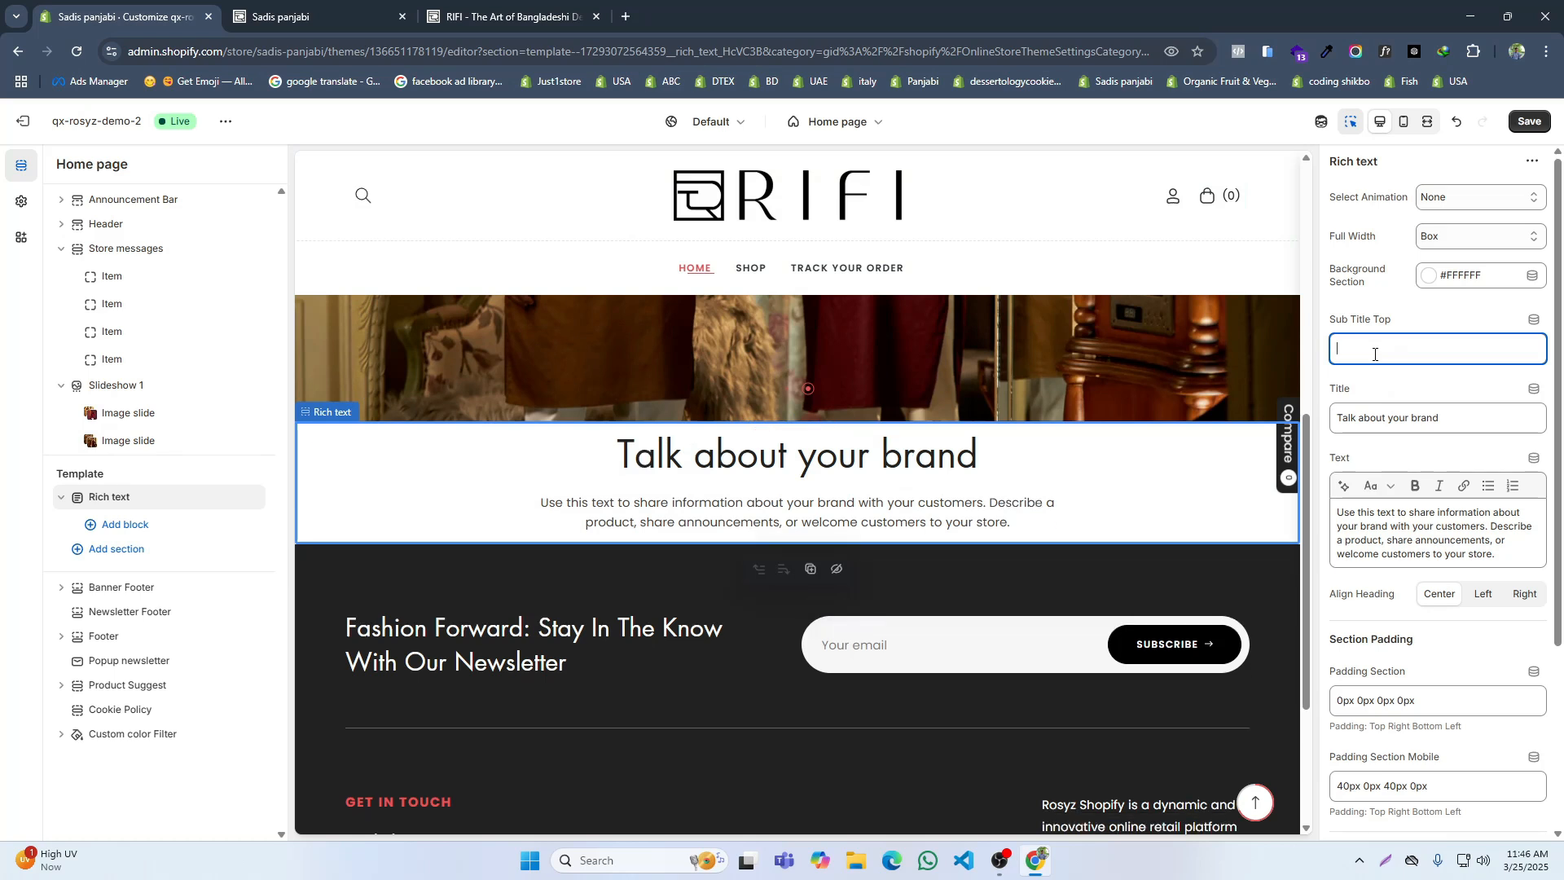
{"action": "triple_click", "coordinate": [1411, 409]}
{"action": "type", "text": "About RIFI"}
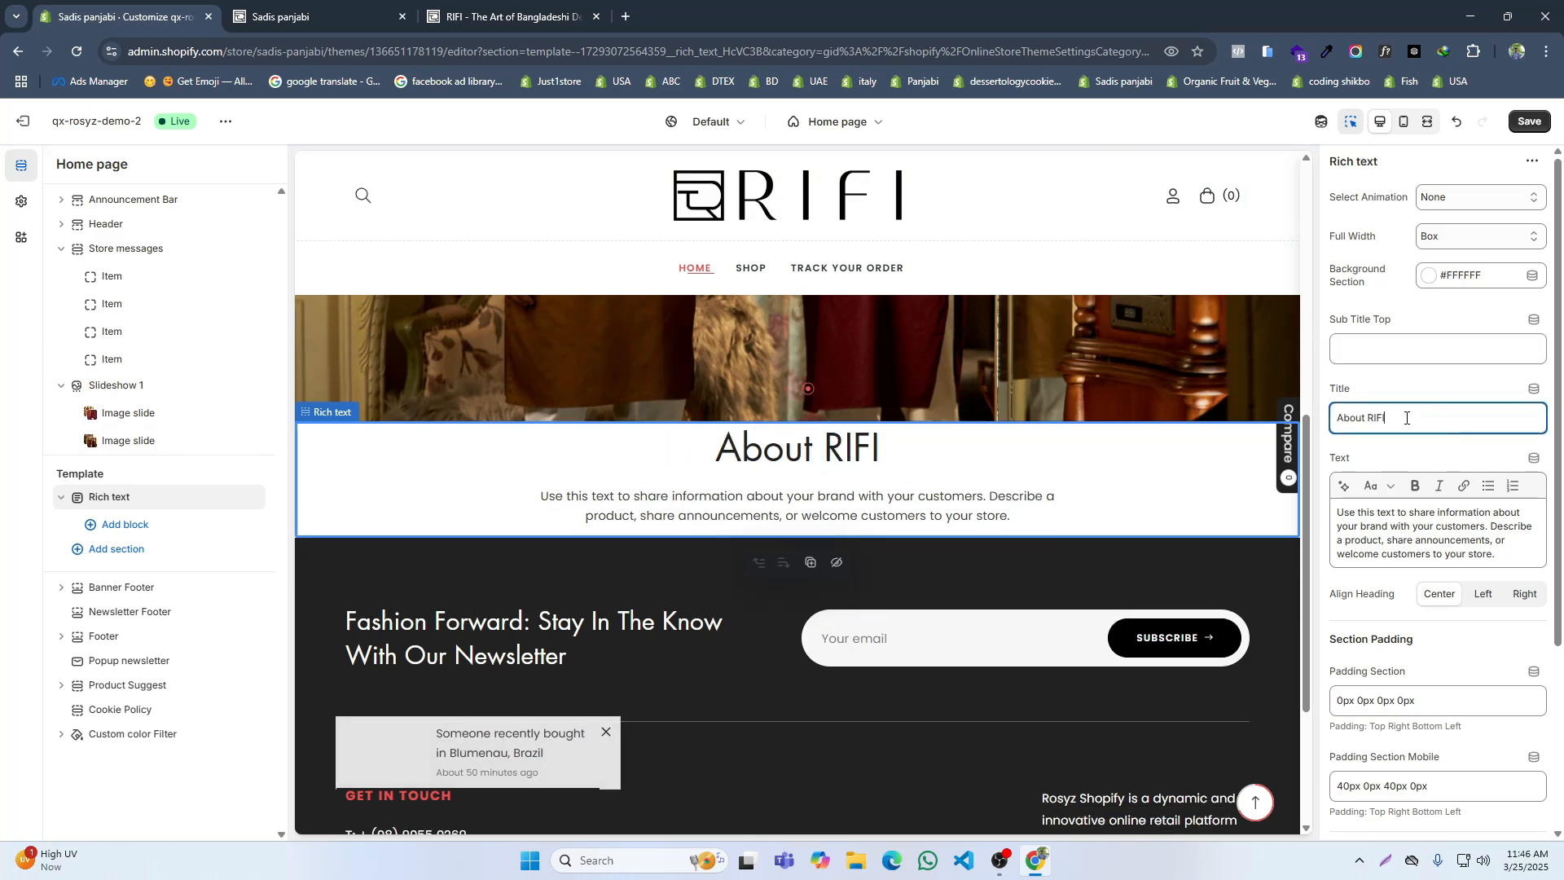
Step: Replace the Rich text section's placeholder text with the two About RIFI paragraphs copied from RIFI's home page
{"action": "left_click", "coordinate": [457, 12]}
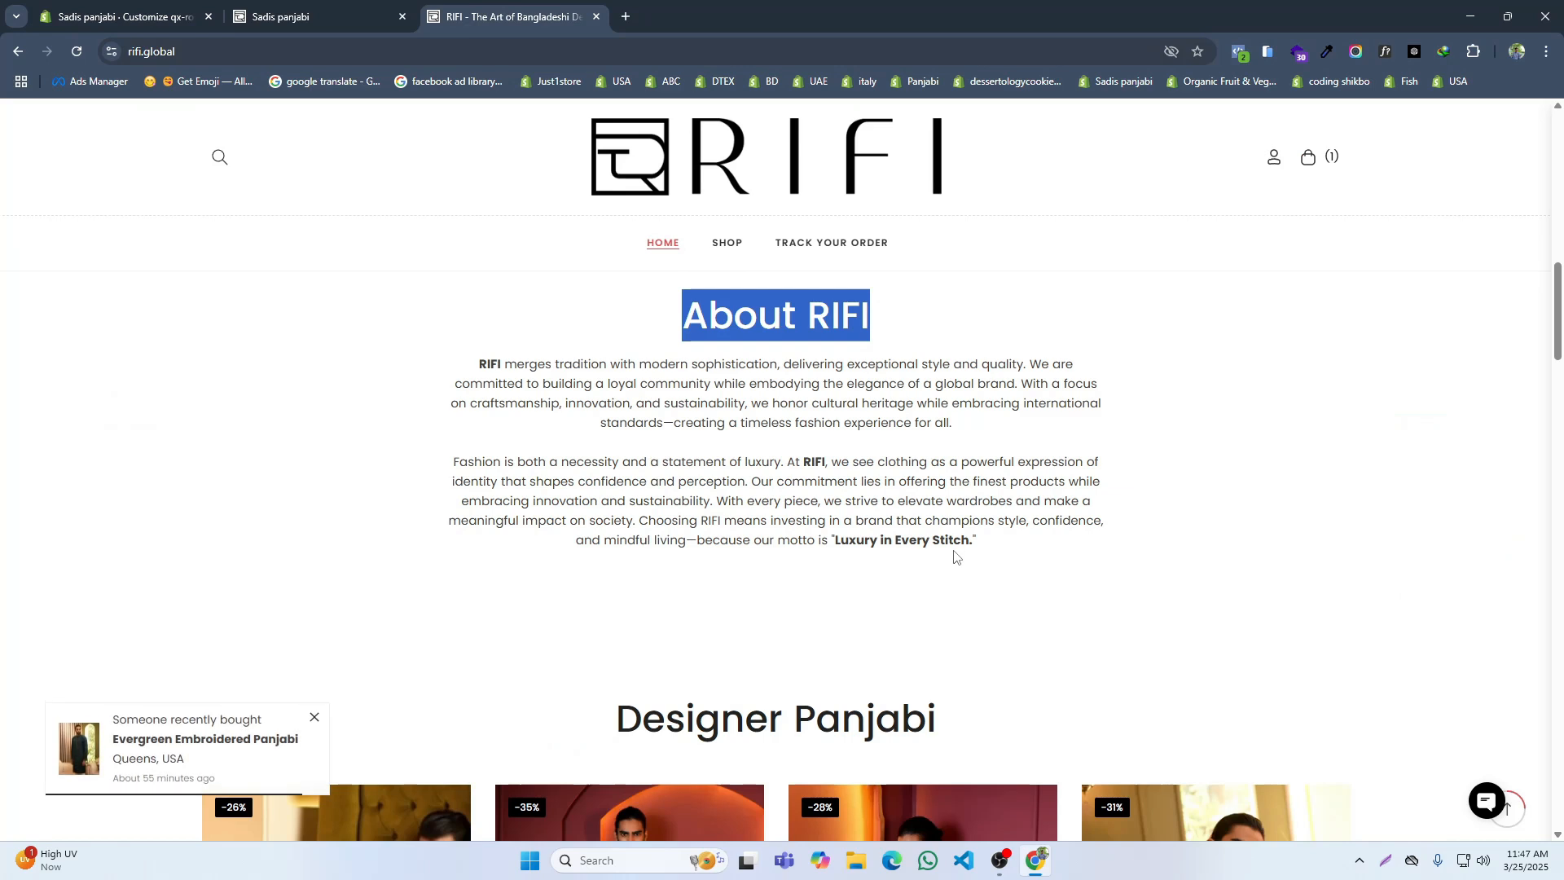
{"action": "left_click_drag", "start_coordinate": [983, 553], "coordinate": [406, 372]}
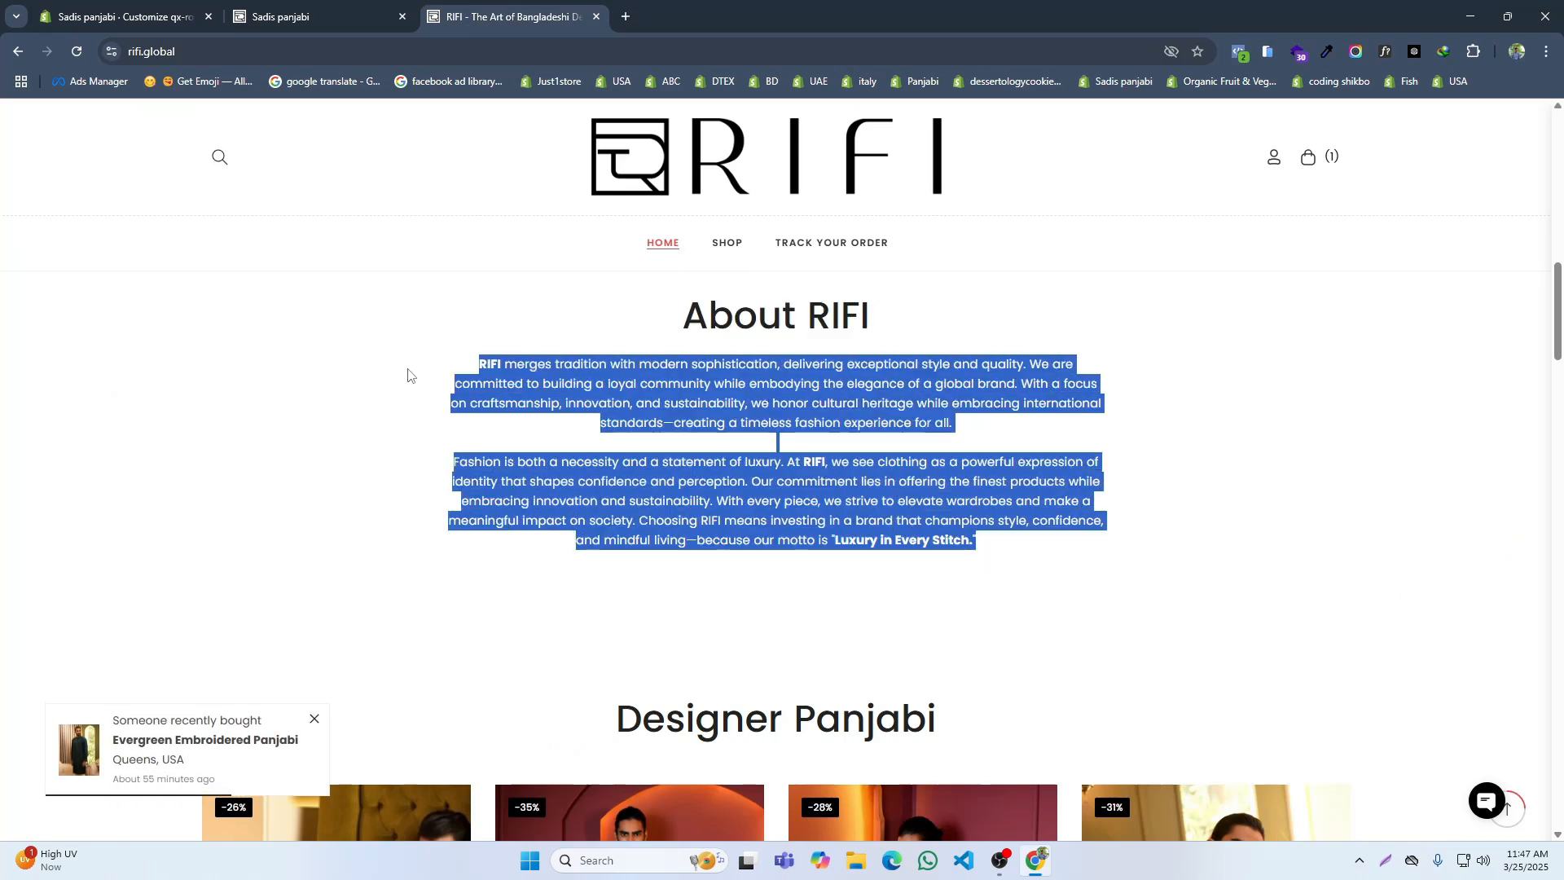
{"action": "left_click", "coordinate": [180, 4]}
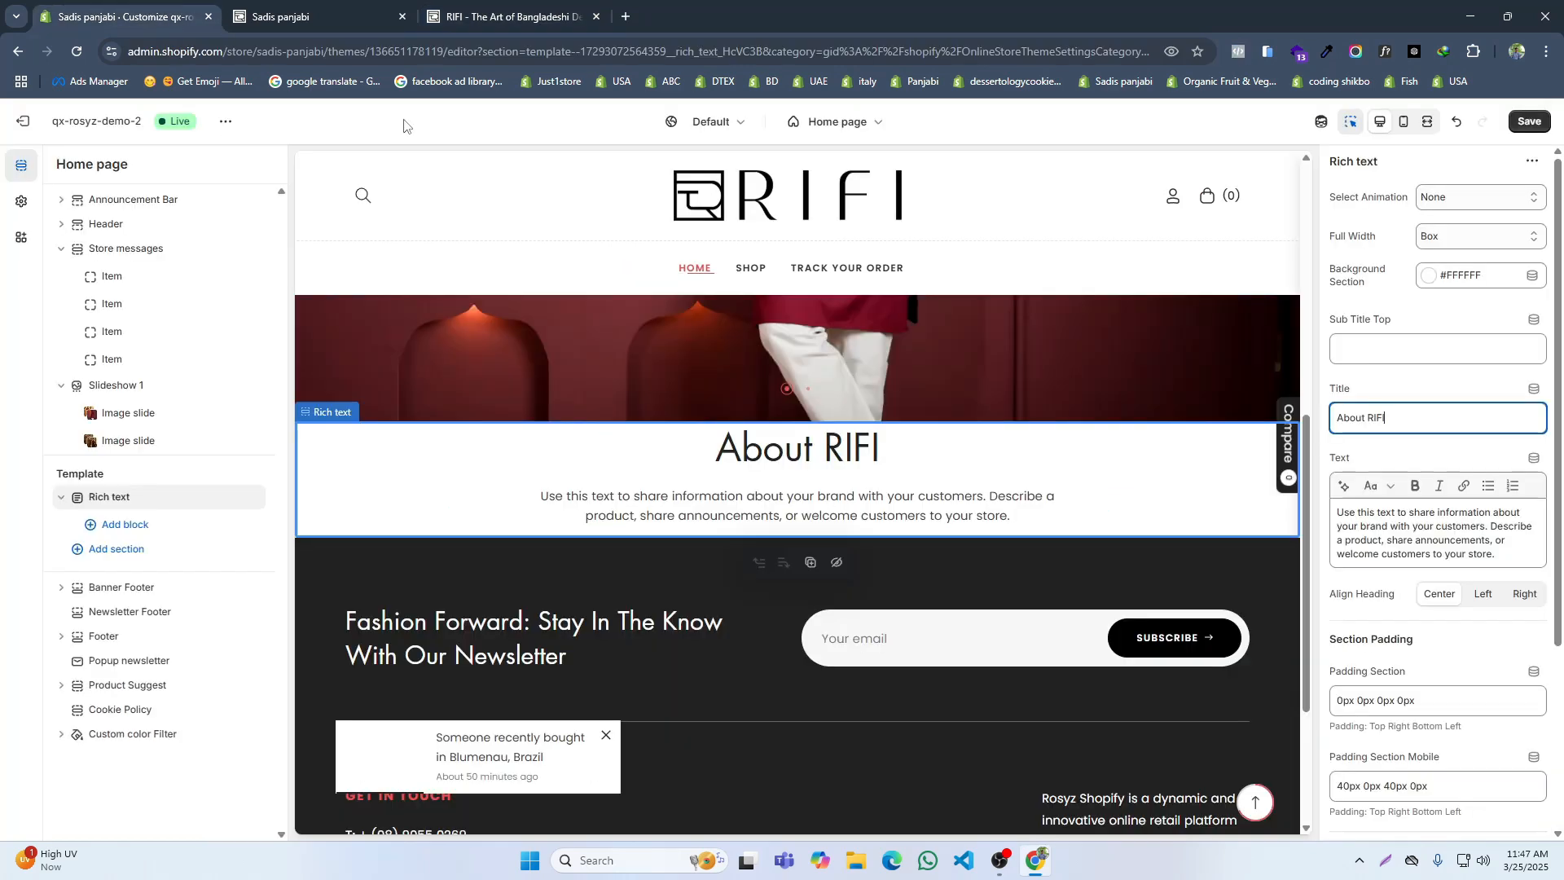
{"action": "triple_click", "coordinate": [1365, 519]}
{"action": "type", "text": "RIFImerges tradition with modern sophistication, delivering exceptional style and quality. We are committed to building a loyal community while embodying the elegance of a global brand. With a focus on craftsmanship, innovation, and sustainability, we honor cultural heritage while embracing international standards—creating a timeless fashion experience for all.  Fashion is both a necessity and a statement of luxury. AtRIFI, we see clothing as a powerful expression of identity that shapes confidence and perception. Our commitment lies in offering the finest products while embracing innovation and sustainability. With every piece, we strive to elevate wardrobes and make a meaningful impact on society. Choosing RIFI means investing in a brand that champions style, confidence, and mindful living—because our motto is \"Luxury in Every Stitch.\""}
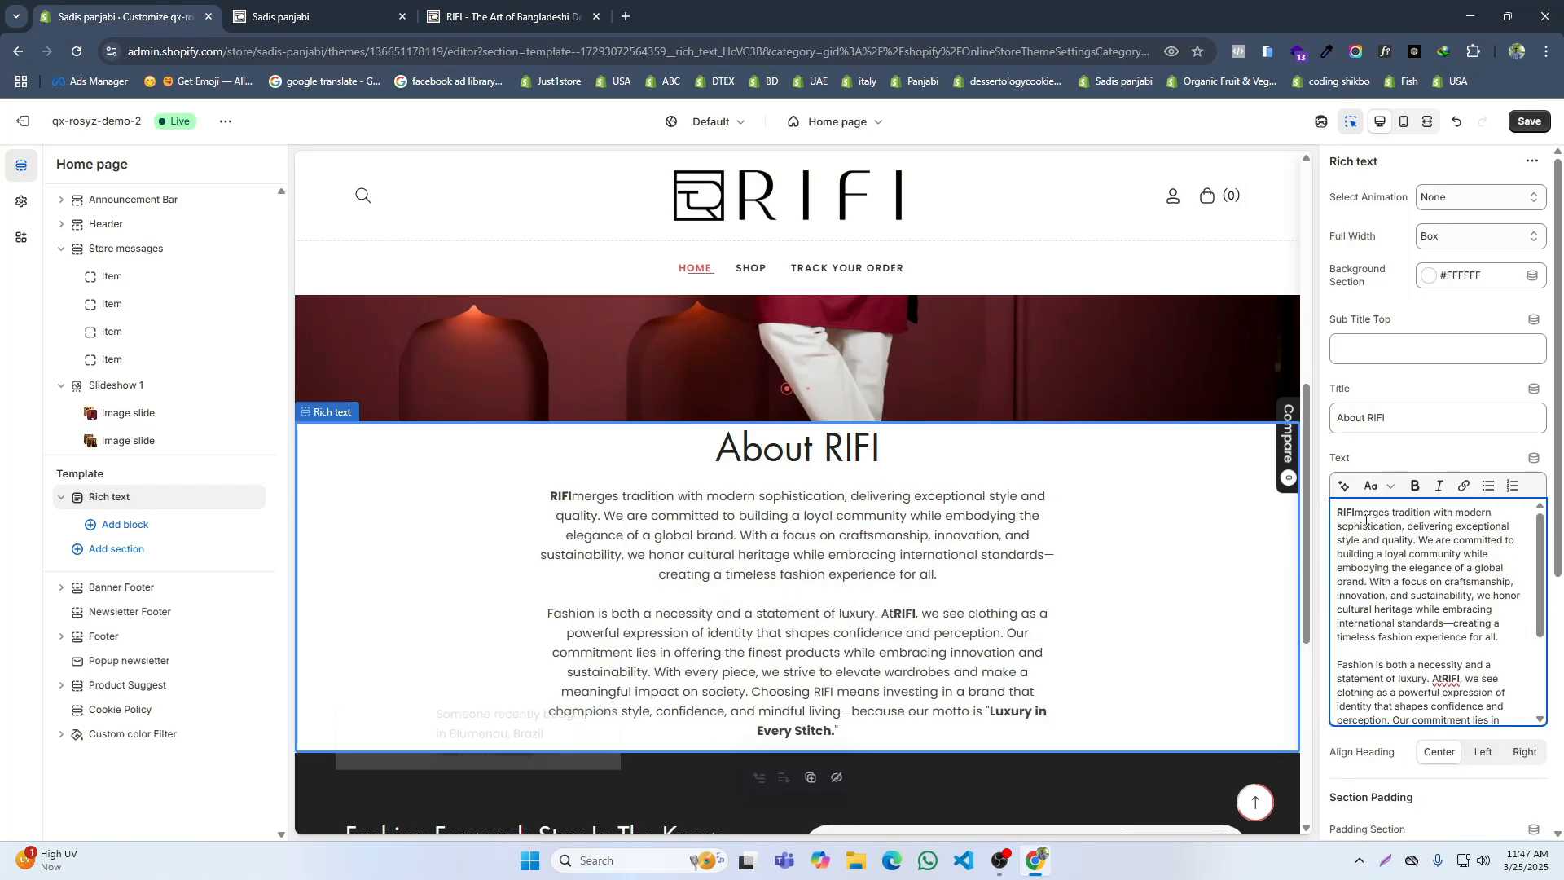
Step: Set the Rich text section's padding to 80px 0px 80px 0px and its mobile padding to 60px 0px 60px 0px, and save
{"action": "left_click", "coordinate": [485, 5]}
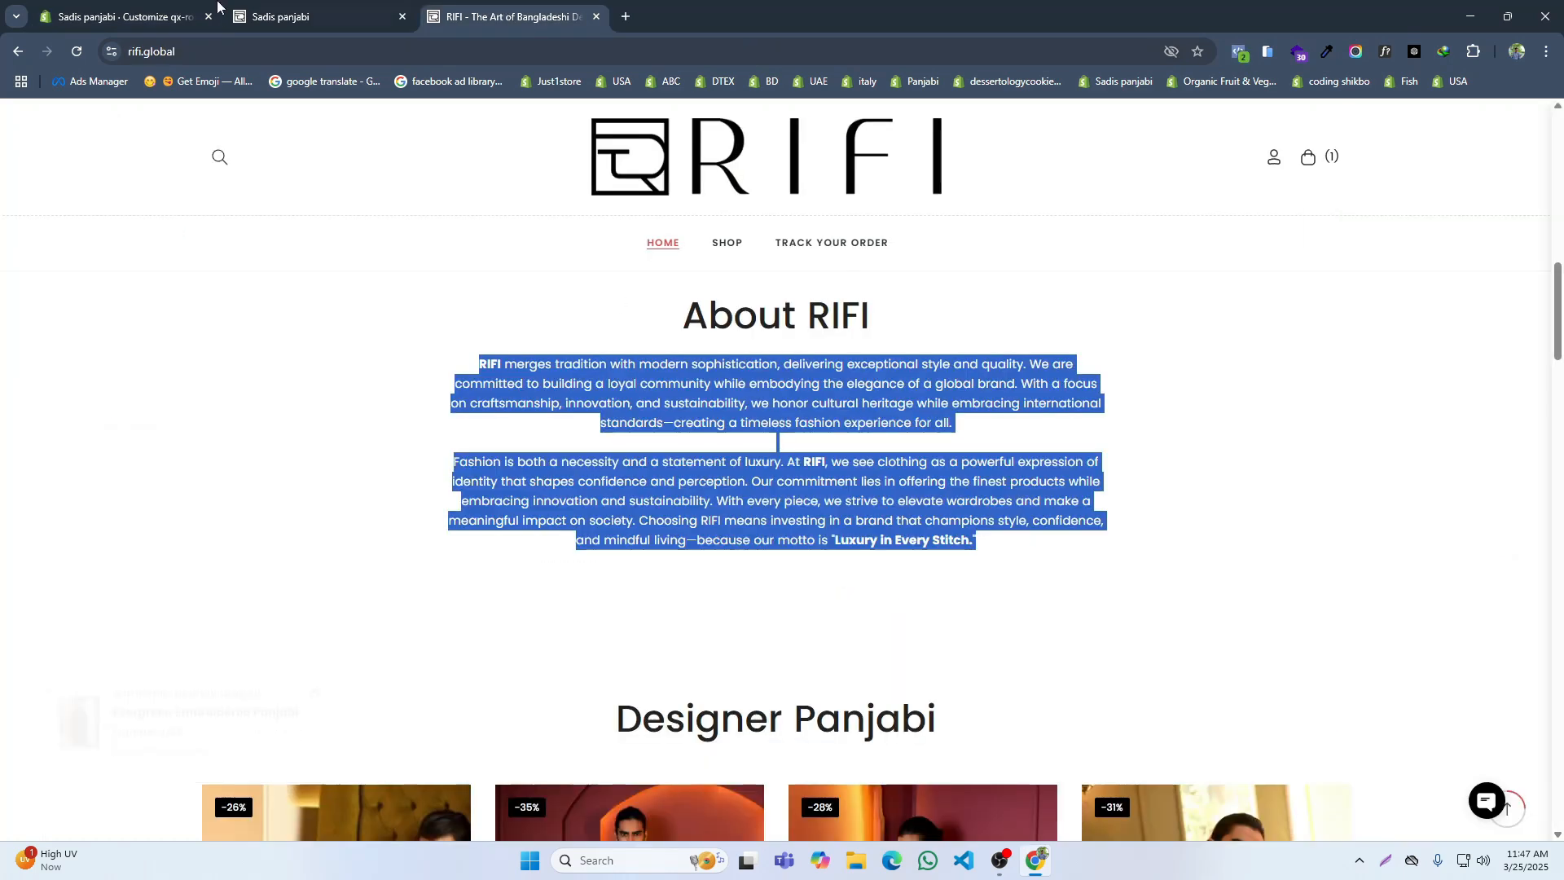
{"action": "left_click", "coordinate": [130, 12]}
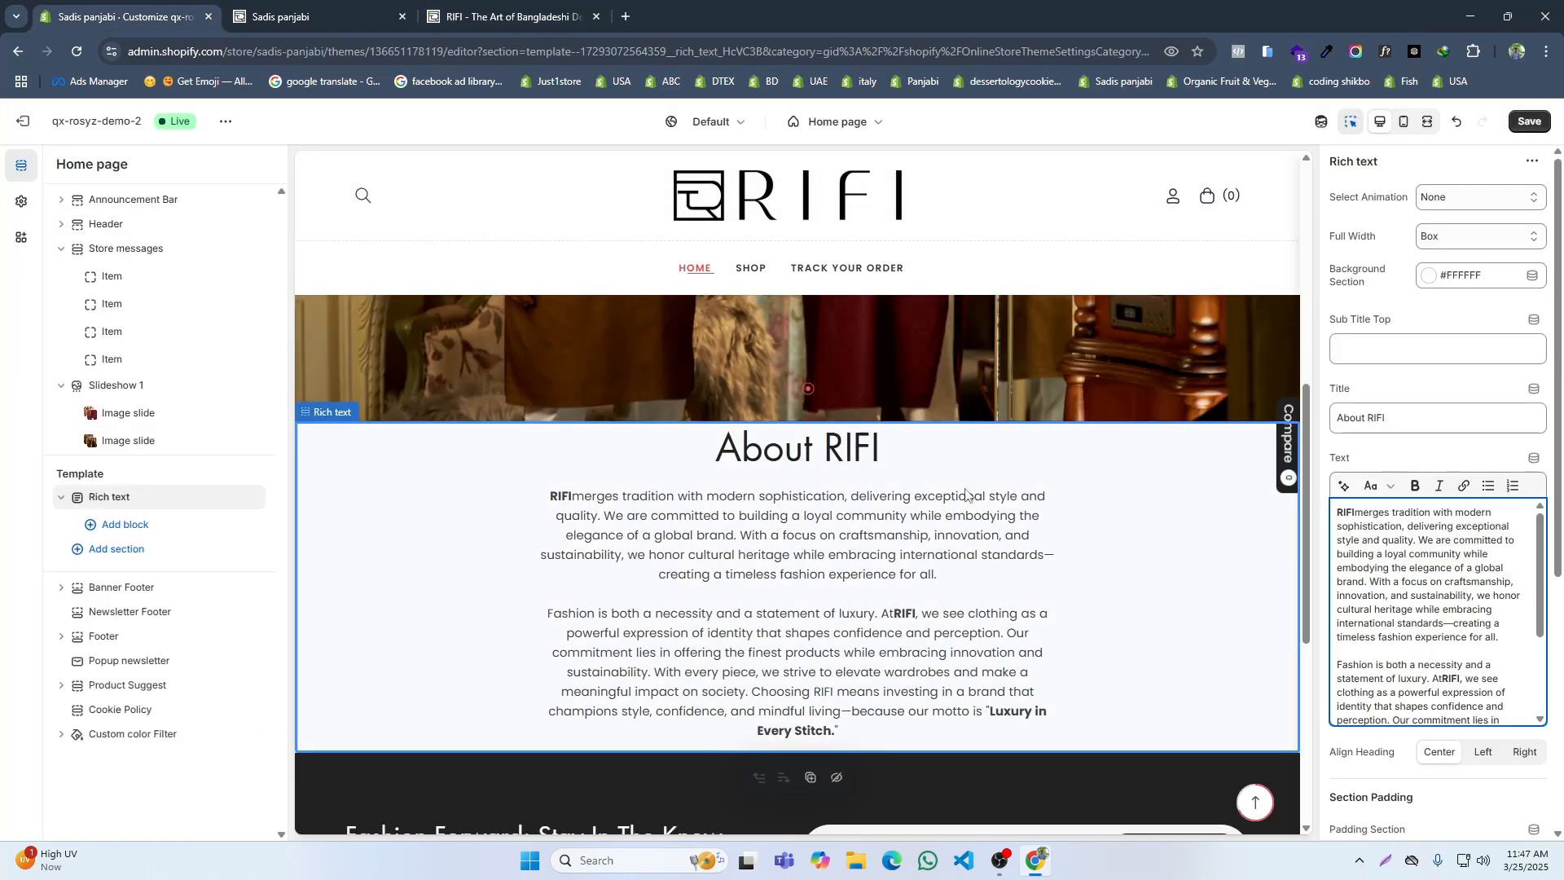
{"action": "left_click", "coordinate": [505, 16]}
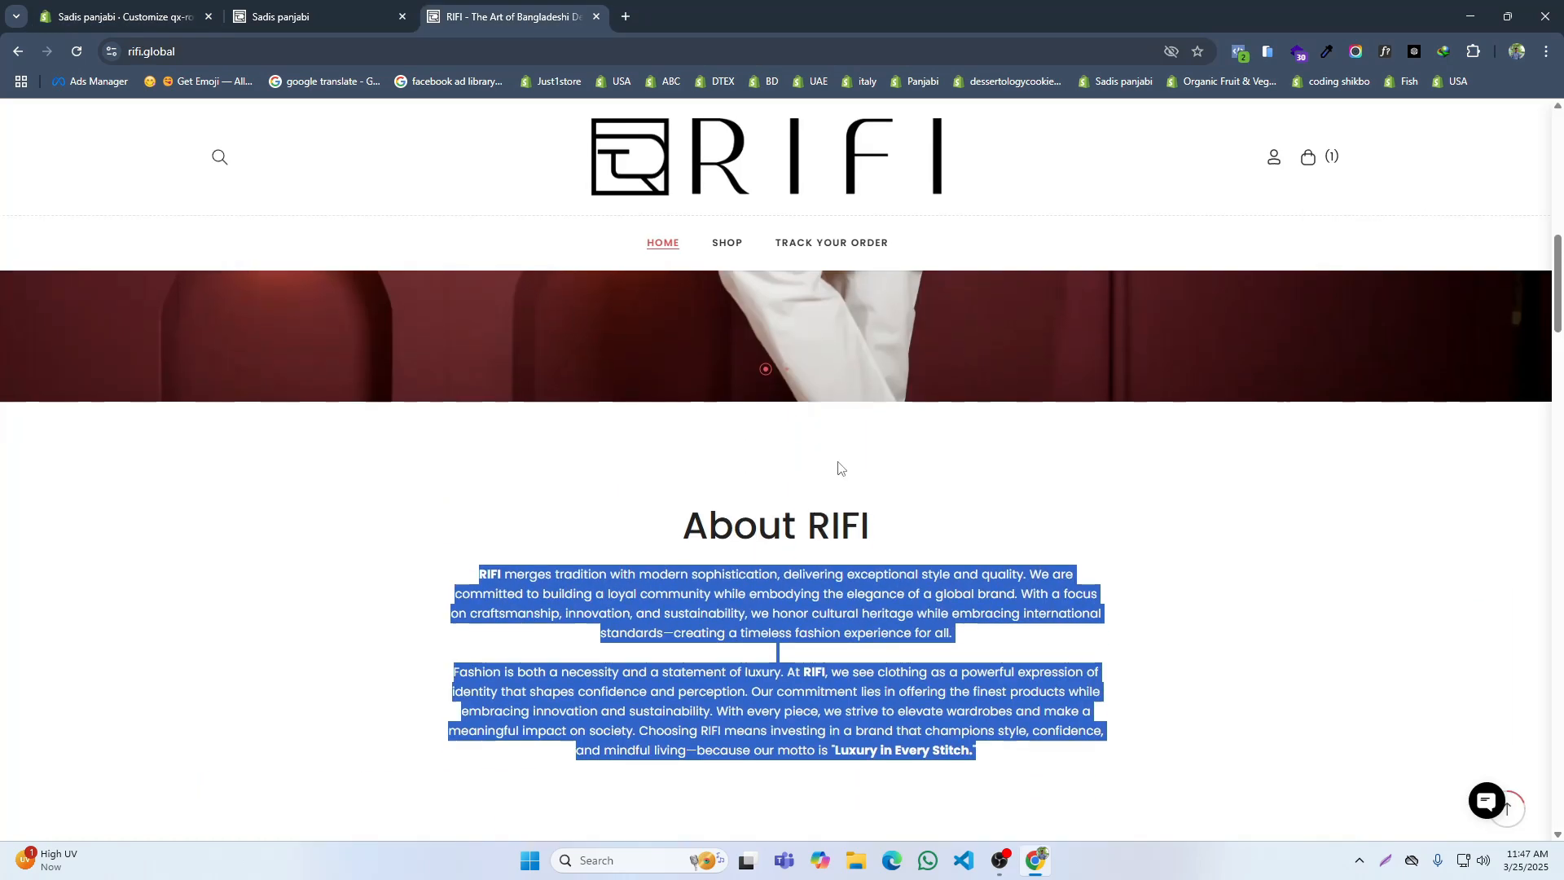
{"action": "left_click", "coordinate": [131, 12]}
{"action": "scroll", "coordinate": [1385, 570], "scroll_direction": "down", "scroll_amount": 5}
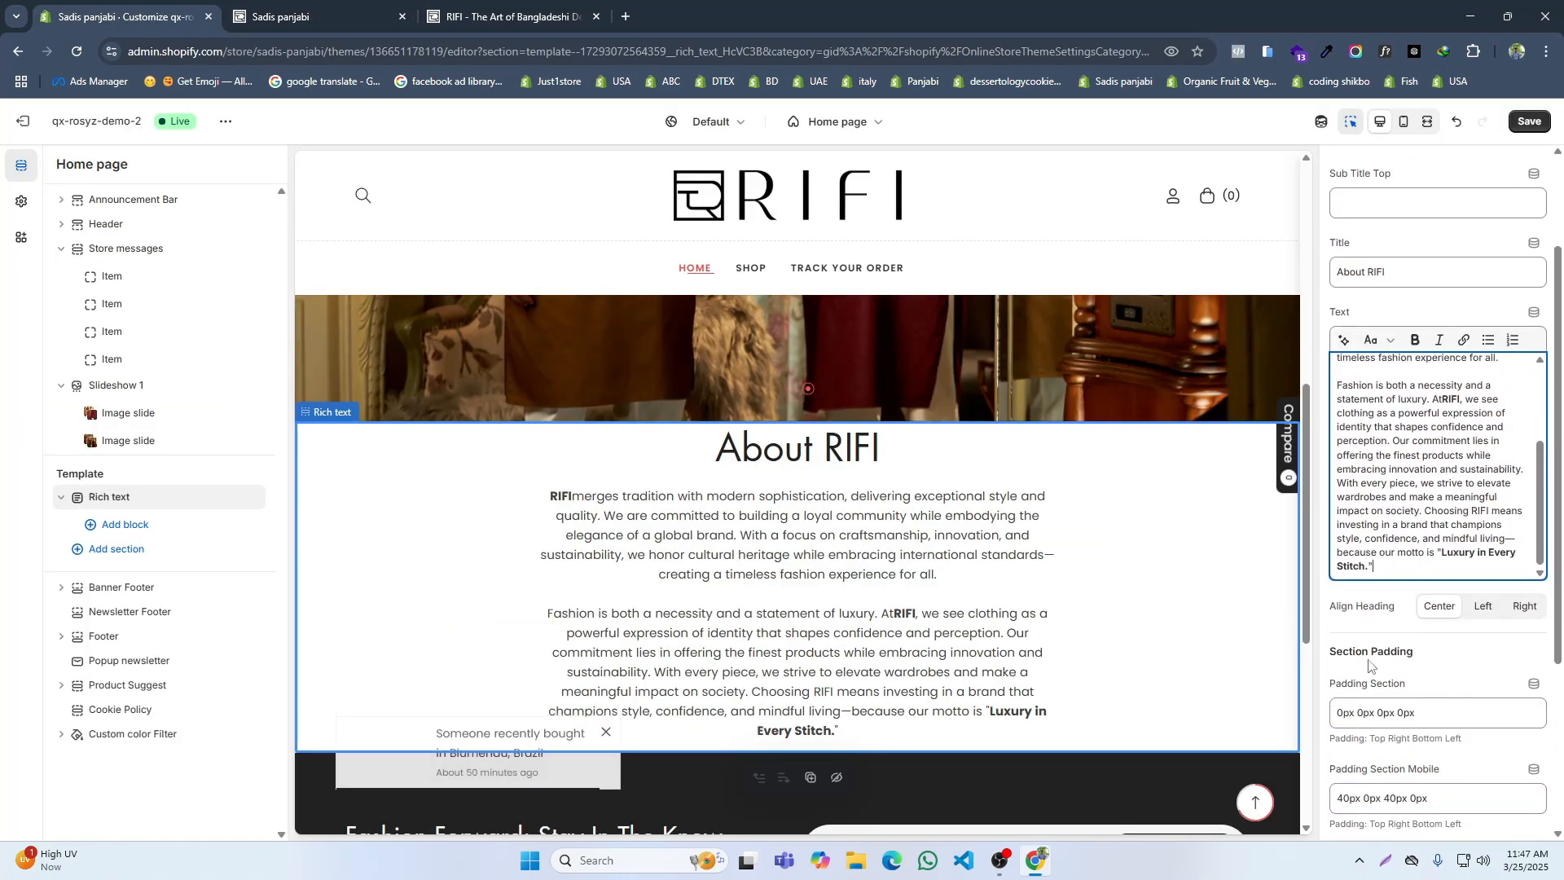
{"action": "scroll", "coordinate": [1368, 664], "scroll_direction": "down", "scroll_amount": 2}
{"action": "left_click", "coordinate": [1337, 530]}
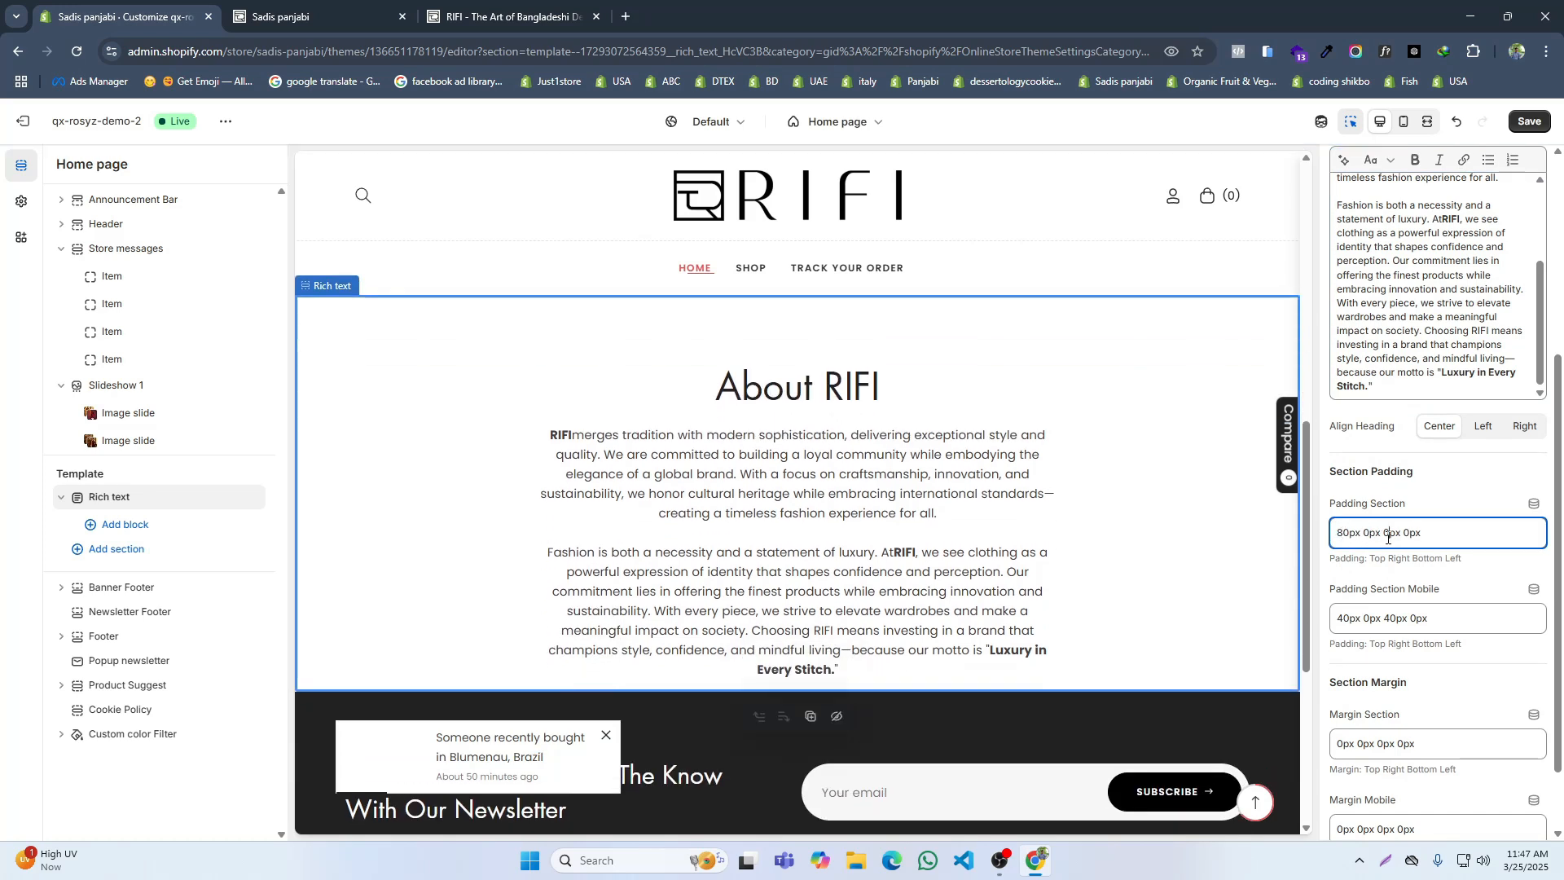
{"action": "type", "text": "8"}
{"action": "left_click", "coordinate": [1387, 622]}
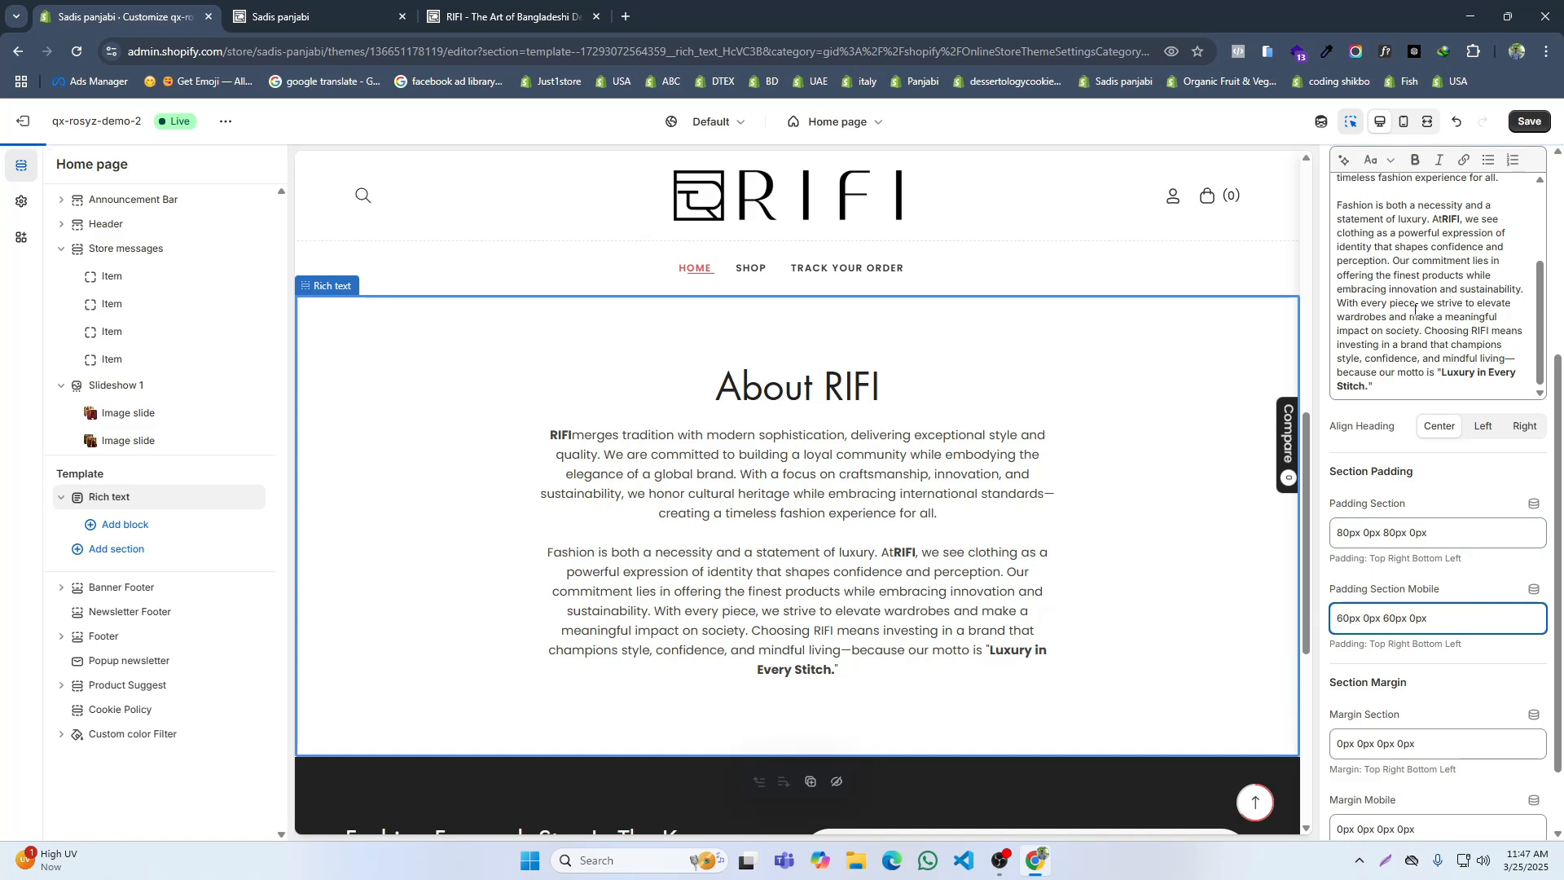
{"action": "left_click", "coordinate": [1529, 122]}
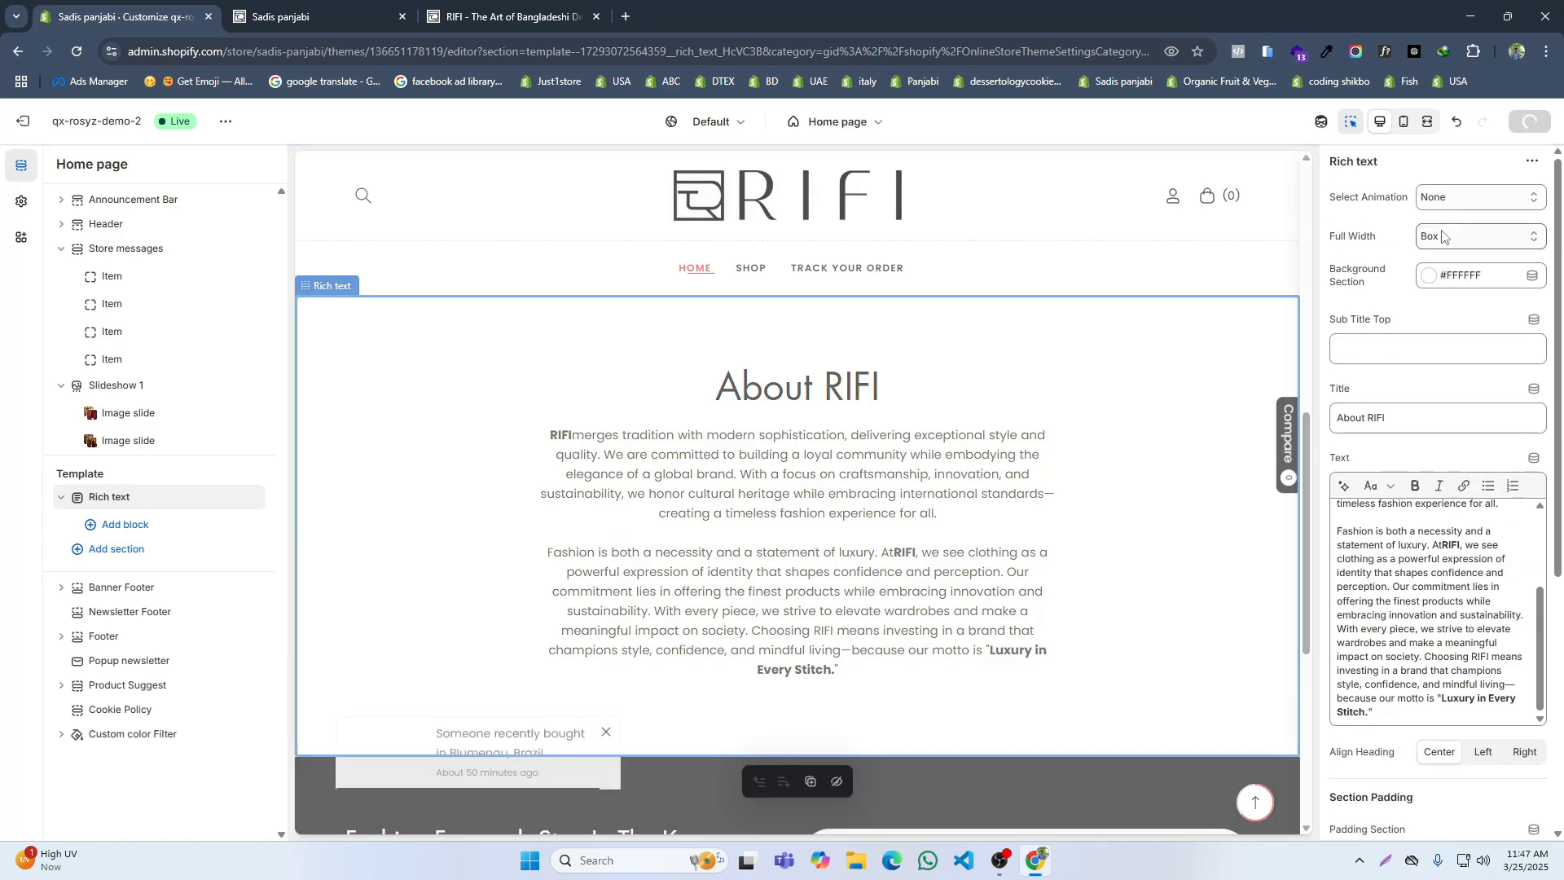
Step: Try Full as the Rich text section's width, compare the storefront with RIFI's page, return the width to Box and save
{"action": "left_click", "coordinate": [1439, 235]}
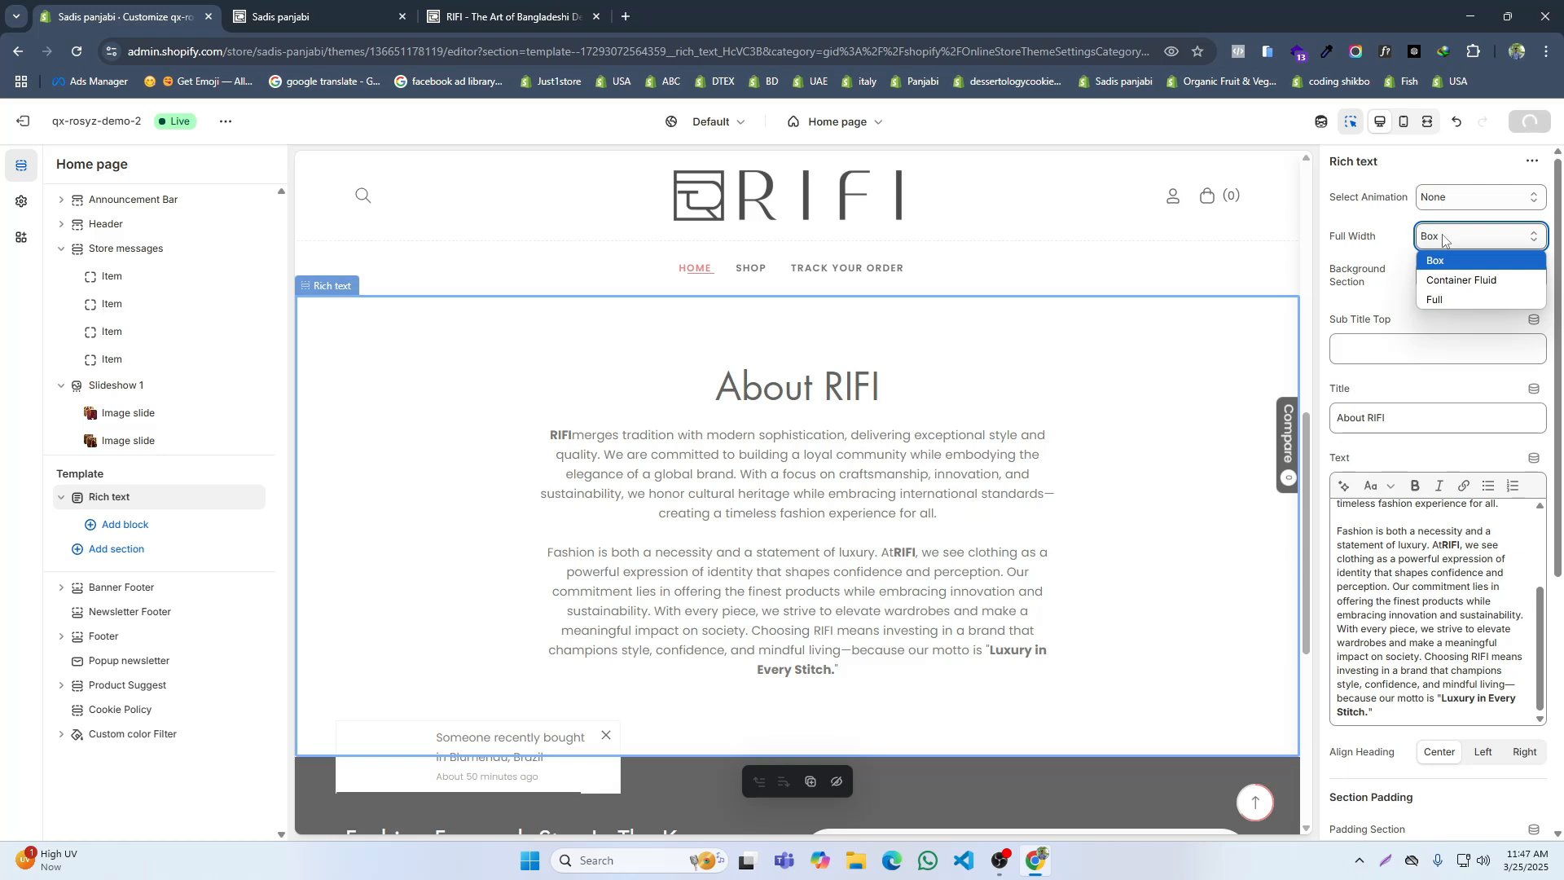
{"action": "left_click", "coordinate": [1446, 301]}
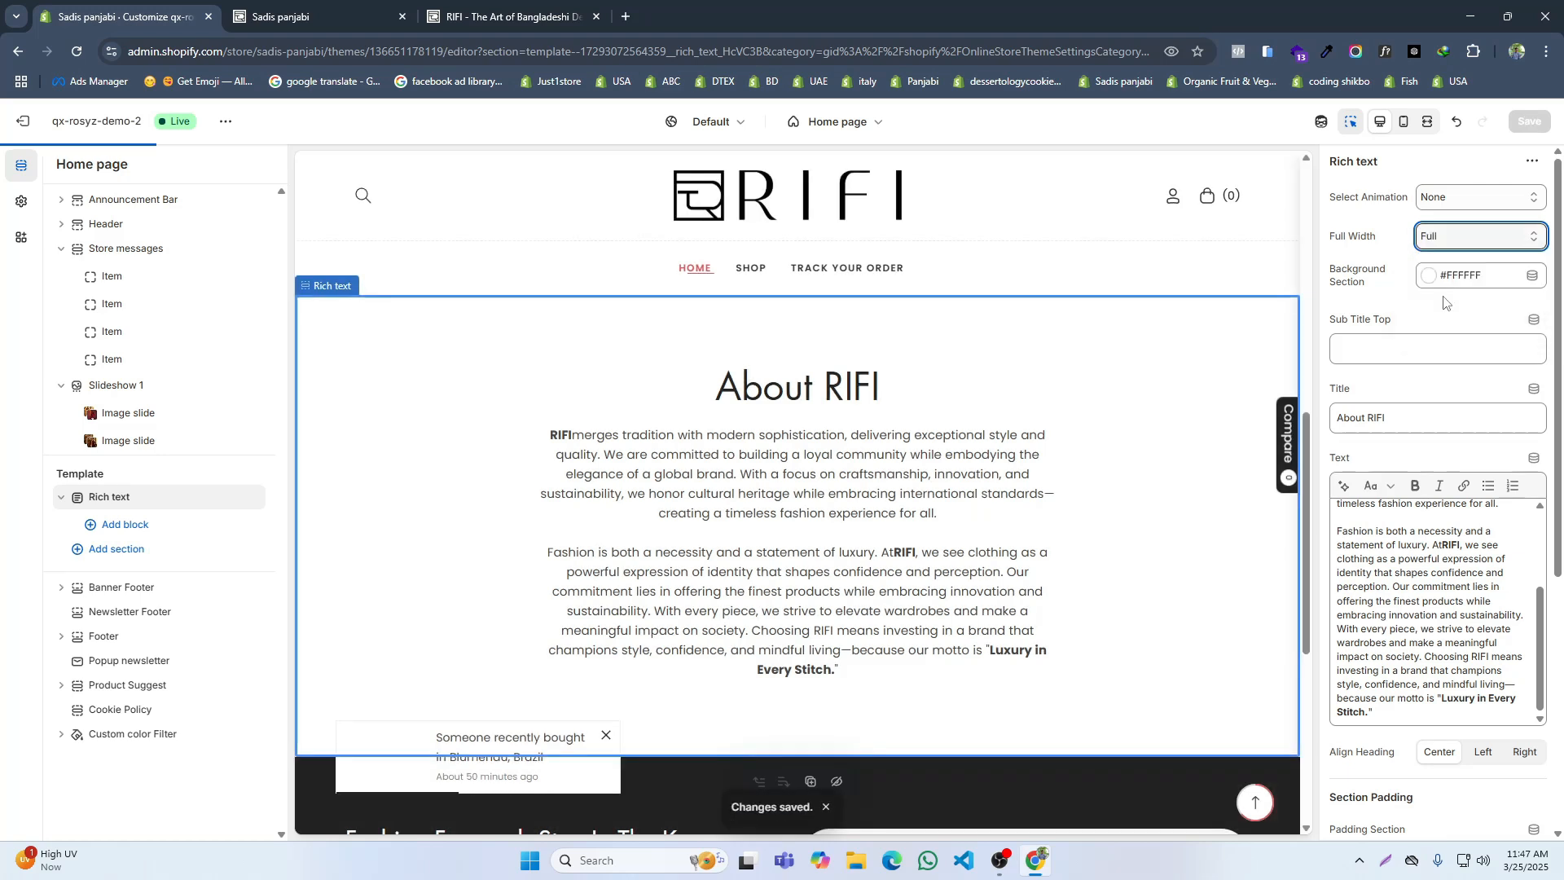
{"action": "left_click", "coordinate": [1528, 121]}
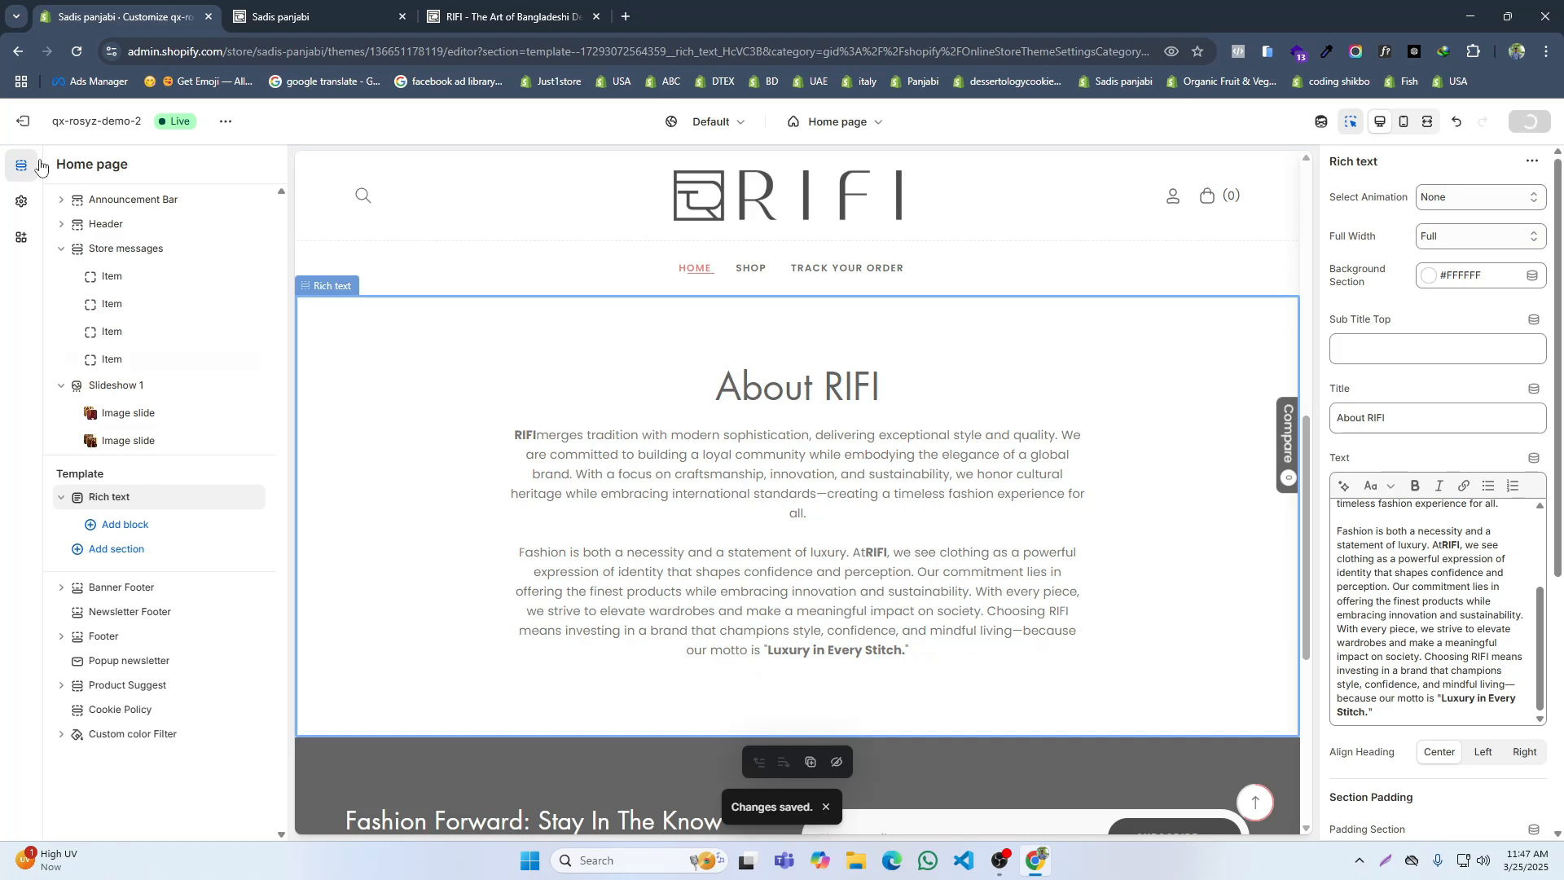
{"action": "mouse_move", "coordinate": [313, 8]}
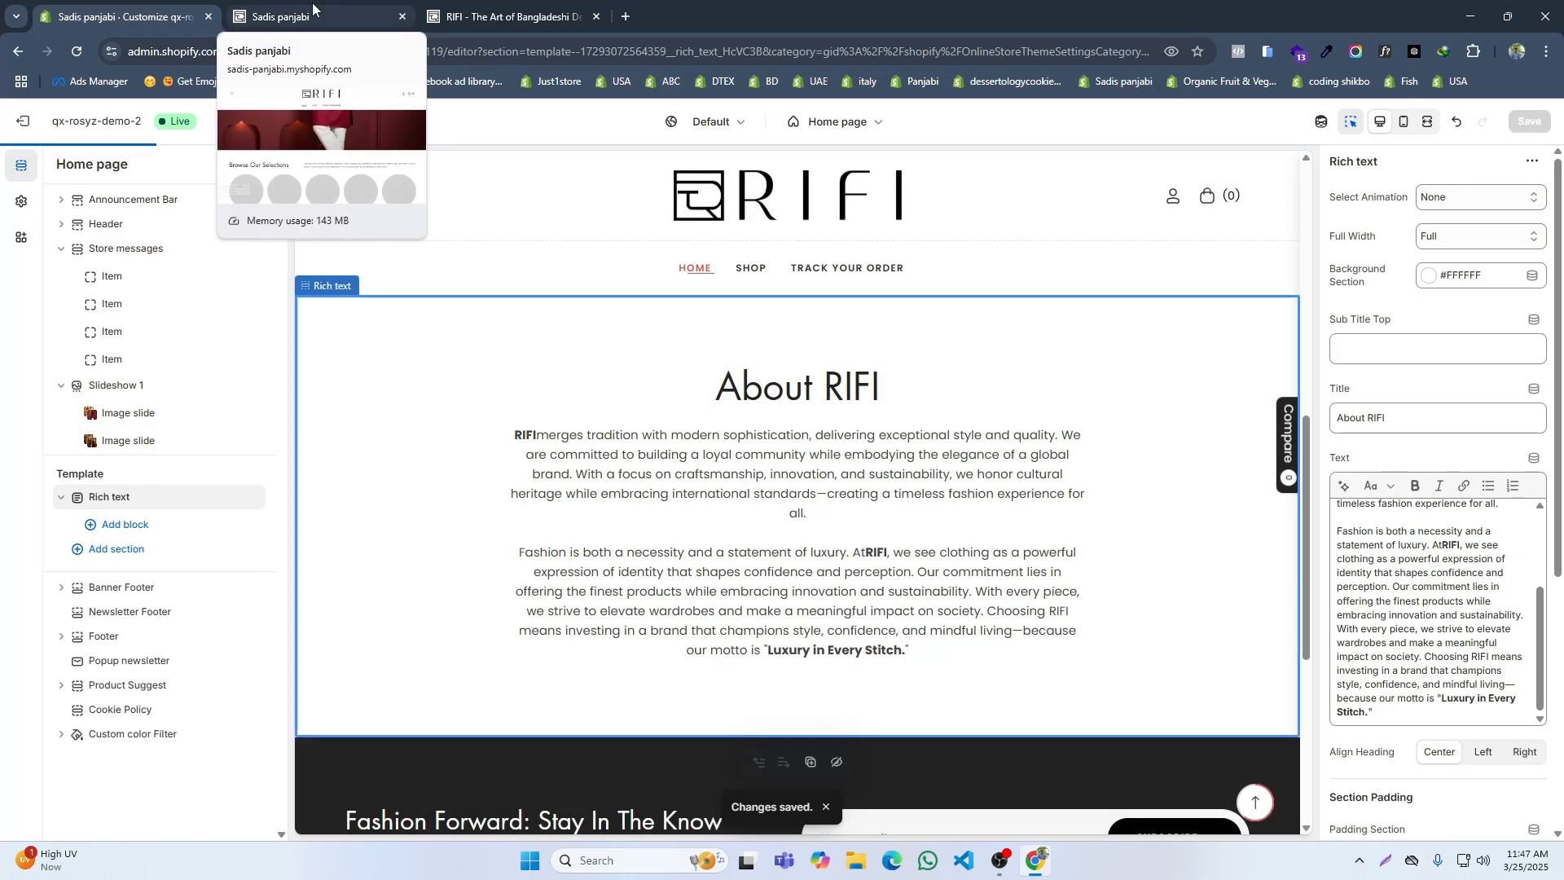
{"action": "left_click", "coordinate": [313, 10]}
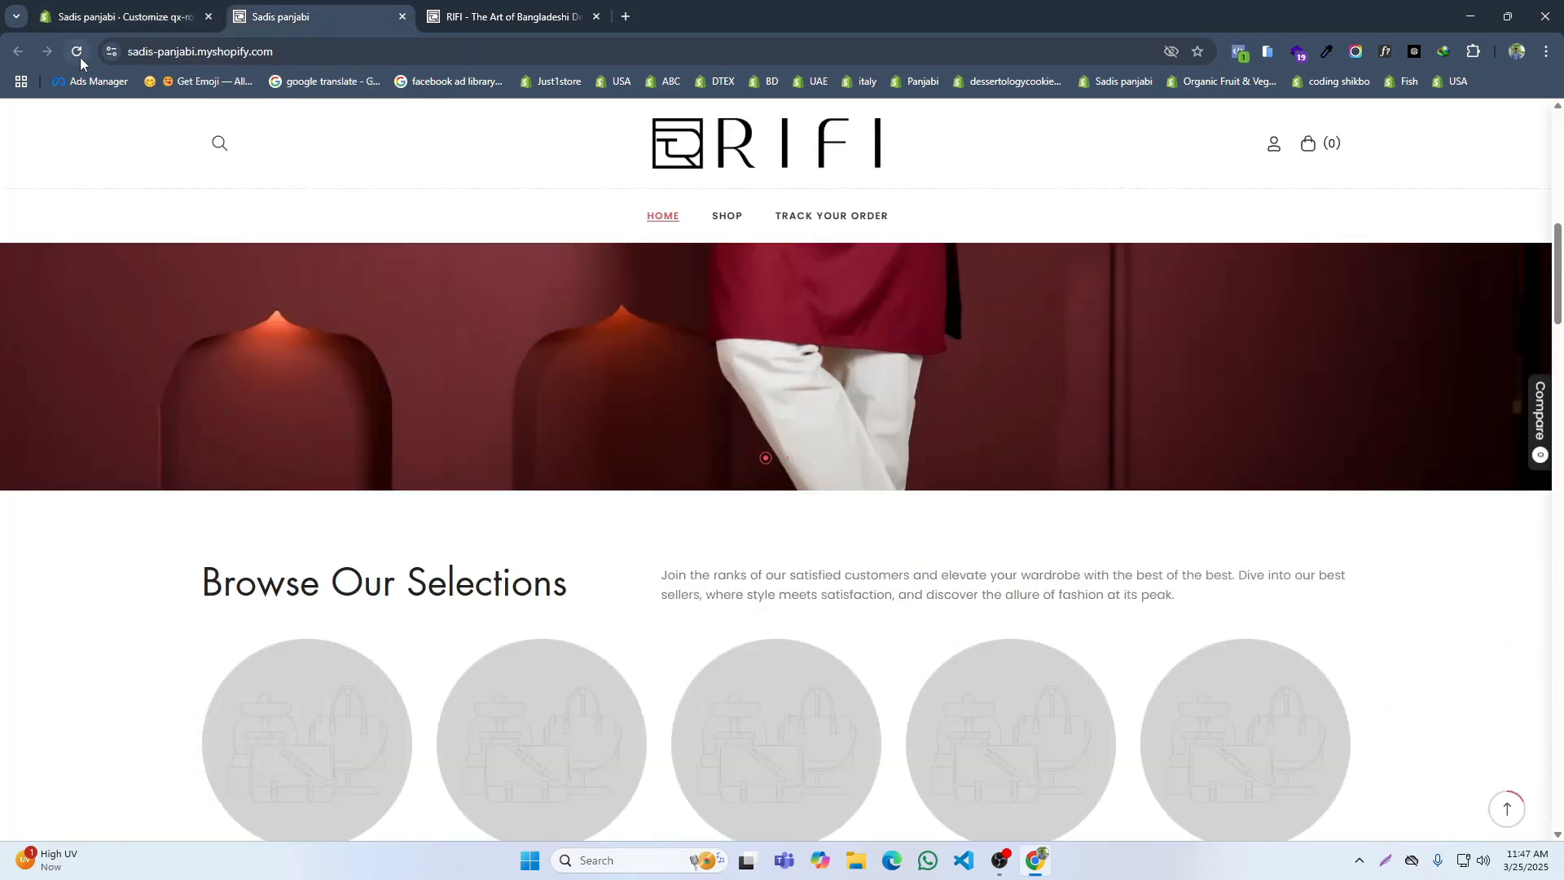
{"action": "scroll", "coordinate": [569, 370], "scroll_direction": "down", "scroll_amount": 4}
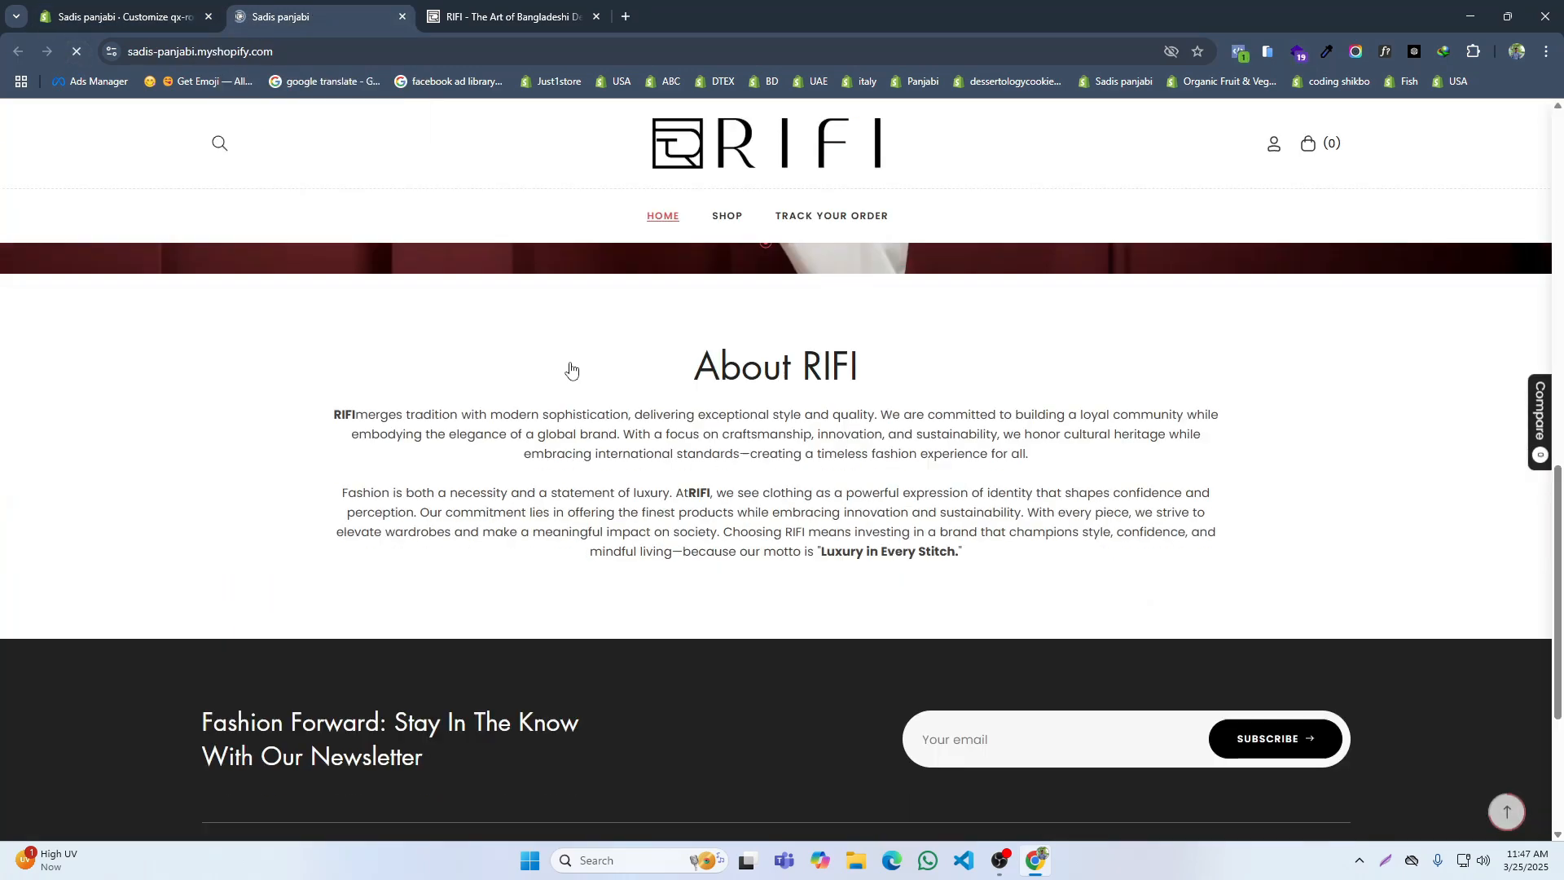
{"action": "scroll", "coordinate": [810, 382], "scroll_direction": "up", "scroll_amount": 2}
{"action": "key", "text": "ctrl+Tab"}
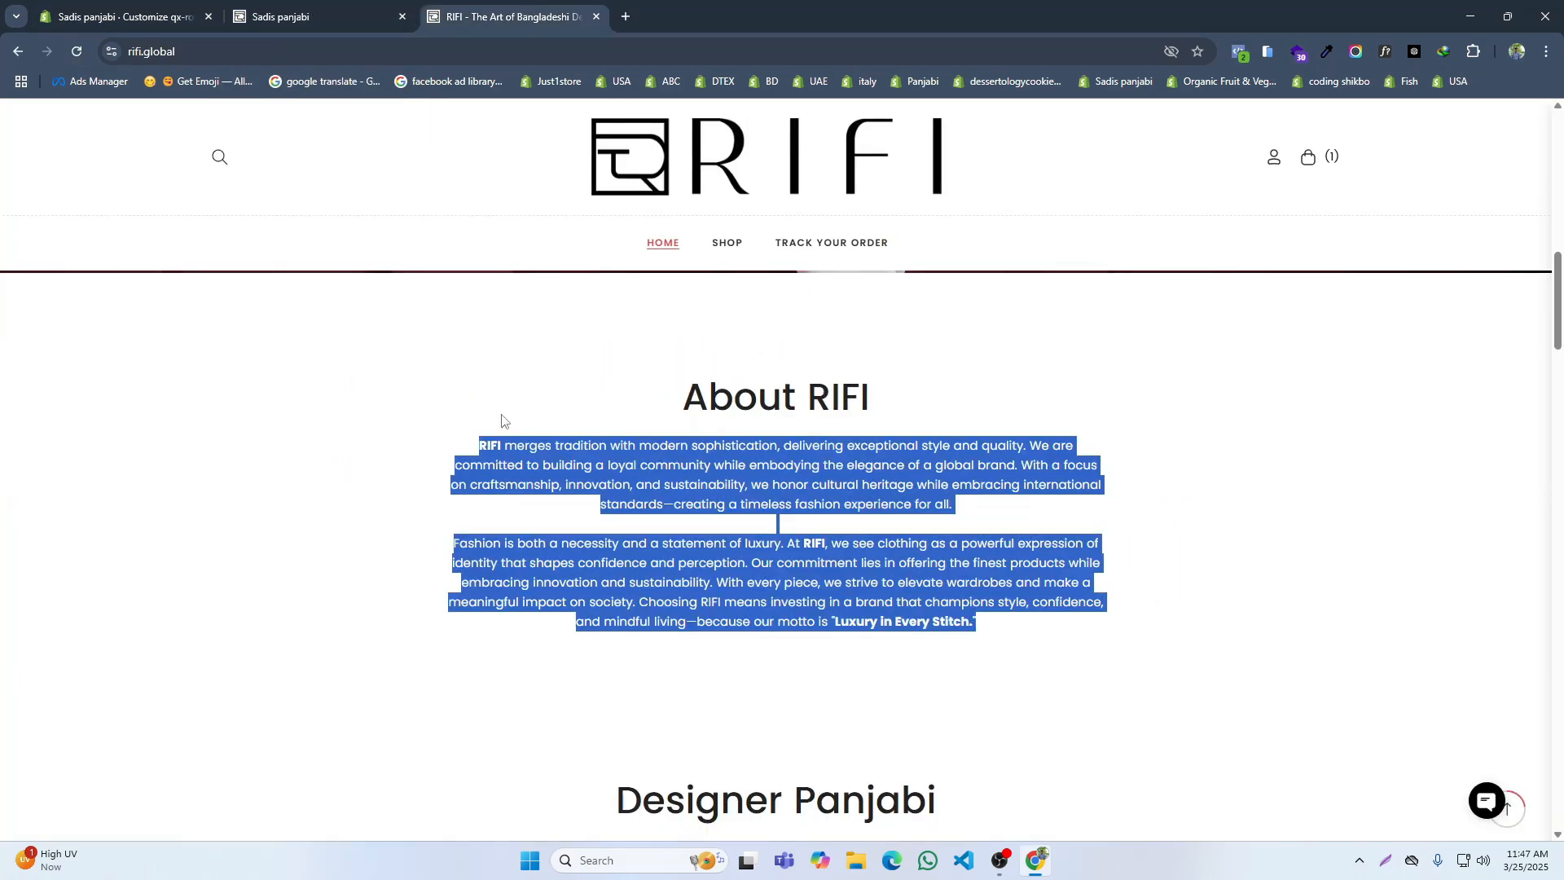
{"action": "left_click", "coordinate": [139, 10]}
{"action": "left_click", "coordinate": [1437, 237]}
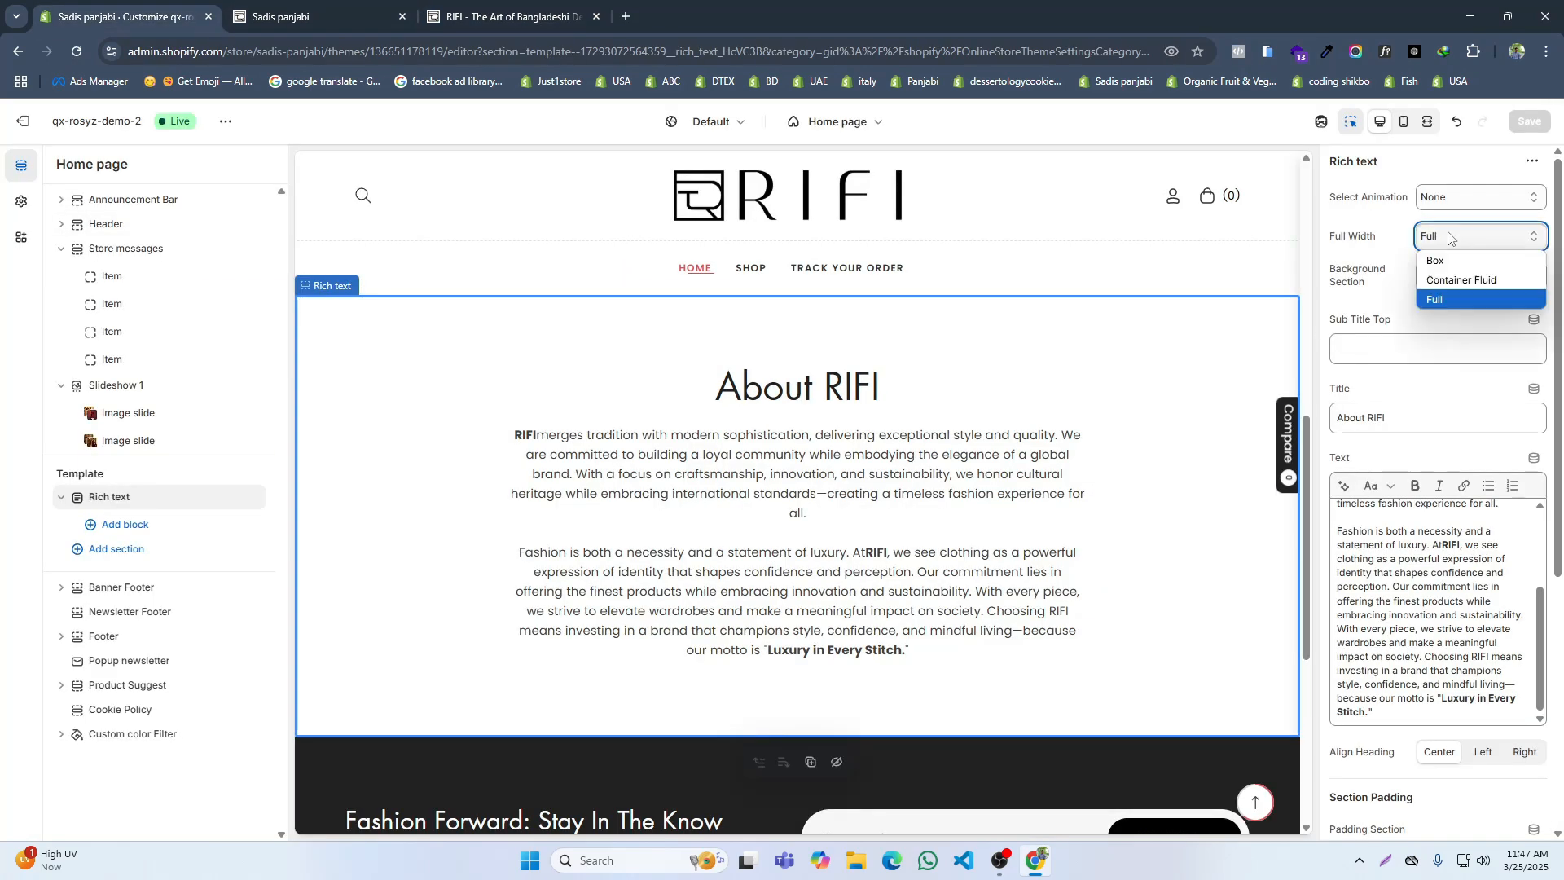
{"action": "left_click", "coordinate": [1437, 263]}
{"action": "left_click", "coordinate": [1528, 122]}
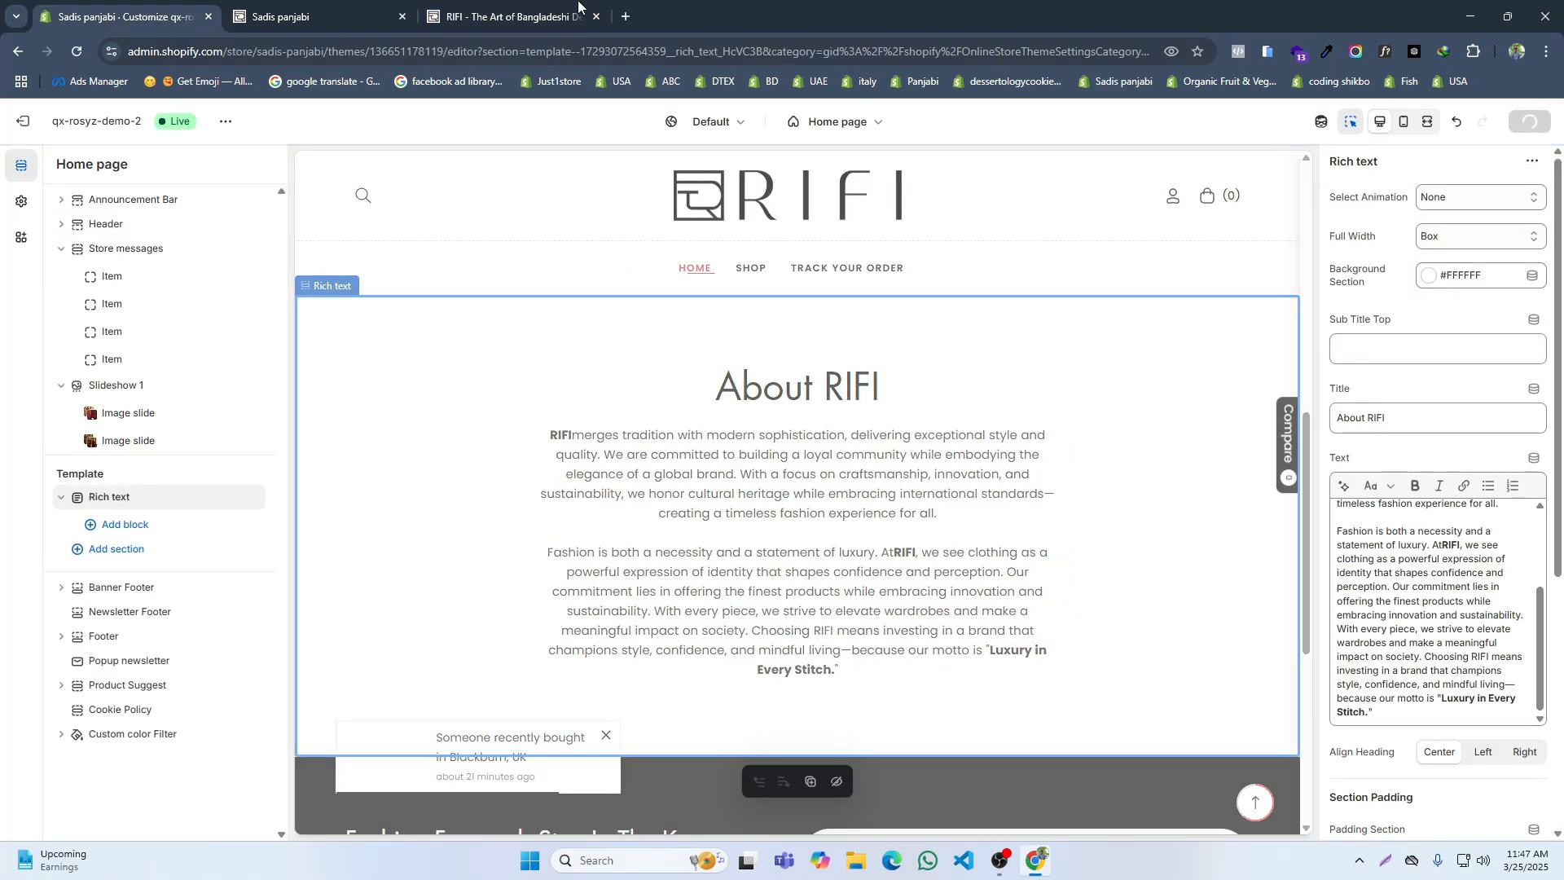
Step: Reload the storefront and compare its About RIFI section with the one on RIFI's home page
{"action": "left_click", "coordinate": [372, 9]}
{"action": "left_click", "coordinate": [77, 51]}
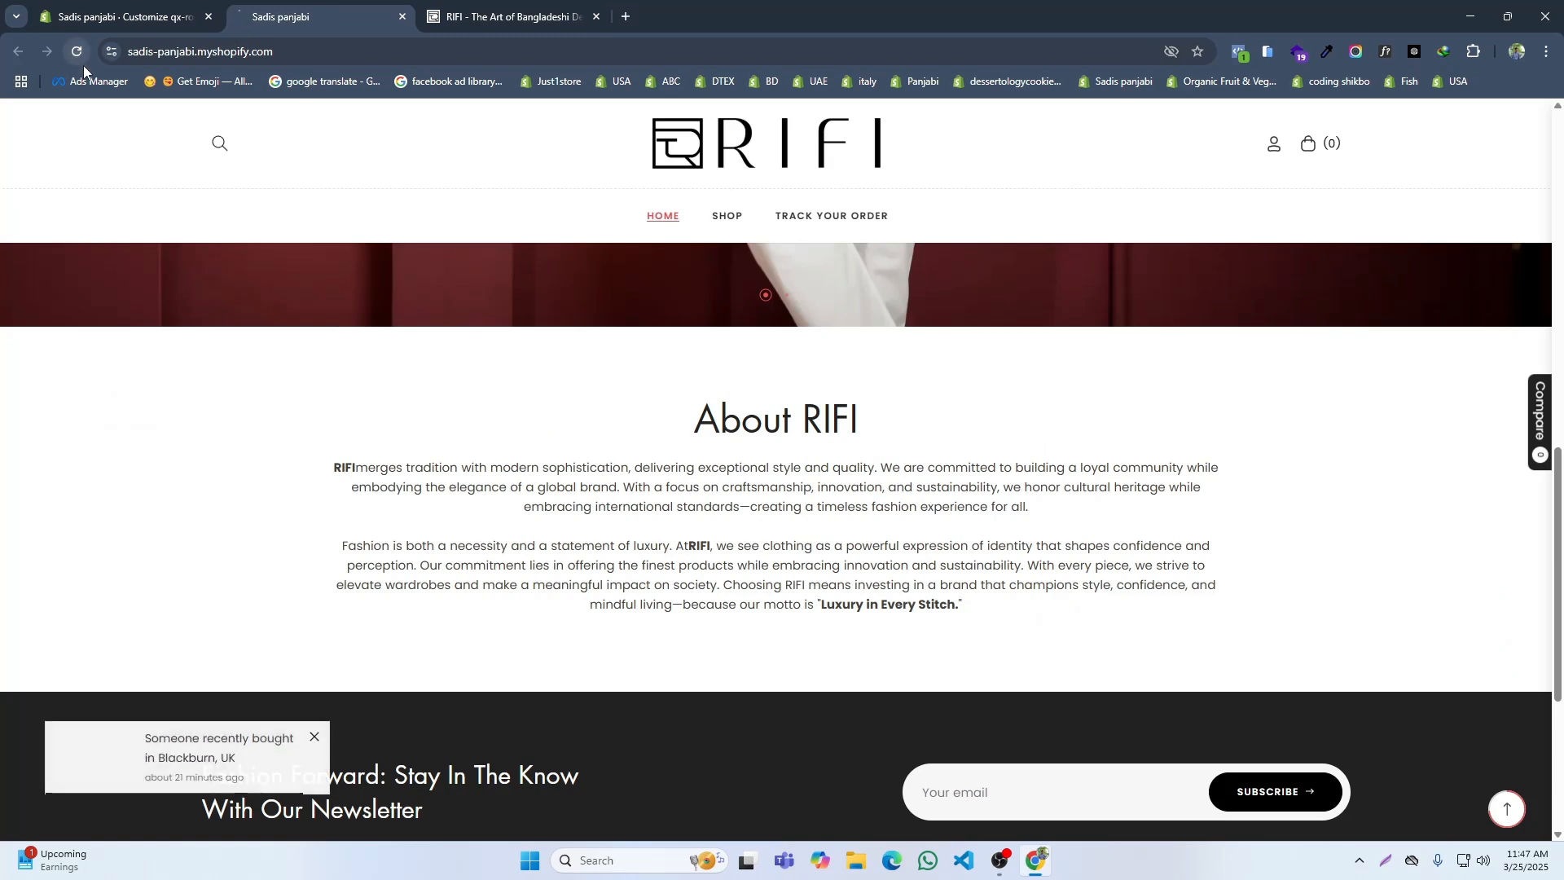
{"action": "scroll", "coordinate": [569, 377], "scroll_direction": "down", "scroll_amount": 2}
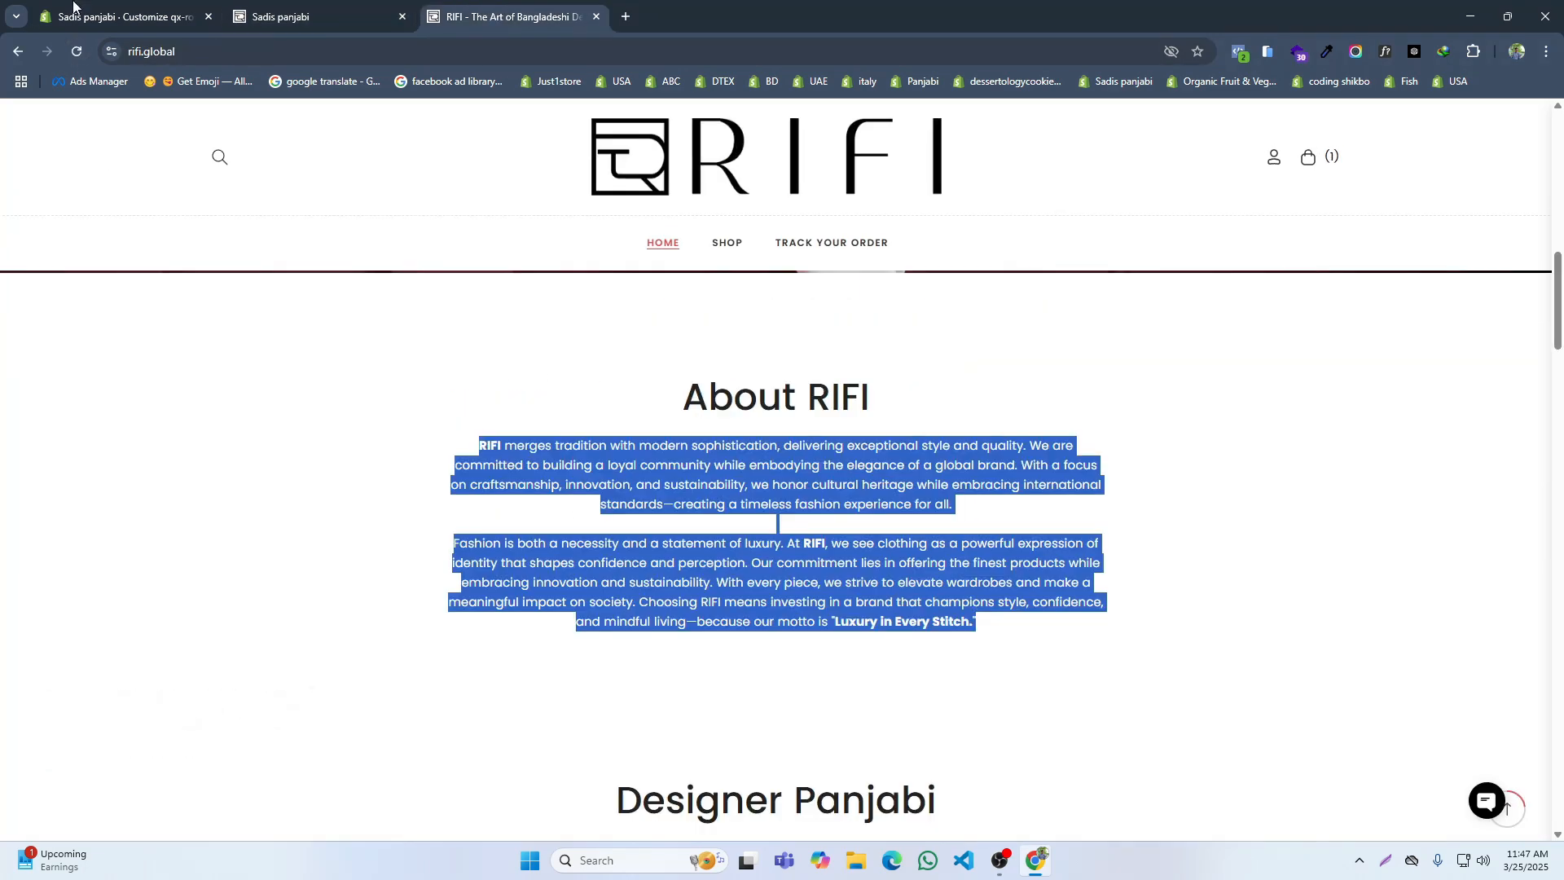
Step: Return to the theme editor and choose Poppins as the main Shopify font in the theme's typography settings
{"action": "left_click", "coordinate": [77, 10]}
{"action": "left_click", "coordinate": [21, 201]}
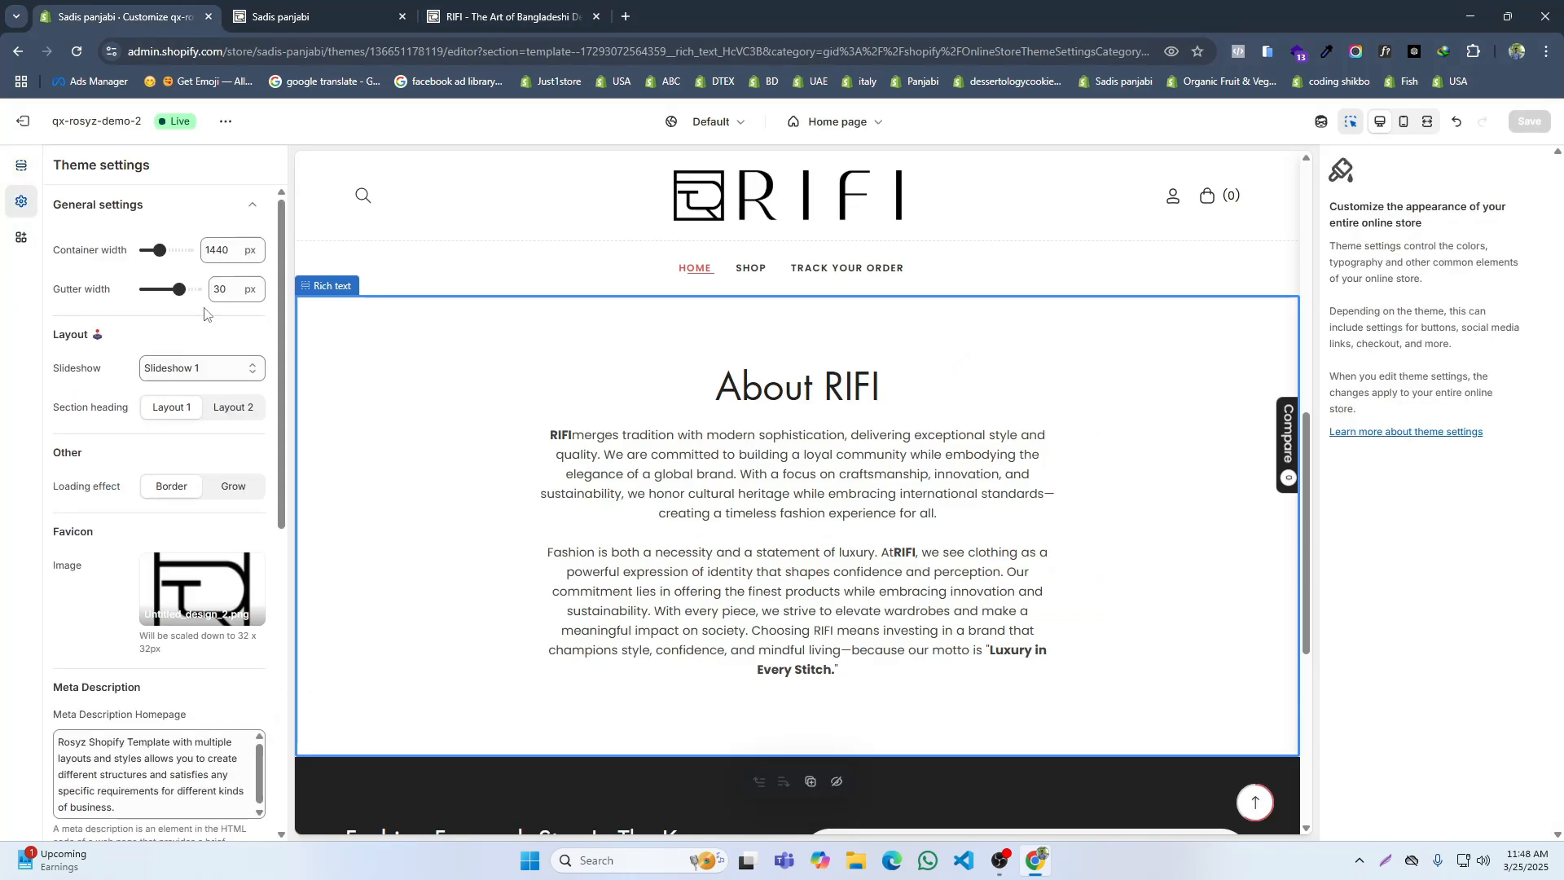
{"action": "left_click", "coordinate": [245, 208]}
{"action": "left_click", "coordinate": [150, 285]}
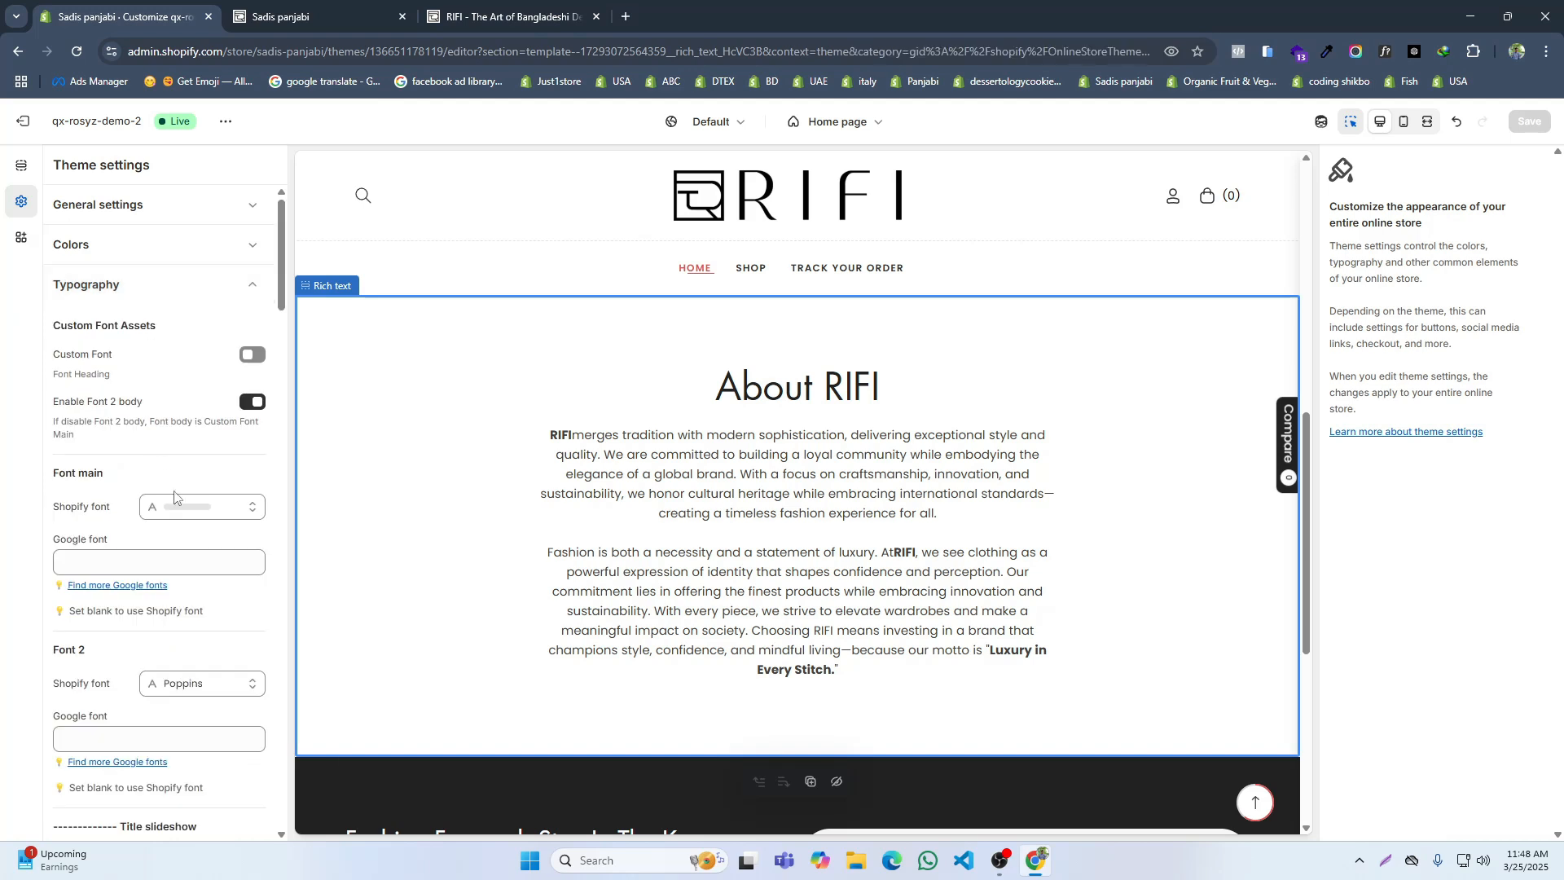
{"action": "scroll", "coordinate": [173, 497], "scroll_direction": "down", "scroll_amount": 2}
{"action": "left_click", "coordinate": [199, 342]}
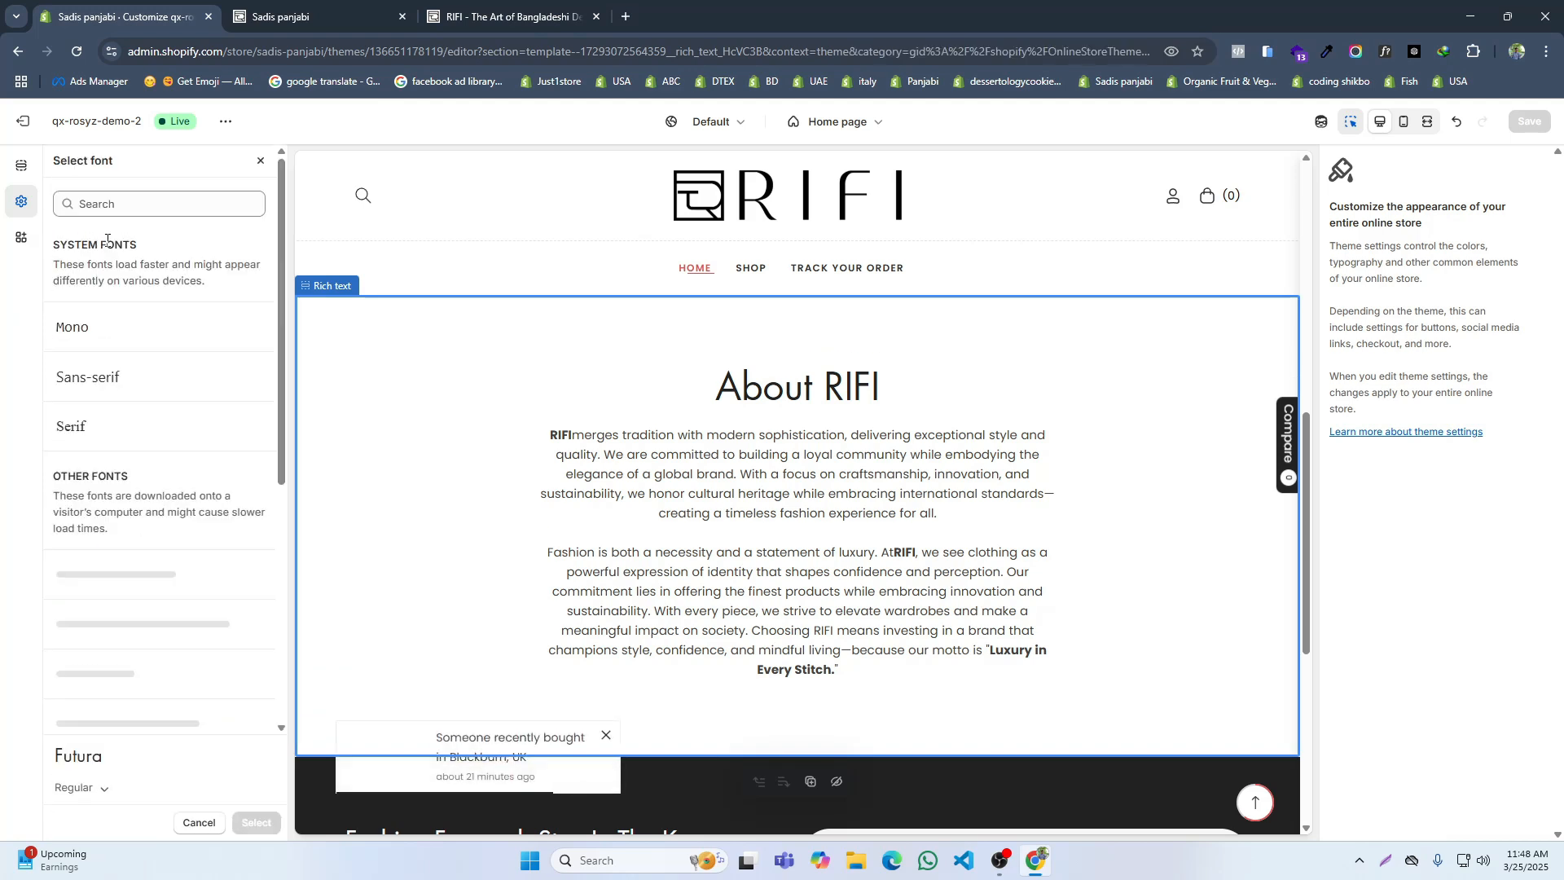
{"action": "left_click", "coordinate": [91, 208]}
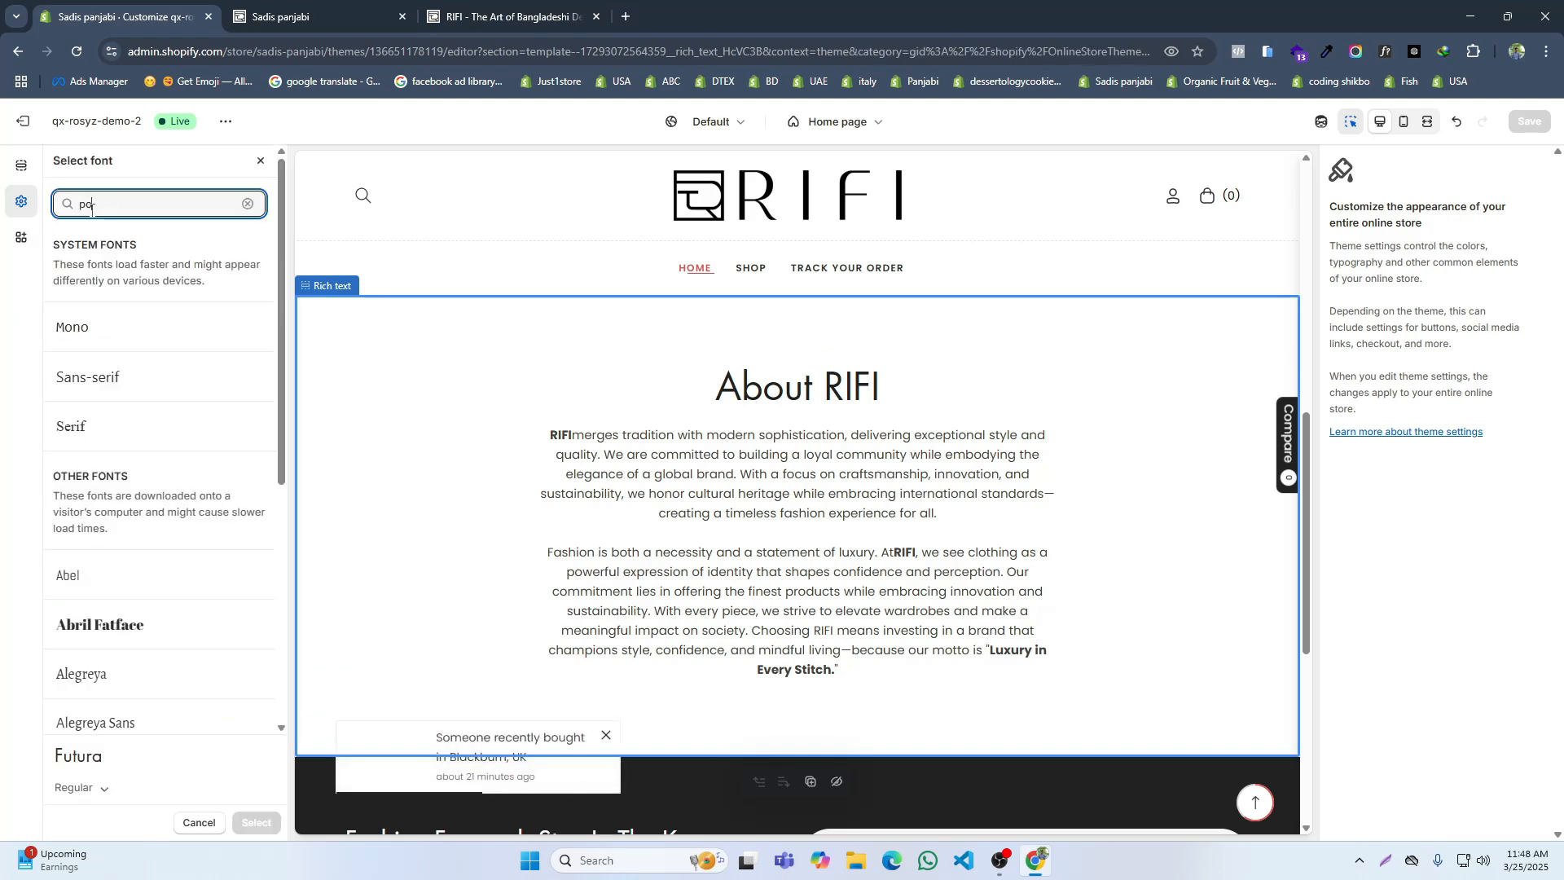
{"action": "left_click", "coordinate": [55, 359]}
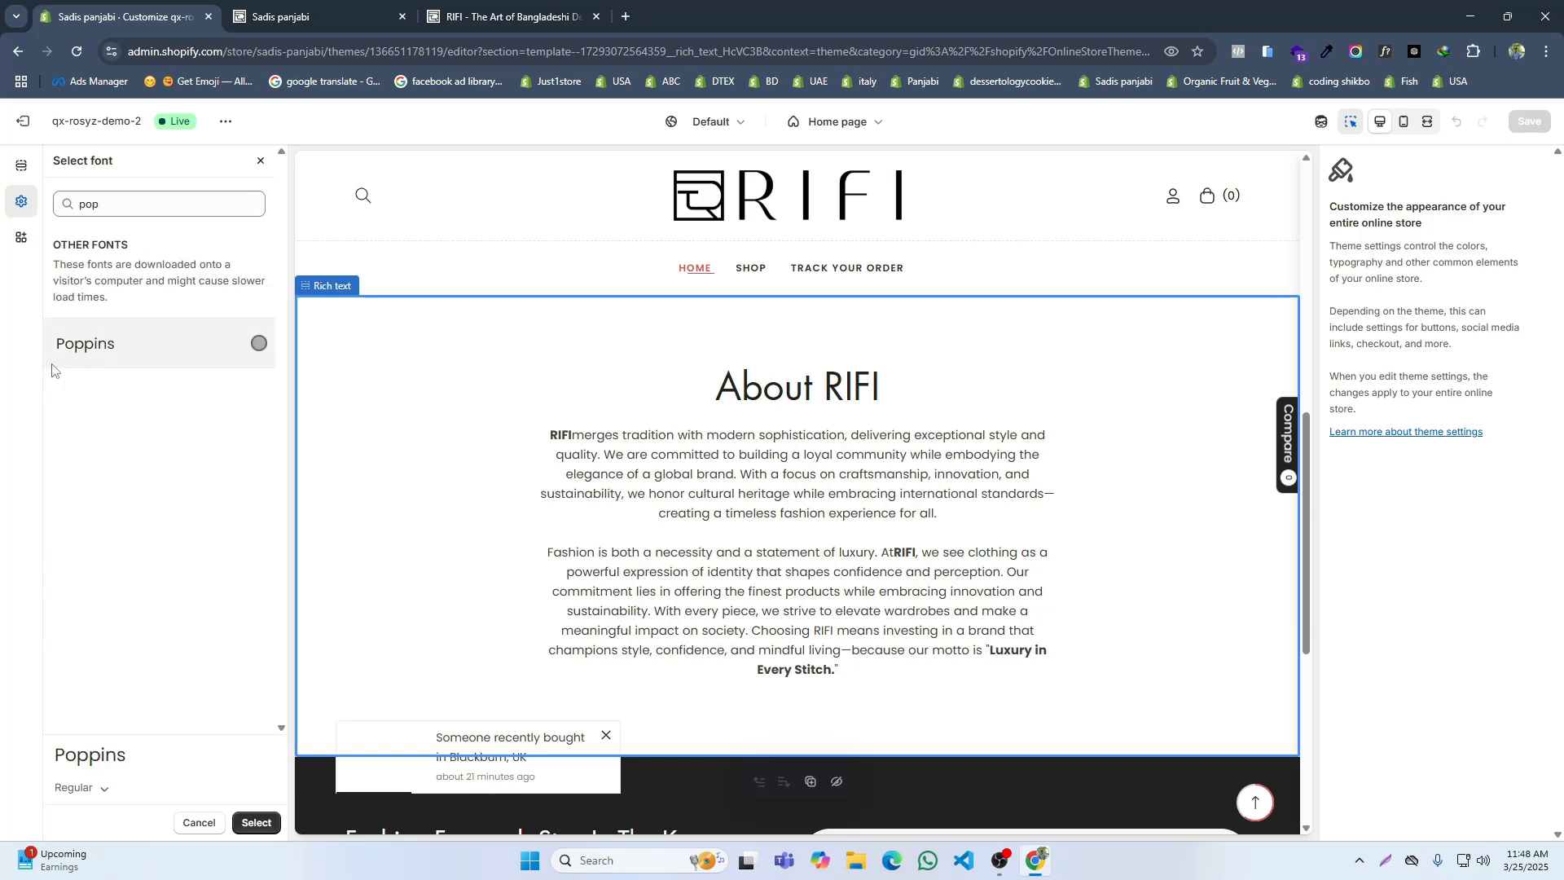
Step: Set the chosen Poppins main font's style to Bold and apply the font selection
{"action": "left_click", "coordinate": [82, 787]}
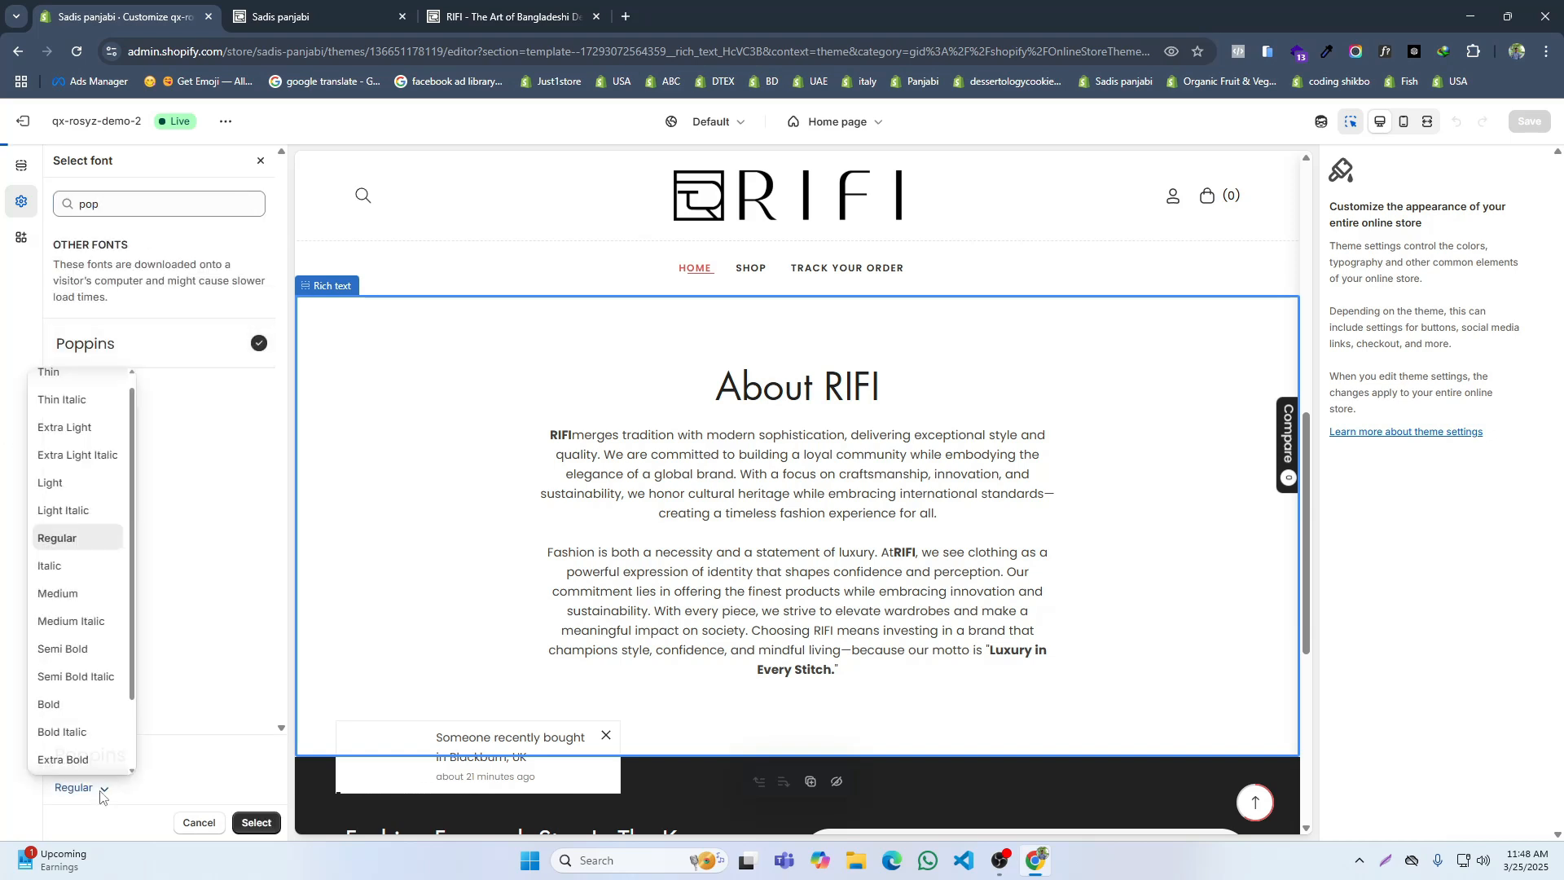
{"action": "scroll", "coordinate": [78, 692], "scroll_direction": "down", "scroll_amount": 1}
{"action": "left_click", "coordinate": [77, 618]}
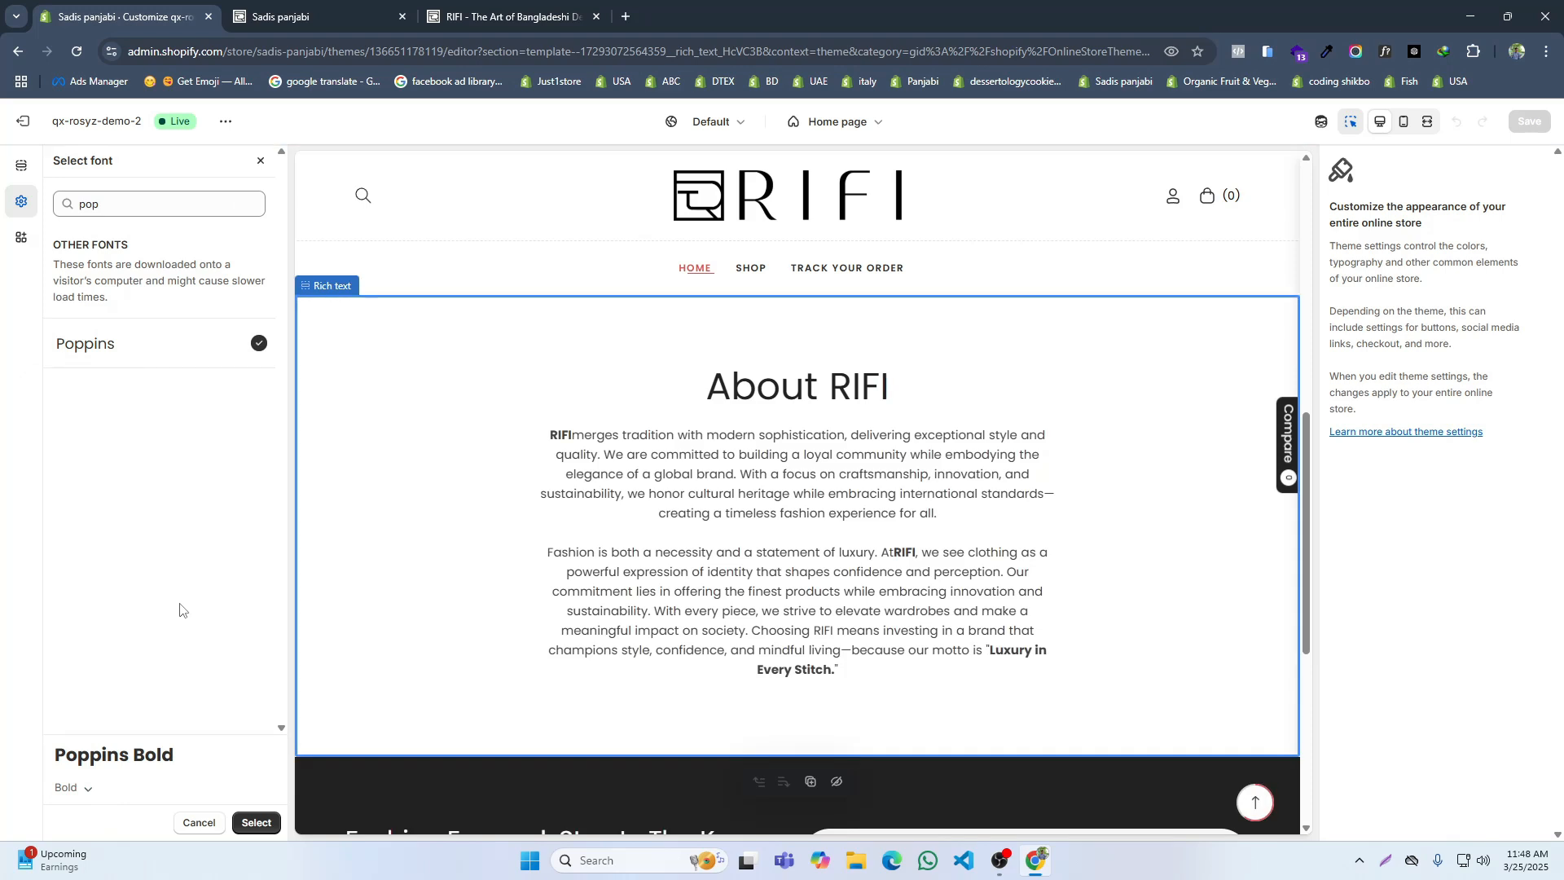
{"action": "left_click", "coordinate": [254, 822]}
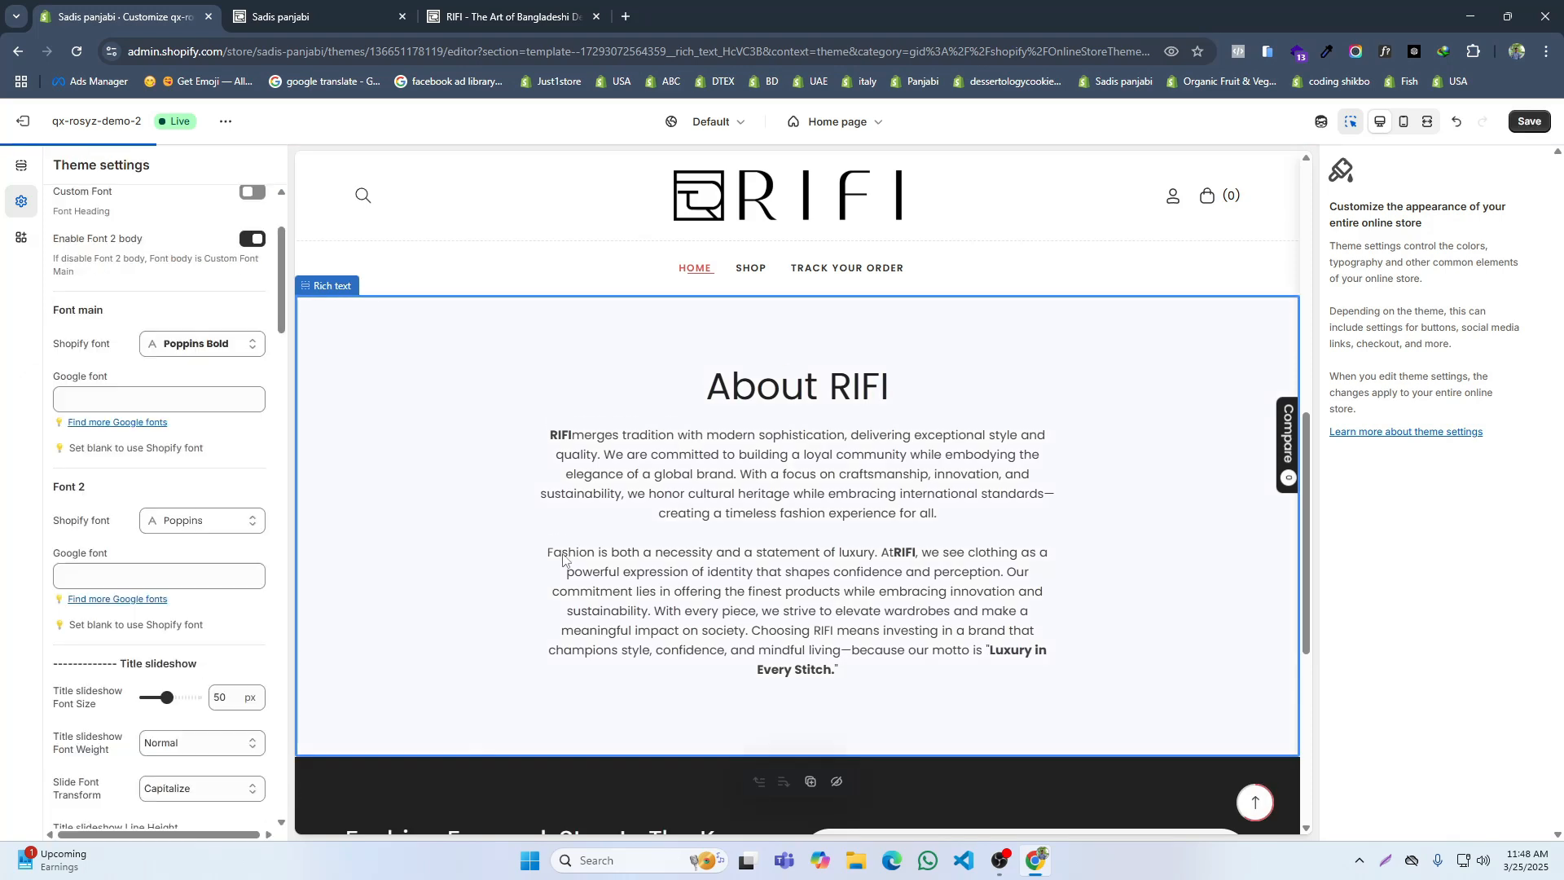
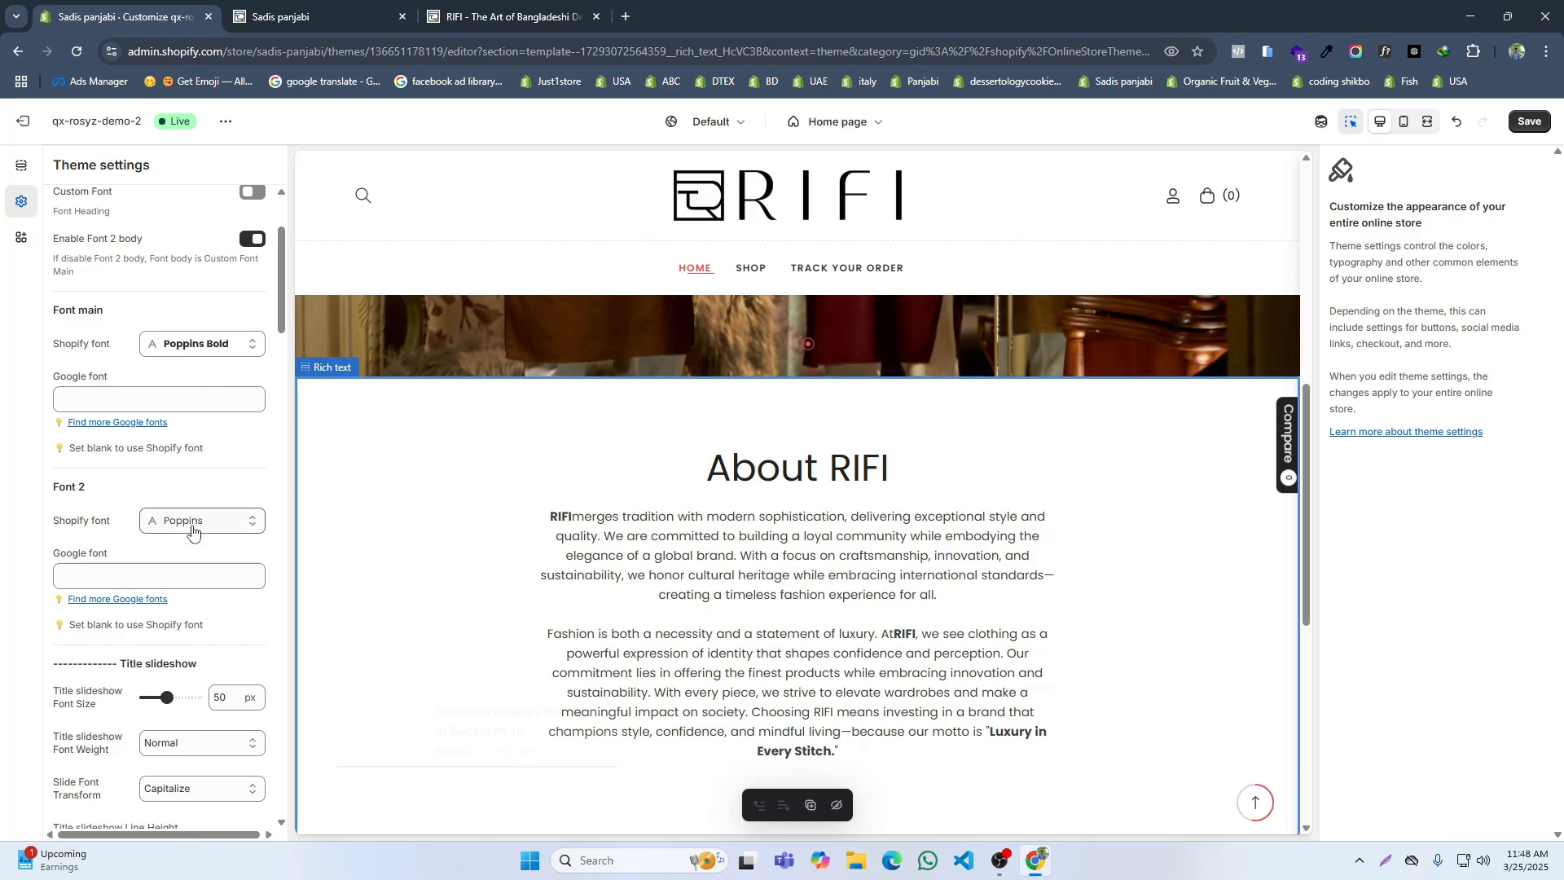
Step: Examine the slideshow title, heading, product and subtop font options in the theme's typography settings
{"action": "scroll", "coordinate": [190, 533], "scroll_direction": "down", "scroll_amount": 6}
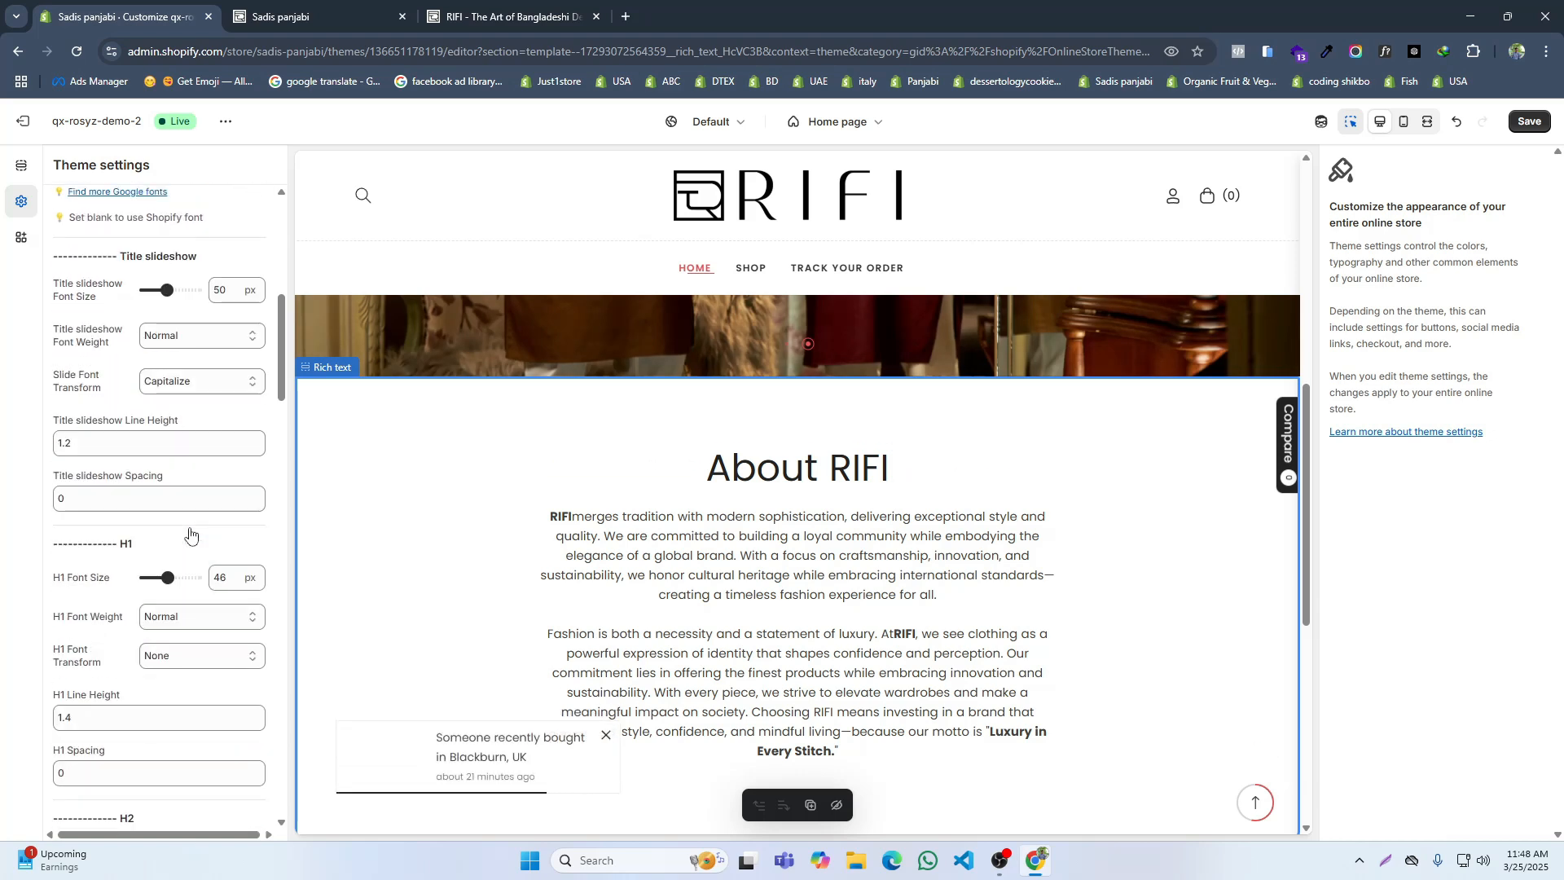
{"action": "scroll", "coordinate": [192, 541], "scroll_direction": "down", "scroll_amount": 3}
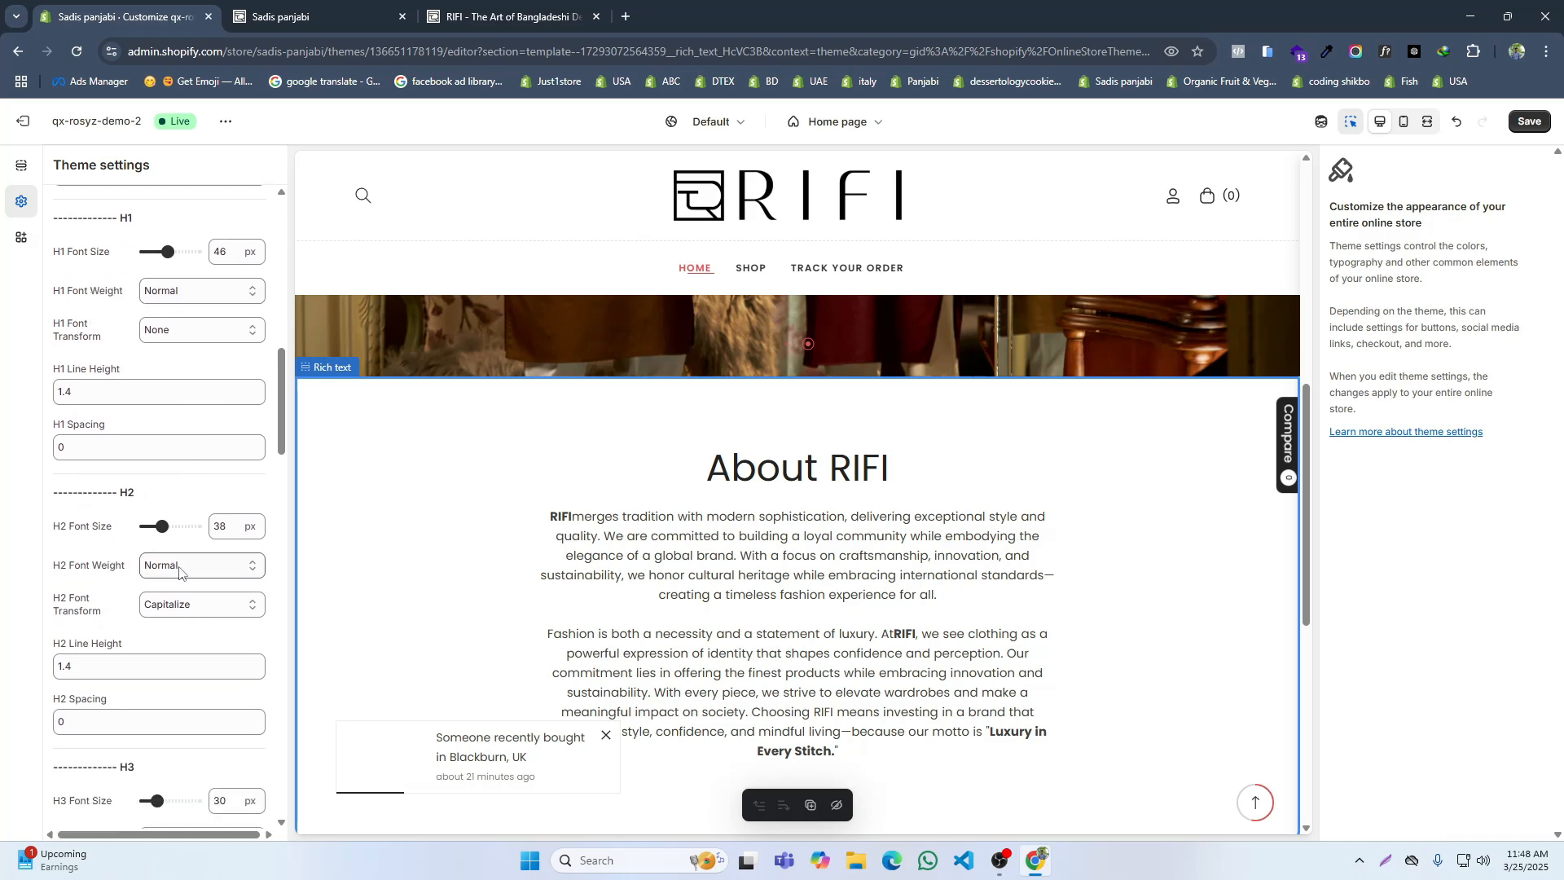
{"action": "scroll", "coordinate": [184, 583], "scroll_direction": "down", "scroll_amount": 11}
{"action": "scroll", "coordinate": [188, 607], "scroll_direction": "down", "scroll_amount": 6}
{"action": "scroll", "coordinate": [184, 617], "scroll_direction": "down", "scroll_amount": 6}
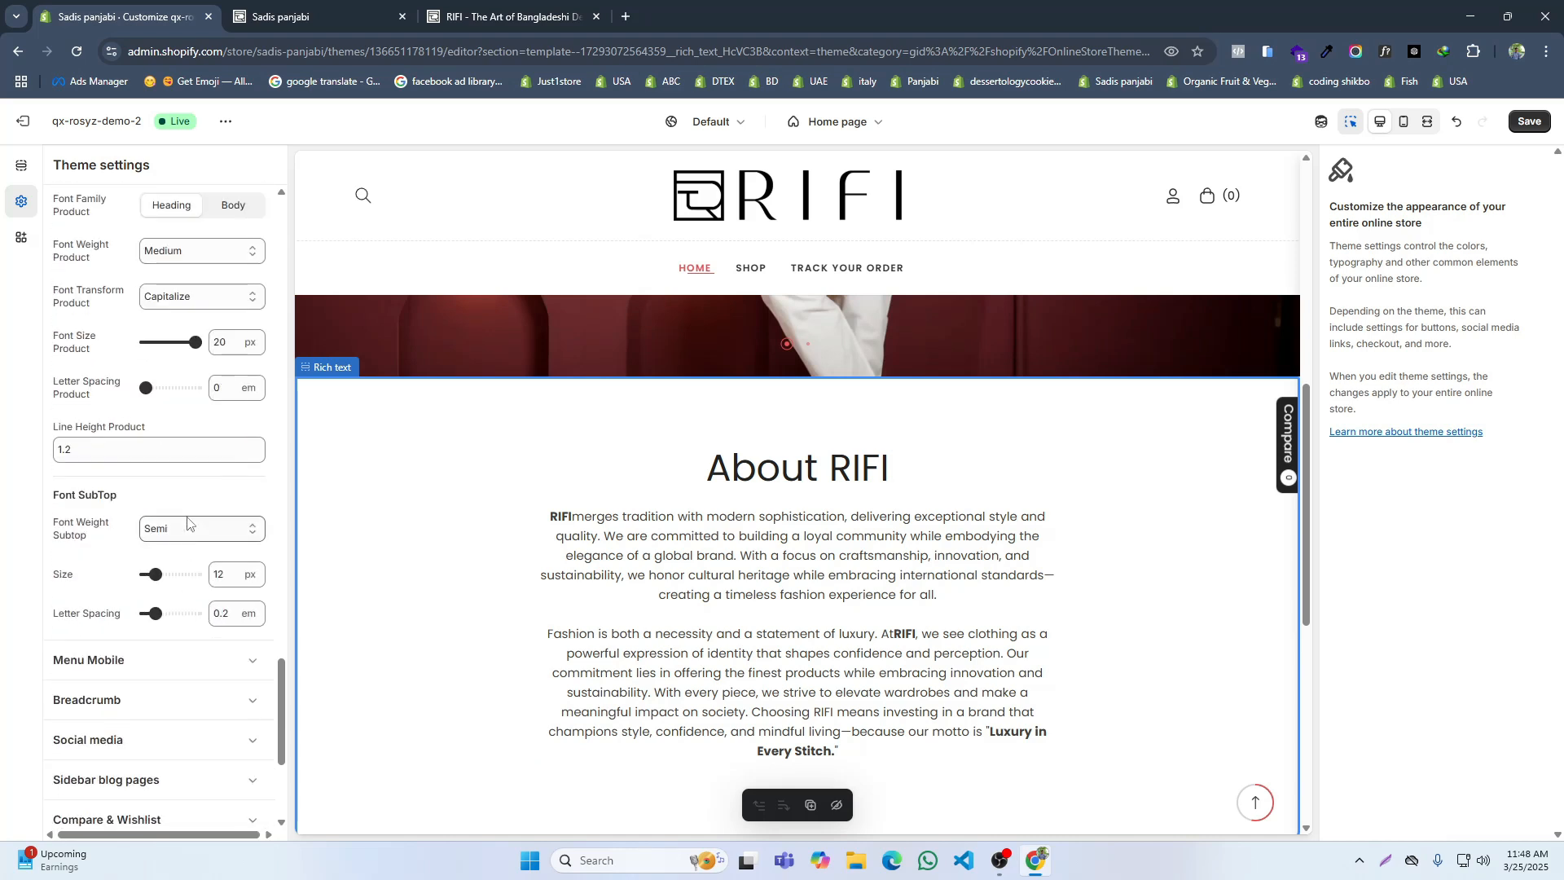
{"action": "scroll", "coordinate": [188, 522], "scroll_direction": "up", "scroll_amount": 12}
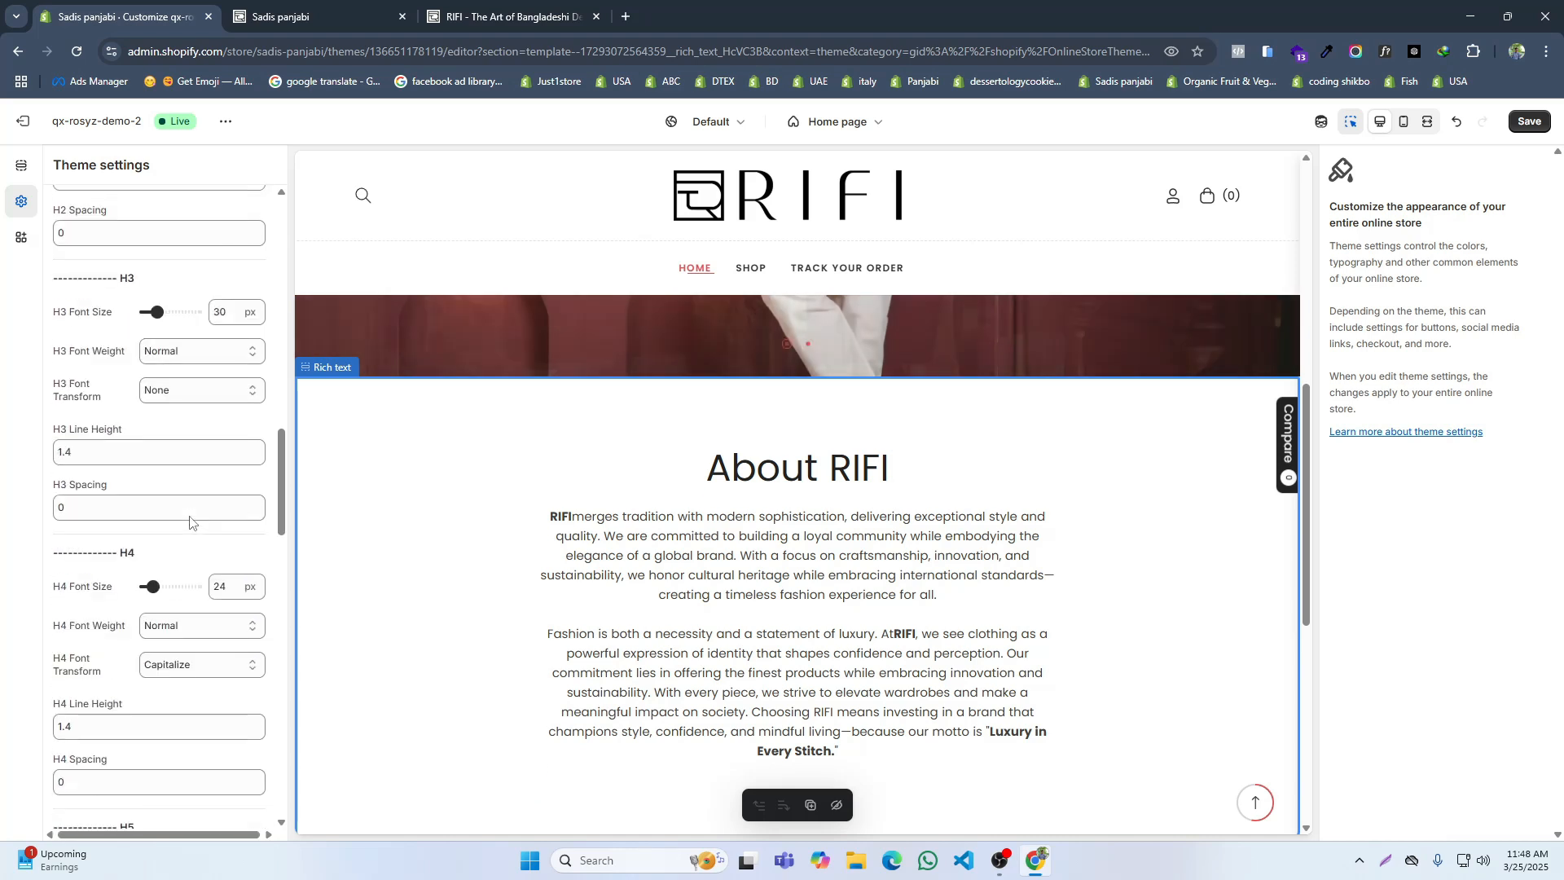
{"action": "scroll", "coordinate": [190, 522], "scroll_direction": "up", "scroll_amount": 8}
{"action": "scroll", "coordinate": [189, 522], "scroll_direction": "up", "scroll_amount": 7}
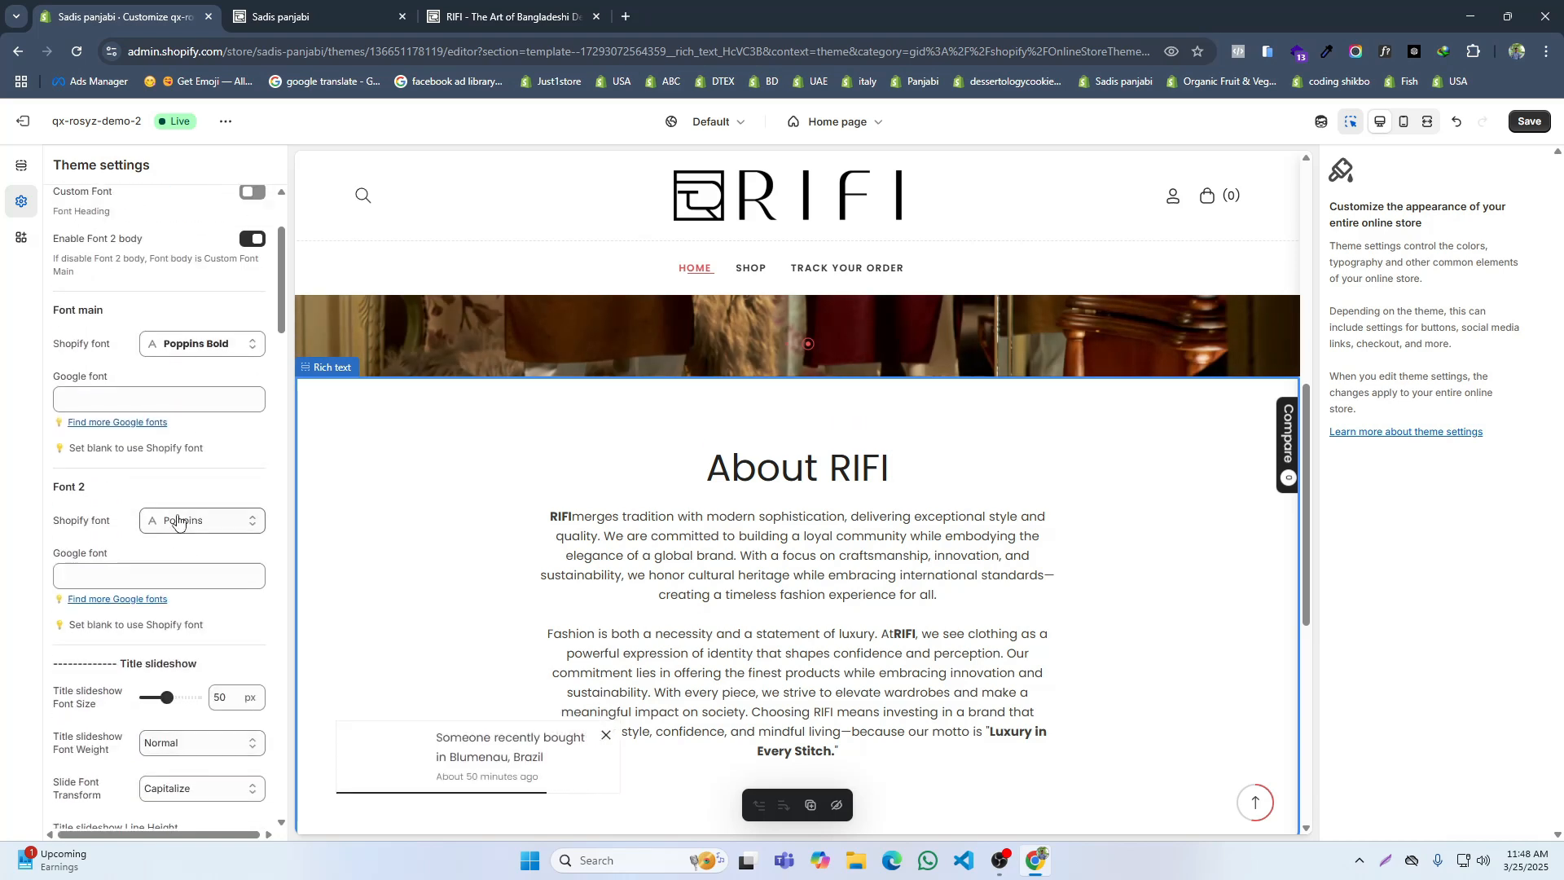
Step: Try the Bold style for Font 2's Shopify font and compare the preview with RIFI's home page
{"action": "left_click", "coordinate": [186, 522]}
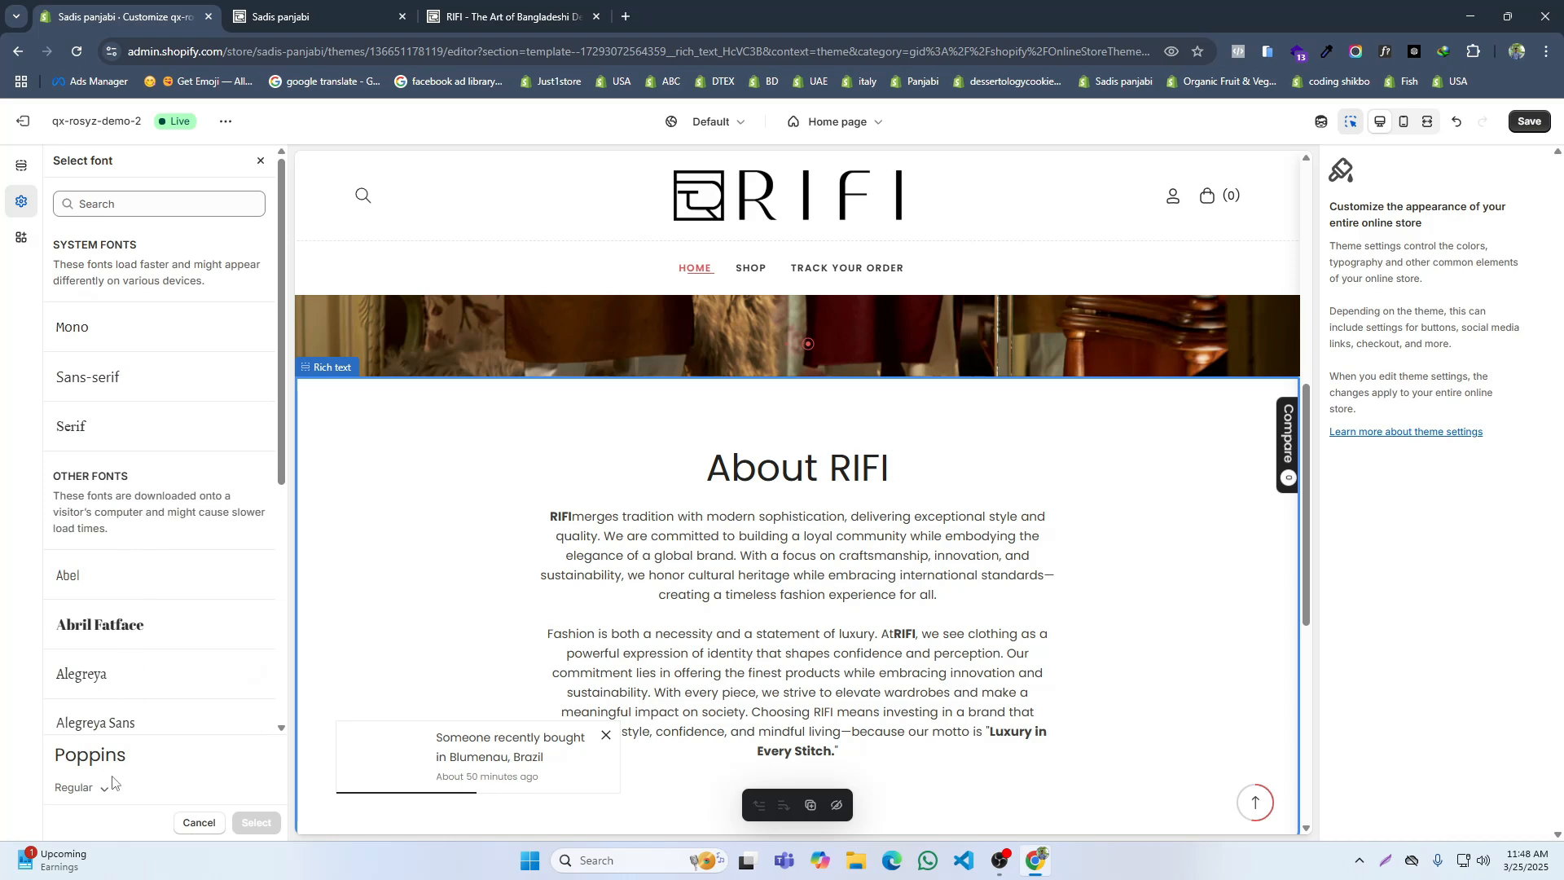
{"action": "left_click", "coordinate": [103, 798]}
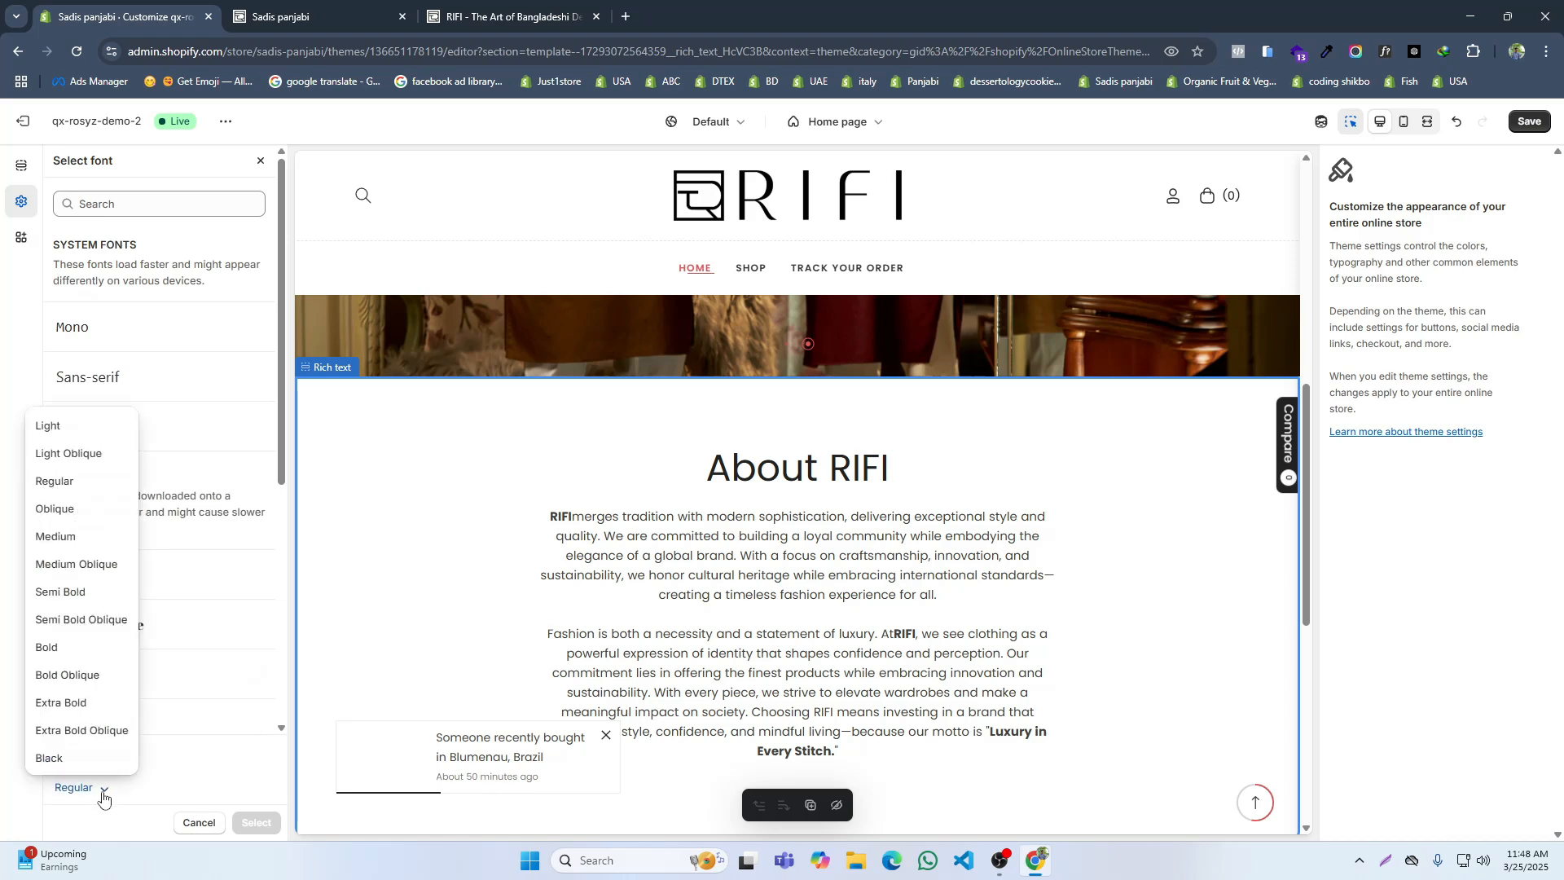
{"action": "left_click", "coordinate": [56, 646]}
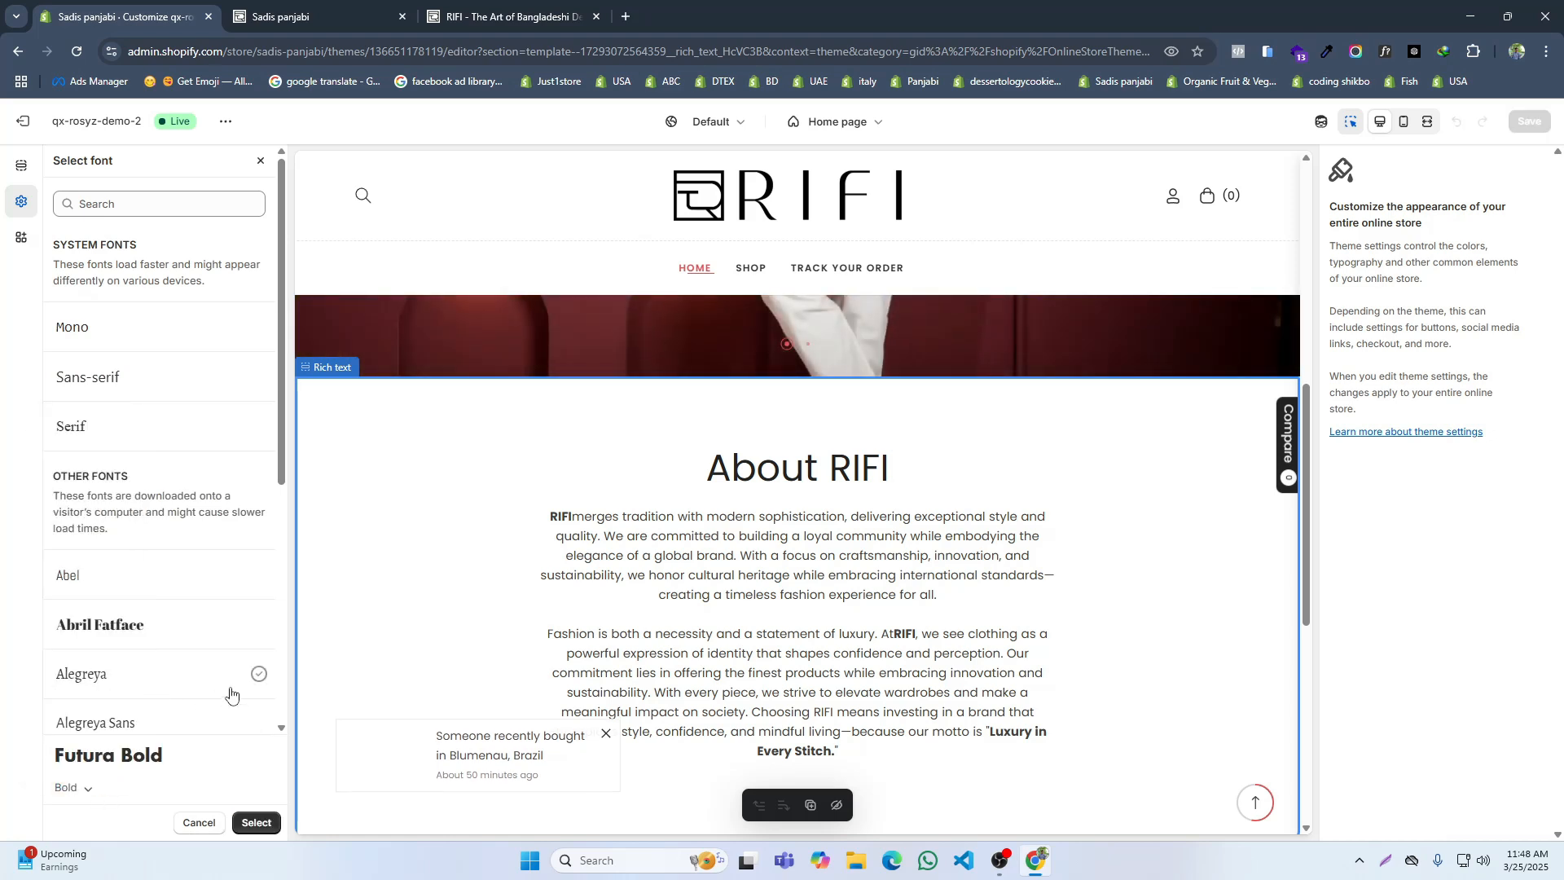
{"action": "left_click", "coordinate": [257, 824]}
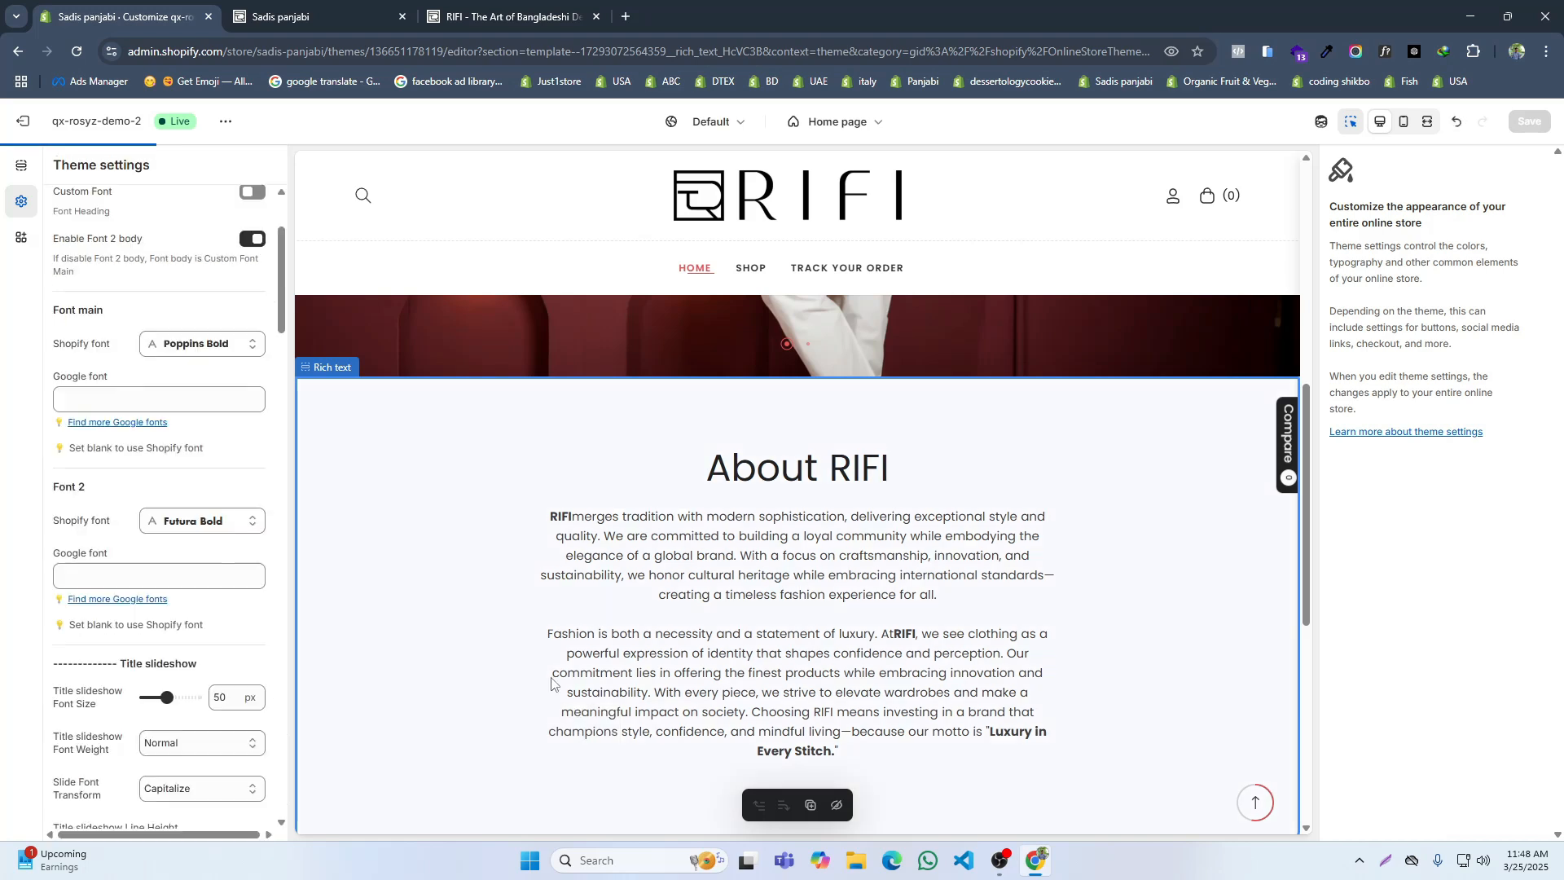
{"action": "left_click", "coordinate": [450, 10]}
{"action": "left_click", "coordinate": [140, 7]}
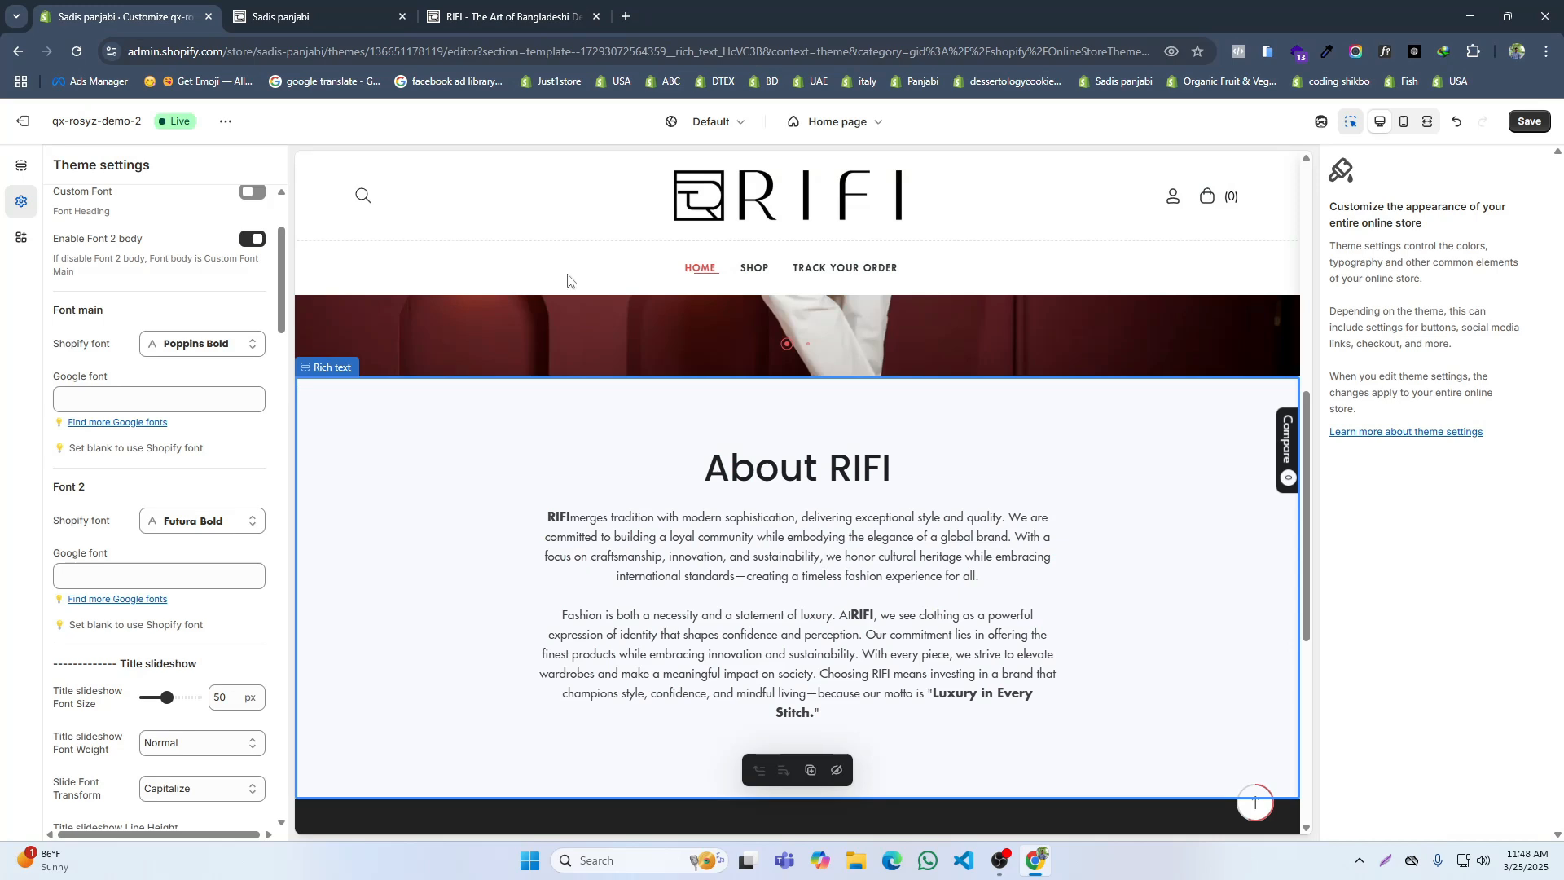
{"action": "left_click", "coordinate": [521, 8]}
{"action": "left_click", "coordinate": [217, 10]}
Step: Try the Regular style for the main Shopify font and apply it
{"action": "left_click", "coordinate": [213, 342]}
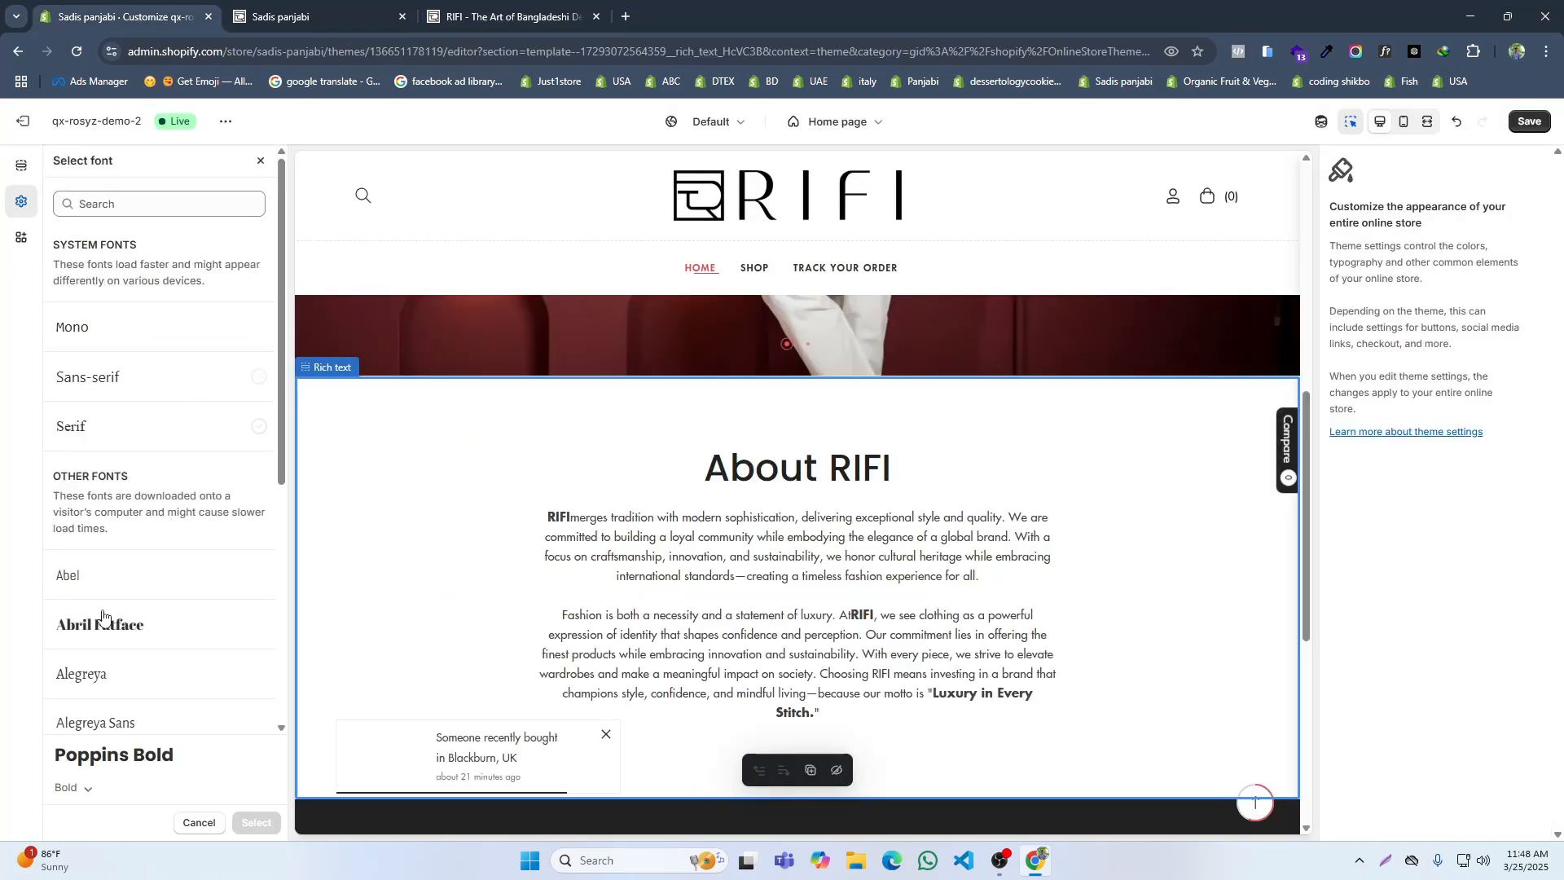
{"action": "left_click", "coordinate": [78, 790]}
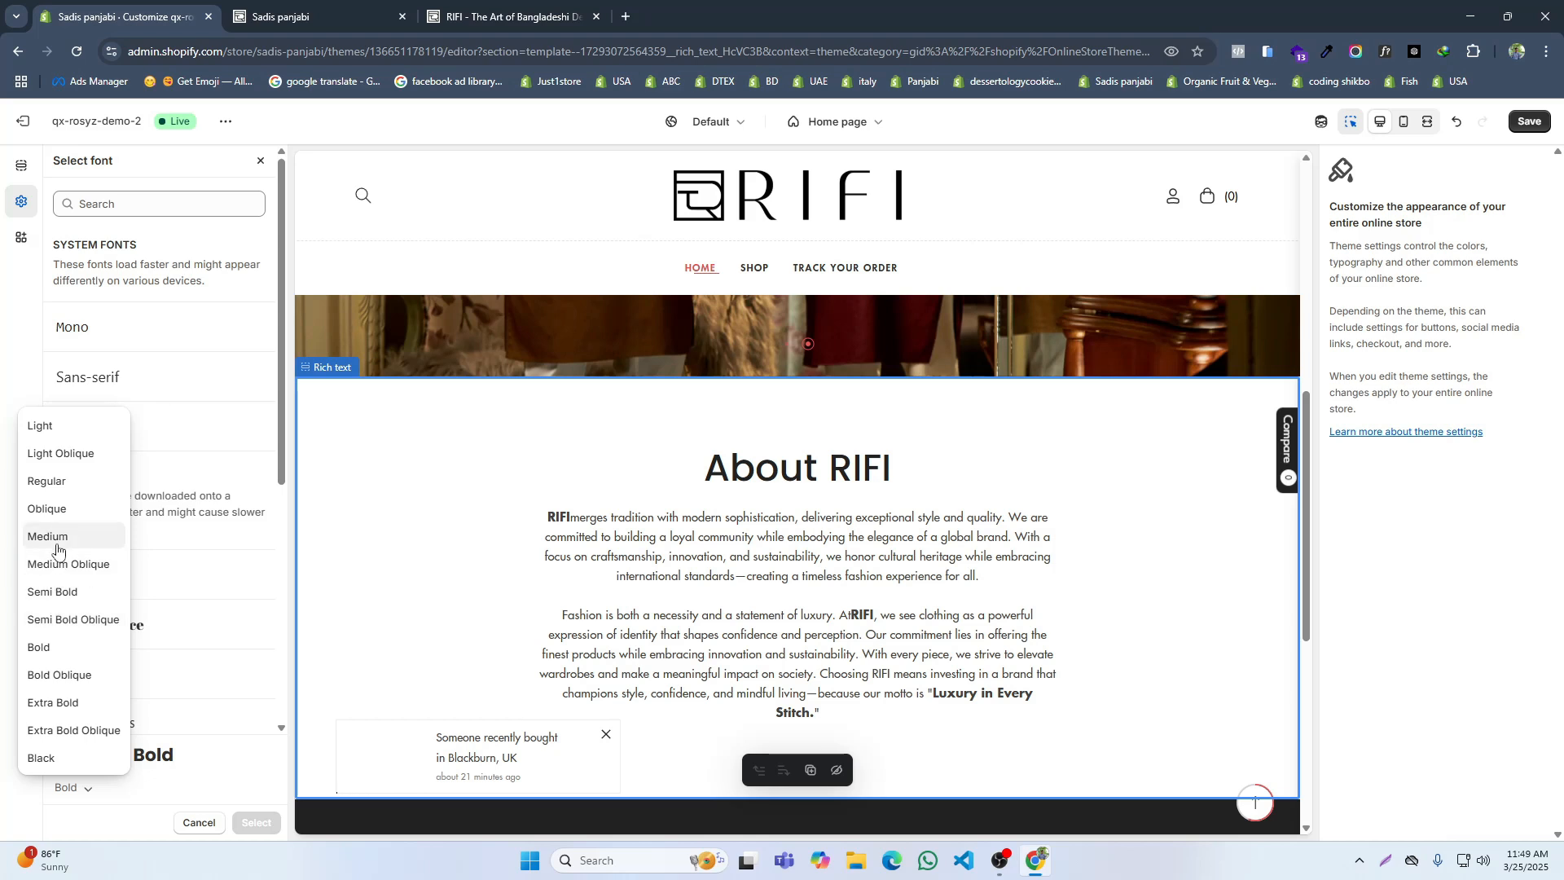
{"action": "left_click", "coordinate": [47, 481]}
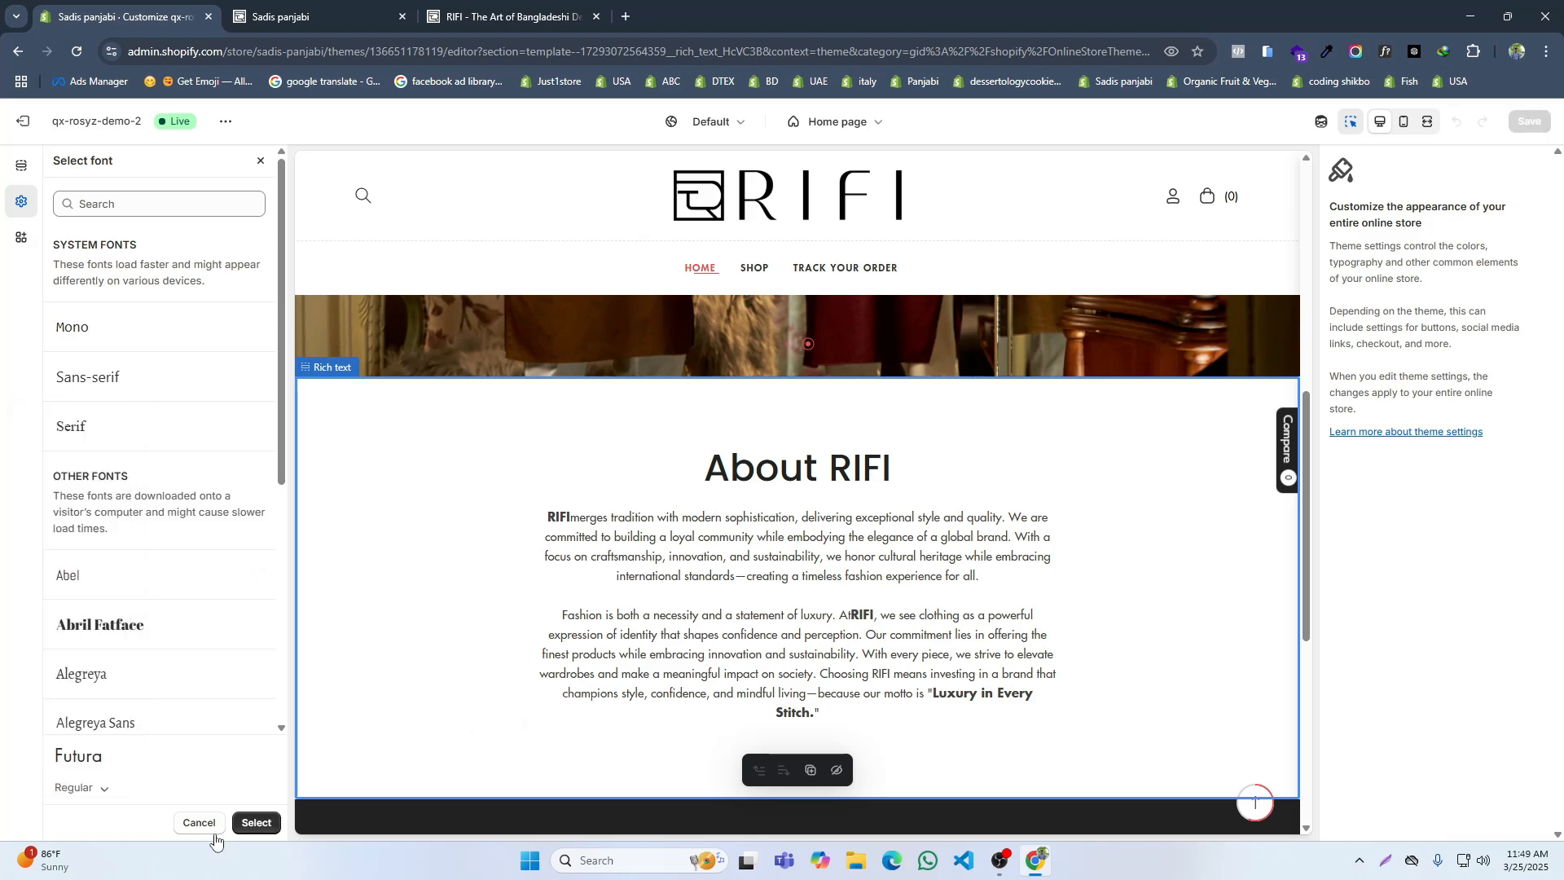
{"action": "left_click", "coordinate": [256, 822]}
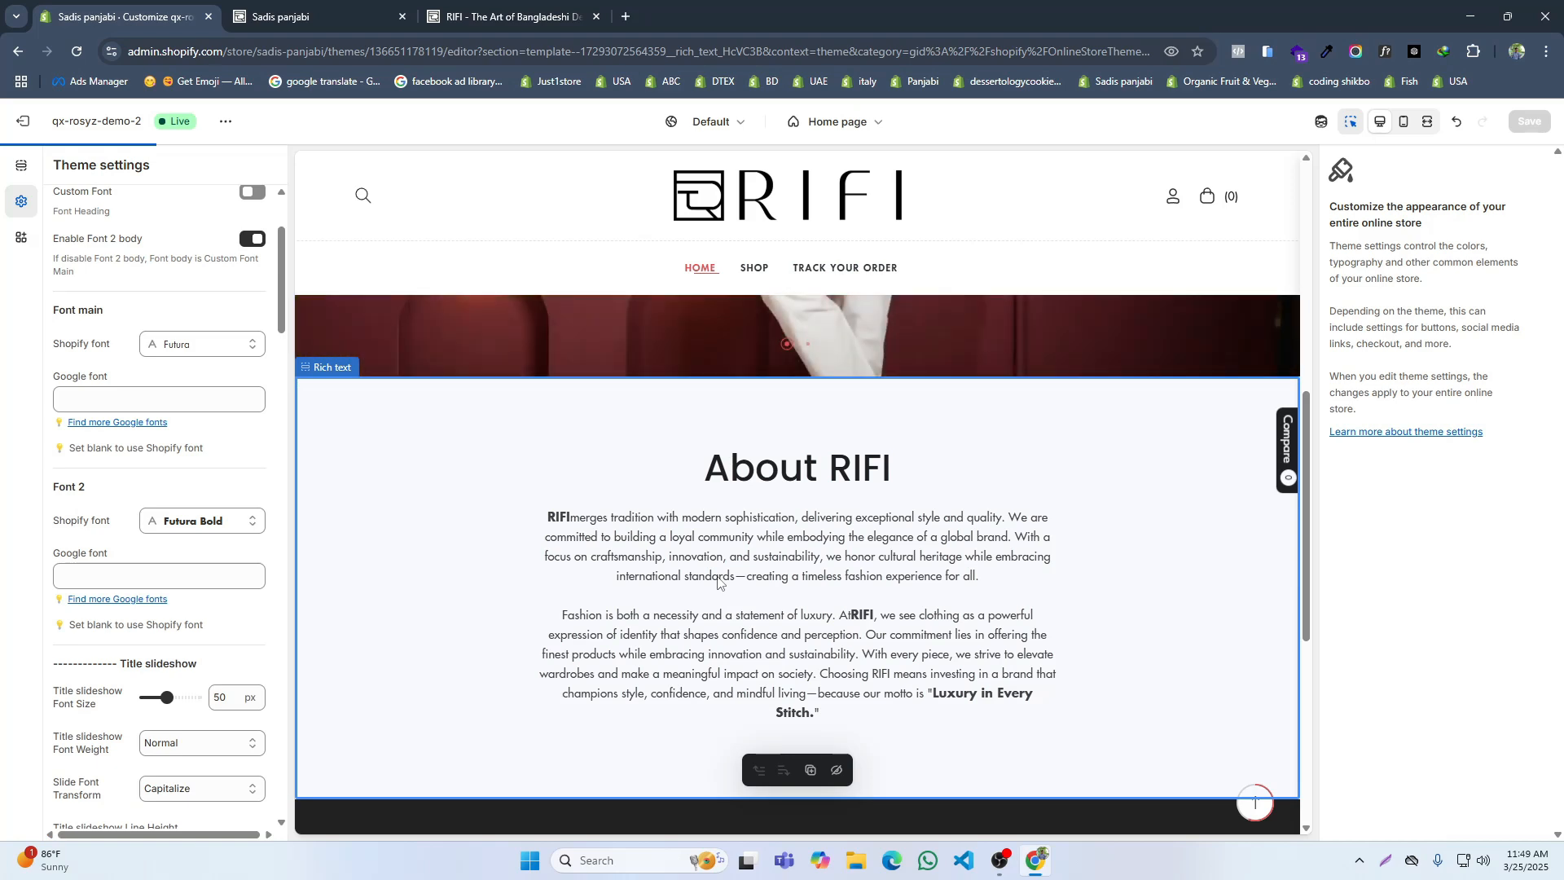
Step: Find Poppins for Font 2's Shopify font, choose the Bold style and apply it
{"action": "left_click", "coordinate": [201, 526]}
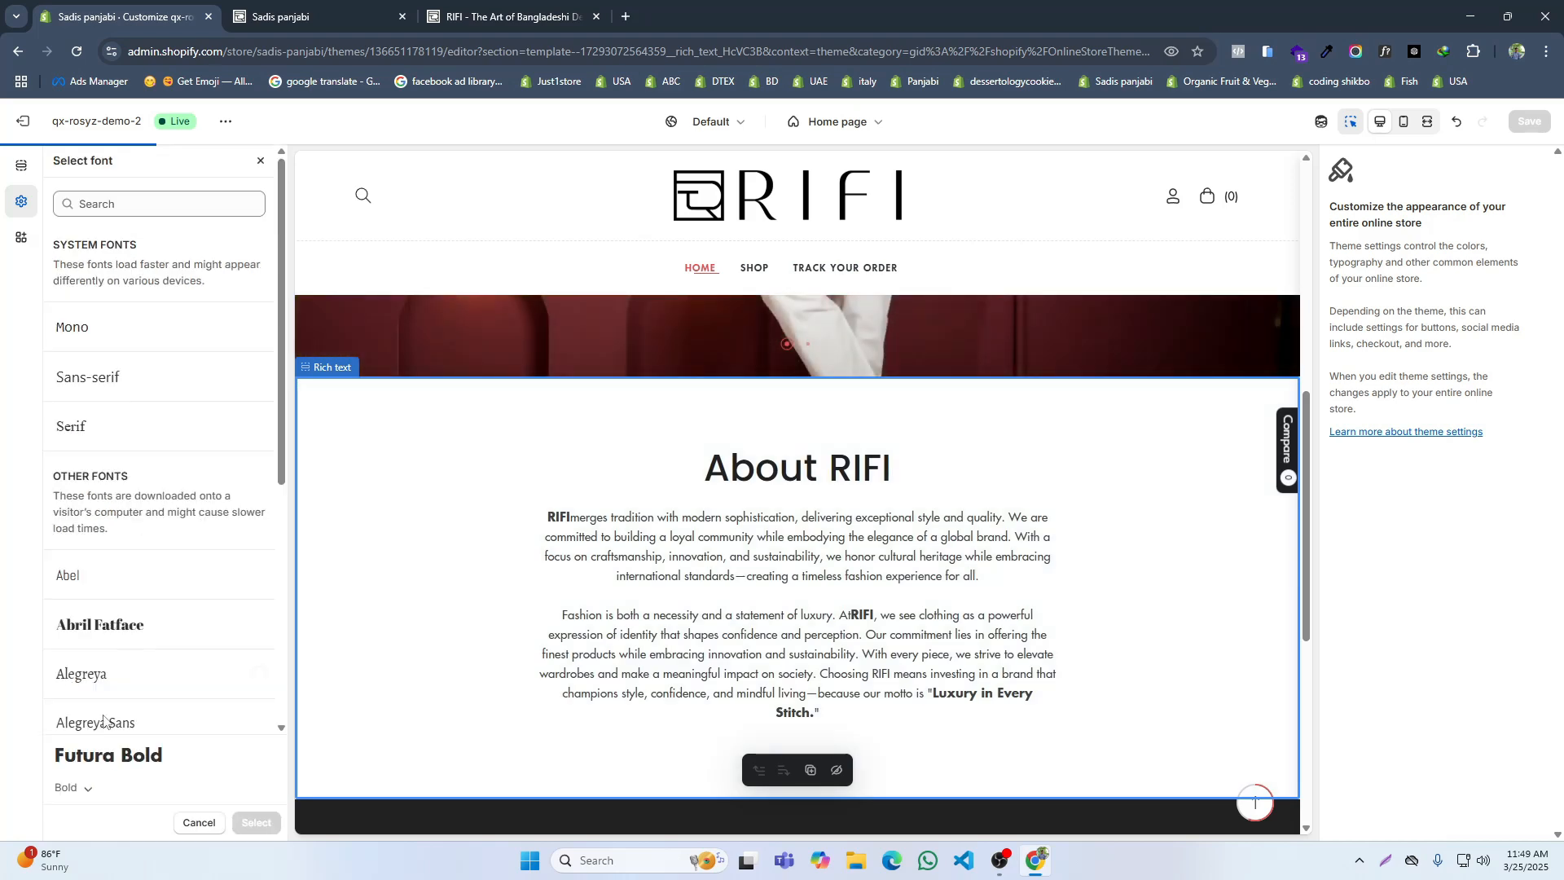
{"action": "left_click", "coordinate": [88, 788]}
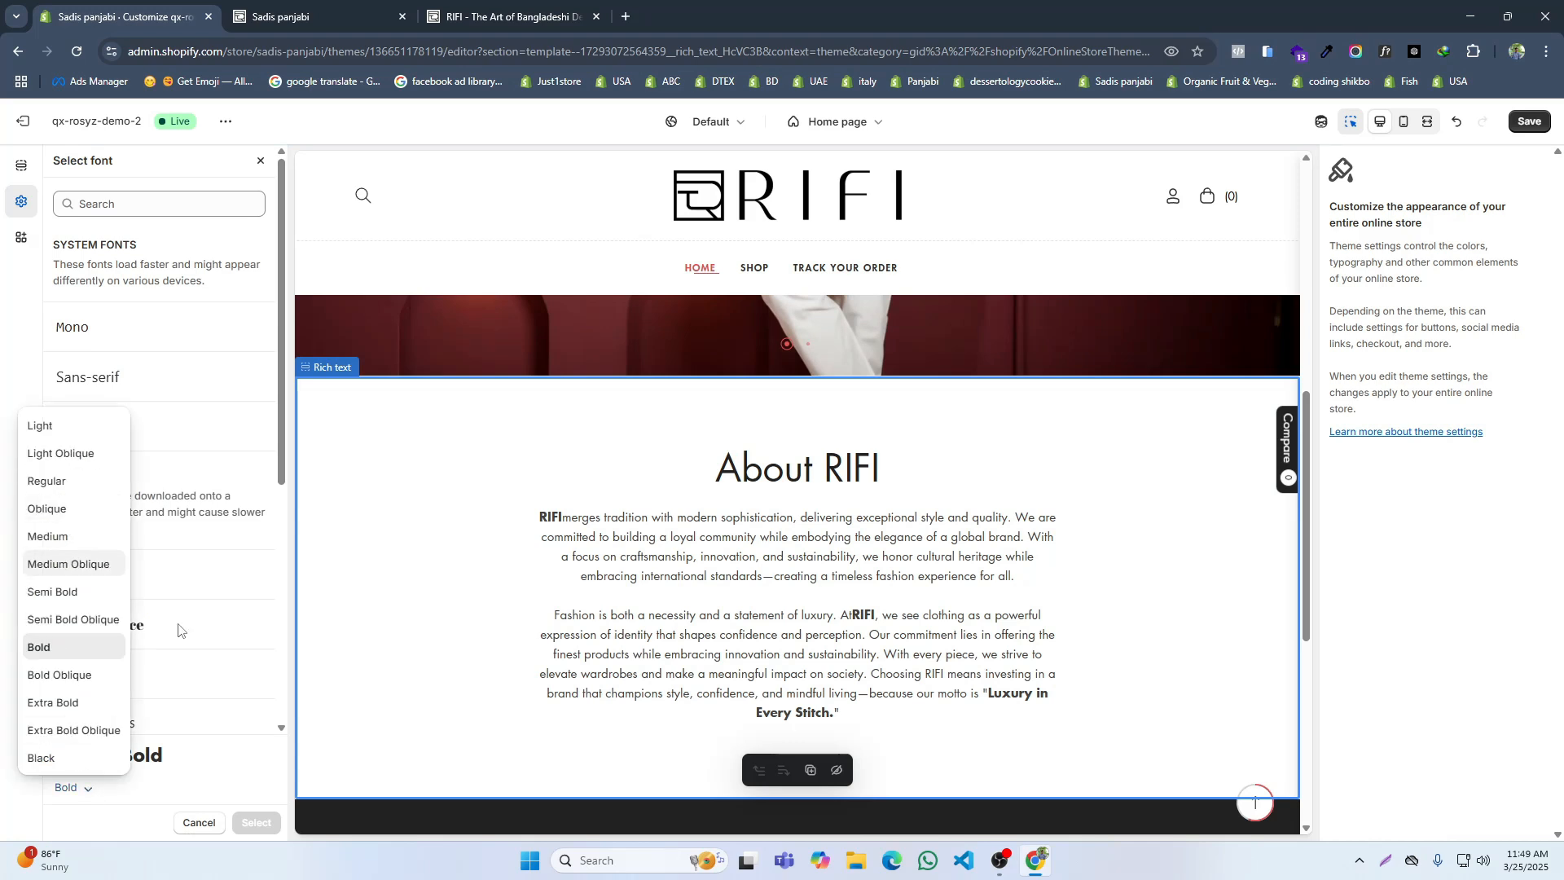
{"action": "left_click", "coordinate": [106, 207]}
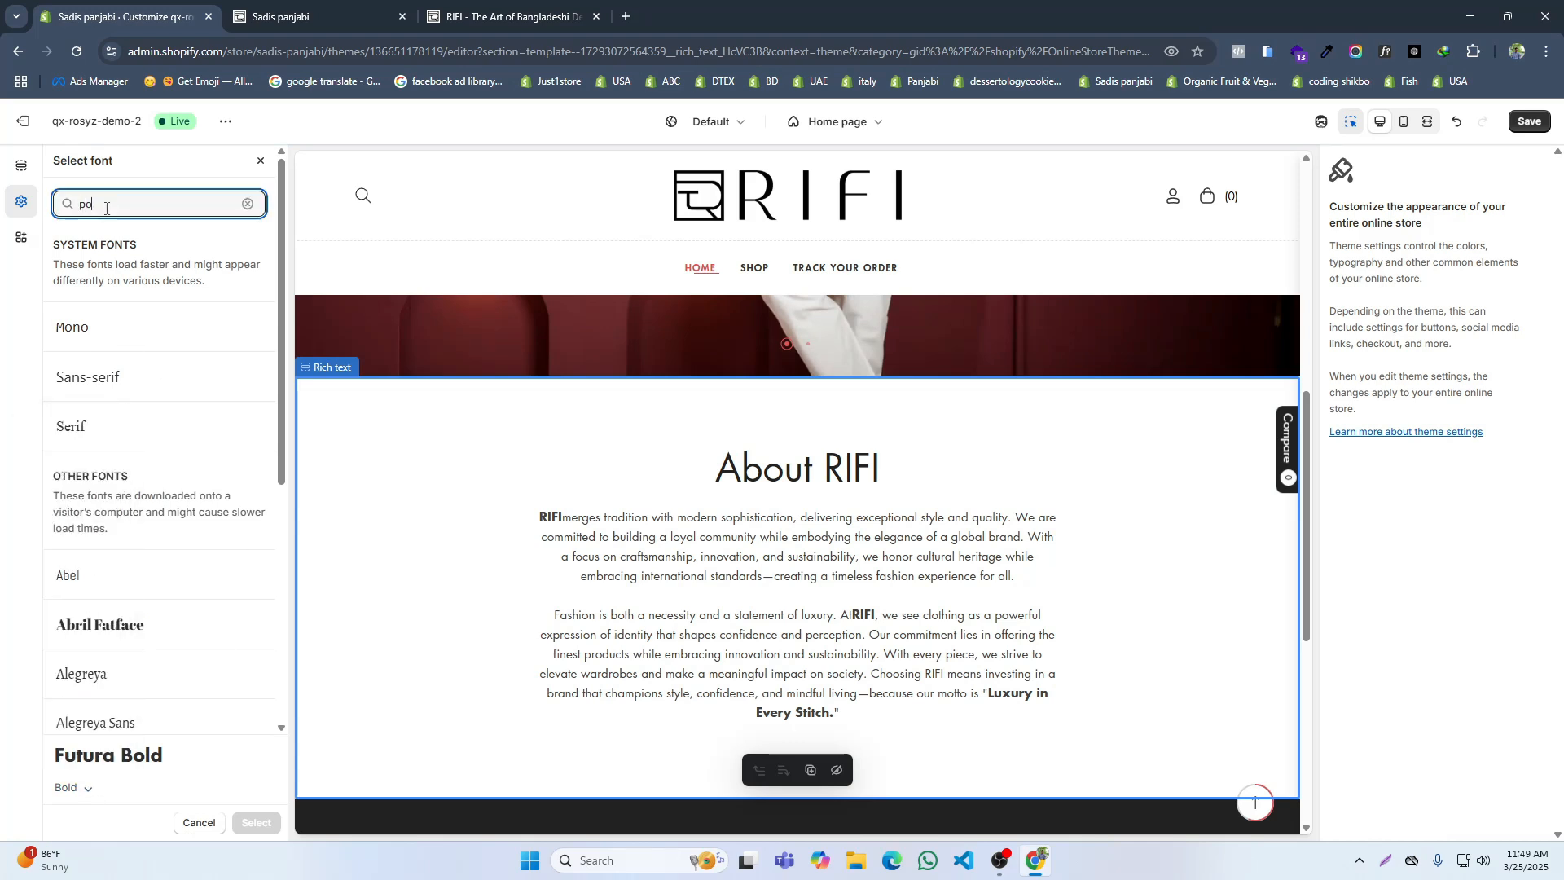
{"action": "type", "text": "pop"}
{"action": "left_click", "coordinate": [104, 344]}
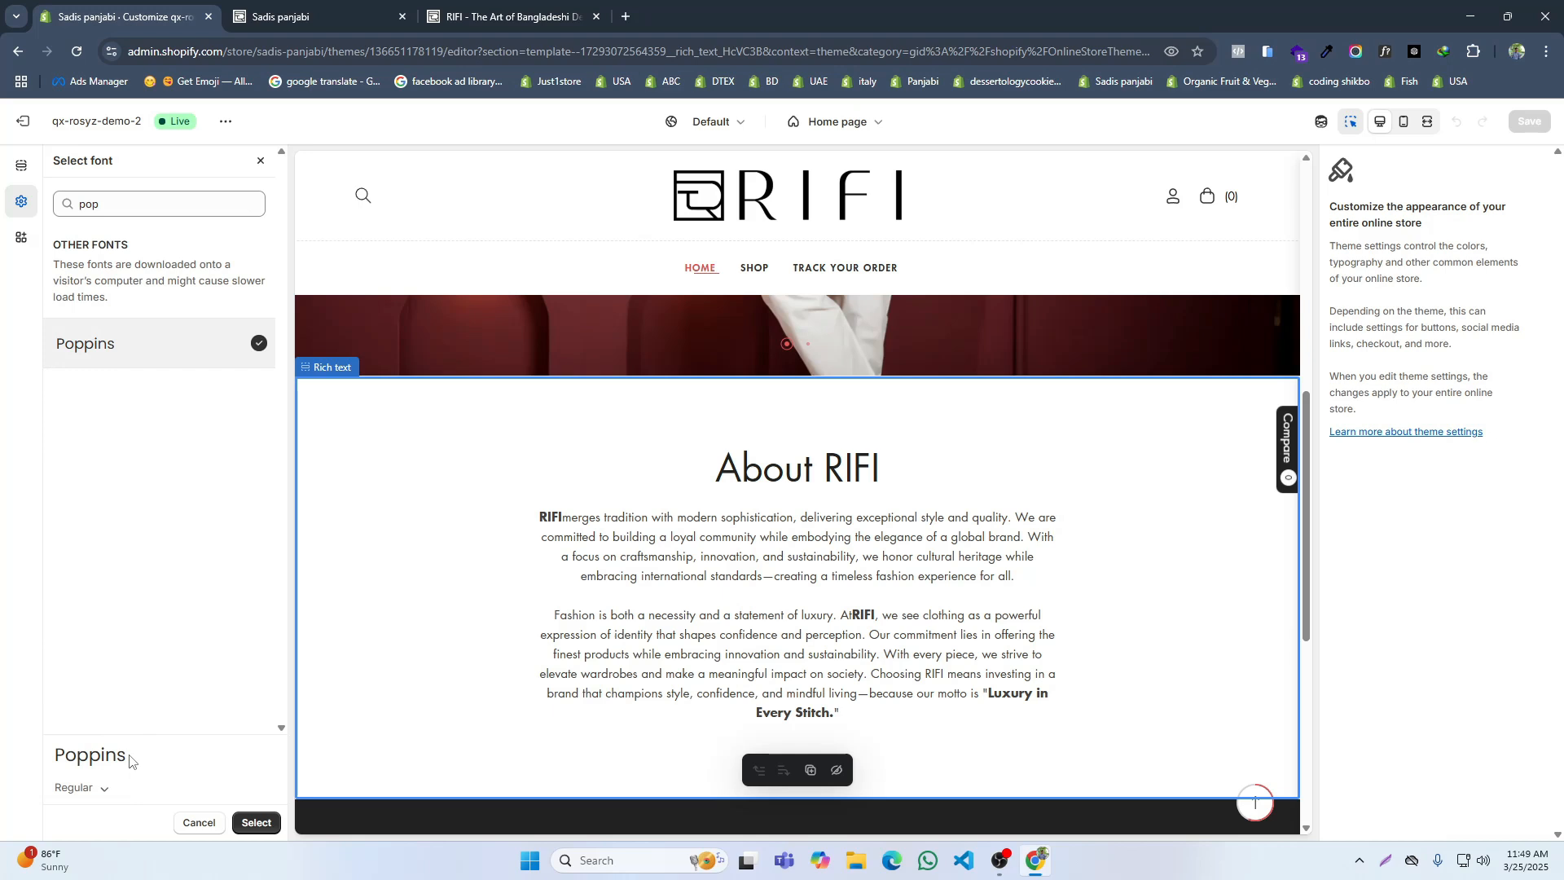
{"action": "left_click", "coordinate": [100, 788]}
{"action": "left_click", "coordinate": [69, 613]}
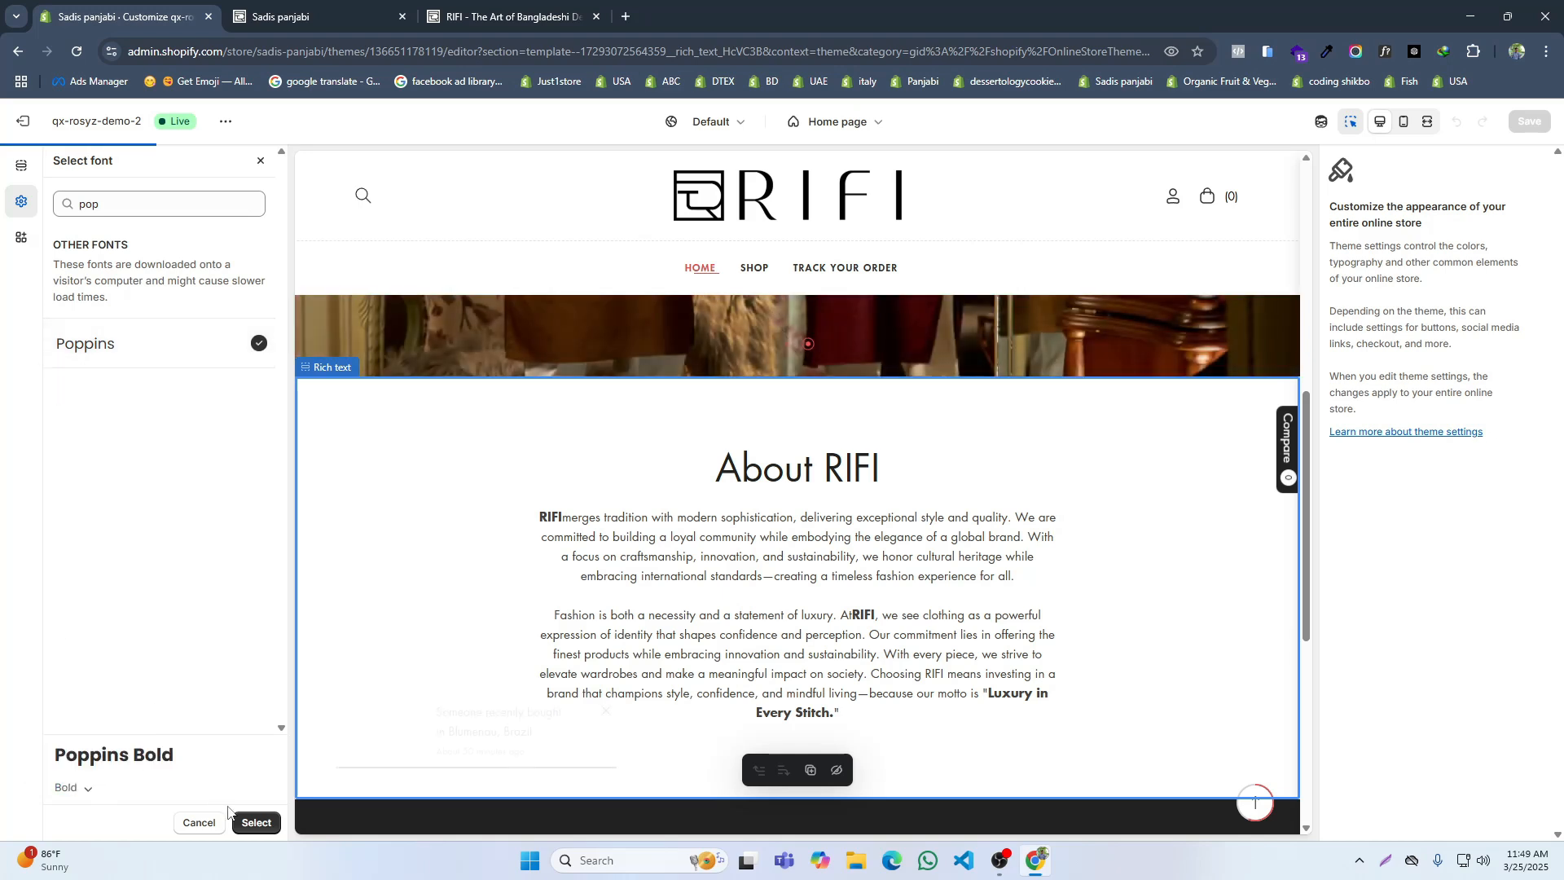
{"action": "left_click", "coordinate": [247, 824]}
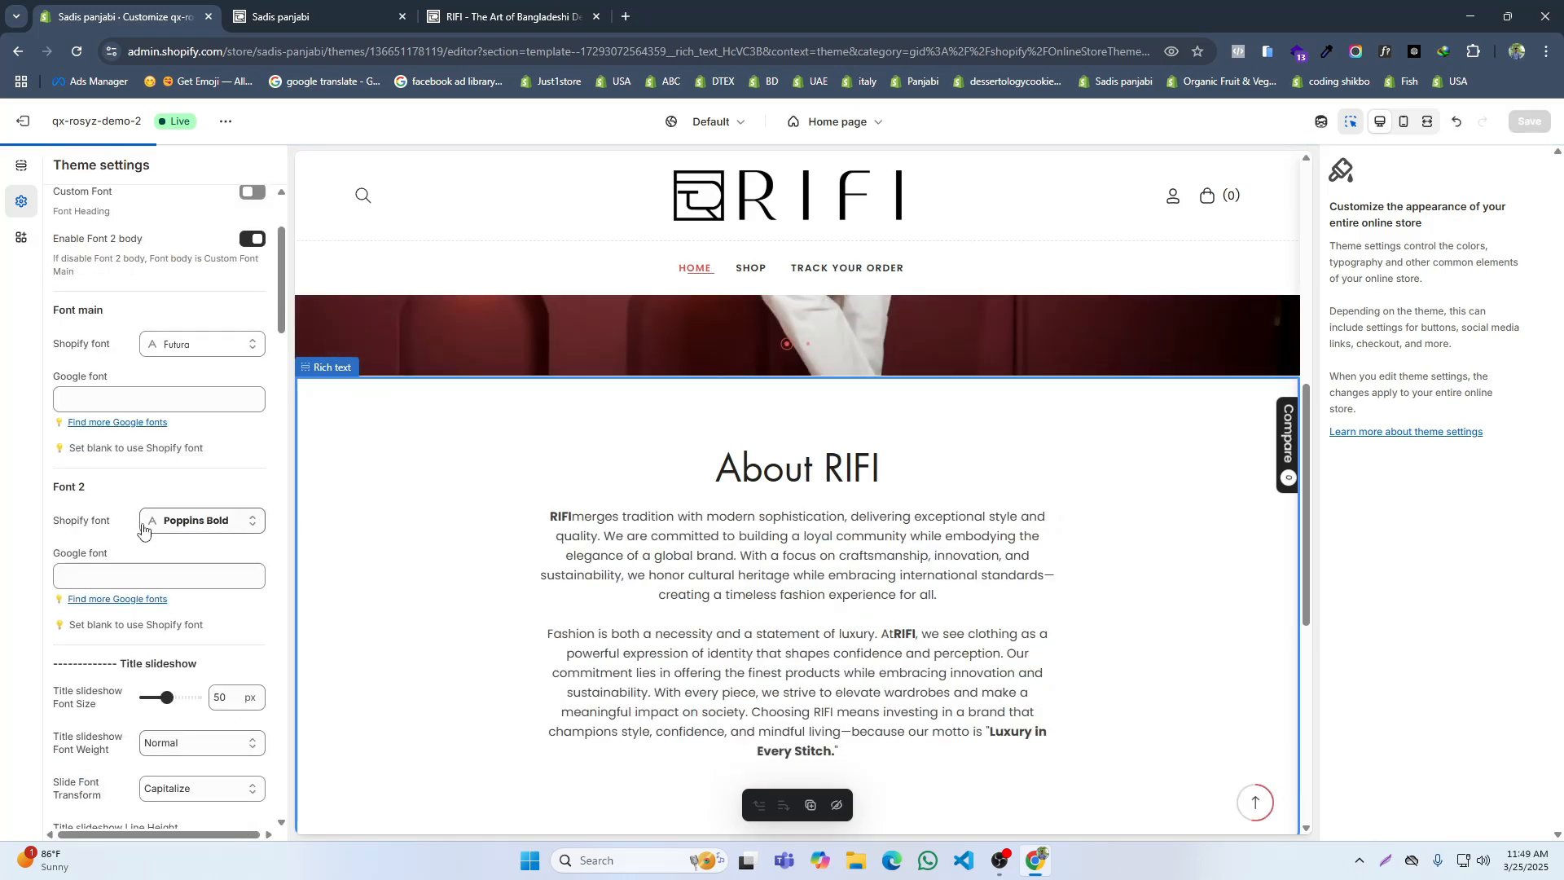
Step: Set the main Shopify font to Poppins with the Bold style and apply it
{"action": "left_click", "coordinate": [203, 355]}
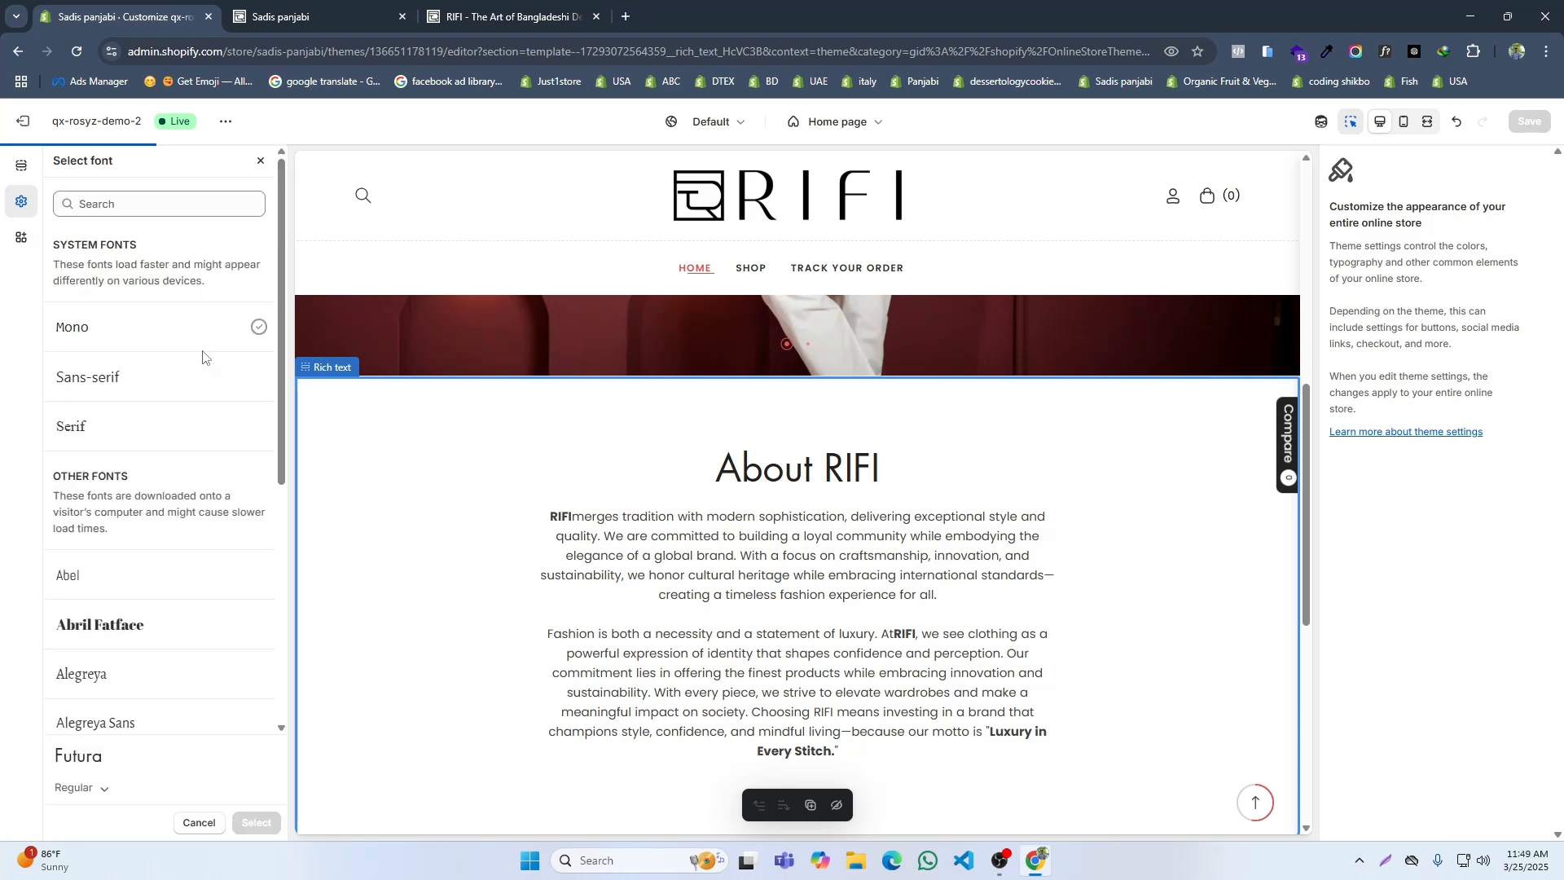
{"action": "left_click", "coordinate": [105, 209]}
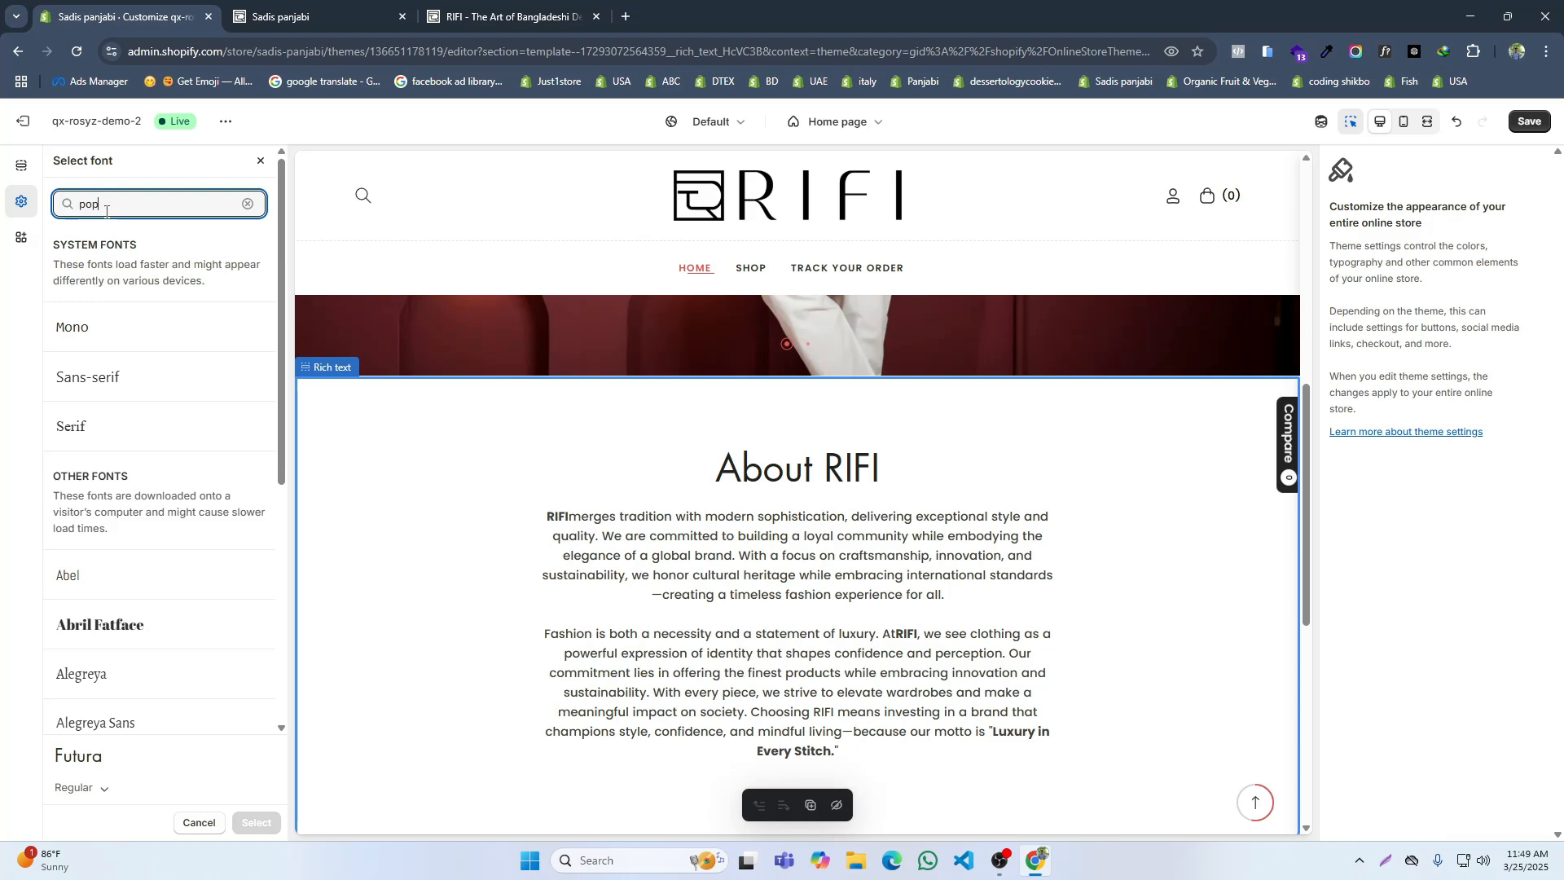
{"action": "left_click", "coordinate": [90, 789]}
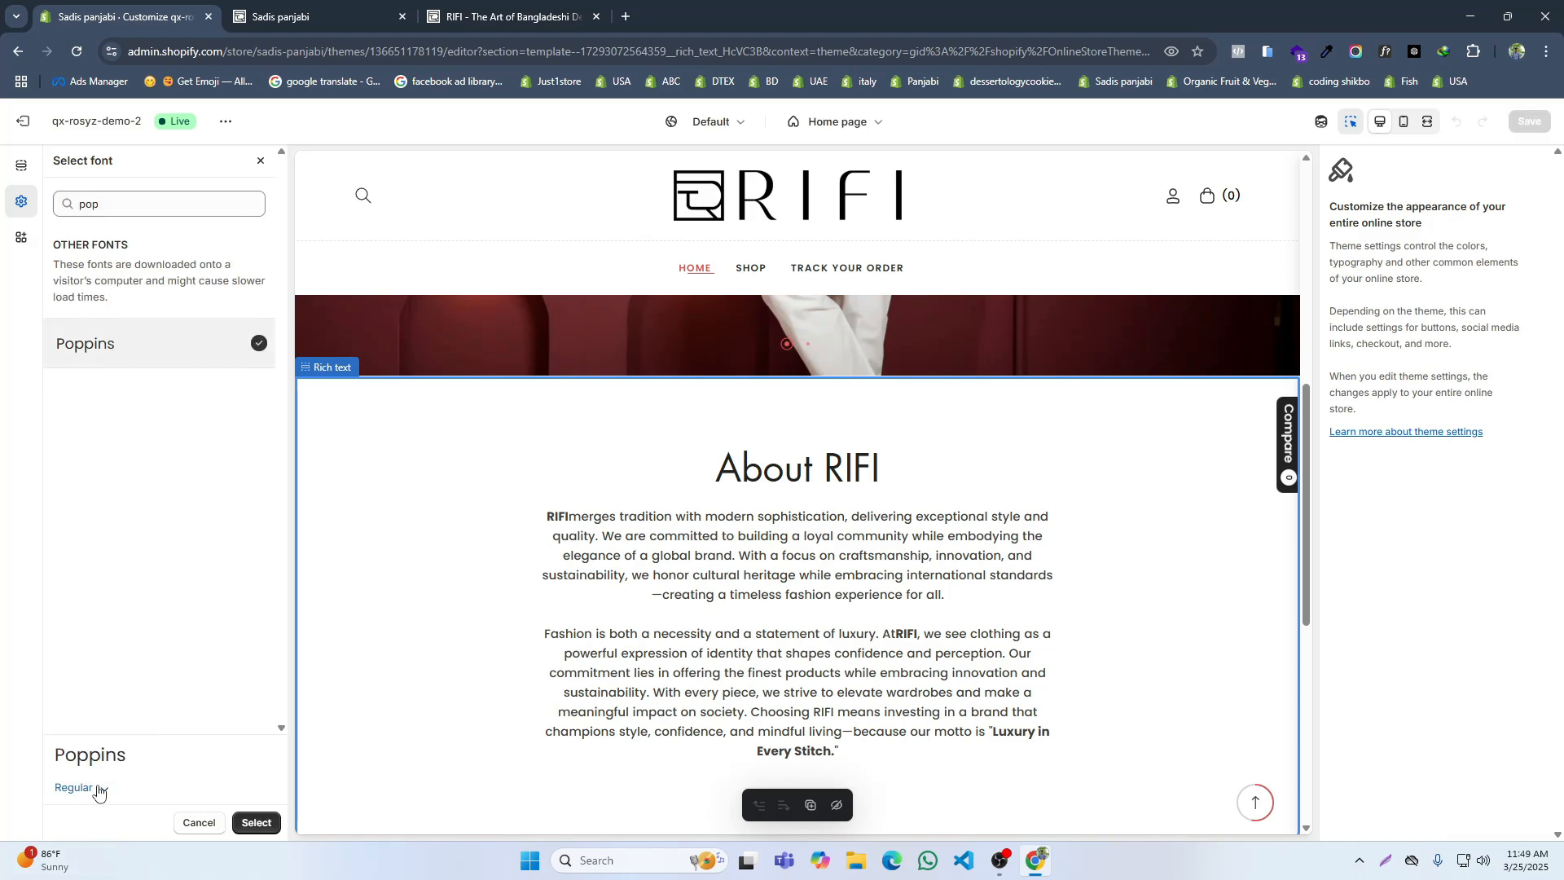
{"action": "left_click", "coordinate": [98, 788]}
{"action": "left_click", "coordinate": [57, 623]}
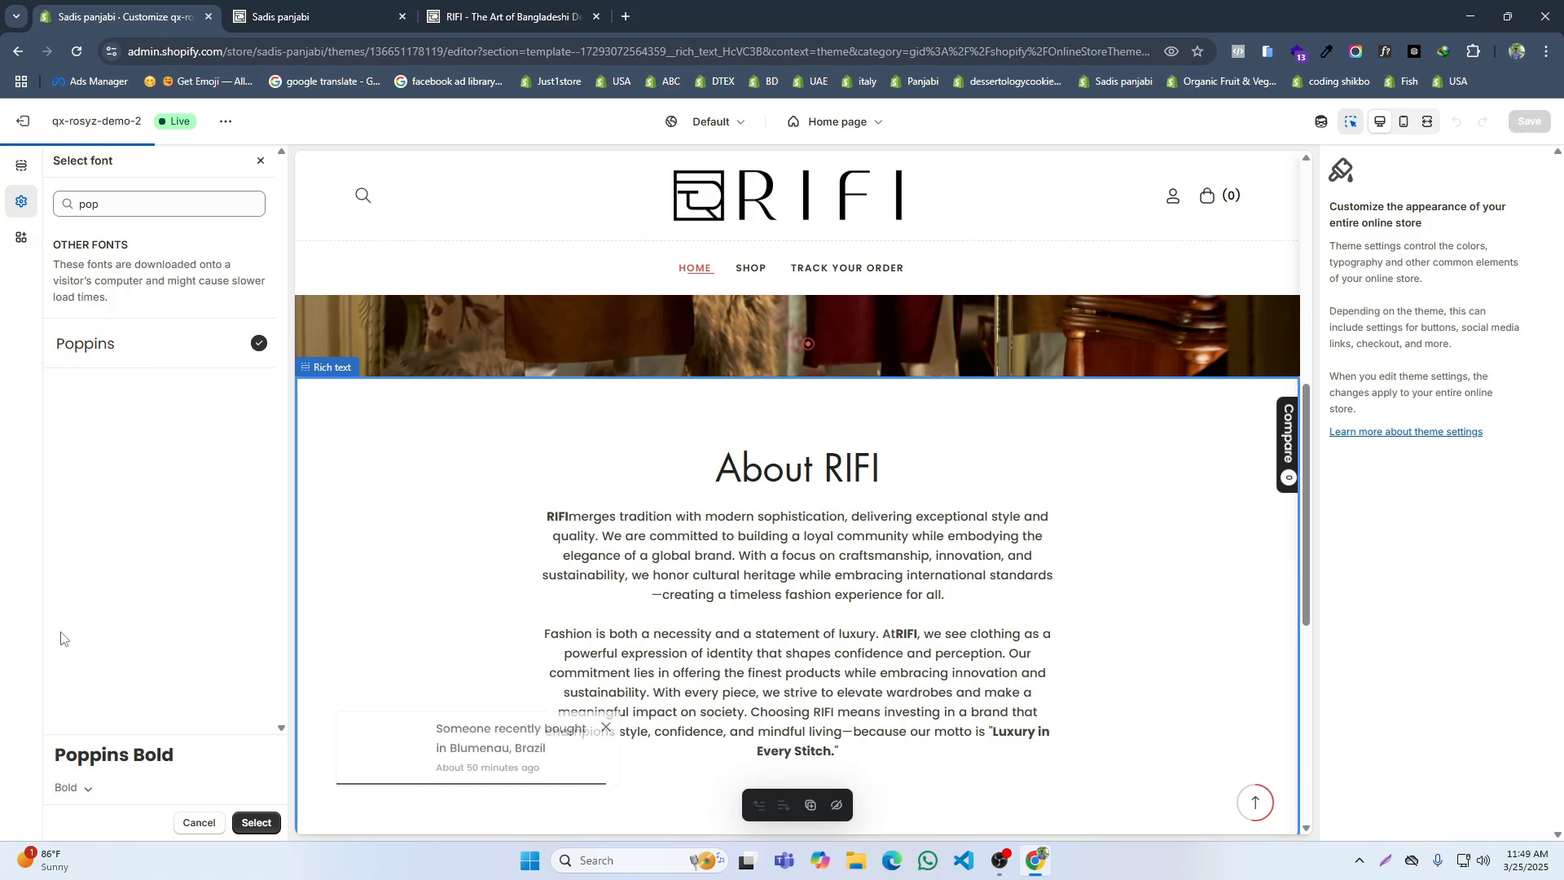
{"action": "left_click", "coordinate": [236, 823]}
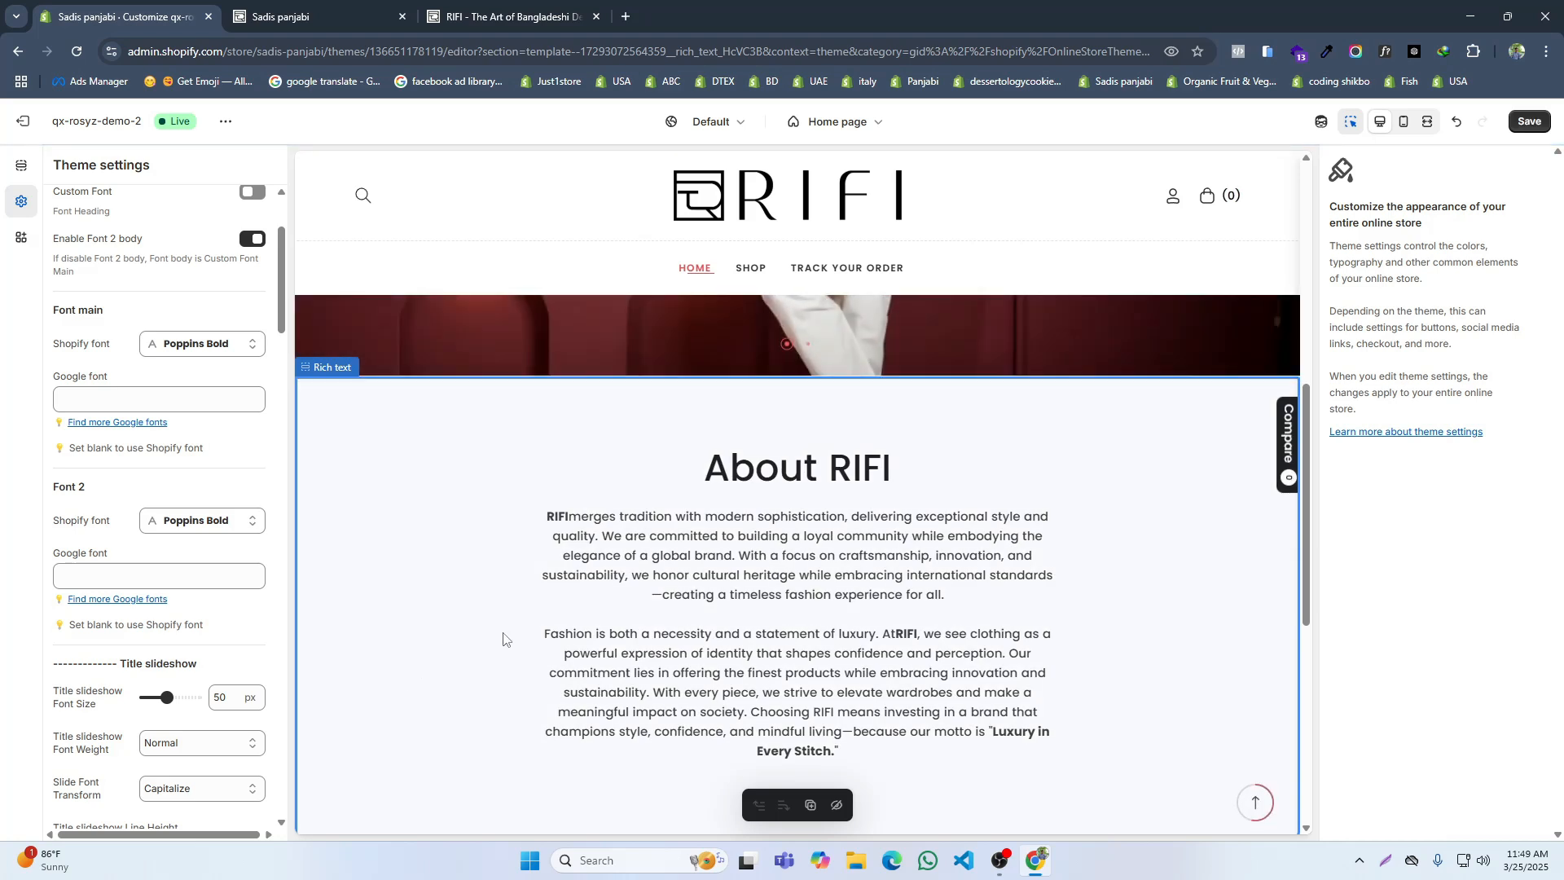
Step: Try Poppins Regular as Font 2's Shopify font
{"action": "left_click", "coordinate": [200, 531]}
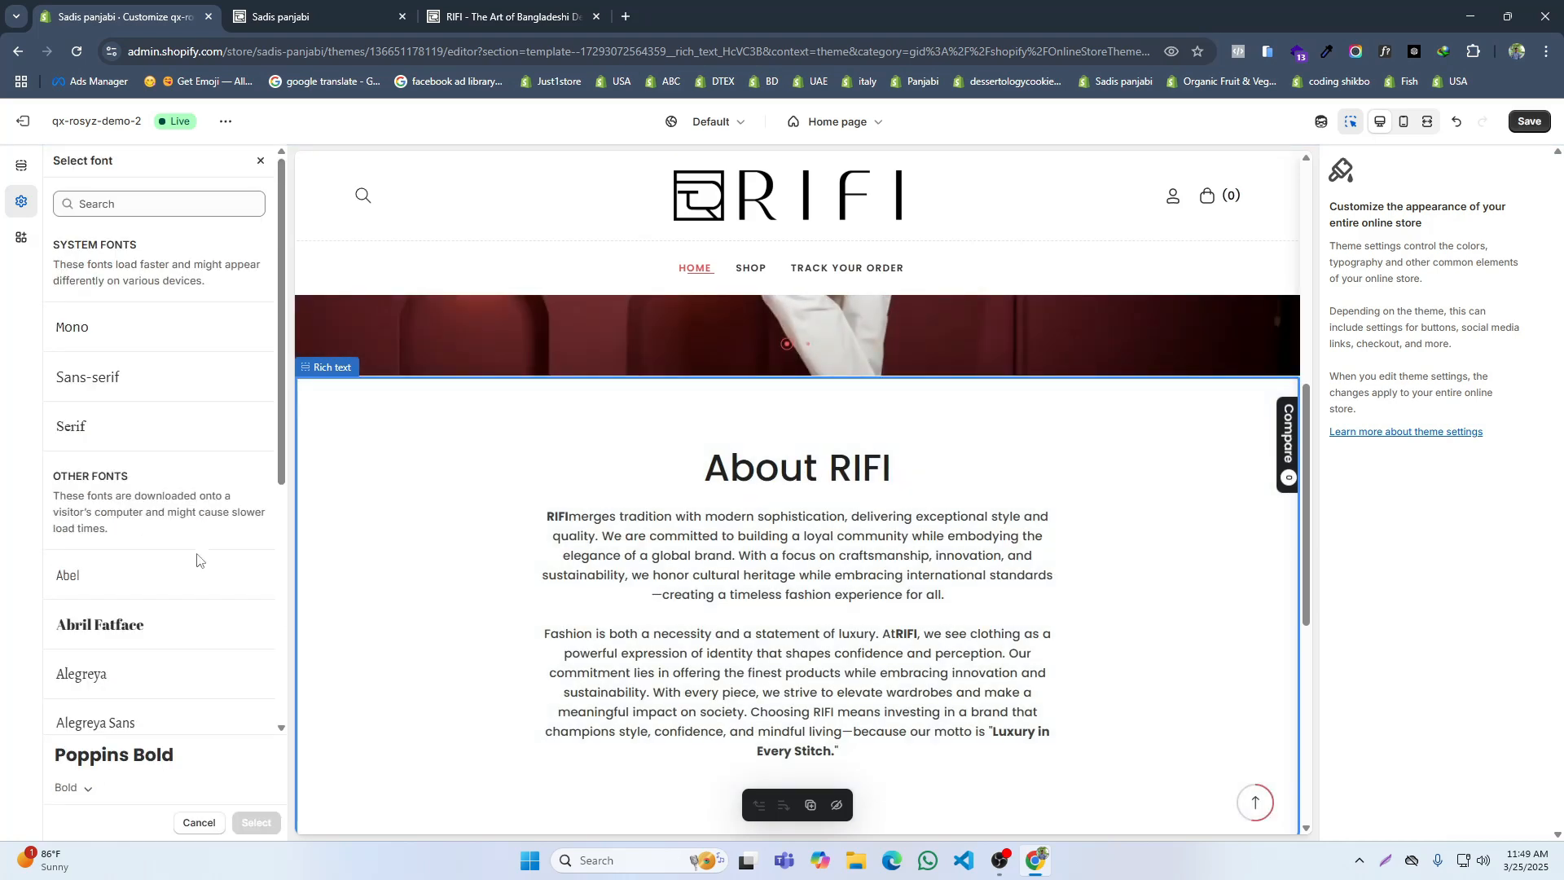
{"action": "left_click", "coordinate": [85, 789]}
{"action": "left_click", "coordinate": [48, 481]}
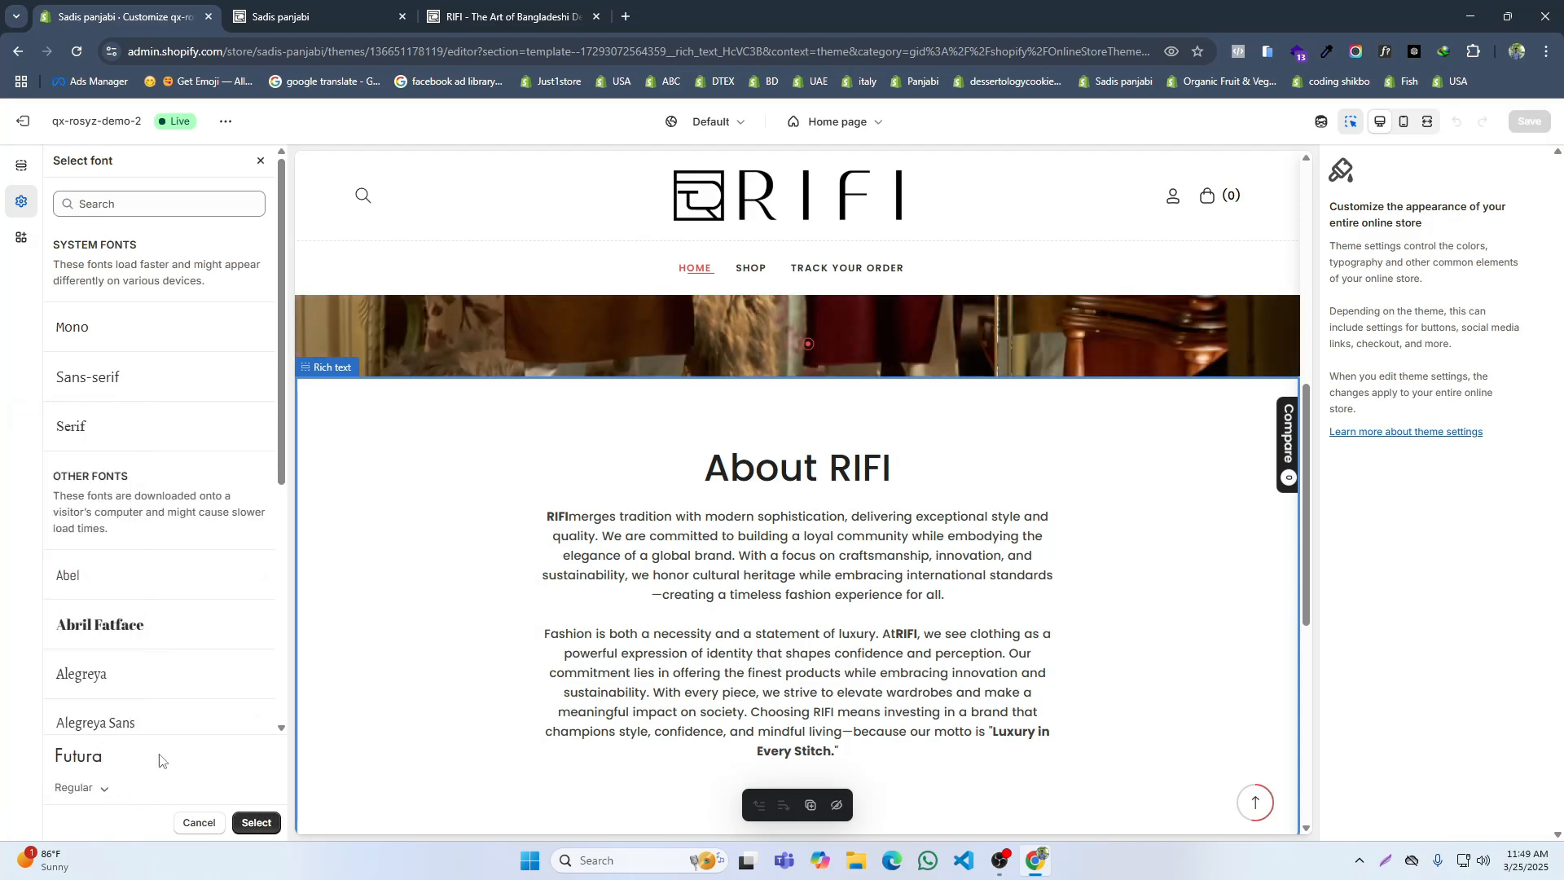
{"action": "left_click", "coordinate": [122, 204]}
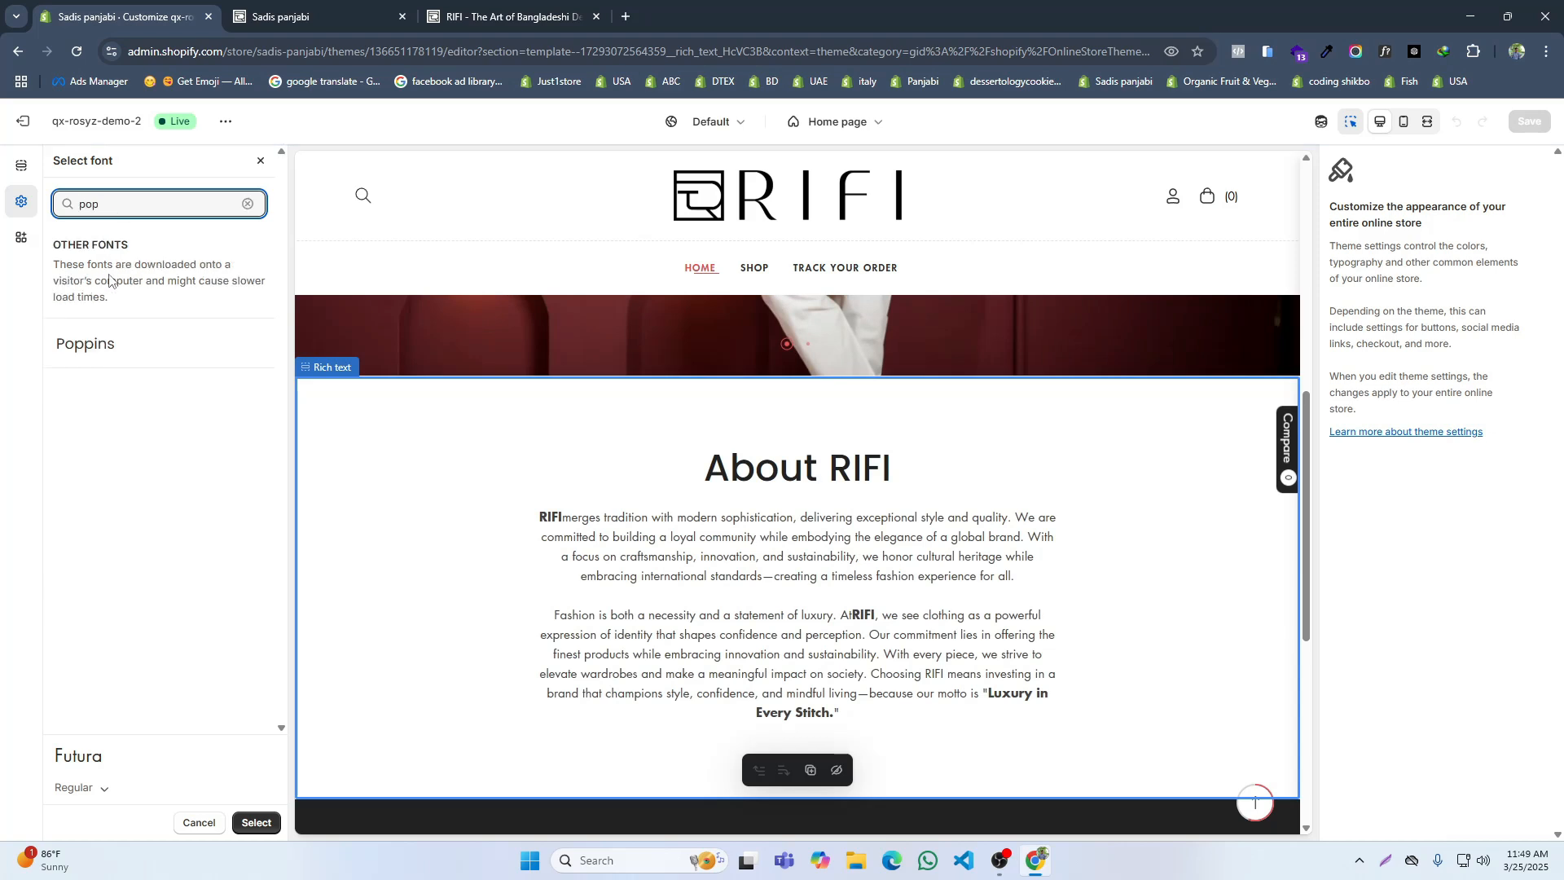
{"action": "left_click", "coordinate": [114, 343]}
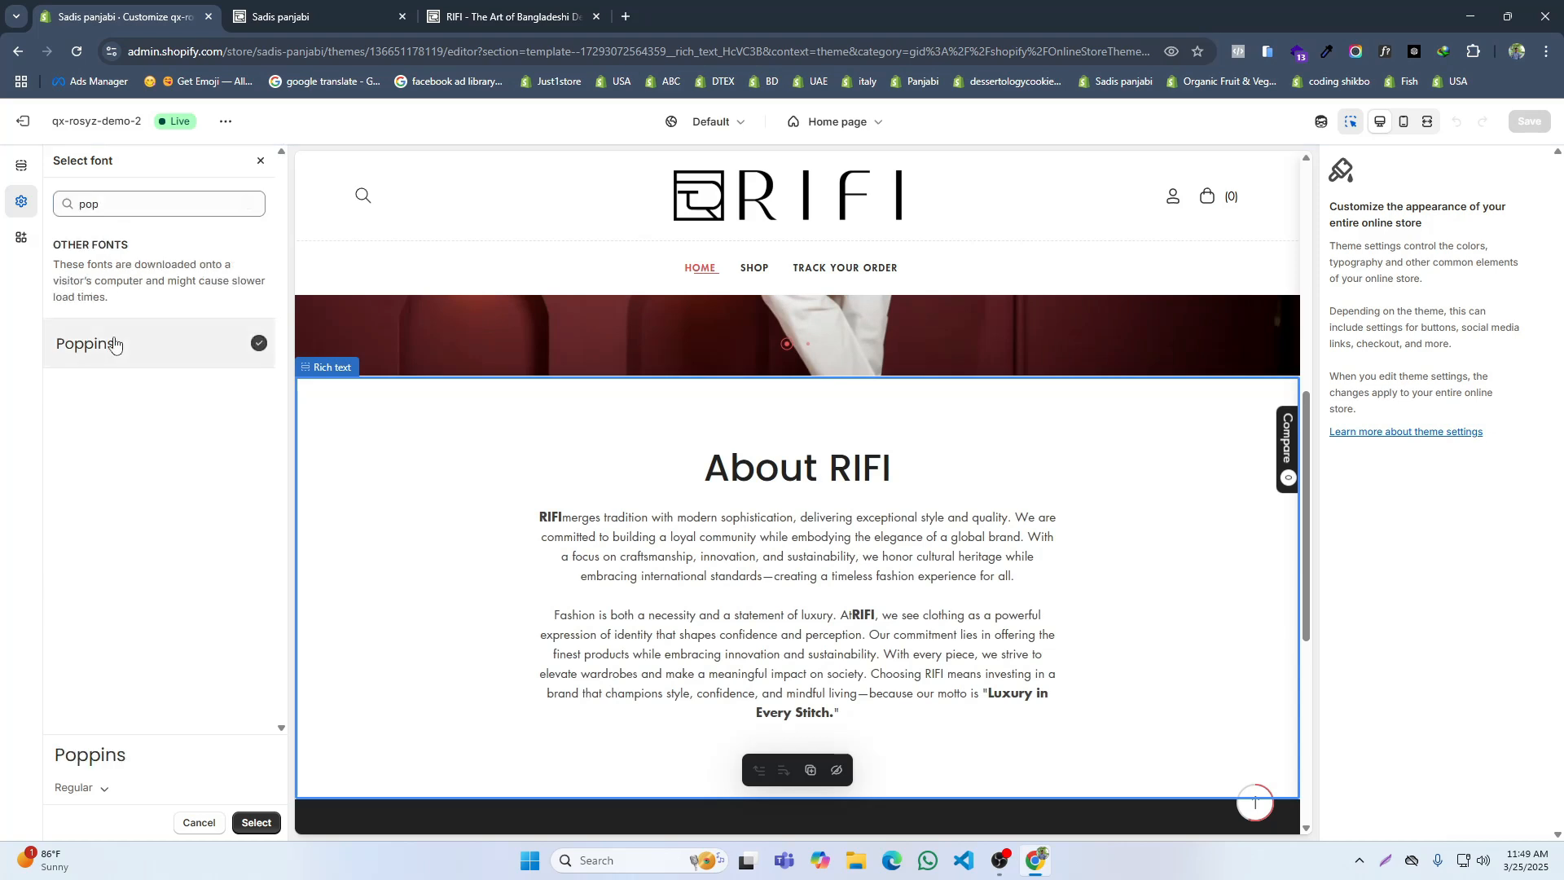
{"action": "left_click", "coordinate": [244, 823]}
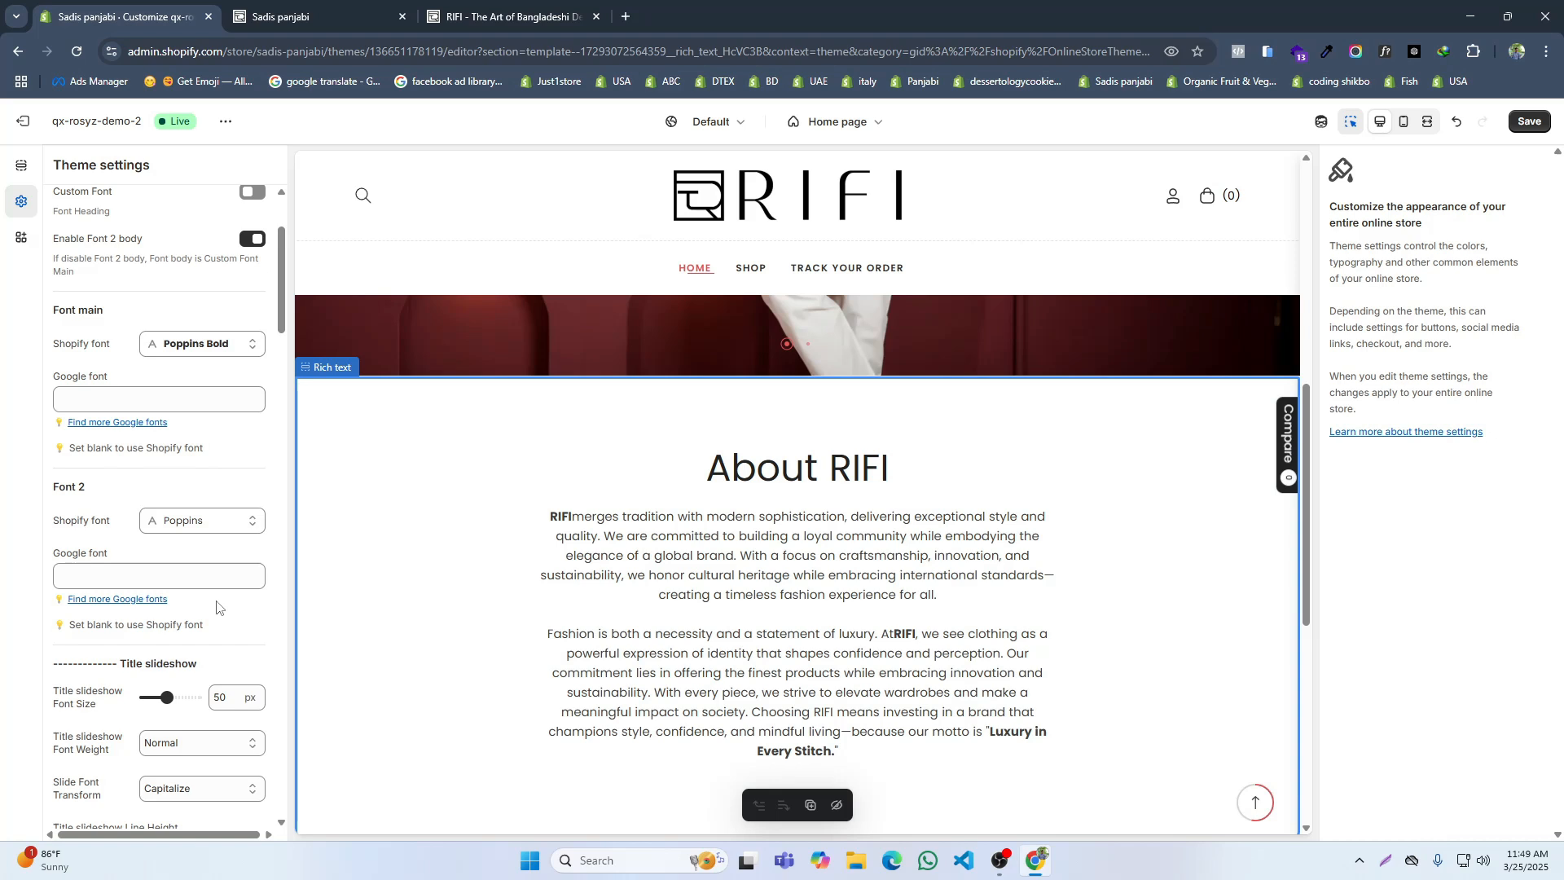
Step: Set Font 2's Shopify font to Poppins in the Bold style and apply the selection
{"action": "left_click", "coordinate": [202, 523]}
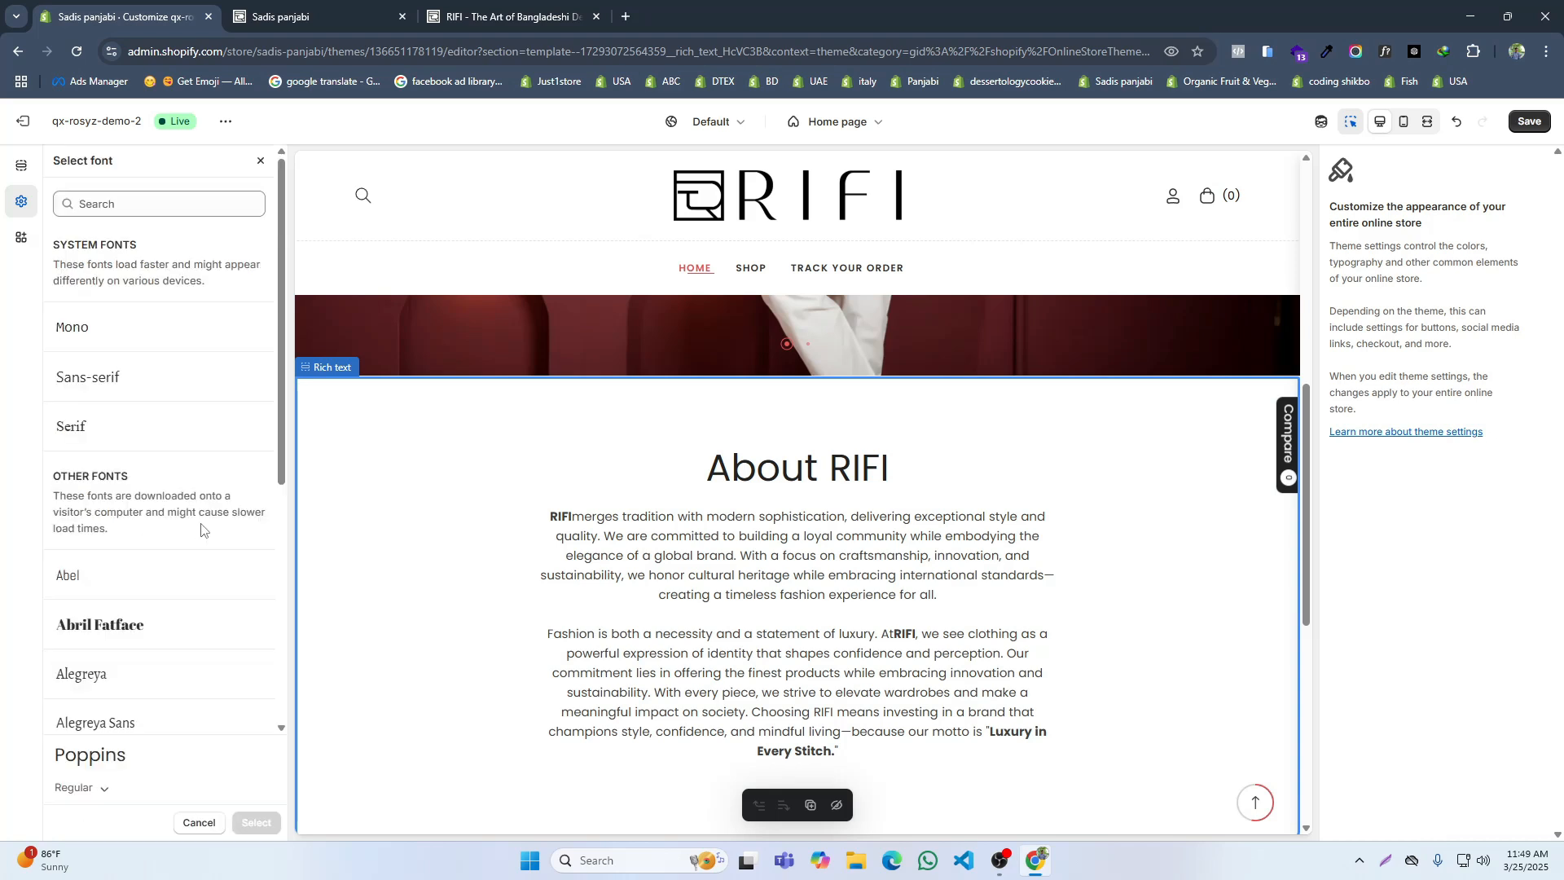
{"action": "left_click", "coordinate": [104, 794]}
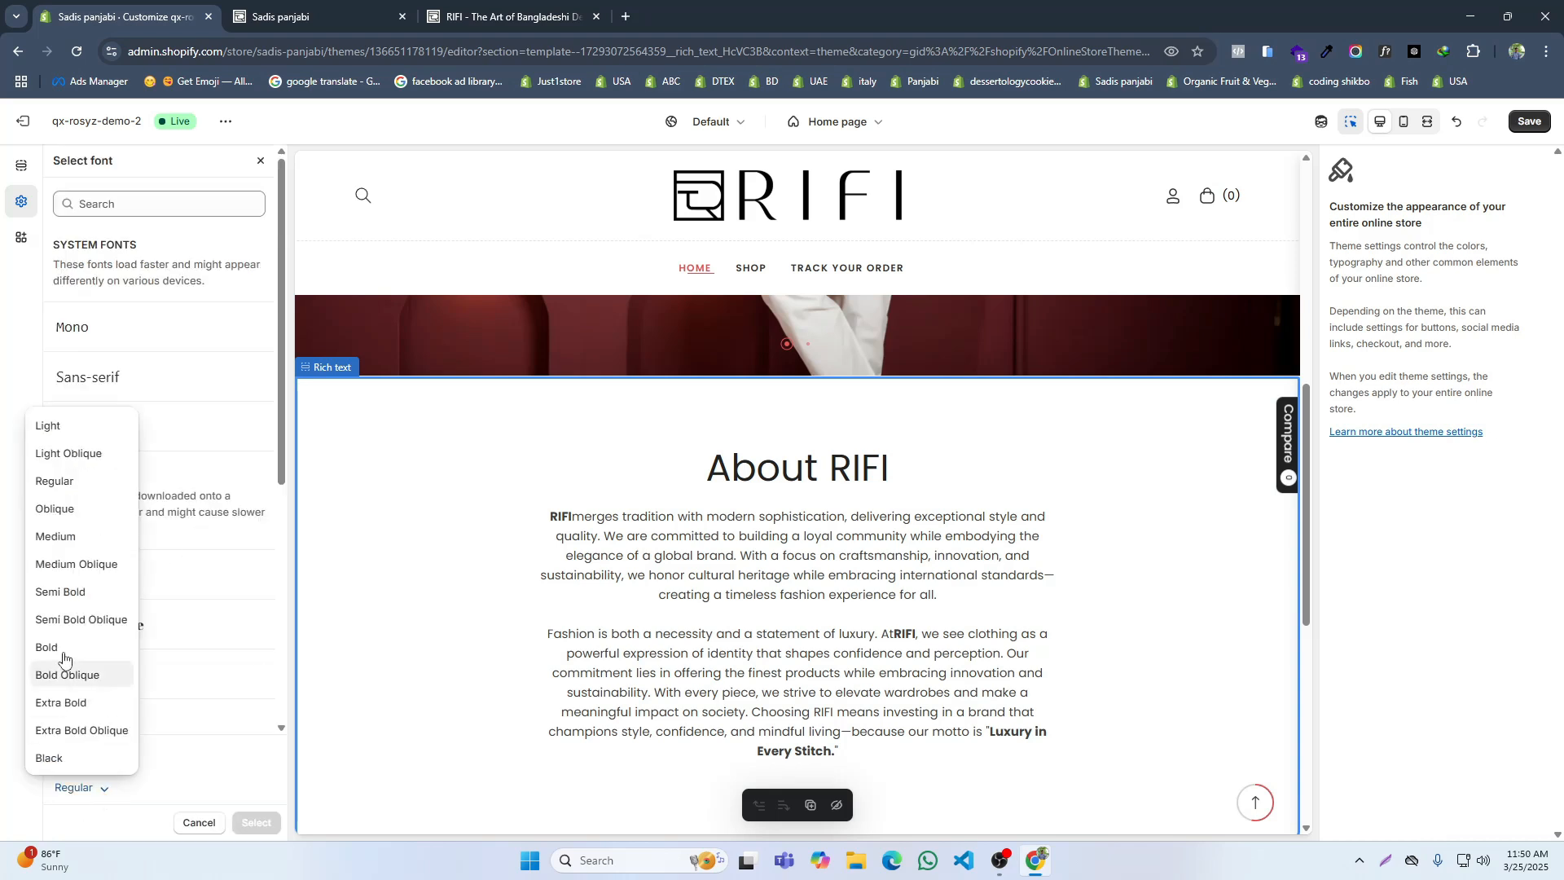
{"action": "left_click", "coordinate": [82, 201]}
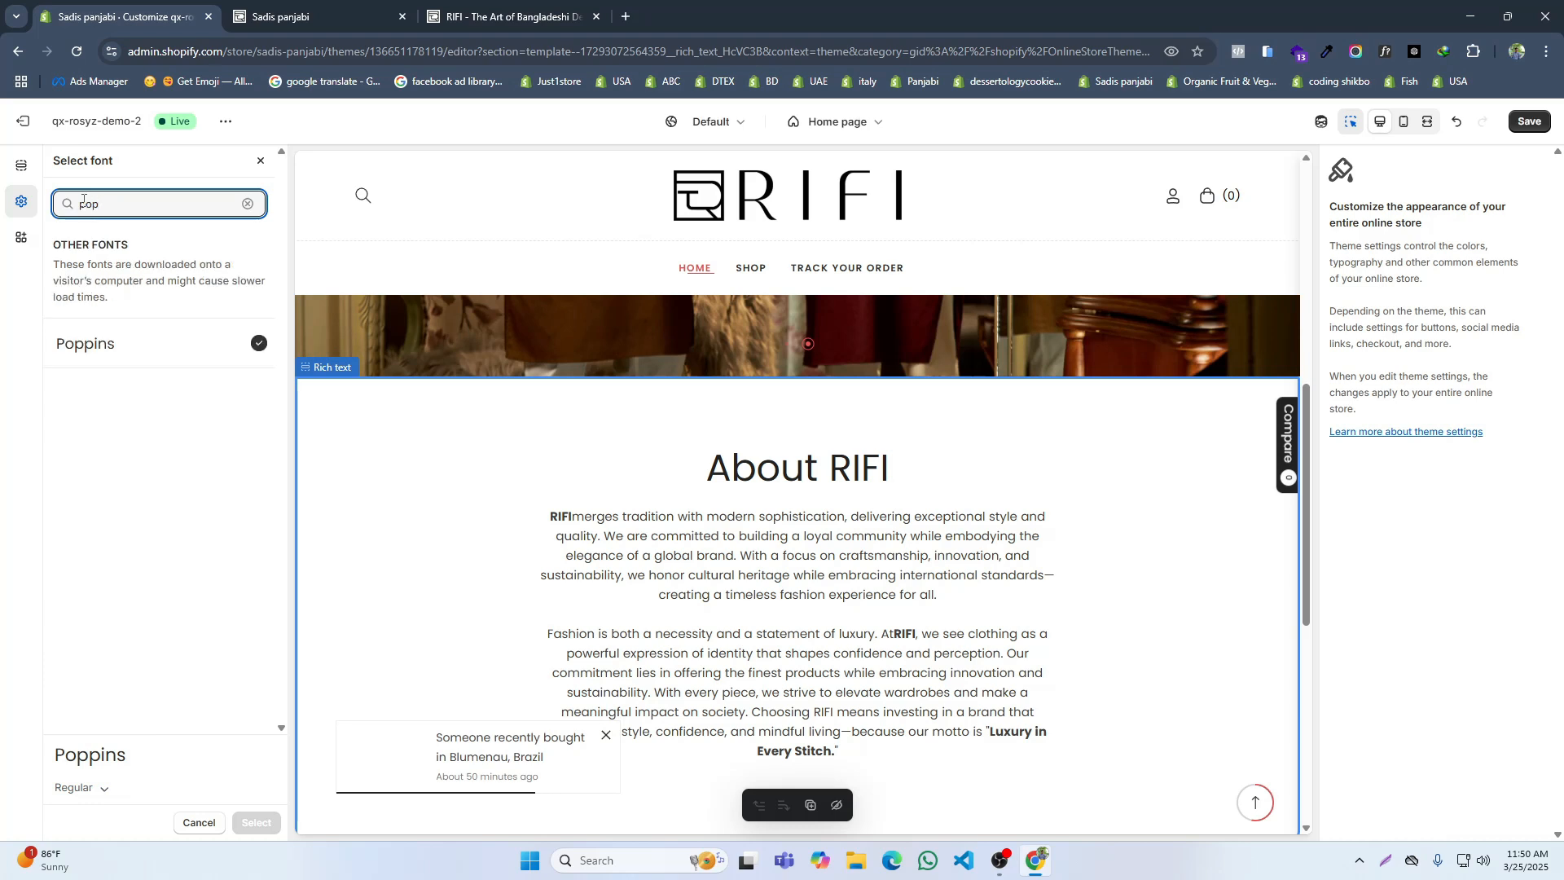
{"action": "left_click", "coordinate": [91, 798]}
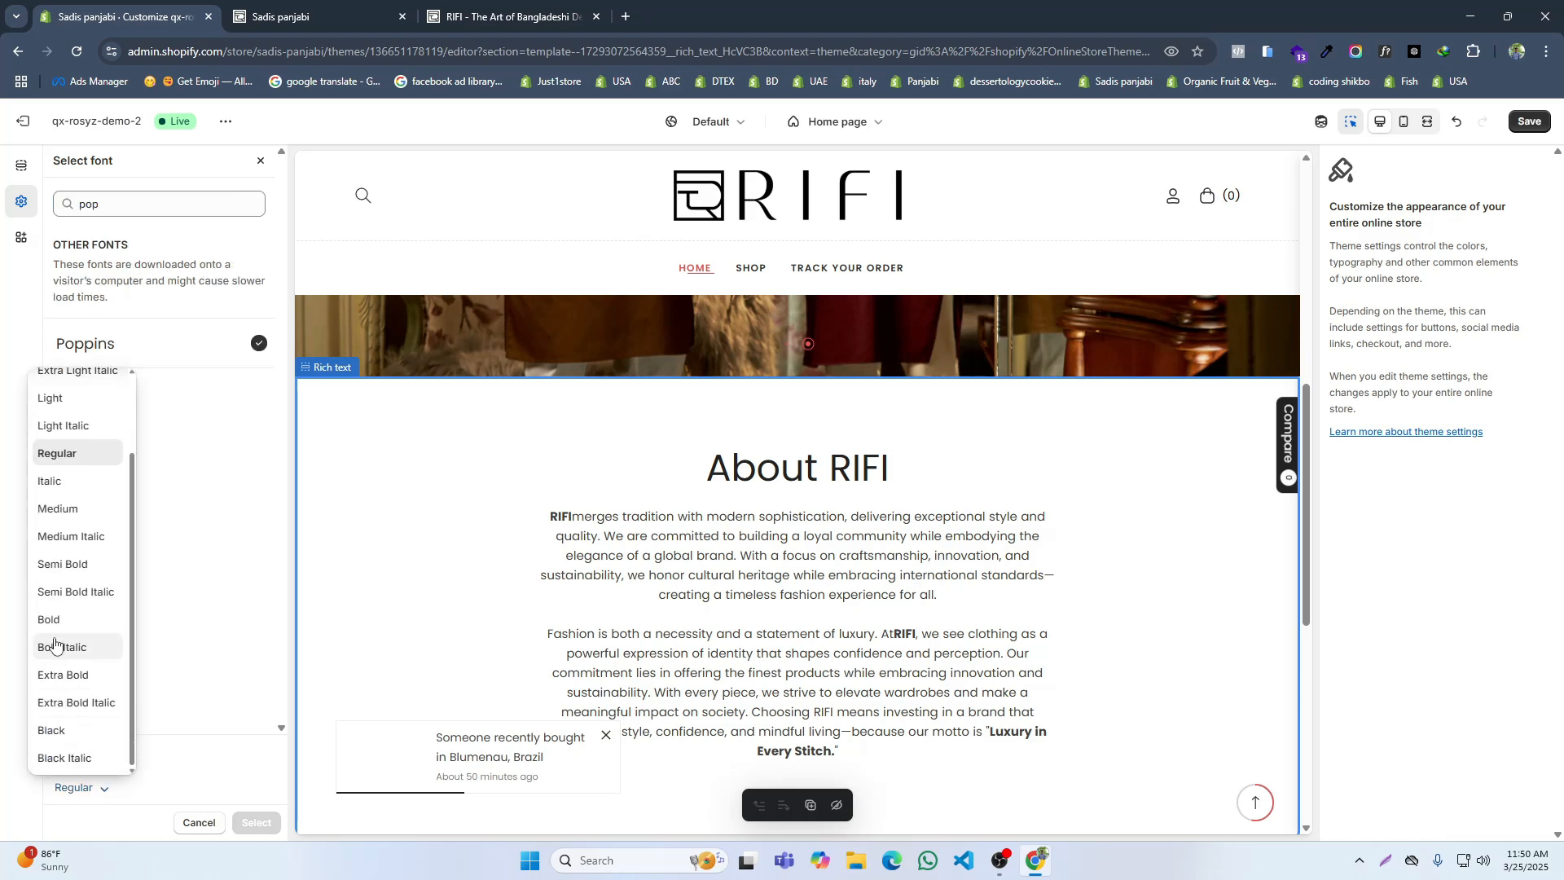
{"action": "left_click", "coordinate": [77, 619]}
{"action": "left_click", "coordinate": [258, 822]}
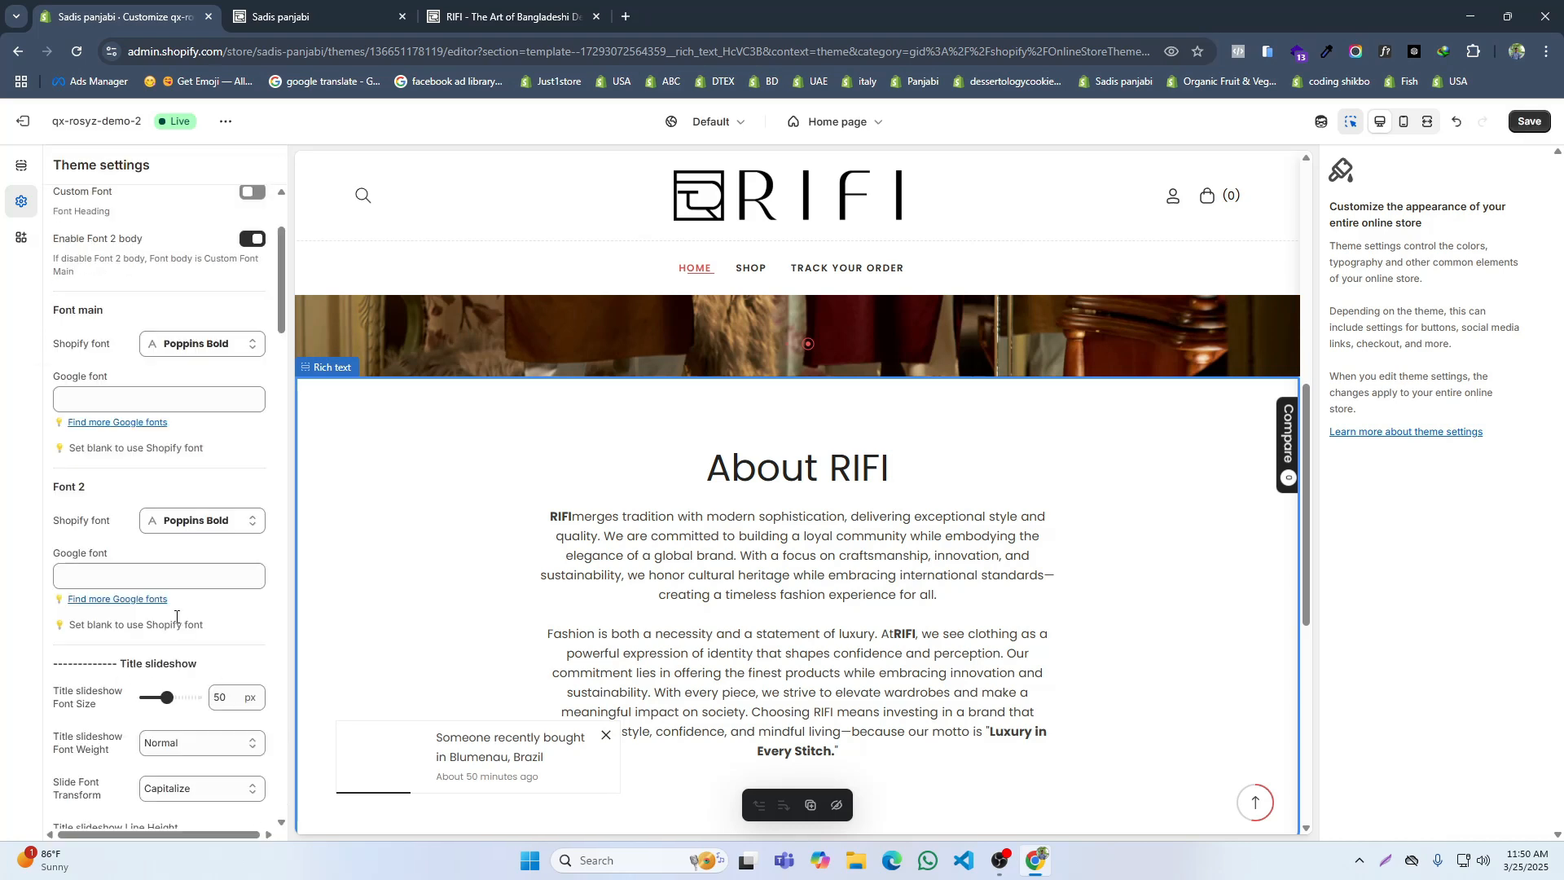
Step: Try Poppins in the Regular style as the main Shopify font
{"action": "left_click", "coordinate": [200, 346]}
{"action": "type", "text": "pop"}
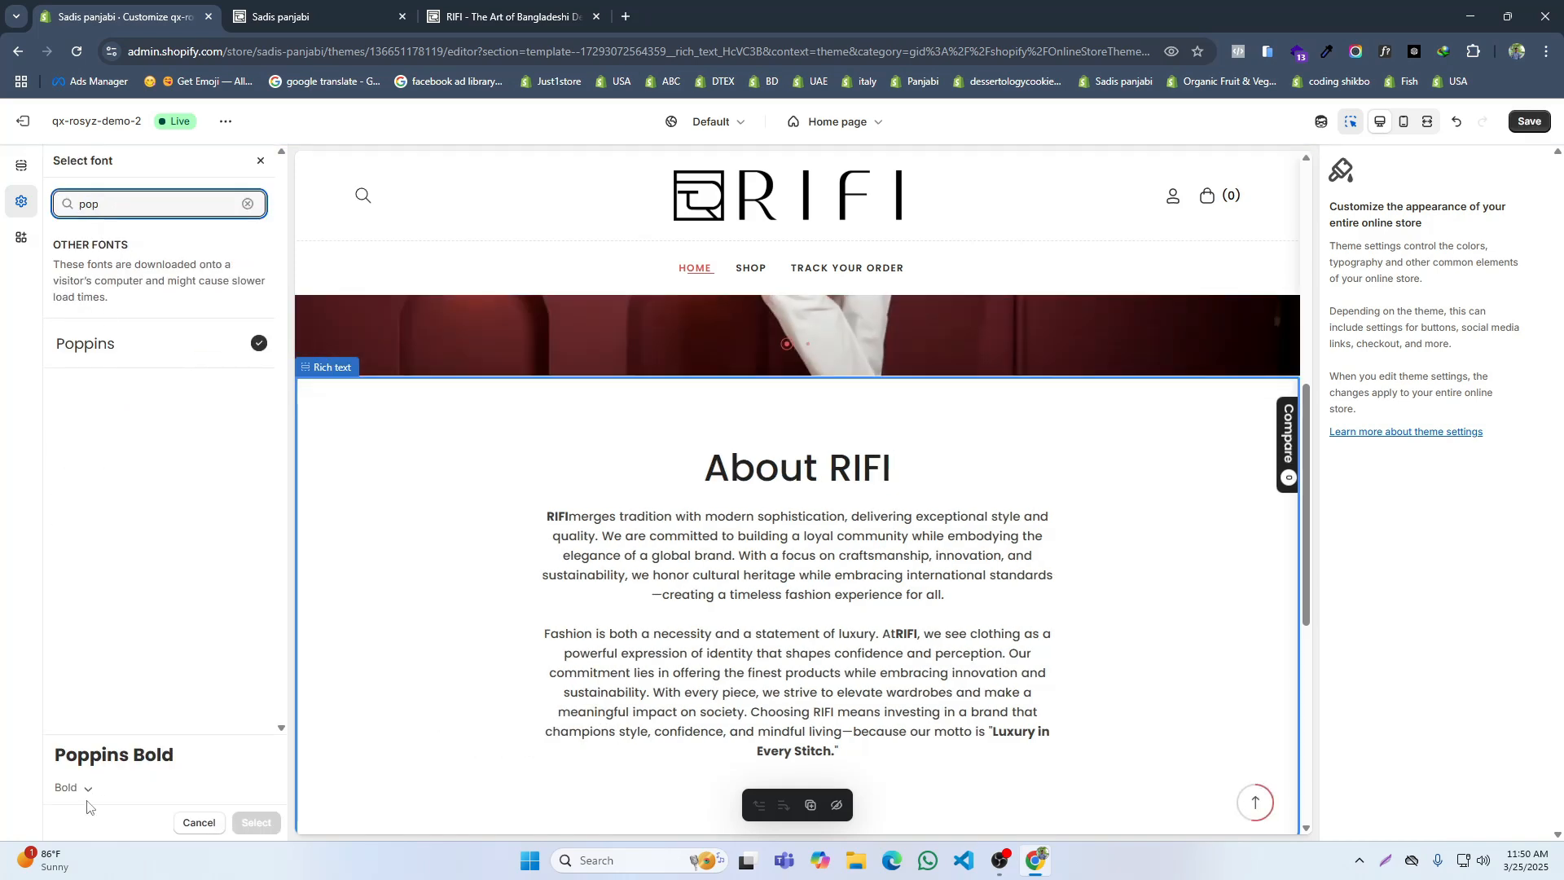
{"action": "left_click", "coordinate": [77, 789]}
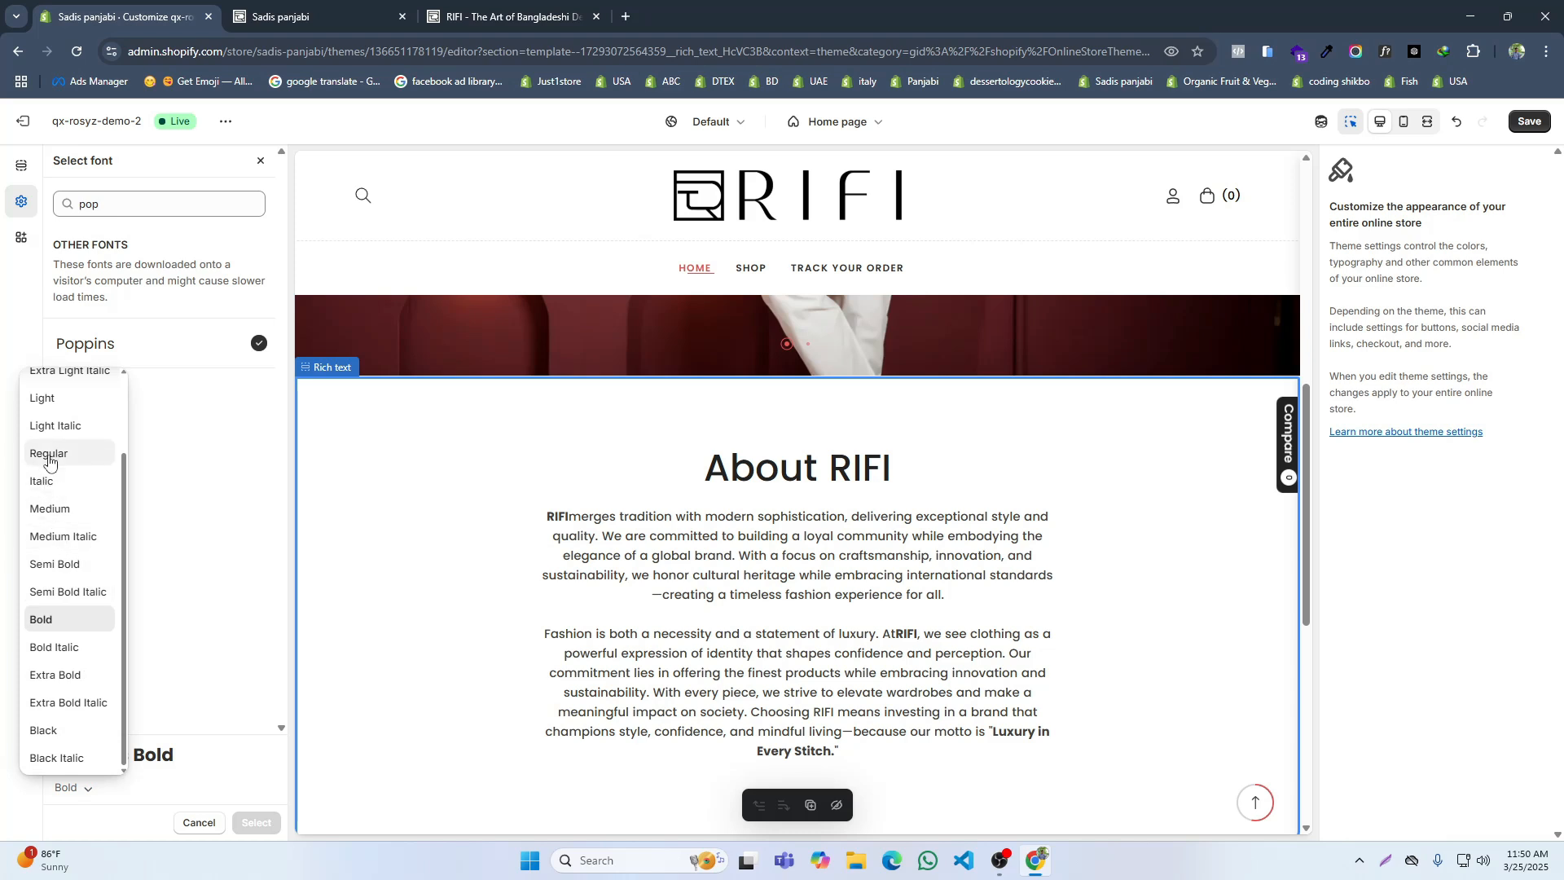
{"action": "left_click", "coordinate": [49, 456]}
{"action": "left_click", "coordinate": [249, 824]}
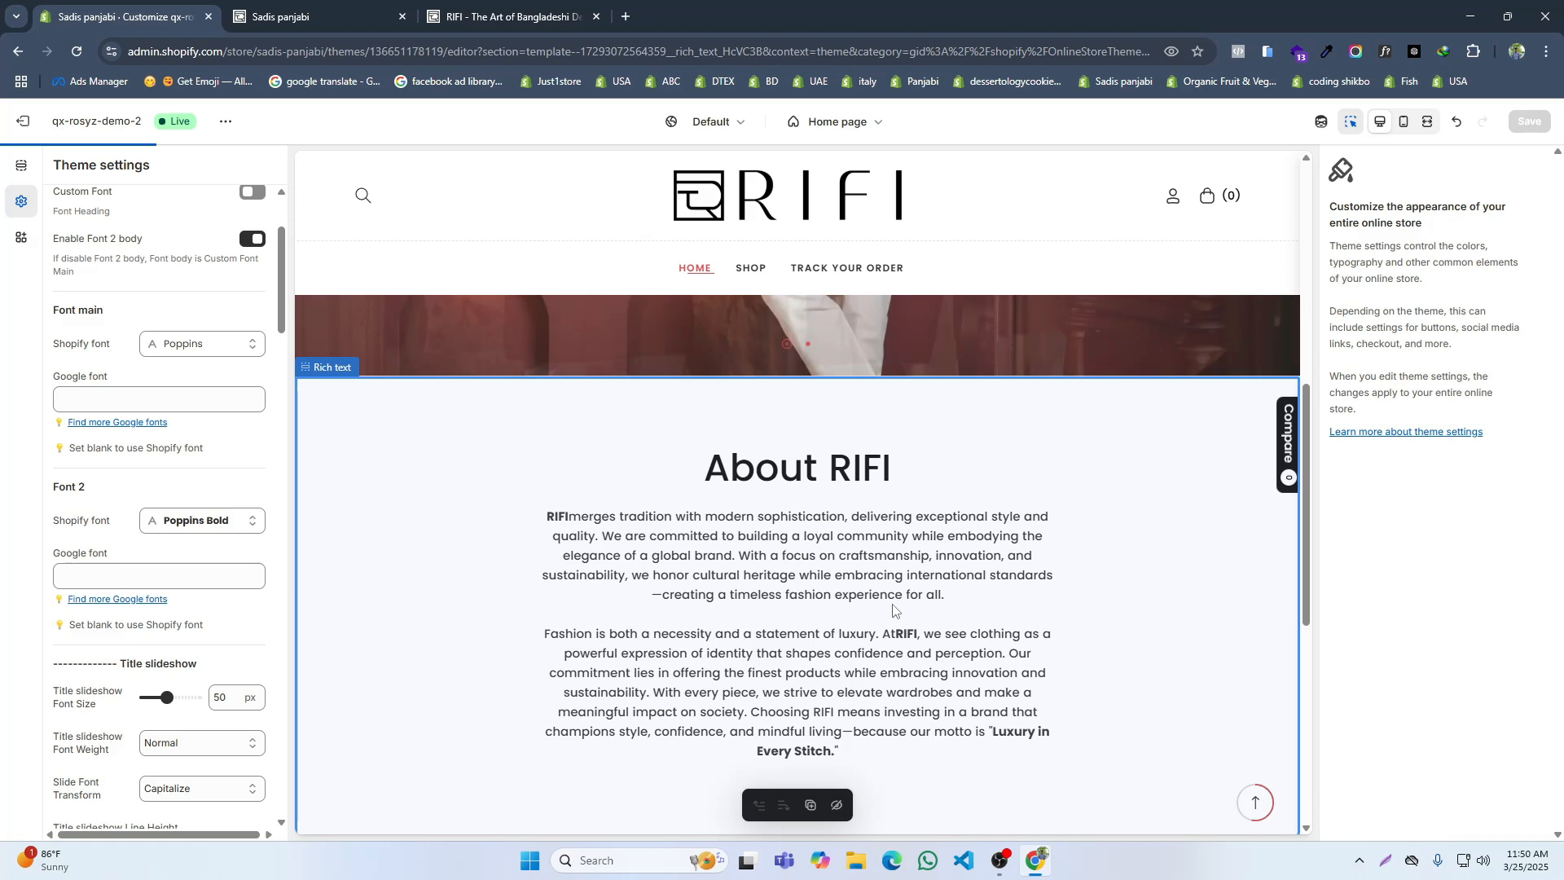
Step: Check the About RIFI section on the live storefront and save the theme's current font settings
{"action": "left_click", "coordinate": [505, 17]}
{"action": "left_click", "coordinate": [268, 7]}
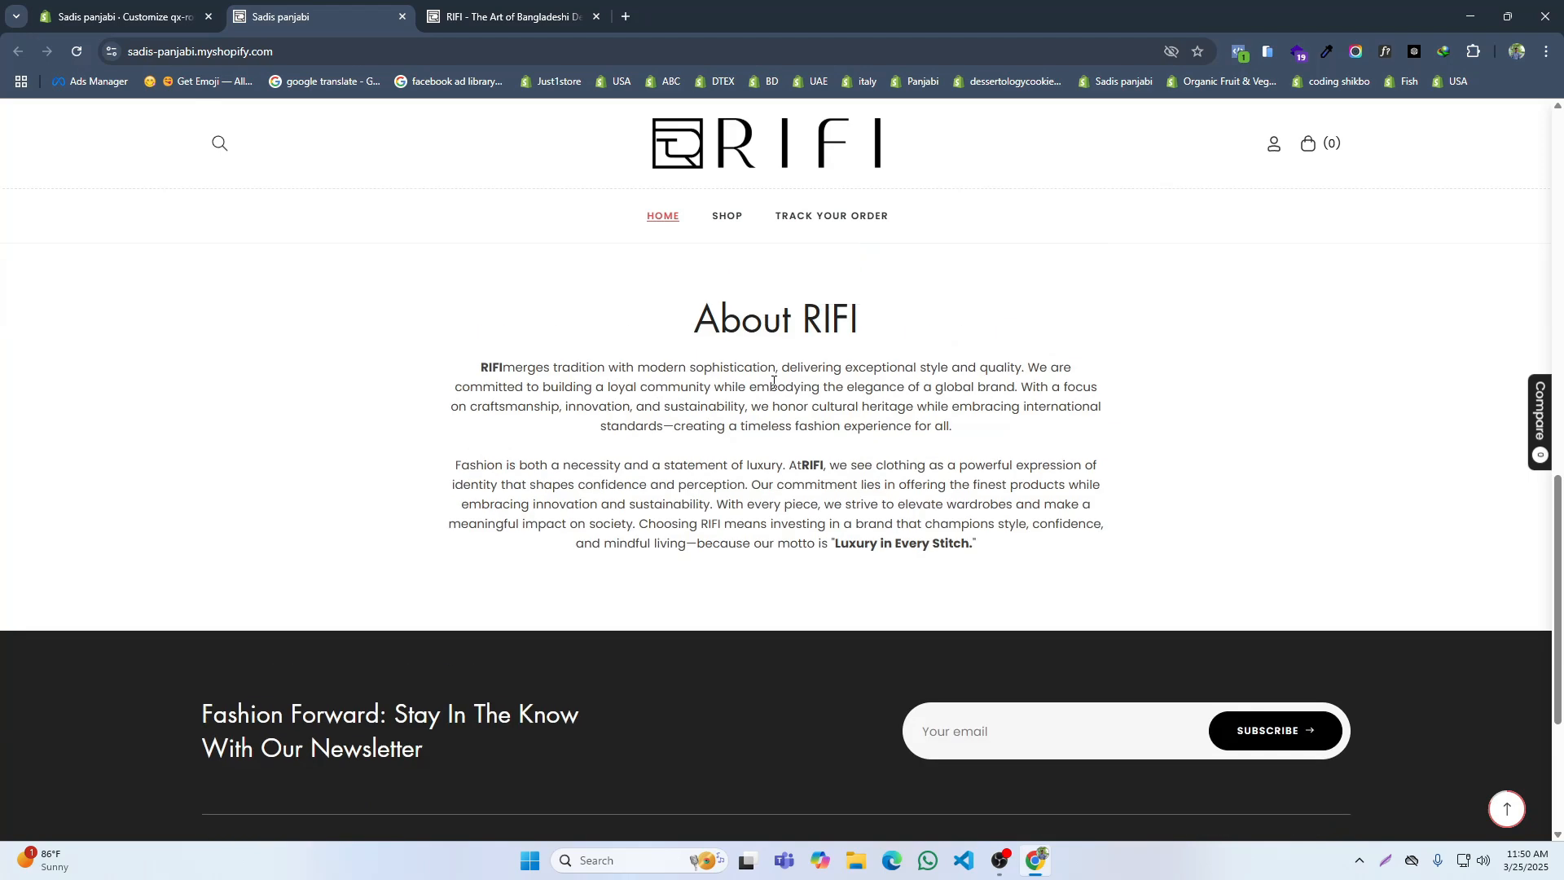
{"action": "left_click", "coordinate": [157, 10]}
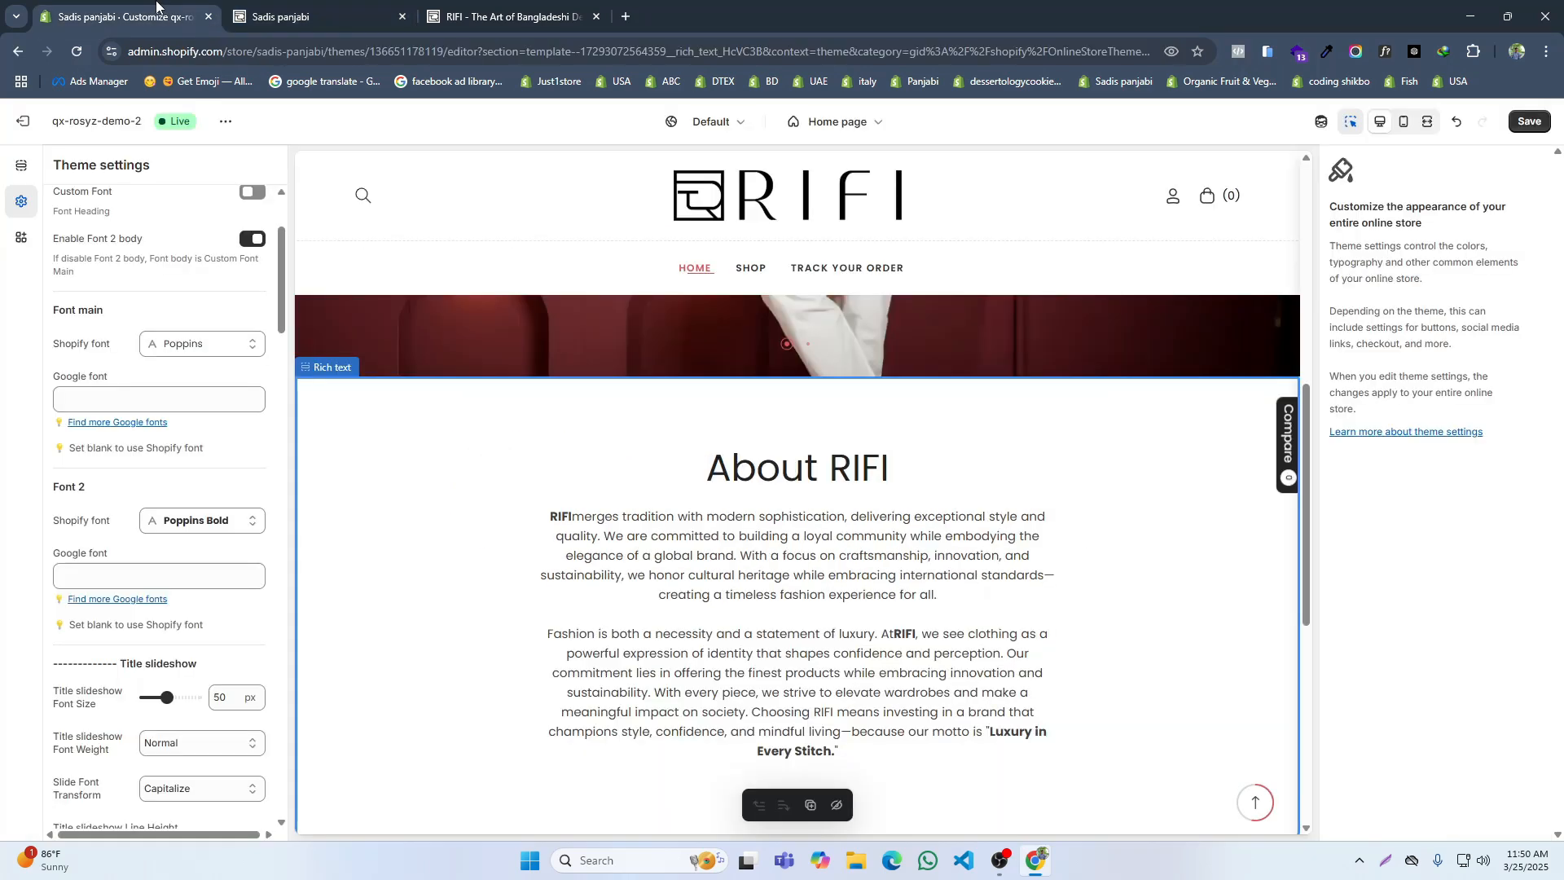
{"action": "left_click", "coordinate": [1528, 121]}
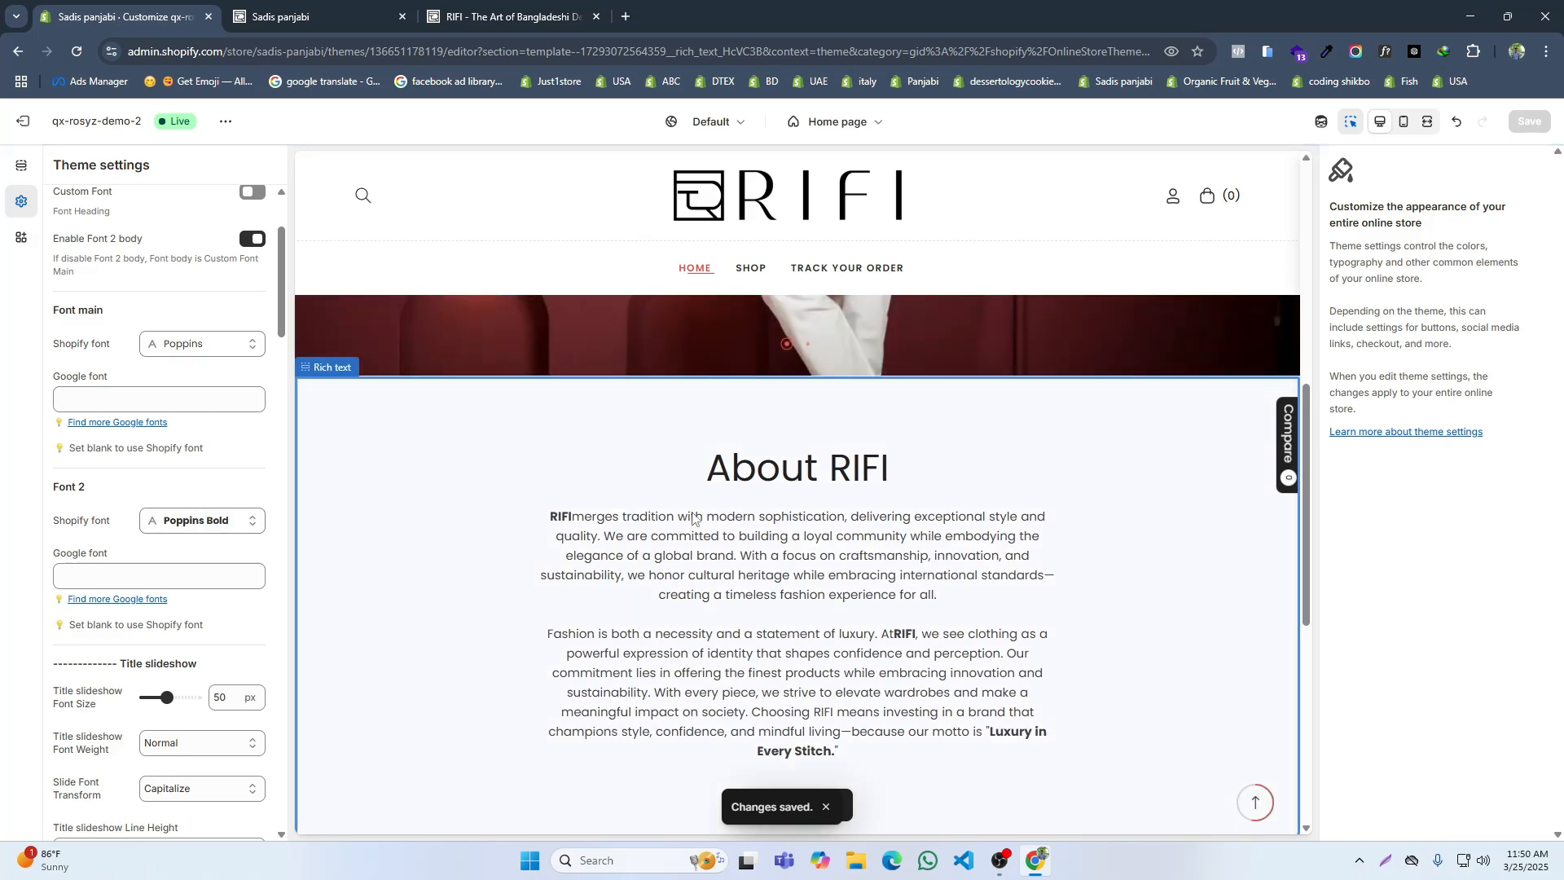
Step: Set the main Shopify font to Poppins in the Bold style and save the theme
{"action": "left_click", "coordinate": [186, 345]}
{"action": "left_click", "coordinate": [83, 793]}
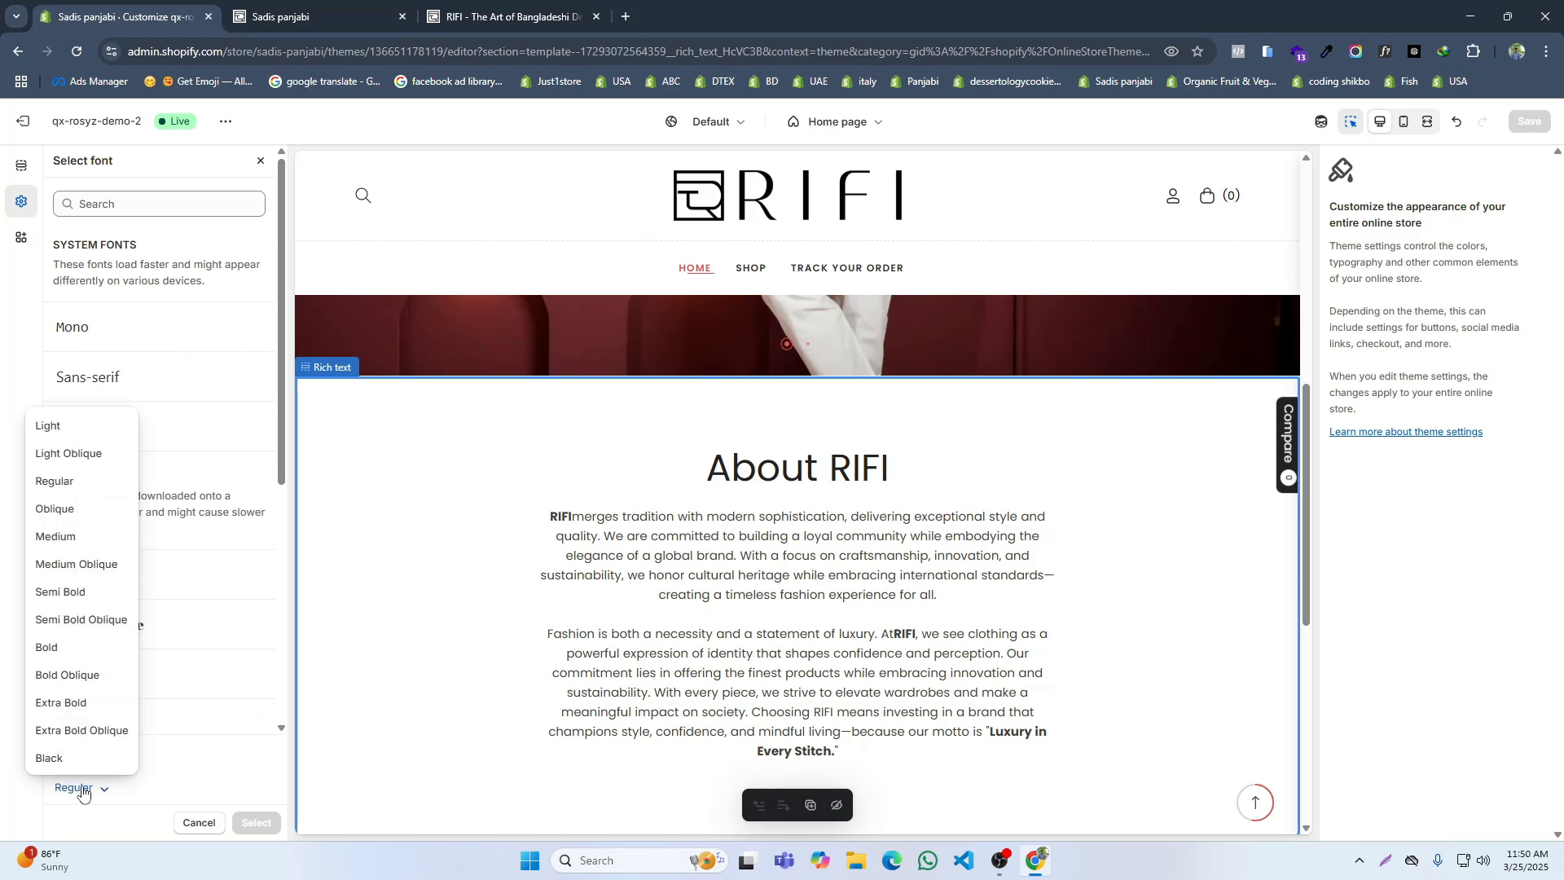
{"action": "left_click", "coordinate": [48, 649]}
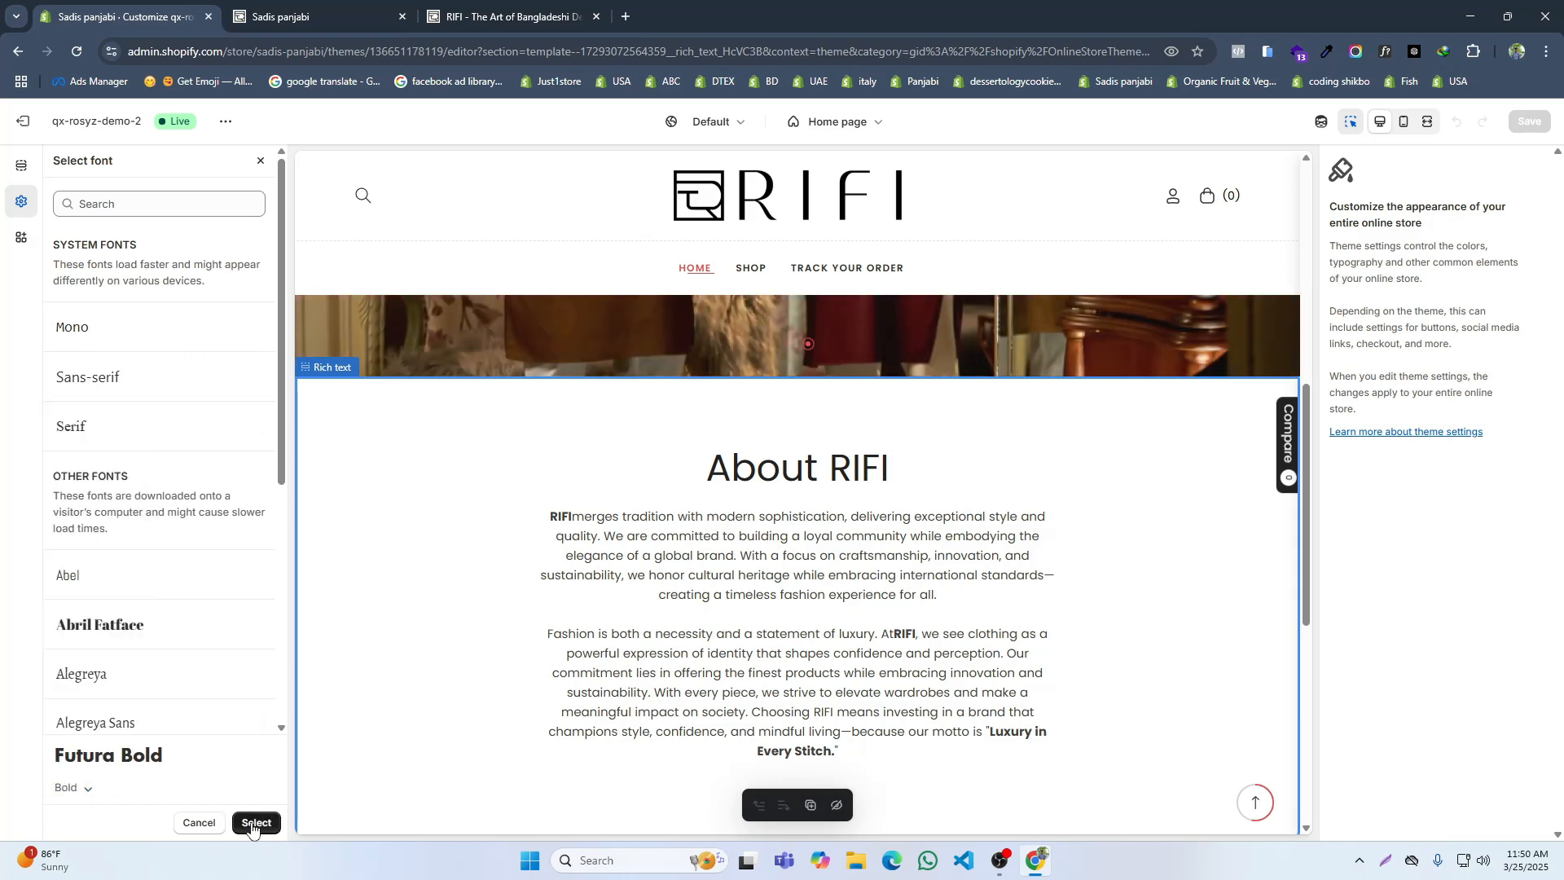
{"action": "left_click", "coordinate": [122, 208]}
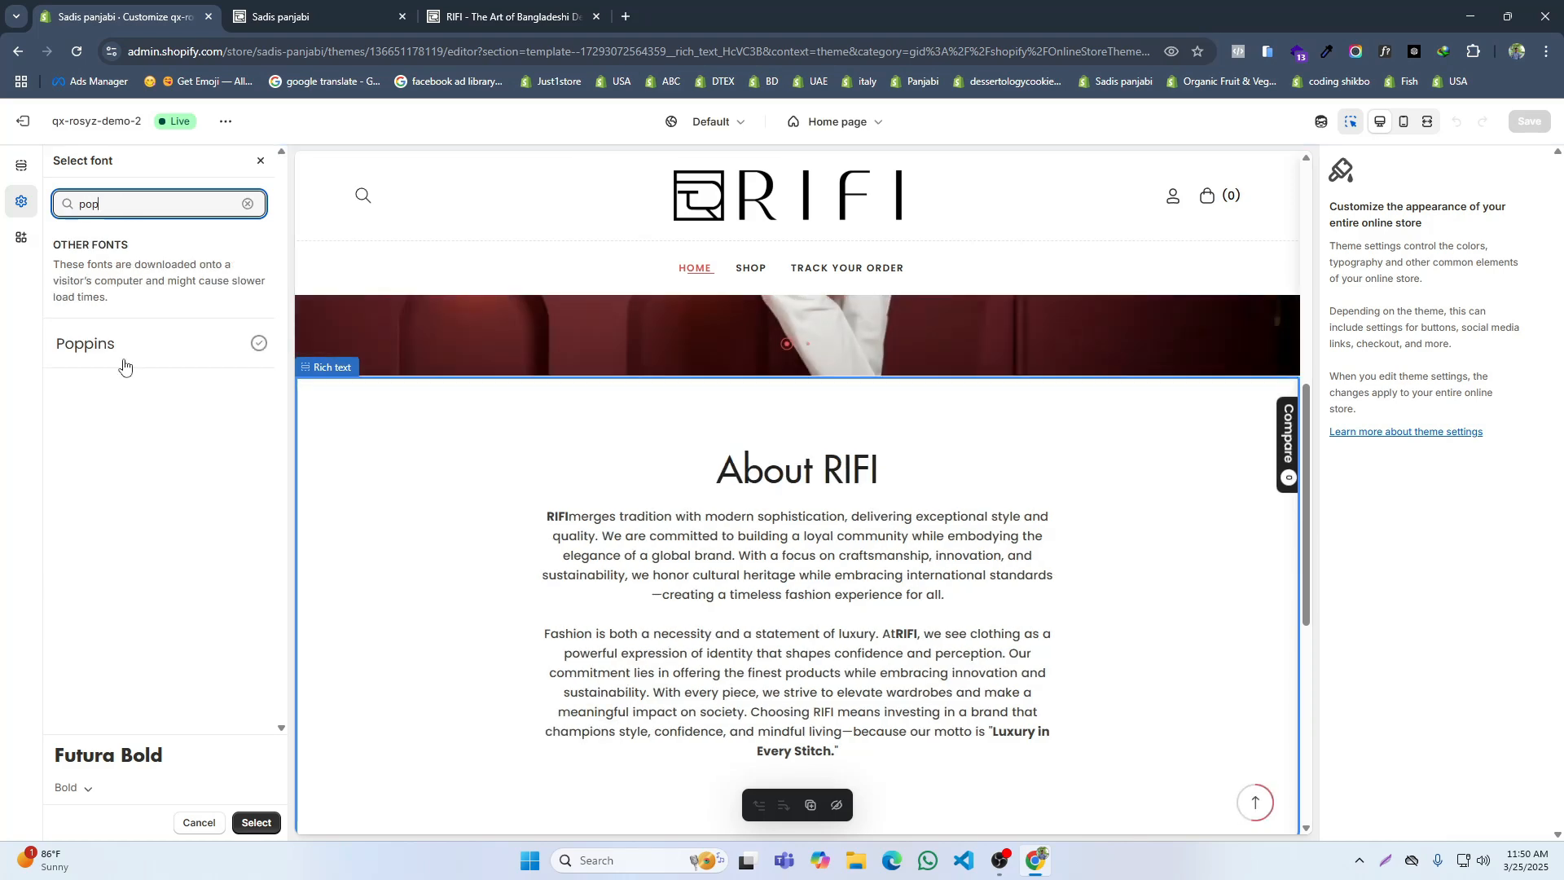
{"action": "left_click", "coordinate": [124, 363]}
{"action": "left_click", "coordinate": [96, 787]}
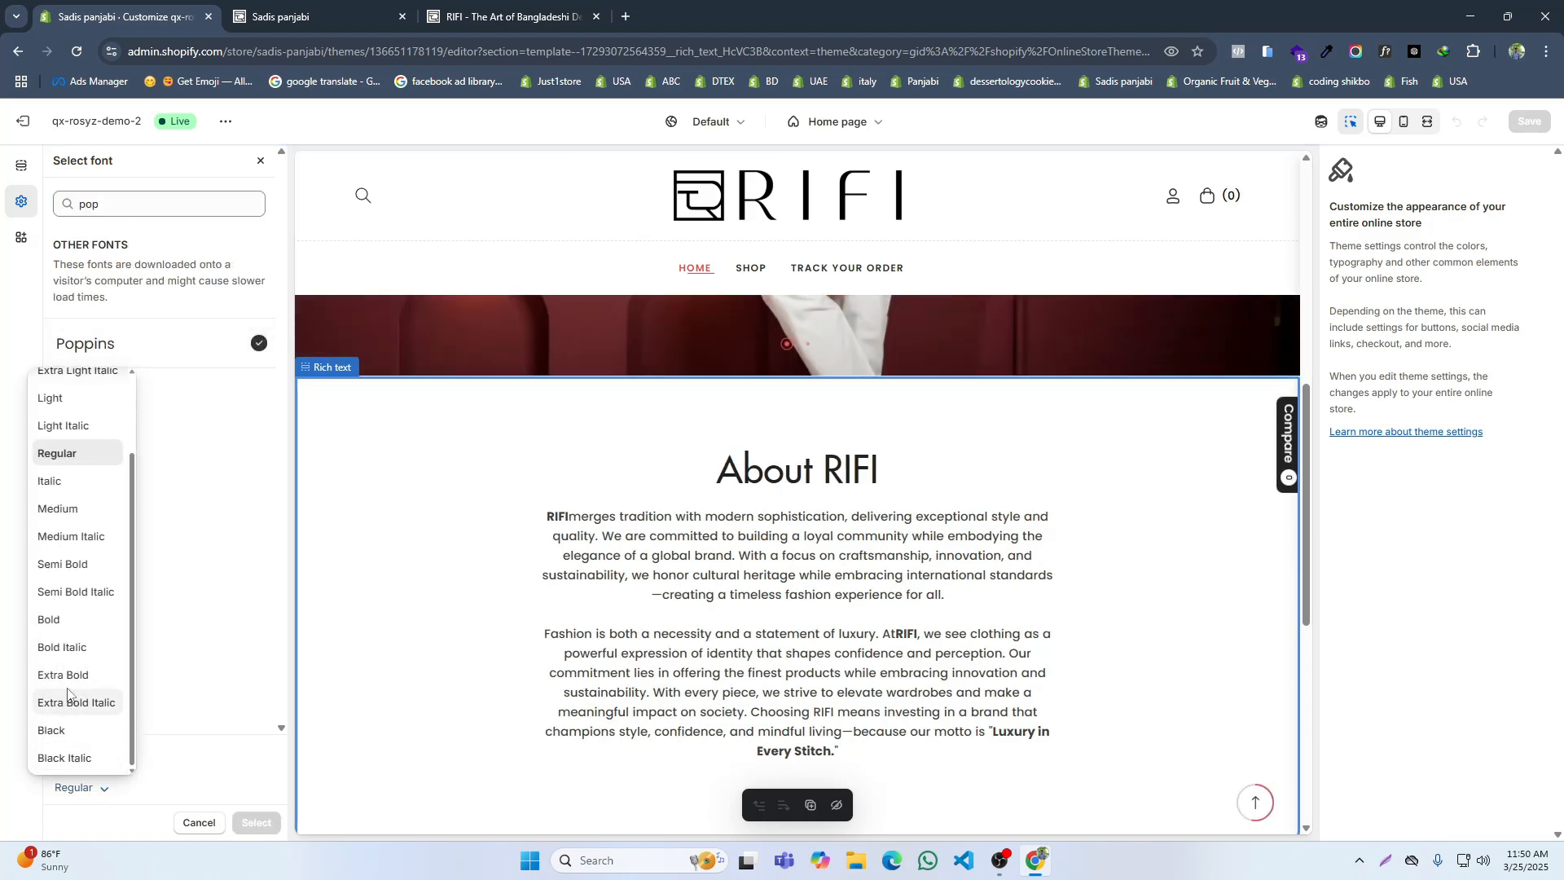
{"action": "left_click", "coordinate": [45, 619]}
{"action": "left_click", "coordinate": [257, 824]}
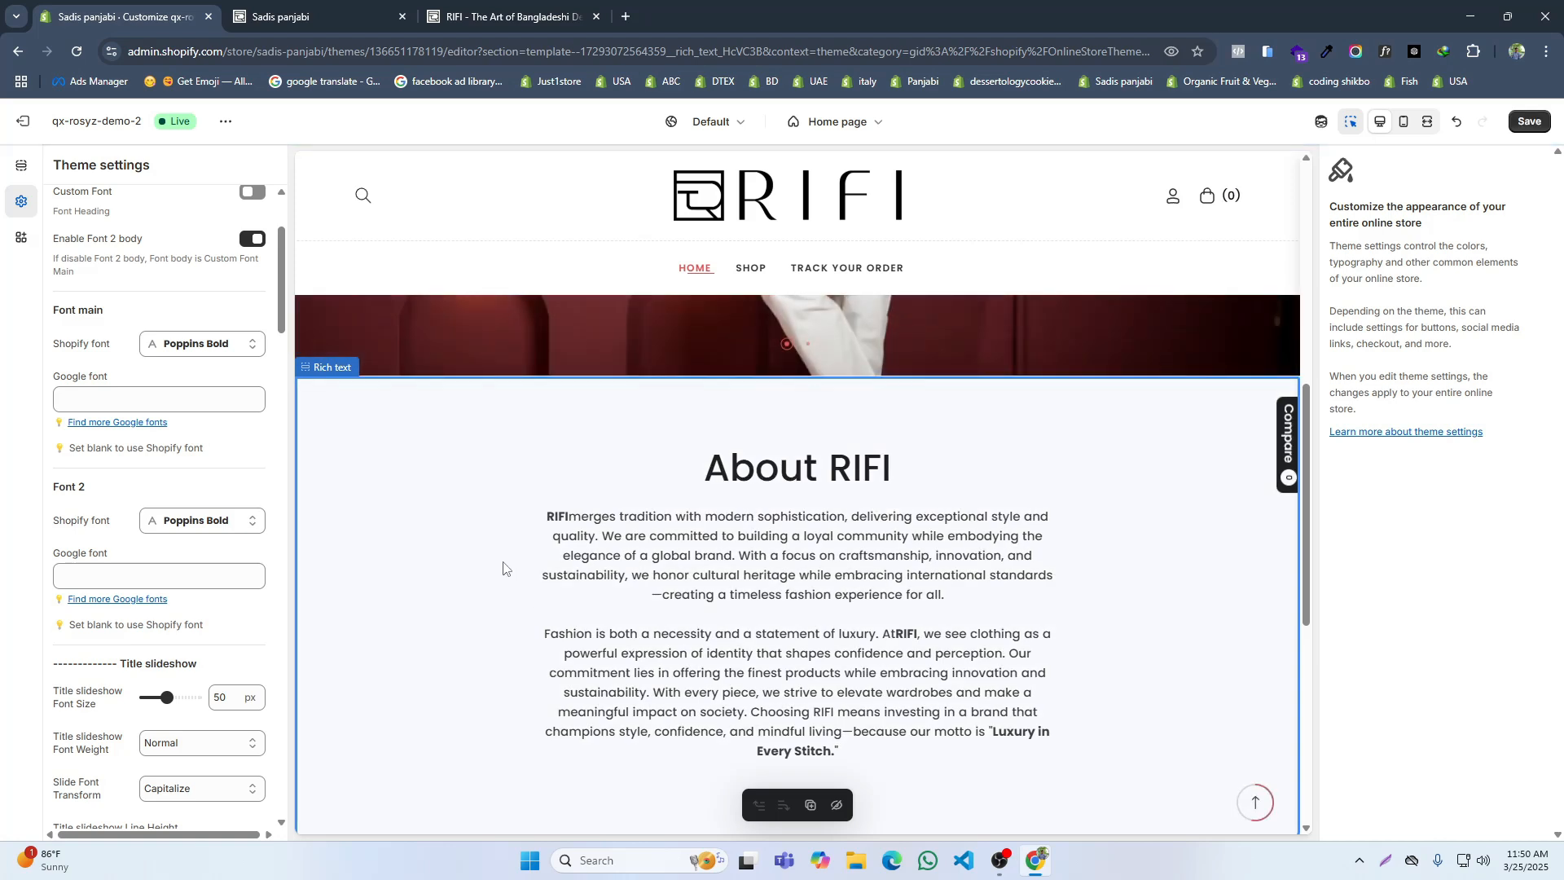
{"action": "left_click", "coordinate": [1531, 123]}
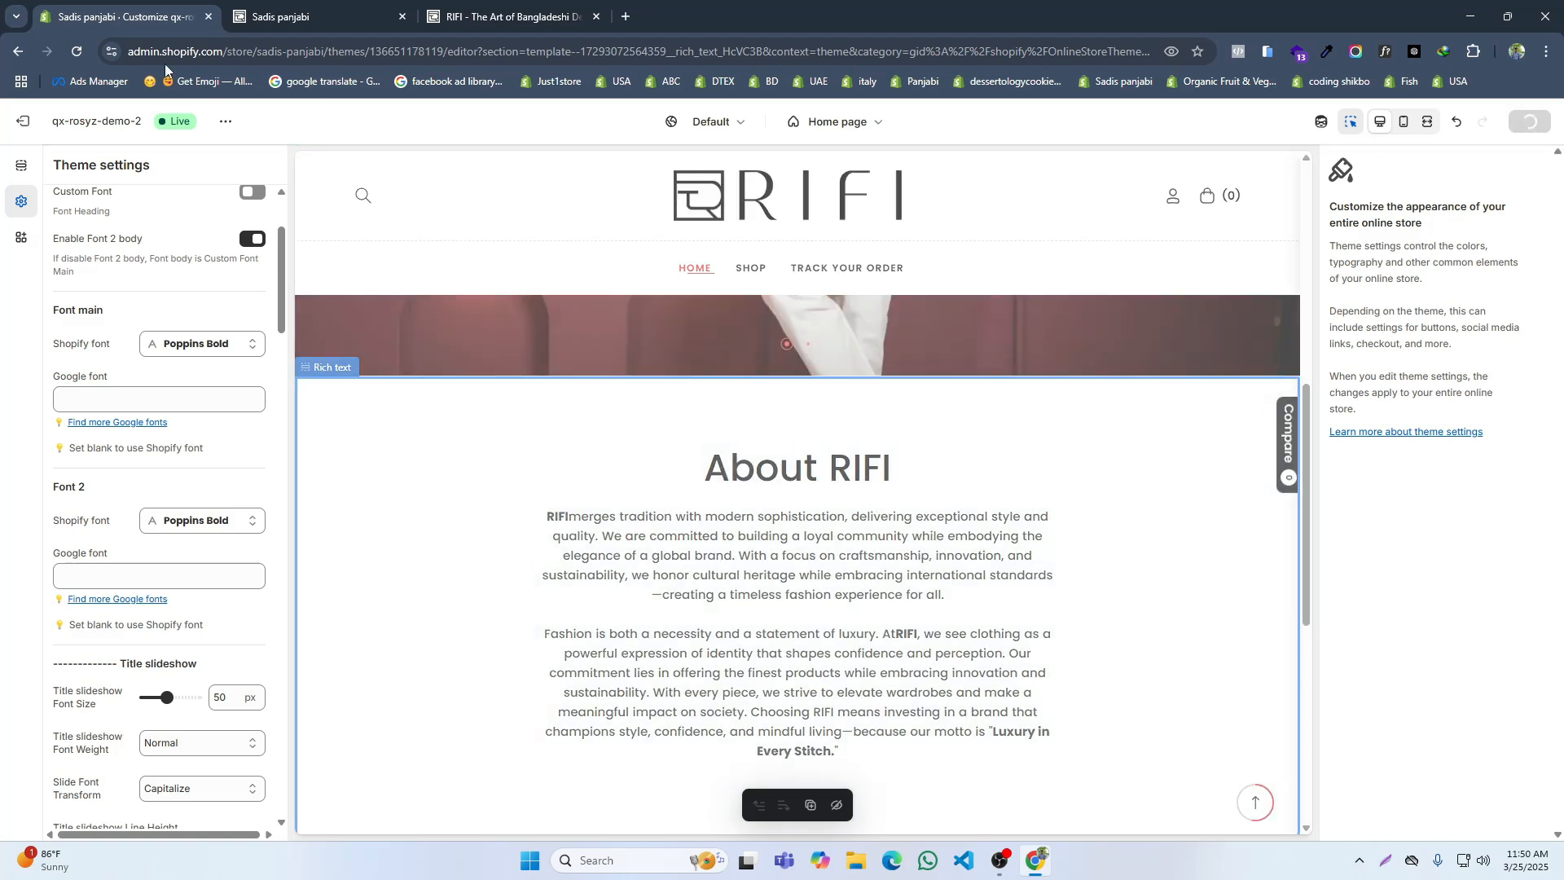
Step: Compare the About RIFI section's typography on the storefront and in the theme editor with the reference RIFI site
{"action": "left_click", "coordinate": [310, 5]}
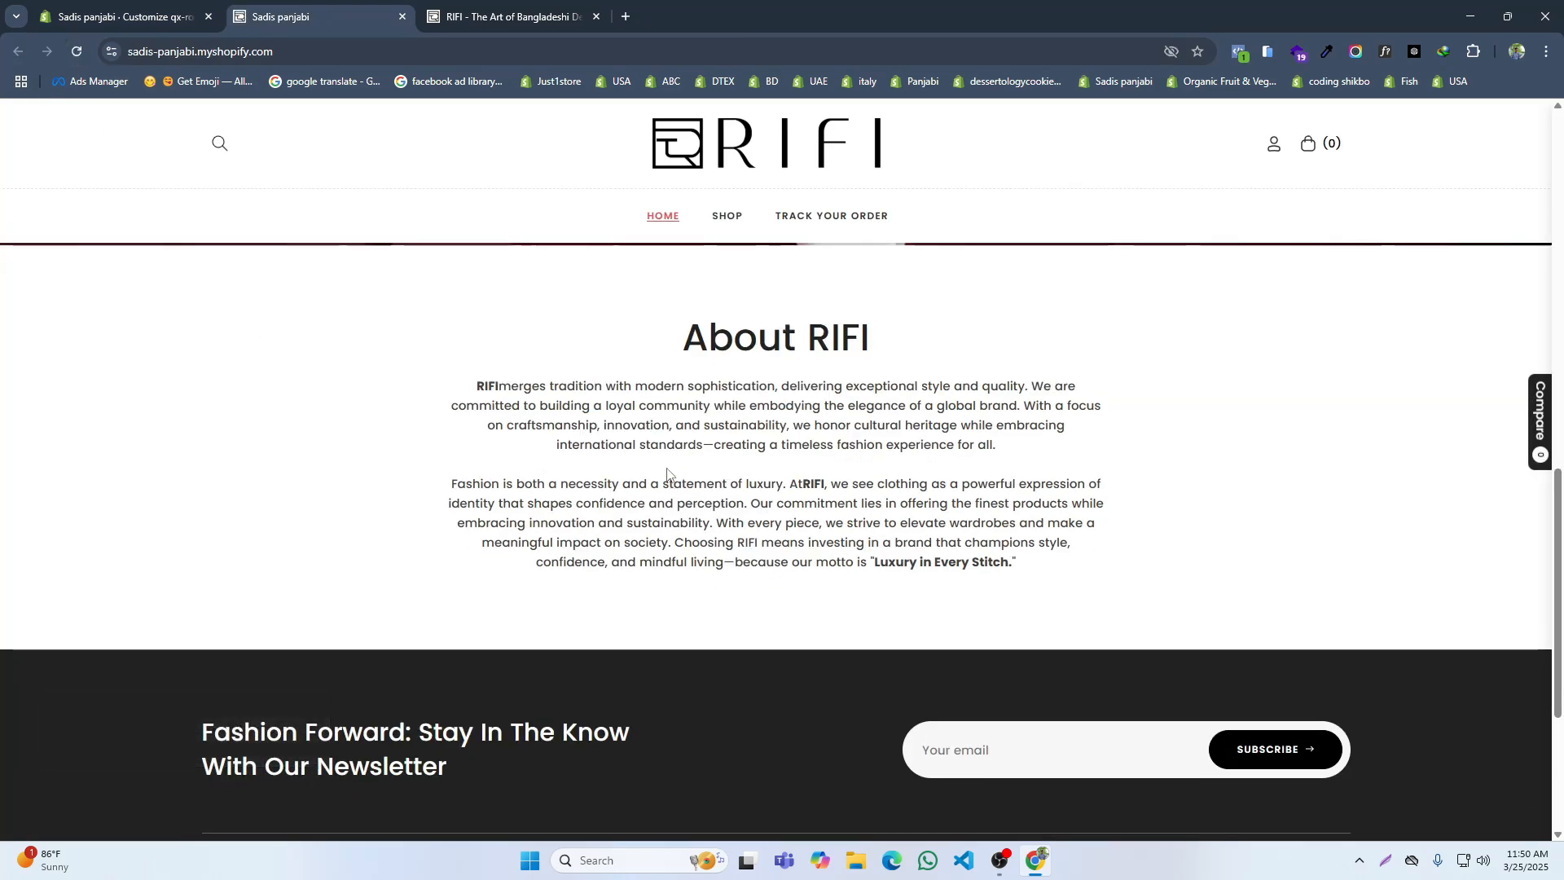
{"action": "left_click", "coordinate": [505, 16]}
{"action": "left_click", "coordinate": [272, 426]}
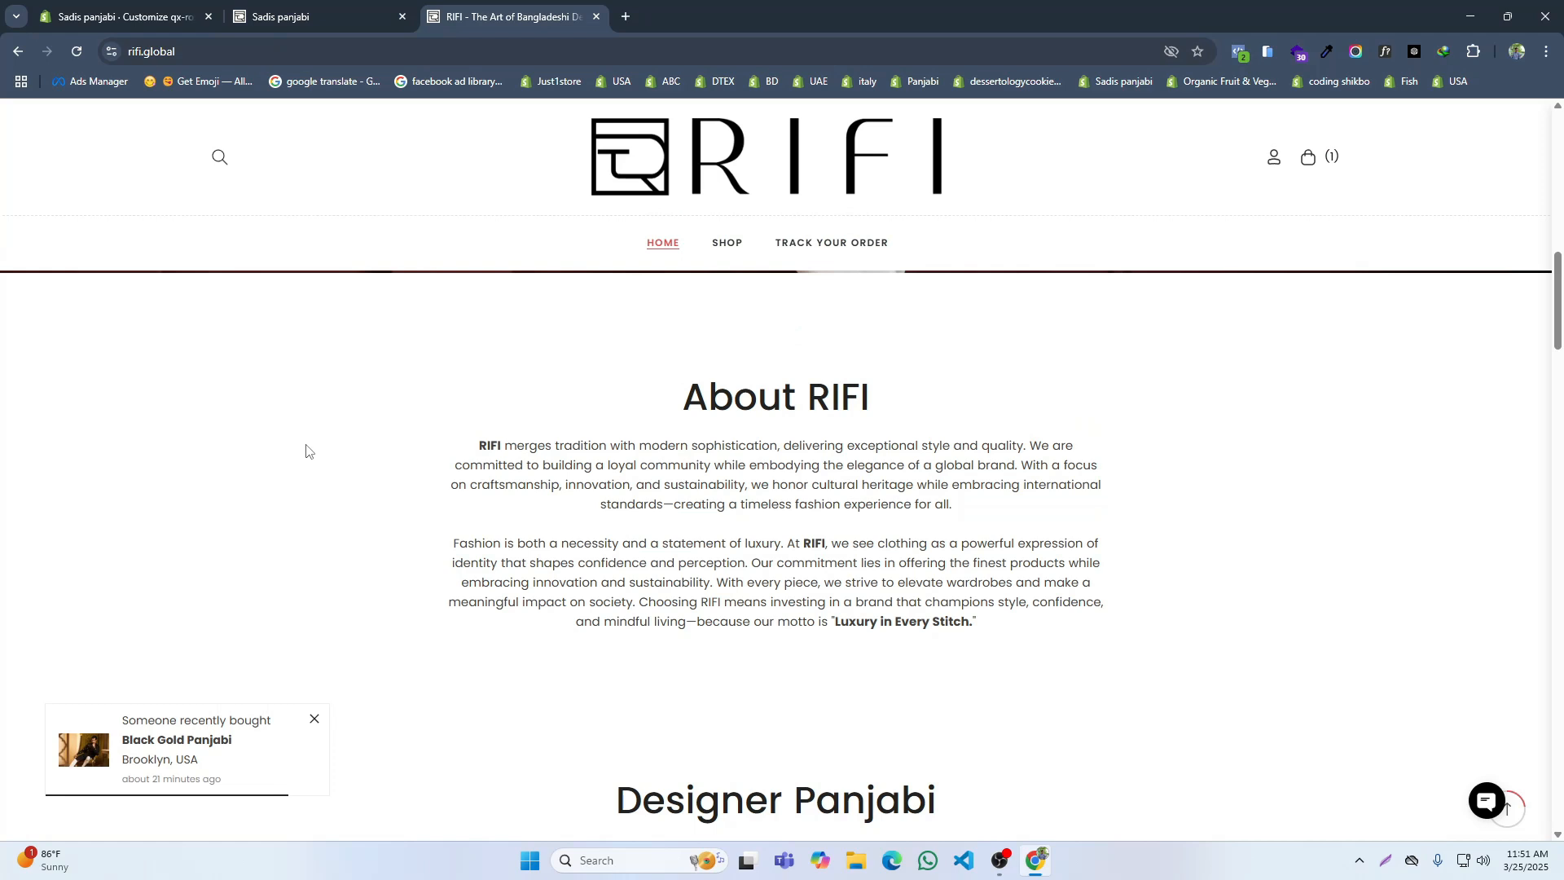
{"action": "left_click", "coordinate": [134, 6]}
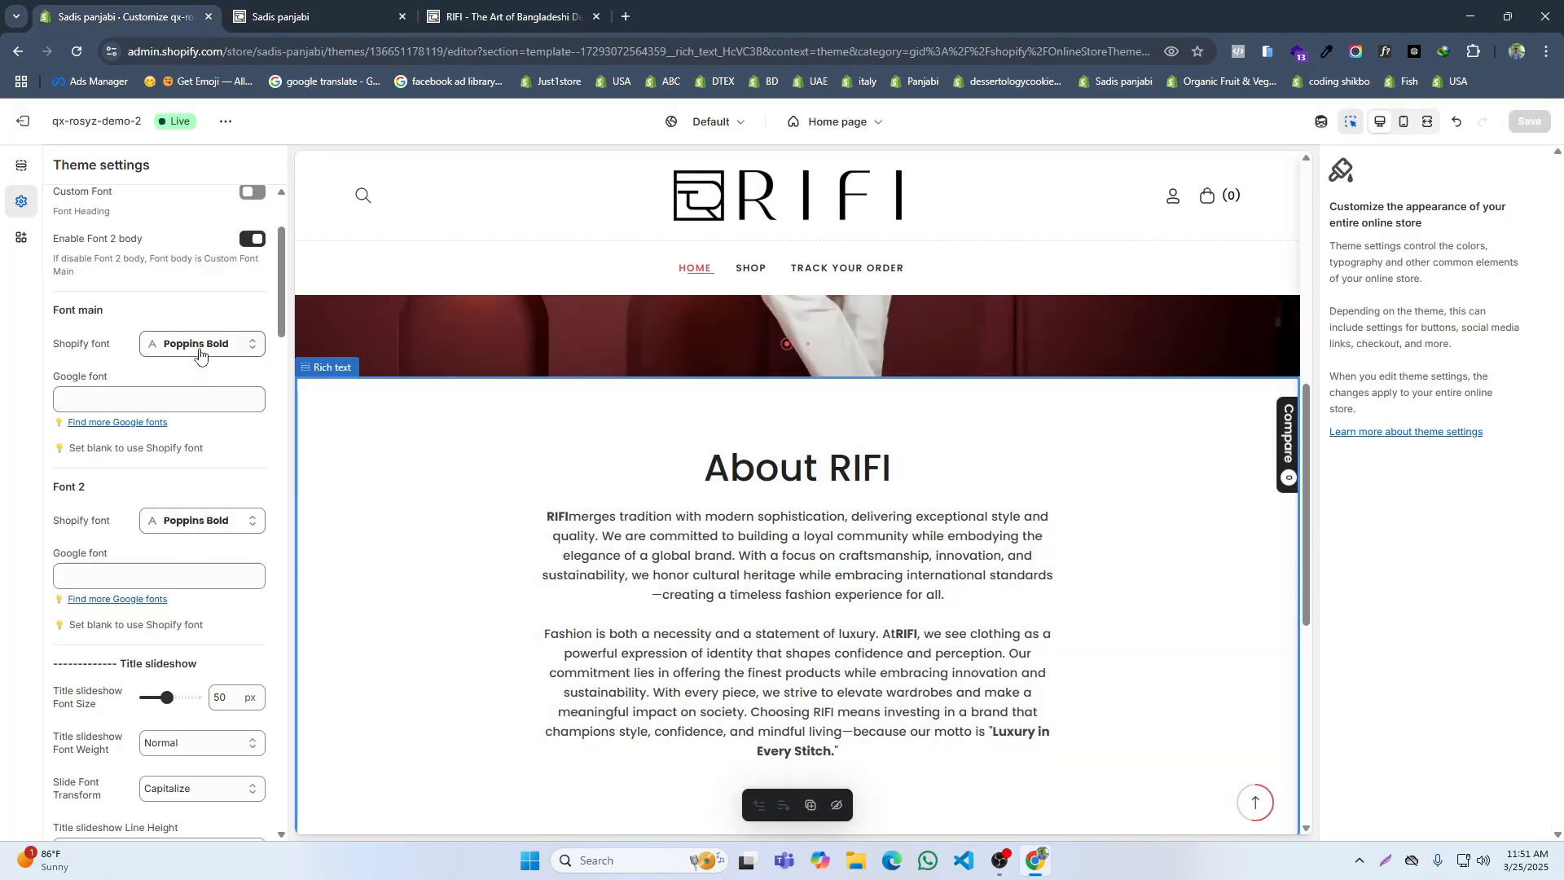
{"action": "scroll", "coordinate": [191, 538], "scroll_direction": "down", "scroll_amount": 4}
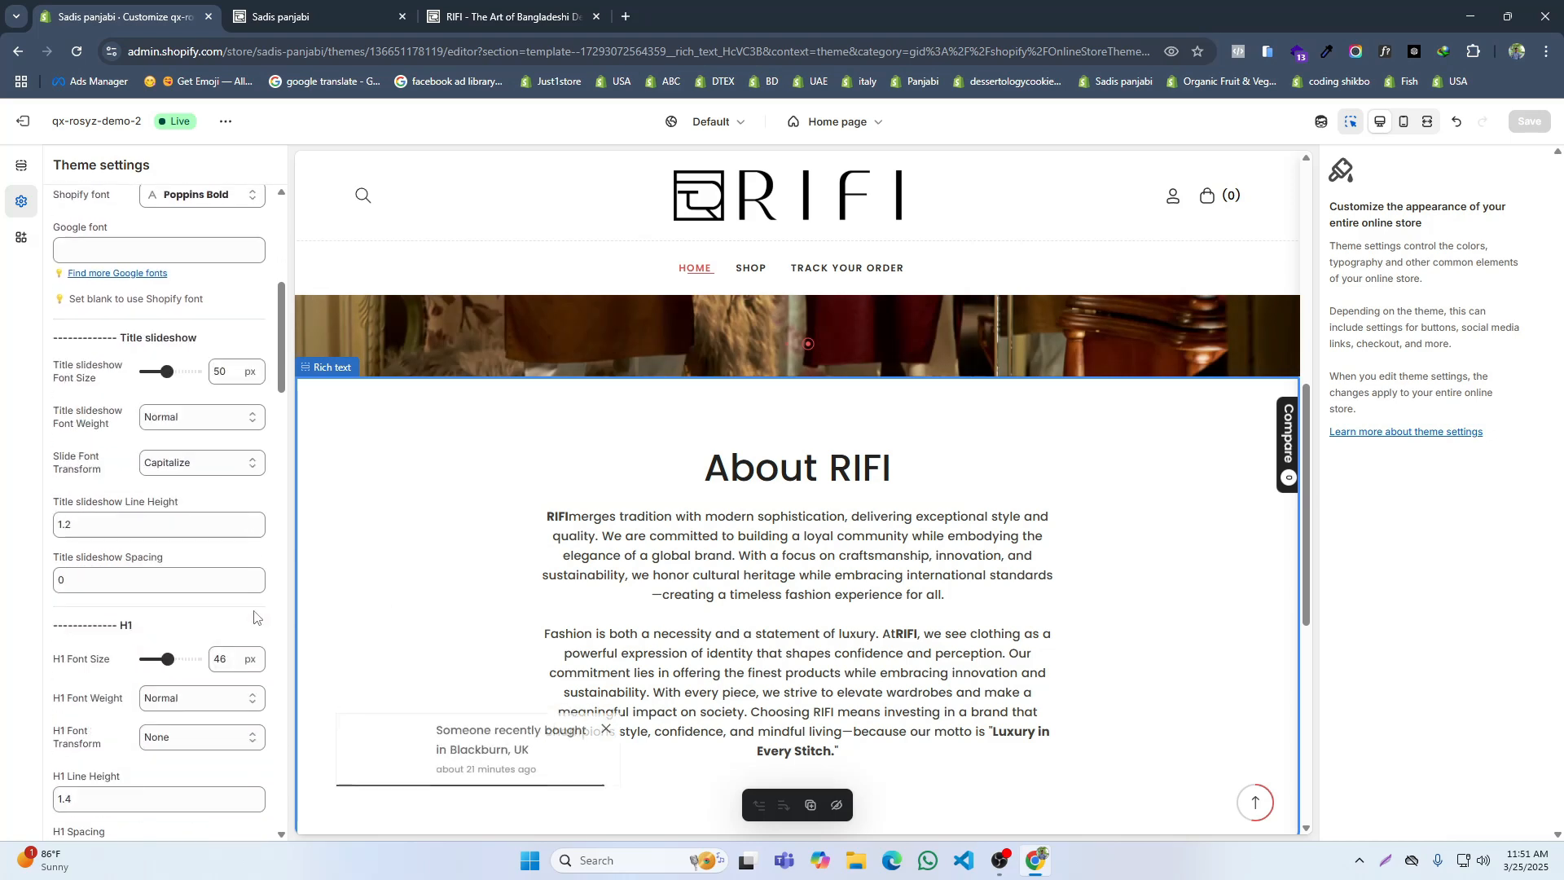
{"action": "left_click", "coordinate": [395, 422]}
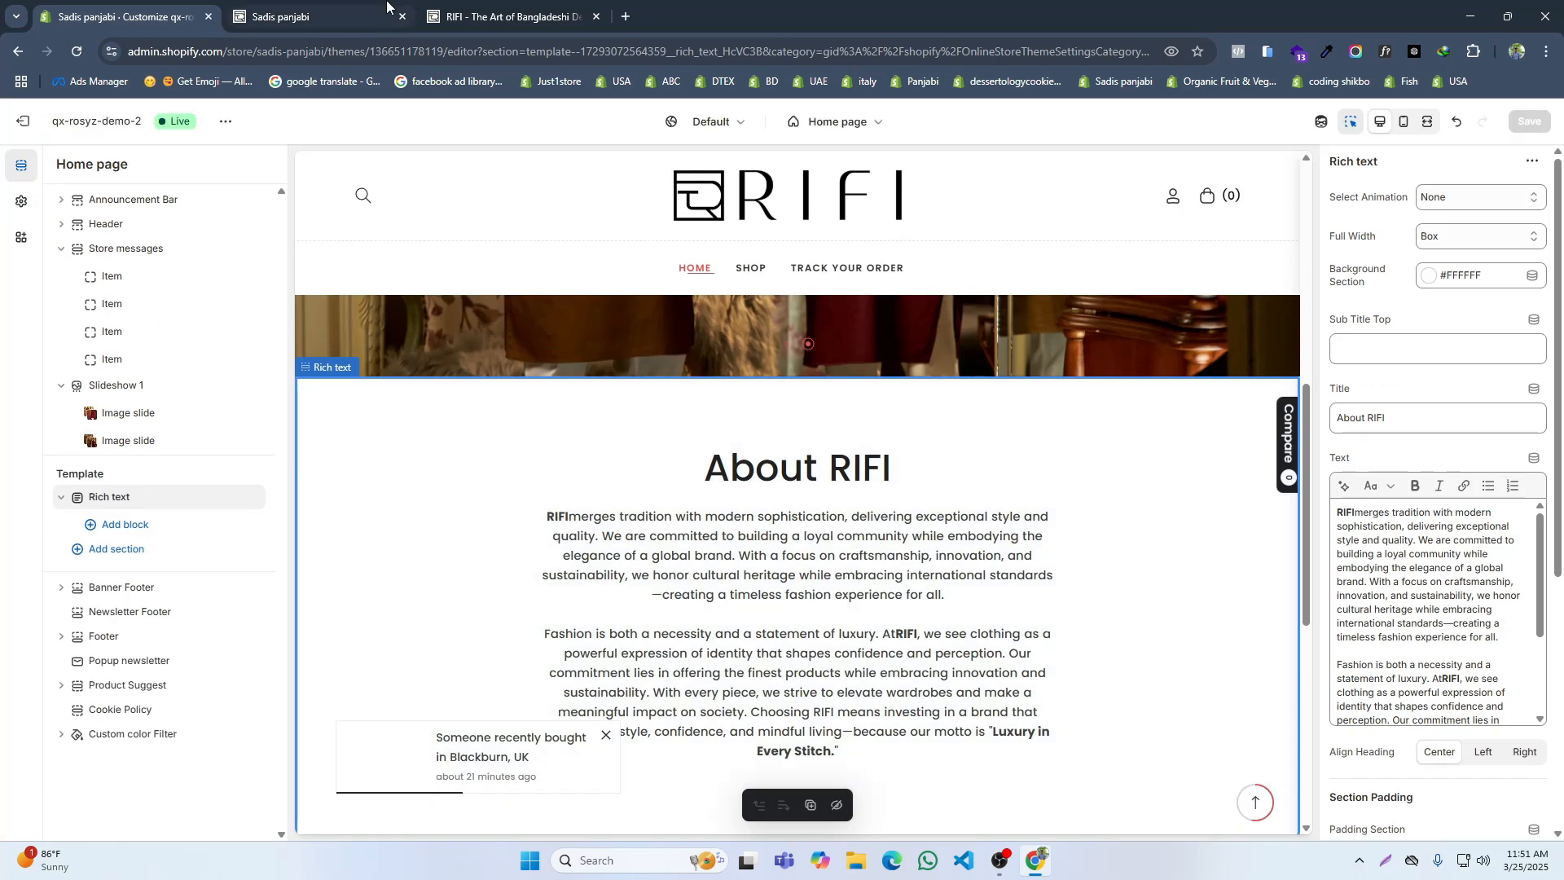
{"action": "key", "text": "ctrl+Tab"}
{"action": "left_click", "coordinate": [521, 14]}
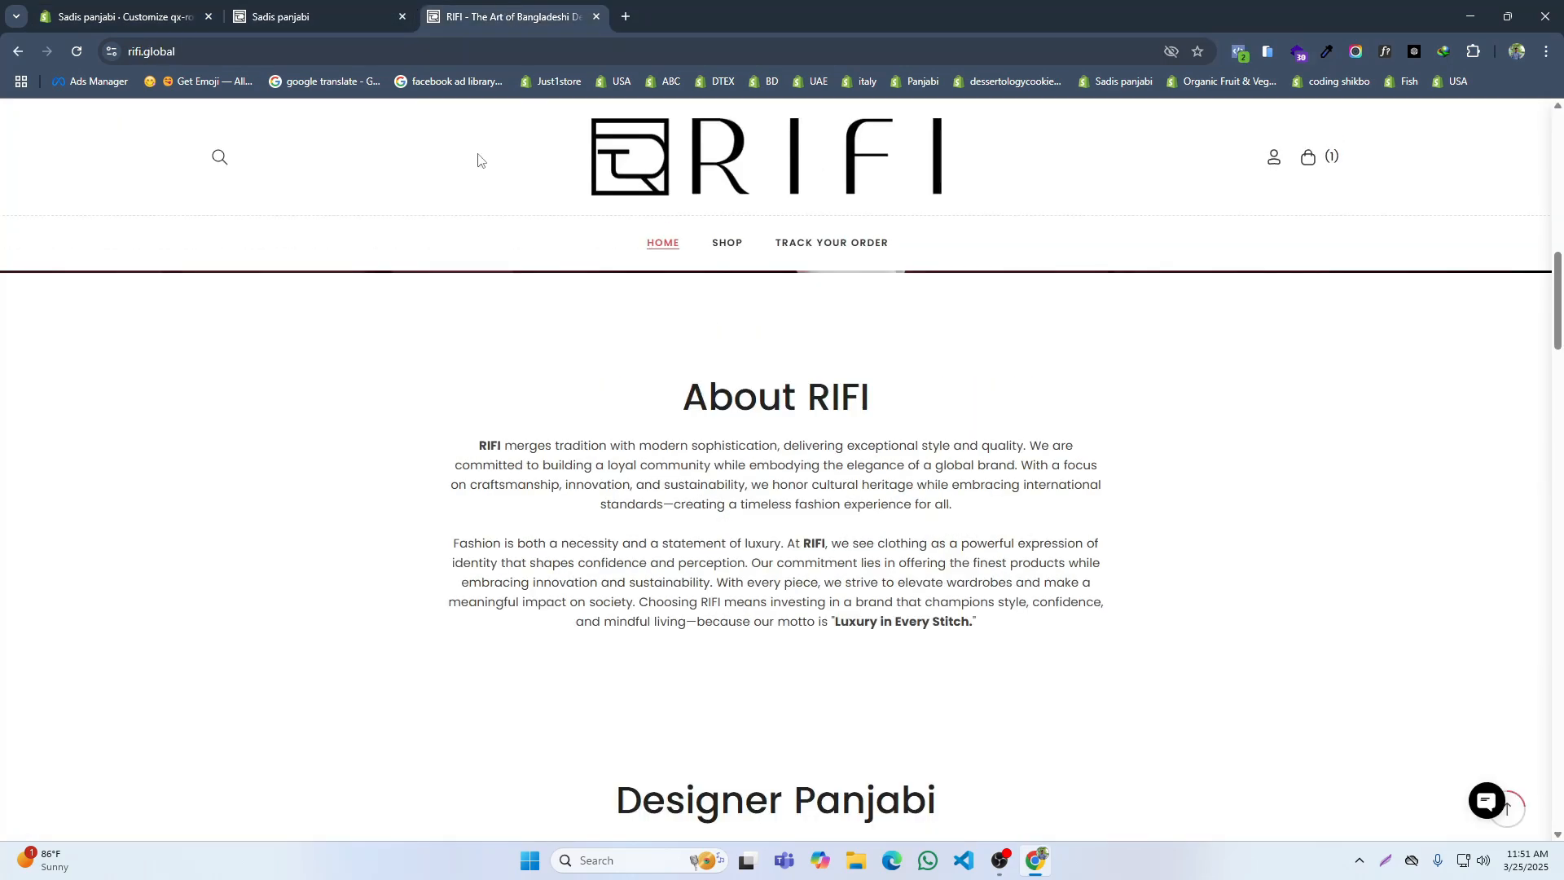
{"action": "left_click", "coordinate": [269, 1]}
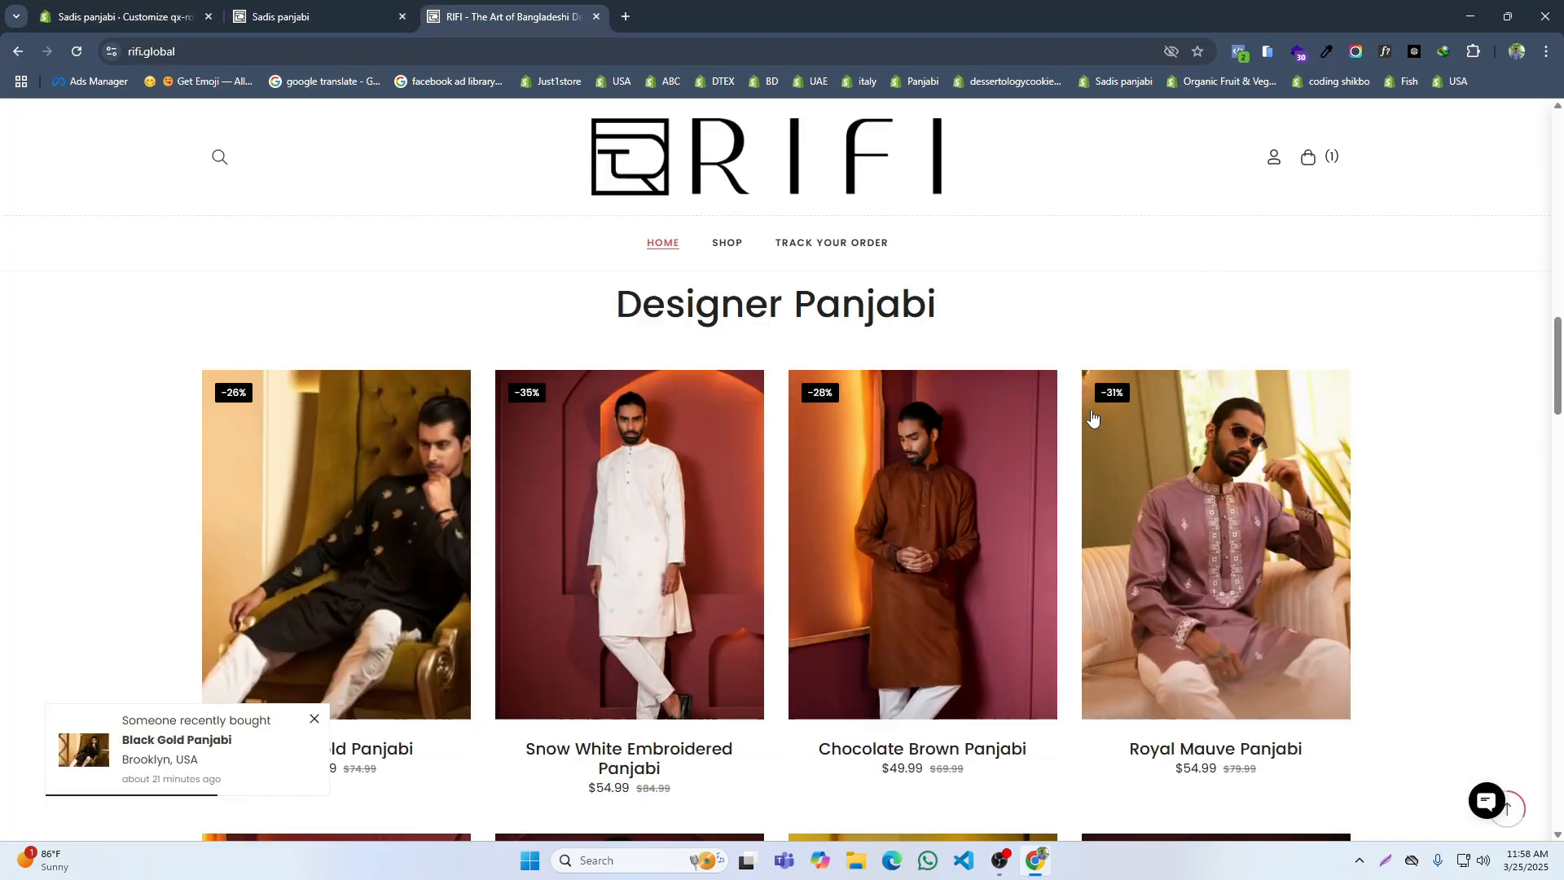
Step: Examine the layout of the Designer Panjabi product section on the reference RIFI site
{"action": "scroll", "coordinate": [1010, 448], "scroll_direction": "down", "scroll_amount": 3}
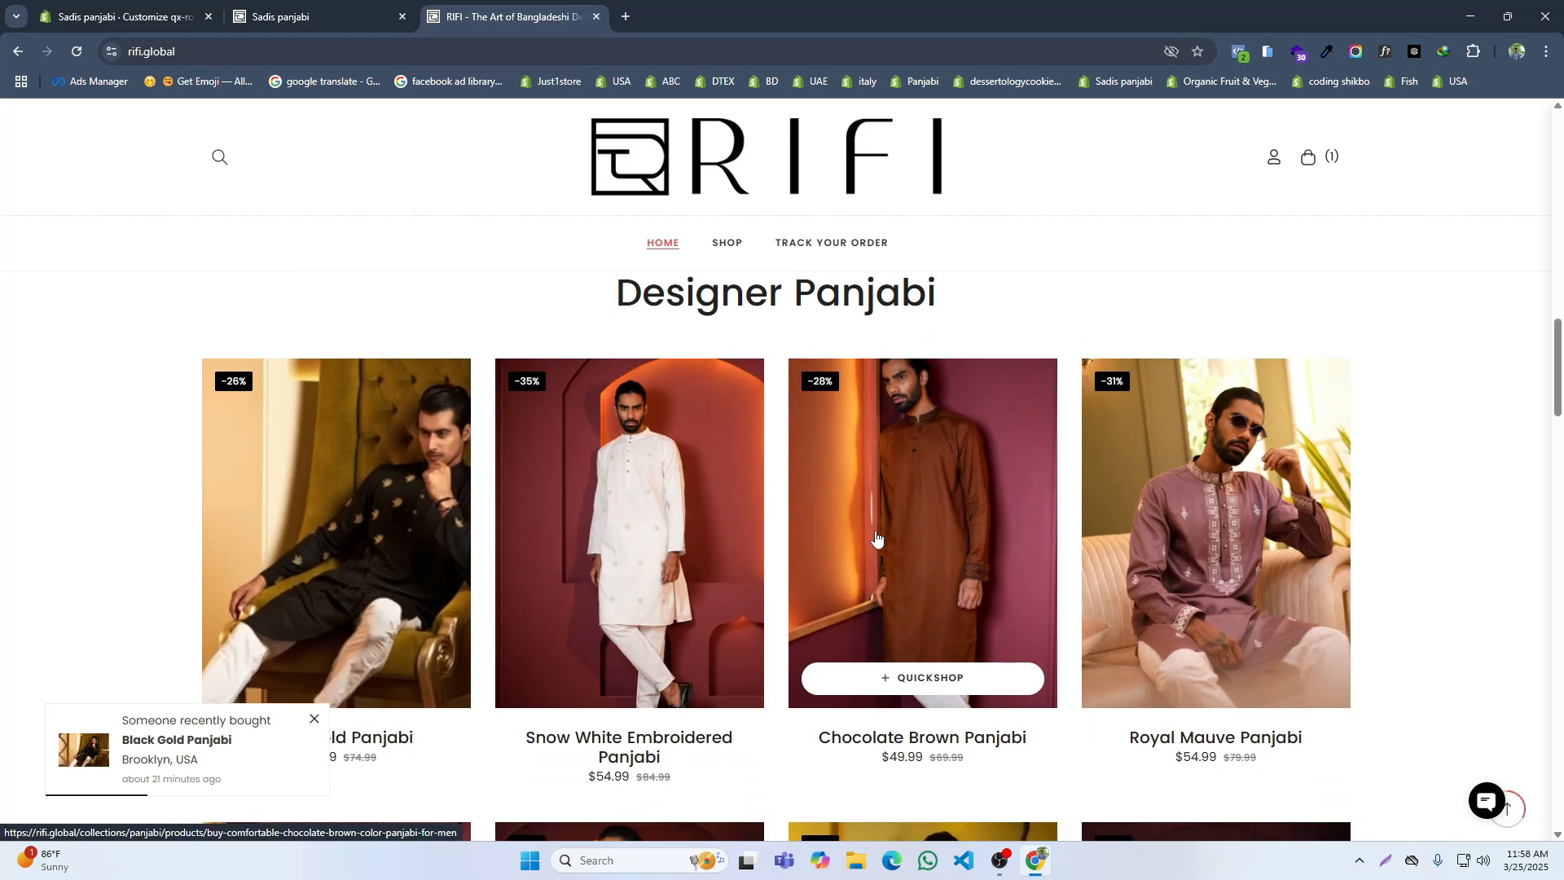
{"action": "scroll", "coordinate": [745, 652], "scroll_direction": "up", "scroll_amount": 3}
{"action": "scroll", "coordinate": [768, 559], "scroll_direction": "down", "scroll_amount": 2}
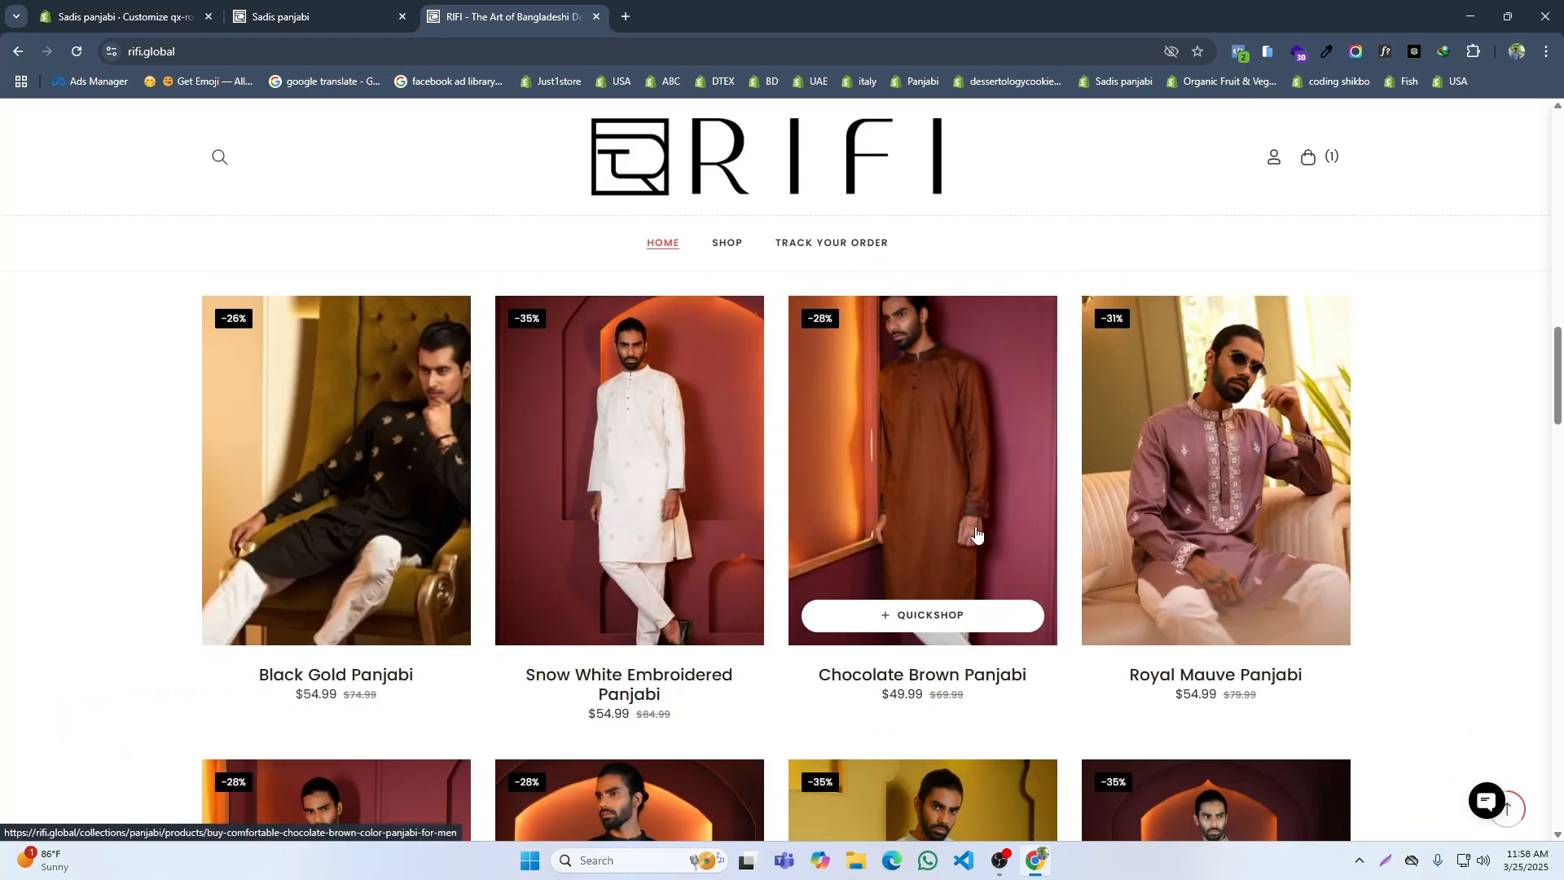
{"action": "scroll", "coordinate": [1010, 521], "scroll_direction": "down", "scroll_amount": 5}
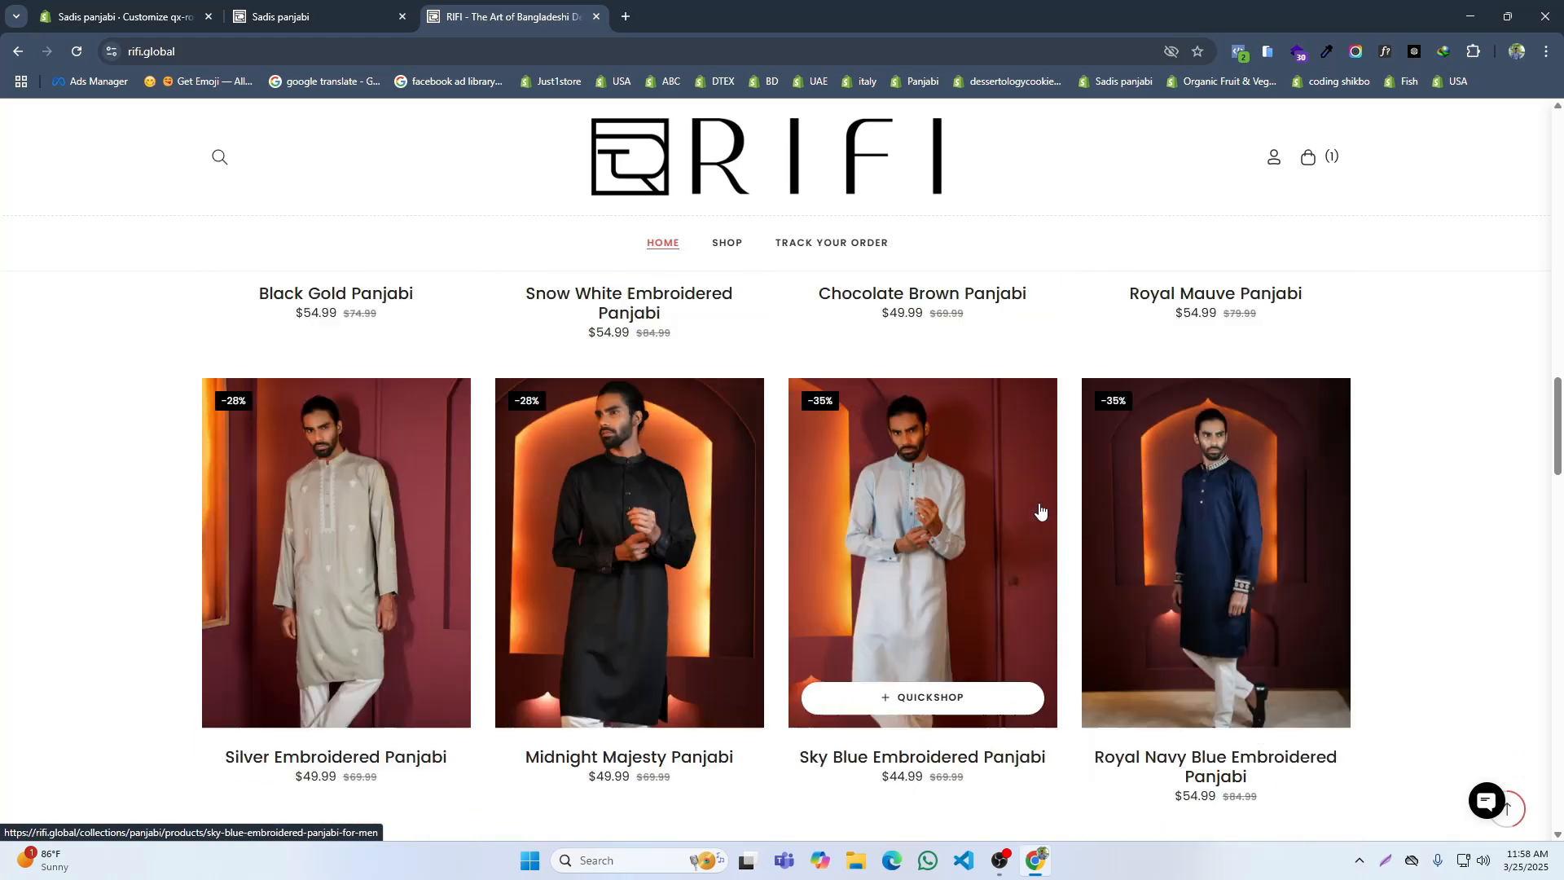
{"action": "scroll", "coordinate": [1040, 511], "scroll_direction": "up", "scroll_amount": 6}
Step: Add a Product Grid section to the home page template, directly below the Rich text section
{"action": "left_click", "coordinate": [113, 6]}
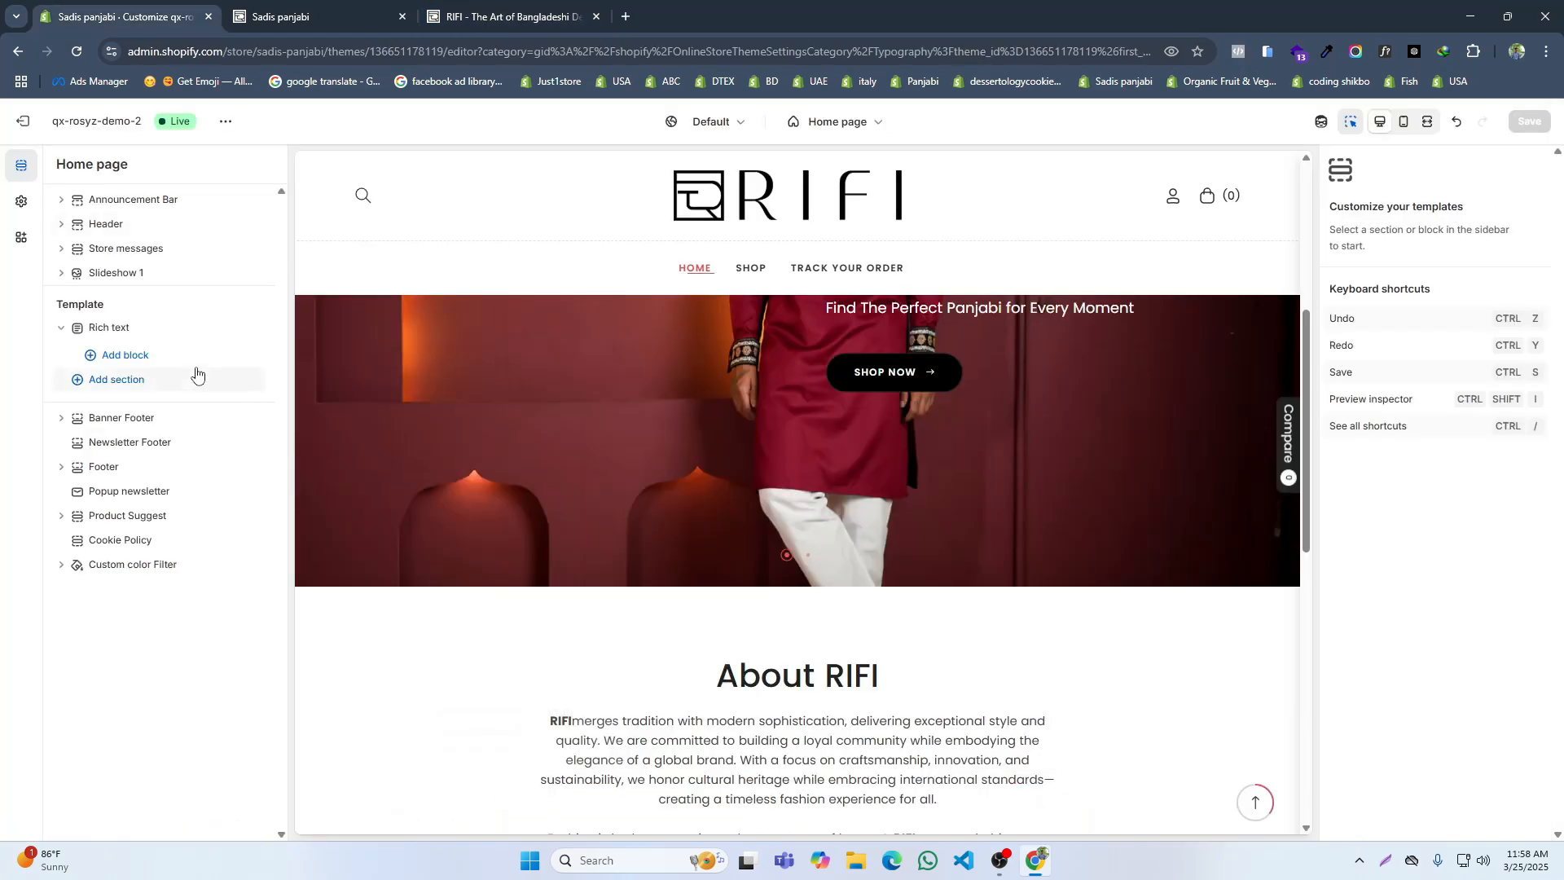
{"action": "left_click", "coordinate": [115, 380]}
{"action": "scroll", "coordinate": [314, 687], "scroll_direction": "down", "scroll_amount": 3}
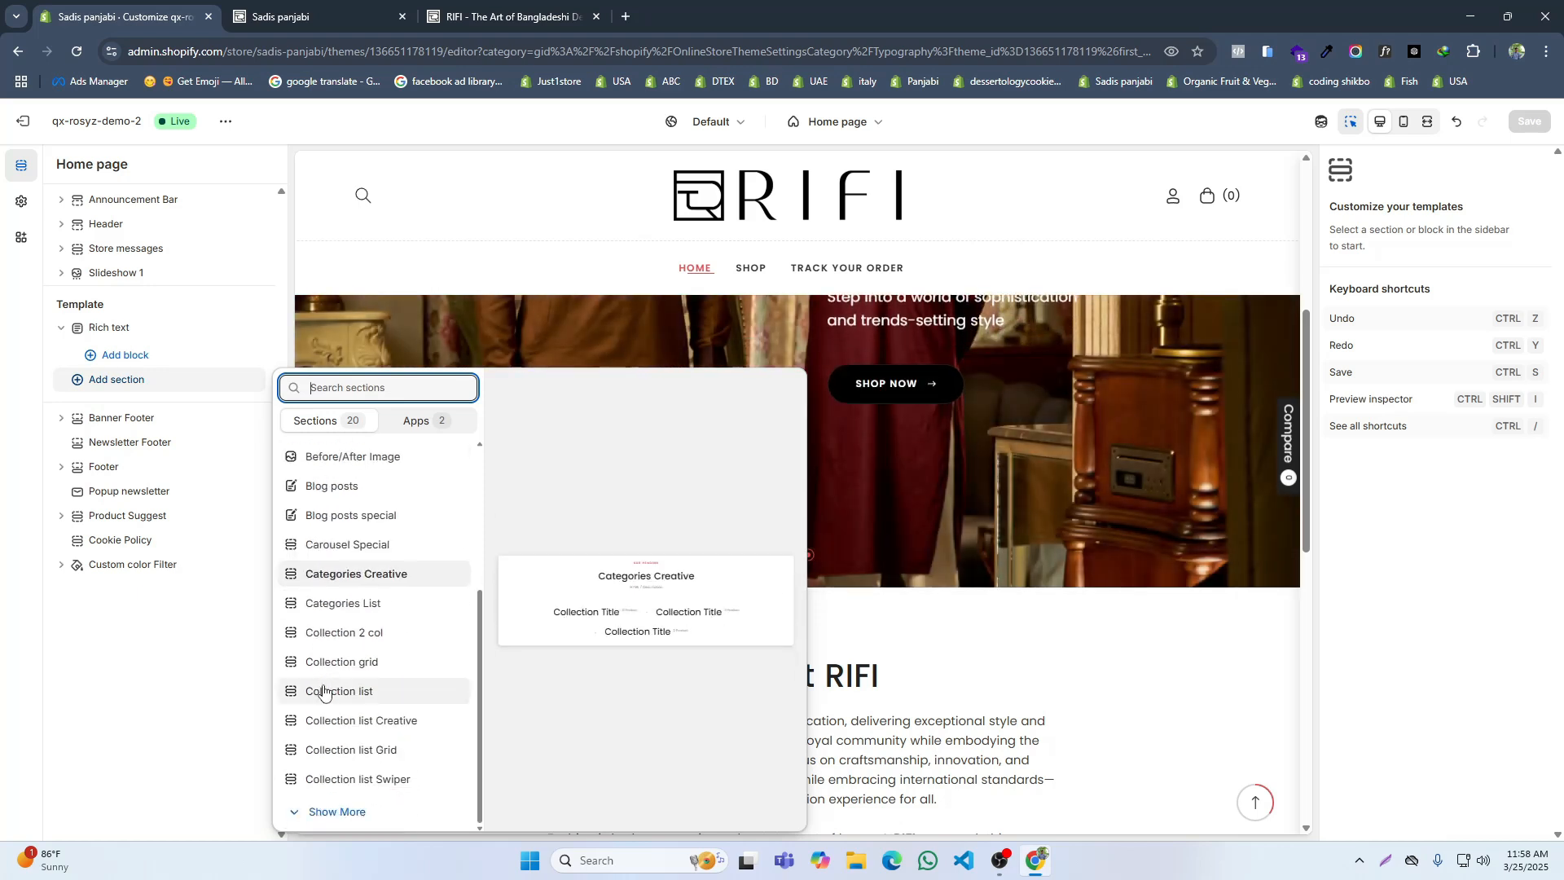
{"action": "left_click", "coordinate": [331, 810]}
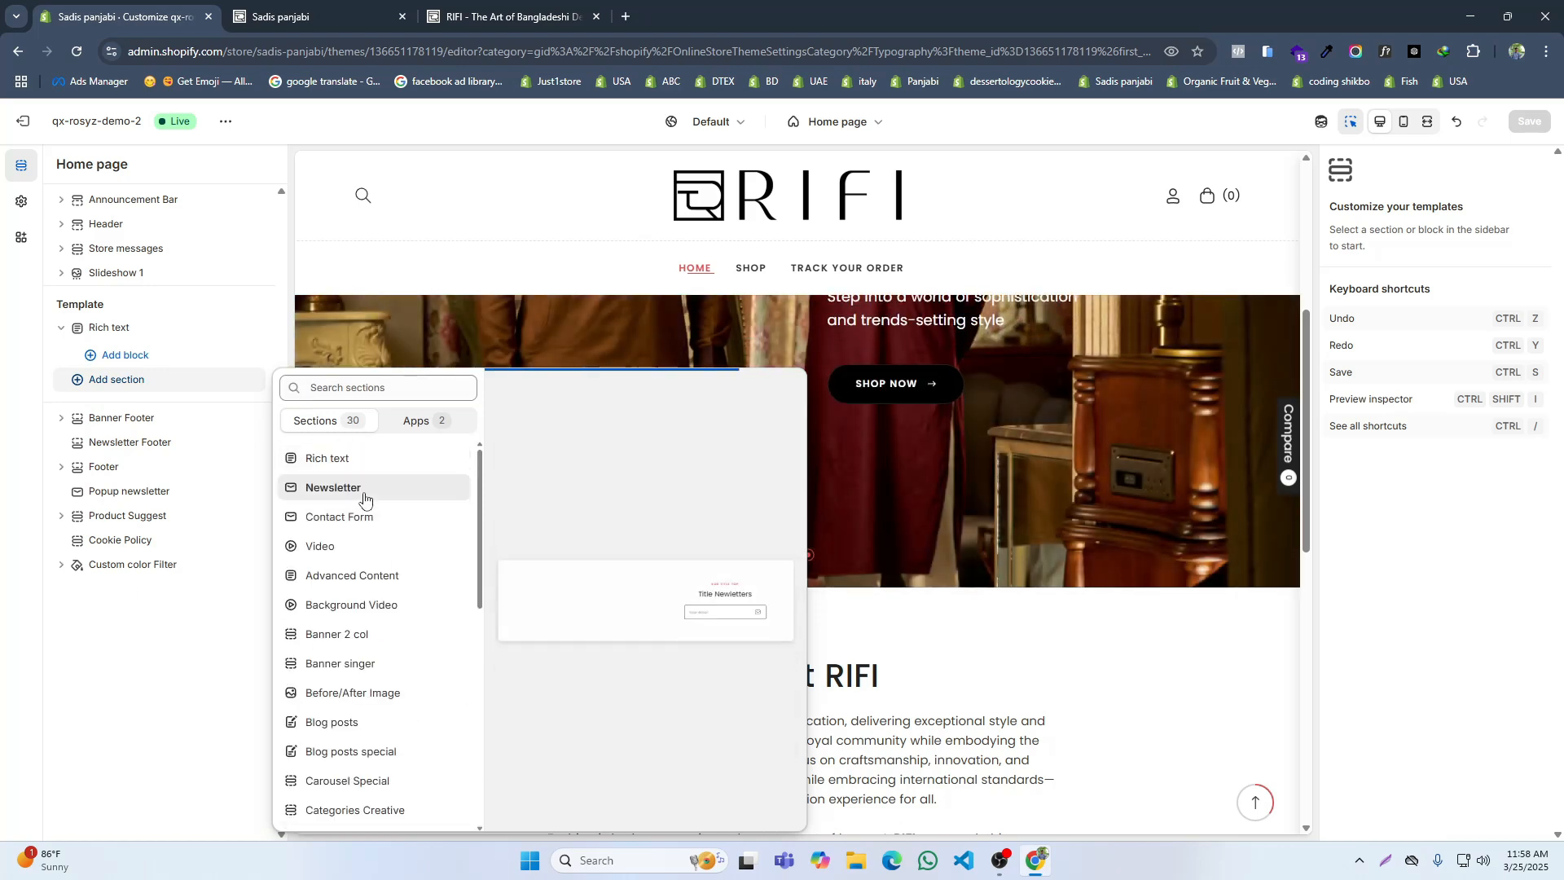
{"action": "scroll", "coordinate": [367, 586], "scroll_direction": "down", "scroll_amount": 8}
{"action": "left_click", "coordinate": [332, 813]}
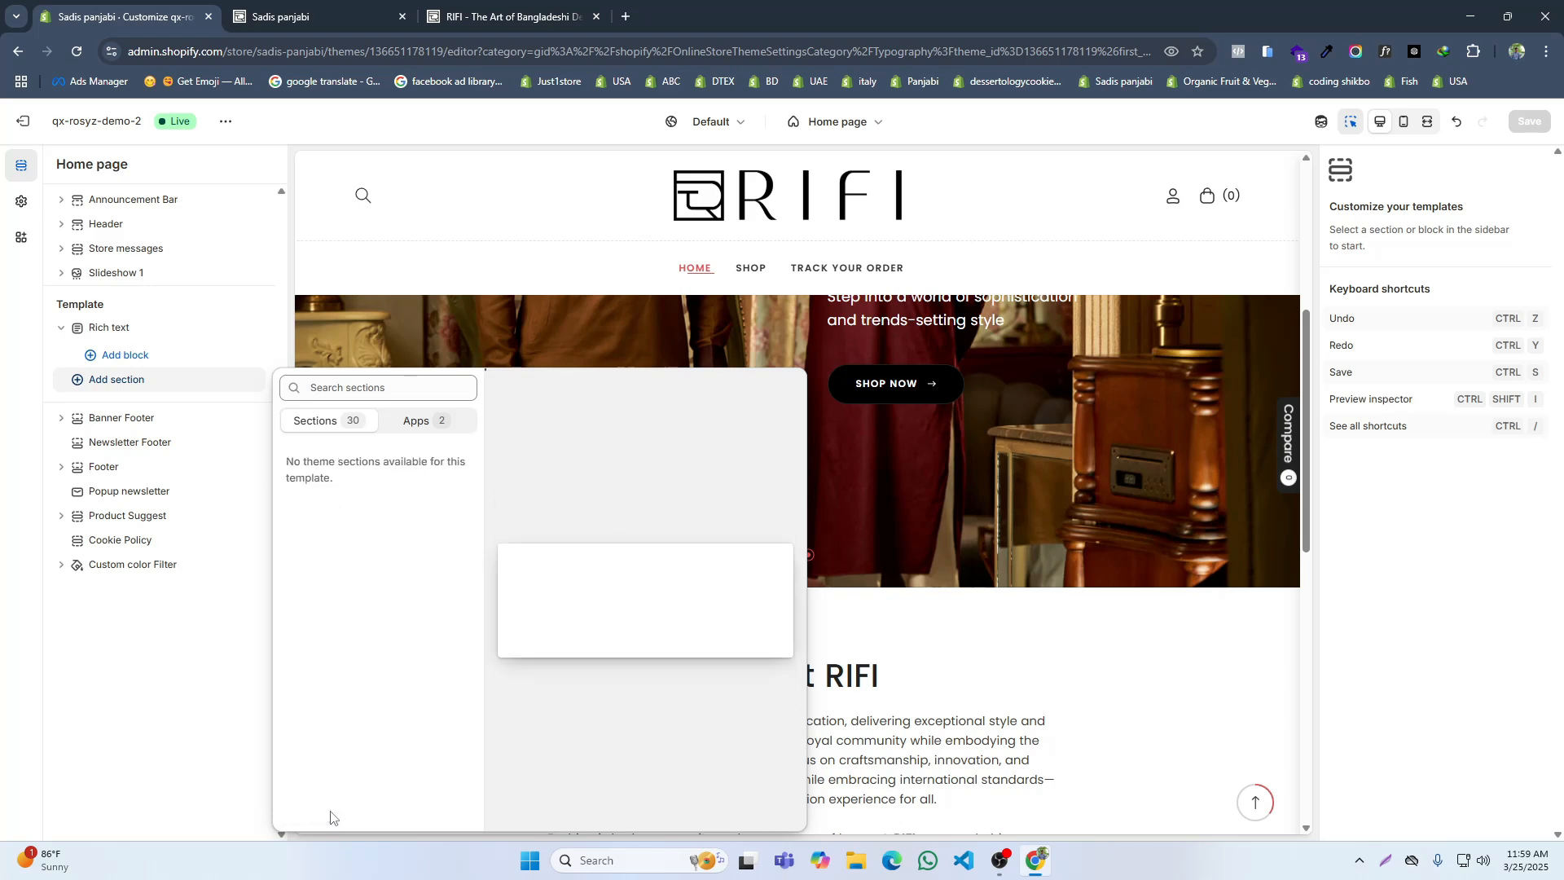
{"action": "scroll", "coordinate": [342, 710], "scroll_direction": "down", "scroll_amount": 3}
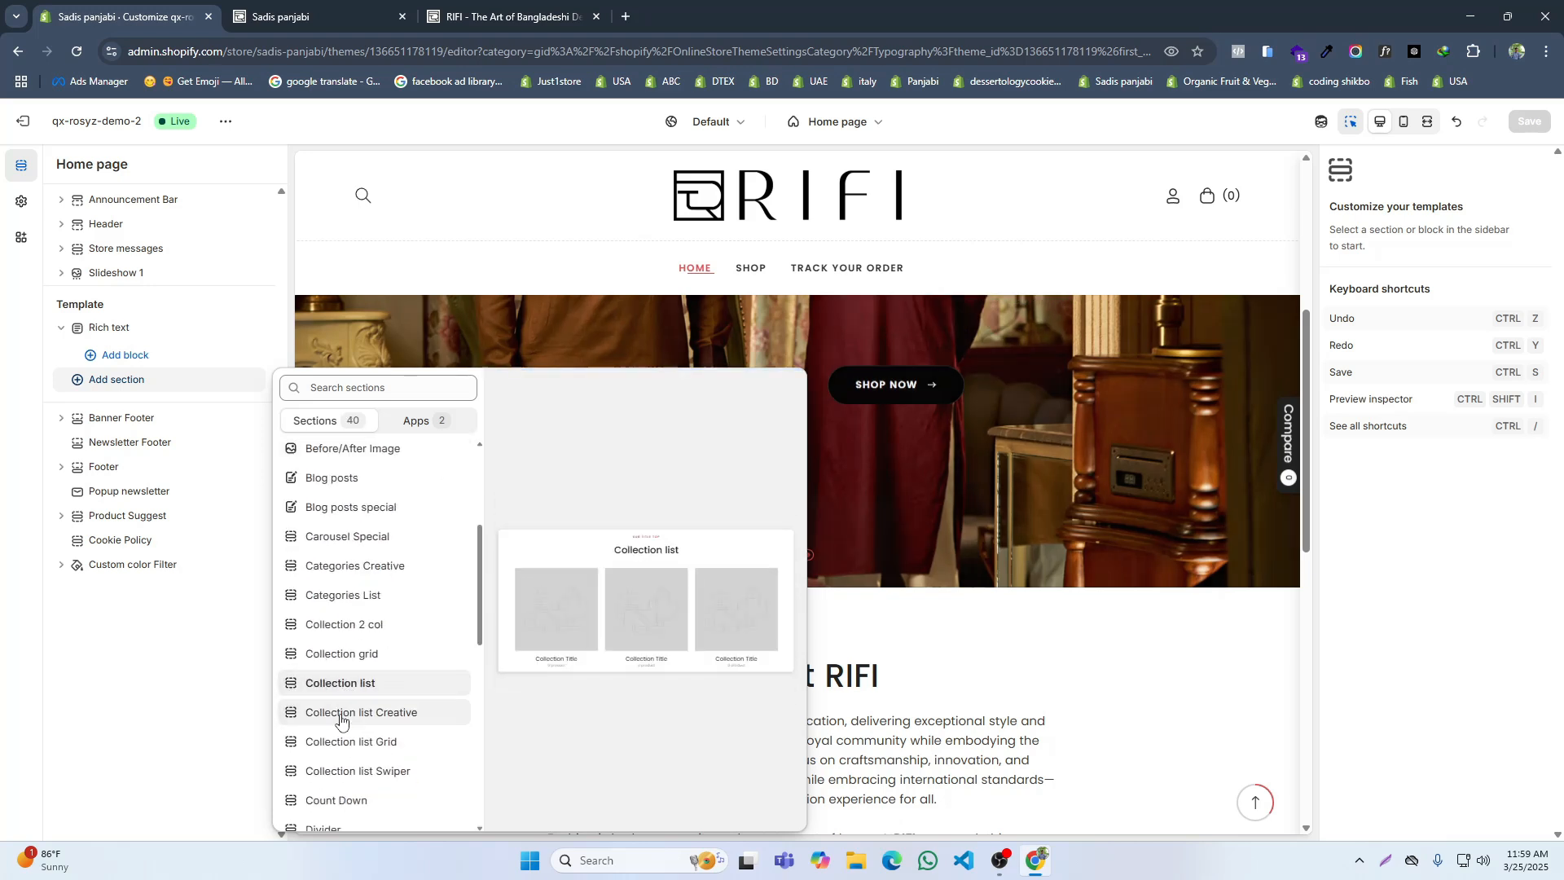
{"action": "scroll", "coordinate": [342, 710], "scroll_direction": "down", "scroll_amount": 1}
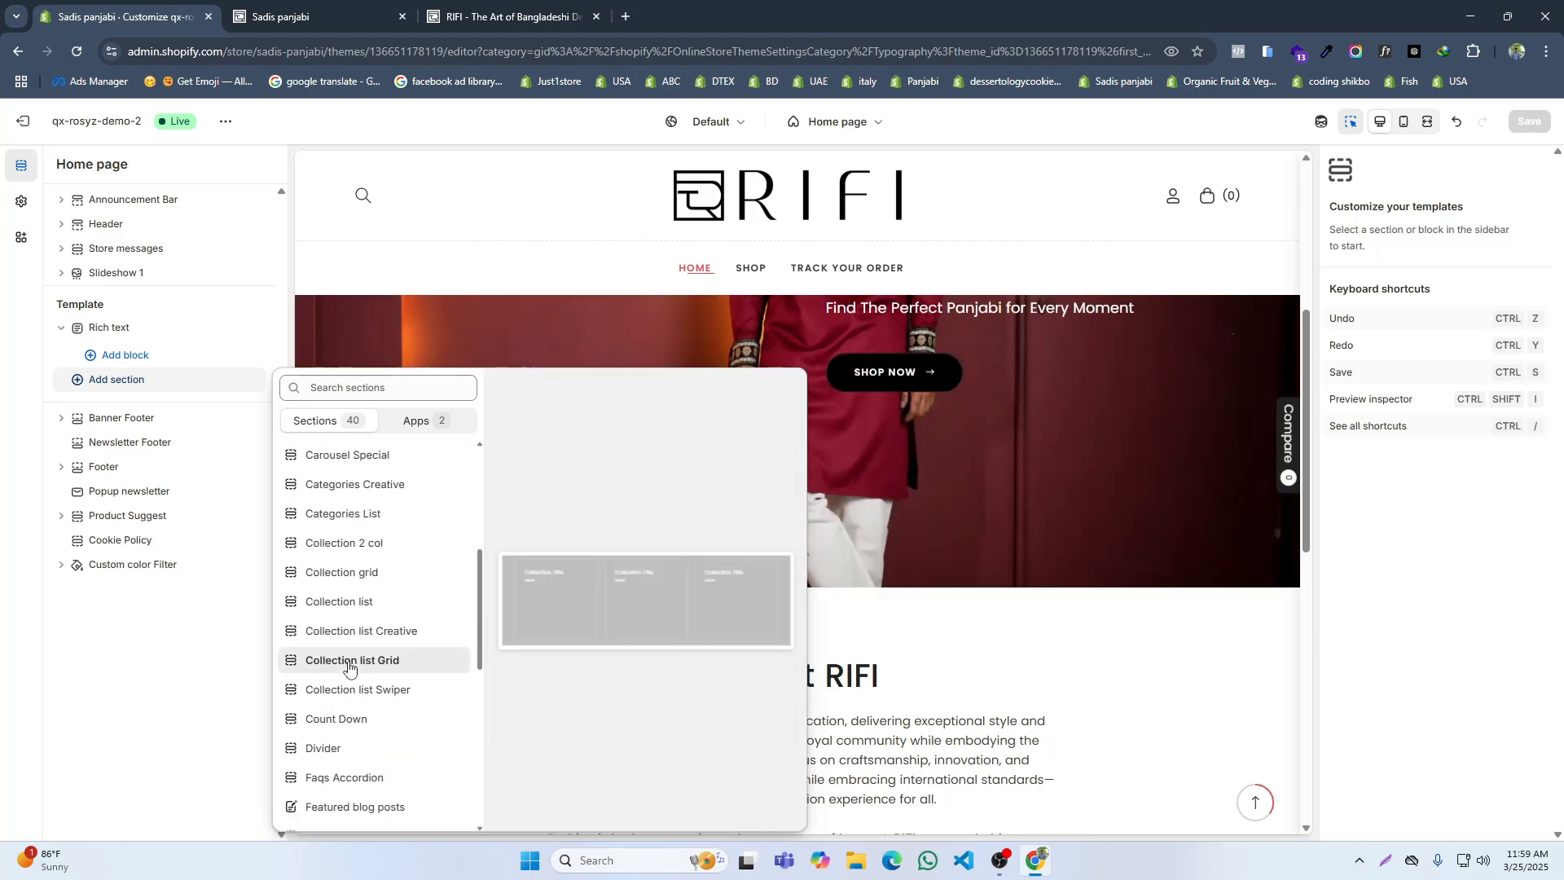
{"action": "scroll", "coordinate": [343, 584], "scroll_direction": "up", "scroll_amount": 5}
{"action": "scroll", "coordinate": [348, 600], "scroll_direction": "down", "scroll_amount": 10}
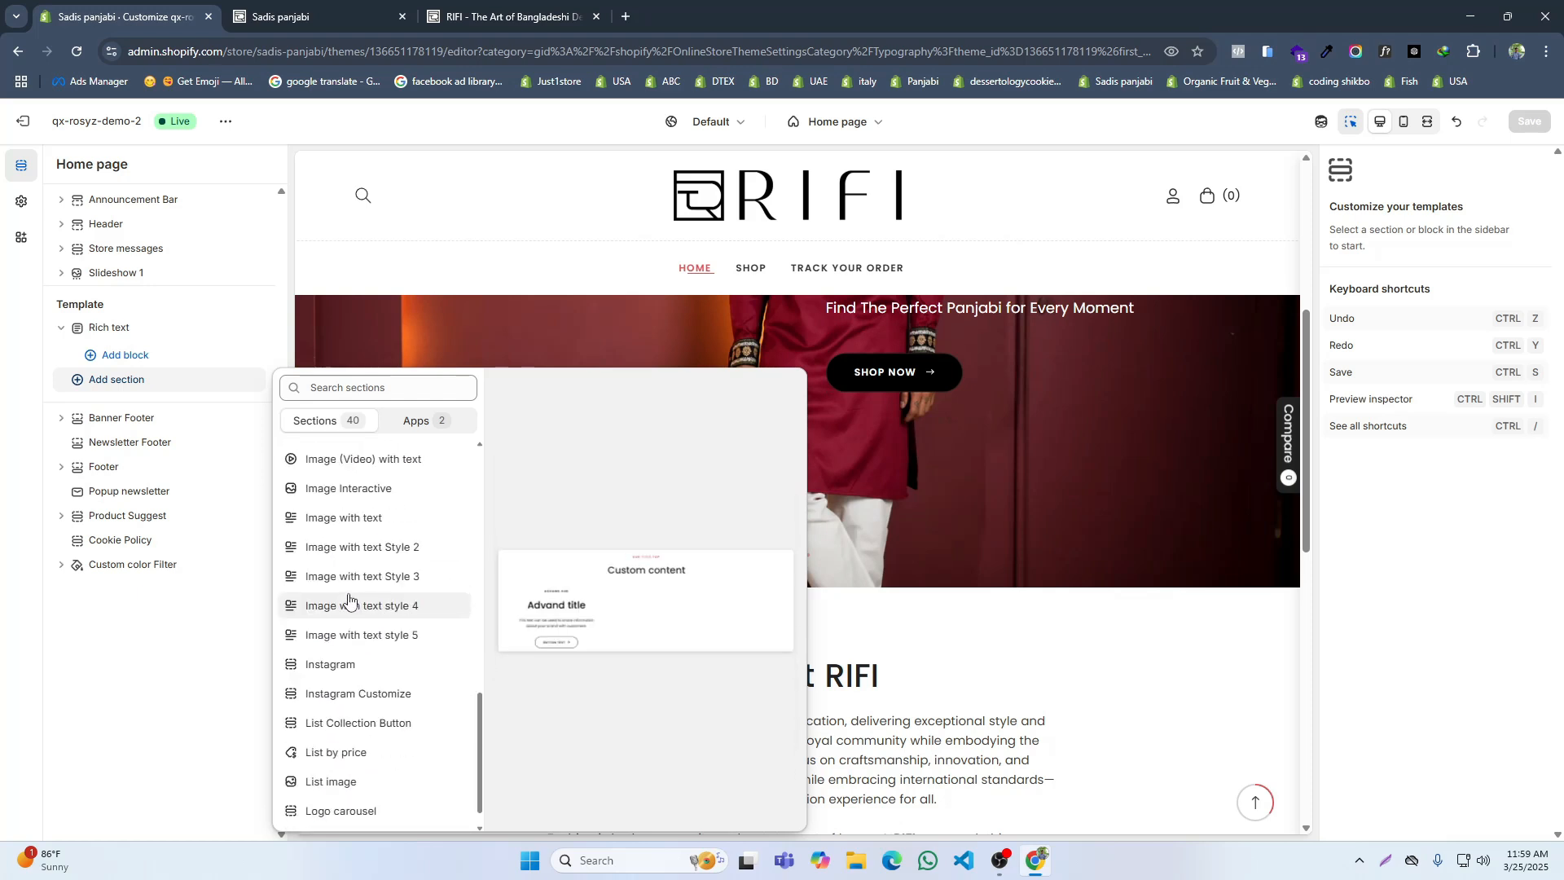
{"action": "scroll", "coordinate": [349, 600], "scroll_direction": "down", "scroll_amount": 1}
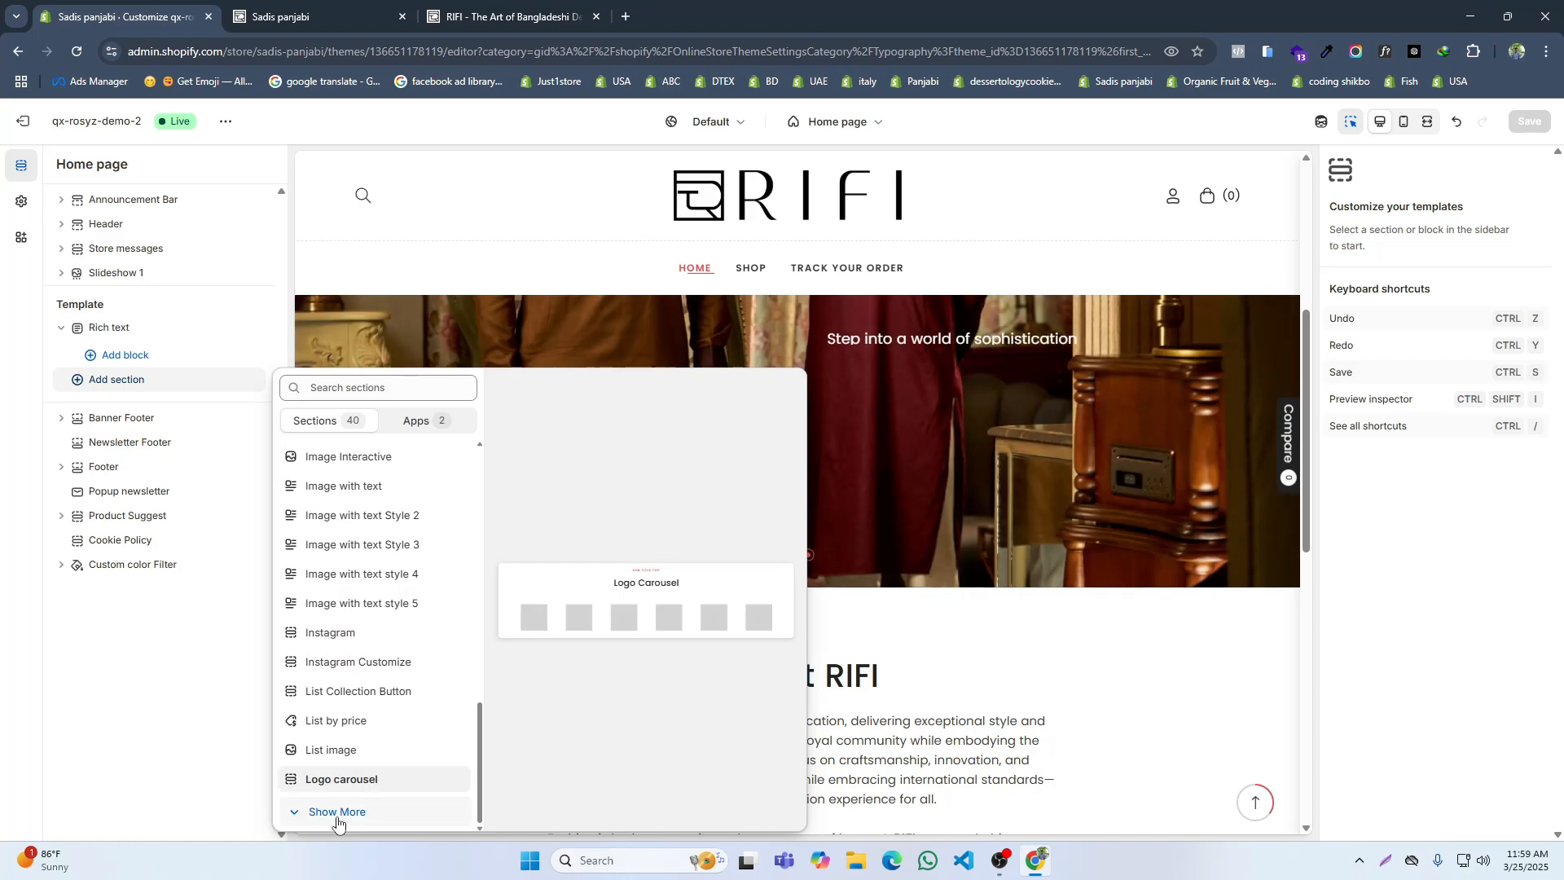
{"action": "left_click", "coordinate": [337, 820]}
{"action": "scroll", "coordinate": [344, 662], "scroll_direction": "down", "scroll_amount": 3}
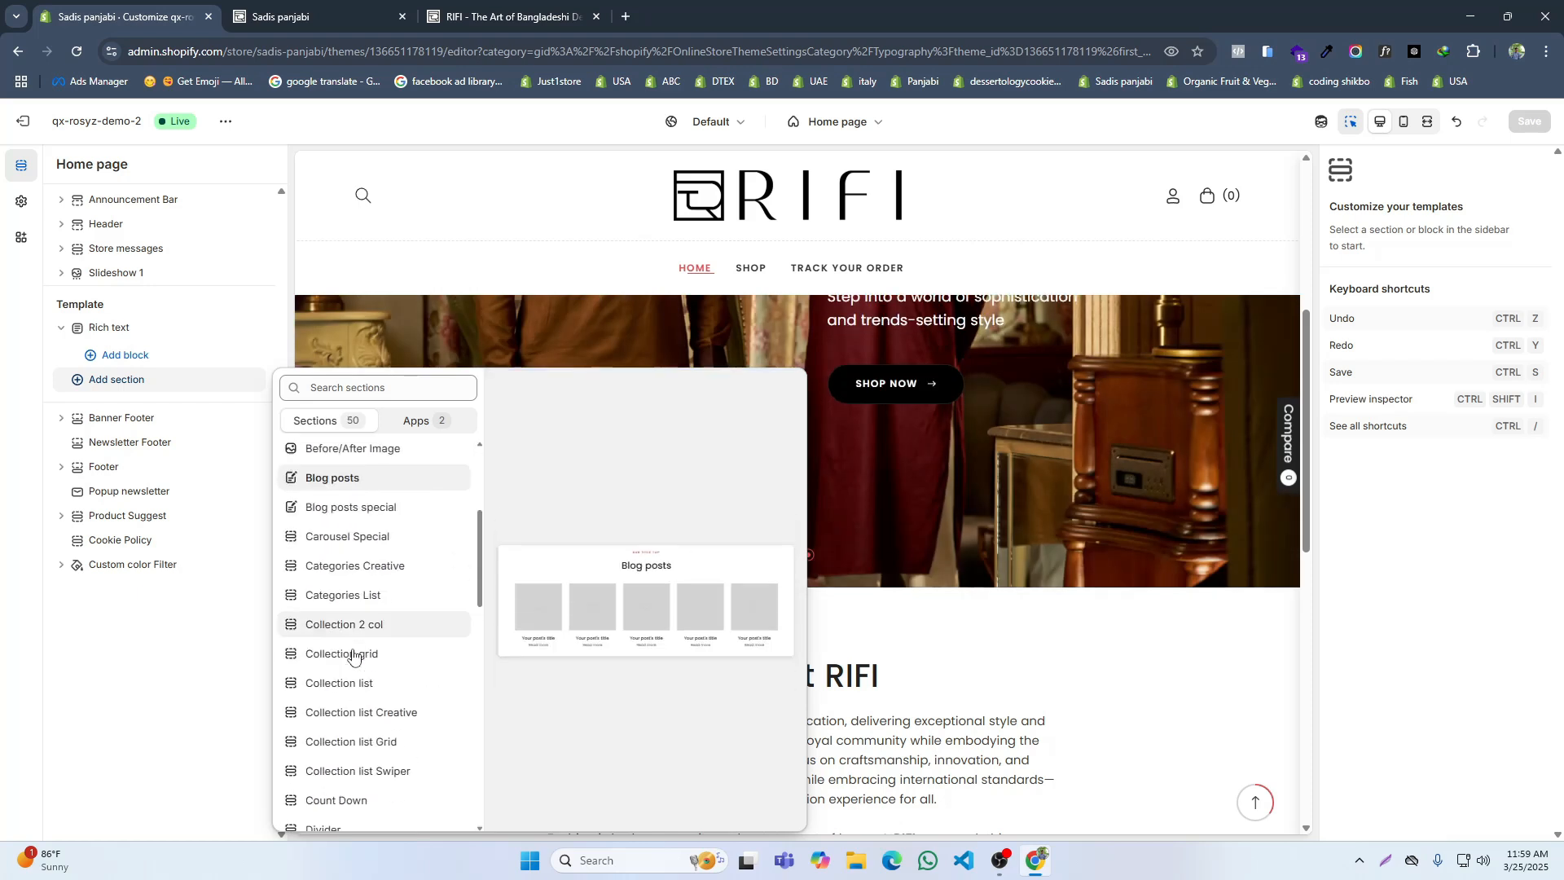
{"action": "scroll", "coordinate": [349, 741], "scroll_direction": "down", "scroll_amount": 9}
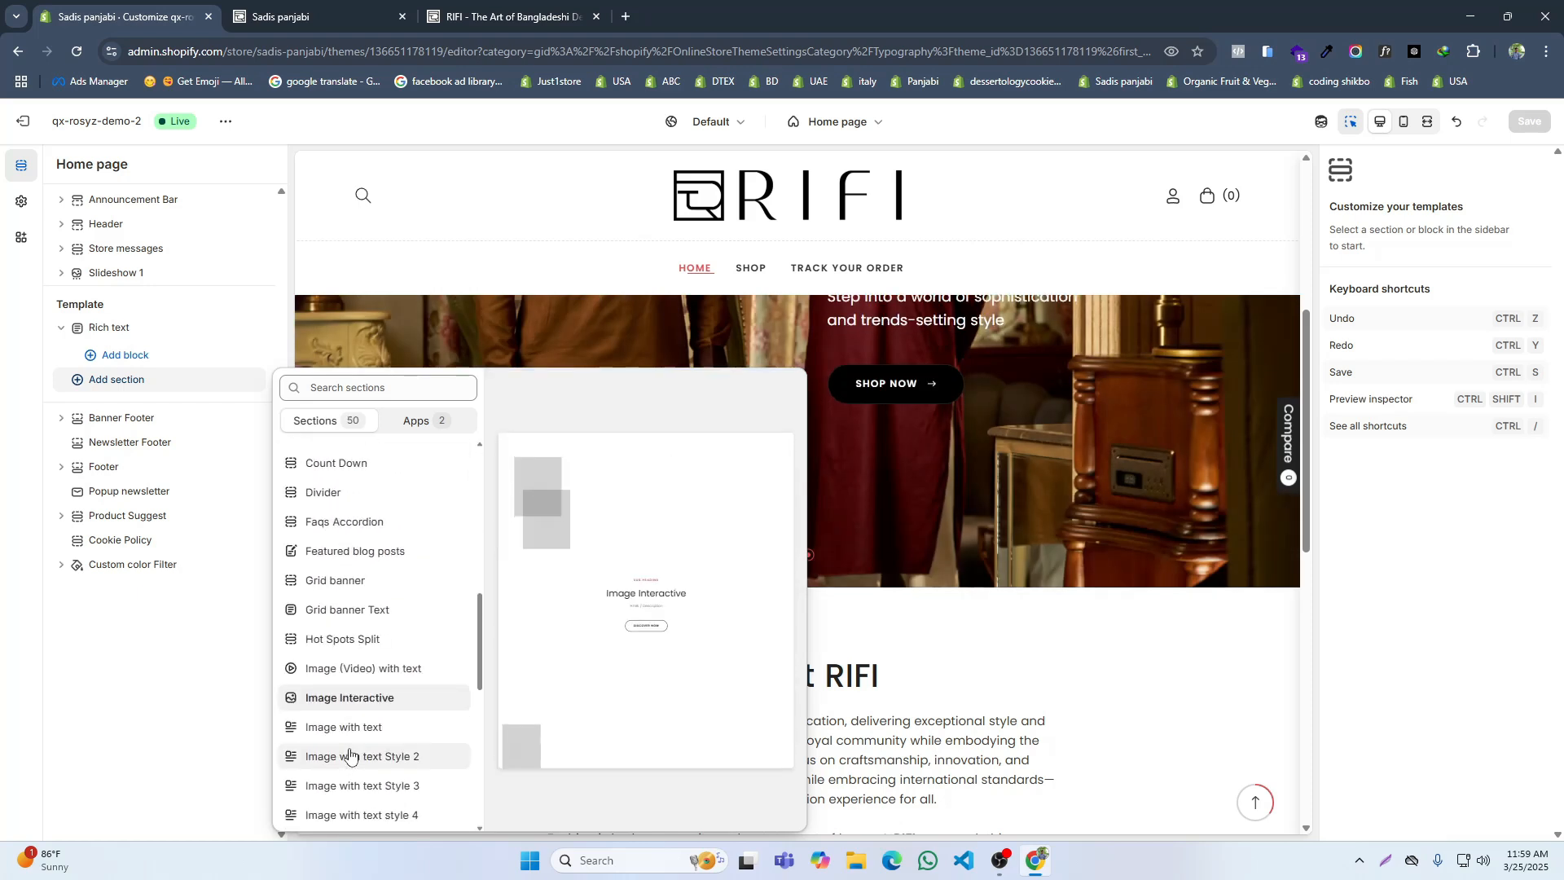
{"action": "scroll", "coordinate": [350, 749], "scroll_direction": "down", "scroll_amount": 2}
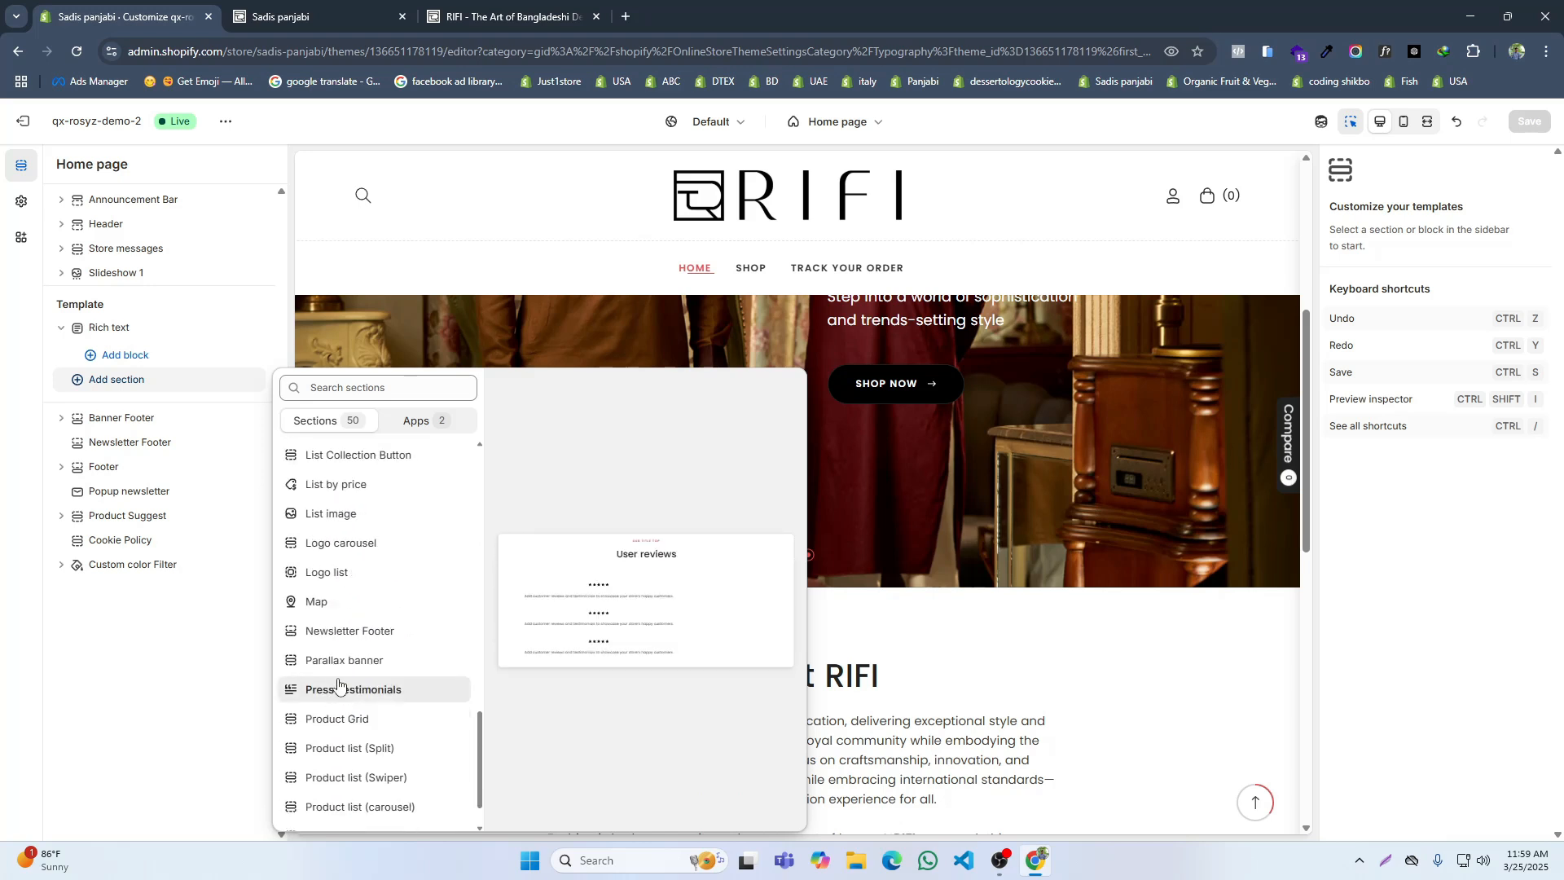
{"action": "left_click", "coordinate": [337, 720]}
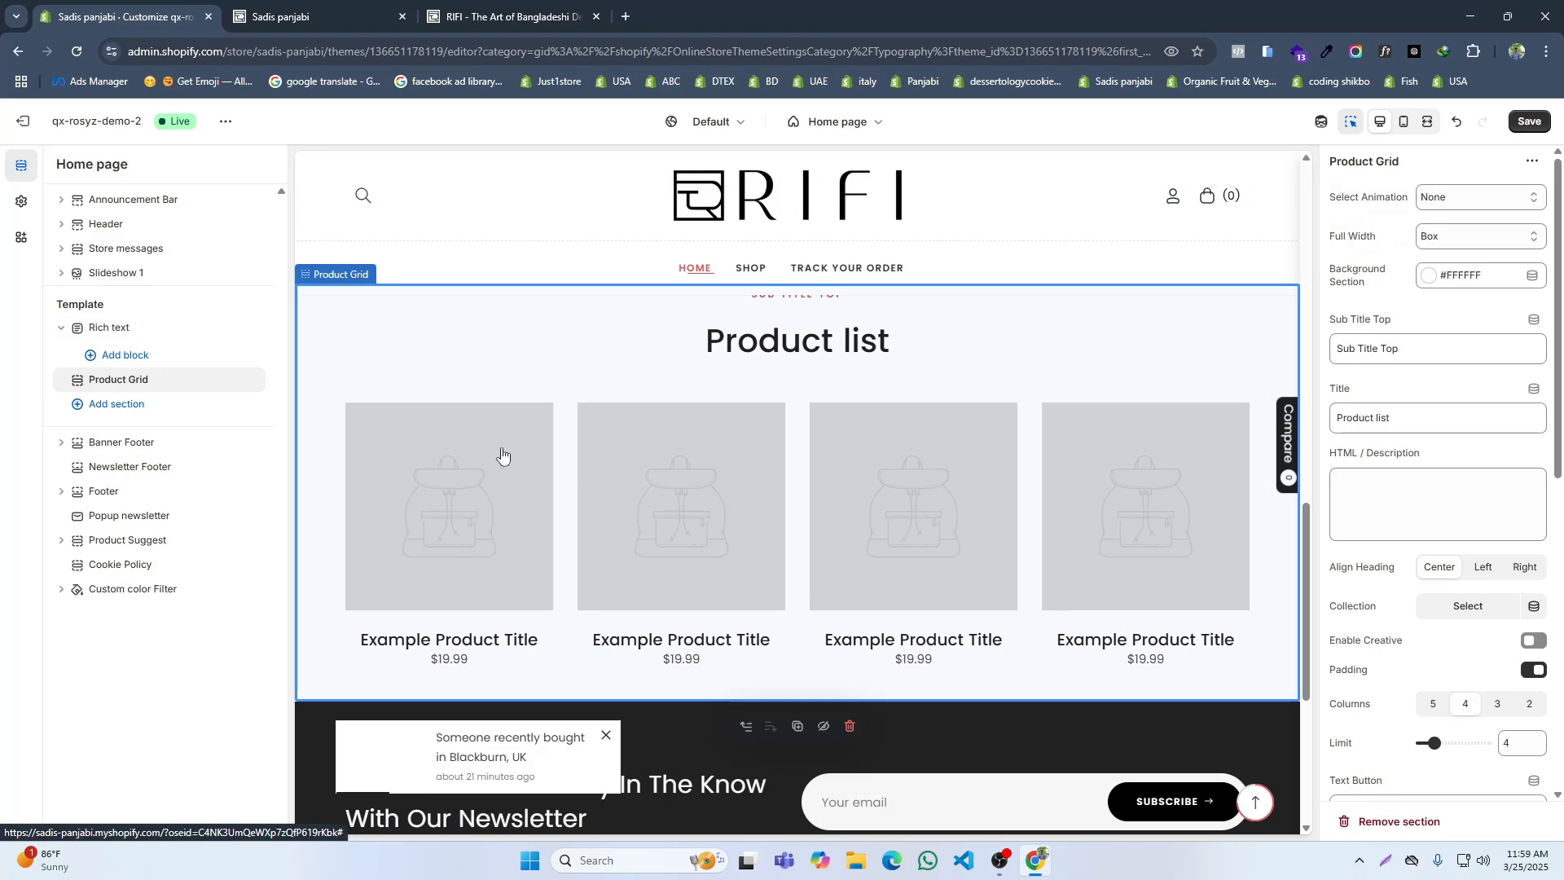
{"action": "scroll", "coordinate": [521, 456], "scroll_direction": "up", "scroll_amount": 2}
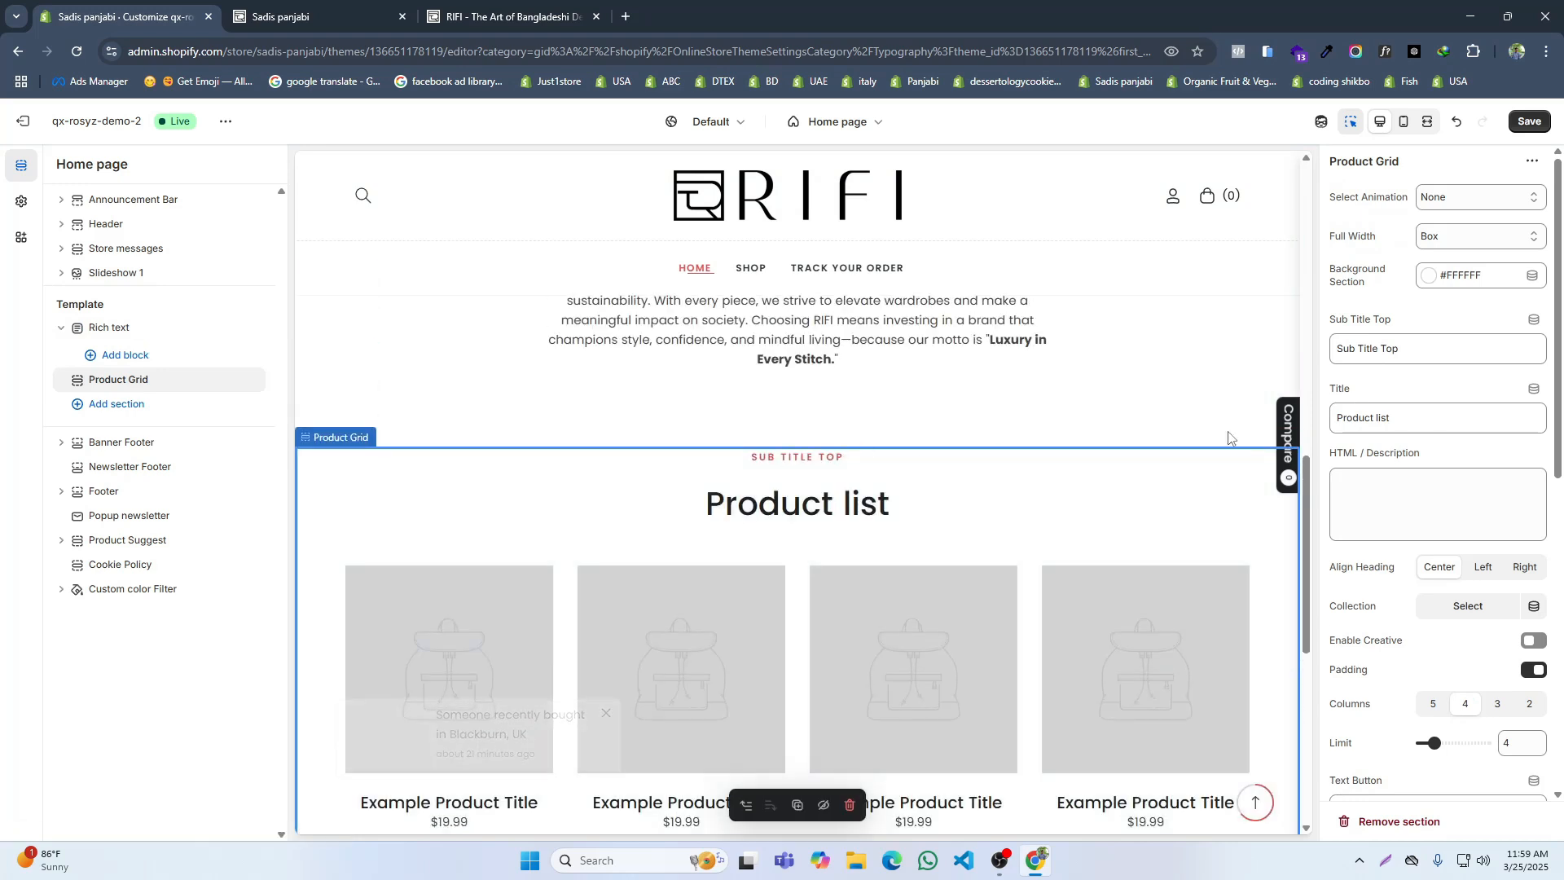
Step: Clear the Product Grid's top subtitle and set its title to "Designer Panjabi", copied from the reference RIFI site
{"action": "left_click", "coordinate": [472, 9]}
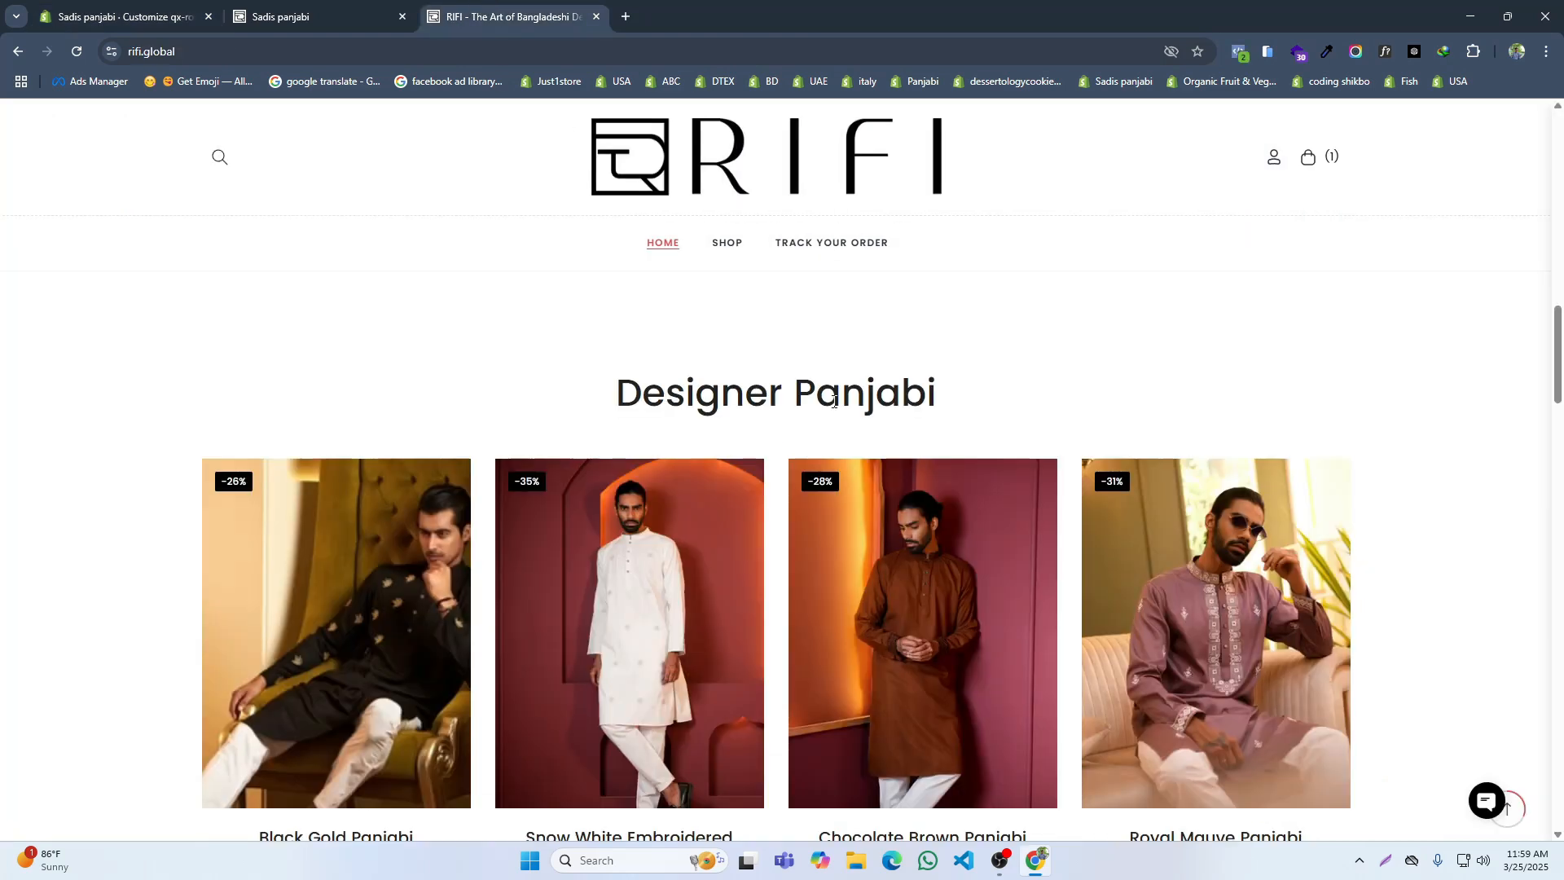
{"action": "triple_click", "coordinate": [715, 394]}
{"action": "key", "text": "ctrl+c"}
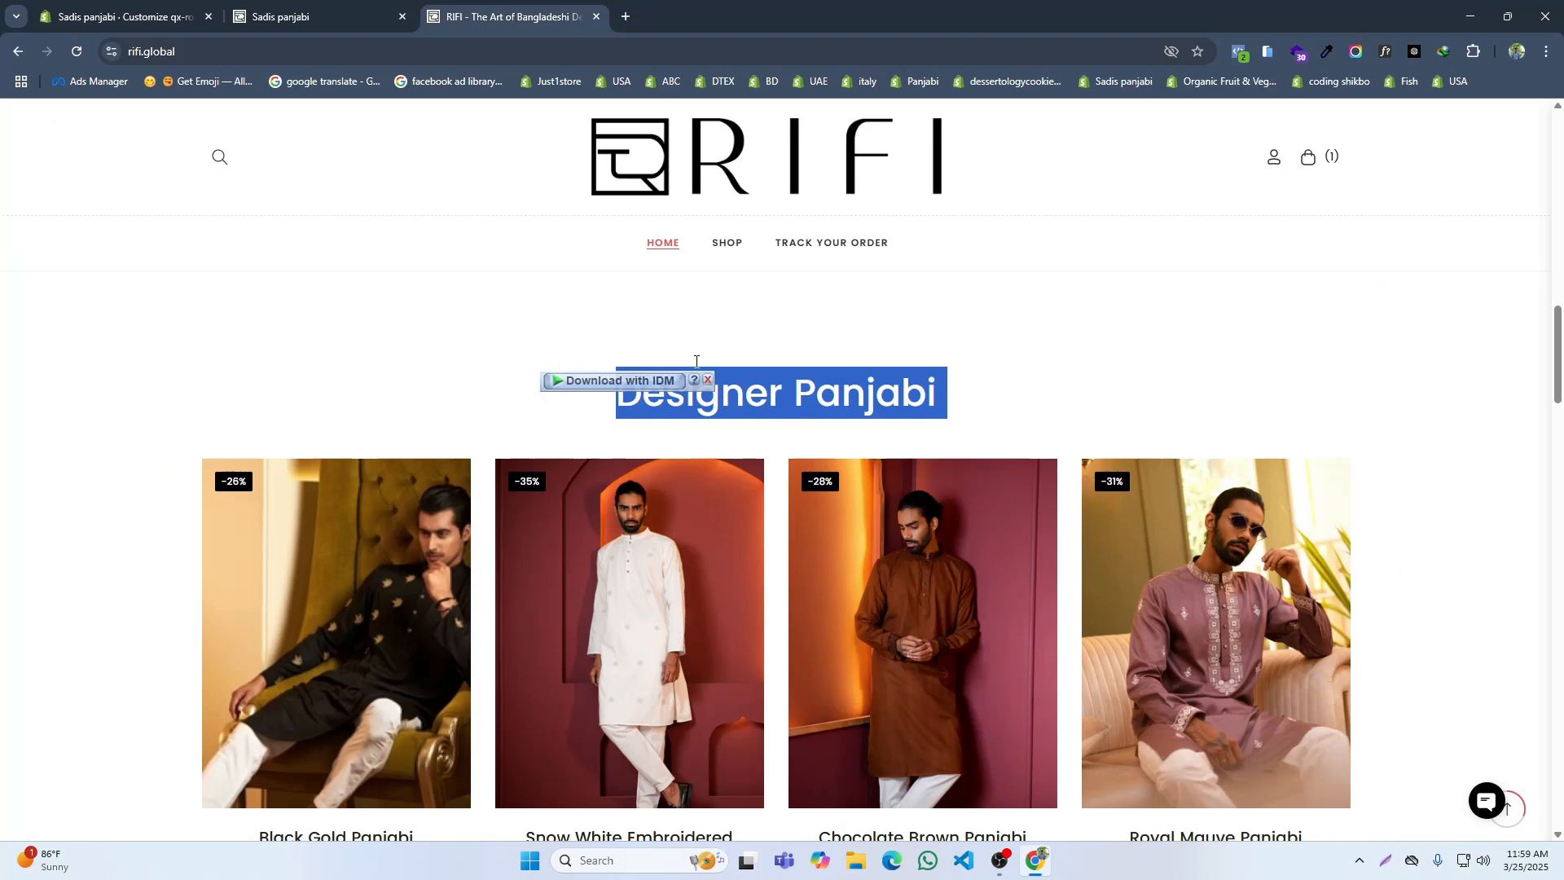
{"action": "left_click", "coordinate": [133, 8]}
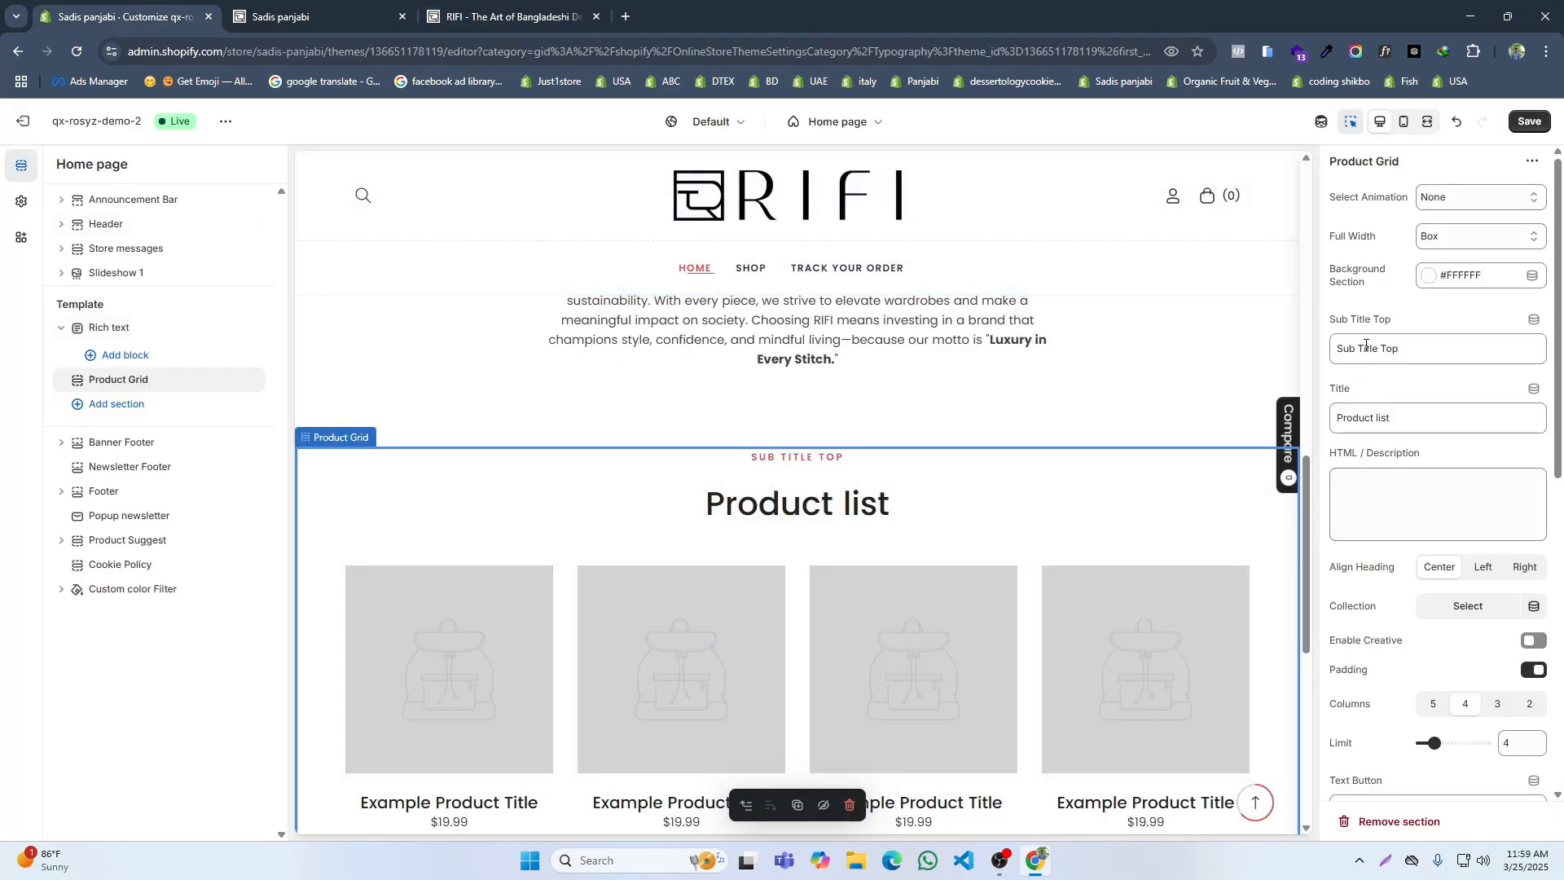
{"action": "key", "text": "BackSpace"}
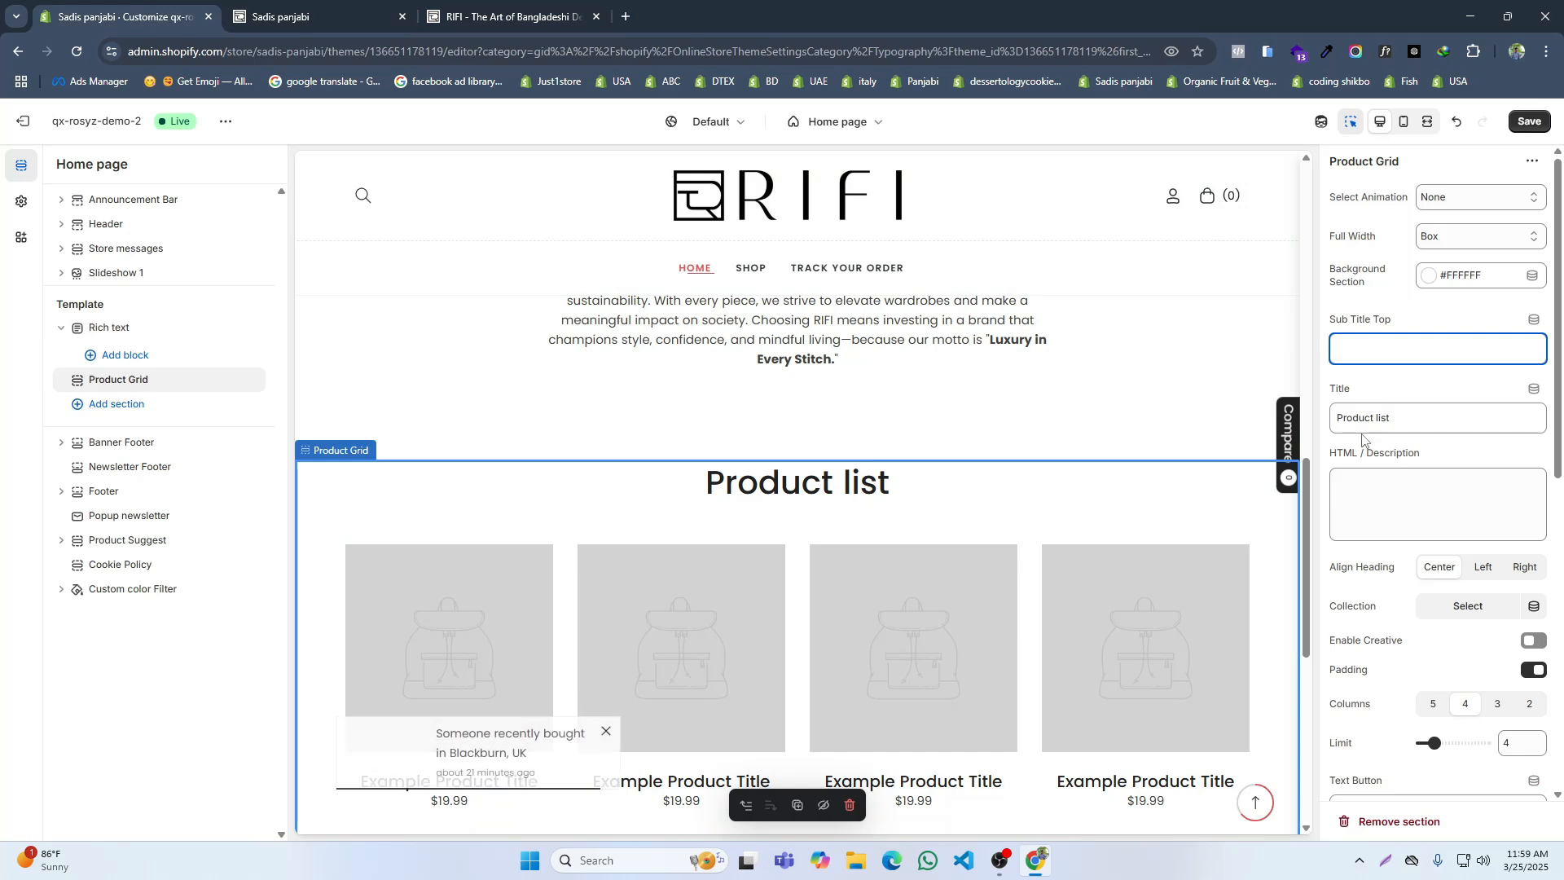
{"action": "triple_click", "coordinate": [1364, 418]}
{"action": "key", "text": "ctrl+v"}
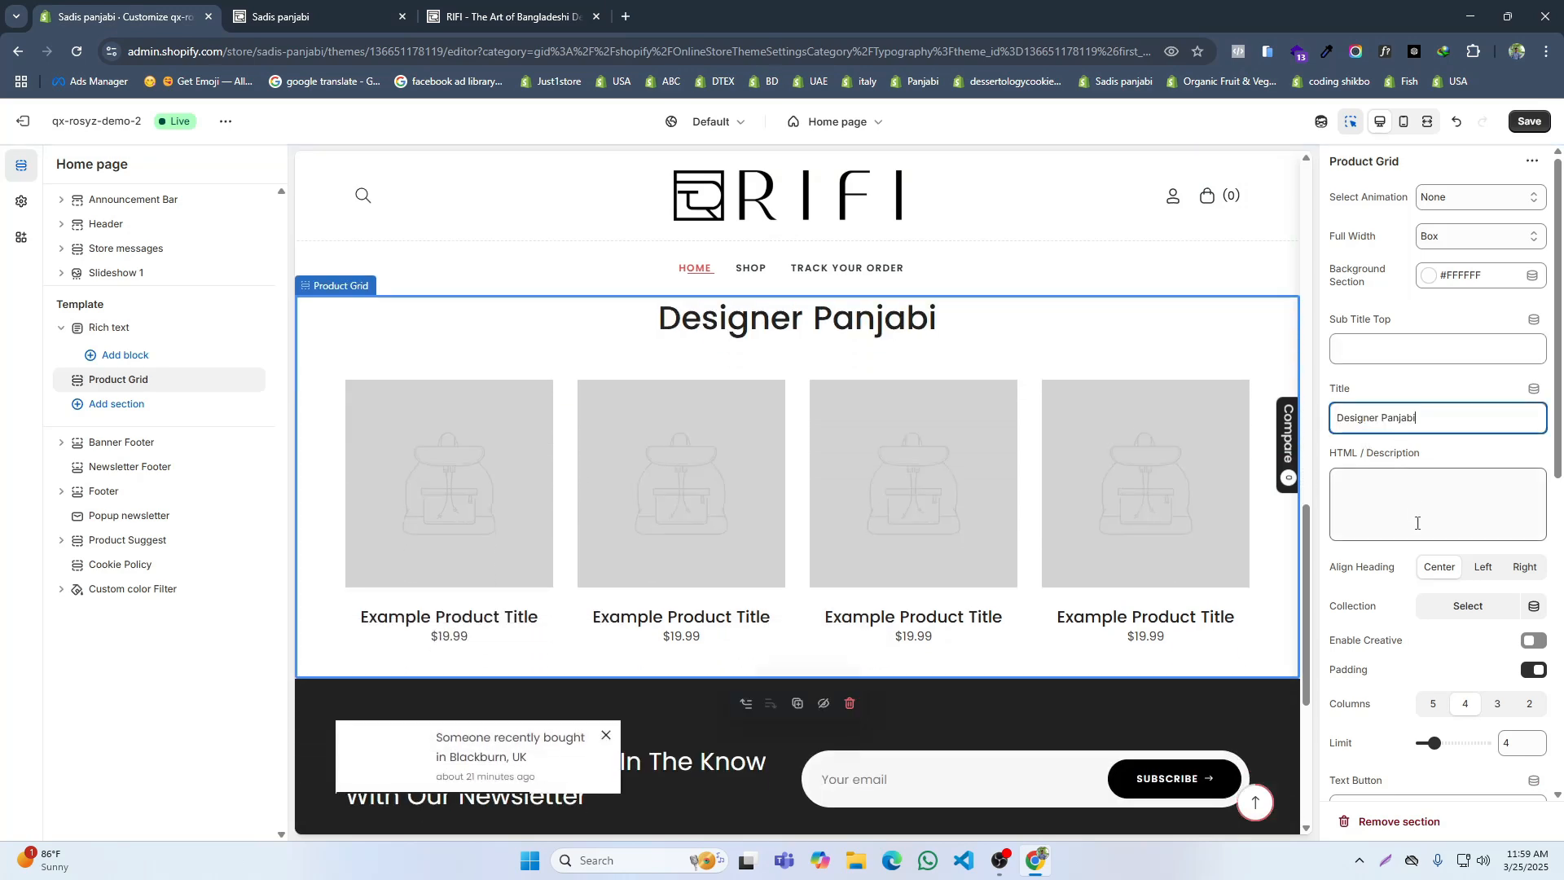
Step: Assign the Panjabi collection to the Product Grid section and check its products in the preview
{"action": "left_click", "coordinate": [1450, 604]}
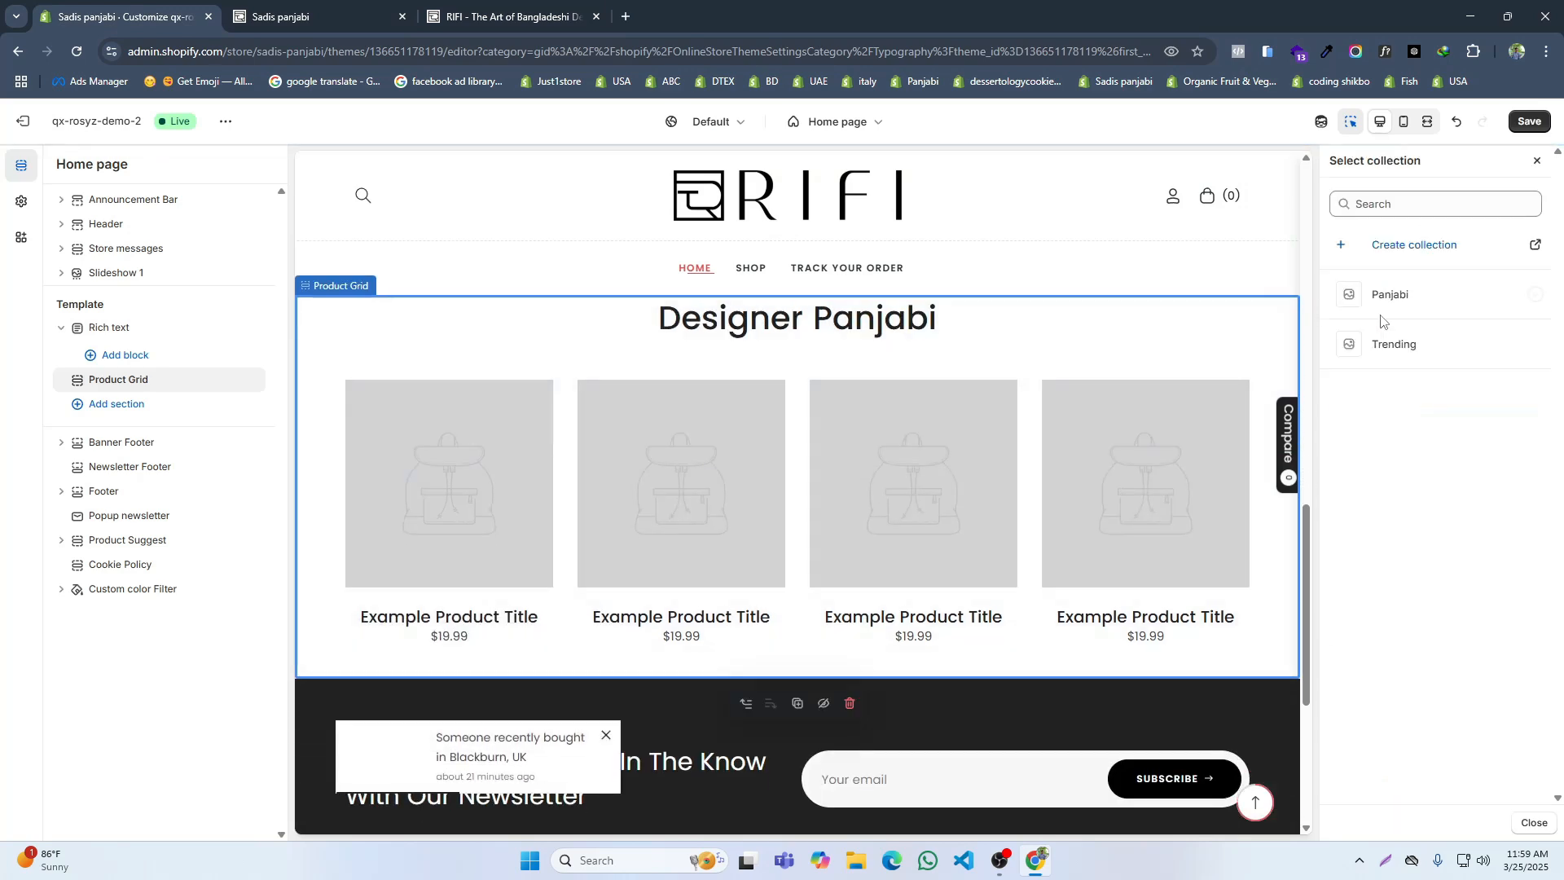
{"action": "left_click", "coordinate": [1408, 307]}
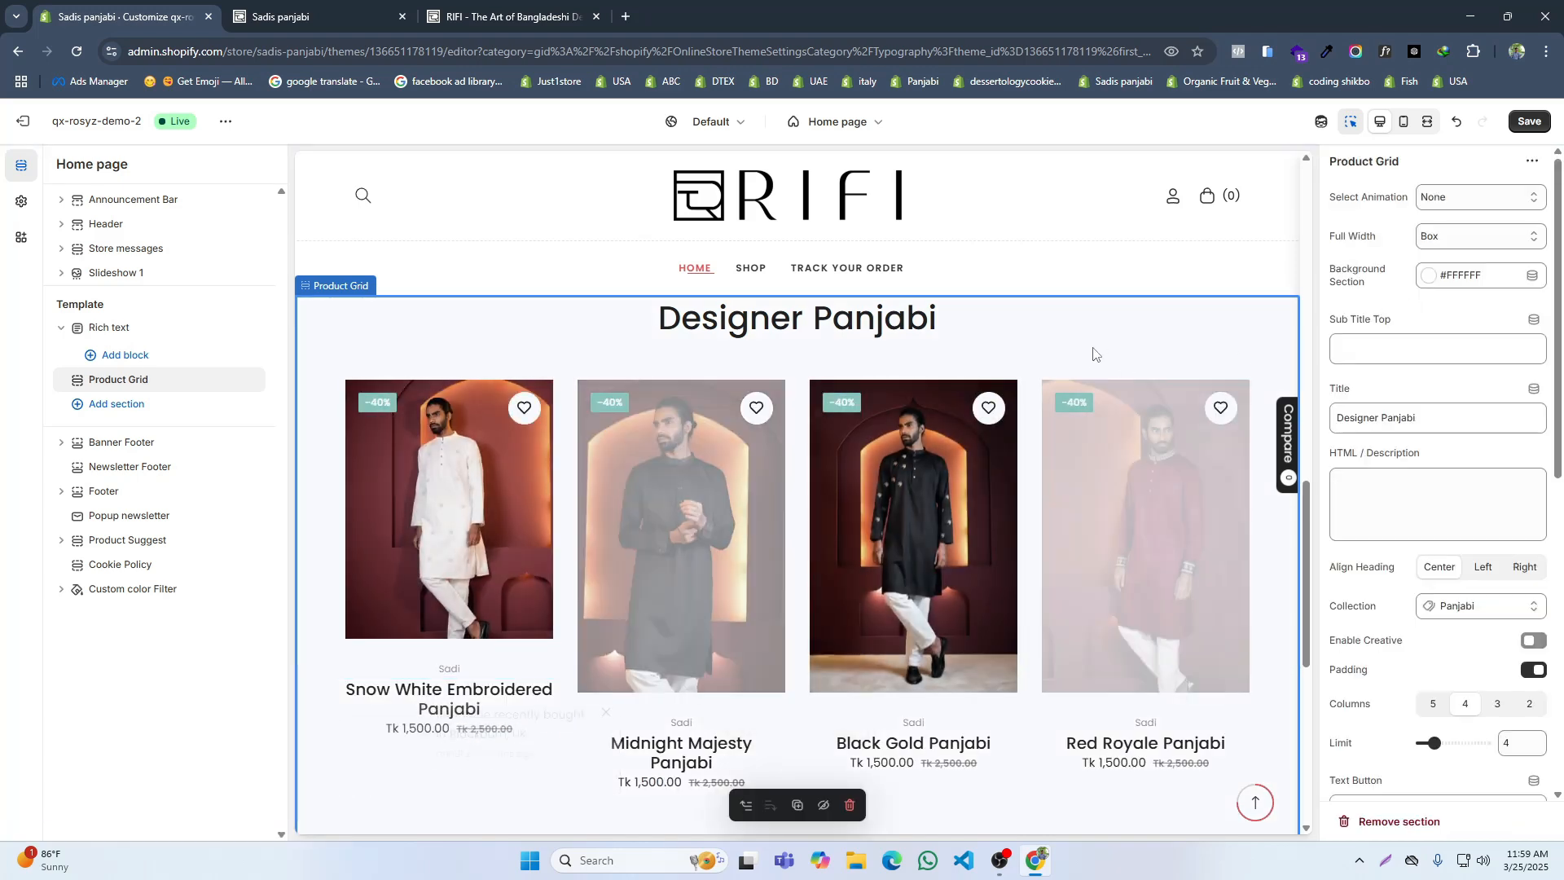
{"action": "scroll", "coordinate": [1102, 369], "scroll_direction": "down", "scroll_amount": 2}
{"action": "scroll", "coordinate": [1103, 383], "scroll_direction": "up", "scroll_amount": 2}
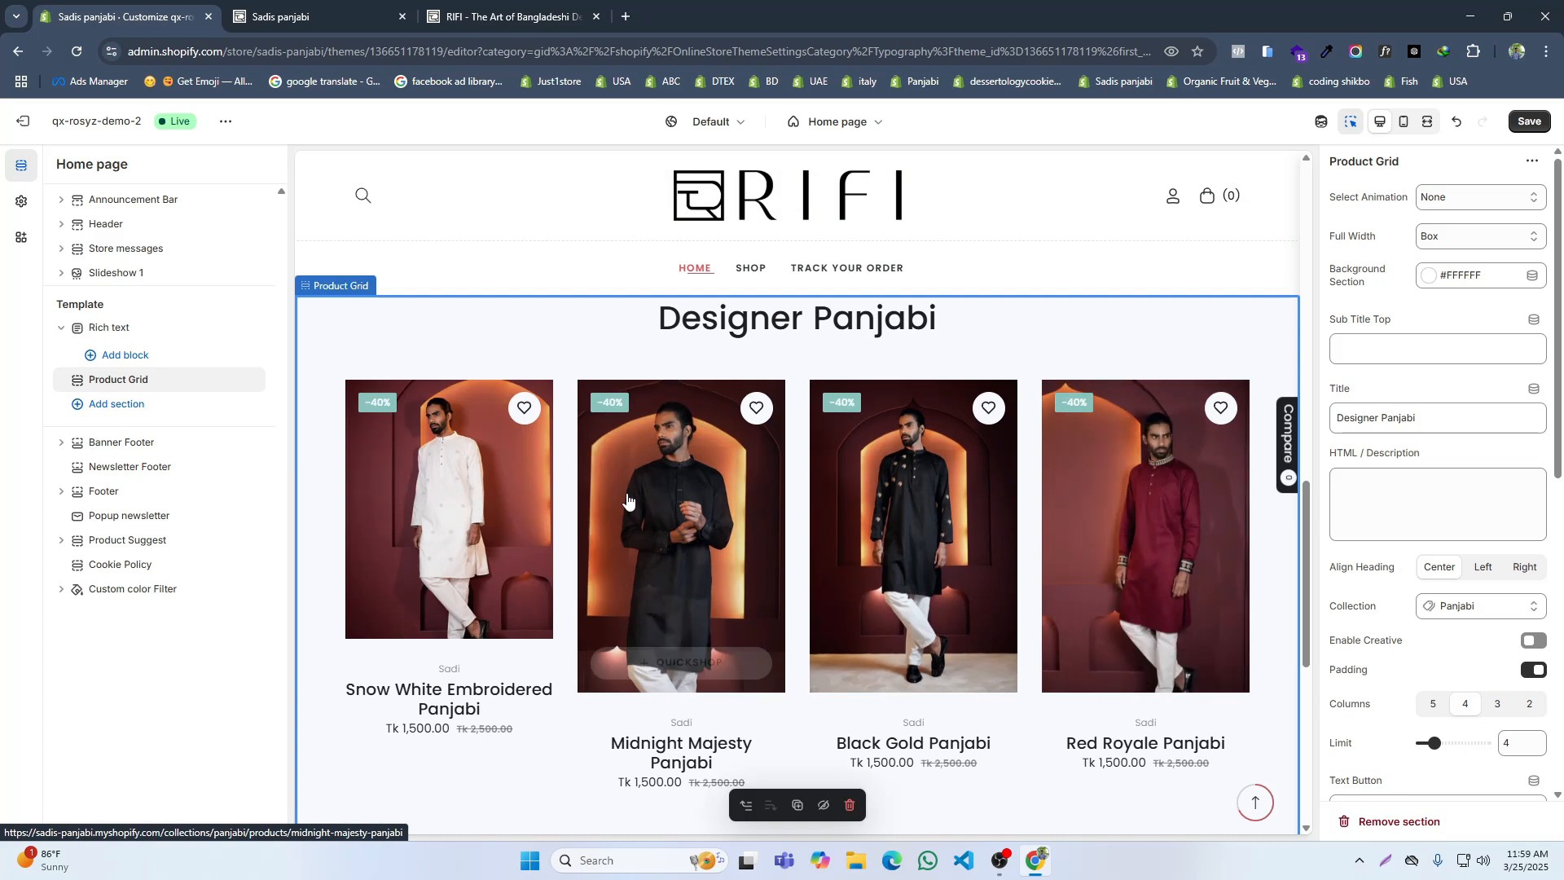
Step: Following the reference site's spacing, set the Product Grid's section padding to 80px 0px 80px 0px and mobile padding to 60px 0px 60px 0px
{"action": "left_click", "coordinate": [510, 15]}
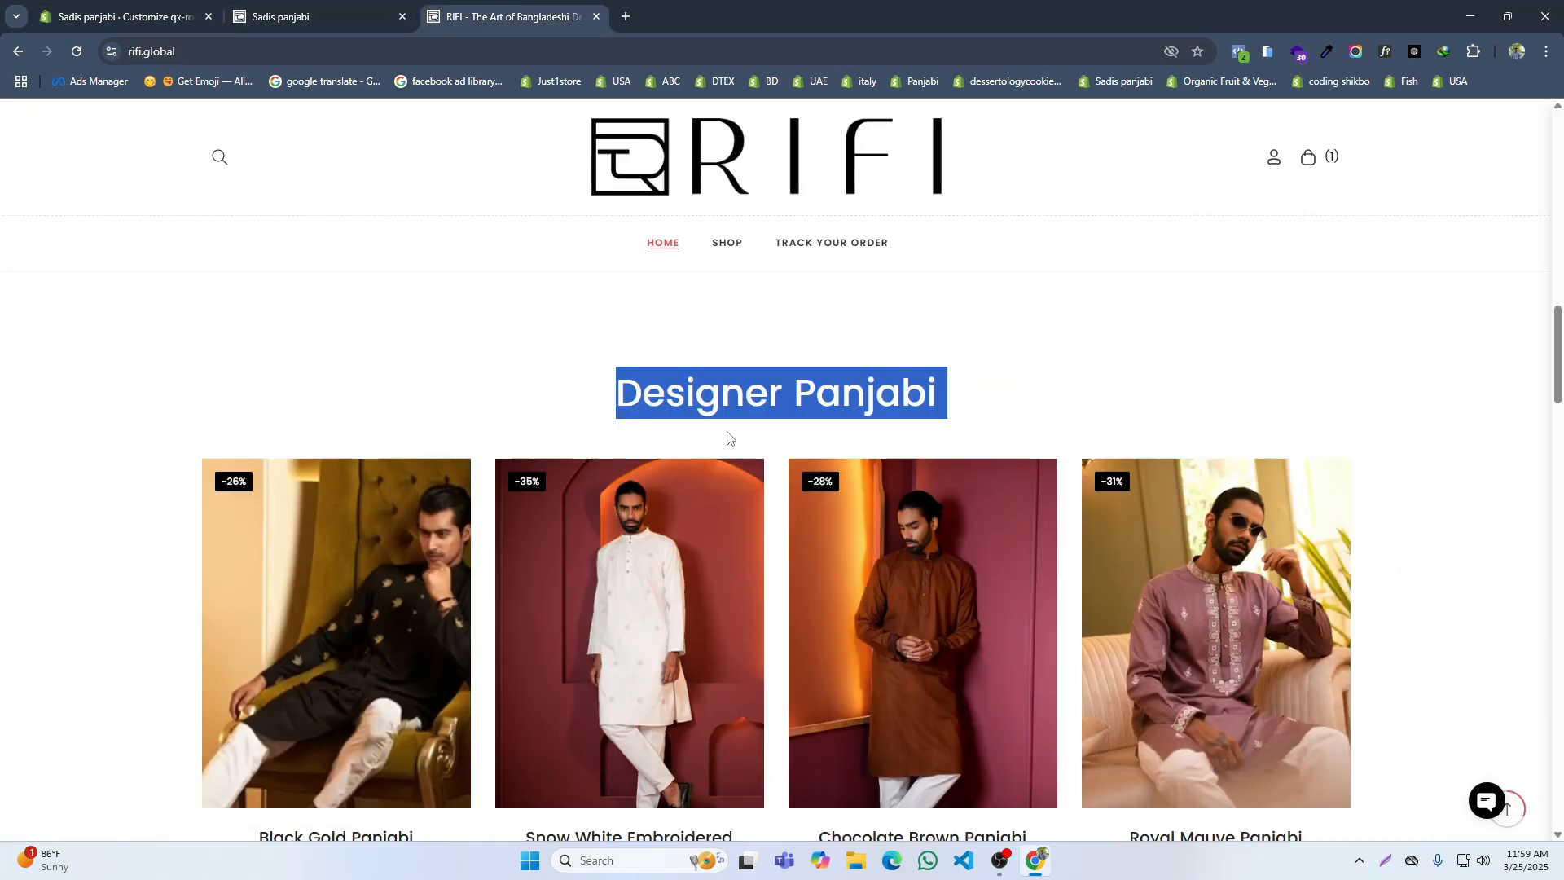
{"action": "scroll", "coordinate": [733, 439], "scroll_direction": "down", "scroll_amount": 2}
{"action": "left_click", "coordinate": [130, 15]}
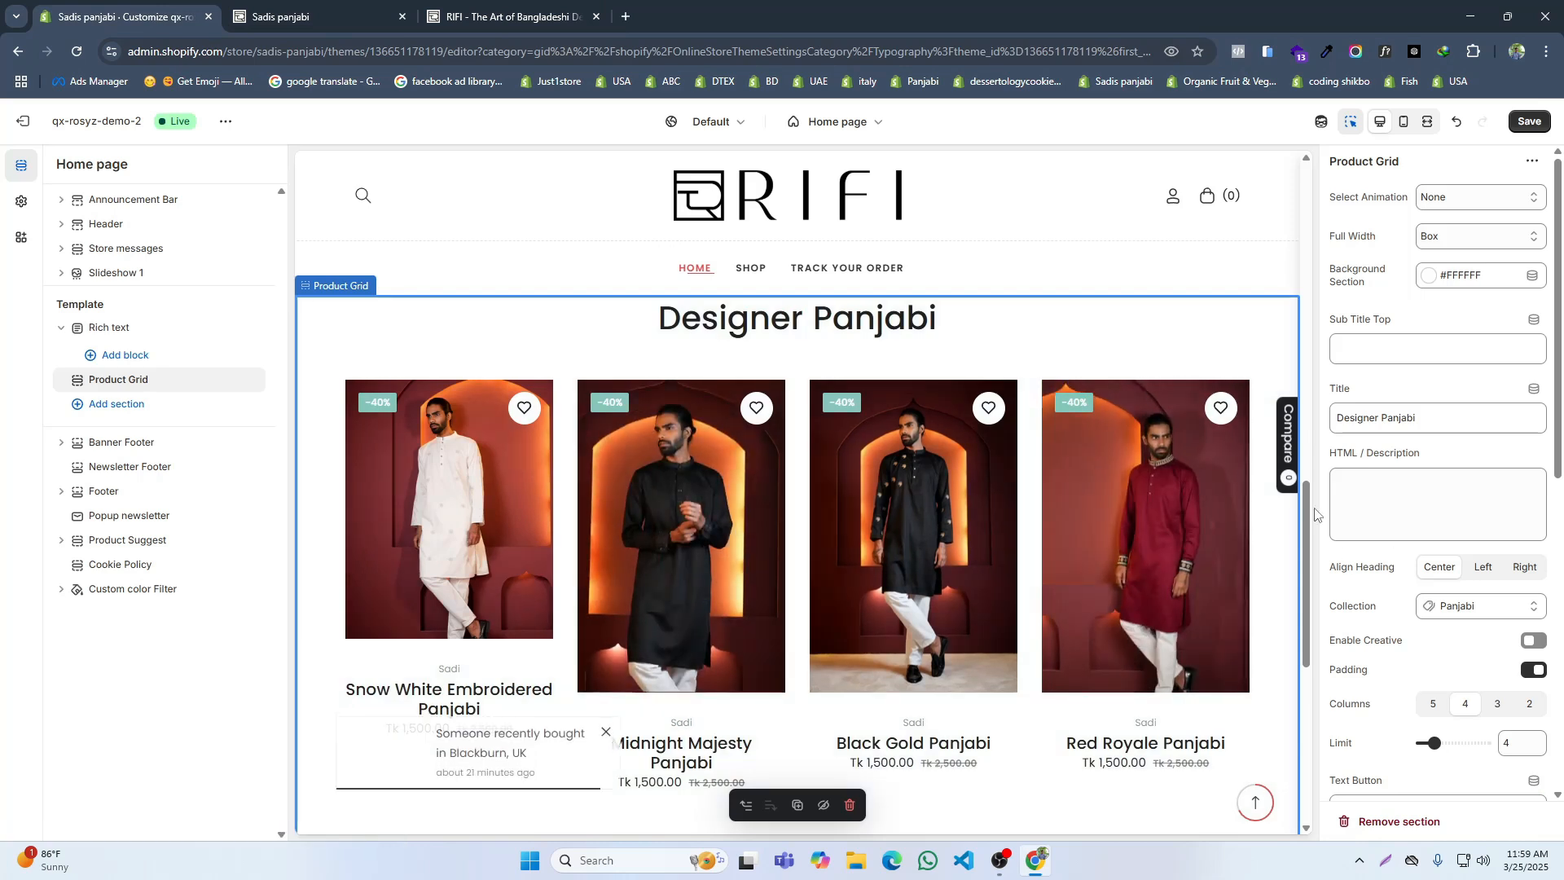
{"action": "scroll", "coordinate": [994, 479], "scroll_direction": "down", "scroll_amount": 2}
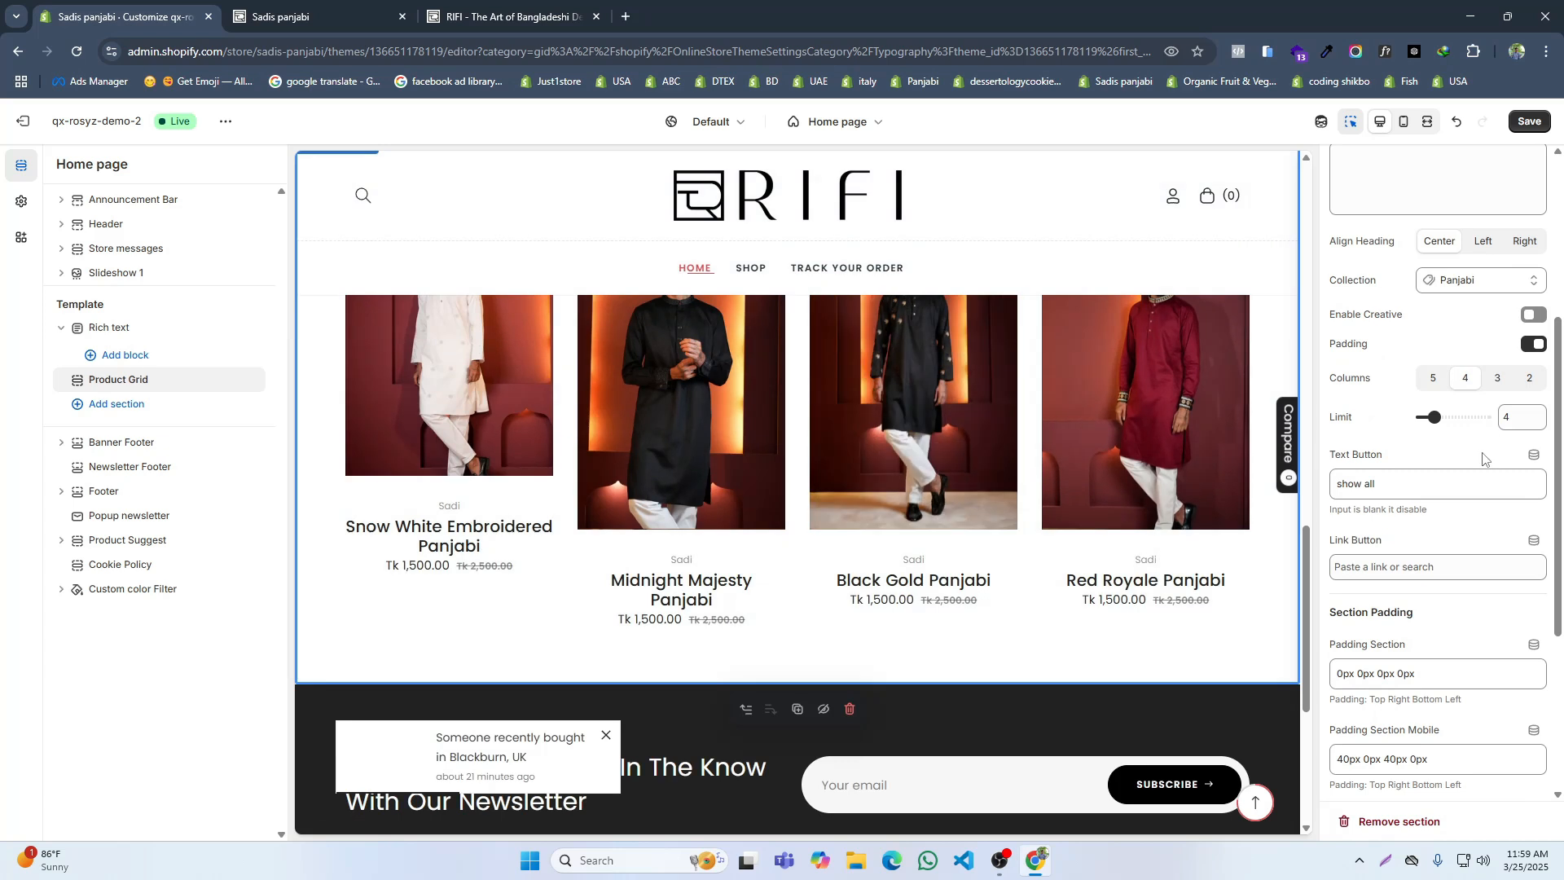
{"action": "scroll", "coordinate": [1470, 515], "scroll_direction": "down", "scroll_amount": 4}
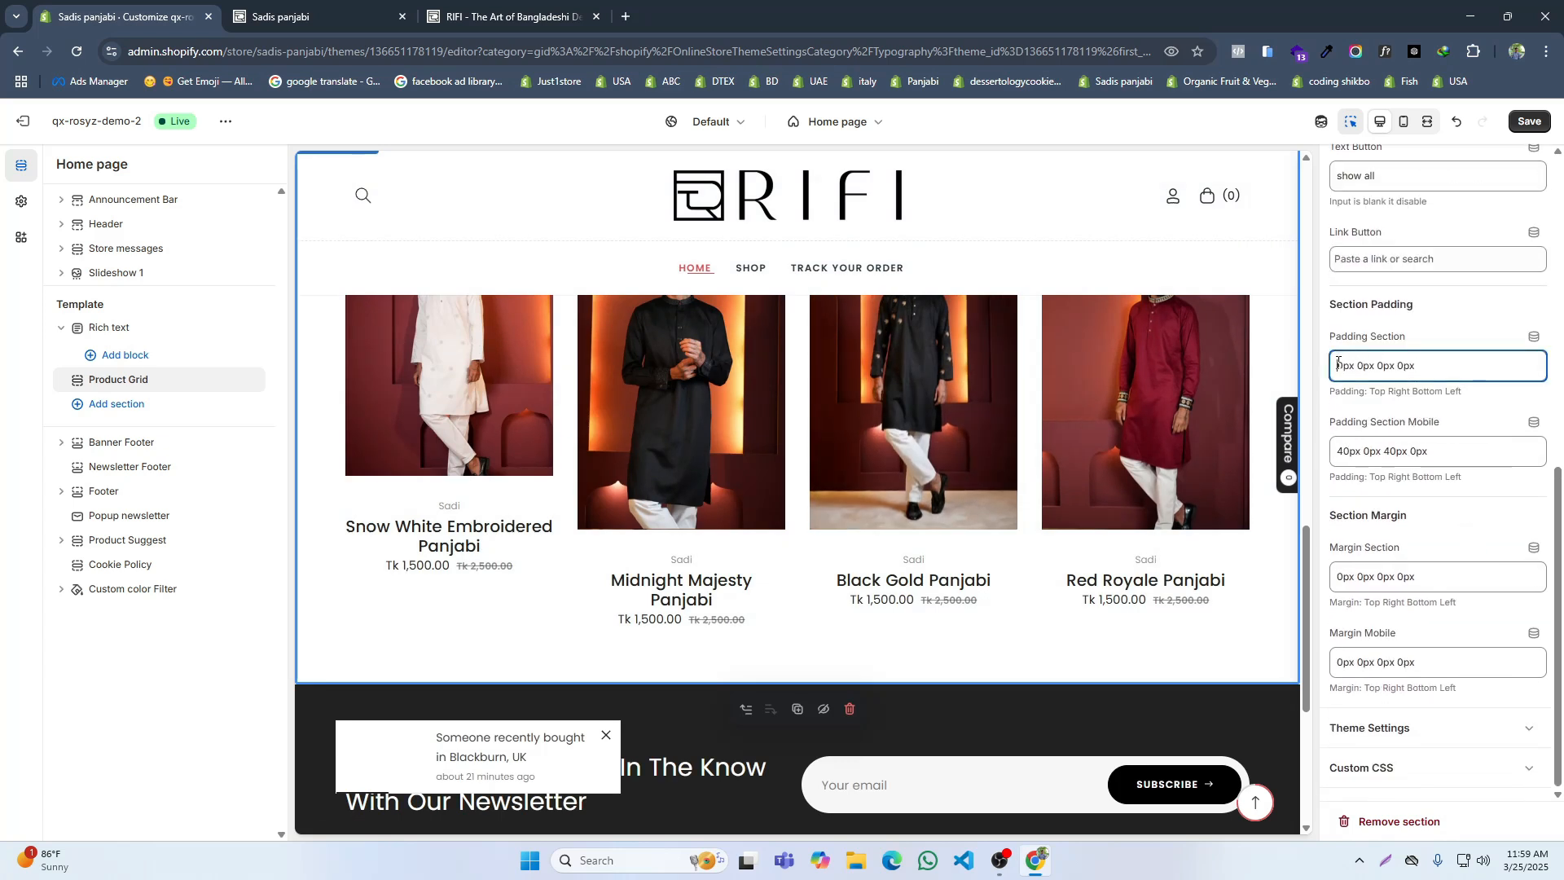
{"action": "type", "text": "8"}
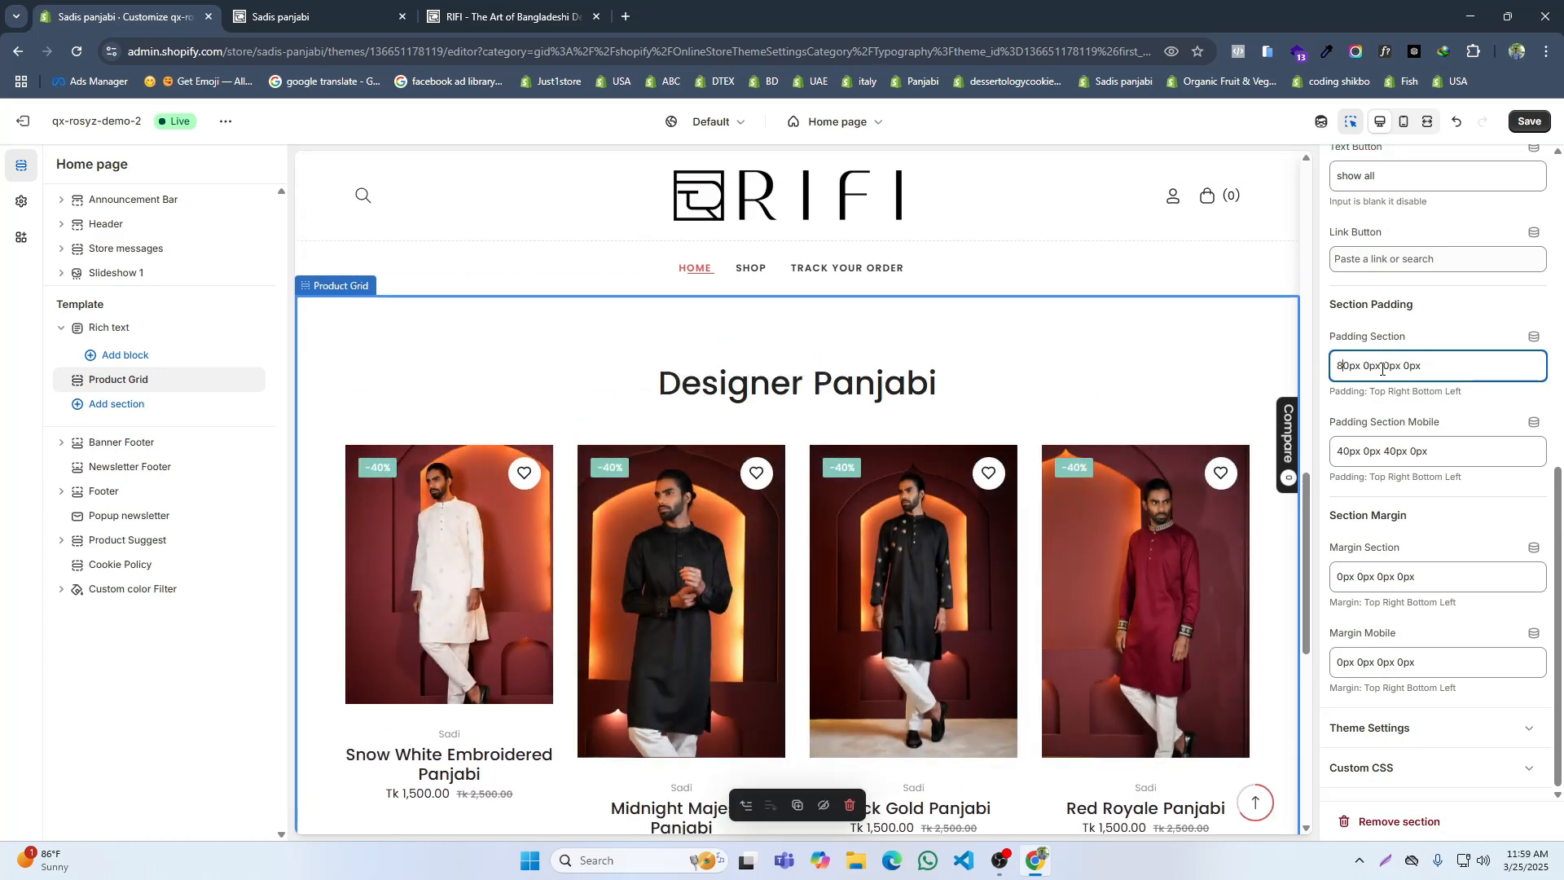
{"action": "left_click_drag", "start_coordinate": [1383, 451], "coordinate": [1337, 450]}
{"action": "type", "text": "6"}
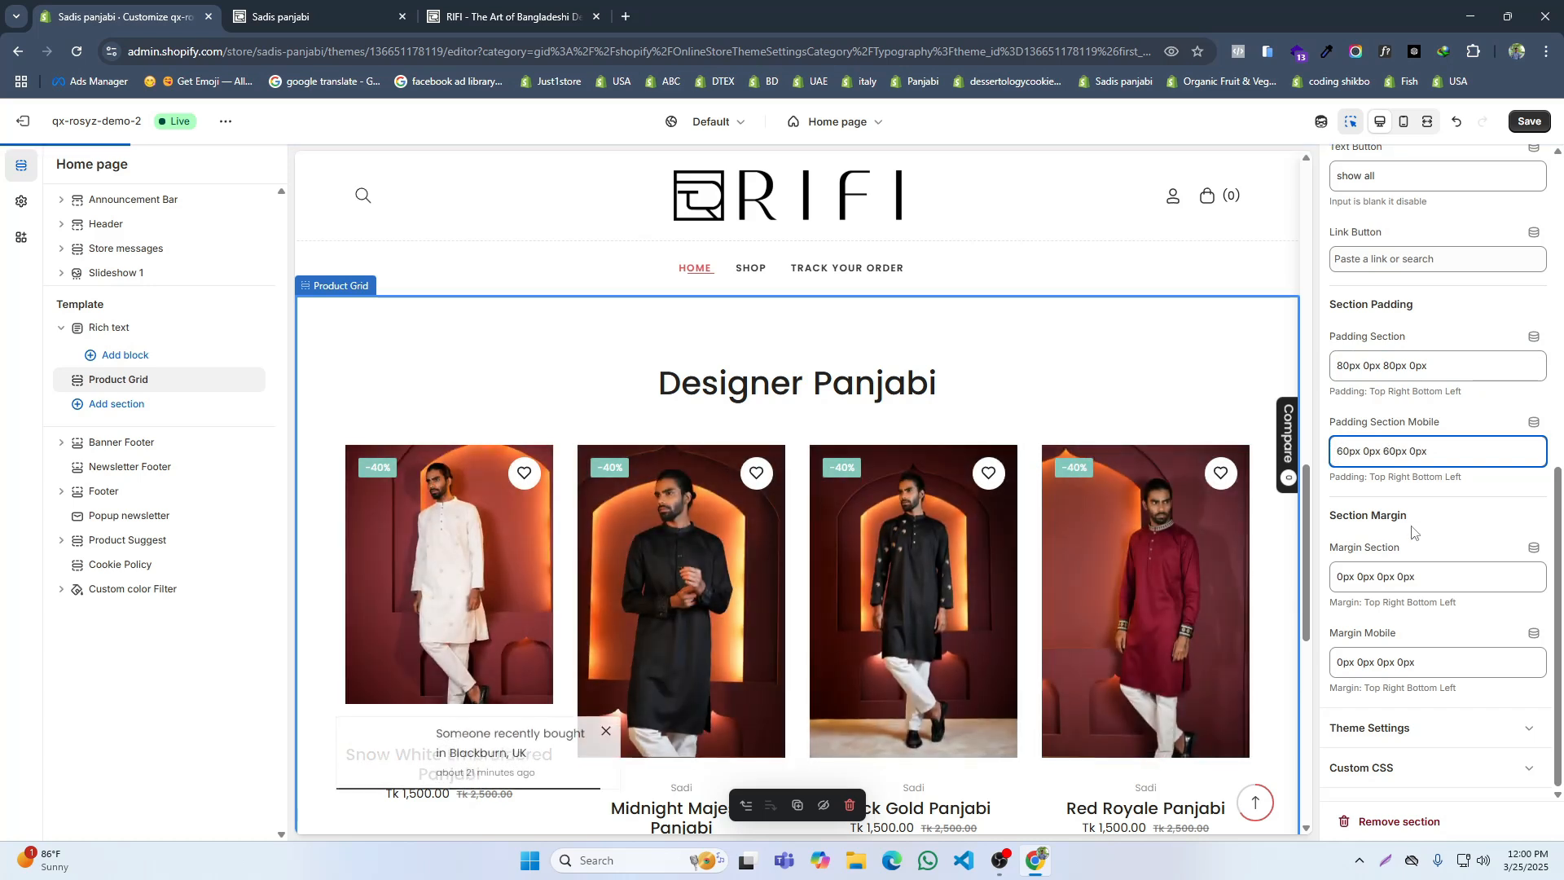
Step: Turn off the vendor name on products in the Product Grid's theme settings
{"action": "left_click", "coordinate": [1418, 721]}
{"action": "scroll", "coordinate": [1426, 612], "scroll_direction": "down", "scroll_amount": 4}
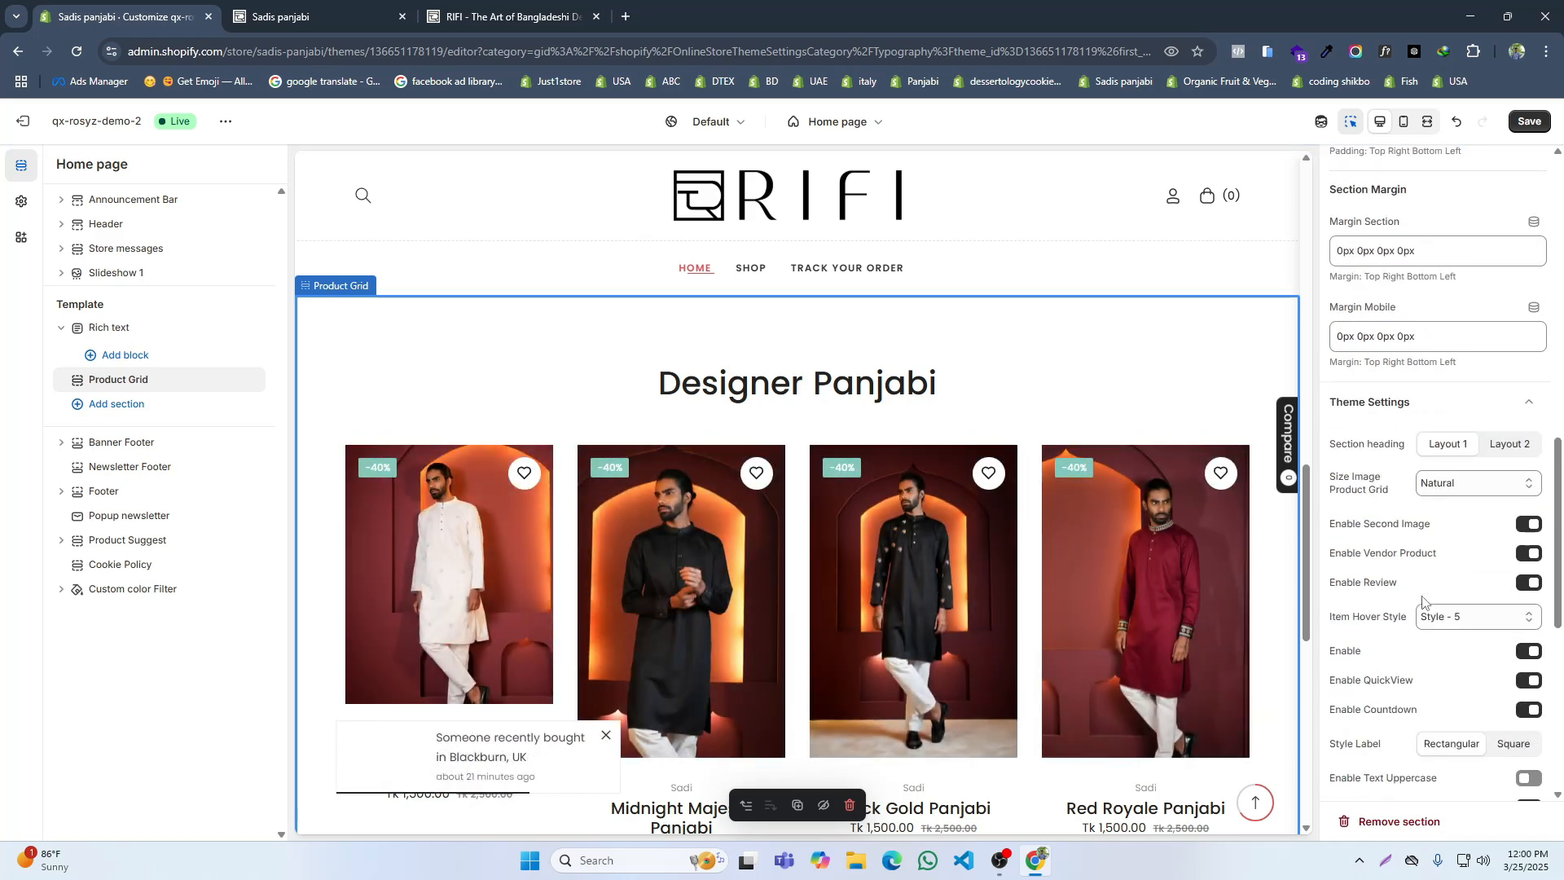
{"action": "scroll", "coordinate": [1436, 564], "scroll_direction": "down", "scroll_amount": 2}
{"action": "scroll", "coordinate": [1458, 545], "scroll_direction": "down", "scroll_amount": 2}
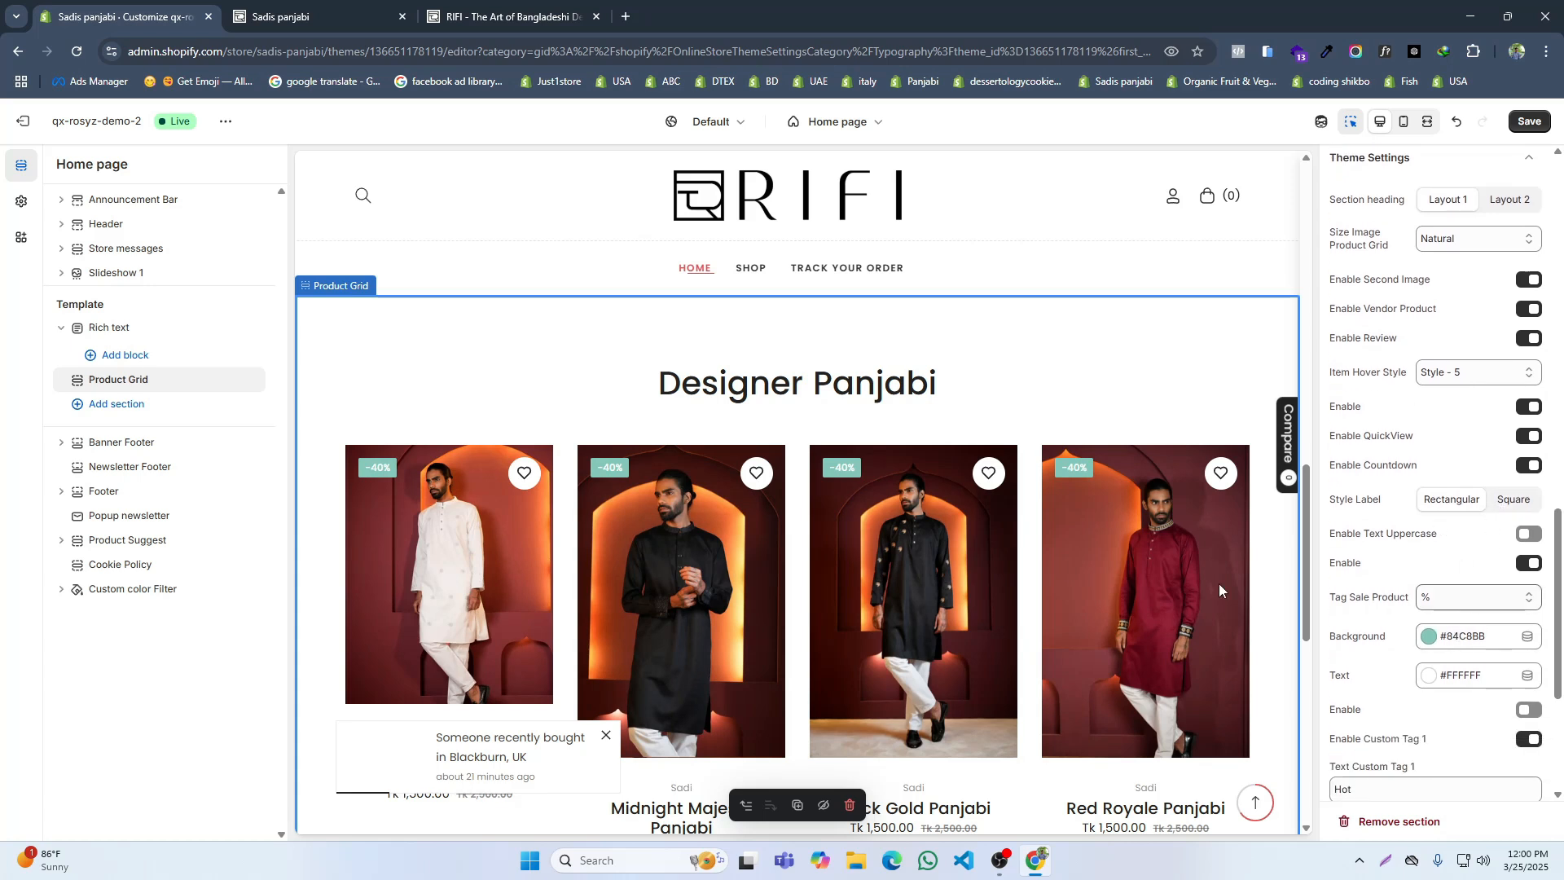
{"action": "scroll", "coordinate": [1218, 583], "scroll_direction": "down", "scroll_amount": 2}
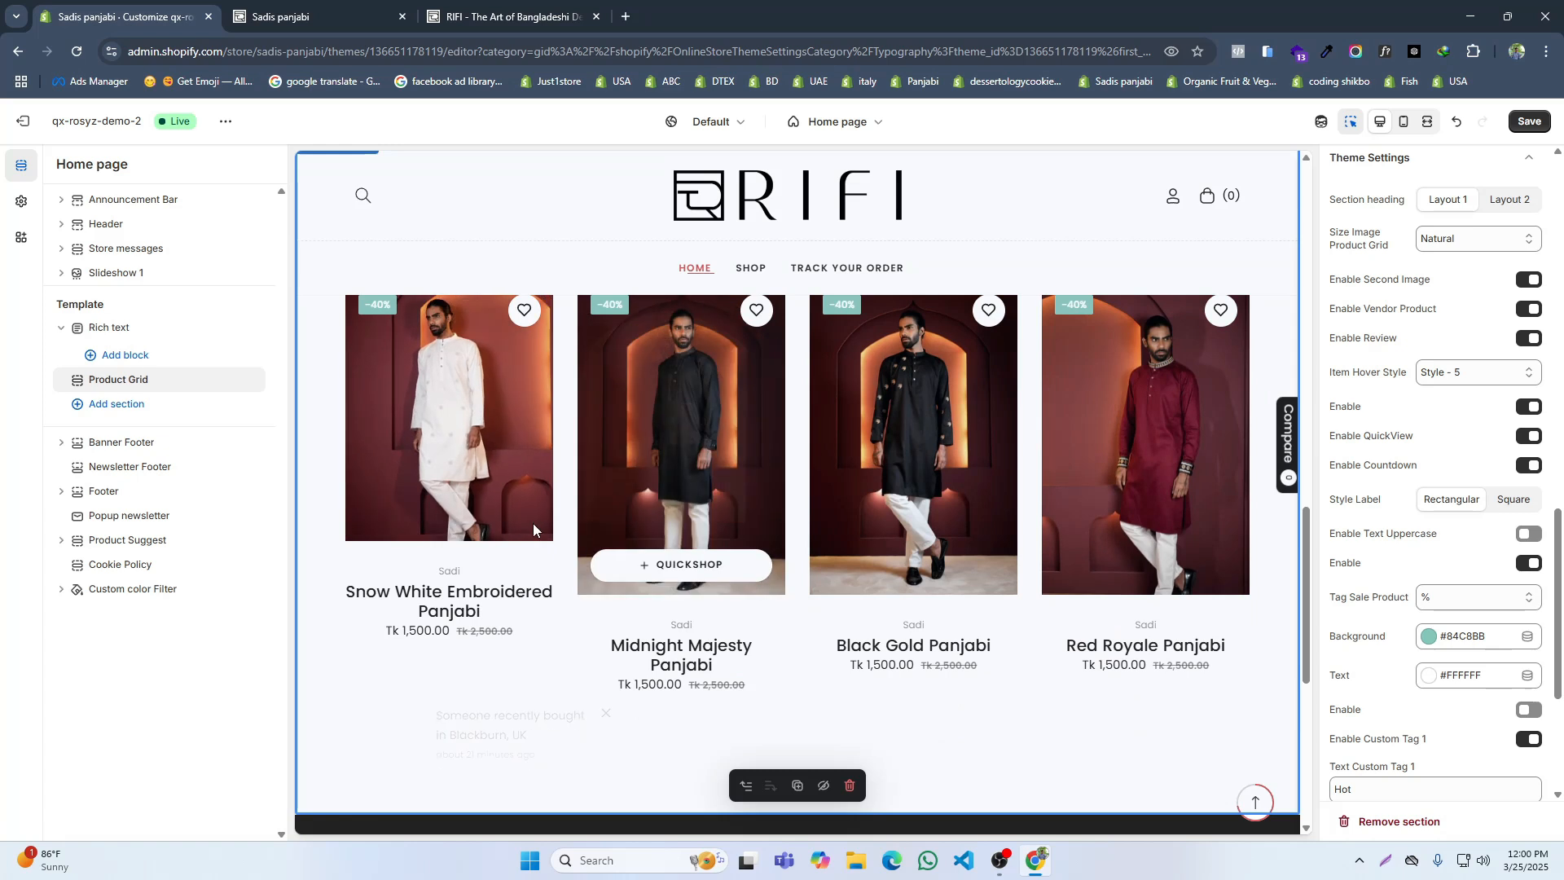
{"action": "scroll", "coordinate": [821, 508], "scroll_direction": "up", "scroll_amount": 1}
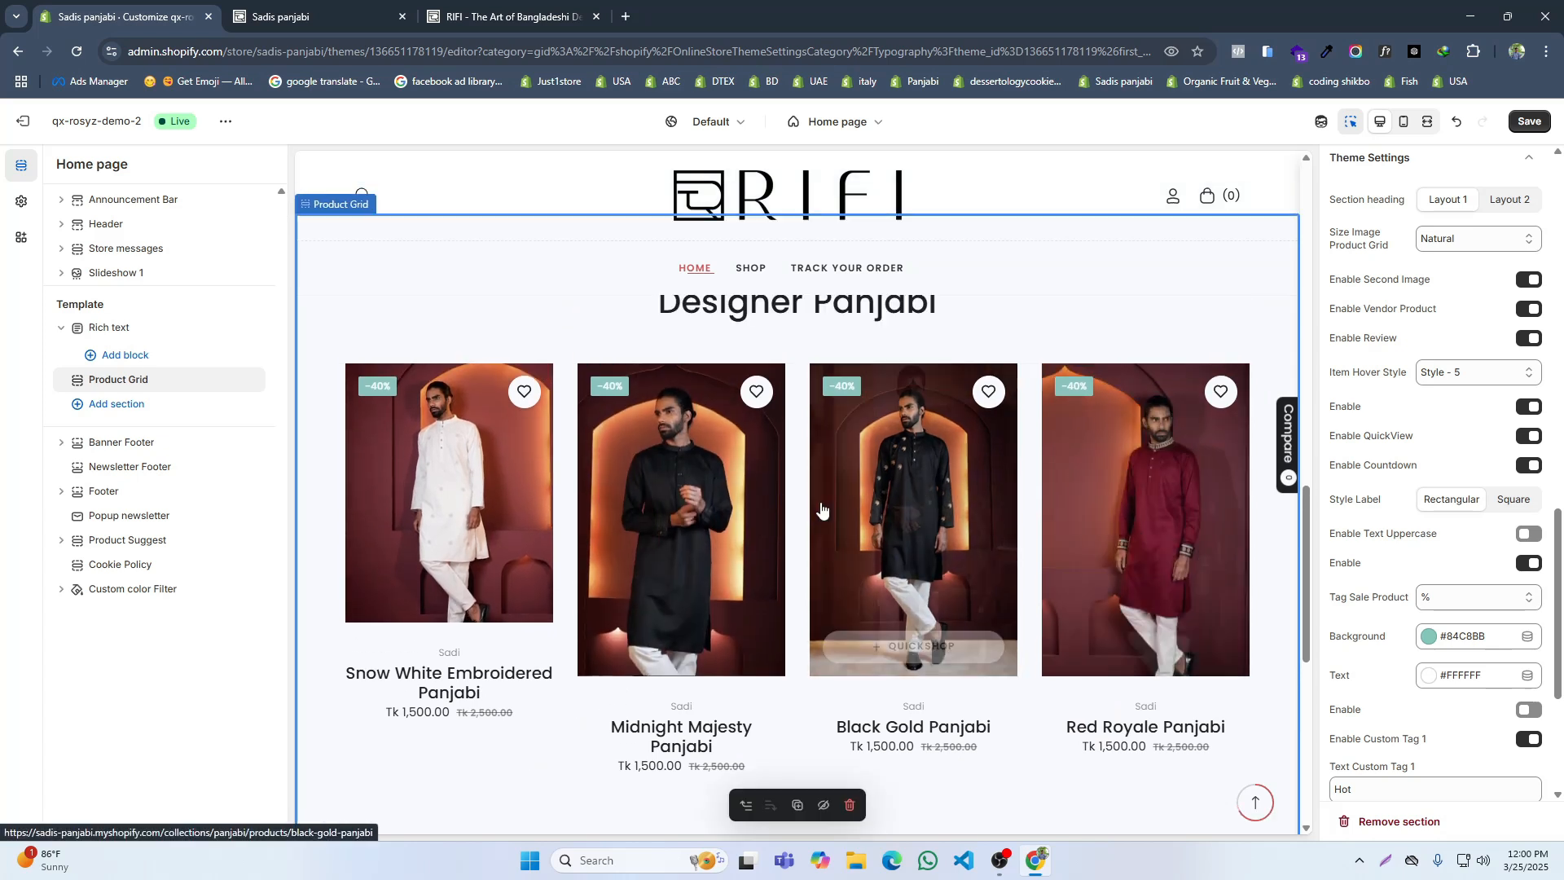
{"action": "scroll", "coordinate": [821, 508], "scroll_direction": "down", "scroll_amount": 3}
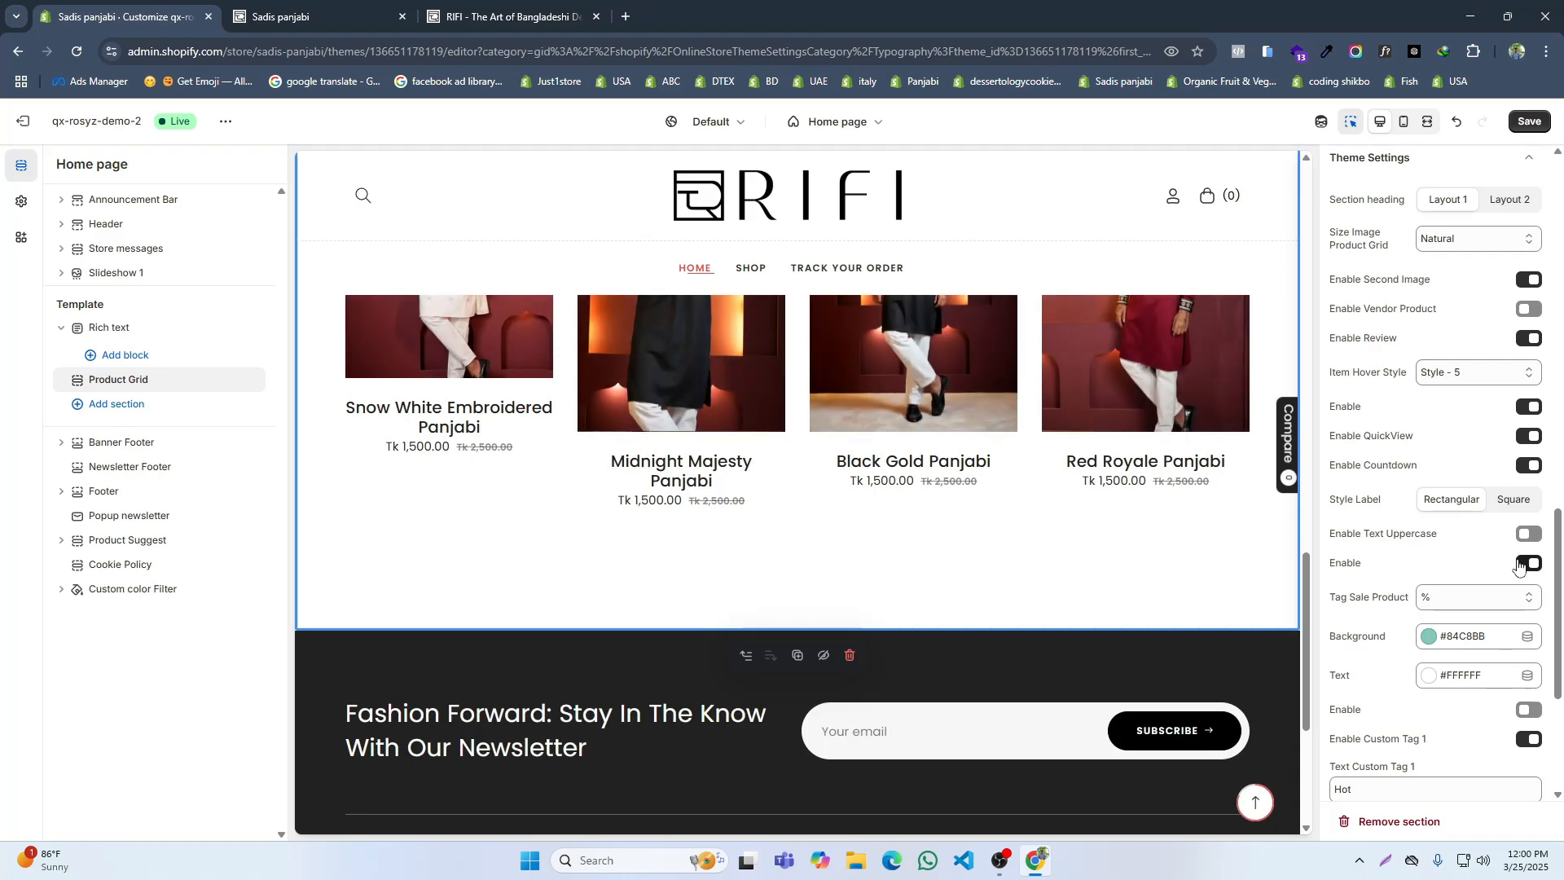
Step: Set the product grid image size to Portrait (2:3) and save the theme
{"action": "scroll", "coordinate": [1498, 554], "scroll_direction": "down", "scroll_amount": 3}
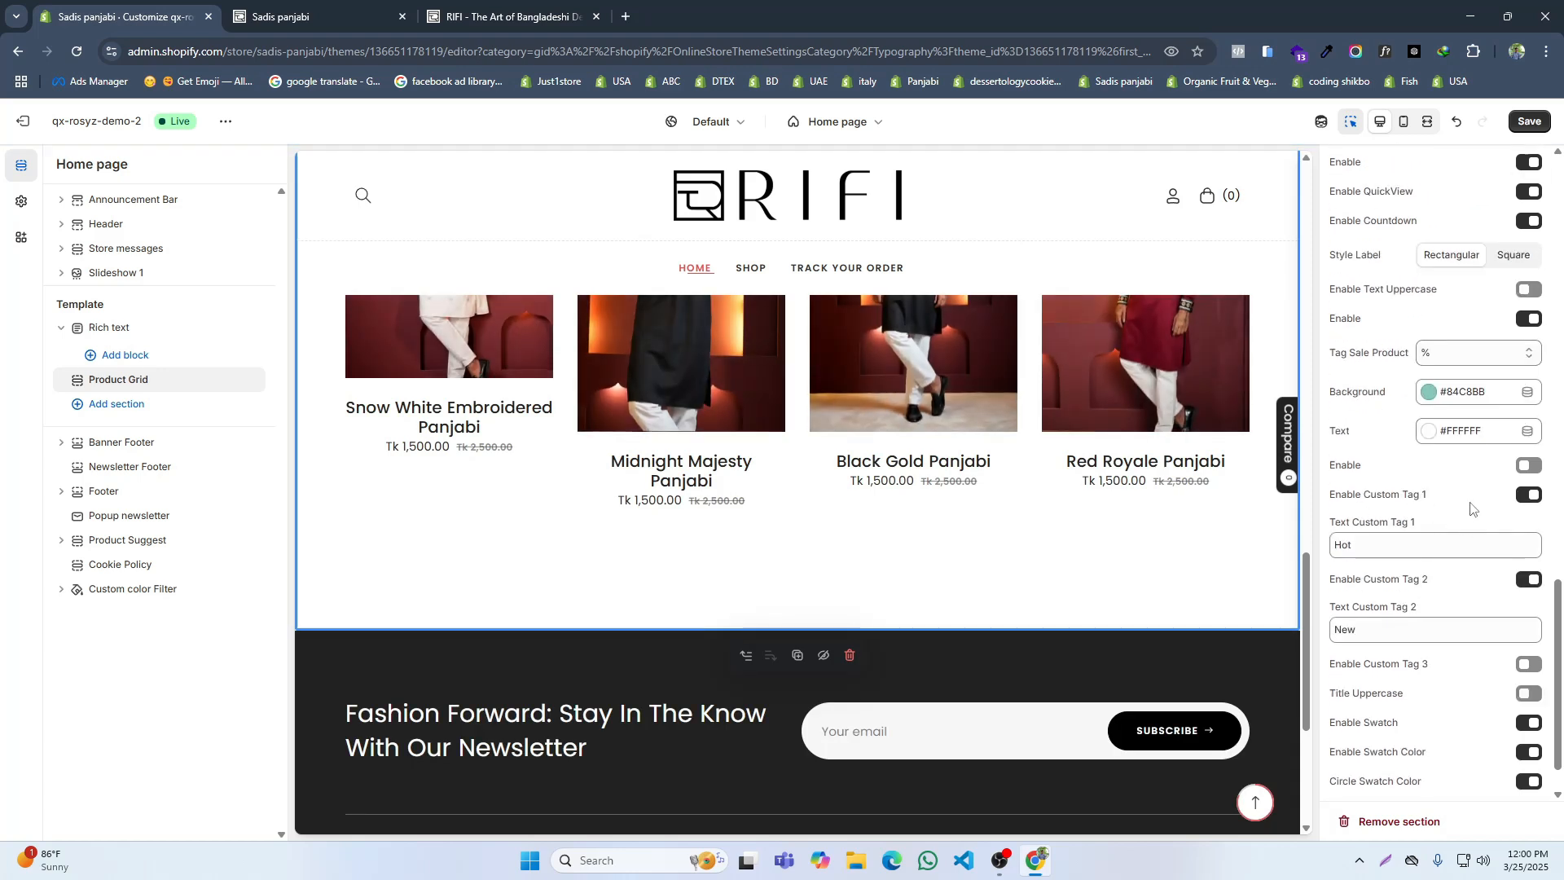
{"action": "scroll", "coordinate": [1491, 521], "scroll_direction": "down", "scroll_amount": 1}
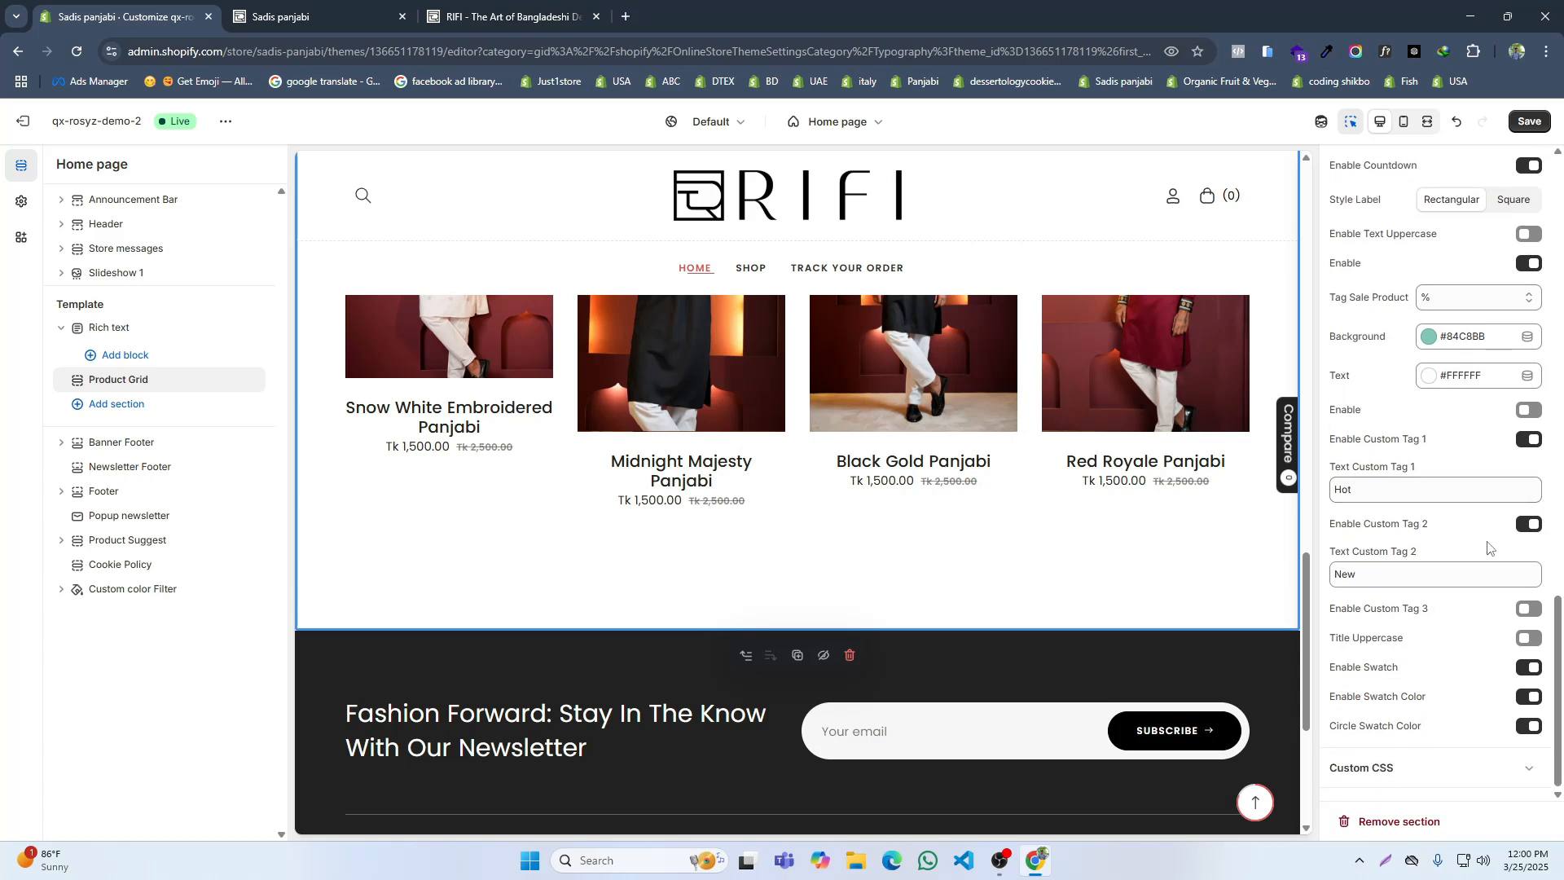
{"action": "scroll", "coordinate": [1458, 570], "scroll_direction": "up", "scroll_amount": 7}
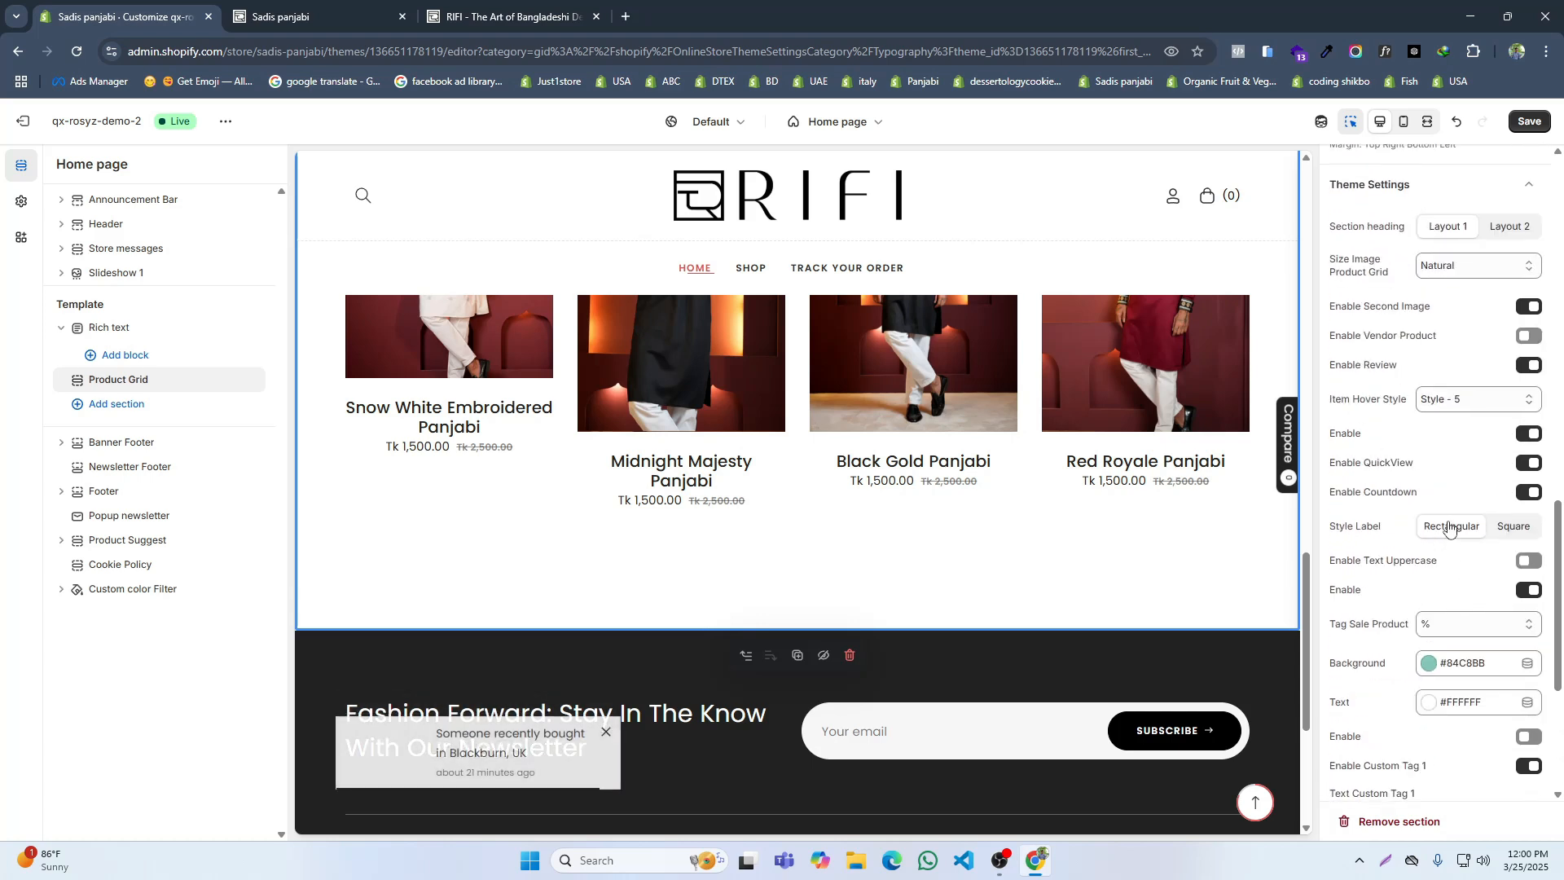
{"action": "left_click", "coordinate": [1467, 510]}
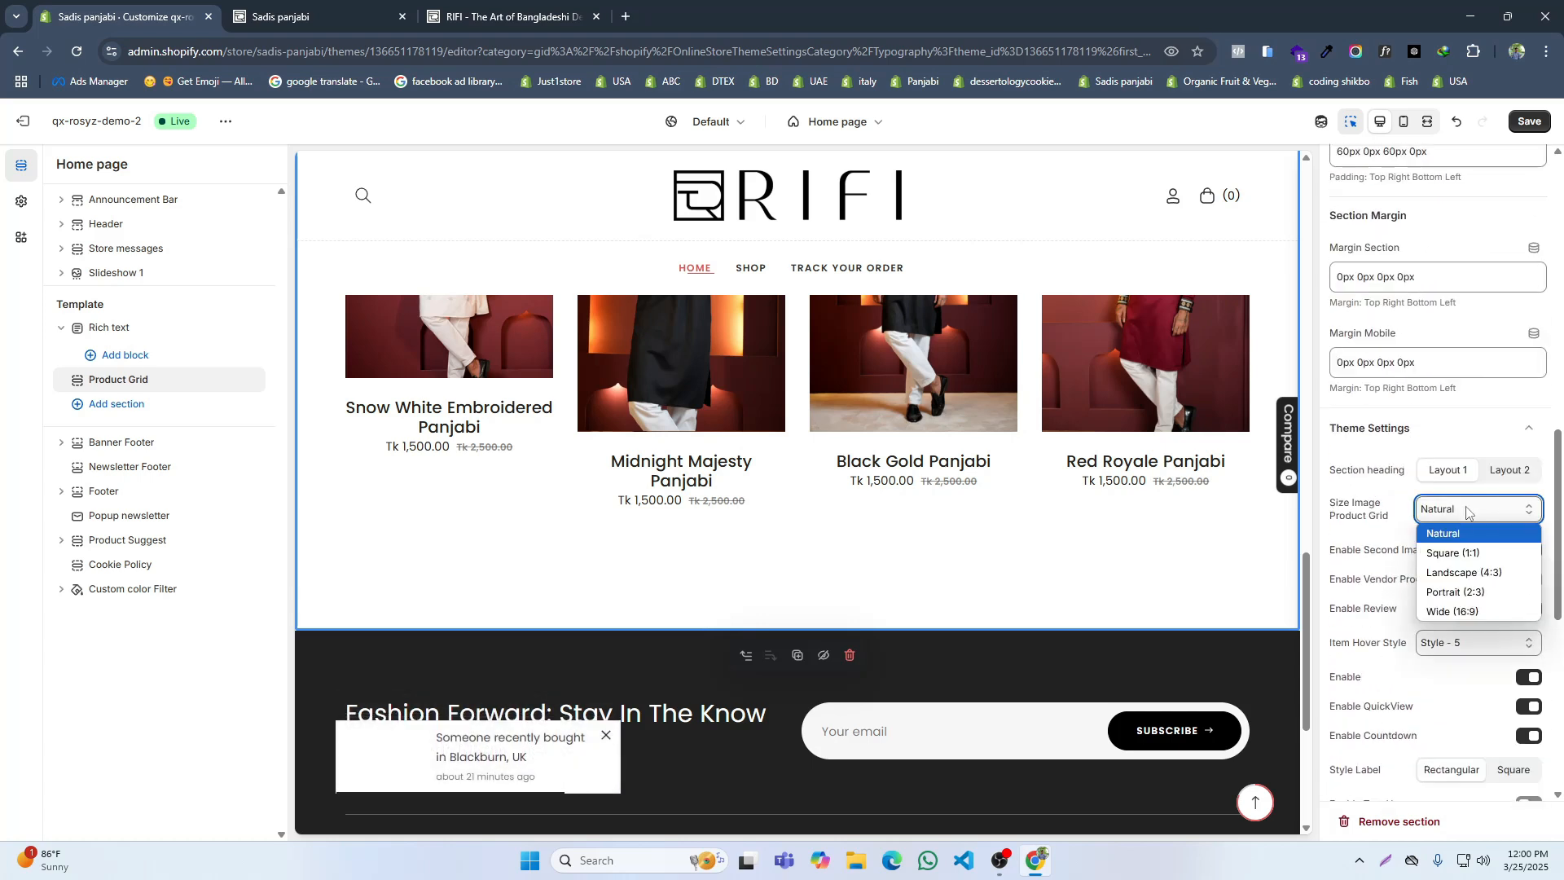
{"action": "left_click", "coordinate": [1466, 592]}
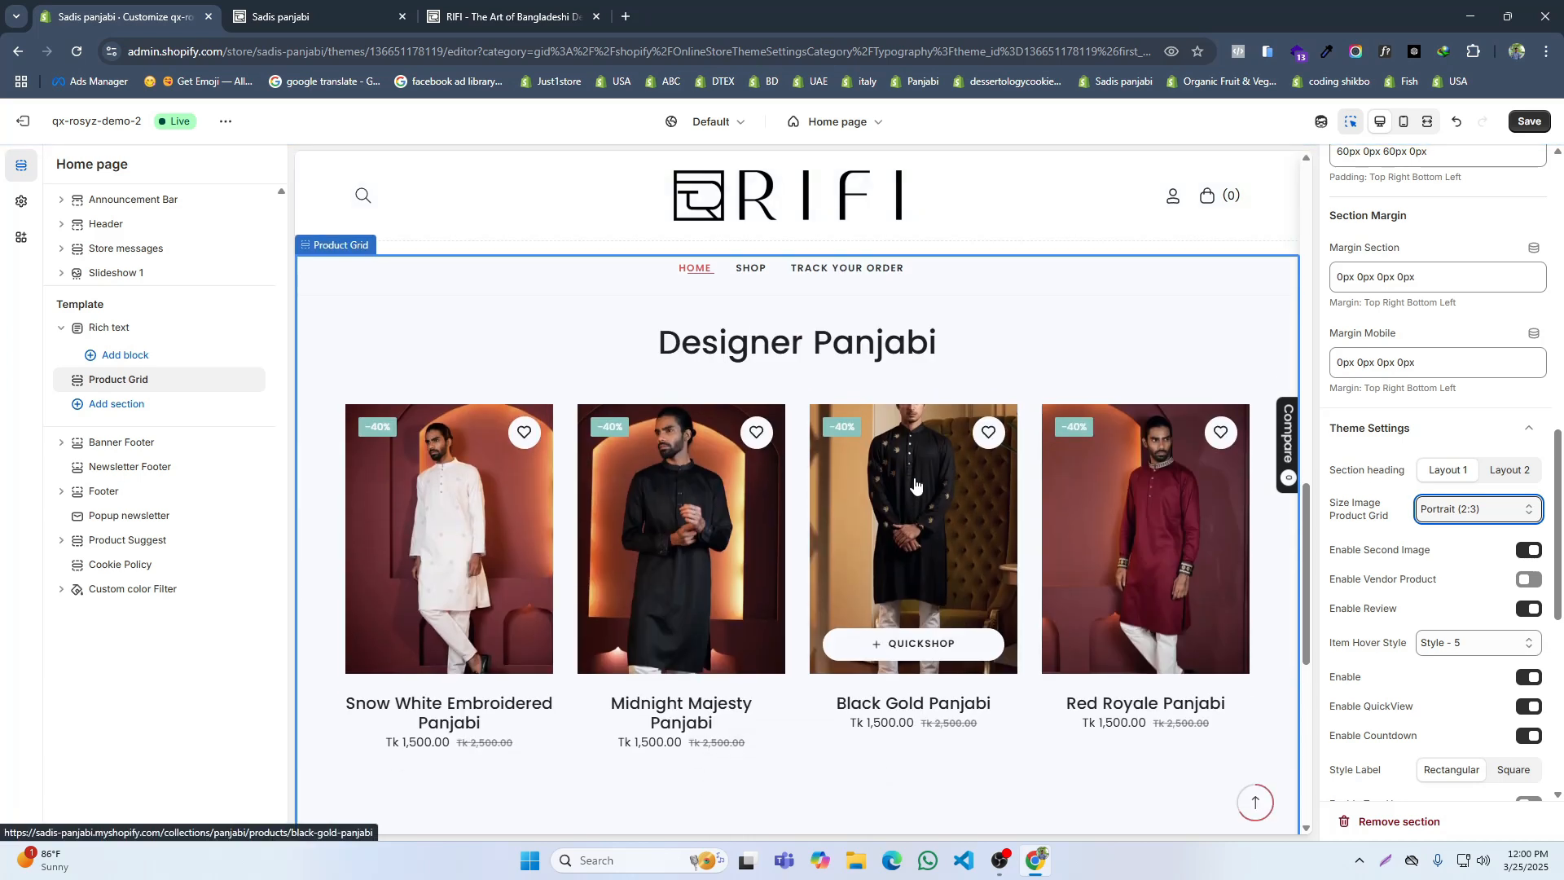
{"action": "scroll", "coordinate": [1050, 475], "scroll_direction": "down", "scroll_amount": 2}
{"action": "left_click", "coordinate": [1543, 126]}
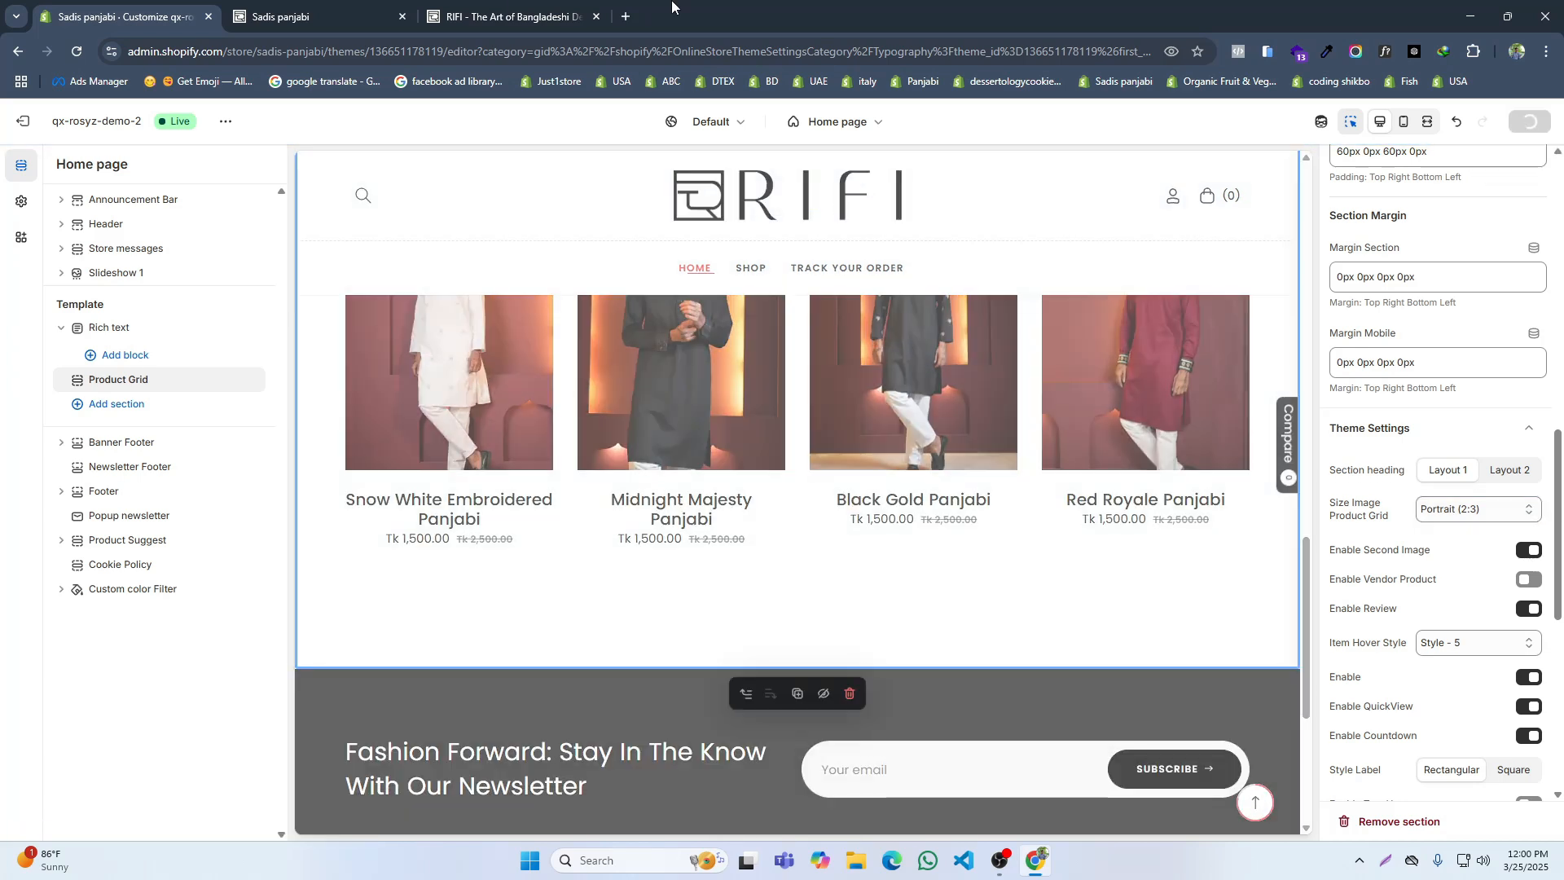
Step: Check the product rows on the reference RIFI site and set the Product Grid's product limit to 8
{"action": "left_click", "coordinate": [580, 7]}
{"action": "scroll", "coordinate": [866, 530], "scroll_direction": "down", "scroll_amount": 5}
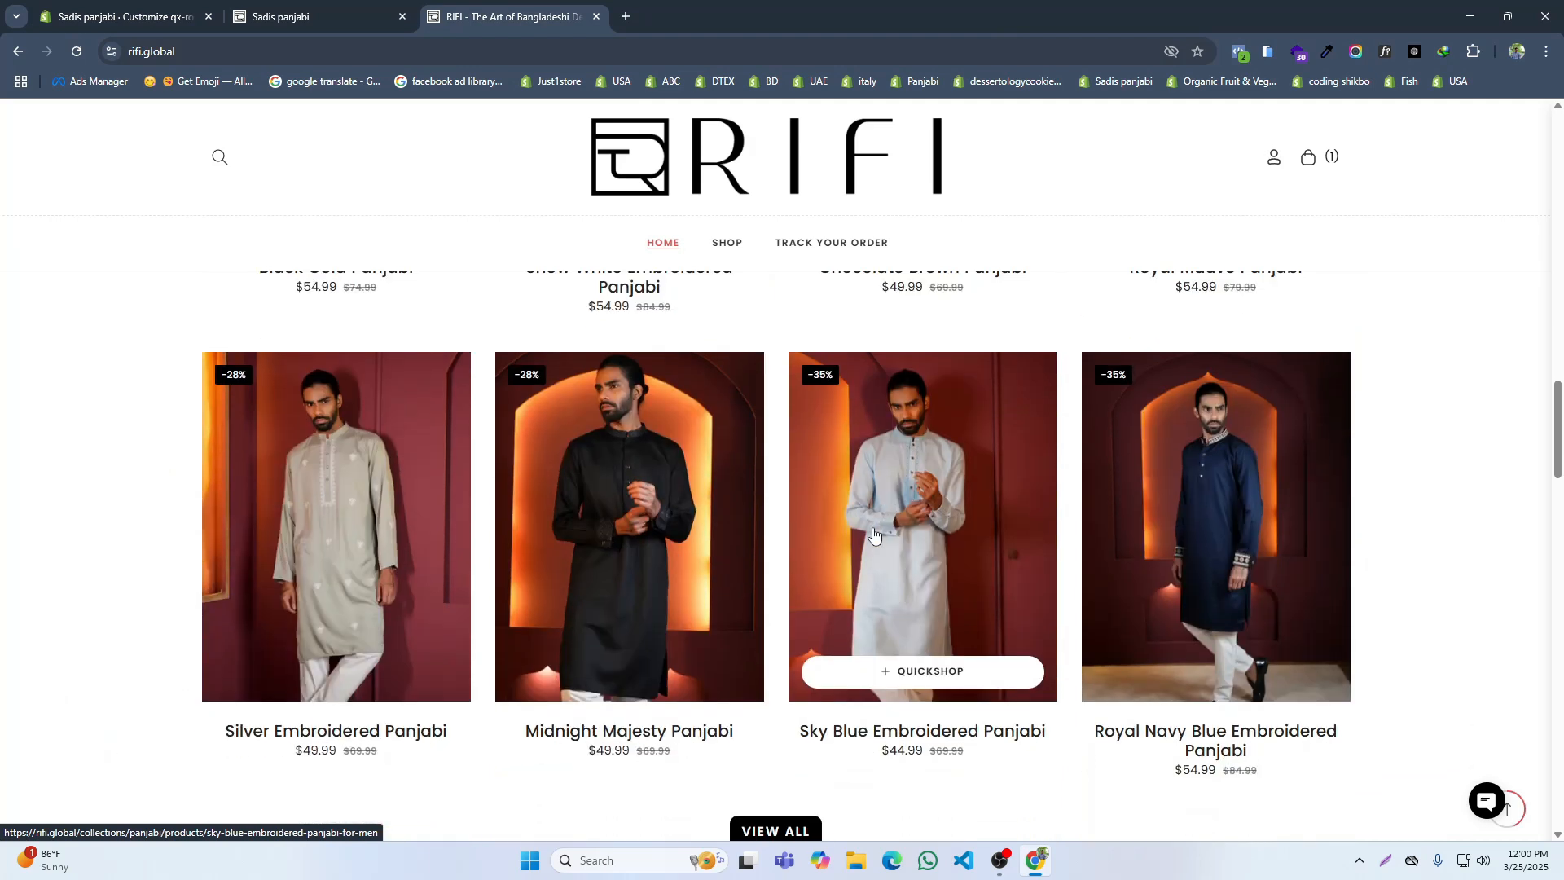
{"action": "left_click", "coordinate": [52, 12]}
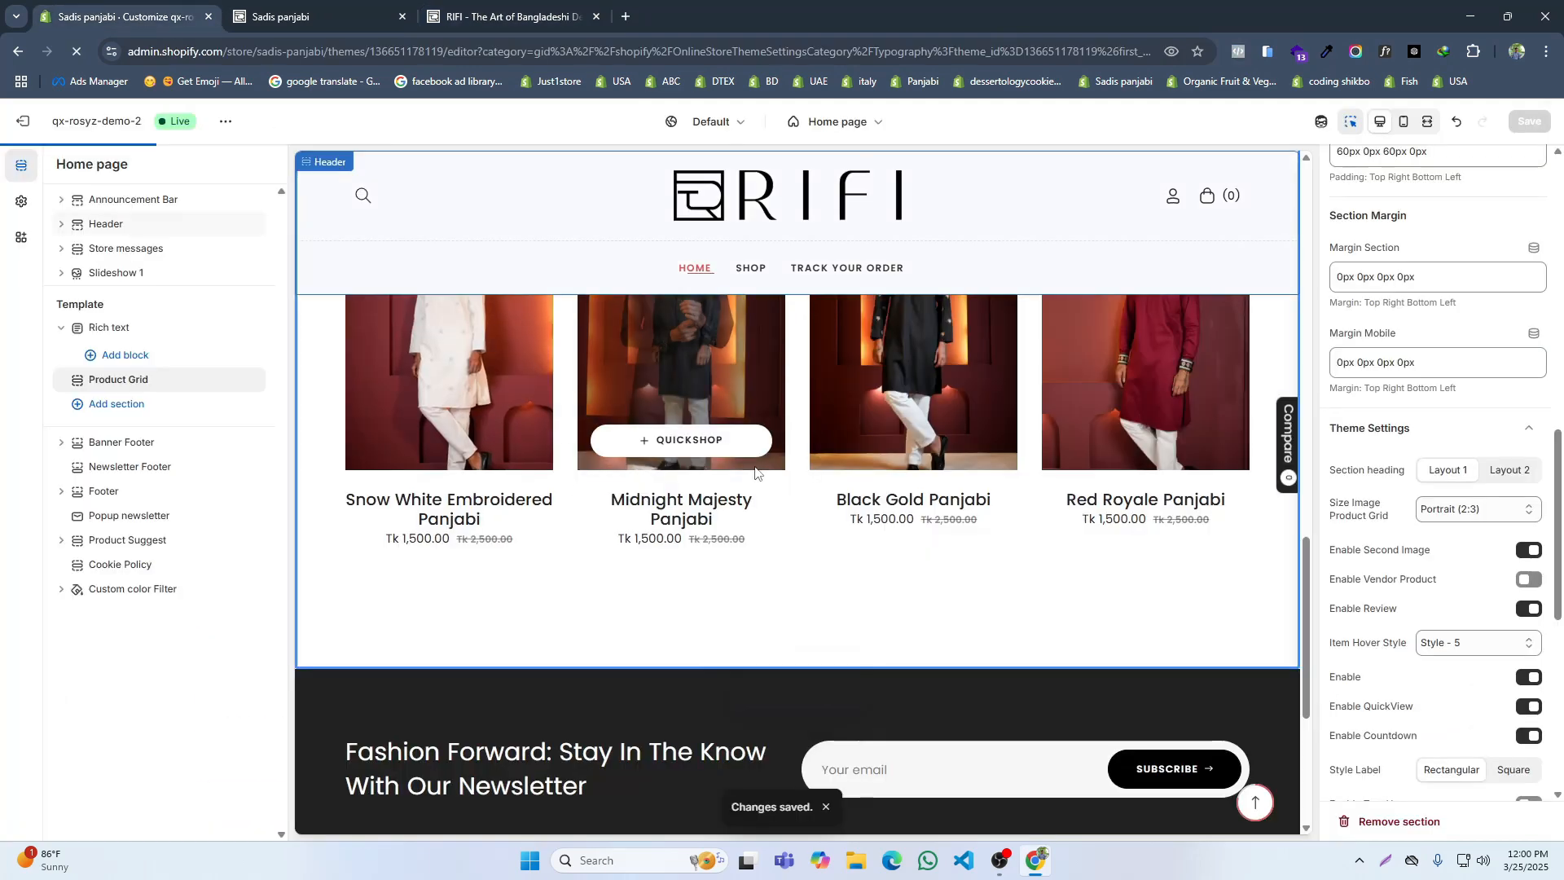
{"action": "scroll", "coordinate": [745, 464], "scroll_direction": "up", "scroll_amount": 1}
{"action": "left_click", "coordinate": [124, 380]}
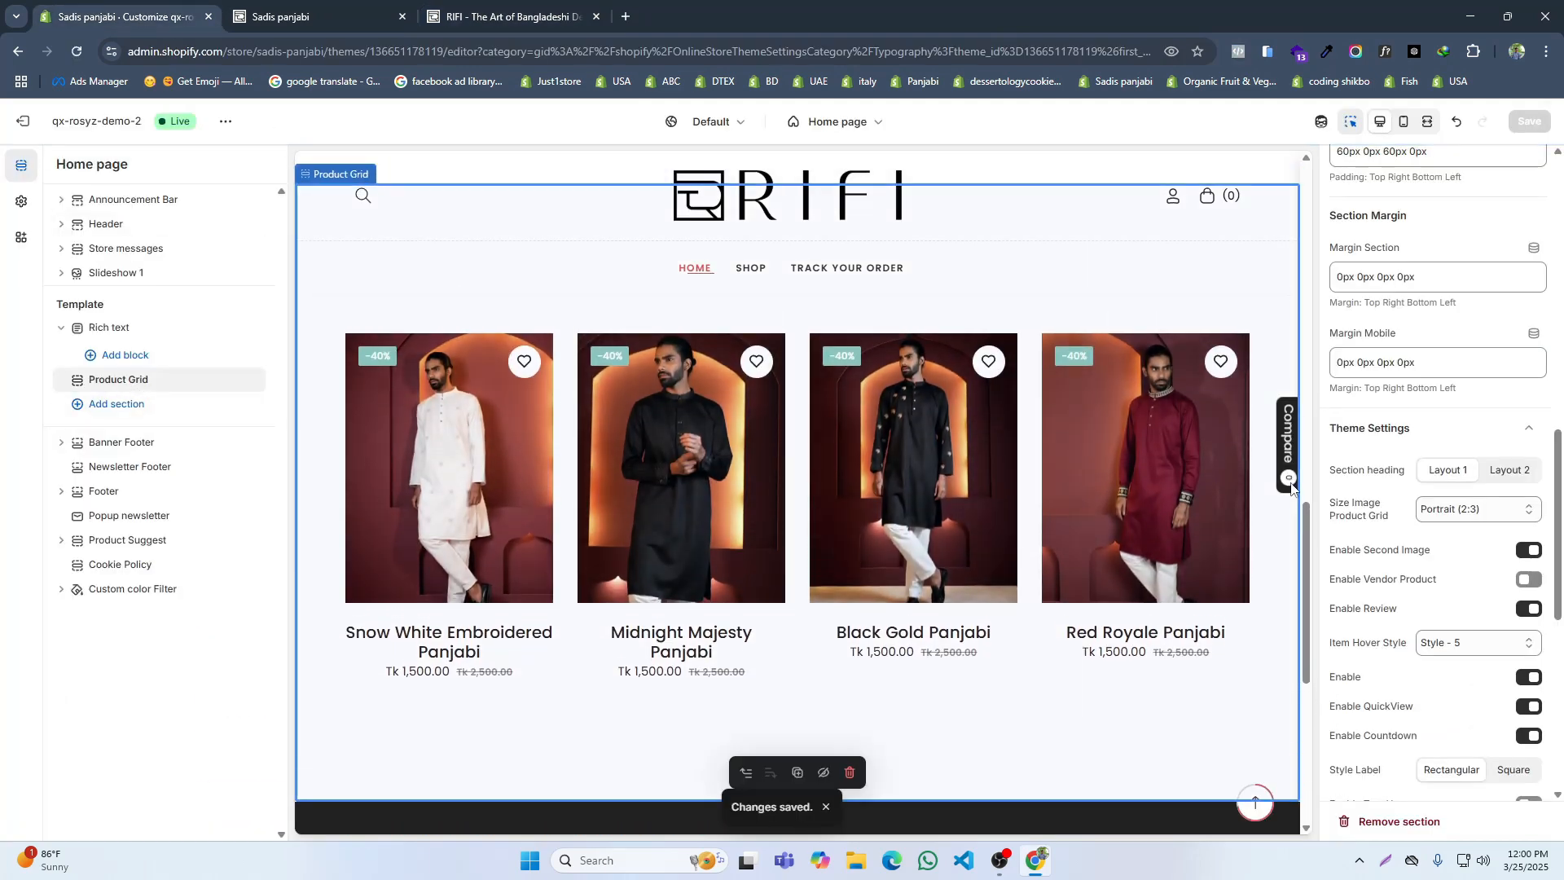
{"action": "scroll", "coordinate": [1524, 481], "scroll_direction": "up", "scroll_amount": 1}
{"action": "scroll", "coordinate": [1524, 480], "scroll_direction": "up", "scroll_amount": 4}
{"action": "scroll", "coordinate": [1457, 383], "scroll_direction": "up", "scroll_amount": 3}
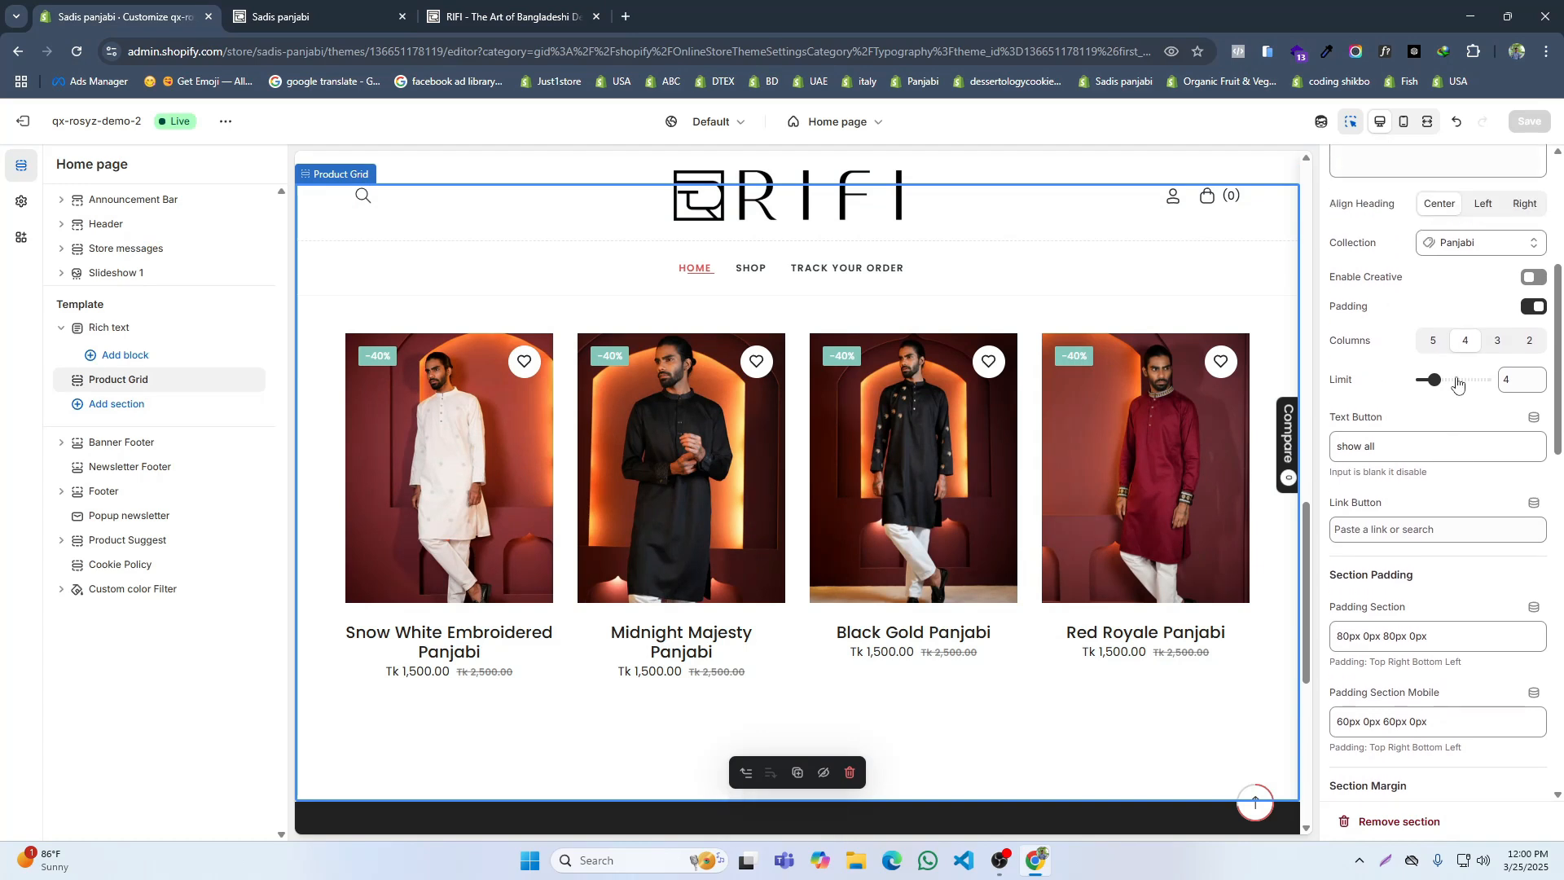
{"action": "left_click_drag", "start_coordinate": [1455, 380], "coordinate": [1451, 380]}
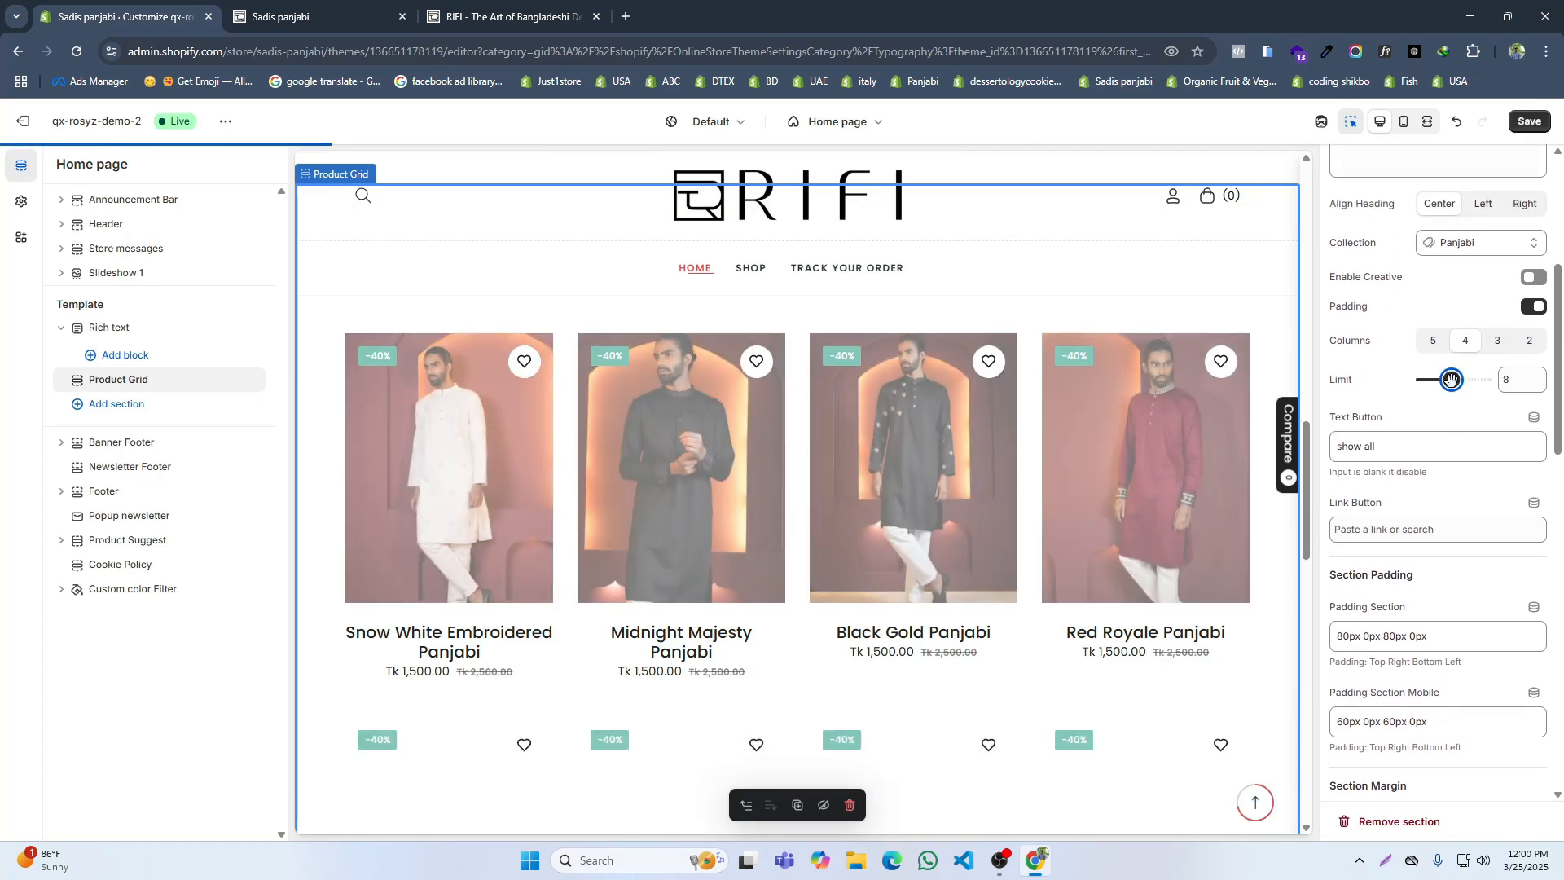
Step: Review both product rows in the home page preview and save the theme
{"action": "scroll", "coordinate": [1040, 548], "scroll_direction": "down", "scroll_amount": 3}
{"action": "scroll", "coordinate": [1040, 548], "scroll_direction": "down", "scroll_amount": 3}
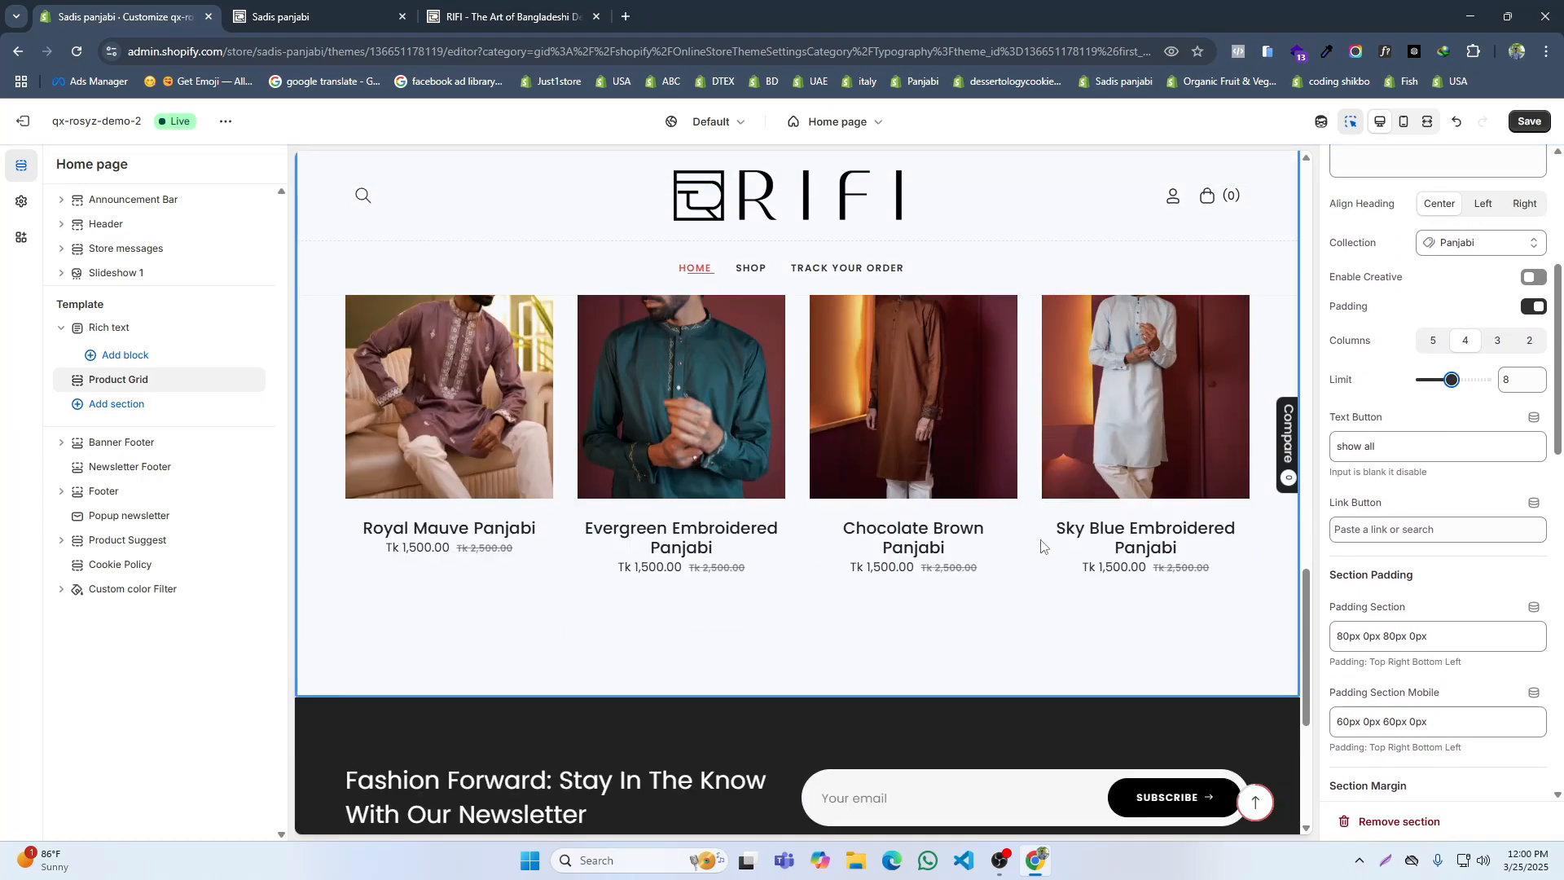
{"action": "scroll", "coordinate": [1041, 549], "scroll_direction": "up", "scroll_amount": 4}
{"action": "left_click", "coordinate": [1529, 121]}
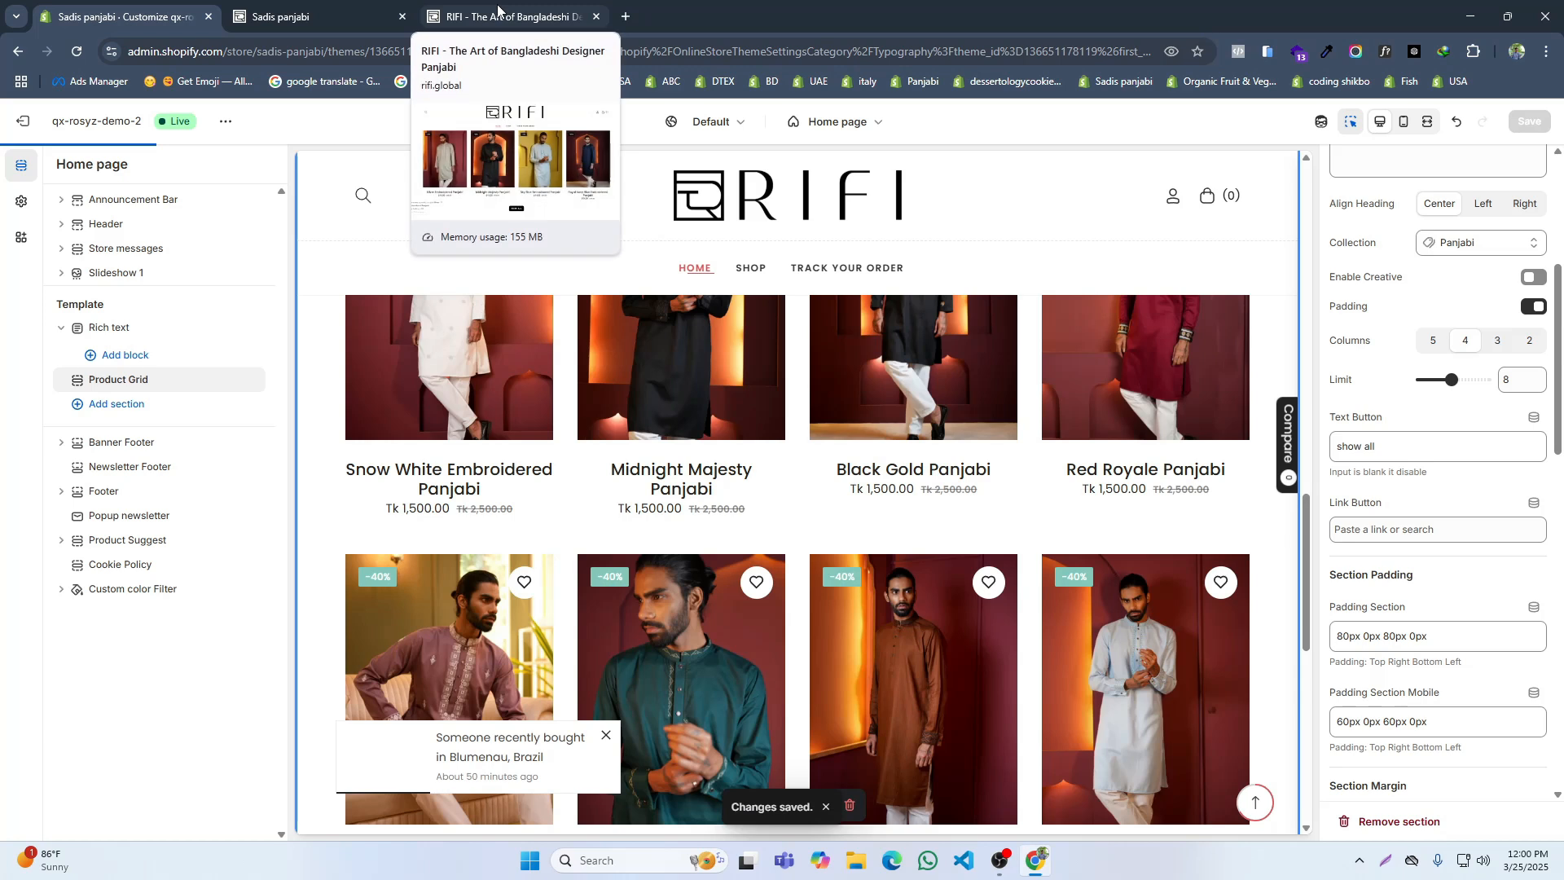
Step: Reload the live storefront and check the About RIFI section and the Designer Panjabi product grid
{"action": "left_click", "coordinate": [272, 13]}
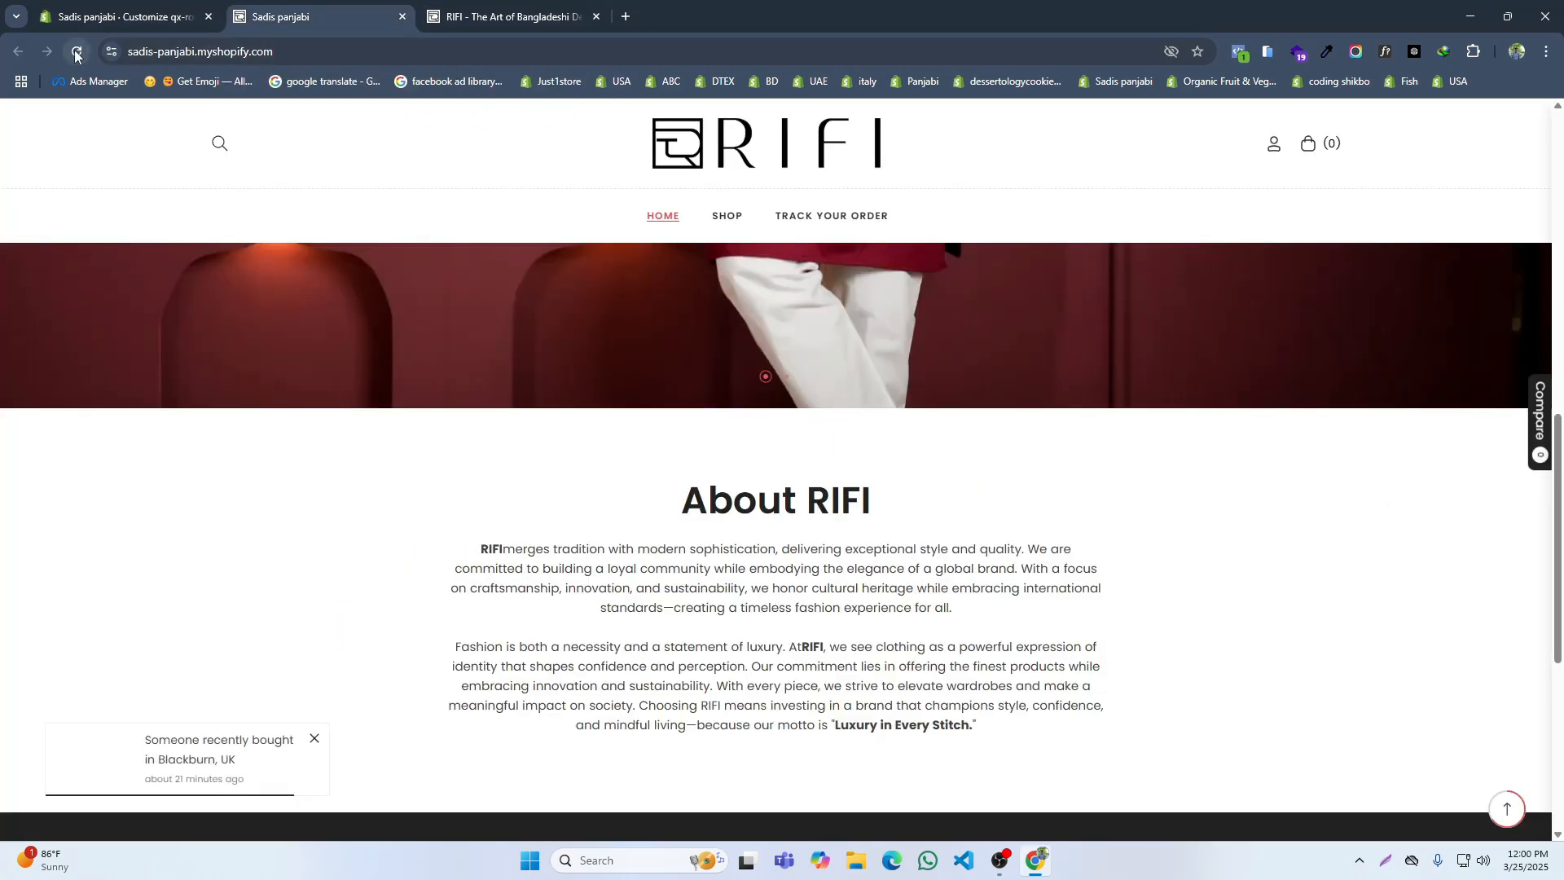
{"action": "scroll", "coordinate": [444, 371], "scroll_direction": "down", "scroll_amount": 6}
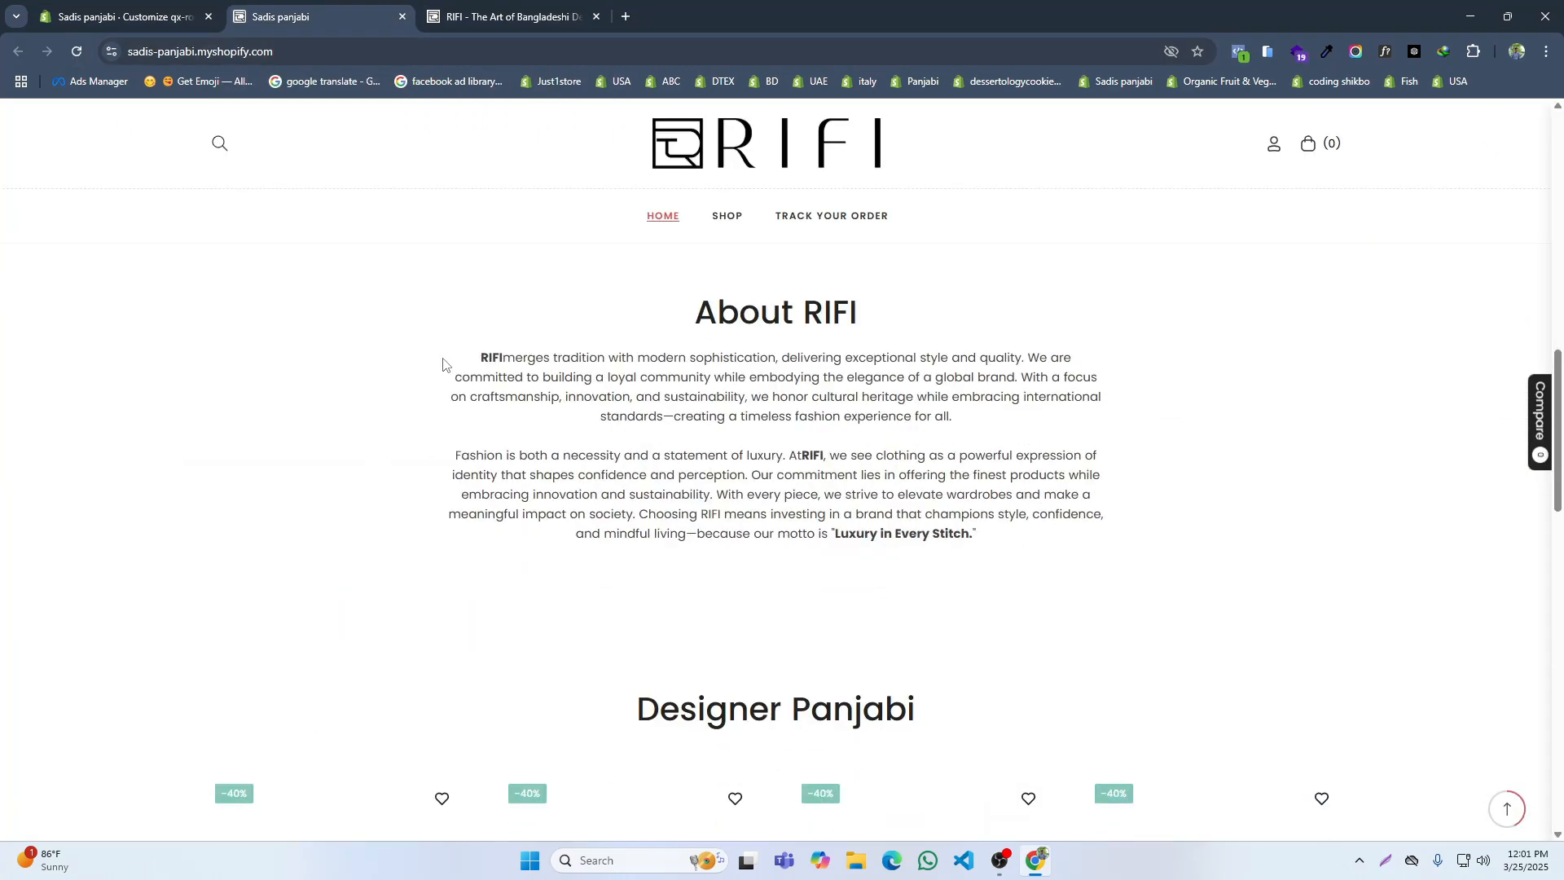
{"action": "scroll", "coordinate": [900, 380], "scroll_direction": "down", "scroll_amount": 3}
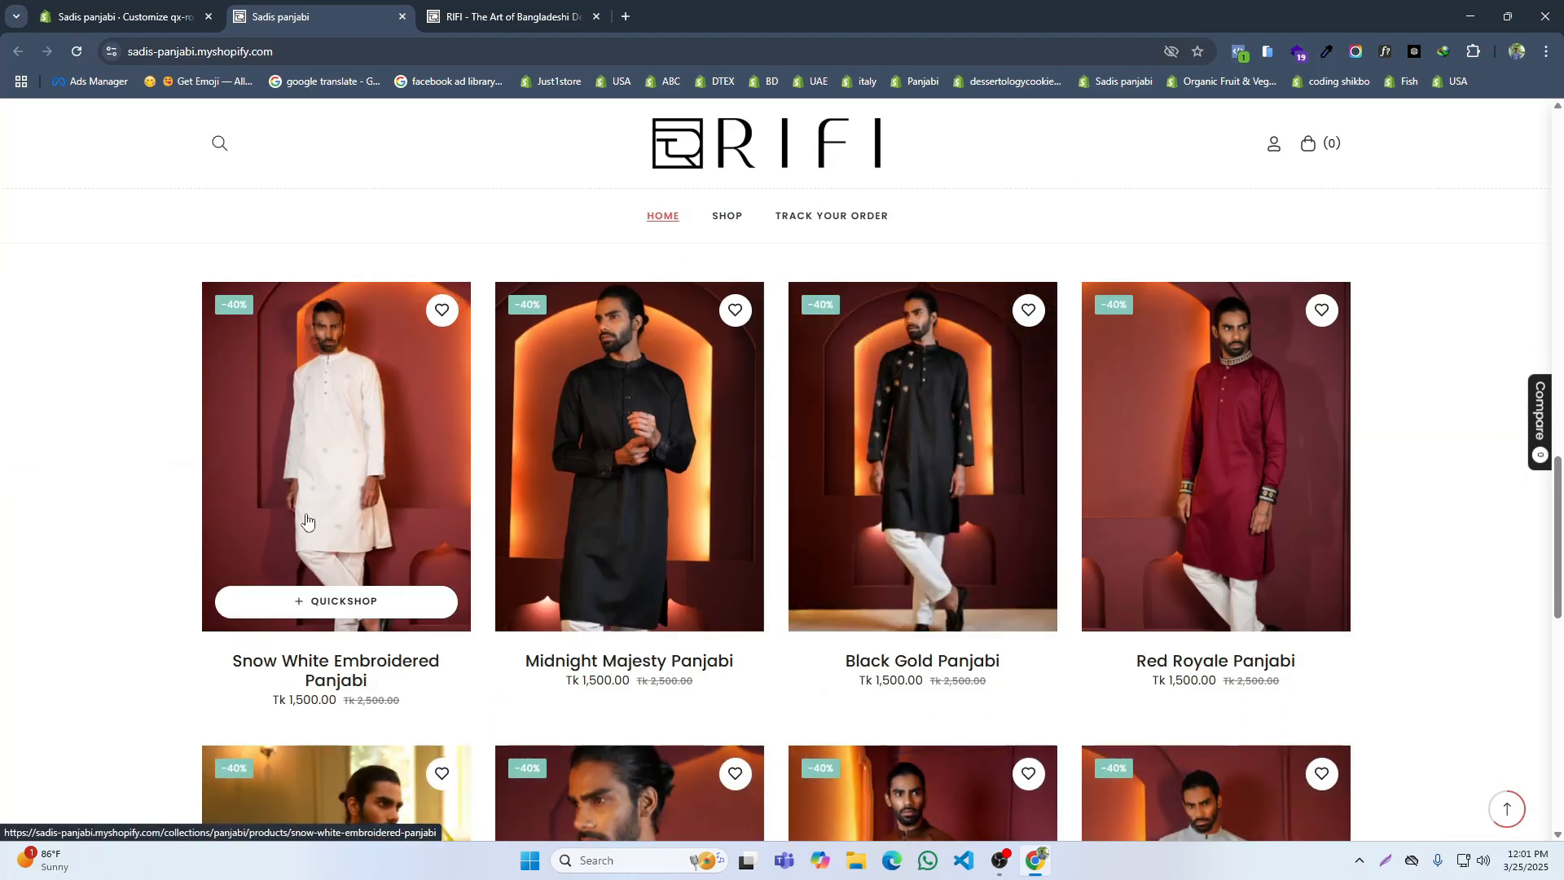
Step: Examine the discount badges and product cards in both Designer Panjabi rows on the reference RIFI site
{"action": "left_click", "coordinate": [501, 16]}
{"action": "scroll", "coordinate": [391, 480], "scroll_direction": "up", "scroll_amount": 5}
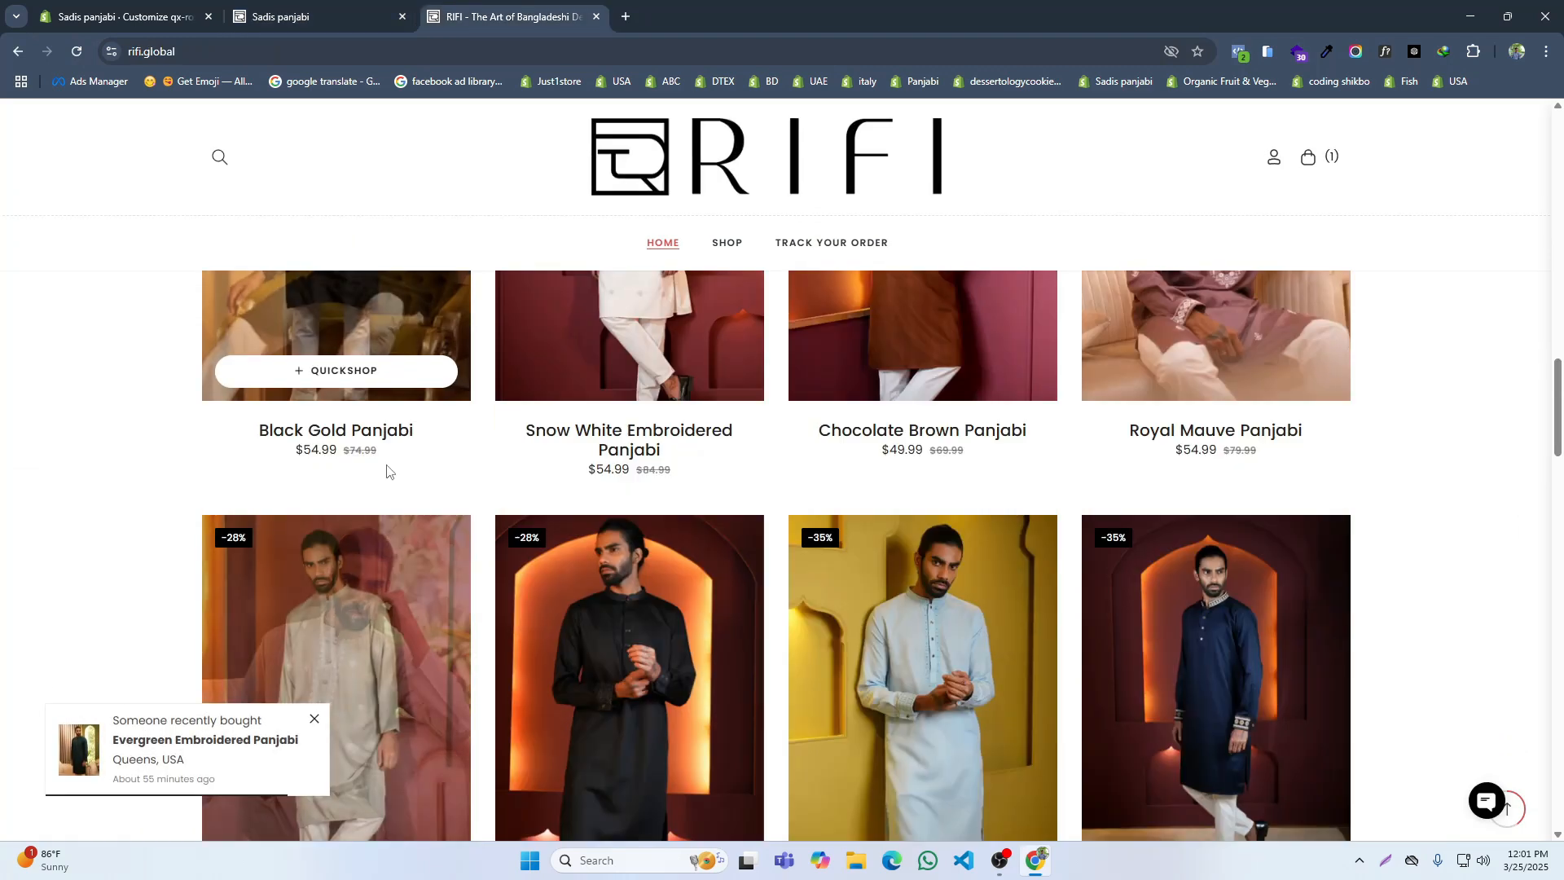
{"action": "scroll", "coordinate": [1162, 506], "scroll_direction": "down", "scroll_amount": 6}
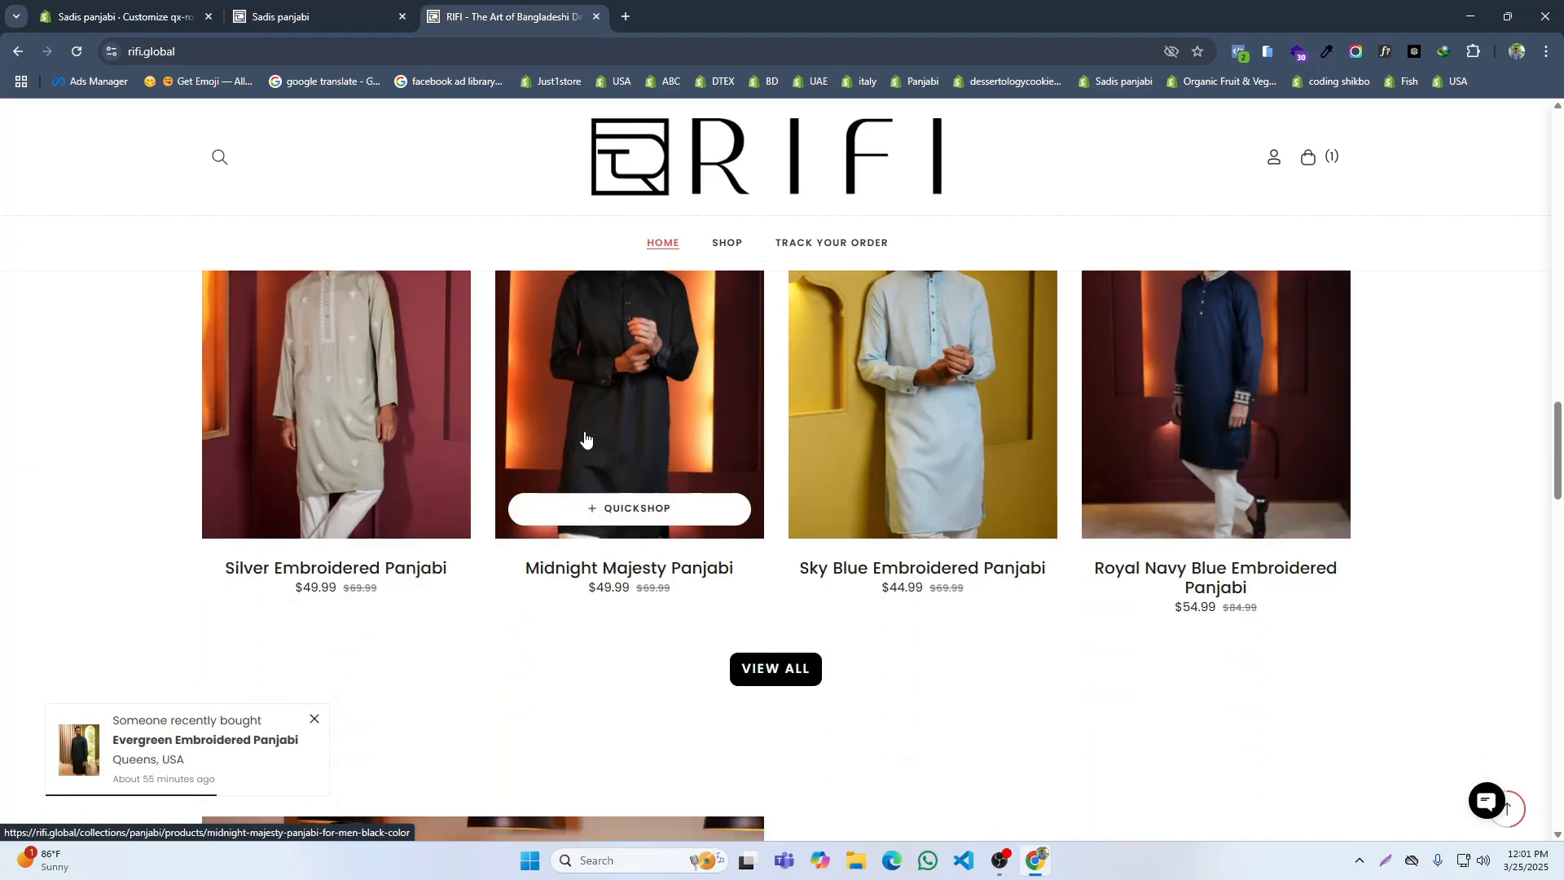
{"action": "scroll", "coordinate": [529, 432], "scroll_direction": "up", "scroll_amount": 2}
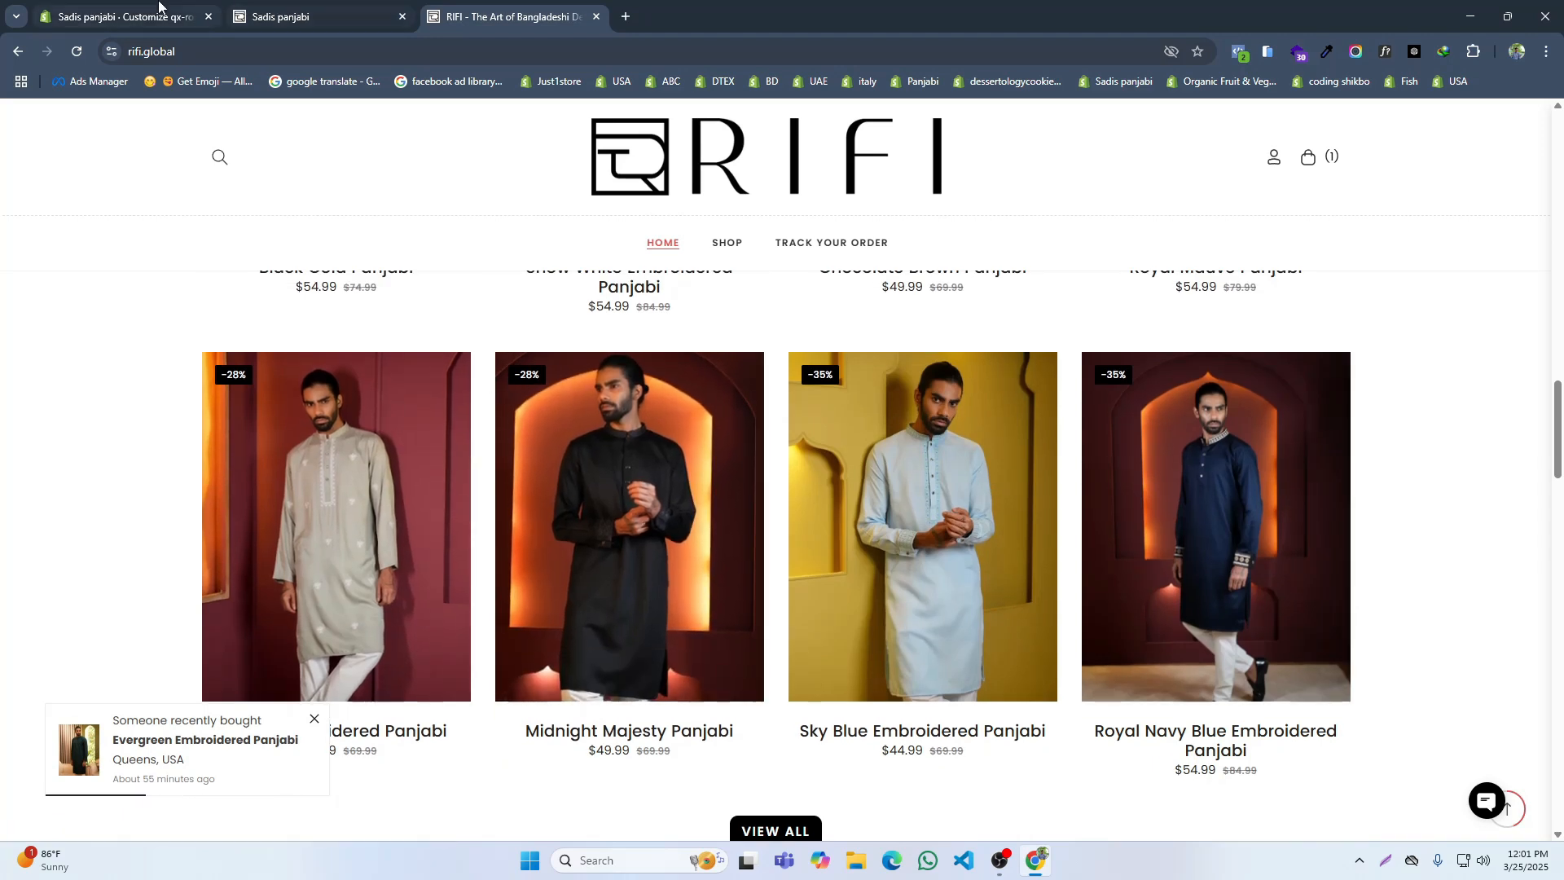
Step: Look through the theme's color settings for an option that controls the product discount badges
{"action": "left_click", "coordinate": [122, 16]}
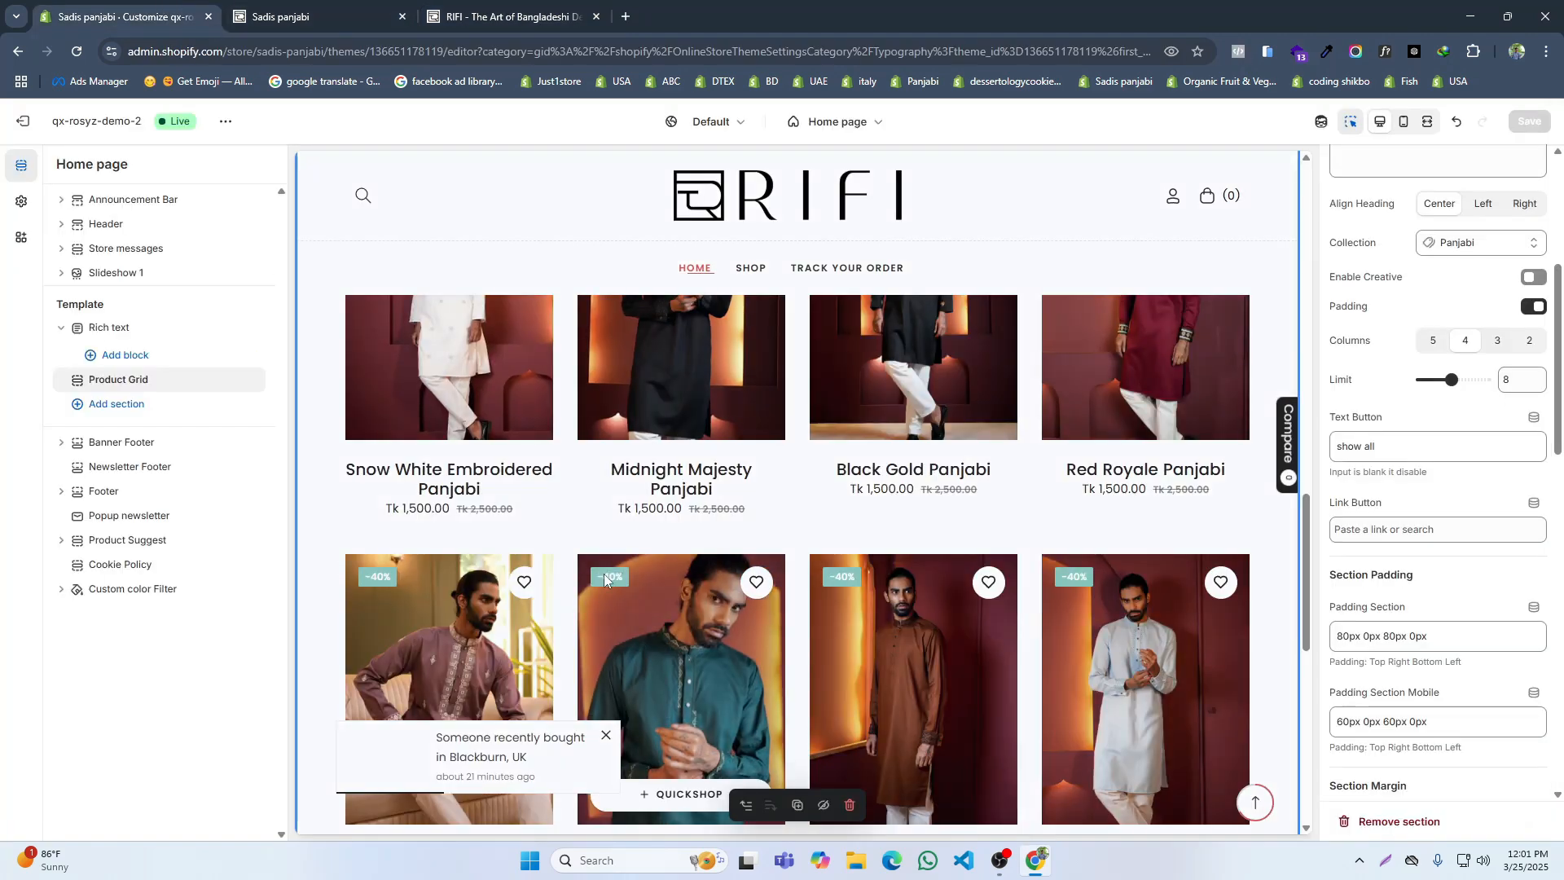
{"action": "left_click", "coordinate": [22, 201]}
{"action": "scroll", "coordinate": [159, 407], "scroll_direction": "down", "scroll_amount": 2}
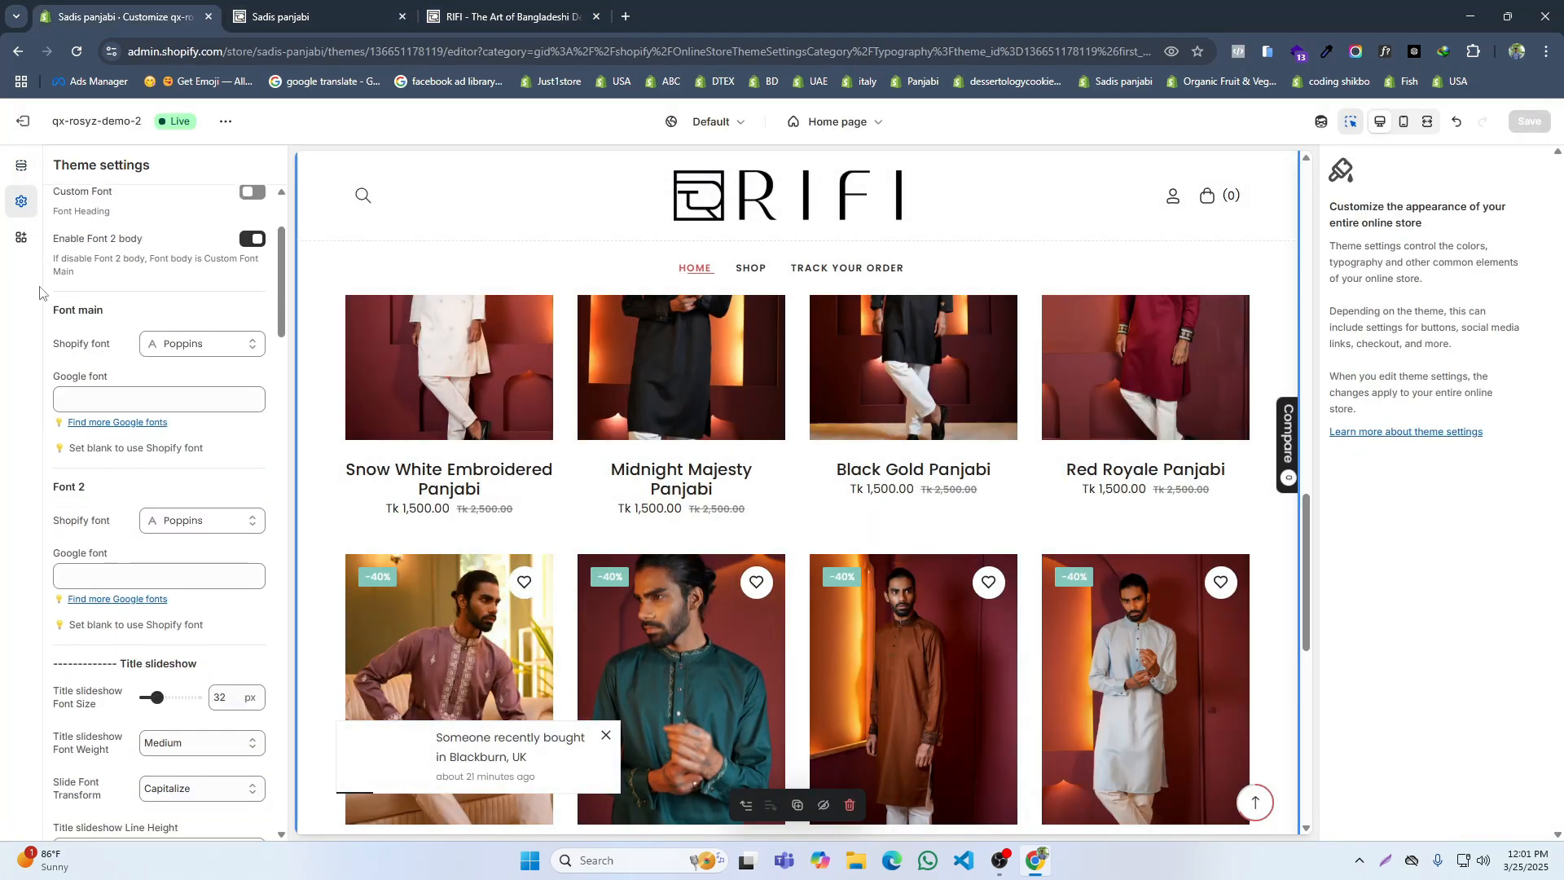
{"action": "scroll", "coordinate": [204, 342], "scroll_direction": "up", "scroll_amount": 2}
{"action": "left_click", "coordinate": [240, 295]}
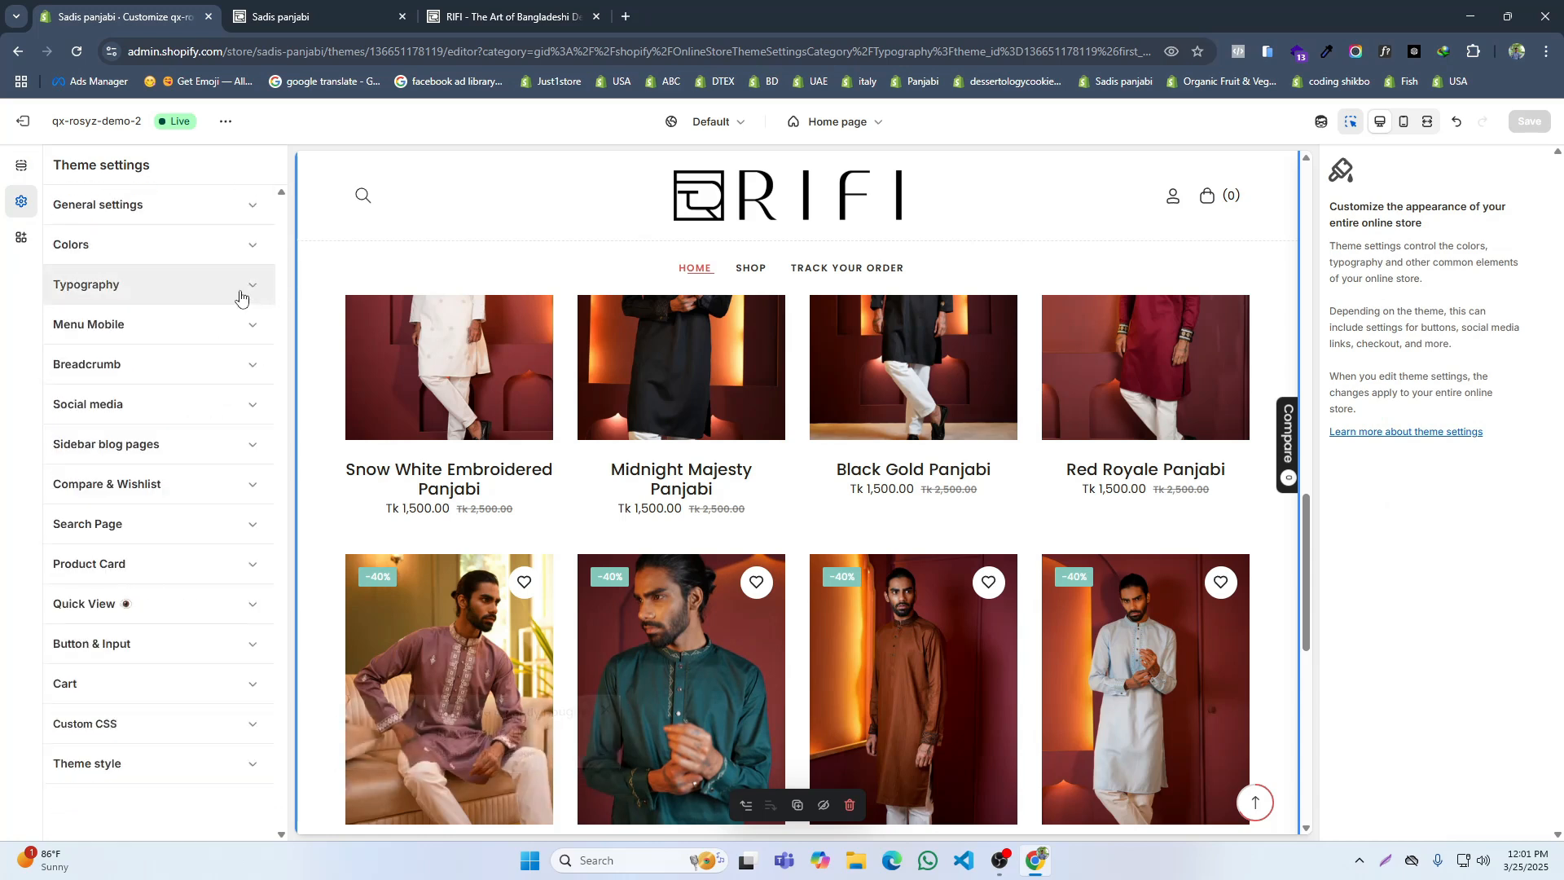
{"action": "left_click", "coordinate": [206, 253]}
{"action": "scroll", "coordinate": [189, 499], "scroll_direction": "down", "scroll_amount": 6}
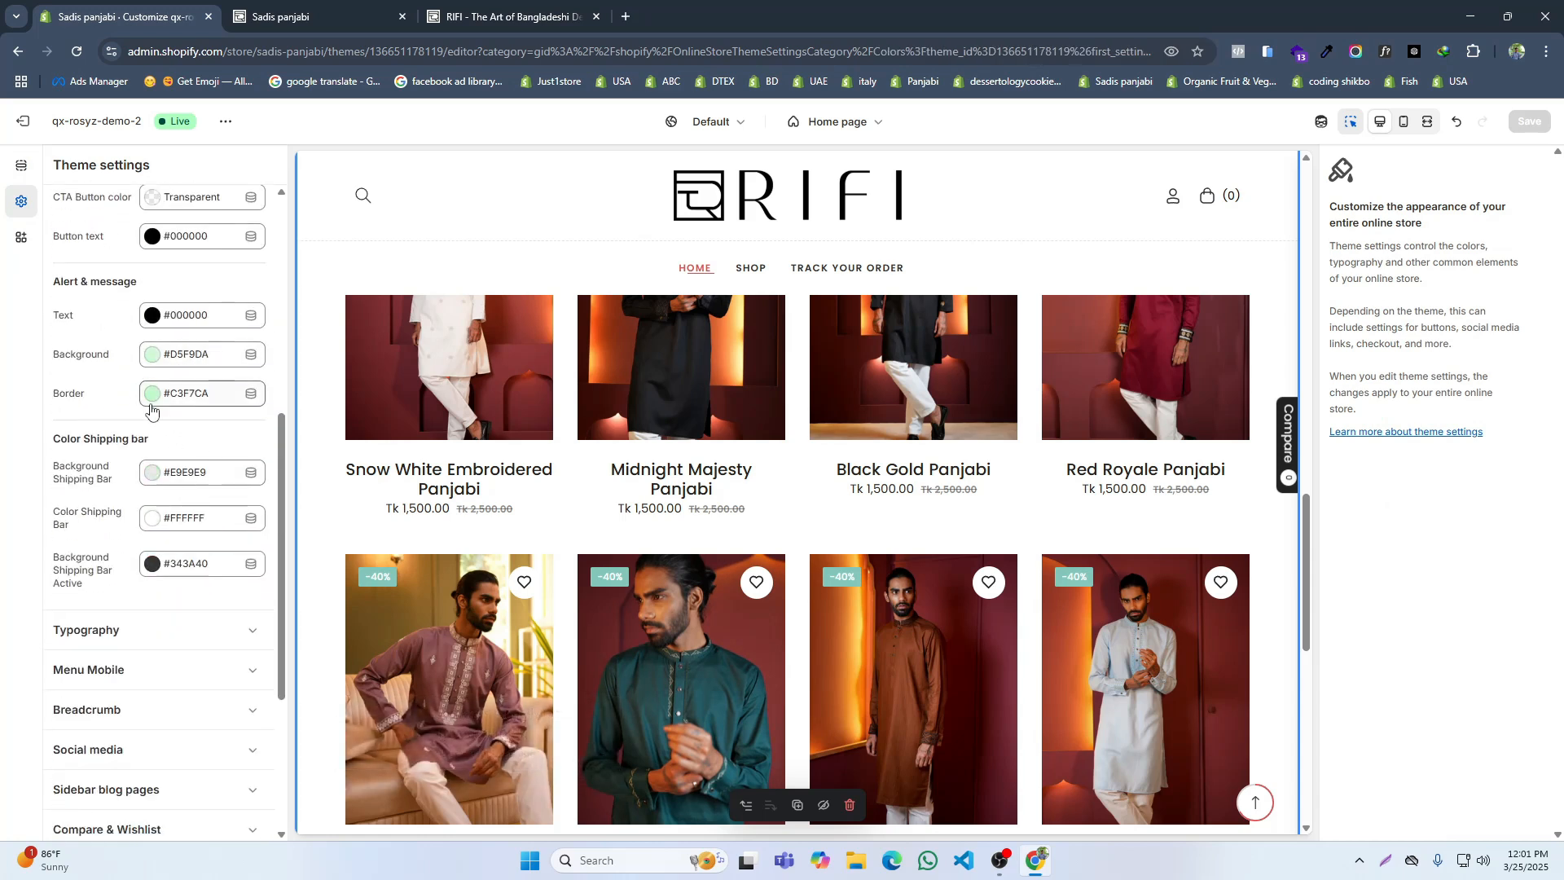
{"action": "scroll", "coordinate": [151, 456], "scroll_direction": "down", "scroll_amount": 4}
{"action": "scroll", "coordinate": [155, 501], "scroll_direction": "up", "scroll_amount": 3}
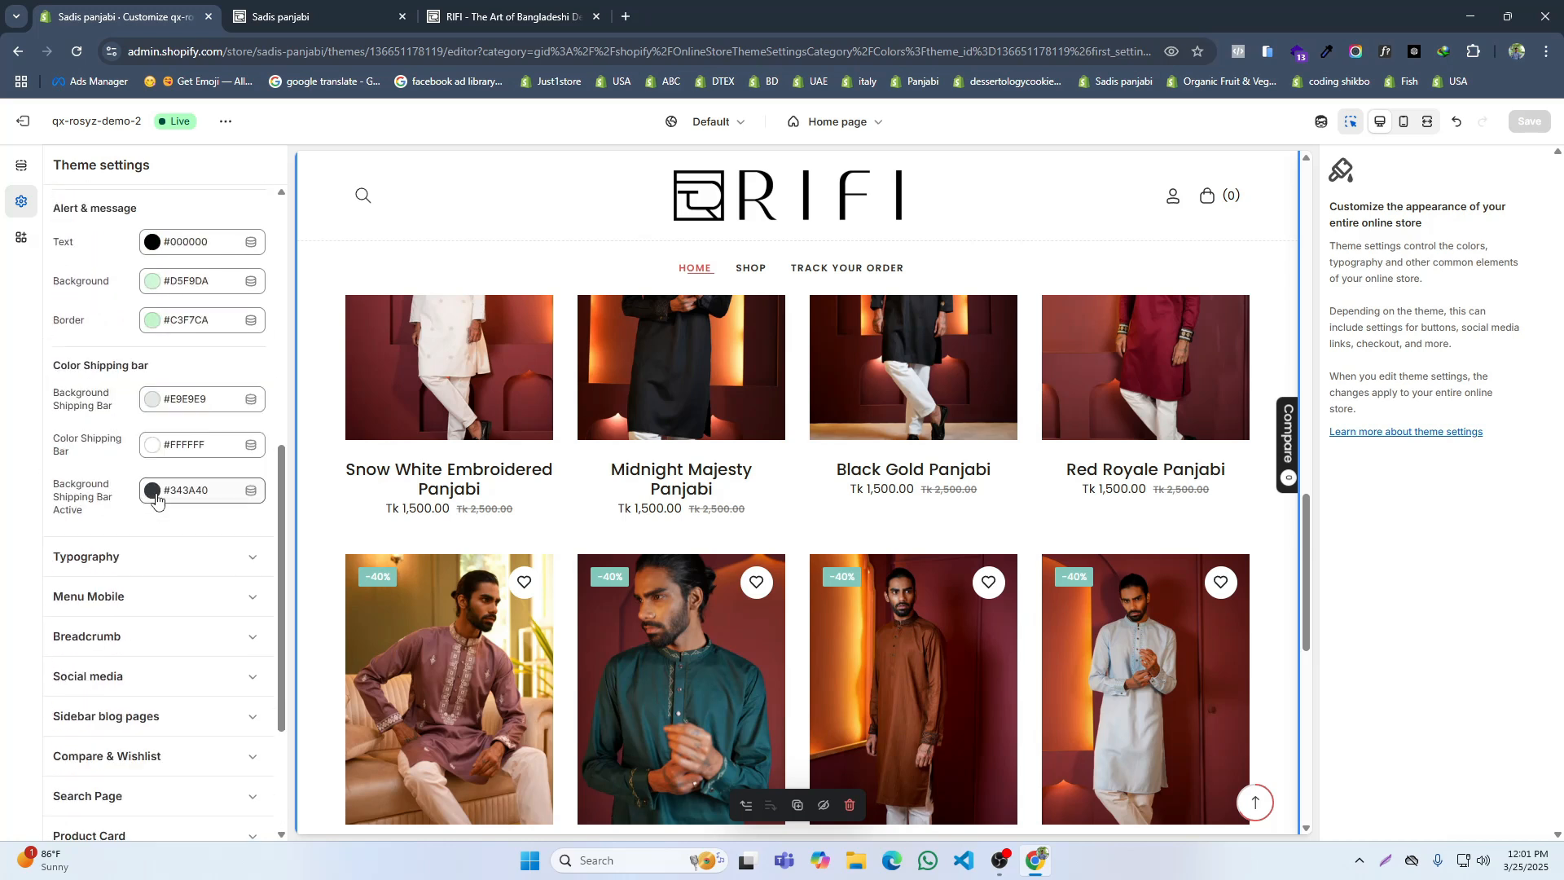
{"action": "scroll", "coordinate": [158, 496], "scroll_direction": "up", "scroll_amount": 5}
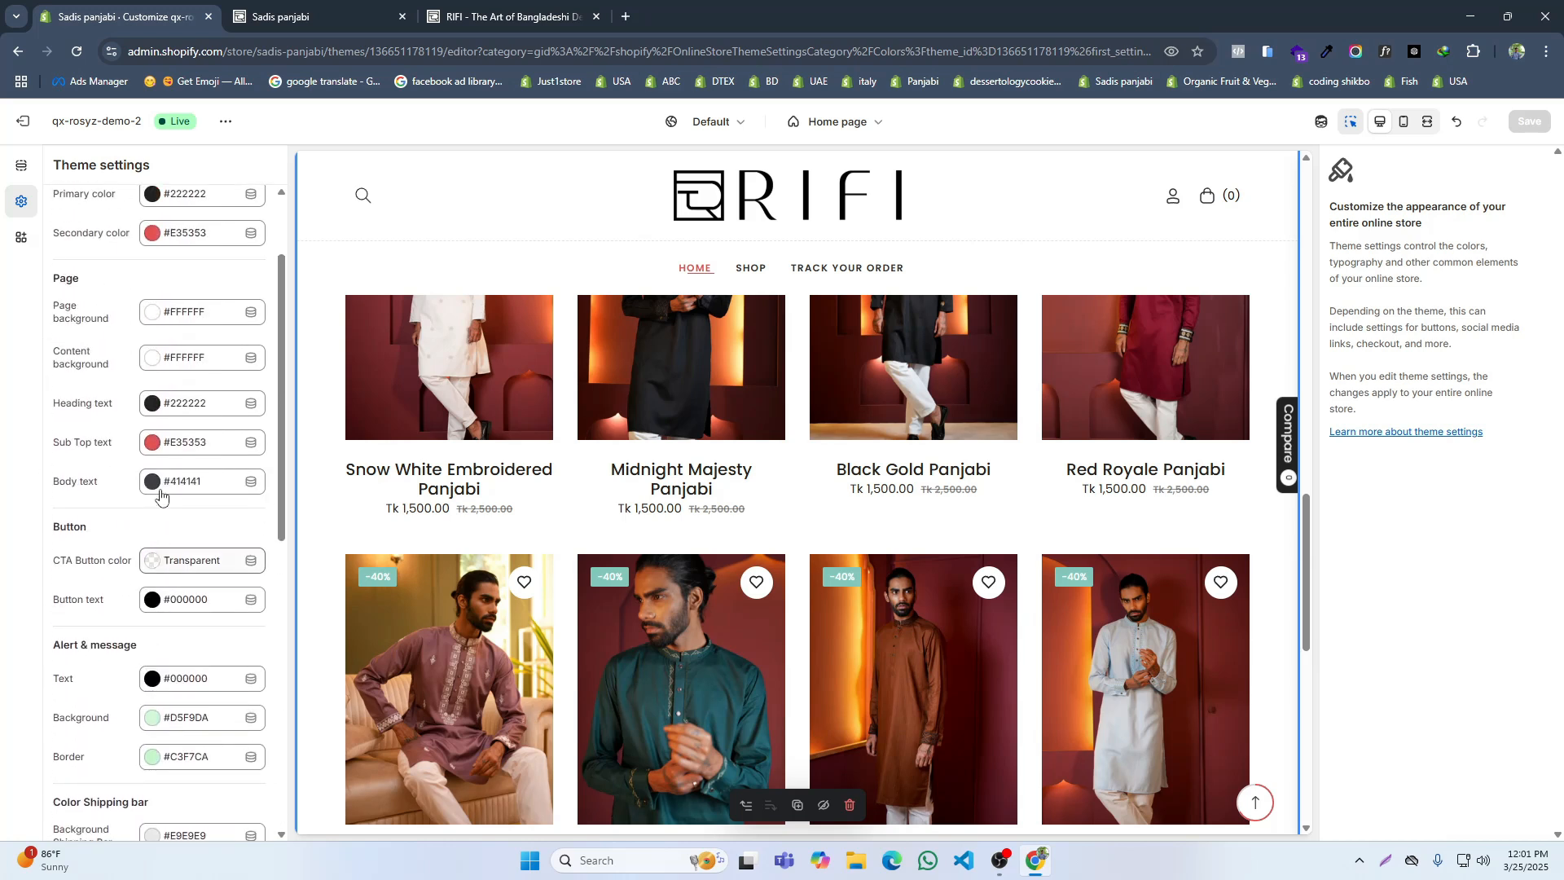
{"action": "scroll", "coordinate": [159, 497], "scroll_direction": "up", "scroll_amount": 2}
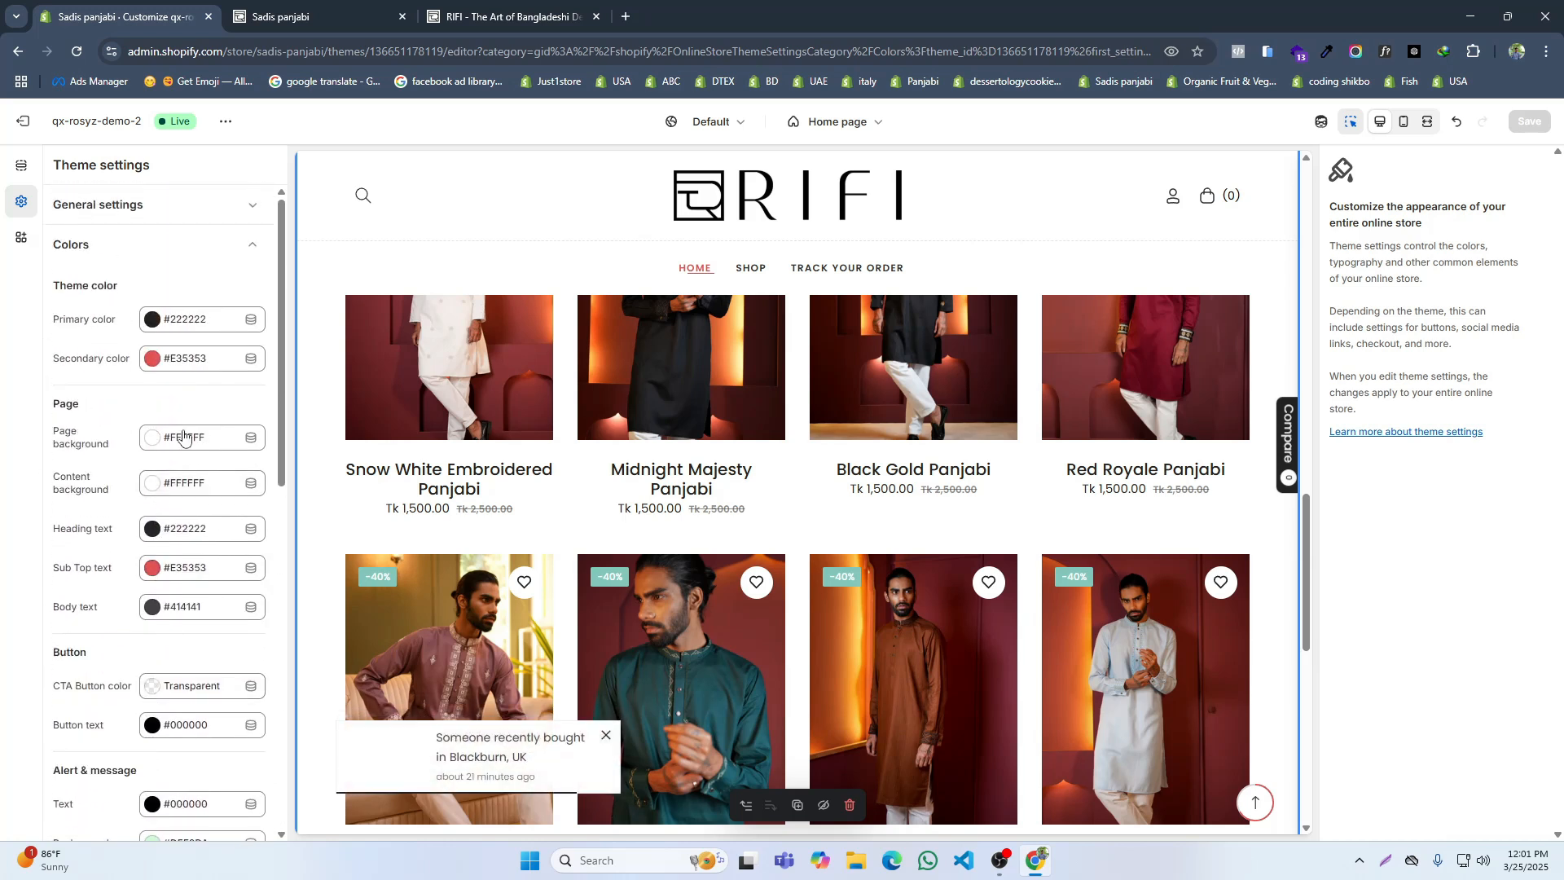
{"action": "left_click", "coordinate": [256, 244]}
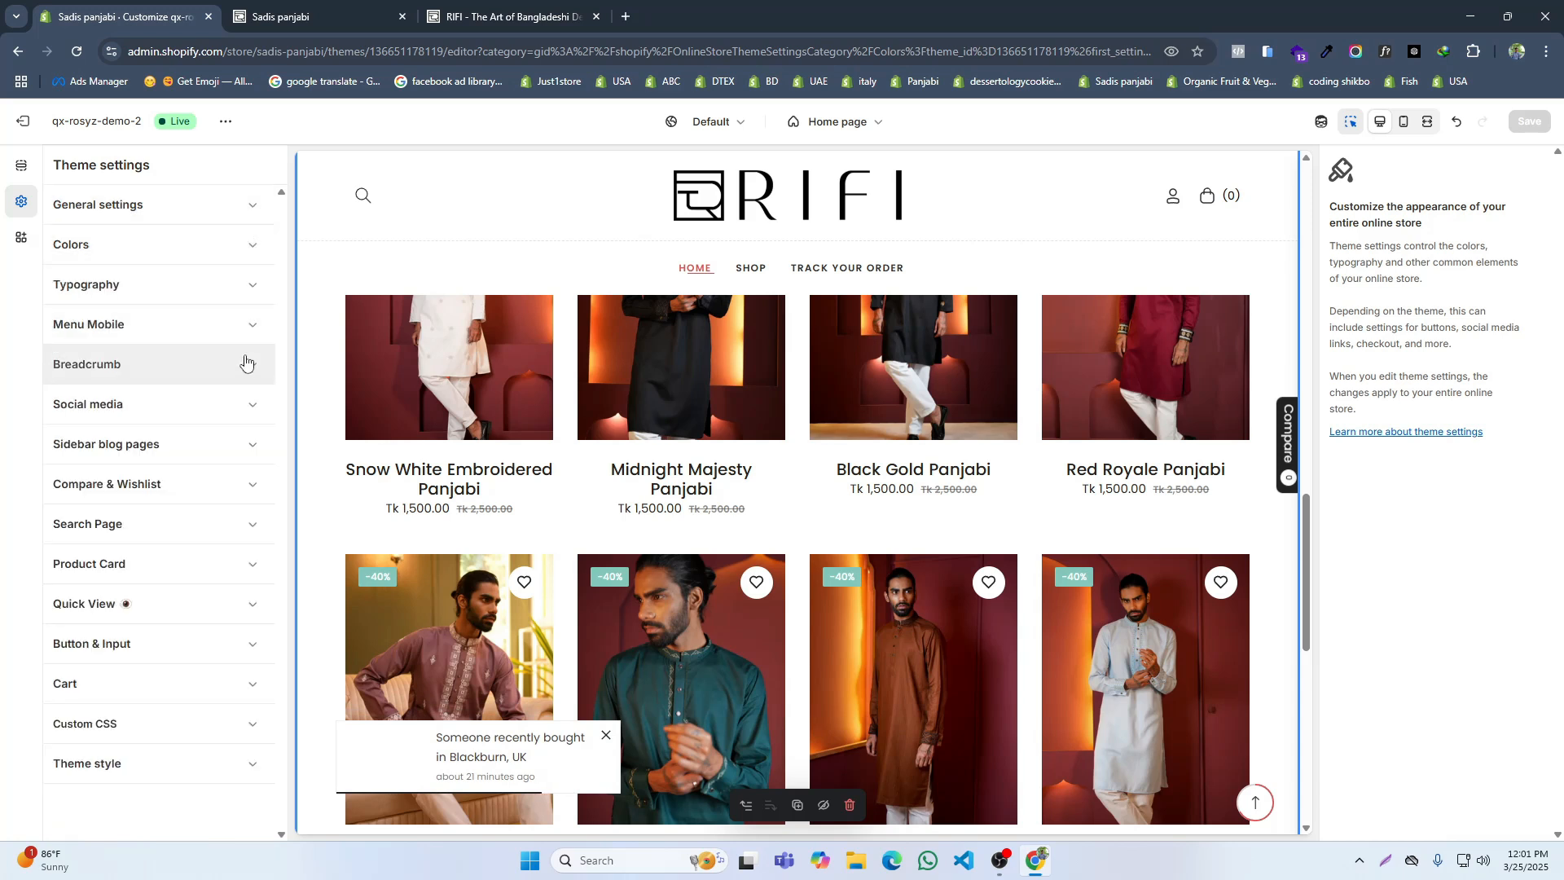
Step: Set the sale label's background color to #222222 in the theme's product card settings
{"action": "left_click", "coordinate": [169, 570]}
{"action": "scroll", "coordinate": [169, 570], "scroll_direction": "down", "scroll_amount": 8}
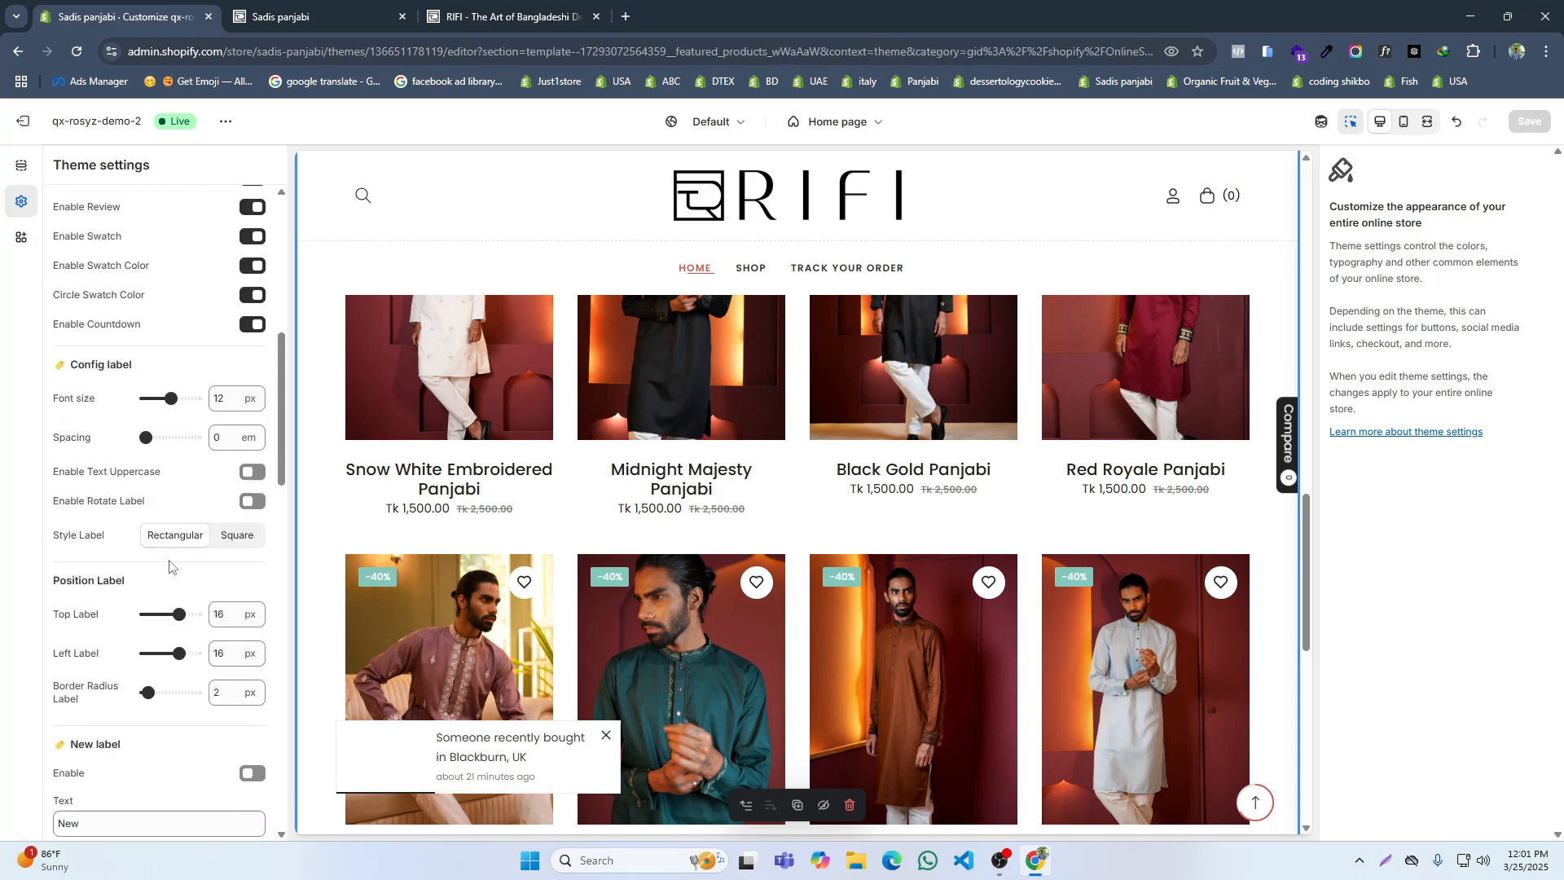
{"action": "scroll", "coordinate": [169, 563], "scroll_direction": "down", "scroll_amount": 5}
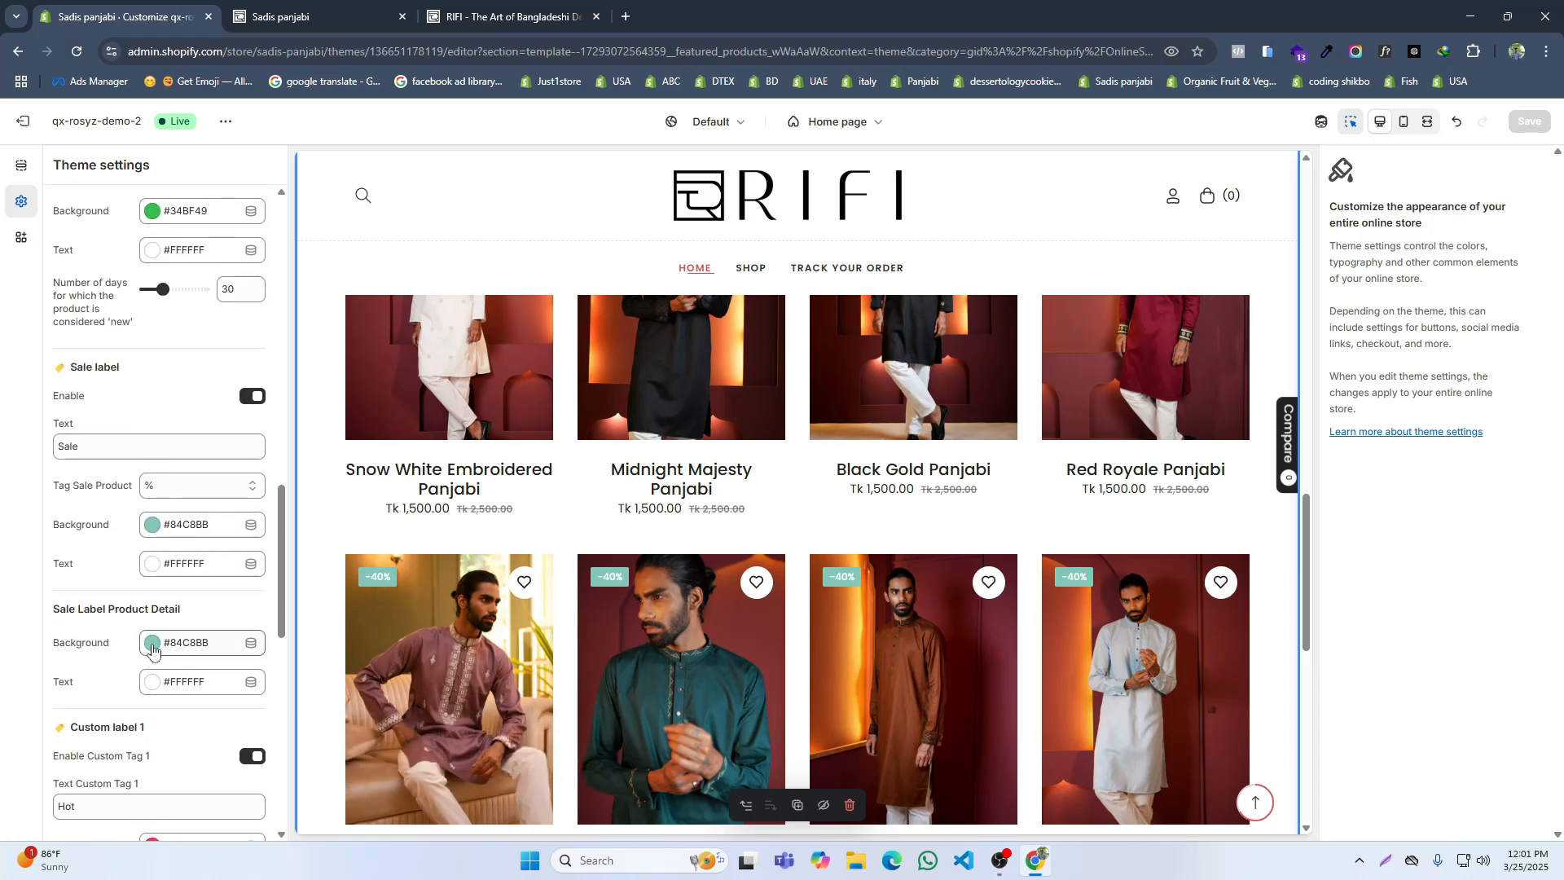
{"action": "left_click", "coordinate": [152, 526]}
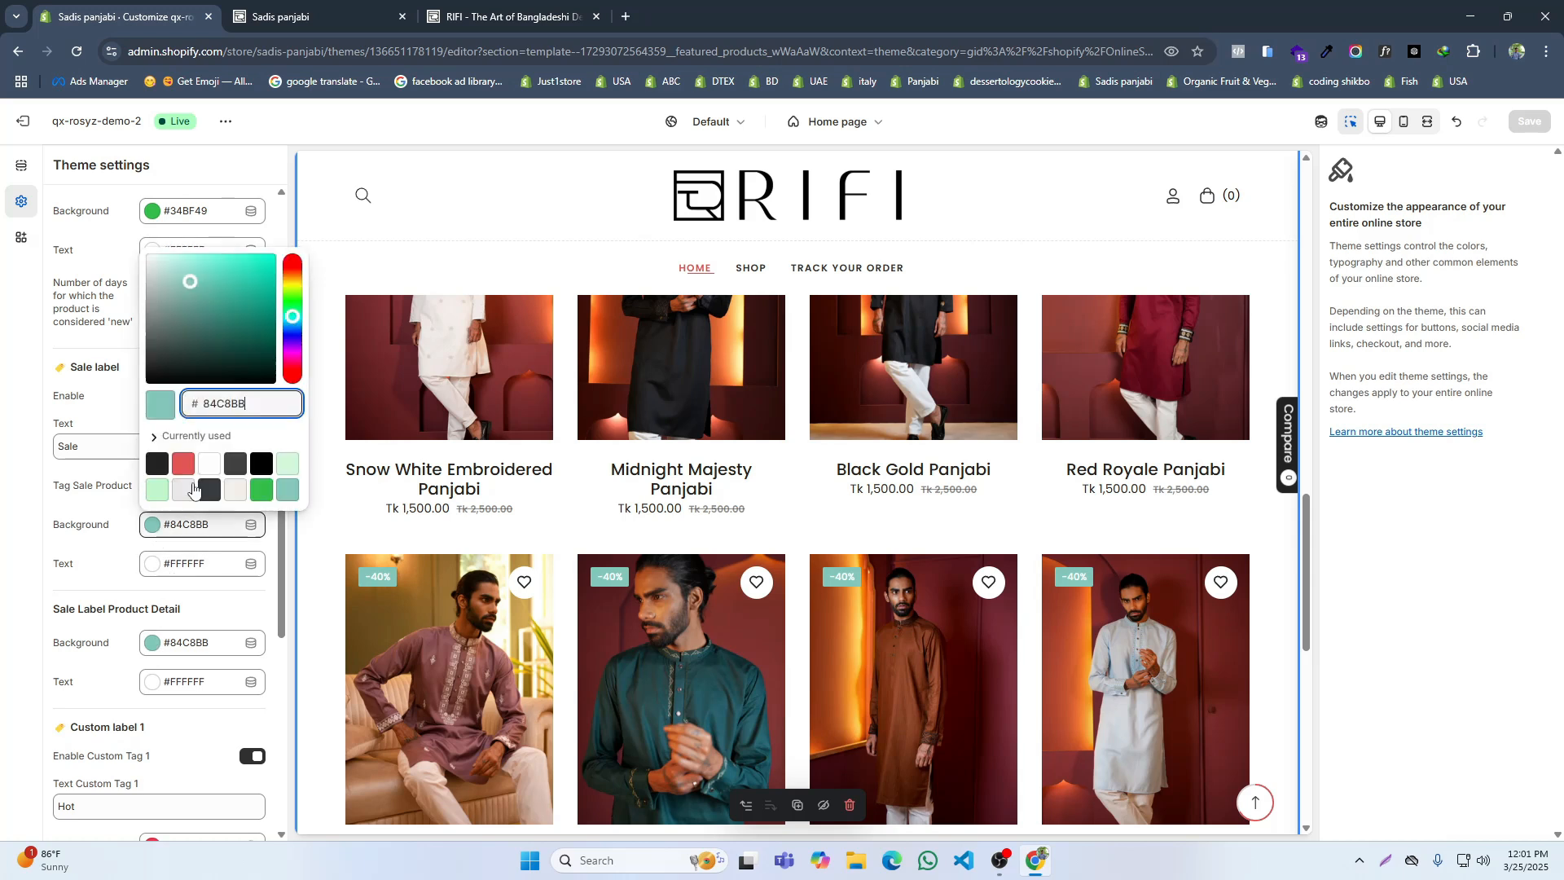
{"action": "left_click", "coordinate": [158, 464]}
{"action": "left_click", "coordinate": [4, 497]}
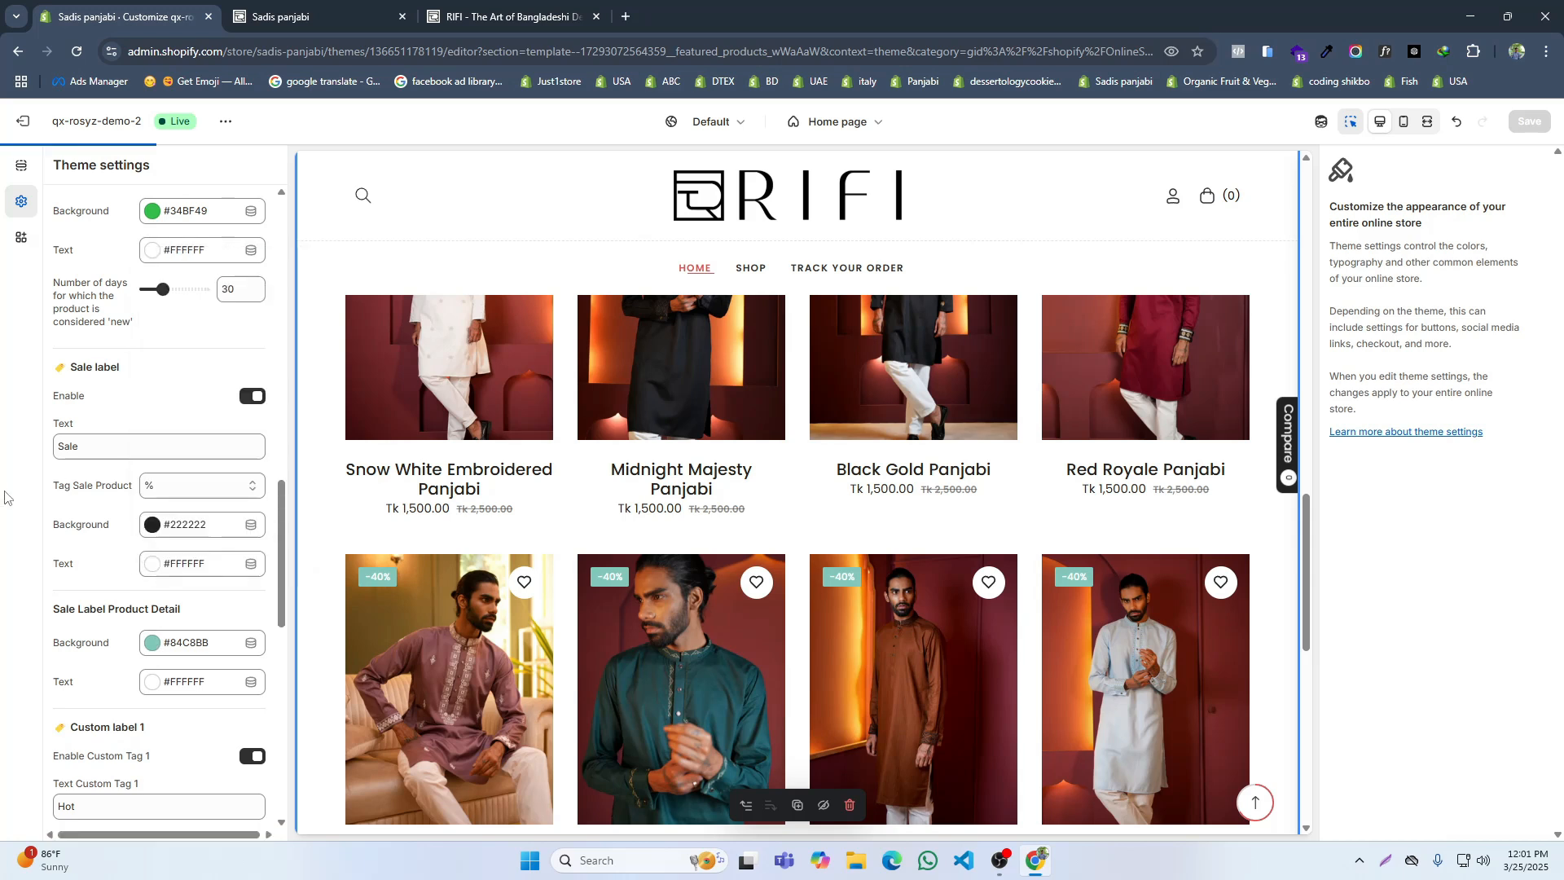
Step: Set the product detail sale label's background to #222222 and save the theme
{"action": "left_click", "coordinate": [152, 643]}
{"action": "left_click", "coordinate": [159, 584]}
{"action": "left_click", "coordinate": [289, 481]}
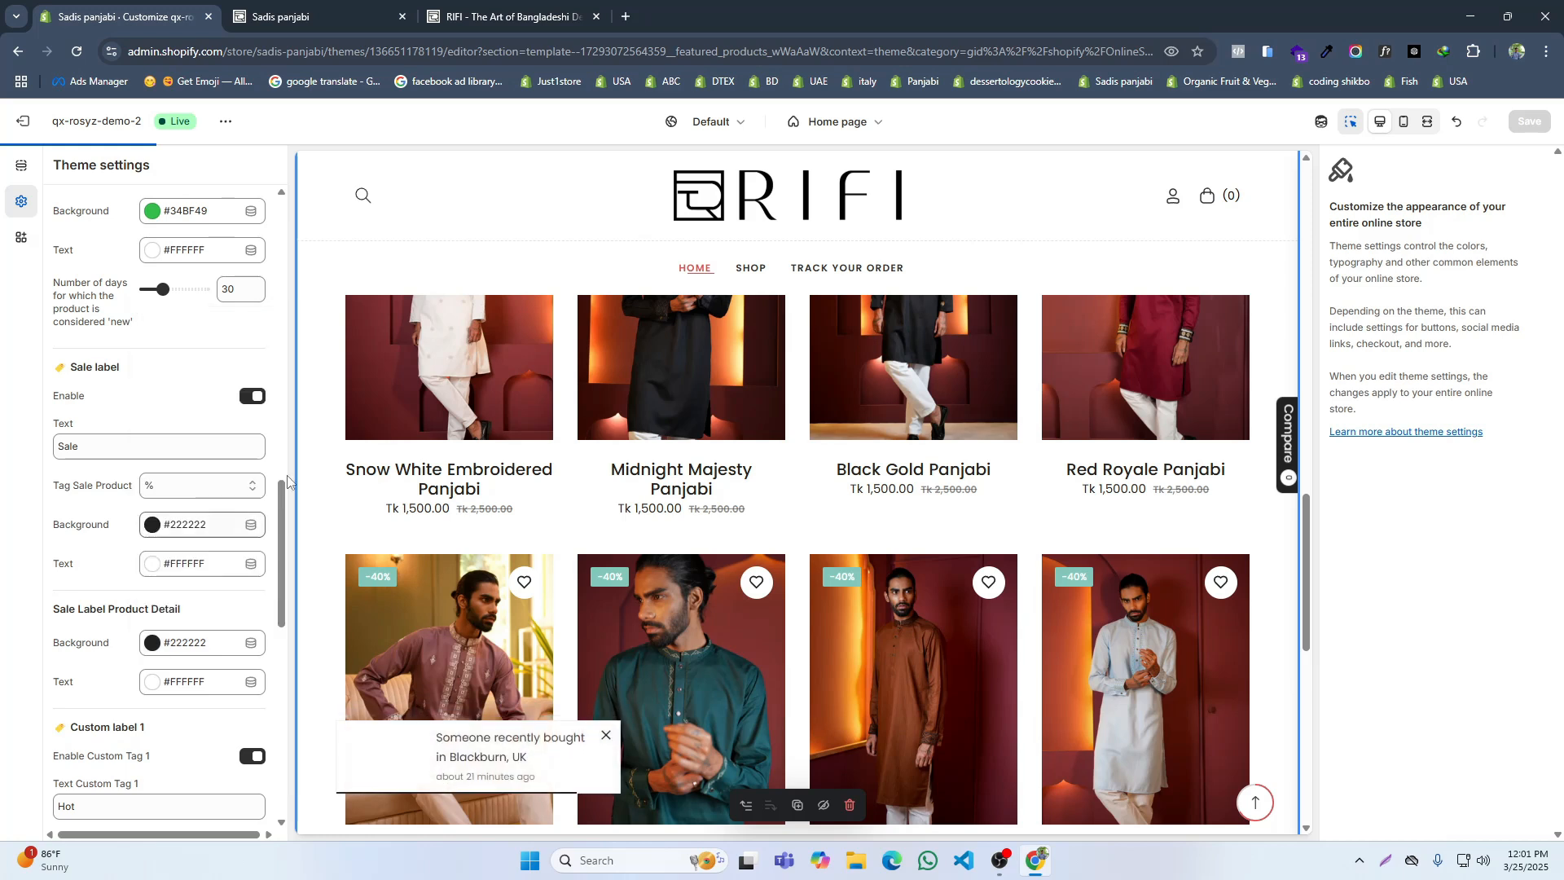
{"action": "left_click", "coordinate": [1528, 120]}
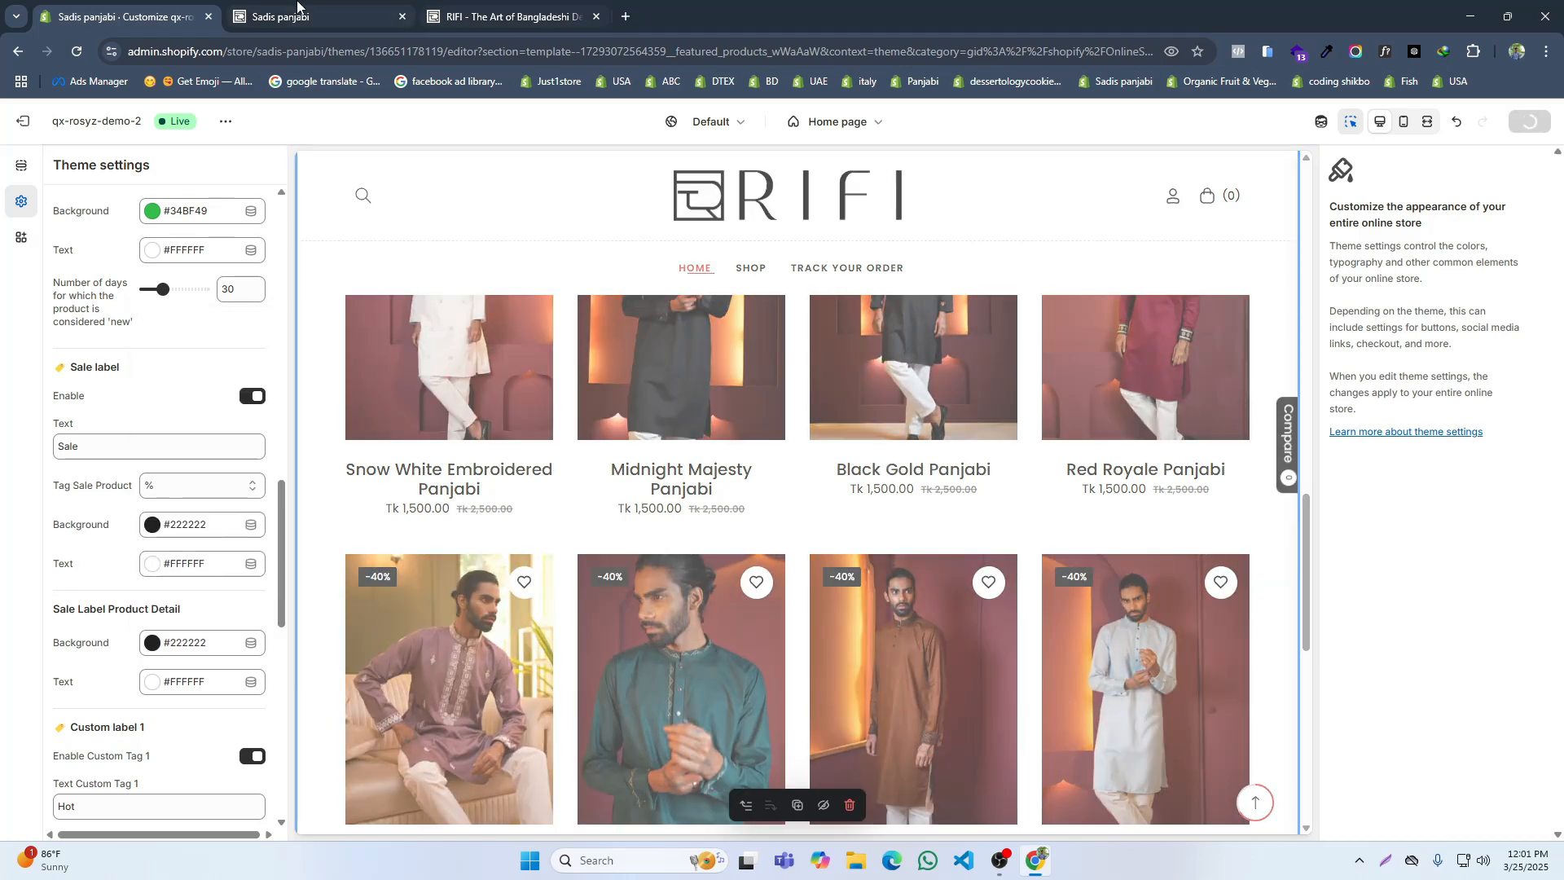
Step: Reload the live storefront and compare its product cards and badges with the reference RIFI site
{"action": "left_click", "coordinate": [297, 10]}
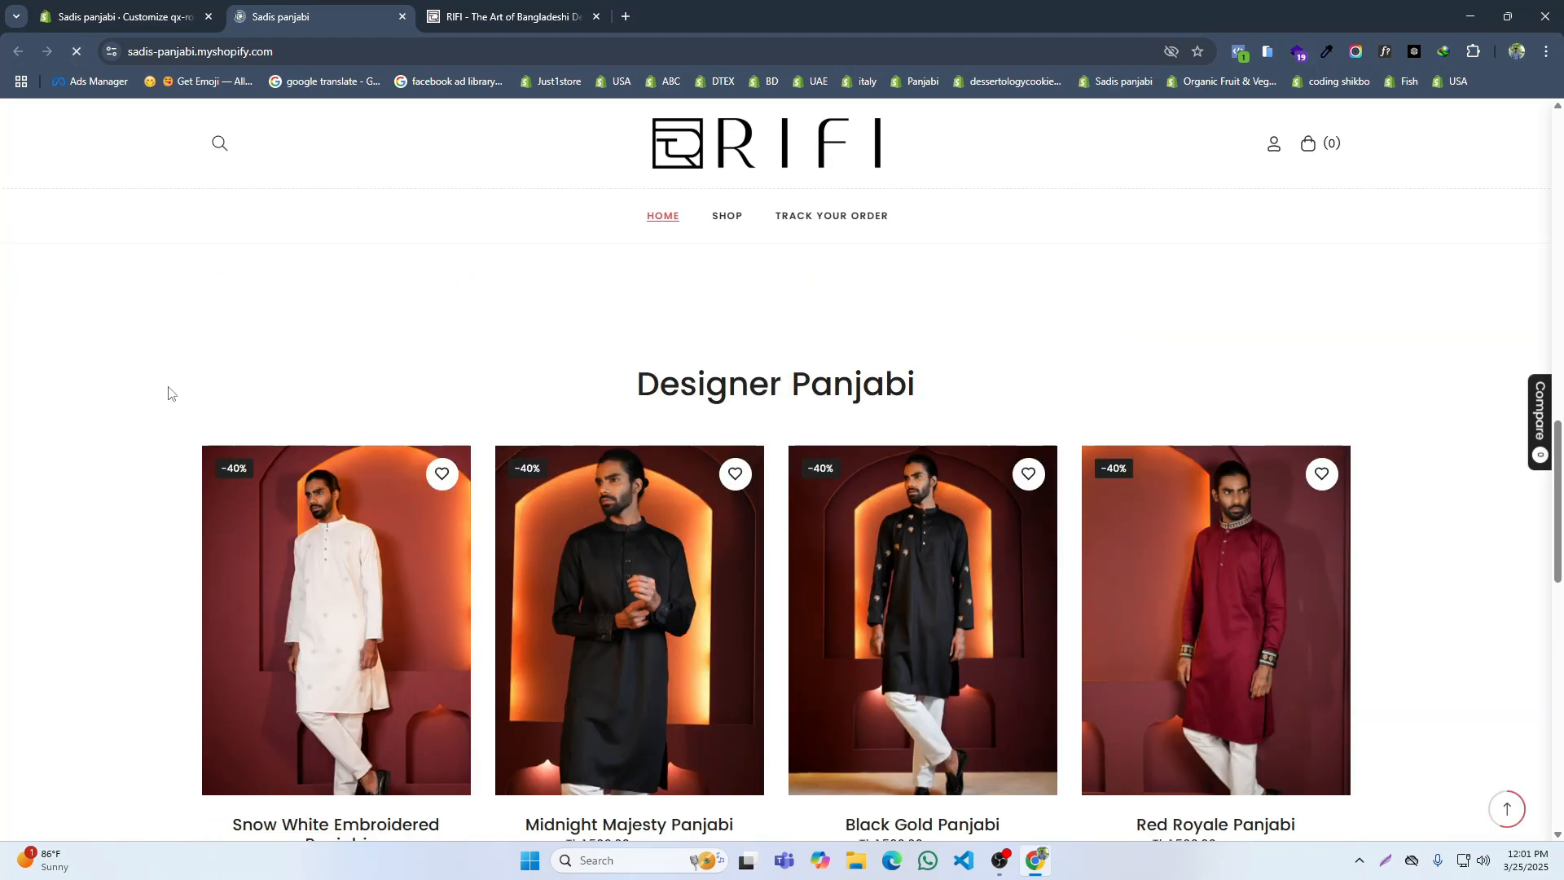
{"action": "key", "text": "ctrl+Tab"}
{"action": "scroll", "coordinate": [711, 424], "scroll_direction": "up", "scroll_amount": 6}
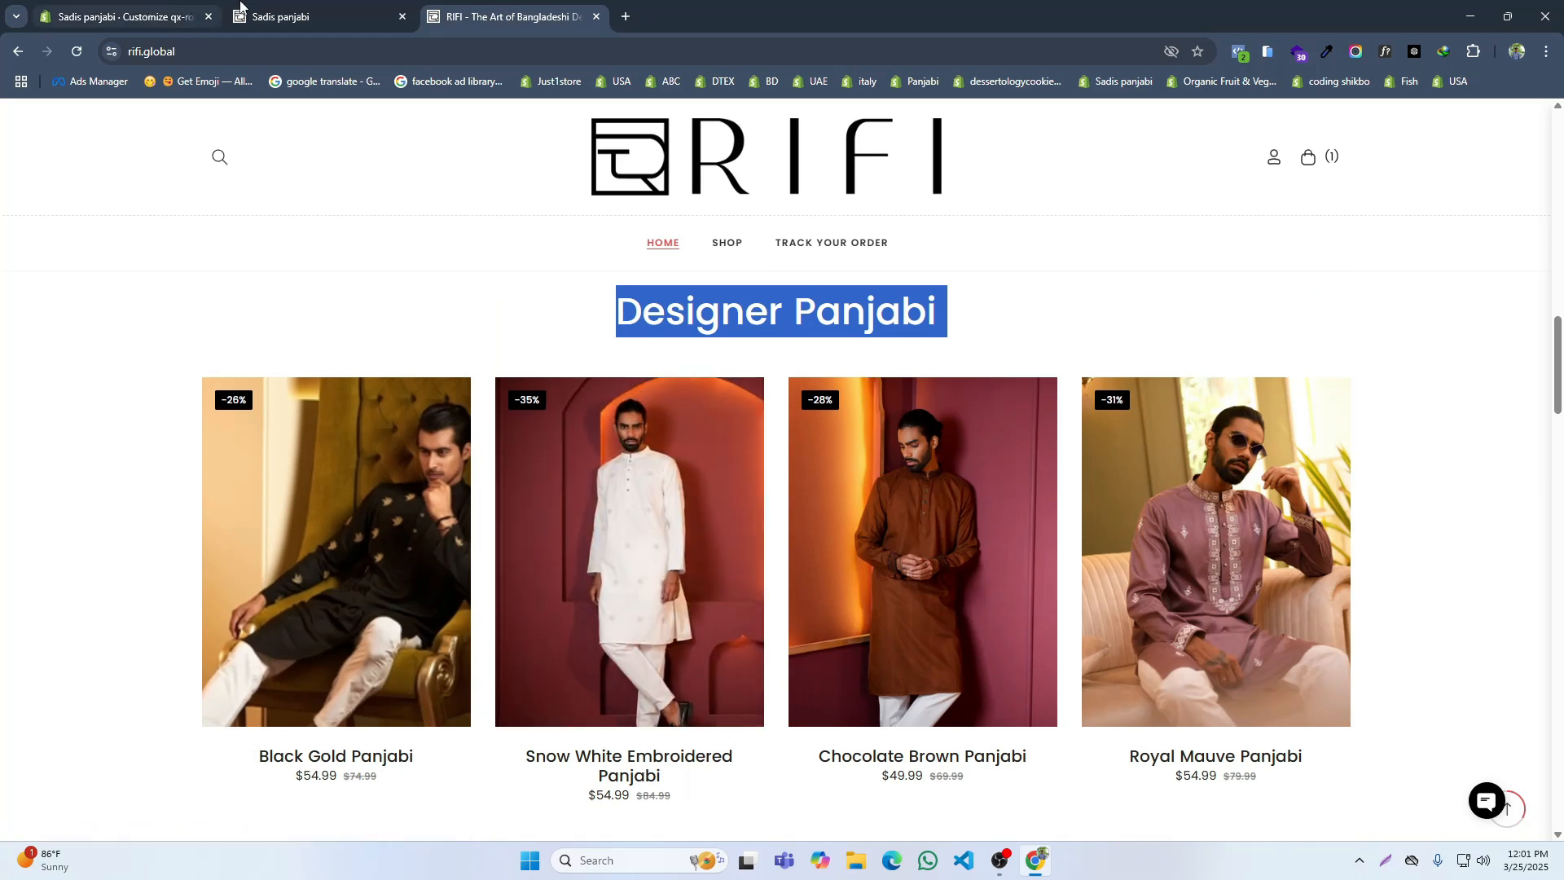
{"action": "left_click", "coordinate": [241, 9]}
{"action": "left_click", "coordinate": [492, 18]}
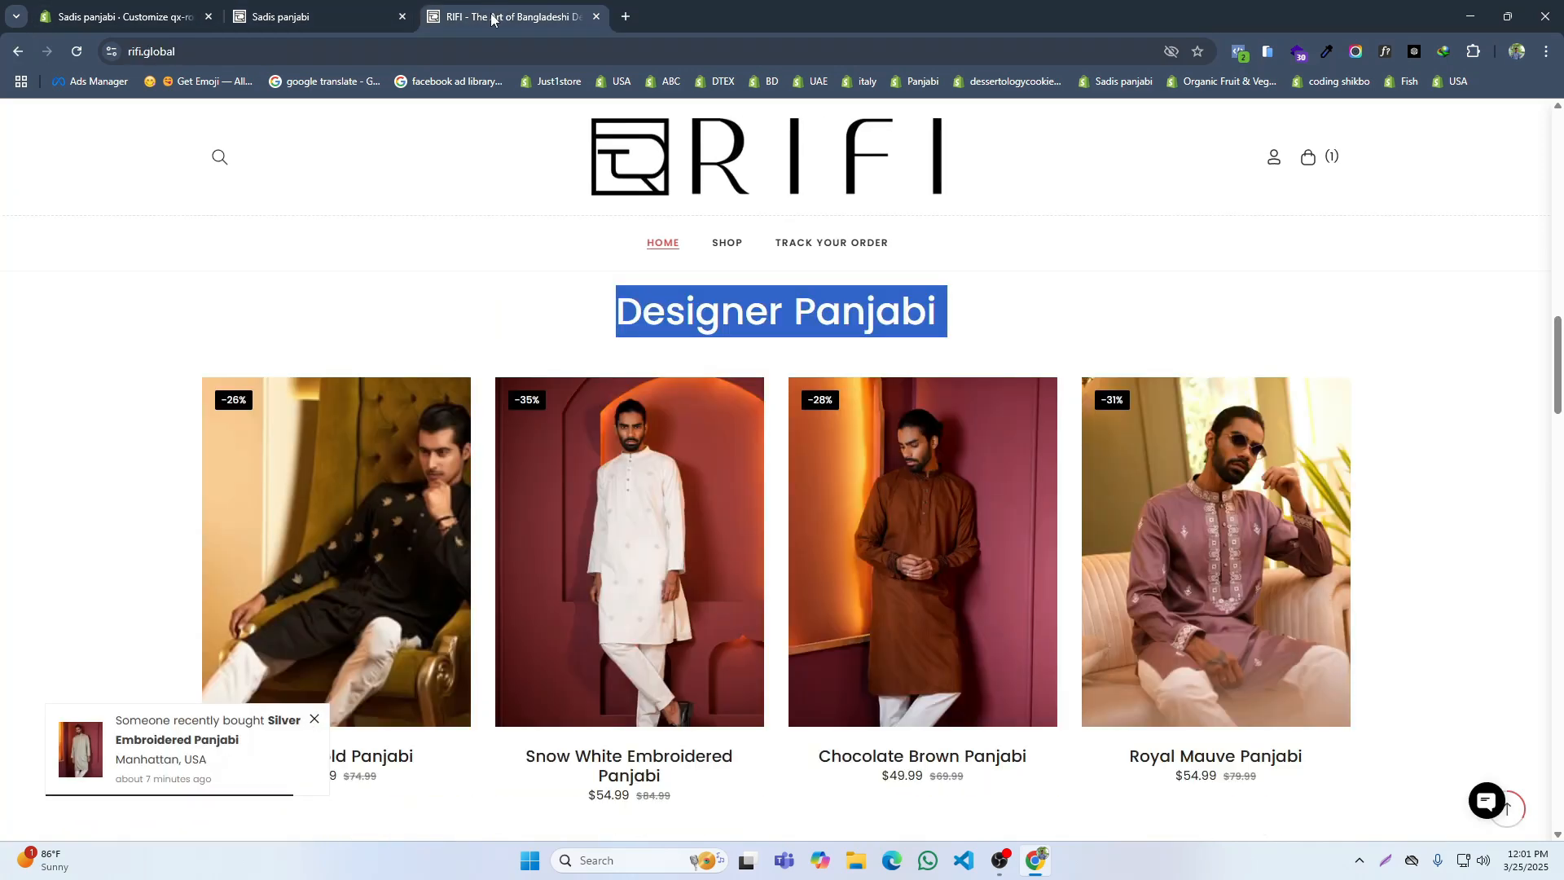
Step: Disable the Compare feature in the theme's Compare & Wishlist settings
{"action": "left_click", "coordinate": [122, 17]}
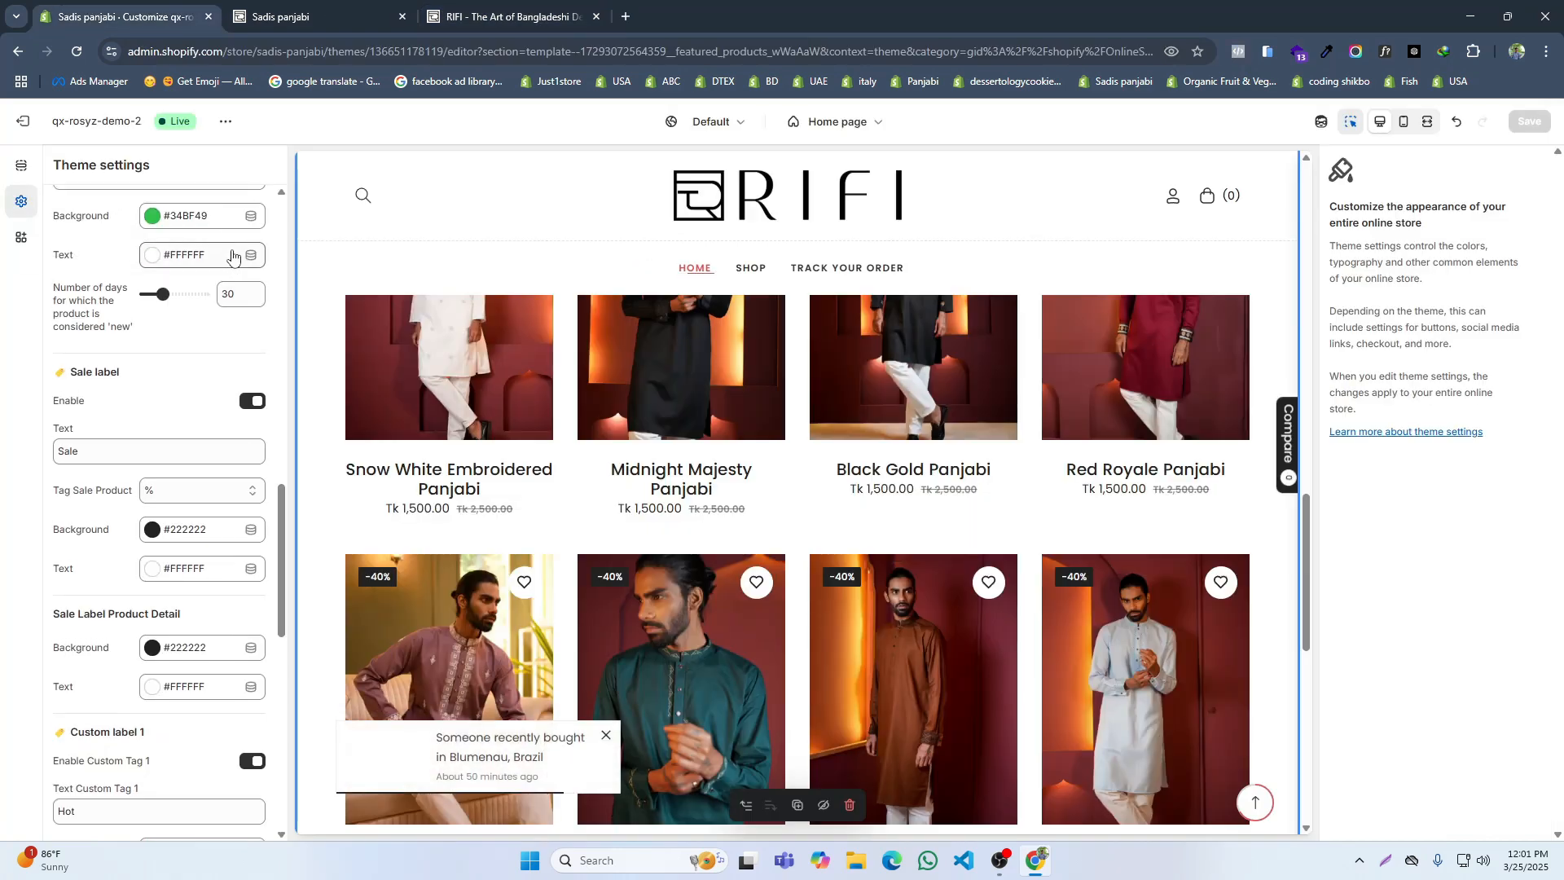
{"action": "scroll", "coordinate": [232, 256], "scroll_direction": "up", "scroll_amount": 15}
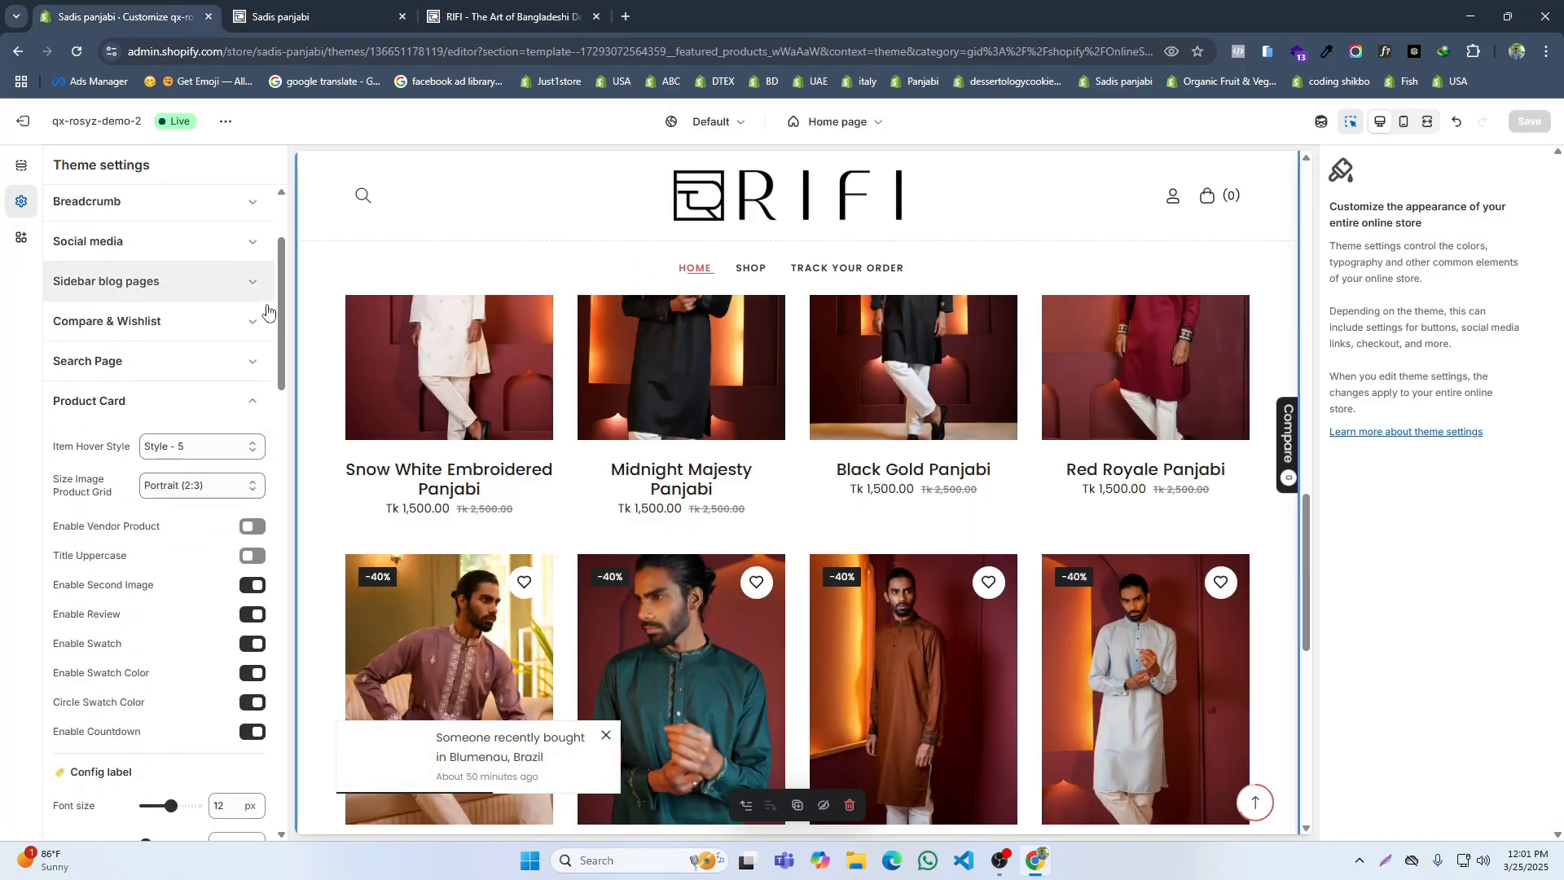
{"action": "left_click", "coordinate": [251, 401]}
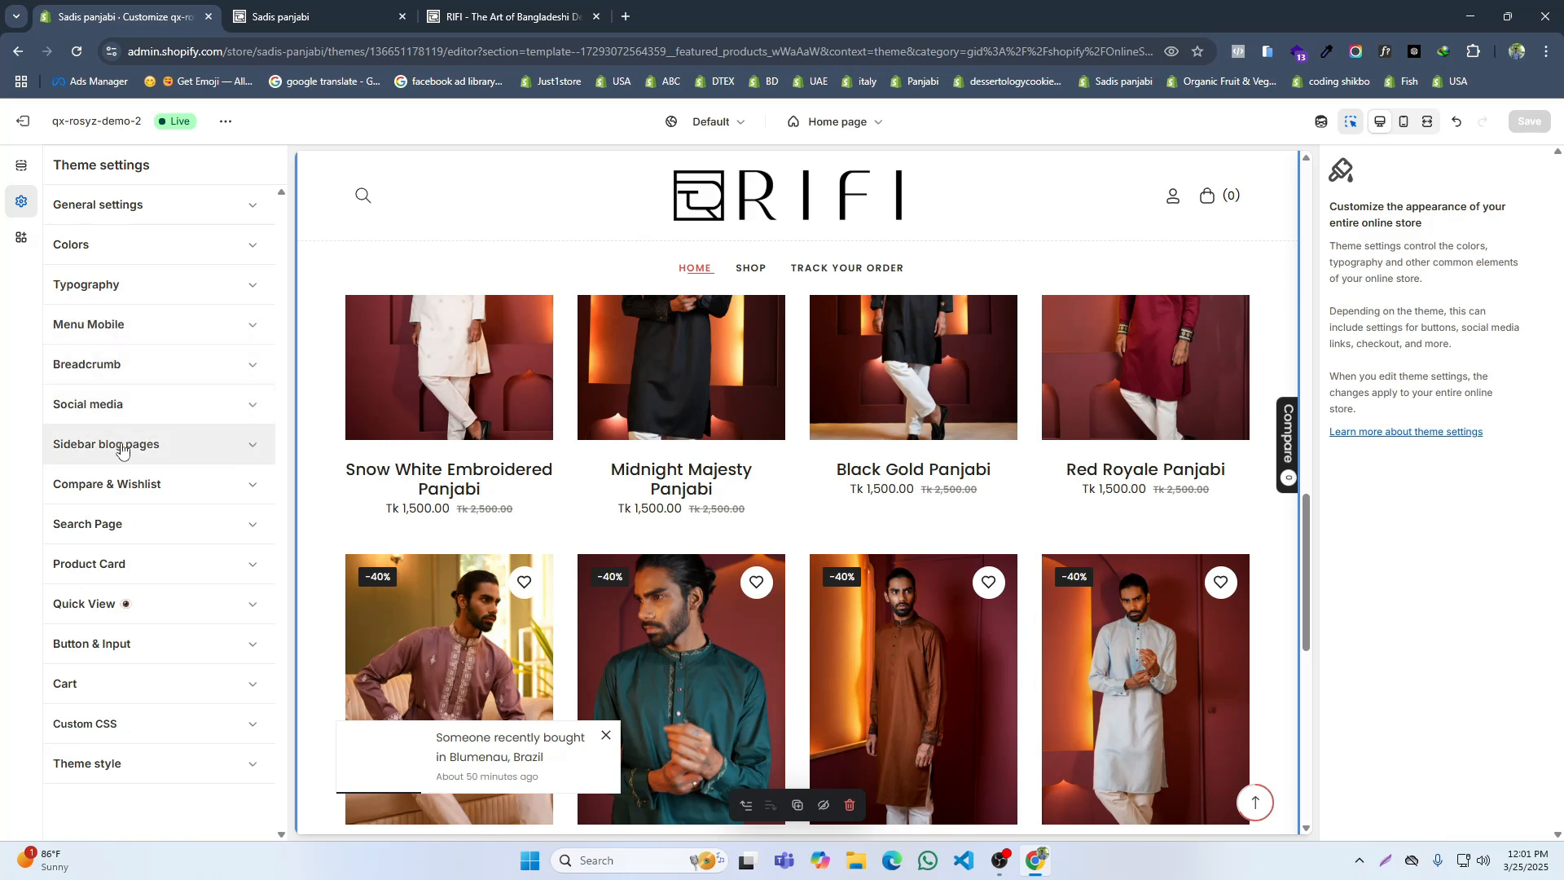
{"action": "left_click", "coordinate": [115, 483]}
{"action": "scroll", "coordinate": [179, 480], "scroll_direction": "down", "scroll_amount": 1}
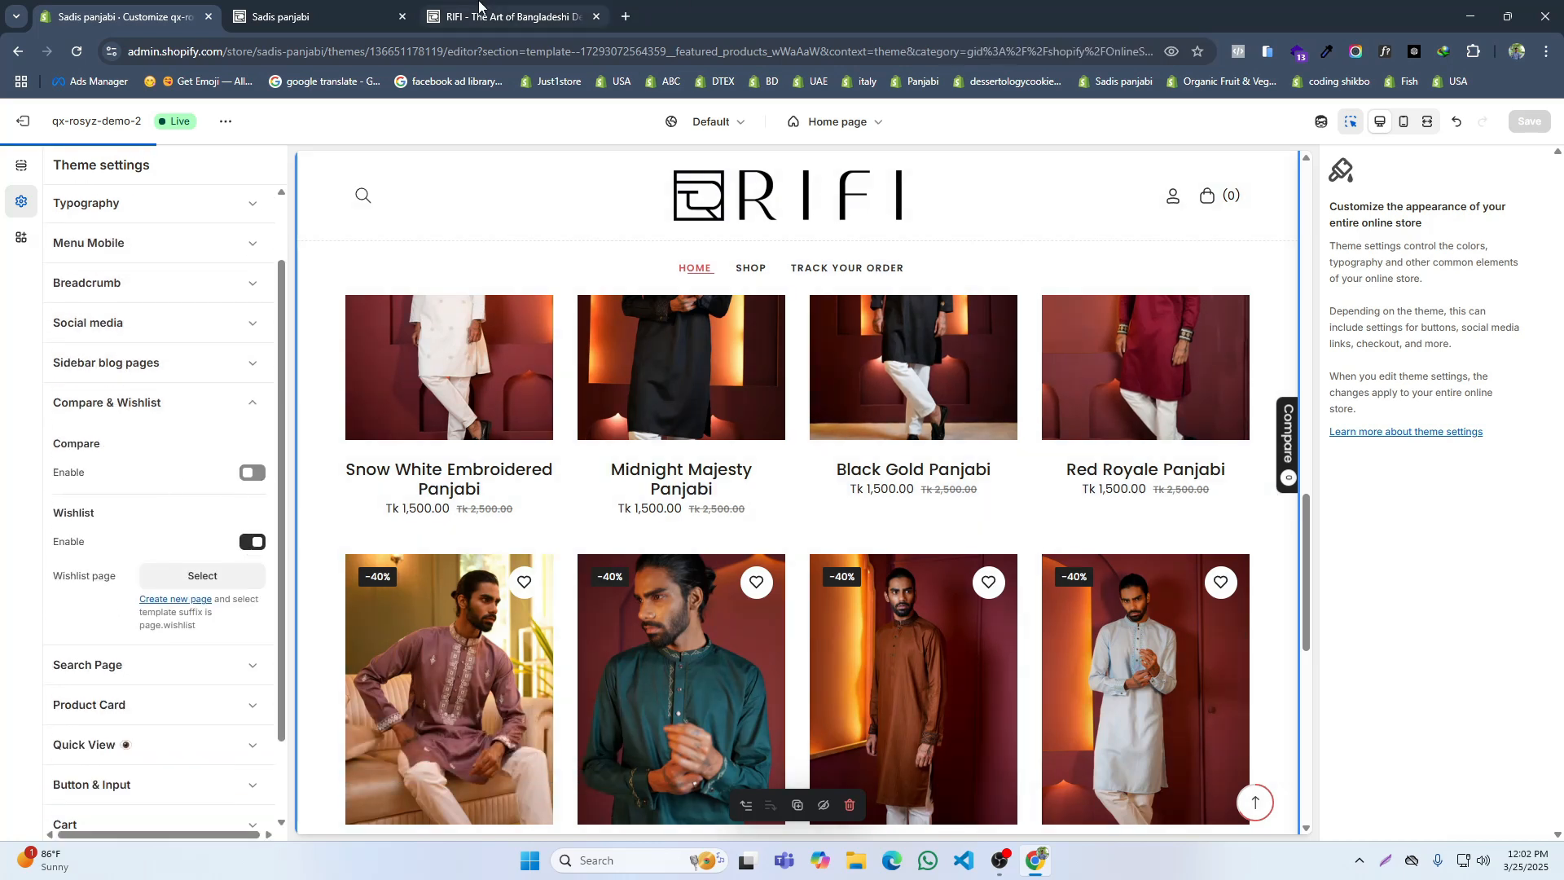
Step: Check the product cards against the reference site, disable the Wishlist feature and save the theme
{"action": "left_click", "coordinate": [345, 11]}
{"action": "scroll", "coordinate": [1479, 570], "scroll_direction": "up", "scroll_amount": 4}
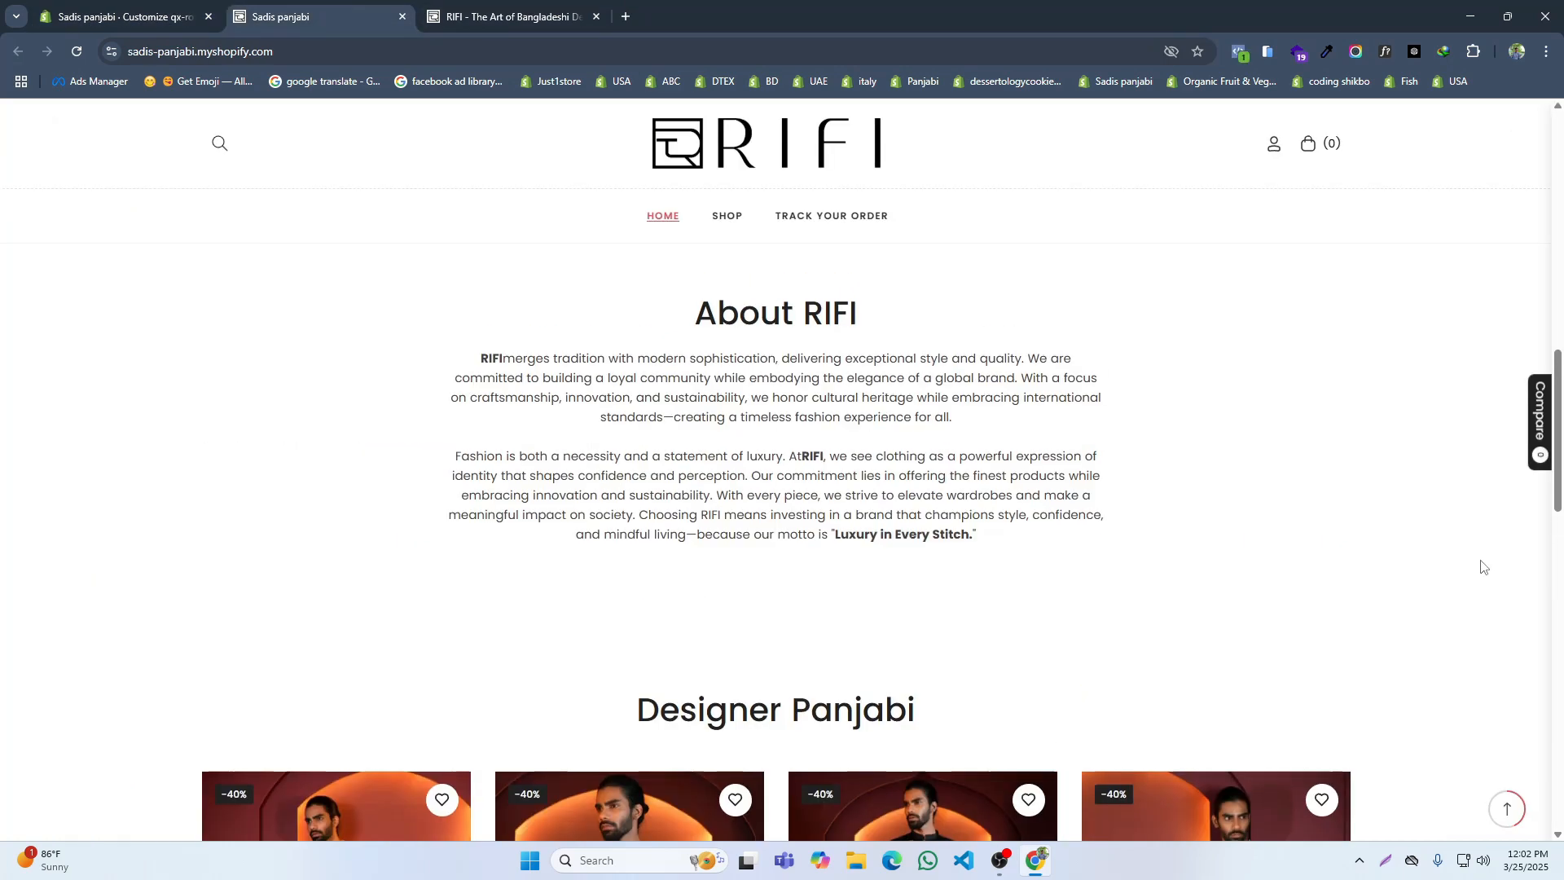
{"action": "left_click", "coordinate": [574, 7]}
{"action": "left_click", "coordinate": [181, 9]}
{"action": "left_click", "coordinate": [253, 542]}
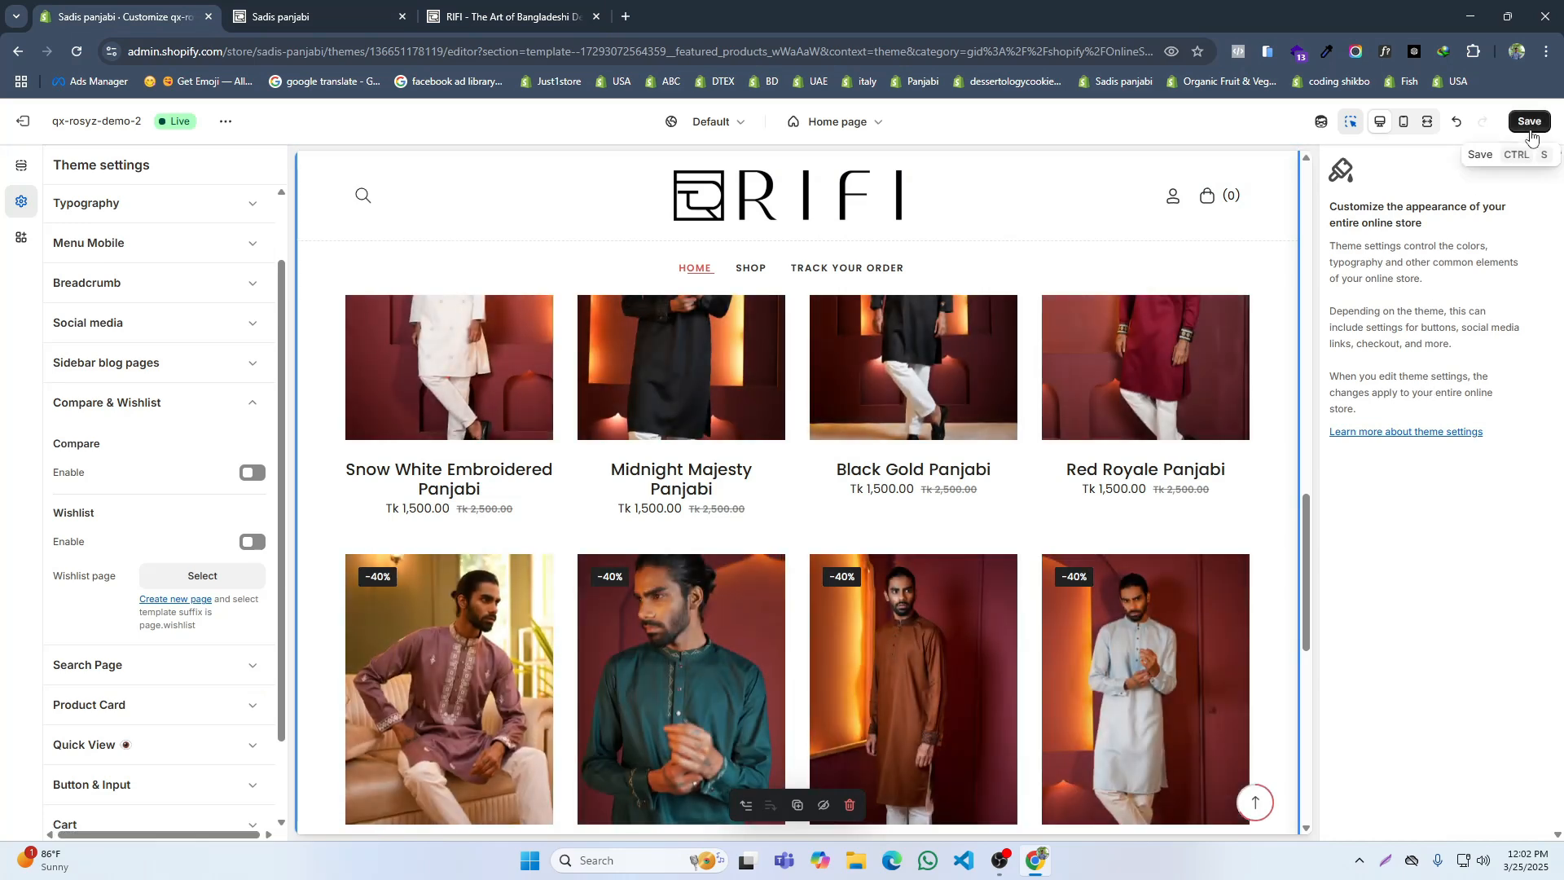
{"action": "left_click", "coordinate": [1529, 121]}
Step: Reload the live storefront and check the product cards without the Compare and Wishlist features
{"action": "left_click", "coordinate": [318, 8]}
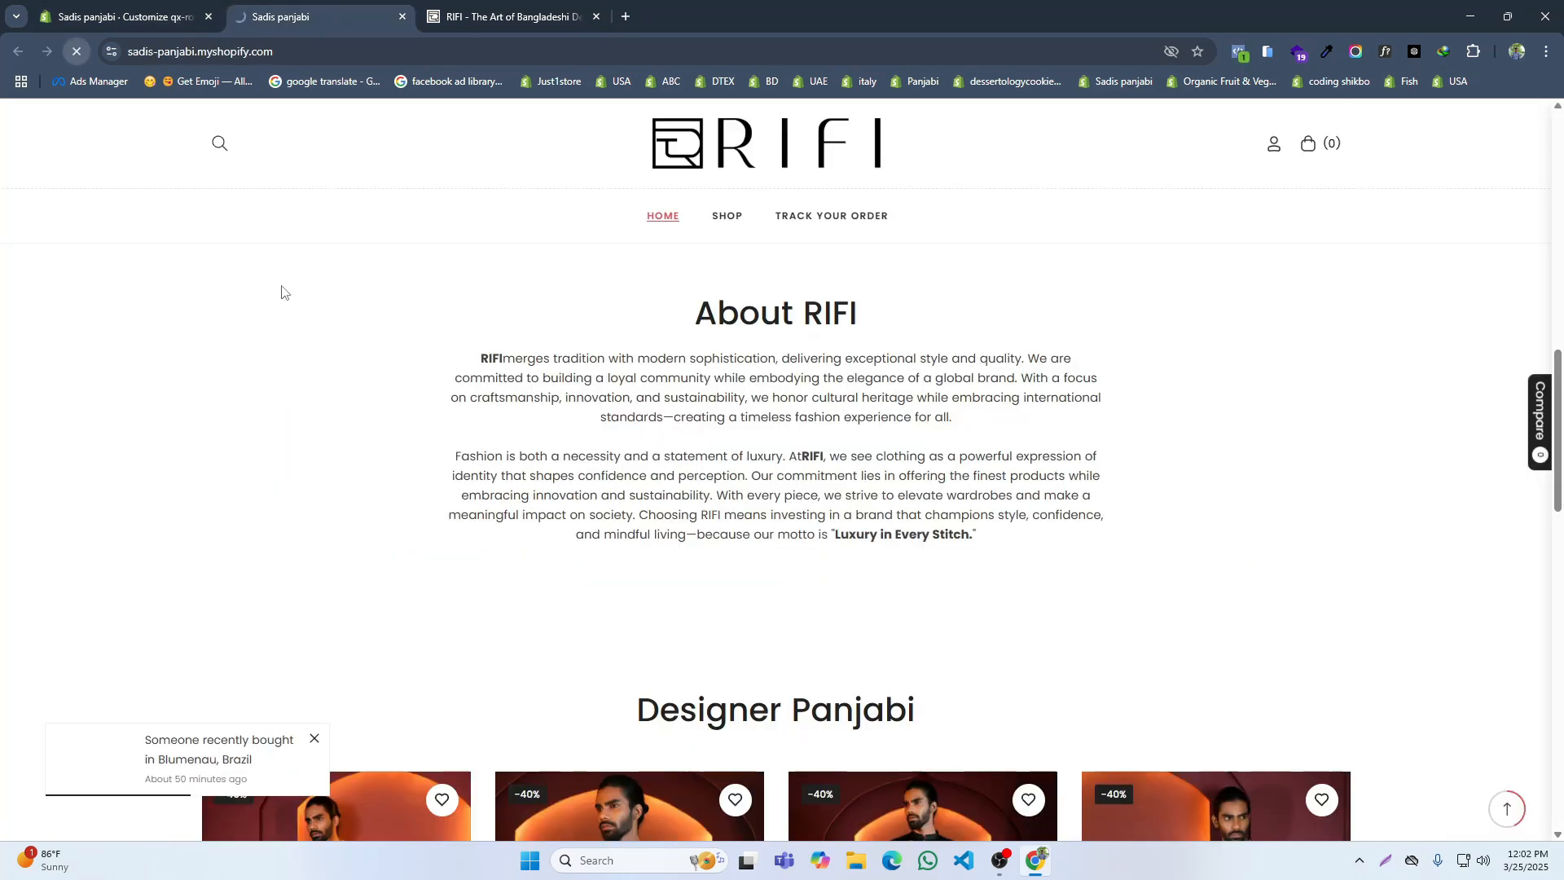
{"action": "scroll", "coordinate": [496, 426], "scroll_direction": "down", "scroll_amount": 5}
{"action": "scroll", "coordinate": [470, 442], "scroll_direction": "up", "scroll_amount": 3}
{"action": "scroll", "coordinate": [468, 443], "scroll_direction": "down", "scroll_amount": 3}
{"action": "scroll", "coordinate": [559, 467], "scroll_direction": "up", "scroll_amount": 3}
Step: Compare the About RIFI and Designer Panjabi headings and their spacing between the reference site and the live storefront
{"action": "key", "text": "ctrl+Tab"}
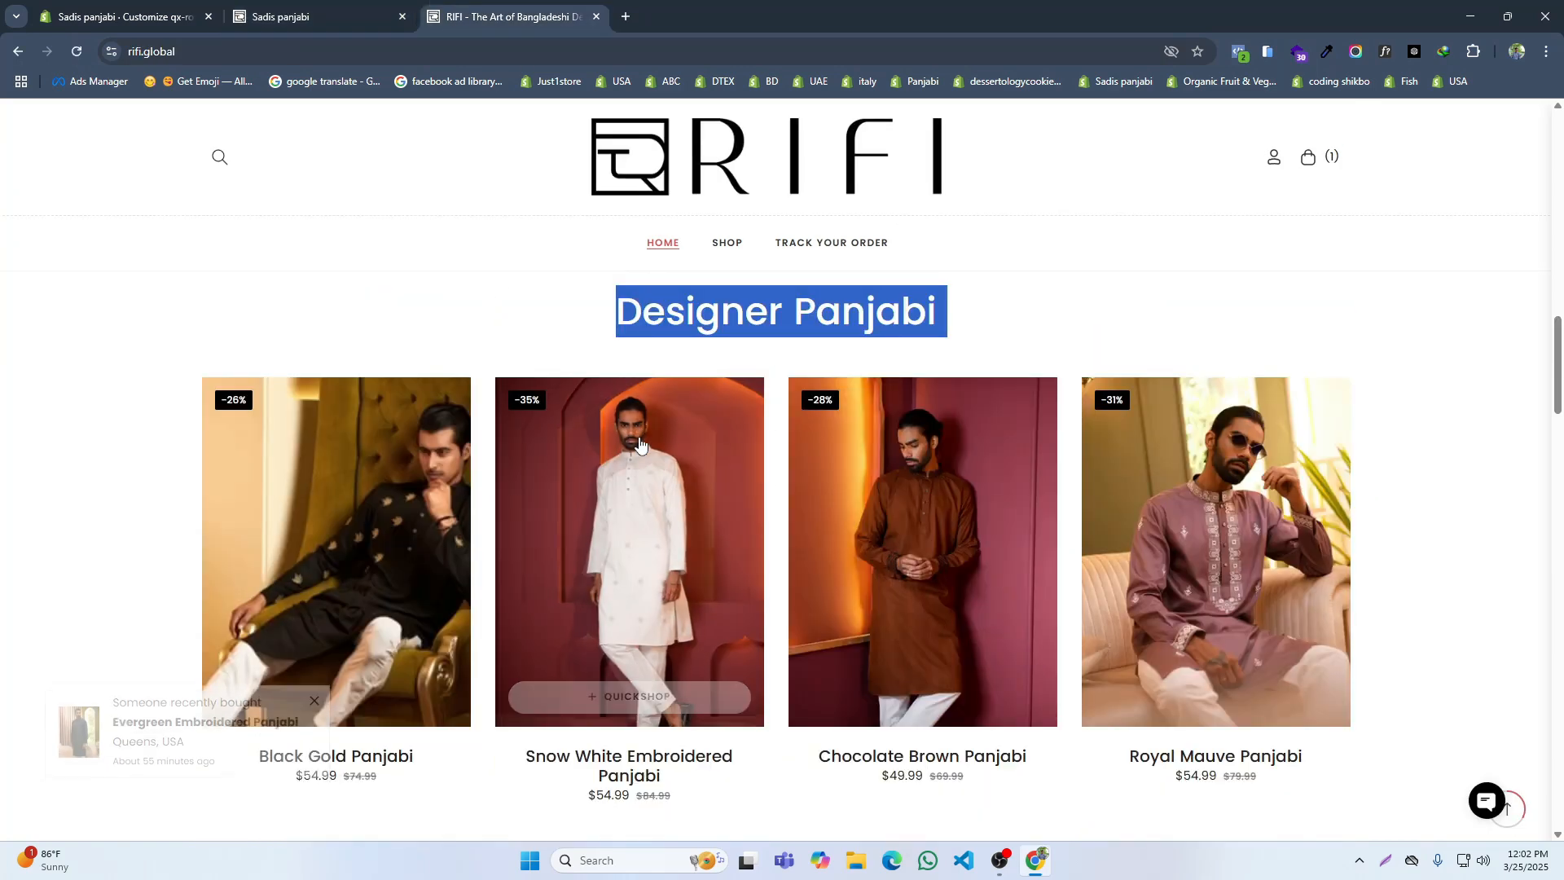
{"action": "scroll", "coordinate": [641, 444], "scroll_direction": "up", "scroll_amount": 2}
{"action": "left_click", "coordinate": [580, 422]}
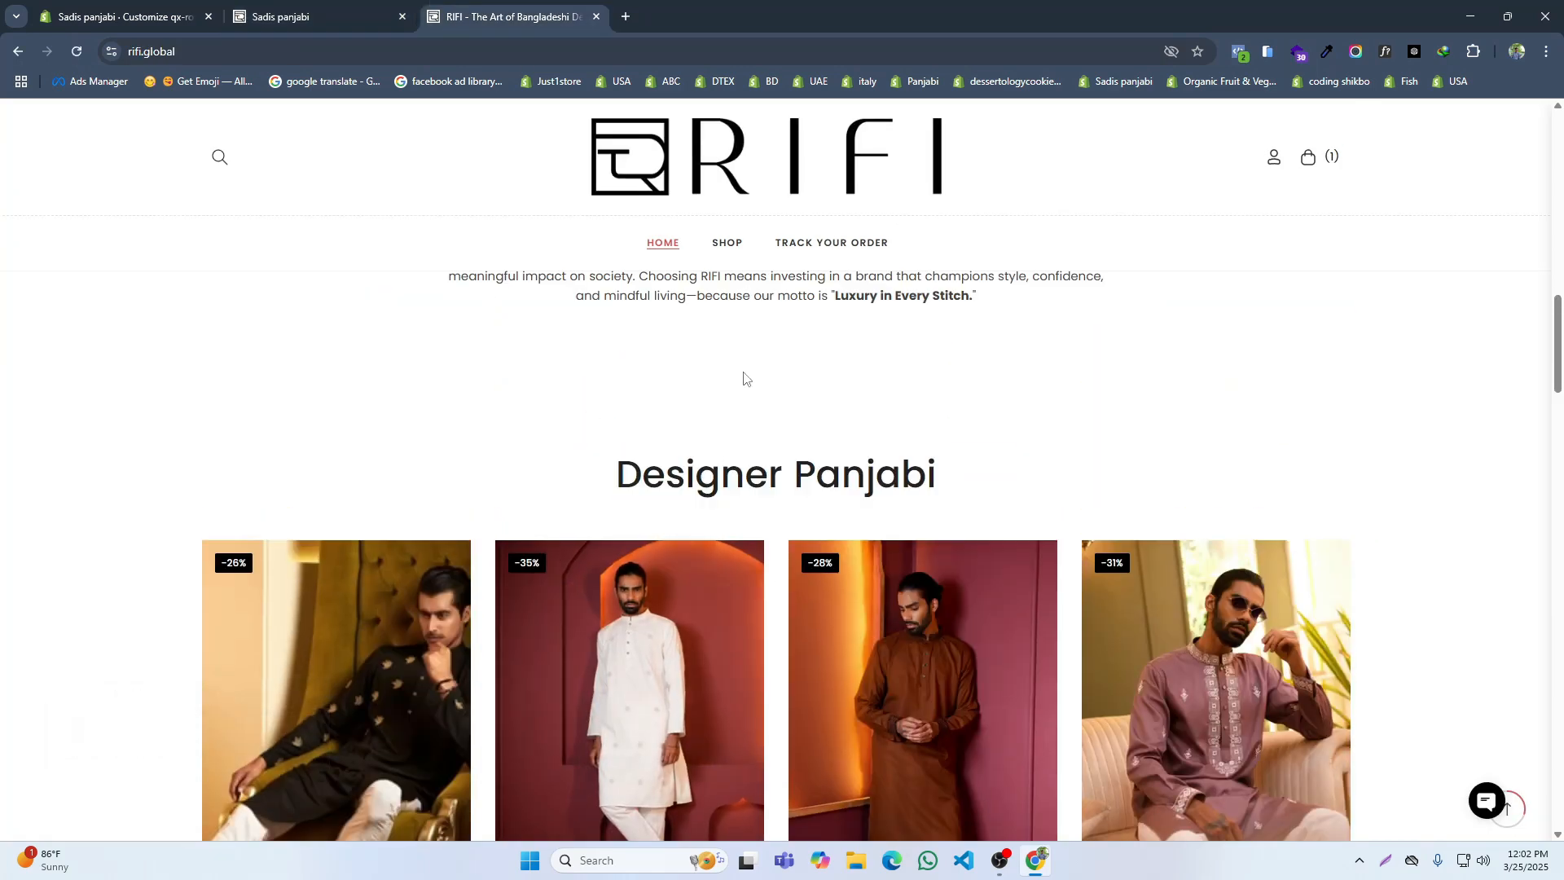
{"action": "scroll", "coordinate": [727, 411], "scroll_direction": "up", "scroll_amount": 3}
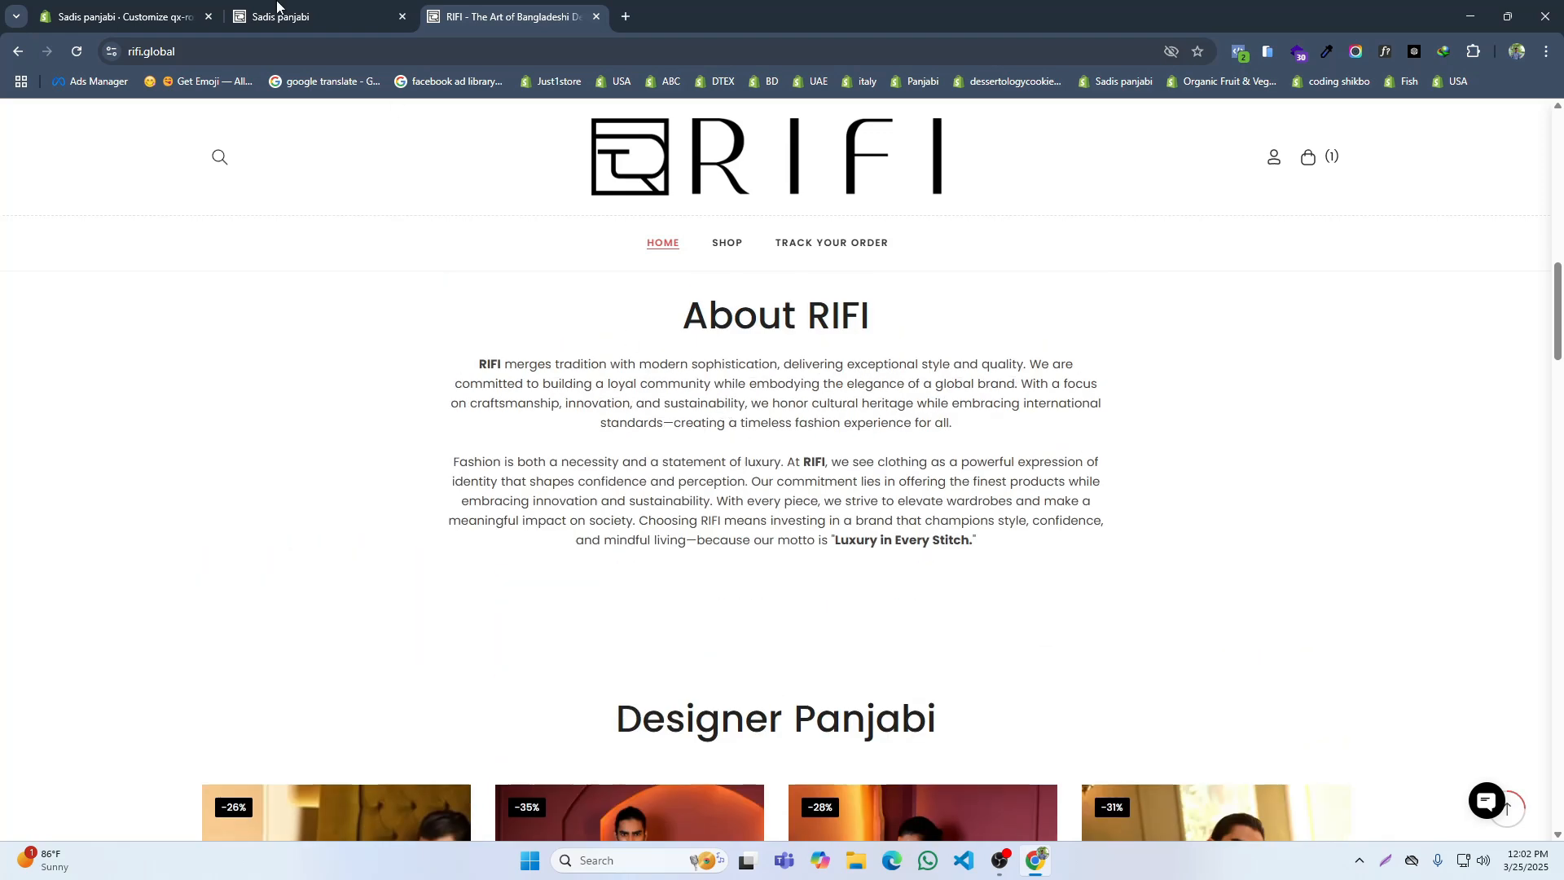
{"action": "scroll", "coordinate": [421, 487], "scroll_direction": "up", "scroll_amount": 3}
{"action": "key", "text": "ctrl+shift+Tab"}
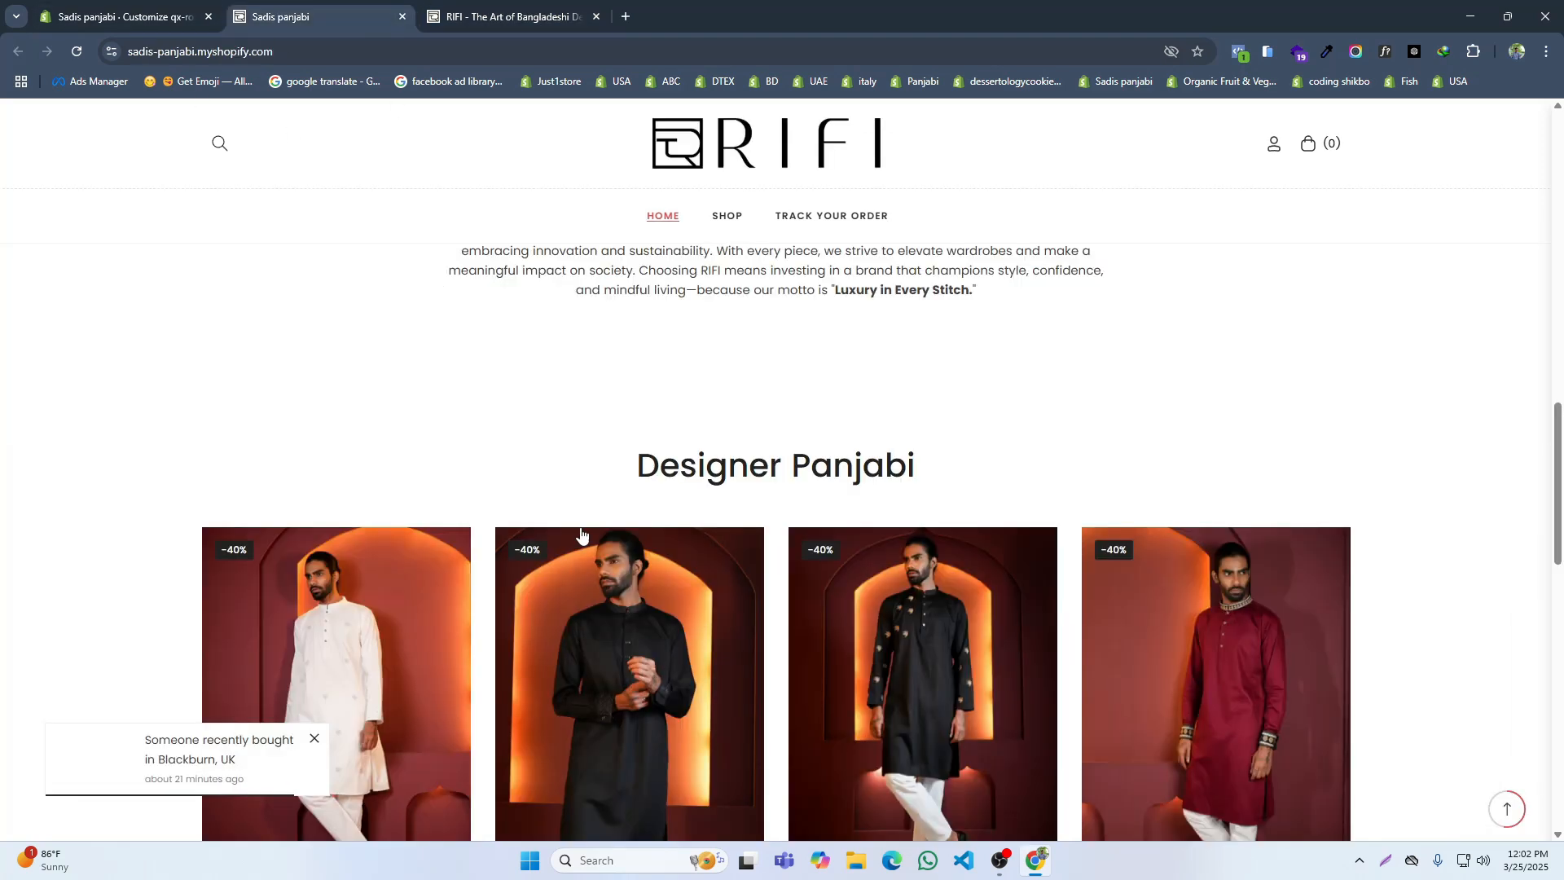
{"action": "scroll", "coordinate": [586, 529], "scroll_direction": "up", "scroll_amount": 4}
{"action": "scroll", "coordinate": [601, 522], "scroll_direction": "down", "scroll_amount": 3}
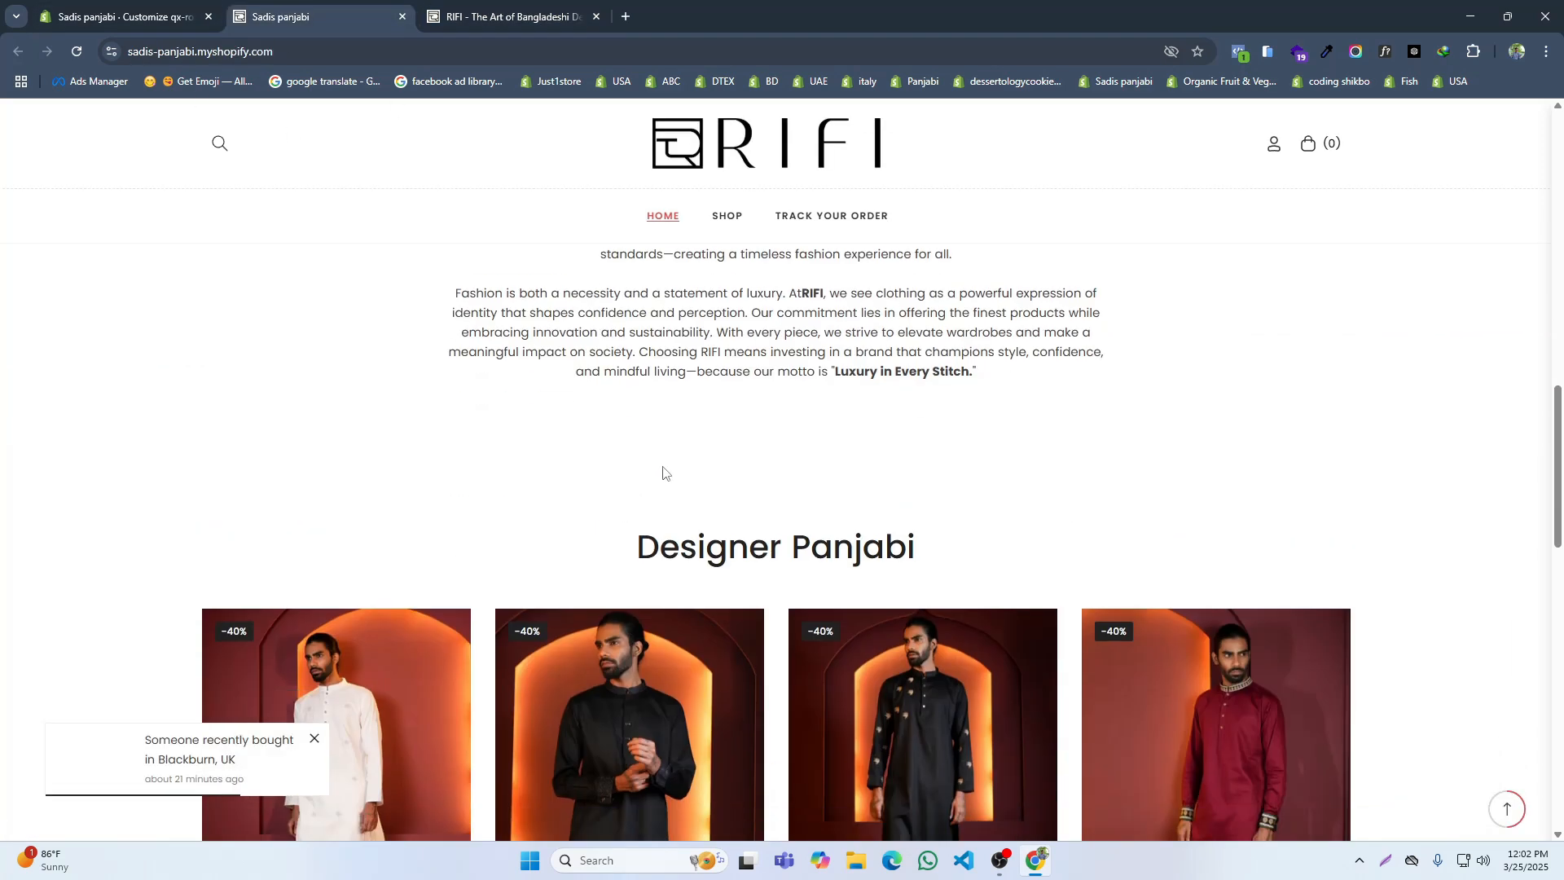
{"action": "left_click", "coordinate": [124, 4]}
{"action": "left_click", "coordinate": [497, 17]}
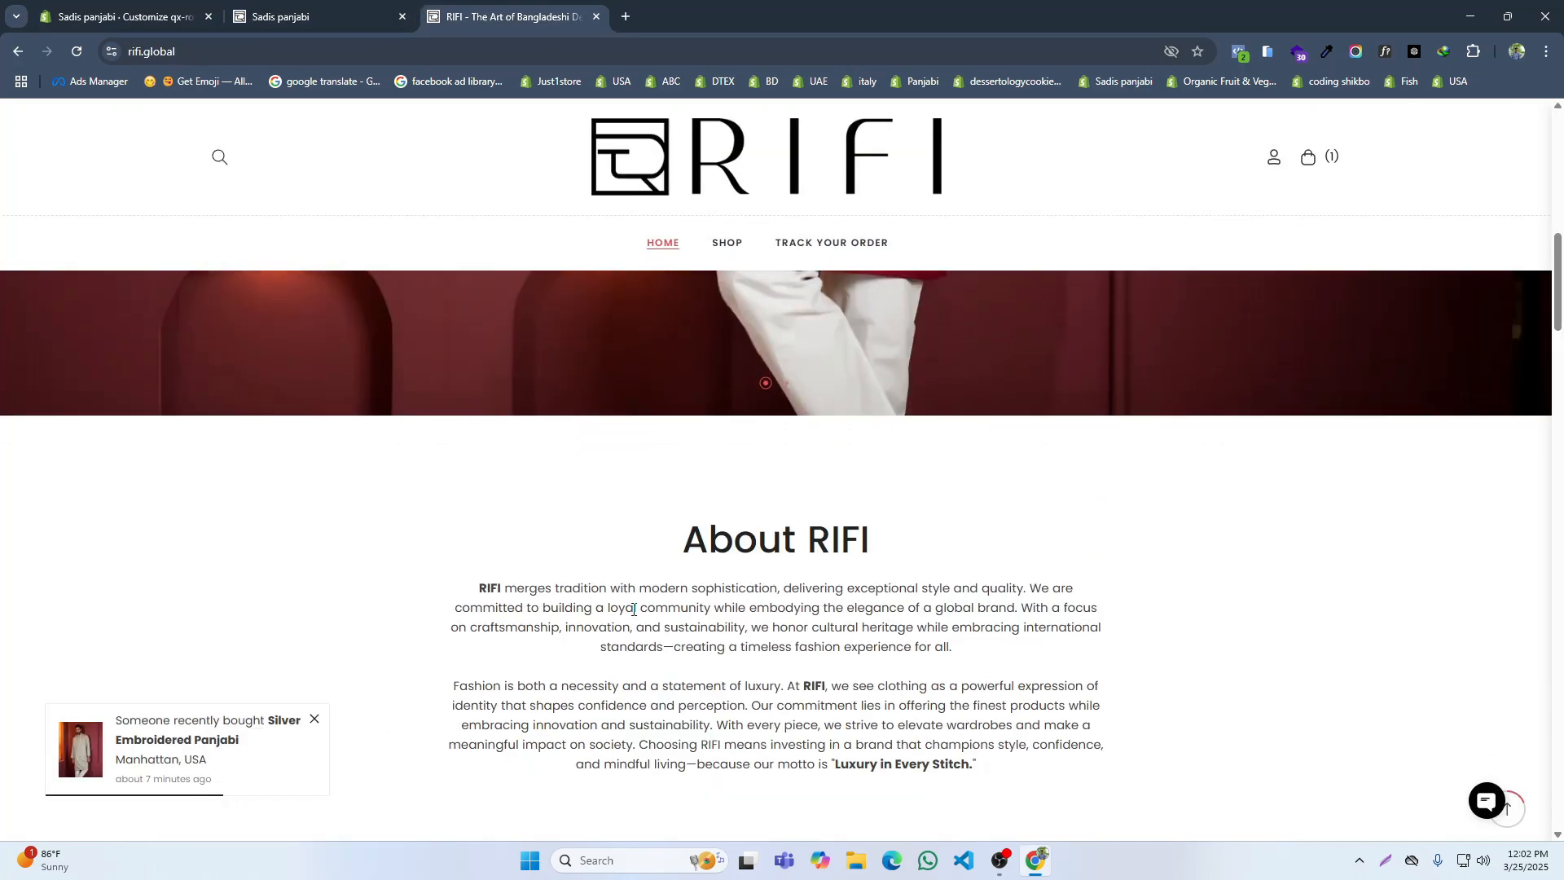
{"action": "scroll", "coordinate": [633, 609], "scroll_direction": "down", "scroll_amount": 3}
{"action": "scroll", "coordinate": [517, 558], "scroll_direction": "down", "scroll_amount": 2}
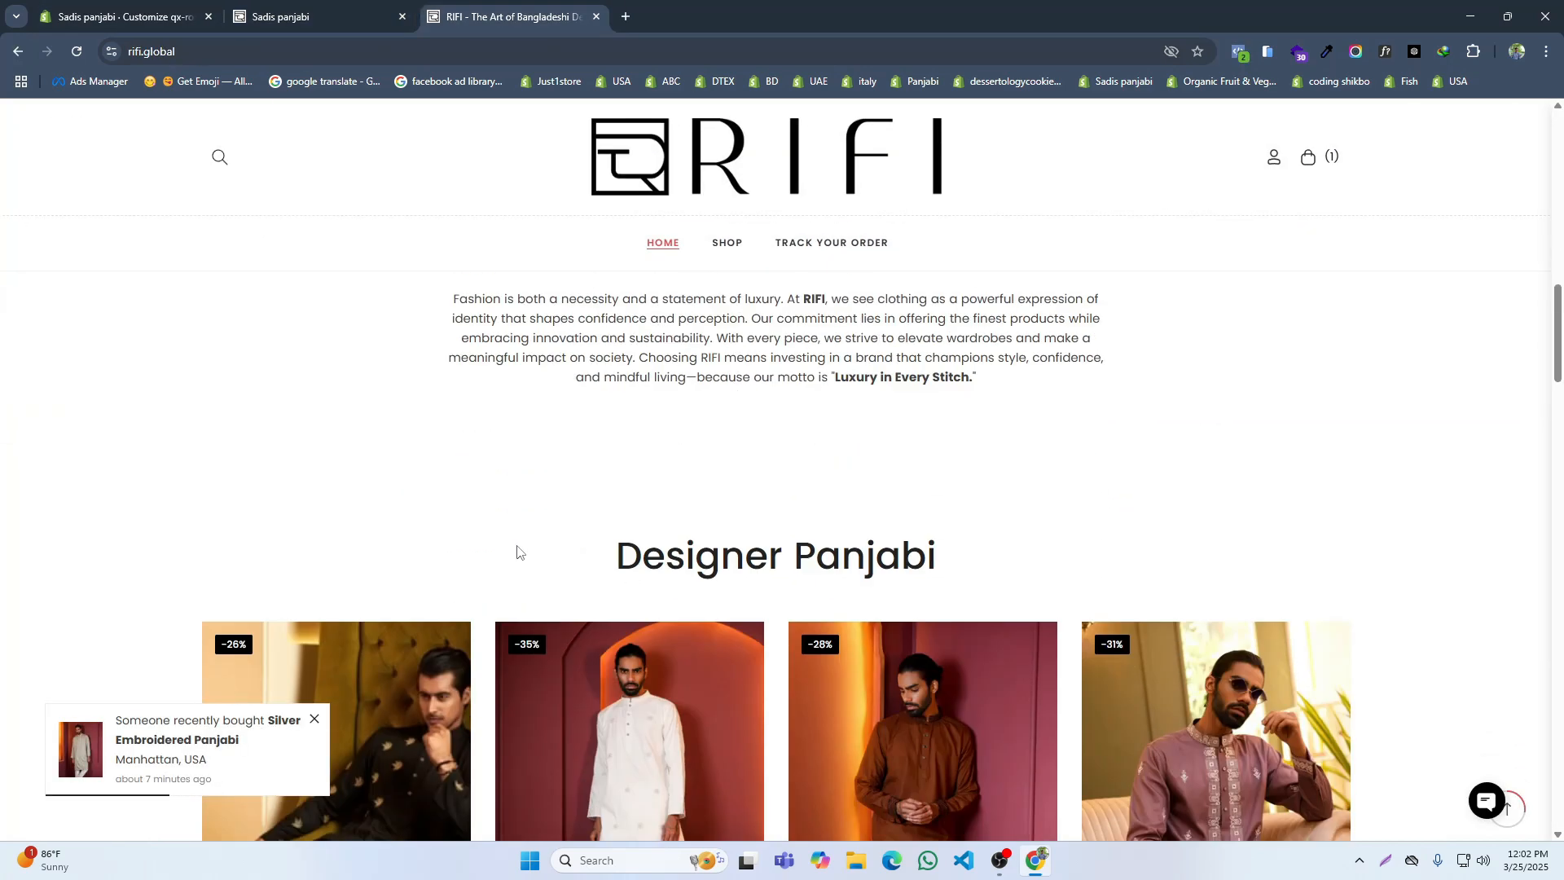
{"action": "left_click", "coordinate": [351, 4]}
{"action": "left_click", "coordinate": [122, 16]}
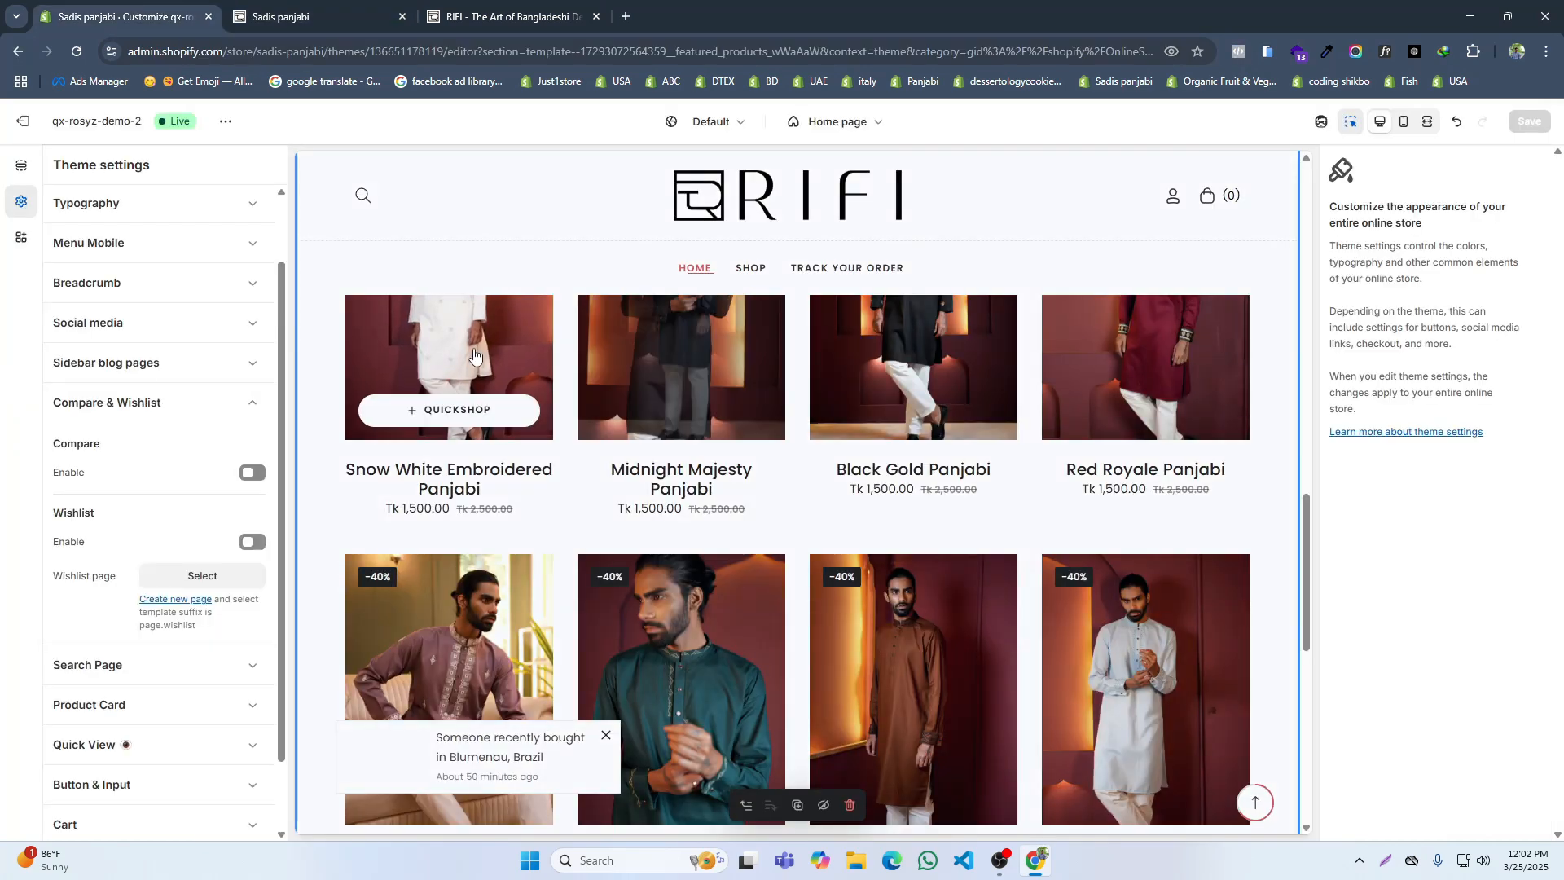
Step: Compare what follows the product rows on the reference site with the end of the Designer Panjabi grid on the live storefront
{"action": "left_click", "coordinate": [479, 12]}
{"action": "scroll", "coordinate": [624, 480], "scroll_direction": "down", "scroll_amount": 13}
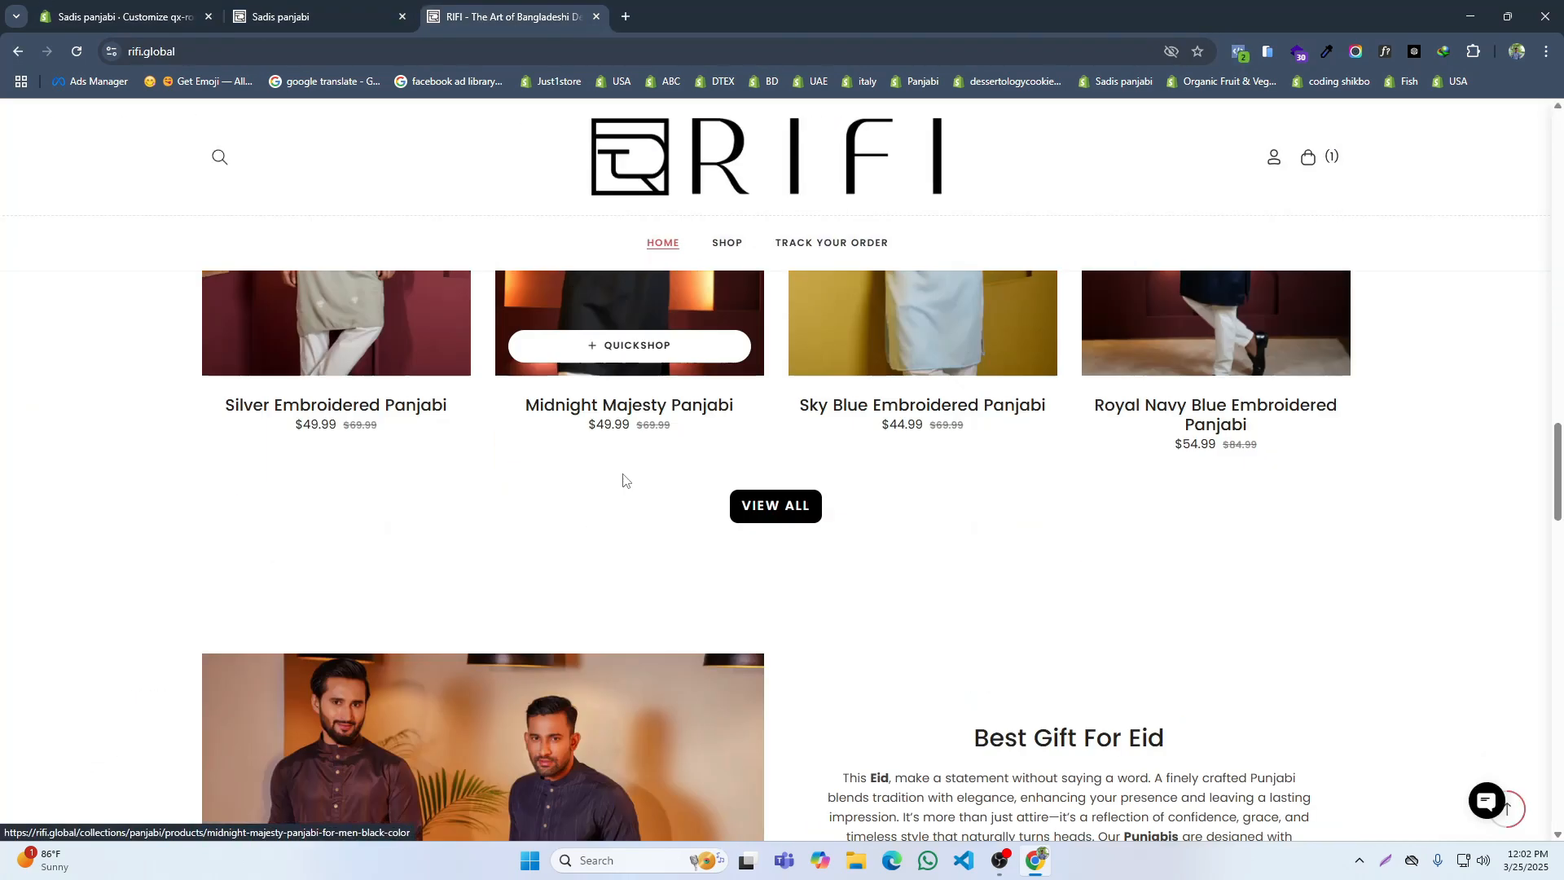
{"action": "scroll", "coordinate": [623, 481], "scroll_direction": "down", "scroll_amount": 3}
{"action": "scroll", "coordinate": [623, 474], "scroll_direction": "up", "scroll_amount": 3}
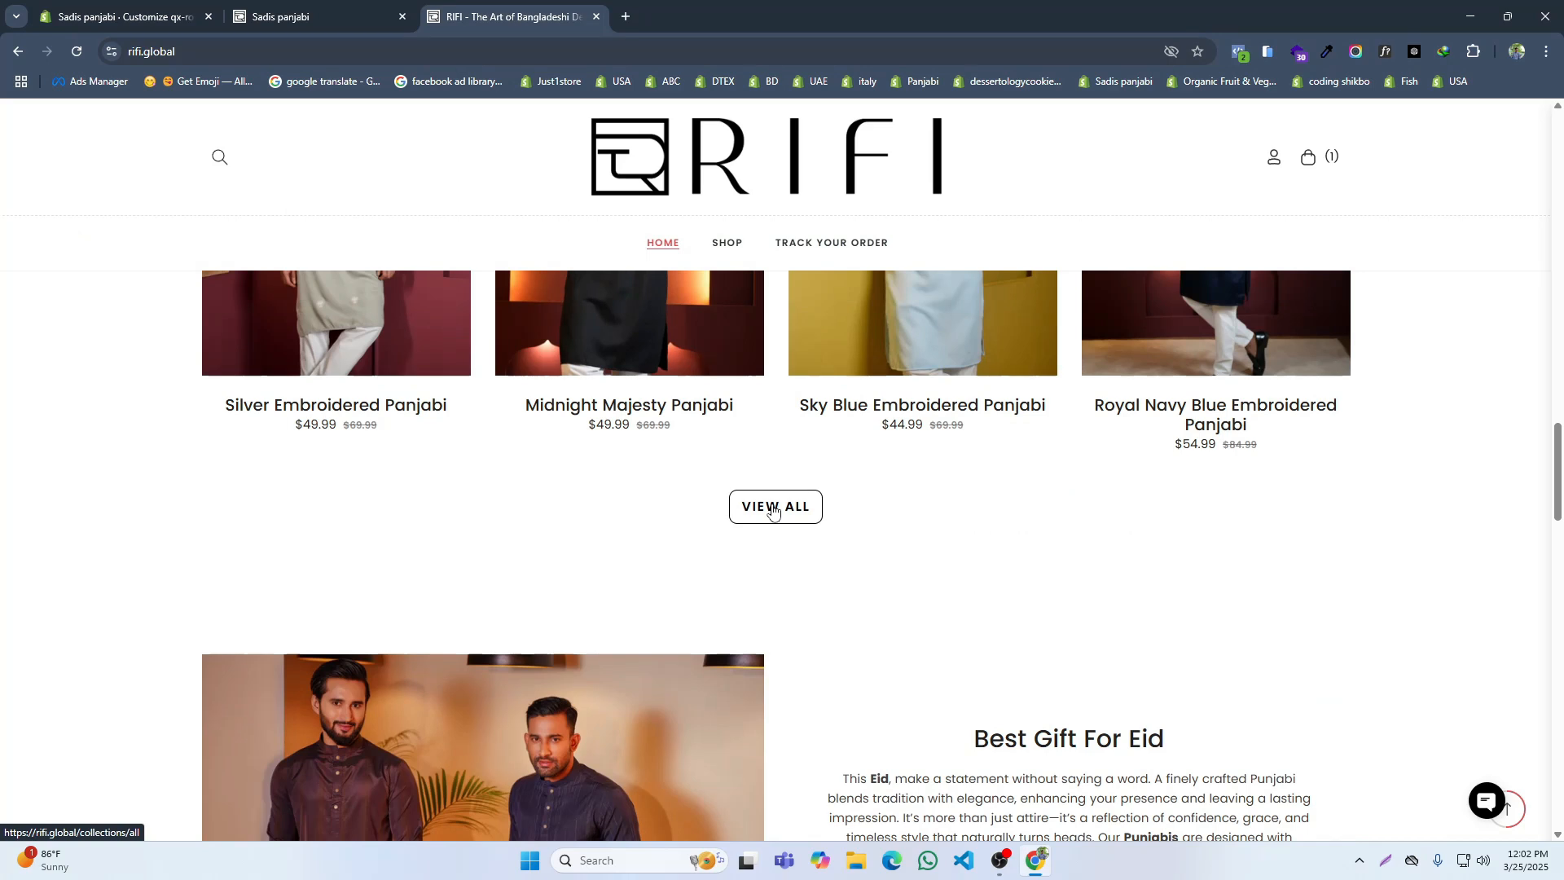
{"action": "scroll", "coordinate": [773, 510], "scroll_direction": "down", "scroll_amount": 3}
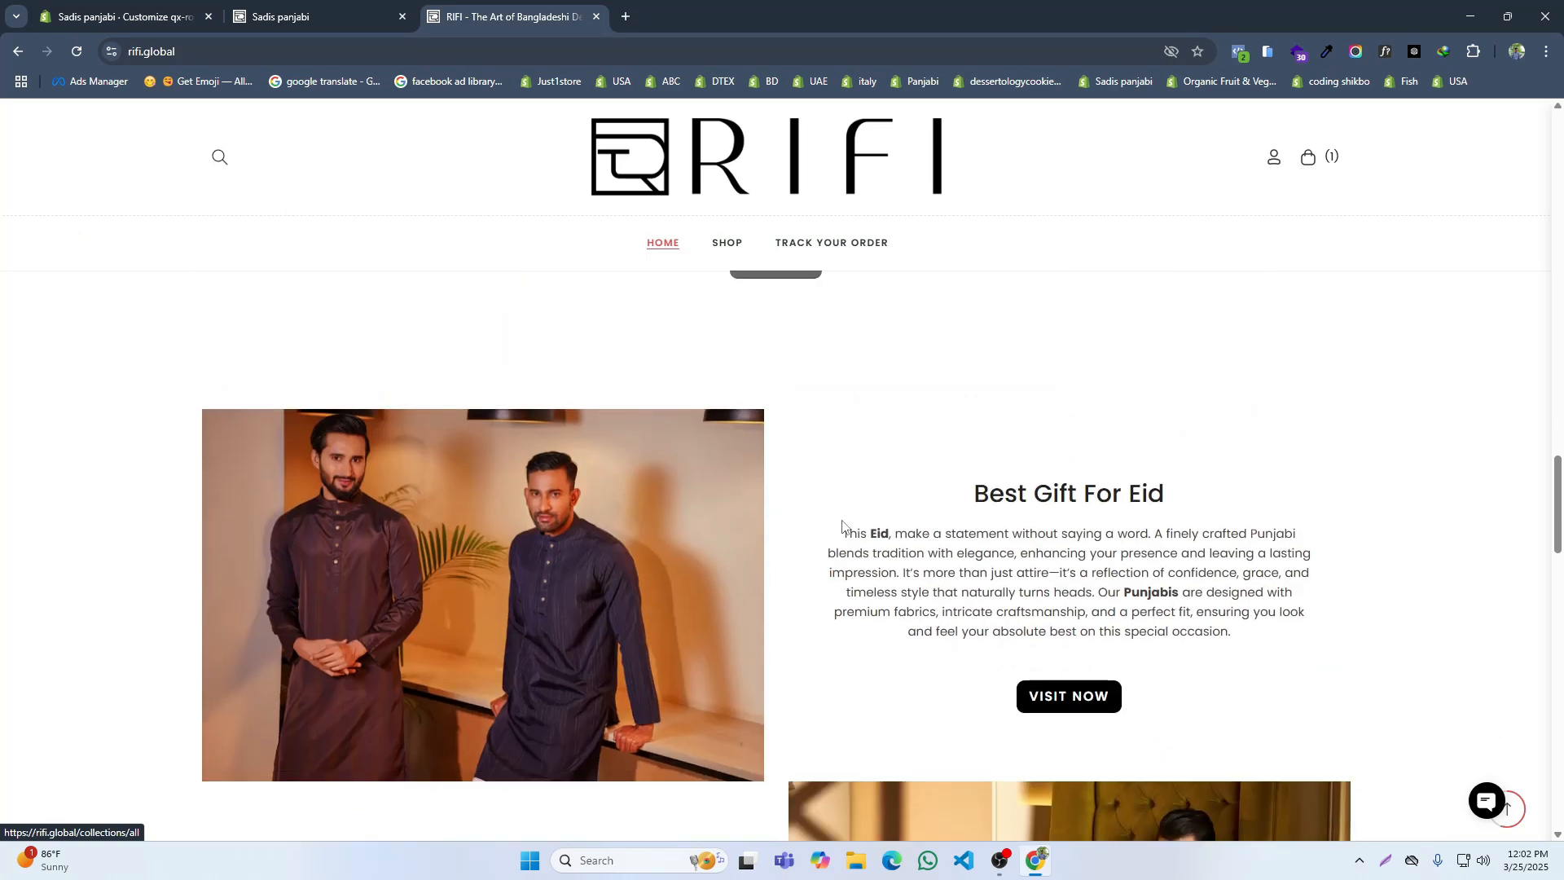
{"action": "left_click", "coordinate": [152, 7]}
{"action": "scroll", "coordinate": [597, 457], "scroll_direction": "down", "scroll_amount": 7}
{"action": "left_click", "coordinate": [274, 8]}
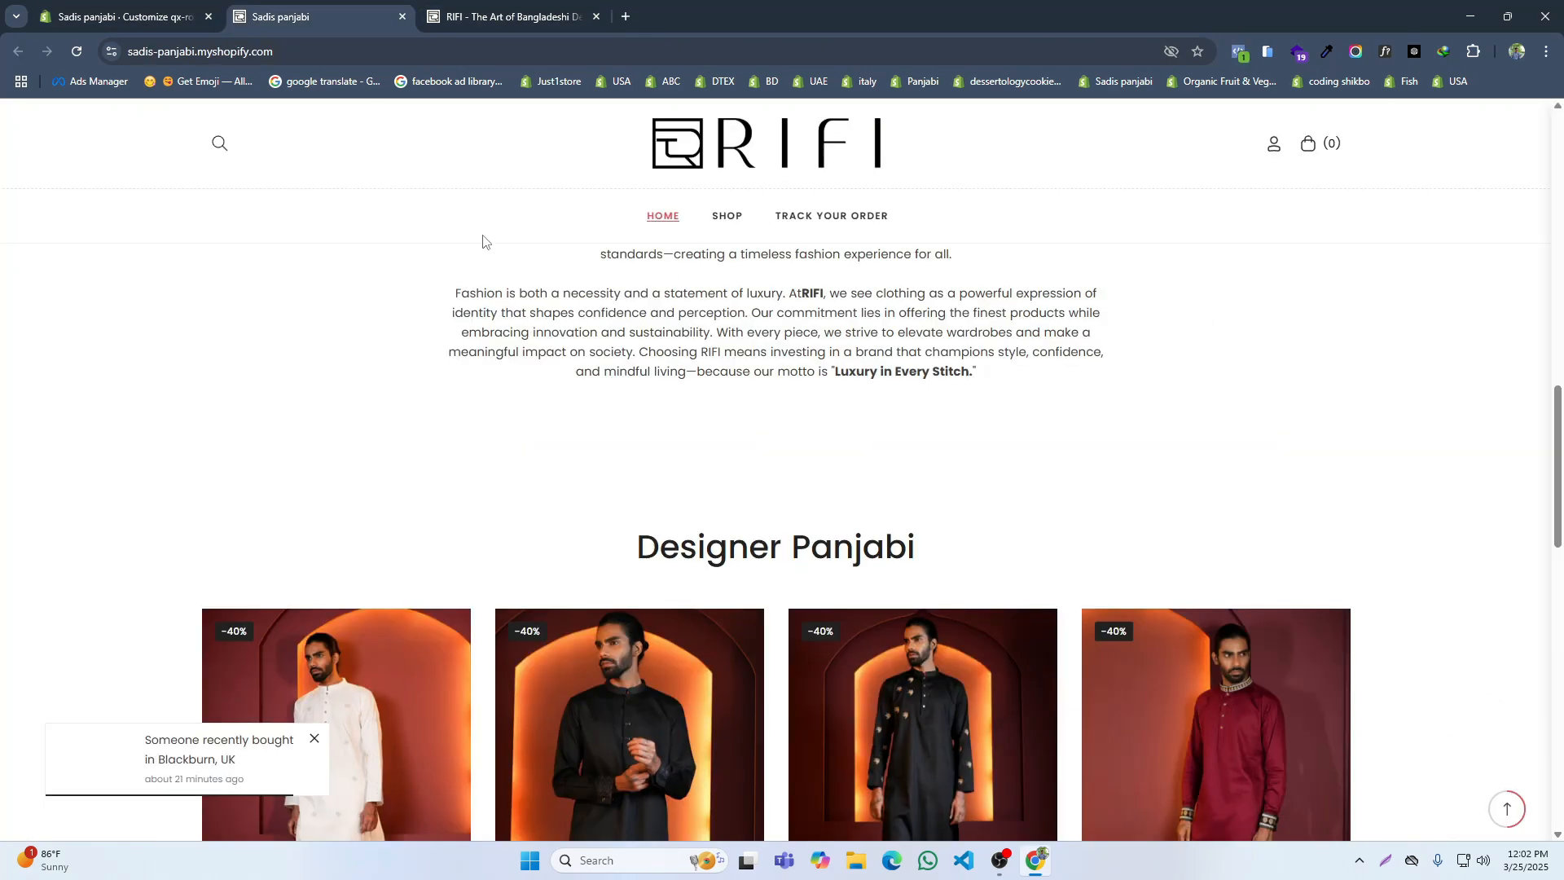
{"action": "scroll", "coordinate": [739, 569], "scroll_direction": "down", "scroll_amount": 12}
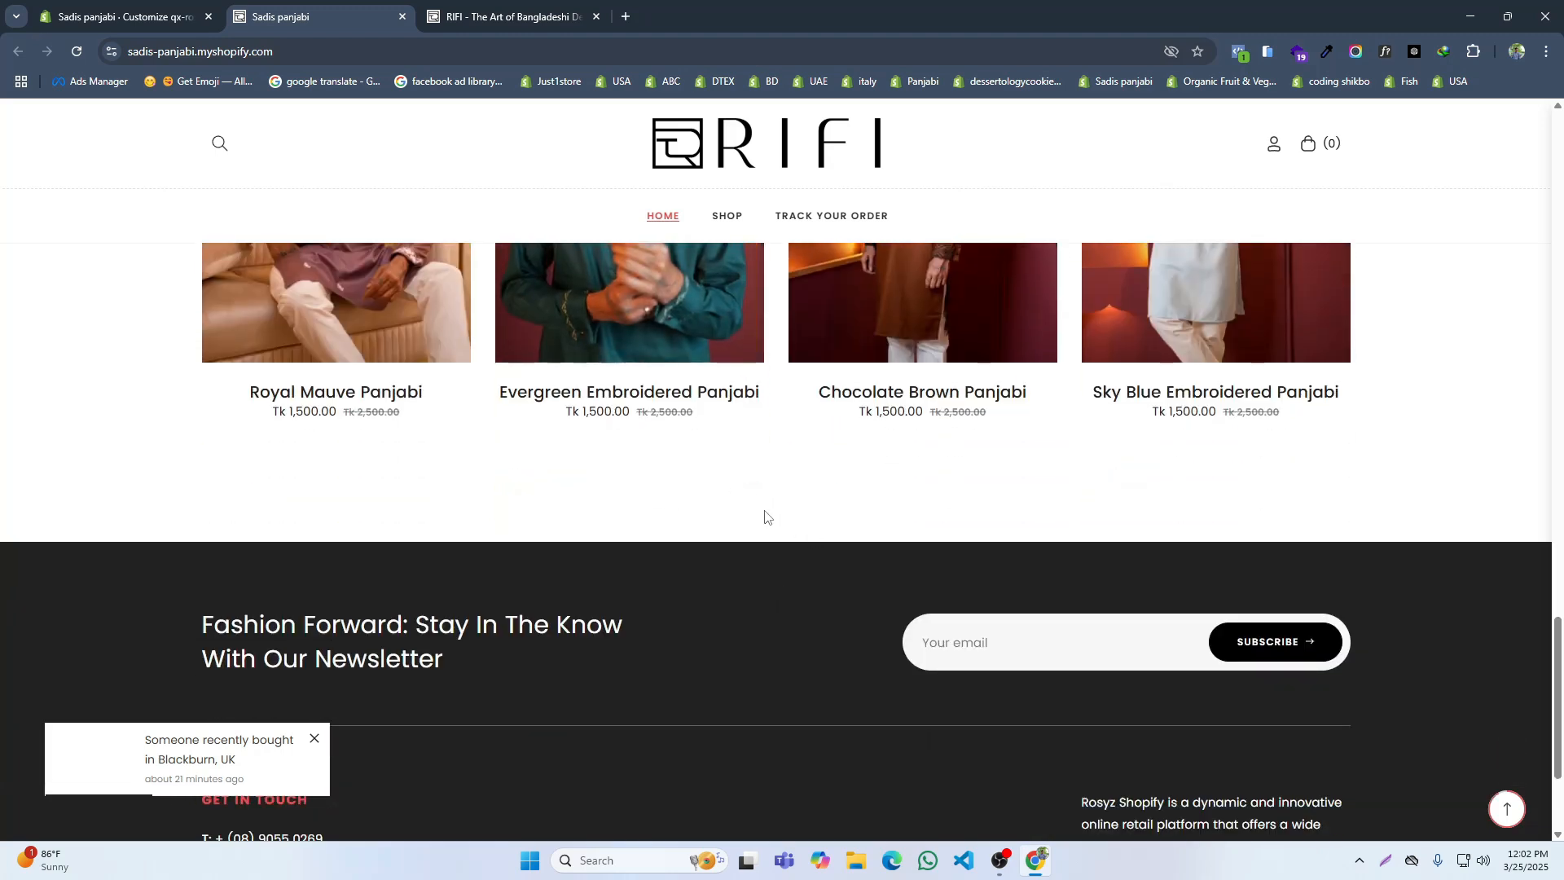
Step: Set the Product Grid section's button text to "View All", link it to All products and save
{"action": "left_click", "coordinate": [94, 7]}
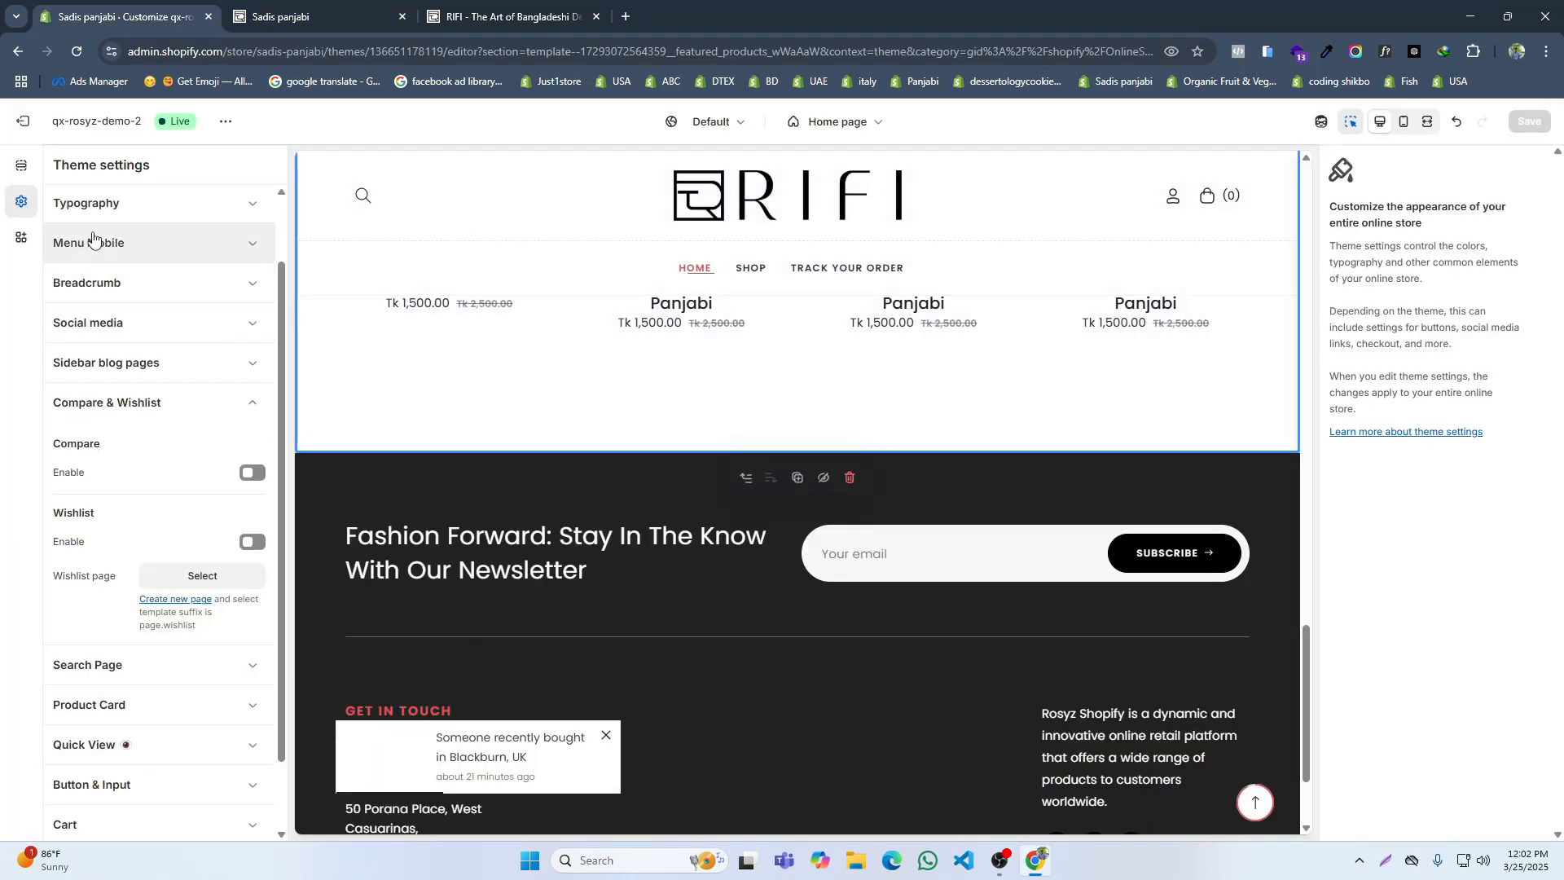
{"action": "left_click", "coordinate": [22, 167]}
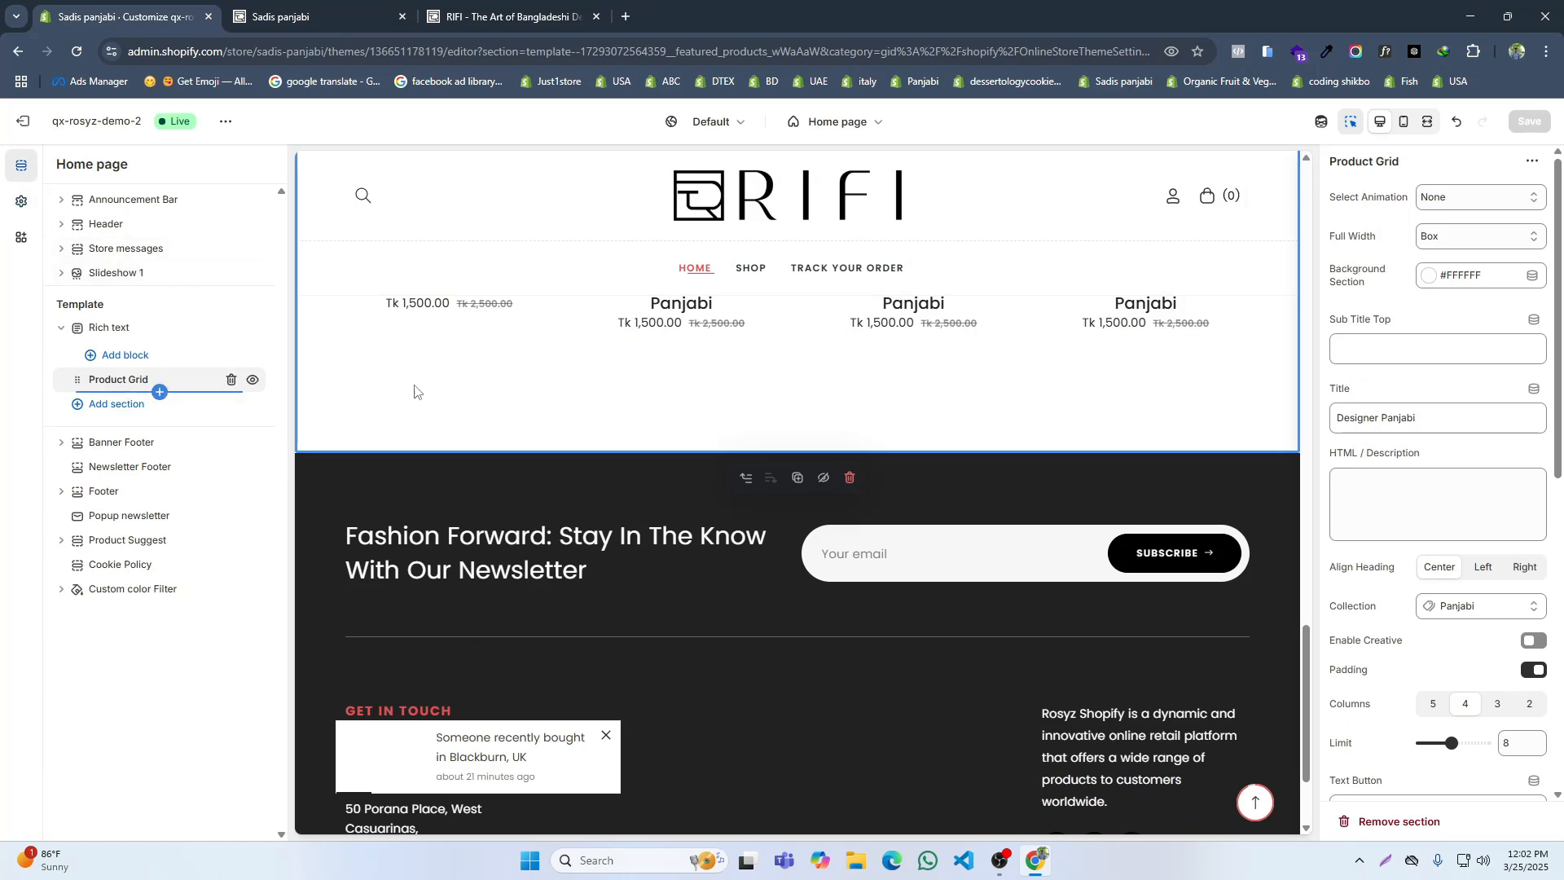
{"action": "scroll", "coordinate": [1428, 510], "scroll_direction": "down", "scroll_amount": 3}
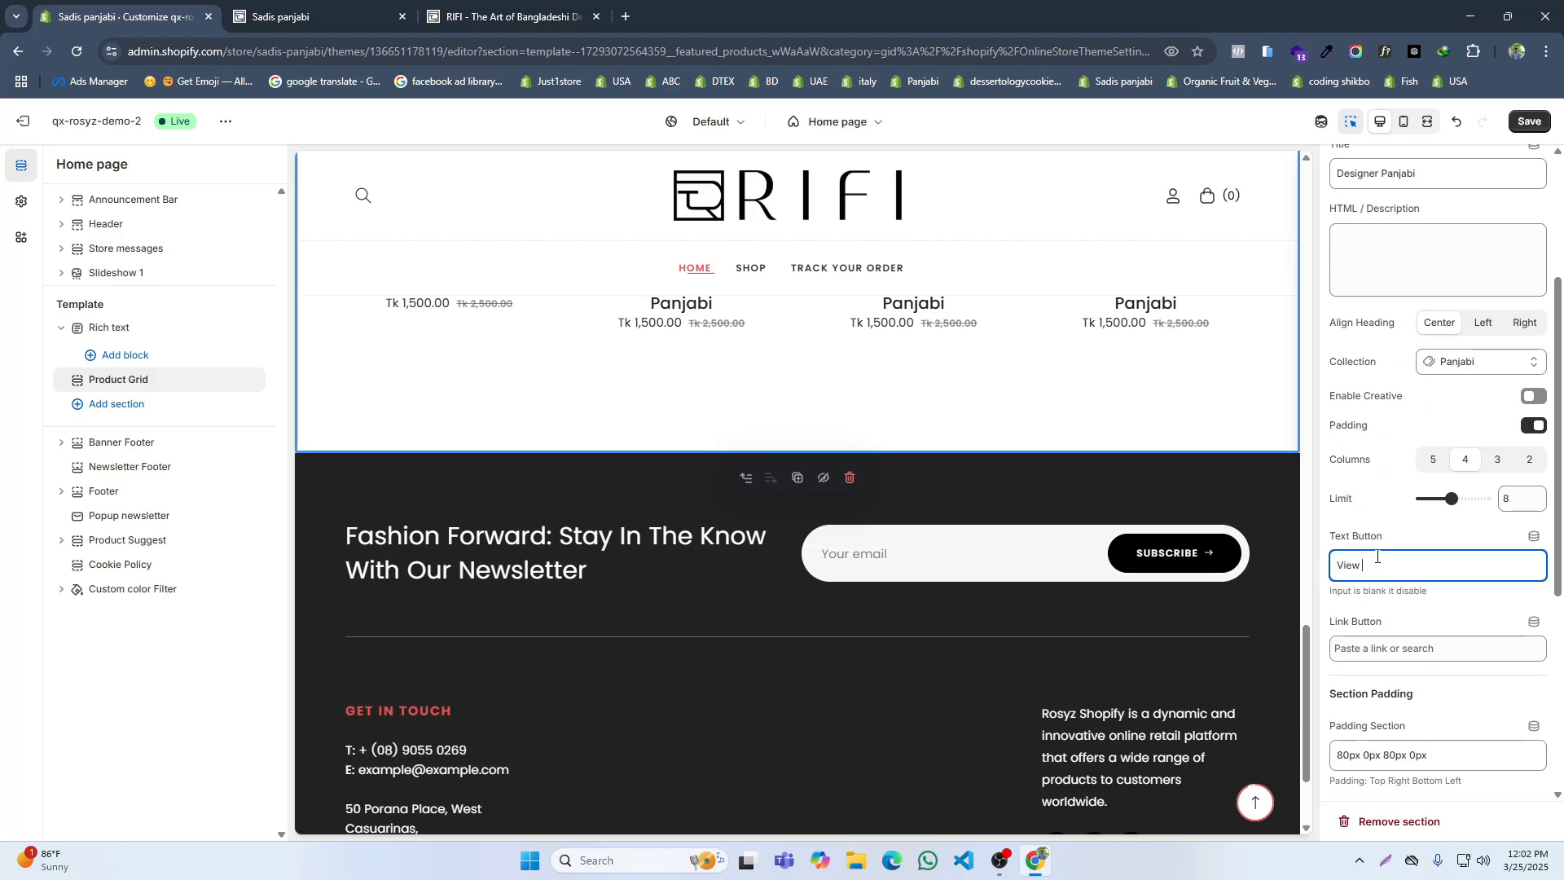
{"action": "left_click", "coordinate": [1377, 649]}
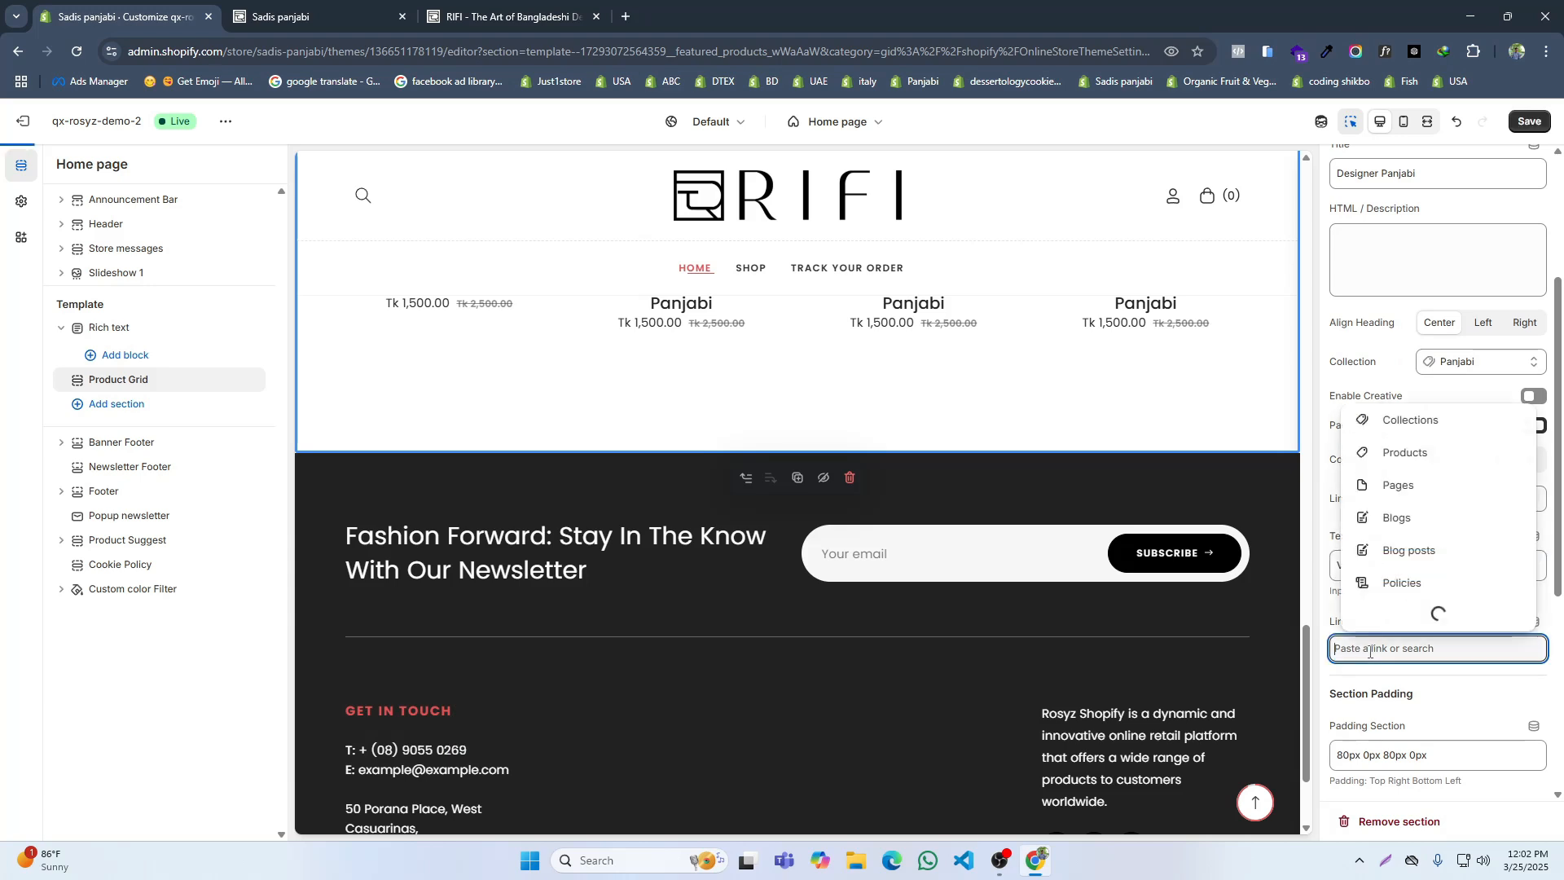
{"action": "left_click", "coordinate": [1411, 488]}
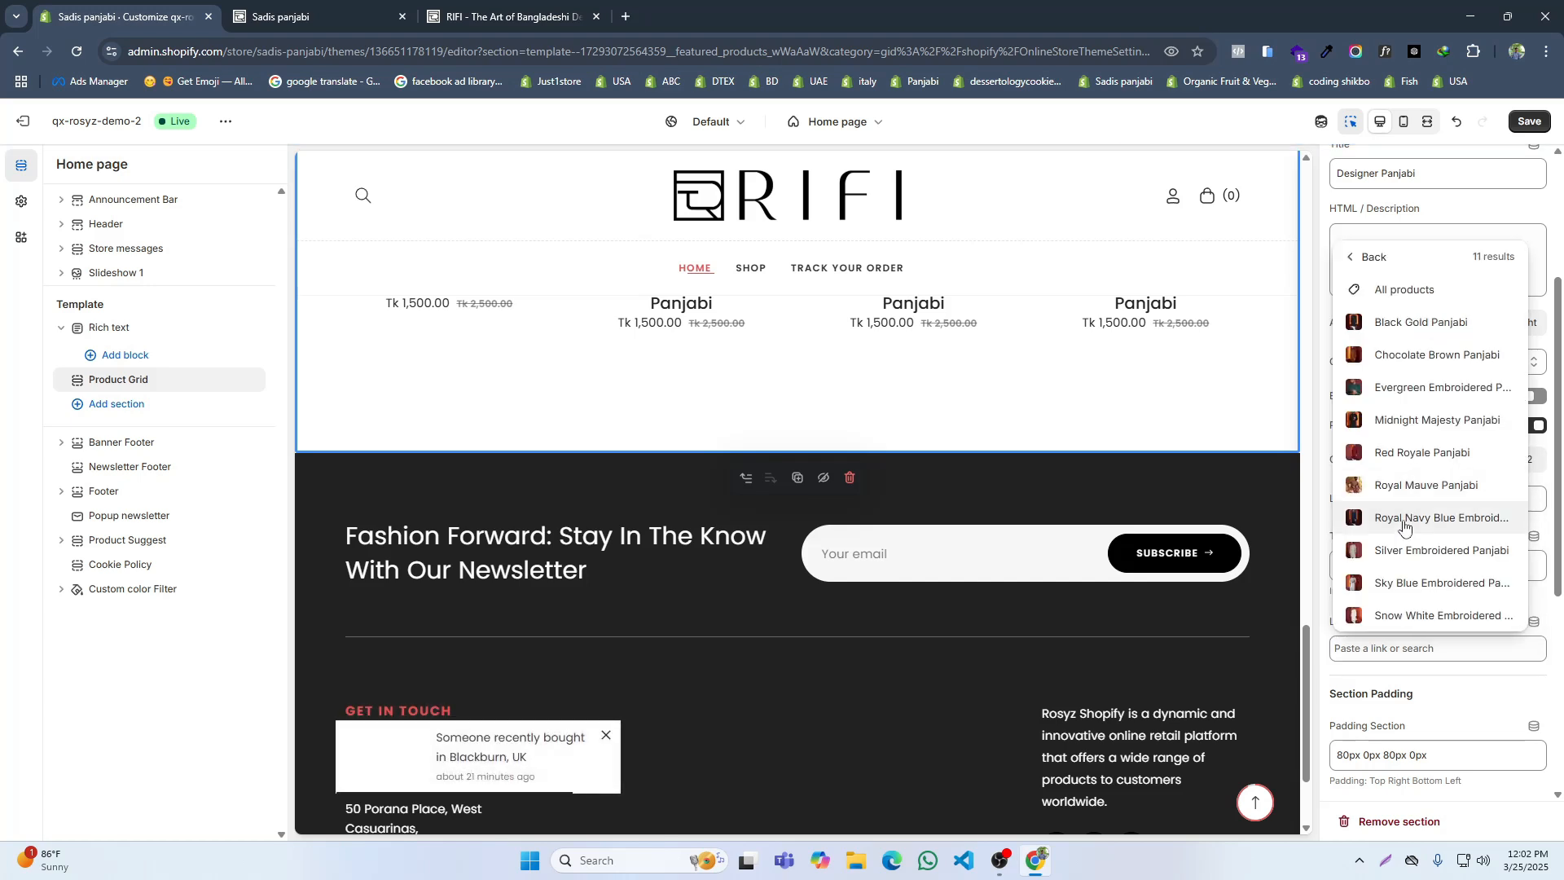
{"action": "left_click", "coordinate": [1391, 287]}
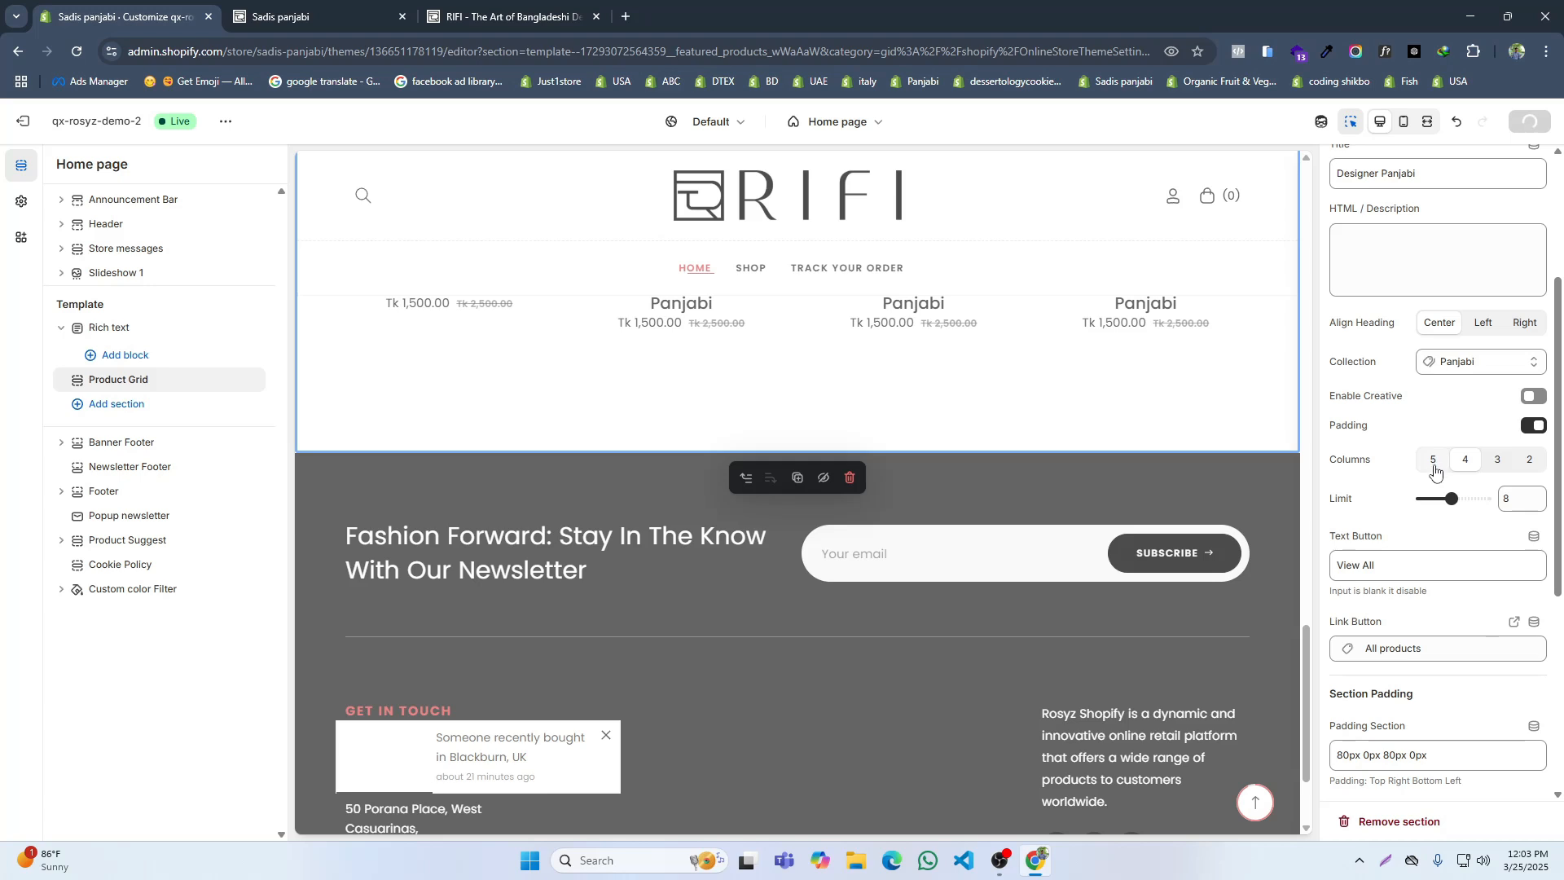
Step: Inspect the View All link below the live storefront's product grid in the developer tools, with the responsive preview widened to 1880 px
{"action": "left_click", "coordinate": [326, 15]}
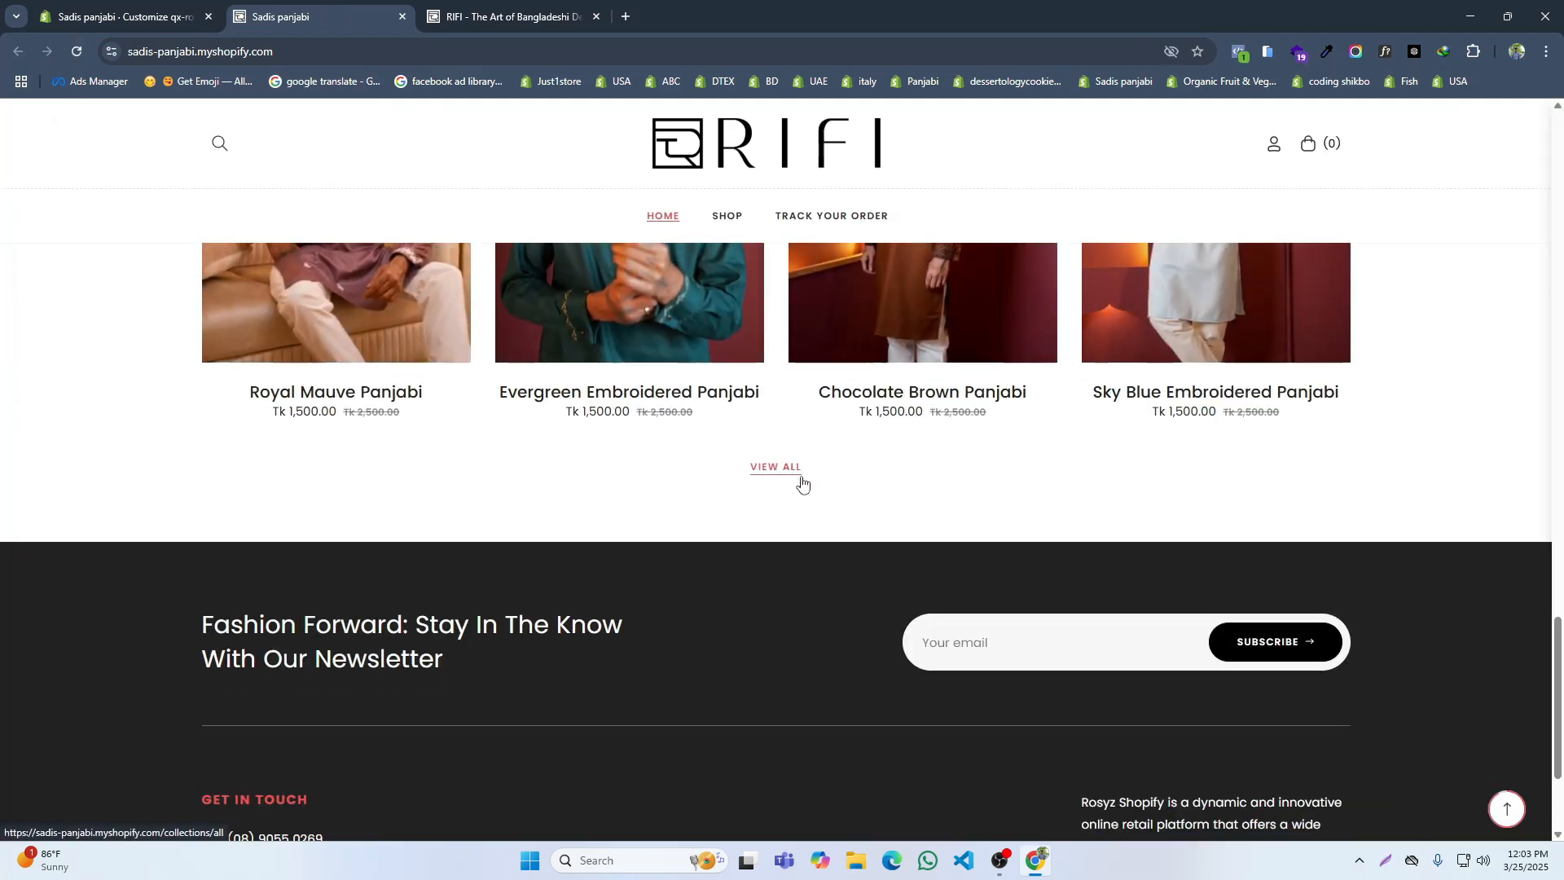
{"action": "right_click", "coordinate": [772, 478]}
{"action": "left_click", "coordinate": [807, 745]}
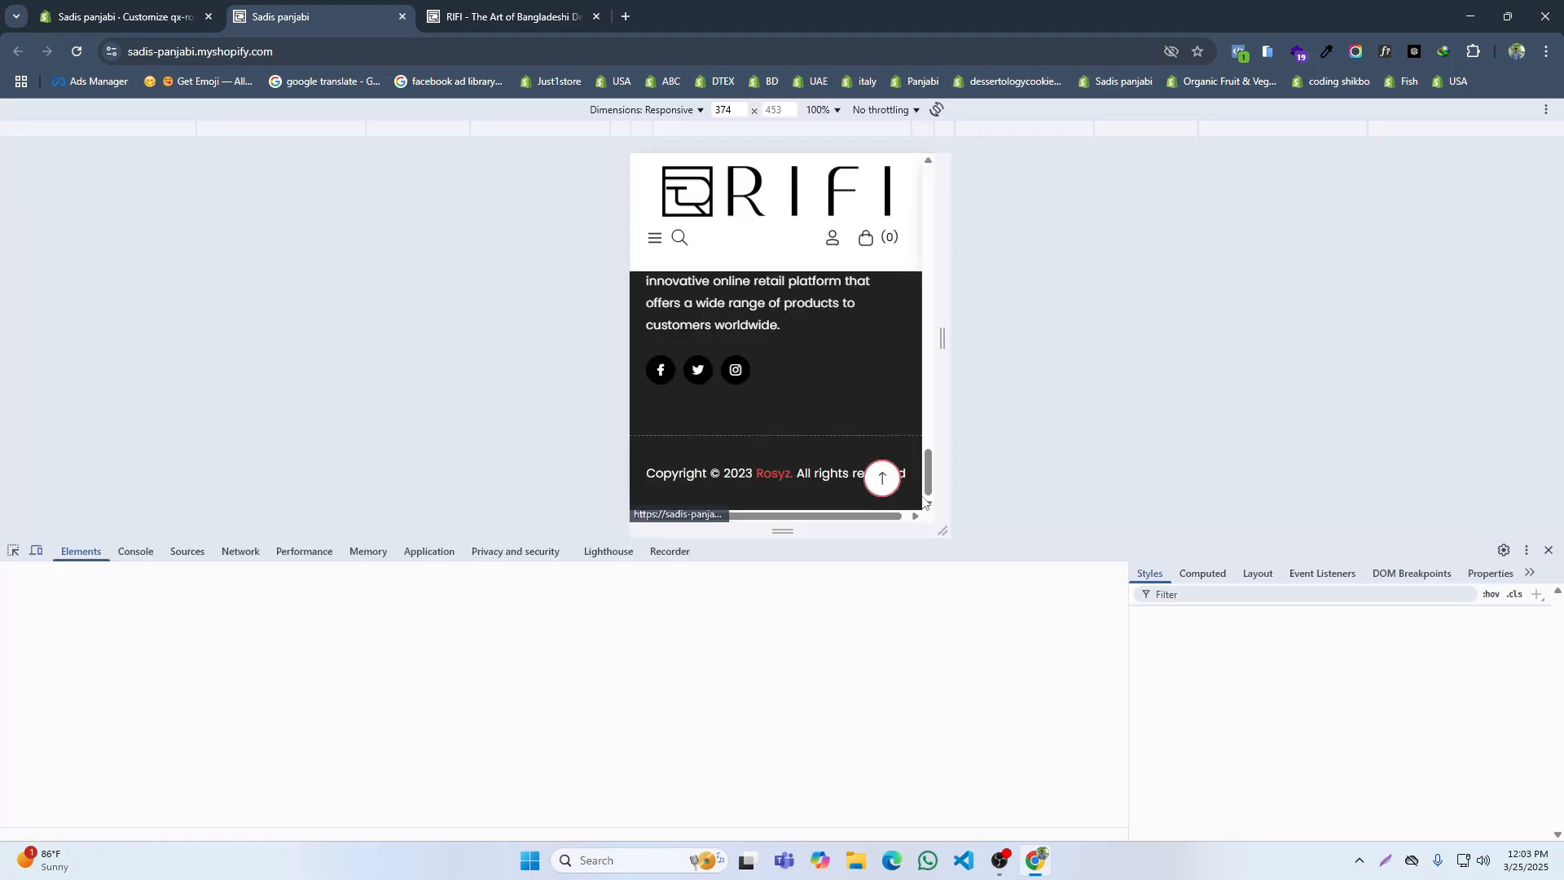
{"action": "left_click_drag", "start_coordinate": [942, 338], "coordinate": [1555, 338]}
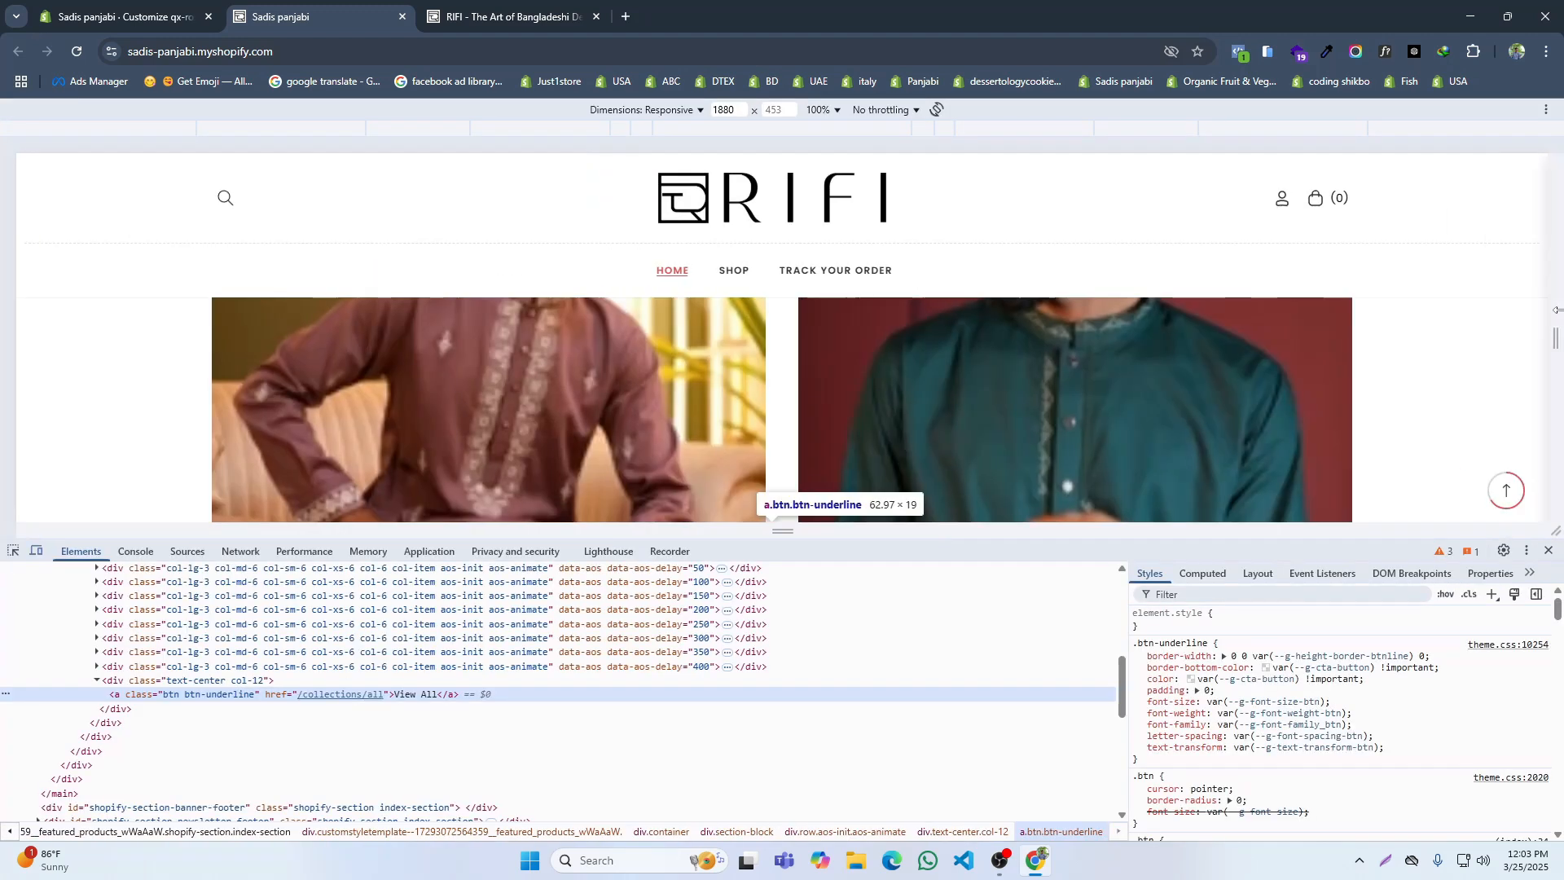
{"action": "scroll", "coordinate": [765, 390], "scroll_direction": "up", "scroll_amount": 2}
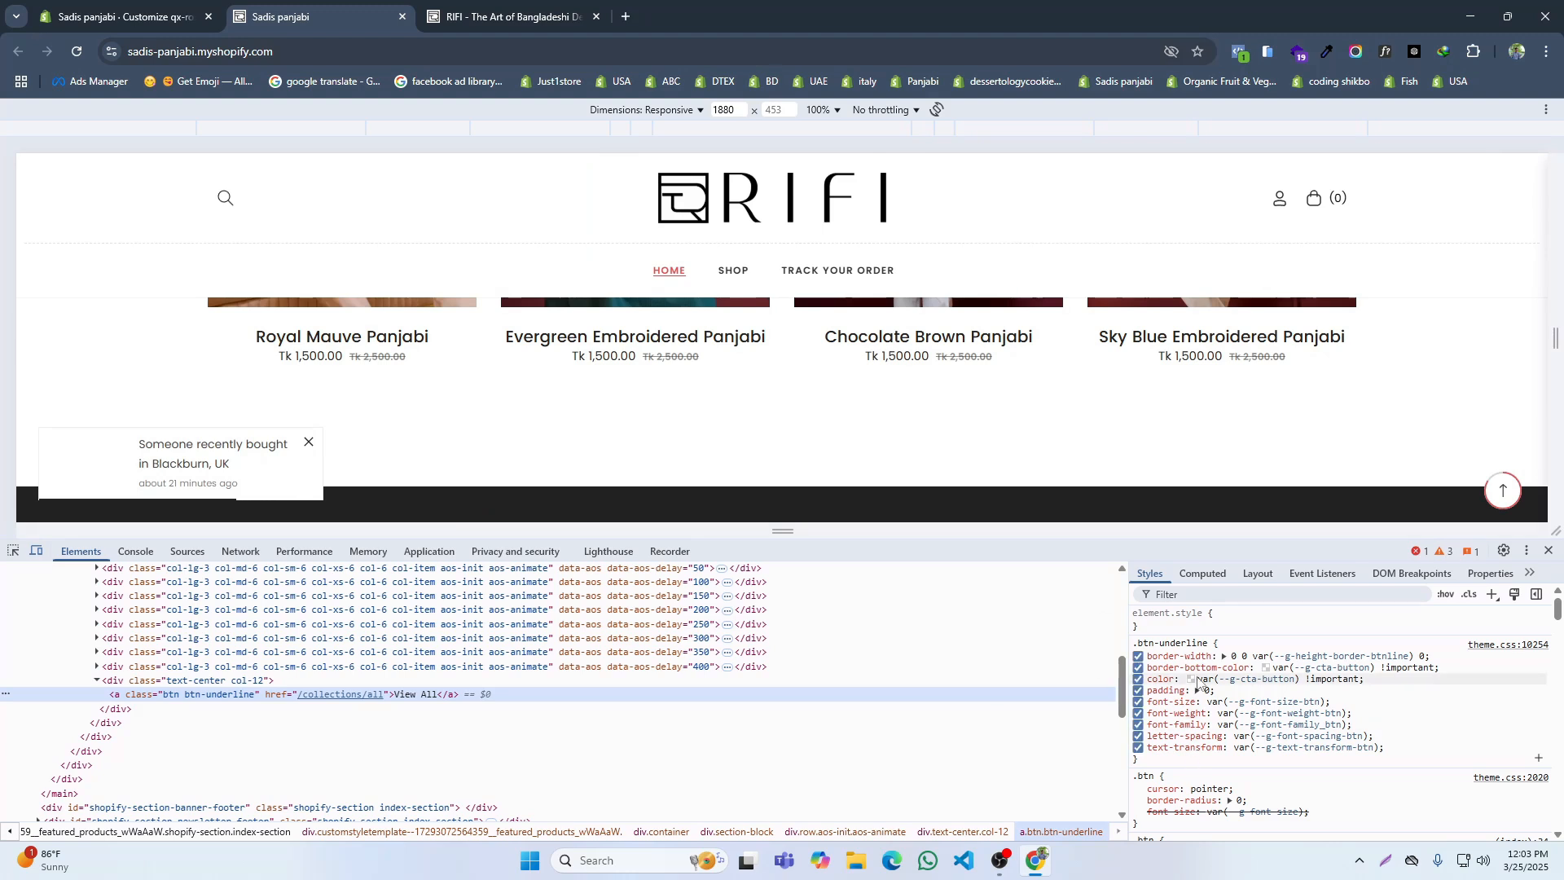
Step: Compare with the reference site's View All button and test a white text colour, rgb(255 255 255), on the inspected link
{"action": "left_click", "coordinate": [1191, 680]}
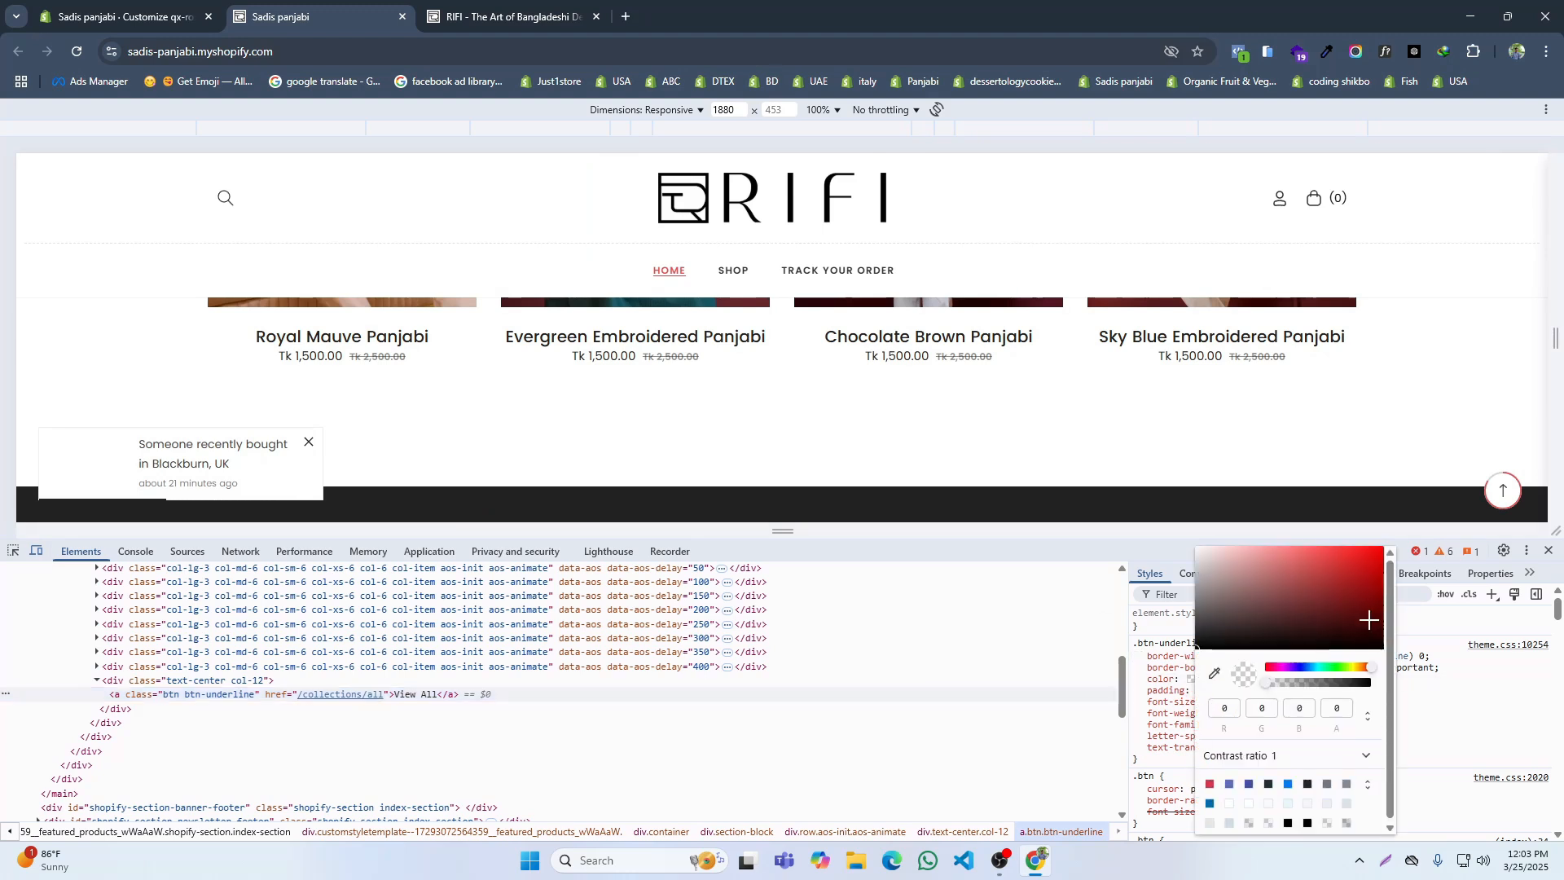
{"action": "left_click", "coordinate": [521, 15]}
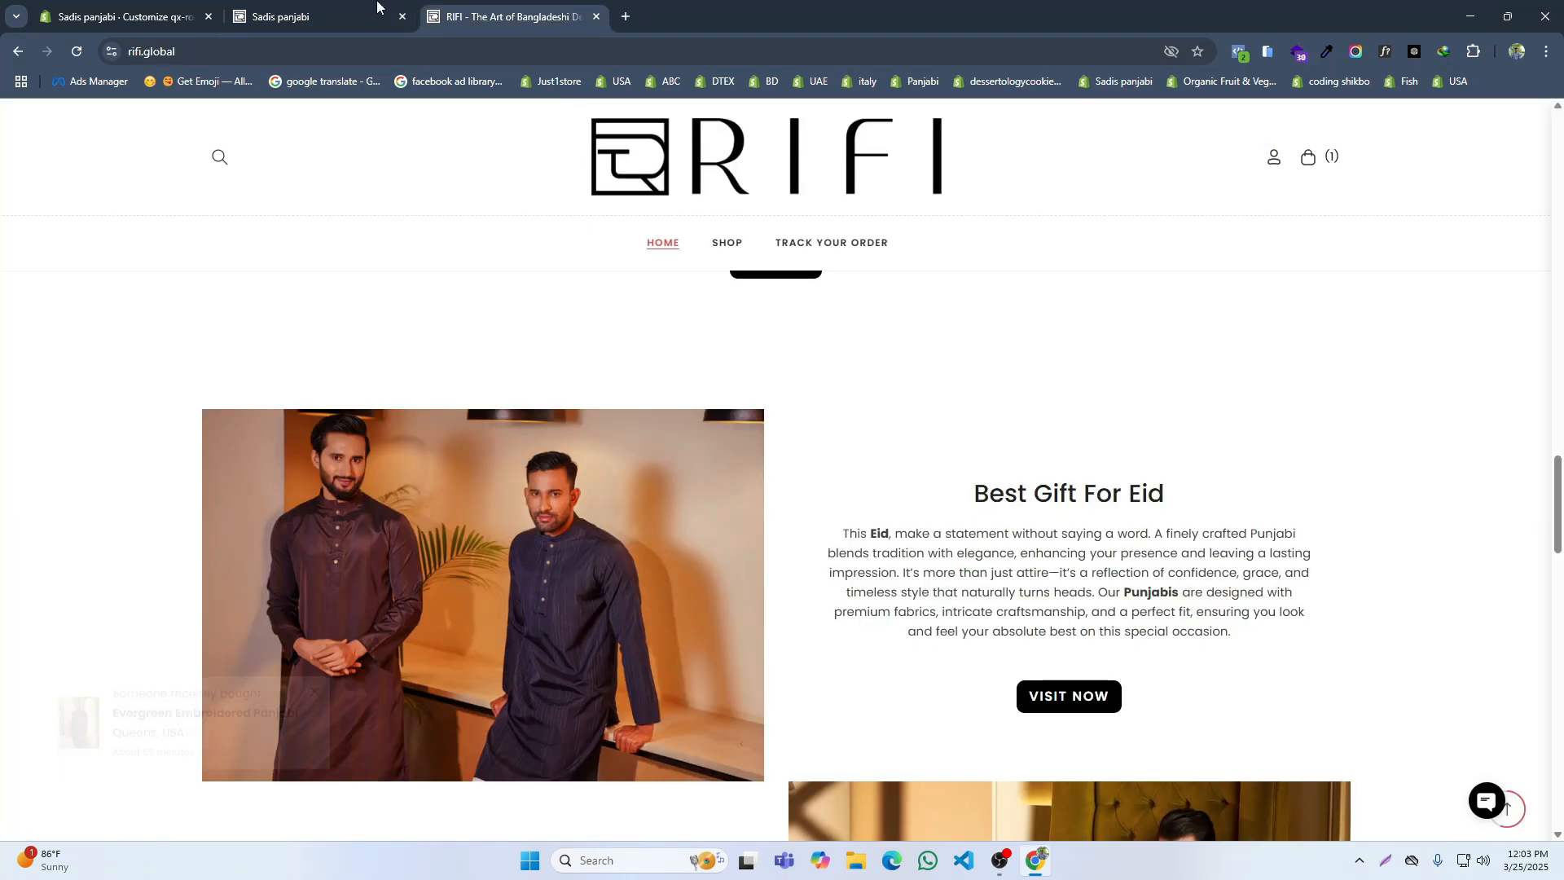
{"action": "left_click", "coordinate": [130, 17]}
{"action": "left_click", "coordinate": [497, 14]}
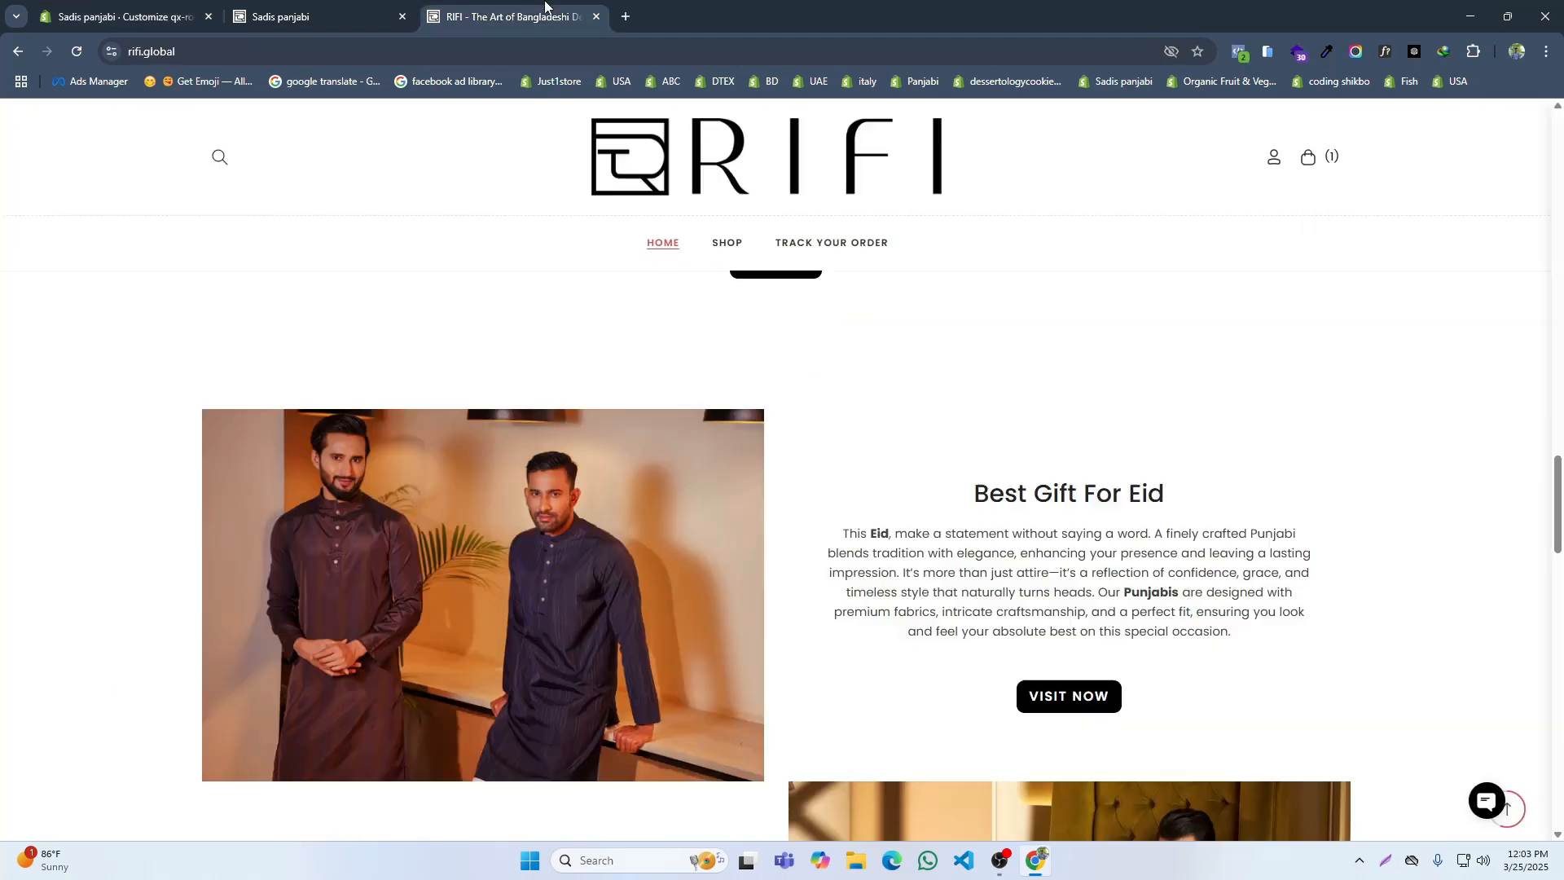
{"action": "left_click", "coordinate": [343, 4]}
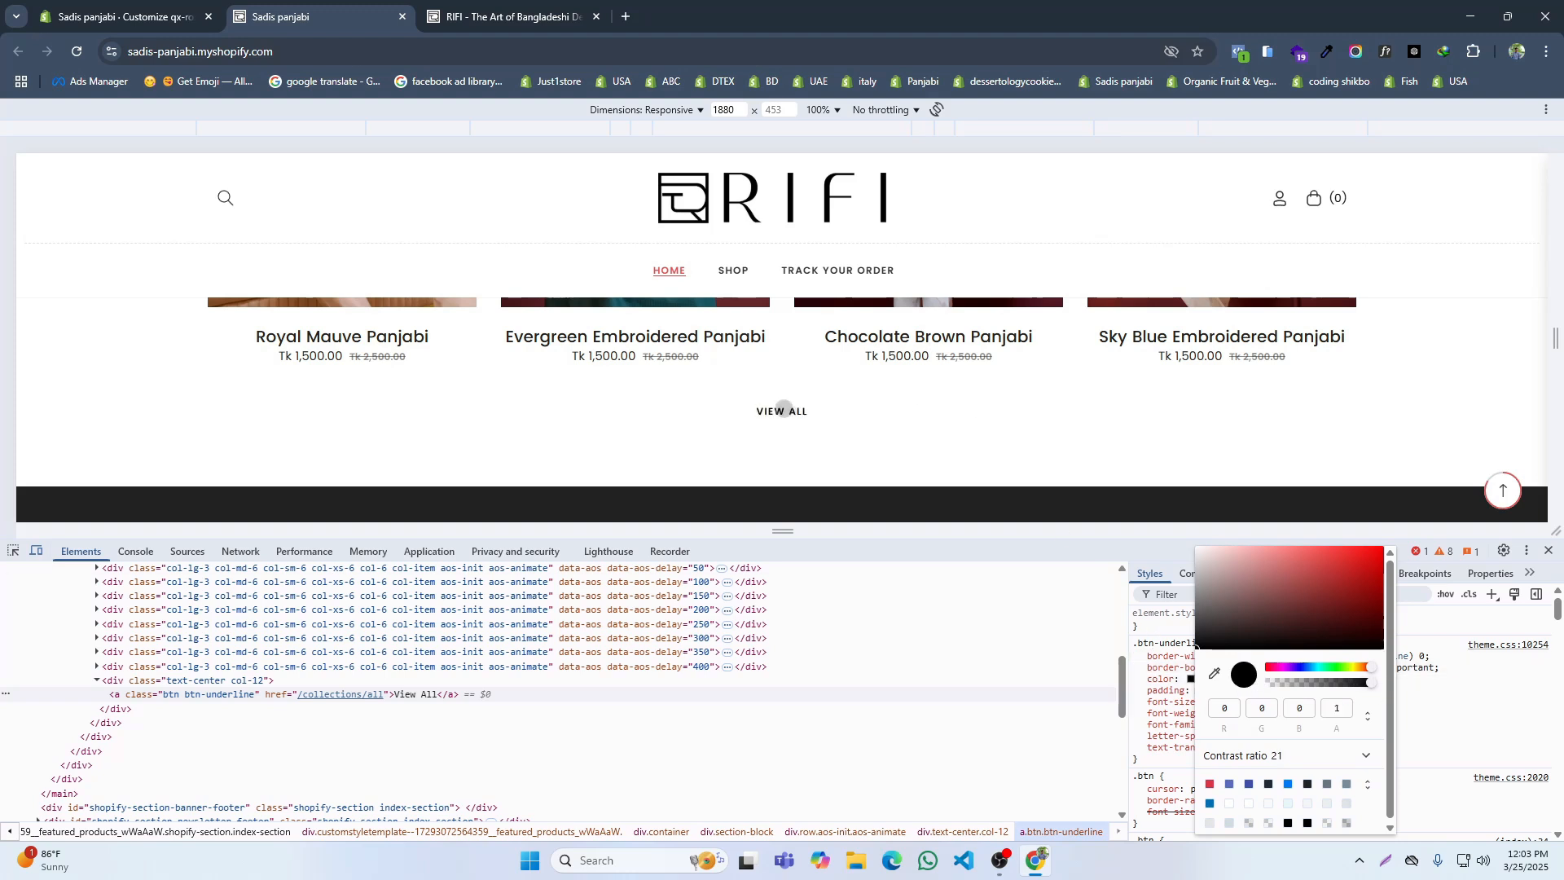
{"action": "left_click", "coordinate": [466, 6]}
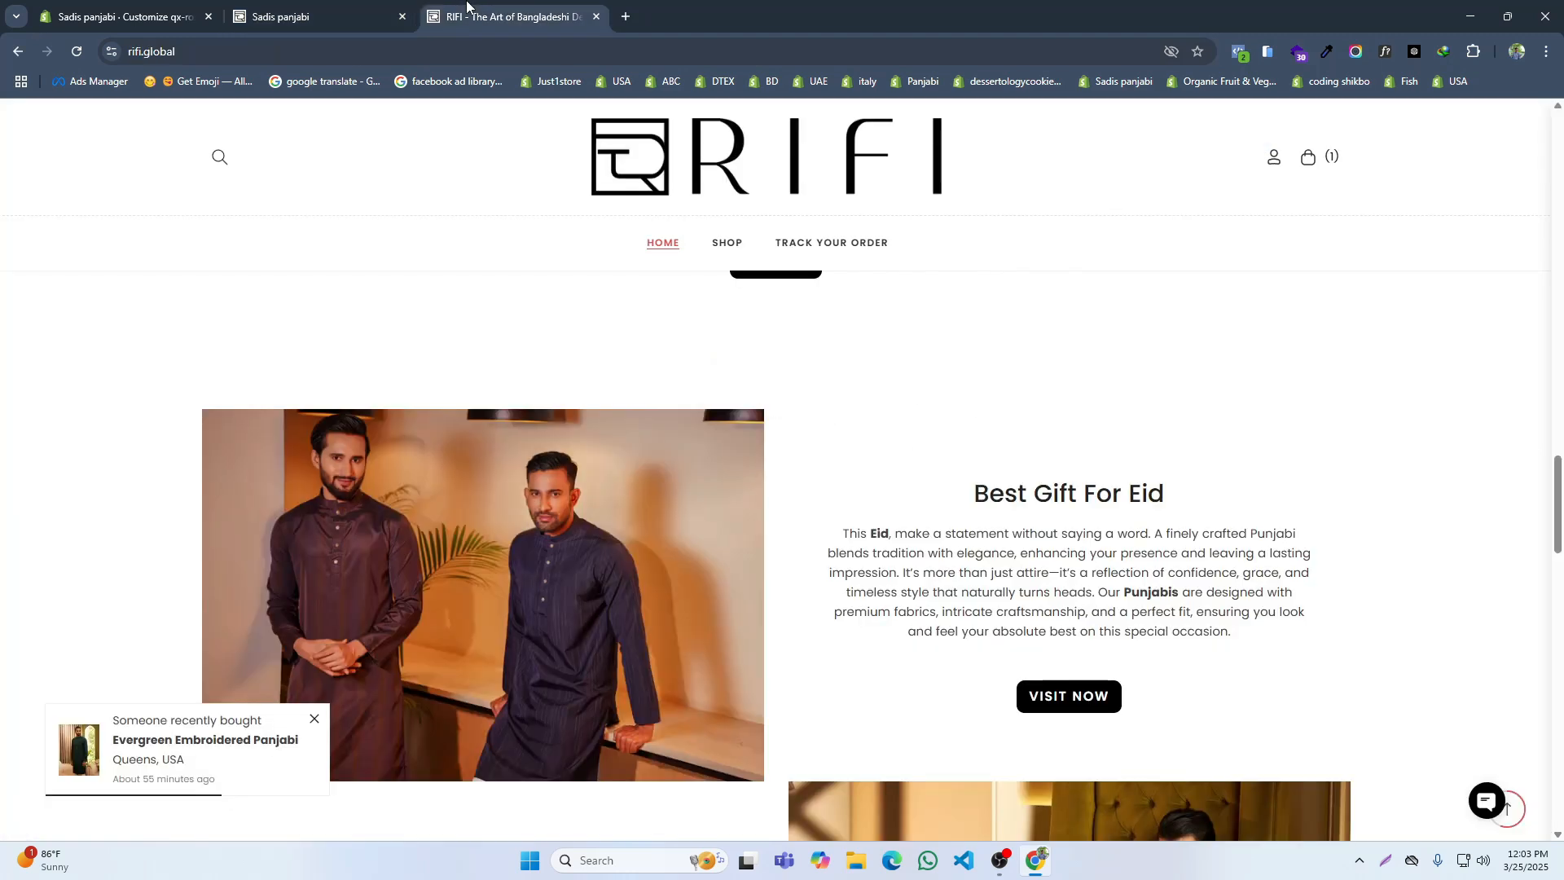
{"action": "scroll", "coordinate": [450, 279], "scroll_direction": "up", "scroll_amount": 2}
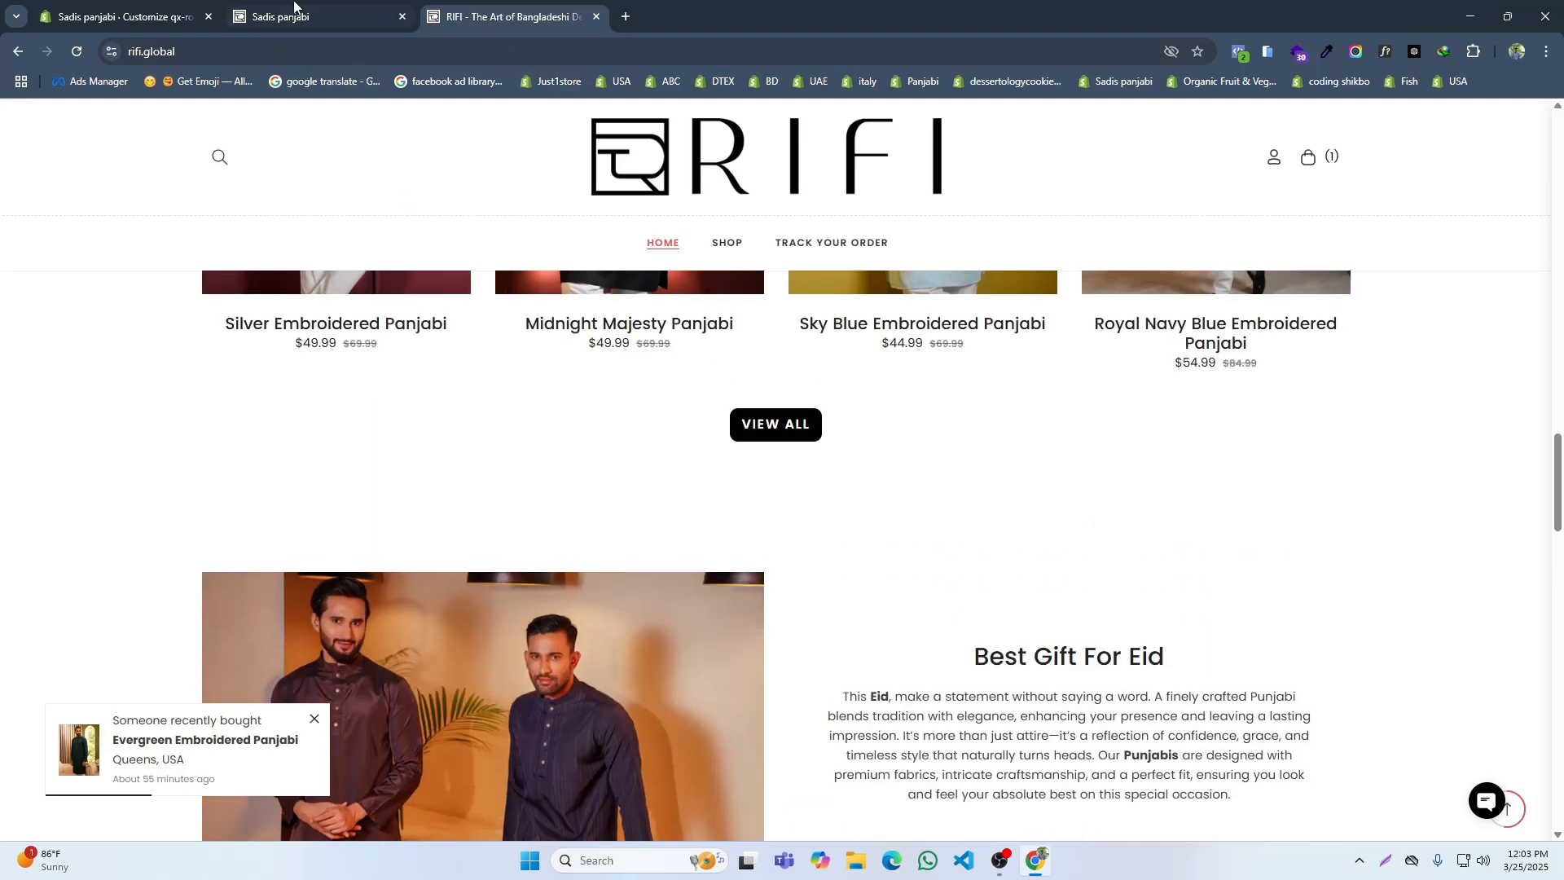
{"action": "left_click", "coordinate": [201, 4]}
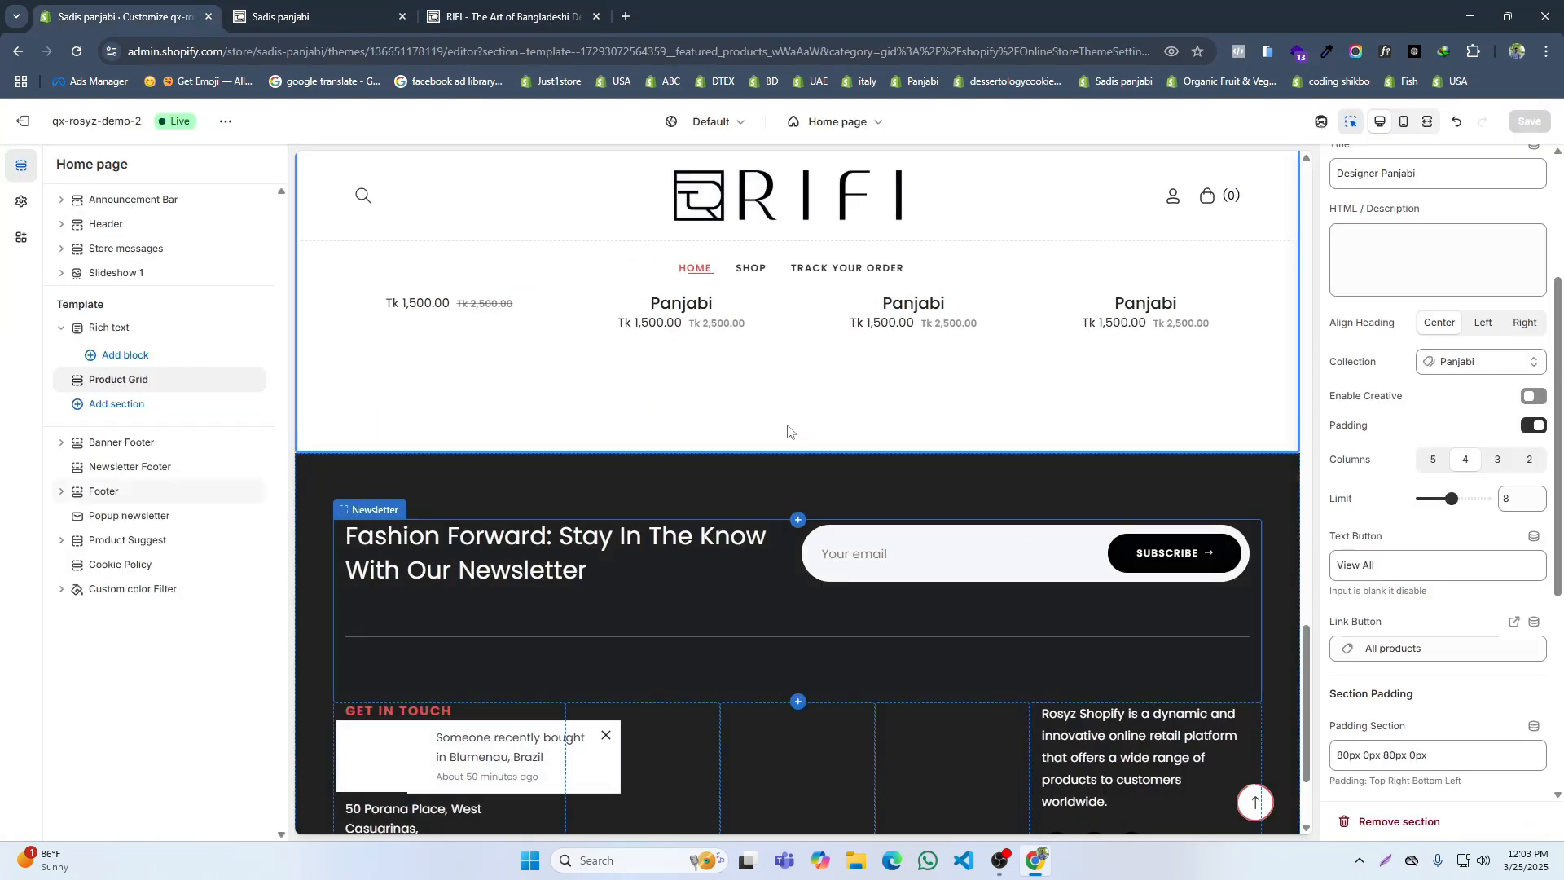
{"action": "left_click", "coordinate": [329, 6]}
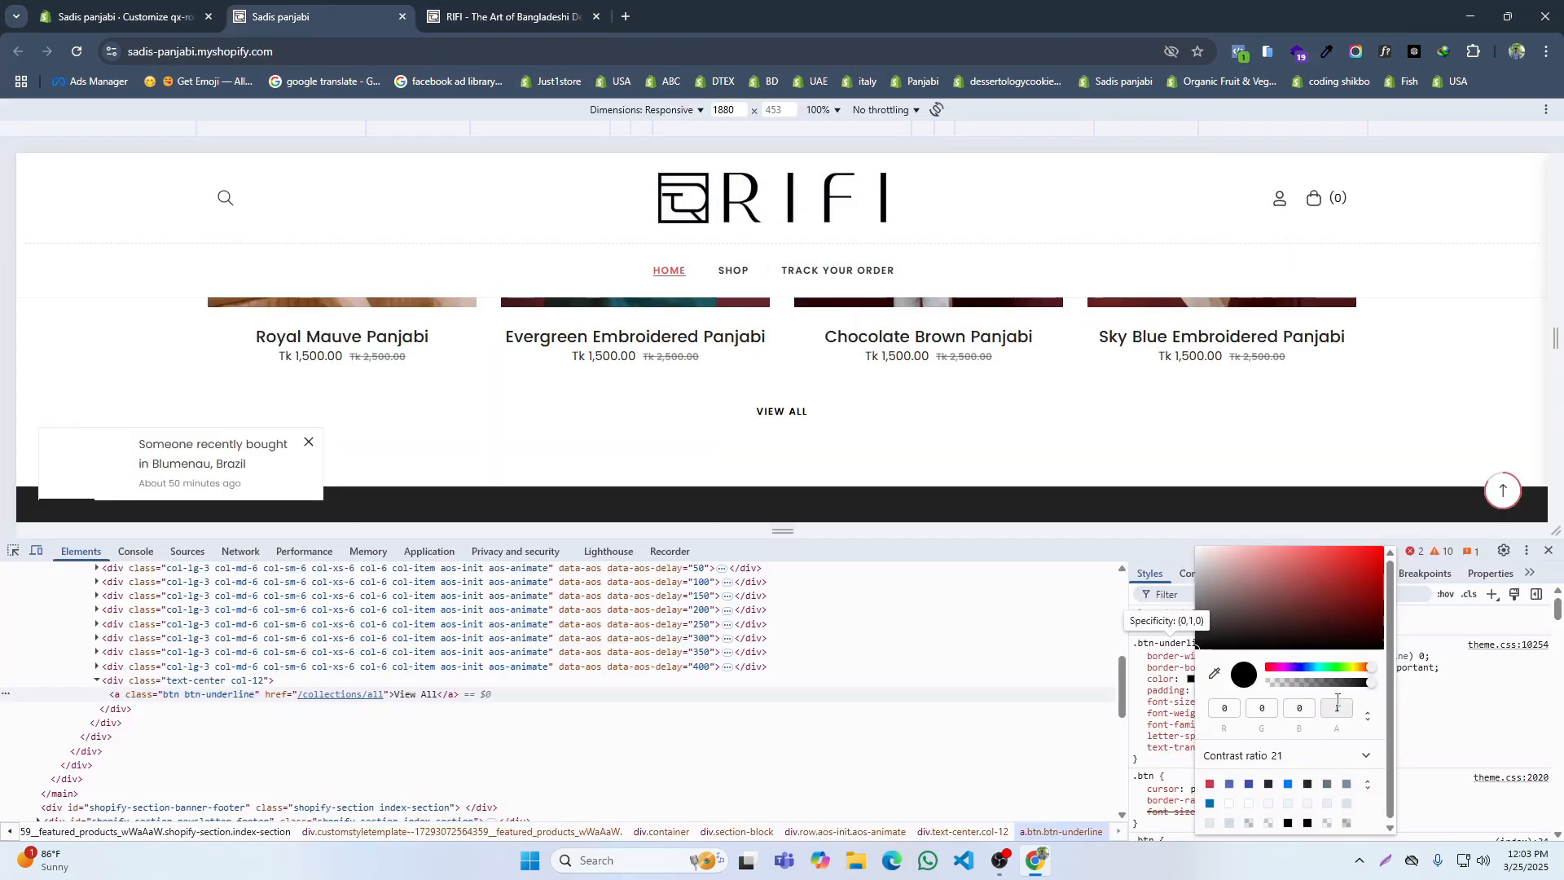
Step: Set the border-bottom-color of the .btn-underline rule to fully opaque black, rgb(0 0 0)
{"action": "left_click", "coordinate": [1175, 667]}
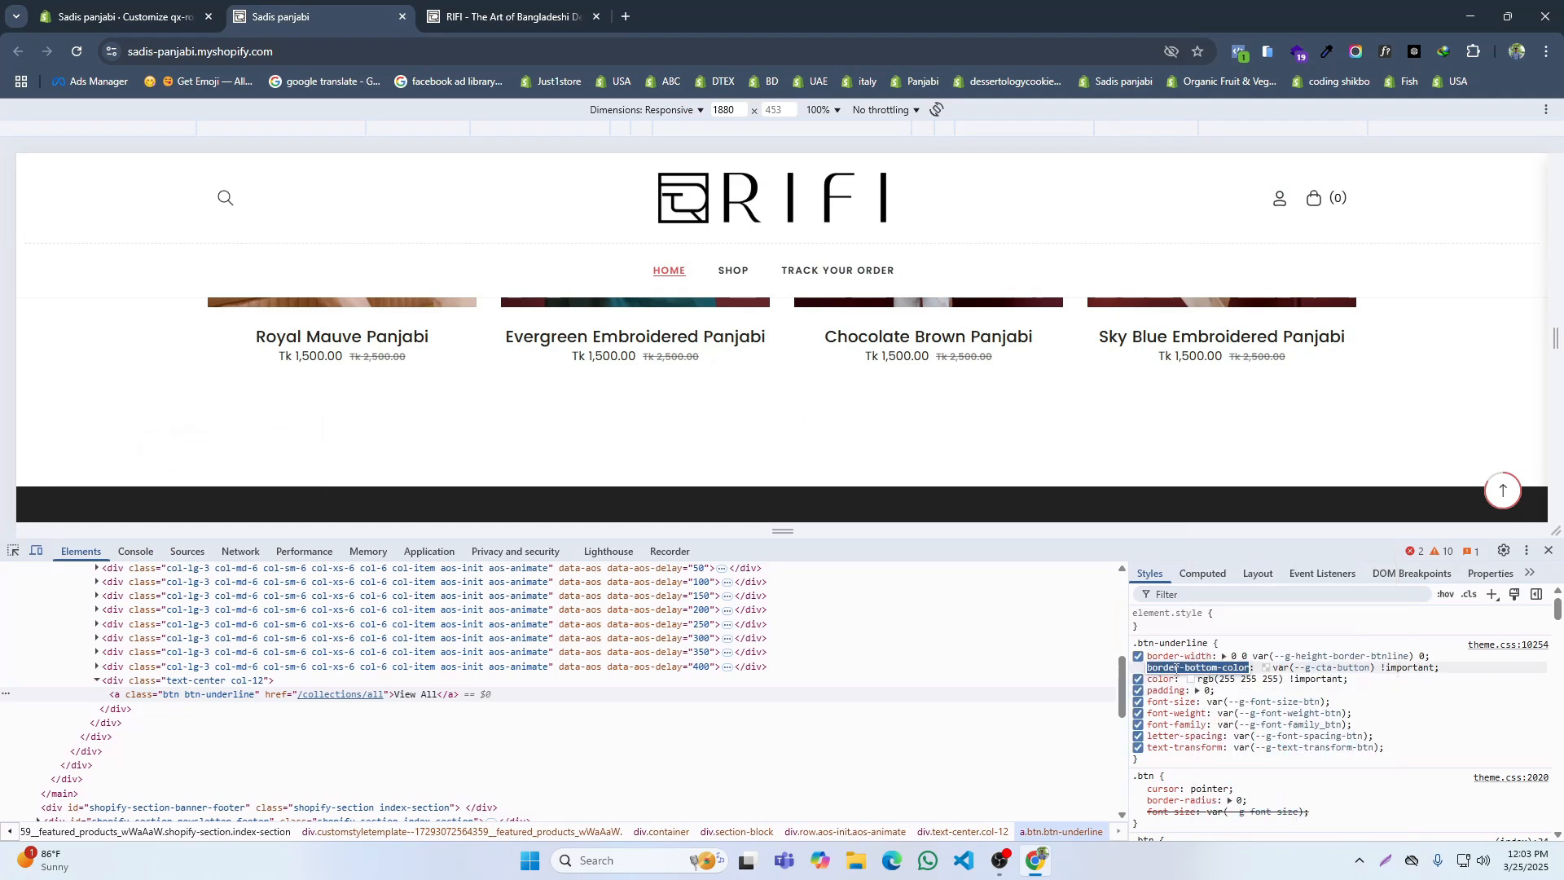
{"action": "left_click", "coordinate": [1267, 669]}
{"action": "left_click", "coordinate": [1267, 669]}
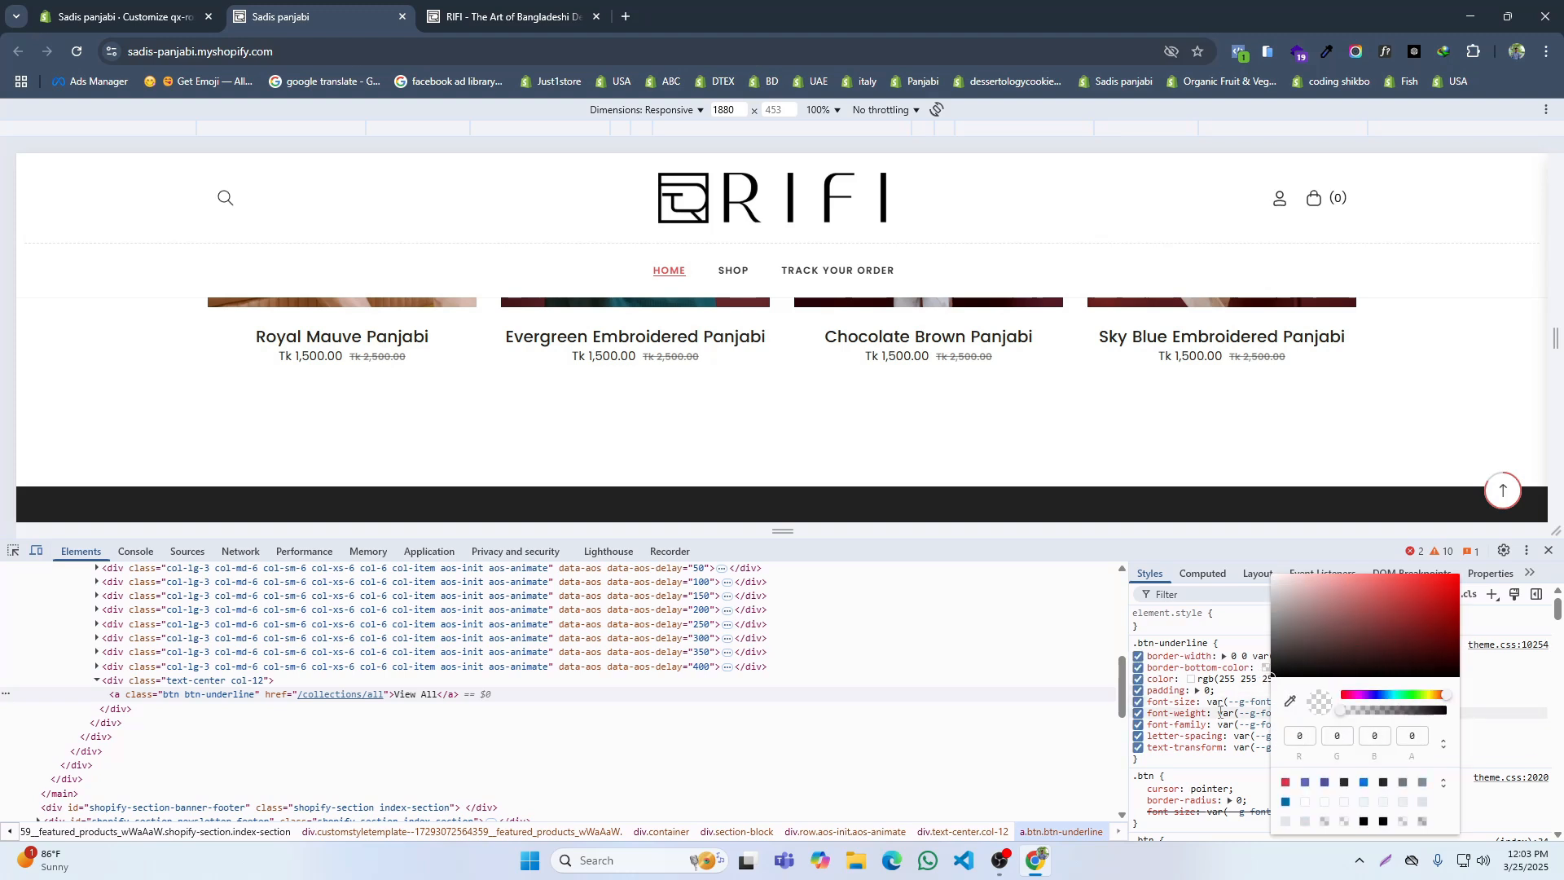
{"action": "left_click_drag", "start_coordinate": [1371, 709], "coordinate": [1454, 710]}
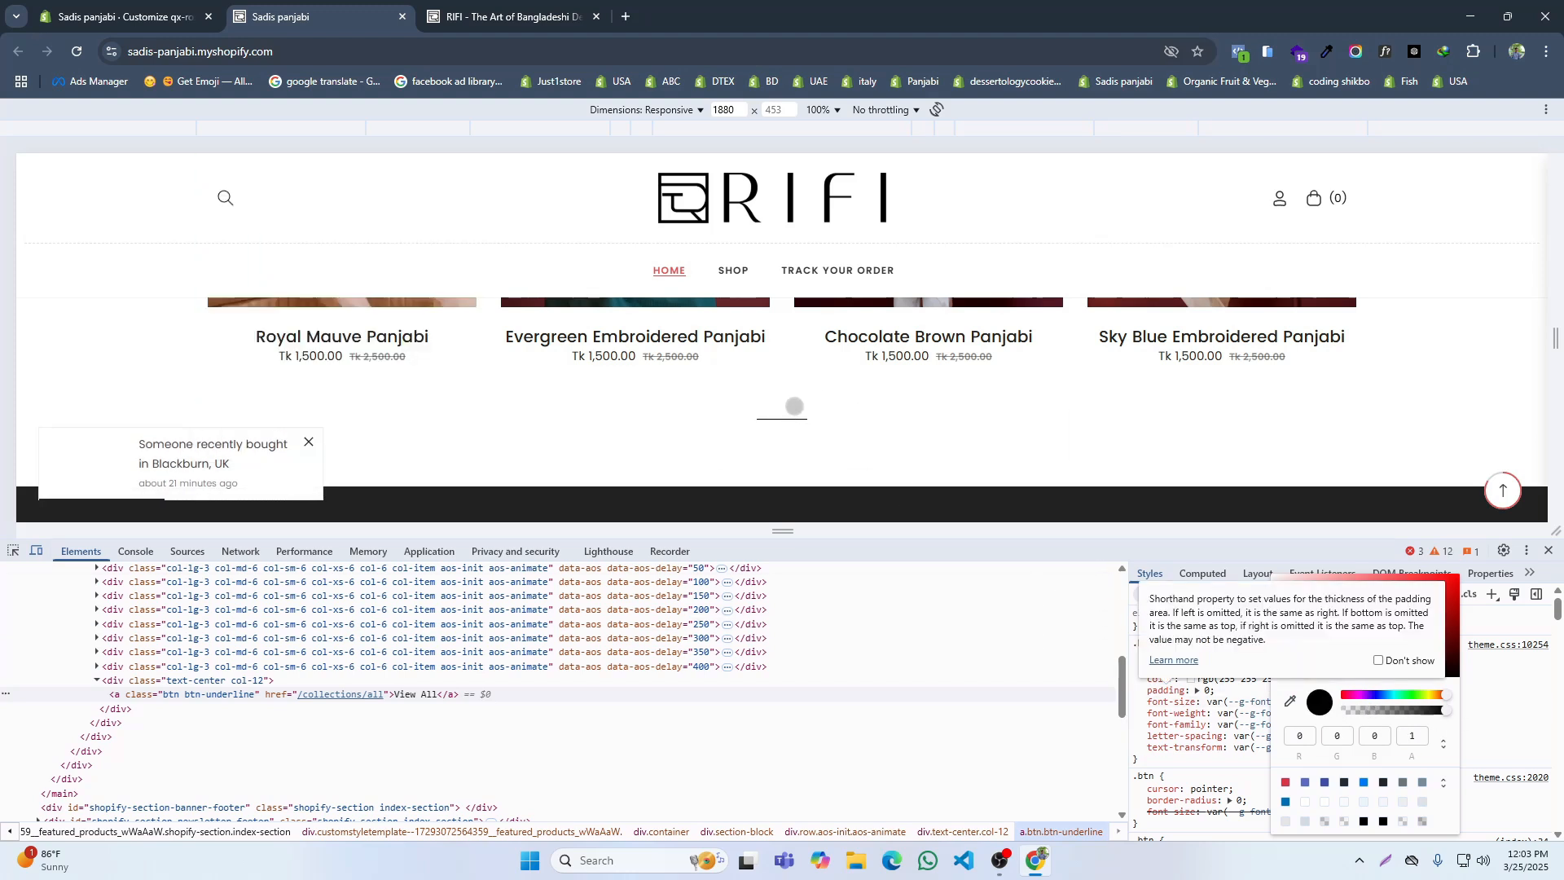
{"action": "left_click", "coordinate": [1241, 697]}
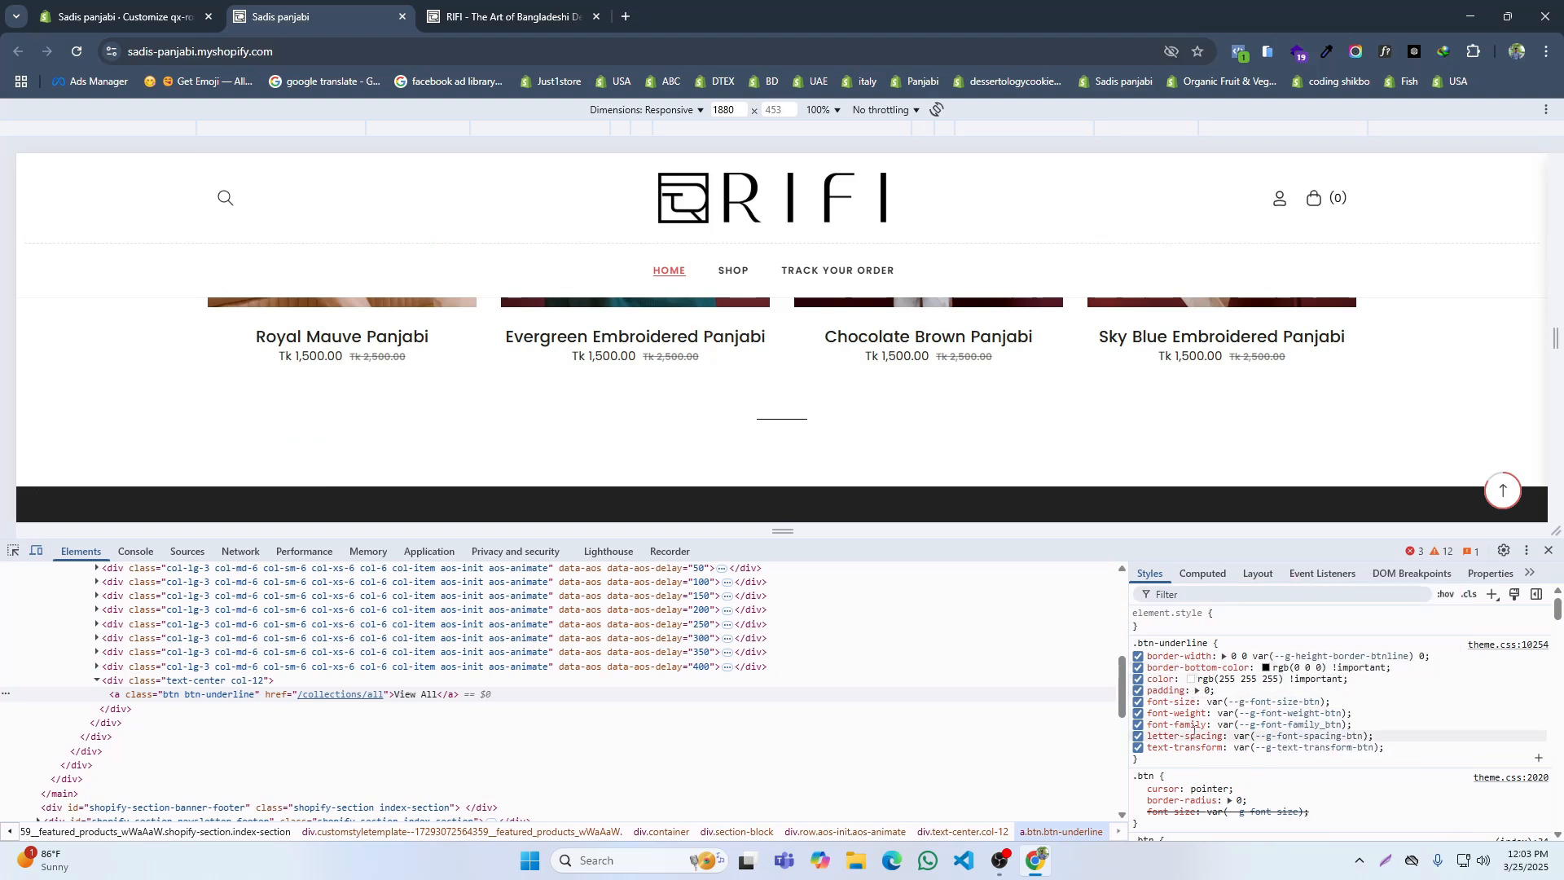
Step: Copy the .btn-underline selector and test a #000000 background colour on the View All link
{"action": "left_click", "coordinate": [1161, 643]}
{"action": "key", "text": "ctrl+c"}
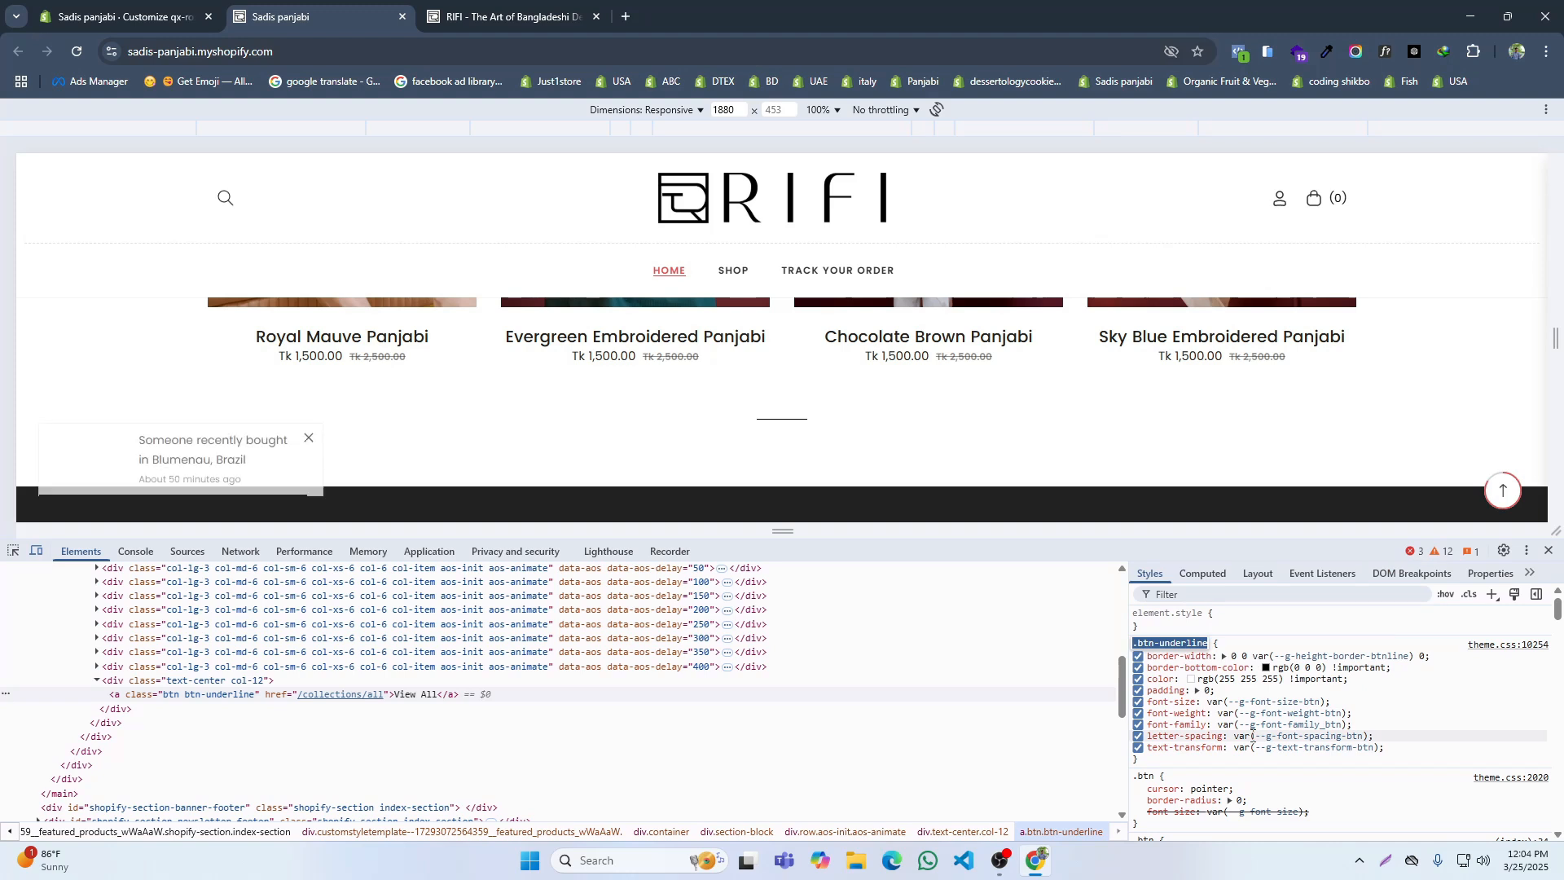
{"action": "scroll", "coordinate": [1262, 750], "scroll_direction": "down", "scroll_amount": 5}
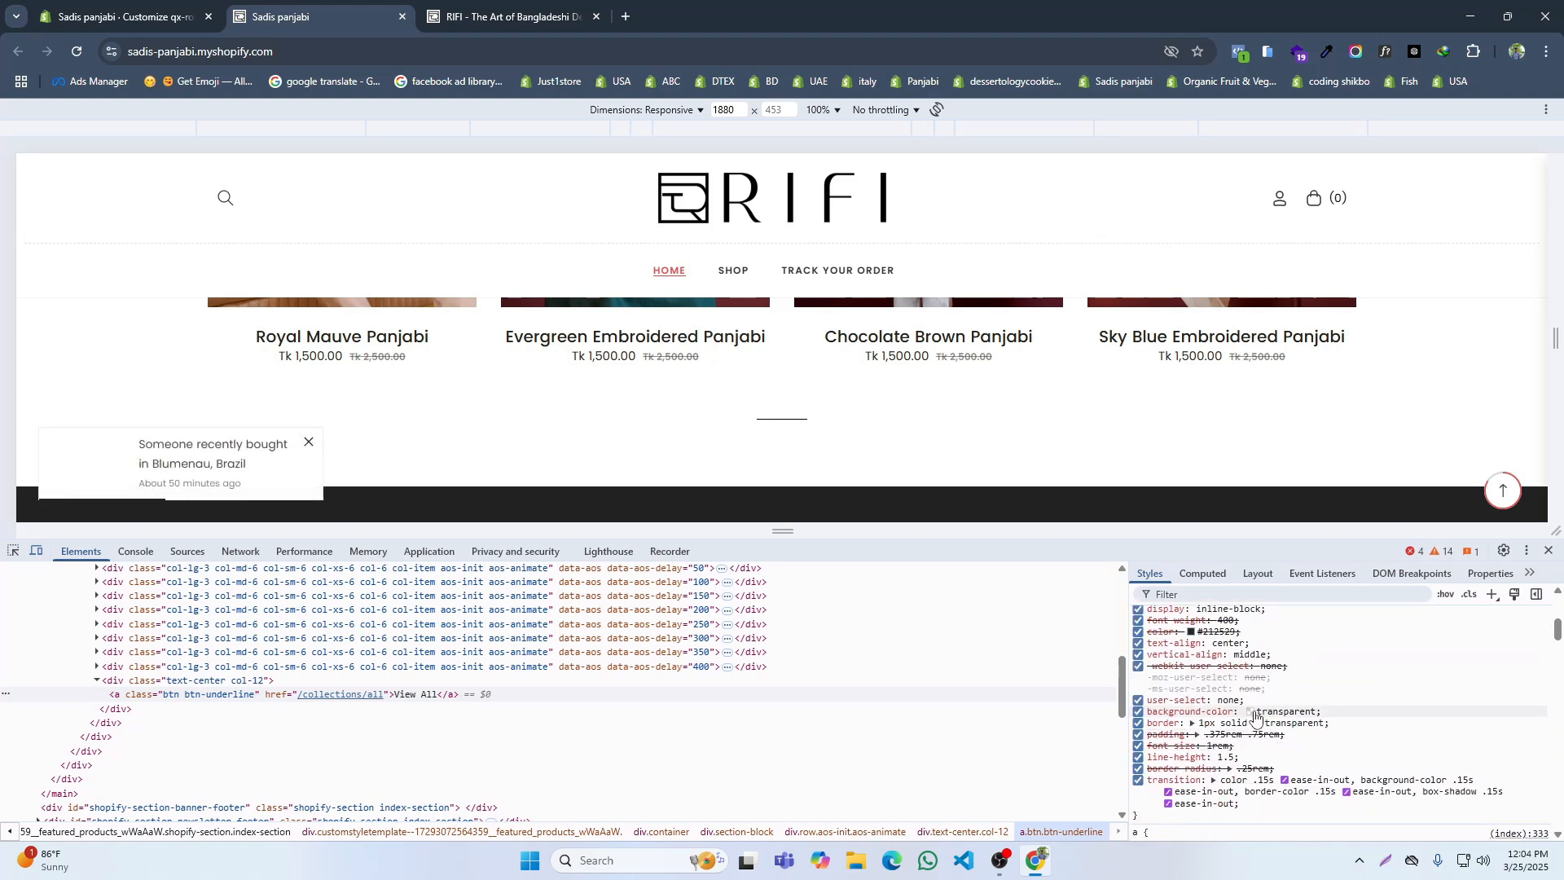
{"action": "left_click", "coordinate": [1250, 711]}
{"action": "left_click", "coordinate": [1427, 683]}
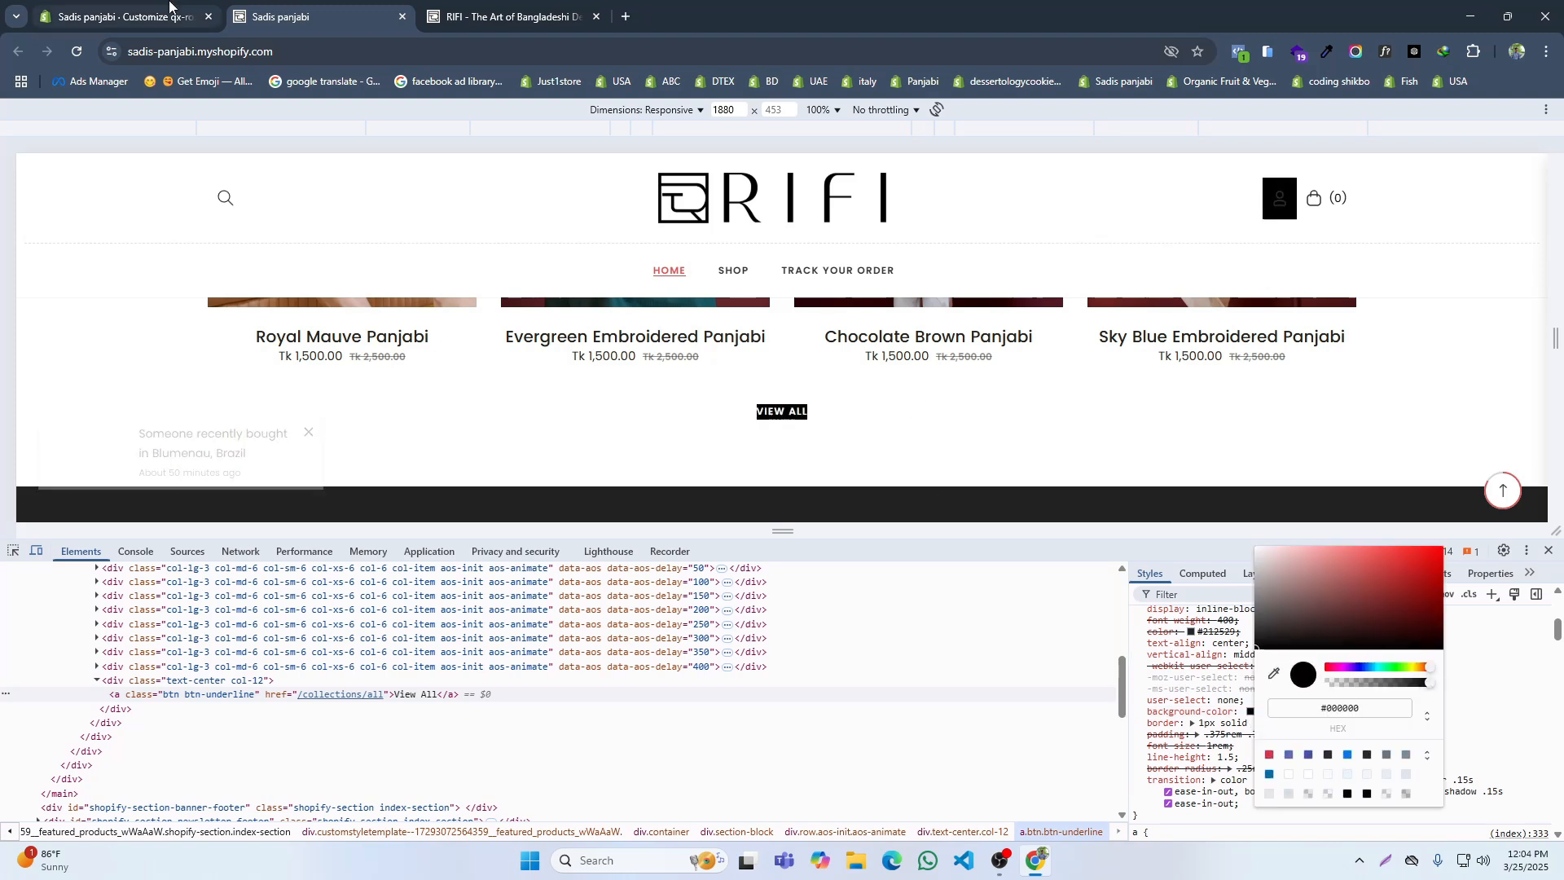
Step: Add an empty .btn-underline rule to the theme's Custom CSS, correct its doubled leading dot and save
{"action": "left_click", "coordinate": [122, 16]}
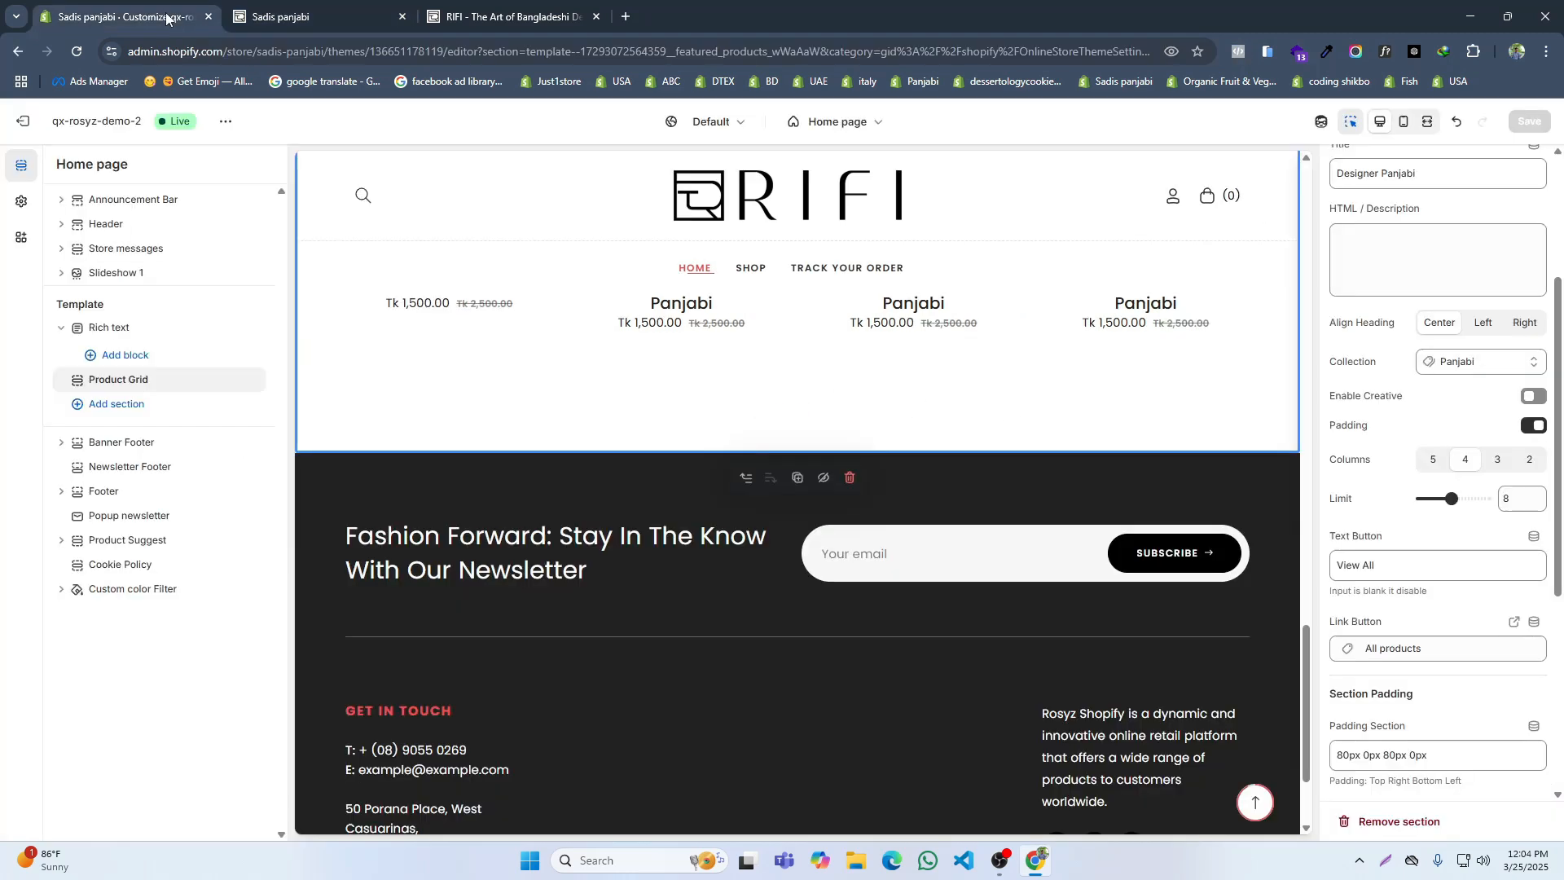
{"action": "left_click", "coordinate": [21, 201]}
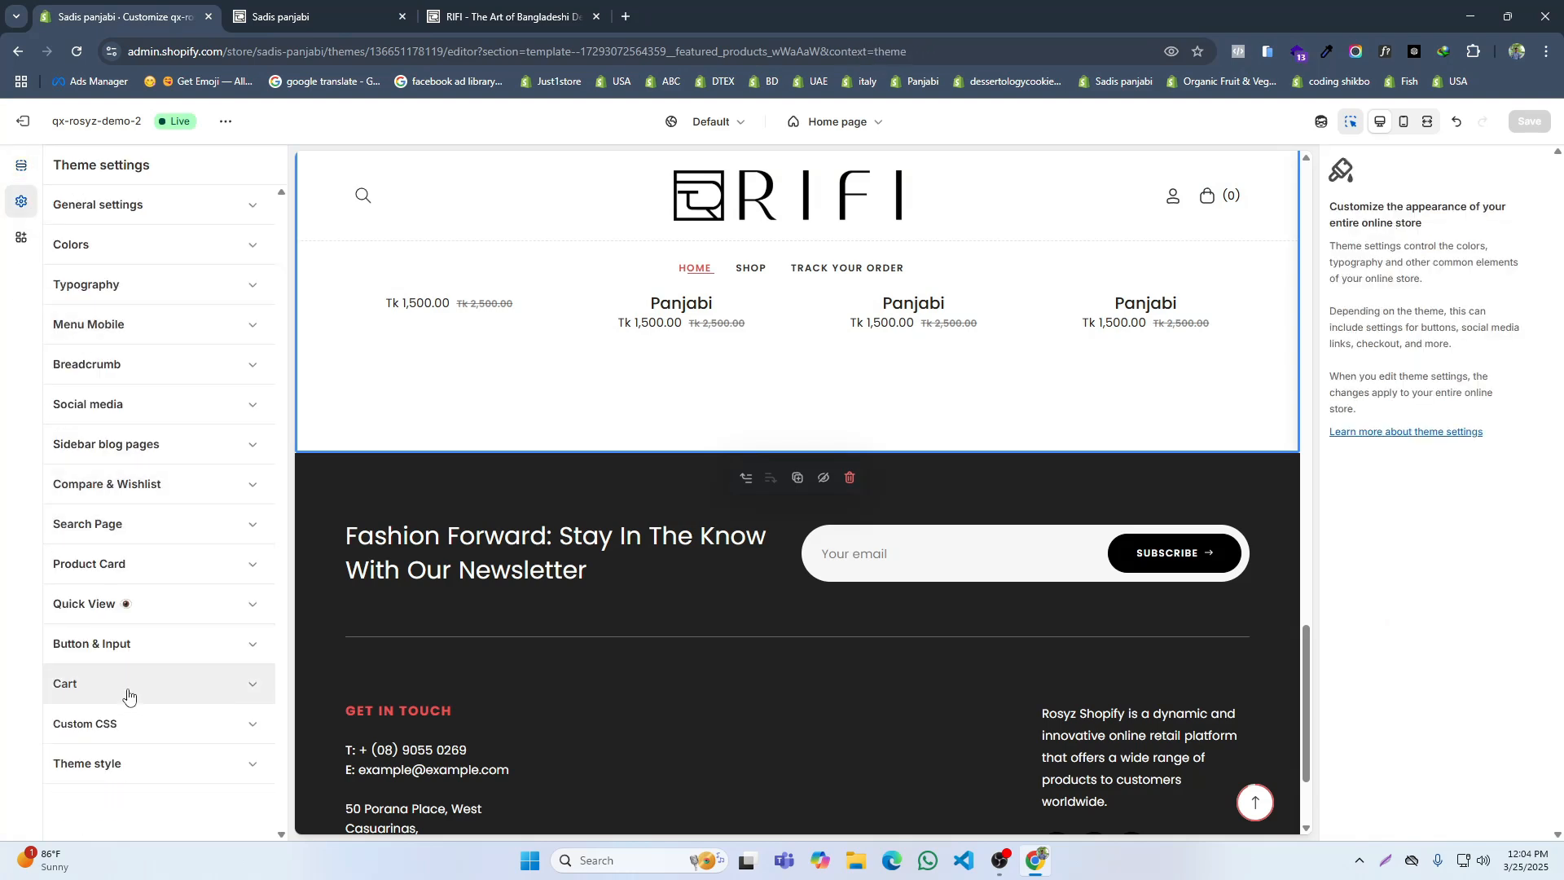
{"action": "left_click", "coordinate": [122, 724]}
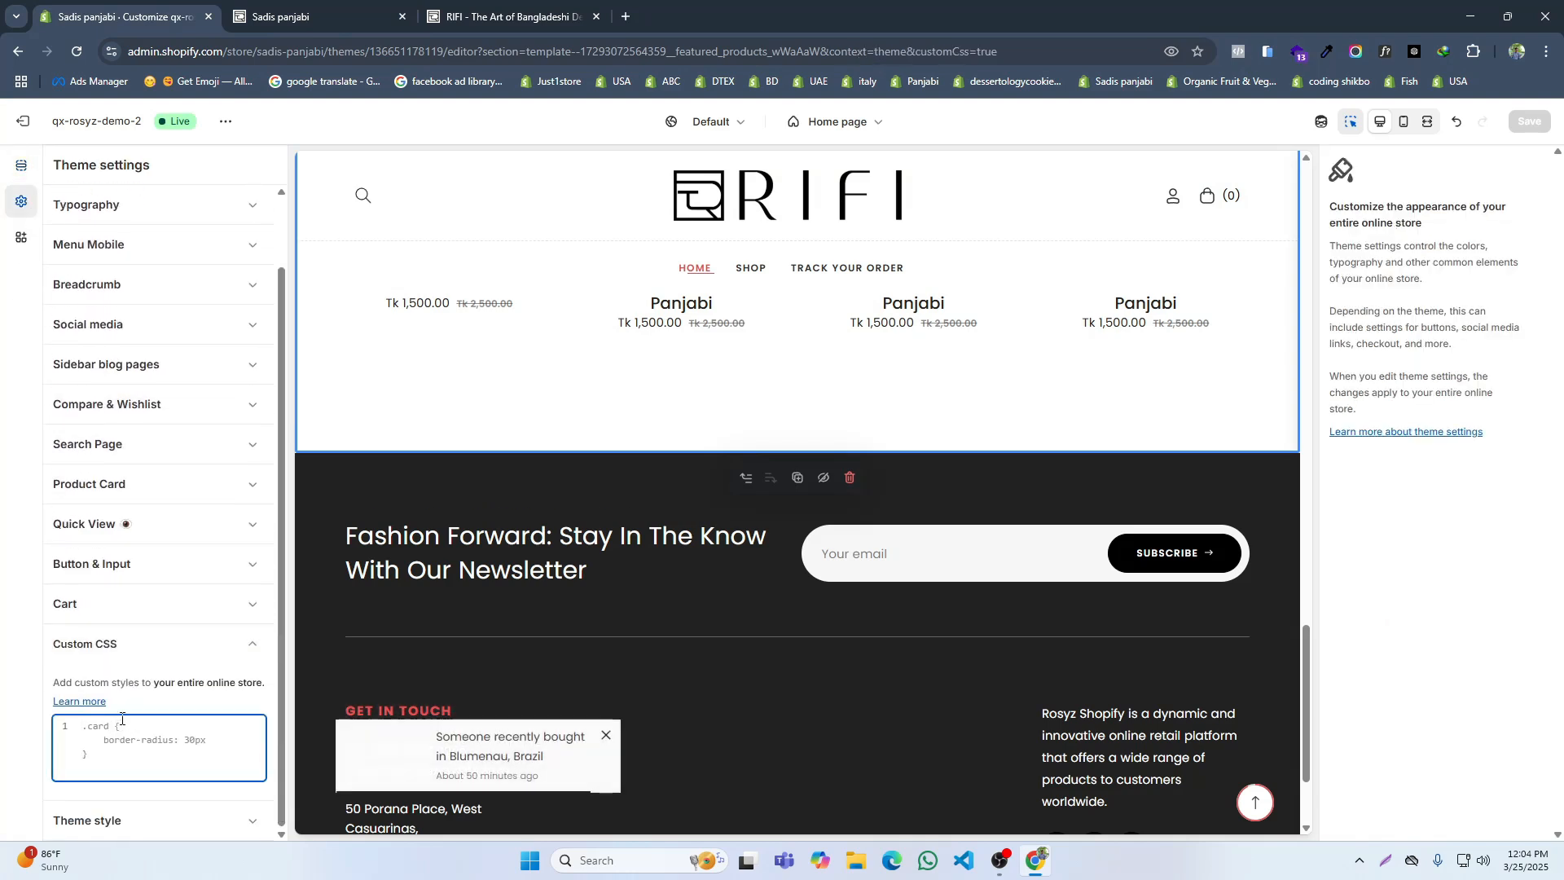
{"action": "key", "text": "ctrl+a"}
{"action": "type", "text": "."}
{"action": "key", "text": "ctrl+v"}
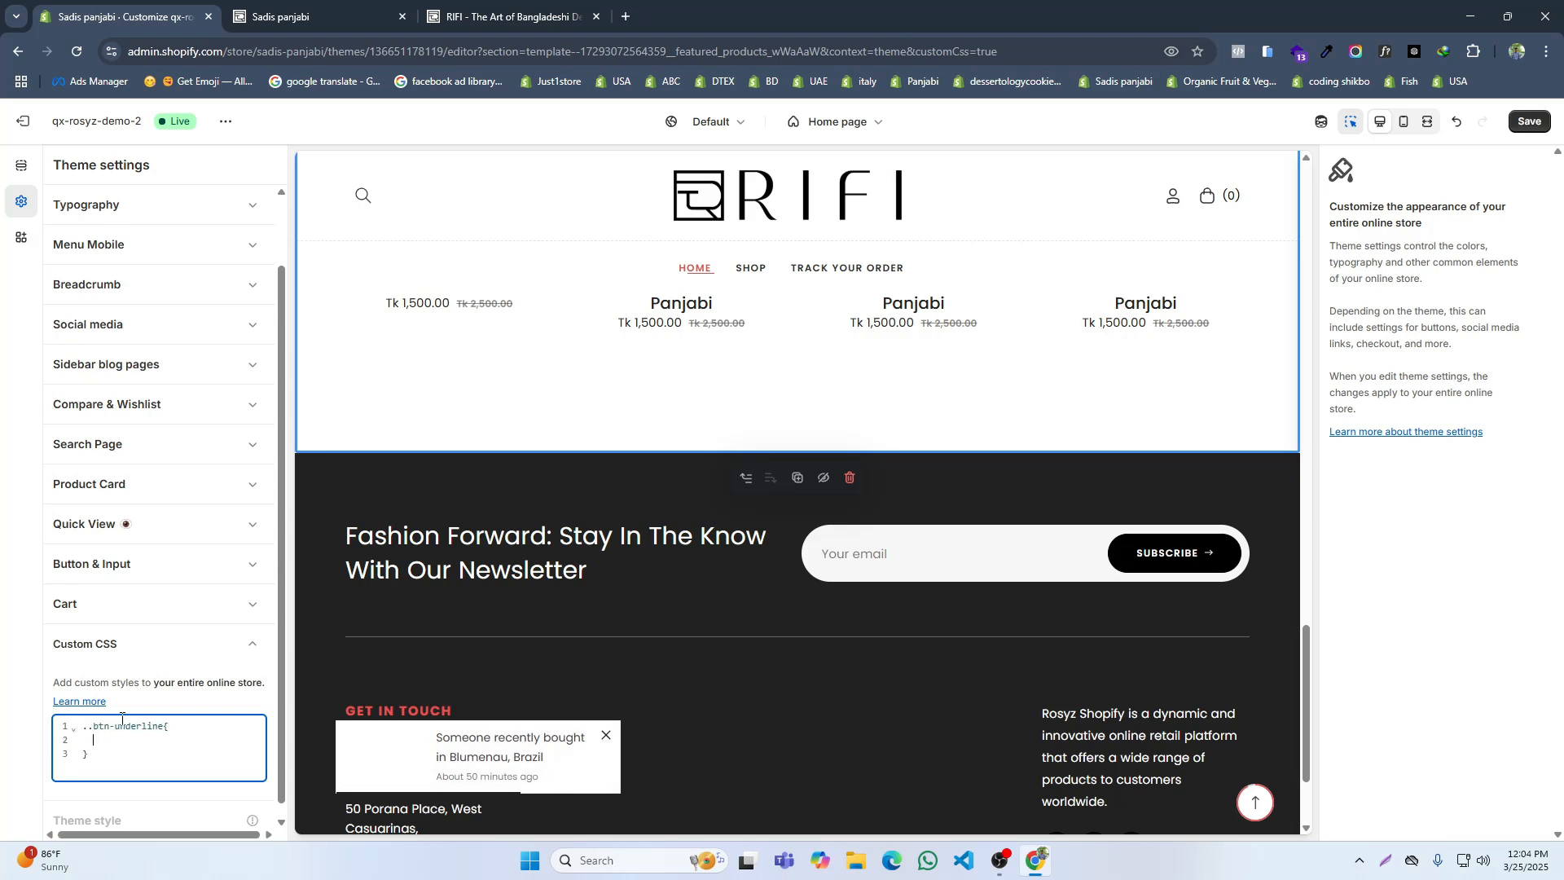
{"action": "key", "text": "ctrl+s"}
{"action": "left_click_drag", "start_coordinate": [92, 729], "coordinate": [41, 733]}
{"action": "type", "text": "."}
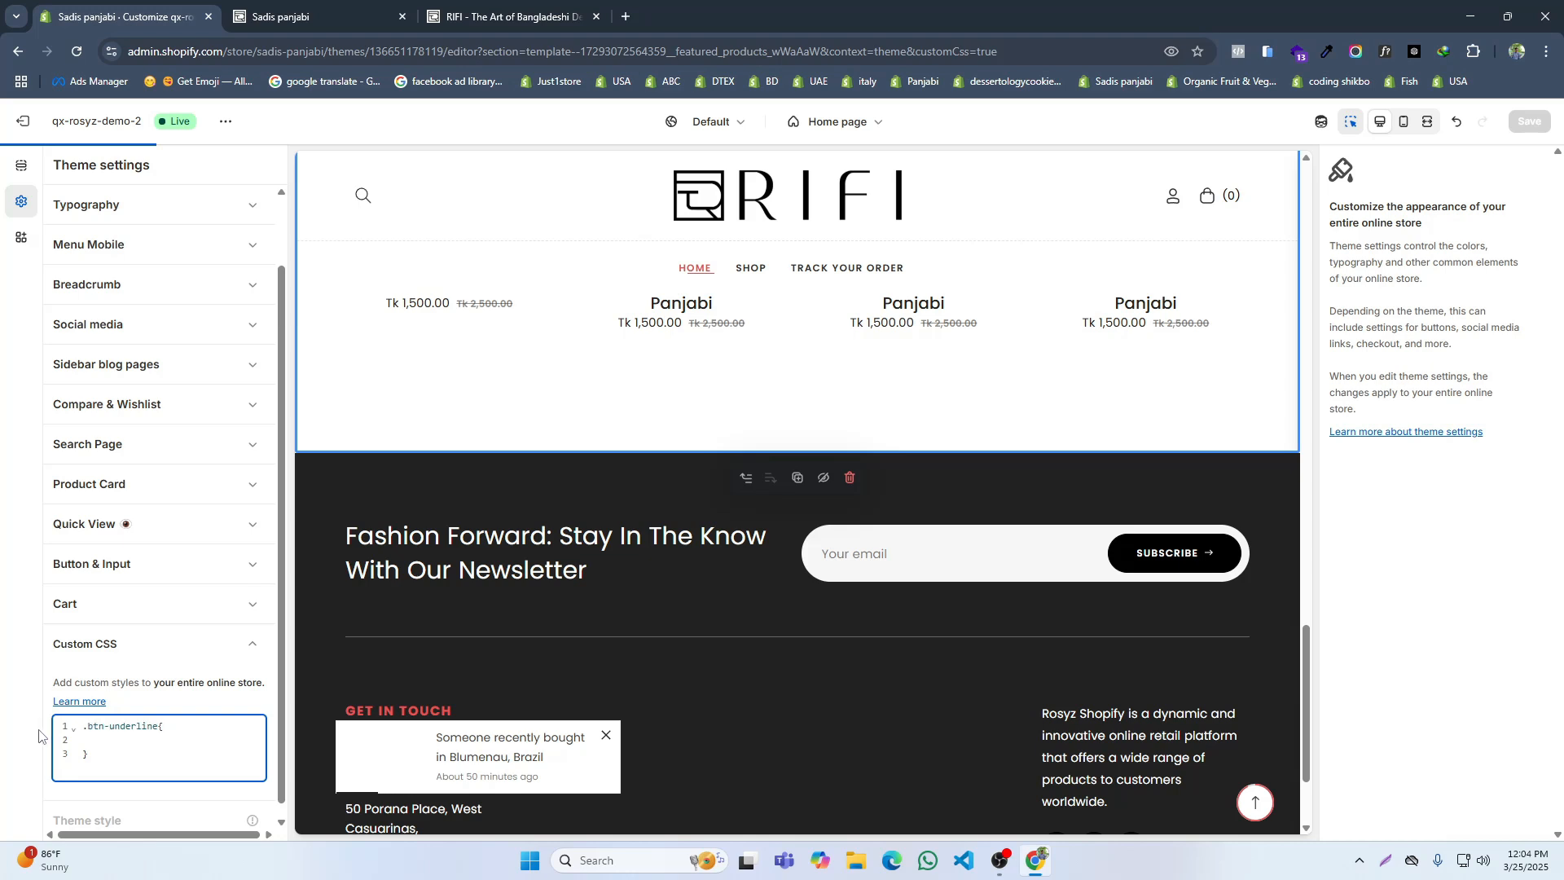
{"action": "type", "text": "b   ba"}
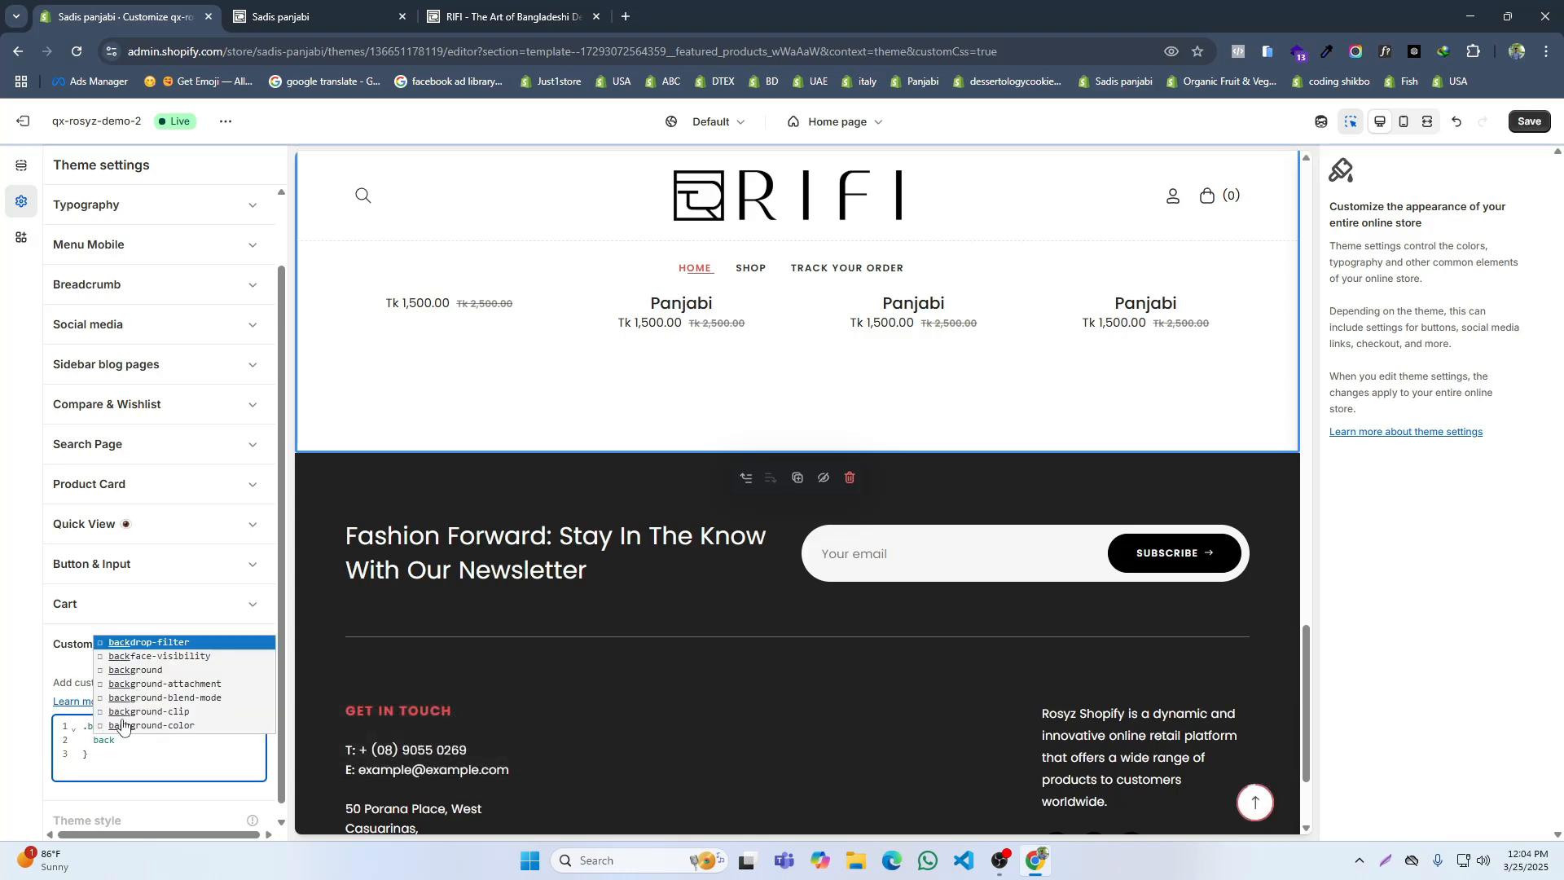
Step: Add a black background declaration to the .btn-underline rule in the theme's Custom CSS
{"action": "left_click", "coordinate": [138, 670]}
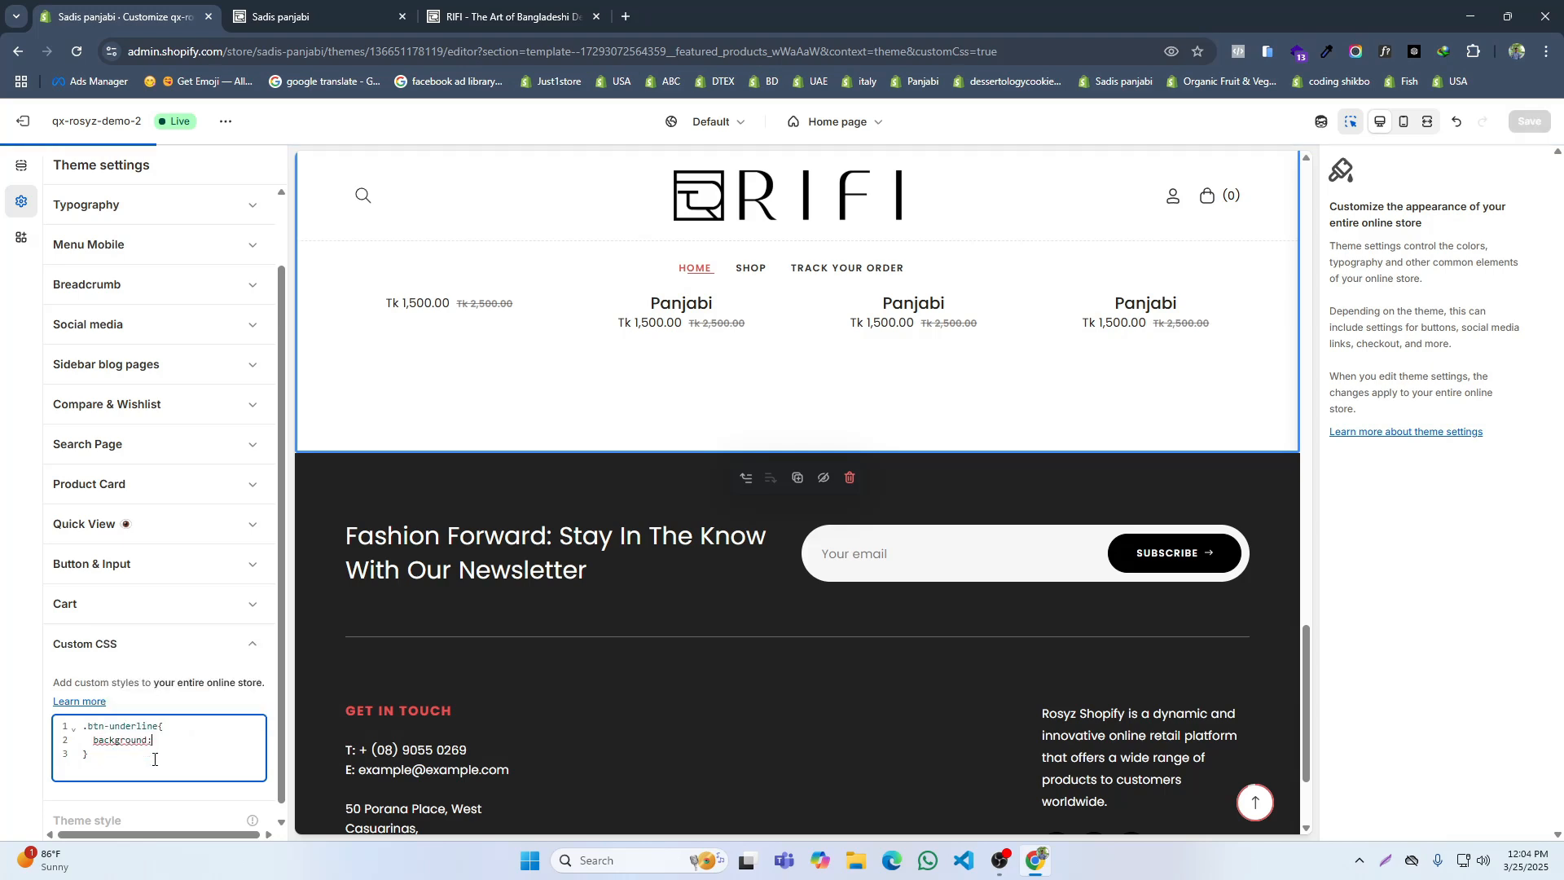
{"action": "type", "text": "bl"}
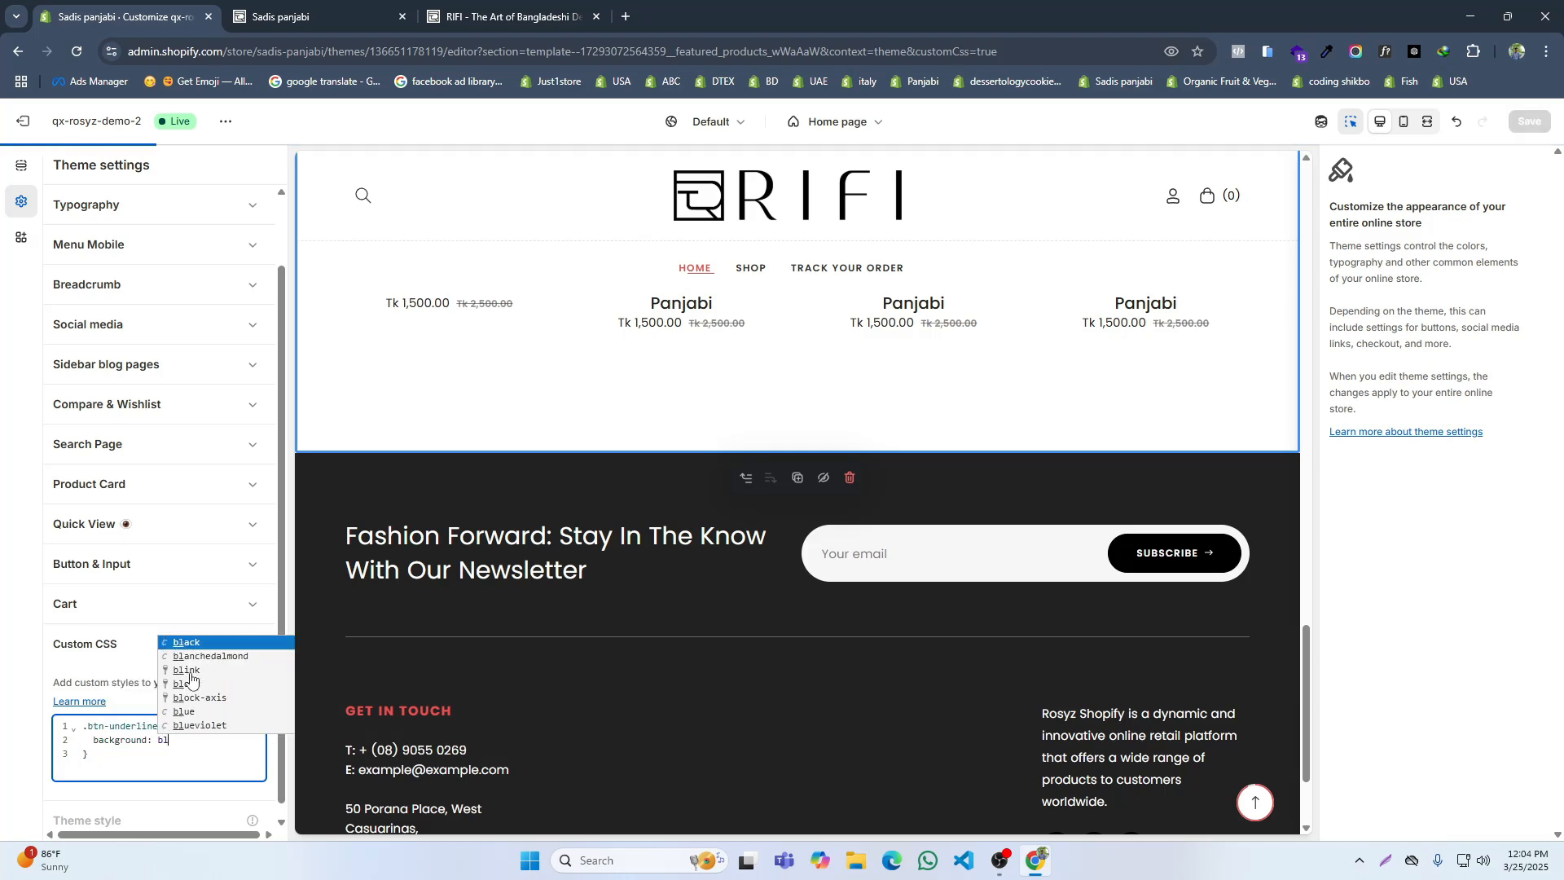
{"action": "left_click", "coordinate": [196, 642]}
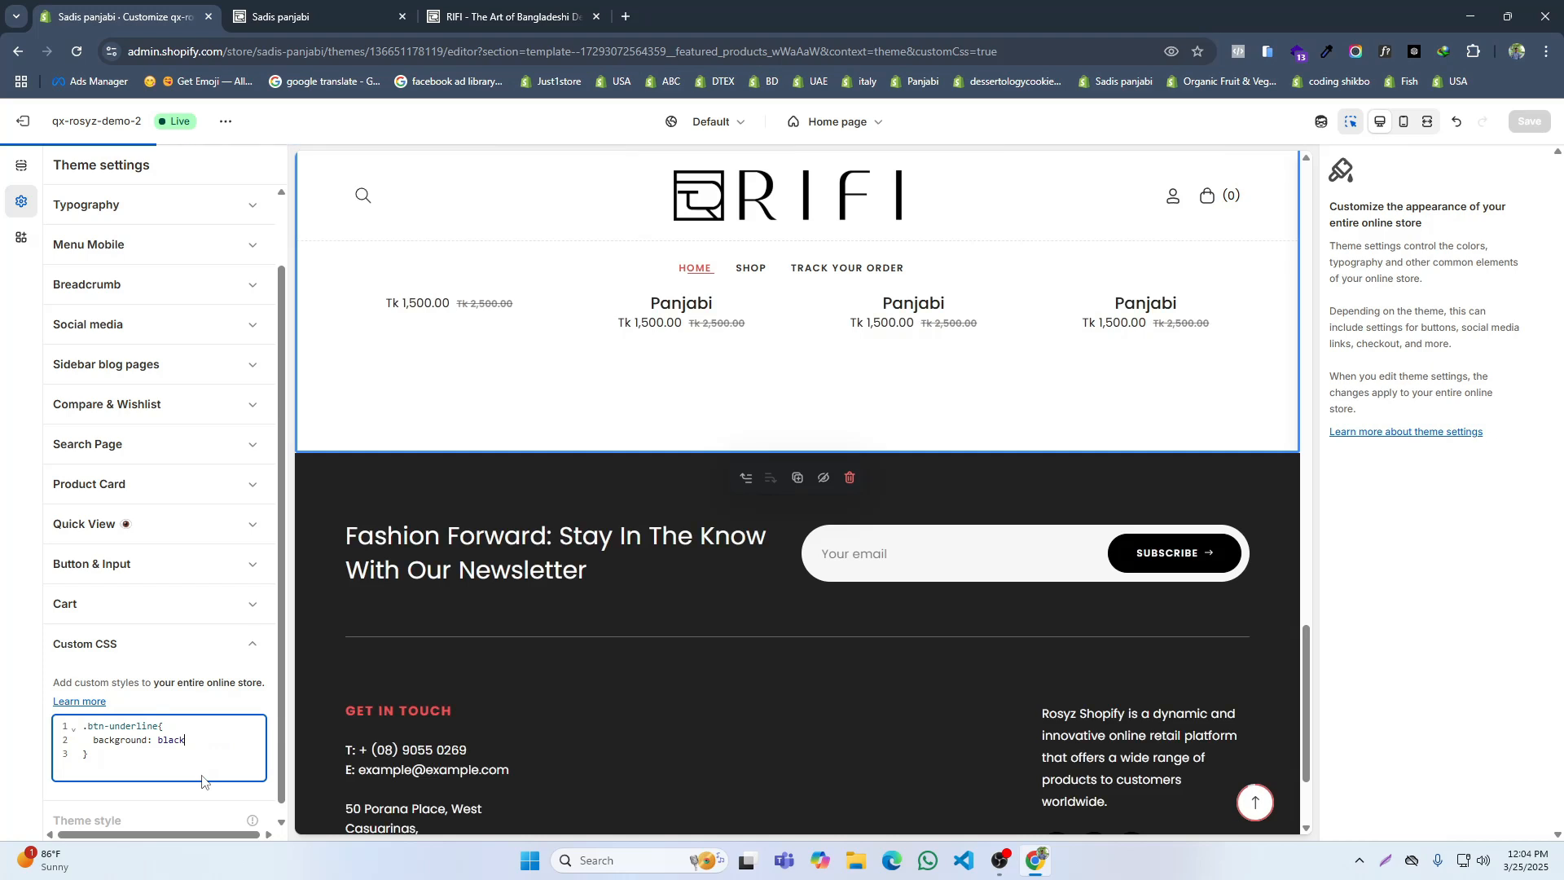
{"action": "key", "text": "Return"}
{"action": "type", "text": "colo"}
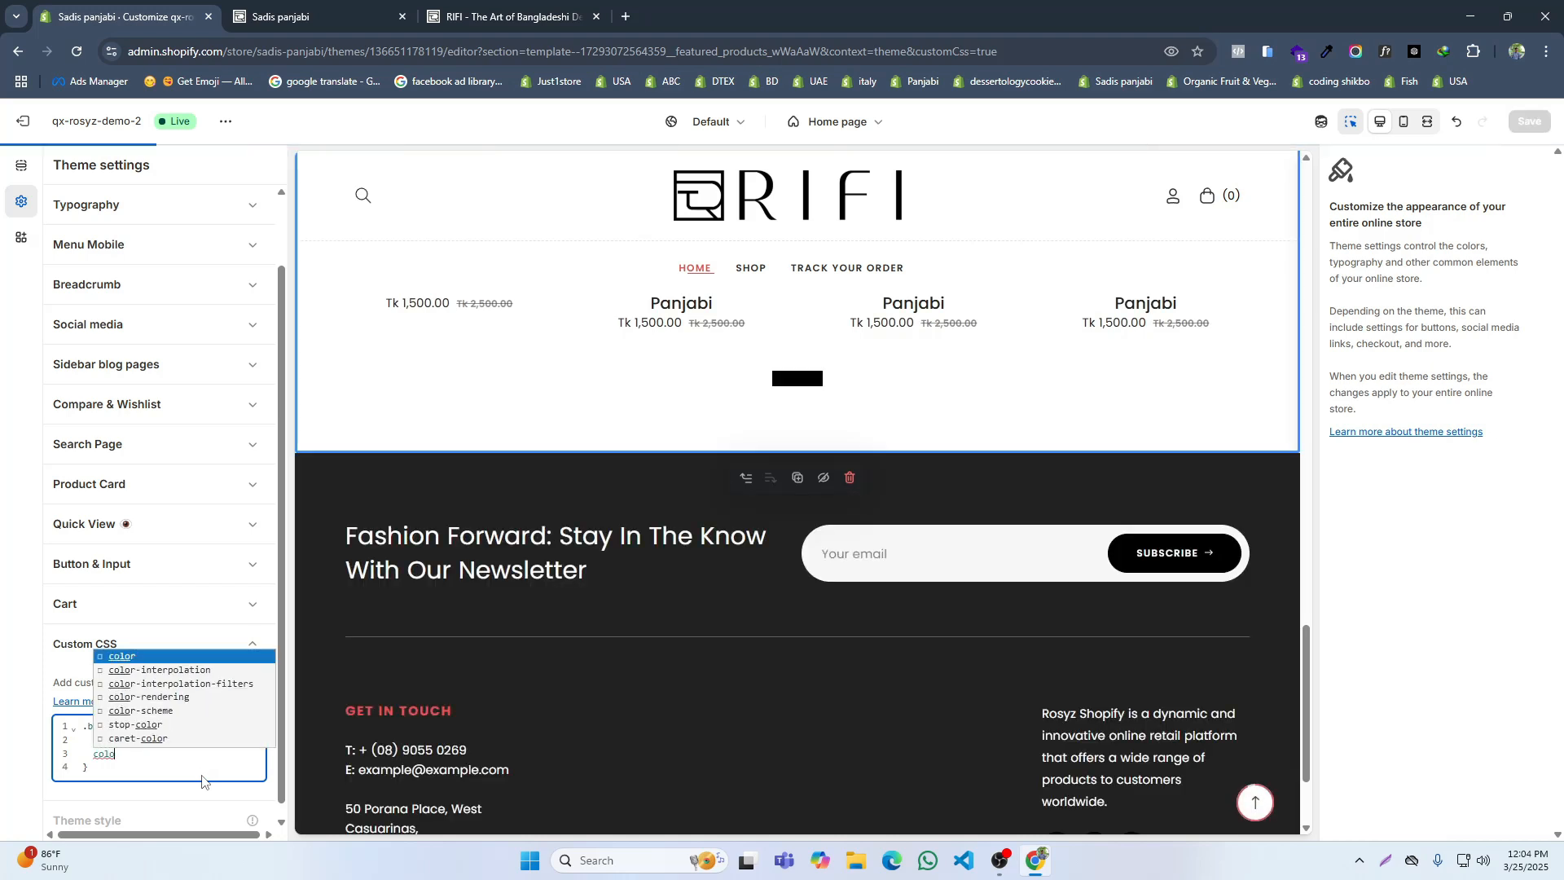
{"action": "key", "text": "Return"}
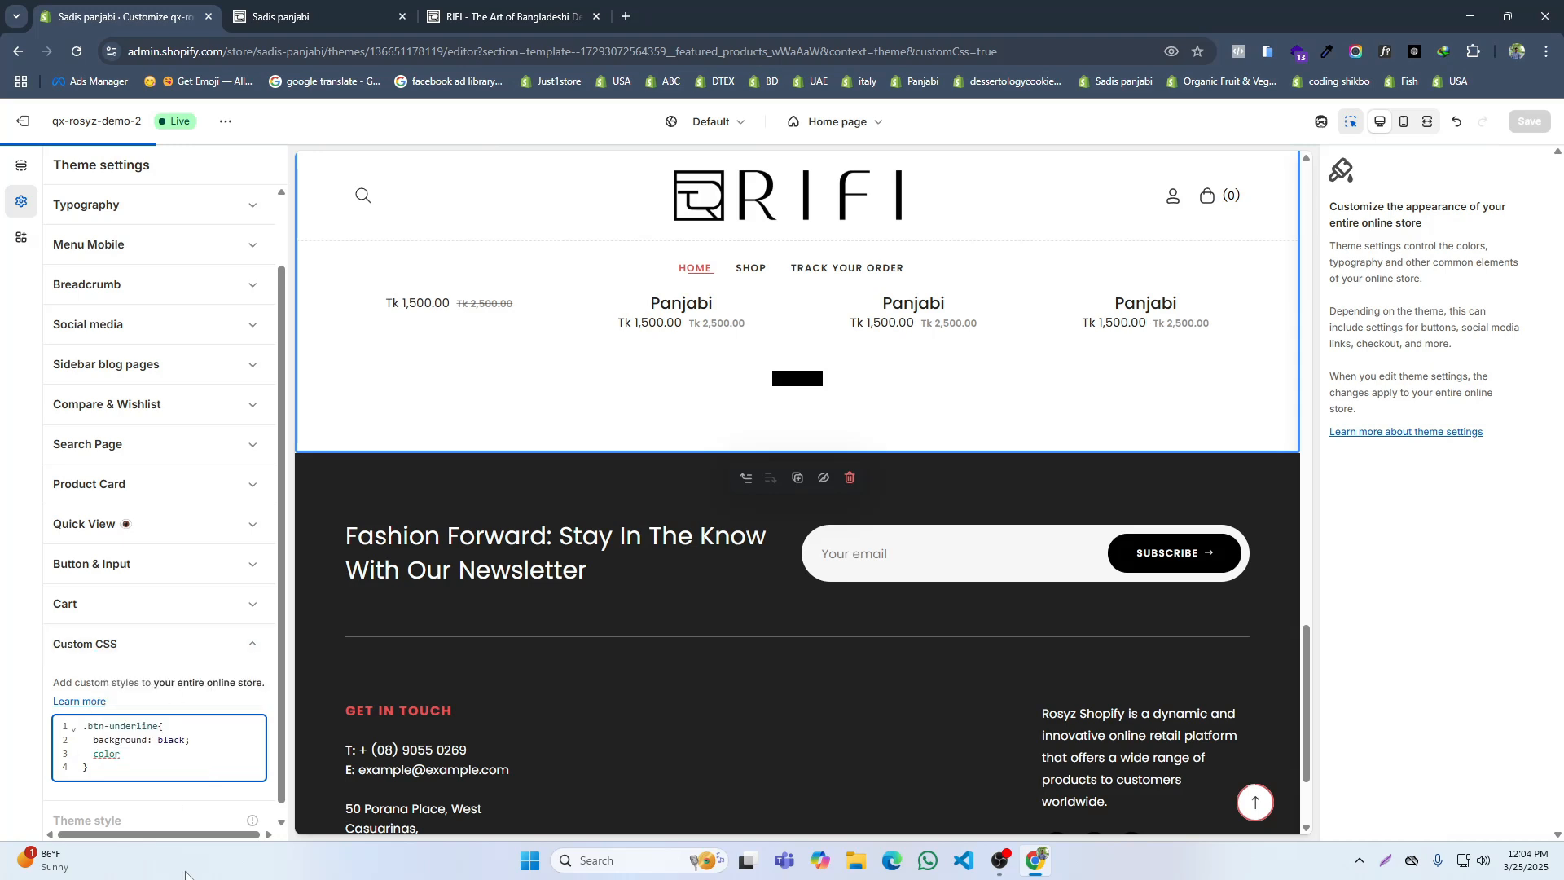
{"action": "type", "text": ": whit"}
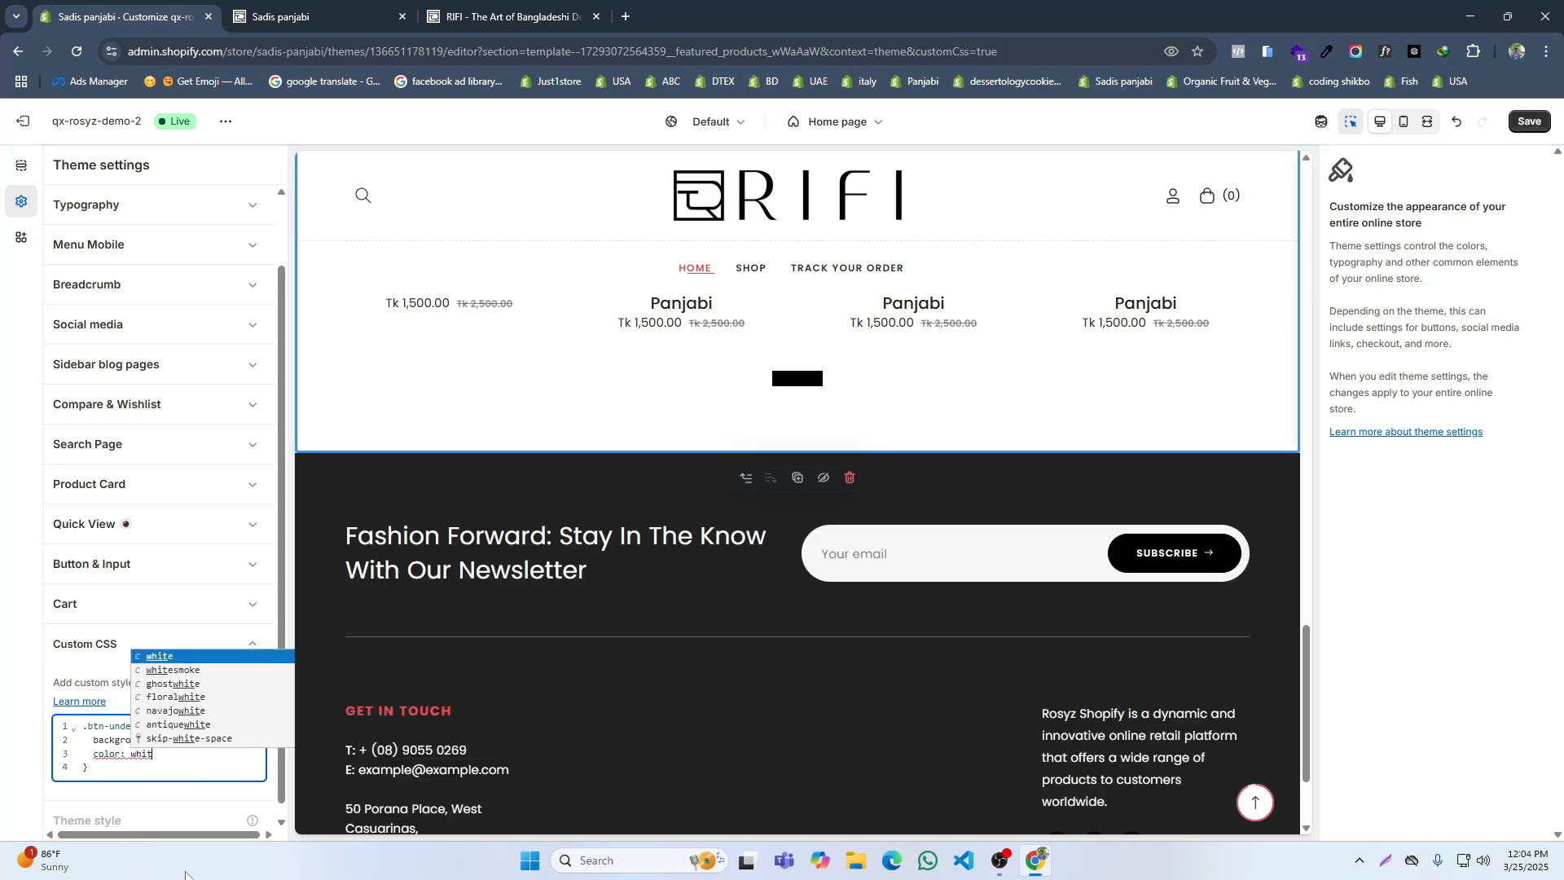
{"action": "type", "text": "e;\\"}
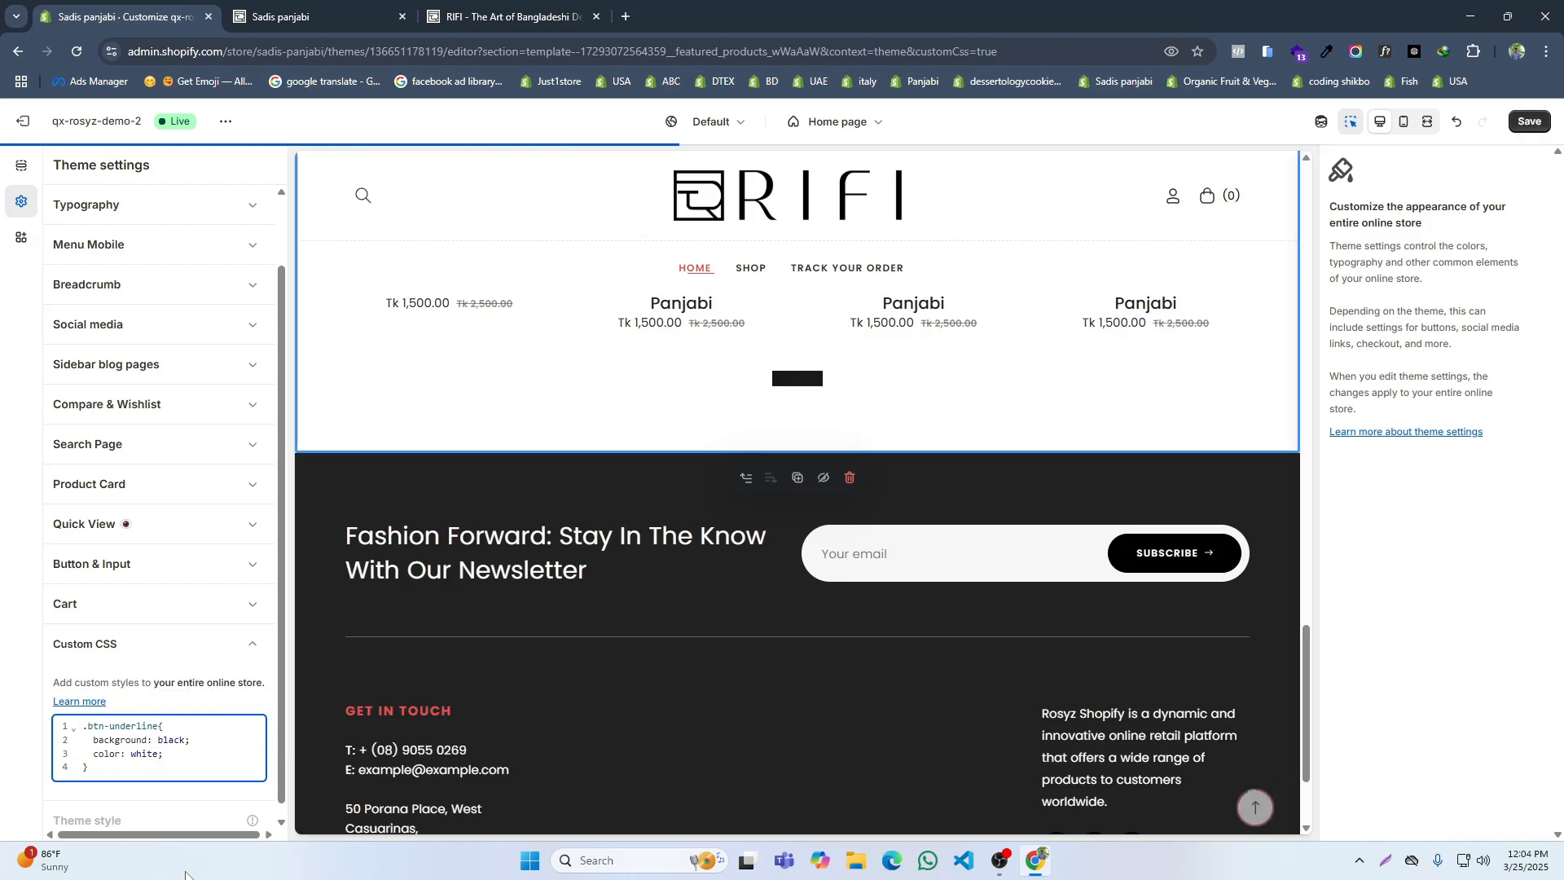
{"action": "key", "text": "BackSpace"}
{"action": "key", "text": "Return"}
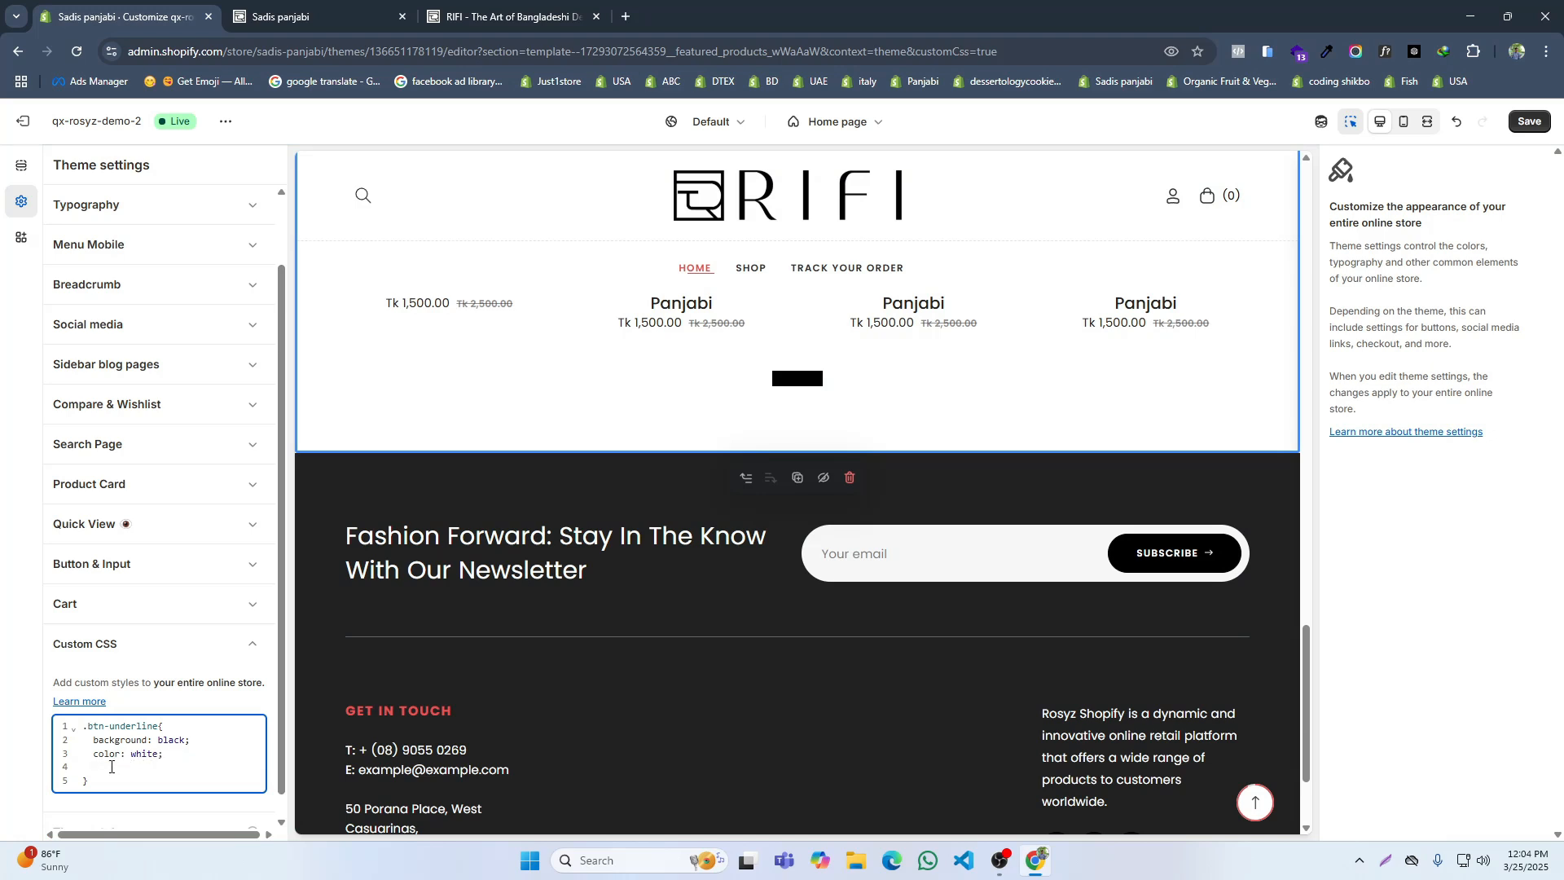
{"action": "left_click_drag", "start_coordinate": [112, 767], "coordinate": [84, 755]}
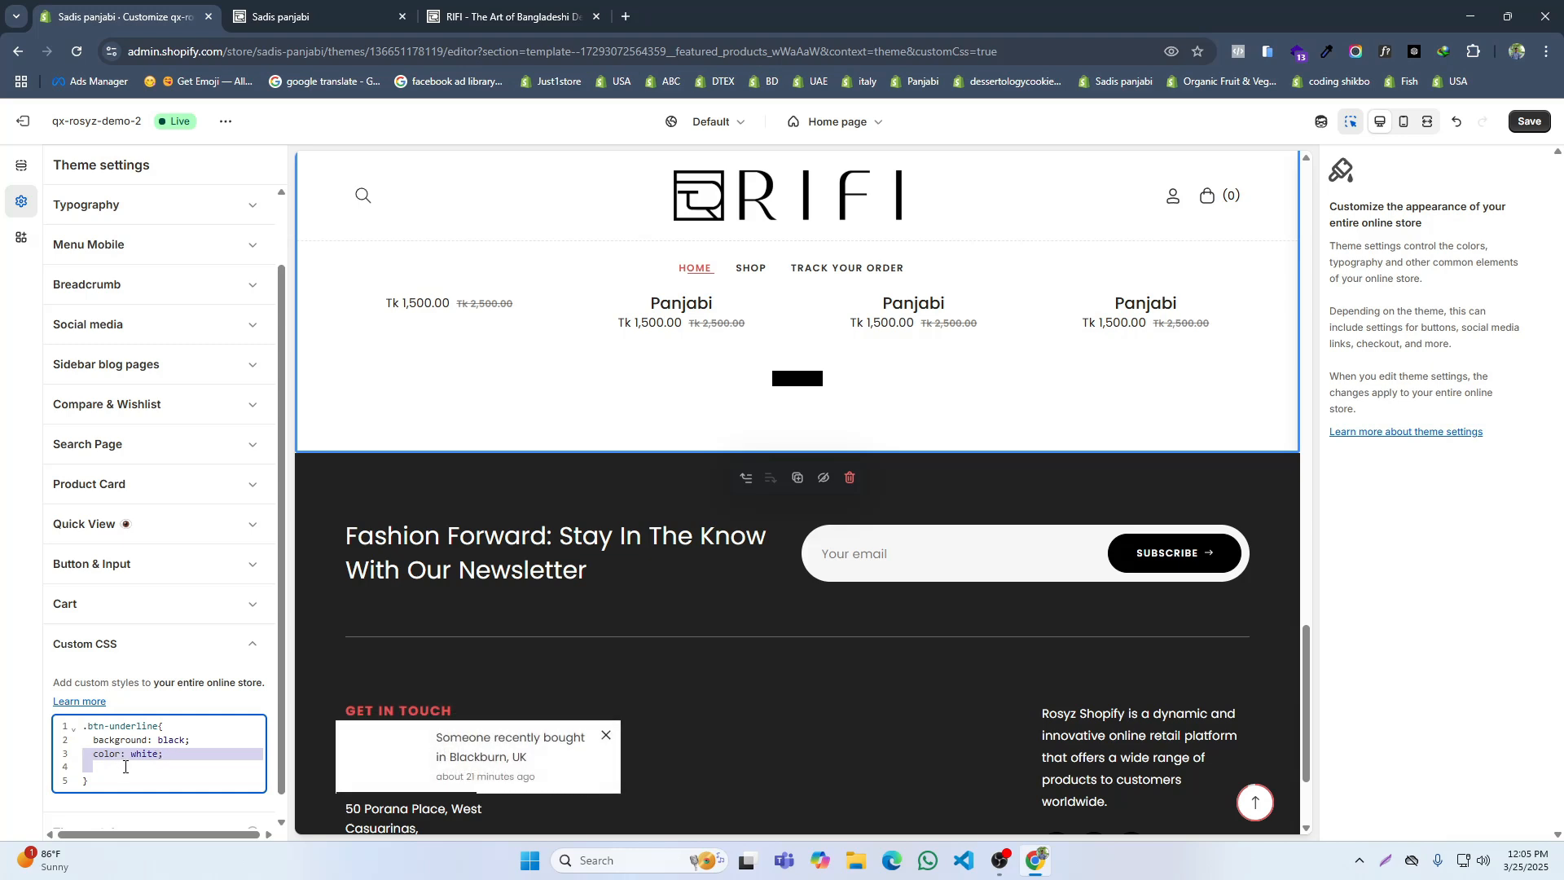
{"action": "key", "text": "BackSpace"}
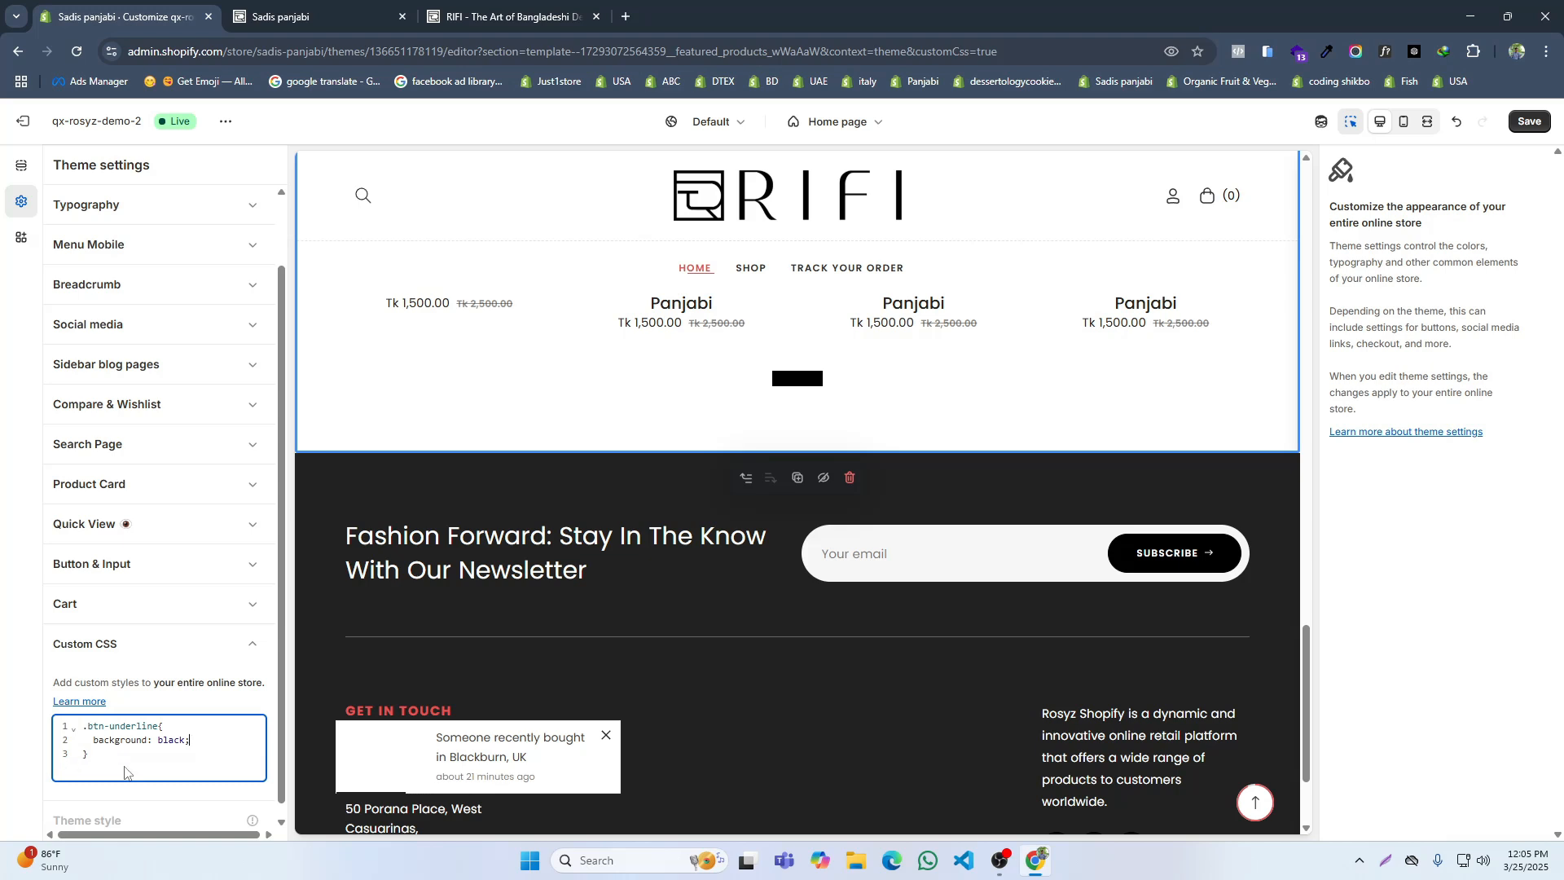
Step: Add a white text color declaration below the background in the .btn-underline rule
{"action": "type", "text": "co"}
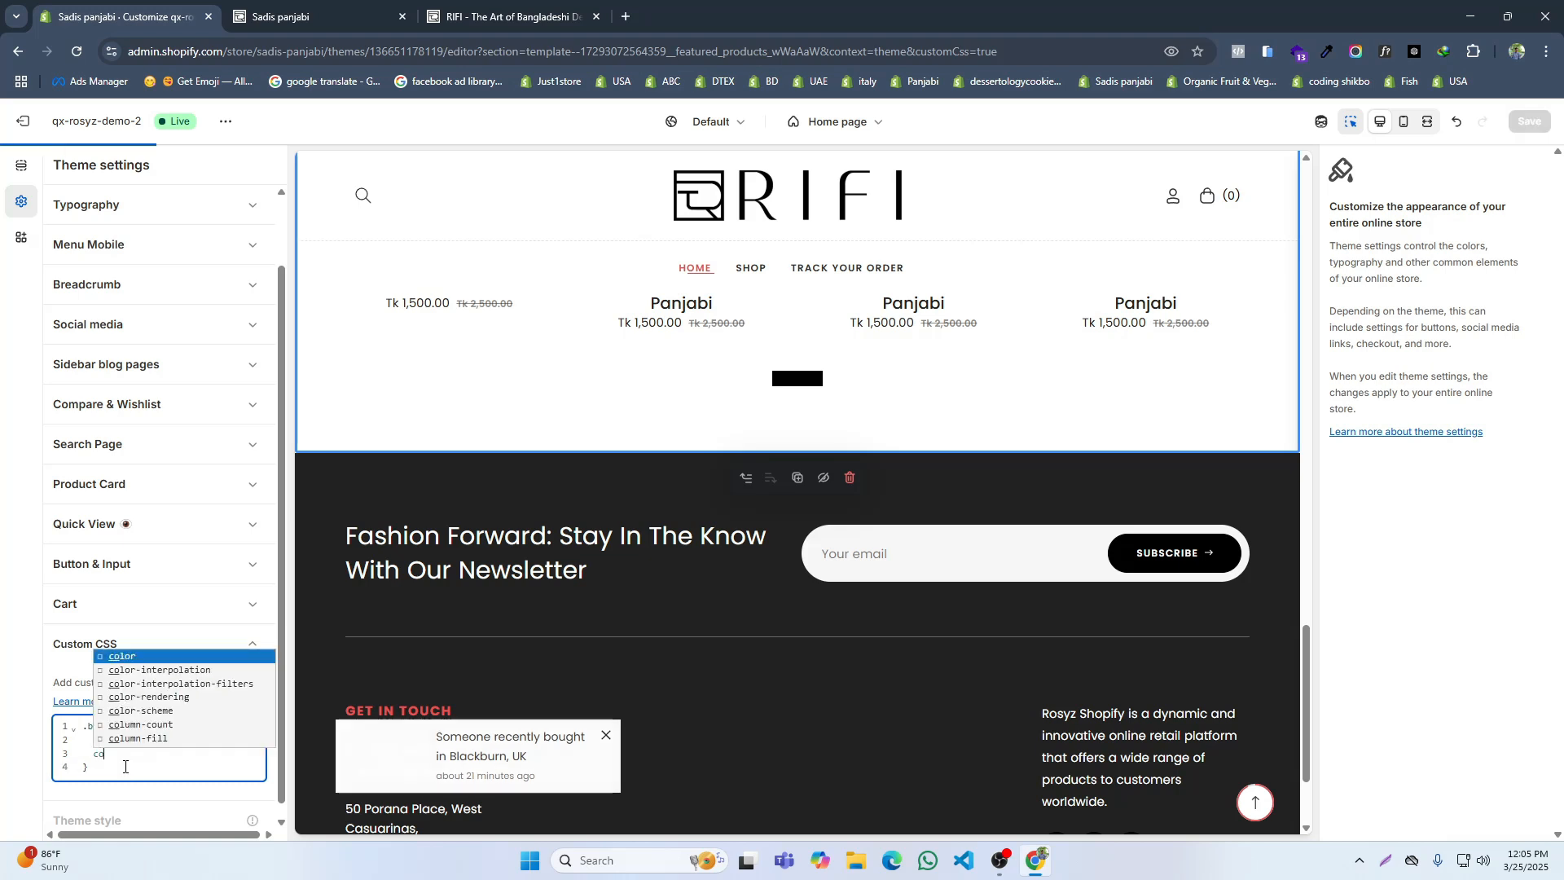
{"action": "left_click", "coordinate": [122, 657]}
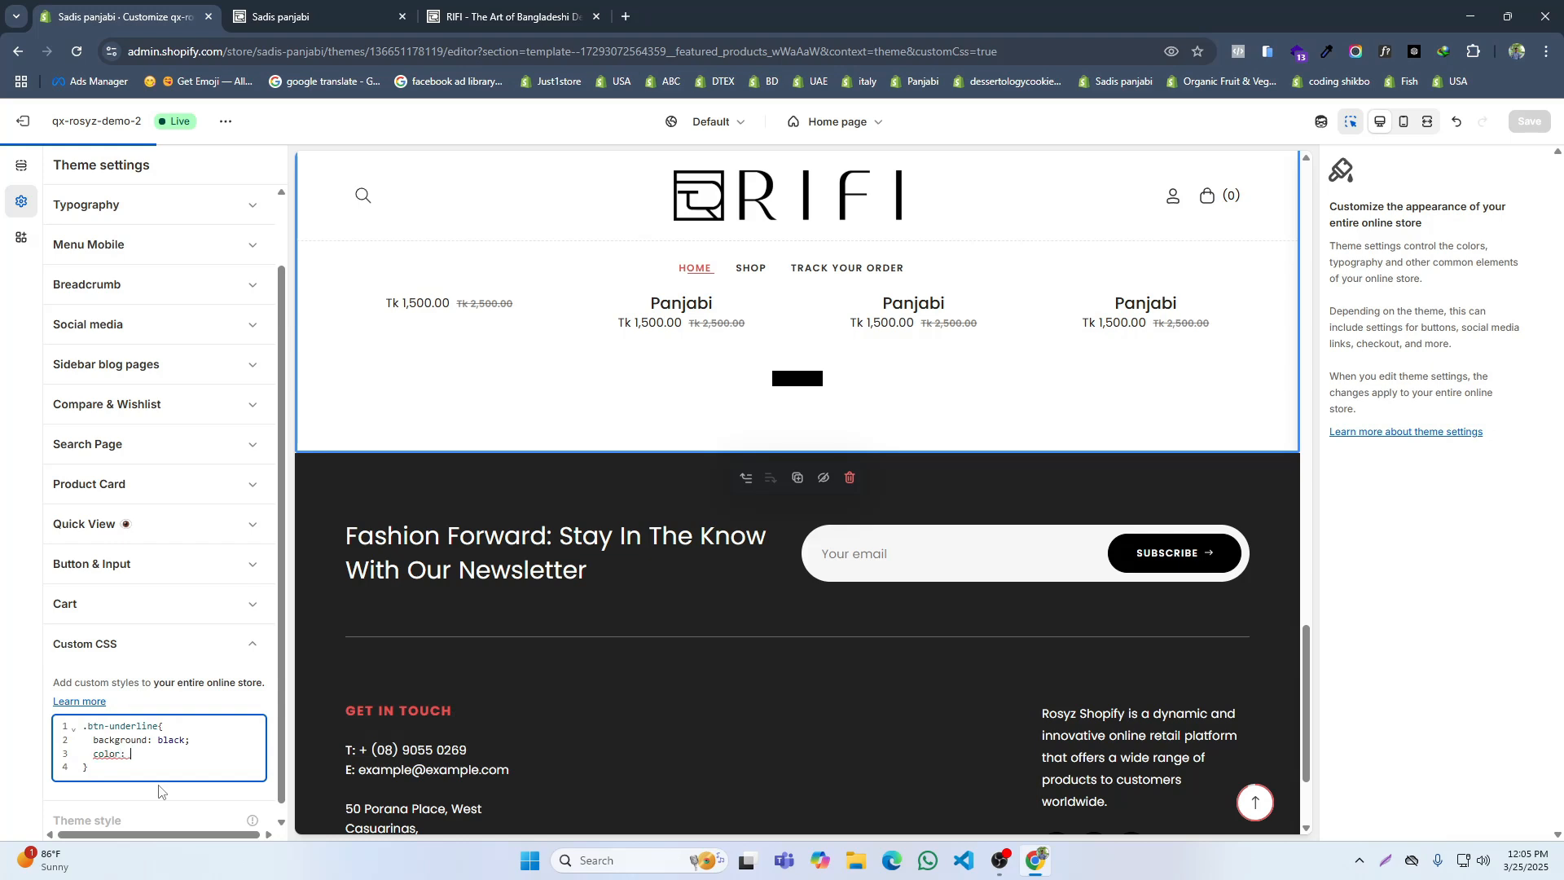
{"action": "type", "text": "w"}
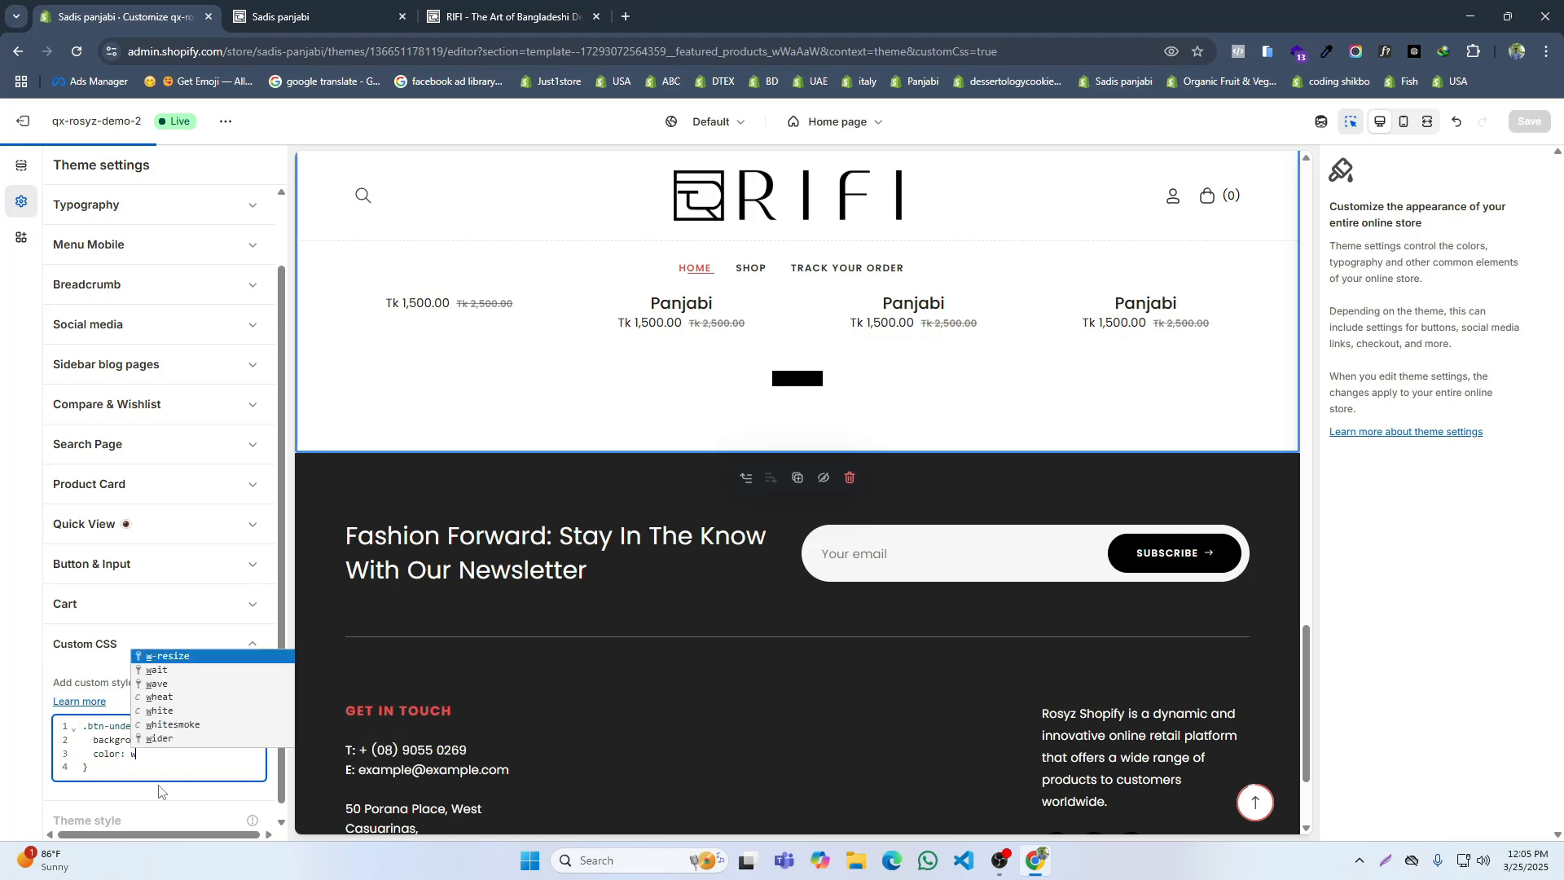
{"action": "left_click", "coordinate": [172, 710]}
{"action": "type", "text": ";"}
{"action": "key", "text": "Return"}
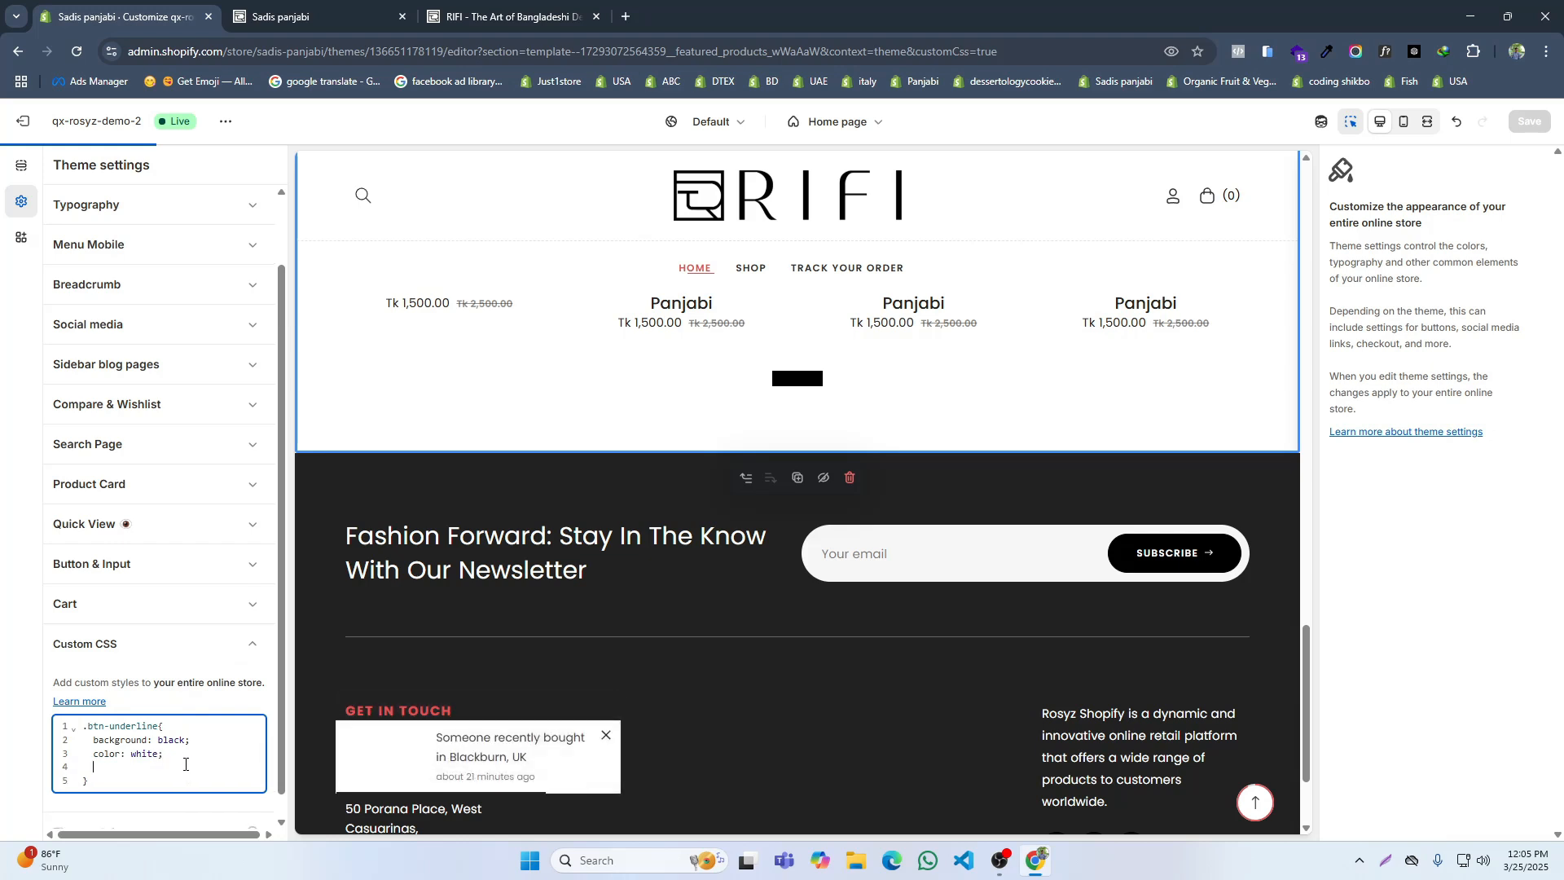
Step: Add a padding of 5px 10px to the .btn-underline rule
{"action": "type", "text": "padd"}
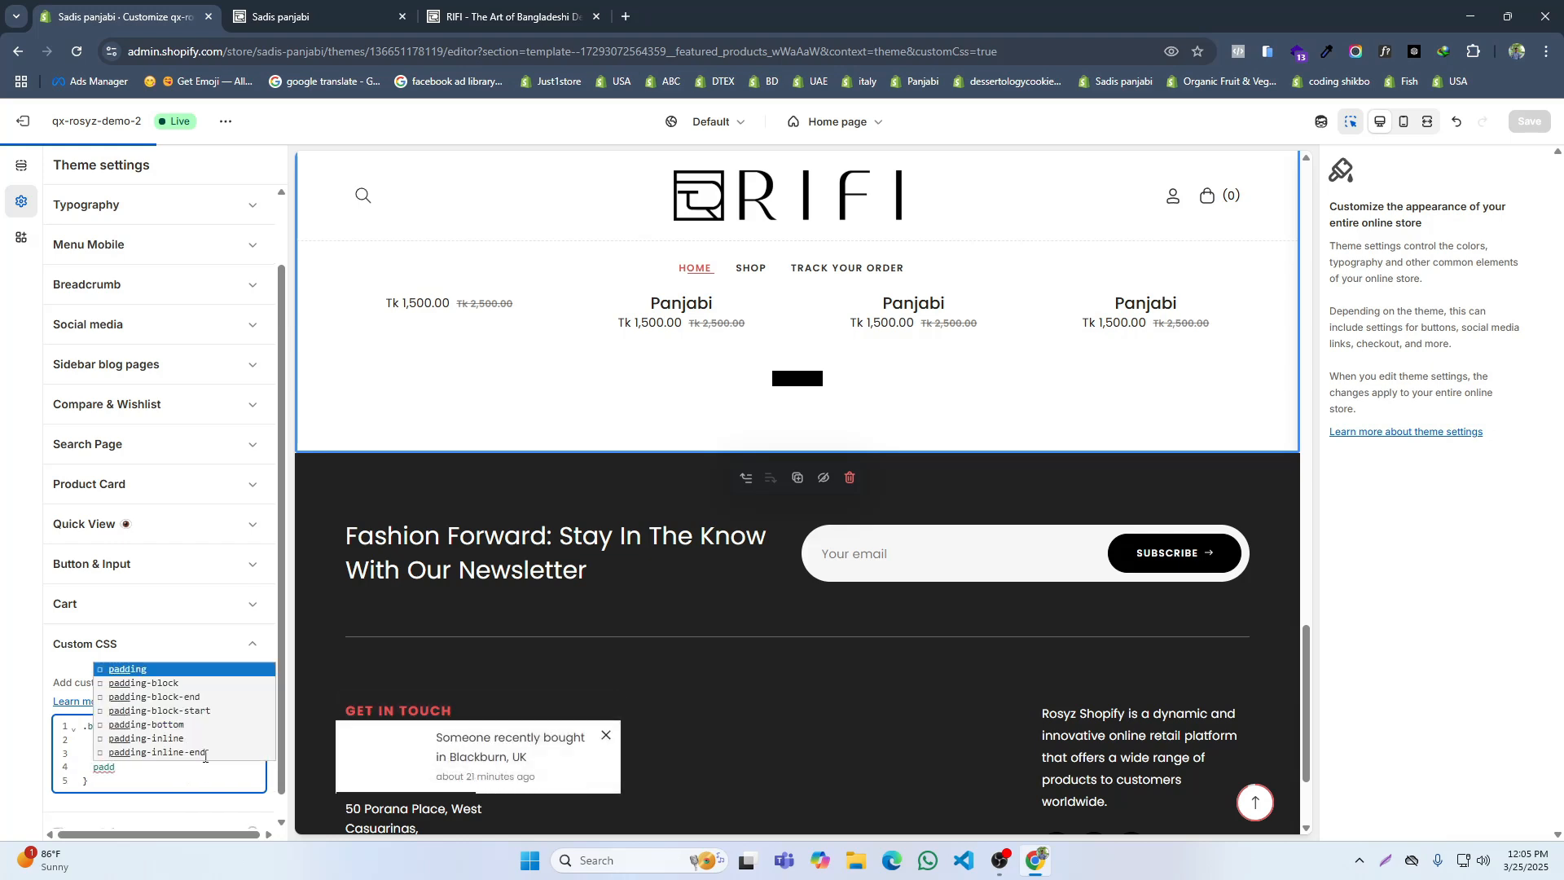
{"action": "key", "text": "Return"}
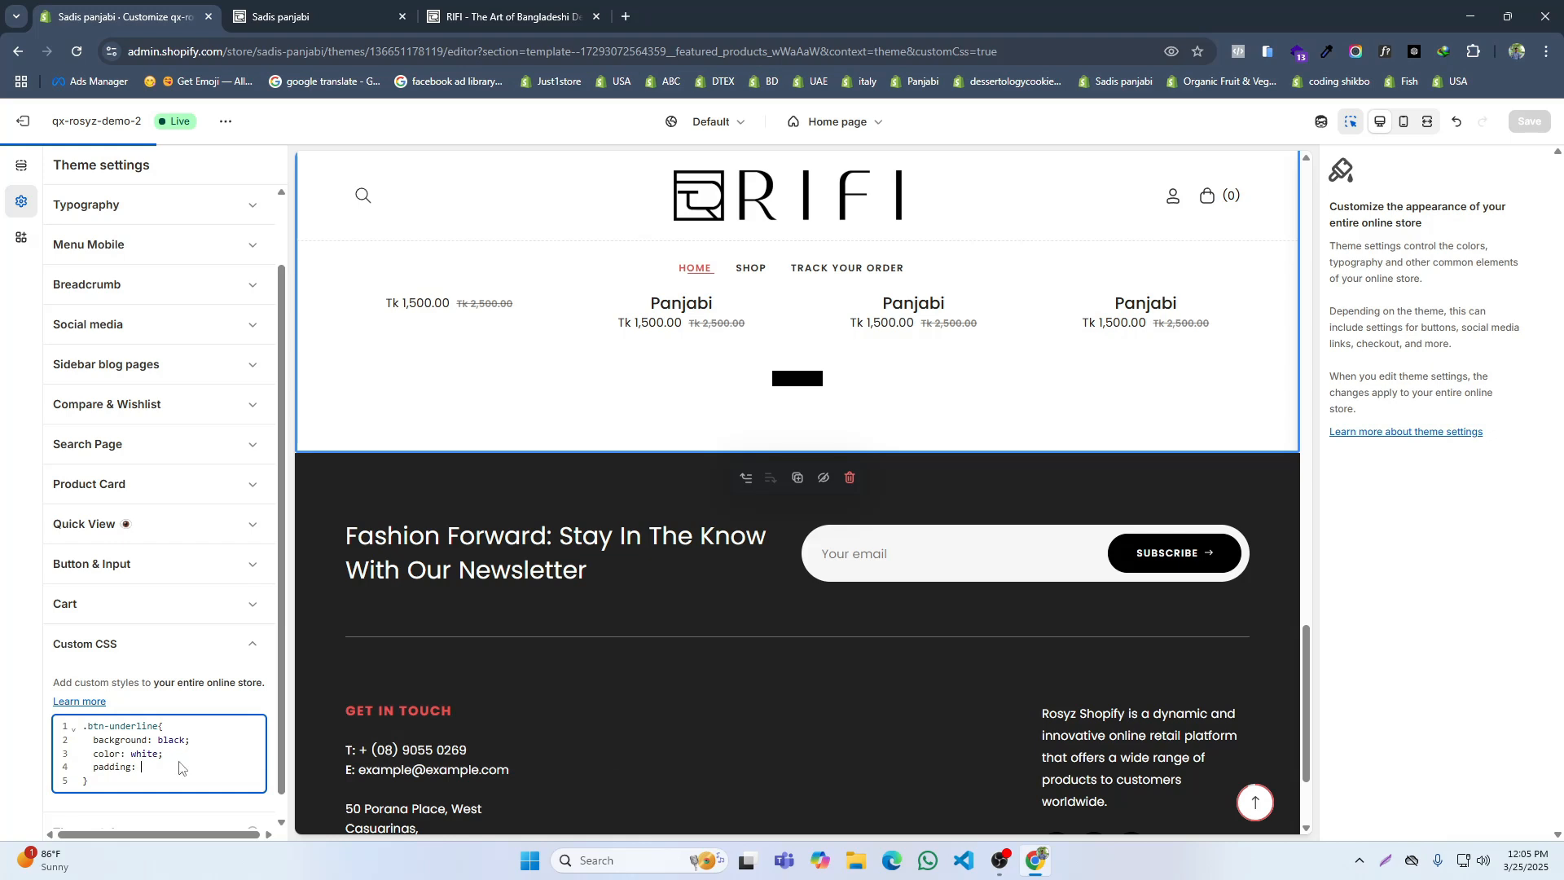
{"action": "type", "text": "5px"}
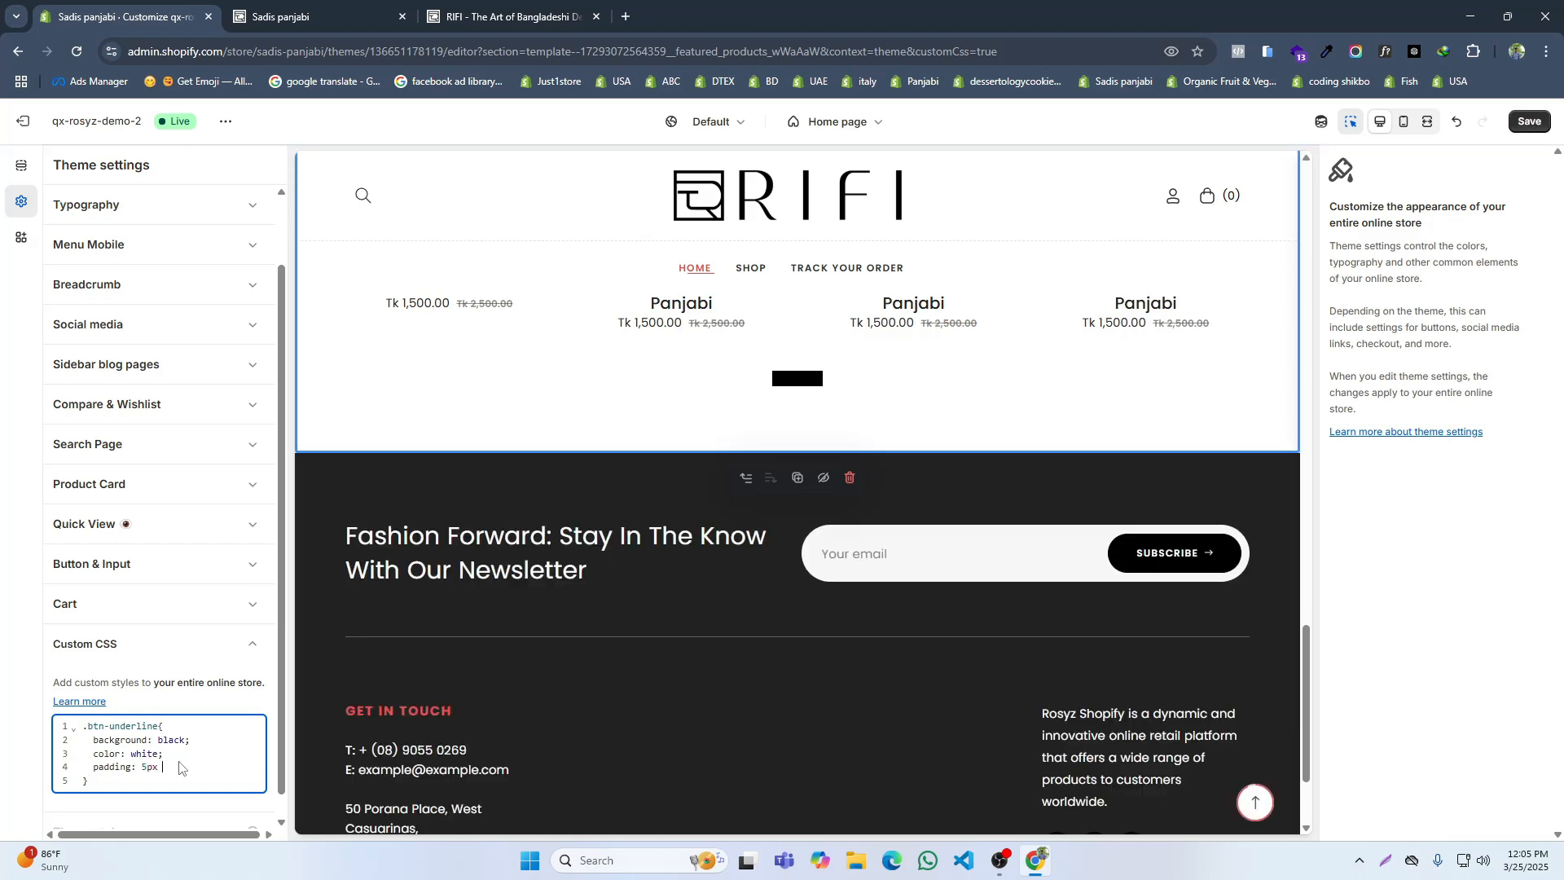
{"action": "key", "text": "ctrl+s"}
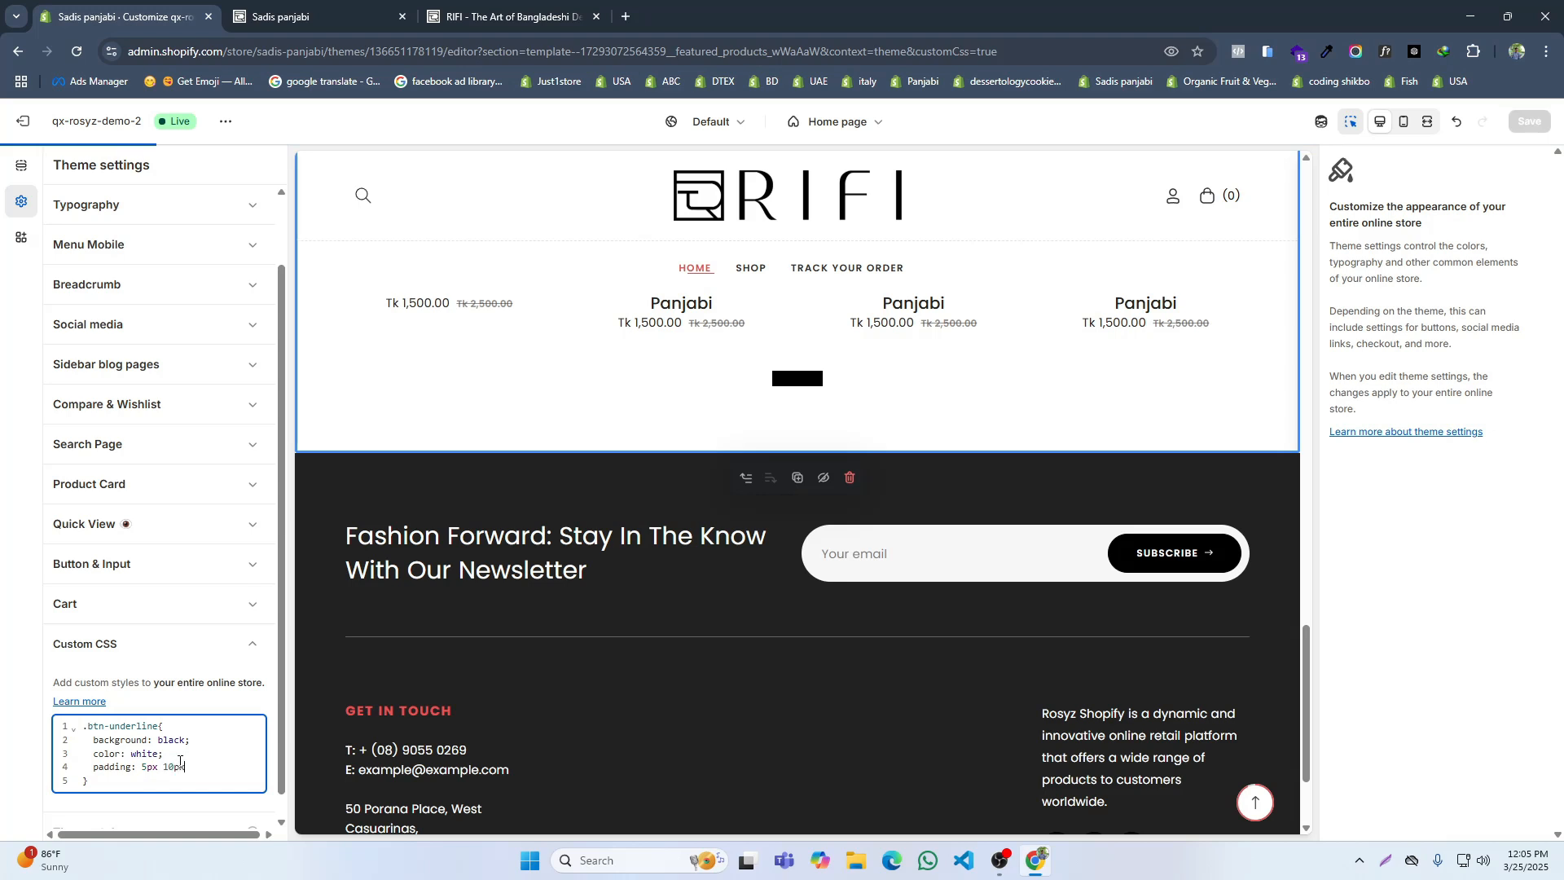
{"action": "key", "text": "Return"}
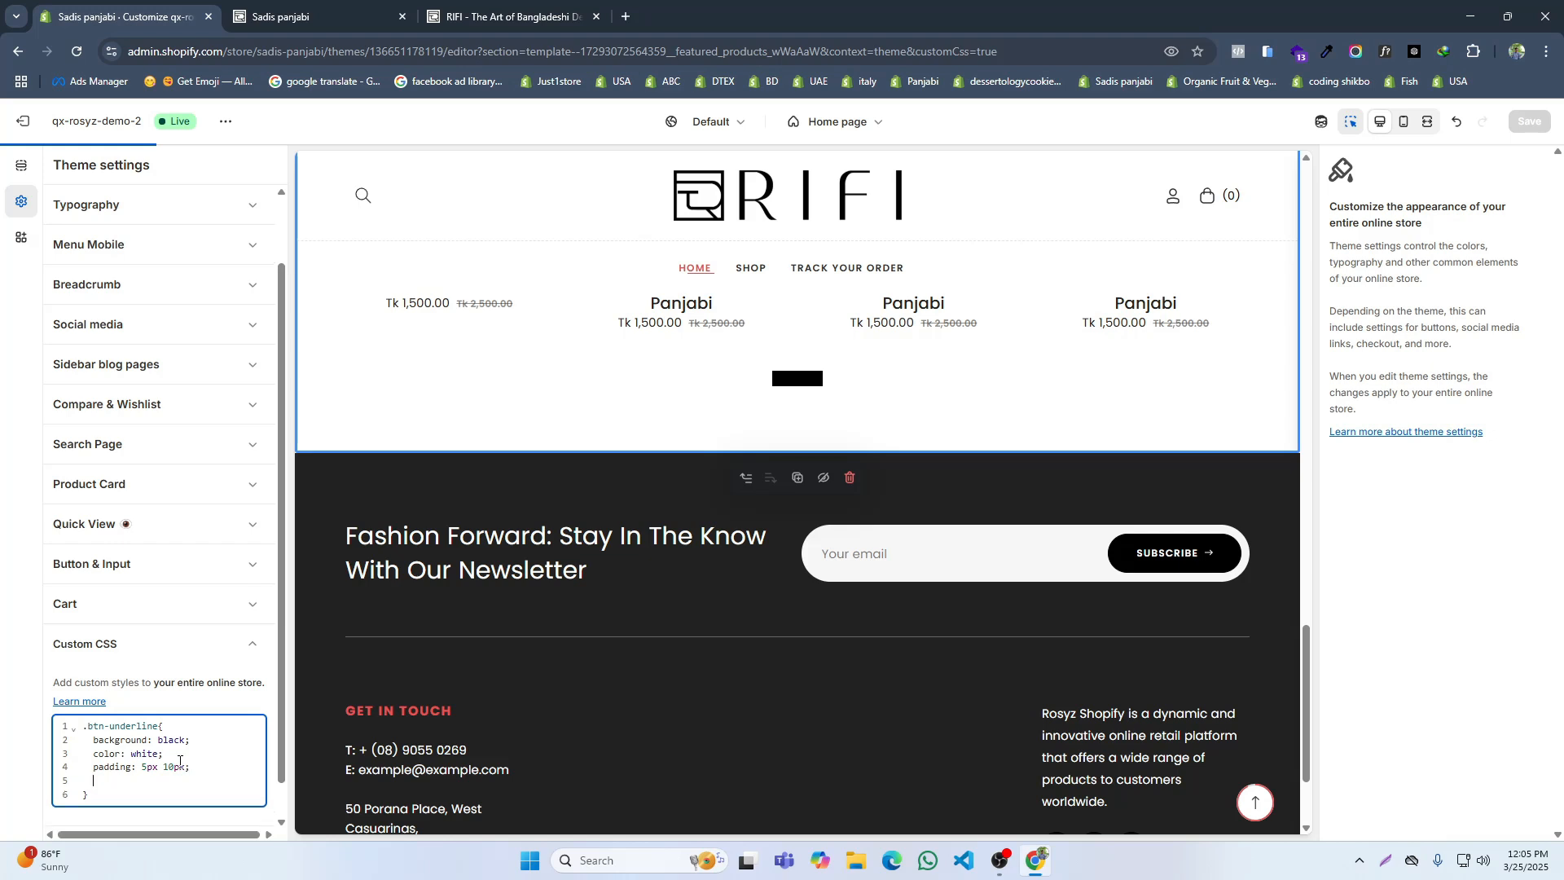
Step: Add a border-radius of 10px to the .btn-underline rule and mark its white text color as !important
{"action": "type", "text": "bor"}
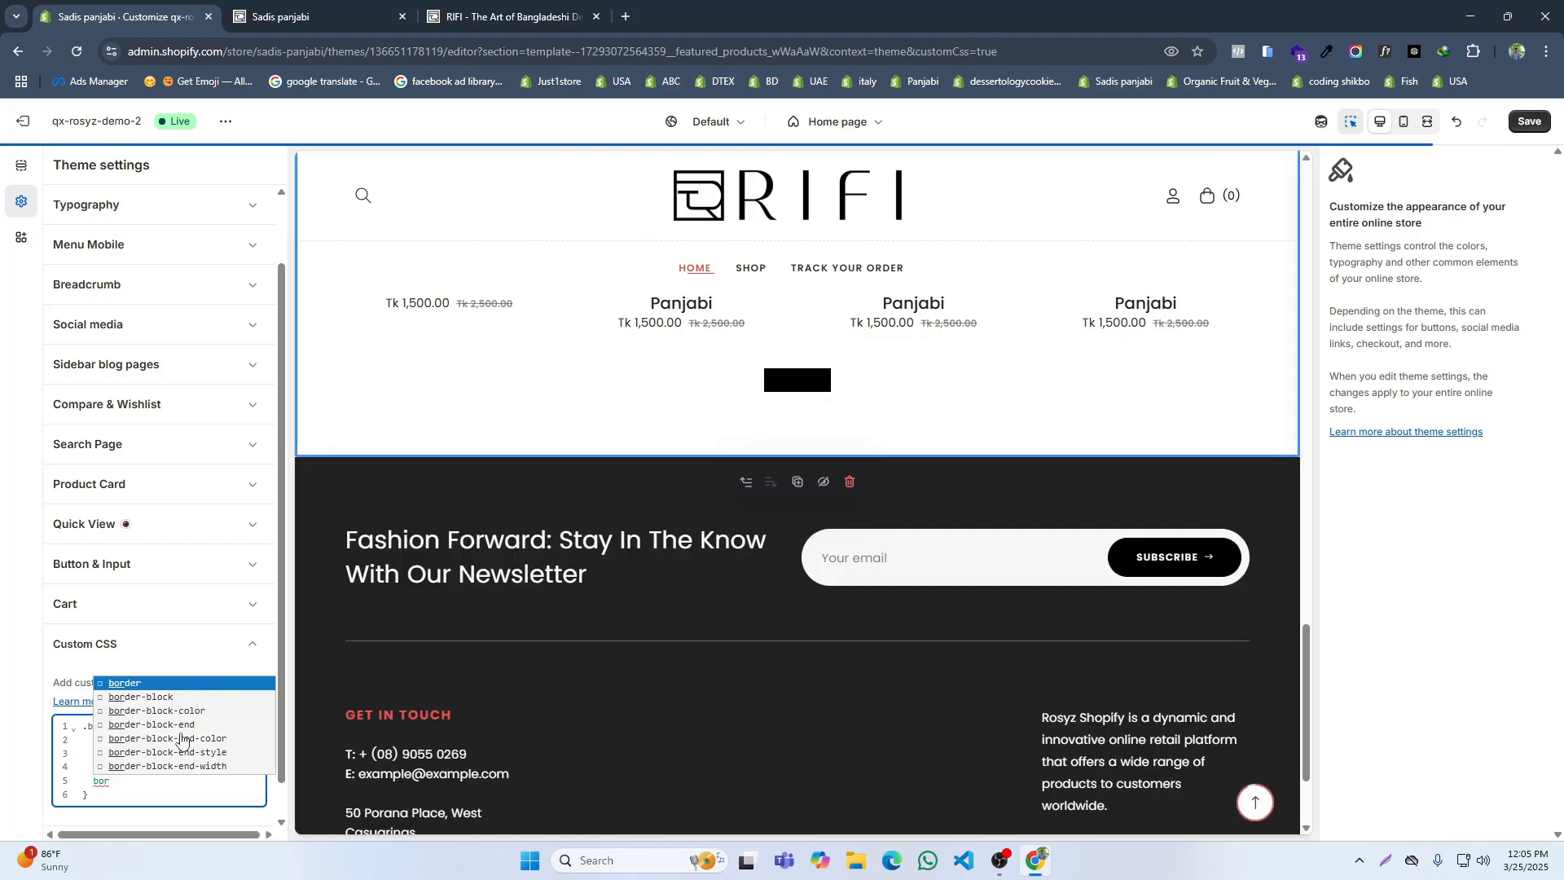
{"action": "type", "text": "der-"}
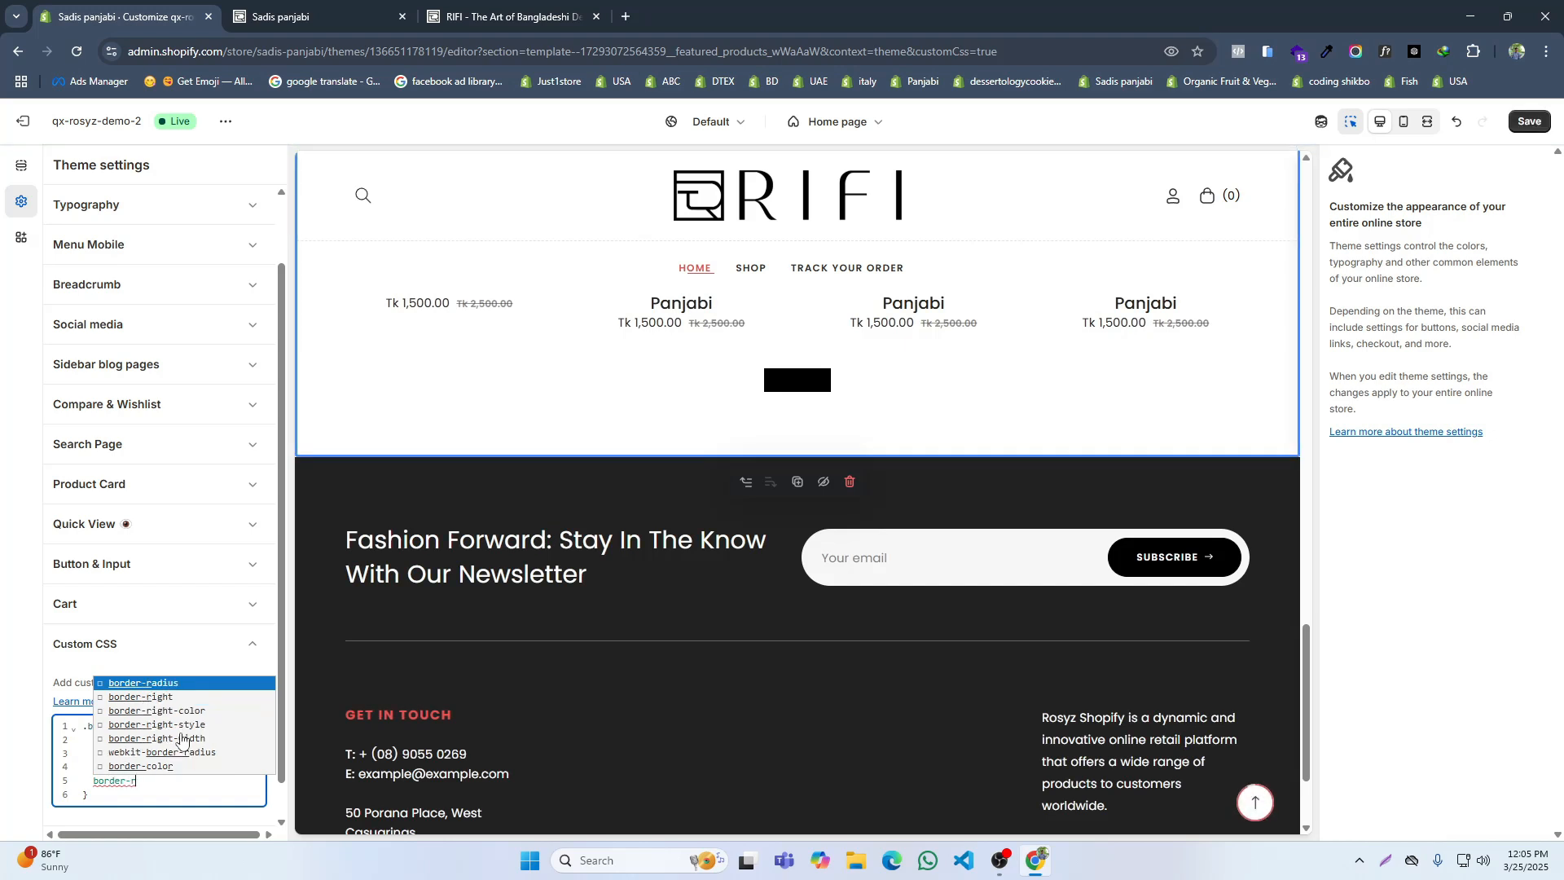
{"action": "type", "text": "radius: 10p"}
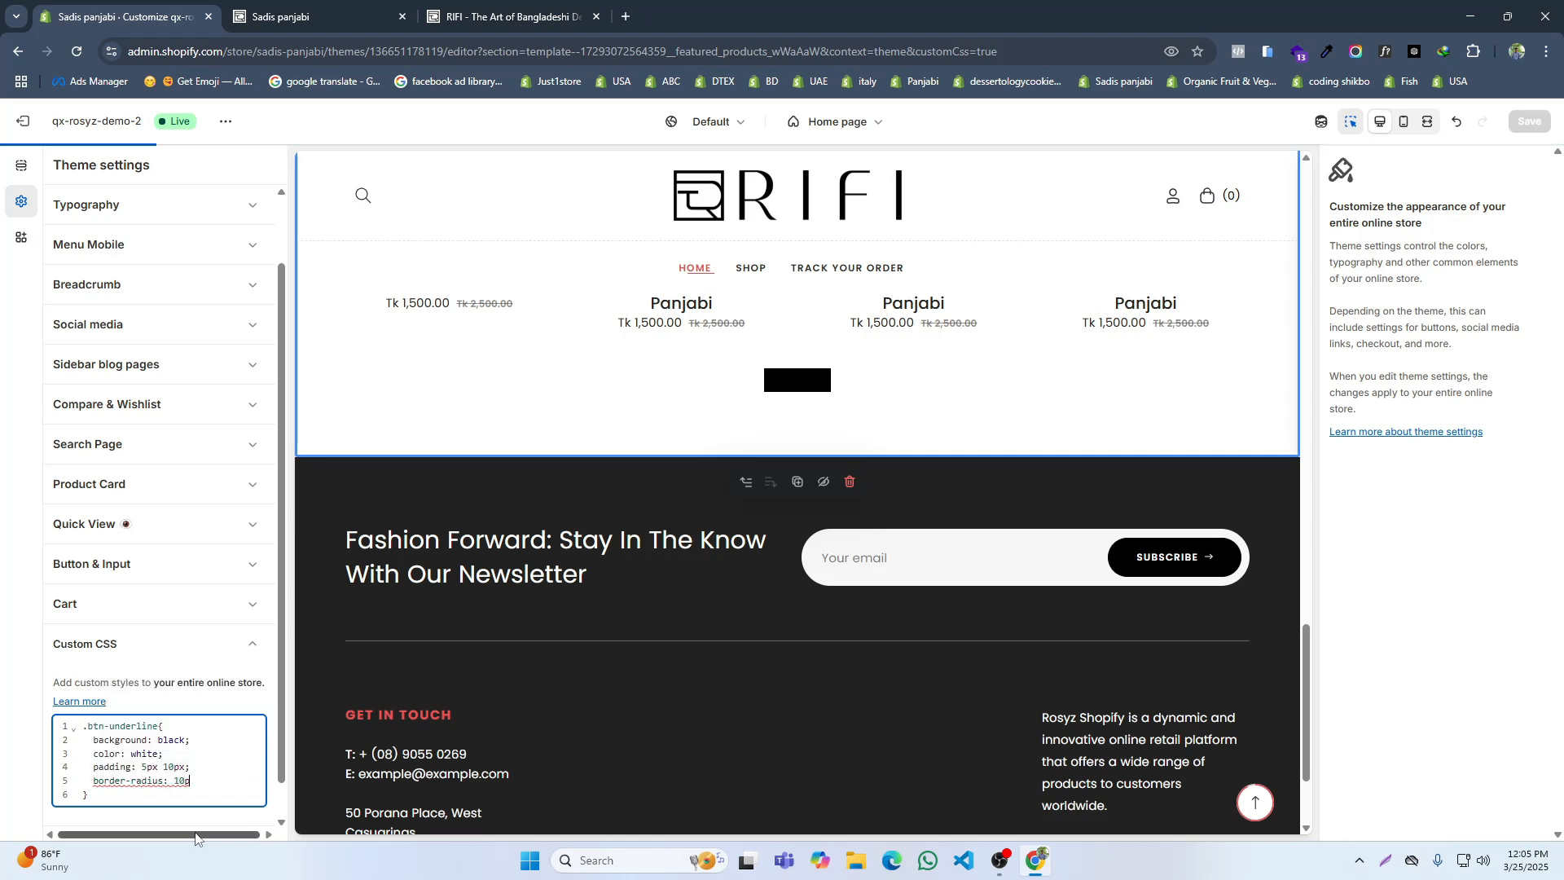
{"action": "type", "text": "x;"}
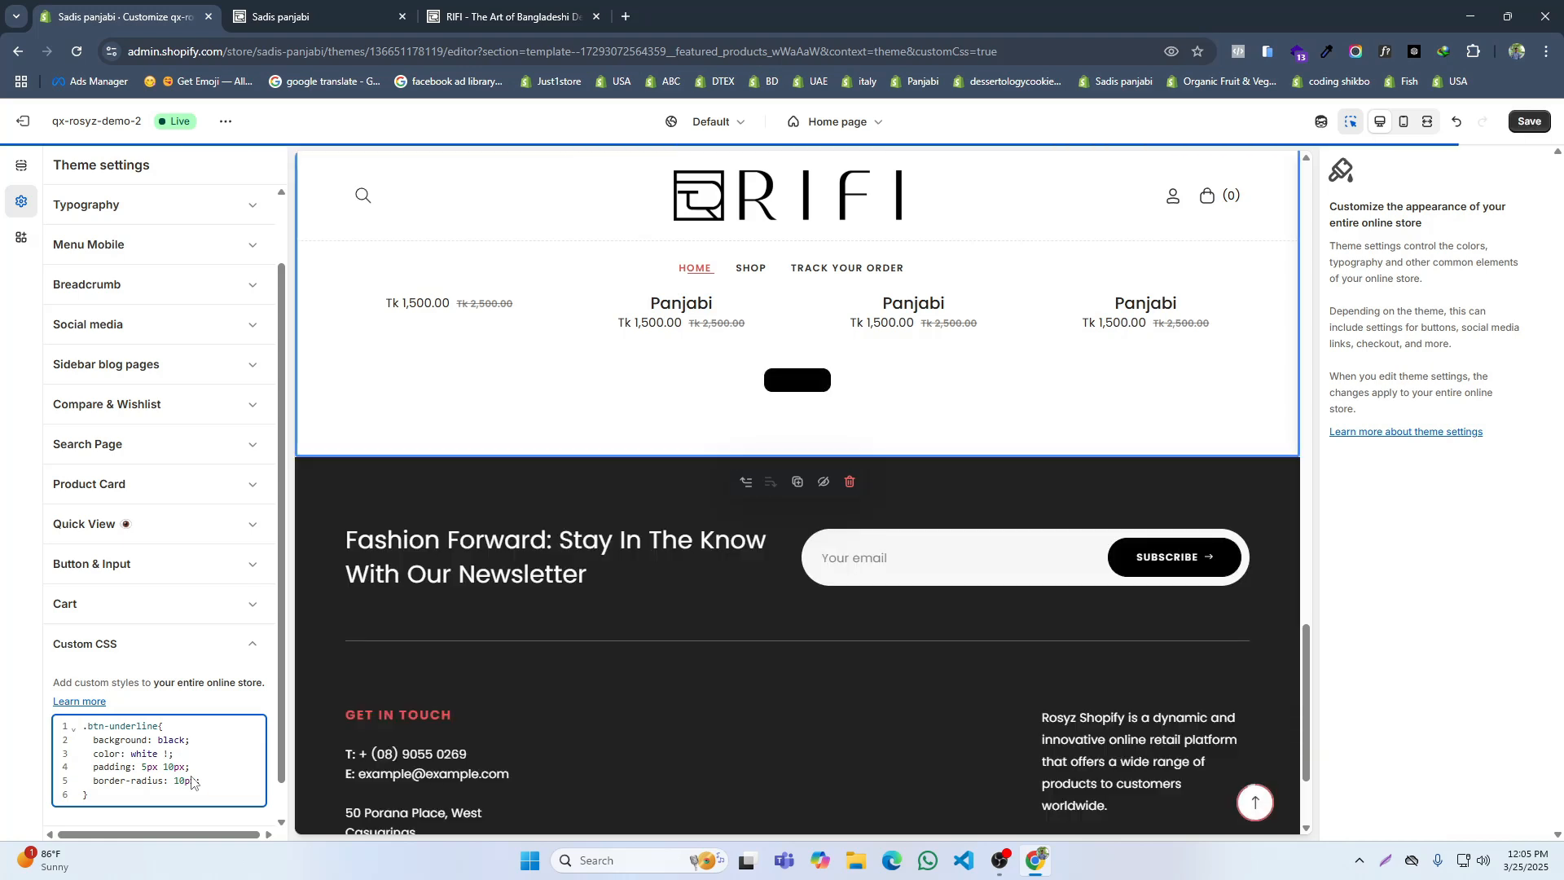
{"action": "type", "text": "impo"}
{"action": "key", "text": "Escape"}
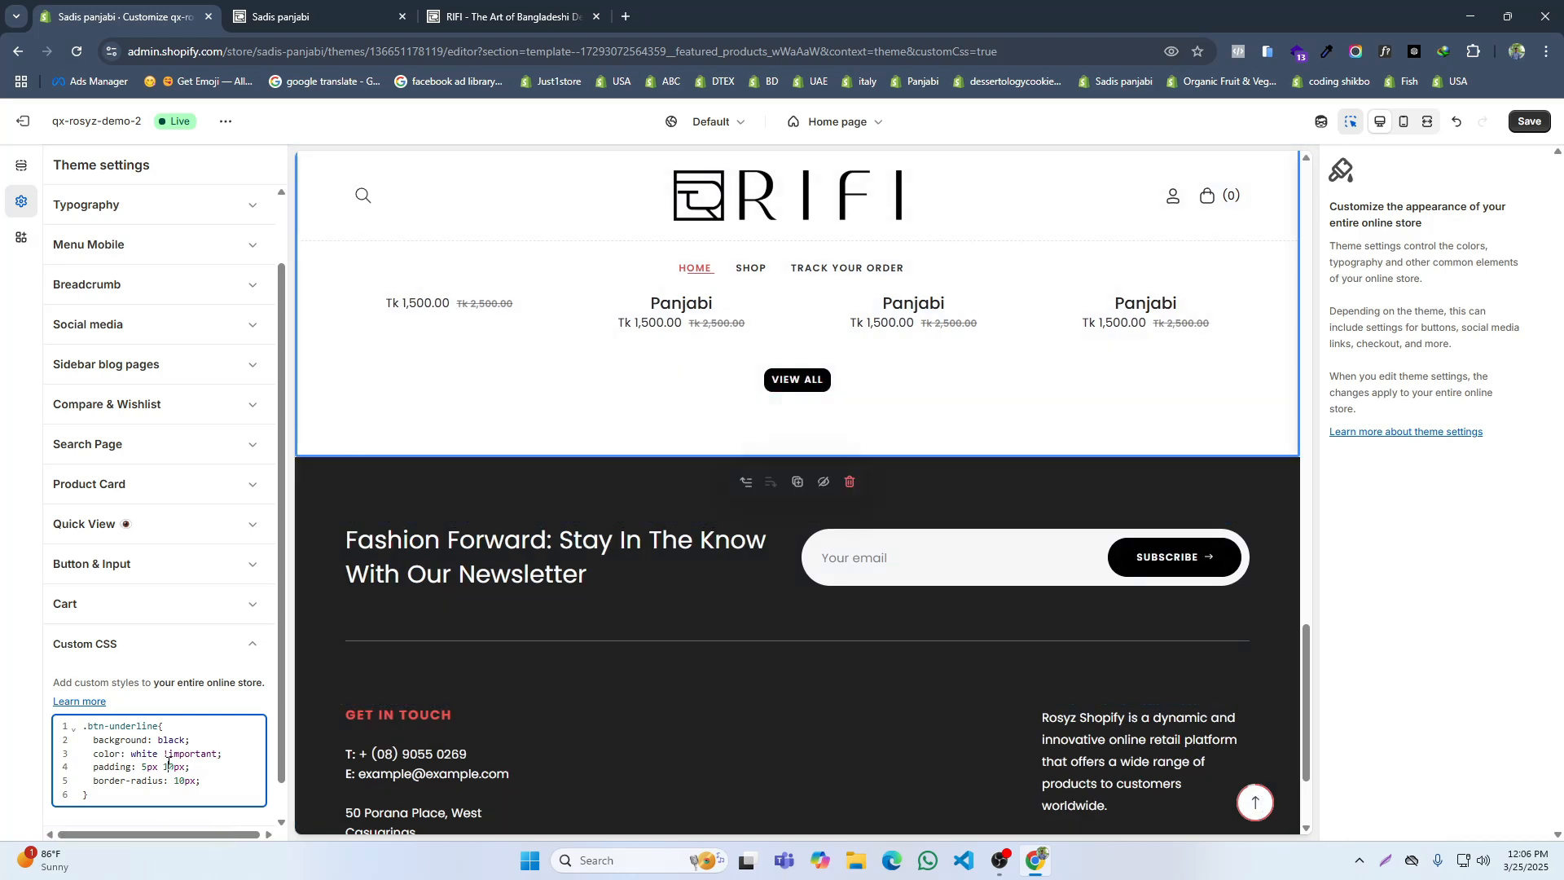
Step: Set the .btn-underline padding to 8px 20px and save the theme
{"action": "type", "text": "2"}
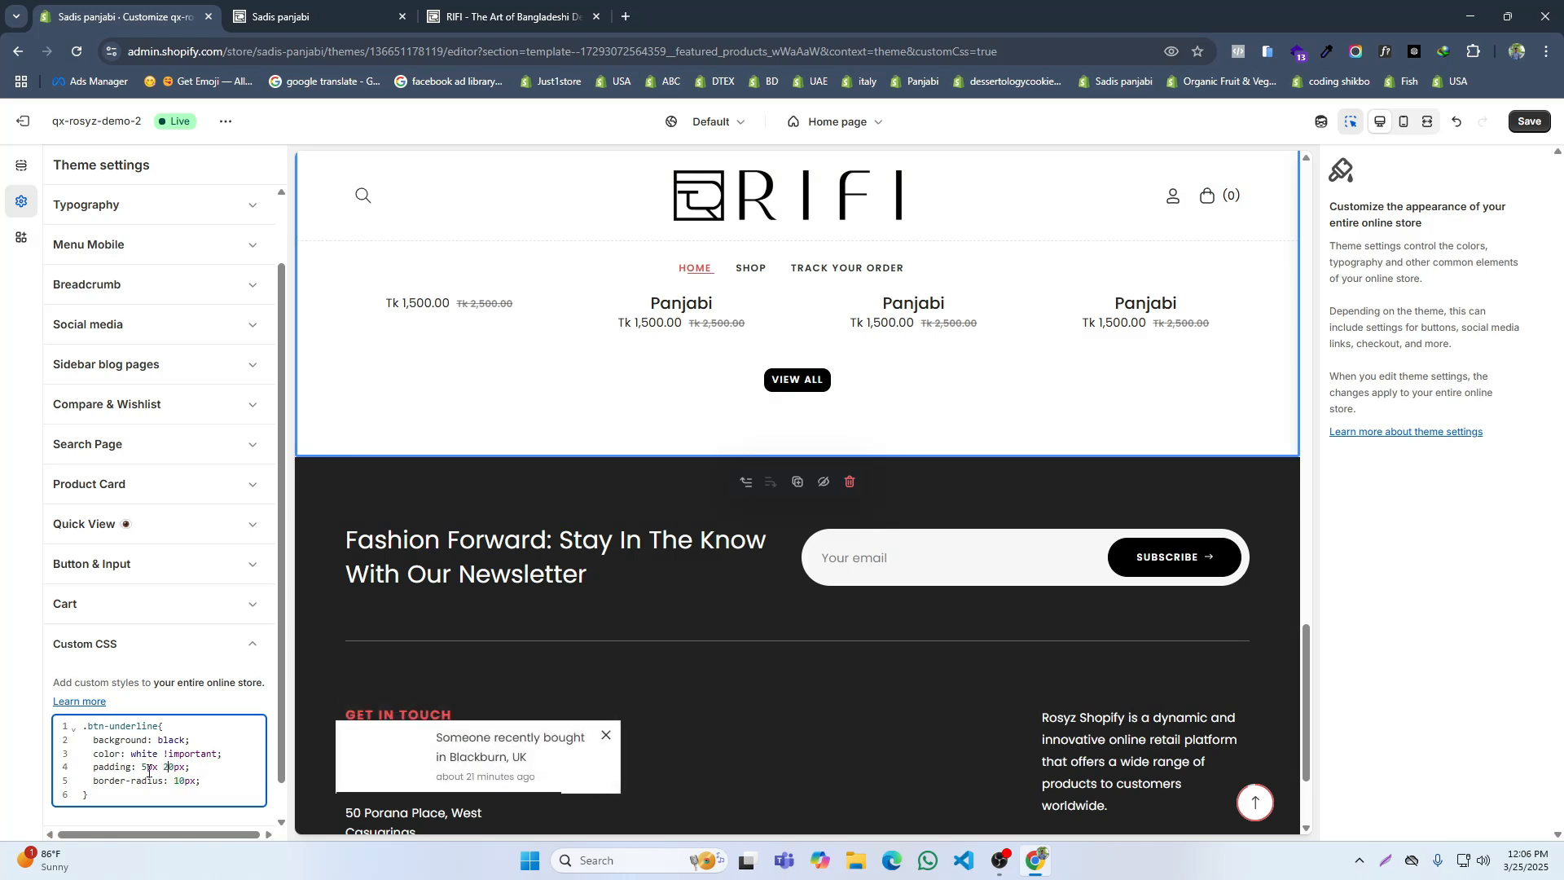
{"action": "type", "text": "5"}
{"action": "key", "text": "ctrl+s"}
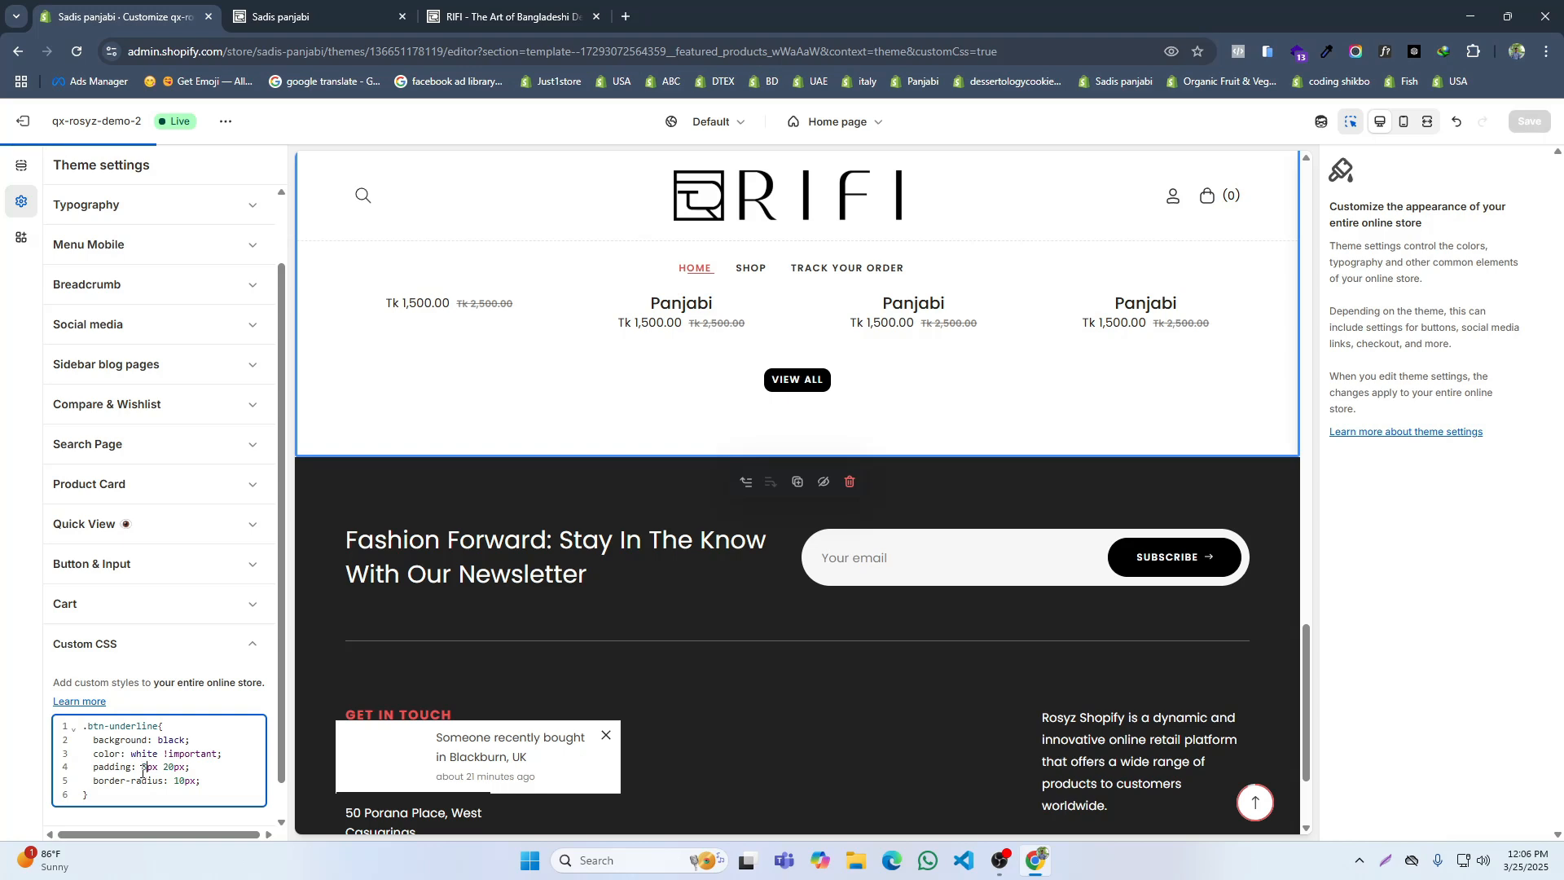
{"action": "key", "text": "ctrl+s"}
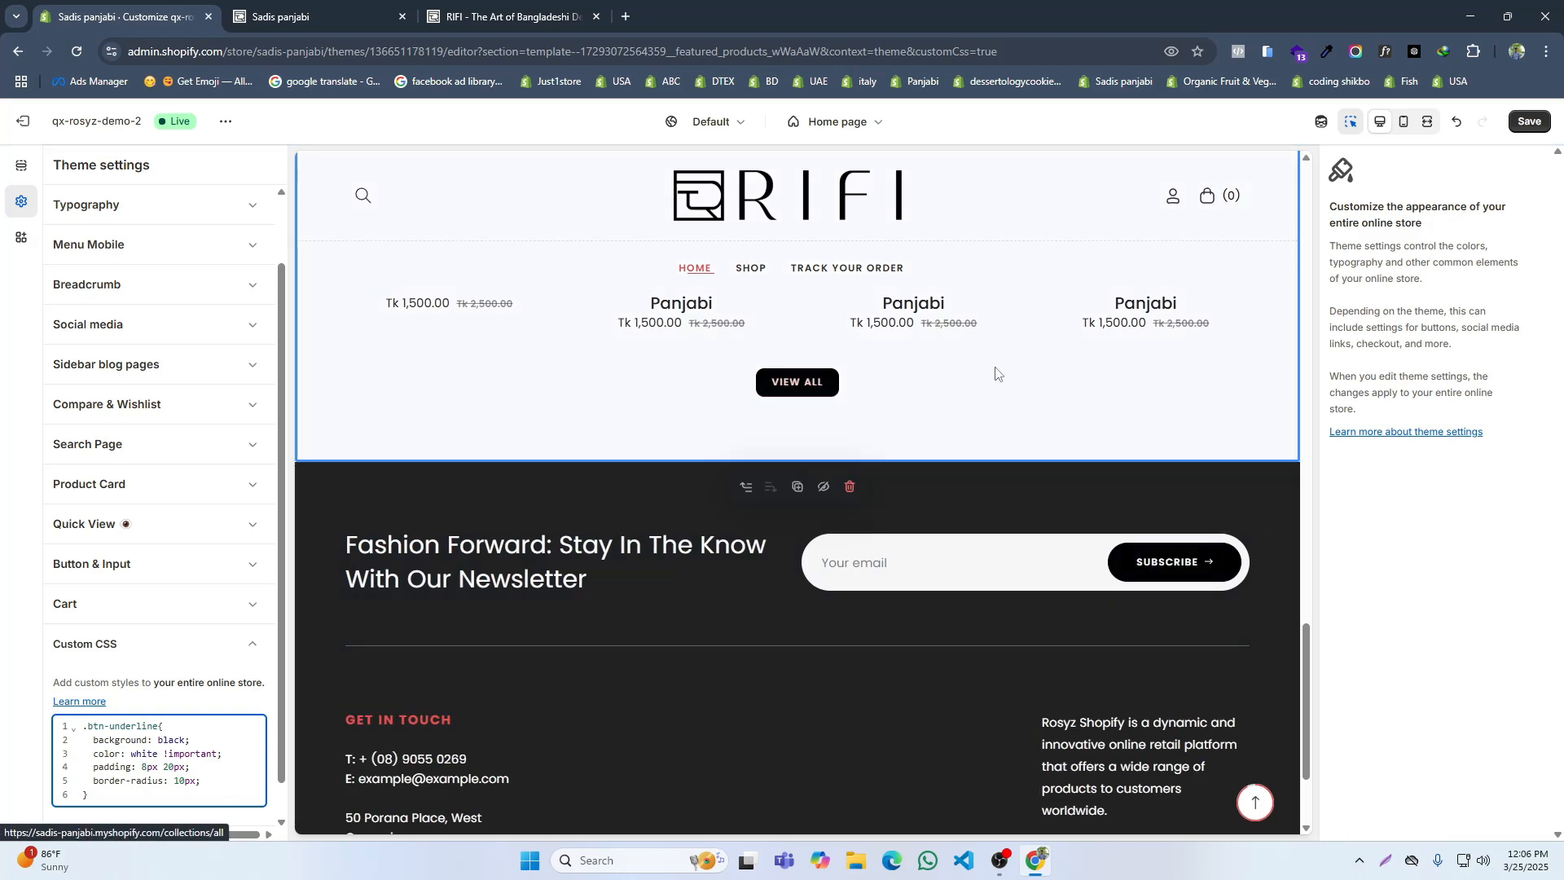
{"action": "key", "text": "ctrl+s"}
Step: Compare with the reference site's View All button and set the .btn-underline vertical padding to 10px
{"action": "left_click", "coordinate": [509, 7]}
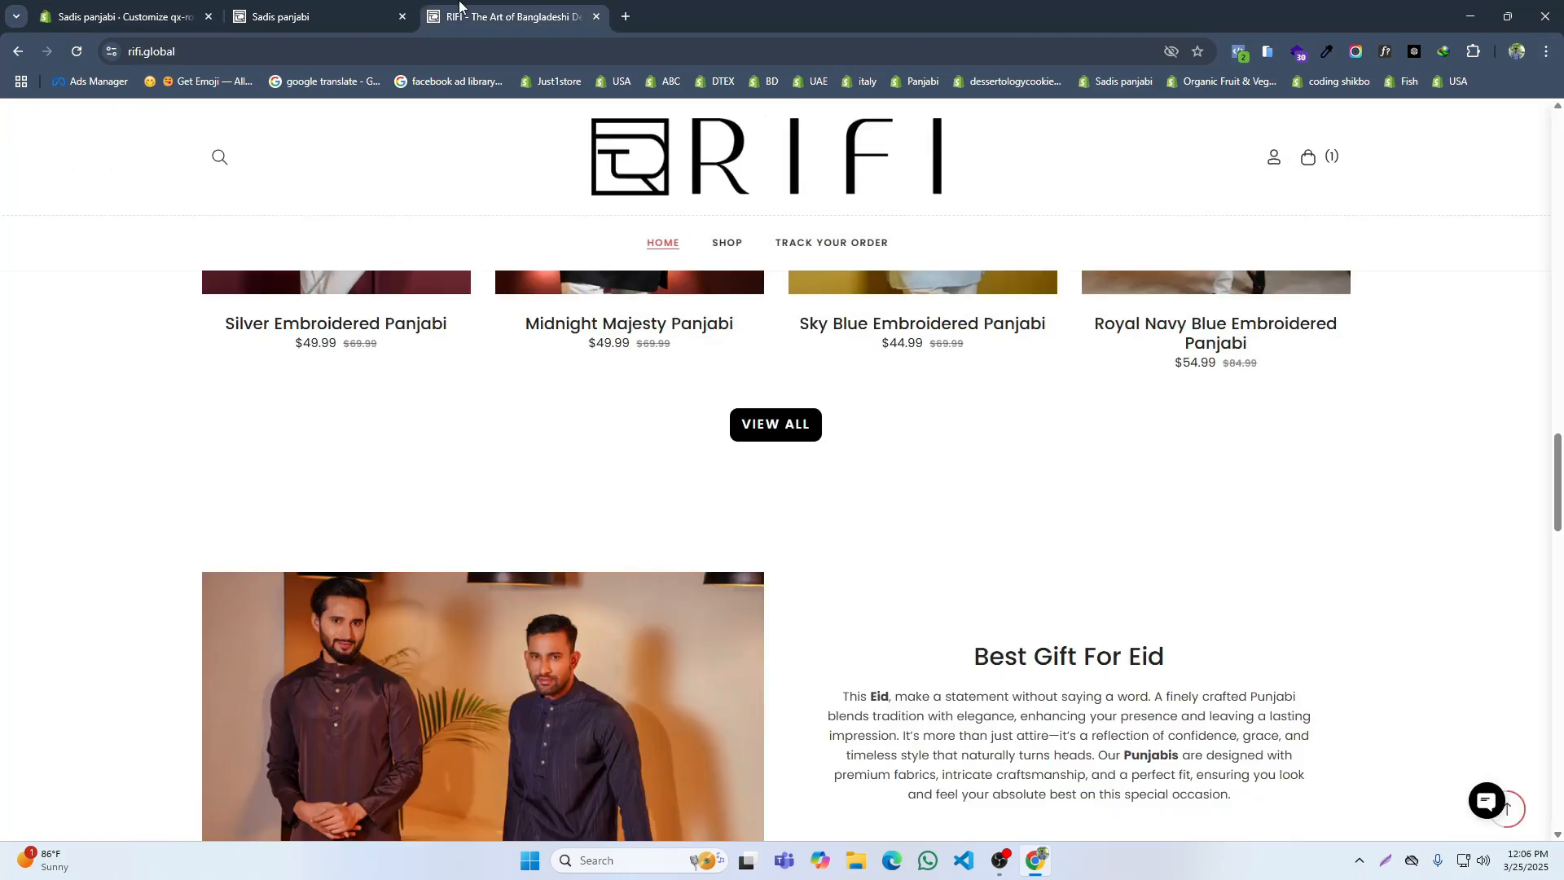
{"action": "left_click", "coordinate": [106, 7]}
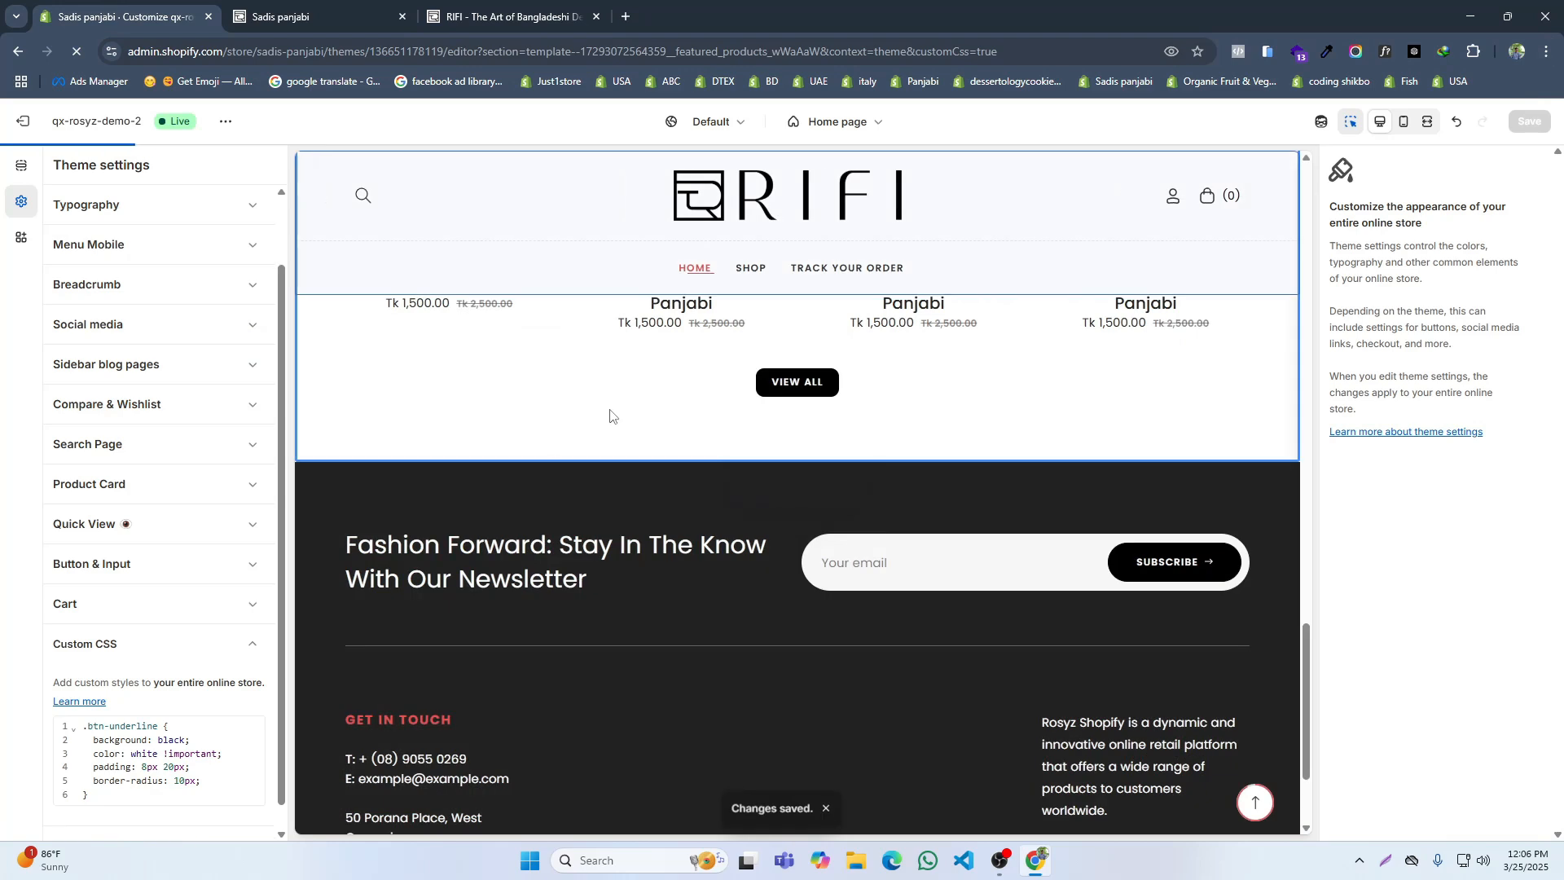
{"action": "left_click", "coordinate": [147, 771]}
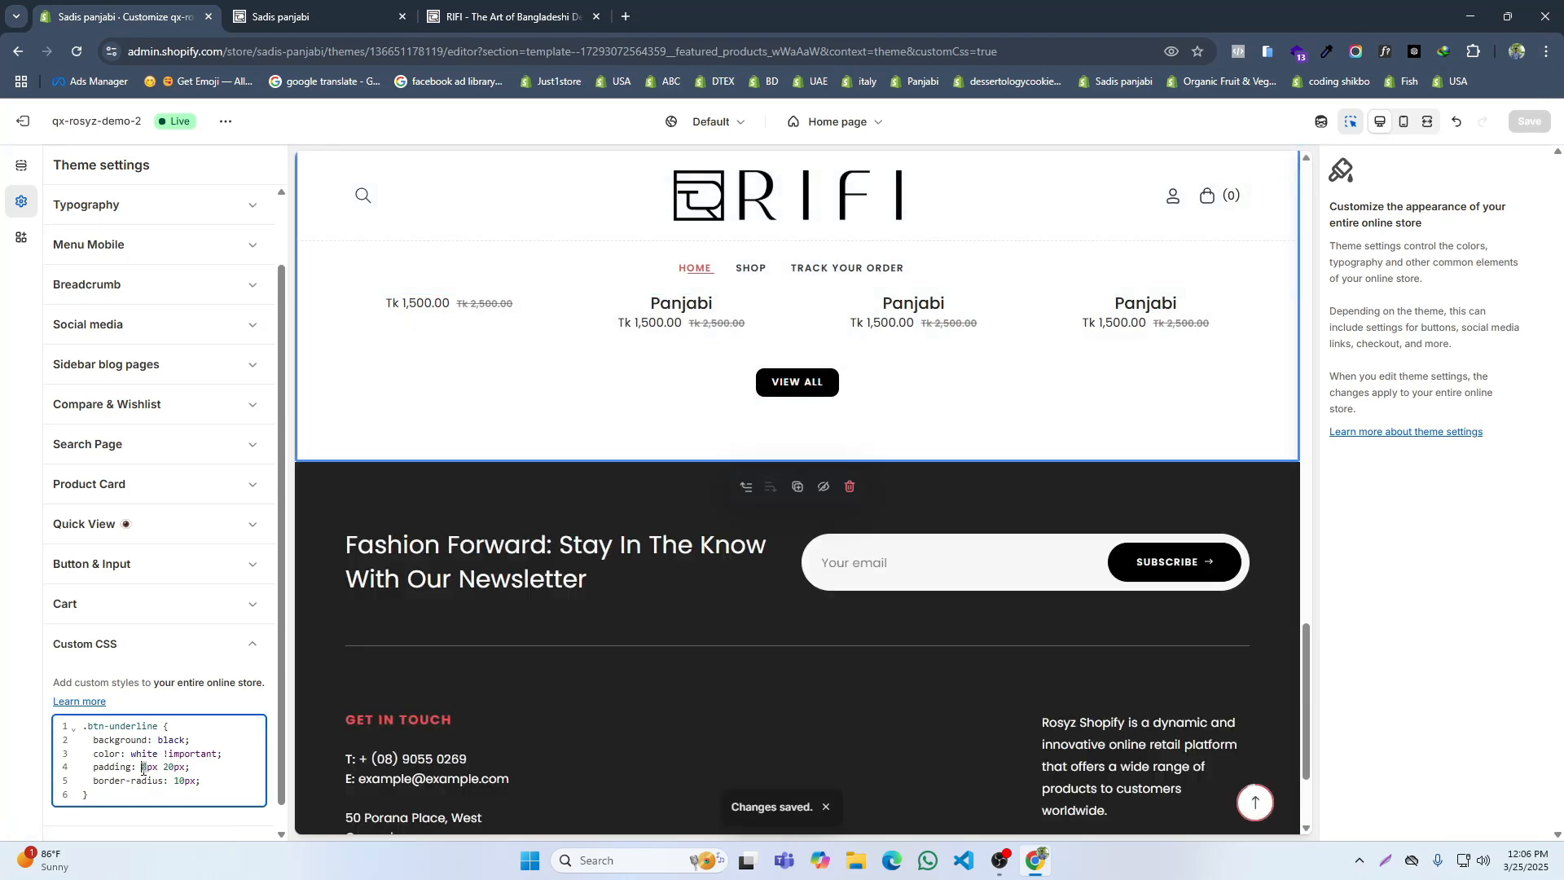
{"action": "type", "text": "10"}
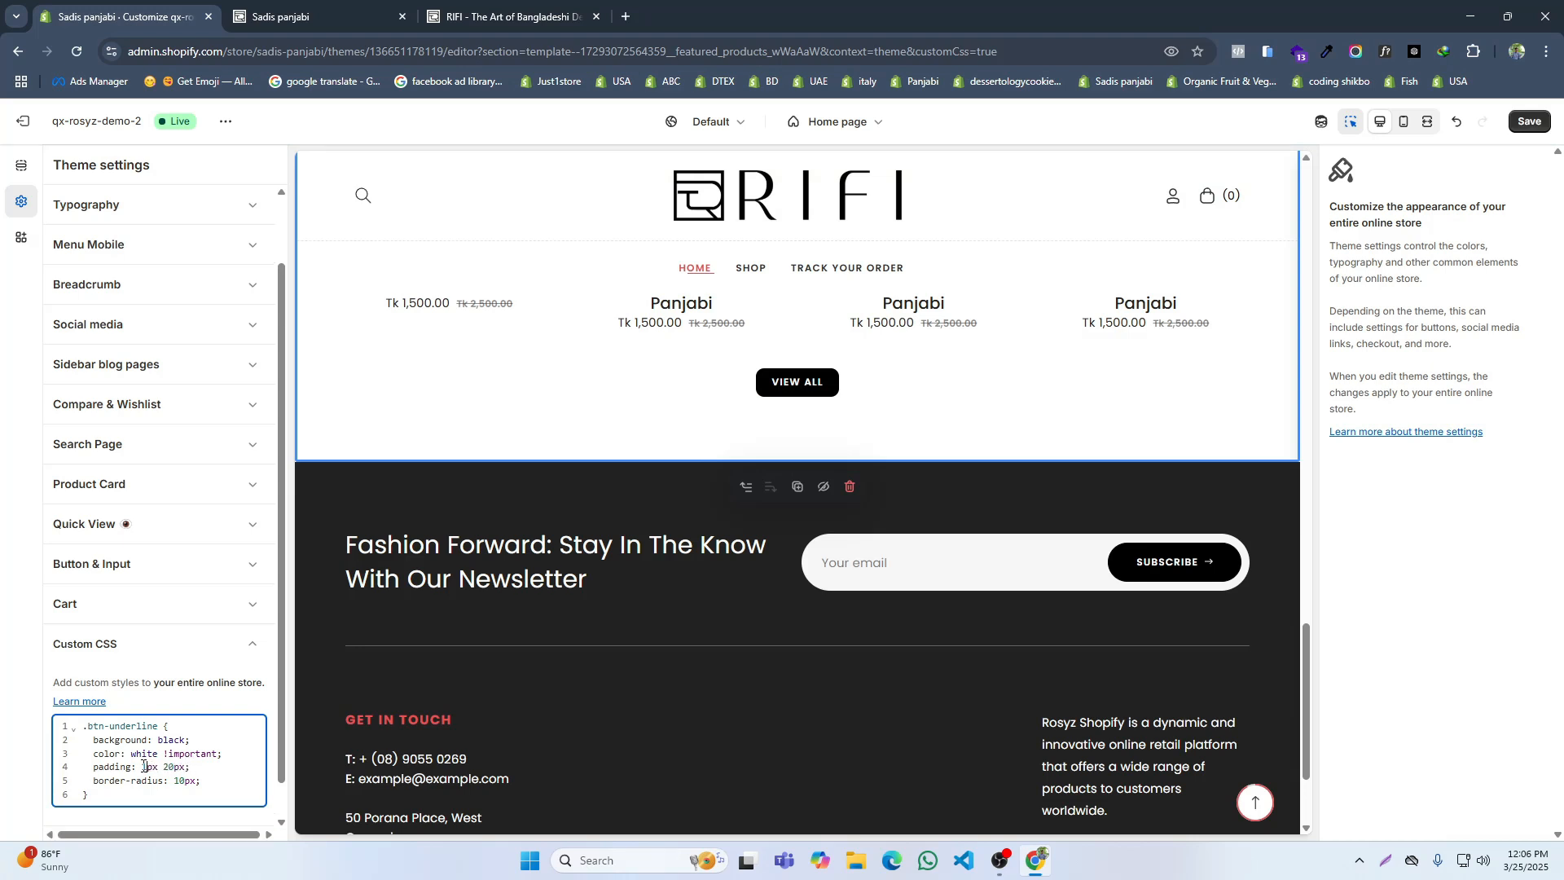
Step: Save the finished .btn-underline rule and reload the Sadis panjabi storefront to check the View All button
{"action": "left_click", "coordinate": [207, 783]}
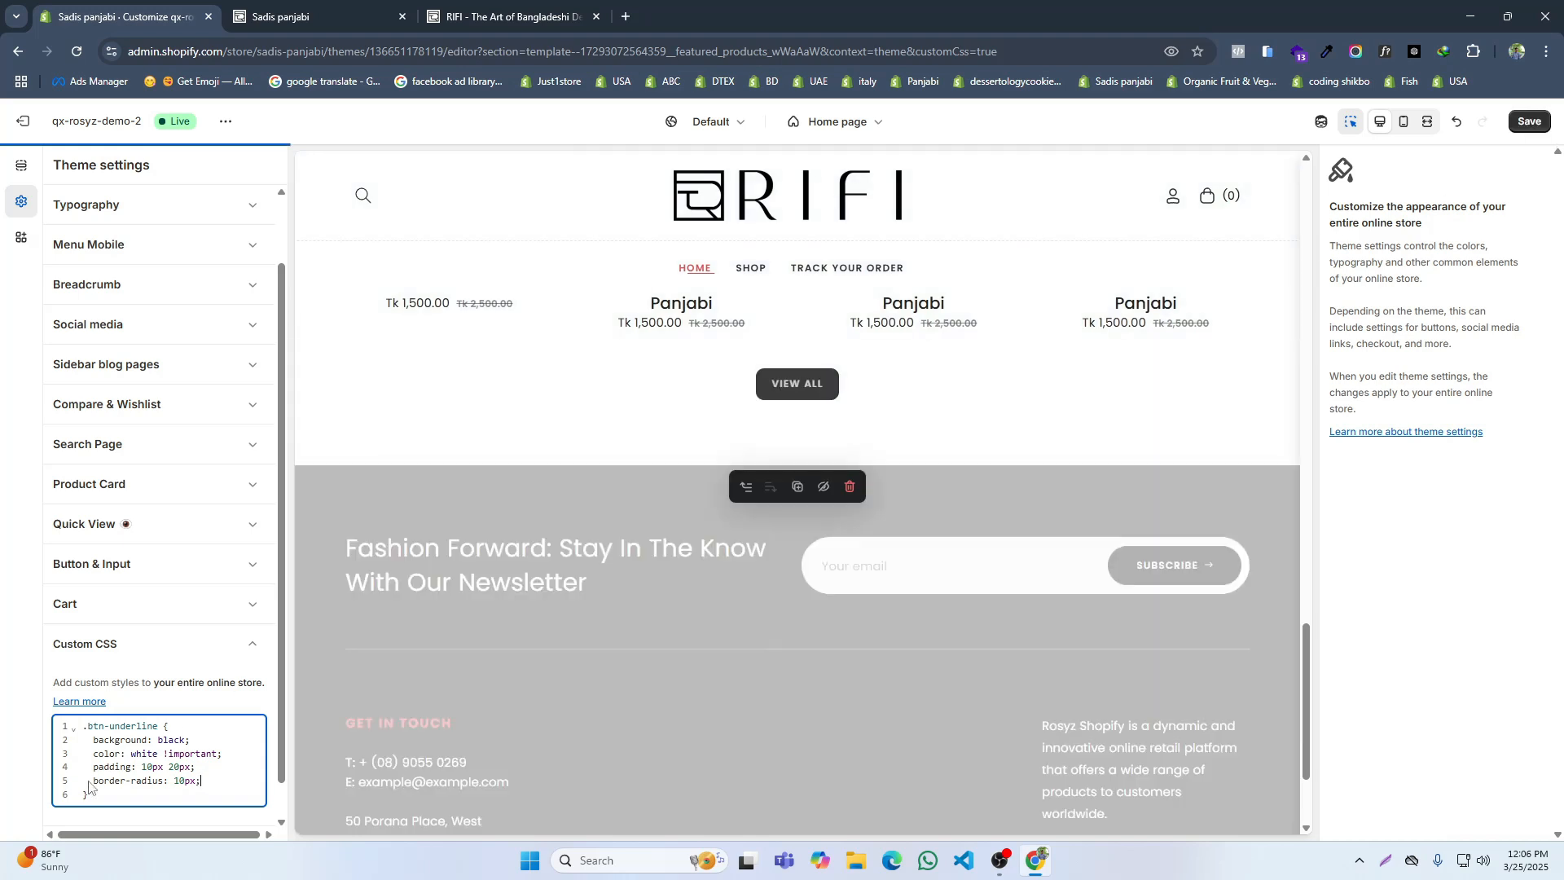
{"action": "left_click_drag", "start_coordinate": [84, 794], "coordinate": [88, 733]}
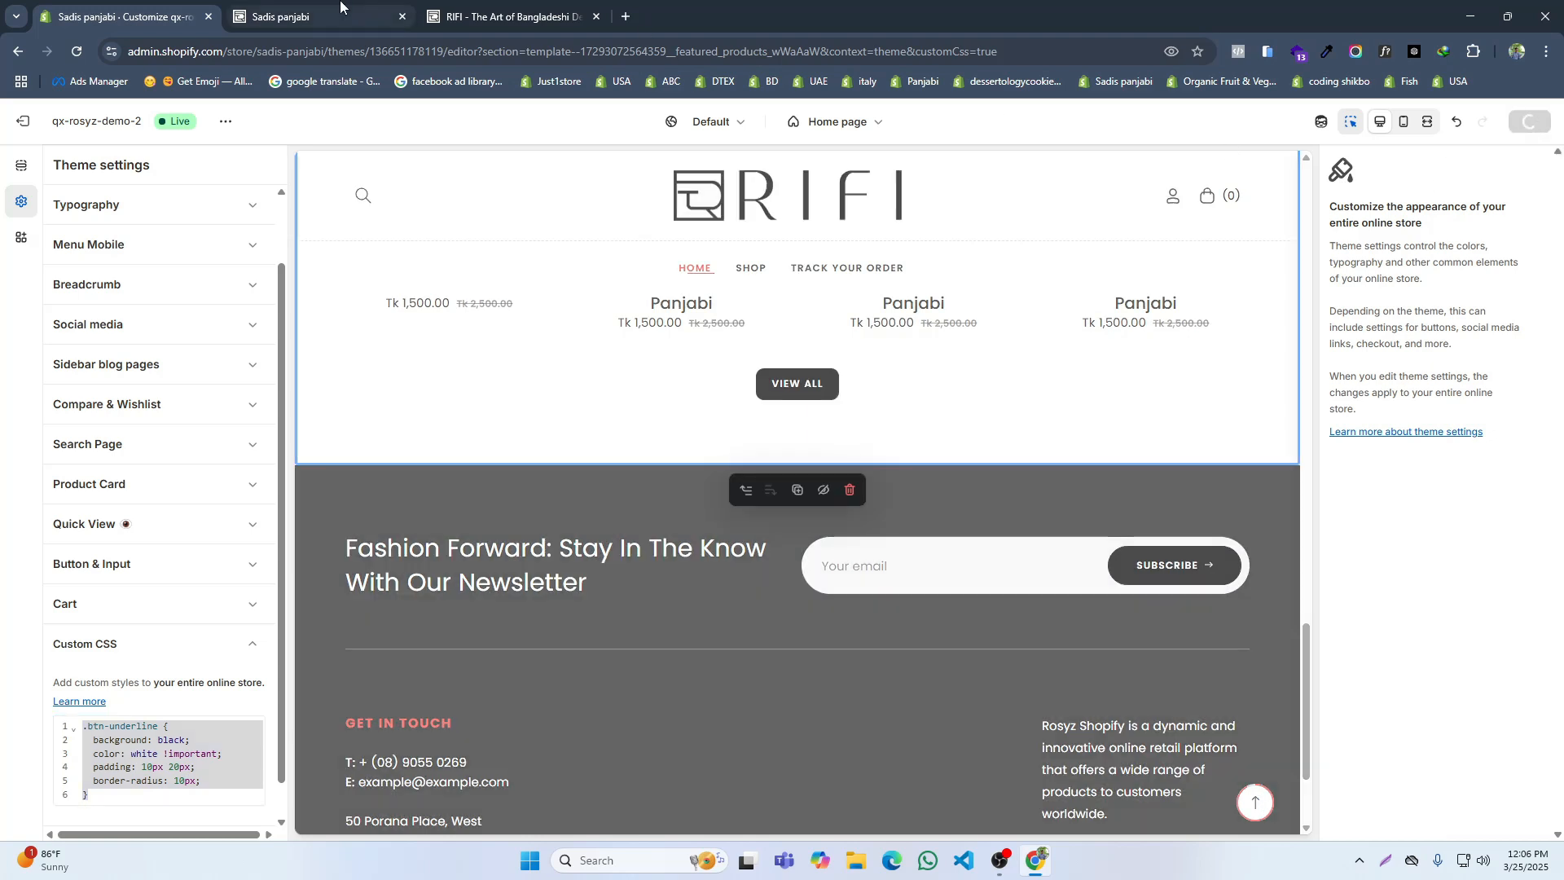
{"action": "left_click", "coordinate": [310, 17]}
{"action": "left_click", "coordinate": [78, 53]}
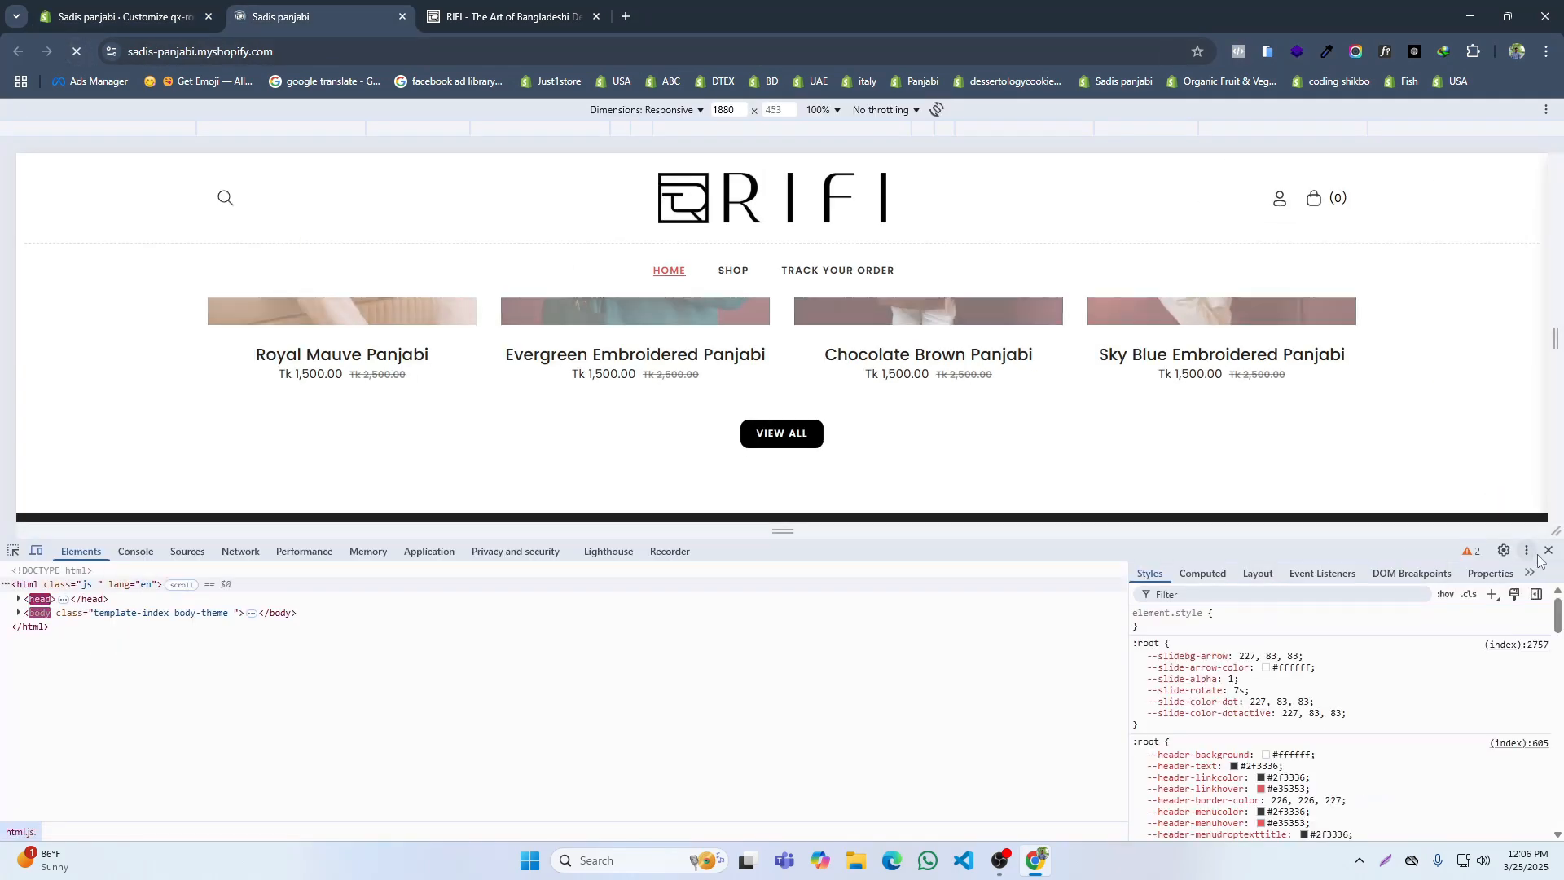
Step: Close the developer tools, test the storefront's View All button by browsing the collection it opens, and return to the home page
{"action": "key", "text": "F12"}
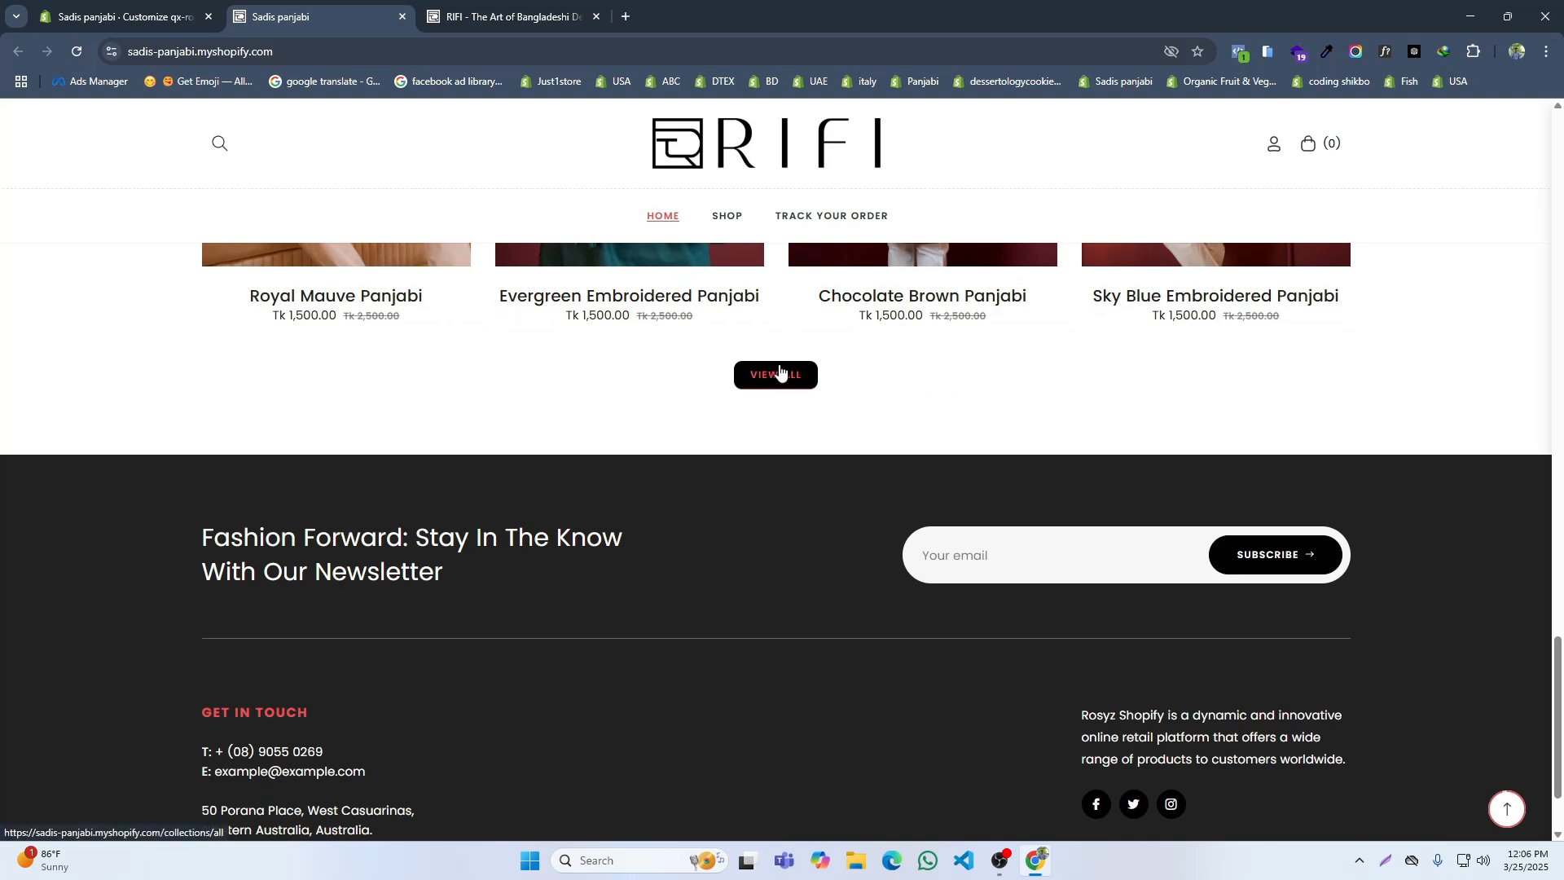
{"action": "scroll", "coordinate": [954, 406], "scroll_direction": "up", "scroll_amount": 3}
{"action": "scroll", "coordinate": [958, 402], "scroll_direction": "down", "scroll_amount": 3}
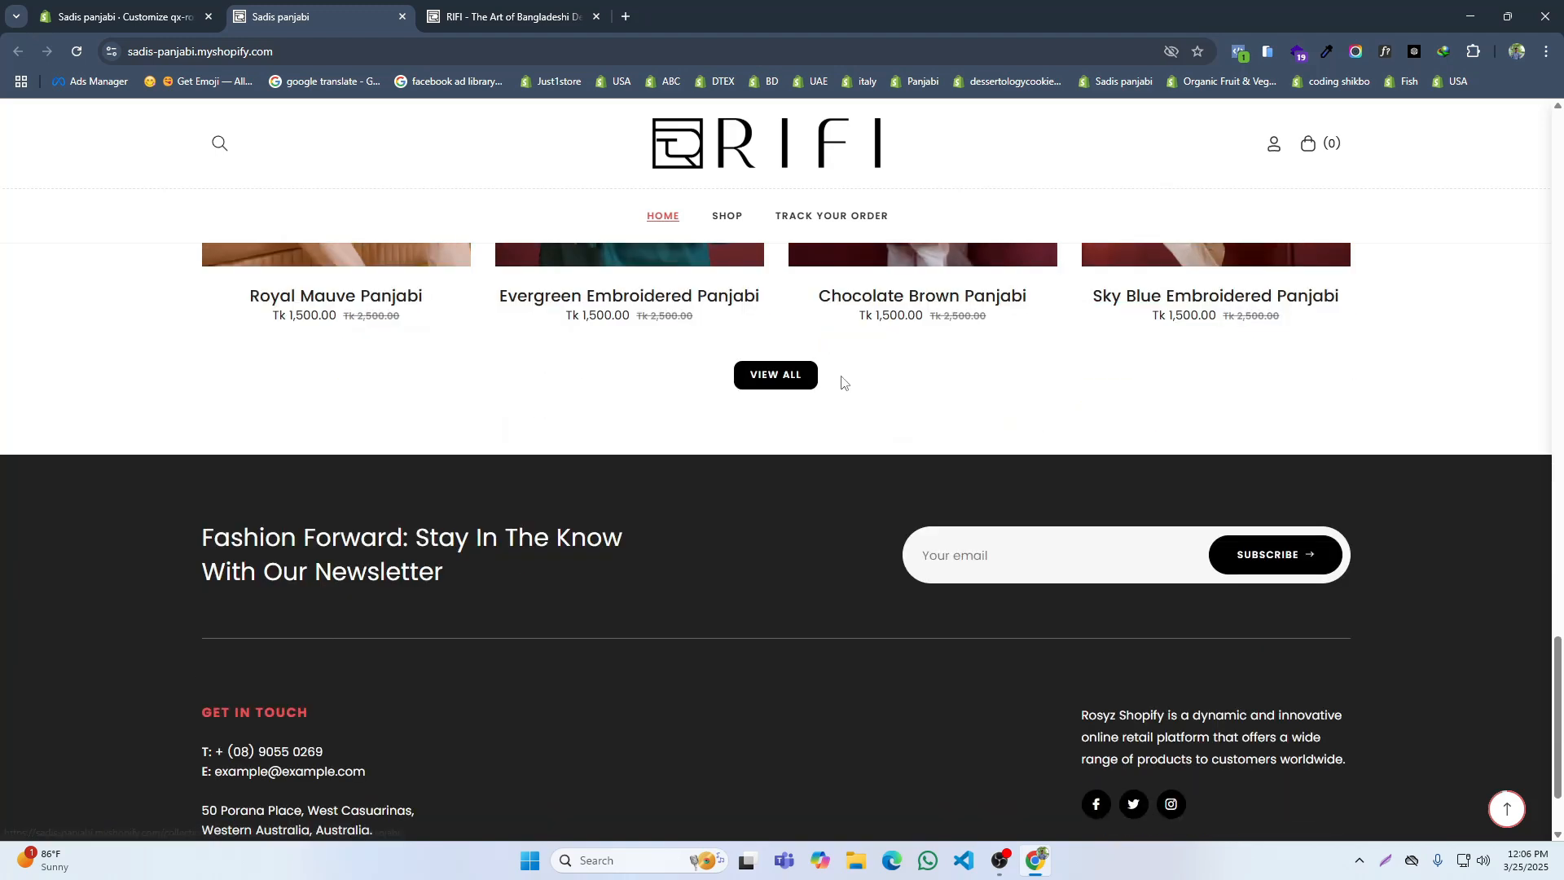
{"action": "left_click", "coordinate": [792, 376]}
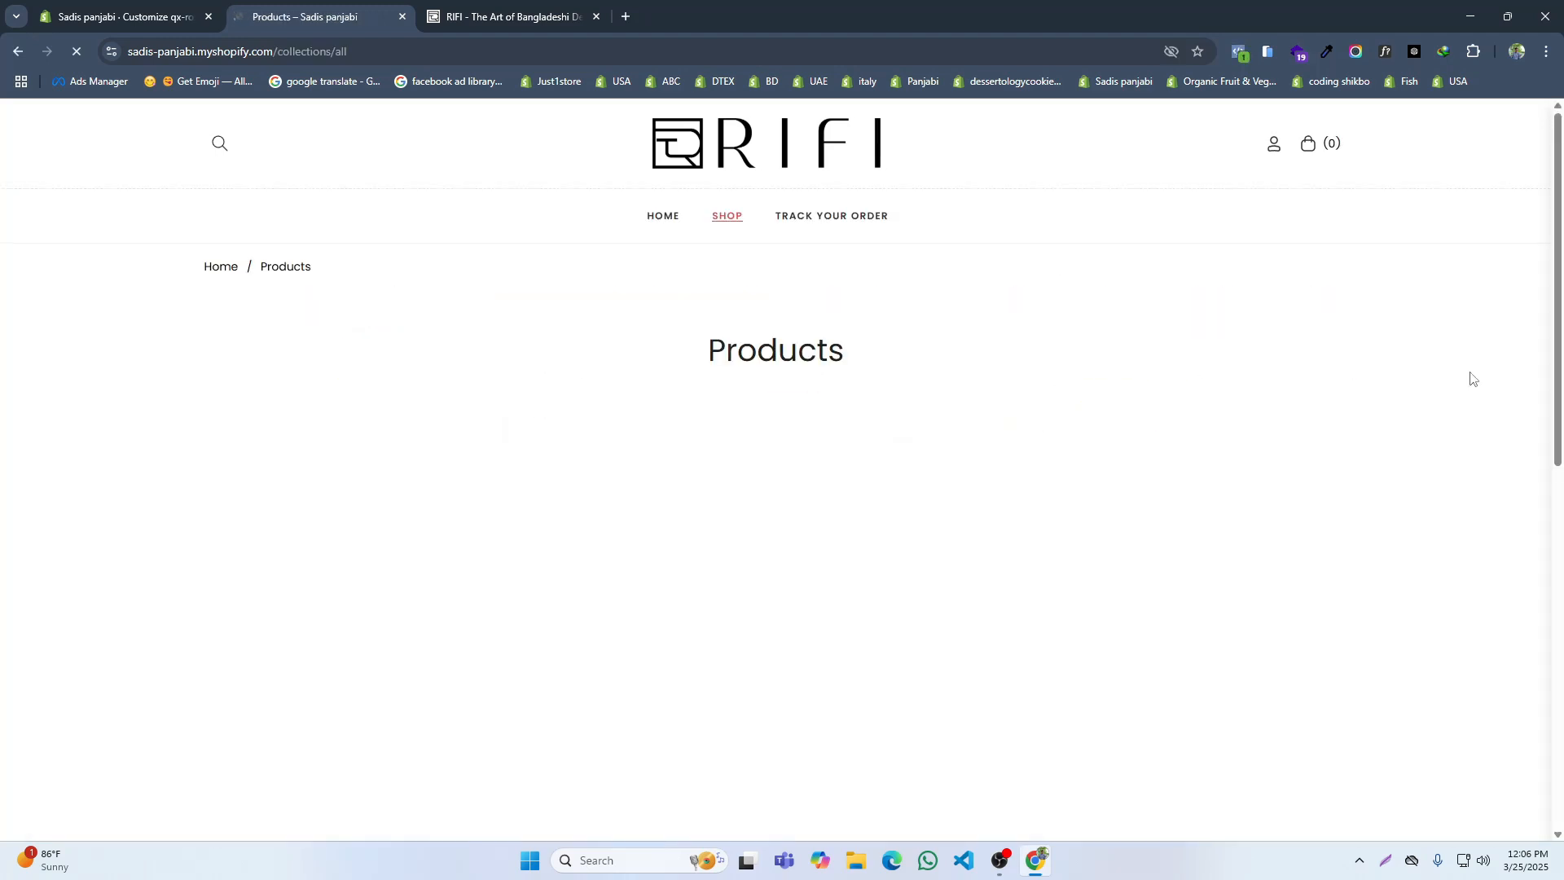
{"action": "scroll", "coordinate": [721, 415], "scroll_direction": "down", "scroll_amount": 6}
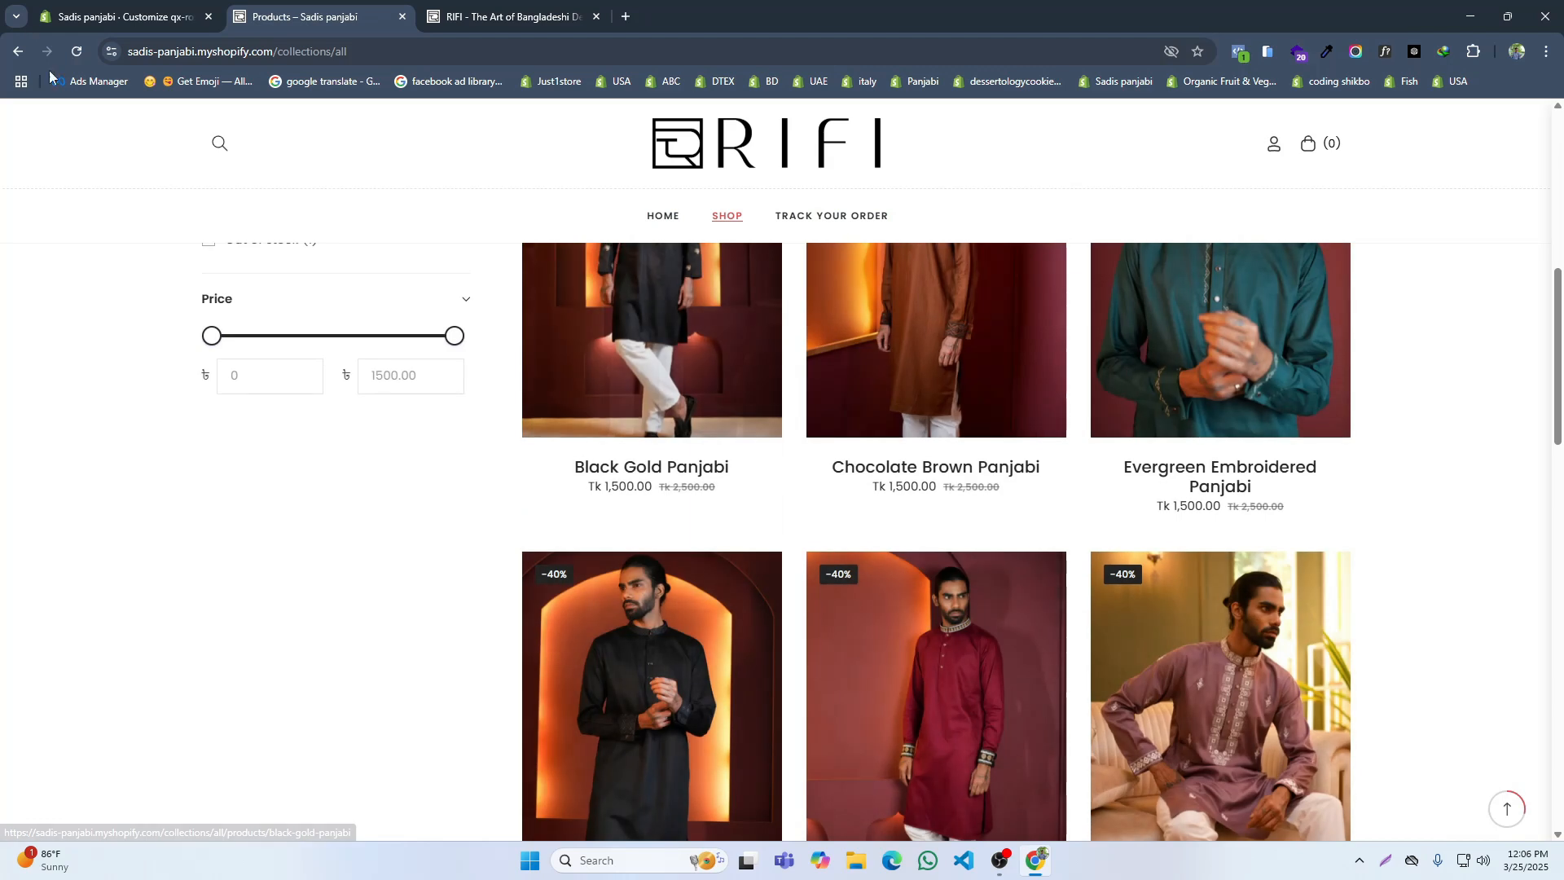
{"action": "left_click", "coordinate": [18, 51]}
Step: Collapse the theme's Custom CSS settings and examine the image-and-text sections on the RIFI reference home page
{"action": "left_click", "coordinate": [123, 17]}
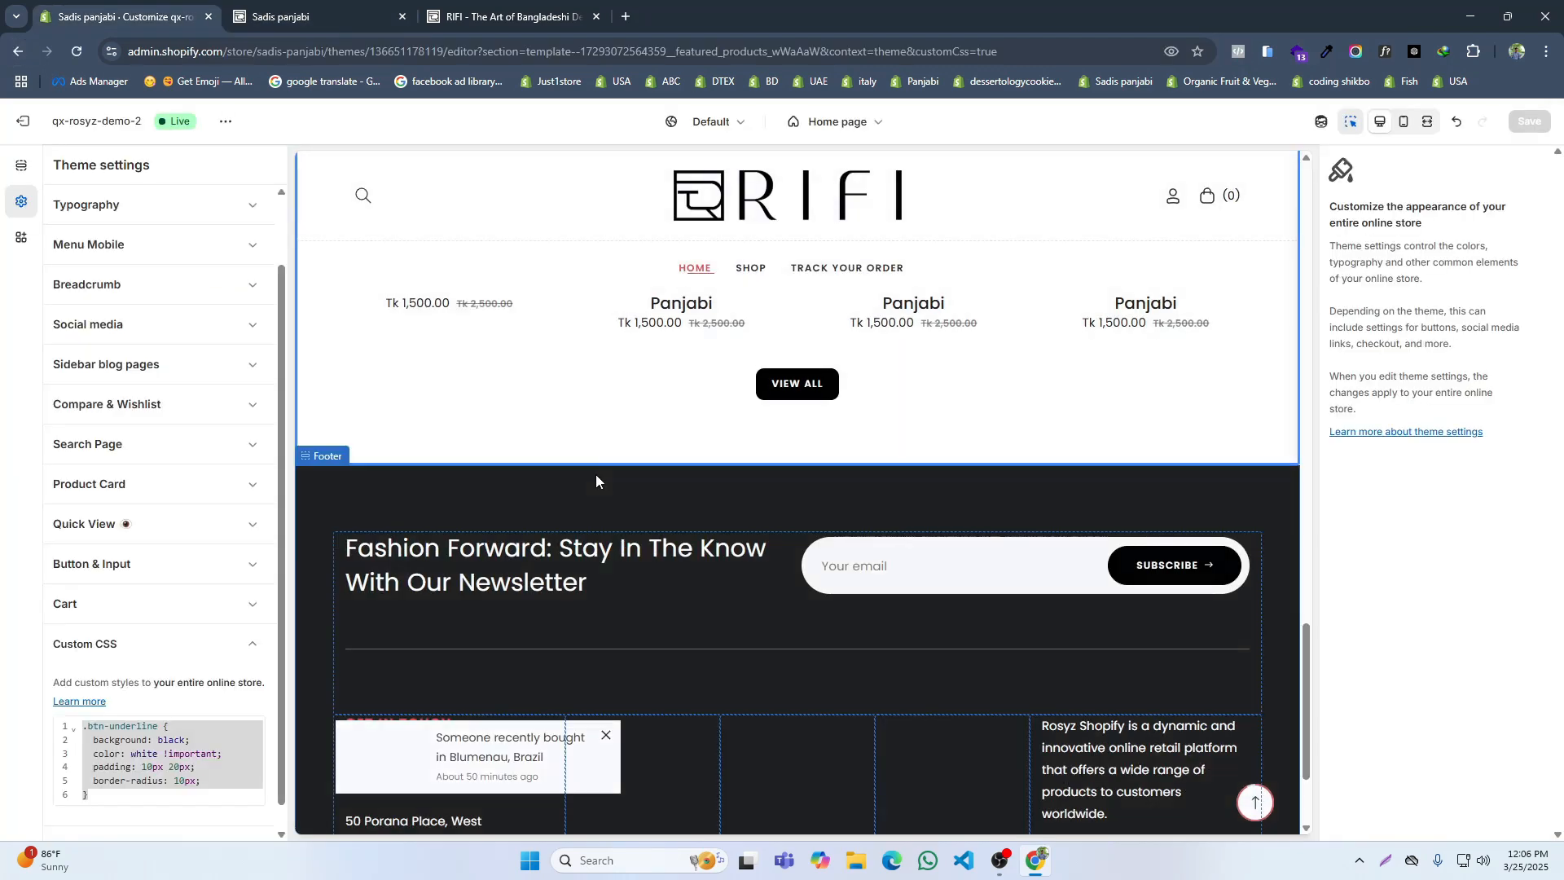
{"action": "left_click", "coordinate": [131, 643]}
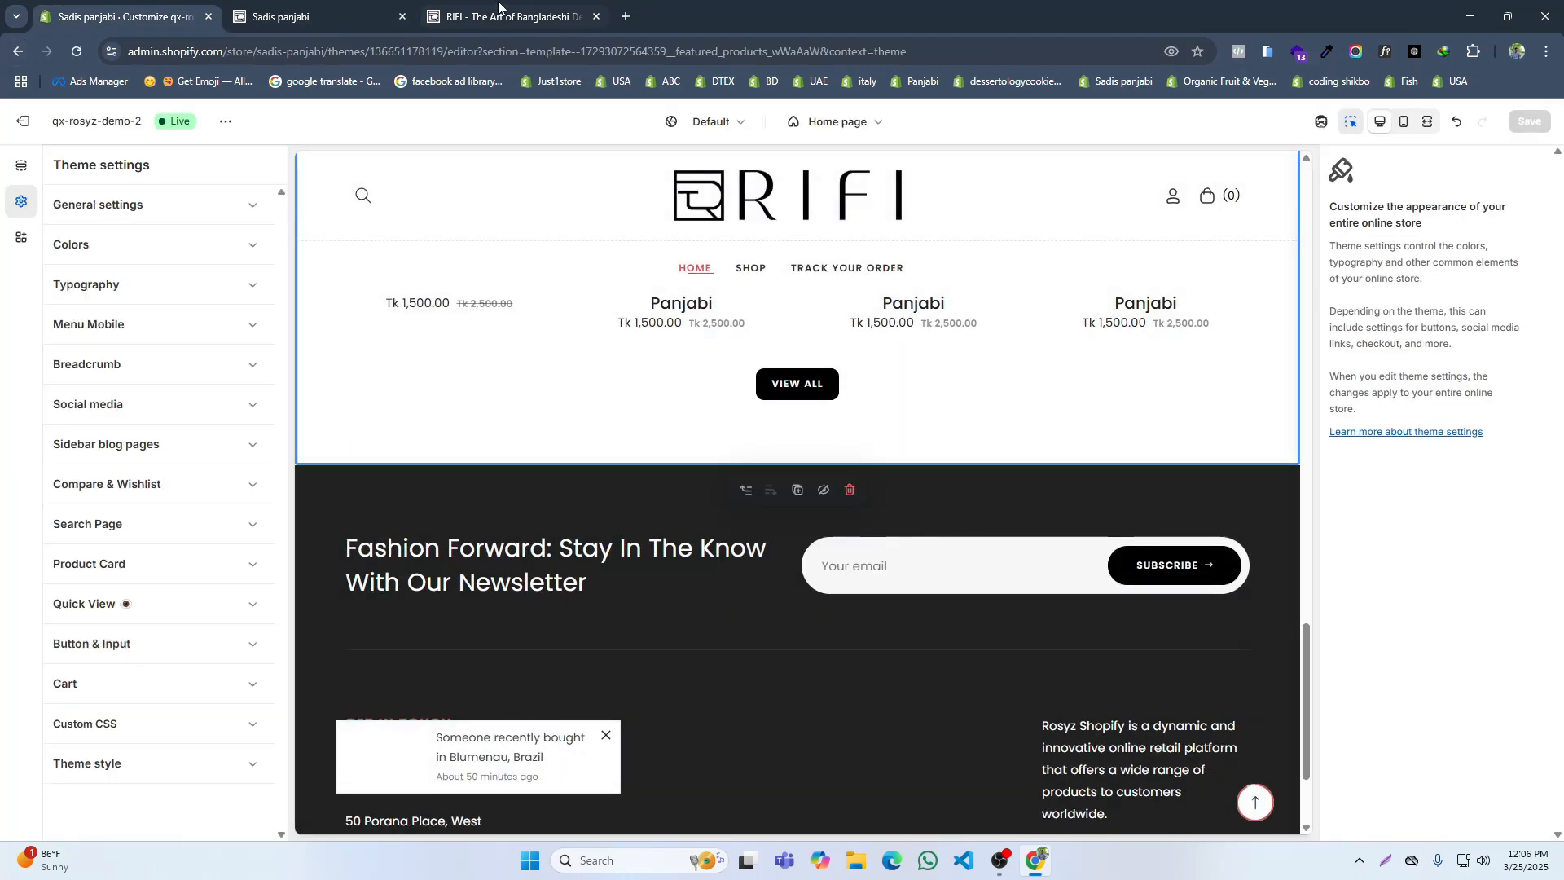
{"action": "left_click", "coordinate": [499, 6]}
{"action": "scroll", "coordinate": [698, 541], "scroll_direction": "down", "scroll_amount": 3}
{"action": "scroll", "coordinate": [1143, 478], "scroll_direction": "up", "scroll_amount": 1}
{"action": "scroll", "coordinate": [1142, 478], "scroll_direction": "down", "scroll_amount": 1}
{"action": "scroll", "coordinate": [1218, 600], "scroll_direction": "down", "scroll_amount": 1}
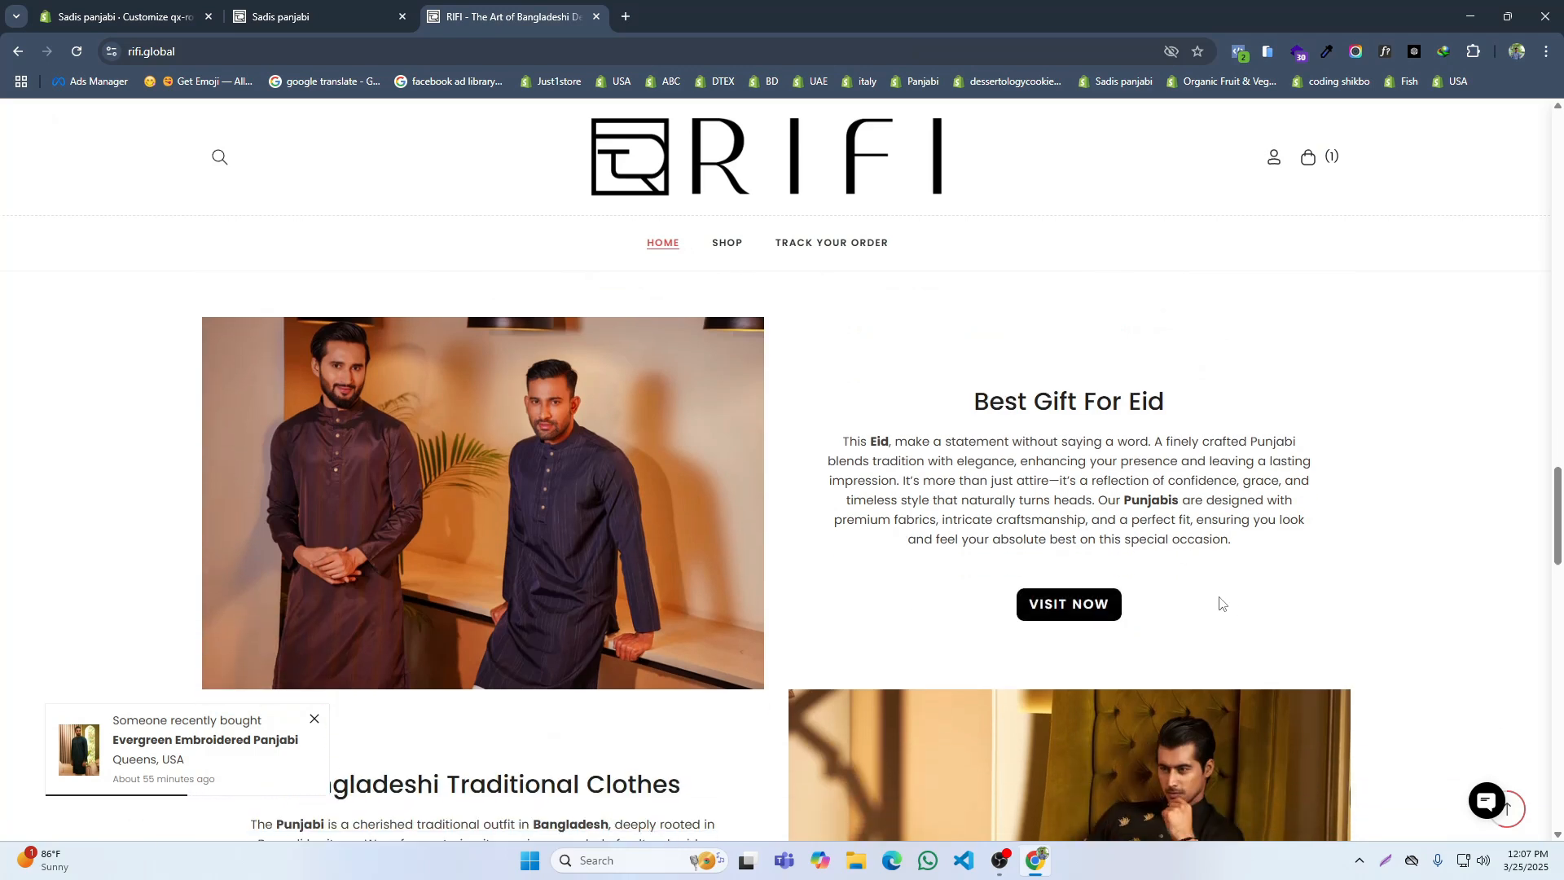
{"action": "scroll", "coordinate": [804, 544], "scroll_direction": "up", "scroll_amount": 2}
{"action": "scroll", "coordinate": [848, 532], "scroll_direction": "down", "scroll_amount": 5}
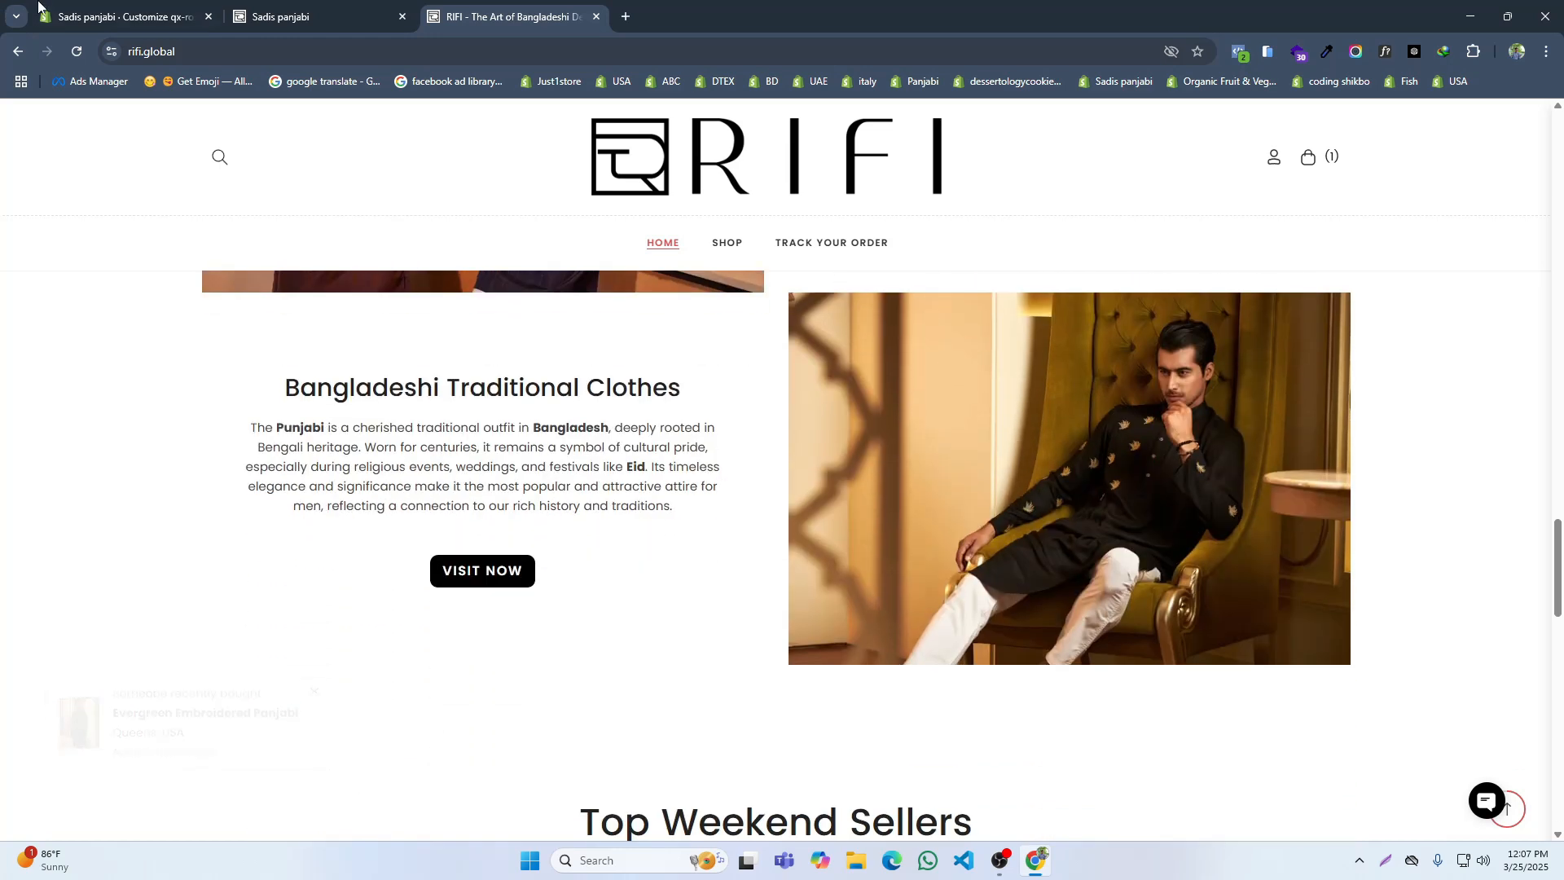
Step: Add an Image with text section below Product Grid on the home page and delete its second Image block
{"action": "left_click", "coordinate": [38, 8]}
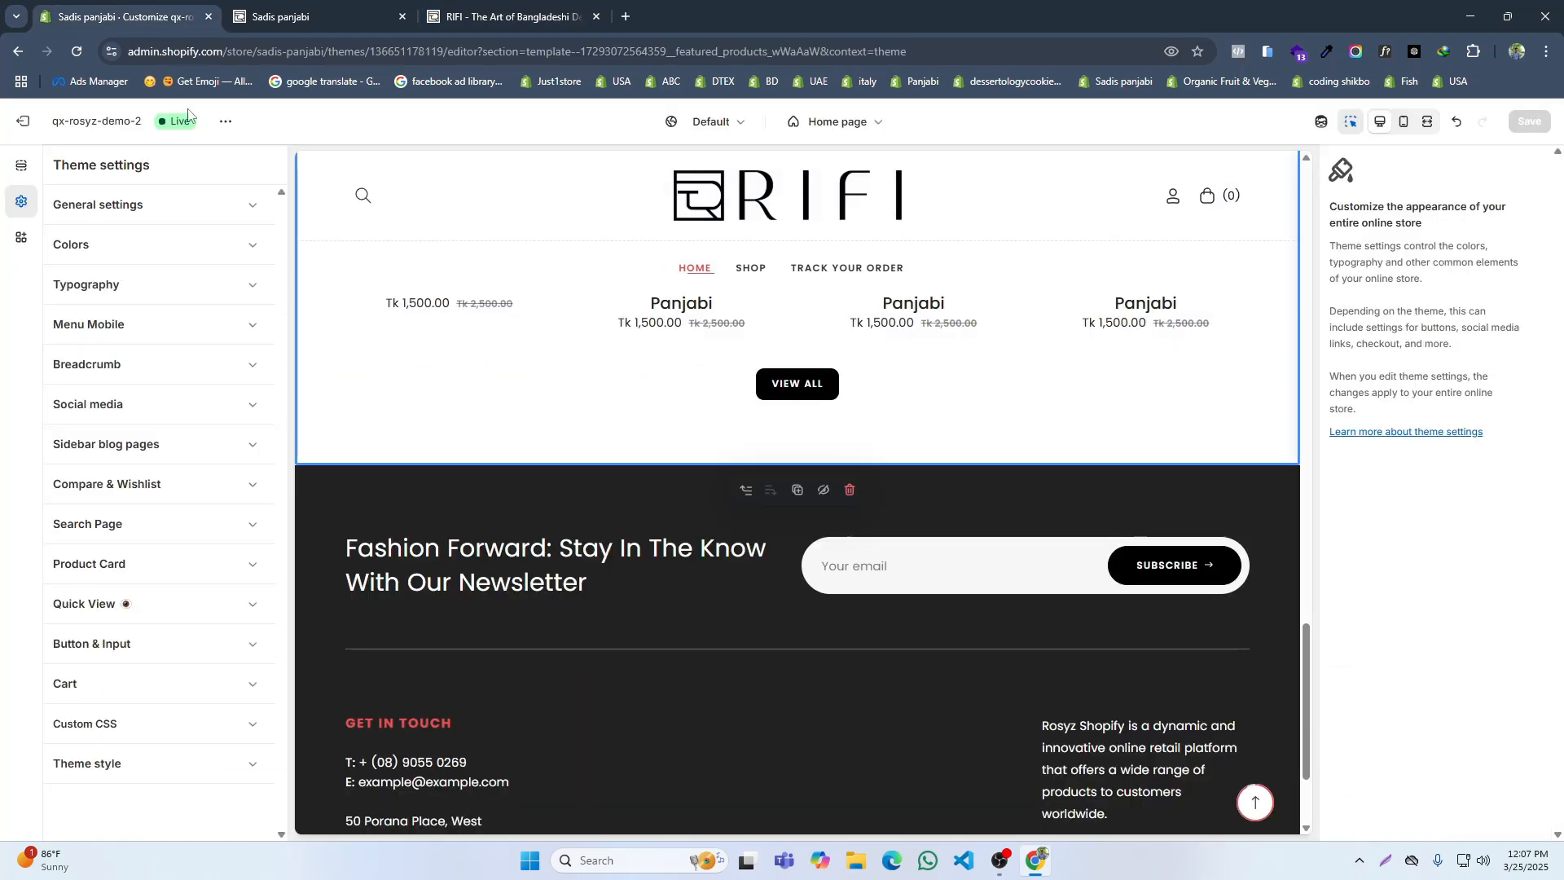
{"action": "left_click", "coordinate": [21, 165]}
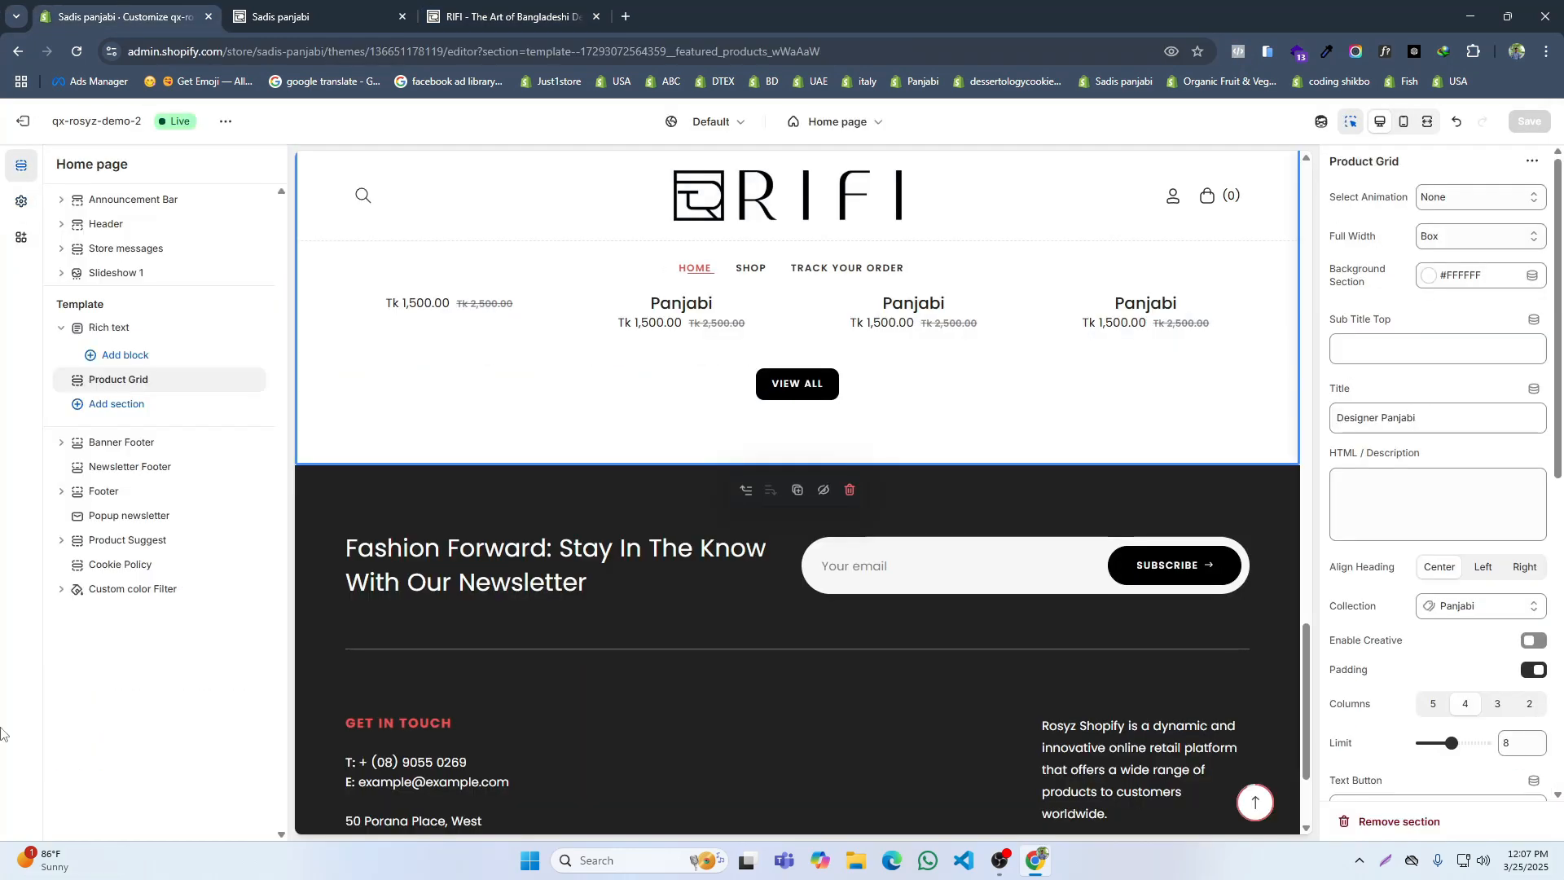
{"action": "left_click", "coordinate": [116, 404]}
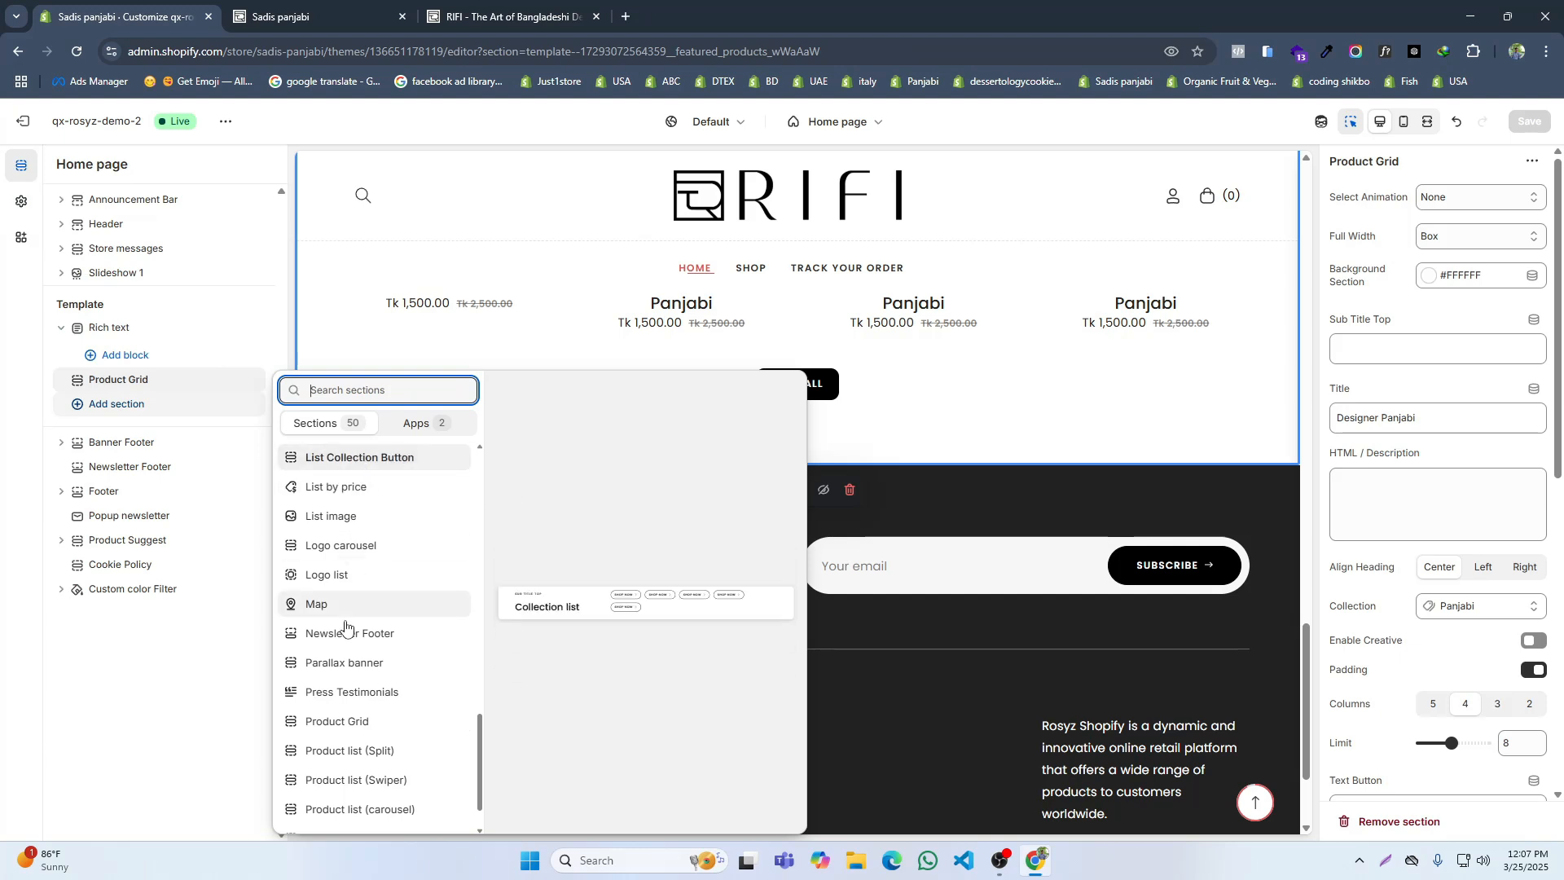
{"action": "scroll", "coordinate": [350, 636], "scroll_direction": "up", "scroll_amount": 5}
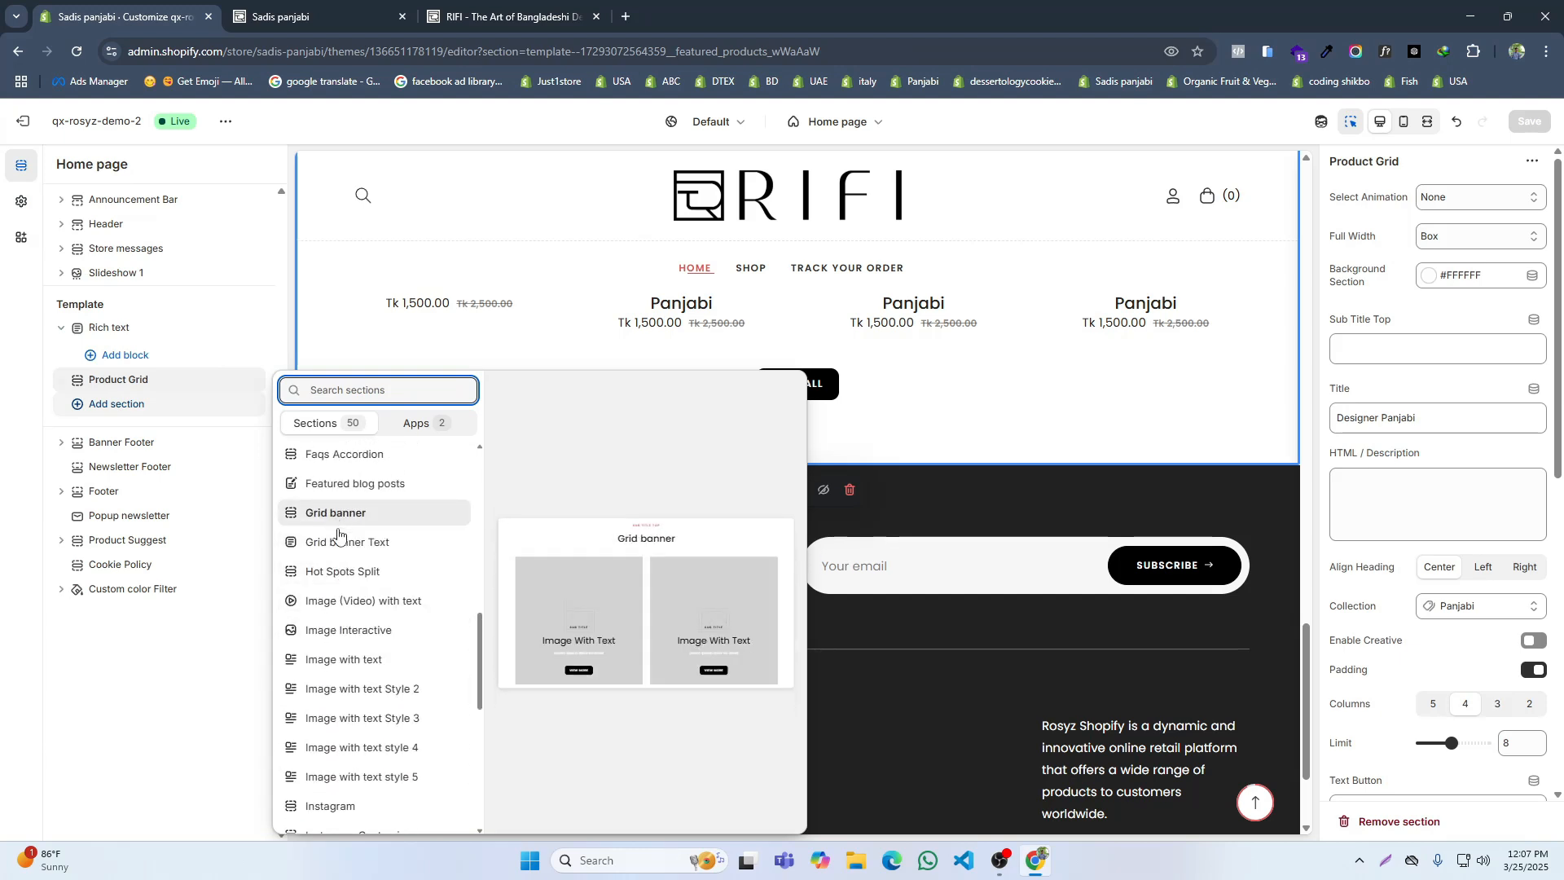
{"action": "left_click", "coordinate": [109, 509]}
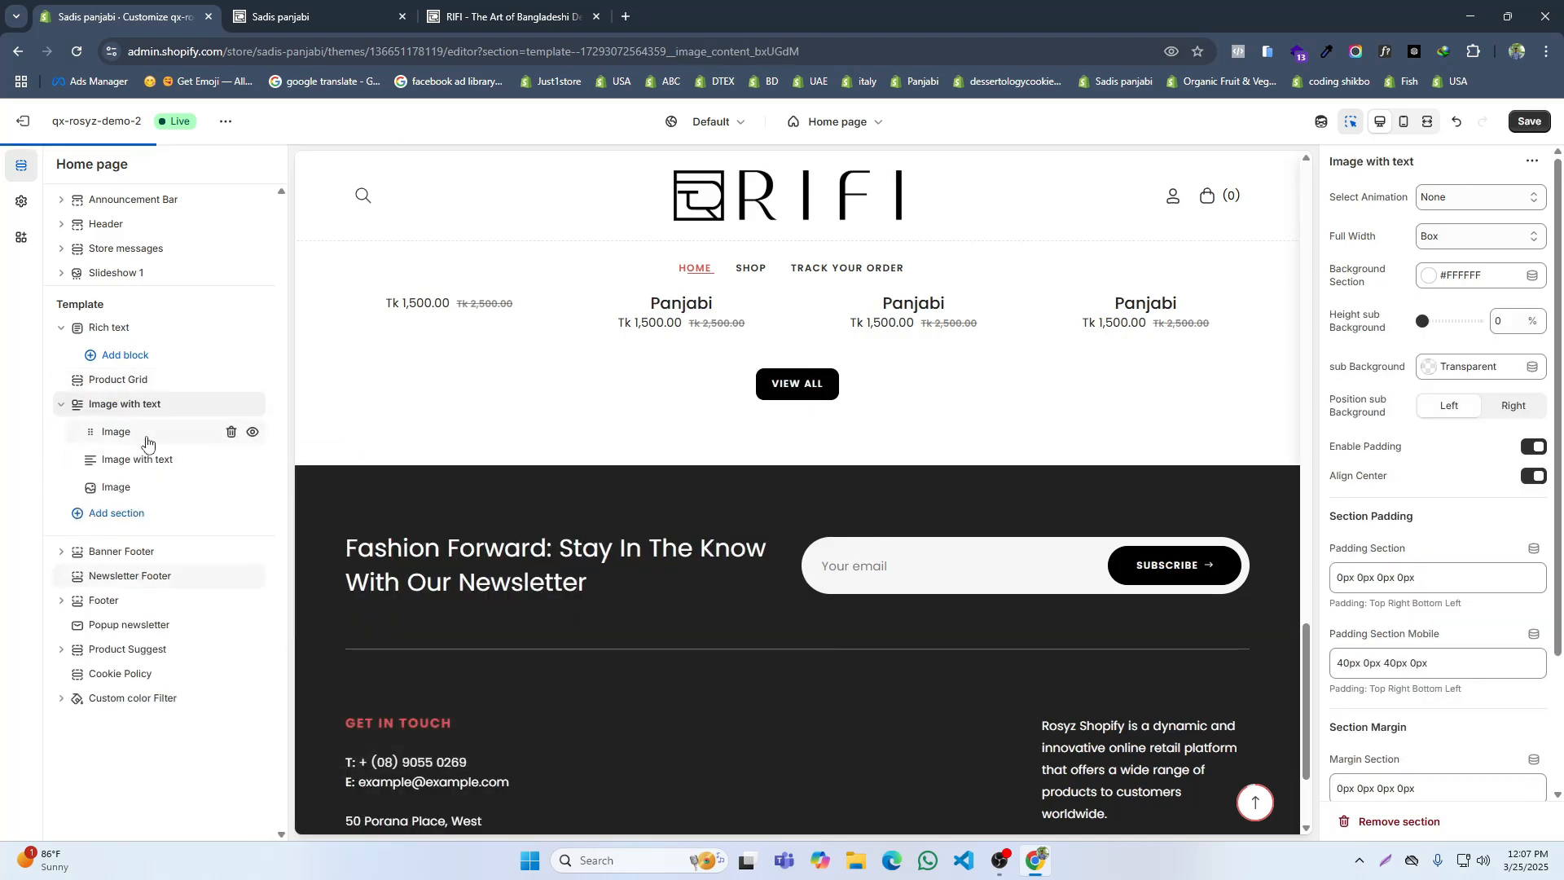
{"action": "left_click", "coordinate": [231, 487]}
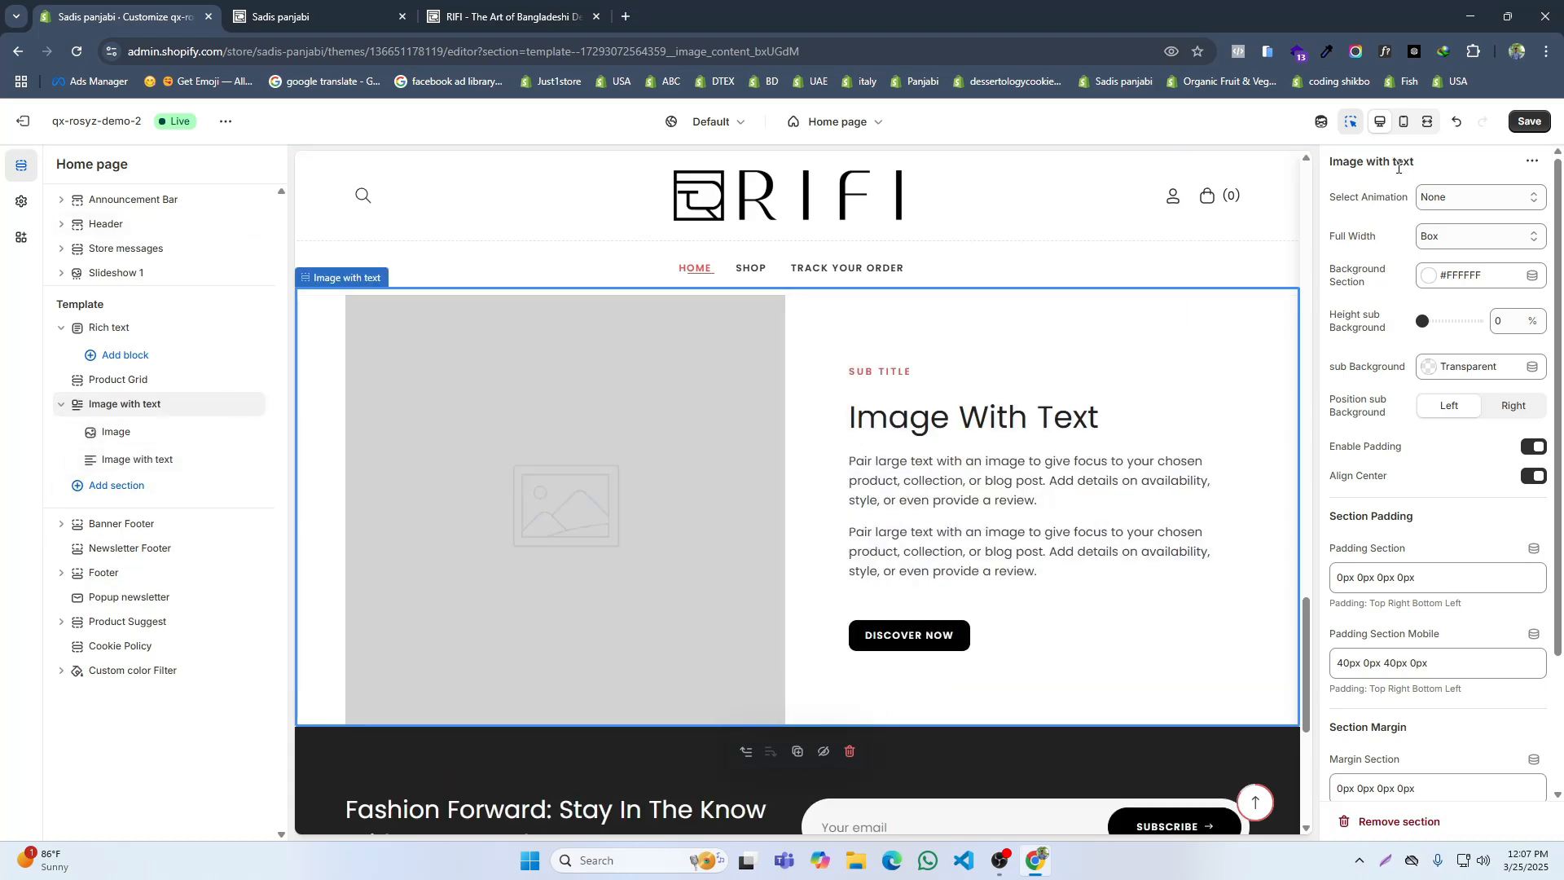
Step: Duplicate the Image with text section and move the copy's Image block below its text block
{"action": "left_click", "coordinate": [1530, 163]}
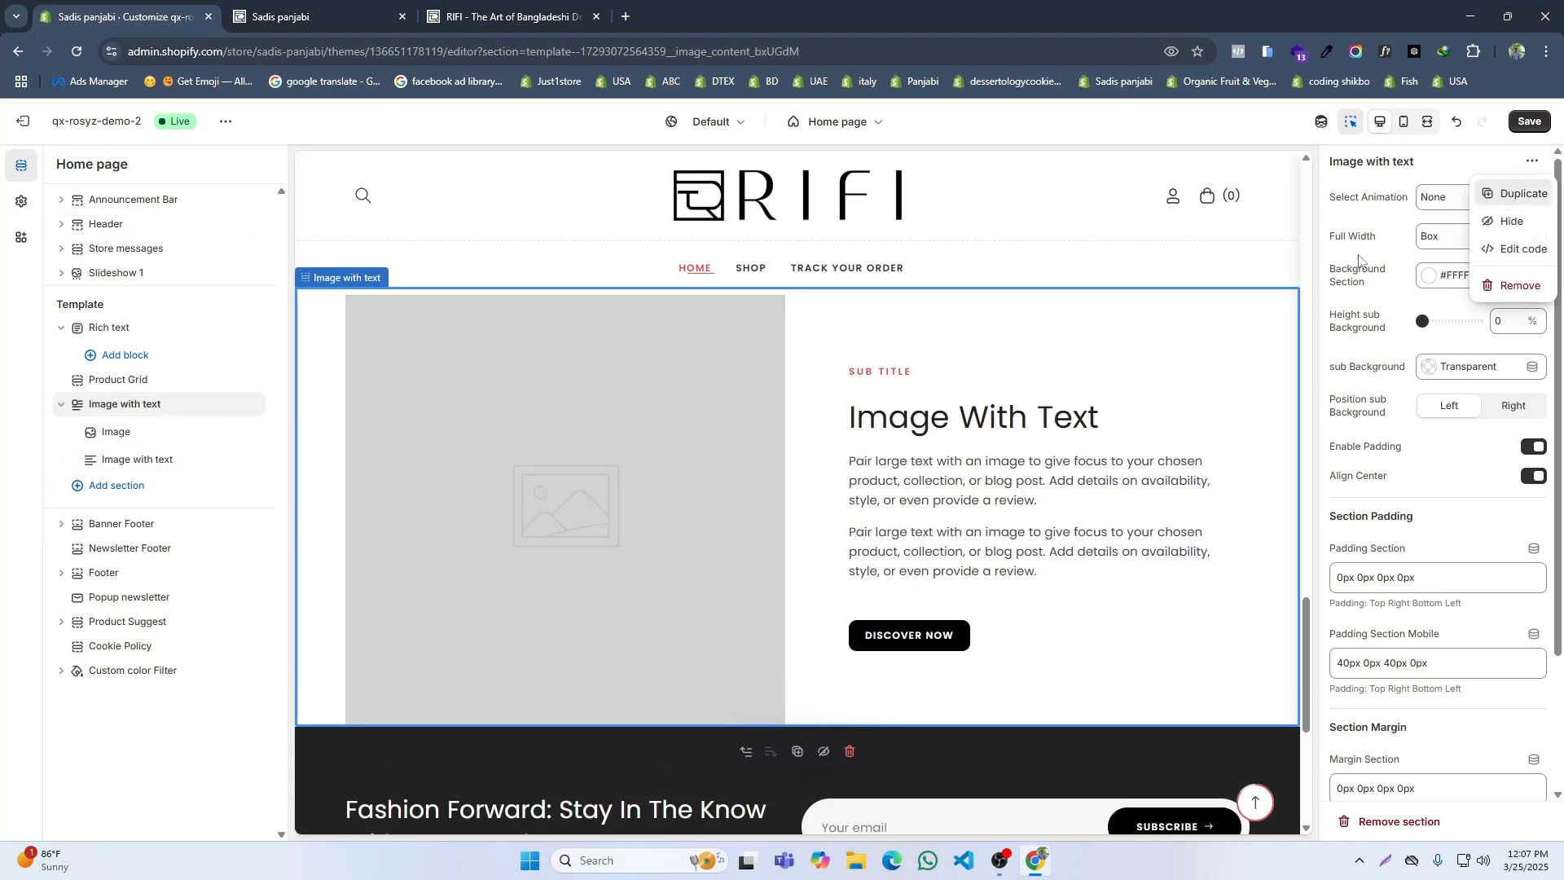
{"action": "left_click", "coordinate": [1519, 193]}
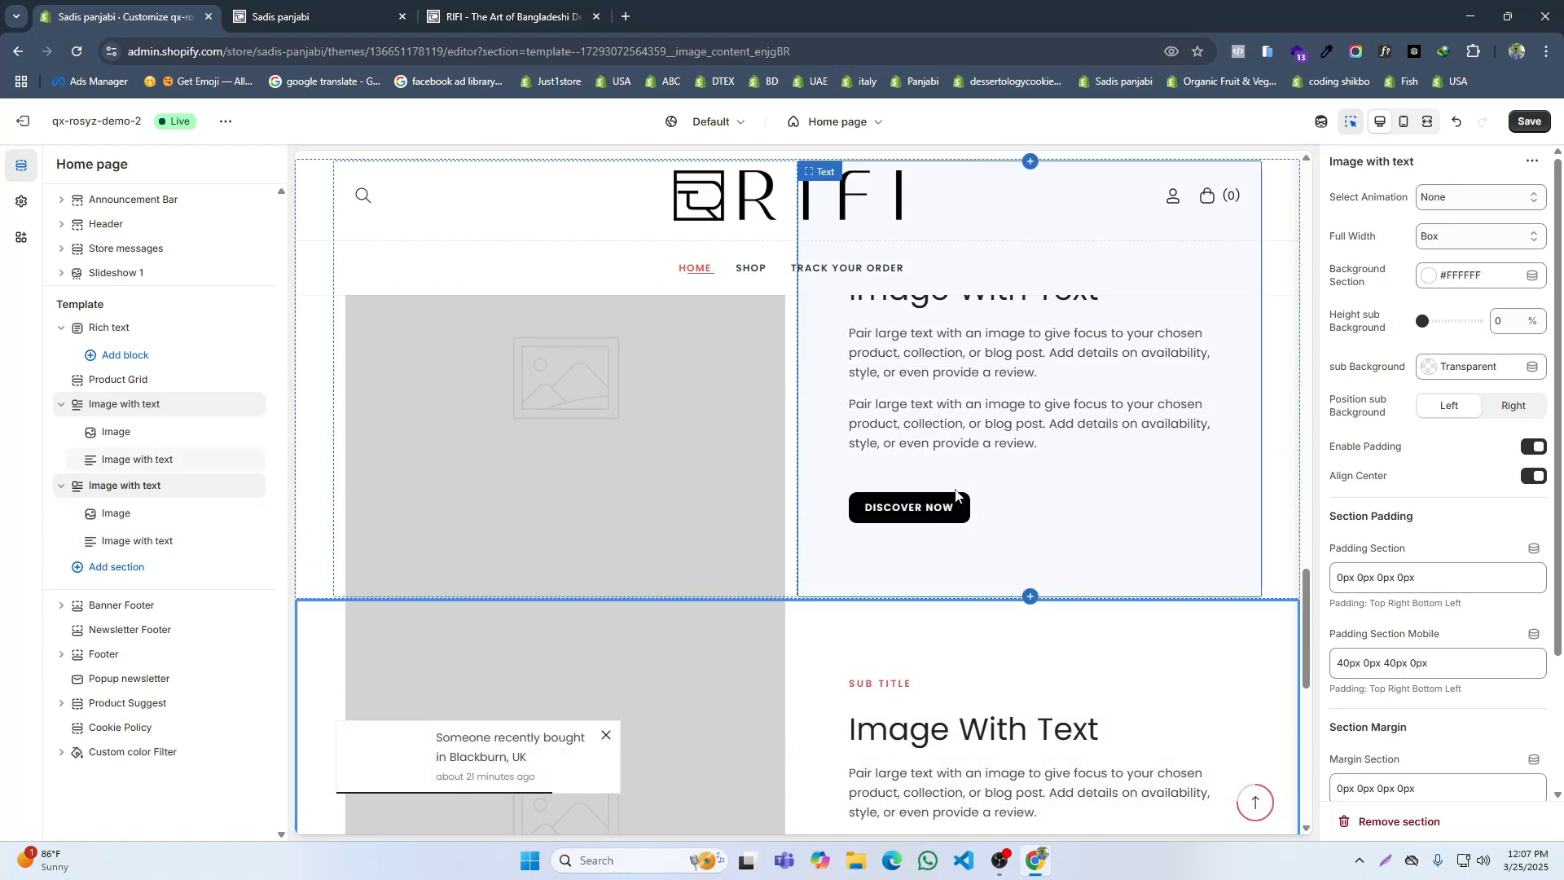
{"action": "left_click_drag", "start_coordinate": [90, 513], "coordinate": [89, 543]}
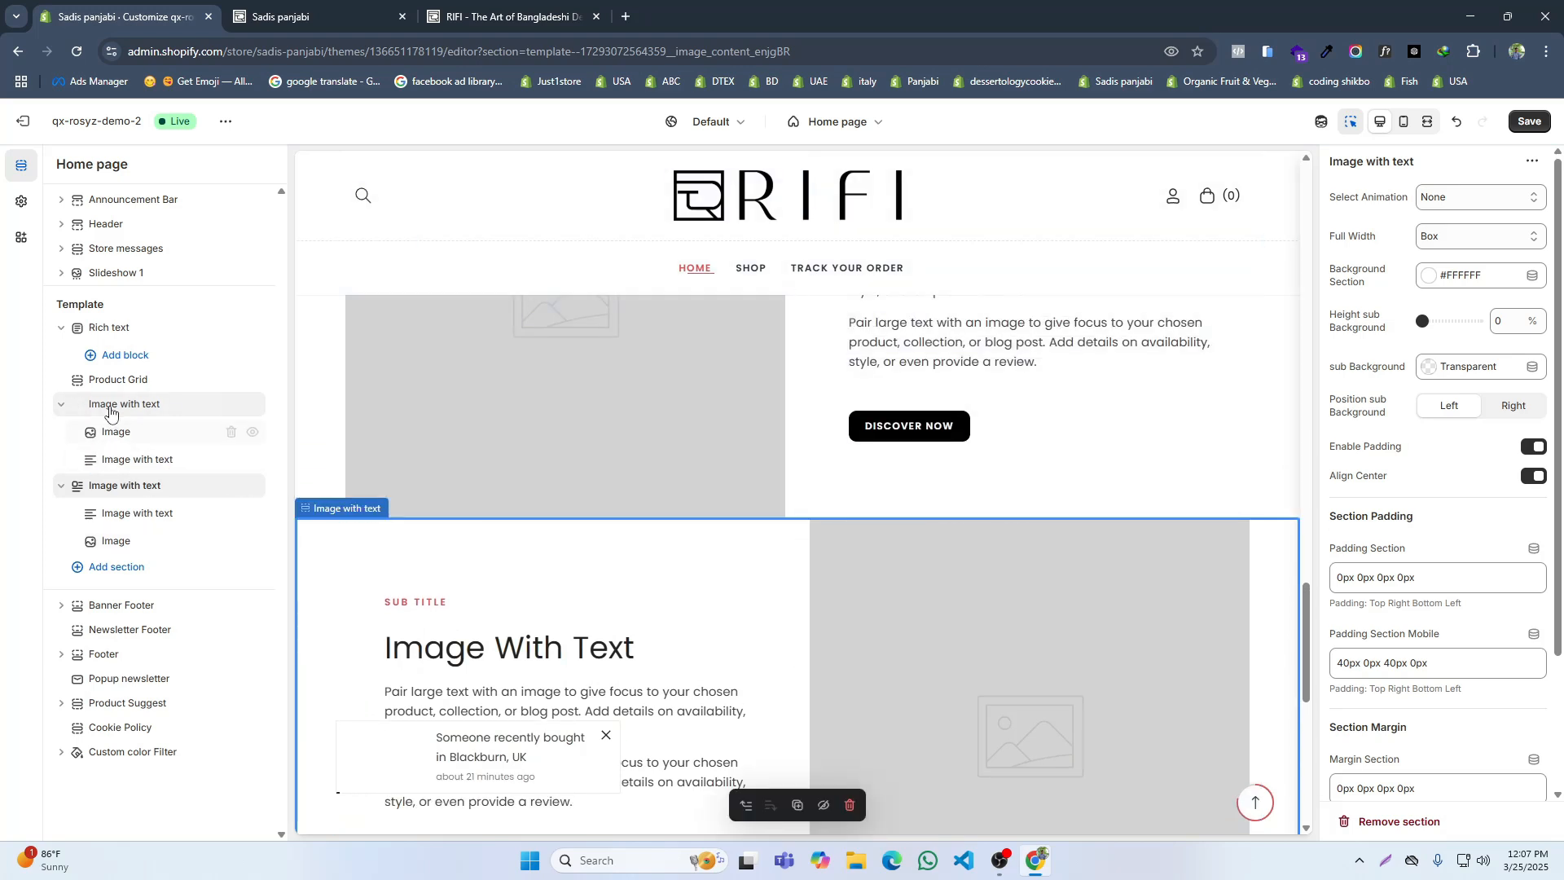
{"action": "left_click", "coordinate": [189, 485]}
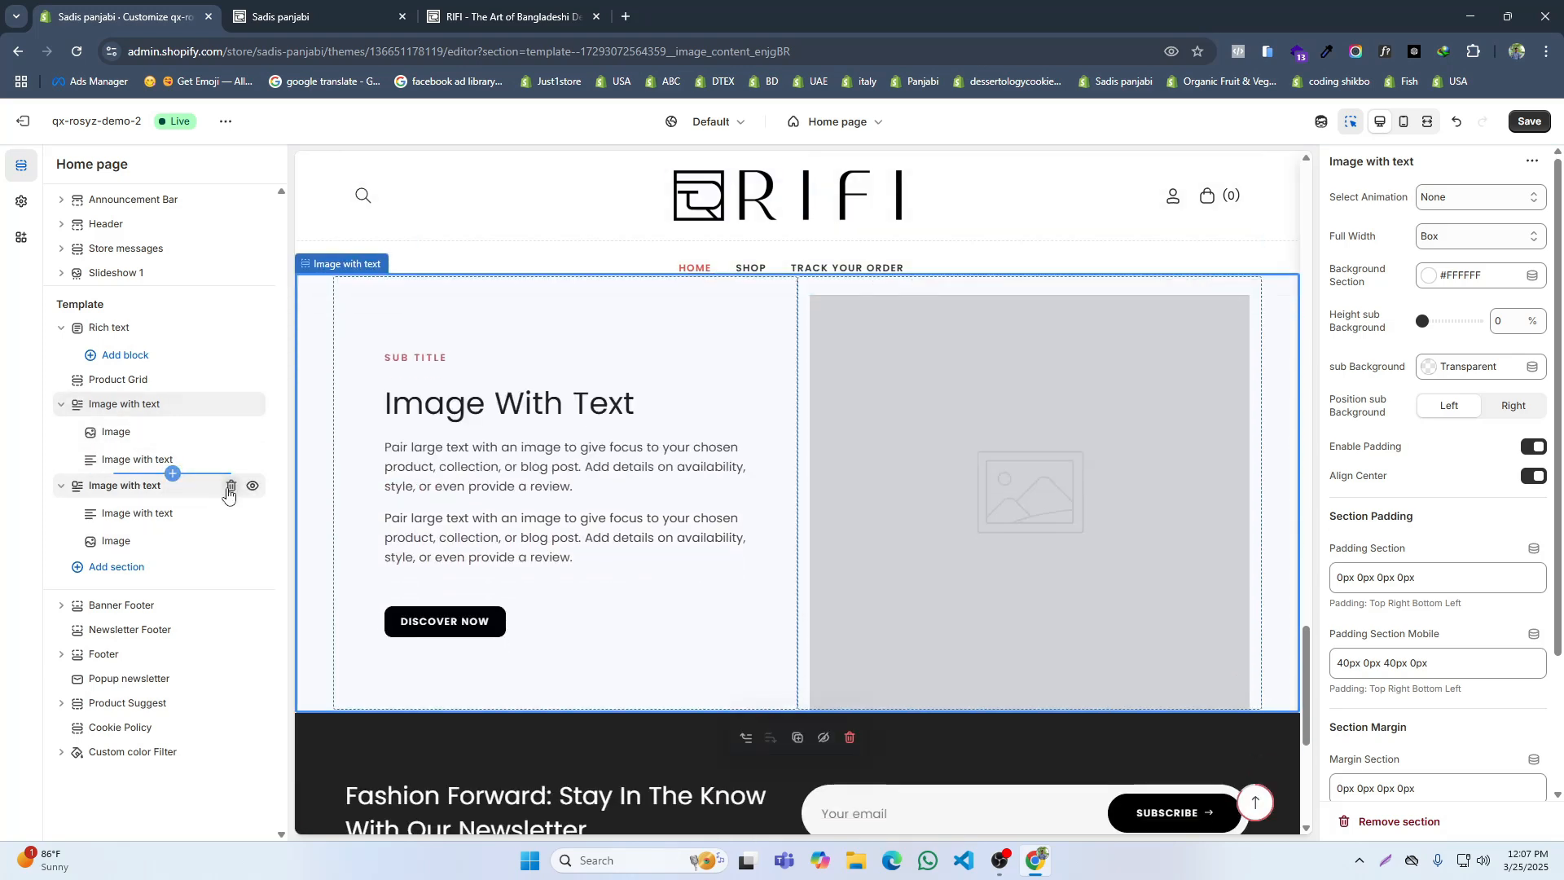
Step: Check the reference site's first section picture and upload Untitled_design_49.png for the first Image with text section's Image block
{"action": "left_click", "coordinate": [115, 433]}
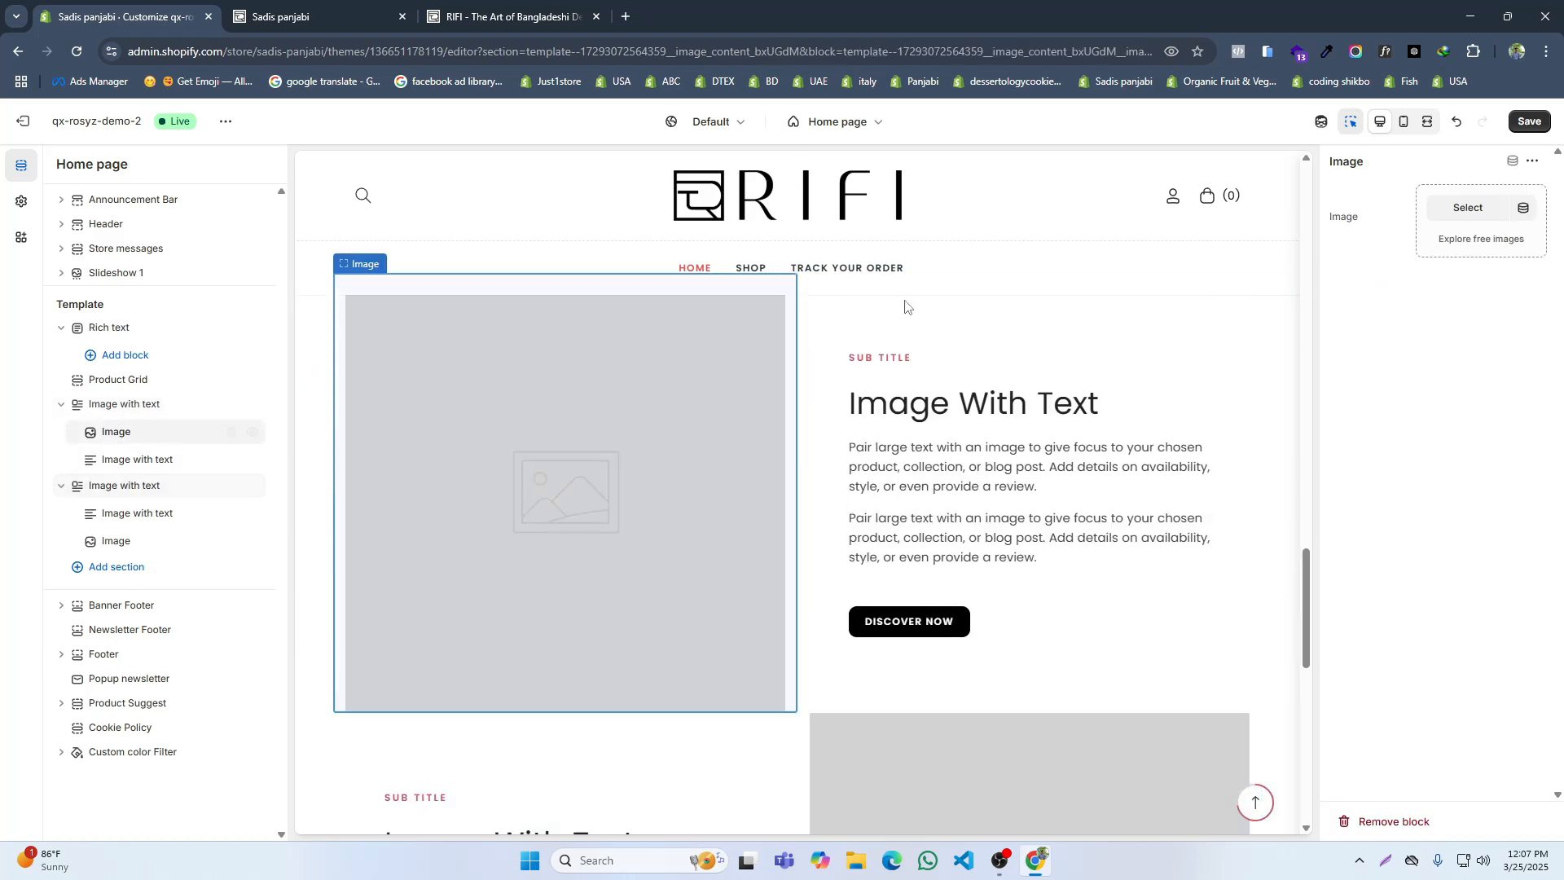
{"action": "left_click", "coordinate": [509, 16]}
{"action": "scroll", "coordinate": [495, 422], "scroll_direction": "up", "scroll_amount": 3}
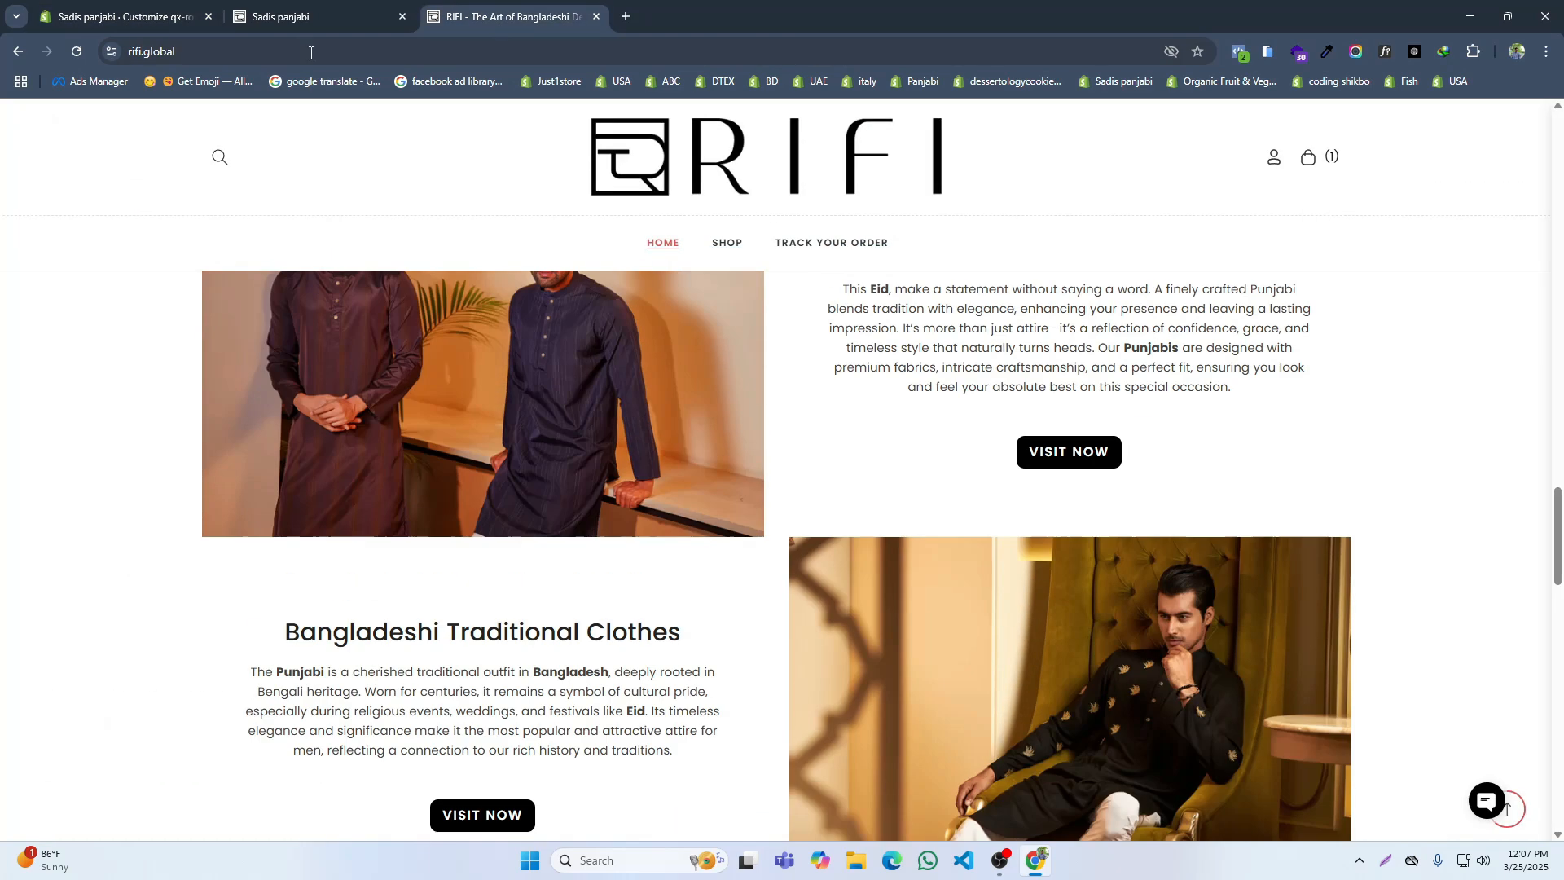
{"action": "left_click", "coordinate": [153, 11]}
{"action": "left_click", "coordinate": [1449, 210]}
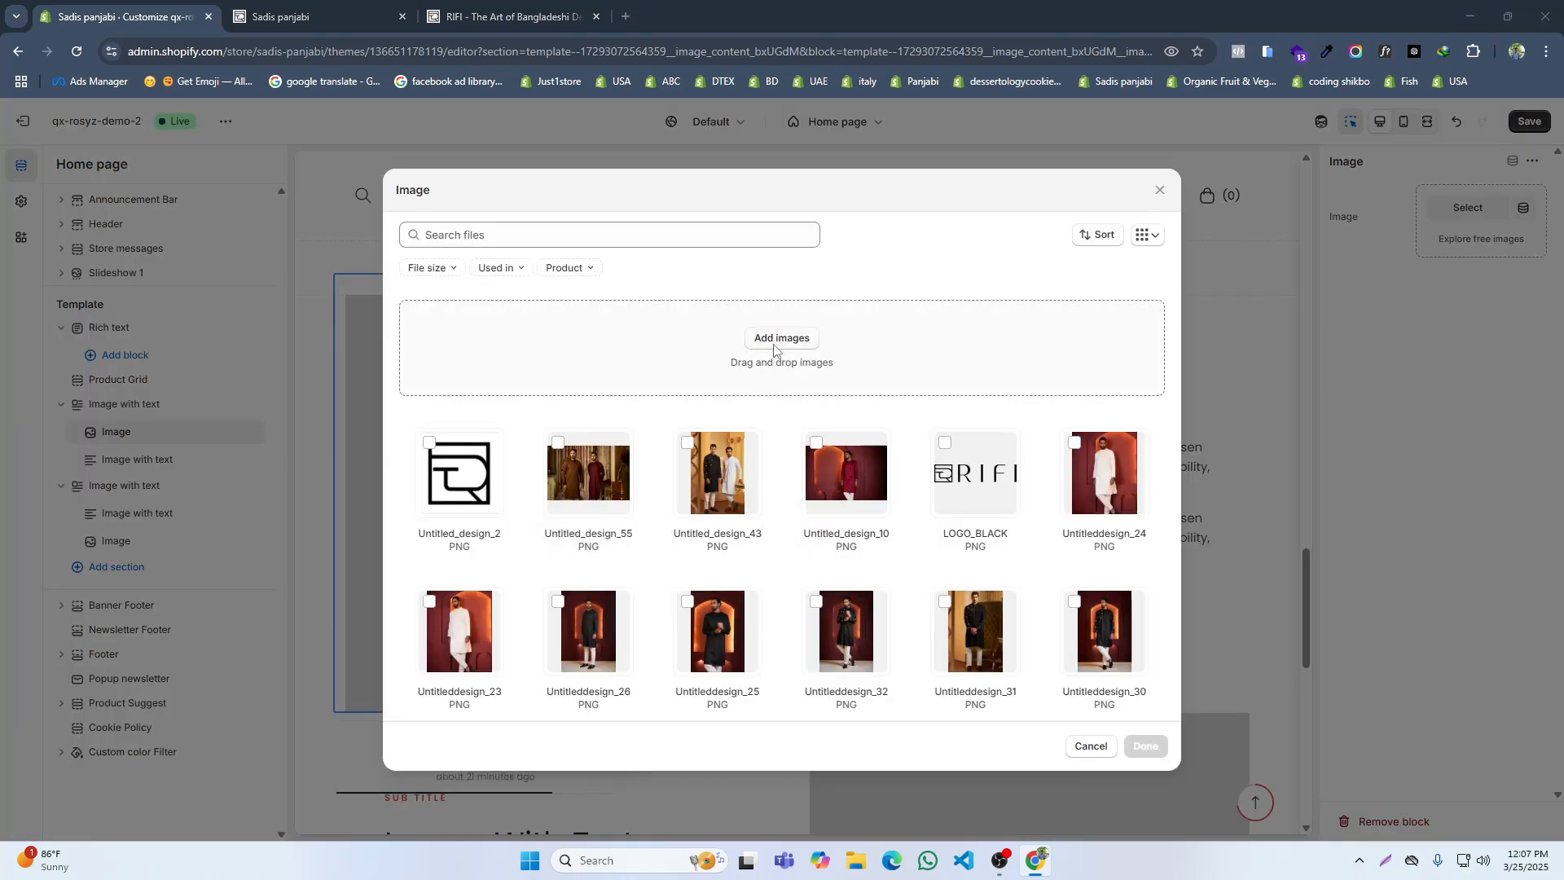
{"action": "left_click", "coordinate": [780, 338]}
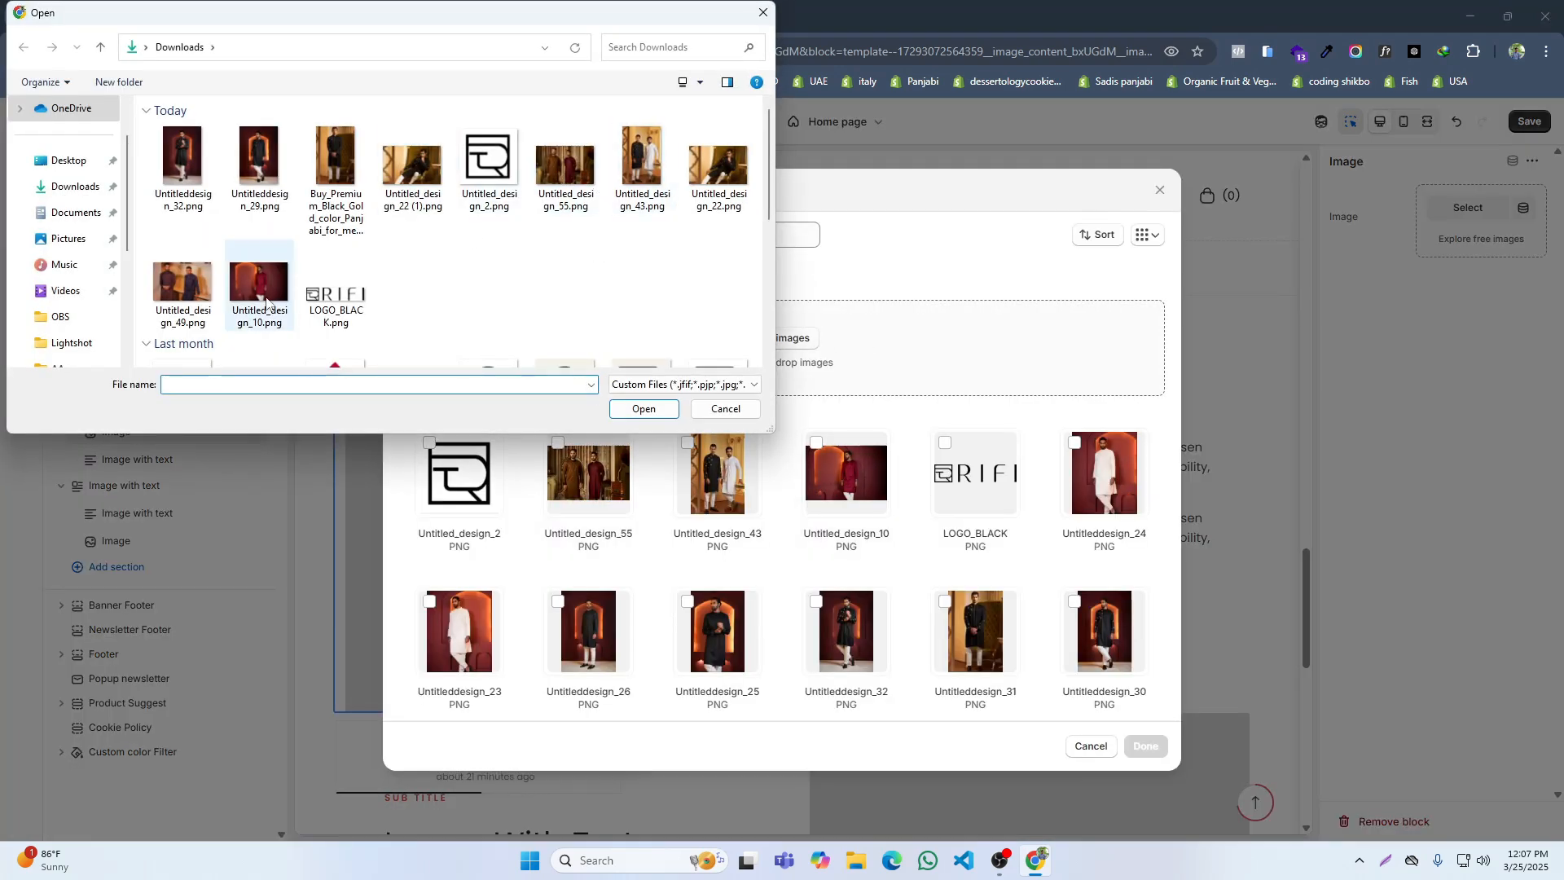
{"action": "left_click", "coordinate": [183, 282]}
{"action": "left_click", "coordinate": [644, 409]}
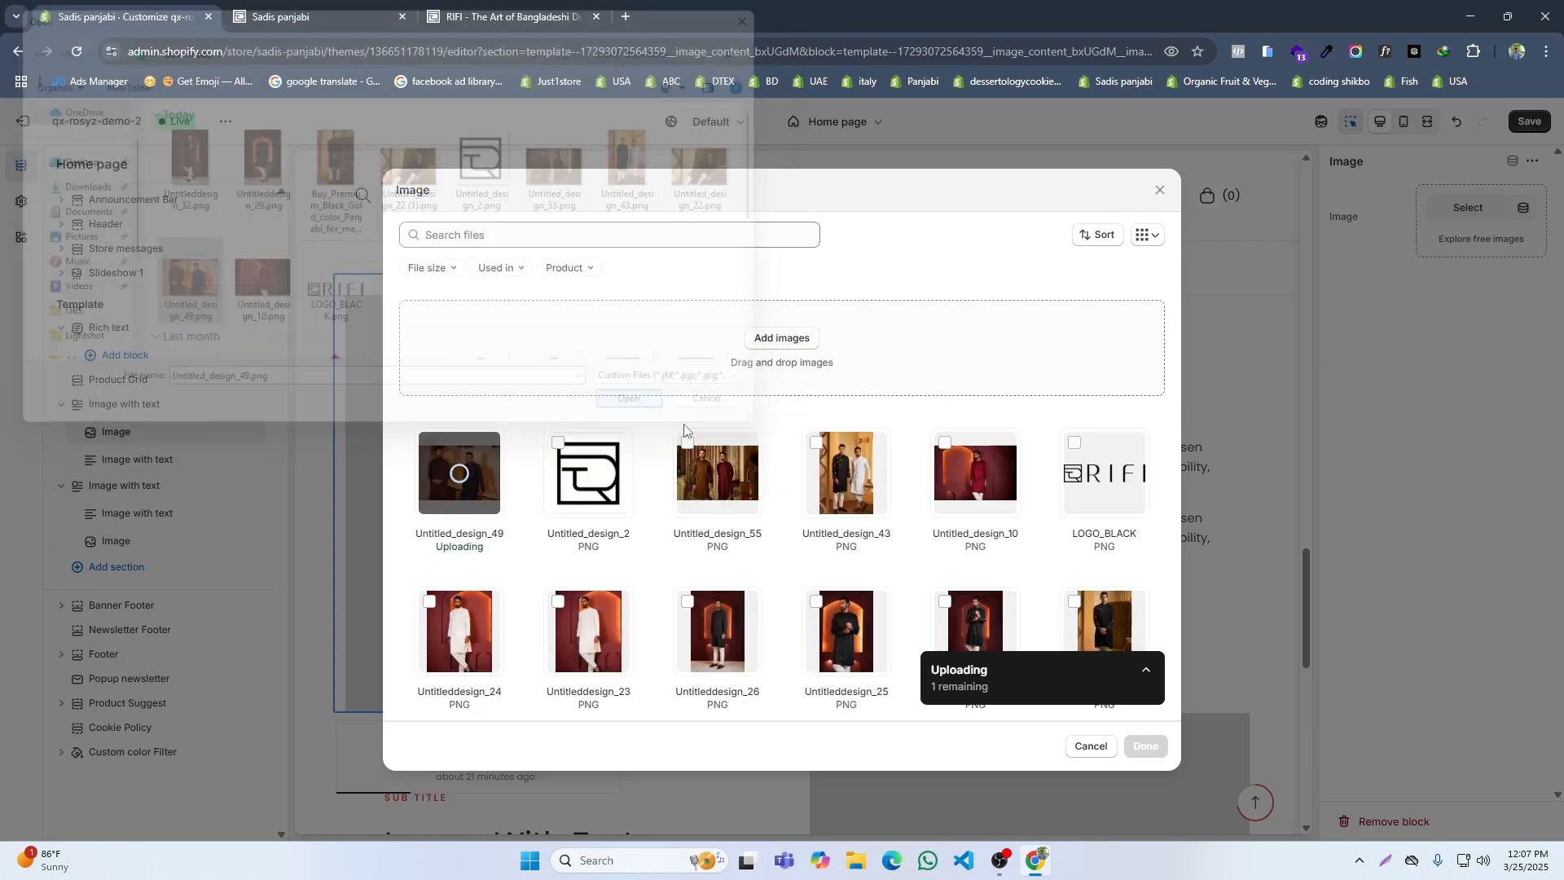
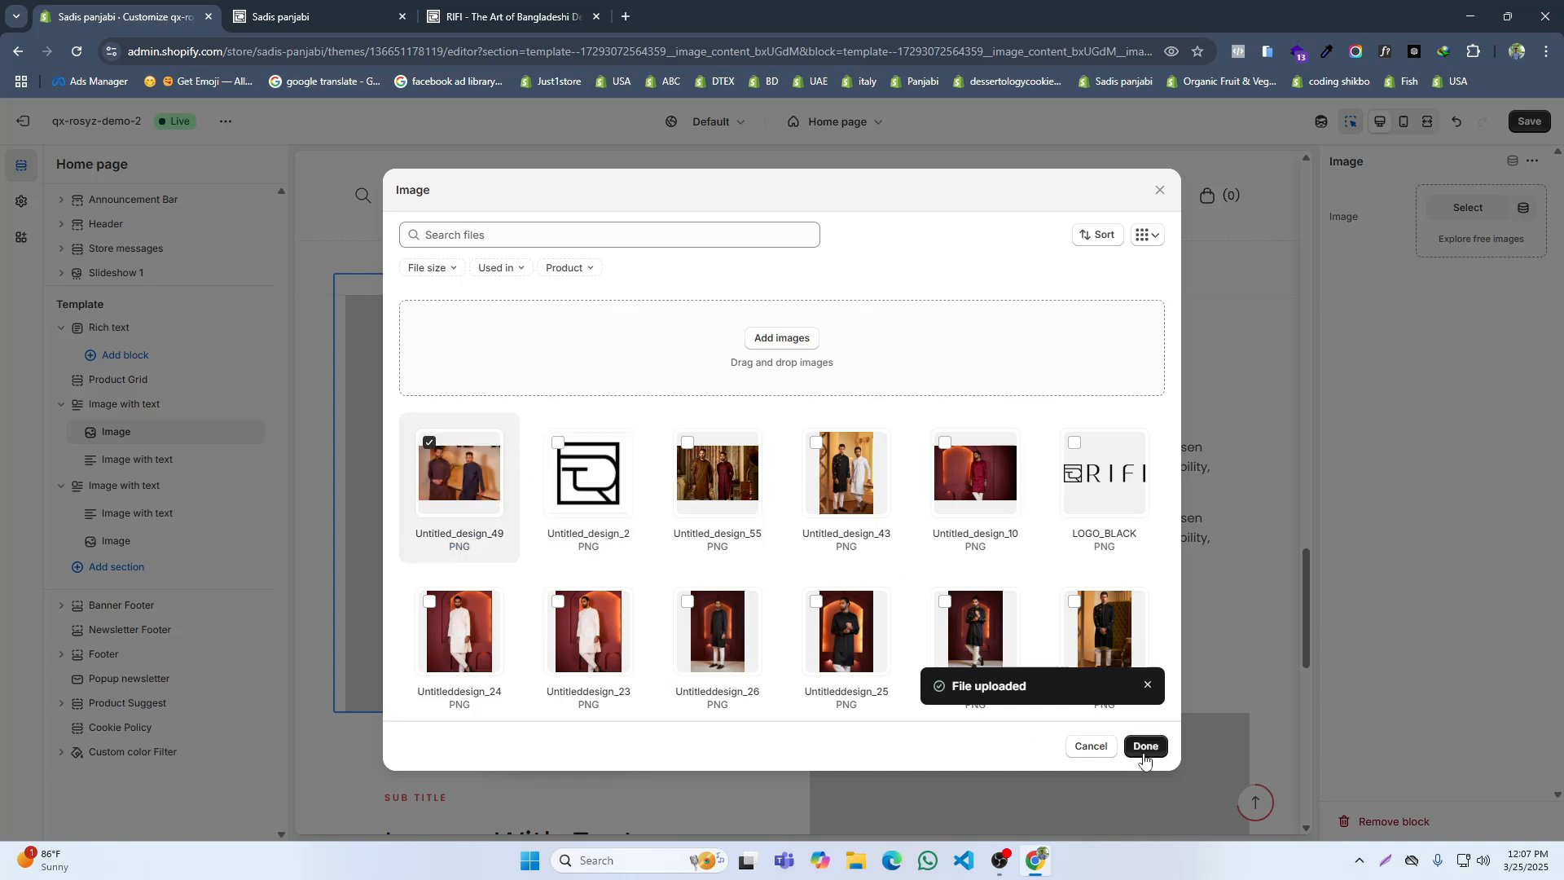
Step: Use Untitled_design_49 as the section's image and copy the "Best Gift For Eid" heading from the RIFI reference site
{"action": "left_click", "coordinate": [1144, 746]}
{"action": "key", "text": "ctrl+3"}
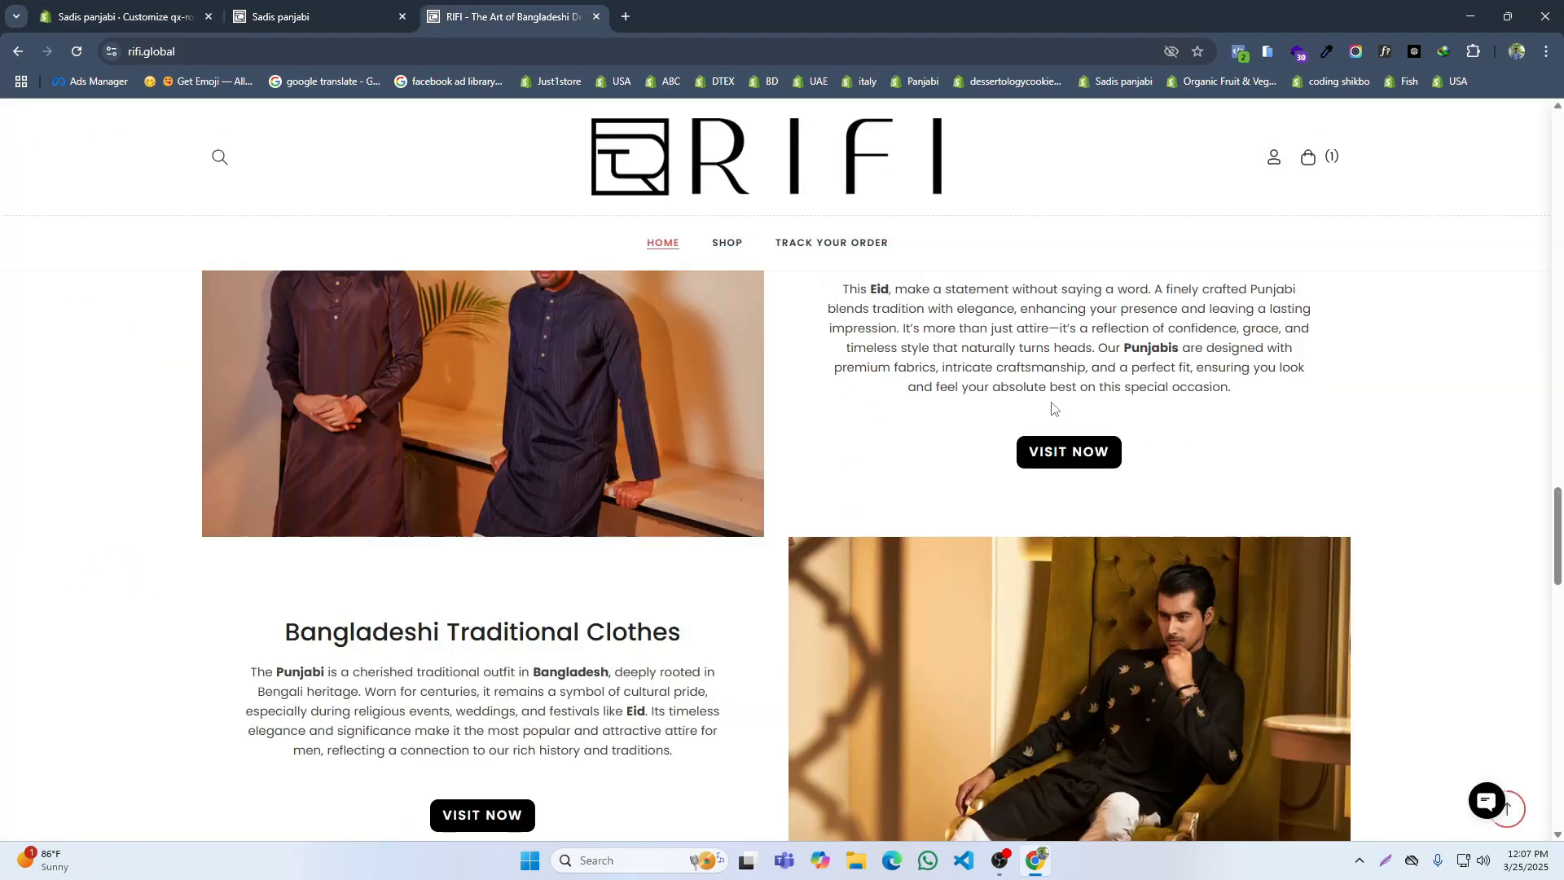
{"action": "scroll", "coordinate": [1010, 417], "scroll_direction": "up", "scroll_amount": 2}
{"action": "left_click_drag", "start_coordinate": [976, 413], "coordinate": [1167, 416]}
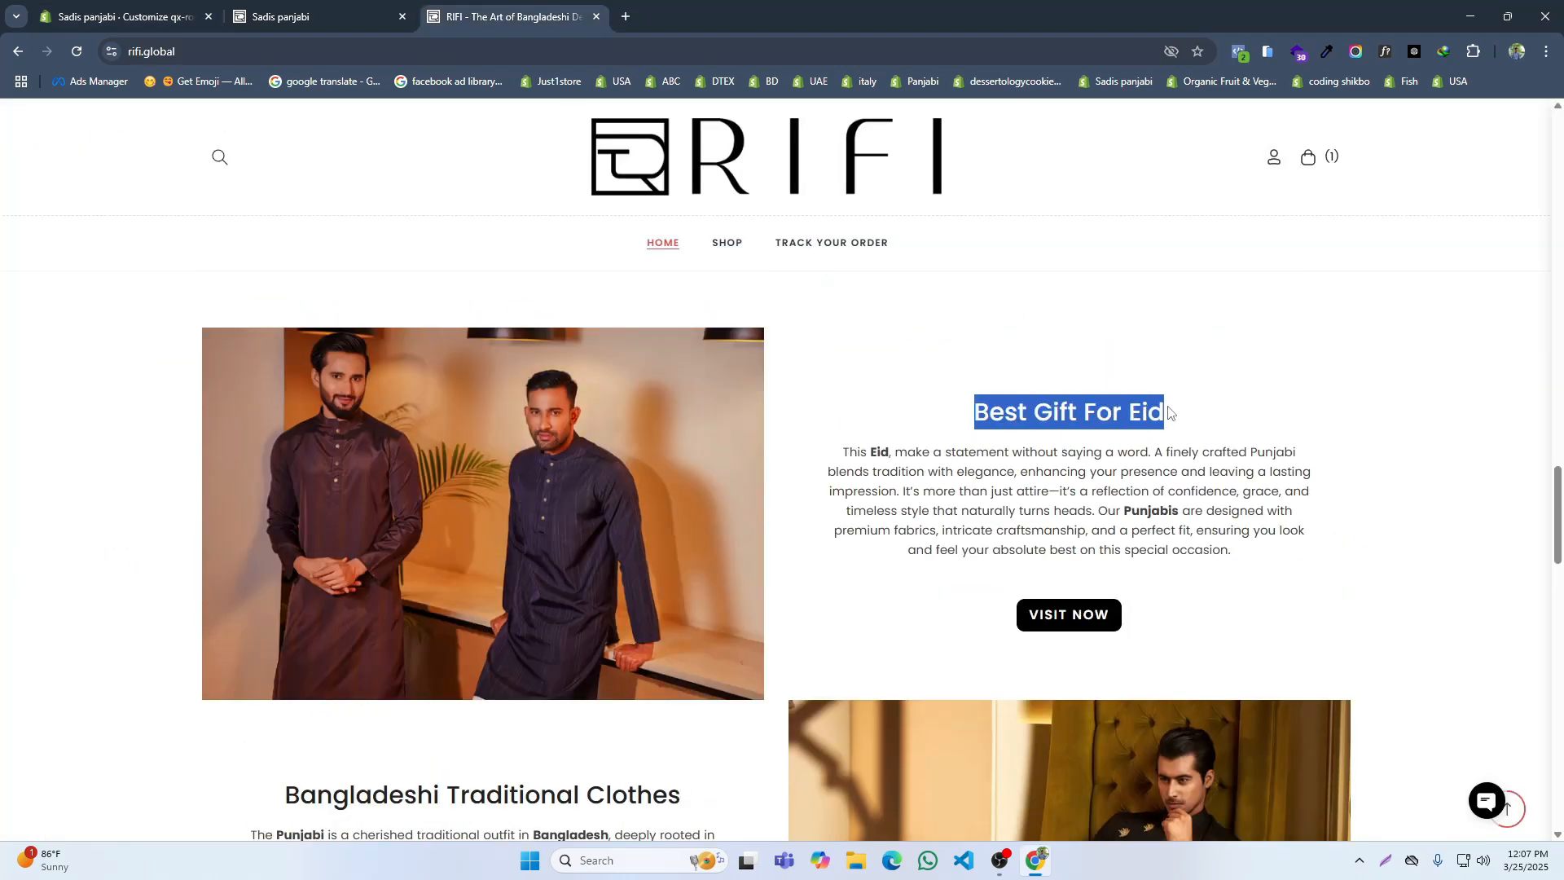
{"action": "left_click", "coordinate": [122, 16]}
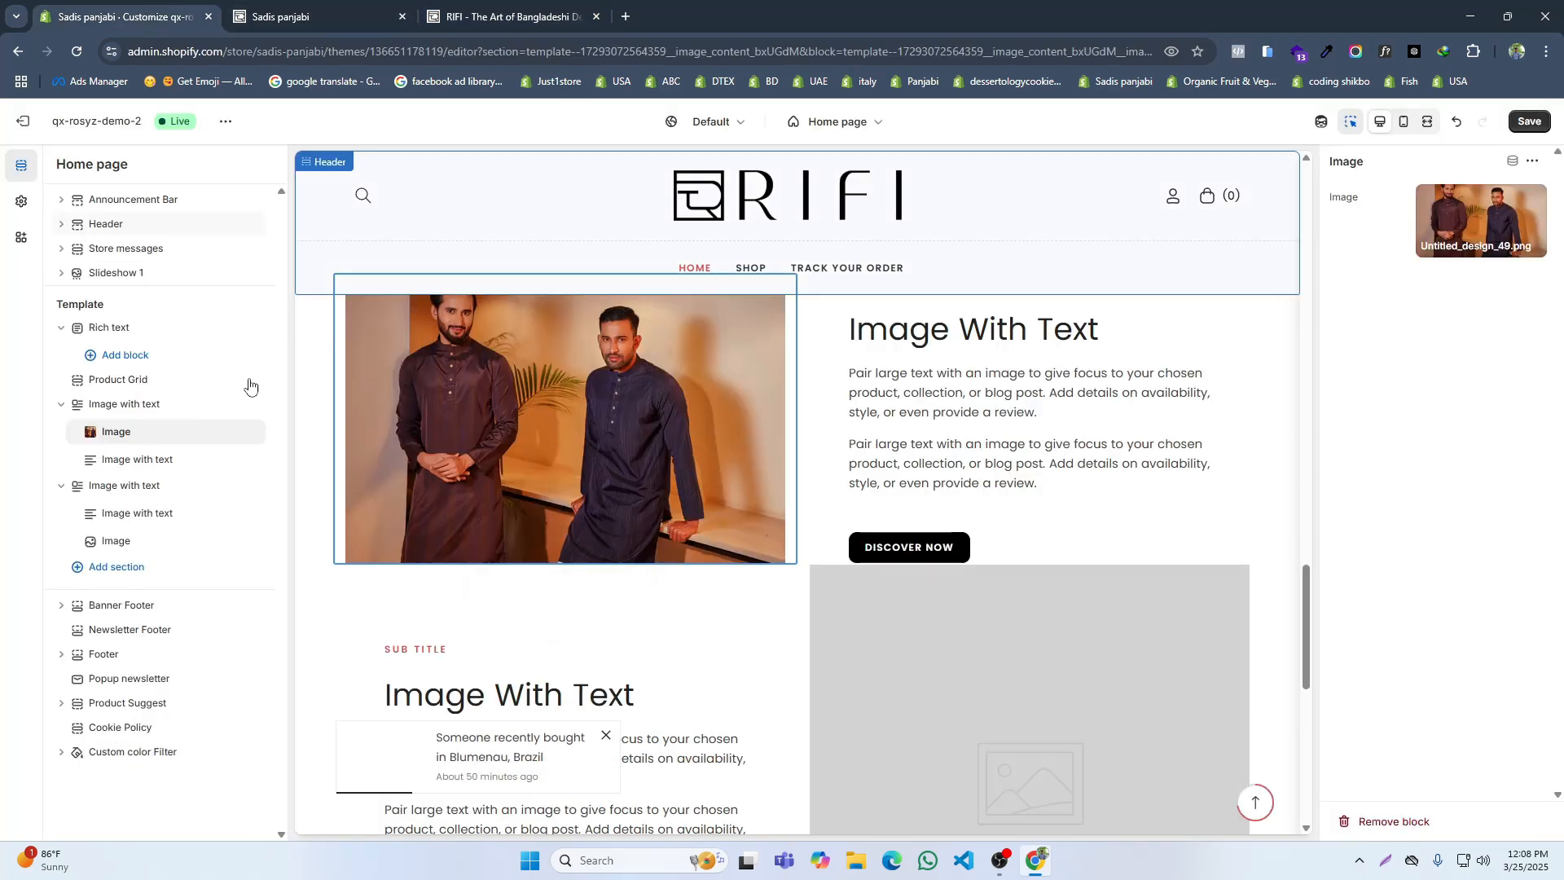
Step: In the first image-with-text section's text block, clear the subtitle and set the heading to "Best Gift For Eid"
{"action": "left_click", "coordinate": [141, 460]}
{"action": "triple_click", "coordinate": [1348, 360]}
{"action": "key", "text": "BackSpace"}
{"action": "triple_click", "coordinate": [1369, 424]}
{"action": "type", "text": "Best Gift For Eid"}
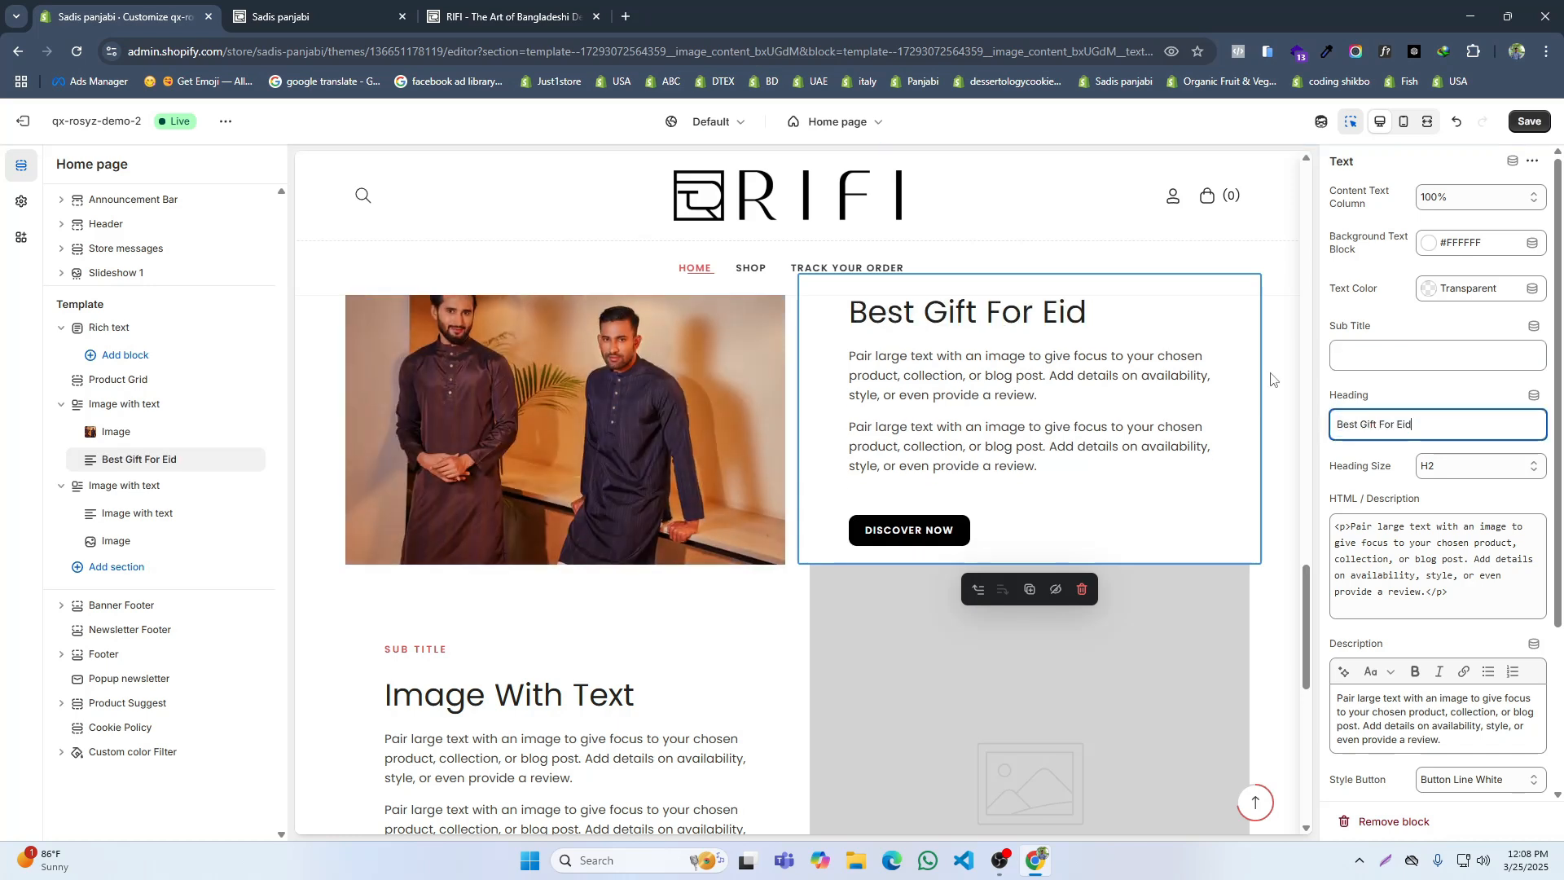
Step: Empty the block's HTML description and replace its description with the paragraph under "Best Gift For Eid" on the reference site
{"action": "left_click", "coordinate": [473, 12]}
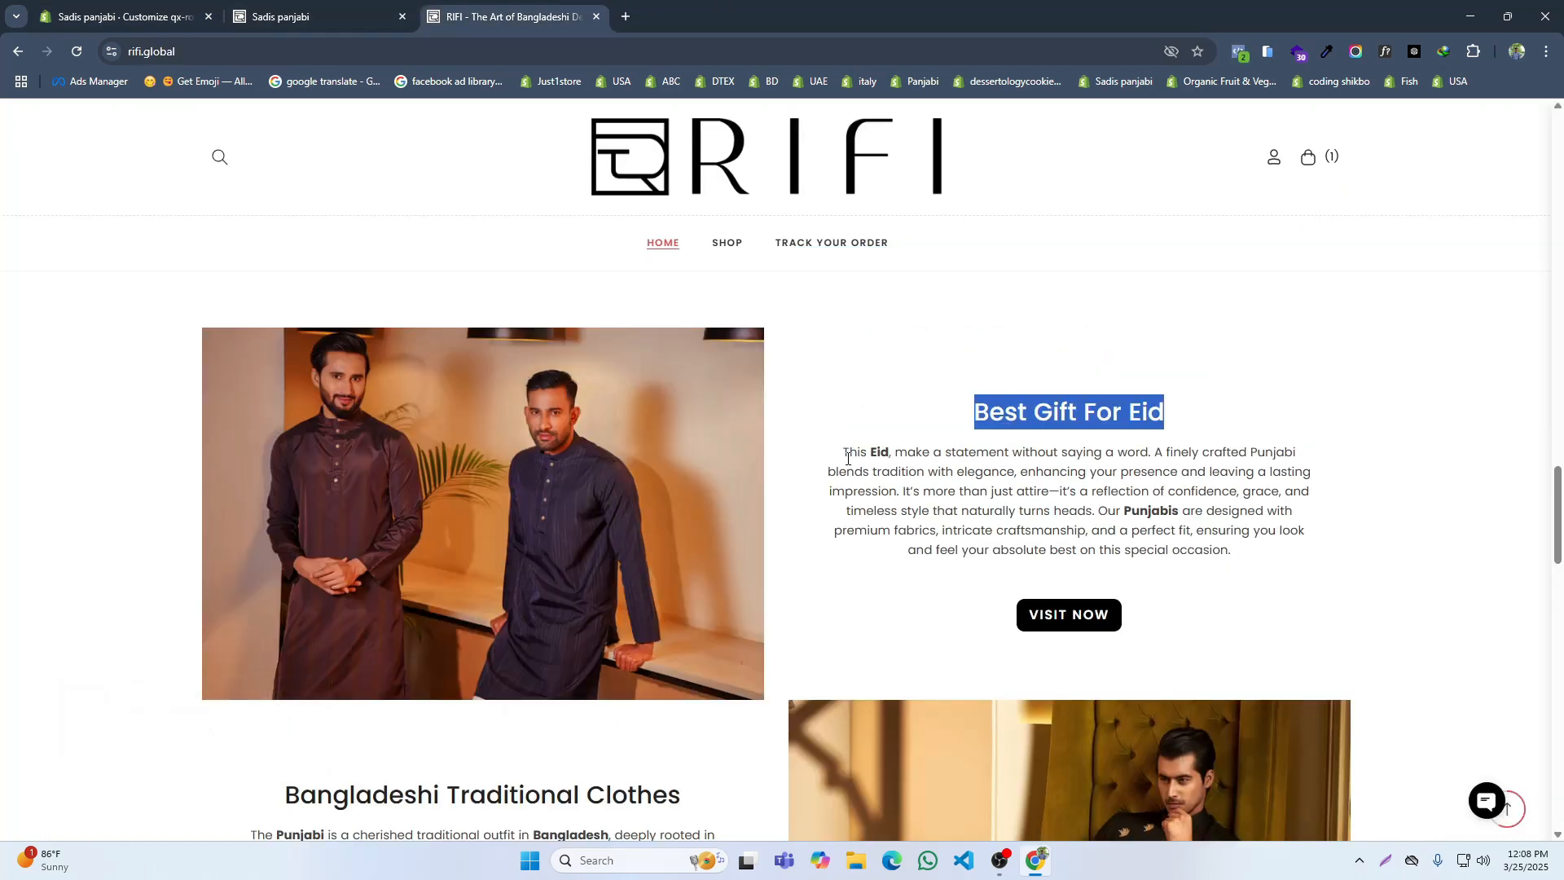
{"action": "left_click_drag", "start_coordinate": [847, 452], "coordinate": [1264, 580]}
{"action": "key", "text": "ctrl+c"}
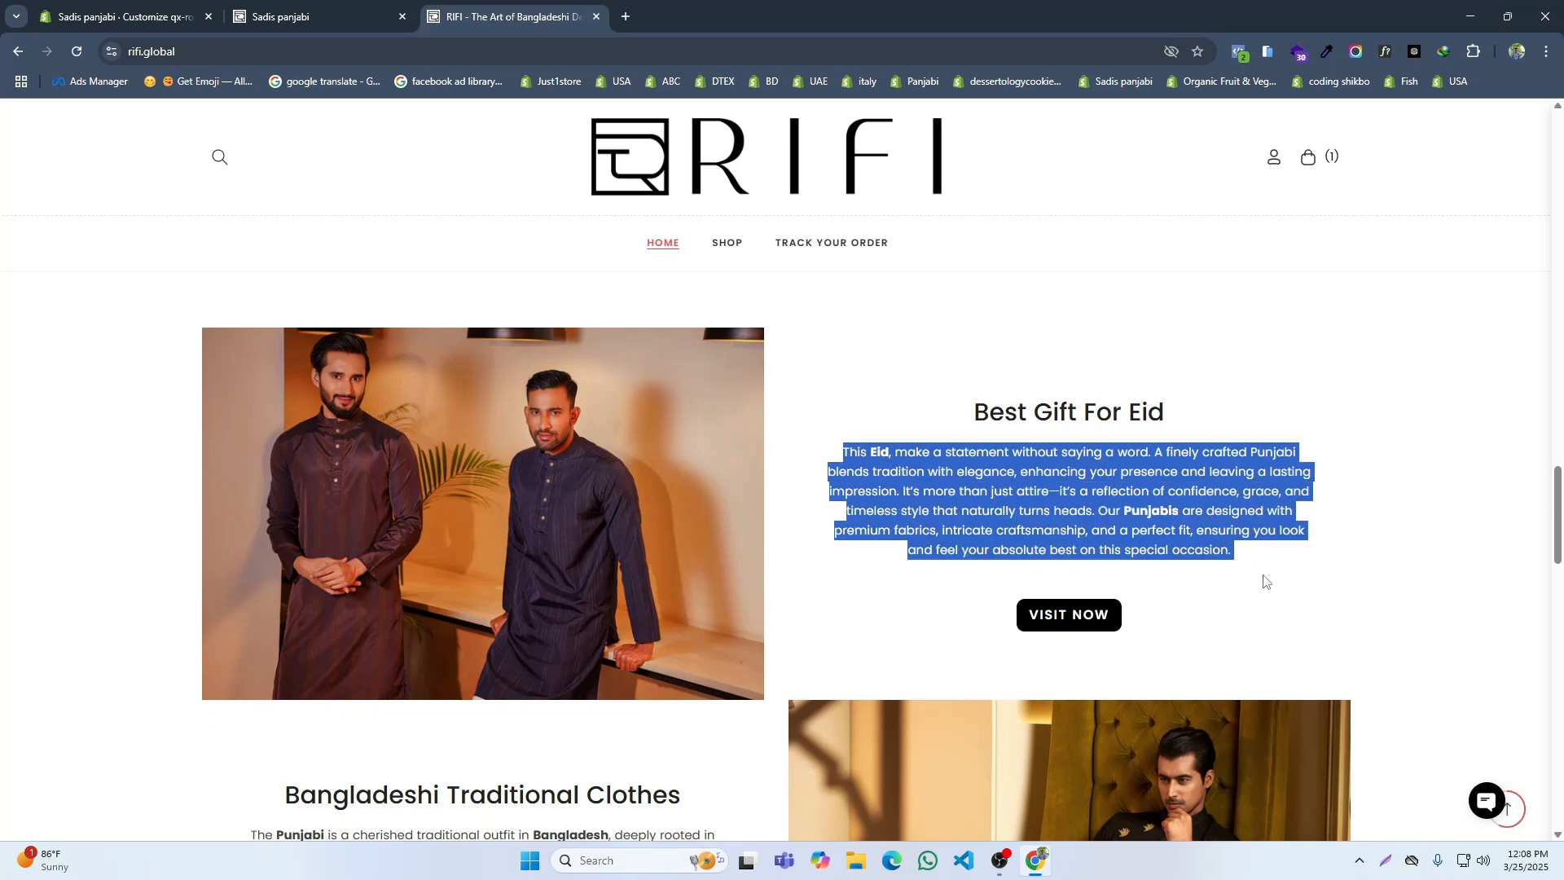
{"action": "left_click", "coordinate": [180, 4]}
{"action": "triple_click", "coordinate": [1397, 558]}
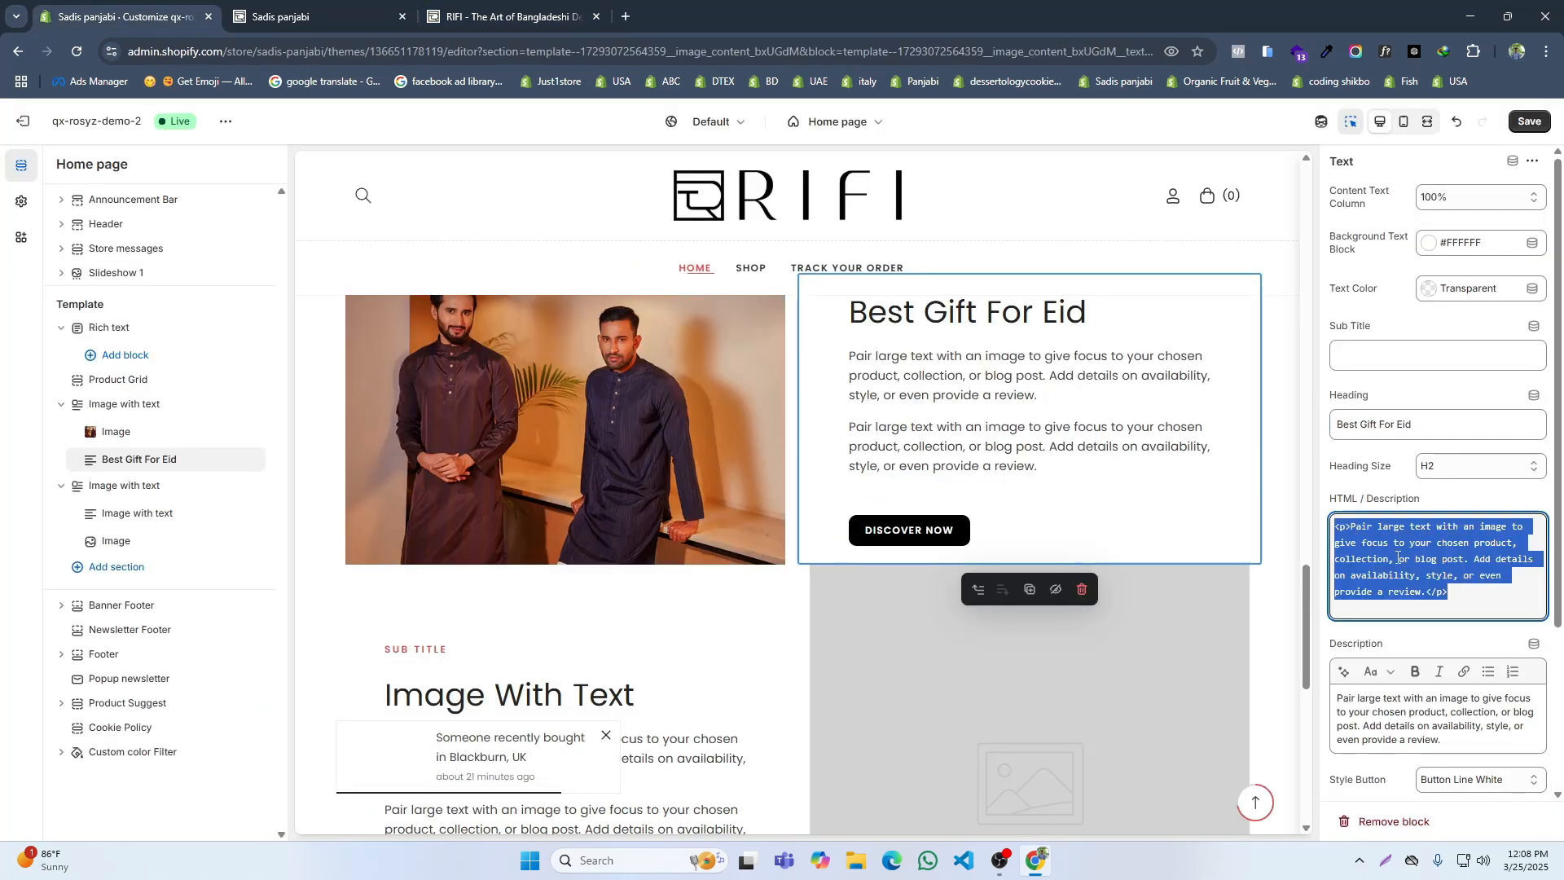
{"action": "key", "text": "BackSpace"}
{"action": "triple_click", "coordinate": [1405, 693]}
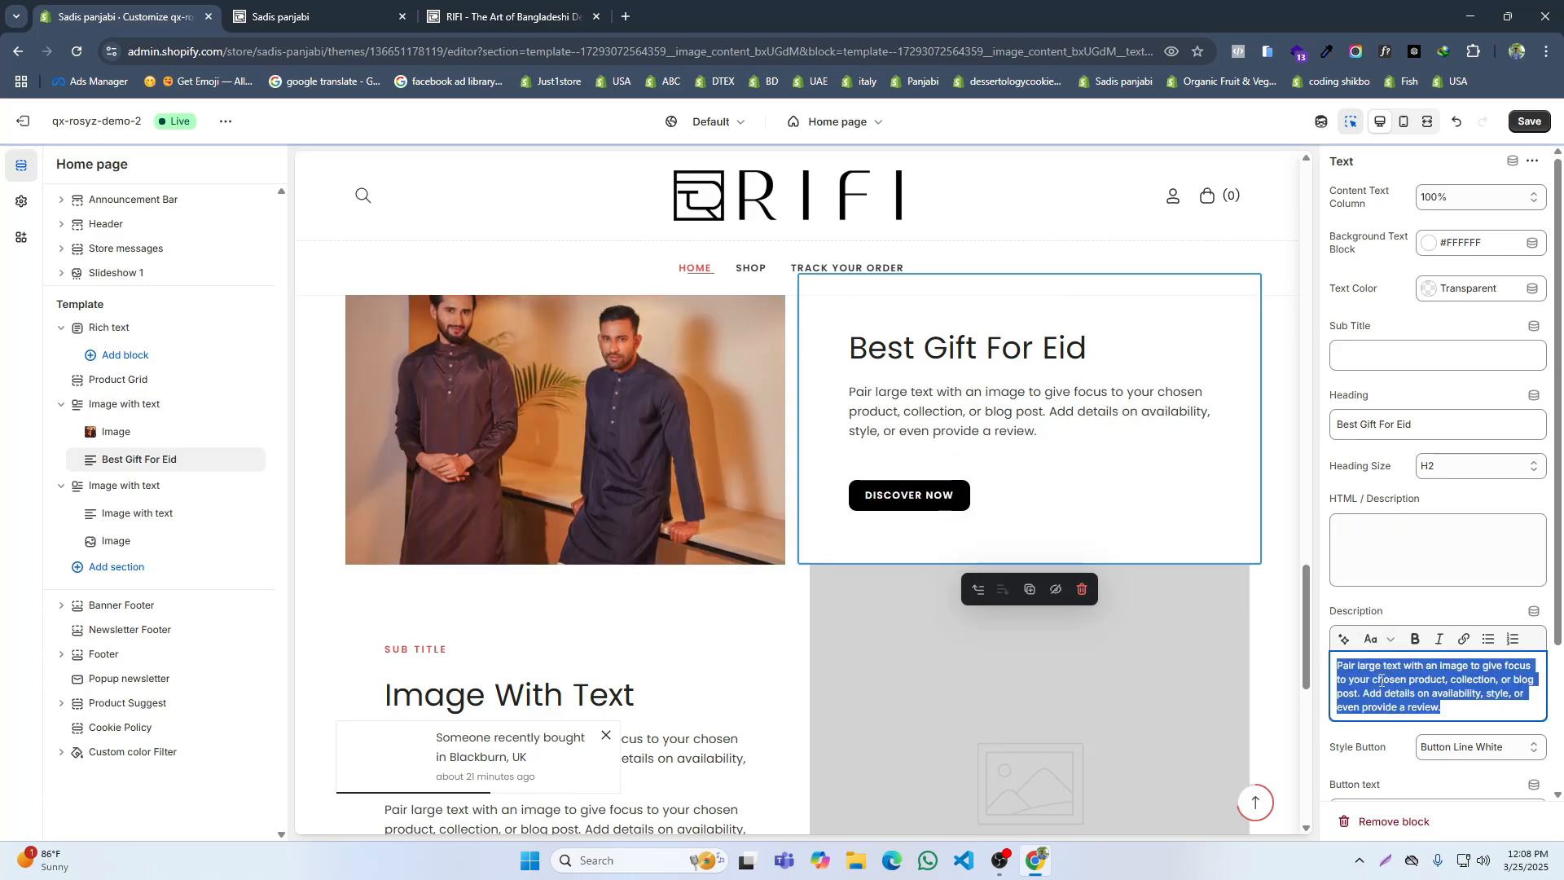
{"action": "key", "text": "ctrl+v"}
Step: Set the Best Gift For Eid block's button text to "Visit Now" and link it to All products
{"action": "scroll", "coordinate": [1405, 723], "scroll_direction": "down", "scroll_amount": 3}
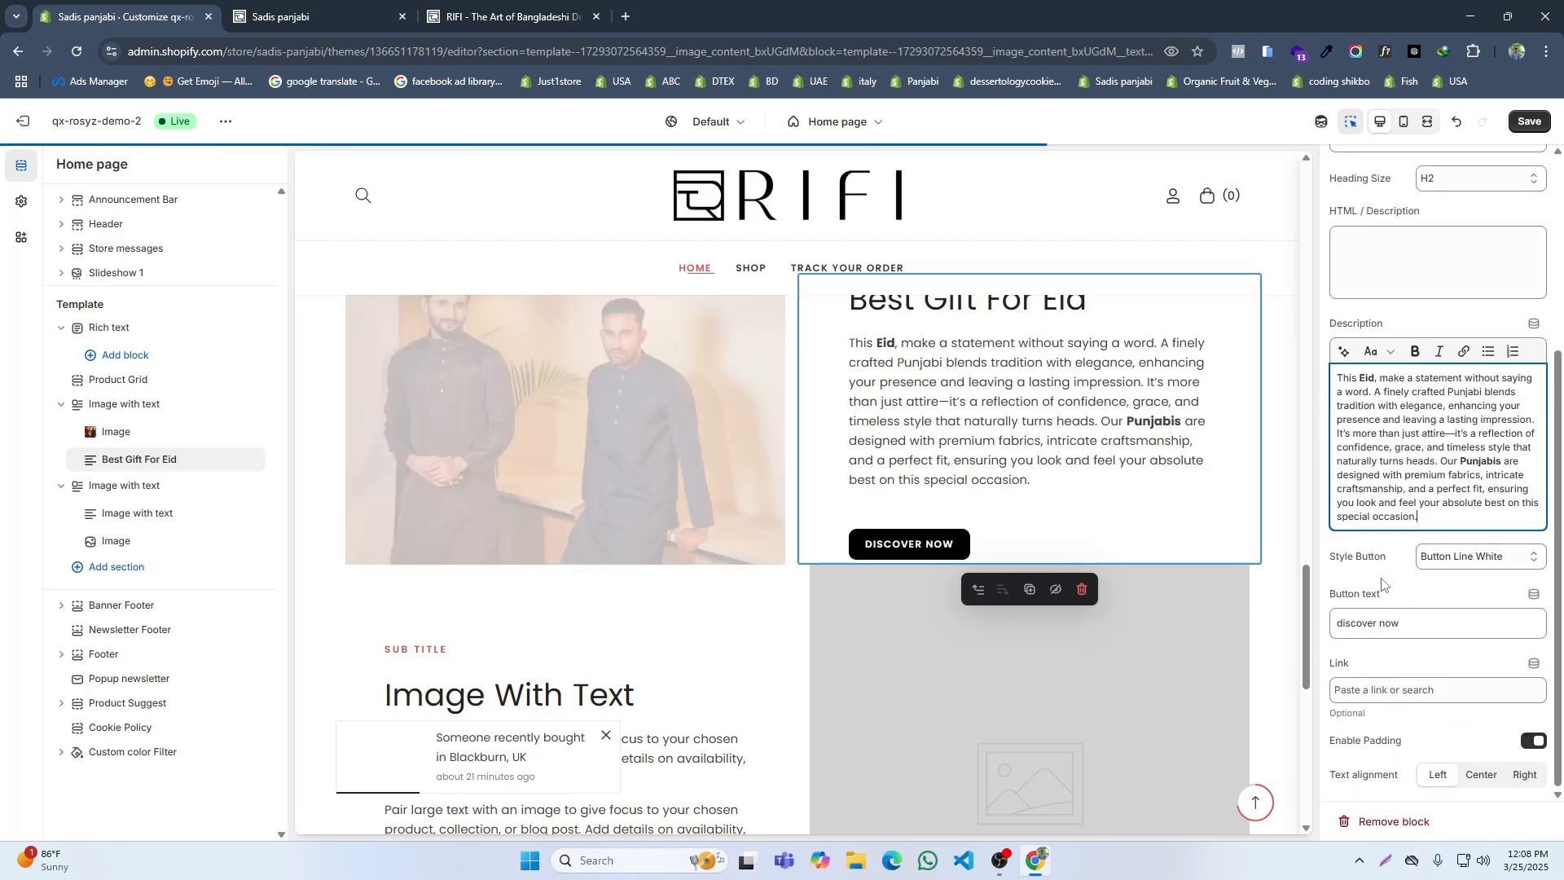
{"action": "left_click", "coordinate": [1458, 557]}
{"action": "left_click", "coordinate": [1466, 638]}
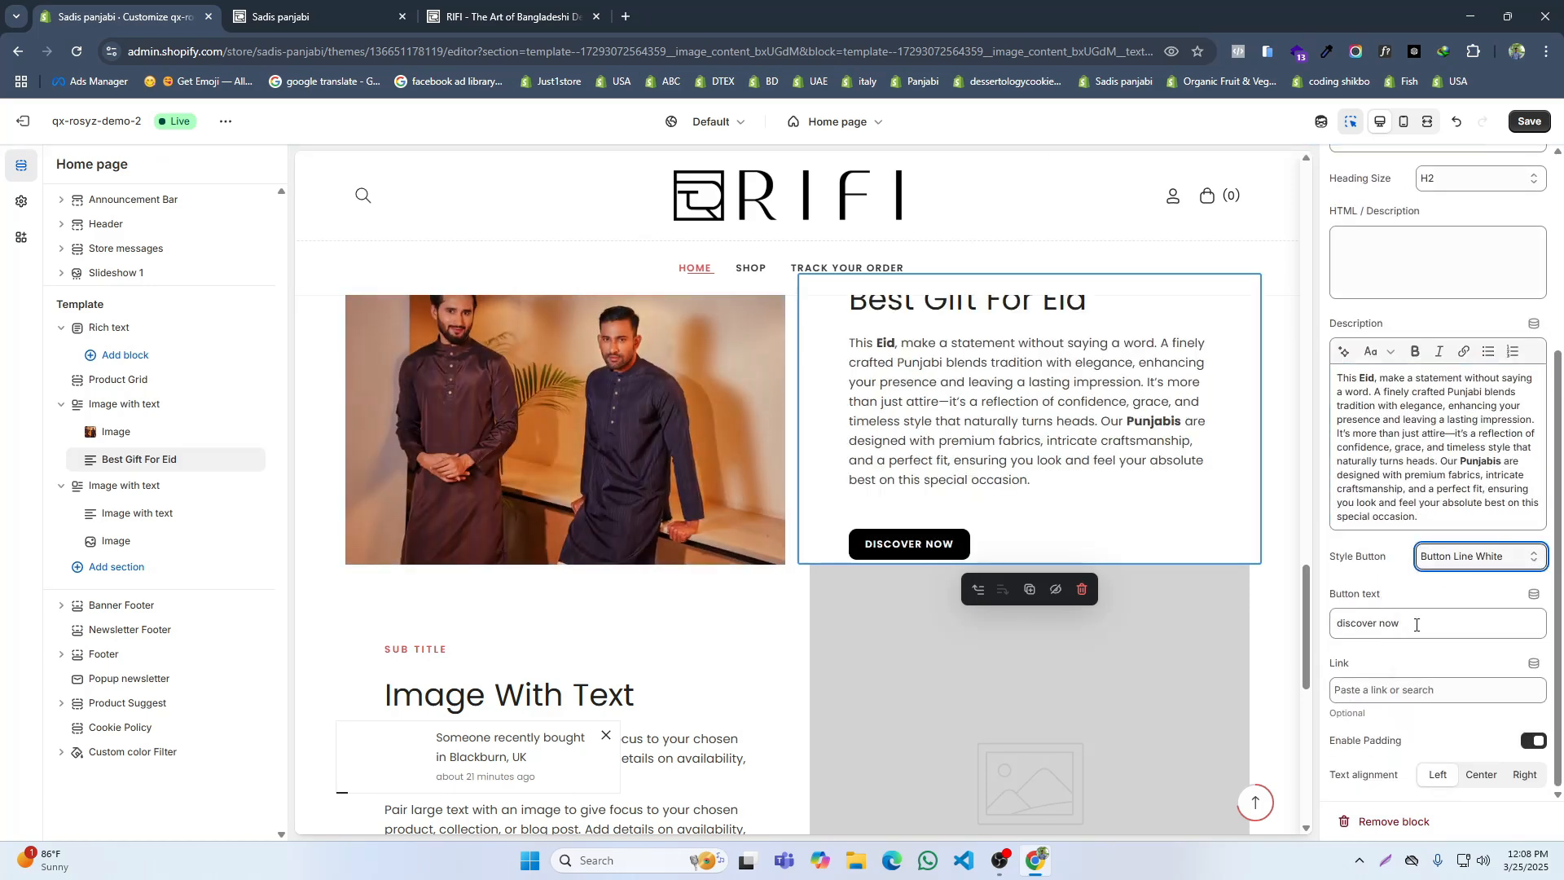
{"action": "triple_click", "coordinate": [1378, 624]}
{"action": "type", "text": "Visit No"}
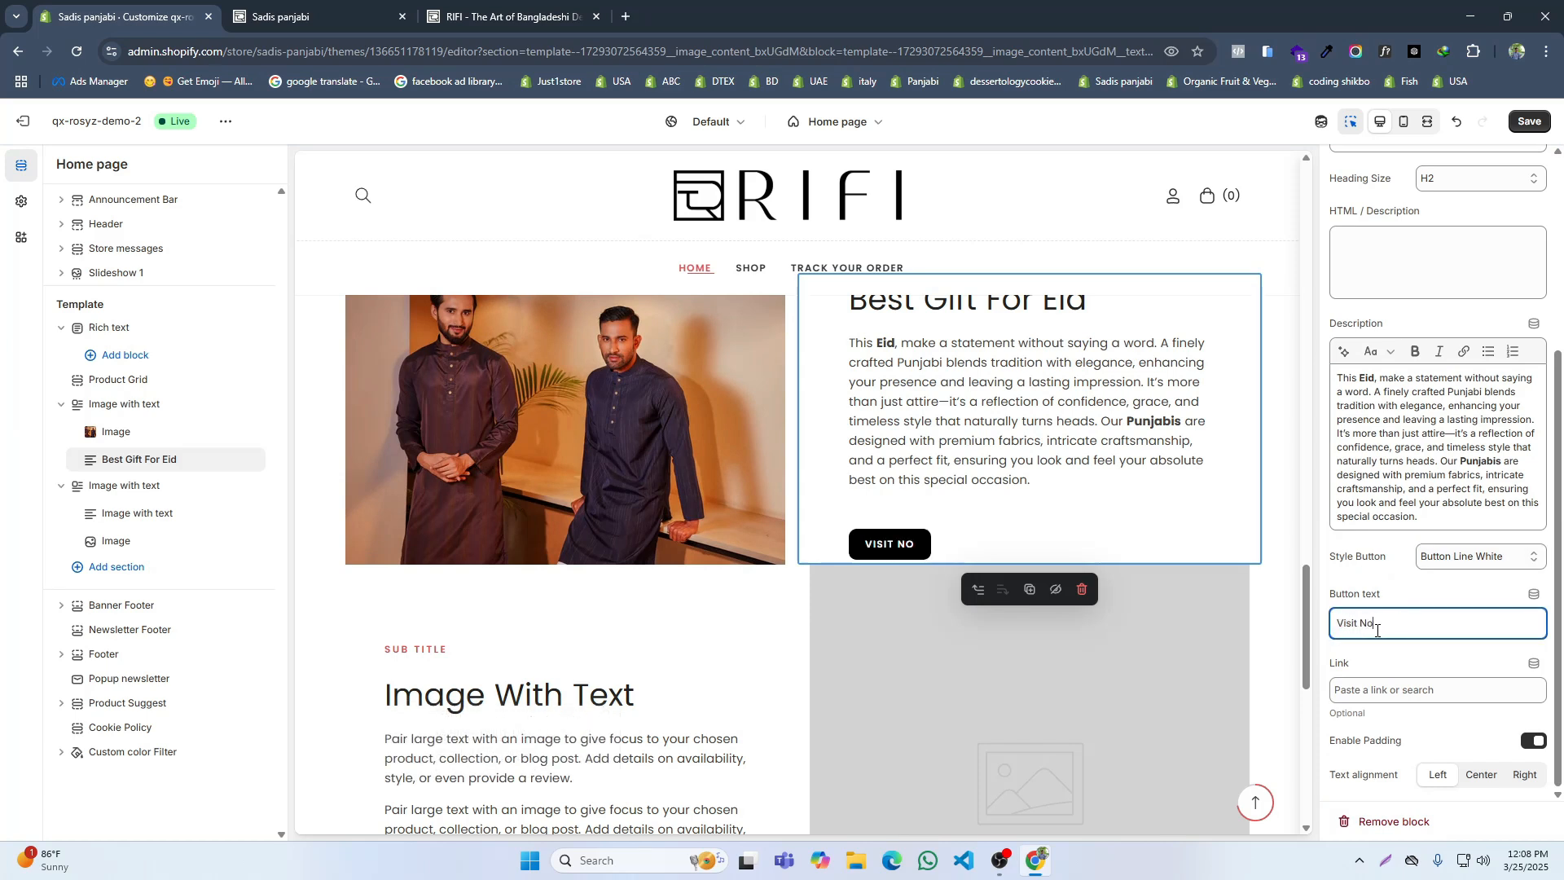
{"action": "left_click", "coordinate": [1384, 690]}
{"action": "left_click", "coordinate": [1385, 528]}
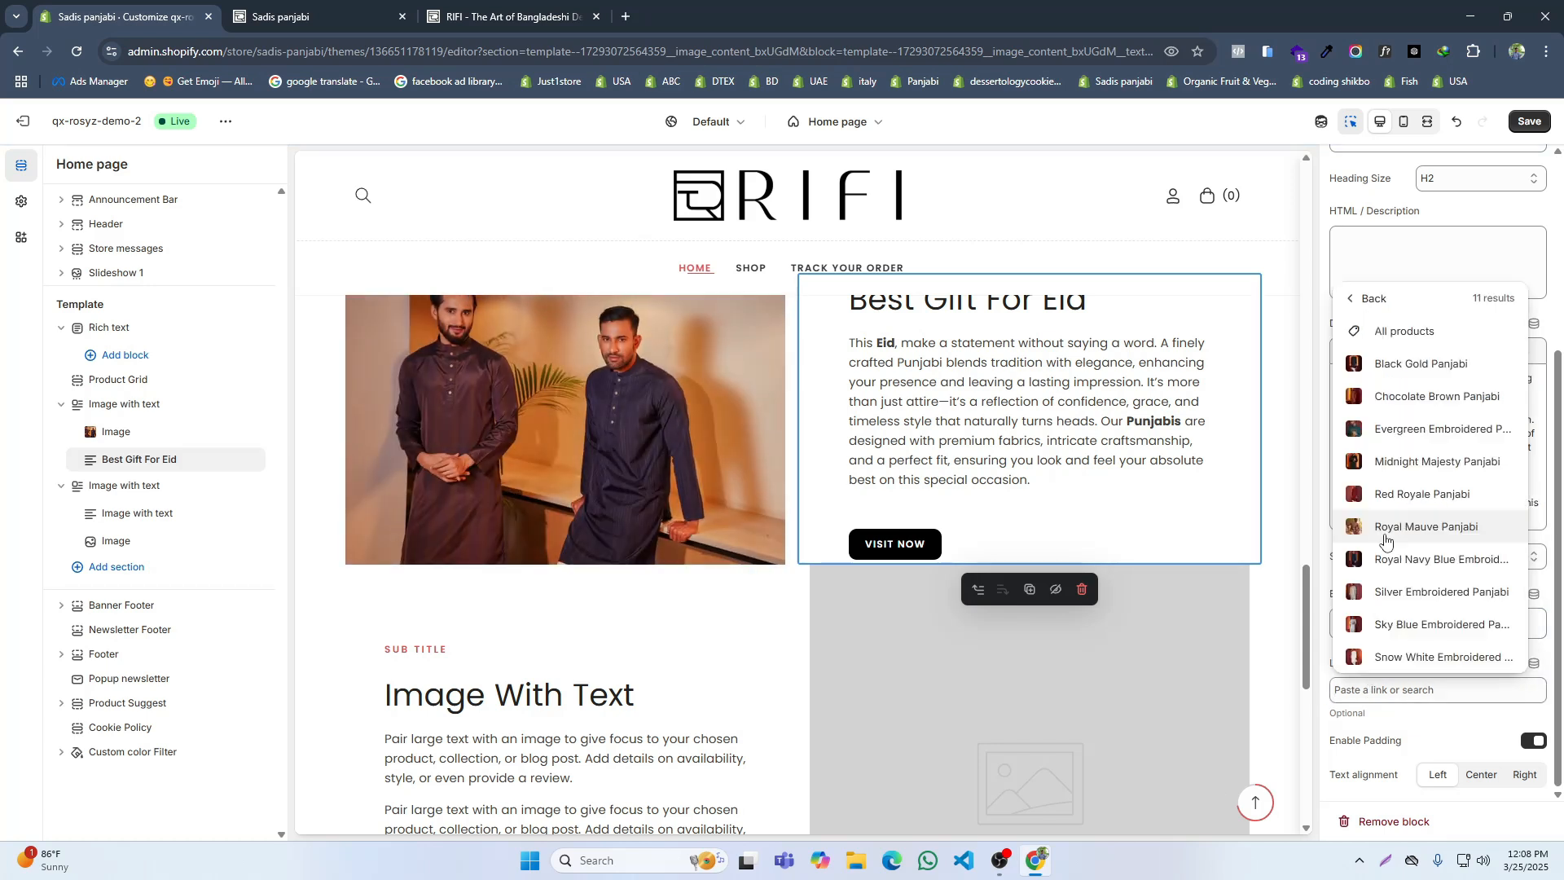
{"action": "left_click", "coordinate": [1388, 331]}
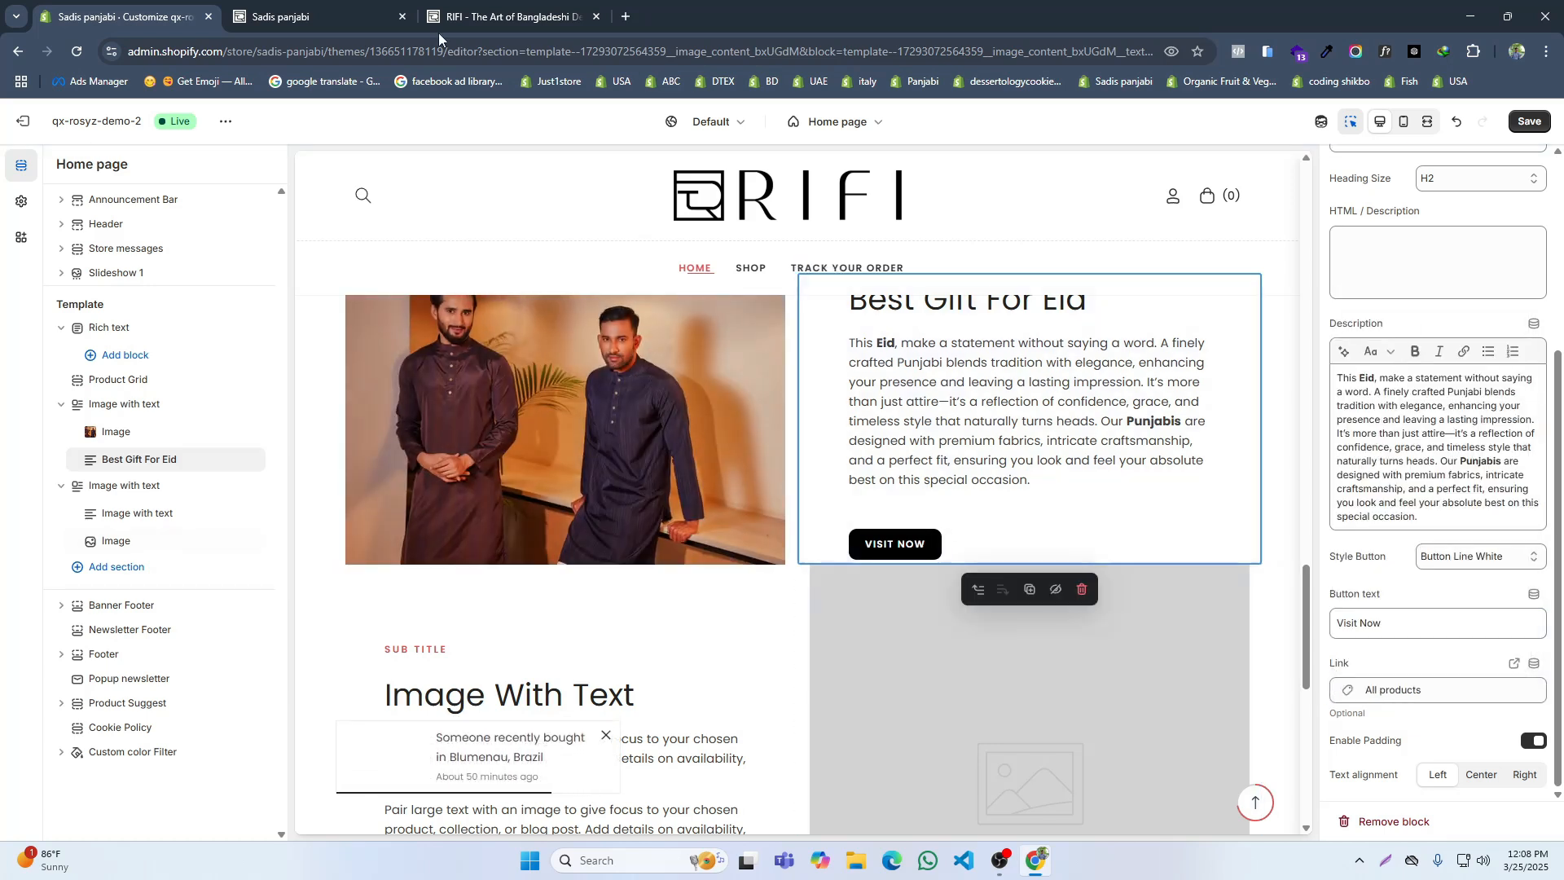
Step: Center the Best Gift For Eid block's text to match the reference site and save the theme
{"action": "left_click", "coordinate": [484, 10]}
{"action": "left_click", "coordinate": [159, 4]}
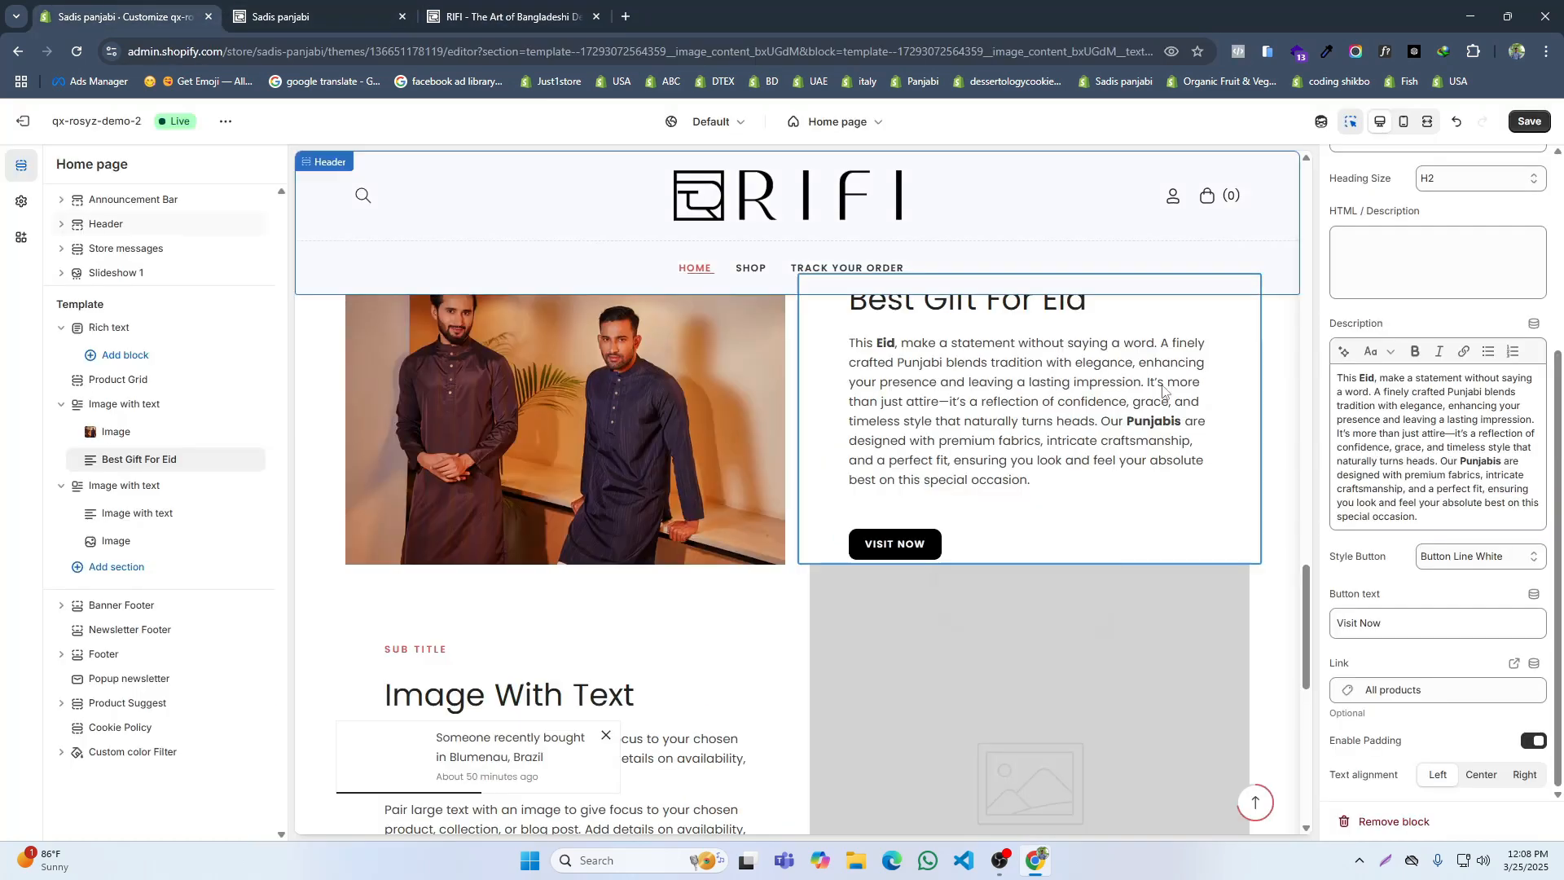
{"action": "left_click", "coordinate": [1481, 773]}
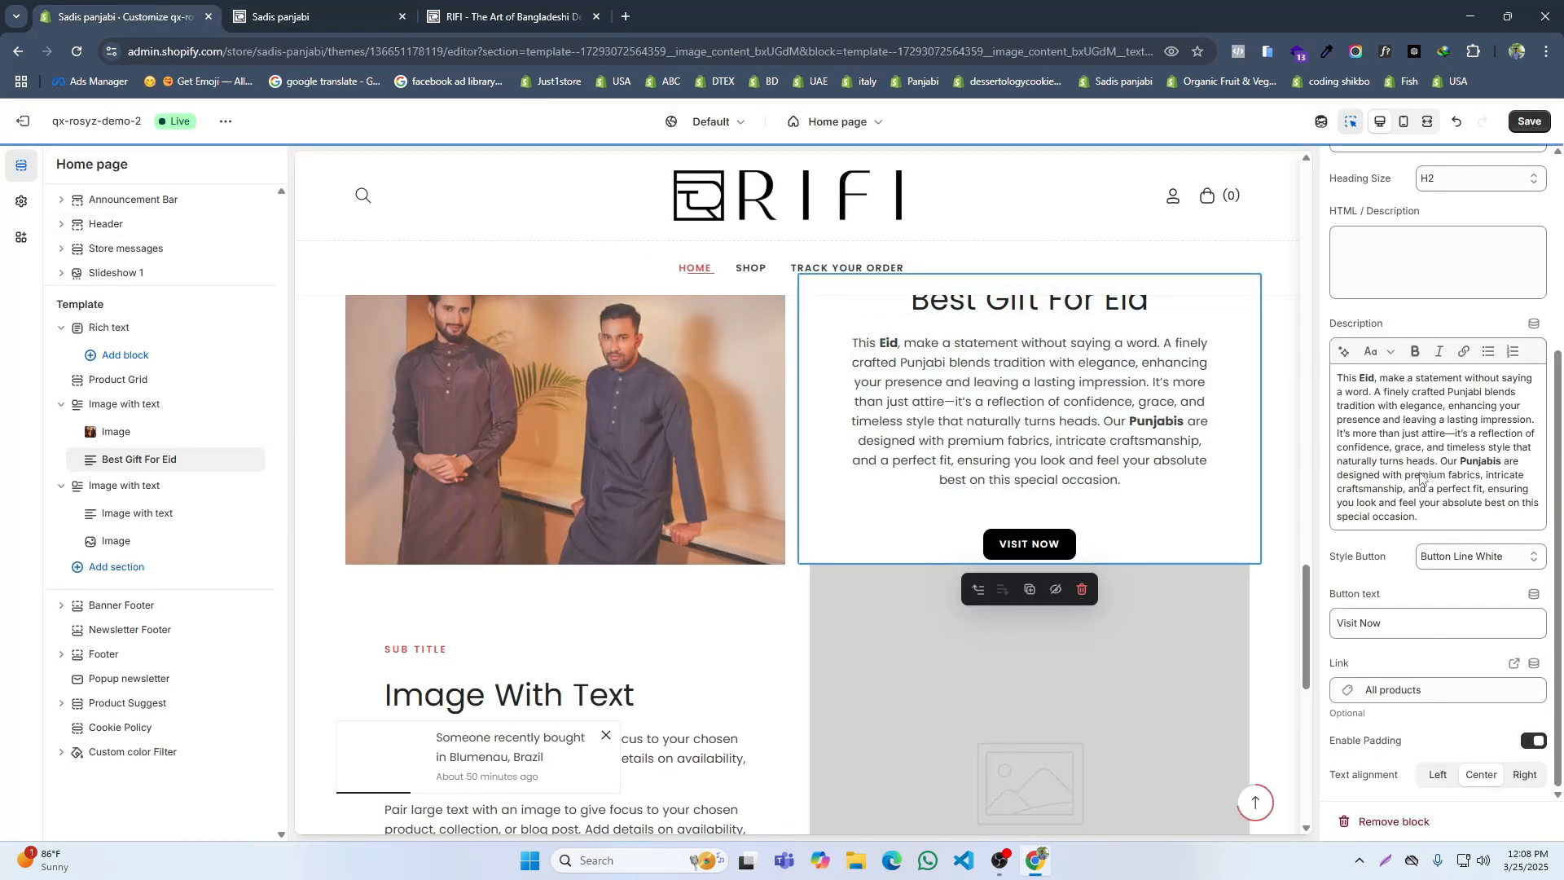
{"action": "left_click", "coordinate": [1524, 129]}
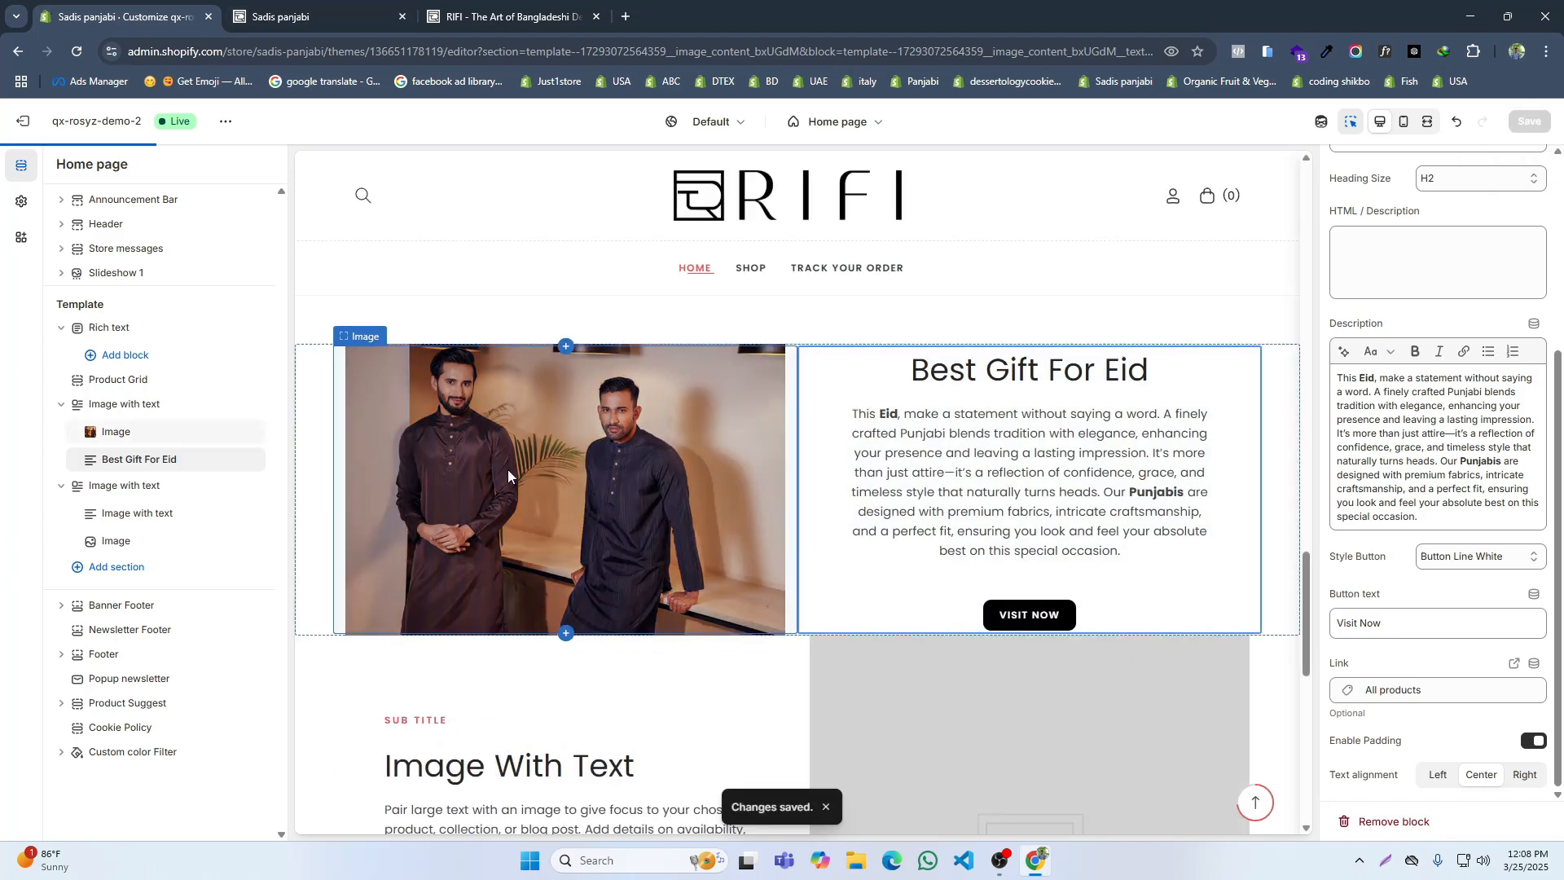
Step: In the second image-with-text section, clear the subtitle and set the heading to "Bangladeshi Traditional Clothes", copied from the reference site
{"action": "scroll", "coordinate": [506, 469], "scroll_direction": "down", "scroll_amount": 3}
{"action": "left_click", "coordinate": [644, 468]}
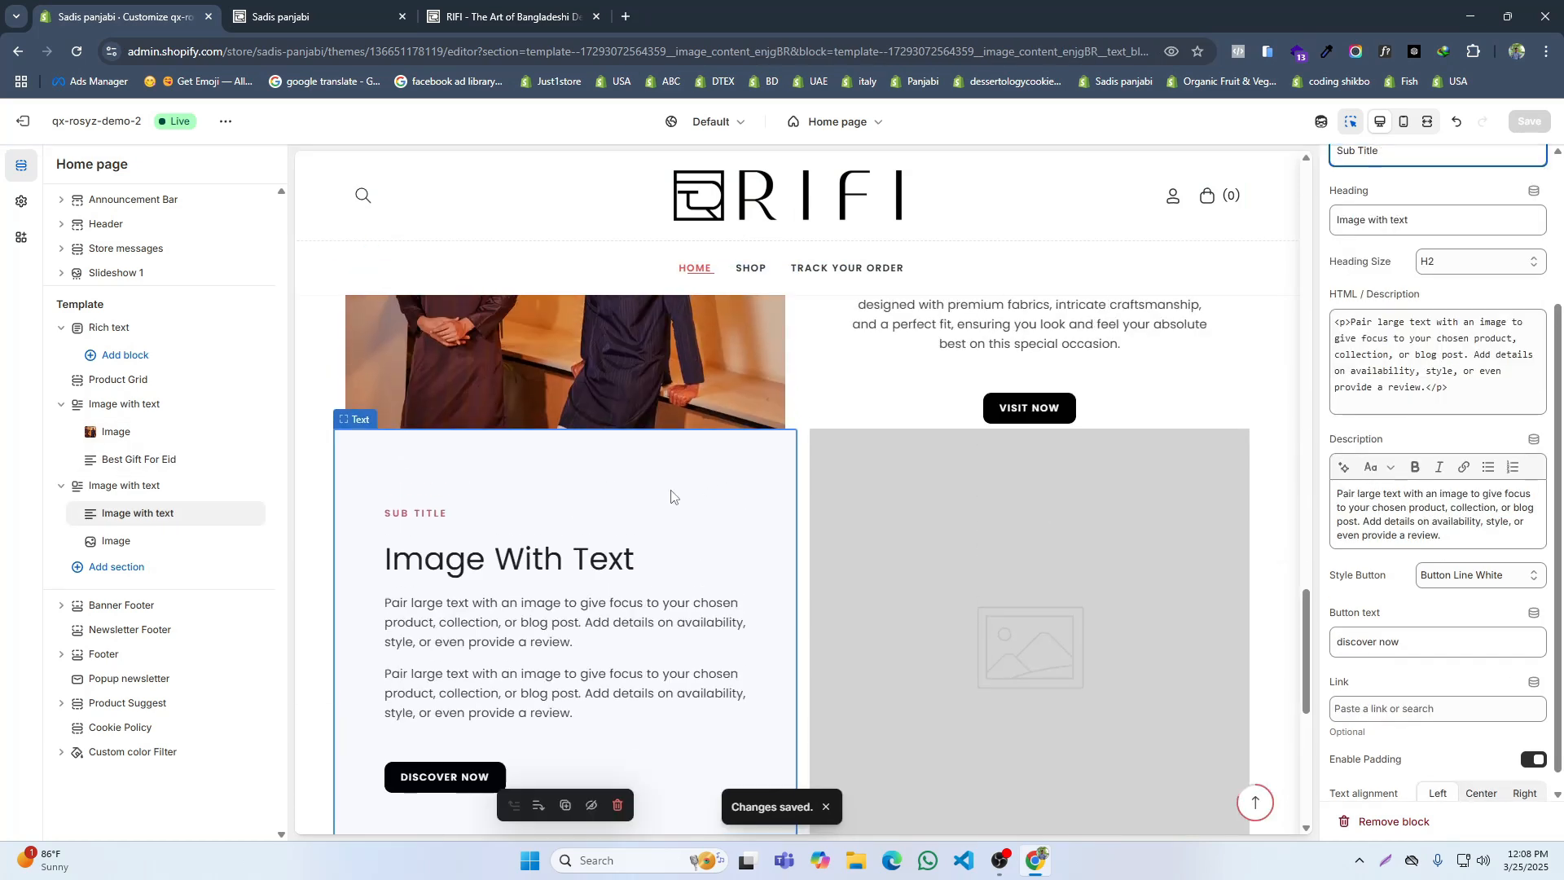
{"action": "left_click", "coordinate": [534, 15]}
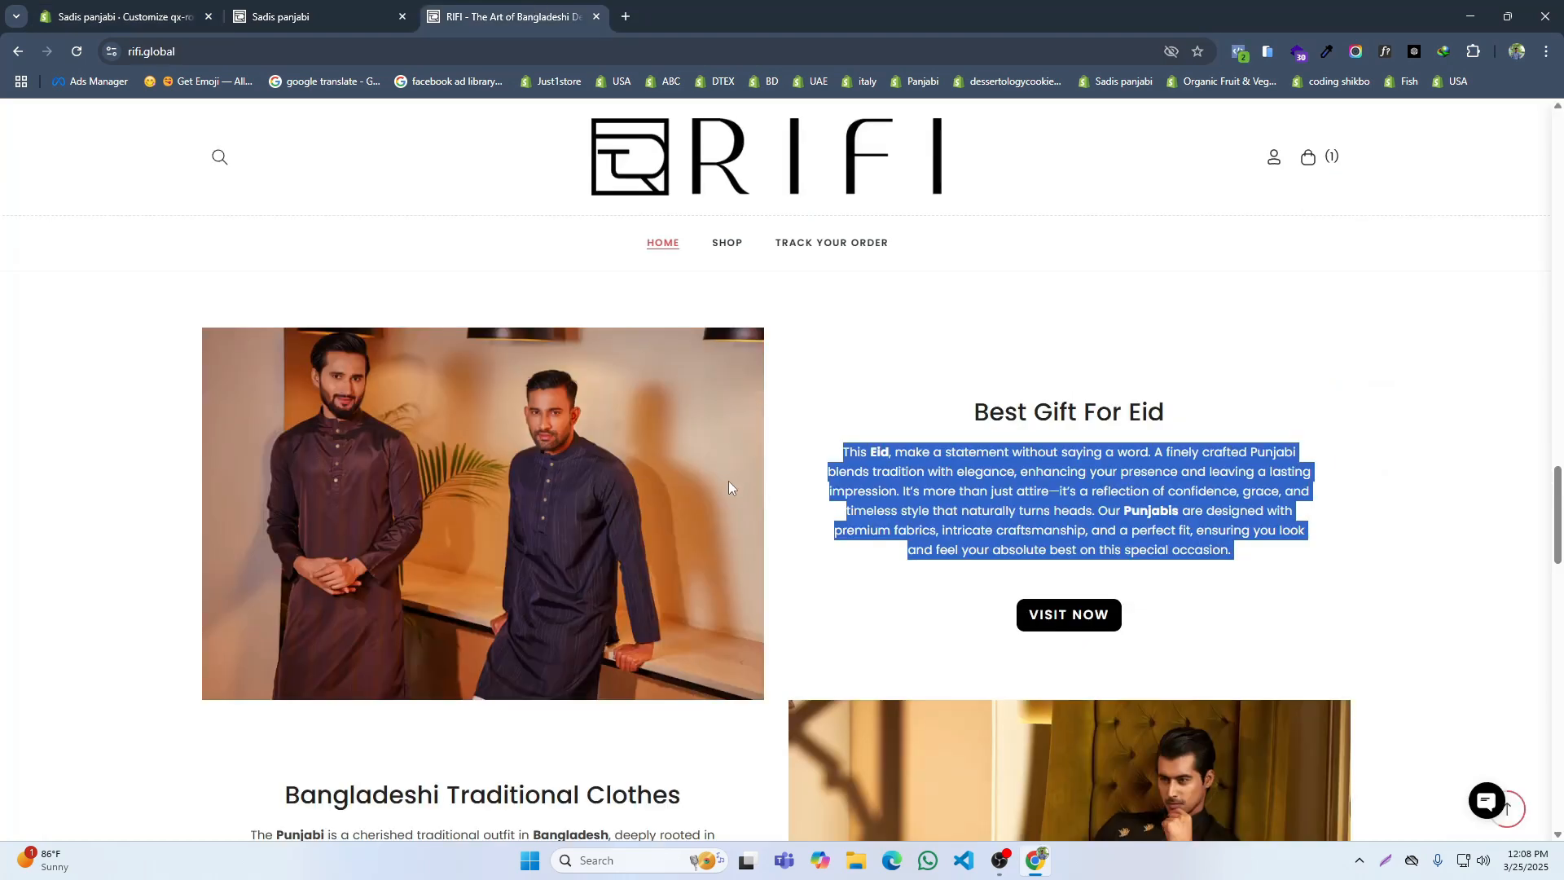
{"action": "scroll", "coordinate": [728, 480], "scroll_direction": "down", "scroll_amount": 3}
{"action": "triple_click", "coordinate": [451, 543]}
{"action": "key", "text": "ctrl+c"}
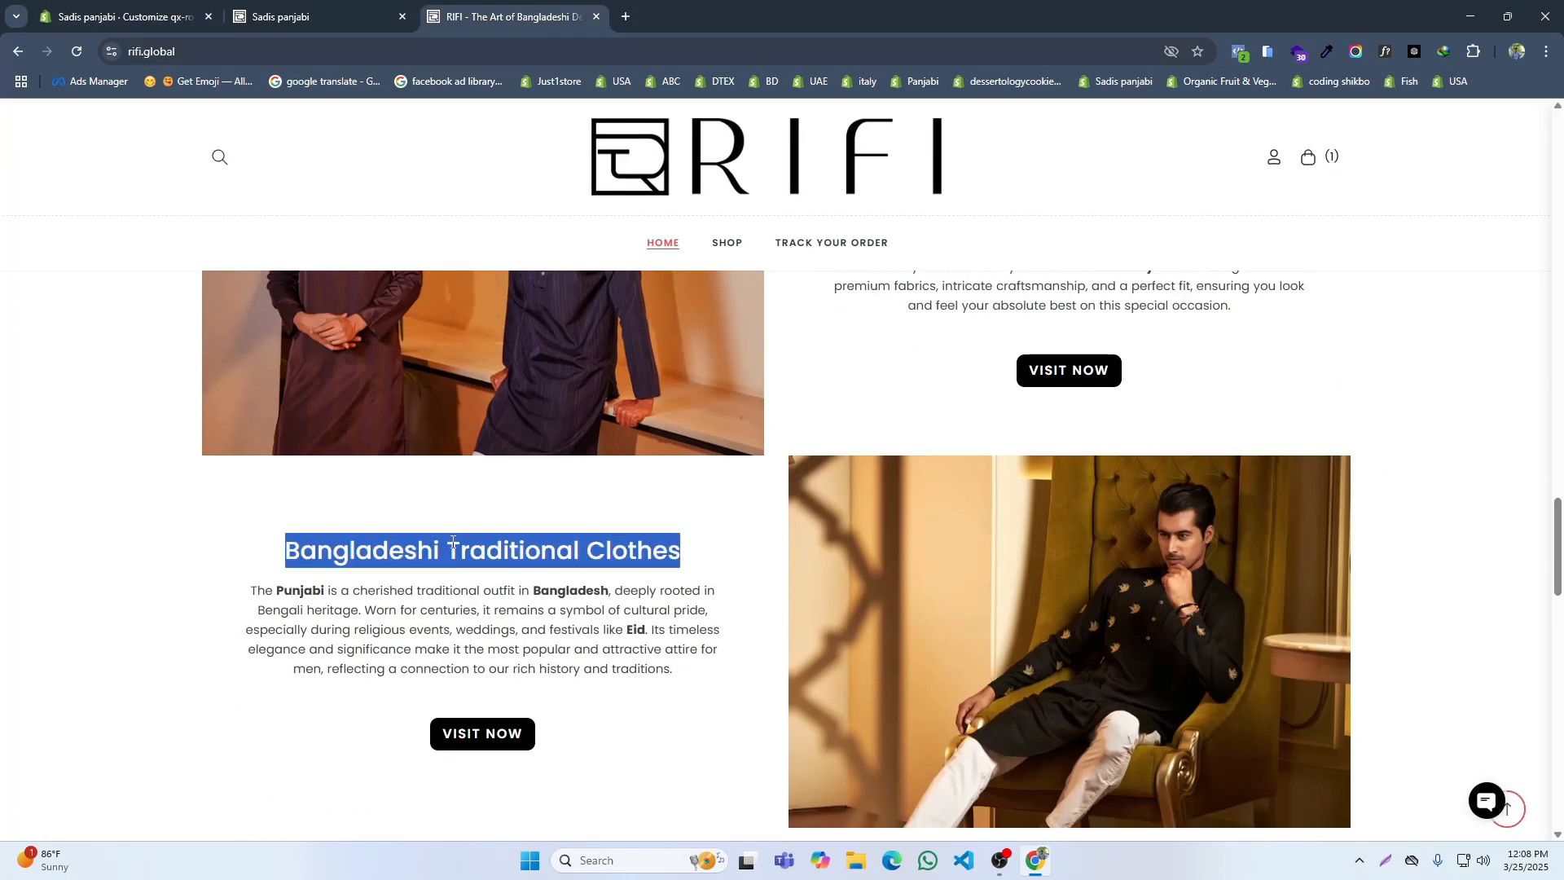
{"action": "left_click", "coordinate": [188, 16]}
{"action": "triple_click", "coordinate": [1358, 363]}
{"action": "key", "text": "BackSpace"}
{"action": "triple_click", "coordinate": [1375, 423]}
{"action": "key", "text": "ctrl+v"}
Step: Empty the second text block's HTML description and replace its description with the reference site's paragraph about the Punjabi
{"action": "left_click", "coordinate": [1381, 554]}
{"action": "key", "text": "ctrl+a"}
{"action": "key", "text": "BackSpace"}
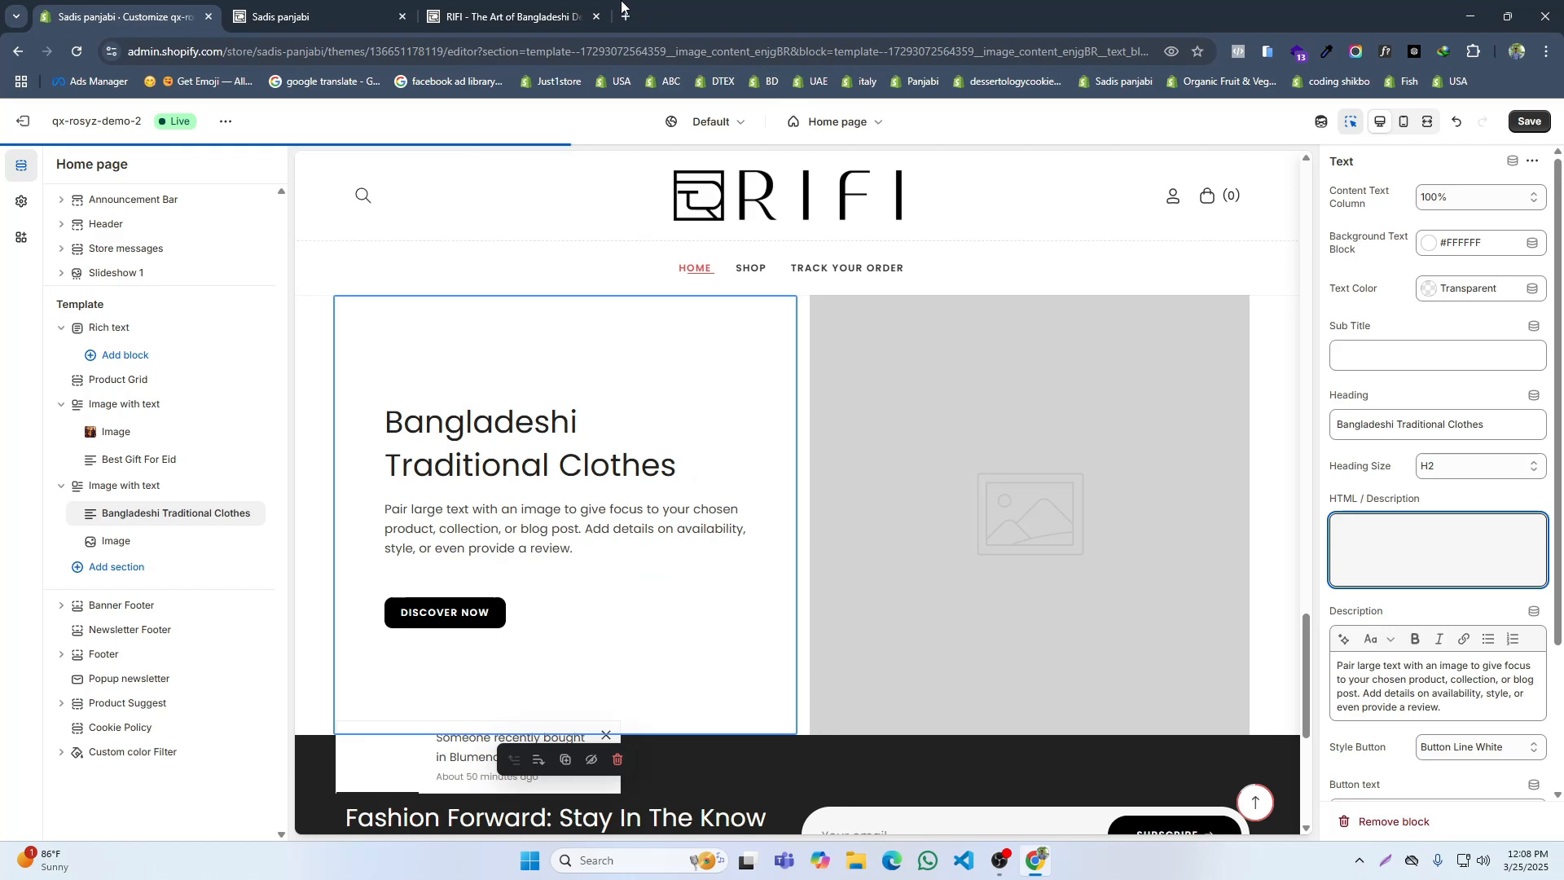
{"action": "left_click", "coordinate": [555, 10]}
{"action": "scroll", "coordinate": [603, 472], "scroll_direction": "down", "scroll_amount": 2}
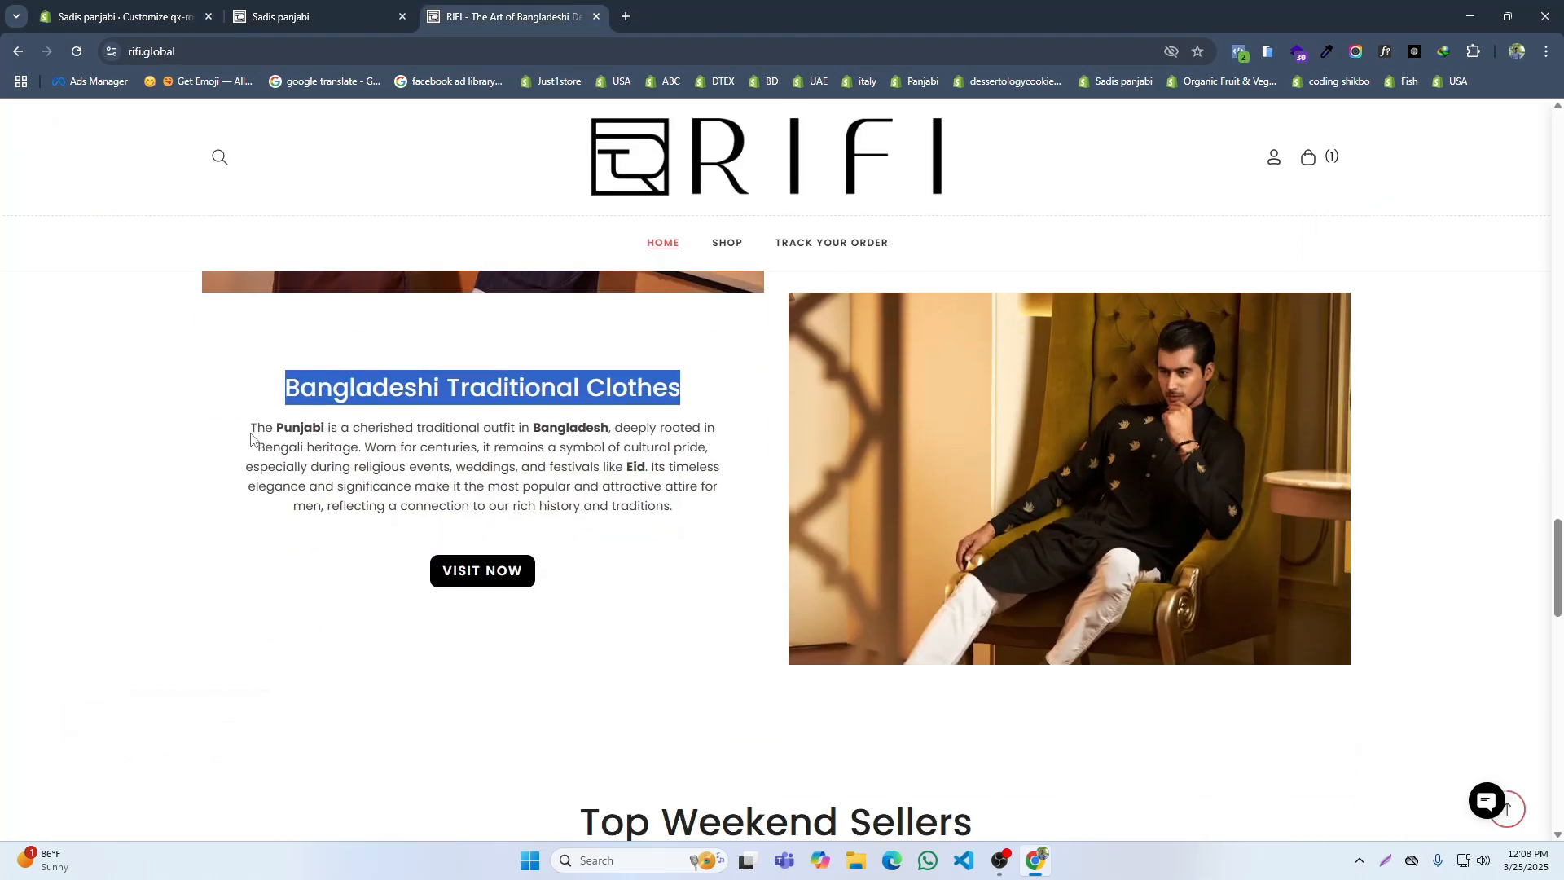
{"action": "triple_click", "coordinate": [543, 501]}
{"action": "key", "text": "ctrl+c"}
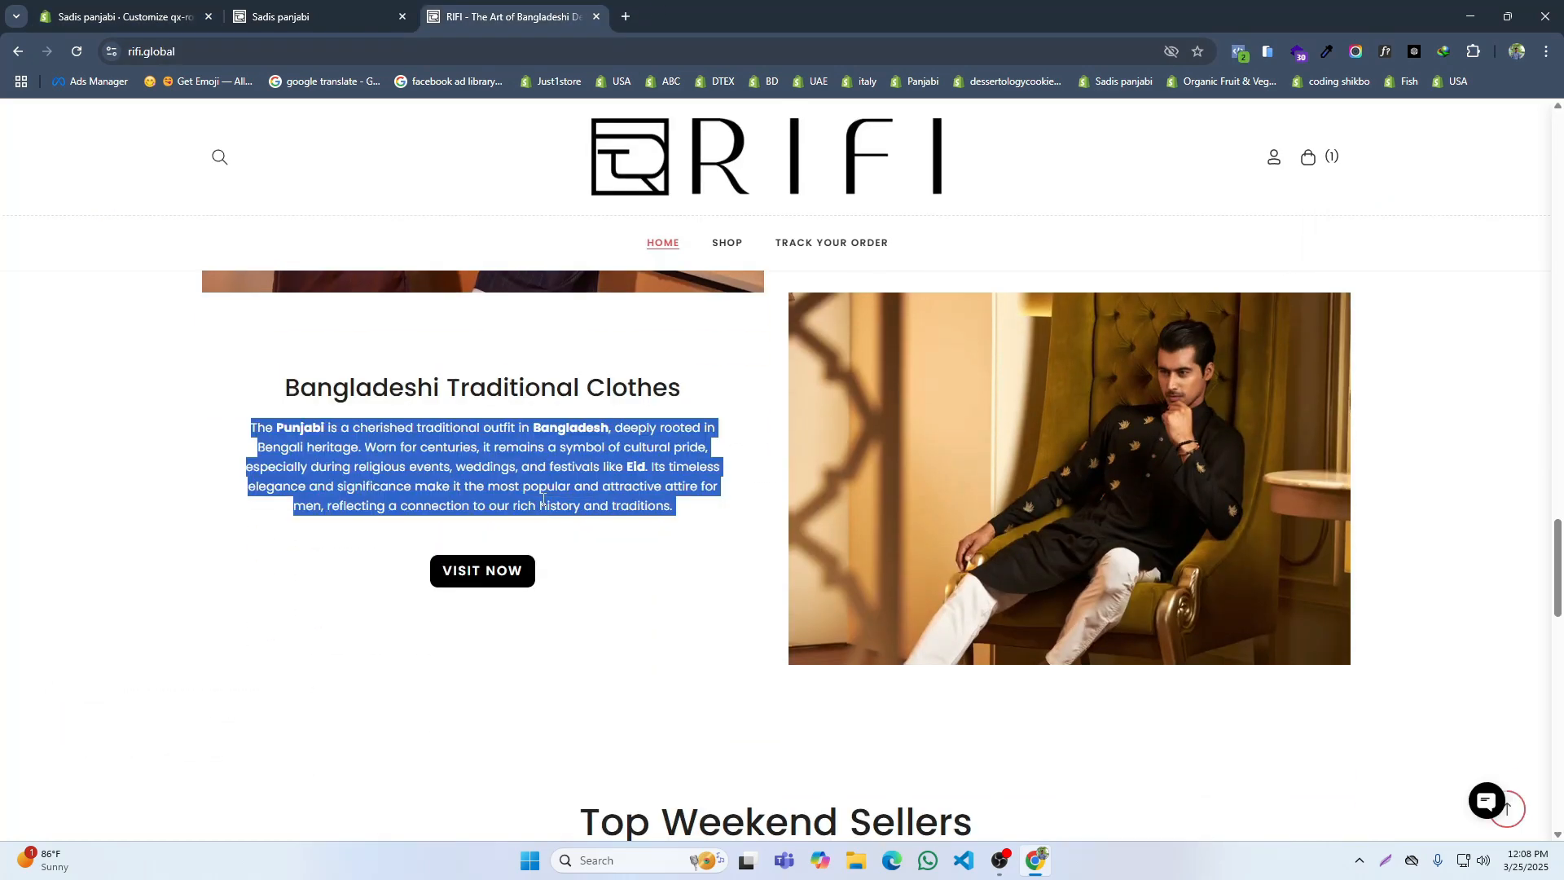
{"action": "left_click", "coordinate": [57, 10]}
{"action": "triple_click", "coordinate": [1350, 680]}
{"action": "key", "text": "ctrl+v"}
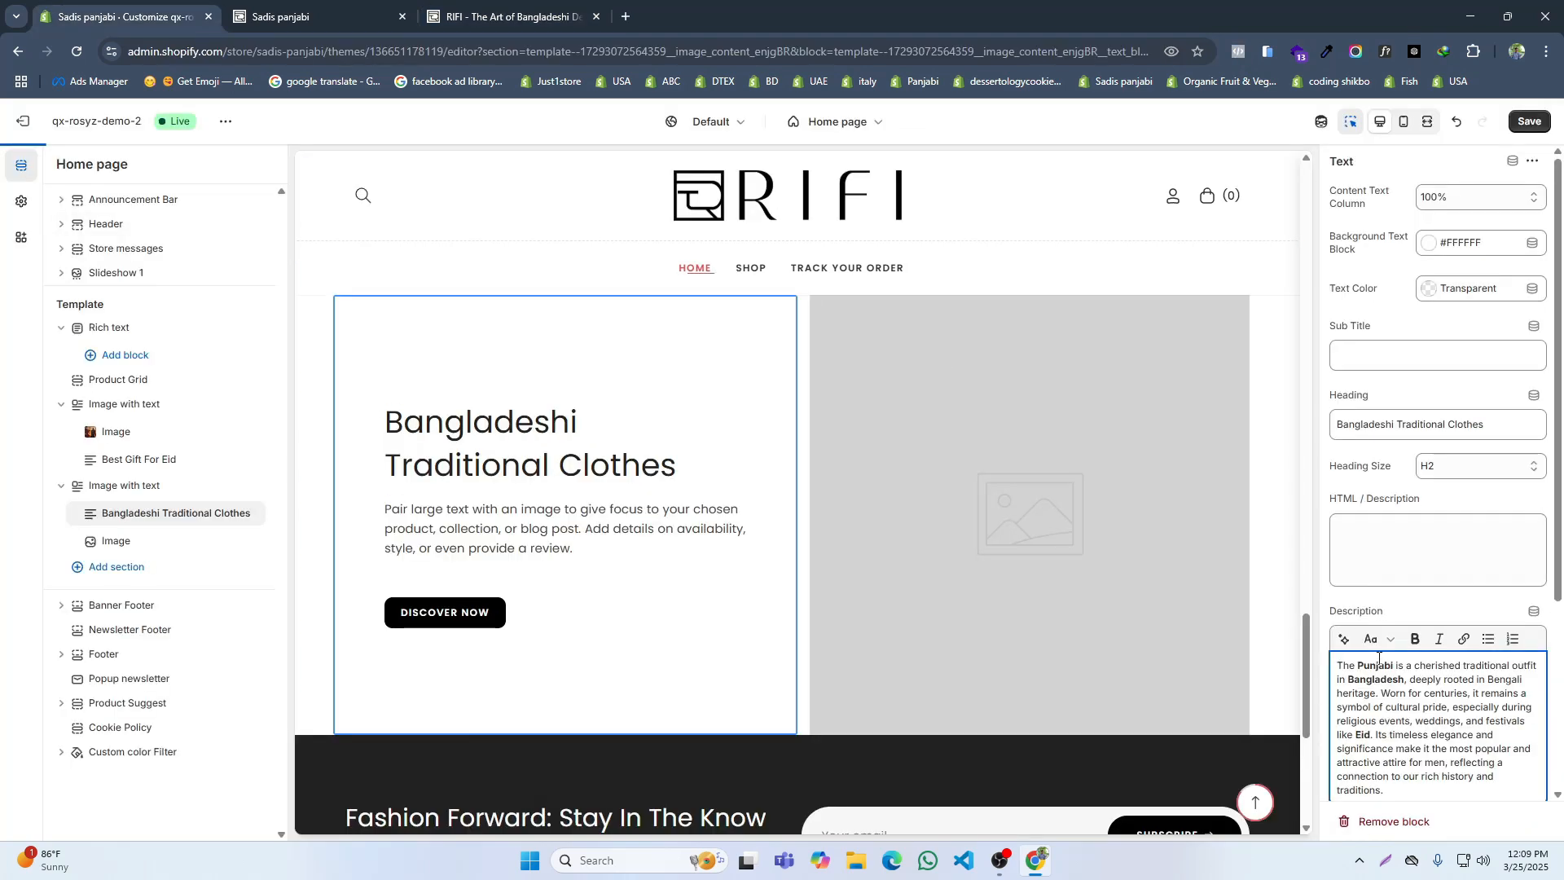
Step: Set the Bangladeshi Traditional Clothes block's button text to "Visit Now" and link it to All products
{"action": "scroll", "coordinate": [1379, 658], "scroll_direction": "down", "scroll_amount": 3}
{"action": "left_click", "coordinate": [1387, 624]}
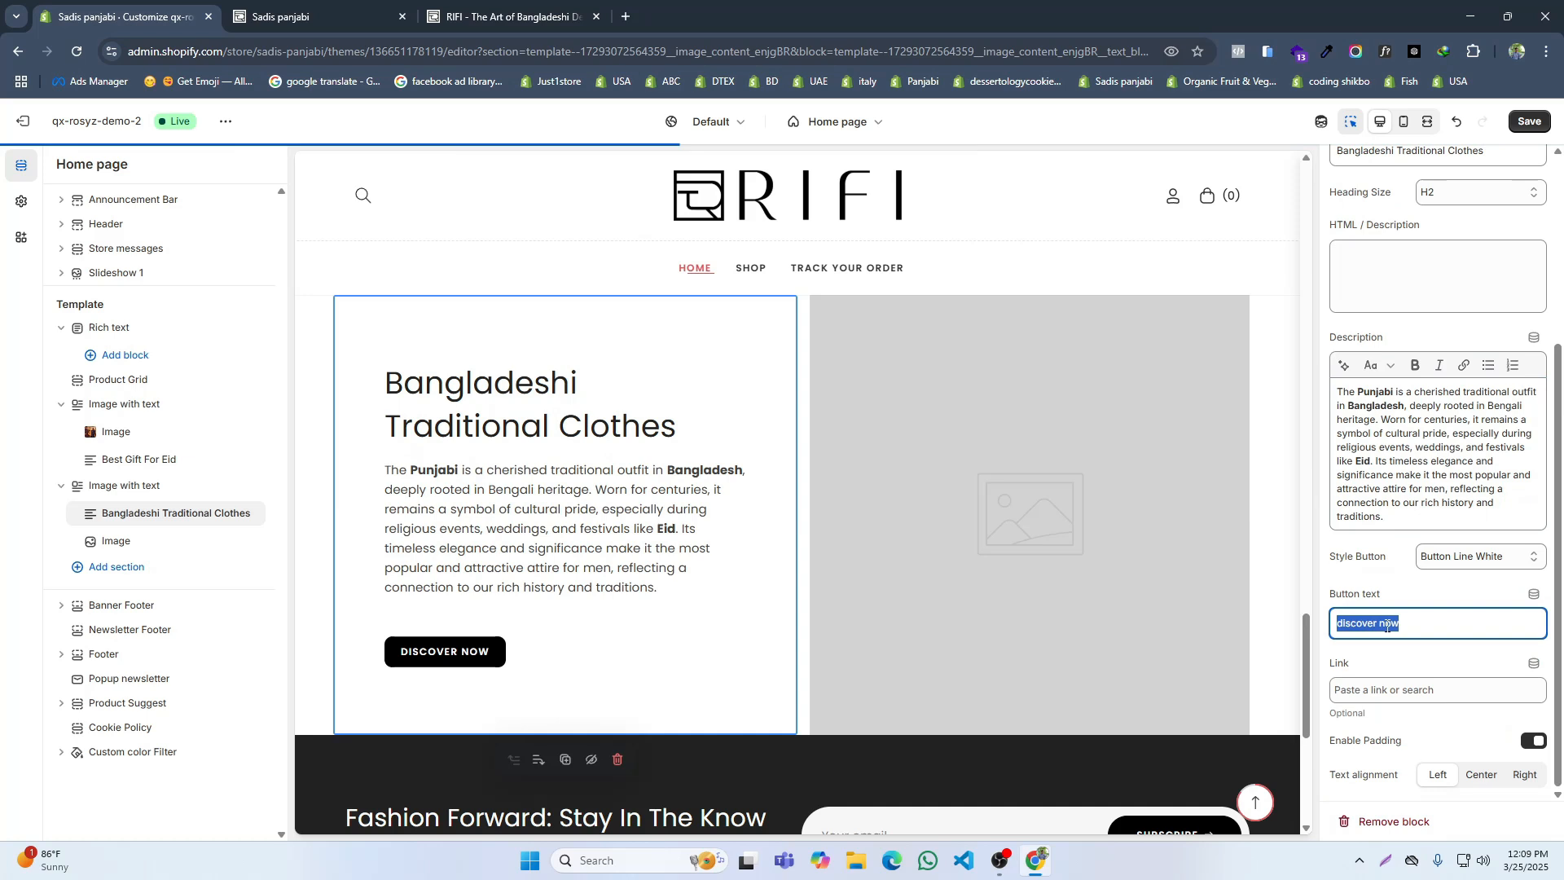
{"action": "type", "text": "Visit"}
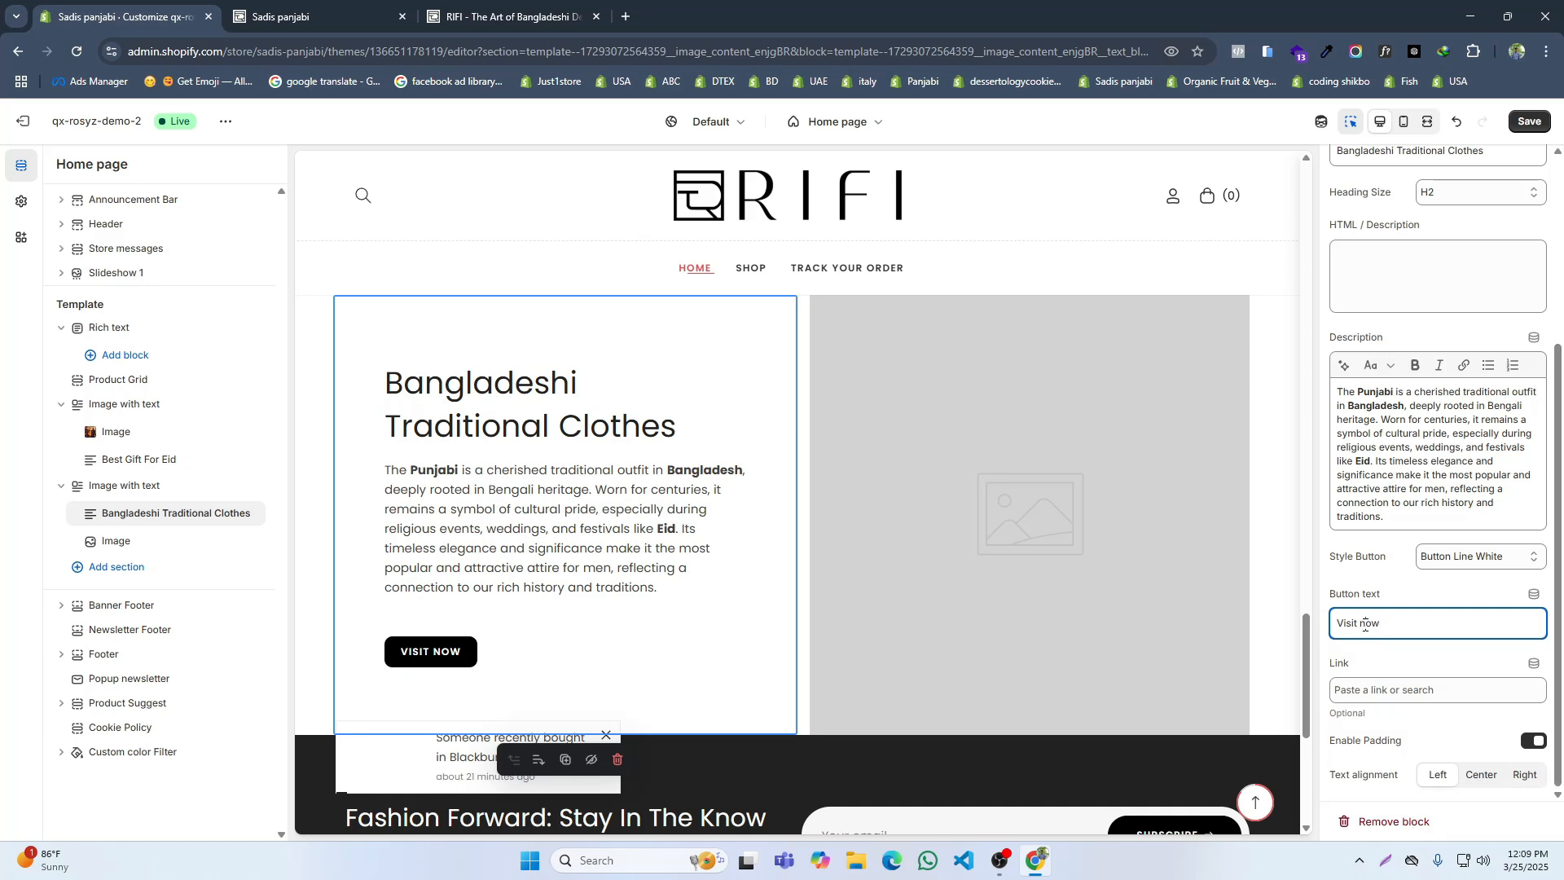
{"action": "key", "text": "BackSpace"}
{"action": "type", "text": "N"}
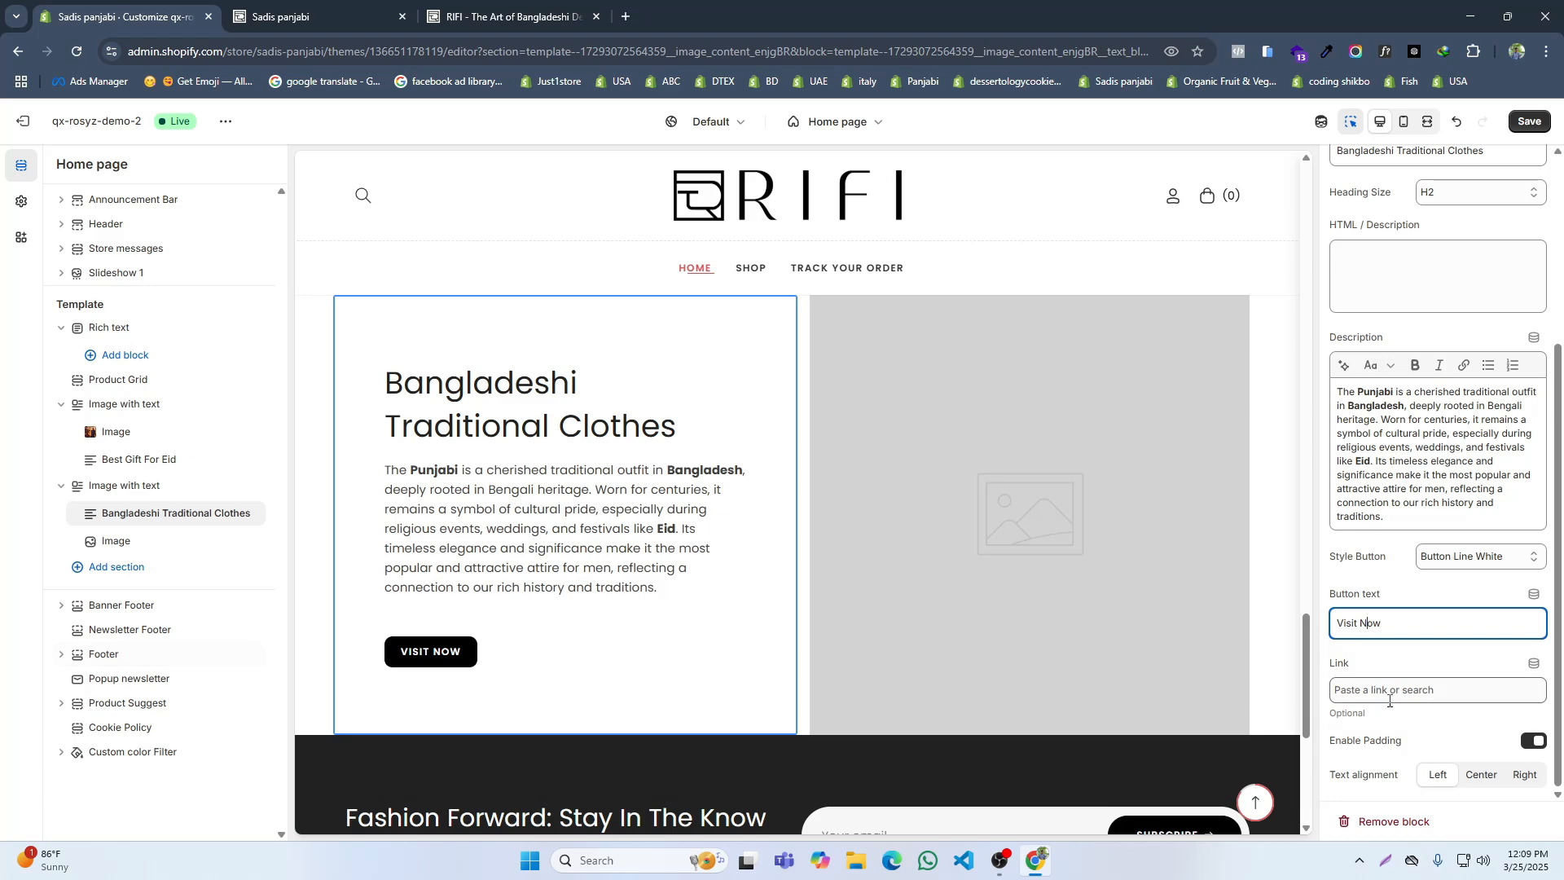
{"action": "left_click", "coordinate": [1389, 693]}
{"action": "left_click", "coordinate": [1410, 531]}
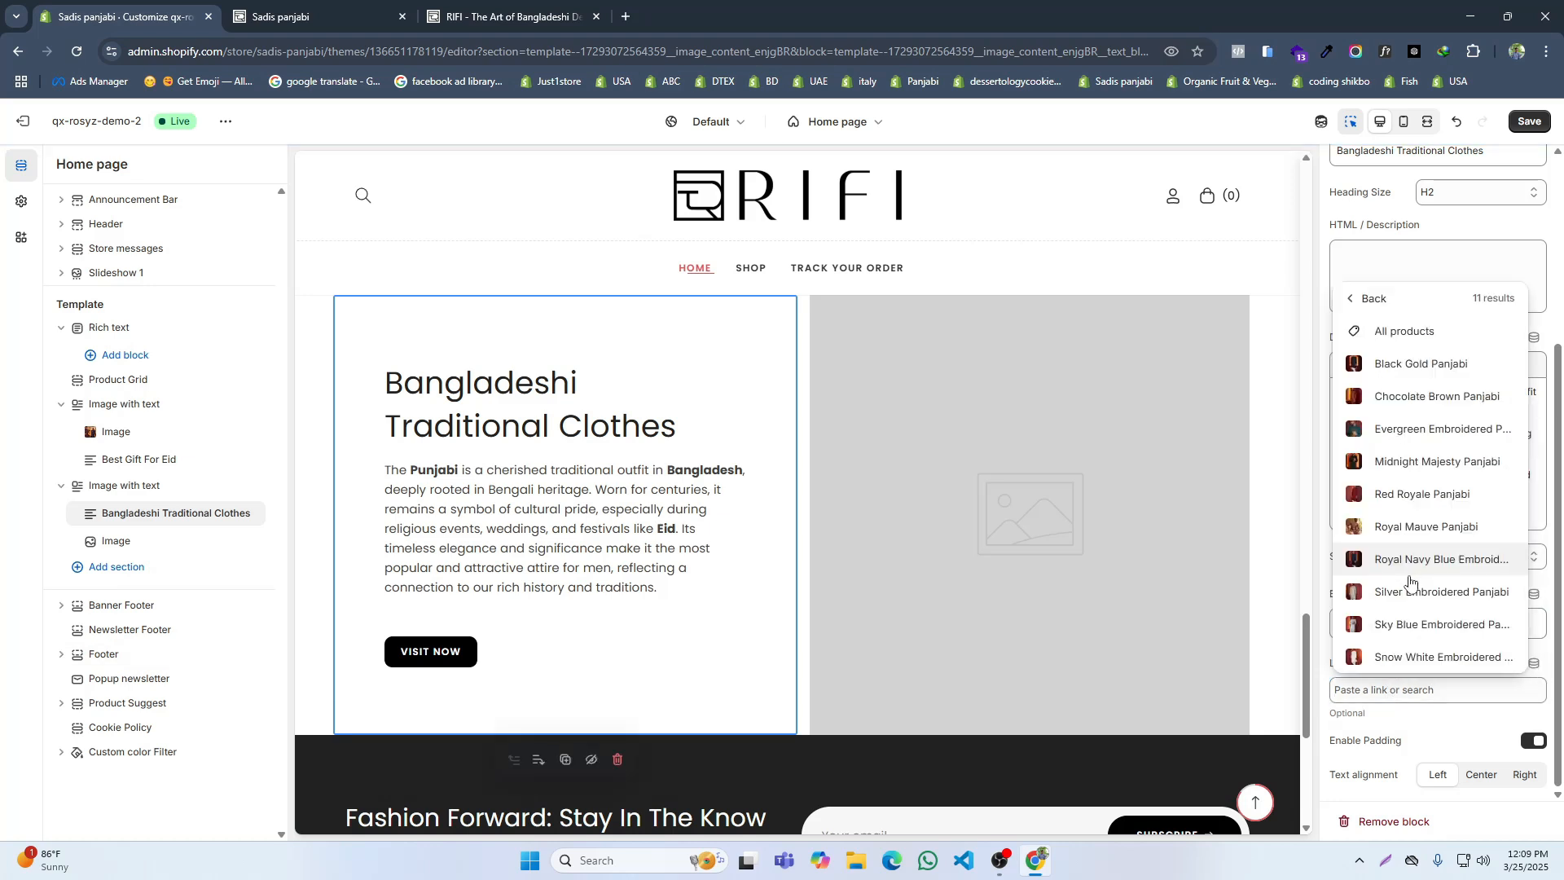
{"action": "left_click", "coordinate": [1402, 332]}
Step: Center the Bangladeshi Traditional Clothes block's text as on the reference site and set its heading size to H3
{"action": "left_click", "coordinate": [505, 16]}
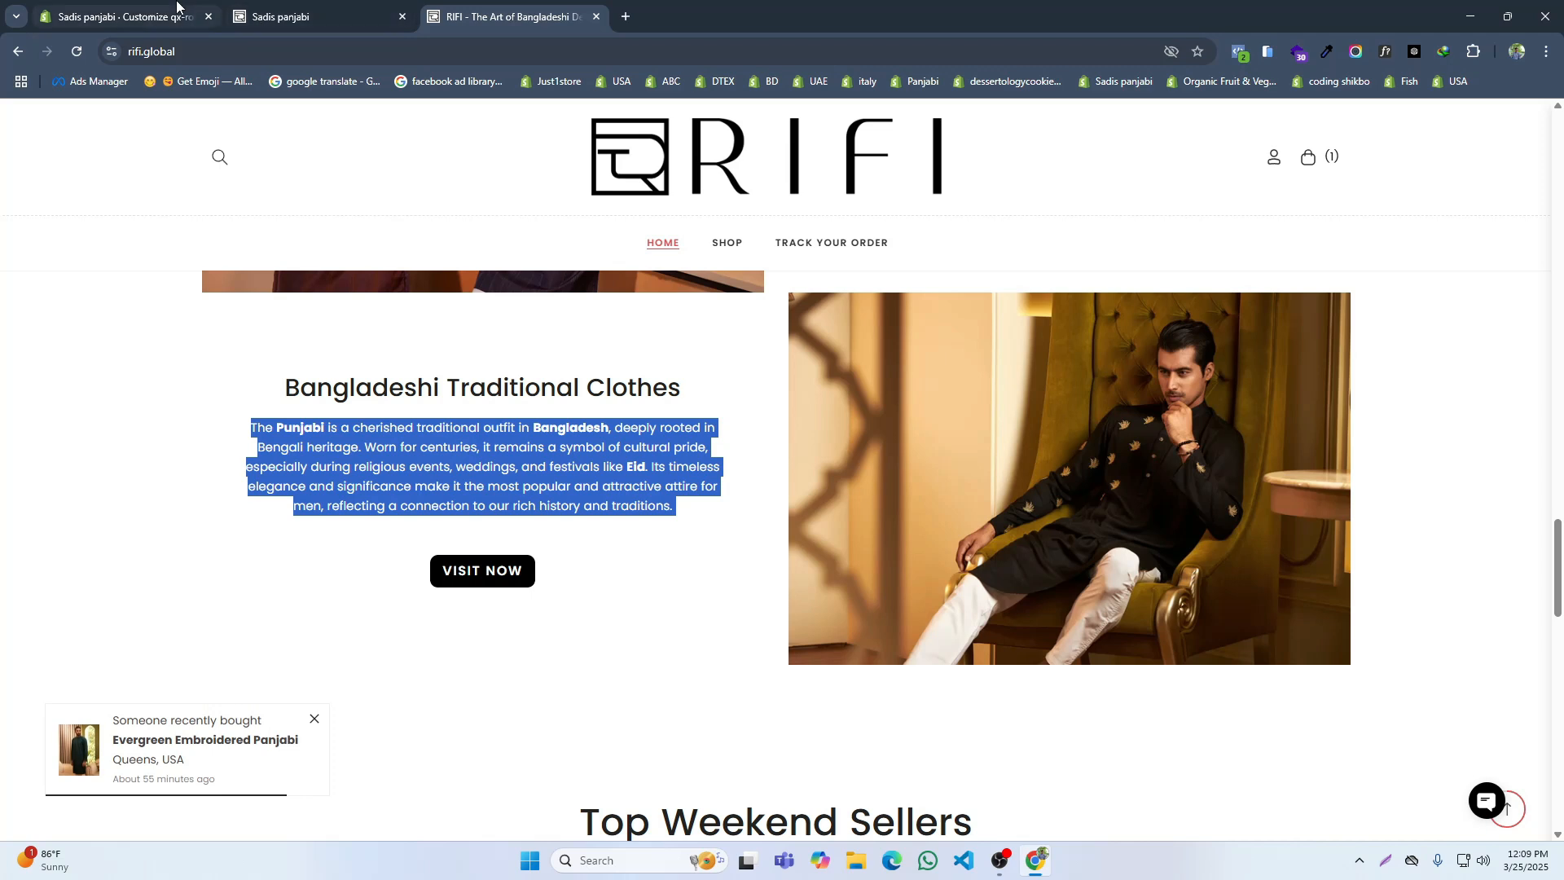
{"action": "left_click", "coordinate": [122, 16]}
{"action": "left_click", "coordinate": [1491, 777]}
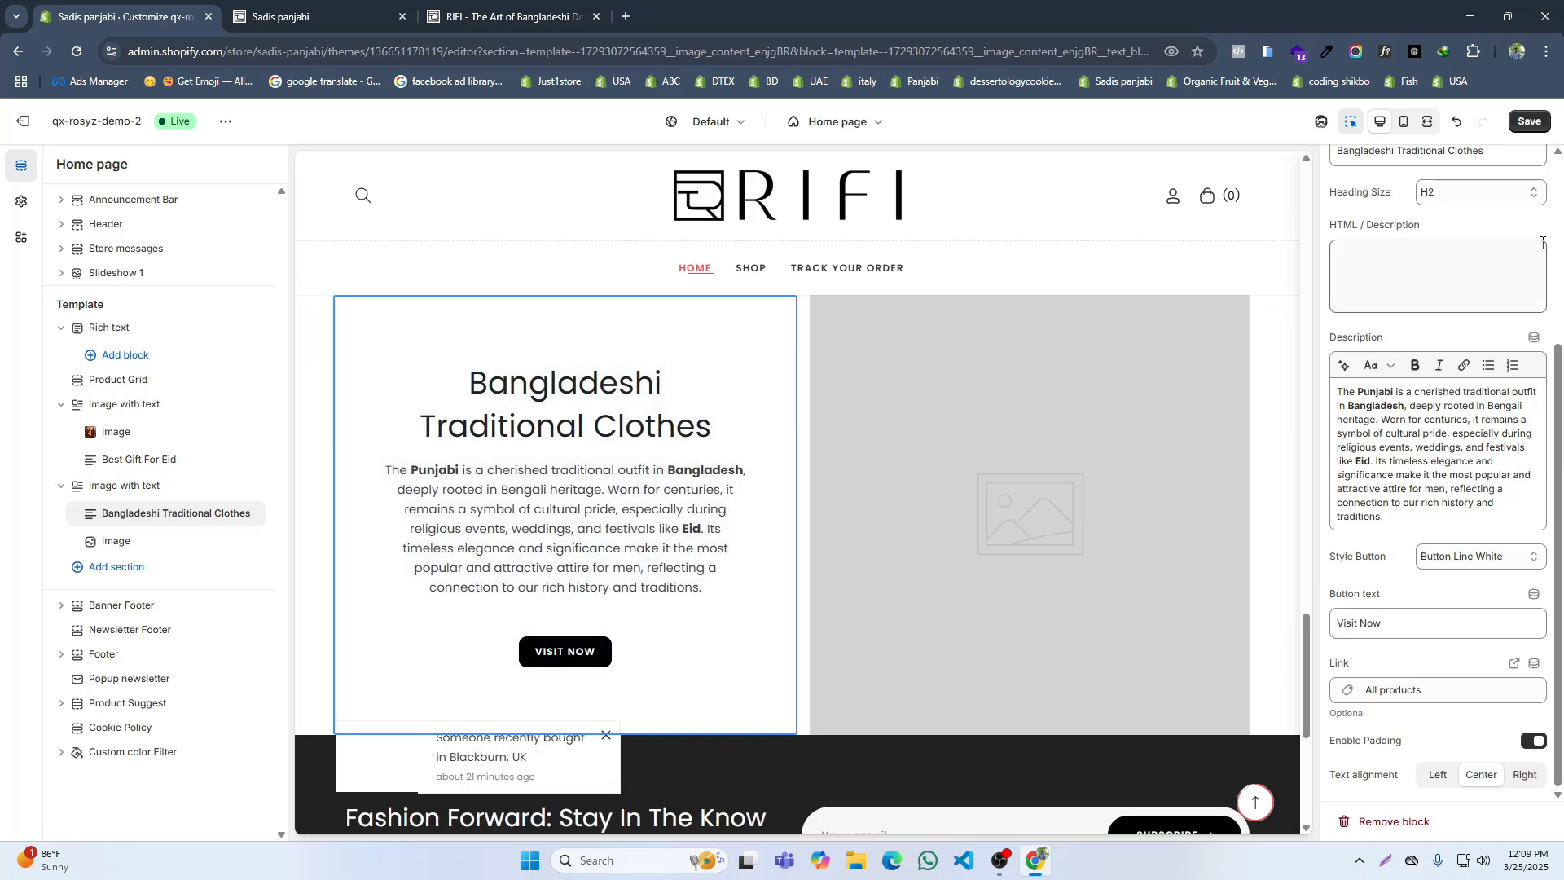
{"action": "left_click", "coordinate": [1471, 193]}
{"action": "left_click", "coordinate": [1437, 255]}
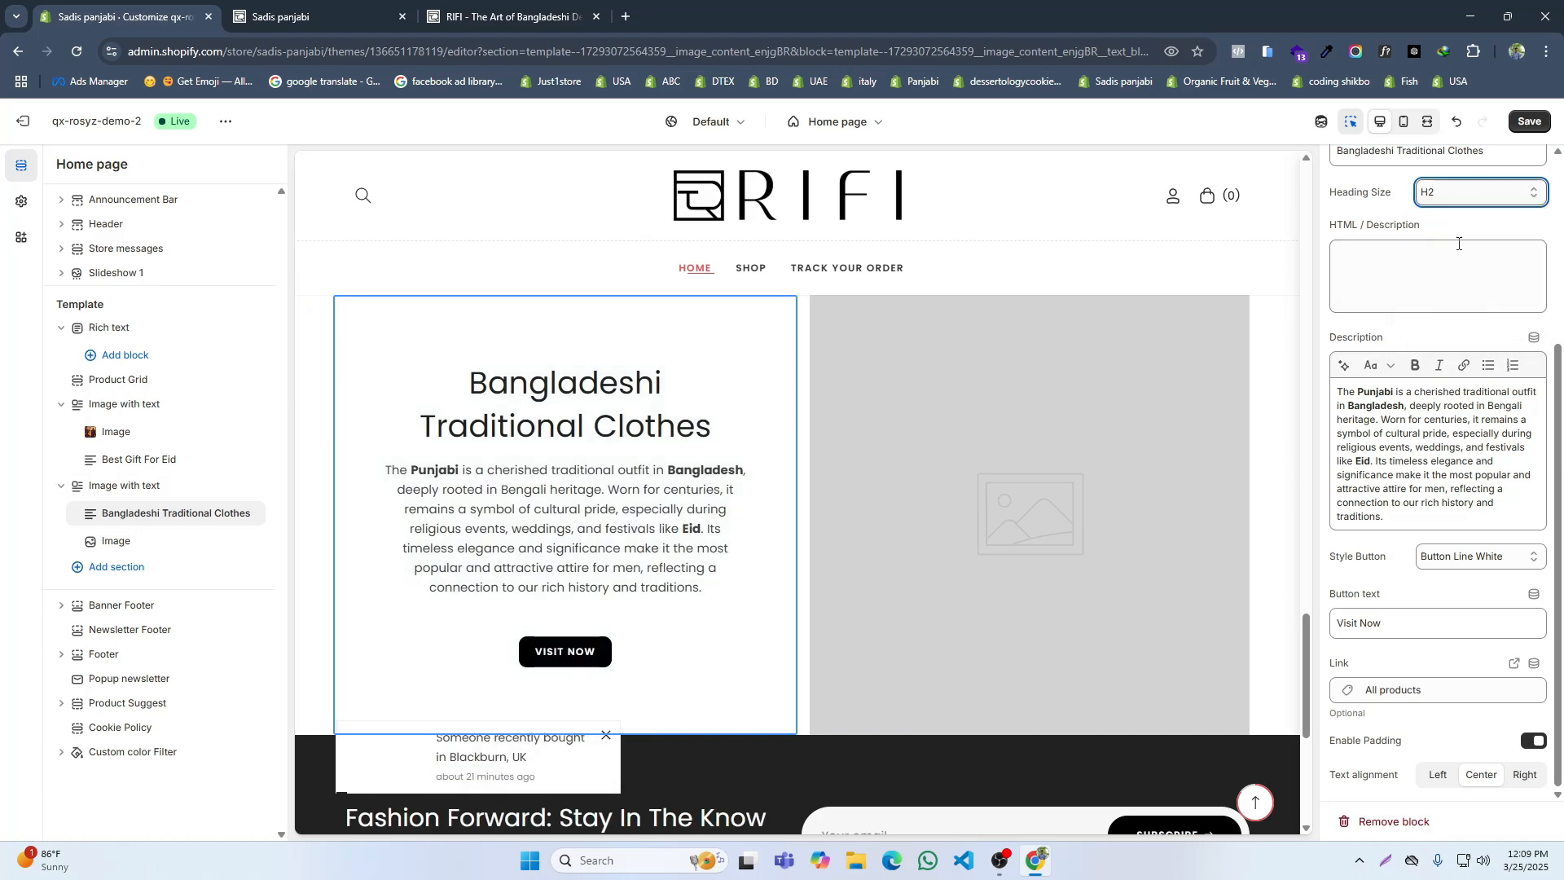
Step: Set the Best Gift For Eid block's heading size to H3, save the theme, and check the reference site's layout
{"action": "scroll", "coordinate": [1225, 440], "scroll_direction": "up", "scroll_amount": 5}
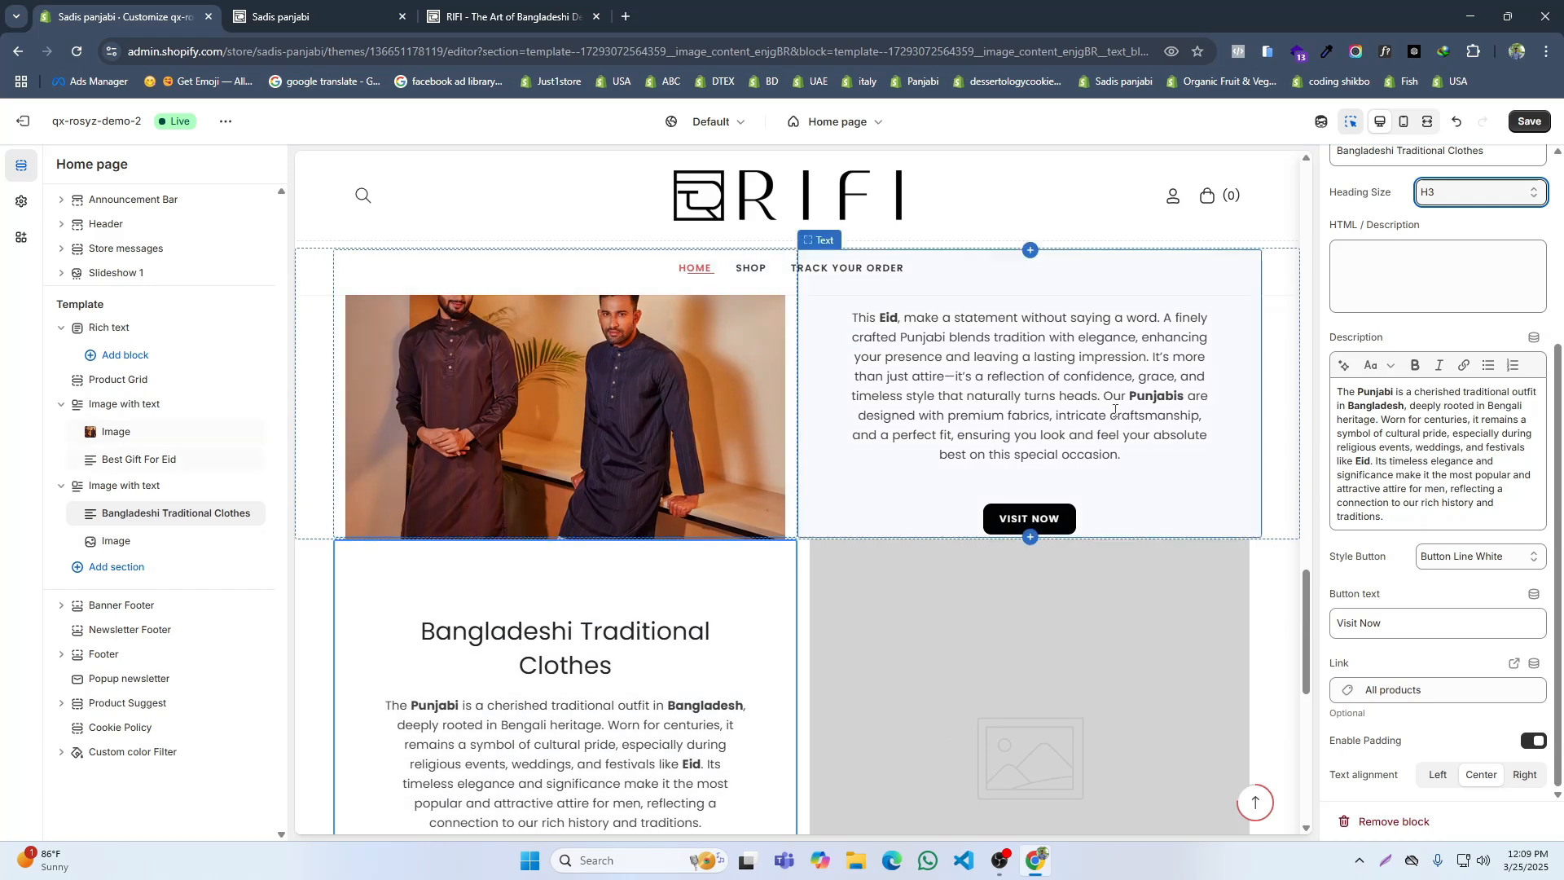
{"action": "left_click", "coordinate": [1229, 442]}
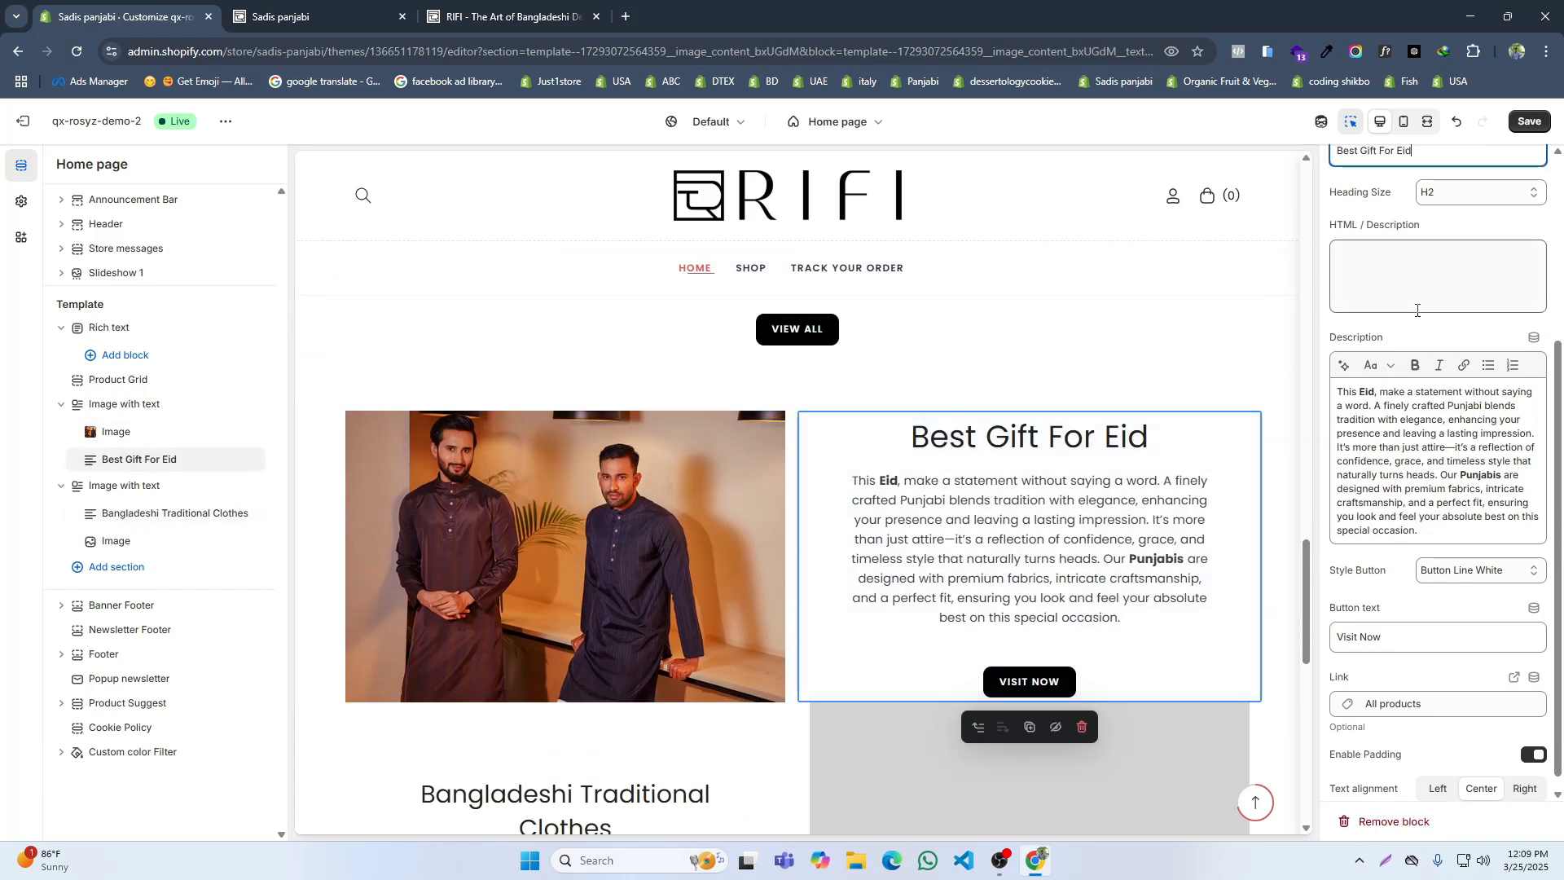
{"action": "left_click", "coordinate": [1426, 191]}
{"action": "left_click", "coordinate": [1446, 238]}
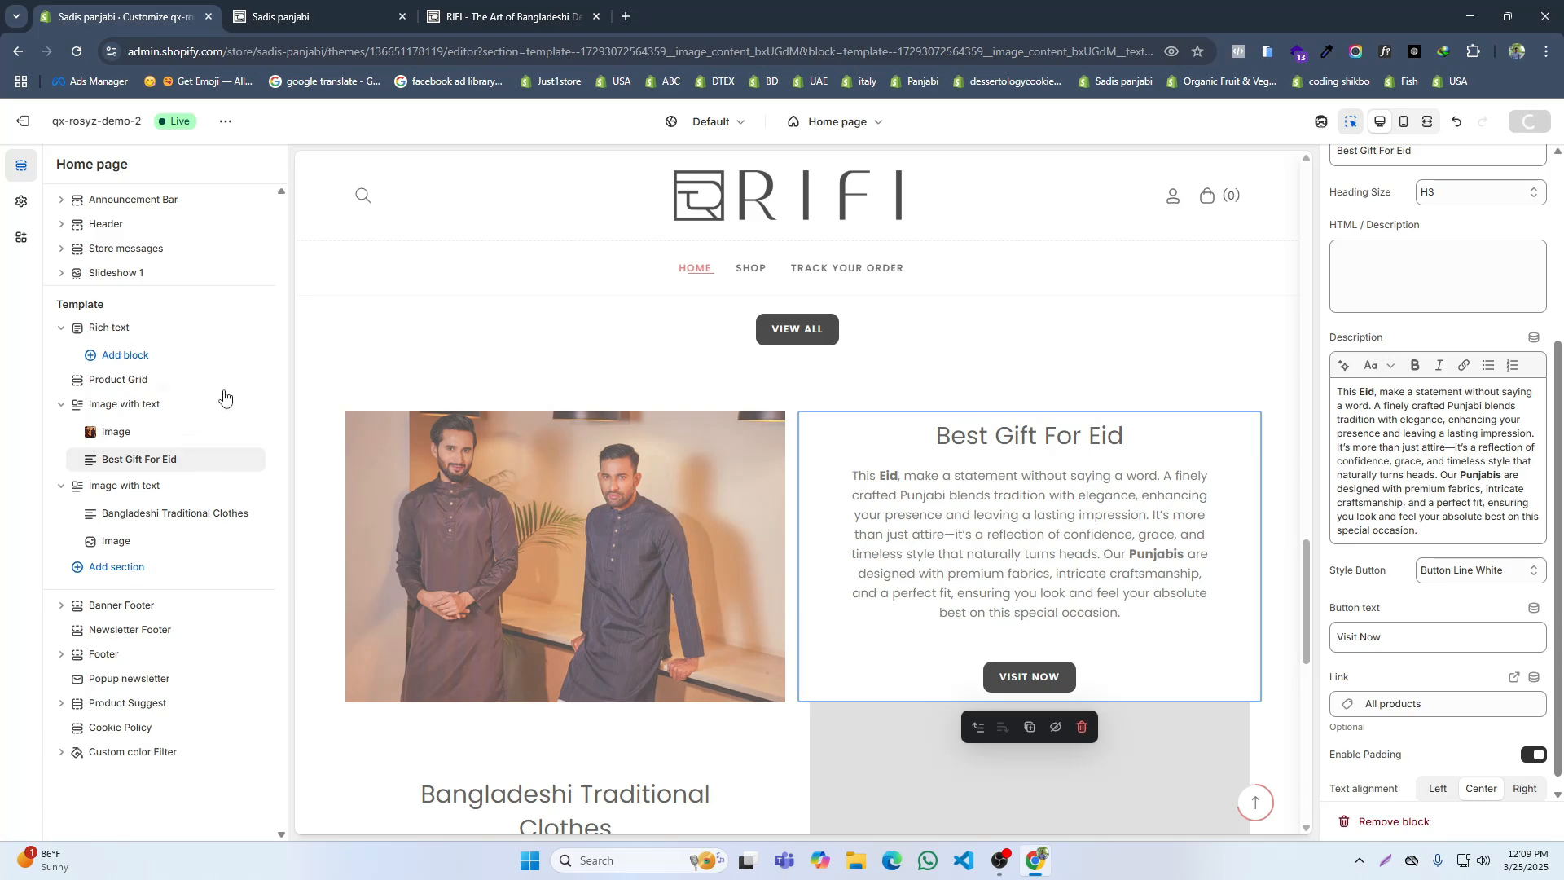
{"action": "left_click", "coordinate": [505, 16]}
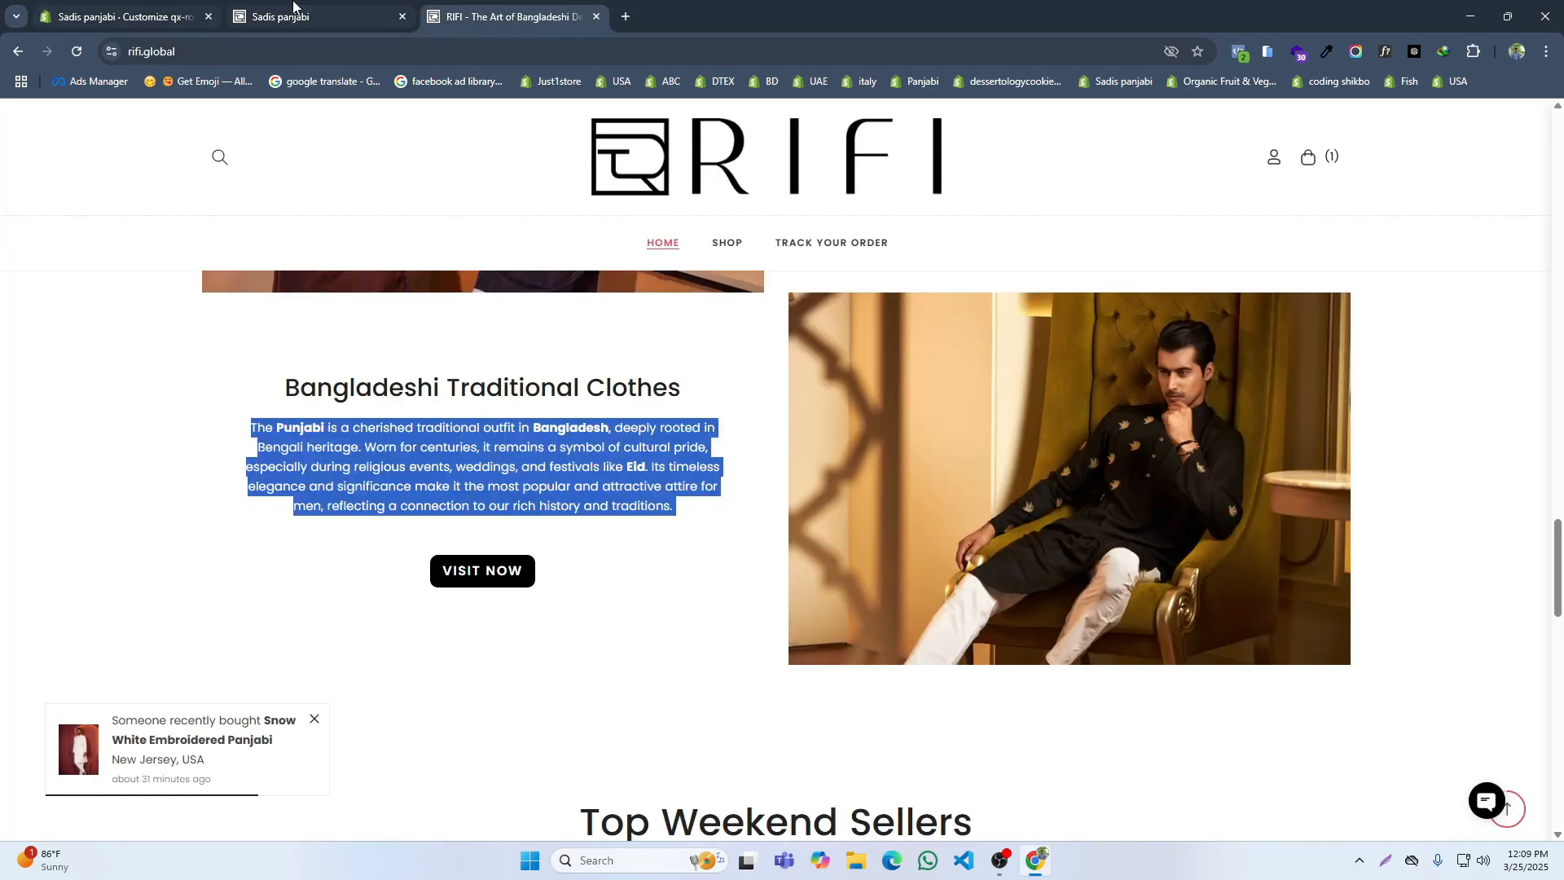
{"action": "left_click", "coordinate": [176, 4]}
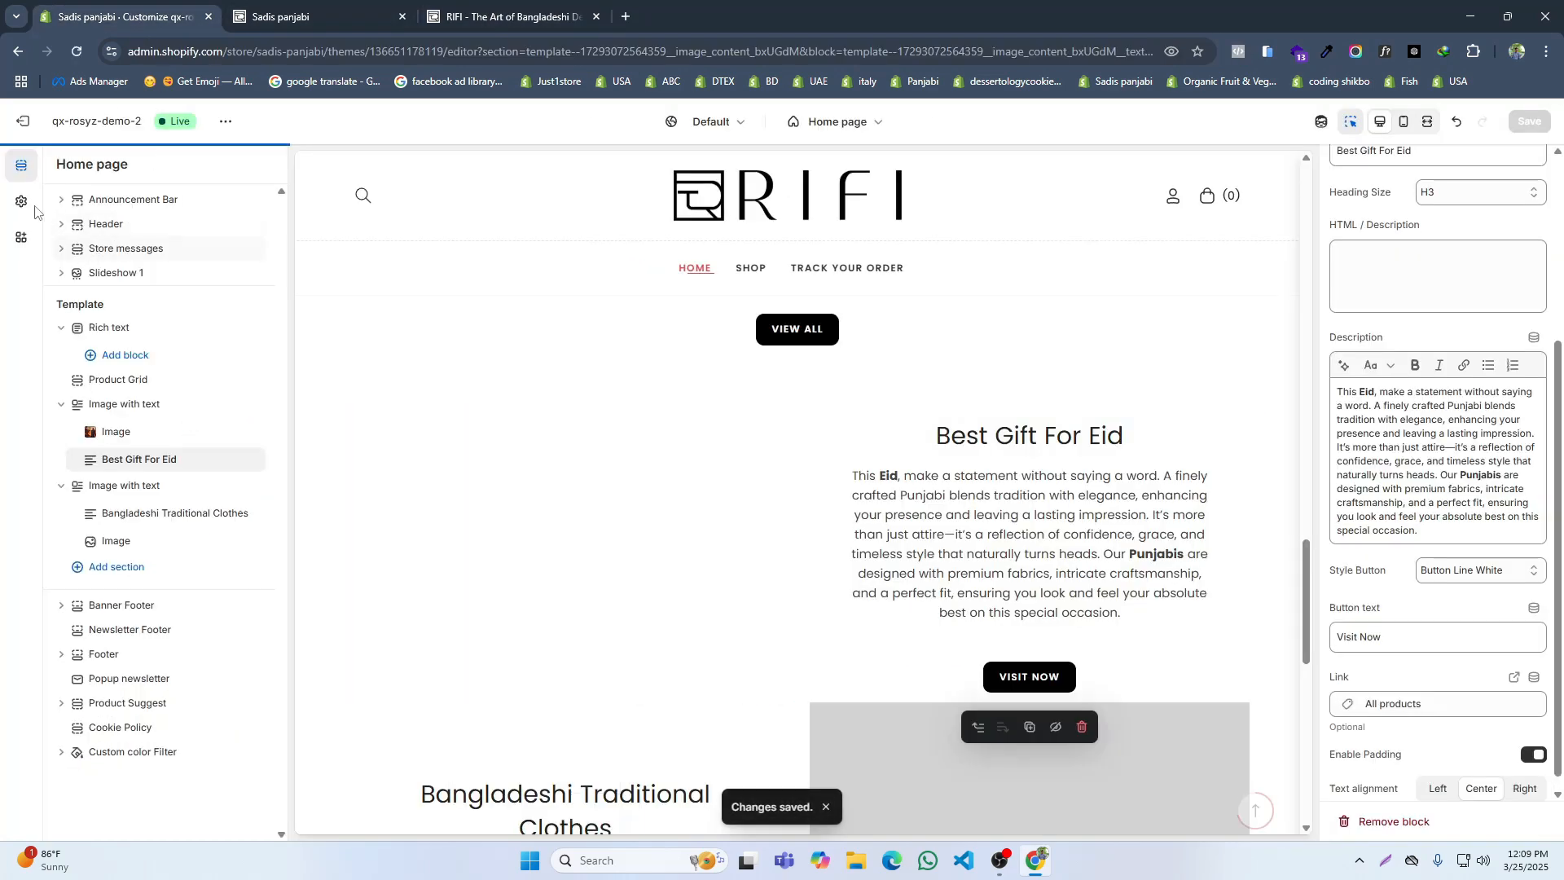
Step: Set the H3 font weight to Medium in the theme's typography settings and save the theme
{"action": "left_click", "coordinate": [21, 201]}
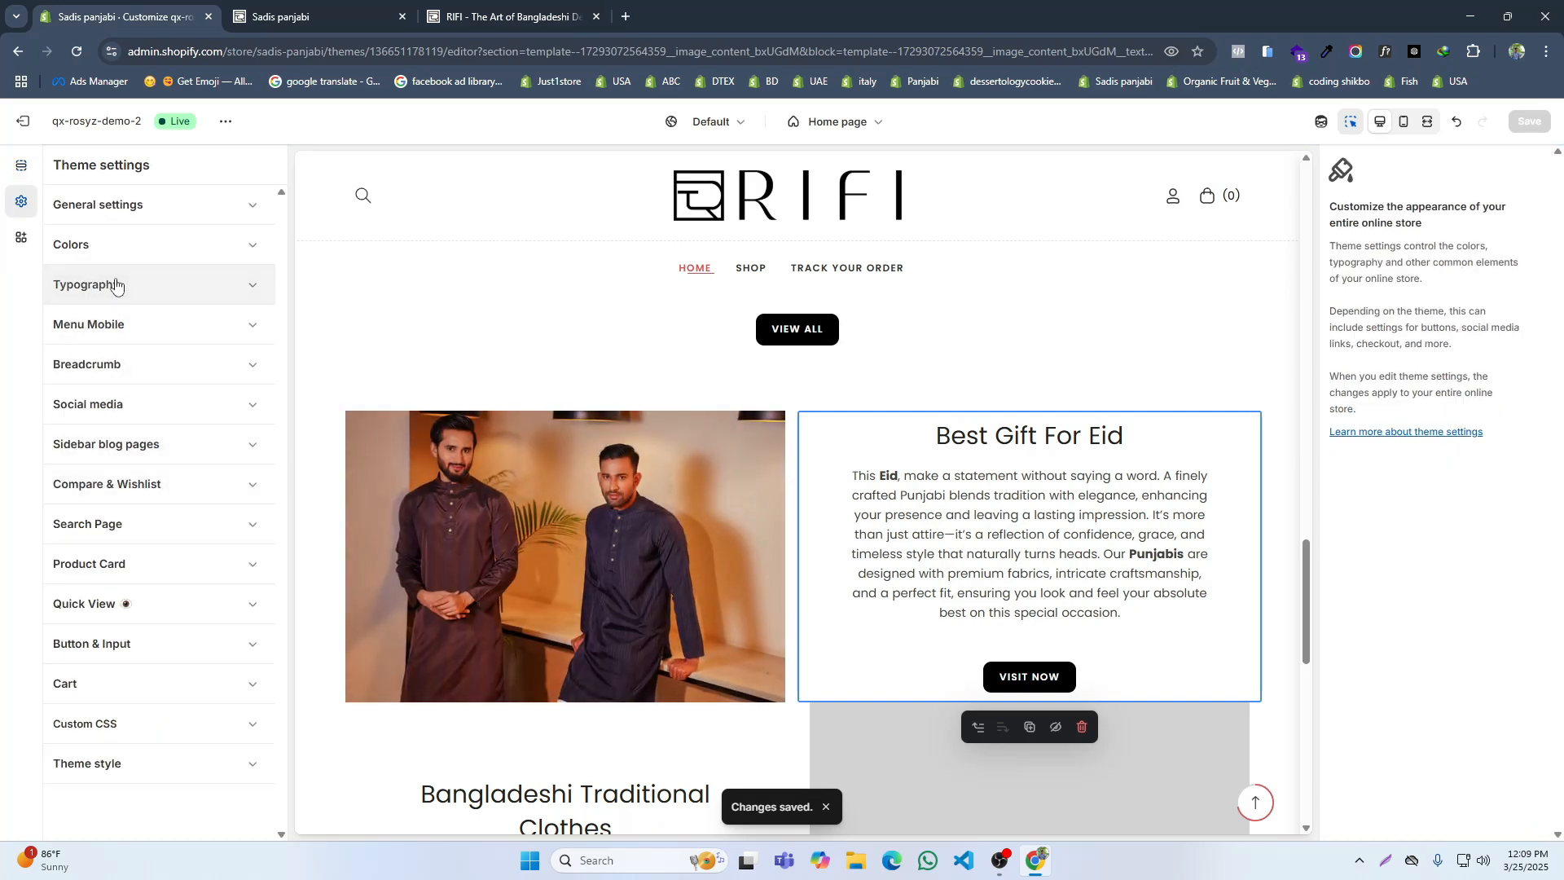
{"action": "left_click", "coordinate": [116, 284]}
{"action": "scroll", "coordinate": [149, 564], "scroll_direction": "down", "scroll_amount": 10}
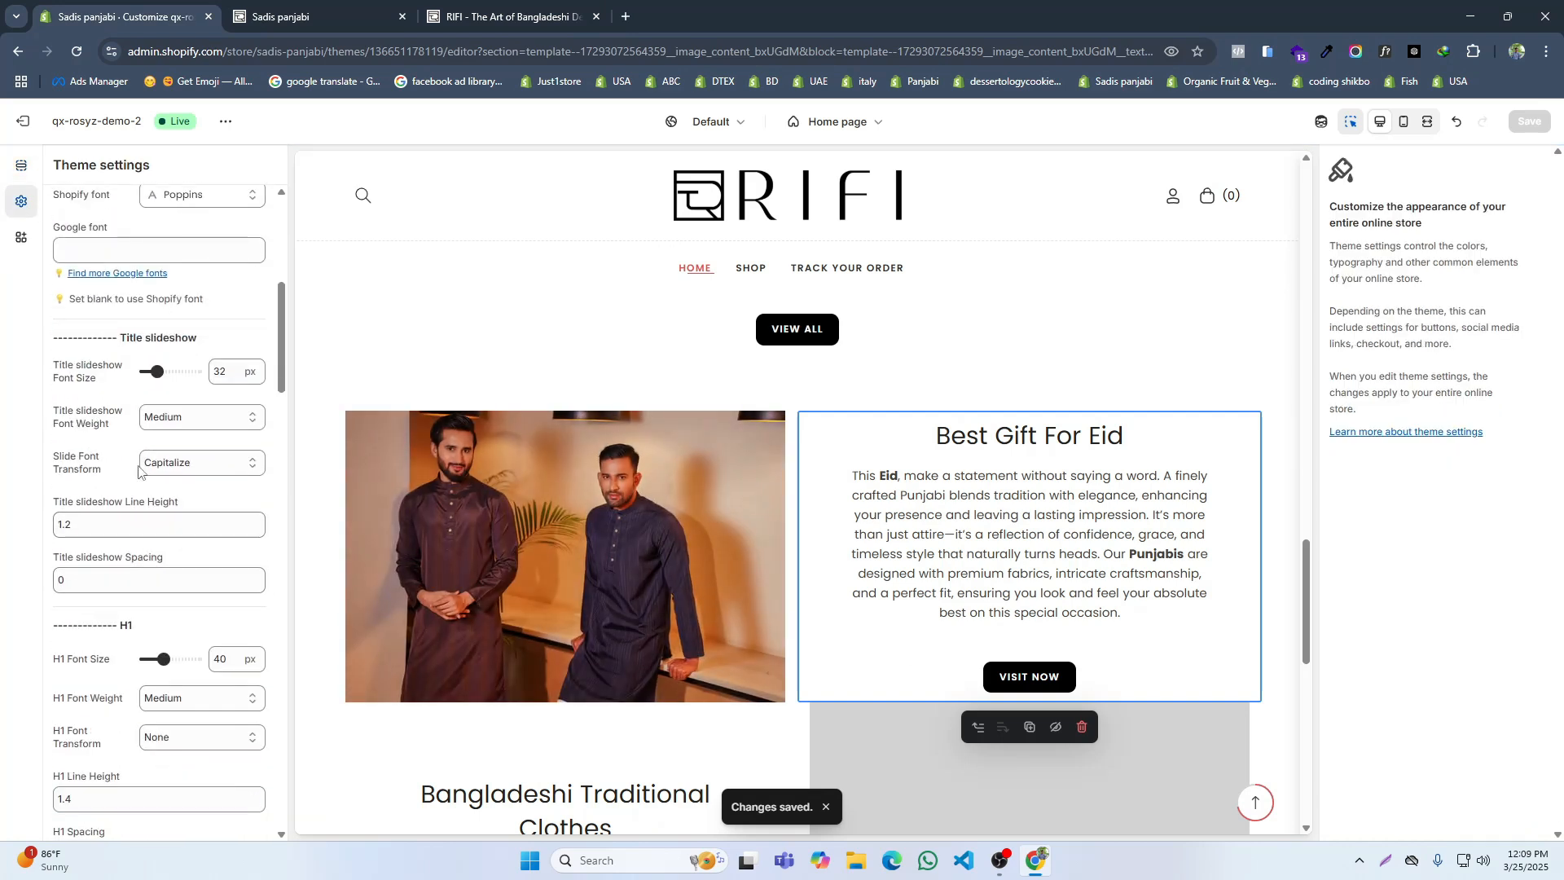
{"action": "scroll", "coordinate": [141, 464], "scroll_direction": "up", "scroll_amount": 1}
{"action": "scroll", "coordinate": [141, 395], "scroll_direction": "up", "scroll_amount": 2}
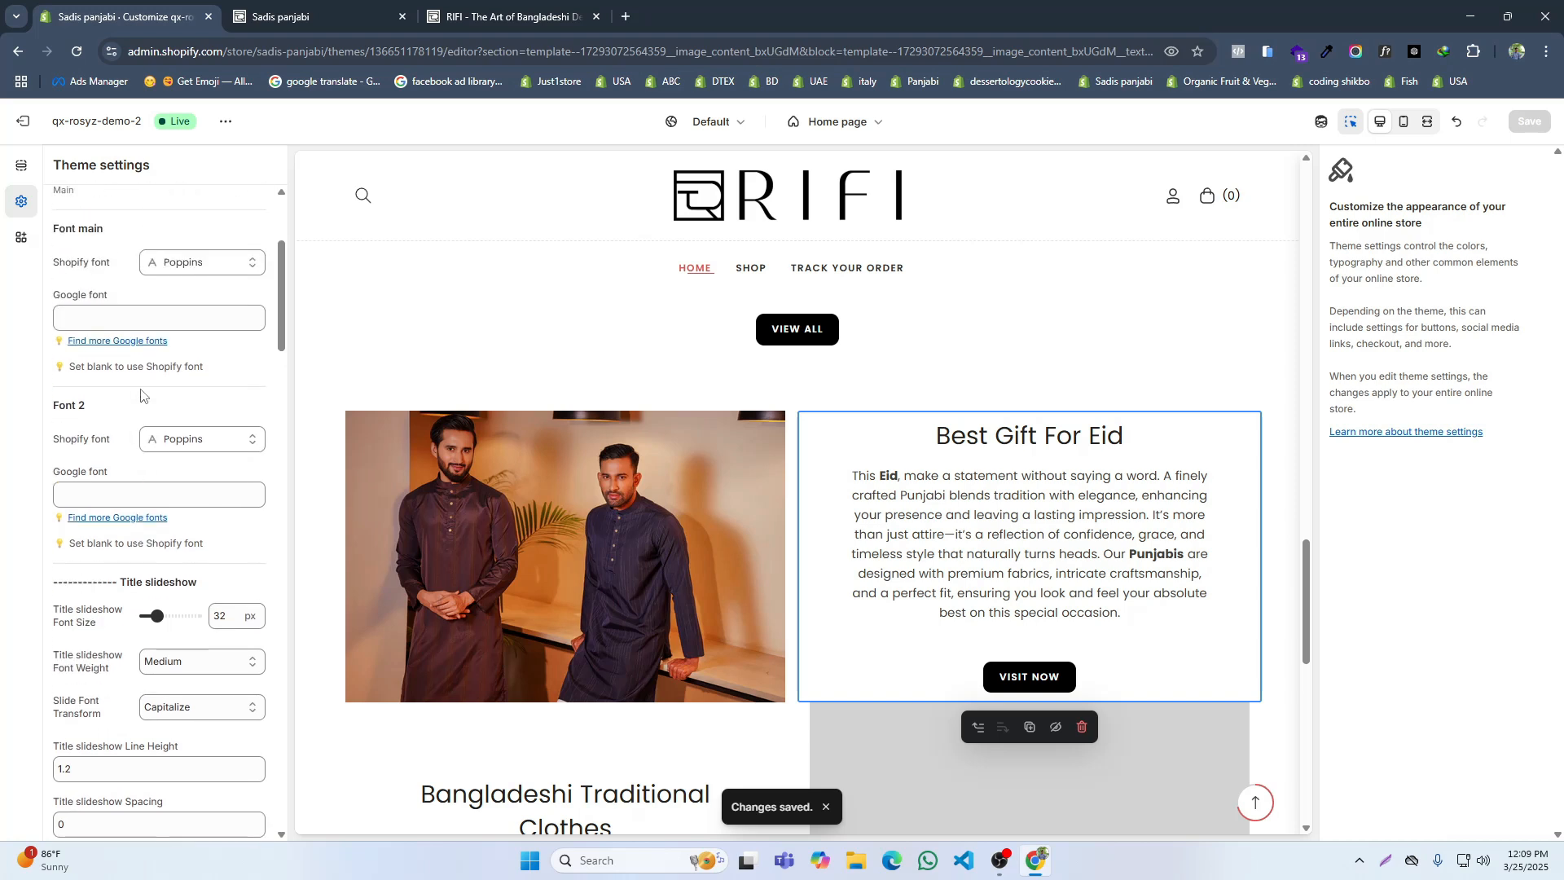
{"action": "scroll", "coordinate": [141, 395], "scroll_direction": "down", "scroll_amount": 7}
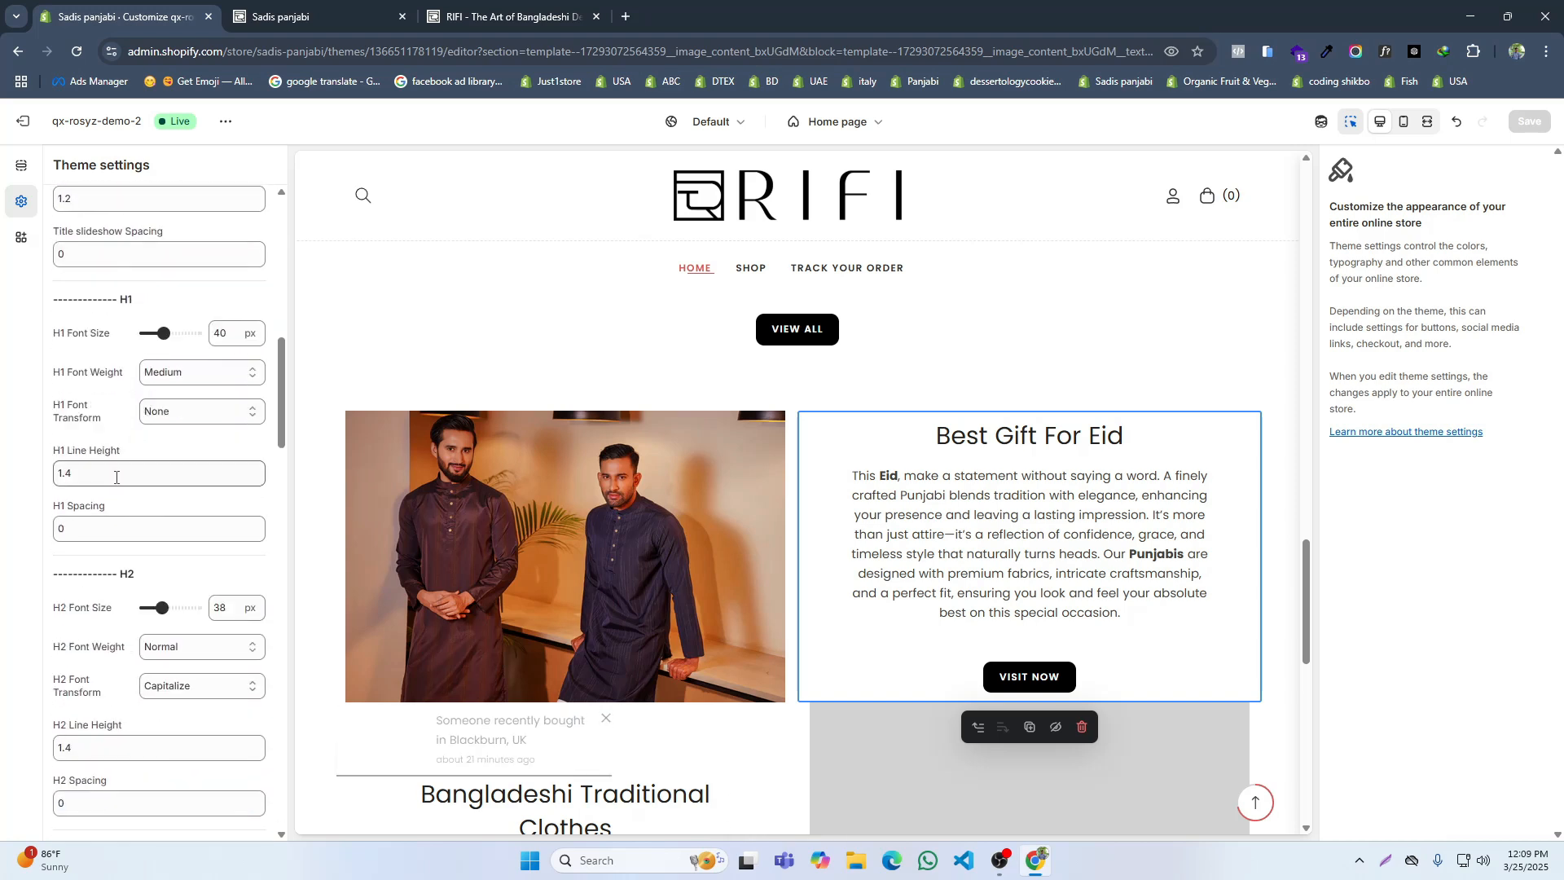
{"action": "scroll", "coordinate": [124, 464], "scroll_direction": "down", "scroll_amount": 7}
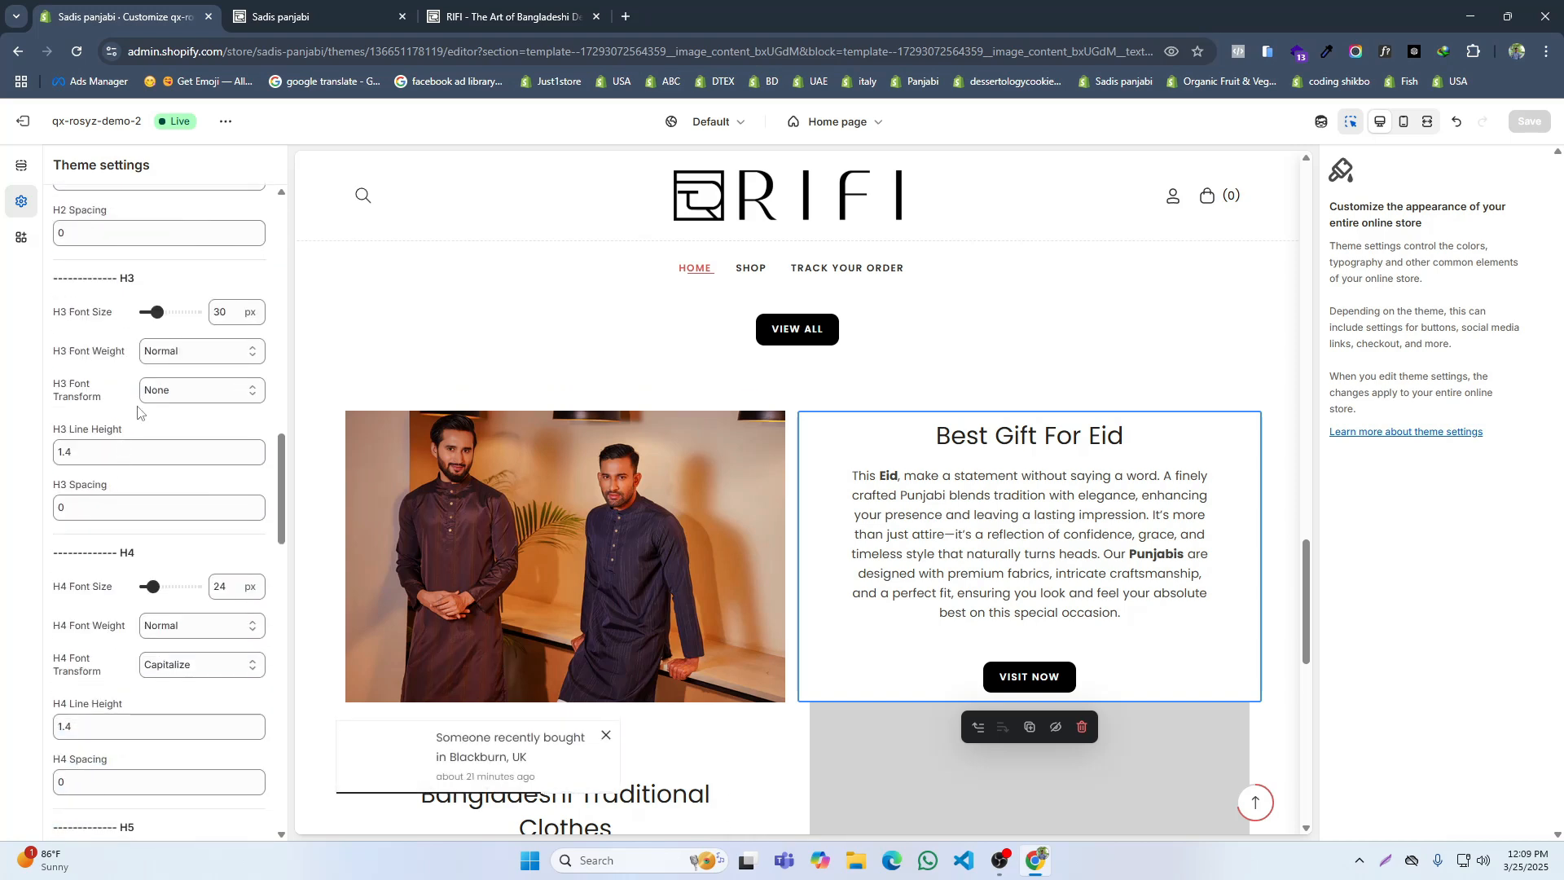
{"action": "left_click", "coordinate": [179, 353]}
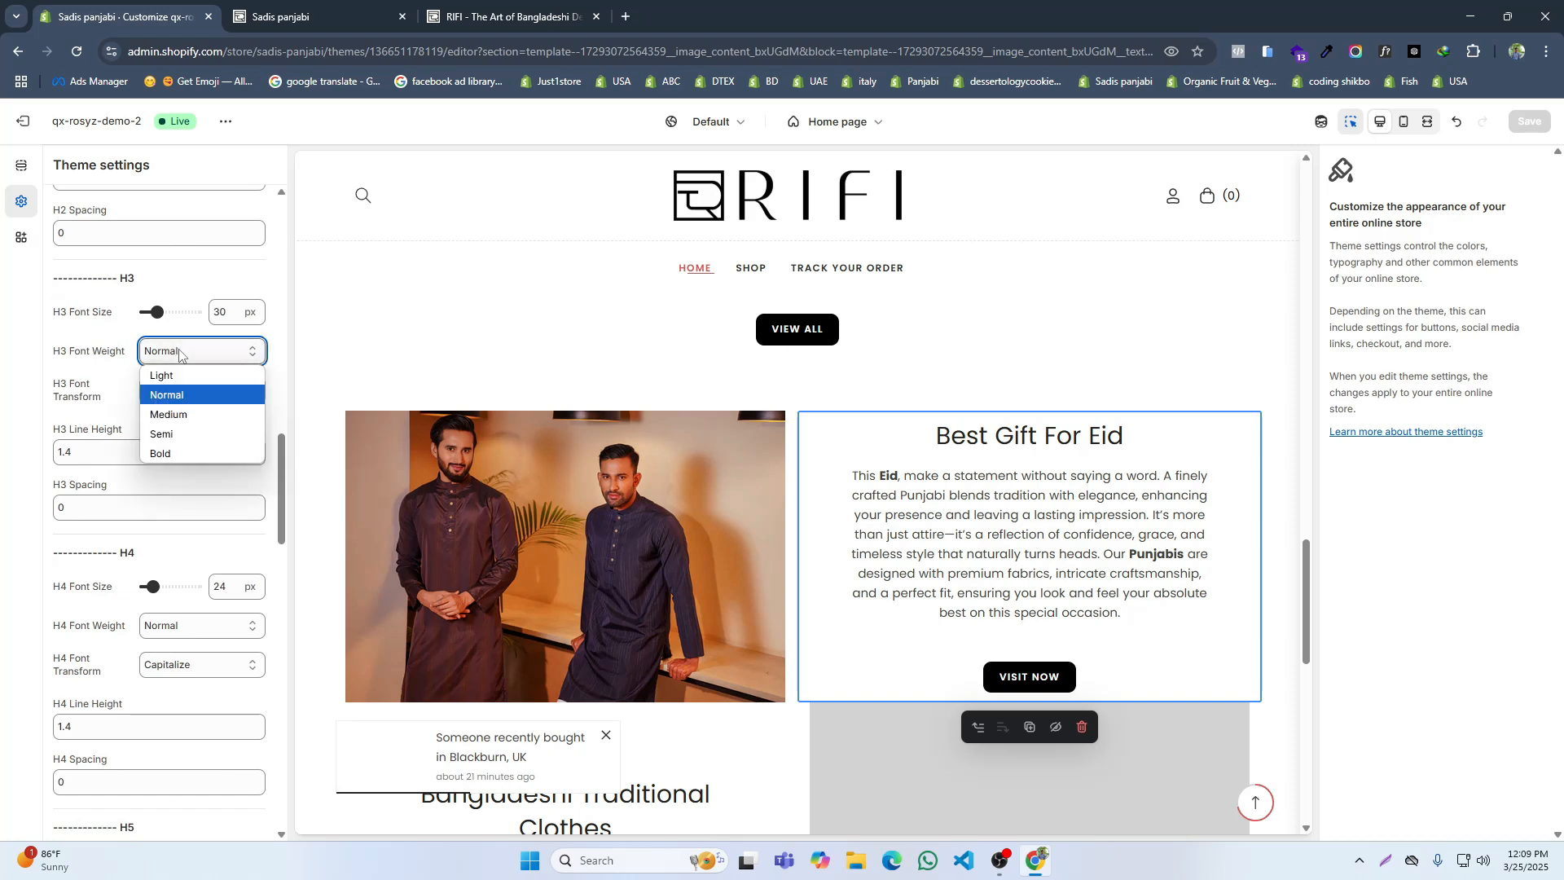
{"action": "left_click", "coordinate": [164, 438]}
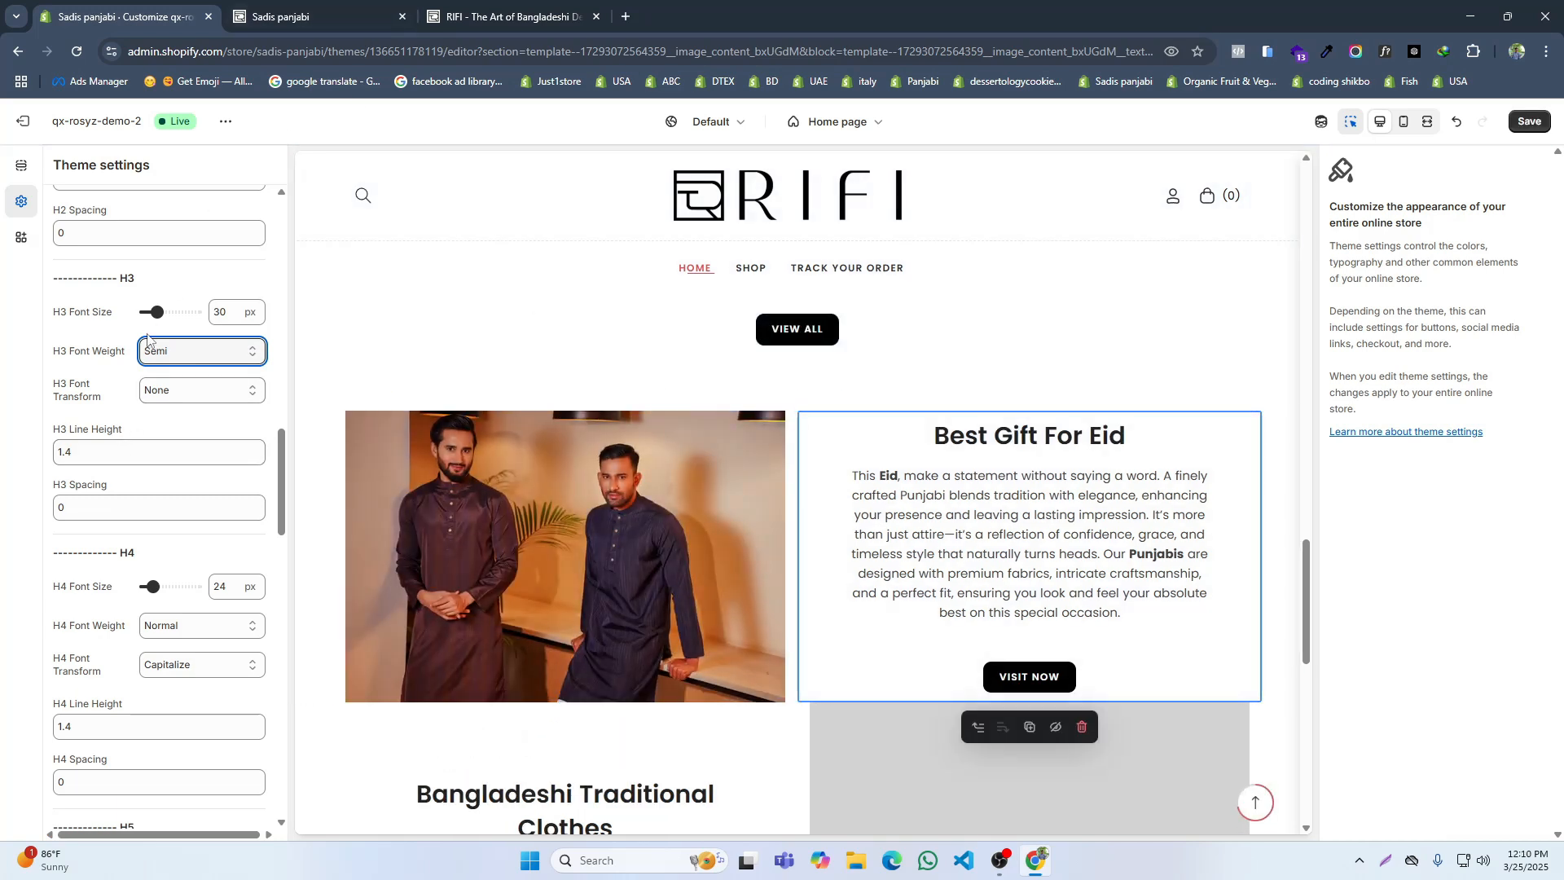
{"action": "left_click", "coordinate": [181, 359]}
{"action": "left_click", "coordinate": [185, 411]}
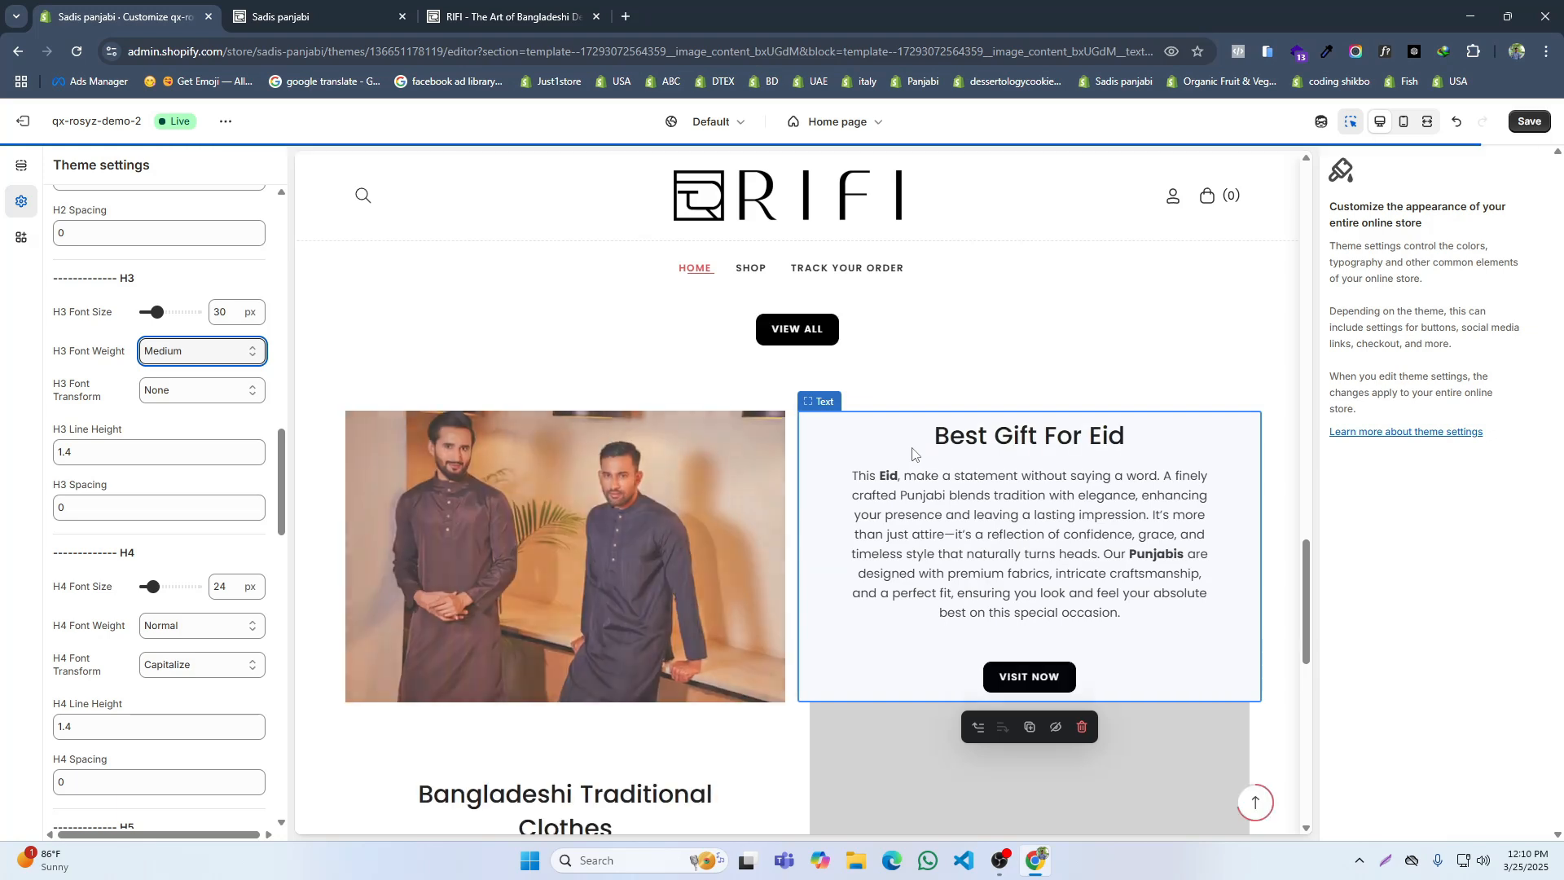
{"action": "left_click", "coordinate": [1525, 122]}
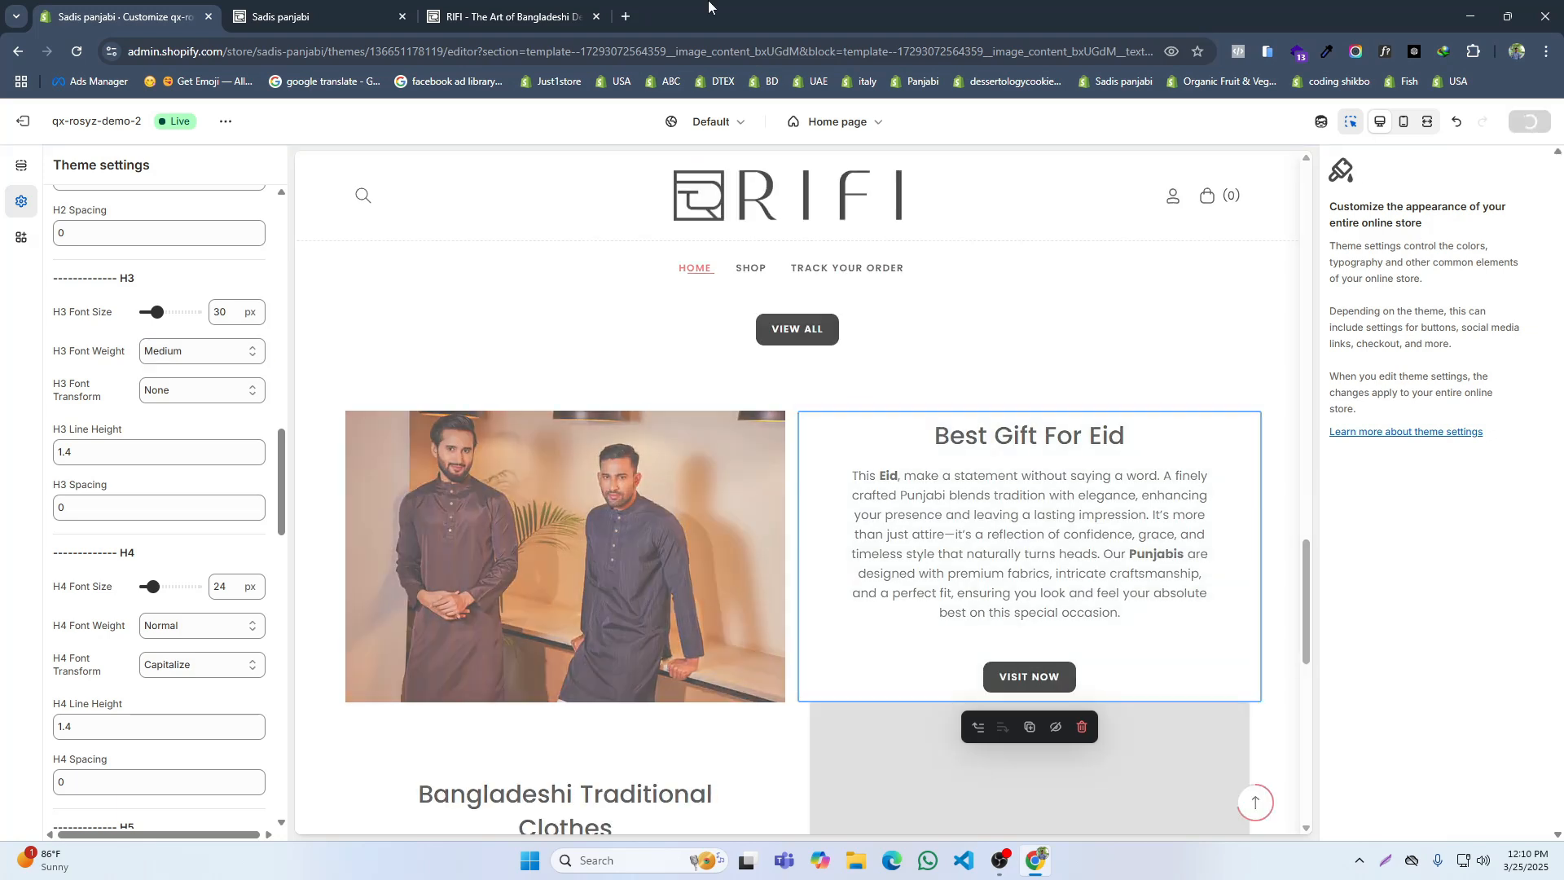
Step: Reload the storefront and compare the headings and spacing of its image-with-text sections with the reference site
{"action": "left_click", "coordinate": [309, 16]}
{"action": "left_click", "coordinate": [126, 4]}
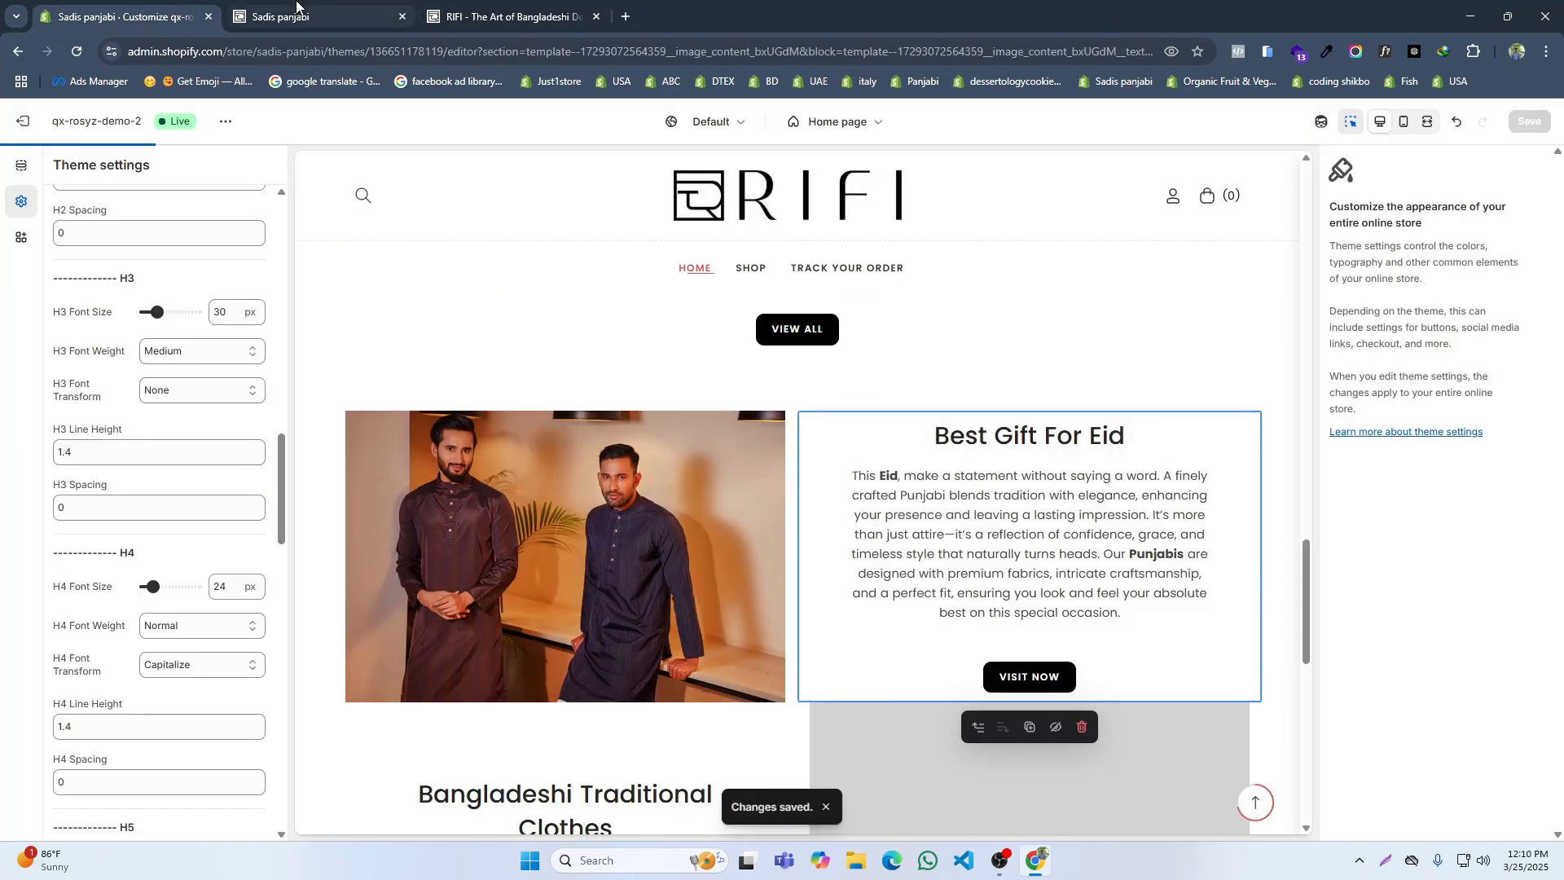
{"action": "left_click", "coordinate": [295, 4]}
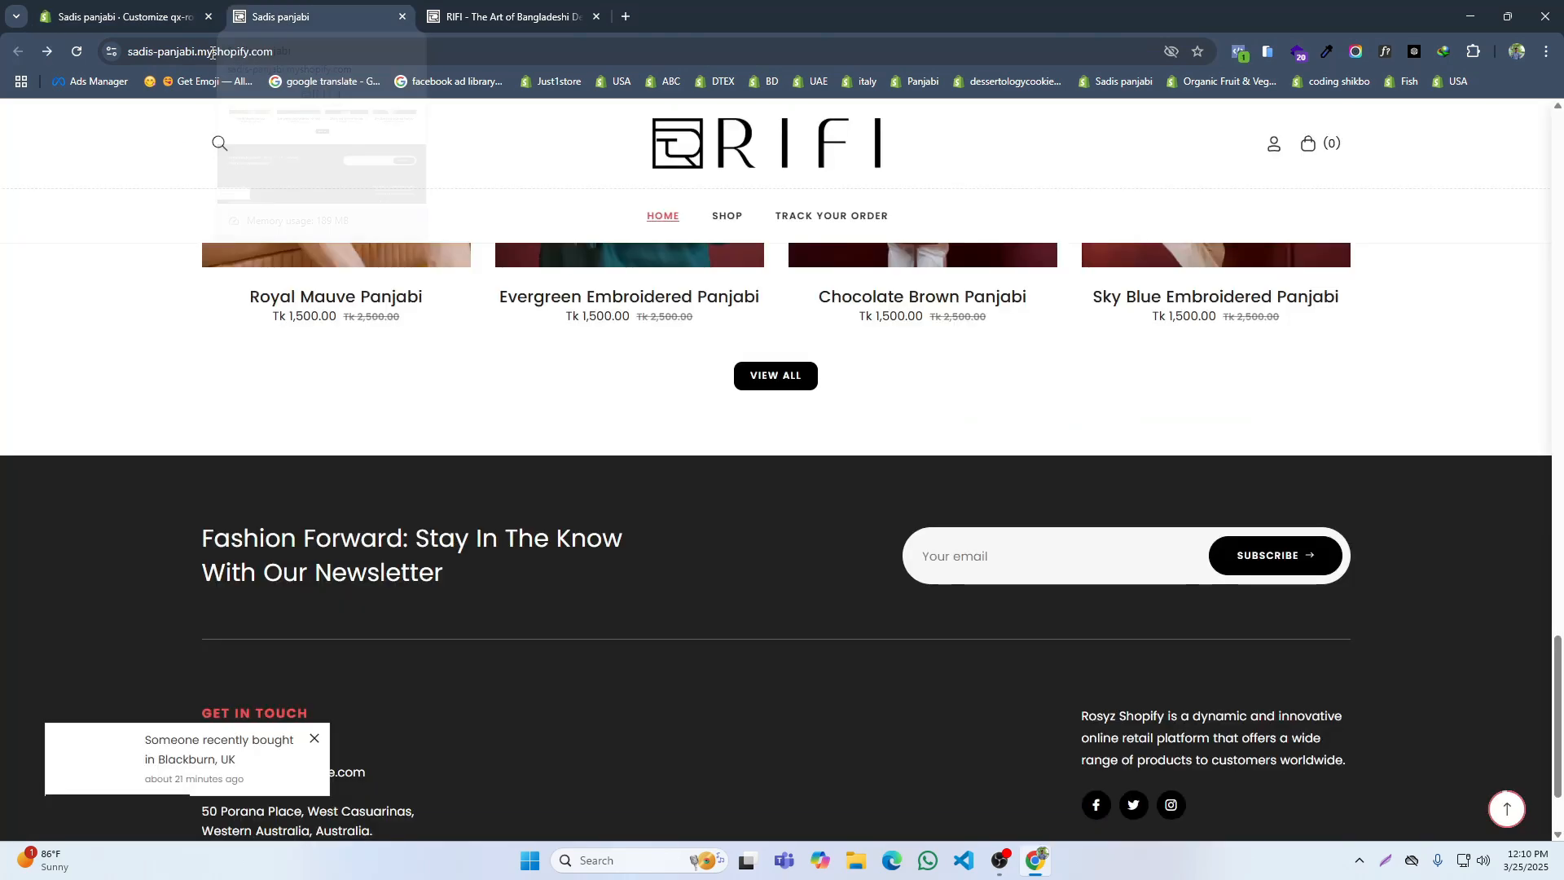
{"action": "left_click", "coordinate": [77, 51]}
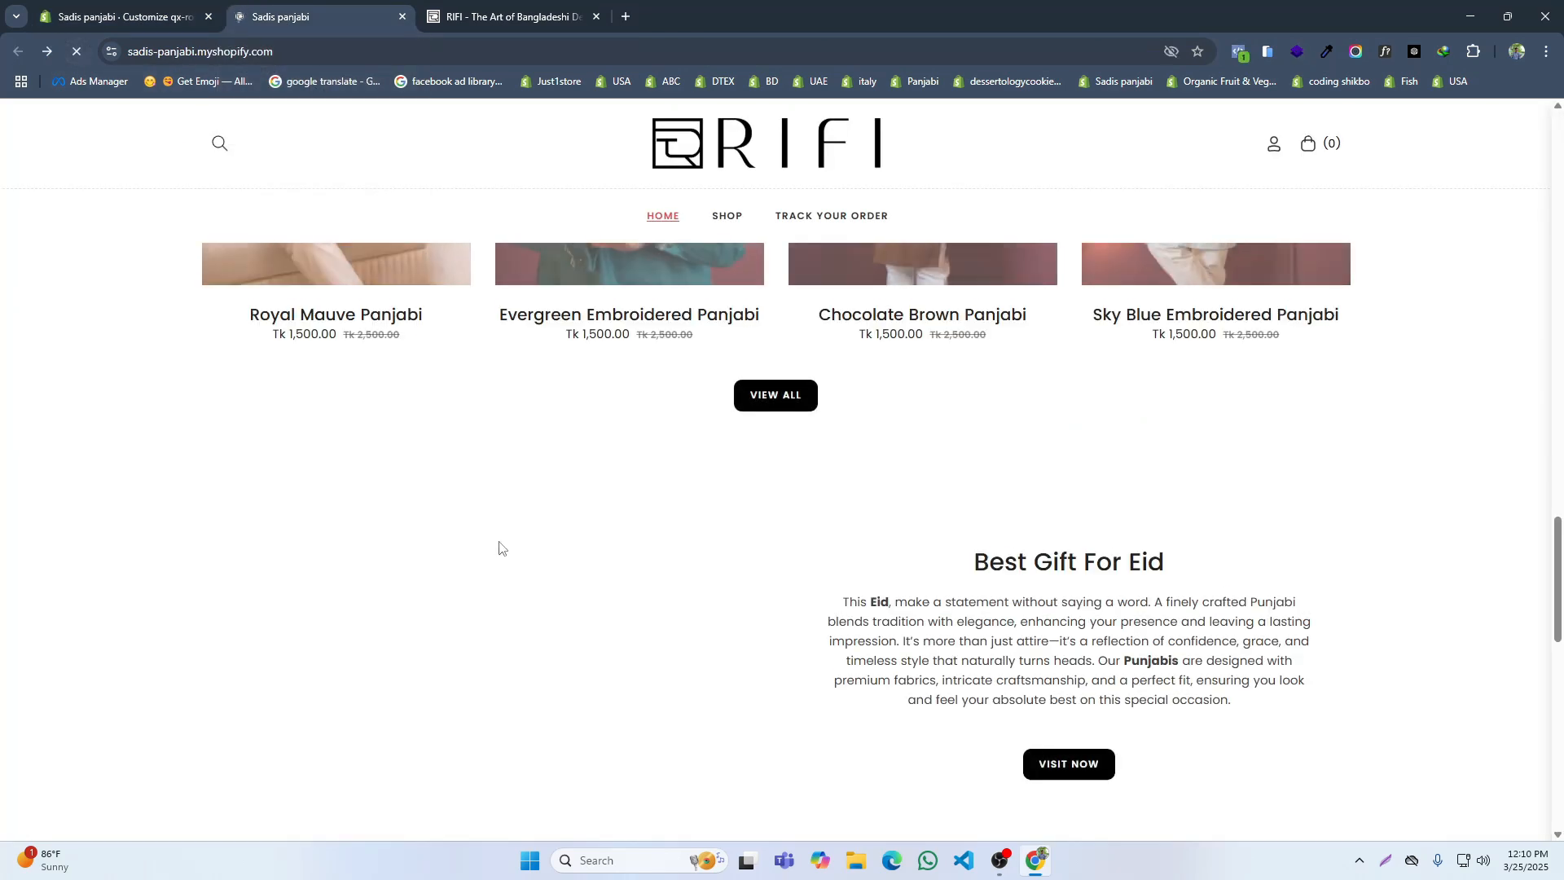
{"action": "scroll", "coordinate": [959, 569], "scroll_direction": "down", "scroll_amount": 1}
{"action": "scroll", "coordinate": [853, 569], "scroll_direction": "down", "scroll_amount": 3}
{"action": "scroll", "coordinate": [857, 565], "scroll_direction": "up", "scroll_amount": 4}
{"action": "key", "text": "ctrl+Tab"}
{"action": "scroll", "coordinate": [766, 502], "scroll_direction": "up", "scroll_amount": 7}
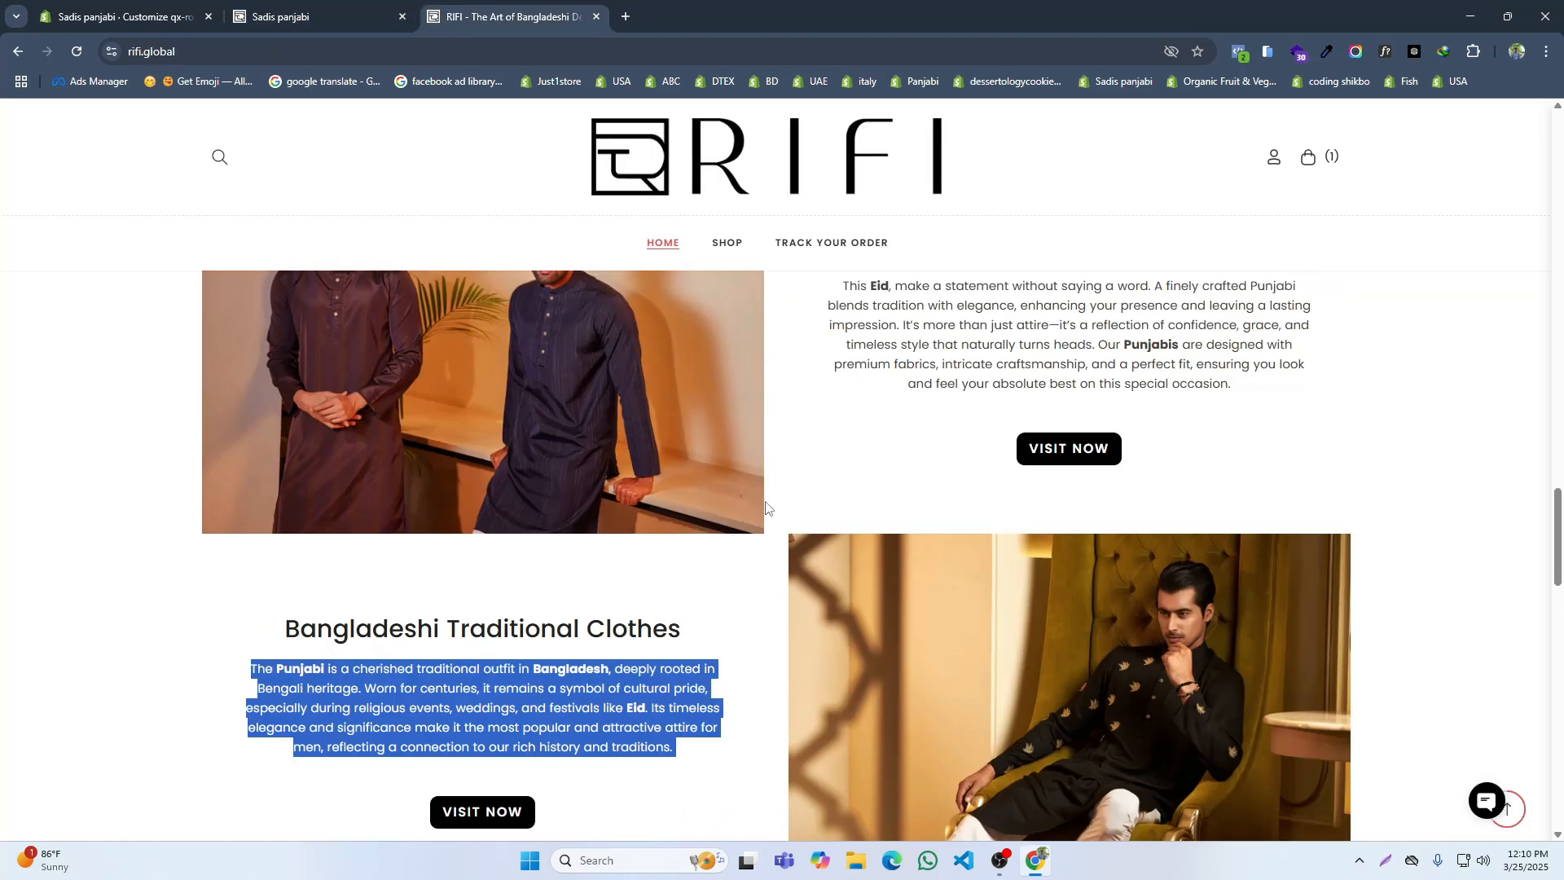
{"action": "scroll", "coordinate": [733, 468], "scroll_direction": "down", "scroll_amount": 5}
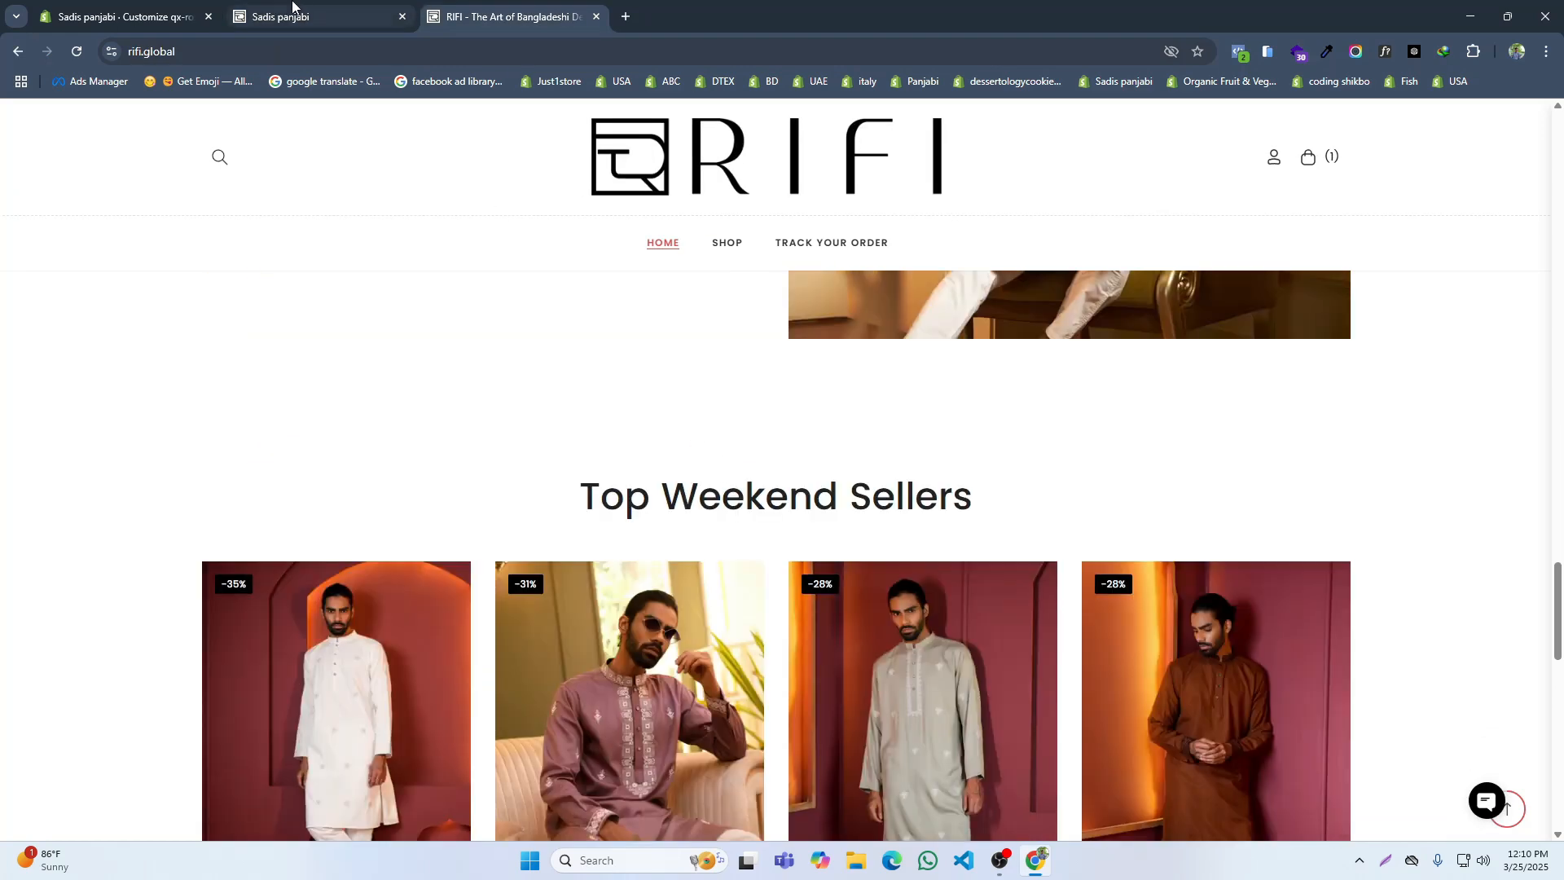
Step: Set the Best Gift For Eid section's padding to 80px 0px 0px 0px and its mobile padding to 60px 0px 0px 0px
{"action": "left_click", "coordinate": [122, 16]}
{"action": "left_click", "coordinate": [21, 167]}
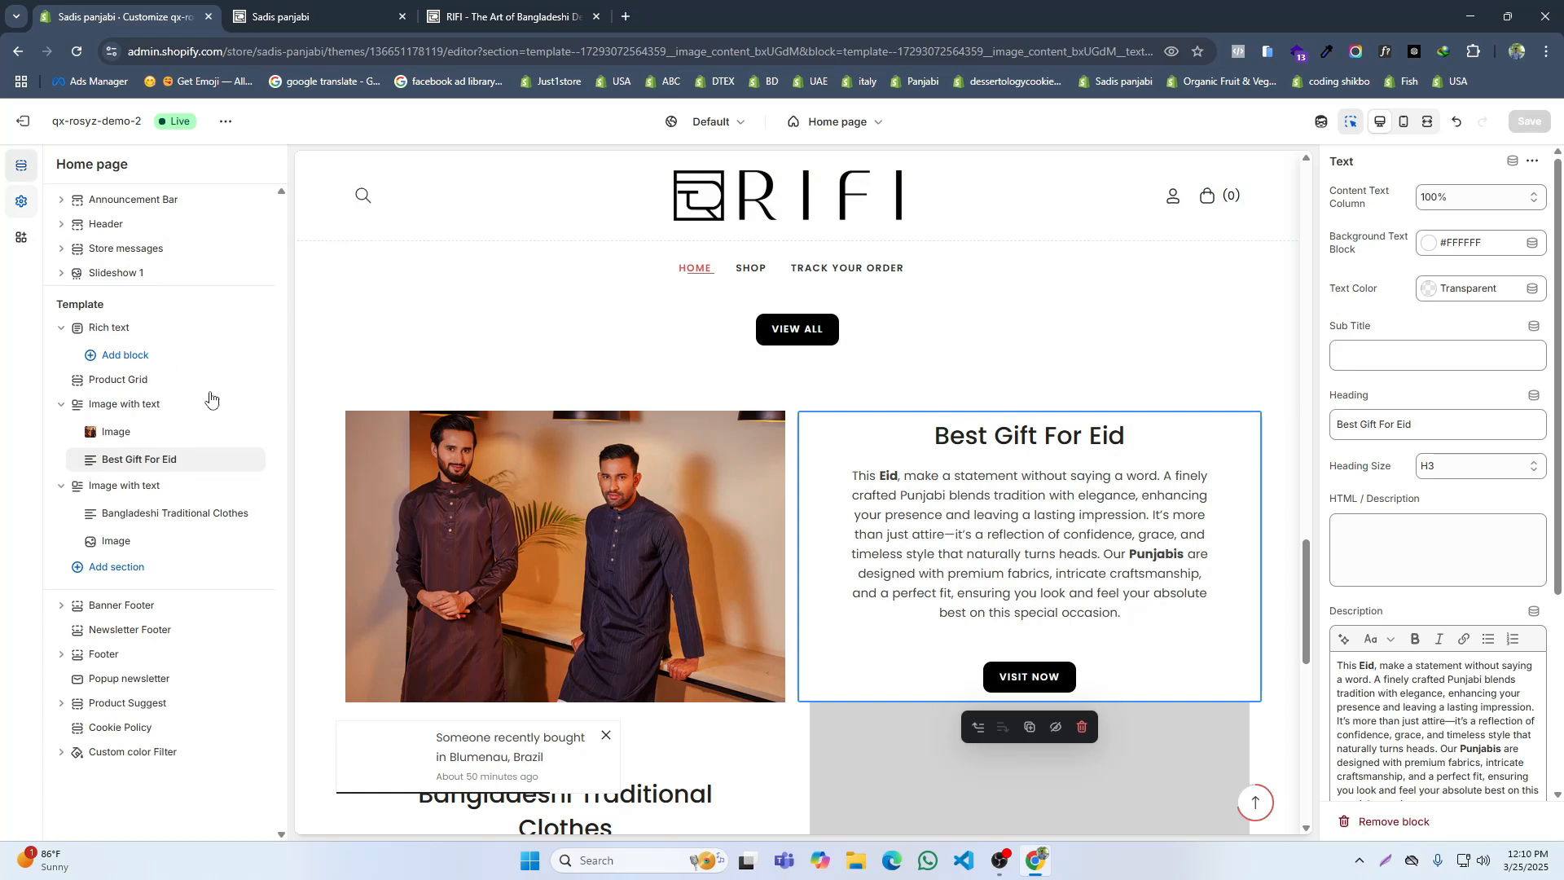
{"action": "left_click", "coordinate": [171, 404]}
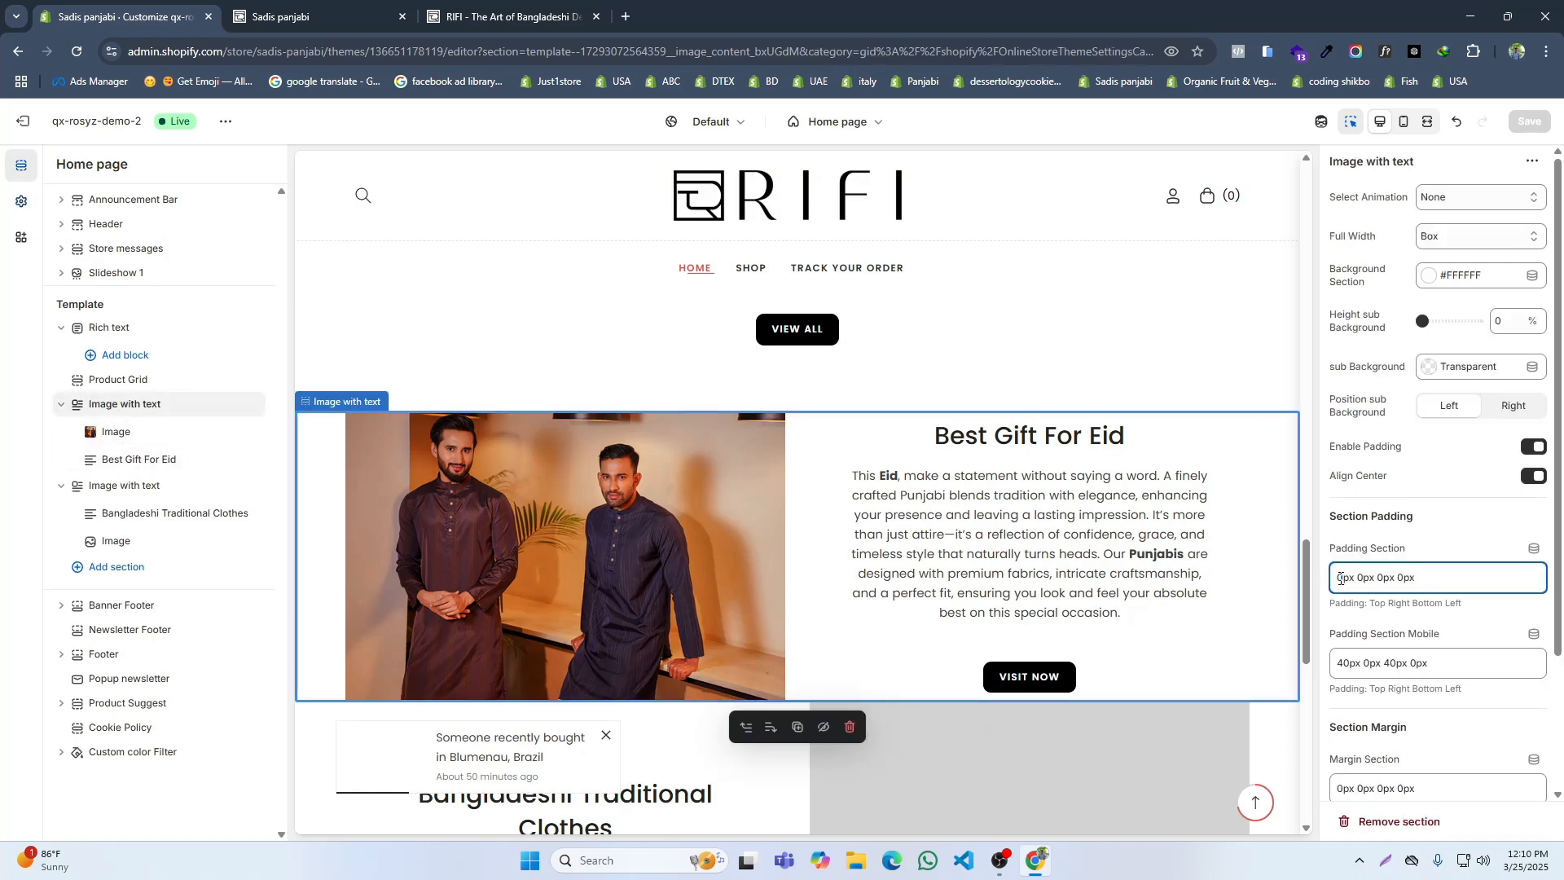
{"action": "left_click", "coordinate": [1335, 663]}
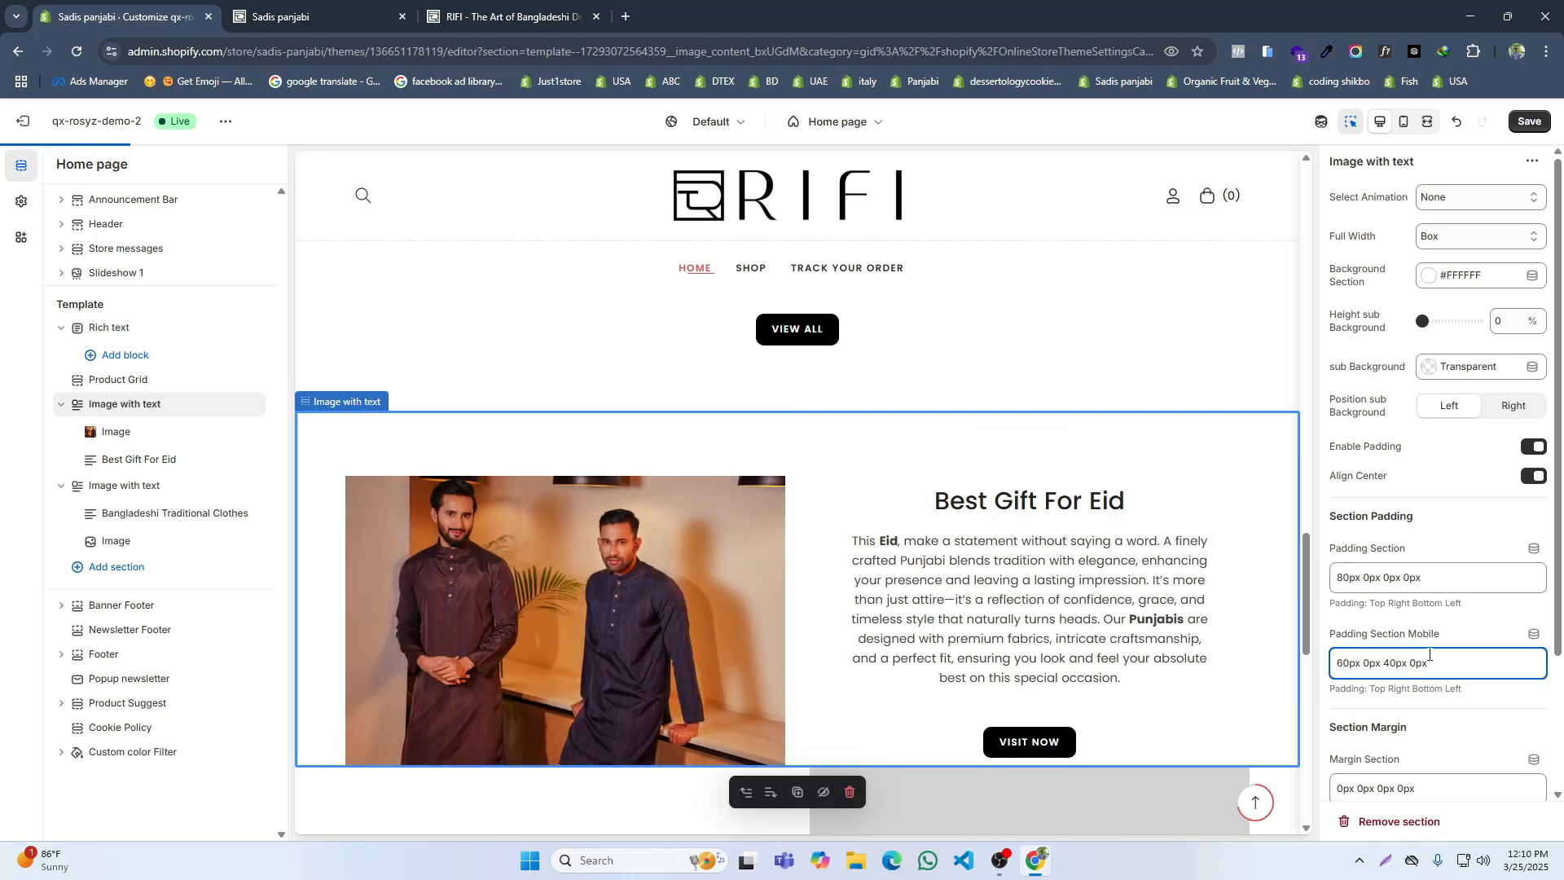
{"action": "left_click", "coordinate": [1386, 661]}
{"action": "scroll", "coordinate": [1395, 676], "scroll_direction": "down", "scroll_amount": 3}
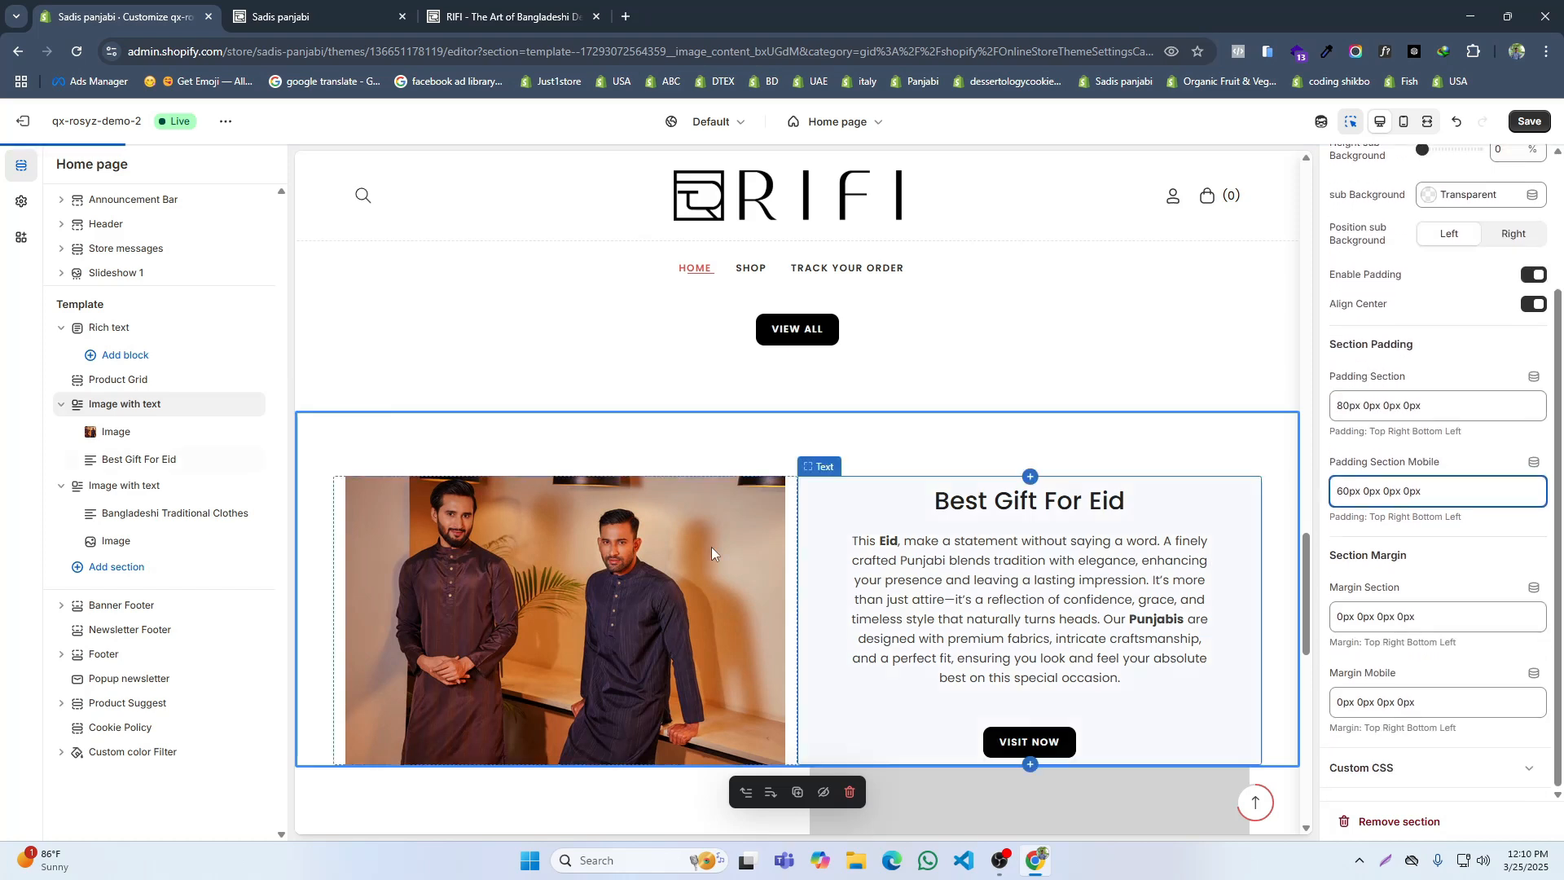
Step: Set the Bangladeshi Traditional Clothes section's padding to 0px 0px 80px 0px and mobile padding to 0px 0px 60px 0px, save the theme and check the storefront
{"action": "left_click", "coordinate": [123, 489]}
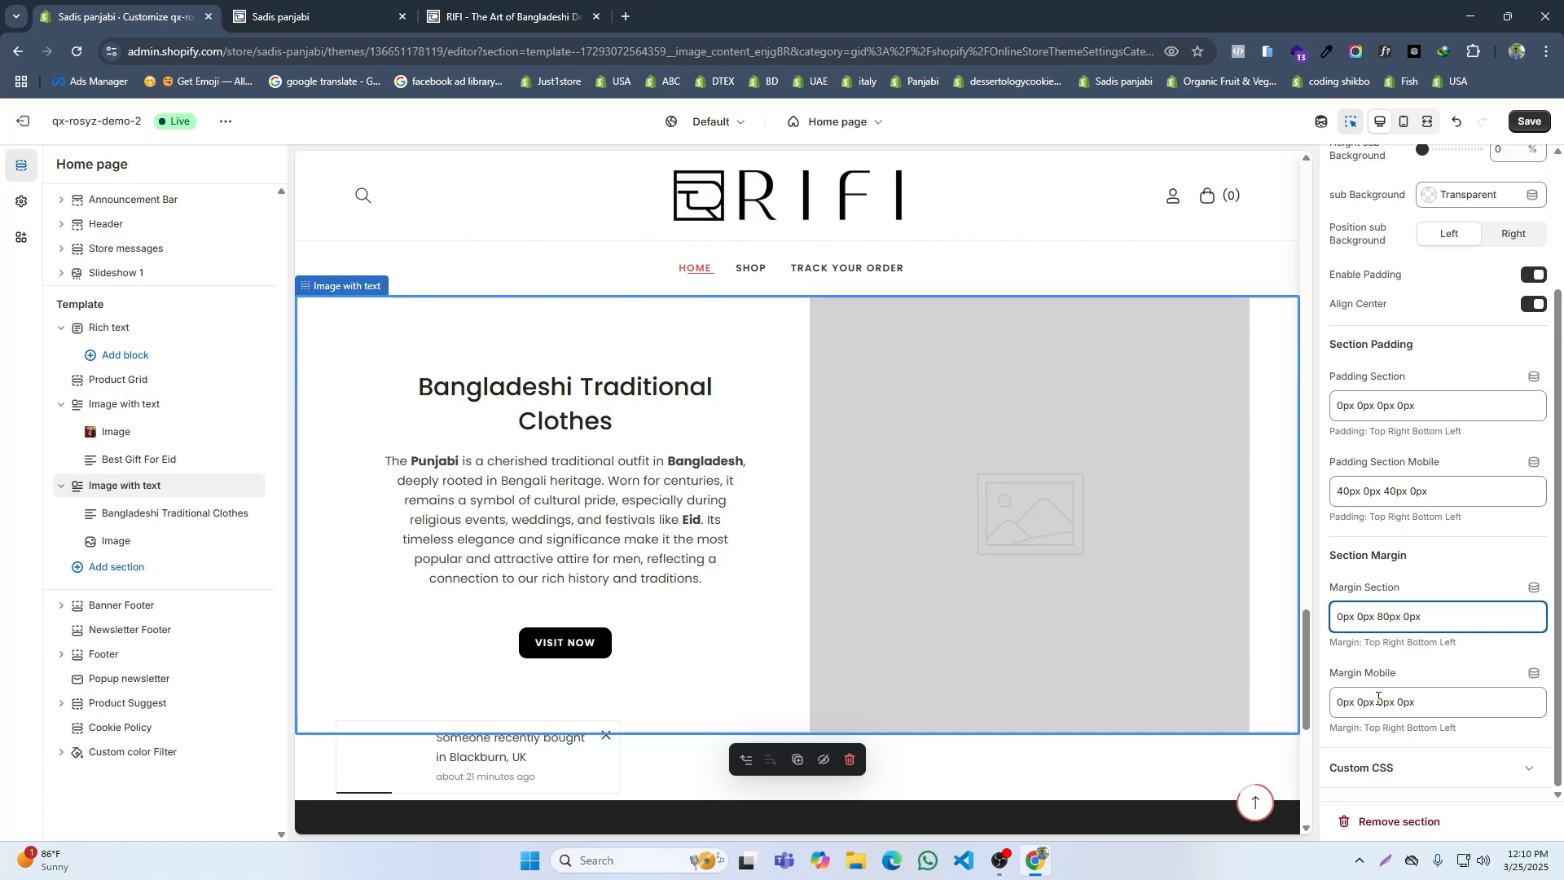
{"action": "left_click", "coordinate": [1379, 405]}
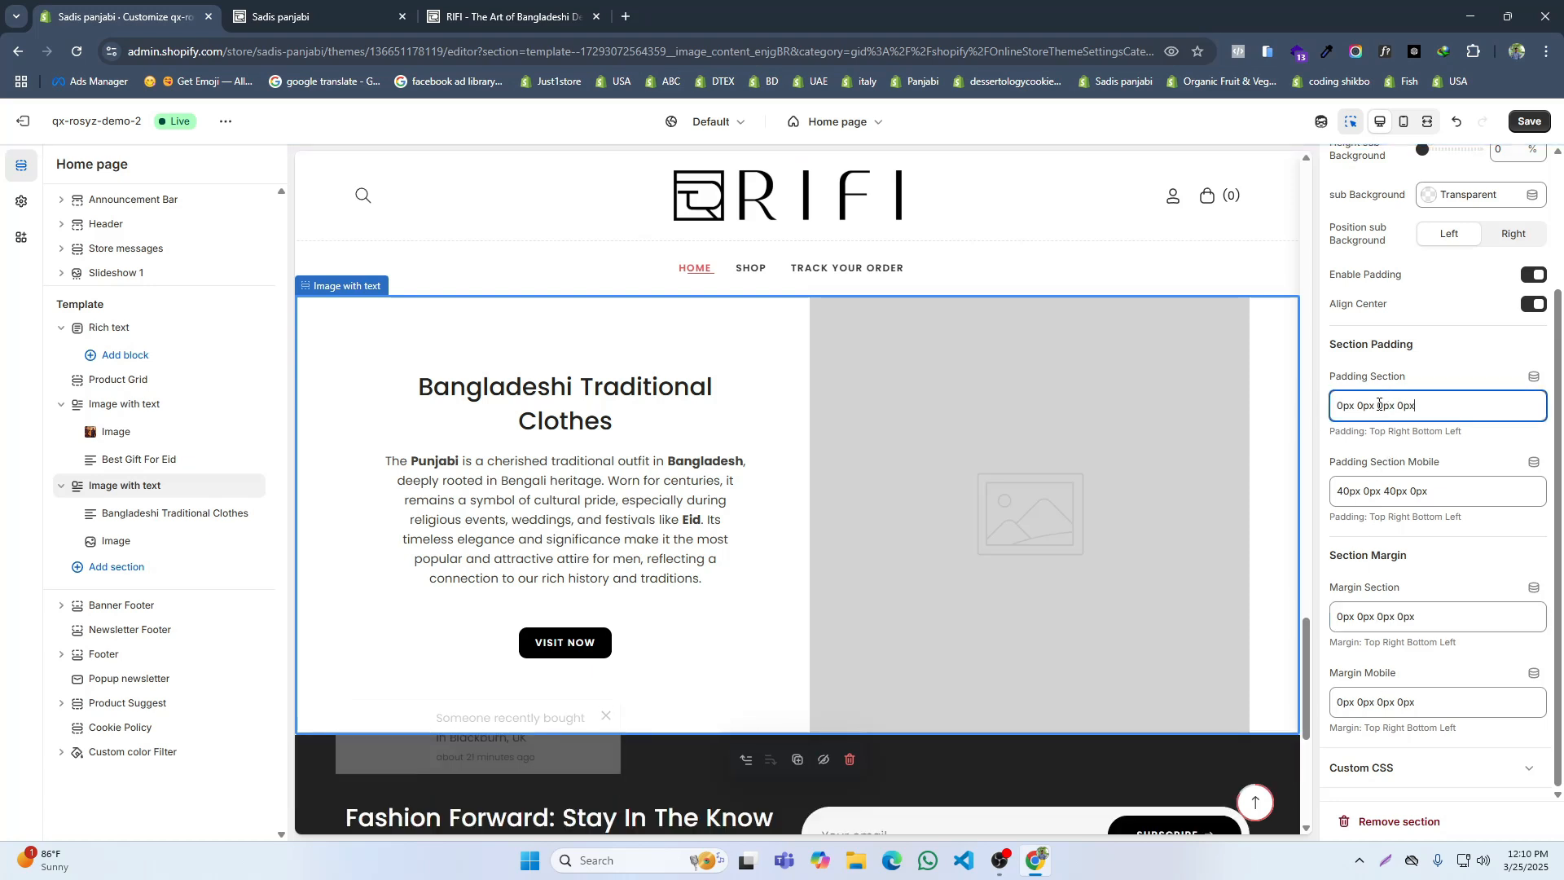
{"action": "left_click", "coordinate": [1387, 491]}
{"action": "left_click_drag", "start_coordinate": [1384, 491], "coordinate": [1390, 492]}
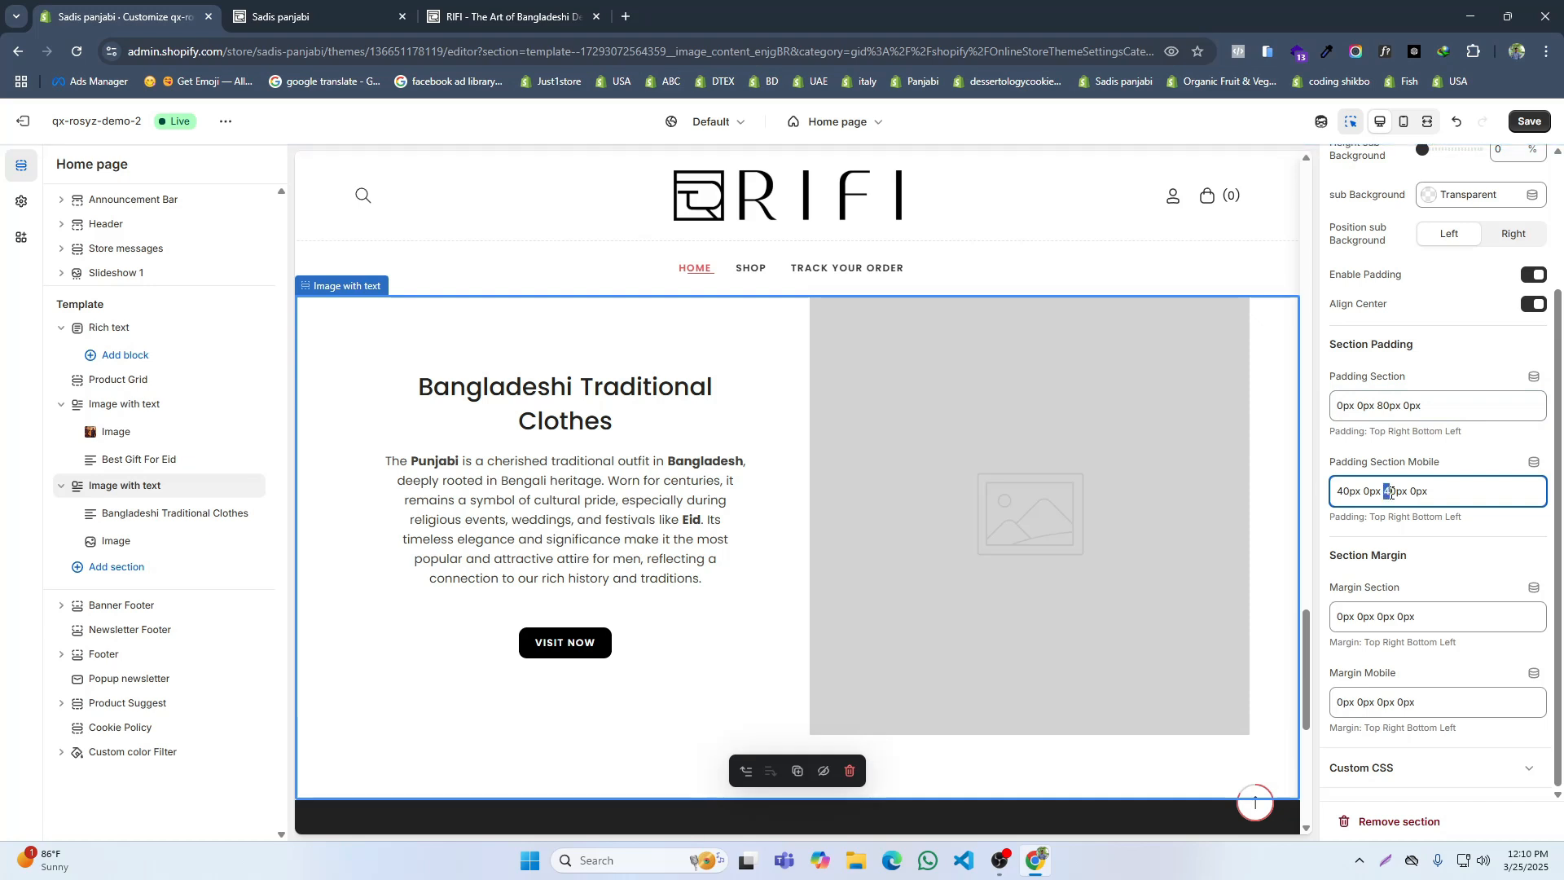
{"action": "left_click_drag", "start_coordinate": [1343, 492], "coordinate": [1330, 494]}
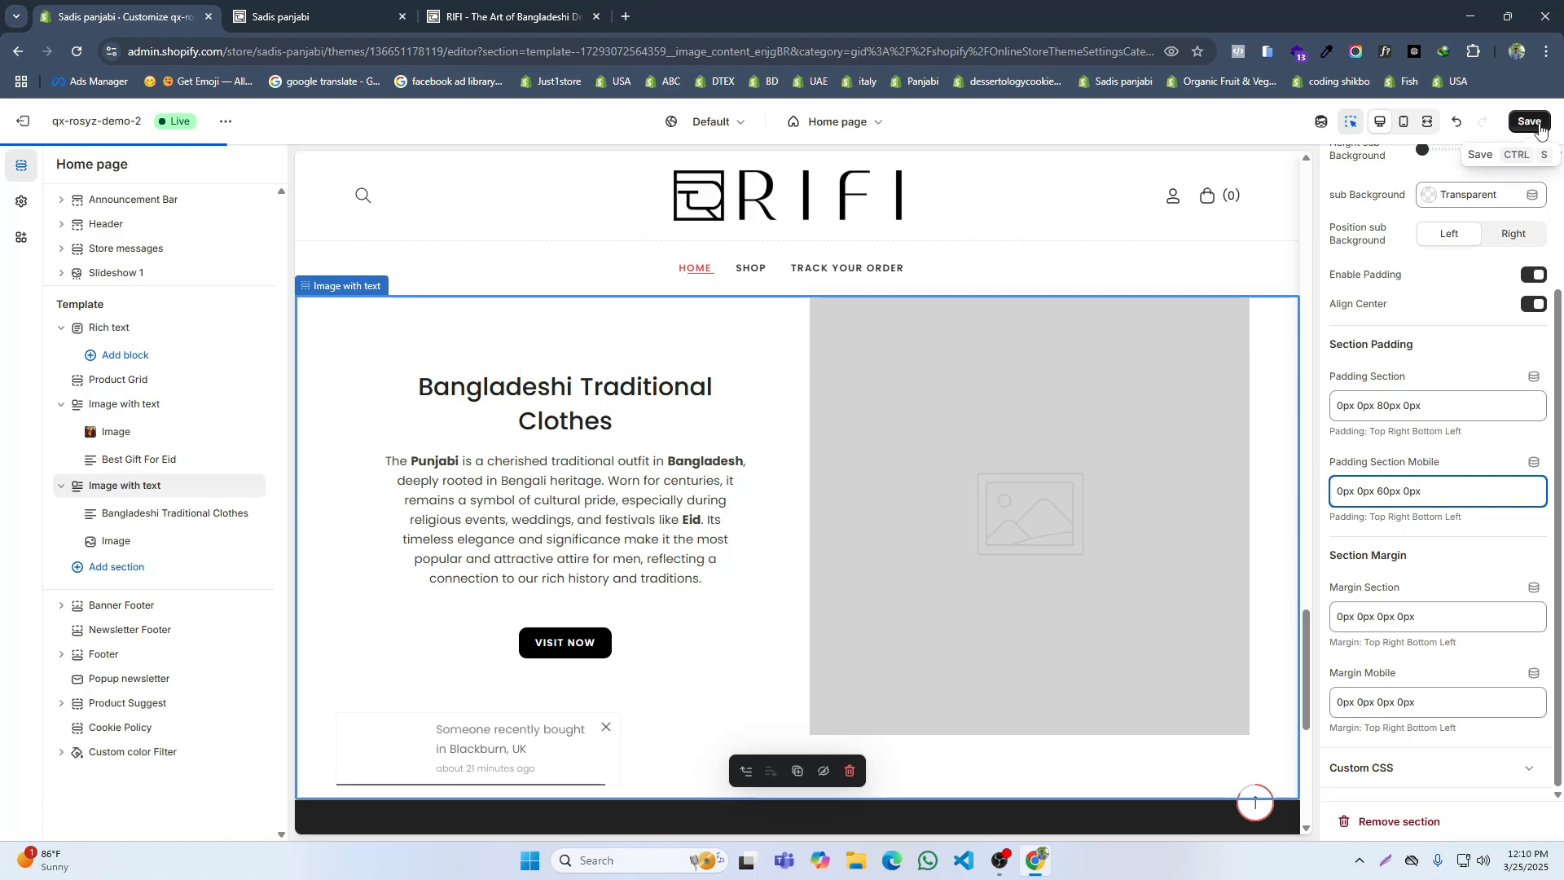
{"action": "left_click", "coordinate": [1529, 122]}
{"action": "key", "text": "ctrl+Tab"}
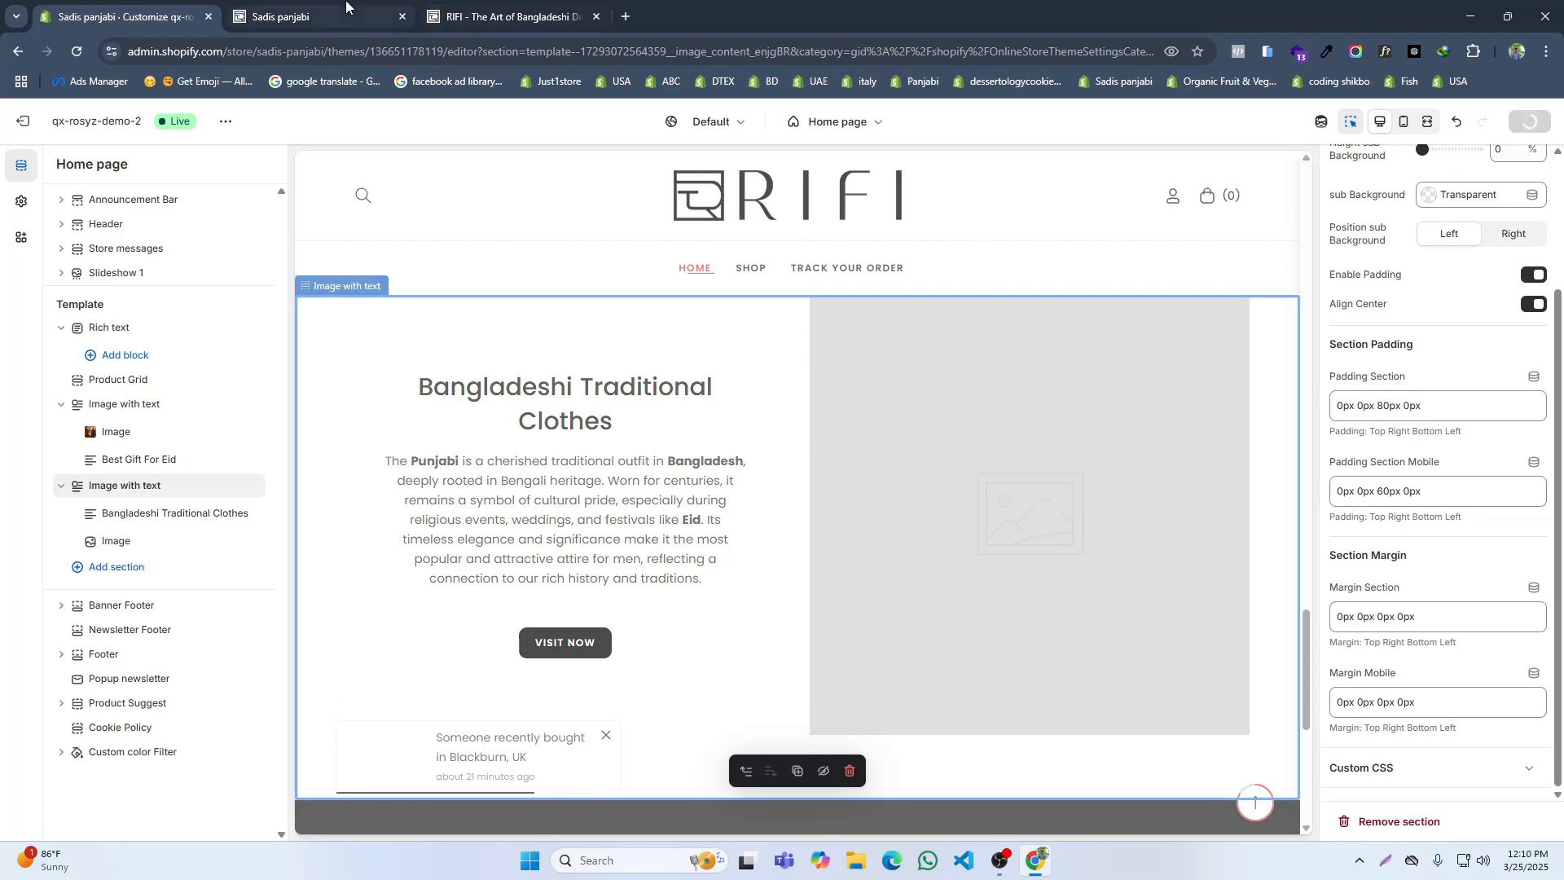
{"action": "scroll", "coordinate": [590, 447], "scroll_direction": "down", "scroll_amount": 5}
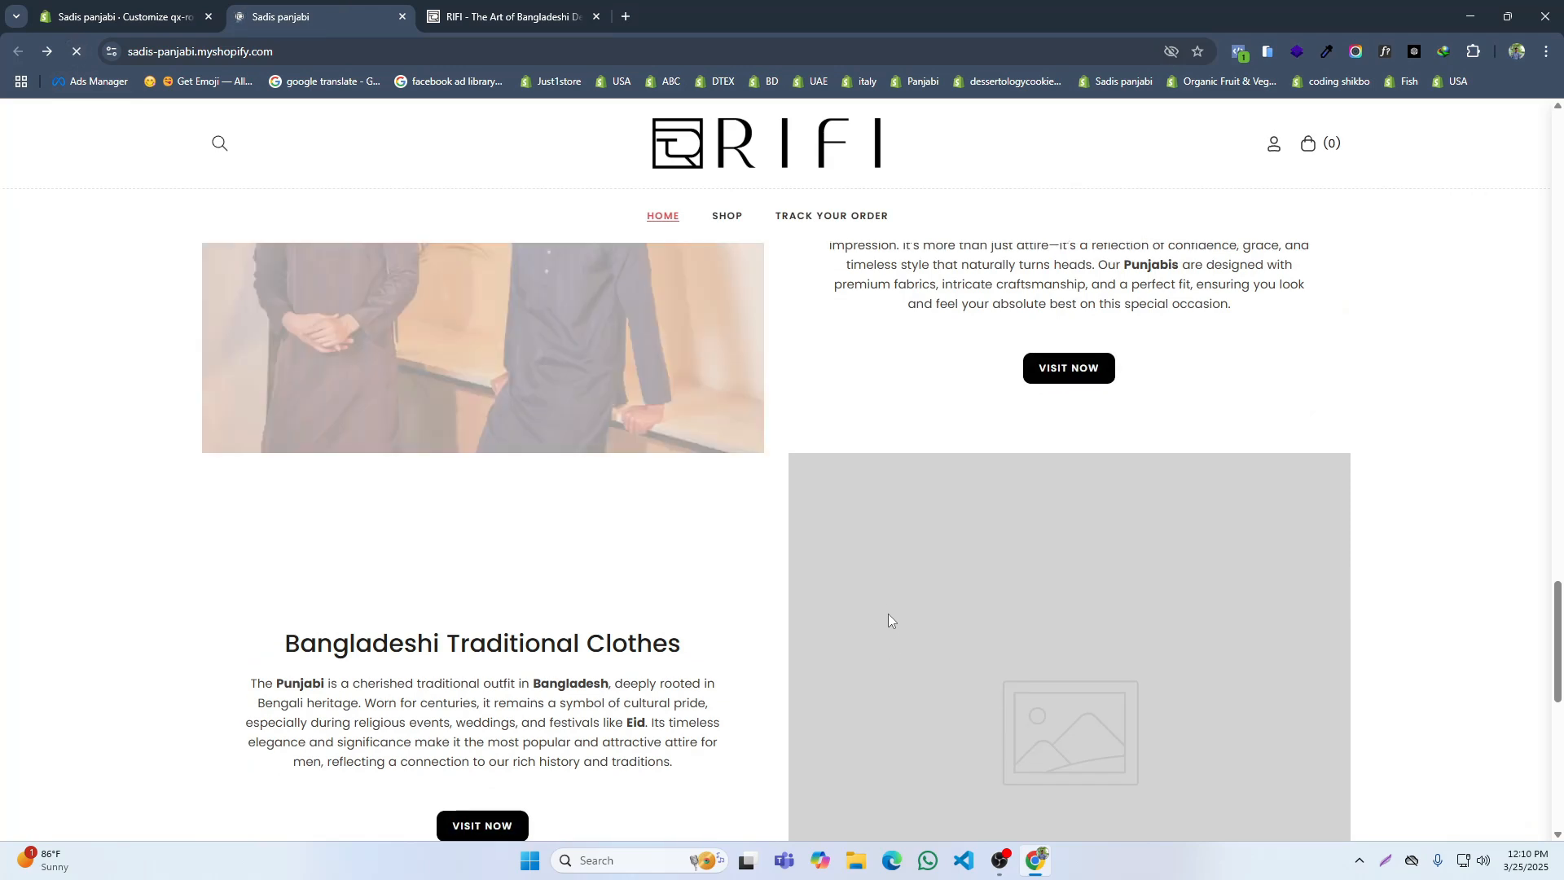
Step: Upload Untitled_design_22 as the image beside the Bangladeshi Traditional Clothes text and save the theme
{"action": "left_click", "coordinate": [155, 5]}
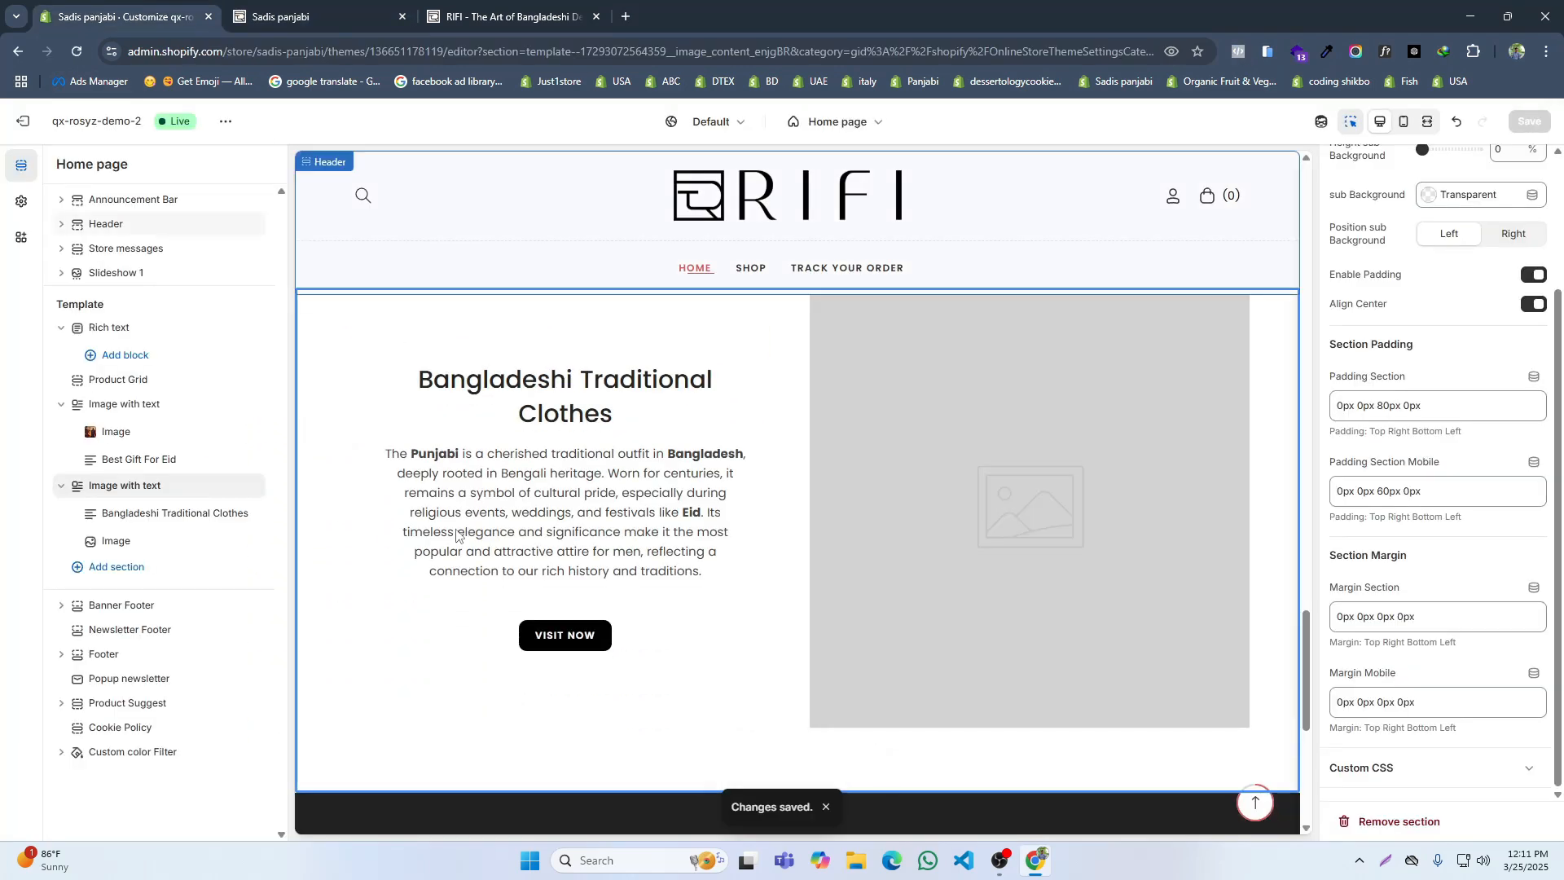
{"action": "left_click", "coordinate": [117, 540]}
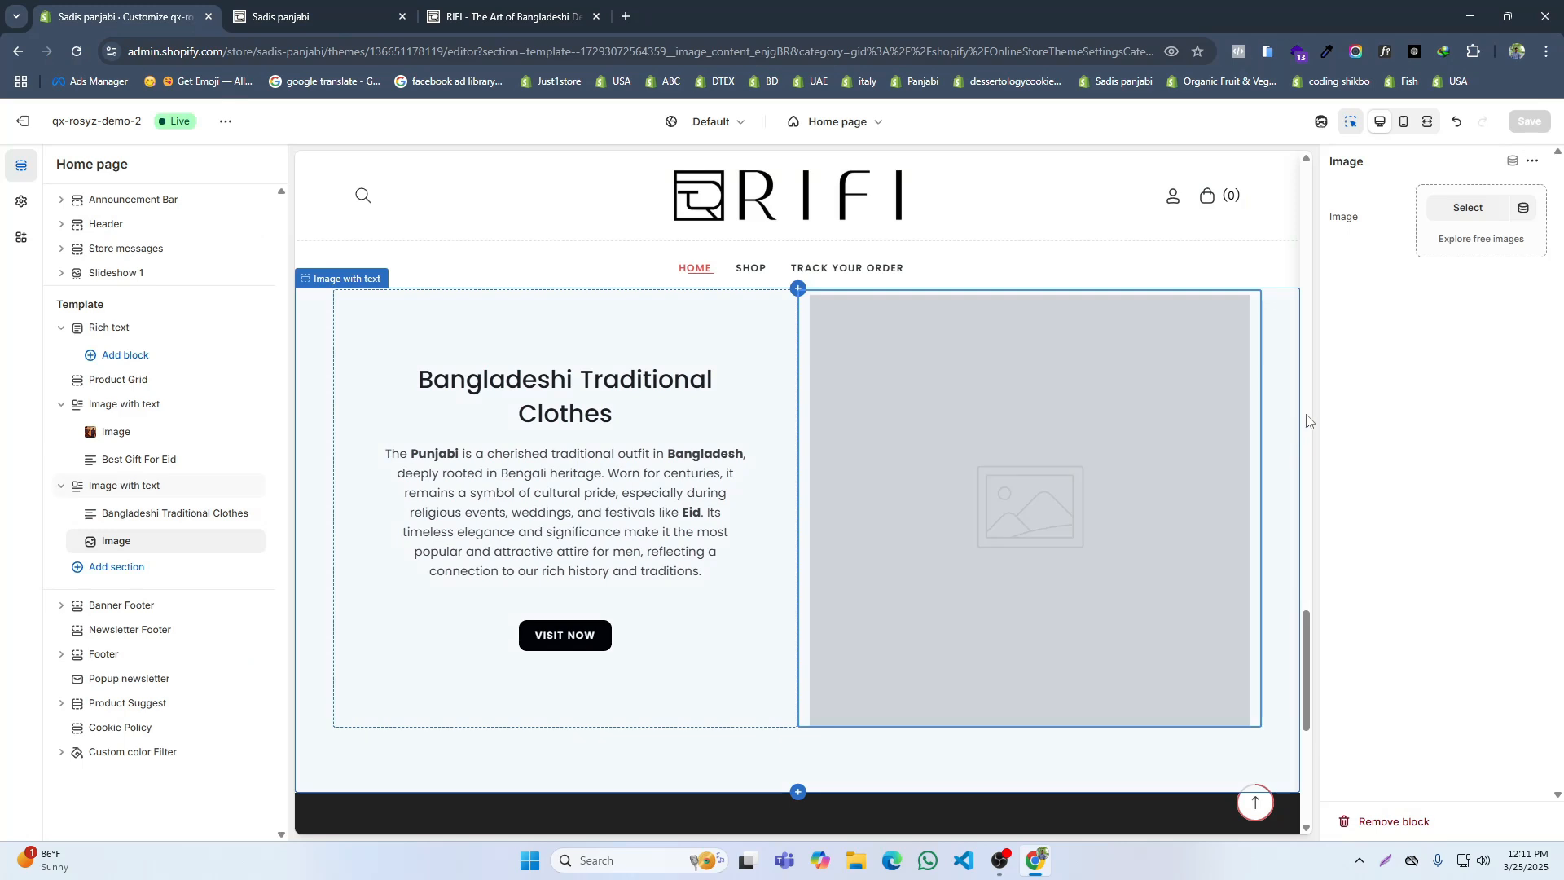
{"action": "left_click", "coordinate": [1464, 214]}
{"action": "left_click", "coordinate": [758, 342]}
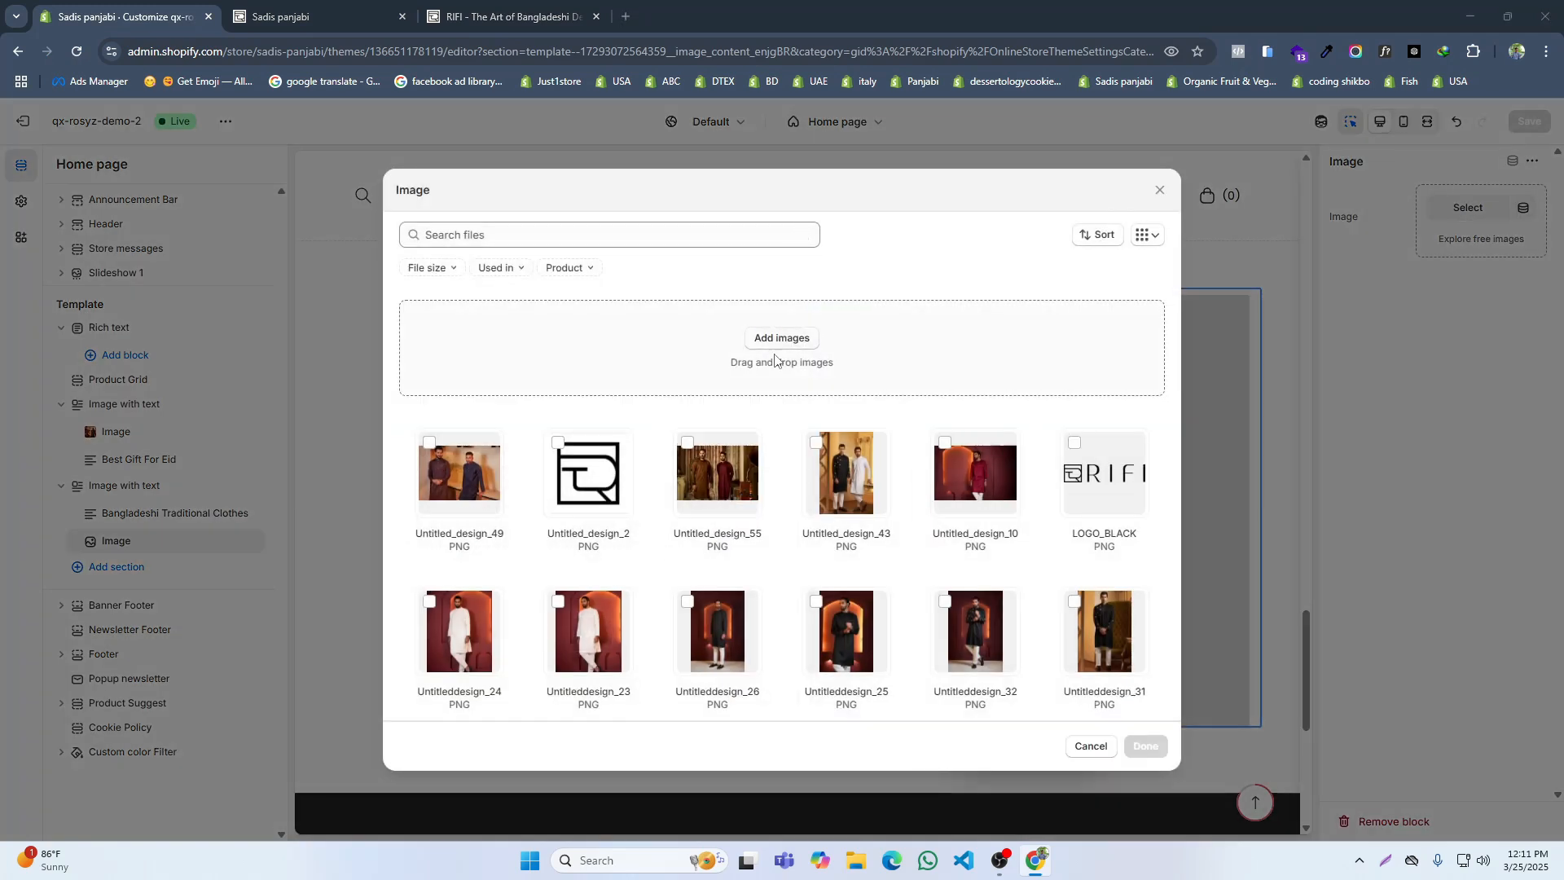
{"action": "left_click", "coordinate": [720, 175]}
{"action": "left_click", "coordinate": [643, 409]}
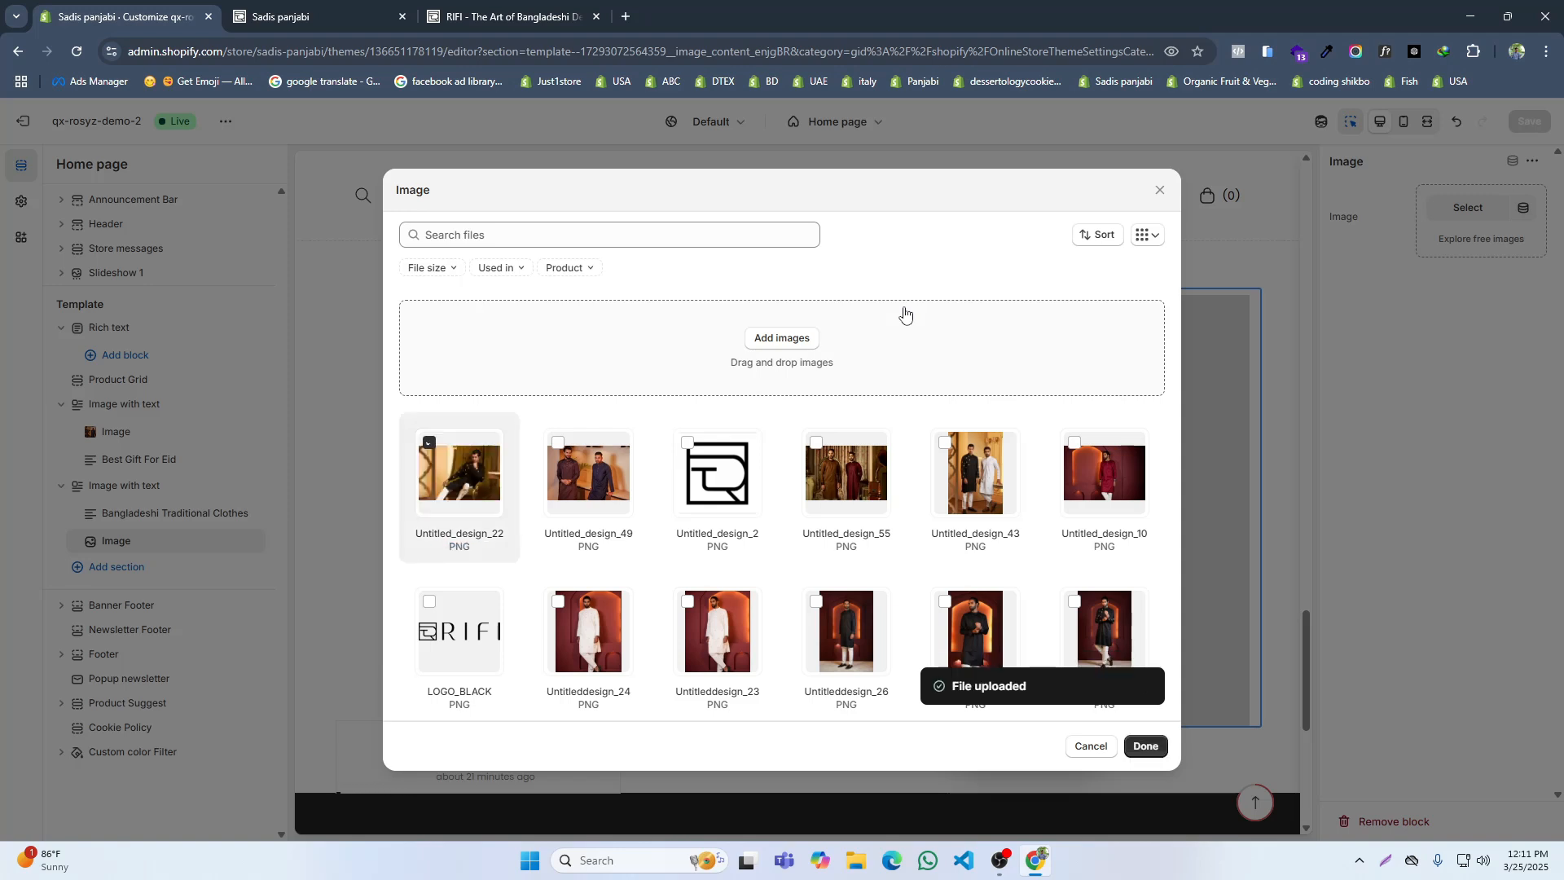
{"action": "left_click", "coordinate": [1144, 750]}
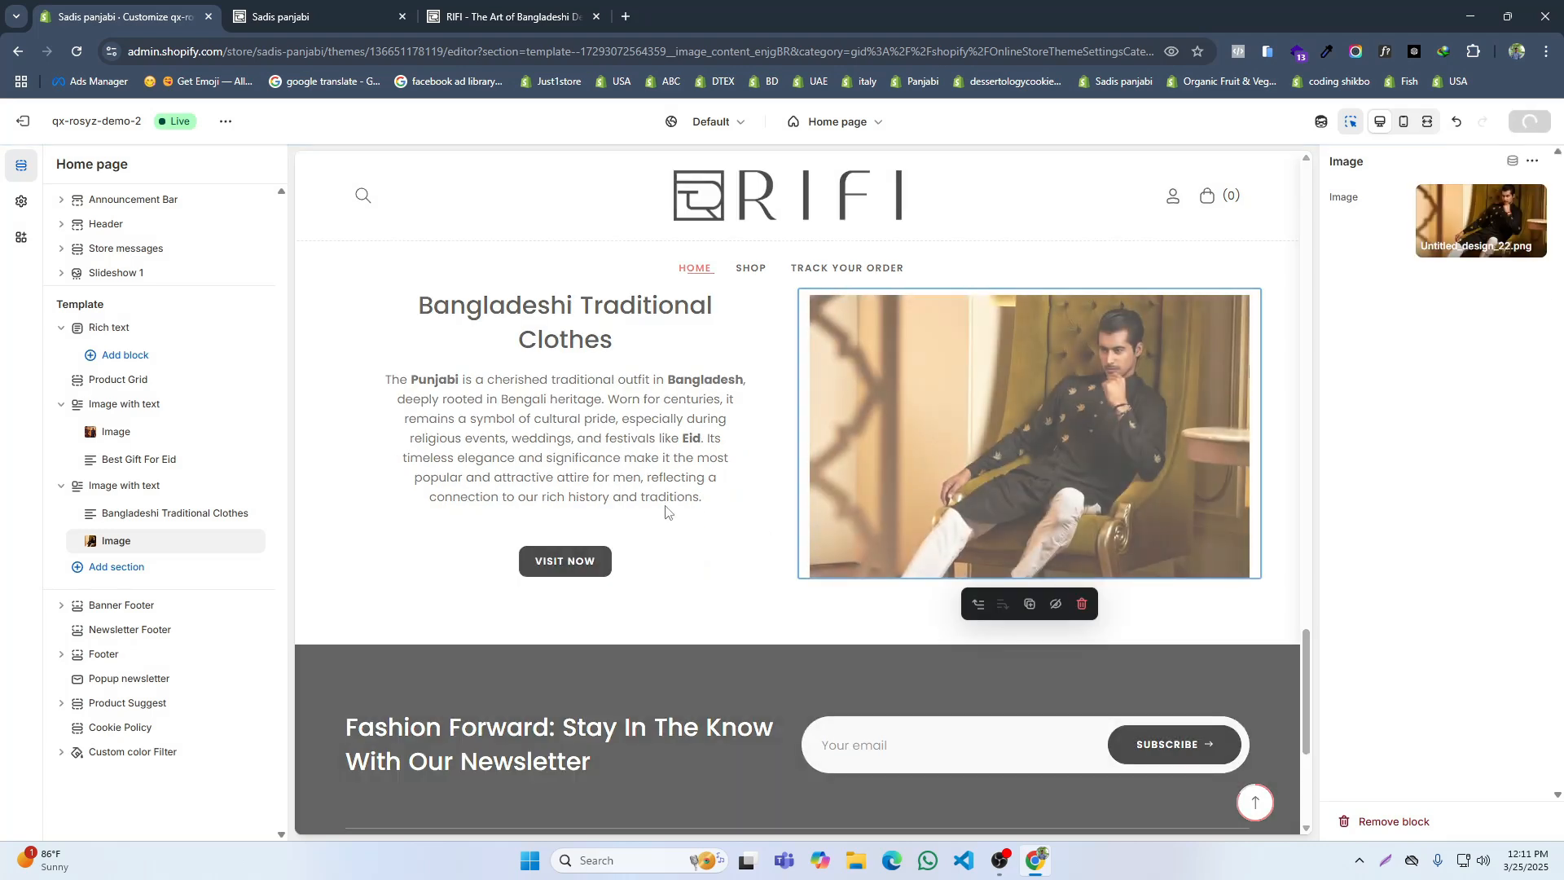
Step: Check the new image on the reloaded storefront and examine the reference site's Top Weekend Sellers section
{"action": "left_click", "coordinate": [299, 21]}
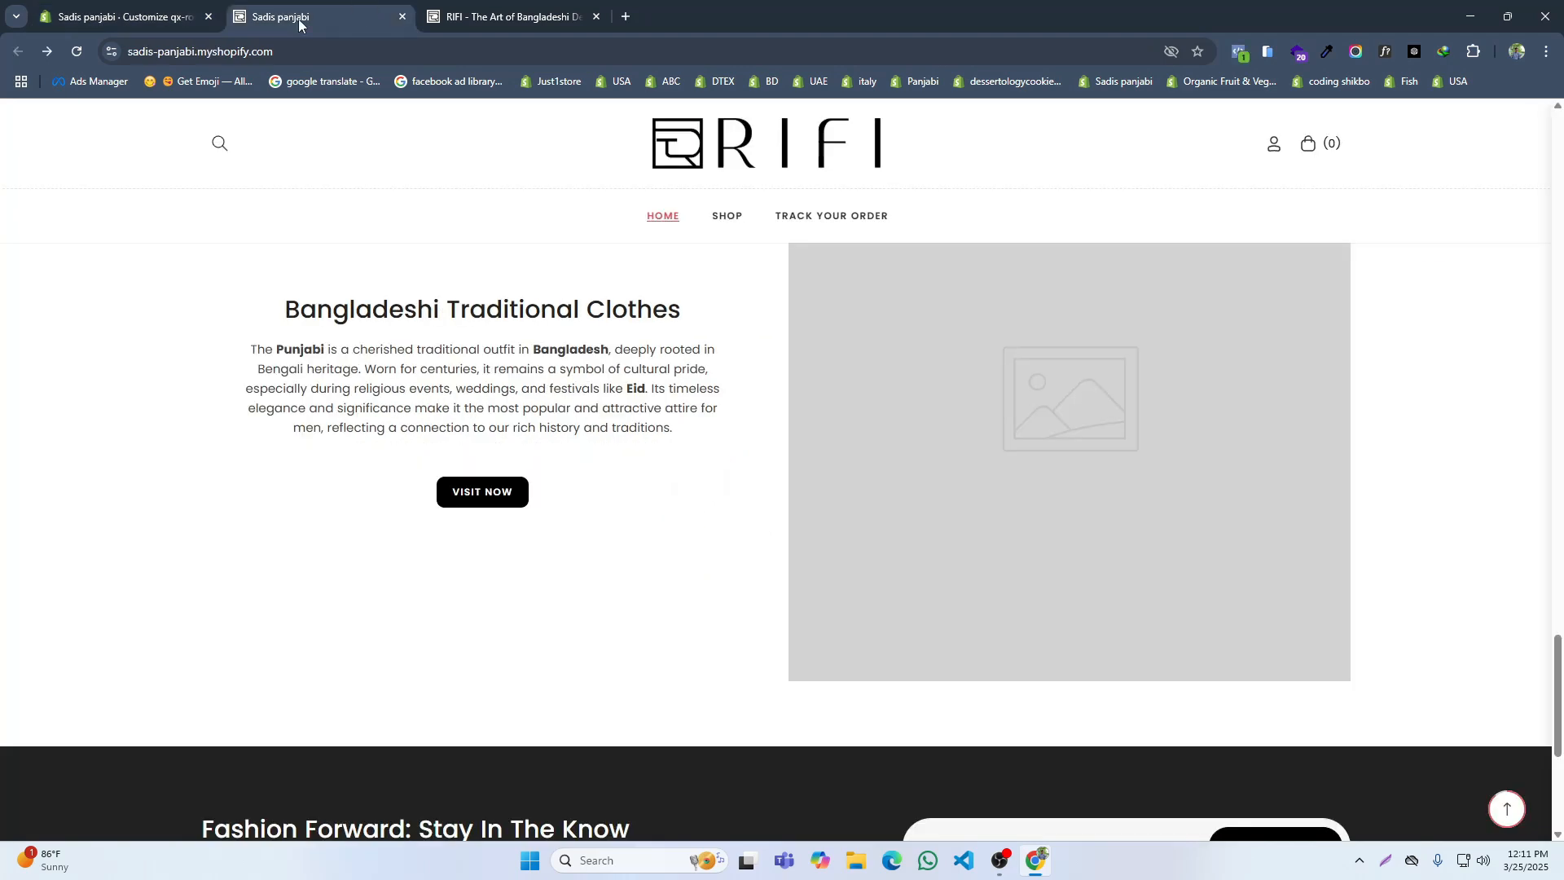
{"action": "left_click", "coordinate": [80, 51]}
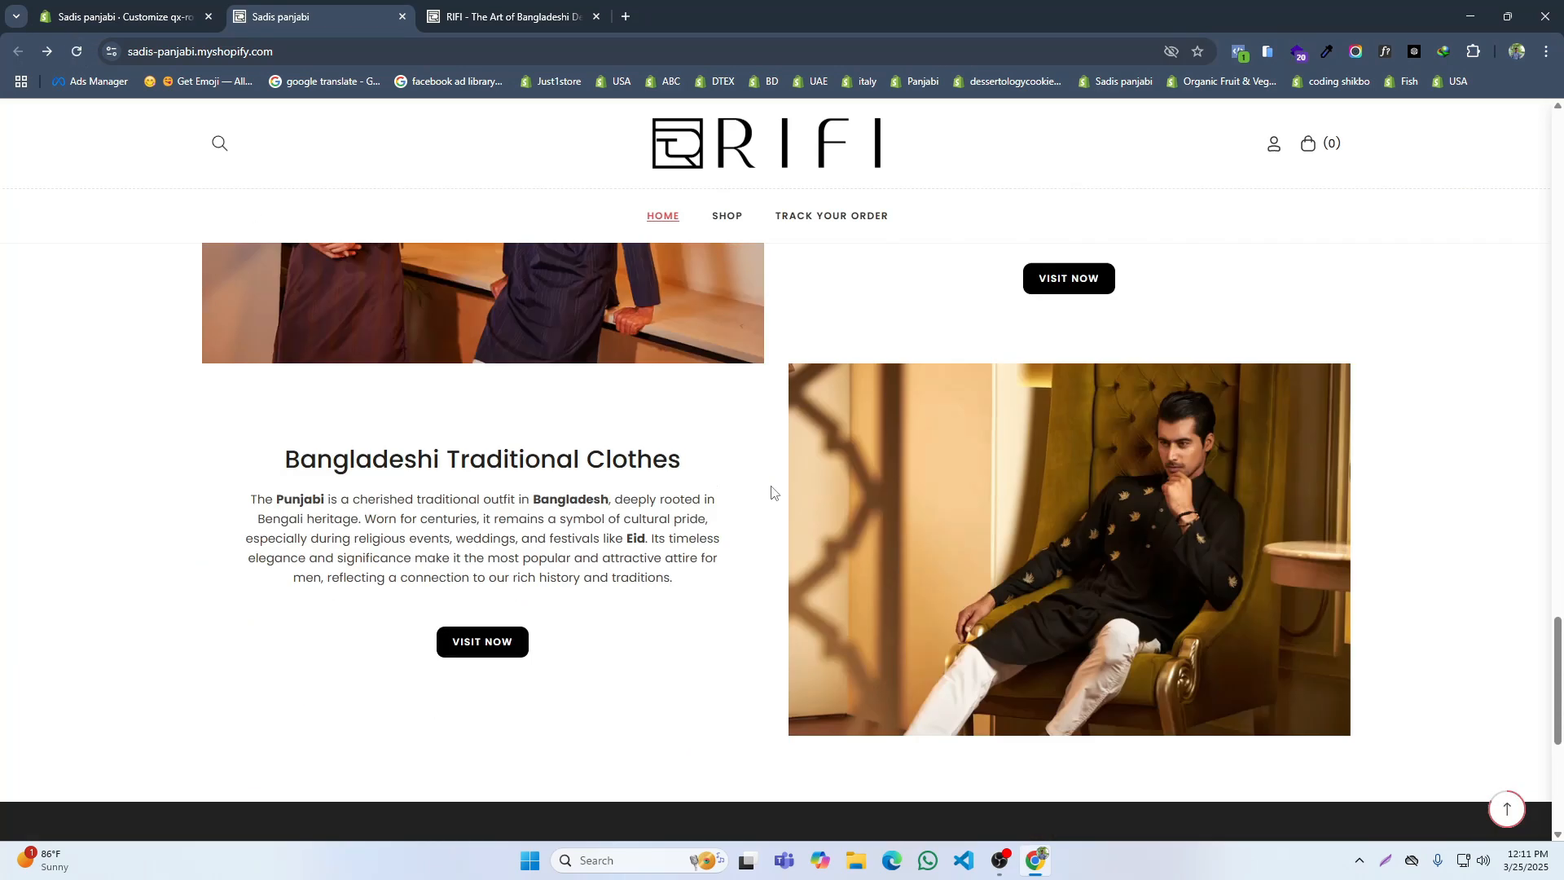
{"action": "key", "text": "ctrl+Tab"}
{"action": "scroll", "coordinate": [852, 535], "scroll_direction": "up", "scroll_amount": 3}
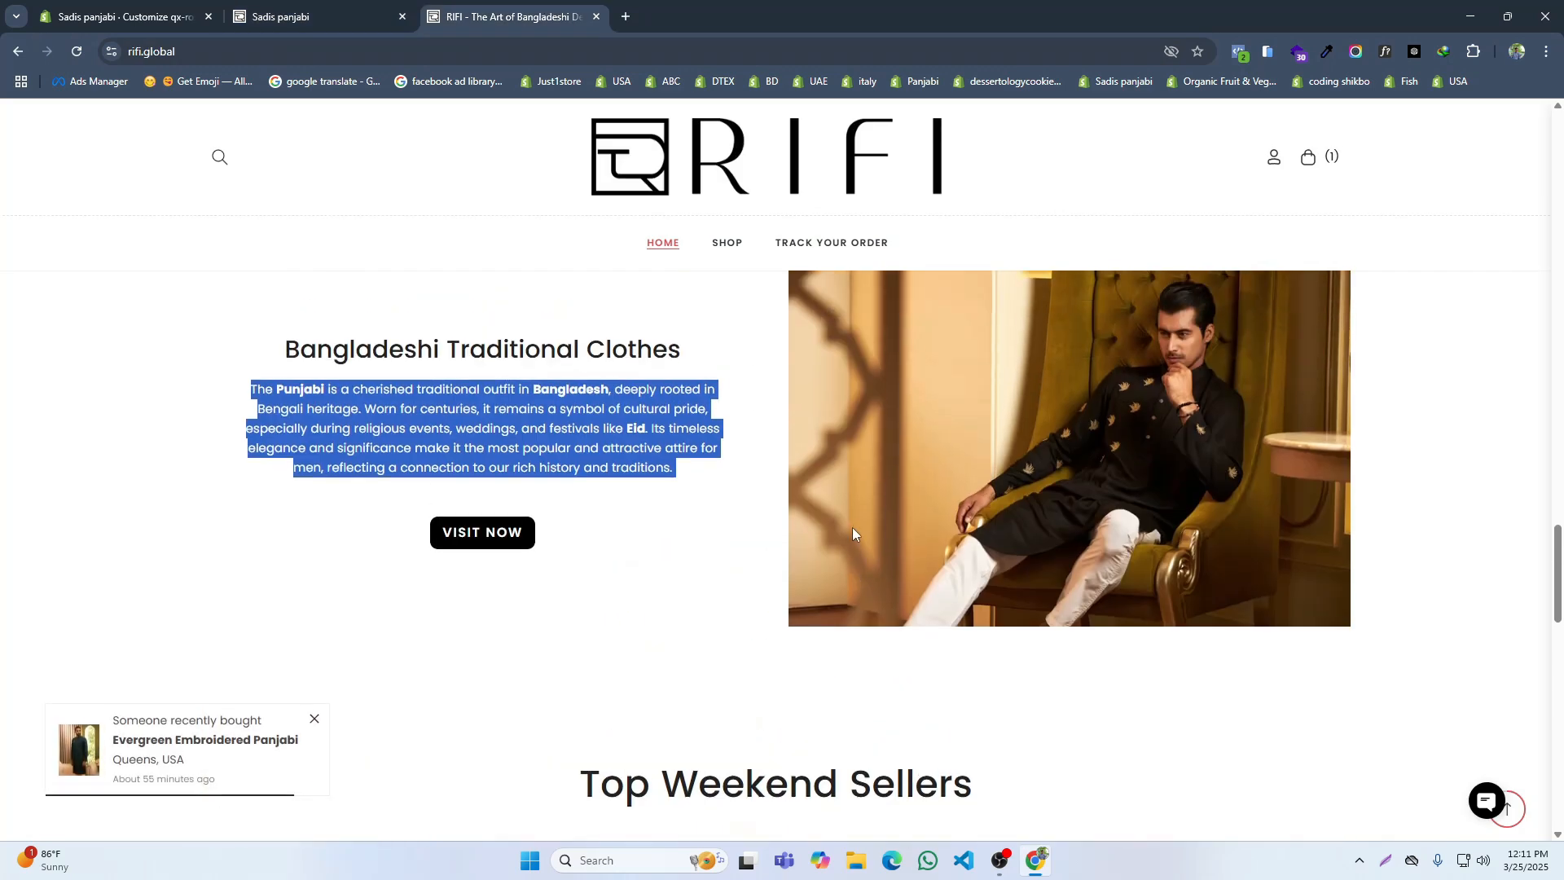
{"action": "scroll", "coordinate": [852, 526], "scroll_direction": "down", "scroll_amount": 3}
{"action": "left_click_drag", "start_coordinate": [1019, 502], "coordinate": [544, 503]}
{"action": "key", "text": "ctrl+c"}
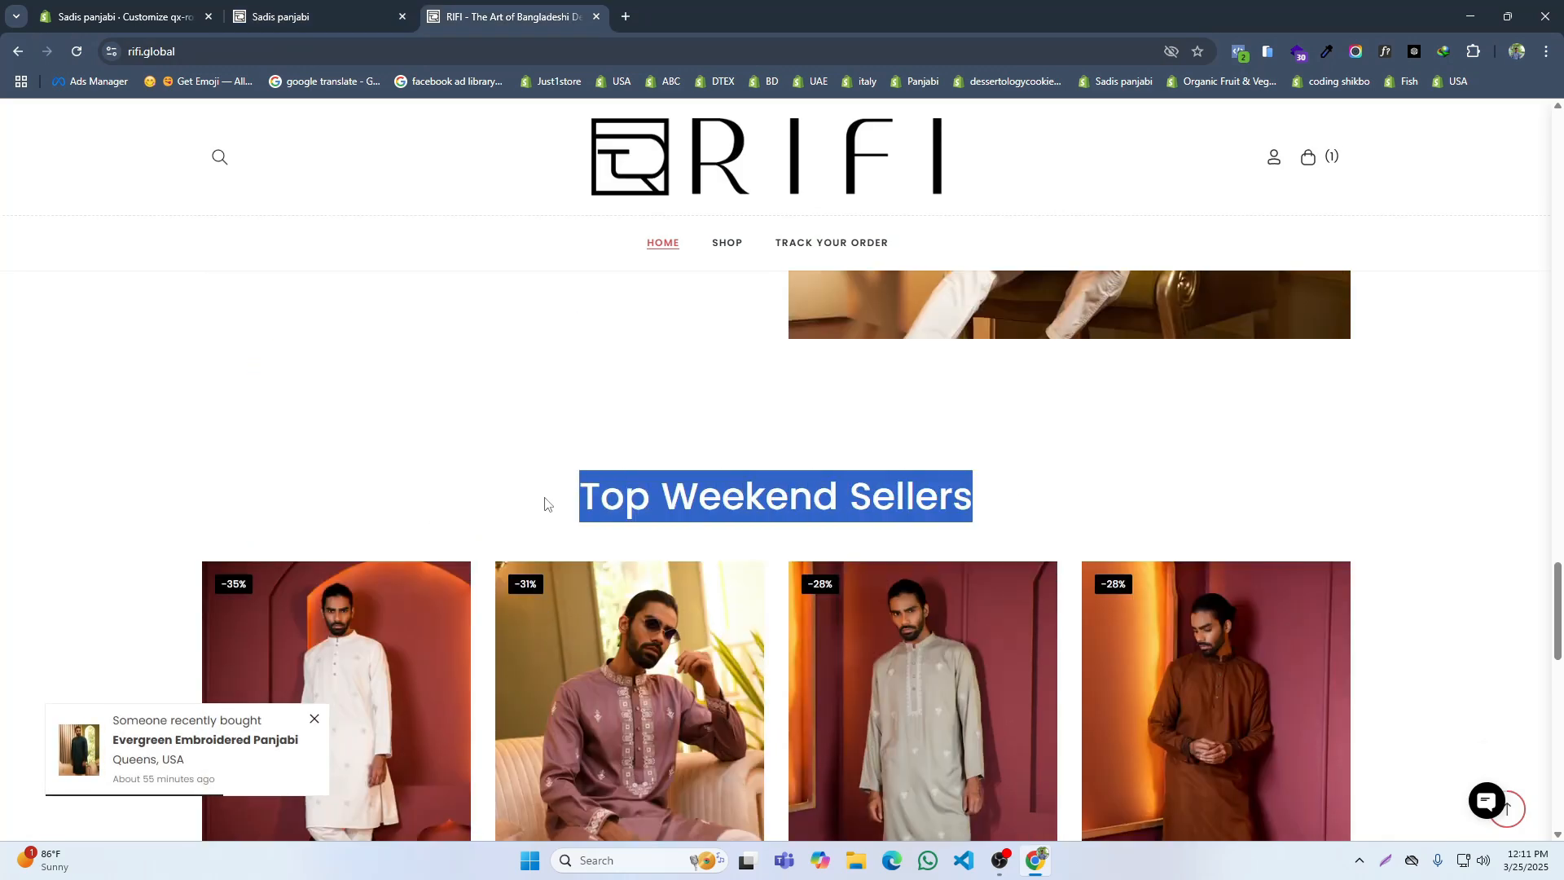
{"action": "scroll", "coordinate": [545, 503], "scroll_direction": "down", "scroll_amount": 8}
{"action": "scroll", "coordinate": [544, 503], "scroll_direction": "up", "scroll_amount": 1}
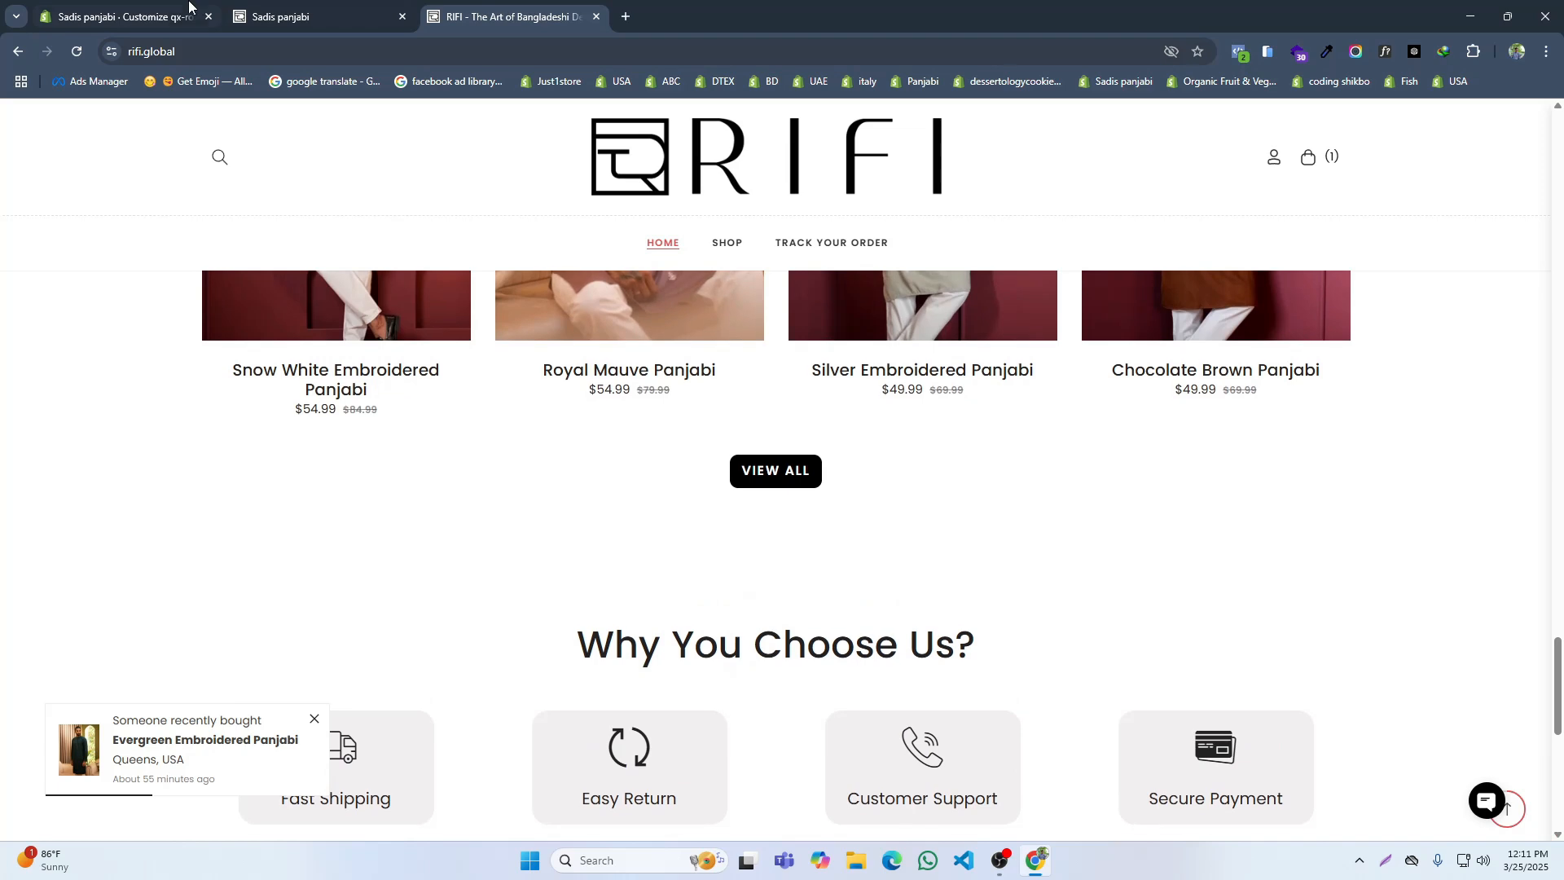
Step: In the theme editor, duplicate the Designer Panjabi product grid and move the copy below the Bangladeshi Traditional Clothes section
{"action": "key", "text": "ctrl+Tab"}
{"action": "left_click", "coordinate": [125, 387]}
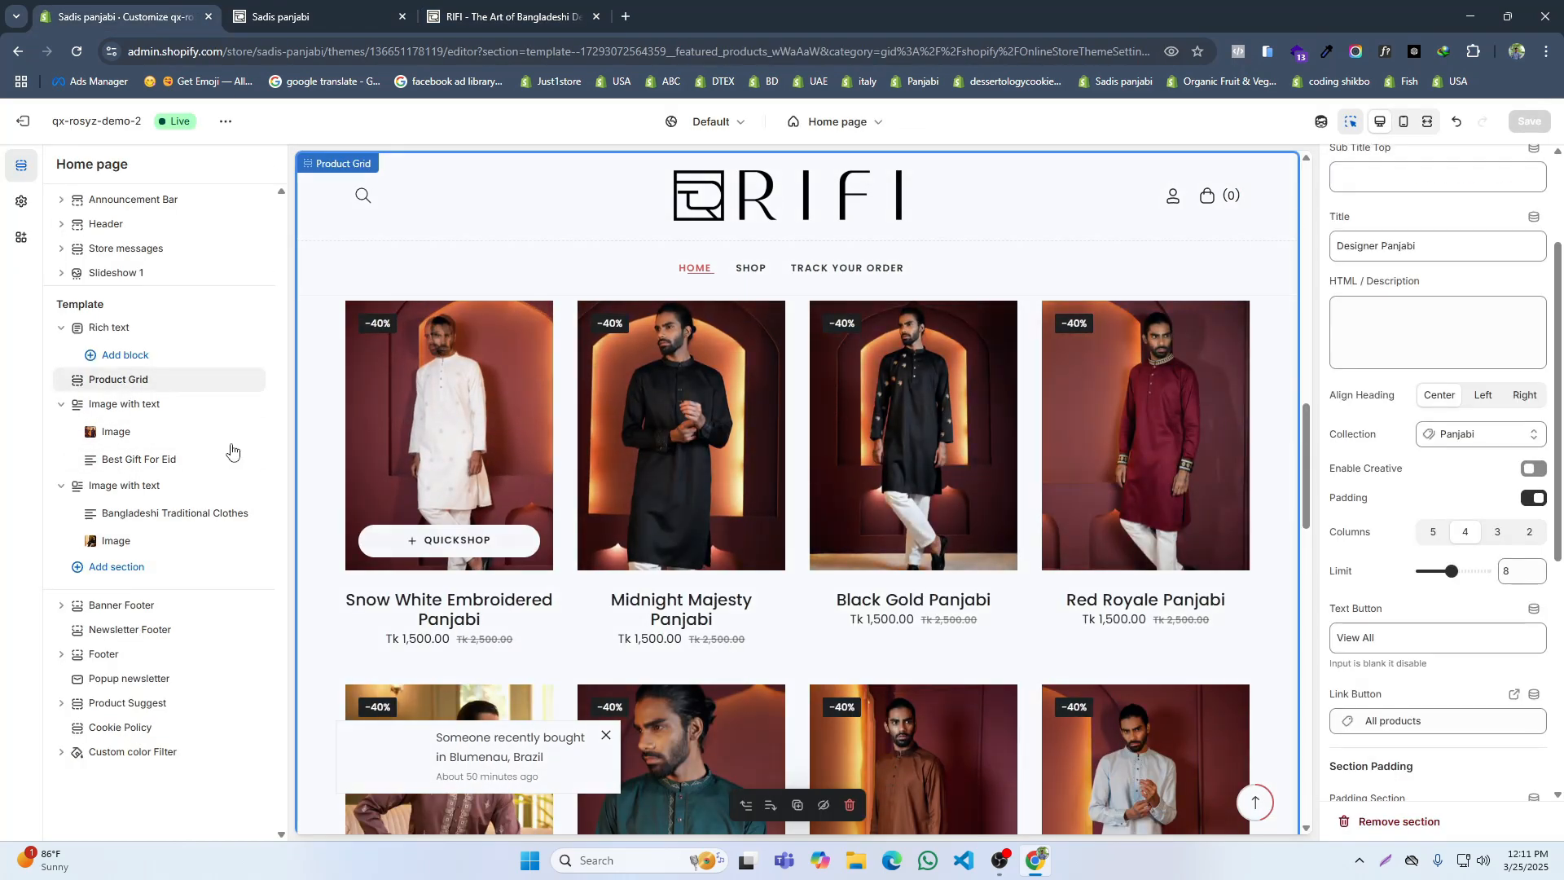
{"action": "scroll", "coordinate": [1516, 219], "scroll_direction": "up", "scroll_amount": 2}
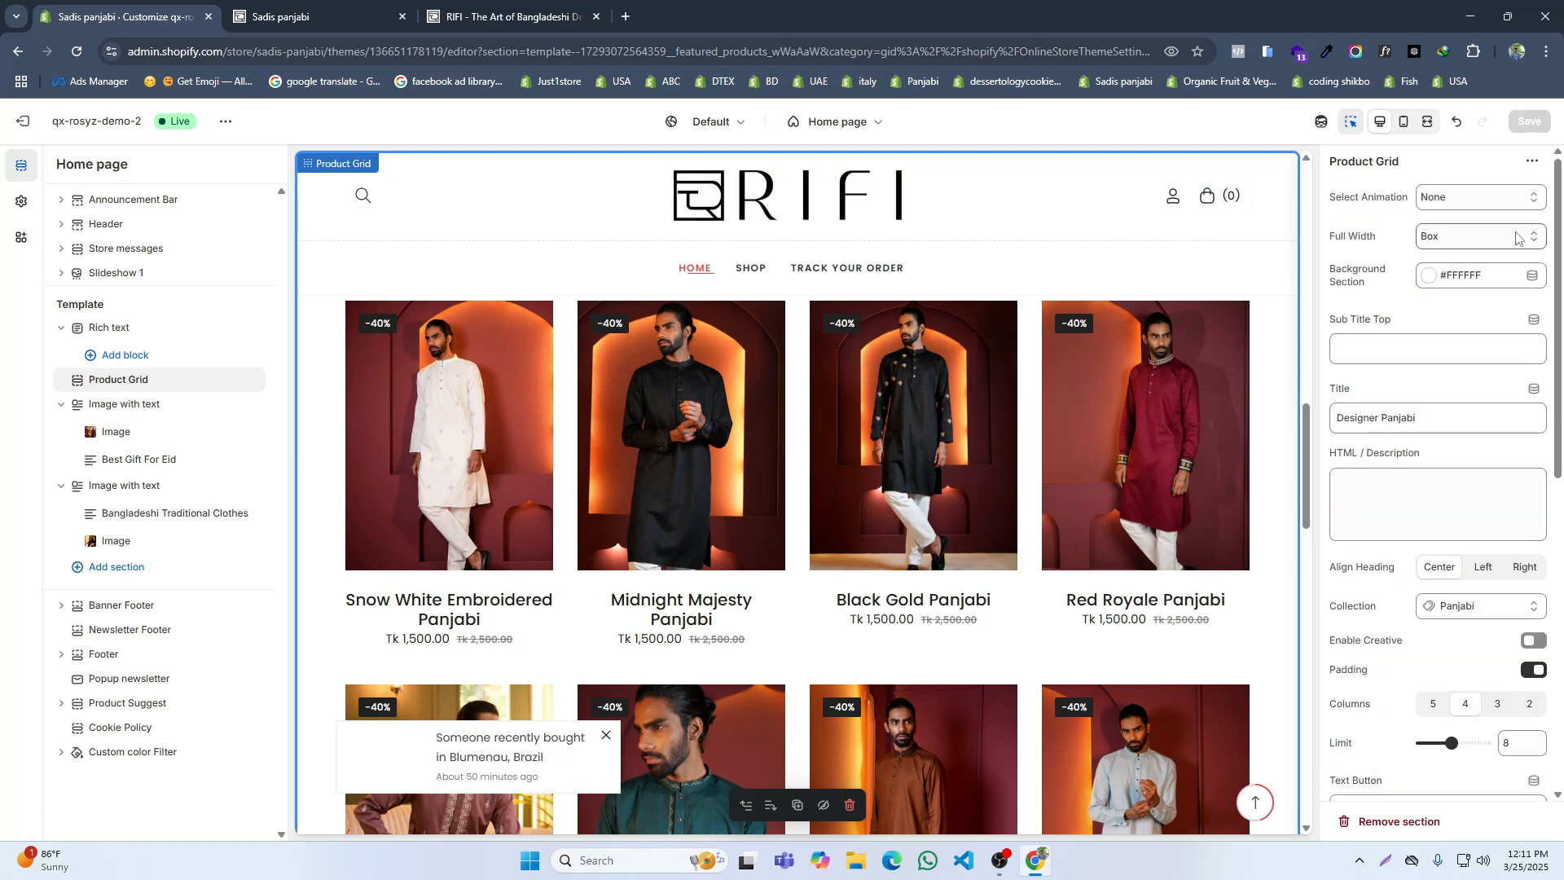
{"action": "left_click", "coordinate": [1533, 163]}
{"action": "left_click", "coordinate": [1514, 196]}
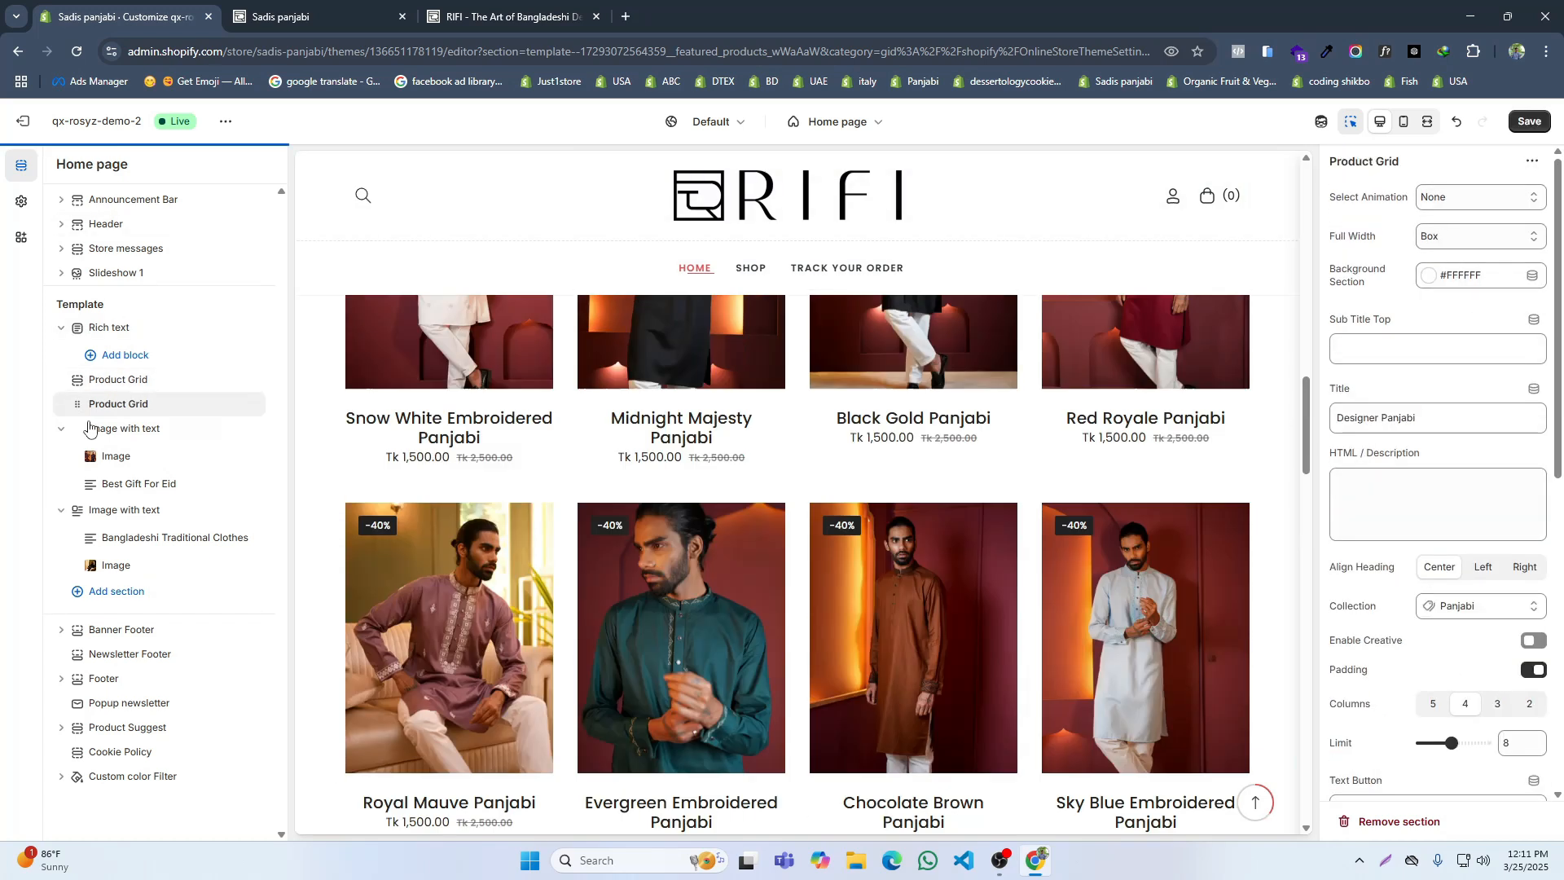
{"action": "left_click_drag", "start_coordinate": [80, 408], "coordinate": [111, 570]}
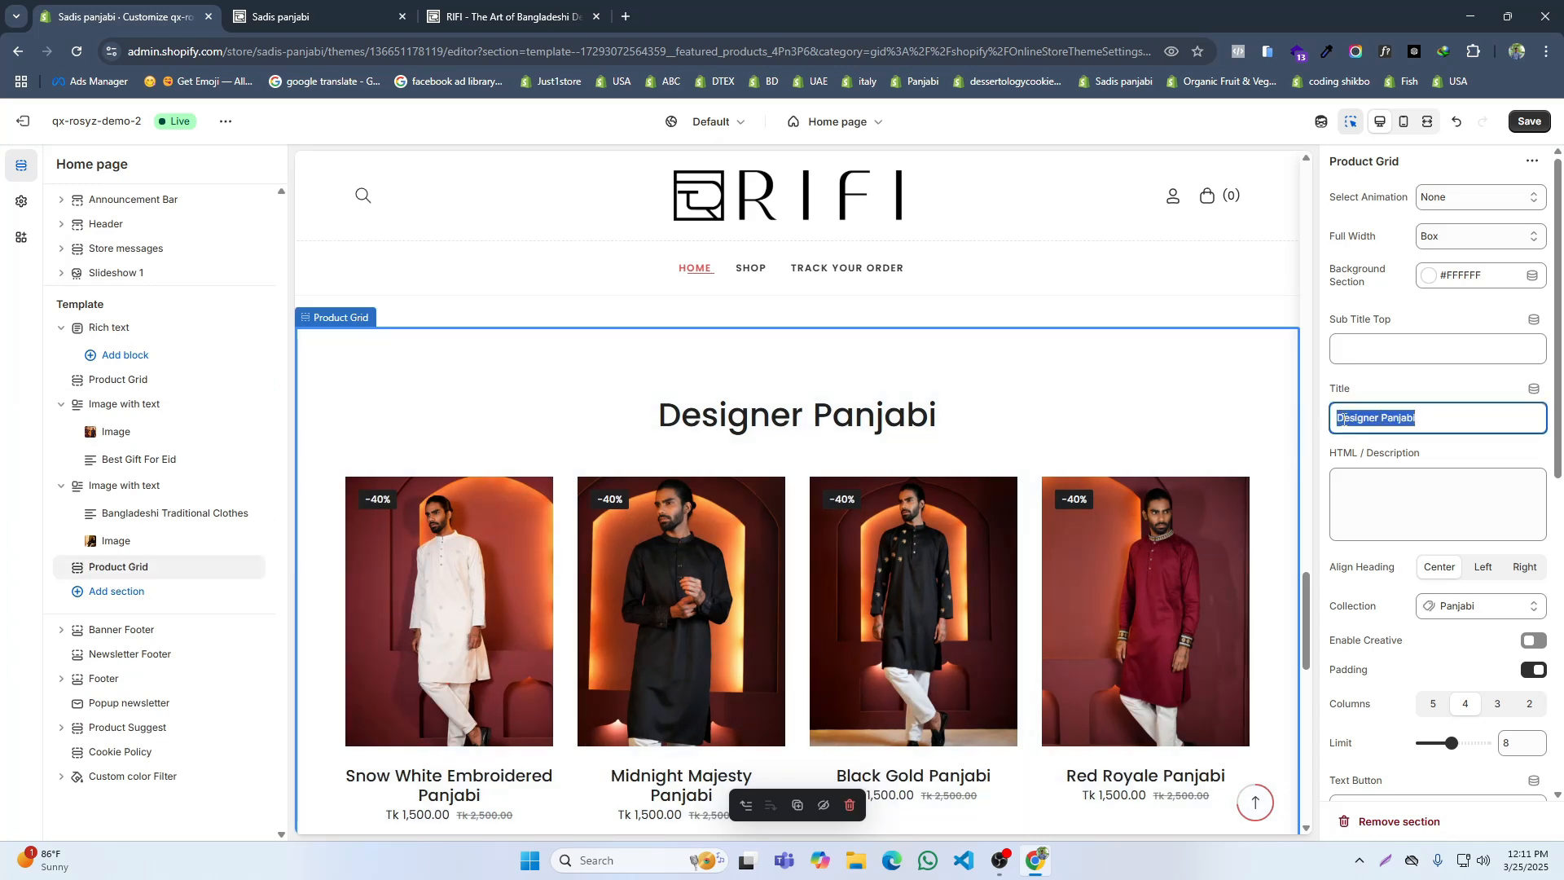
Step: Title the copied product grid Top Weekend Sellers, limit it to 4 products, compare it with the reference site and save the theme
{"action": "key", "text": "ctrl+v"}
{"action": "scroll", "coordinate": [1456, 537], "scroll_direction": "down", "scroll_amount": 4}
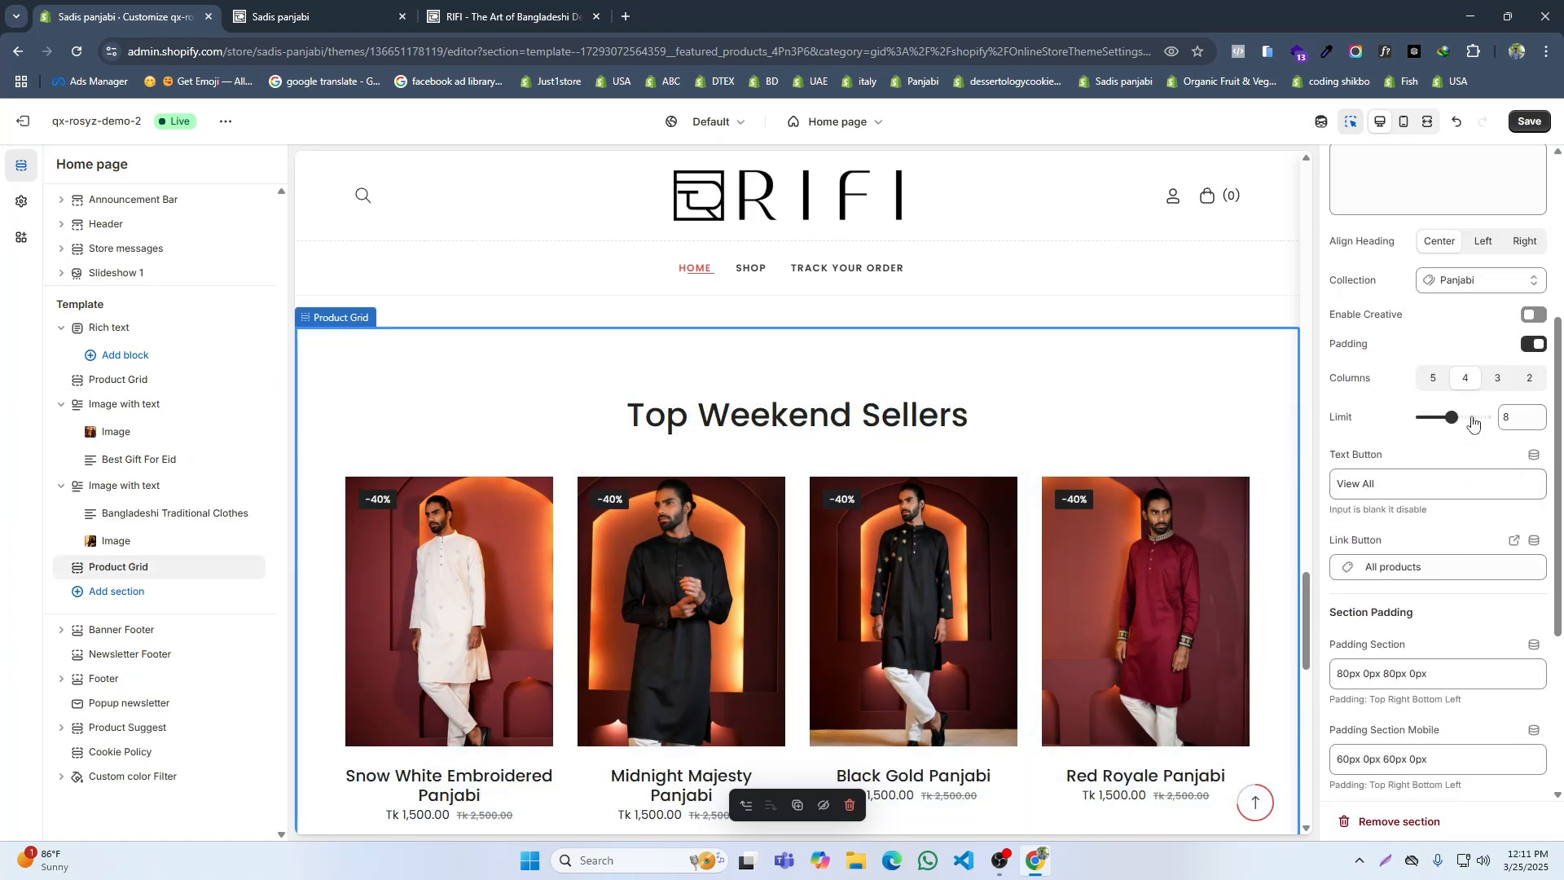
{"action": "left_click_drag", "start_coordinate": [1443, 416], "coordinate": [1432, 417]}
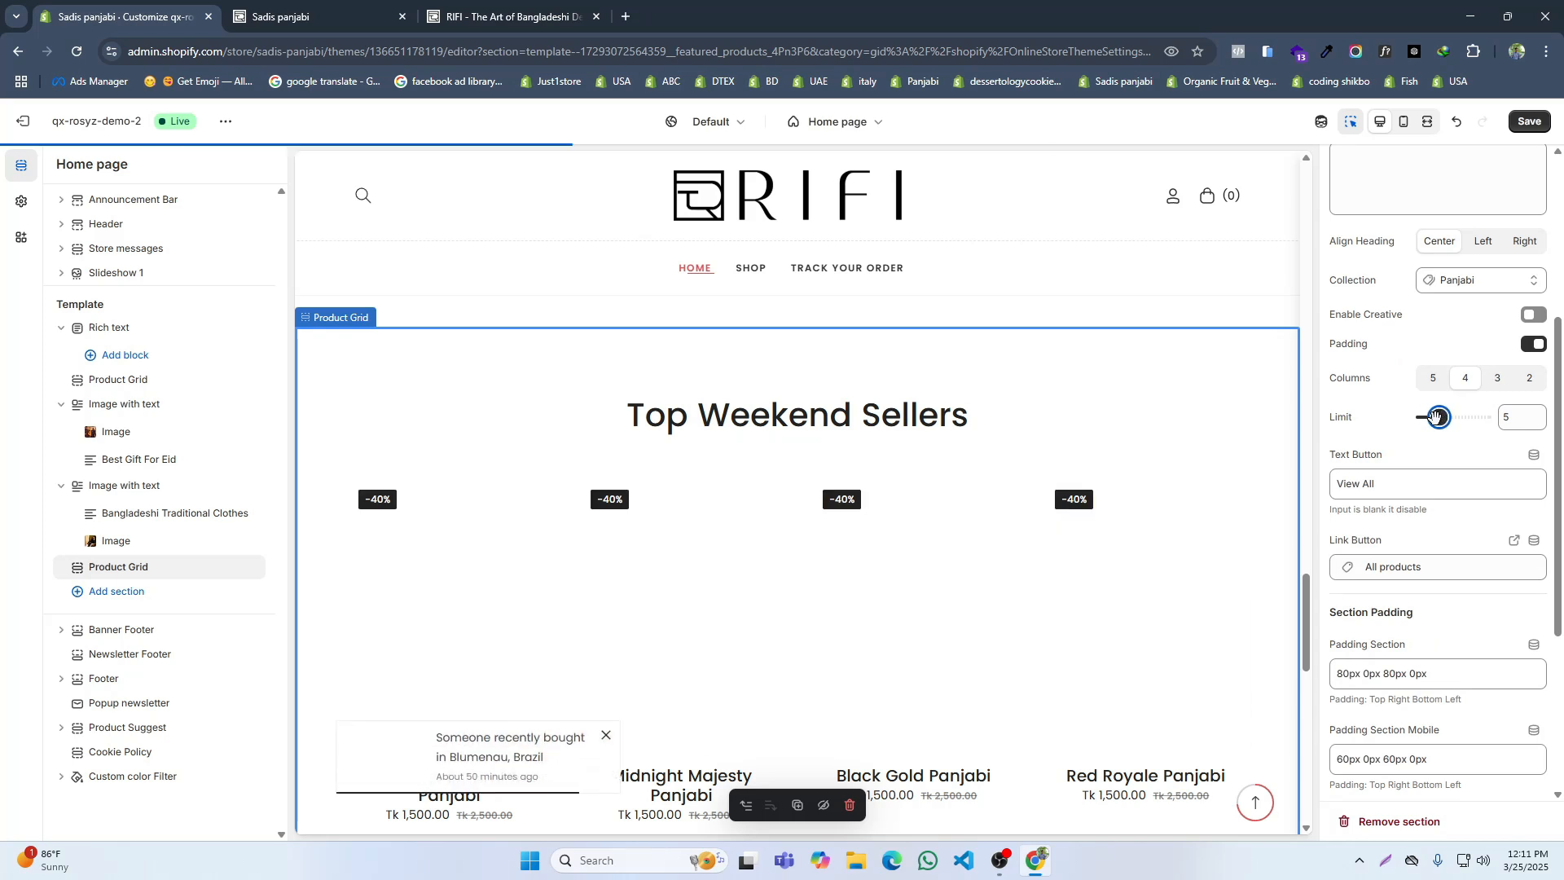
{"action": "scroll", "coordinate": [815, 523], "scroll_direction": "down", "scroll_amount": 5}
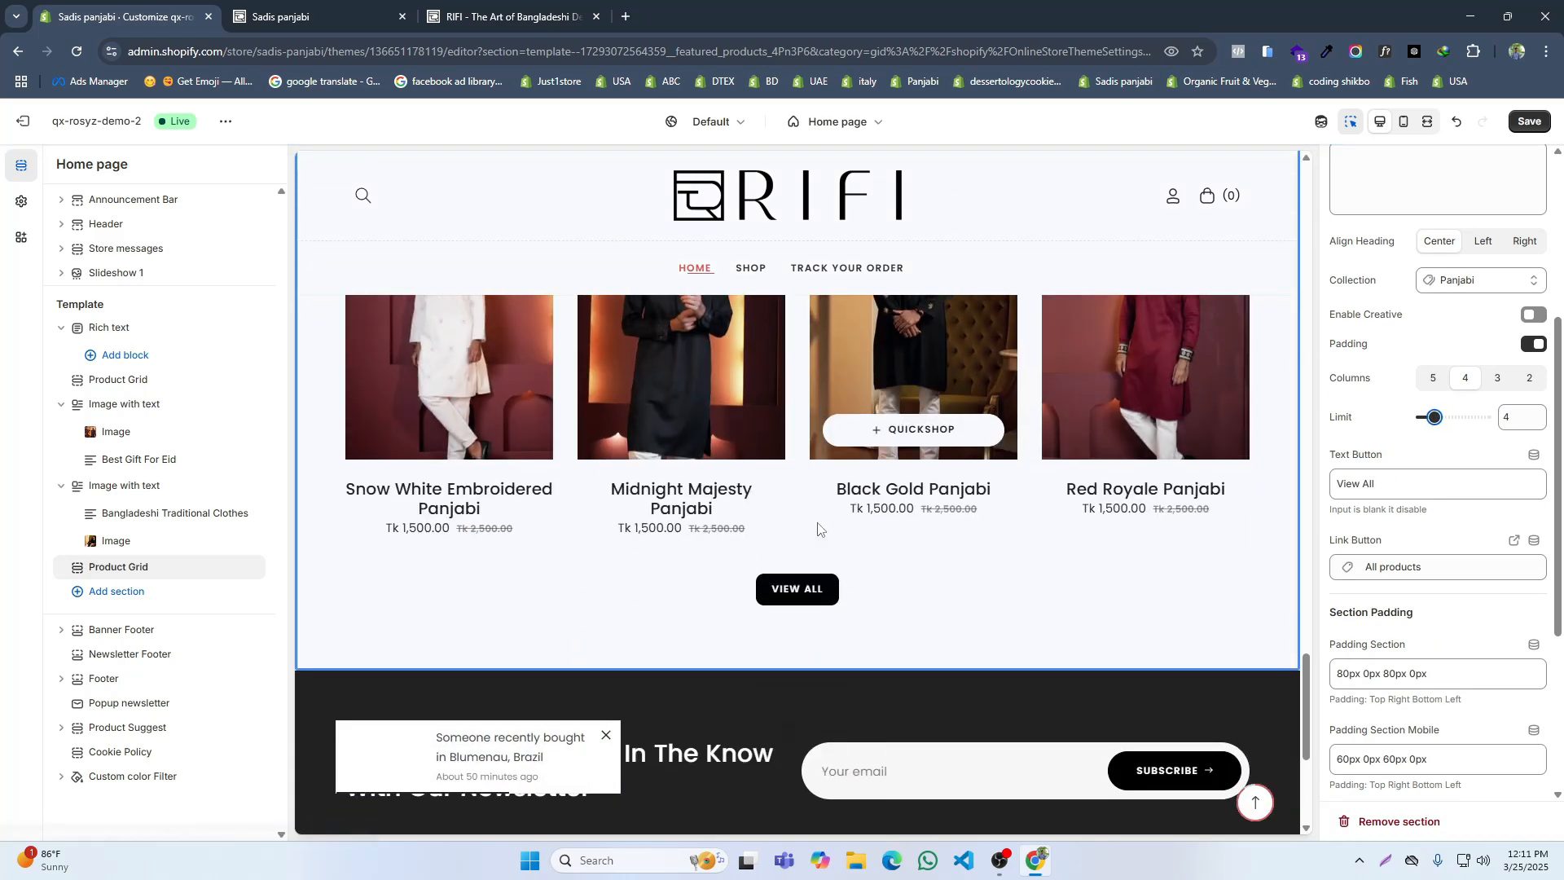
{"action": "left_click", "coordinate": [462, 4]}
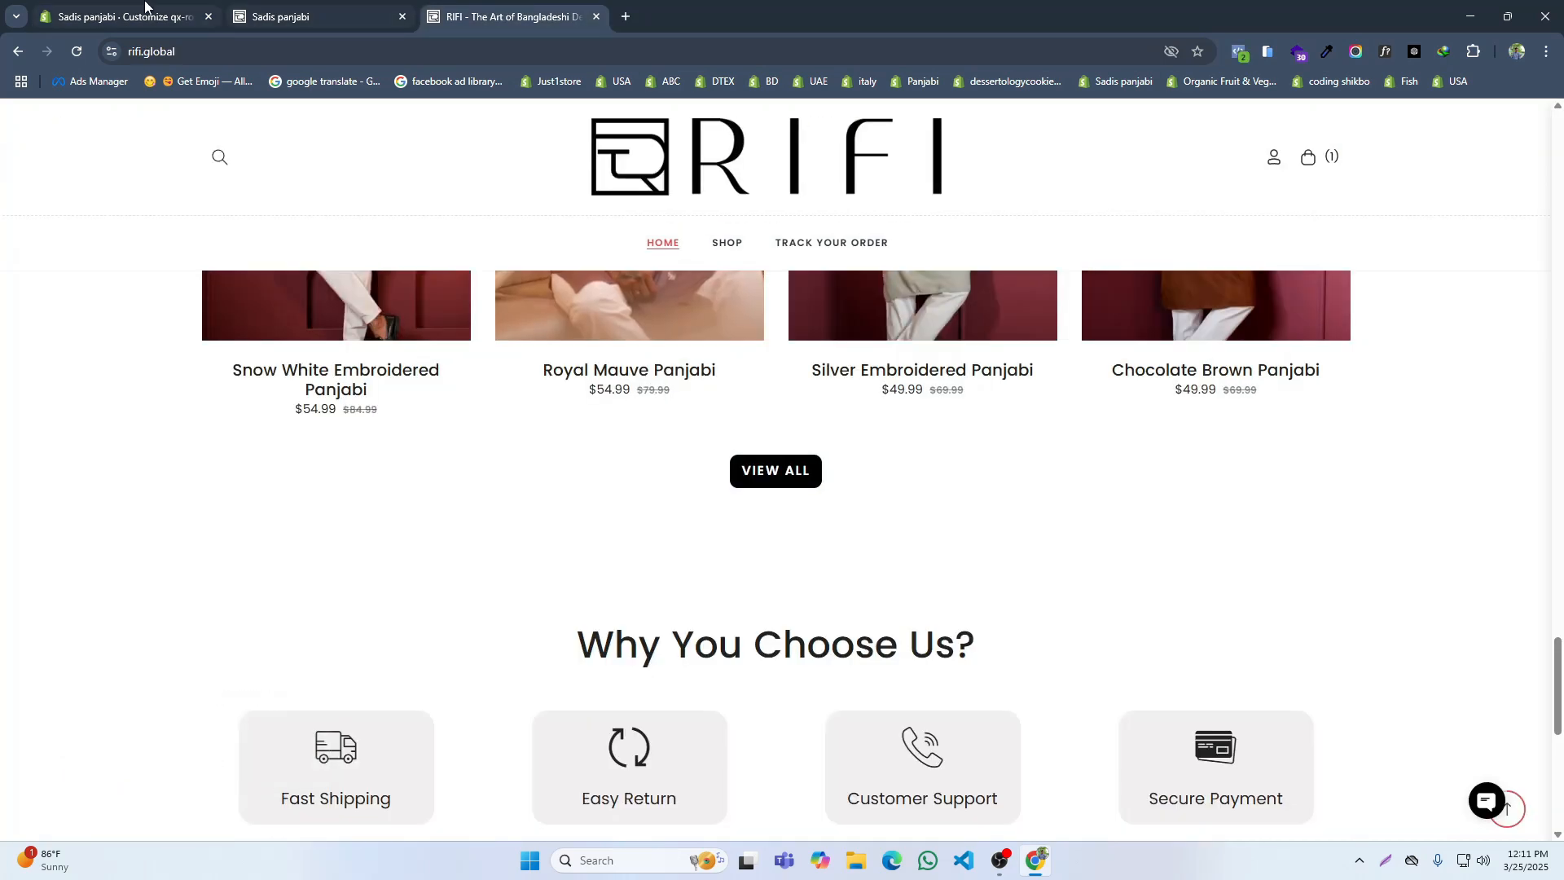
{"action": "left_click", "coordinate": [123, 17]}
{"action": "left_click", "coordinate": [1528, 121]}
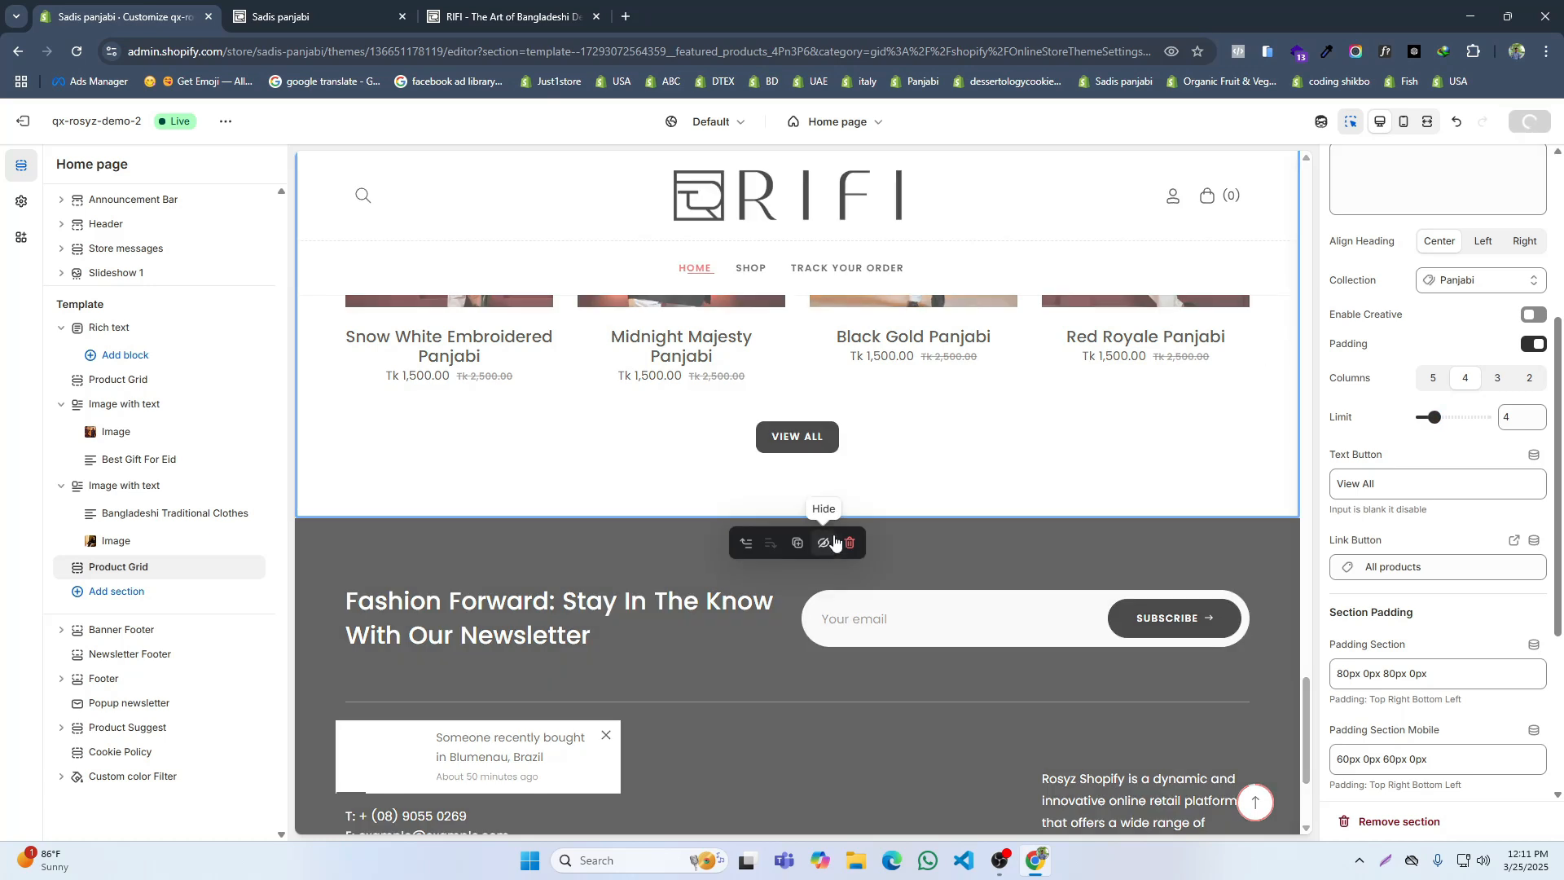
Step: Copy the heading "Why You Choose Us?" from the RIFI reference site
{"action": "left_click", "coordinate": [505, 17]}
{"action": "scroll", "coordinate": [570, 537], "scroll_direction": "down", "scroll_amount": 3}
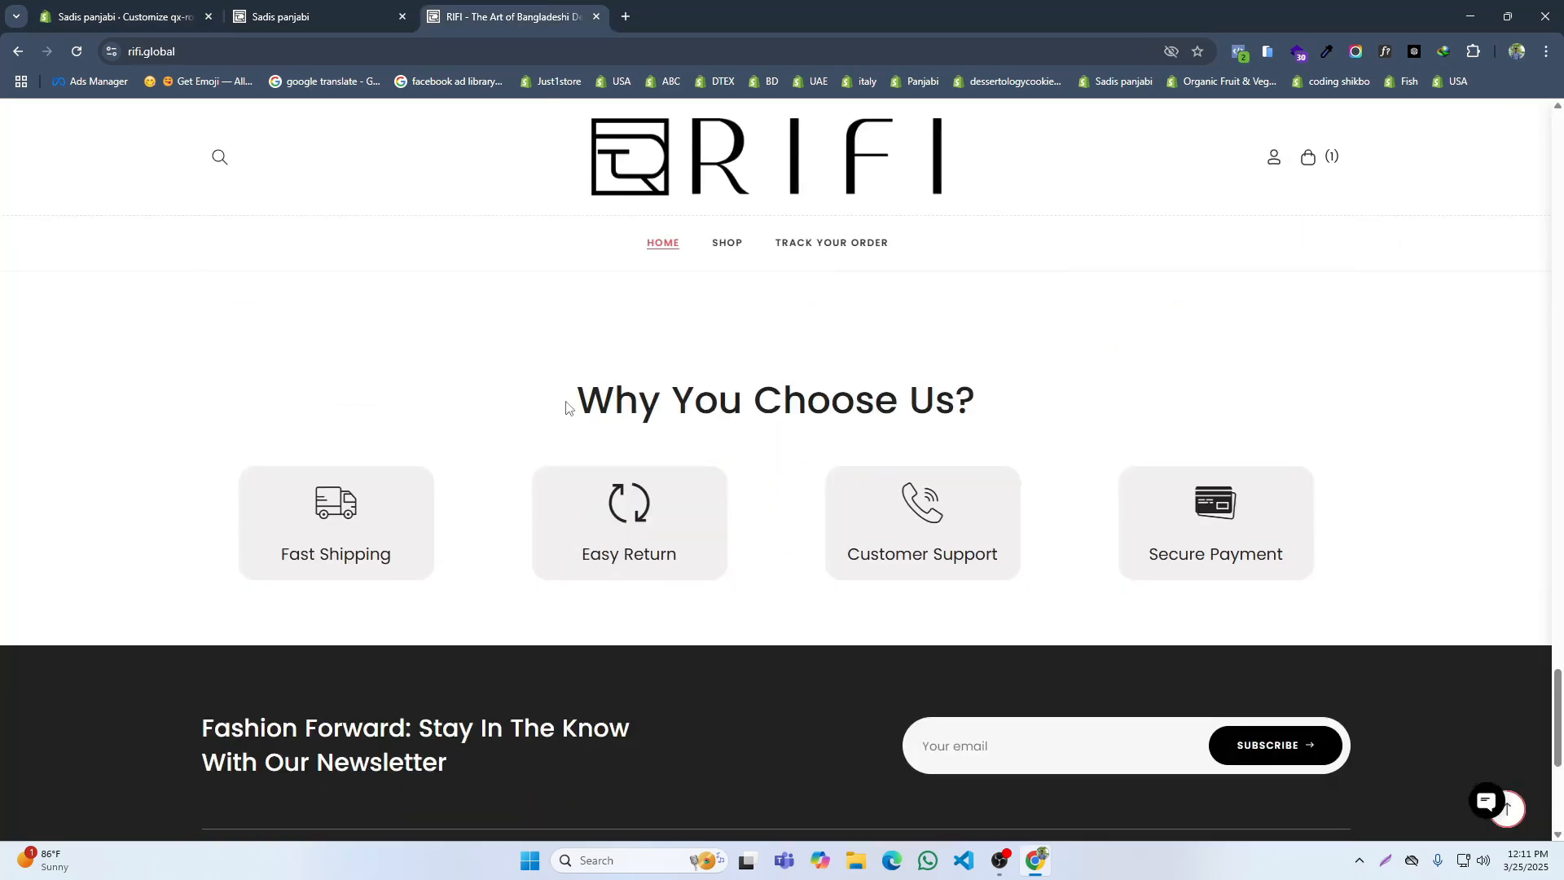
{"action": "left_click_drag", "start_coordinate": [568, 407], "coordinate": [1003, 407]}
{"action": "key", "text": "ctrl+c"}
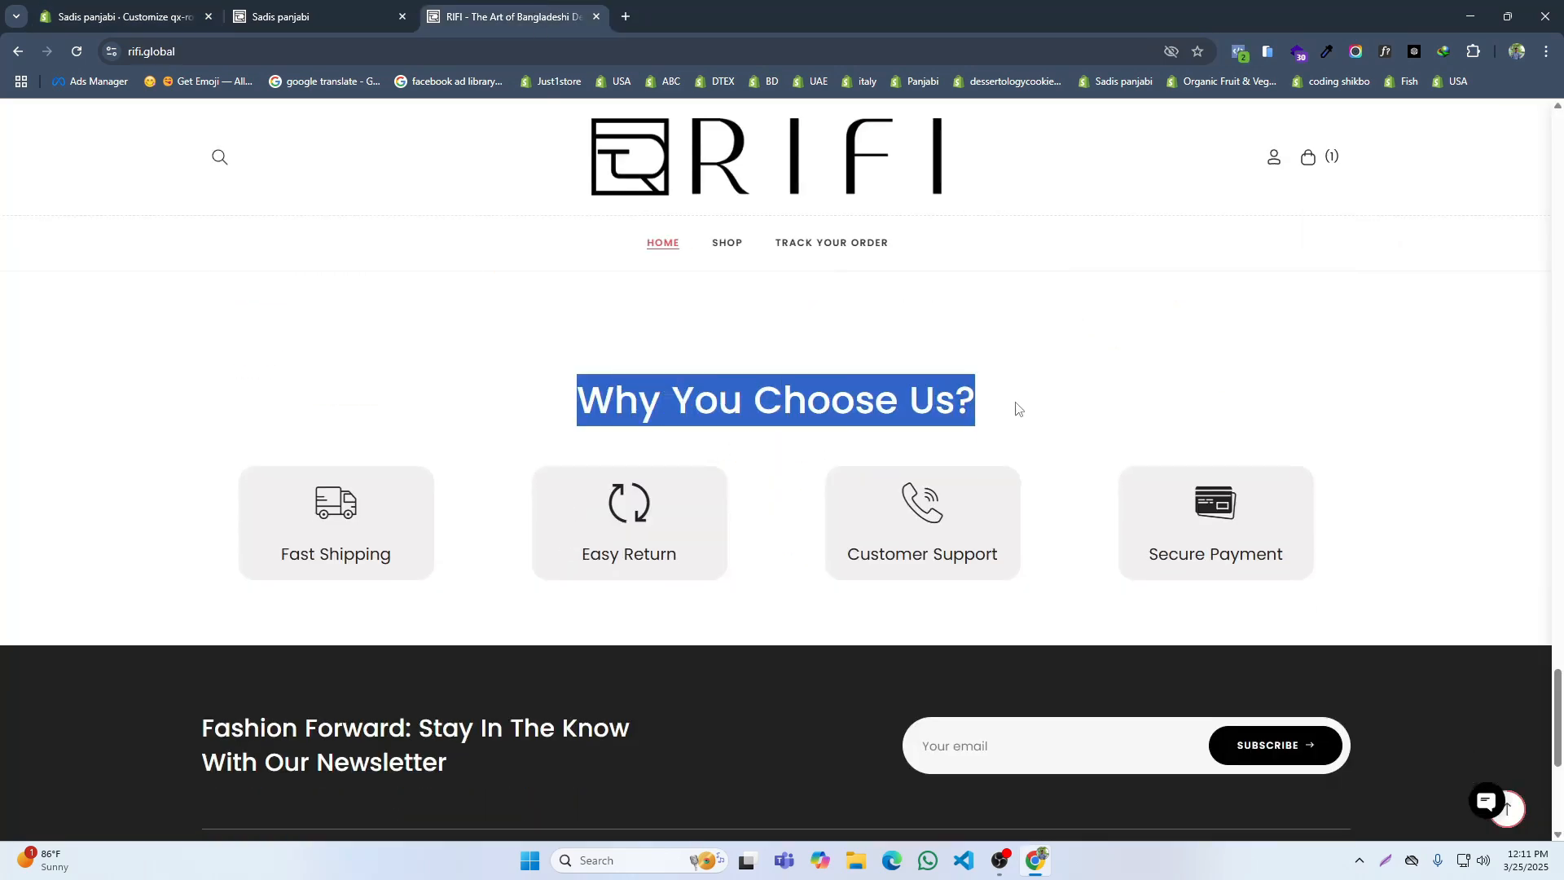
Step: Back in the theme editor, add a Services section below the Top Weekend Sellers product grid
{"action": "left_click", "coordinate": [122, 16]}
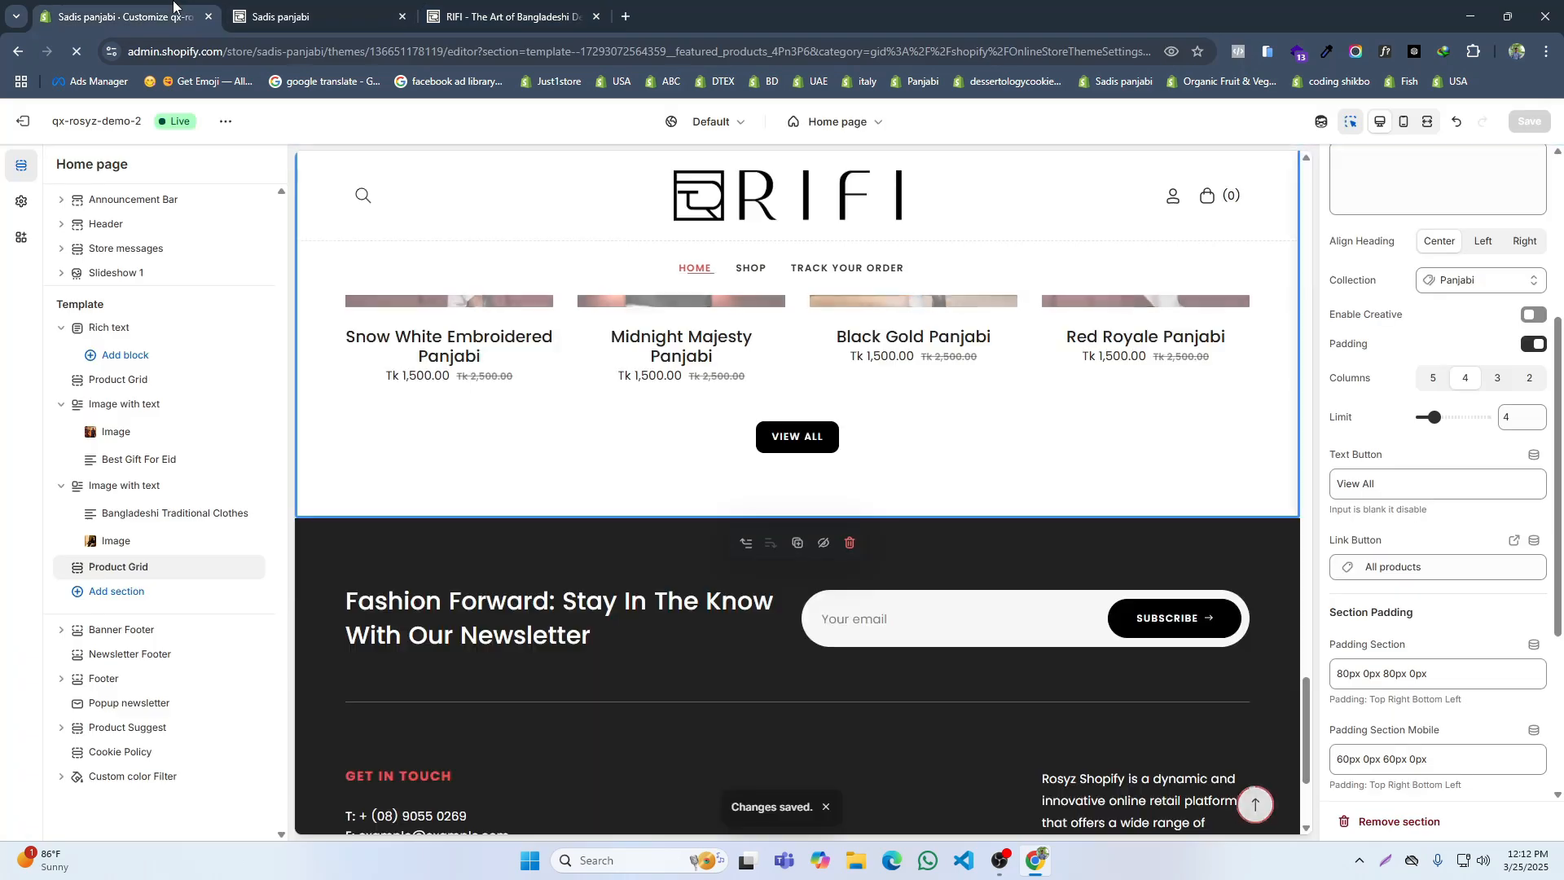
{"action": "left_click", "coordinate": [103, 599]}
{"action": "scroll", "coordinate": [338, 651], "scroll_direction": "down", "scroll_amount": 5}
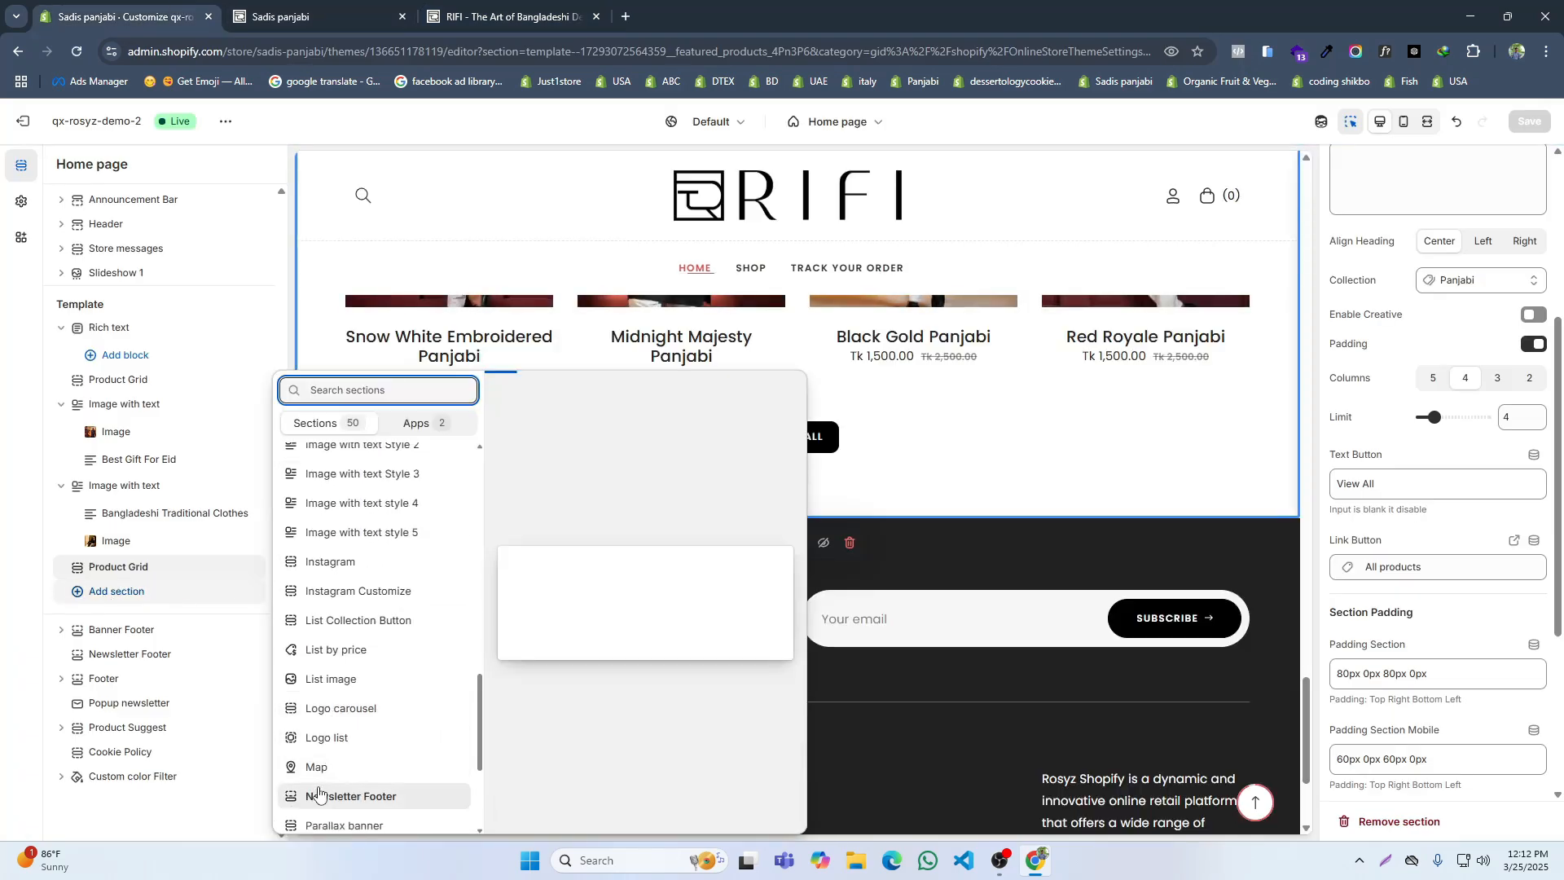
{"action": "scroll", "coordinate": [320, 790], "scroll_direction": "down", "scroll_amount": 3}
{"action": "left_click", "coordinate": [334, 814]}
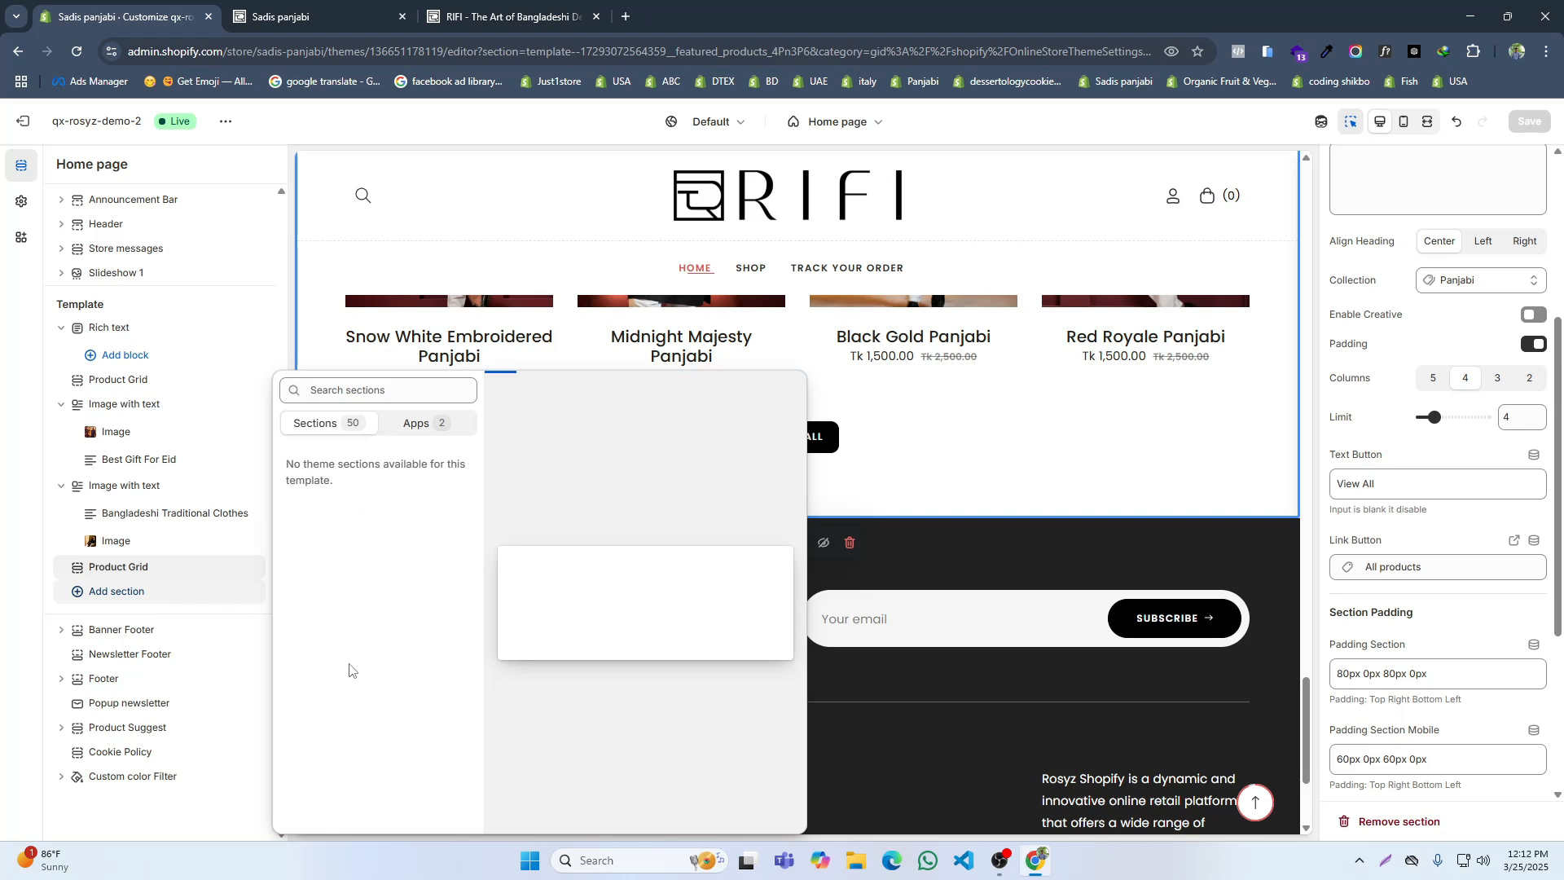
{"action": "scroll", "coordinate": [357, 609], "scroll_direction": "down", "scroll_amount": 5}
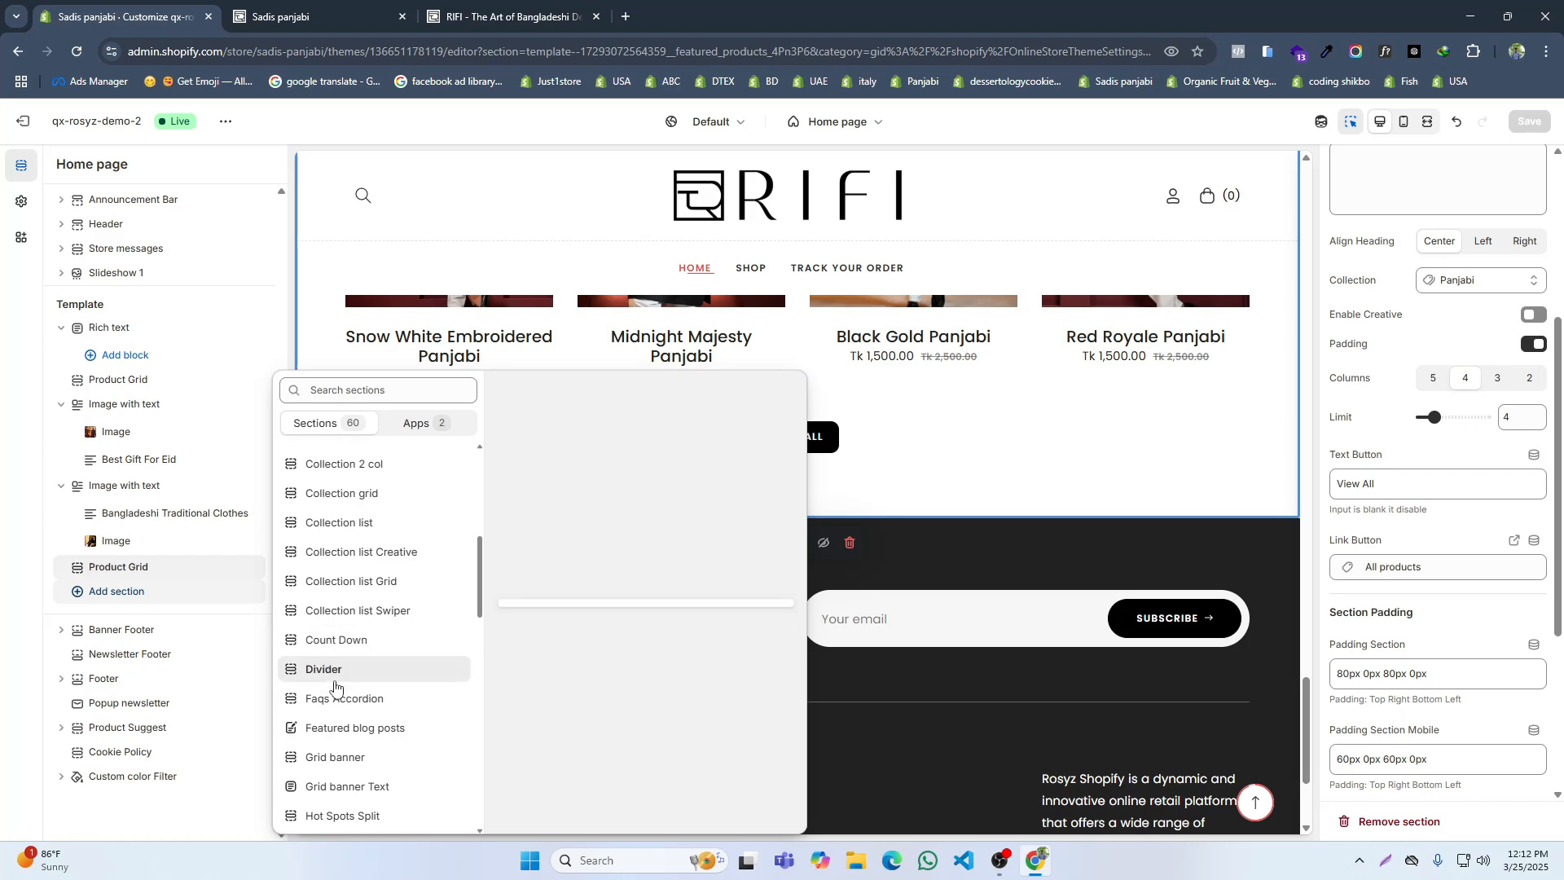
{"action": "scroll", "coordinate": [346, 751], "scroll_direction": "down", "scroll_amount": 1}
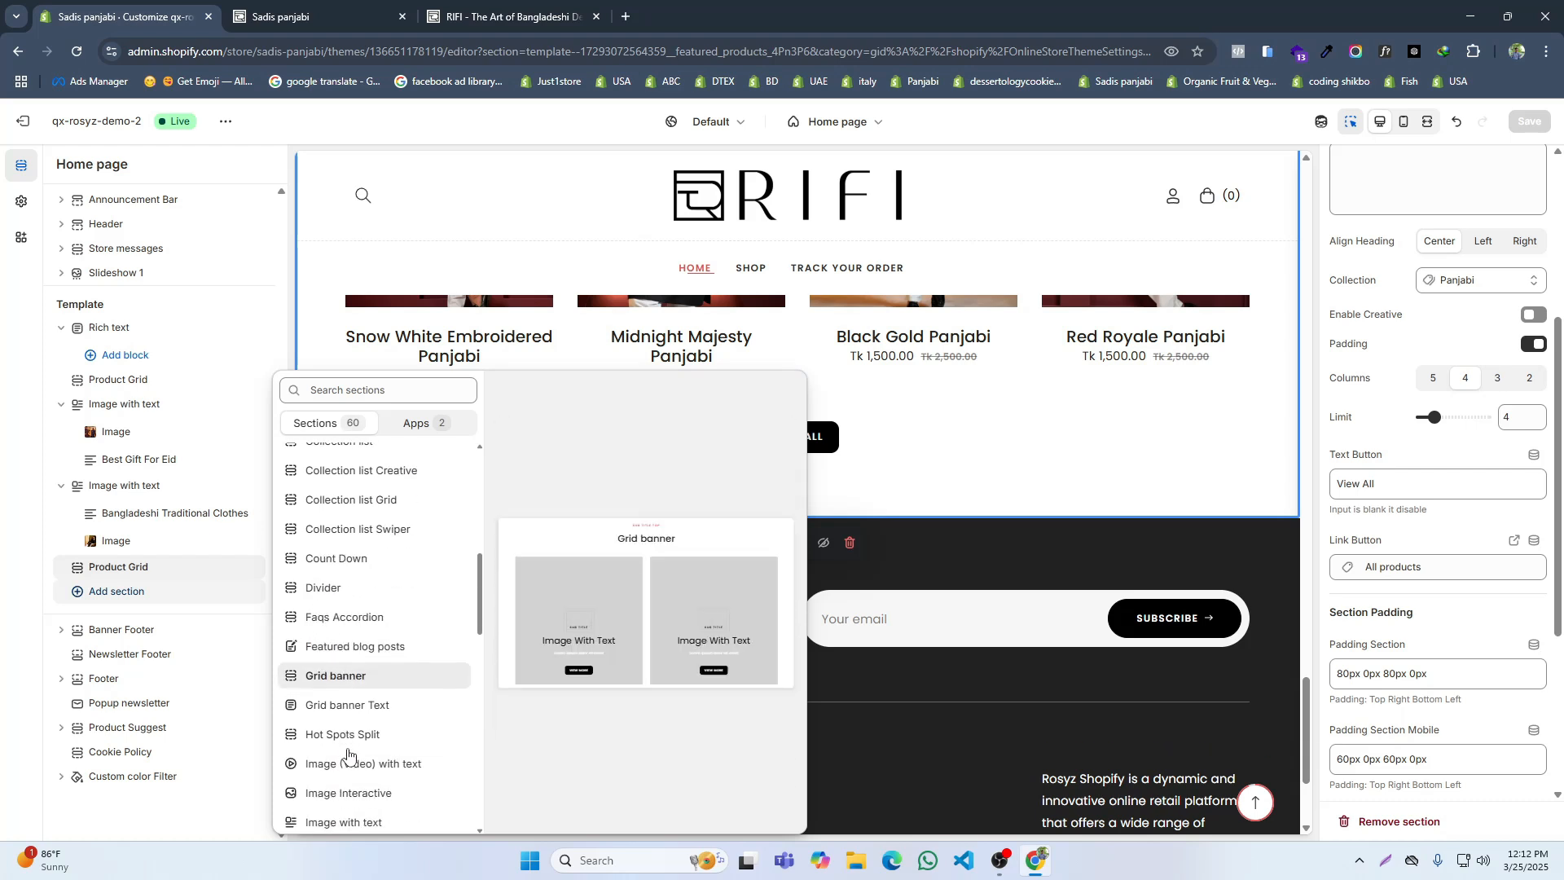
{"action": "scroll", "coordinate": [355, 747], "scroll_direction": "down", "scroll_amount": 5}
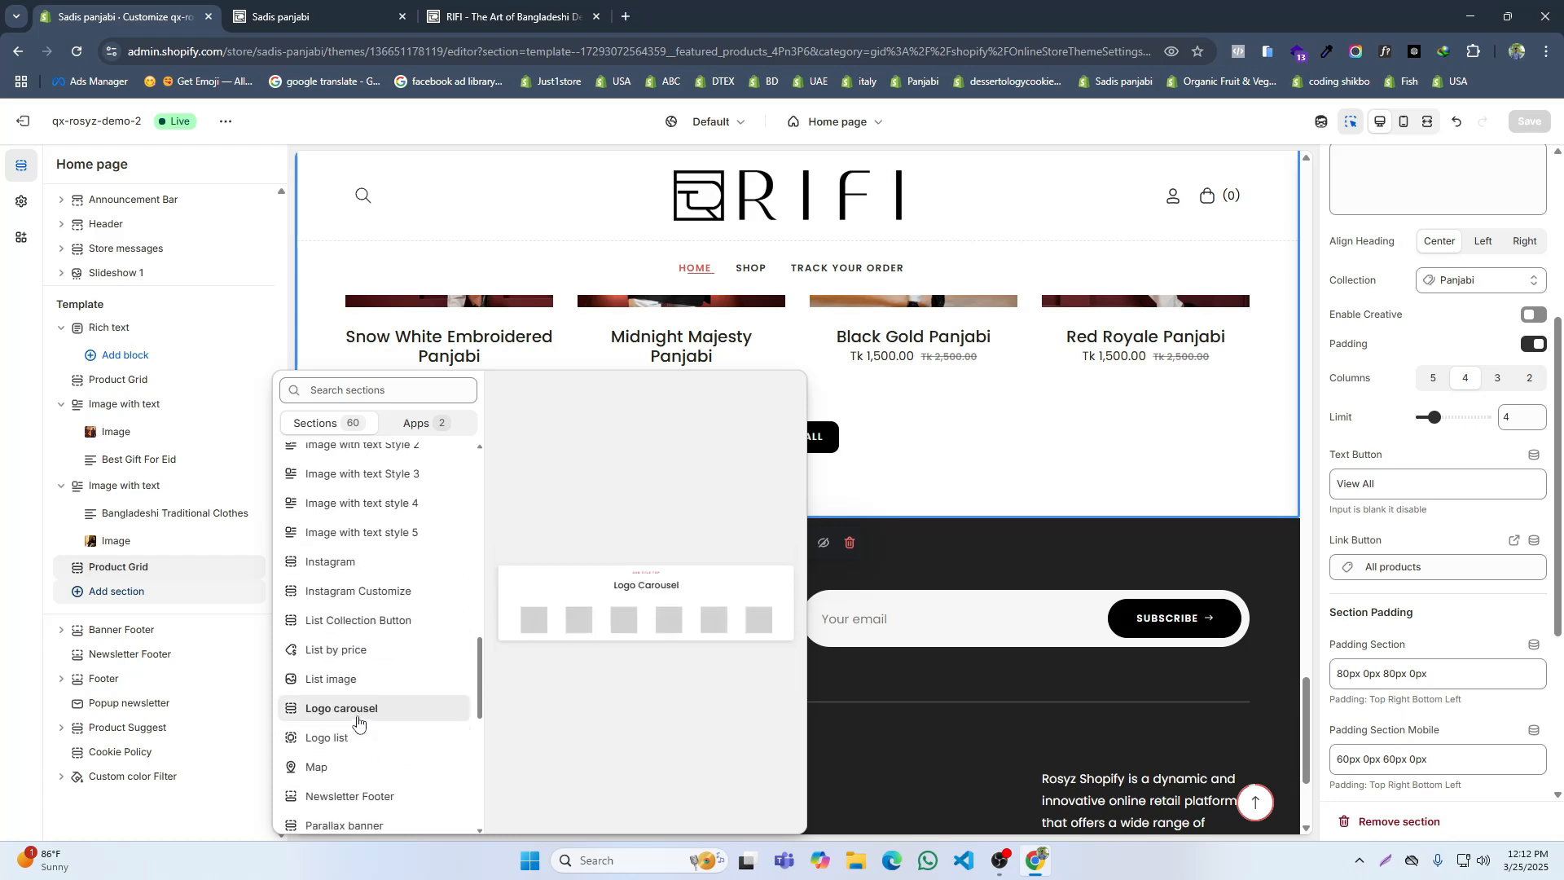
{"action": "scroll", "coordinate": [343, 778], "scroll_direction": "down", "scroll_amount": 1}
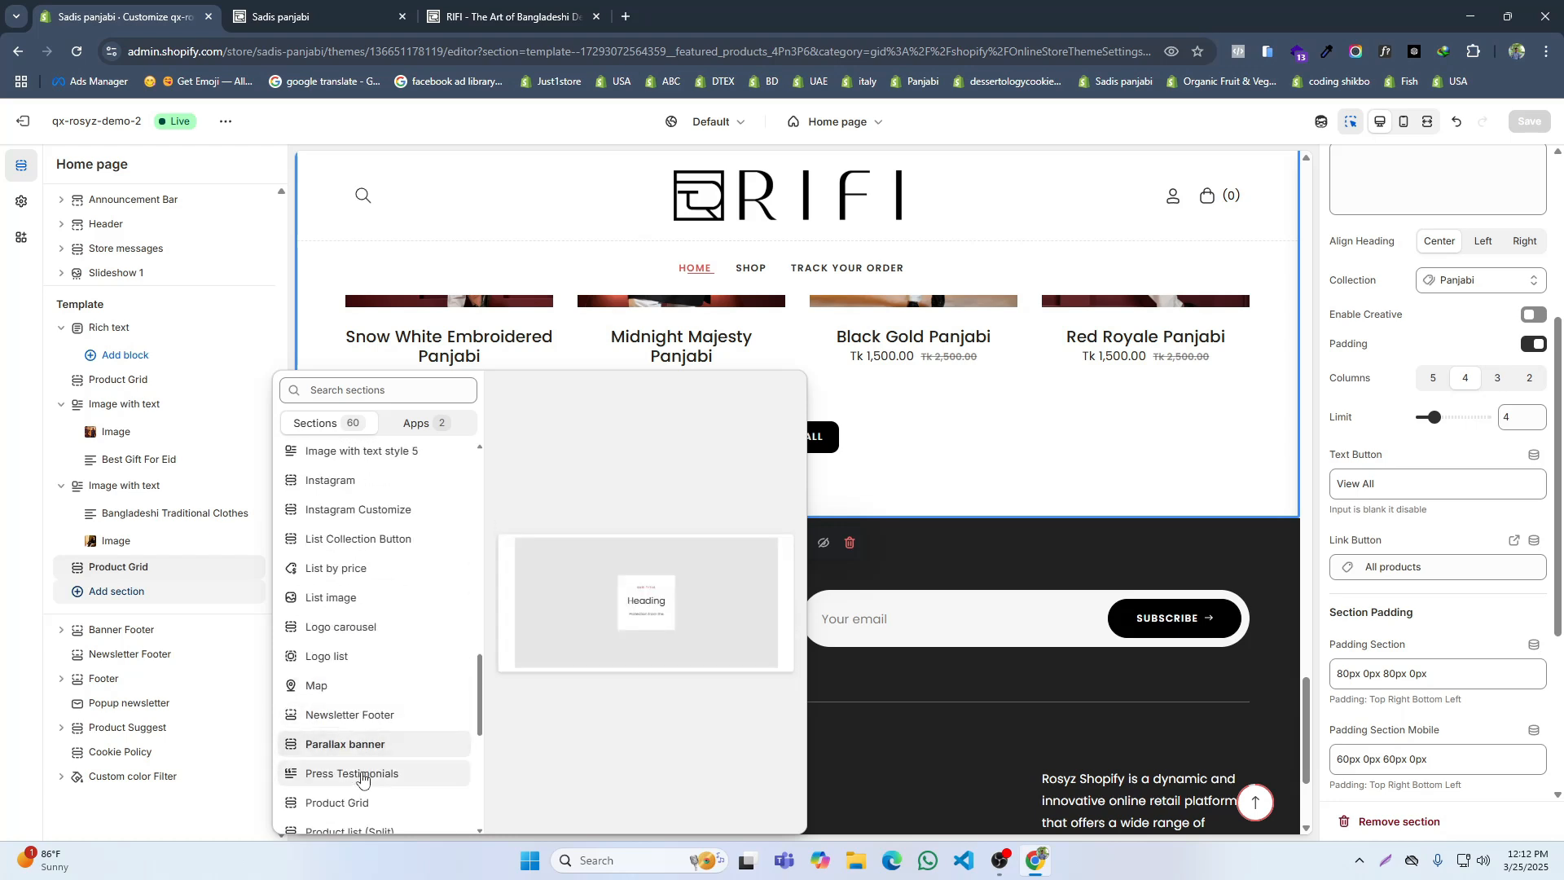
{"action": "scroll", "coordinate": [360, 807], "scroll_direction": "down", "scroll_amount": 6}
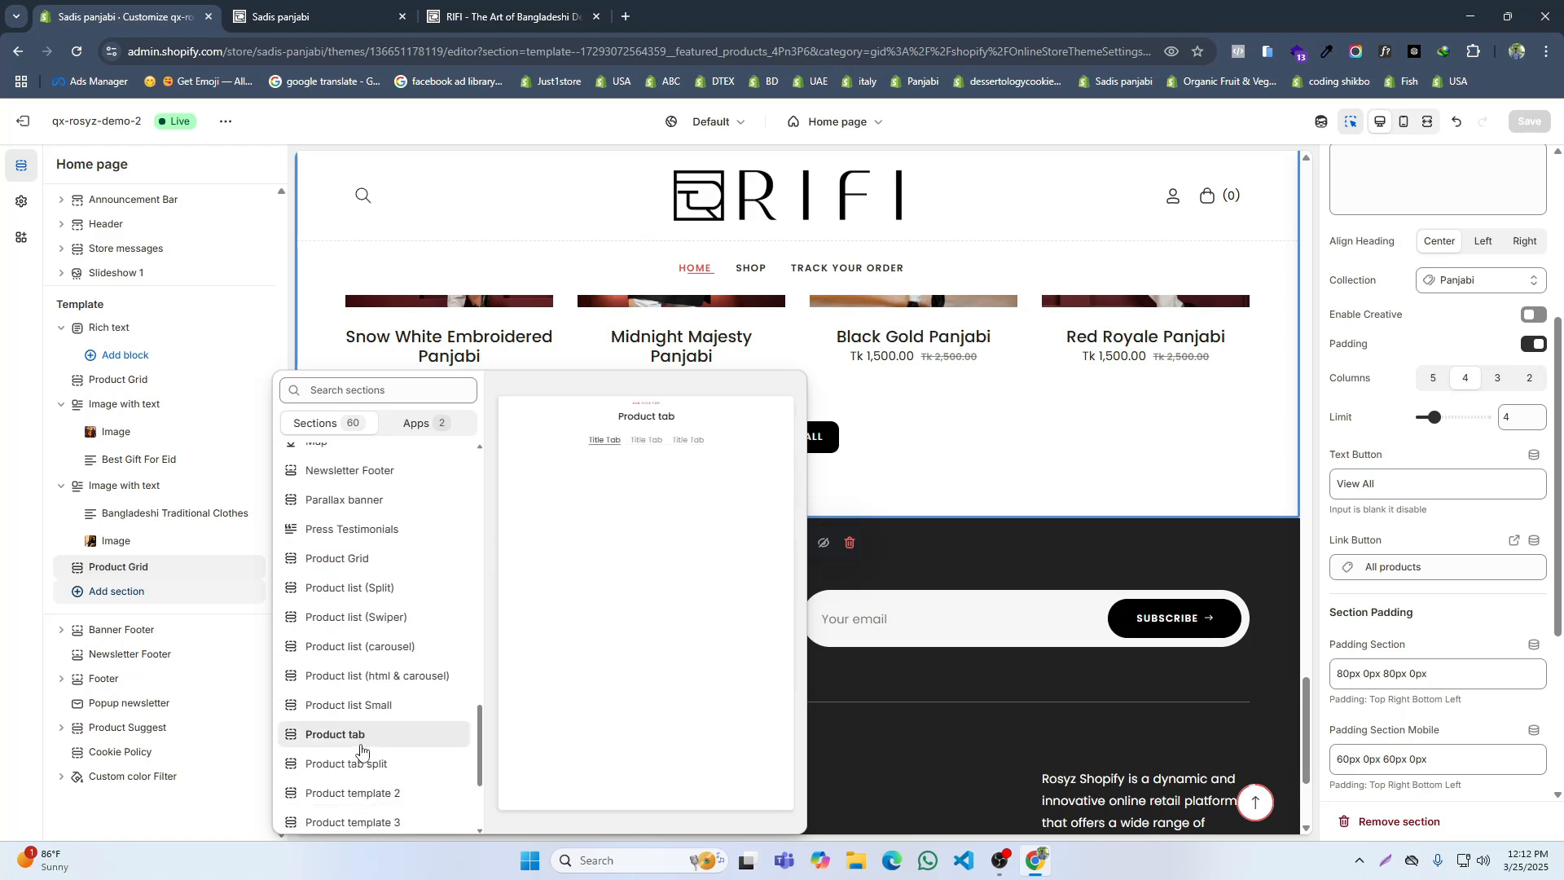
{"action": "left_click", "coordinate": [343, 814]}
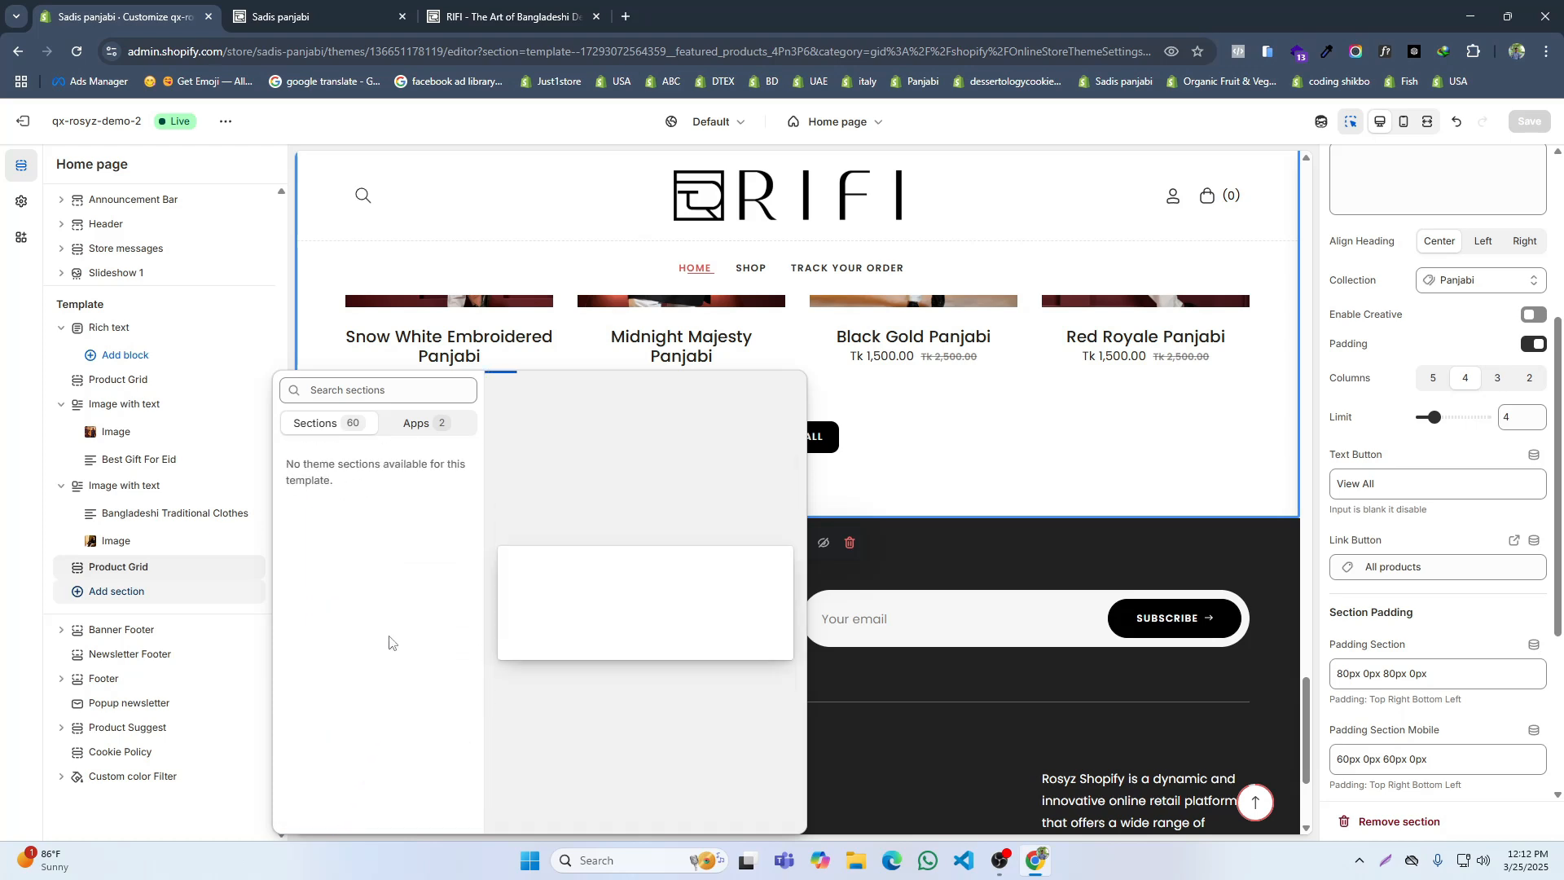
{"action": "scroll", "coordinate": [419, 651], "scroll_direction": "down", "scroll_amount": 3}
{"action": "scroll", "coordinate": [375, 753], "scroll_direction": "down", "scroll_amount": 1}
{"action": "scroll", "coordinate": [351, 753], "scroll_direction": "down", "scroll_amount": 7}
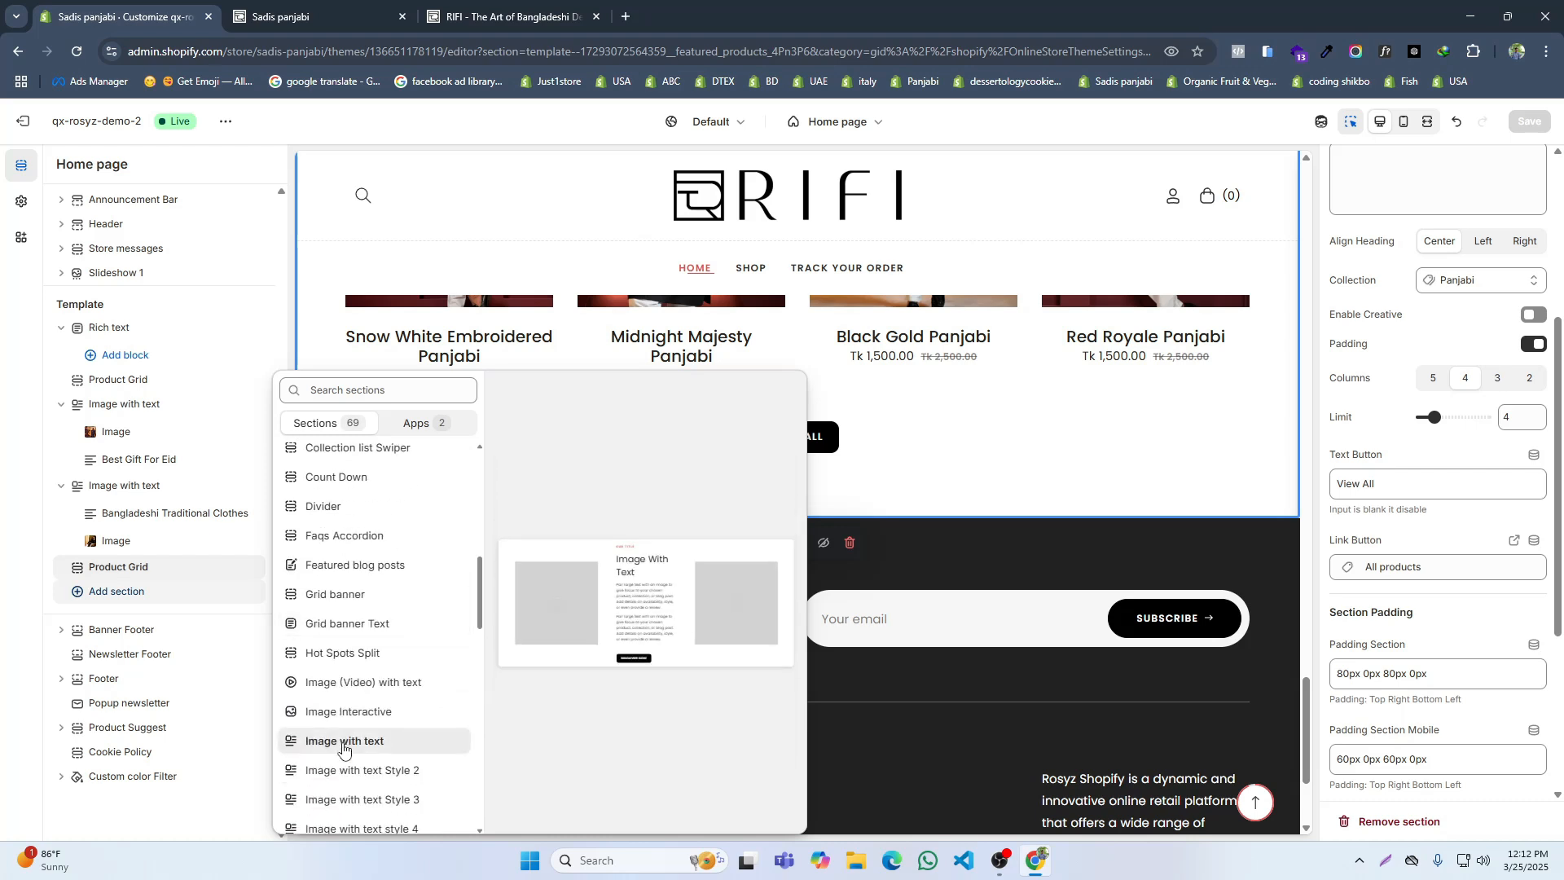
{"action": "scroll", "coordinate": [344, 747], "scroll_direction": "down", "scroll_amount": 10}
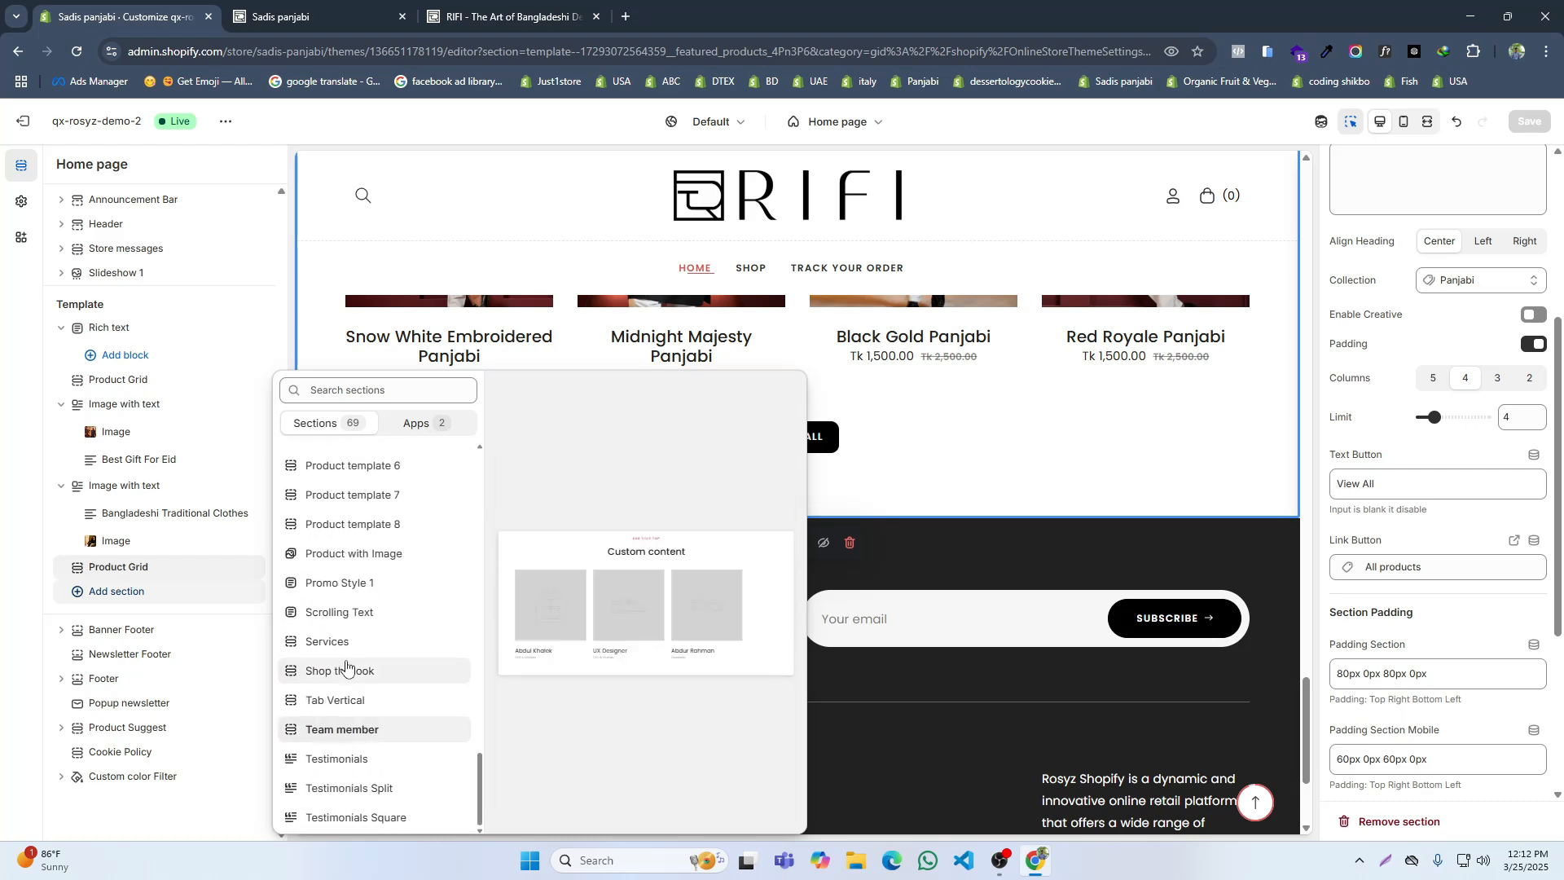
{"action": "left_click", "coordinate": [341, 650]}
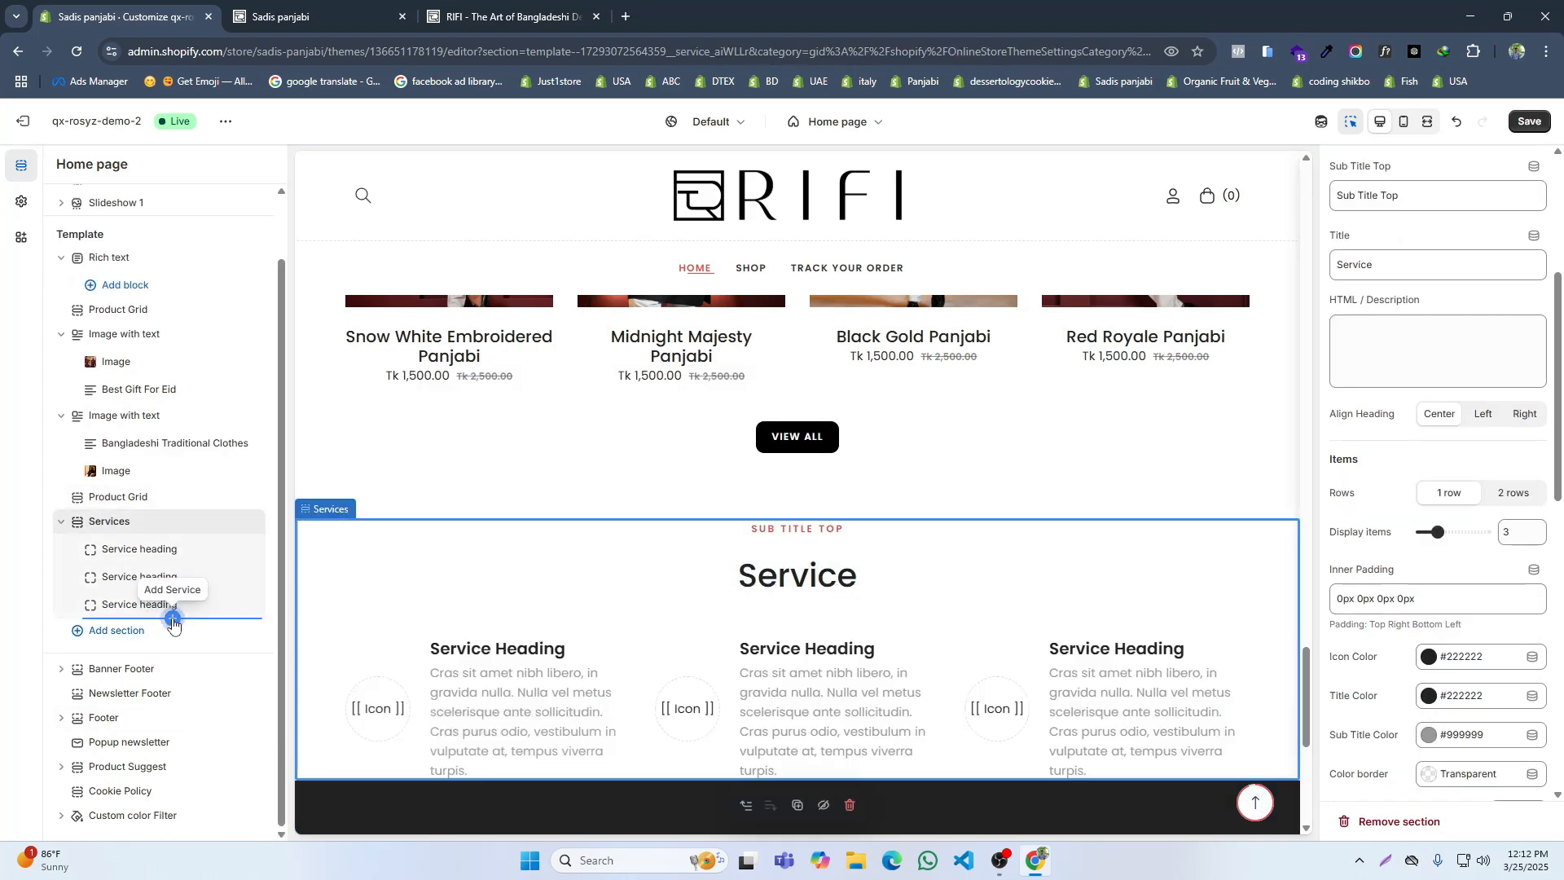
Step: Add a fourth service block to the Services section, display 4 items and apply Style 2
{"action": "left_click", "coordinate": [171, 619]}
{"action": "left_click", "coordinate": [109, 521]}
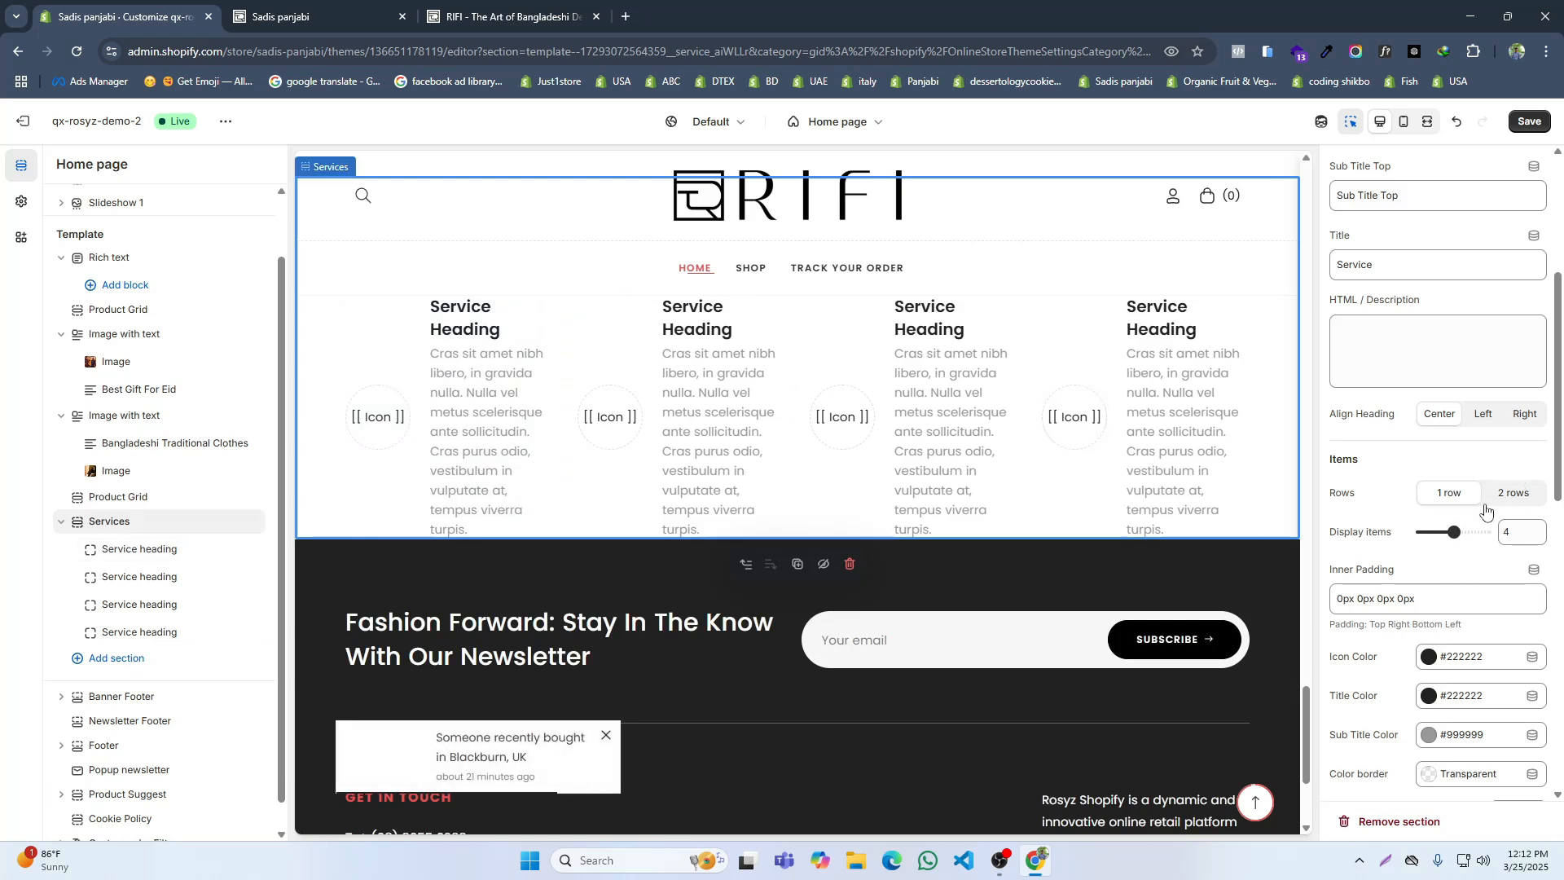
{"action": "scroll", "coordinate": [1479, 488], "scroll_direction": "up", "scroll_amount": 4}
{"action": "scroll", "coordinate": [1466, 382], "scroll_direction": "down", "scroll_amount": 8}
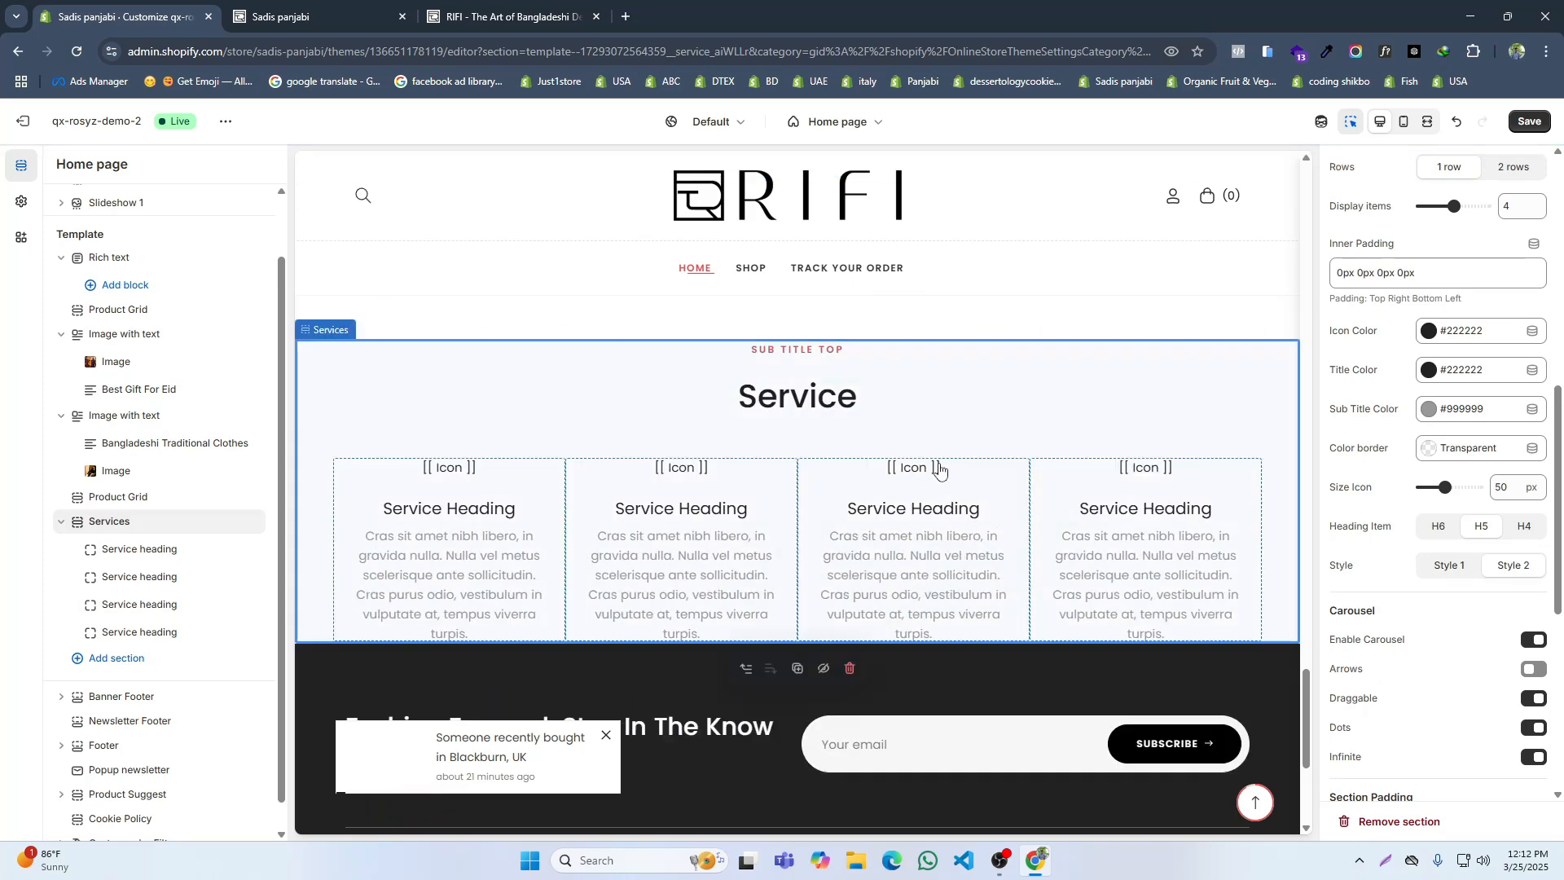
{"action": "scroll", "coordinate": [965, 440], "scroll_direction": "up", "scroll_amount": 1}
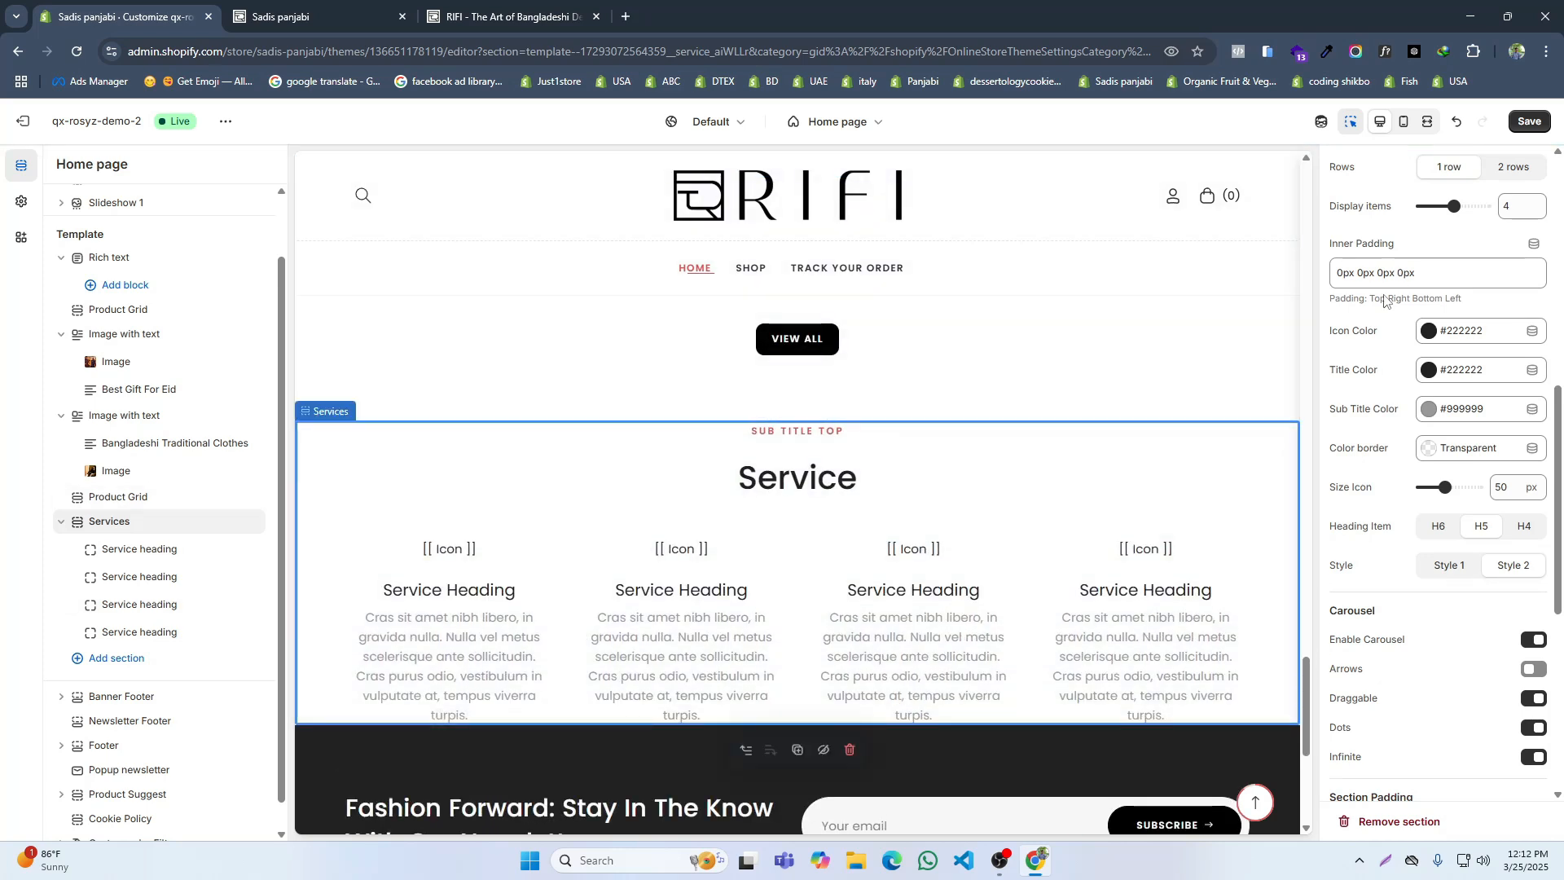
Step: Clear the Services section's top subtitle and set its title to "Why You Choose Us?"
{"action": "scroll", "coordinate": [1388, 303], "scroll_direction": "up", "scroll_amount": 6}
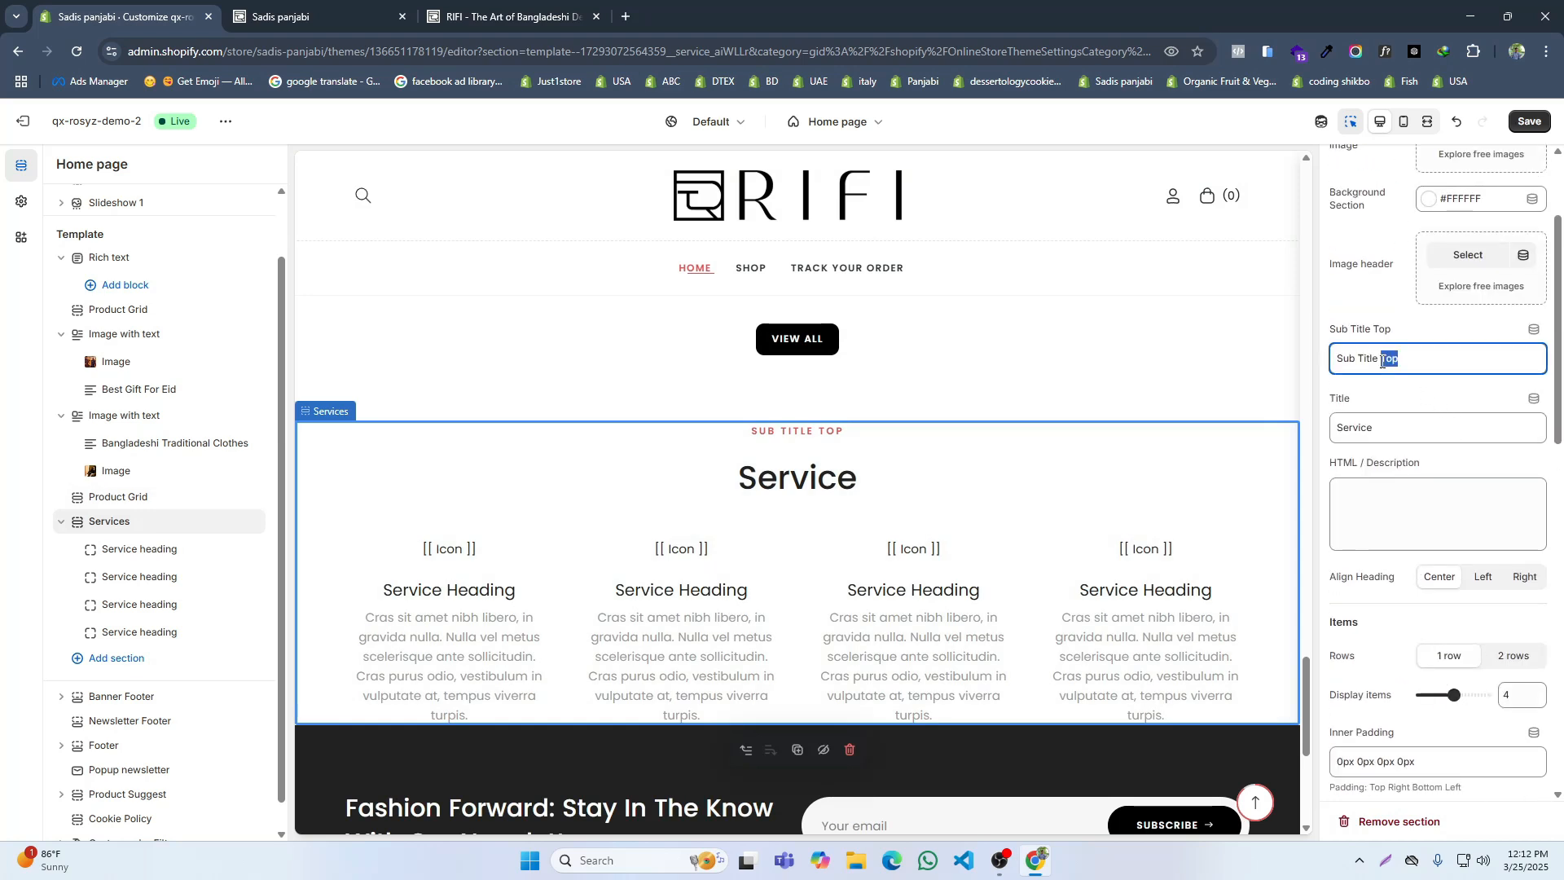
{"action": "key", "text": "BackSpace"}
{"action": "double_click", "coordinate": [1362, 425]}
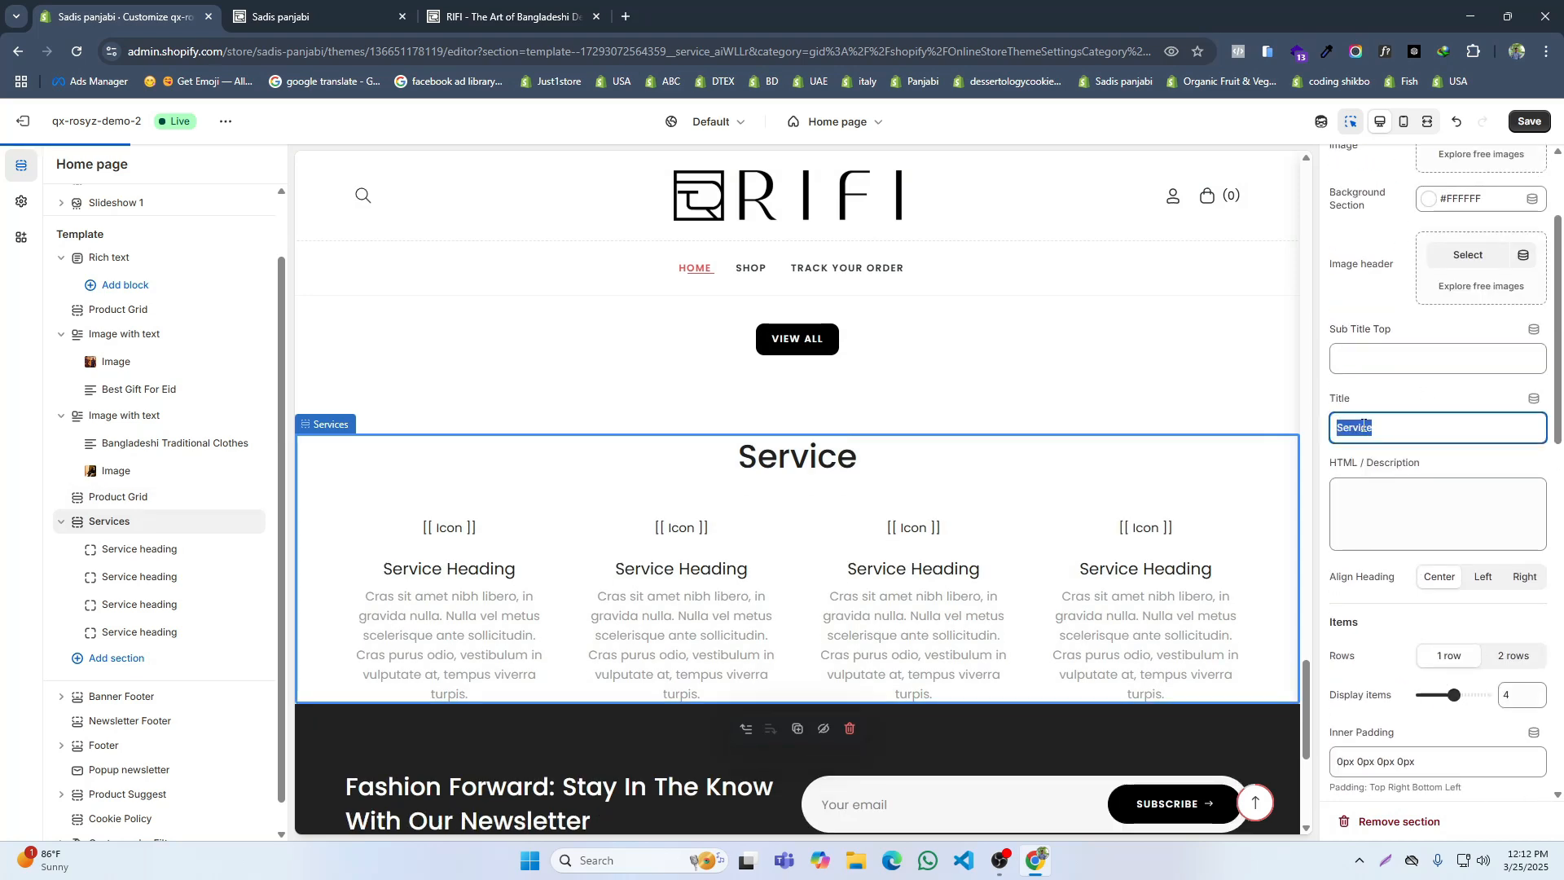
{"action": "key", "text": "ctrl+v"}
Step: Set the Services section's padding to 80px 0px 80px 0px and mobile padding to 60px 0px 60px 0px, then view the reference site's version
{"action": "scroll", "coordinate": [1367, 517], "scroll_direction": "down", "scroll_amount": 2}
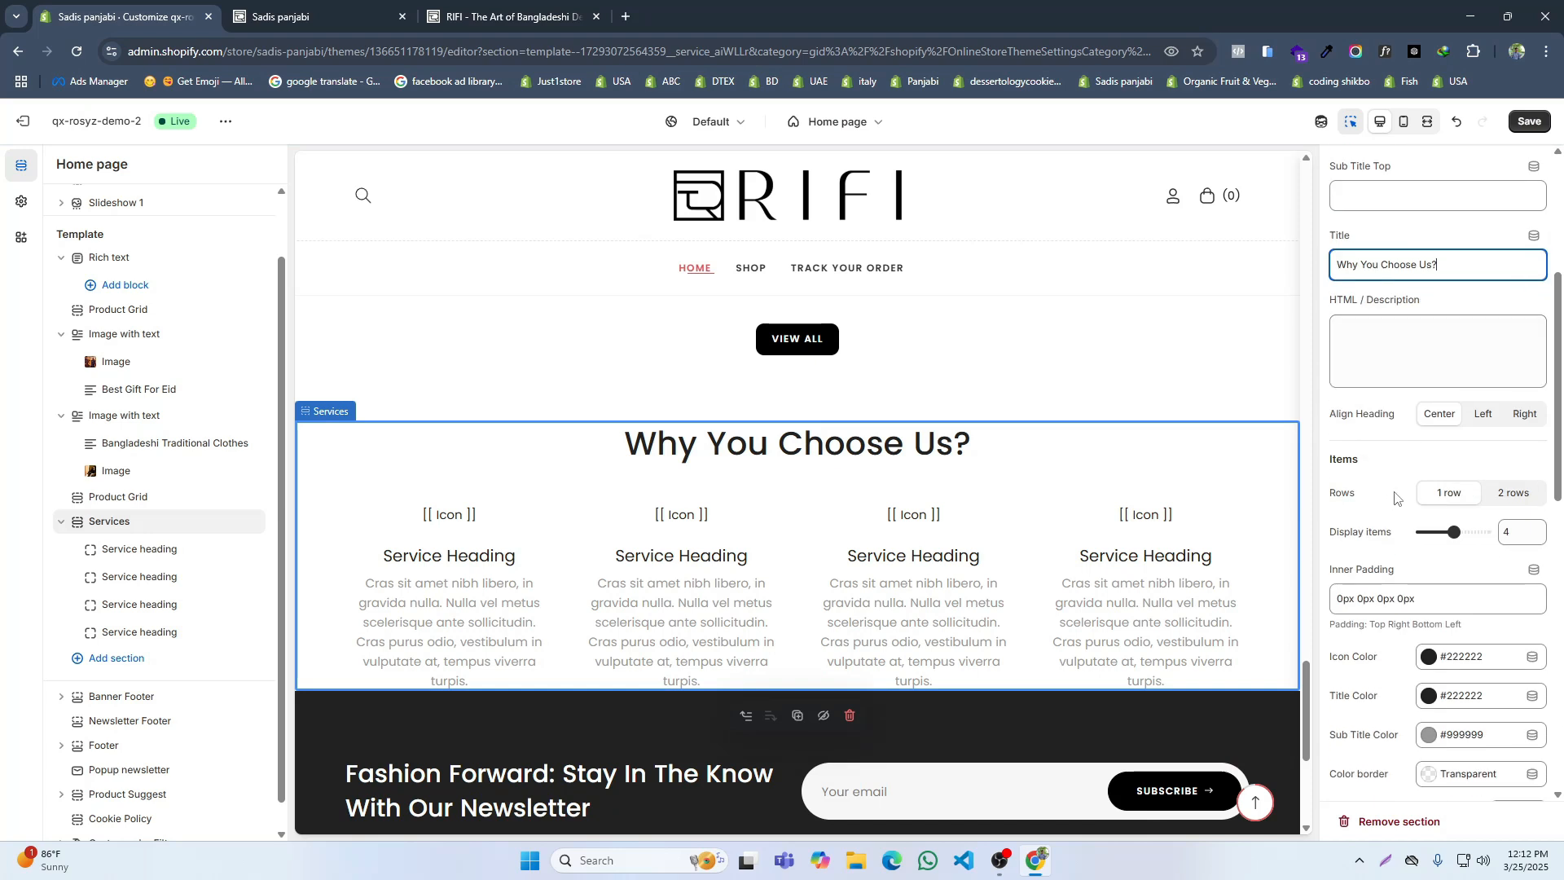
{"action": "scroll", "coordinate": [1192, 500], "scroll_direction": "down", "scroll_amount": 3}
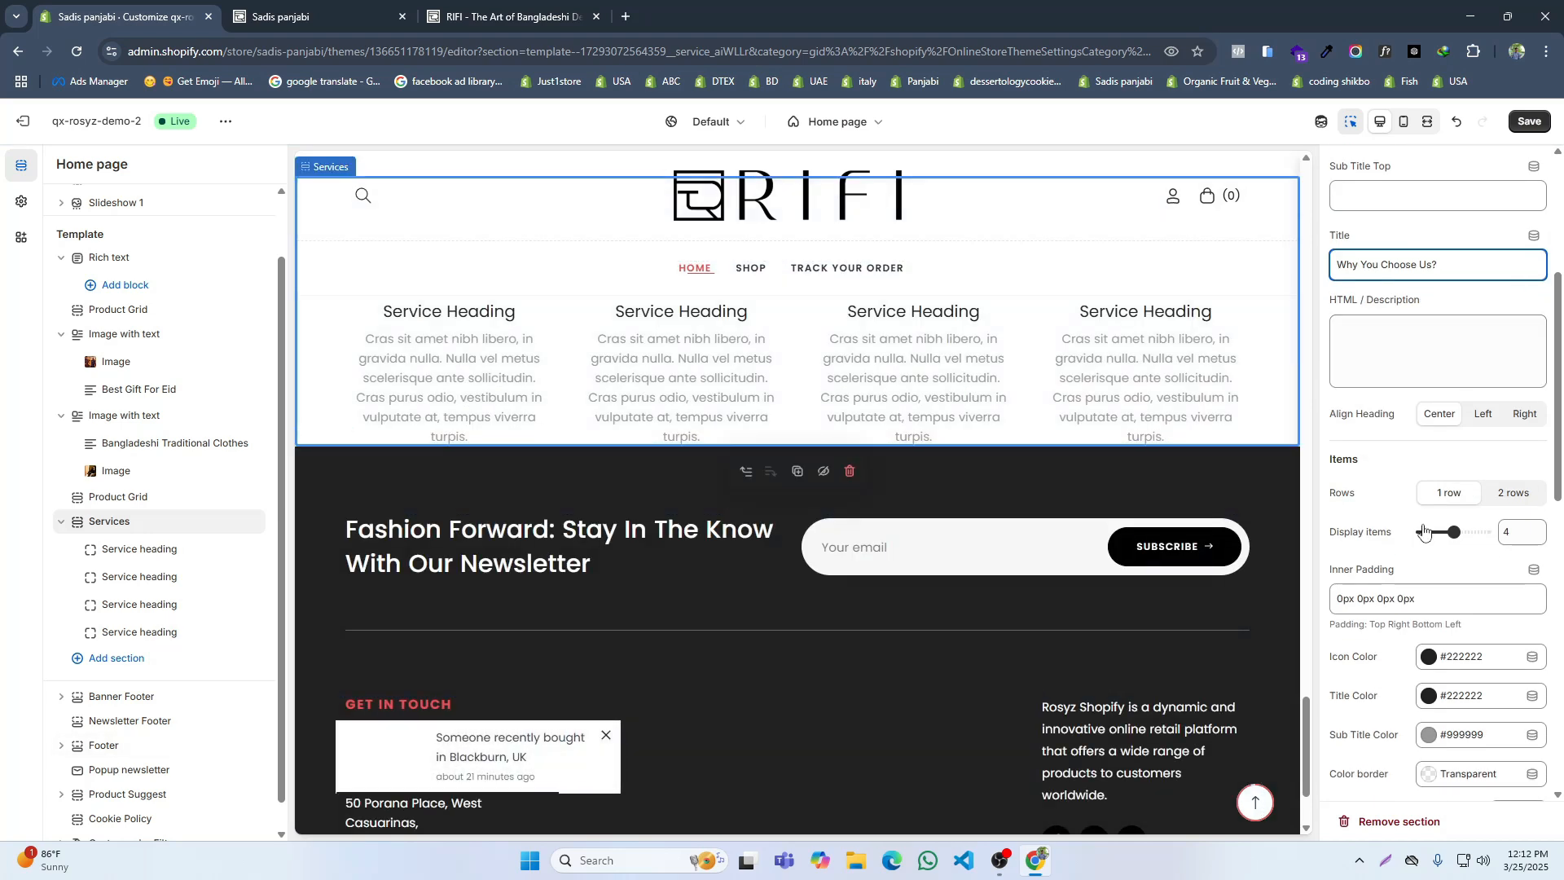
{"action": "scroll", "coordinate": [1367, 485], "scroll_direction": "down", "scroll_amount": 5}
{"action": "scroll", "coordinate": [1367, 489], "scroll_direction": "down", "scroll_amount": 2}
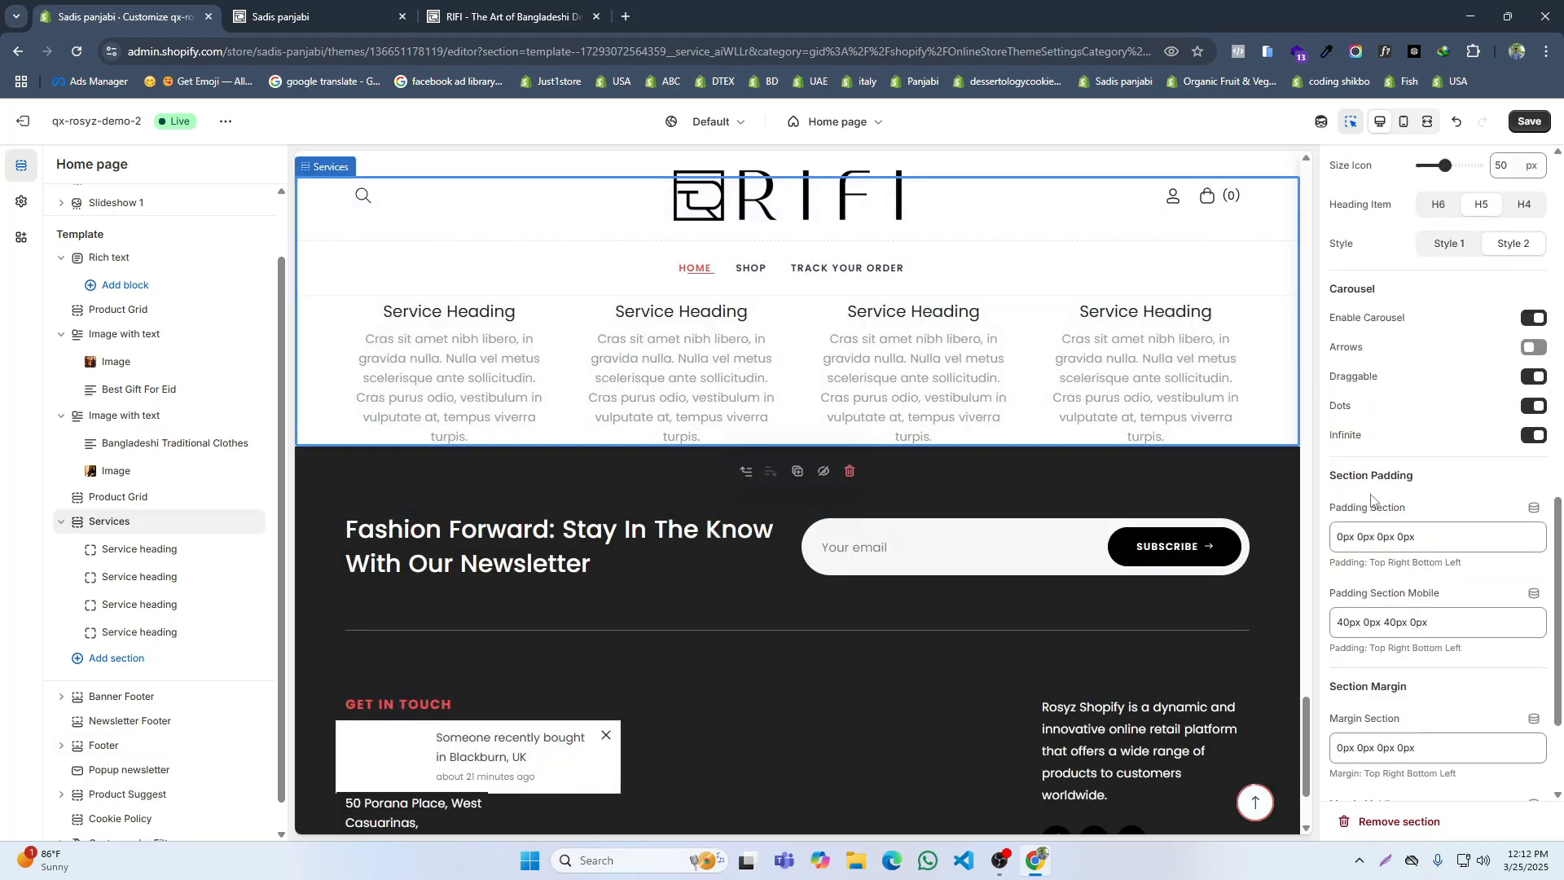
{"action": "left_click", "coordinate": [1337, 531]}
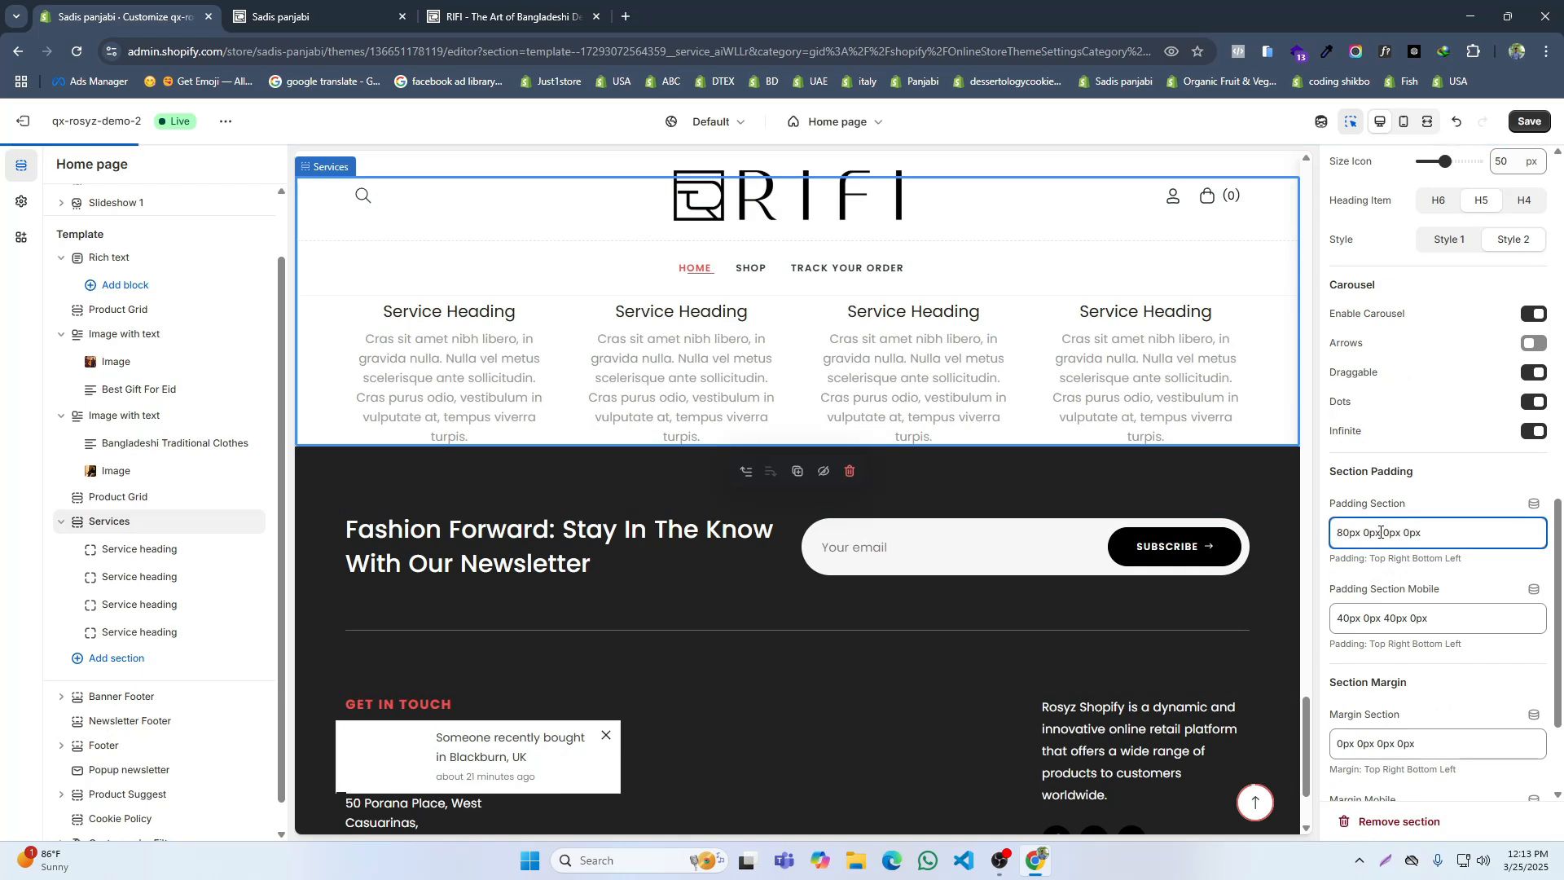
{"action": "left_click", "coordinate": [1382, 532]}
{"action": "type", "text": "8"}
{"action": "left_click_drag", "start_coordinate": [1384, 619], "coordinate": [1332, 627]}
{"action": "type", "text": "6"}
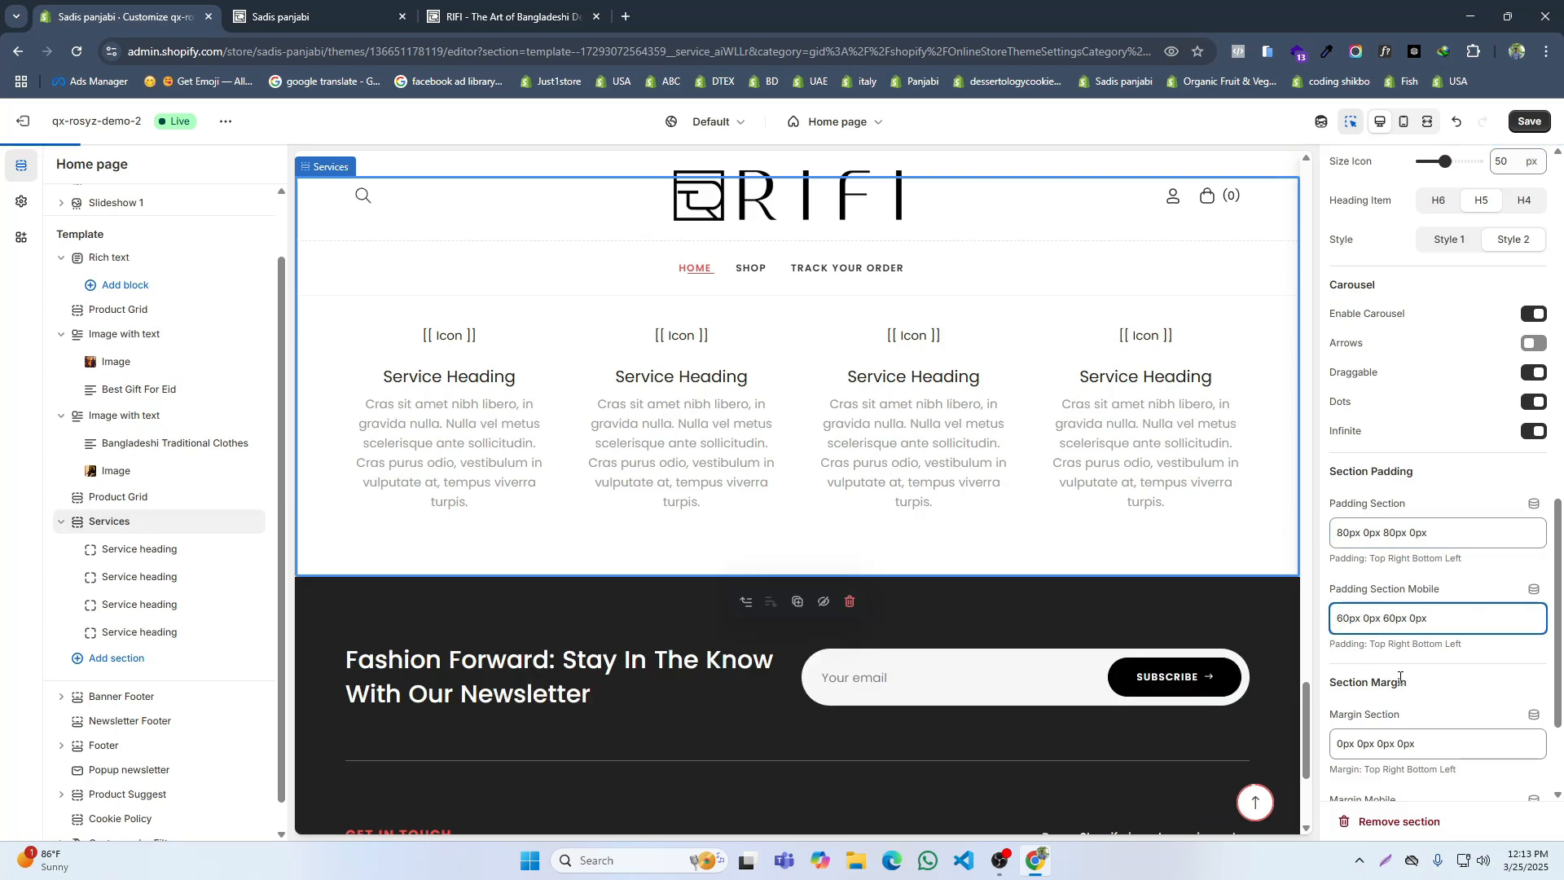
{"action": "scroll", "coordinate": [1399, 677], "scroll_direction": "down", "scroll_amount": 2}
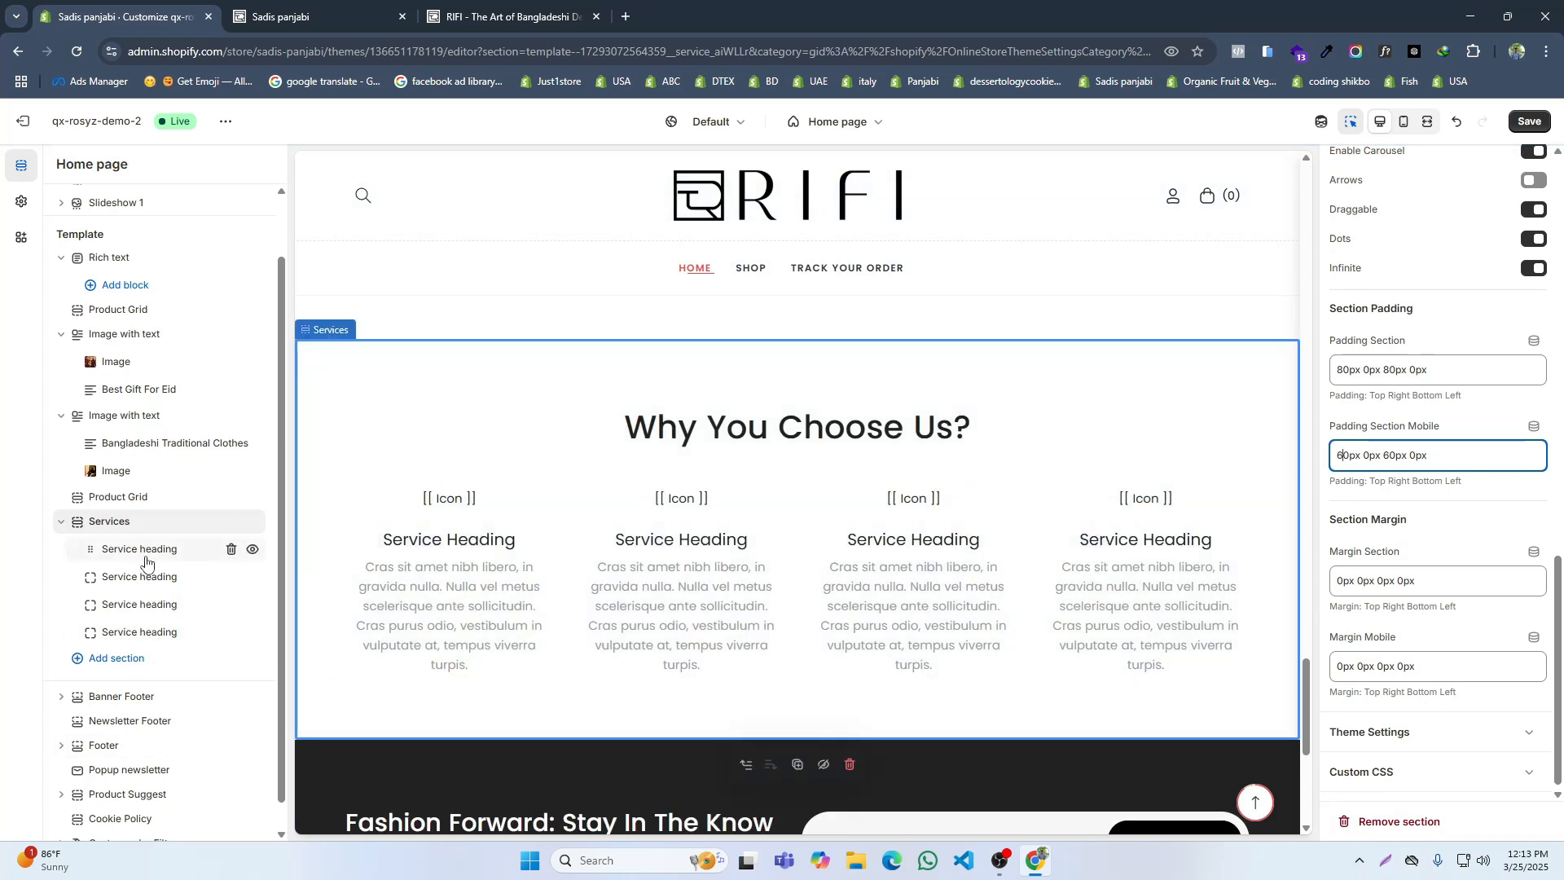
{"action": "left_click", "coordinate": [496, 16]}
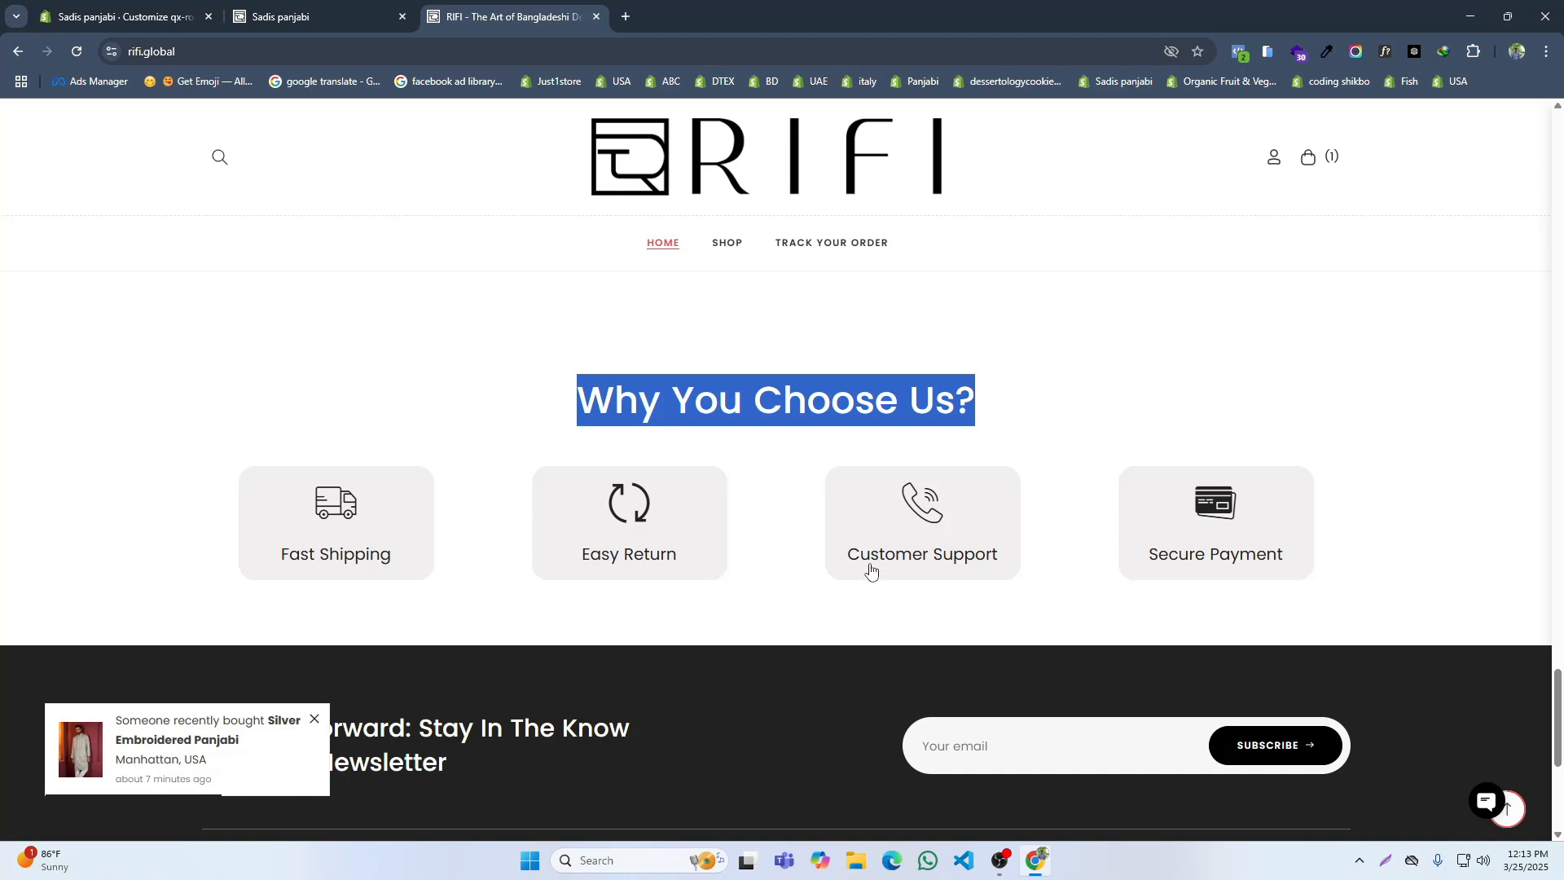
Step: Back in the theme editor, title the first service block "Fast Shipping" as on the reference site and clear its description
{"action": "left_click", "coordinate": [165, 10]}
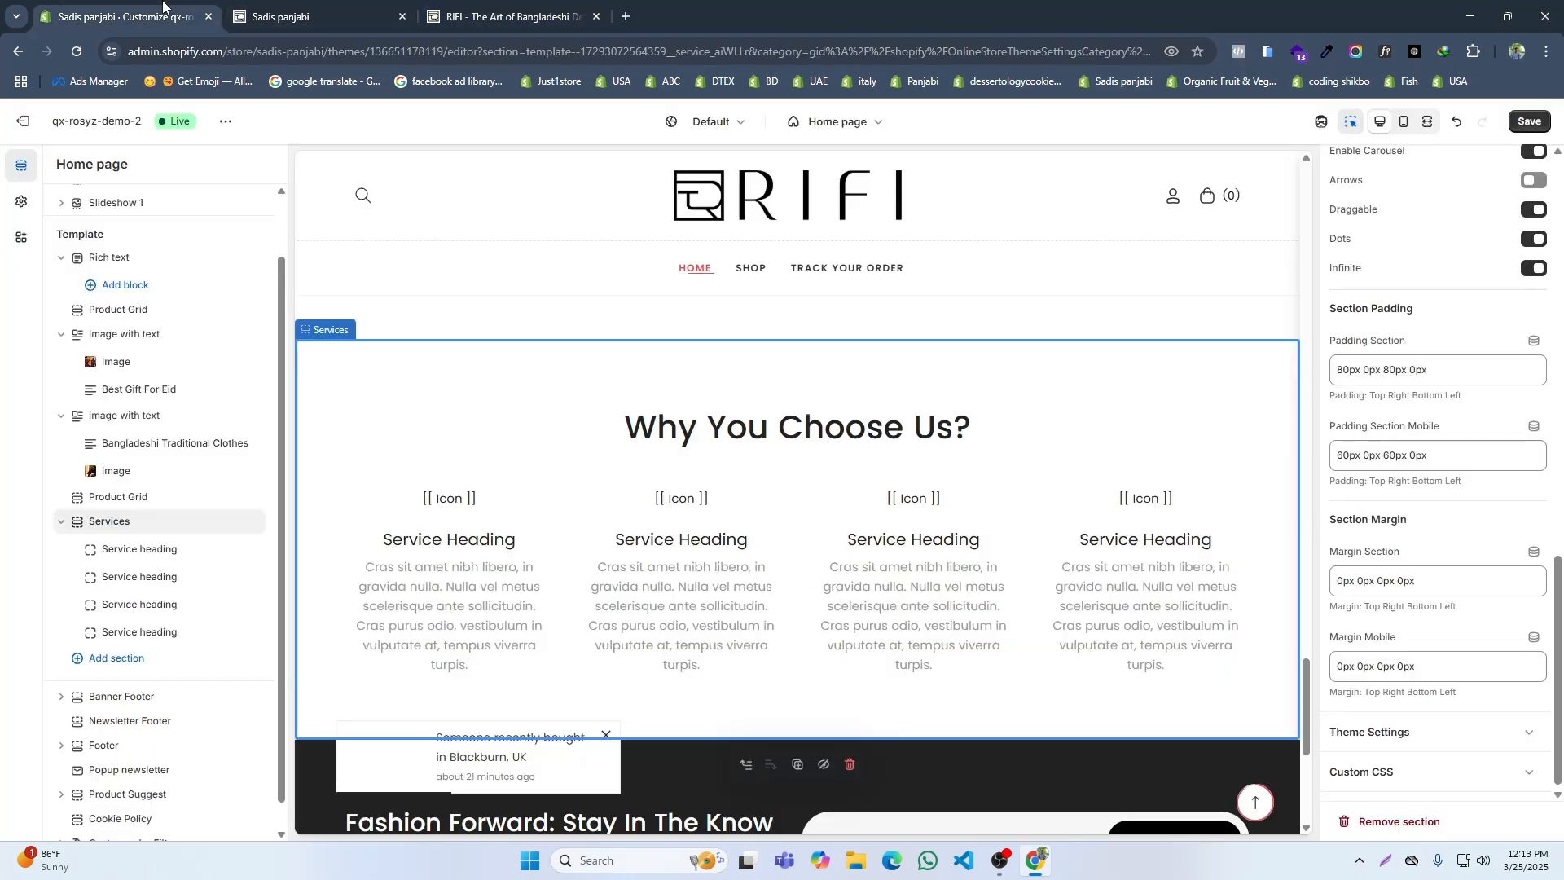
{"action": "left_click", "coordinate": [525, 529]}
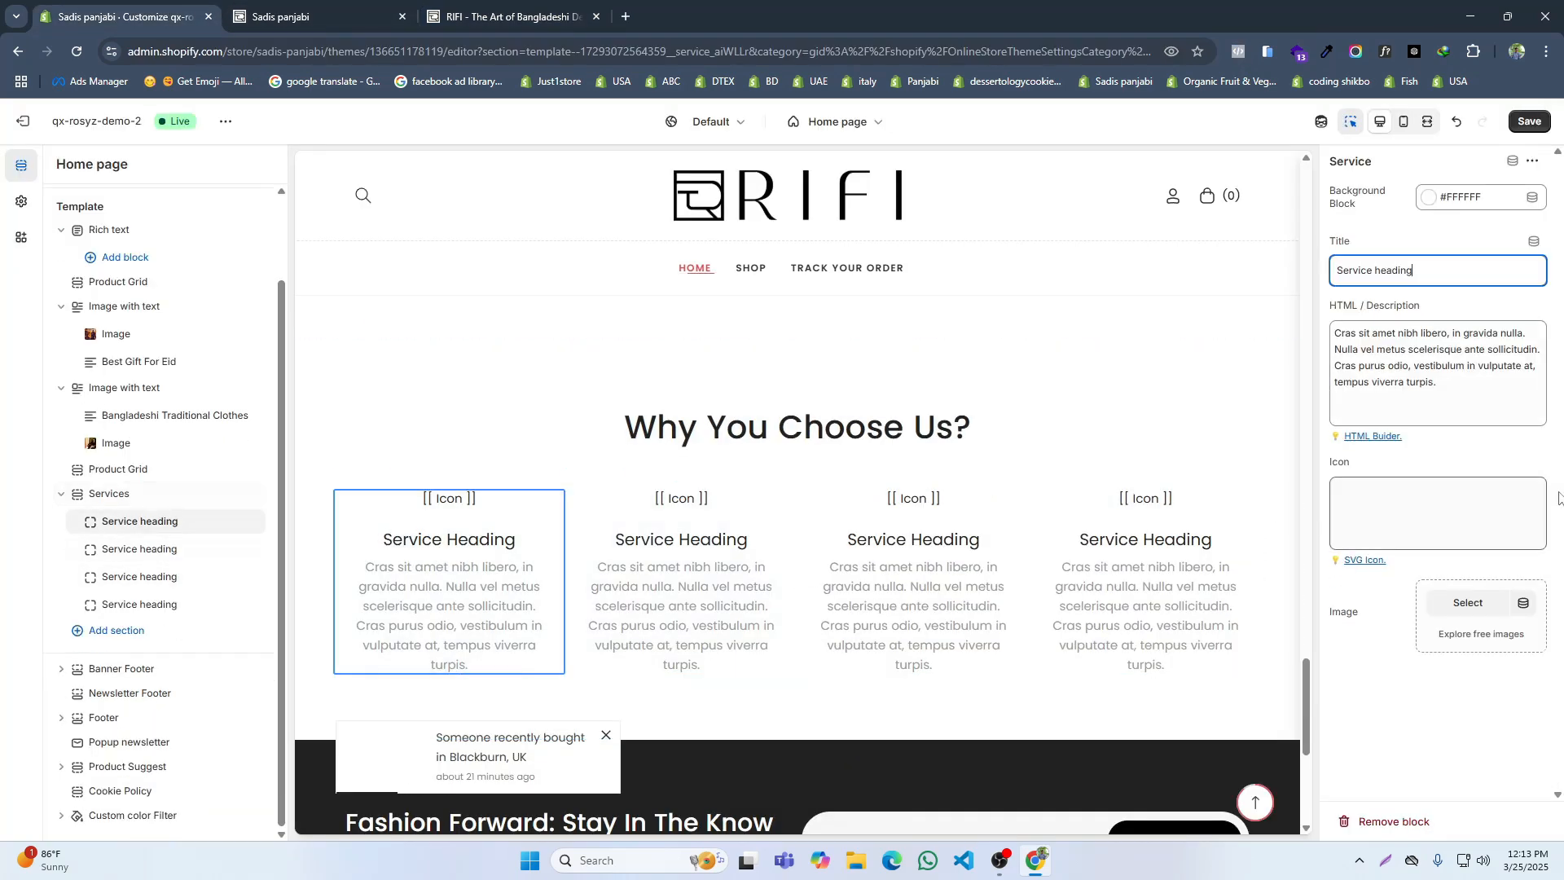
{"action": "triple_click", "coordinate": [1373, 268]}
{"action": "left_click", "coordinate": [412, 8]}
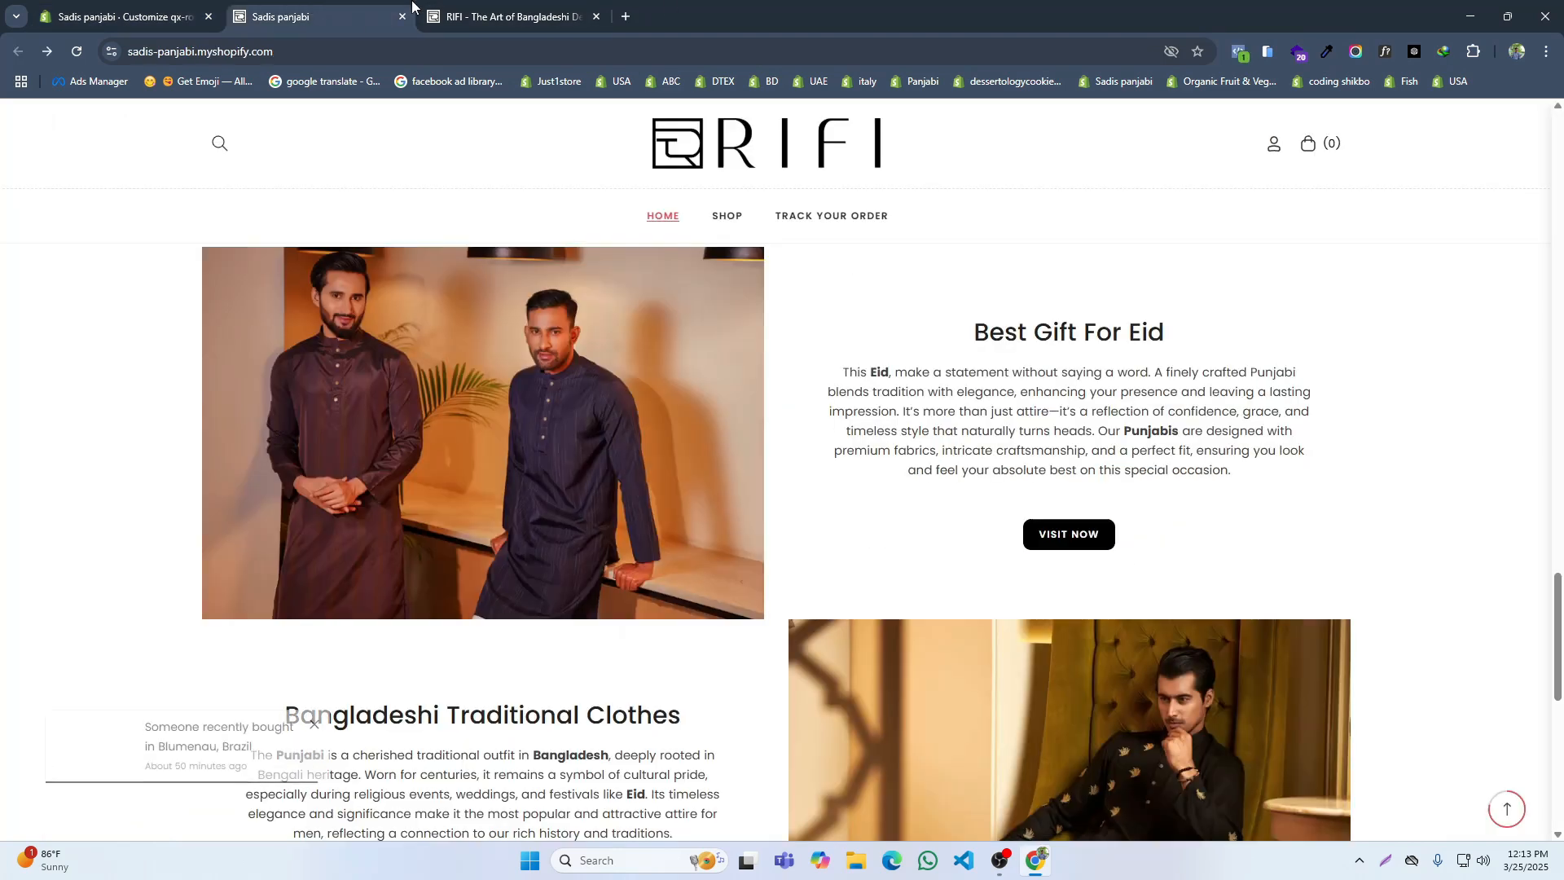
{"action": "left_click", "coordinate": [479, 9]}
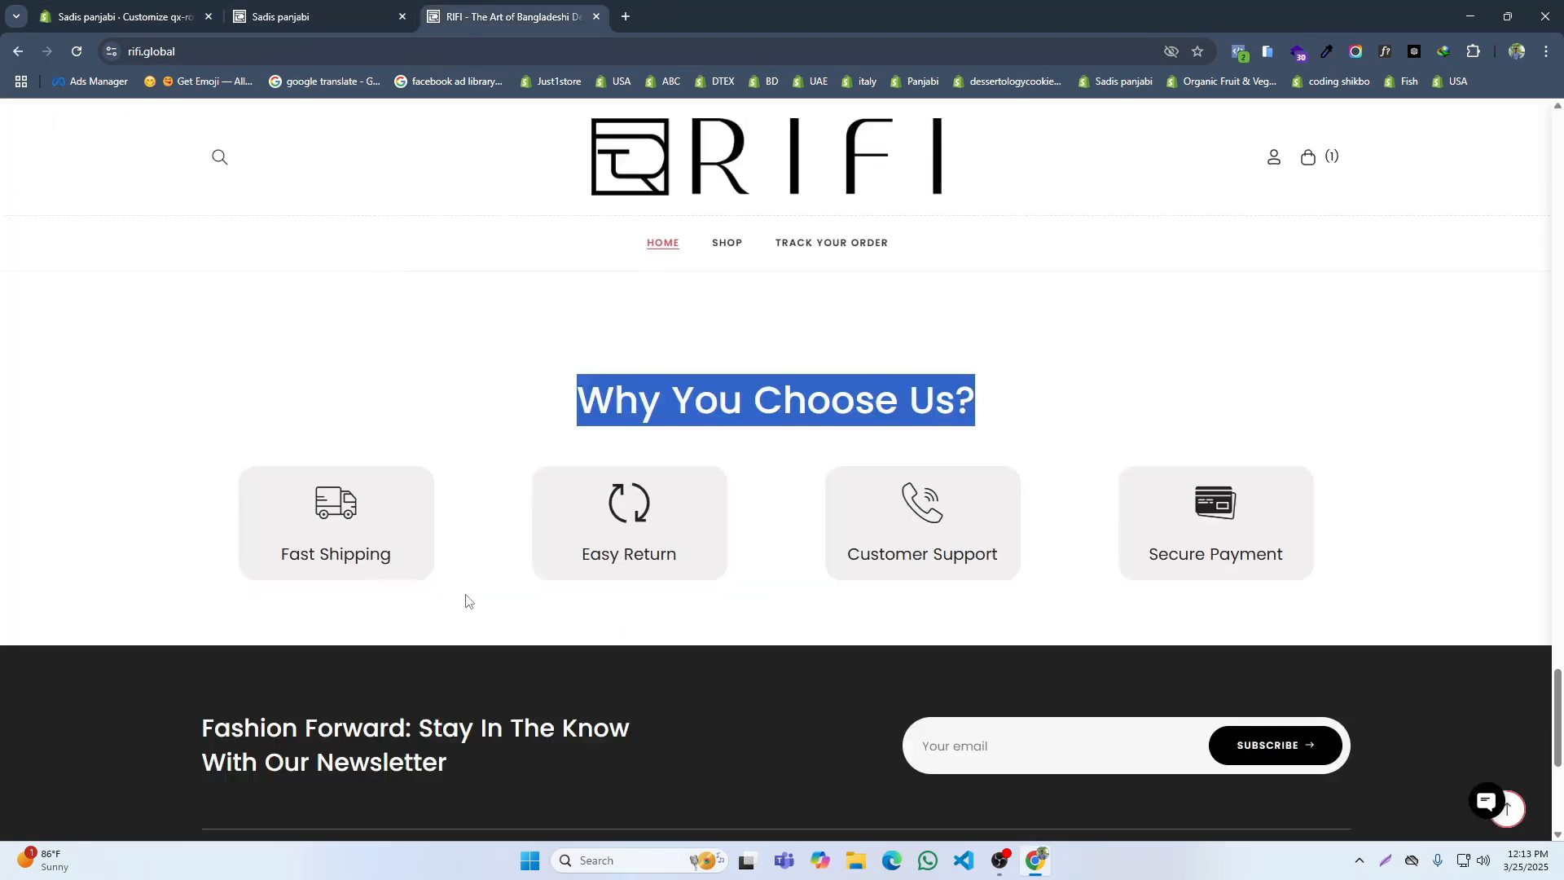
{"action": "left_click", "coordinate": [466, 601]}
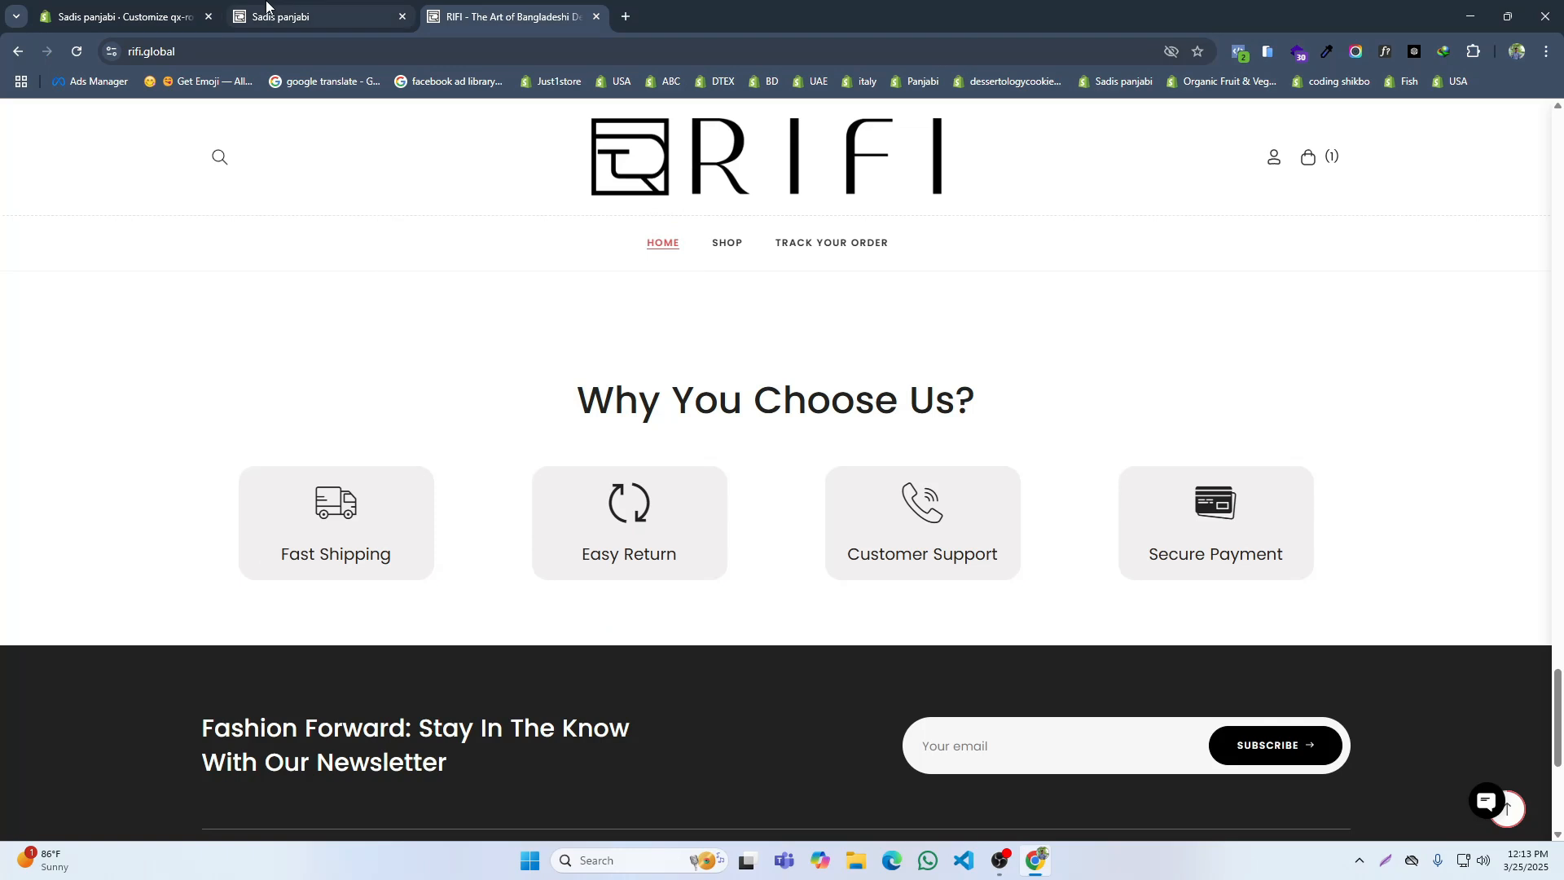
{"action": "left_click", "coordinate": [169, 9]}
{"action": "type", "text": "Fast Shiping"}
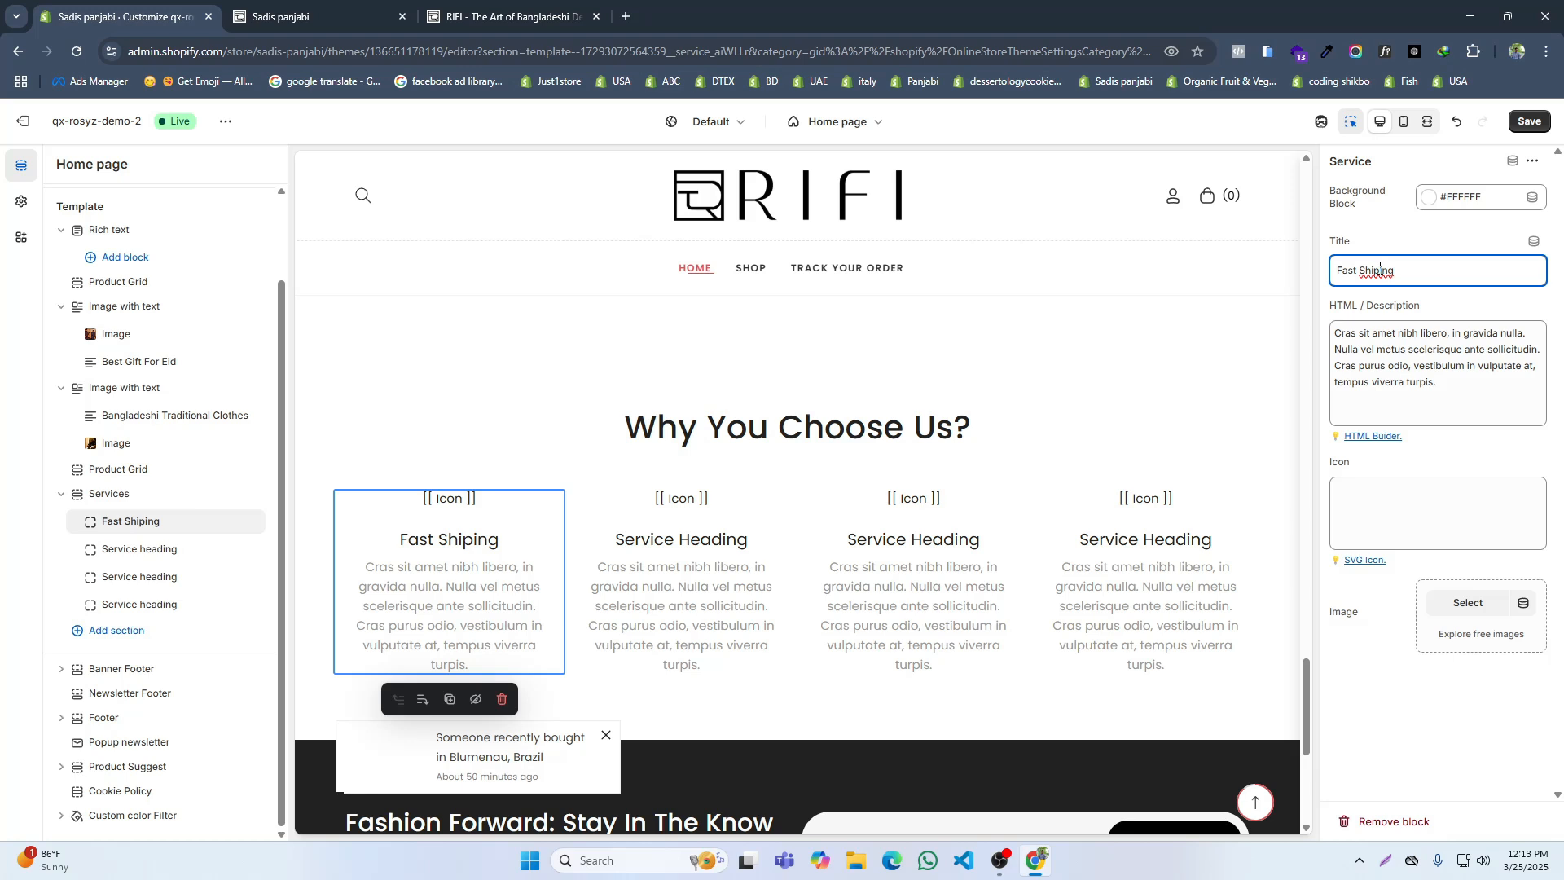
{"action": "left_click", "coordinate": [1379, 270]}
{"action": "type", "text": "p"}
{"action": "triple_click", "coordinate": [1391, 375]}
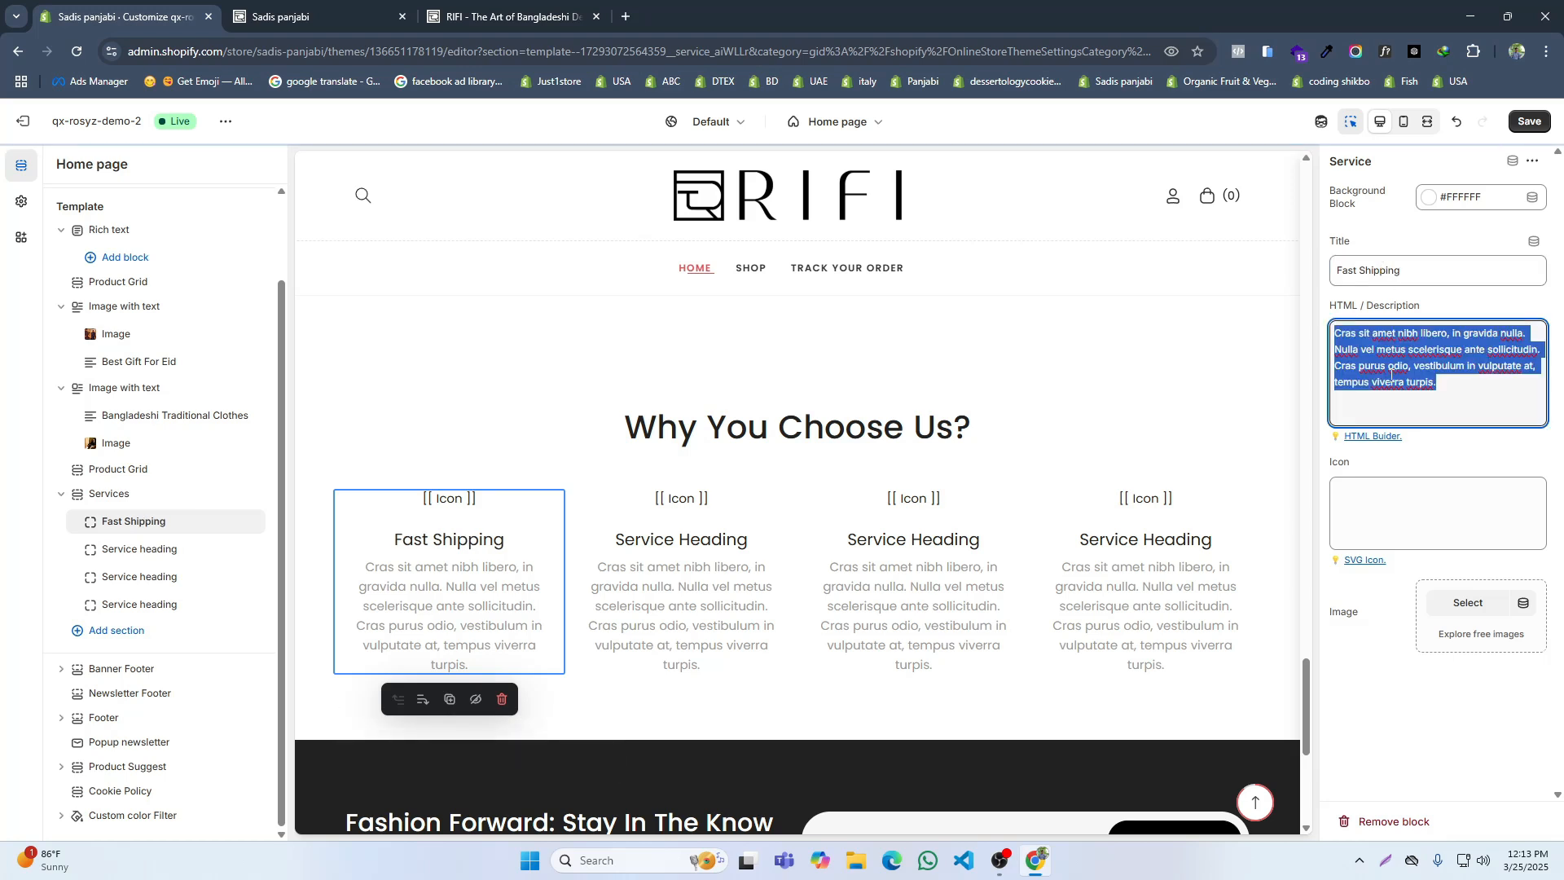
{"action": "key", "text": "BackSpace"}
Step: Copy the truck icon code from the theme's HTML builder page and paste it as the Fast Shipping block's icon
{"action": "left_click", "coordinate": [1365, 528]}
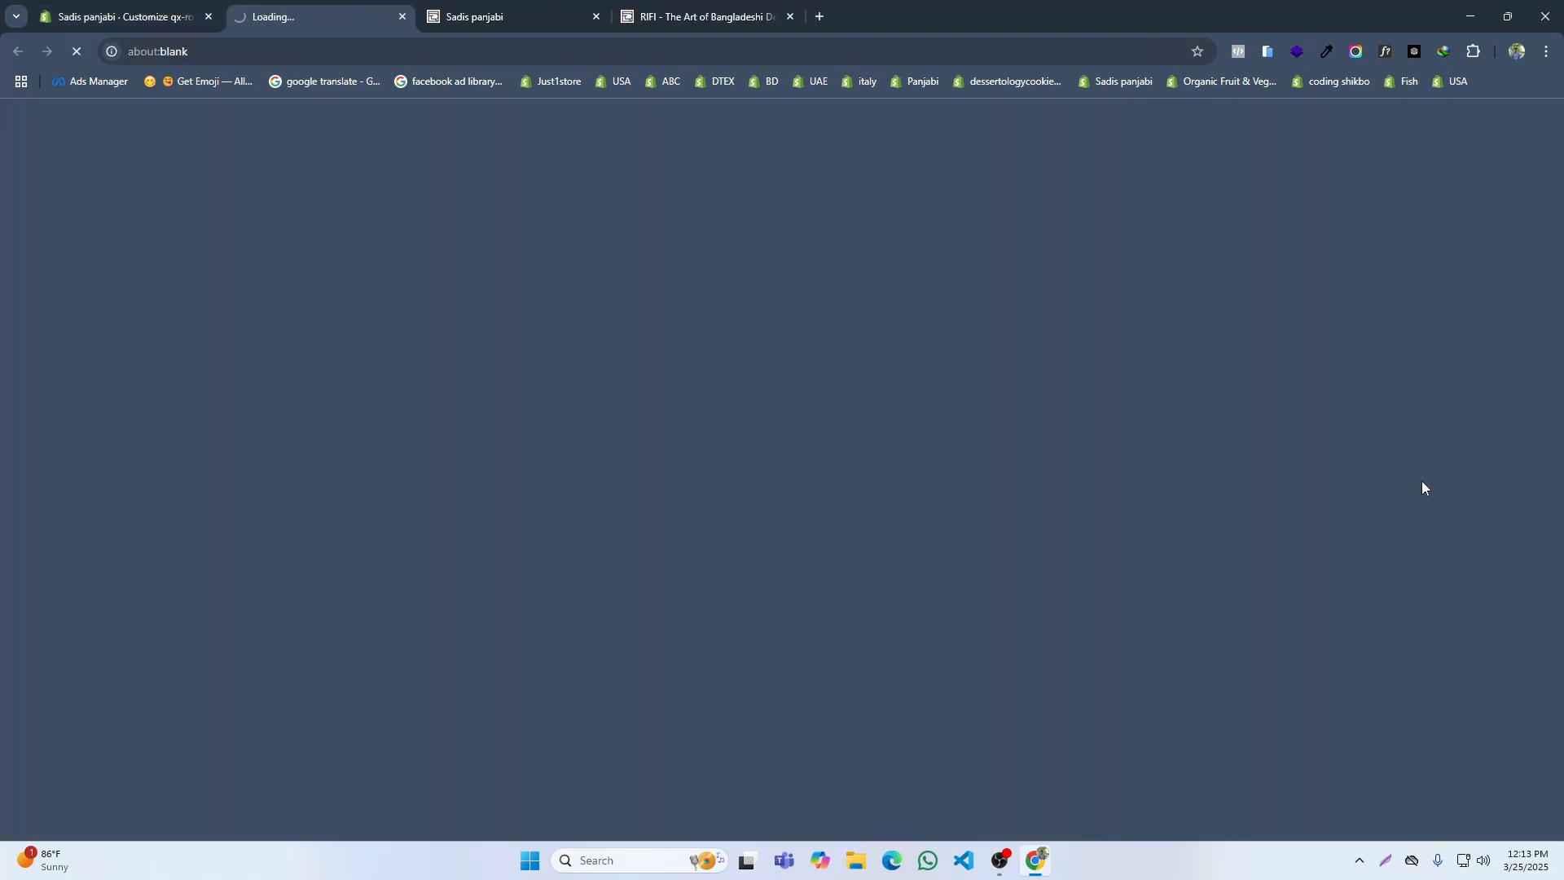
{"action": "scroll", "coordinate": [703, 336], "scroll_direction": "down", "scroll_amount": 4}
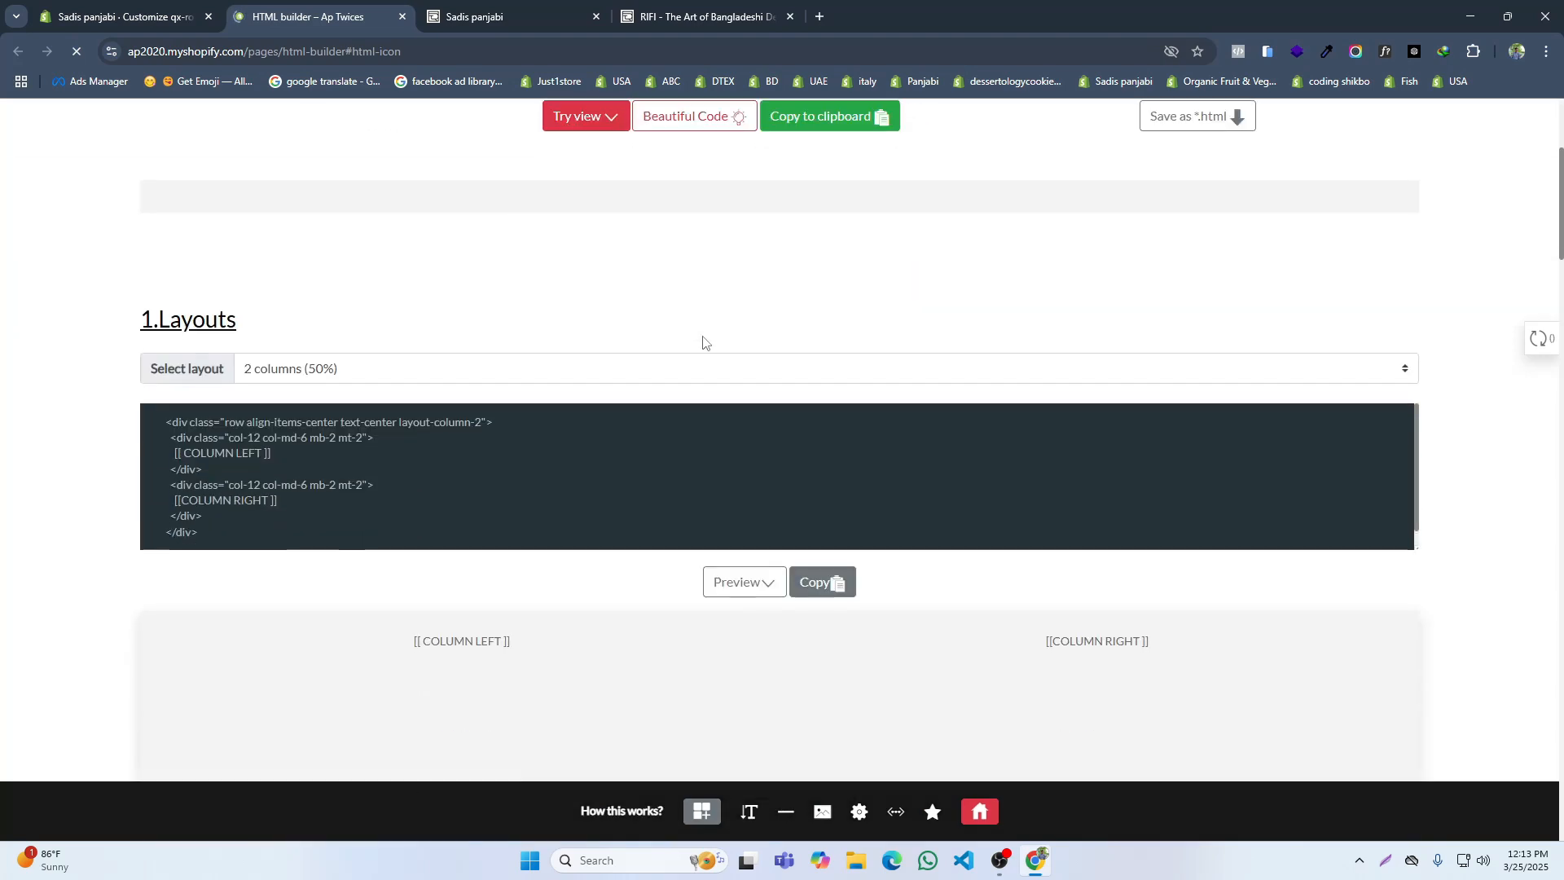
{"action": "scroll", "coordinate": [729, 464], "scroll_direction": "down", "scroll_amount": 1}
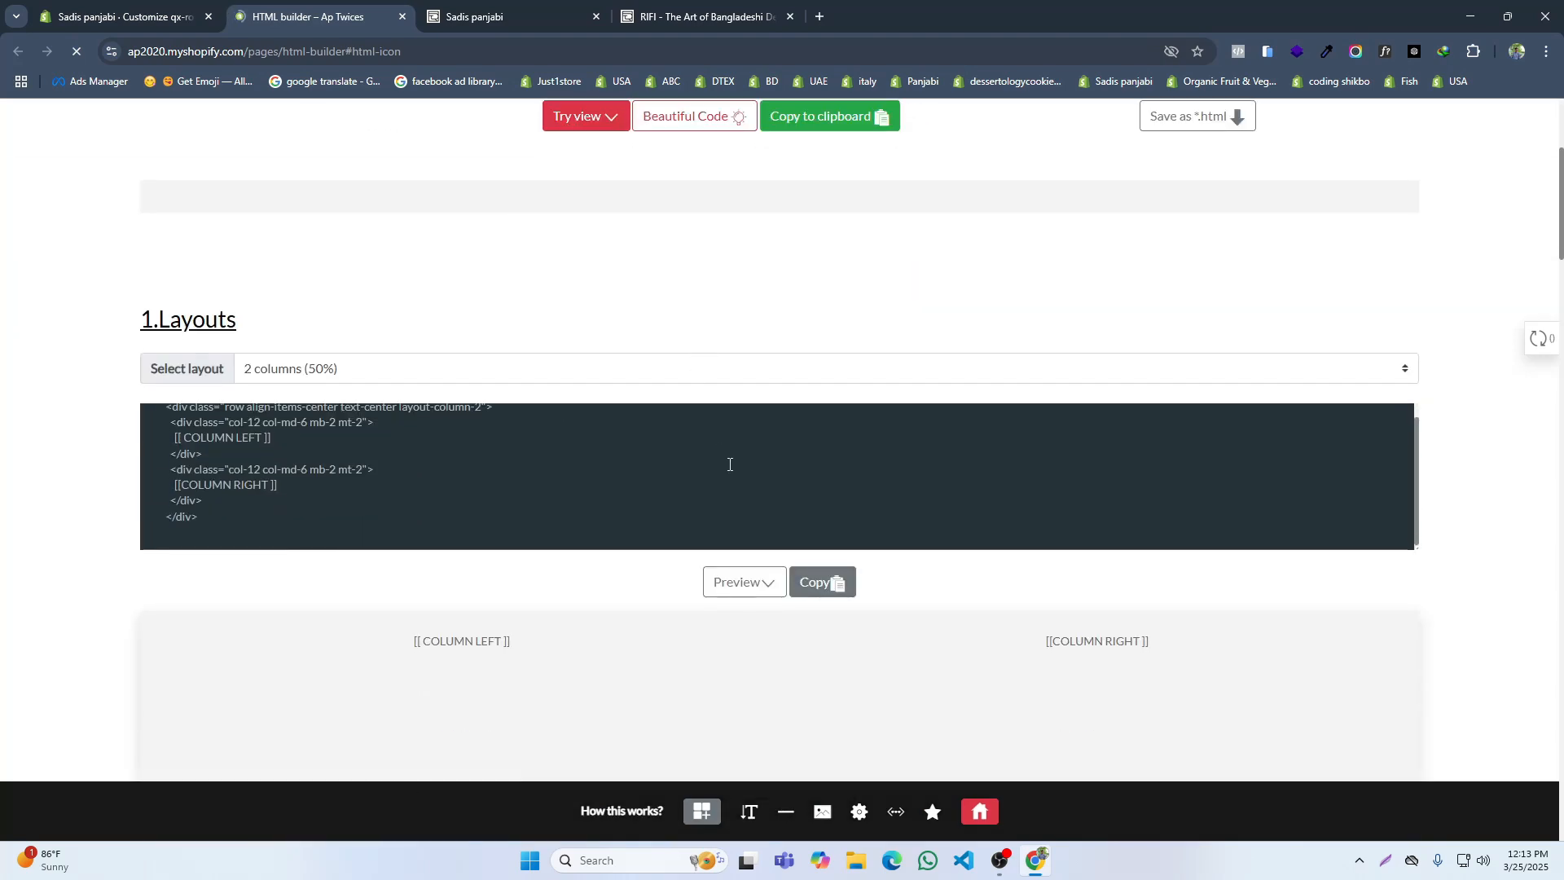
{"action": "scroll", "coordinate": [730, 465], "scroll_direction": "down", "scroll_amount": 15}
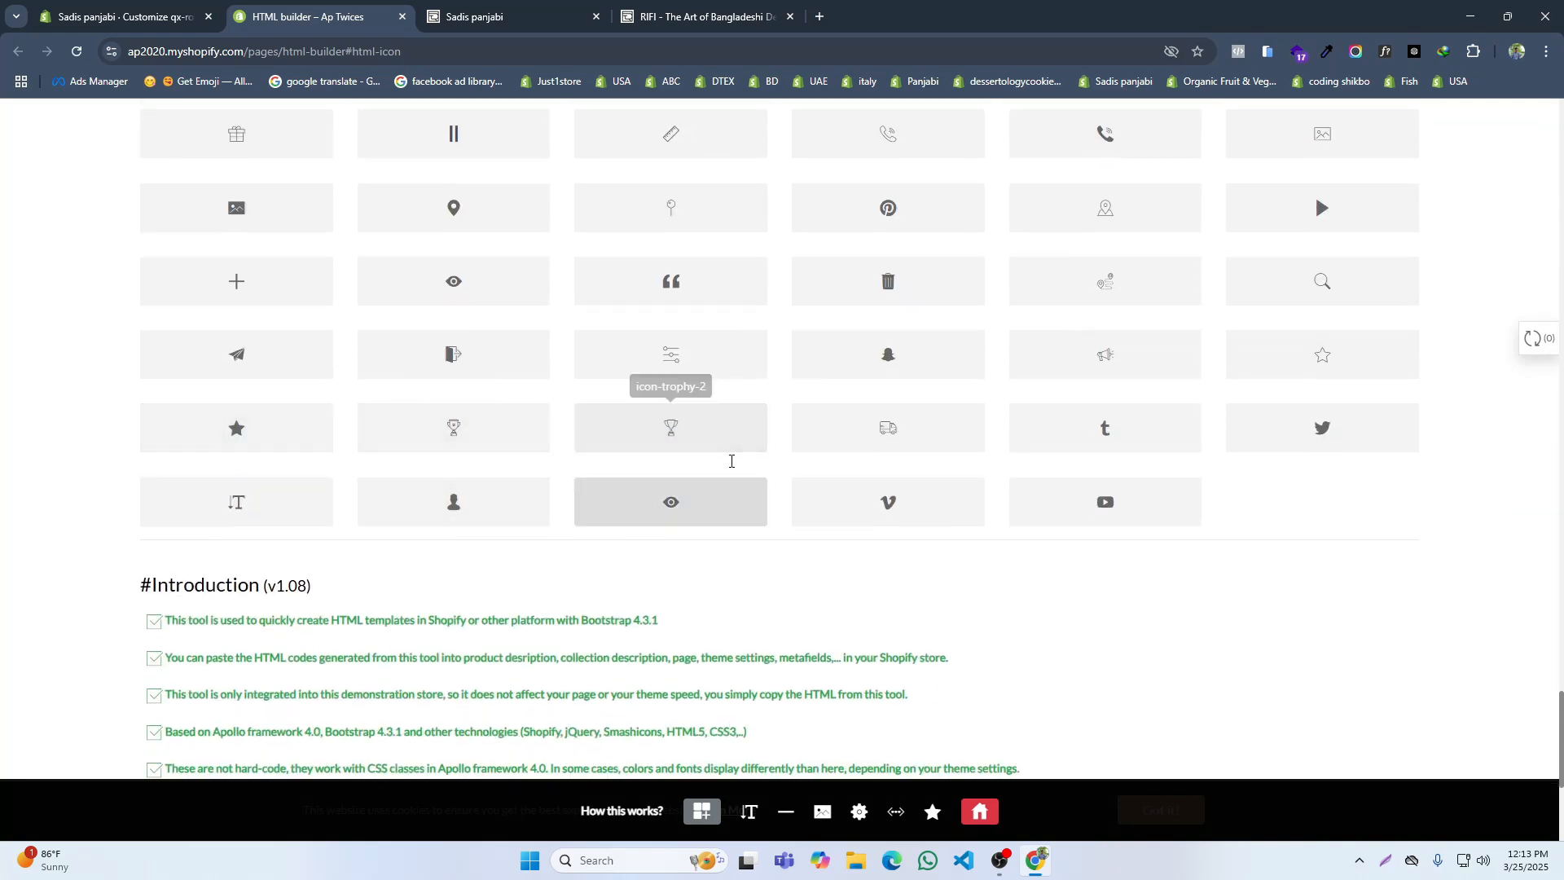
{"action": "left_click", "coordinate": [900, 432]}
{"action": "left_click", "coordinate": [203, 6]}
{"action": "left_click", "coordinate": [1391, 482]}
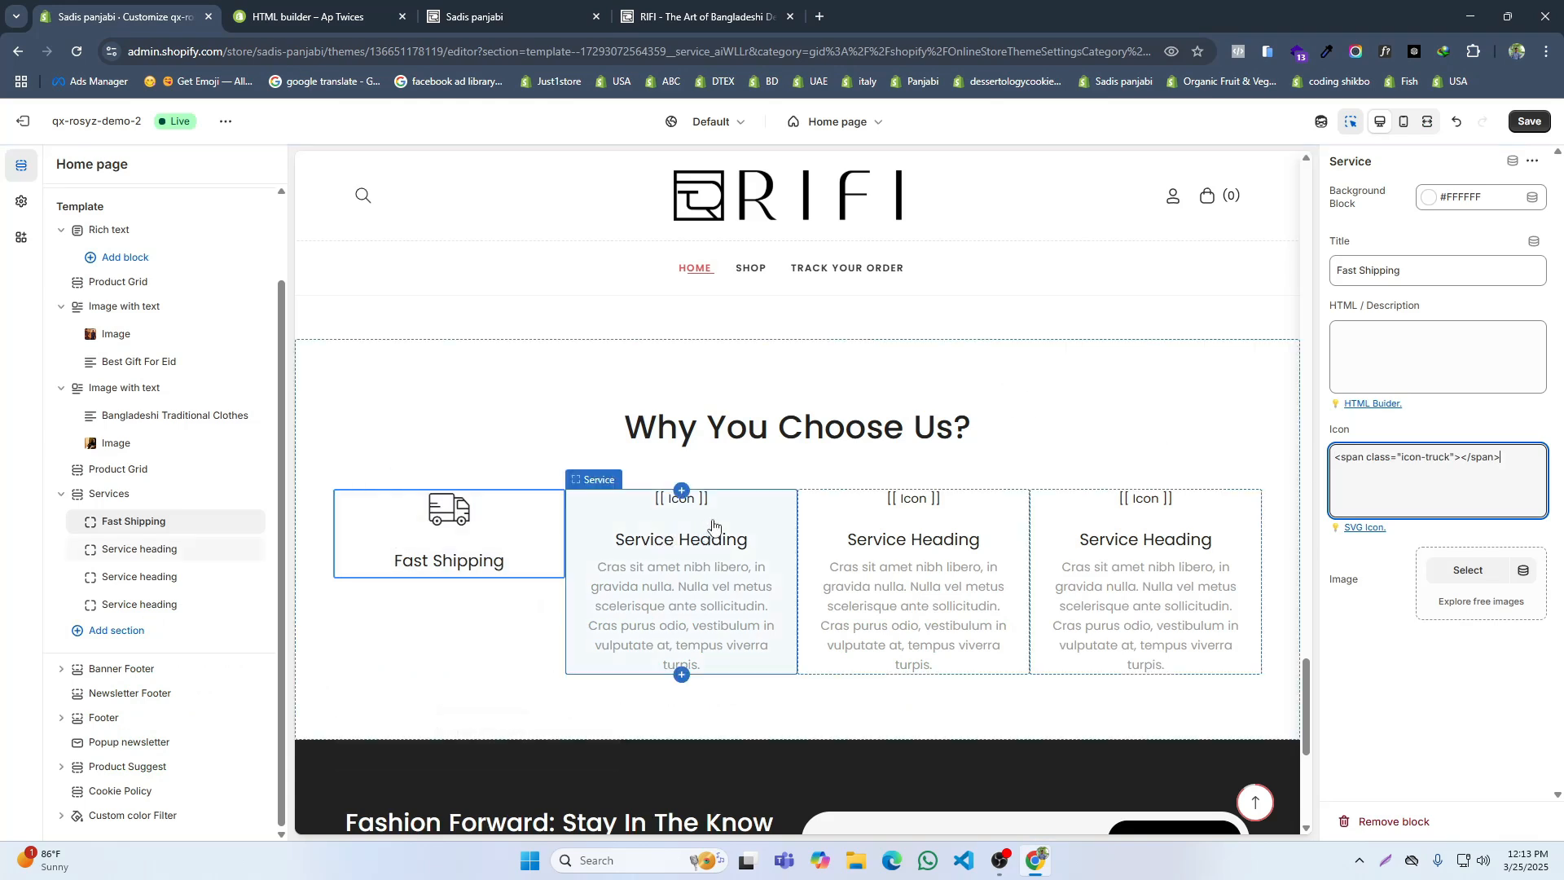
Step: Check the reference site's second service, clear the second block's description and title the block "Easy Return"
{"action": "left_click", "coordinate": [692, 17]}
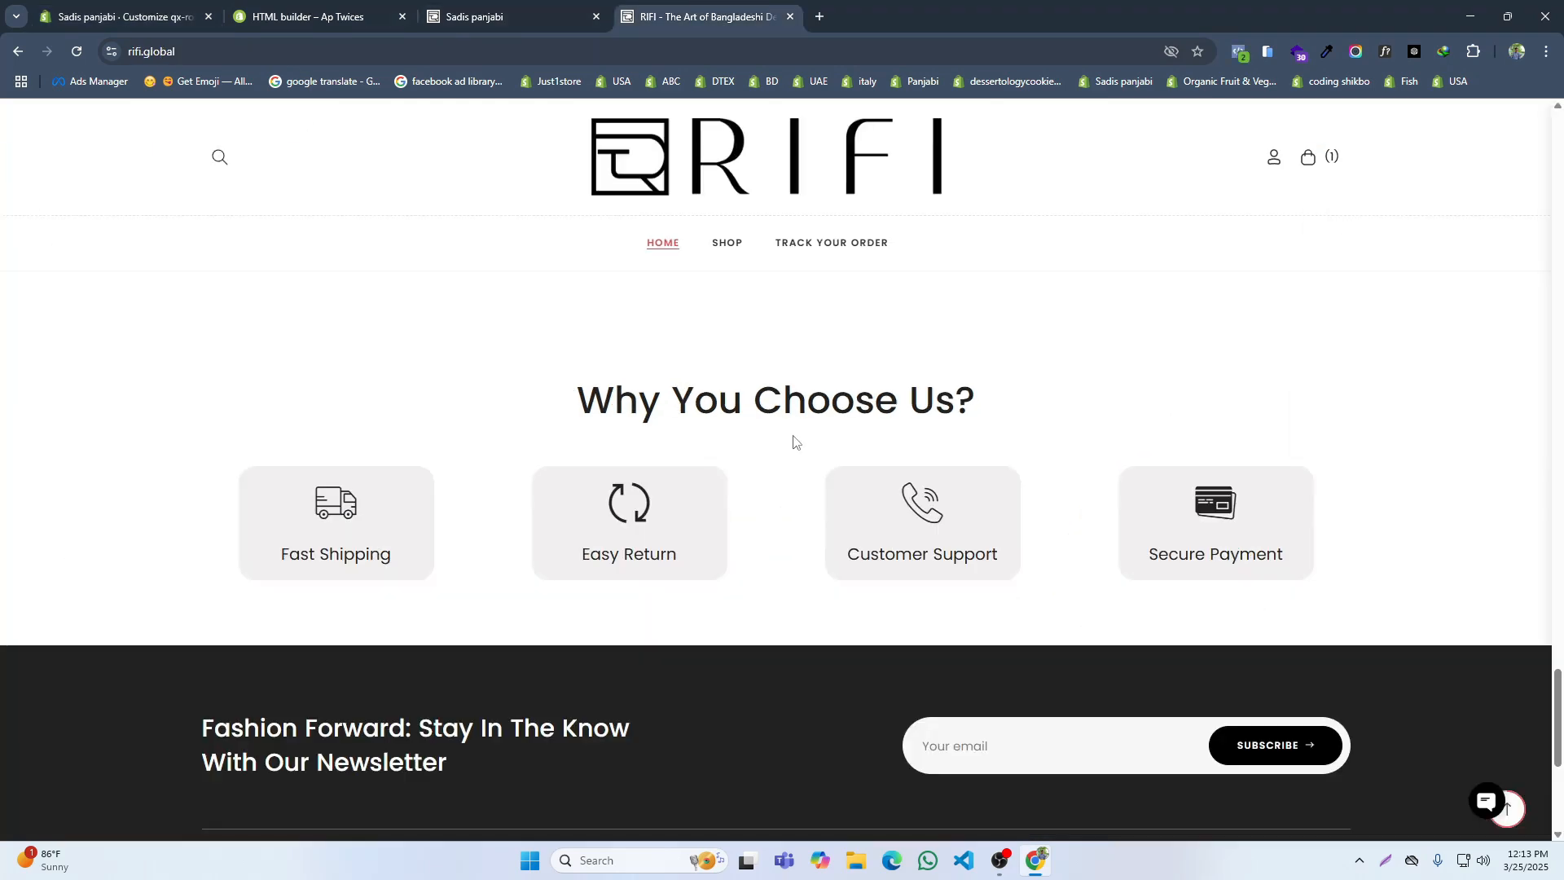
{"action": "left_click", "coordinate": [187, 15]}
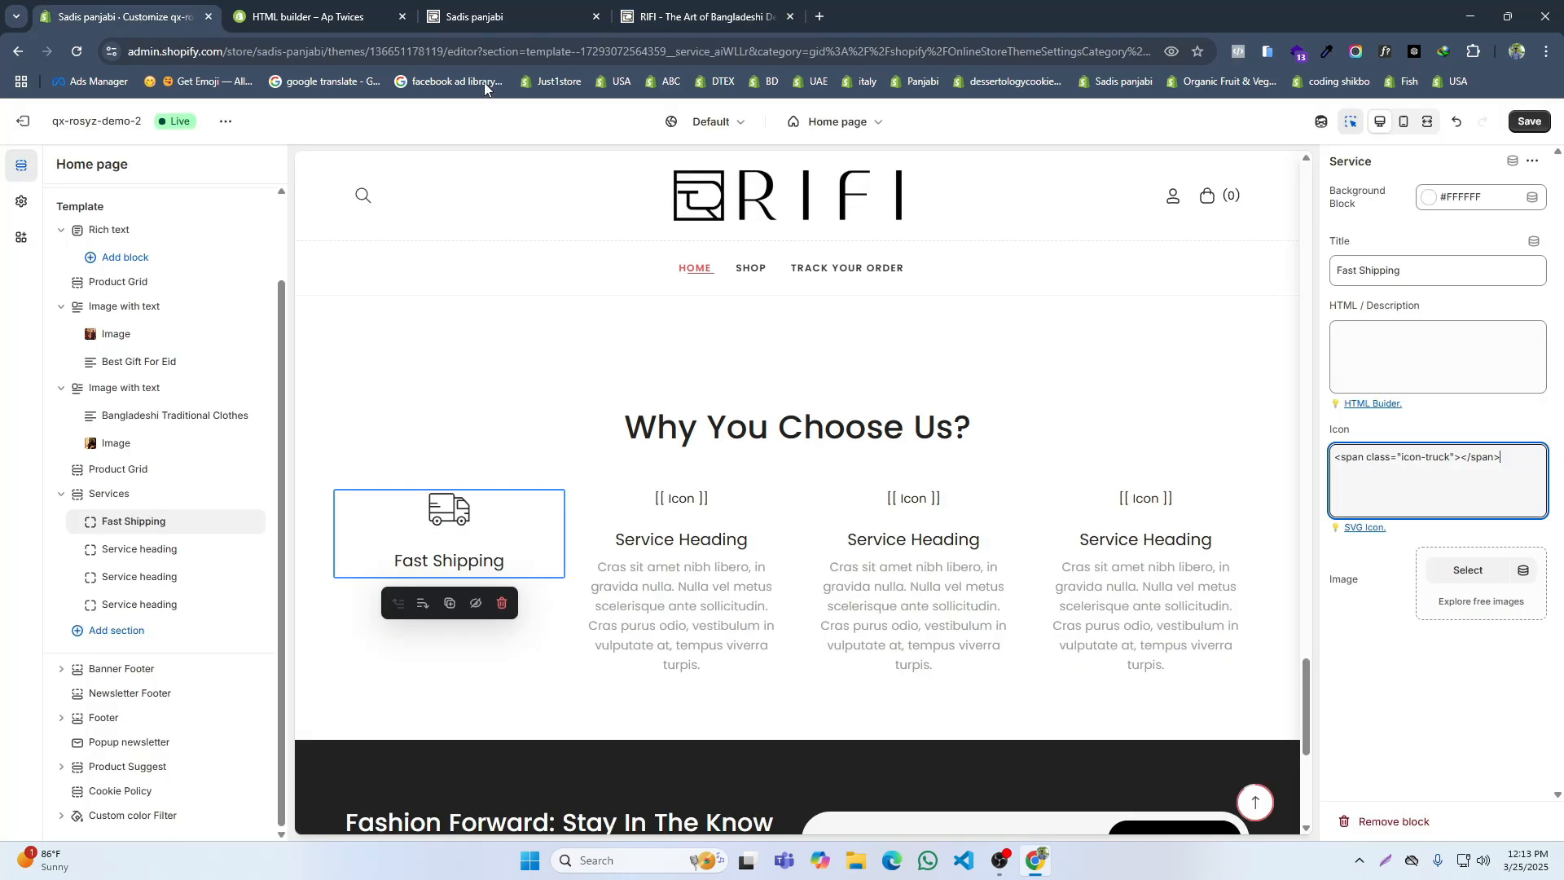
{"action": "left_click", "coordinate": [761, 513]}
{"action": "left_click", "coordinate": [1429, 342]}
{"action": "key", "text": "ctrl+a"}
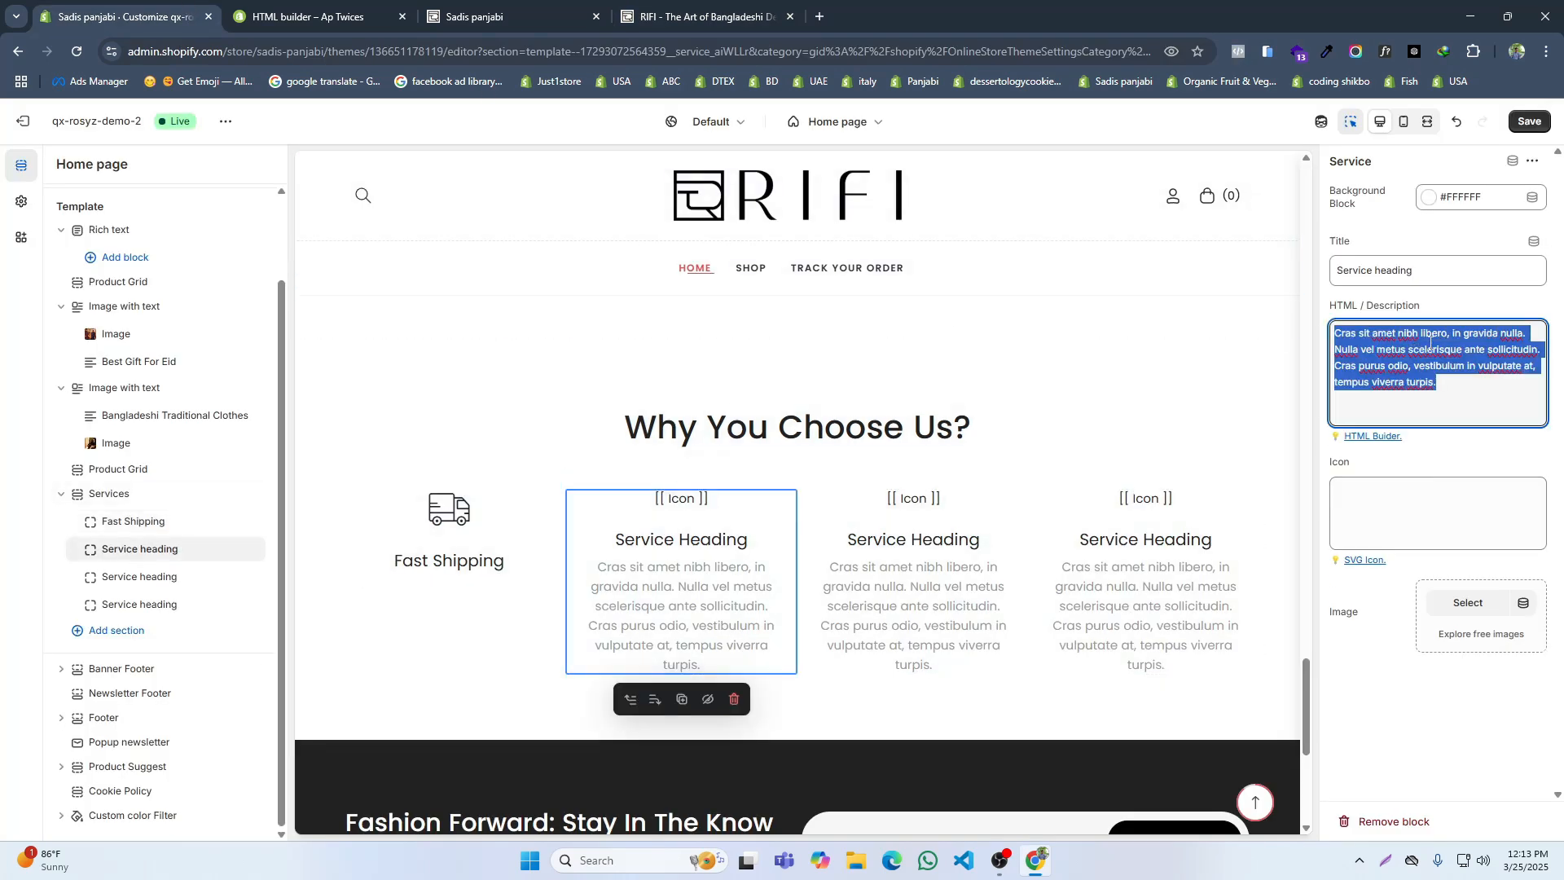
{"action": "key", "text": "BackSpace"}
{"action": "left_click", "coordinate": [1433, 268]}
{"action": "key", "text": "ctrl+a"}
{"action": "type", "text": "E"}
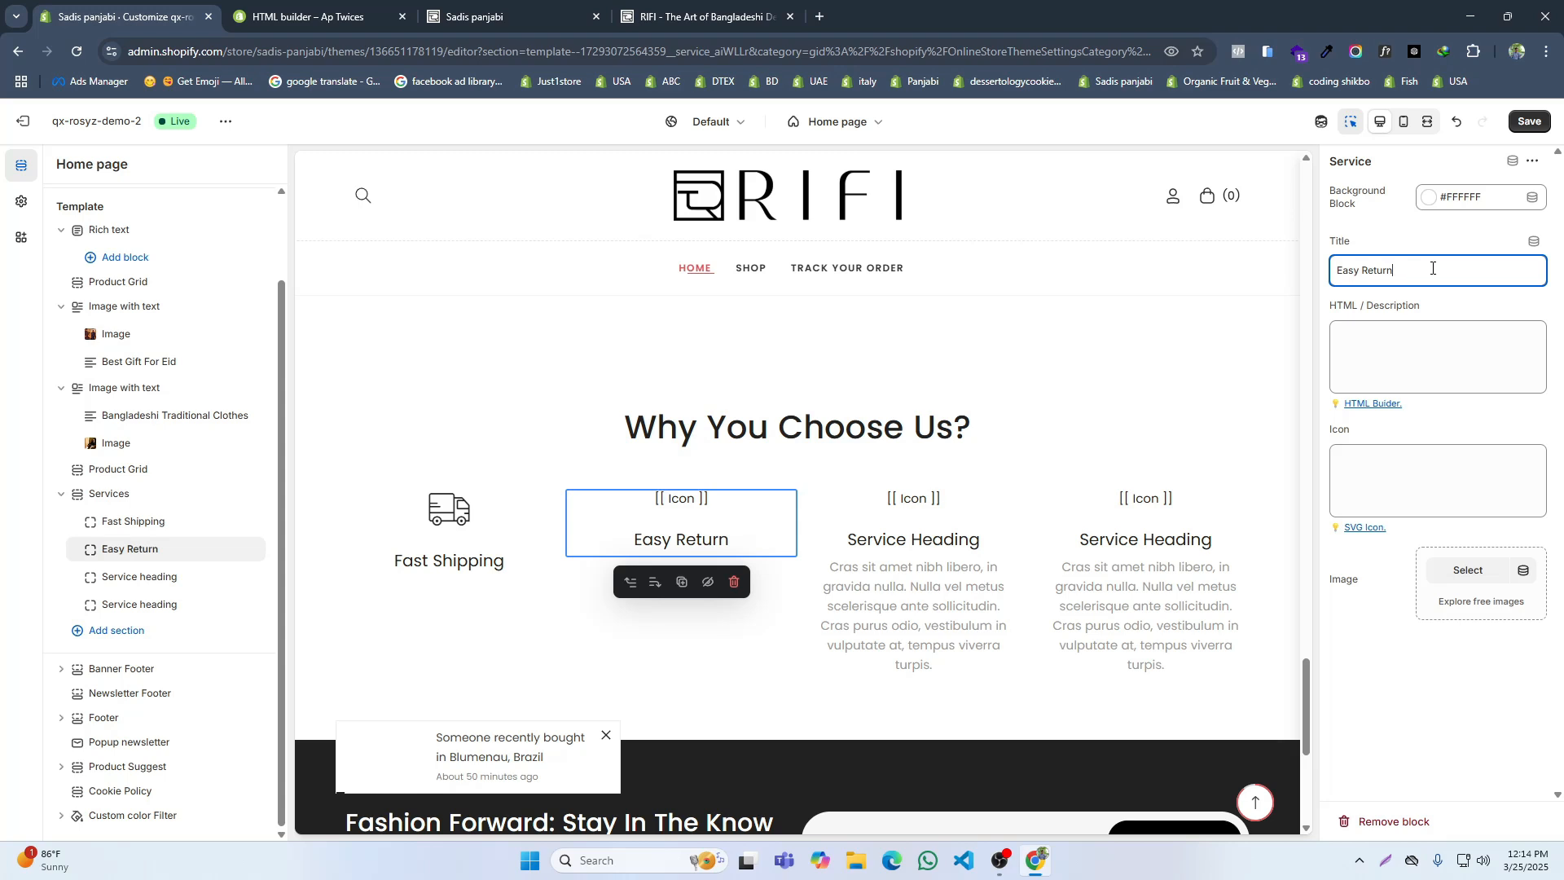
Step: Copy the circular-arrows icon code from the HTML builder page and paste it as the Easy Return block's icon
{"action": "left_click", "coordinate": [358, 7]}
{"action": "scroll", "coordinate": [803, 426], "scroll_direction": "up", "scroll_amount": 3}
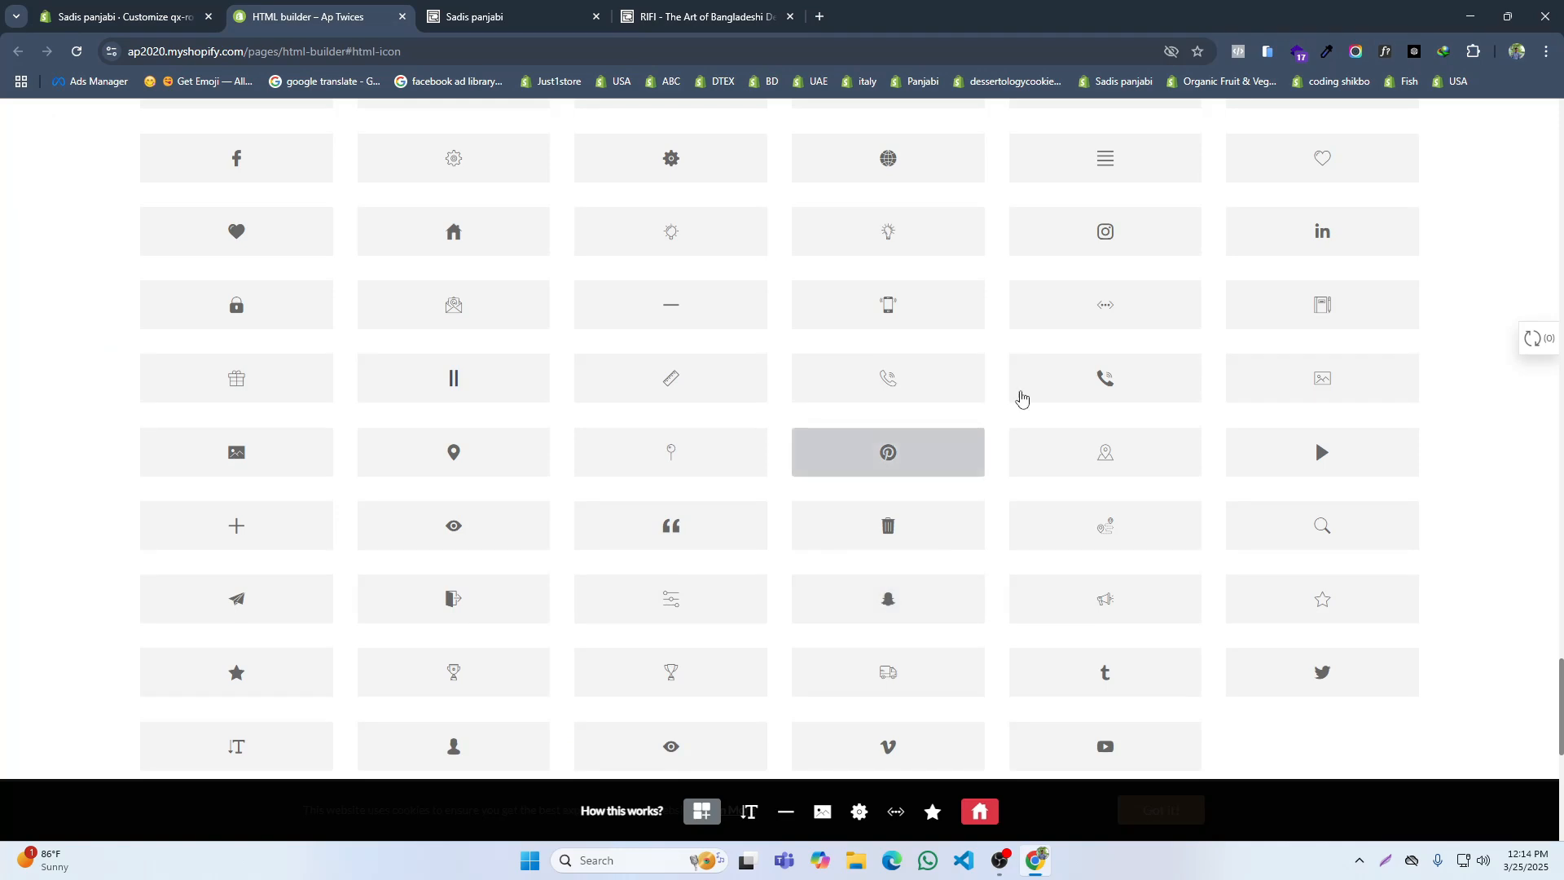
{"action": "scroll", "coordinate": [1203, 318], "scroll_direction": "up", "scroll_amount": 2}
{"action": "left_click", "coordinate": [1329, 246]}
{"action": "left_click", "coordinate": [122, 17]}
{"action": "left_click", "coordinate": [1344, 465]}
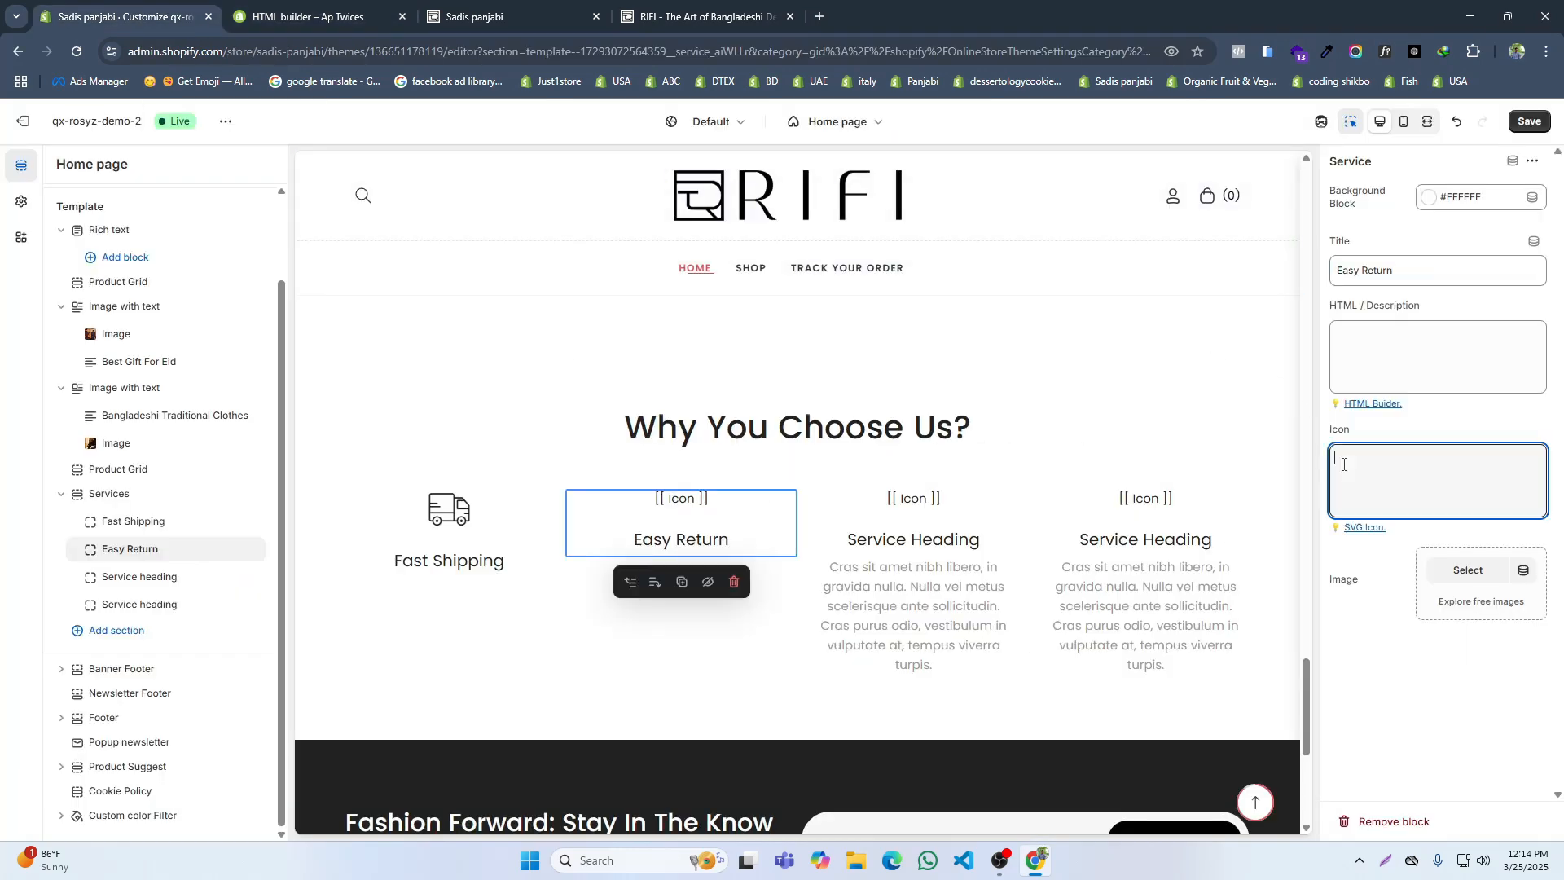
{"action": "key", "text": "ctrl+v"}
Step: Give the third service block the icon-phone icon, using the code copied from the HTML builder page
{"action": "left_click", "coordinate": [875, 509]}
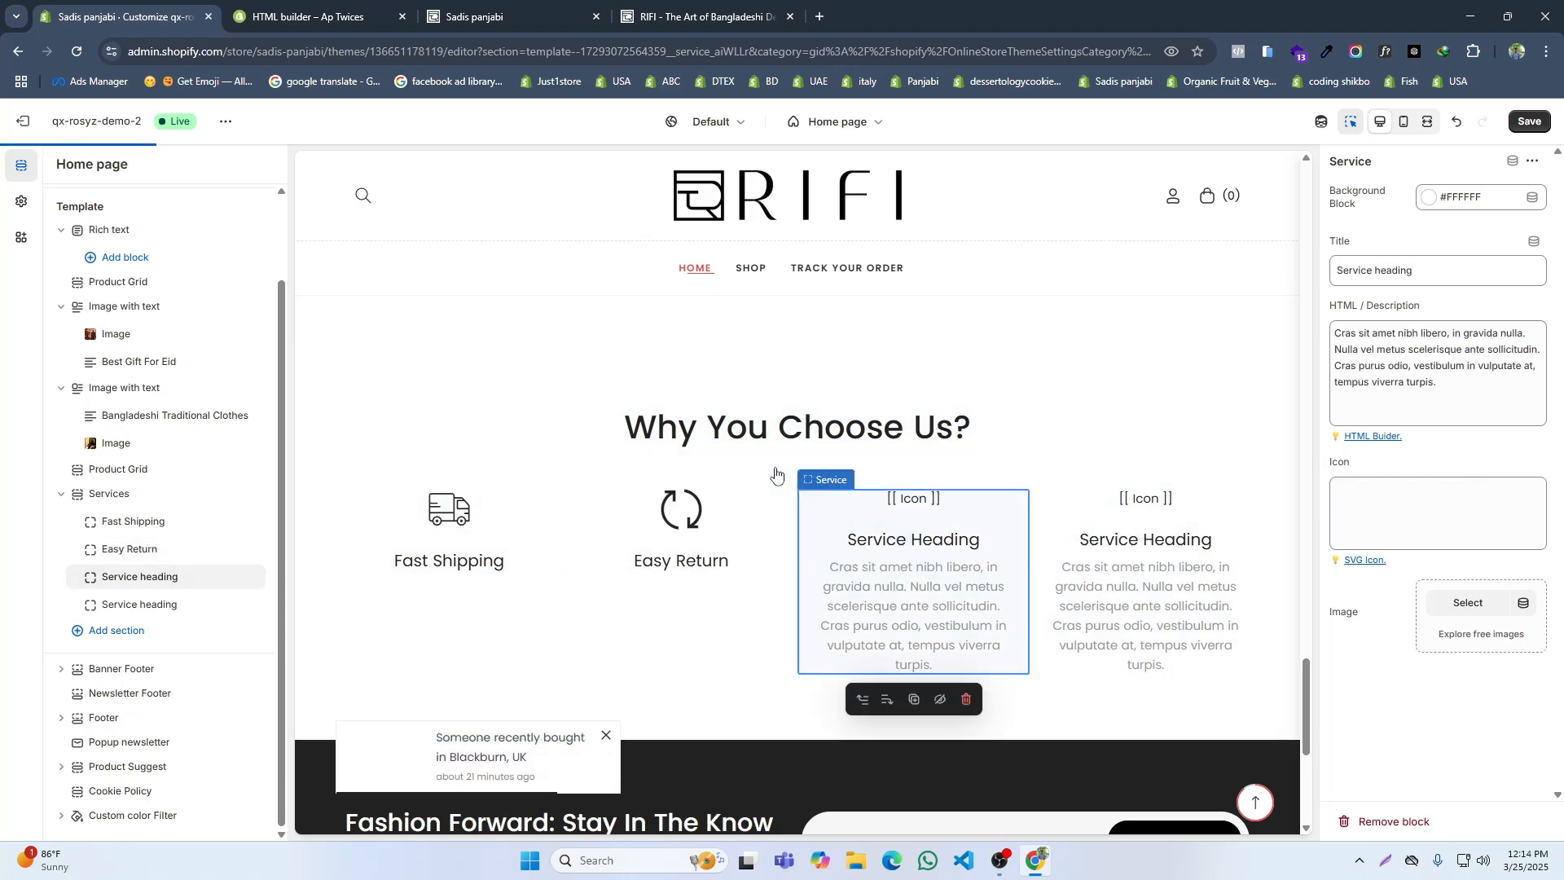
{"action": "key", "text": "ctrl+4"}
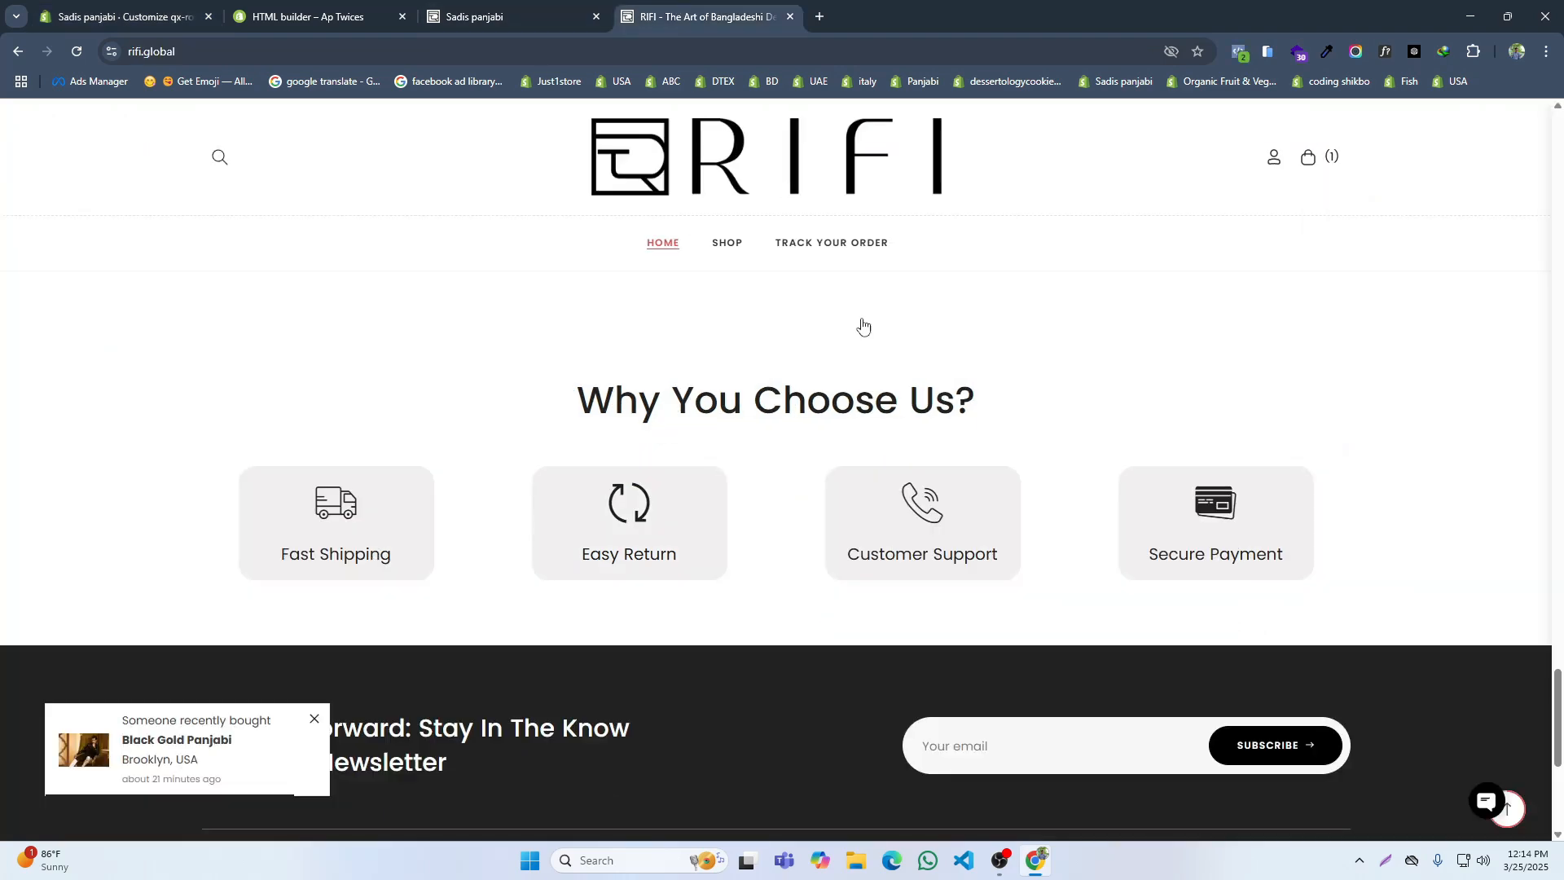
{"action": "left_click", "coordinate": [87, 4]}
{"action": "left_click", "coordinate": [362, 12]}
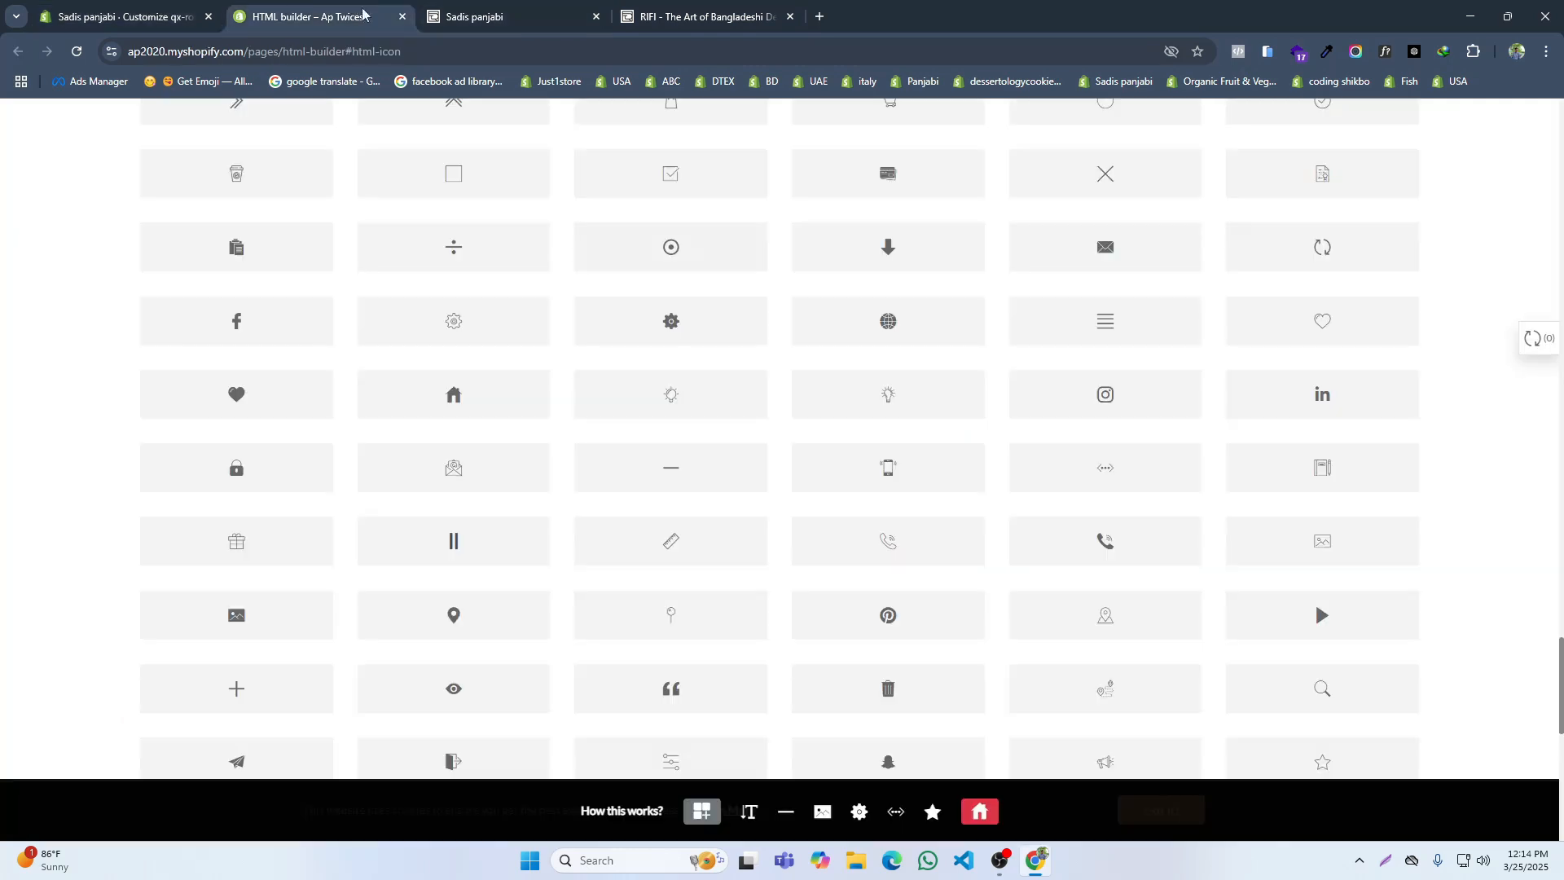
{"action": "left_click", "coordinate": [888, 540]}
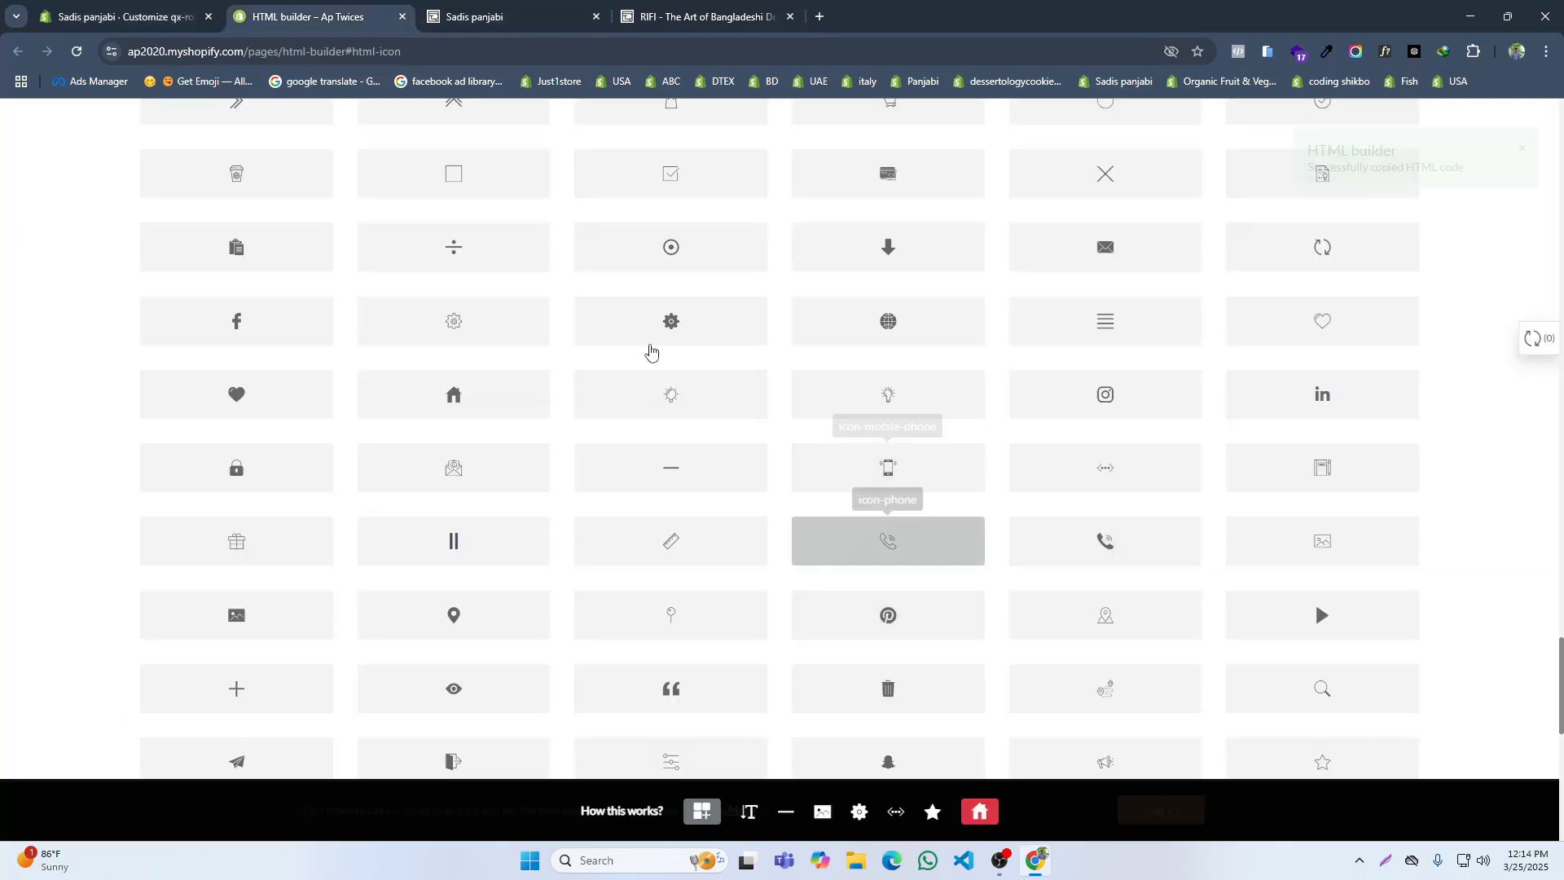
{"action": "left_click", "coordinate": [167, 10]}
{"action": "left_click", "coordinate": [1351, 507]}
Step: Clear the third service block's description and title the block "Customer Support"
{"action": "left_click", "coordinate": [1375, 360]}
{"action": "key", "text": "ctrl+a"}
{"action": "key", "text": "BackSpace"}
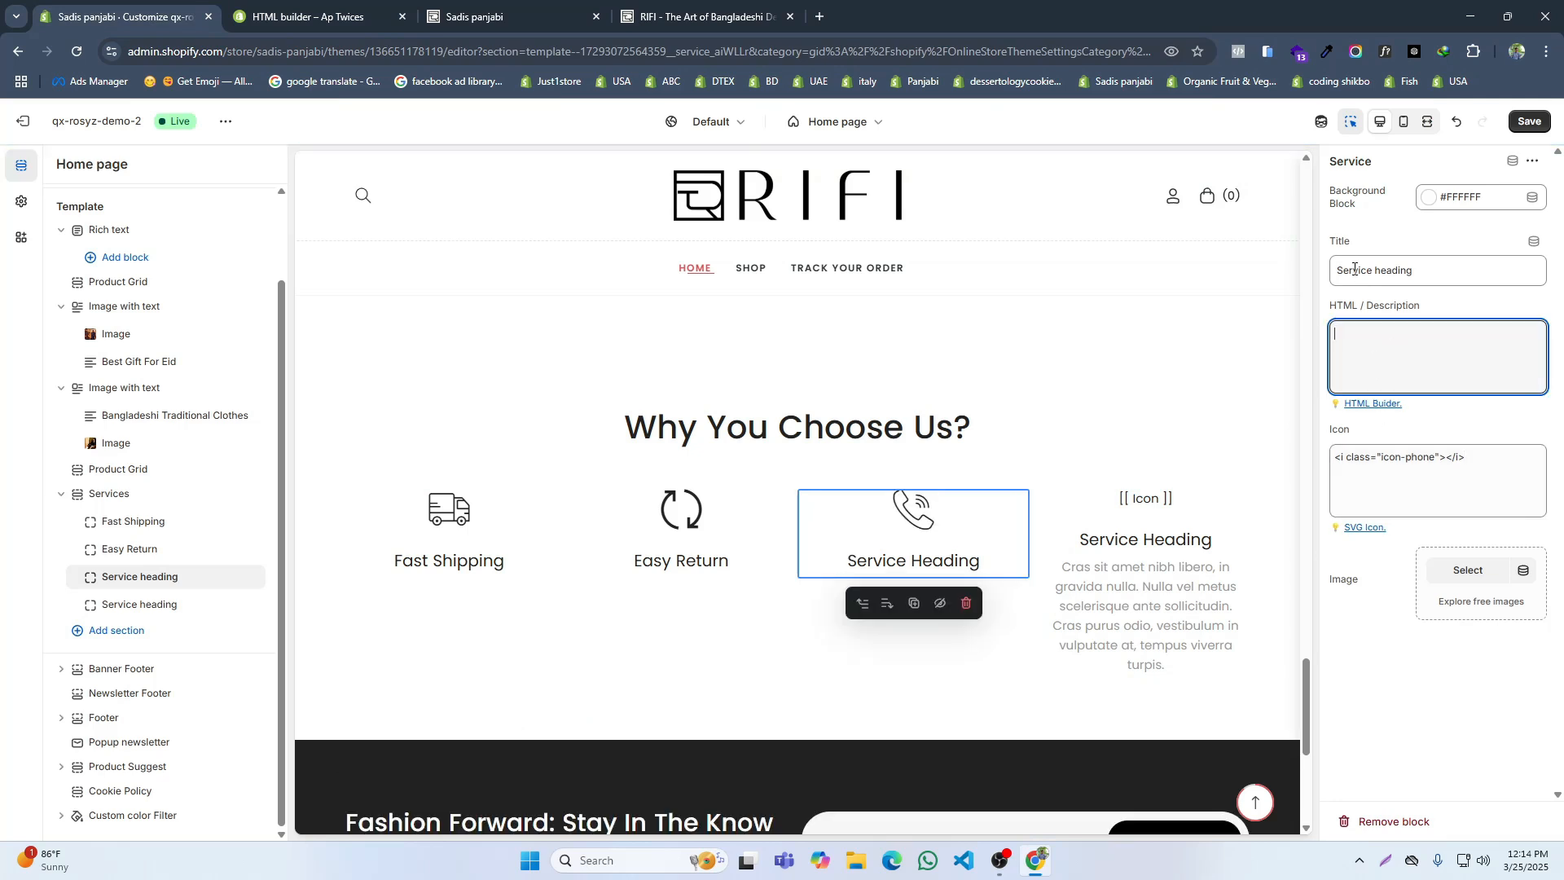
{"action": "left_click", "coordinate": [1354, 268]}
{"action": "key", "text": "ctrl+a"}
{"action": "type", "text": "Custon"}
{"action": "key", "text": "BackSpace"}
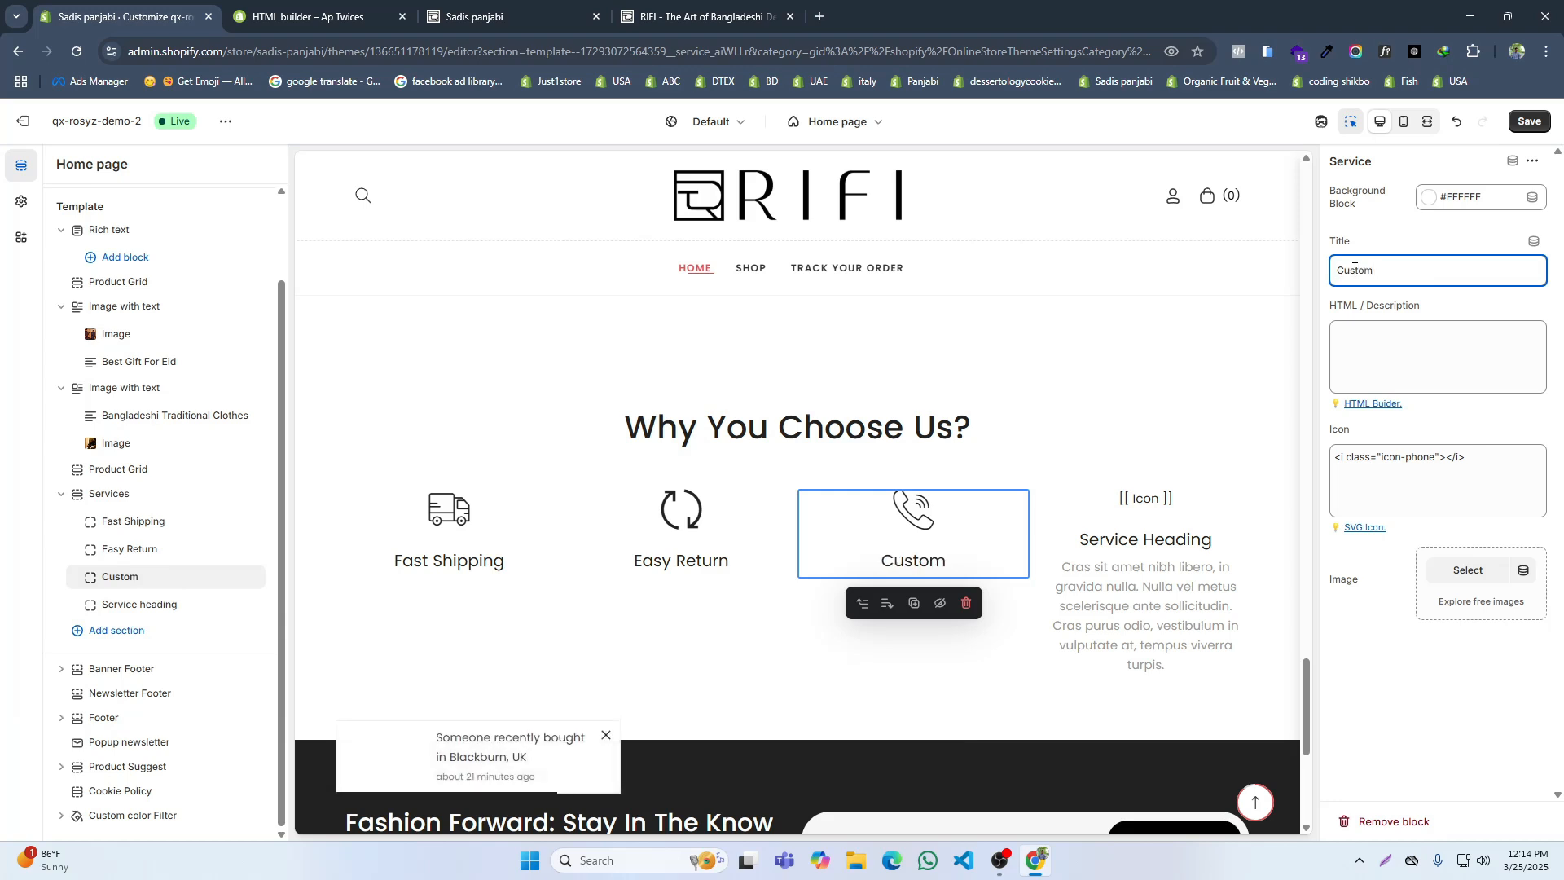
{"action": "type", "text": "mer Support"}
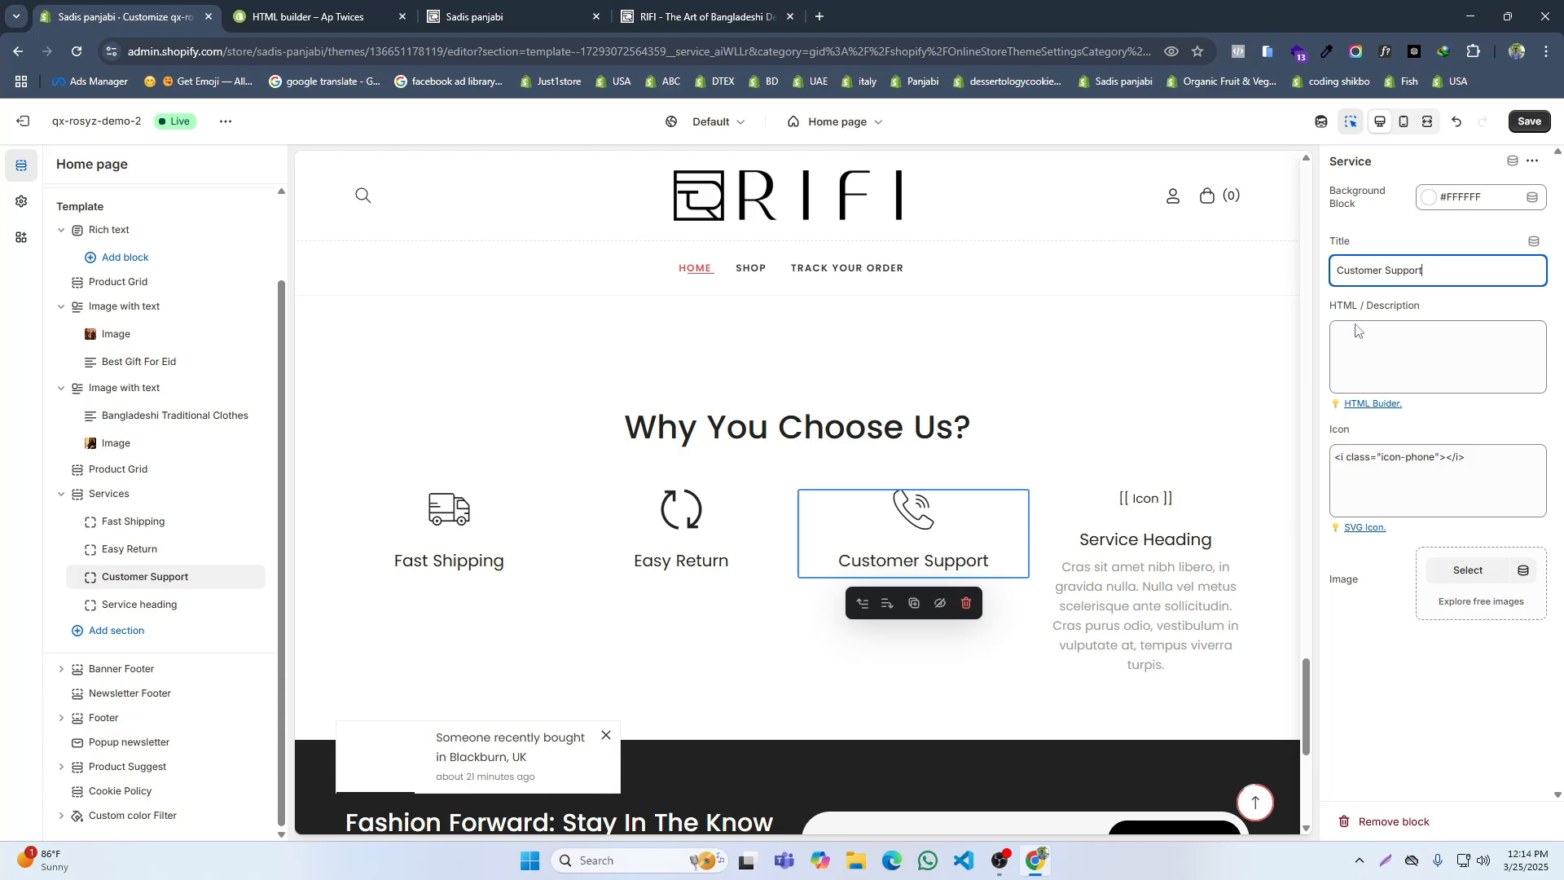
Step: Check the reference site's fourth service and give the fourth service block the icon-checkout card icon from the HTML builder page
{"action": "key", "text": "ctrl+4"}
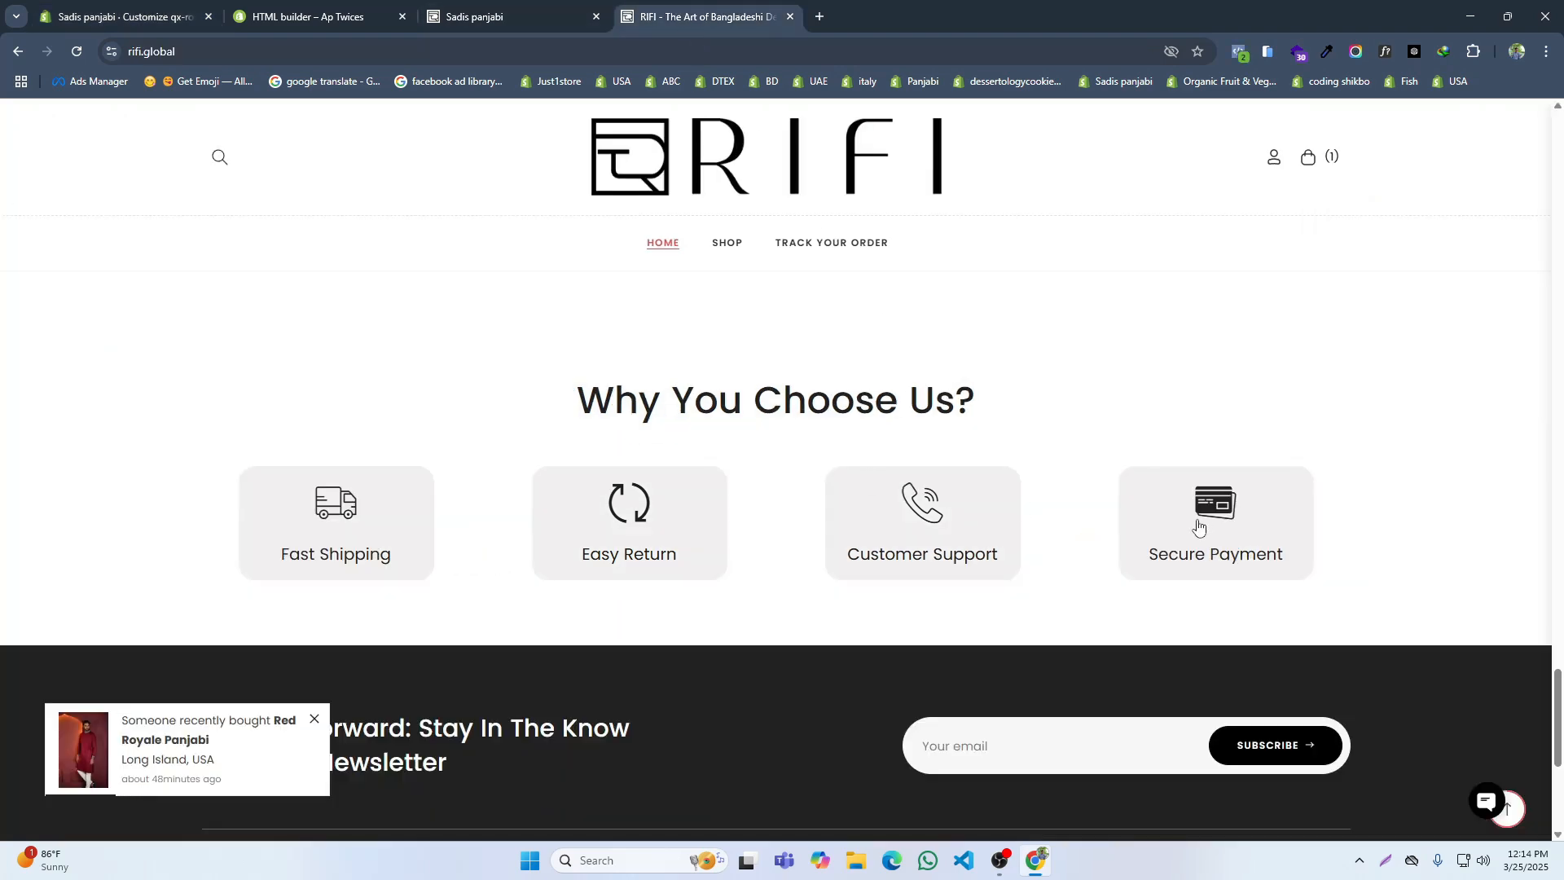
{"action": "left_click", "coordinate": [89, 10]}
{"action": "left_click", "coordinate": [500, 7]}
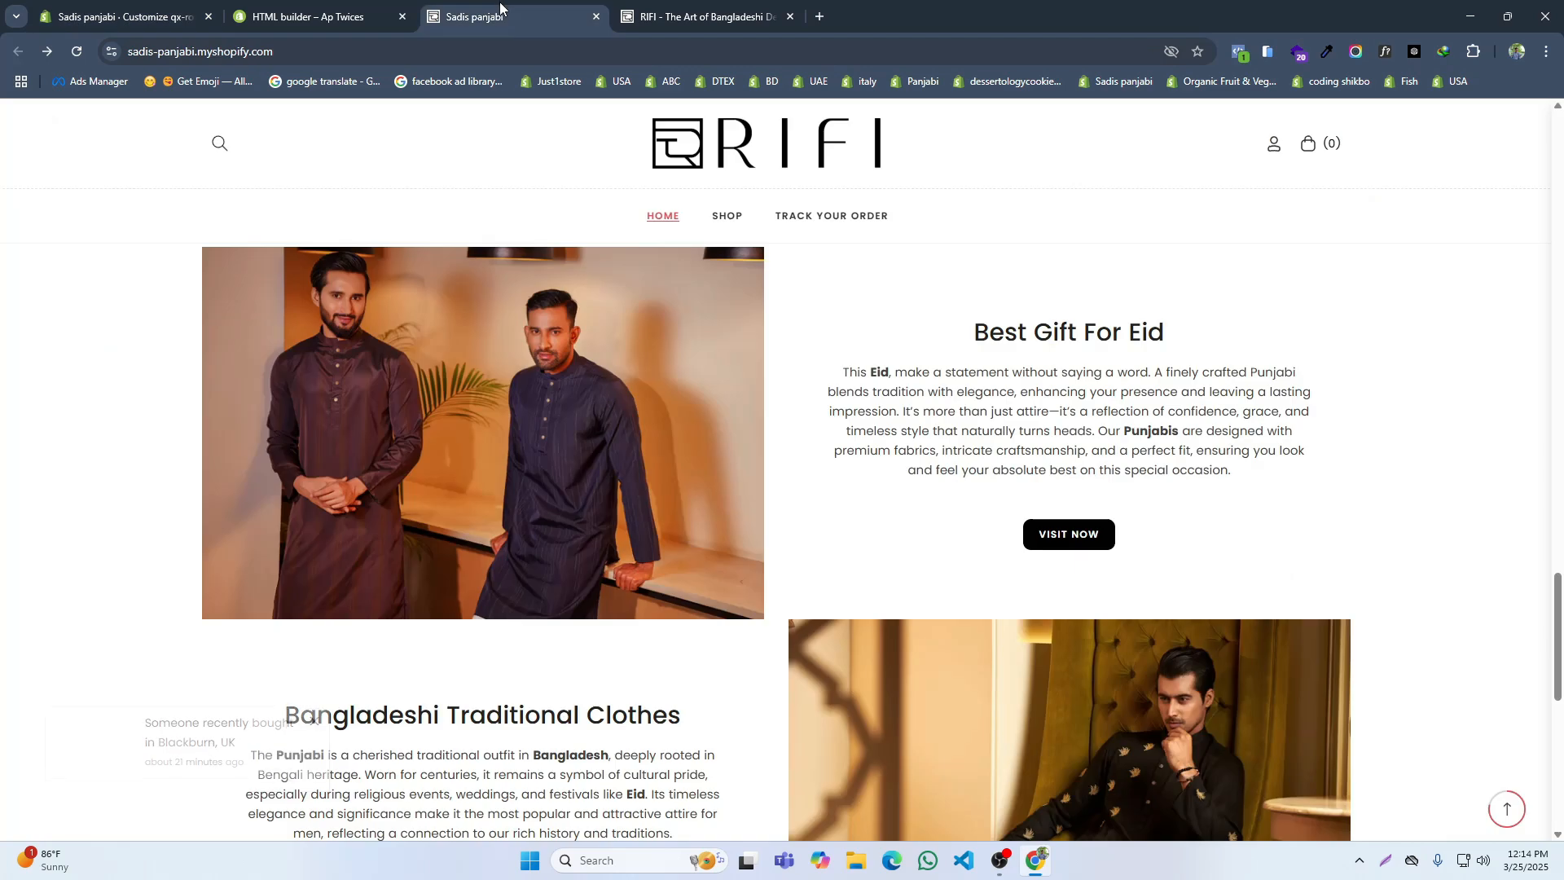
{"action": "left_click", "coordinate": [654, 5]}
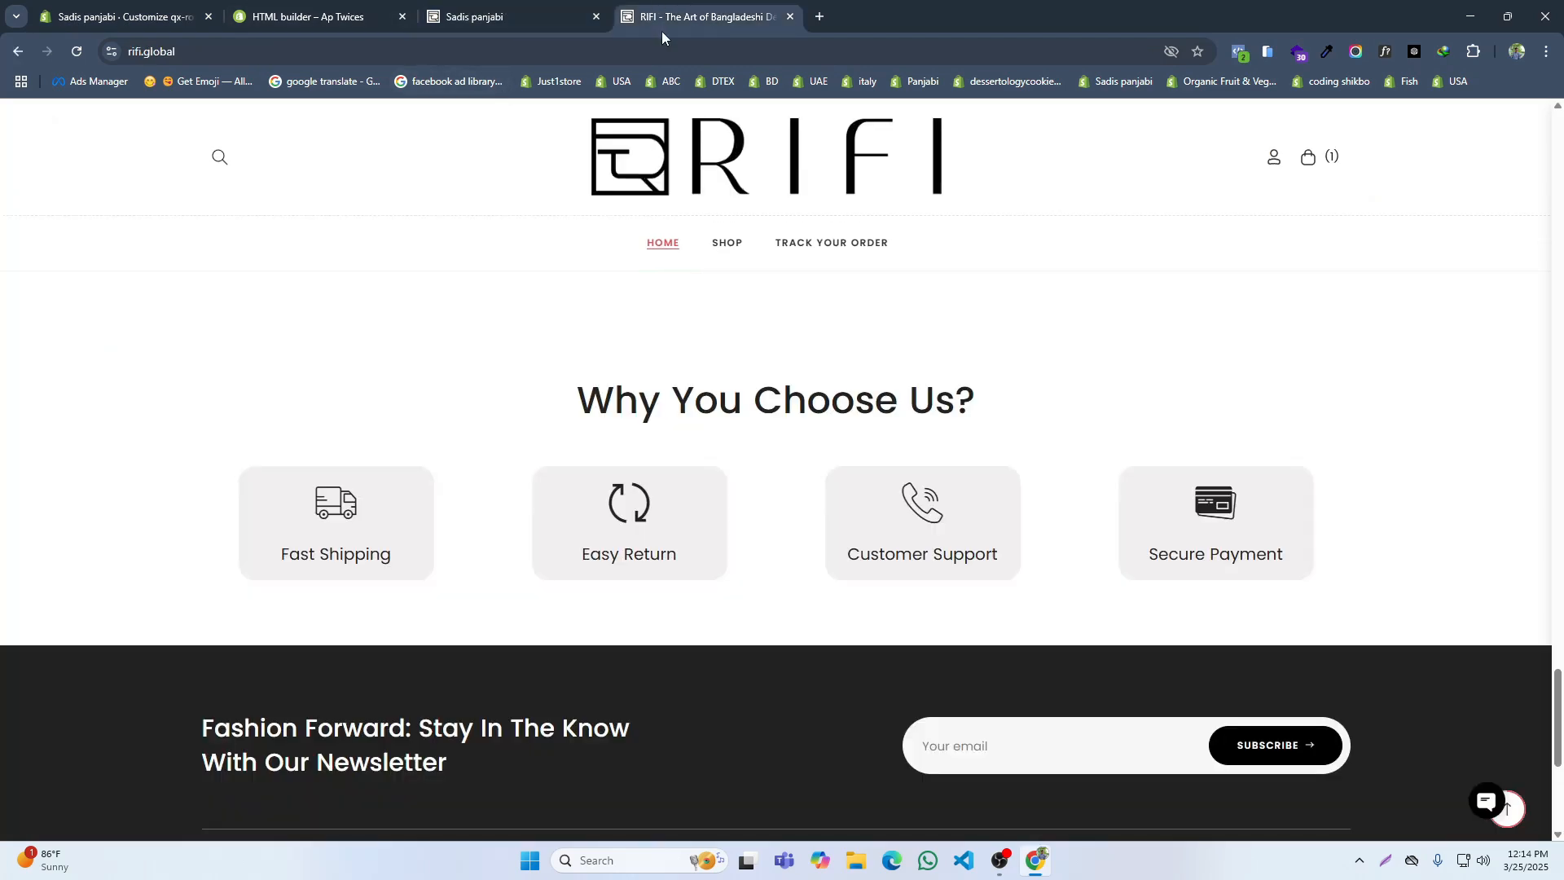
{"action": "left_click", "coordinate": [163, 12]}
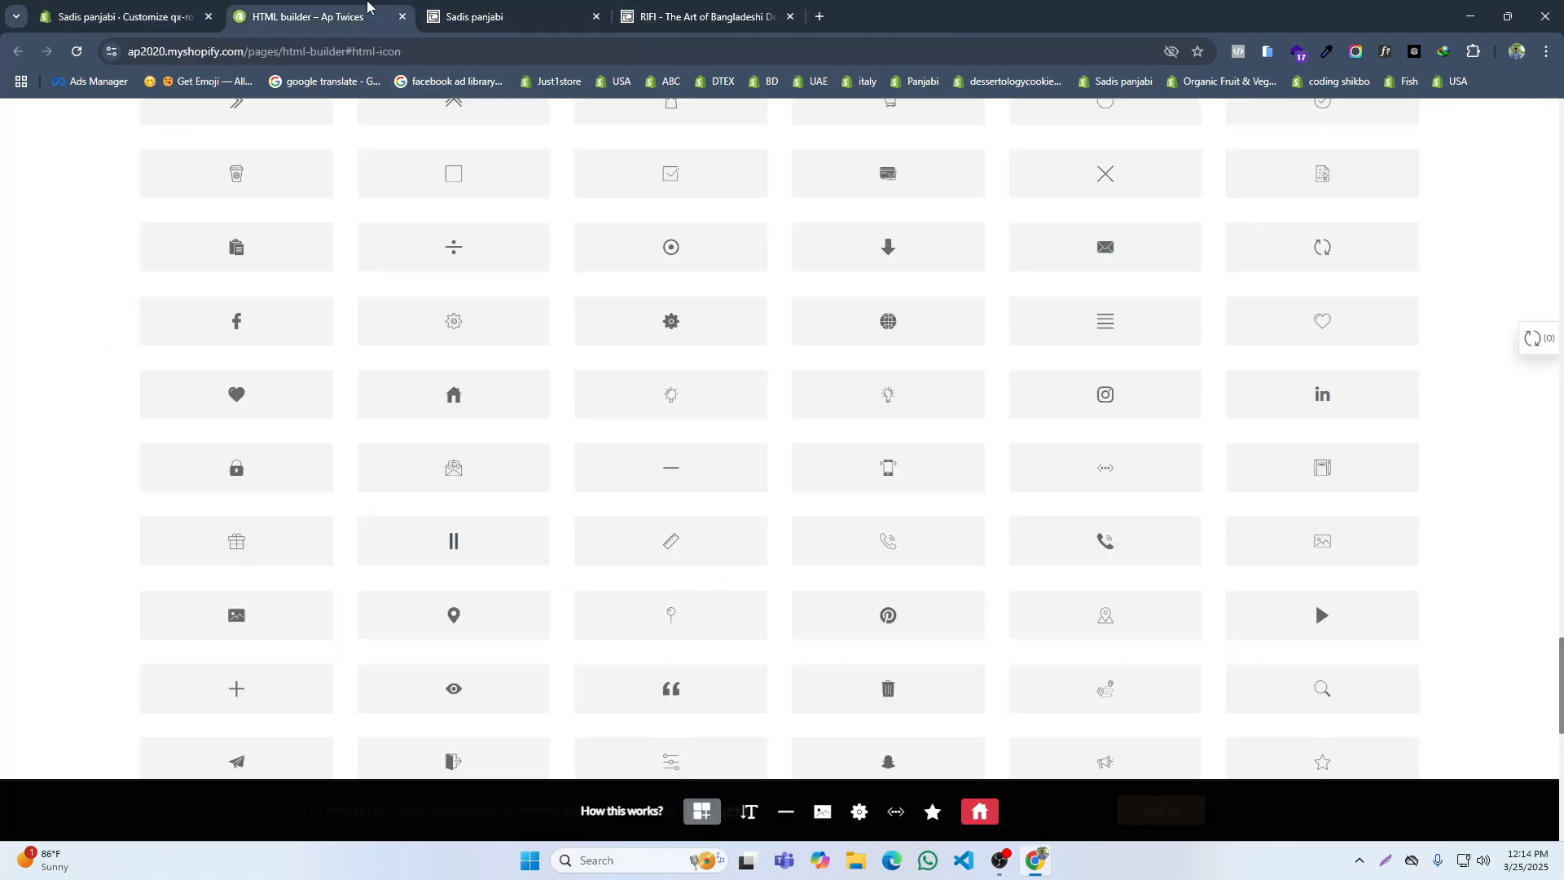
{"action": "left_click", "coordinate": [326, 15]}
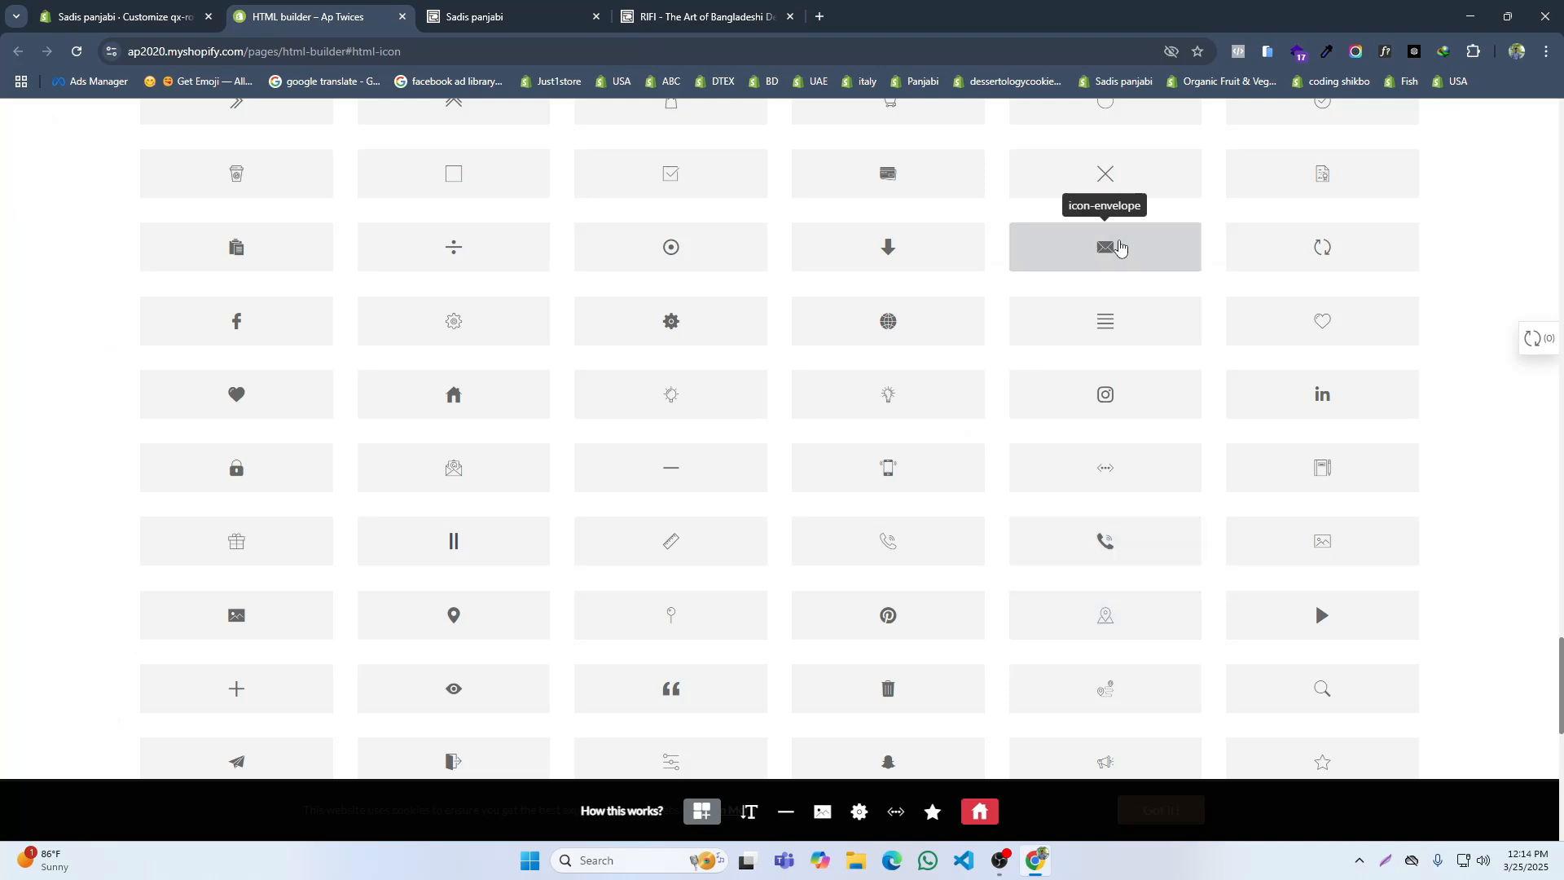
{"action": "scroll", "coordinate": [1317, 255], "scroll_direction": "up", "scroll_amount": 3}
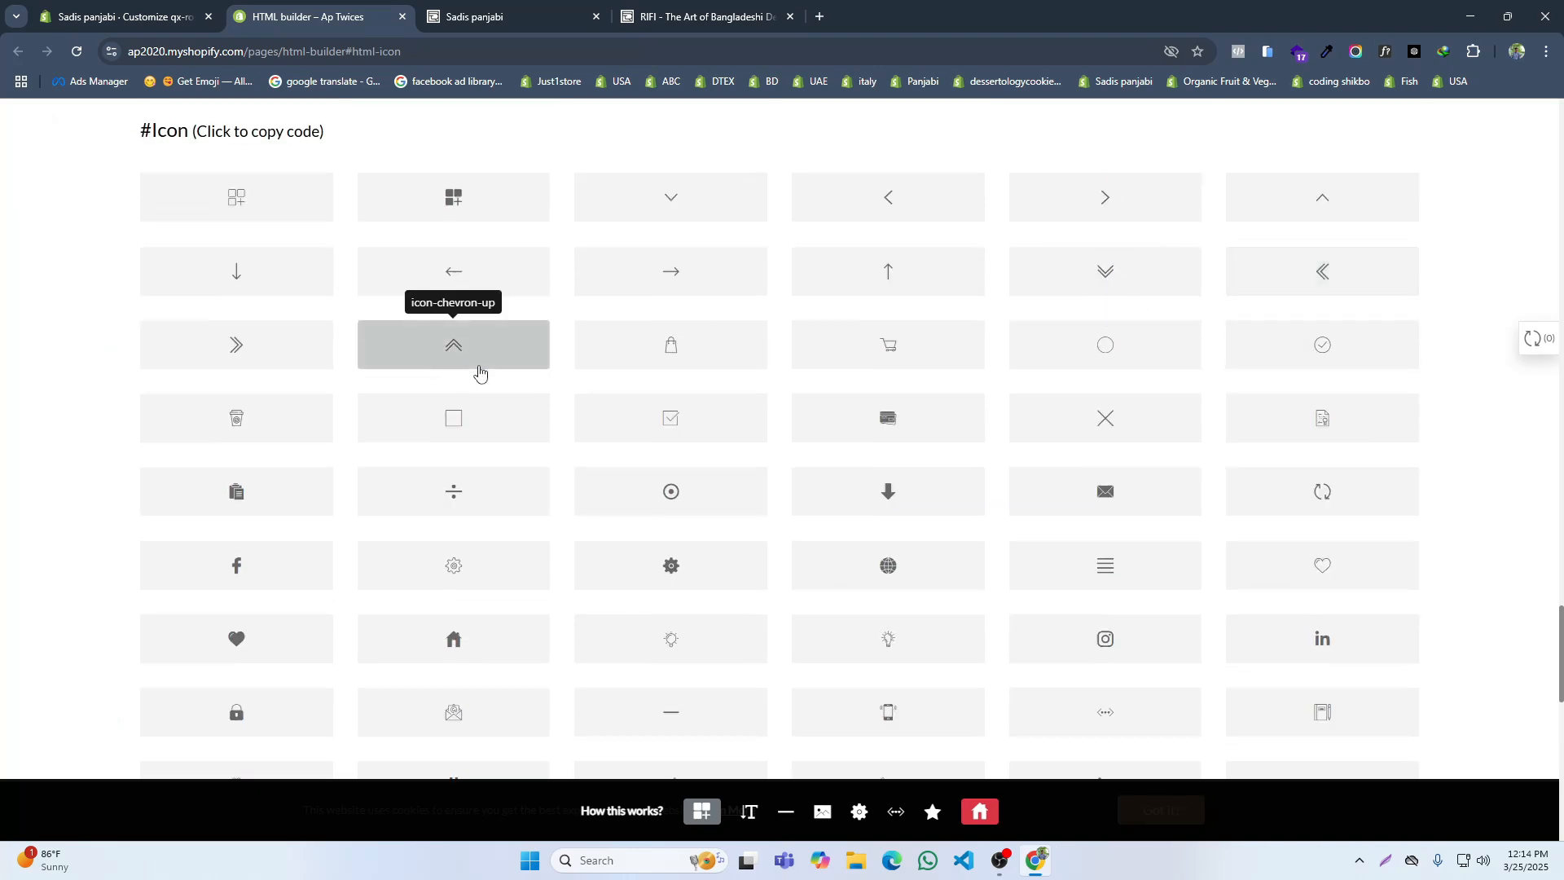
{"action": "left_click", "coordinate": [830, 429]}
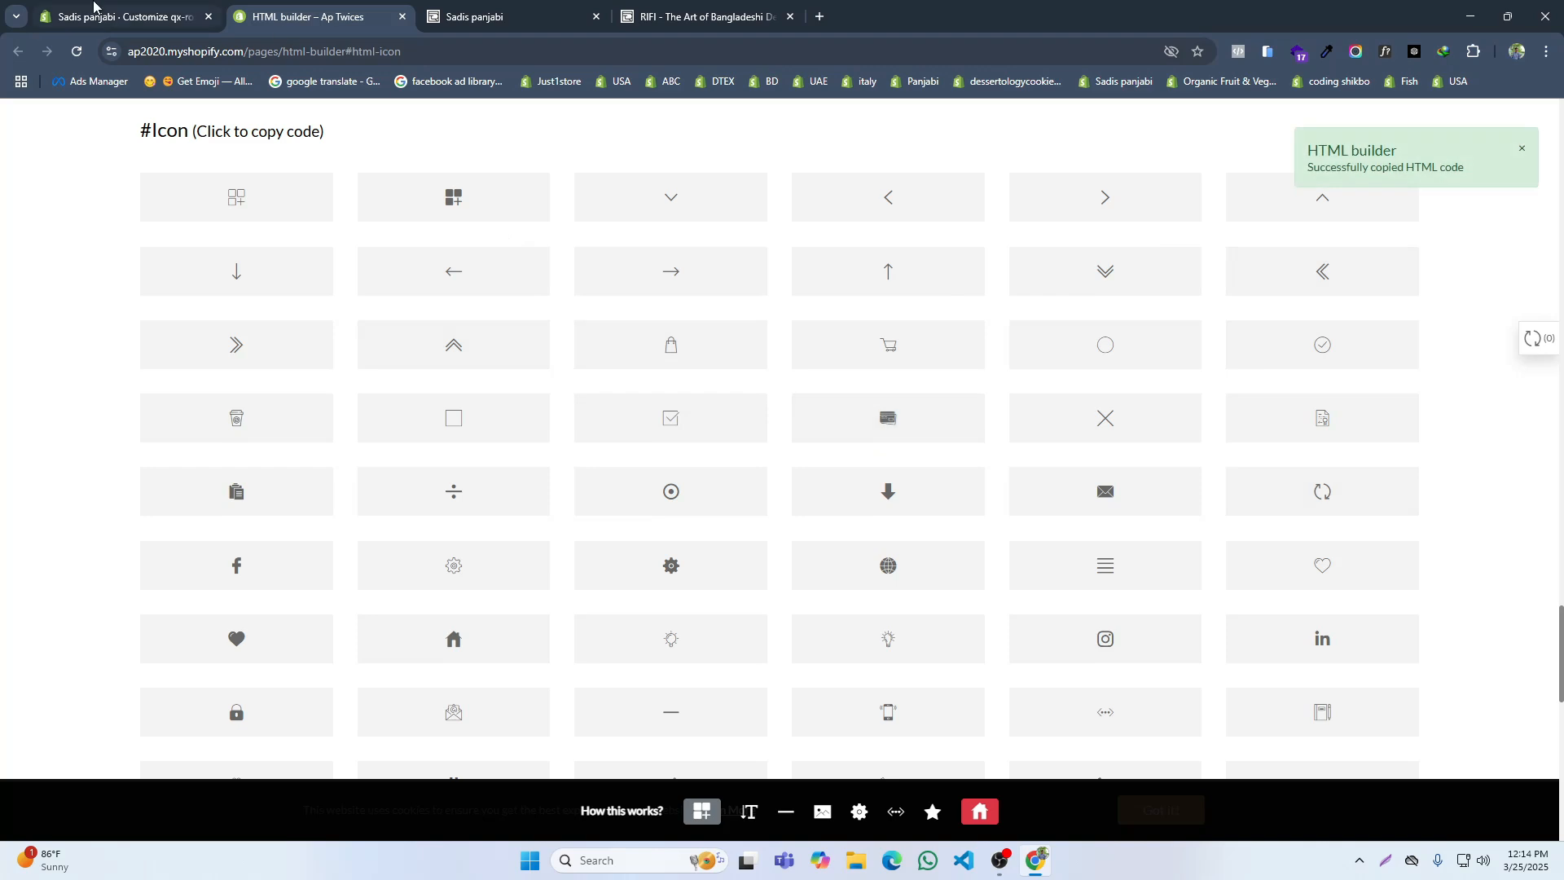
{"action": "left_click", "coordinate": [109, 12]}
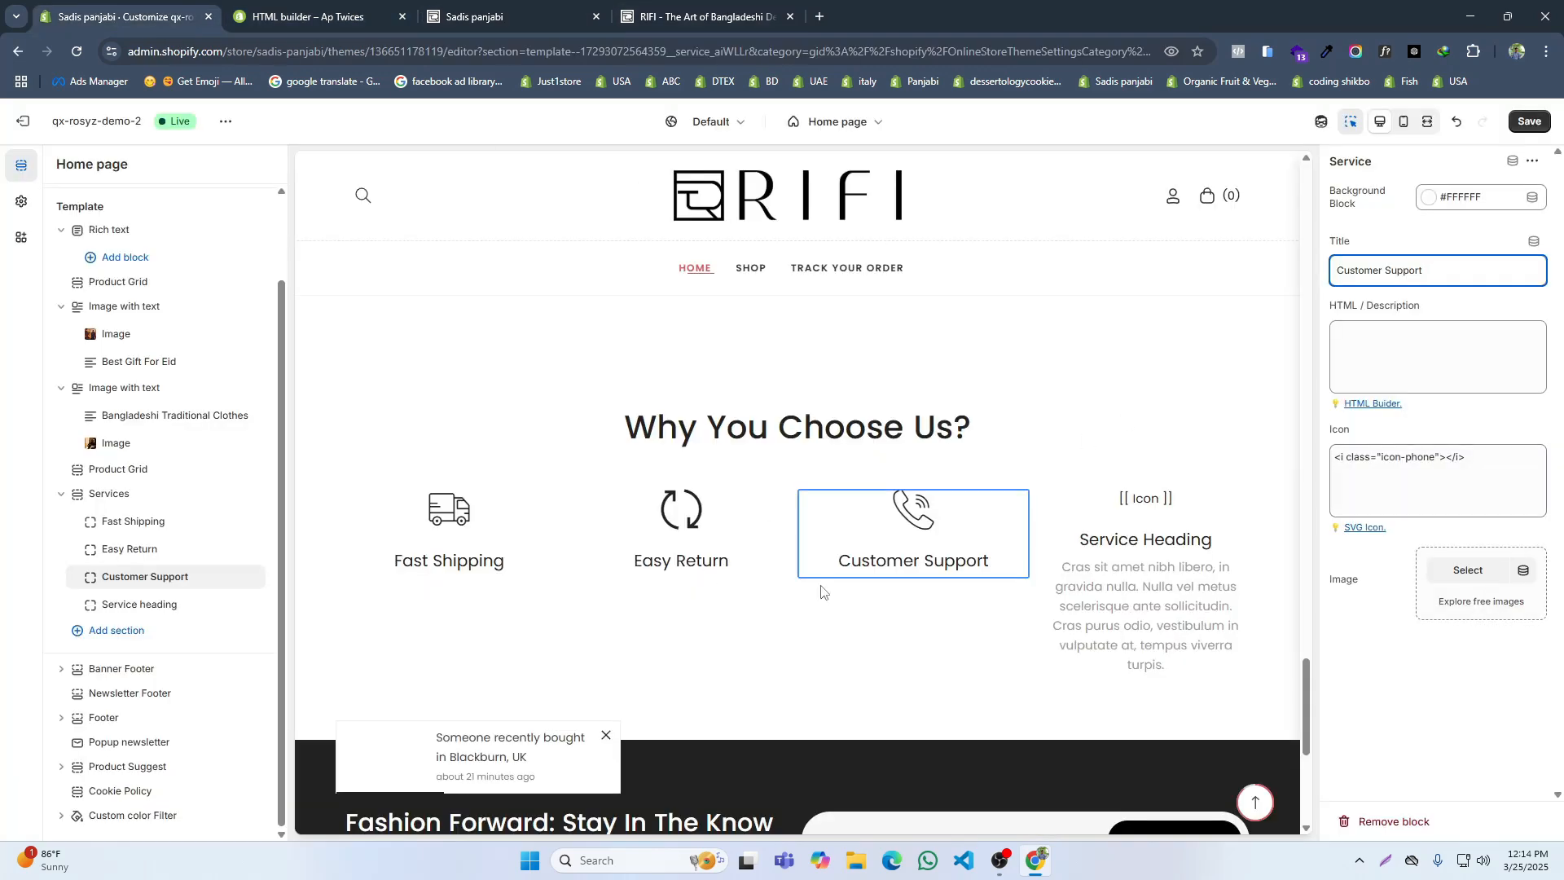
{"action": "left_click", "coordinate": [1219, 569]}
{"action": "left_click", "coordinate": [1365, 513]}
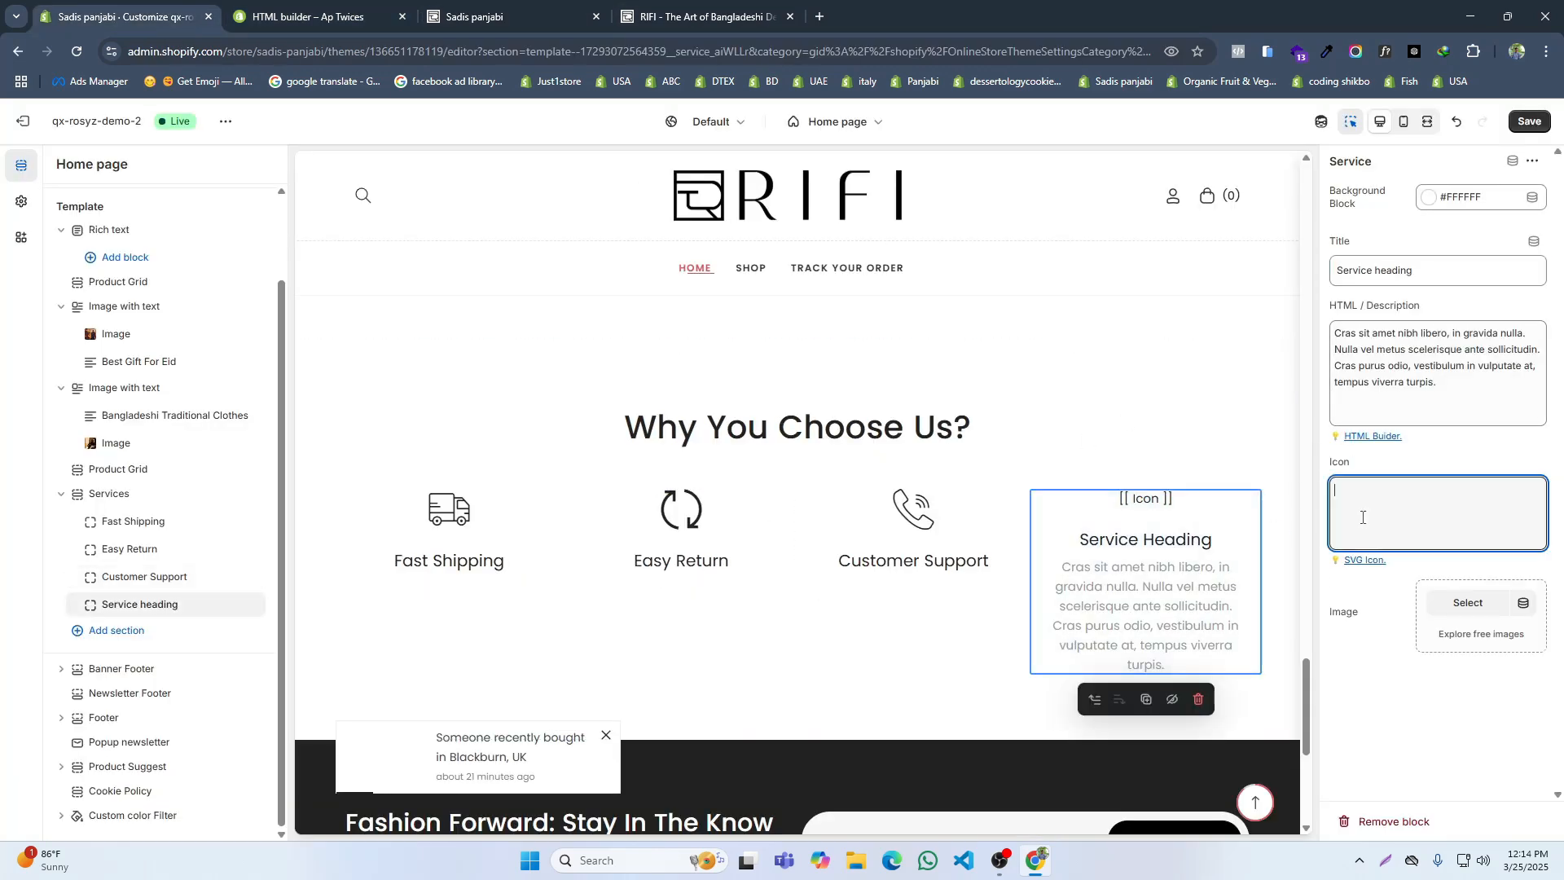
{"action": "type", "text": "<i class=\"icon-checkout\"></i>"}
Step: Clear the fourth service block's description, title the block "Secure payment" and save the theme
{"action": "left_click", "coordinate": [1385, 375]}
{"action": "key", "text": "ctrl+a"}
{"action": "key", "text": "BackSpace"}
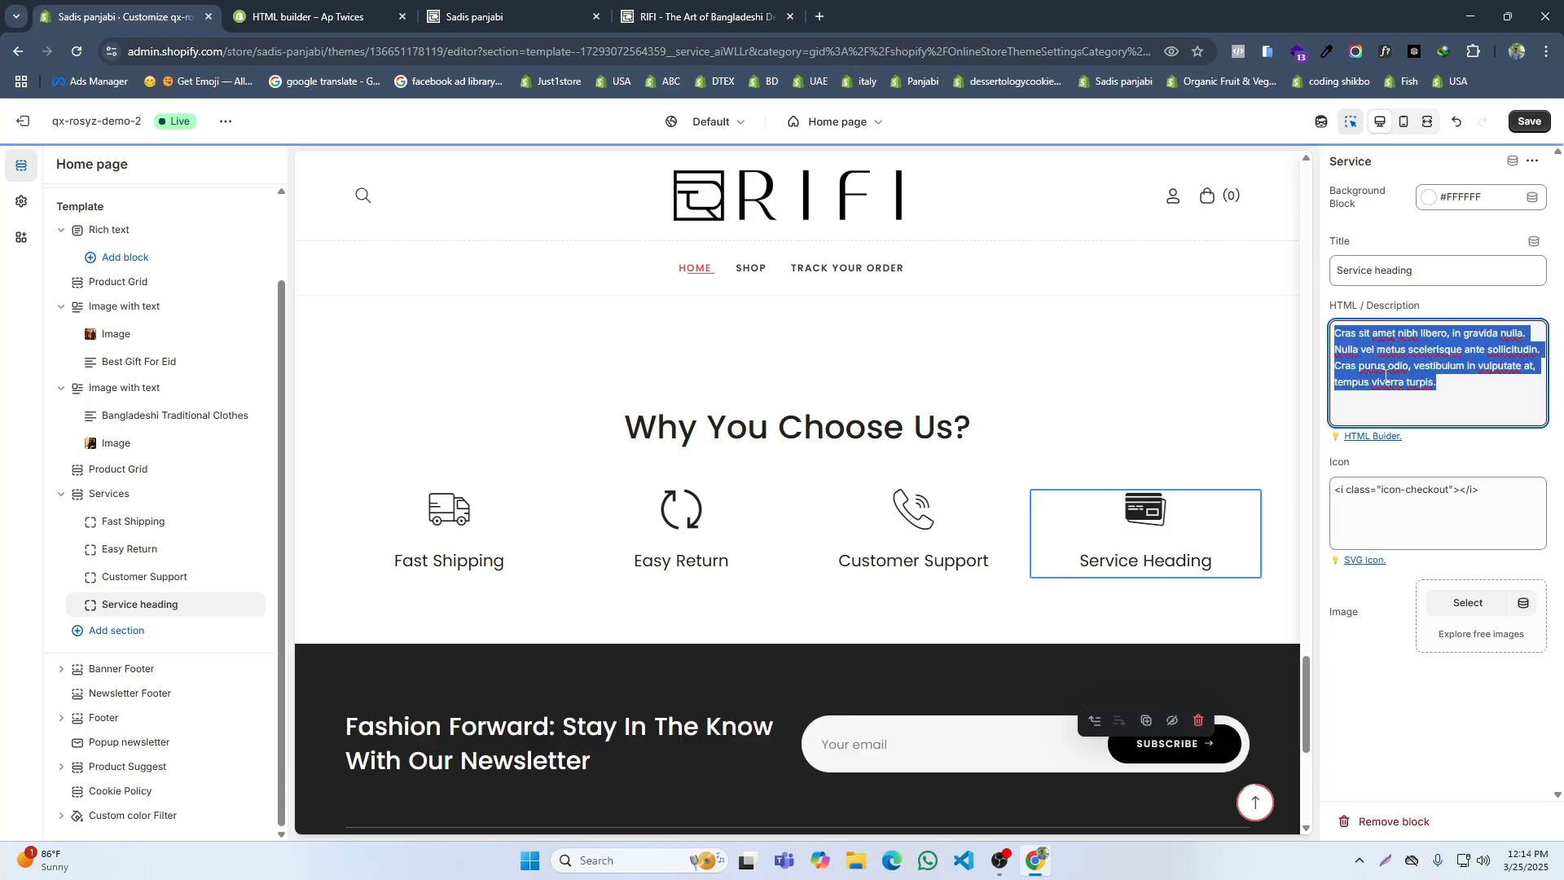
{"action": "left_click", "coordinate": [1344, 268]}
{"action": "key", "text": "ctrl+a"}
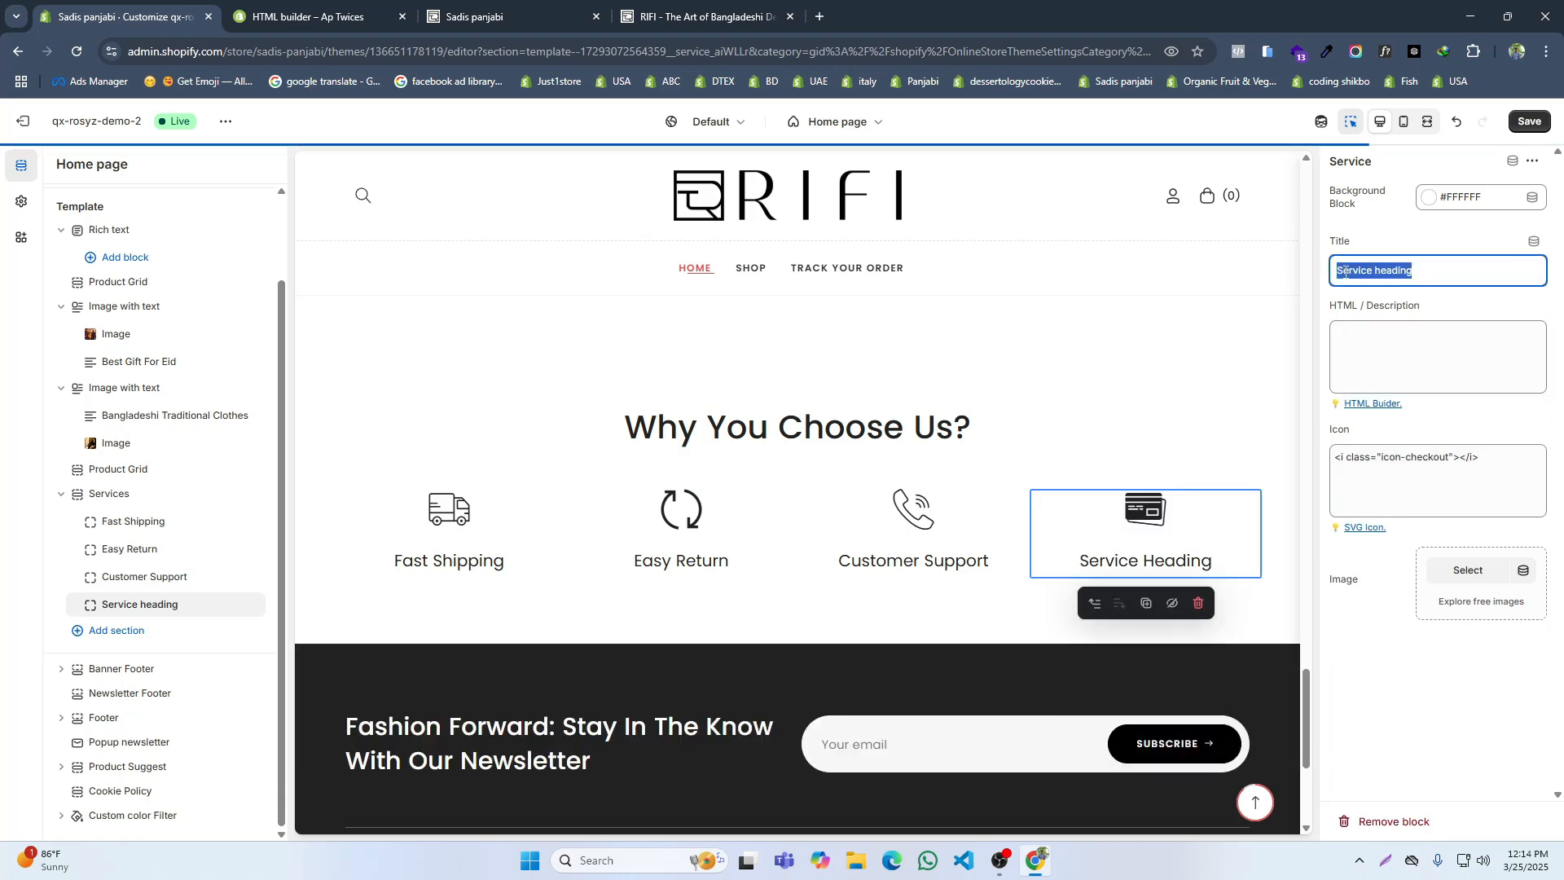
{"action": "type", "text": "Secure"}
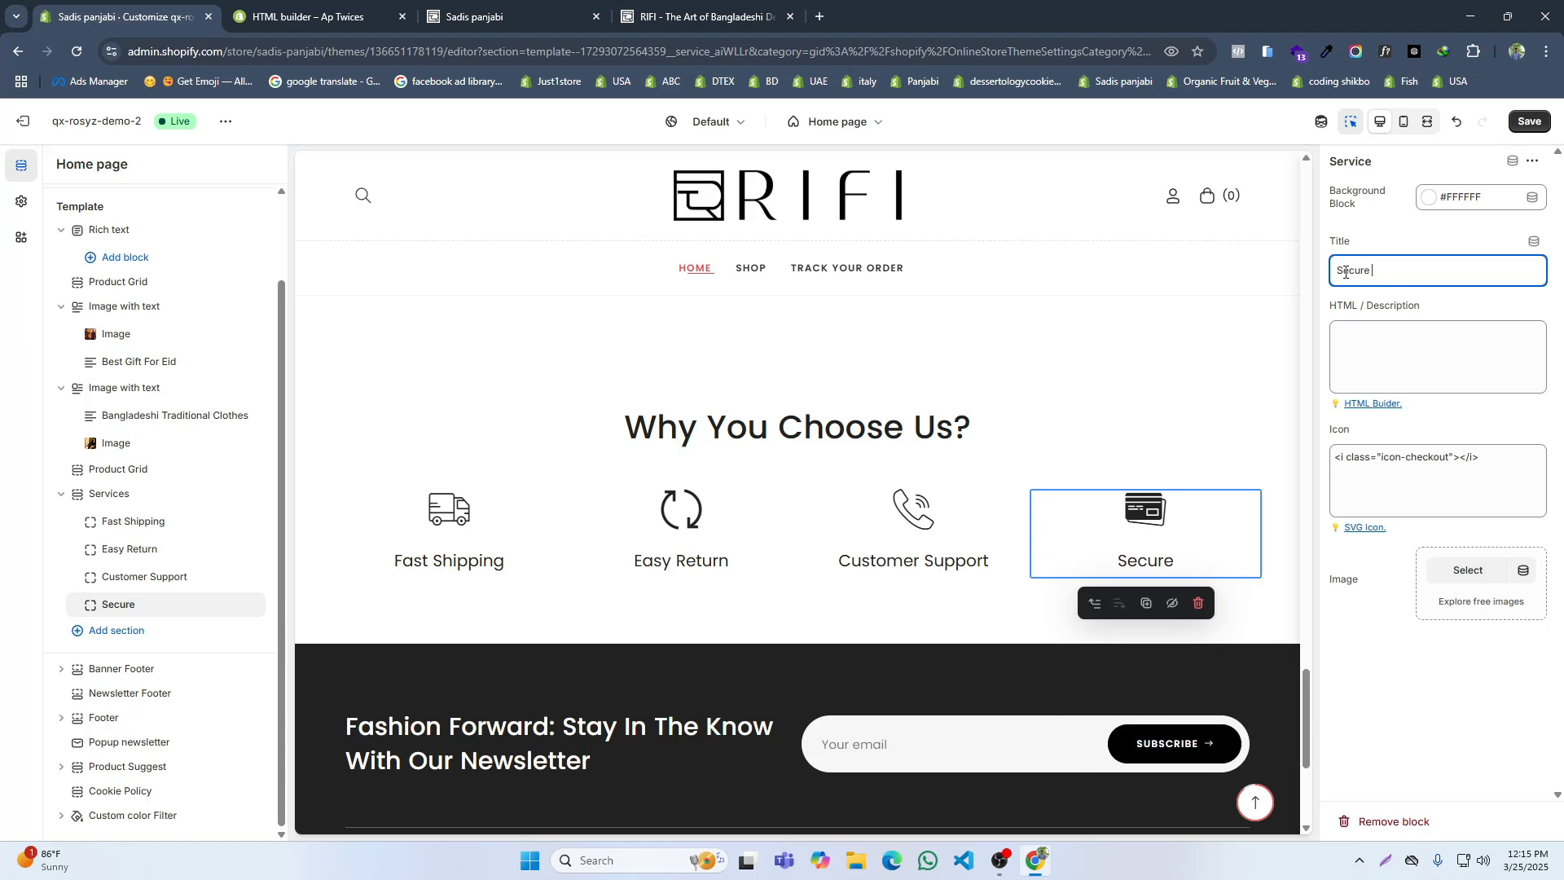
{"action": "type", "text": " payment"}
{"action": "left_click", "coordinate": [1513, 128]}
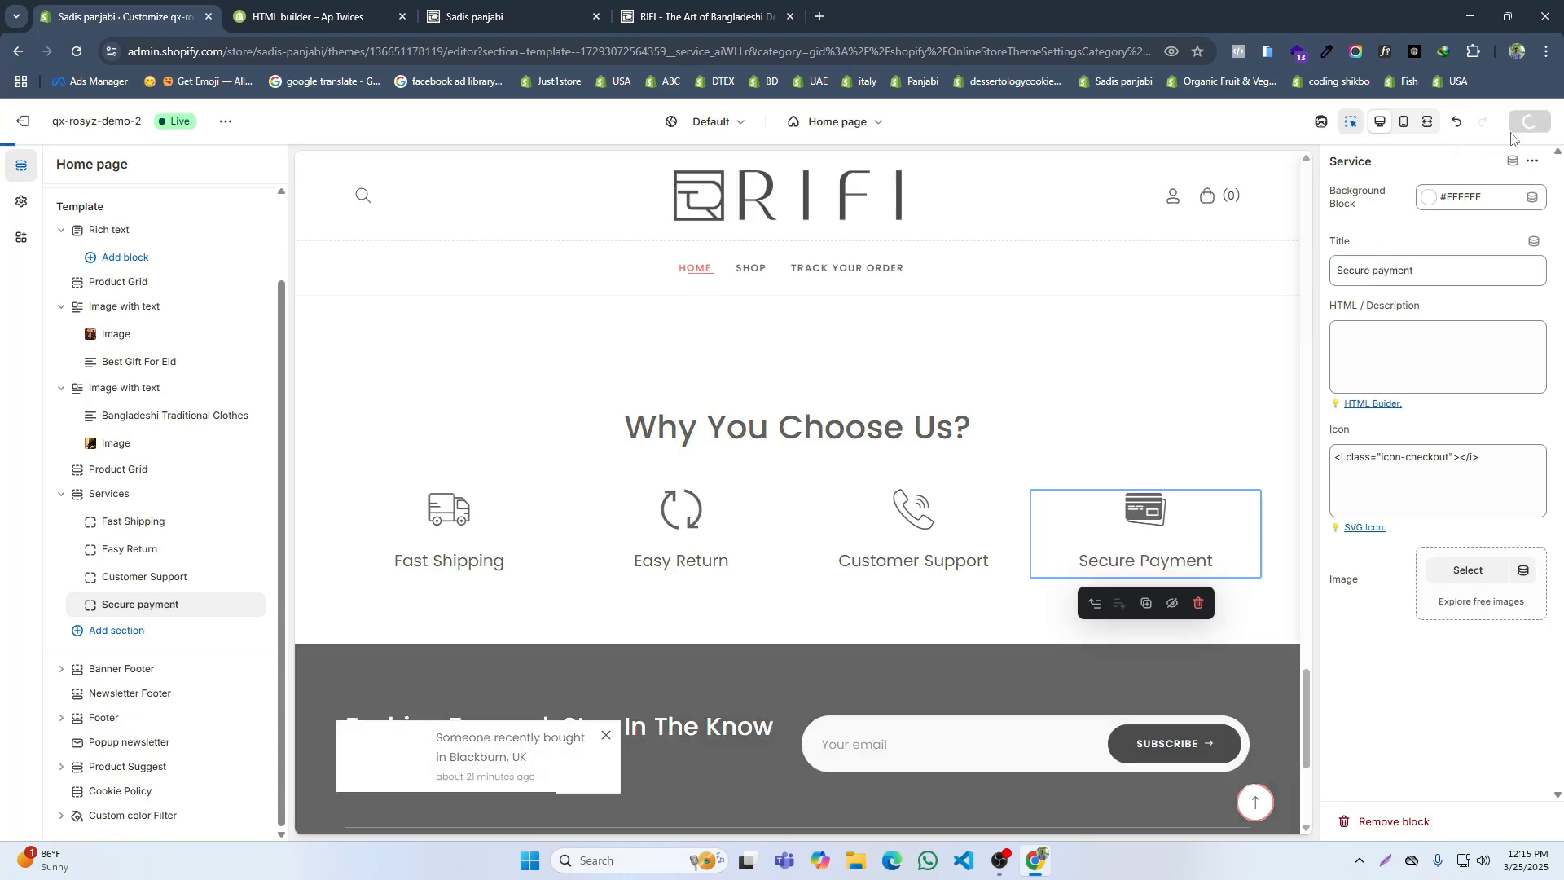
Step: Sample the service card background color on the RIFI reference site and copy its hex code, f2efef
{"action": "left_click", "coordinate": [696, 15]}
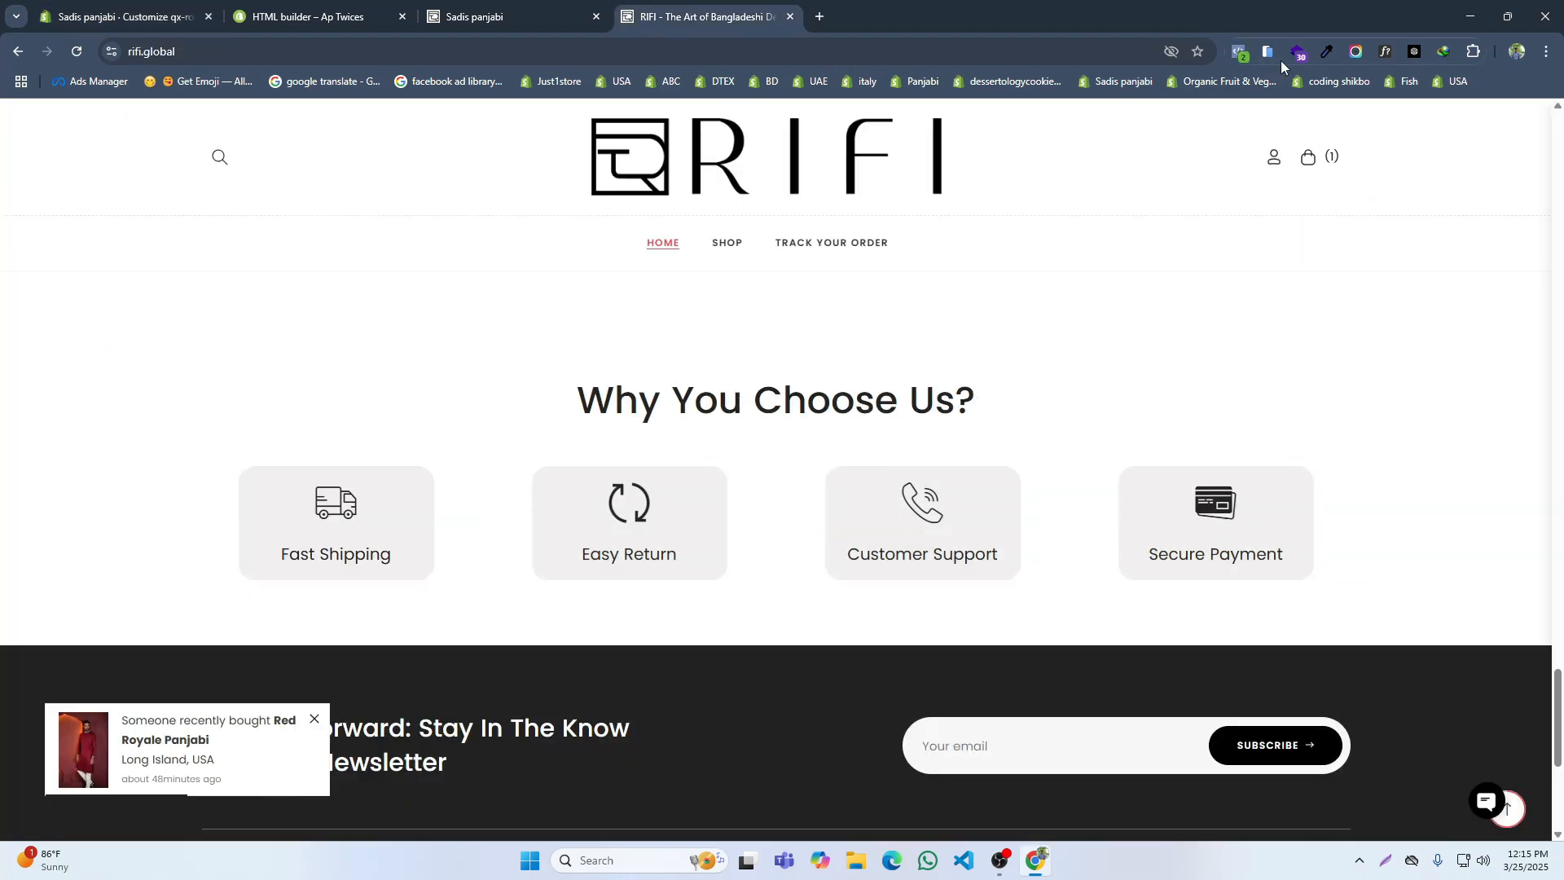
{"action": "left_click", "coordinate": [1329, 54]}
{"action": "left_click", "coordinate": [1258, 173]}
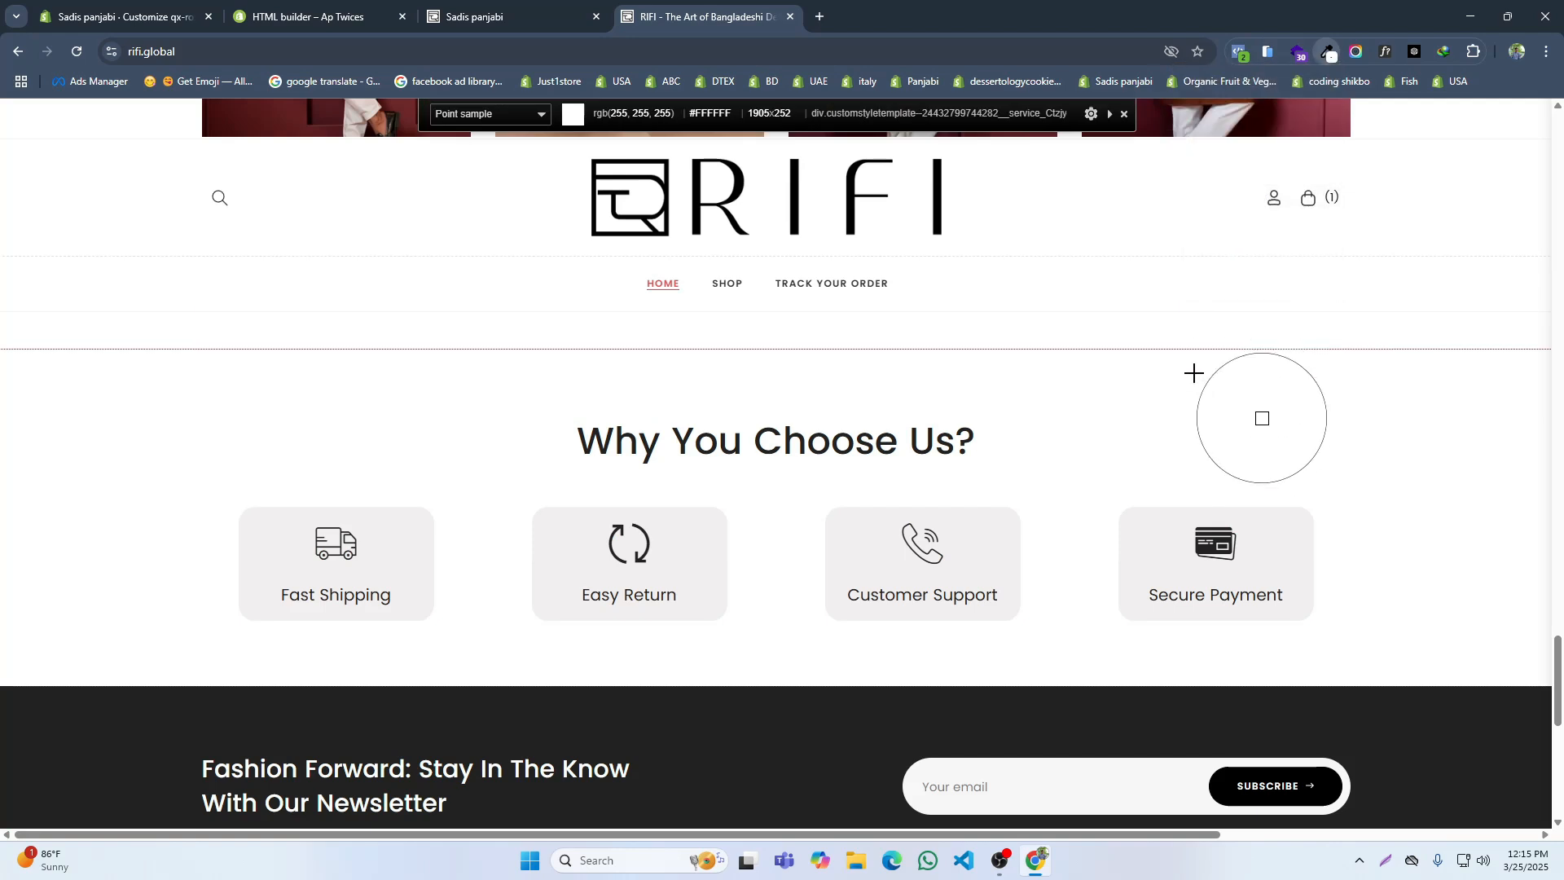
{"action": "left_click", "coordinate": [919, 515]}
{"action": "left_click", "coordinate": [1329, 54]}
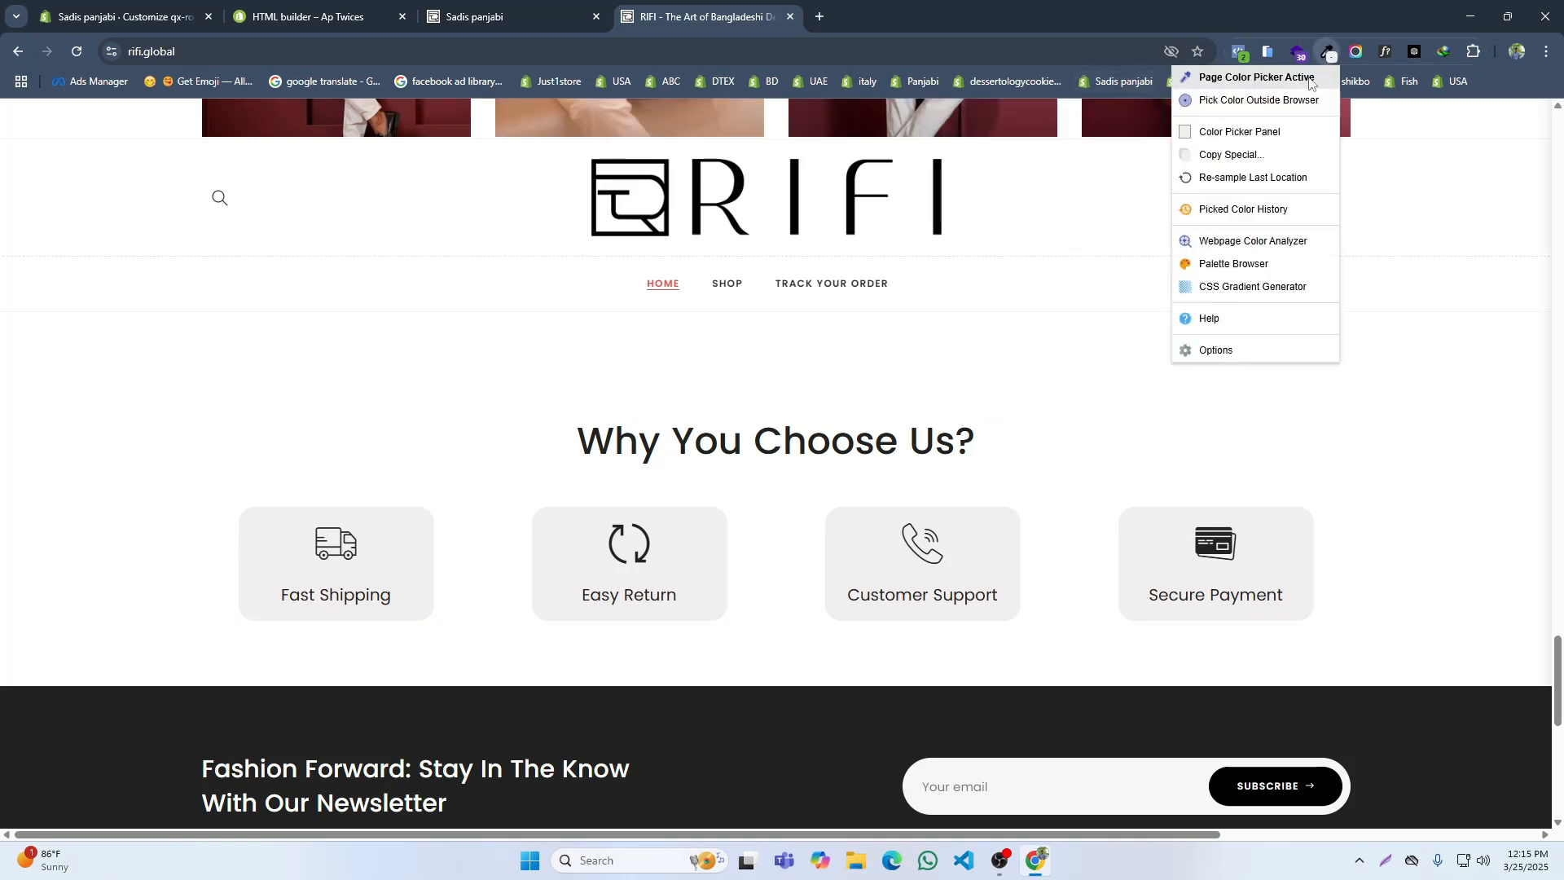
{"action": "left_click", "coordinate": [1214, 126]}
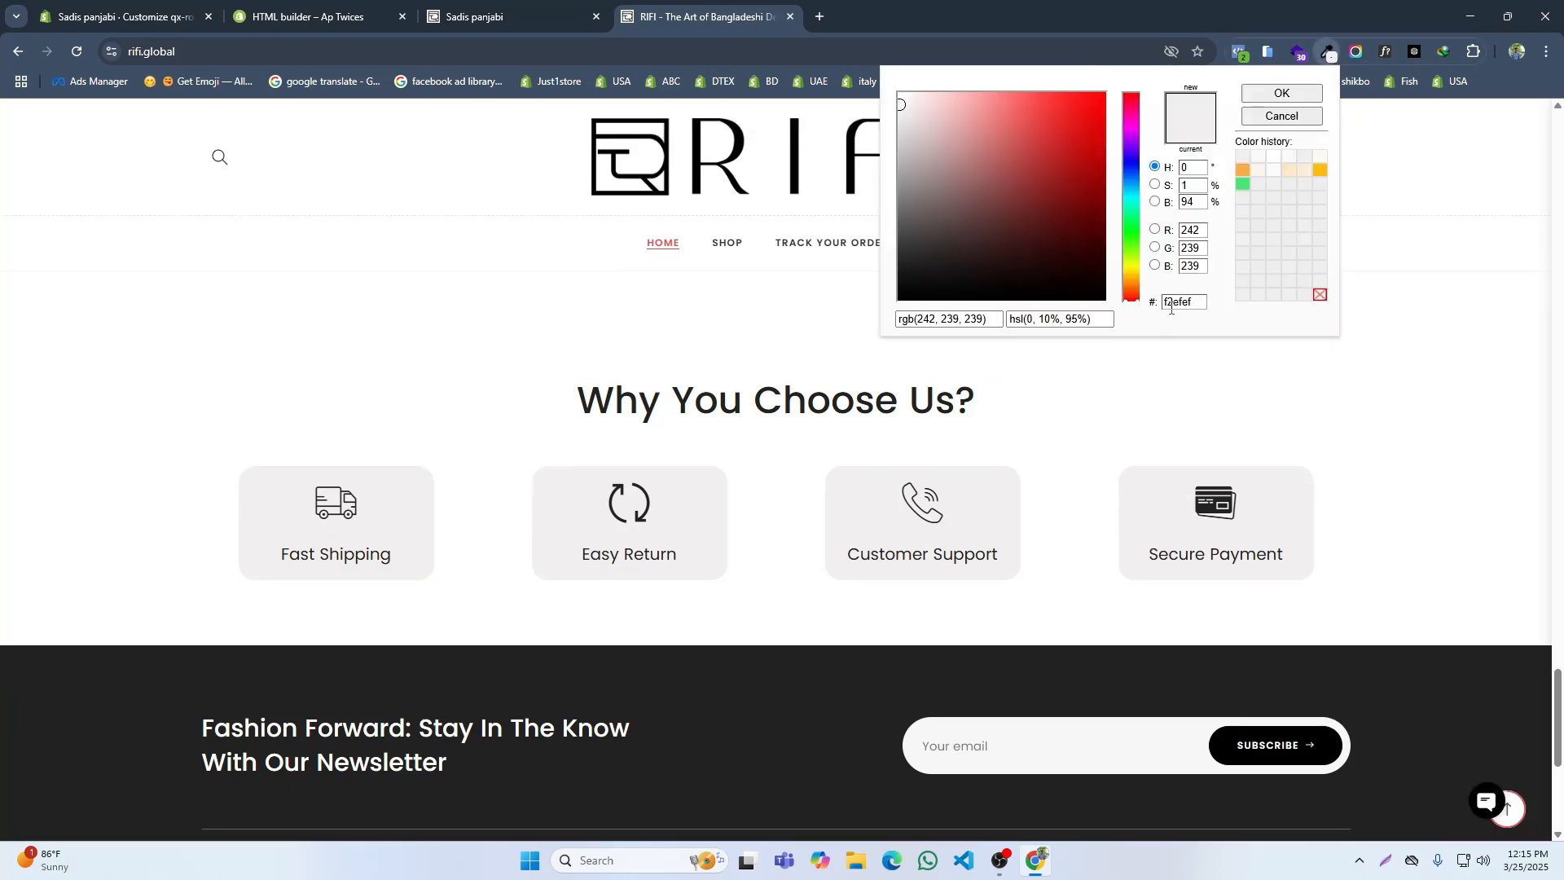
{"action": "key", "text": "ctrl+v"}
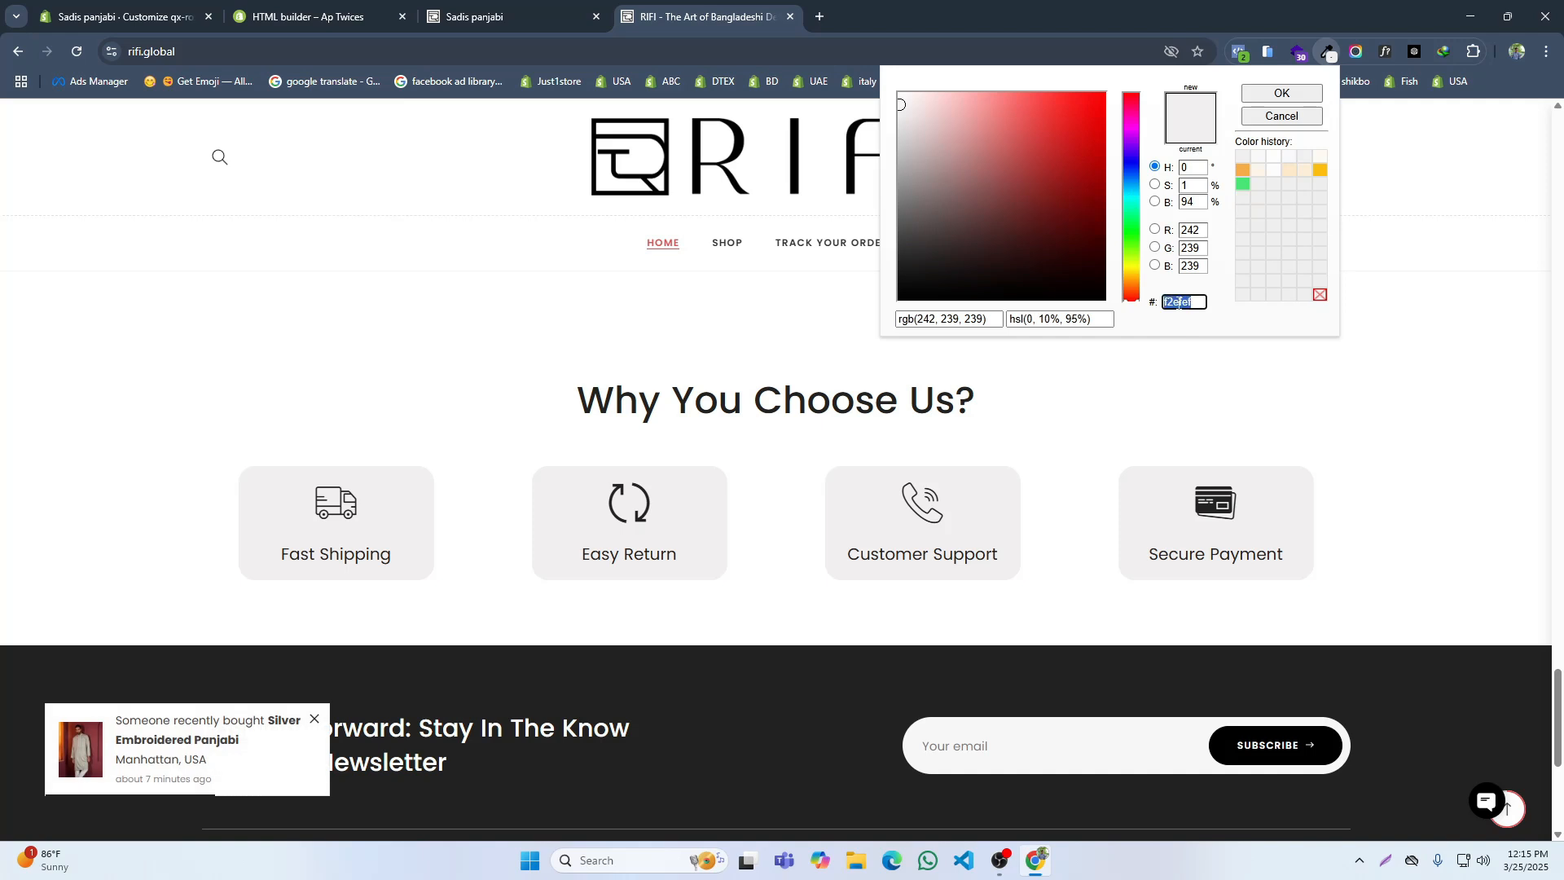
Step: Close the HTML builder page and set the Secure payment block's background to #F2EFEF in the theme editor
{"action": "left_click", "coordinate": [389, 17]}
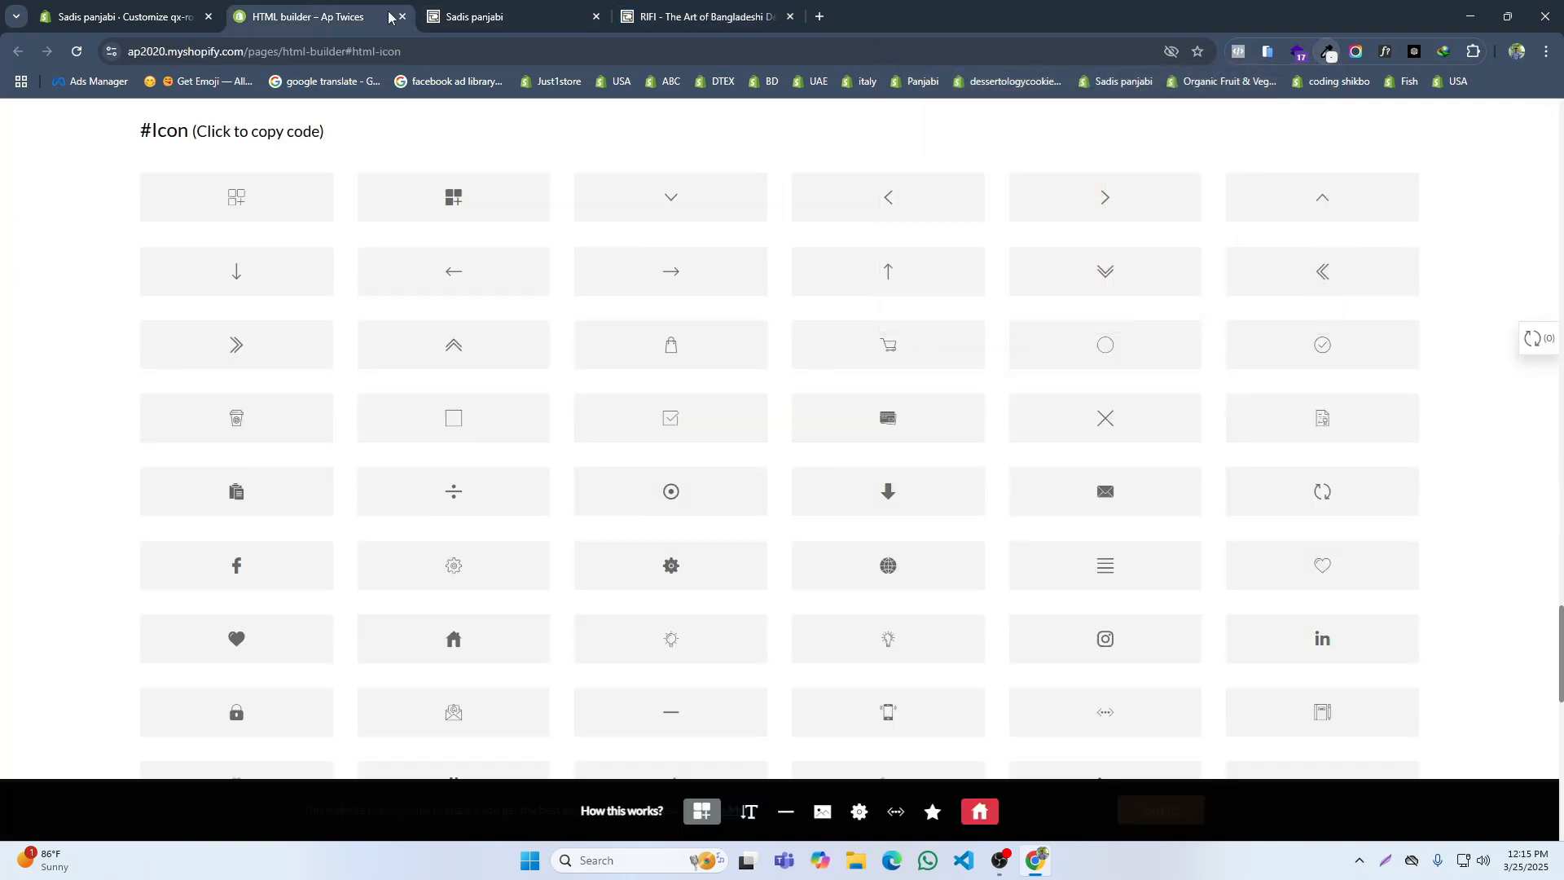
{"action": "left_click", "coordinate": [401, 16]}
{"action": "left_click", "coordinate": [123, 16]}
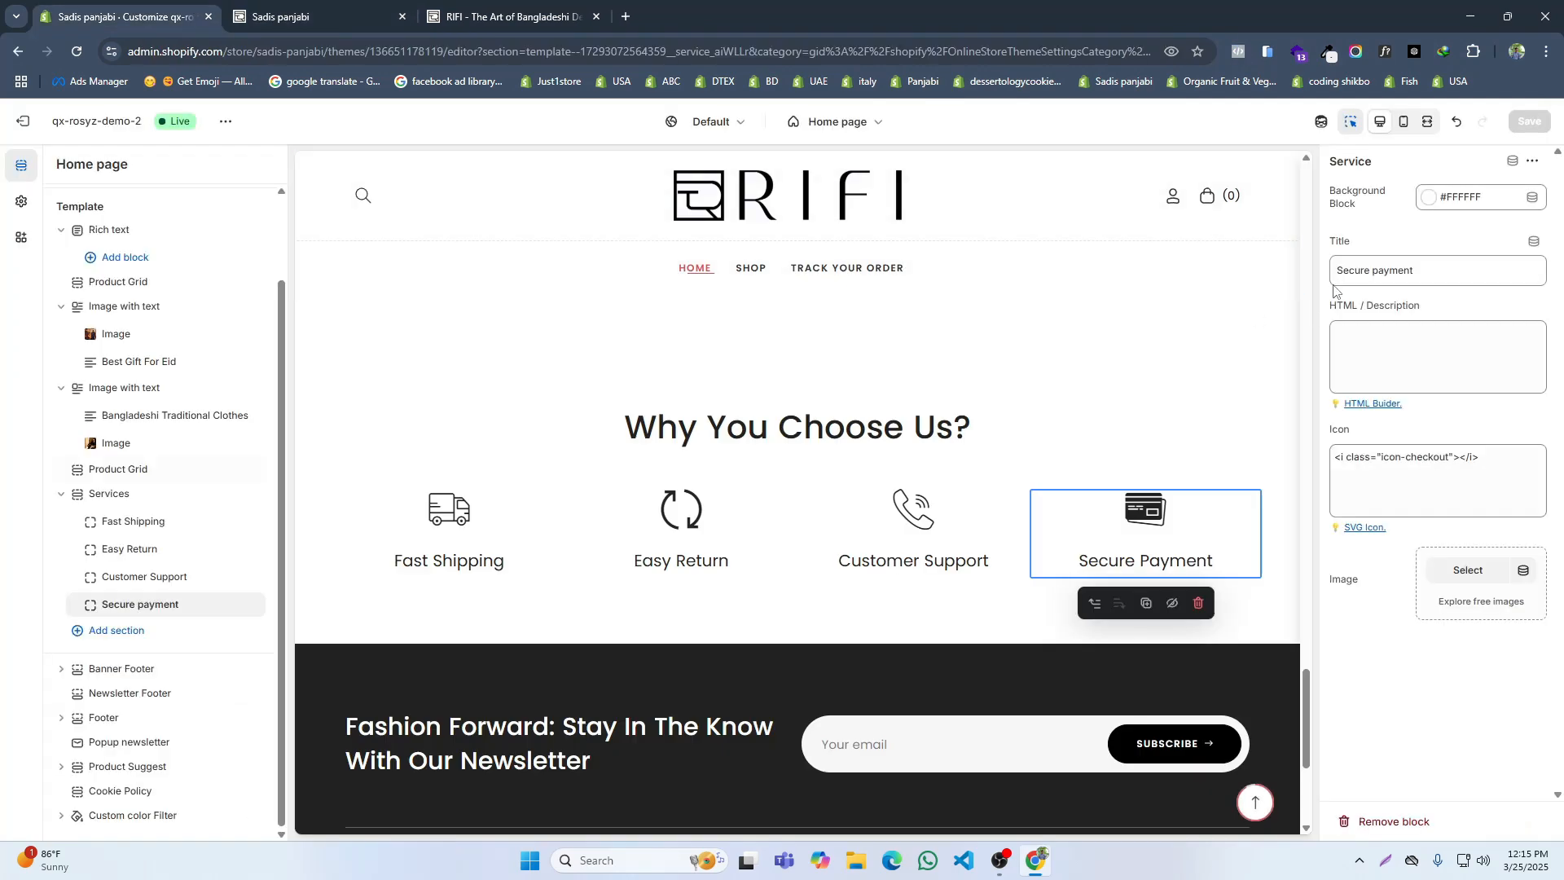
{"action": "left_click", "coordinate": [1436, 208]}
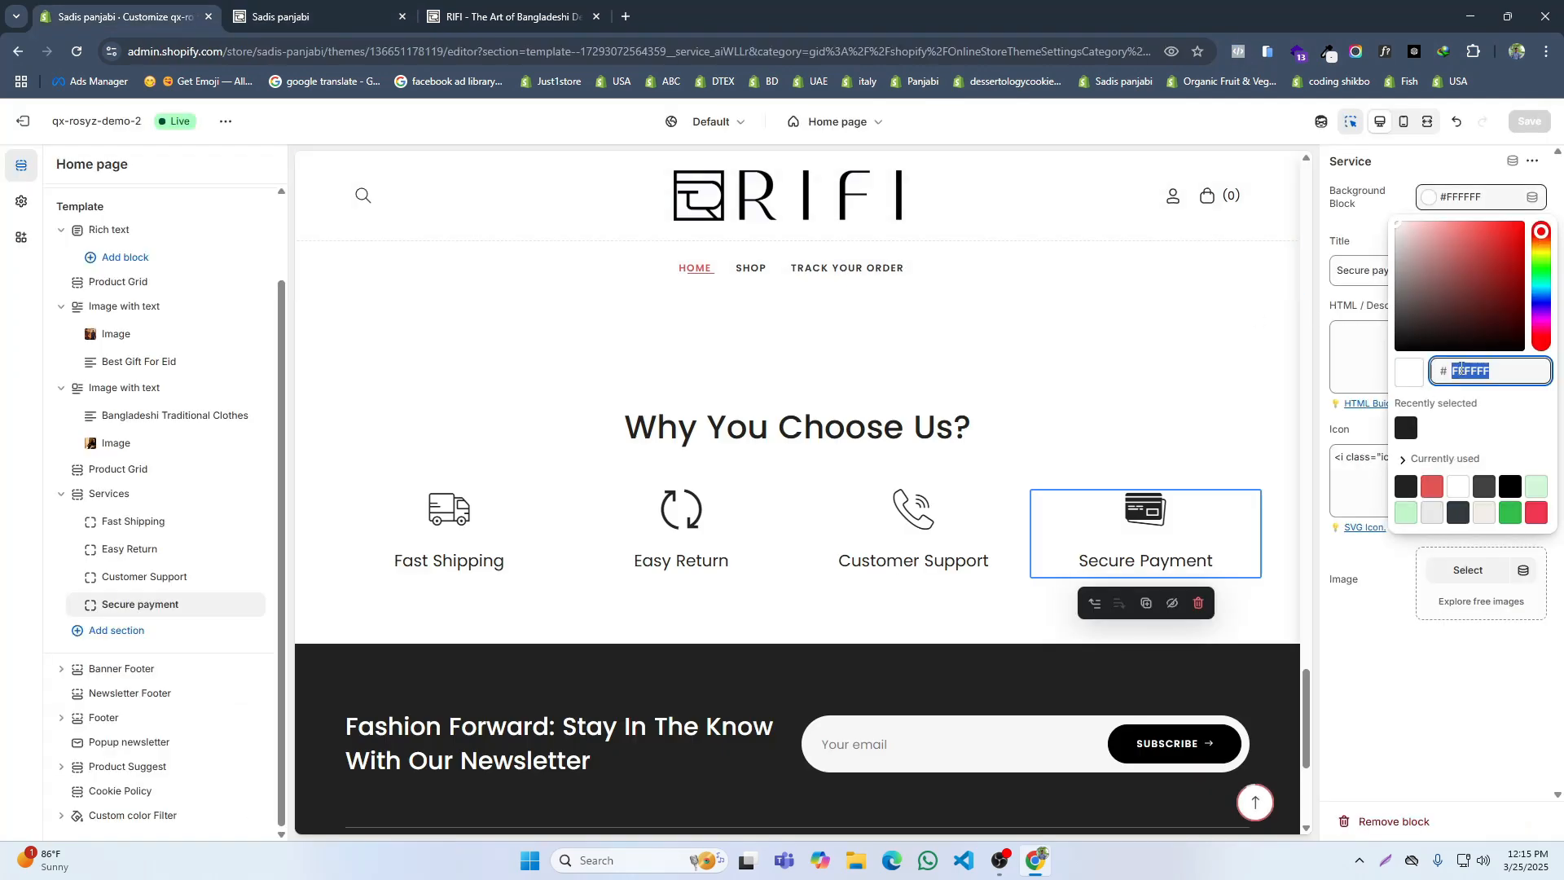
{"action": "left_click", "coordinate": [1272, 427]}
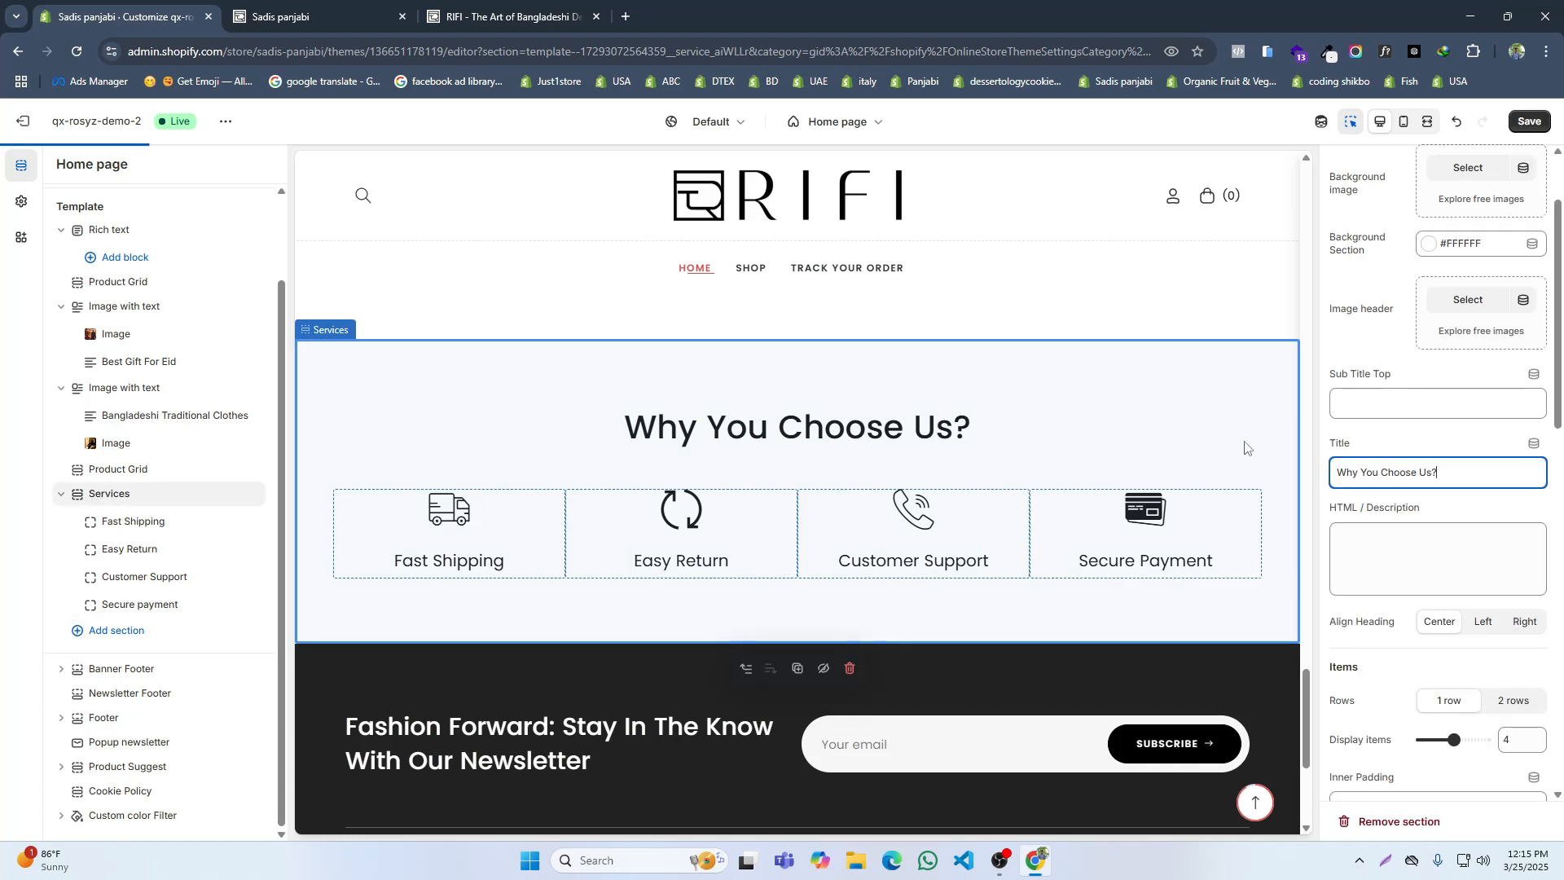
Step: Apply the #F2EFEF background to the Customer Support, Easy Return and Fast Shipping blocks and save the theme
{"action": "left_click", "coordinate": [837, 525]}
{"action": "left_click", "coordinate": [1466, 197]}
{"action": "double_click", "coordinate": [1466, 373]}
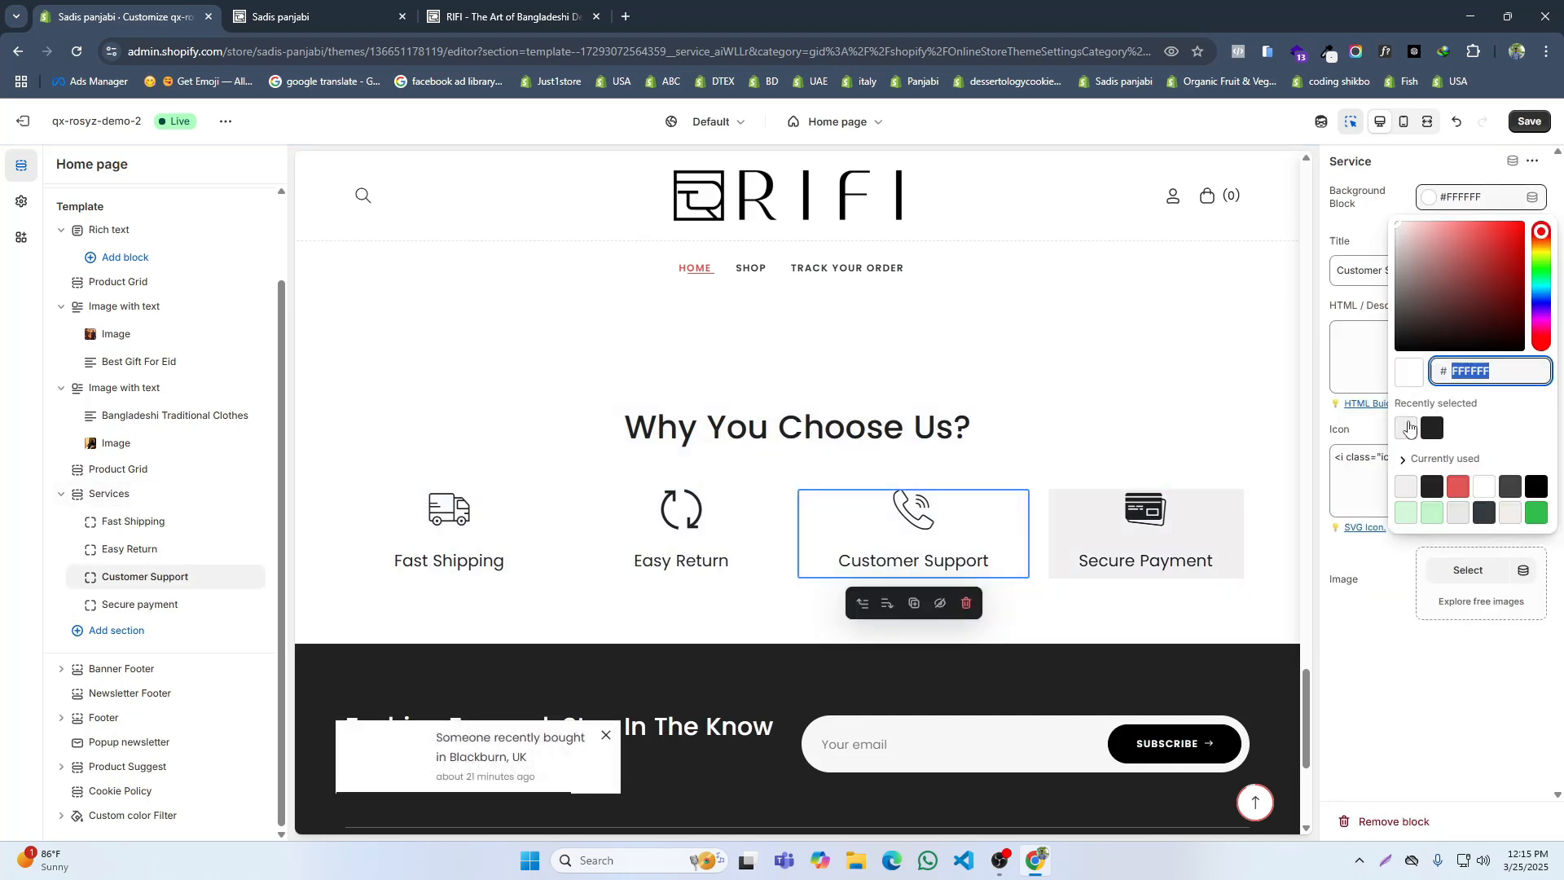
{"action": "left_click", "coordinate": [743, 513]}
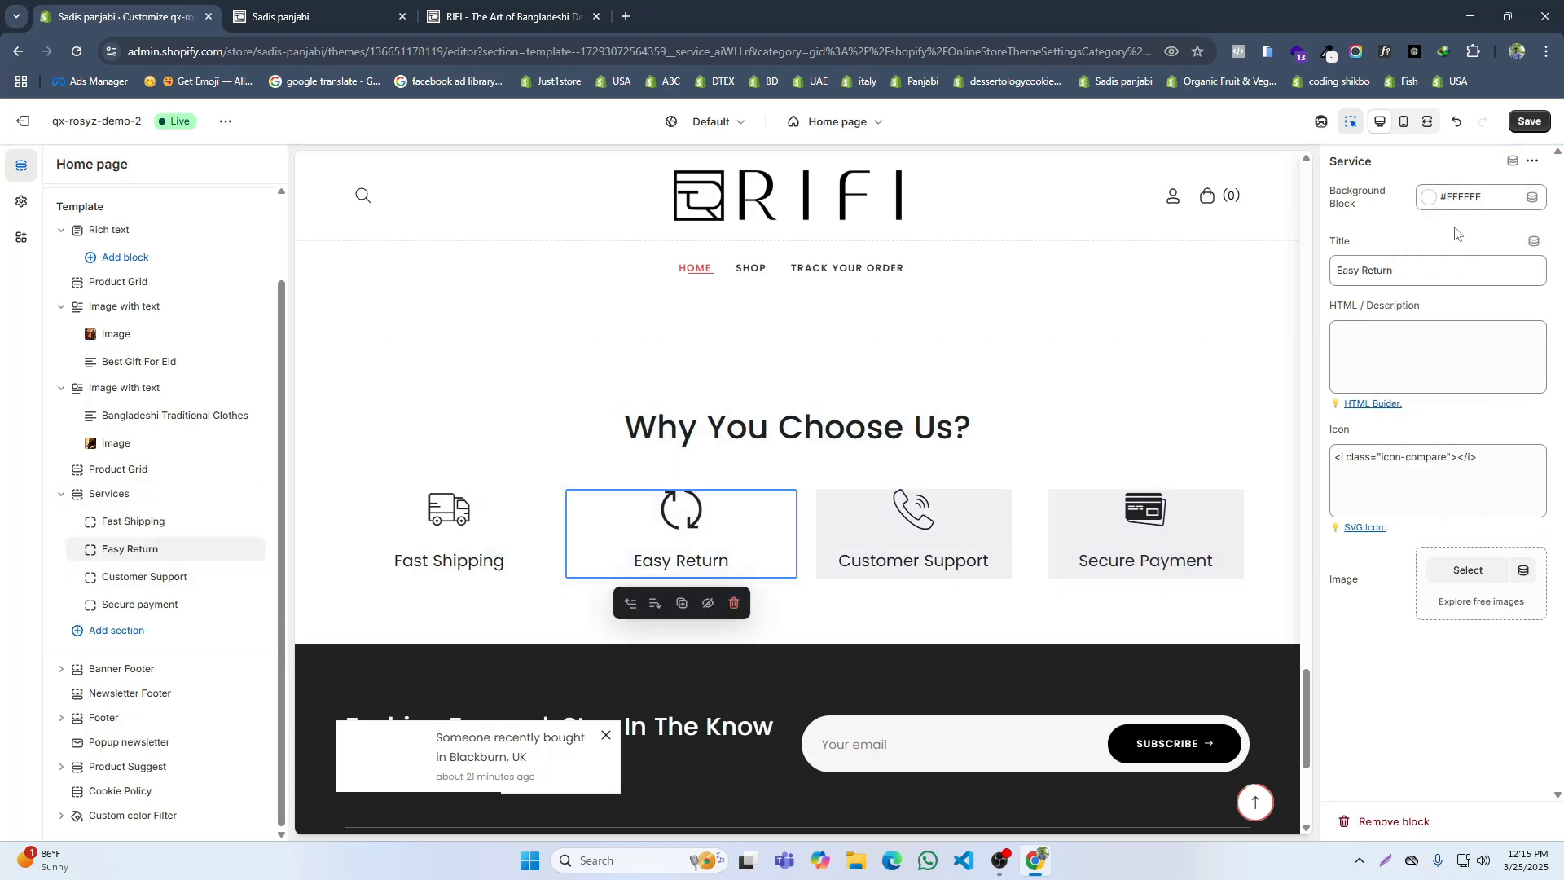
{"action": "left_click", "coordinate": [1466, 197]}
{"action": "left_click", "coordinate": [1406, 425]}
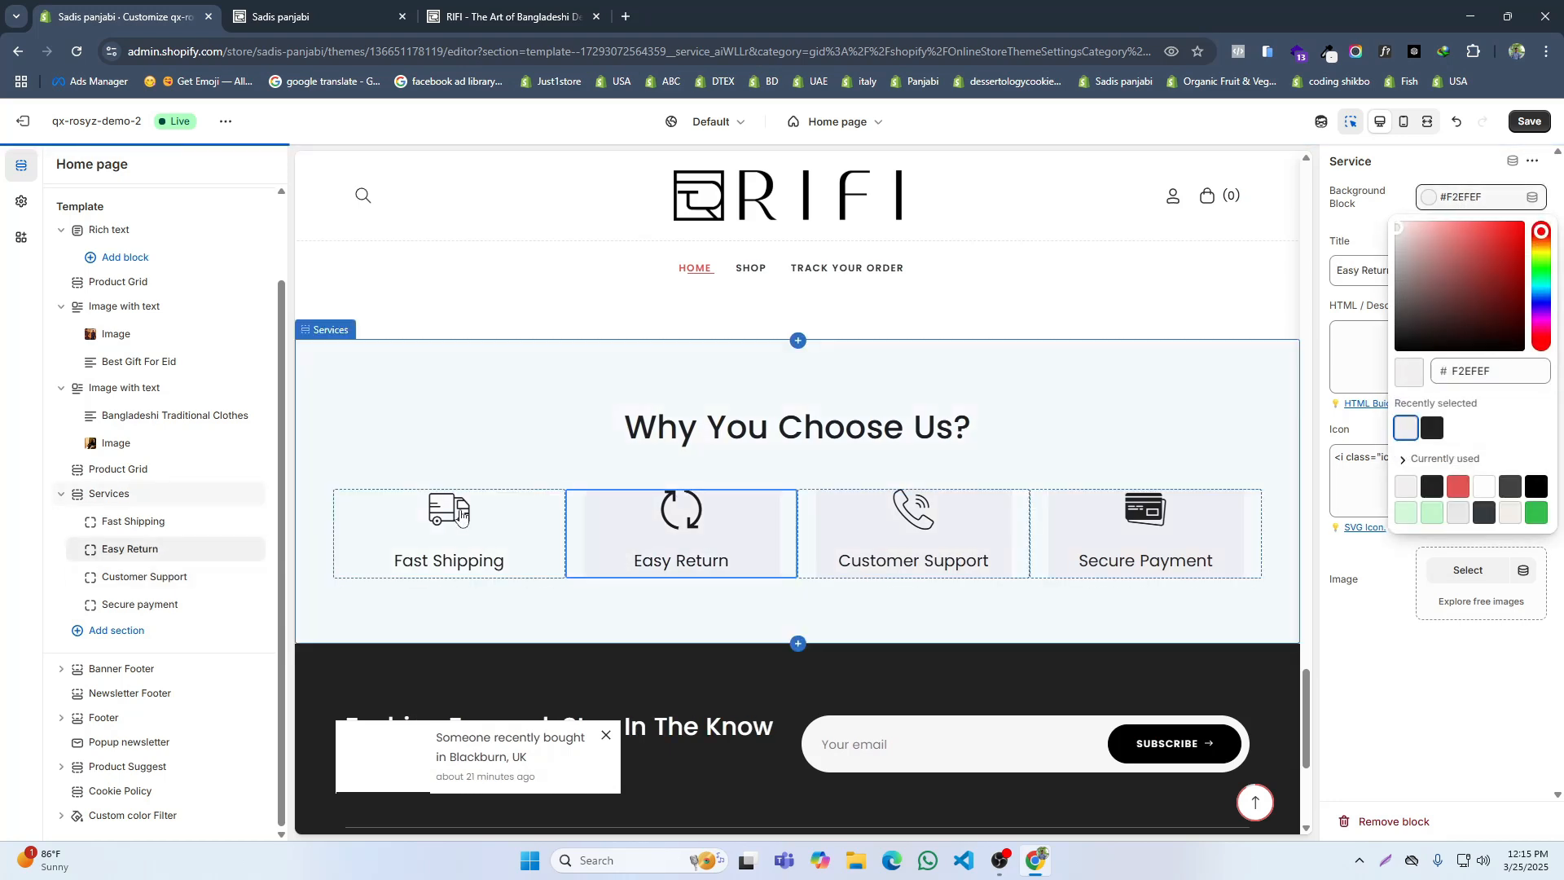
{"action": "left_click", "coordinate": [456, 538]}
{"action": "left_click", "coordinate": [1465, 197]}
{"action": "left_click", "coordinate": [1406, 427]}
{"action": "left_click", "coordinate": [1547, 123]}
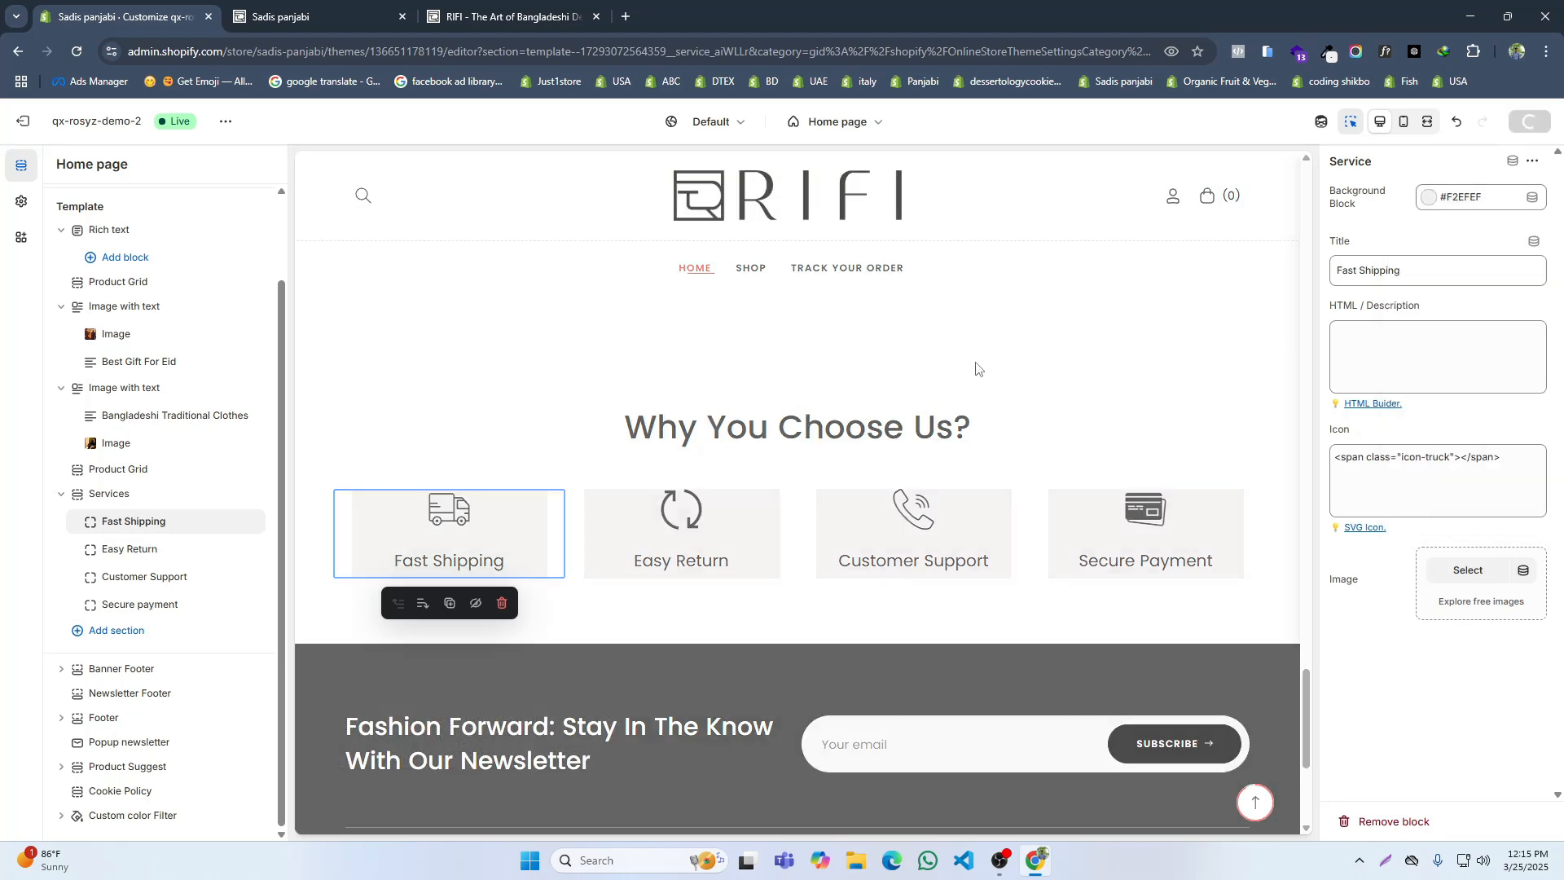
Step: Reload the Sadis panjabi storefront and check the service cards in the Why You Choose Us section
{"action": "left_click", "coordinate": [326, 17]}
{"action": "left_click", "coordinate": [77, 54]}
{"action": "scroll", "coordinate": [960, 305], "scroll_direction": "down", "scroll_amount": 2}
{"action": "scroll", "coordinate": [960, 305], "scroll_direction": "down", "scroll_amount": 15}
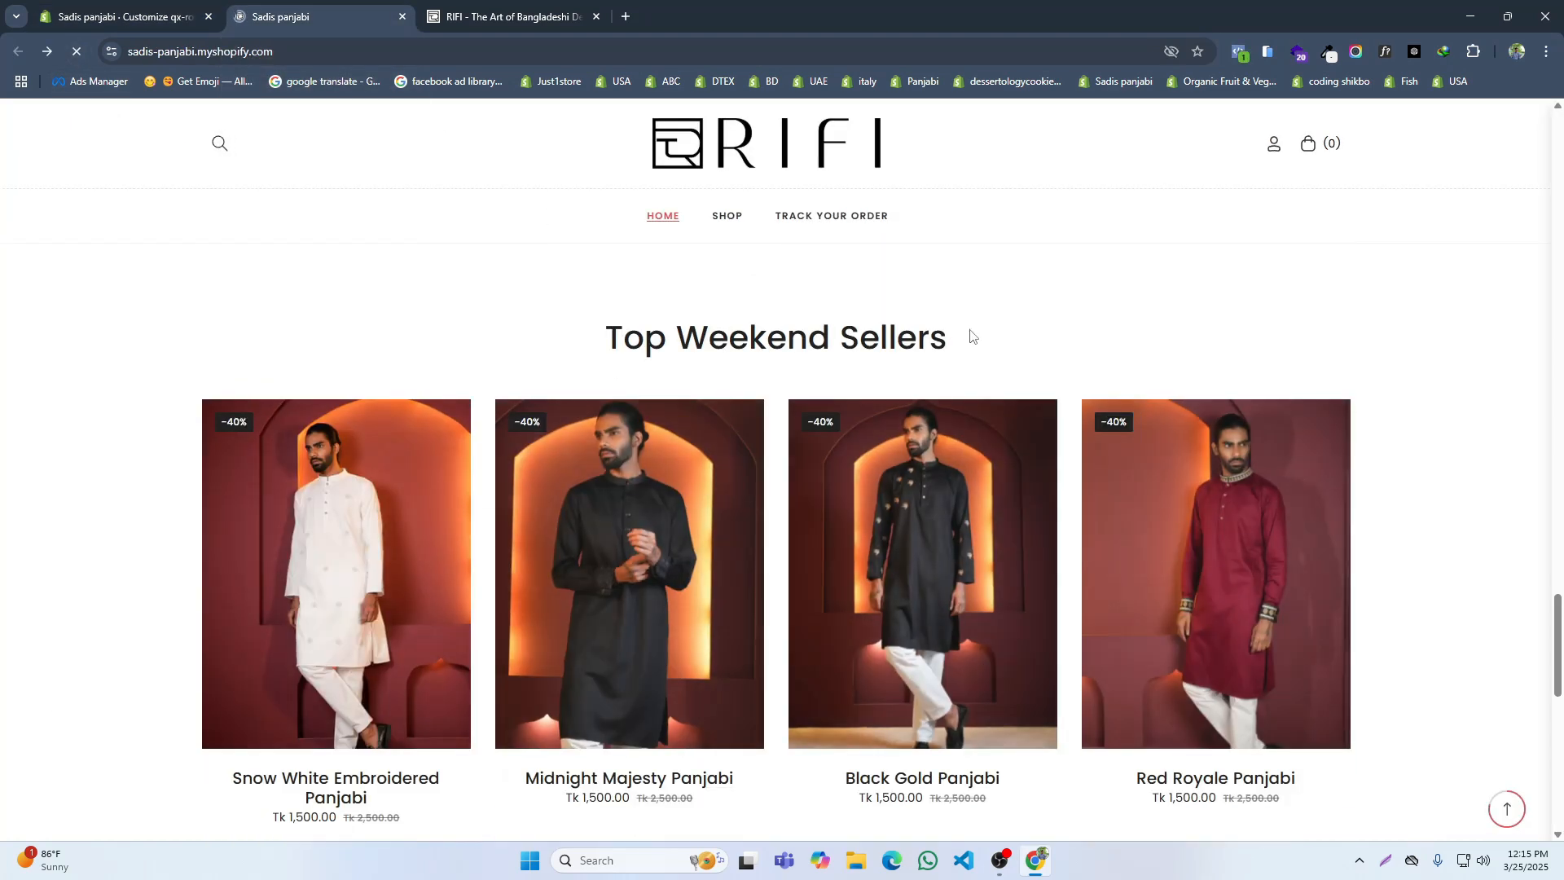
{"action": "scroll", "coordinate": [970, 334], "scroll_direction": "up", "scroll_amount": 3}
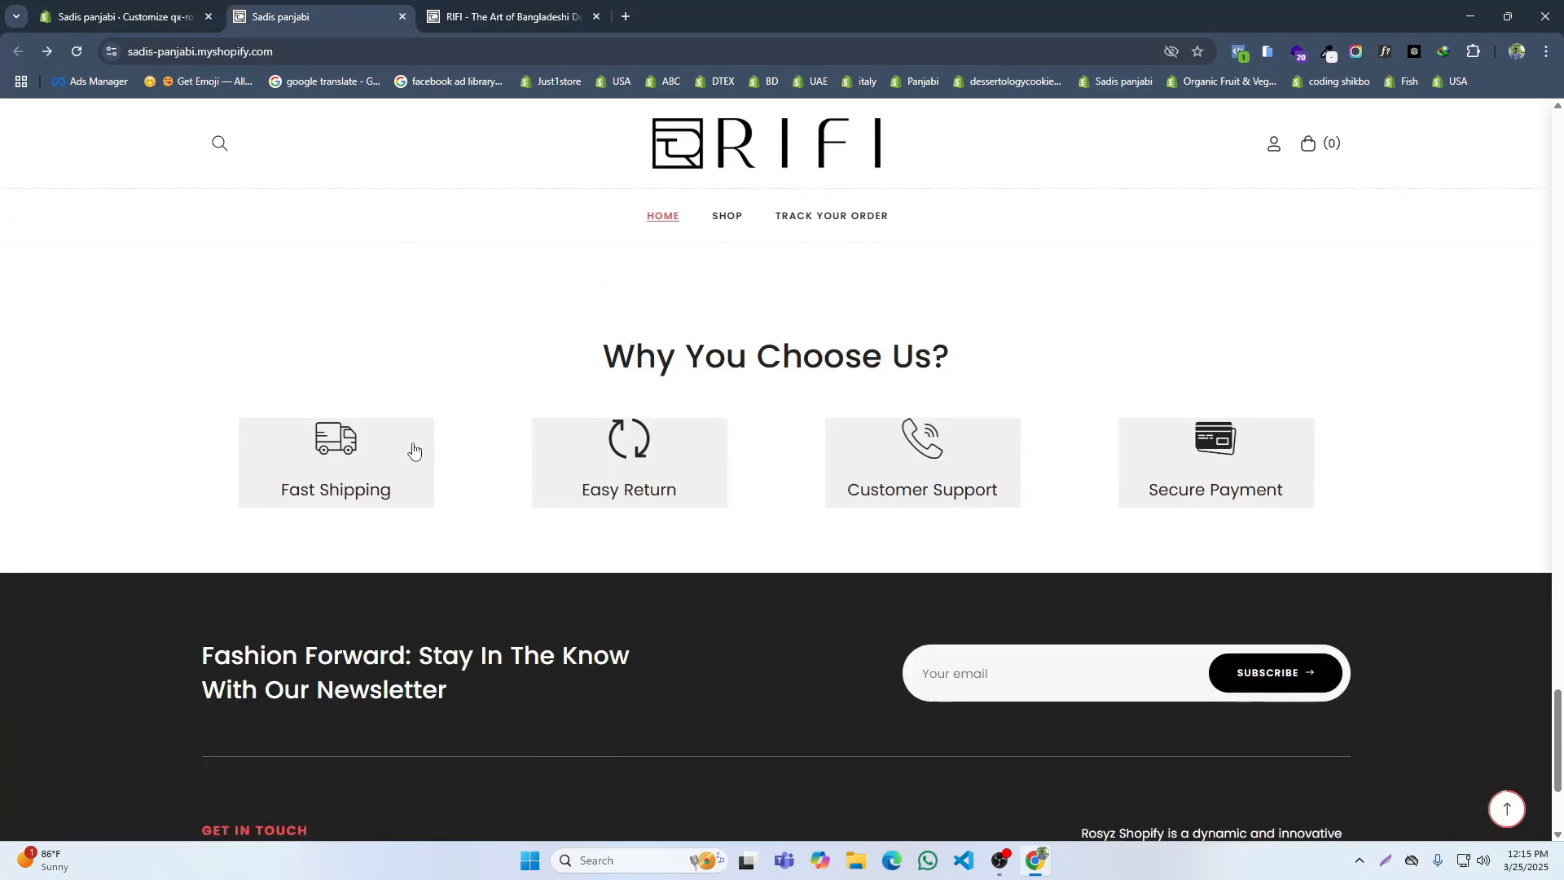
Step: Inspect the Fast Shipping card's media-body element in the developer tools and copy its section-specific .service-2 .media-body CSS selector
{"action": "right_click", "coordinate": [415, 459]}
{"action": "left_click", "coordinate": [456, 820]}
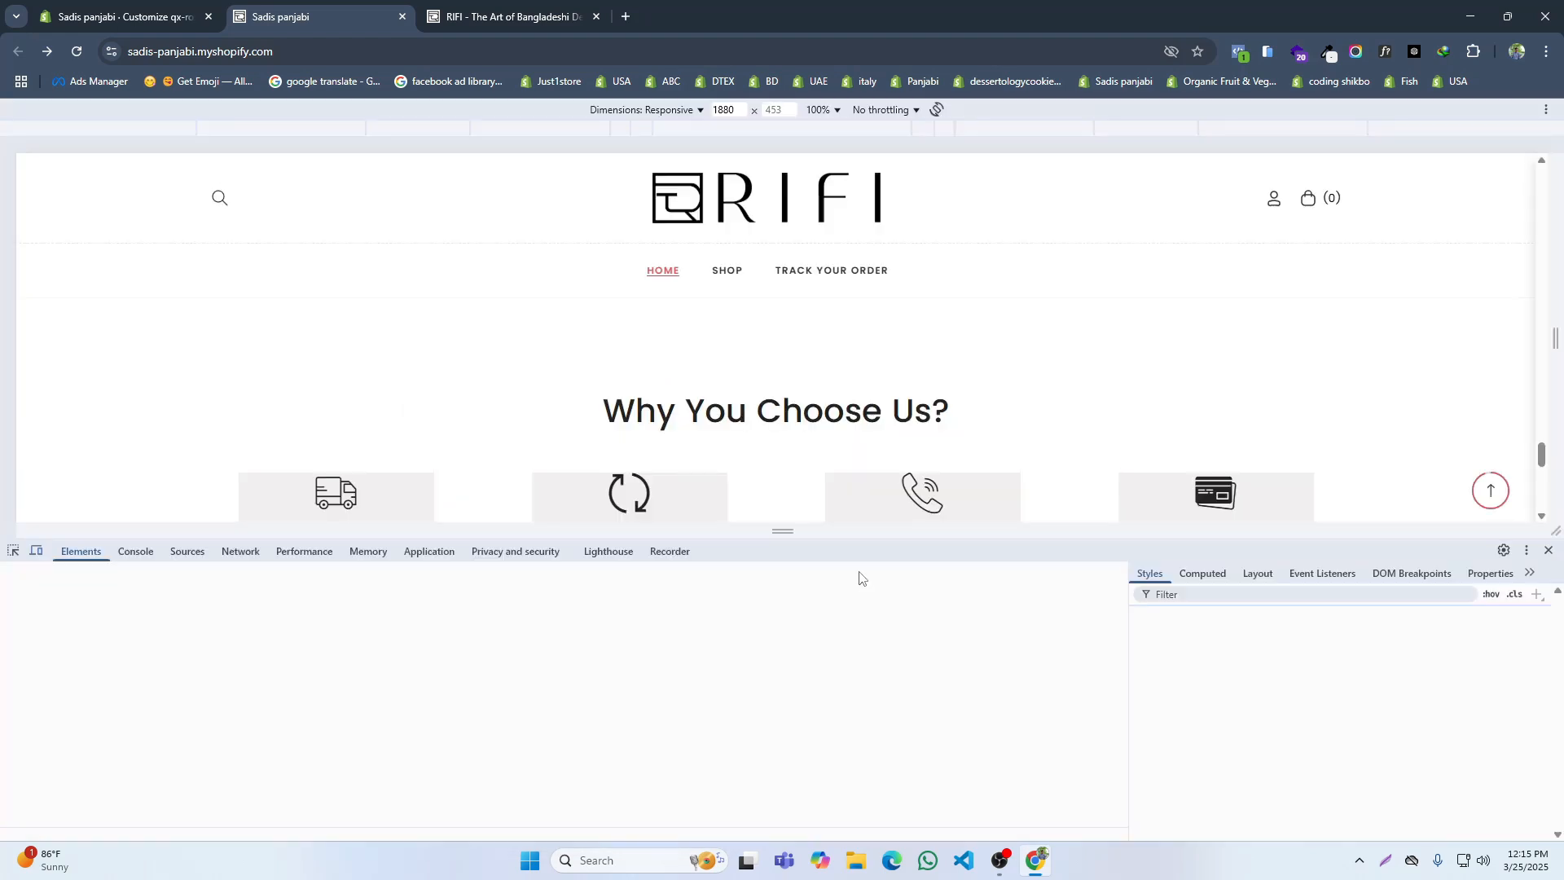
{"action": "scroll", "coordinate": [883, 470], "scroll_direction": "down", "scroll_amount": 3}
{"action": "scroll", "coordinate": [570, 456], "scroll_direction": "up", "scroll_amount": 2}
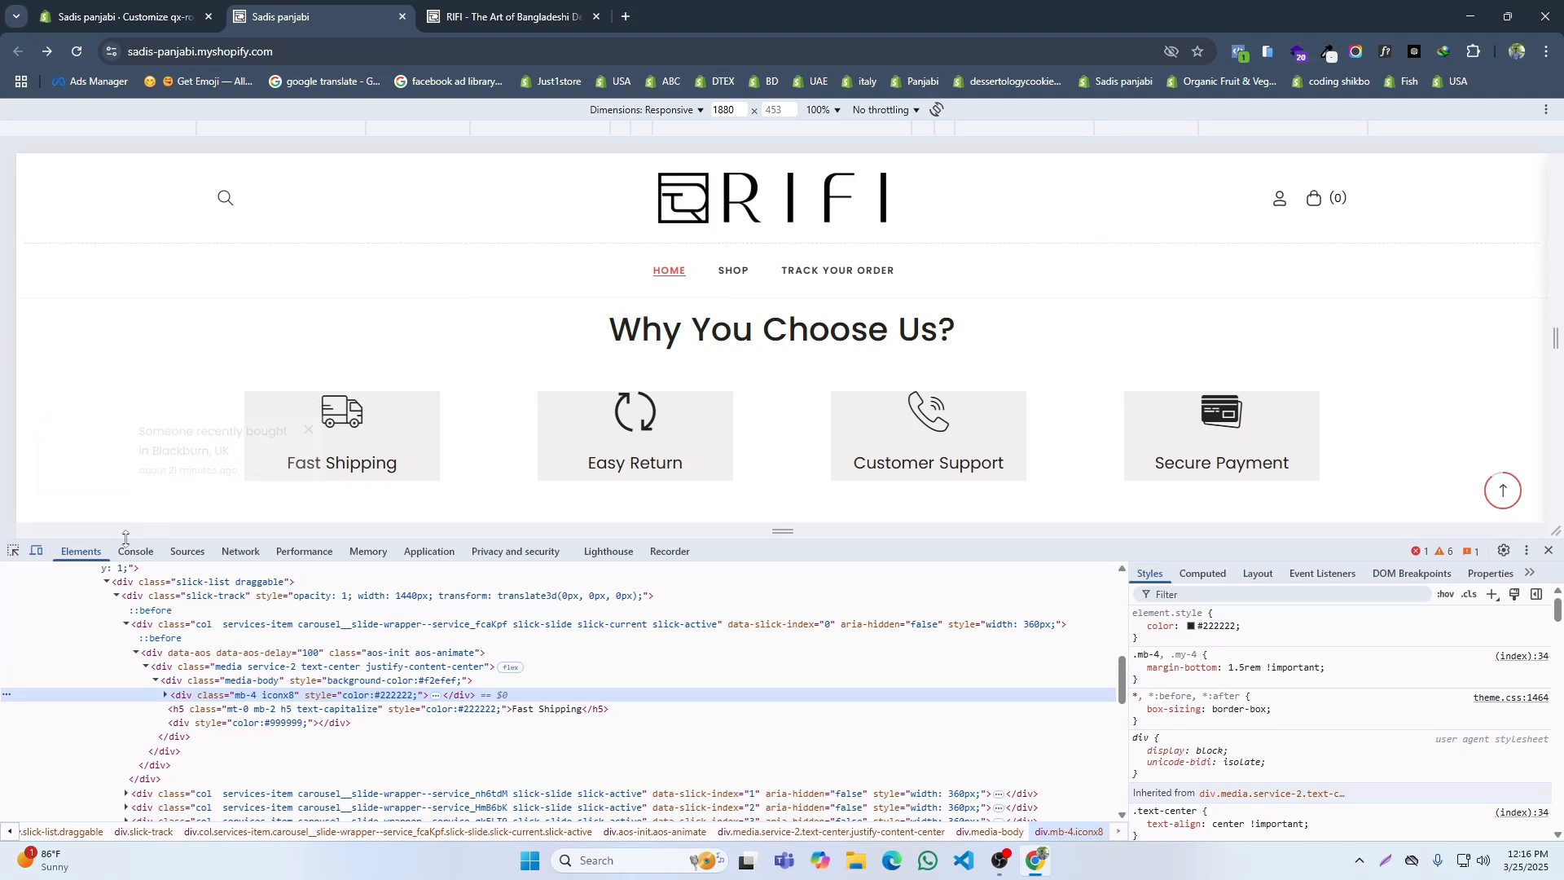
{"action": "left_click", "coordinate": [19, 553]}
{"action": "scroll", "coordinate": [402, 300], "scroll_direction": "down", "scroll_amount": 5}
{"action": "scroll", "coordinate": [332, 323], "scroll_direction": "up", "scroll_amount": 4}
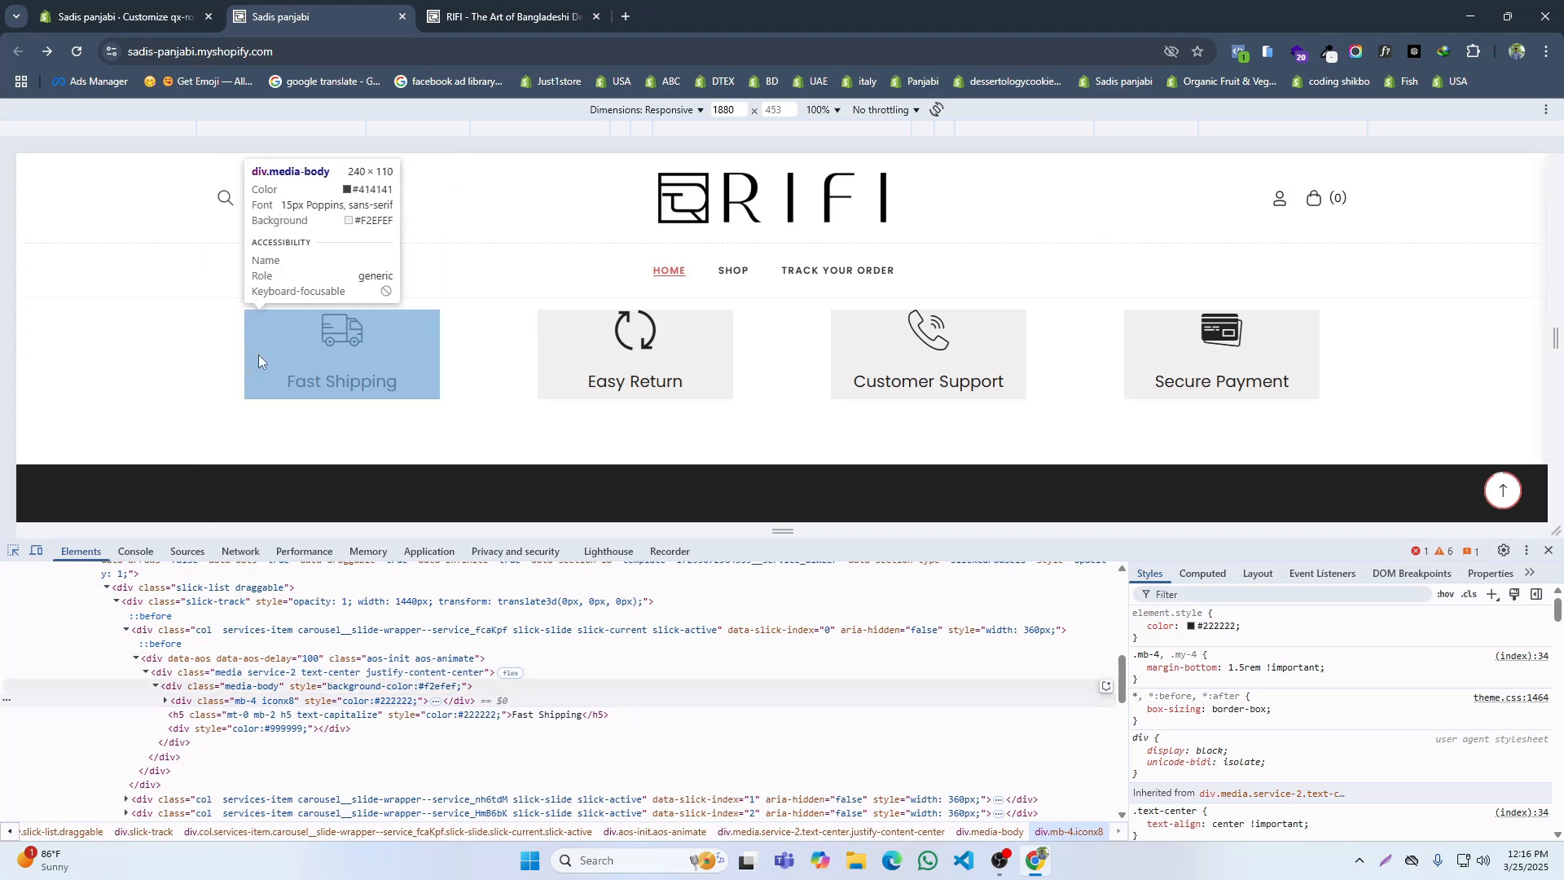
{"action": "left_click", "coordinate": [259, 355]}
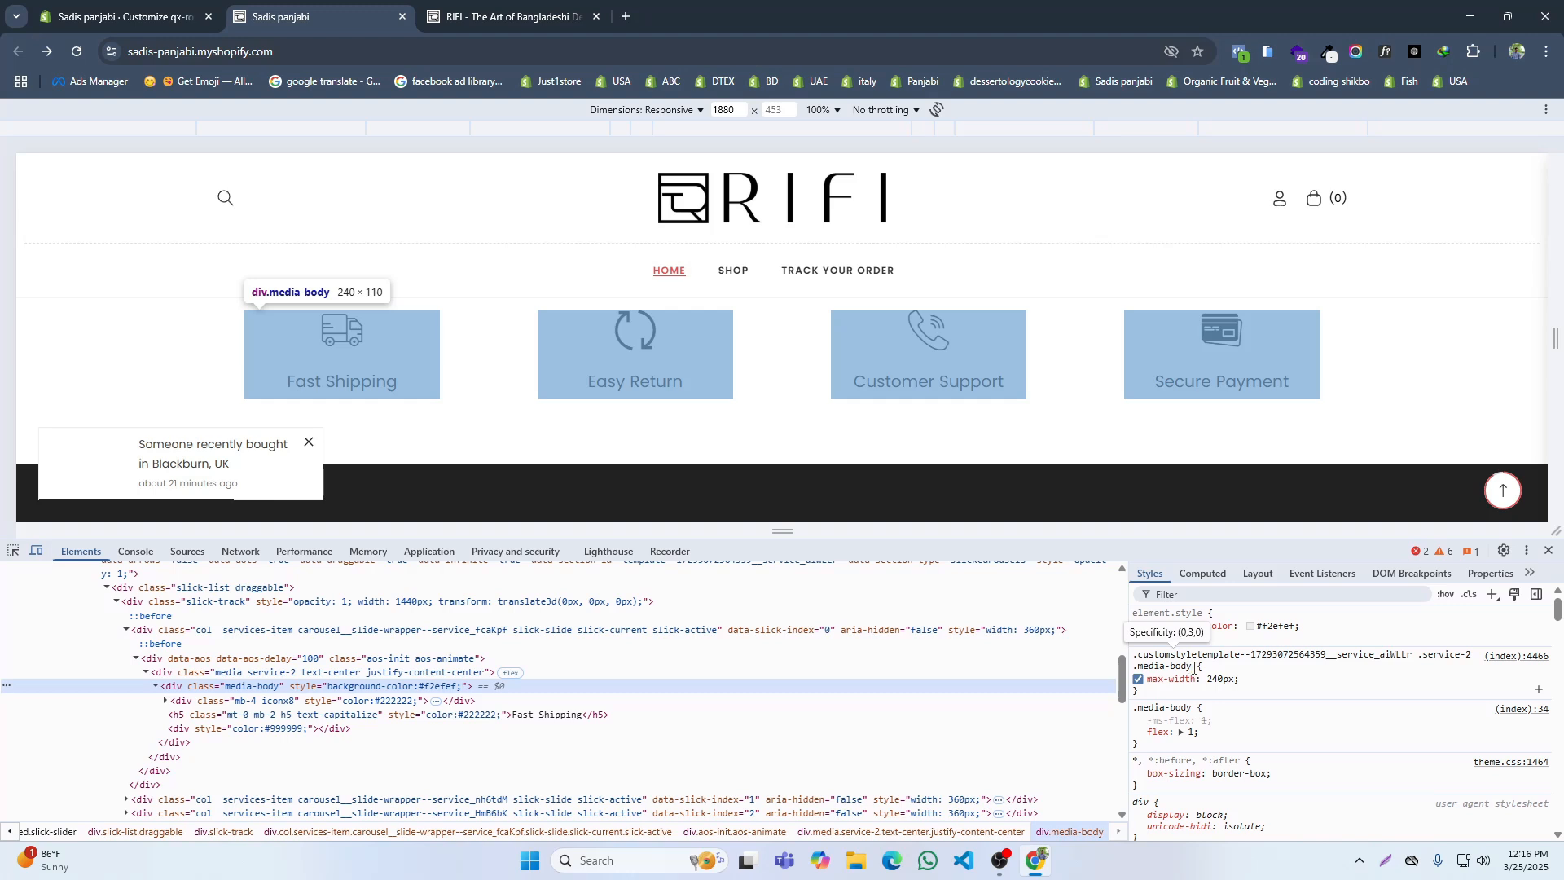
{"action": "left_click", "coordinate": [1187, 667]}
{"action": "key", "text": "ctrl+c"}
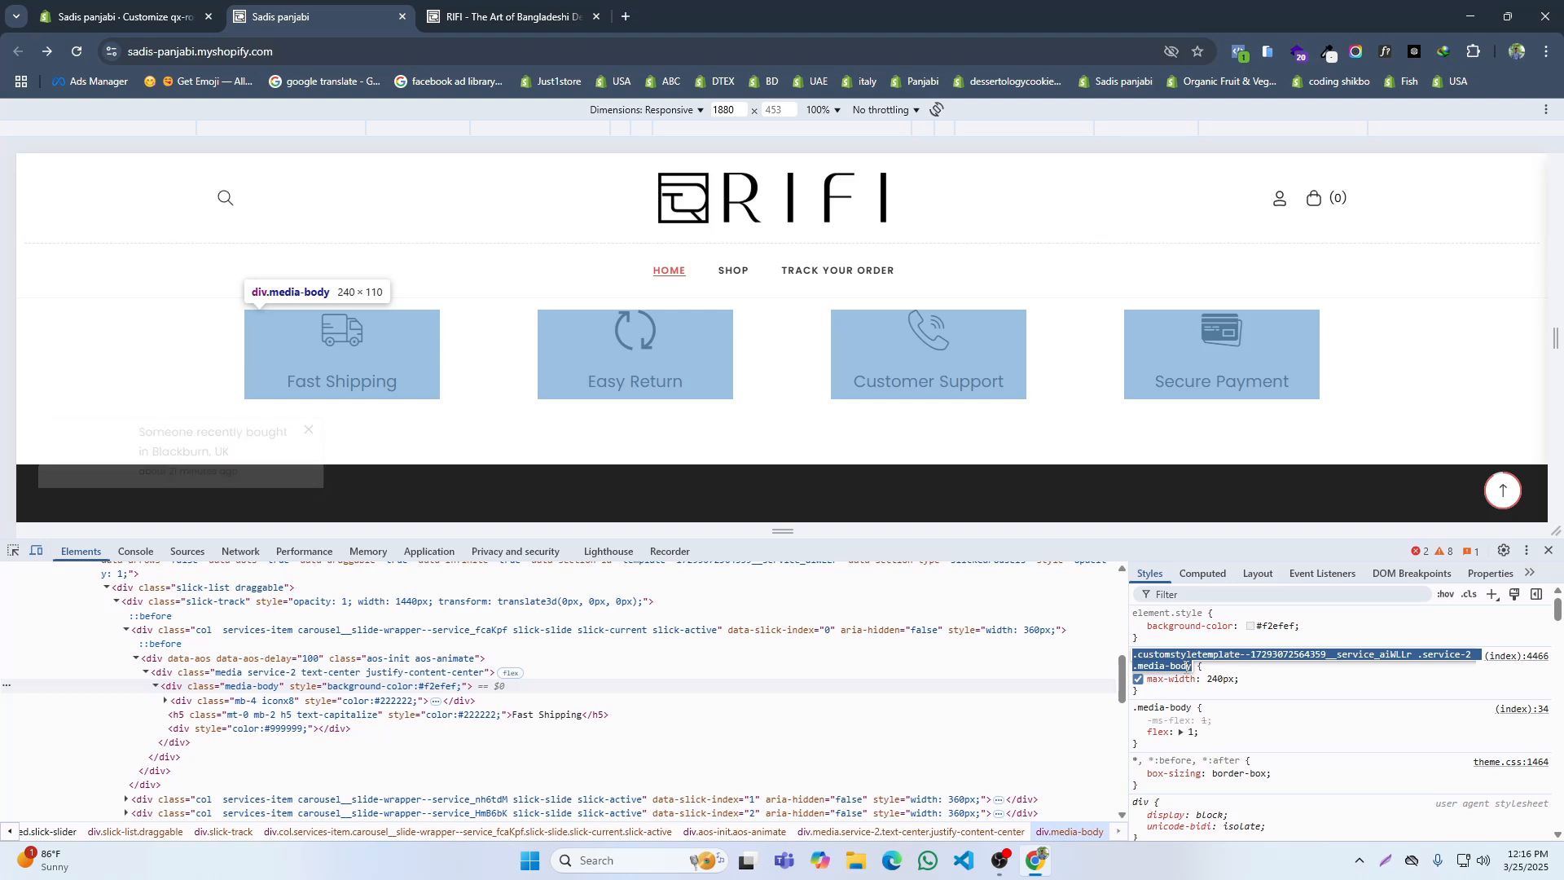
Step: Open the theme's Custom CSS and paste the copied .service-2 .media-body selector below the .btn-underline rule
{"action": "left_click", "coordinate": [122, 17]}
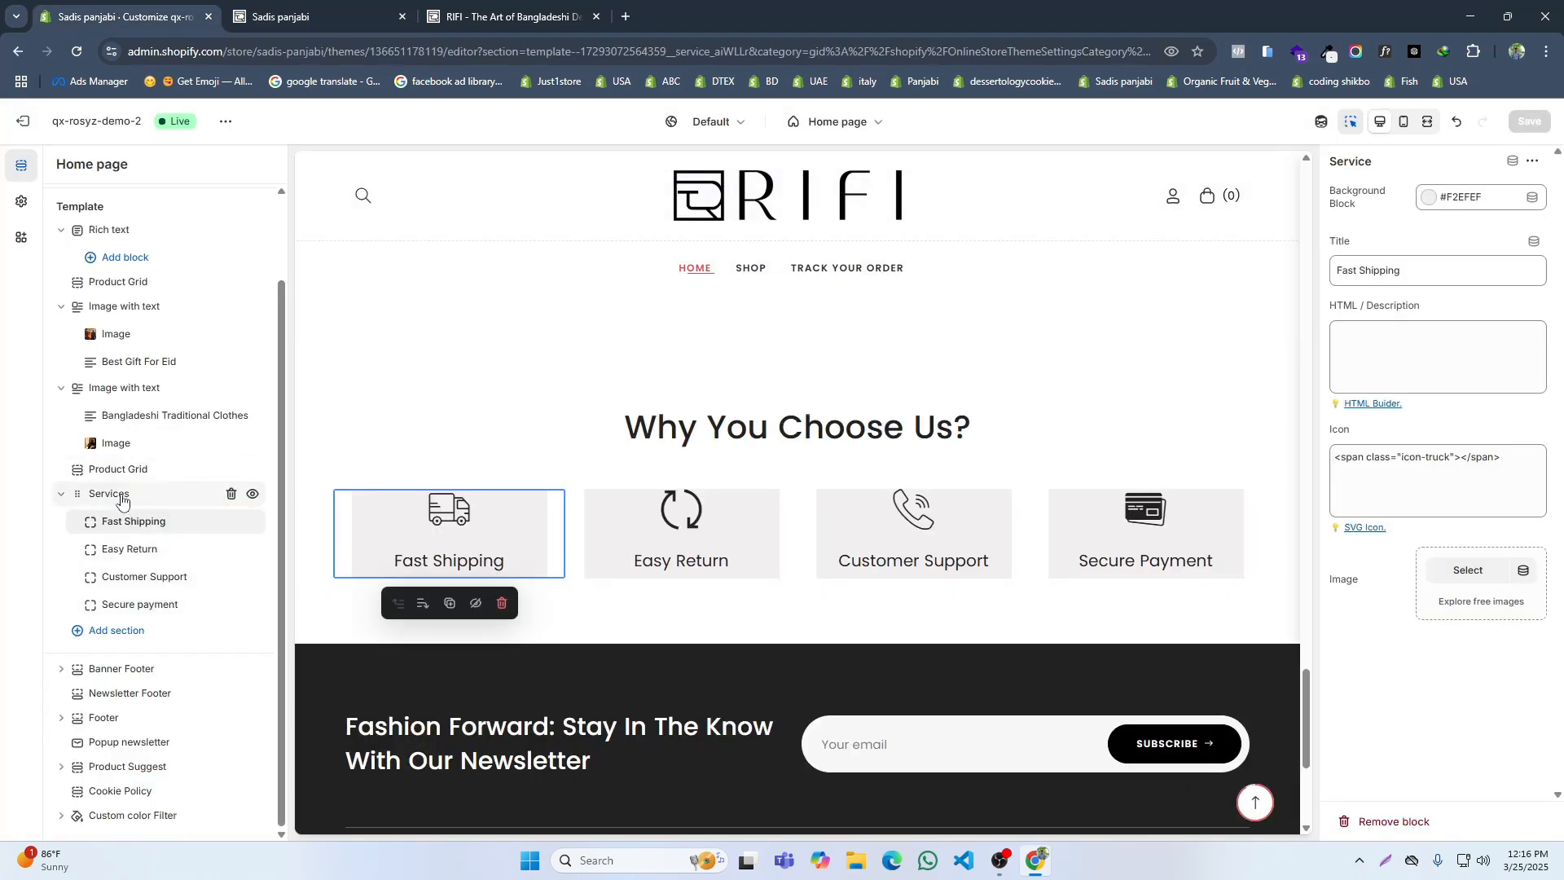
{"action": "left_click", "coordinate": [21, 201]}
{"action": "scroll", "coordinate": [148, 538], "scroll_direction": "down", "scroll_amount": 2}
{"action": "scroll", "coordinate": [149, 538], "scroll_direction": "up", "scroll_amount": 2}
{"action": "left_click", "coordinate": [251, 285]}
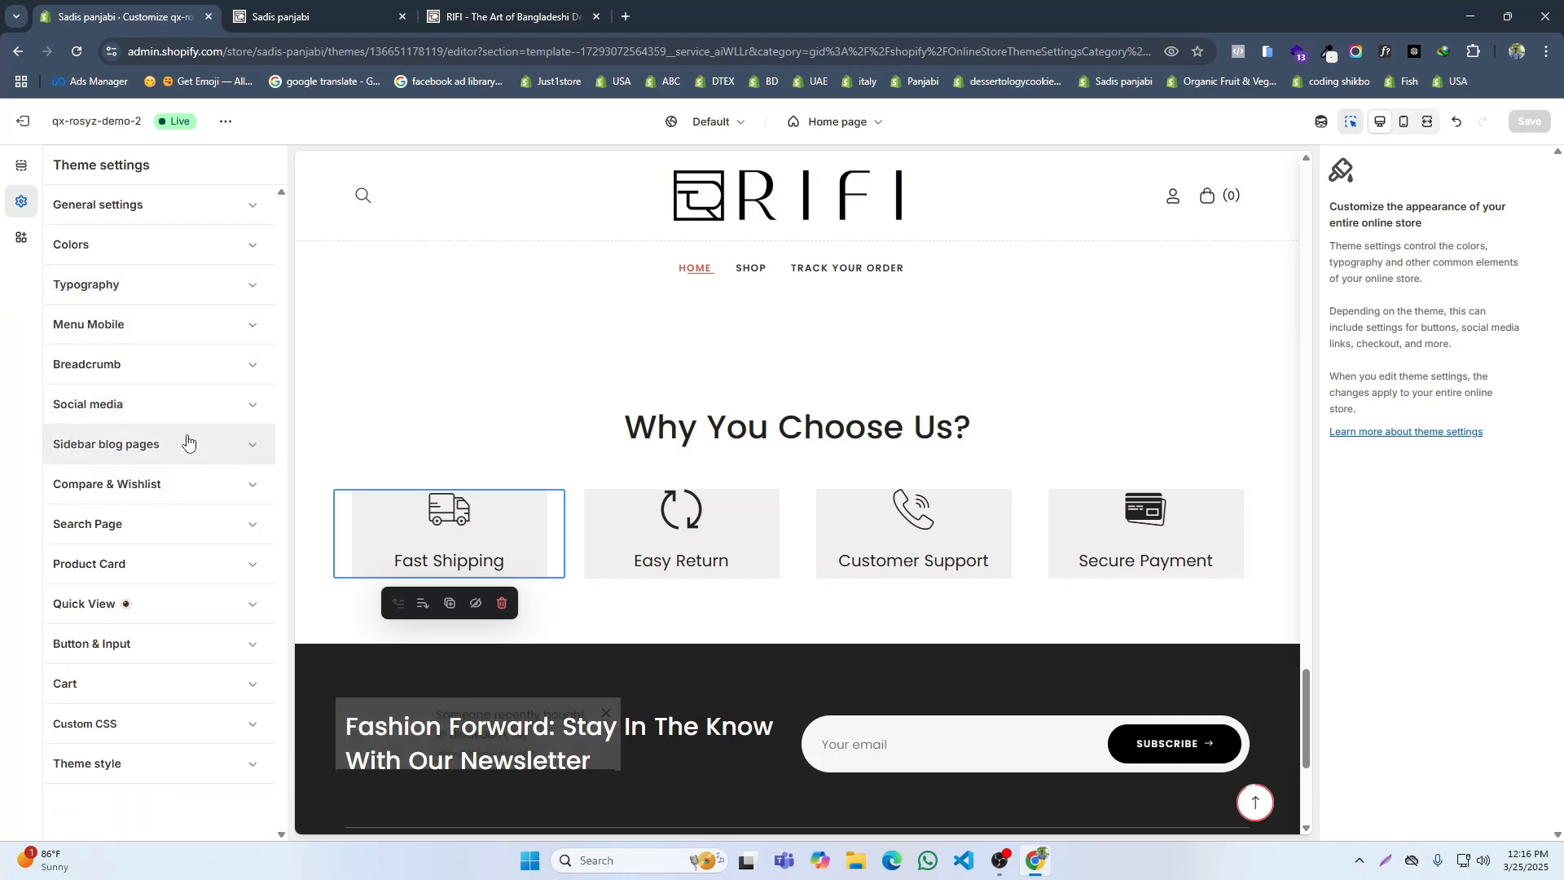
{"action": "left_click", "coordinate": [106, 727]}
{"action": "left_click", "coordinate": [105, 776]}
{"action": "key", "text": "Return"}
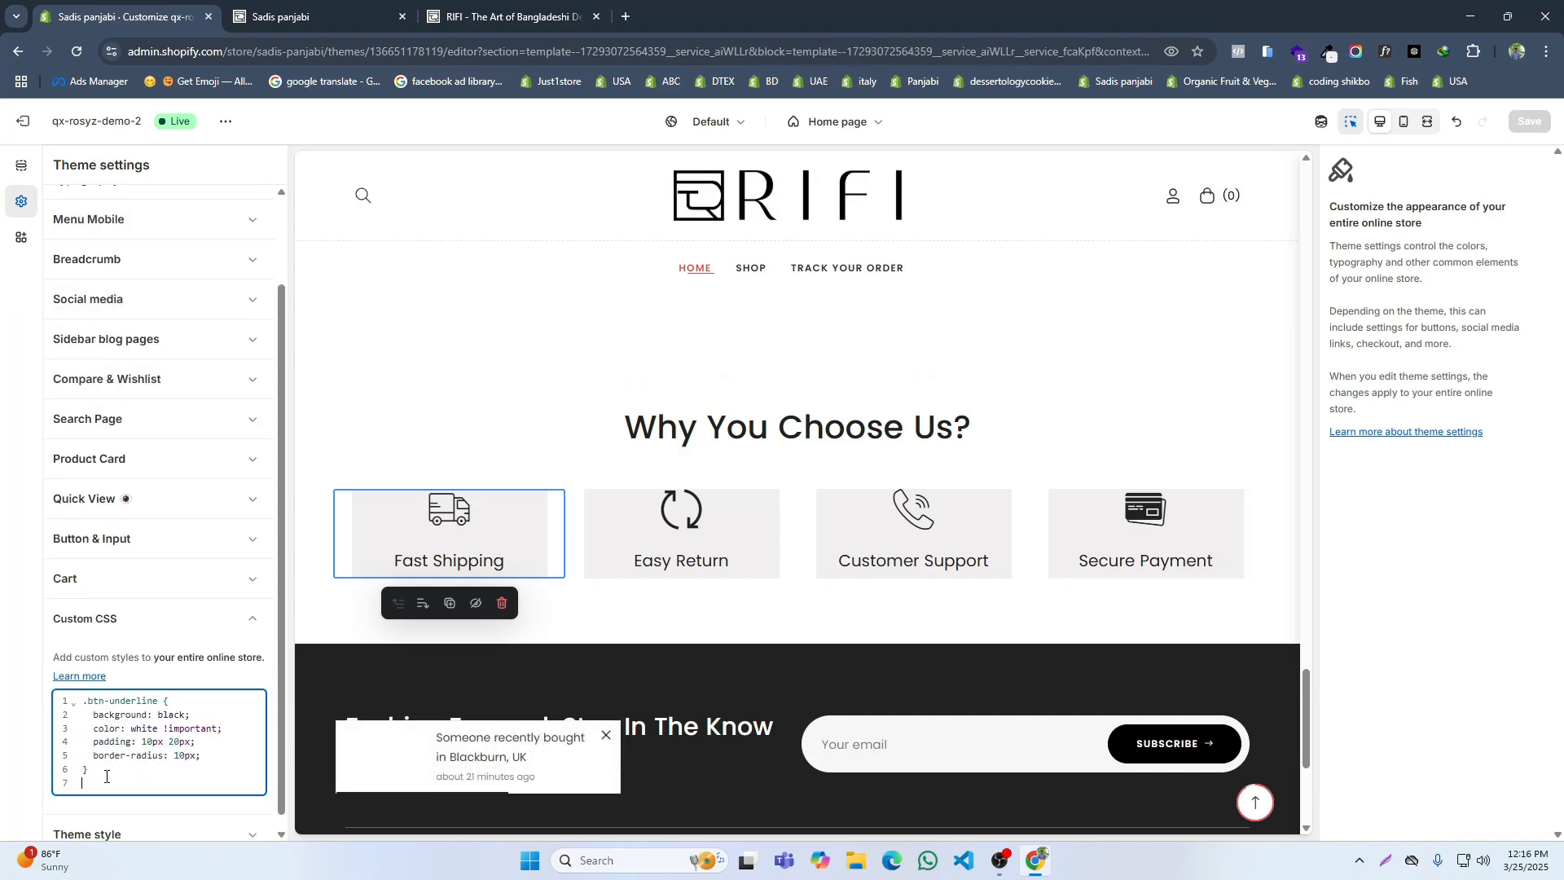
{"action": "key", "text": "ctrl+v"}
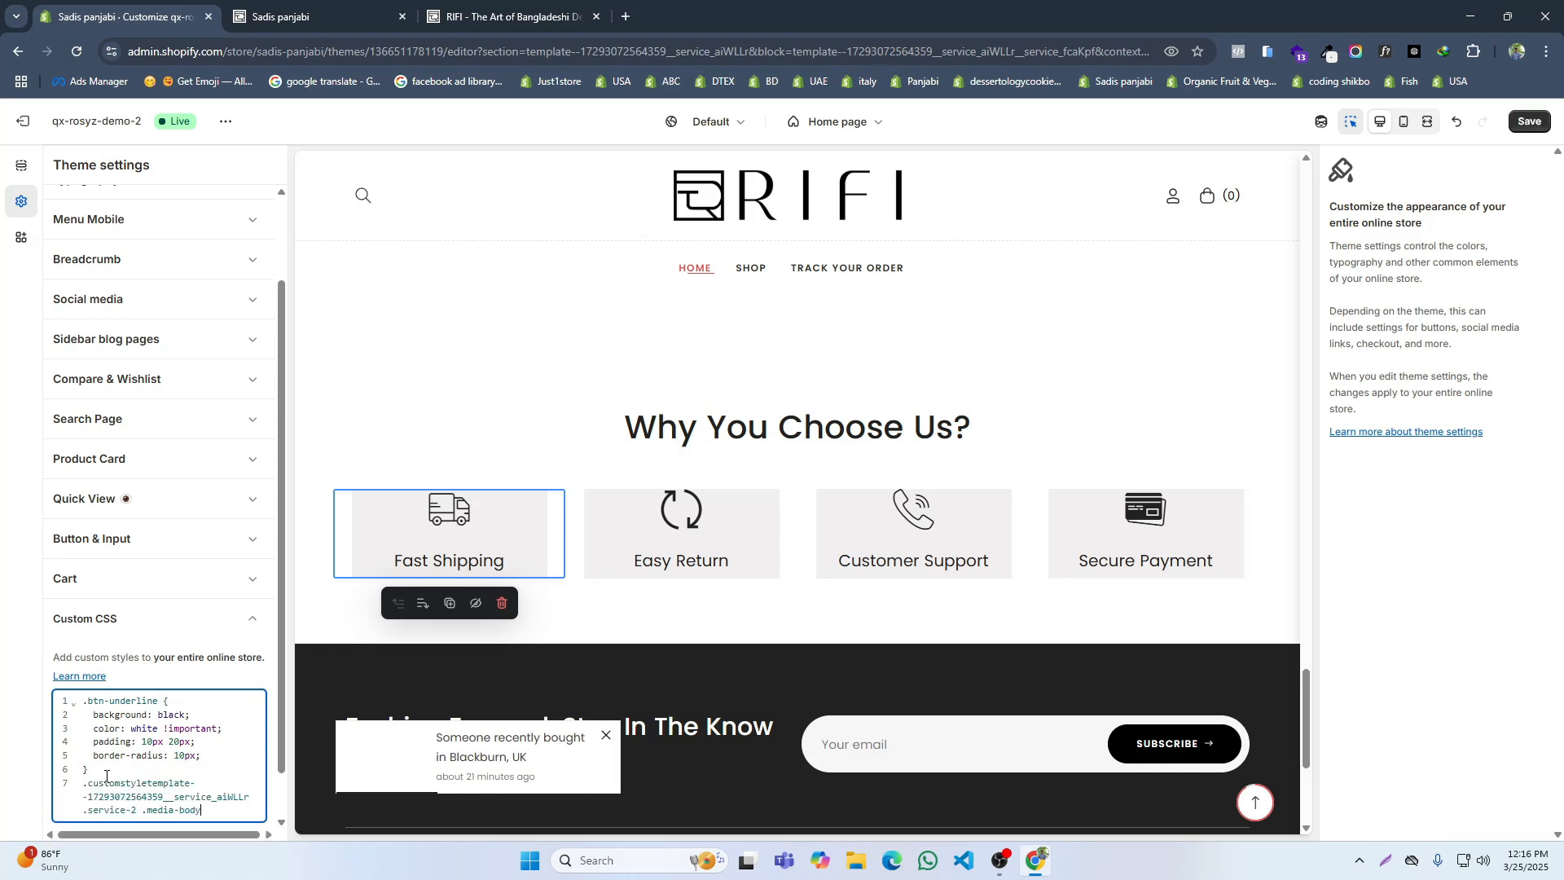
Step: Start the service card CSS rule with the declaration padding: 15px 20px
{"action": "type", "text": "{"}
{"action": "key", "text": "Return"}
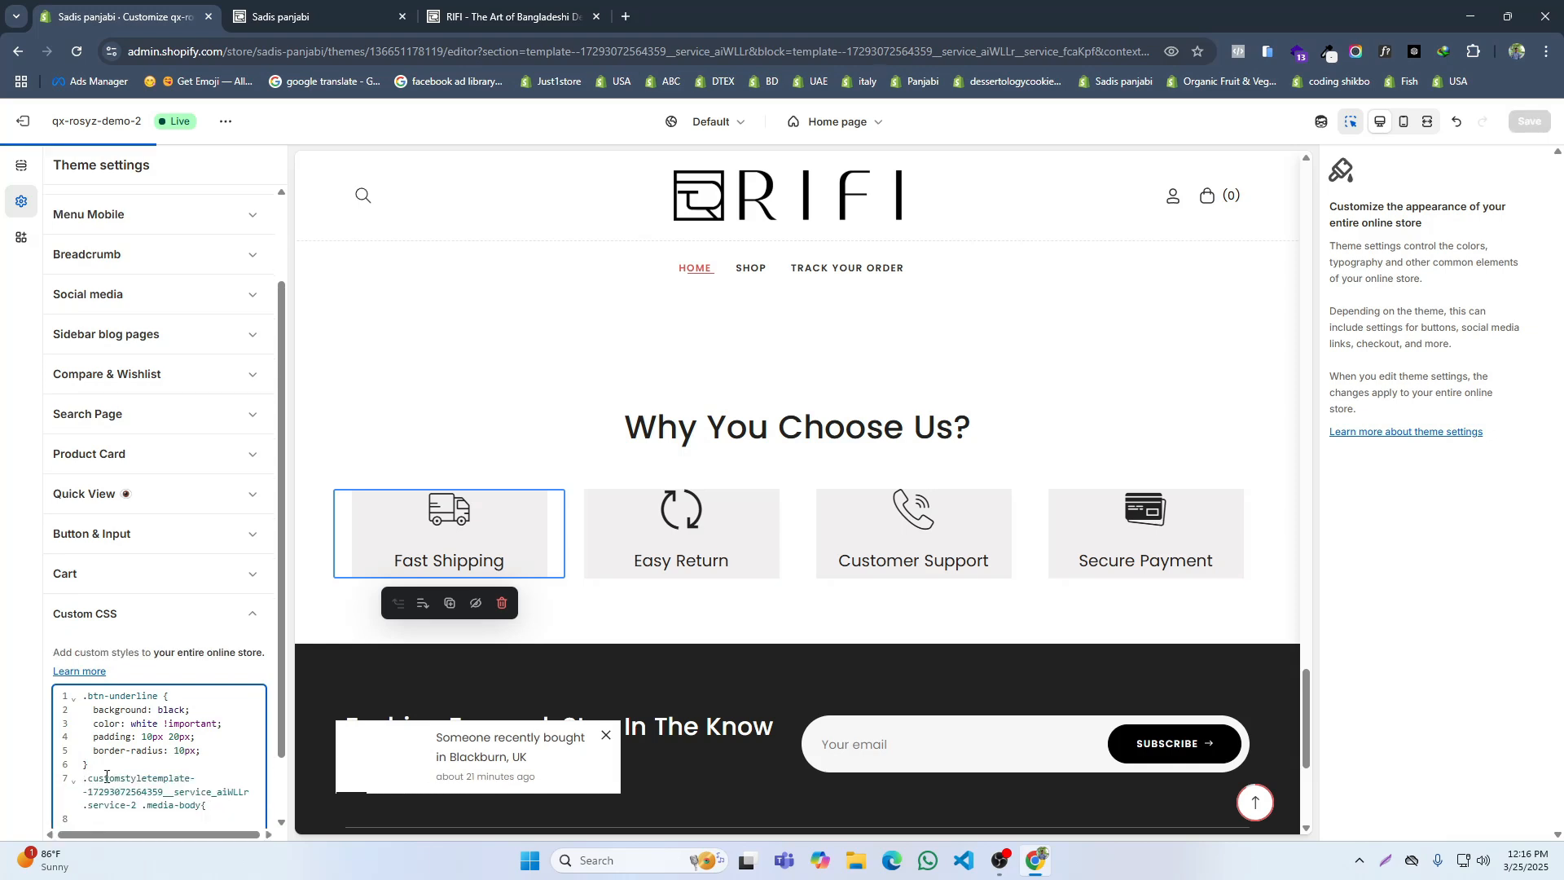
{"action": "type", "text": "padd"}
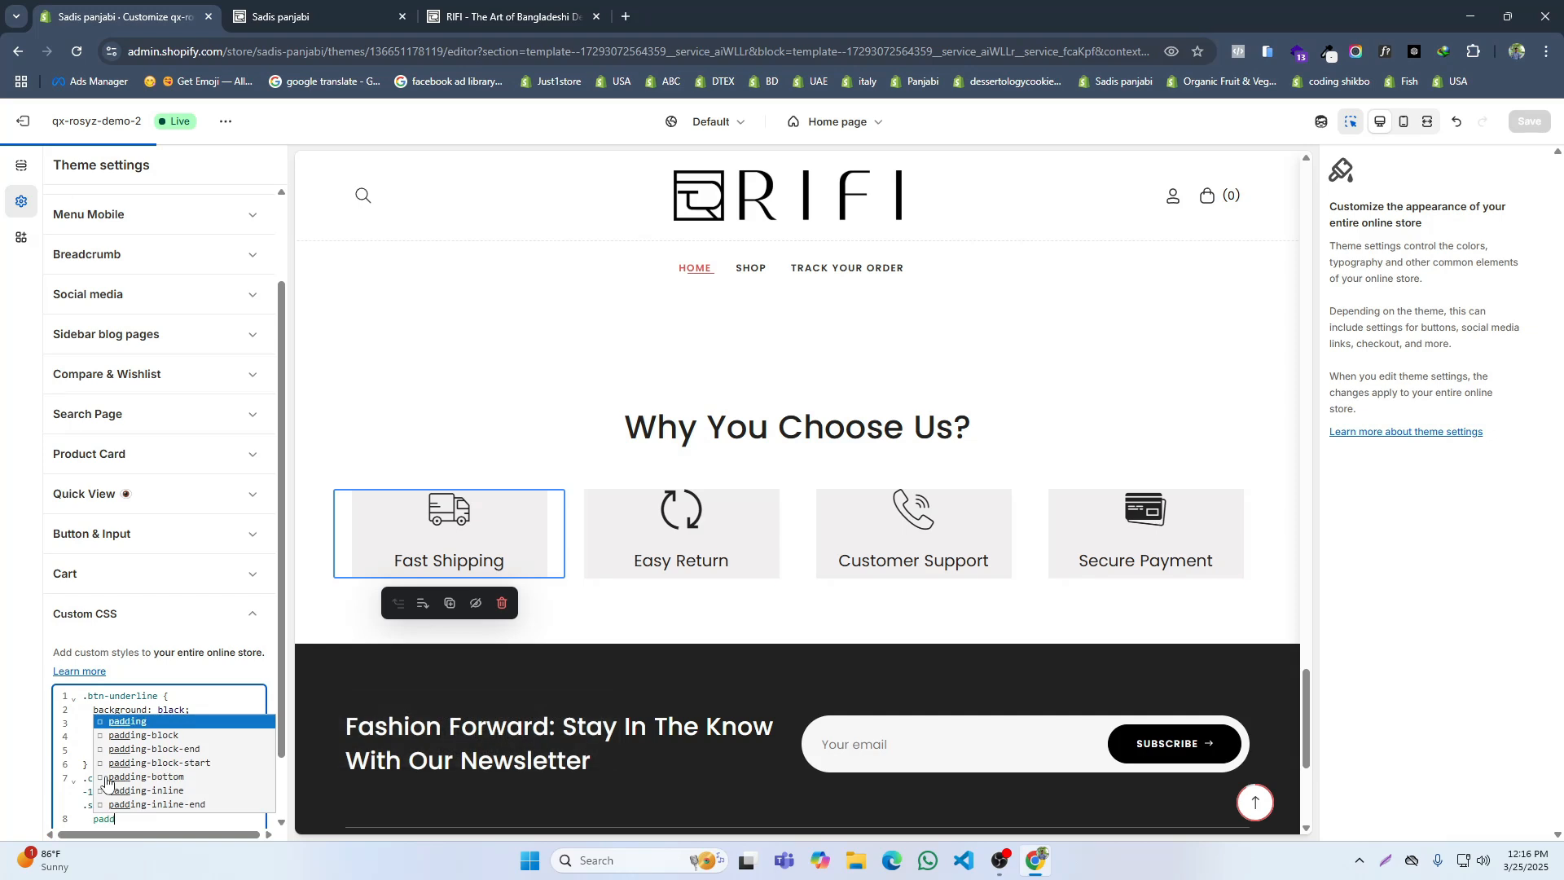
{"action": "type", "text": "i"}
{"action": "left_click", "coordinate": [112, 723]}
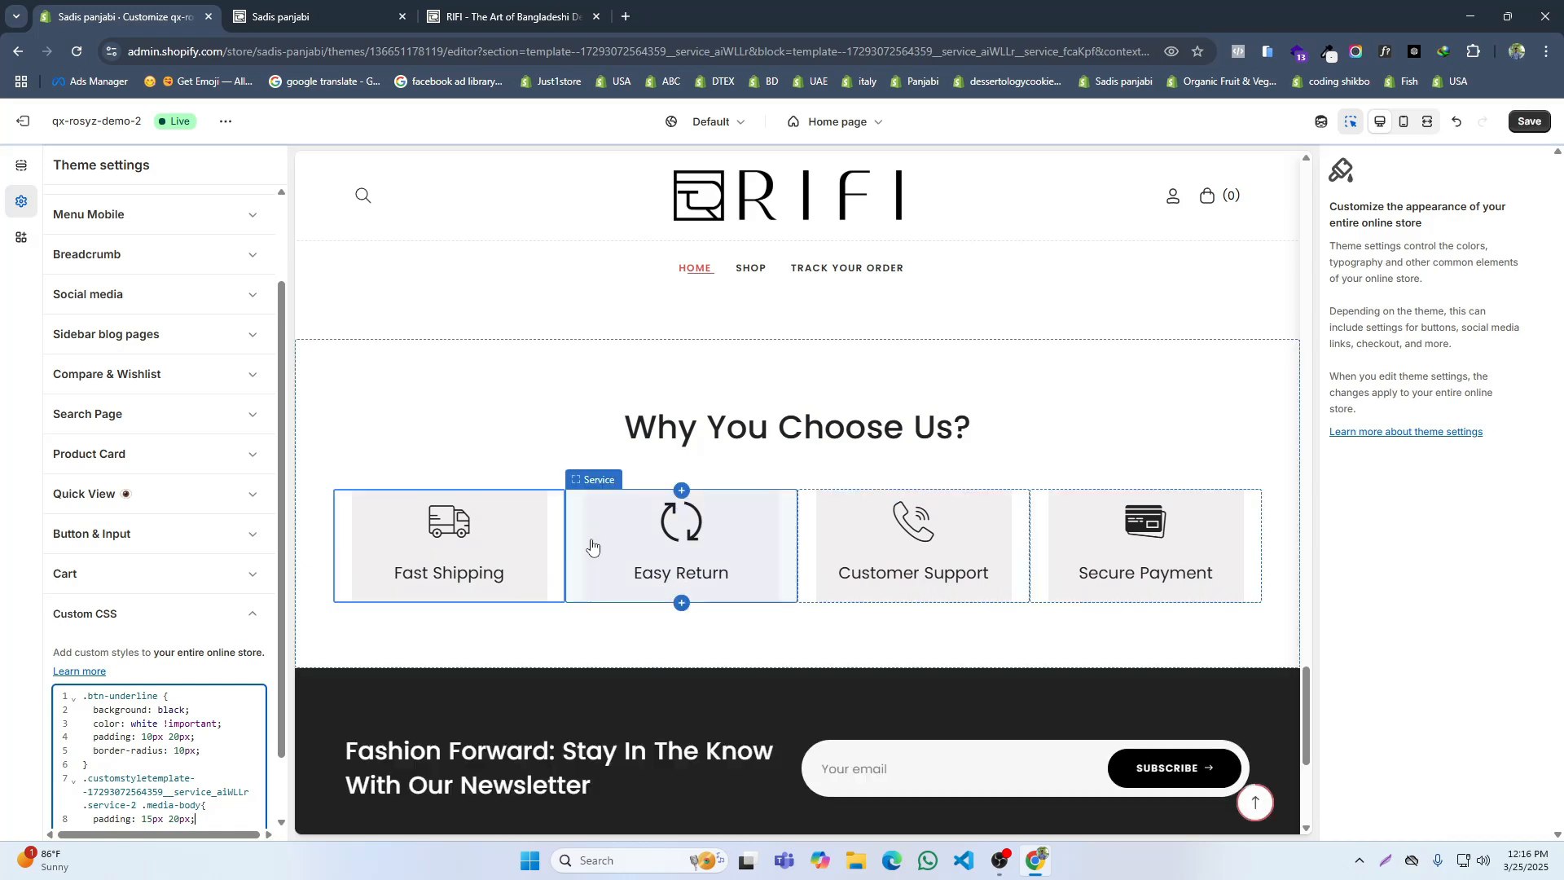
{"action": "scroll", "coordinate": [510, 575], "scroll_direction": "down", "scroll_amount": 1}
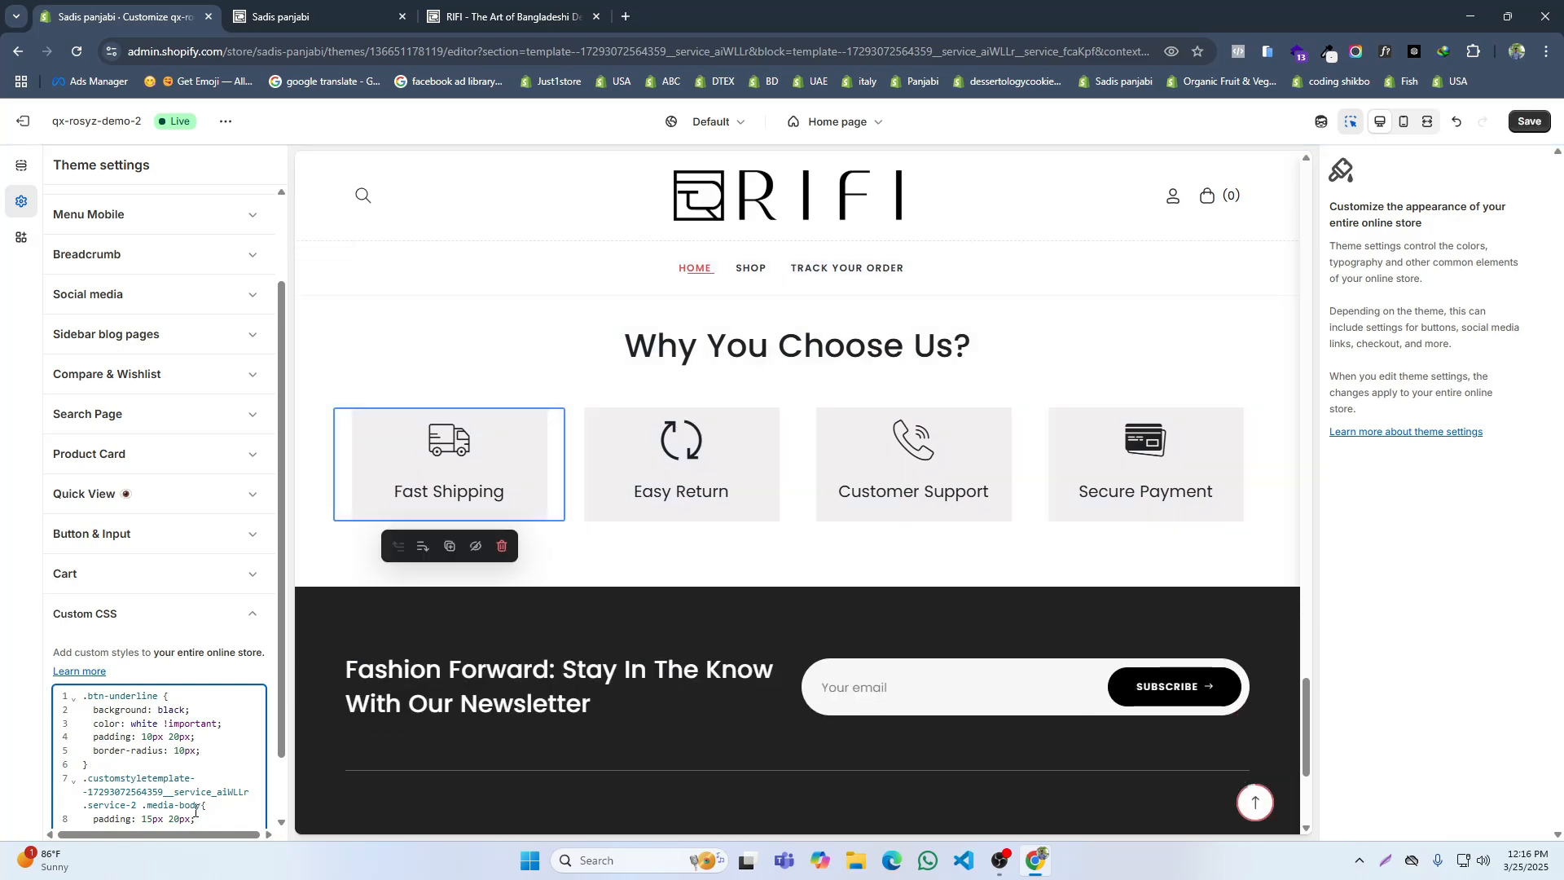
Step: Round the service cards' corners by adding border-radius: 20px to the same CSS rule
{"action": "key", "text": "Return"}
{"action": "type", "text": "Bo"}
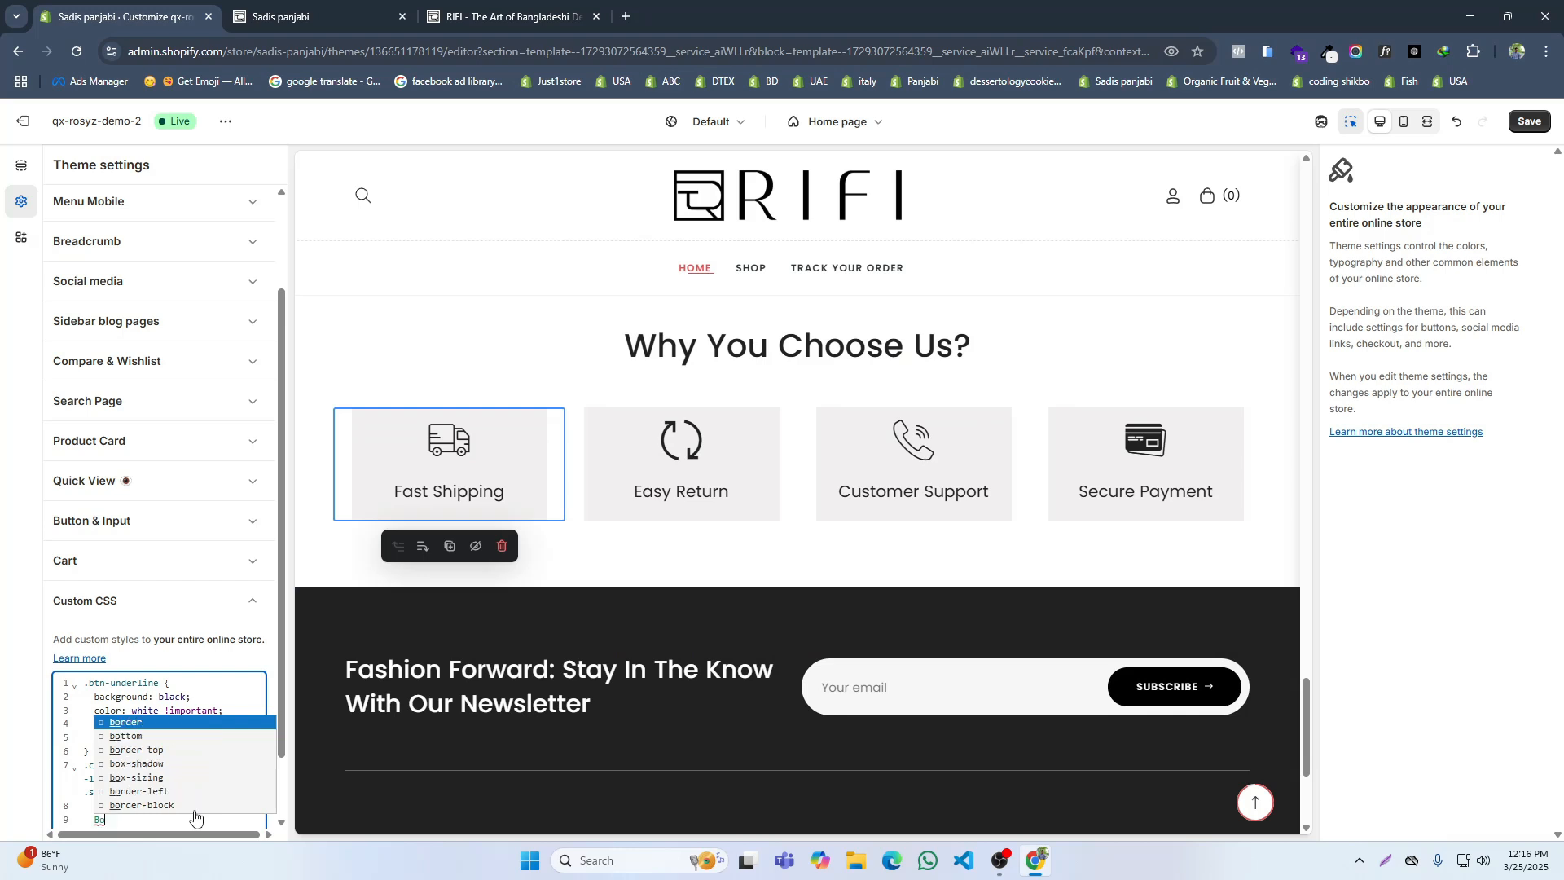
{"action": "type", "text": "rder-r"}
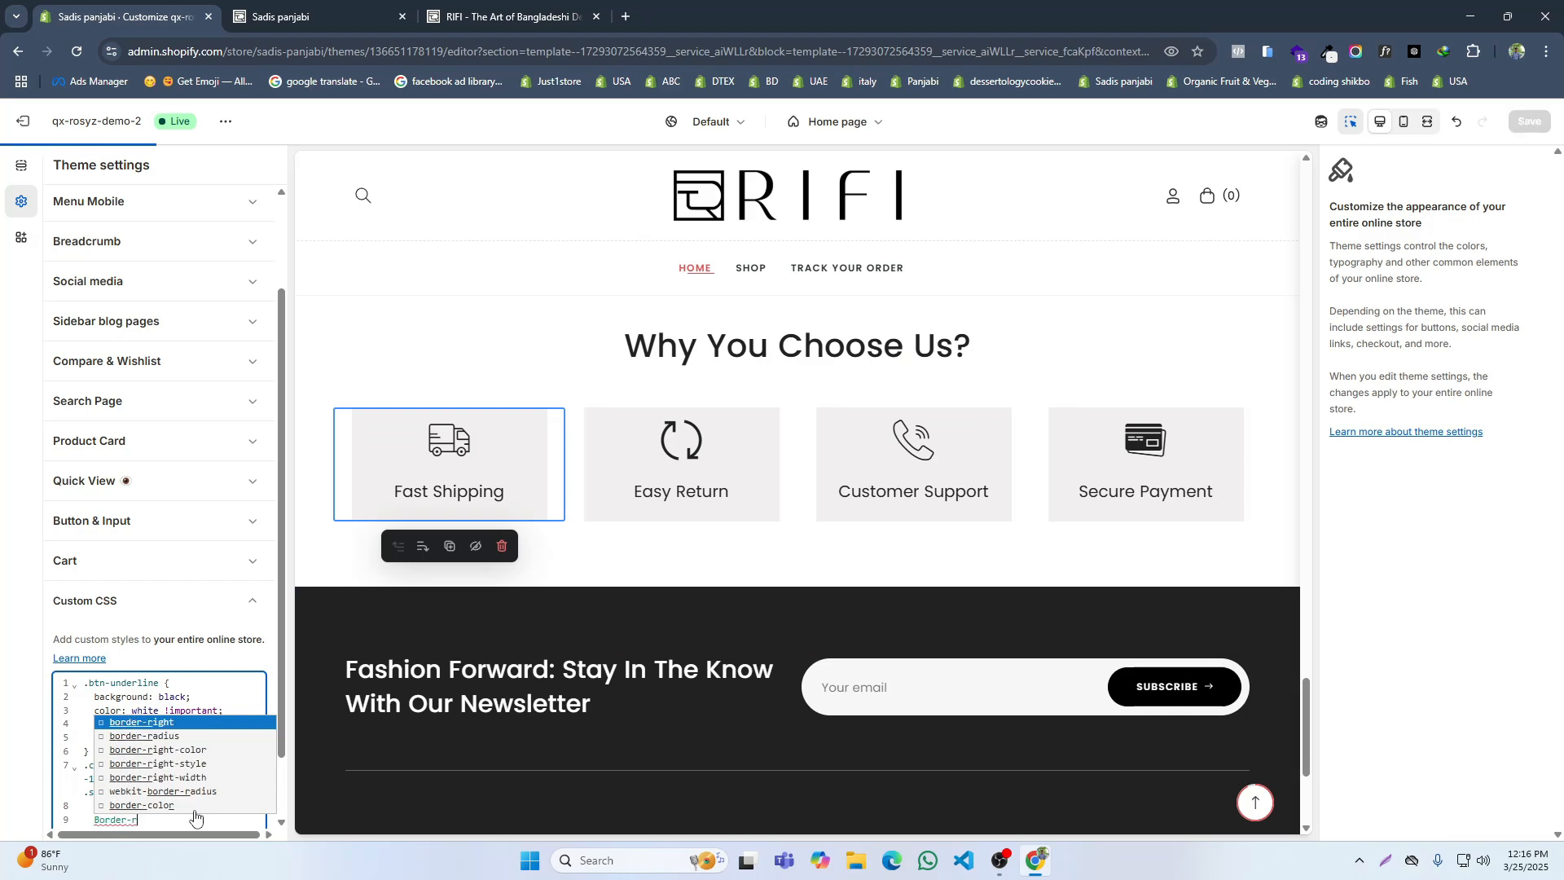
{"action": "type", "text": ": 20px;"}
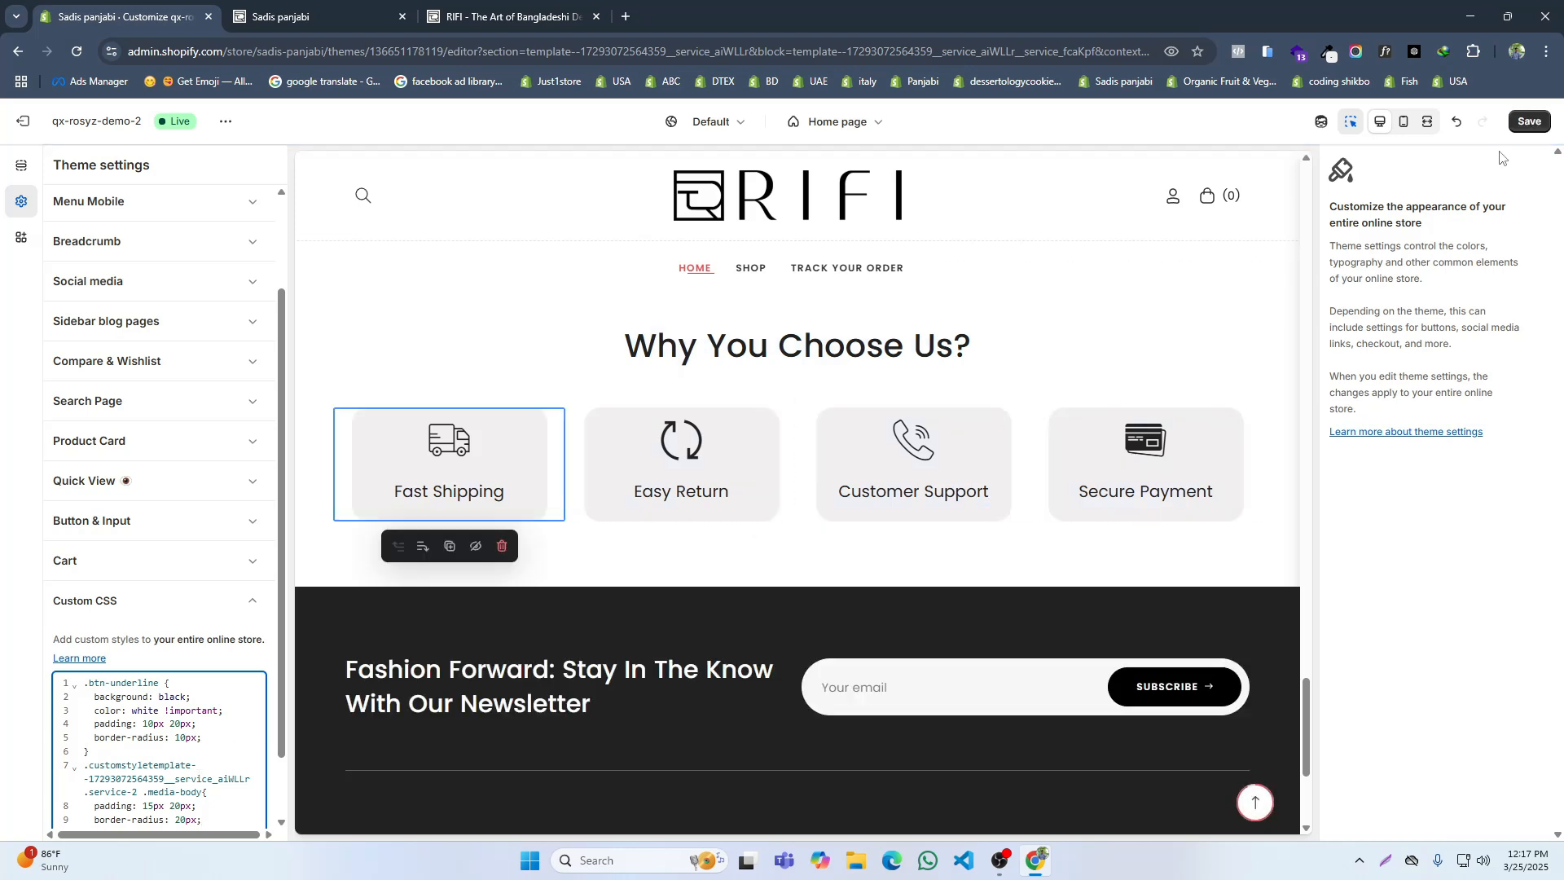
Step: Save the theme, then compare the storefront's Why You Choose Us cards with the same section on the RIFI reference site
{"action": "left_click", "coordinate": [1530, 121]}
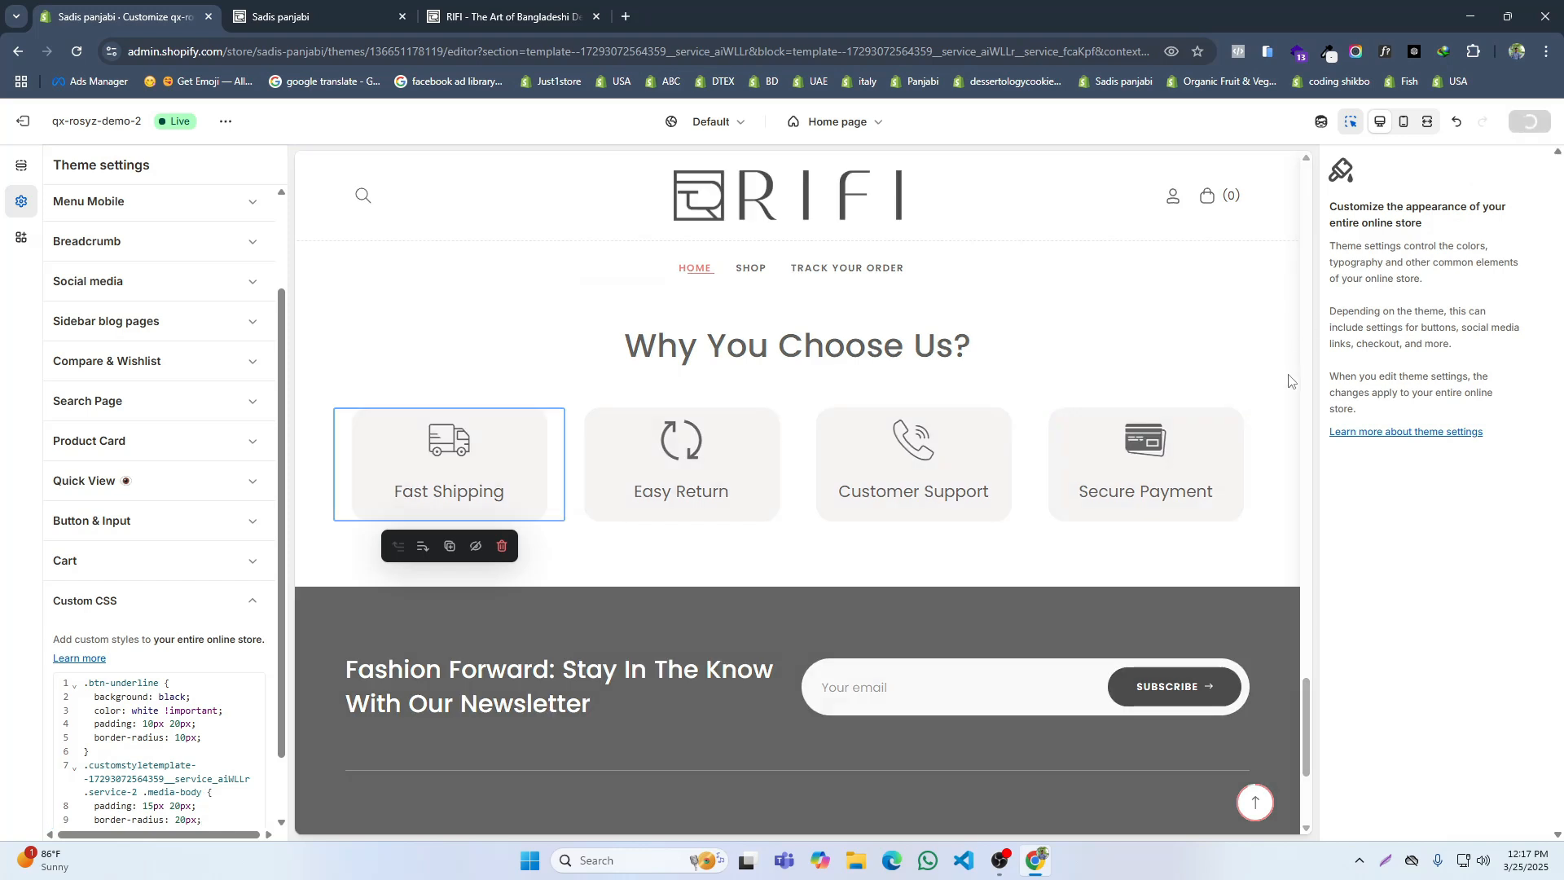
{"action": "left_click", "coordinate": [351, 7]}
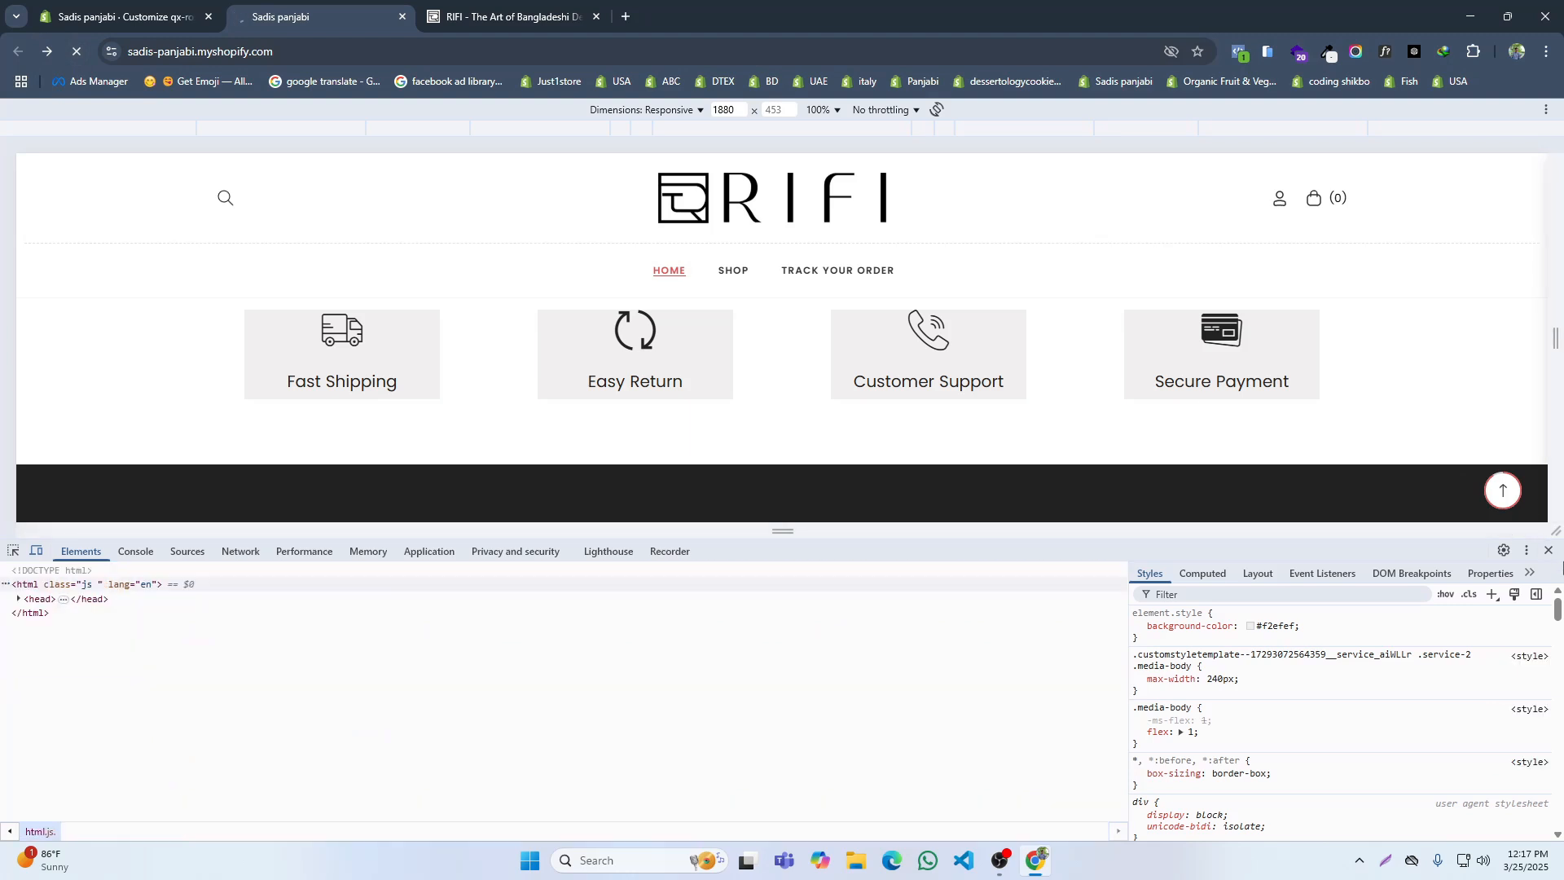
{"action": "key", "text": "F12"}
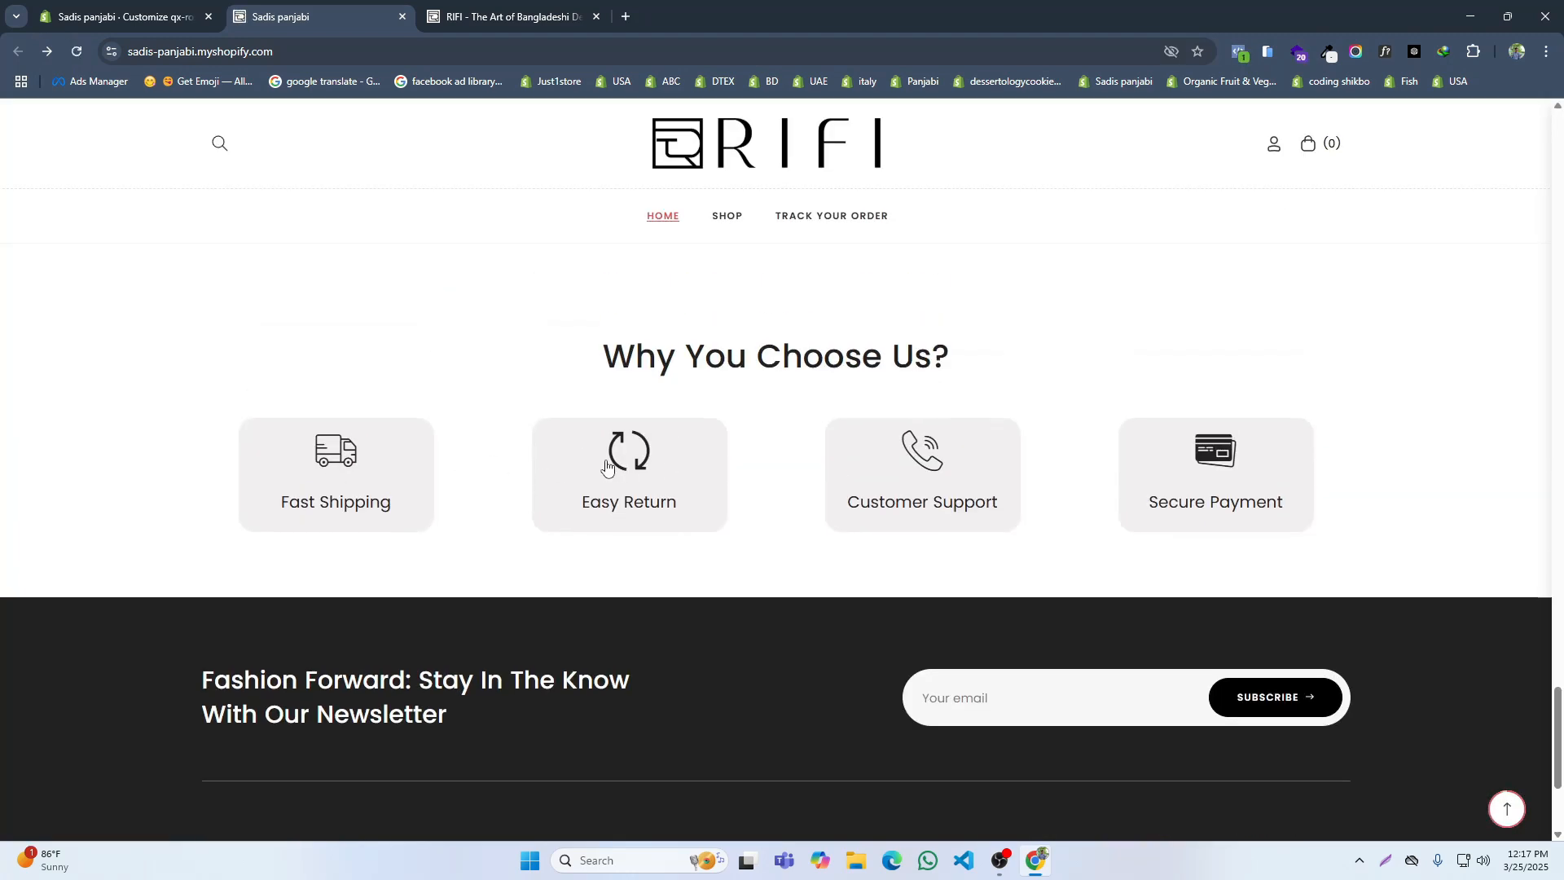
{"action": "left_click", "coordinate": [492, 6]}
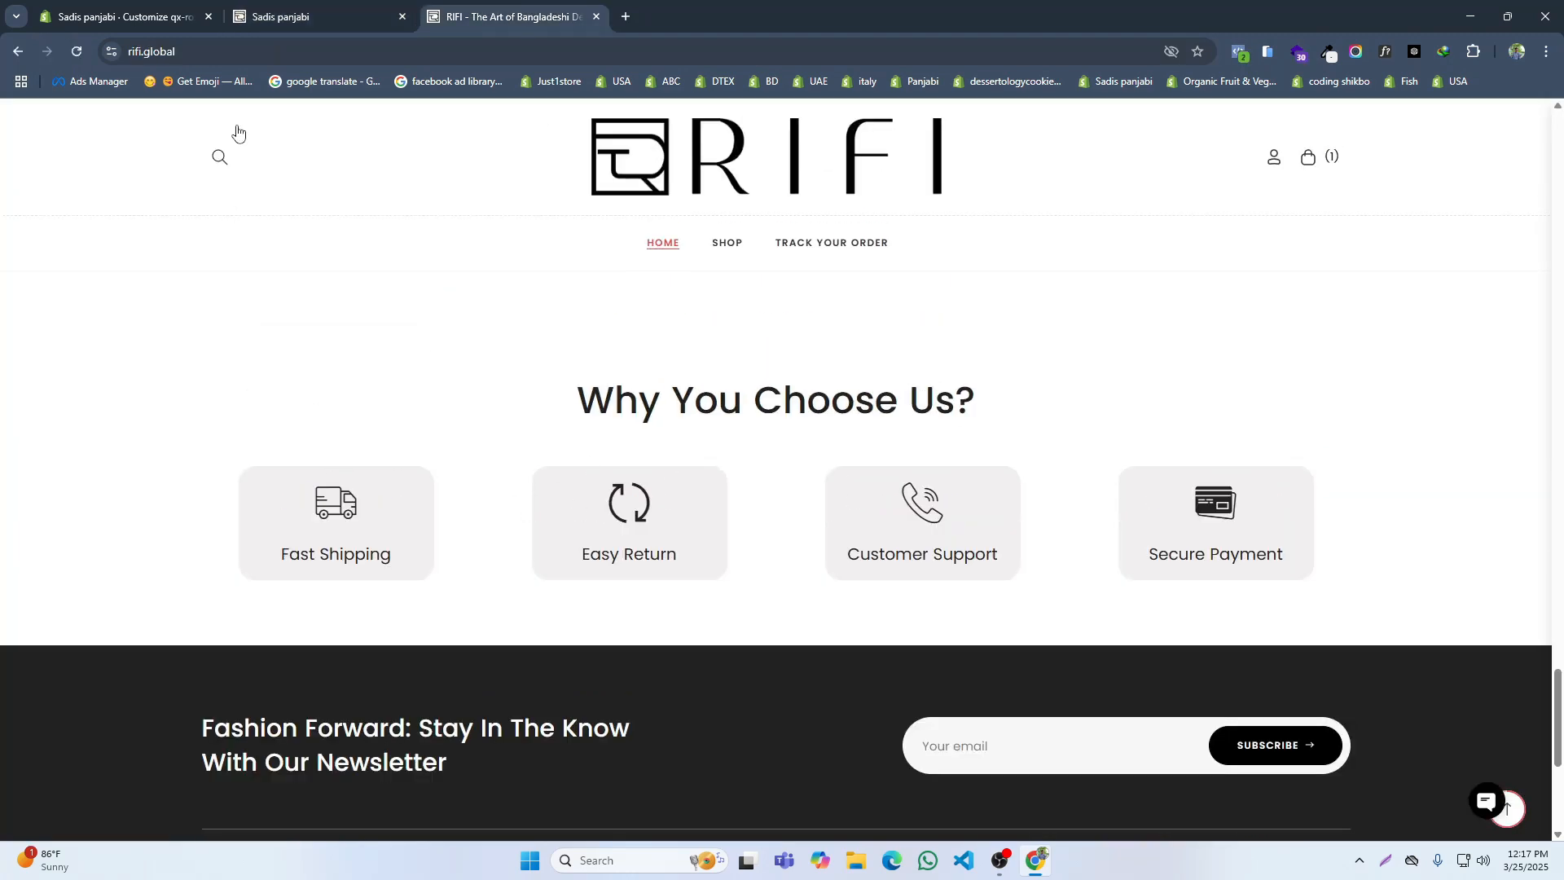
{"action": "left_click", "coordinate": [312, 19]}
{"action": "scroll", "coordinate": [478, 387], "scroll_direction": "down", "scroll_amount": 2}
{"action": "scroll", "coordinate": [479, 388], "scroll_direction": "up", "scroll_amount": 4}
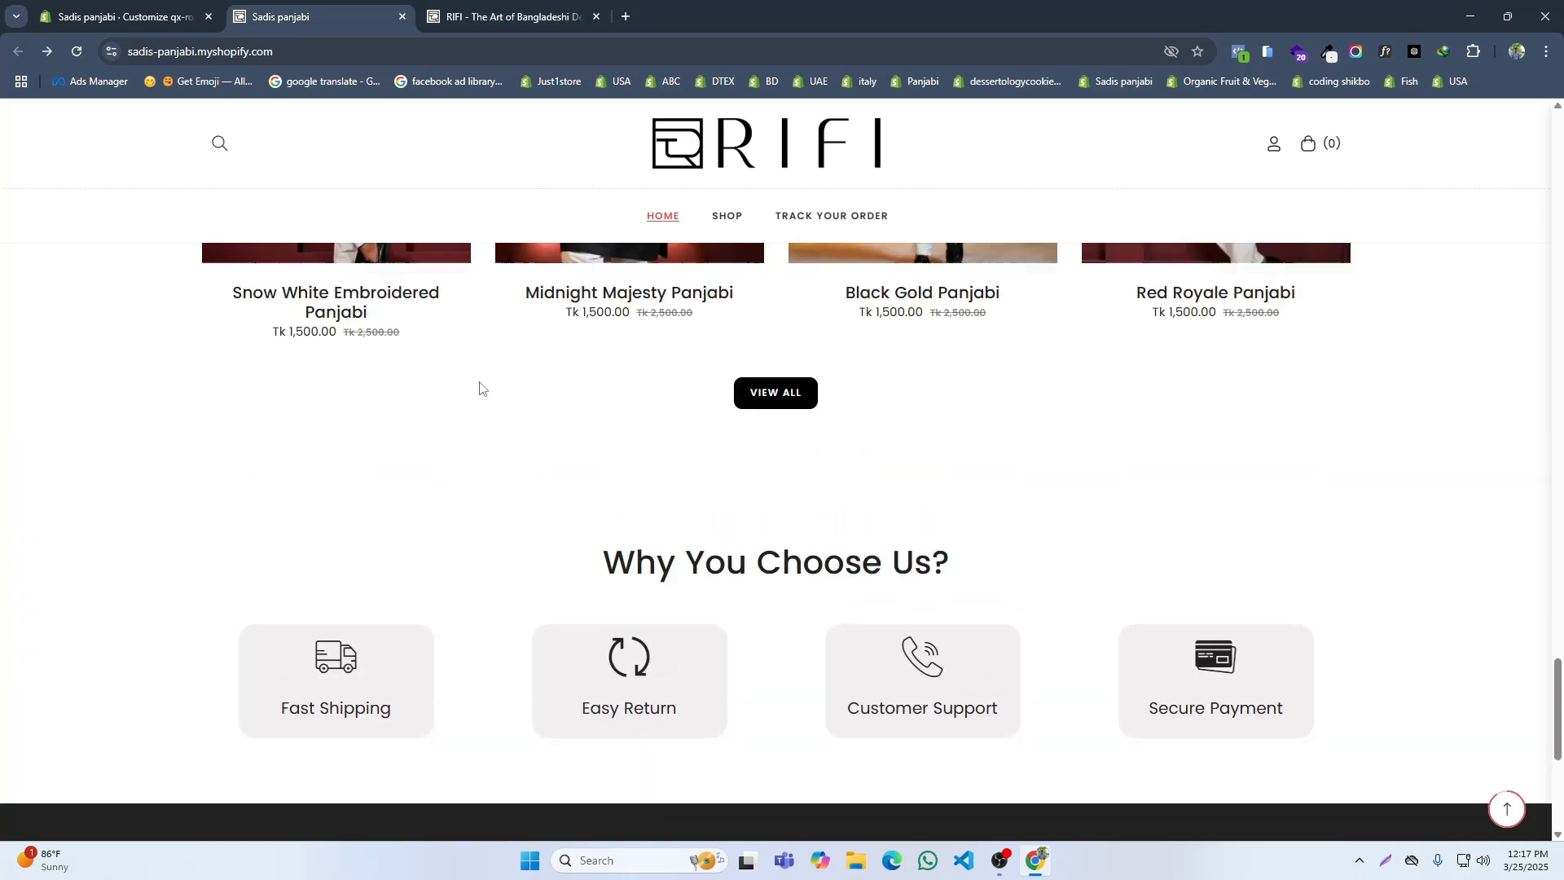
{"action": "scroll", "coordinate": [482, 384], "scroll_direction": "down", "scroll_amount": 4}
{"action": "scroll", "coordinate": [486, 388], "scroll_direction": "down", "scroll_amount": 3}
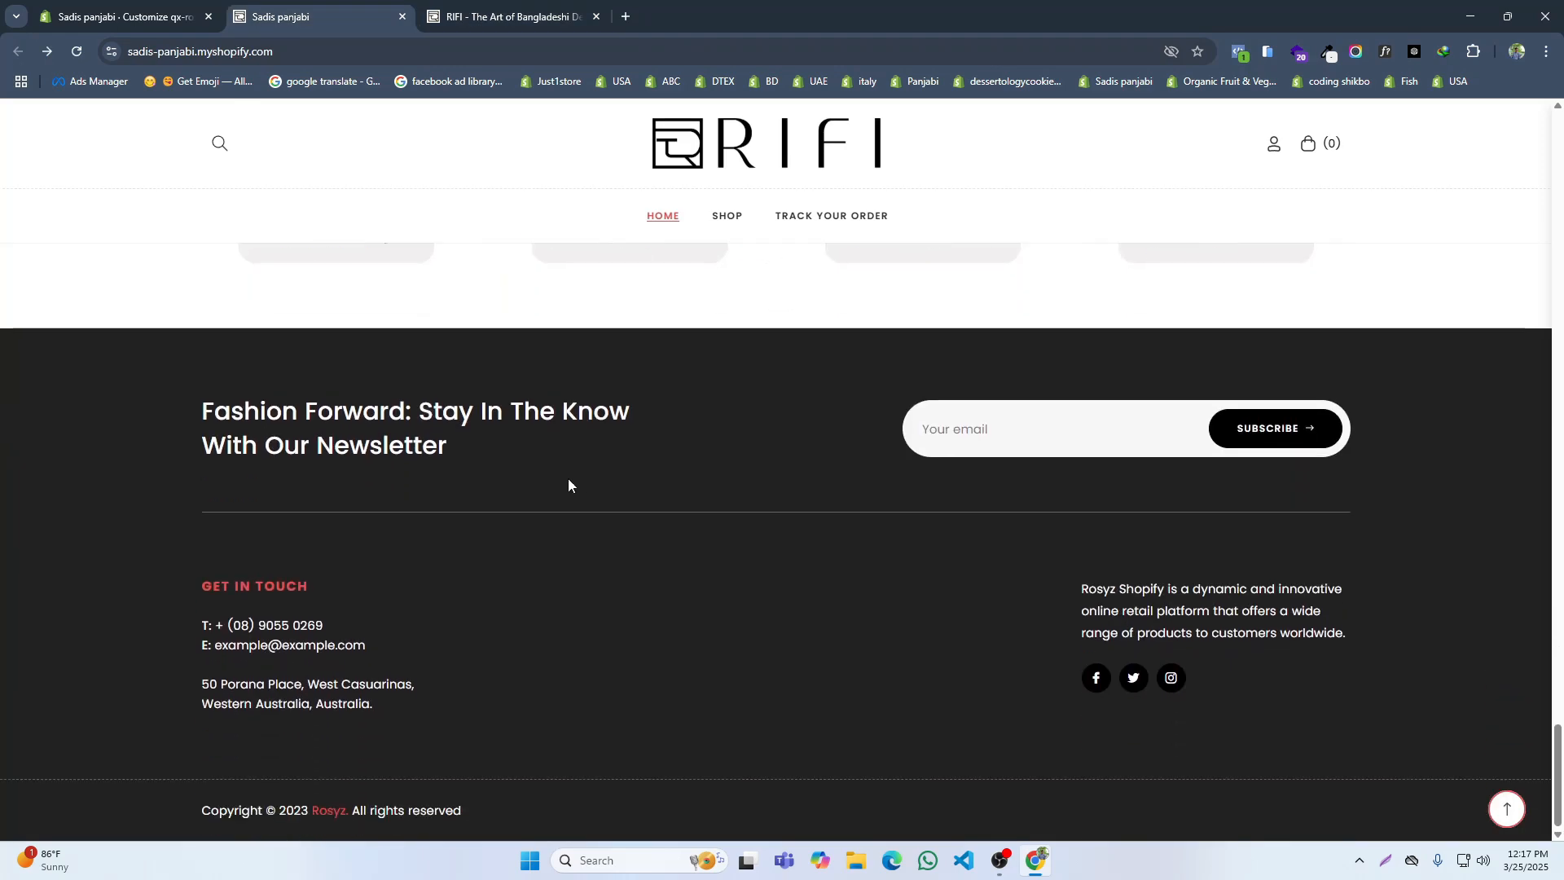
Step: Close the theme's Custom CSS settings, return to the home page sections, and examine the RIFI reference site's footer columns
{"action": "left_click", "coordinate": [130, 15]}
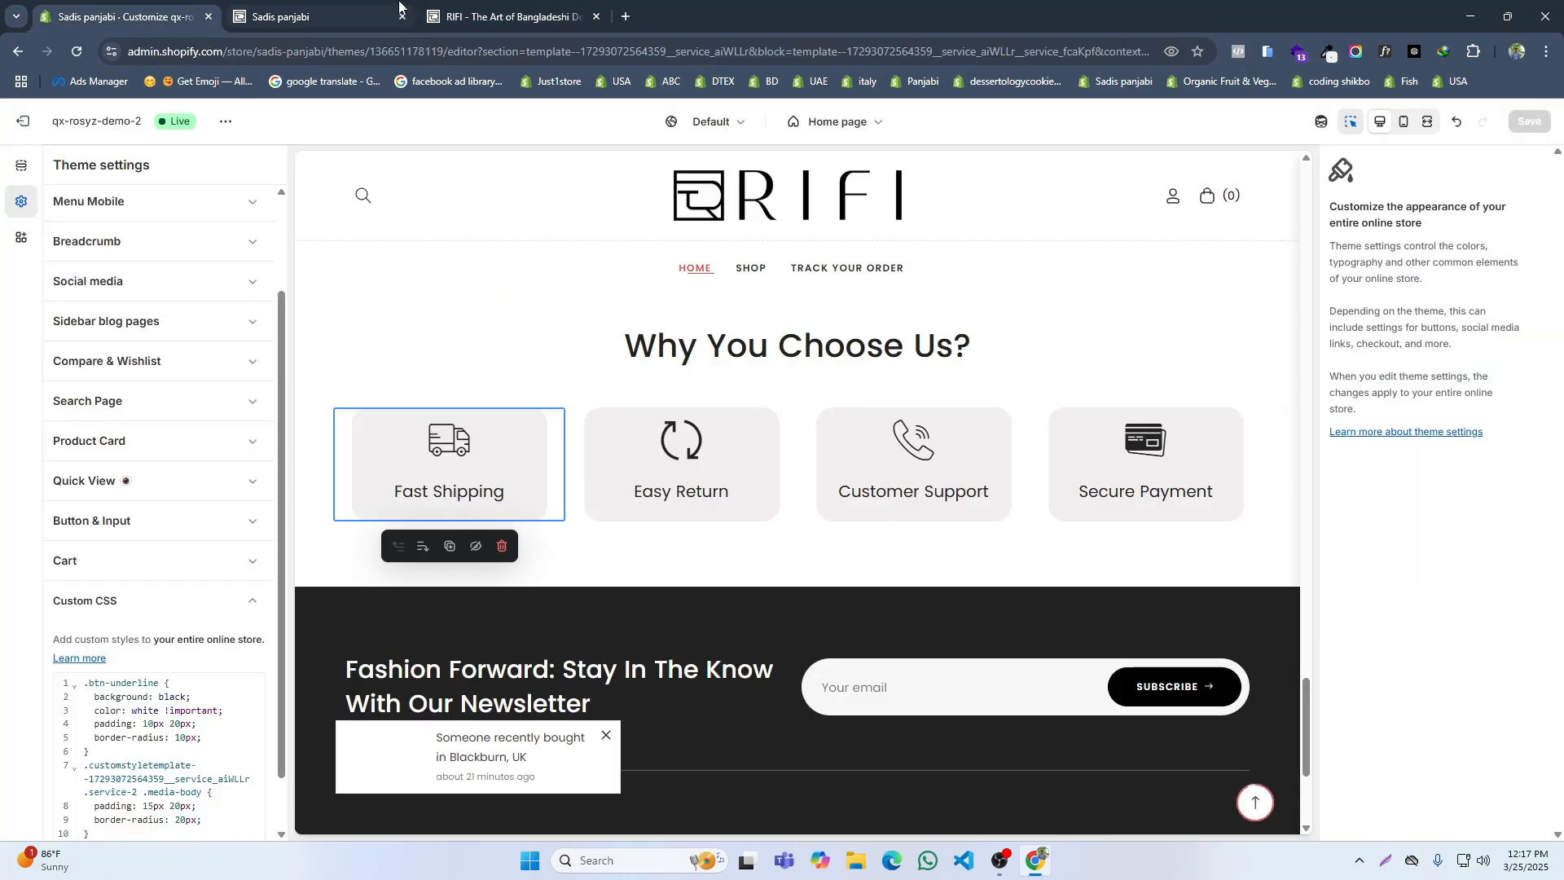
{"action": "left_click", "coordinate": [224, 601]}
{"action": "left_click", "coordinate": [23, 167]}
{"action": "left_click", "coordinate": [544, 7]}
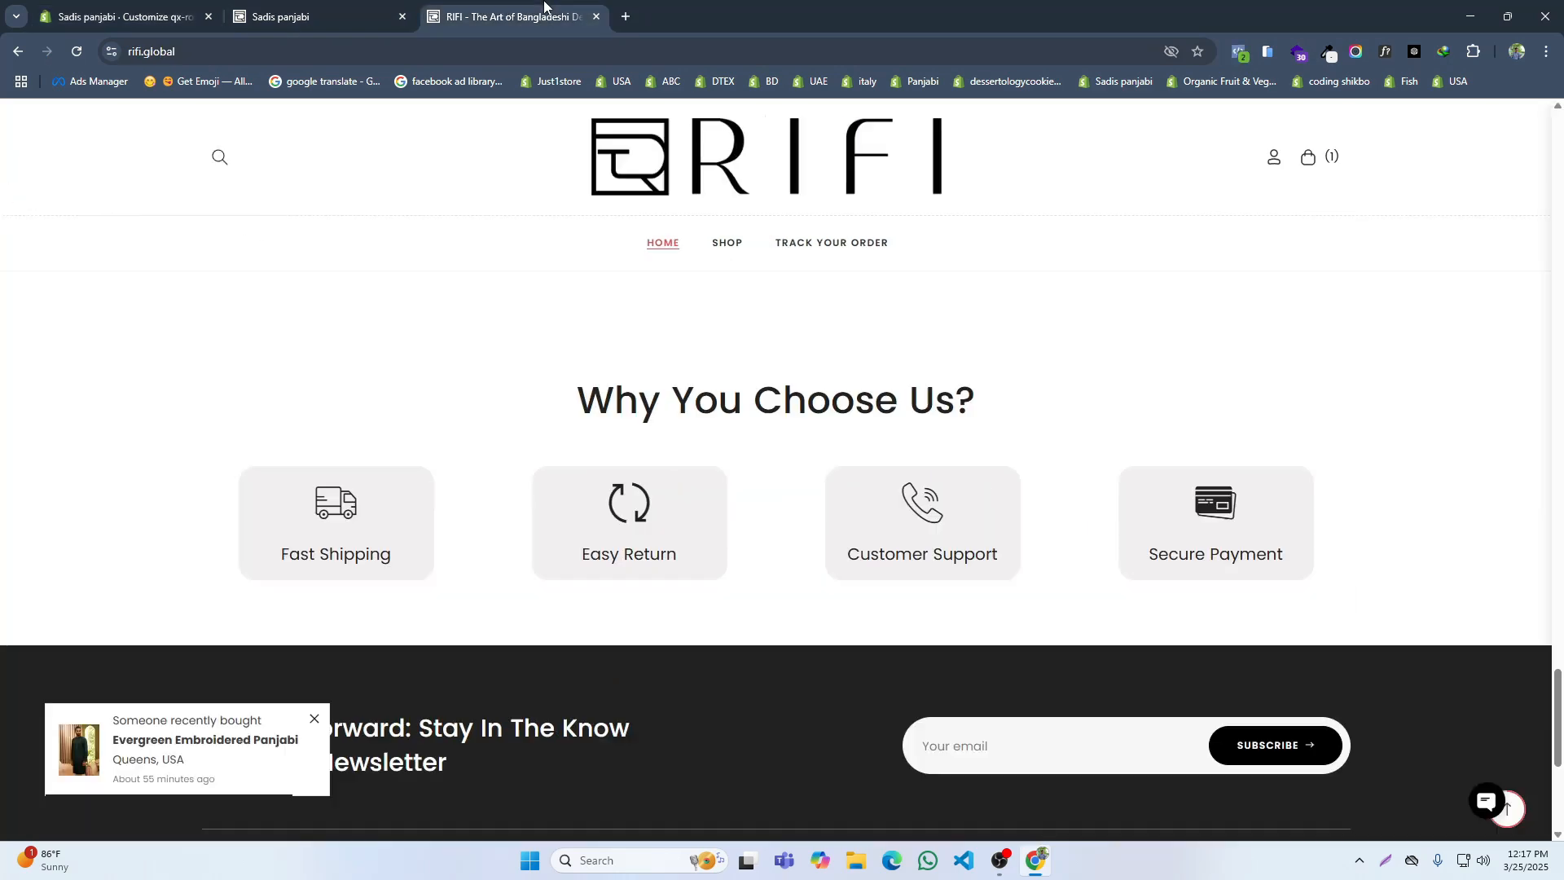
{"action": "scroll", "coordinate": [716, 537], "scroll_direction": "down", "scroll_amount": 5}
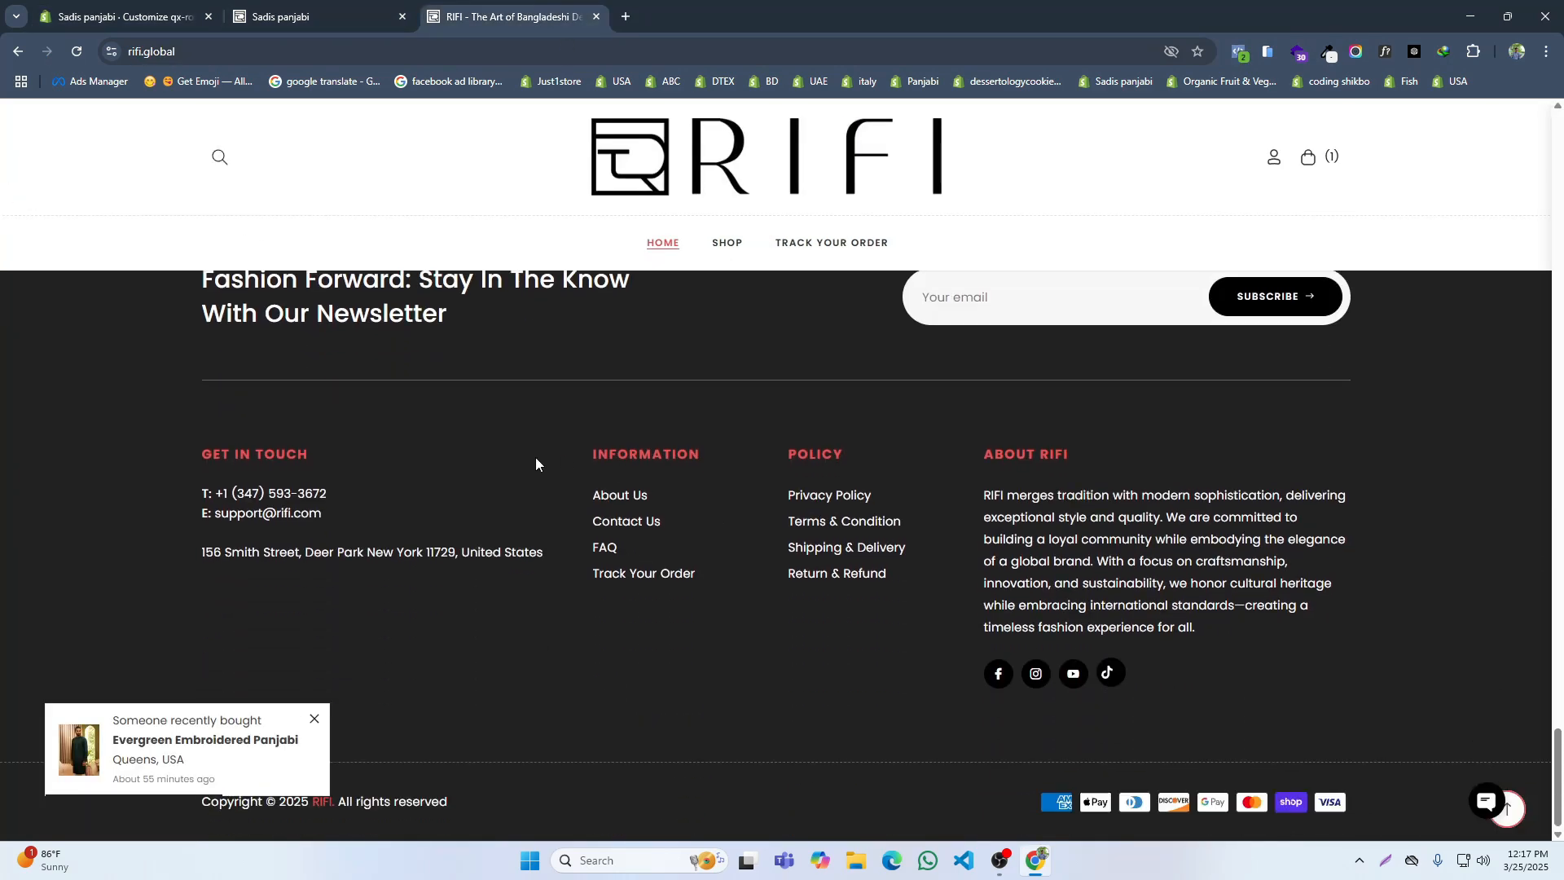
Step: Expand the Footer section in the theme editor and remove its first Menu block
{"action": "left_click", "coordinate": [126, 16]}
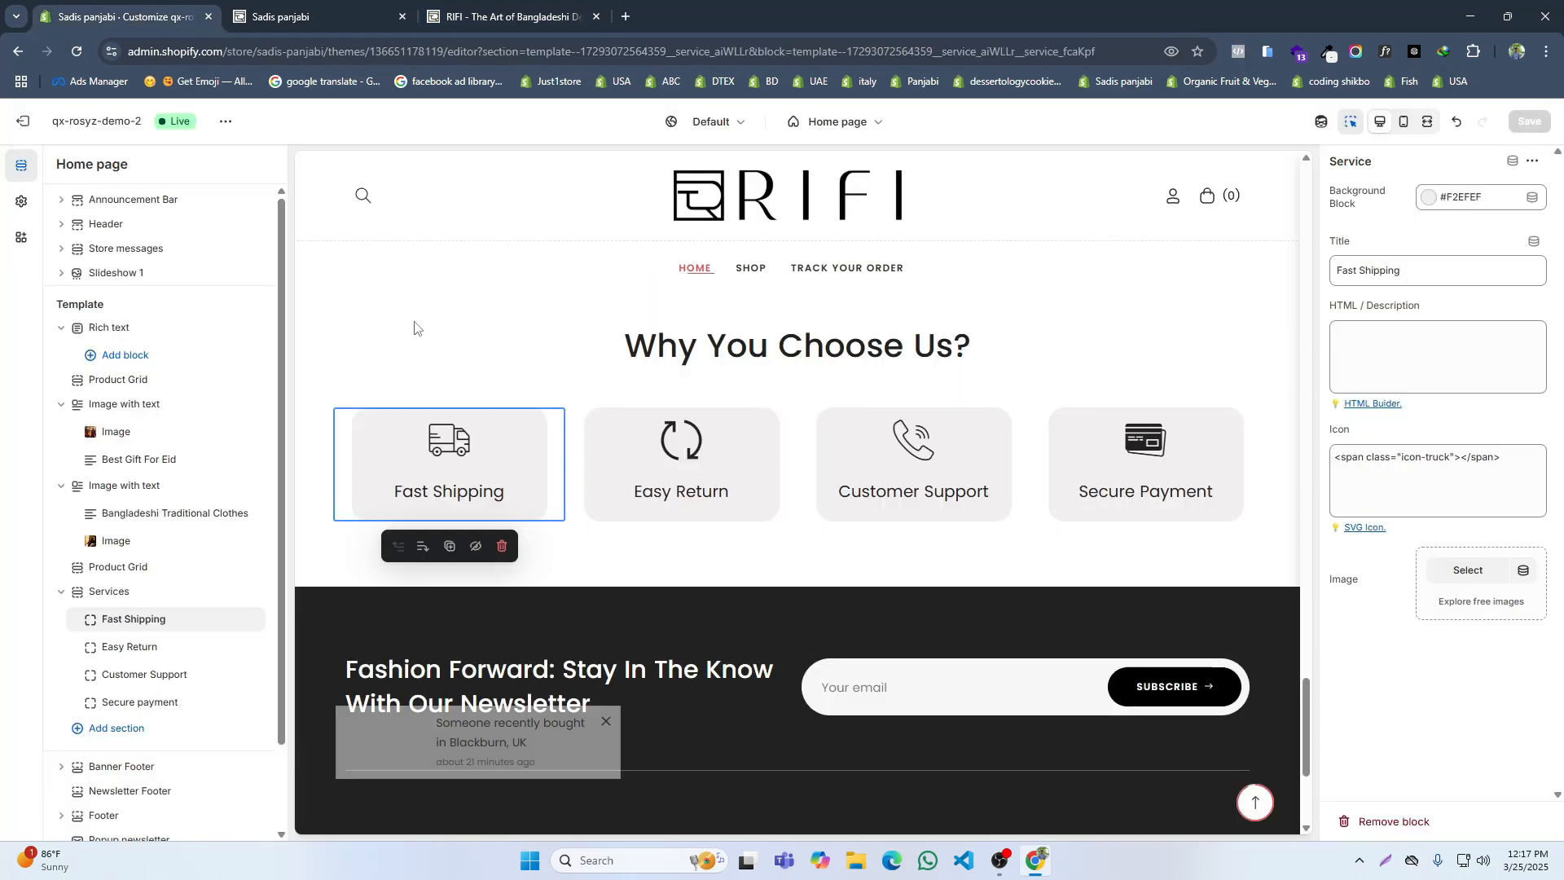
{"action": "scroll", "coordinate": [130, 668], "scroll_direction": "down", "scroll_amount": 1}
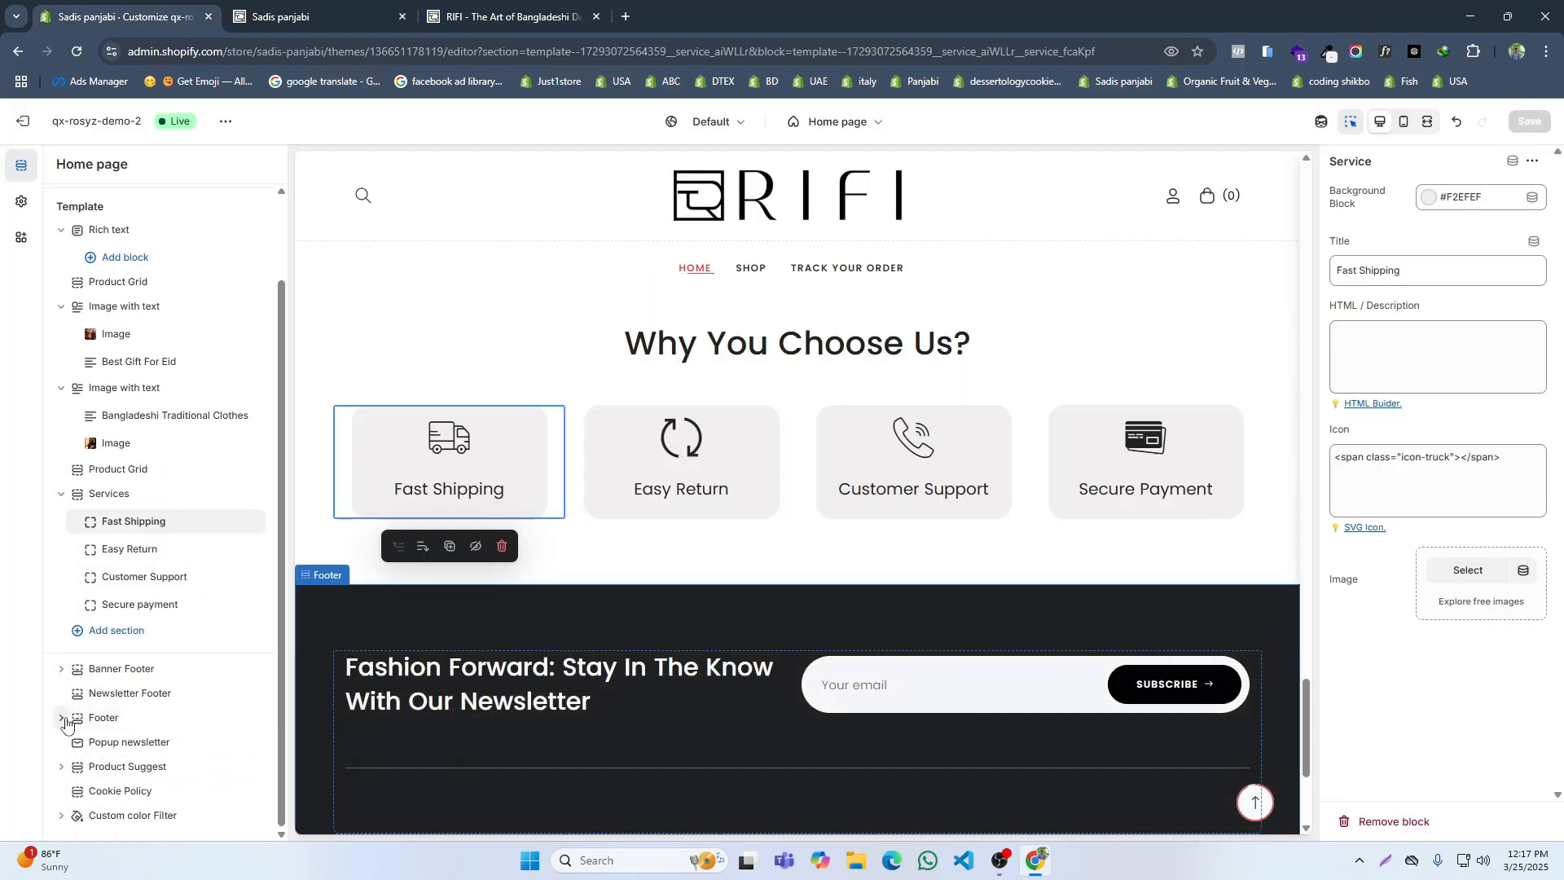
{"action": "left_click", "coordinate": [61, 718]}
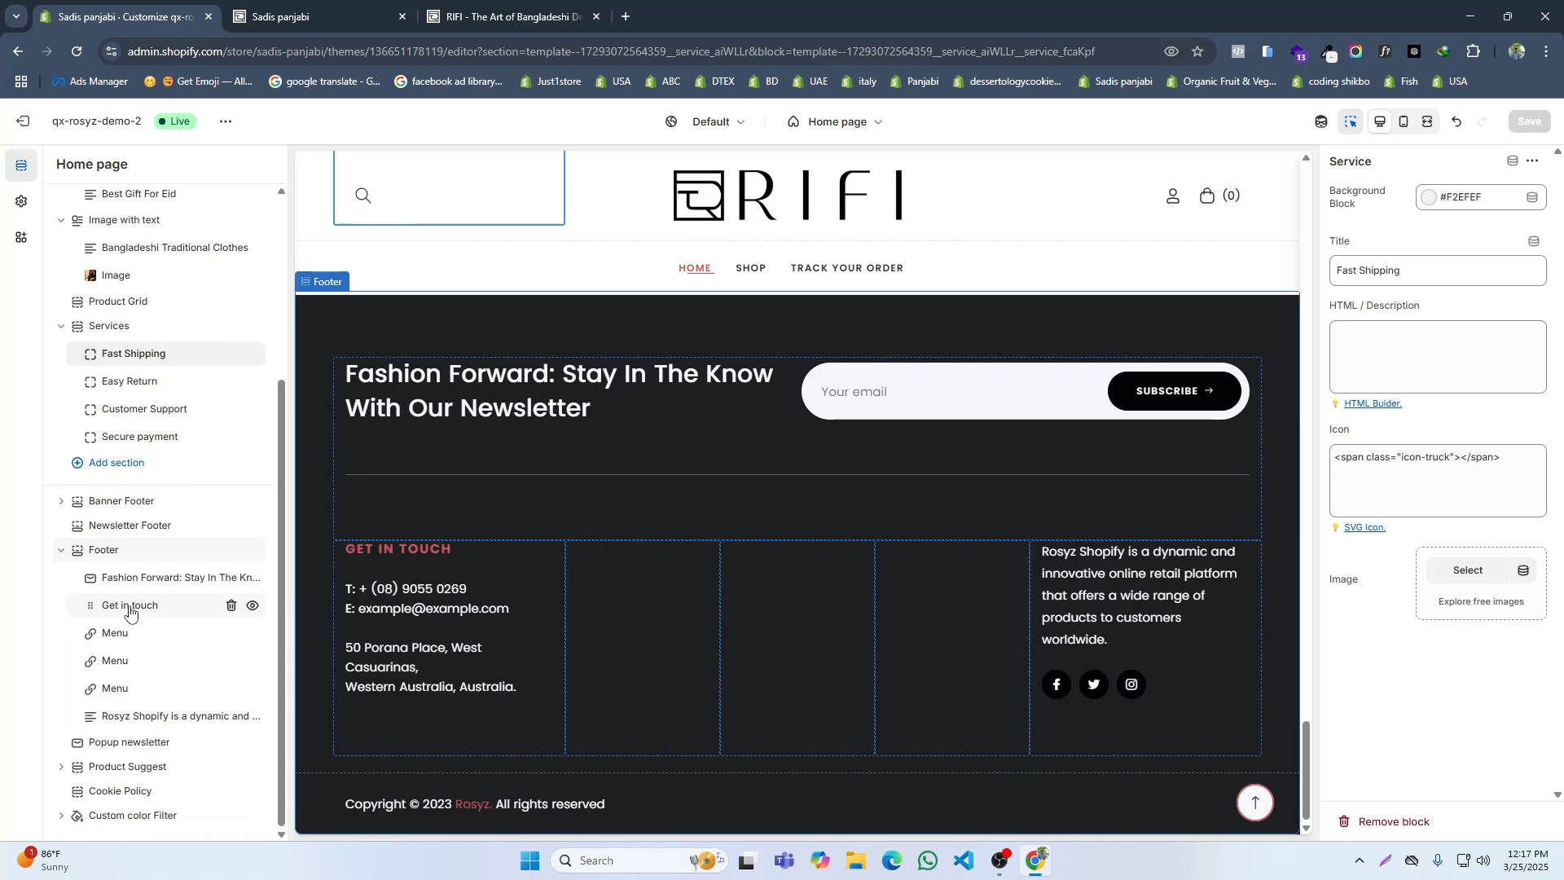
{"action": "left_click", "coordinate": [231, 633]}
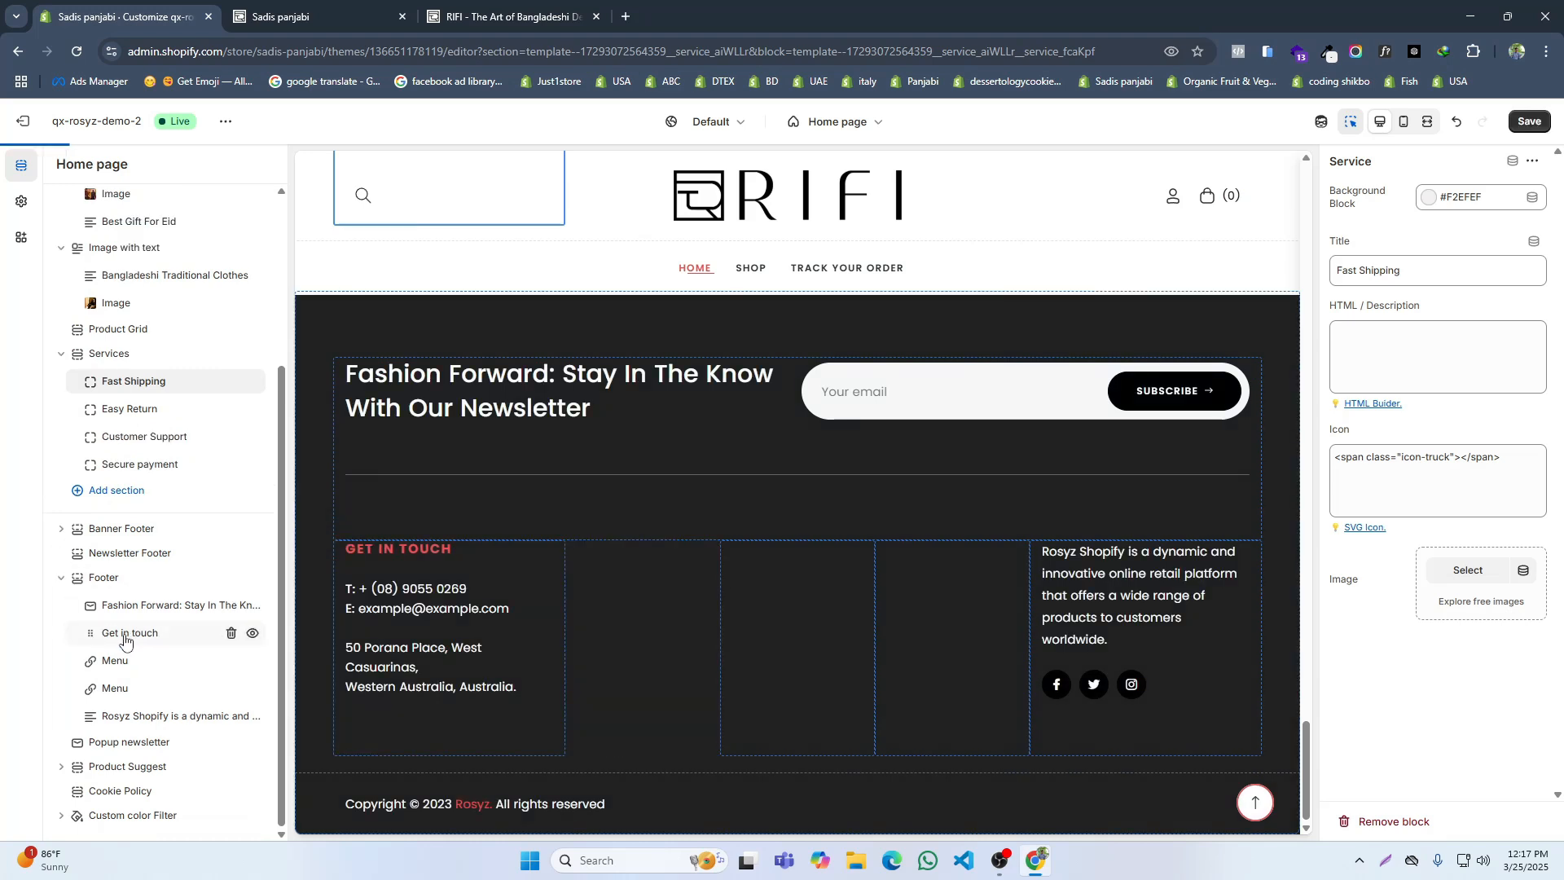
Step: Set the container width of the footer's Get in touch block to 33%
{"action": "left_click", "coordinate": [121, 636]}
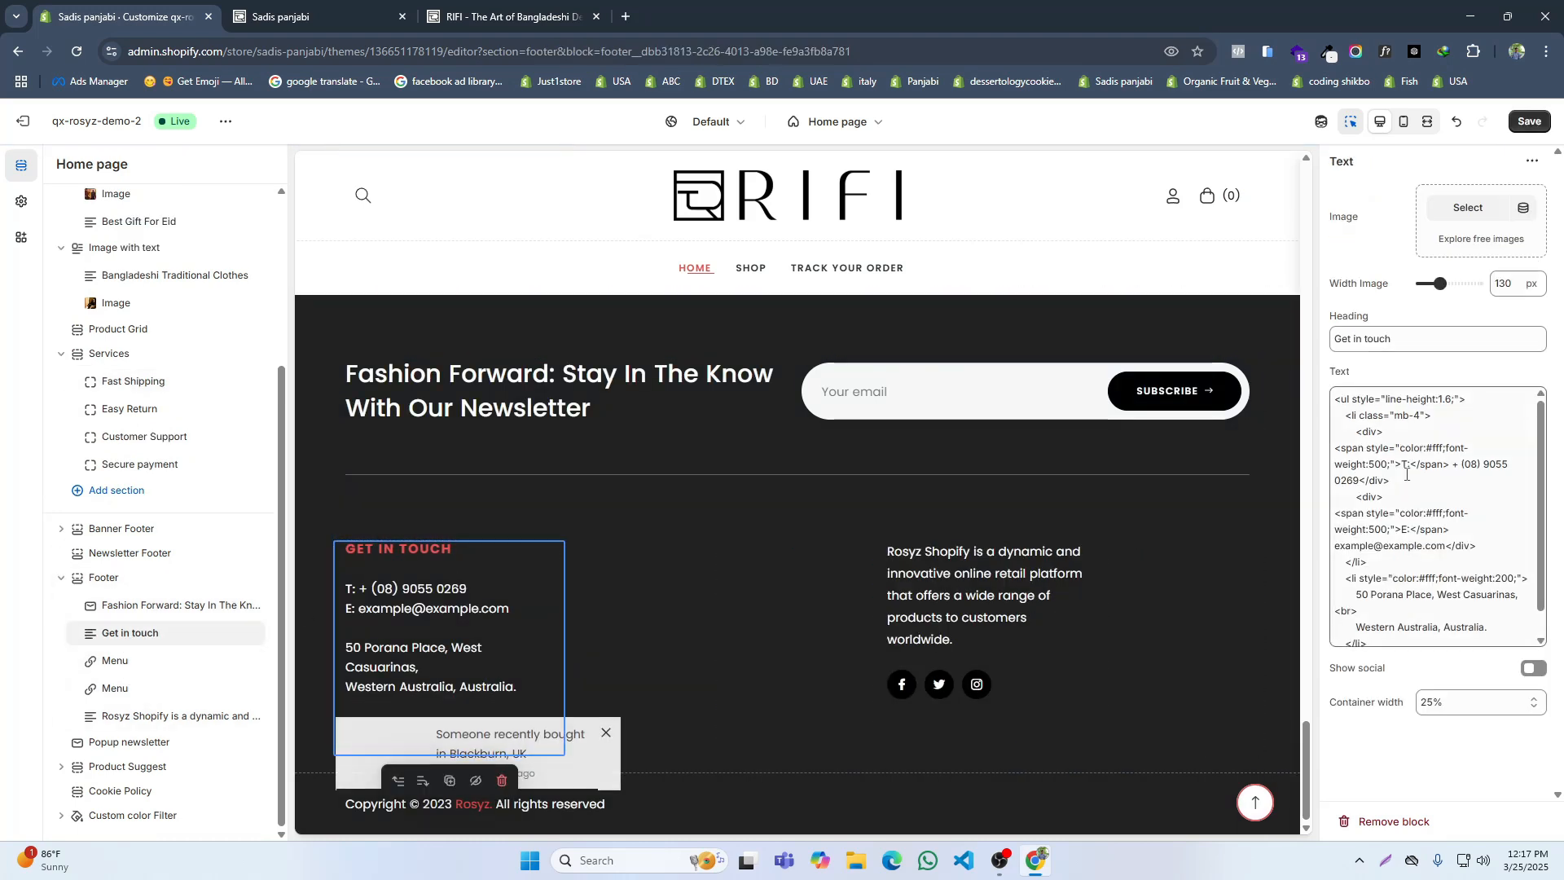
{"action": "left_click", "coordinate": [1449, 707]}
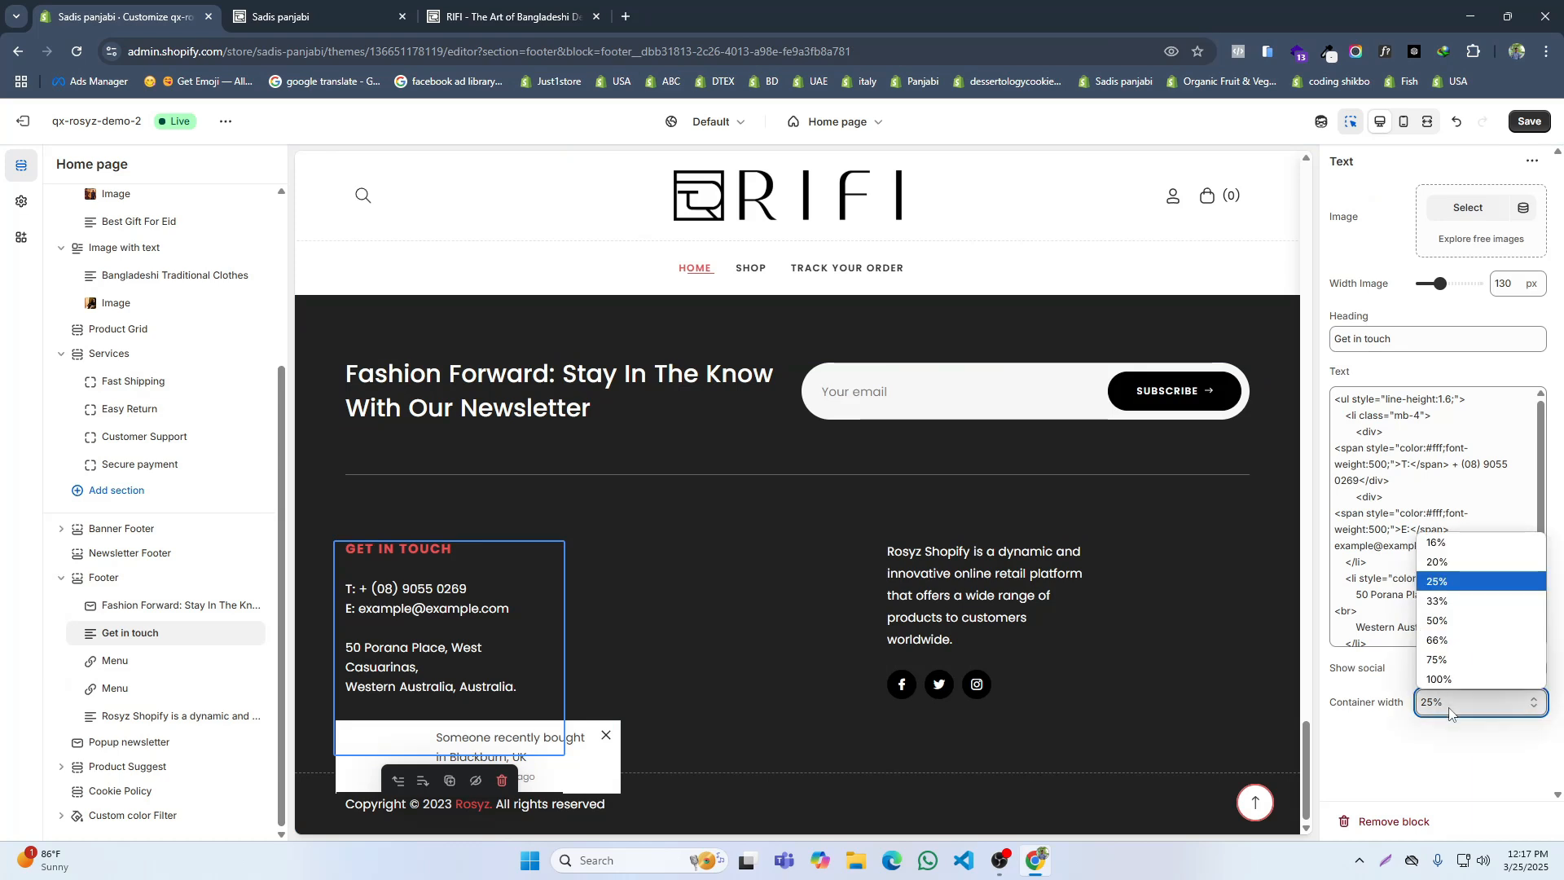
{"action": "left_click", "coordinate": [1438, 600]}
Step: Check the two remaining footer Menu blocks, set the last footer text block's container width to 33%, and save
{"action": "left_click", "coordinate": [130, 664]}
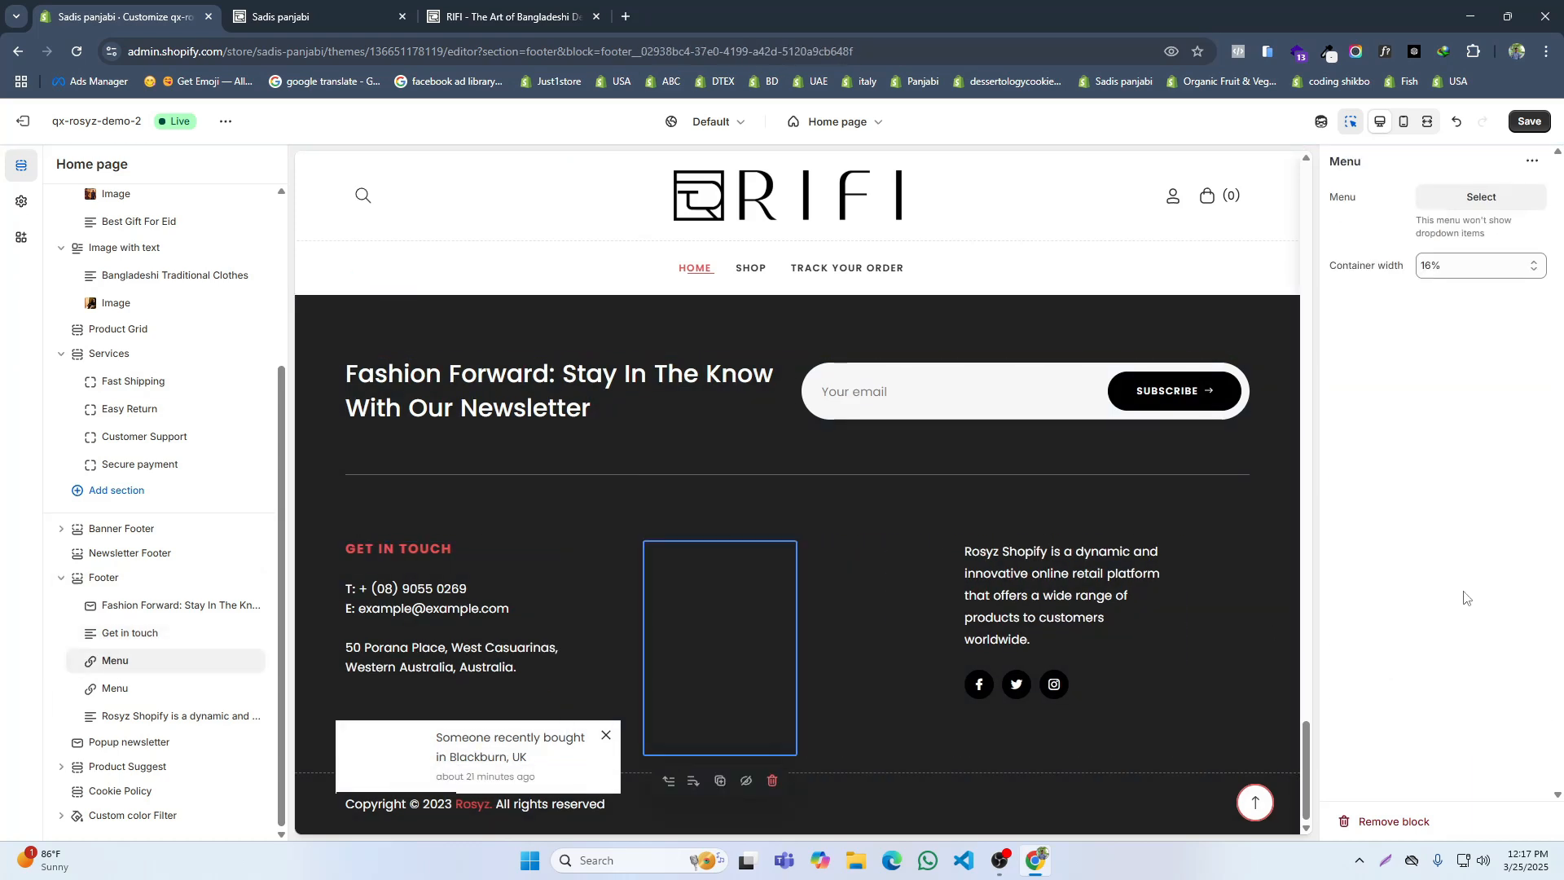
{"action": "left_click", "coordinate": [115, 690]}
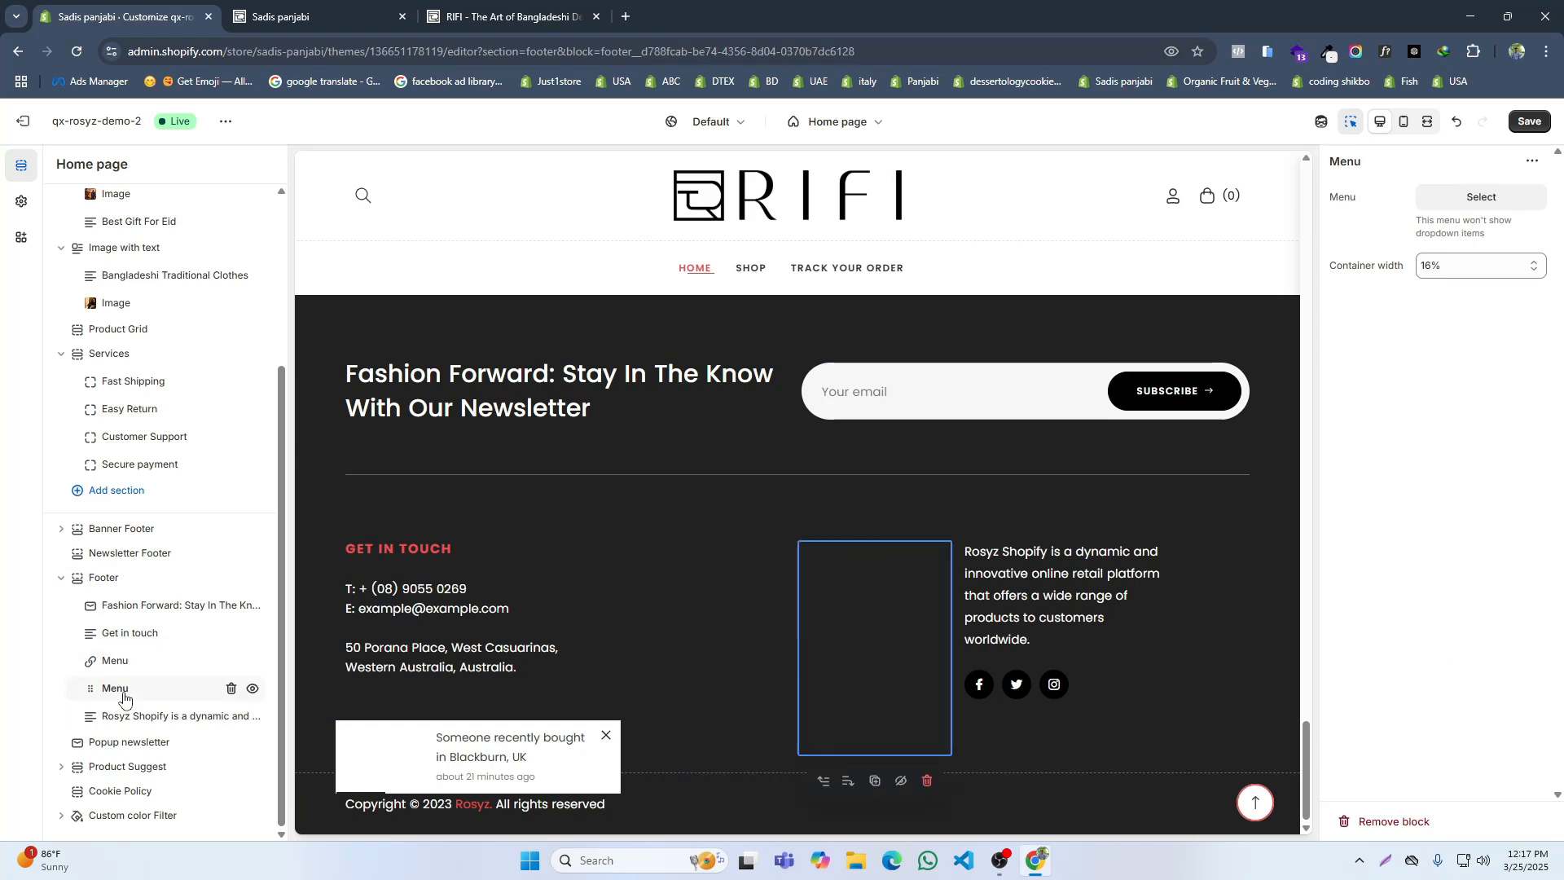
{"action": "left_click", "coordinate": [128, 718]}
{"action": "left_click", "coordinate": [1466, 514]}
{"action": "left_click", "coordinate": [1436, 554]}
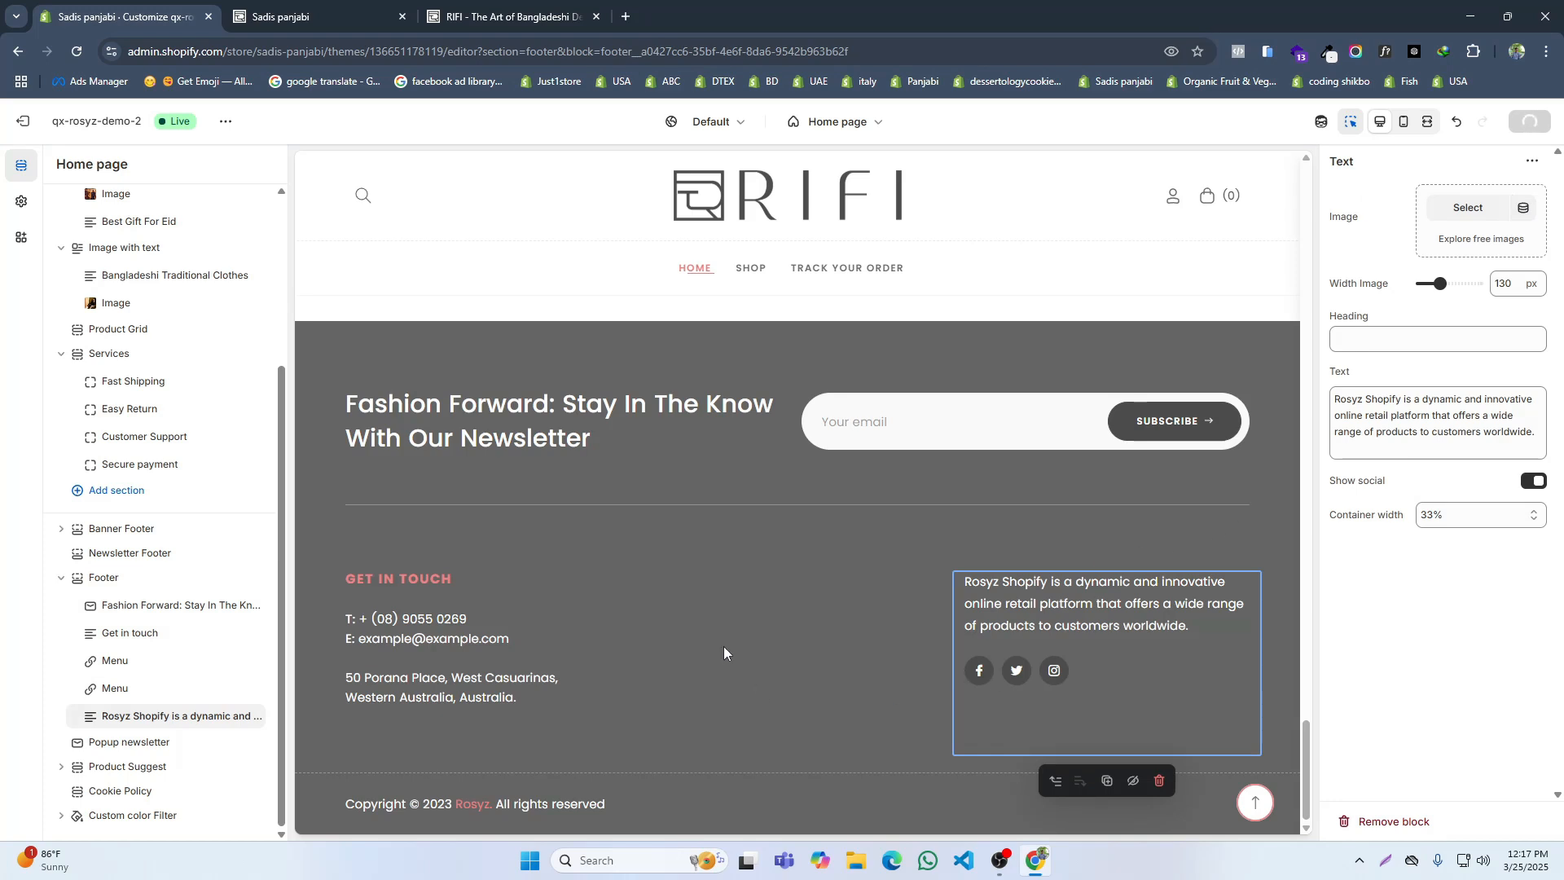
Step: Copy the phone number from the RIFI footer and replace the placeholder number in the Get in touch block's text with it
{"action": "left_click", "coordinate": [496, 13]}
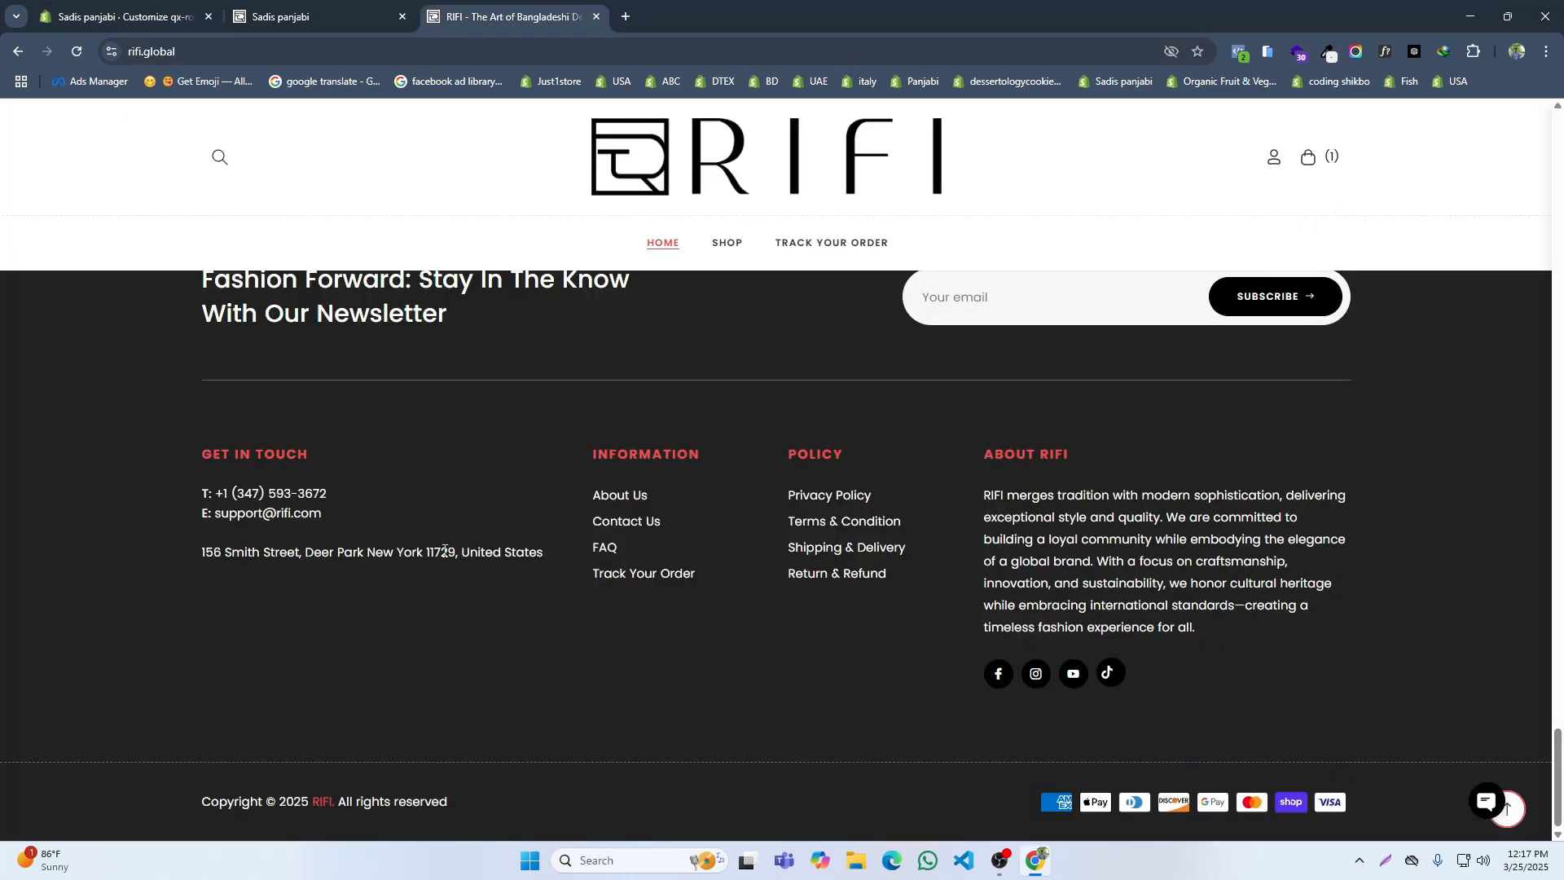
{"action": "left_click_drag", "start_coordinate": [181, 497], "coordinate": [280, 490]}
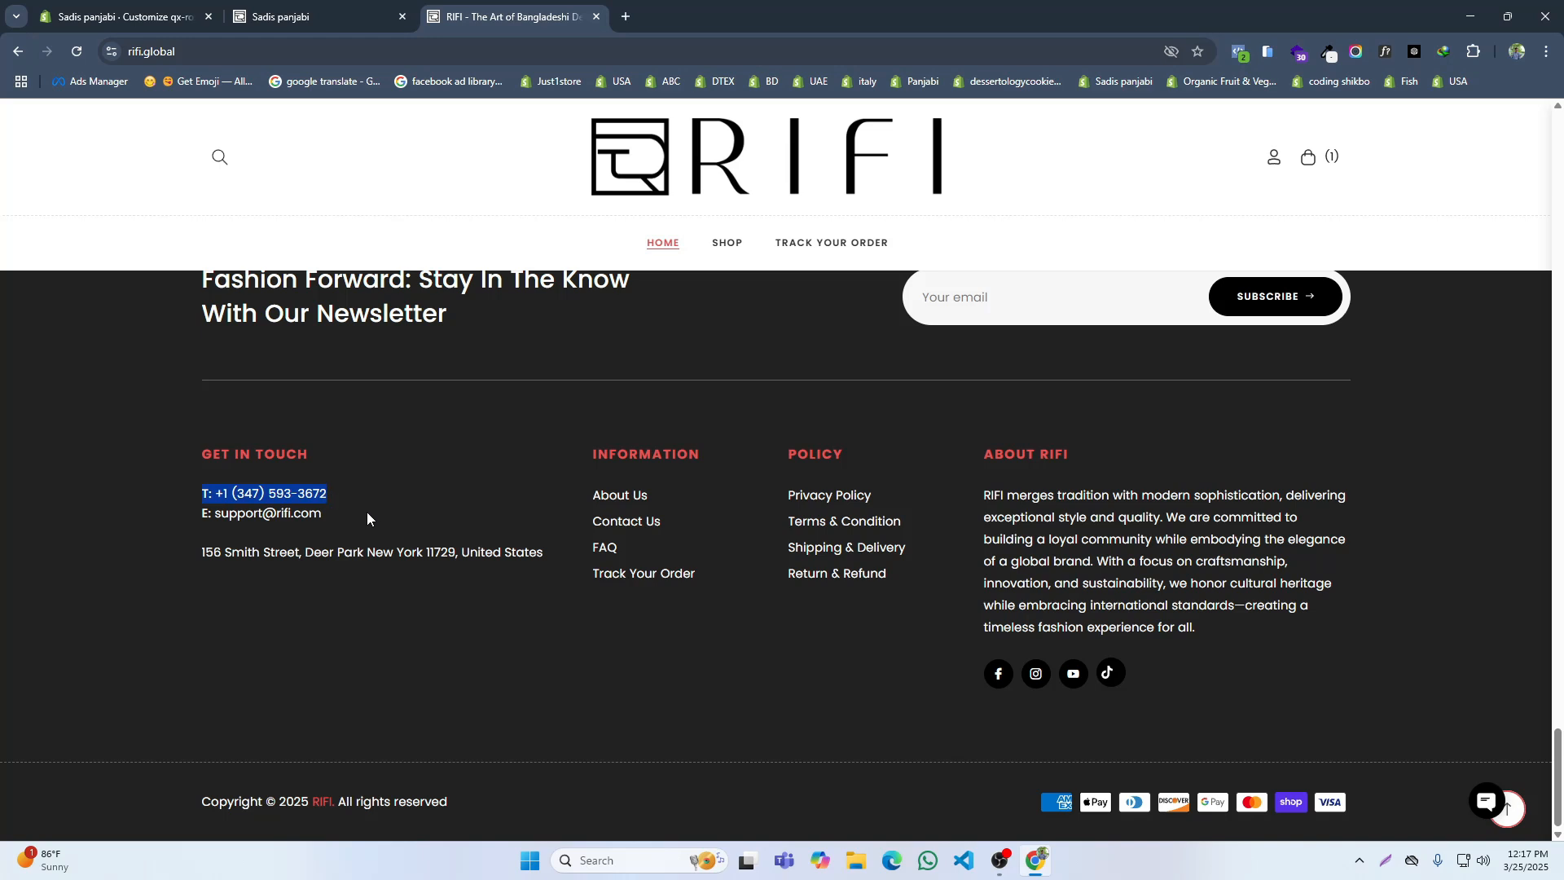
{"action": "left_click", "coordinate": [144, 21]}
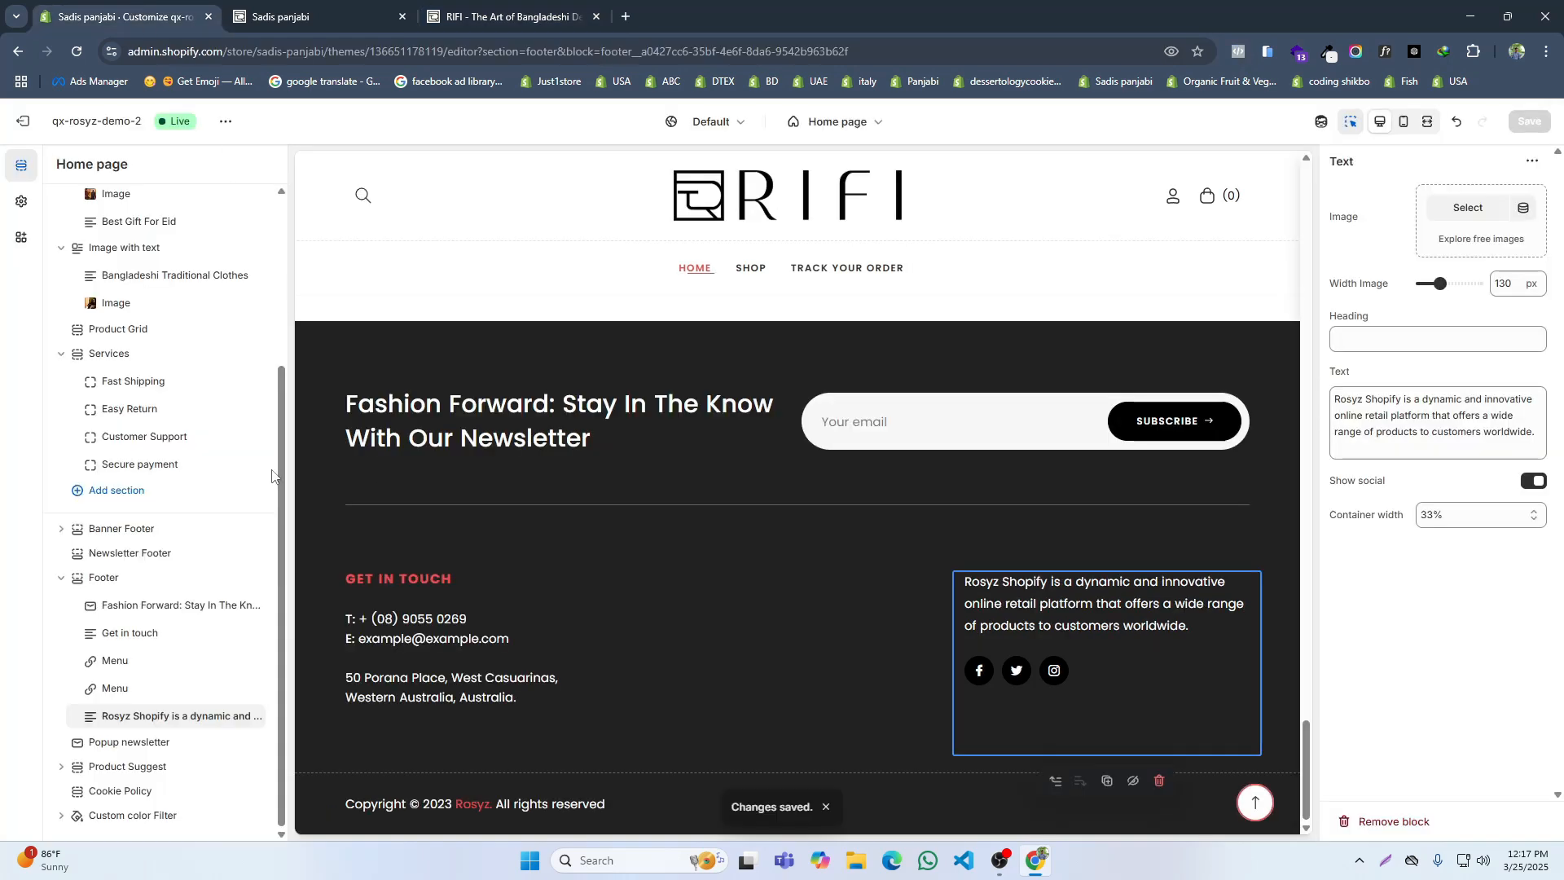
{"action": "left_click", "coordinate": [508, 10]}
{"action": "left_click", "coordinate": [306, 500]}
{"action": "left_click_drag", "start_coordinate": [334, 497], "coordinate": [229, 500]}
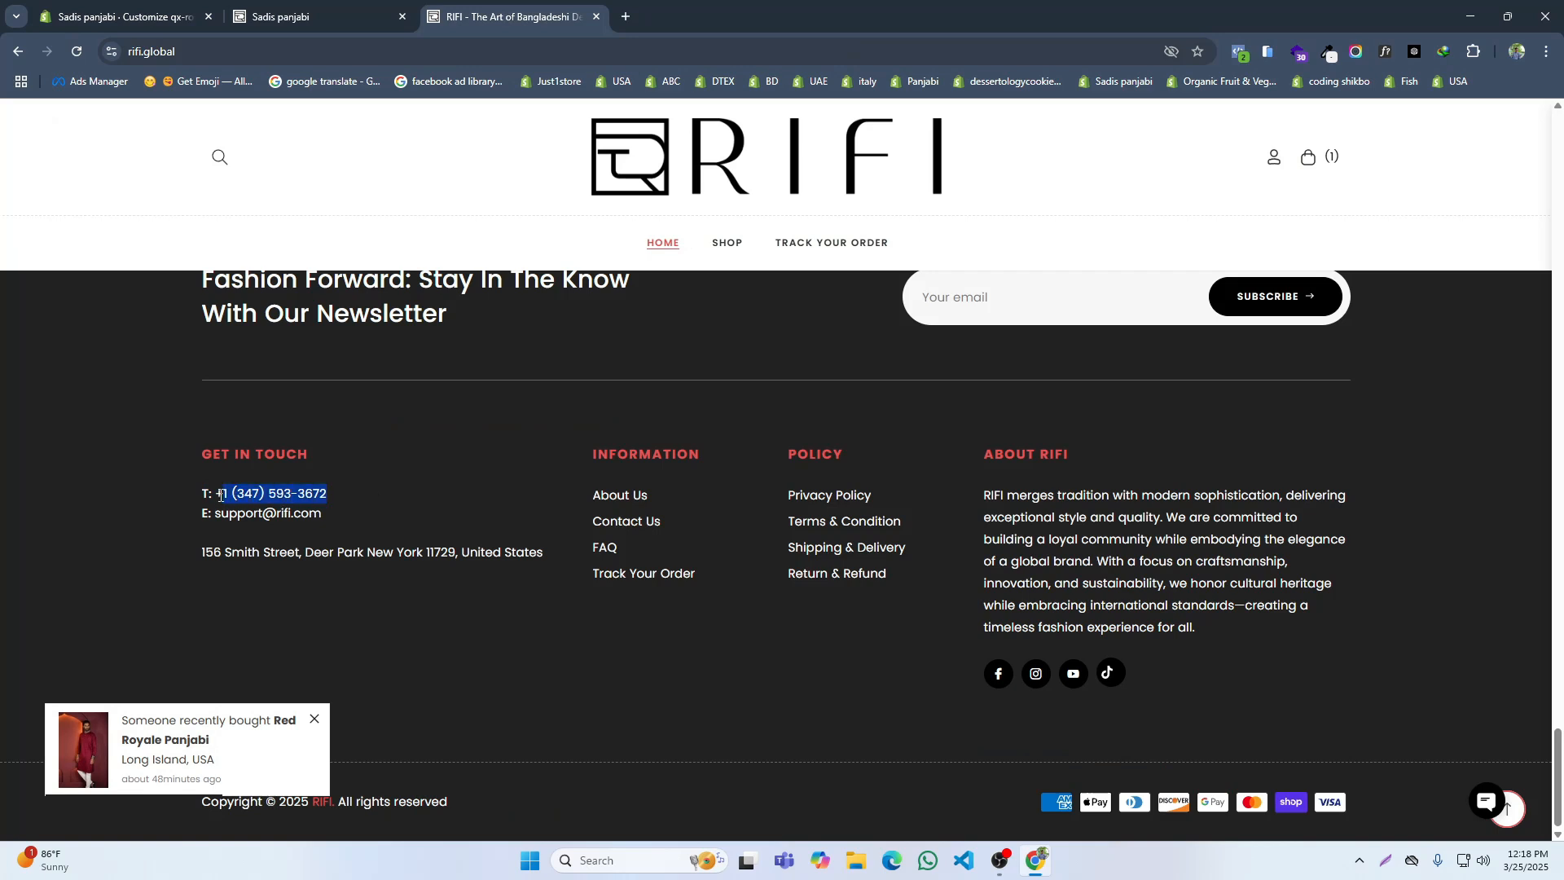
{"action": "key", "text": "ctrl+c"}
{"action": "key", "text": "ctrl+1"}
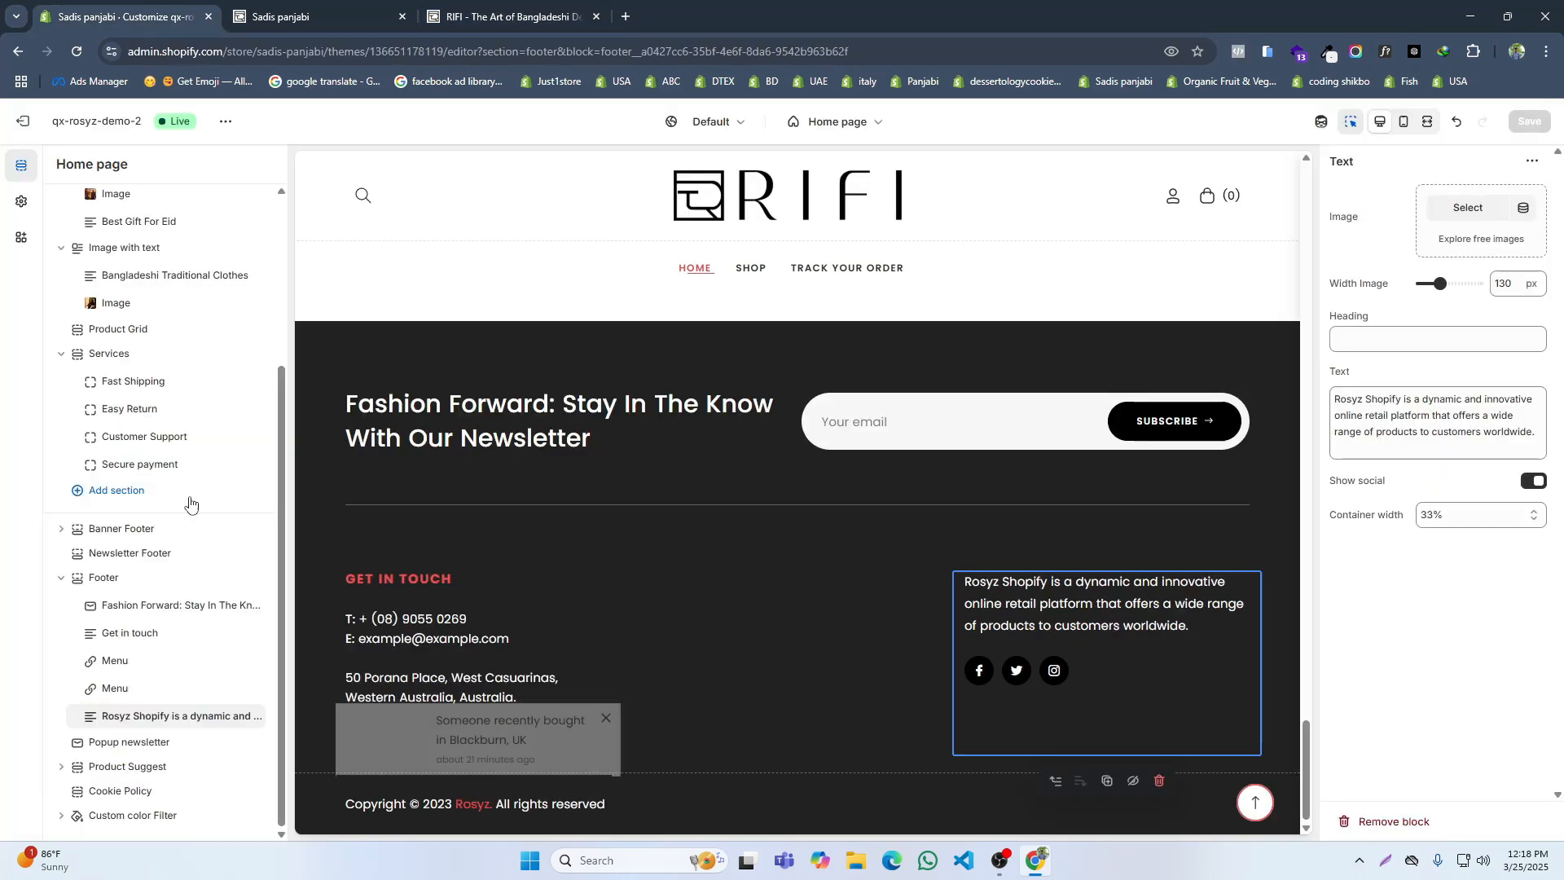
{"action": "left_click", "coordinate": [137, 634]}
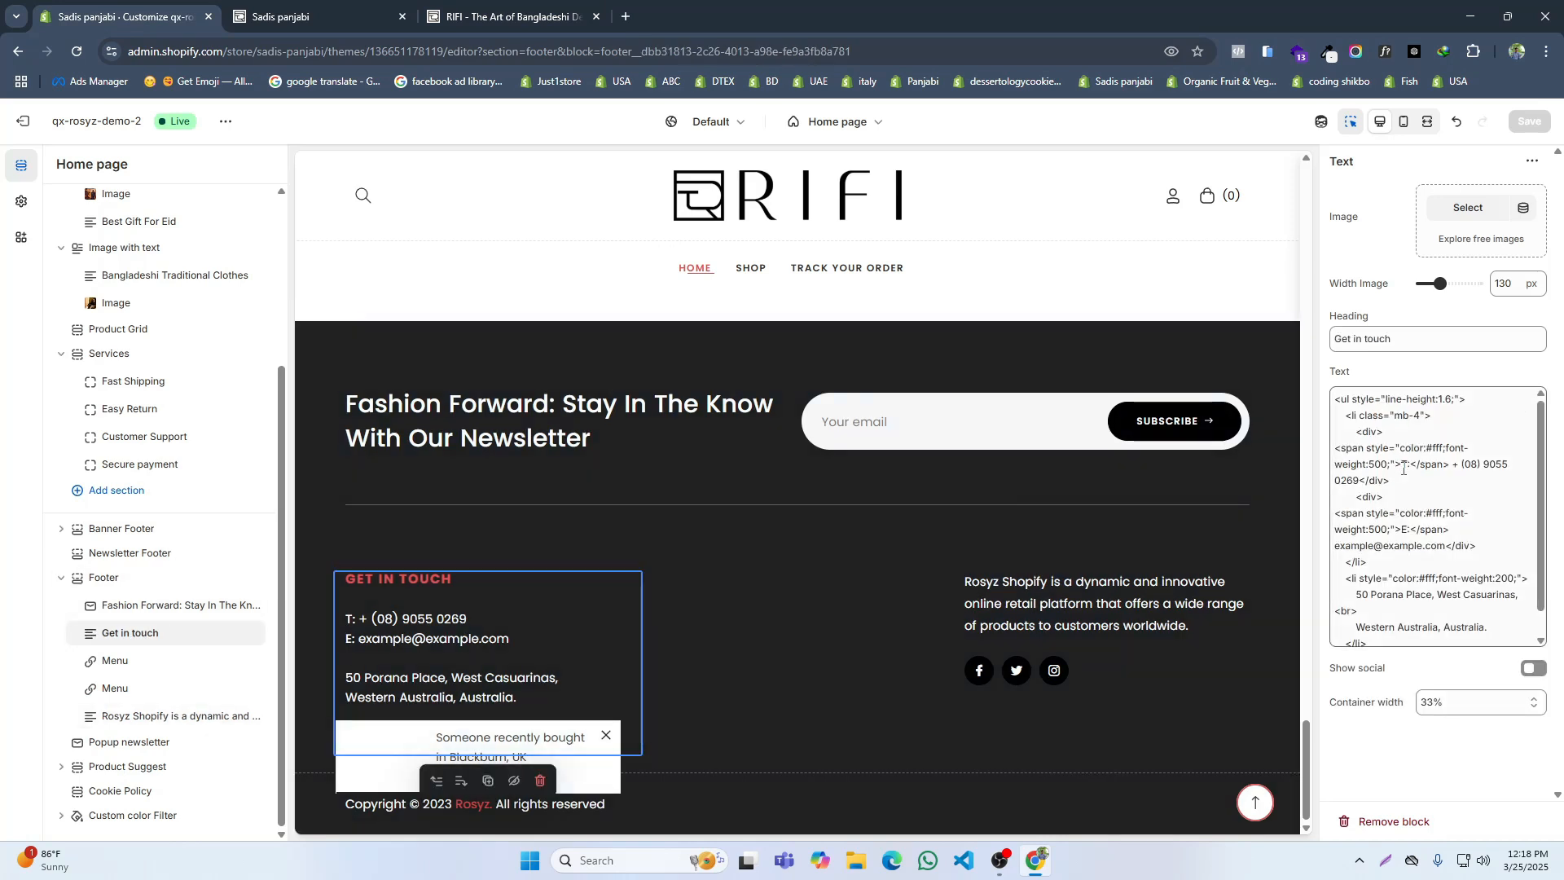
{"action": "left_click_drag", "start_coordinate": [1447, 469], "coordinate": [1360, 477]}
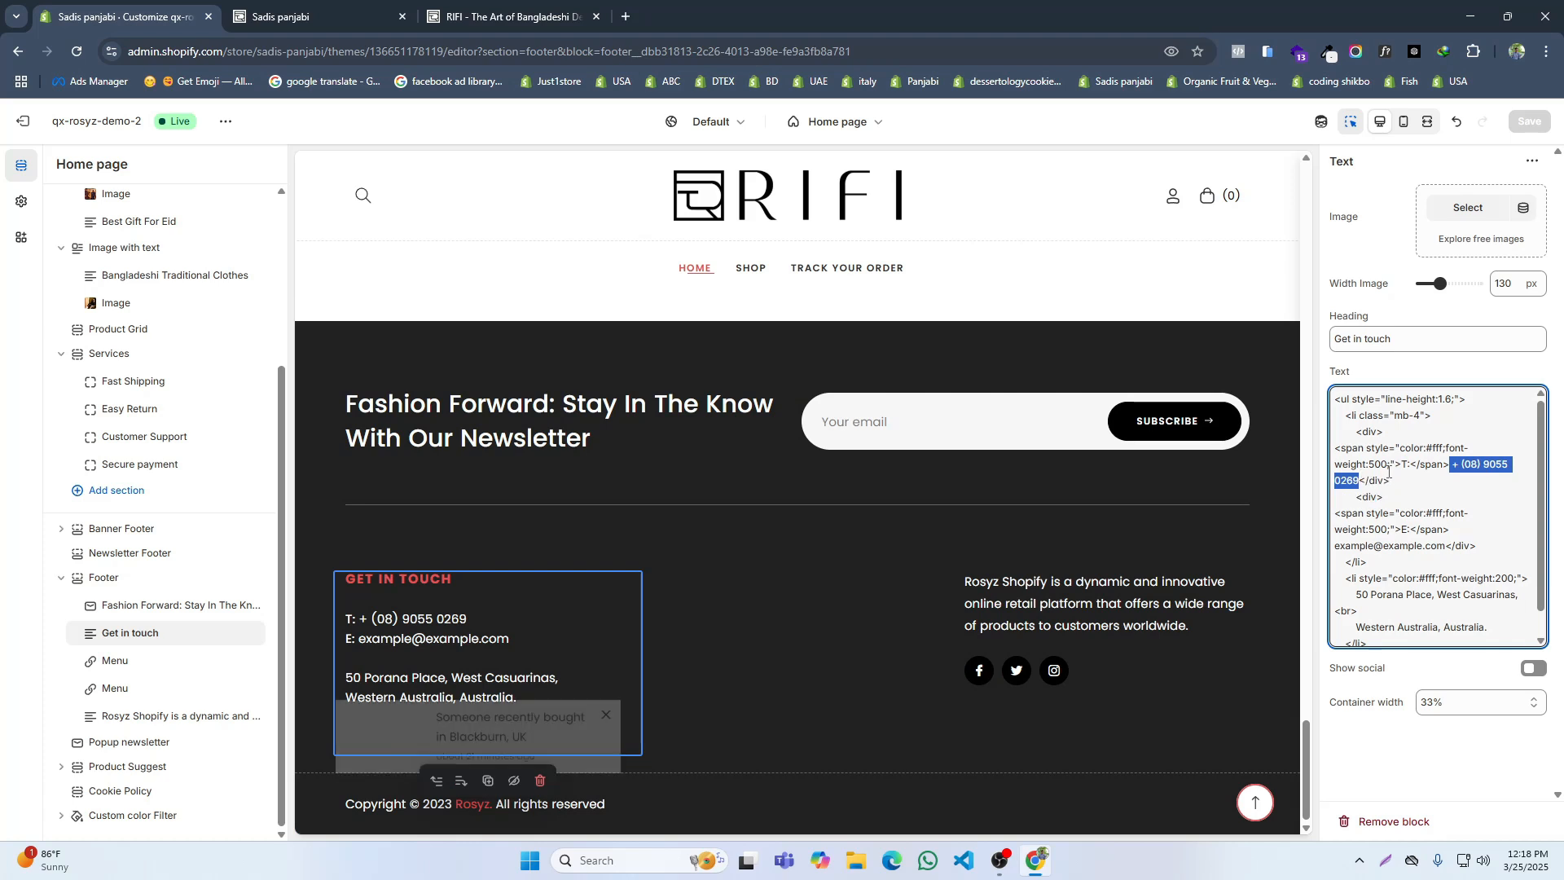
{"action": "key", "text": "ctrl+v"}
Step: Replace the placeholder e-mail in the Get in touch text with the support e-mail from the RIFI footer
{"action": "left_click", "coordinate": [513, 16]}
{"action": "left_click_drag", "start_coordinate": [330, 515], "coordinate": [218, 513]}
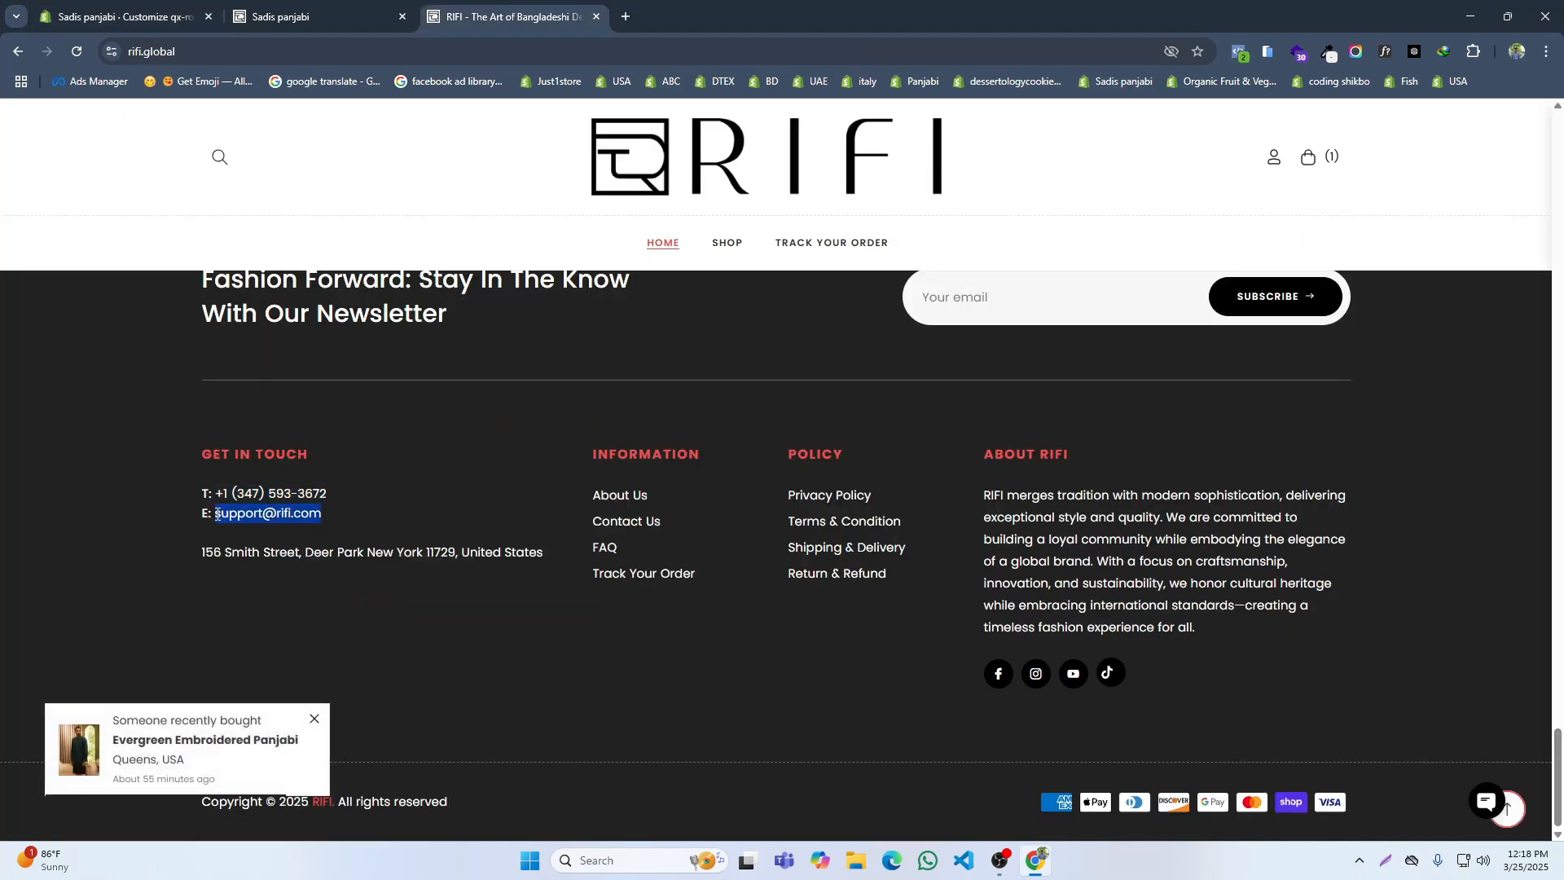
{"action": "left_click", "coordinate": [162, 18]}
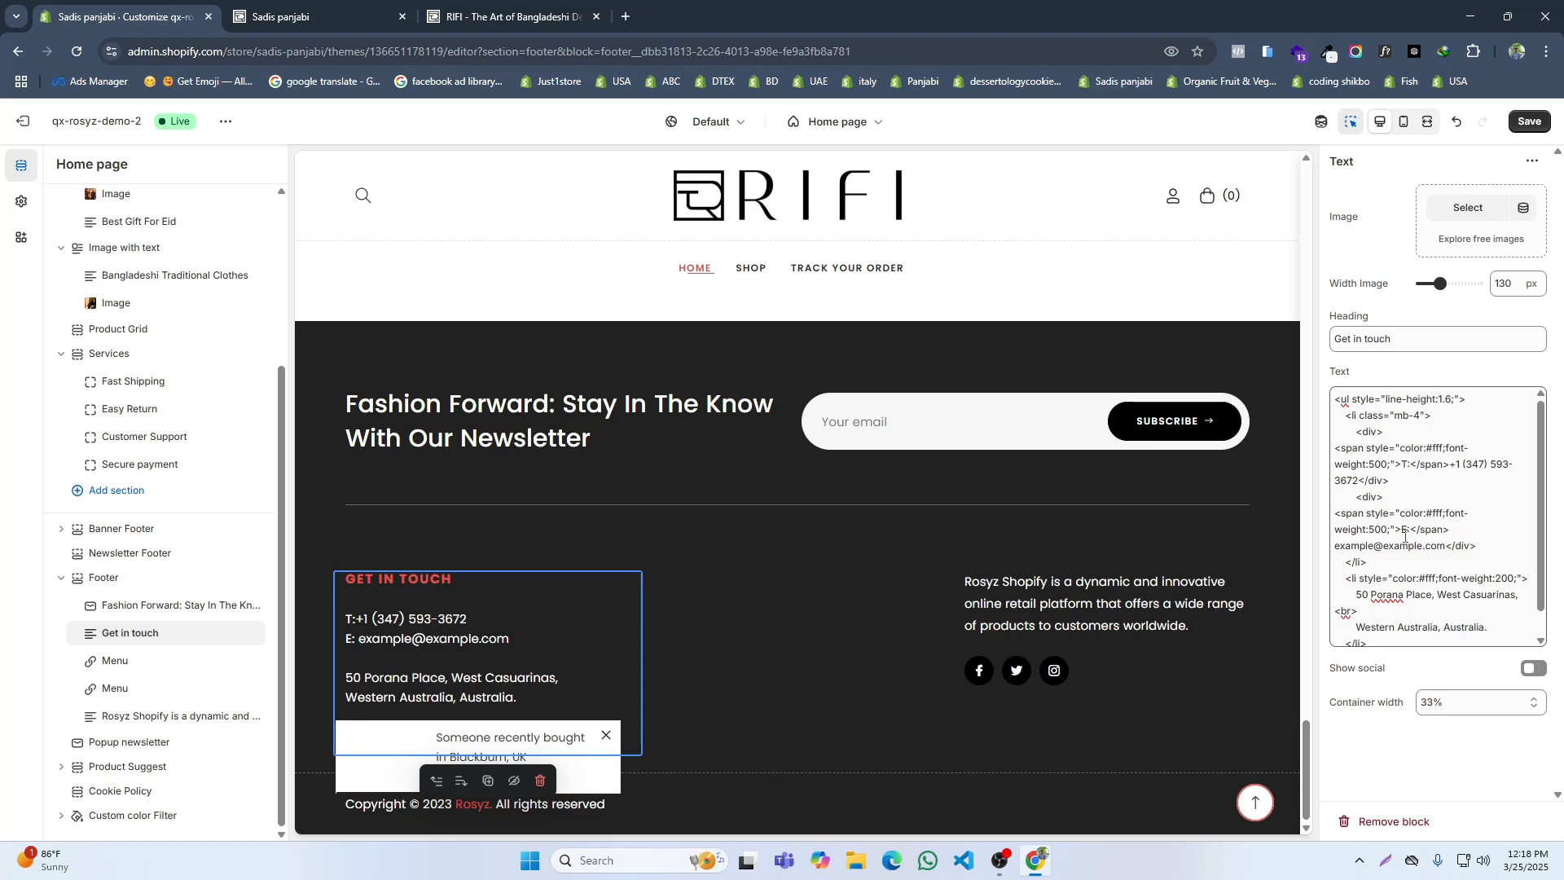
{"action": "left_click_drag", "start_coordinate": [1444, 546], "coordinate": [1343, 540]}
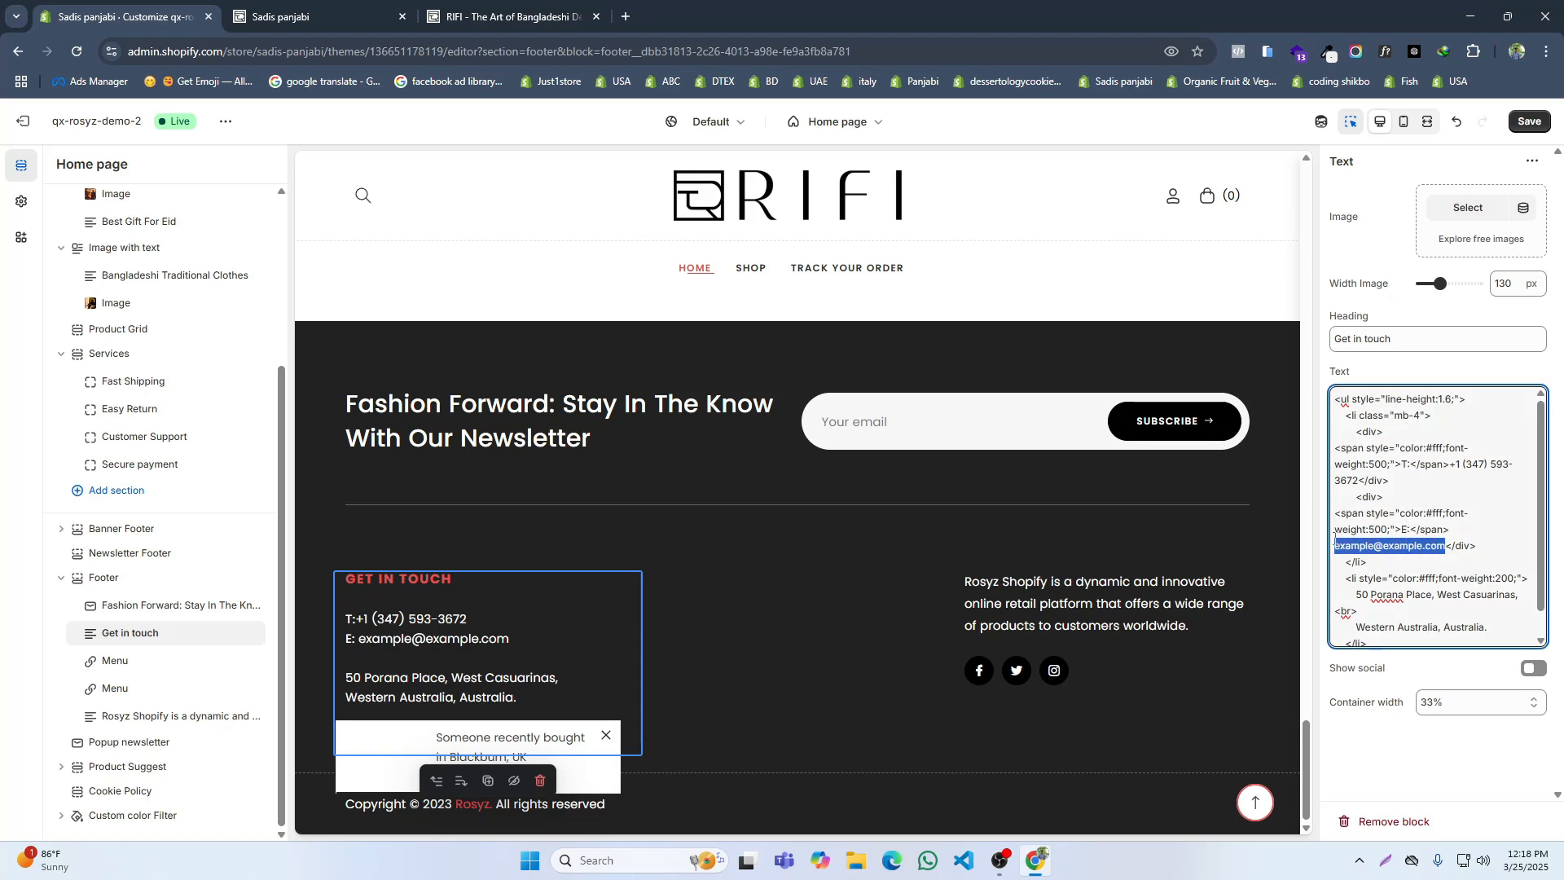
{"action": "key", "text": "ctrl+v"}
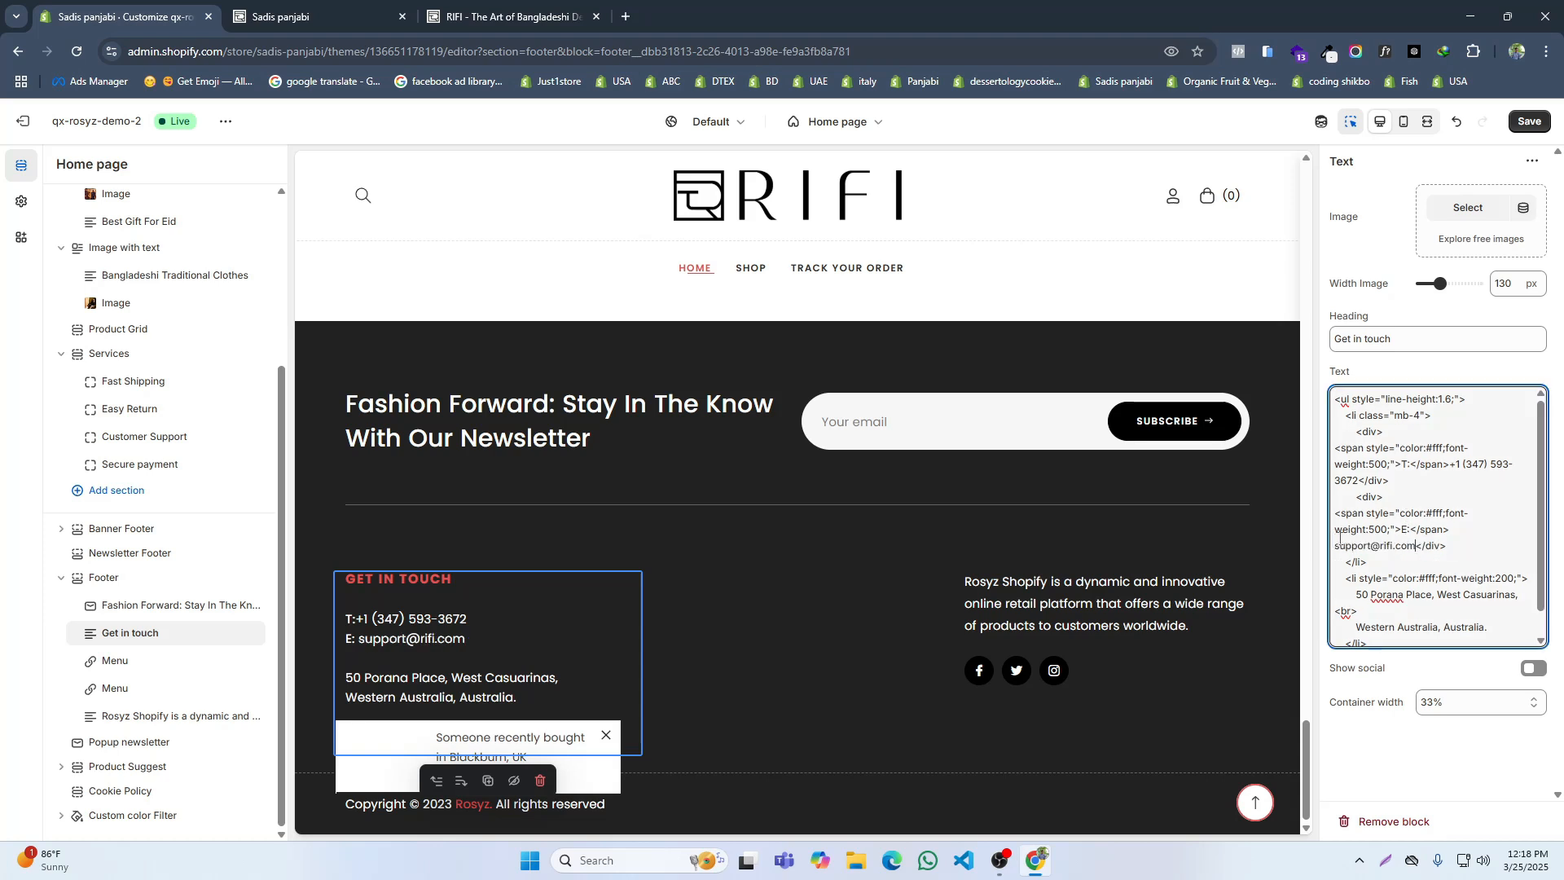
Step: Copy the street address from the RIFI footer and replace the first placeholder address line in the Get in touch text with it
{"action": "left_click", "coordinate": [521, 12]}
{"action": "left_click_drag", "start_coordinate": [545, 559], "coordinate": [221, 550]}
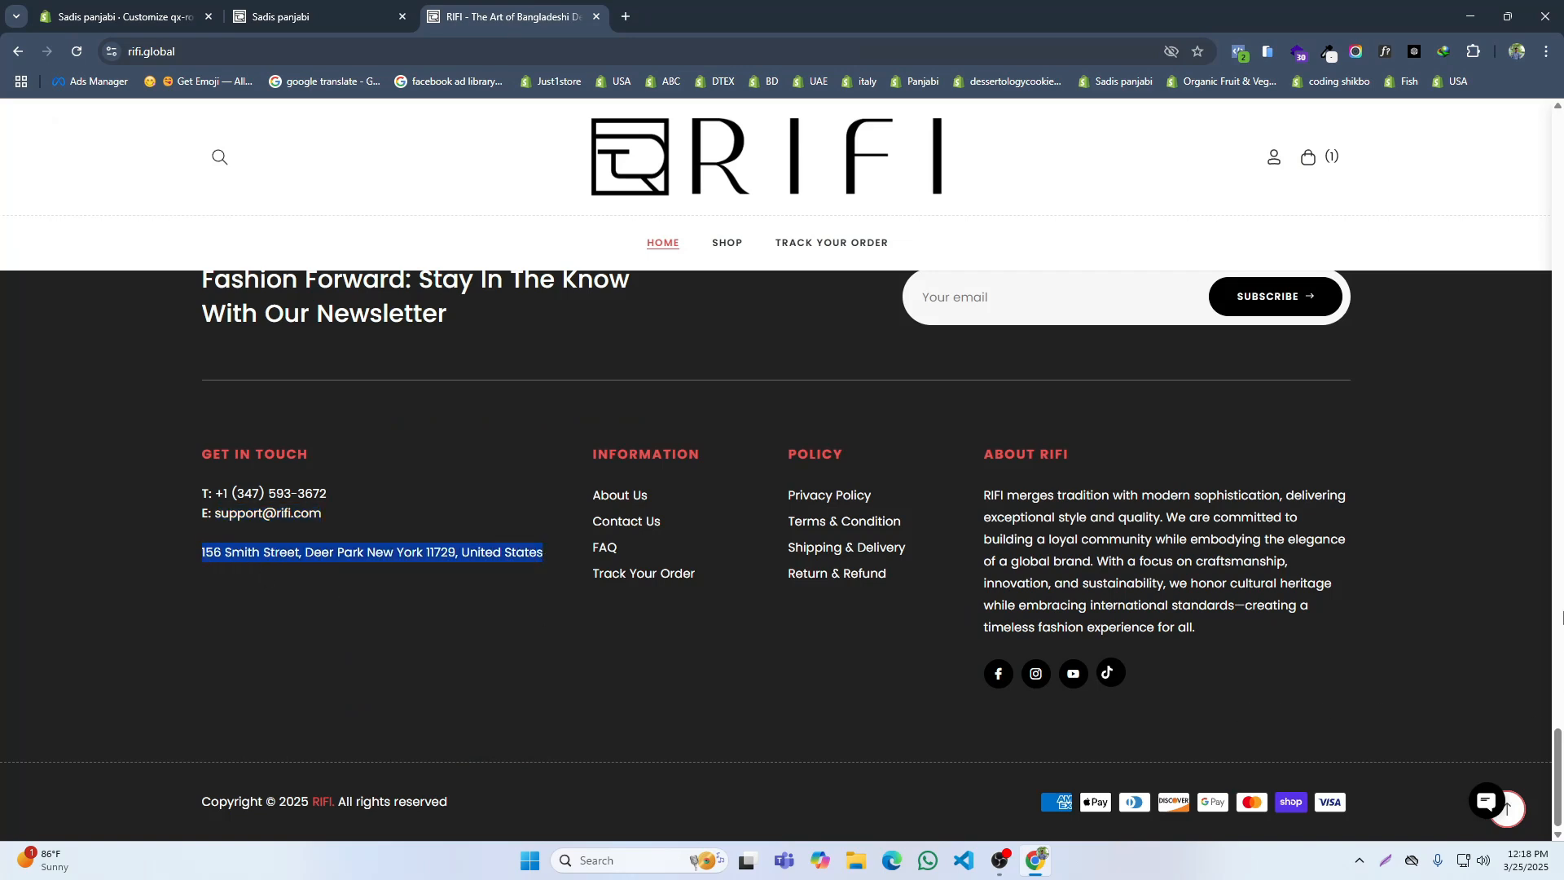
{"action": "left_click", "coordinate": [122, 16]}
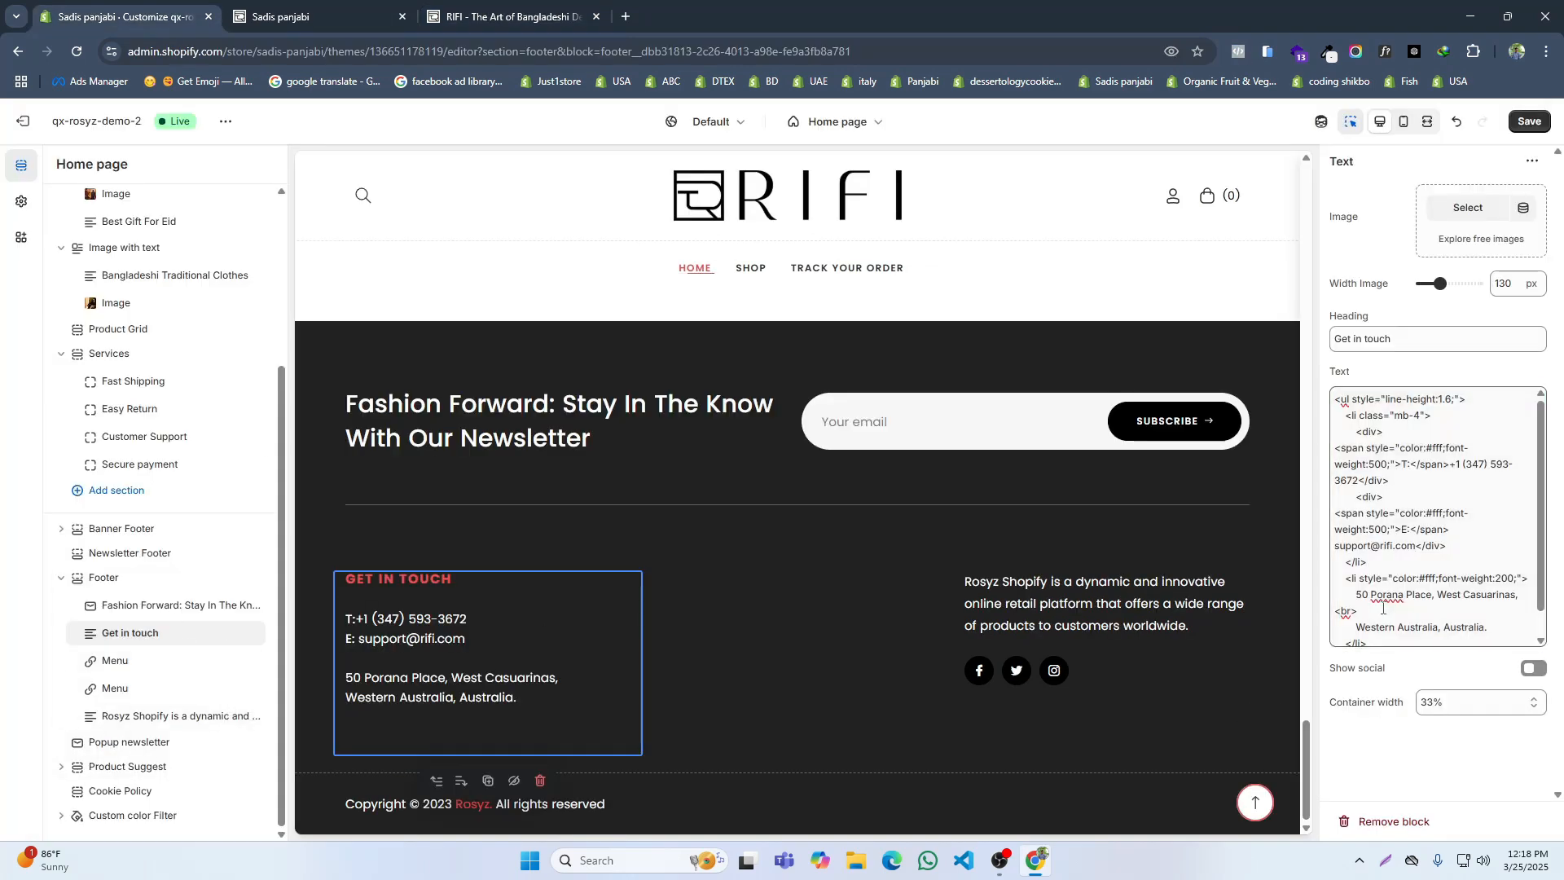
{"action": "scroll", "coordinate": [1402, 595], "scroll_direction": "down", "scroll_amount": 1}
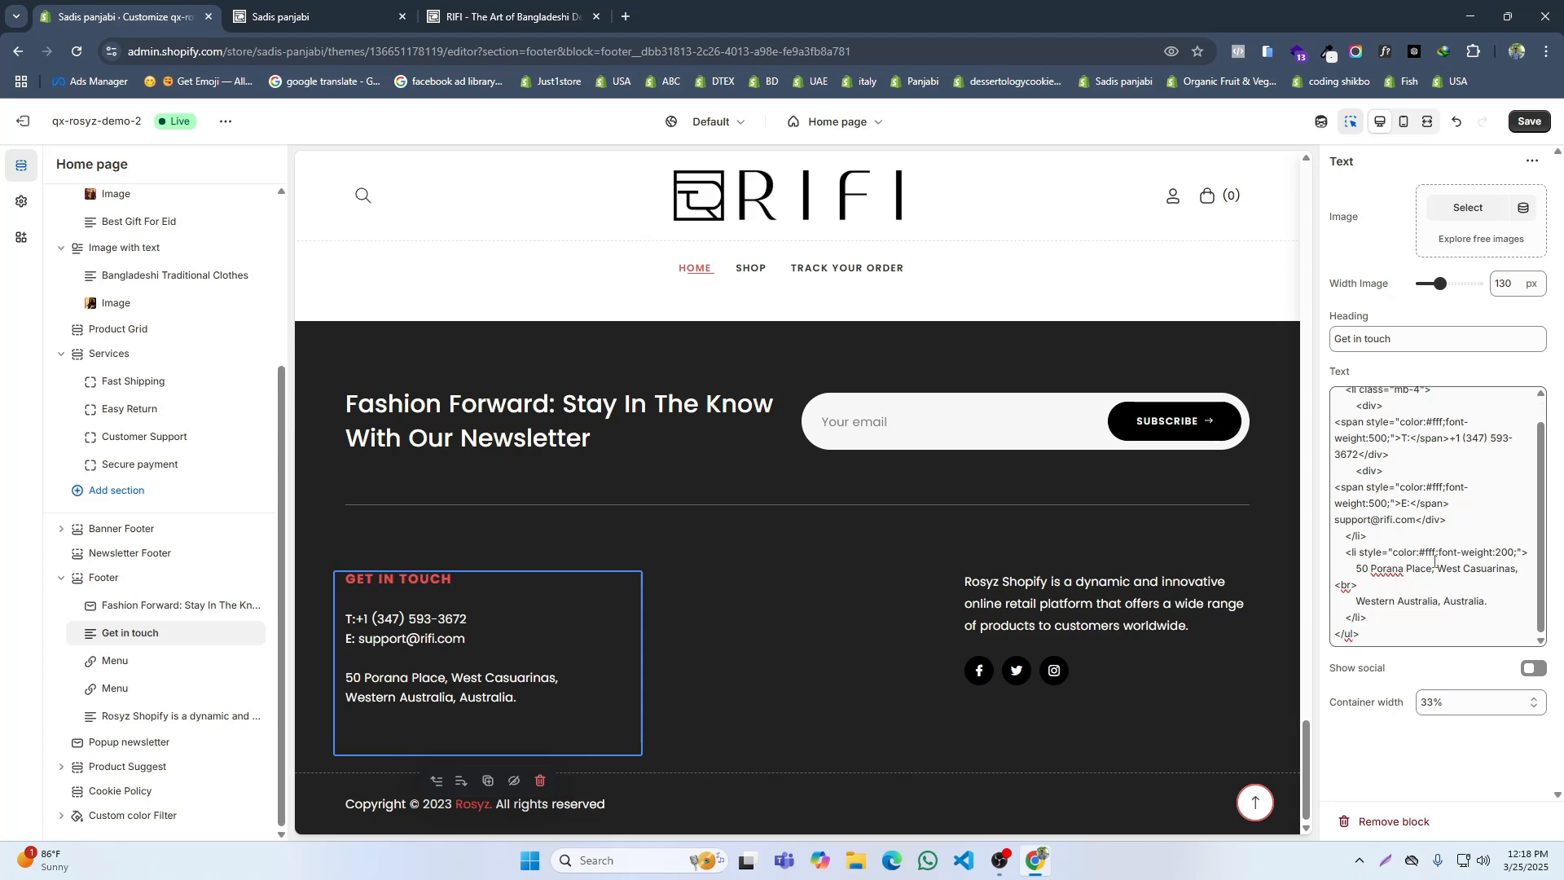
{"action": "left_click_drag", "start_coordinate": [1357, 573], "coordinate": [1516, 574]}
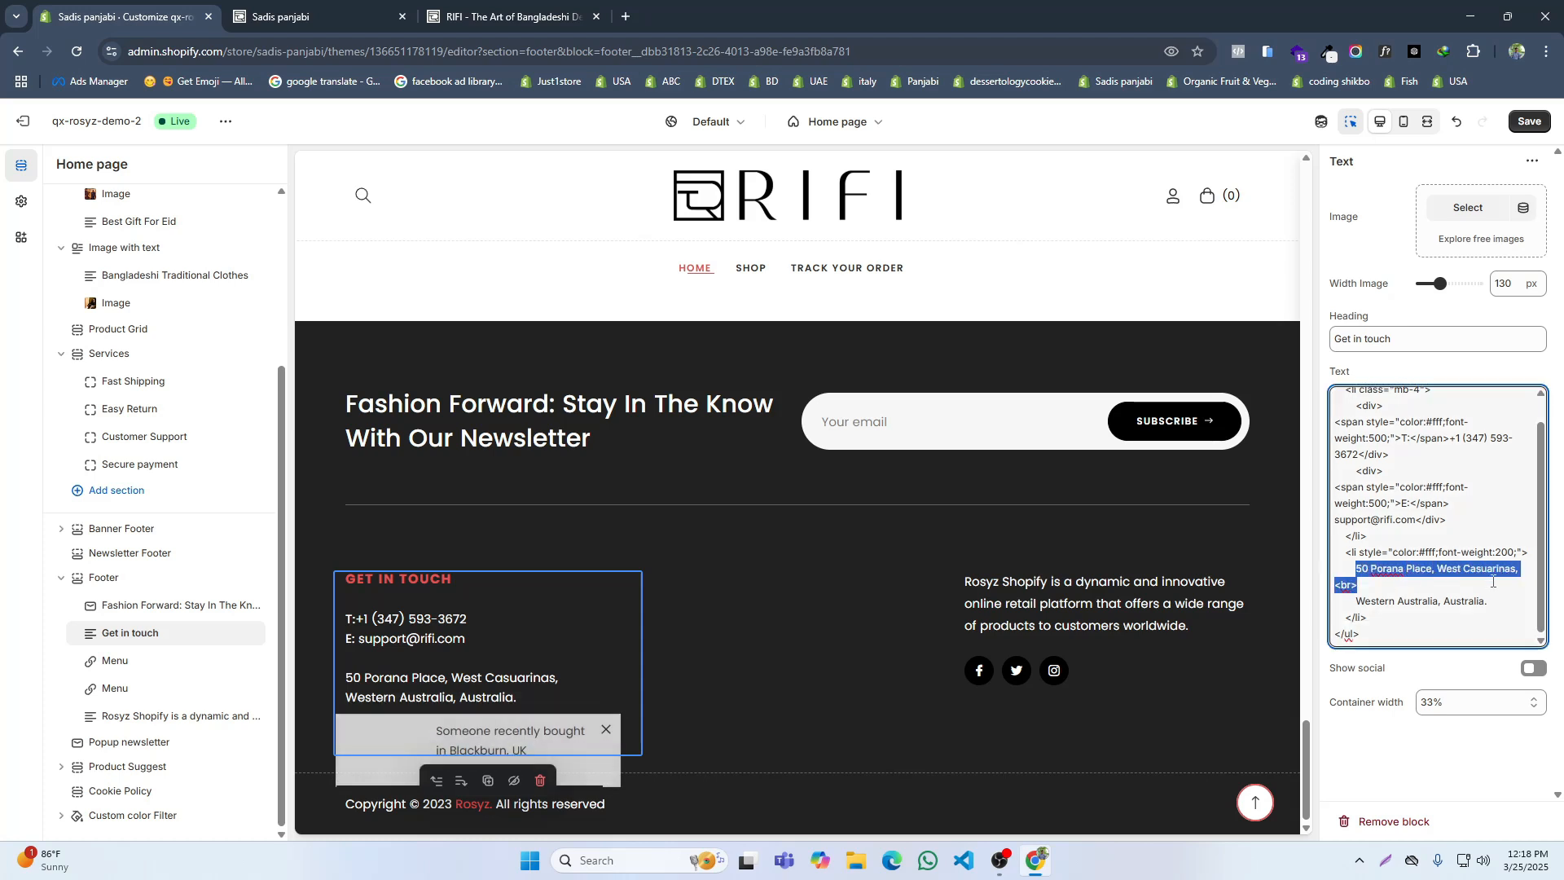
{"action": "key", "text": "ctrl+v"}
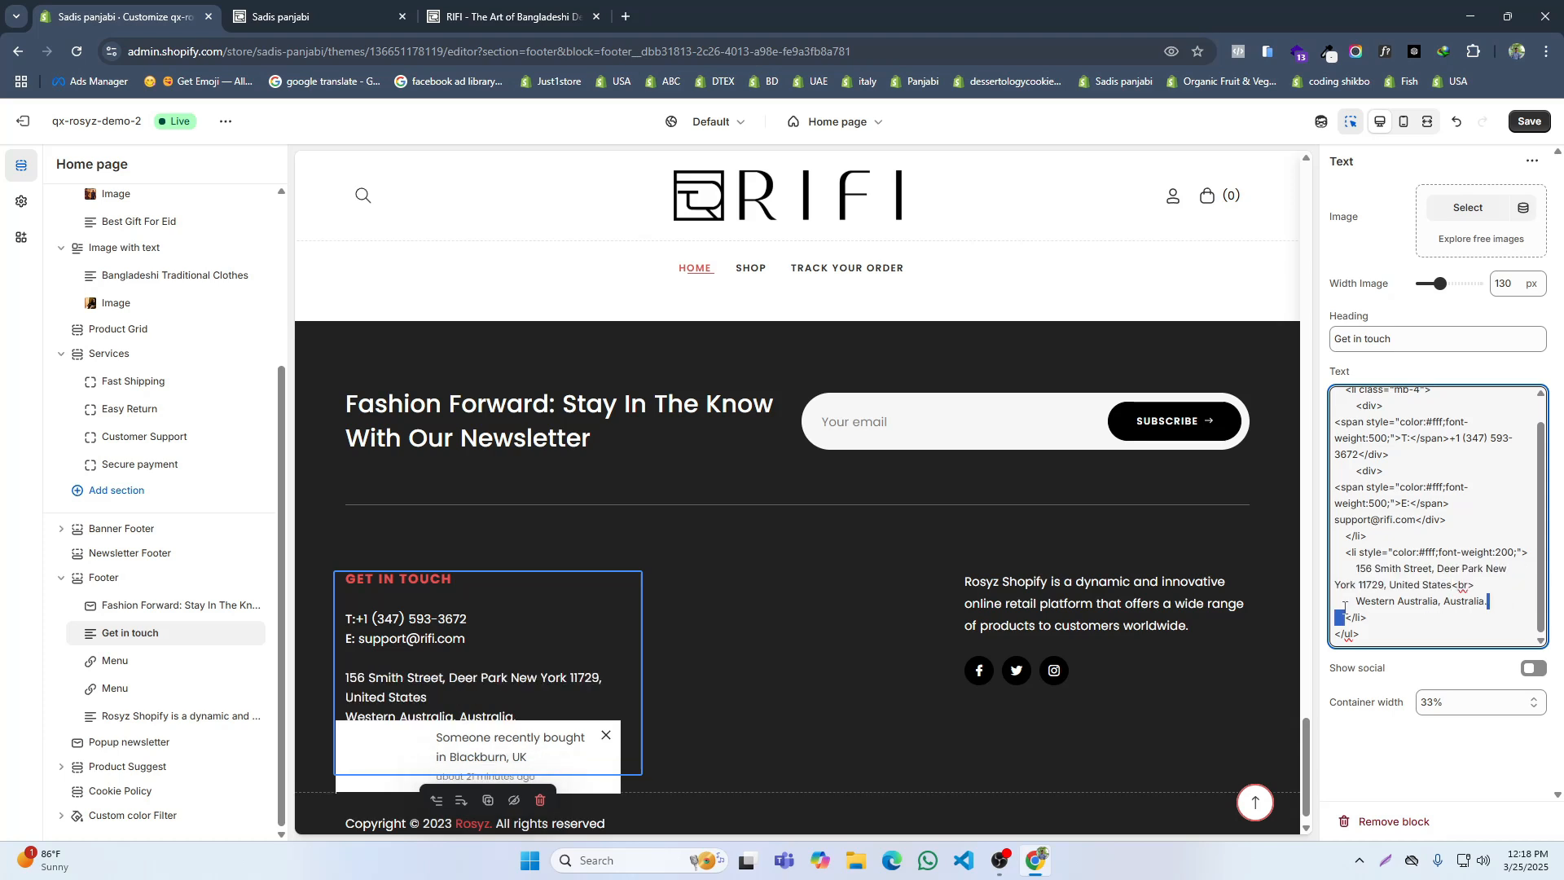
Step: Delete the leftover second placeholder address line and its line-break tag from the Get in touch text, and save
{"action": "left_click_drag", "start_coordinate": [1344, 607], "coordinate": [1486, 605]}
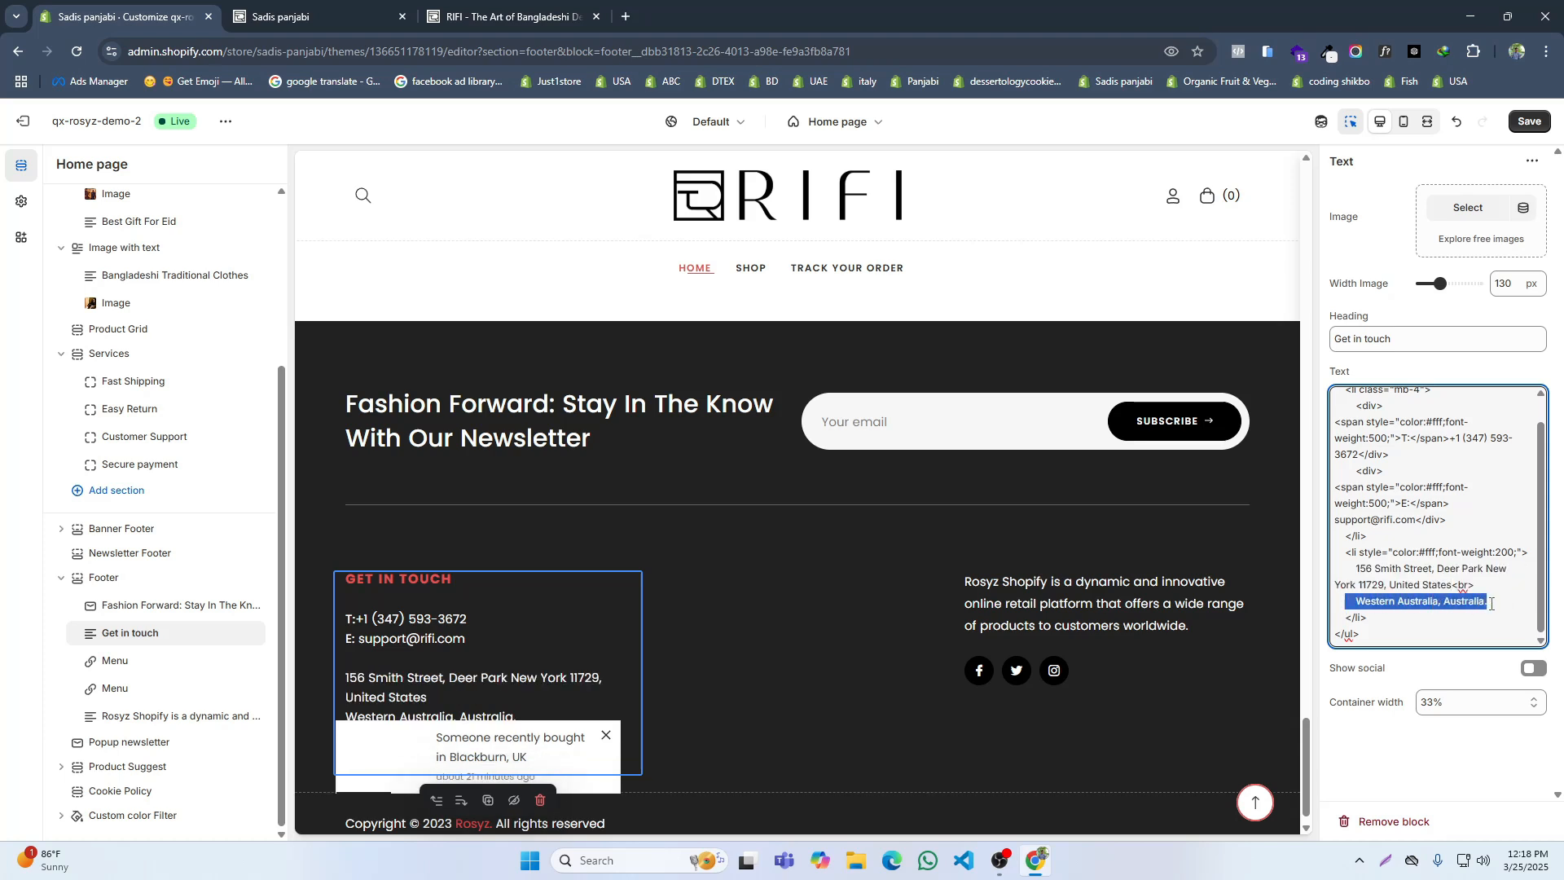
{"action": "key", "text": "BackSpace"}
{"action": "key", "text": "BackSpace"}
{"action": "key", "text": "BackSpace"}
{"action": "key", "text": "BackSpace"}
{"action": "key", "text": "BackSpace"}
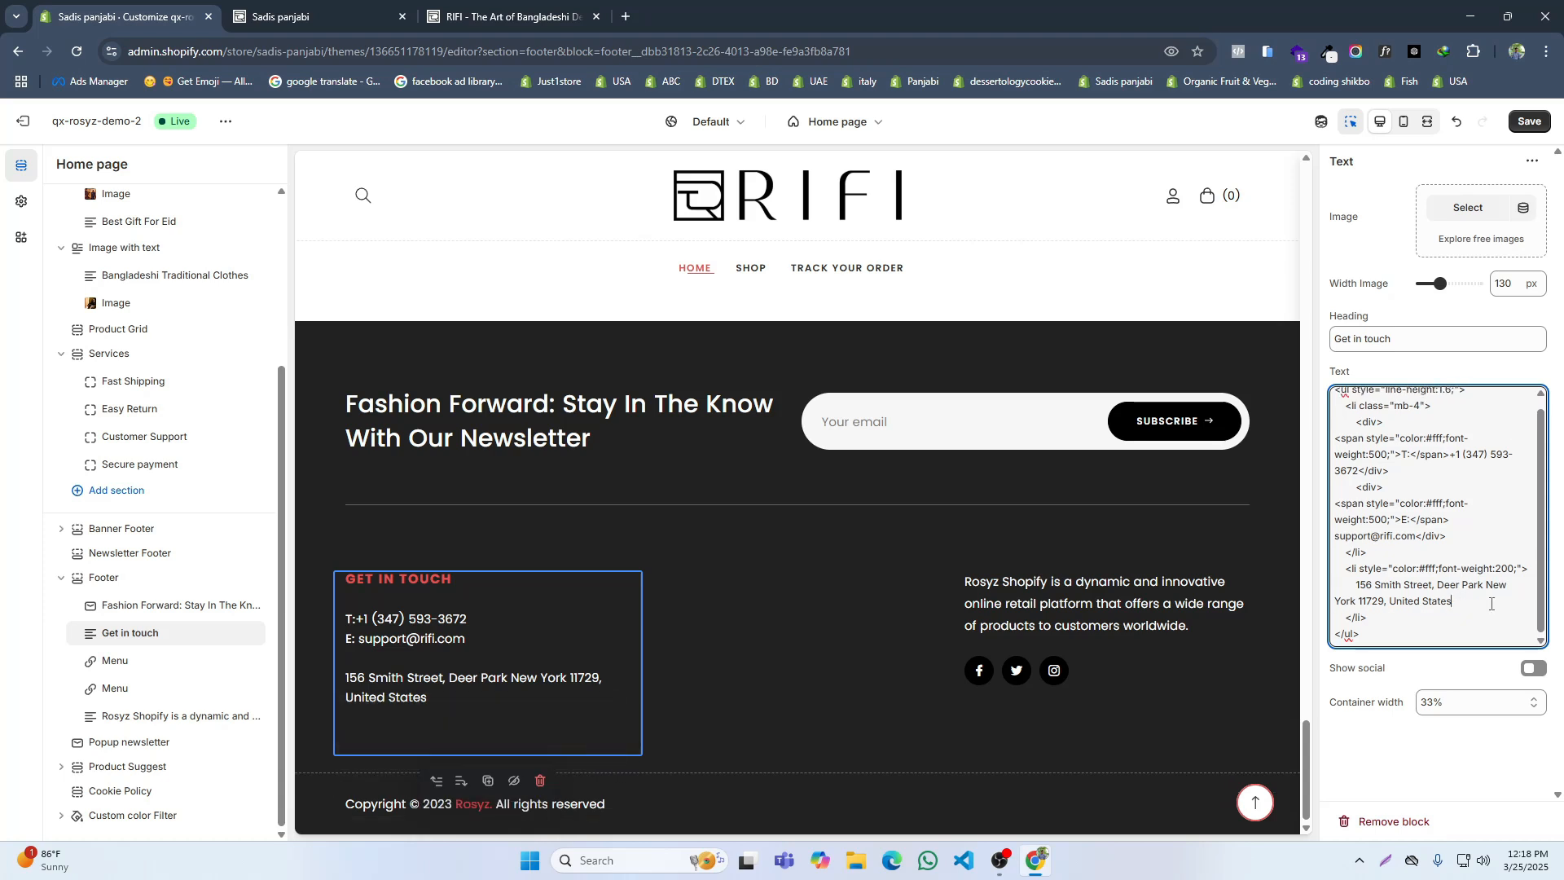
{"action": "left_click", "coordinate": [1528, 121]}
Step: Assign the Information menu to the footer's first Menu block and the Privacy menu to the second one
{"action": "left_click", "coordinate": [514, 6]}
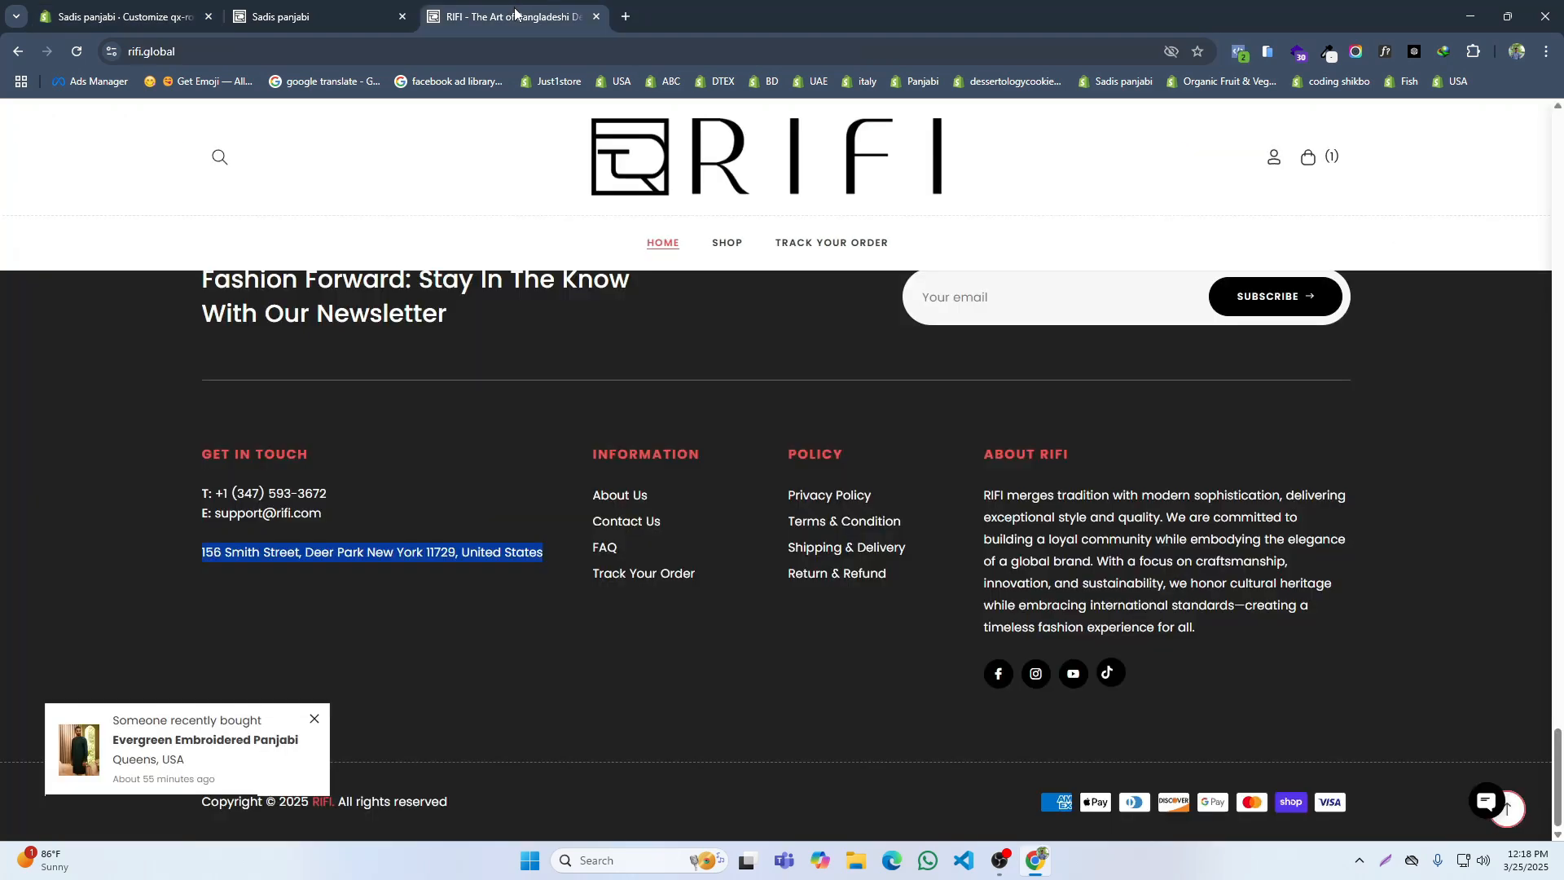
{"action": "left_click", "coordinate": [122, 16]}
{"action": "left_click", "coordinate": [124, 666]}
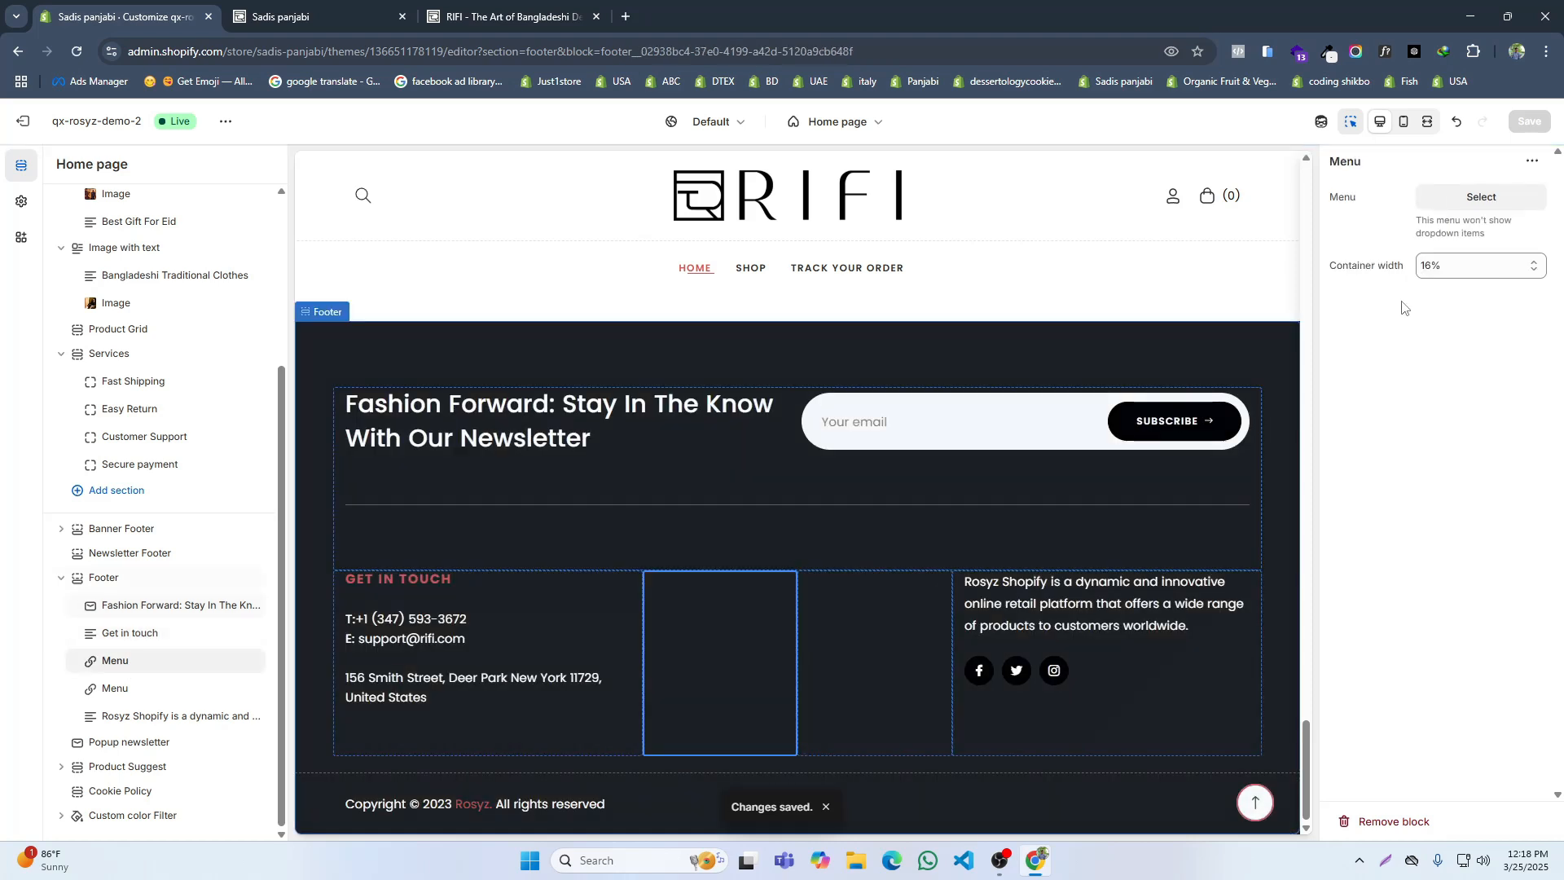
{"action": "left_click", "coordinate": [1466, 206]}
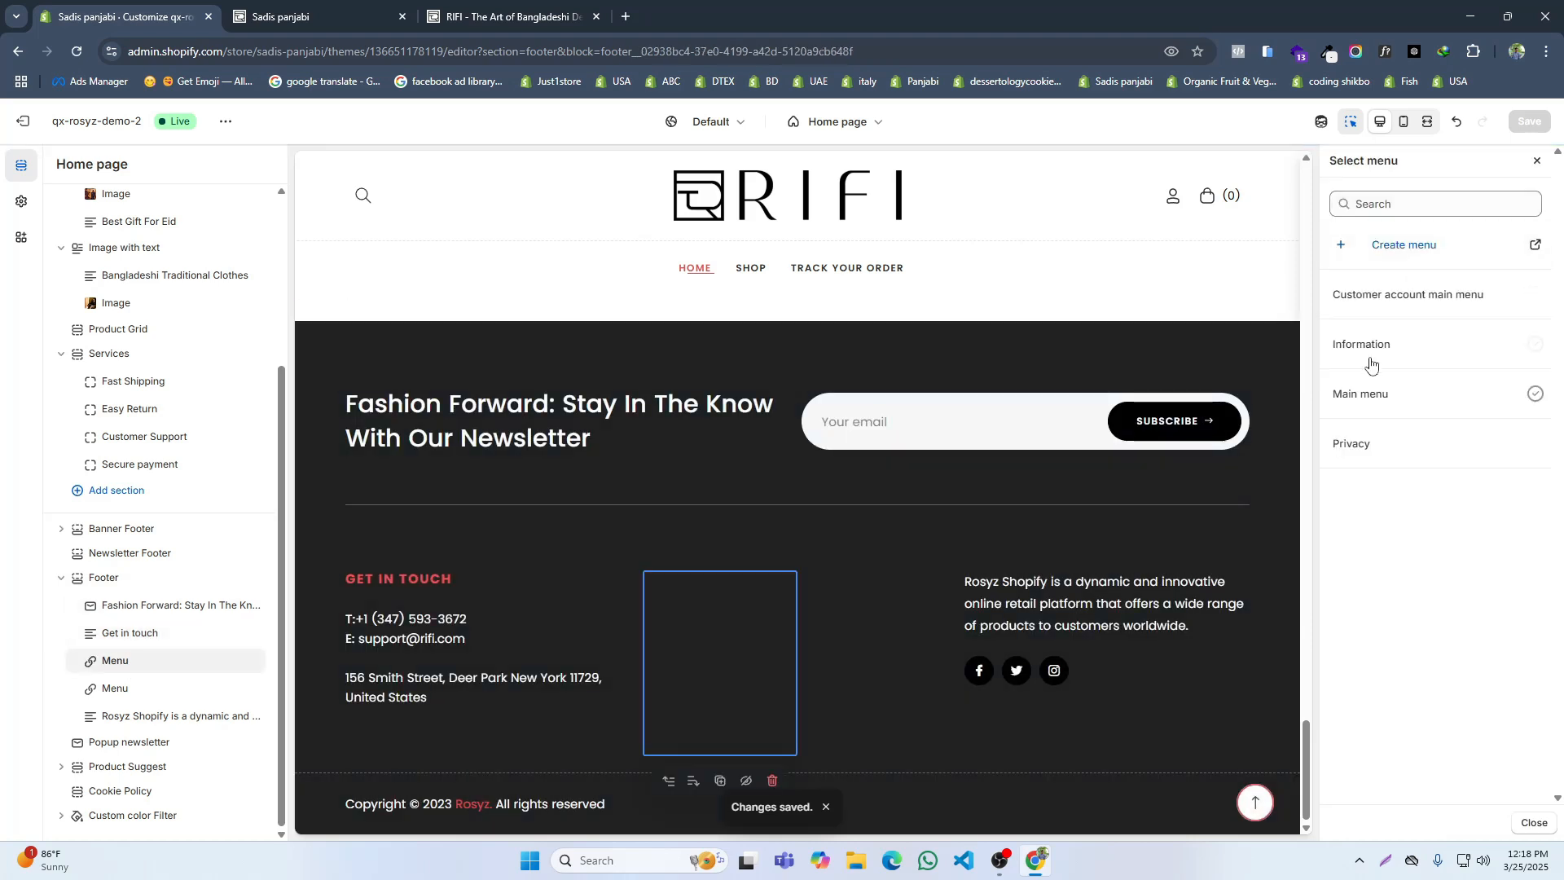
{"action": "left_click", "coordinate": [1371, 359]}
{"action": "left_click", "coordinate": [118, 691]}
{"action": "left_click", "coordinate": [1466, 205]}
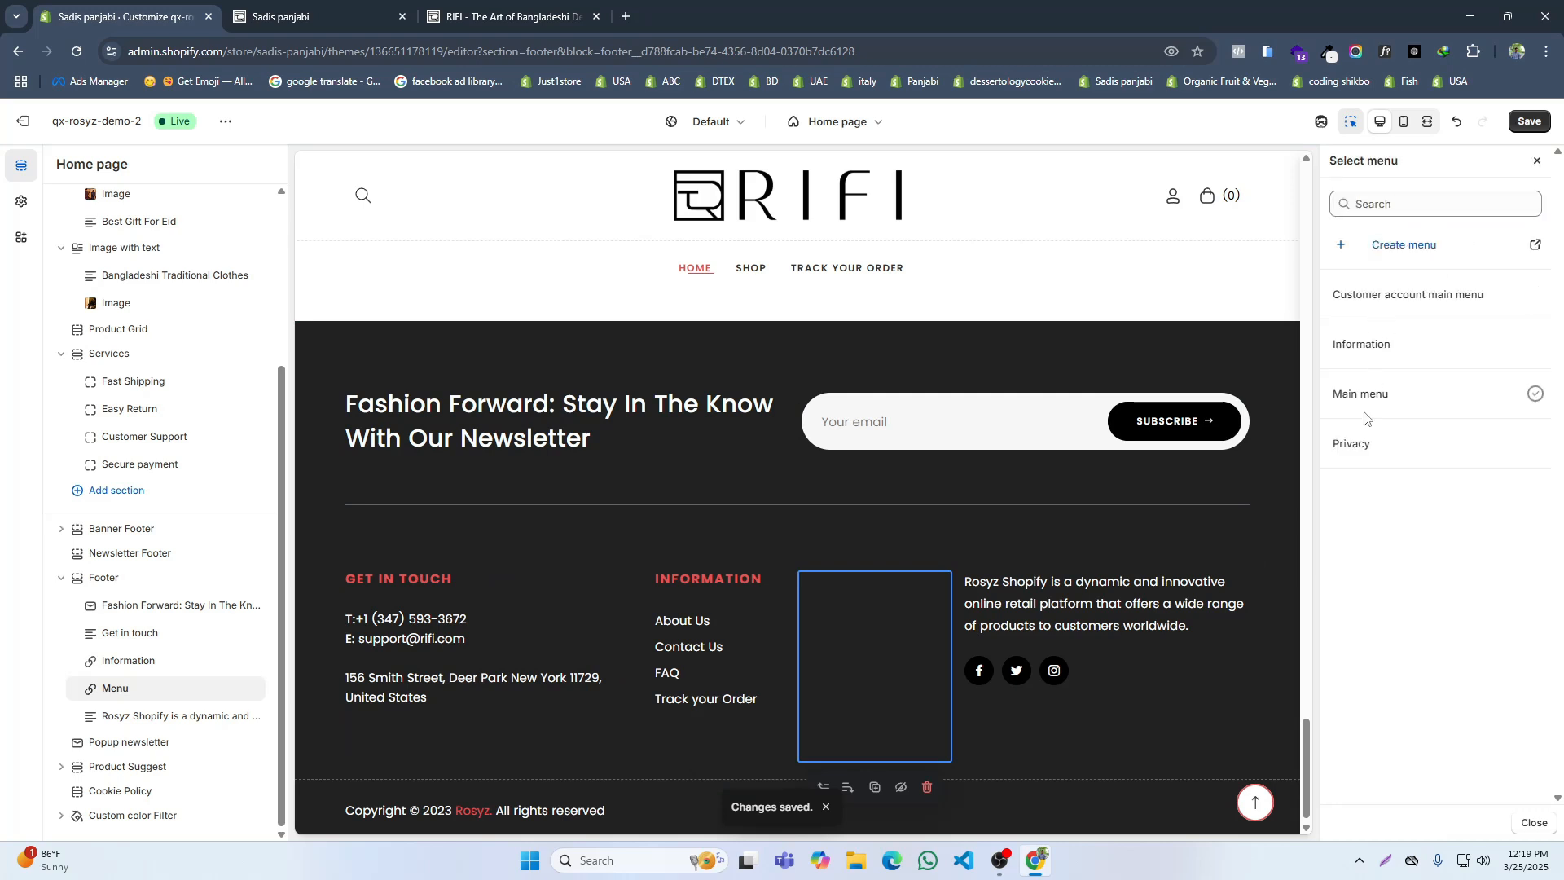
{"action": "left_click", "coordinate": [1367, 455]}
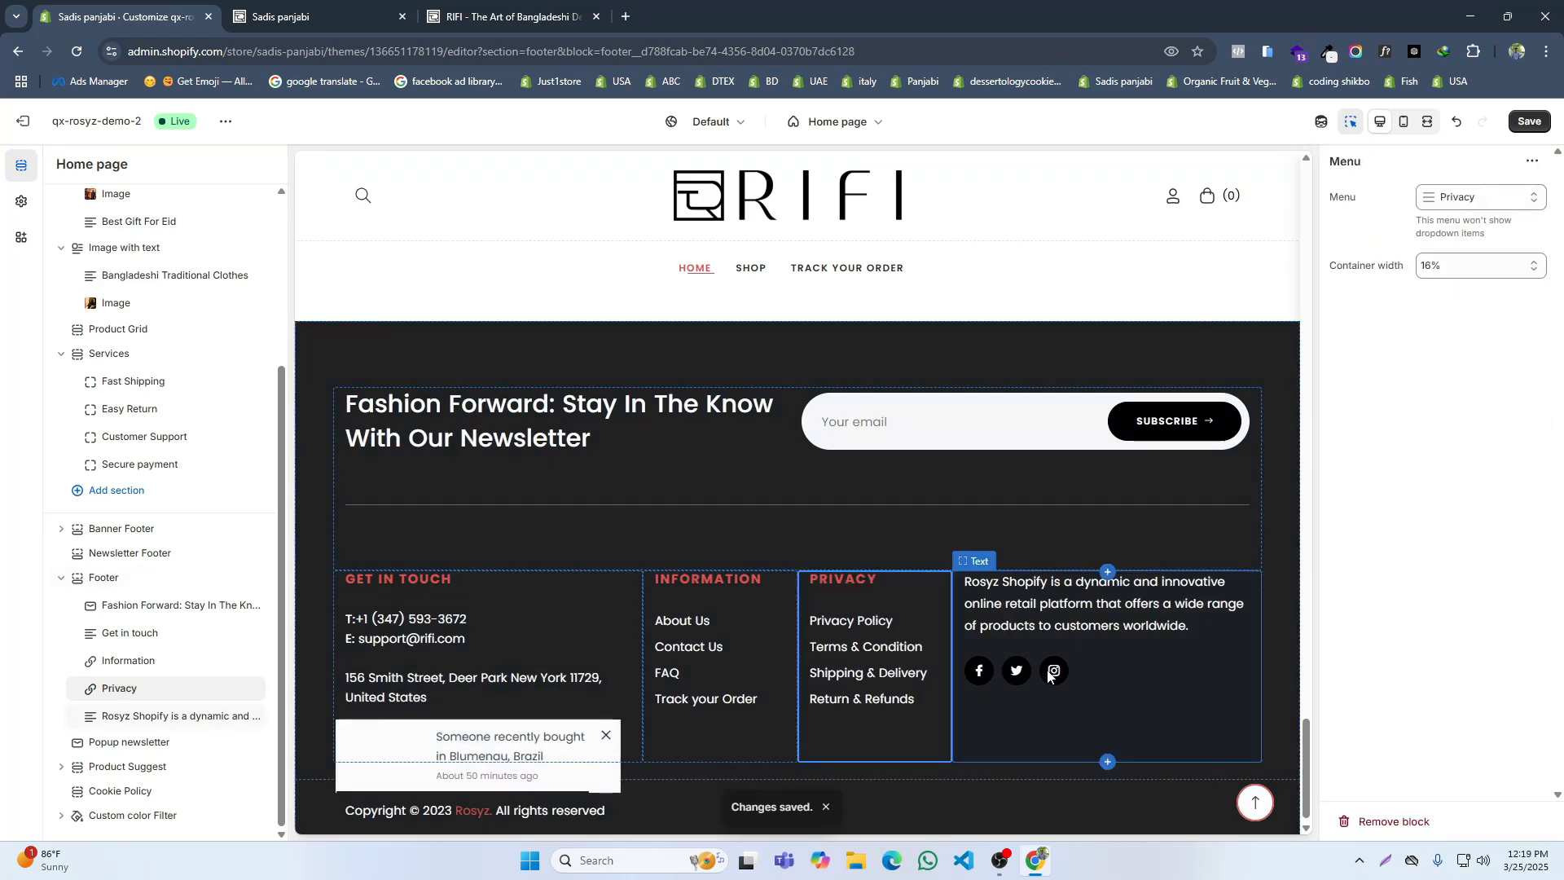
Step: Give the footer's last text block the heading "About Rifi" and save
{"action": "left_click", "coordinate": [1214, 652]}
{"action": "left_click", "coordinate": [1365, 342]}
{"action": "left_click", "coordinate": [442, 12]}
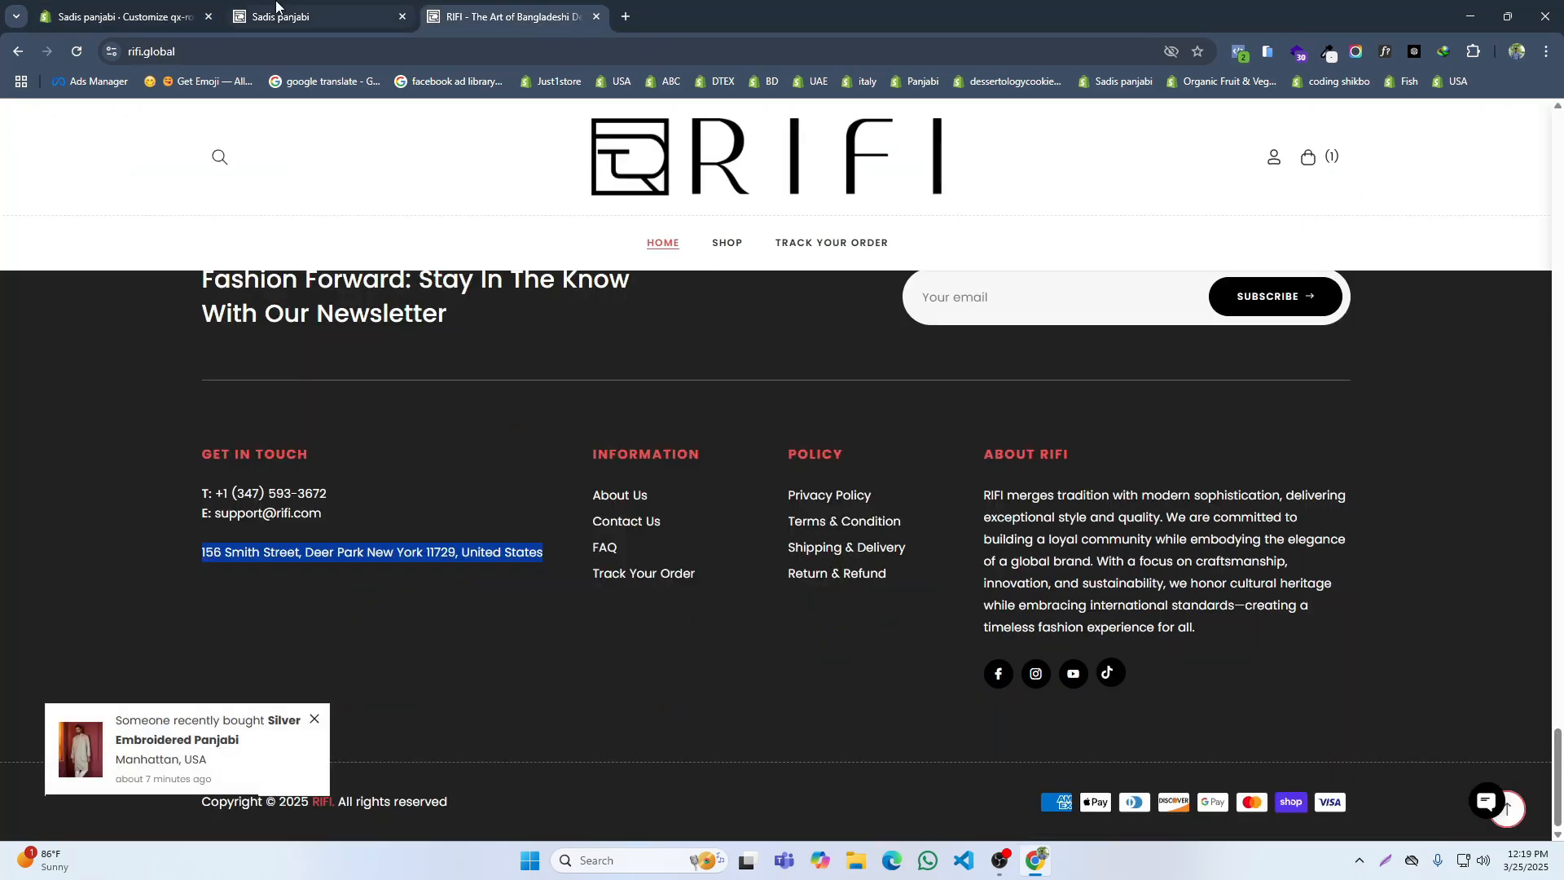
{"action": "left_click", "coordinate": [160, 9]}
{"action": "type", "text": "A"}
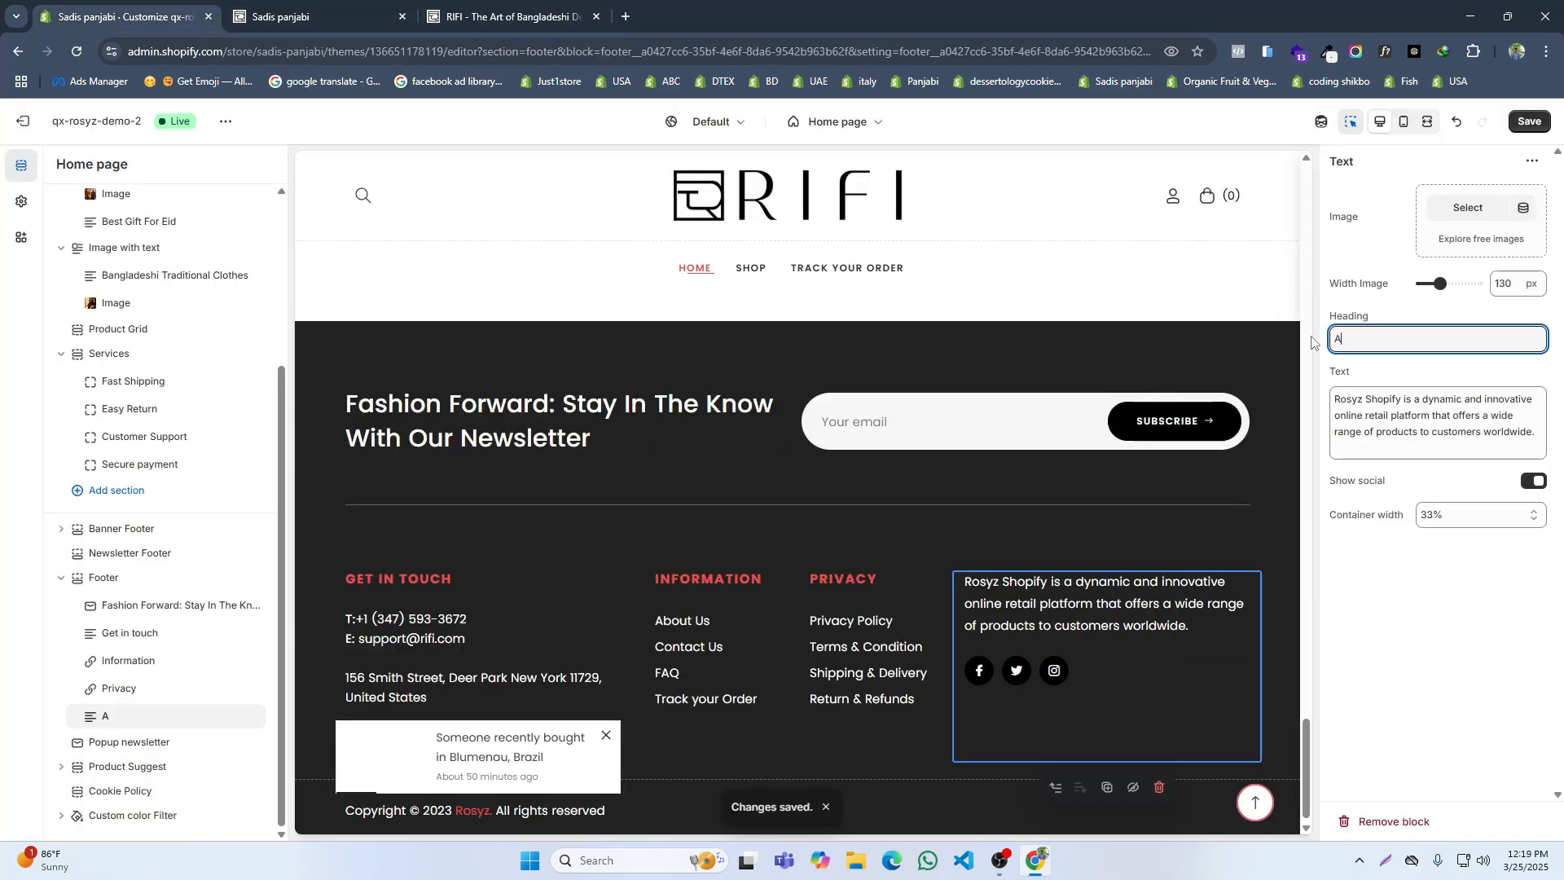
{"action": "type", "text": "bout Ri"}
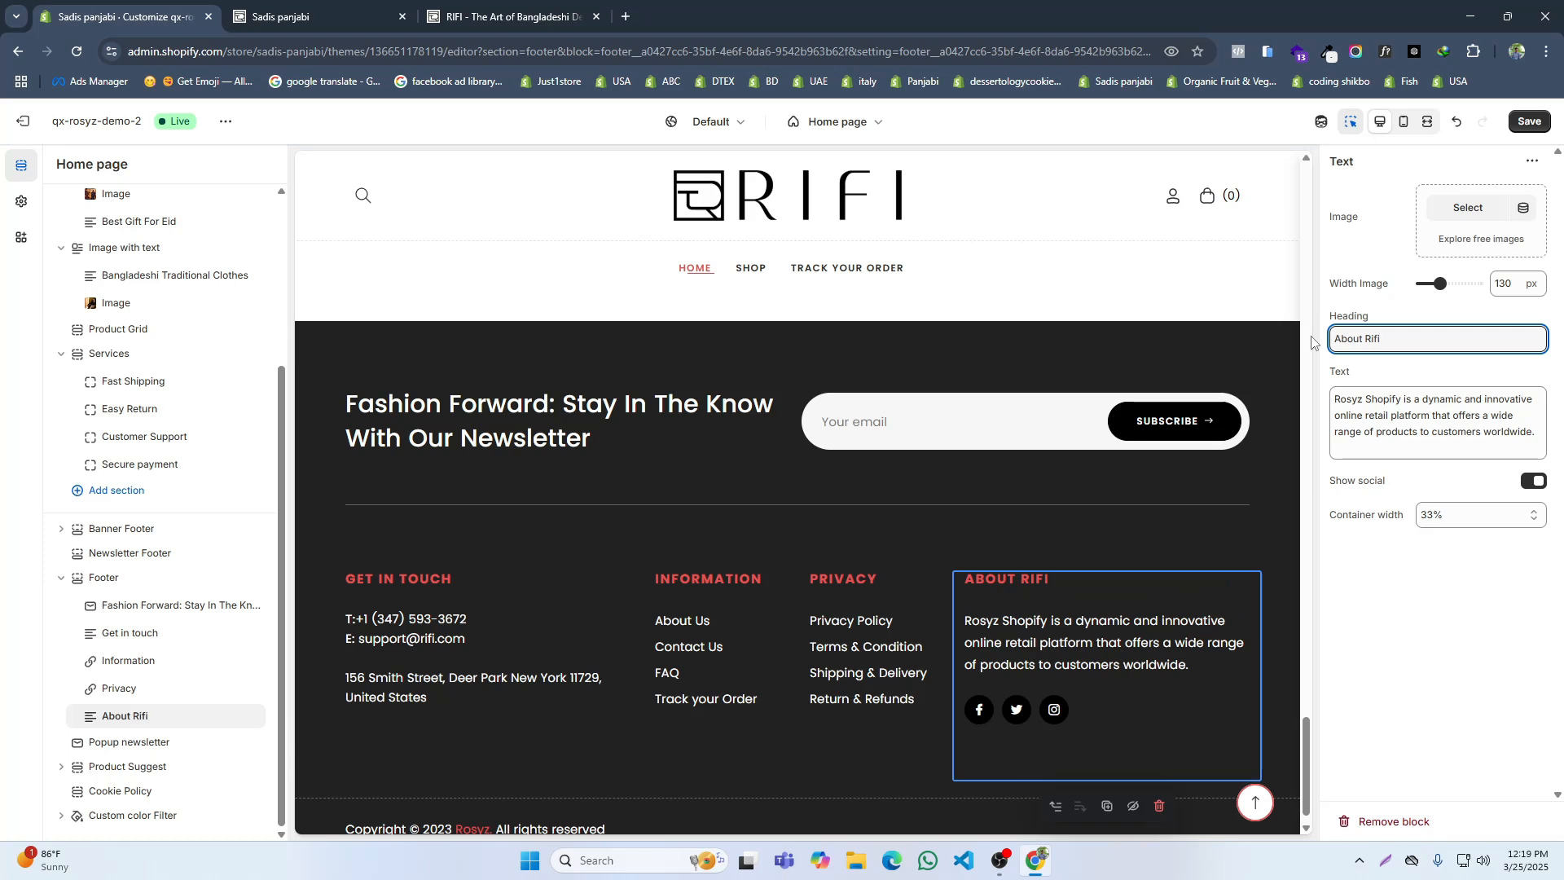
{"action": "type", "text": "fi"}
{"action": "key", "text": "ctrl+s"}
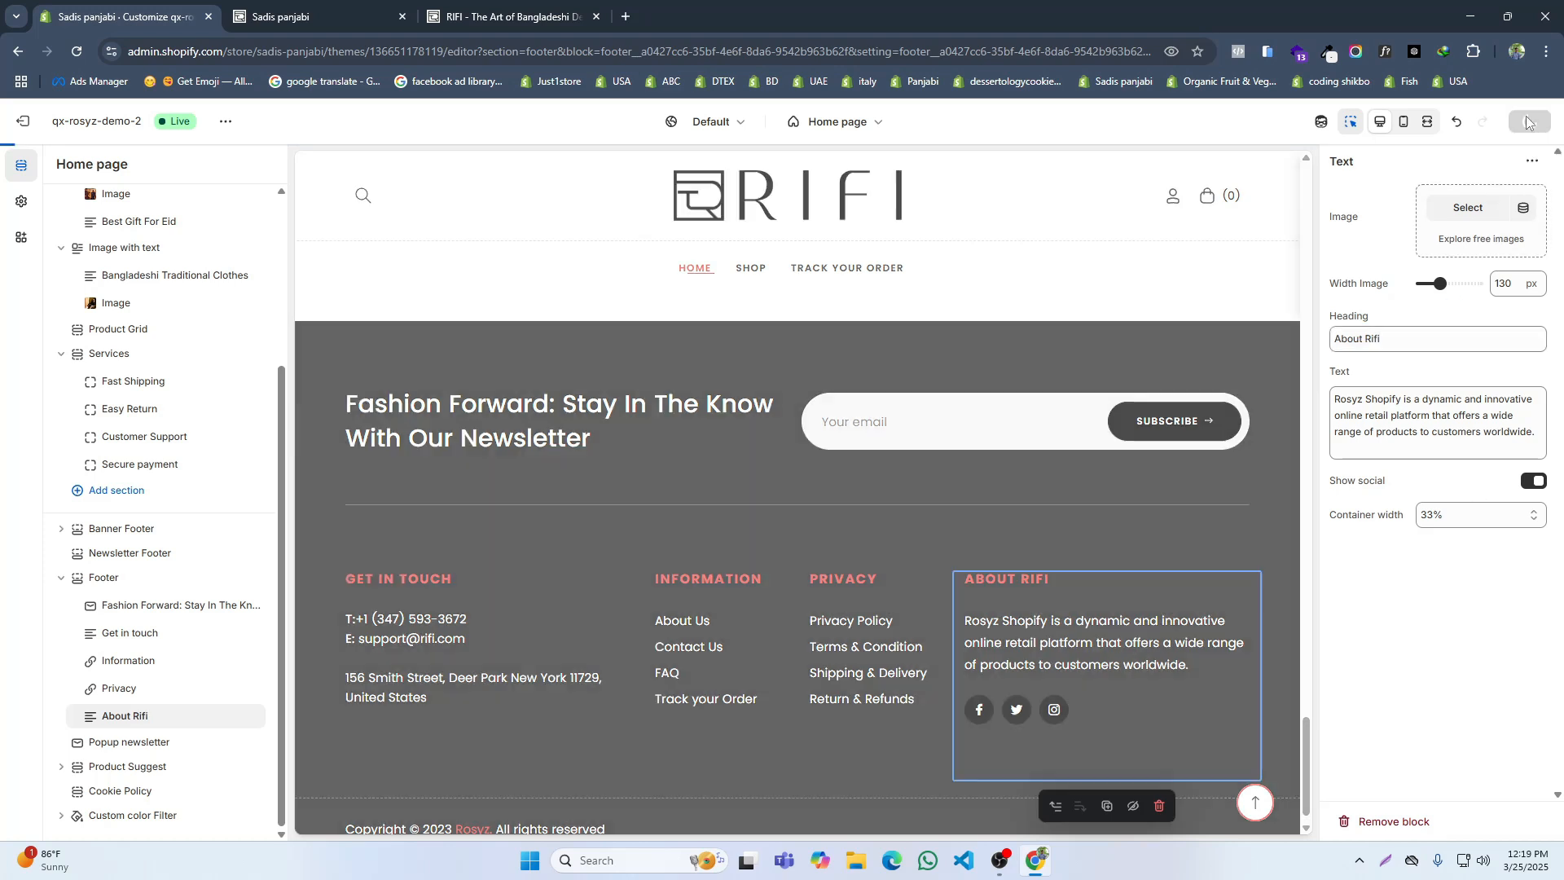
Step: Copy the About RIFI paragraph from the RIFI footer, replace the About Rifi block's text with it, and save
{"action": "left_click", "coordinate": [547, 11]}
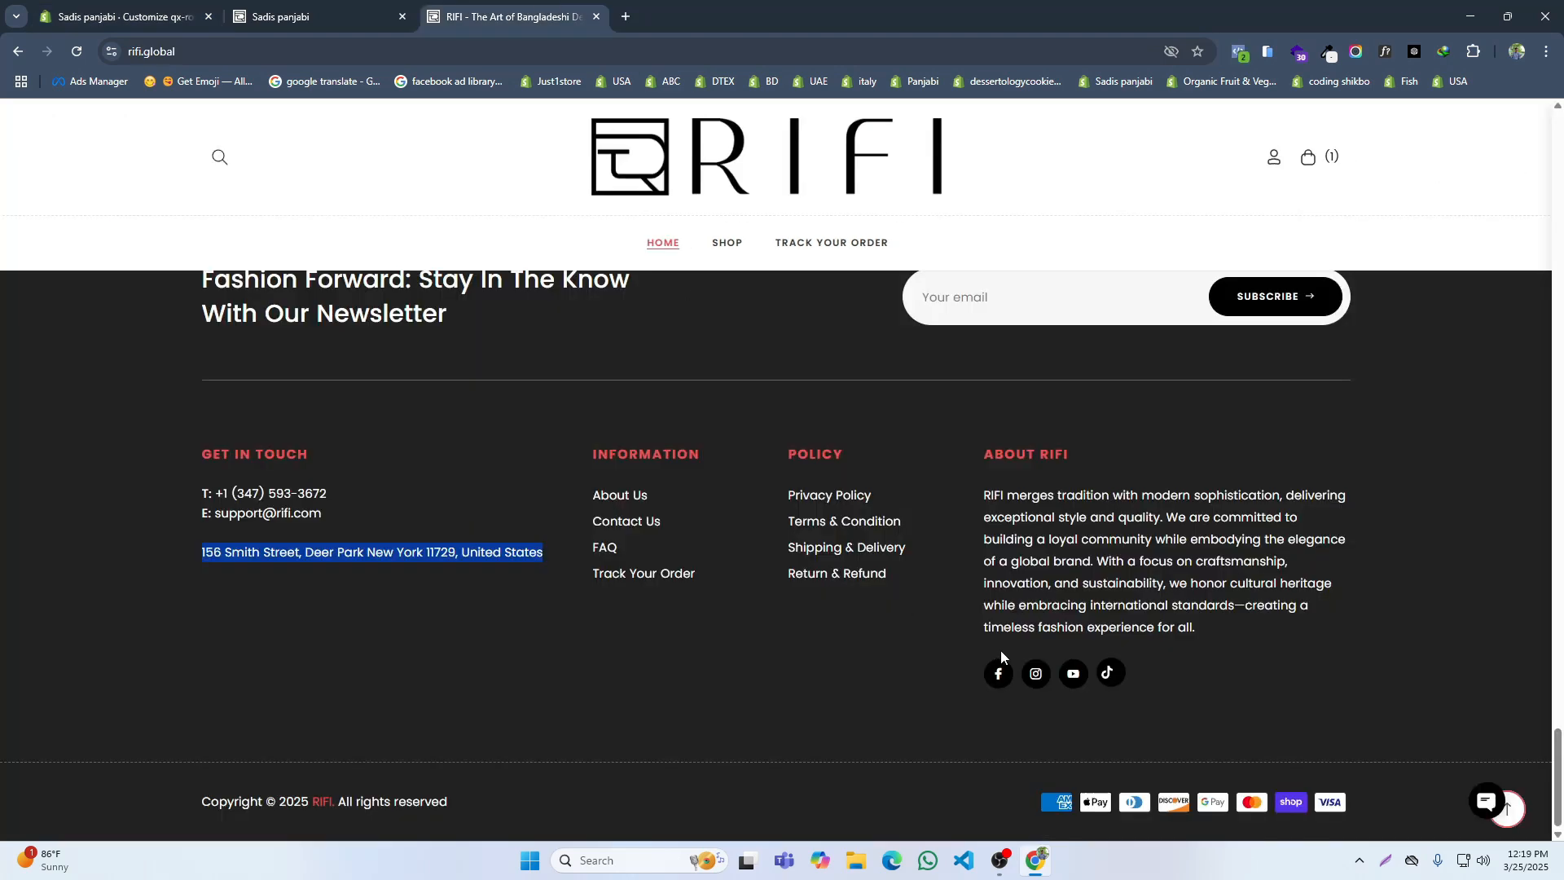
{"action": "left_click_drag", "start_coordinate": [1214, 638], "coordinate": [984, 493]}
{"action": "key", "text": "ctrl+c"}
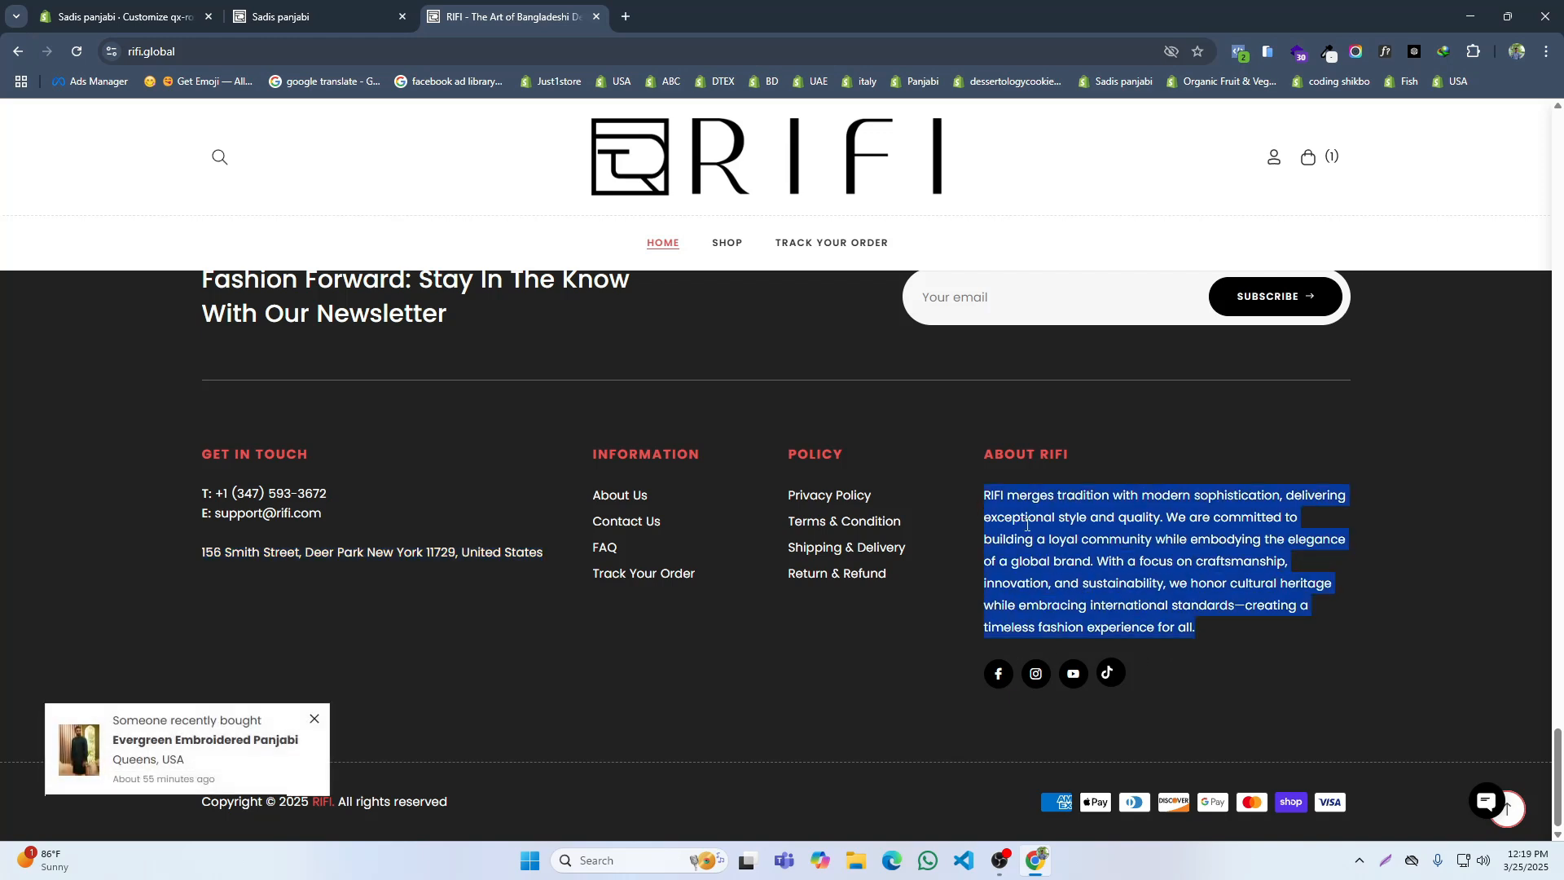
{"action": "left_click", "coordinate": [122, 16]}
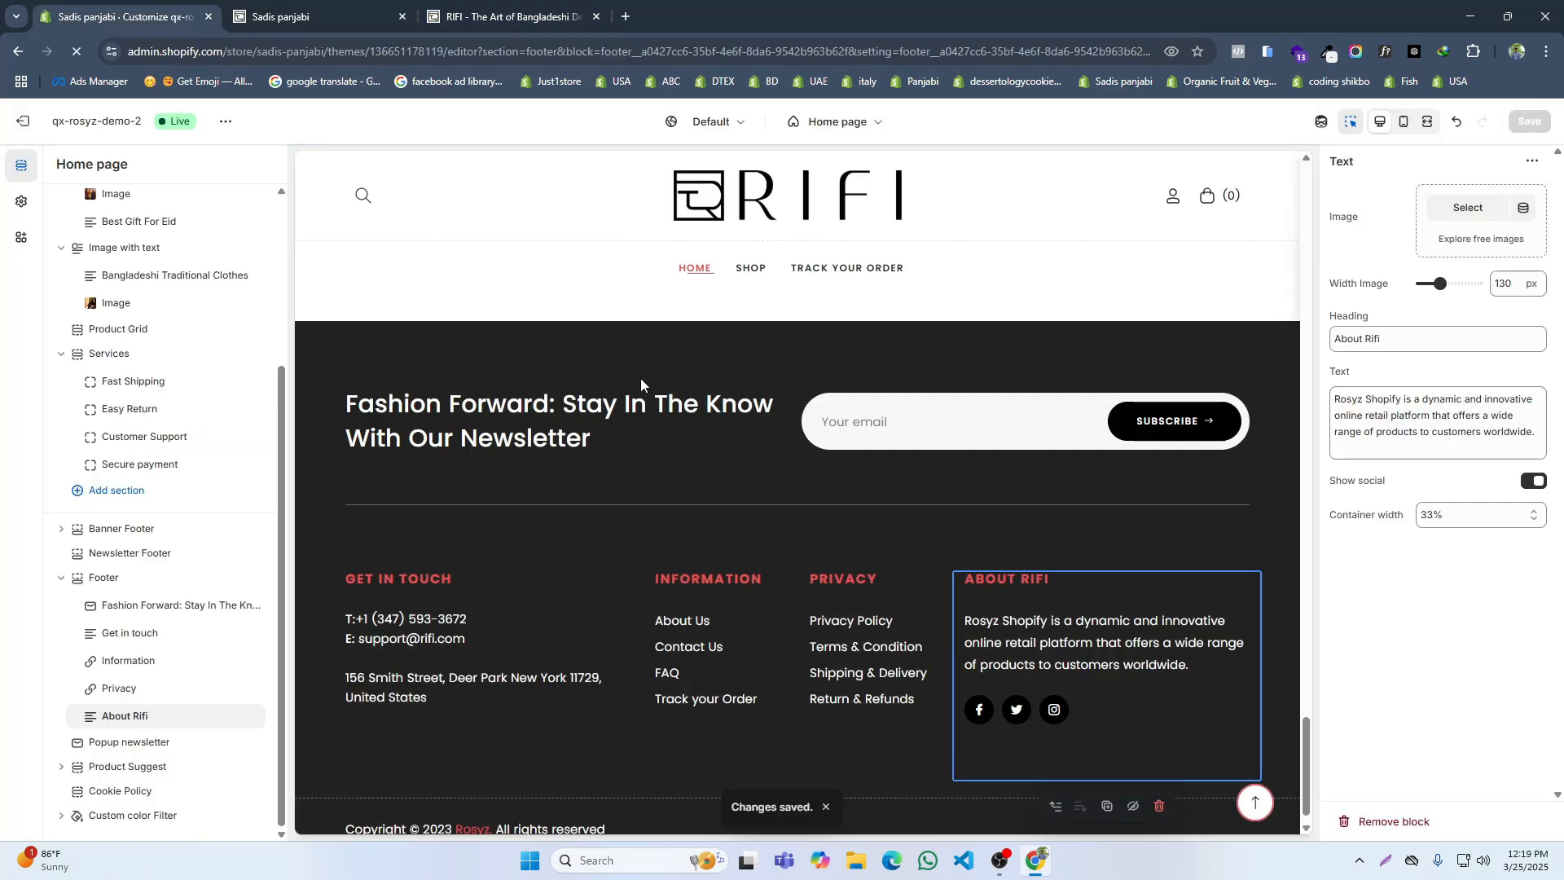
{"action": "left_click", "coordinate": [1414, 440]}
{"action": "key", "text": "ctrl+a"}
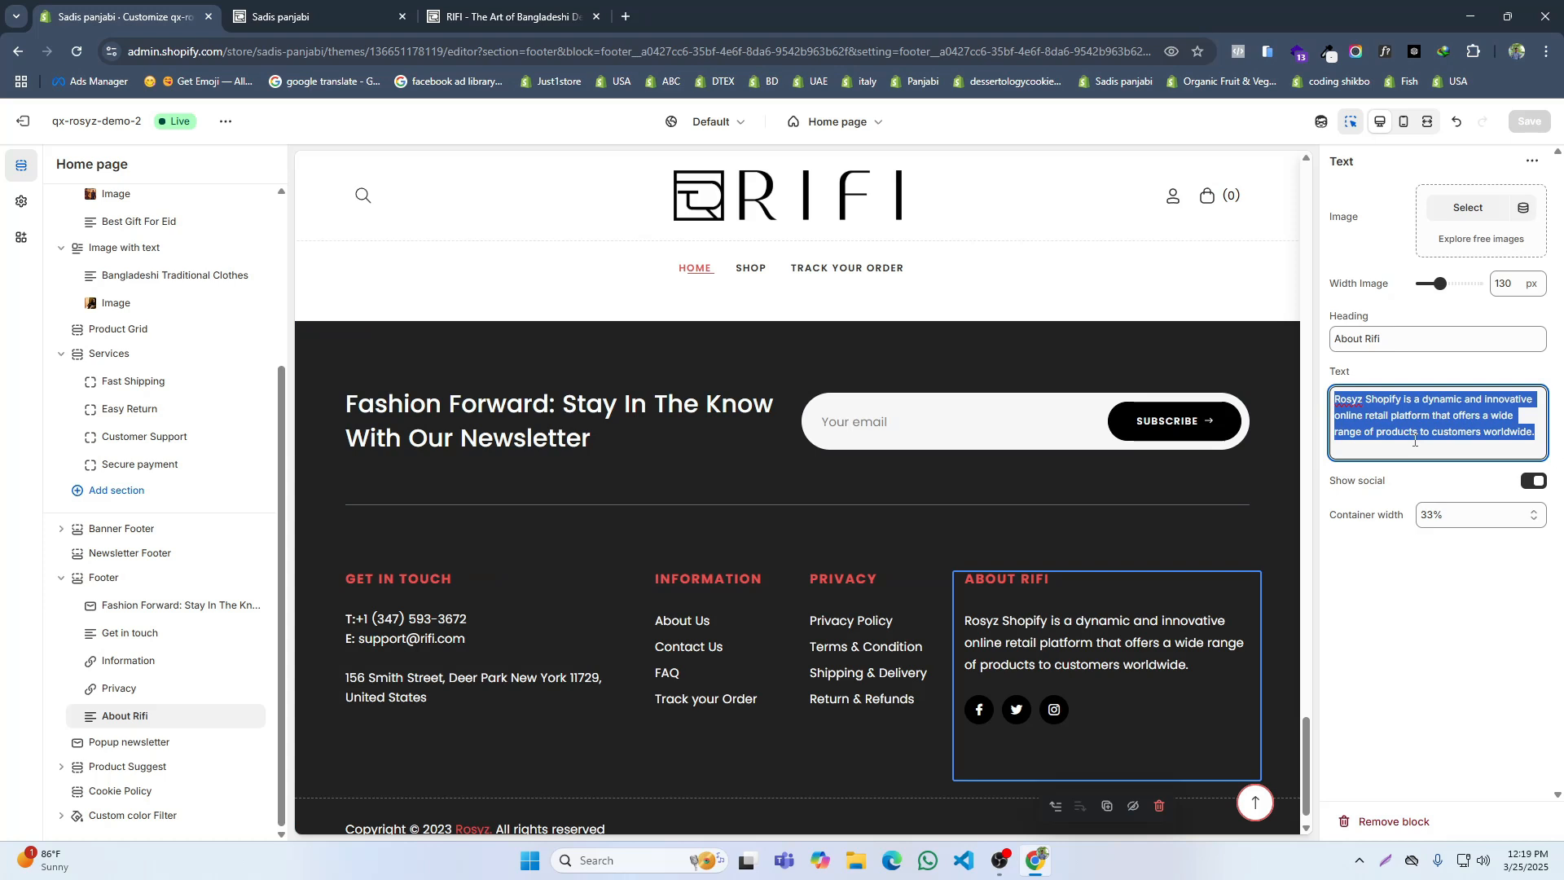
{"action": "key", "text": "ctrl+v"}
{"action": "key", "text": "ctrl+s"}
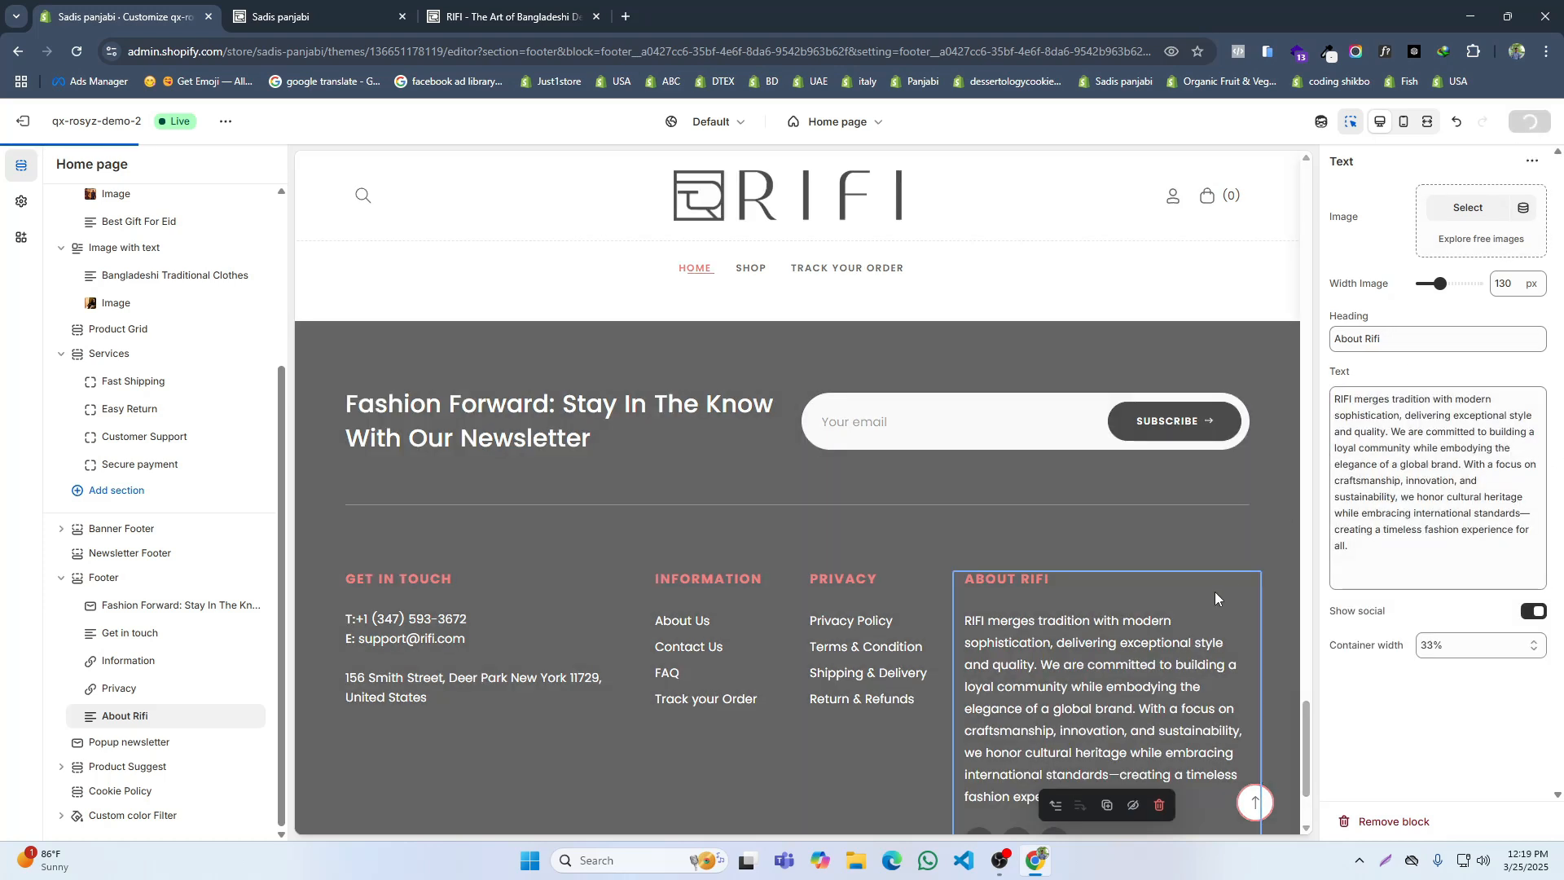
Step: Set the Footer section's Full Width option to Full
{"action": "scroll", "coordinate": [1218, 588], "scroll_direction": "down", "scroll_amount": 2}
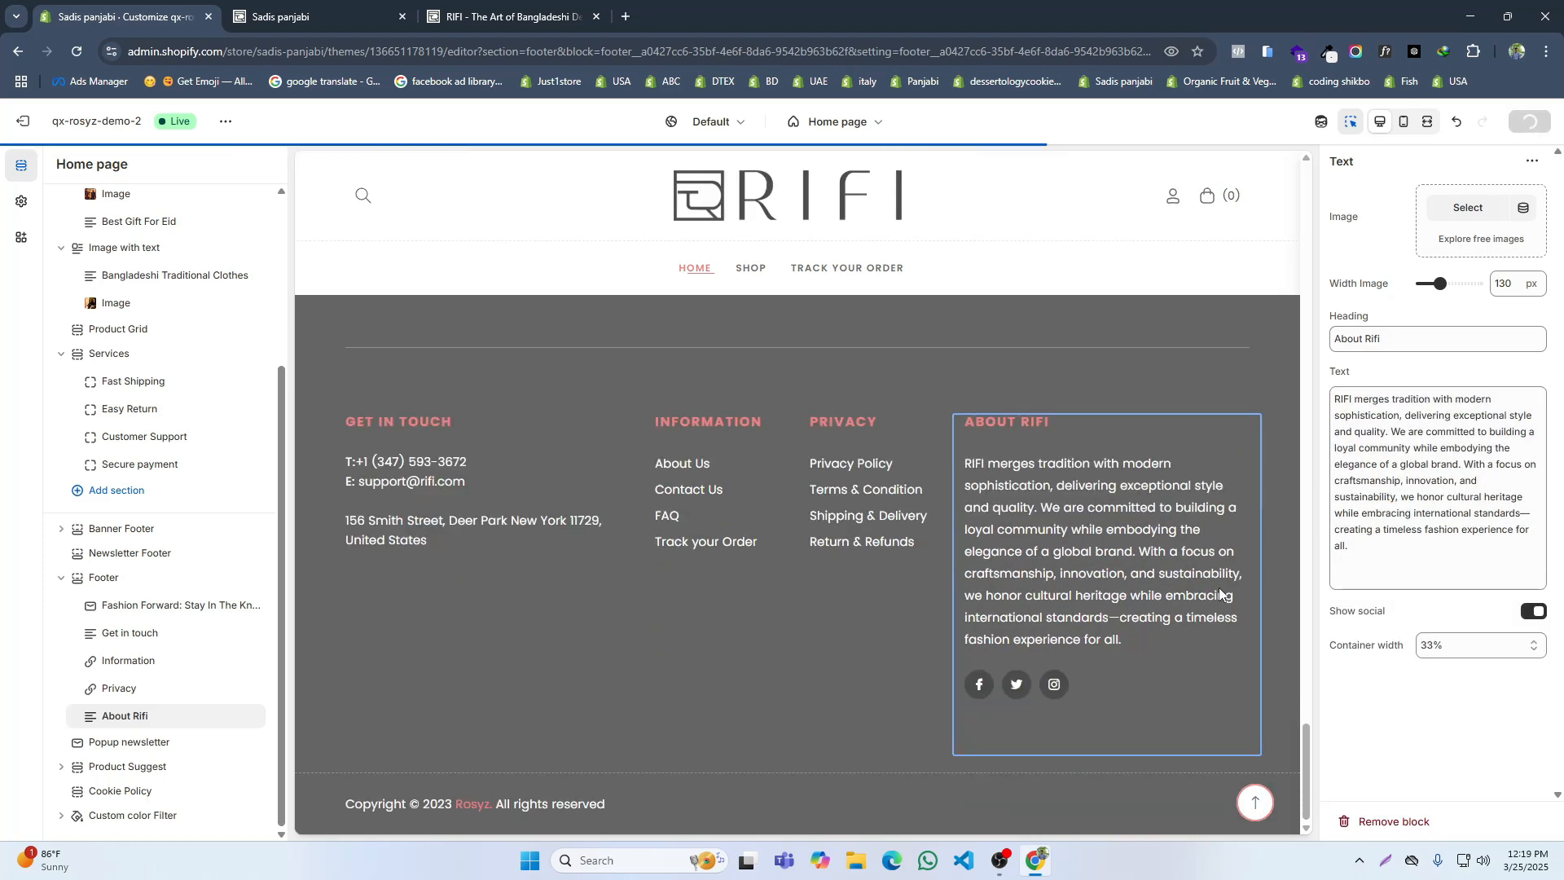
{"action": "left_click", "coordinate": [122, 577]}
{"action": "left_click", "coordinate": [1457, 197]}
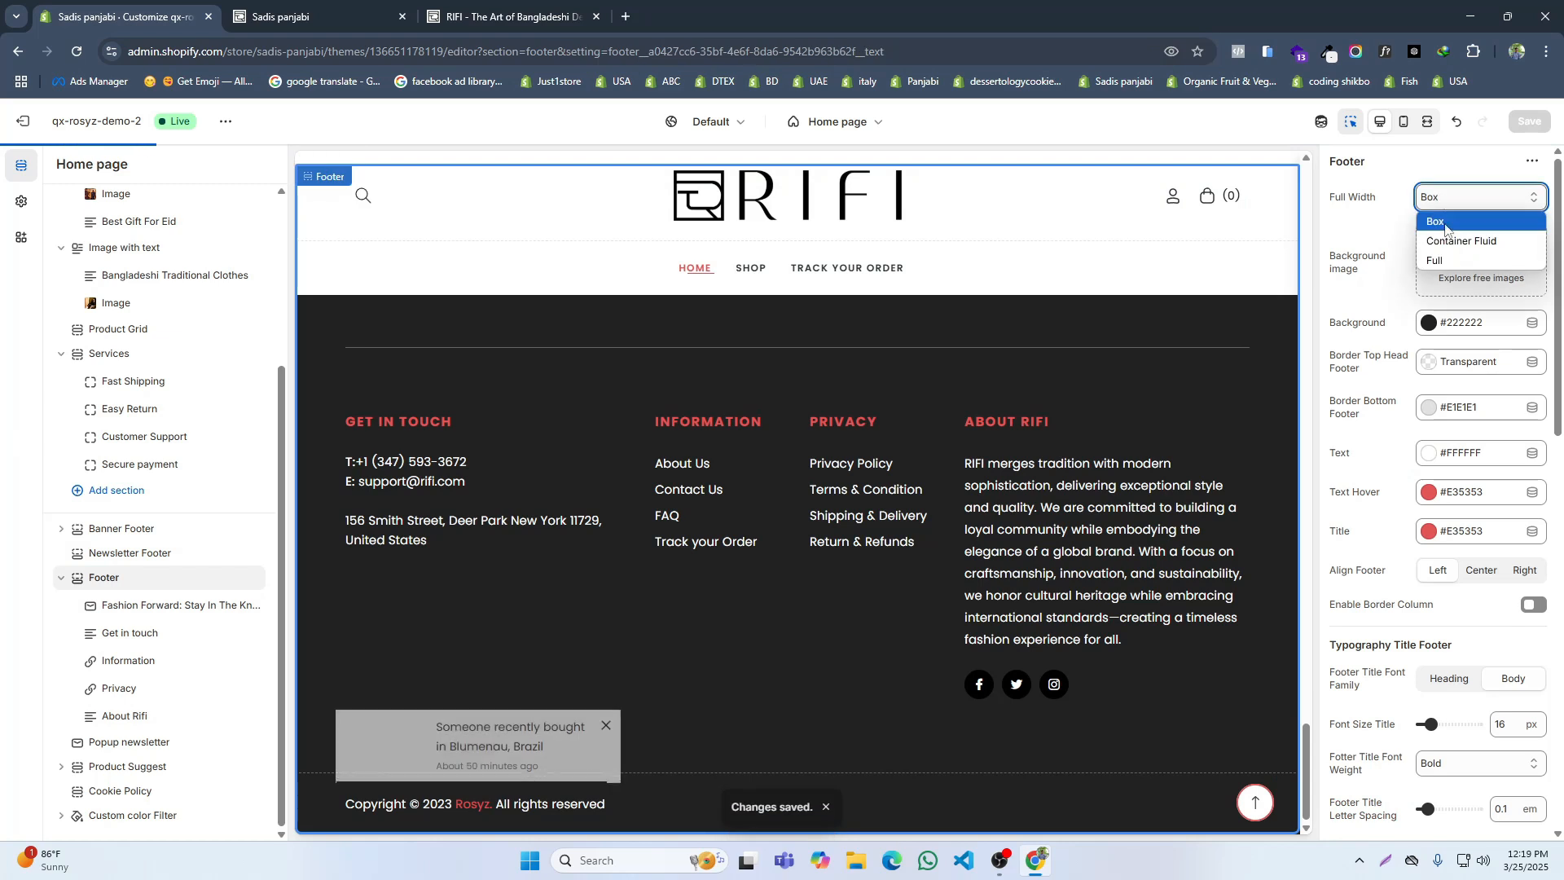
{"action": "left_click", "coordinate": [1435, 261]}
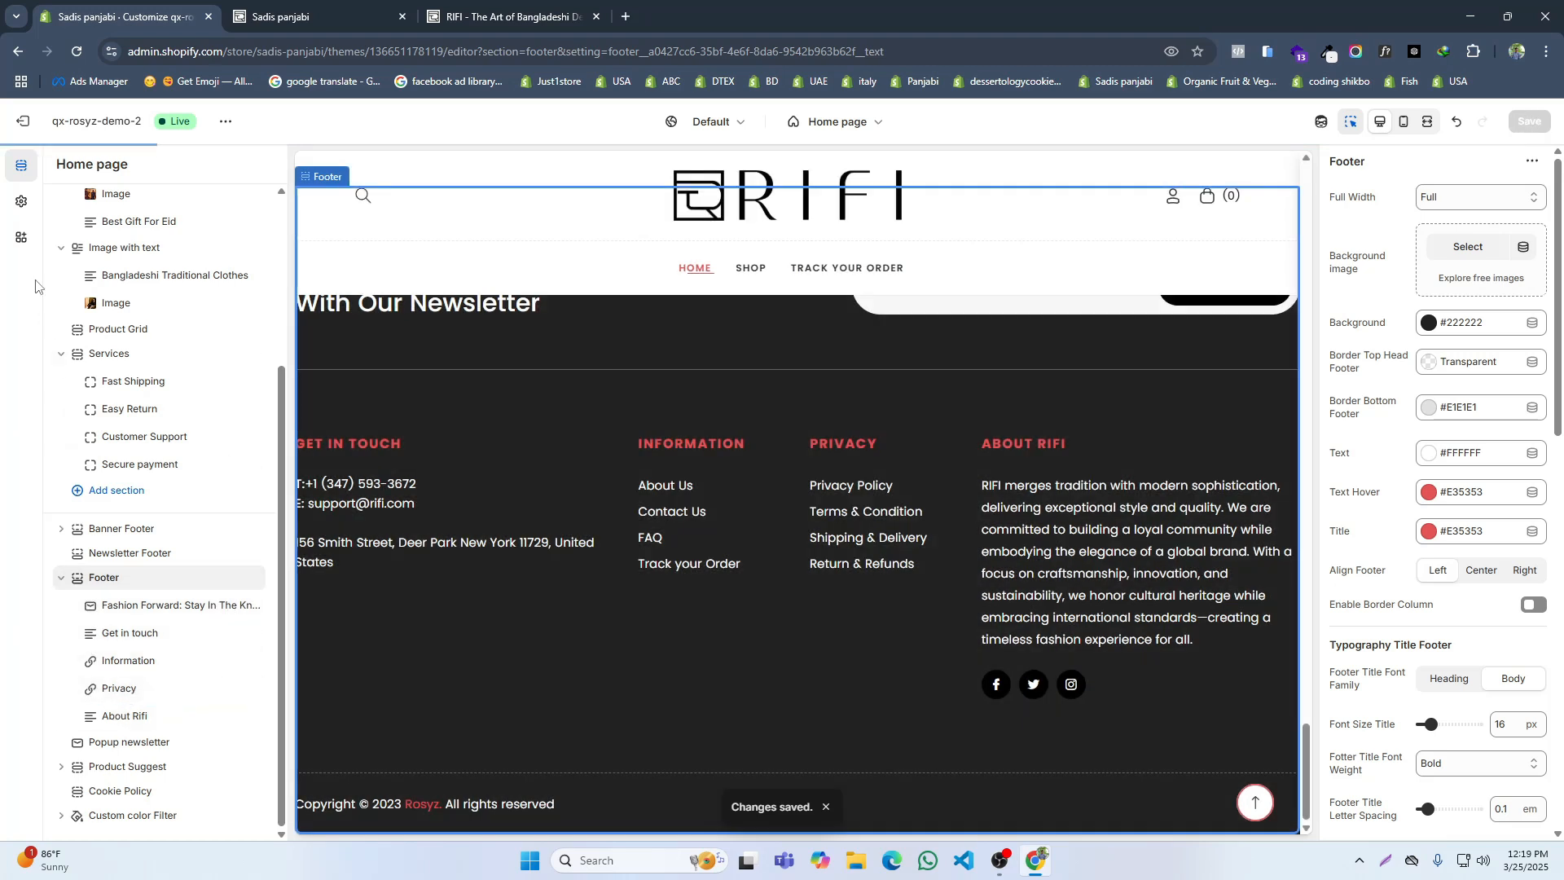
Step: In the theme's social media settings, replace the Facebook account link with the address copied from the facebook.com/digitalweblab.bd page
{"action": "left_click", "coordinate": [21, 204]}
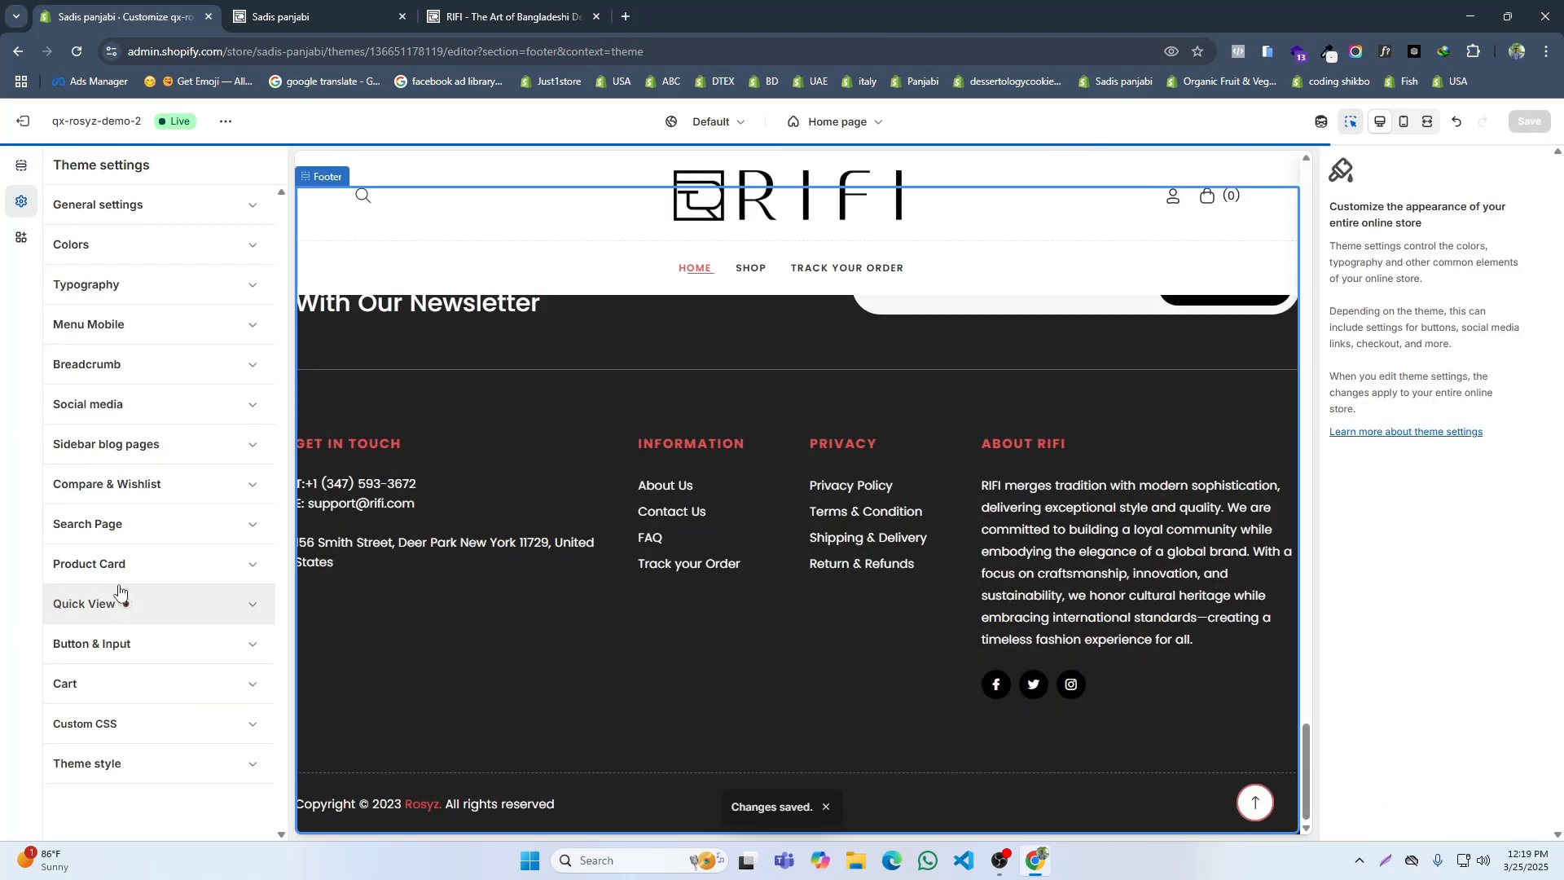
{"action": "left_click", "coordinate": [122, 405]}
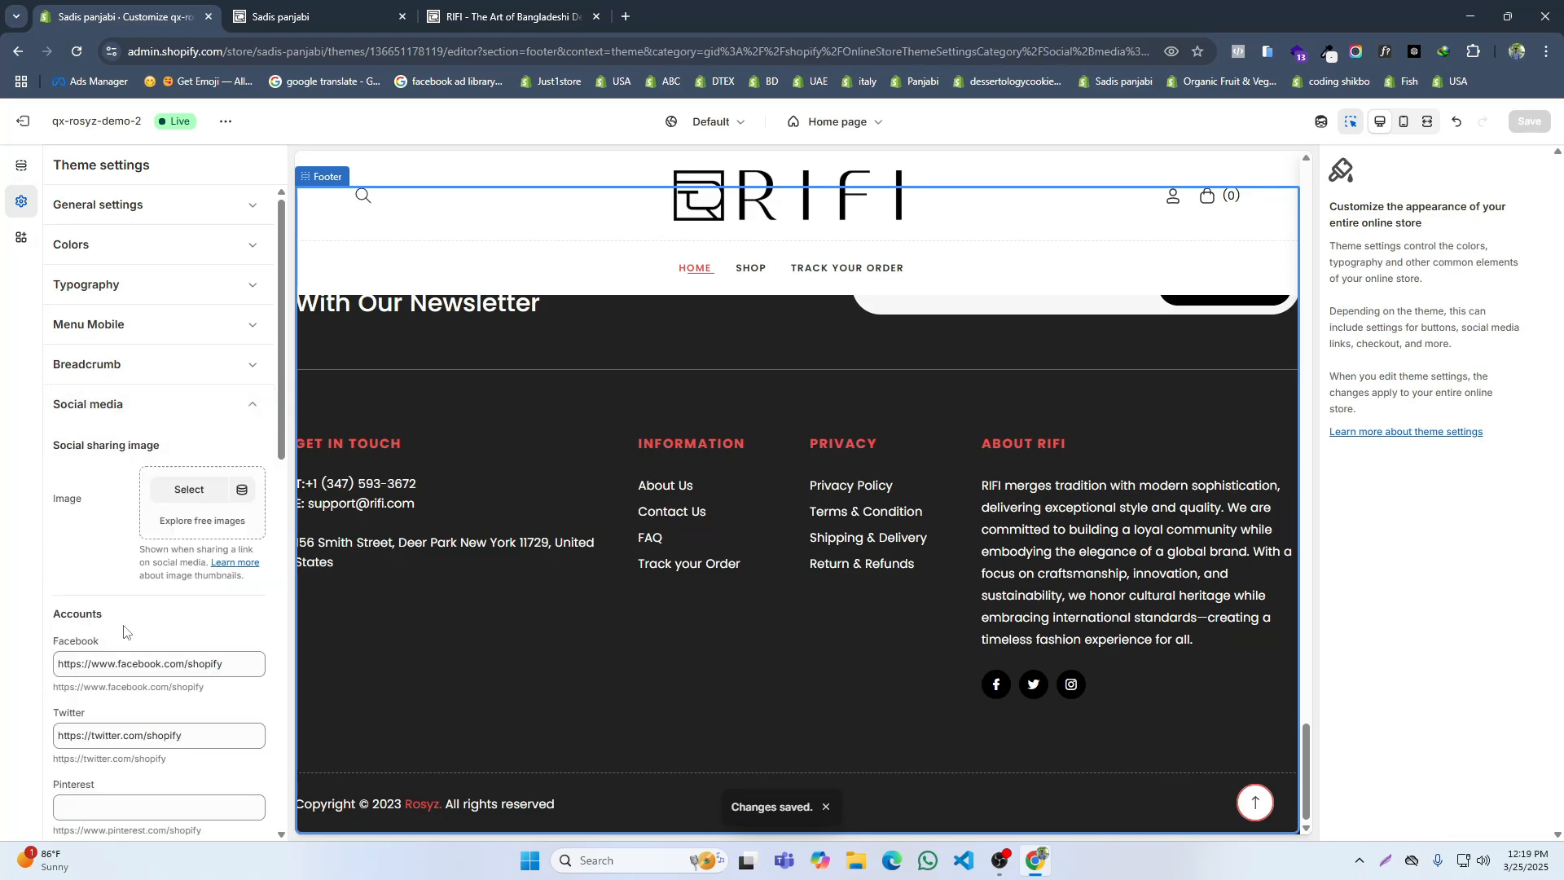
{"action": "triple_click", "coordinate": [121, 659]}
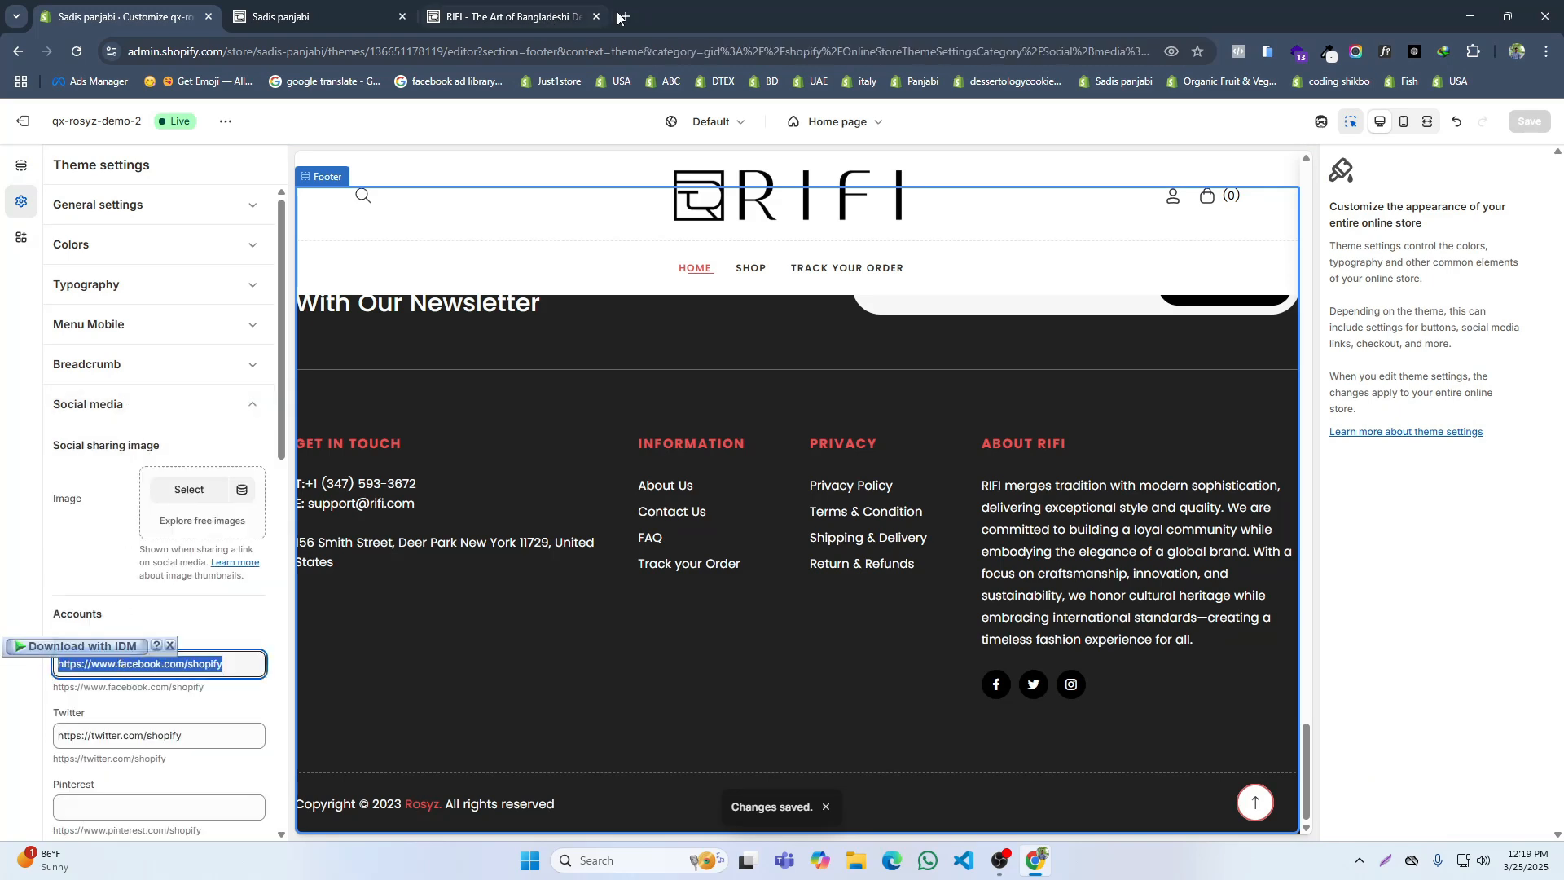
{"action": "left_click", "coordinate": [624, 17]}
{"action": "type", "text": "d"}
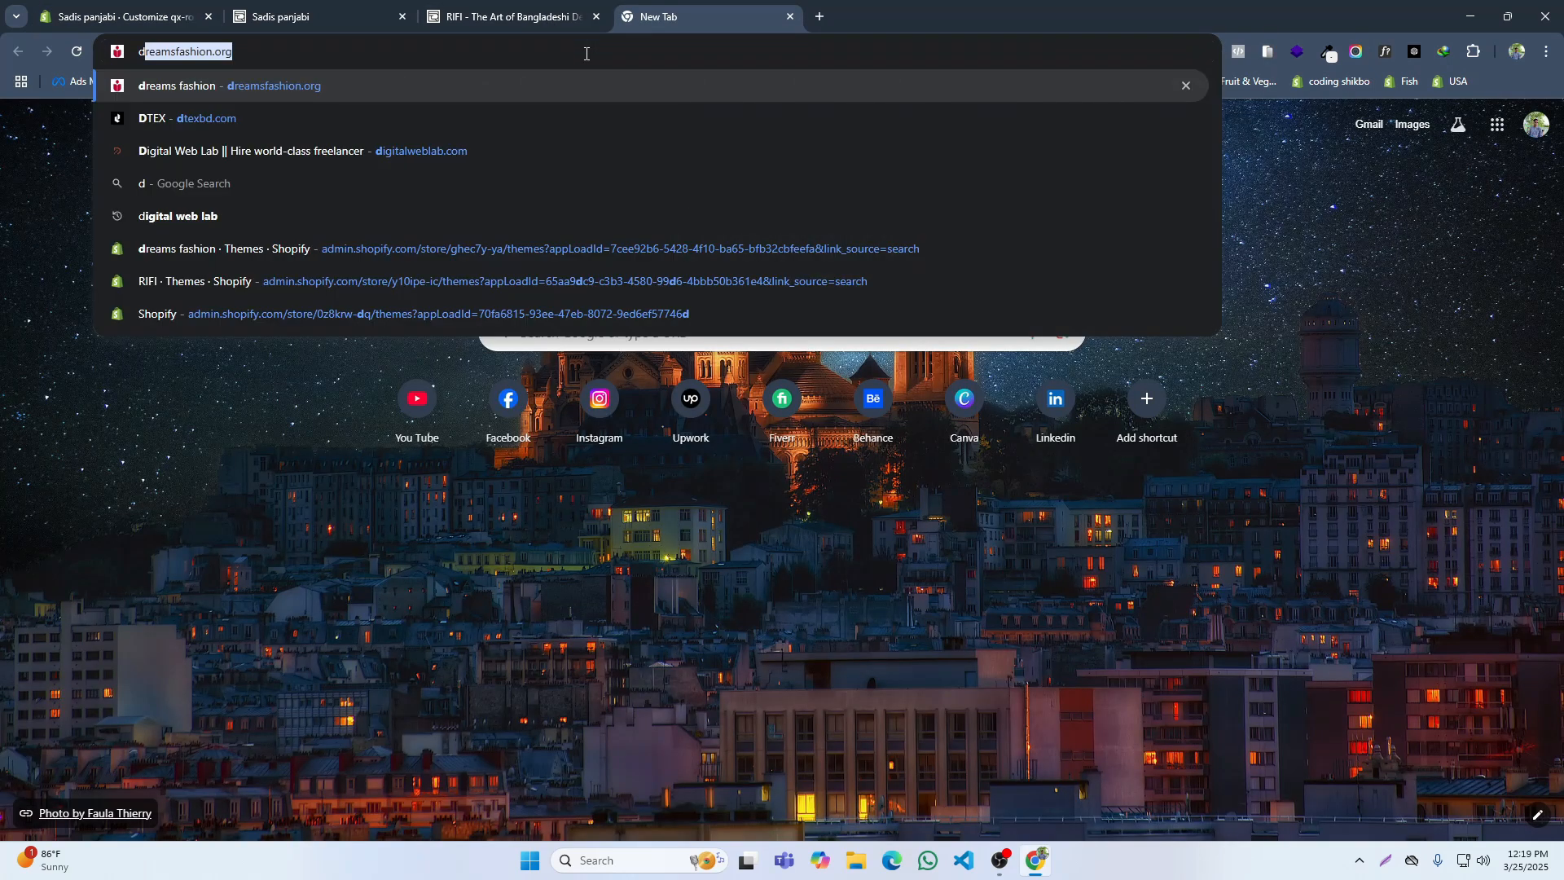
{"action": "key", "text": "BackSpace"}
{"action": "key", "text": "BackSpace"}
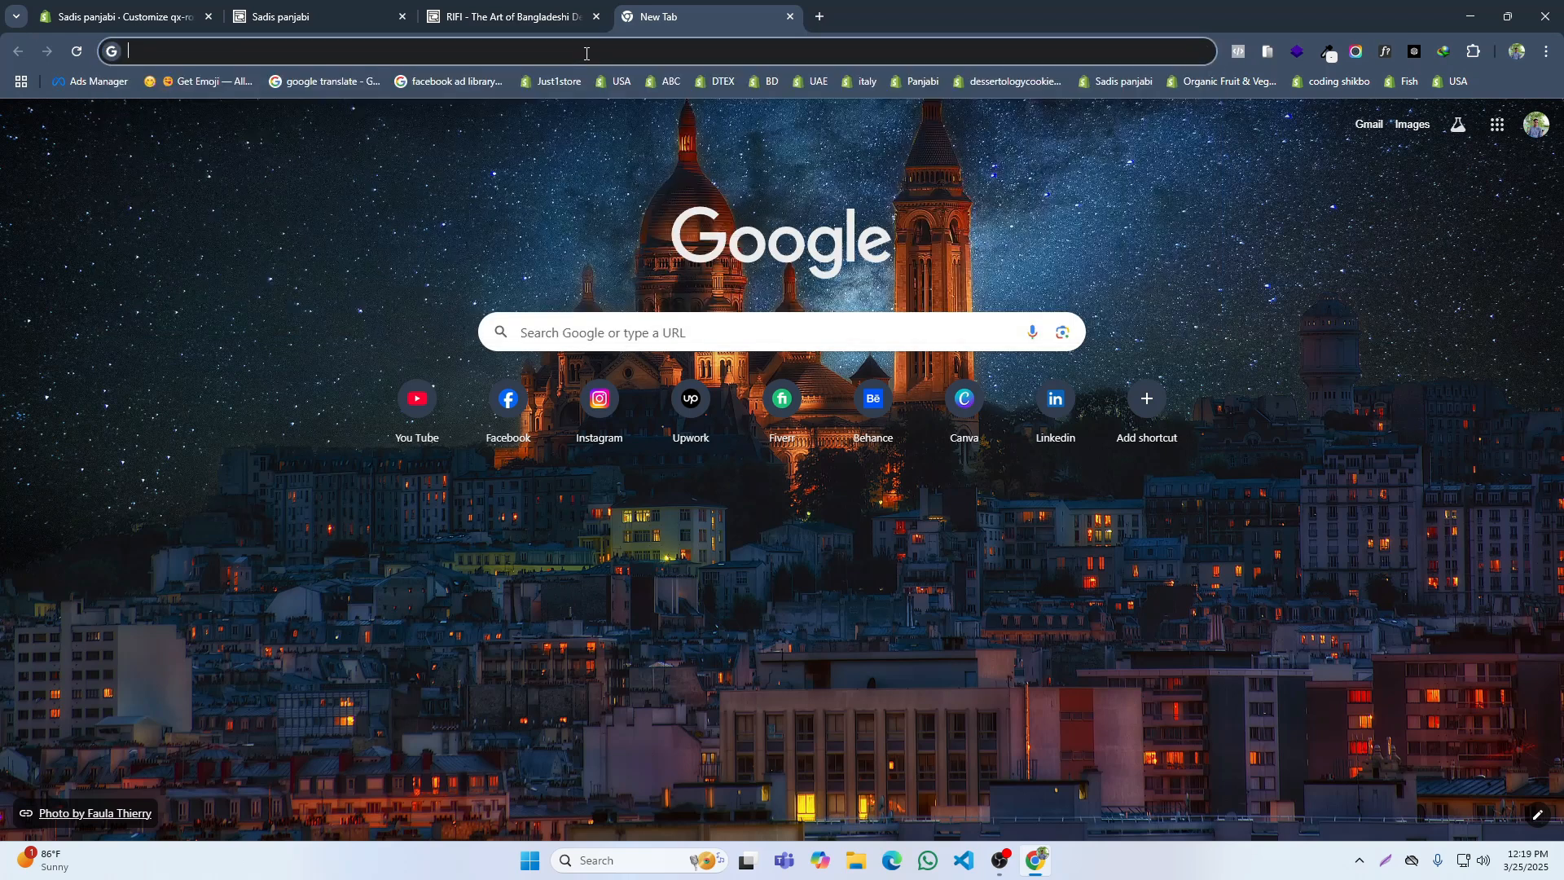
{"action": "type", "text": "fa"}
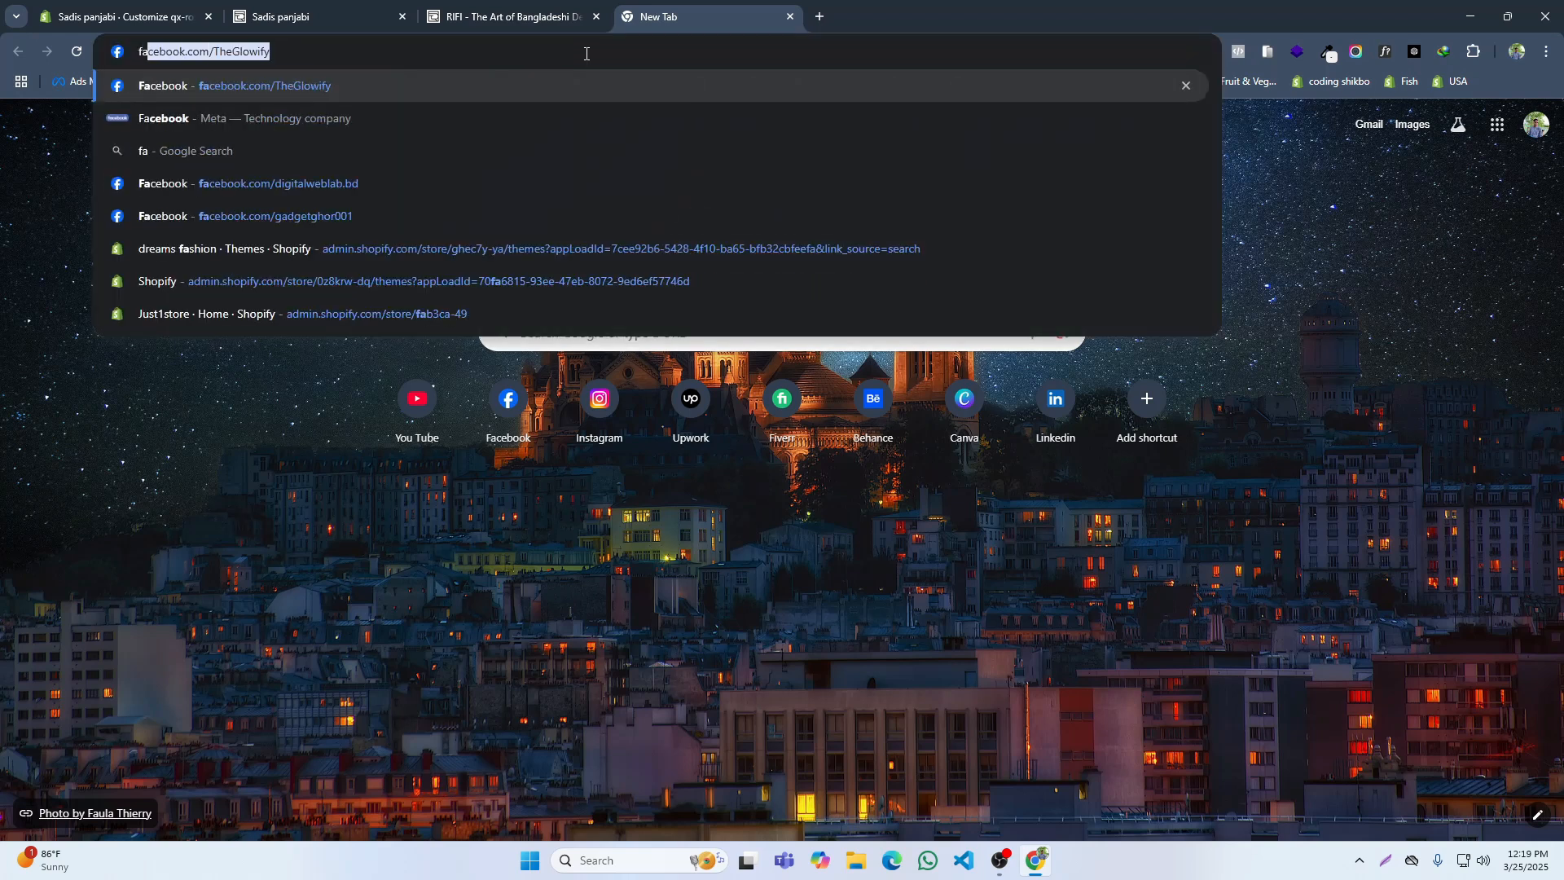
{"action": "type", "text": "cebook.com/digitalweblab.bd"}
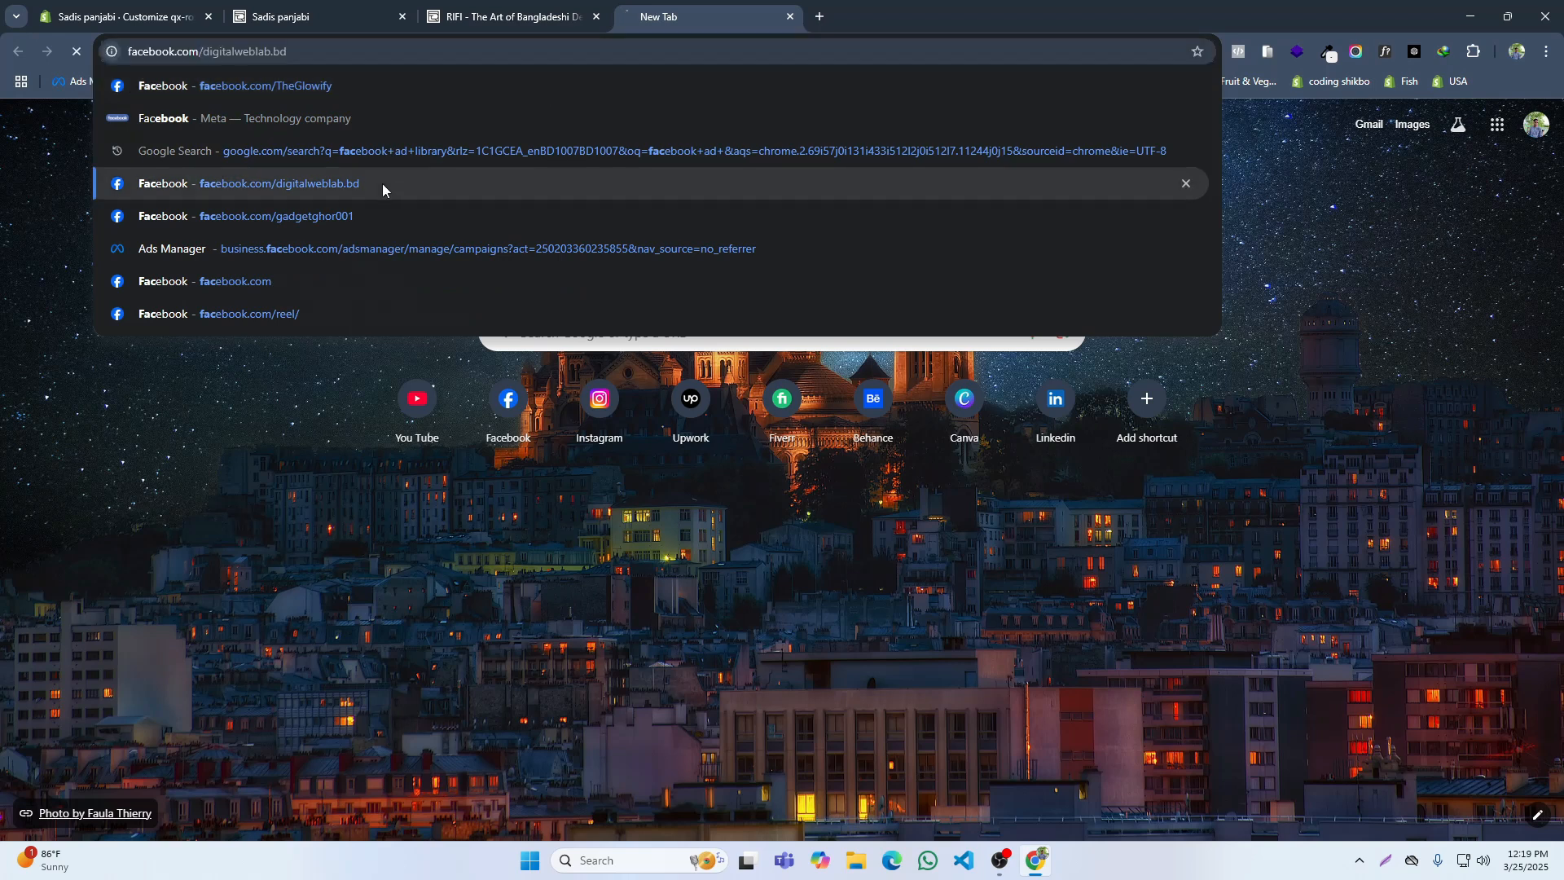
{"action": "left_click", "coordinate": [383, 183]}
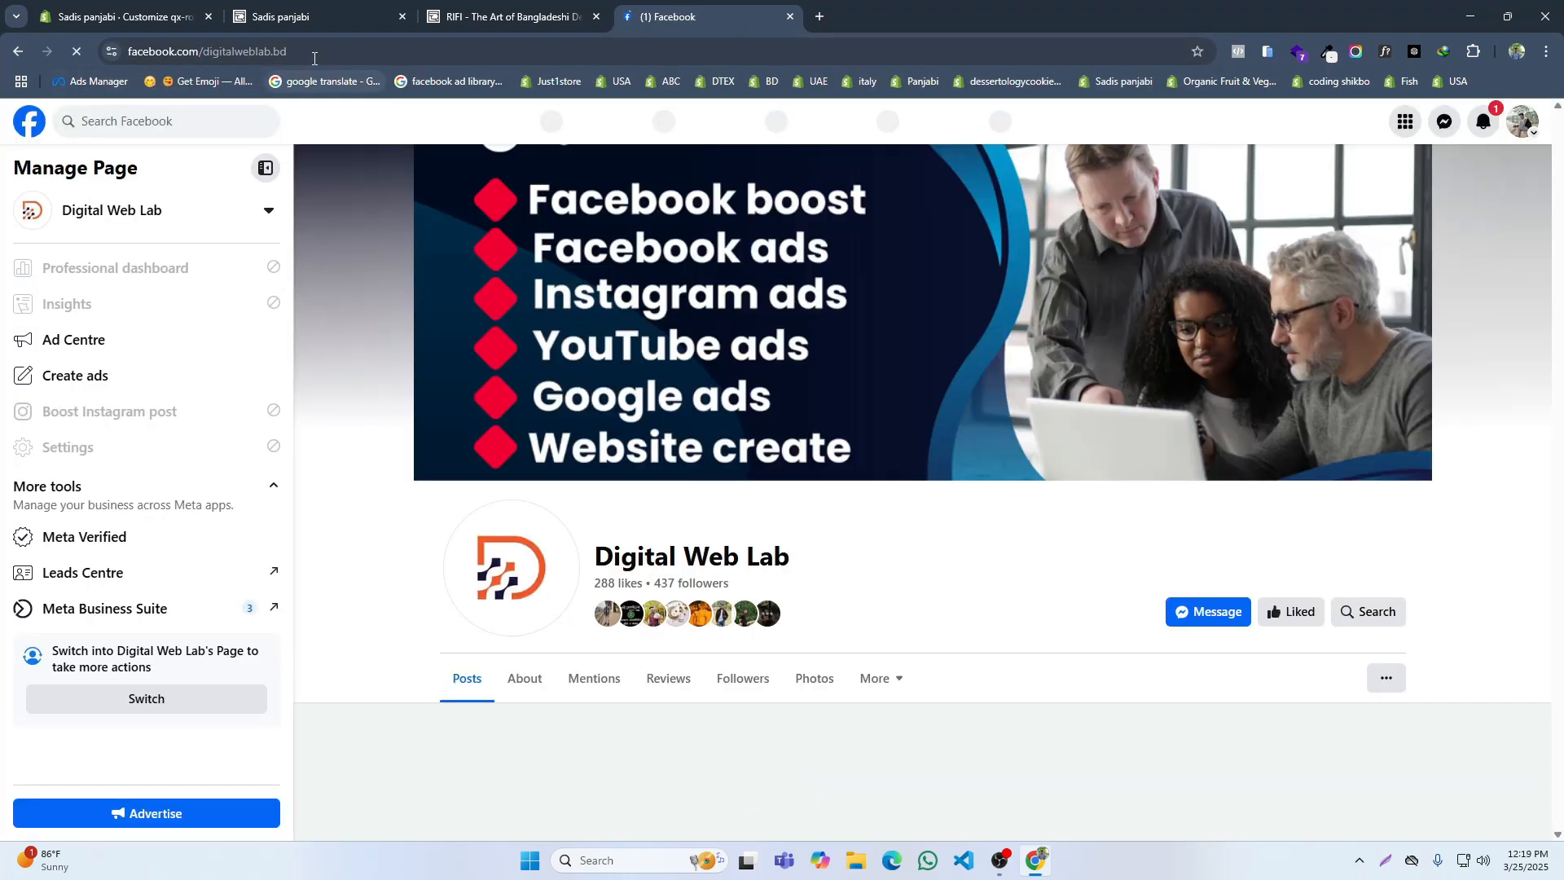
{"action": "left_click", "coordinate": [313, 55]}
{"action": "key", "text": "ctrl+c"}
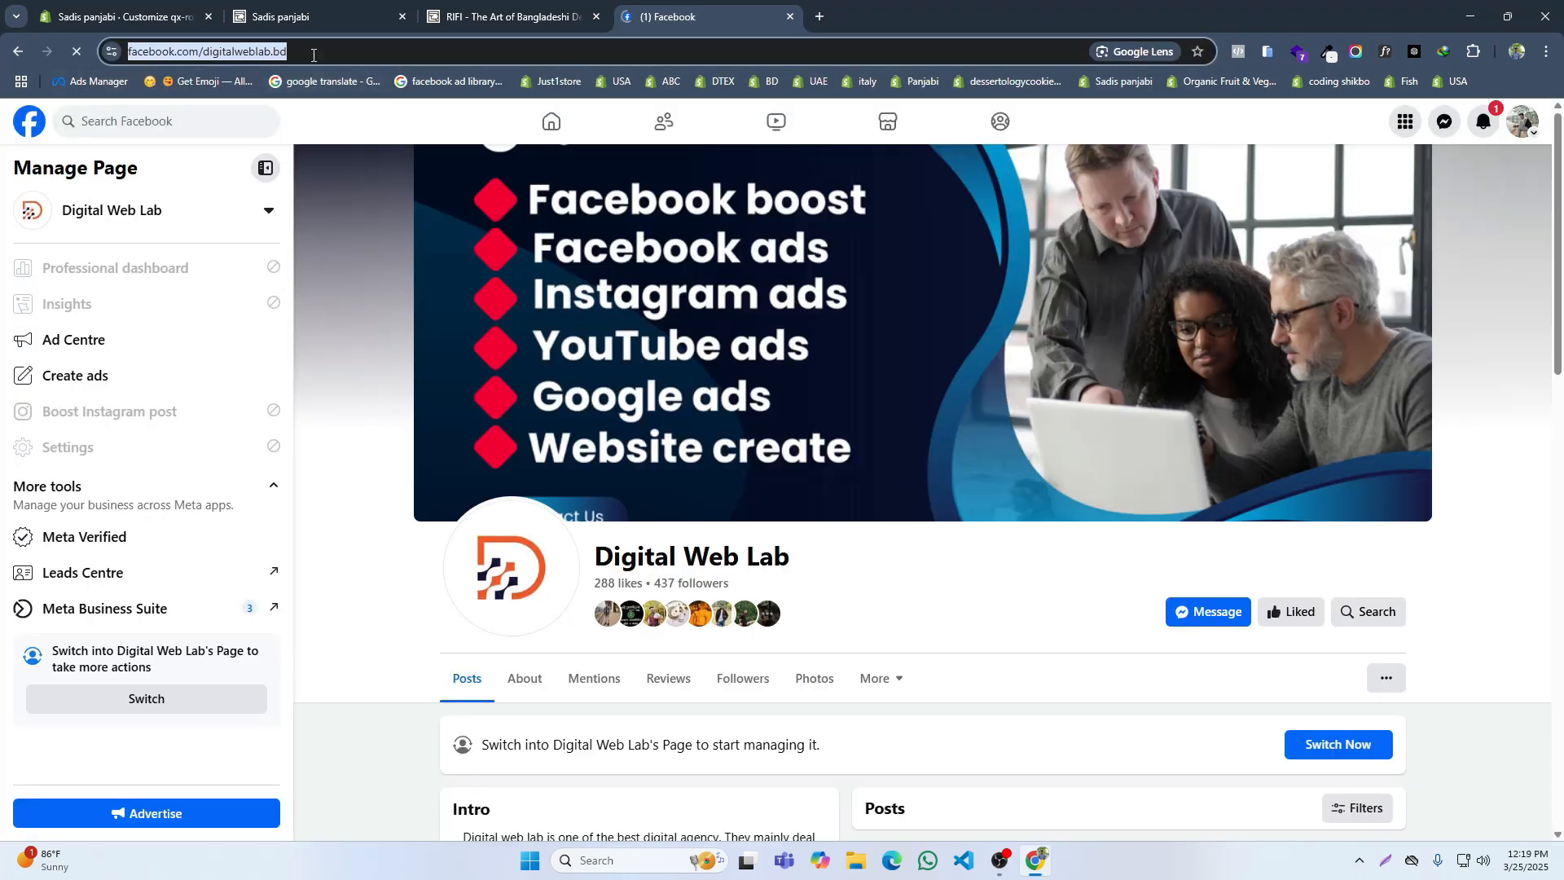
{"action": "left_click", "coordinate": [122, 16]}
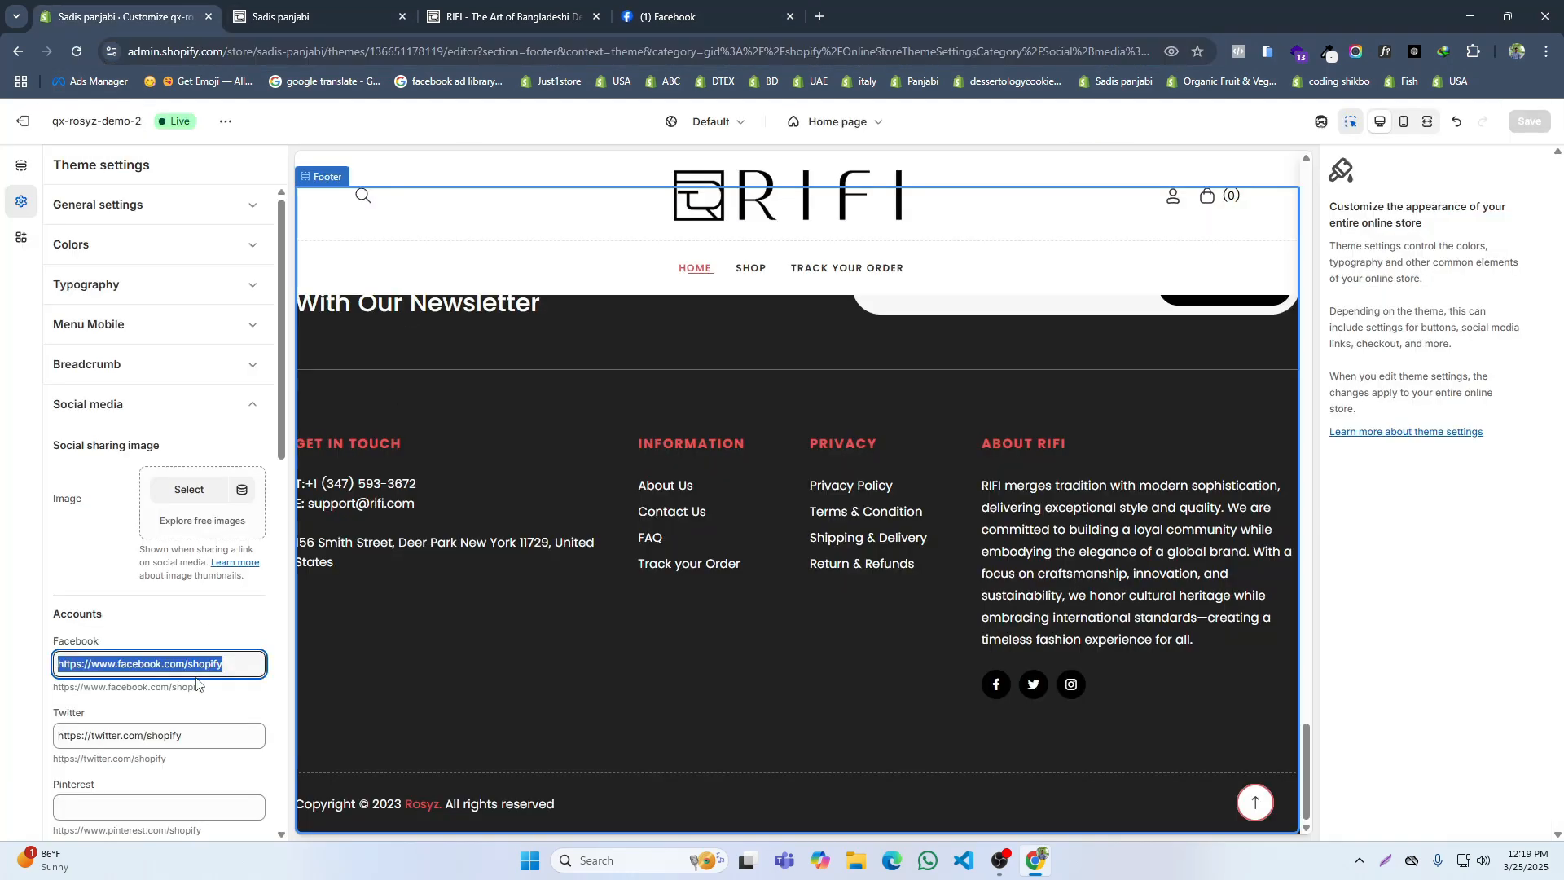
{"action": "key", "text": "ctrl+v"}
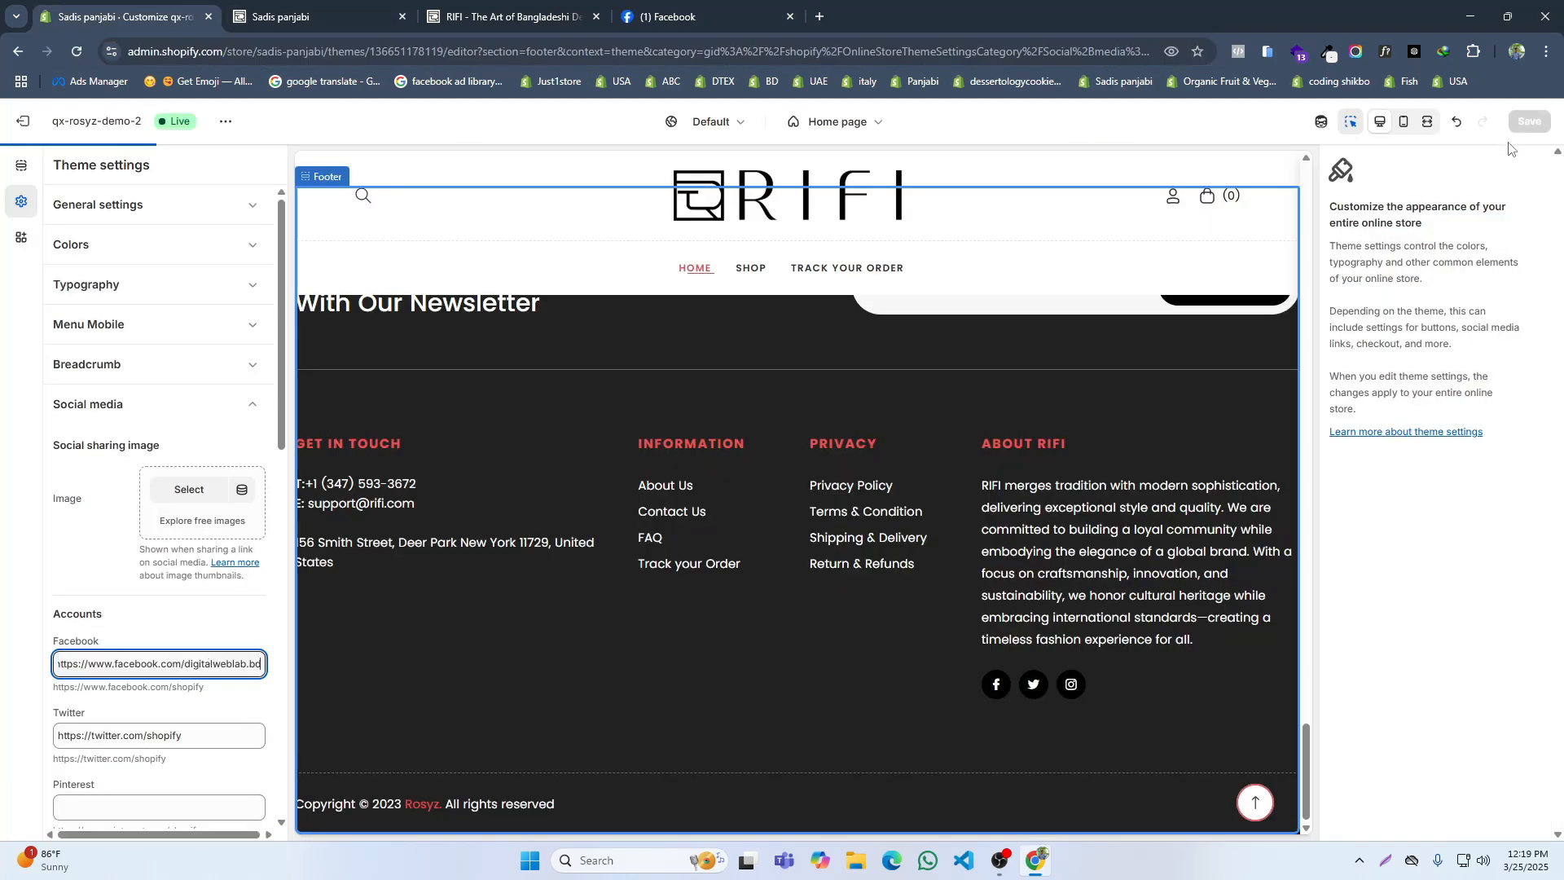
Step: Save the new Facebook account link, close the Facebook page and reload the storefront
{"action": "scroll", "coordinate": [139, 660], "scroll_direction": "down", "scroll_amount": 4}
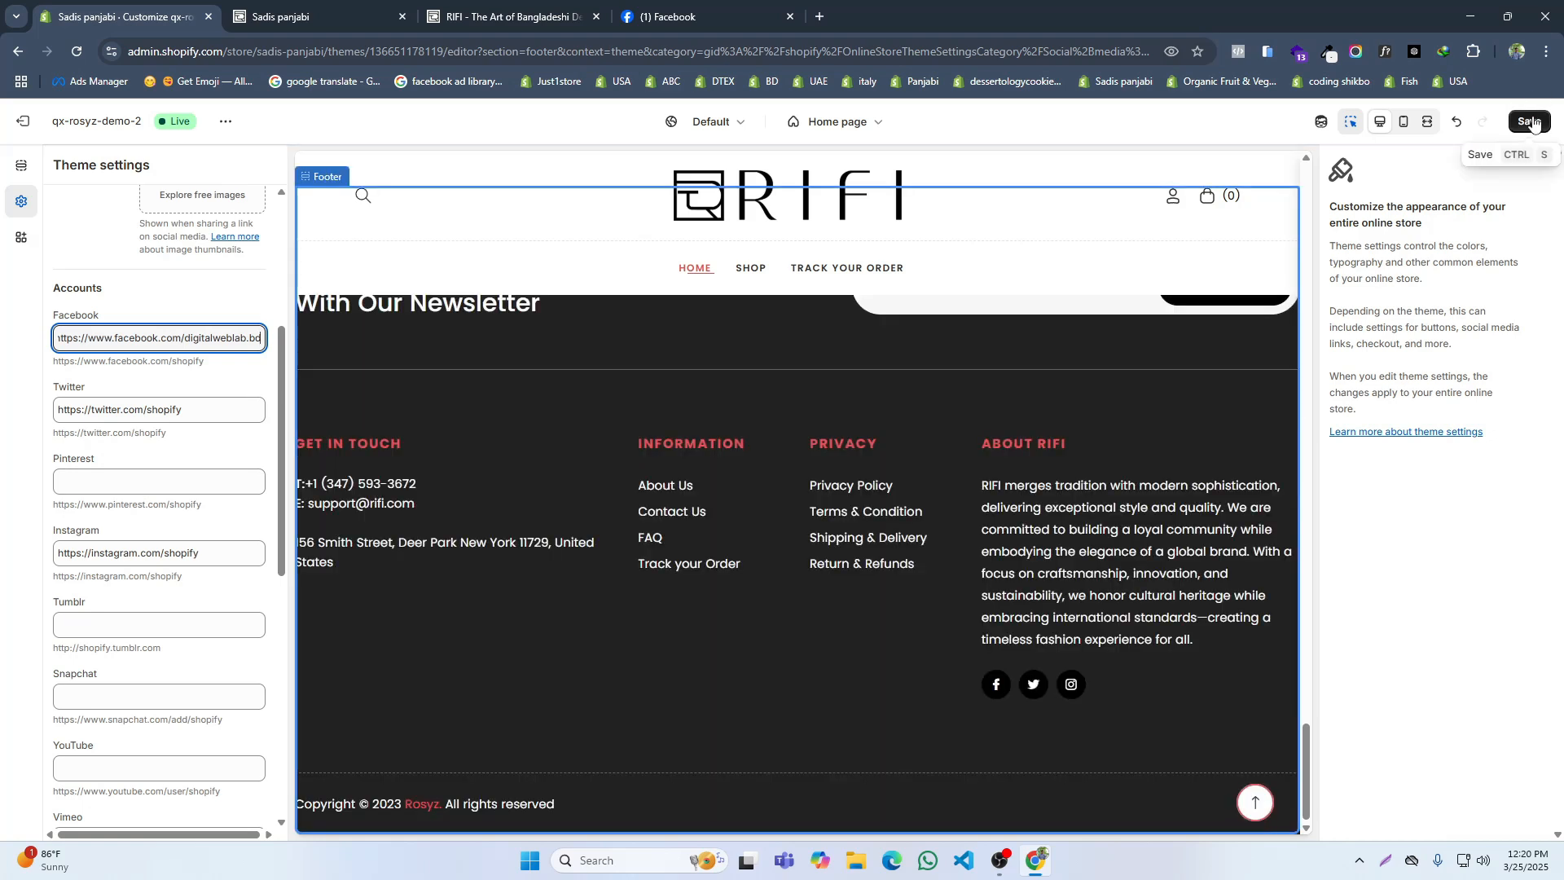
{"action": "left_click", "coordinate": [1529, 122]}
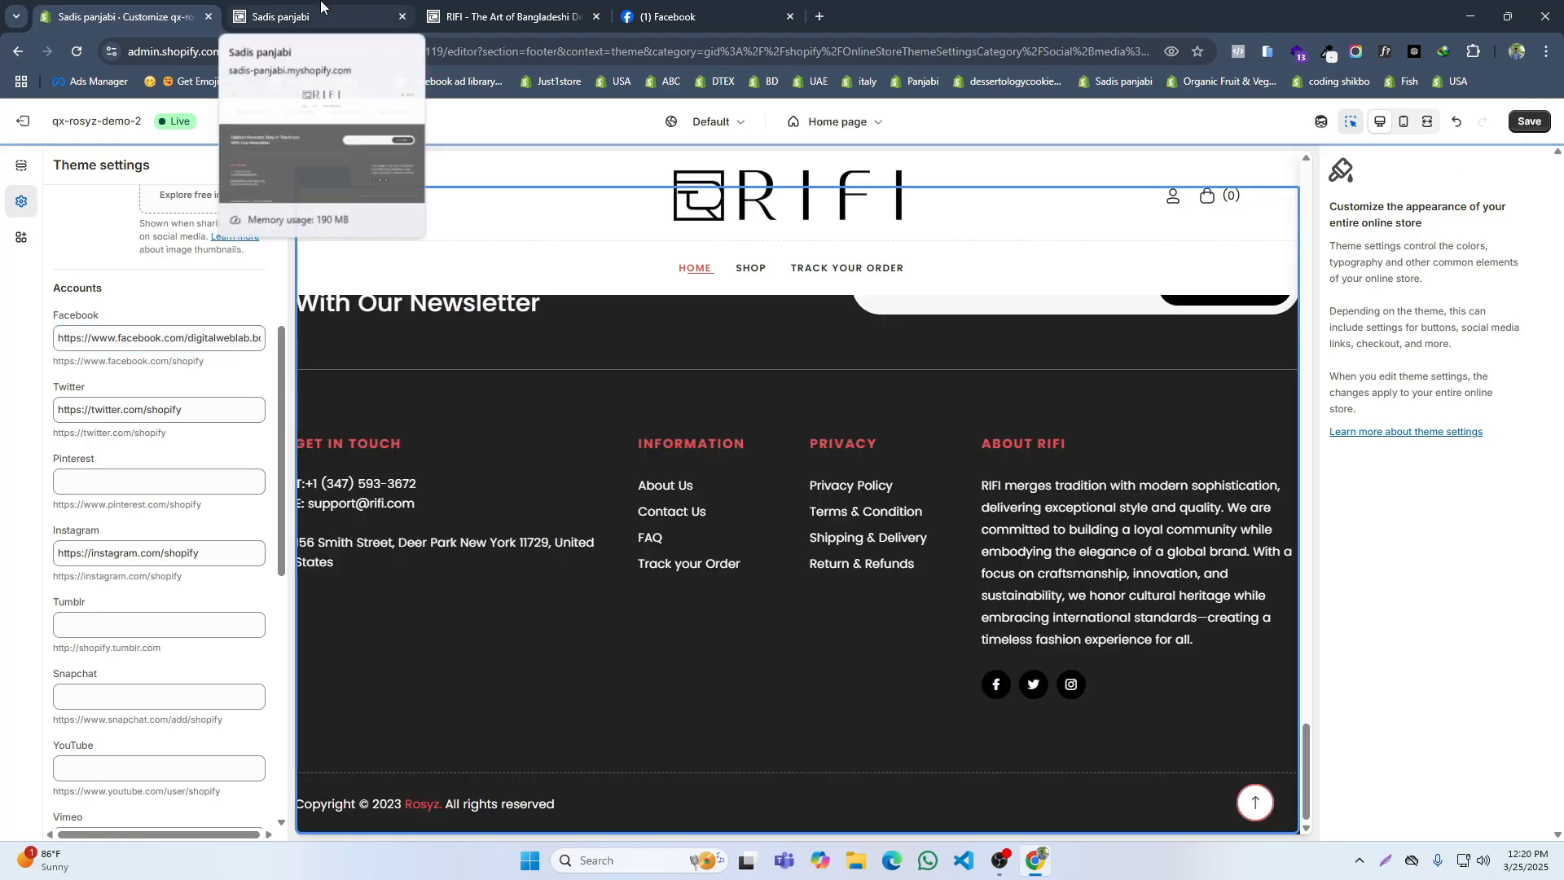
{"action": "left_click", "coordinate": [788, 19]}
{"action": "left_click", "coordinate": [1528, 121]}
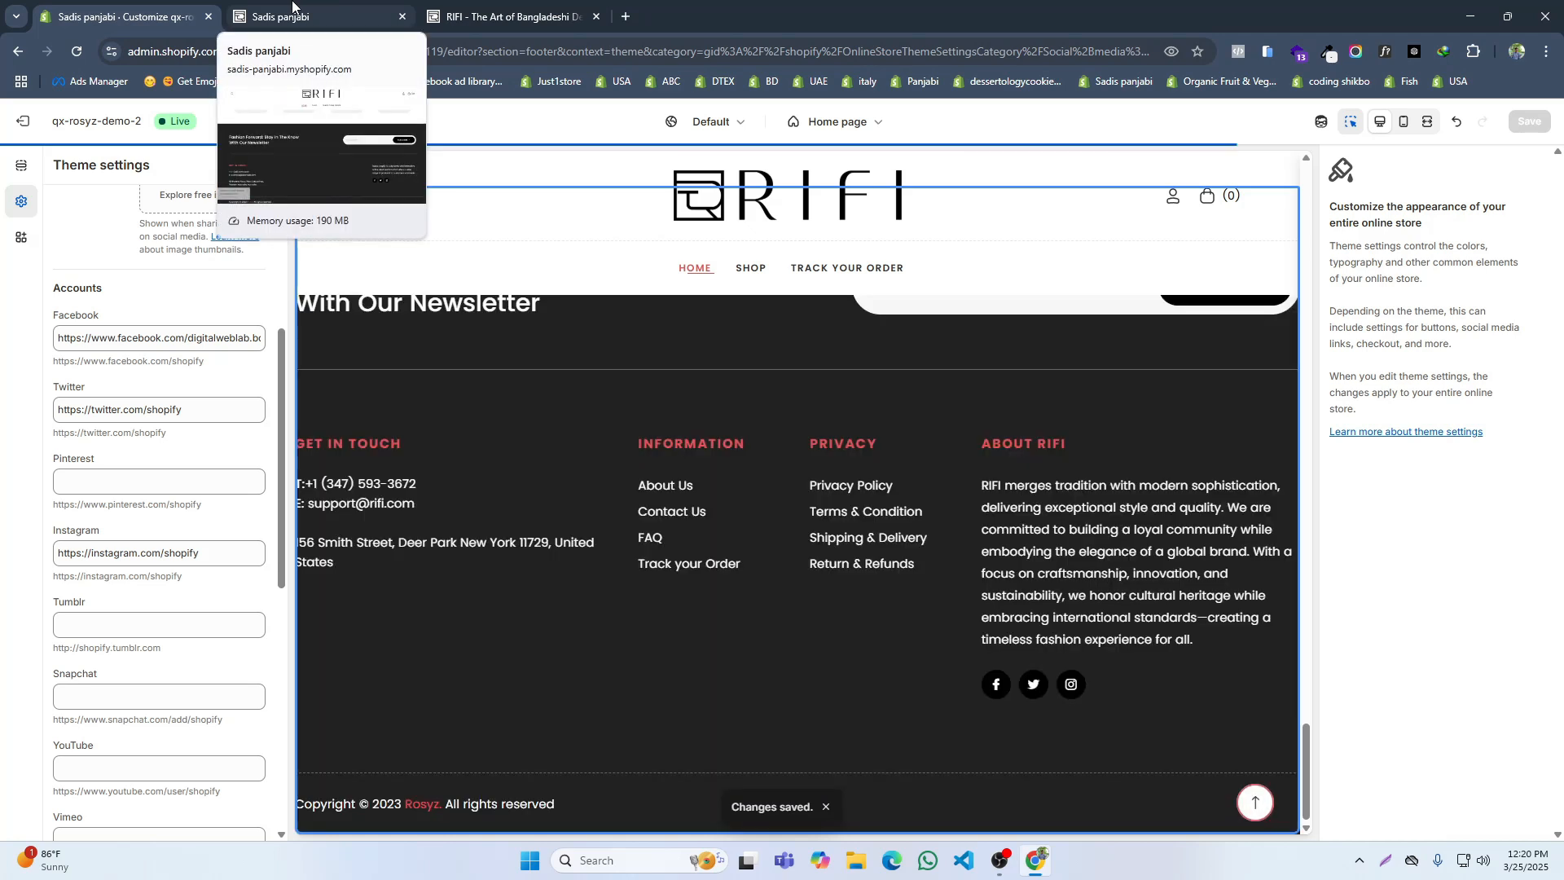
{"action": "left_click", "coordinate": [292, 10]}
{"action": "left_click", "coordinate": [77, 51]}
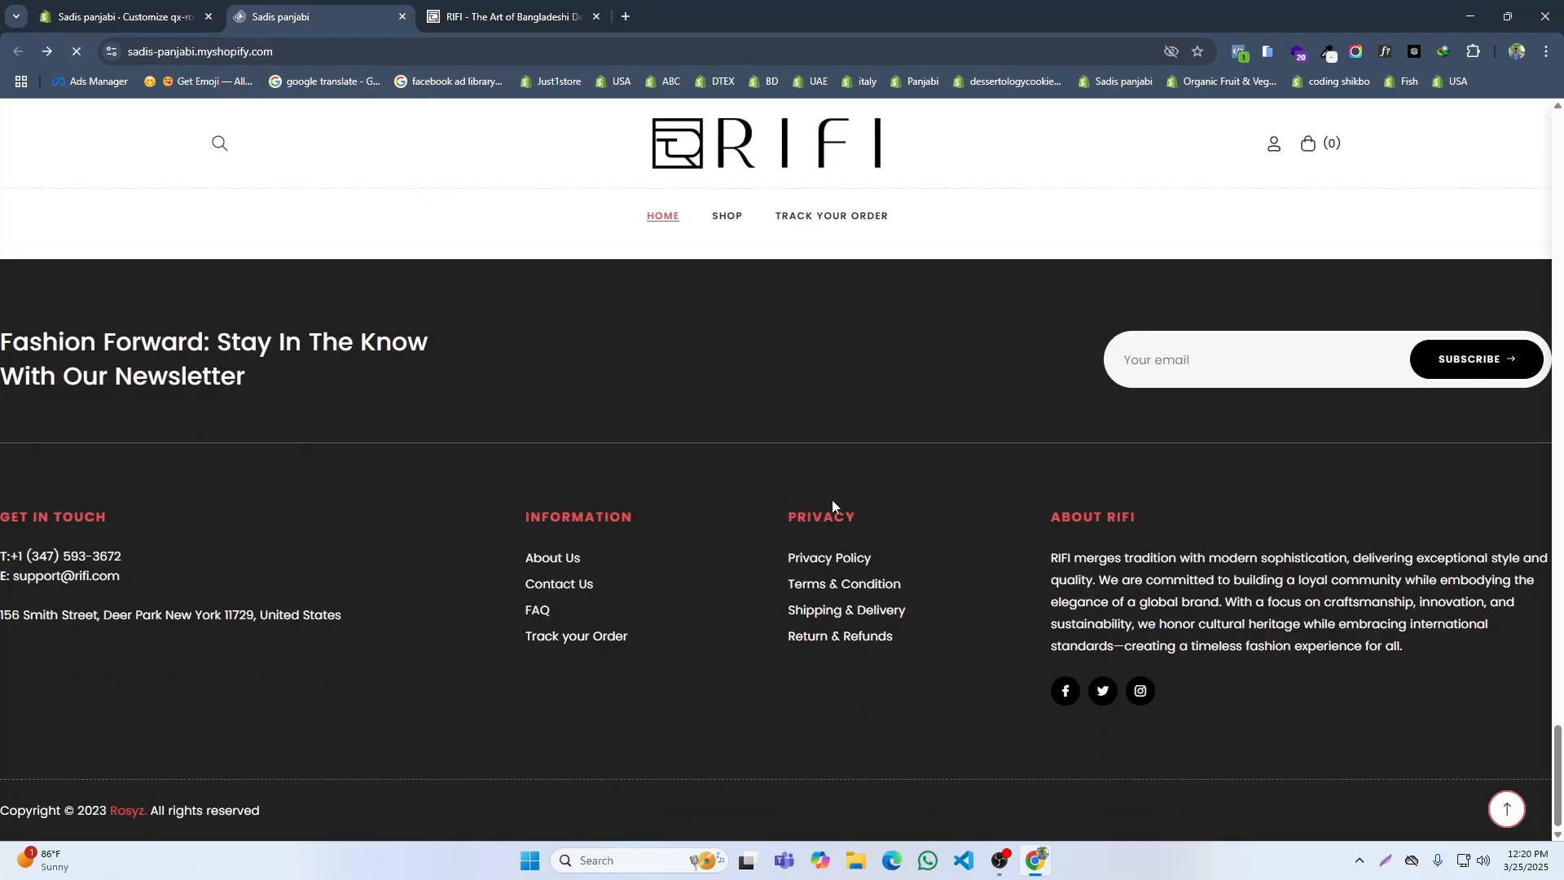
Step: Set the Footer section's Full Width option to Box and save
{"action": "left_click", "coordinate": [505, 17]}
{"action": "left_click", "coordinate": [123, 16]}
{"action": "left_click", "coordinate": [28, 170]}
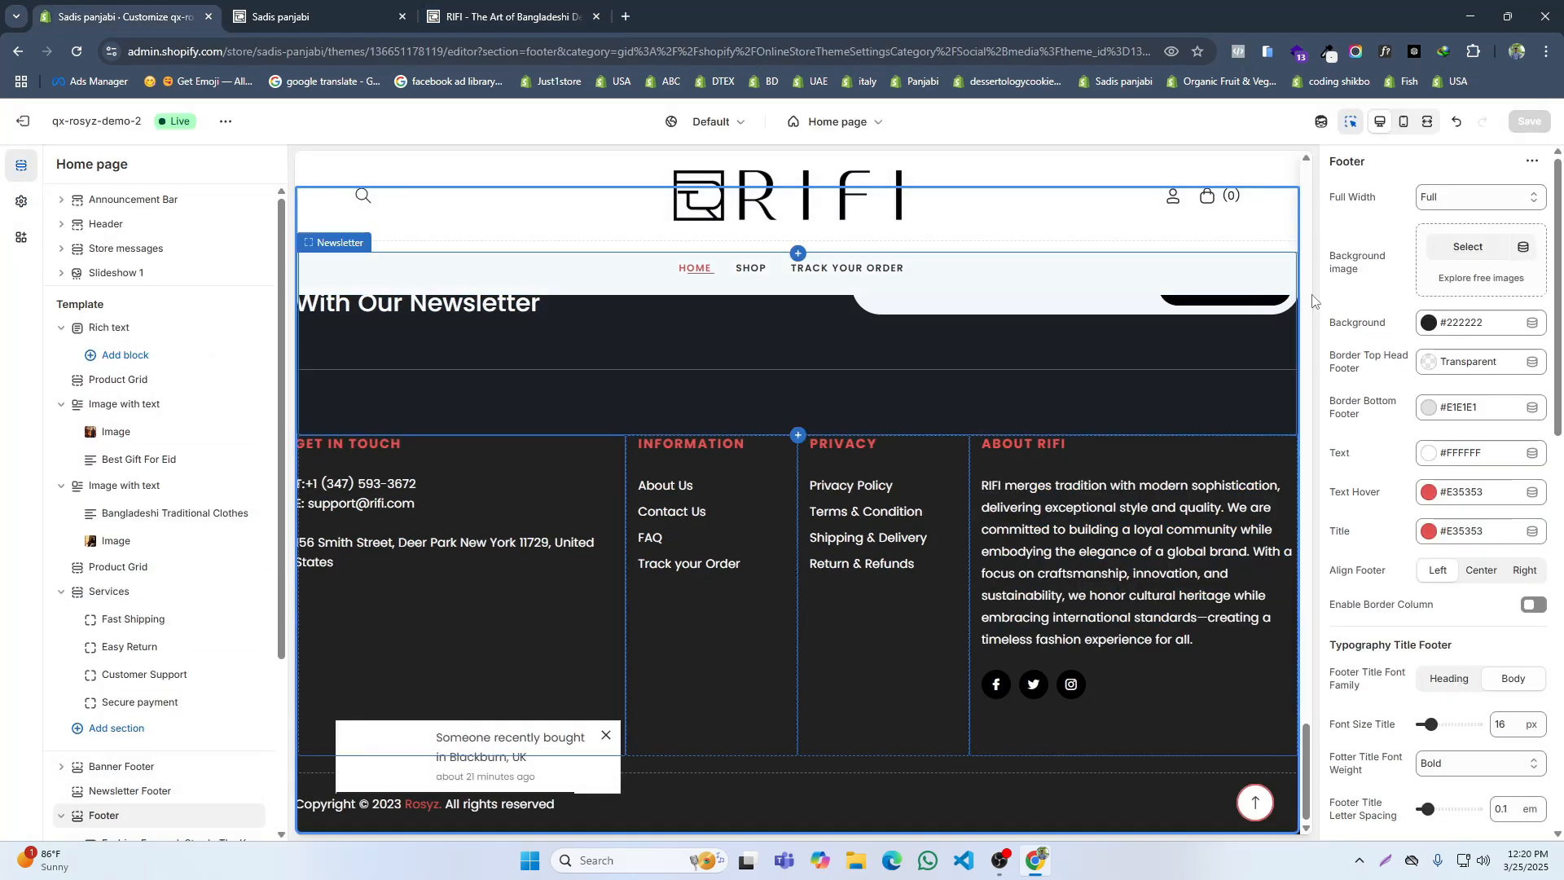
{"action": "left_click", "coordinate": [1474, 197]}
{"action": "left_click", "coordinate": [1462, 228]}
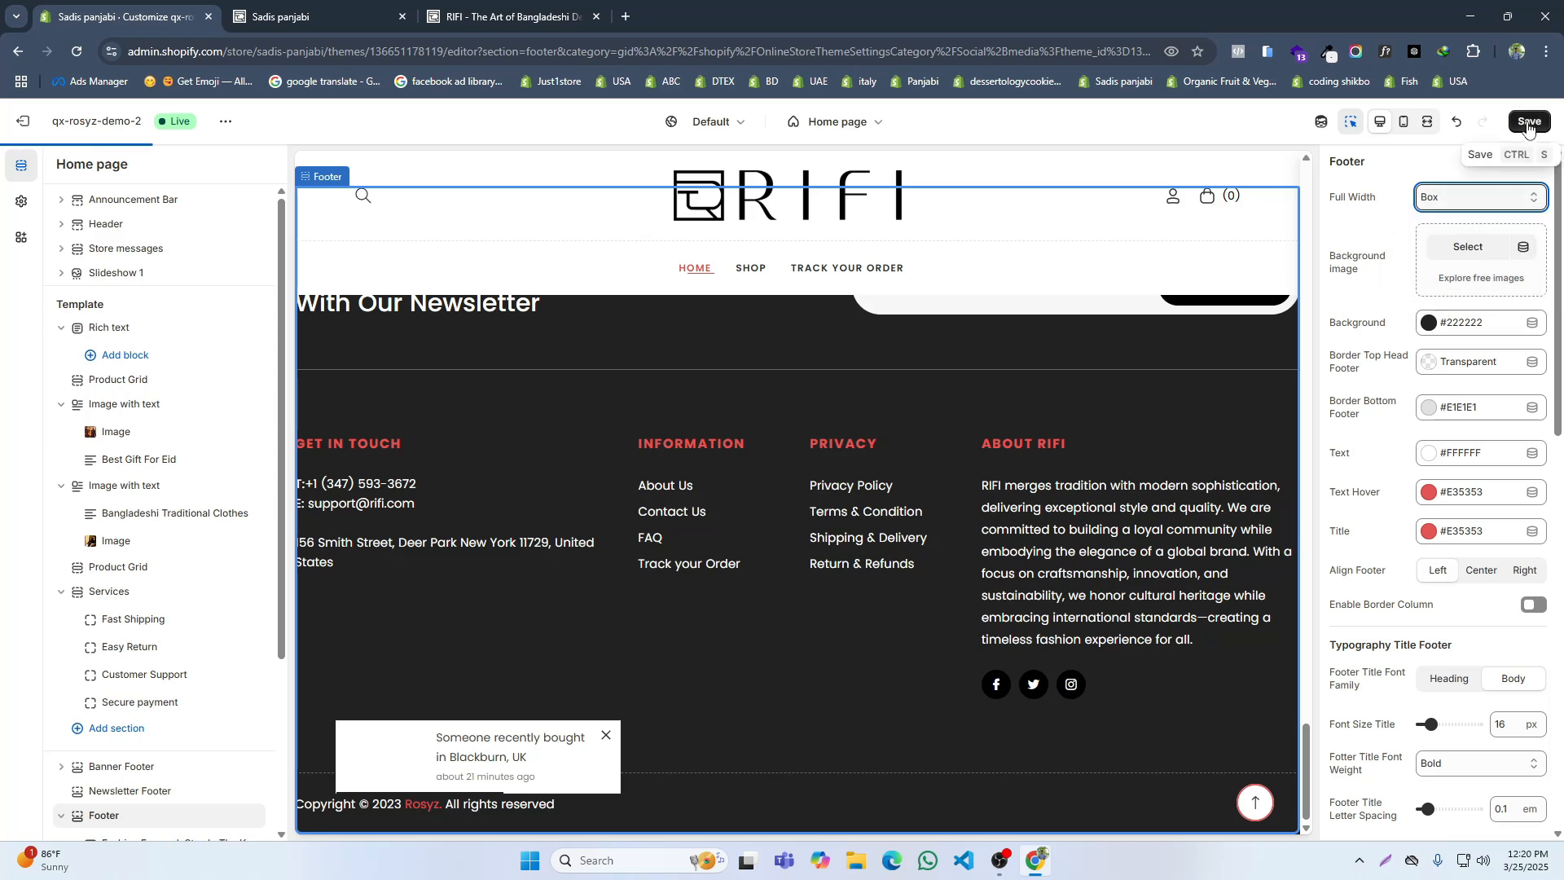
{"action": "left_click", "coordinate": [1529, 121]}
{"action": "left_click", "coordinate": [310, 16]}
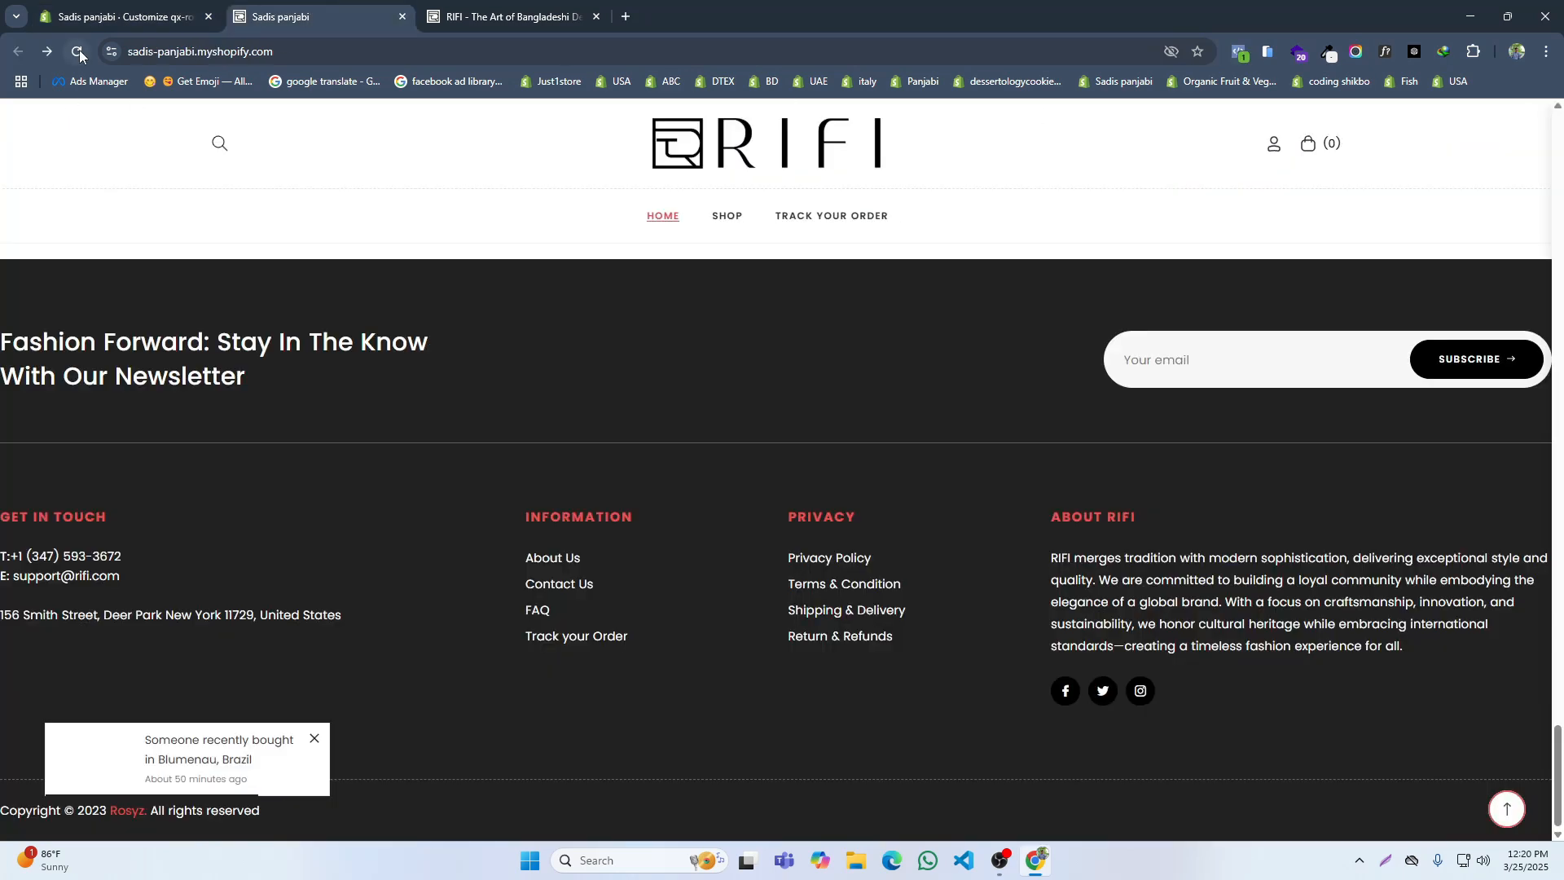
{"action": "left_click", "coordinate": [122, 16]}
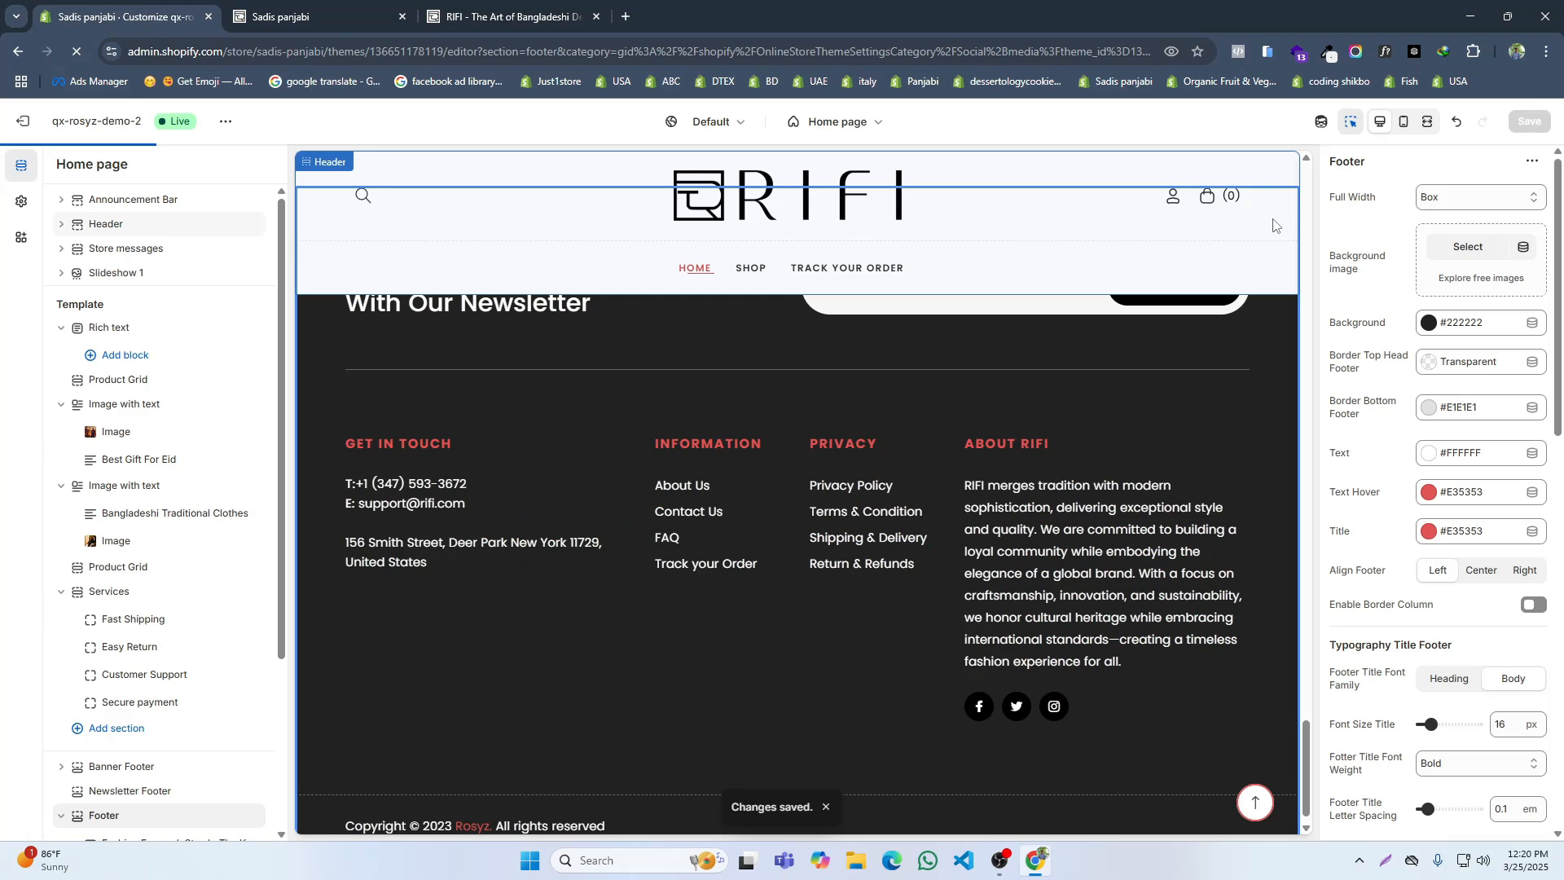
Step: Compare the storefront's footer with the RIFI site's footer and test where its Facebook icon leads
{"action": "left_click", "coordinate": [290, 13]}
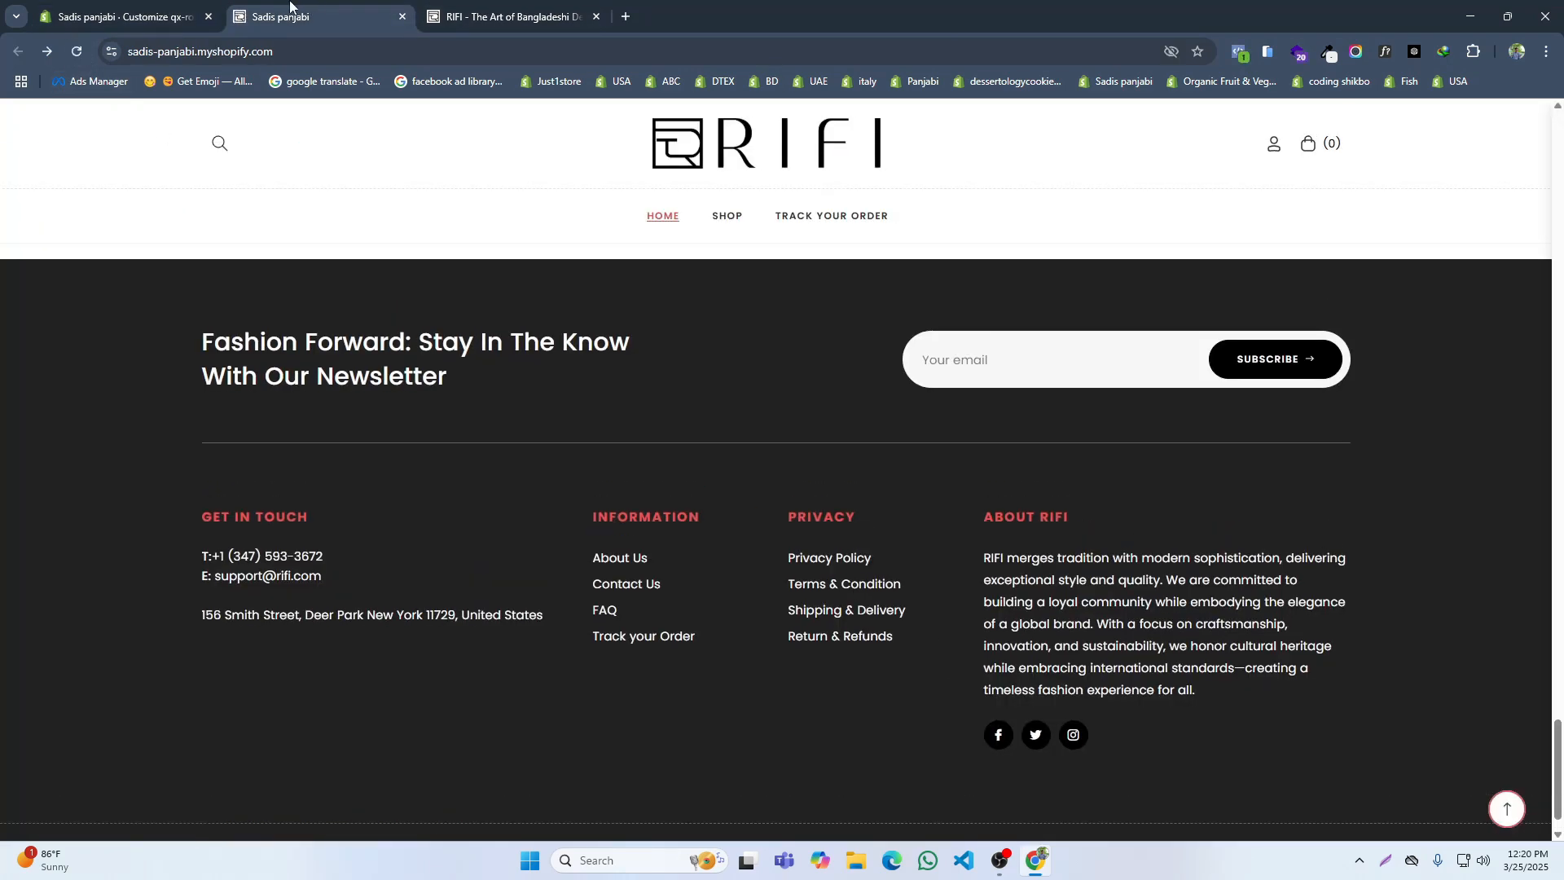
{"action": "left_click", "coordinate": [562, 11]}
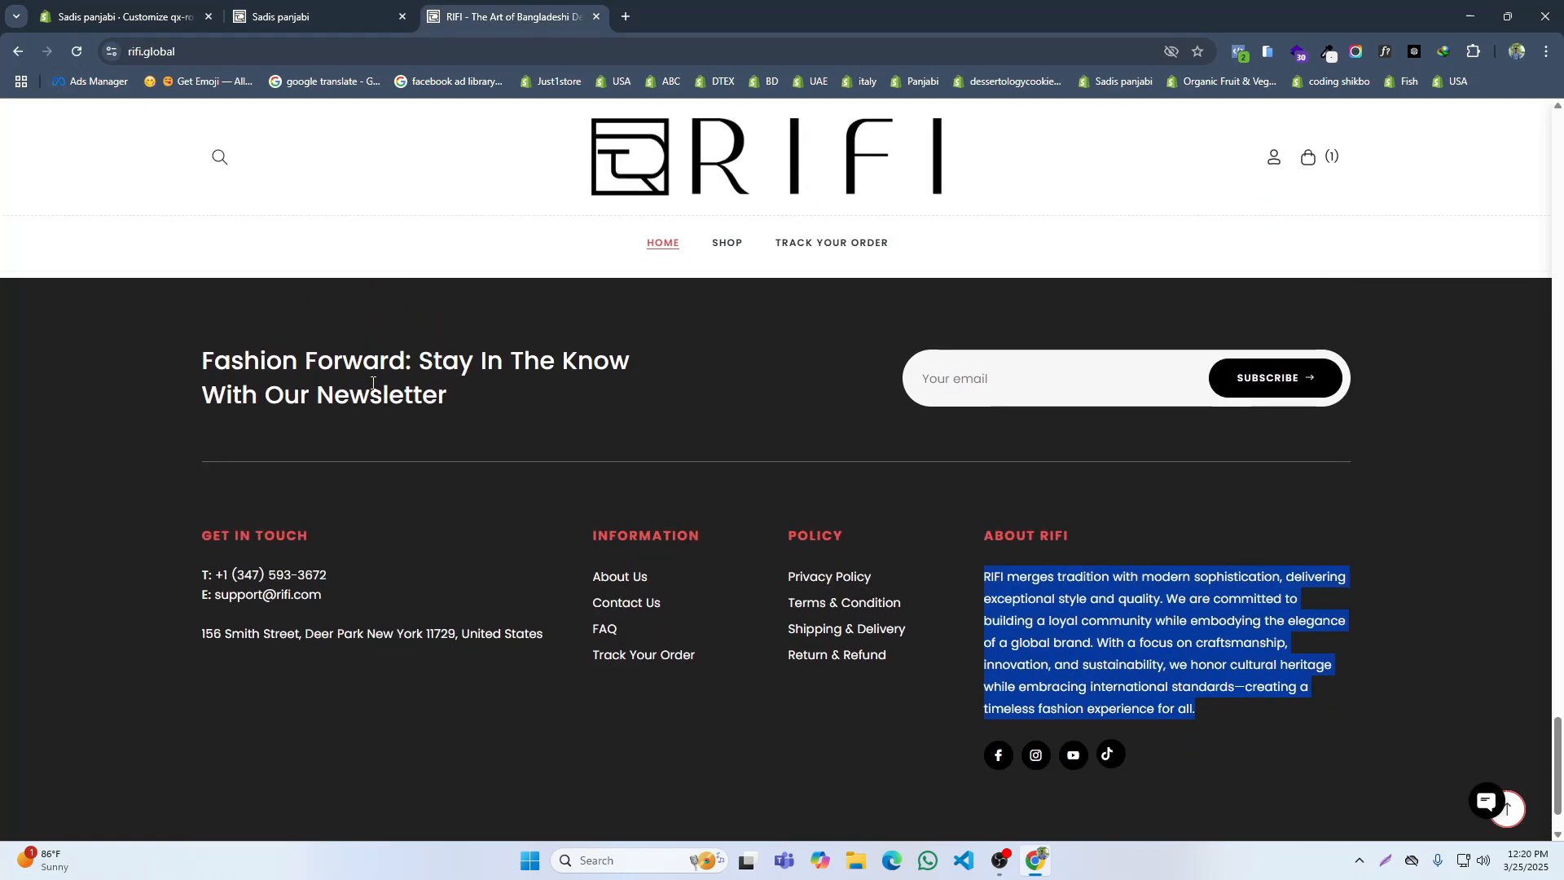
{"action": "left_click", "coordinate": [382, 15]}
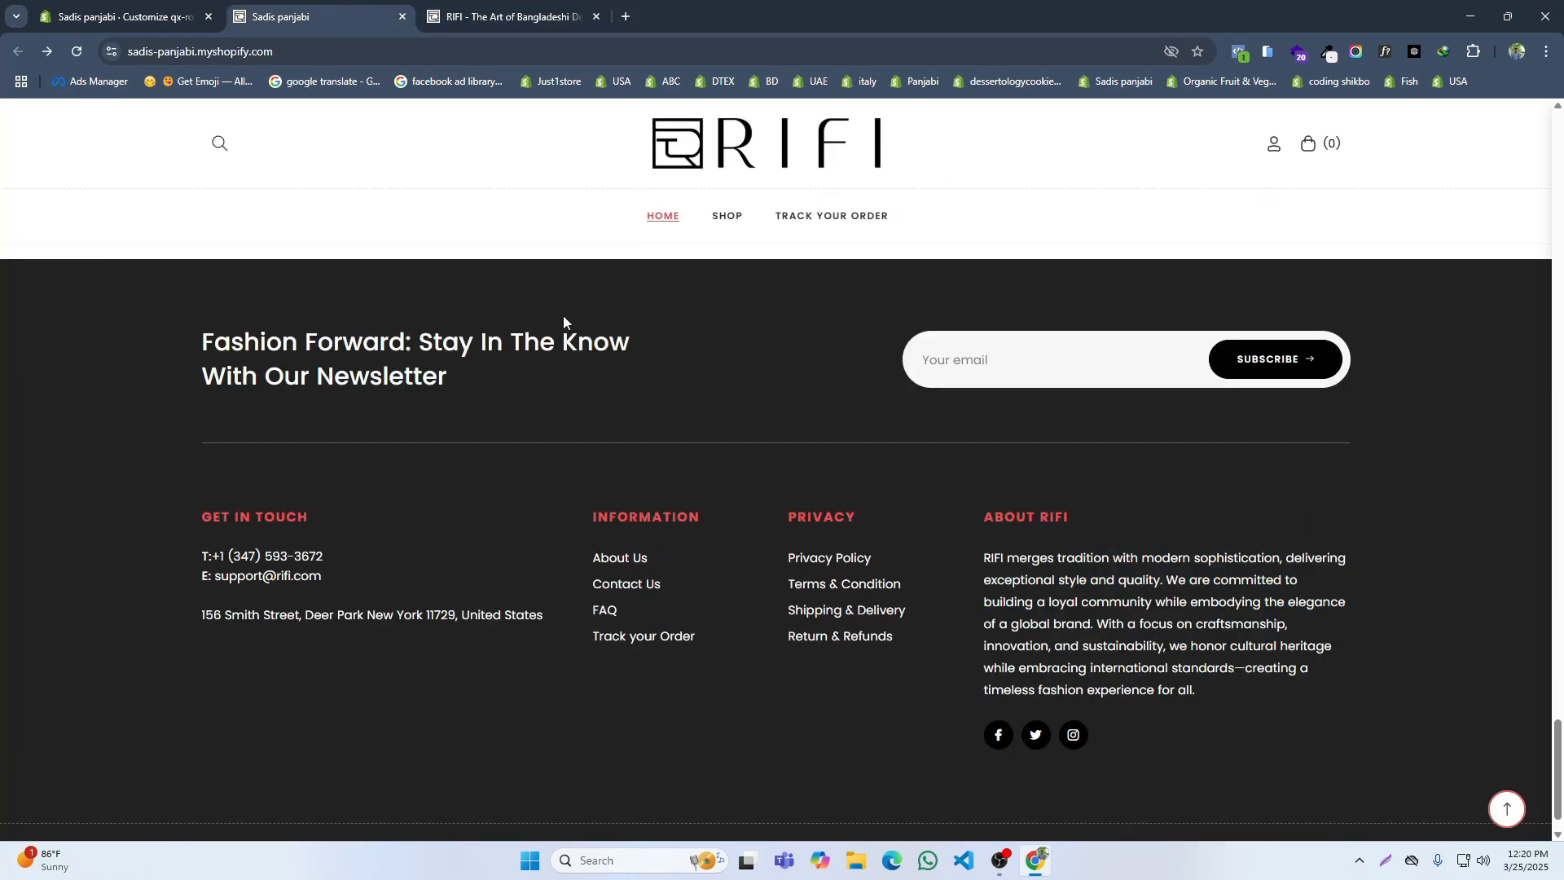
{"action": "left_click", "coordinate": [998, 733]}
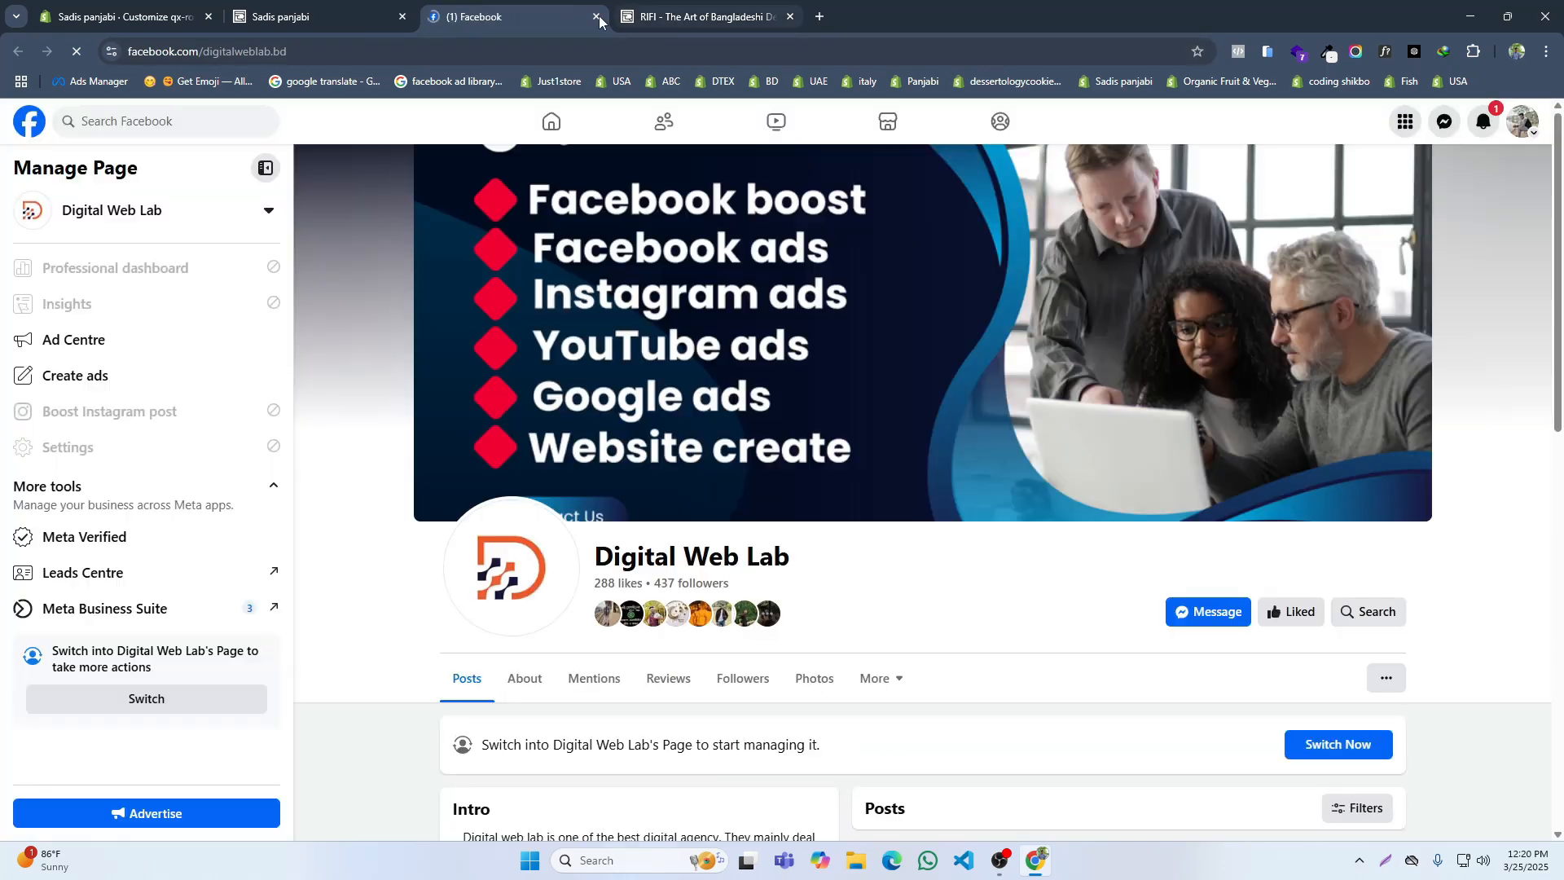
{"action": "left_click", "coordinate": [596, 16]}
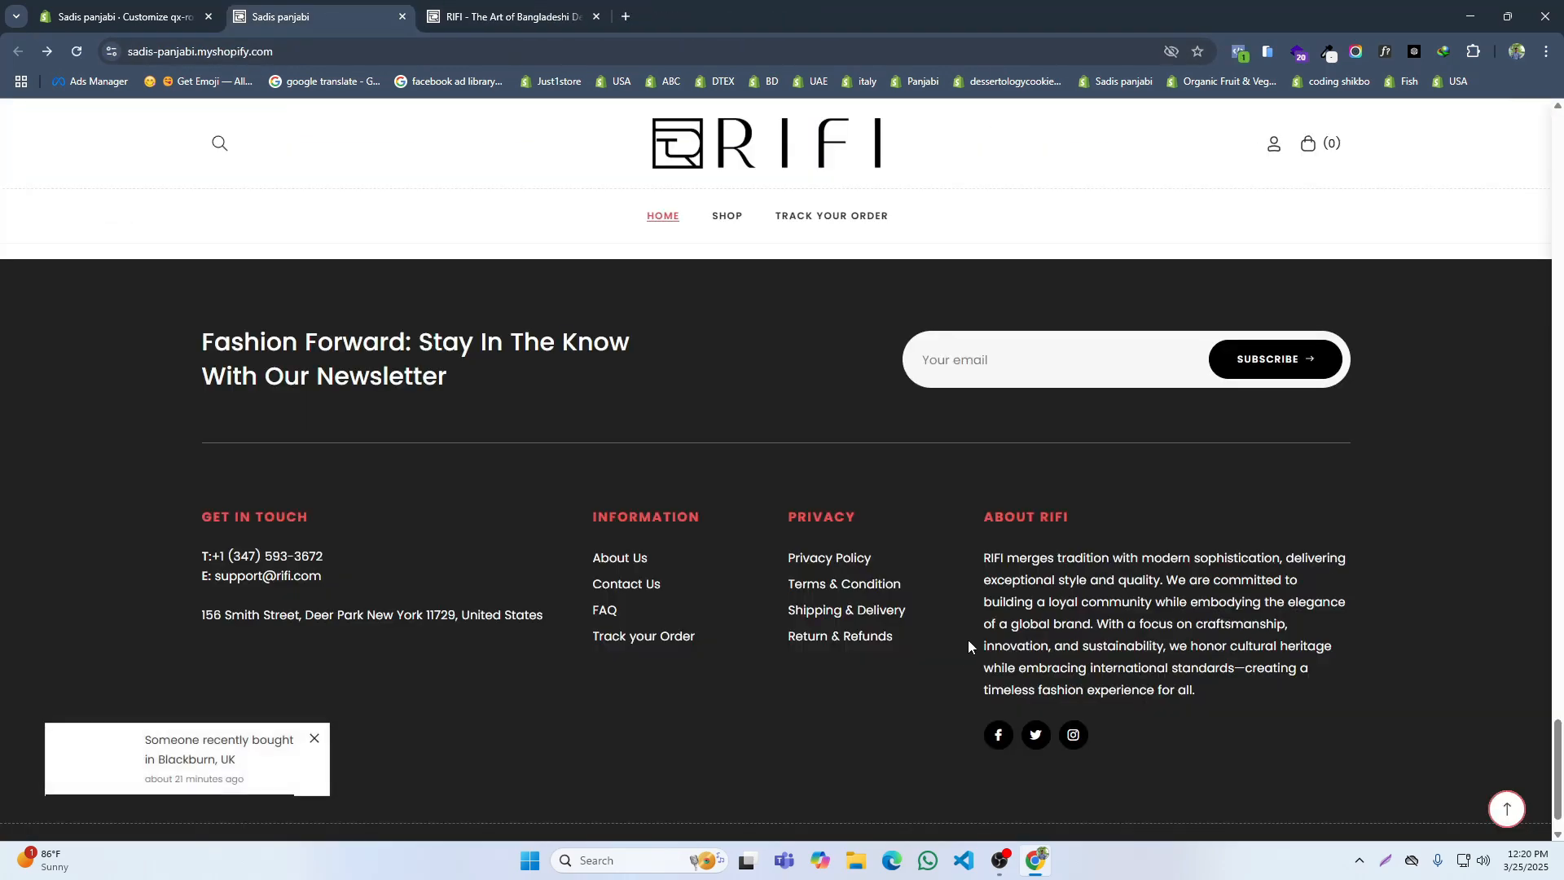
Step: In the Footer's custom copyright text, set the year to 2025 and the brand name to "RIFI Golobal.", and save
{"action": "scroll", "coordinate": [967, 644], "scroll_direction": "down", "scroll_amount": 1}
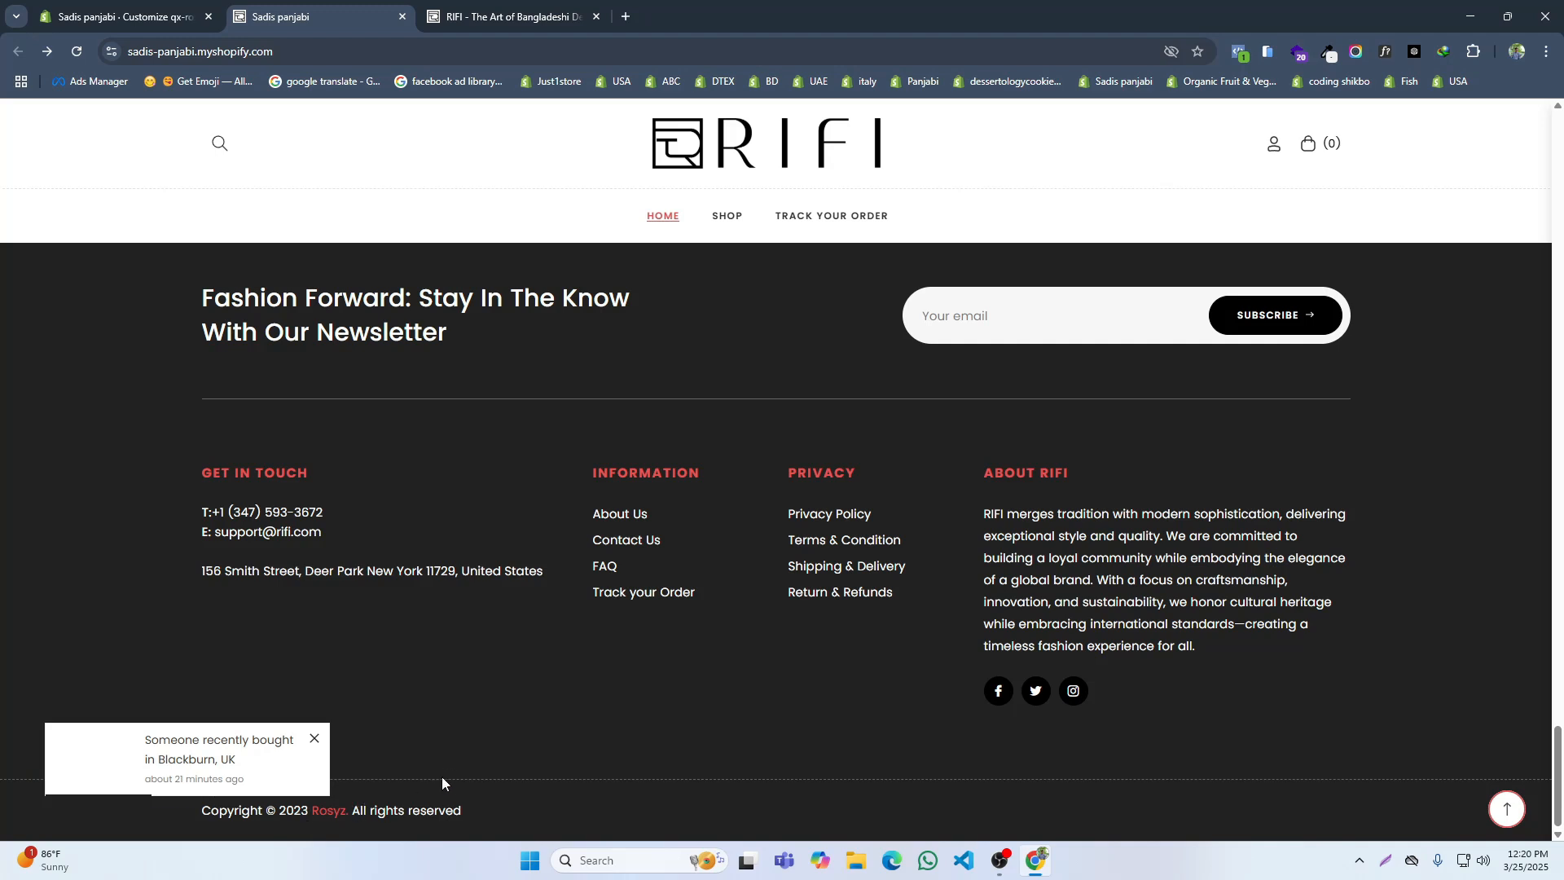
{"action": "left_click", "coordinate": [139, 10]}
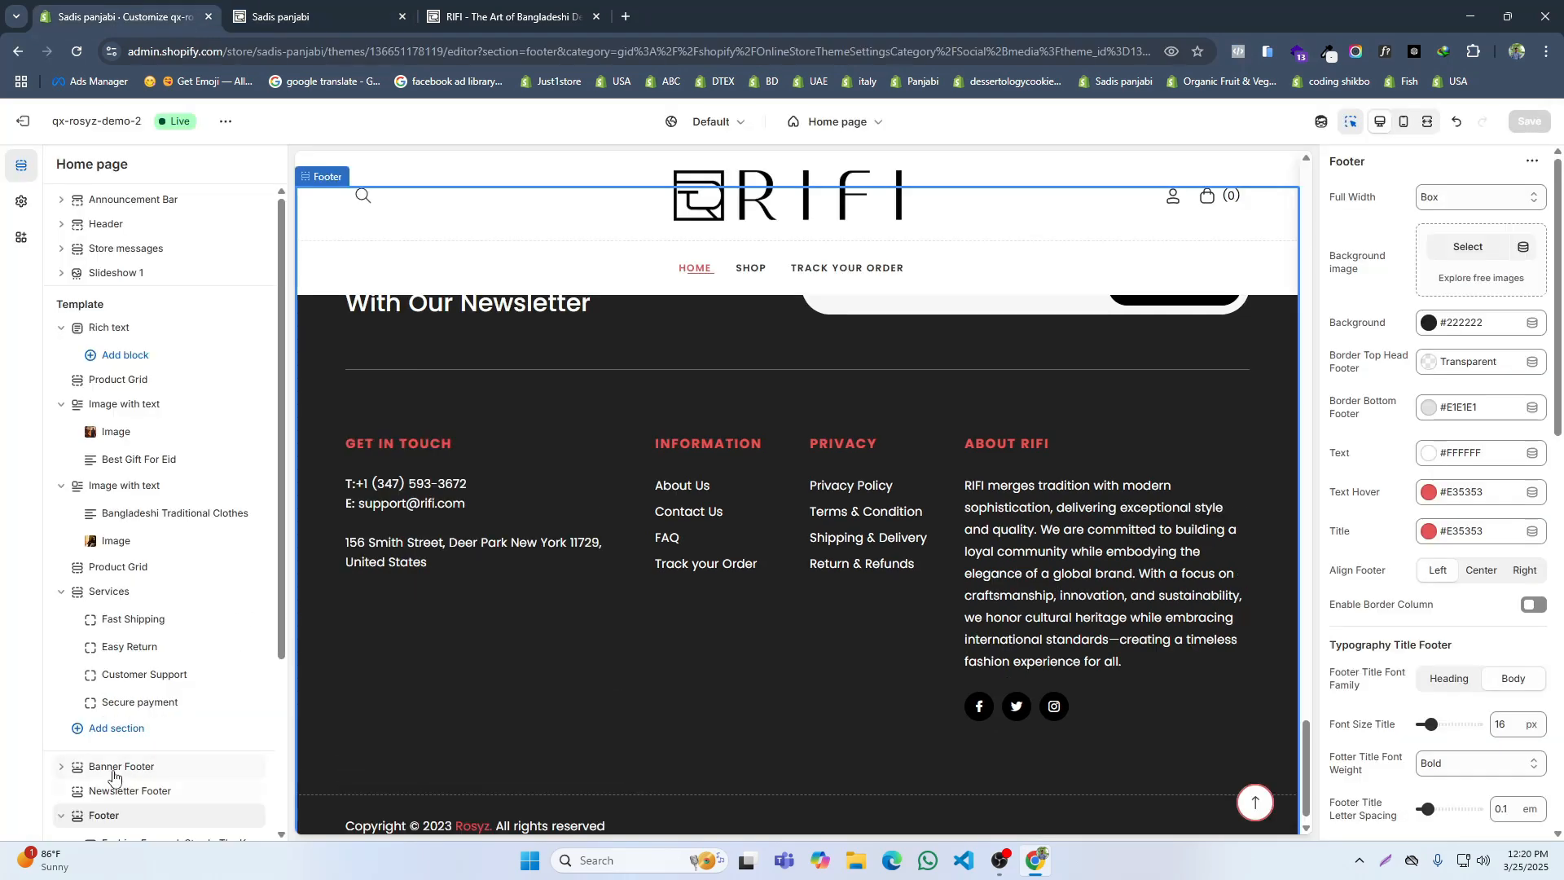
{"action": "scroll", "coordinate": [112, 749], "scroll_direction": "down", "scroll_amount": 3}
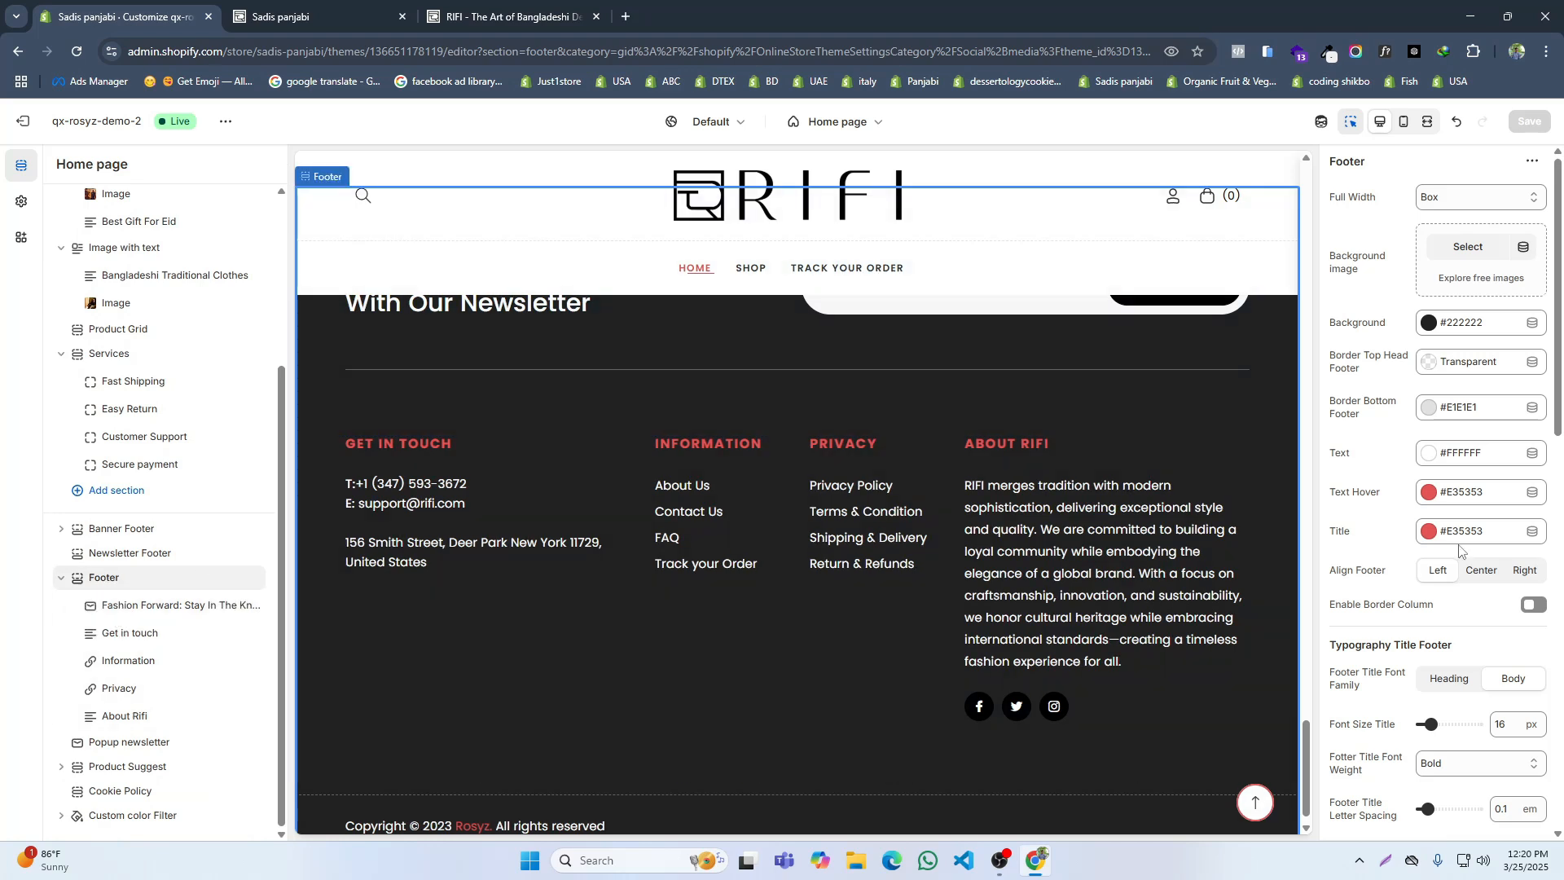
{"action": "scroll", "coordinate": [1460, 551], "scroll_direction": "down", "scroll_amount": 12}
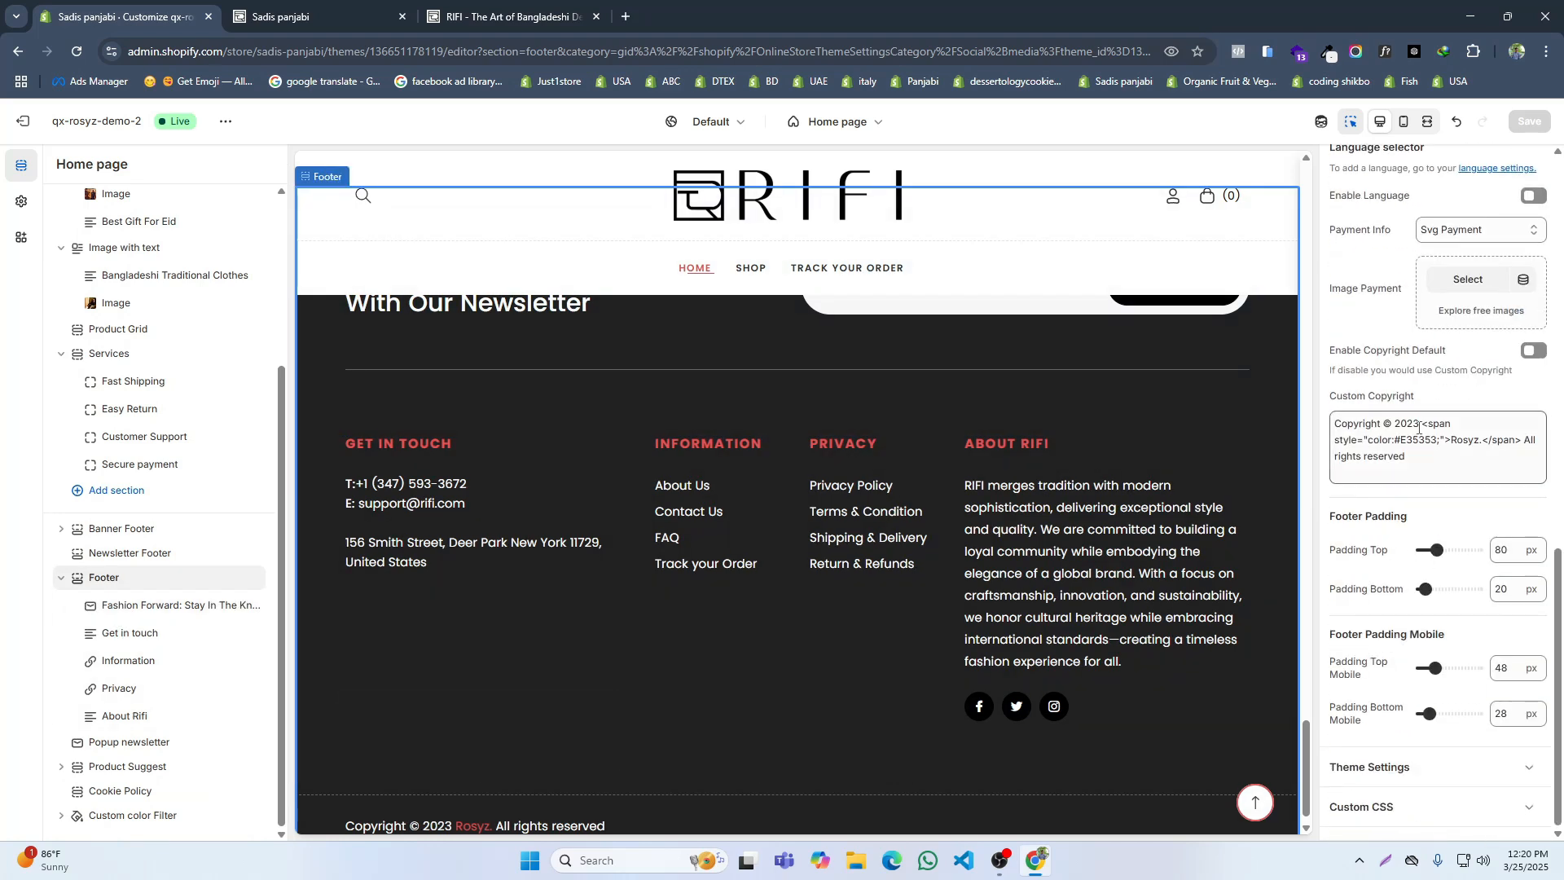
{"action": "left_click", "coordinate": [1419, 425]}
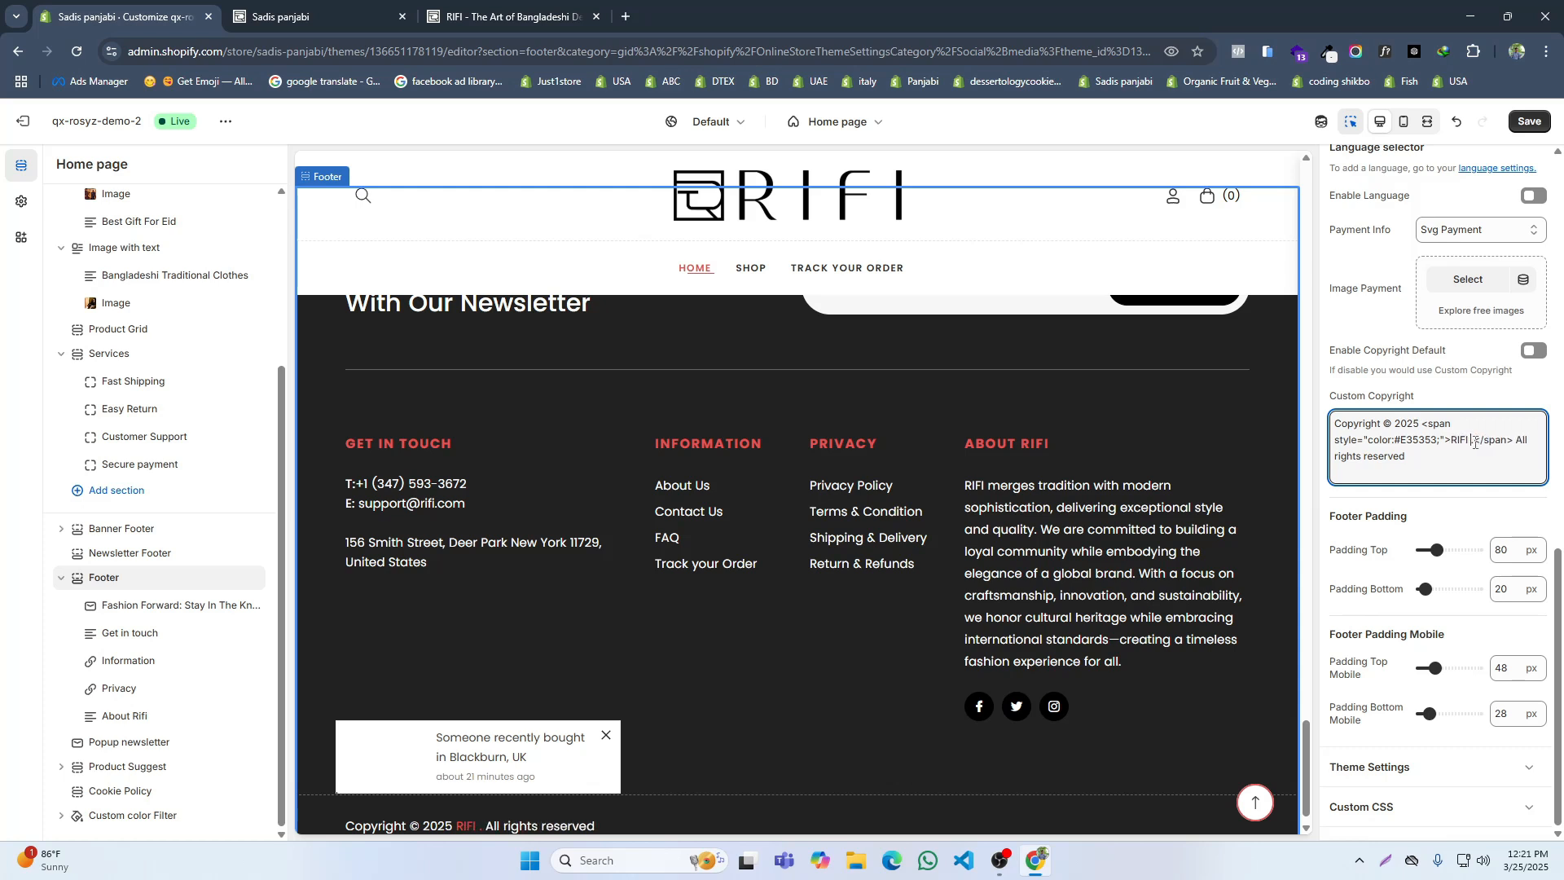
{"action": "type", "text": "Golobal"}
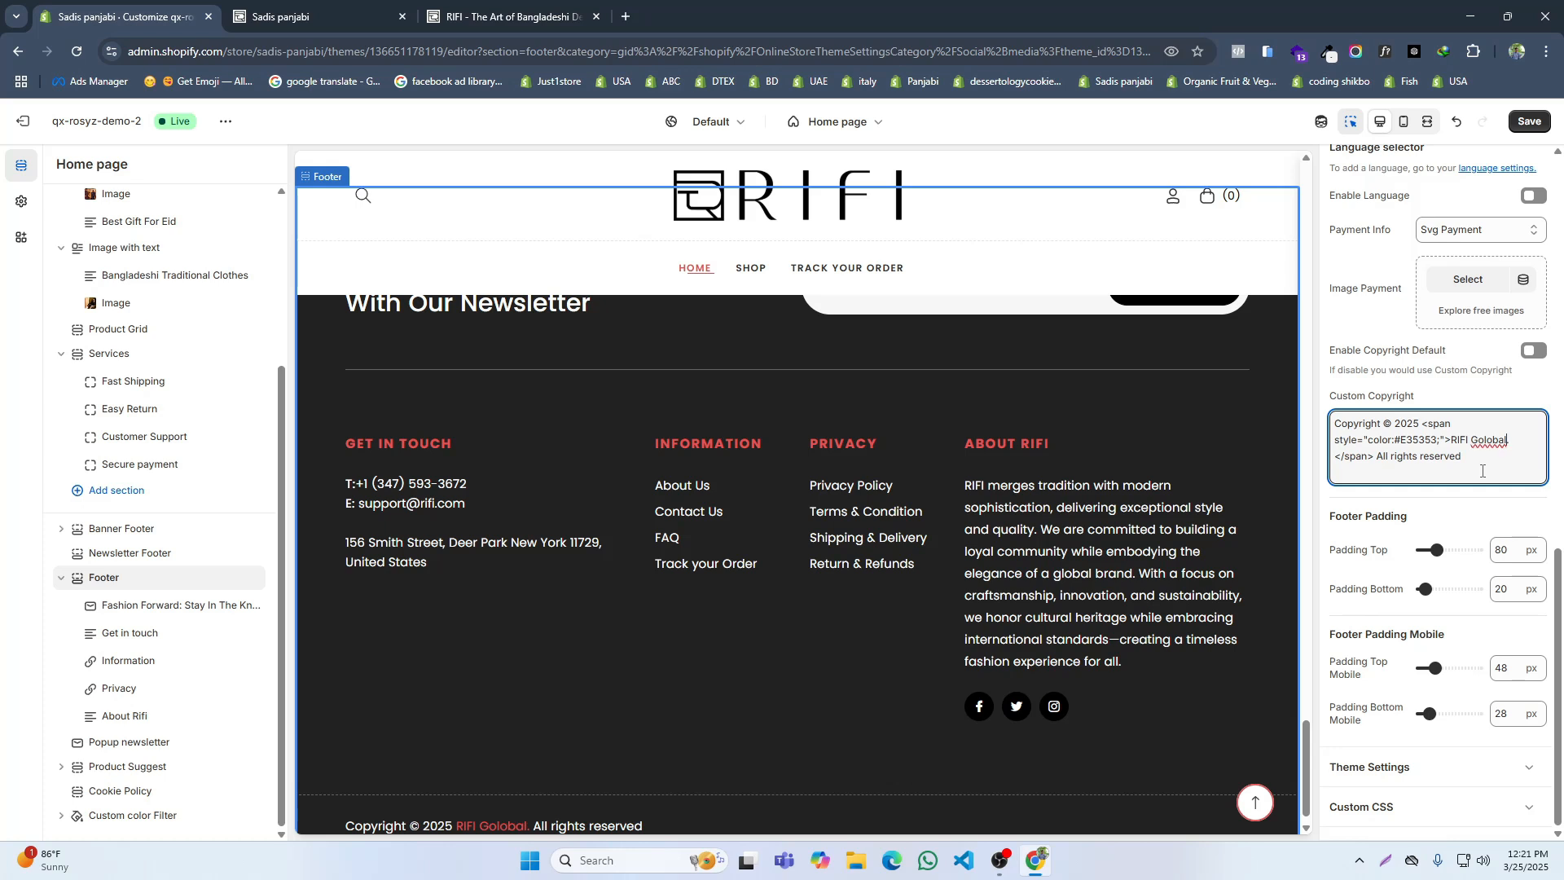
{"action": "left_click", "coordinate": [1527, 123]}
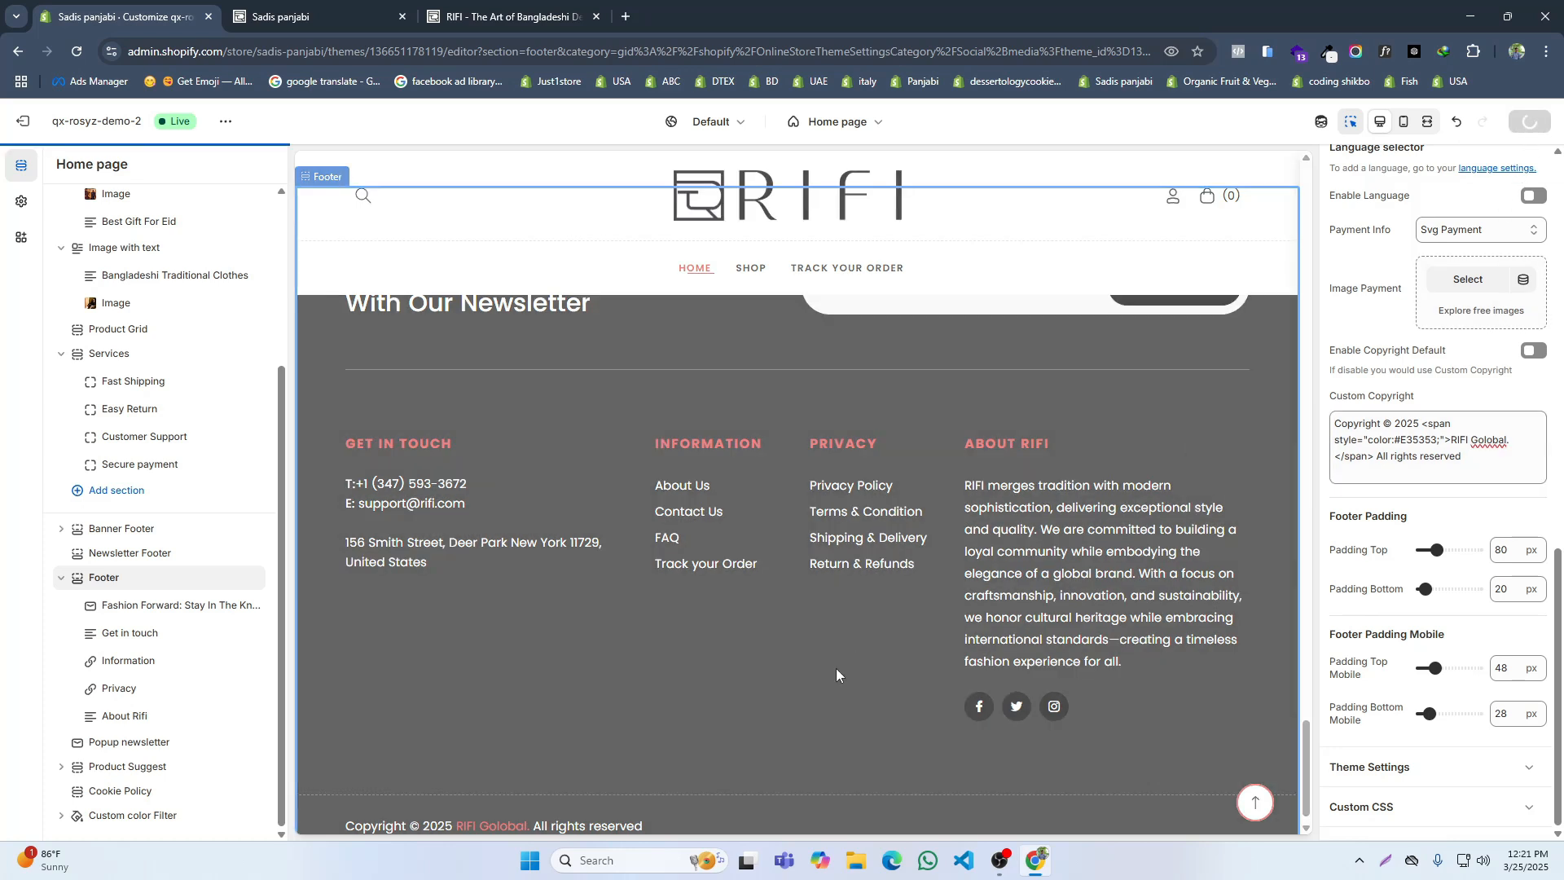
Step: Check the copyright line and the home page sections above it on the live storefront
{"action": "left_click", "coordinate": [294, 16]}
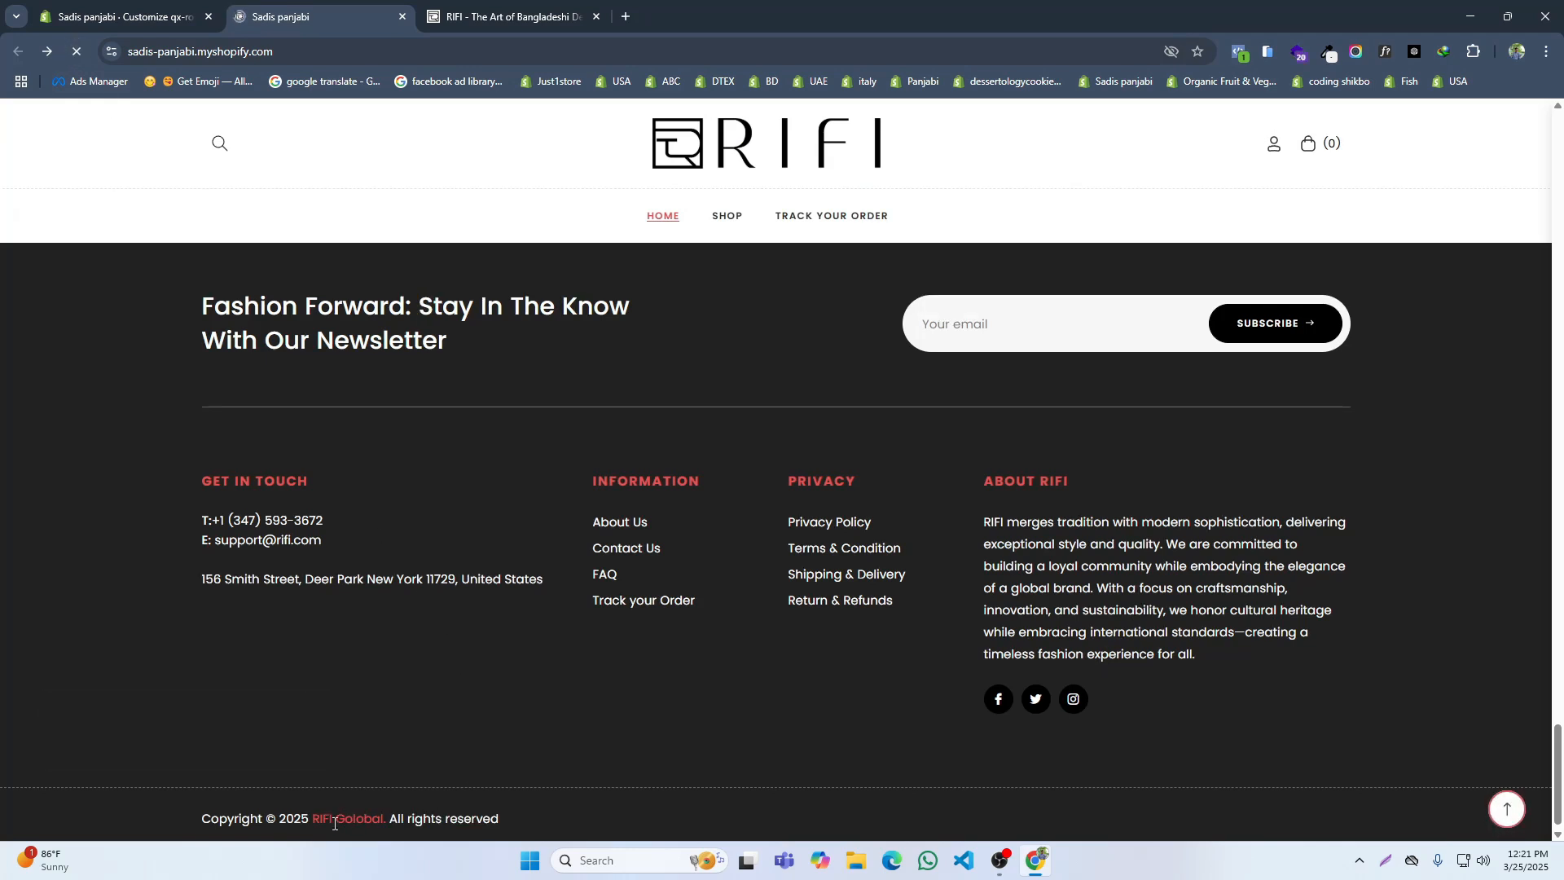
{"action": "scroll", "coordinate": [925, 715], "scroll_direction": "up", "scroll_amount": 15}
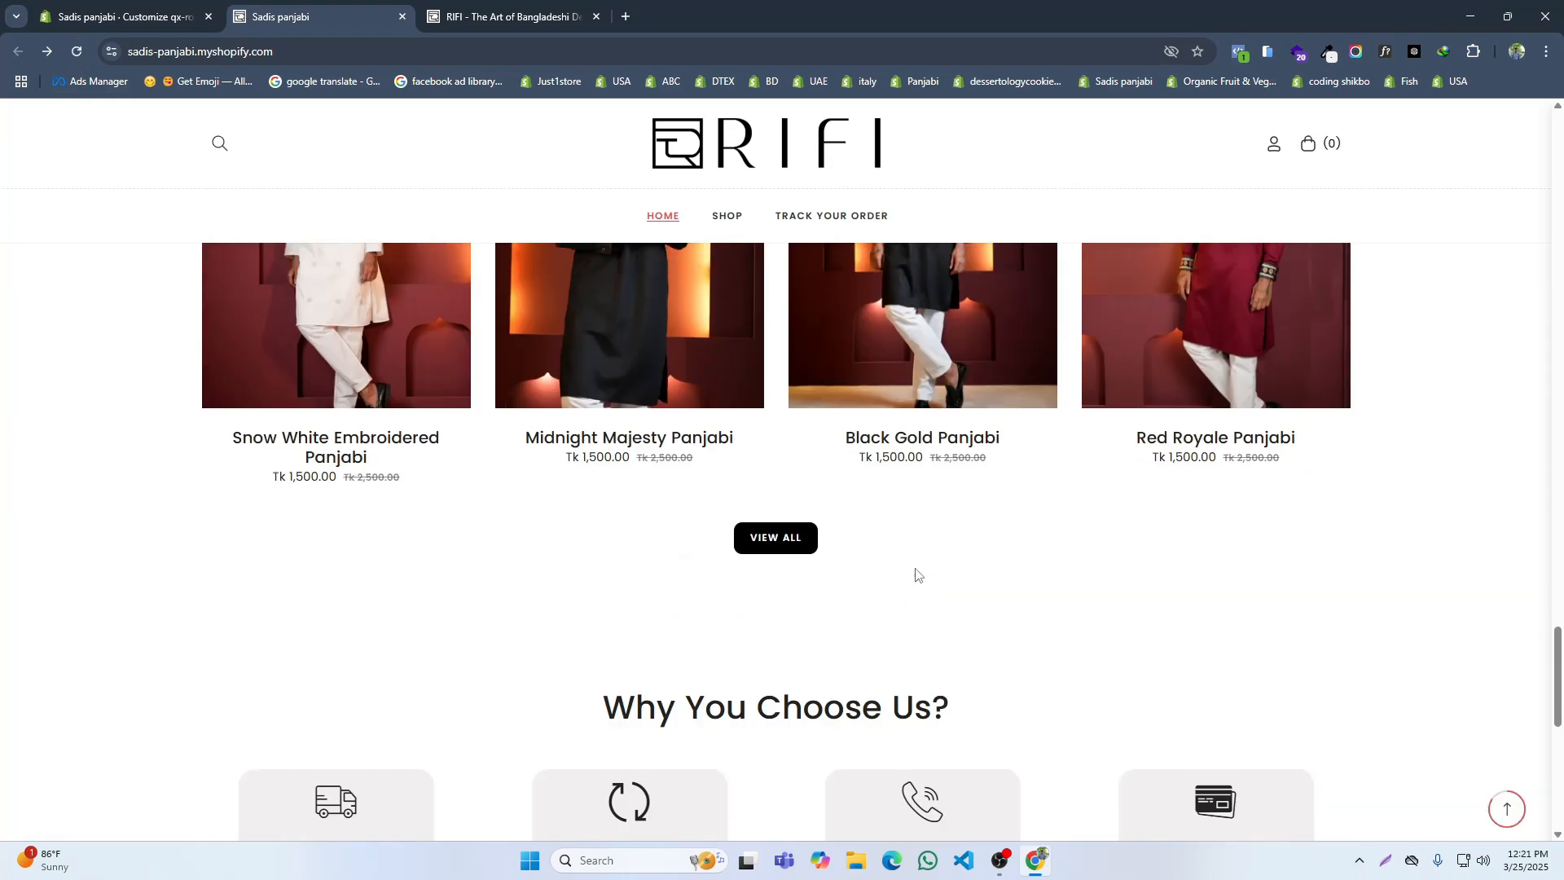
{"action": "scroll", "coordinate": [877, 391], "scroll_direction": "up", "scroll_amount": 15}
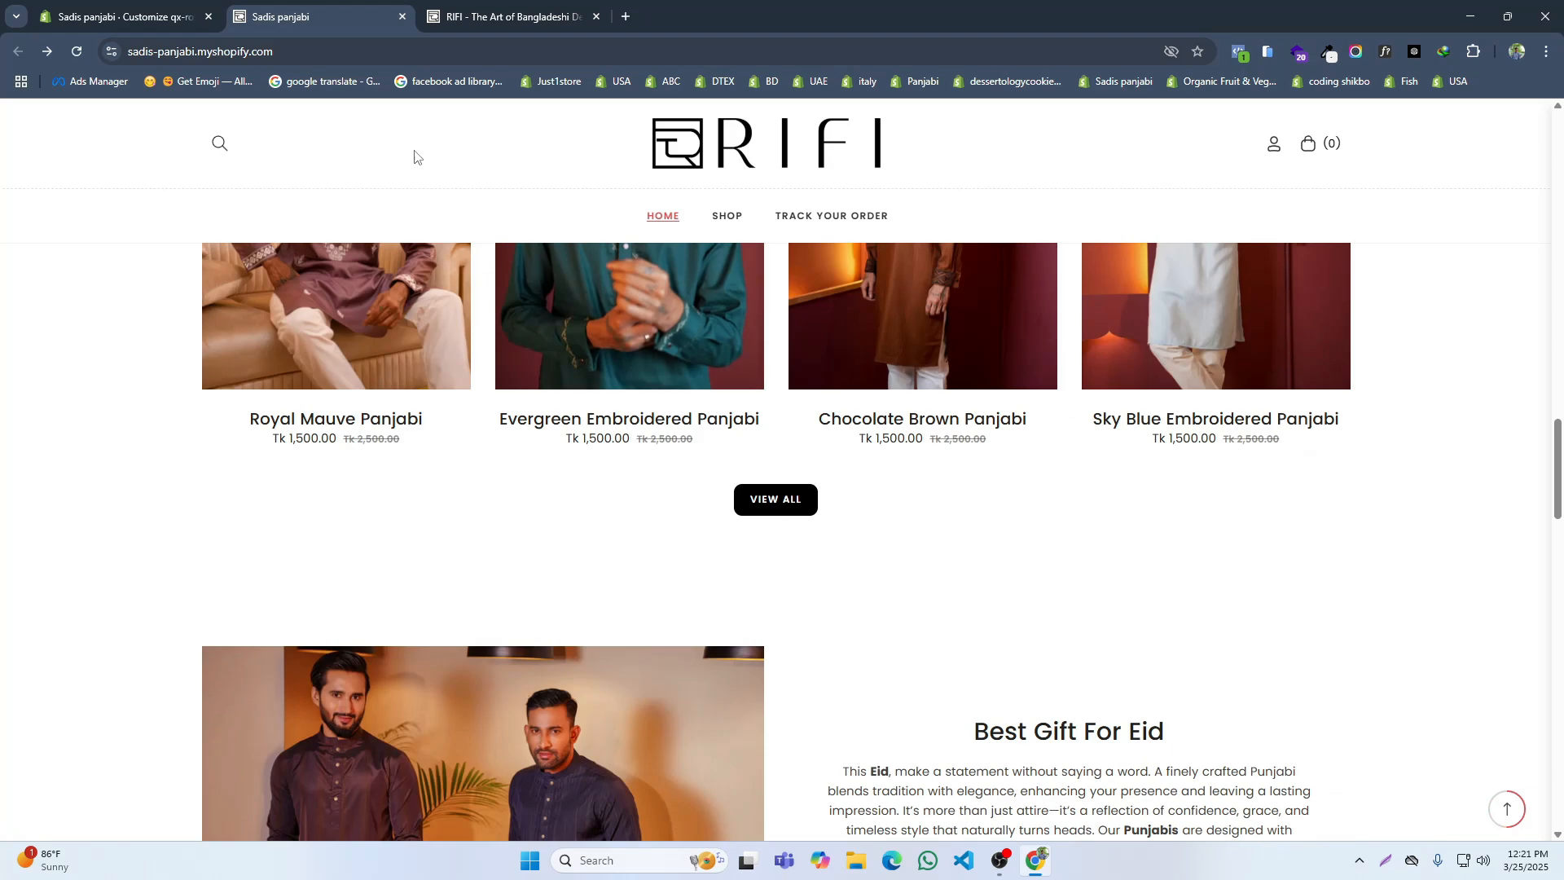
Step: Open the Default collection template in the theme editor
{"action": "left_click", "coordinate": [91, 6]}
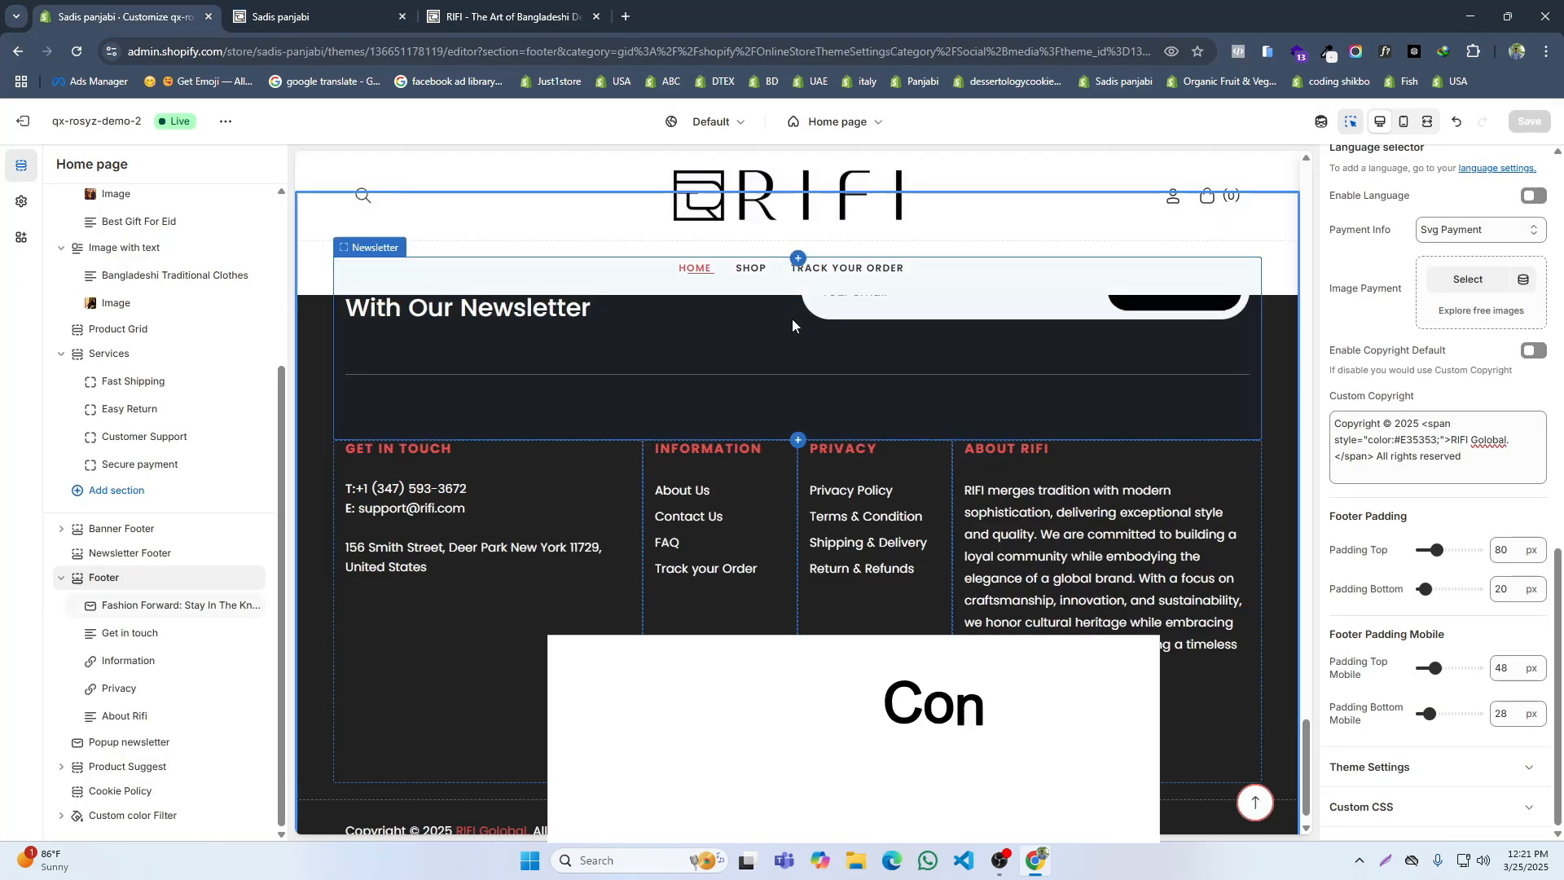
{"action": "left_click", "coordinate": [847, 121]}
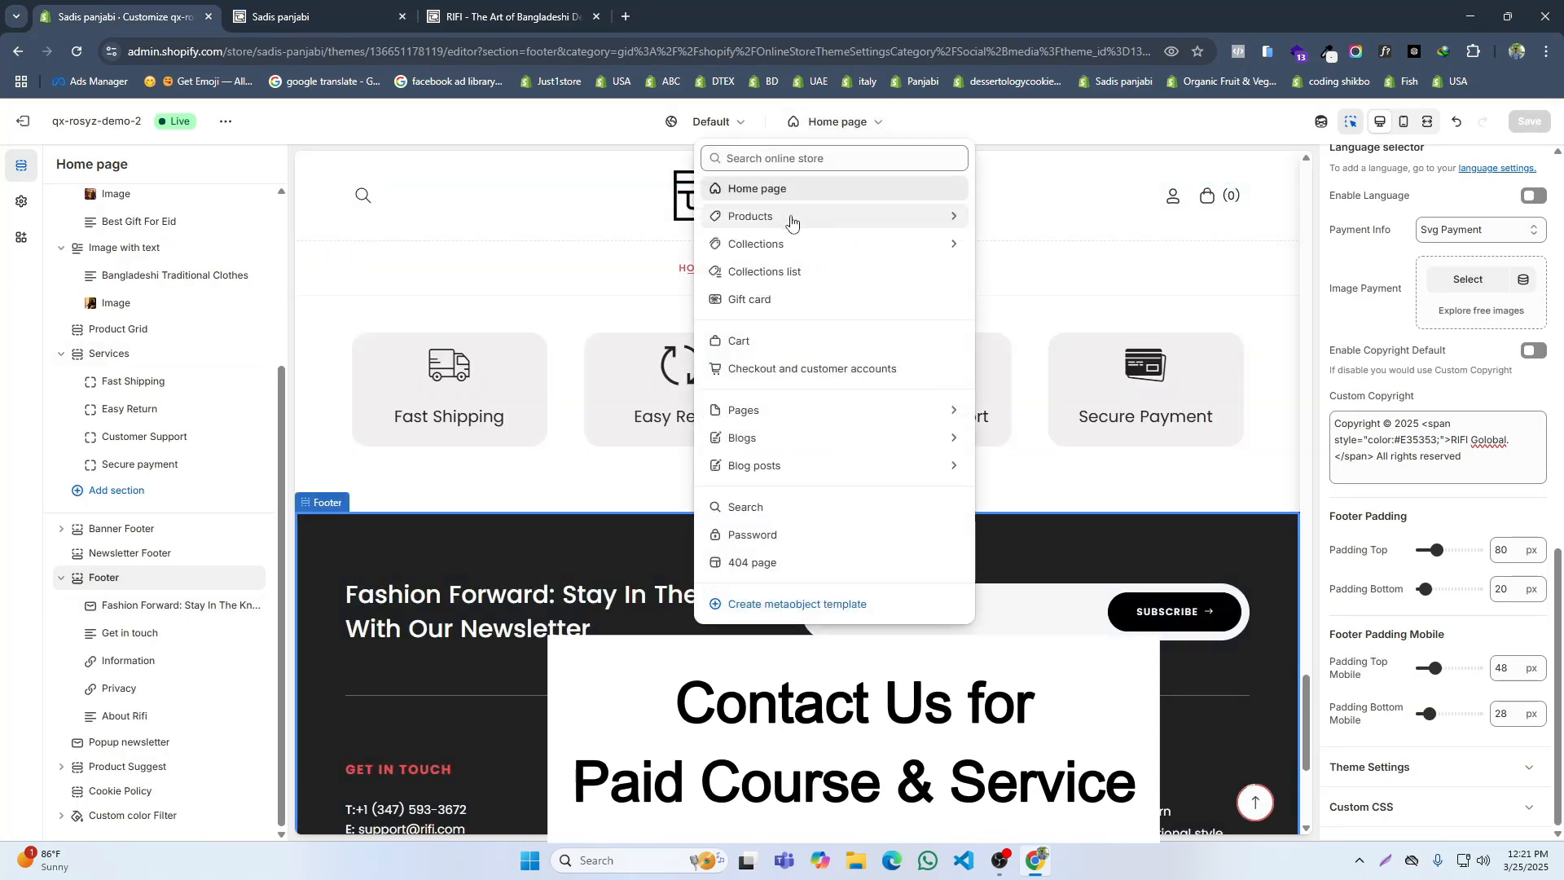
{"action": "left_click", "coordinate": [848, 122]}
{"action": "left_click", "coordinate": [849, 124]}
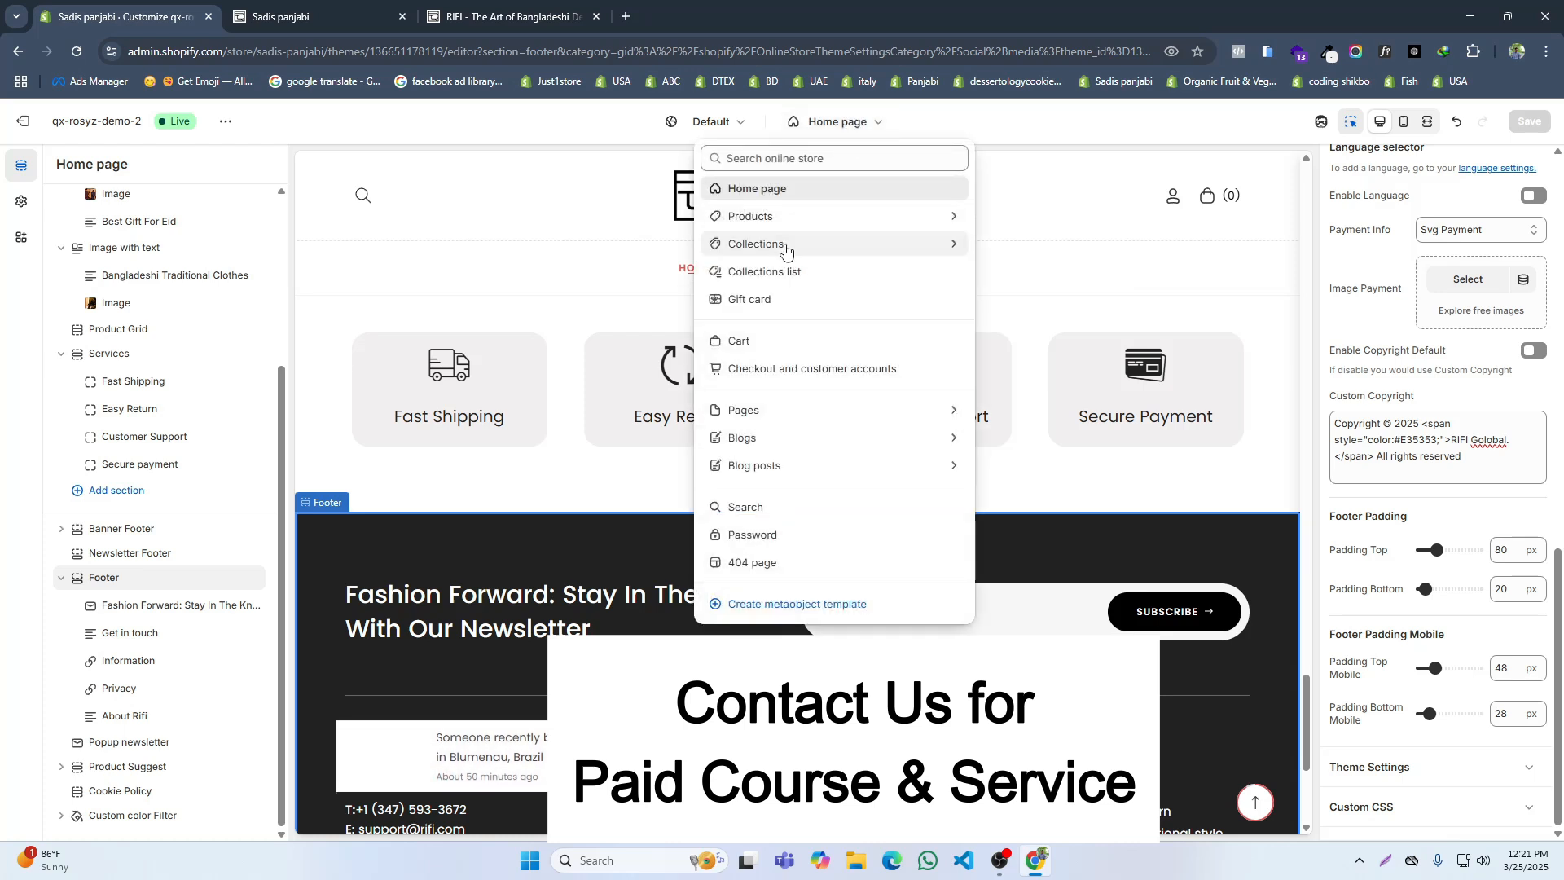
{"action": "left_click", "coordinate": [780, 244]}
{"action": "left_click", "coordinate": [774, 246]}
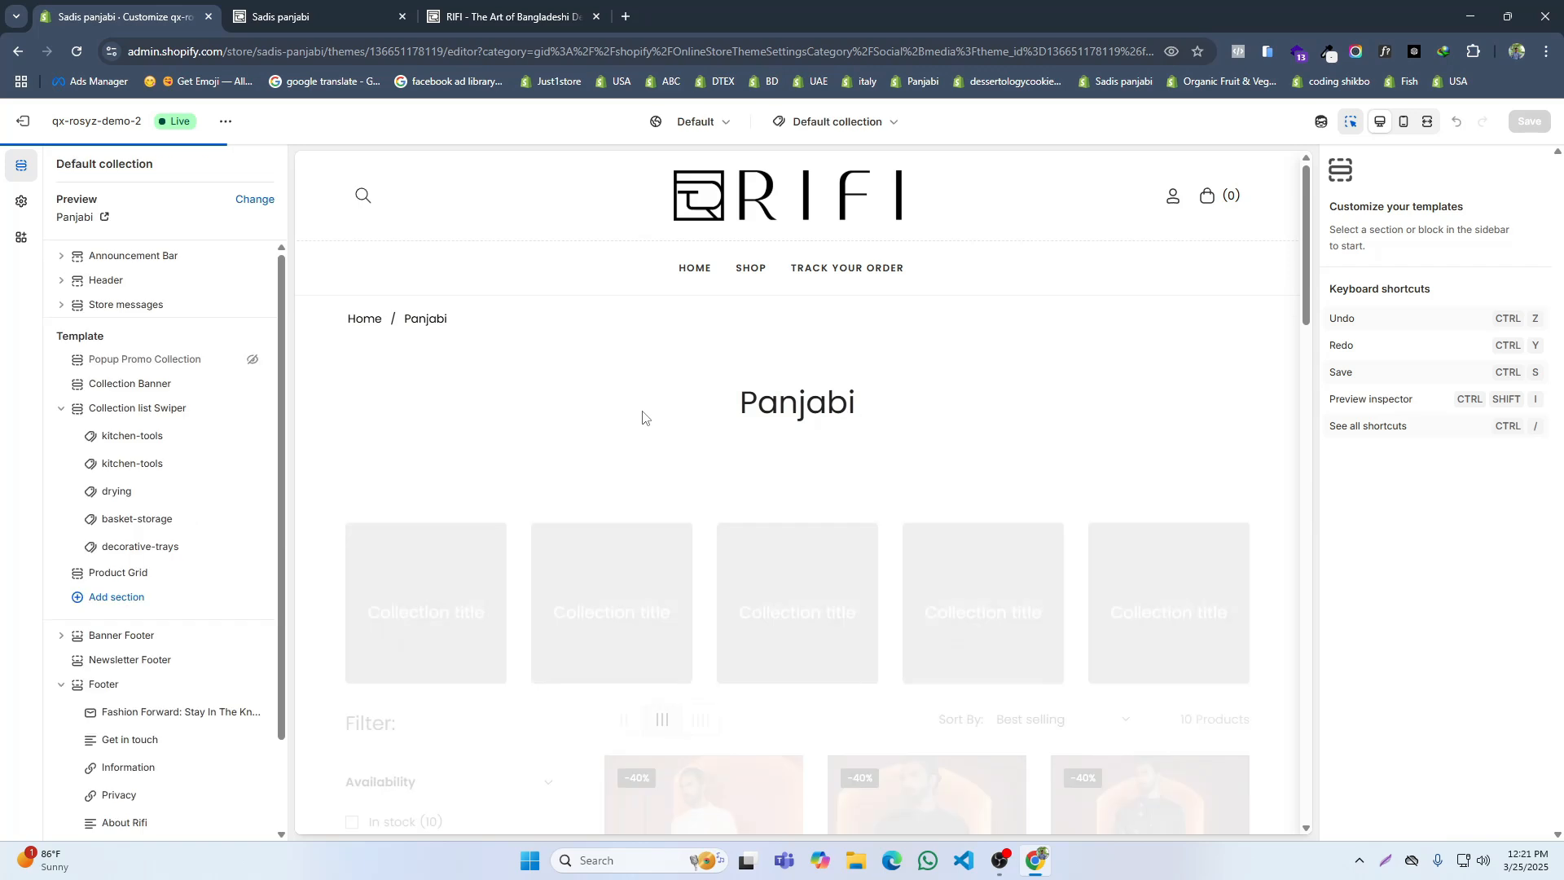
Step: Remove the Collection list Swiper section from the Default collection template and save
{"action": "left_click", "coordinate": [321, 485]}
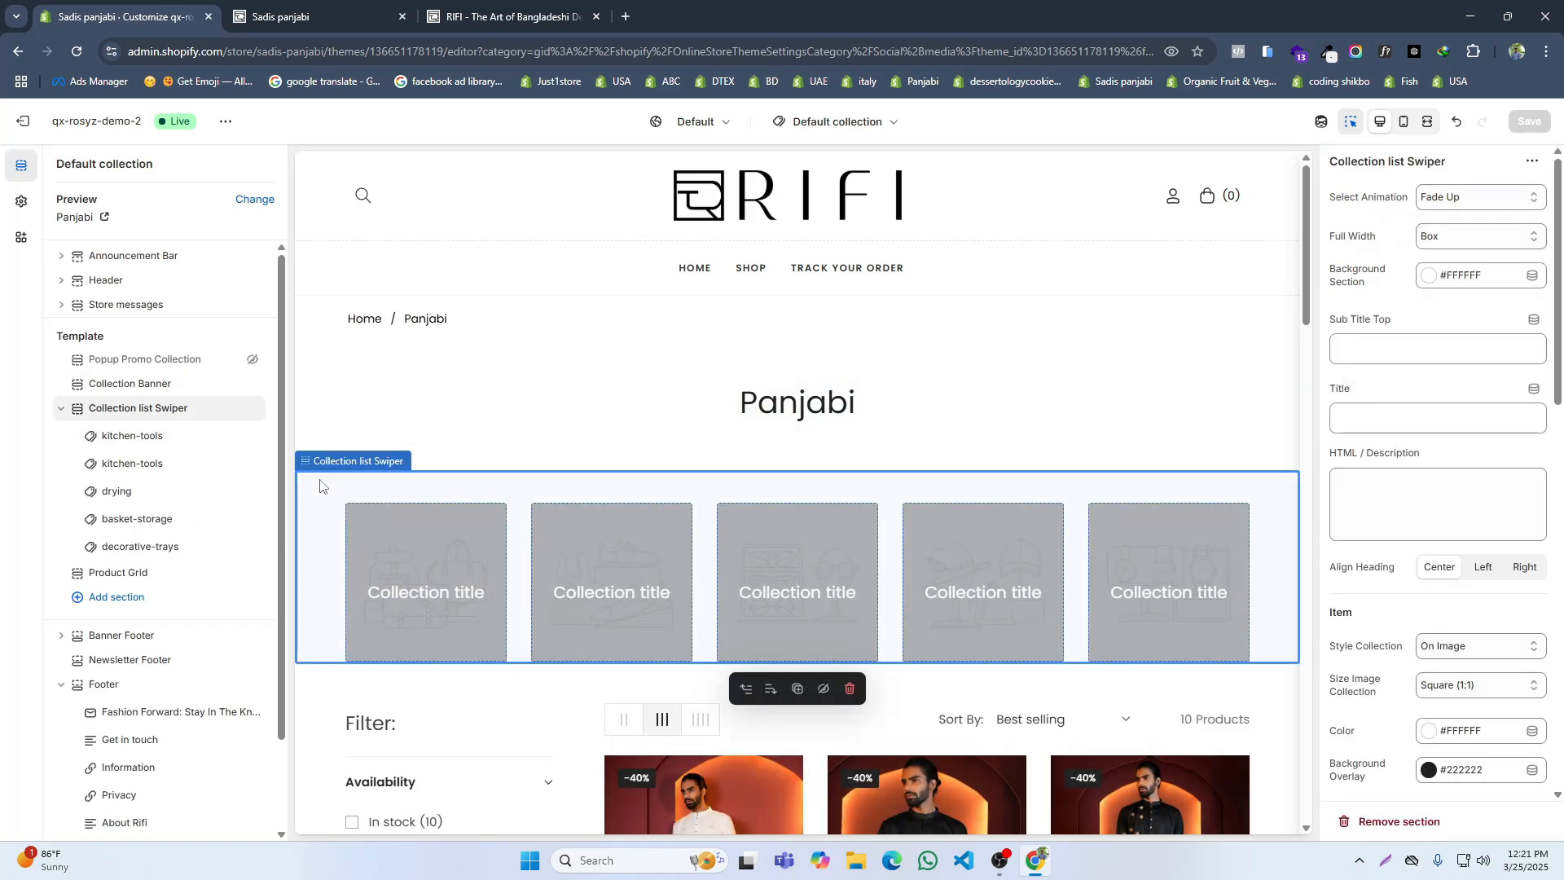
{"action": "left_click", "coordinate": [232, 410]}
{"action": "scroll", "coordinate": [833, 474], "scroll_direction": "down", "scroll_amount": 20}
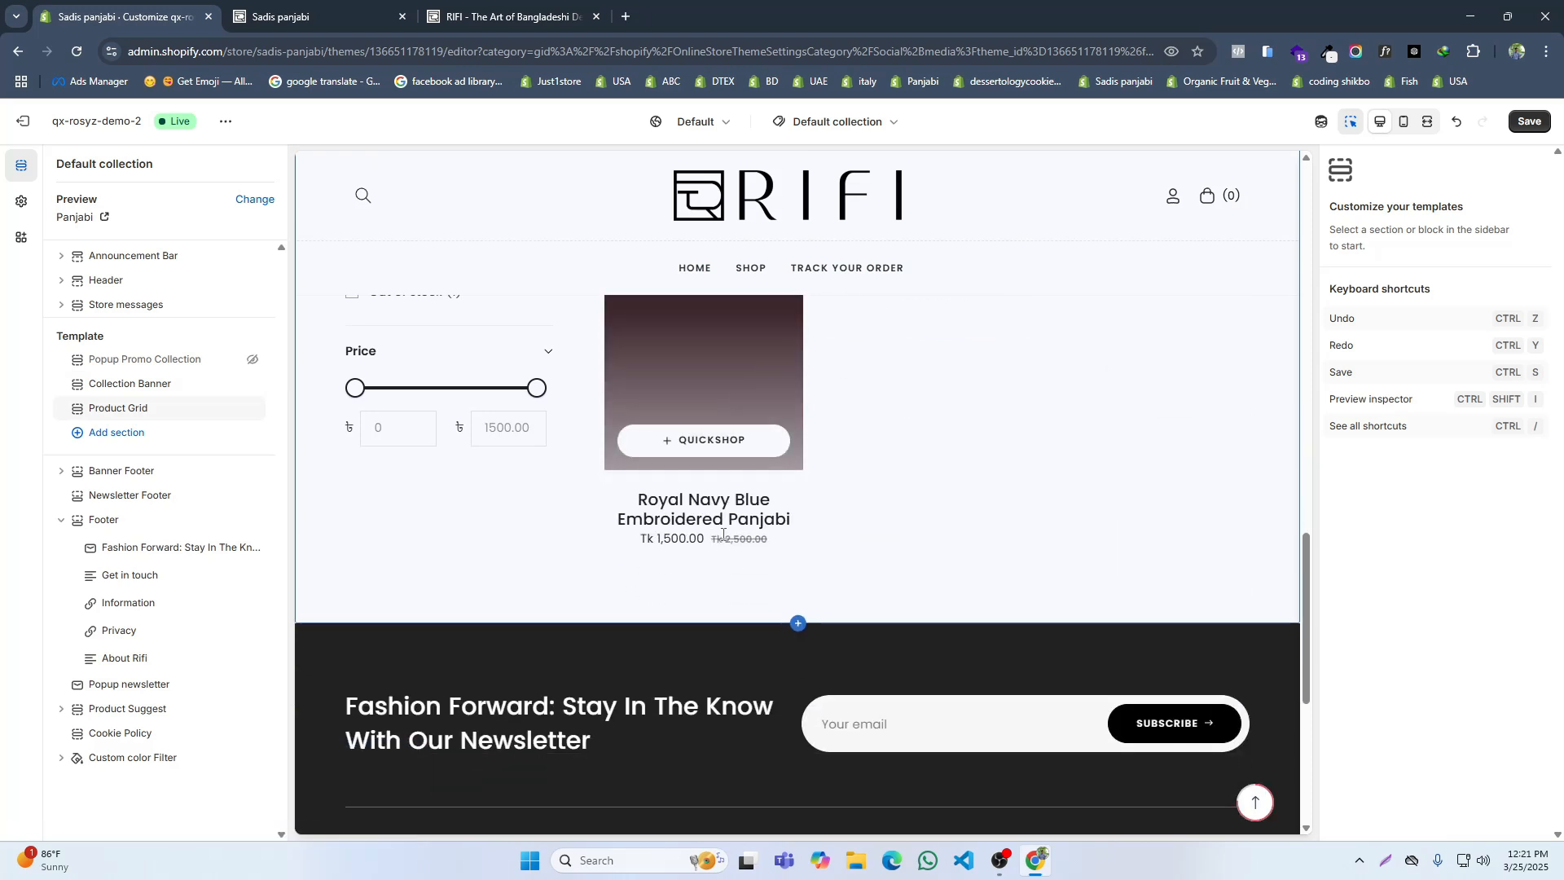
{"action": "left_click", "coordinate": [1527, 129]}
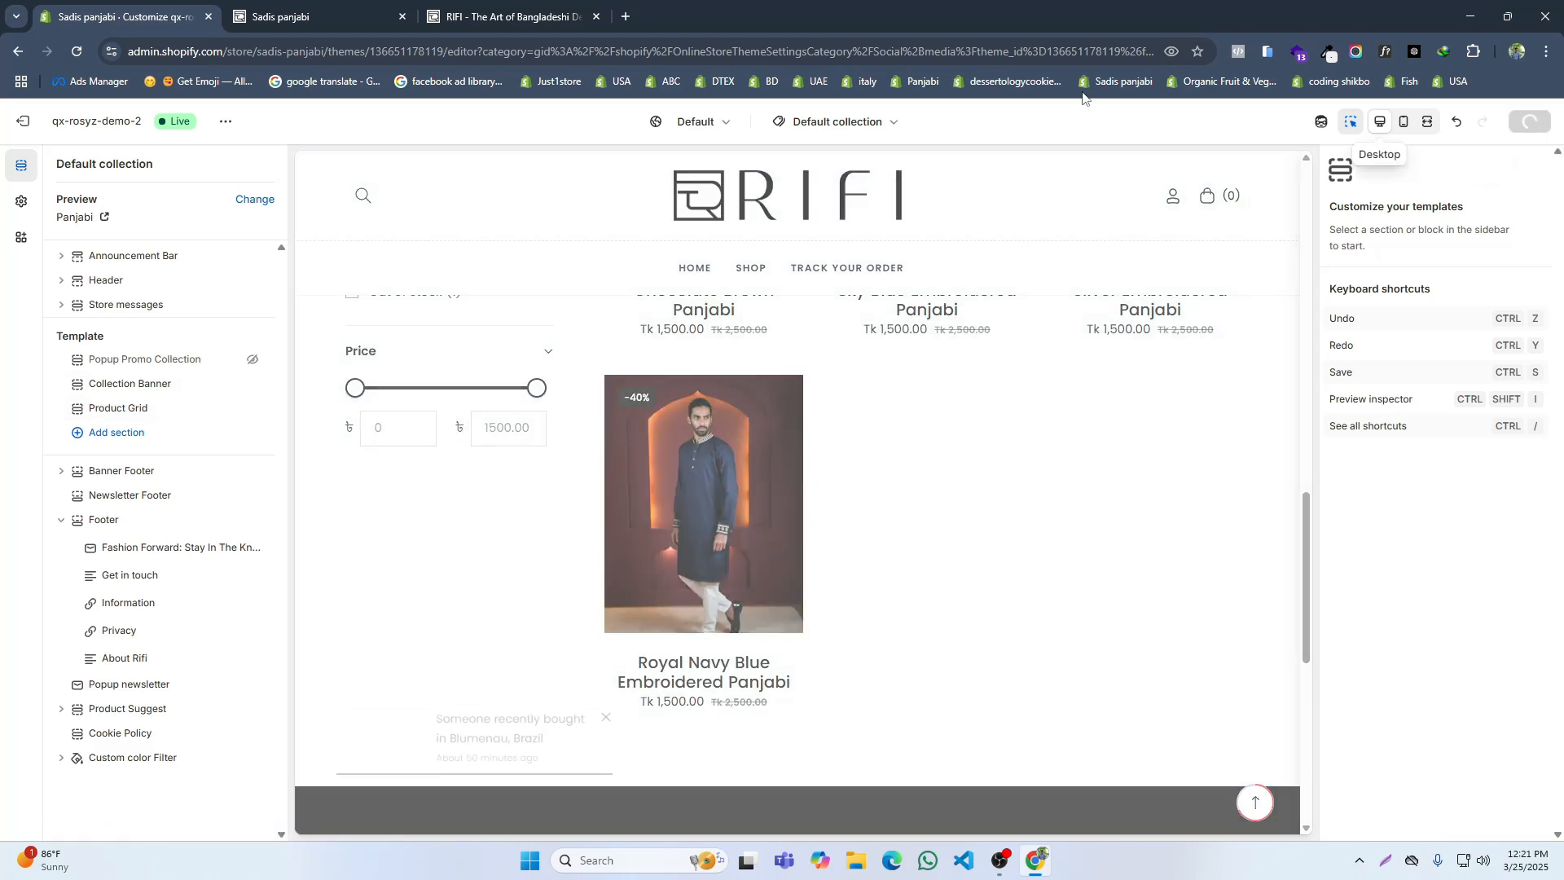
Step: Compare the product filters on the RIFI site's Shop page with those on the store's own Shop page
{"action": "left_click", "coordinate": [505, 16]}
{"action": "scroll", "coordinate": [479, 250], "scroll_direction": "up", "scroll_amount": 1}
{"action": "scroll", "coordinate": [479, 250], "scroll_direction": "up", "scroll_amount": 2}
{"action": "left_click", "coordinate": [728, 243]}
{"action": "scroll", "coordinate": [289, 436], "scroll_direction": "down", "scroll_amount": 3}
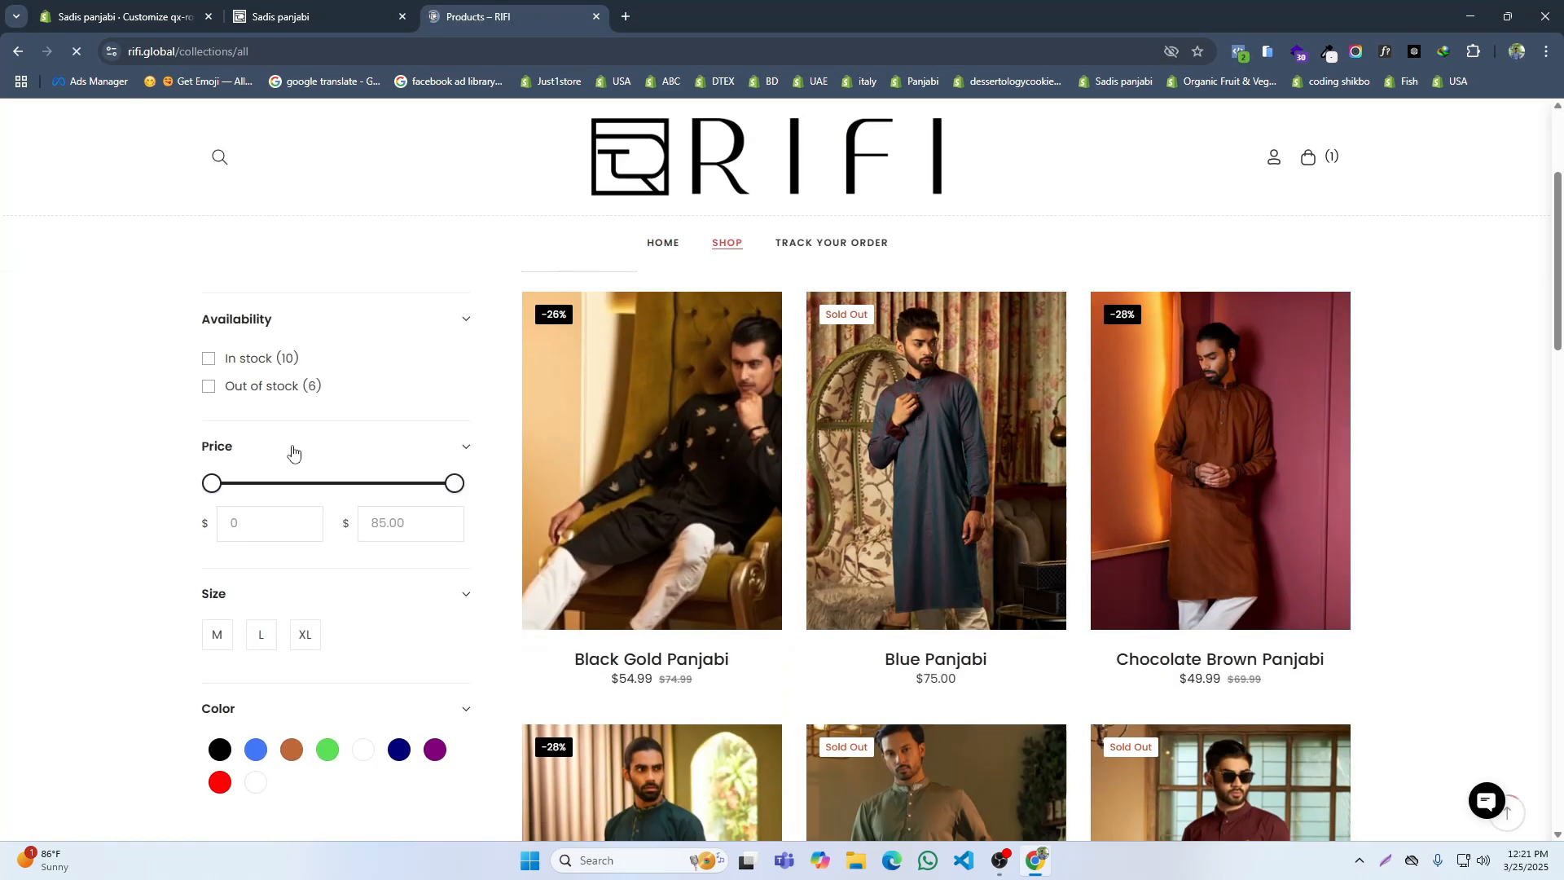
{"action": "scroll", "coordinate": [293, 557], "scroll_direction": "down", "scroll_amount": 2}
{"action": "left_click", "coordinate": [281, 16]}
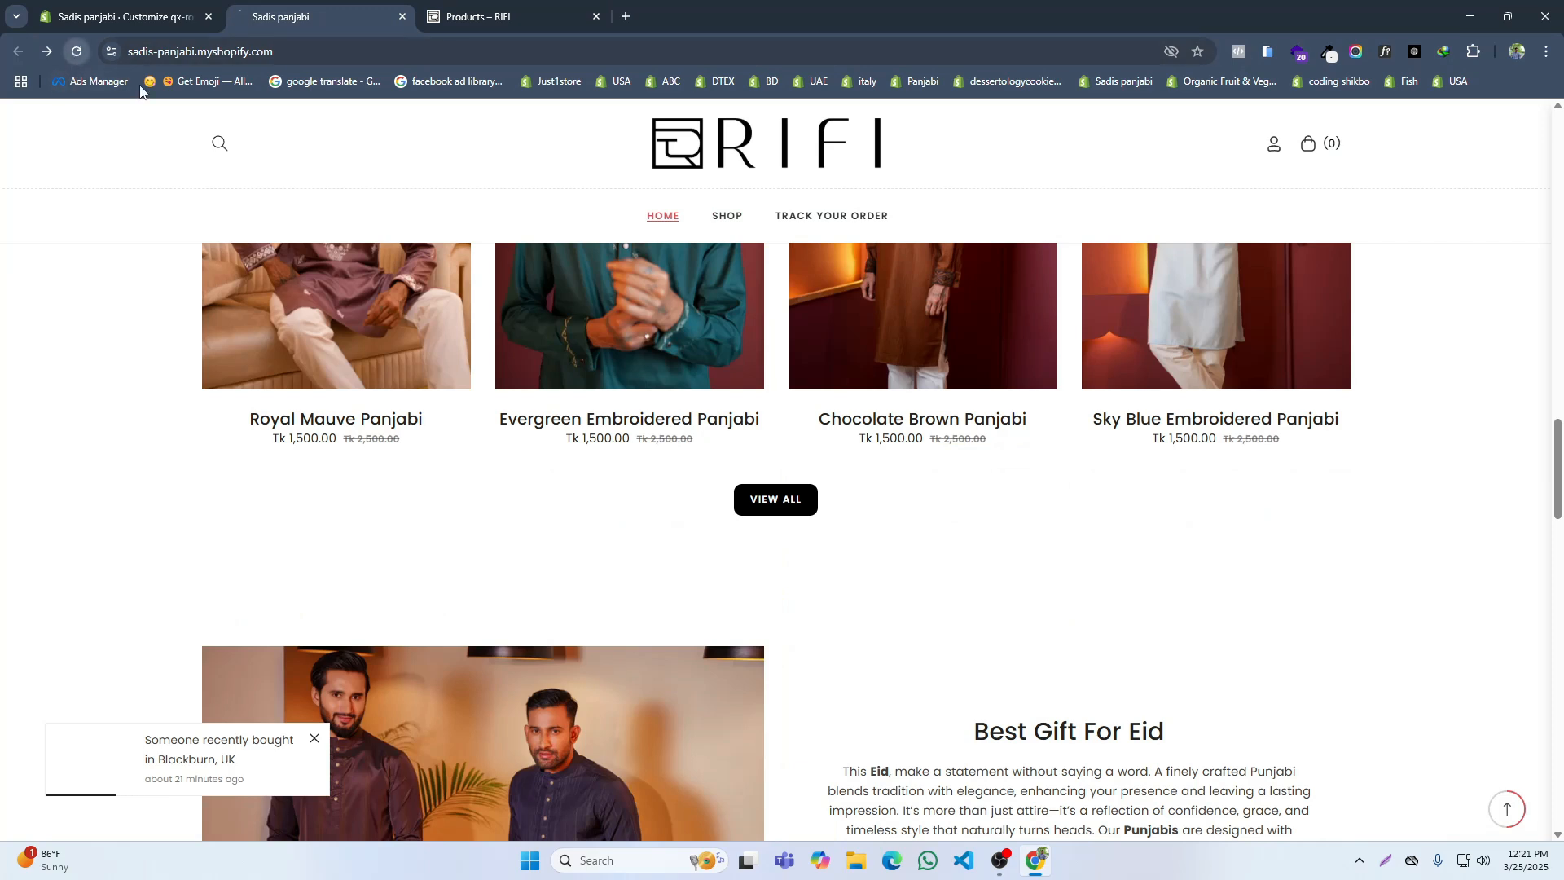
{"action": "left_click", "coordinate": [727, 216]}
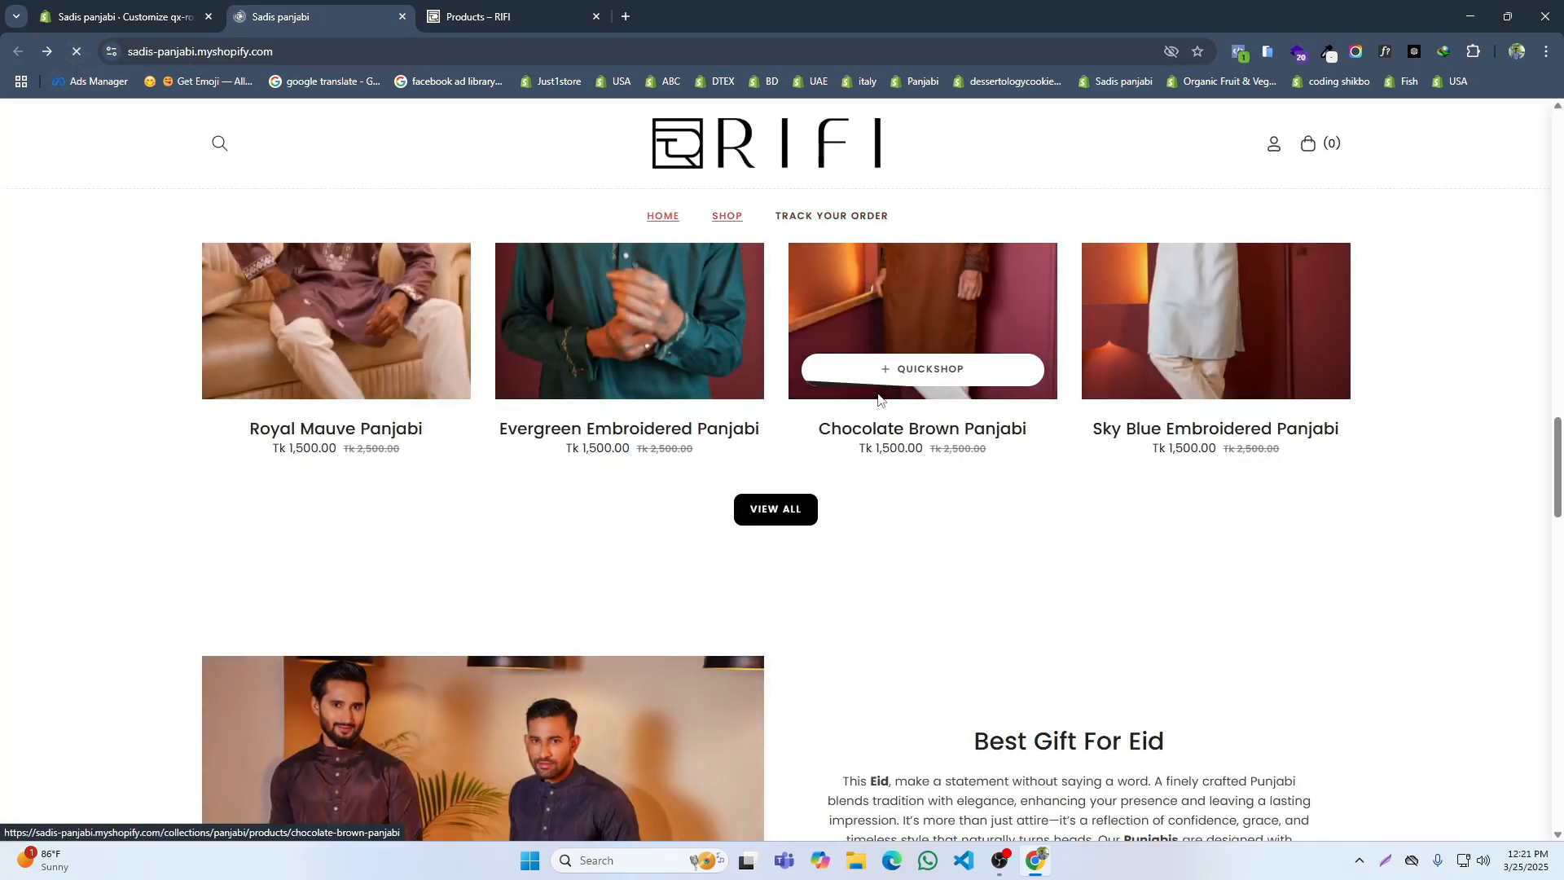
{"action": "scroll", "coordinate": [346, 596], "scroll_direction": "down", "scroll_amount": 4}
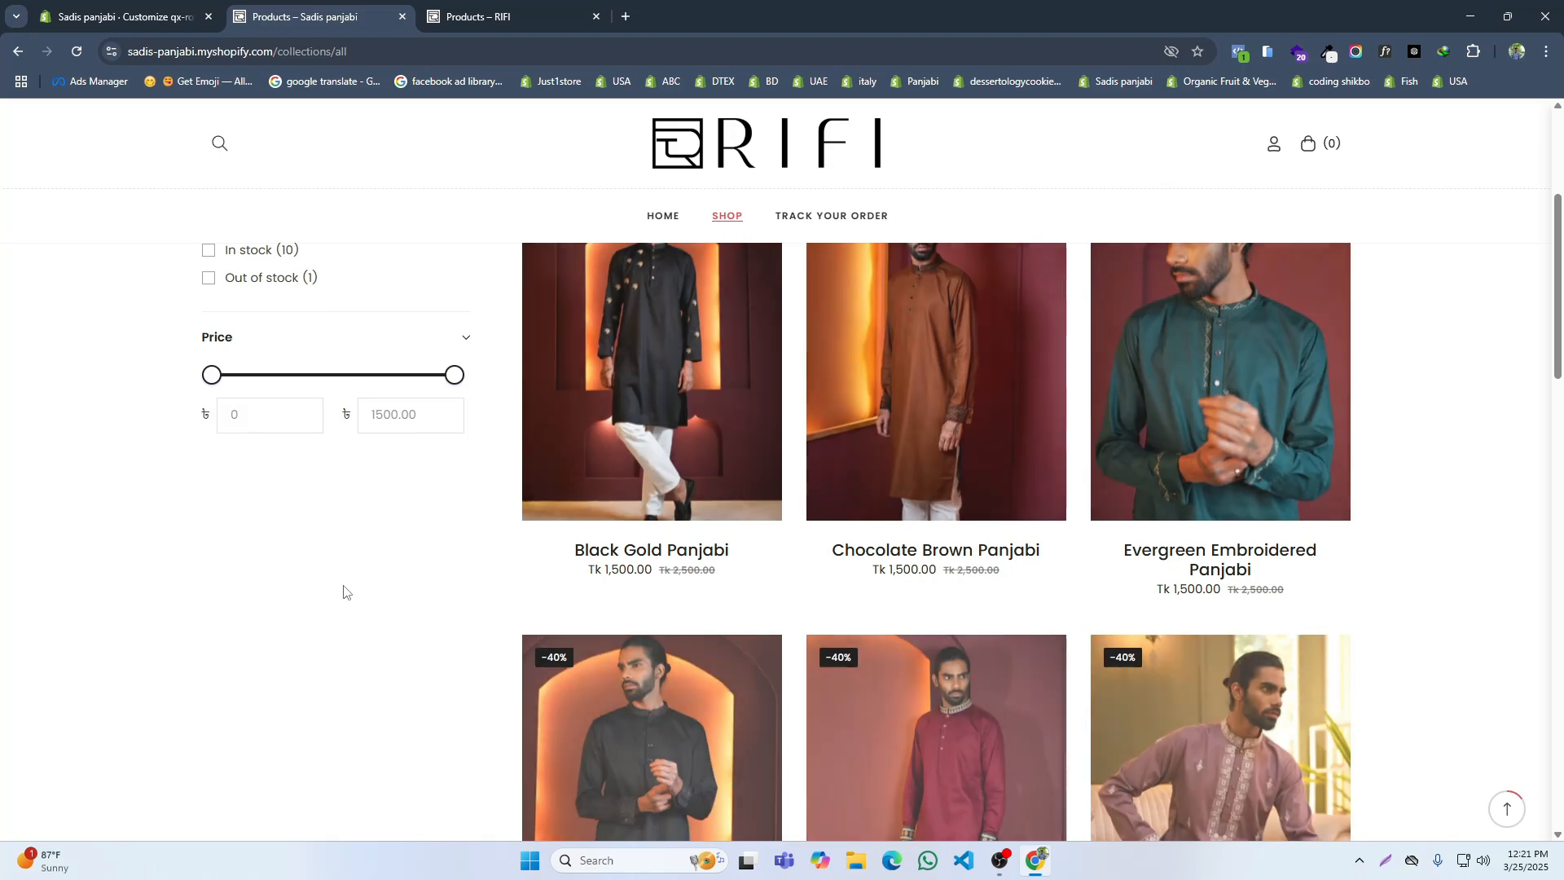
{"action": "scroll", "coordinate": [344, 570], "scroll_direction": "up", "scroll_amount": 2}
Step: Leave the theme editor, search the apps for "search", and install the Shopify Search & Discovery app
{"action": "left_click", "coordinate": [116, 8]}
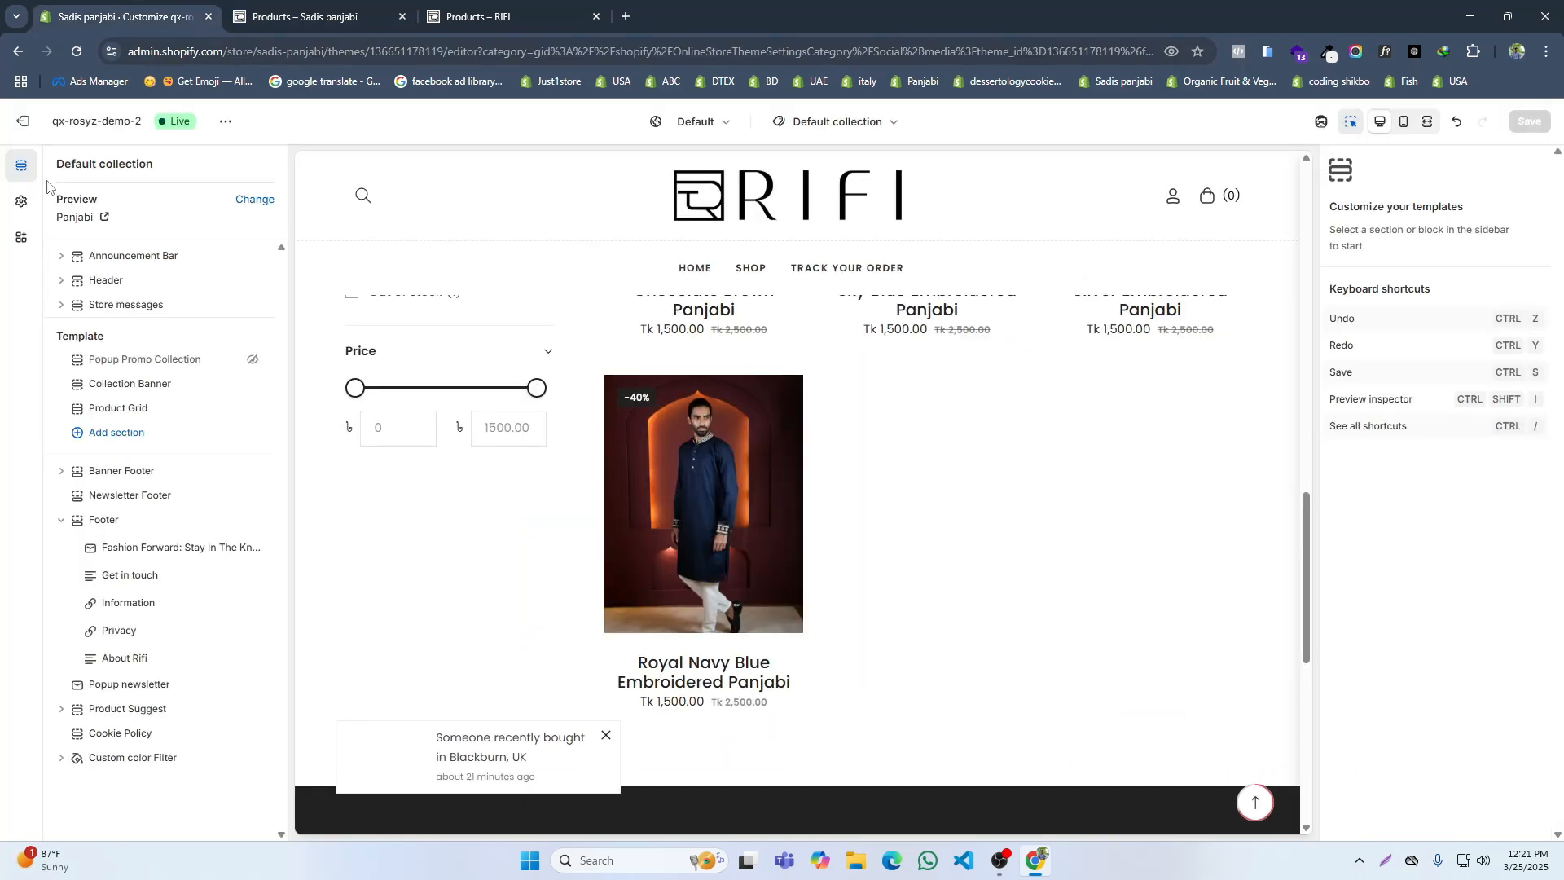
{"action": "left_click", "coordinate": [16, 123]}
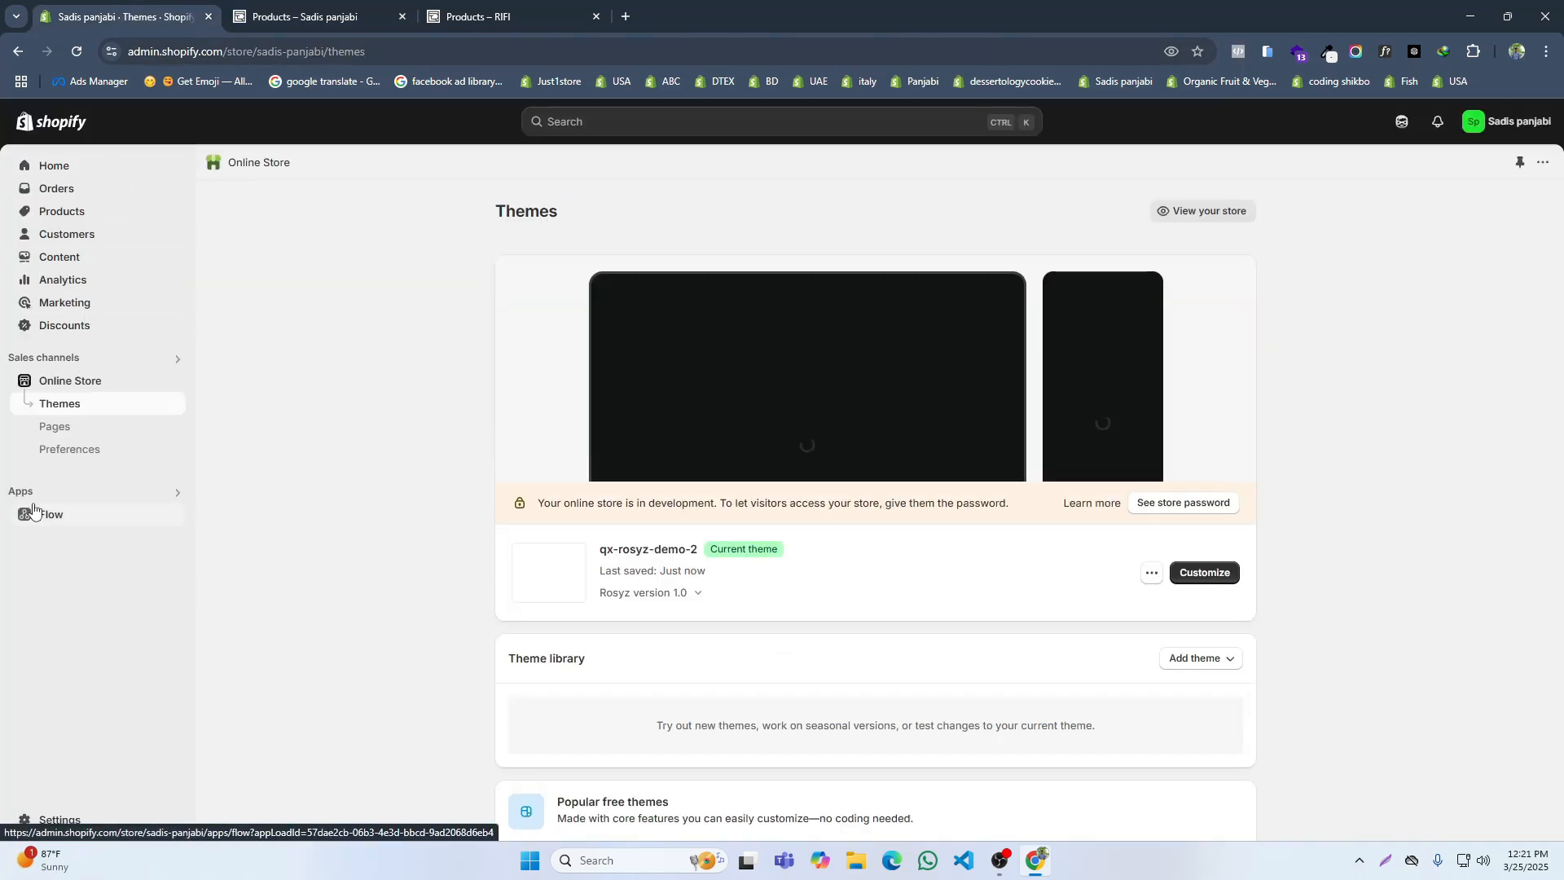
{"action": "left_click", "coordinate": [21, 492]}
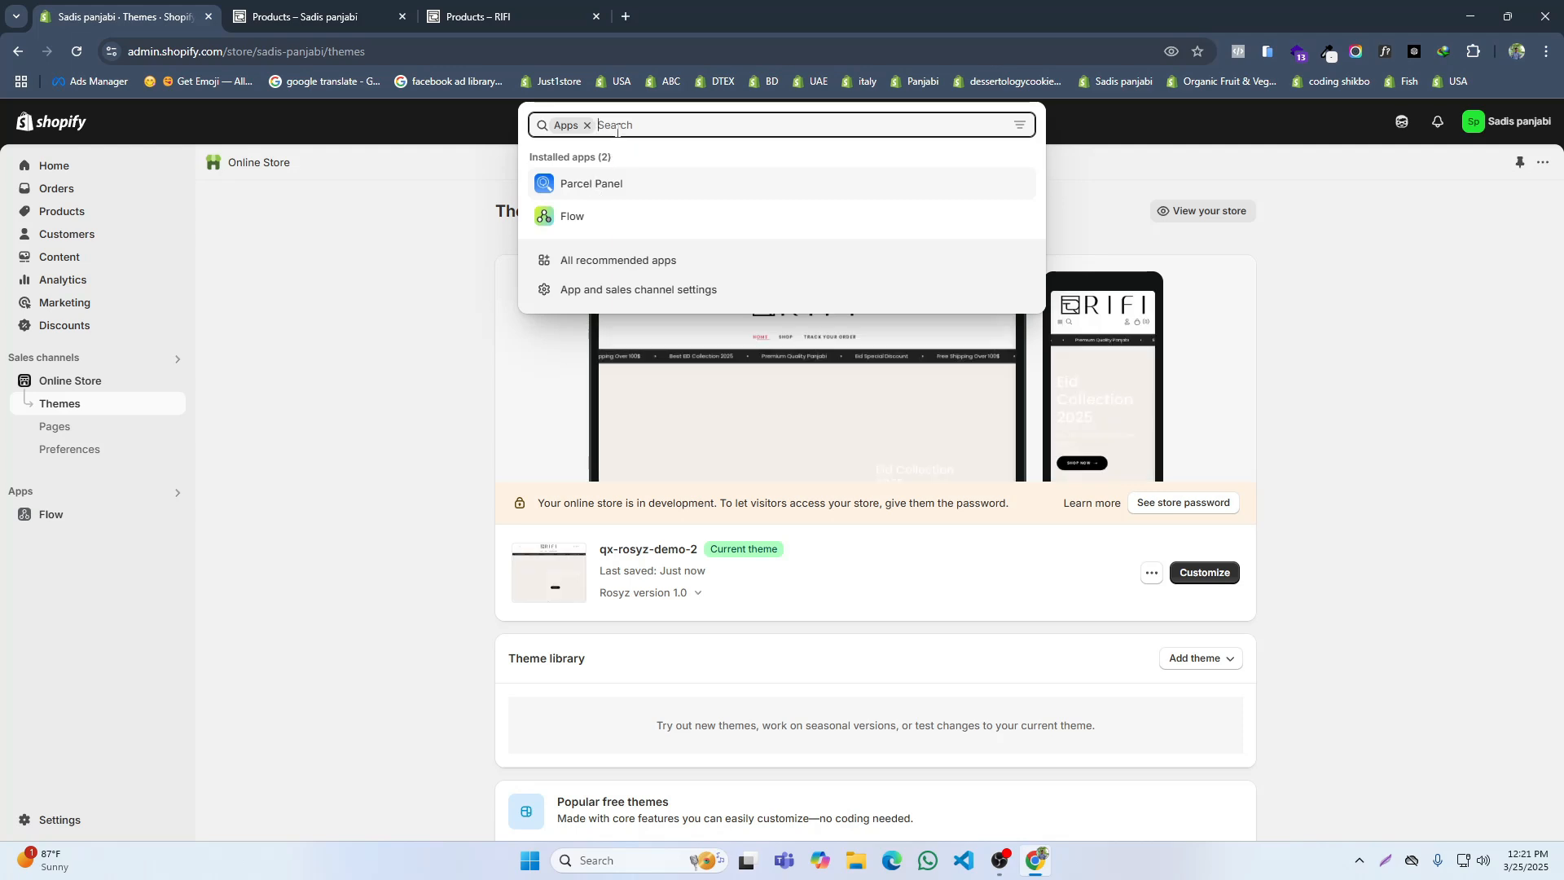
{"action": "type", "text": "search"}
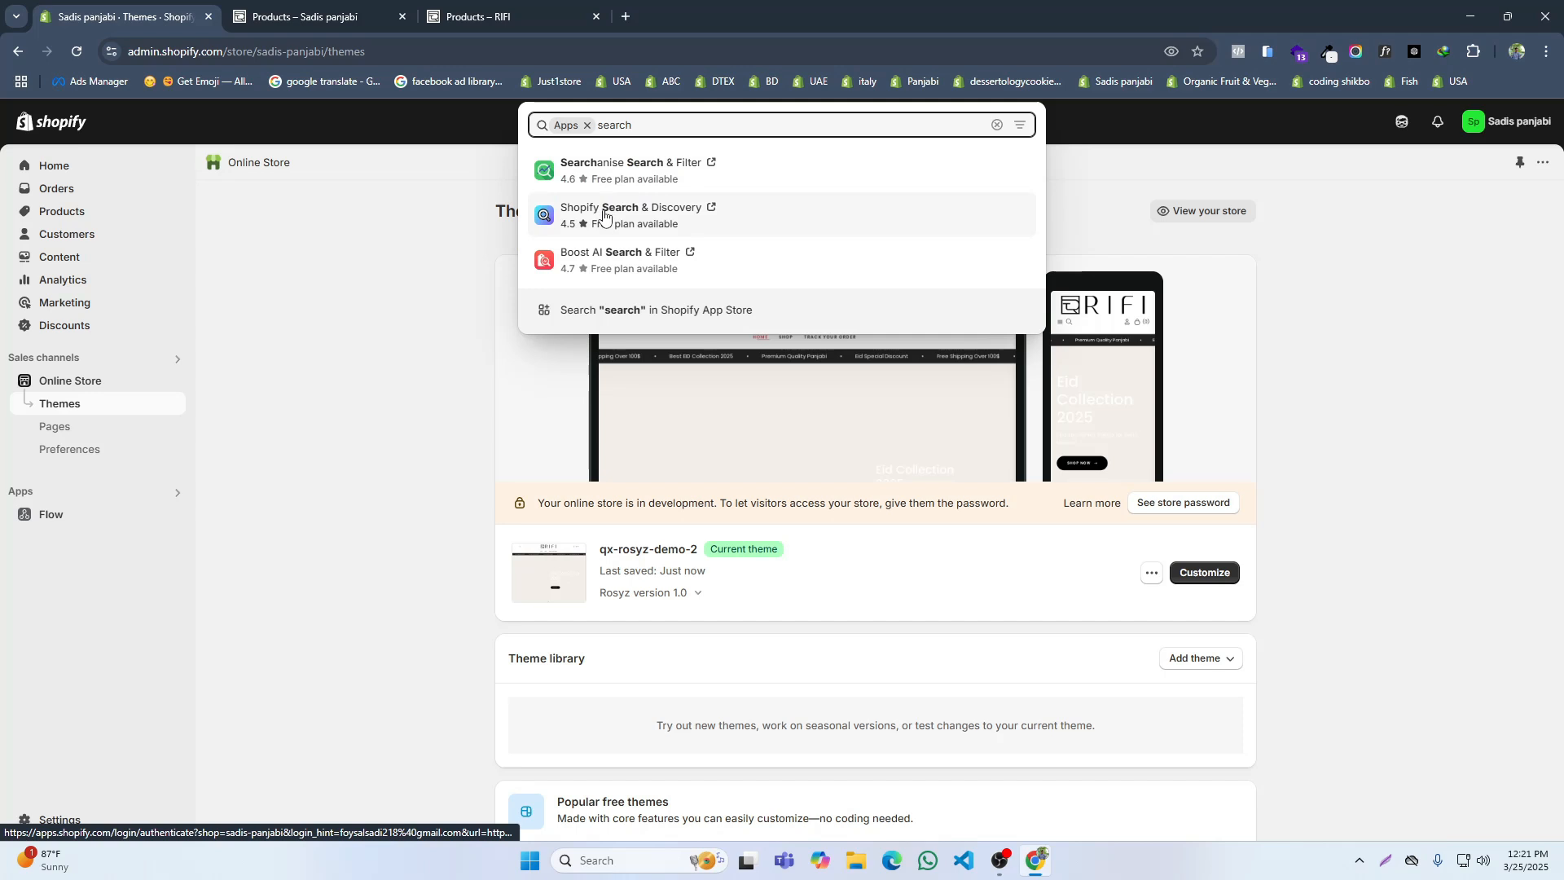
{"action": "left_click", "coordinate": [619, 229]}
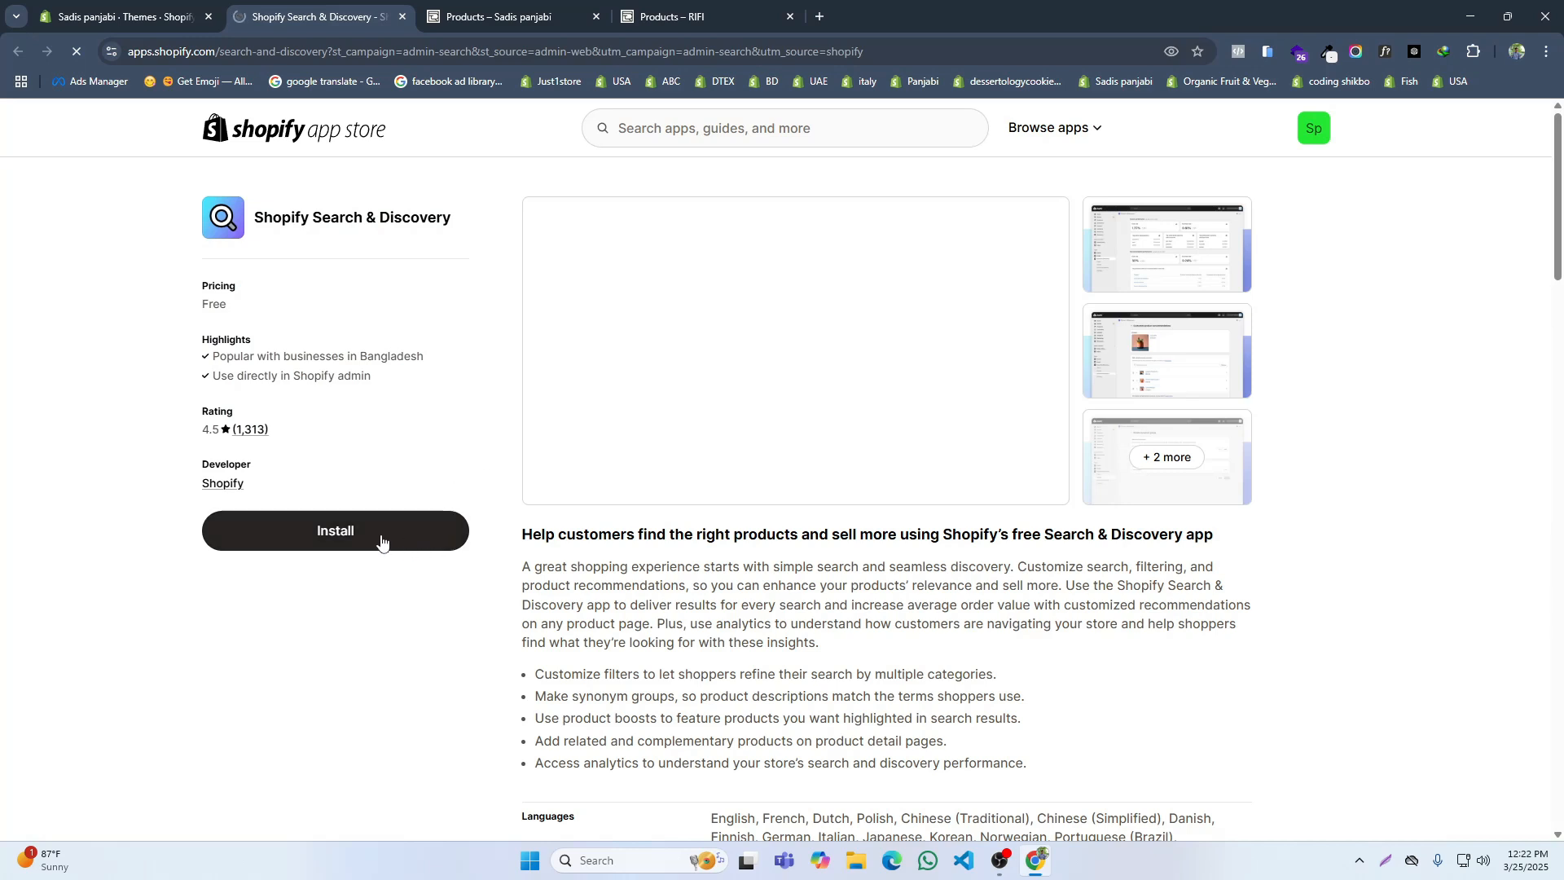
{"action": "left_click", "coordinate": [380, 535]}
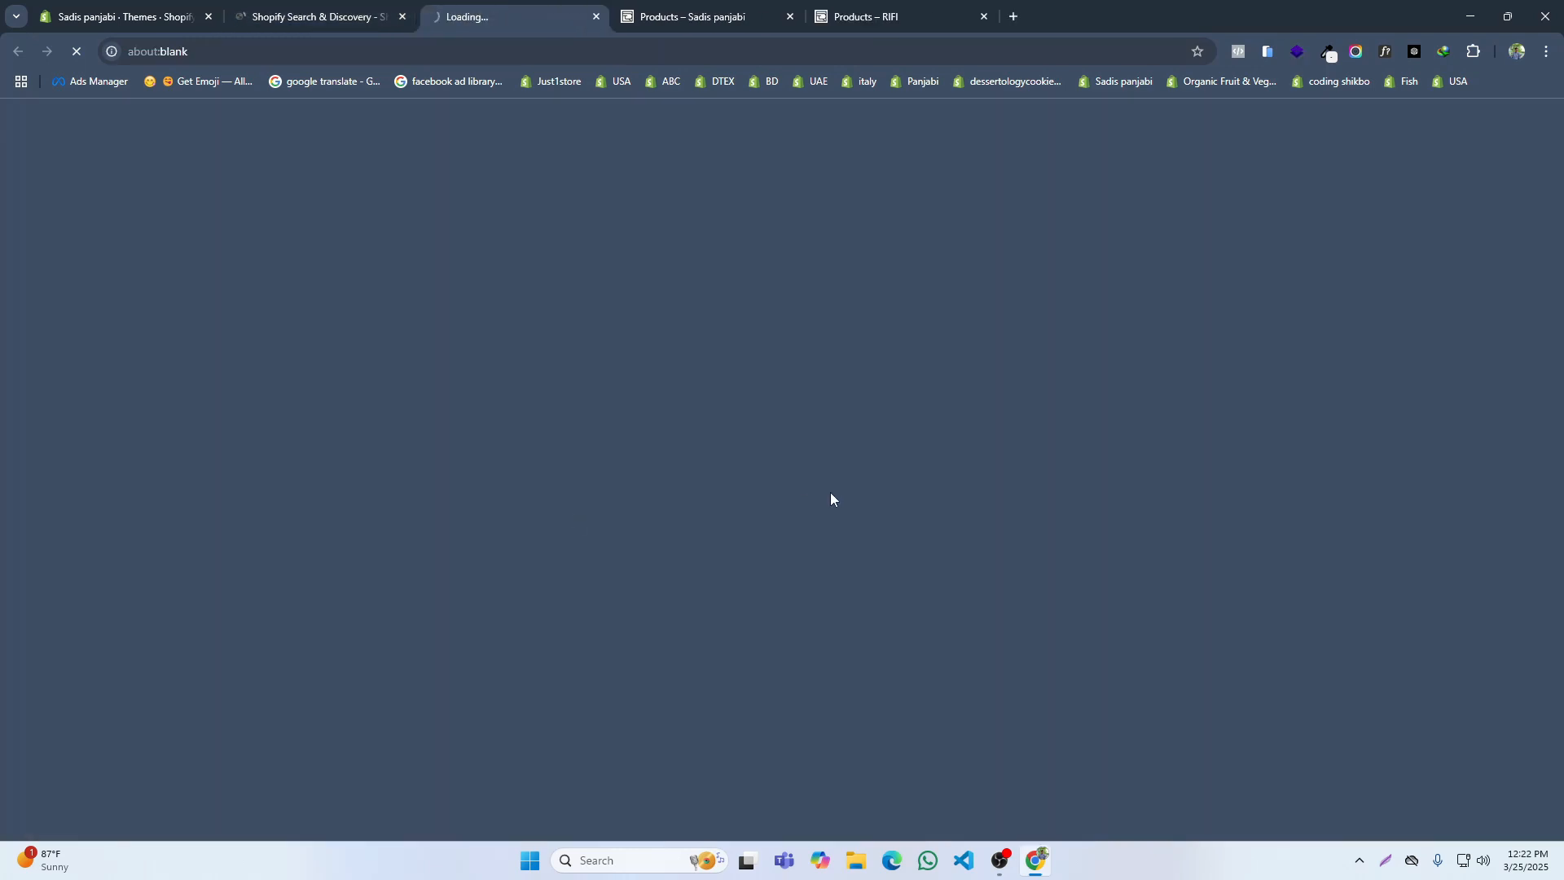
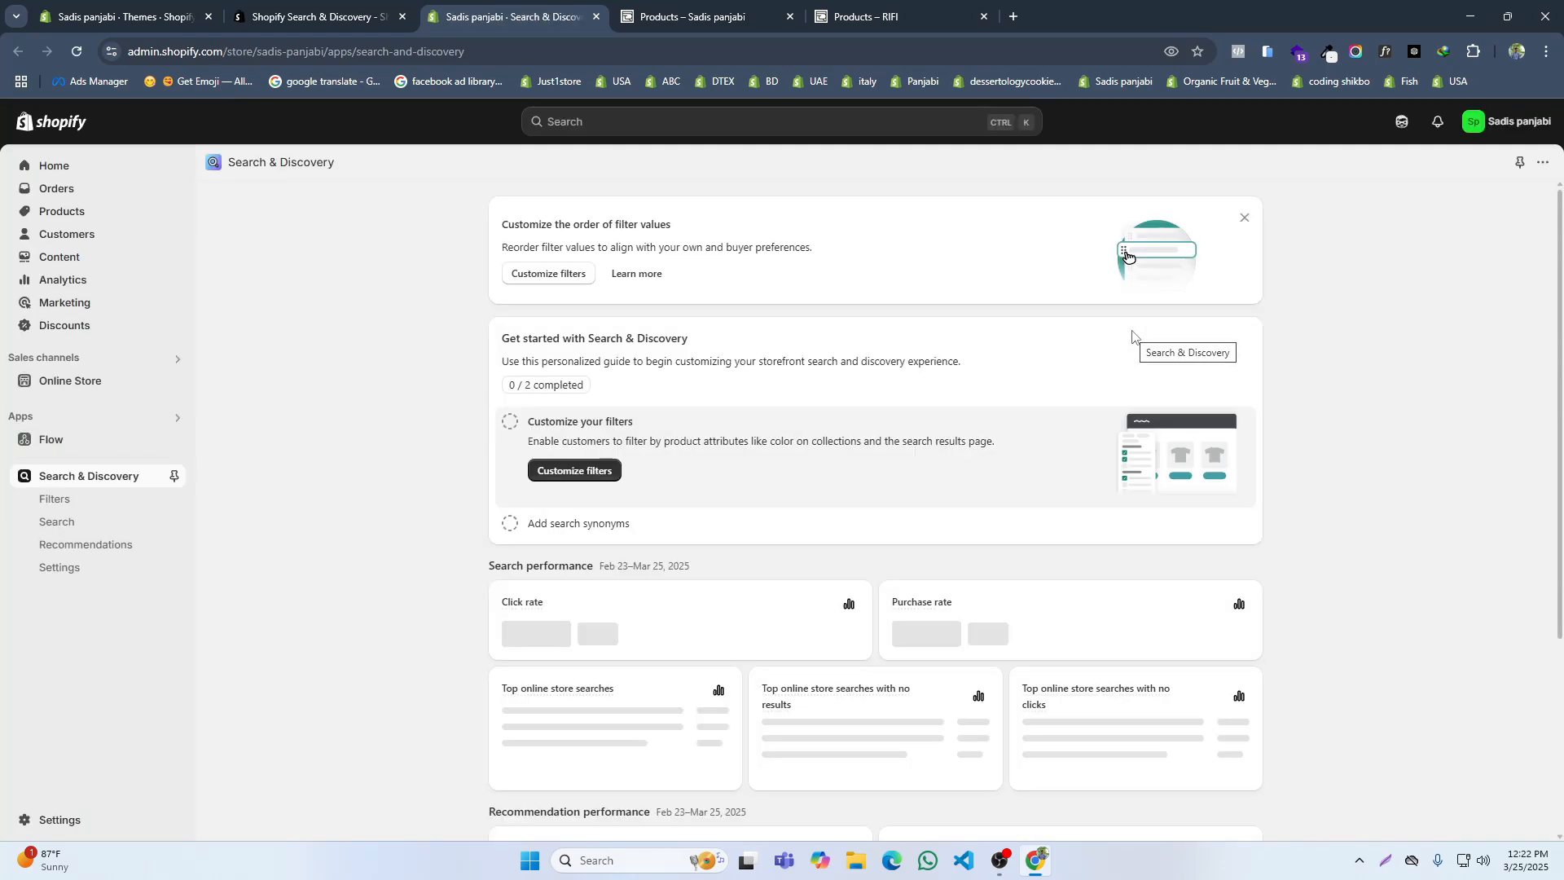
Step: Add a product filter in Search & Discovery using the Color category metafield as its source, and save it
{"action": "left_click", "coordinate": [66, 500]}
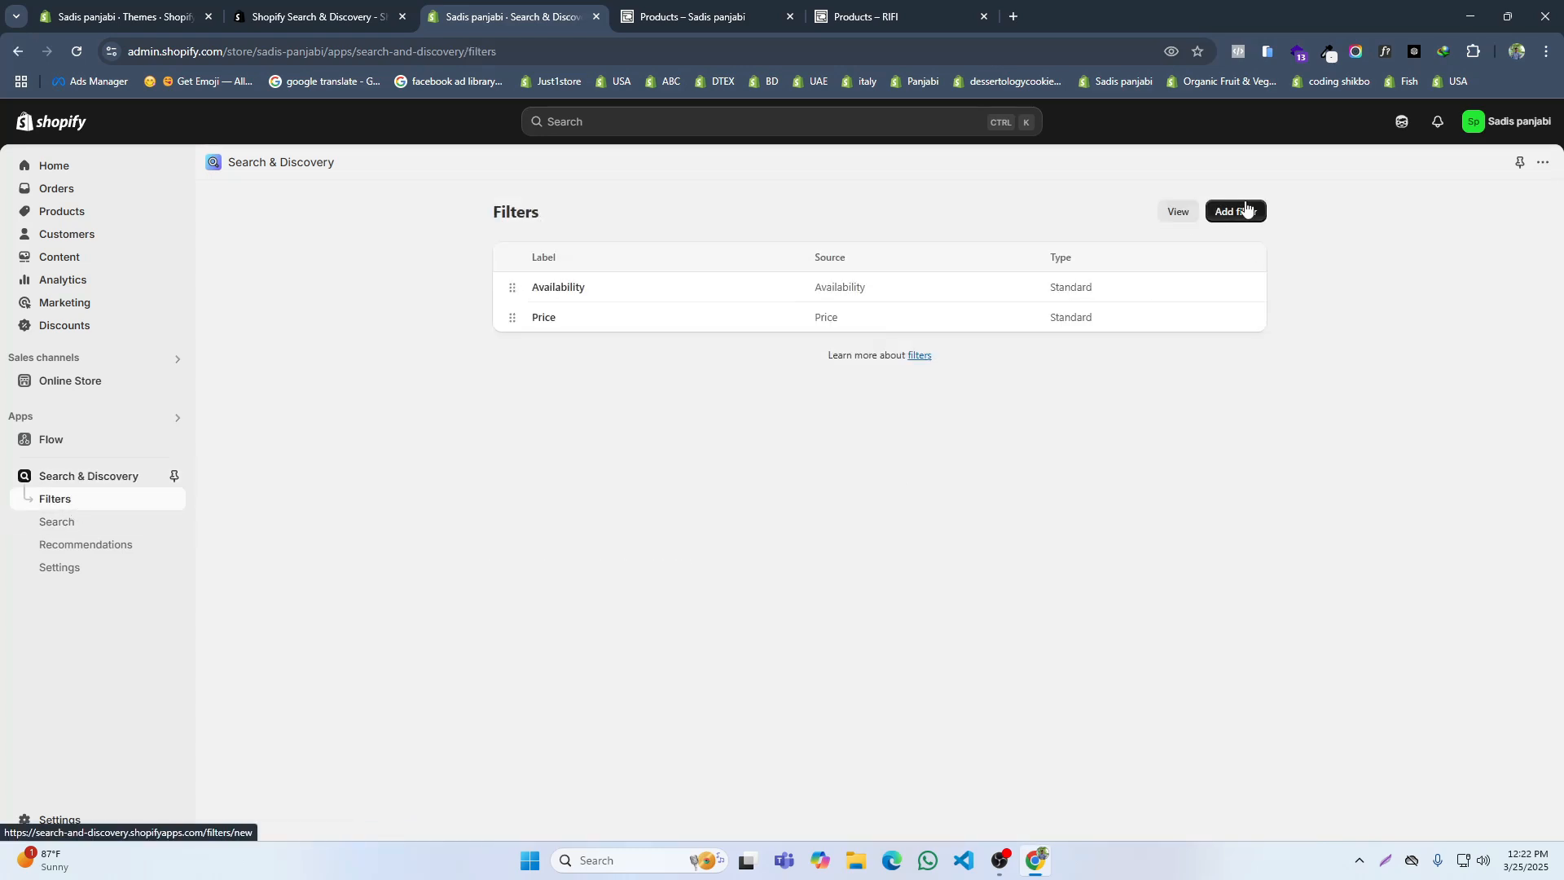
{"action": "left_click", "coordinate": [1238, 212]}
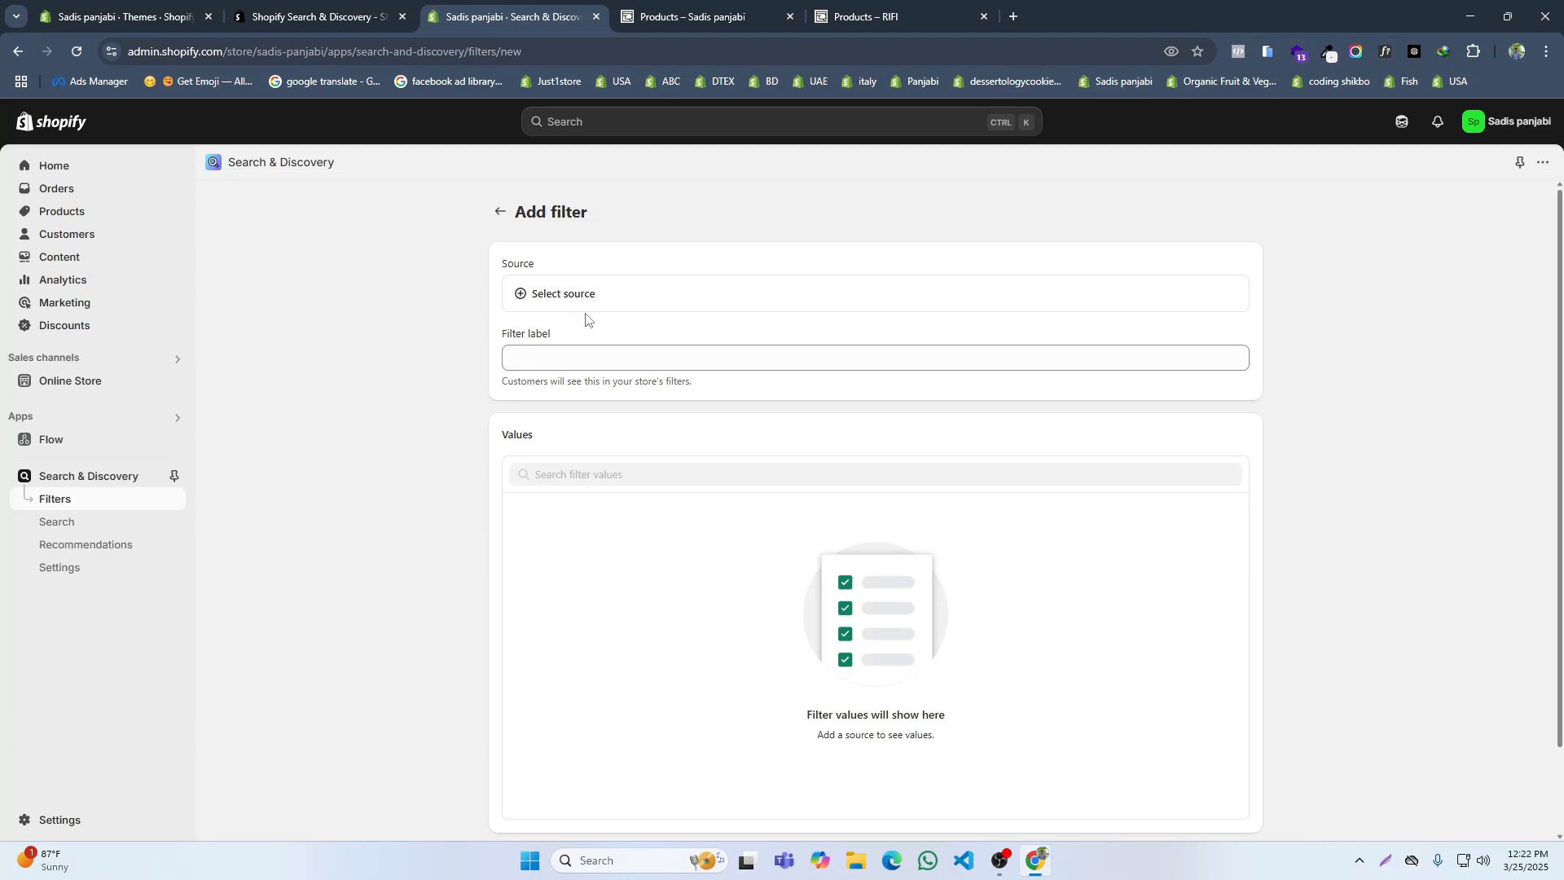
{"action": "left_click", "coordinate": [588, 303]}
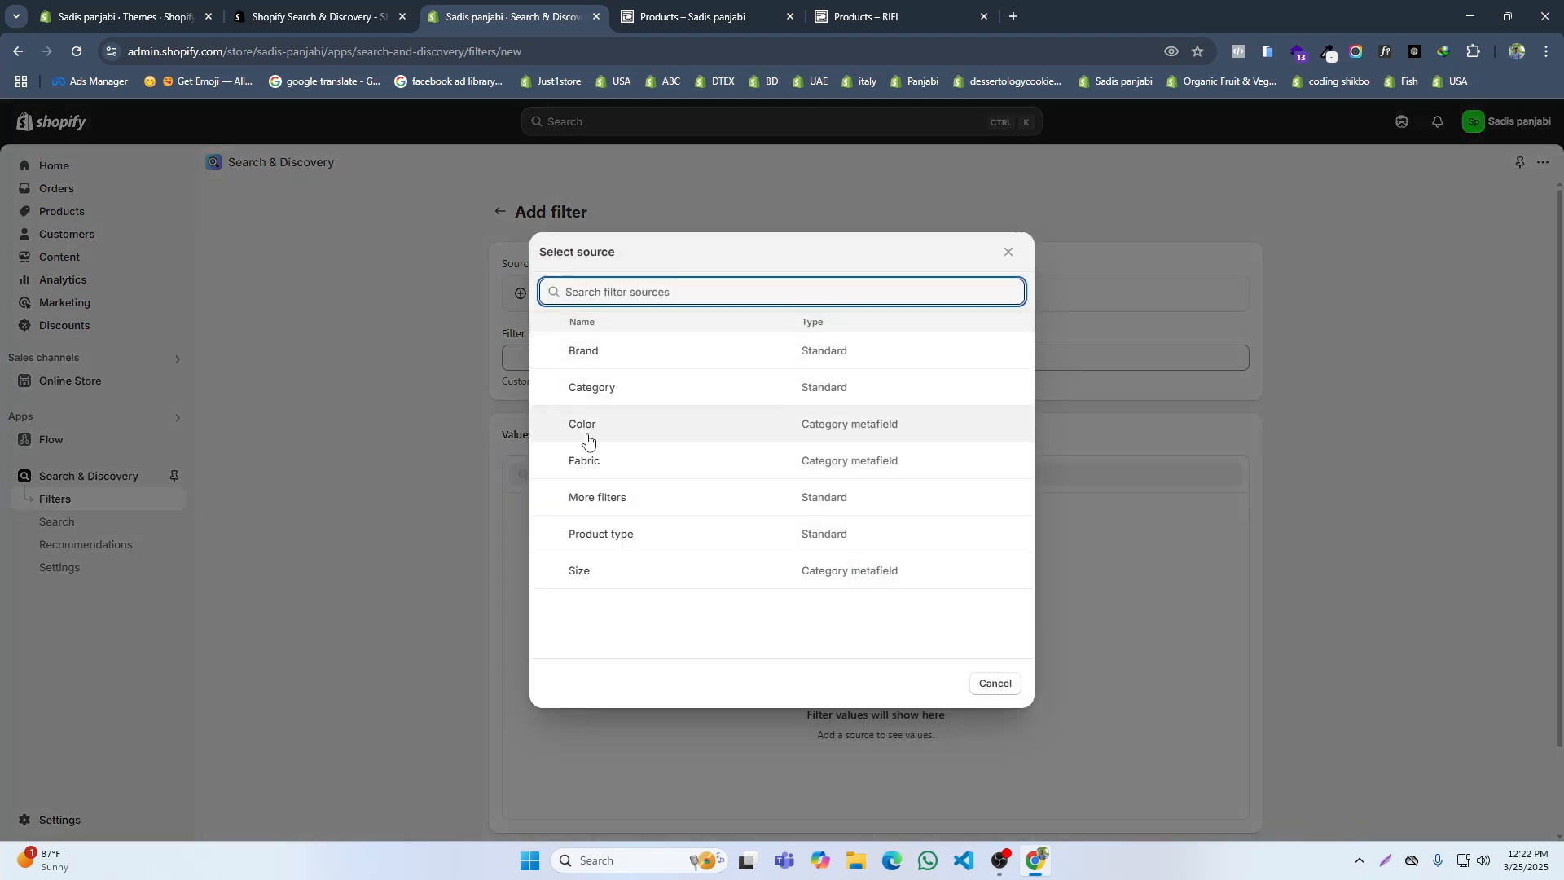
{"action": "left_click", "coordinate": [593, 438]}
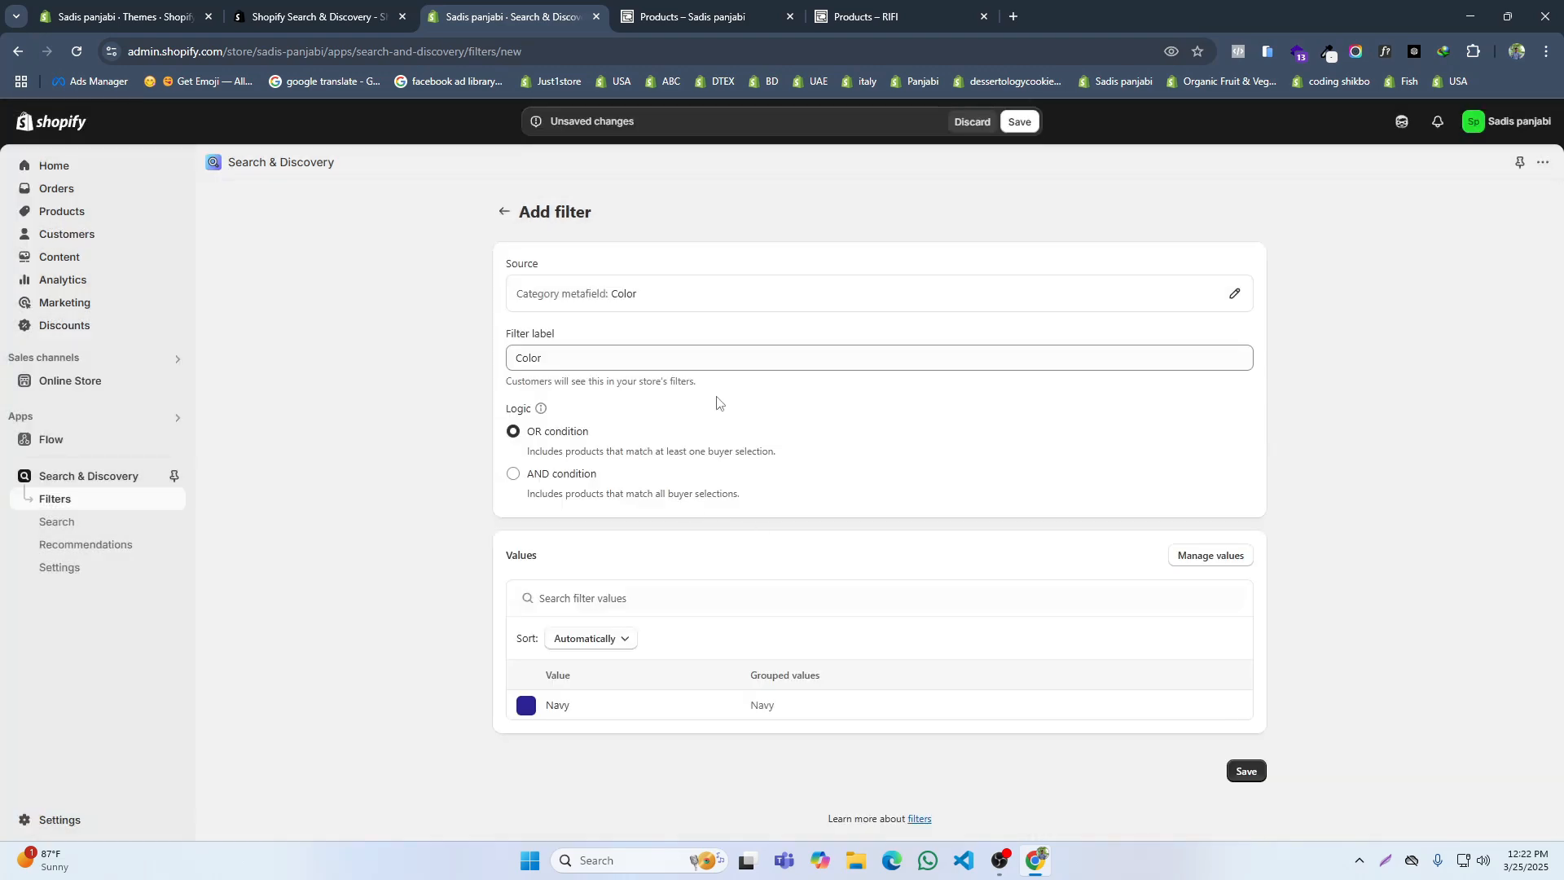
{"action": "left_click", "coordinate": [1021, 122]}
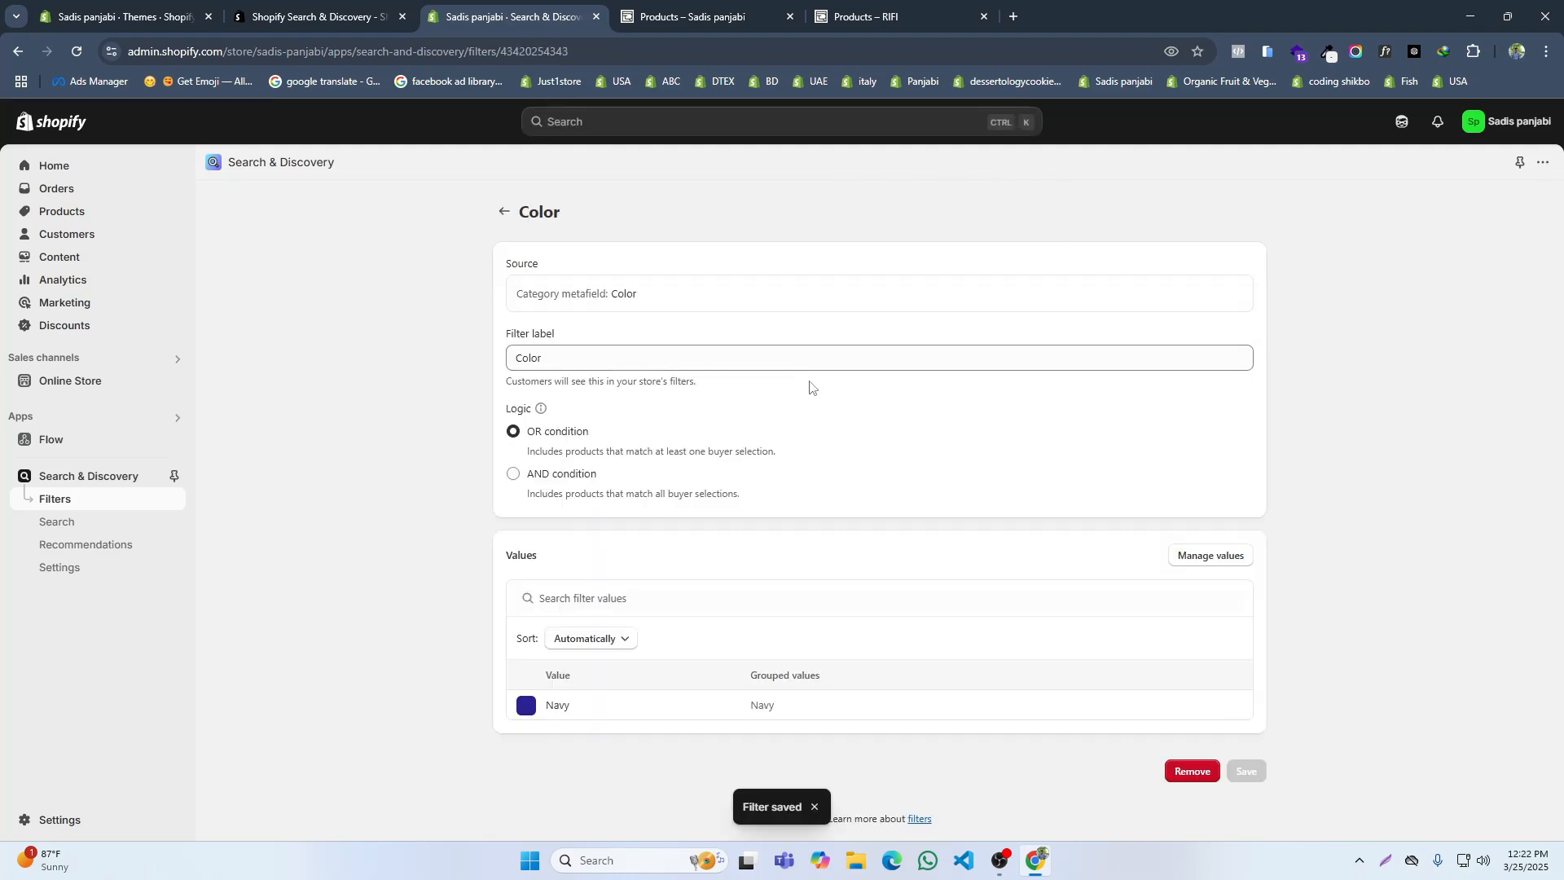
{"action": "left_click", "coordinate": [504, 211]}
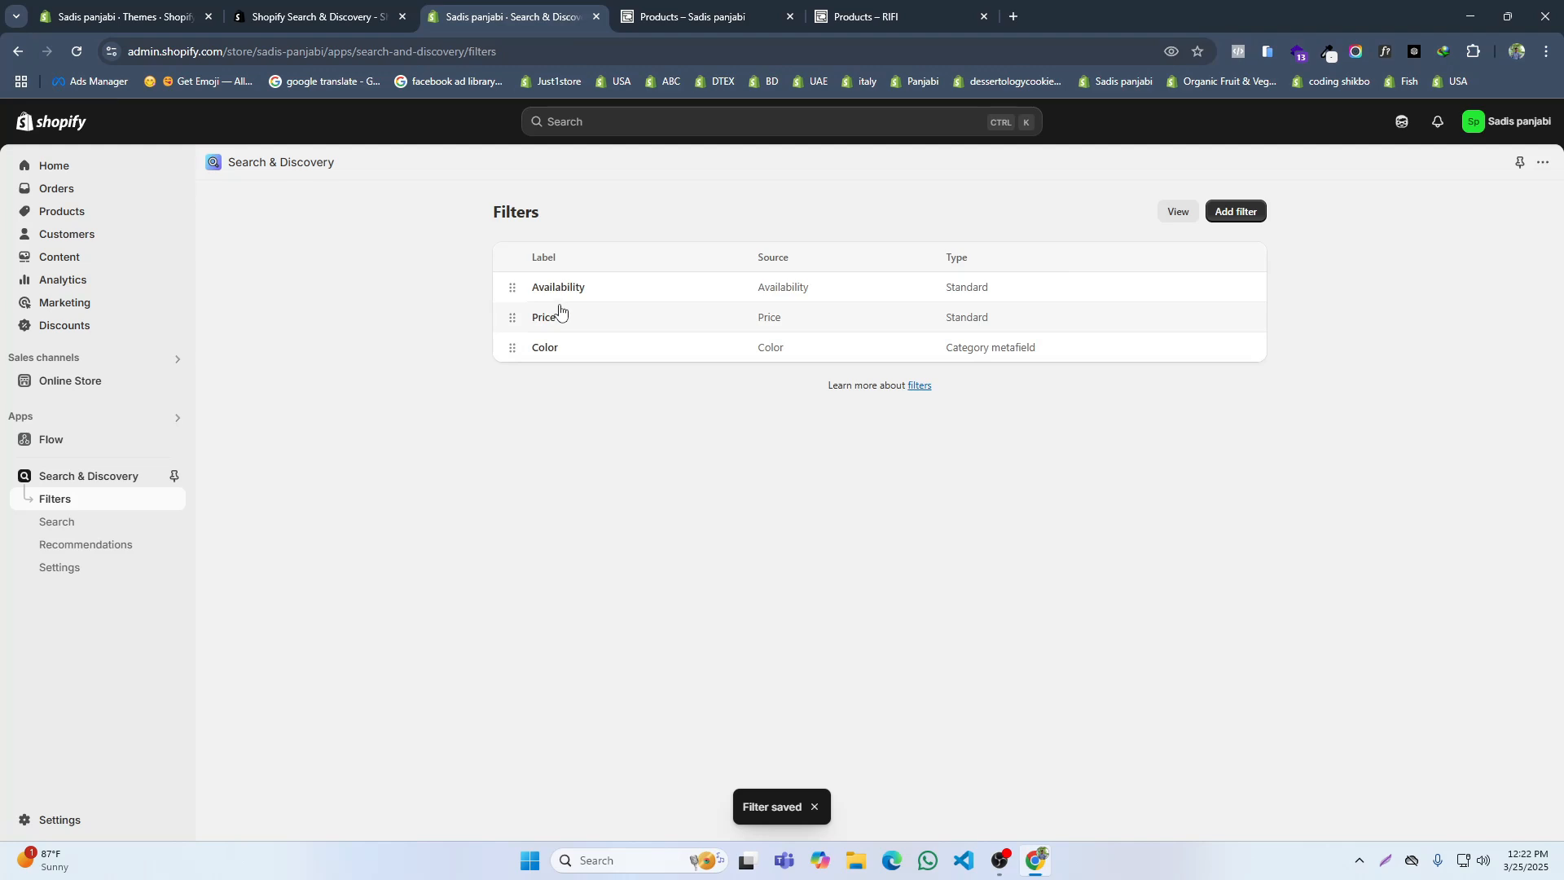
Step: Add a product filter using the Size category metafield as its source, save it, and review its label and values
{"action": "left_click", "coordinate": [1235, 211]}
{"action": "left_click", "coordinate": [564, 293]}
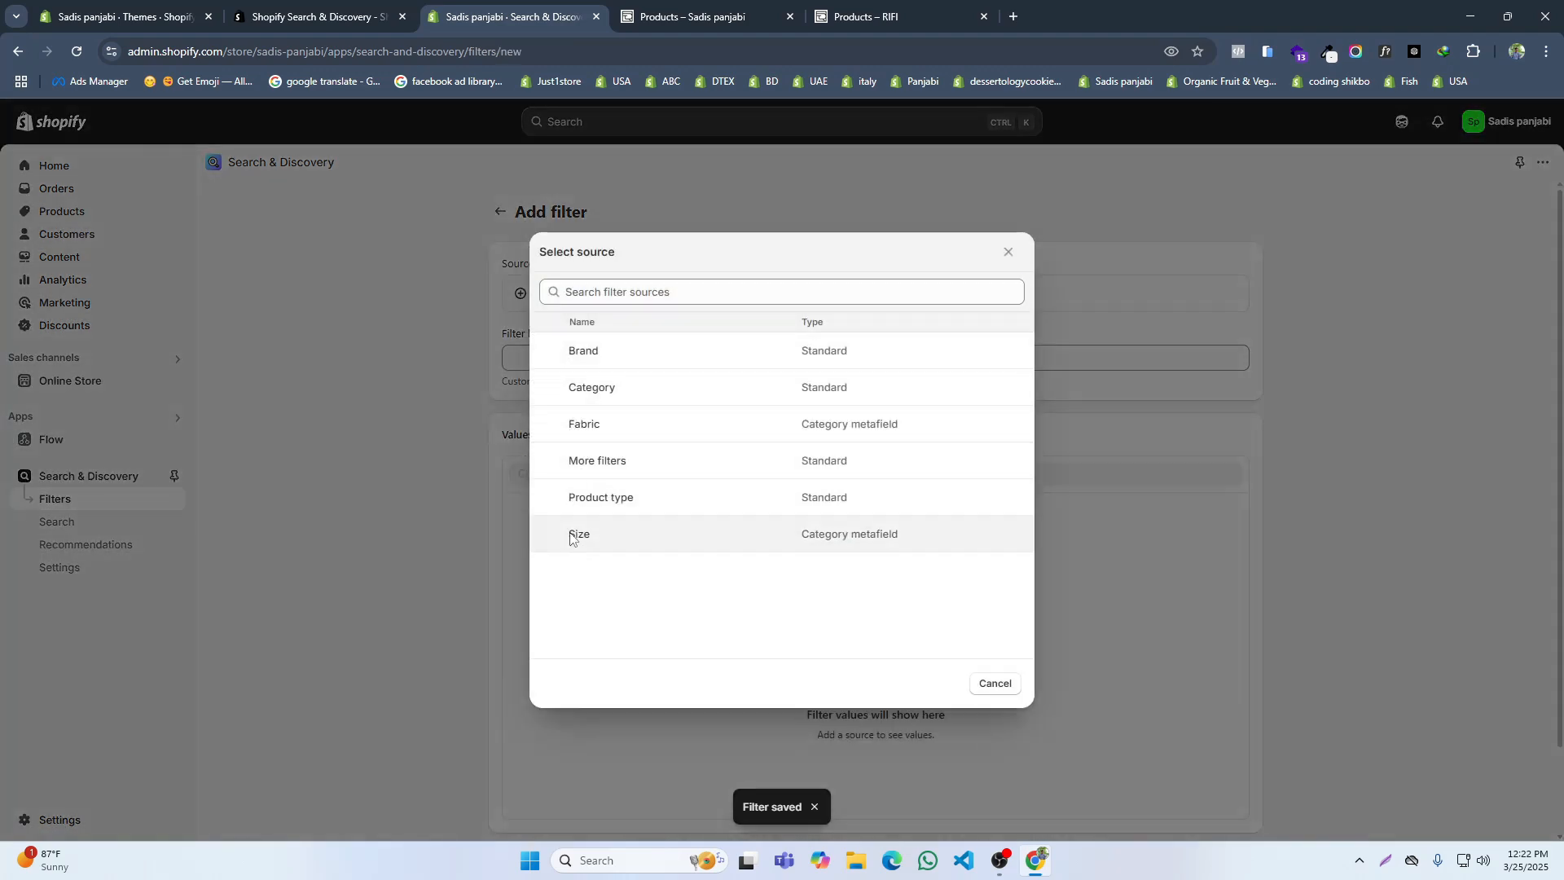
{"action": "left_click", "coordinate": [574, 534]}
{"action": "left_click", "coordinate": [1028, 128]}
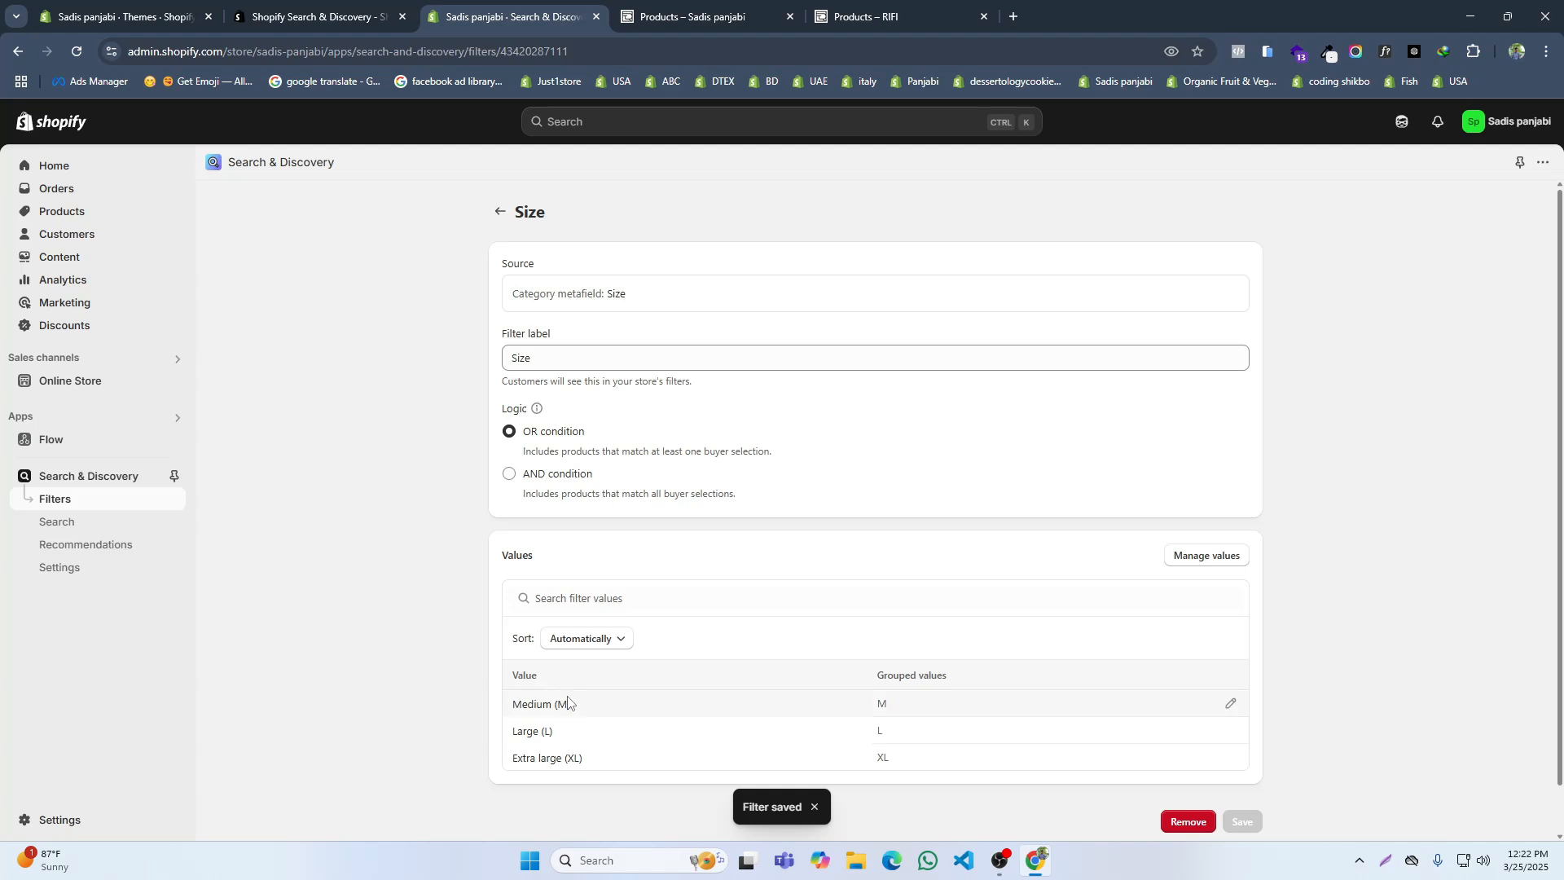
{"action": "left_click", "coordinate": [572, 353]}
{"action": "left_click", "coordinate": [636, 304]}
{"action": "left_click", "coordinate": [587, 644]}
{"action": "left_click", "coordinate": [588, 645]}
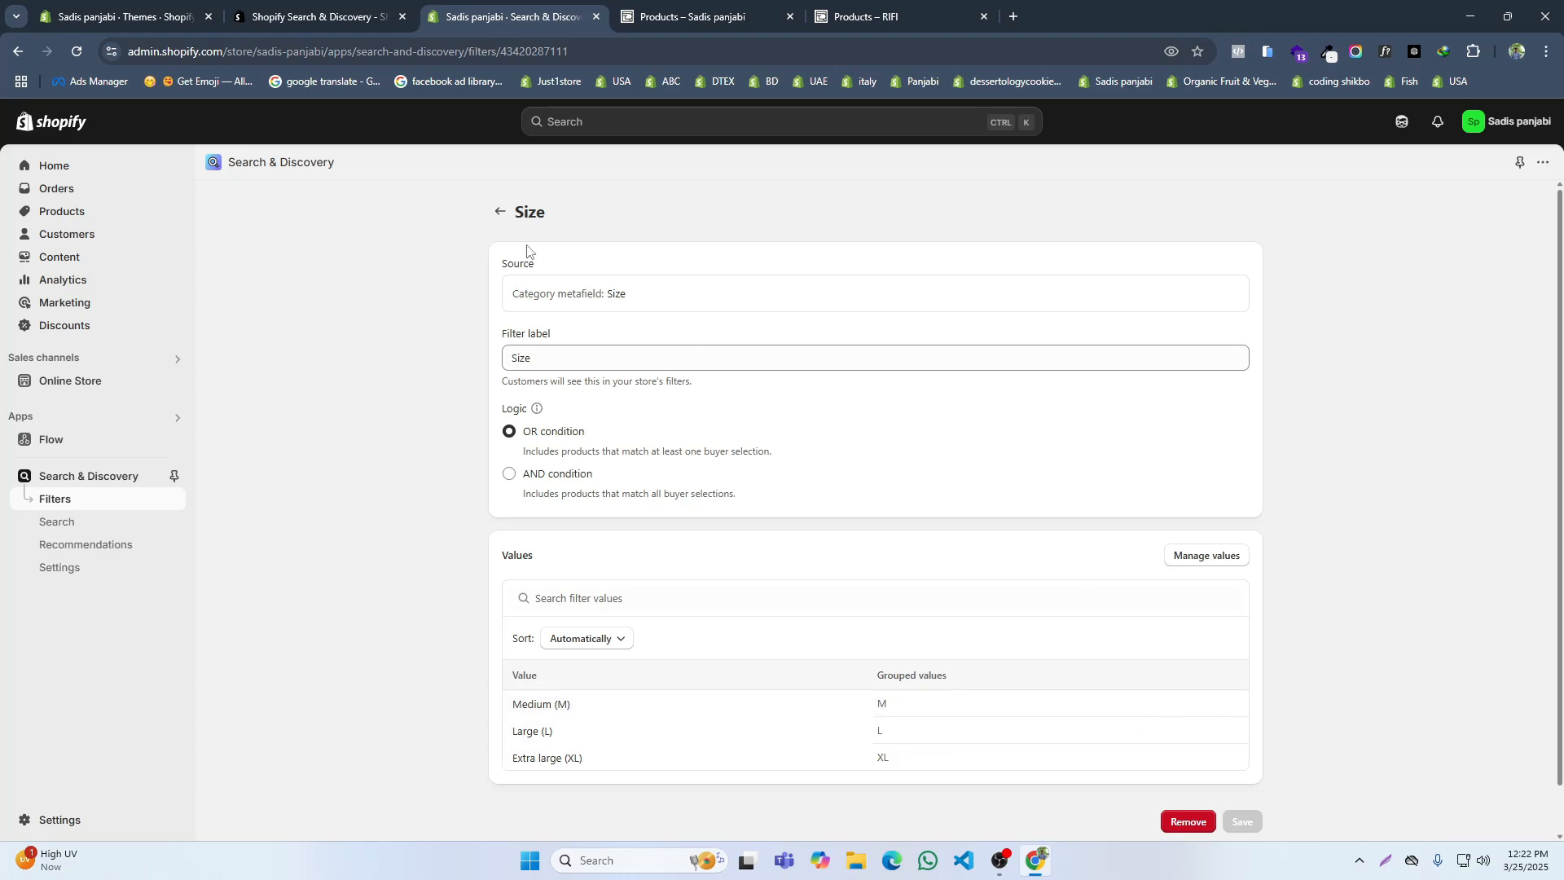
Step: Move the Size filter above Color in the filter list and close the Search & Discovery, app listing and store Products tabs
{"action": "left_click", "coordinate": [498, 213]}
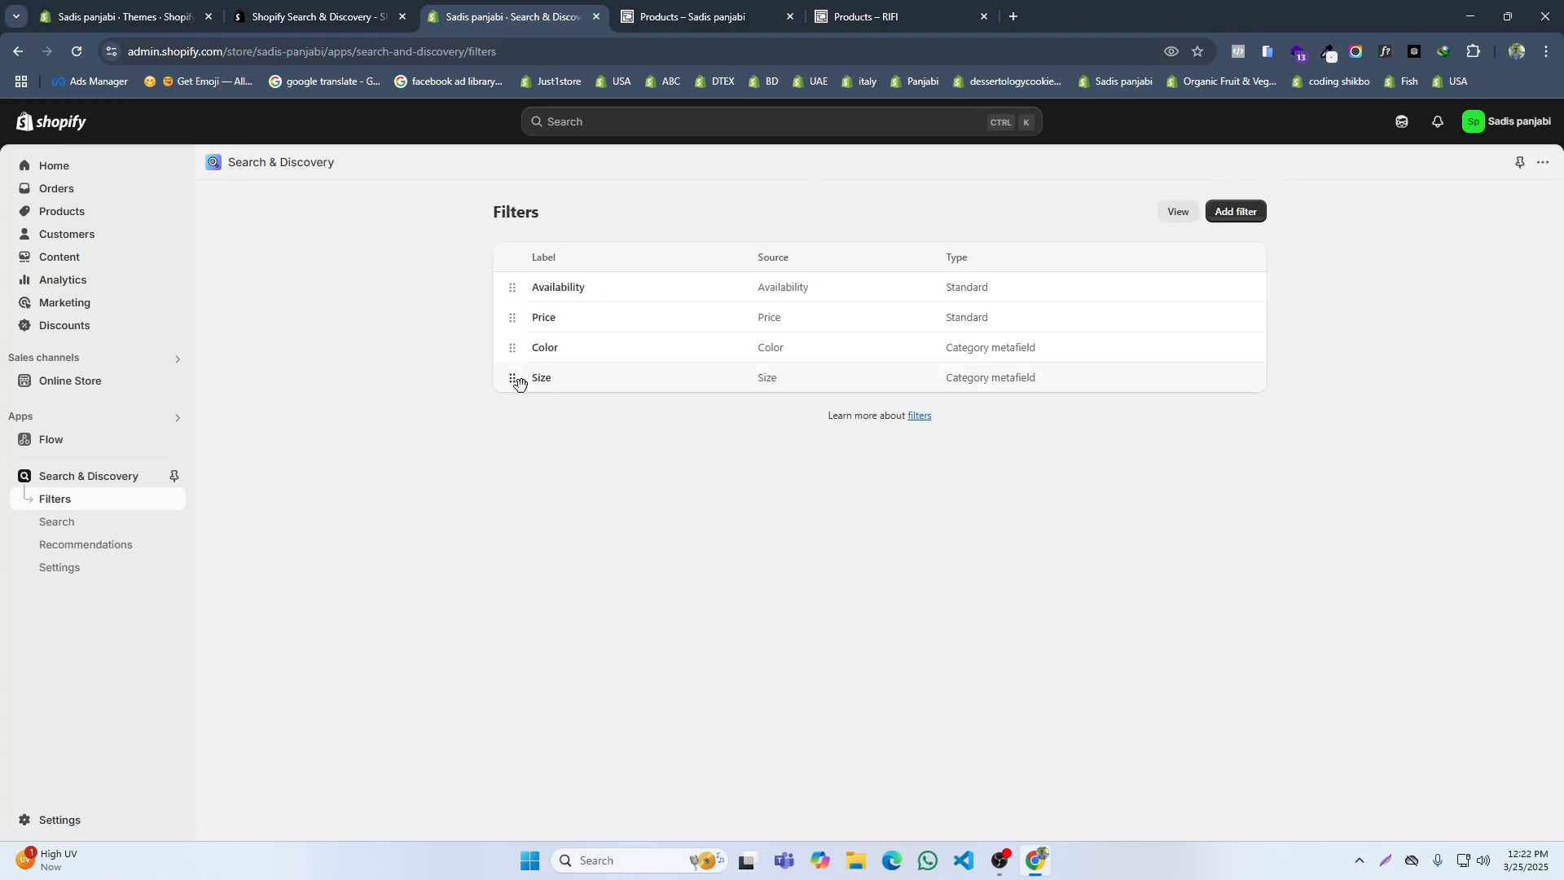
{"action": "left_click_drag", "start_coordinate": [512, 377], "coordinate": [513, 347]}
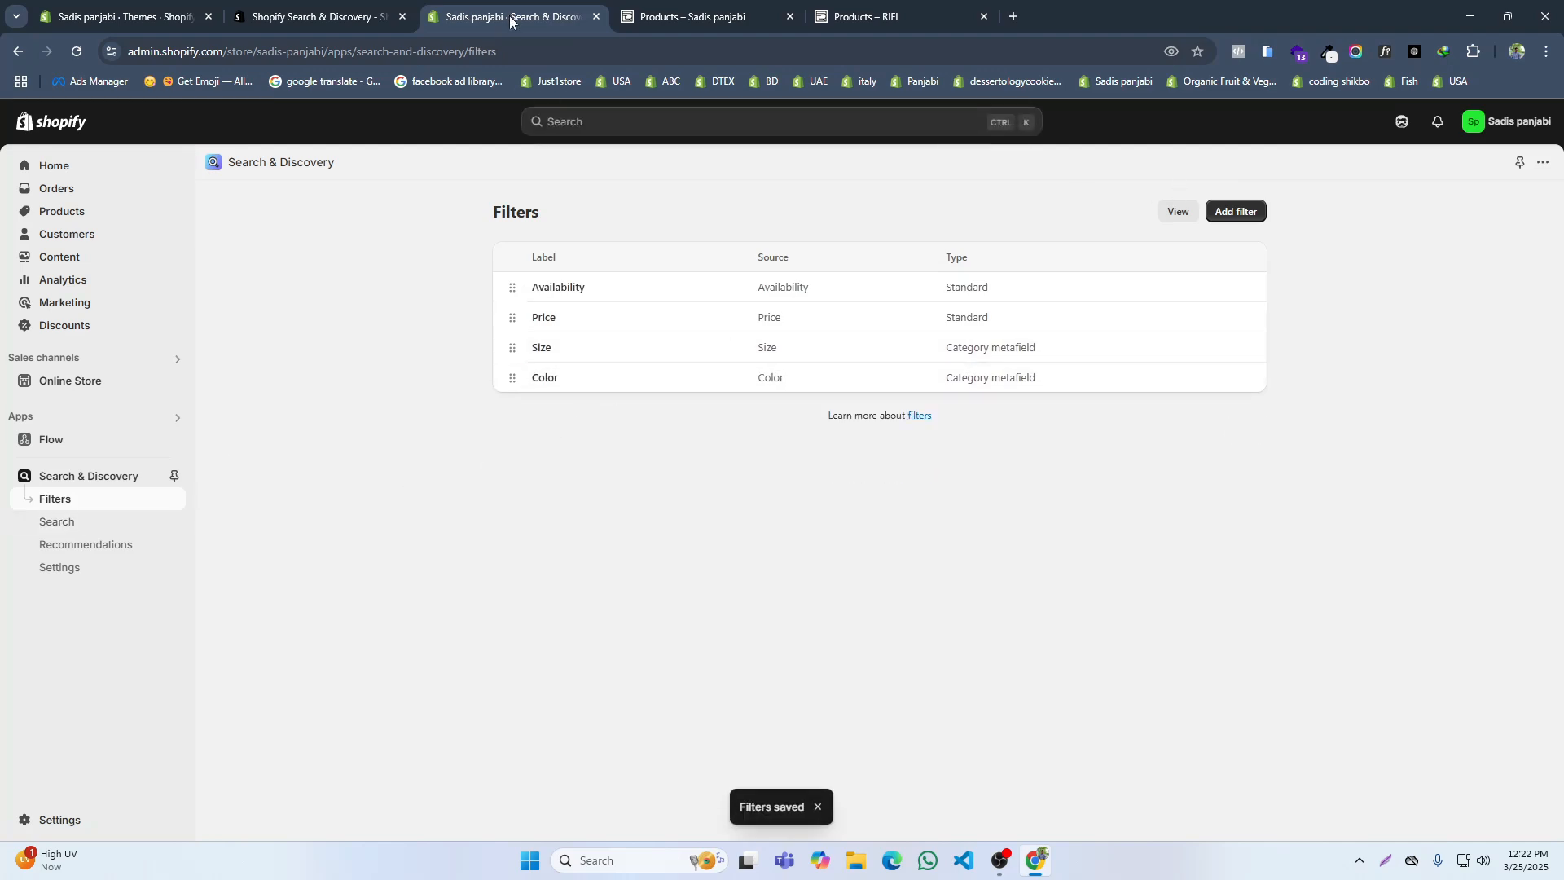
{"action": "left_click", "coordinate": [594, 17]}
{"action": "left_click", "coordinate": [401, 17]}
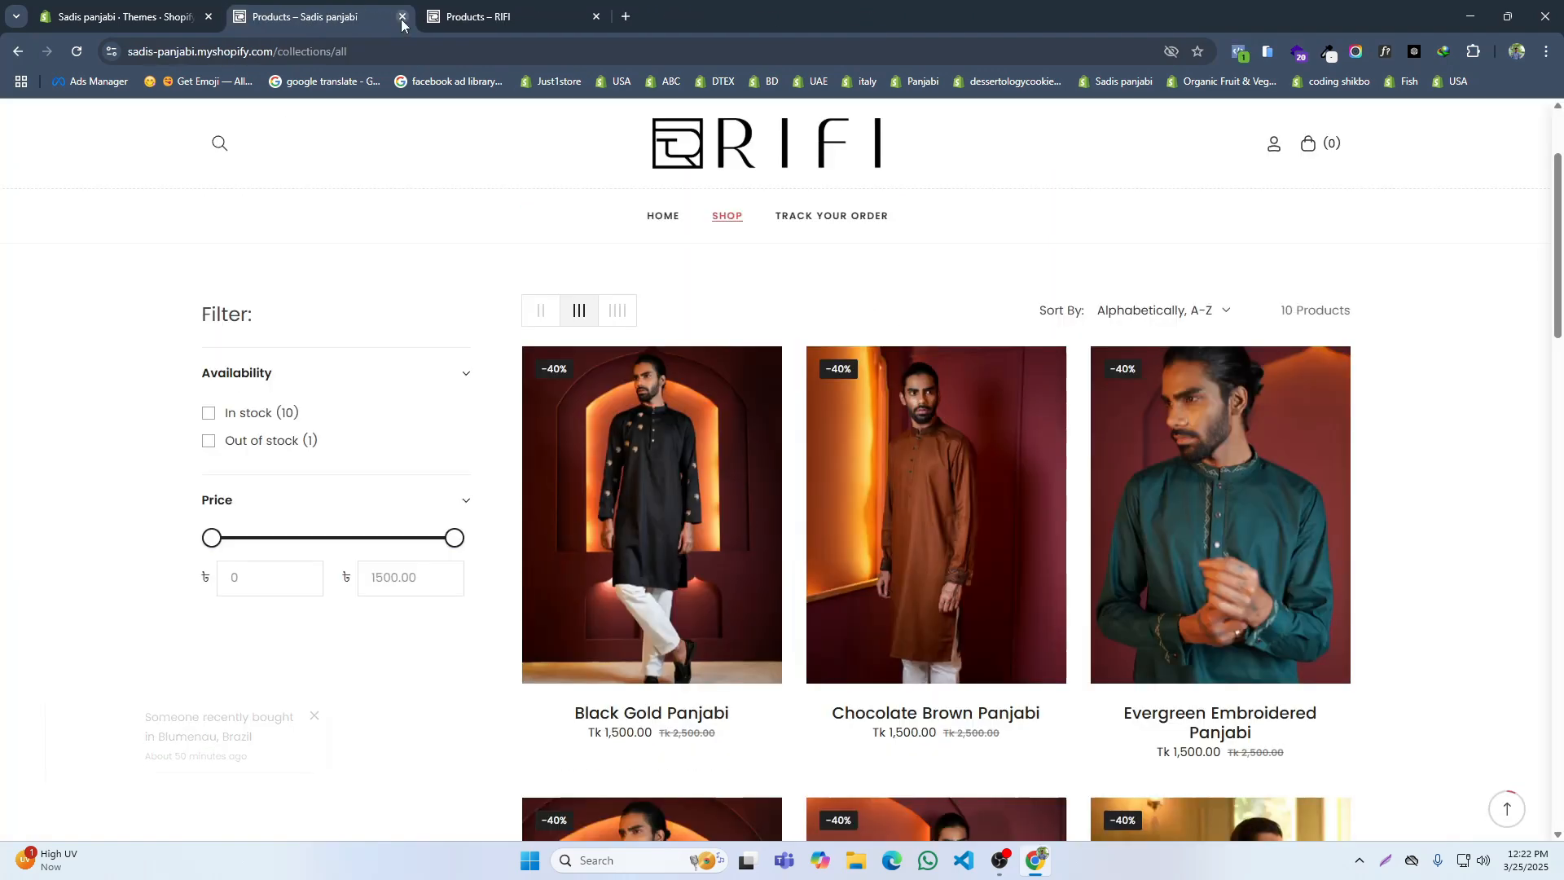
{"action": "left_click", "coordinate": [401, 17]}
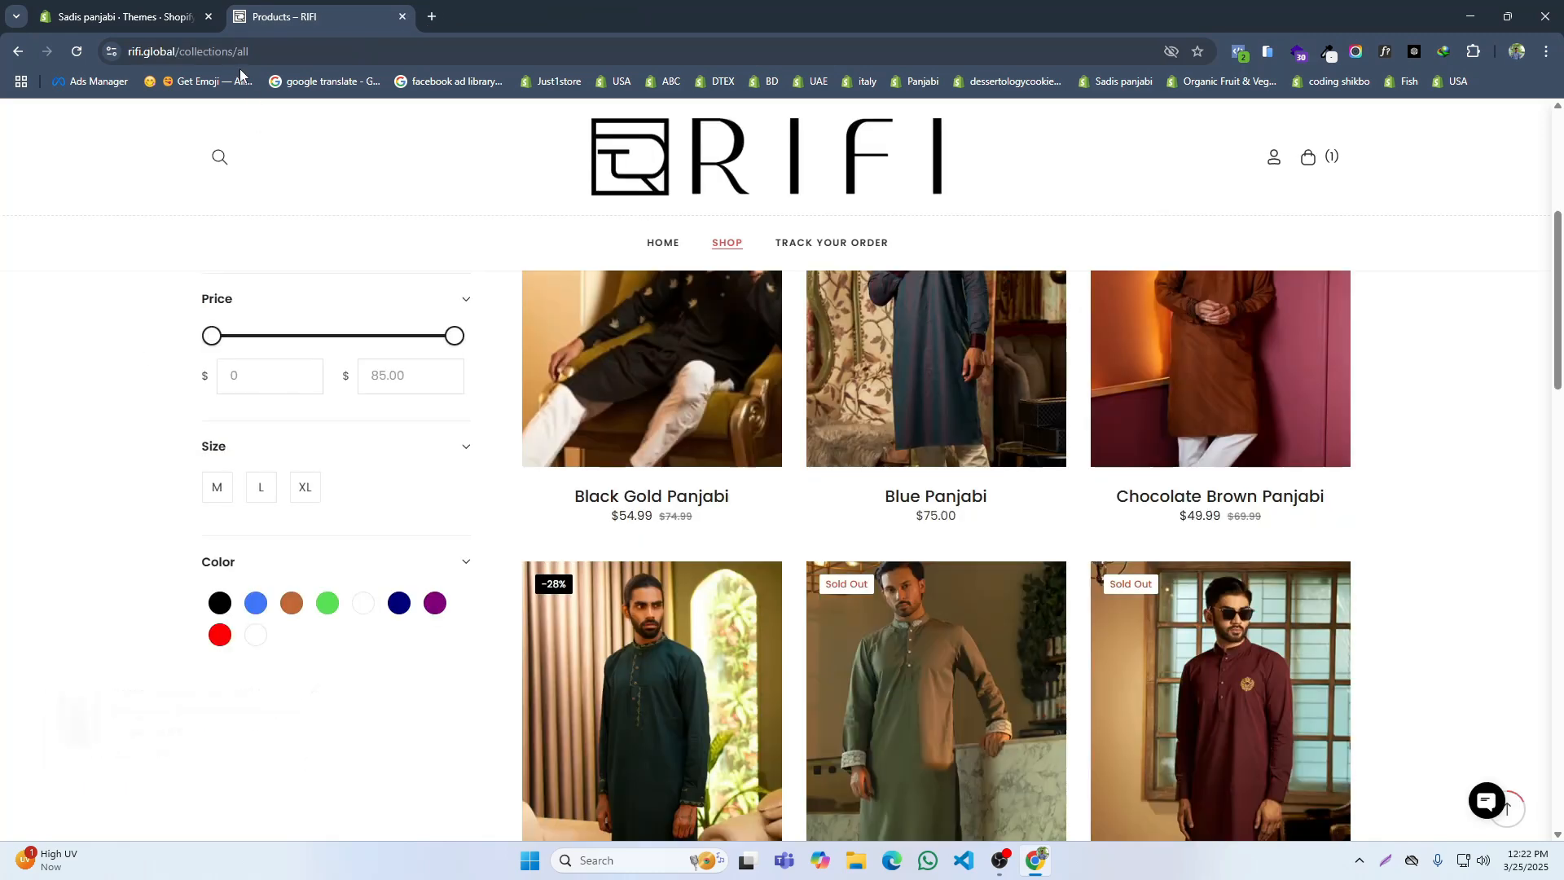
Step: Open the storefront from the admin, go to its Shop page and check the Size and Color filters
{"action": "left_click", "coordinate": [163, 18]}
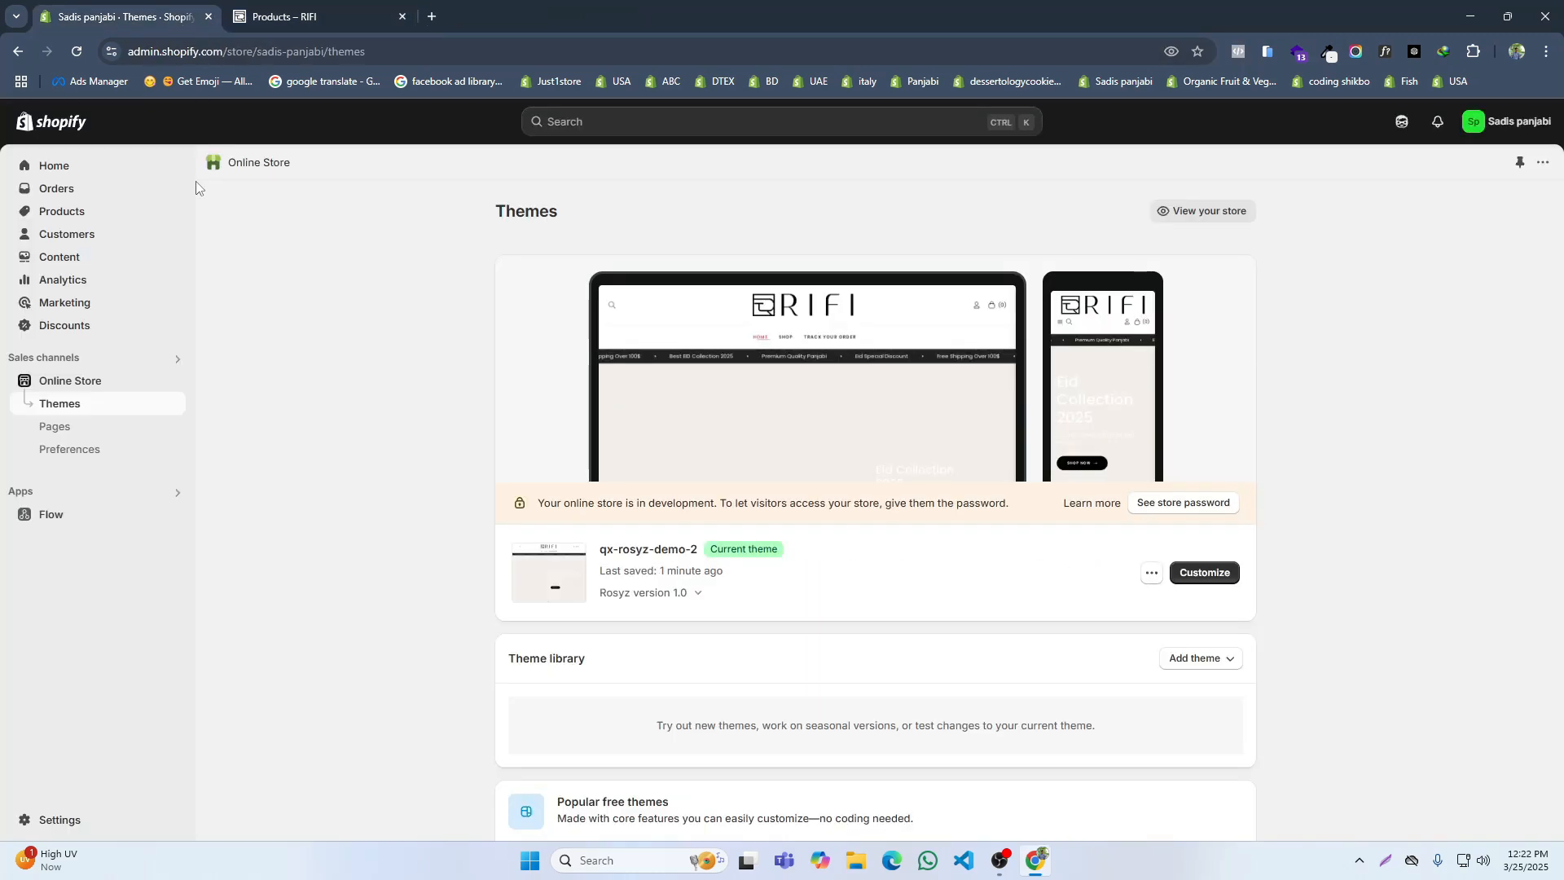
{"action": "left_click", "coordinate": [167, 380]}
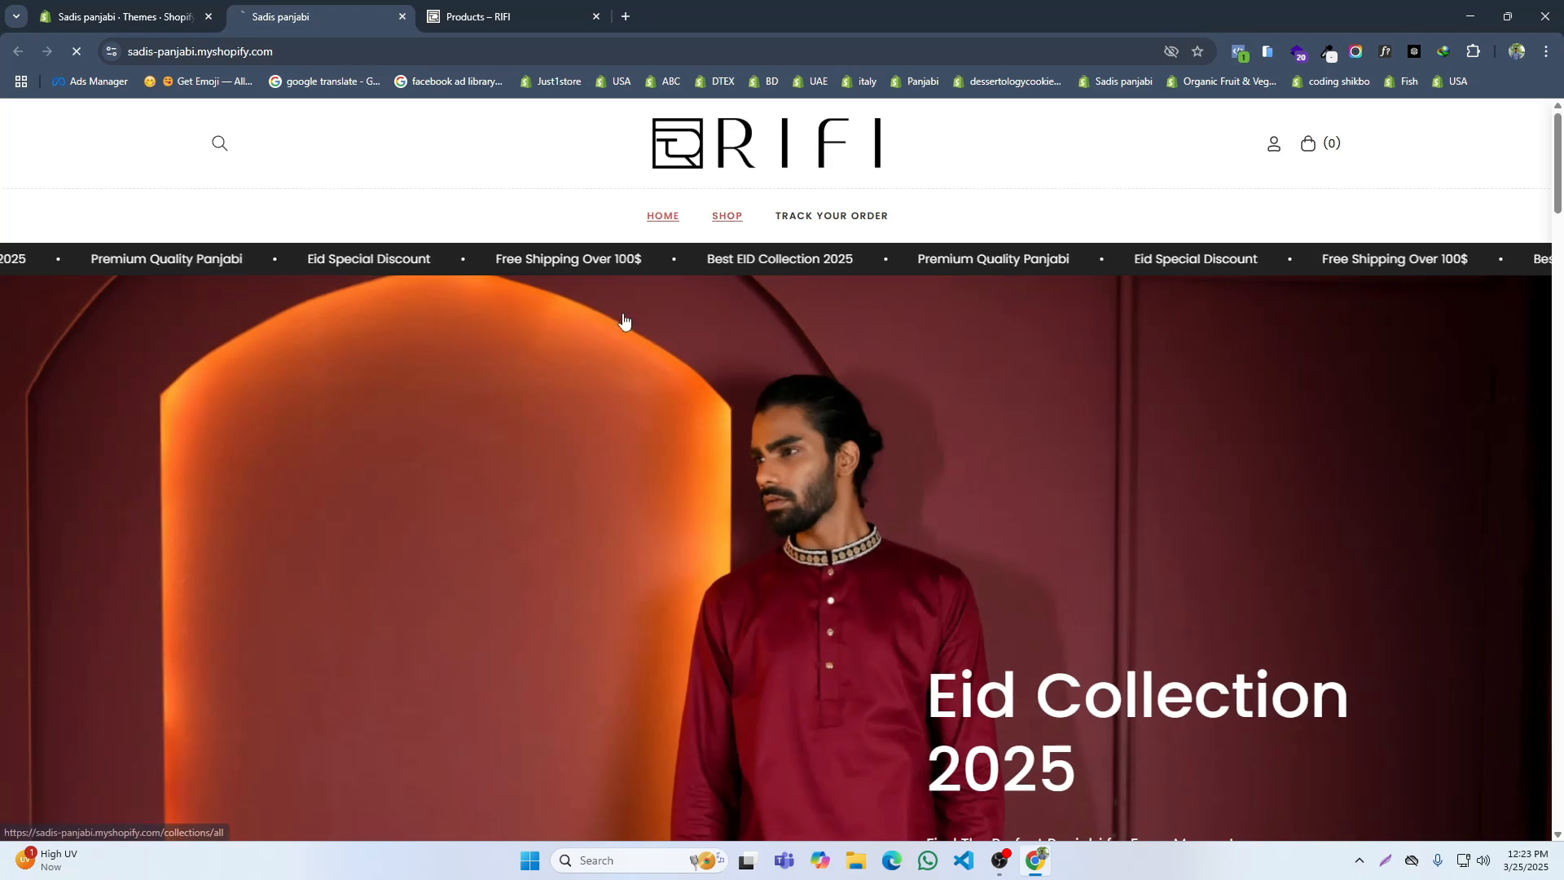
{"action": "left_click", "coordinate": [515, 347]}
{"action": "scroll", "coordinate": [373, 405], "scroll_direction": "down", "scroll_amount": 4}
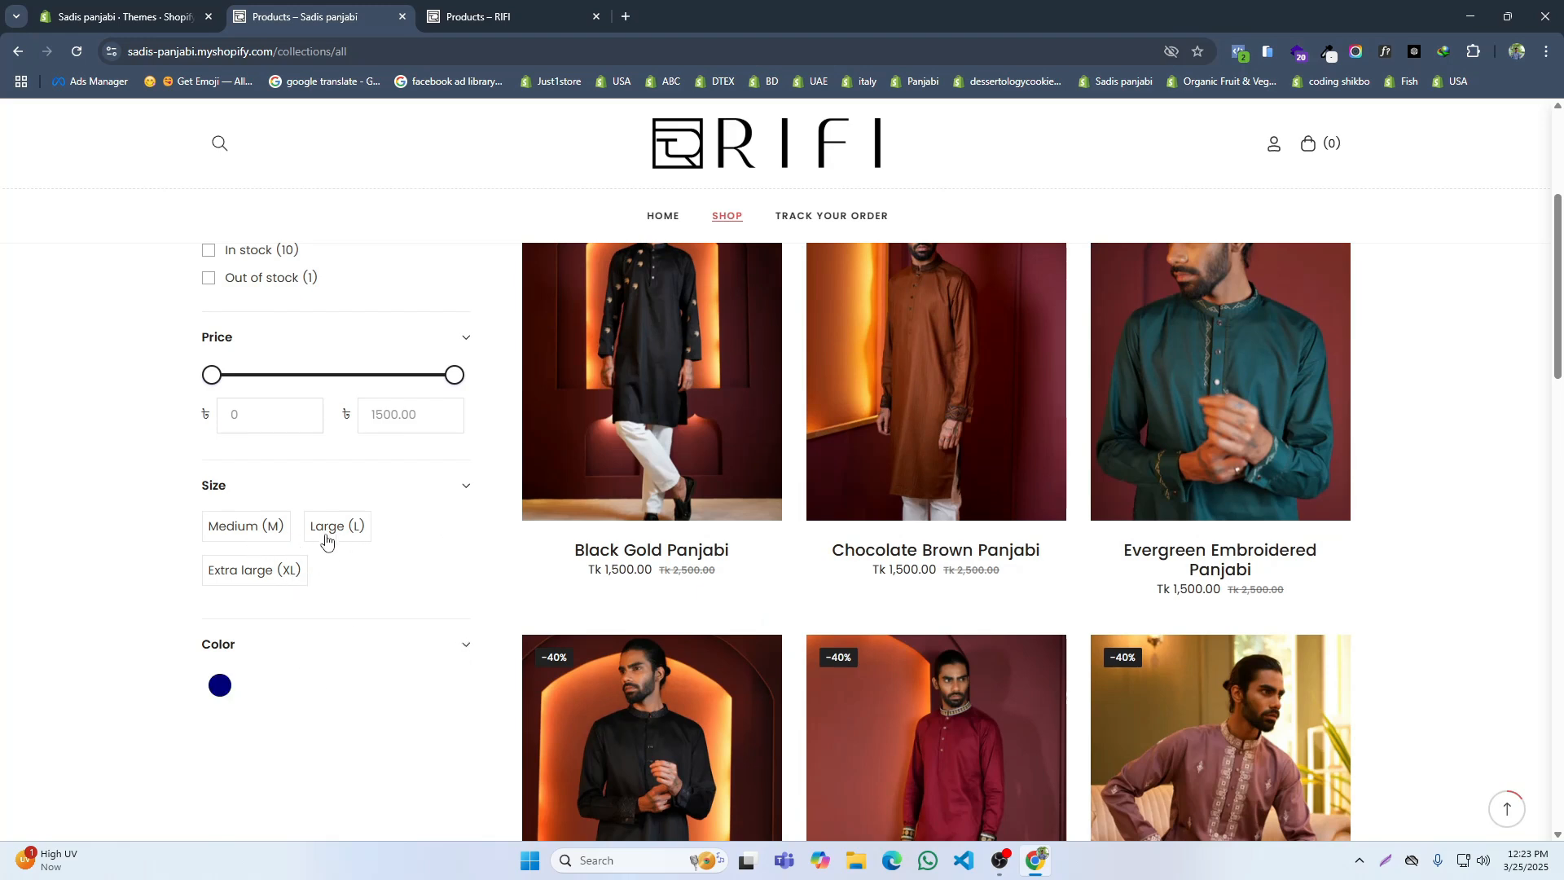
{"action": "scroll", "coordinate": [370, 541], "scroll_direction": "up", "scroll_amount": 3}
{"action": "scroll", "coordinate": [384, 524], "scroll_direction": "down", "scroll_amount": 3}
{"action": "scroll", "coordinate": [412, 500], "scroll_direction": "up", "scroll_amount": 3}
{"action": "scroll", "coordinate": [423, 500], "scroll_direction": "down", "scroll_amount": 4}
{"action": "scroll", "coordinate": [423, 500], "scroll_direction": "down", "scroll_amount": 15}
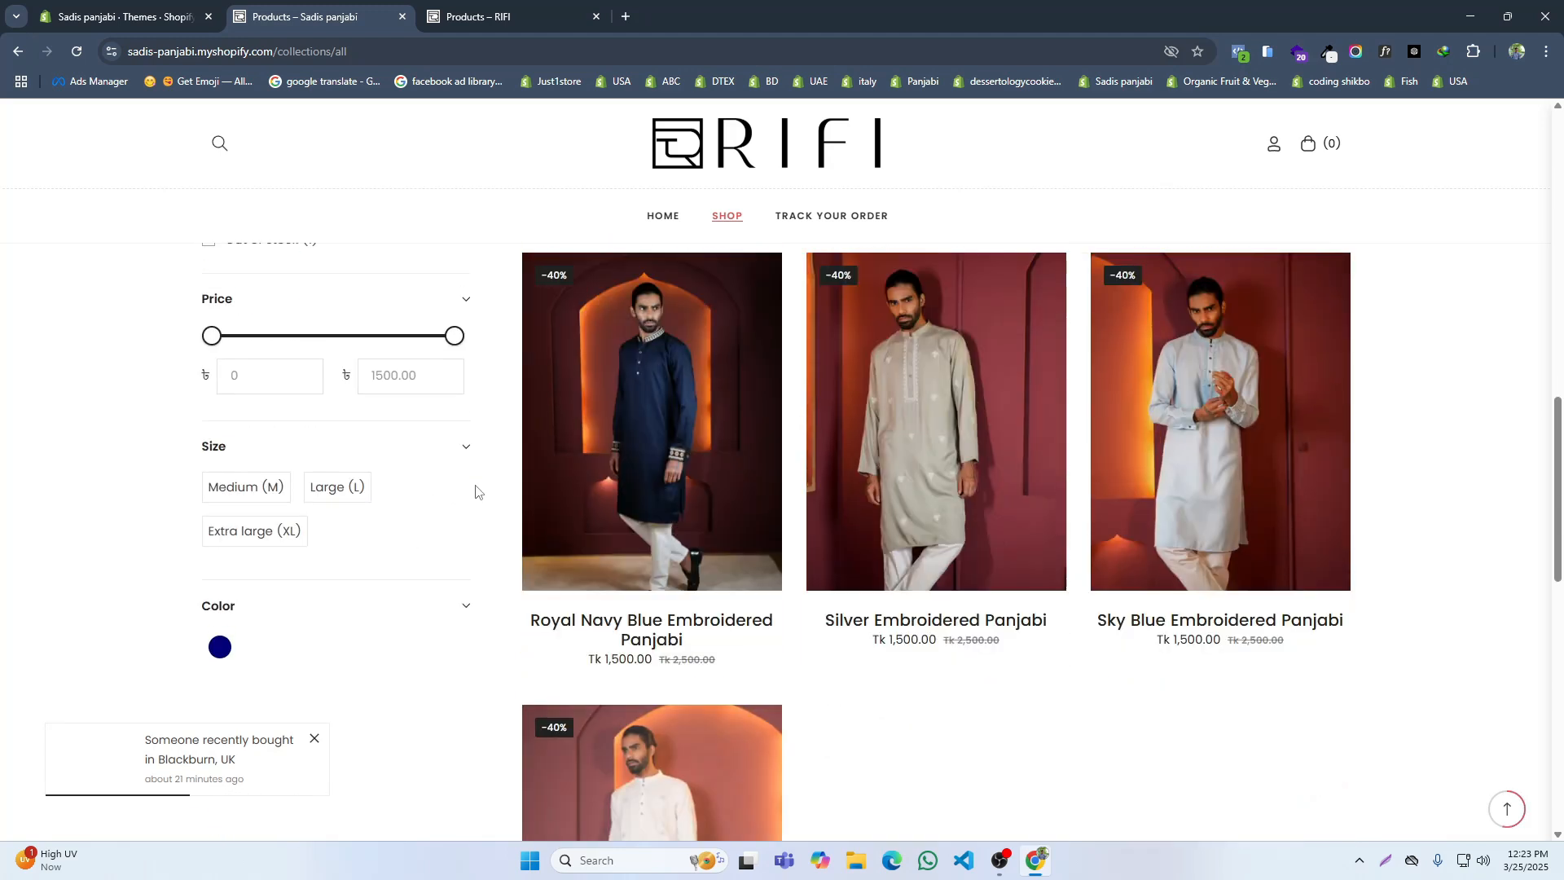
{"action": "scroll", "coordinate": [758, 398], "scroll_direction": "up", "scroll_amount": 4}
{"action": "scroll", "coordinate": [757, 398], "scroll_direction": "up", "scroll_amount": 4}
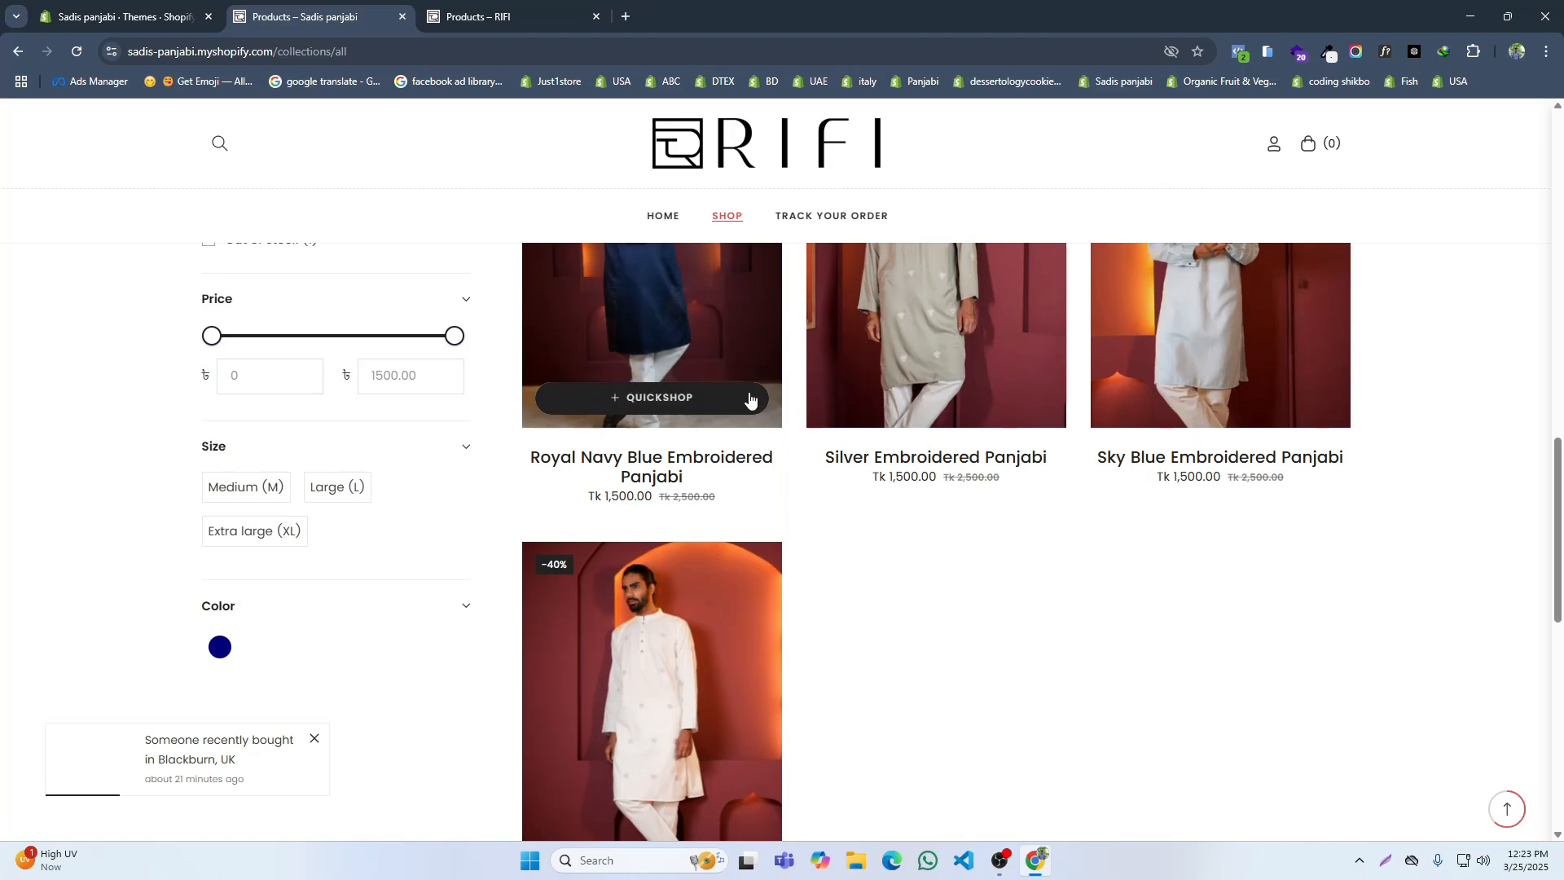
Step: Open the Royal Navy Blue Embroidered Panjabi product page and review its sections from the product details down to the recommendations
{"action": "left_click", "coordinate": [678, 348]}
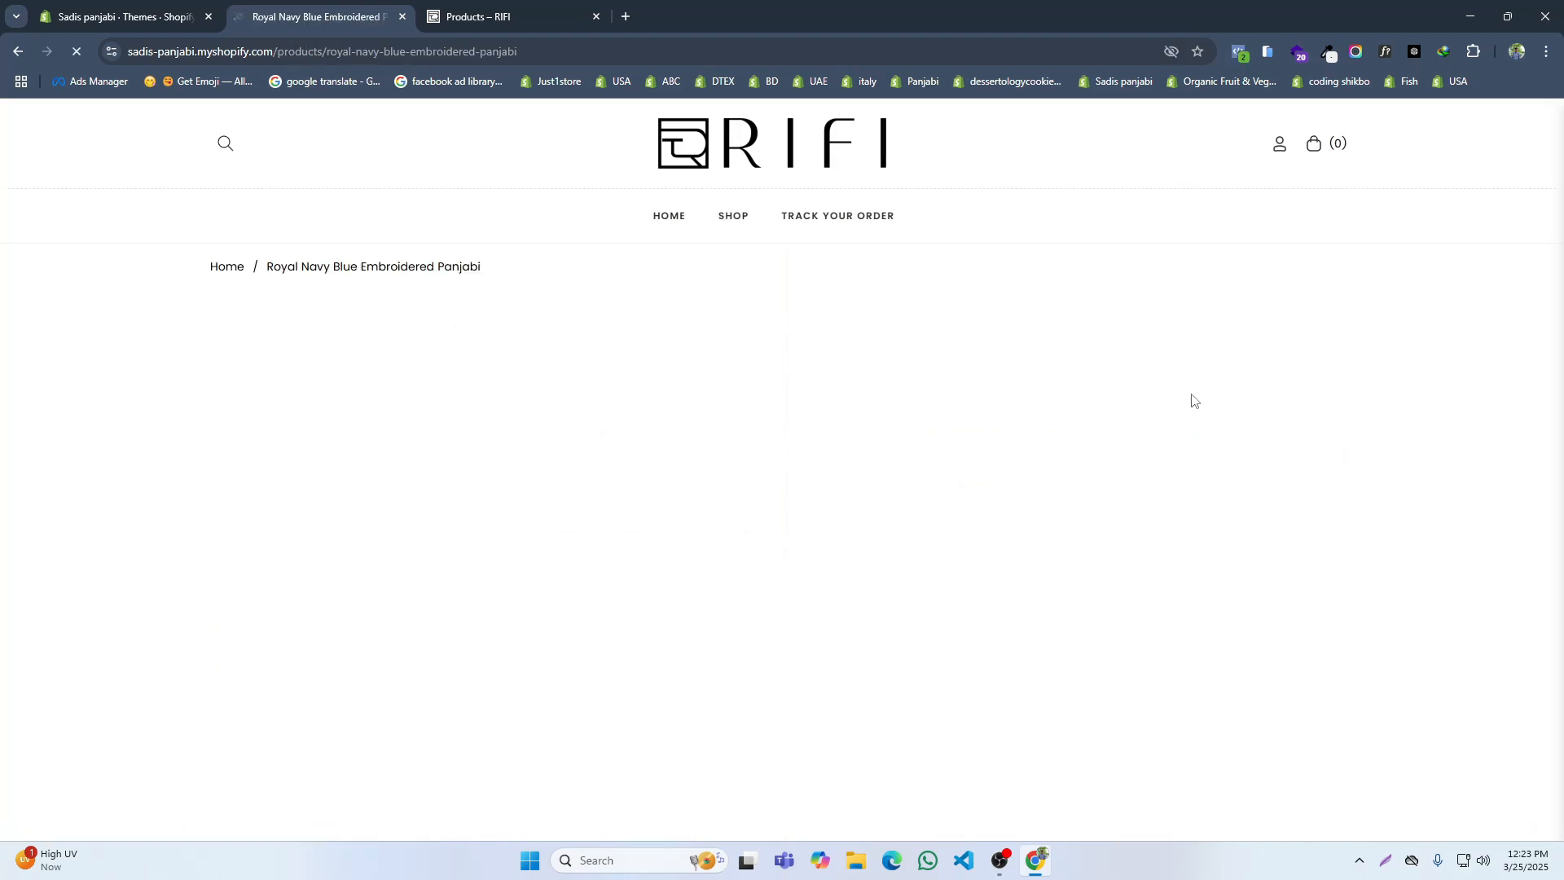
{"action": "scroll", "coordinate": [1015, 454], "scroll_direction": "down", "scroll_amount": 3}
{"action": "scroll", "coordinate": [949, 462], "scroll_direction": "up", "scroll_amount": 2}
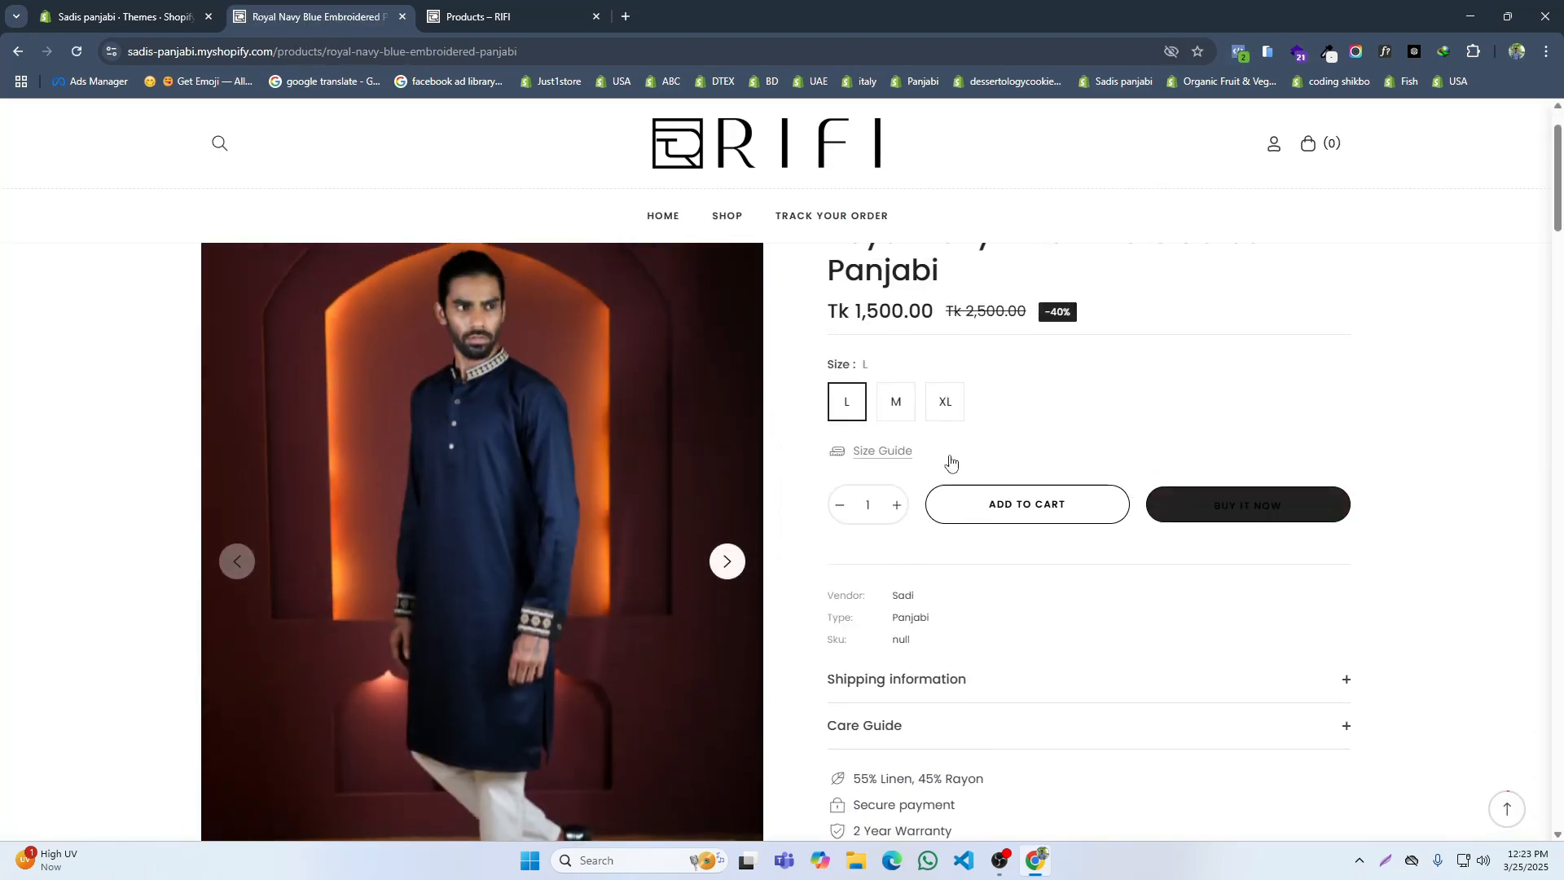
{"action": "scroll", "coordinate": [987, 430], "scroll_direction": "up", "scroll_amount": 1}
{"action": "scroll", "coordinate": [893, 438], "scroll_direction": "down", "scroll_amount": 5}
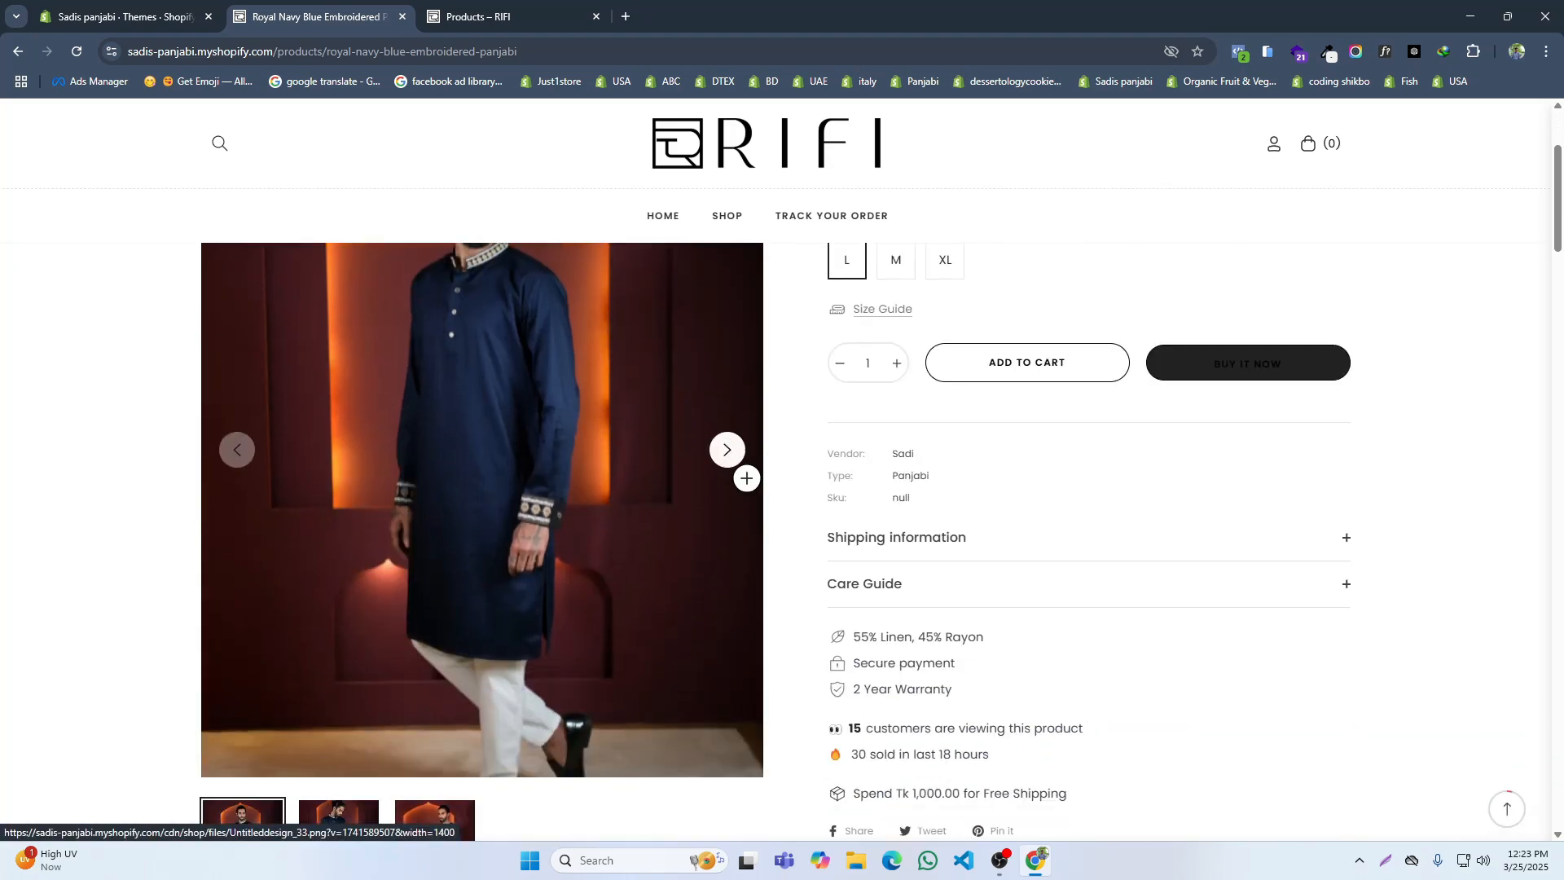
{"action": "scroll", "coordinate": [958, 359], "scroll_direction": "down", "scroll_amount": 6}
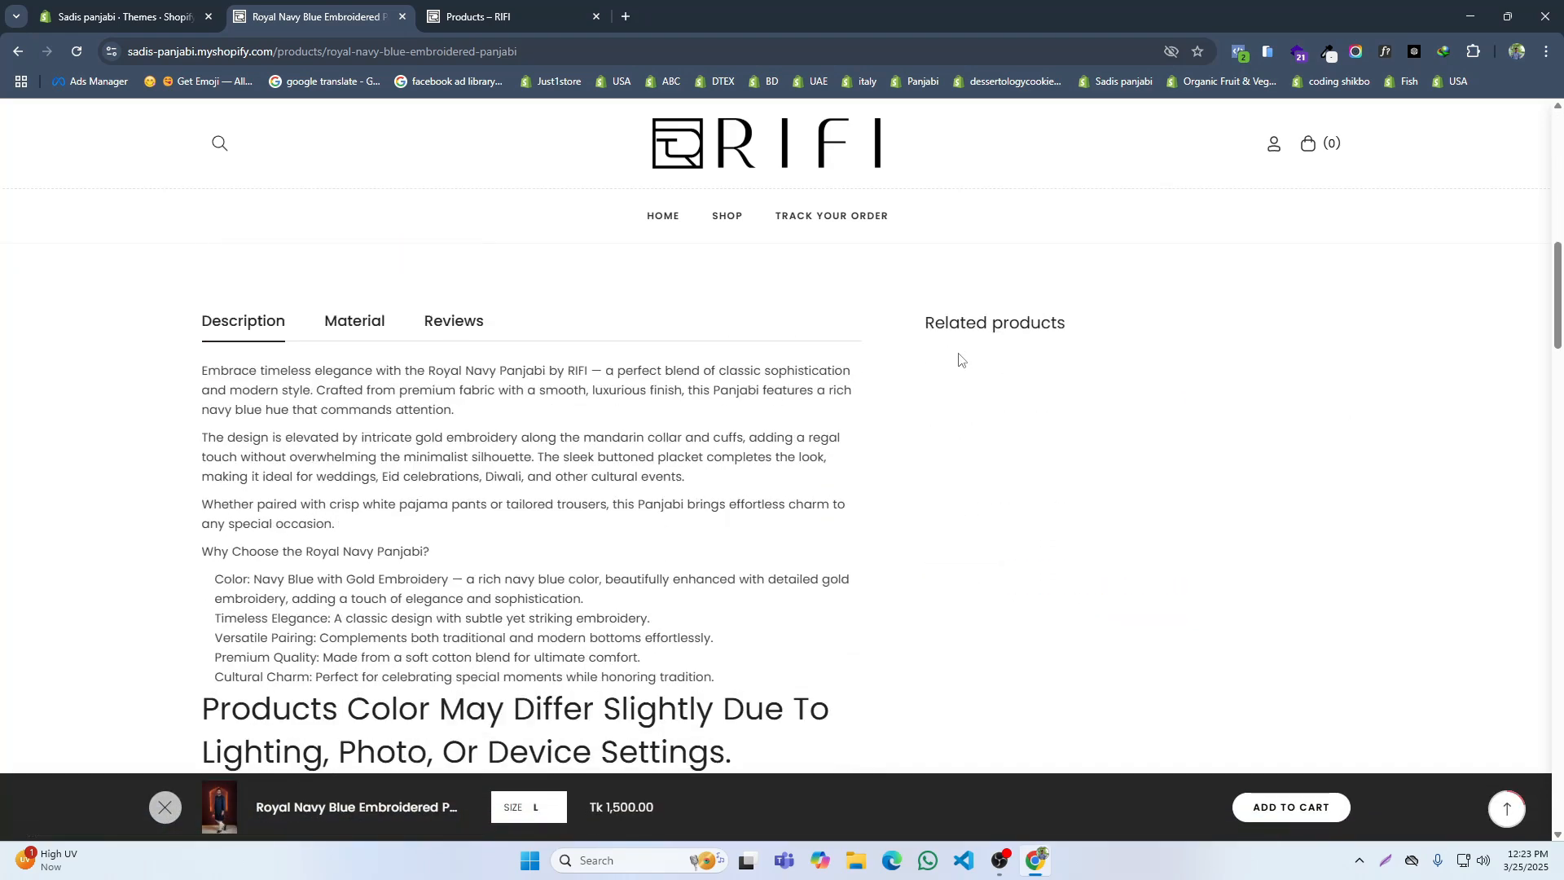
{"action": "scroll", "coordinate": [490, 331], "scroll_direction": "down", "scroll_amount": 15}
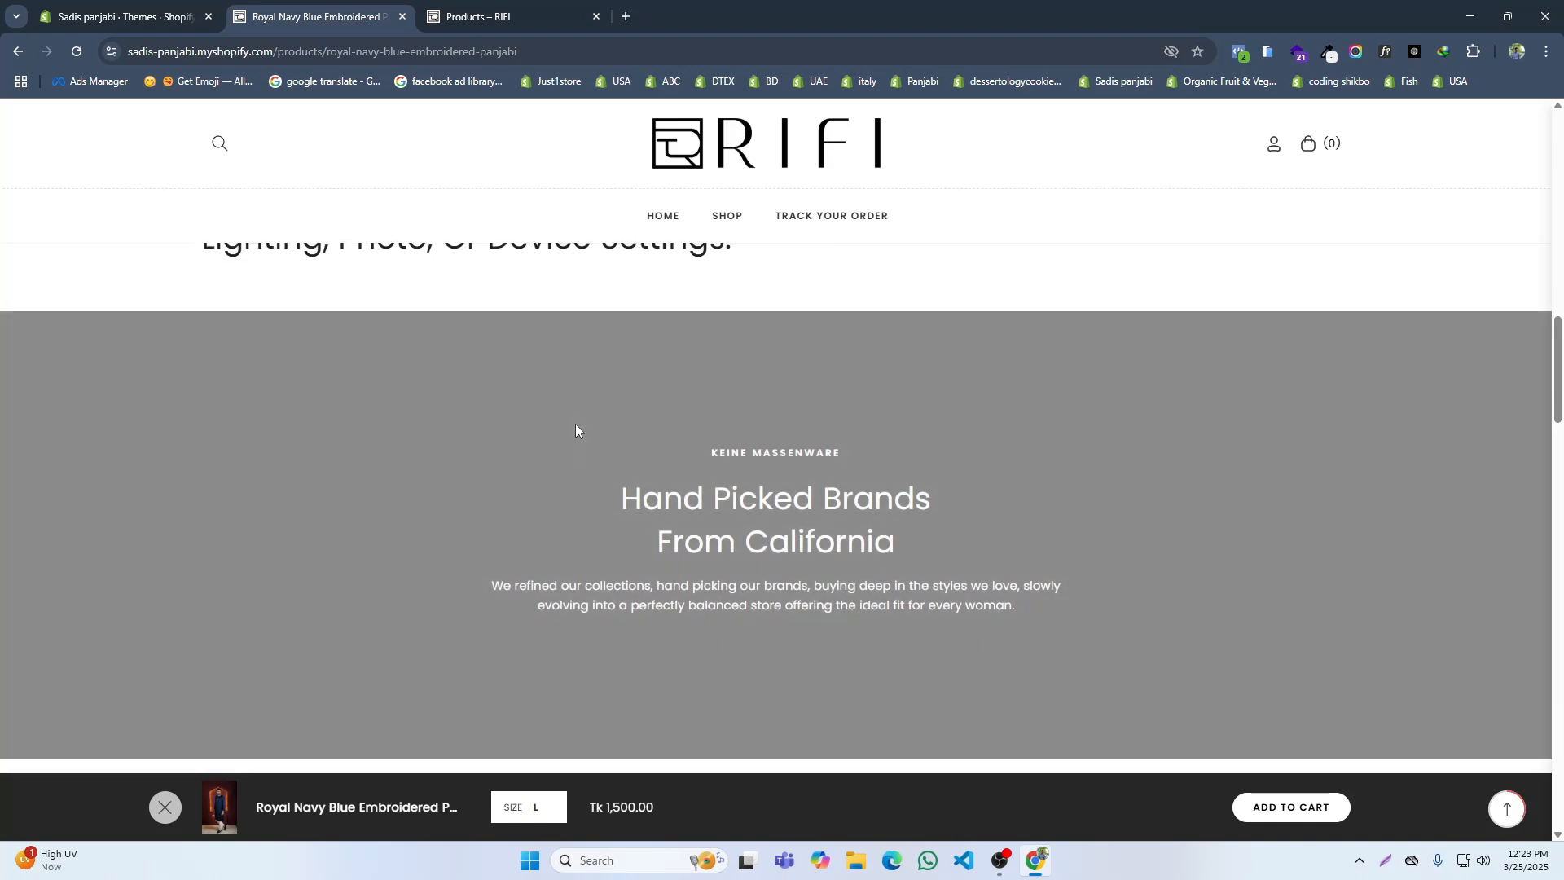
{"action": "scroll", "coordinate": [588, 438], "scroll_direction": "down", "scroll_amount": 20}
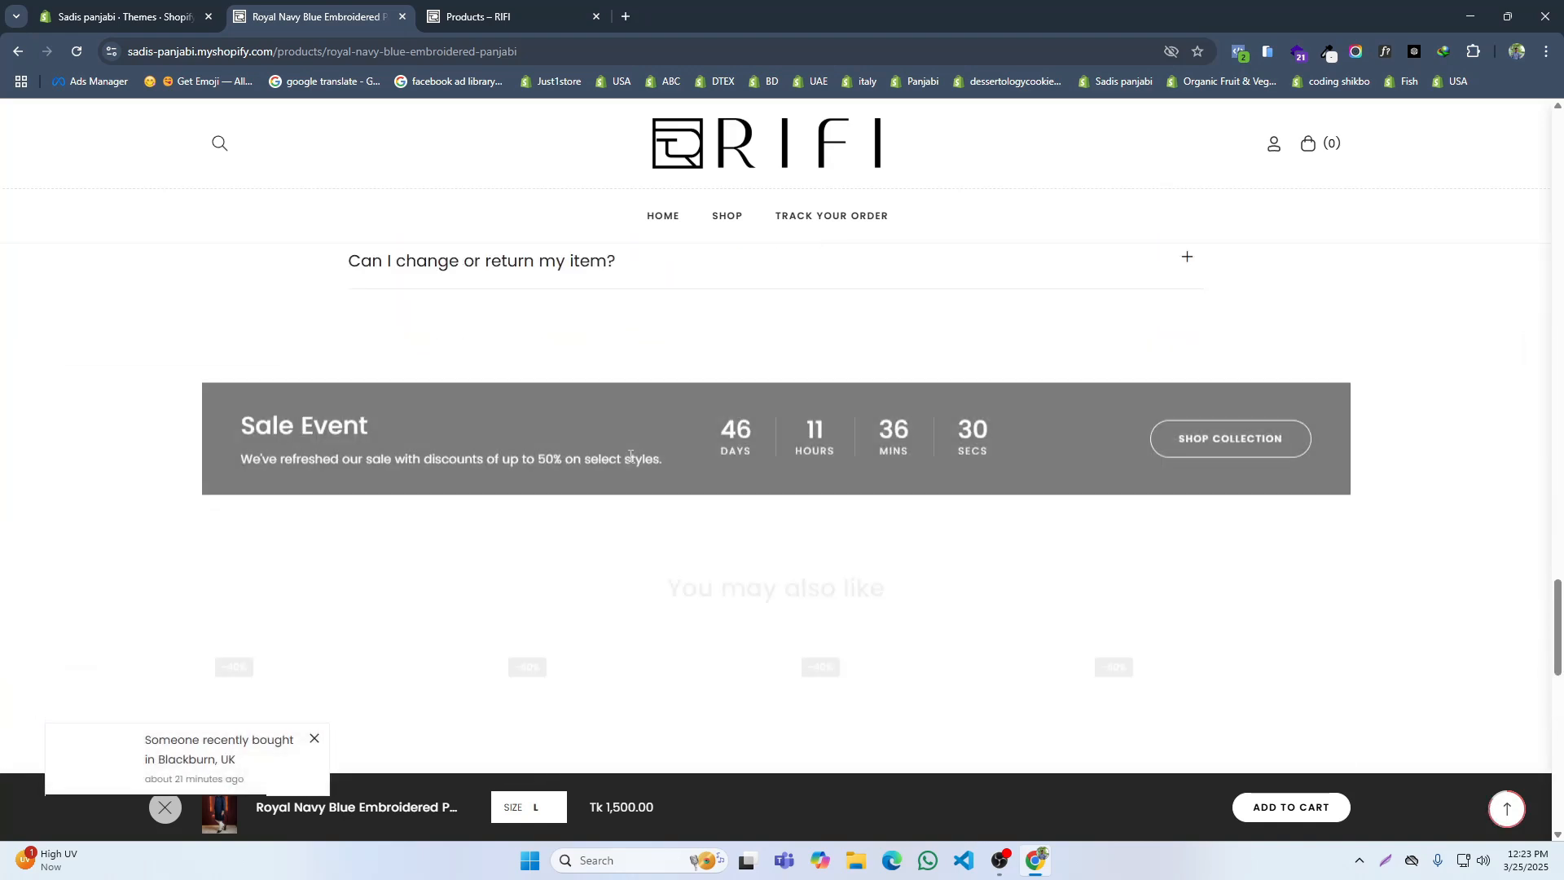
{"action": "scroll", "coordinate": [633, 462], "scroll_direction": "down", "scroll_amount": 3}
Step: Return to the admin's Themes page and open the Default product template in the theme editor
{"action": "left_click", "coordinate": [122, 17]}
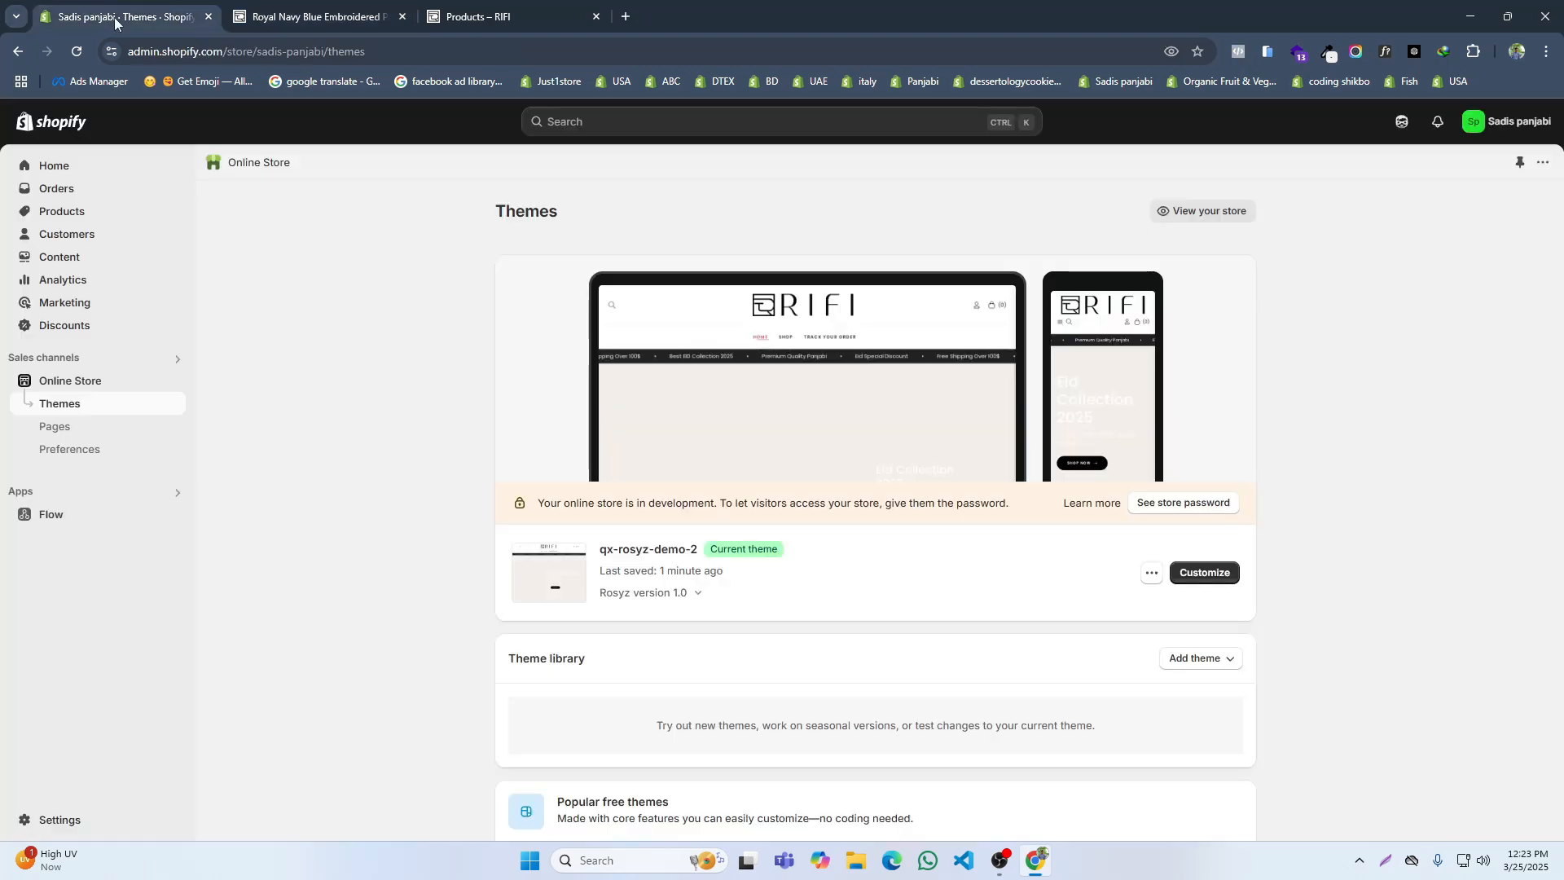
{"action": "left_click", "coordinate": [1185, 575]}
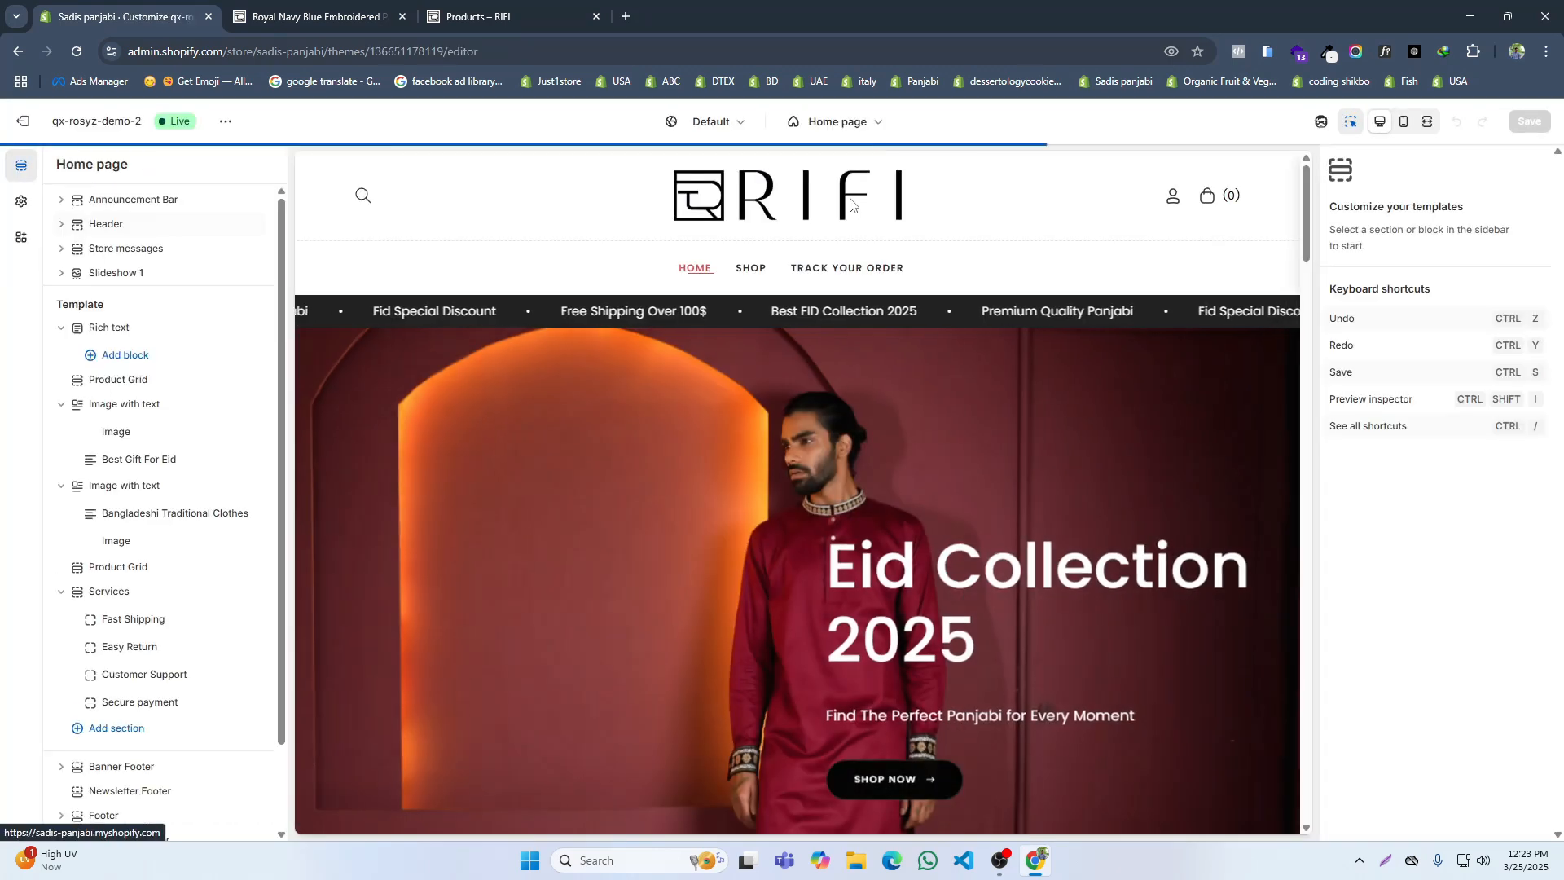
{"action": "left_click", "coordinate": [838, 124]}
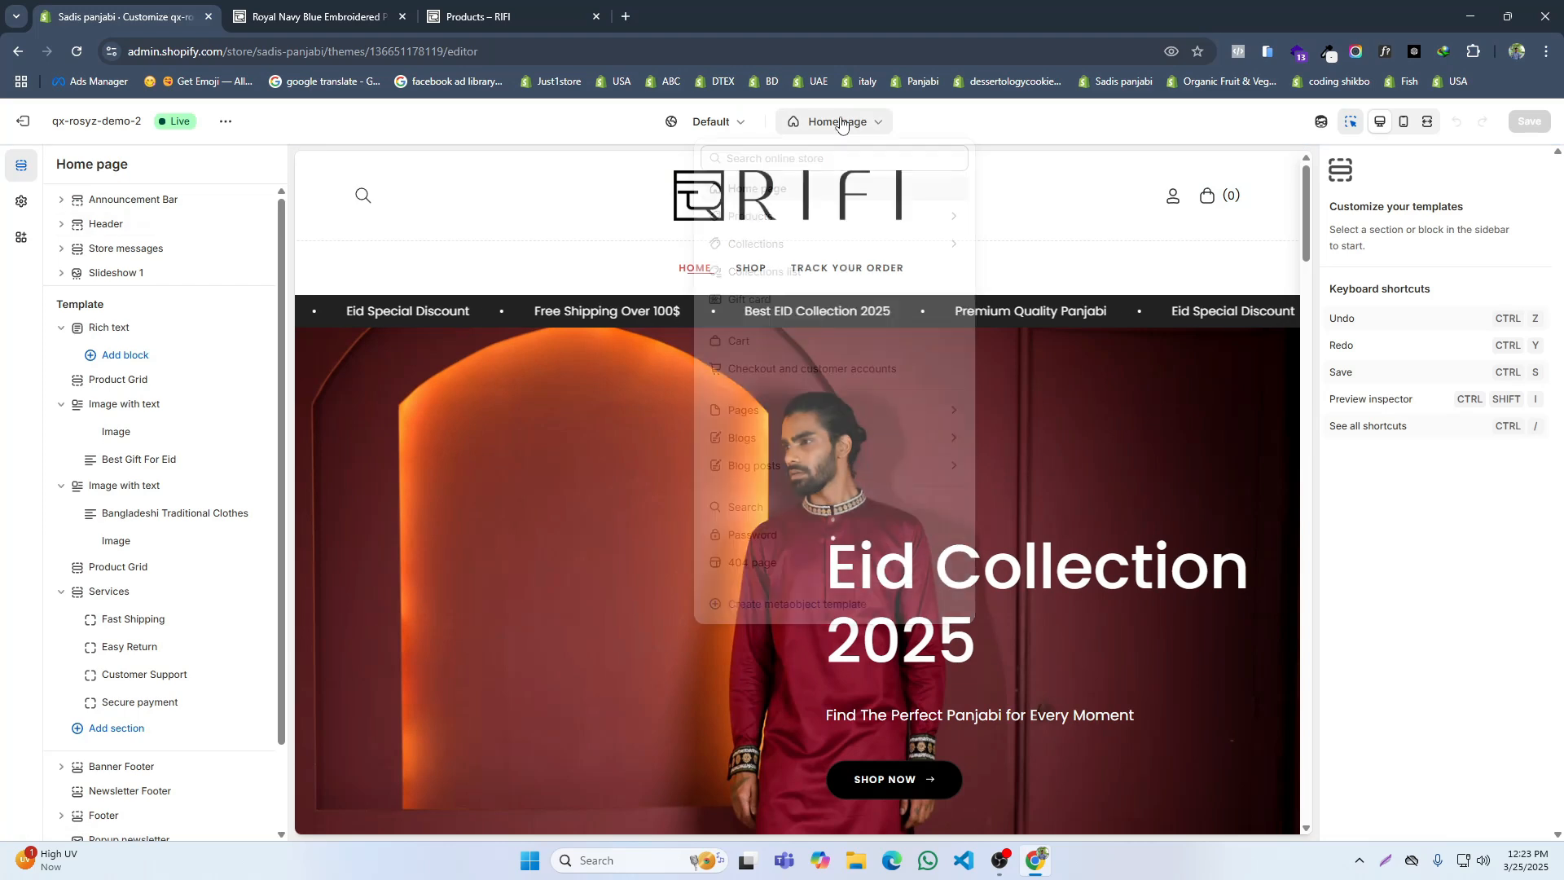
{"action": "left_click", "coordinate": [773, 227]}
{"action": "left_click", "coordinate": [765, 238]}
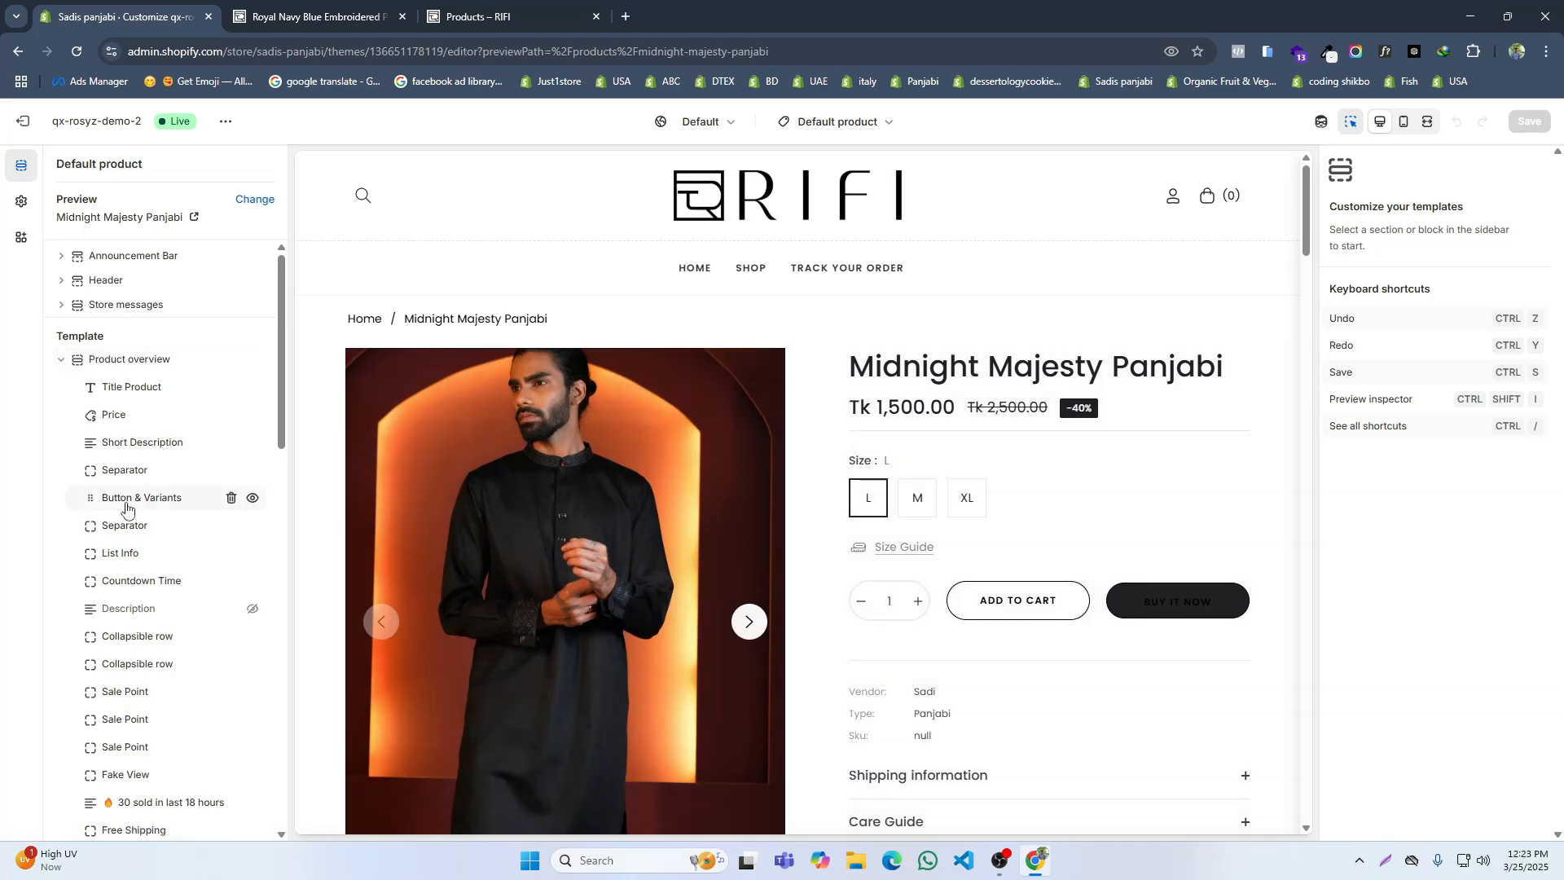
Step: Disable the size guide in the Product overview section
{"action": "left_click", "coordinate": [912, 554]}
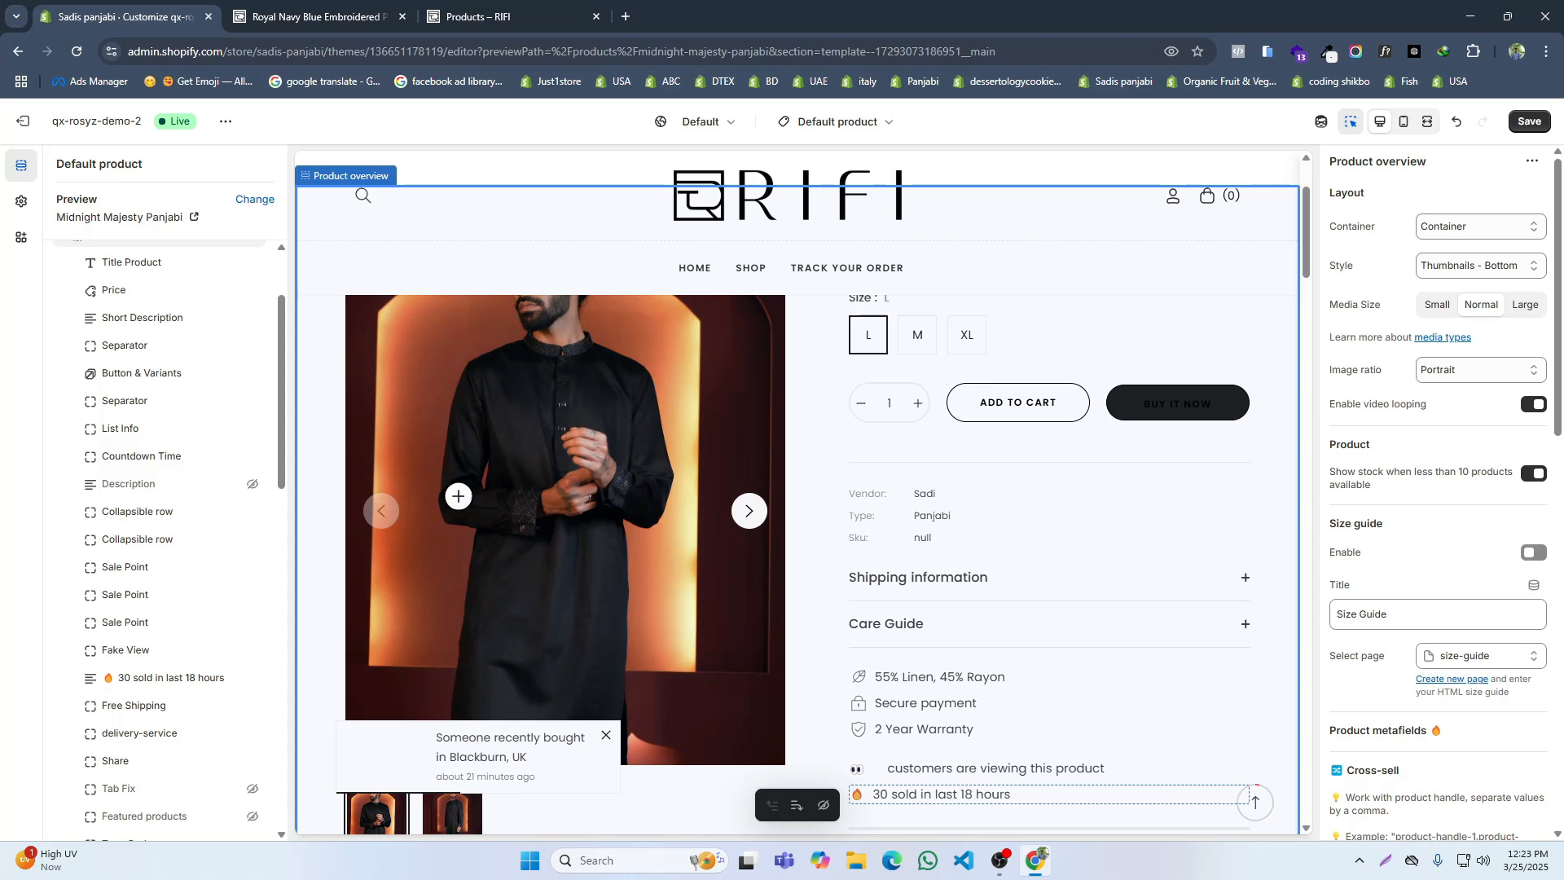
Step: Look through the Product overview settings, and remove the List Info block that shows vendor, type and SKU
{"action": "scroll", "coordinate": [1463, 520], "scroll_direction": "down", "scroll_amount": 12}
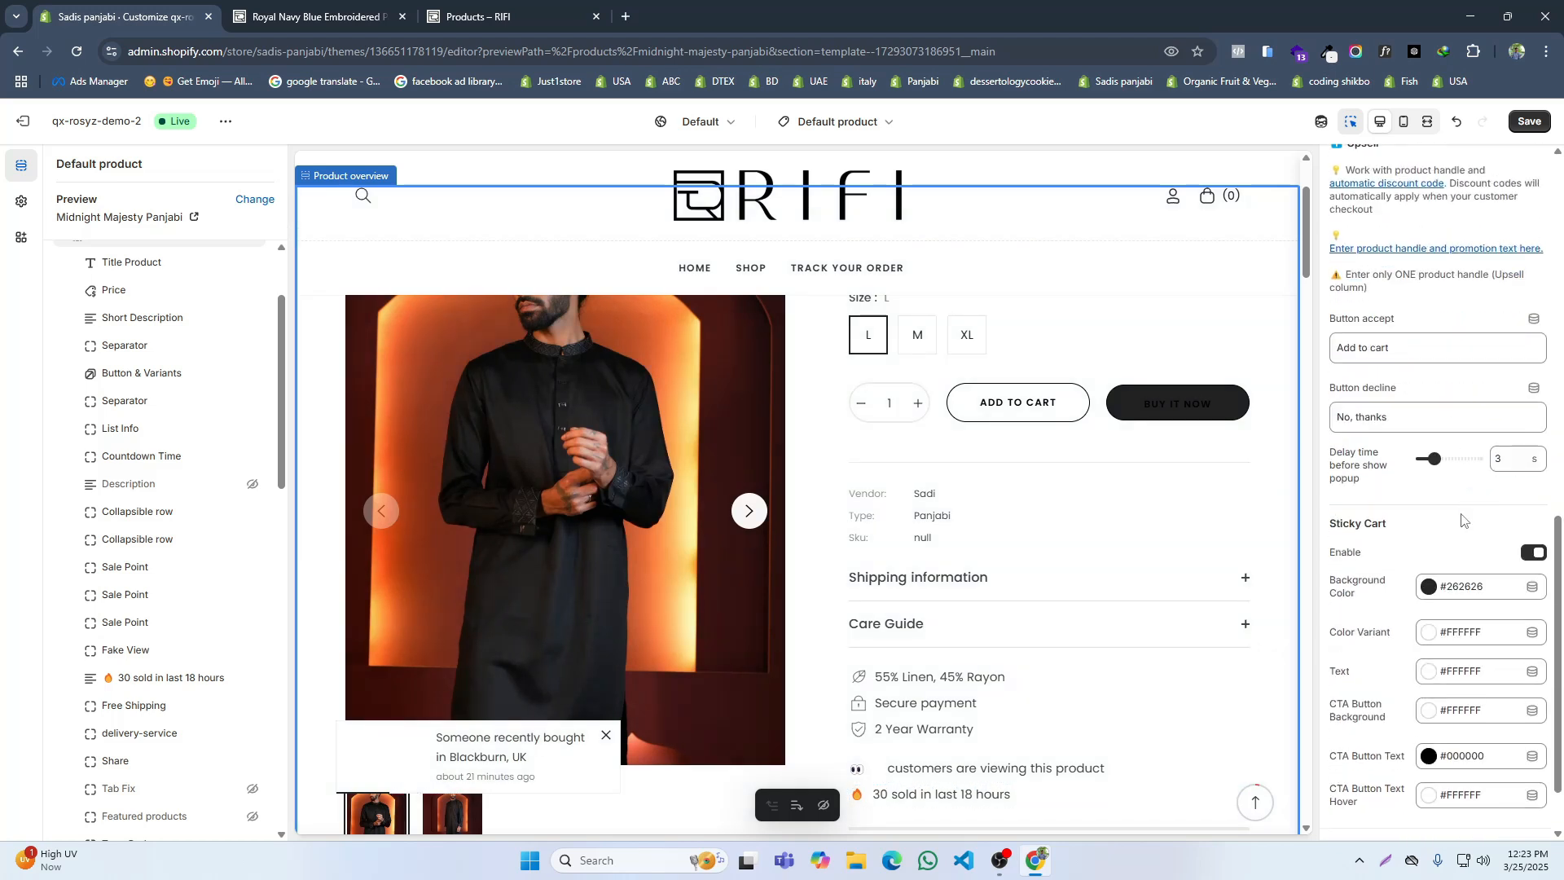
{"action": "scroll", "coordinate": [1460, 512], "scroll_direction": "up", "scroll_amount": 8}
{"action": "scroll", "coordinate": [1450, 619], "scroll_direction": "down", "scroll_amount": 8}
{"action": "left_click", "coordinate": [1423, 767]}
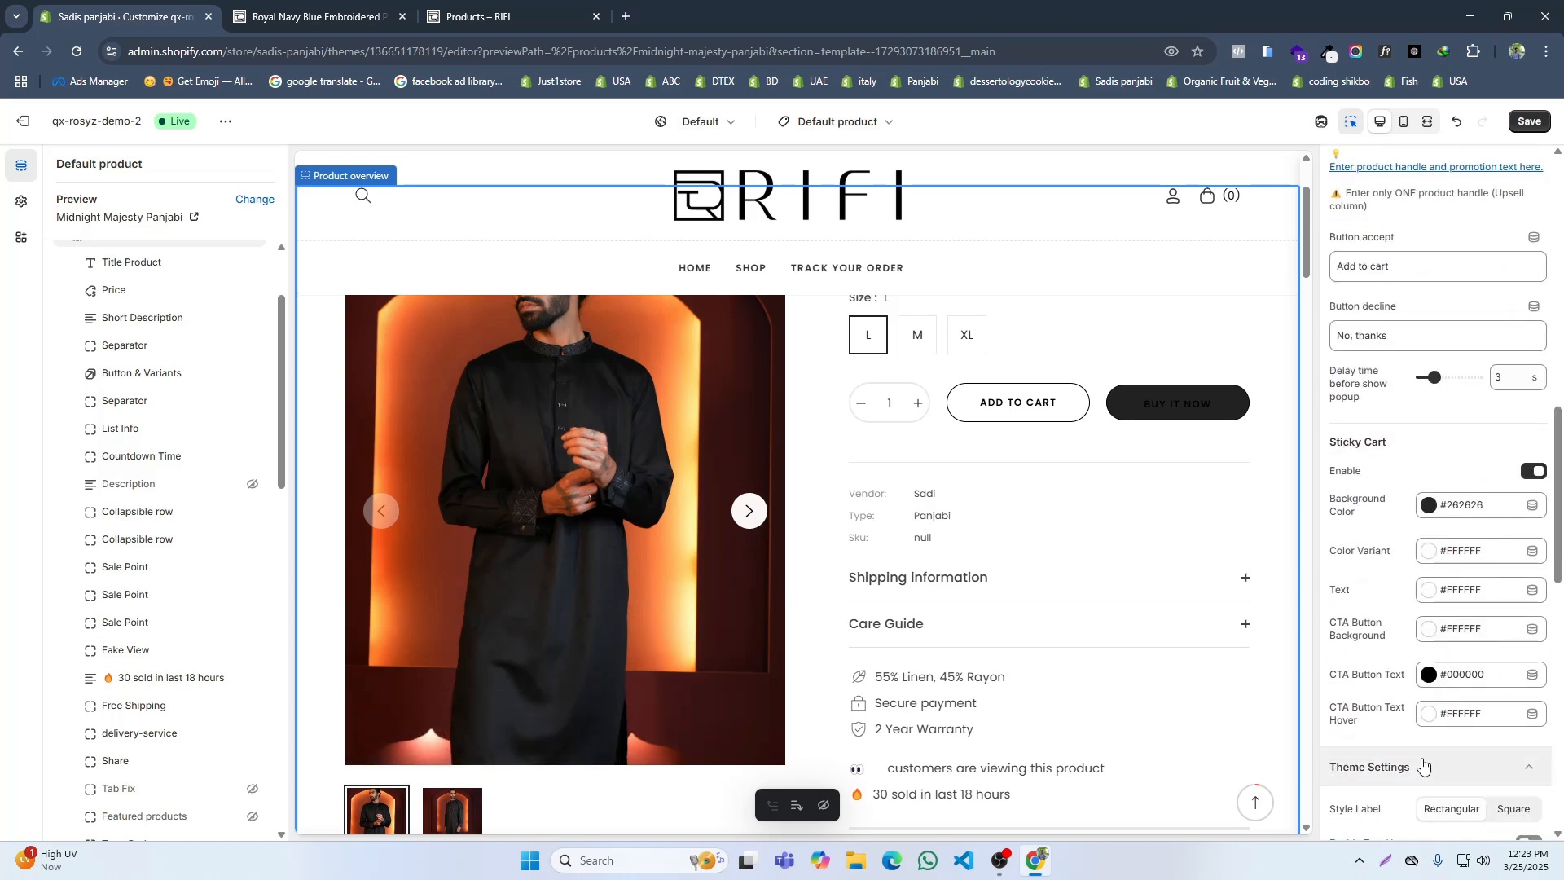
{"action": "scroll", "coordinate": [1422, 733], "scroll_direction": "down", "scroll_amount": 5}
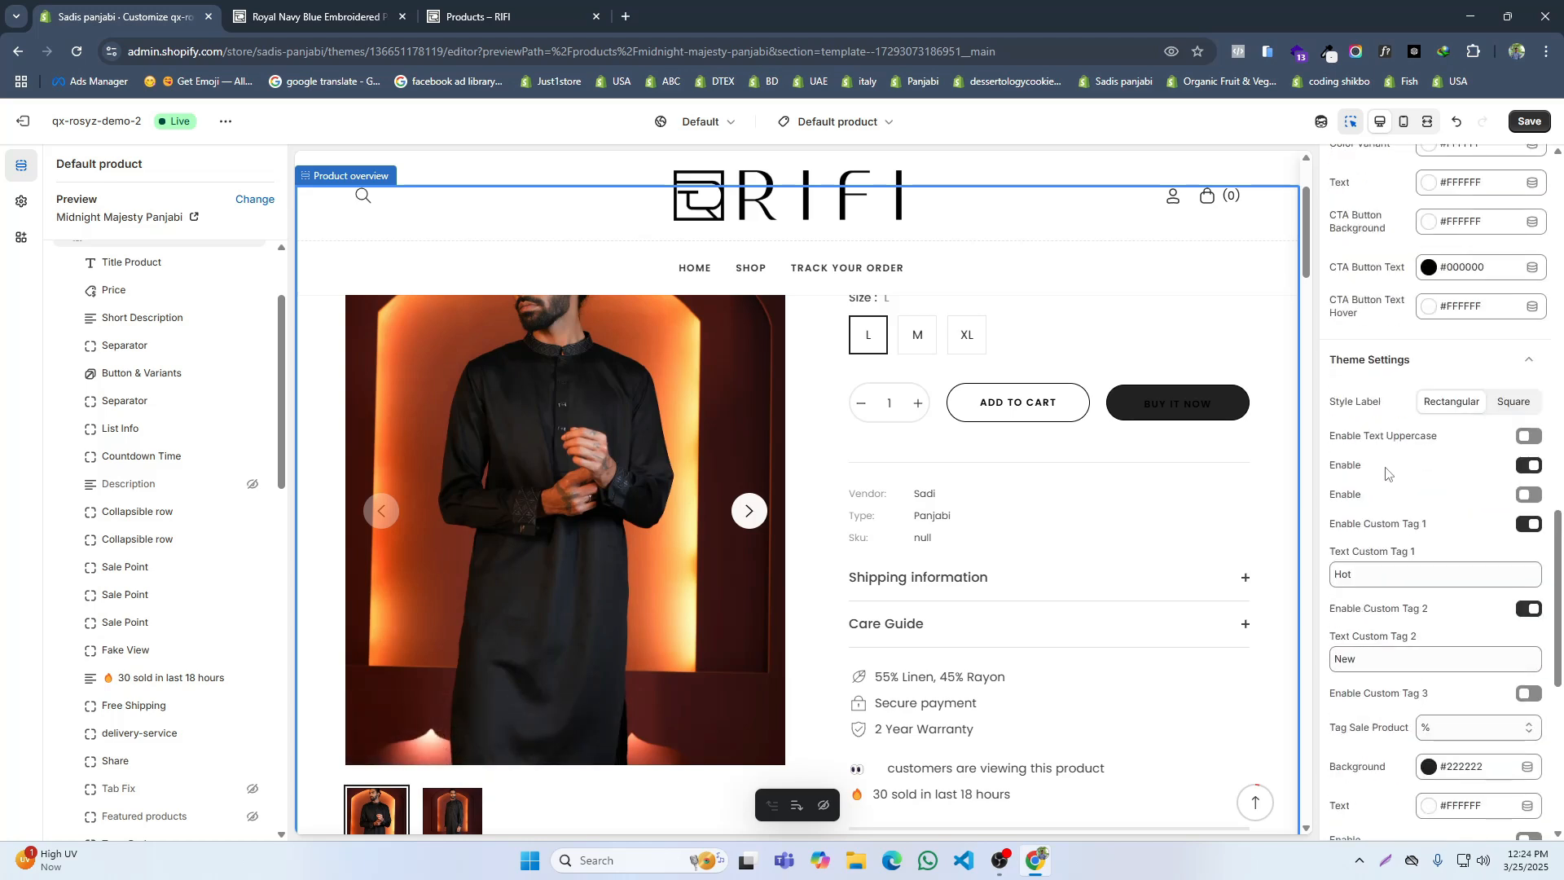
{"action": "scroll", "coordinate": [1385, 473], "scroll_direction": "down", "scroll_amount": 2}
{"action": "scroll", "coordinate": [145, 400], "scroll_direction": "up", "scroll_amount": 1}
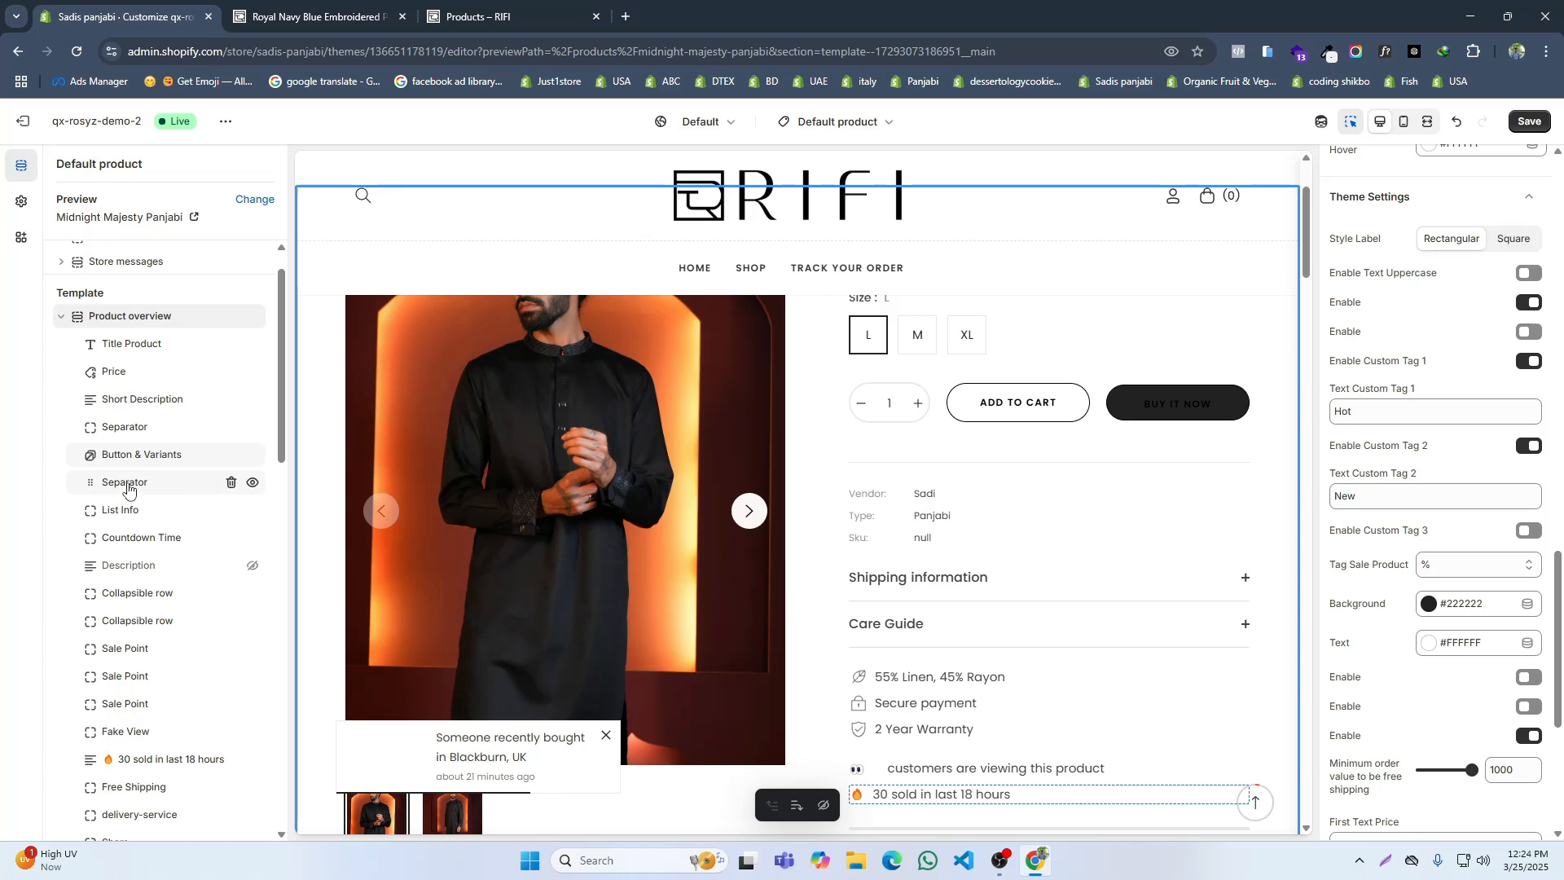
{"action": "left_click", "coordinate": [128, 511]}
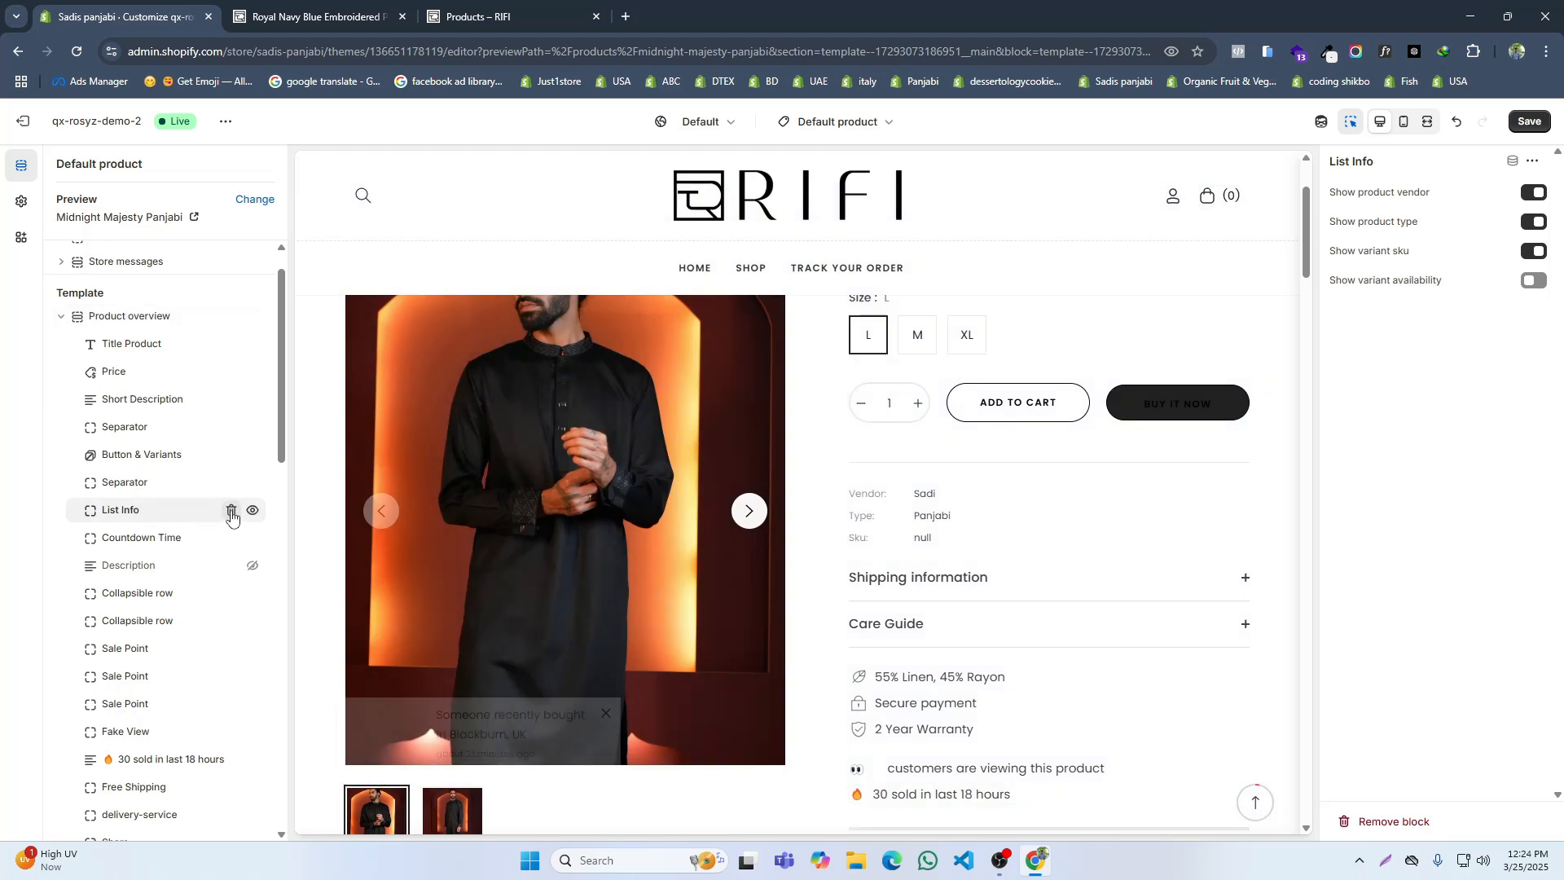
{"action": "left_click", "coordinate": [231, 511]}
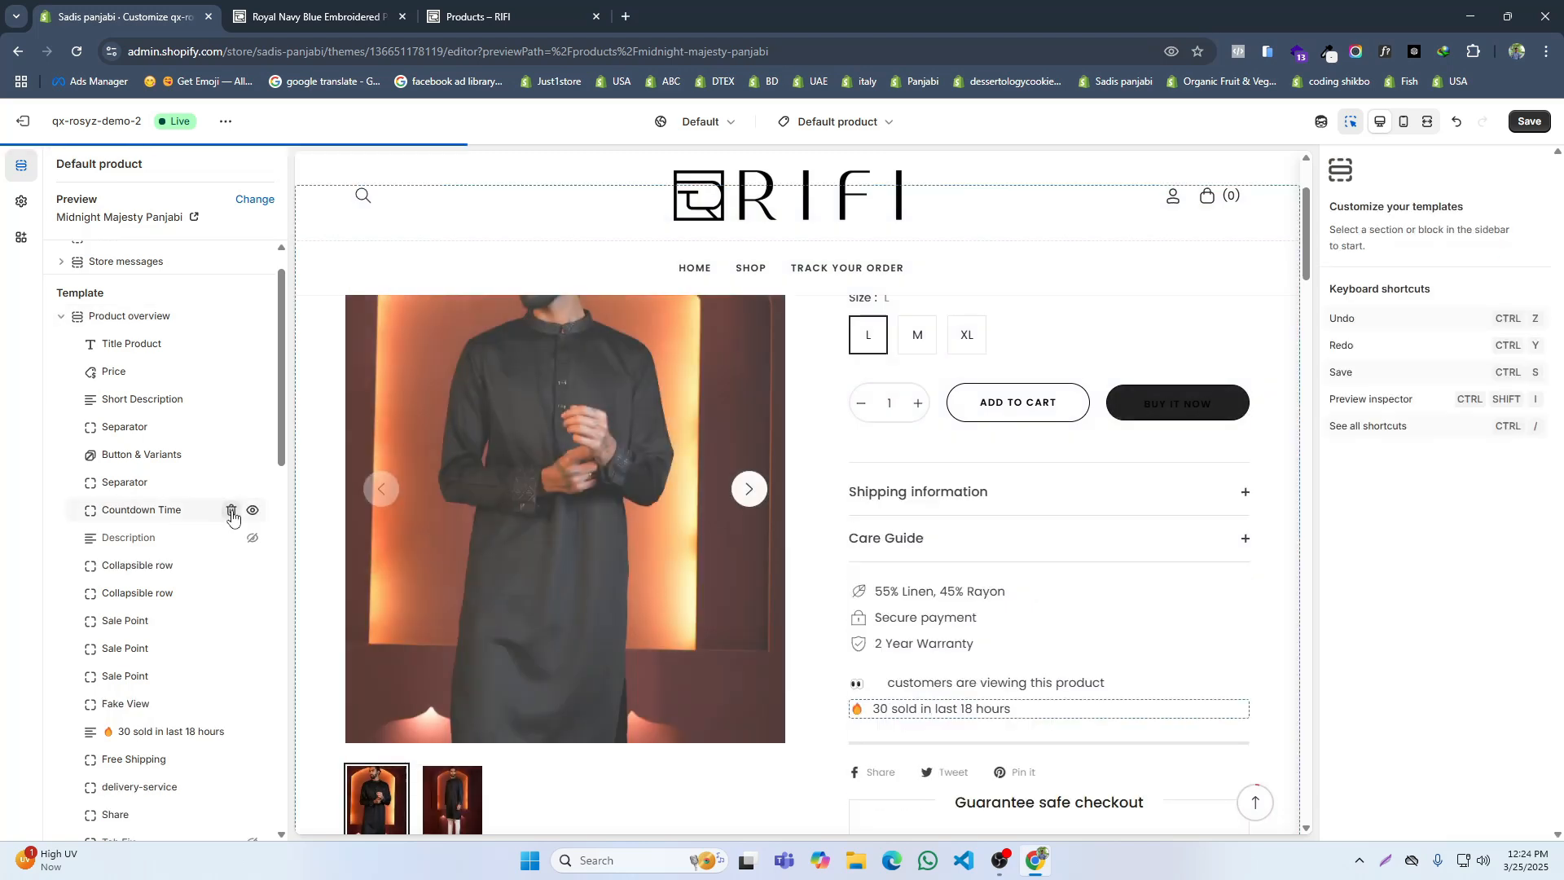
Step: Remove the Countdown Time, Description and both Collapsible row blocks from the Product overview section
{"action": "left_click", "coordinate": [231, 512]}
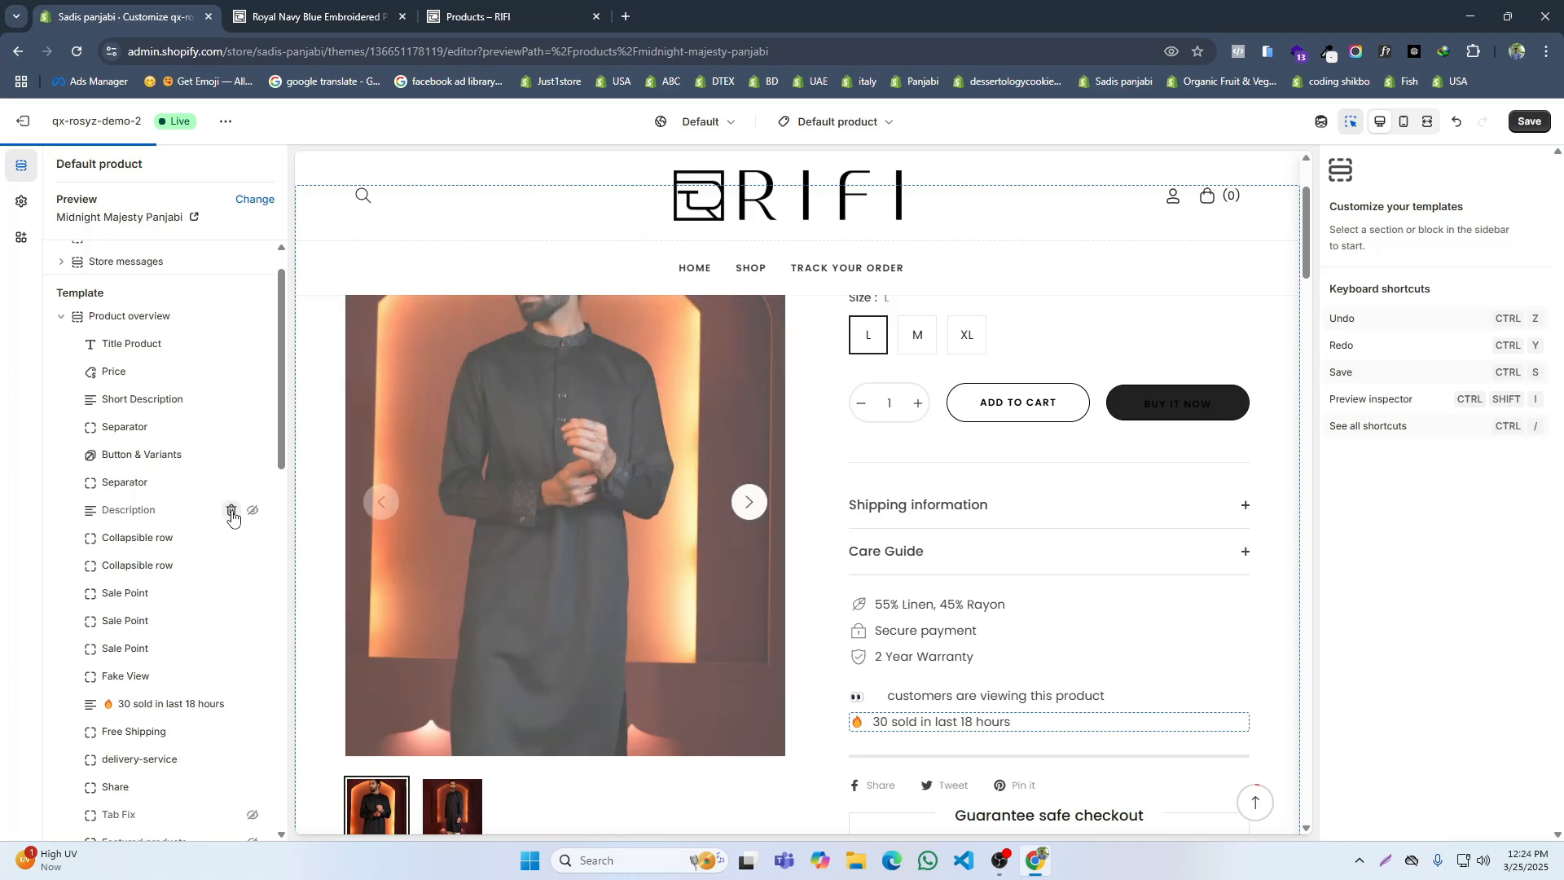
{"action": "left_click", "coordinate": [231, 512]}
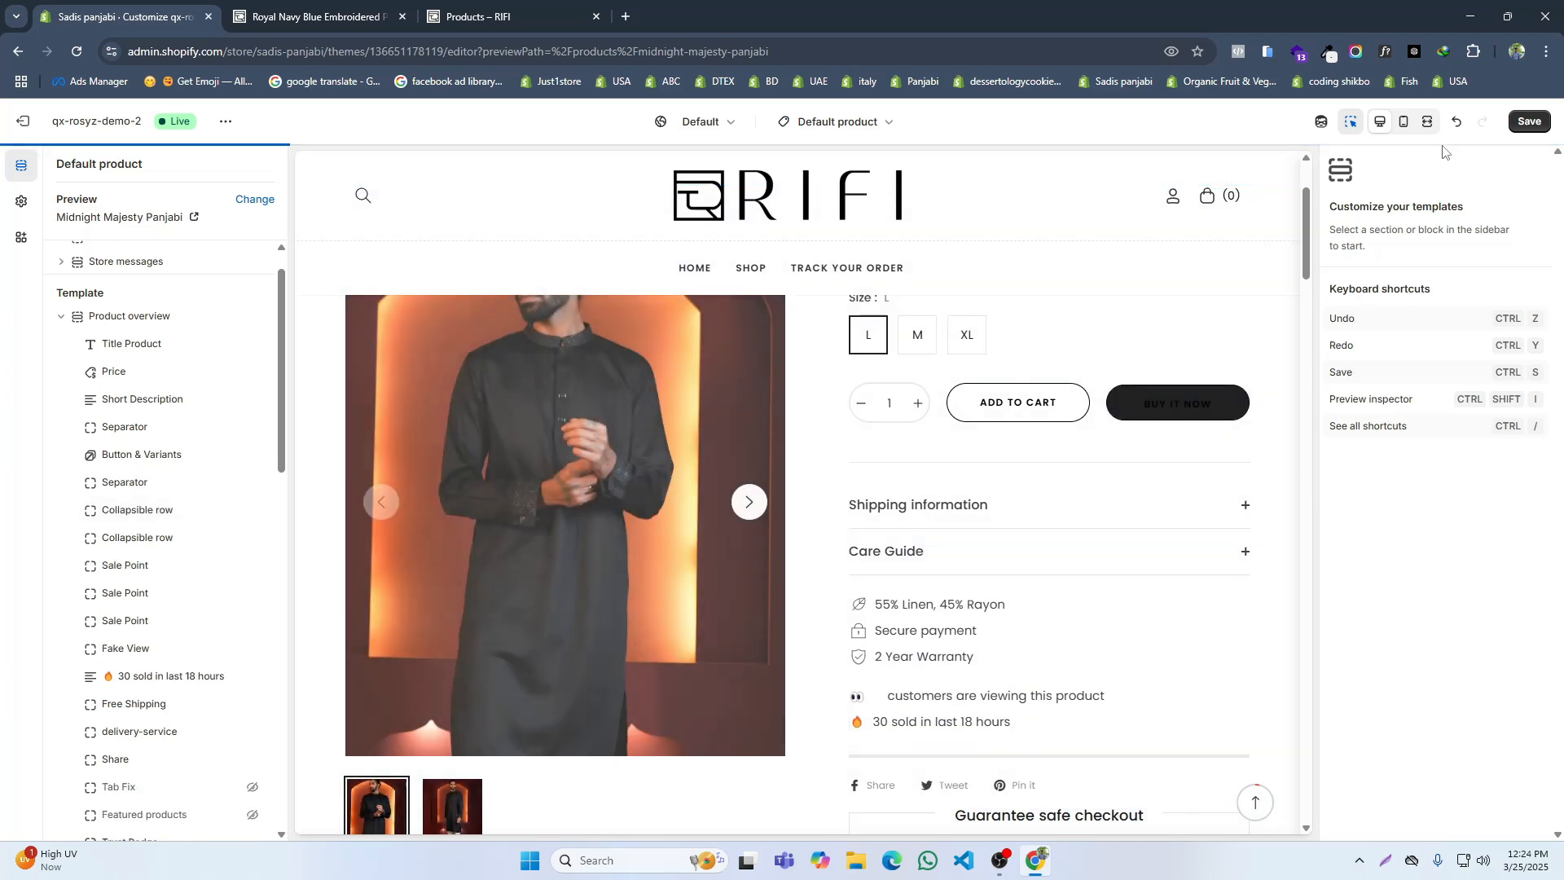
{"action": "left_click", "coordinate": [1456, 122]}
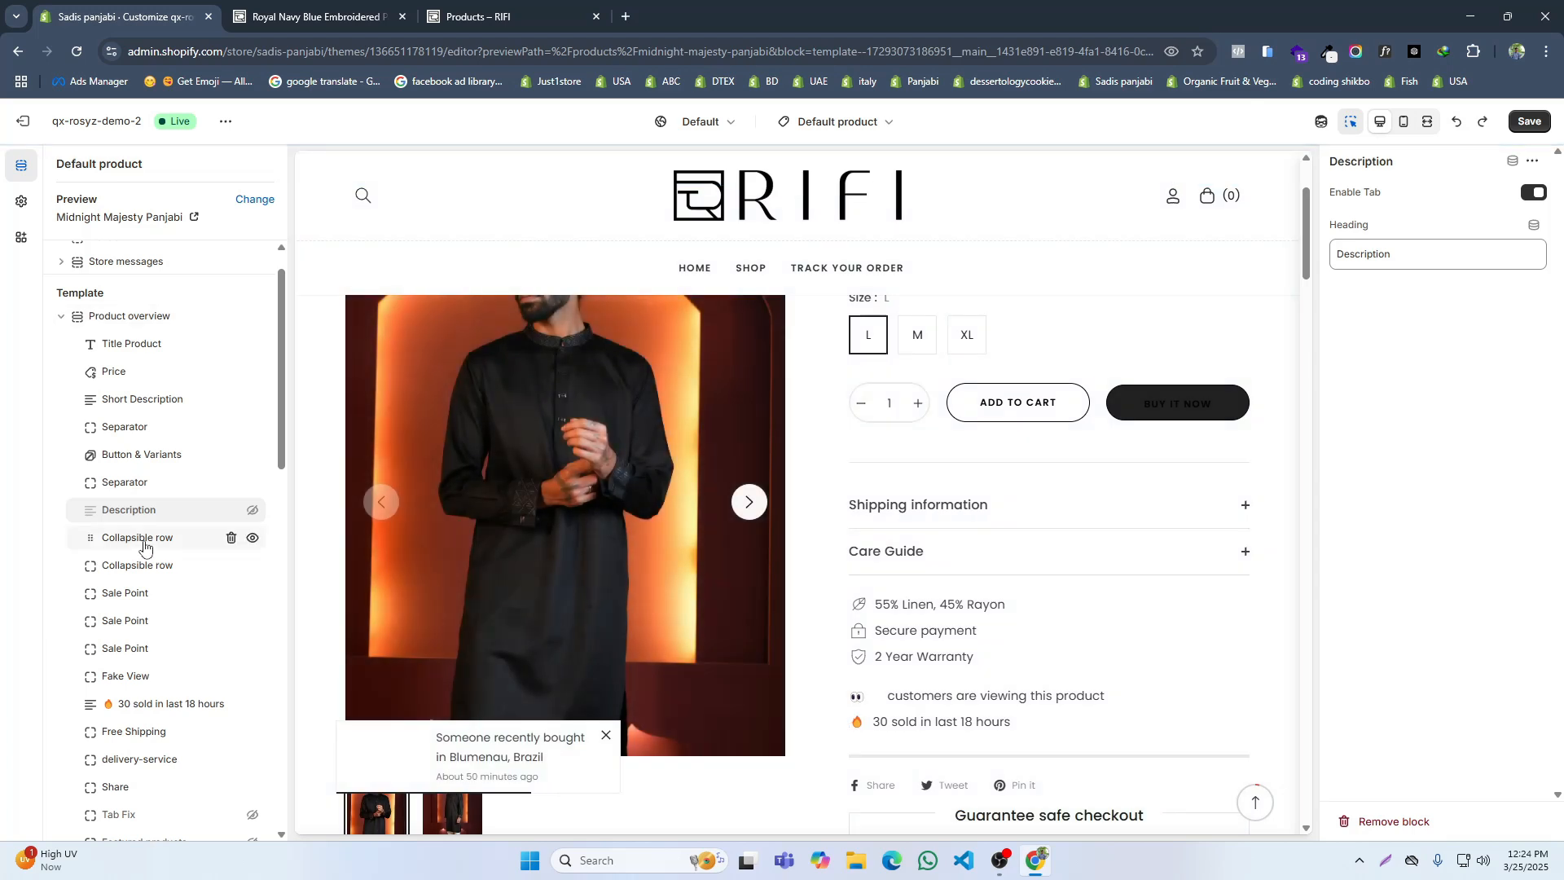
{"action": "left_click", "coordinate": [232, 511]}
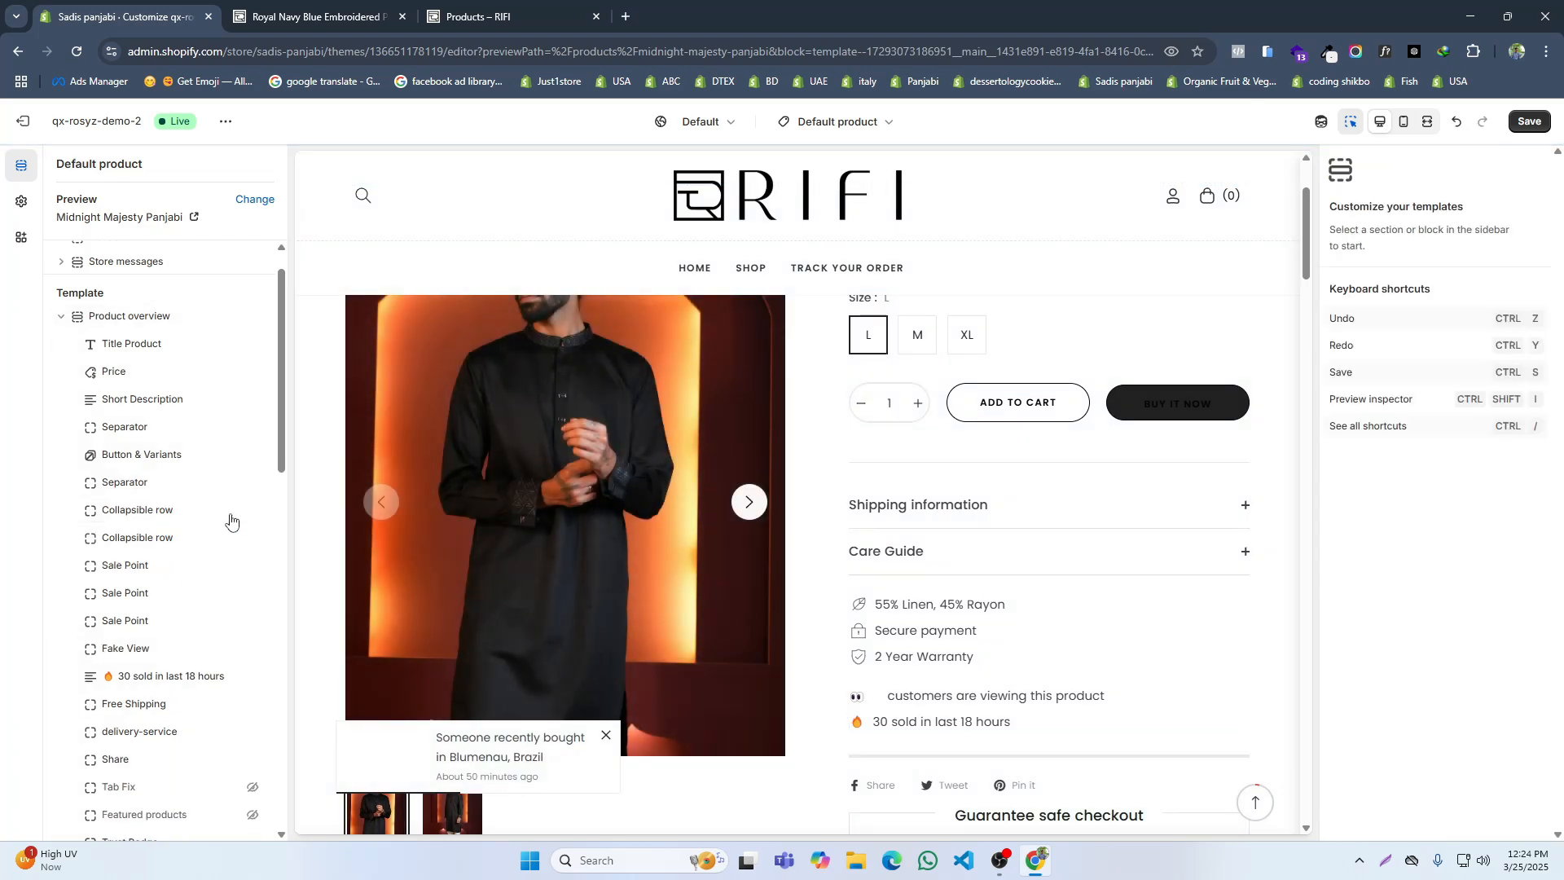
{"action": "left_click", "coordinate": [232, 510]}
{"action": "left_click", "coordinate": [231, 511]}
Step: Open the Blue Panjabi product on the RIFI reference site and compare its details, checkout badge and content tabs with the store's product page
{"action": "left_click", "coordinate": [496, 13]}
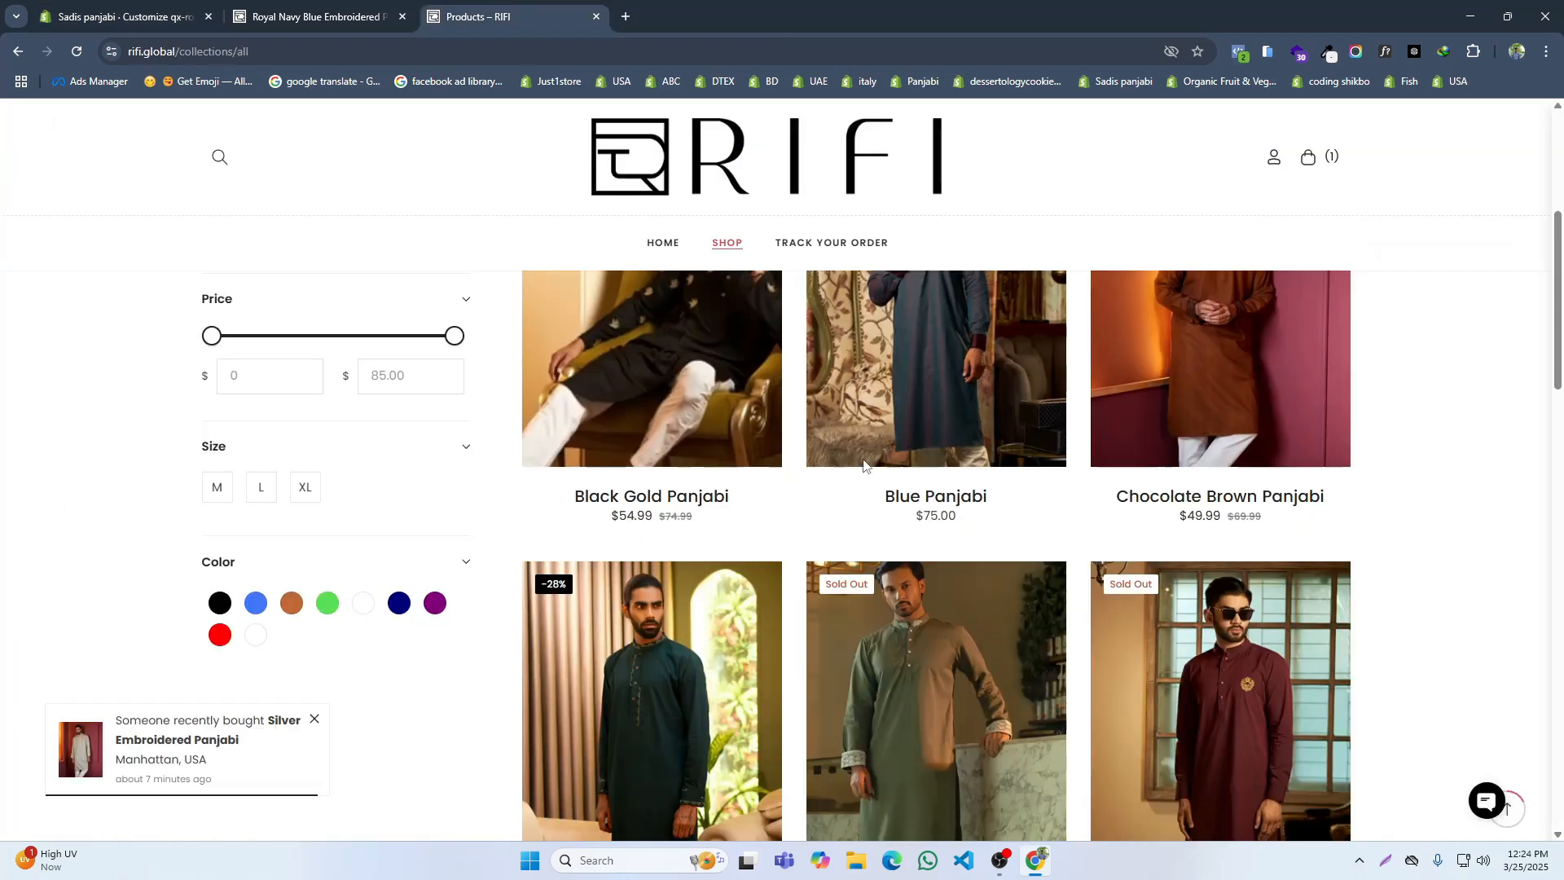
{"action": "scroll", "coordinate": [890, 480], "scroll_direction": "up", "scroll_amount": 3}
{"action": "left_click", "coordinate": [889, 484]}
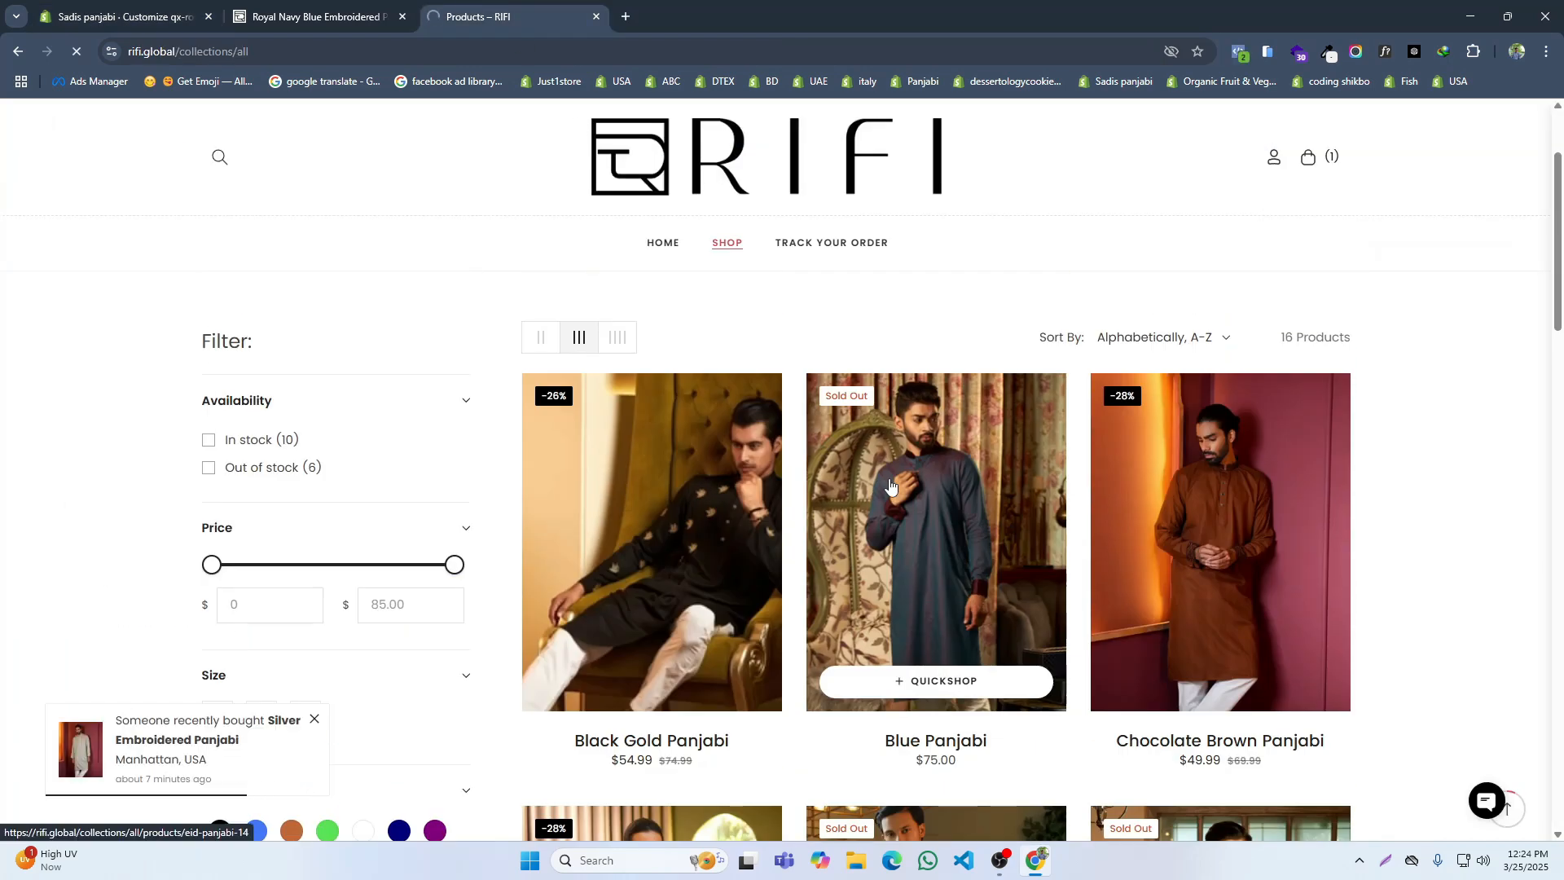
{"action": "scroll", "coordinate": [1254, 469], "scroll_direction": "down", "scroll_amount": 2}
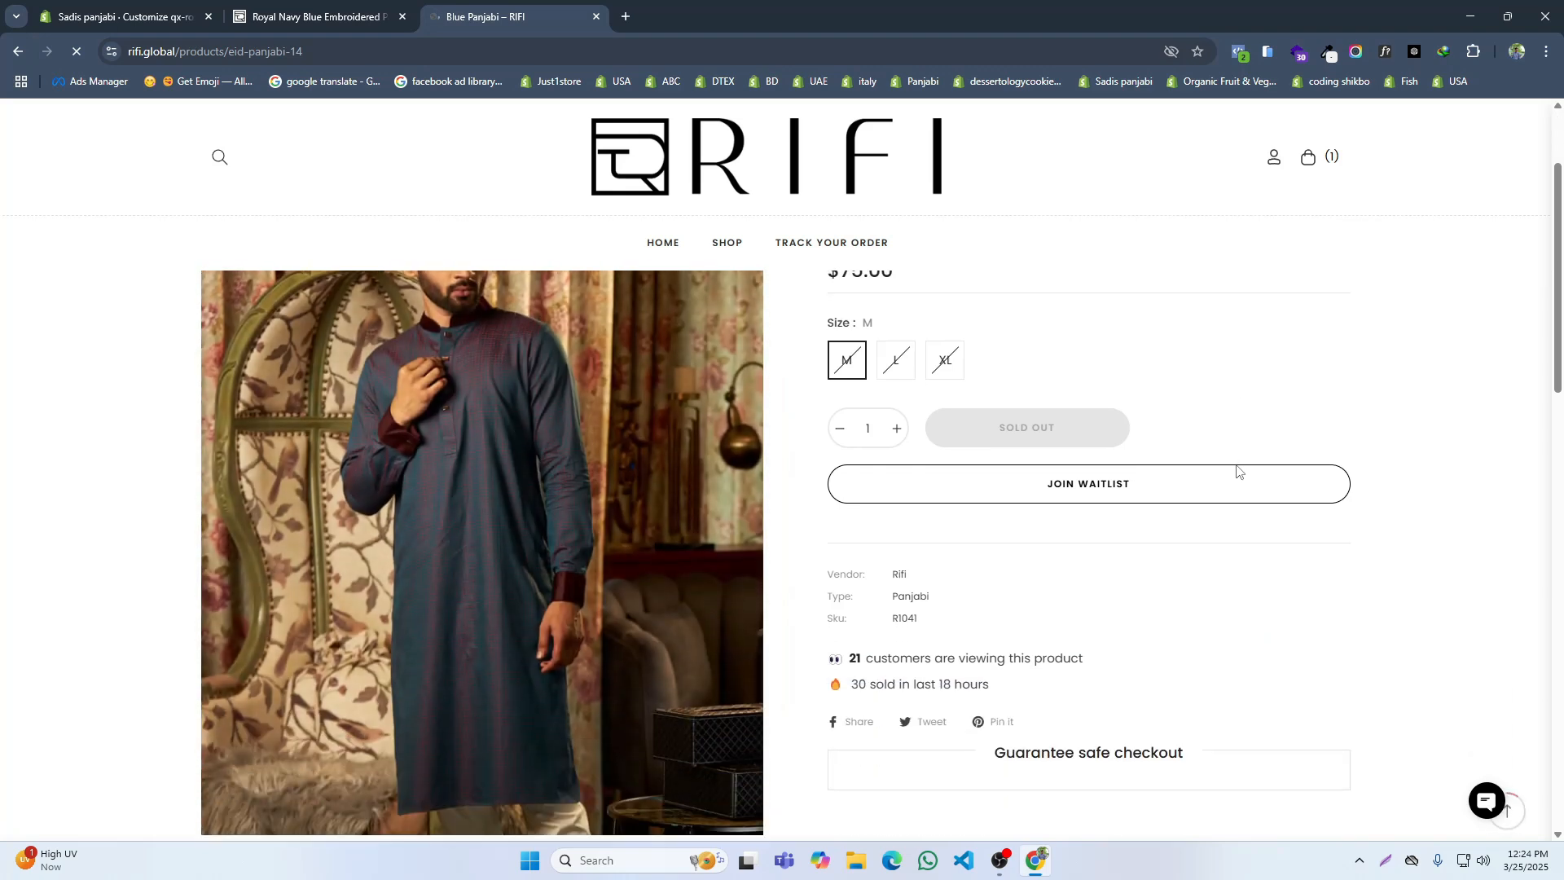
{"action": "scroll", "coordinate": [1075, 489], "scroll_direction": "down", "scroll_amount": 2}
{"action": "scroll", "coordinate": [1002, 505], "scroll_direction": "down", "scroll_amount": 1}
{"action": "scroll", "coordinate": [939, 480], "scroll_direction": "up", "scroll_amount": 1}
{"action": "scroll", "coordinate": [939, 481], "scroll_direction": "up", "scroll_amount": 1}
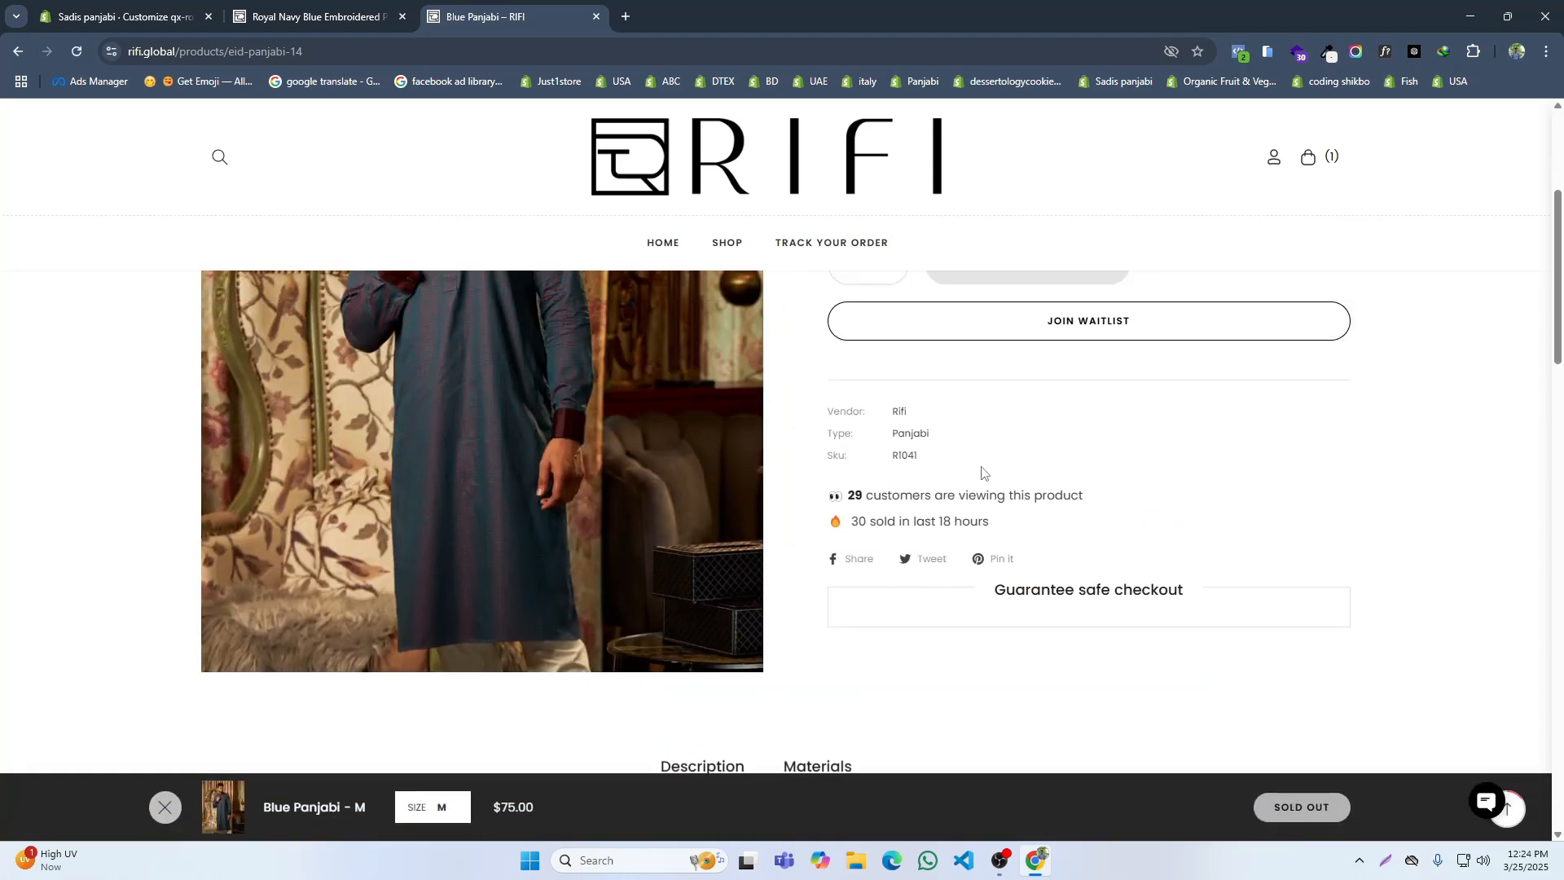
{"action": "scroll", "coordinate": [1030, 562], "scroll_direction": "down", "scroll_amount": 4}
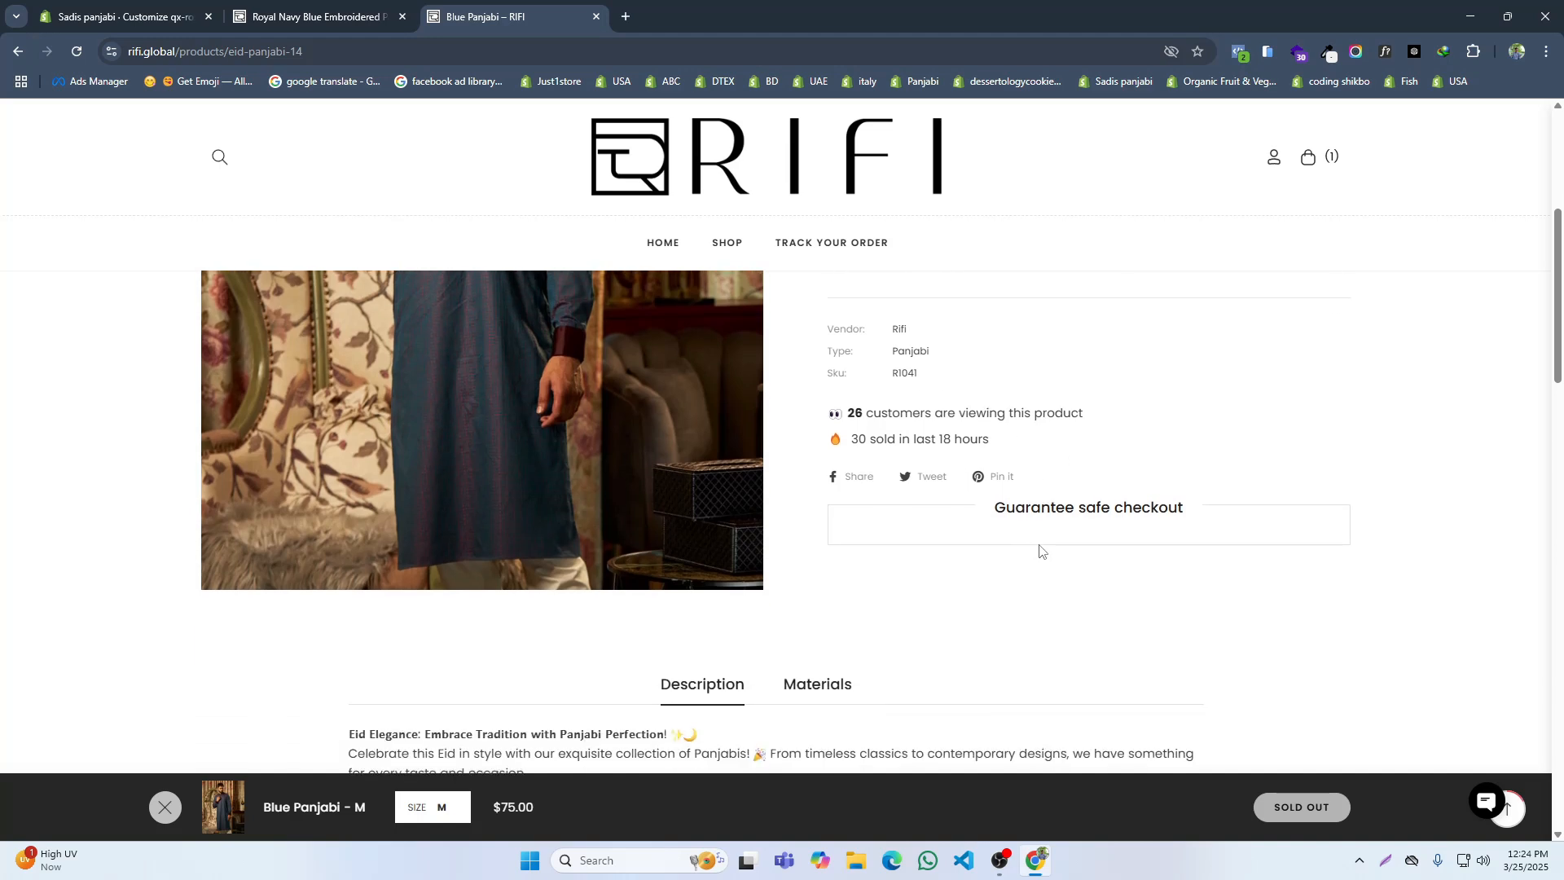
{"action": "key", "text": "ctrl+shift+Tab"}
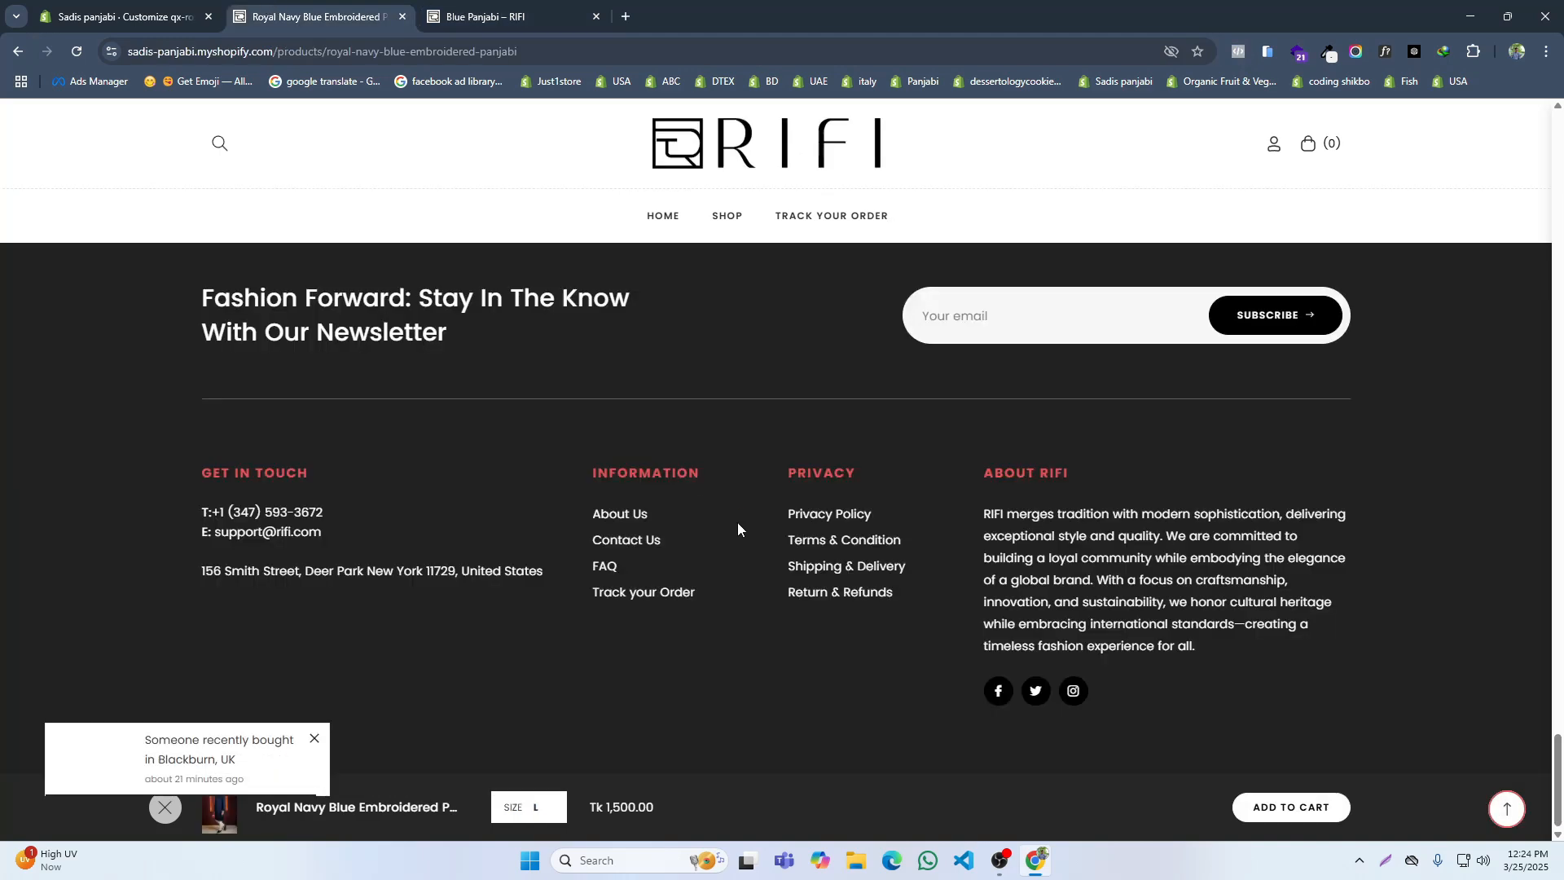
{"action": "scroll", "coordinate": [741, 507], "scroll_direction": "up", "scroll_amount": 3}
Step: Return to the theme editor and remove the three Sale Point blocks from the Product overview section
{"action": "left_click", "coordinate": [122, 16]}
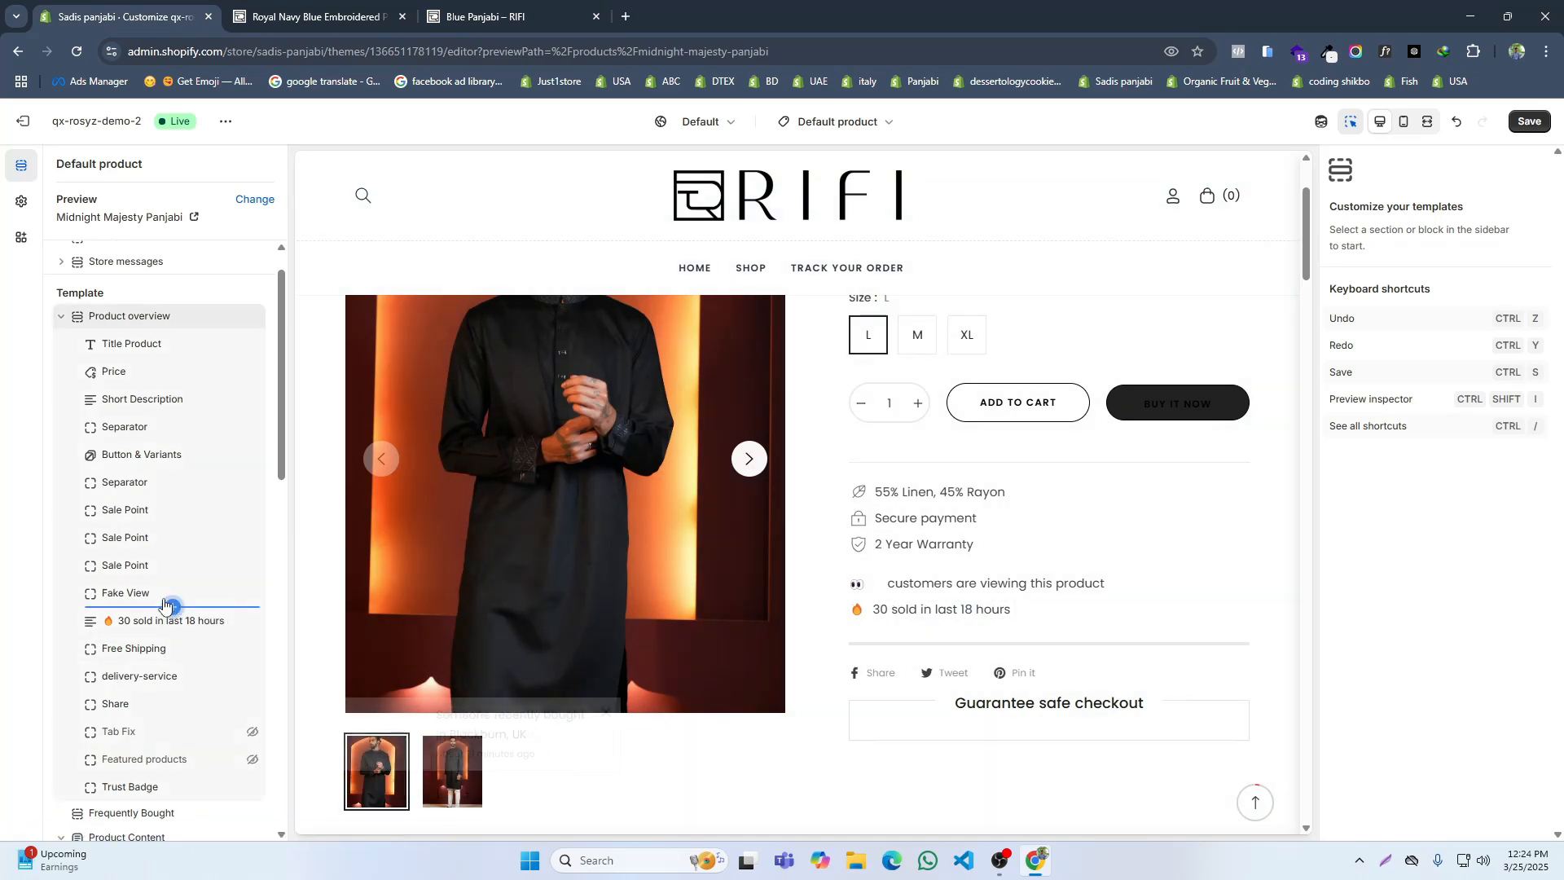
{"action": "left_click", "coordinate": [231, 510]}
{"action": "left_click", "coordinate": [231, 511]}
{"action": "left_click", "coordinate": [230, 510]}
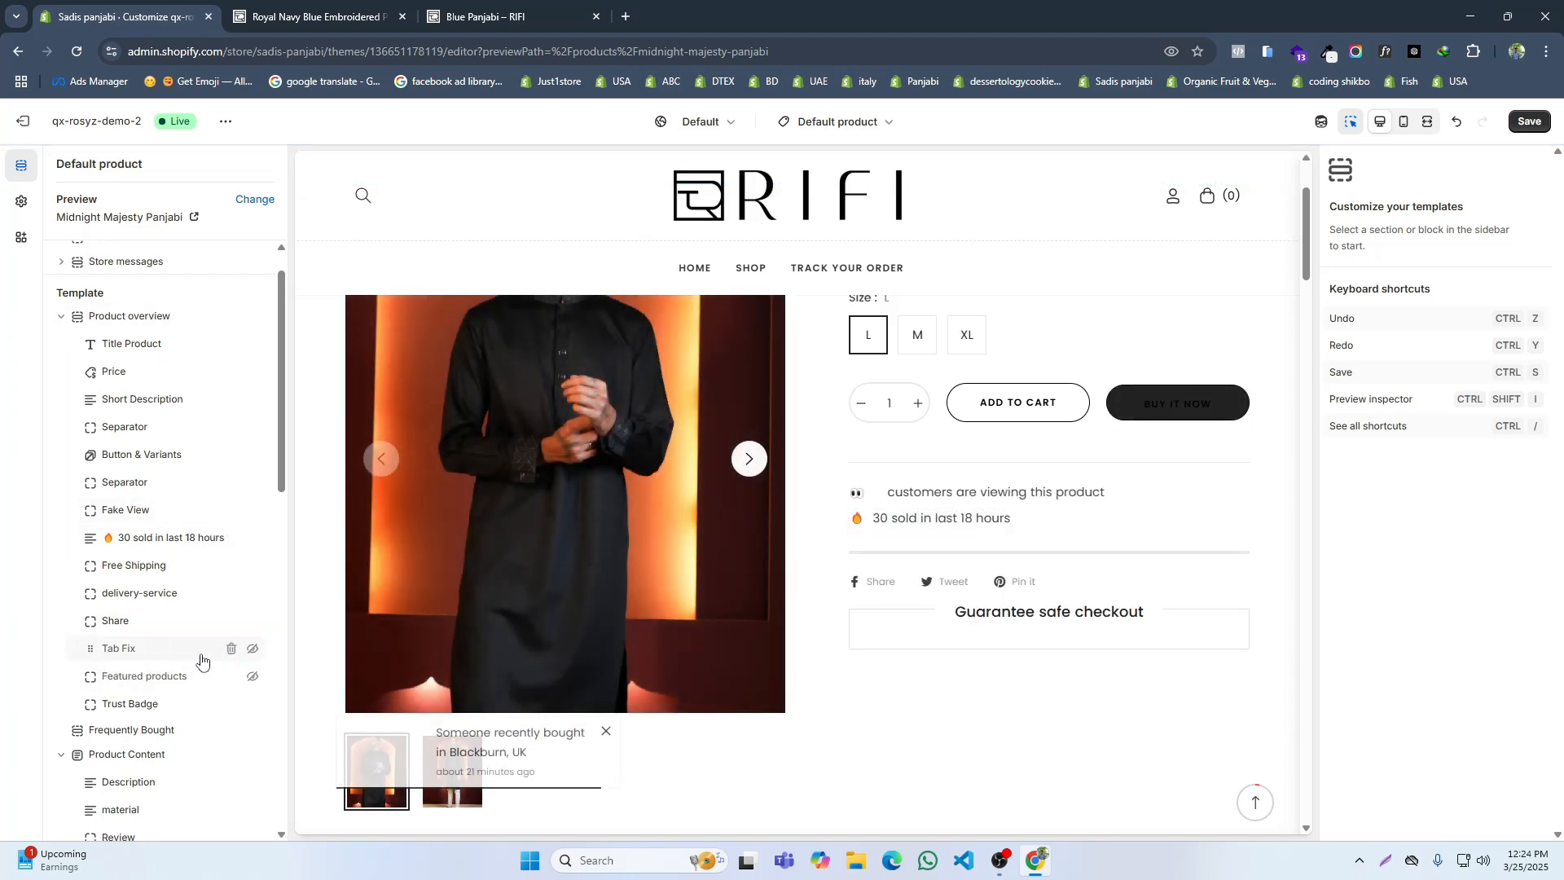
Step: Remove the Review and Featured products blocks from the Product Content section
{"action": "scroll", "coordinate": [172, 697], "scroll_direction": "down", "scroll_amount": 1}
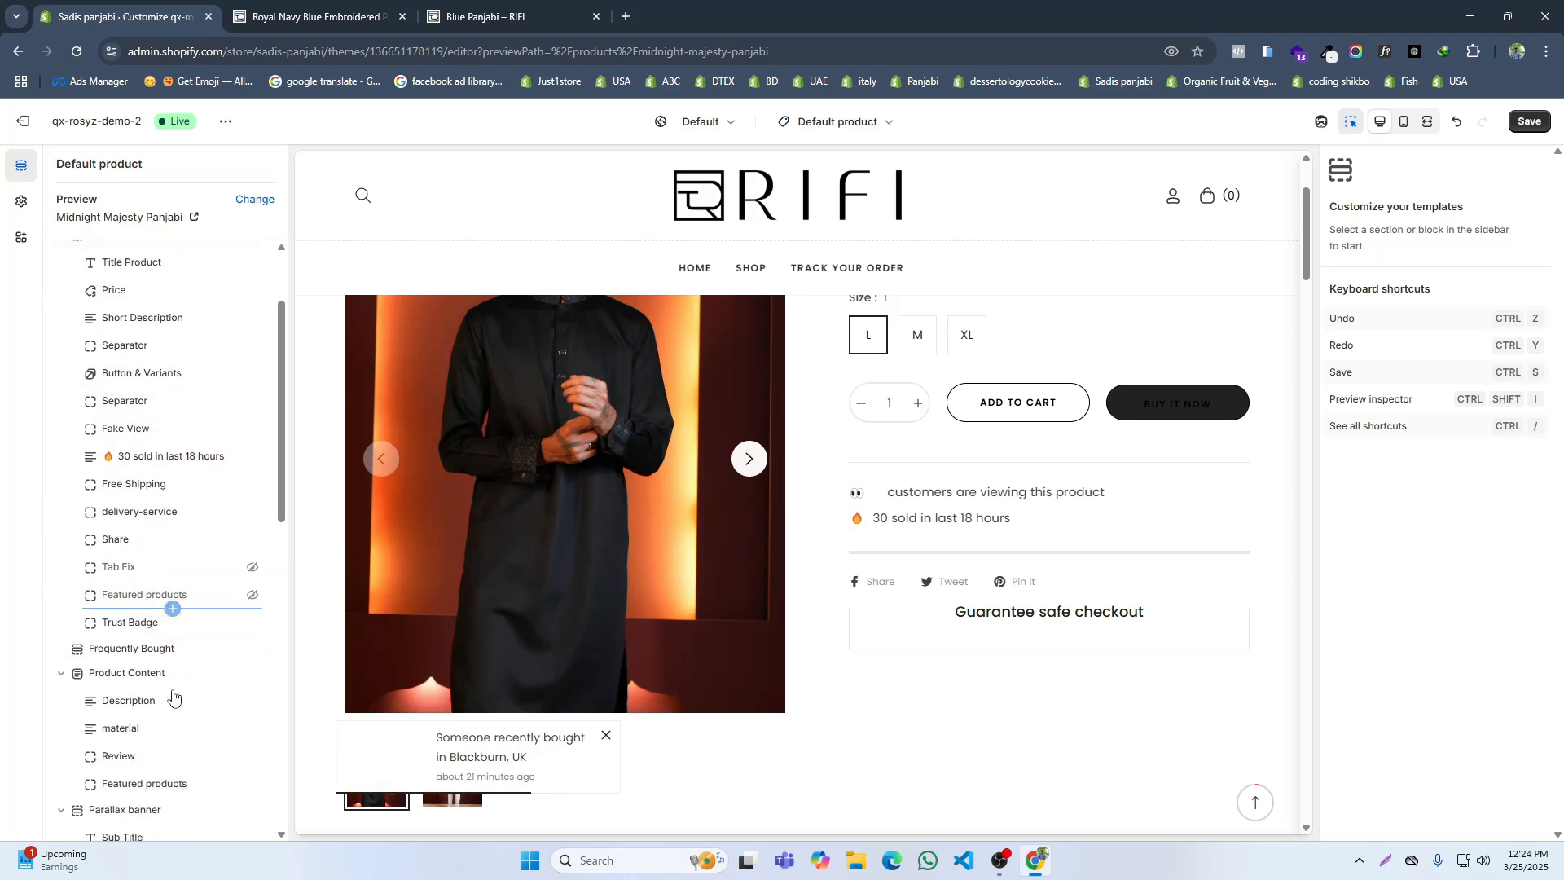
{"action": "scroll", "coordinate": [150, 652], "scroll_direction": "down", "scroll_amount": 2}
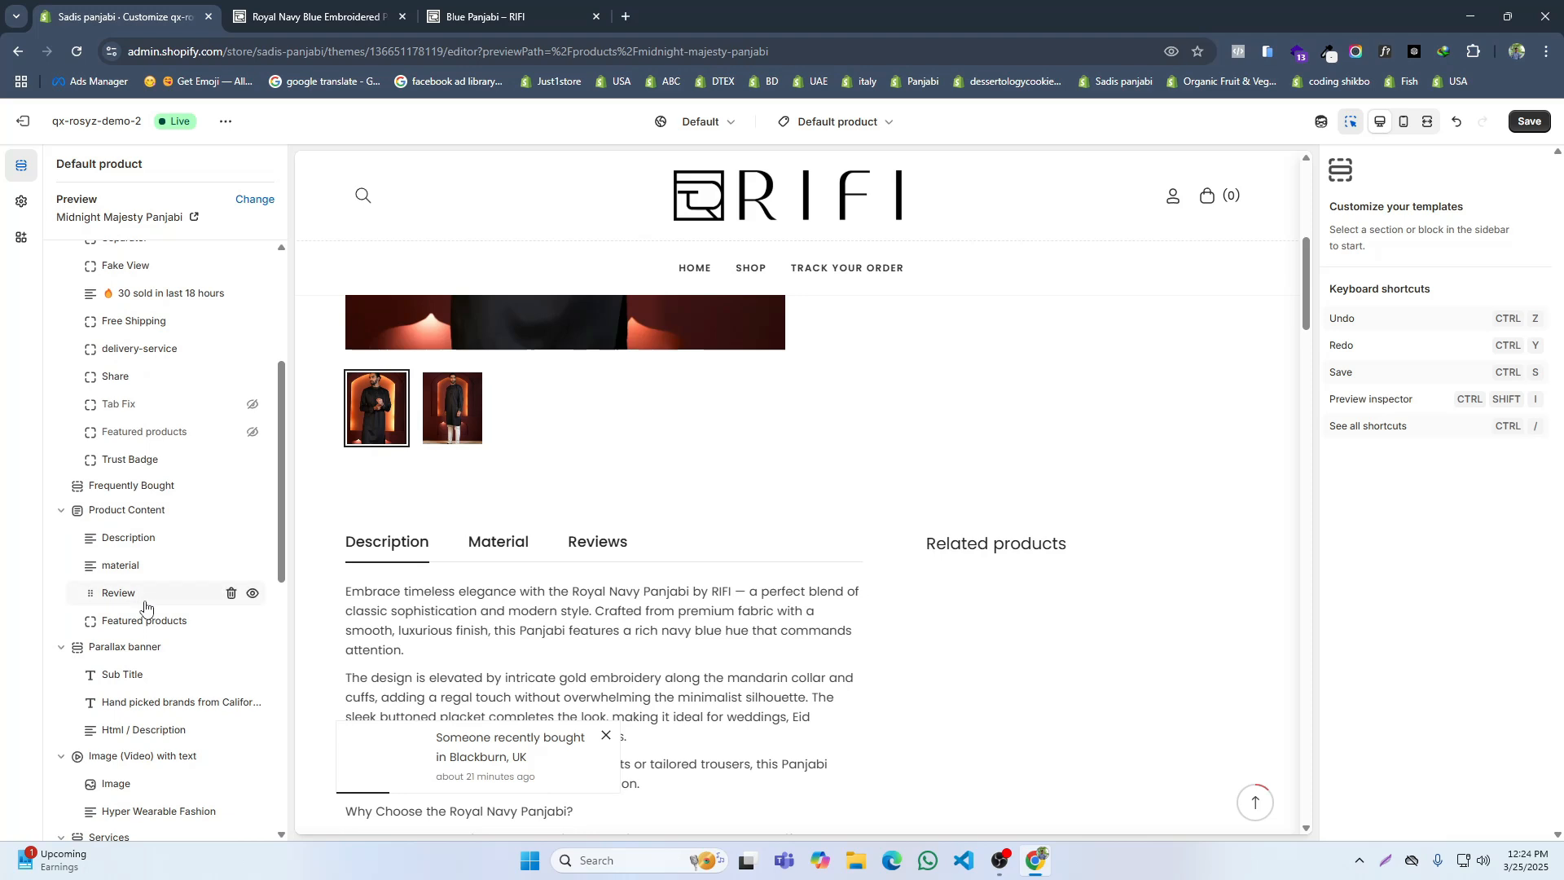
{"action": "left_click", "coordinate": [231, 594]}
{"action": "left_click", "coordinate": [229, 594]}
Step: Delete all sections between Product Content and Product recommendations, from Parallax banner through Count Down, and also the hidden Divider section
{"action": "left_click", "coordinate": [135, 510]}
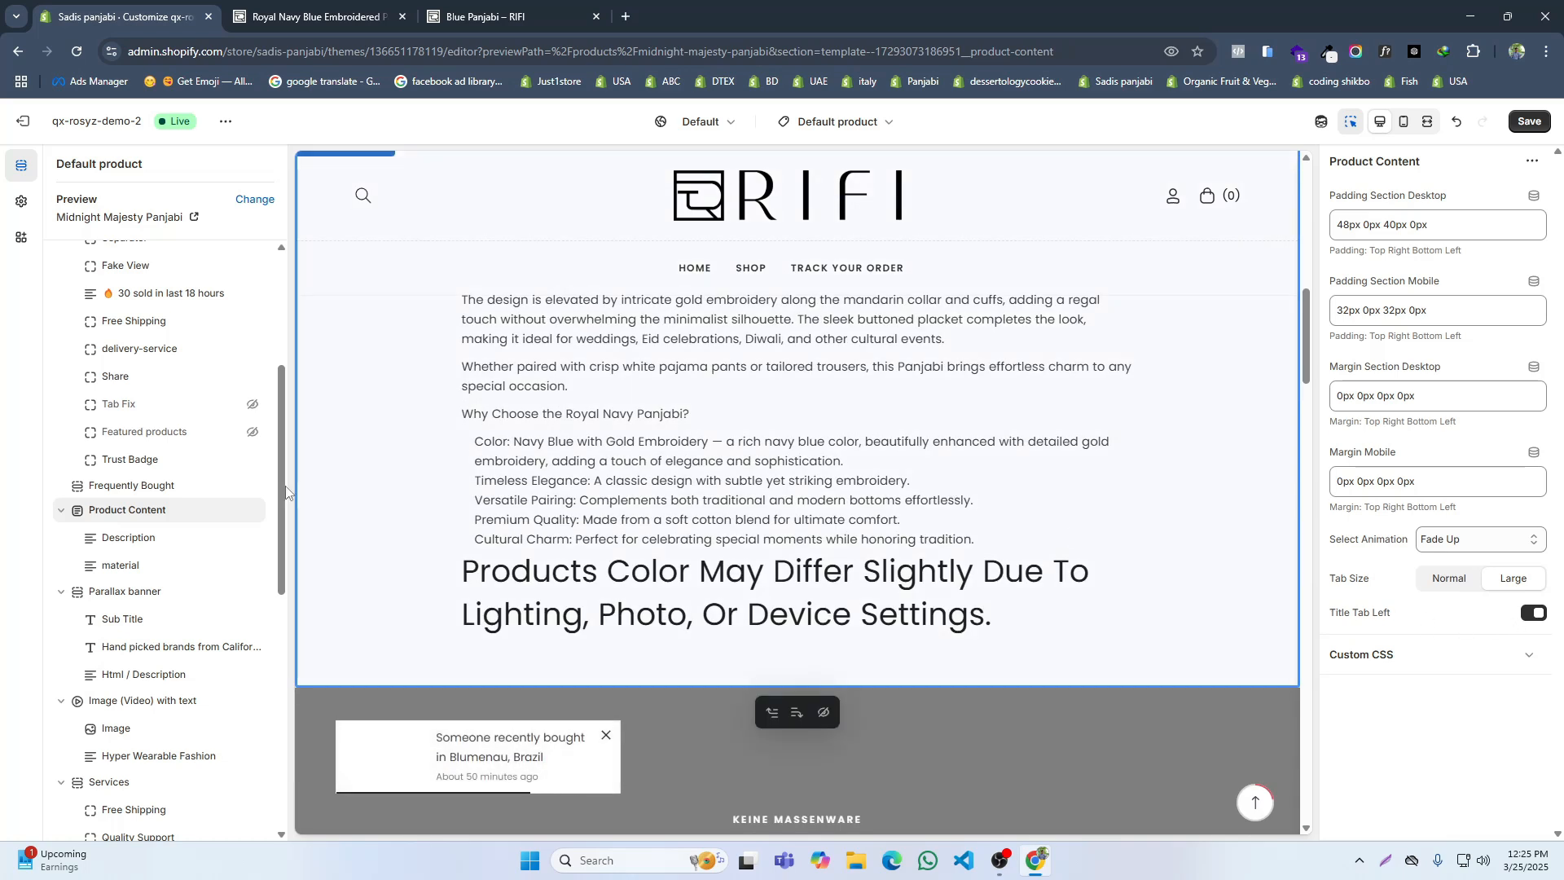
{"action": "left_click", "coordinate": [232, 597]}
{"action": "left_click", "coordinate": [232, 598]}
{"action": "left_click", "coordinate": [232, 600]}
{"action": "left_click", "coordinate": [232, 595]}
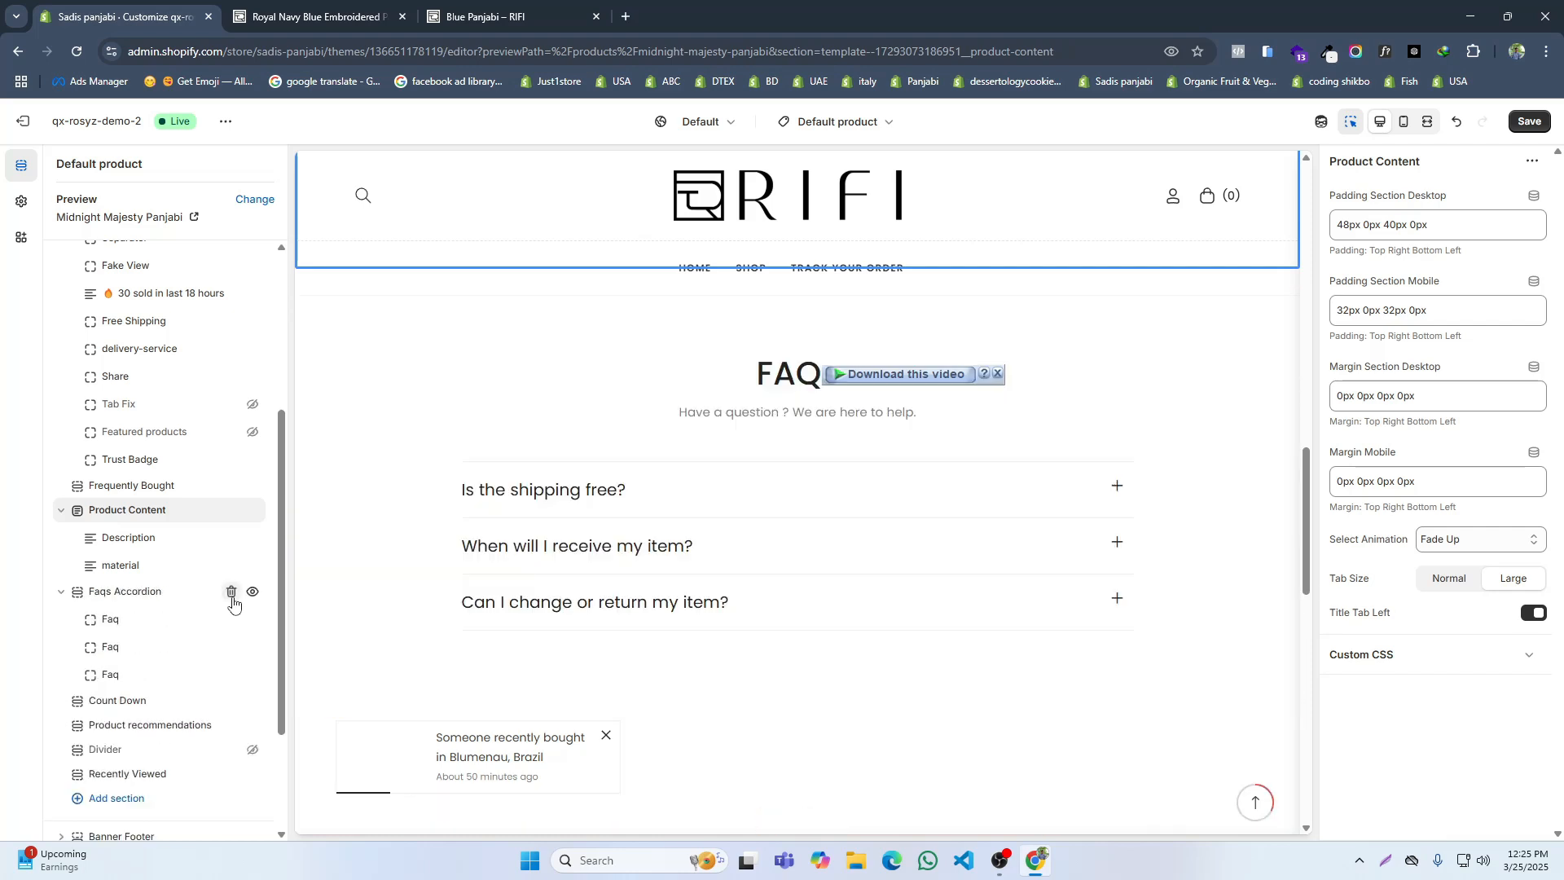
{"action": "left_click", "coordinate": [232, 595]}
{"action": "left_click", "coordinate": [231, 595]}
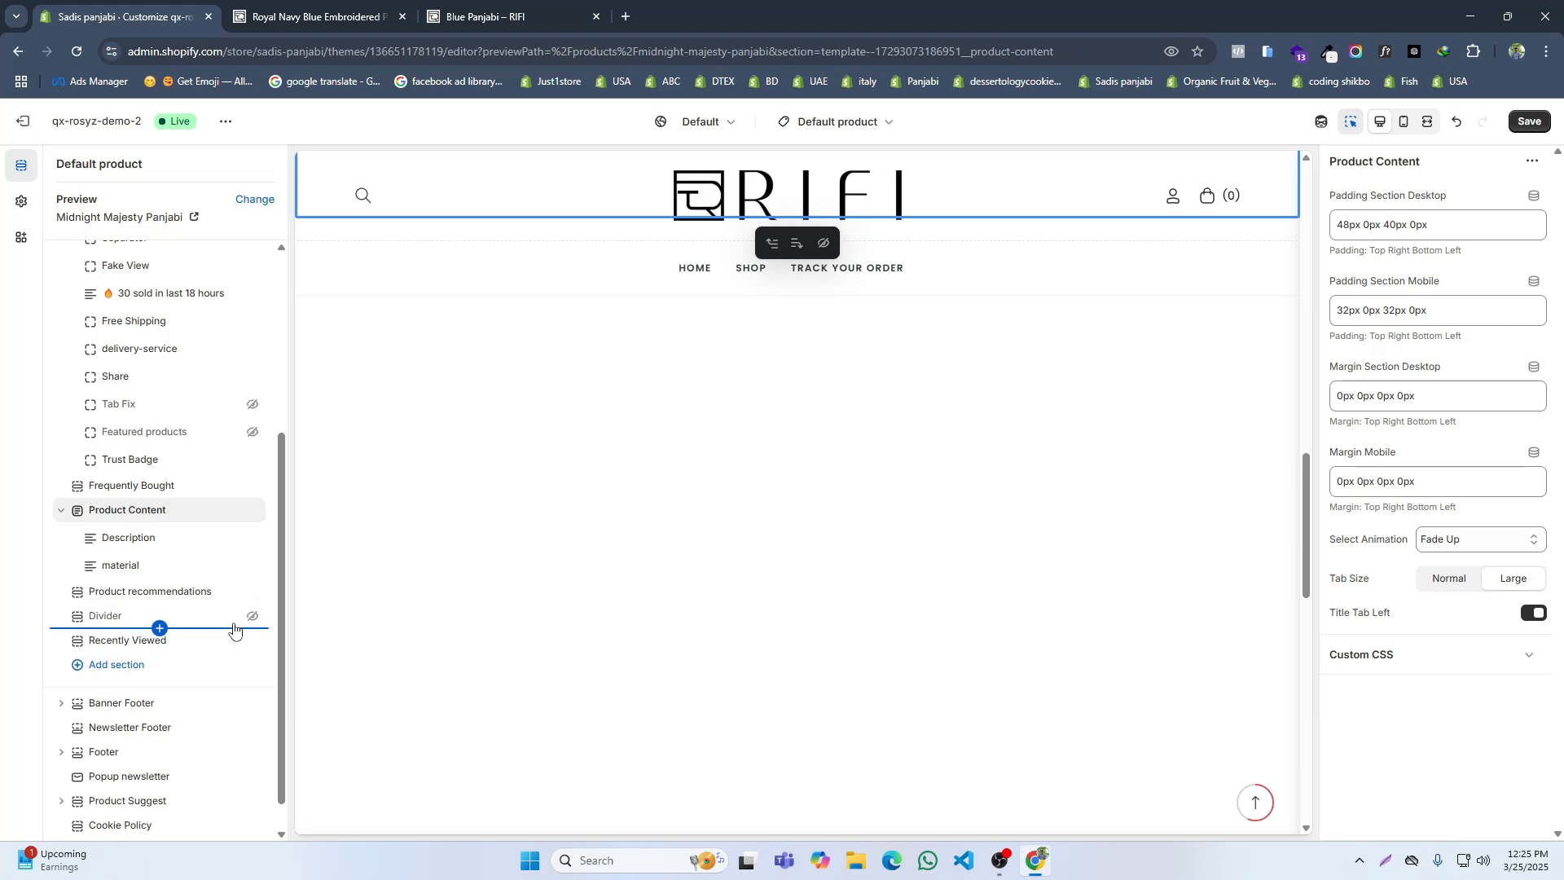
{"action": "left_click", "coordinate": [232, 617]}
Step: Set the Product Content section's animation to None and its tab size to Large
{"action": "scroll", "coordinate": [108, 619], "scroll_direction": "up", "scroll_amount": 3}
{"action": "scroll", "coordinate": [109, 619], "scroll_direction": "down", "scroll_amount": 2}
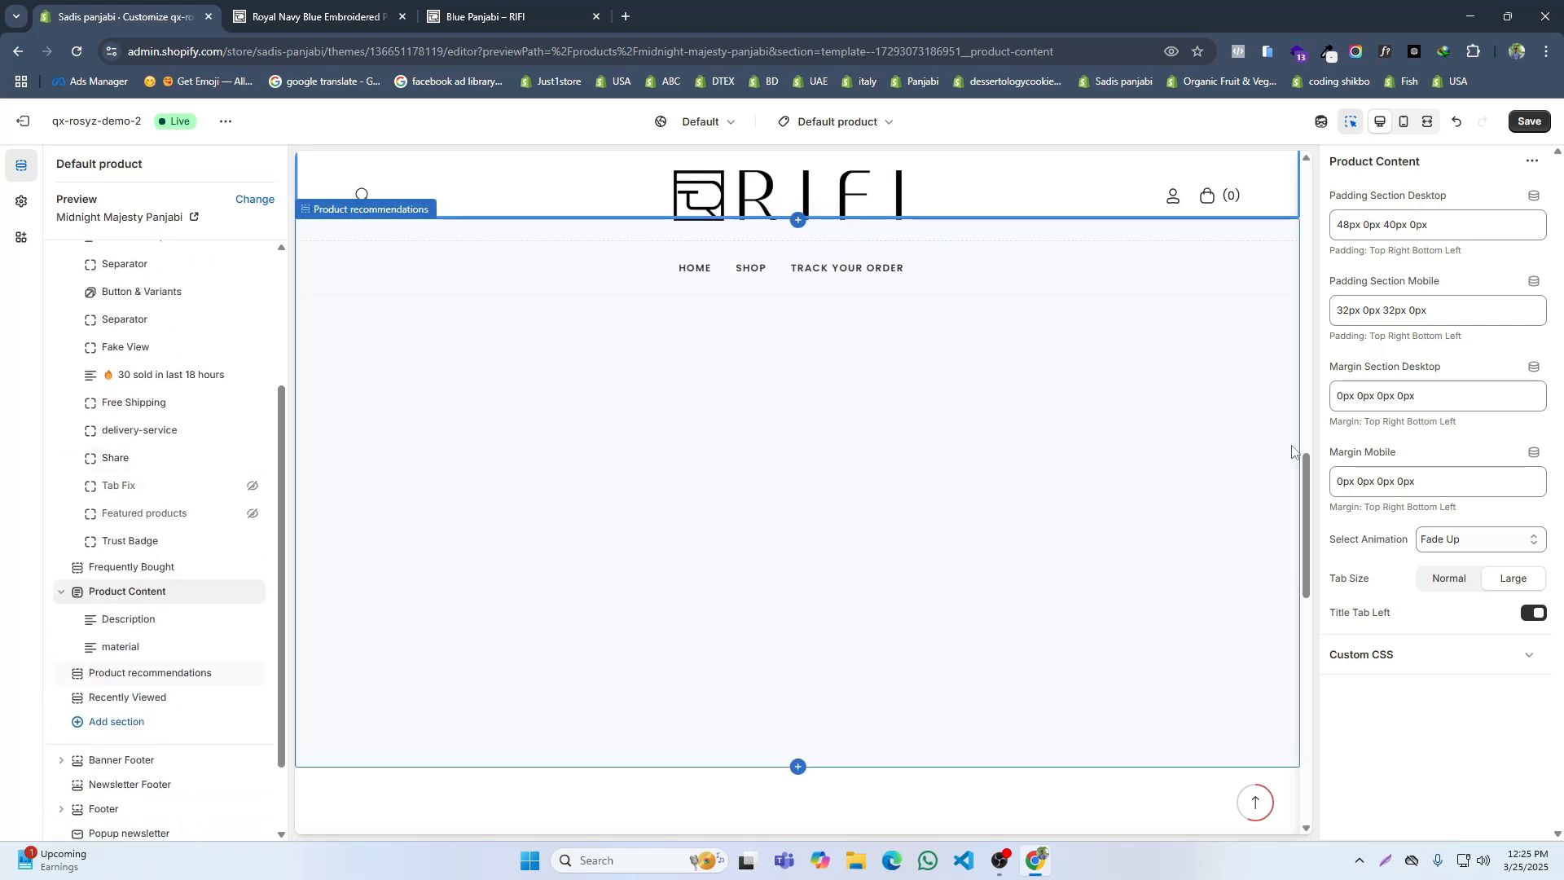
{"action": "left_click", "coordinate": [145, 597]}
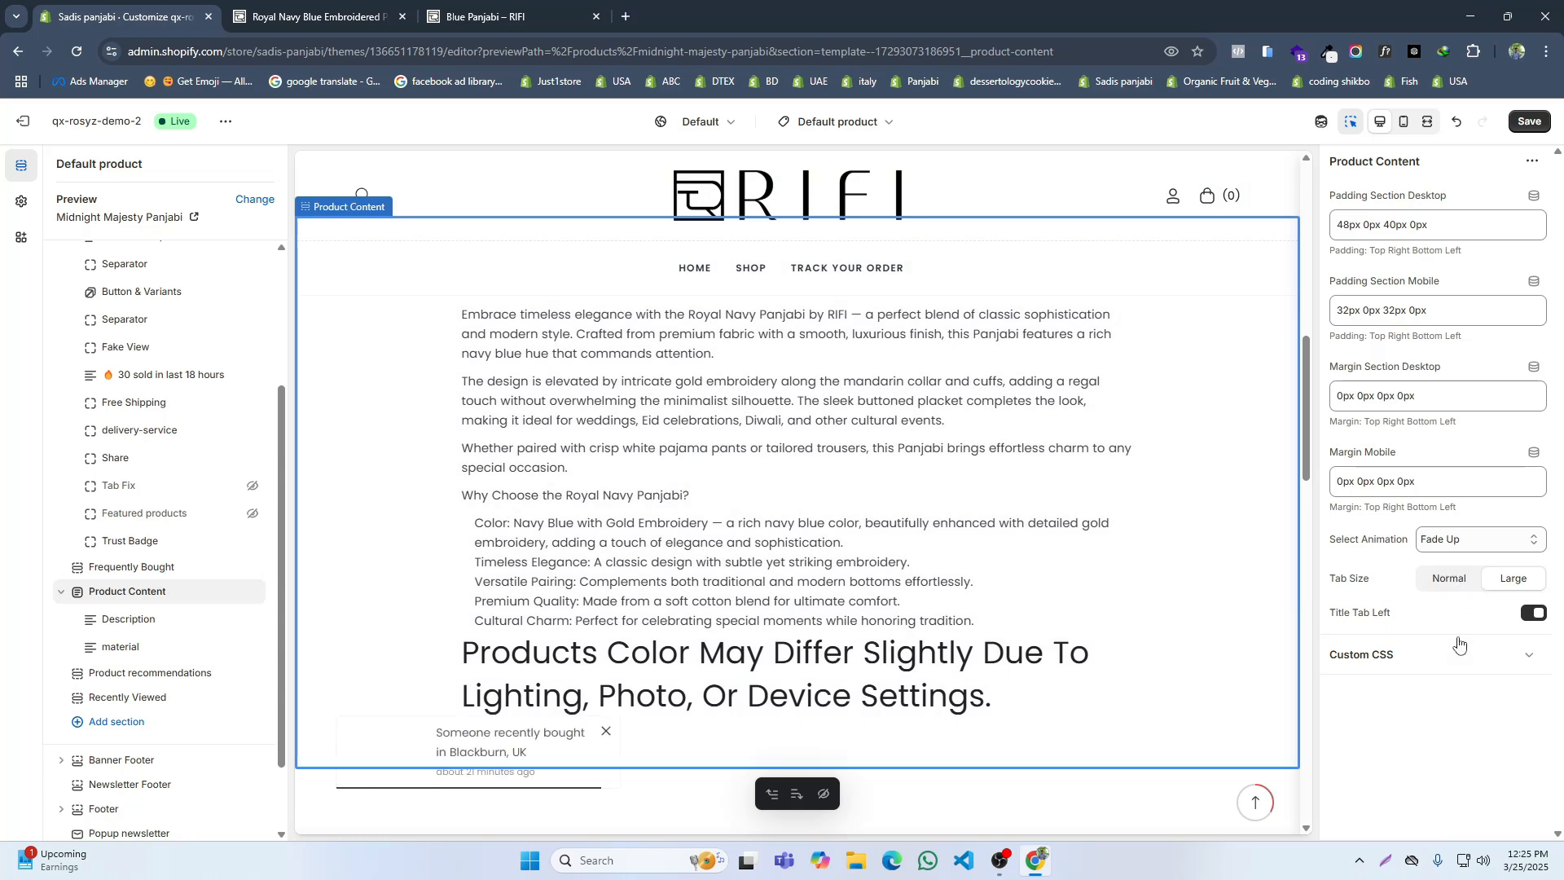
{"action": "left_click", "coordinate": [1451, 546]}
{"action": "left_click", "coordinate": [1451, 548]}
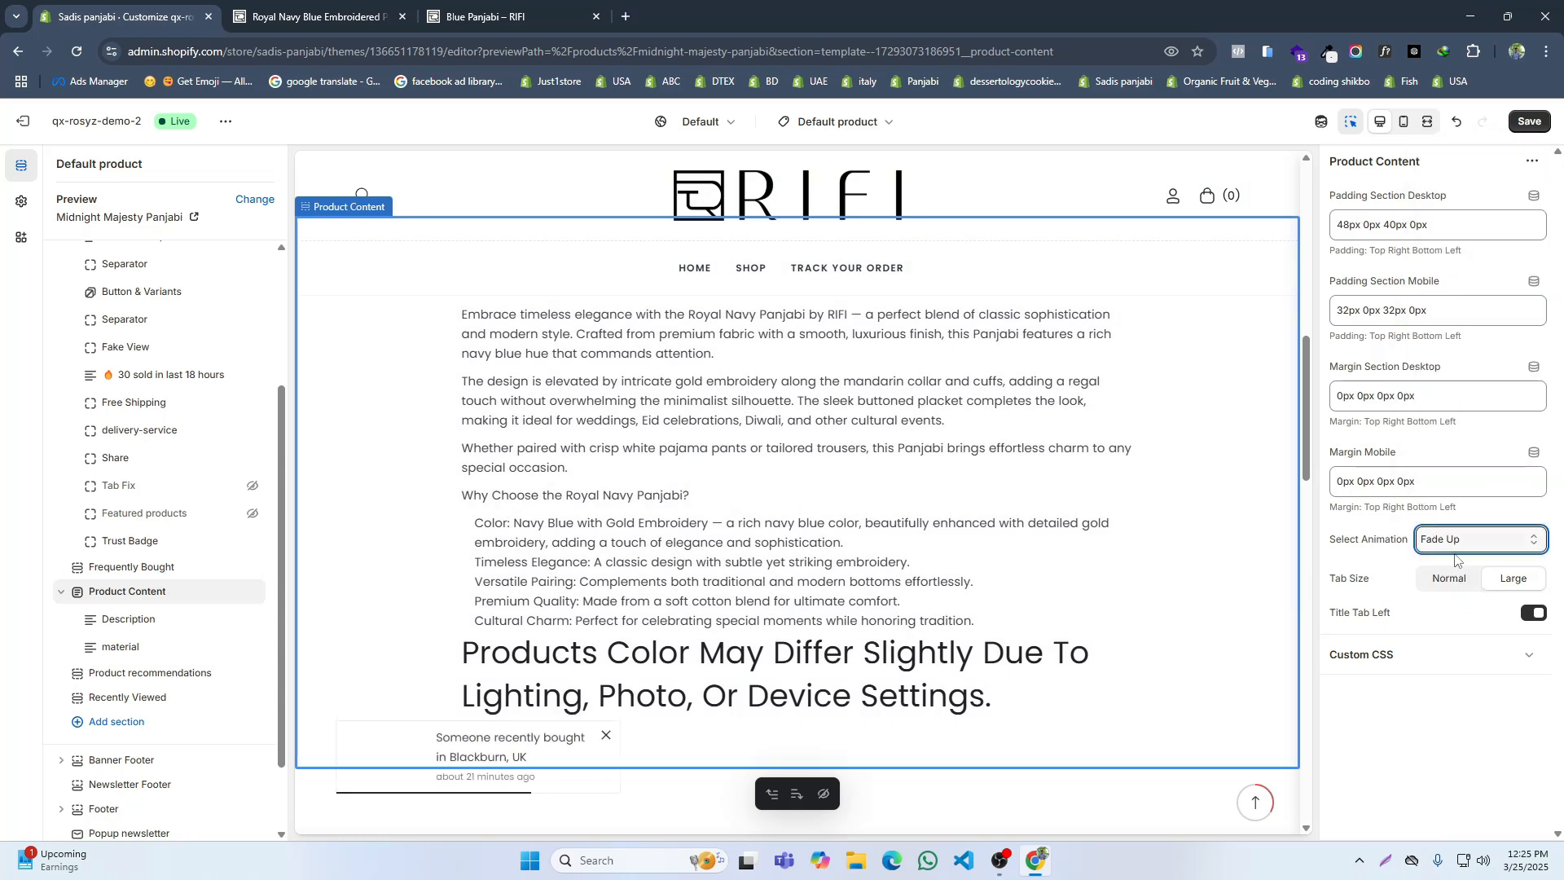
{"action": "left_click", "coordinate": [1454, 553]}
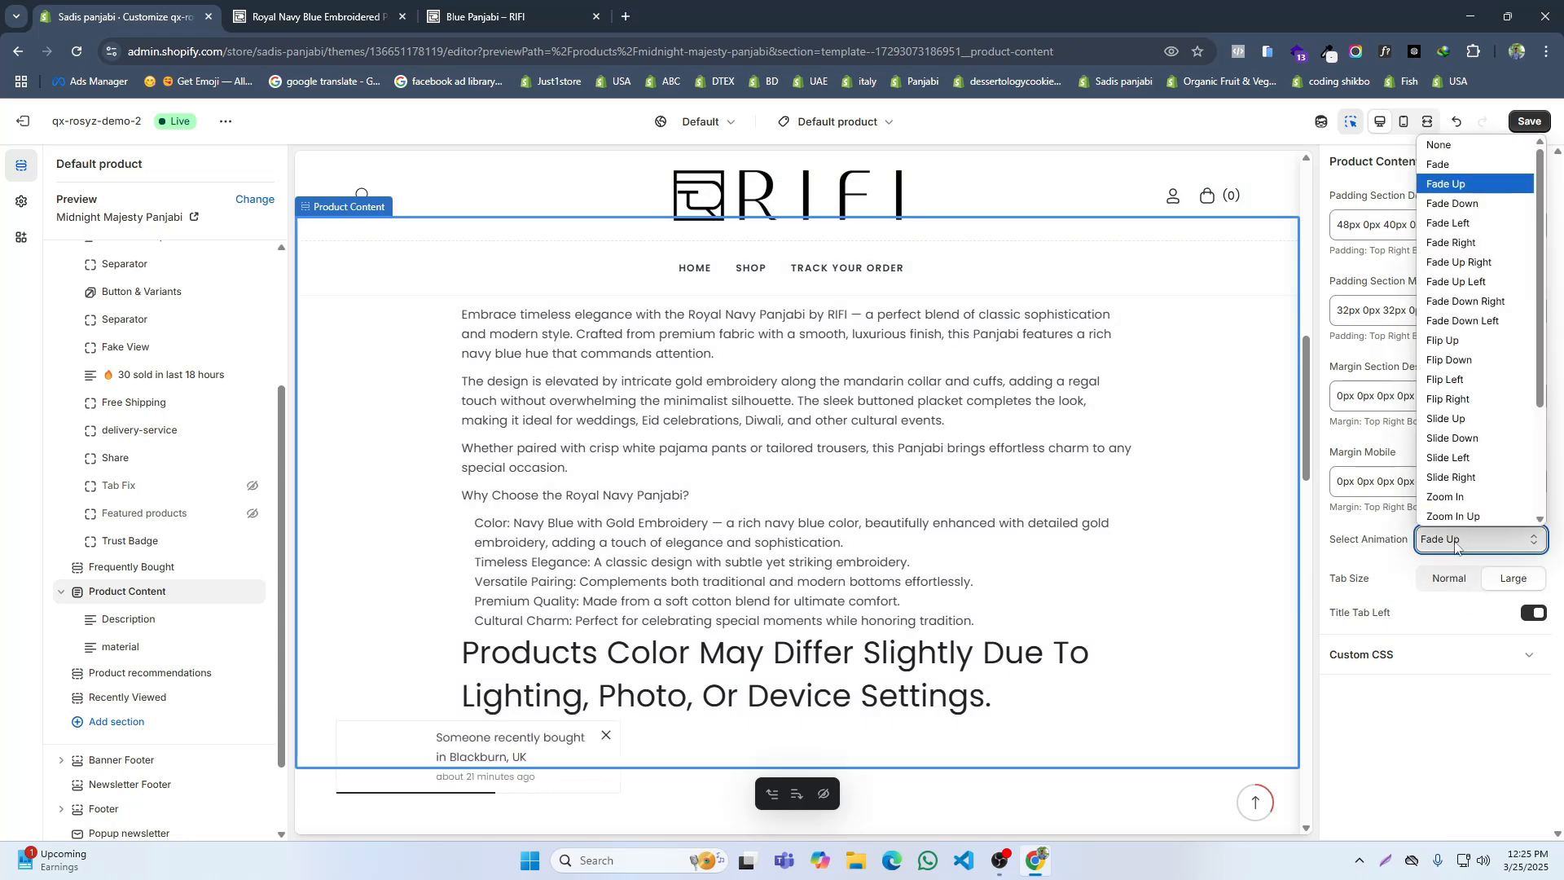
{"action": "left_click", "coordinate": [1445, 143]}
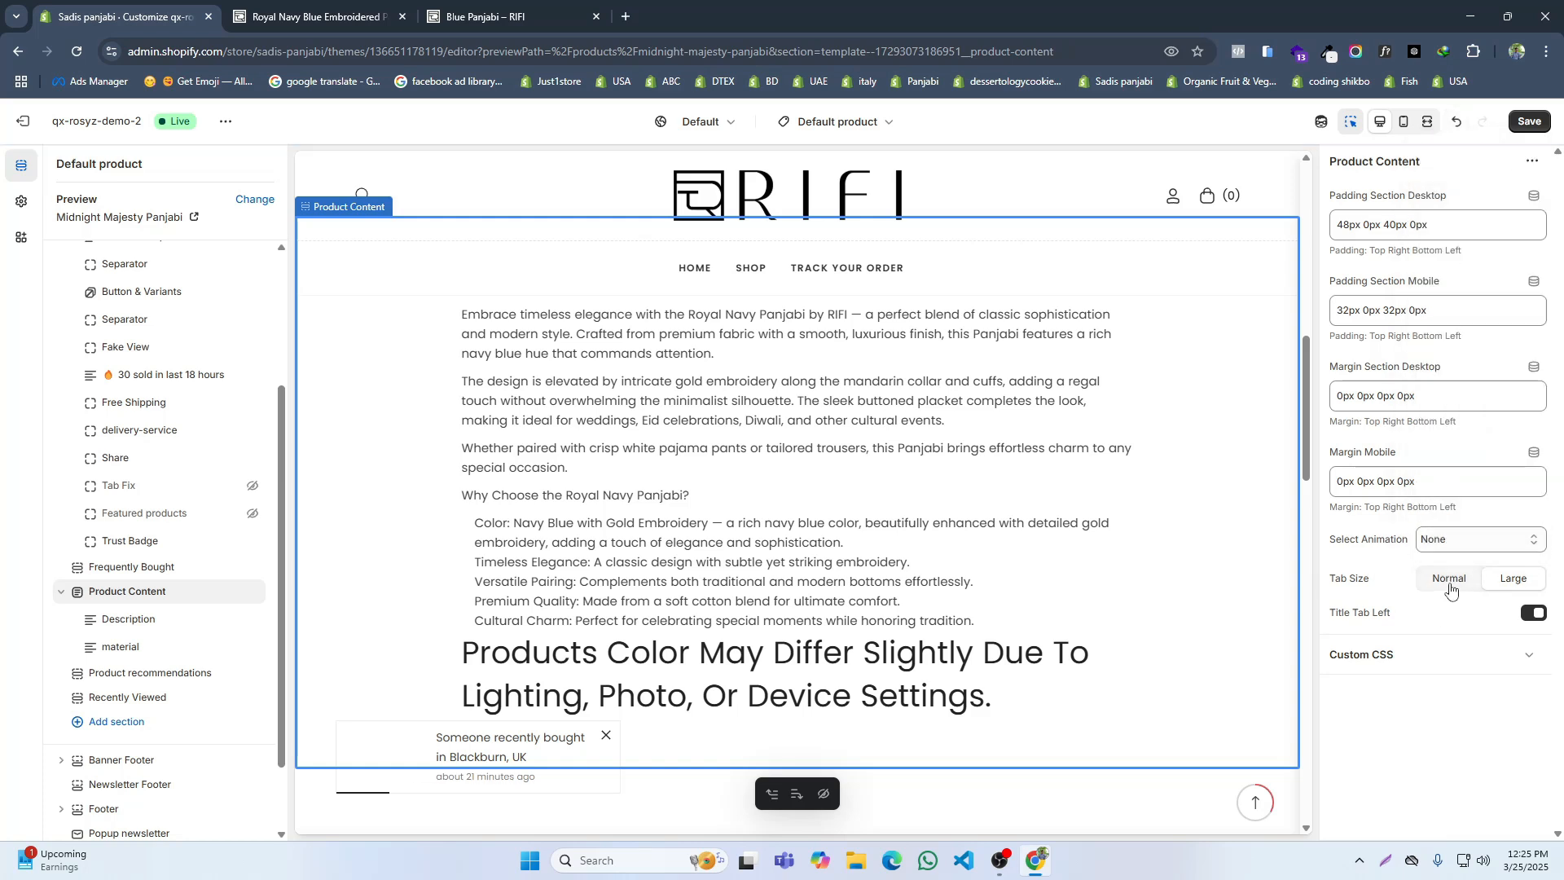
{"action": "left_click", "coordinate": [1512, 579]}
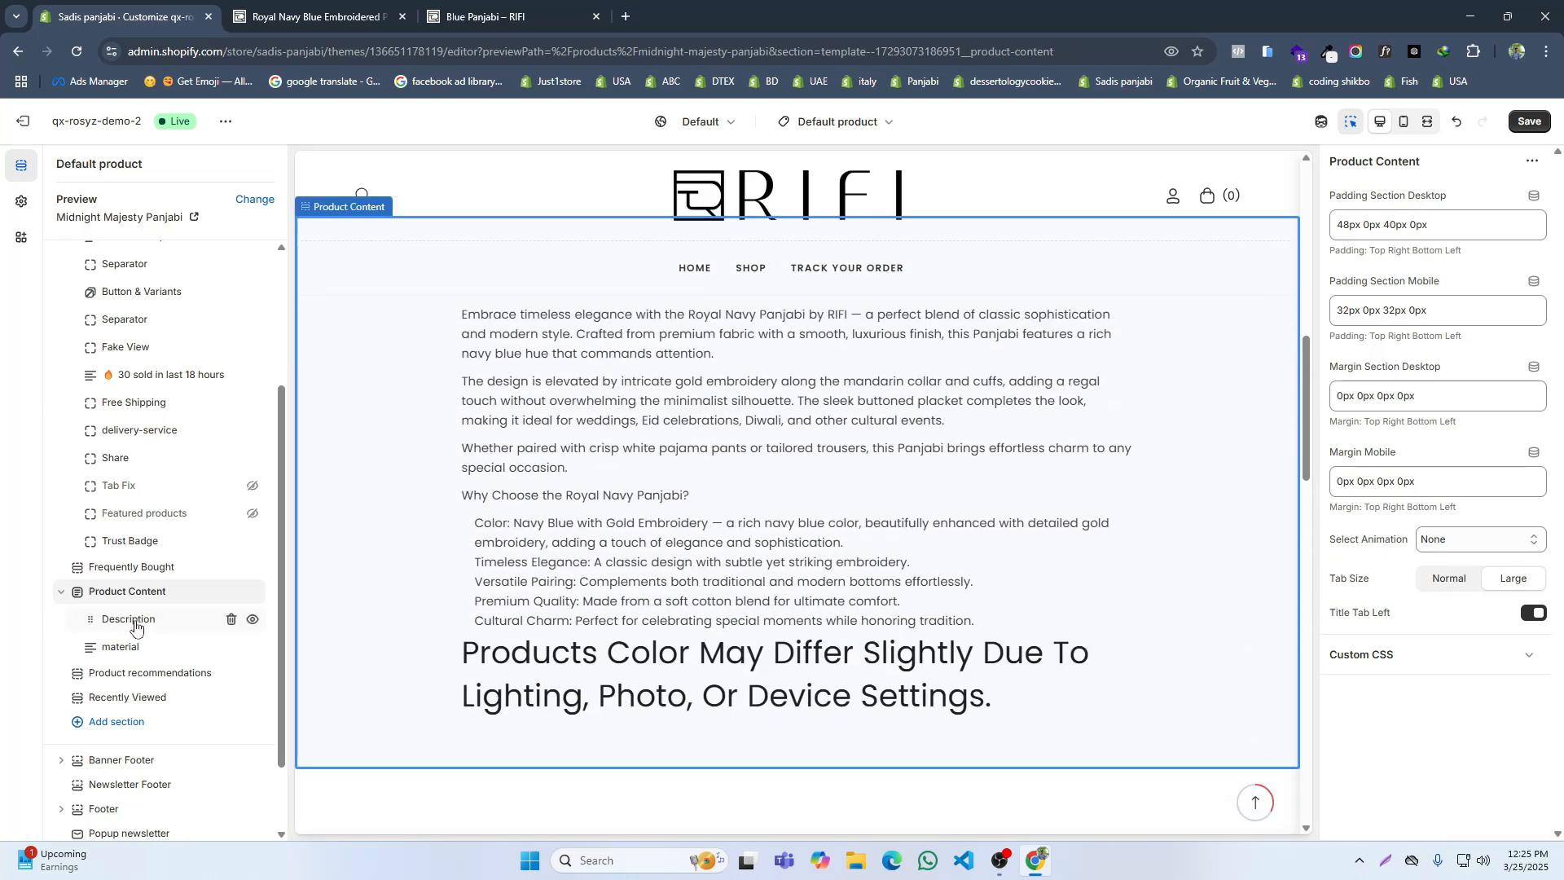
Step: Connect the material block's tab content to the product's Material metafield and save the template
{"action": "left_click", "coordinate": [132, 623]}
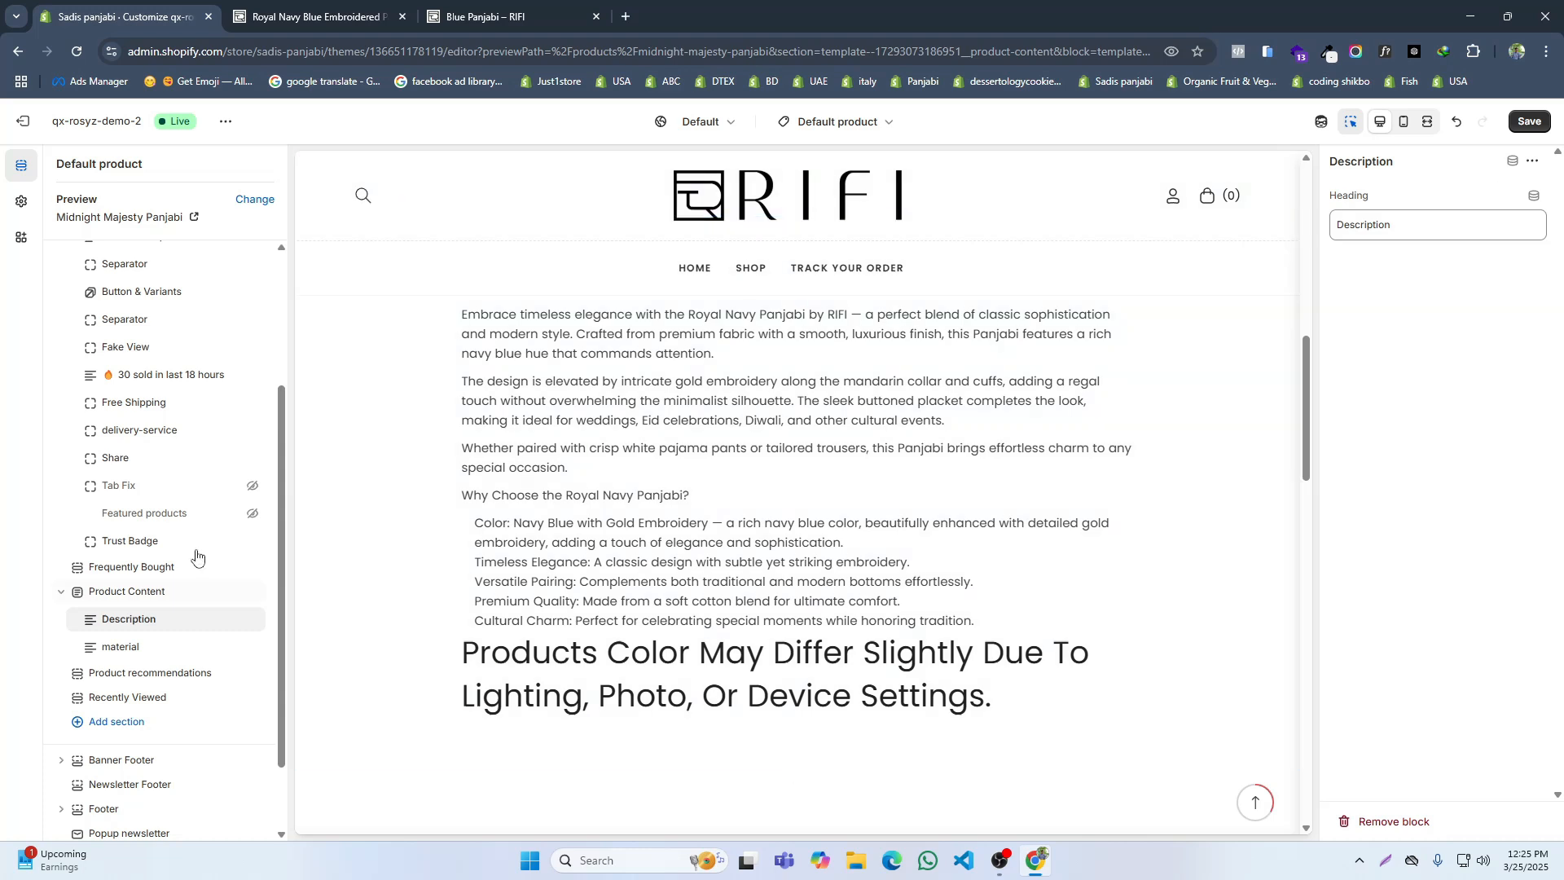
{"action": "left_click", "coordinate": [123, 651]}
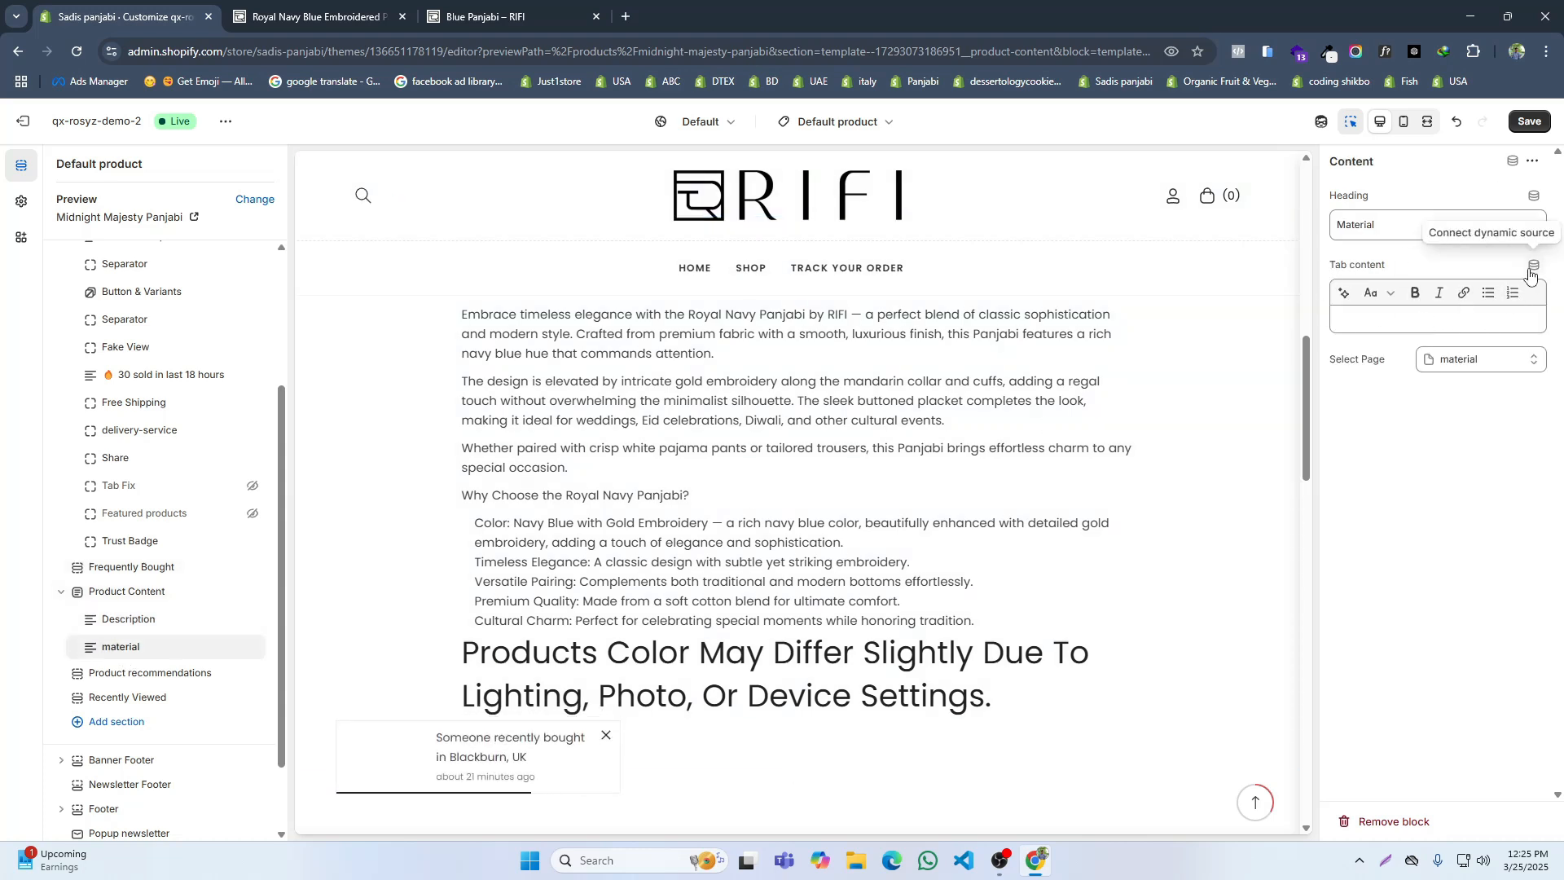
{"action": "left_click", "coordinate": [1534, 268]}
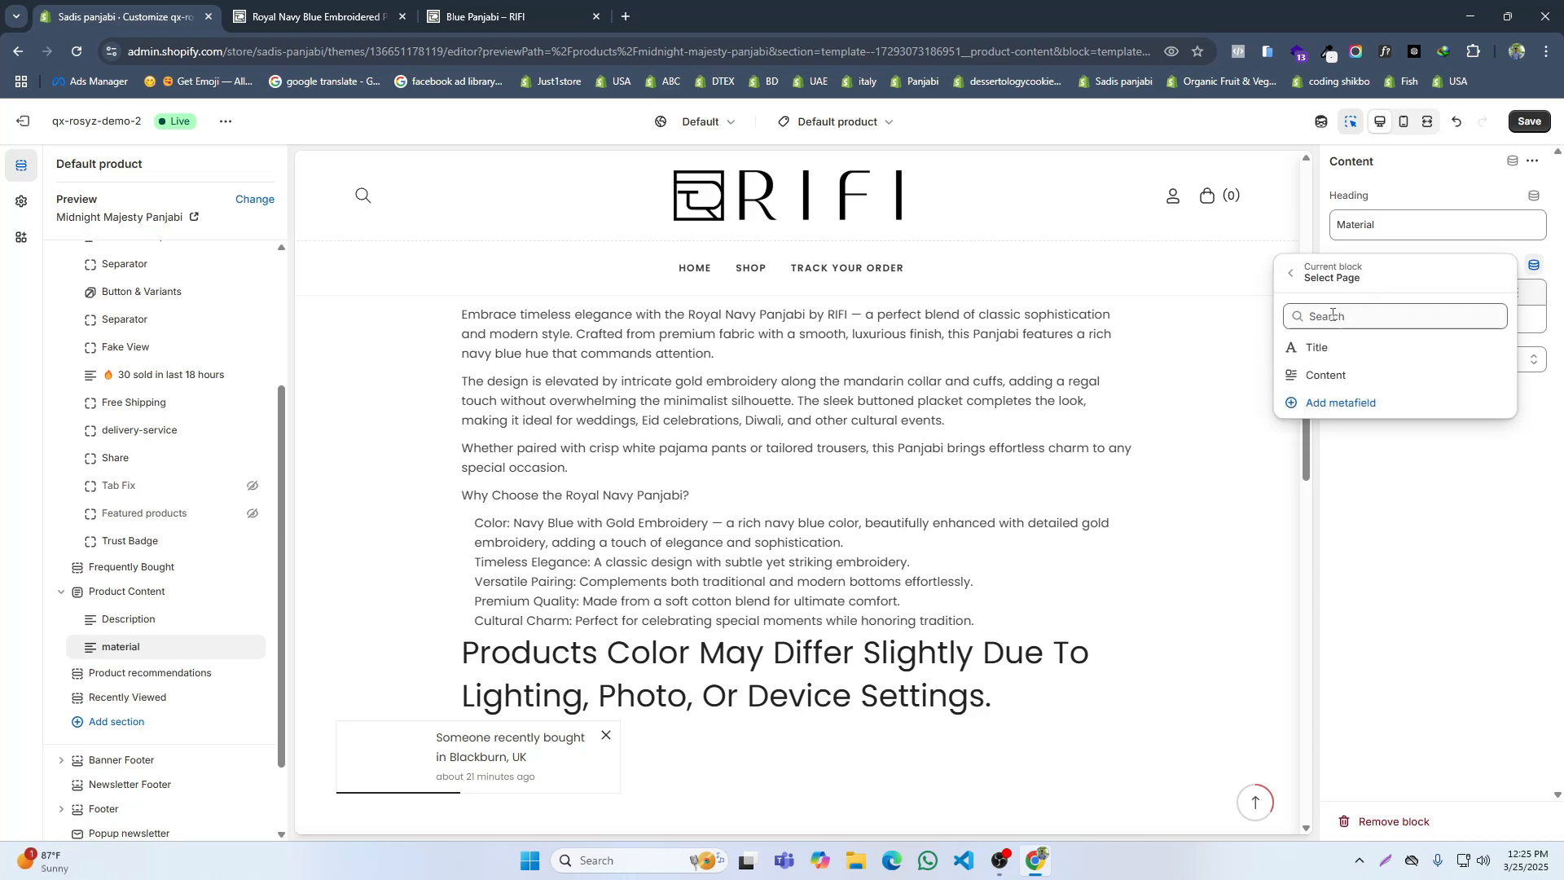
{"action": "left_click", "coordinate": [1340, 283]}
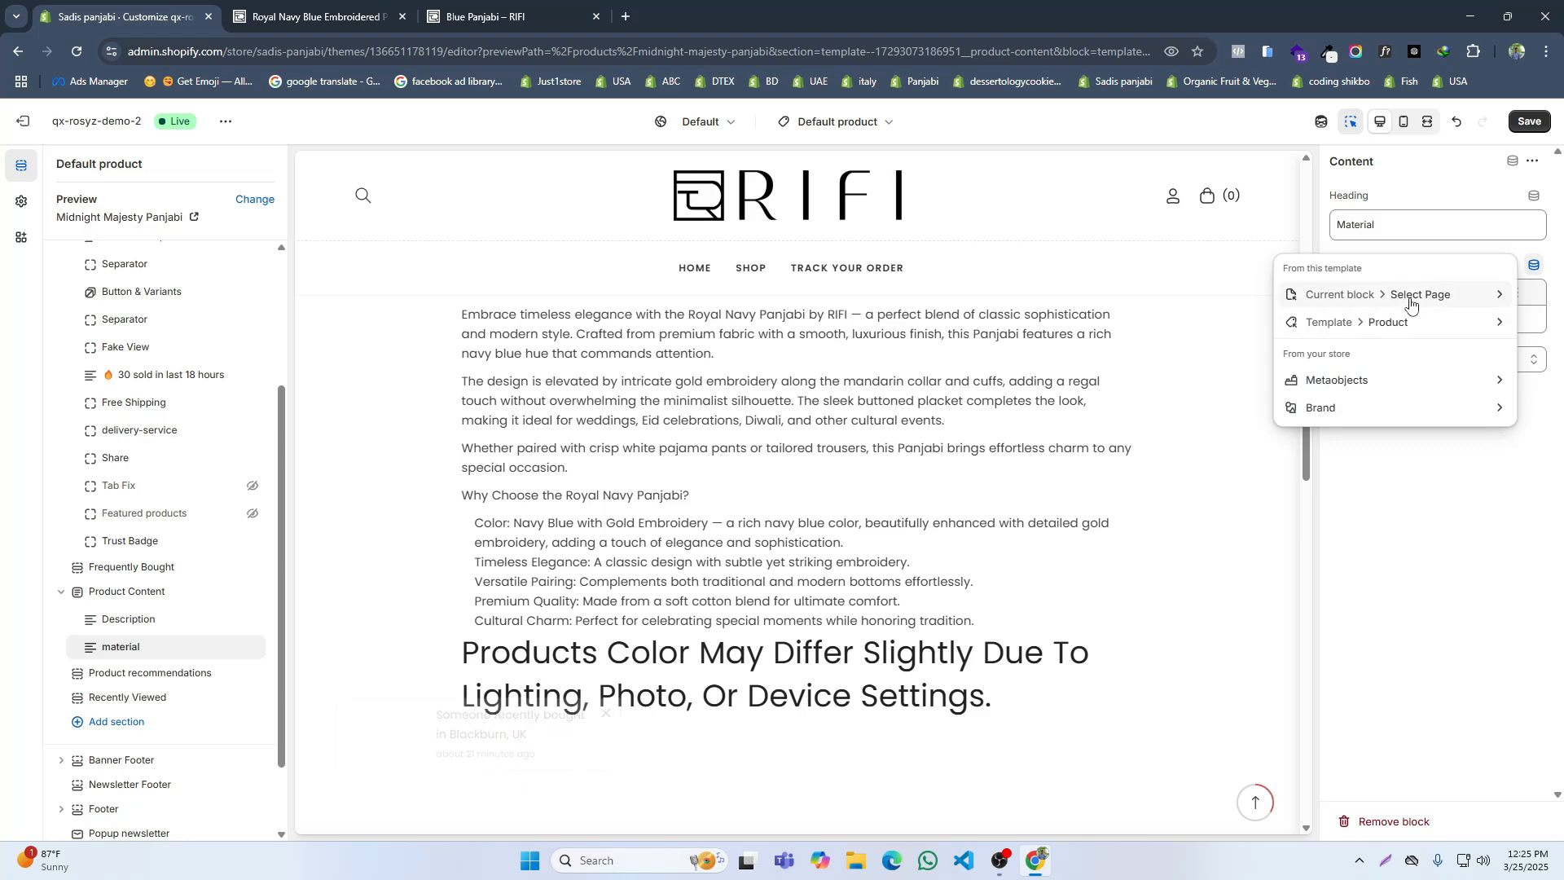
{"action": "left_click", "coordinate": [1388, 322]}
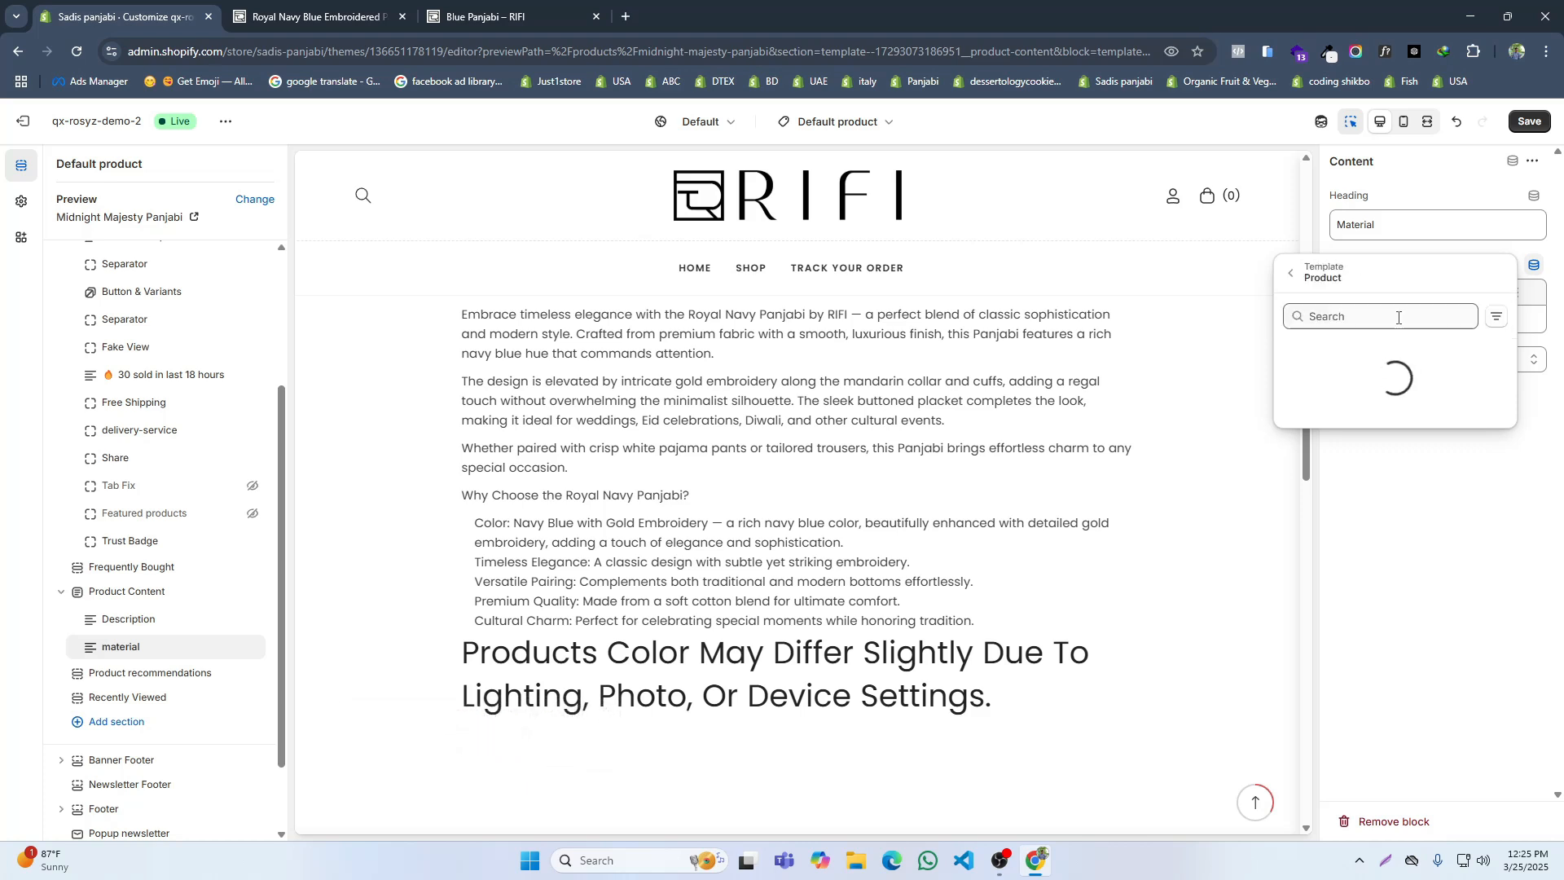
{"action": "left_click", "coordinate": [1344, 431]}
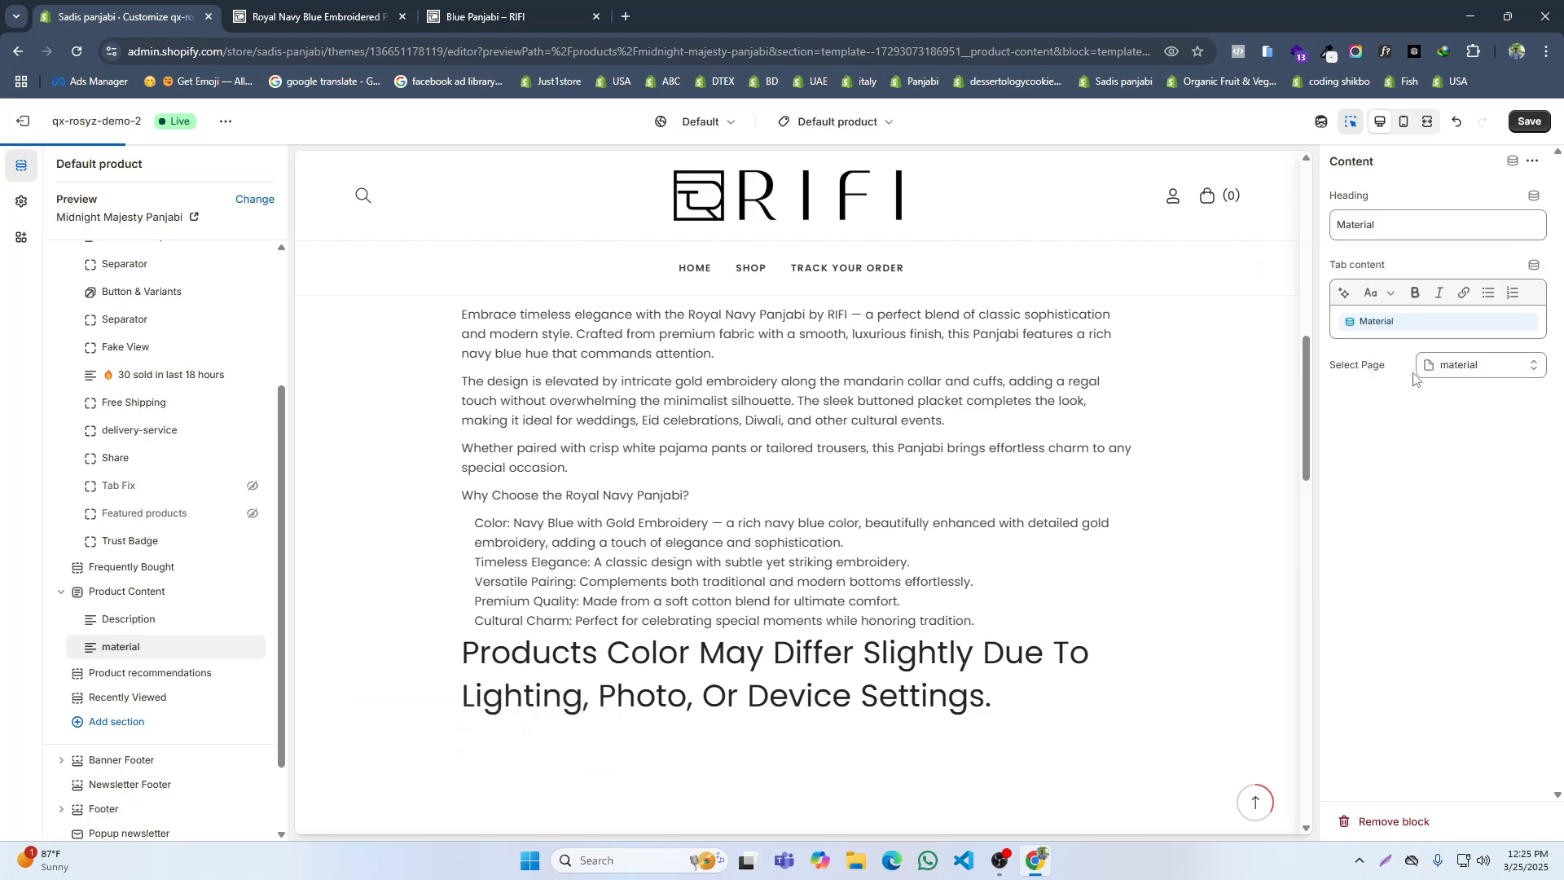
{"action": "left_click", "coordinate": [1527, 122]}
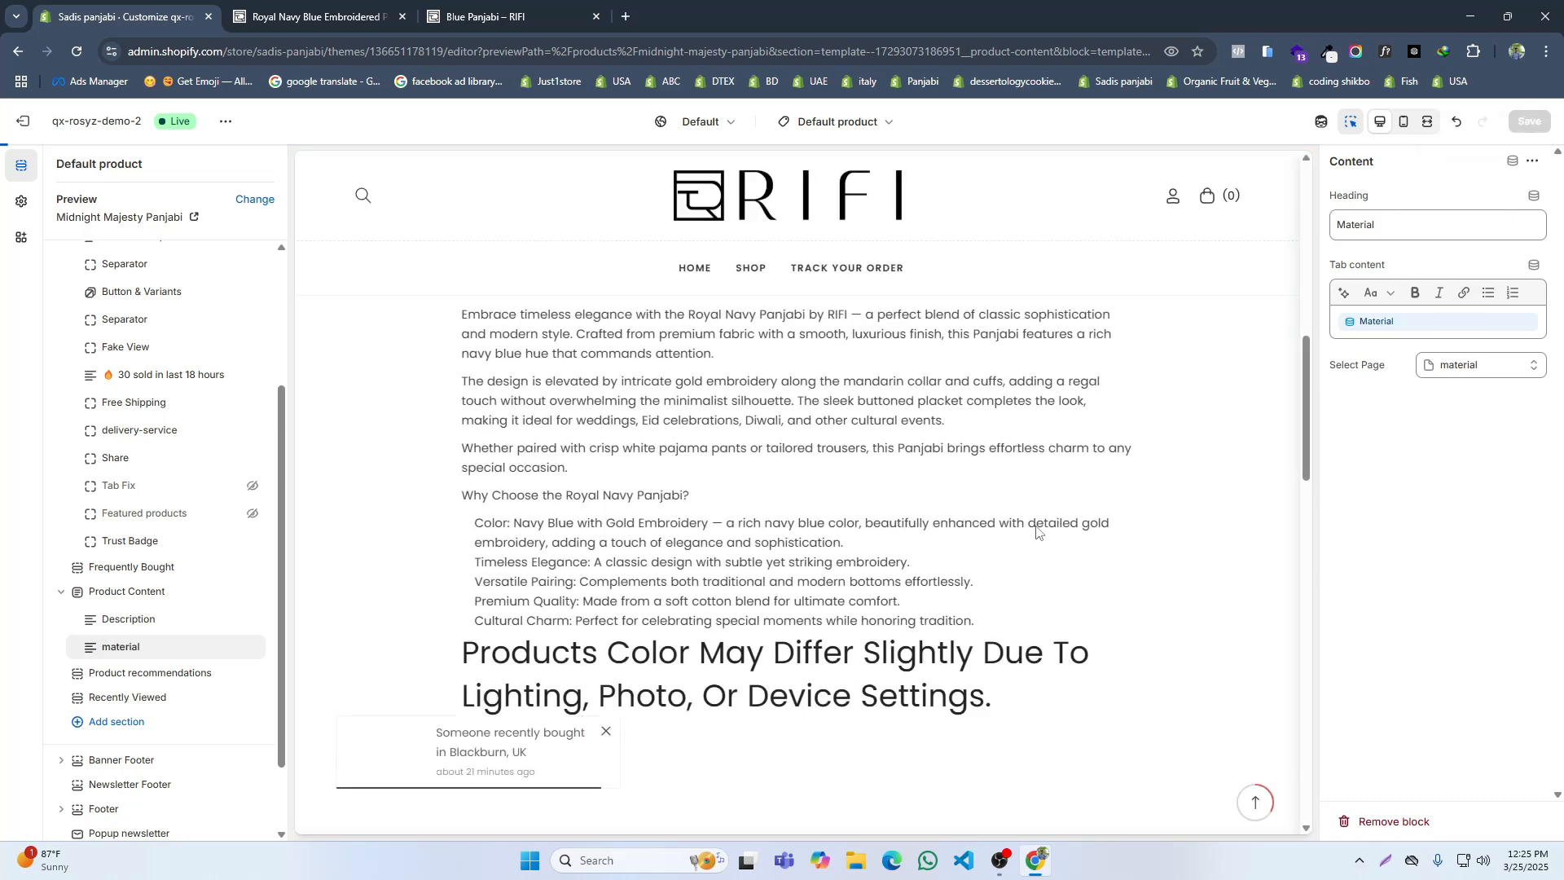
Step: Check the preview, reload the store's Royal Navy Blue Embroidered Panjabi page and inspect its Material tab
{"action": "scroll", "coordinate": [896, 530], "scroll_direction": "up", "scroll_amount": 7}
{"action": "scroll", "coordinate": [774, 529], "scroll_direction": "up", "scroll_amount": 3}
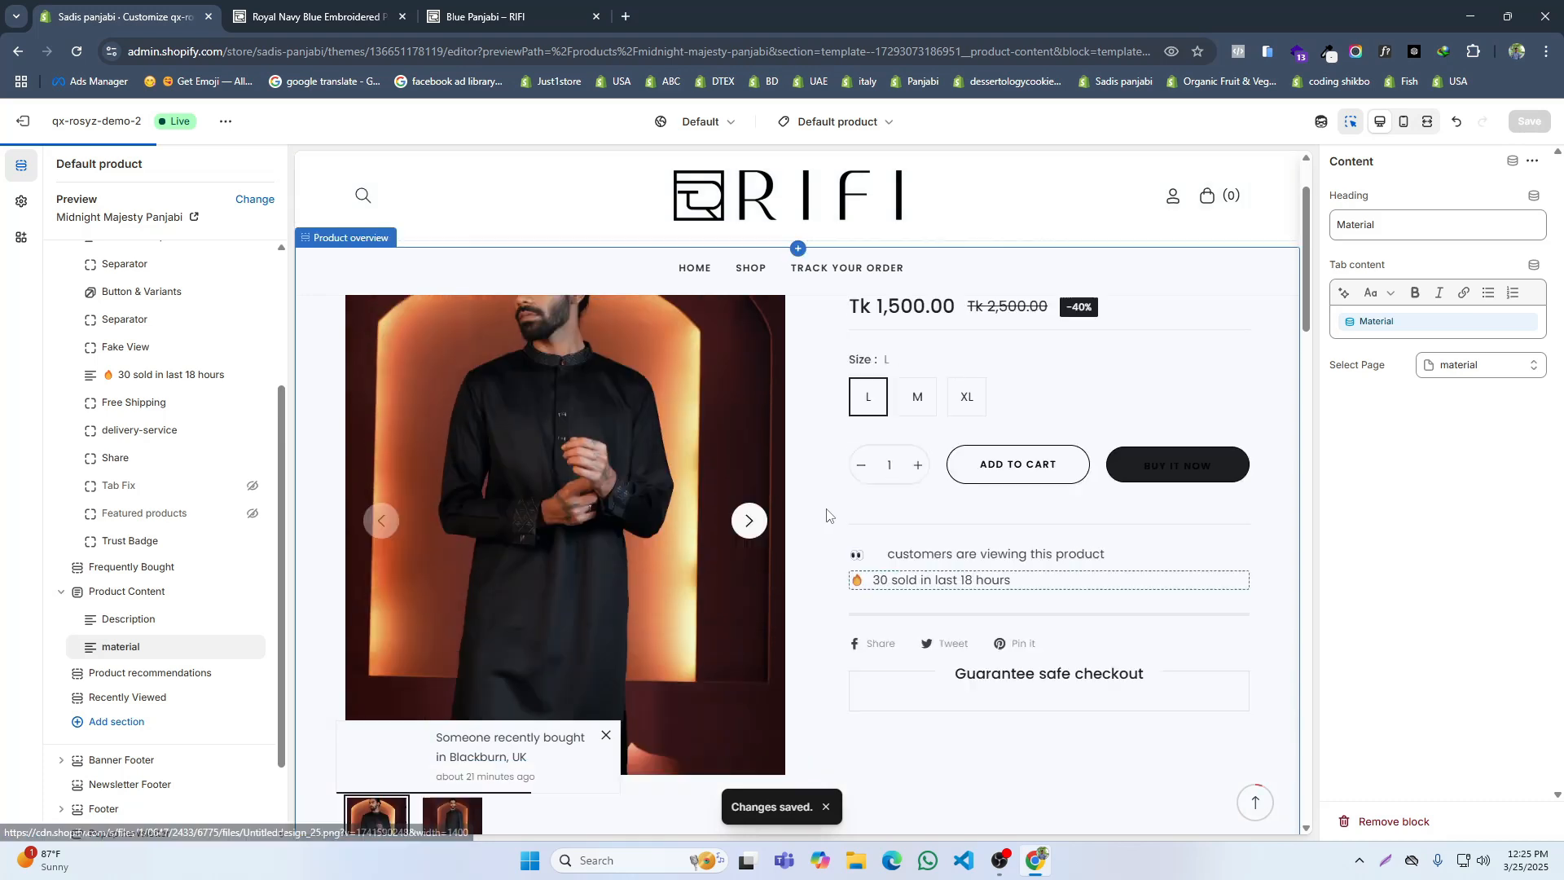
{"action": "left_click", "coordinate": [317, 16]}
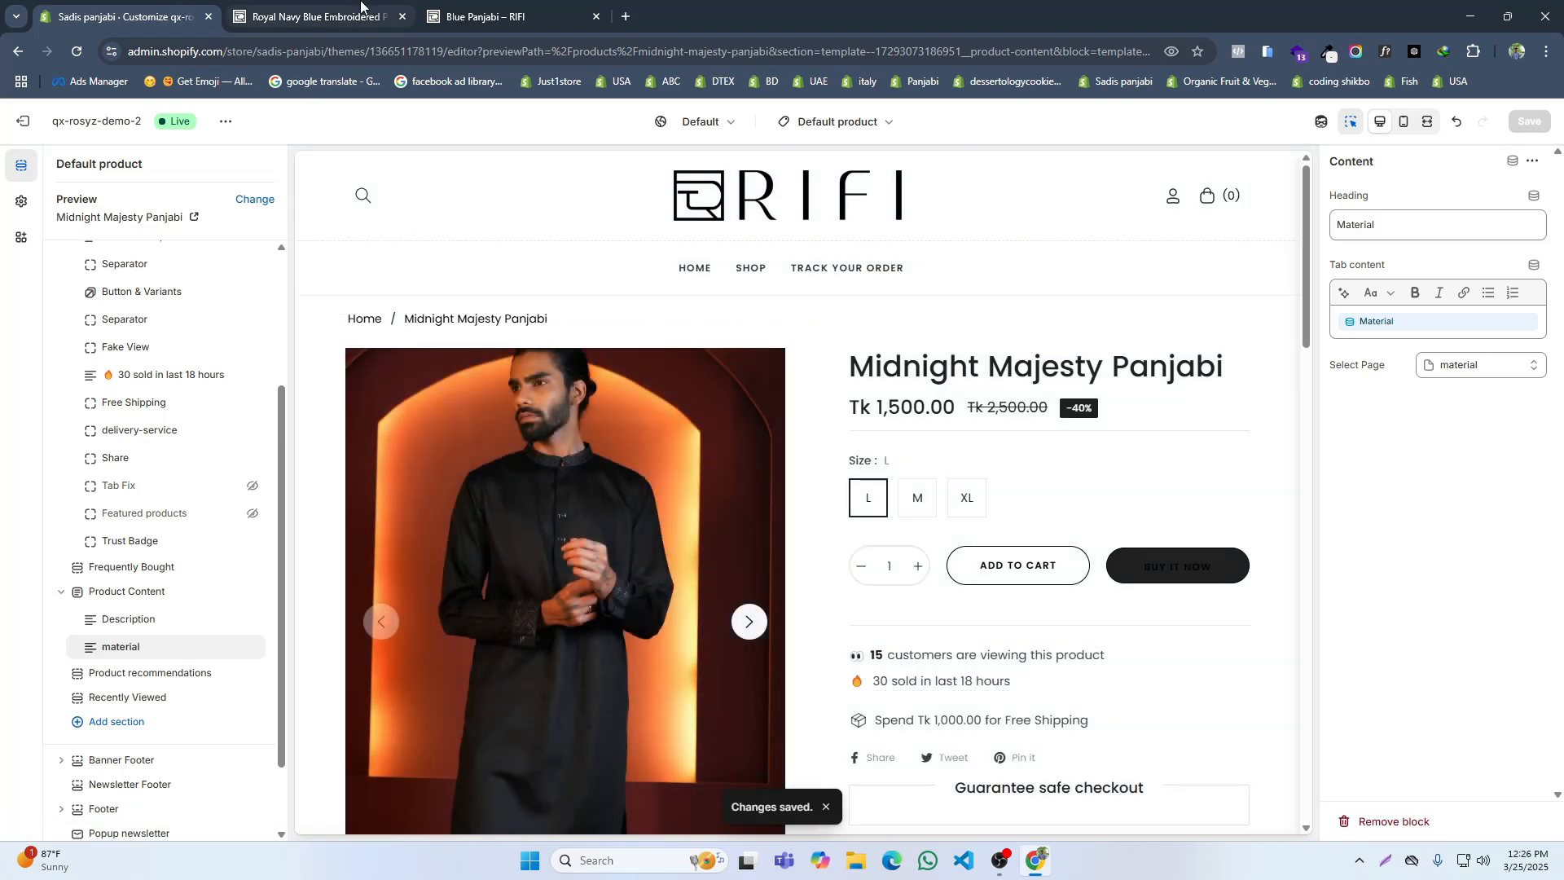
{"action": "left_click", "coordinate": [77, 51]}
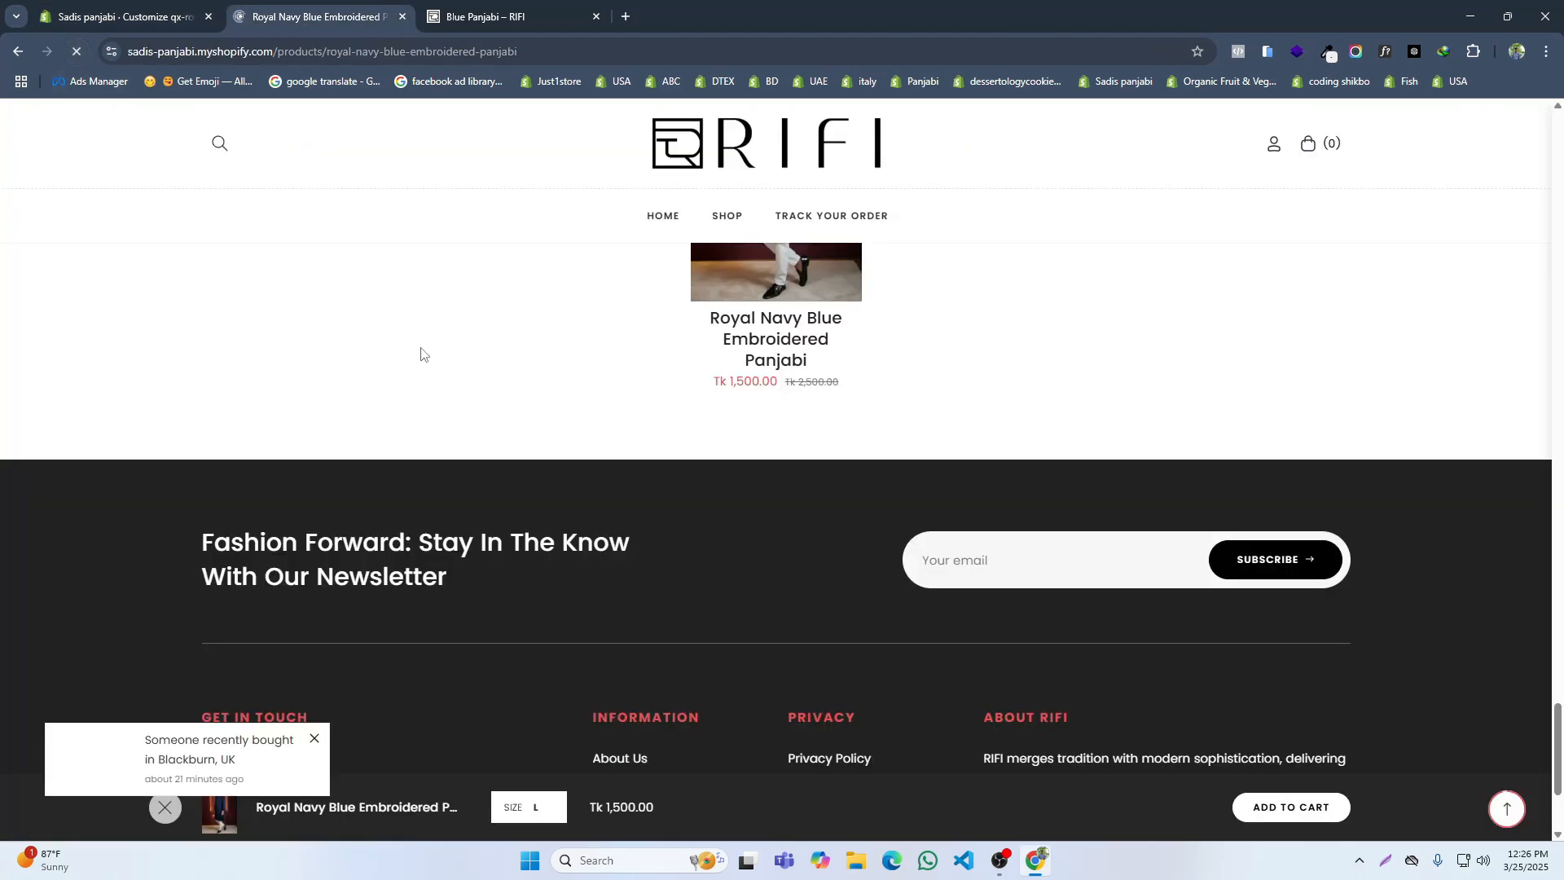
{"action": "left_click", "coordinate": [493, 582]}
{"action": "scroll", "coordinate": [815, 489], "scroll_direction": "down", "scroll_amount": 3}
{"action": "scroll", "coordinate": [698, 474], "scroll_direction": "up", "scroll_amount": 3}
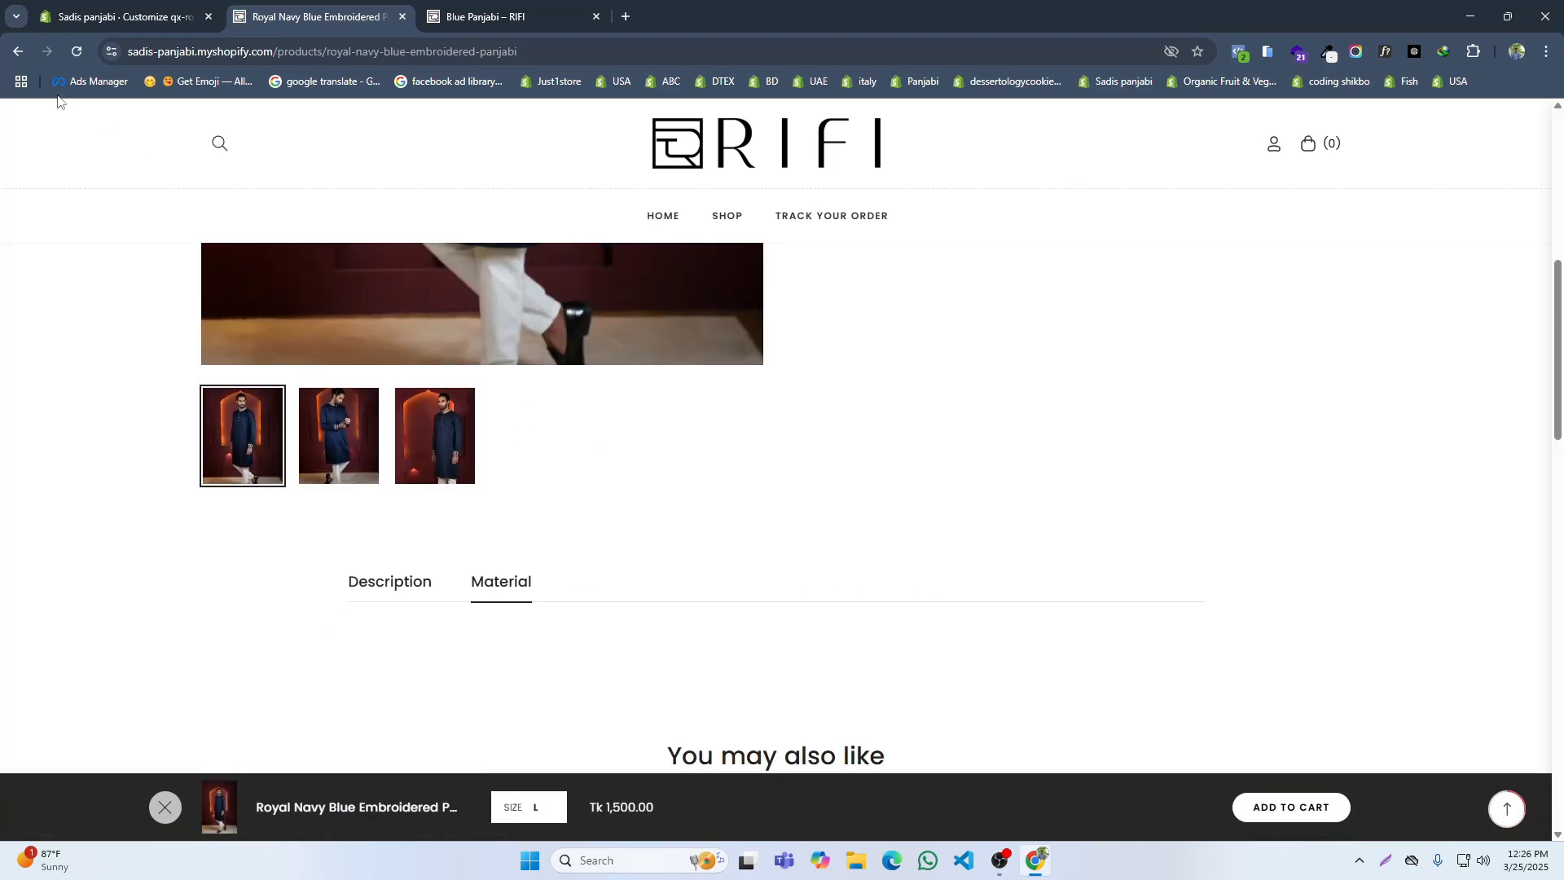
Step: Go back to the store's product collection and open the Black Gold Panjabi product
{"action": "left_click", "coordinate": [16, 52]}
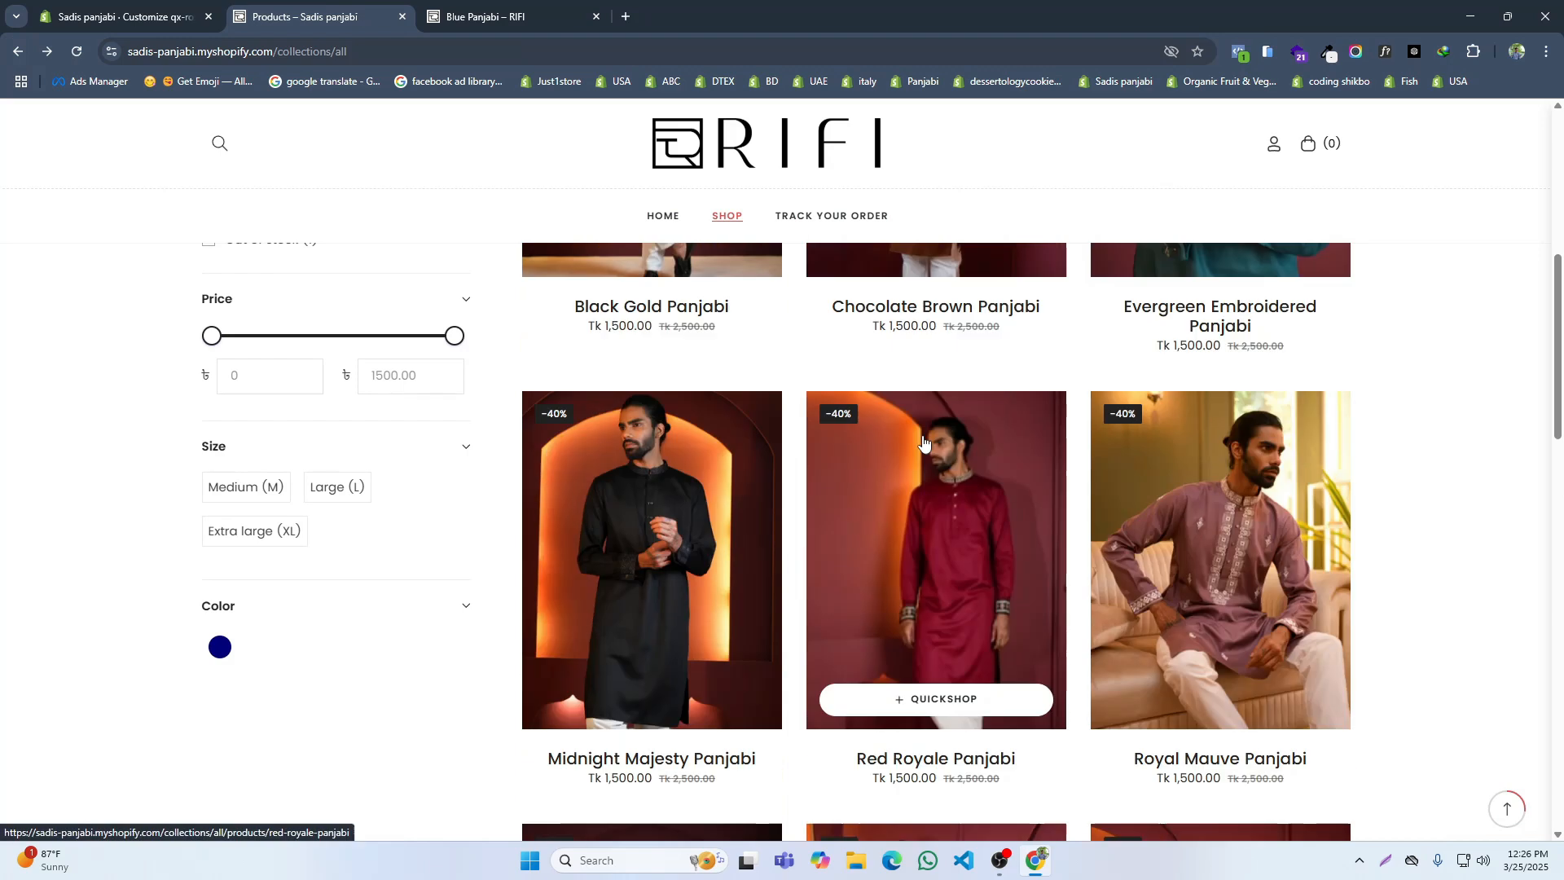
{"action": "scroll", "coordinate": [879, 444], "scroll_direction": "up", "scroll_amount": 6}
{"action": "scroll", "coordinate": [874, 443], "scroll_direction": "down", "scroll_amount": 3}
{"action": "left_click", "coordinate": [602, 402]}
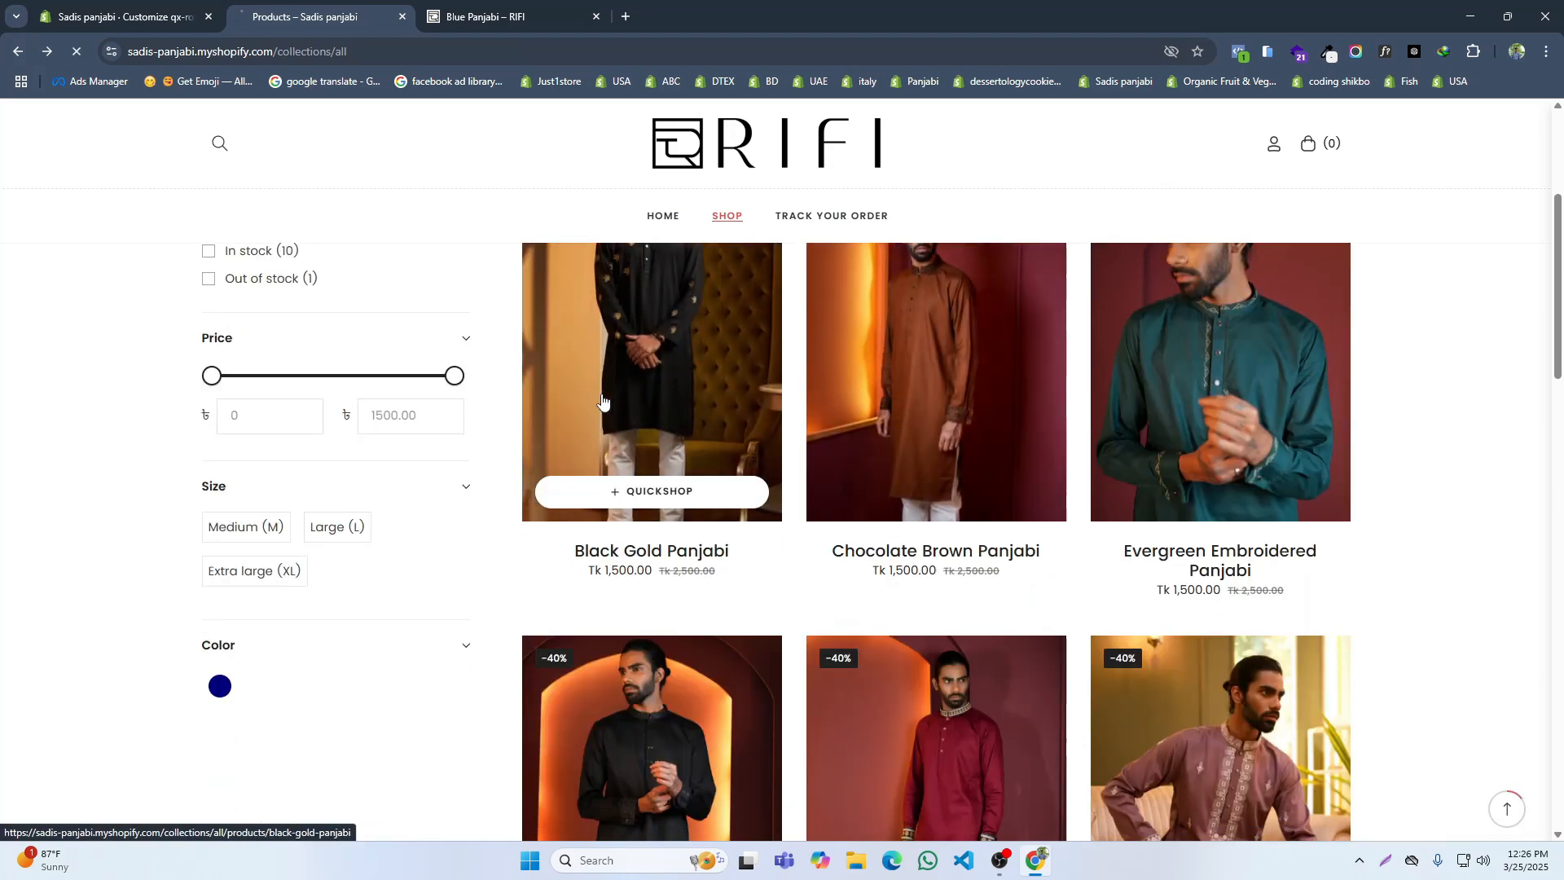
Step: Review the Black Gold Panjabi page on the store, checking its Material and Description tabs
{"action": "scroll", "coordinate": [911, 419], "scroll_direction": "down", "scroll_amount": 3}
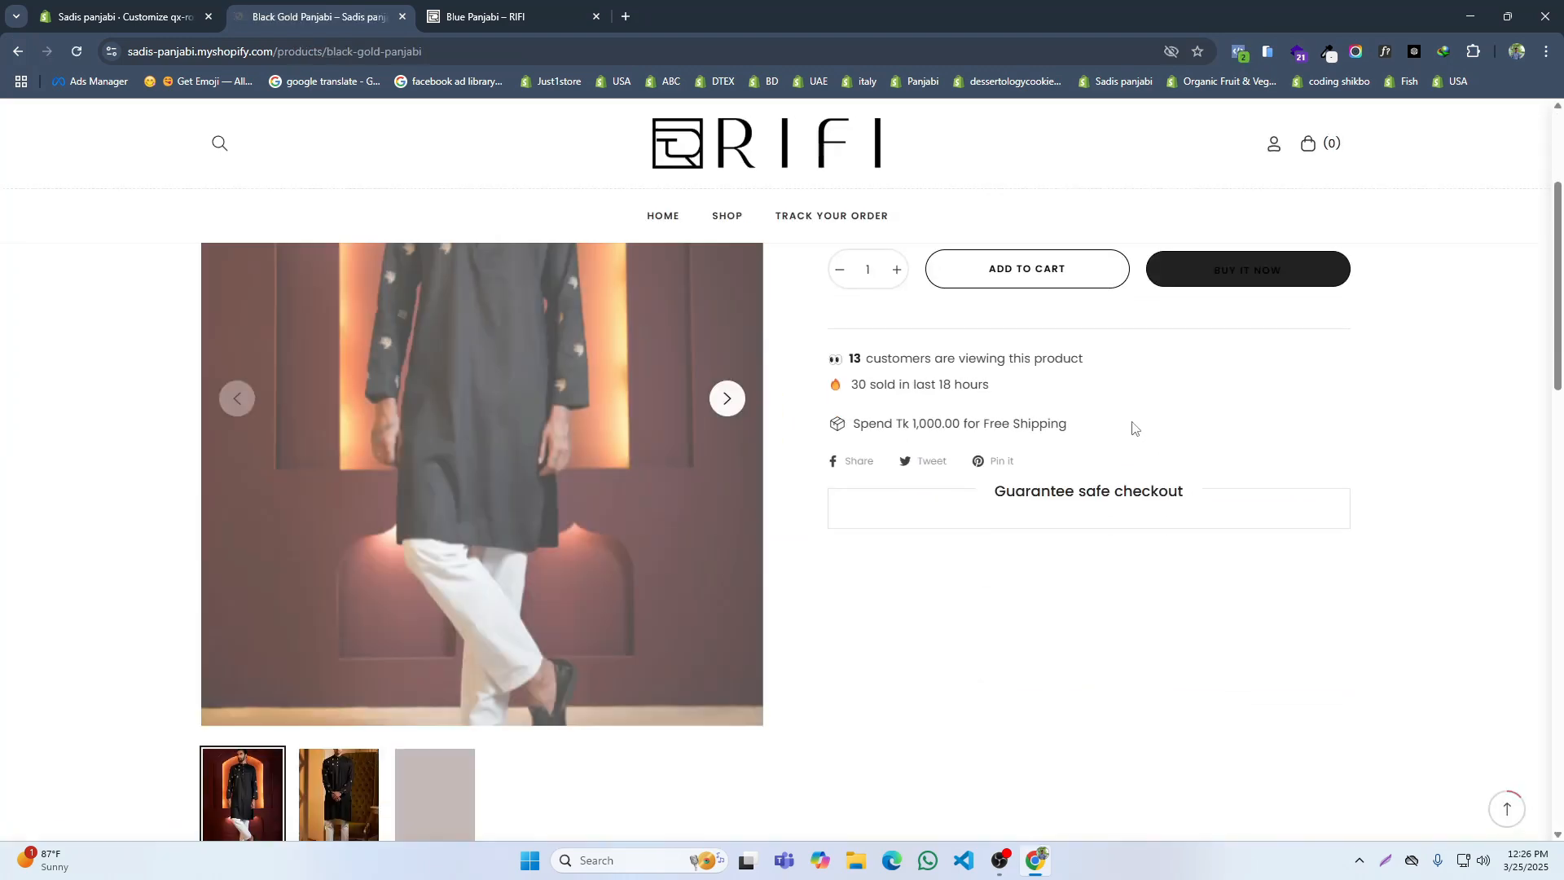
{"action": "scroll", "coordinate": [893, 432], "scroll_direction": "down", "scroll_amount": 7}
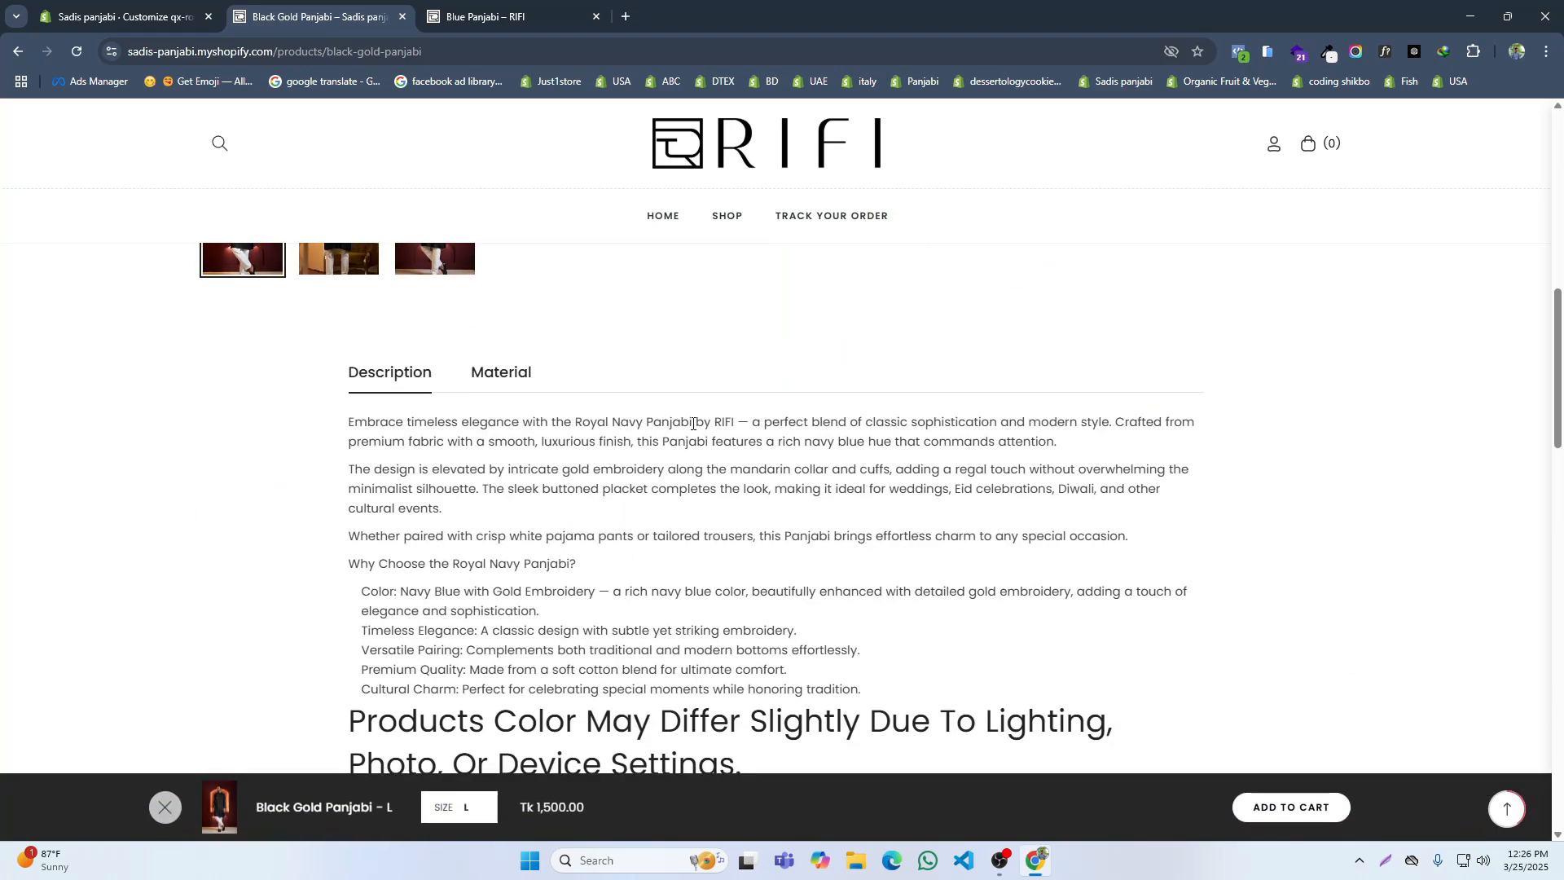
{"action": "left_click", "coordinate": [497, 375]}
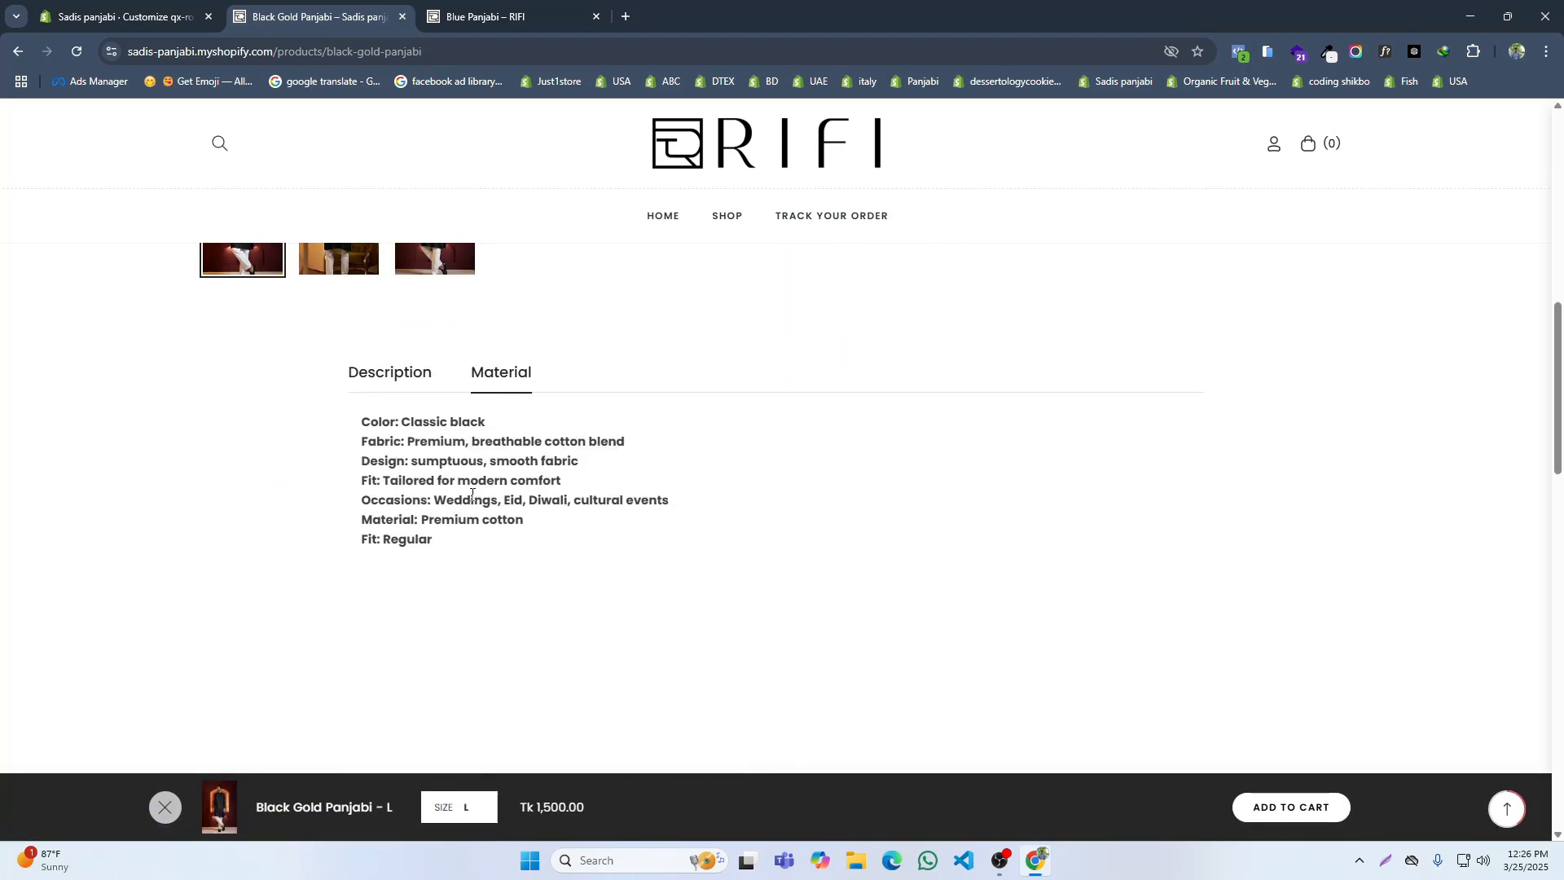
{"action": "left_click", "coordinate": [389, 377]}
{"action": "scroll", "coordinate": [863, 522], "scroll_direction": "up", "scroll_amount": 6}
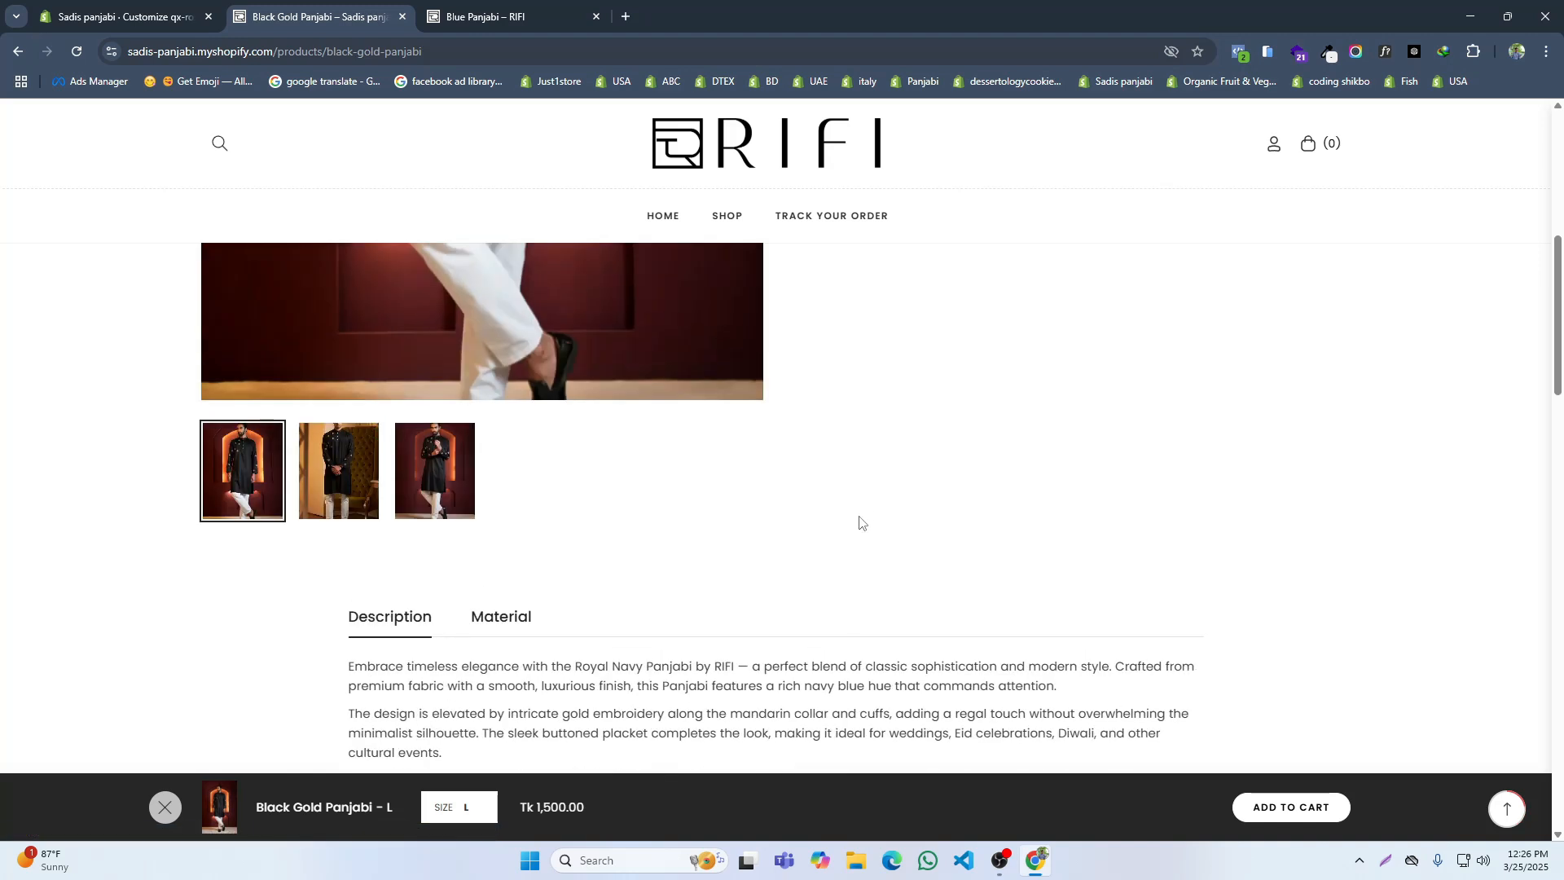
{"action": "scroll", "coordinate": [868, 510], "scroll_direction": "down", "scroll_amount": 5}
{"action": "scroll", "coordinate": [867, 504], "scroll_direction": "up", "scroll_amount": 8}
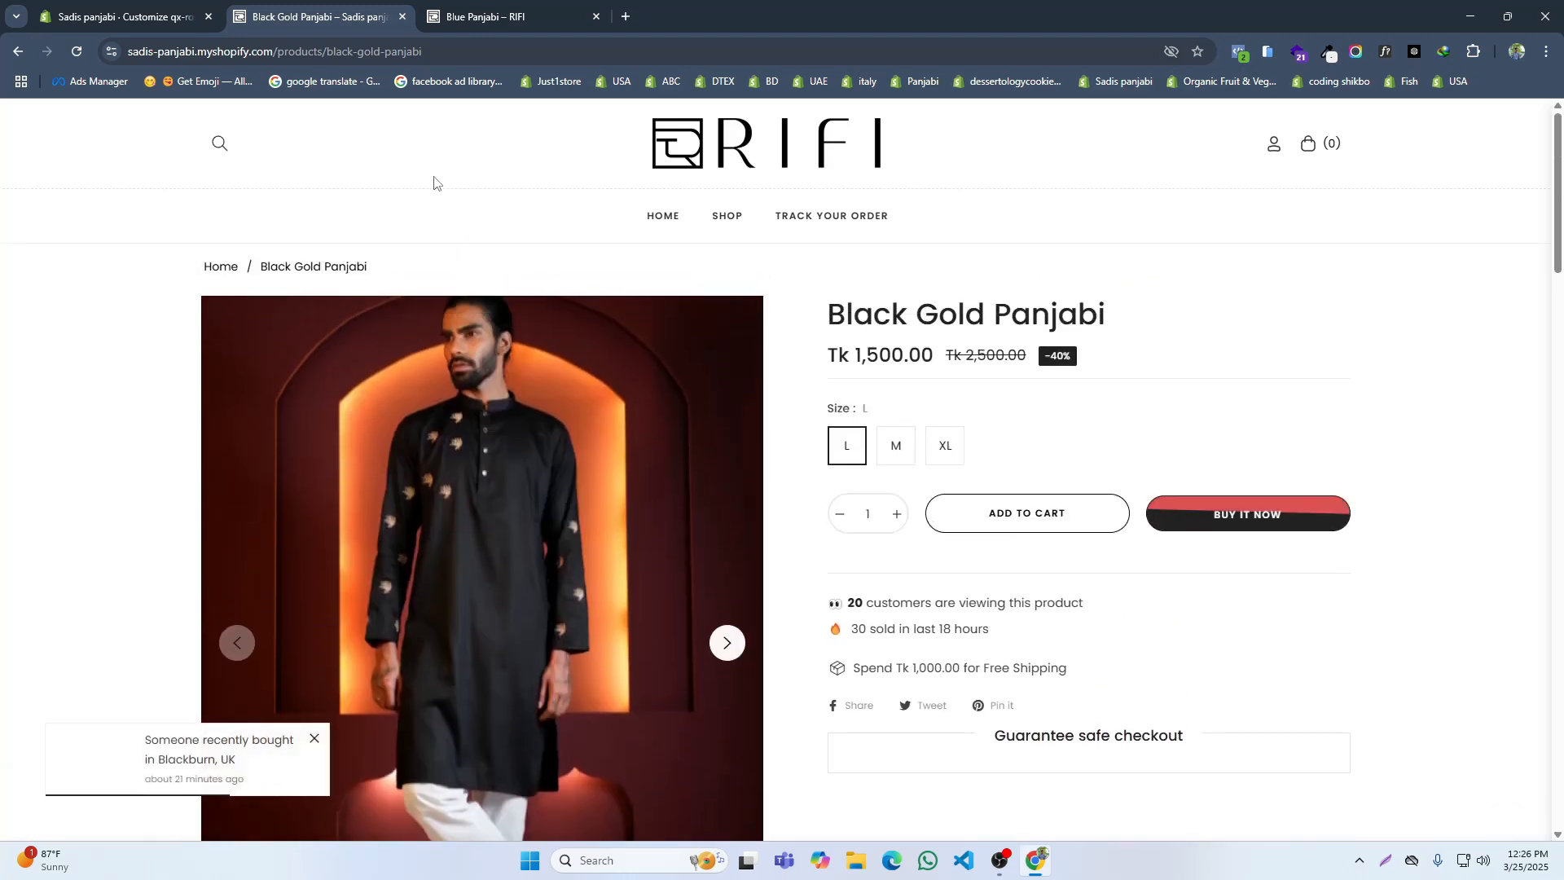
Step: In the theme editor's color settings, change the theme's primary color to the red #D73A3A
{"action": "left_click", "coordinate": [122, 16]}
{"action": "left_click", "coordinate": [21, 202]}
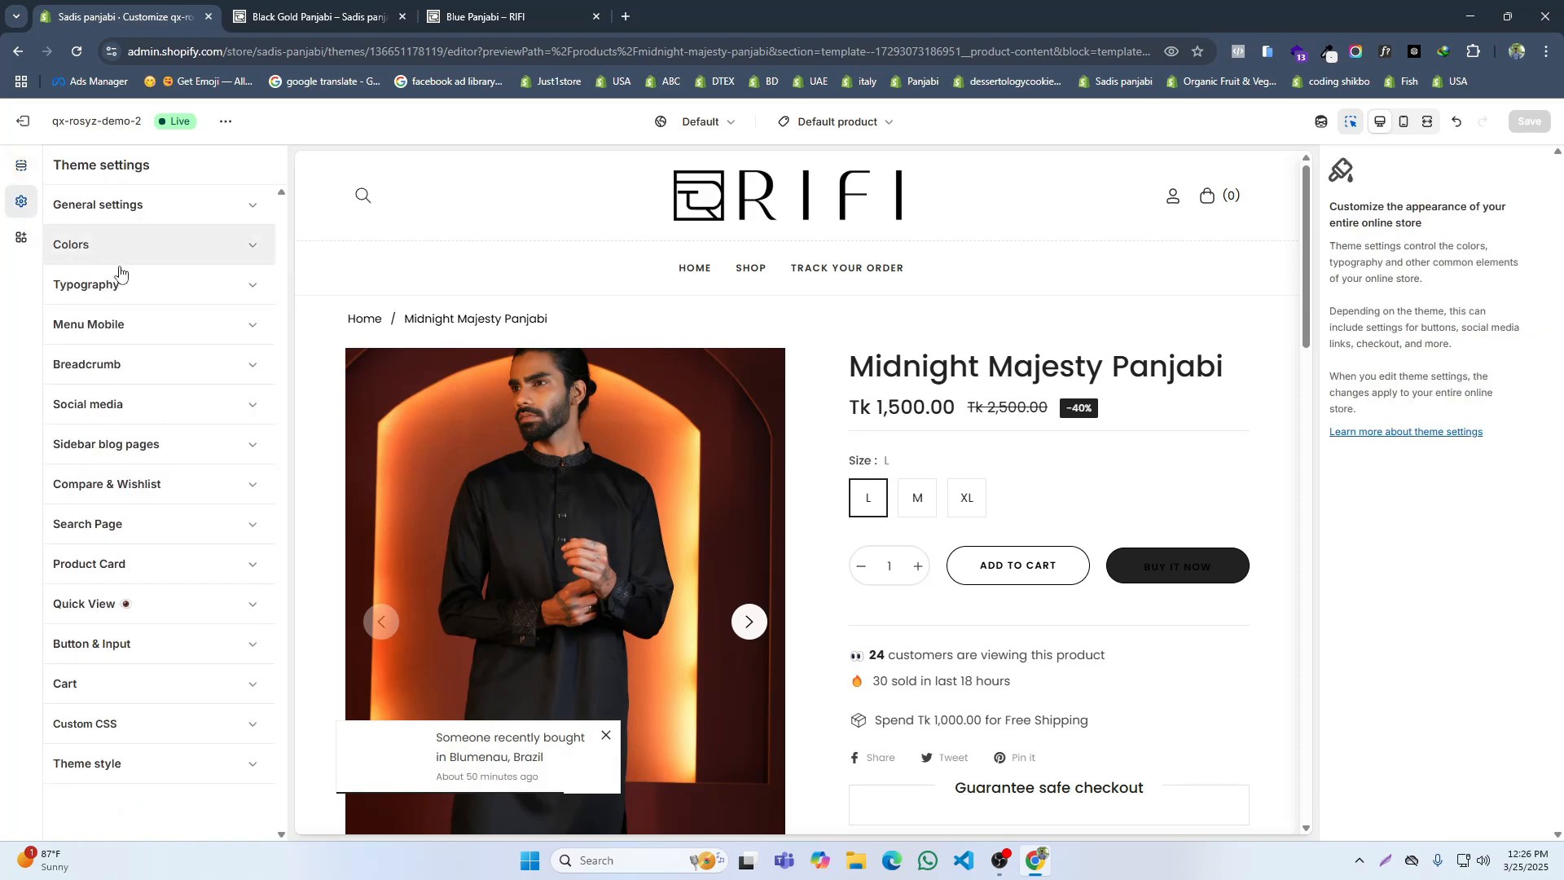
{"action": "left_click", "coordinate": [126, 248]}
{"action": "left_click", "coordinate": [145, 320]}
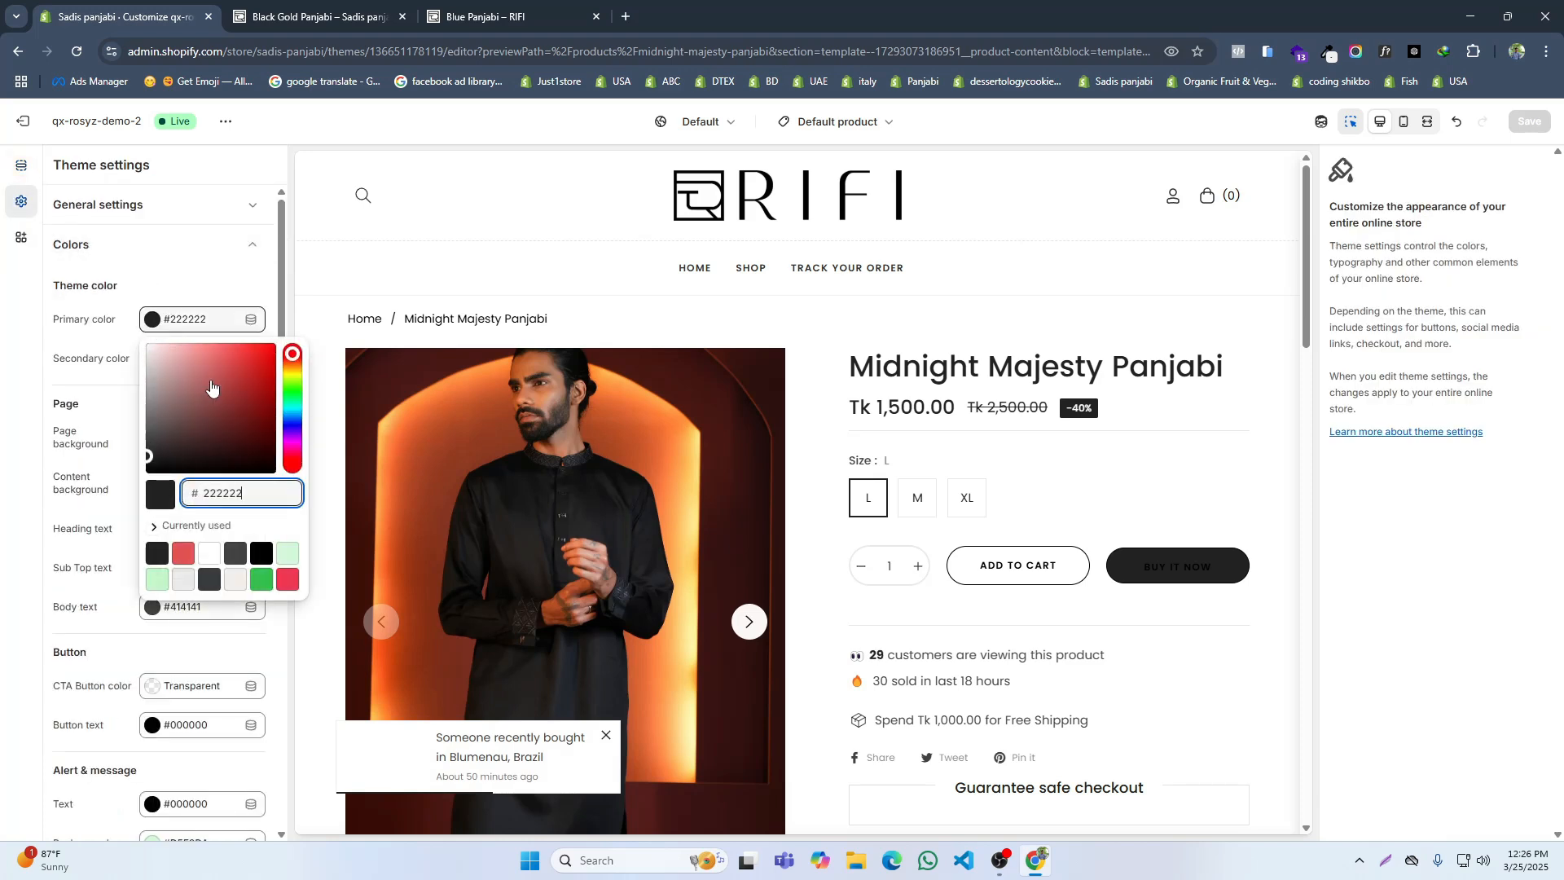
{"action": "left_click", "coordinate": [269, 354]}
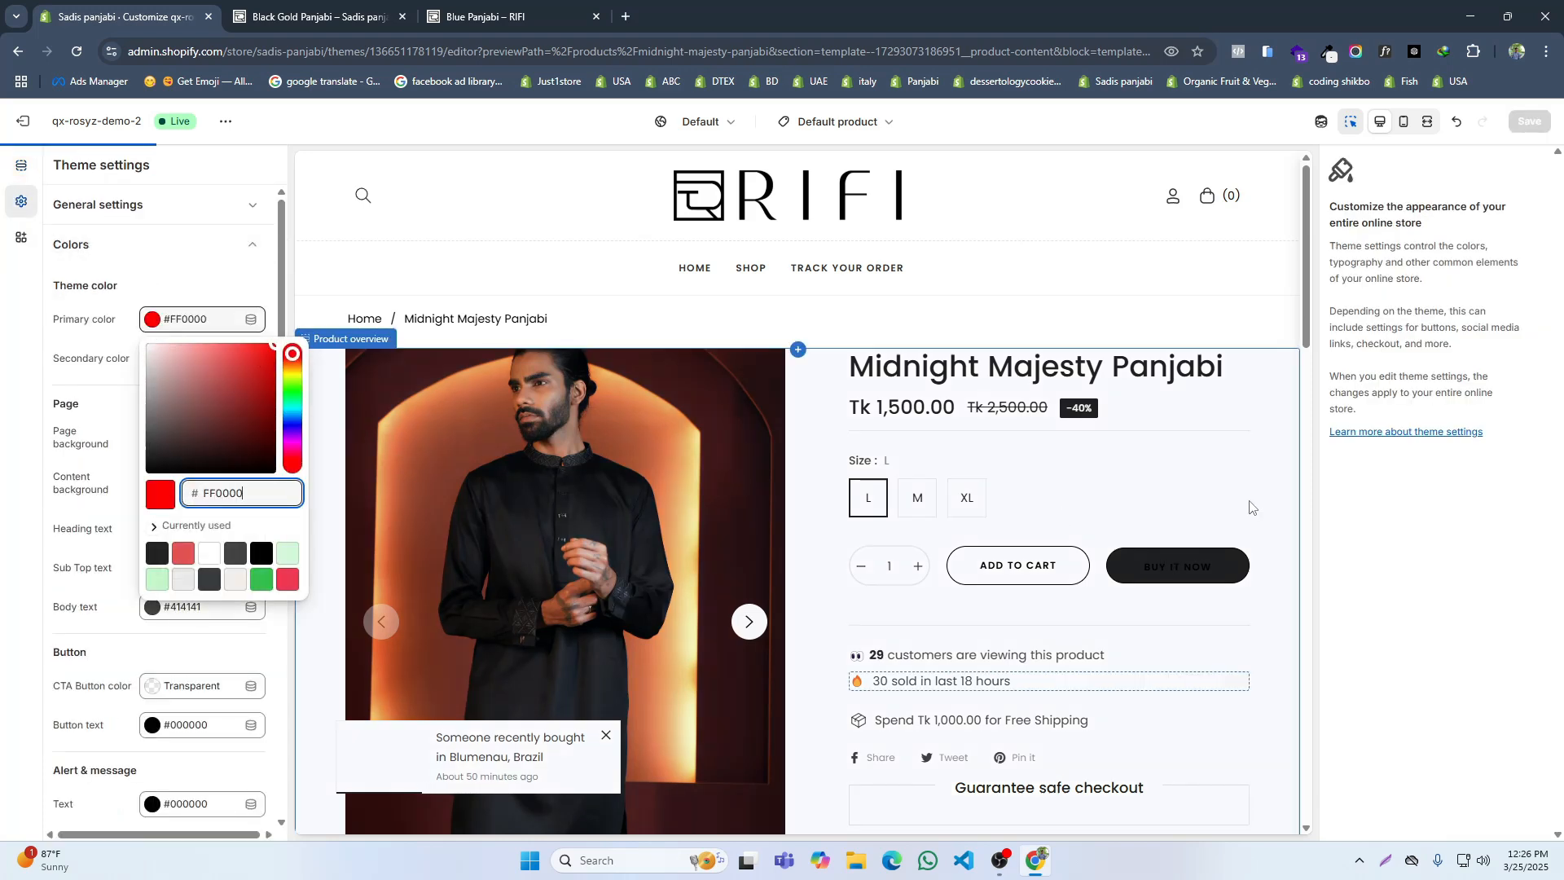
{"action": "key", "text": "ctrl+z"}
{"action": "left_click", "coordinate": [272, 346]}
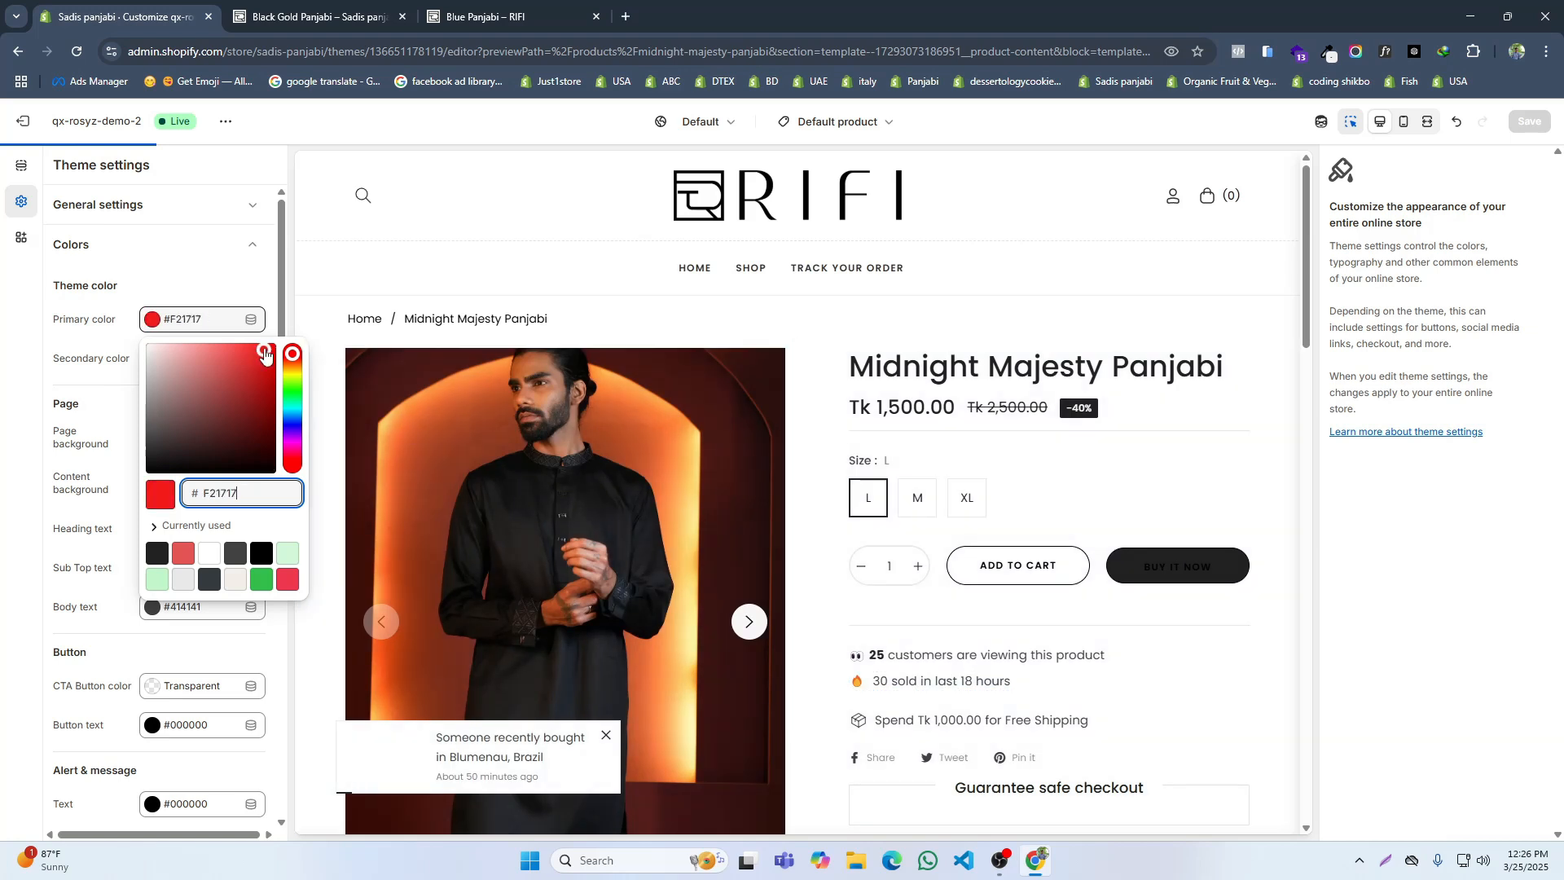
{"action": "left_click_drag", "start_coordinate": [272, 283], "coordinate": [272, 283]}
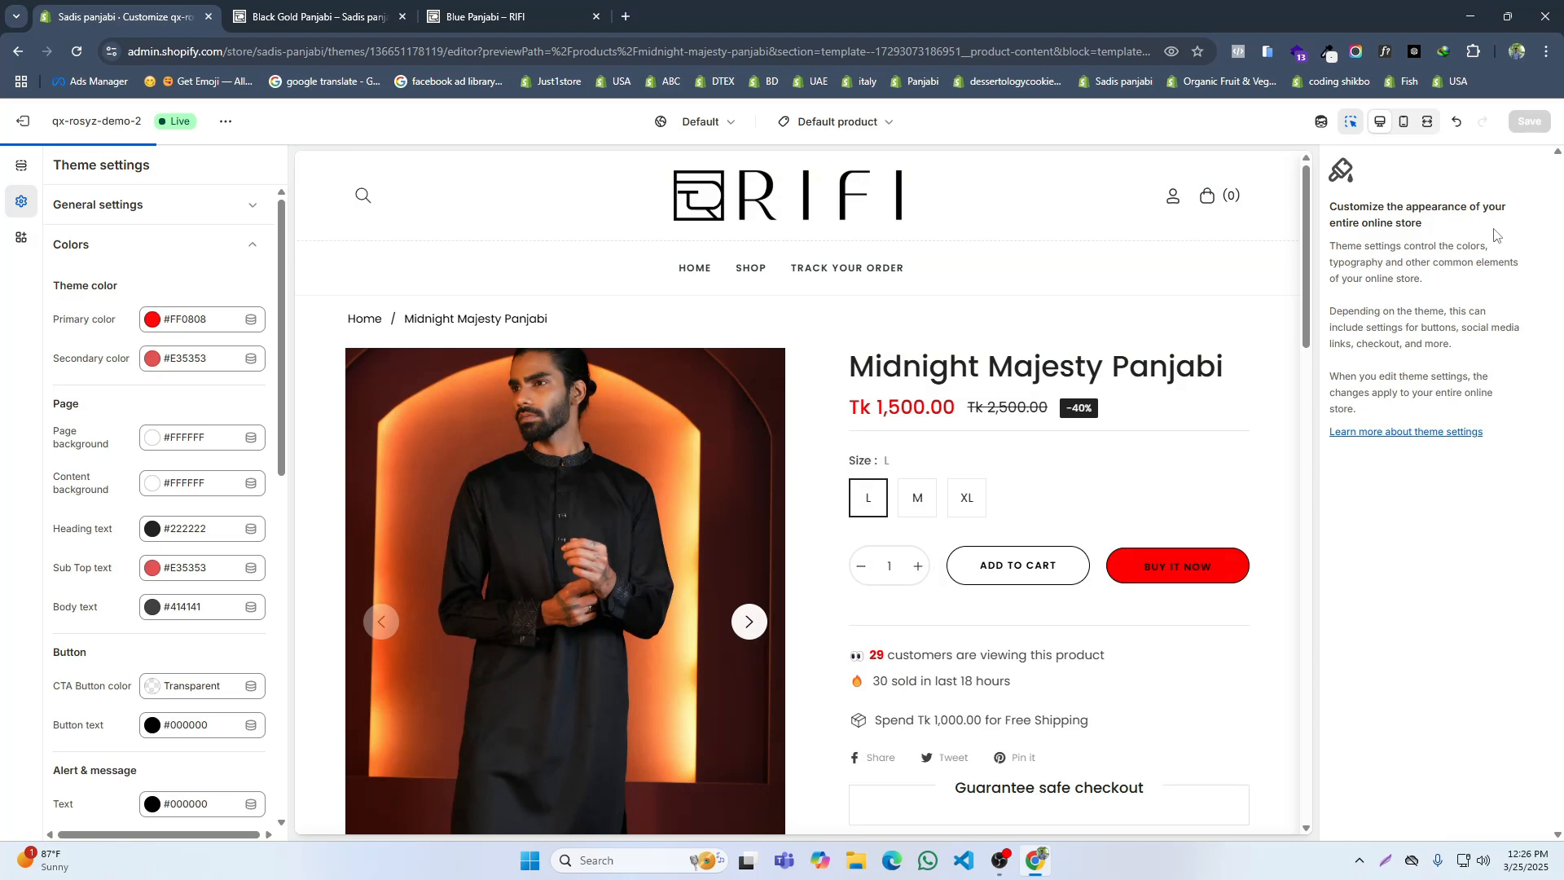
{"action": "left_click", "coordinate": [170, 330]}
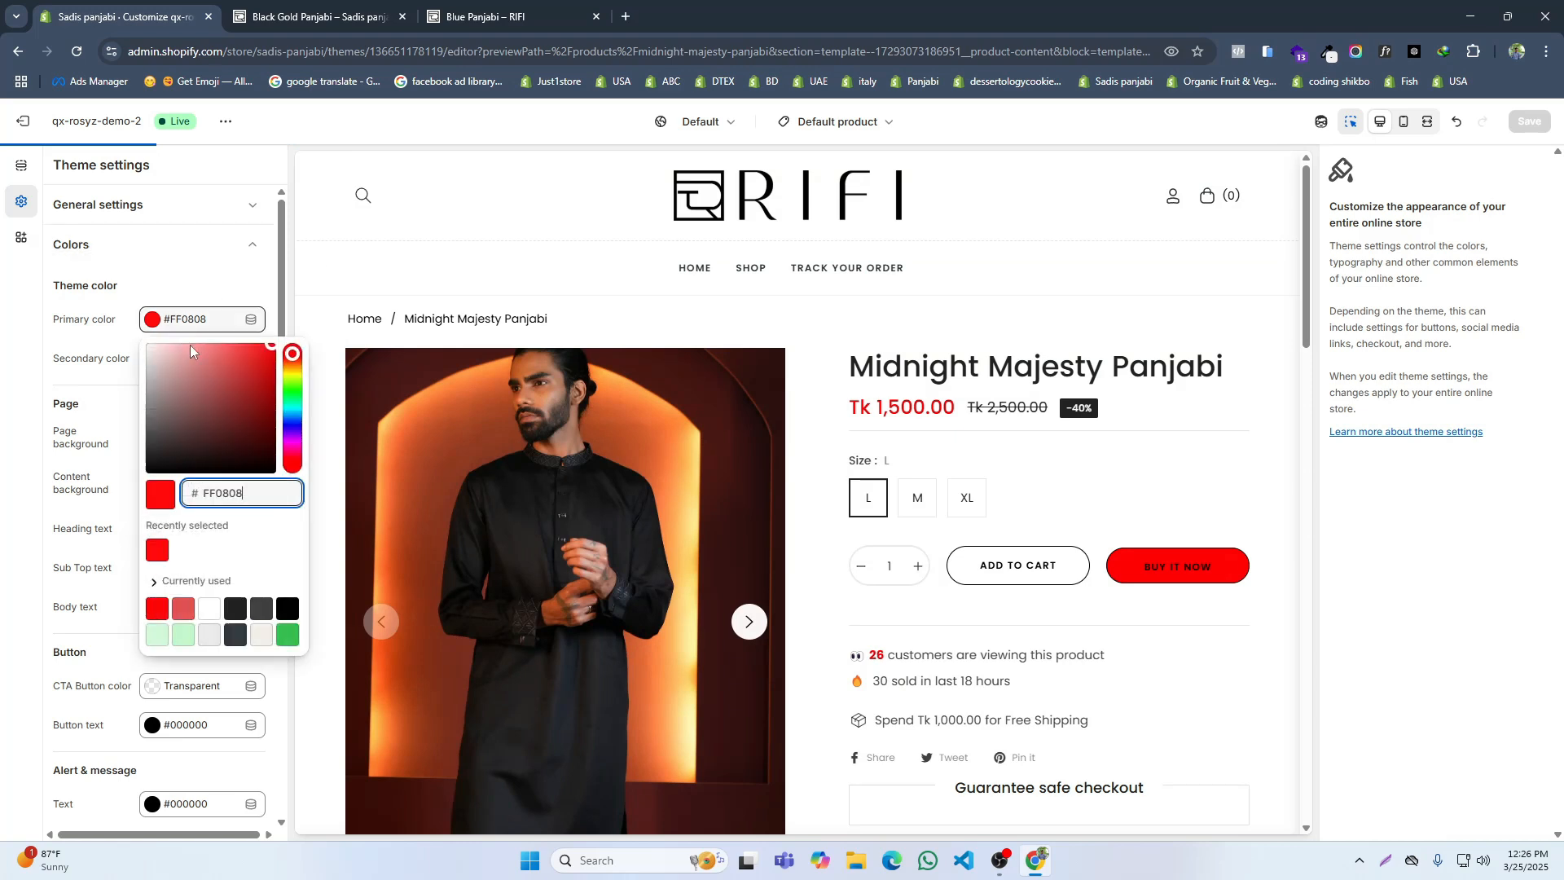
{"action": "left_click", "coordinate": [238, 351]}
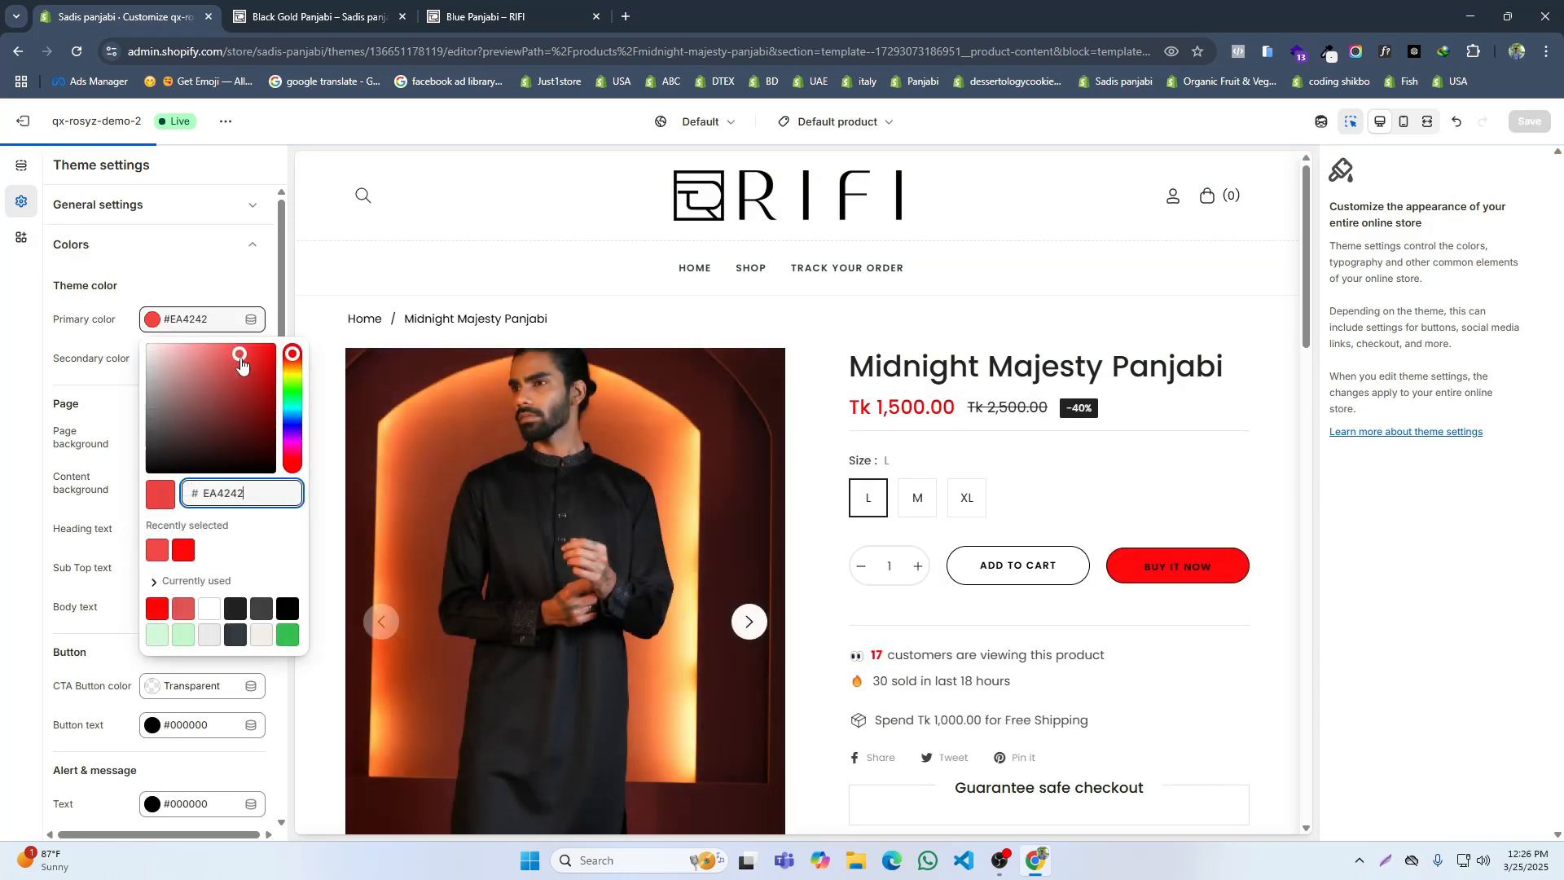
{"action": "left_click", "coordinate": [35, 378]}
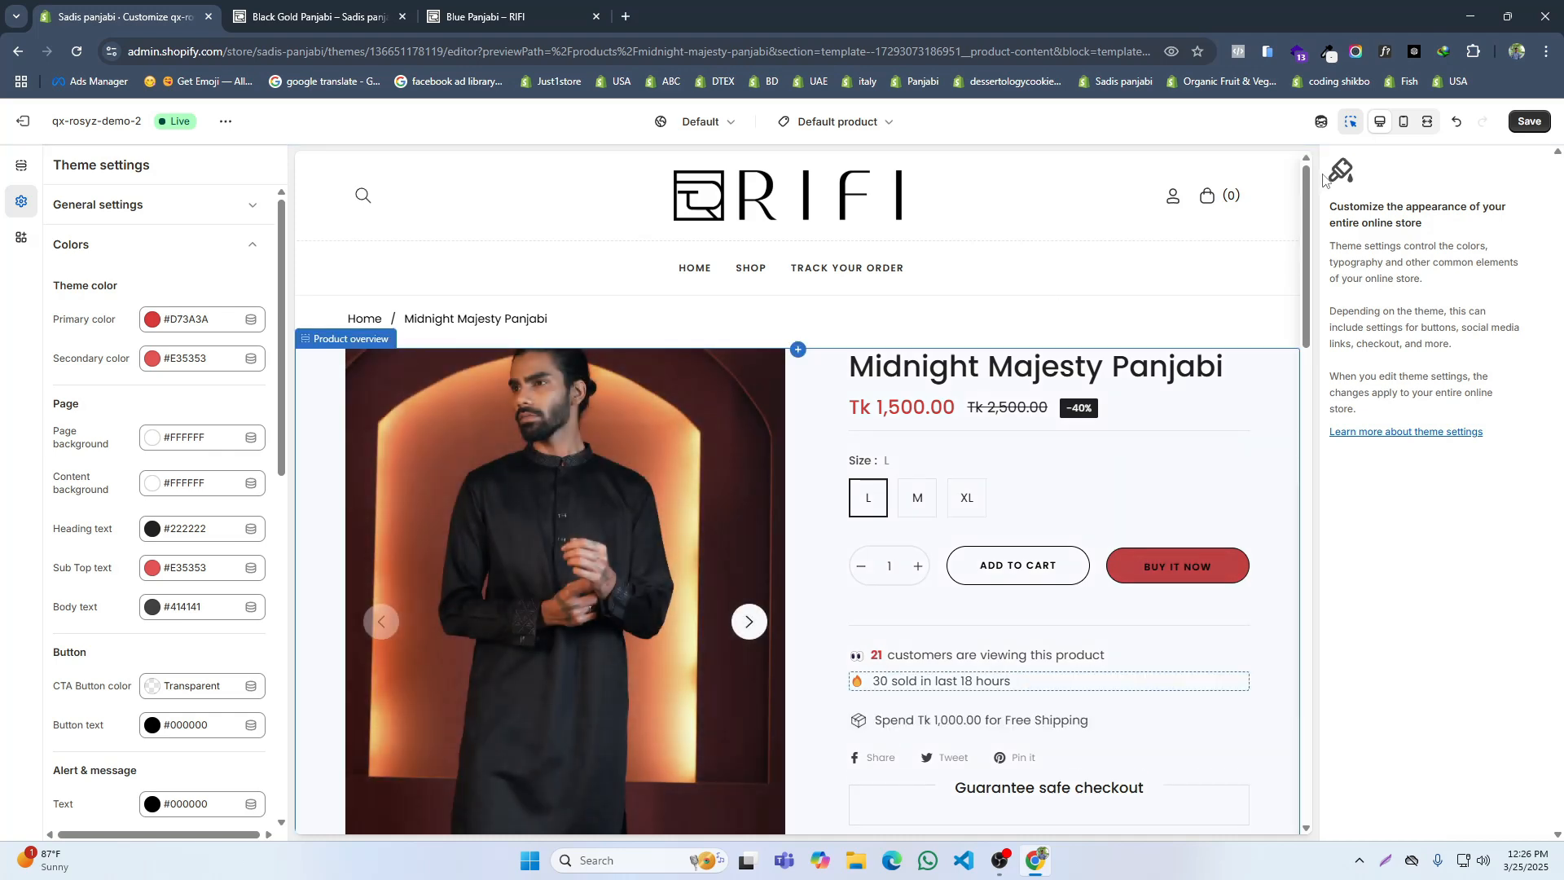
Step: Save the theme settings and reload the store's Black Gold Panjabi page
{"action": "left_click", "coordinate": [1527, 122]}
{"action": "left_click", "coordinate": [346, 20]}
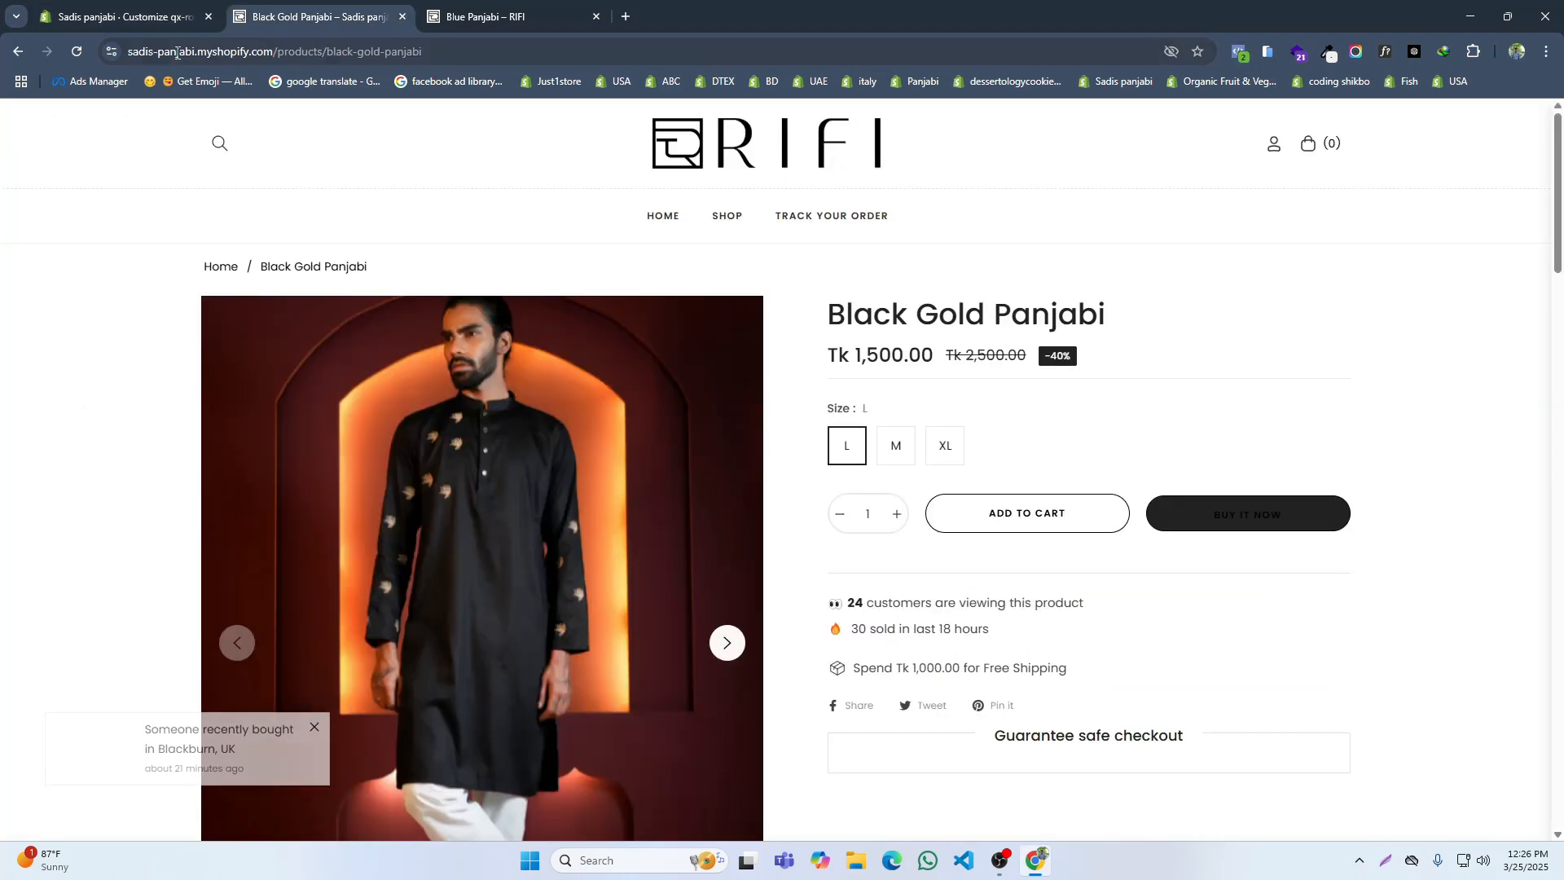
{"action": "left_click", "coordinate": [77, 51]}
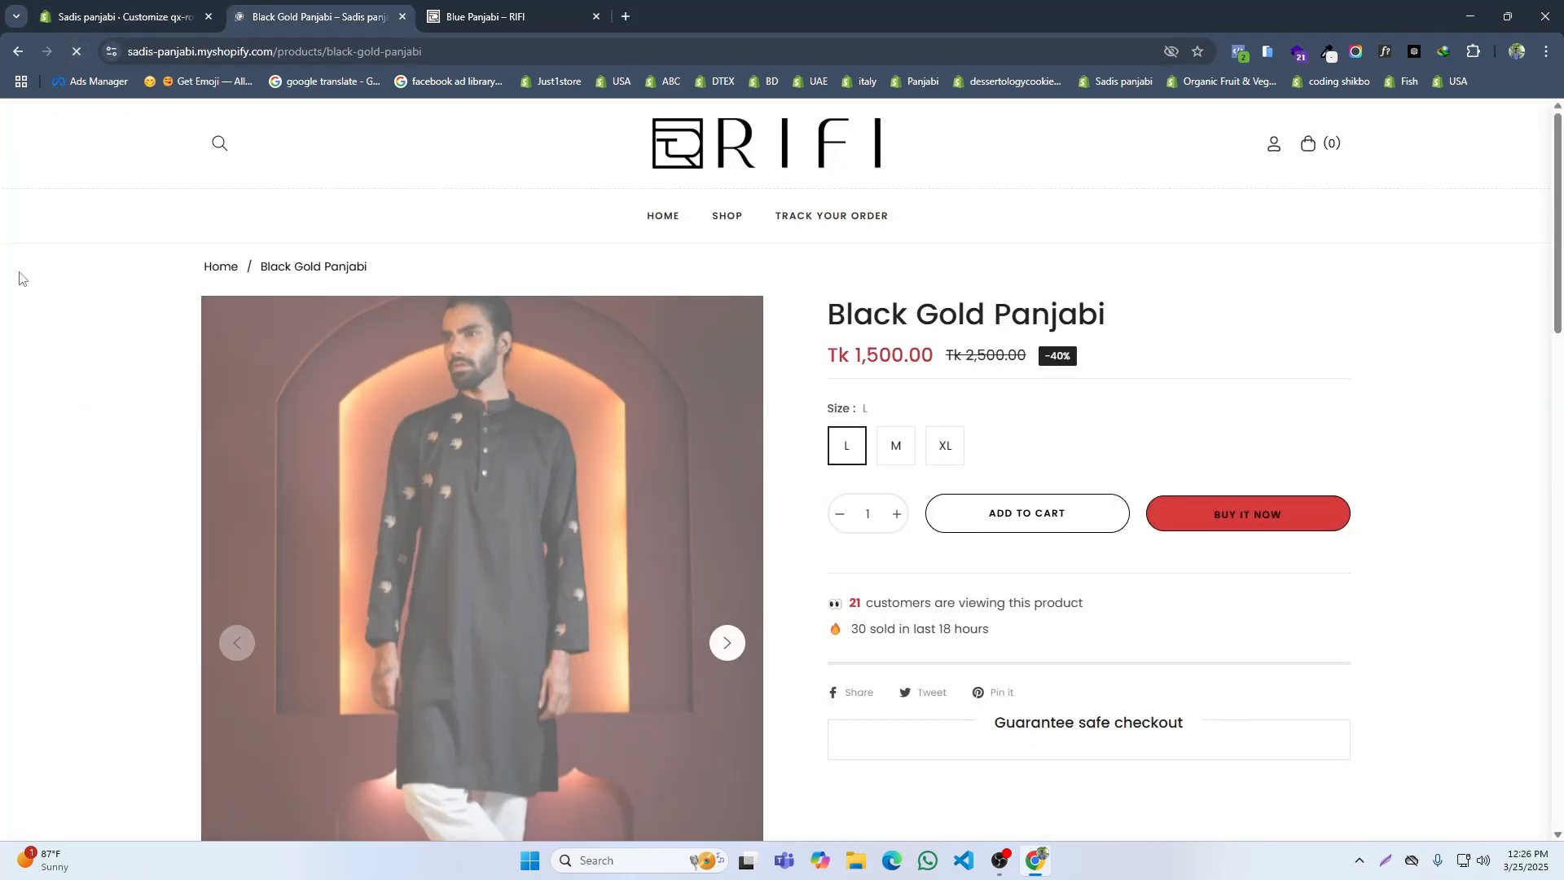
Step: Open the Black Gold Panjabi product on the RIFI reference site and review its page down to the customer reviews
{"action": "left_click", "coordinate": [525, 9]}
{"action": "scroll", "coordinate": [988, 489], "scroll_direction": "up", "scroll_amount": 7}
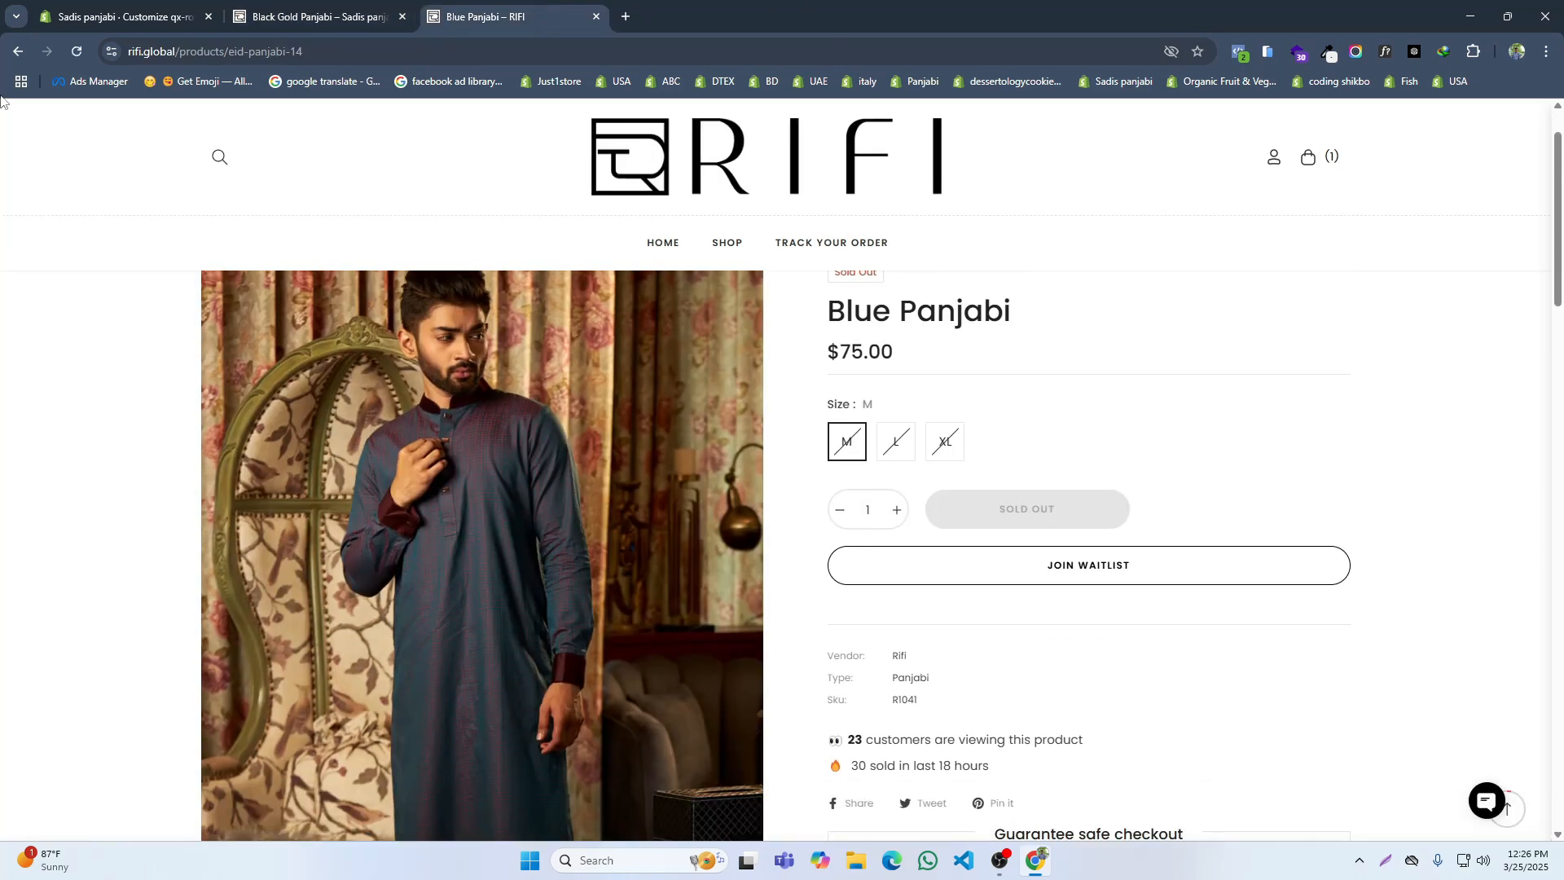
{"action": "left_click", "coordinate": [18, 54]}
{"action": "scroll", "coordinate": [671, 397], "scroll_direction": "down", "scroll_amount": 3}
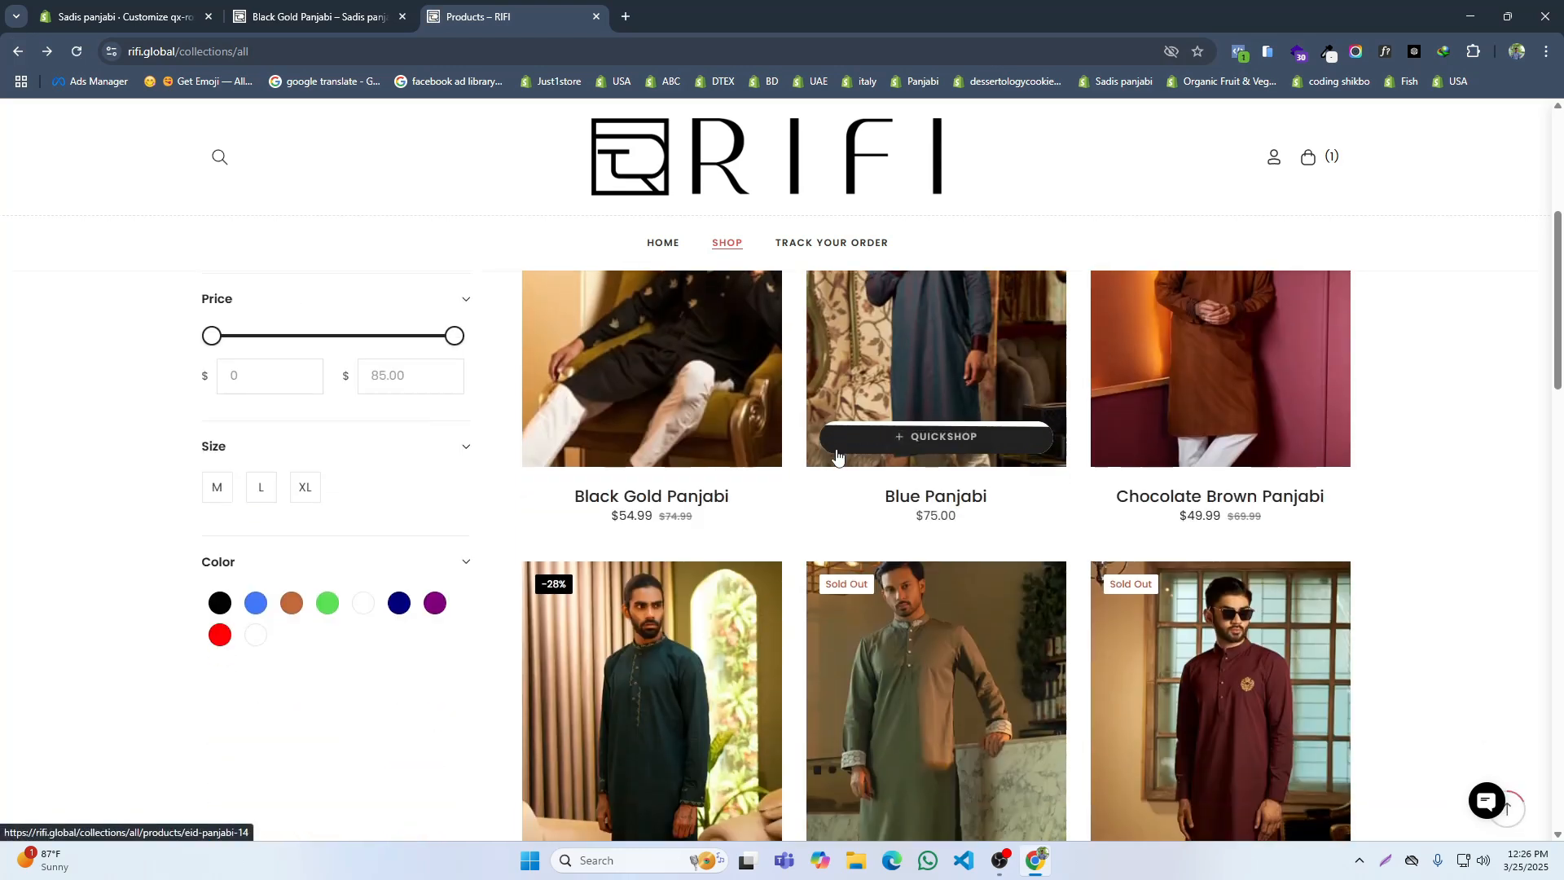
{"action": "left_click", "coordinate": [691, 372]}
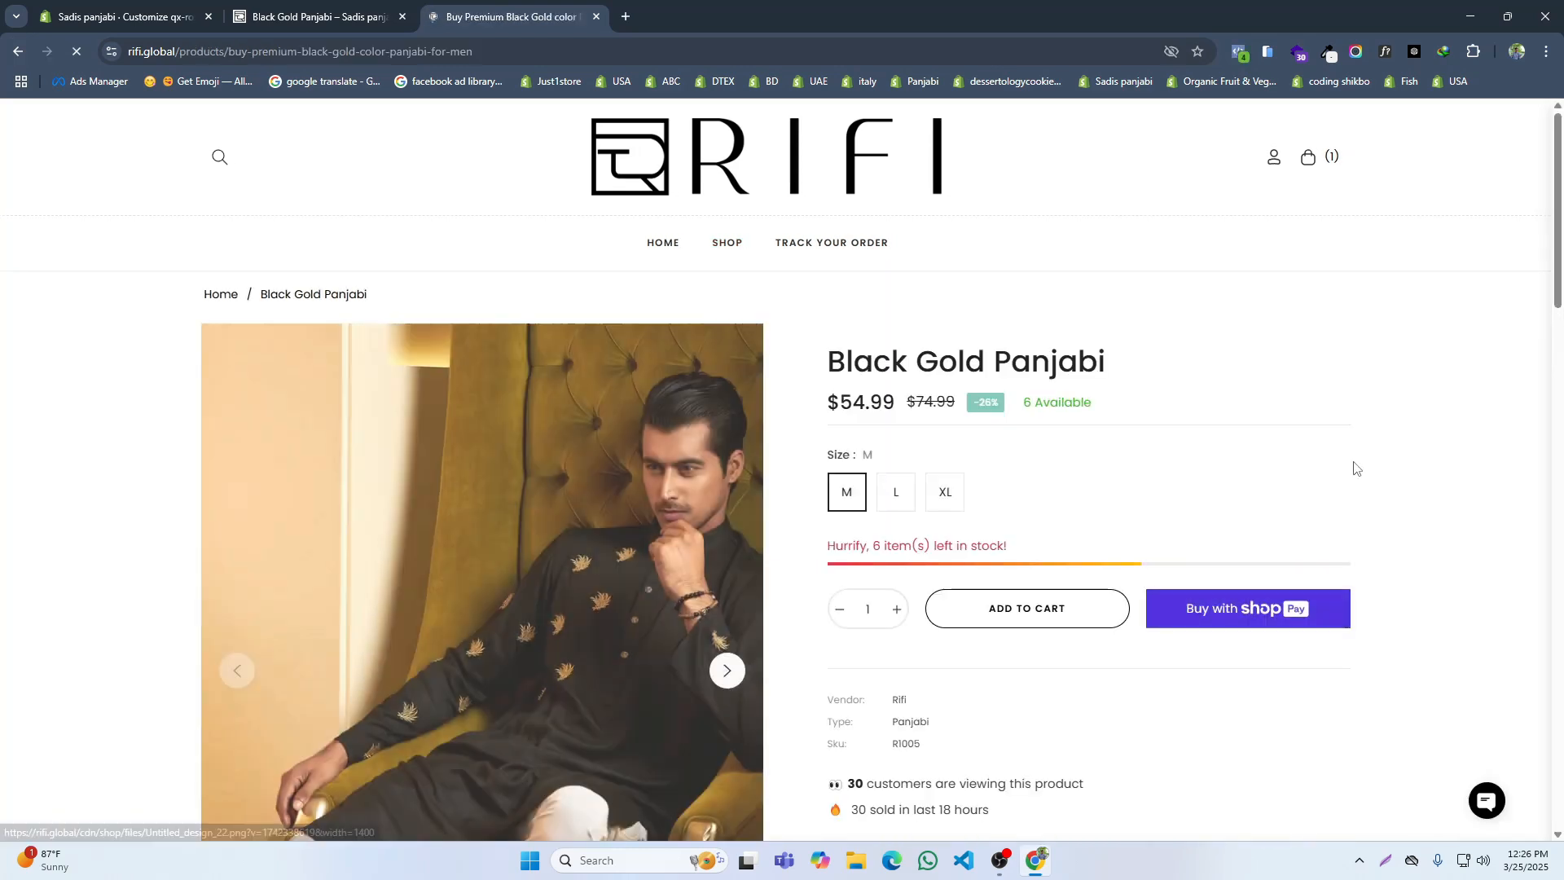
{"action": "scroll", "coordinate": [1230, 586], "scroll_direction": "down", "scroll_amount": 5}
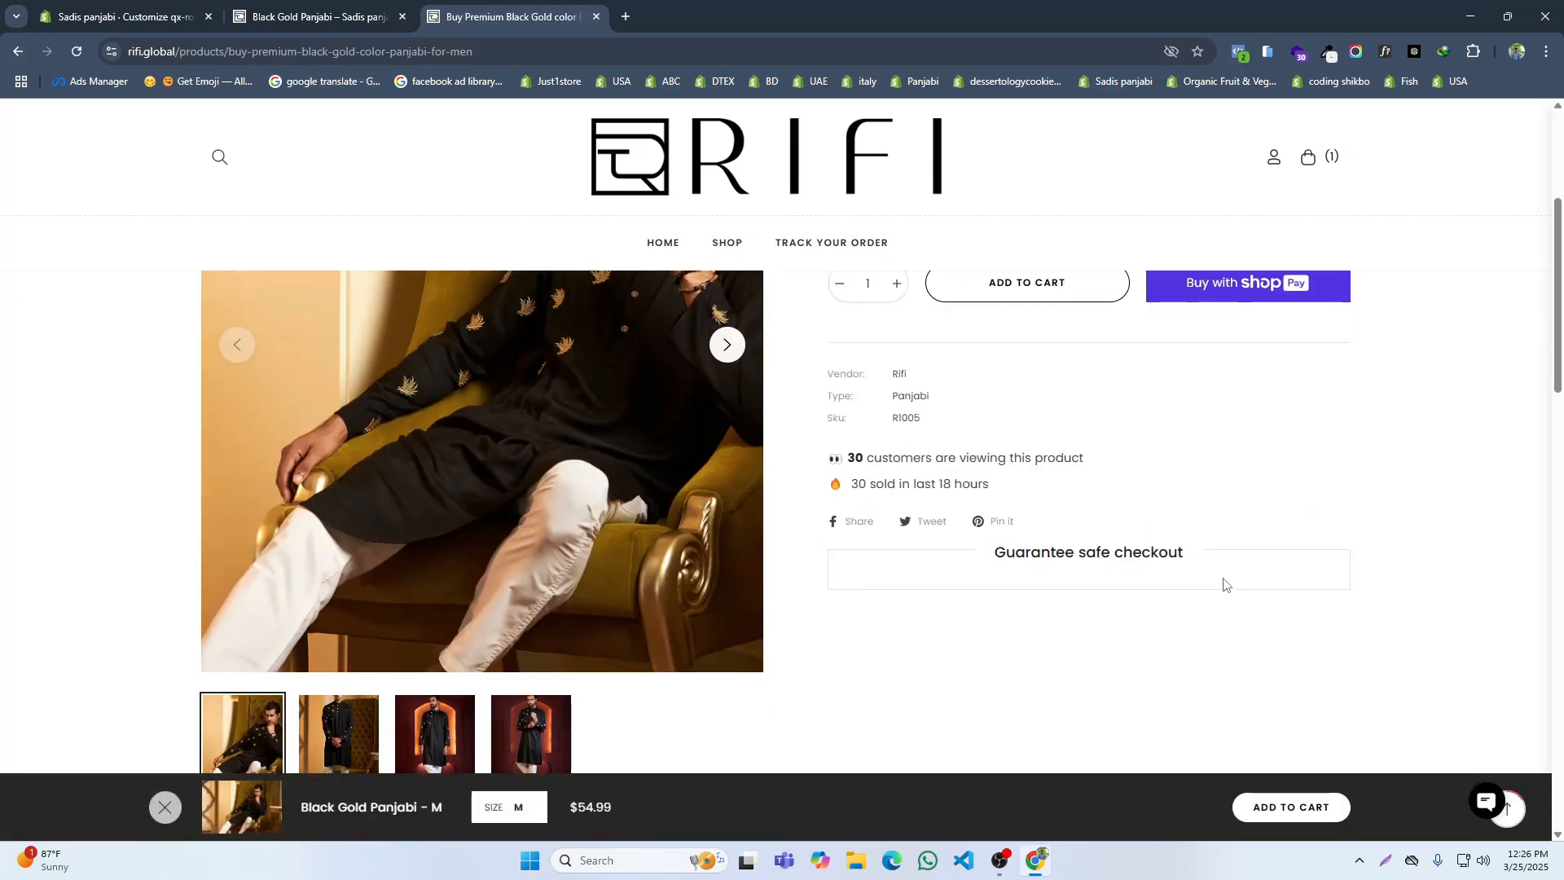
{"action": "scroll", "coordinate": [1225, 577], "scroll_direction": "down", "scroll_amount": 6}
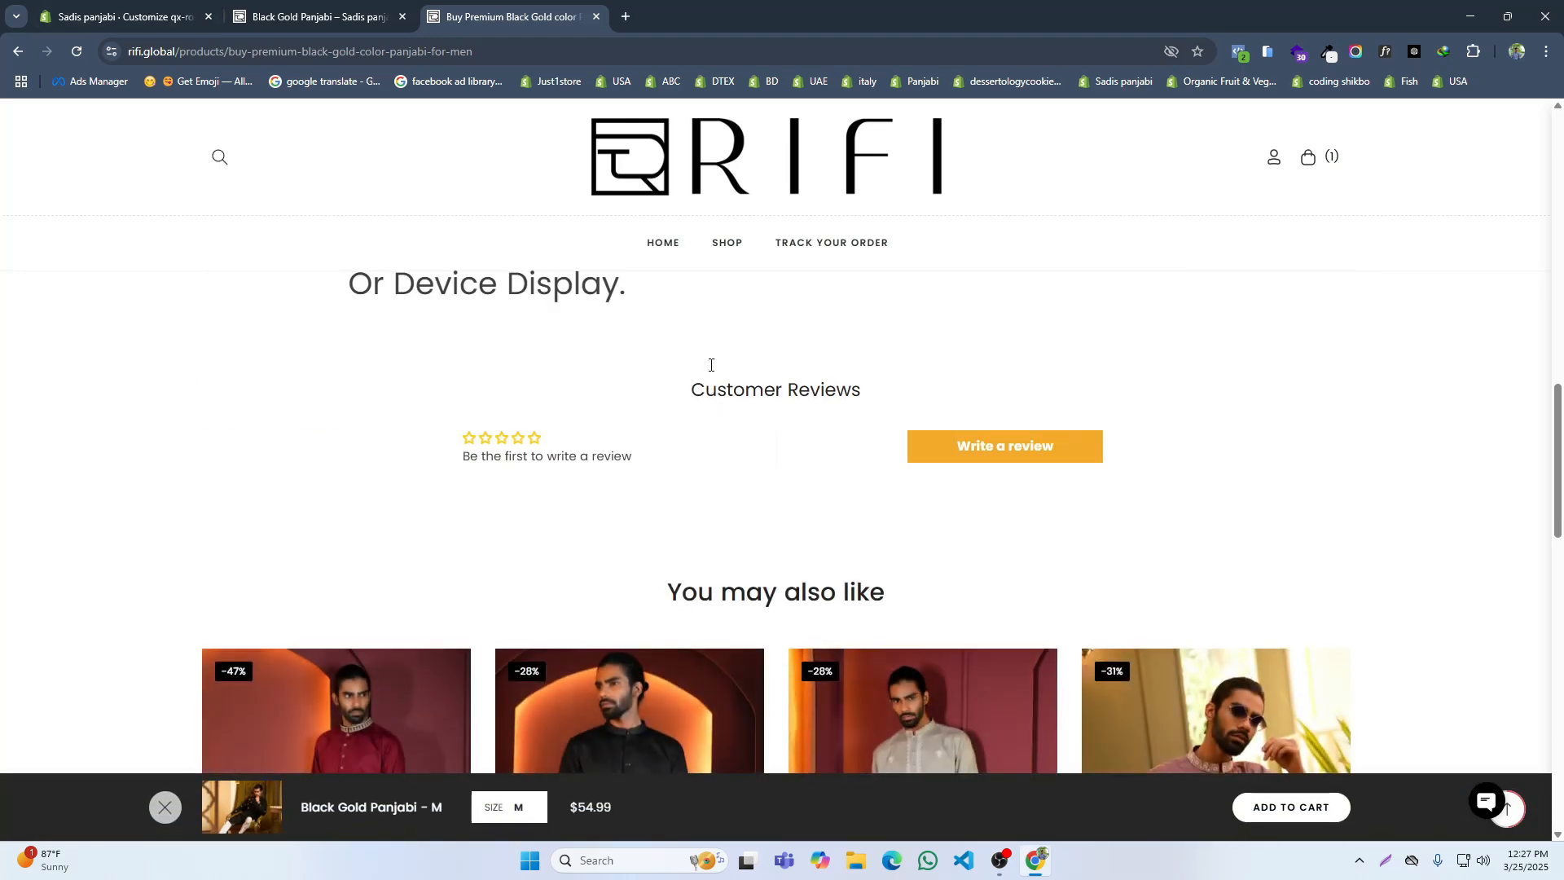
Step: Add the Black Gold Panjabi to the cart on the store and inspect the cart drawer's extra options
{"action": "left_click", "coordinate": [336, 11]}
{"action": "left_click", "coordinate": [1101, 525]}
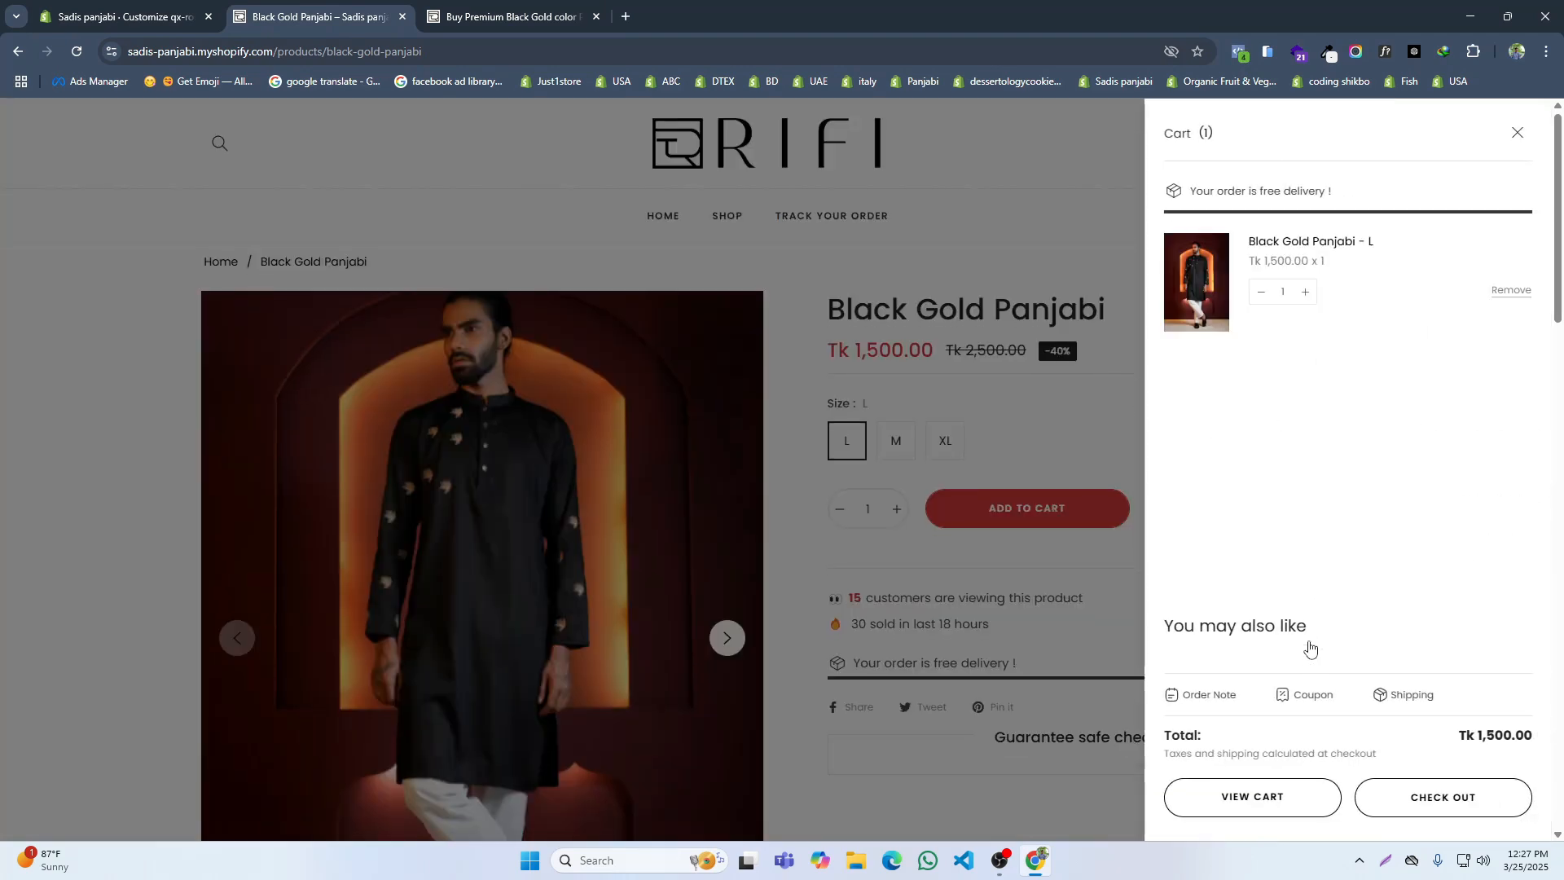
{"action": "scroll", "coordinate": [1312, 757], "scroll_direction": "down", "scroll_amount": 3}
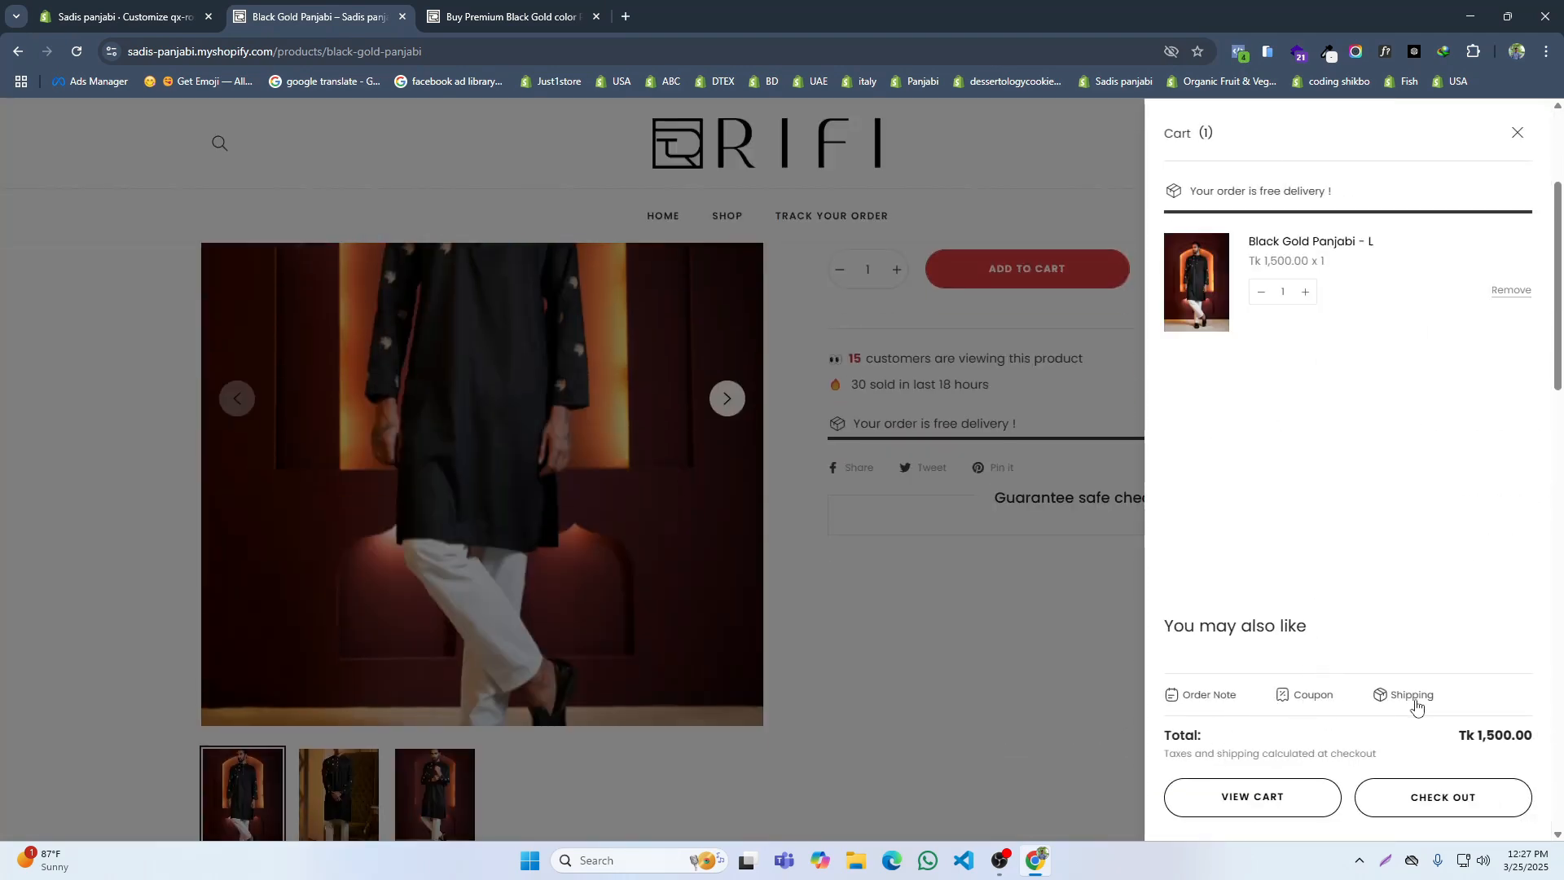
Step: In the theme's cart settings, disable the upsell cart, gift wrapping and coupon code
{"action": "left_click", "coordinate": [204, 6]}
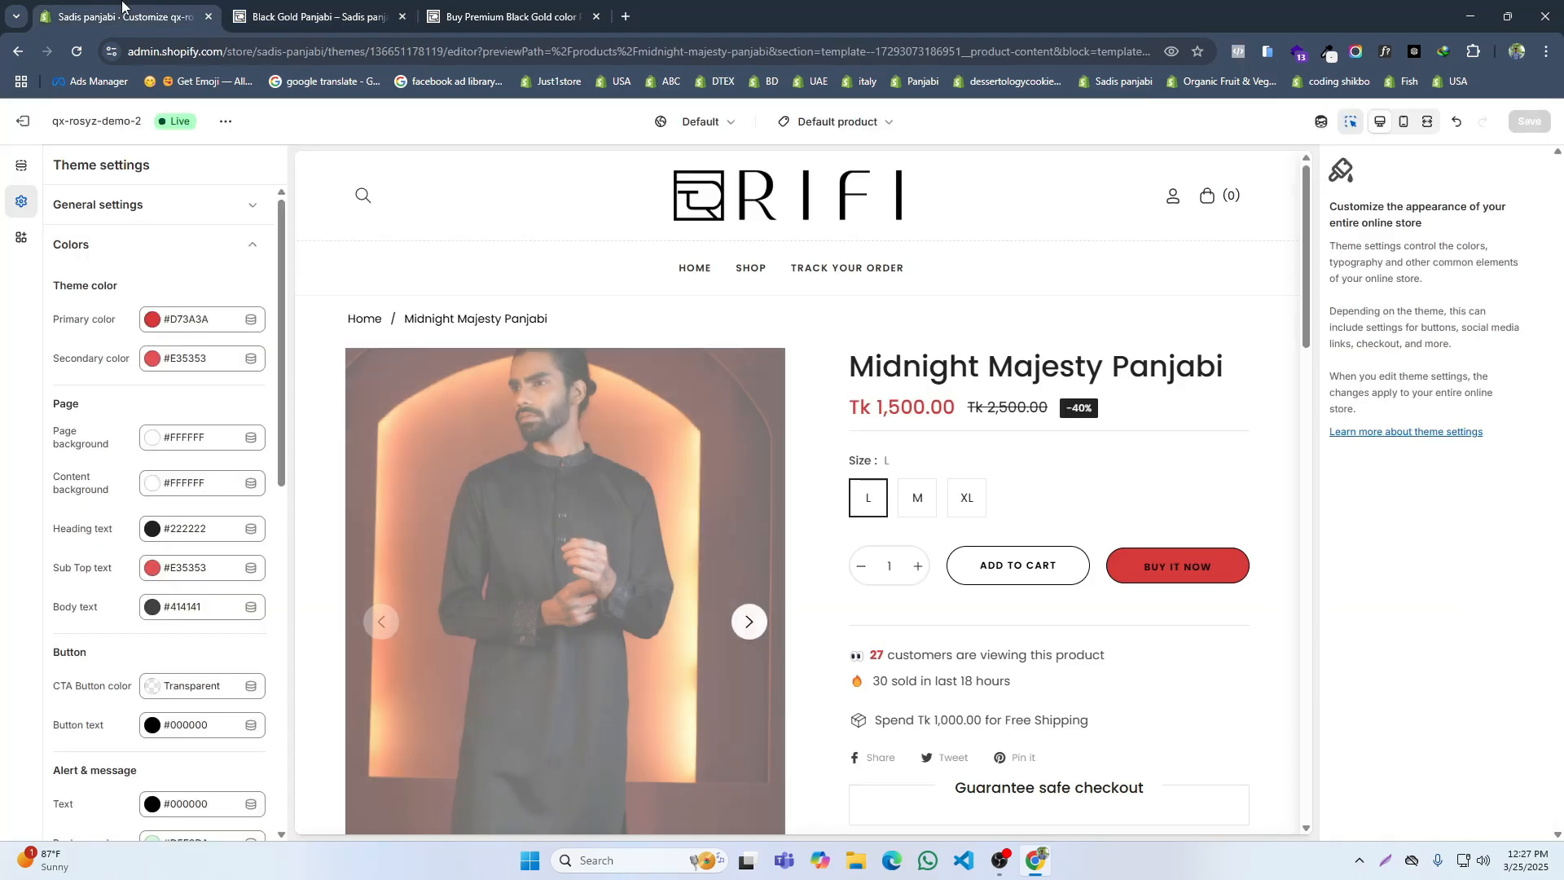
{"action": "left_click", "coordinate": [860, 122]}
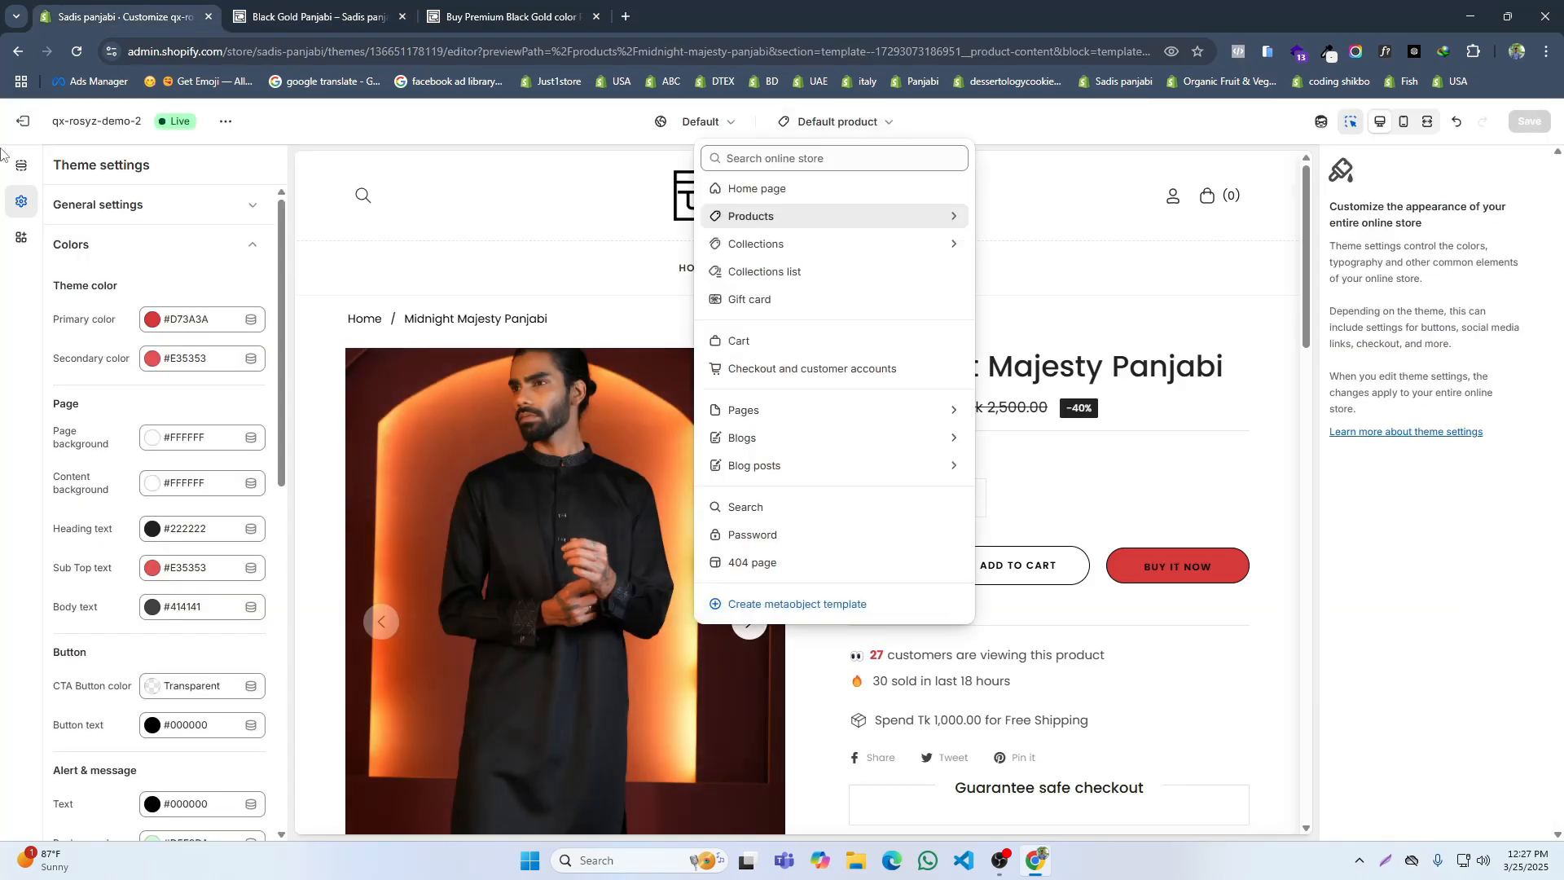
{"action": "left_click", "coordinate": [119, 258]}
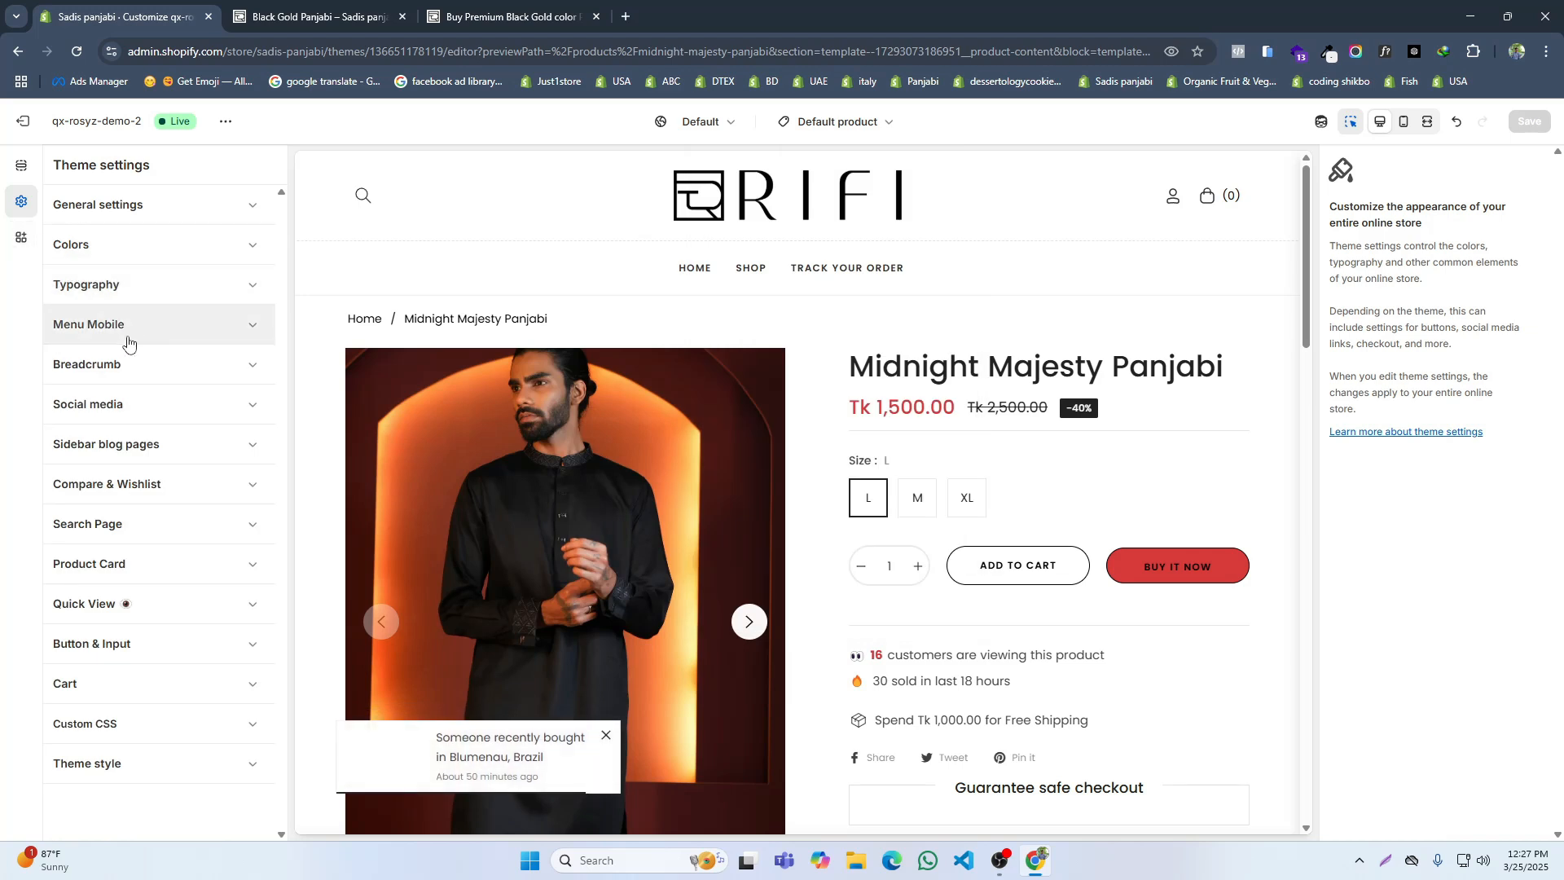
{"action": "left_click", "coordinate": [105, 683]}
{"action": "scroll", "coordinate": [183, 579], "scroll_direction": "down", "scroll_amount": 4}
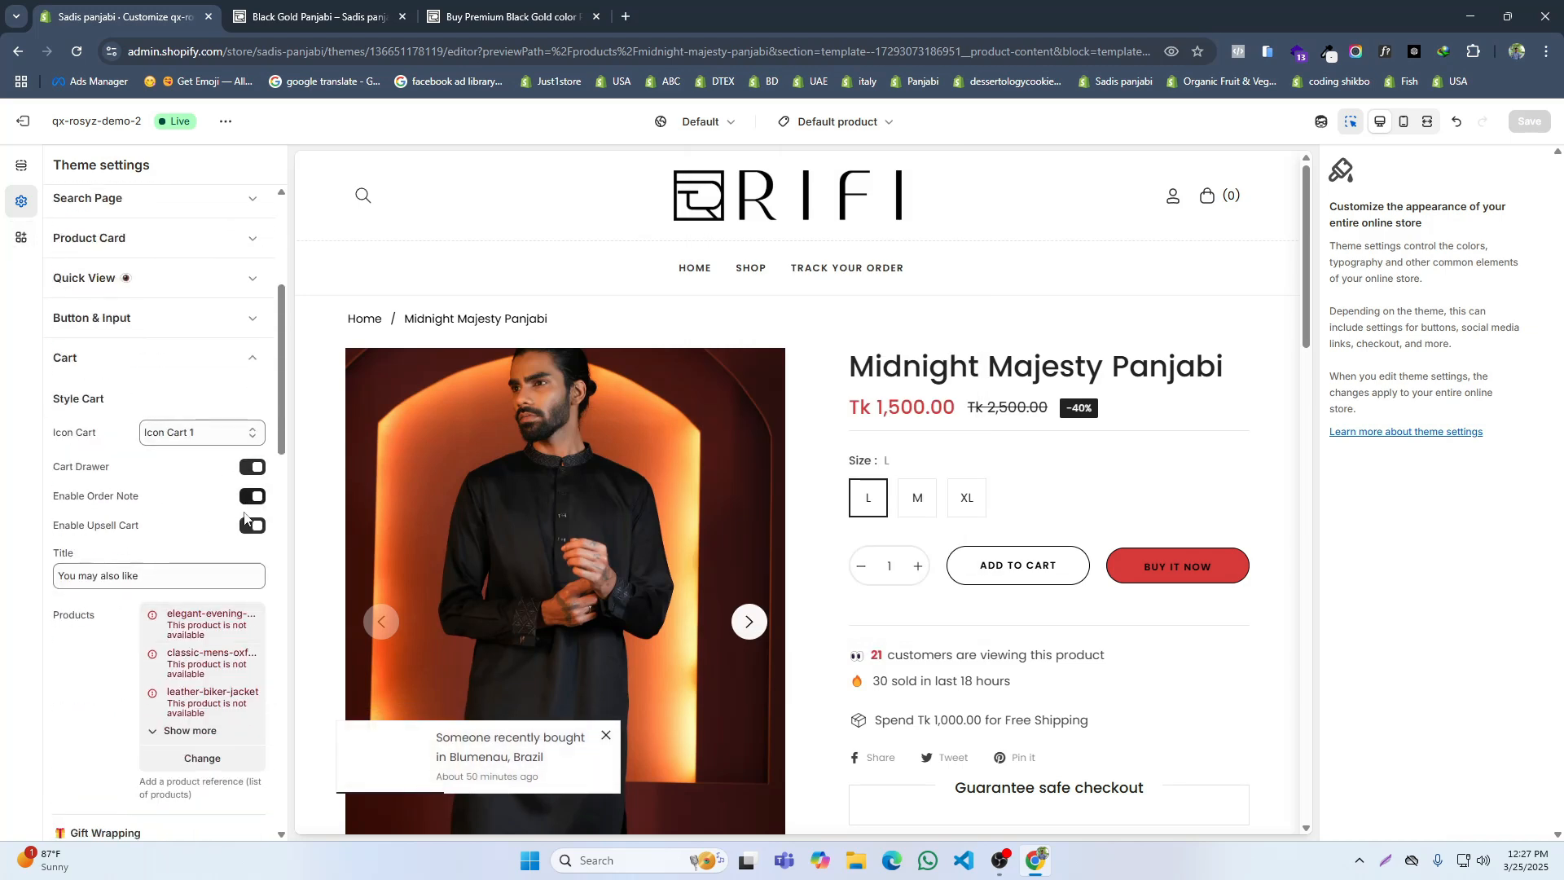
{"action": "scroll", "coordinate": [196, 565], "scroll_direction": "down", "scroll_amount": 4}
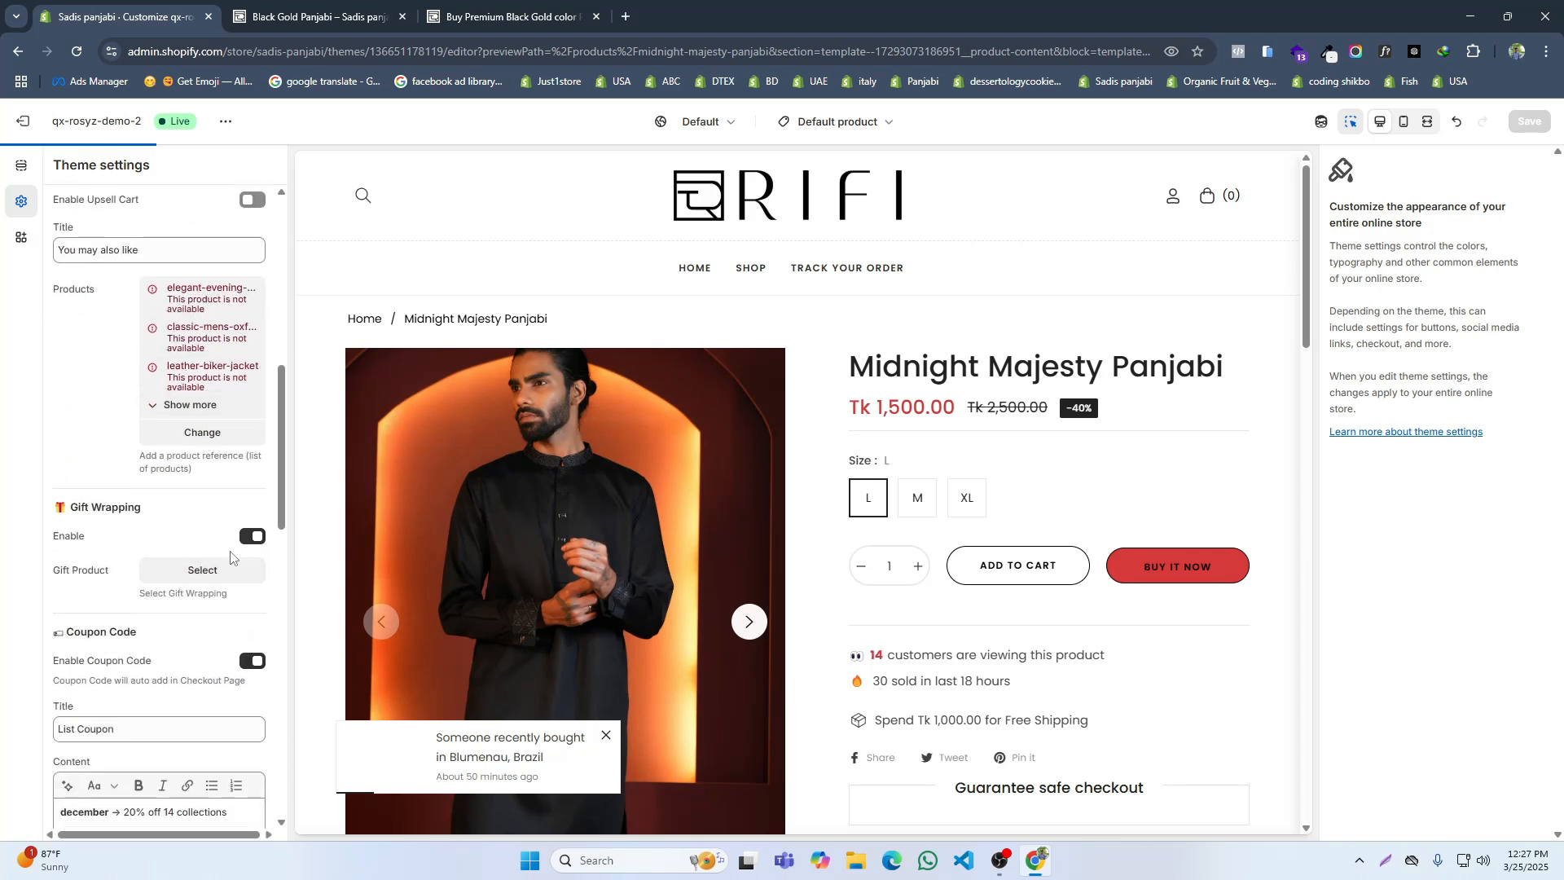
{"action": "scroll", "coordinate": [179, 590], "scroll_direction": "down", "scroll_amount": 3}
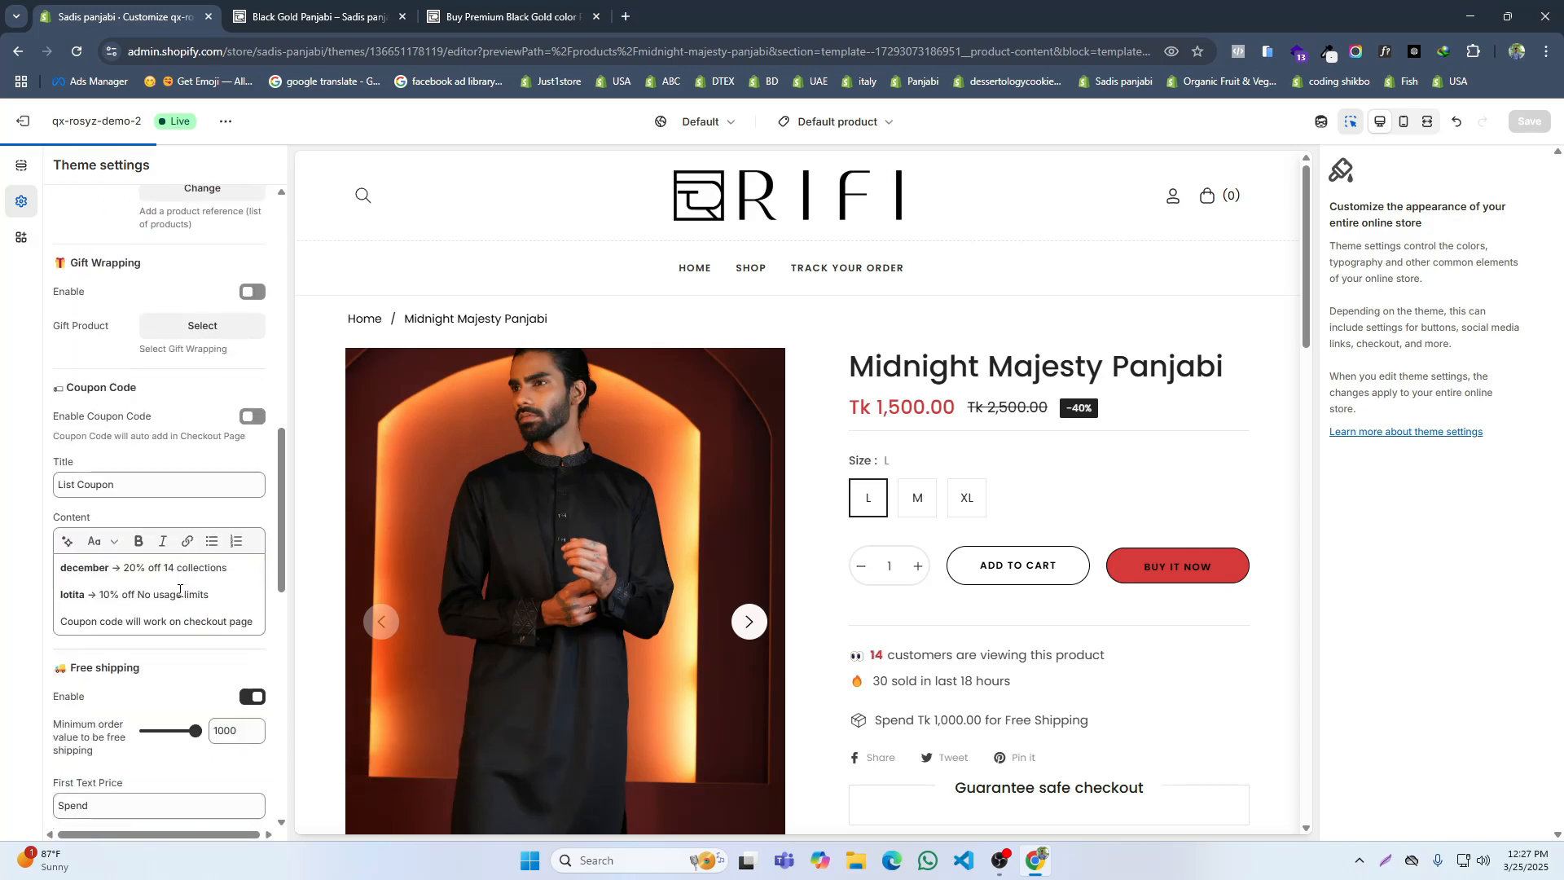
Step: Disable free shipping and the shipping rates calculator in the cart settings and save the theme
{"action": "scroll", "coordinate": [224, 664], "scroll_direction": "down", "scroll_amount": 6}
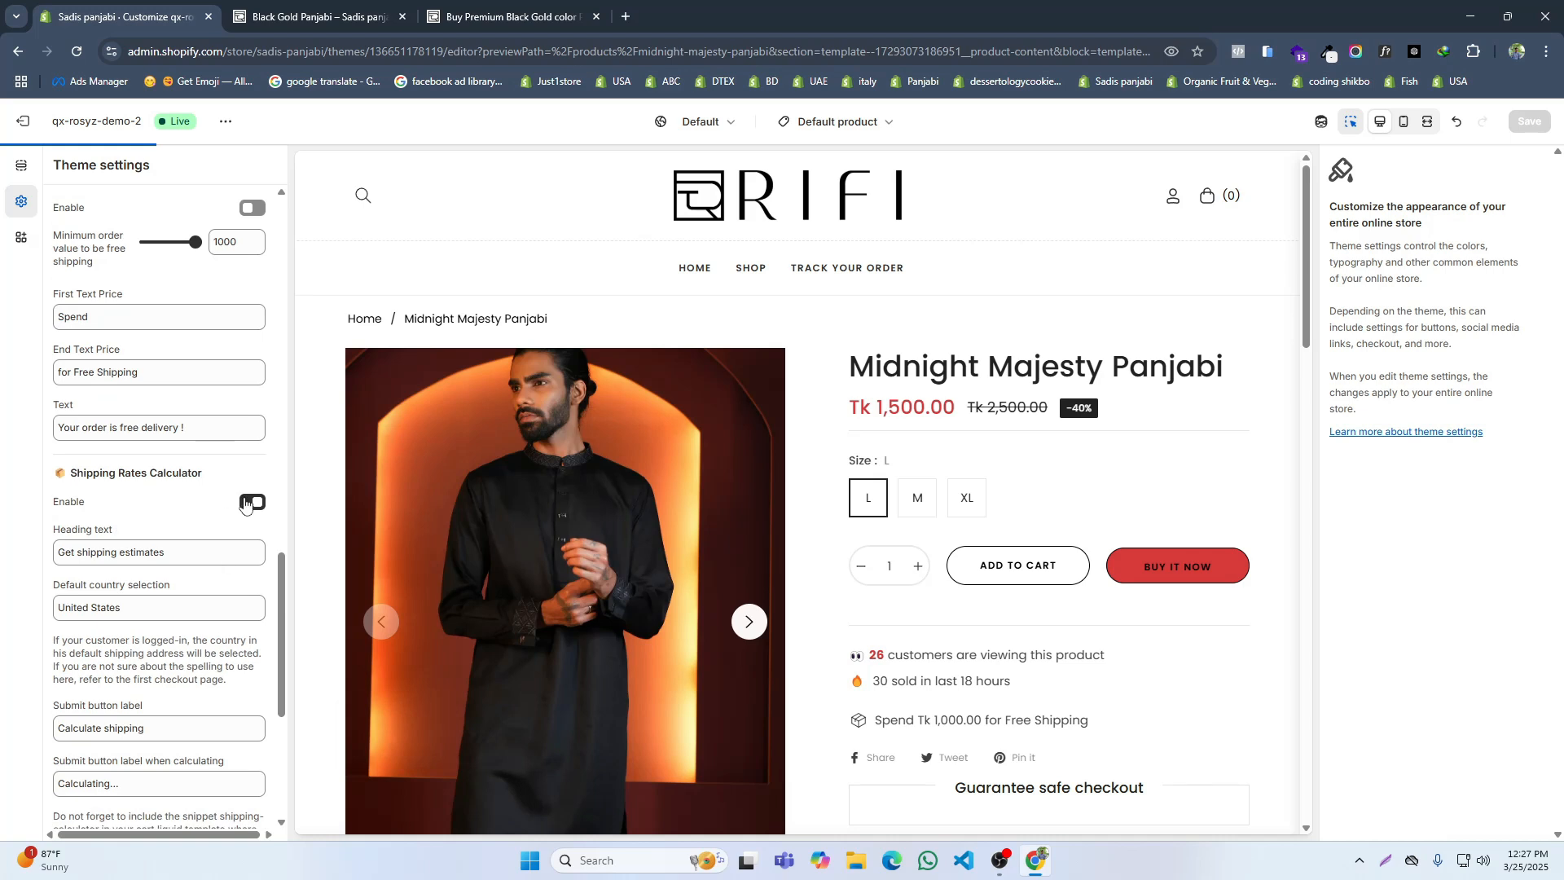
{"action": "scroll", "coordinate": [248, 509], "scroll_direction": "down", "scroll_amount": 5}
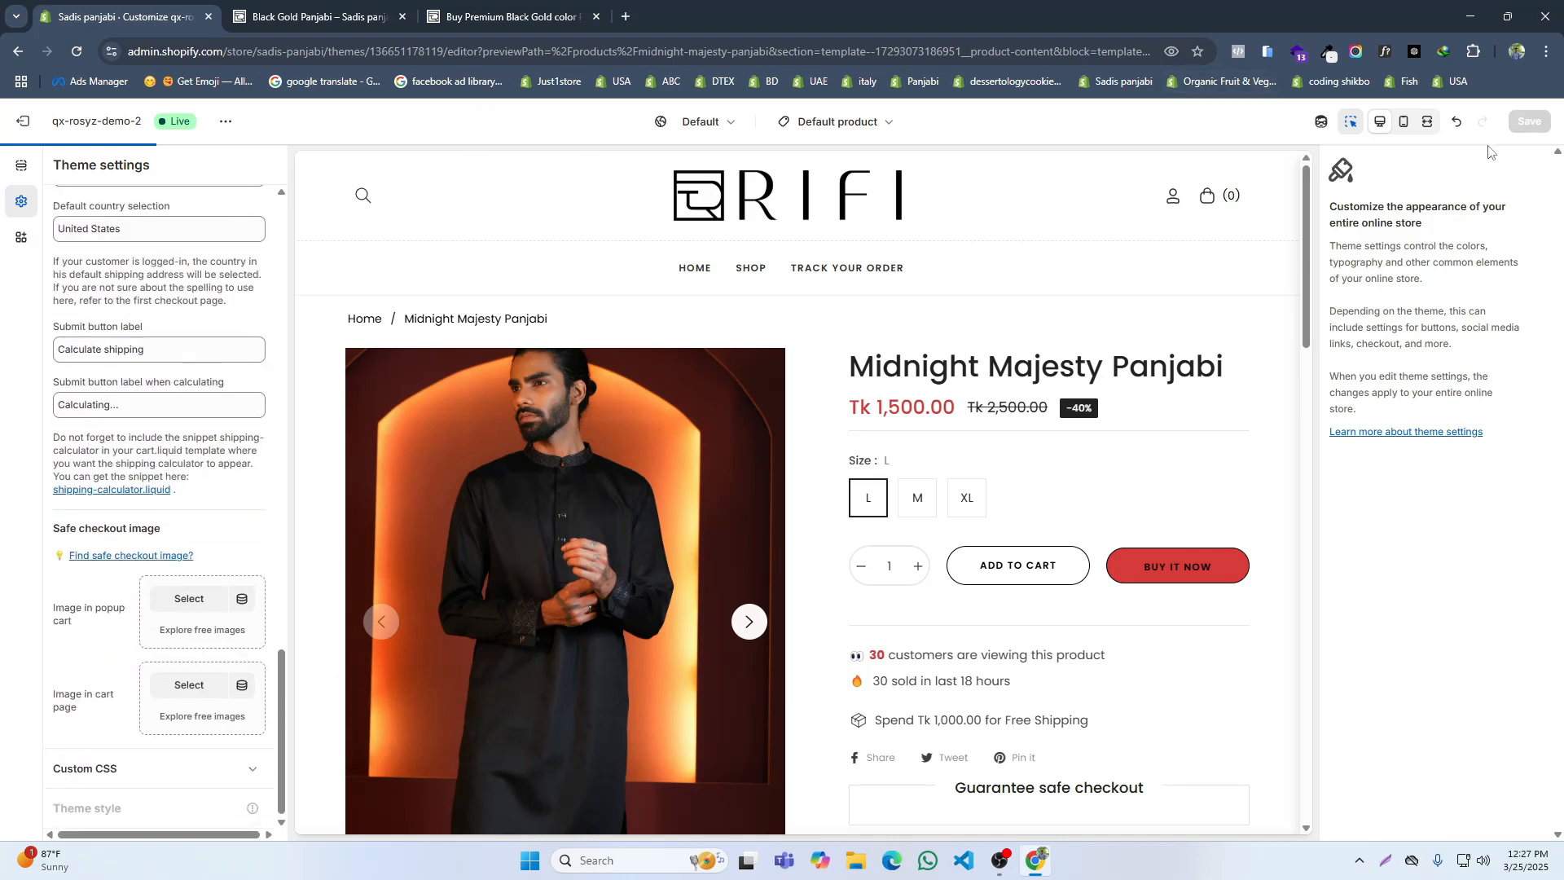
{"action": "left_click", "coordinate": [1528, 120]}
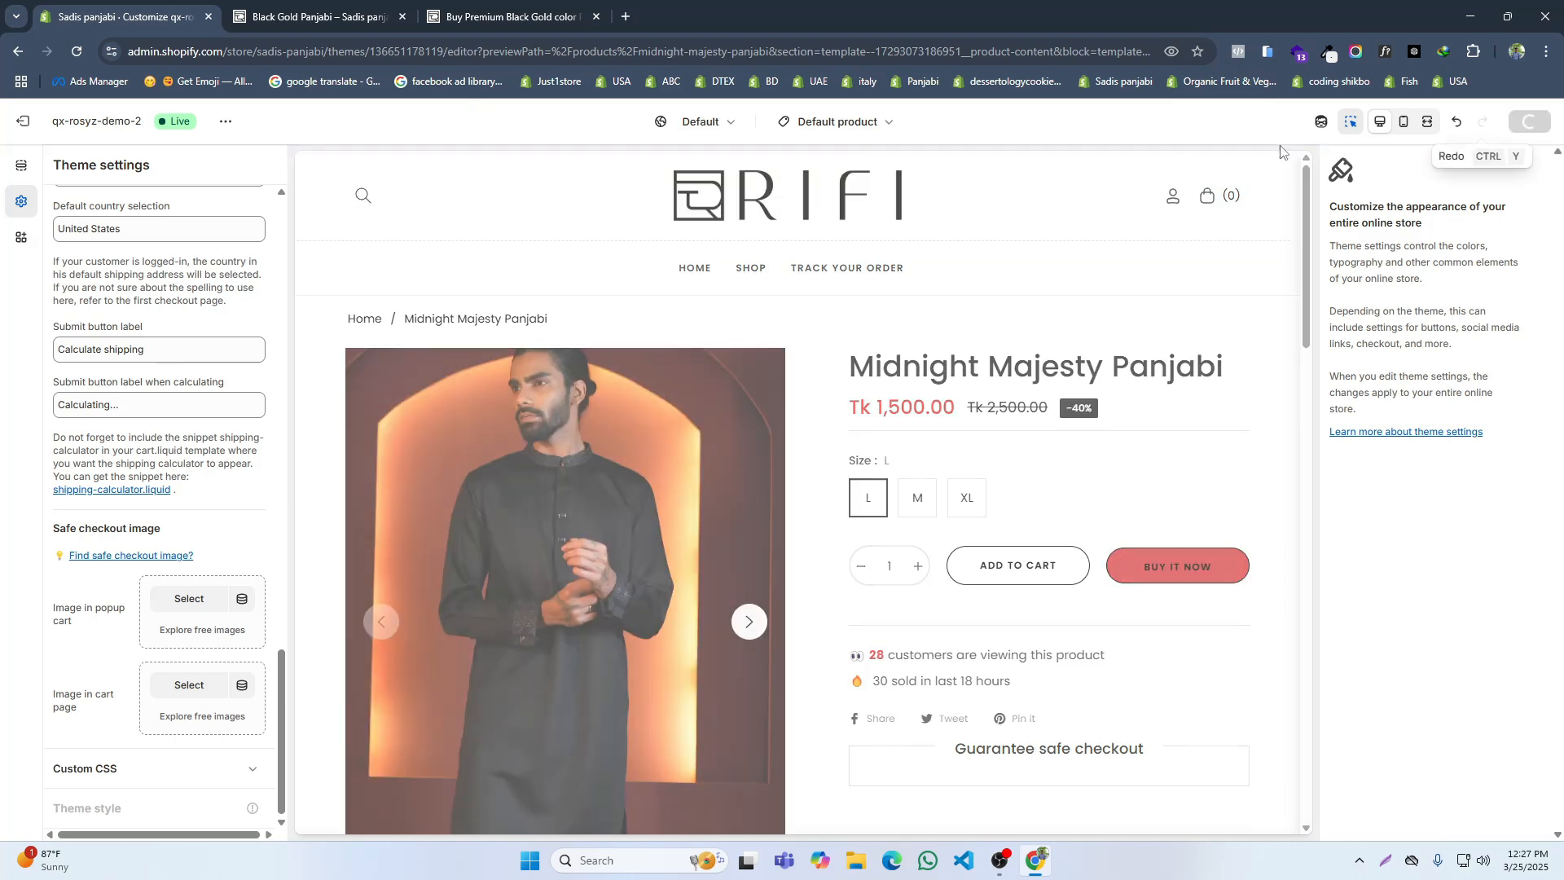
Step: Close the old store page, view the live store and add the Snow White Embroidered Panjabi to the cart
{"action": "left_click", "coordinate": [402, 16]}
{"action": "left_click", "coordinate": [225, 122]}
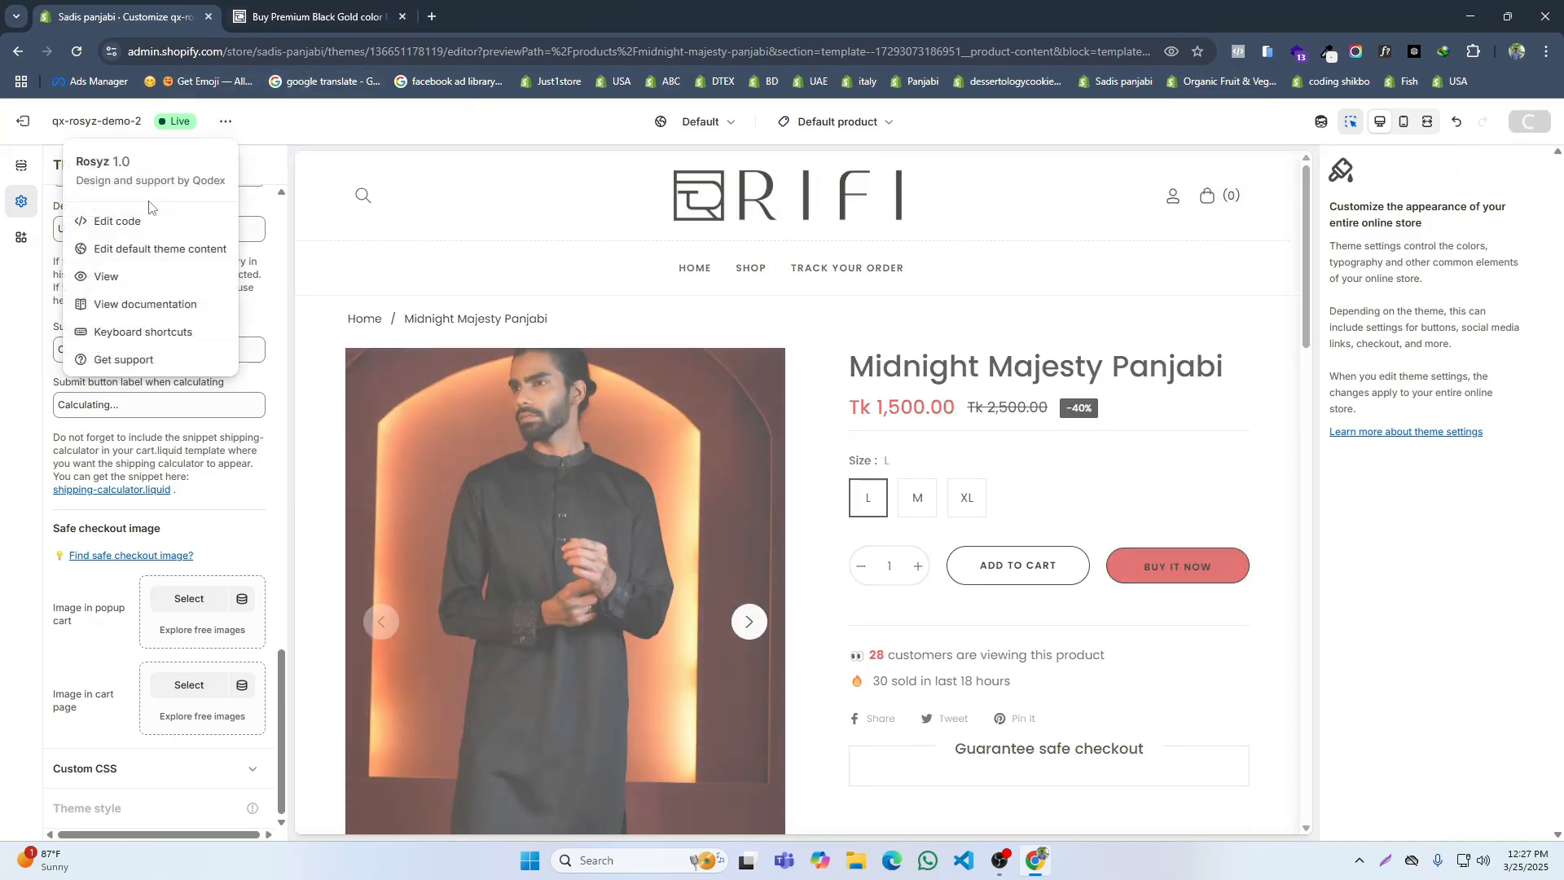
{"action": "left_click", "coordinate": [114, 274]}
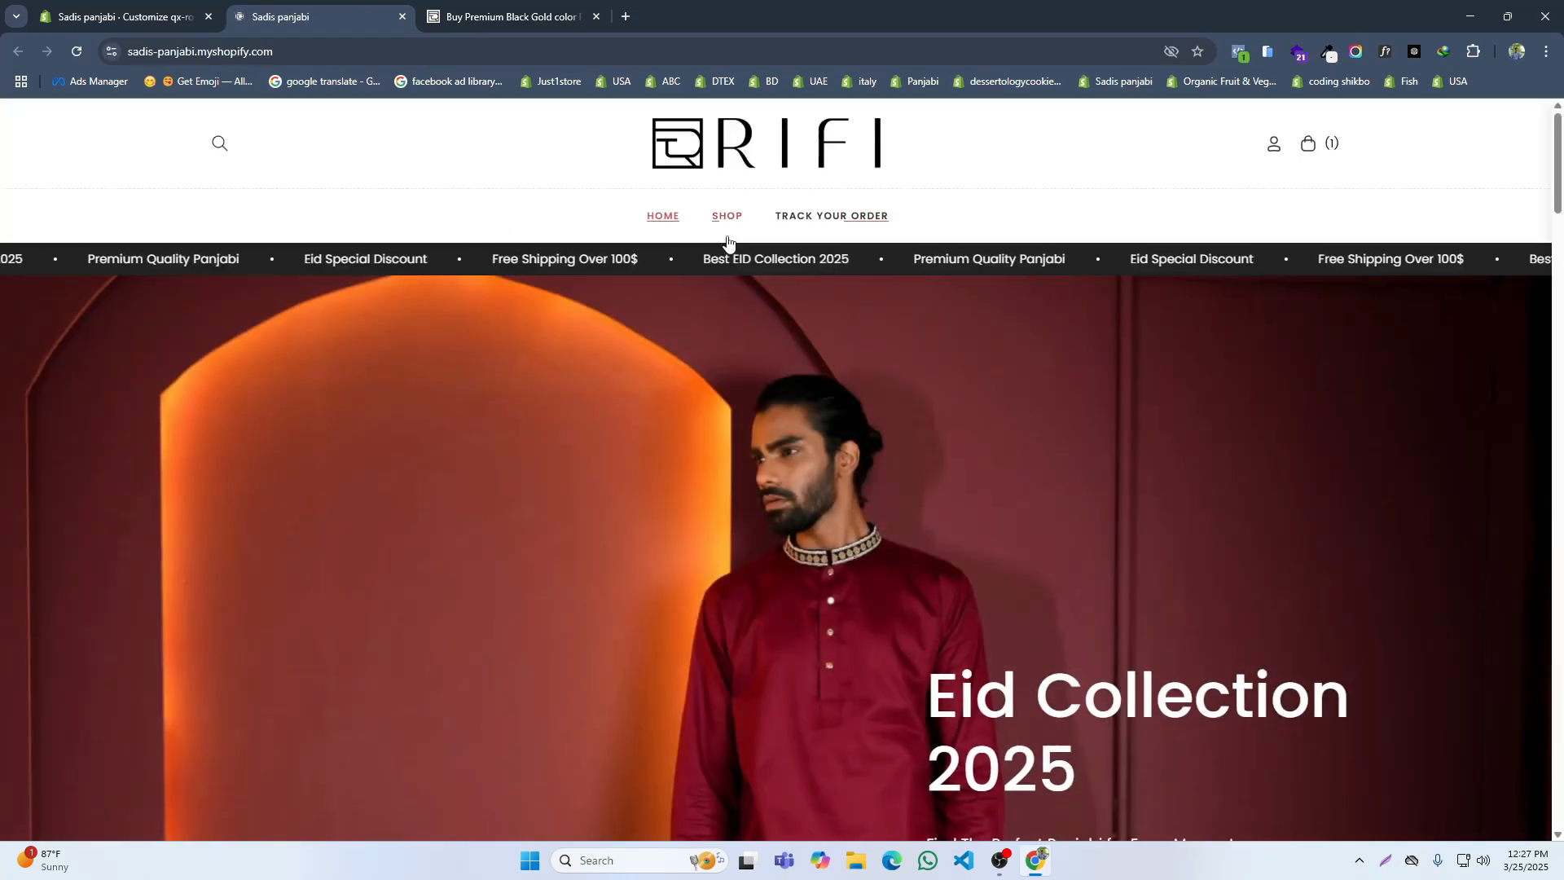
{"action": "scroll", "coordinate": [712, 407], "scroll_direction": "down", "scroll_amount": 12}
{"action": "scroll", "coordinate": [715, 409], "scroll_direction": "down", "scroll_amount": 5}
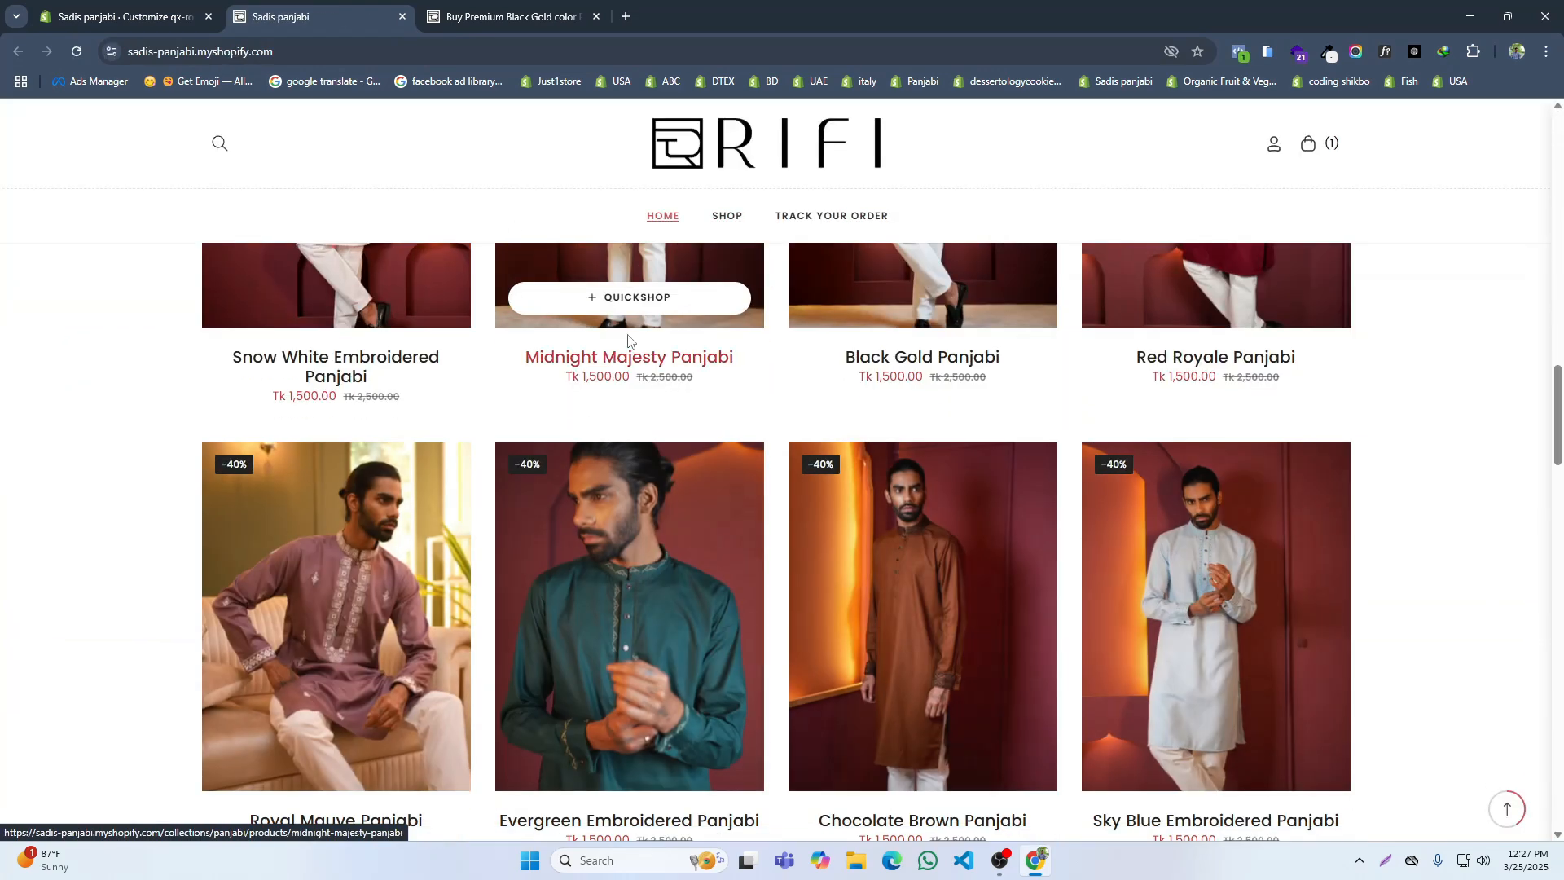
{"action": "scroll", "coordinate": [402, 377], "scroll_direction": "up", "scroll_amount": 3}
{"action": "left_click", "coordinate": [370, 378]}
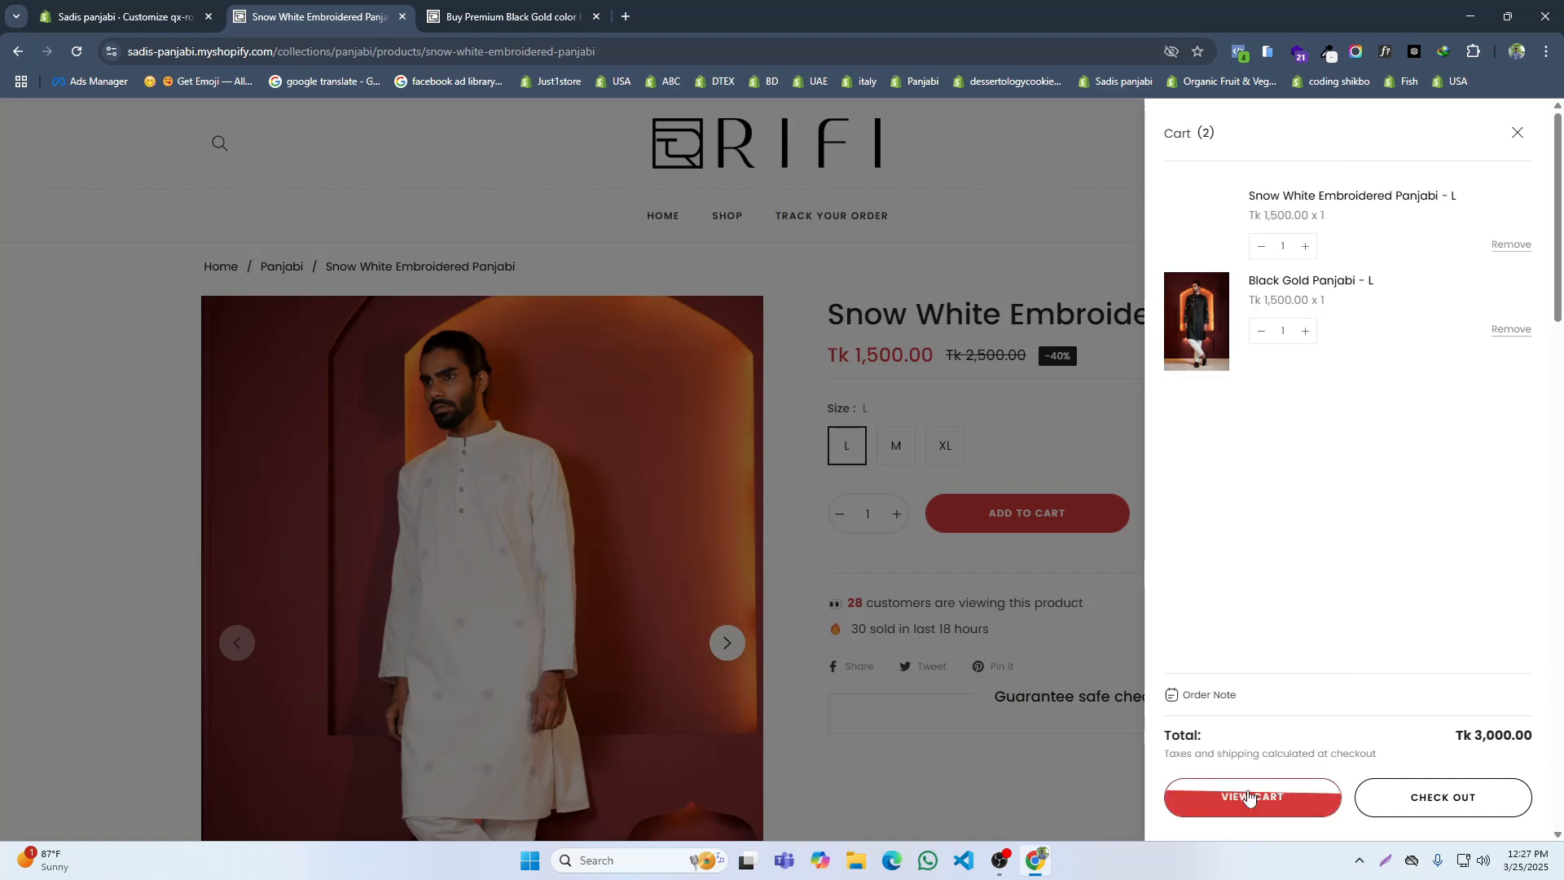
Step: On the RIFI reference site, add the Black Gold Panjabi in size M to the cart and compare its cart drawer
{"action": "key", "text": "ctrl+Tab"}
{"action": "scroll", "coordinate": [713, 377], "scroll_direction": "up", "scroll_amount": 6}
{"action": "scroll", "coordinate": [901, 457], "scroll_direction": "up", "scroll_amount": 5}
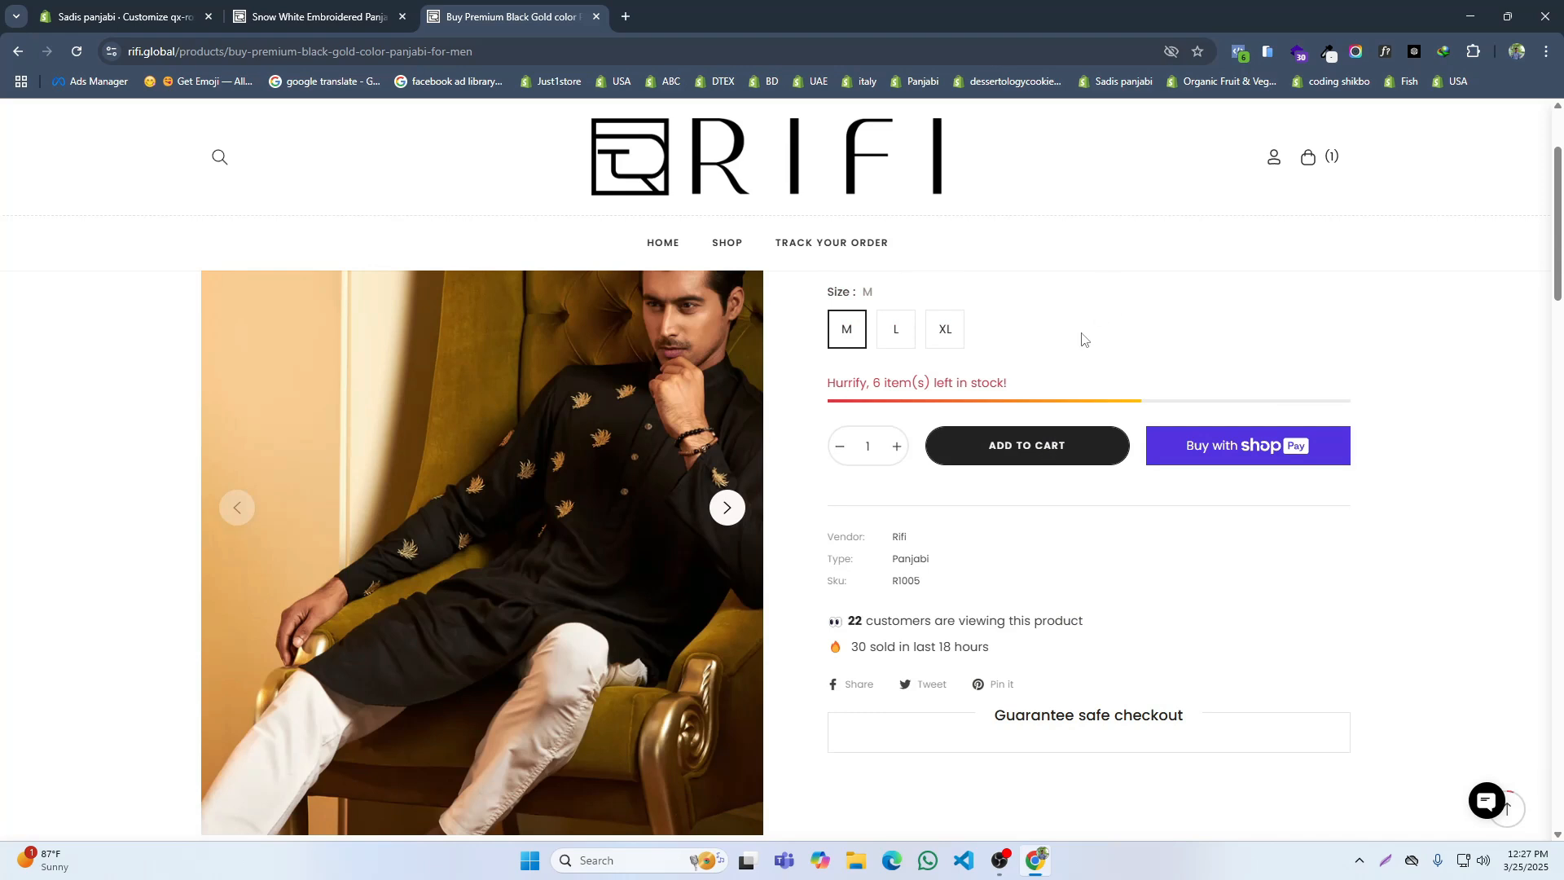
{"action": "left_click", "coordinate": [1047, 446]}
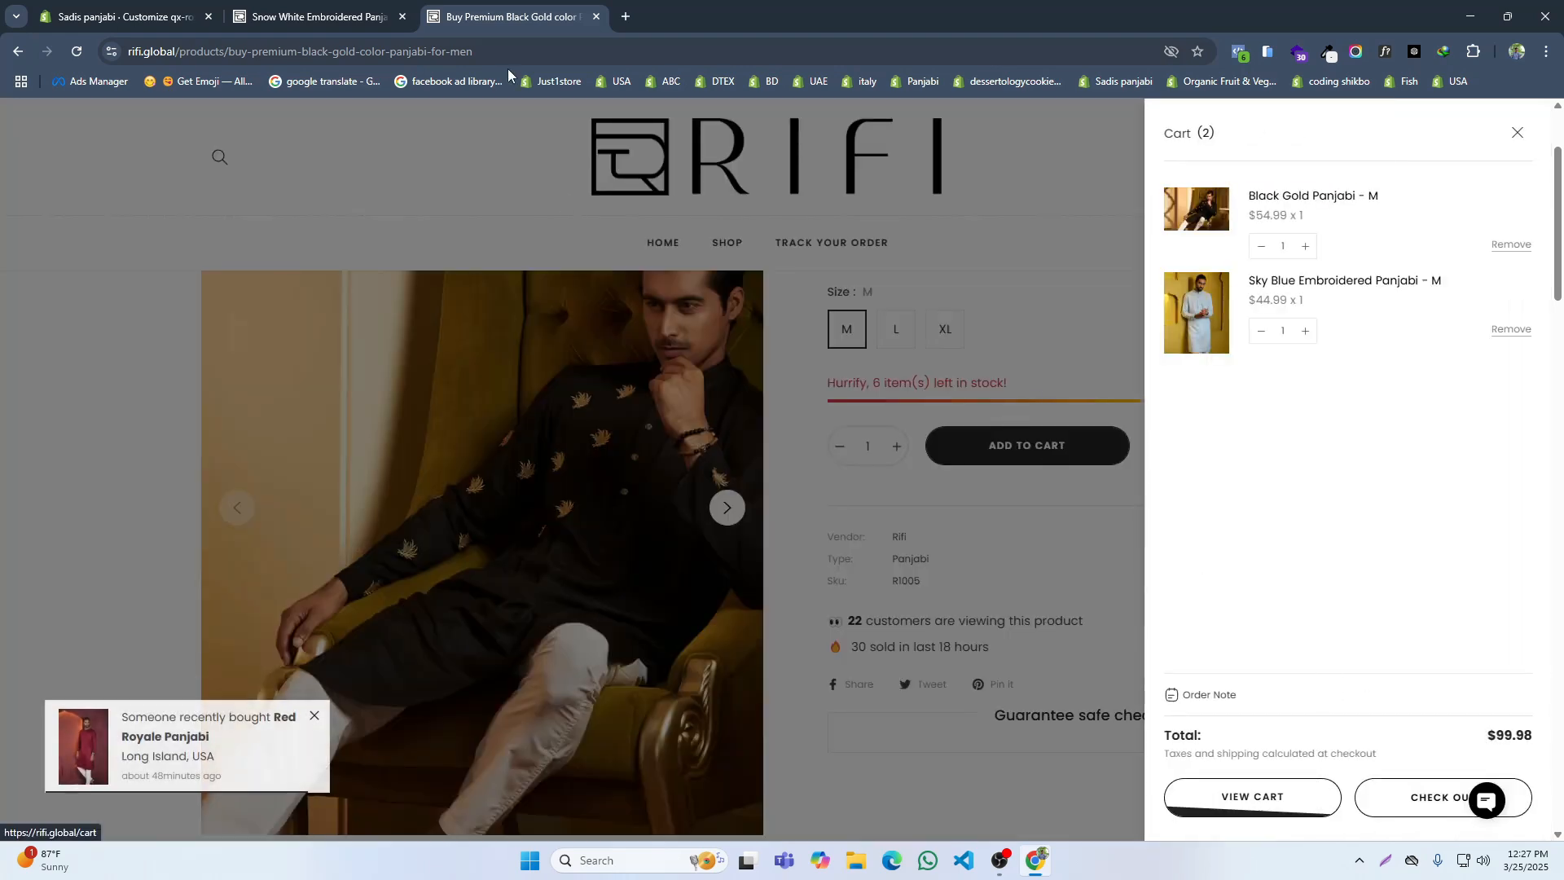
Step: Open the checkout on both stores, compare their delivery, shipping and payment sections, and close the reference checkout
{"action": "left_click", "coordinate": [342, 16]}
{"action": "left_click", "coordinate": [1403, 796]}
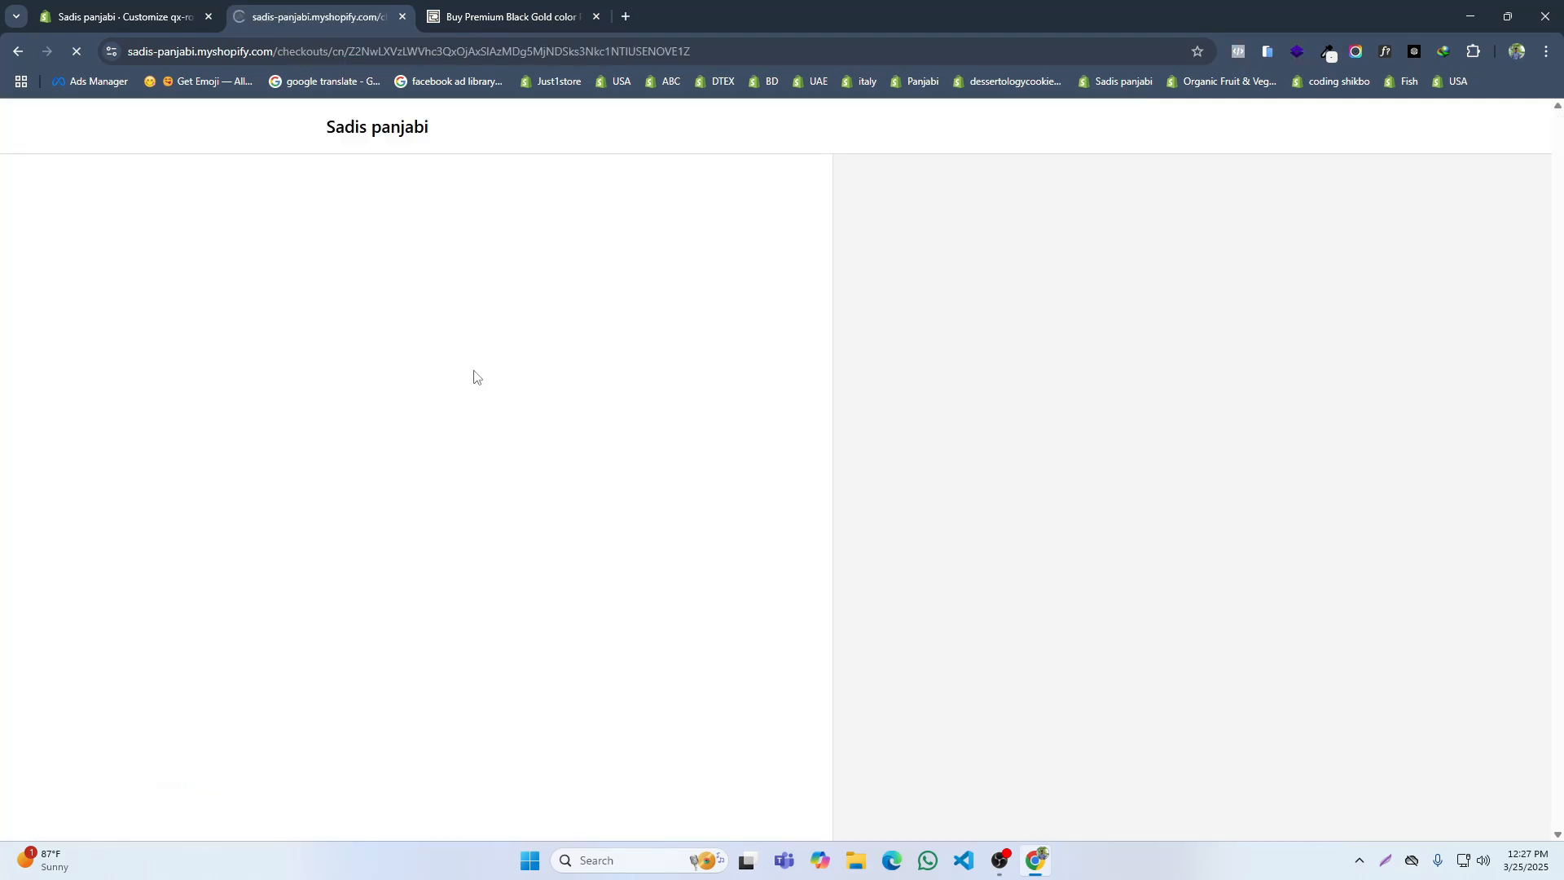
{"action": "scroll", "coordinate": [553, 368], "scroll_direction": "down", "scroll_amount": 2}
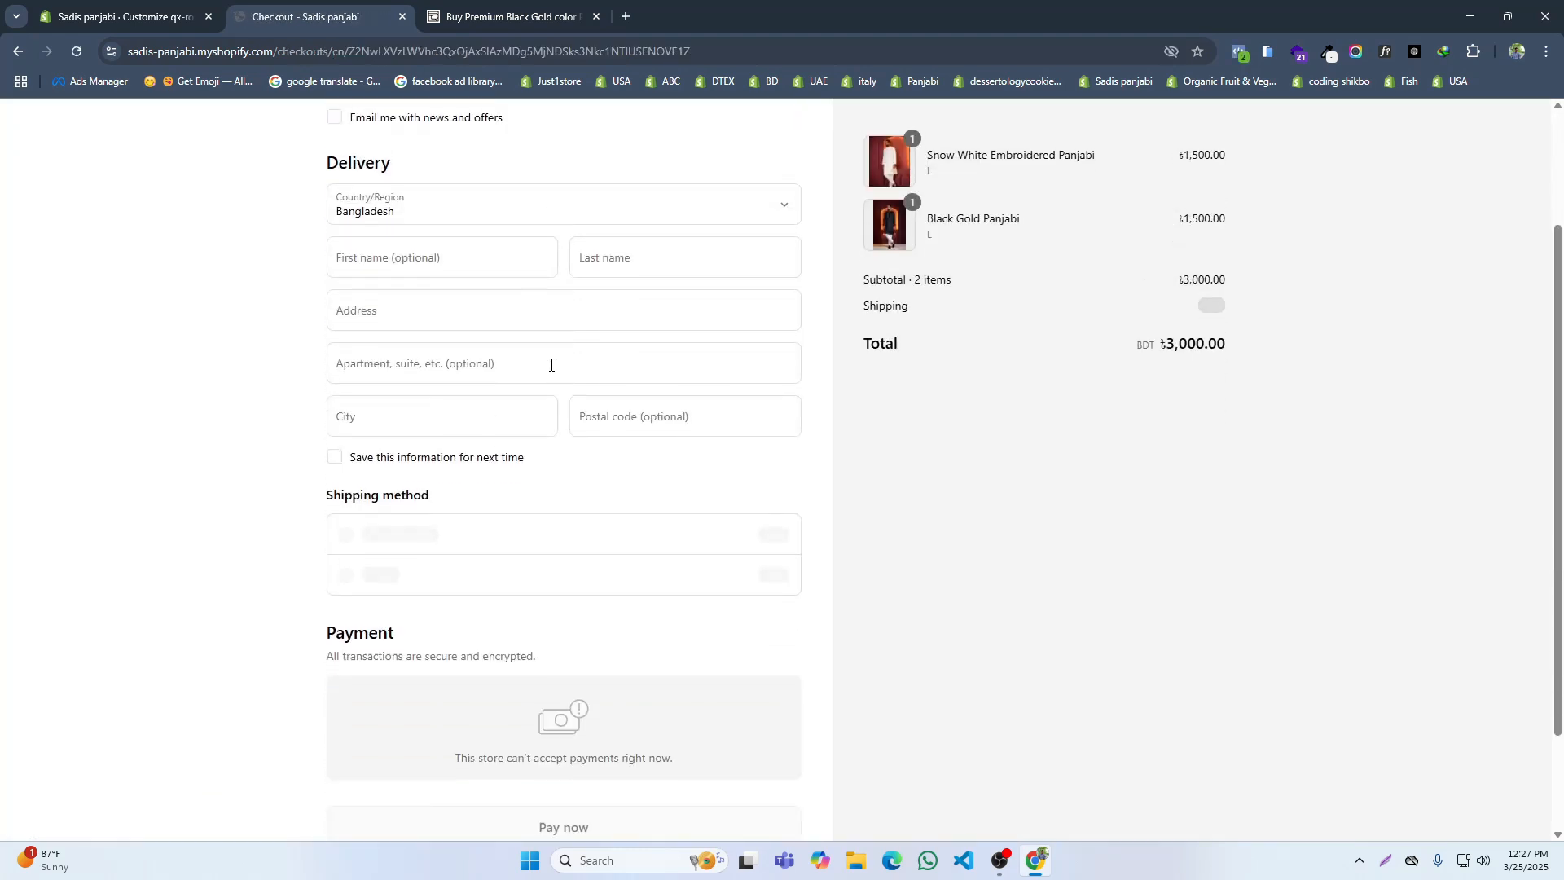
{"action": "left_click", "coordinate": [496, 7]}
{"action": "left_click", "coordinate": [1410, 798]}
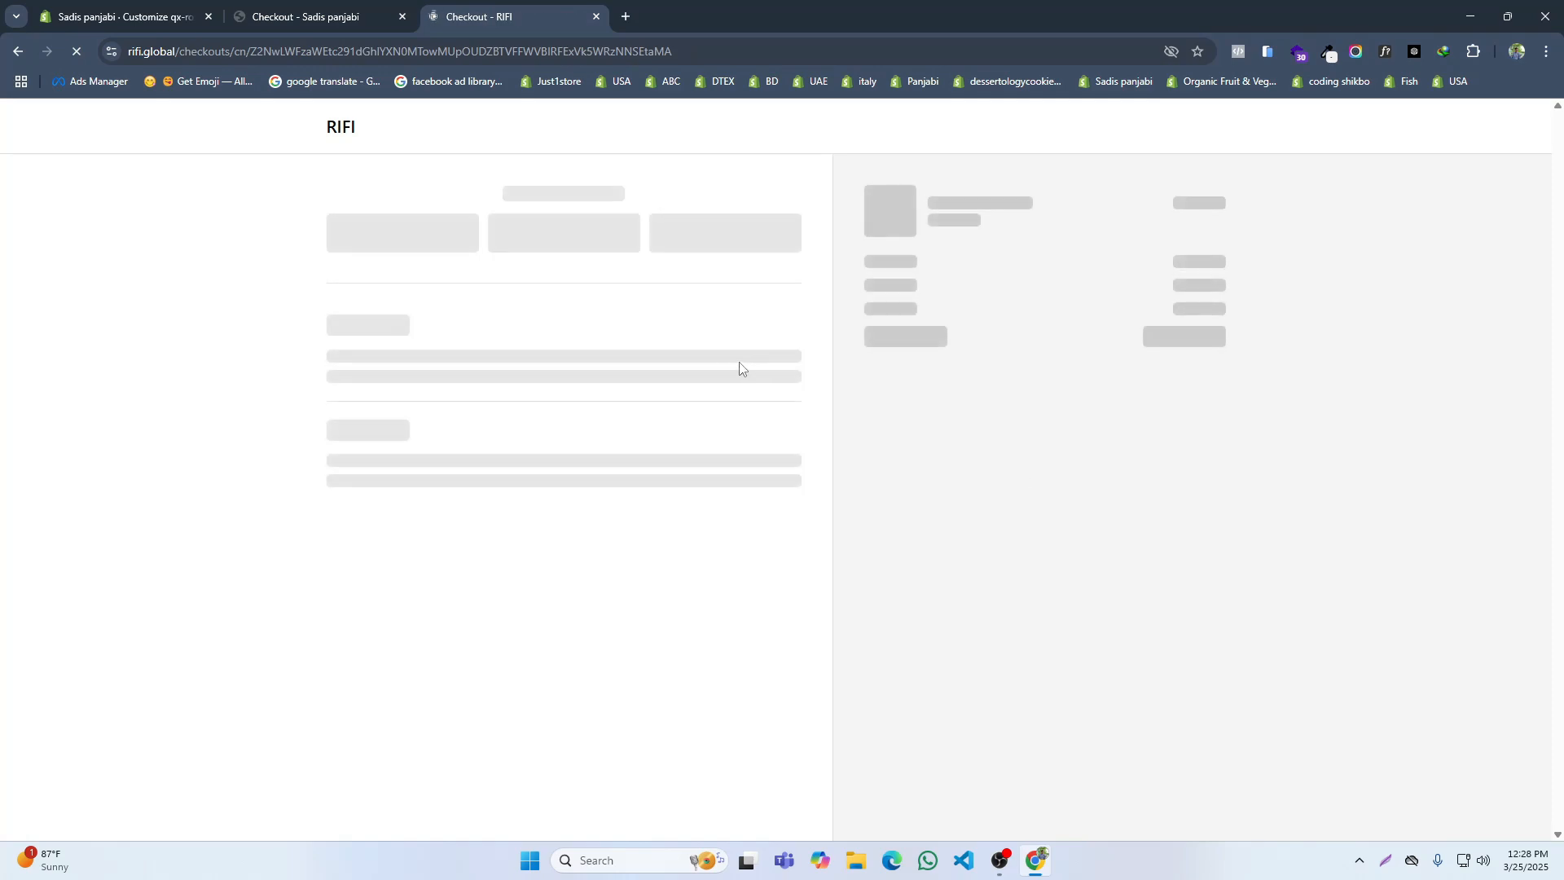
{"action": "scroll", "coordinate": [743, 370], "scroll_direction": "down", "scroll_amount": 2}
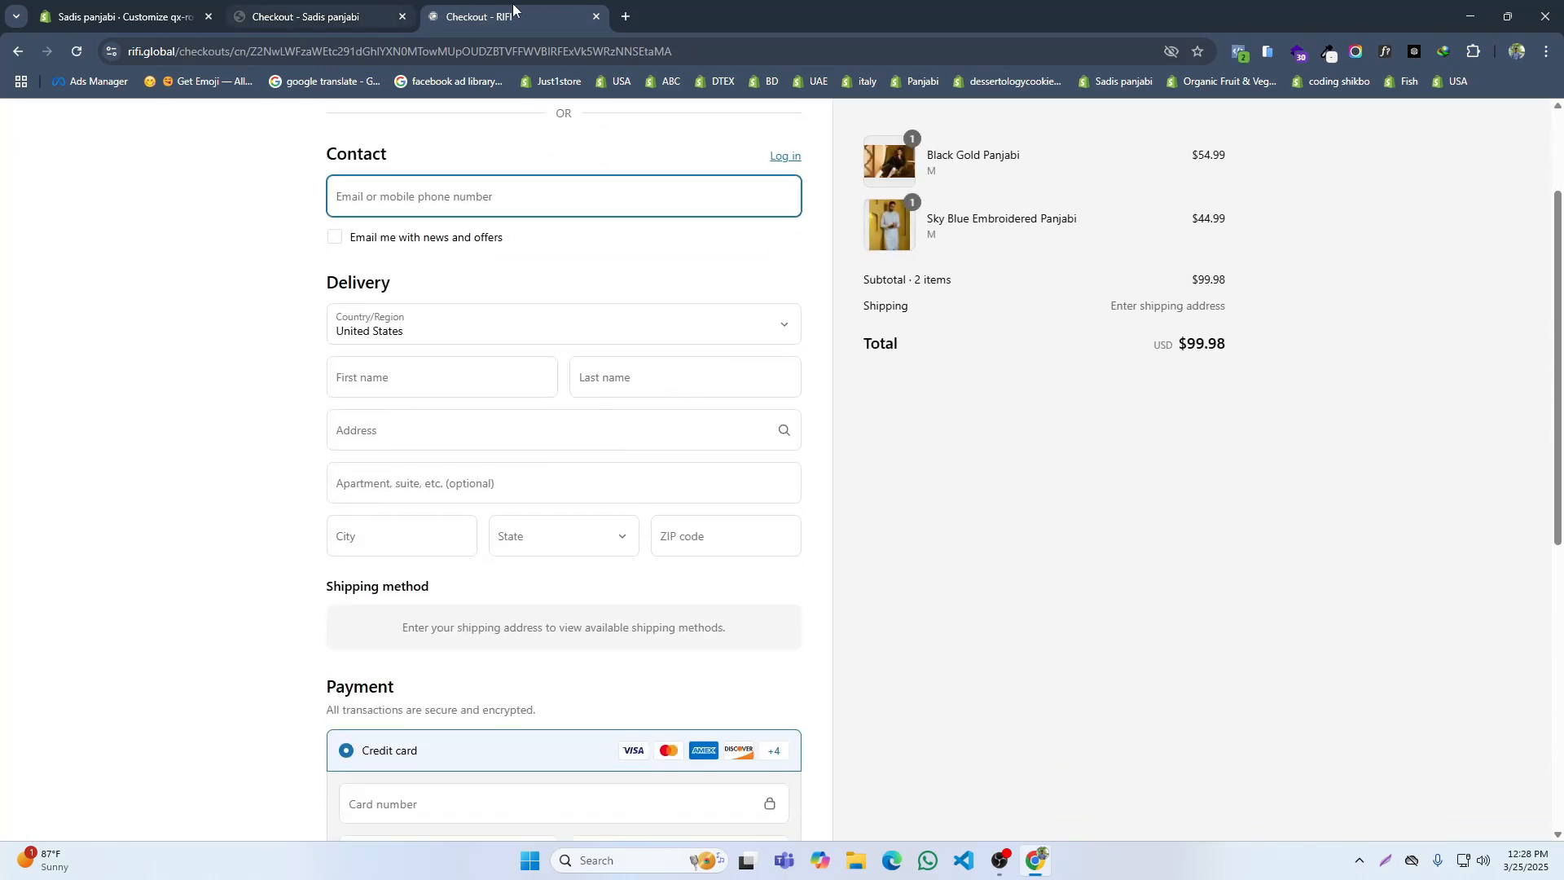
{"action": "left_click", "coordinate": [596, 16]}
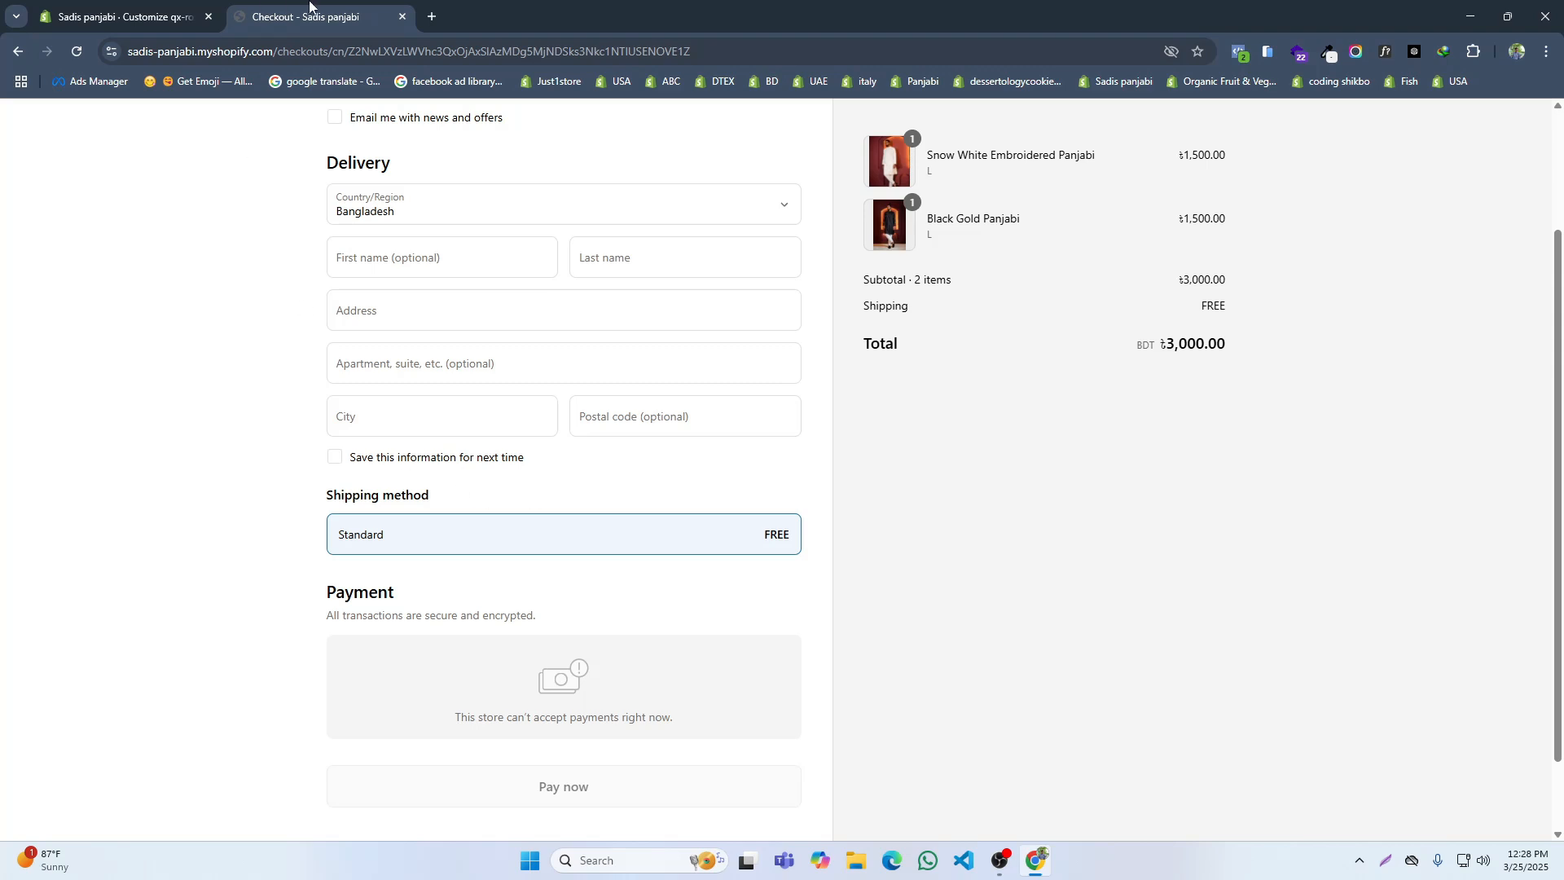
Step: Check the product page preview in the theme editor and exit to the store admin
{"action": "left_click", "coordinate": [123, 4]}
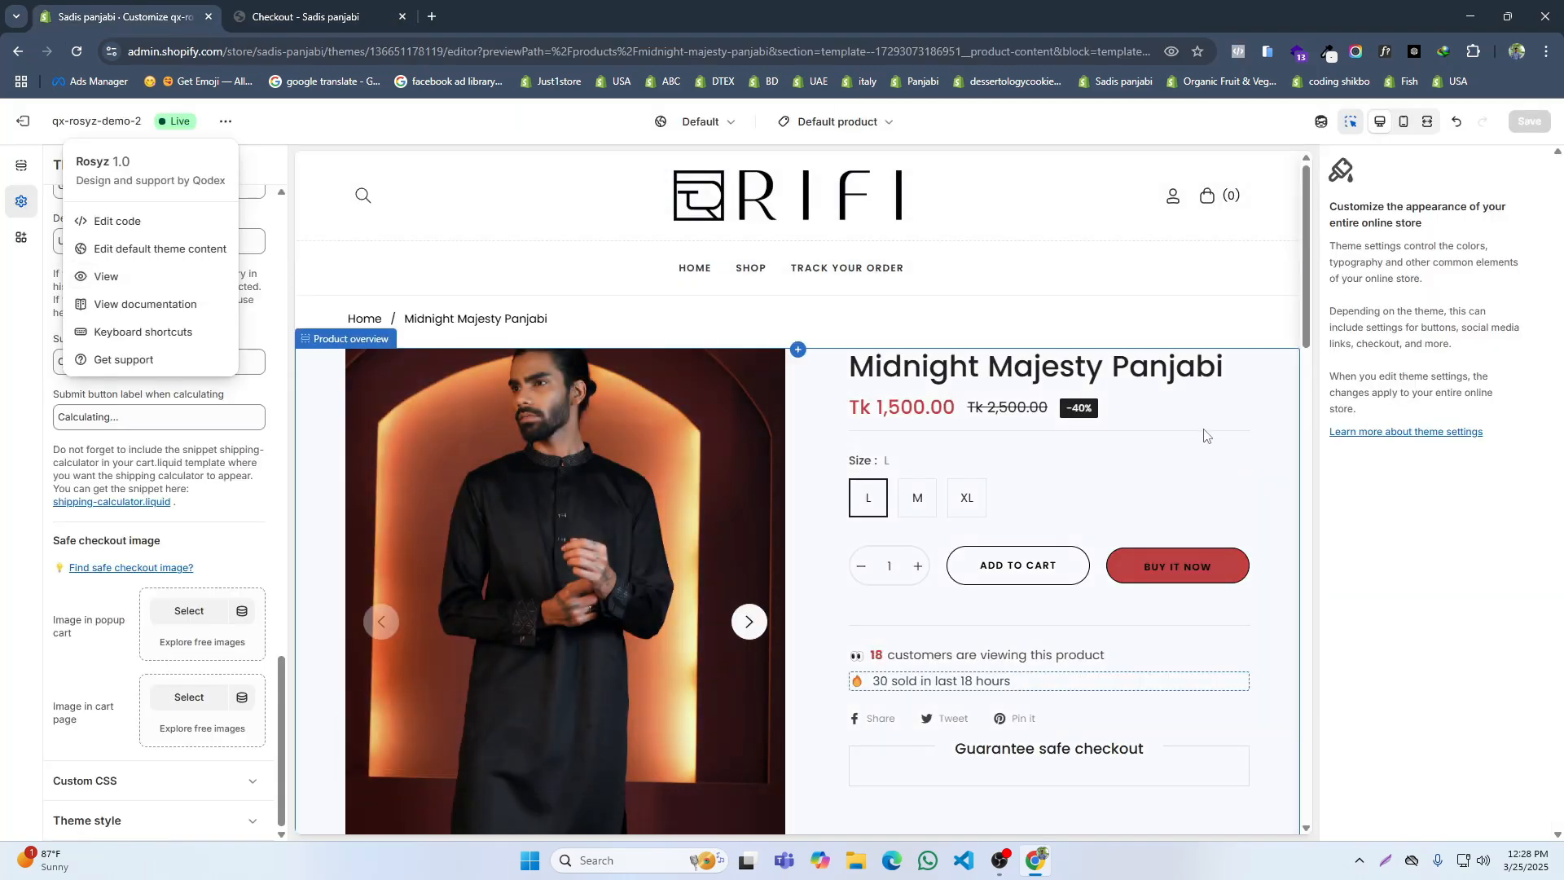
{"action": "scroll", "coordinate": [985, 448], "scroll_direction": "down", "scroll_amount": 2}
{"action": "scroll", "coordinate": [986, 448], "scroll_direction": "down", "scroll_amount": 5}
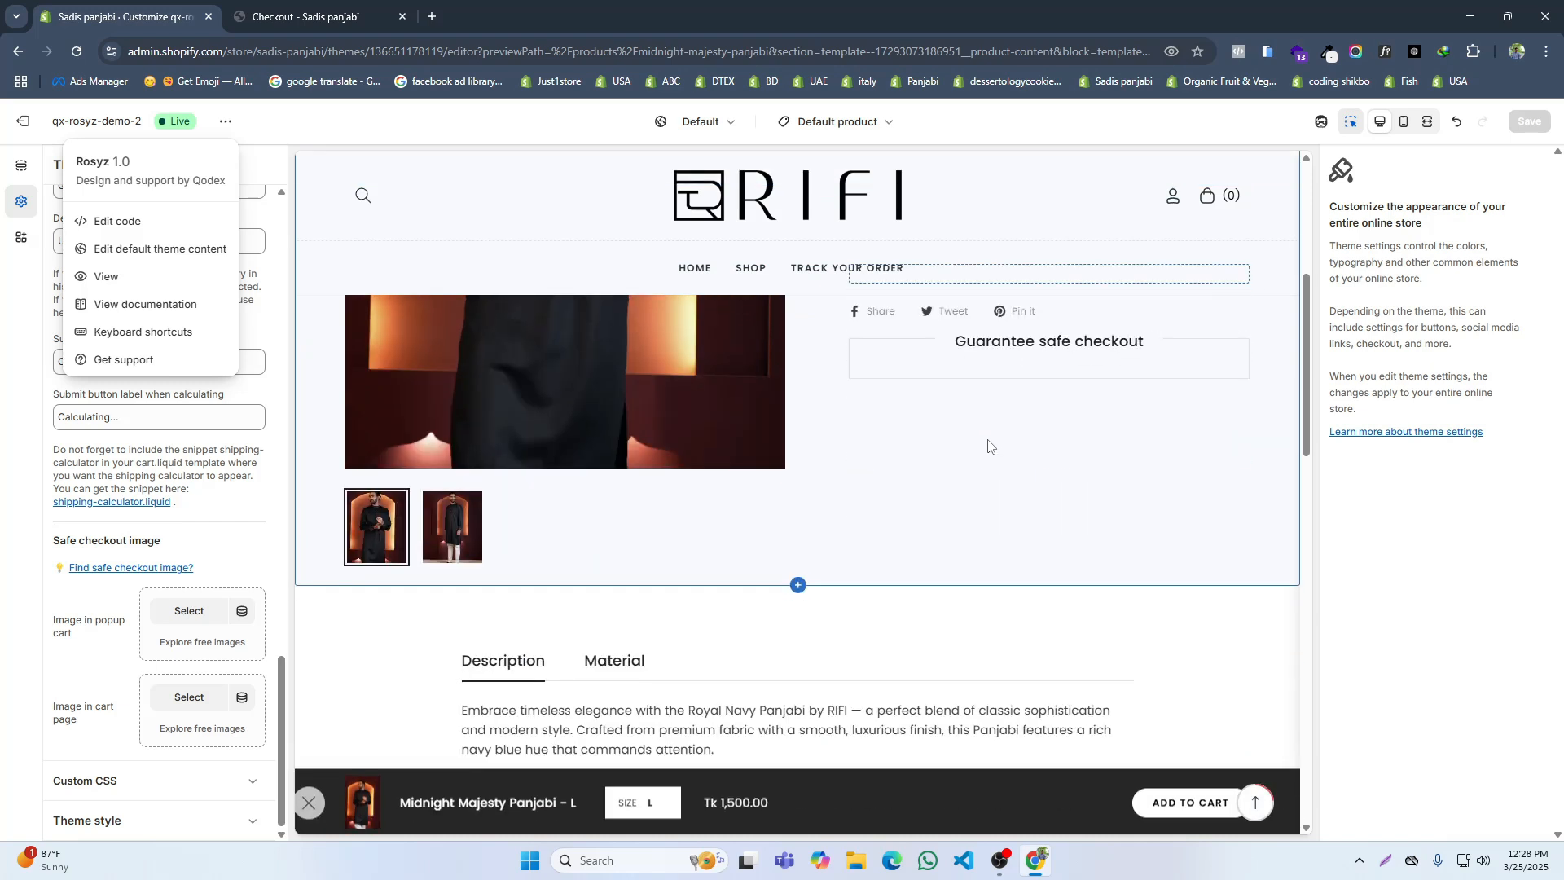
{"action": "left_click", "coordinate": [25, 123]}
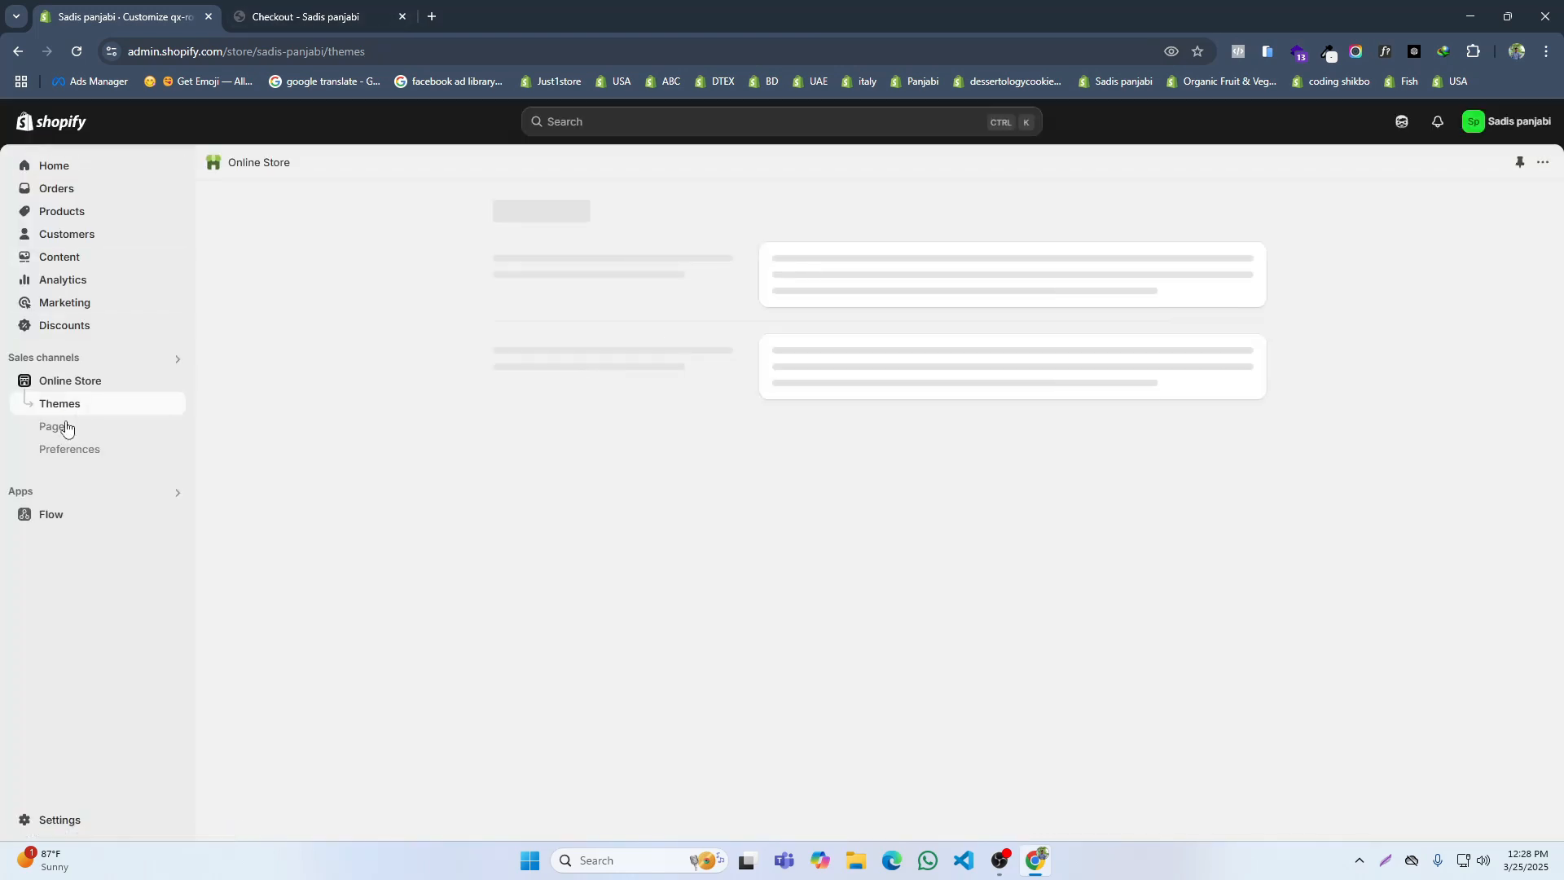
Step: Search the apps for "review" and install the Judge.me Product Reviews App from the Shopify App Store
{"action": "left_click", "coordinate": [23, 491]}
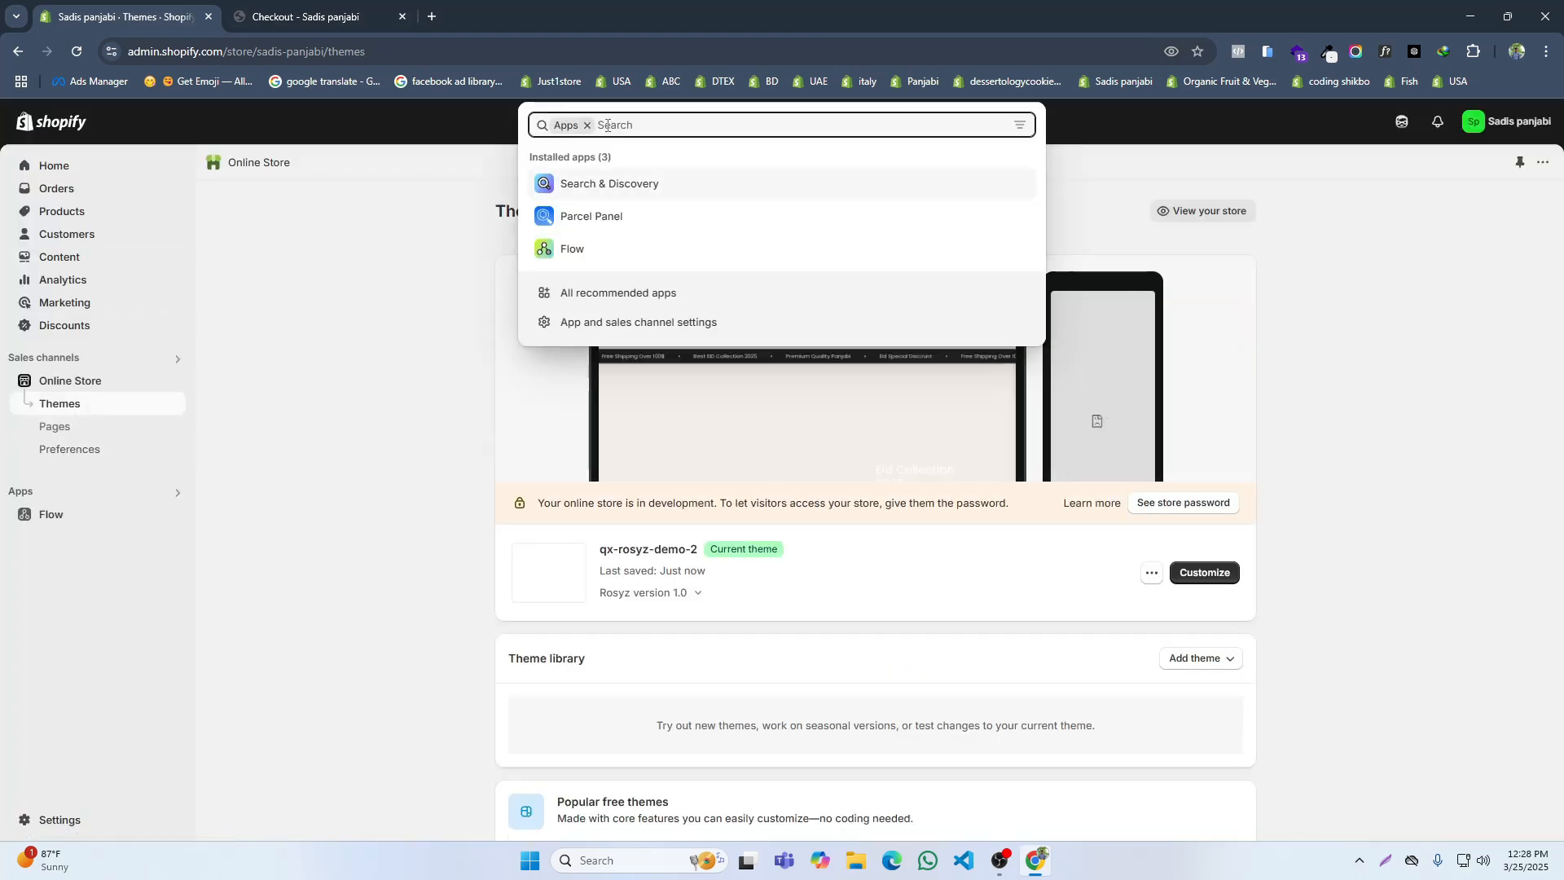
{"action": "type", "text": "review"}
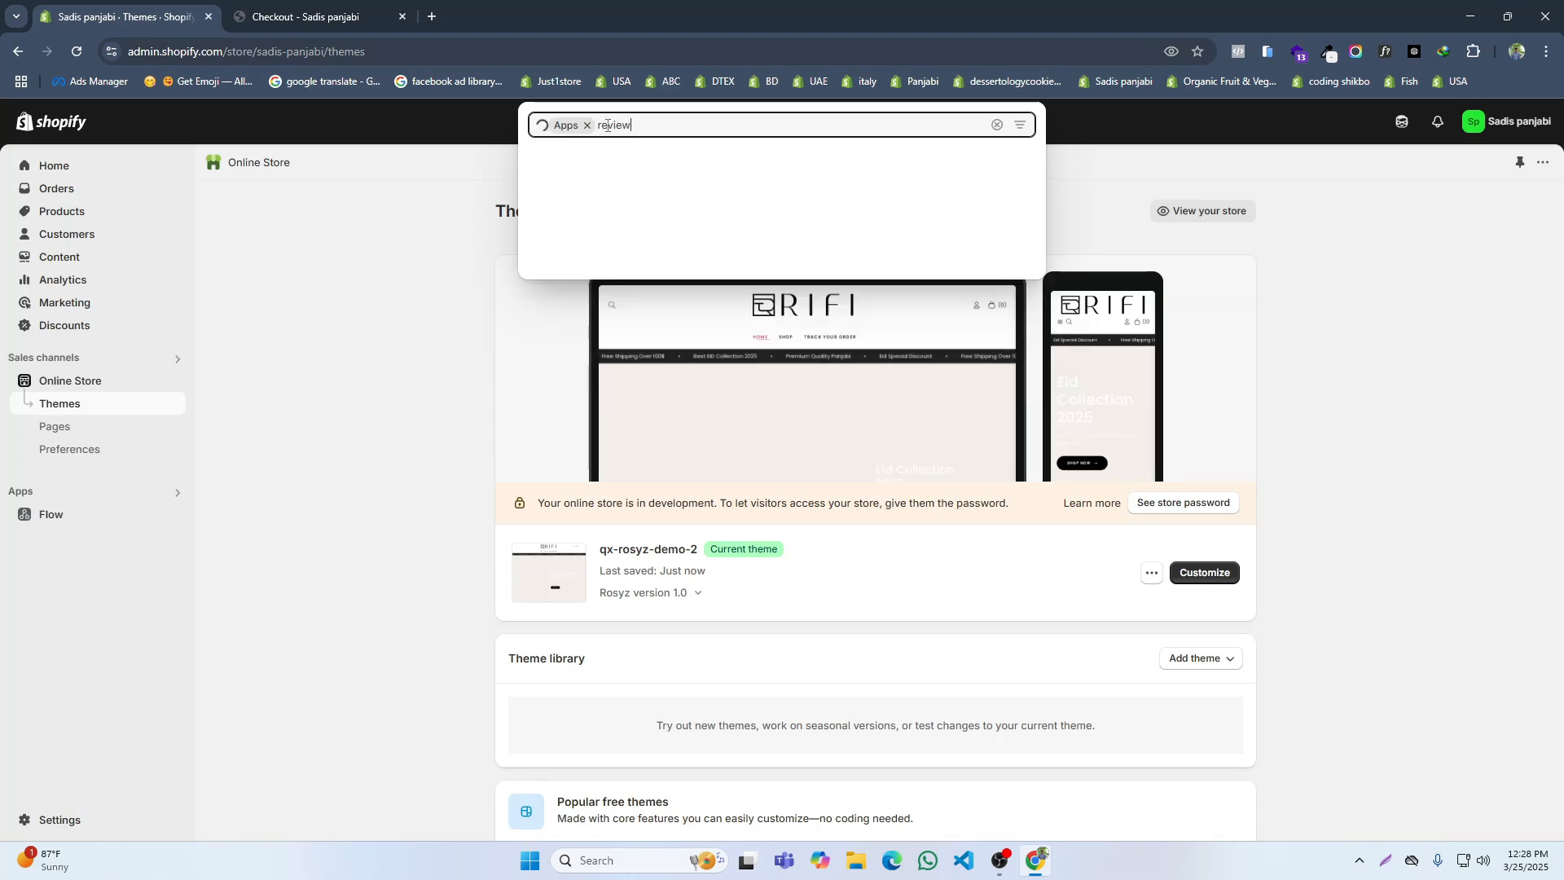
{"action": "left_click", "coordinate": [633, 254]}
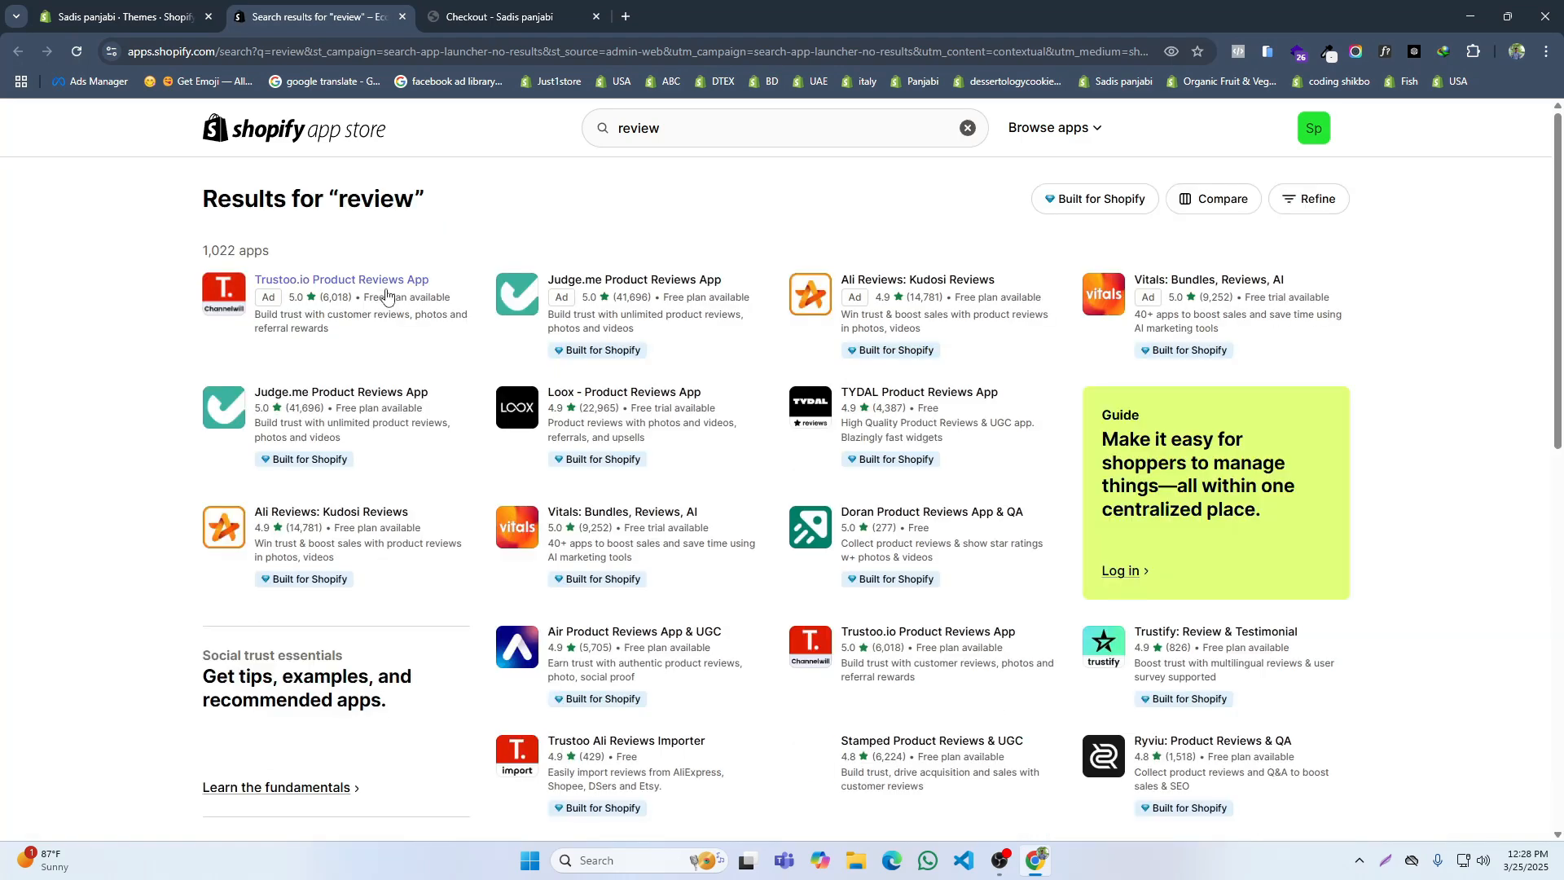
{"action": "left_click", "coordinate": [400, 394]}
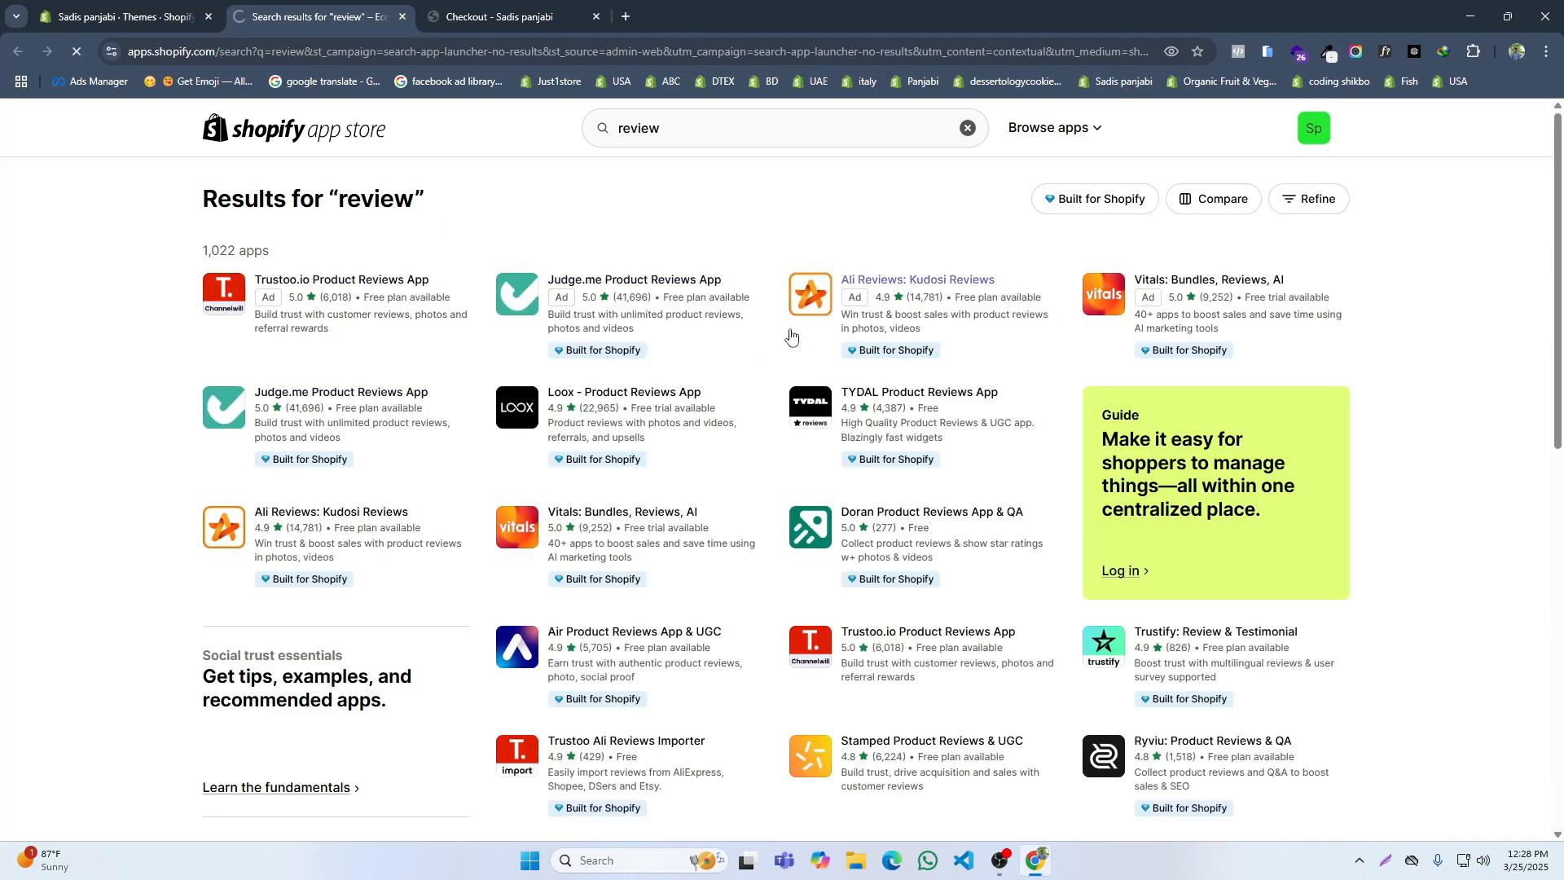
{"action": "left_click", "coordinate": [413, 563]}
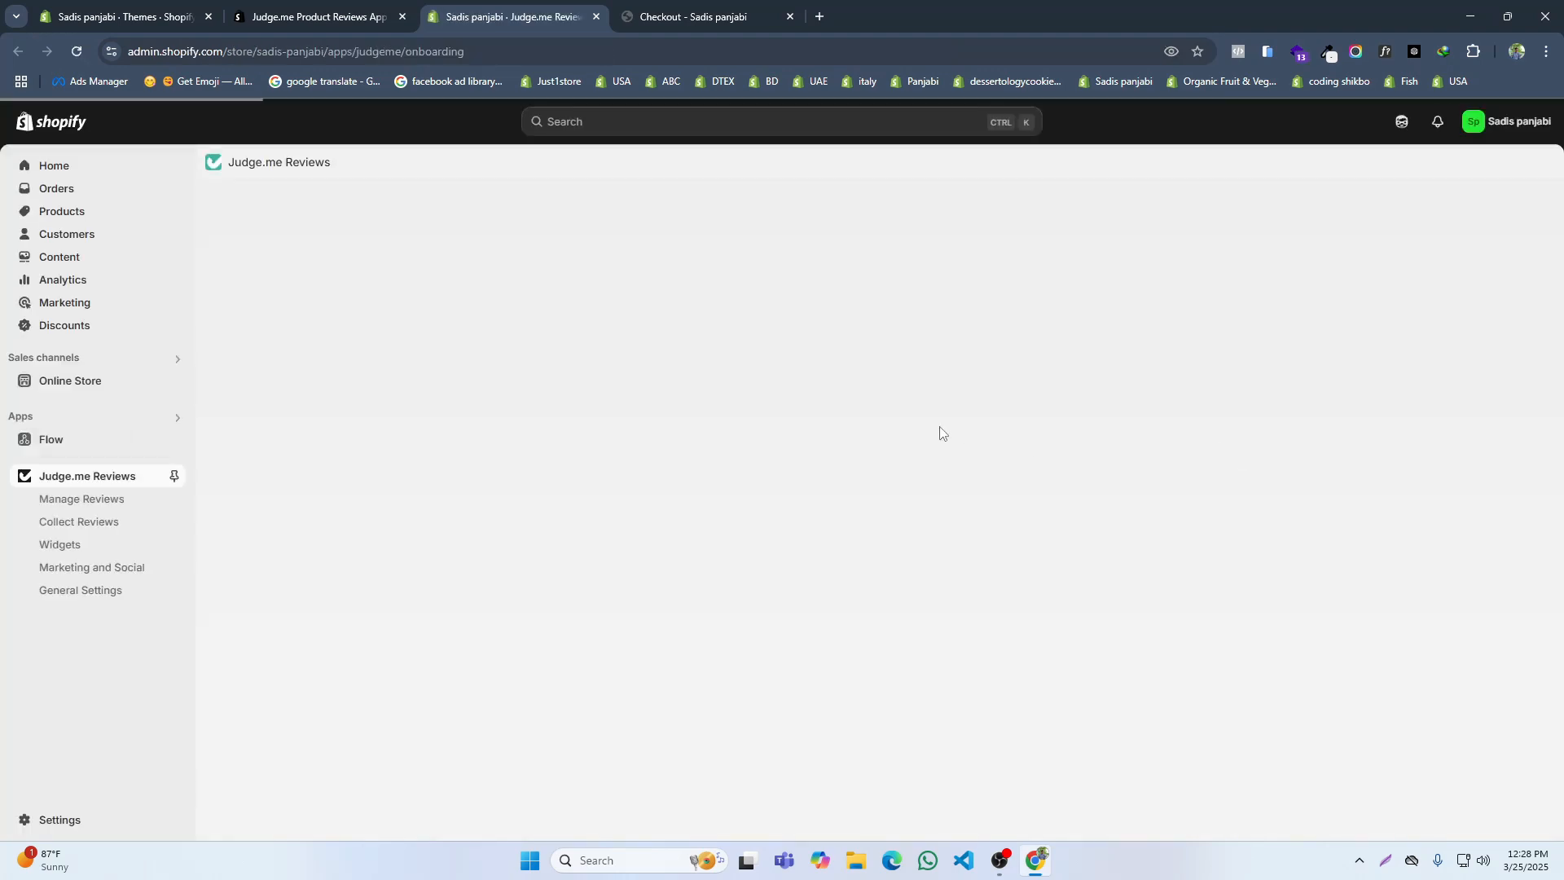
Step: Return from the store's checkout page to its home page
{"action": "left_click", "coordinate": [635, 7]}
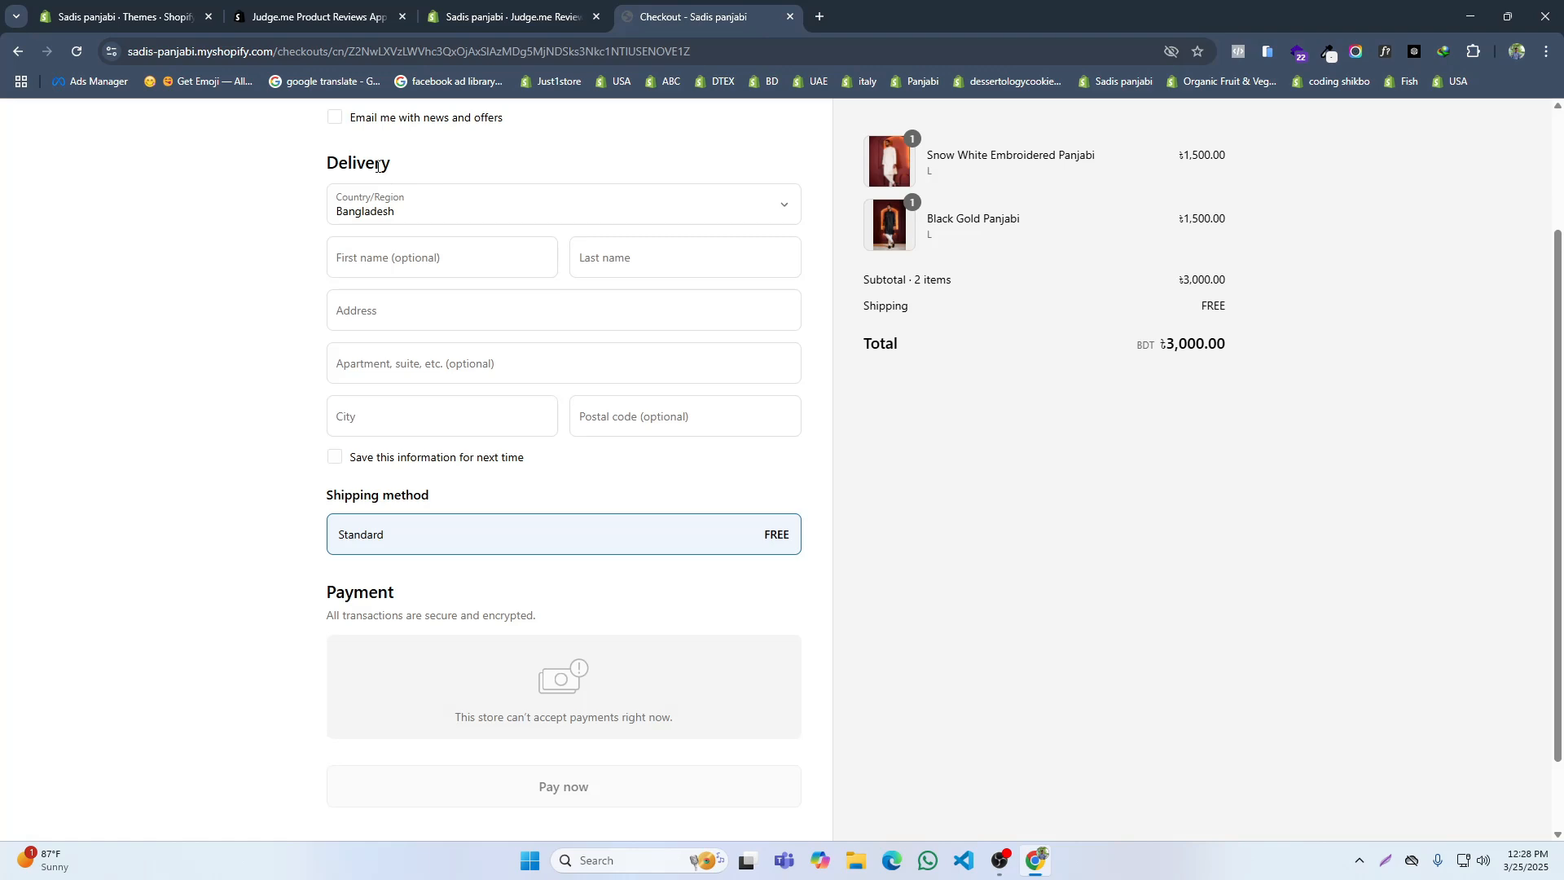
{"action": "scroll", "coordinate": [378, 171], "scroll_direction": "up", "scroll_amount": 3}
{"action": "left_click", "coordinate": [394, 133]}
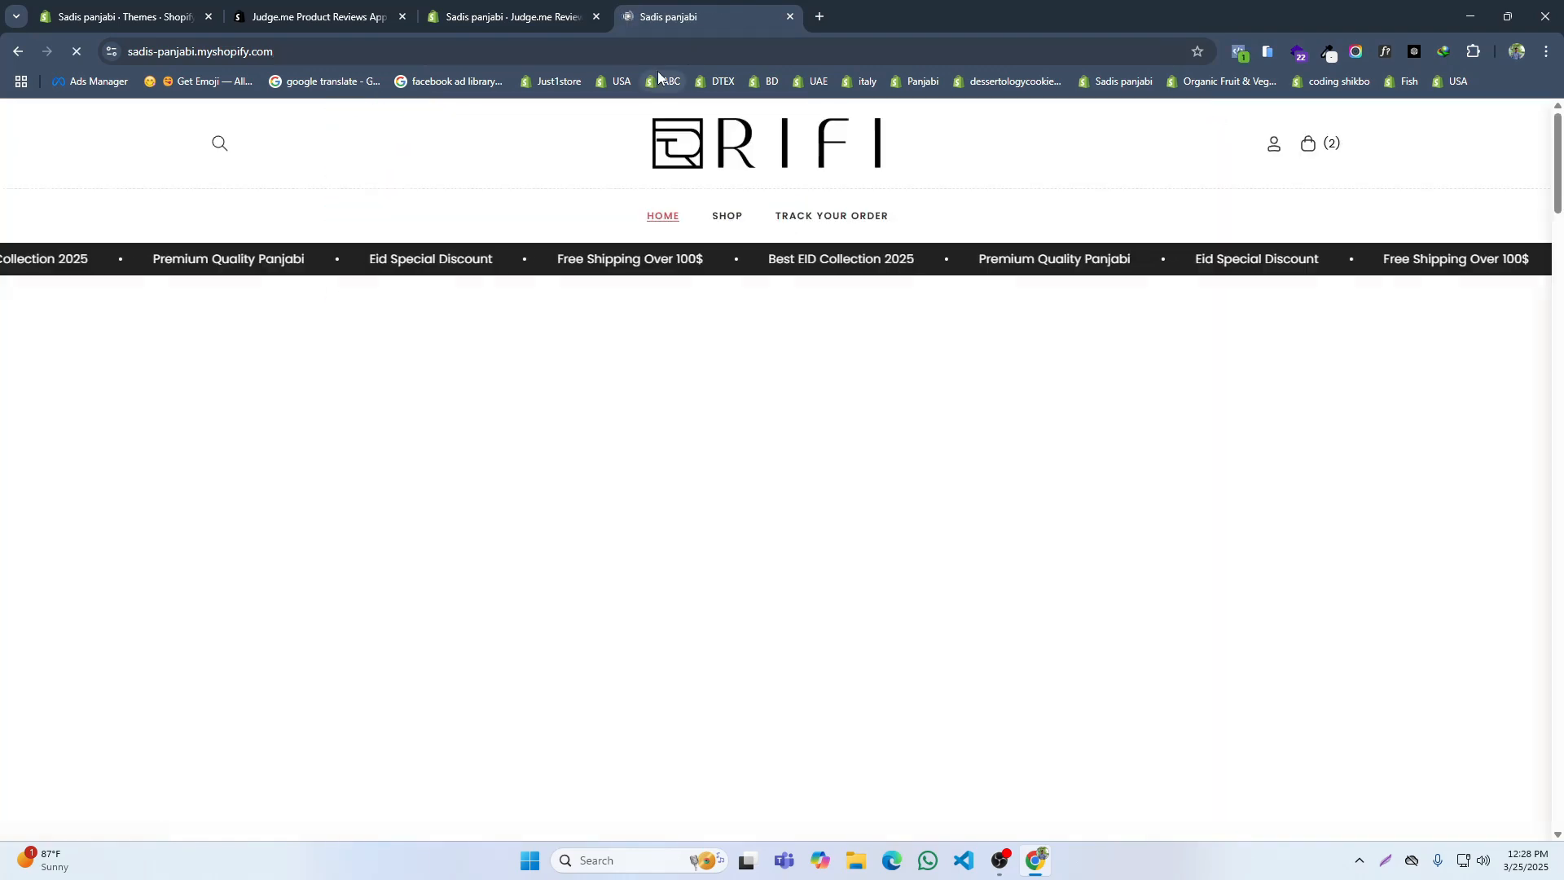
{"action": "left_click", "coordinate": [819, 16]}
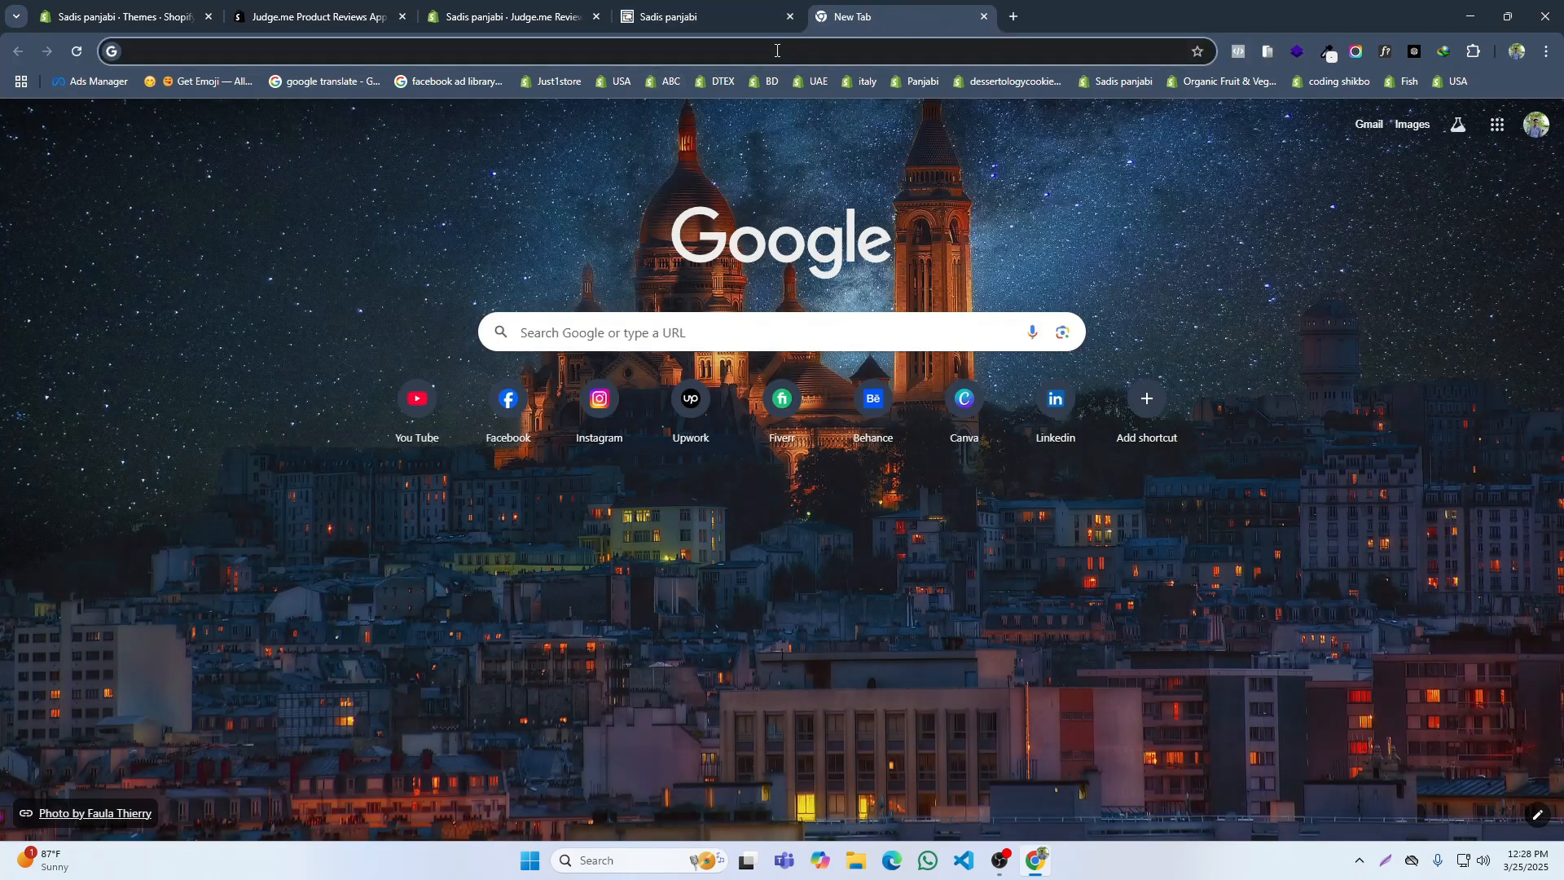
{"action": "type", "text": "rifi.global"}
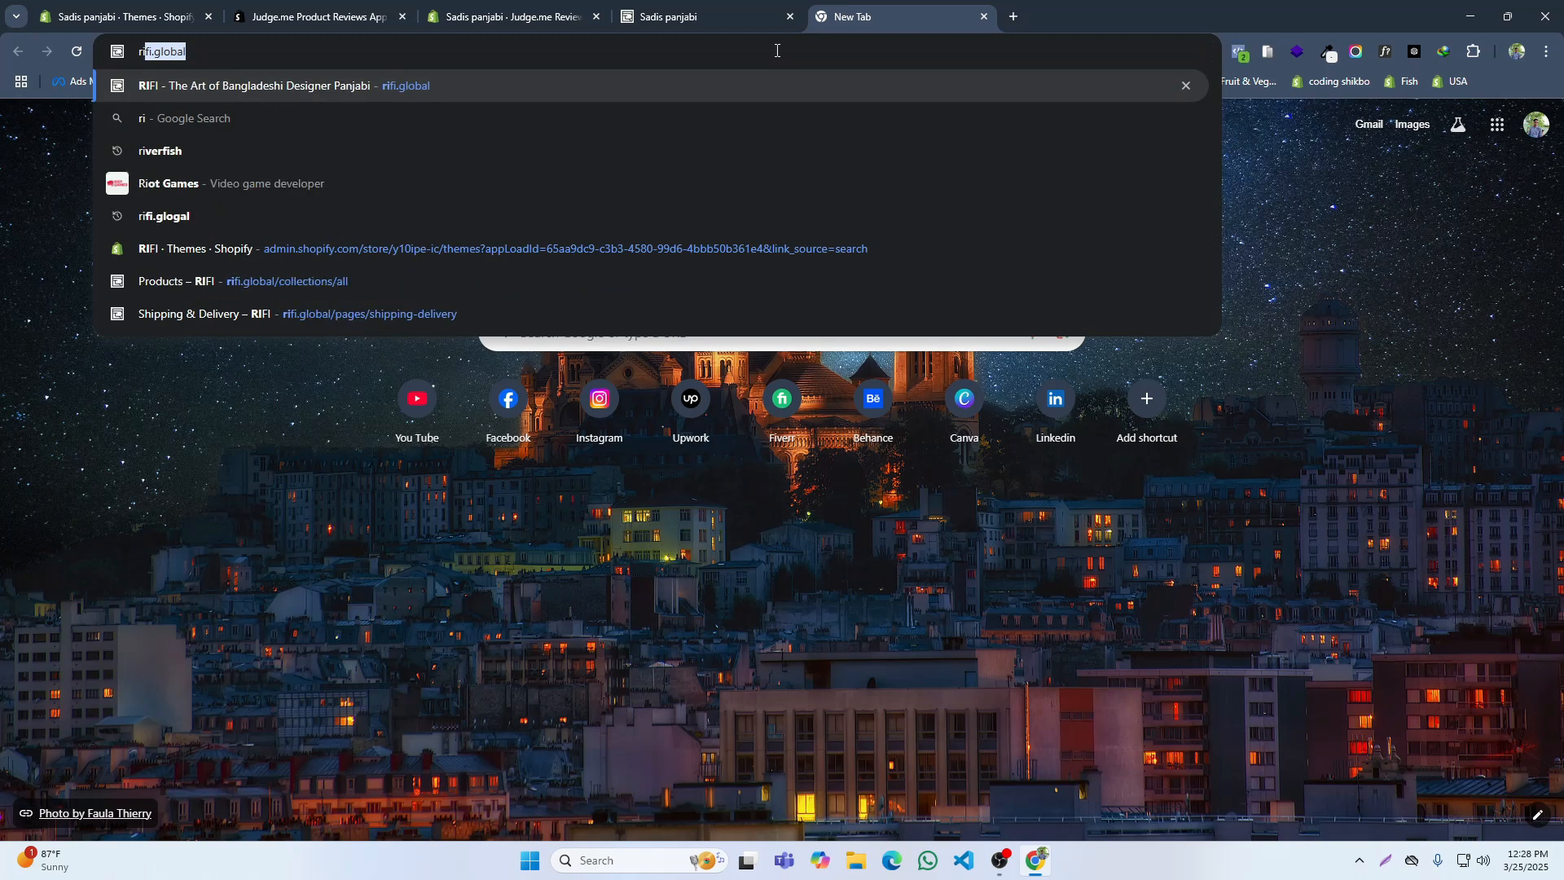
{"action": "left_click", "coordinate": [985, 16]}
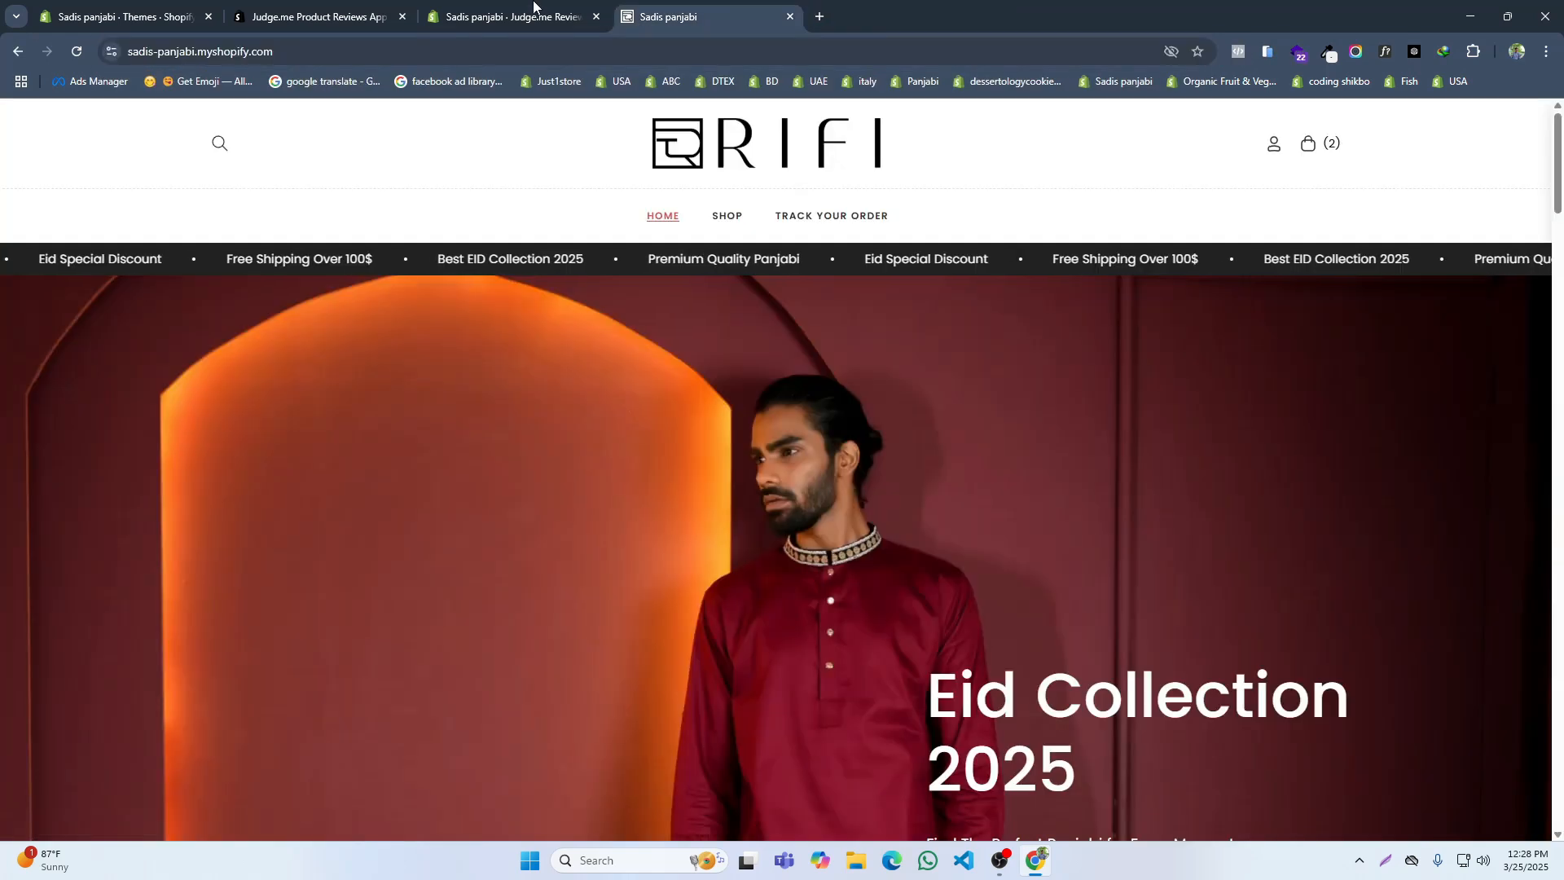
Step: Enable the Judge.me Reviews app embed, close the onboarding and App Store pages, and save the theme
{"action": "left_click", "coordinate": [521, 17]}
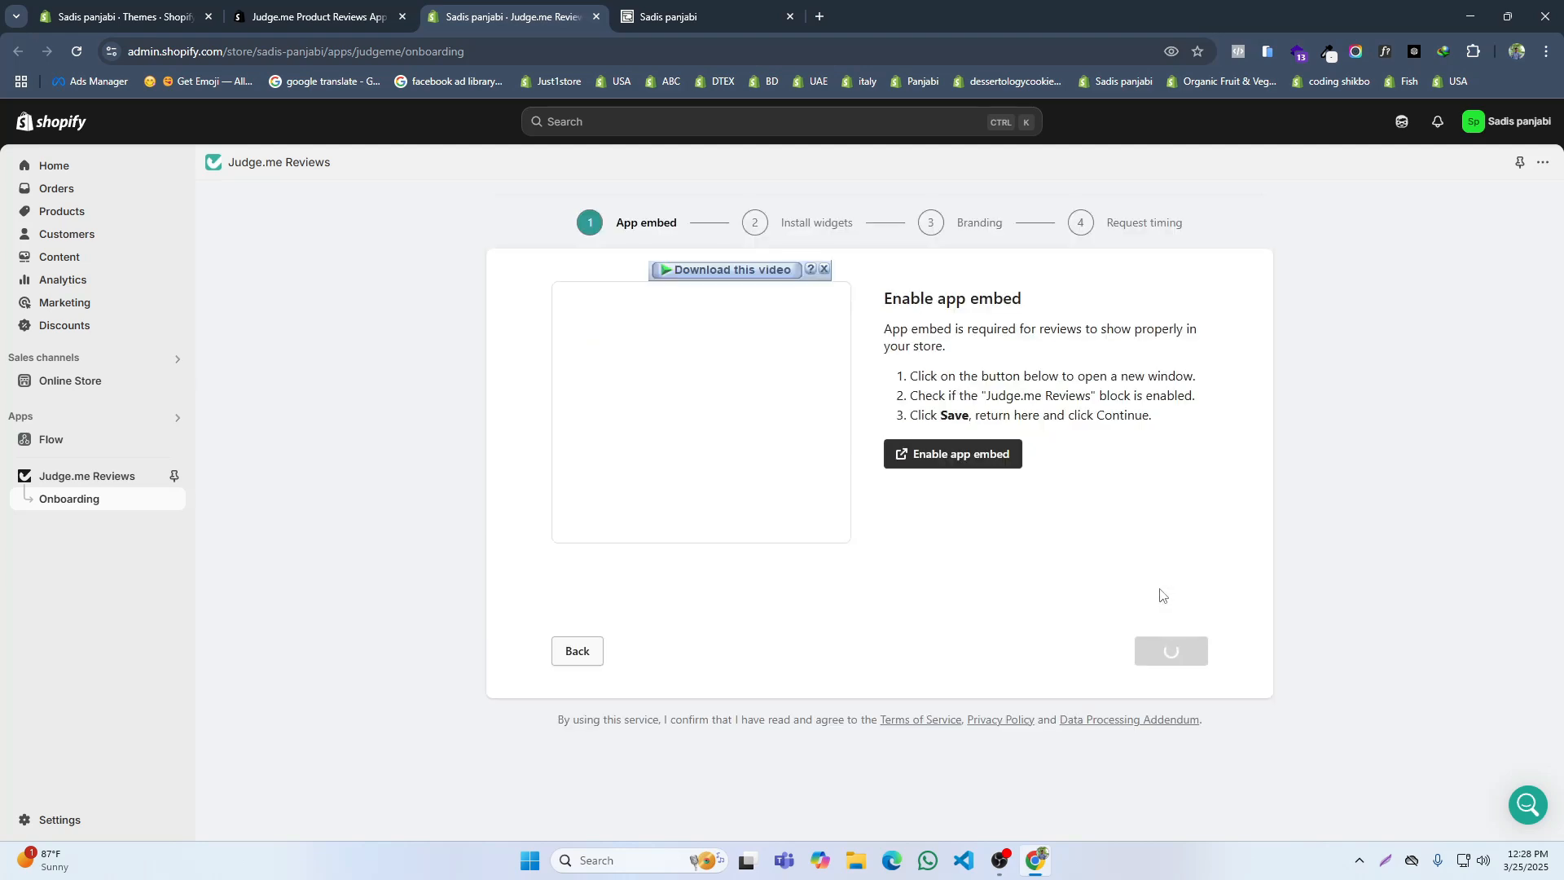
{"action": "left_click", "coordinate": [926, 461]}
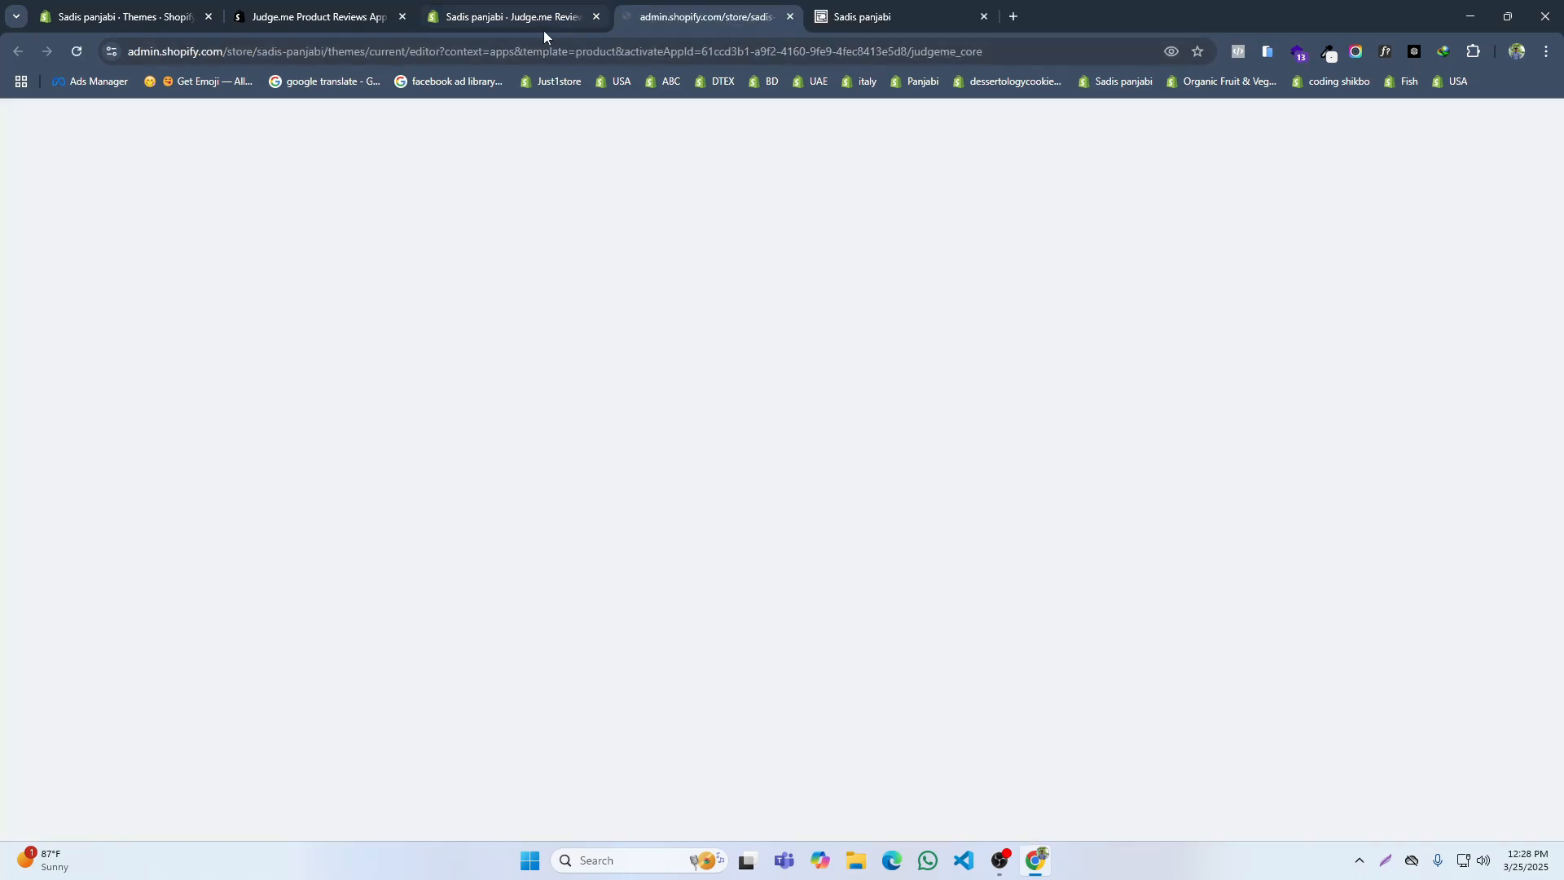
{"action": "left_click", "coordinate": [597, 17]}
{"action": "left_click", "coordinate": [402, 18]}
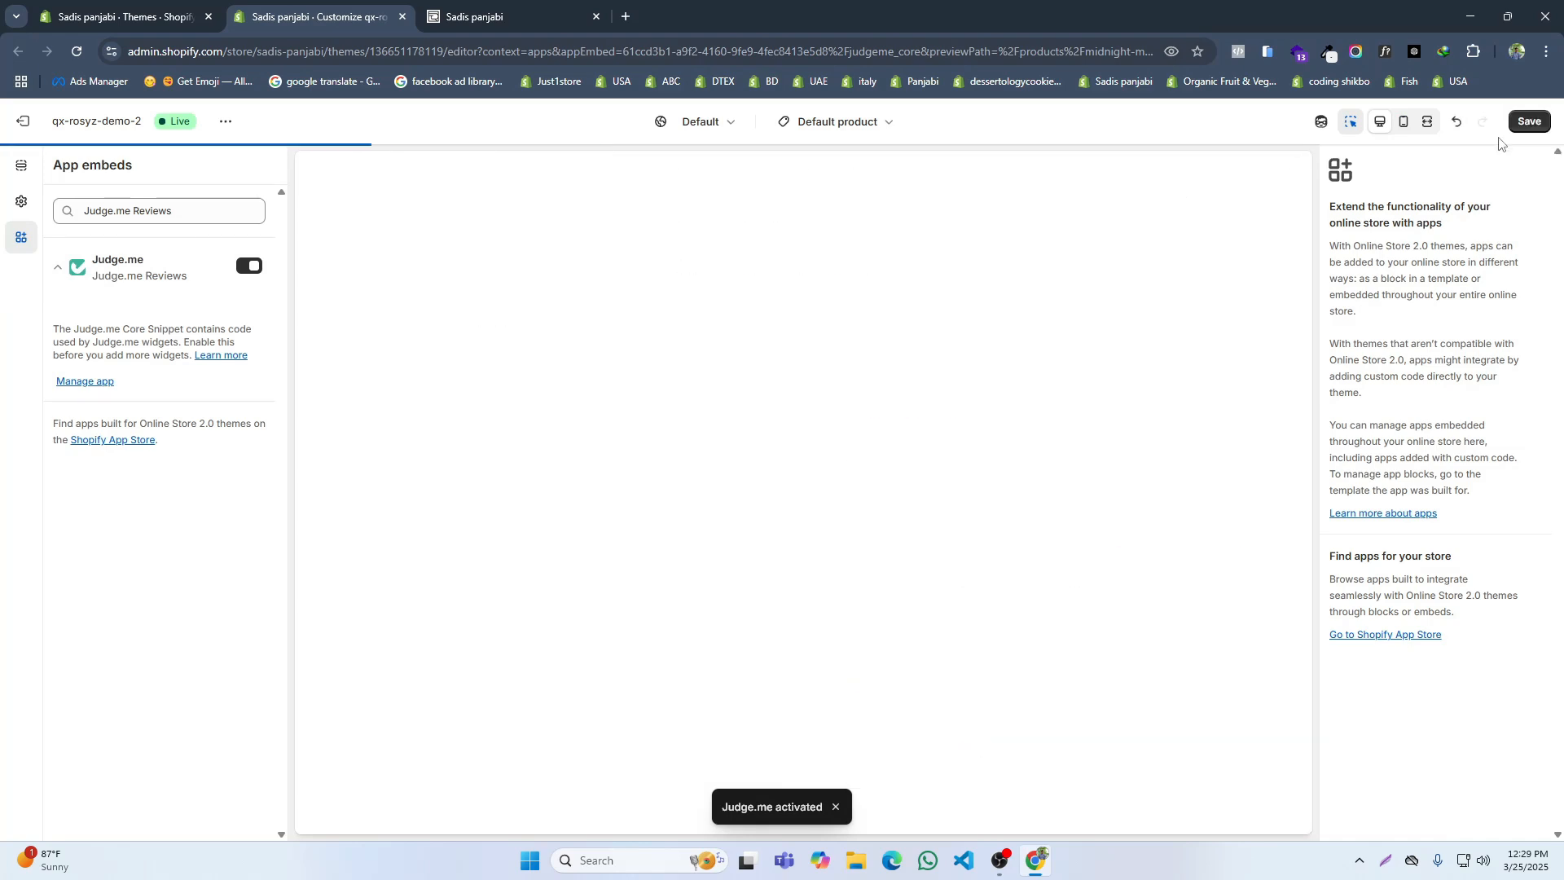
{"action": "left_click", "coordinate": [1527, 127]}
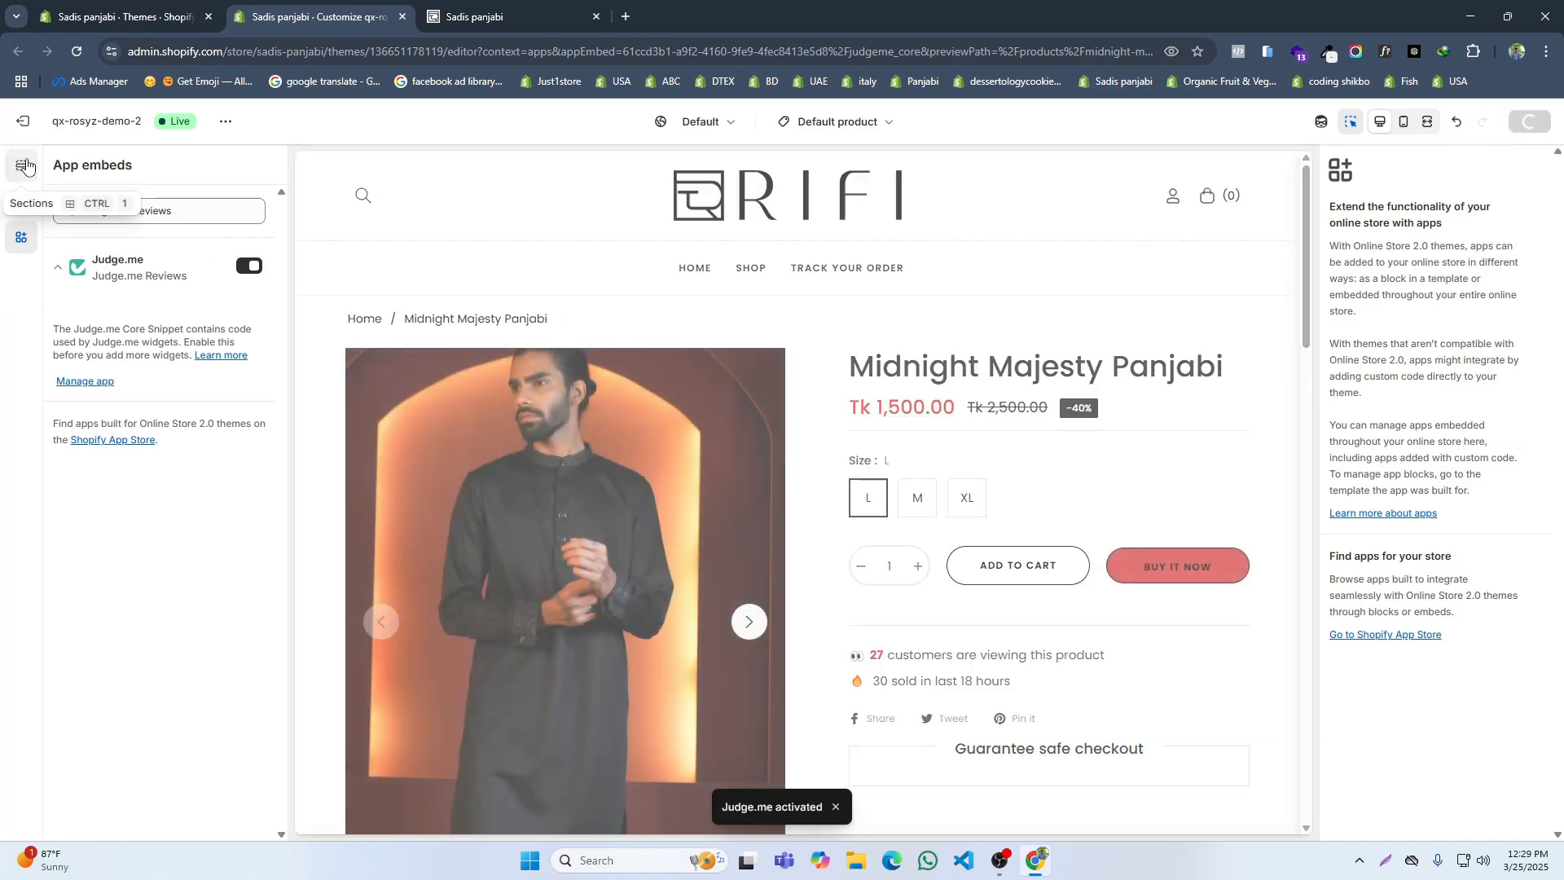
Step: Add the Judge.me Star Ratings block above Title Product in the Default product template's Product overview section
{"action": "left_click", "coordinate": [23, 165]}
{"action": "scroll", "coordinate": [154, 562], "scroll_direction": "down", "scroll_amount": 3}
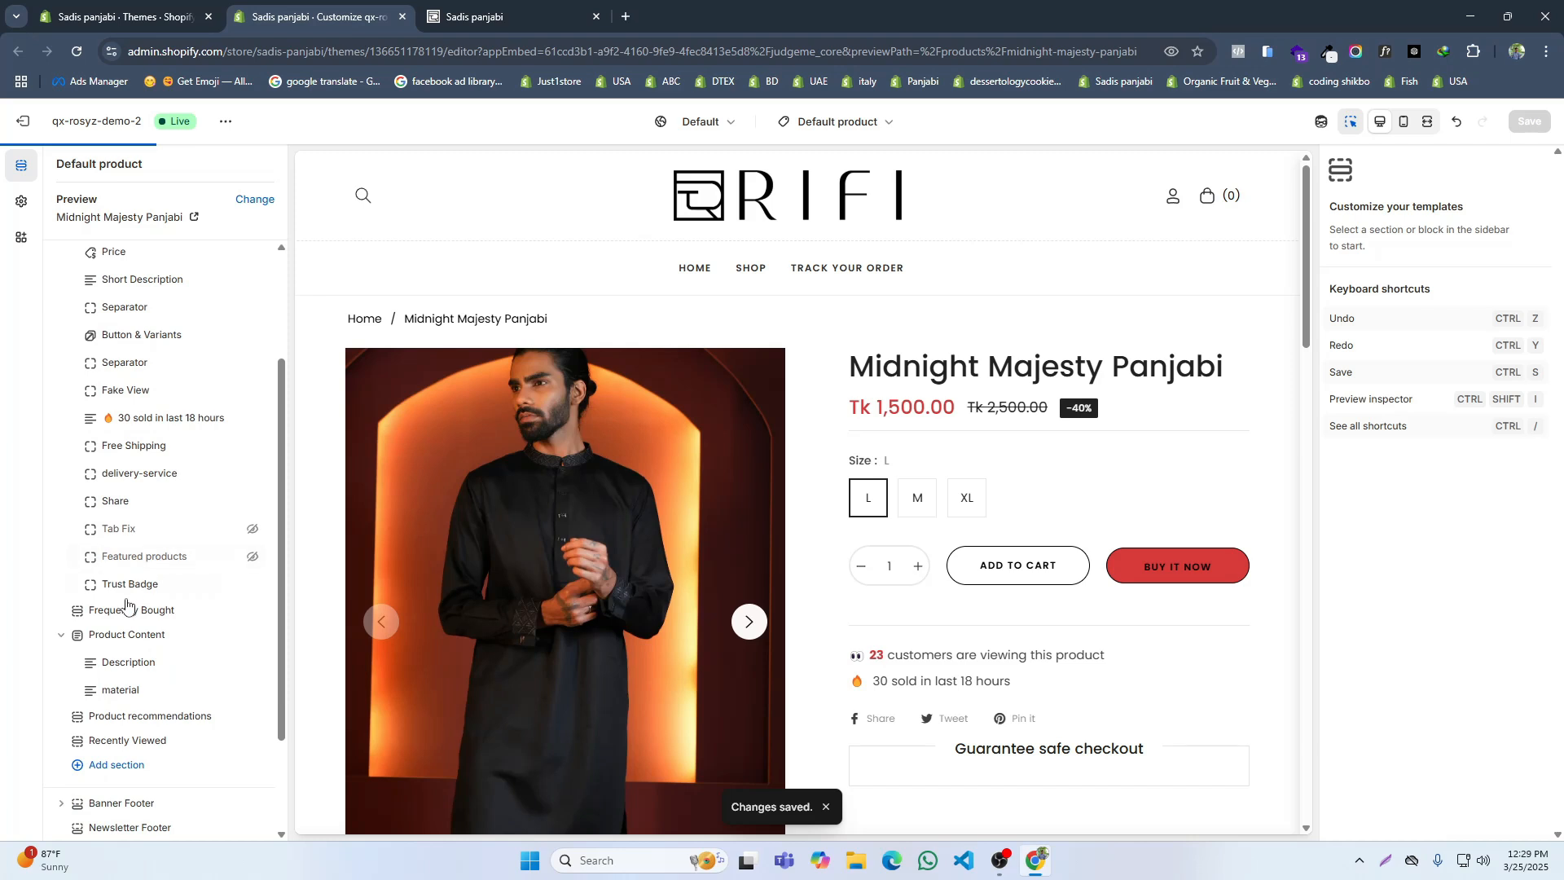
{"action": "scroll", "coordinate": [173, 419], "scroll_direction": "up", "scroll_amount": 2}
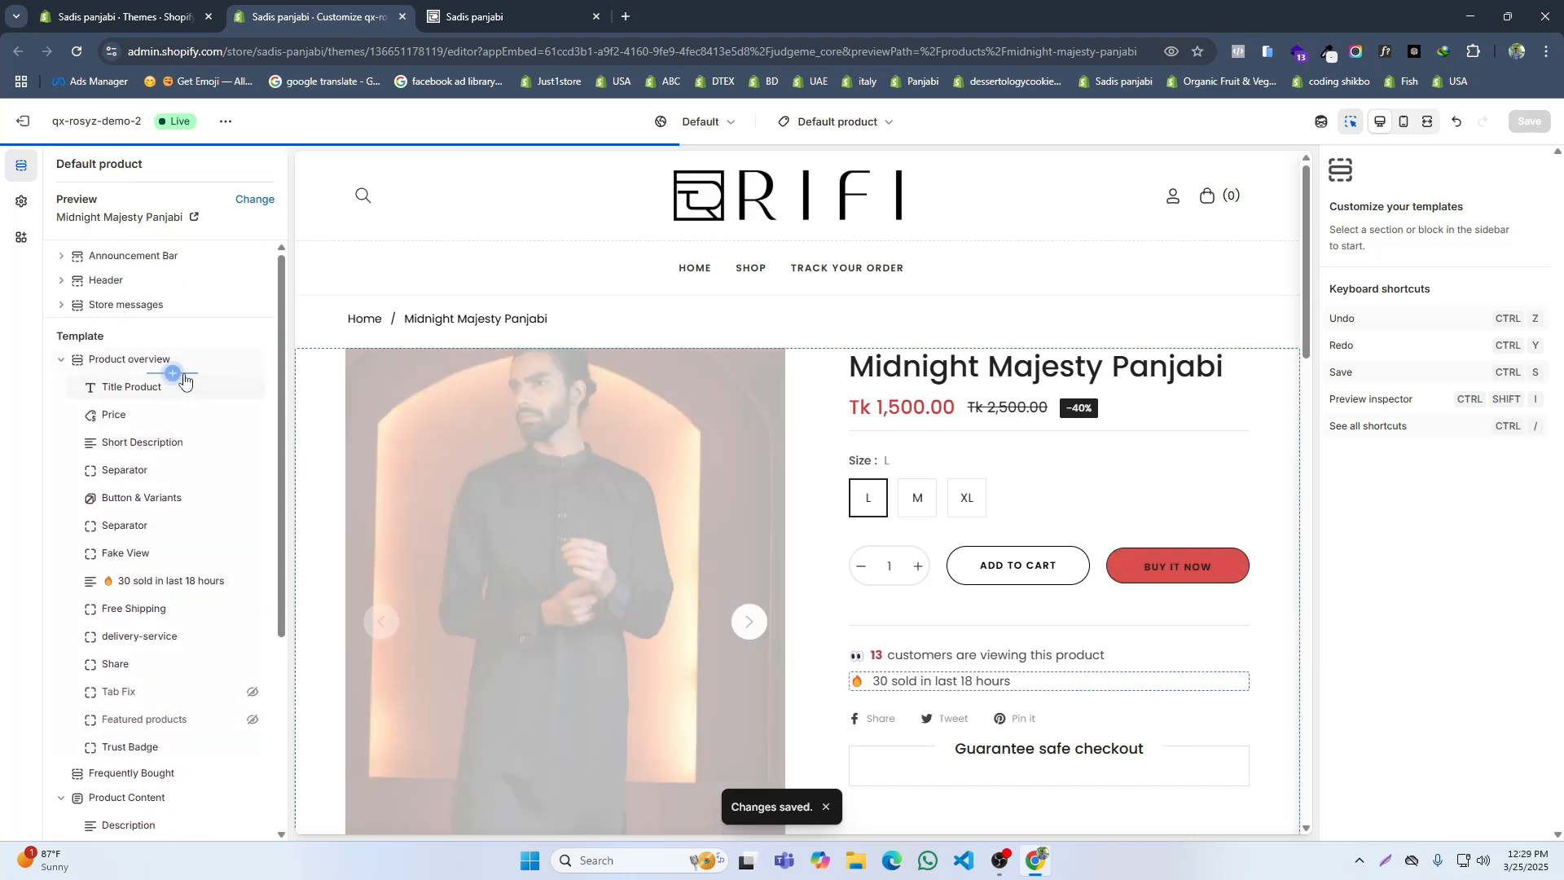
{"action": "left_click", "coordinate": [171, 373]}
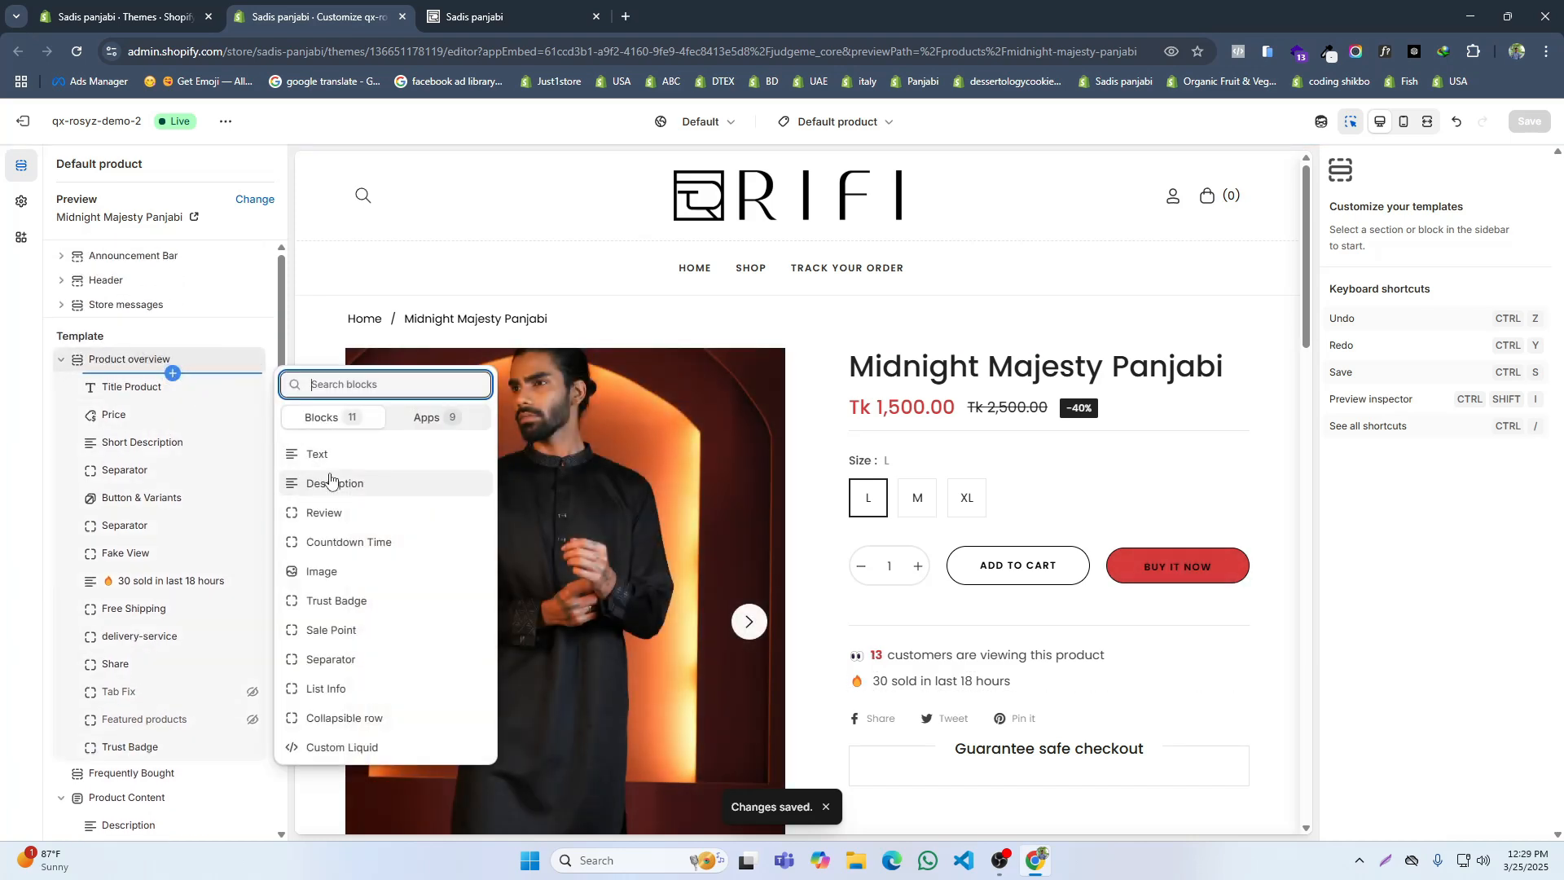
{"action": "left_click", "coordinate": [417, 419]}
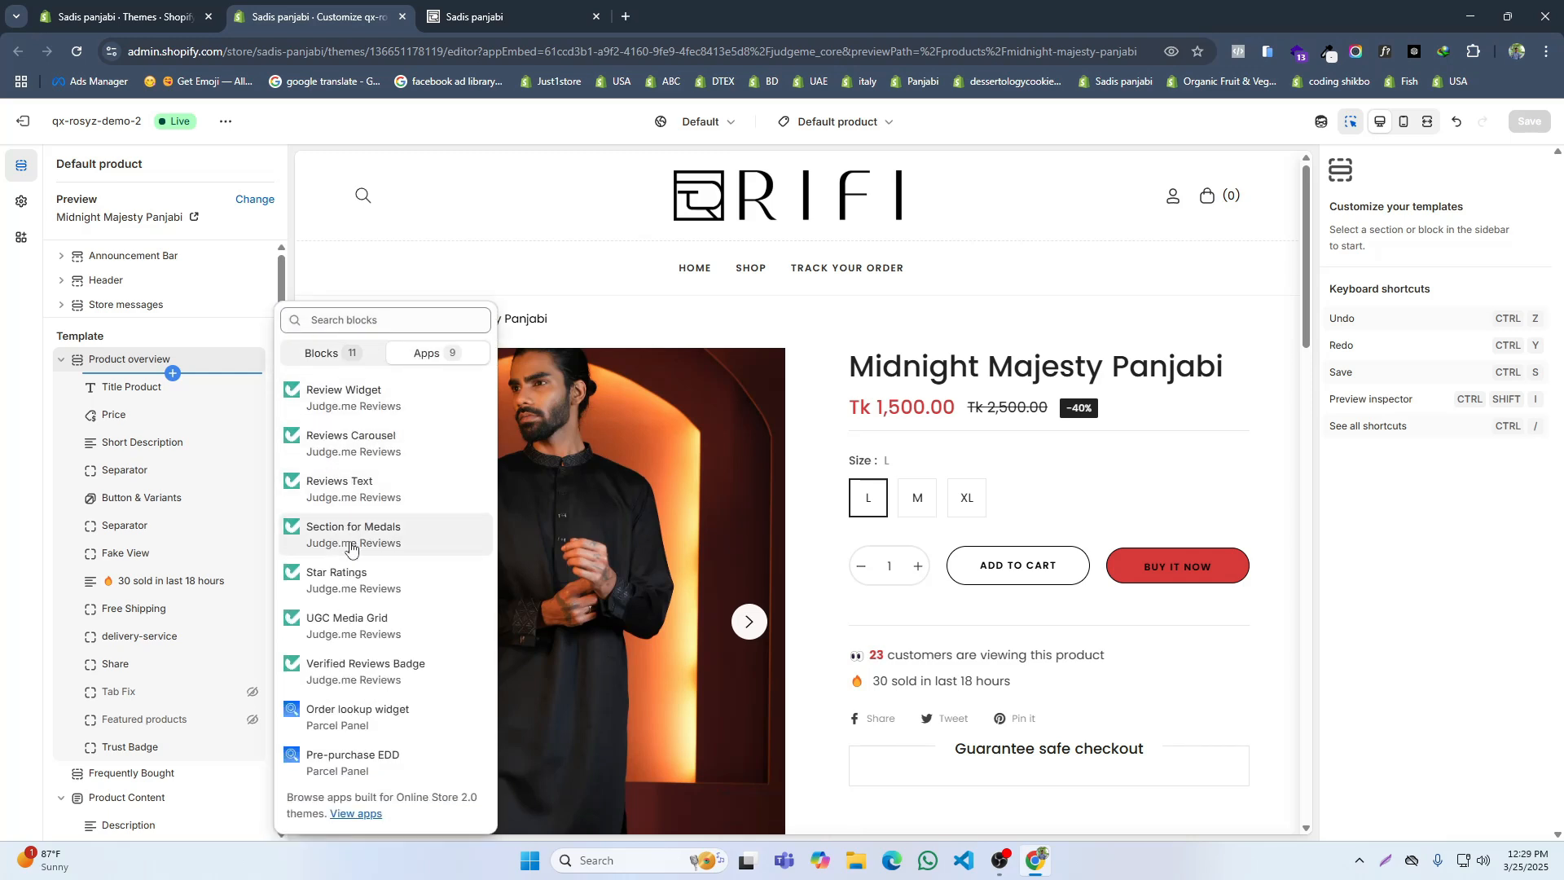
{"action": "left_click", "coordinate": [347, 579]}
Step: Add the Judge.me Review Widget as a section between Product Content and Product recommendations and save the theme
{"action": "scroll", "coordinate": [159, 623], "scroll_direction": "down", "scroll_amount": 4}
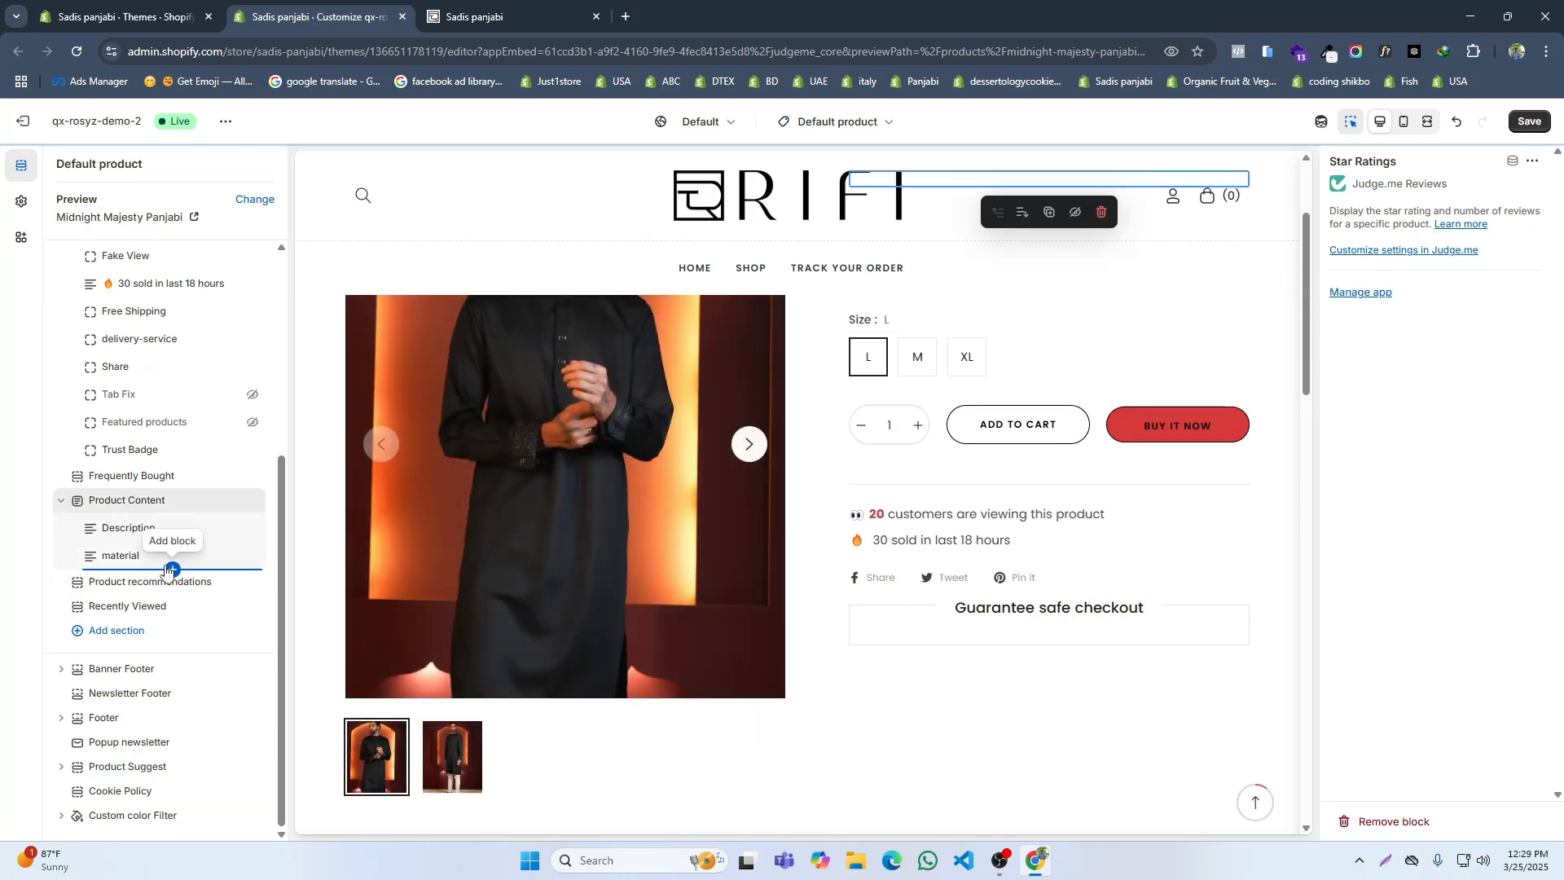
{"action": "left_click", "coordinate": [116, 630]}
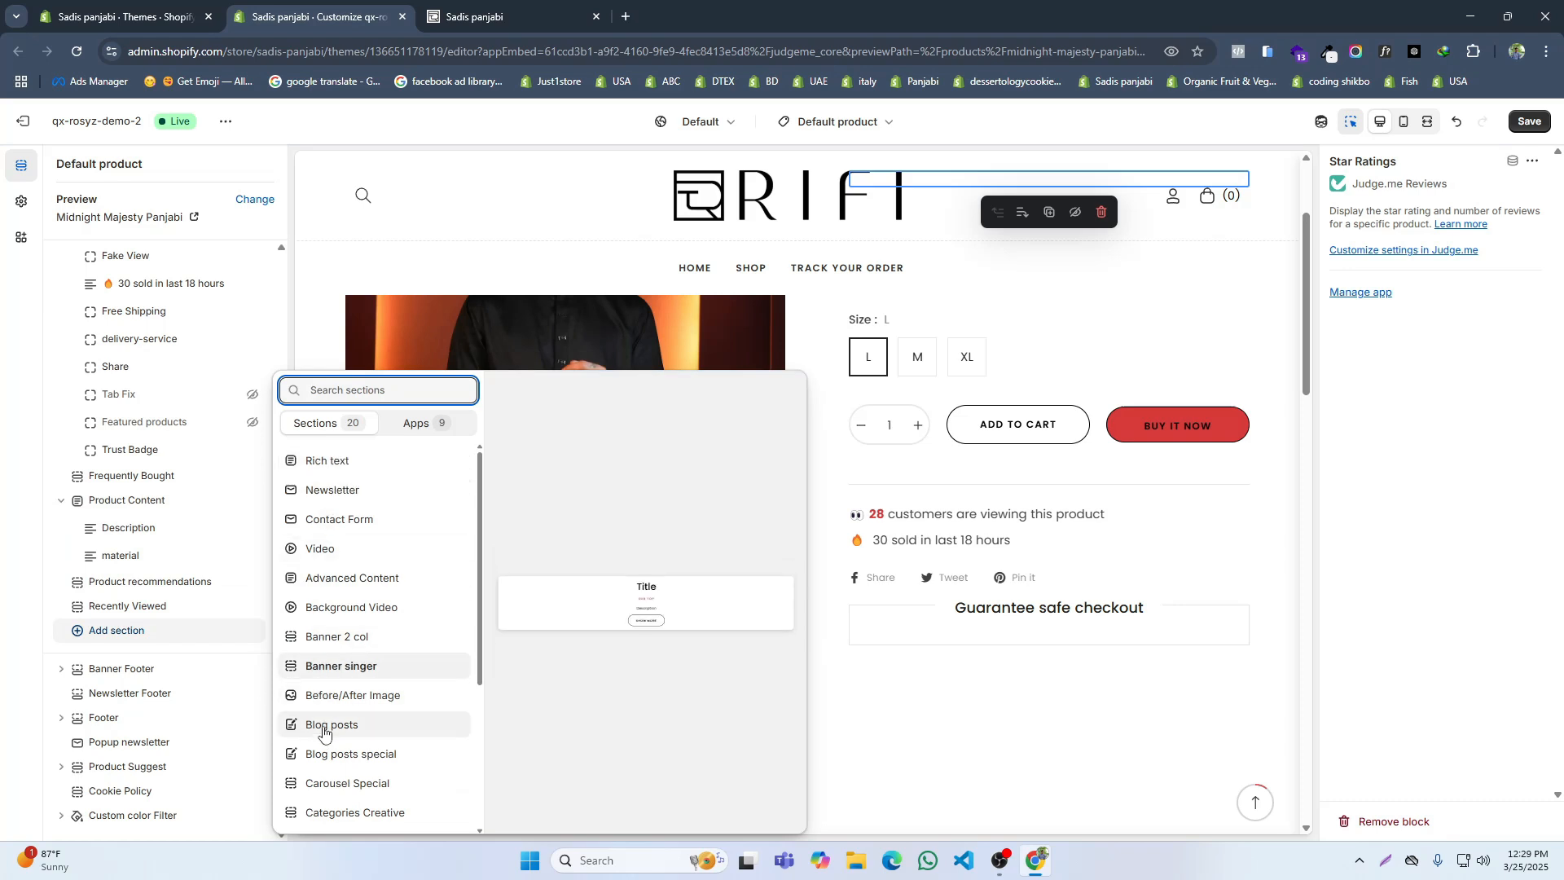
{"action": "left_click", "coordinate": [416, 424]}
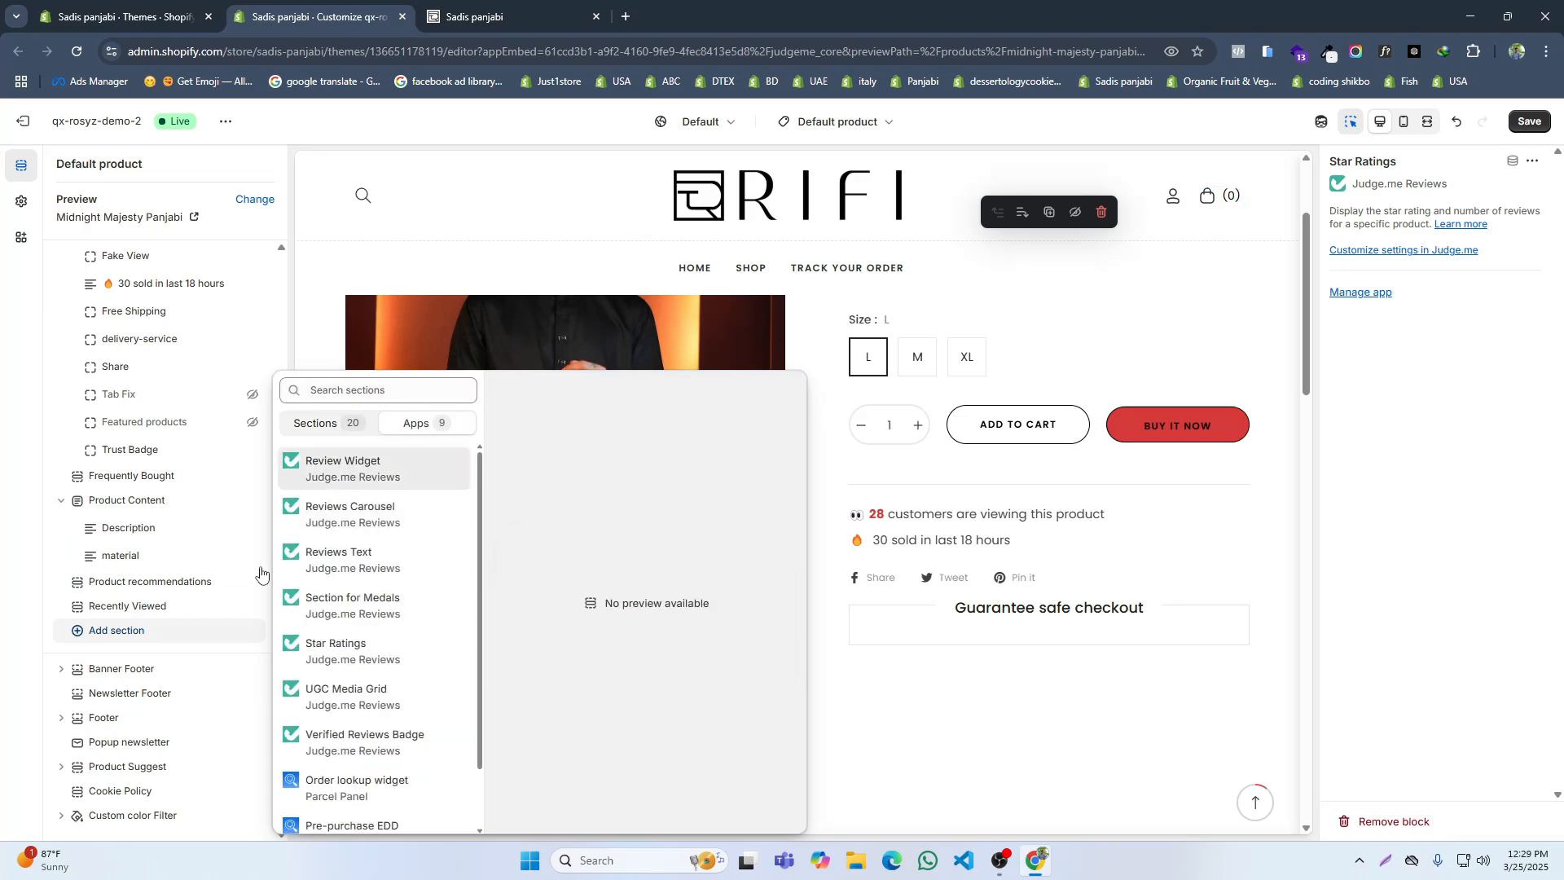
{"action": "left_click", "coordinate": [363, 487]}
{"action": "mouse_move", "coordinate": [86, 580]}
{"action": "left_mouse_down"}
{"action": "mouse_move", "coordinate": [96, 535]}
{"action": "mouse_move", "coordinate": [94, 562]}
{"action": "left_mouse_up"}
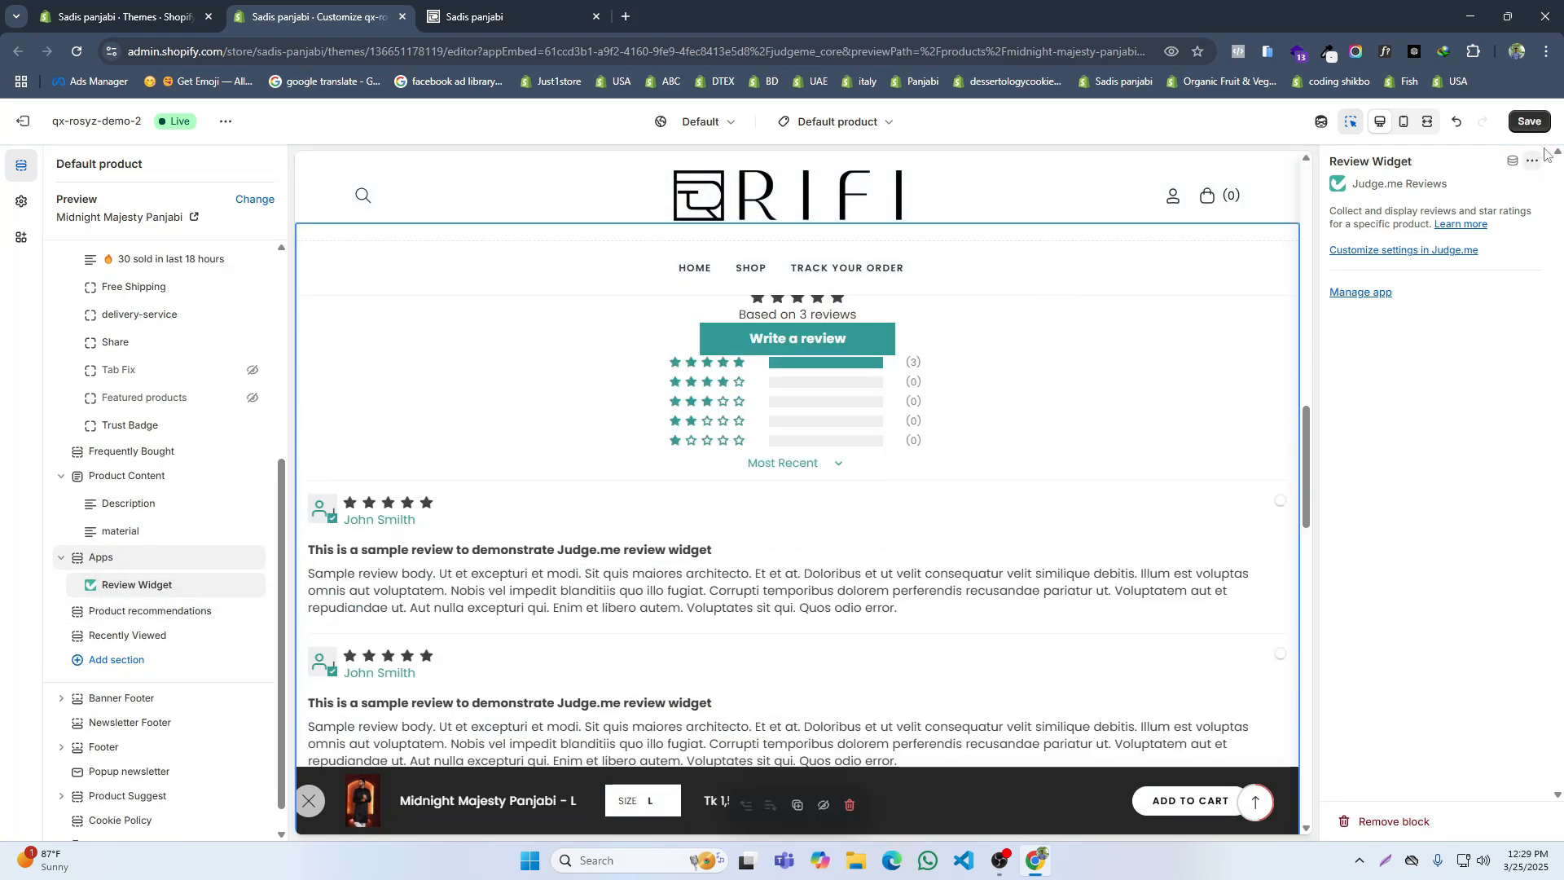
Step: Exit the theme editor, close the spare Themes page and open the Judge.me Reviews app in the admin
{"action": "left_click", "coordinate": [22, 123]}
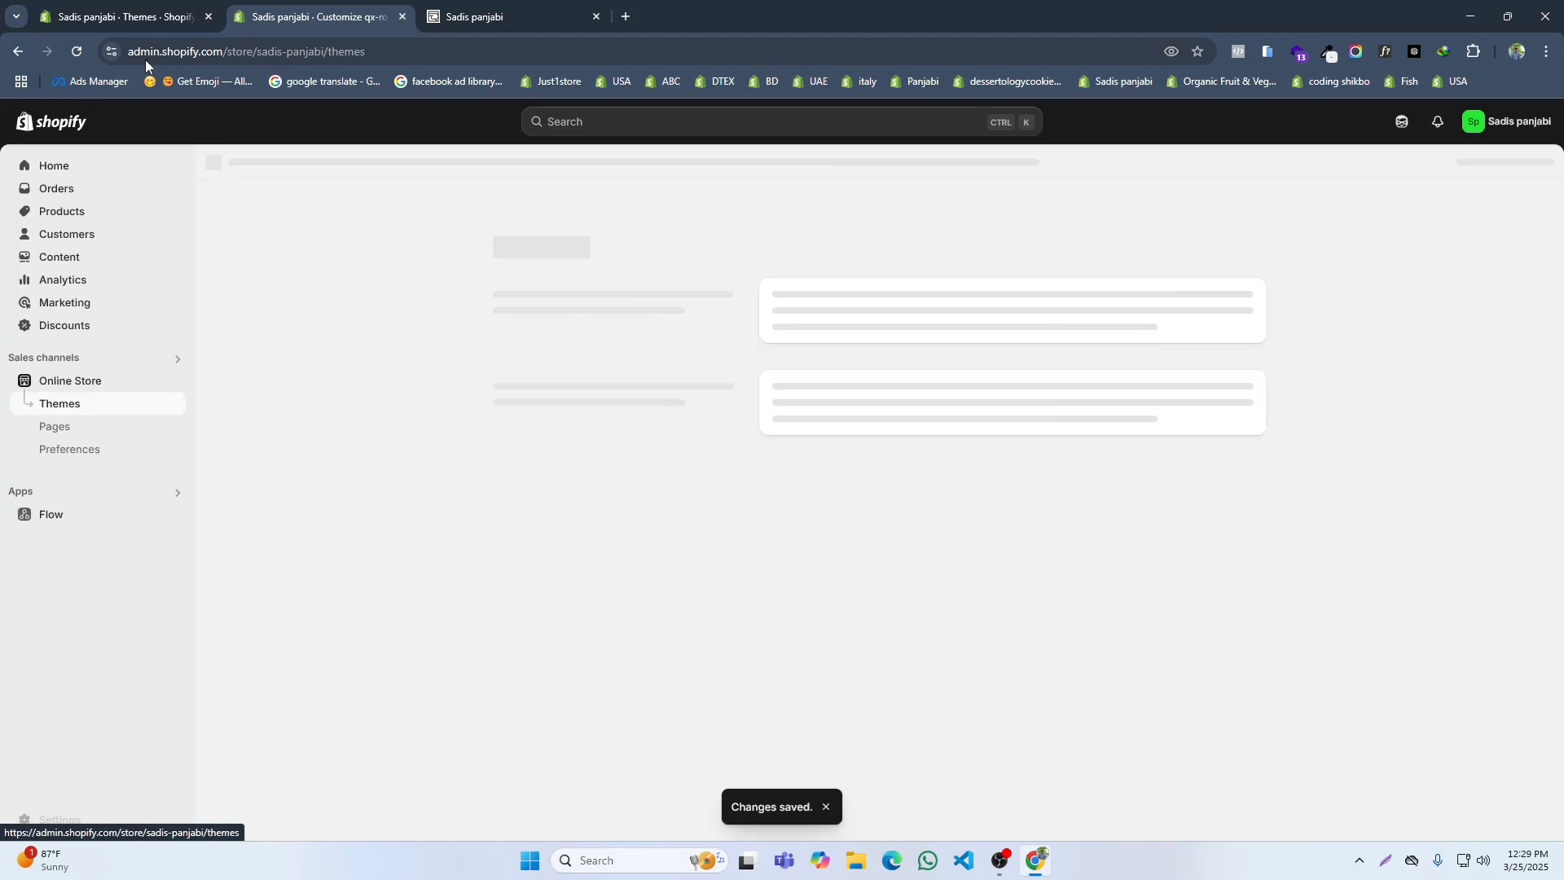
{"action": "left_click", "coordinate": [205, 19]}
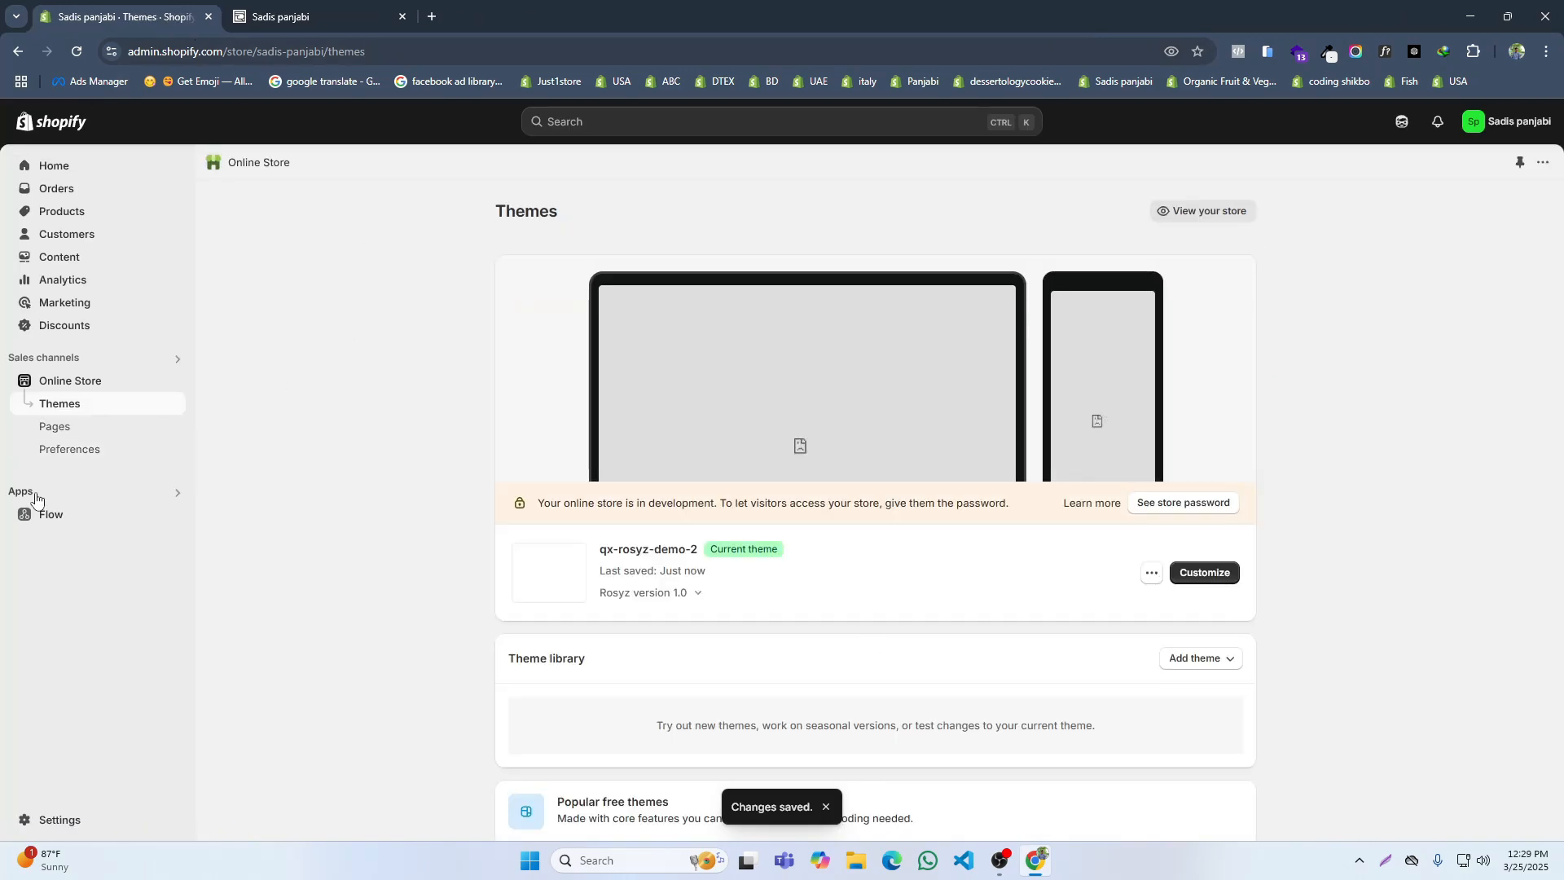
{"action": "left_click", "coordinate": [32, 493]}
{"action": "left_click", "coordinate": [601, 186]}
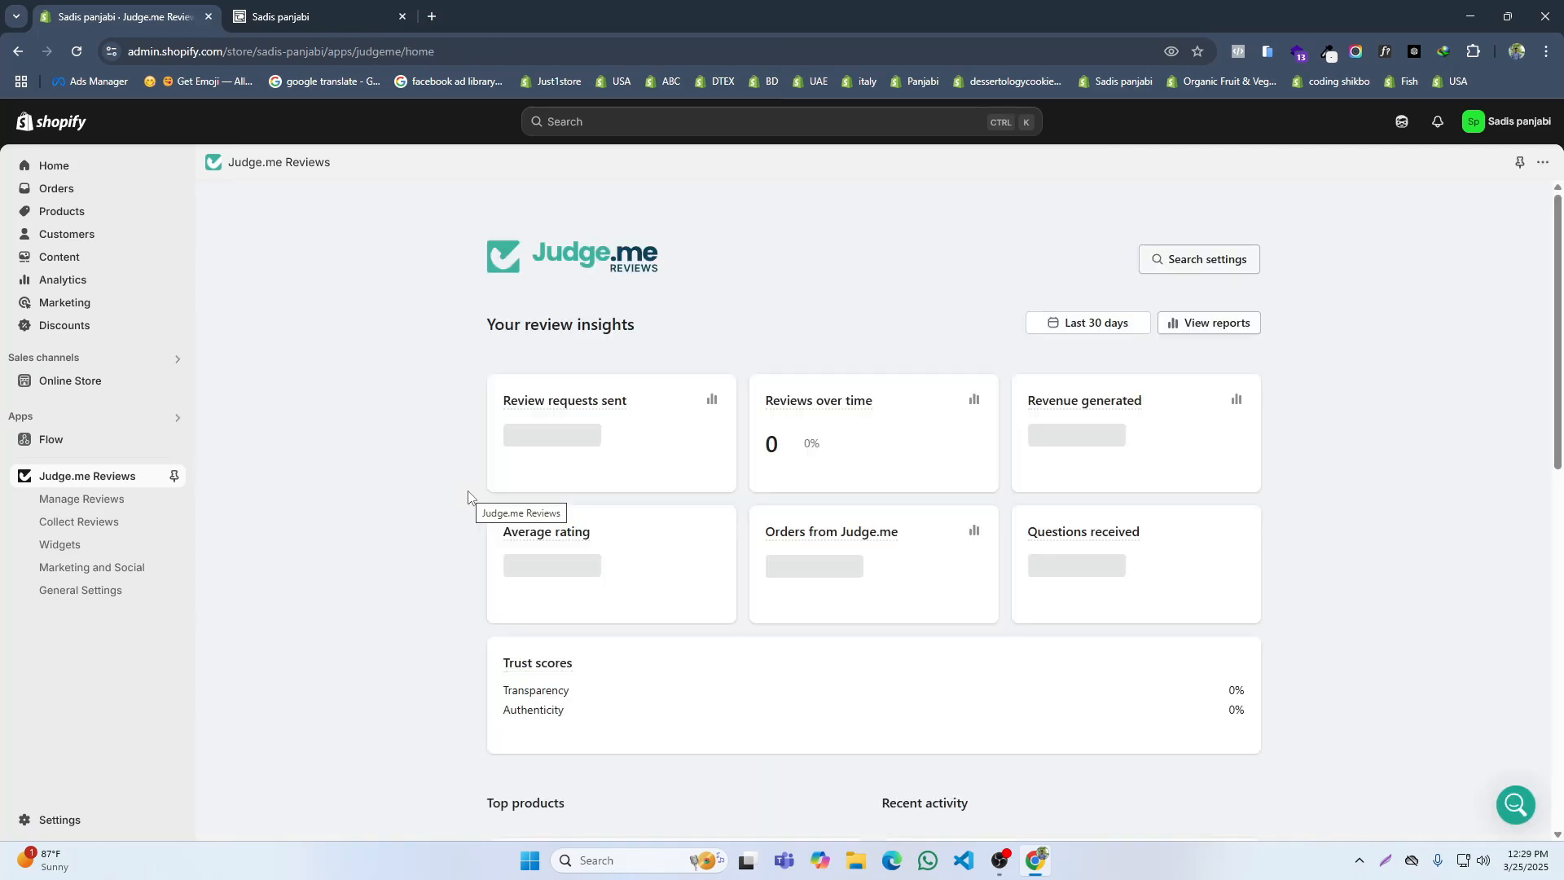
{"action": "left_click", "coordinate": [104, 500]}
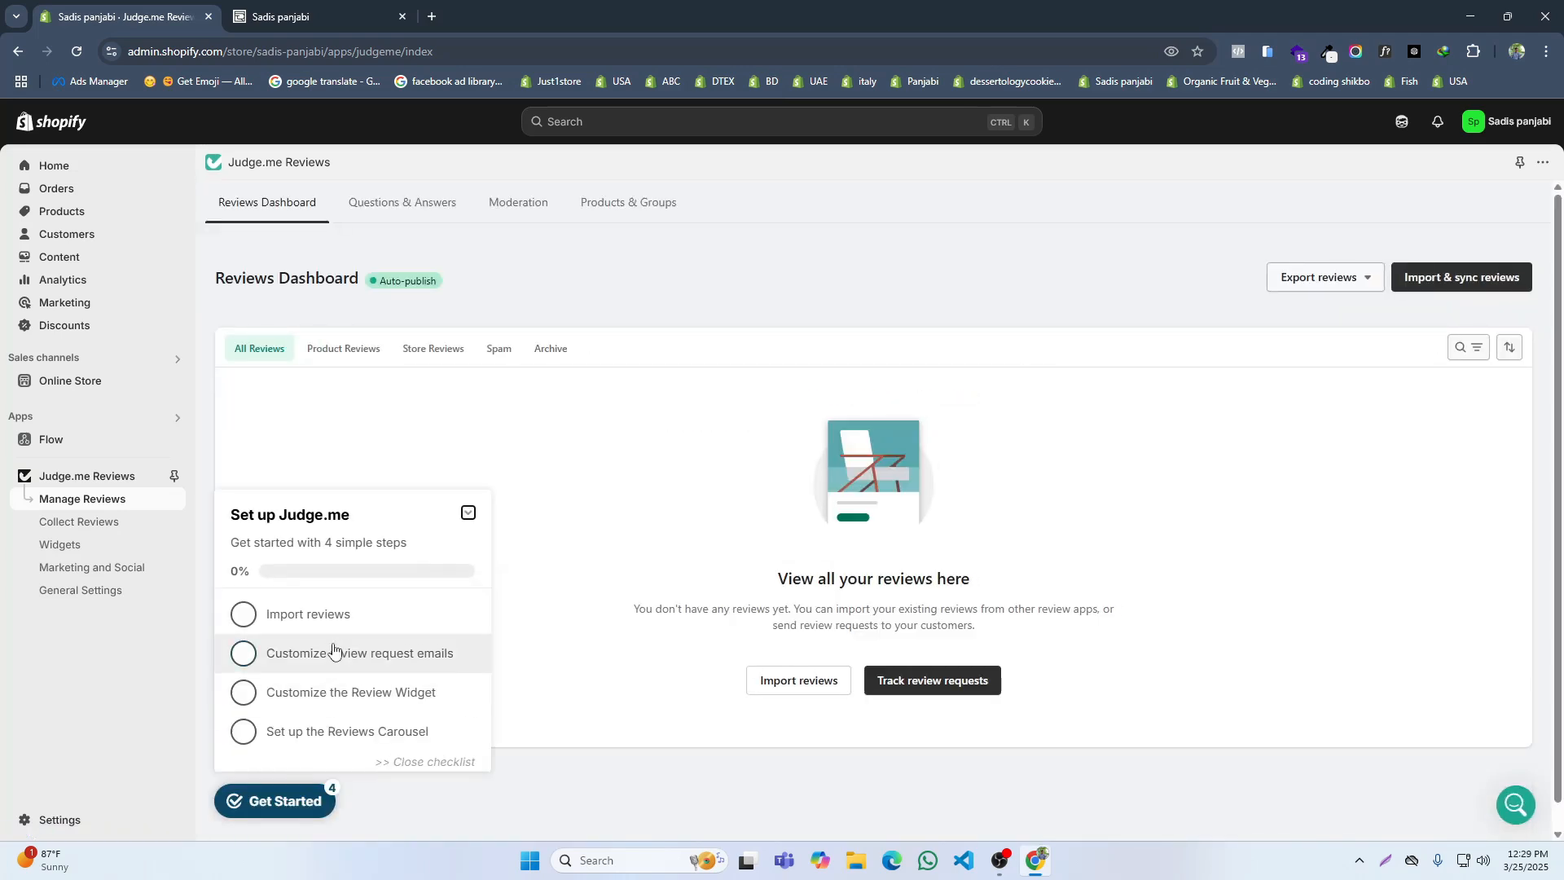
{"action": "left_click", "coordinate": [318, 670]}
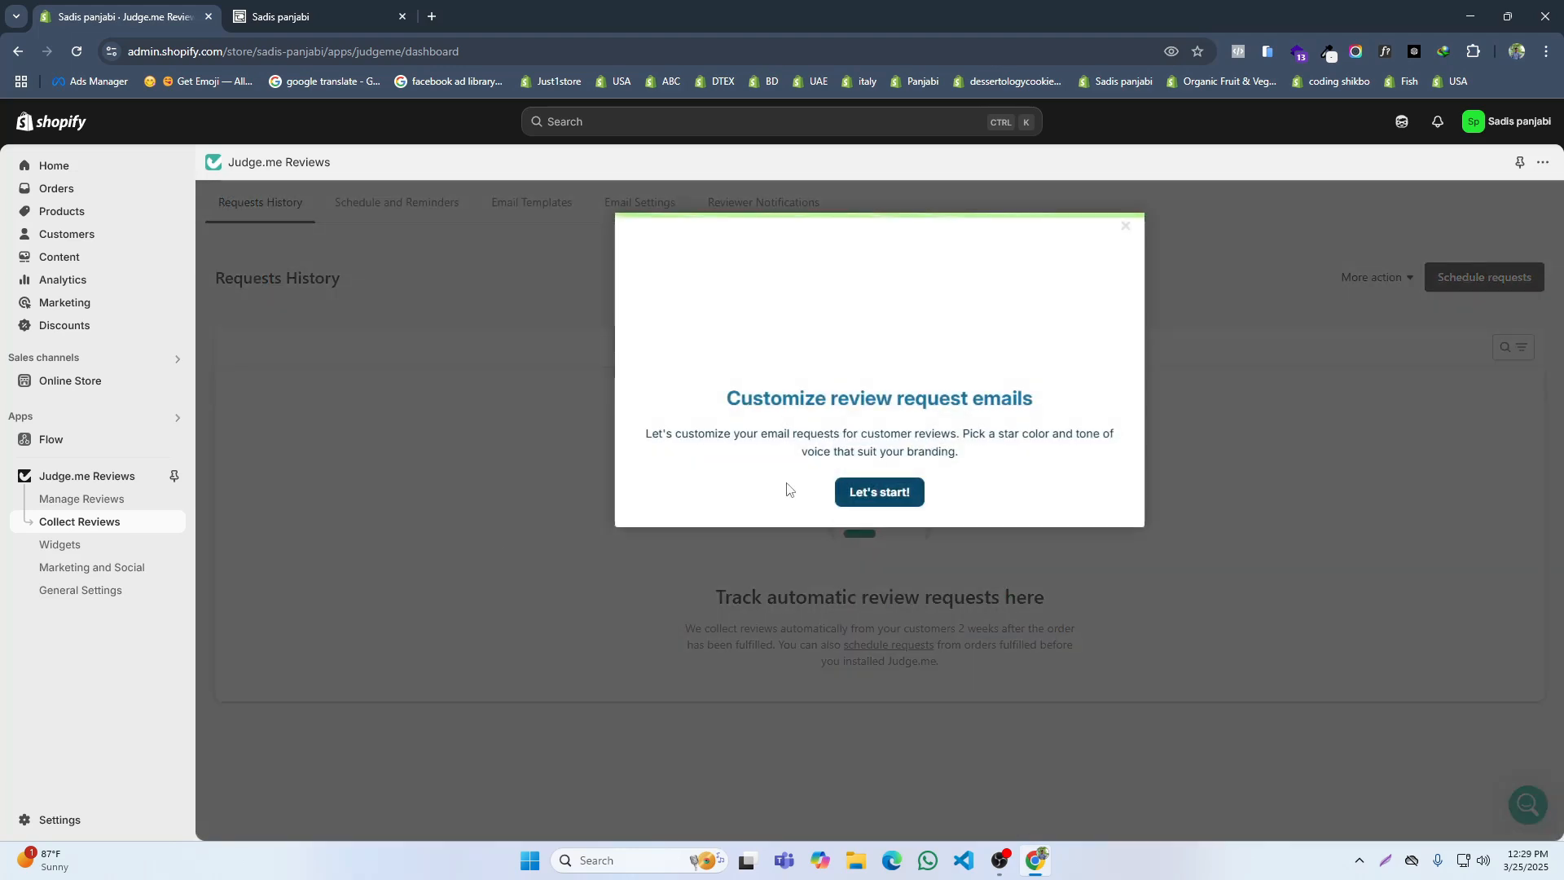
{"action": "left_click", "coordinate": [869, 494]}
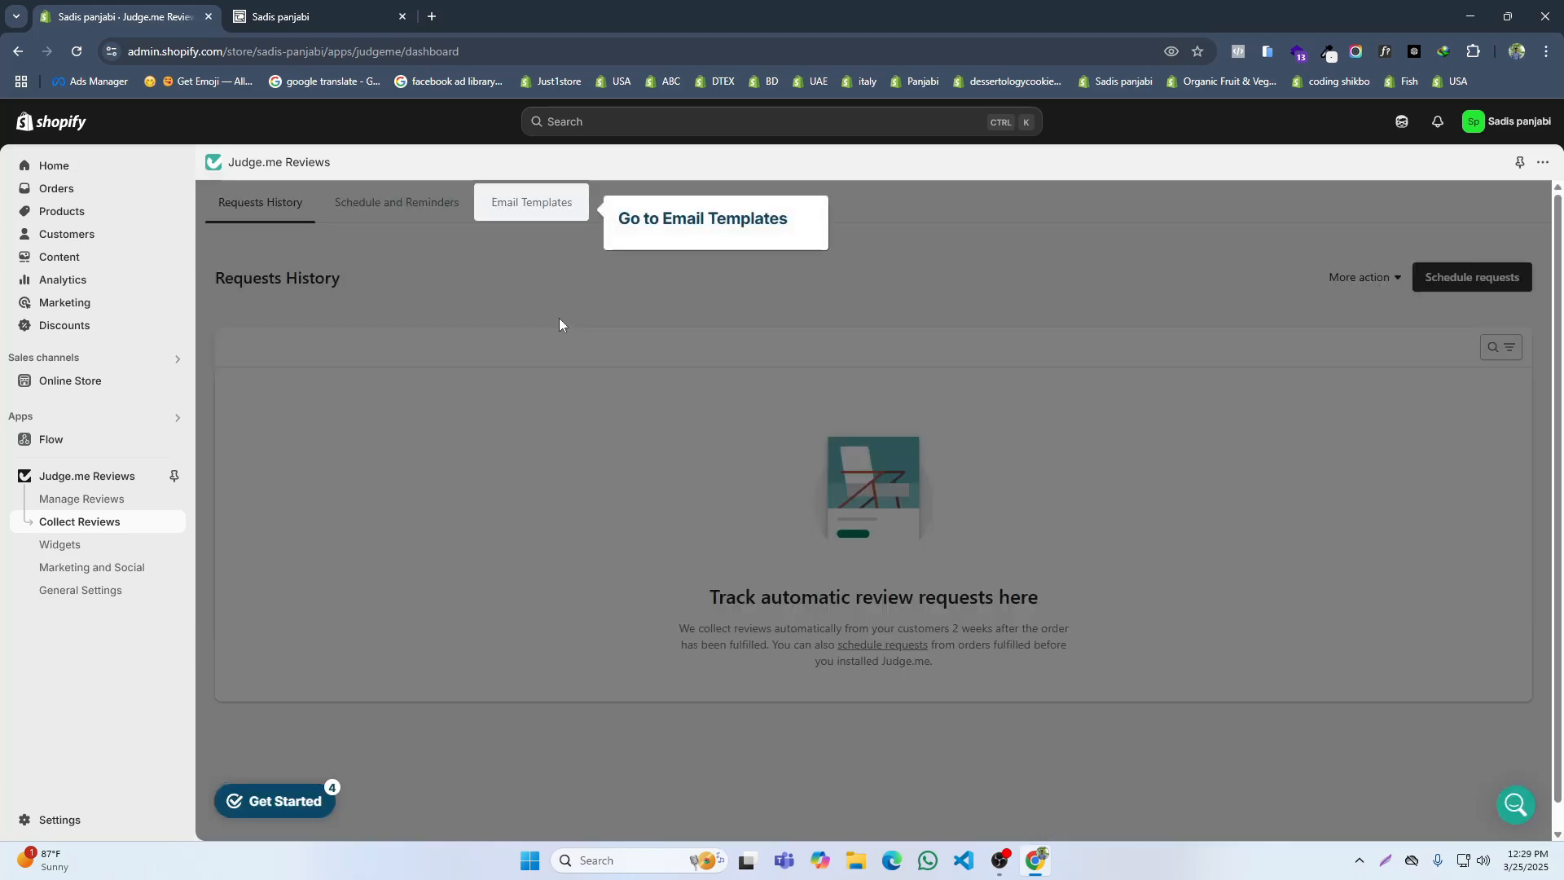
{"action": "left_click", "coordinate": [89, 500]}
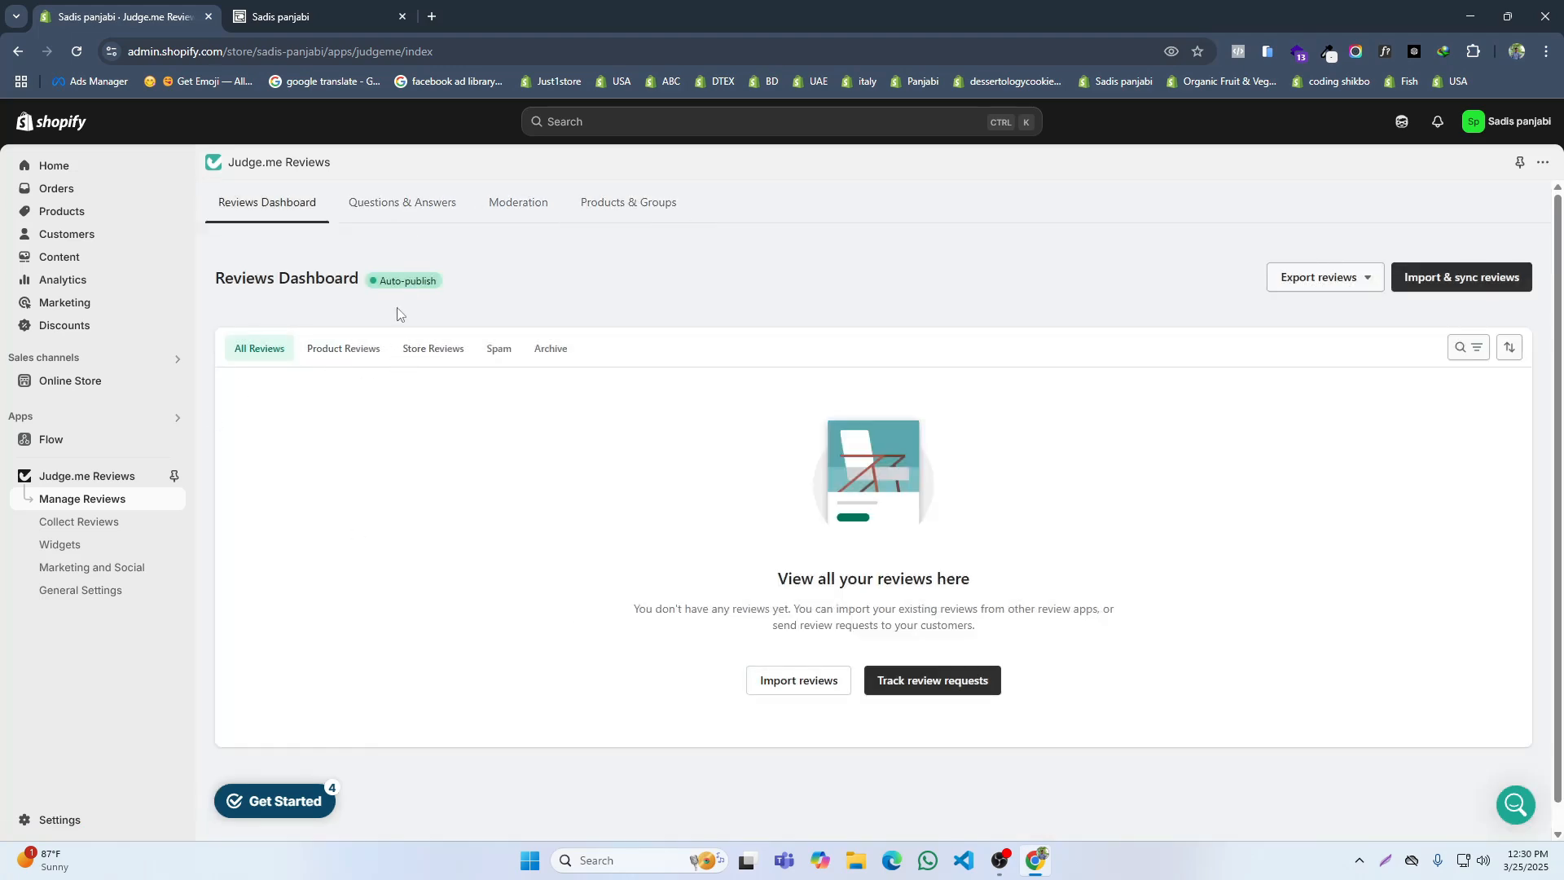
Step: Open the Judge.me Review Widget settings and set the widget's primary color to #FFB30E
{"action": "left_click", "coordinate": [73, 546]}
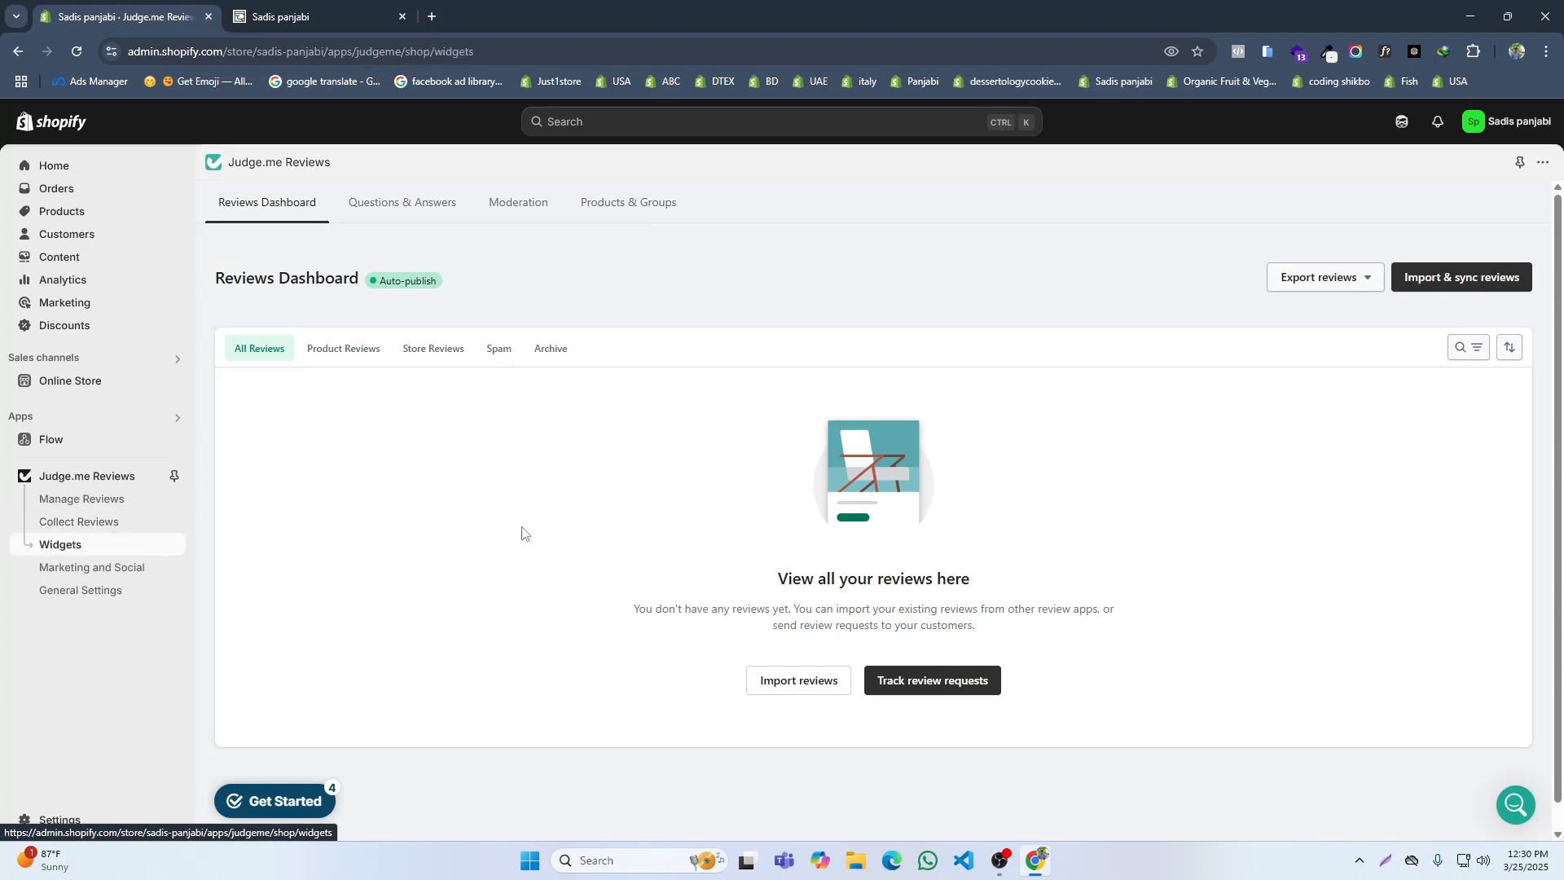
{"action": "left_click", "coordinate": [527, 565]}
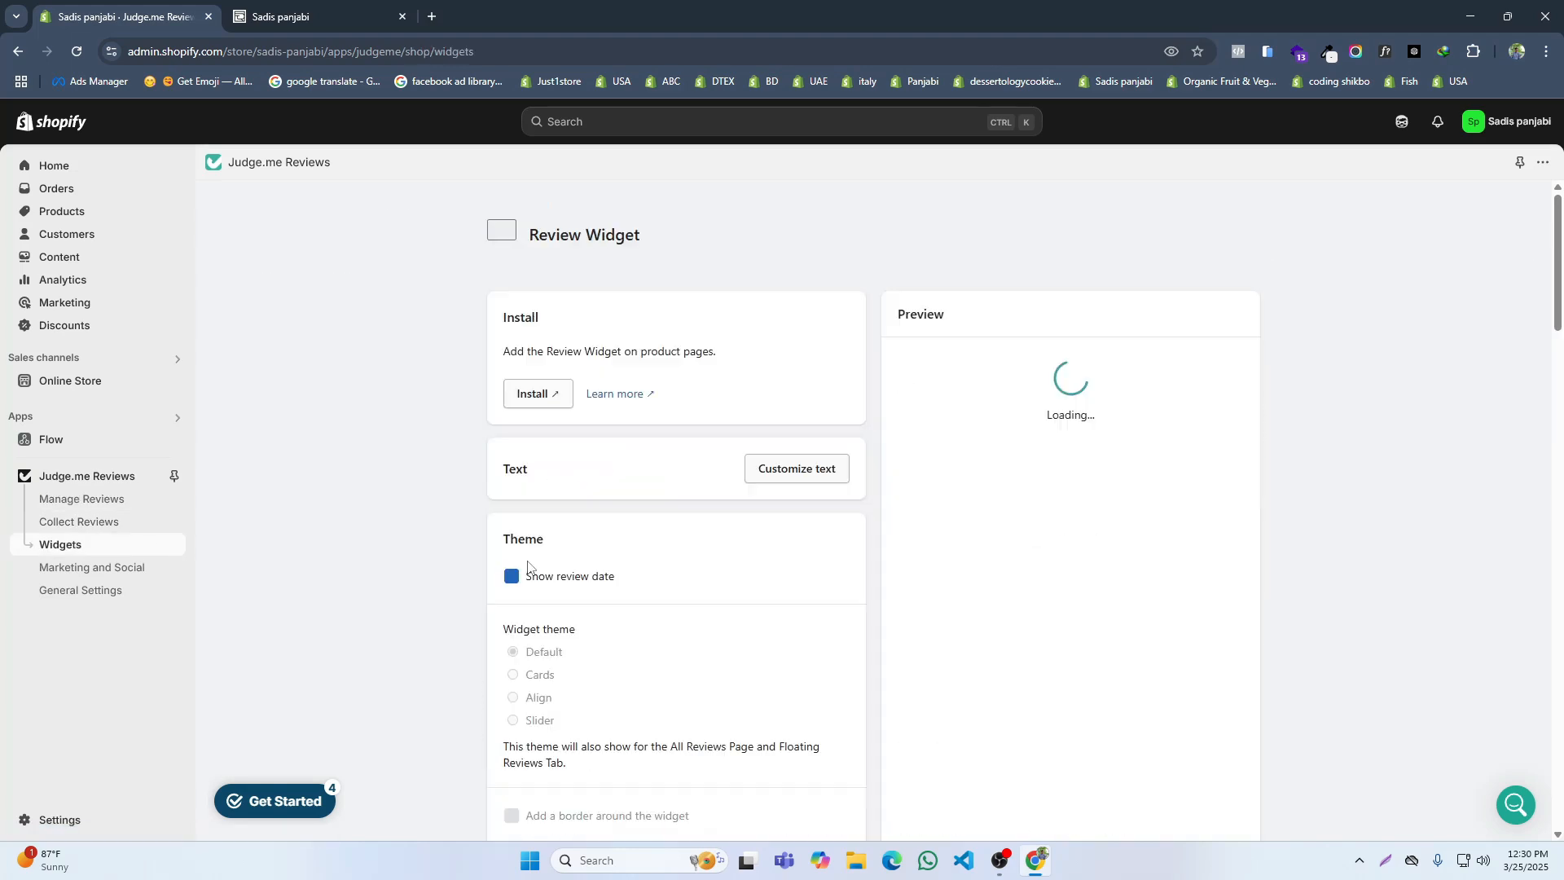
{"action": "scroll", "coordinate": [568, 538], "scroll_direction": "down", "scroll_amount": 3}
{"action": "scroll", "coordinate": [567, 538], "scroll_direction": "down", "scroll_amount": 2}
{"action": "left_click", "coordinate": [520, 598]}
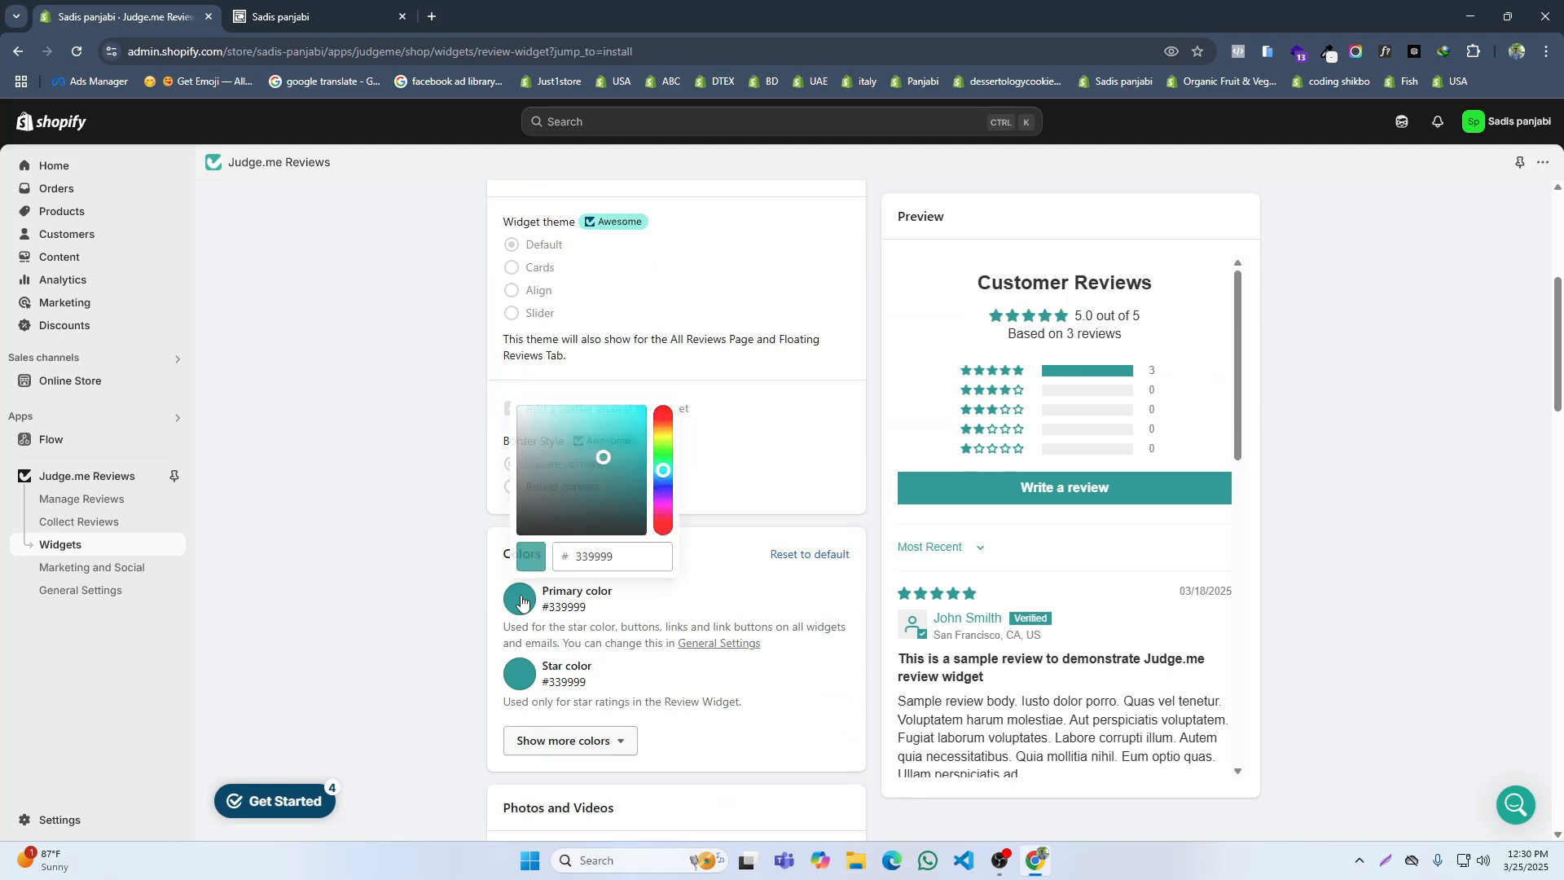
{"action": "left_click_drag", "start_coordinate": [661, 440], "coordinate": [631, 415]}
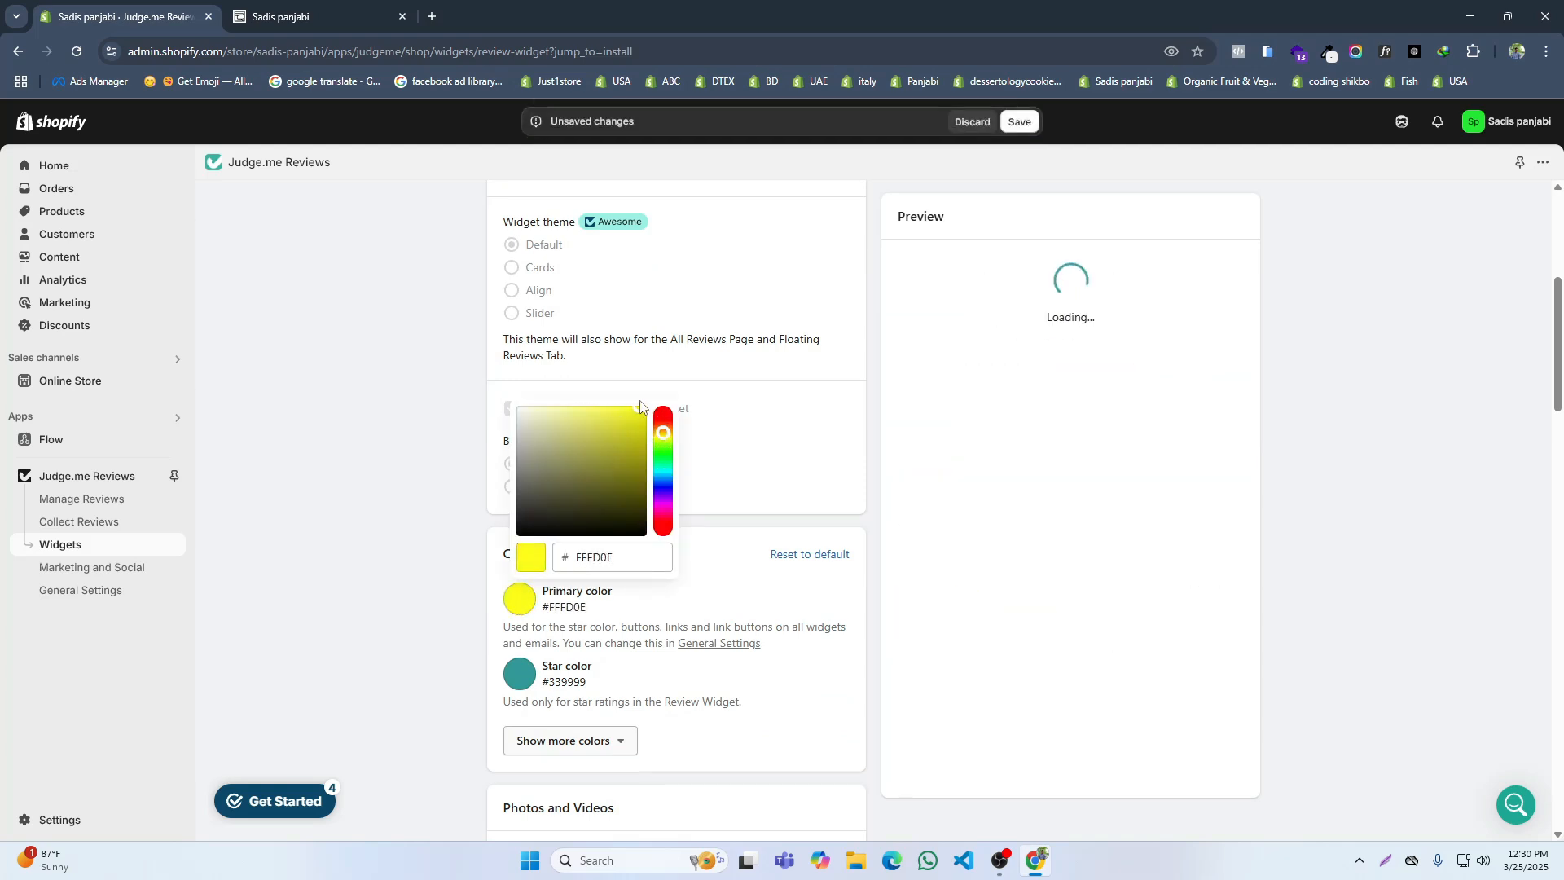
{"action": "left_click_drag", "start_coordinate": [666, 437], "coordinate": [666, 427]}
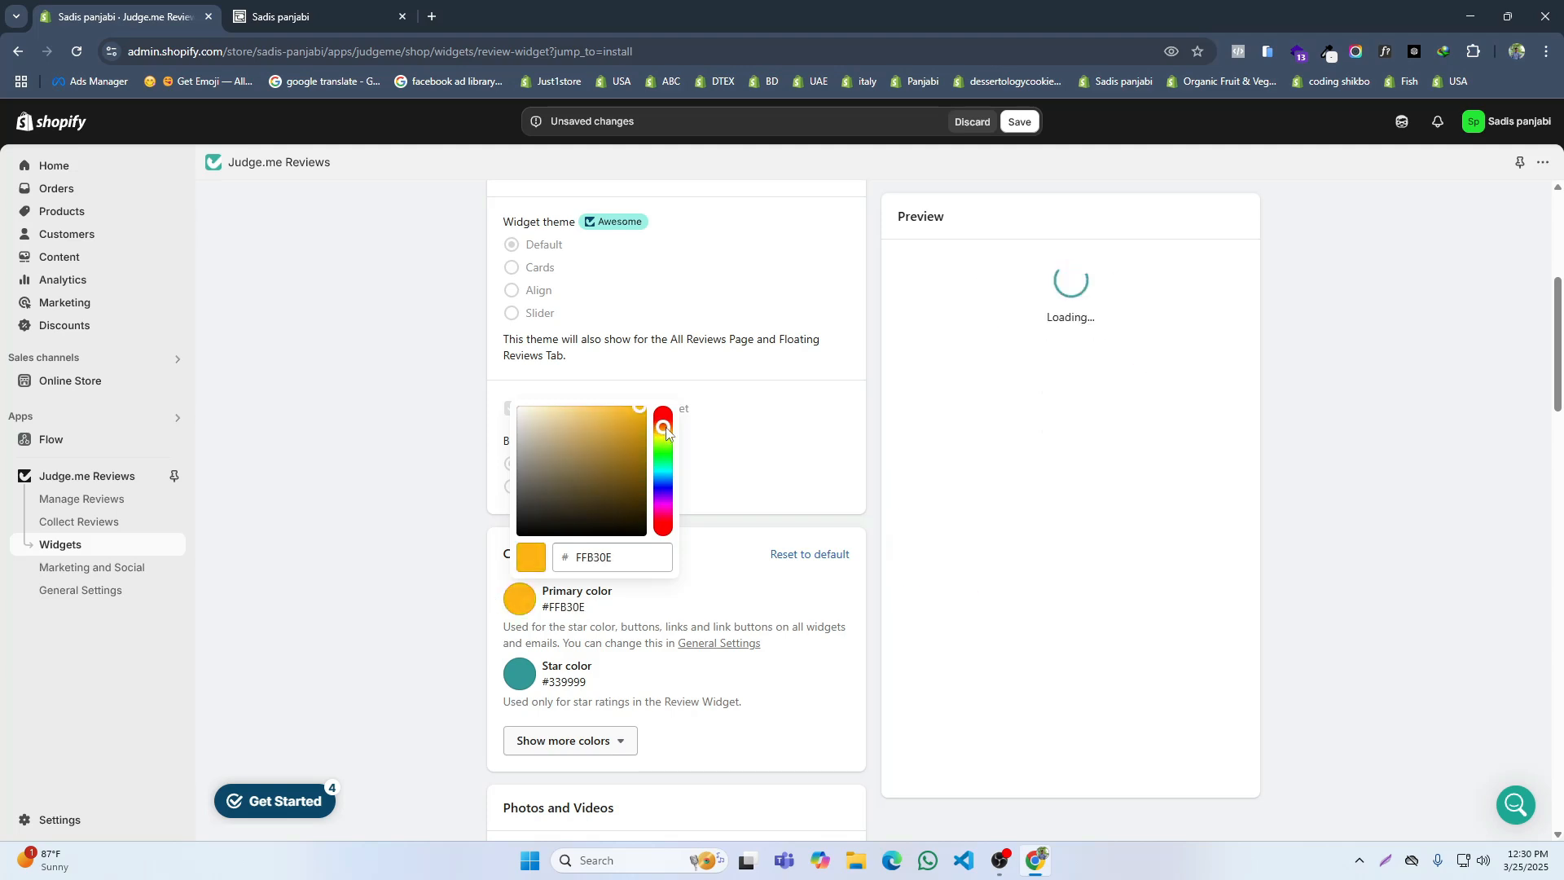
{"action": "left_click", "coordinate": [377, 565]}
Step: Set the Review Widget's star color to #FFE921 and save the widget settings
{"action": "left_click", "coordinate": [518, 673]}
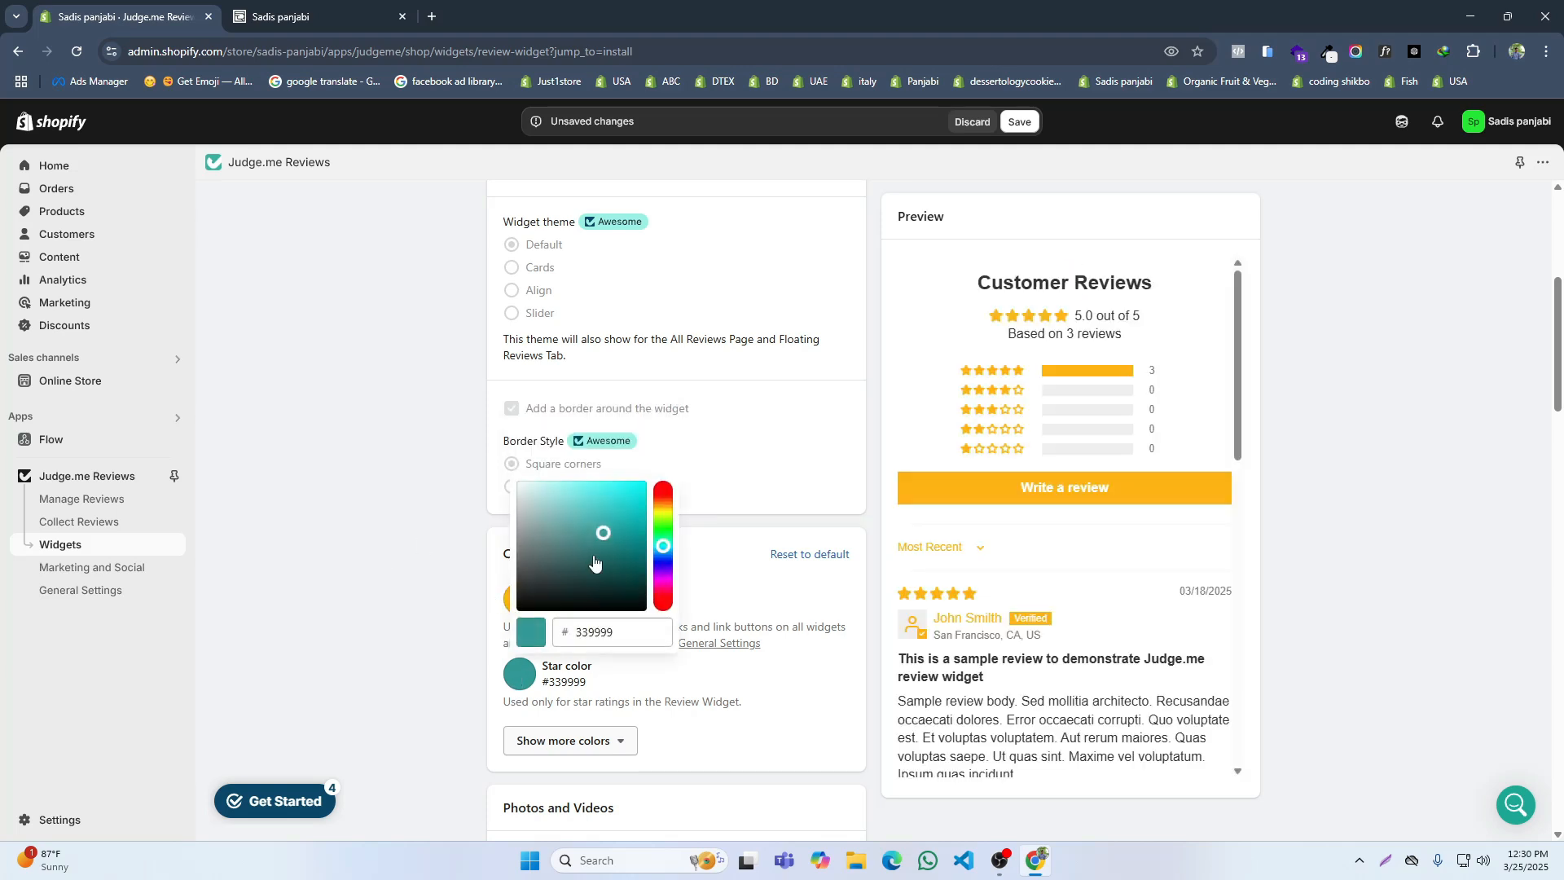
{"action": "left_click", "coordinate": [661, 508]}
{"action": "left_click", "coordinate": [630, 483]}
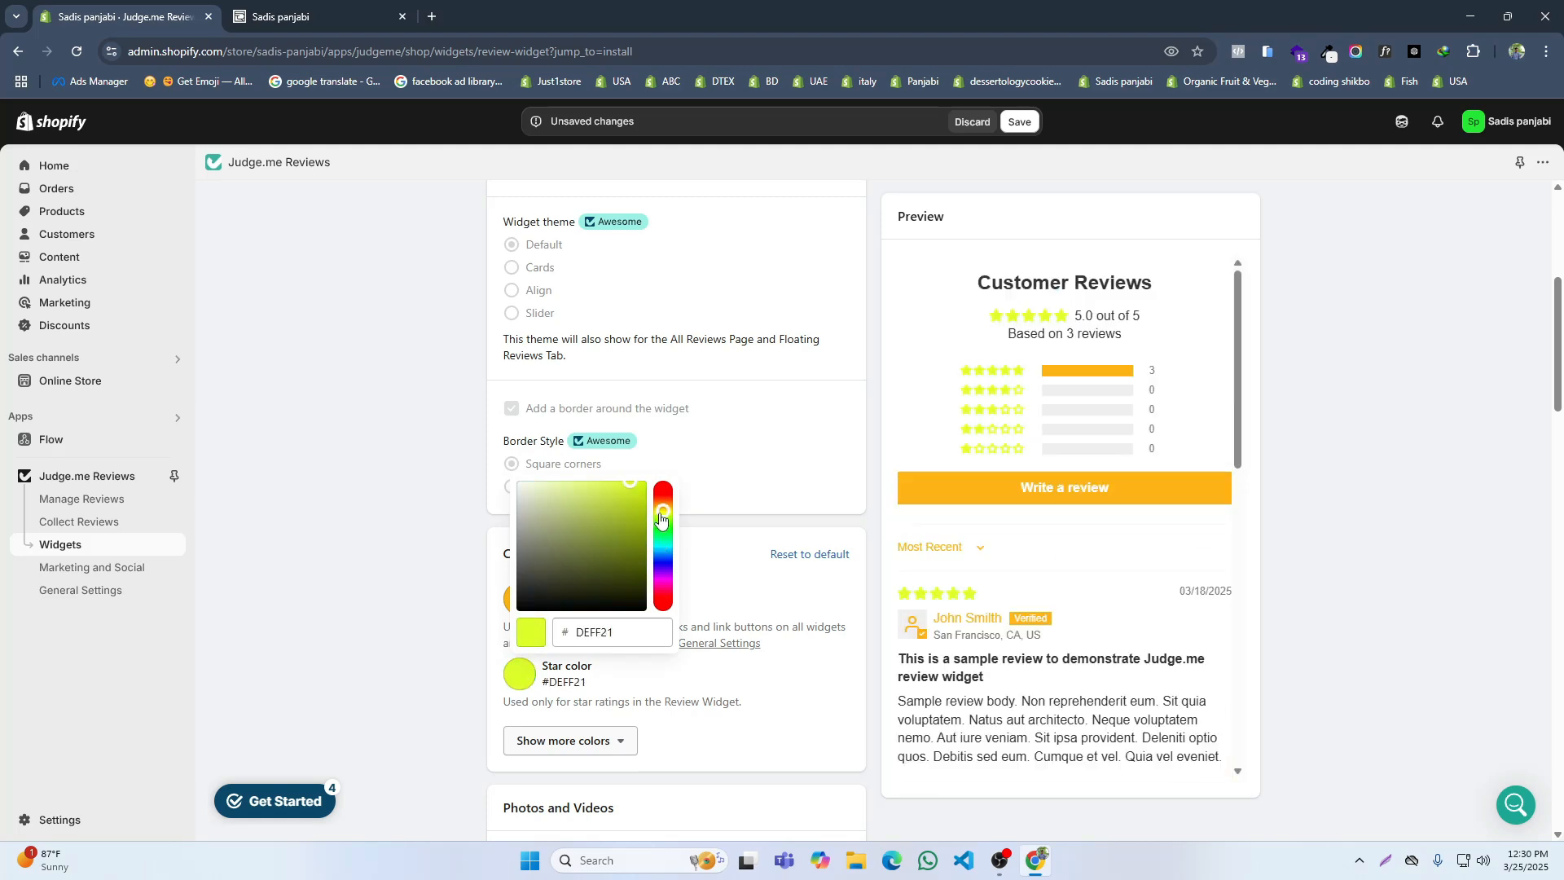
{"action": "left_click", "coordinate": [360, 529]}
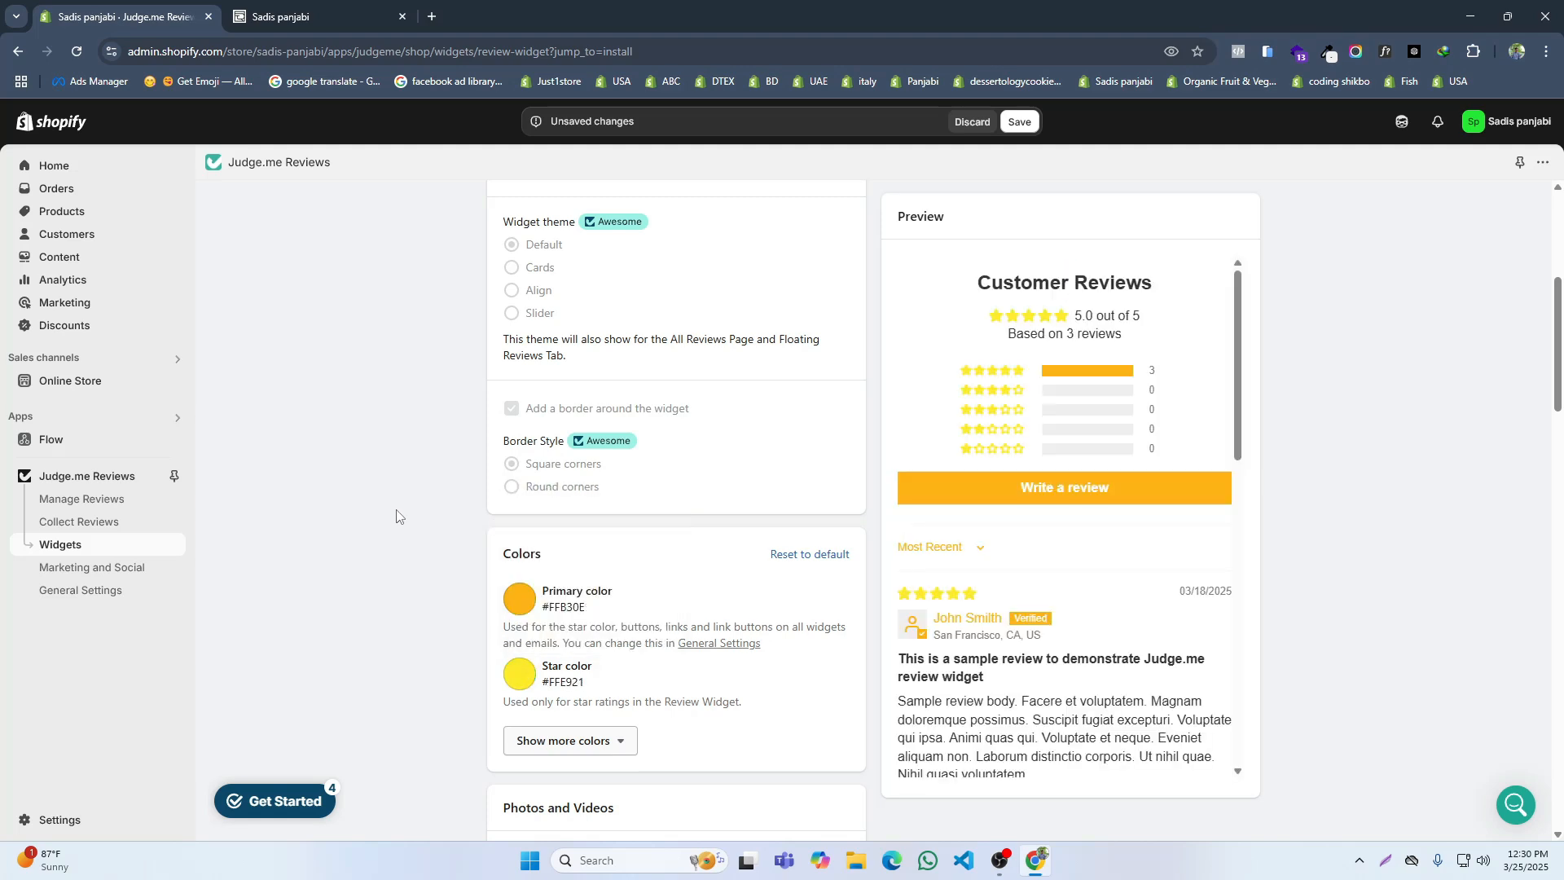
{"action": "left_click", "coordinate": [1022, 129]}
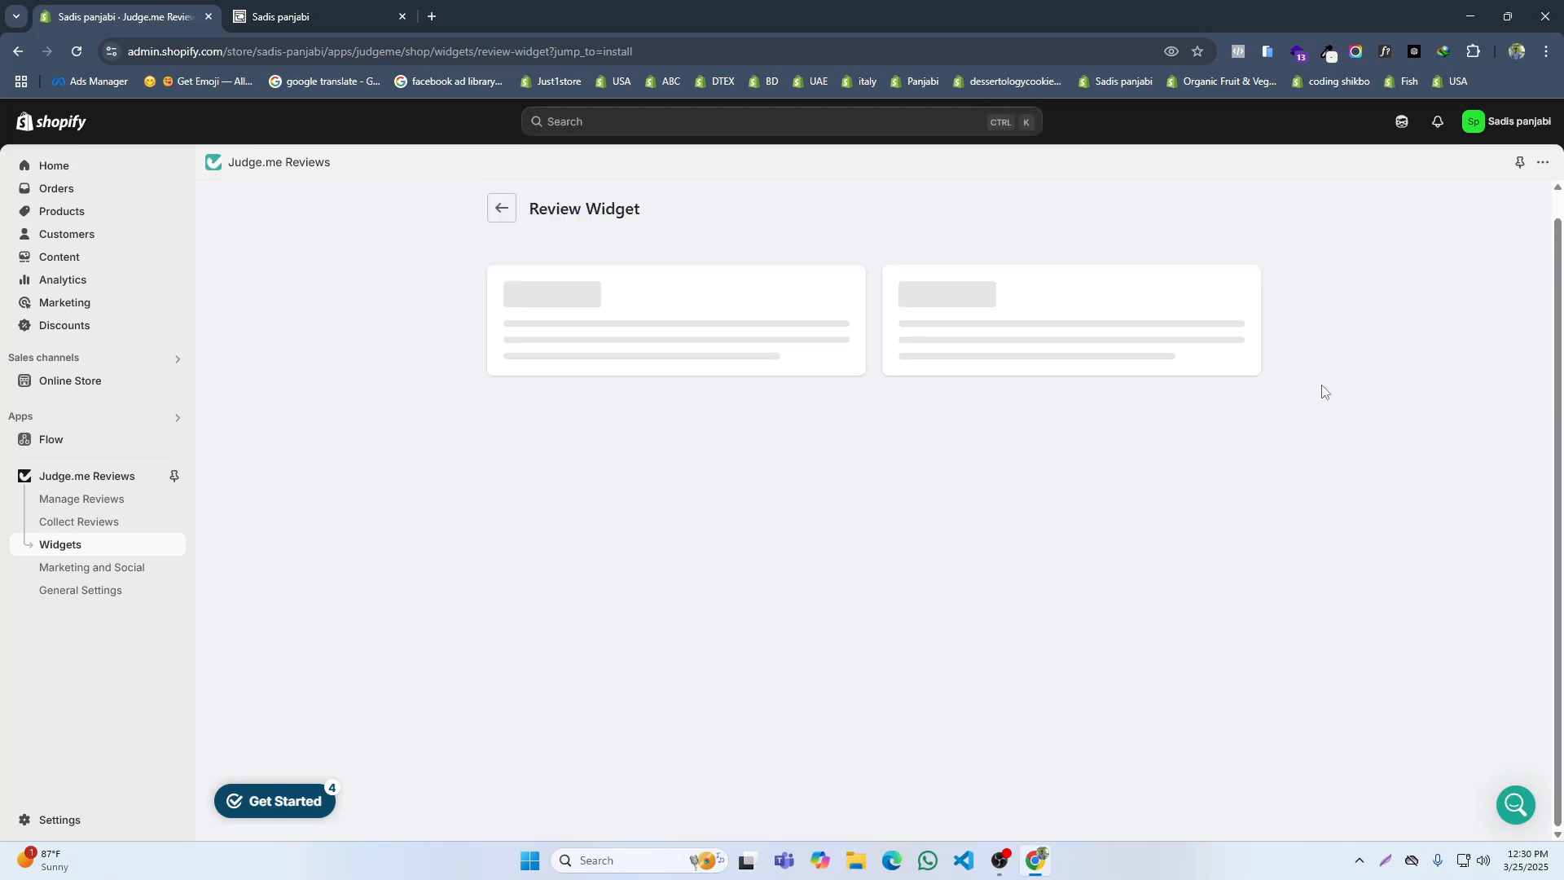
{"action": "scroll", "coordinate": [1319, 432], "scroll_direction": "up", "scroll_amount": 2}
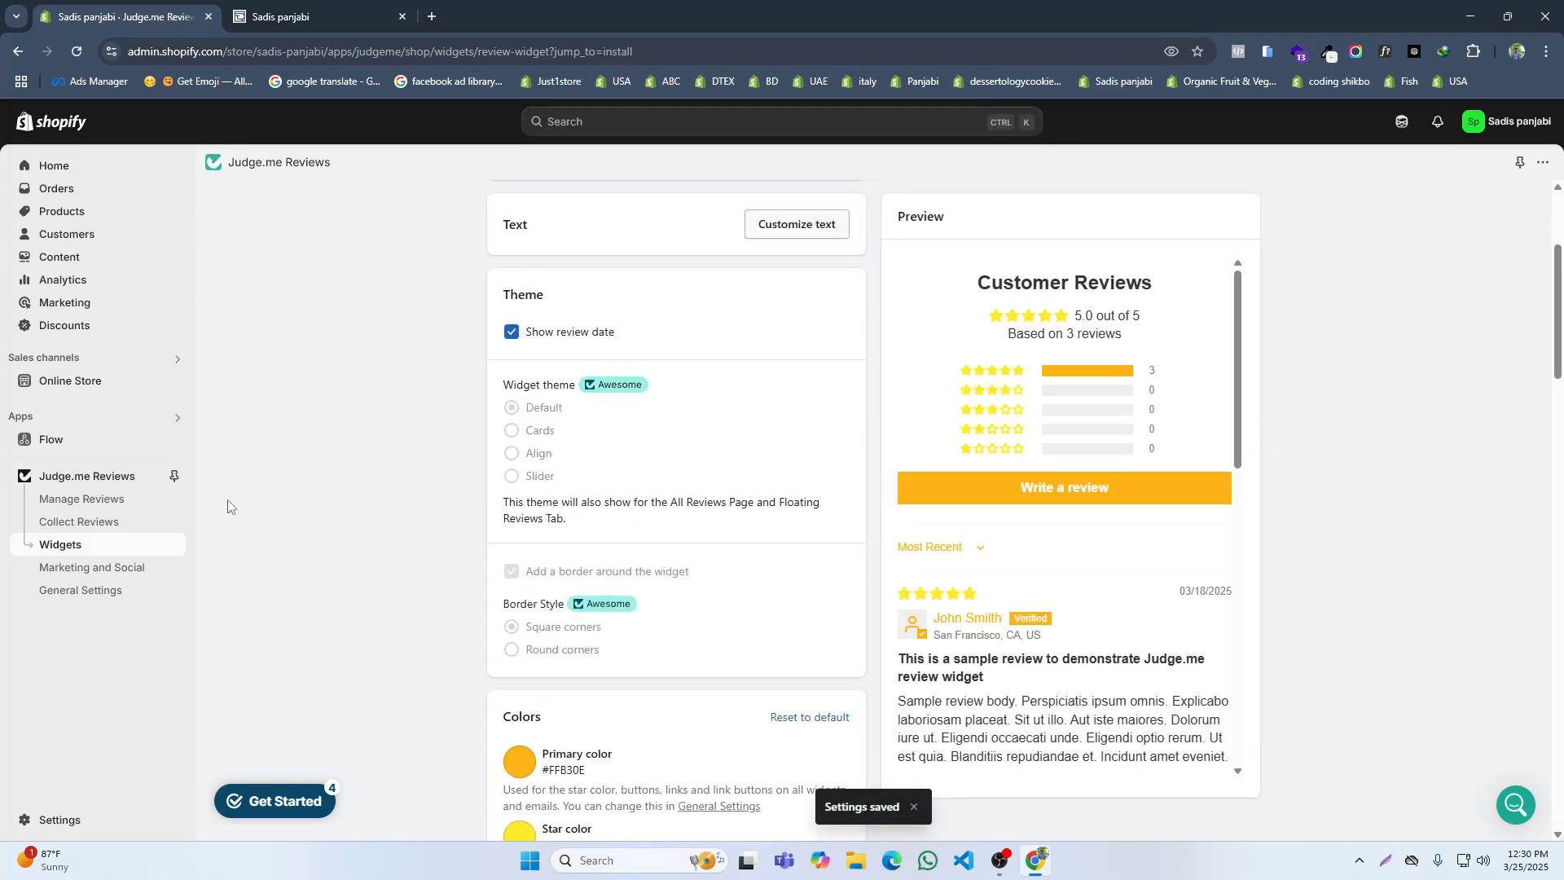
Step: Check the customer review form on the storefront's Snow White Embroidered Panjabi page, and close the storefront
{"action": "left_click", "coordinate": [262, 7]}
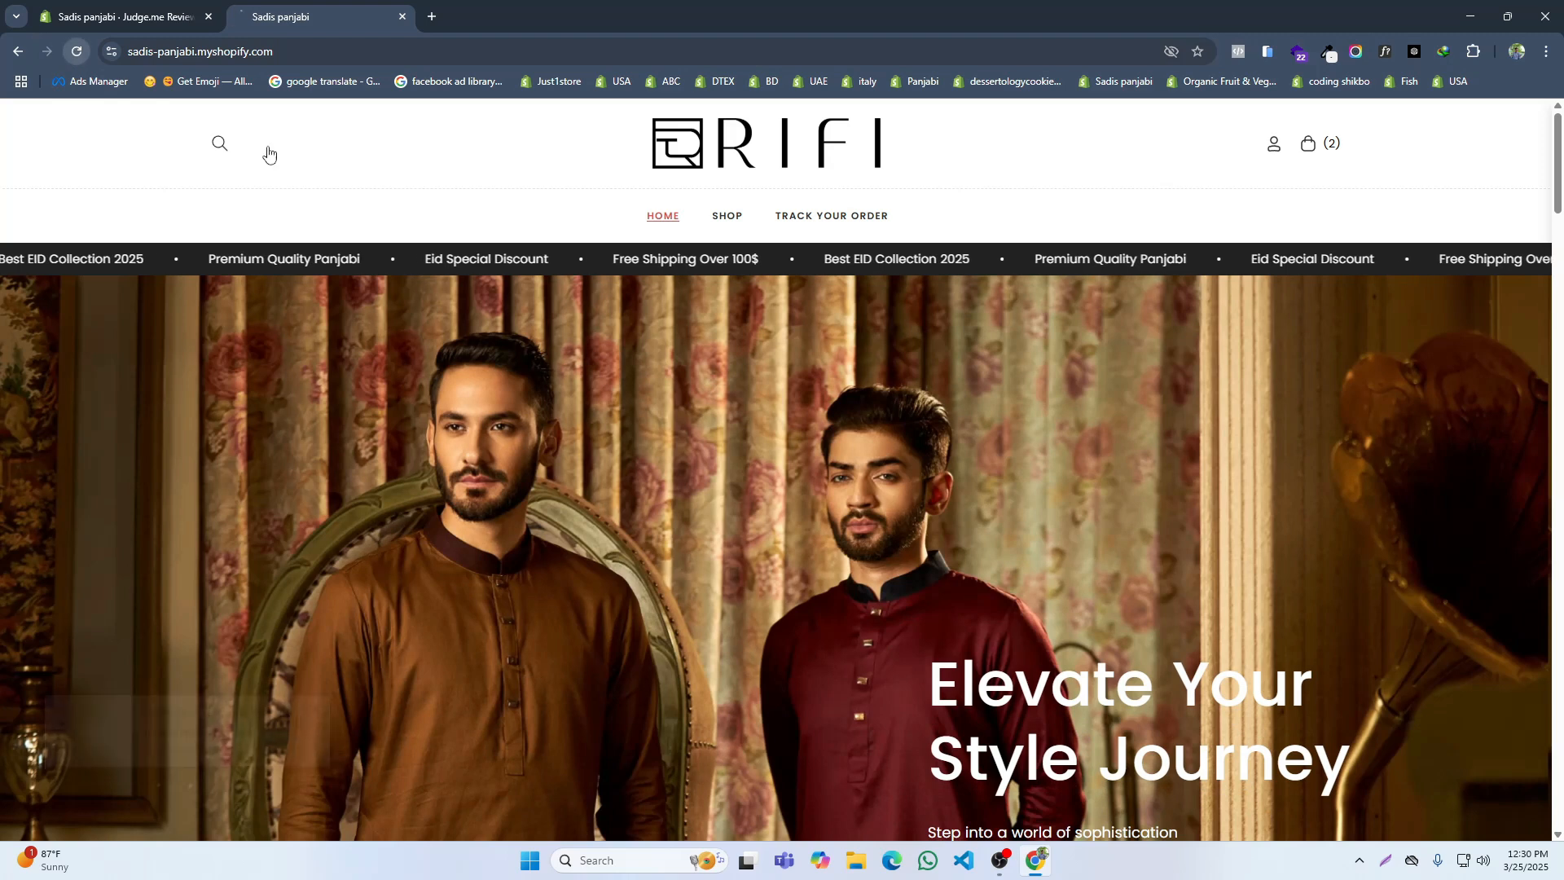
{"action": "scroll", "coordinate": [783, 356], "scroll_direction": "down", "scroll_amount": 5}
{"action": "scroll", "coordinate": [783, 356], "scroll_direction": "down", "scroll_amount": 8}
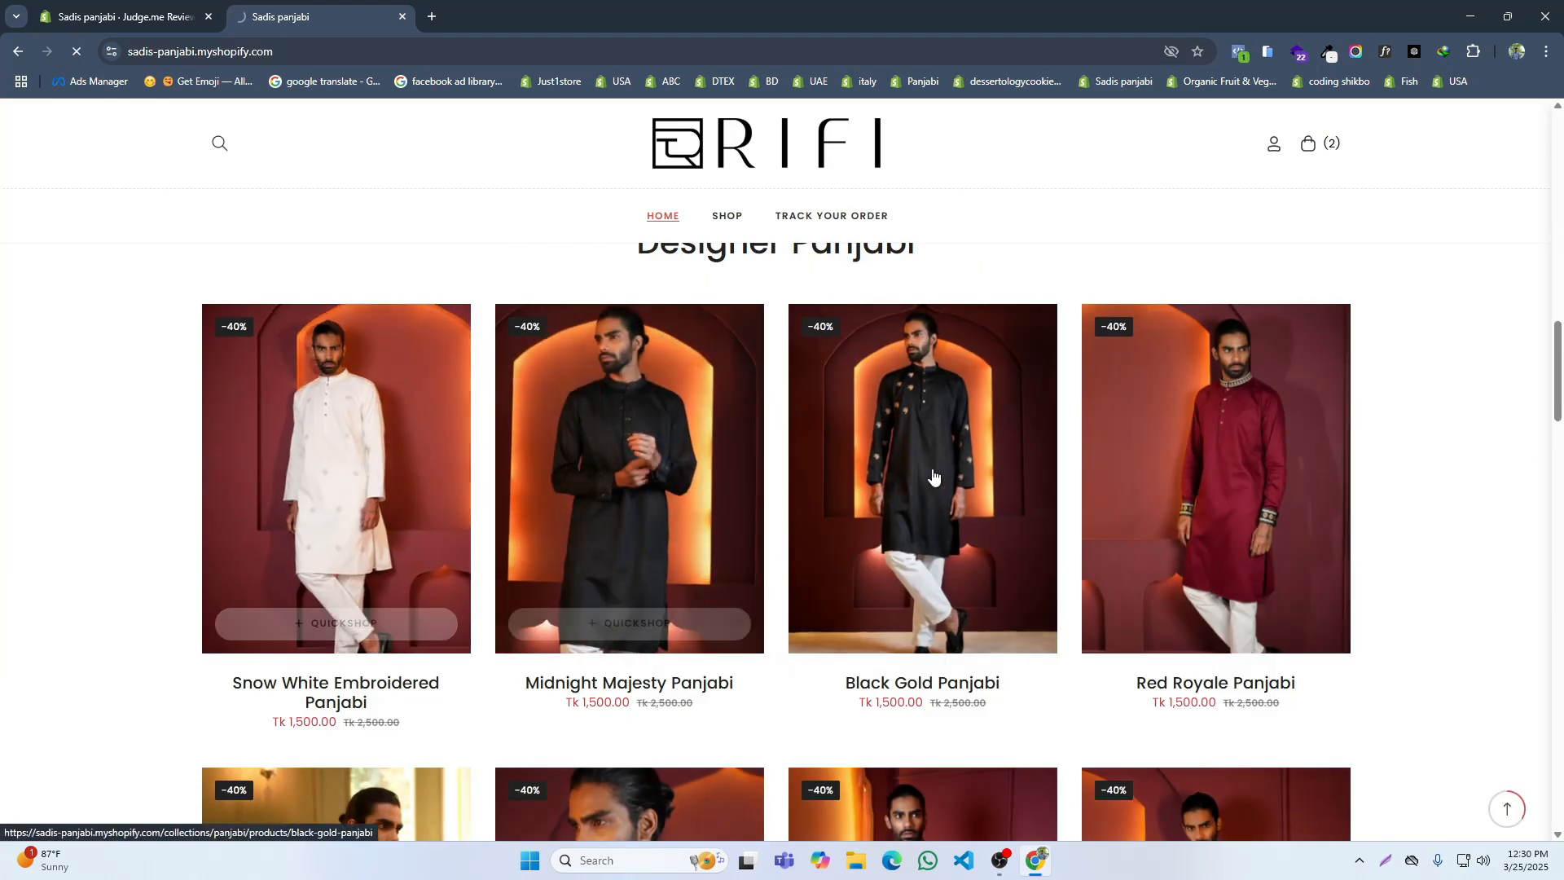
{"action": "left_click", "coordinate": [956, 465]}
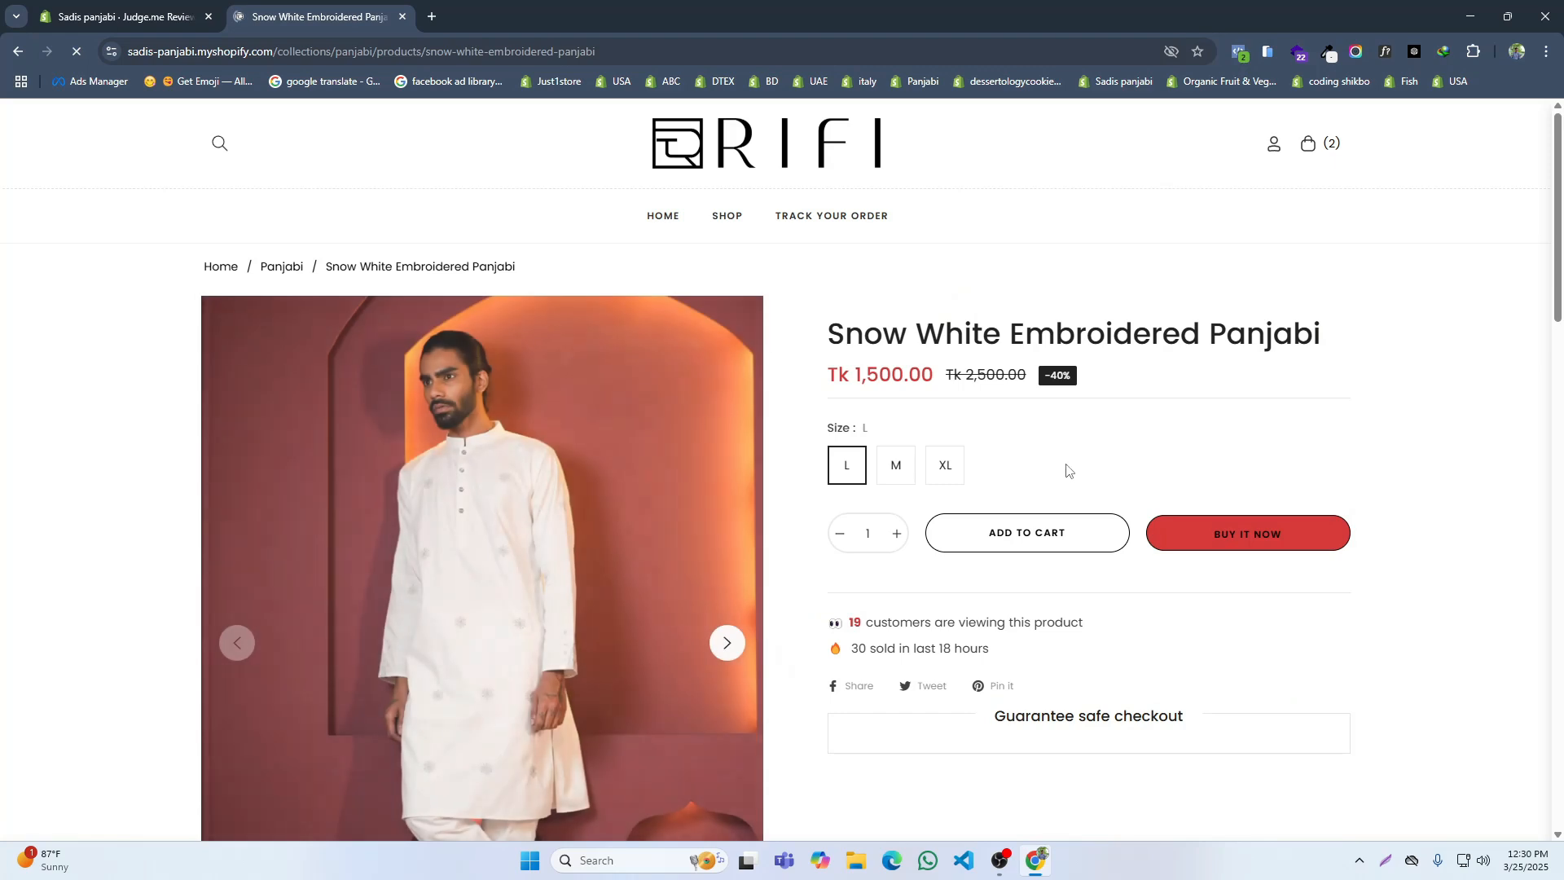
{"action": "scroll", "coordinate": [1047, 534], "scroll_direction": "down", "scroll_amount": 15}
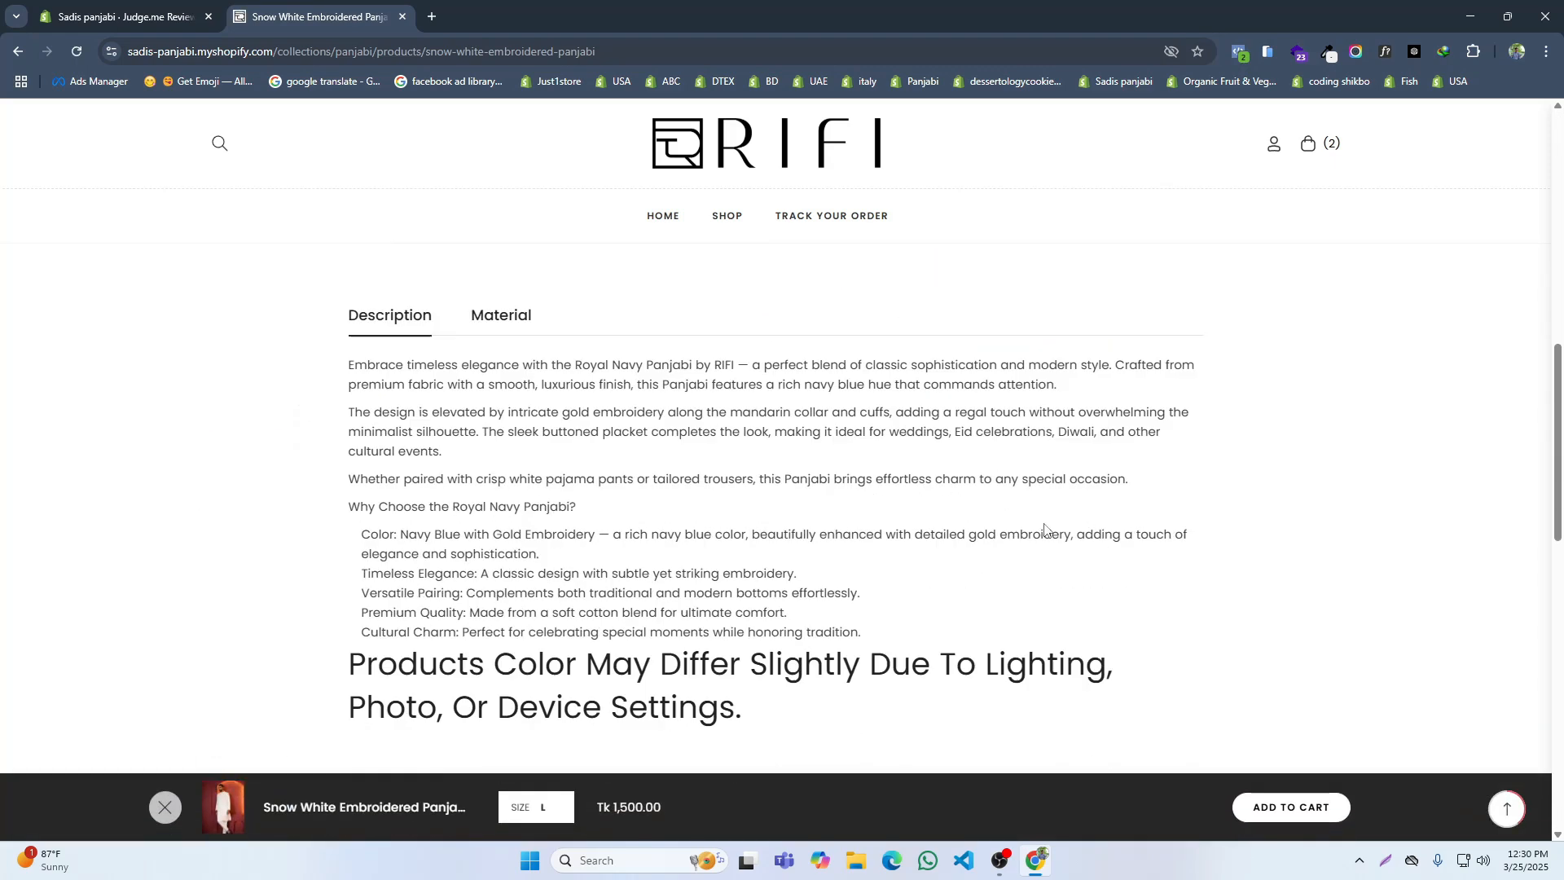
{"action": "left_click", "coordinate": [960, 440]}
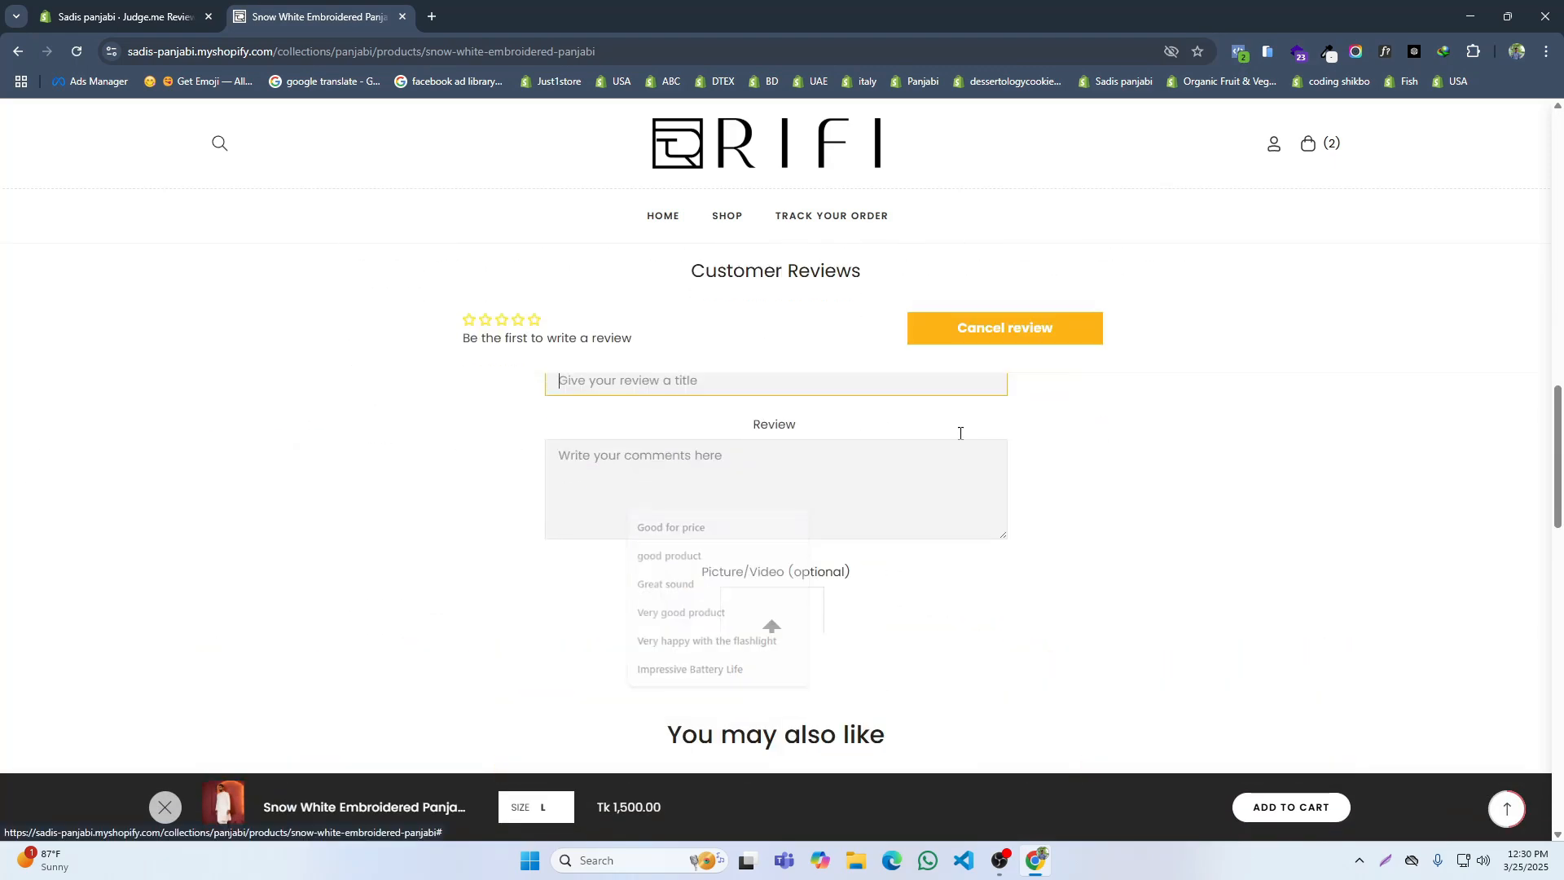
{"action": "scroll", "coordinate": [627, 470], "scroll_direction": "down", "scroll_amount": 1}
{"action": "scroll", "coordinate": [818, 489], "scroll_direction": "down", "scroll_amount": 4}
{"action": "scroll", "coordinate": [586, 244], "scroll_direction": "up", "scroll_amount": 1}
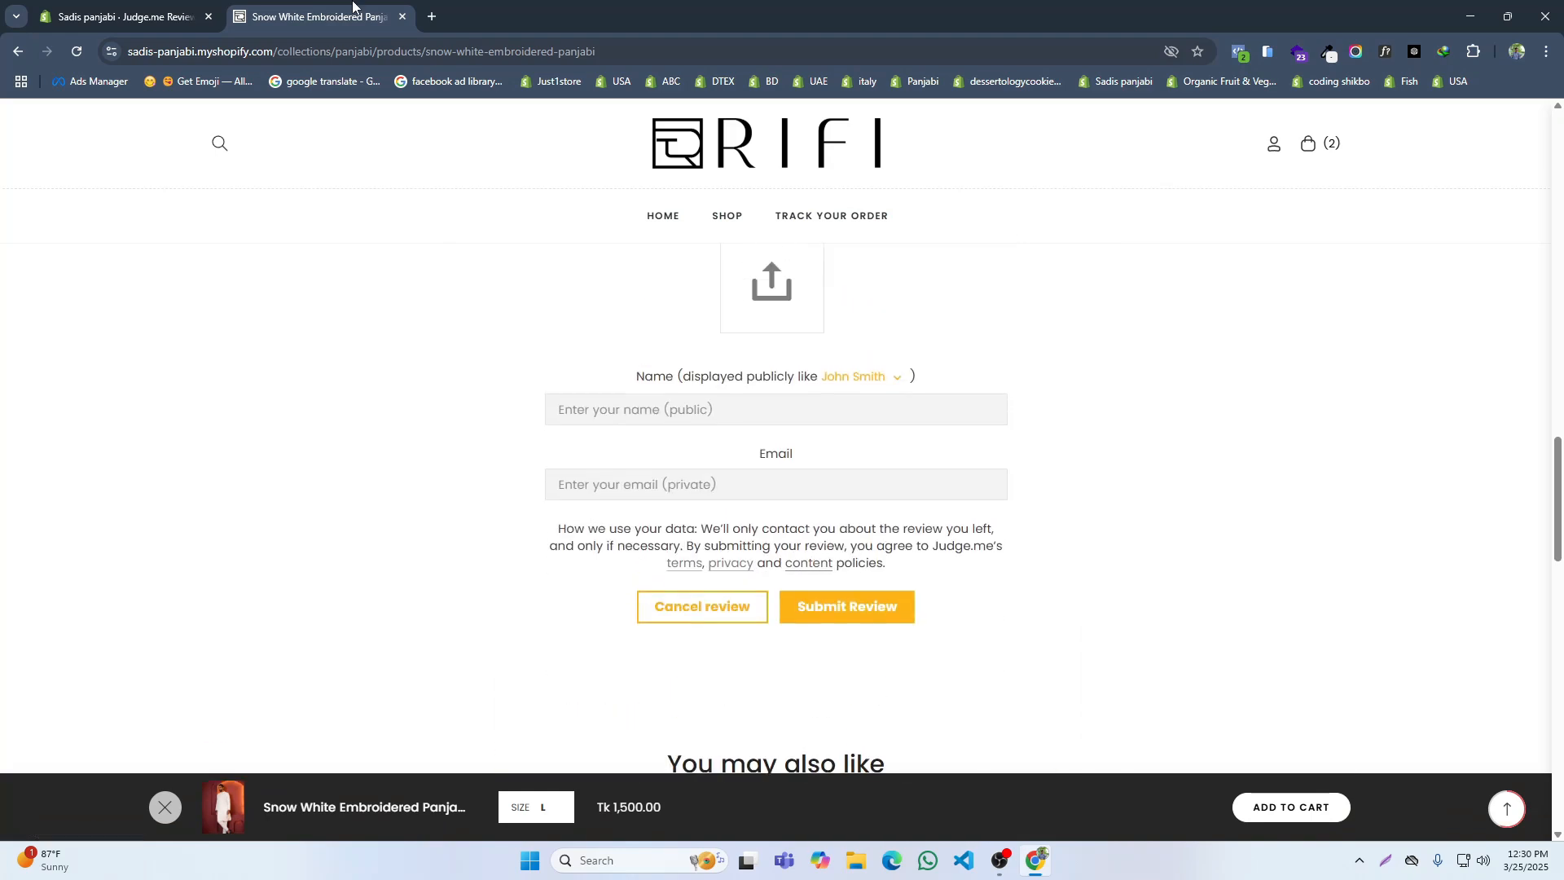
{"action": "left_click", "coordinate": [403, 17]}
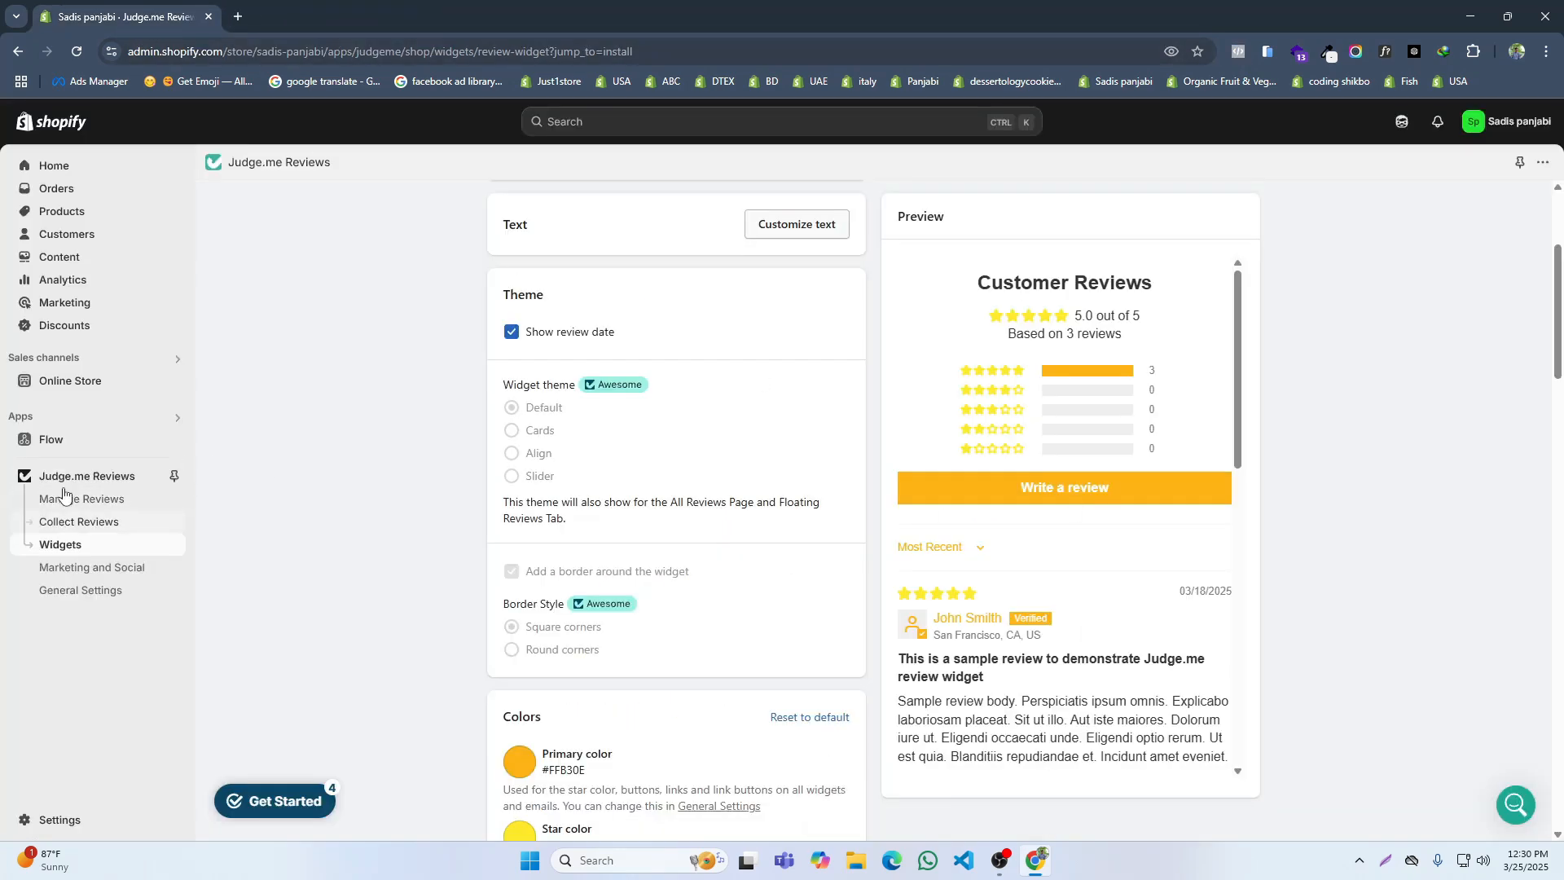
Step: Search the Shopify App Store for chat and install the O: WhatsApp Chat, Contact Form app
{"action": "left_click", "coordinate": [34, 419]}
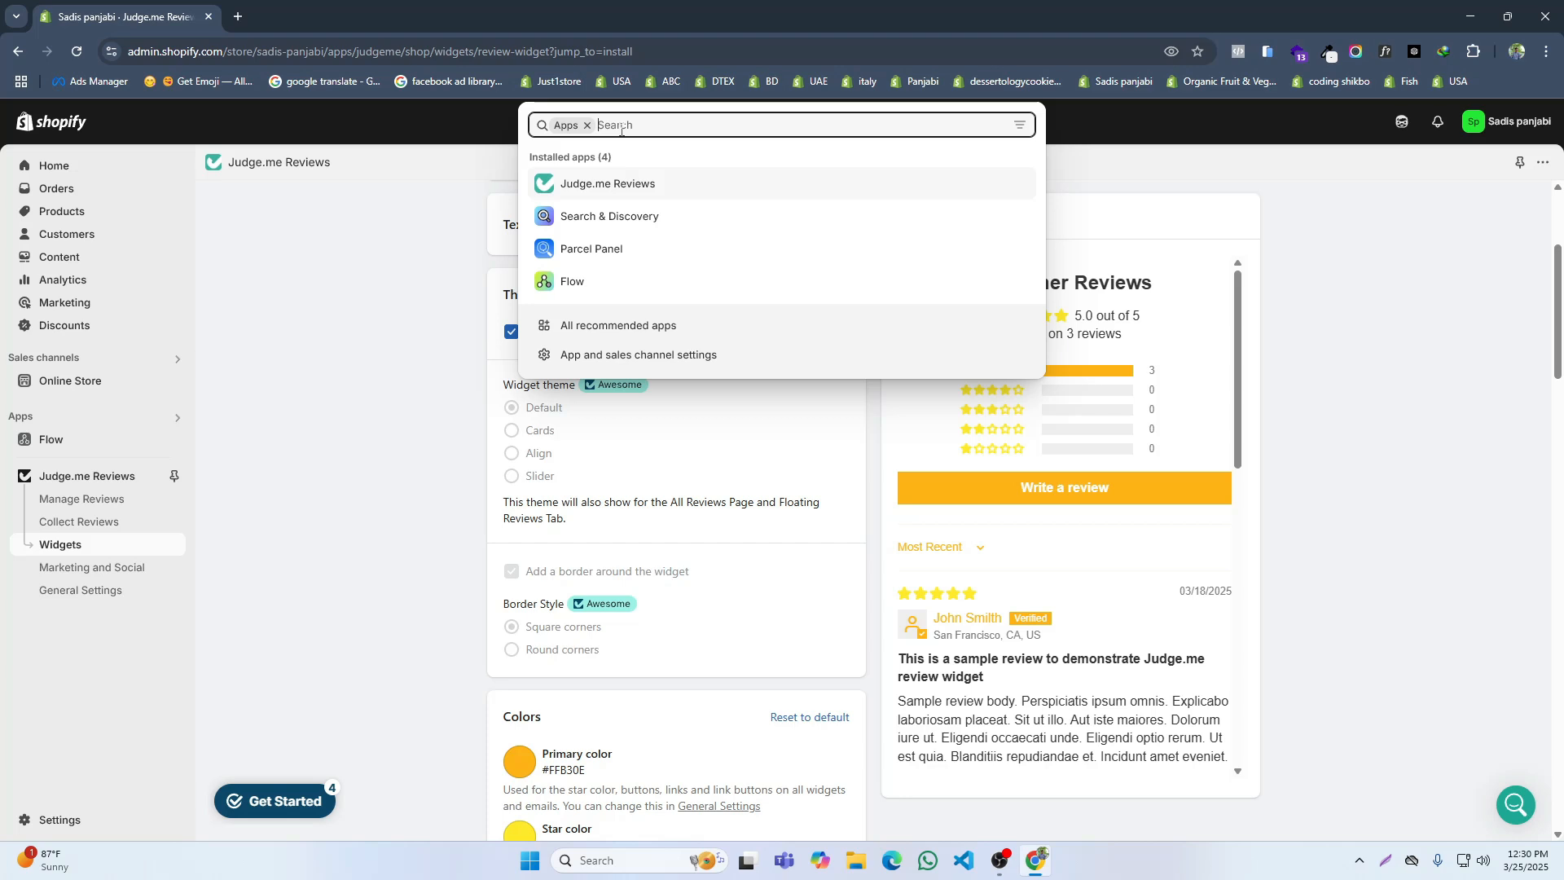
{"action": "type", "text": "chat"}
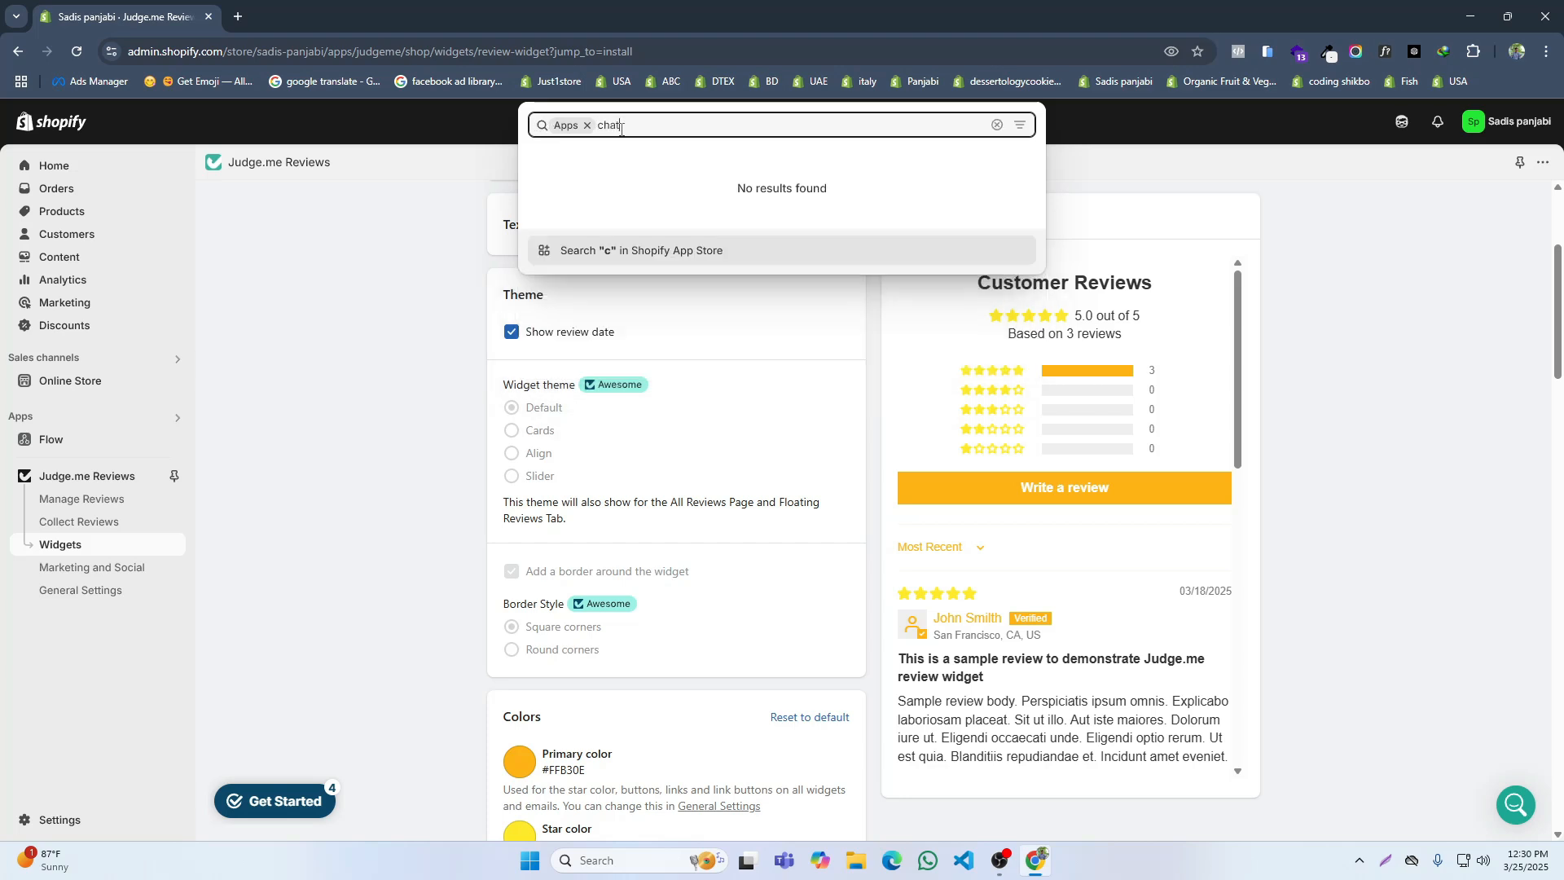
{"action": "left_click", "coordinate": [627, 224]}
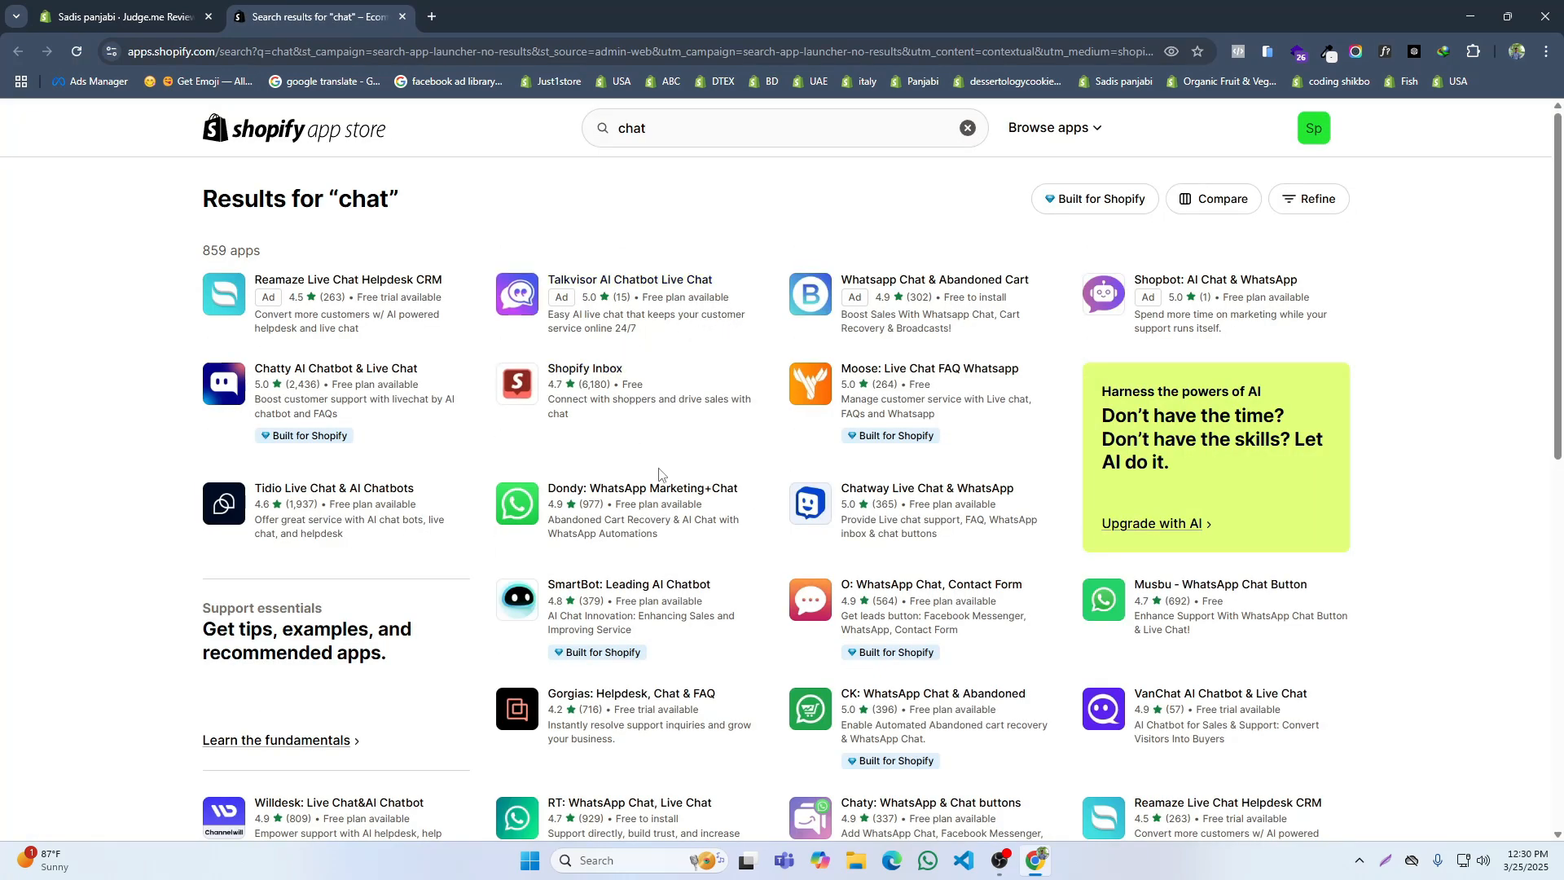
{"action": "left_click", "coordinate": [887, 585]}
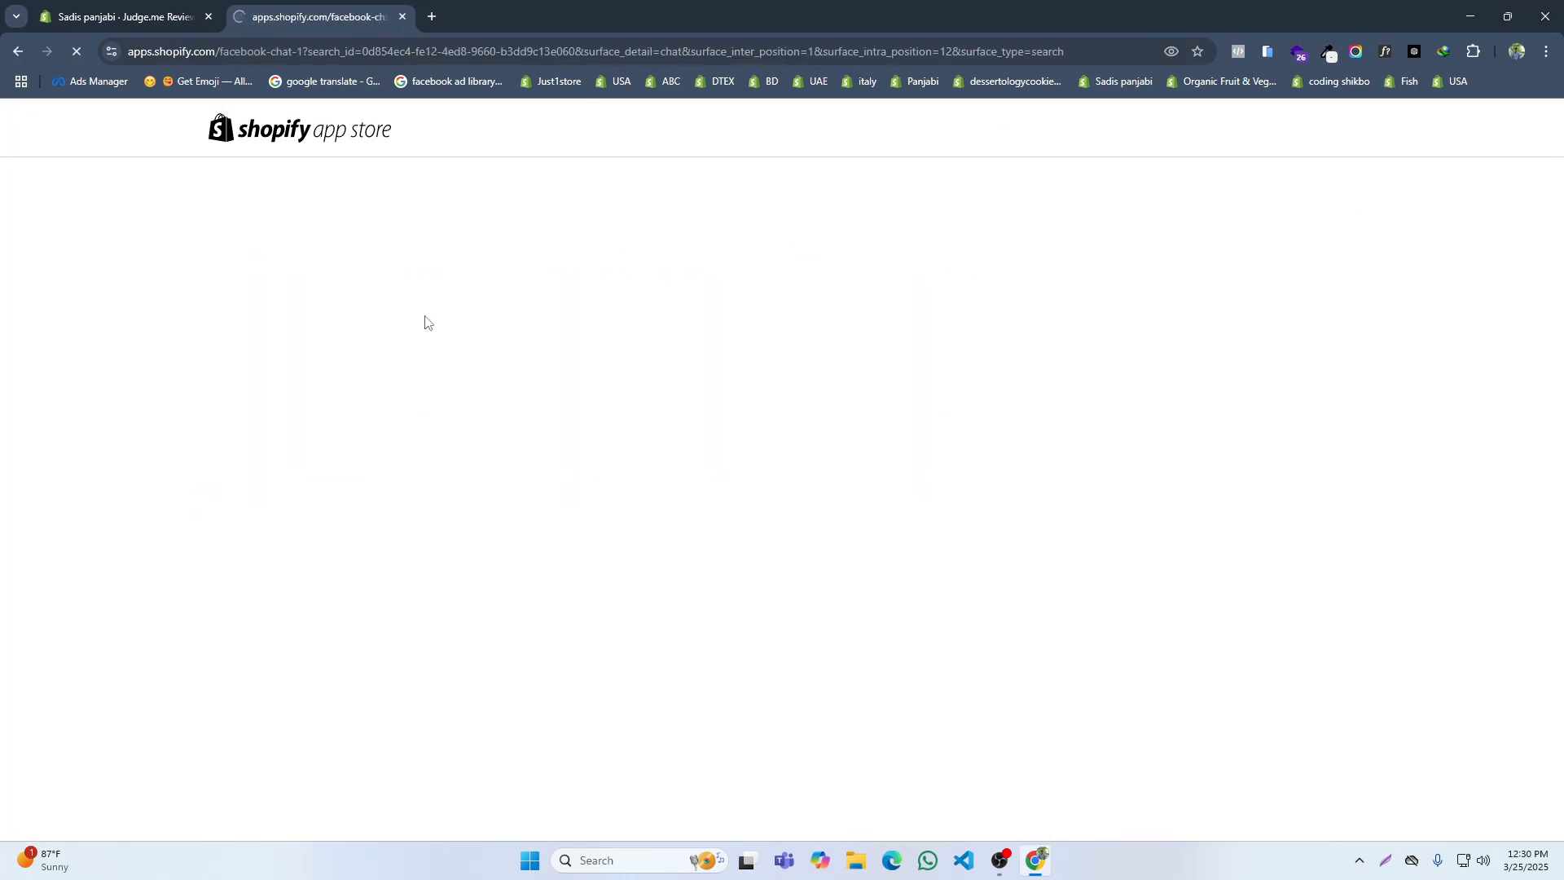
{"action": "left_click", "coordinate": [344, 569]}
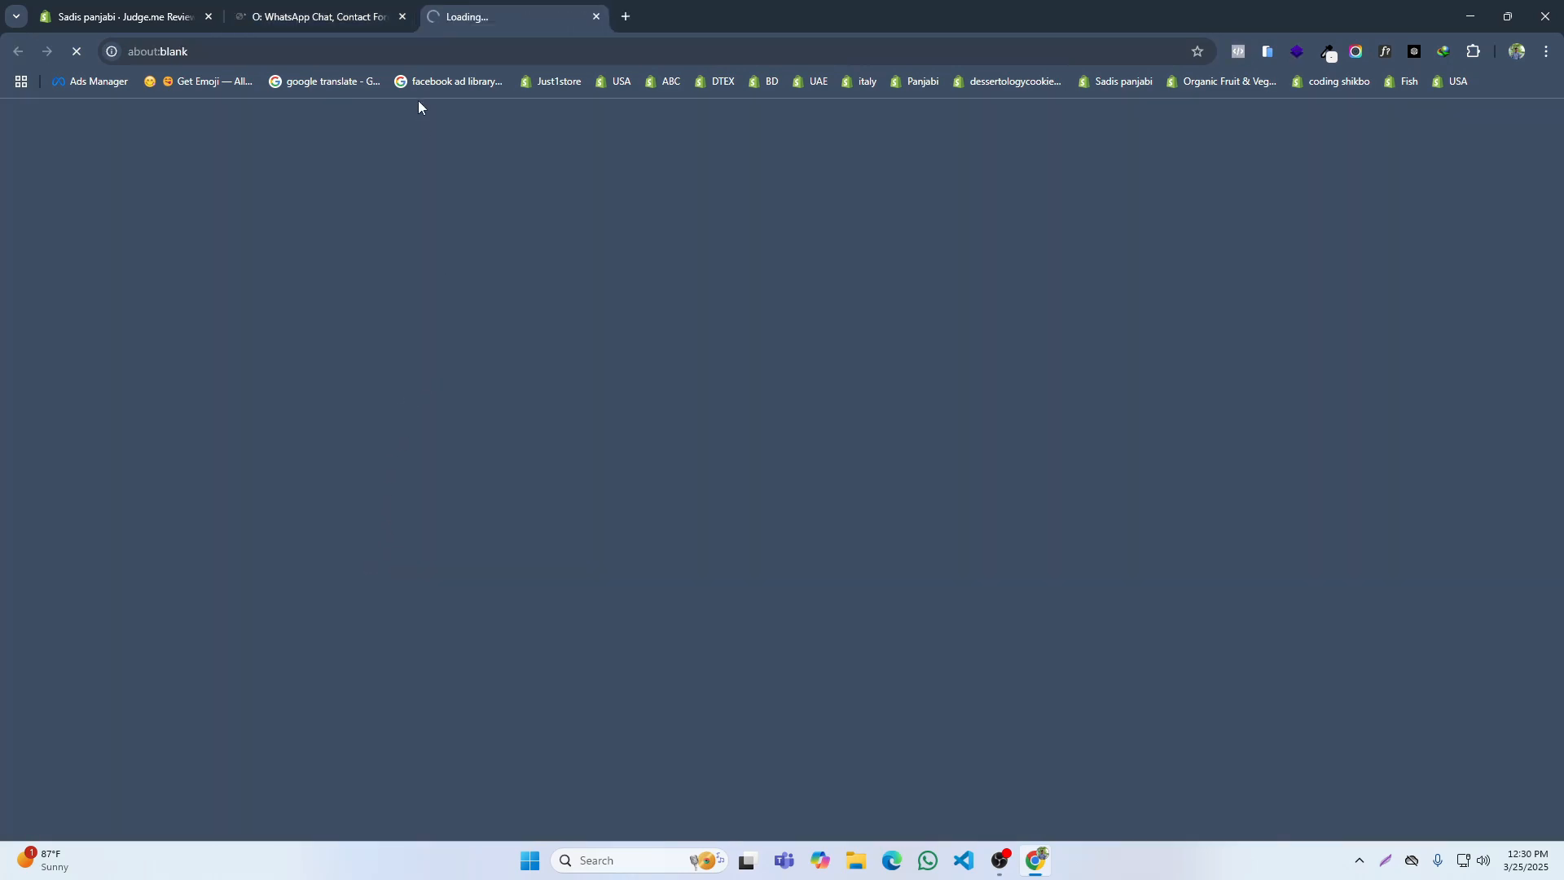
{"action": "left_click", "coordinate": [403, 16]}
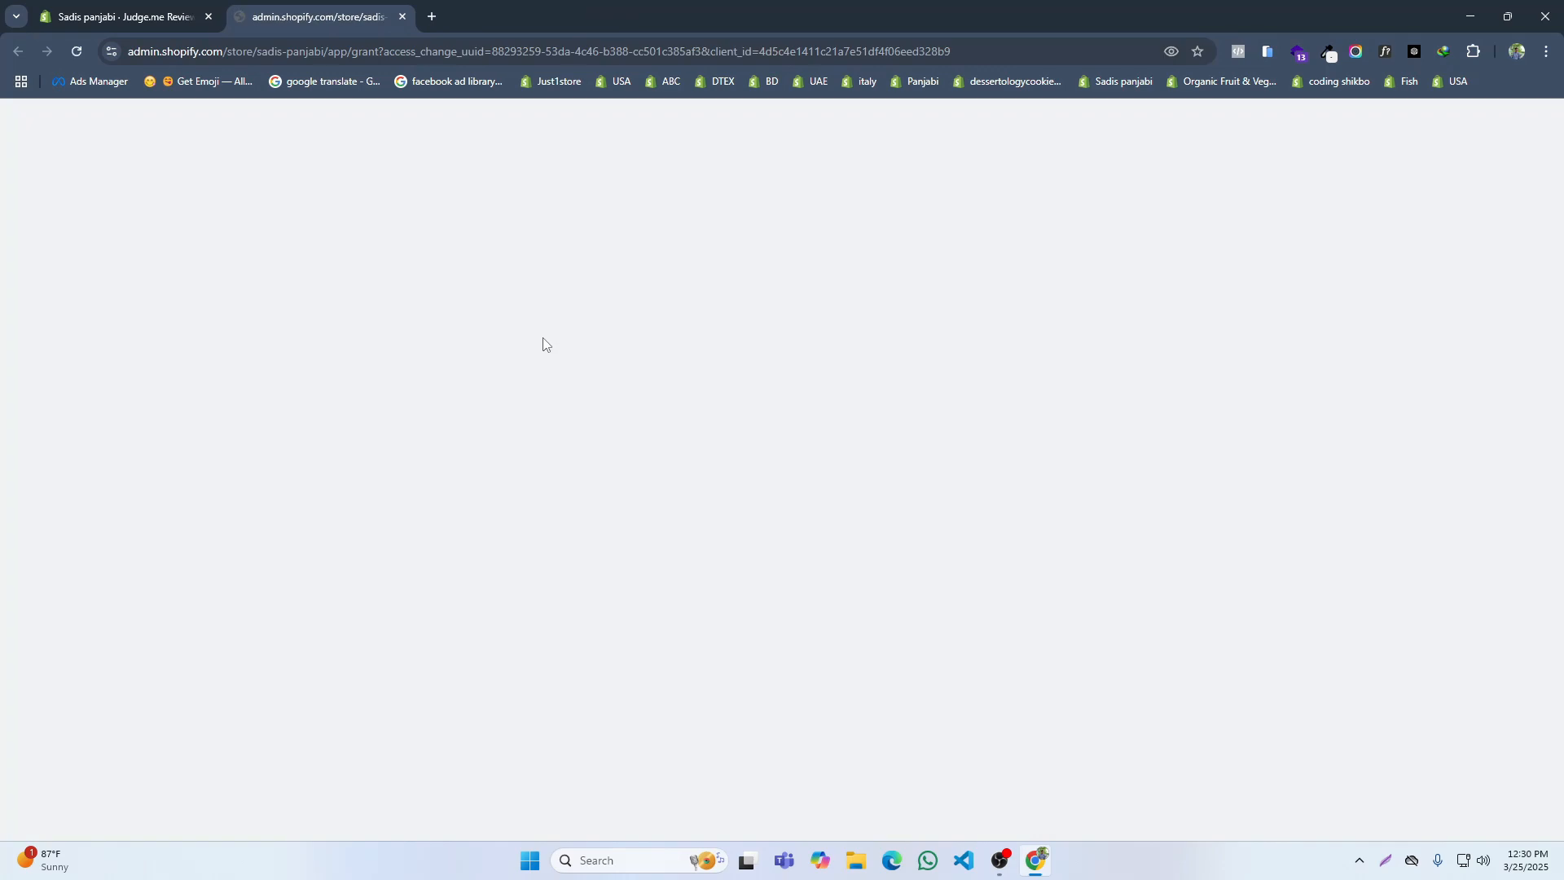
{"action": "left_click", "coordinate": [1084, 481]}
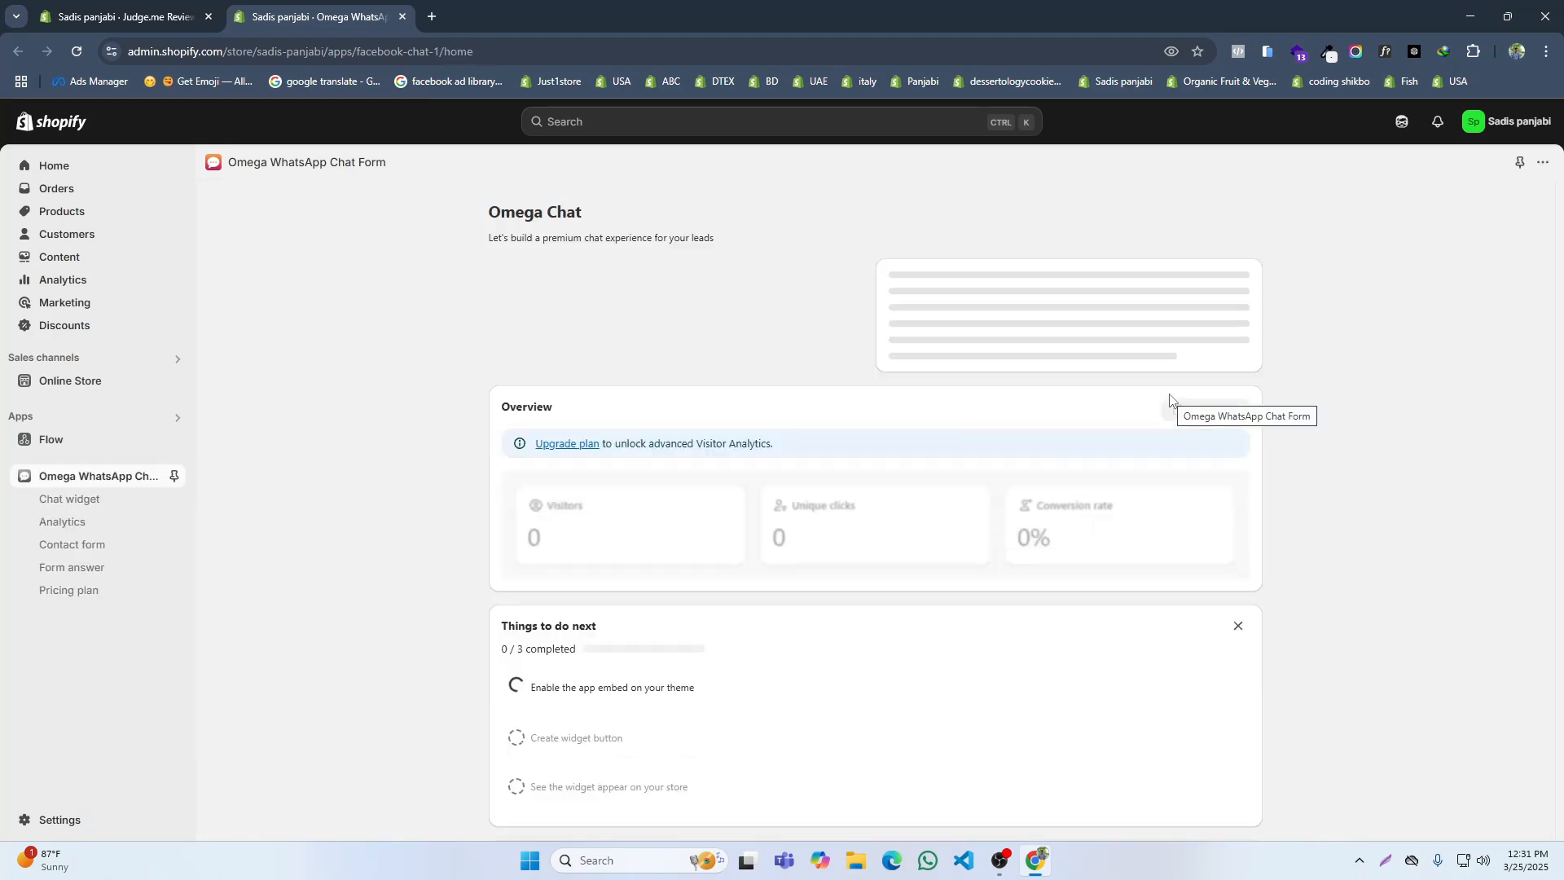
Step: Create a new chat widget named Chat in the Omega WhatsApp Chat Form app
{"action": "scroll", "coordinate": [835, 494], "scroll_direction": "down", "scroll_amount": 3}
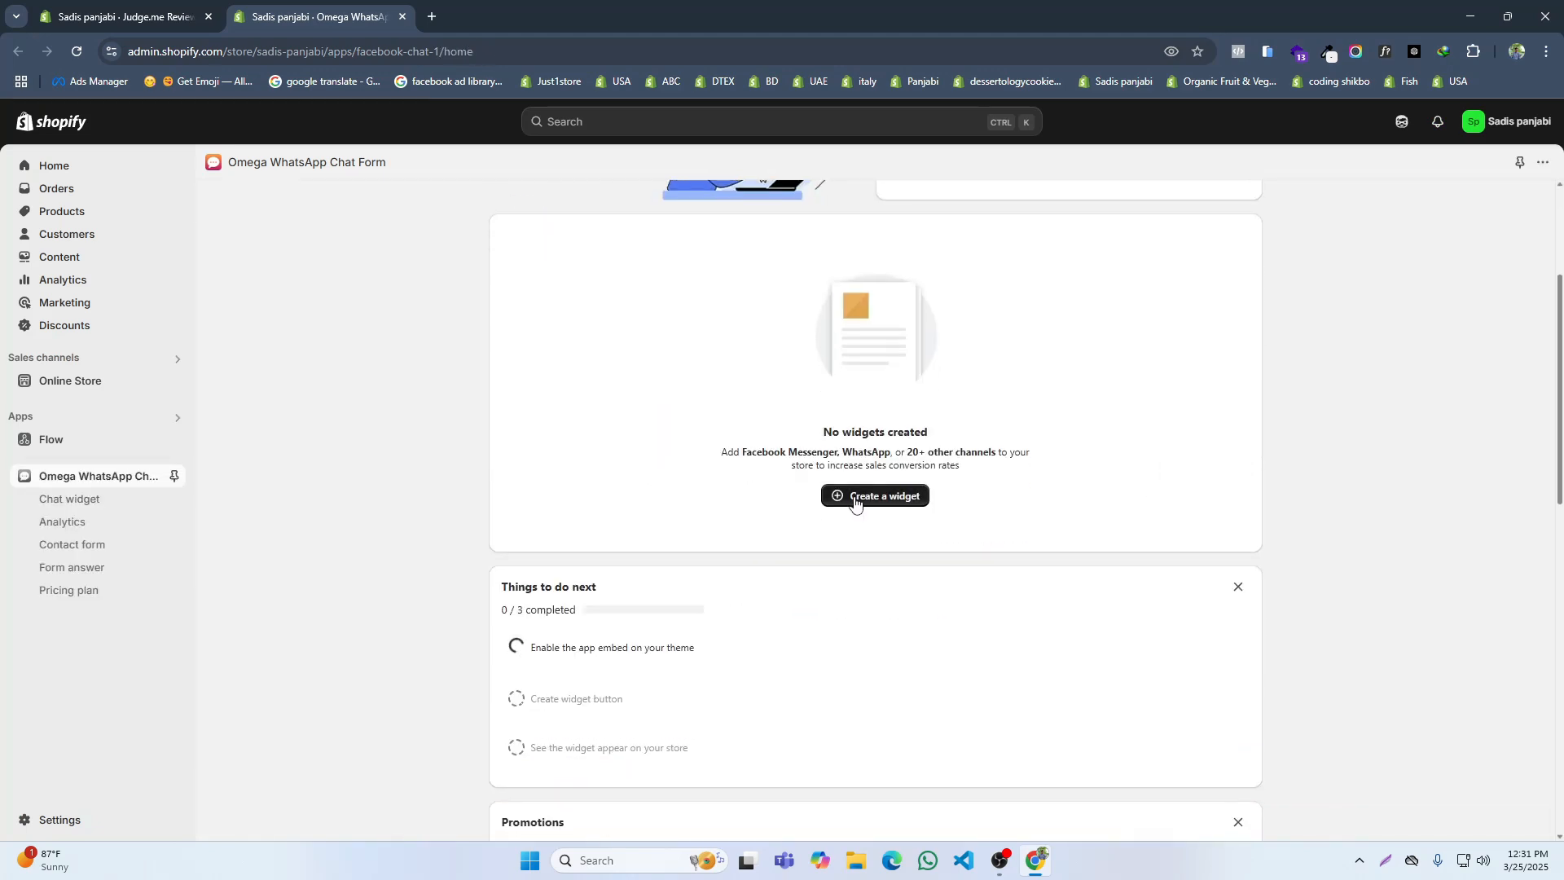
{"action": "left_click", "coordinate": [854, 501]}
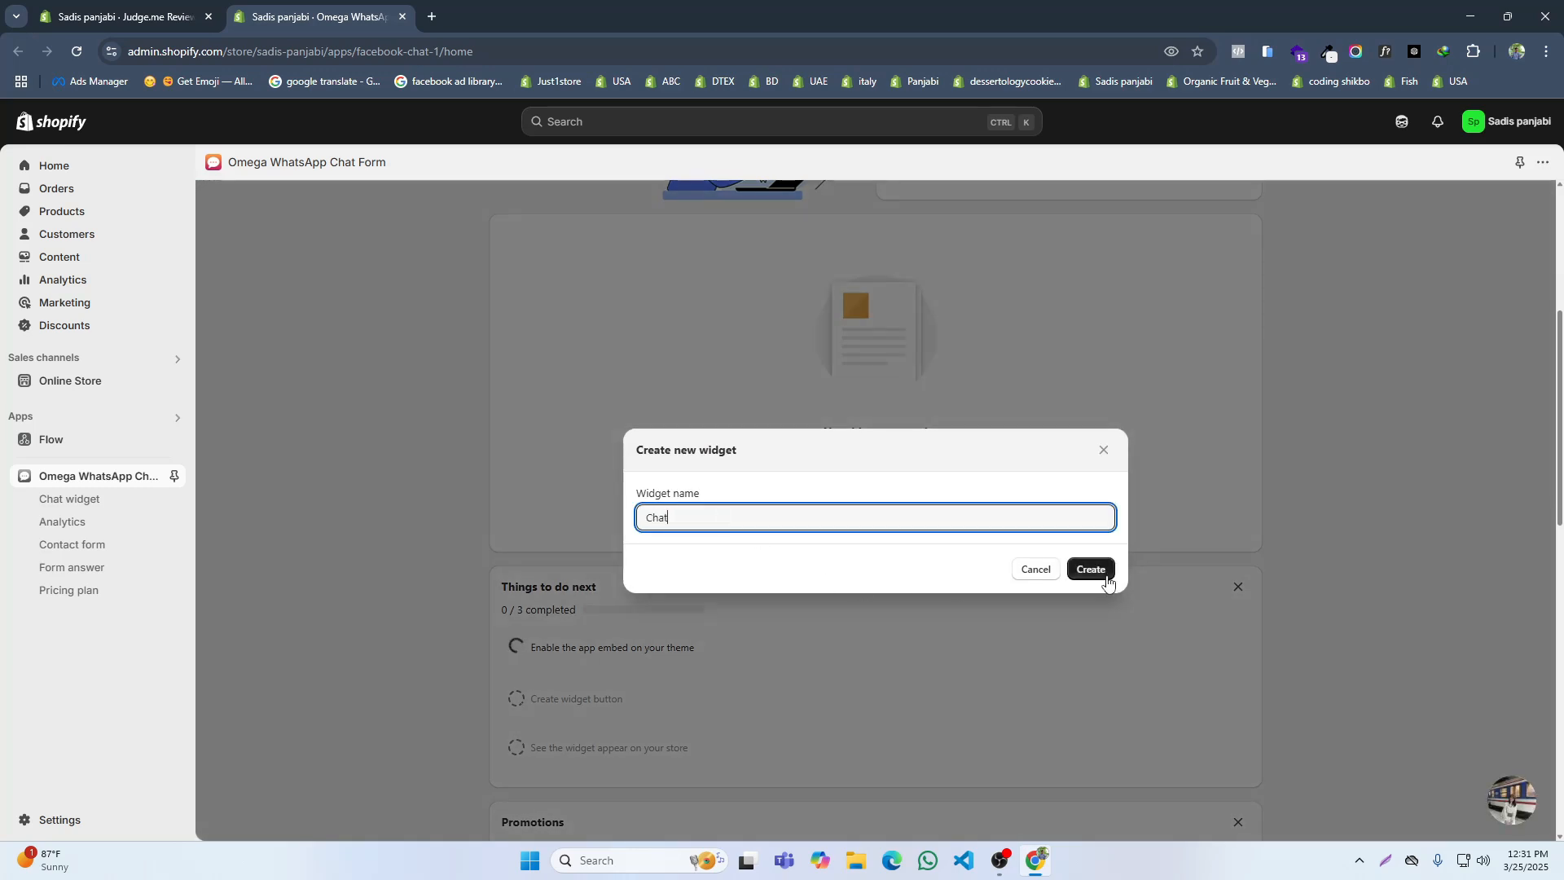
{"action": "left_click", "coordinate": [1091, 569]}
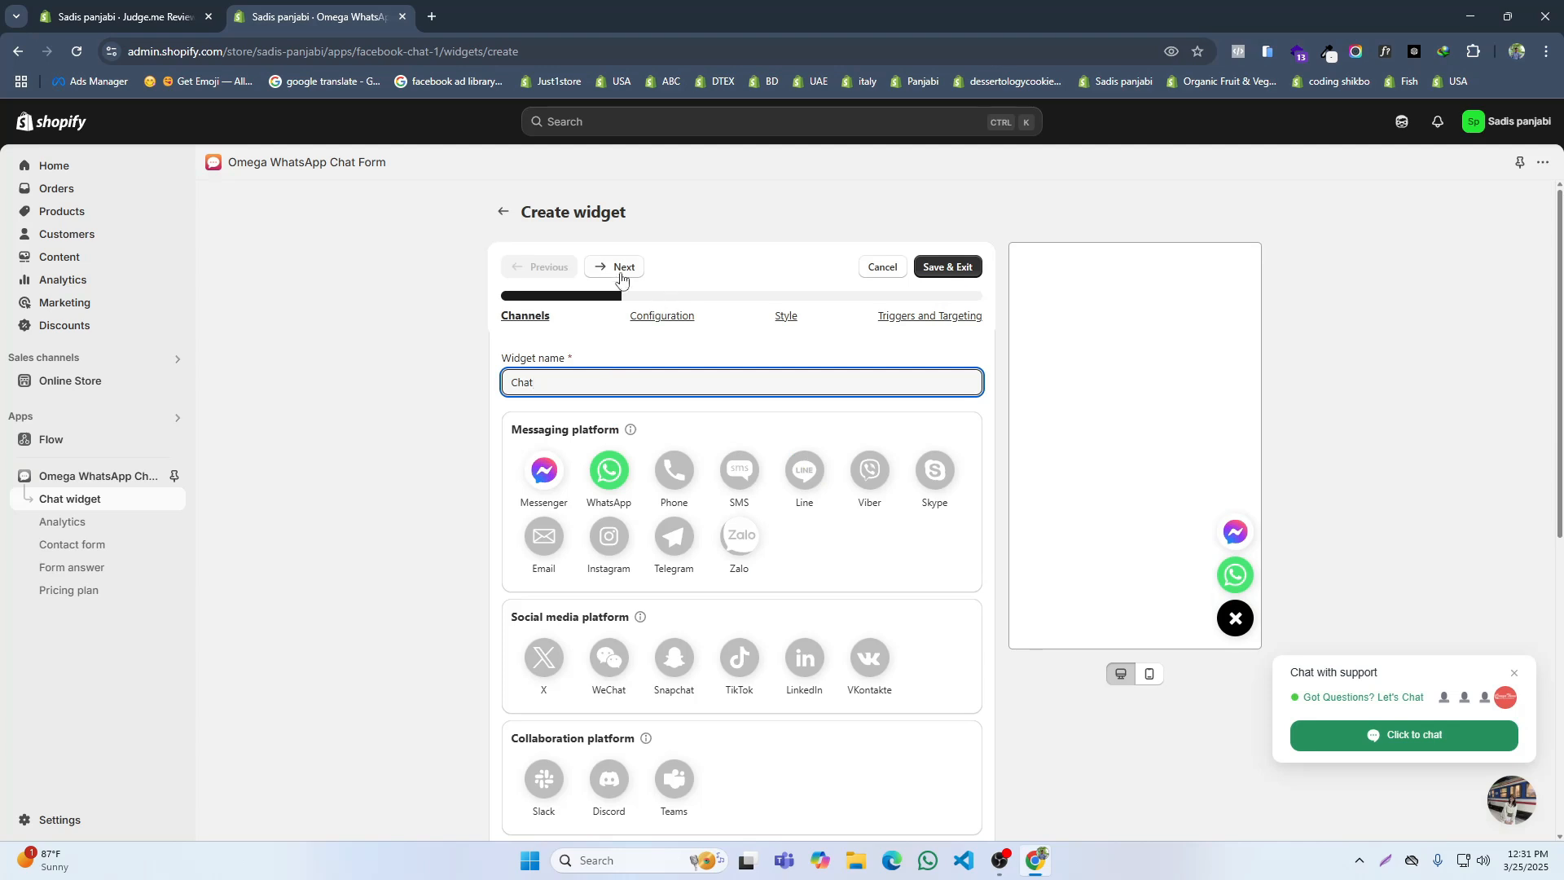
{"action": "left_click", "coordinate": [621, 268]}
{"action": "left_click", "coordinate": [628, 421]}
{"action": "left_click", "coordinate": [431, 17]}
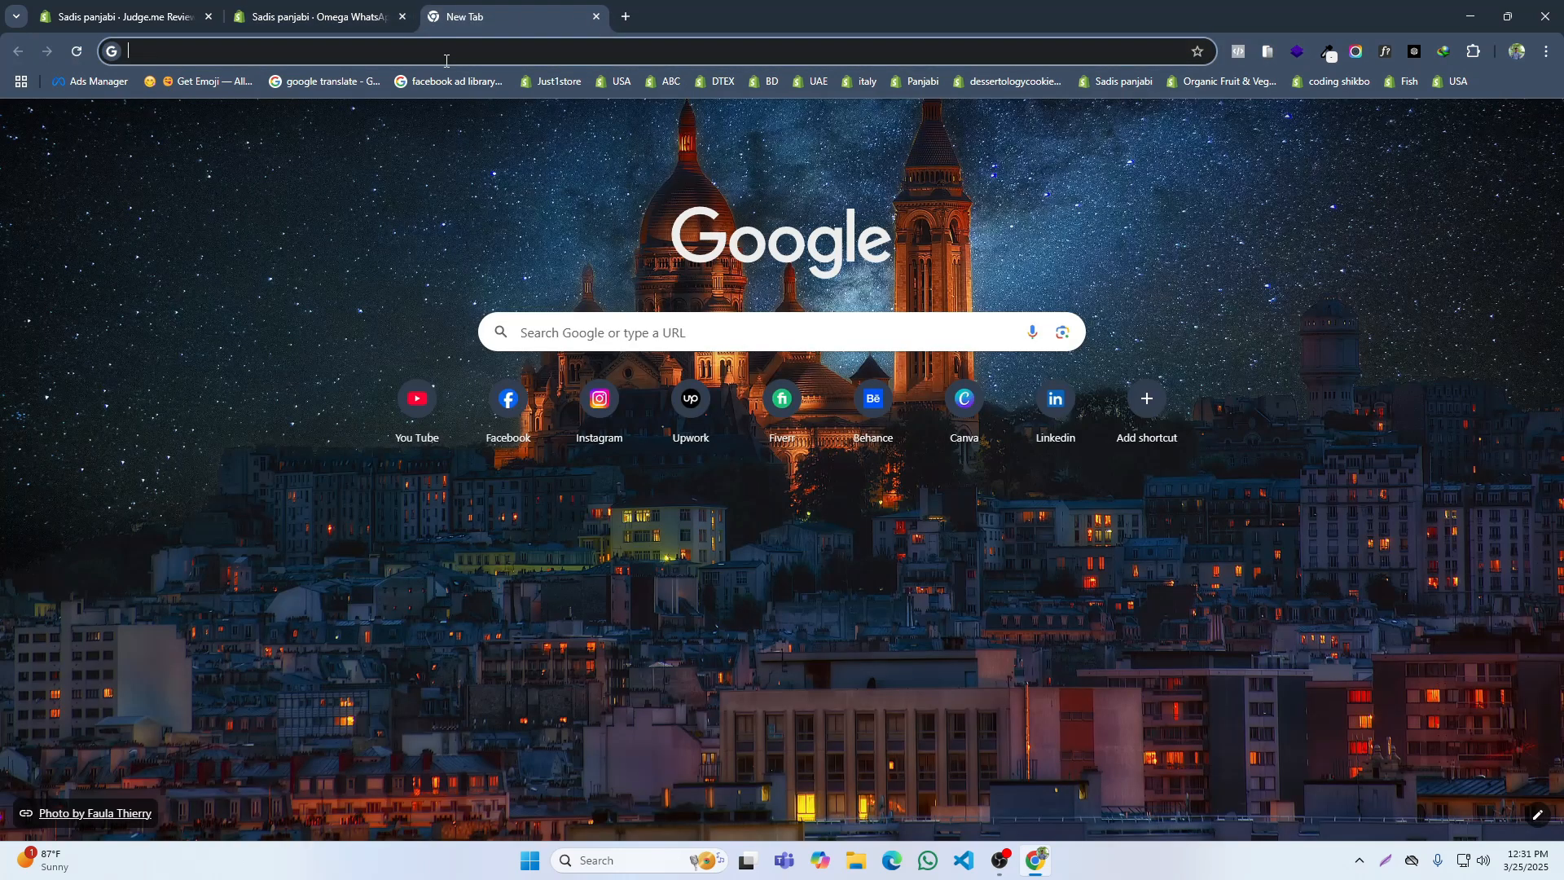
{"action": "type", "text": "fac"}
{"action": "right_click", "coordinate": [451, 60]}
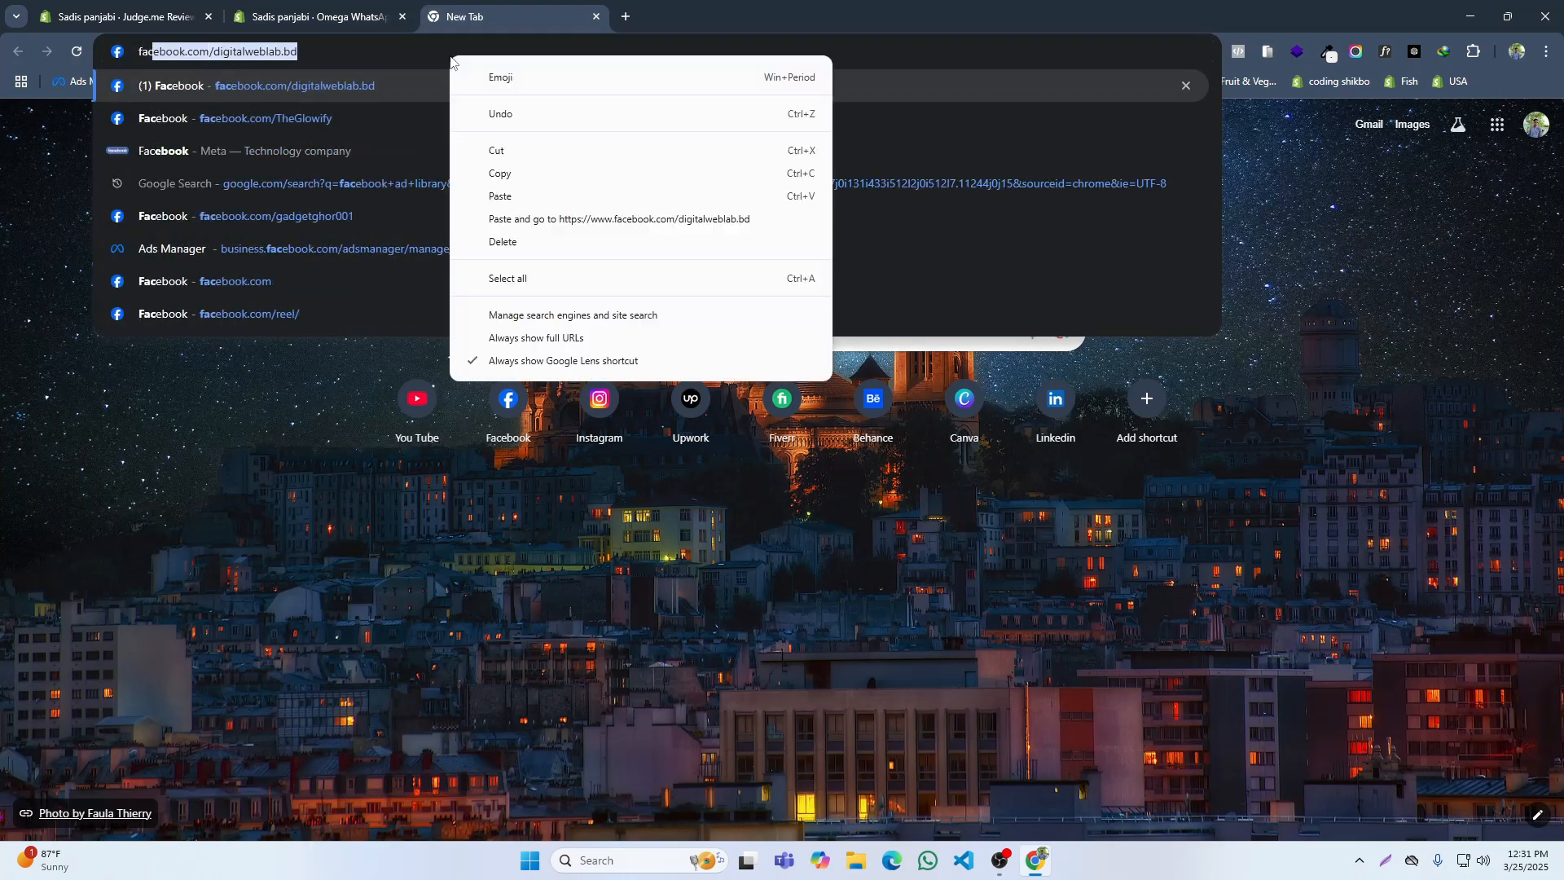
{"action": "triple_click", "coordinate": [408, 50]}
{"action": "key", "text": "ctrl+c"}
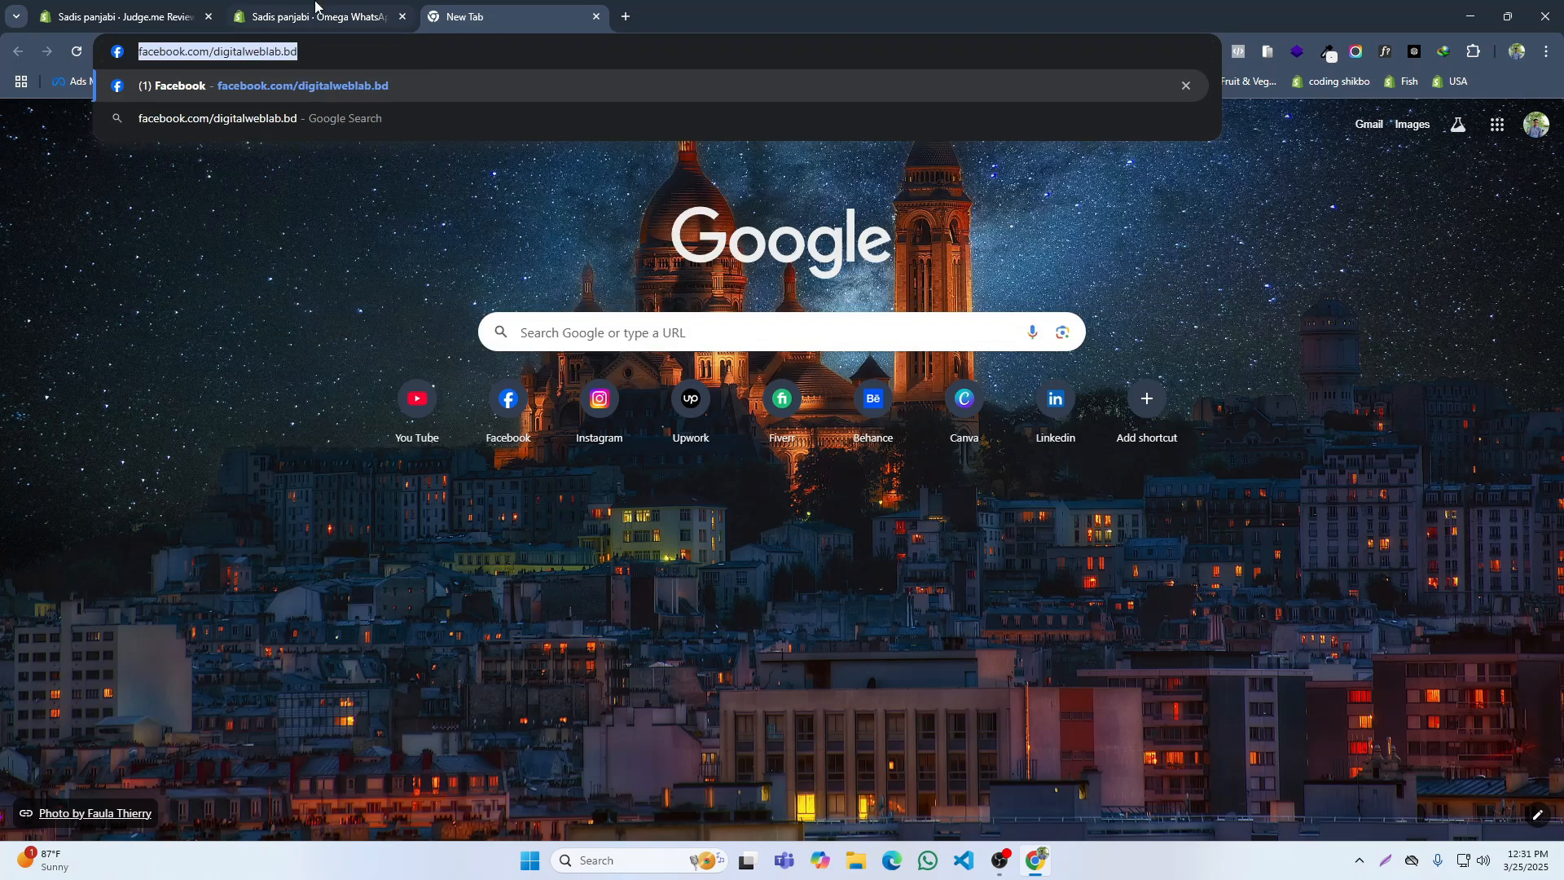
{"action": "left_click", "coordinate": [294, 11]}
{"action": "key", "text": "ctrl+v"}
Step: Enter the WhatsApp phone number for the Chat widget, continue to Triggers and Targeting, and save the widget
{"action": "left_click", "coordinate": [626, 535]}
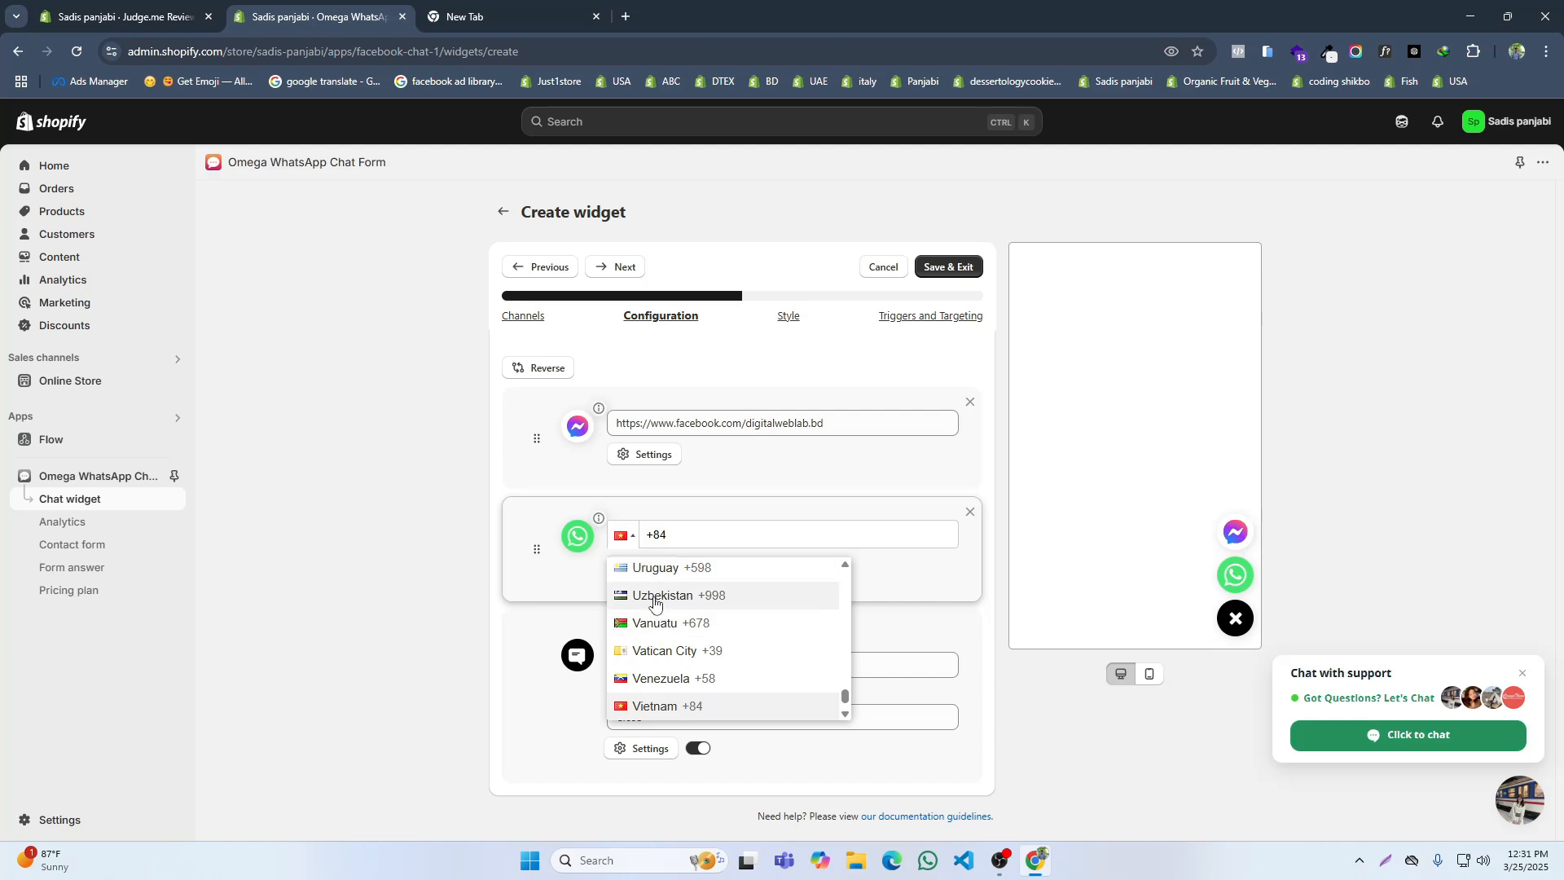
{"action": "left_click", "coordinate": [691, 540]}
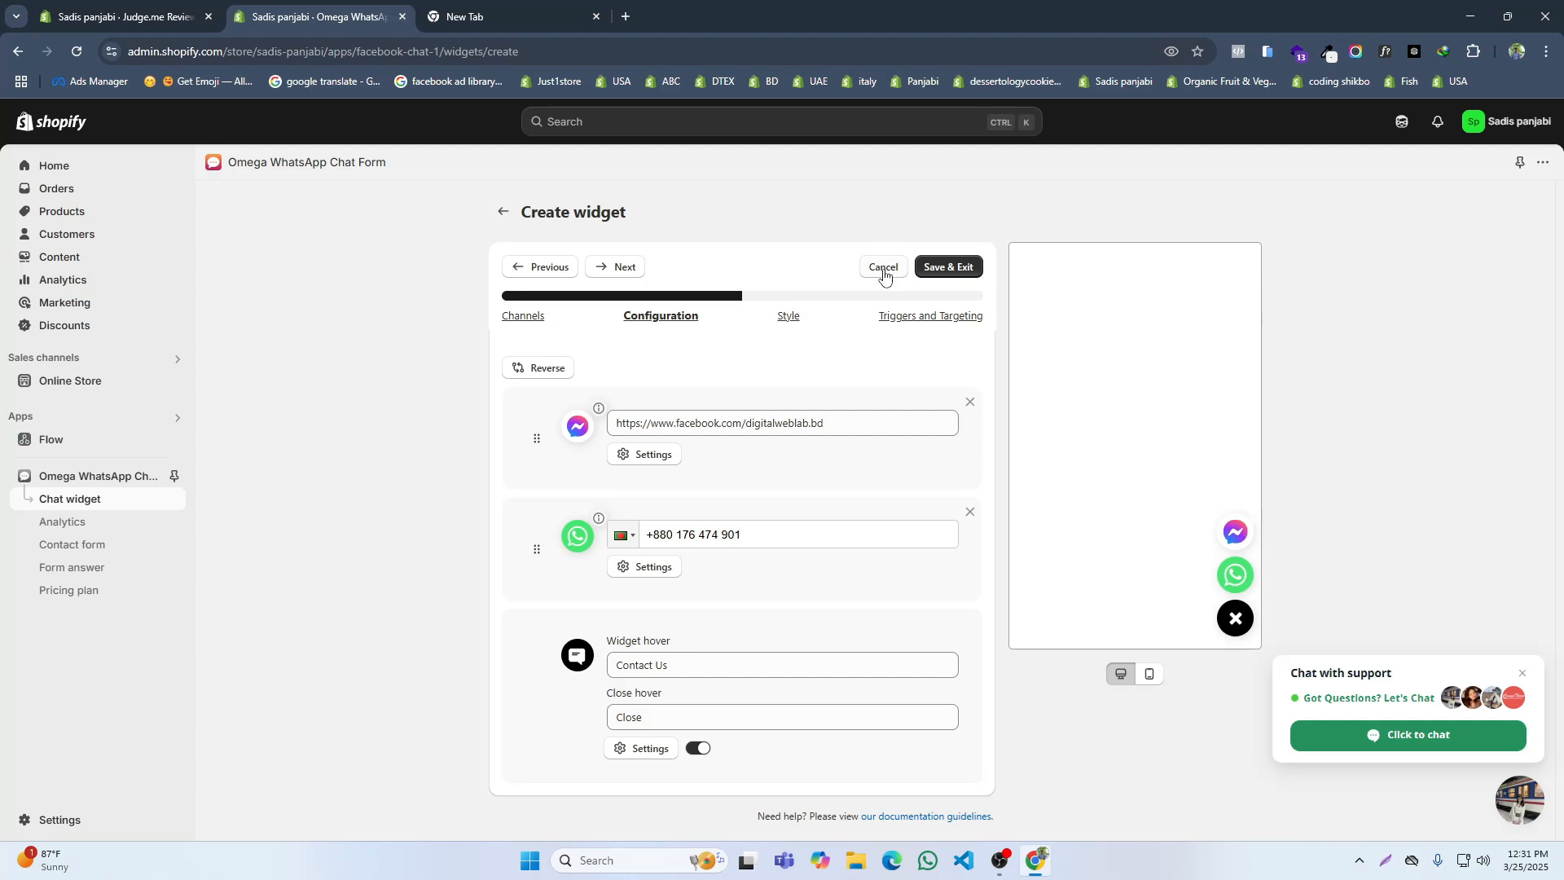
{"action": "left_click", "coordinate": [624, 268]}
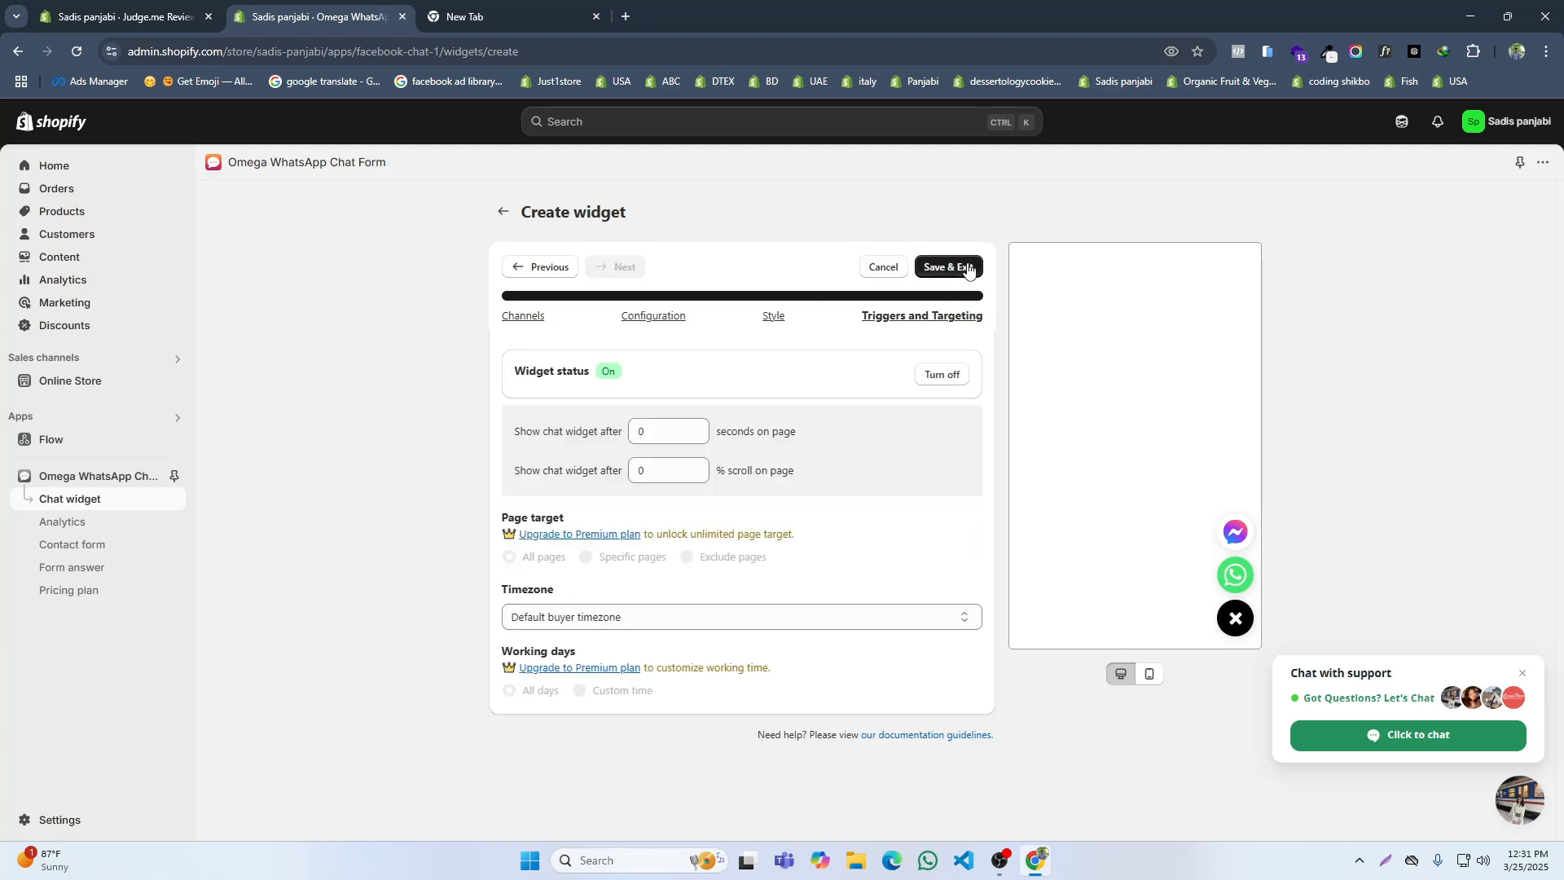
{"action": "left_click", "coordinate": [968, 269]}
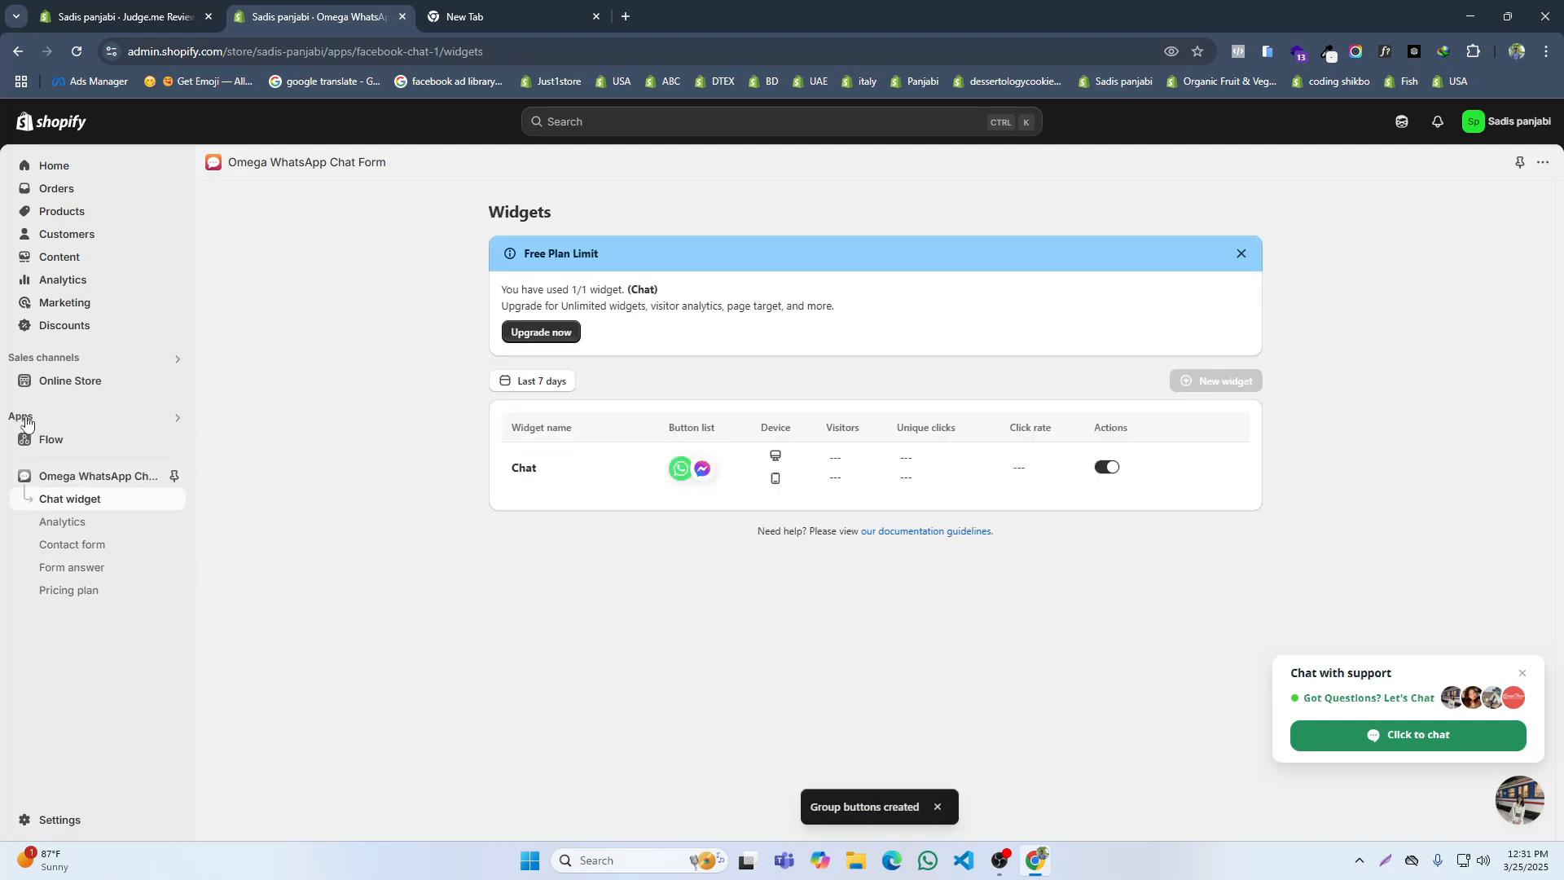
Step: Enable the Omega FacebookChat and Parcel Panel Protection widget app embeds in the qx-rosyz-demo-2 theme, save, and close the customizer
{"action": "left_click", "coordinate": [49, 382]}
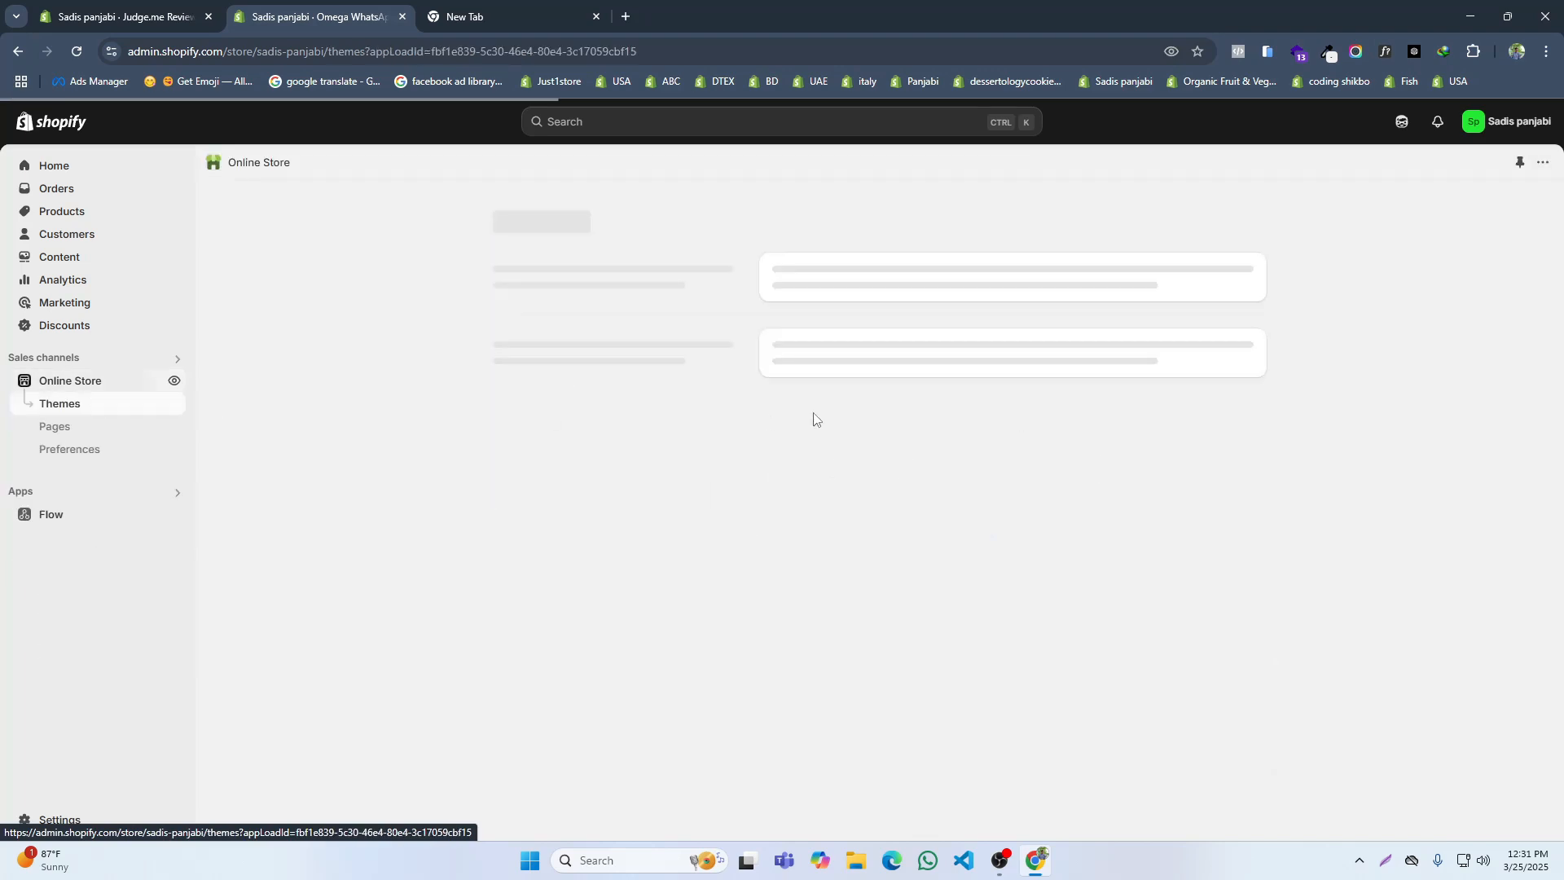
{"action": "left_click", "coordinate": [596, 16]}
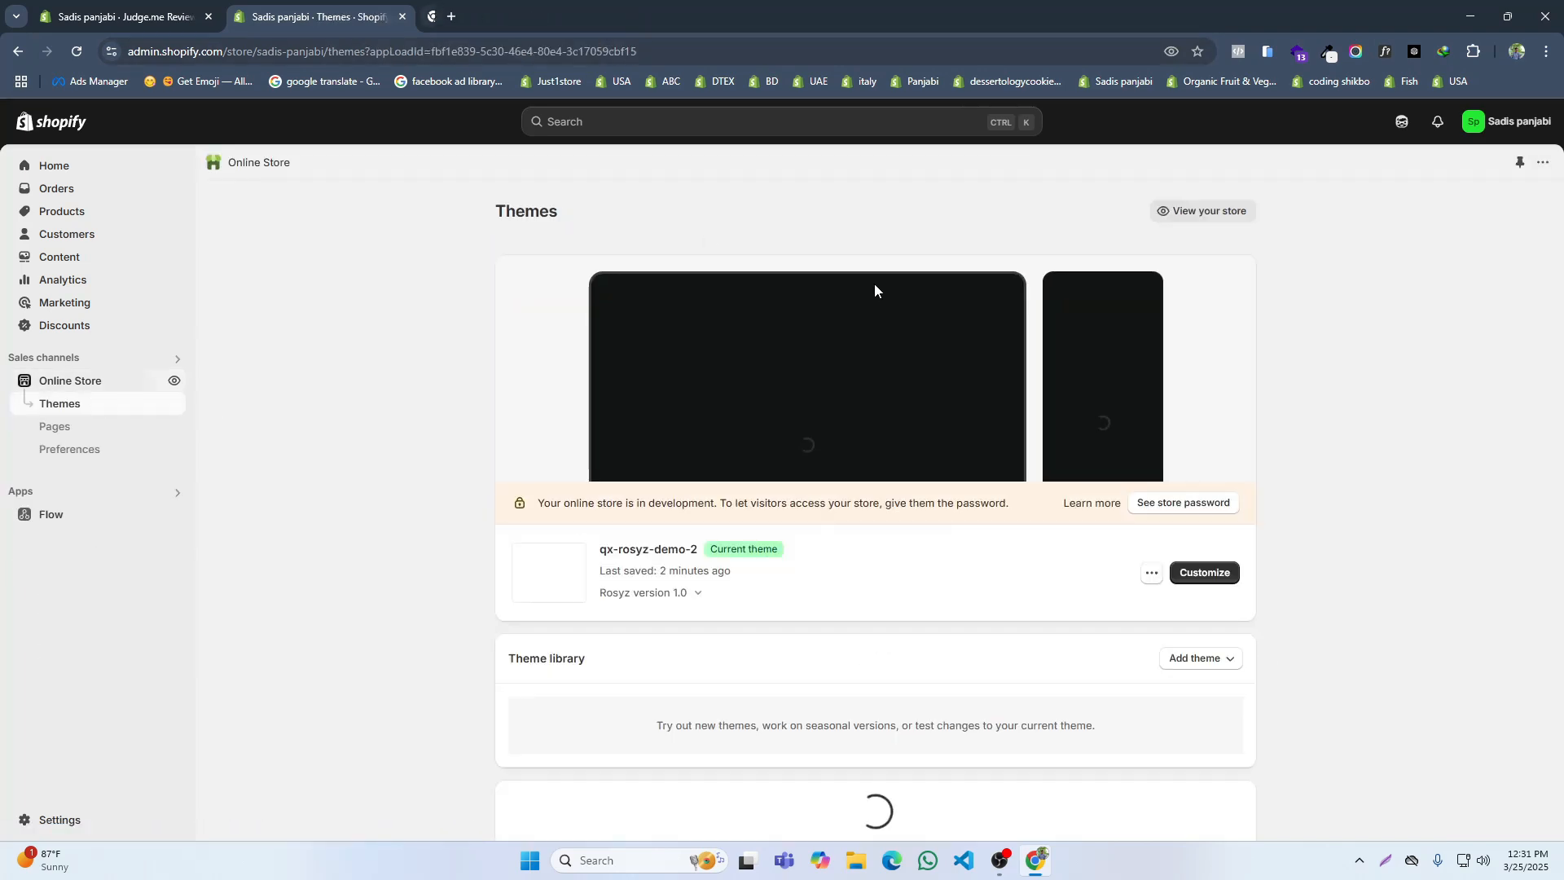
{"action": "left_click", "coordinate": [1181, 572]}
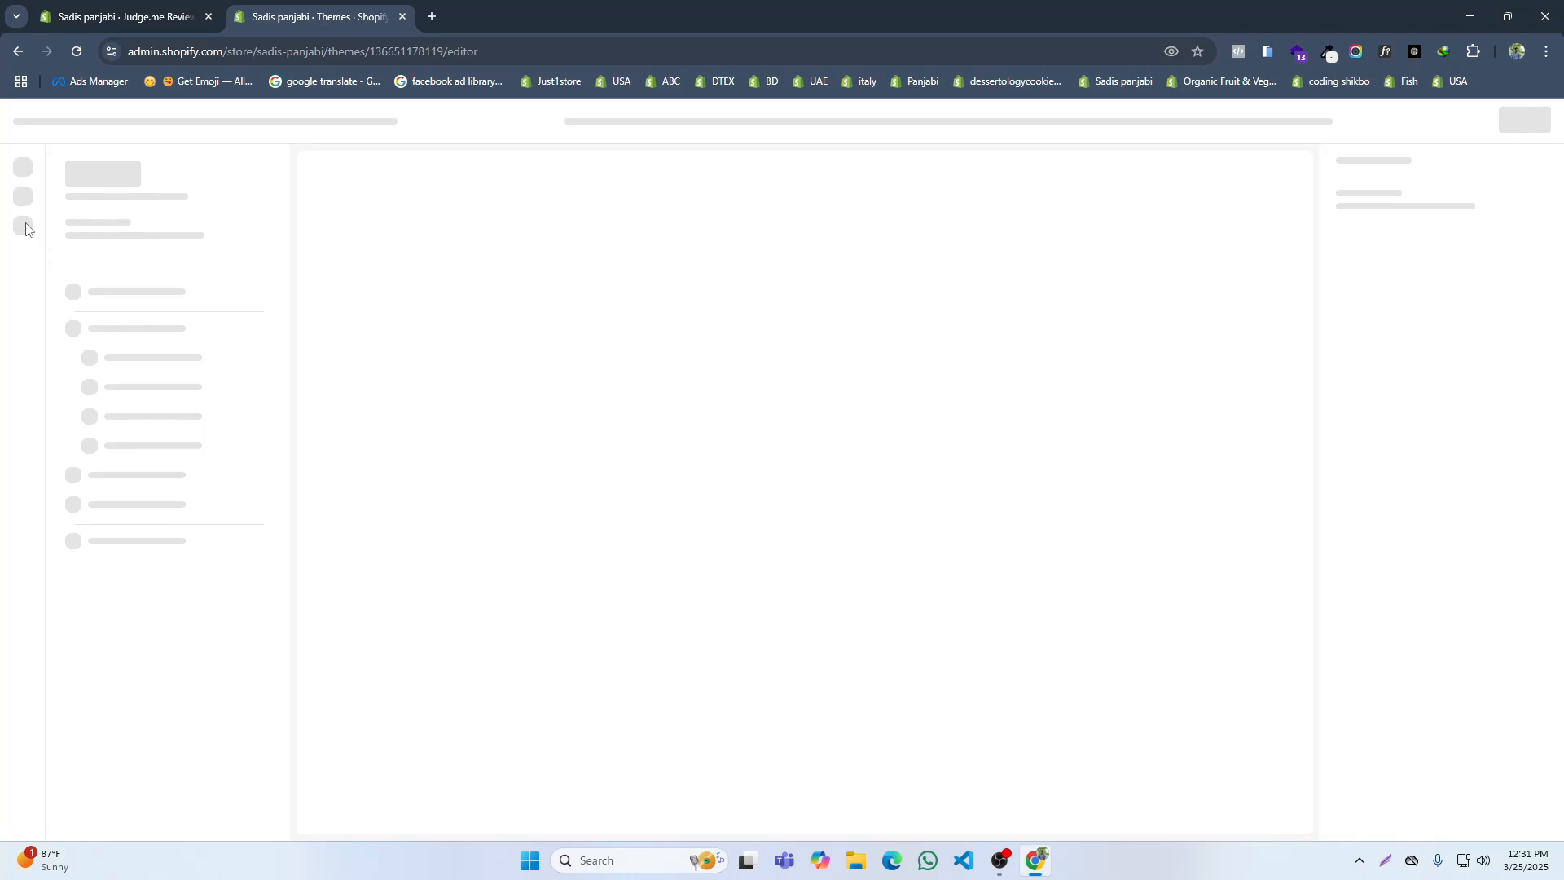
{"action": "left_click", "coordinate": [21, 237]}
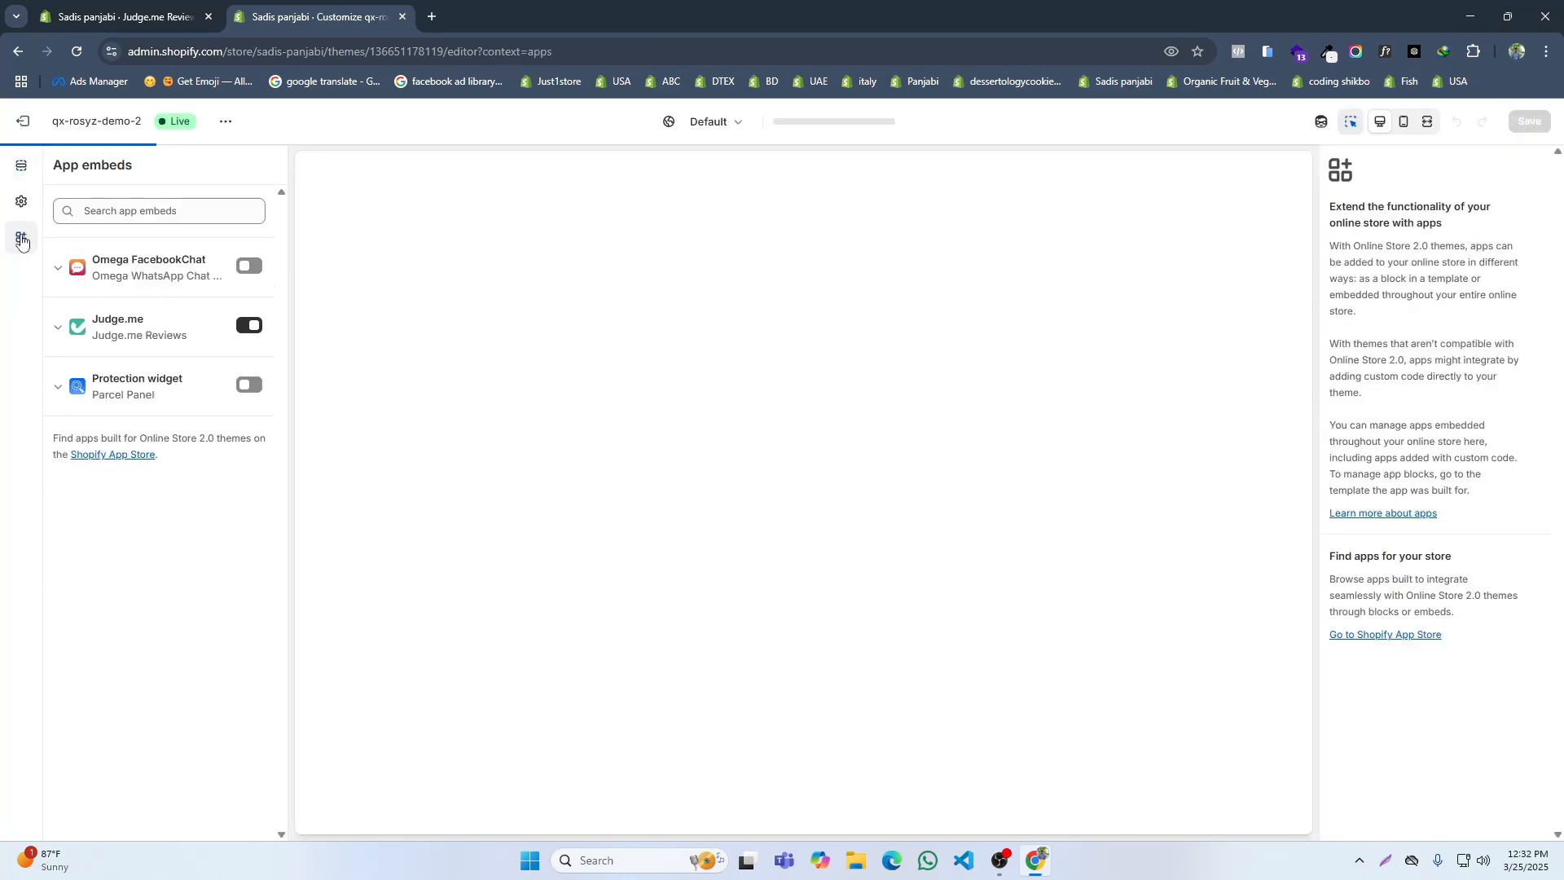
{"action": "left_click", "coordinate": [248, 266]}
{"action": "left_click", "coordinate": [248, 384]}
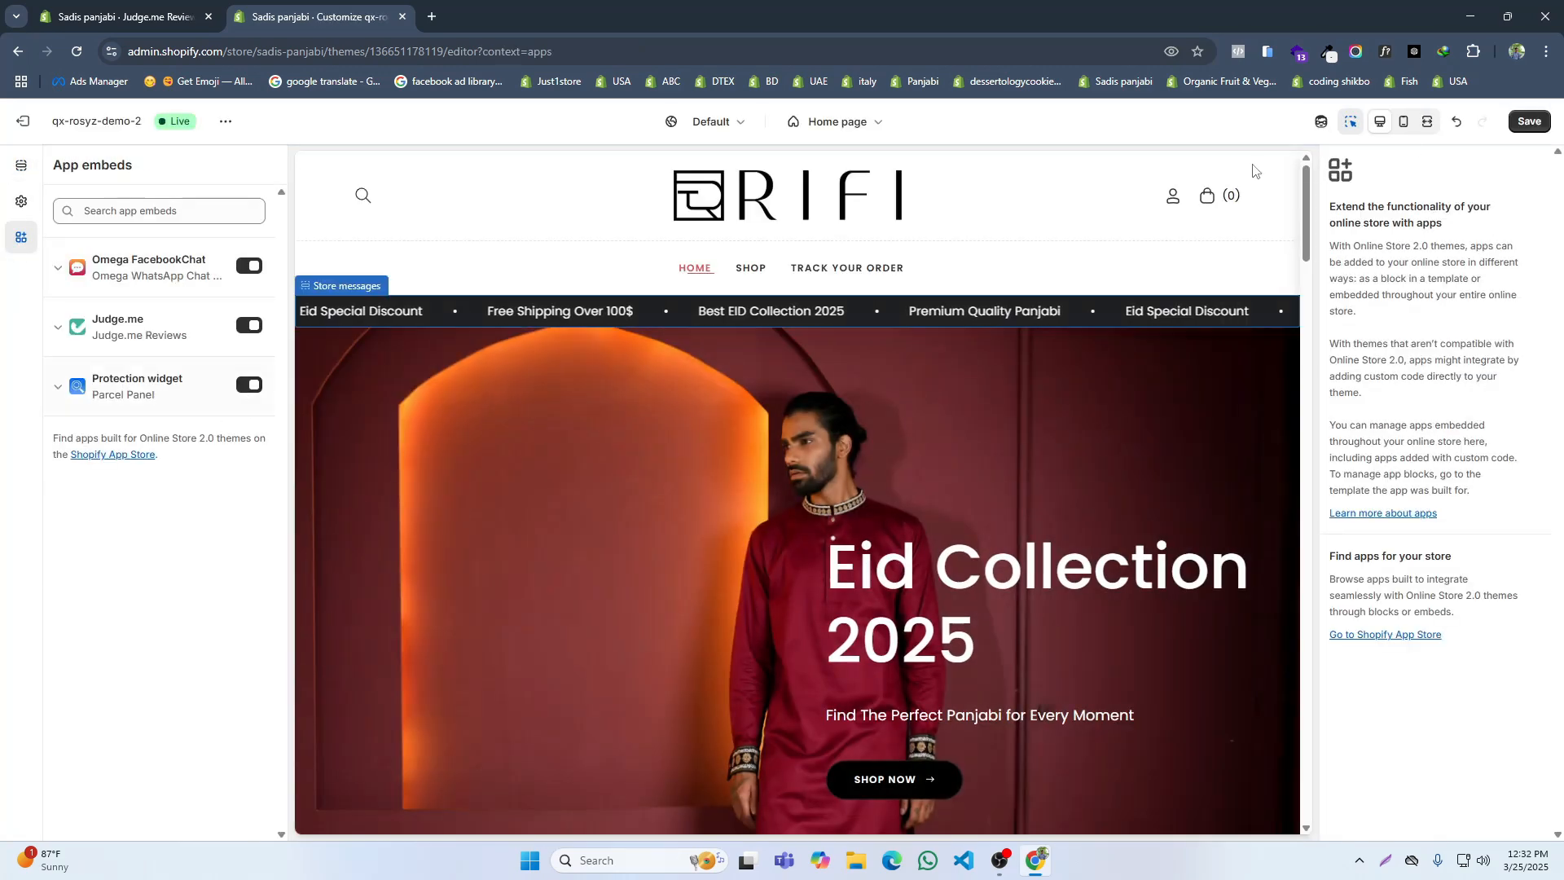
{"action": "left_click", "coordinate": [1529, 121]}
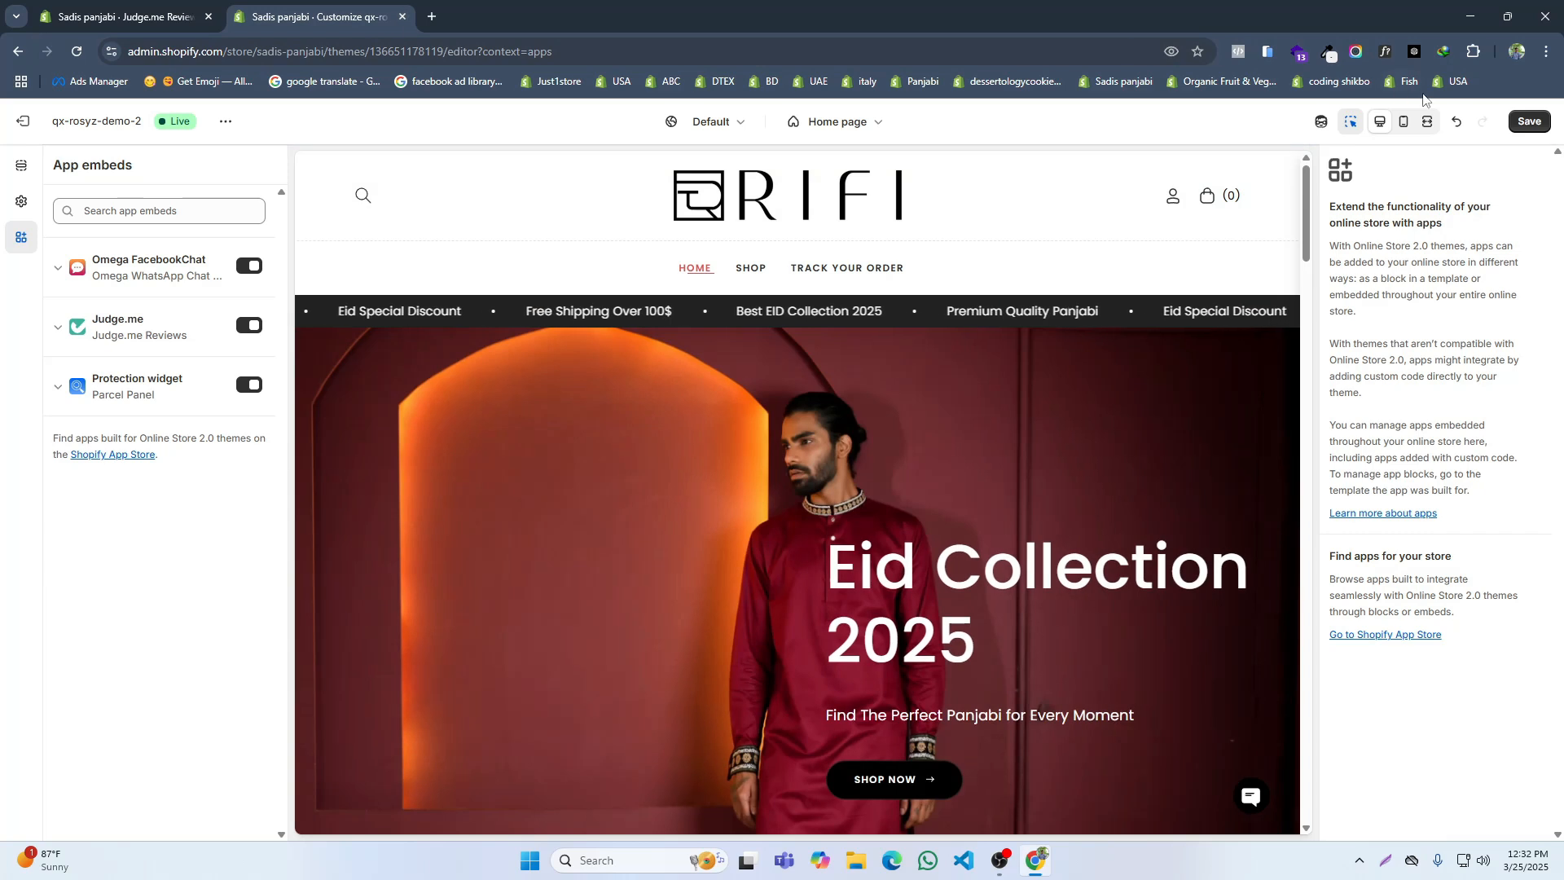
{"action": "left_click", "coordinate": [1528, 121]}
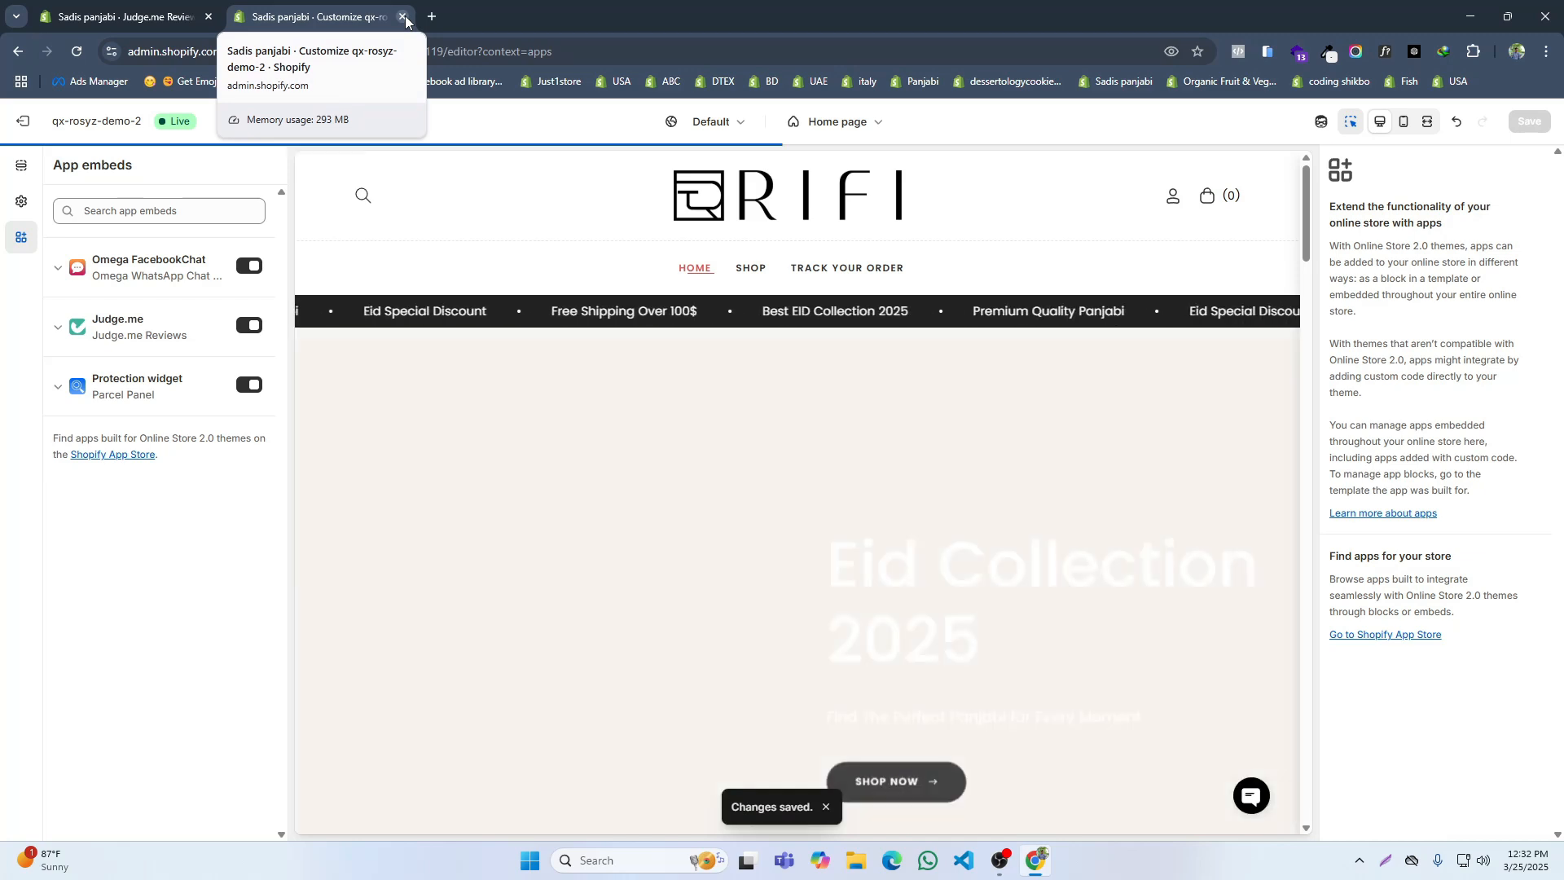
{"action": "left_click", "coordinate": [403, 17]}
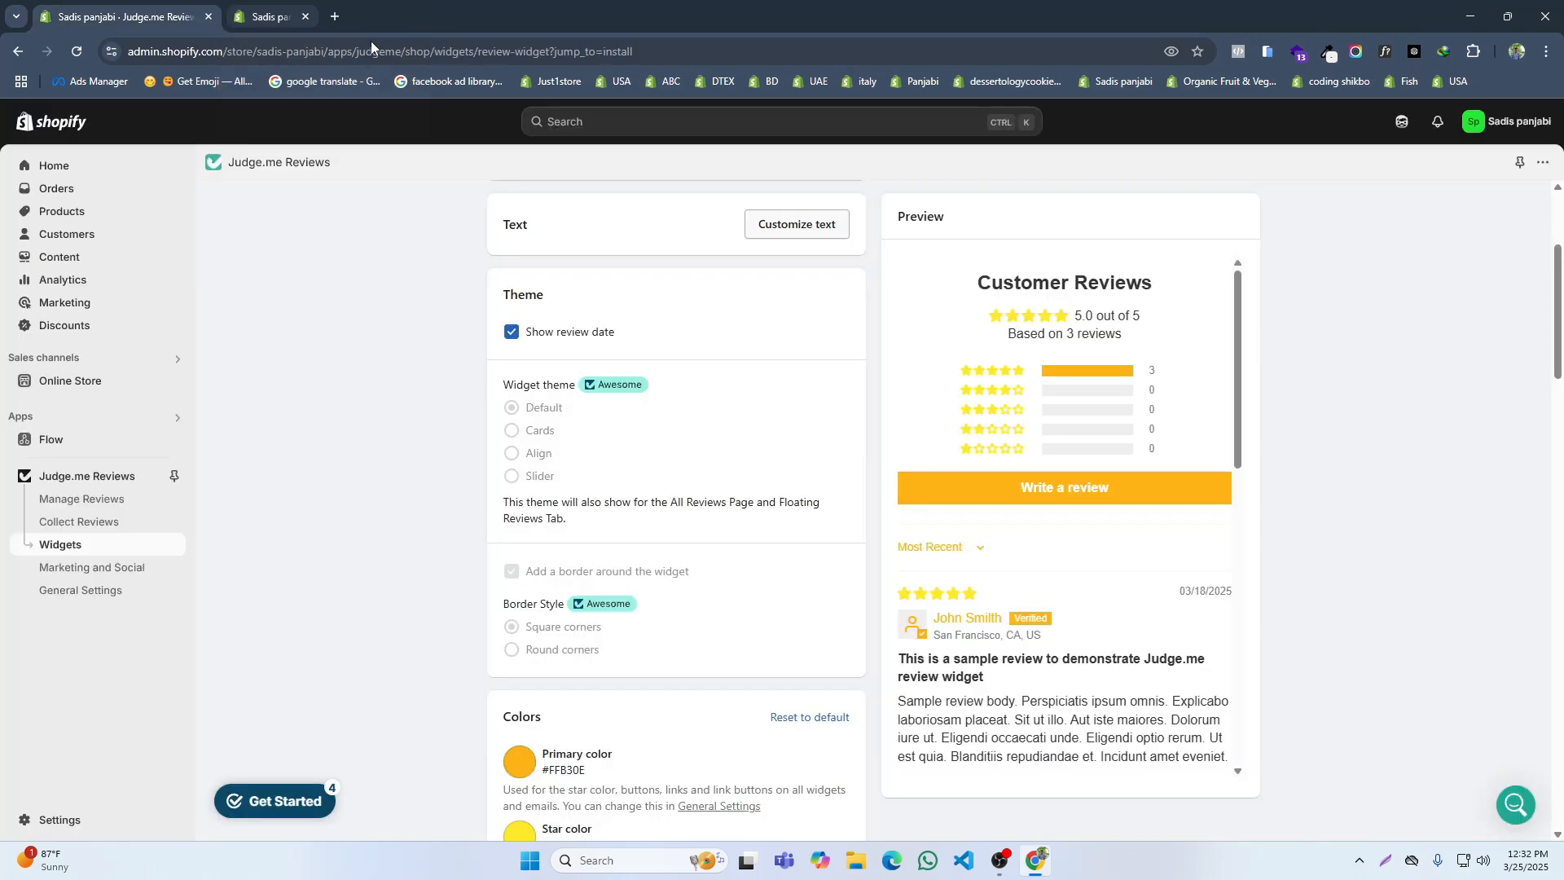
Step: Open the storefront and test the chat widget's Messenger and WhatsApp chat windows, closing each one
{"action": "left_click", "coordinate": [173, 381]}
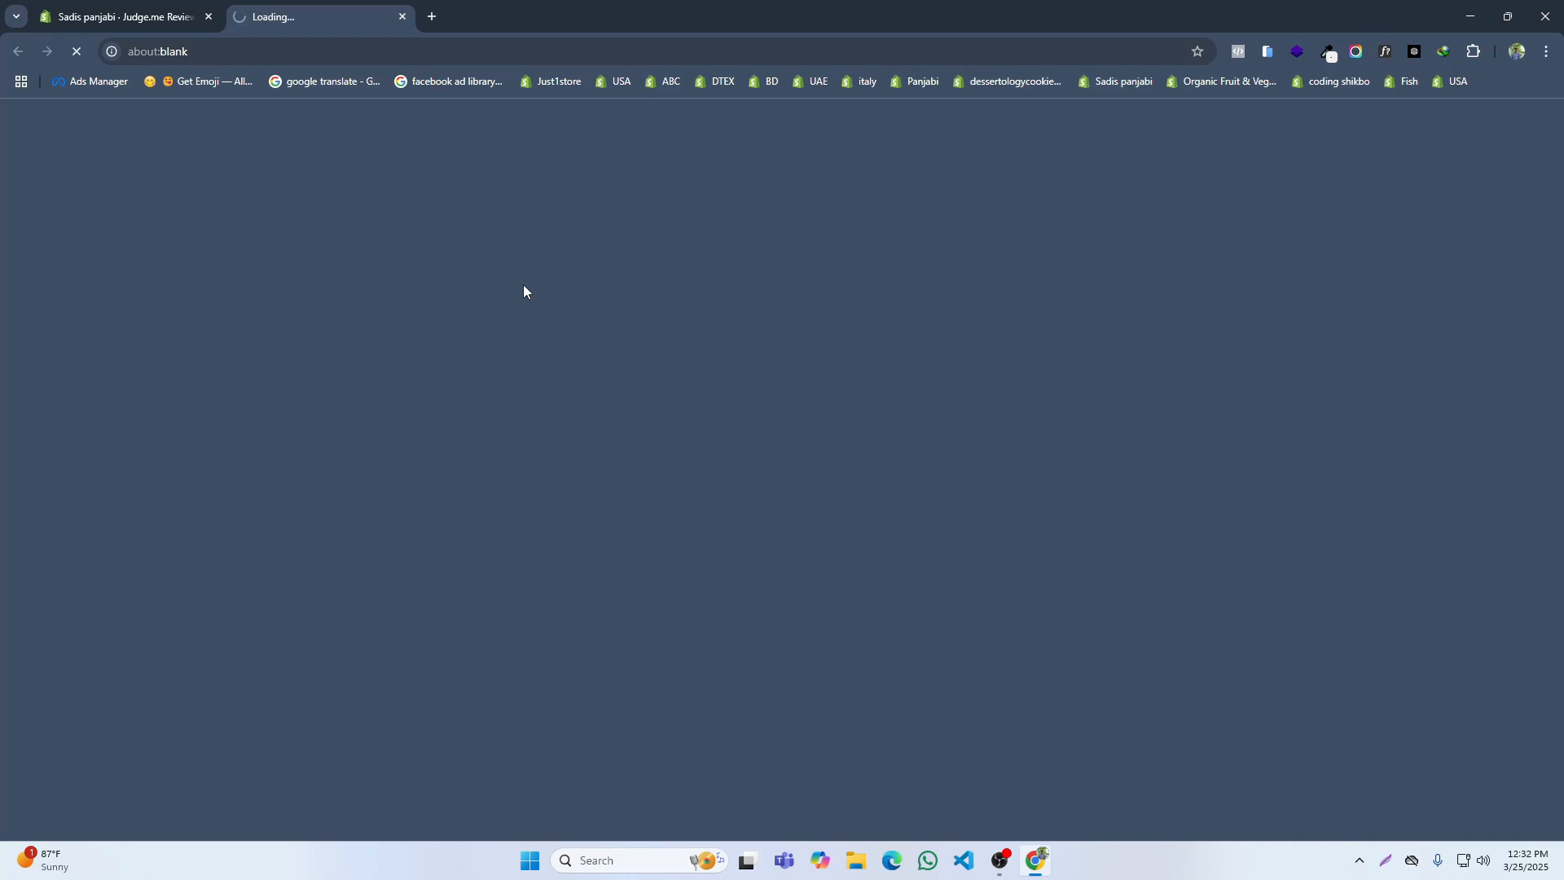
{"action": "scroll", "coordinate": [873, 386], "scroll_direction": "down", "scroll_amount": 5}
{"action": "scroll", "coordinate": [872, 381], "scroll_direction": "down", "scroll_amount": 5}
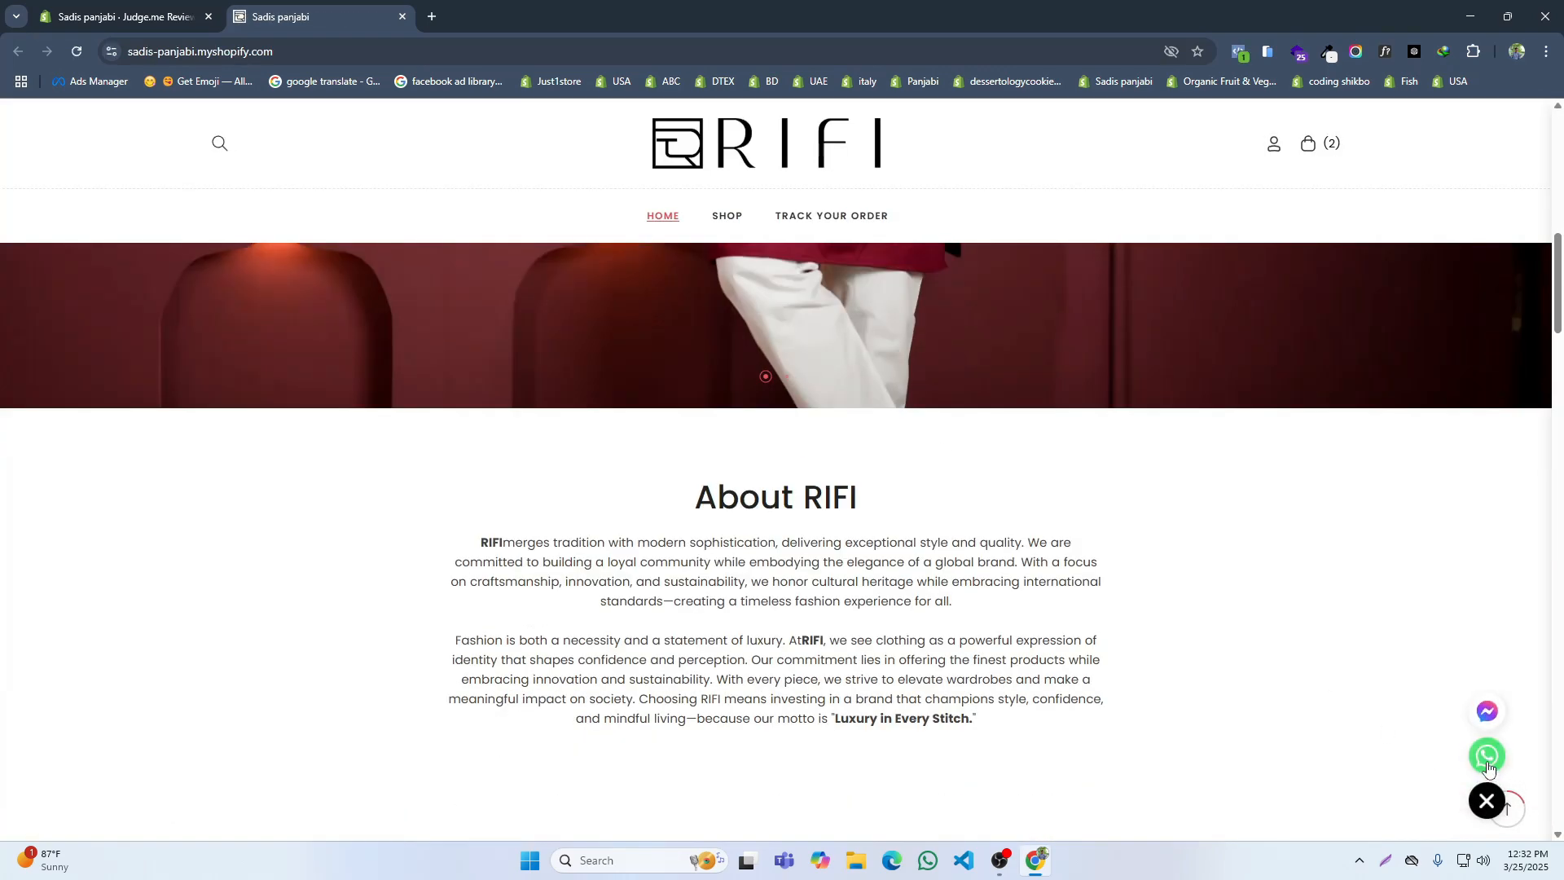
{"action": "left_click", "coordinate": [1492, 709]}
{"action": "left_click", "coordinate": [1335, 712]}
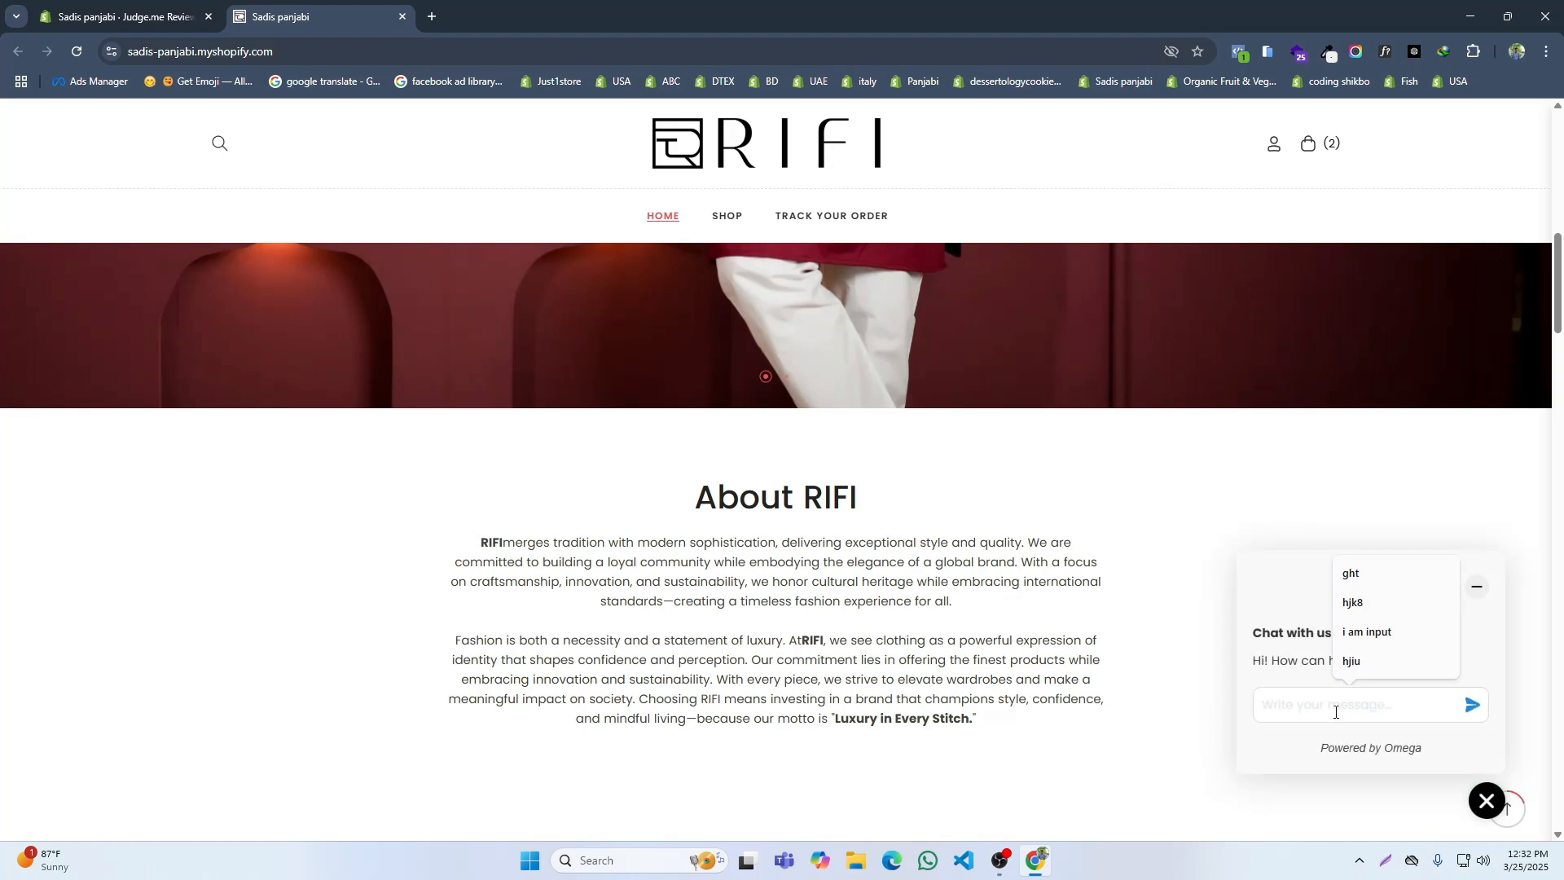
{"action": "left_click", "coordinate": [1486, 800]}
{"action": "left_click", "coordinate": [1487, 800]}
{"action": "left_click", "coordinate": [1483, 762]}
{"action": "left_click", "coordinate": [1486, 800]}
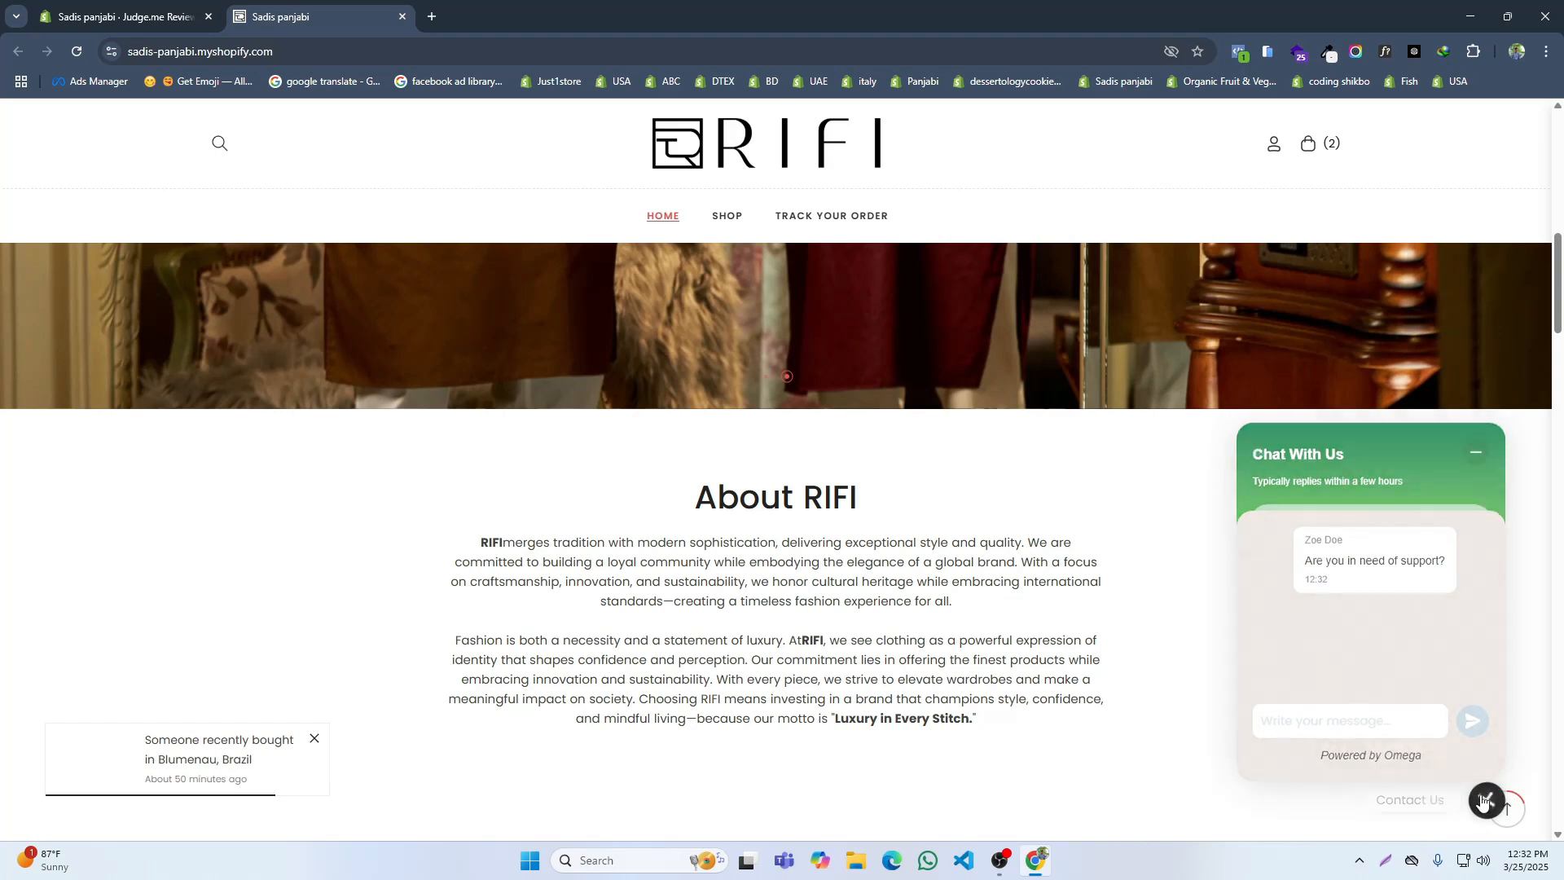
Step: Check the rest of the storefront home page down to the footer, including the recent-purchase popup
{"action": "scroll", "coordinate": [1028, 507], "scroll_direction": "down", "scroll_amount": 6}
{"action": "scroll", "coordinate": [1028, 506], "scroll_direction": "down", "scroll_amount": 15}
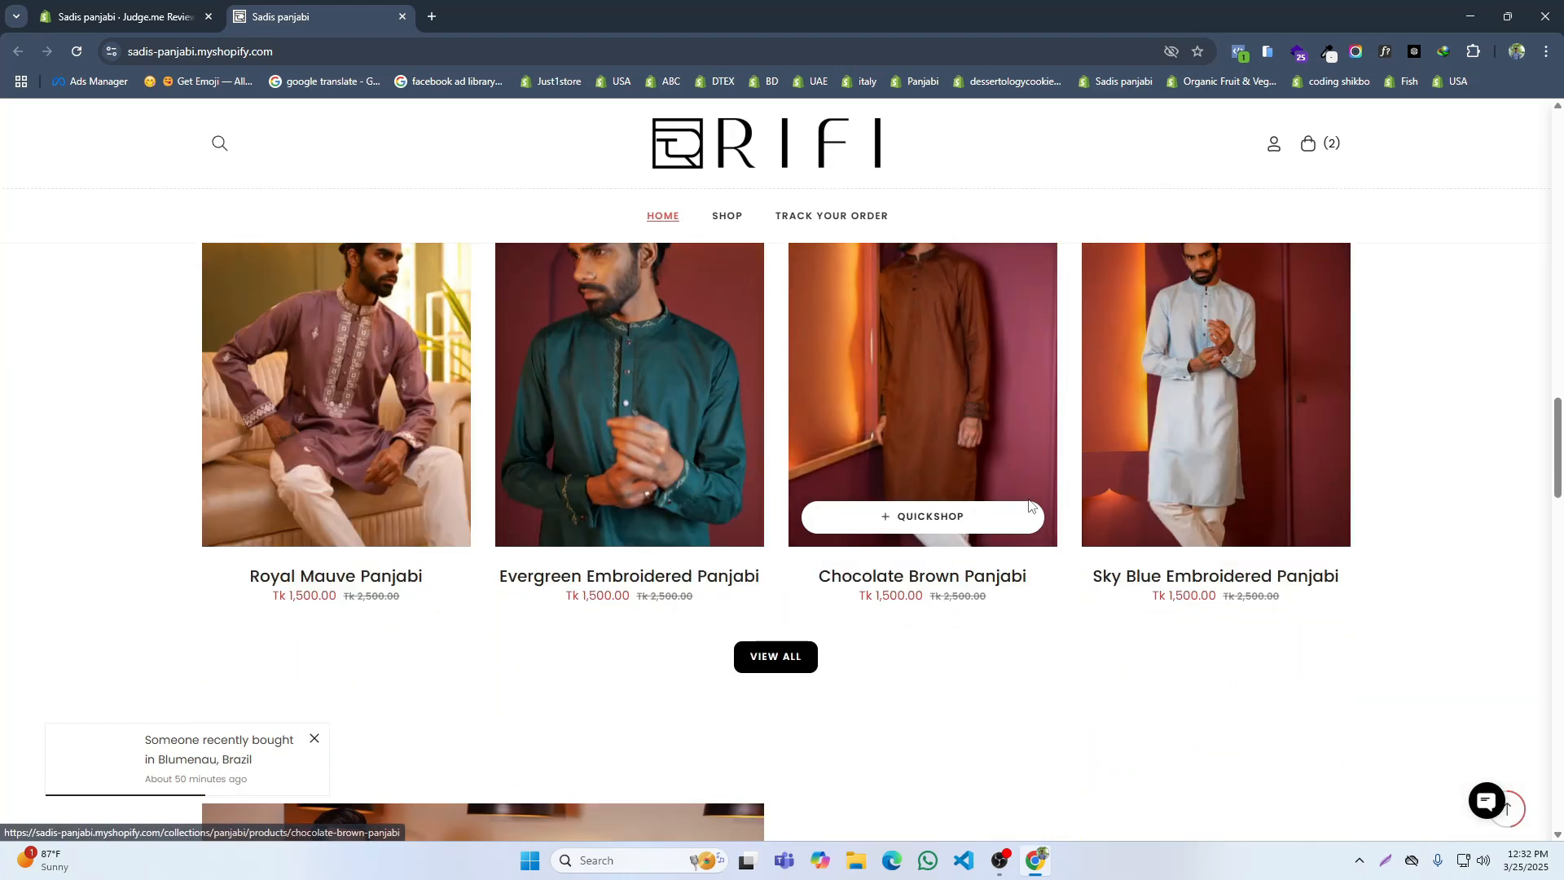
{"action": "scroll", "coordinate": [1029, 500], "scroll_direction": "down", "scroll_amount": 15}
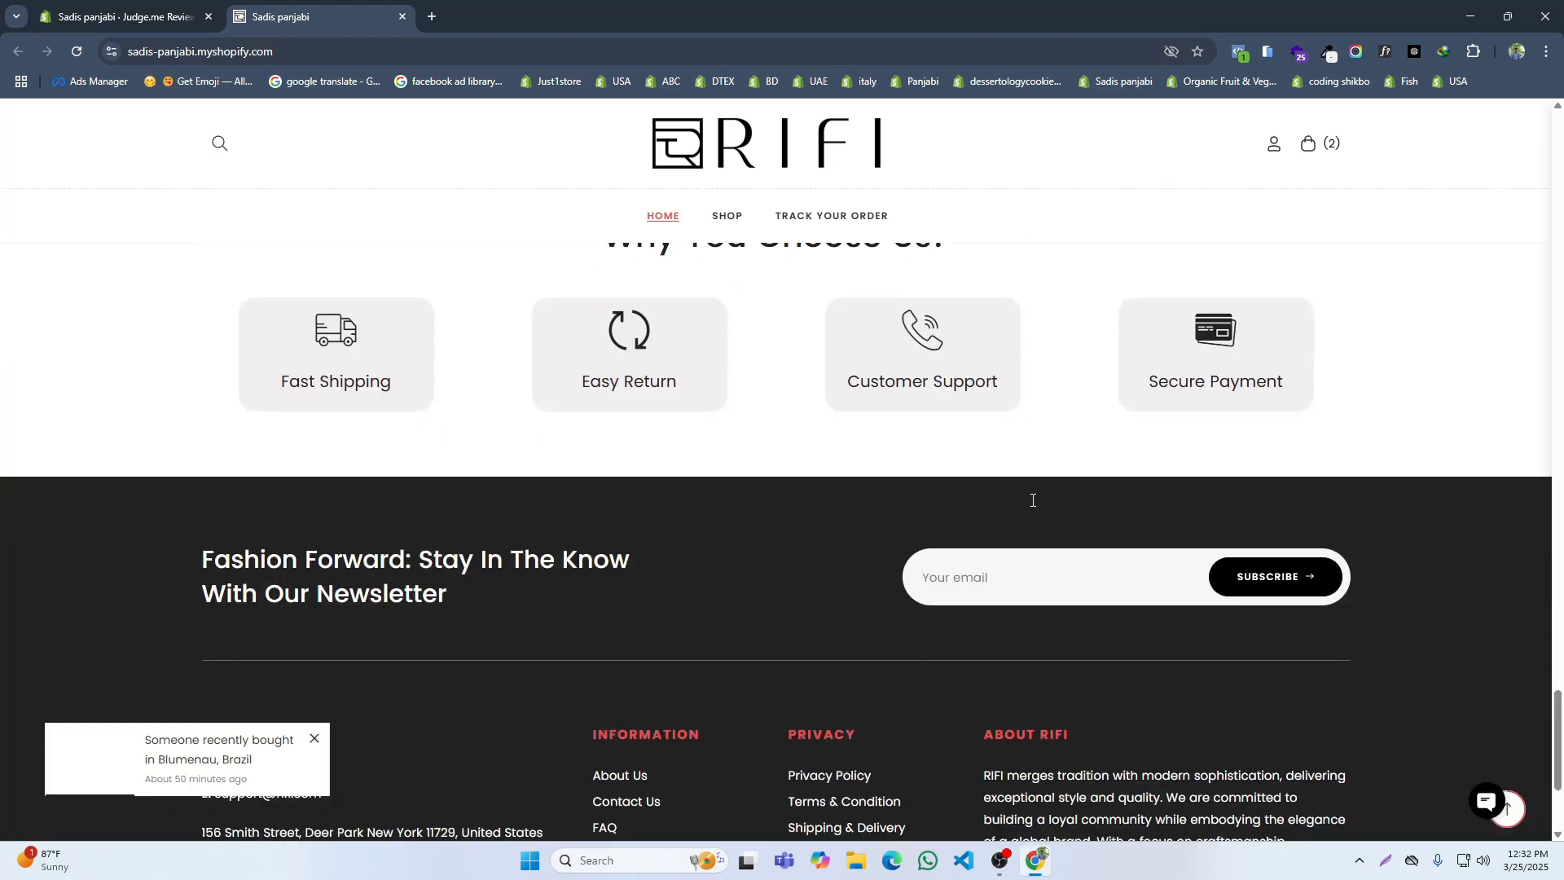
{"action": "scroll", "coordinate": [265, 697], "scroll_direction": "up", "scroll_amount": 5}
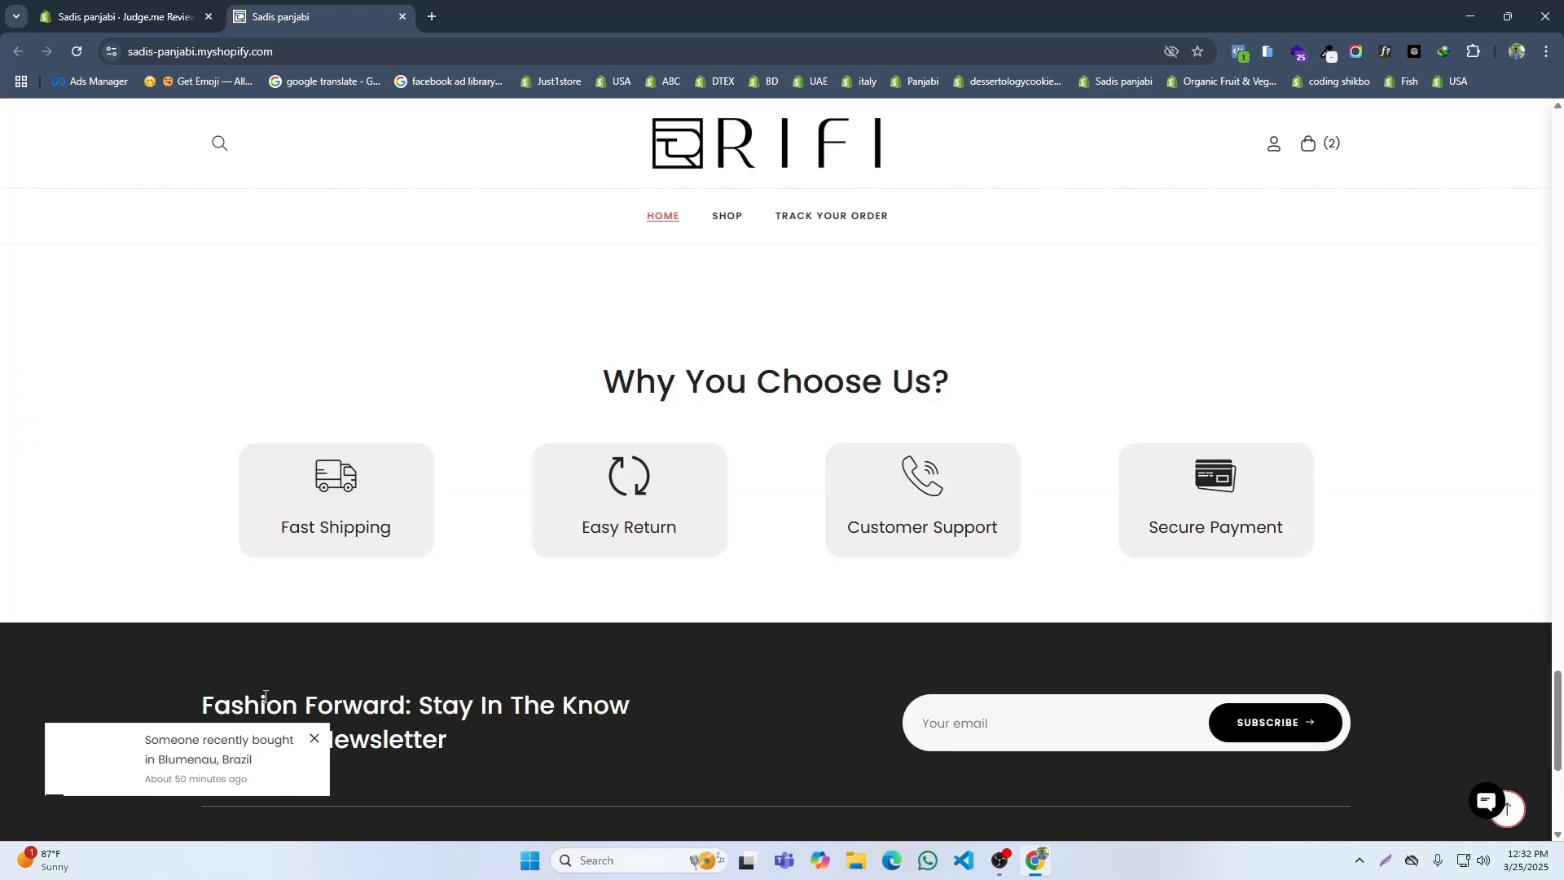
Step: Open the current theme qx-rosyz-demo-2 for customization from the store admin
{"action": "left_click", "coordinate": [163, 16]}
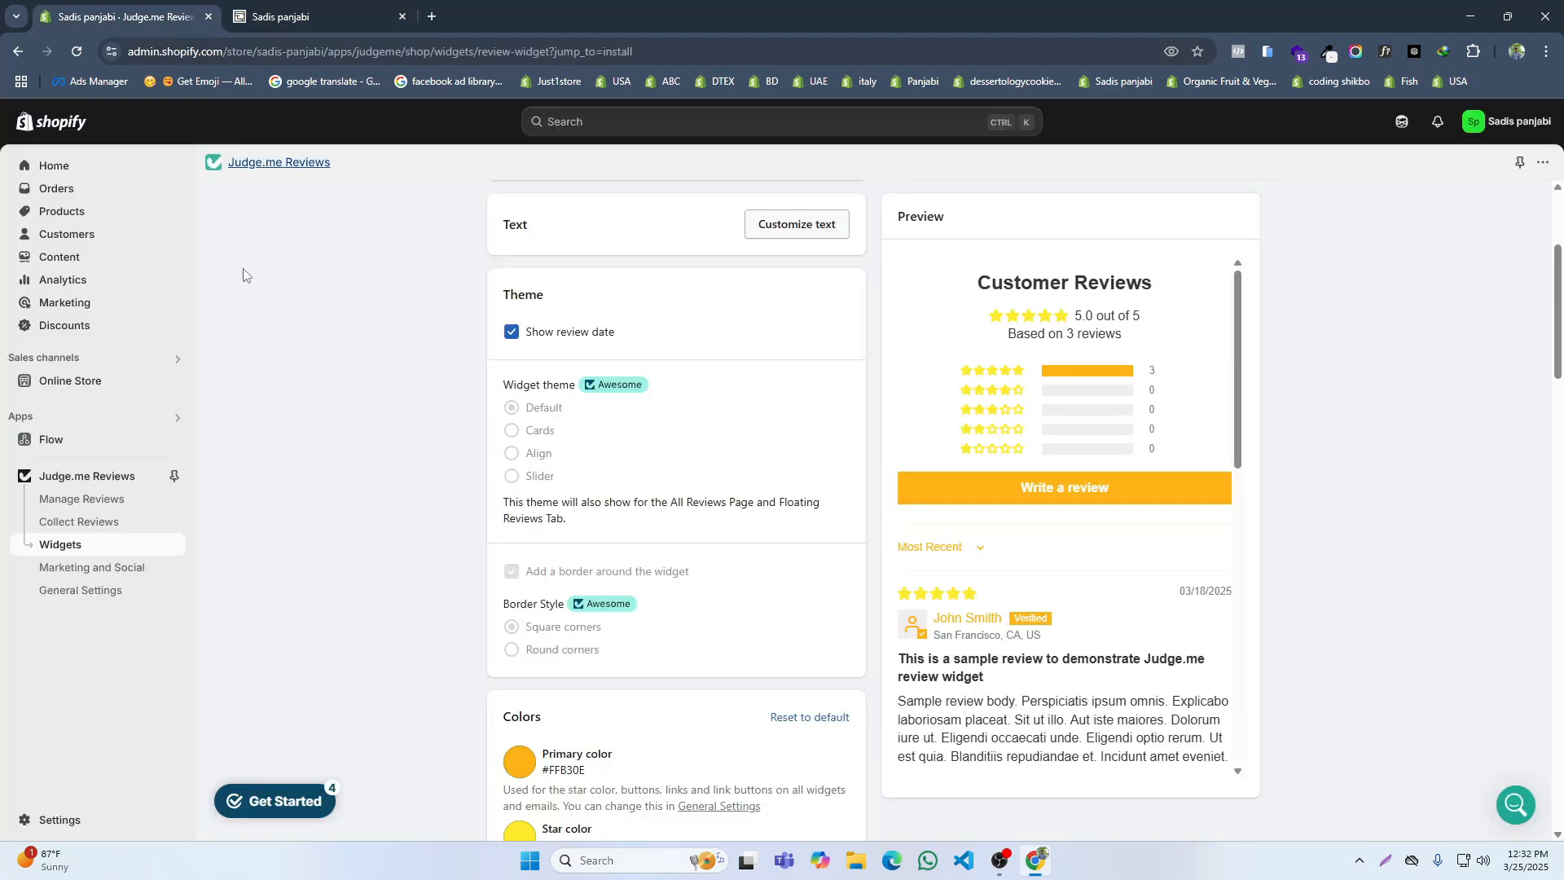
{"action": "left_click", "coordinate": [43, 391]}
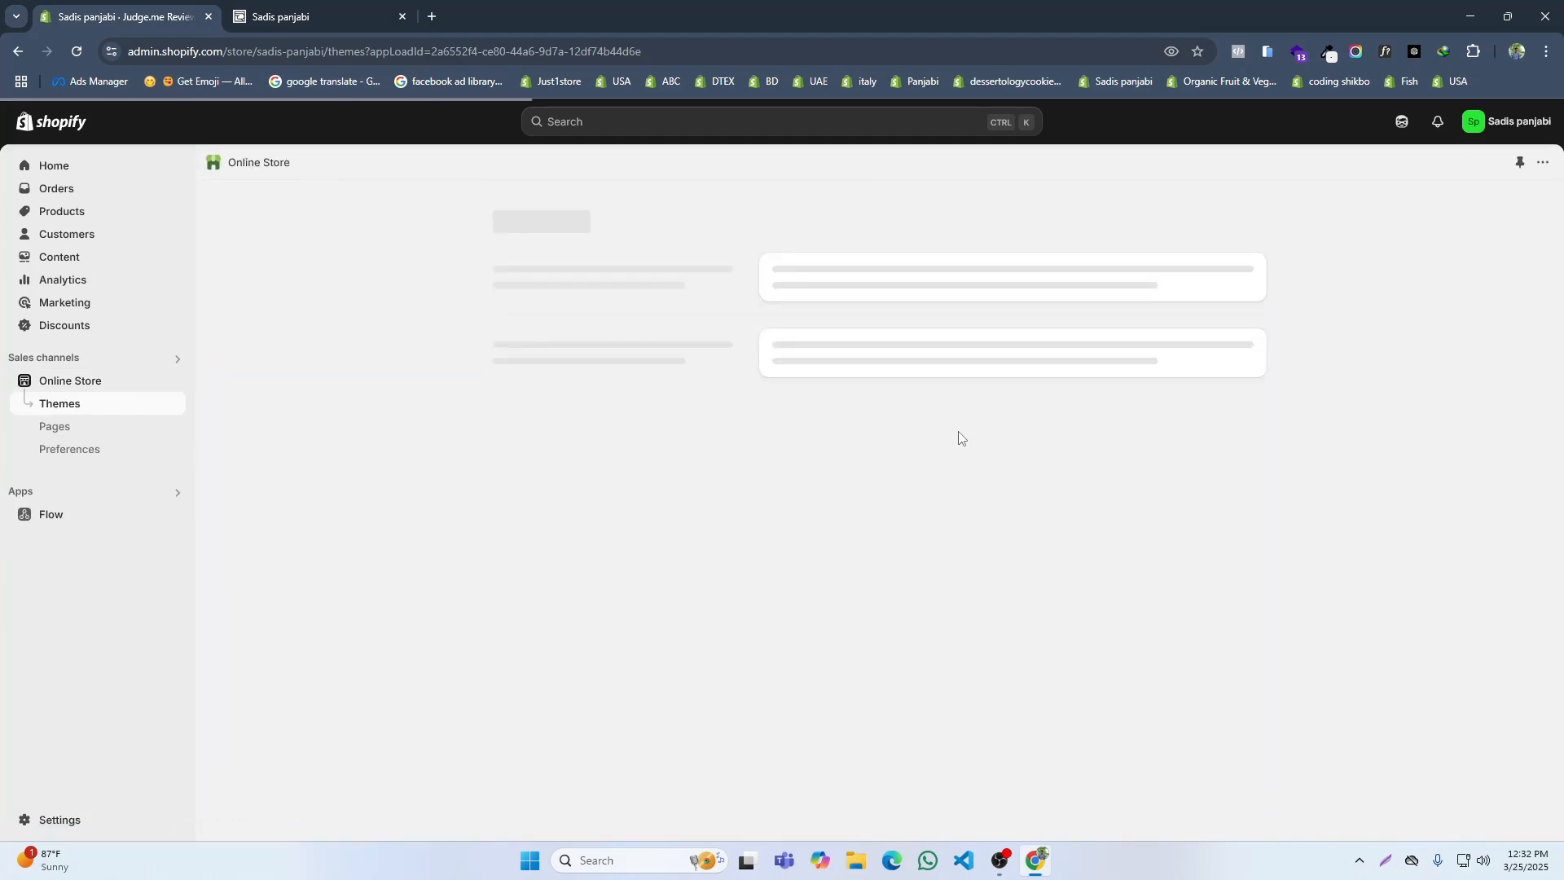
{"action": "left_click", "coordinate": [1213, 575]}
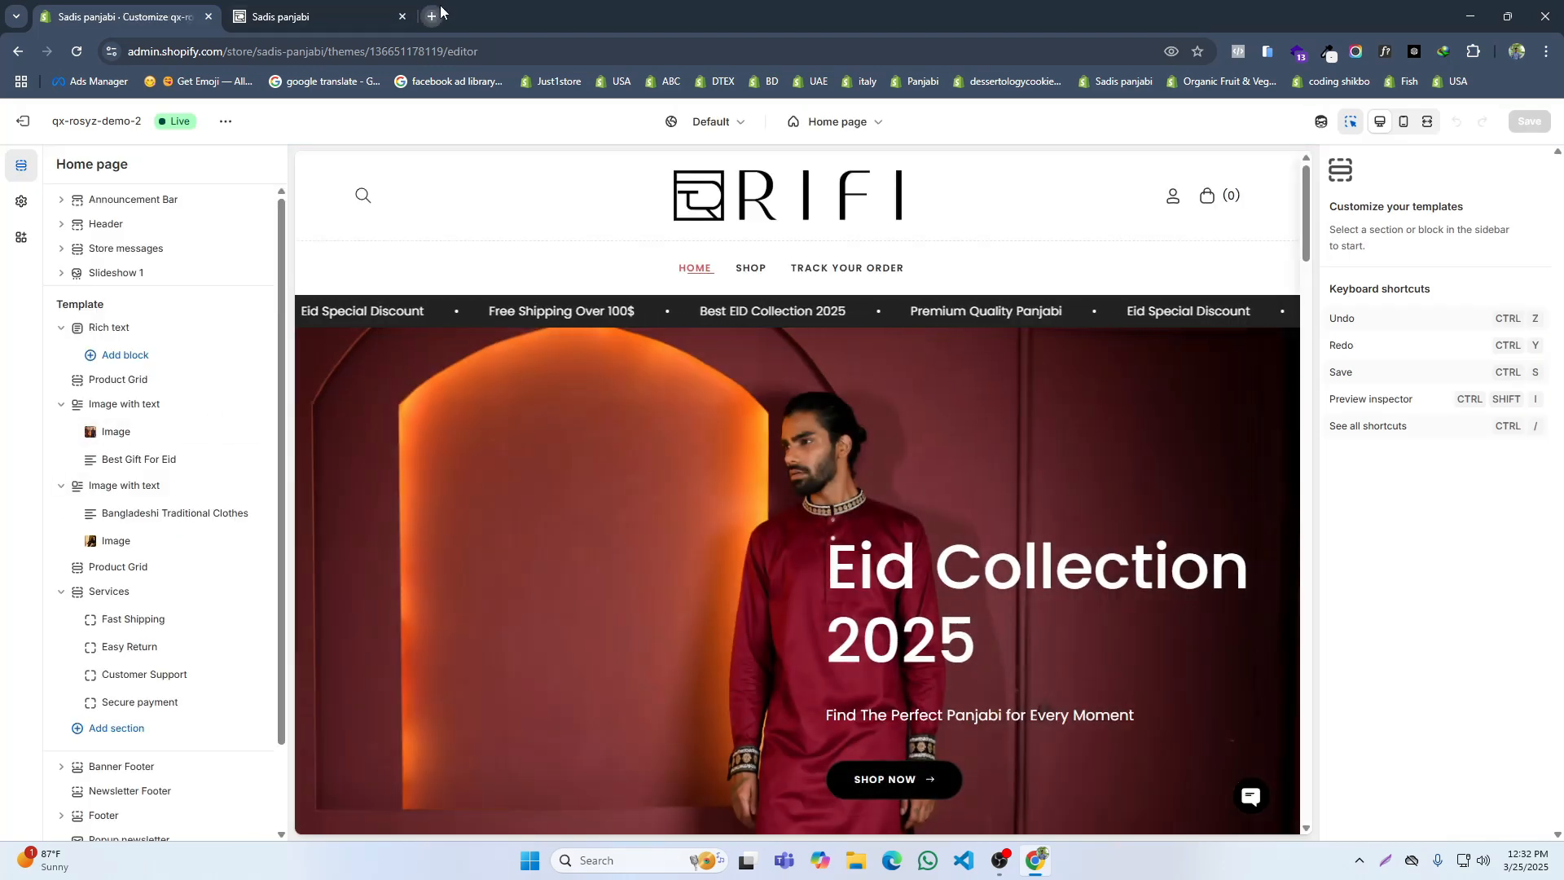
Step: Open the reference site rifi.global and copy the location Brooklyn, USA from its recent-purchase popup
{"action": "left_click", "coordinate": [432, 16]}
{"action": "type", "text": "rifi.global"}
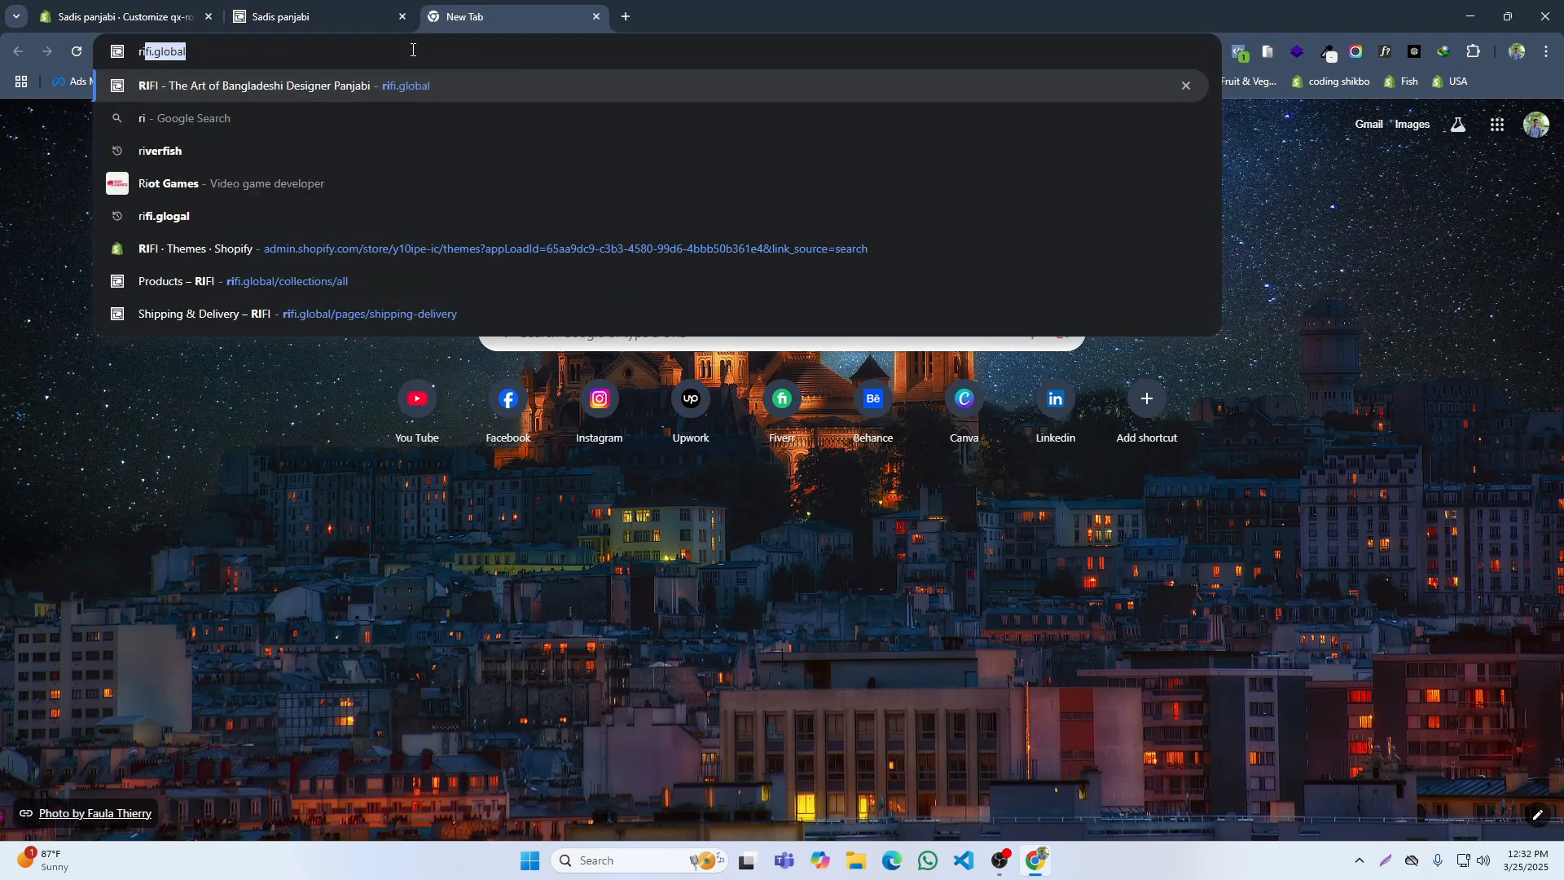
{"action": "key", "text": "Return"}
{"action": "scroll", "coordinate": [488, 407], "scroll_direction": "down", "scroll_amount": 10}
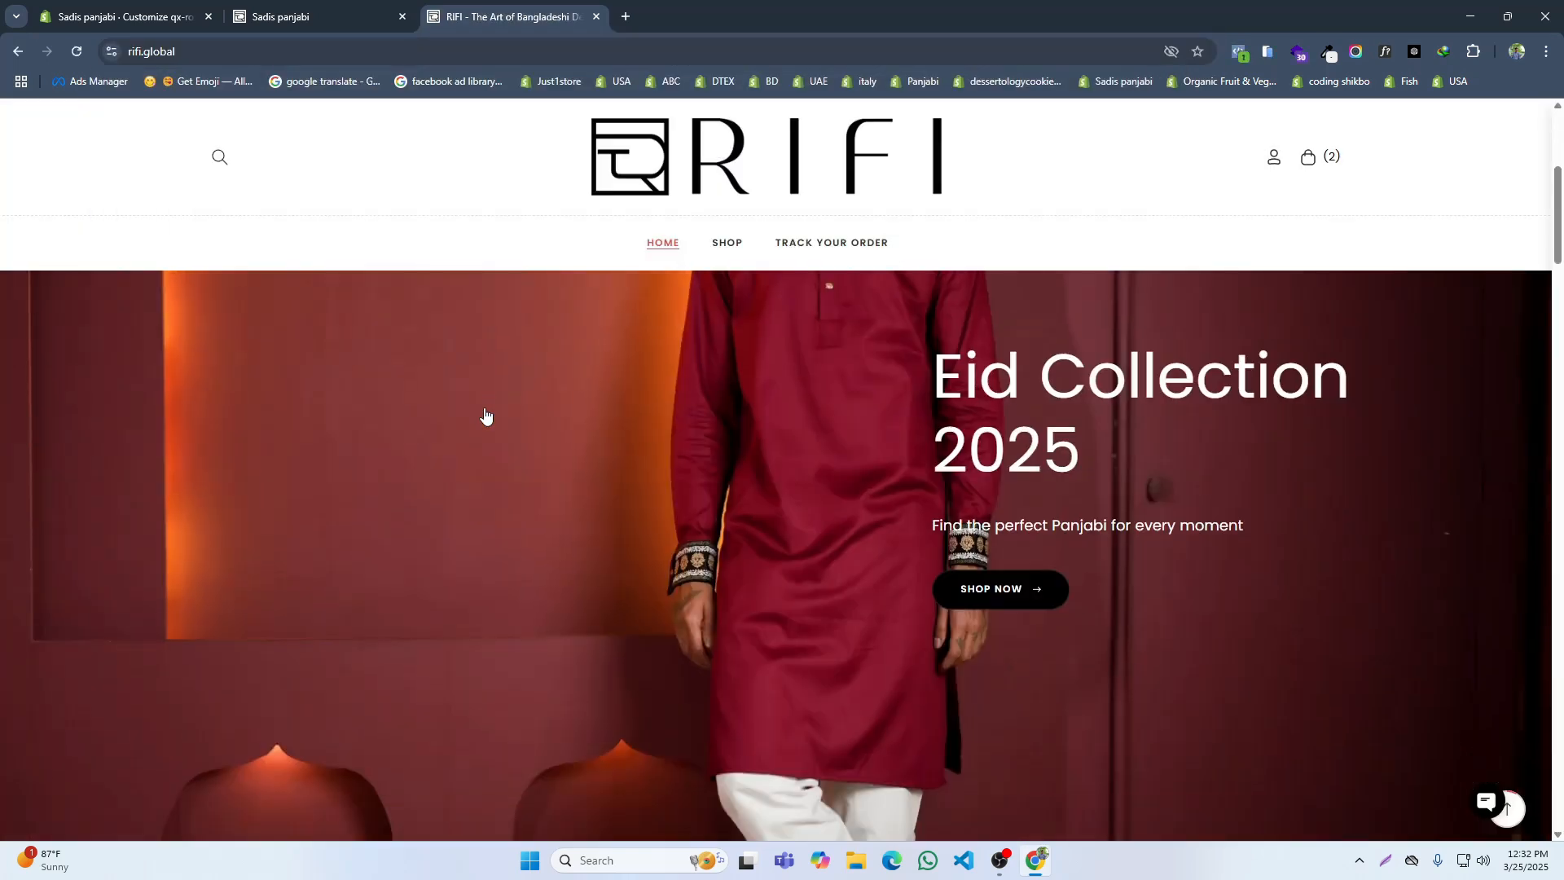
{"action": "scroll", "coordinate": [491, 468], "scroll_direction": "down", "scroll_amount": 15}
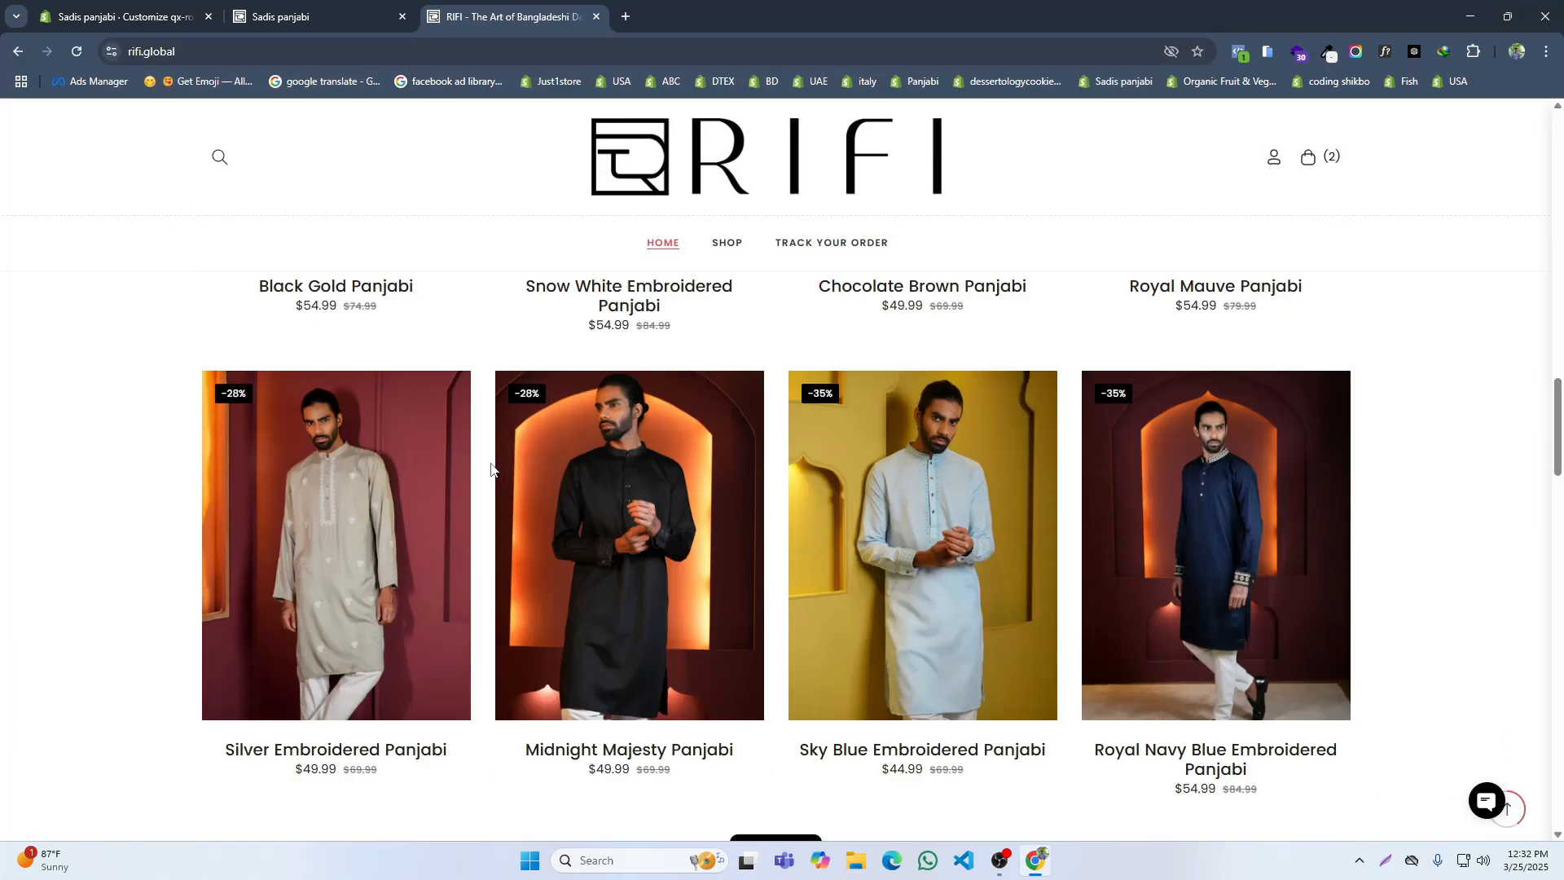
{"action": "scroll", "coordinate": [490, 469], "scroll_direction": "down", "scroll_amount": 15}
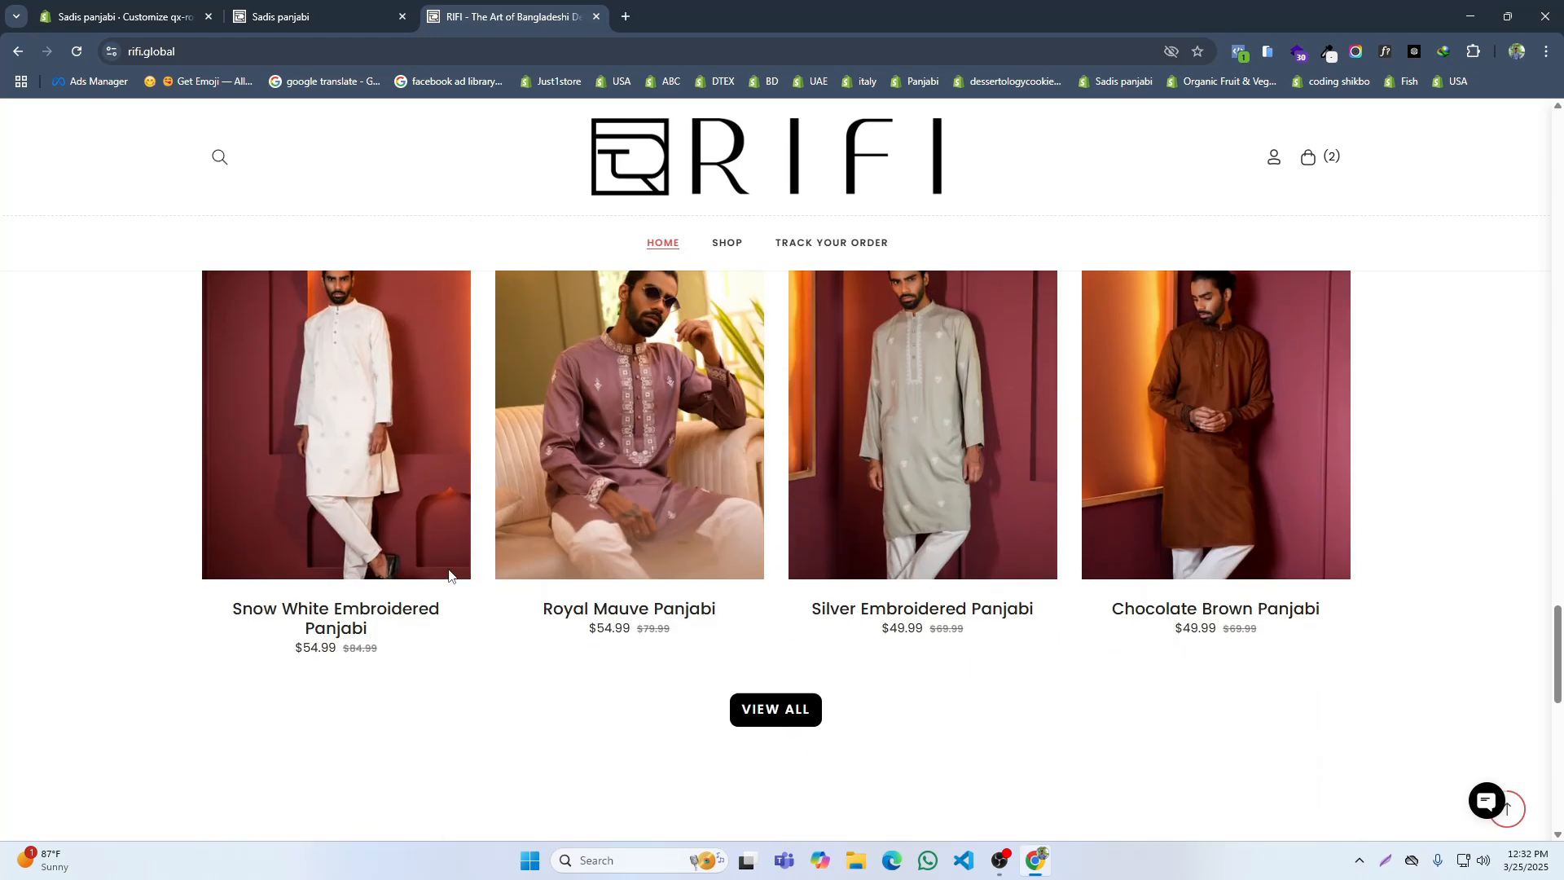
{"action": "scroll", "coordinate": [373, 652], "scroll_direction": "down", "scroll_amount": 2}
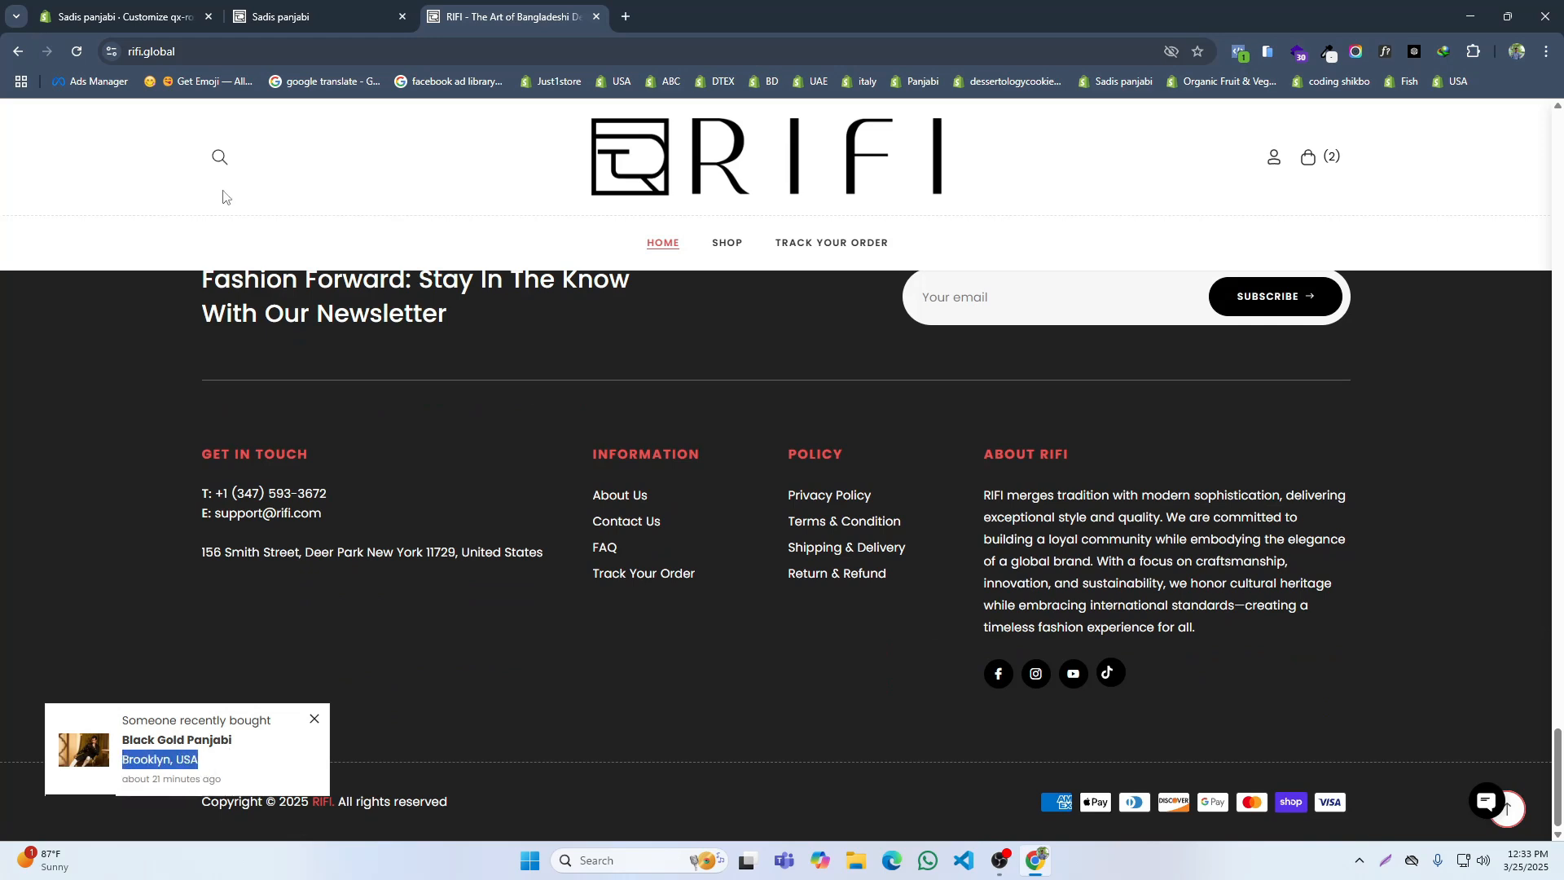
Step: Set the first Product Suggest block's product to Black Gold Panjabi and its location to Brooklyn, USA
{"action": "left_click", "coordinate": [139, 17]}
{"action": "scroll", "coordinate": [162, 643], "scroll_direction": "down", "scroll_amount": 3}
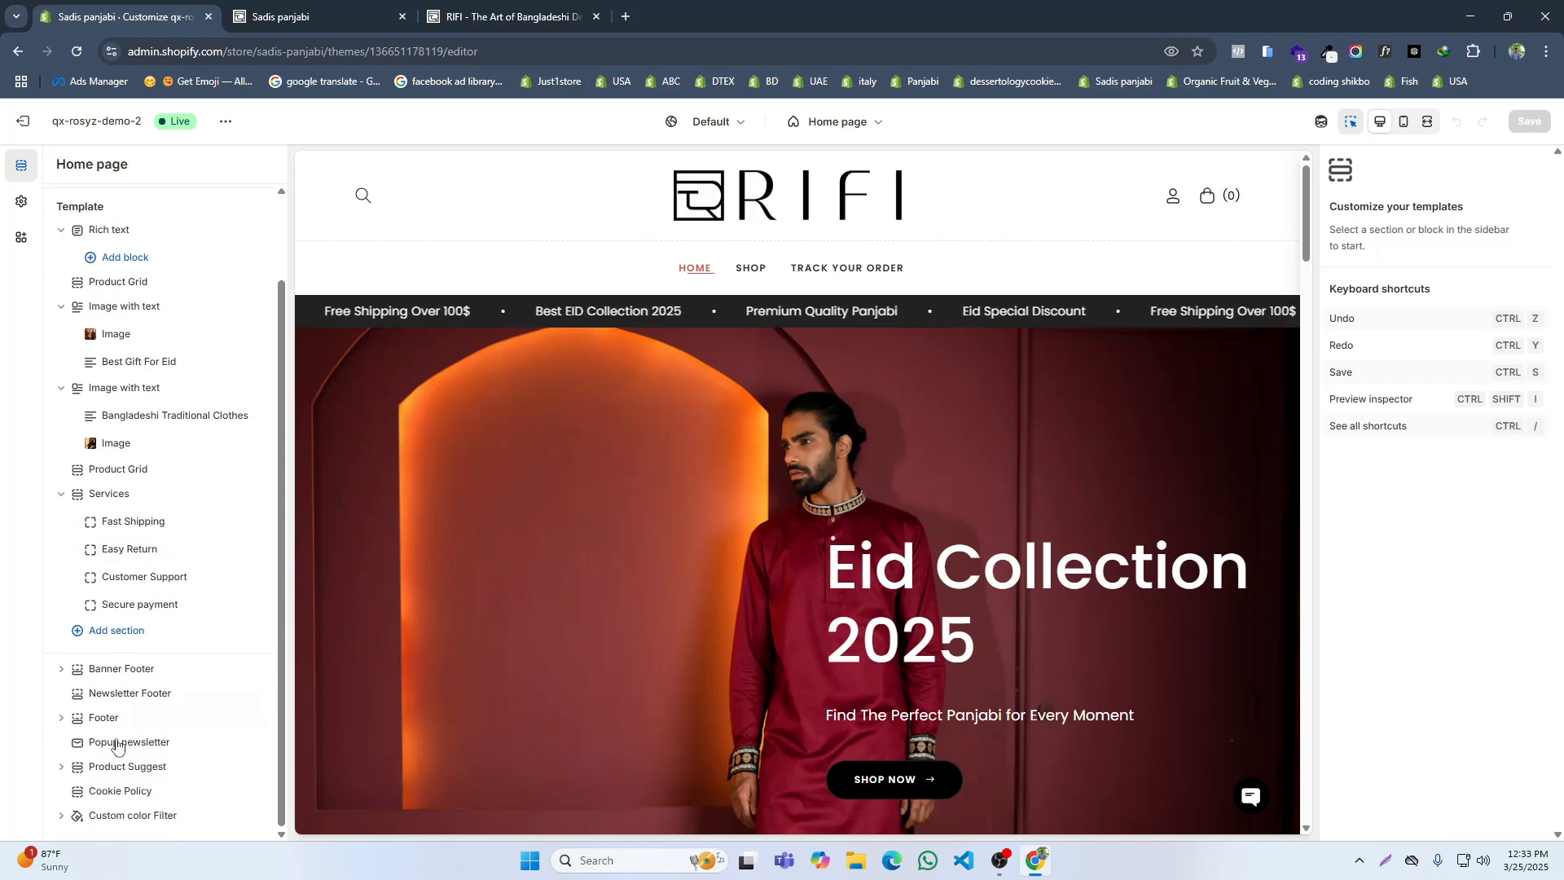
{"action": "left_click", "coordinate": [62, 767]}
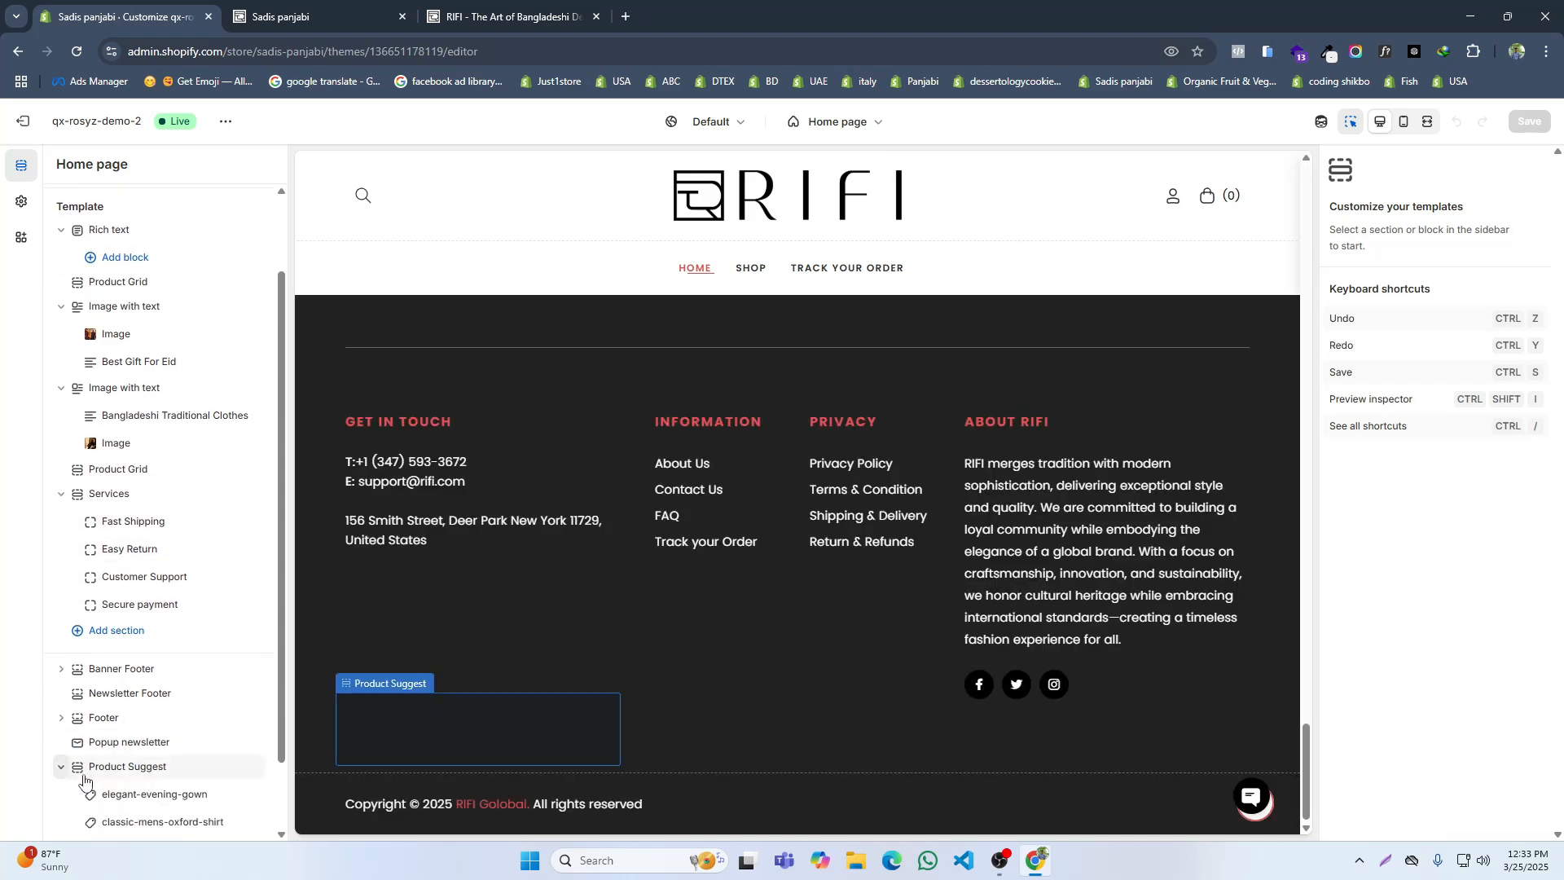
{"action": "scroll", "coordinate": [122, 782], "scroll_direction": "down", "scroll_amount": 1}
{"action": "left_click", "coordinate": [150, 709]}
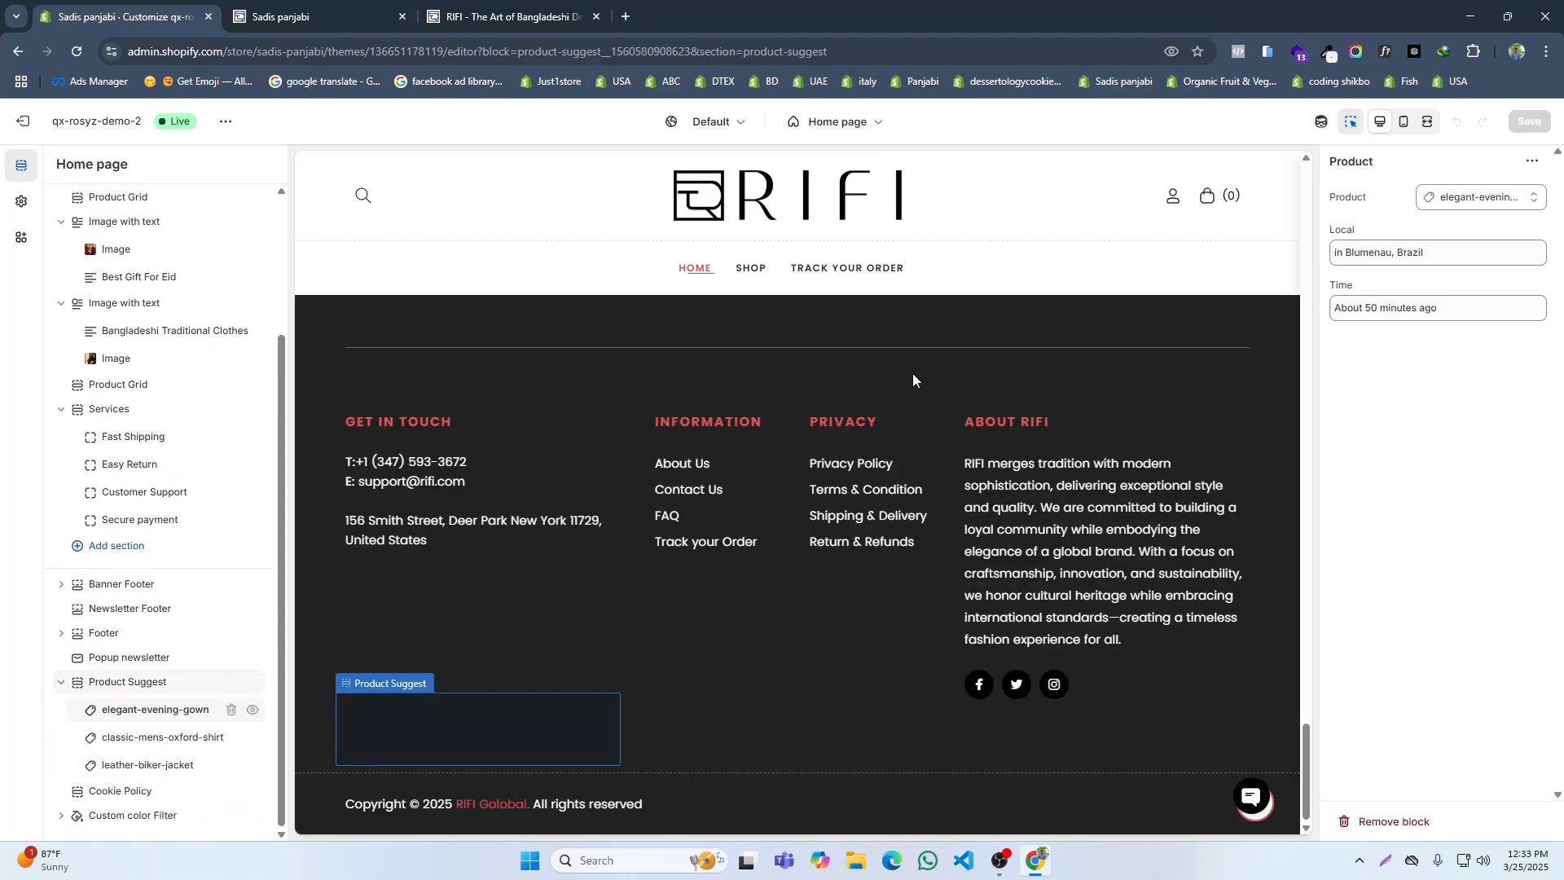
{"action": "left_click", "coordinate": [1482, 197]}
{"action": "left_click", "coordinate": [1441, 232]}
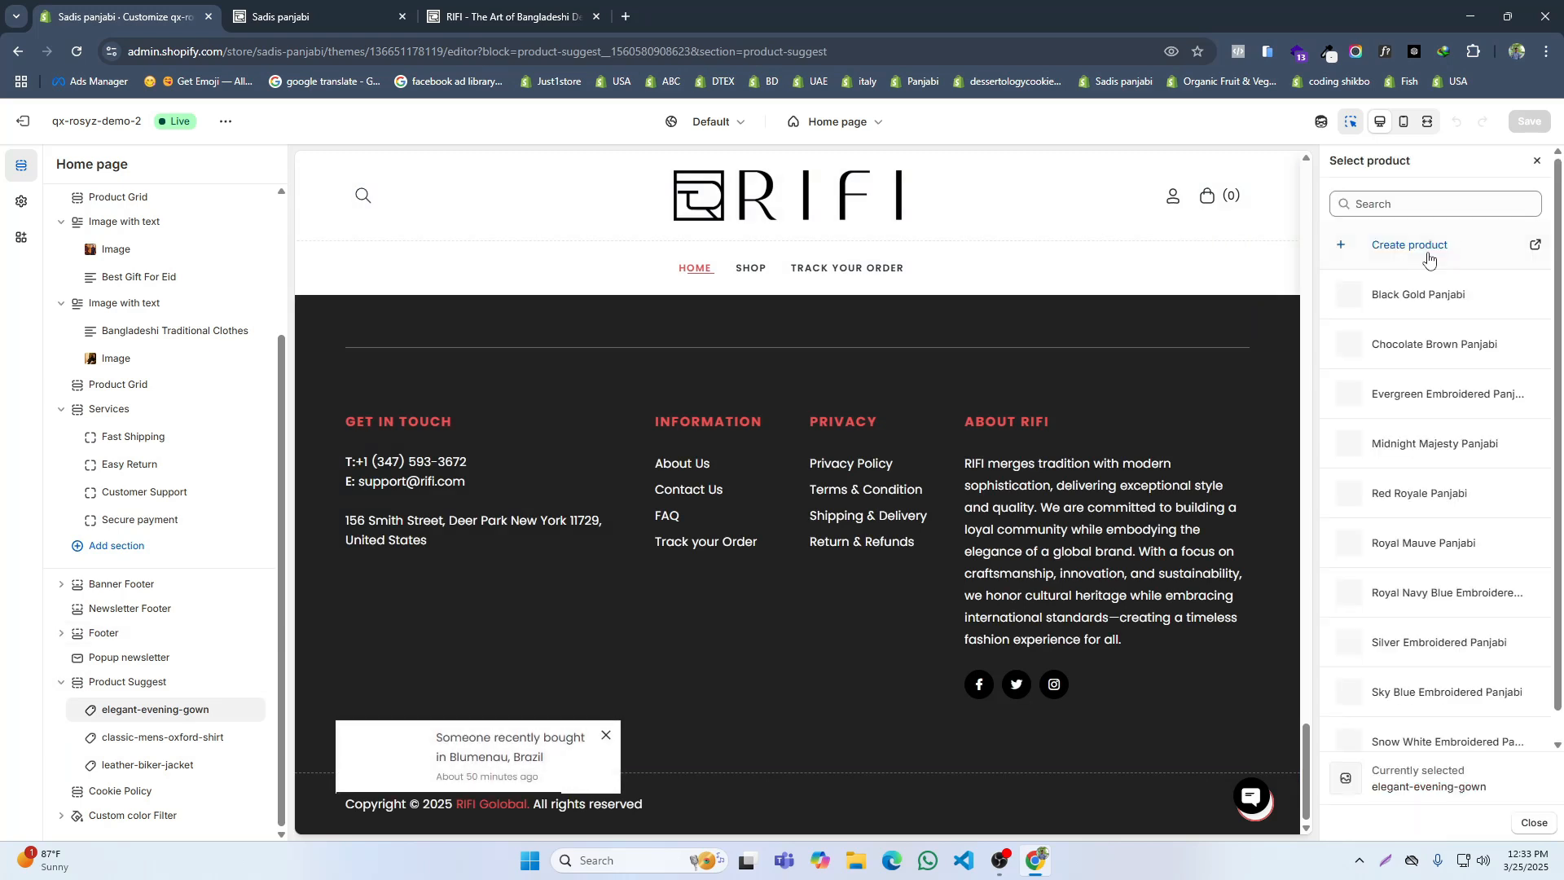
{"action": "left_click", "coordinate": [1405, 295]}
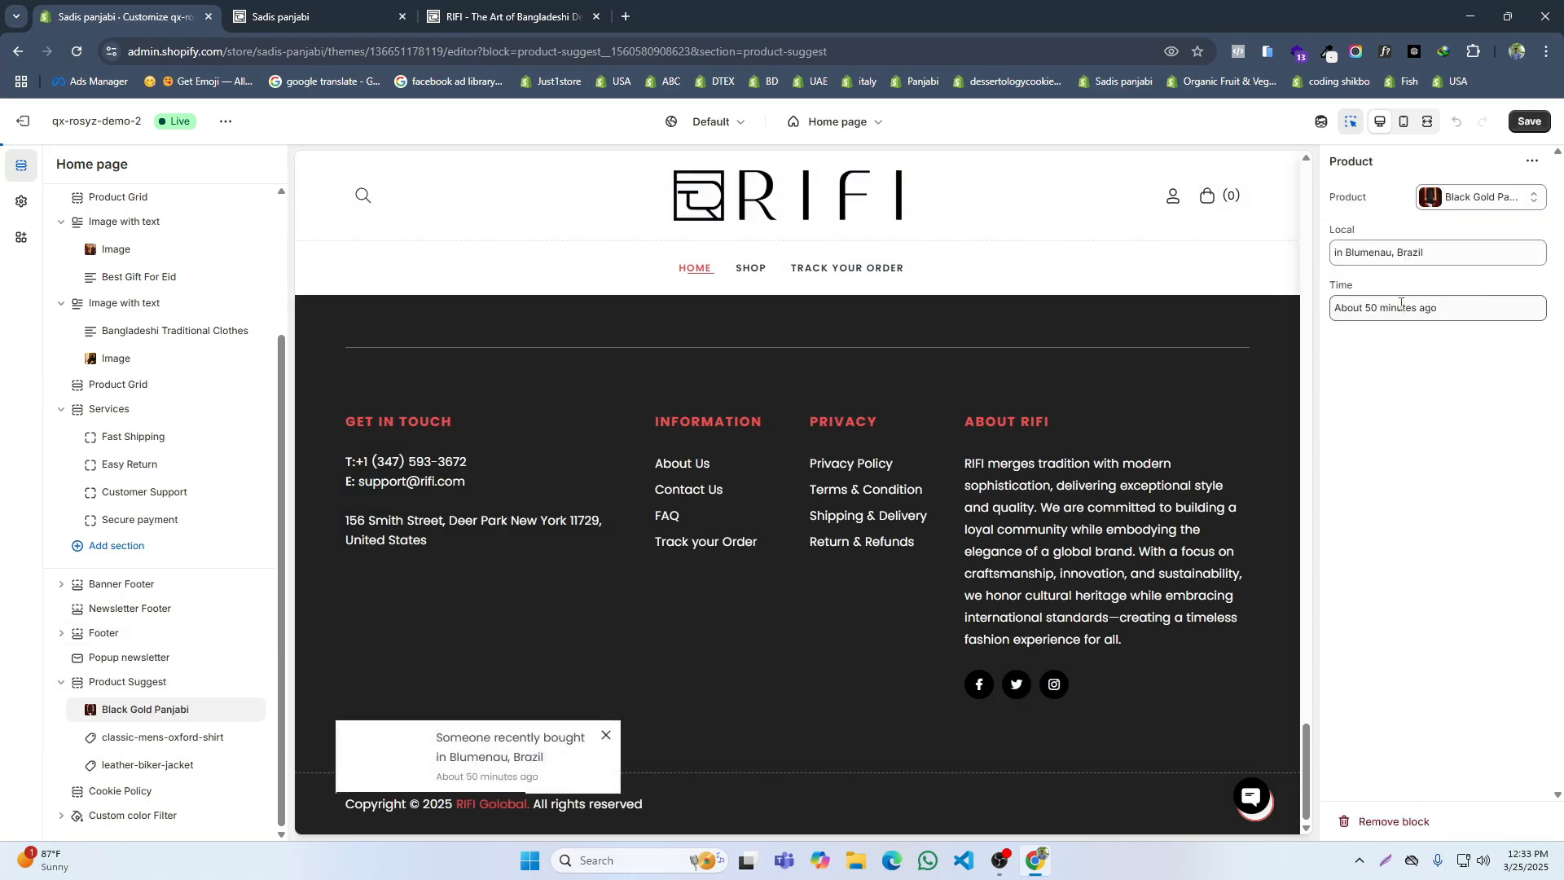
{"action": "triple_click", "coordinate": [1384, 257]}
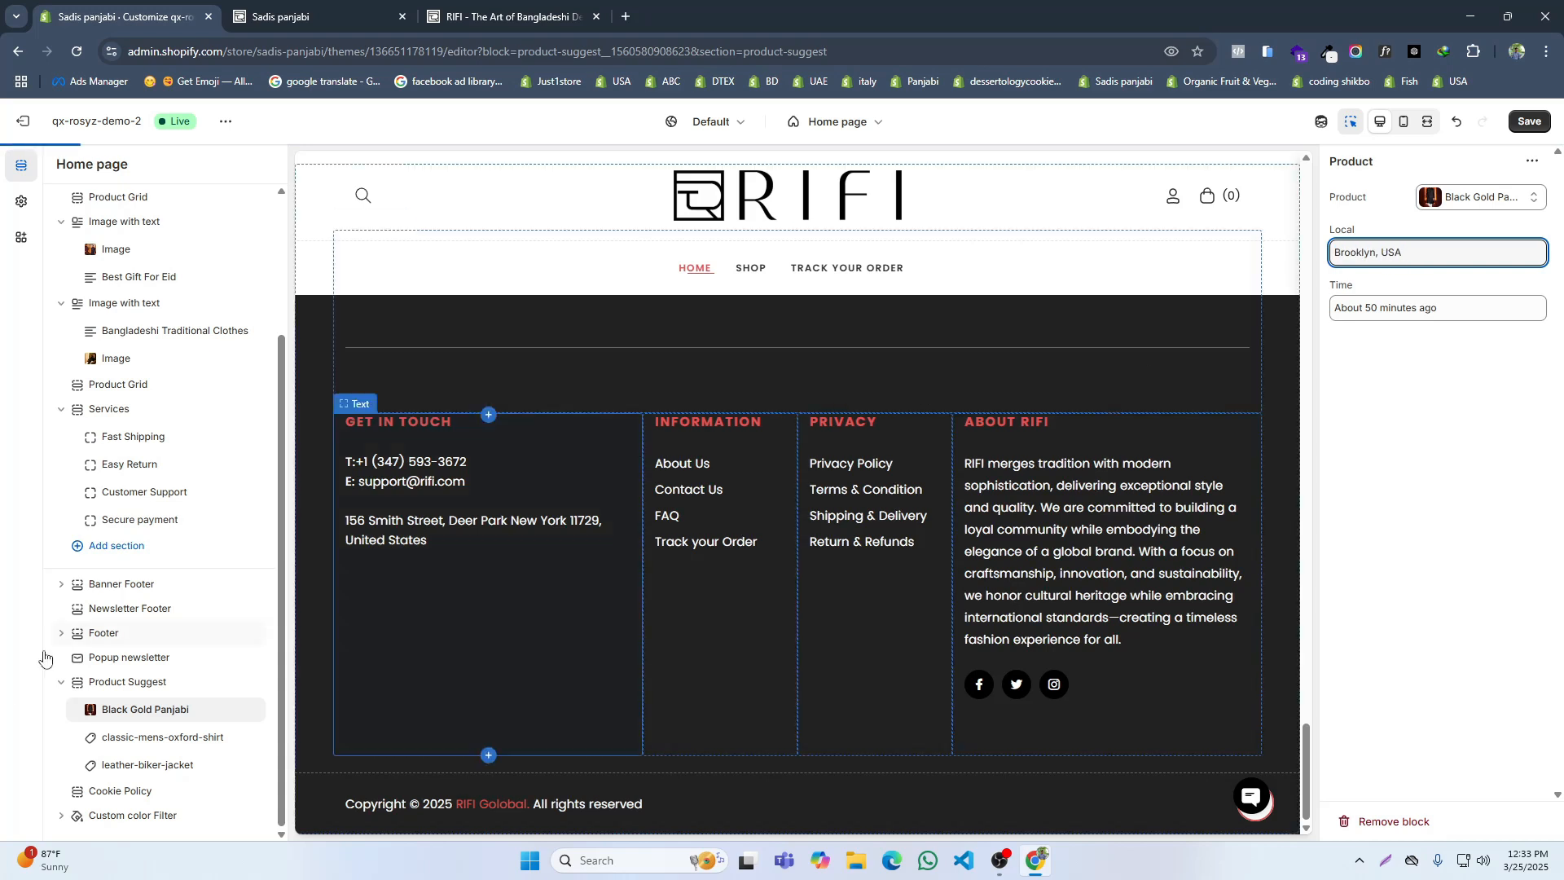
Step: Set the second Product Suggest block's product to Red Royale Panjabi and its location to Long Island, USA, copied from the reference site's popup
{"action": "left_click", "coordinate": [155, 737]}
{"action": "left_click", "coordinate": [492, 7]}
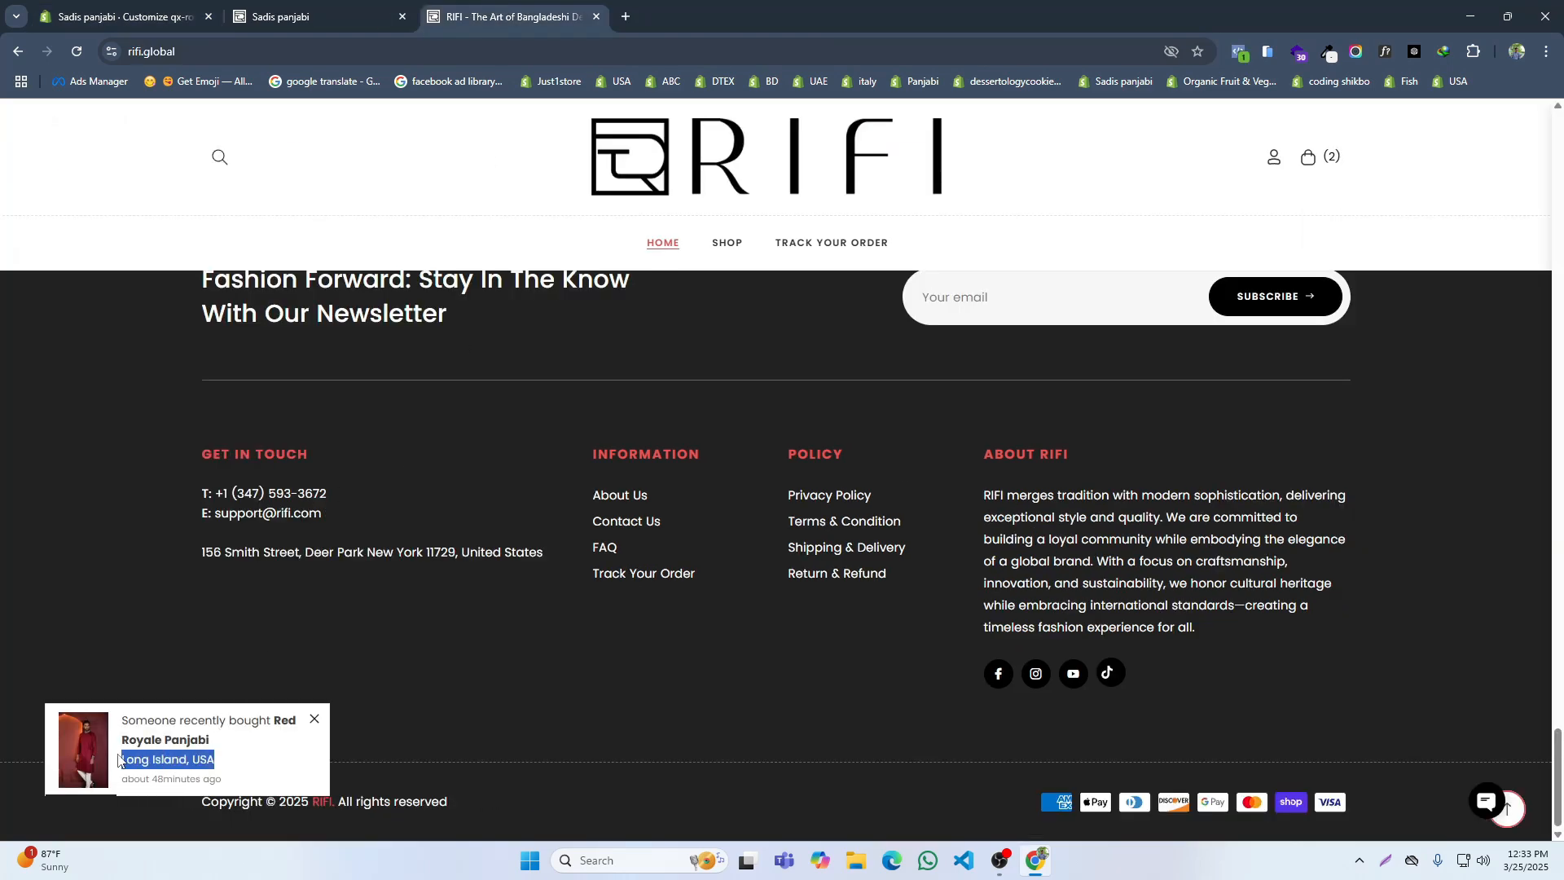
{"action": "left_click", "coordinate": [137, 8]}
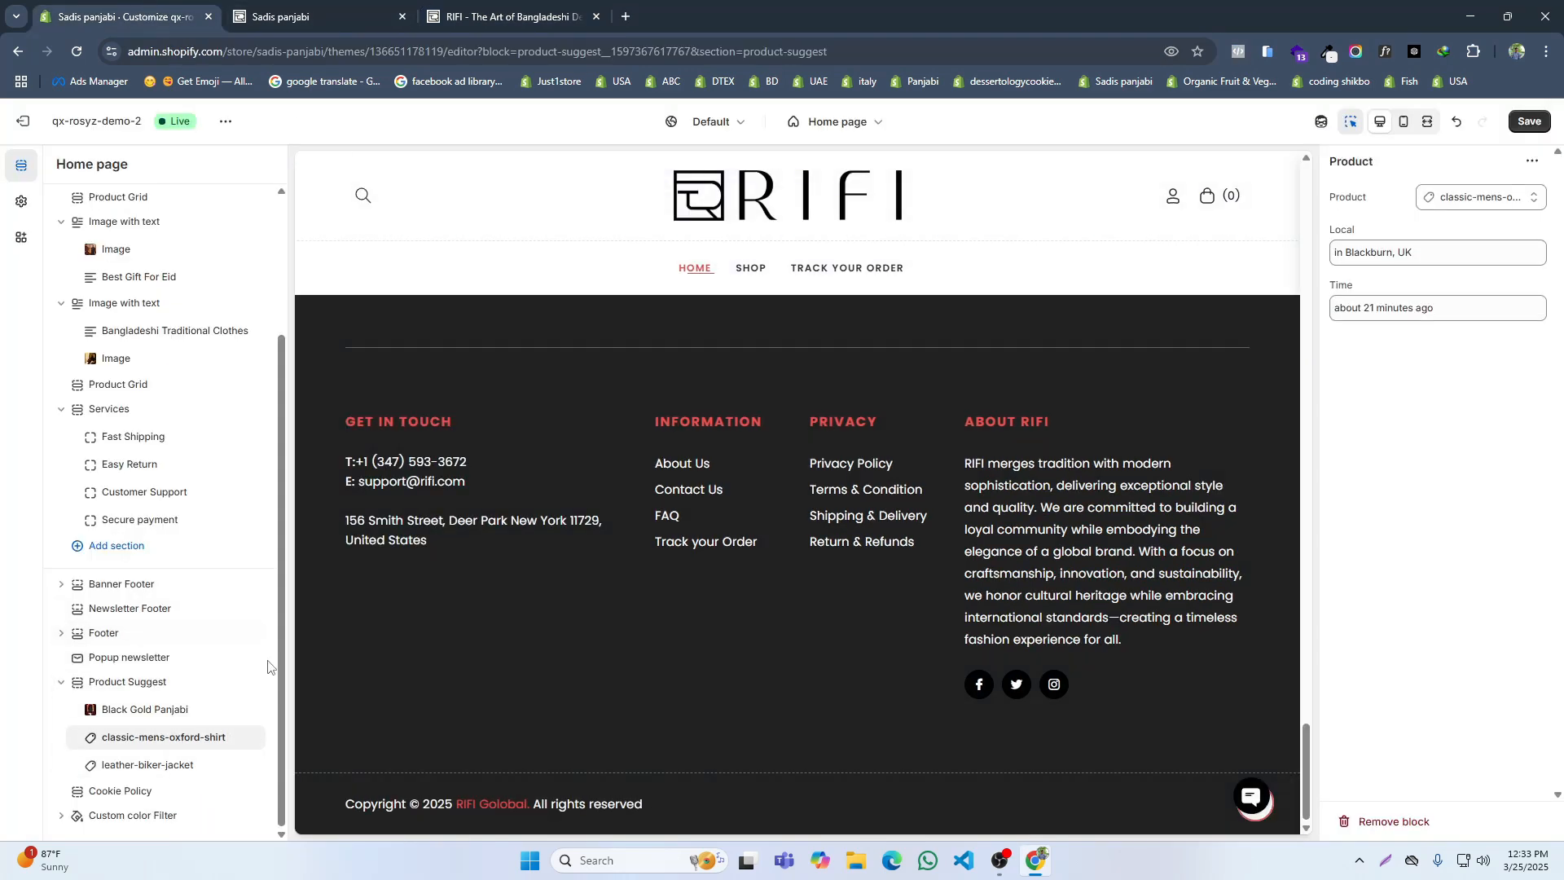
{"action": "left_click", "coordinate": [1482, 205]}
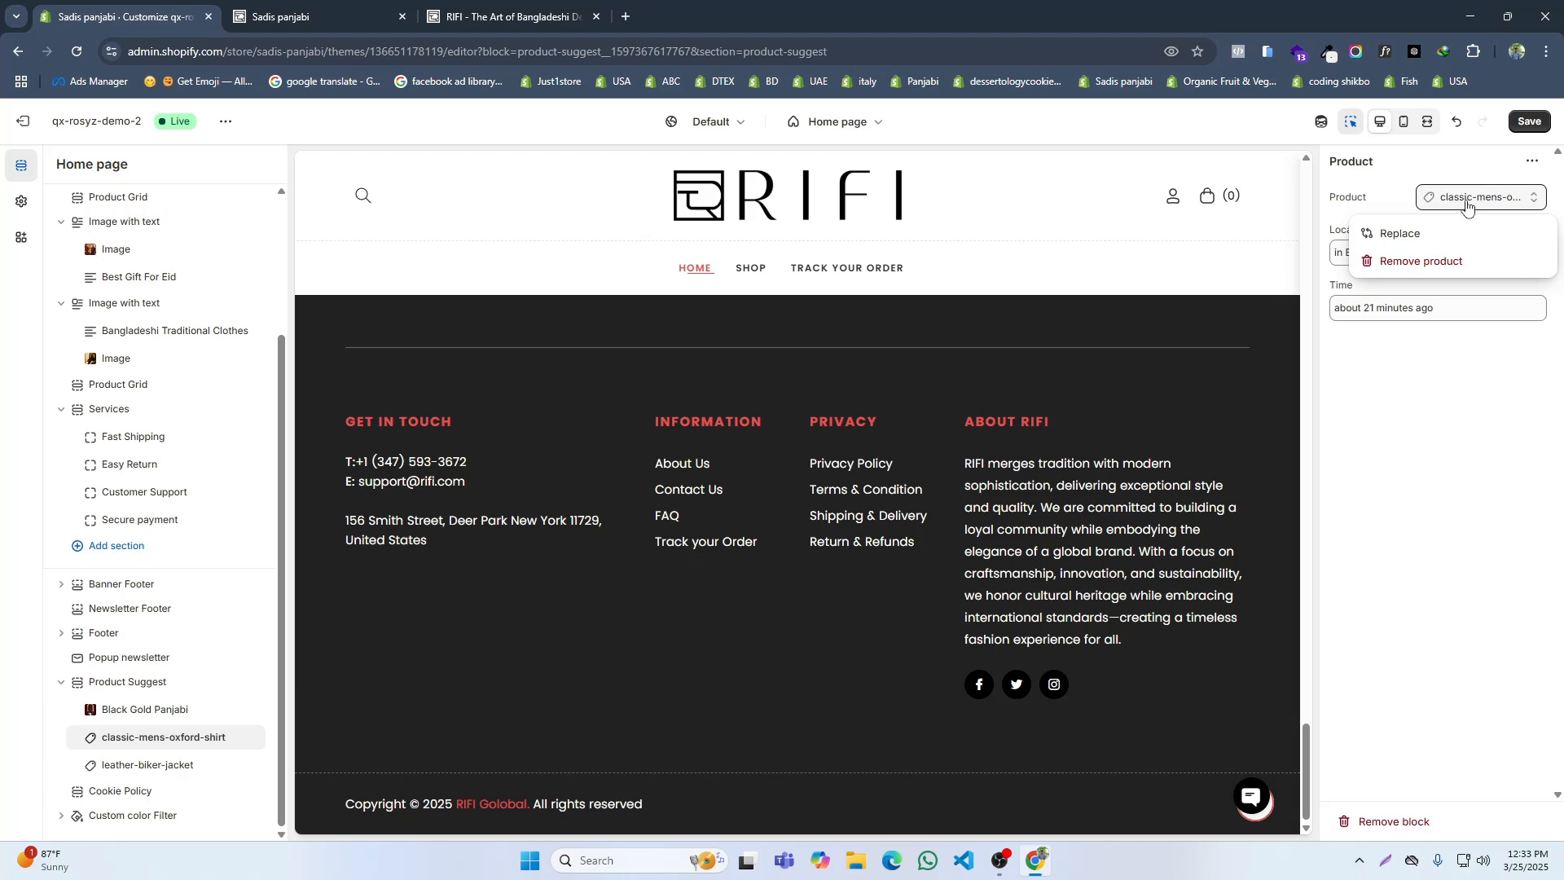
{"action": "left_click", "coordinate": [1389, 228]}
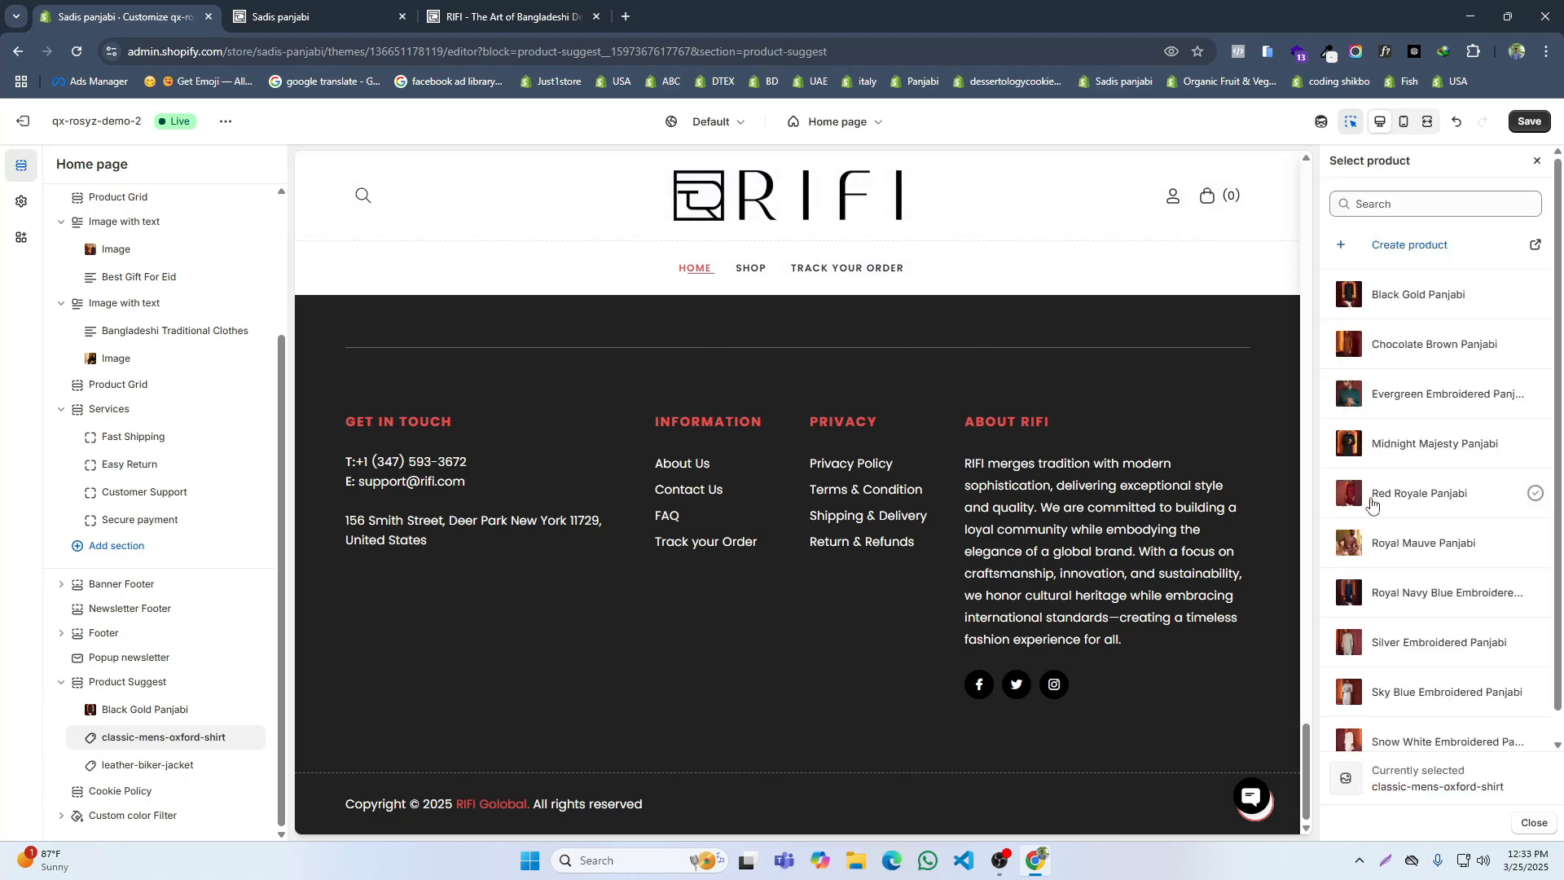
{"action": "left_click", "coordinate": [1371, 494]}
{"action": "left_click", "coordinate": [1344, 308]}
{"action": "left_click", "coordinate": [1357, 252]}
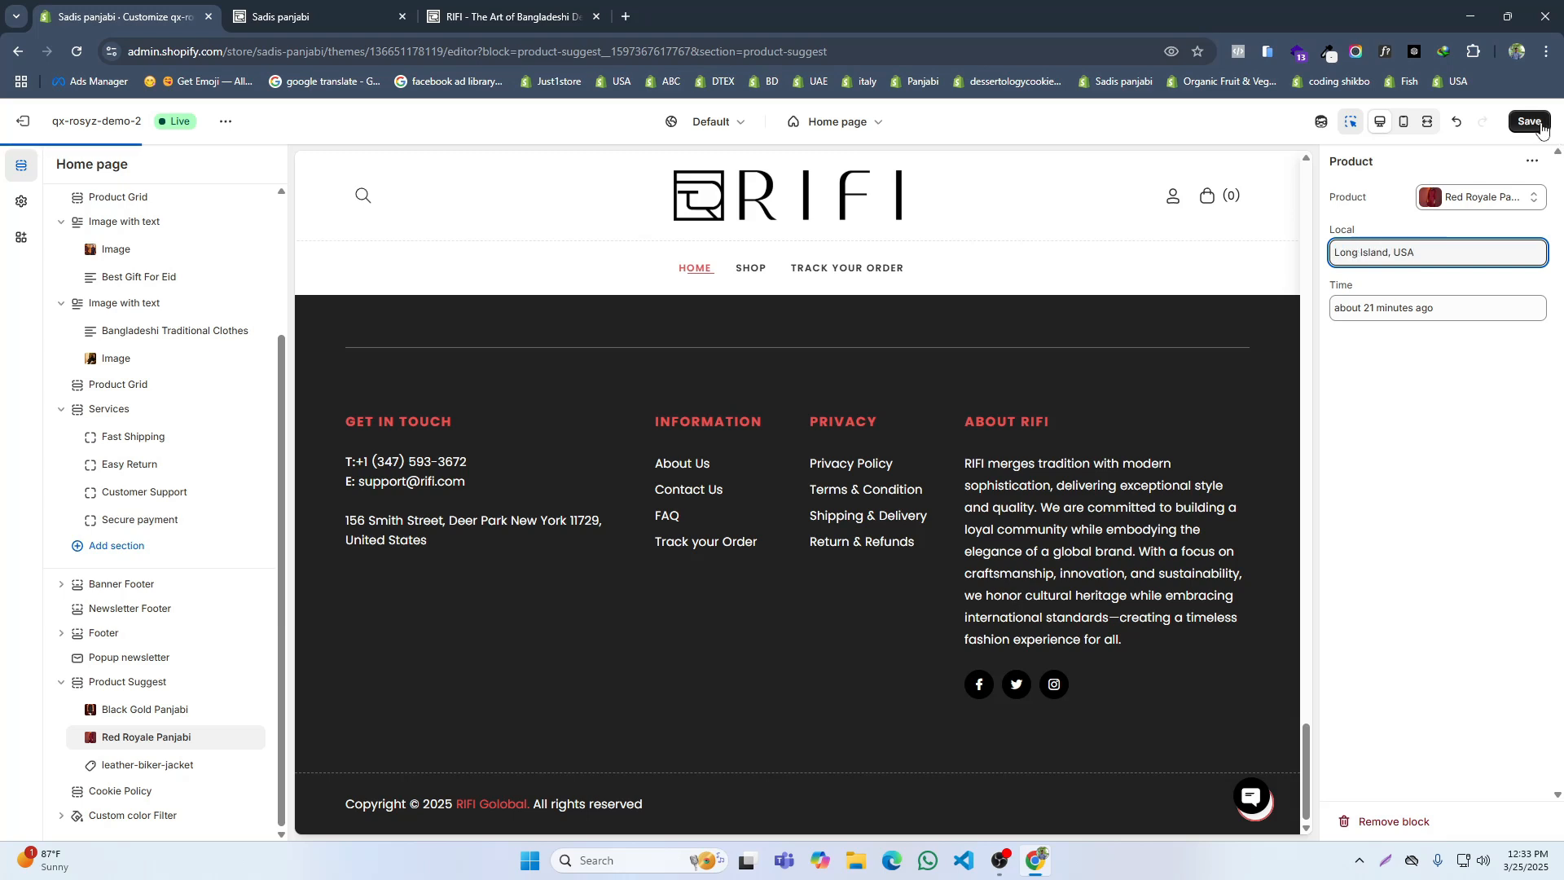
Step: Set the third Product Suggest block to Royal Navy Blue Embroidered Panjabi with the reference popup's location Queens, USA, and save the theme
{"action": "left_click", "coordinate": [134, 763]}
{"action": "key", "text": "ctrl+3"}
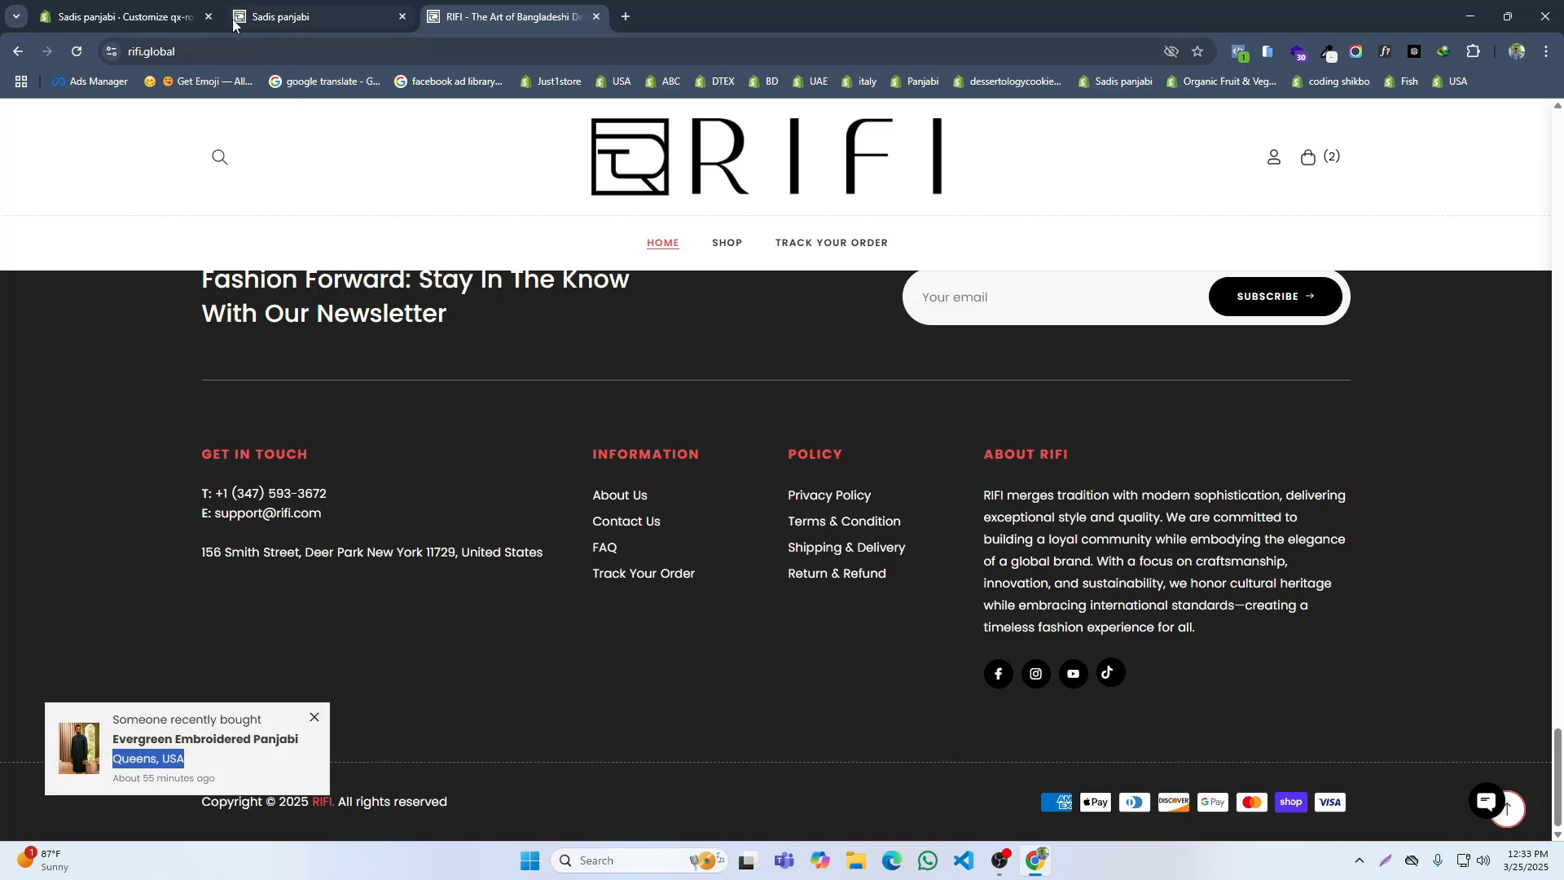
{"action": "left_click", "coordinate": [110, 12]}
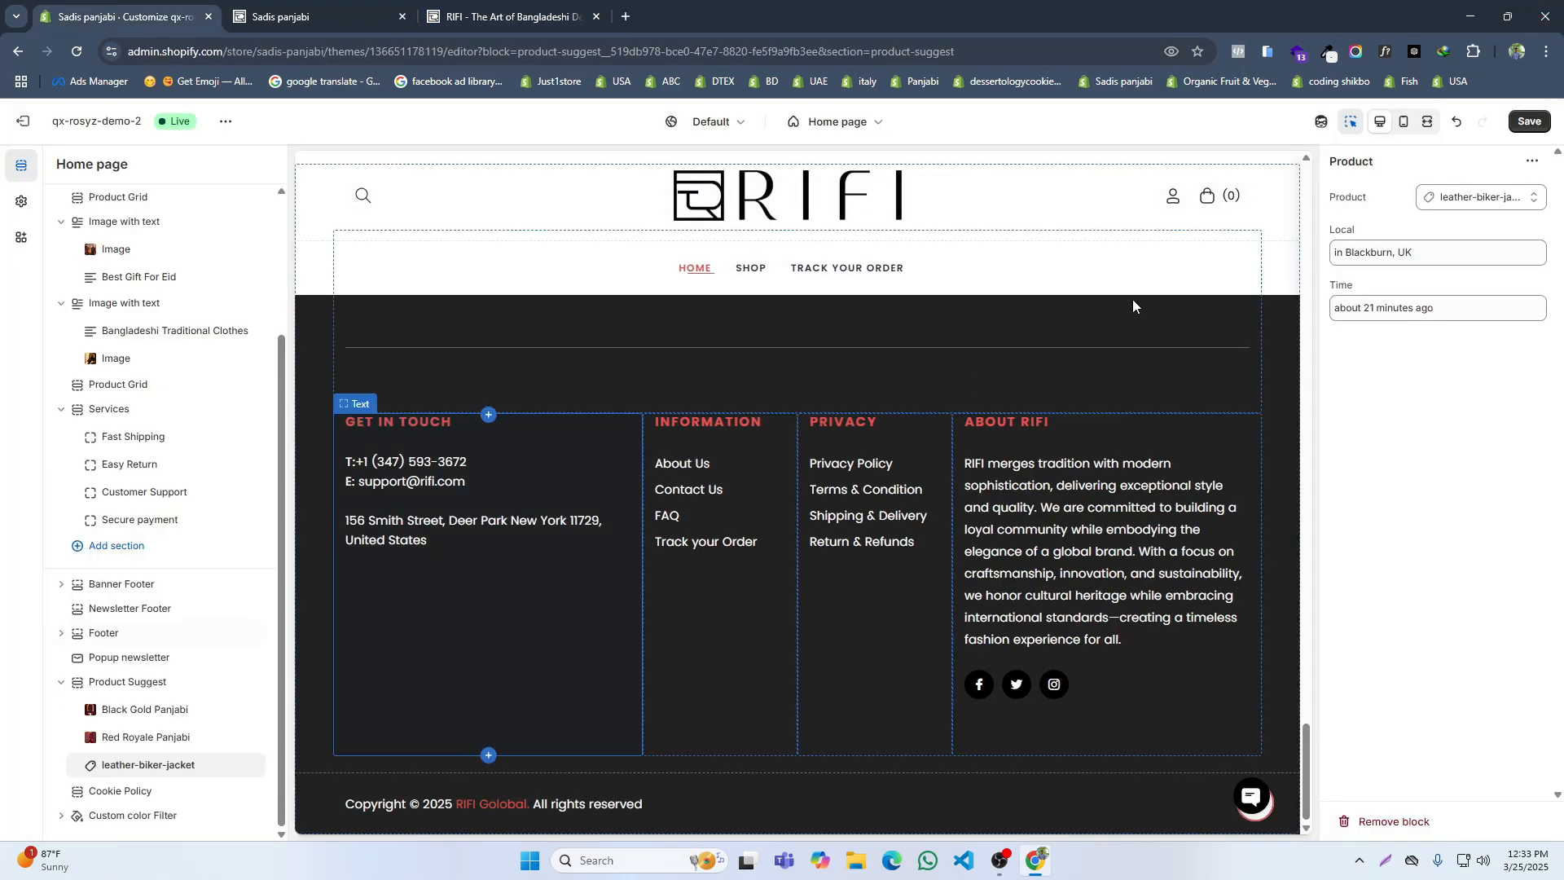
{"action": "left_click", "coordinate": [1454, 199]}
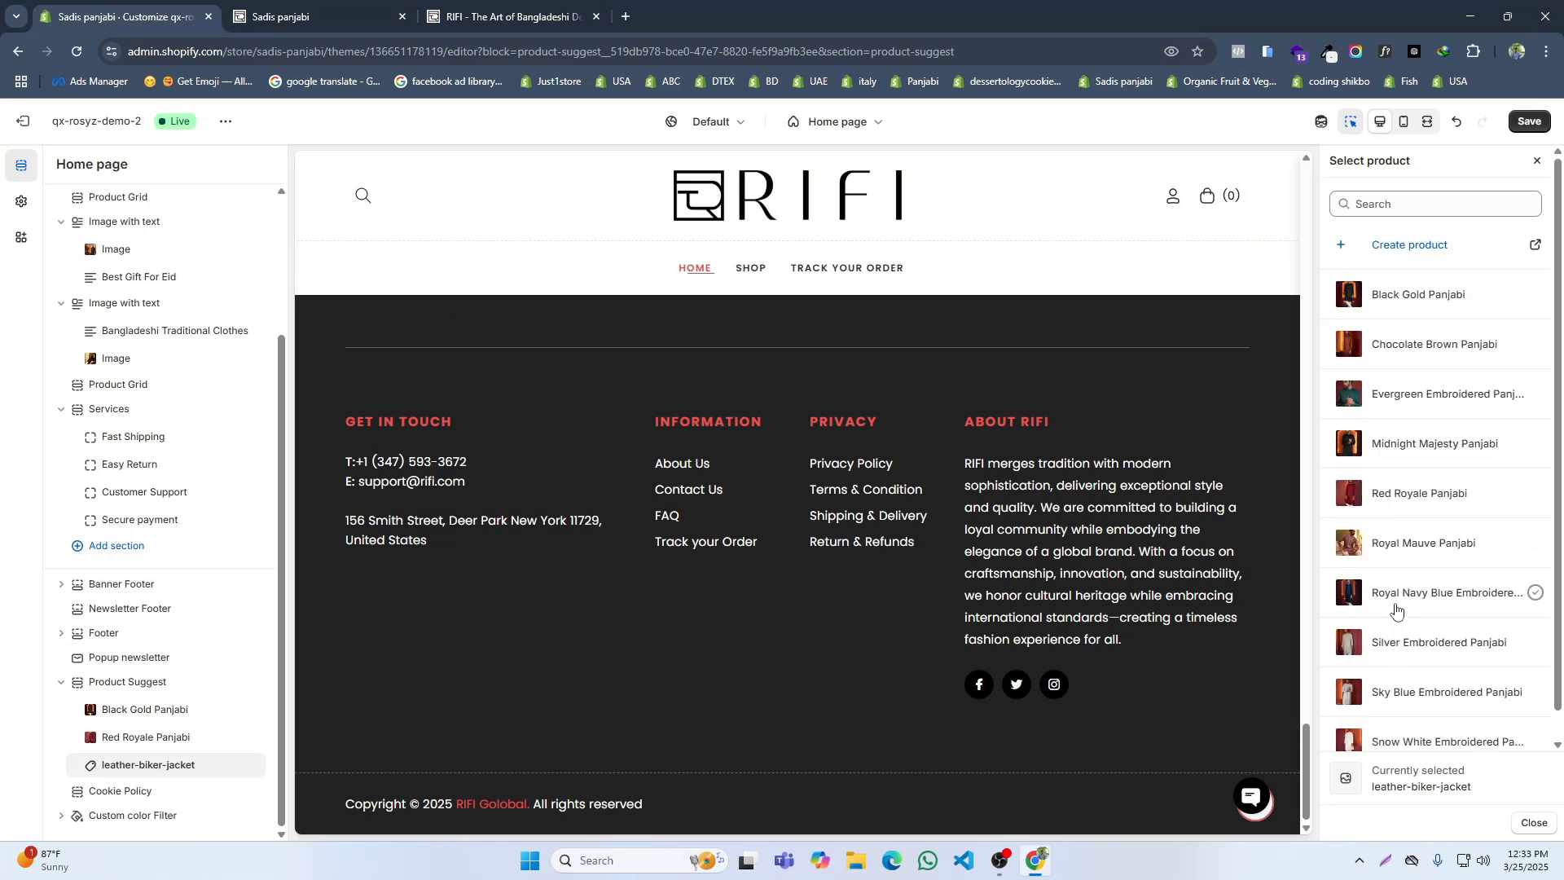
{"action": "left_click", "coordinate": [1396, 599]}
{"action": "triple_click", "coordinate": [1378, 254]}
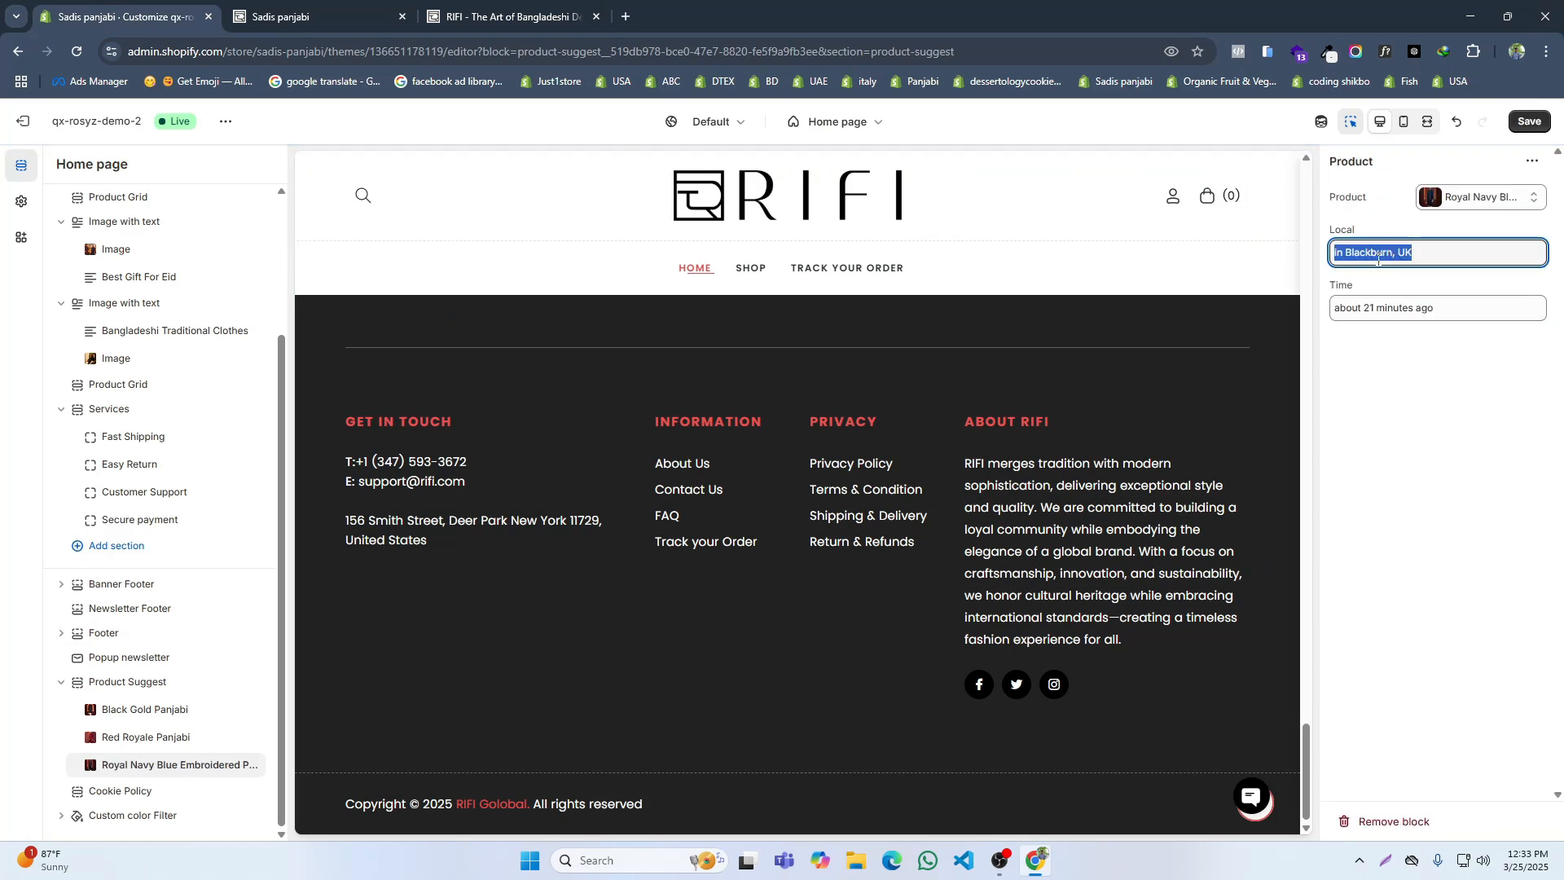
{"action": "type", "text": "Queens, USA"}
{"action": "key", "text": "ctrl+s"}
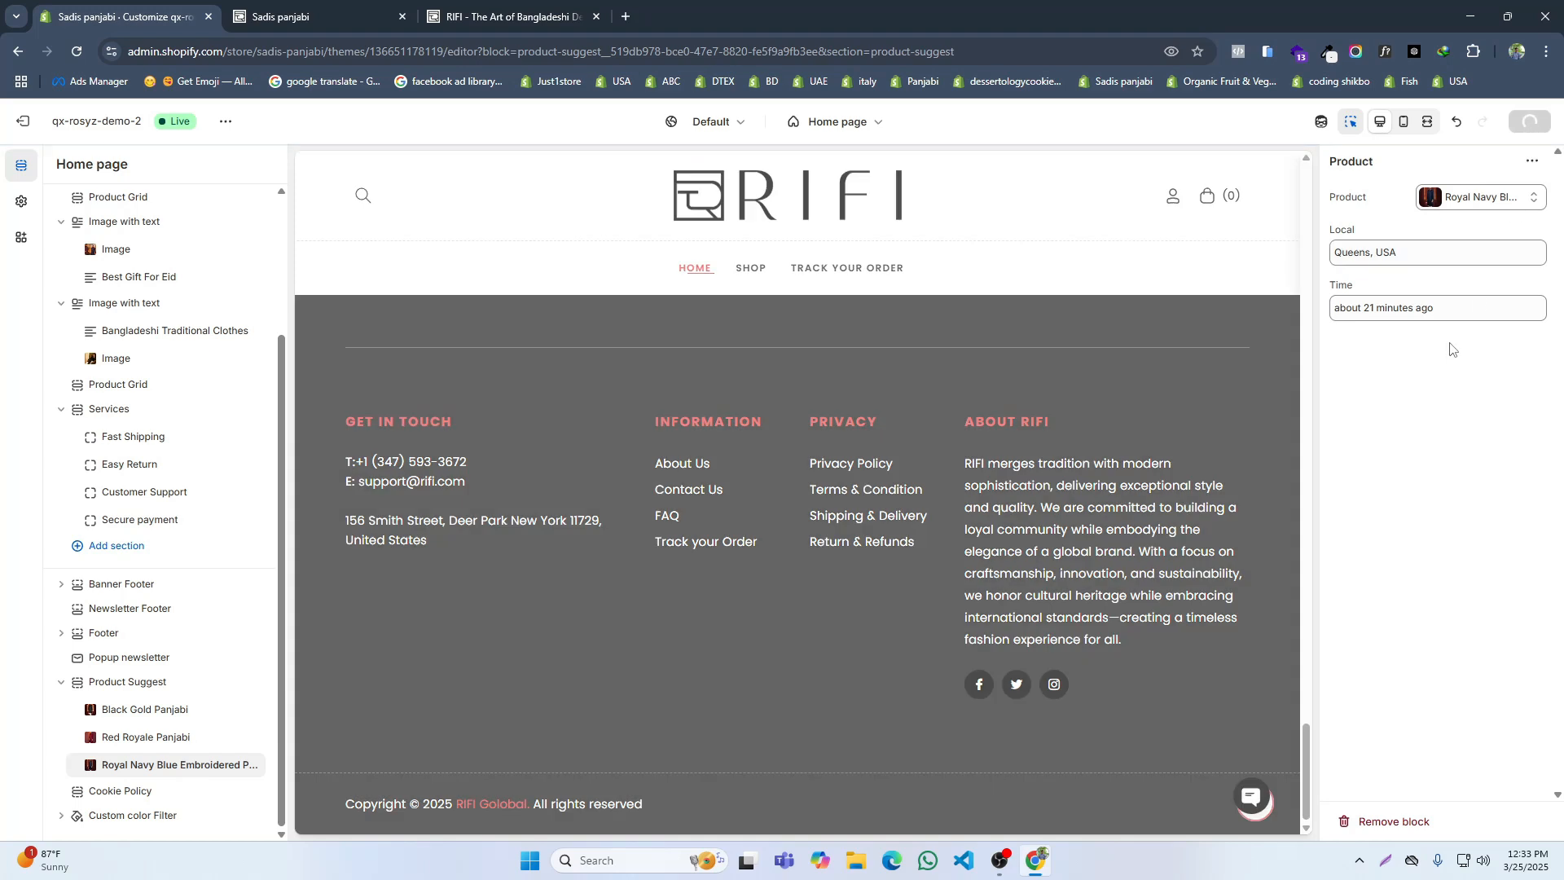
Step: Close the old storefront and reference site pages, exit the theme editor, and open the online store from the admin
{"action": "left_click", "coordinate": [404, 20]}
{"action": "left_click", "coordinate": [404, 20]}
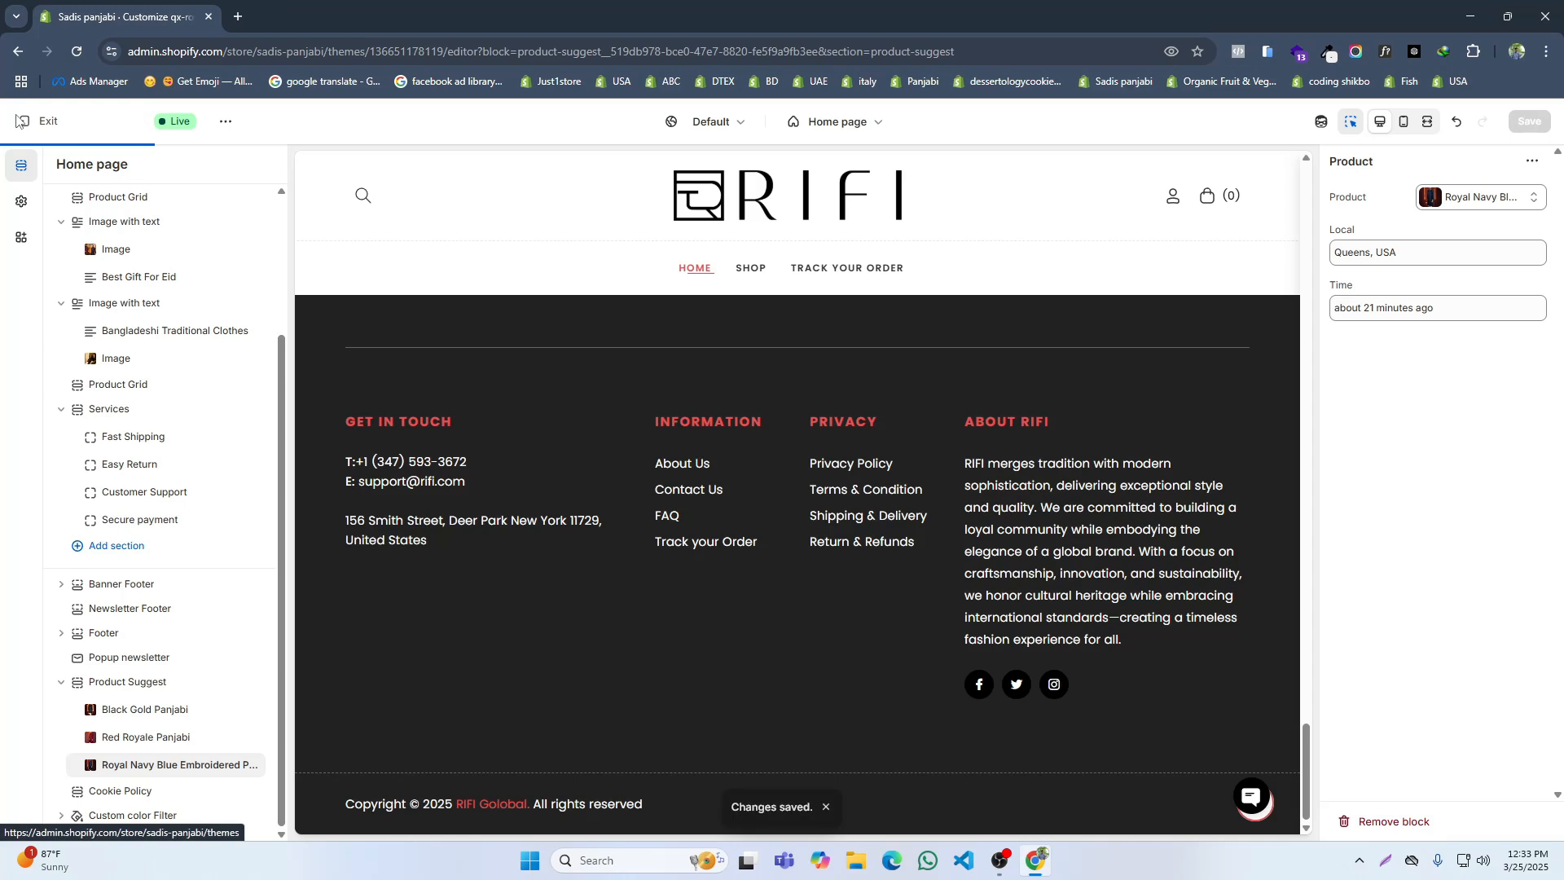
{"action": "left_click", "coordinate": [29, 124]}
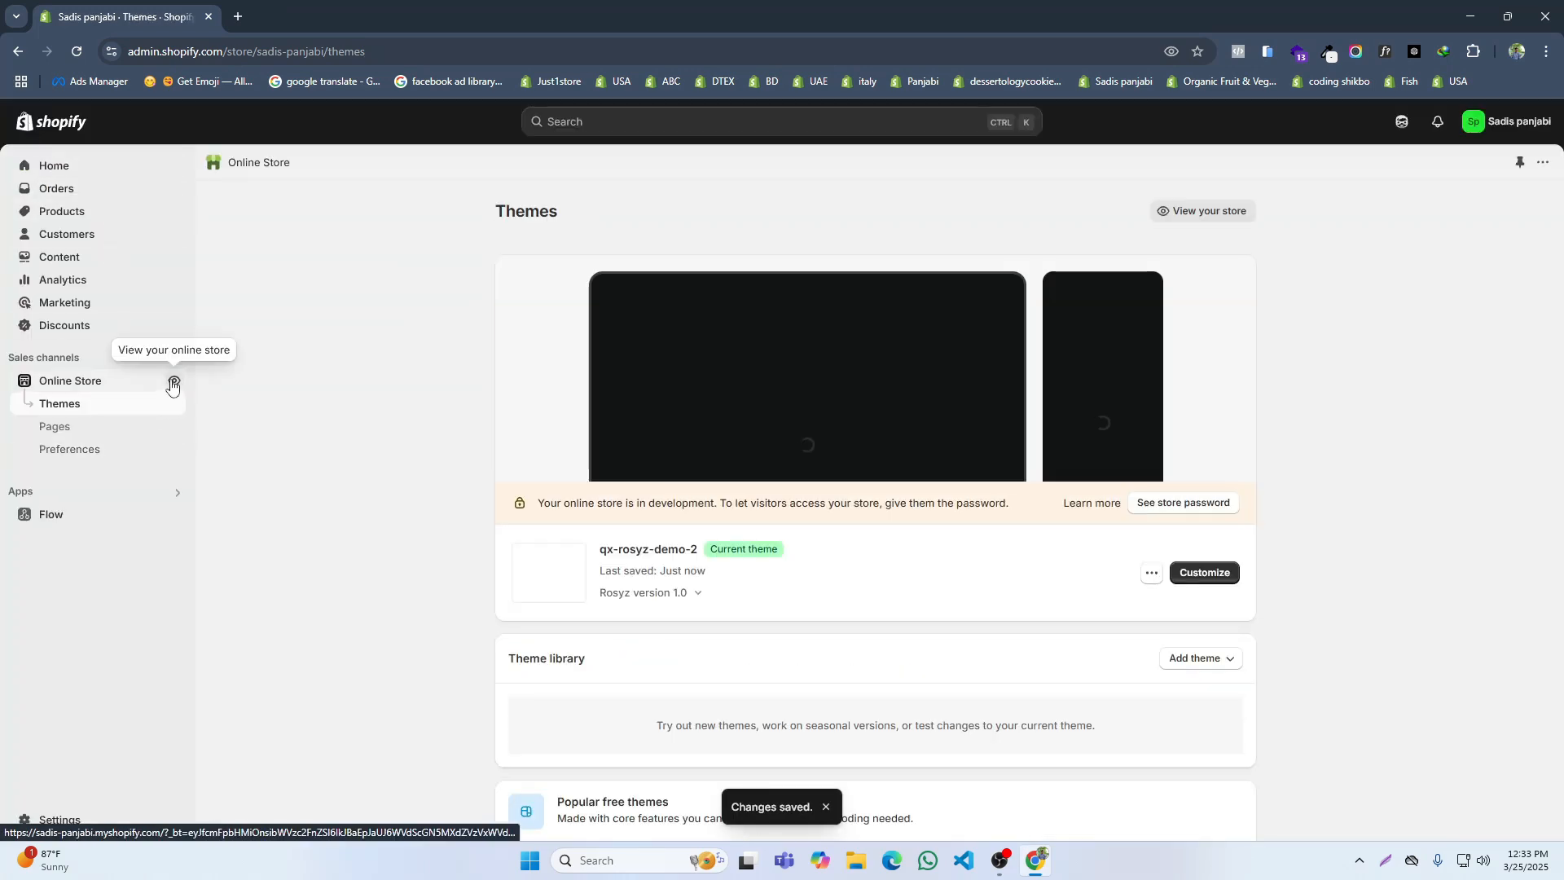
{"action": "left_click", "coordinate": [174, 380]}
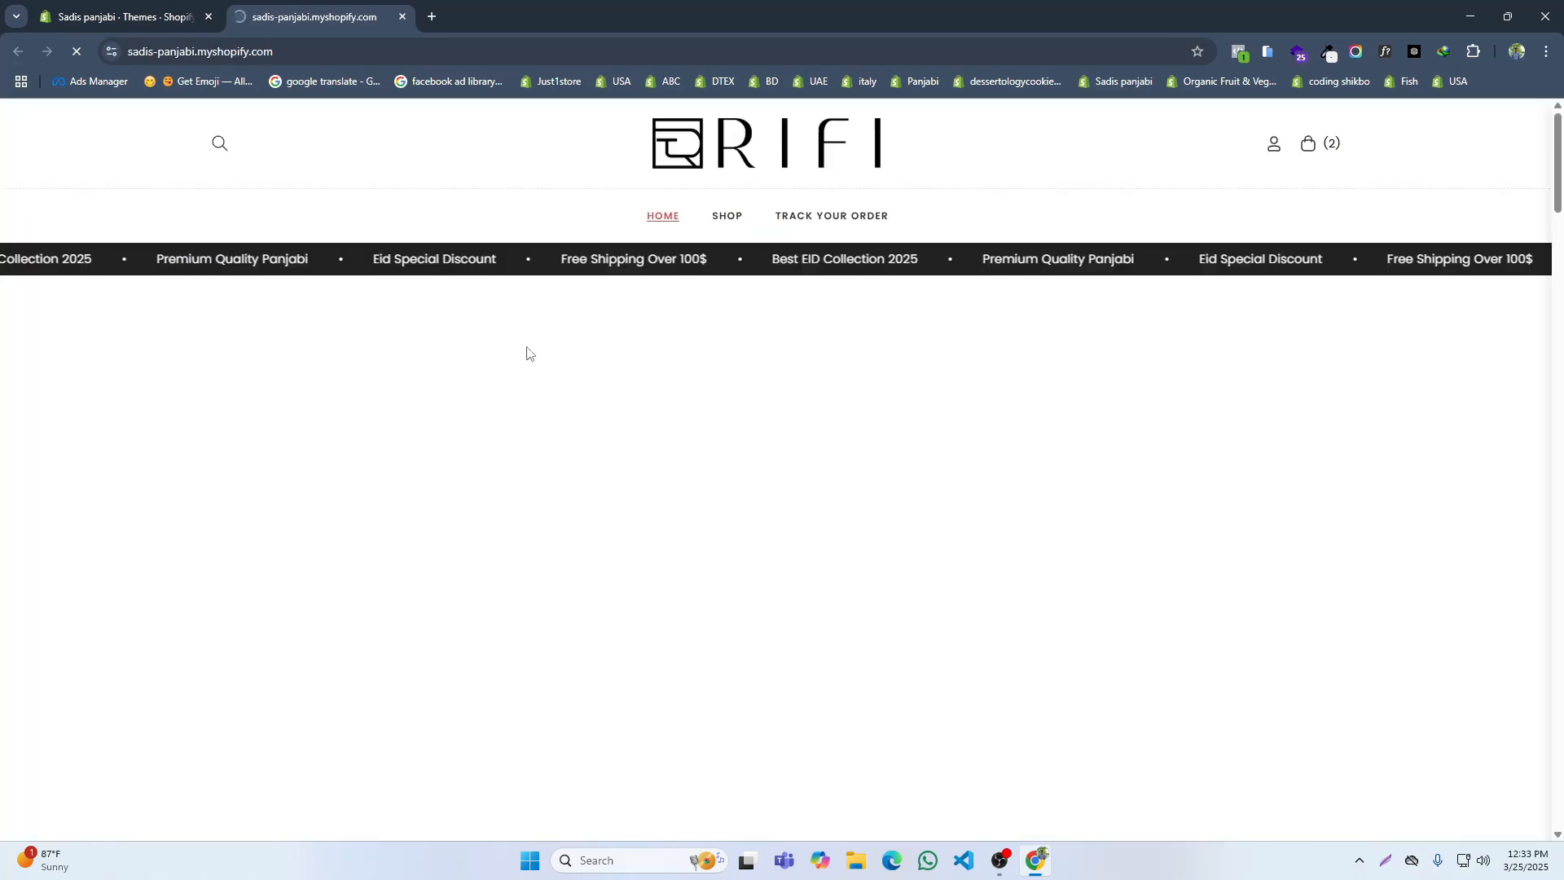
Step: Review the storefront home page from the banner down to the footer, checking the recent-purchase popup's product and location
{"action": "scroll", "coordinate": [662, 411], "scroll_direction": "down", "scroll_amount": 5}
{"action": "scroll", "coordinate": [662, 411], "scroll_direction": "down", "scroll_amount": 15}
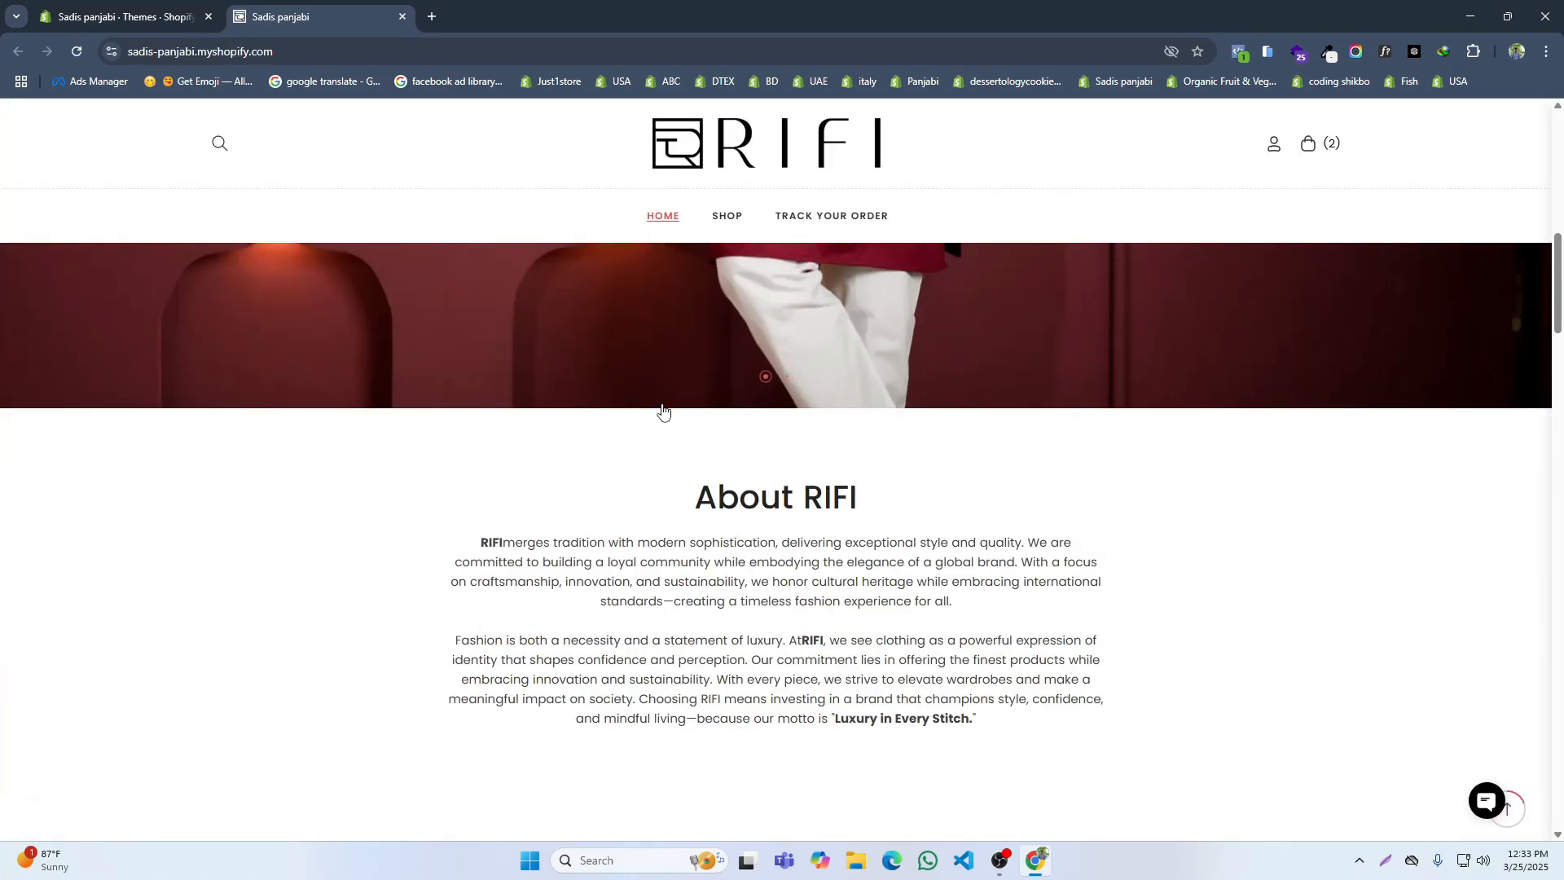
{"action": "scroll", "coordinate": [740, 416], "scroll_direction": "down", "scroll_amount": 12}
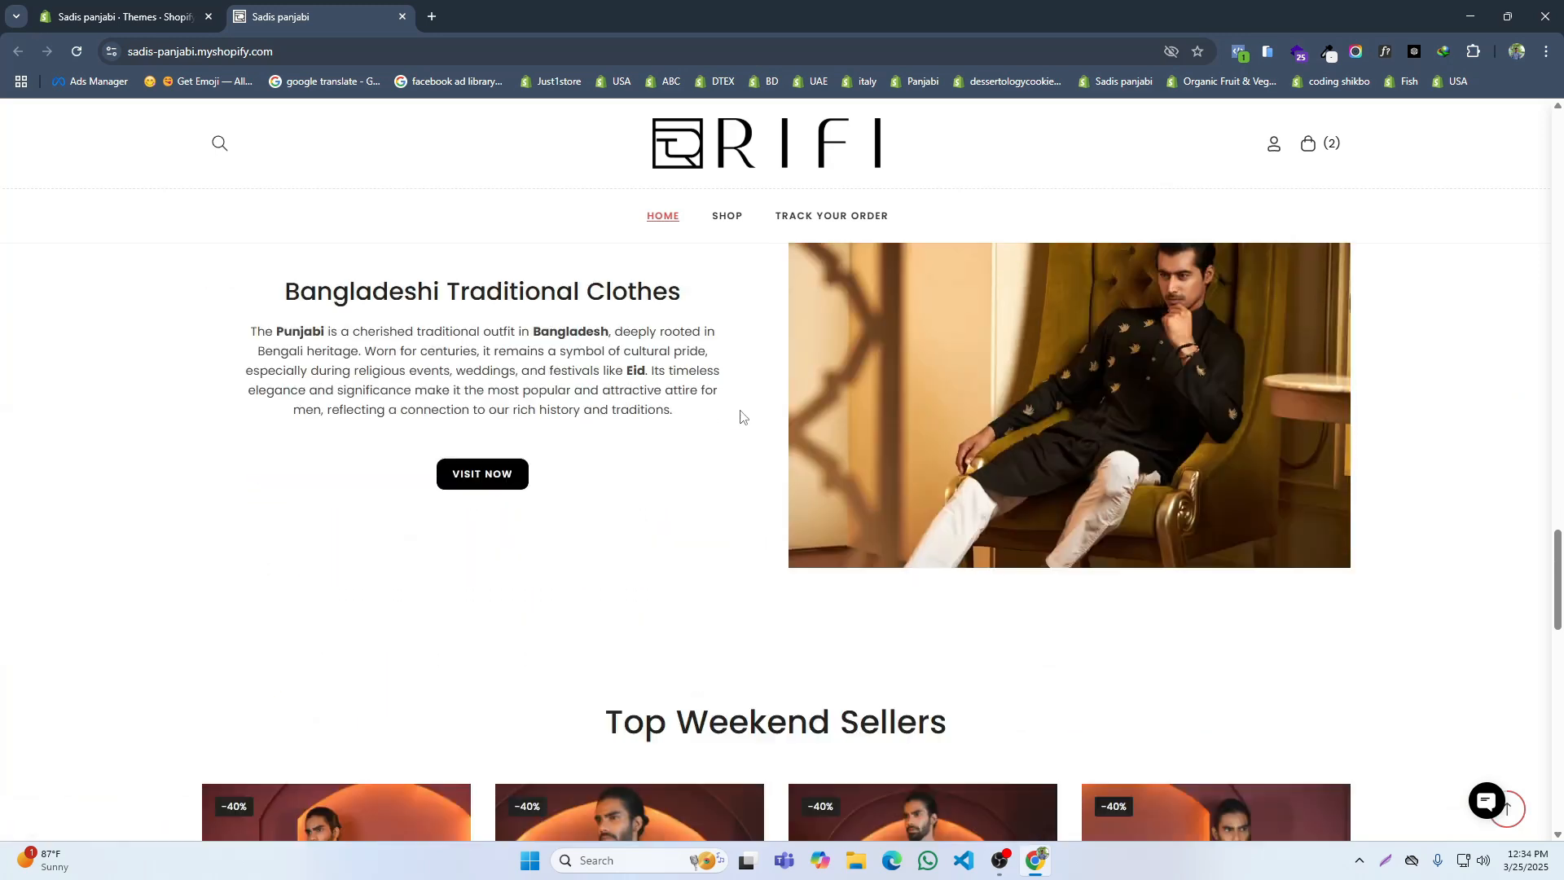
{"action": "scroll", "coordinate": [740, 417], "scroll_direction": "down", "scroll_amount": 6}
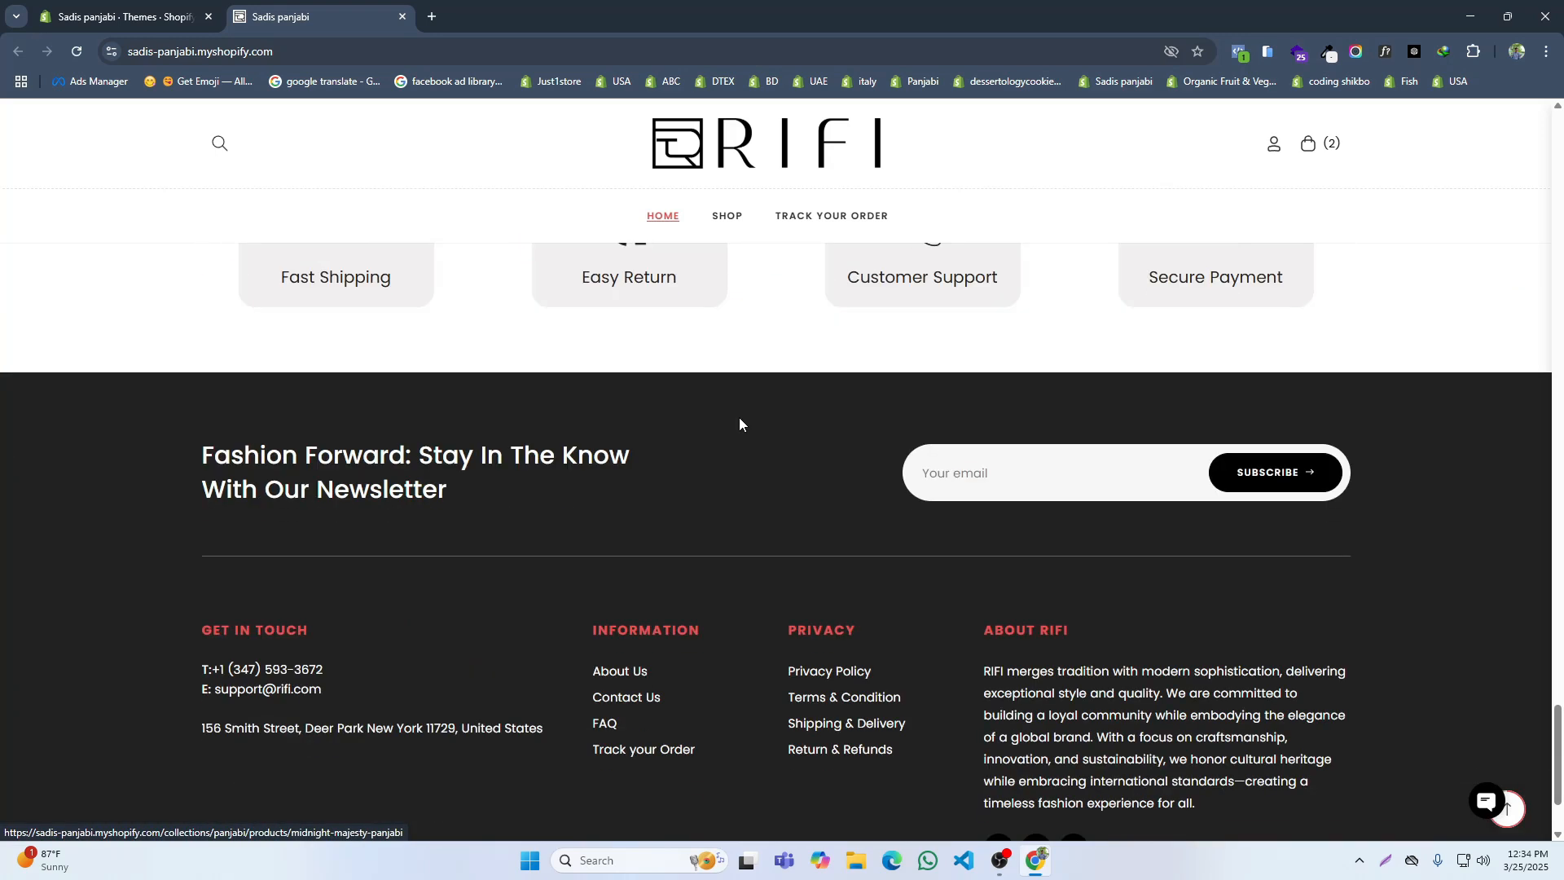
{"action": "scroll", "coordinate": [730, 457], "scroll_direction": "up", "scroll_amount": 5}
{"action": "scroll", "coordinate": [729, 463], "scroll_direction": "up", "scroll_amount": 12}
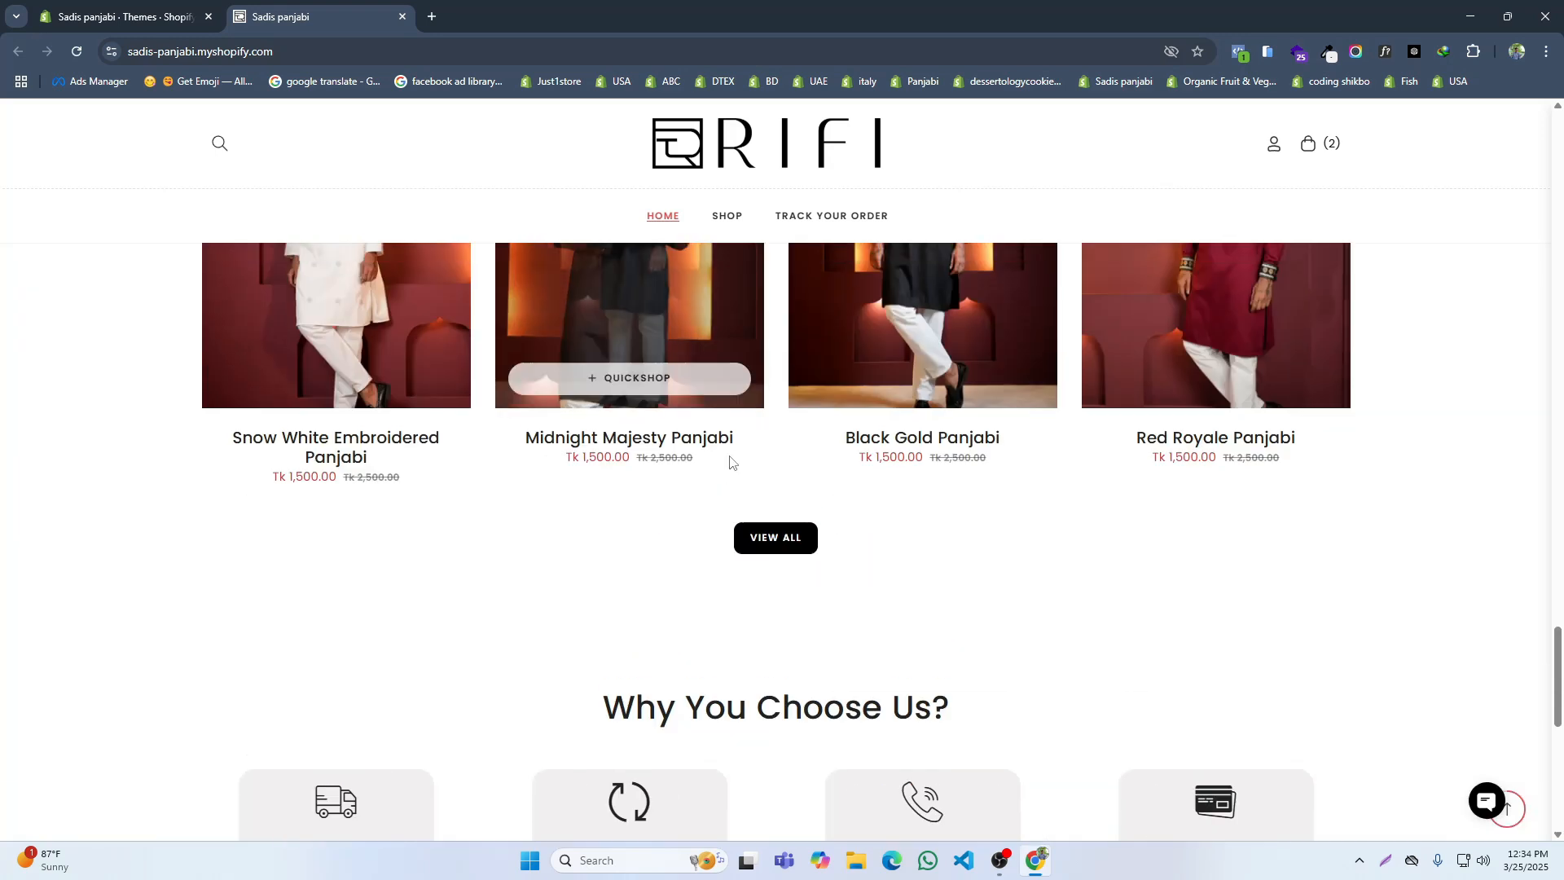
{"action": "scroll", "coordinate": [730, 454], "scroll_direction": "up", "scroll_amount": 10}
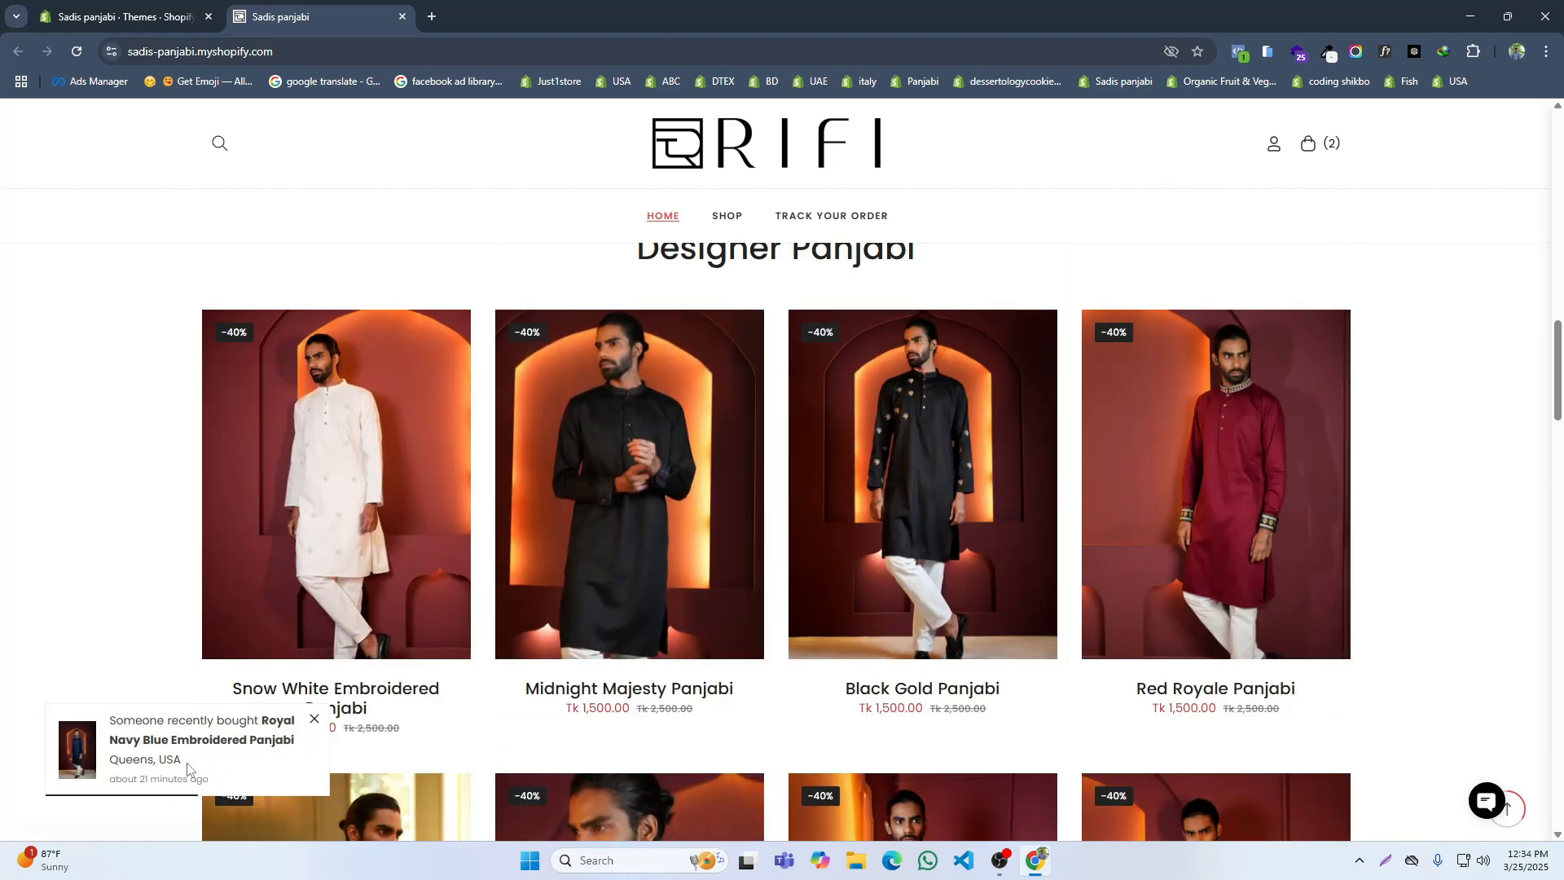
{"action": "scroll", "coordinate": [297, 461], "scroll_direction": "up", "scroll_amount": 8}
{"action": "scroll", "coordinate": [301, 461], "scroll_direction": "up", "scroll_amount": 3}
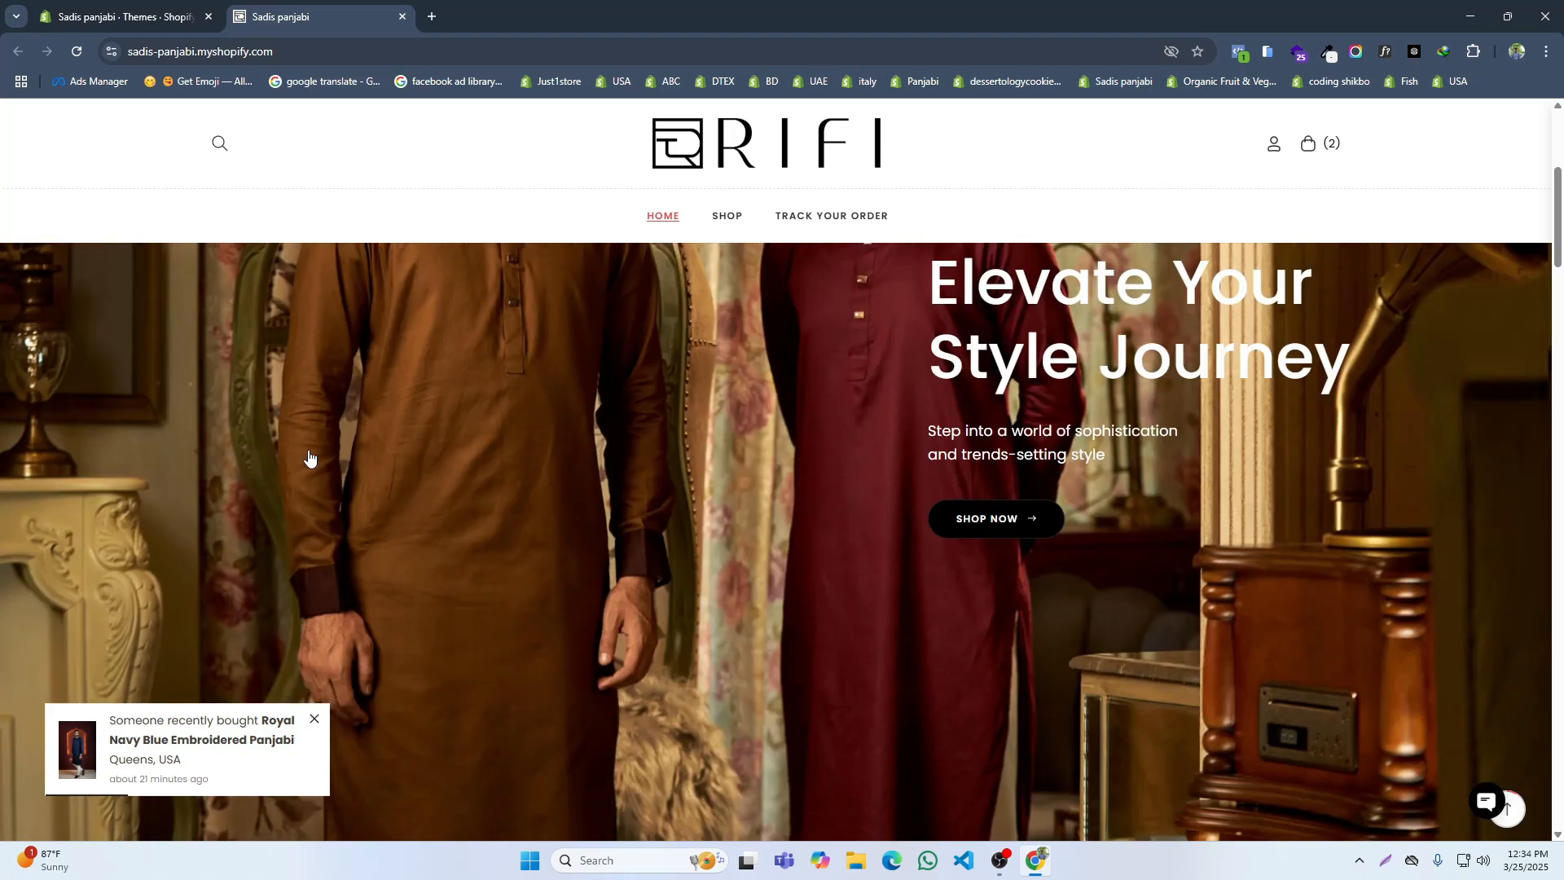
{"action": "scroll", "coordinate": [308, 457], "scroll_direction": "down", "scroll_amount": 6}
{"action": "scroll", "coordinate": [310, 452], "scroll_direction": "down", "scroll_amount": 15}
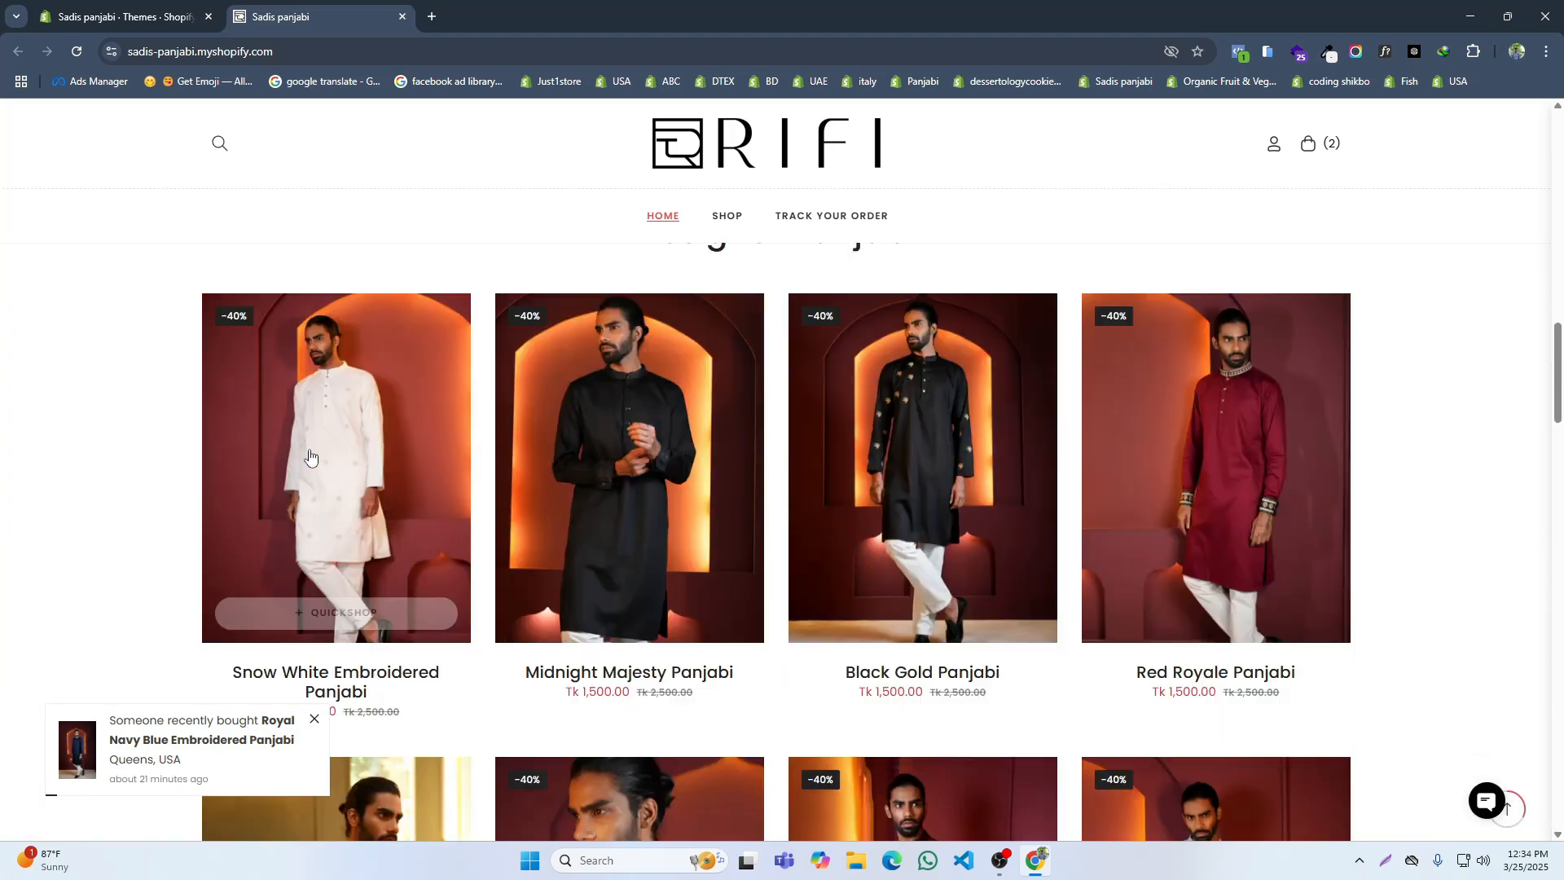
{"action": "scroll", "coordinate": [366, 454], "scroll_direction": "down", "scroll_amount": 15}
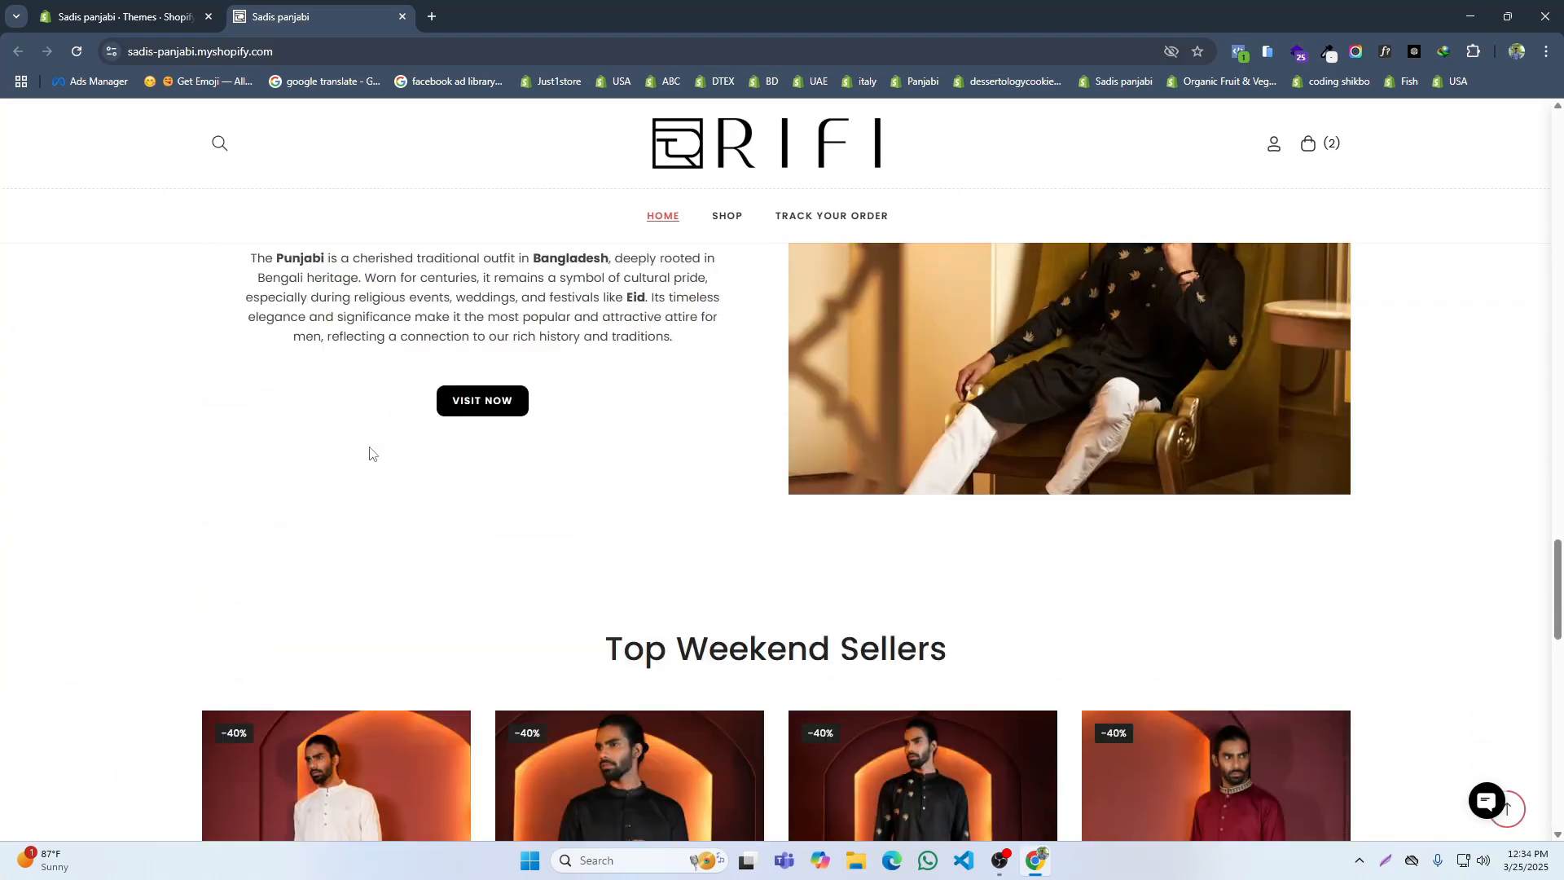
{"action": "scroll", "coordinate": [476, 437], "scroll_direction": "down", "scroll_amount": 5}
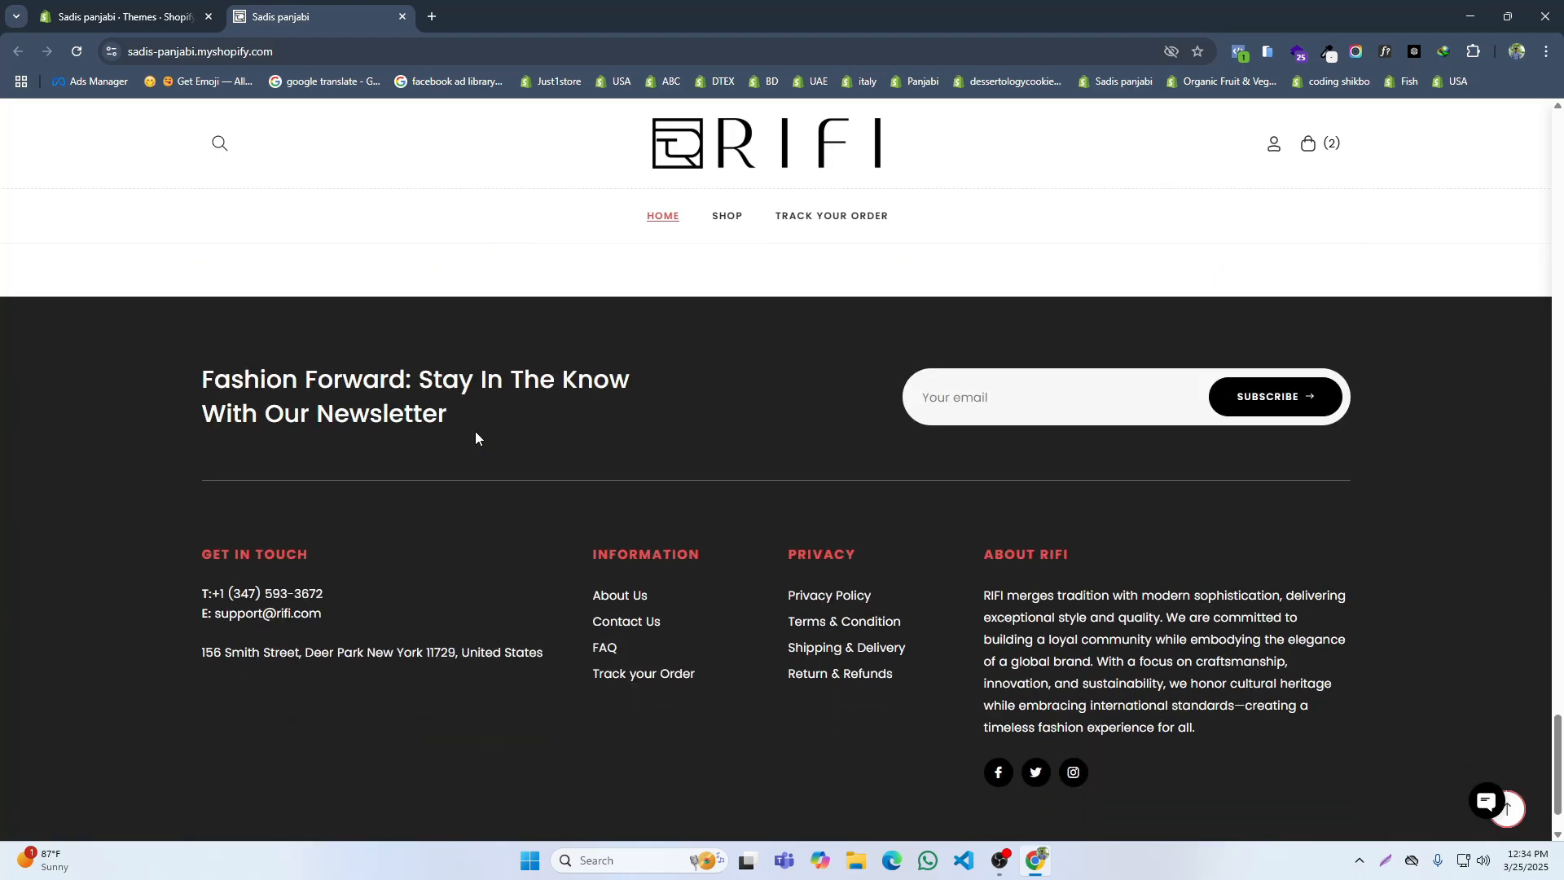